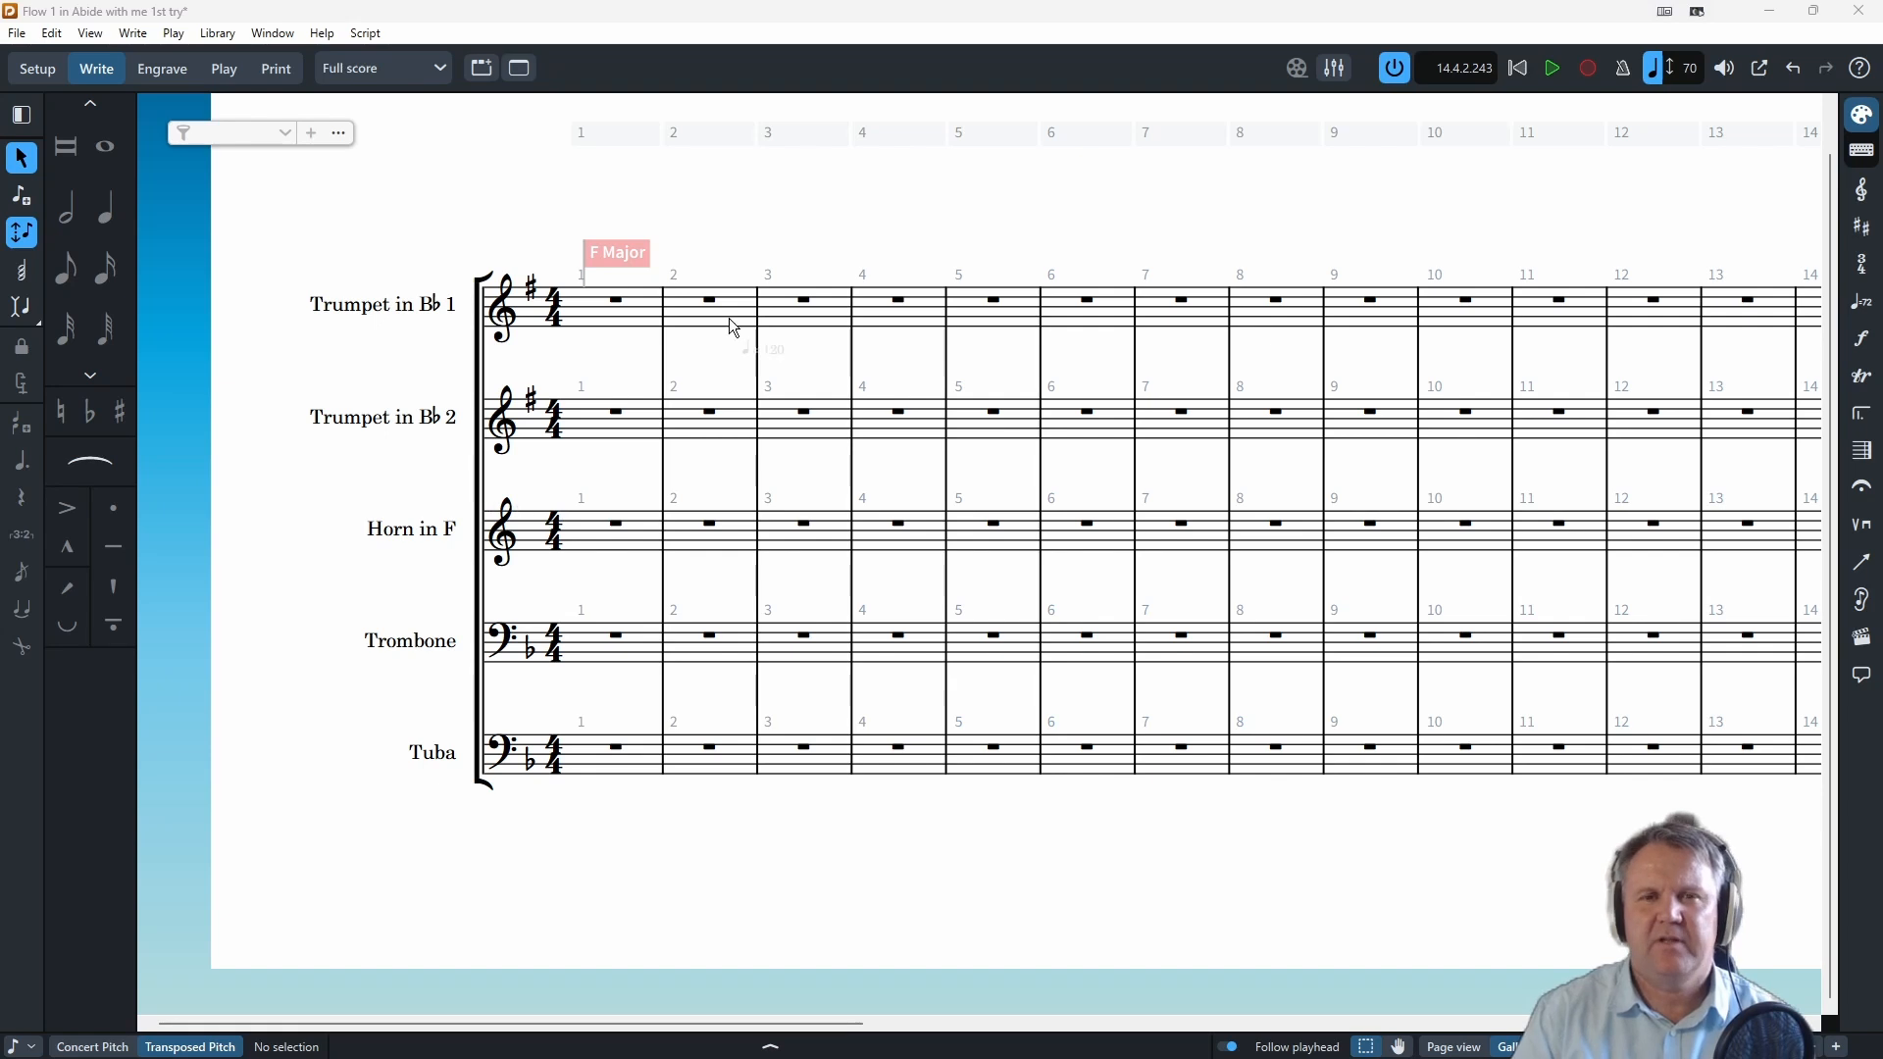
- Add an Adagio tempo mark with a quarter note equal to 66 in bar 1 above Trumpet 1
click(1867, 310)
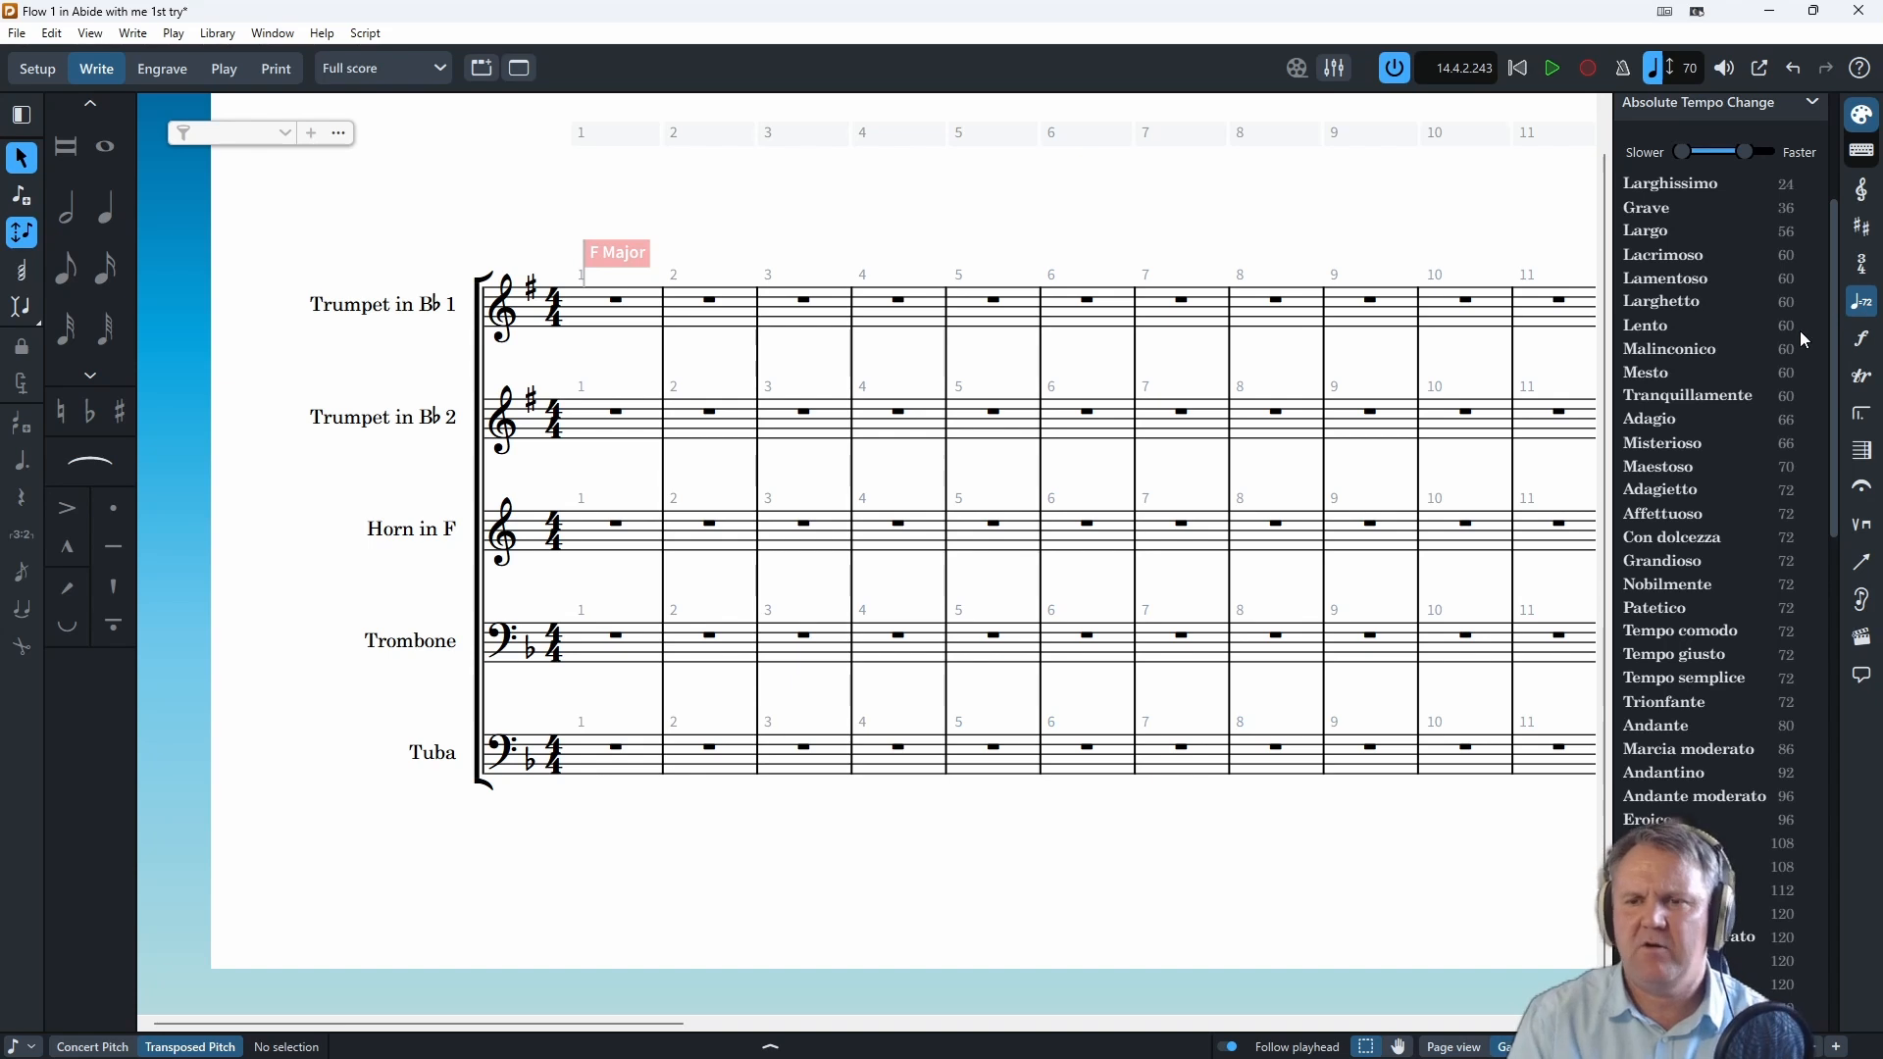
click(1667, 422)
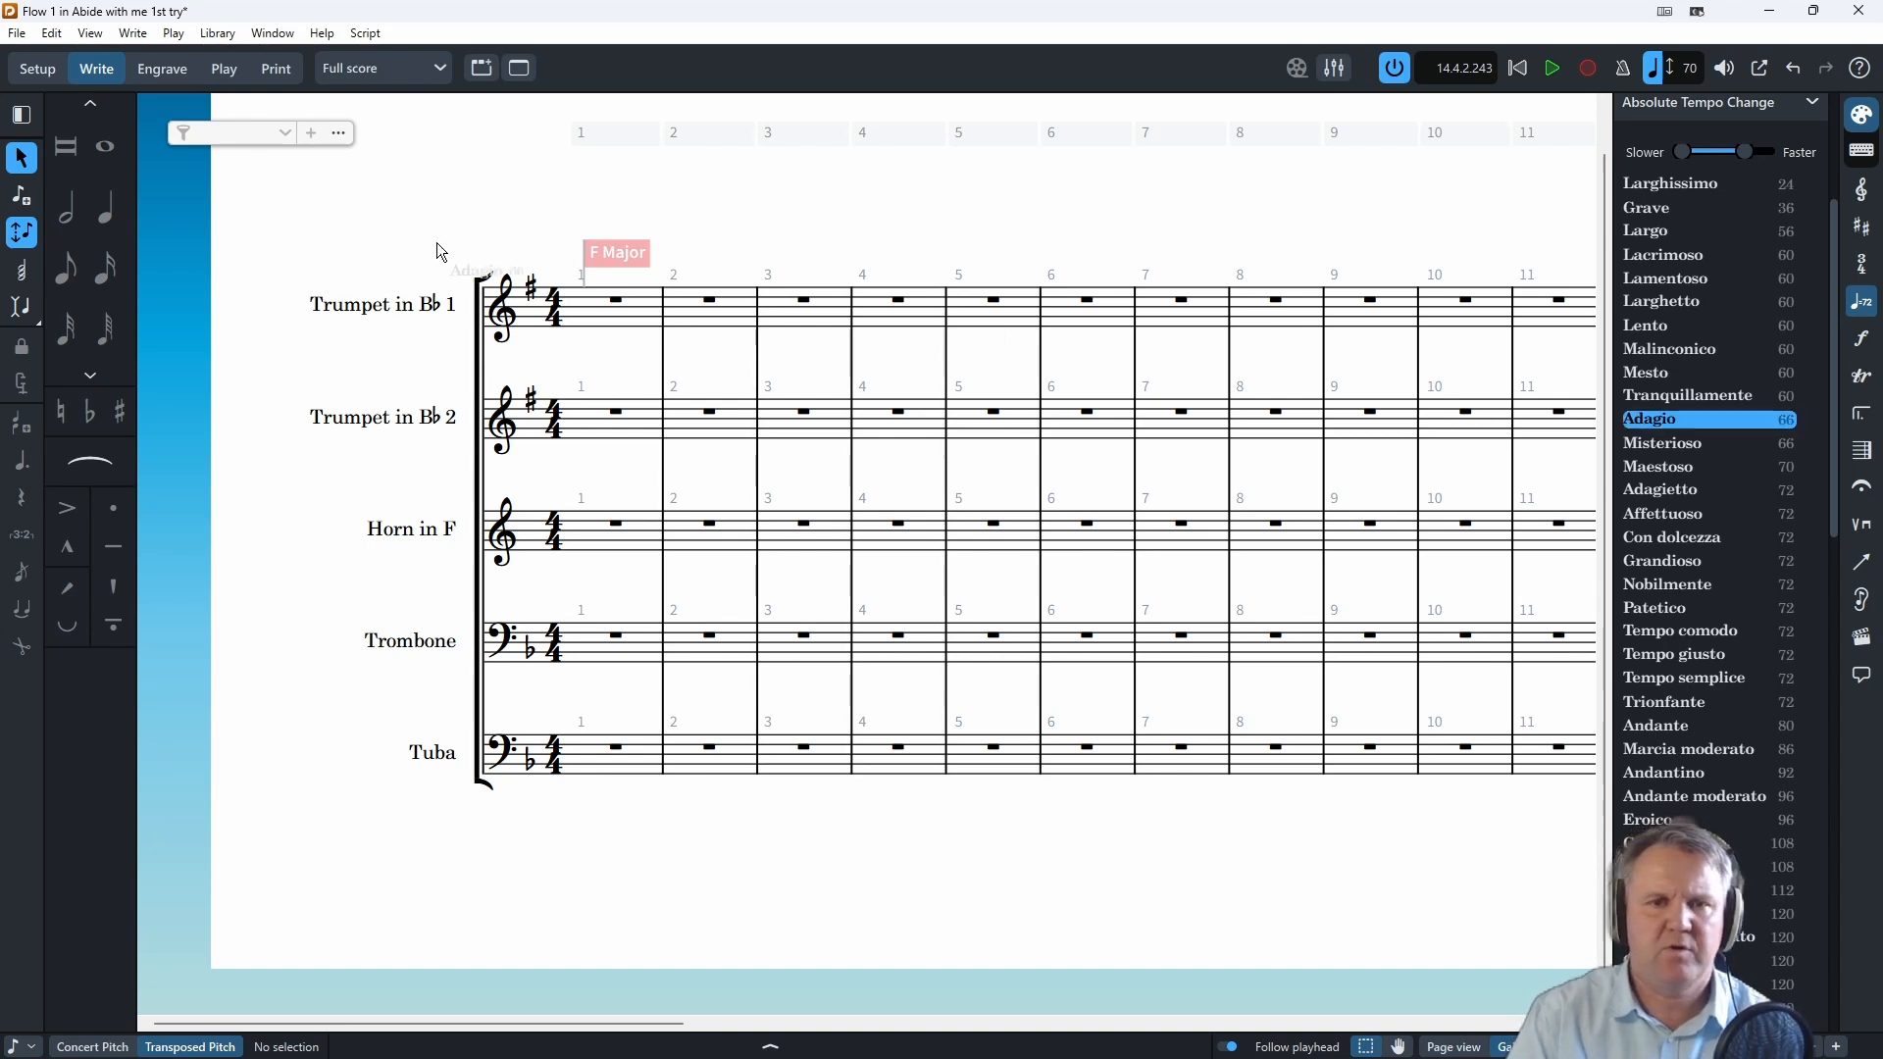
click(628, 350)
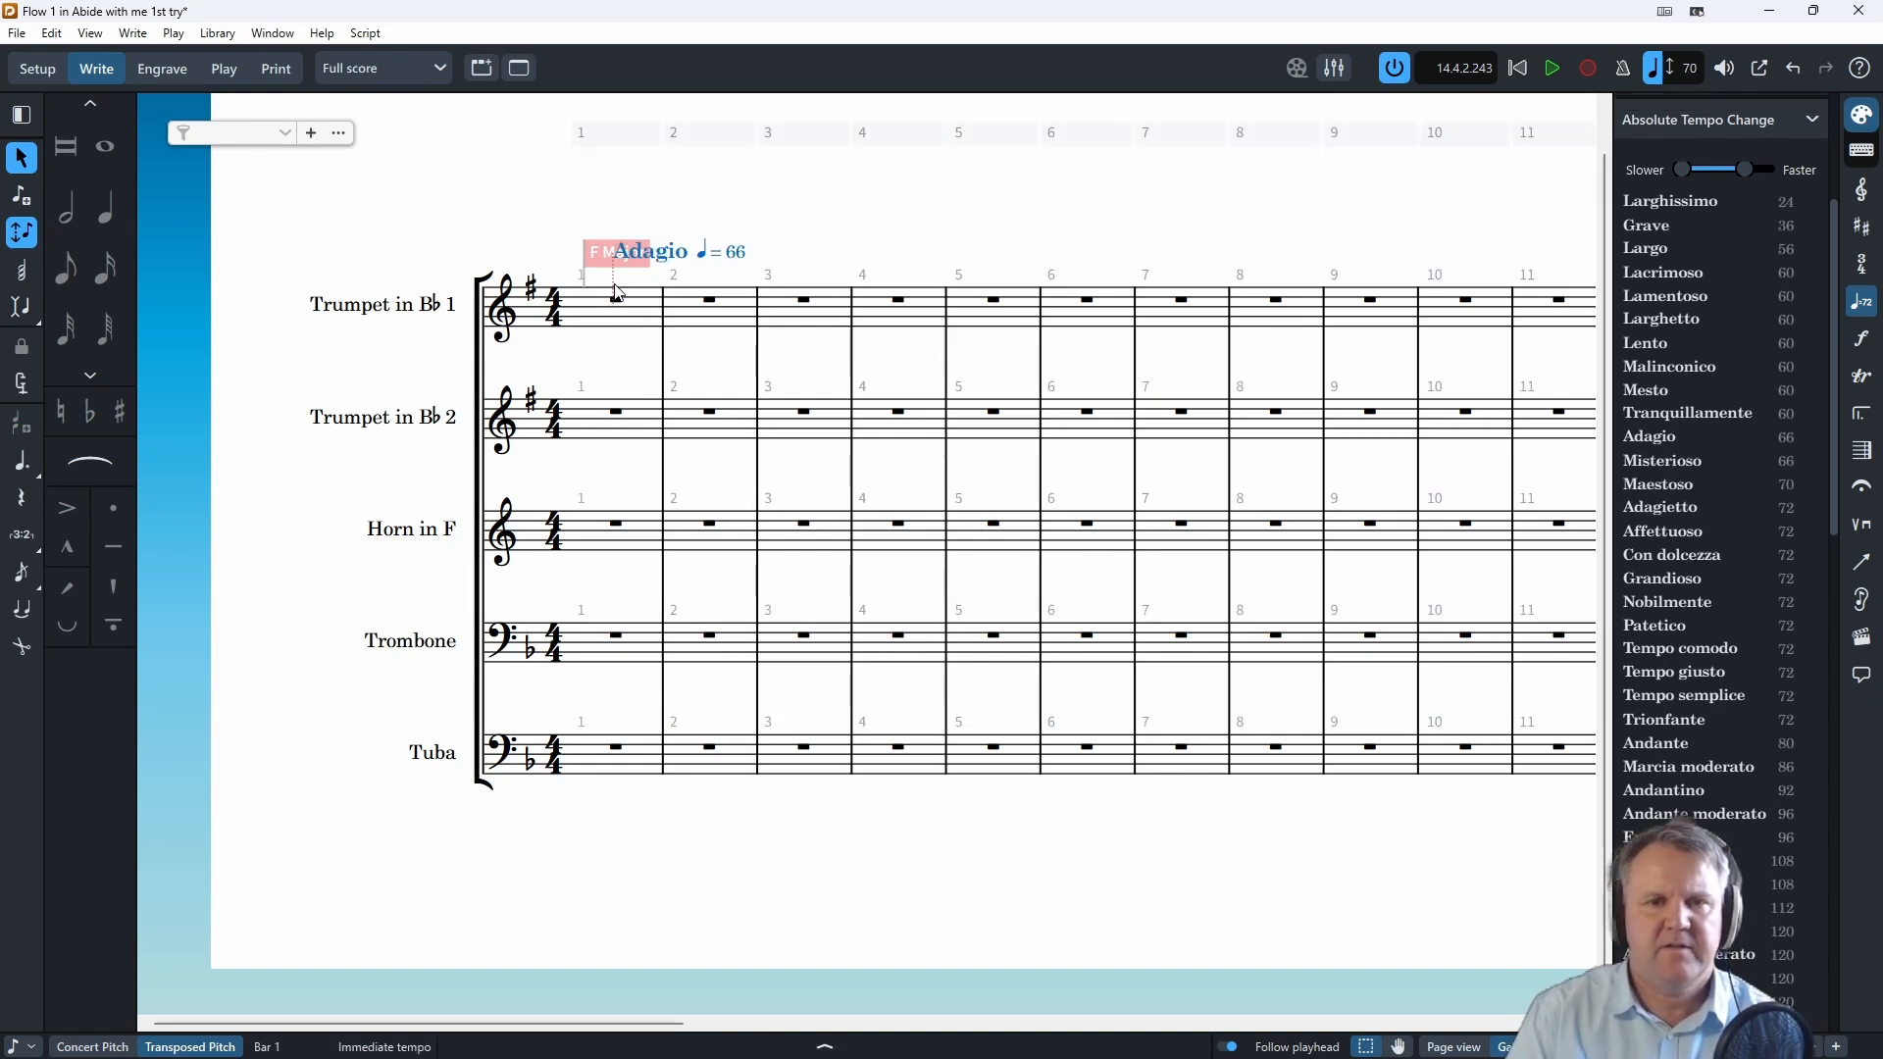
- Switch the score to concert pitch, with note input active at the start of bar 1 in Trumpet 1 and the tempo list hidden
click(25, 199)
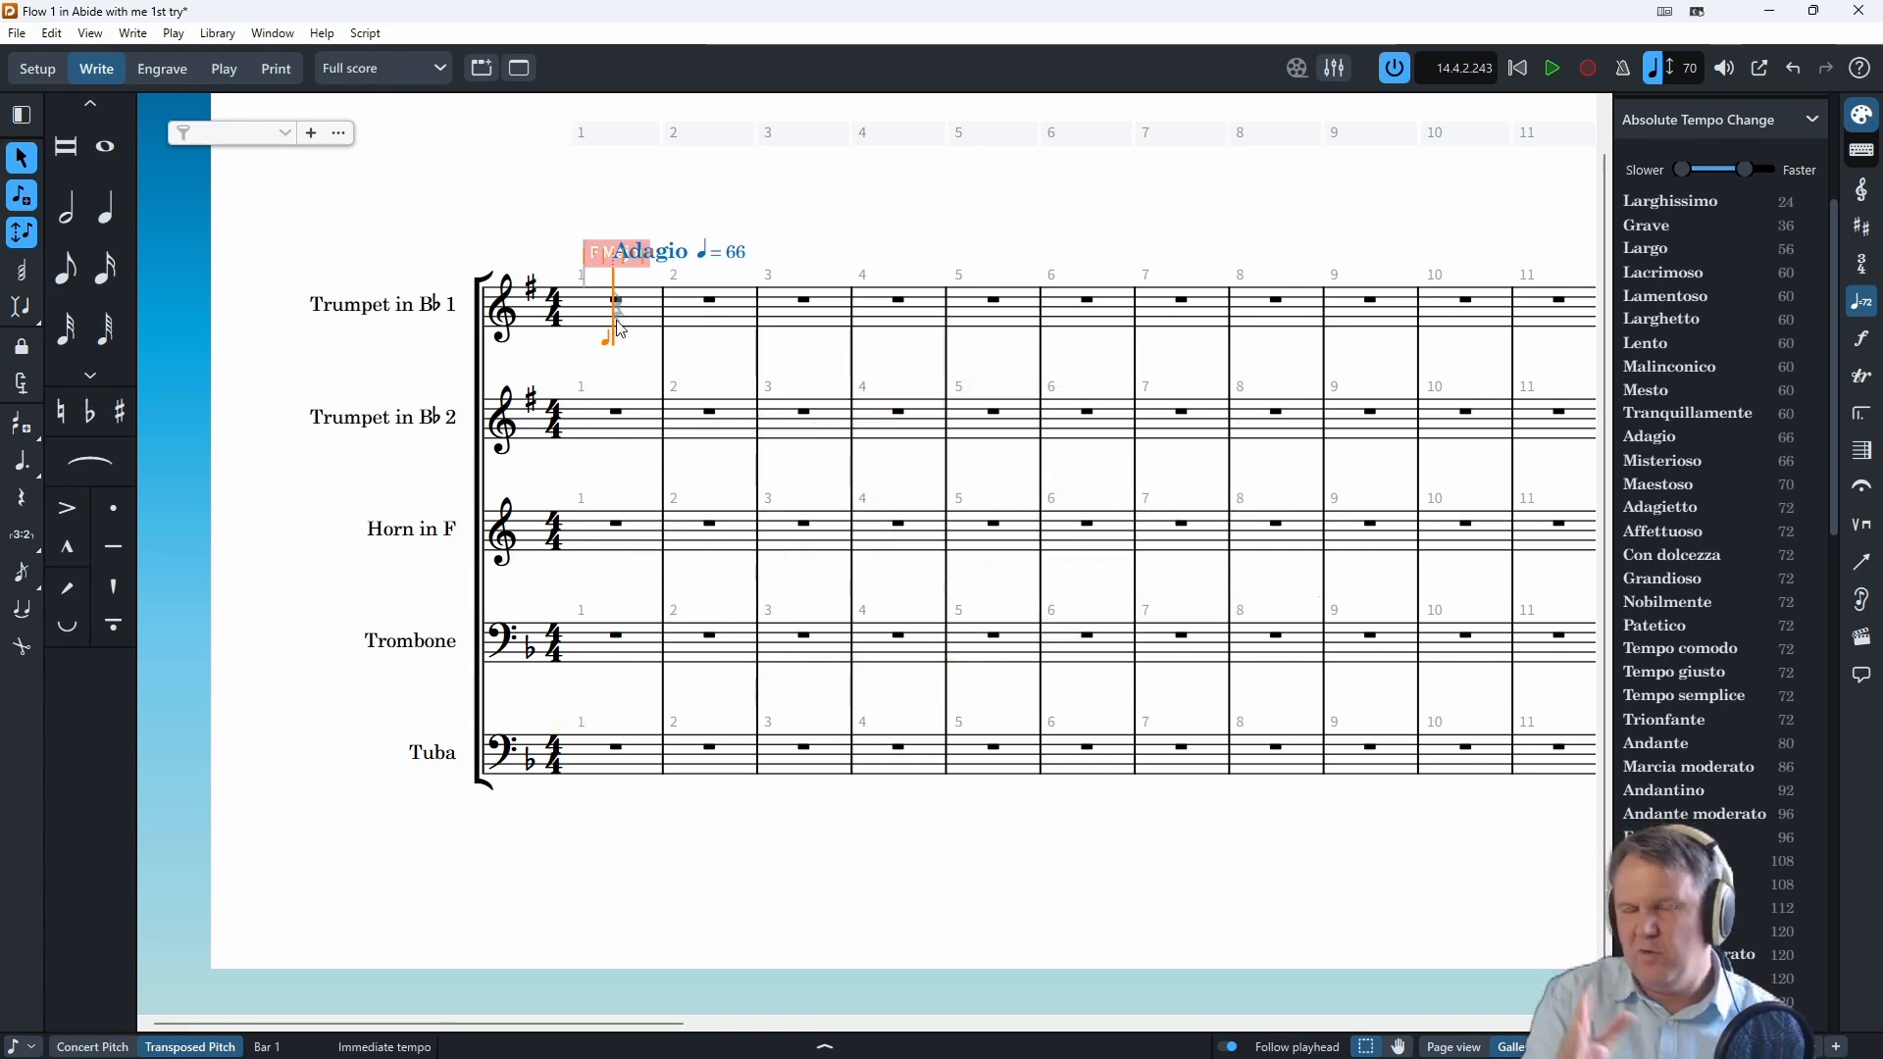
key(ctrl+9)
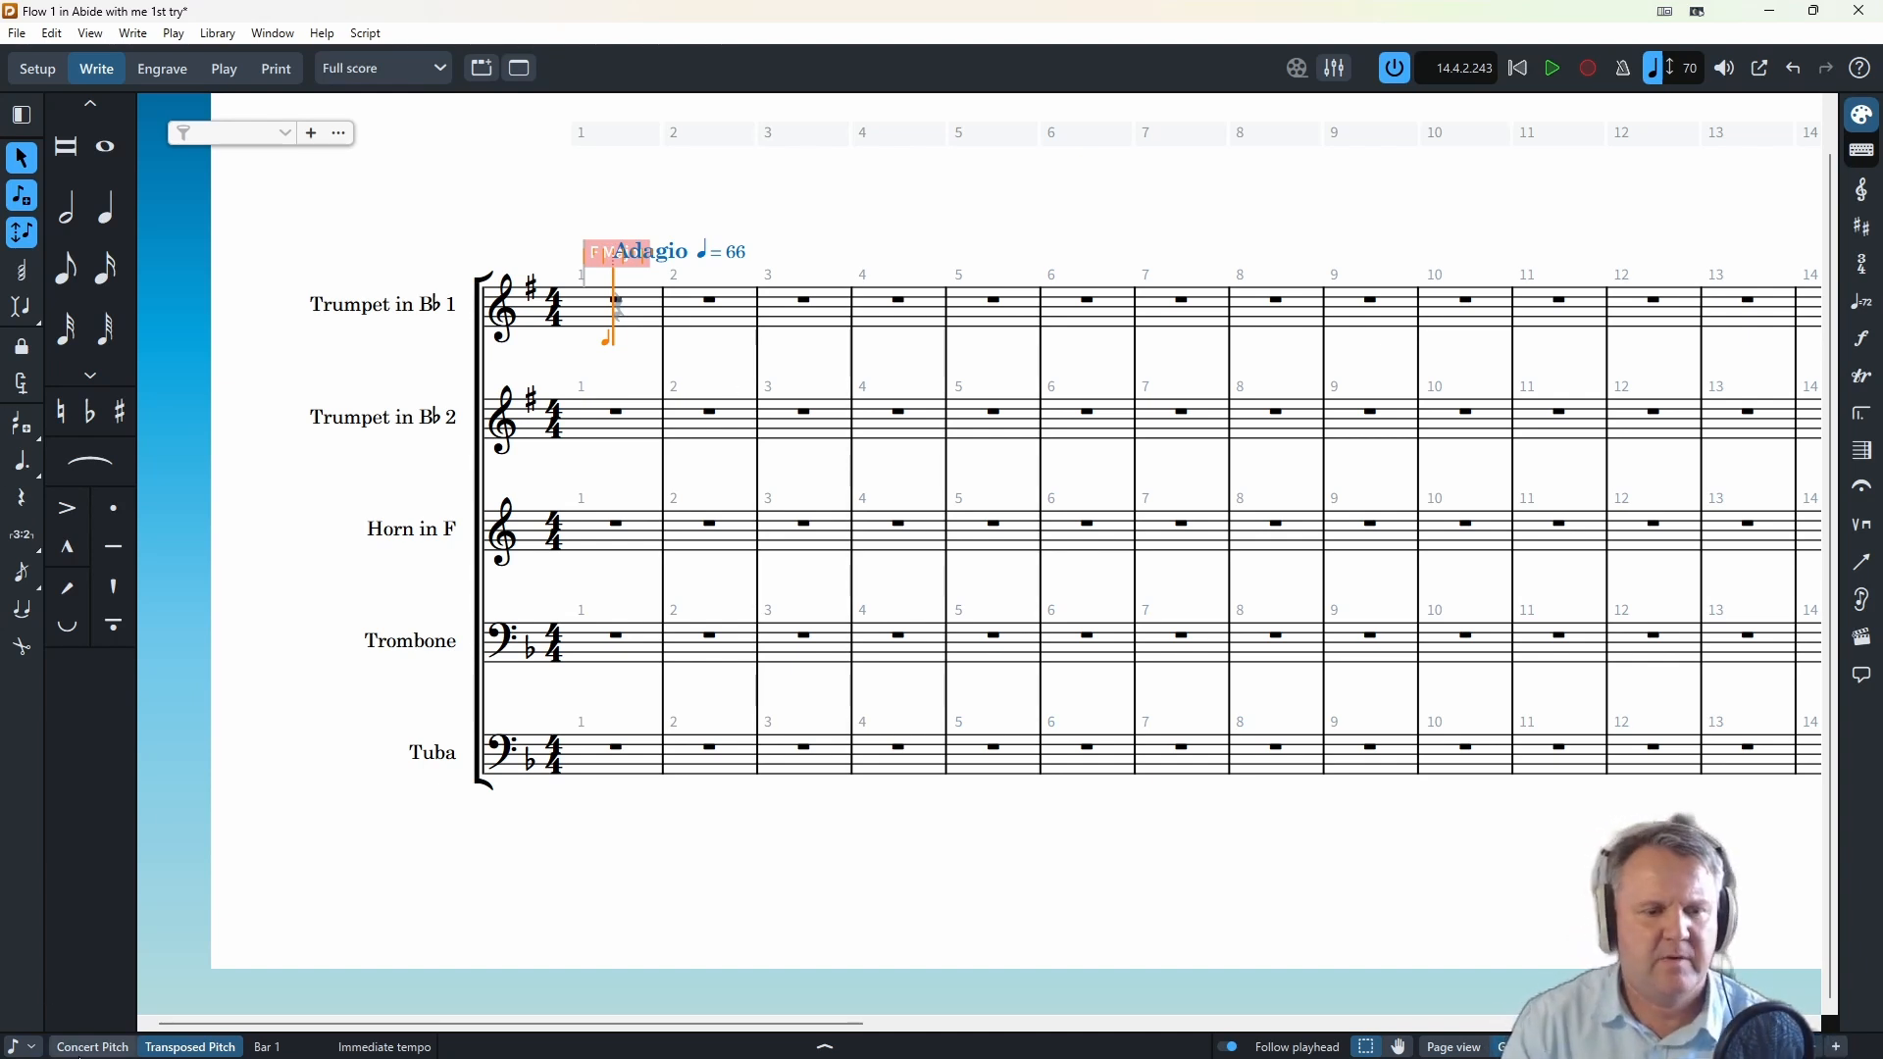
click(94, 1048)
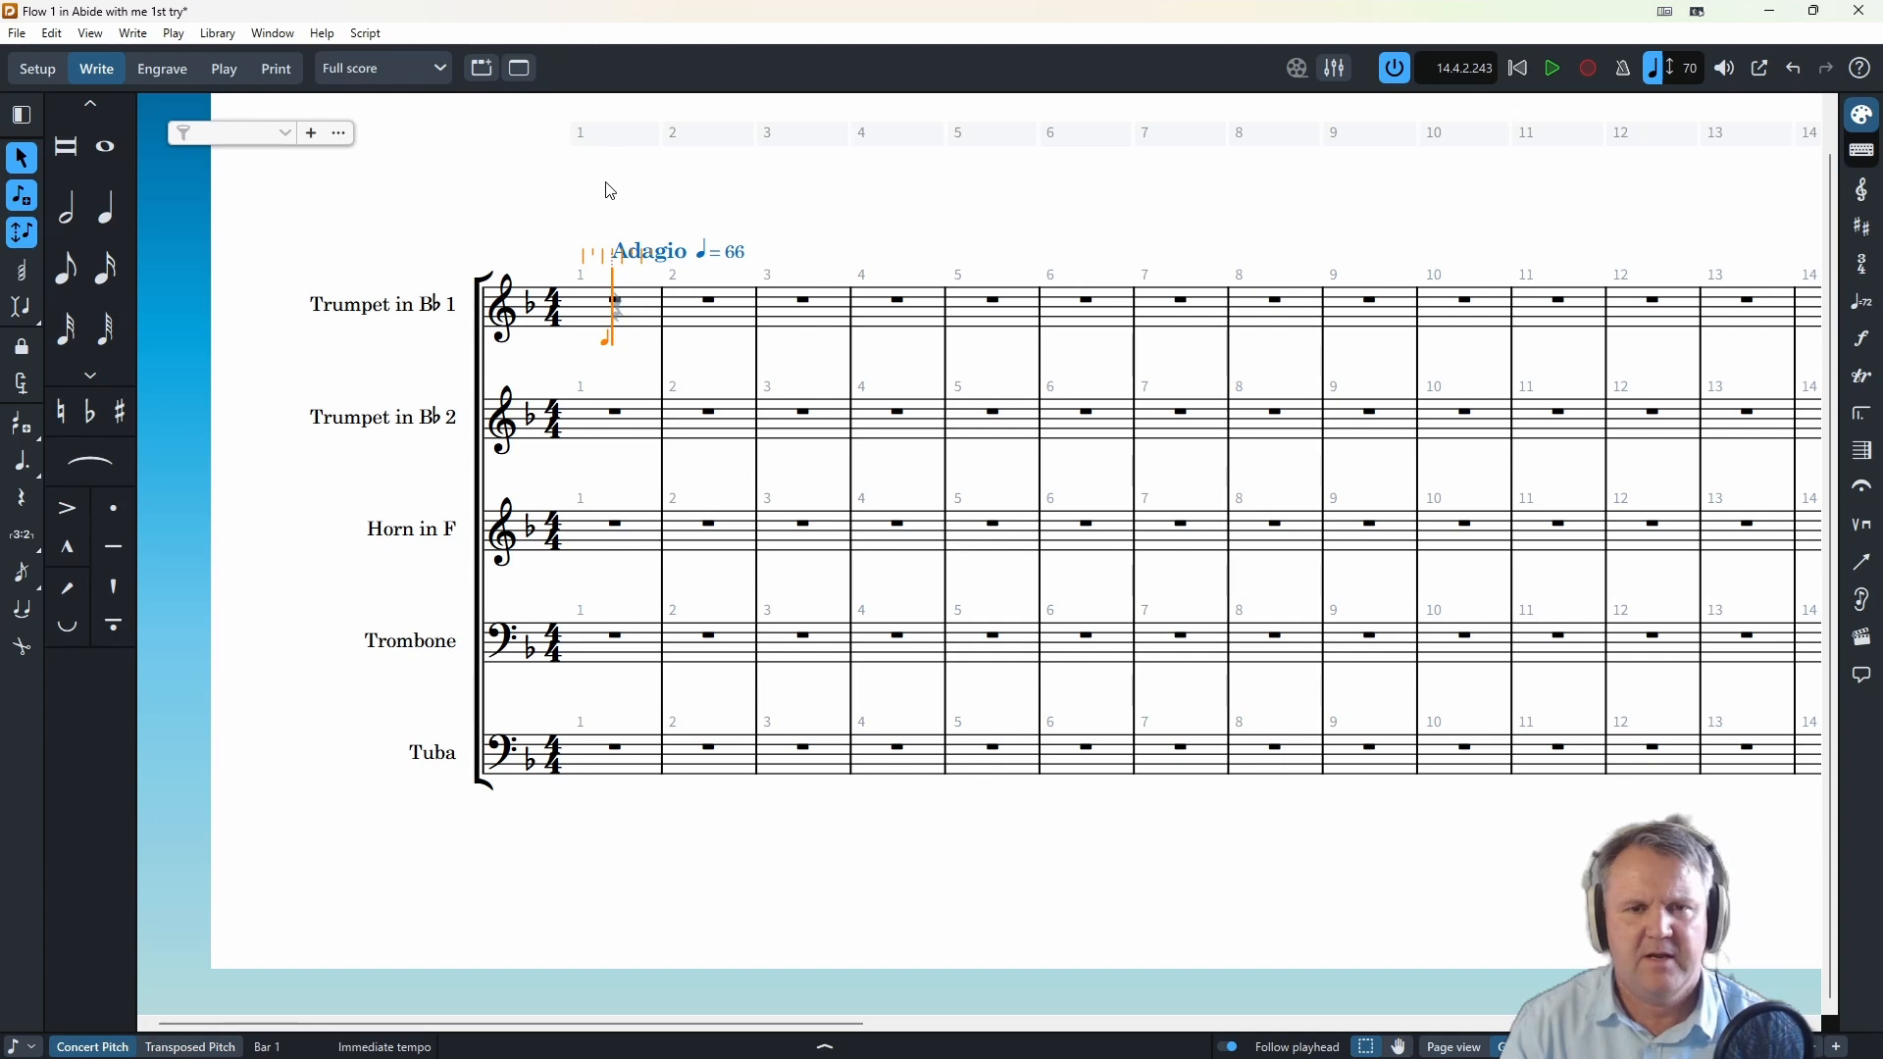
key(Left)
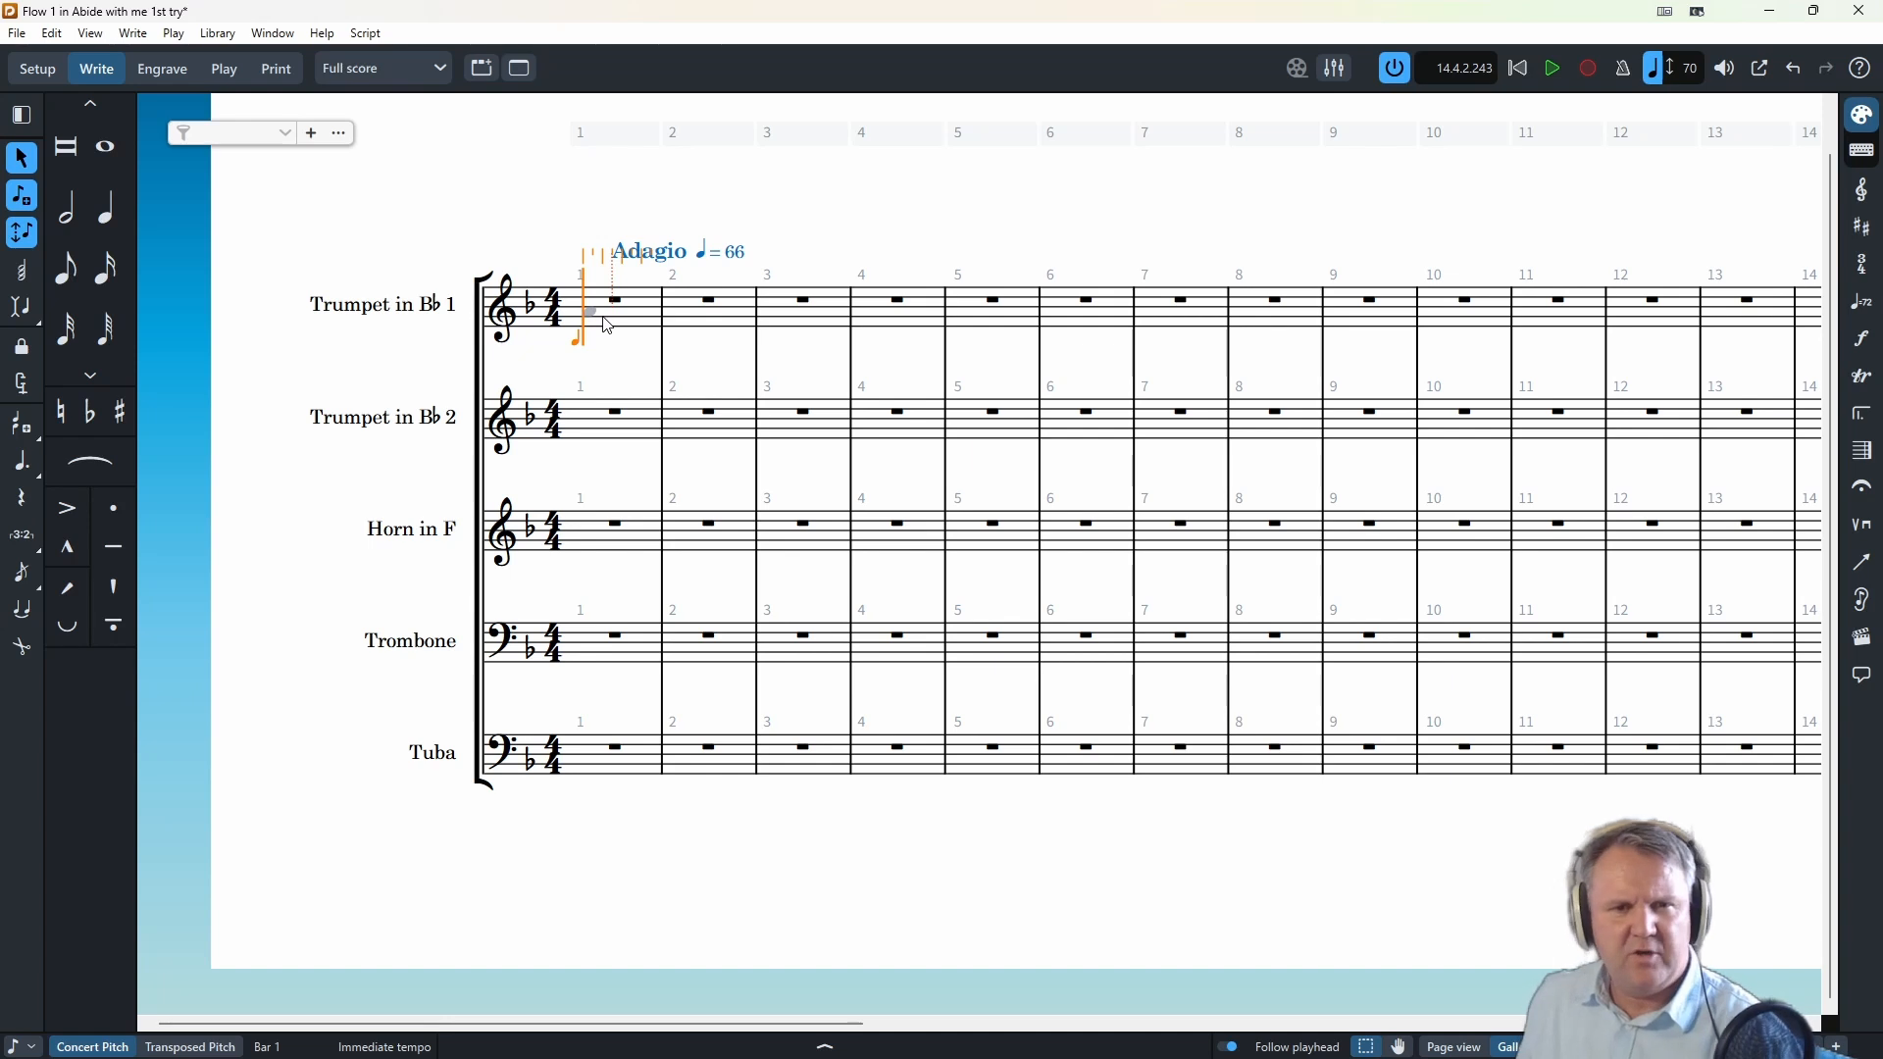
- Enter a half note A and quarter notes A and G in Trumpet 1 bar 1, and half notes F and C in bar 2
key(6)
key(a)
key(5)
key(a)
key(g)
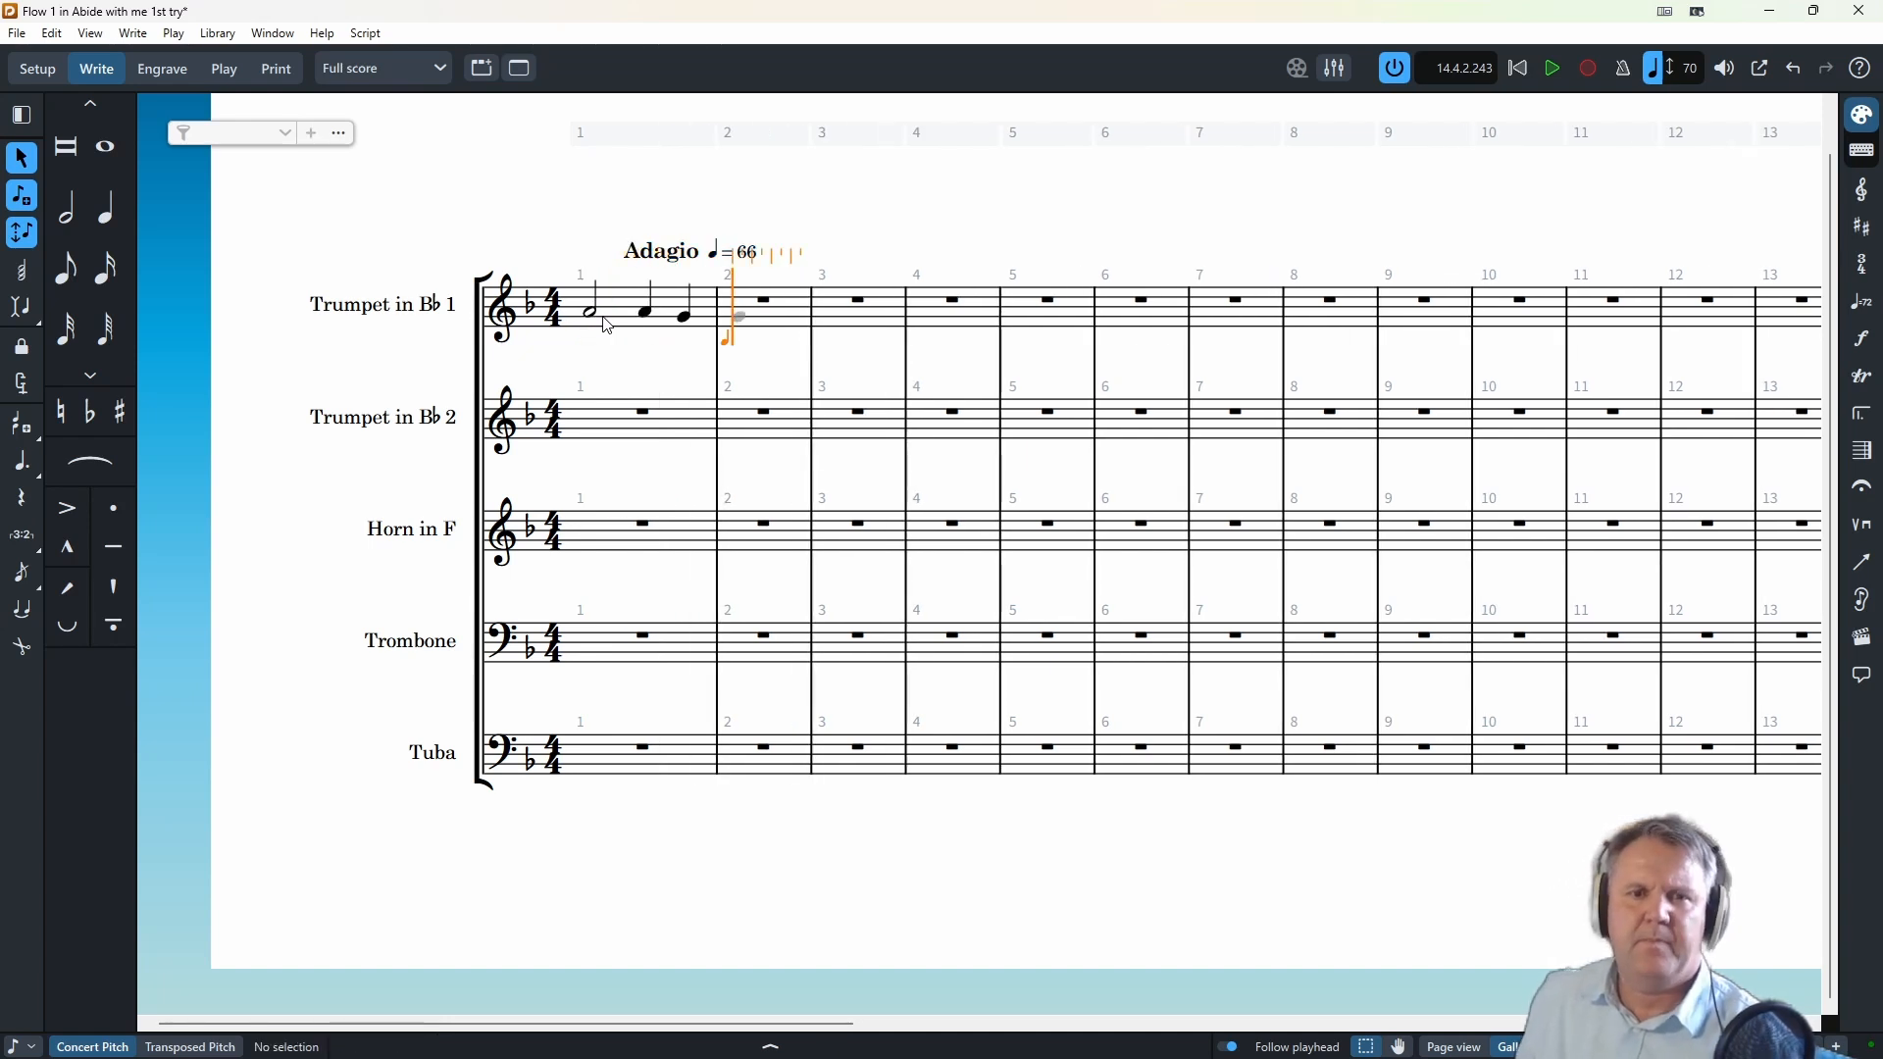
key(6)
key(f)
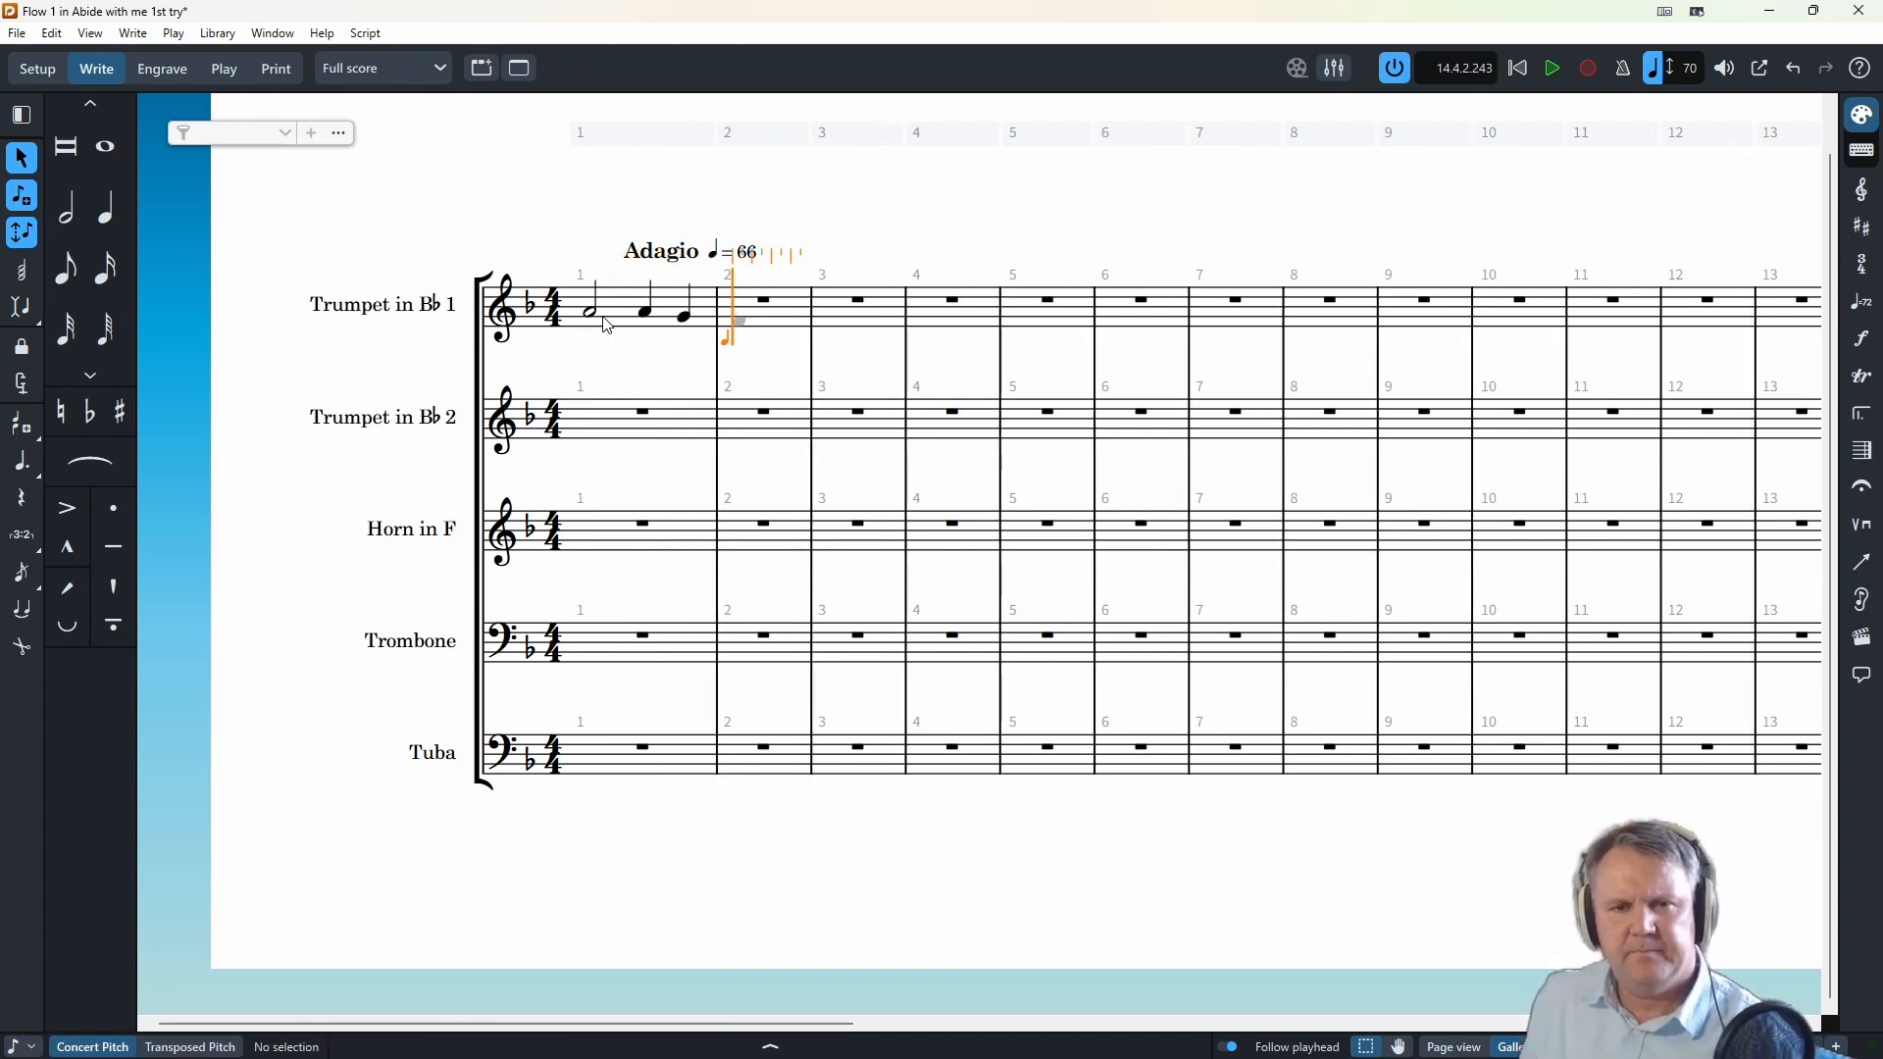
key(c)
- Enter quarter notes D, C, C and B-flat in Trumpet 1 bar 3 and a whole note A in bar 4
key(5)
key(d)
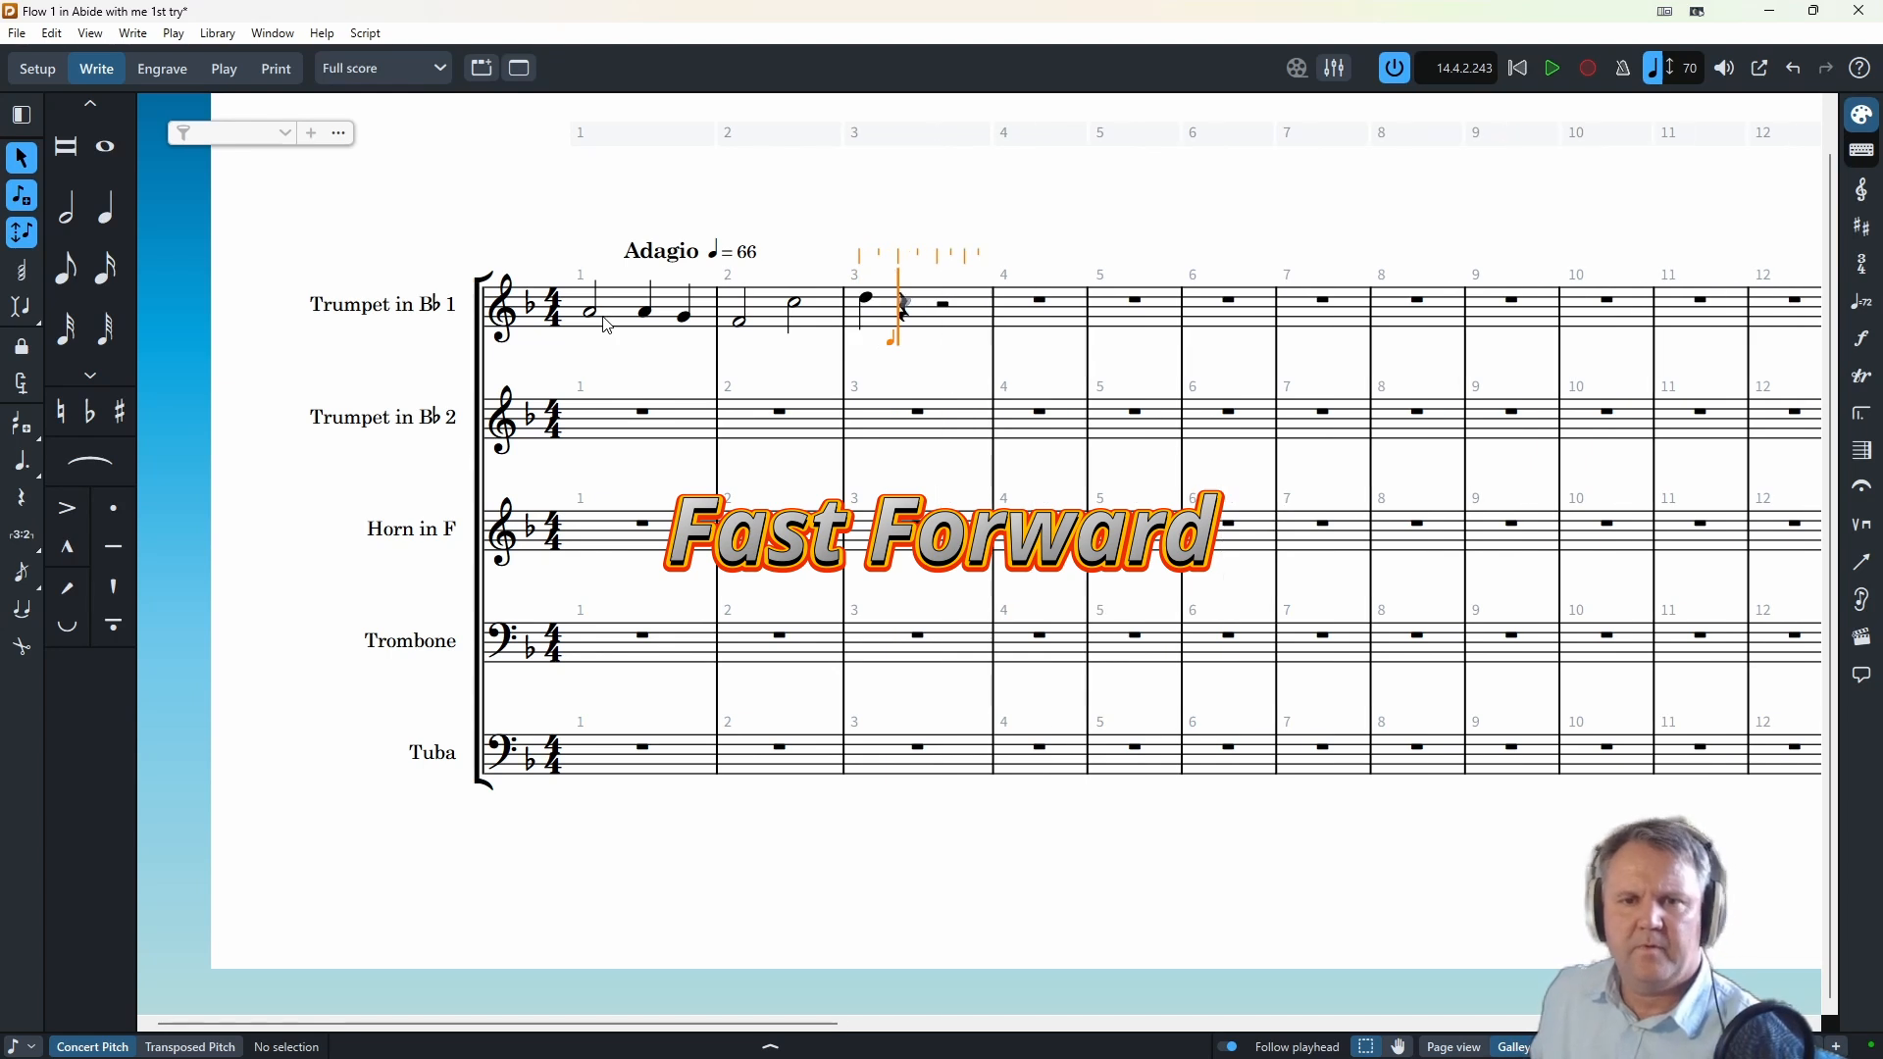
key(c)
key(c)
key(b)
key(6)
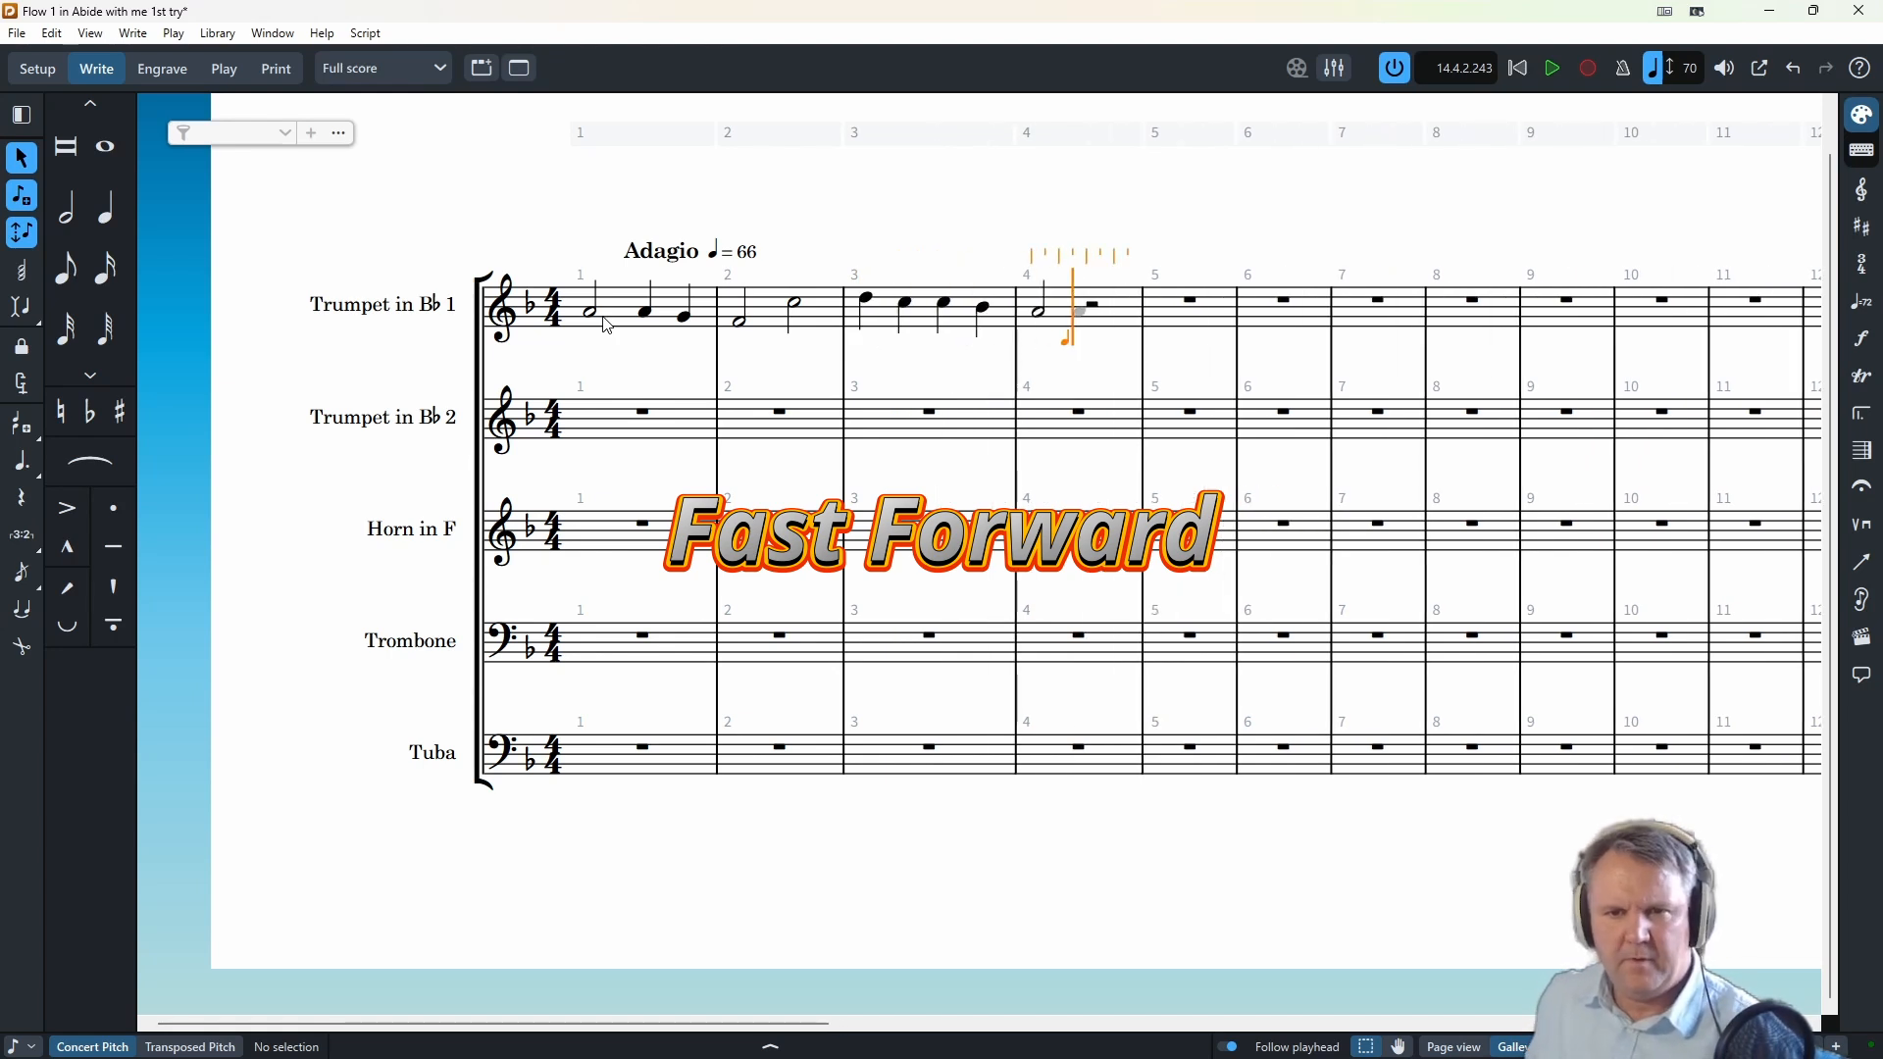
key(7)
key(a)
- Enter a half note A and quarter notes B-flat and C in Trumpet 1 bar 5, and half notes D and C in bar 6
key(6)
key(a)
key(5)
key(b)
key(c)
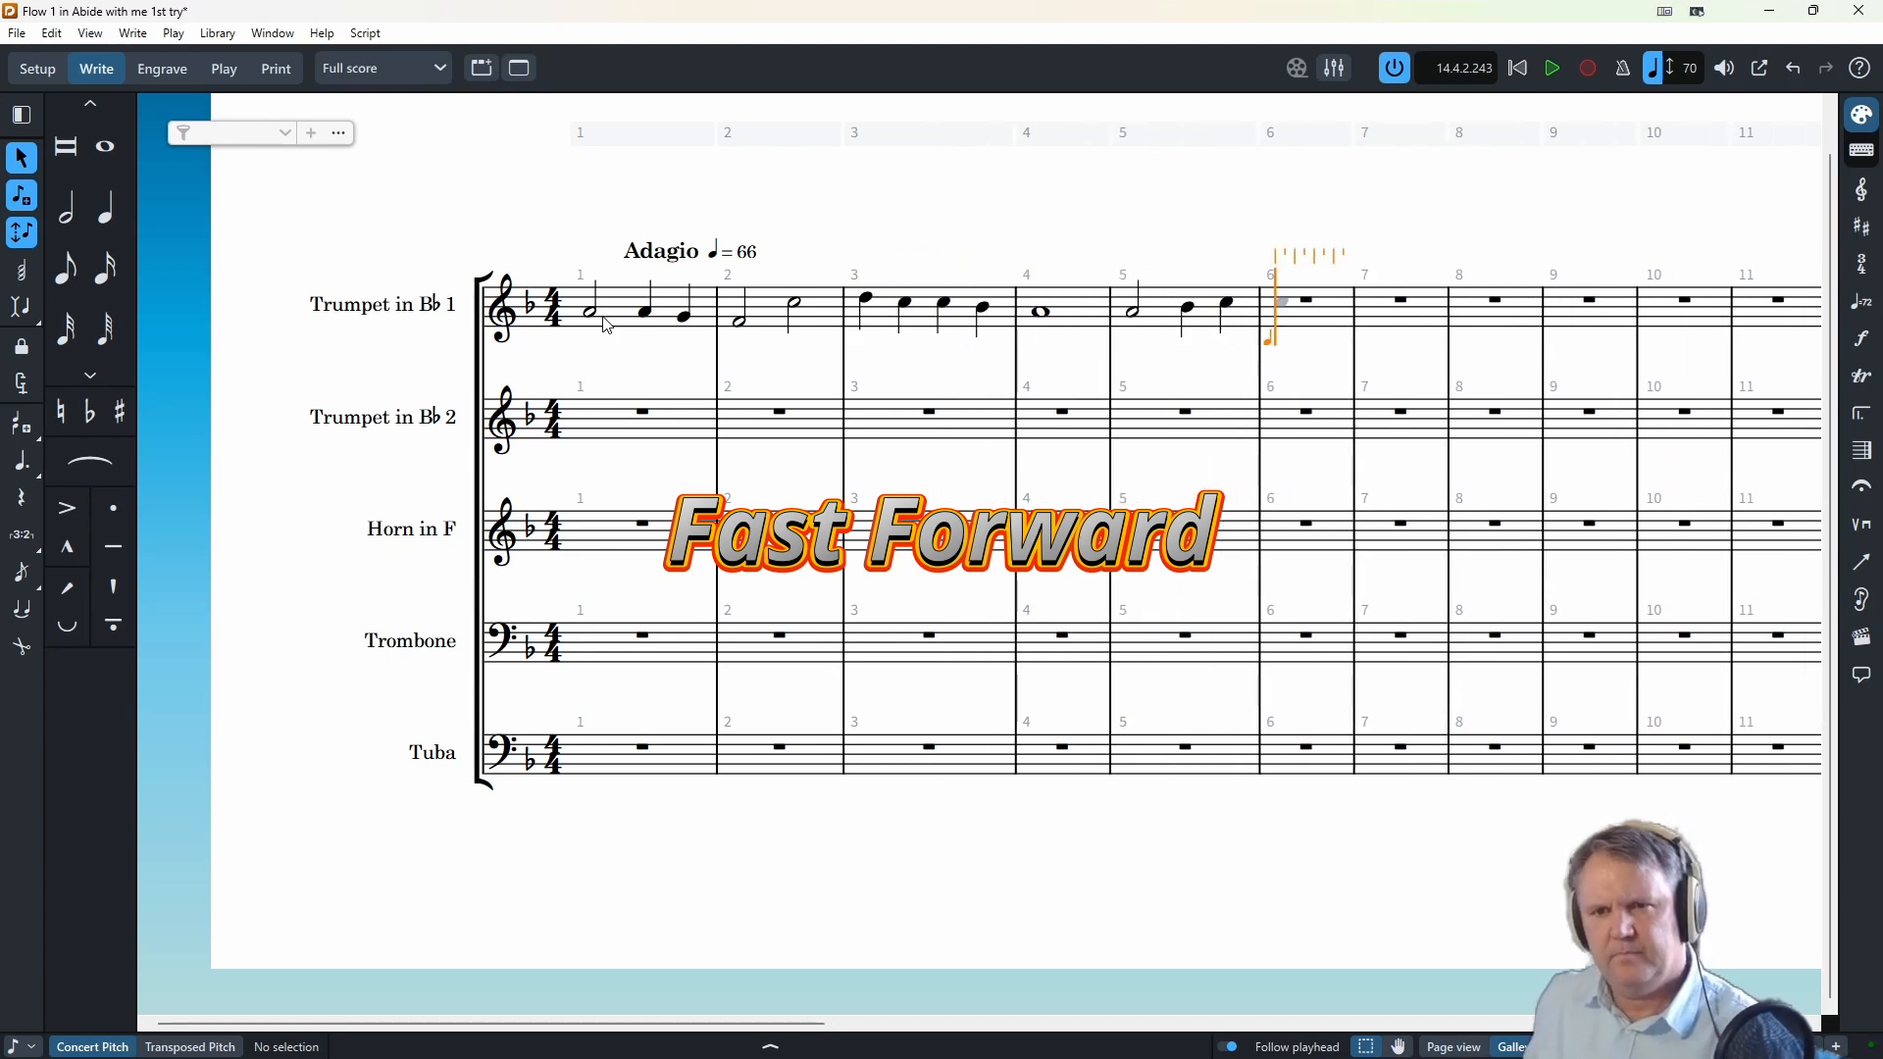
key(6)
key(d)
key(c)
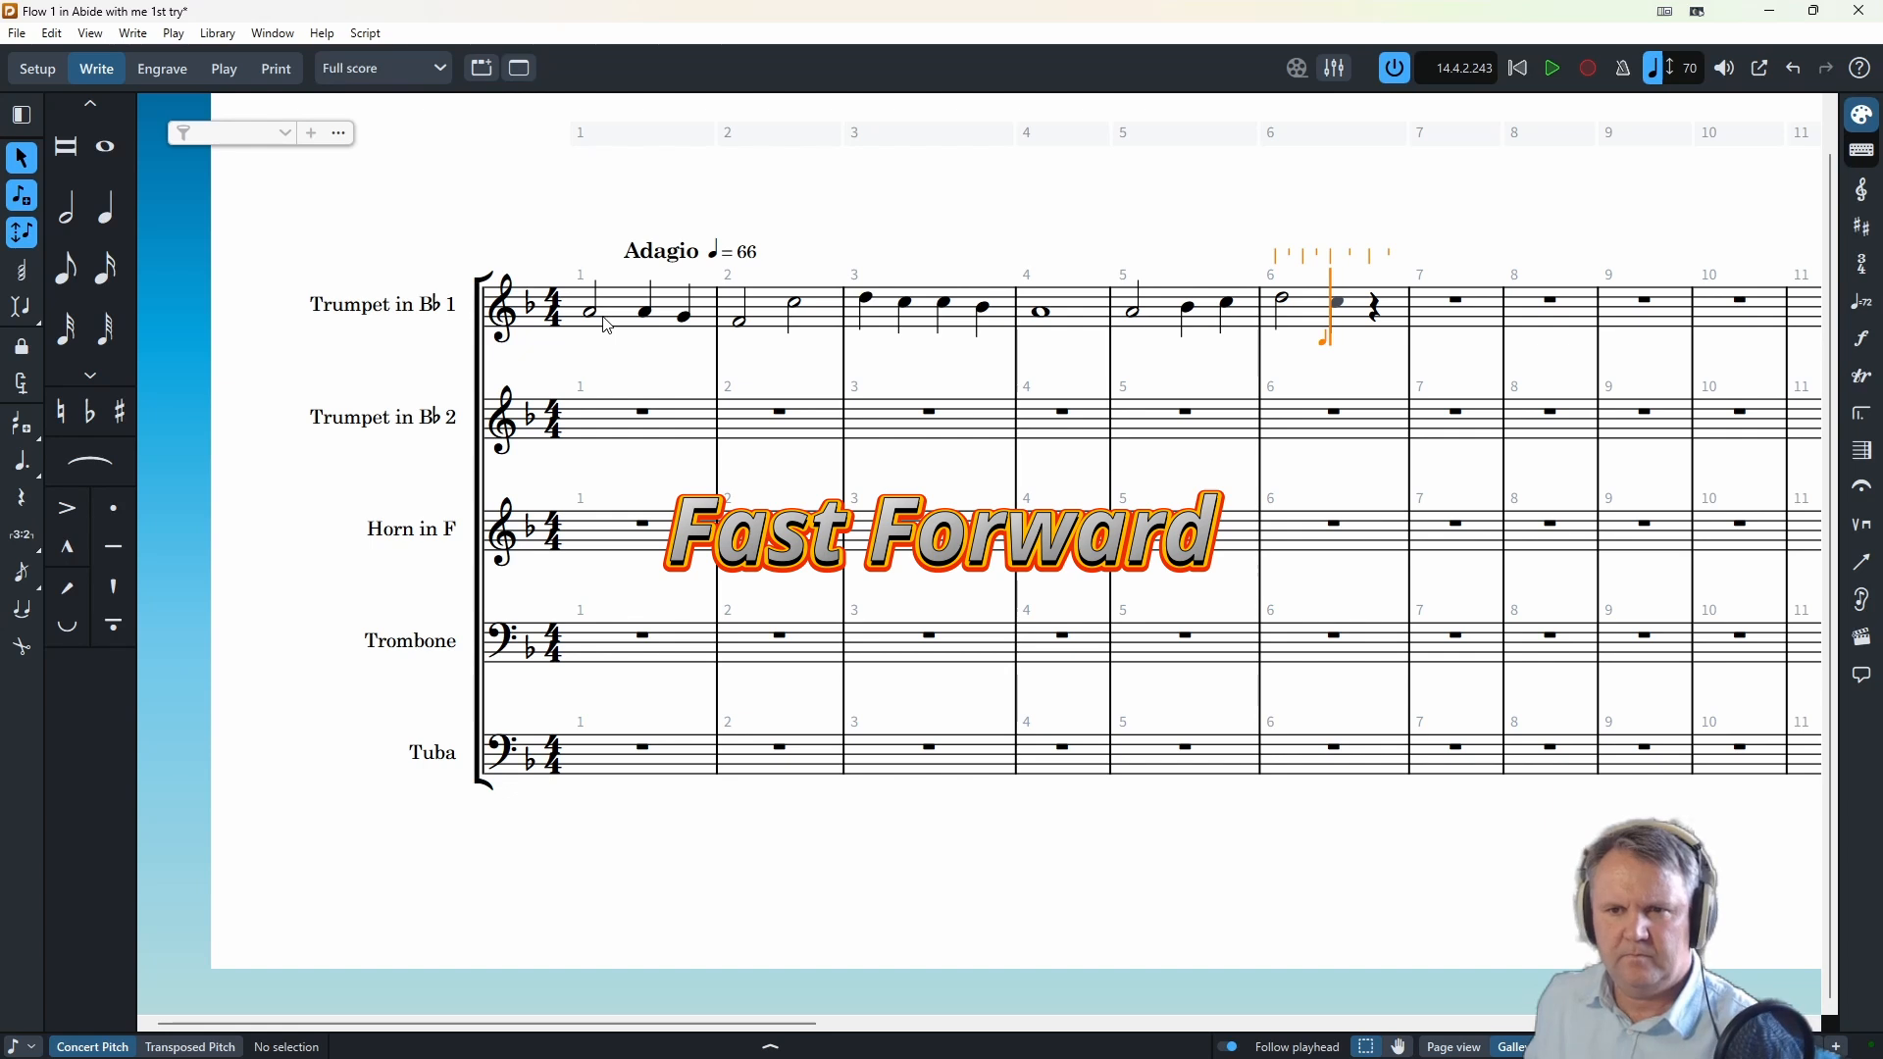
- Enter quarter notes B-flat, G, A and B-natural in Trumpet 1 bar 7 and a whole note C in bar 8
key(5)
key(b)
key(a)
key(b)
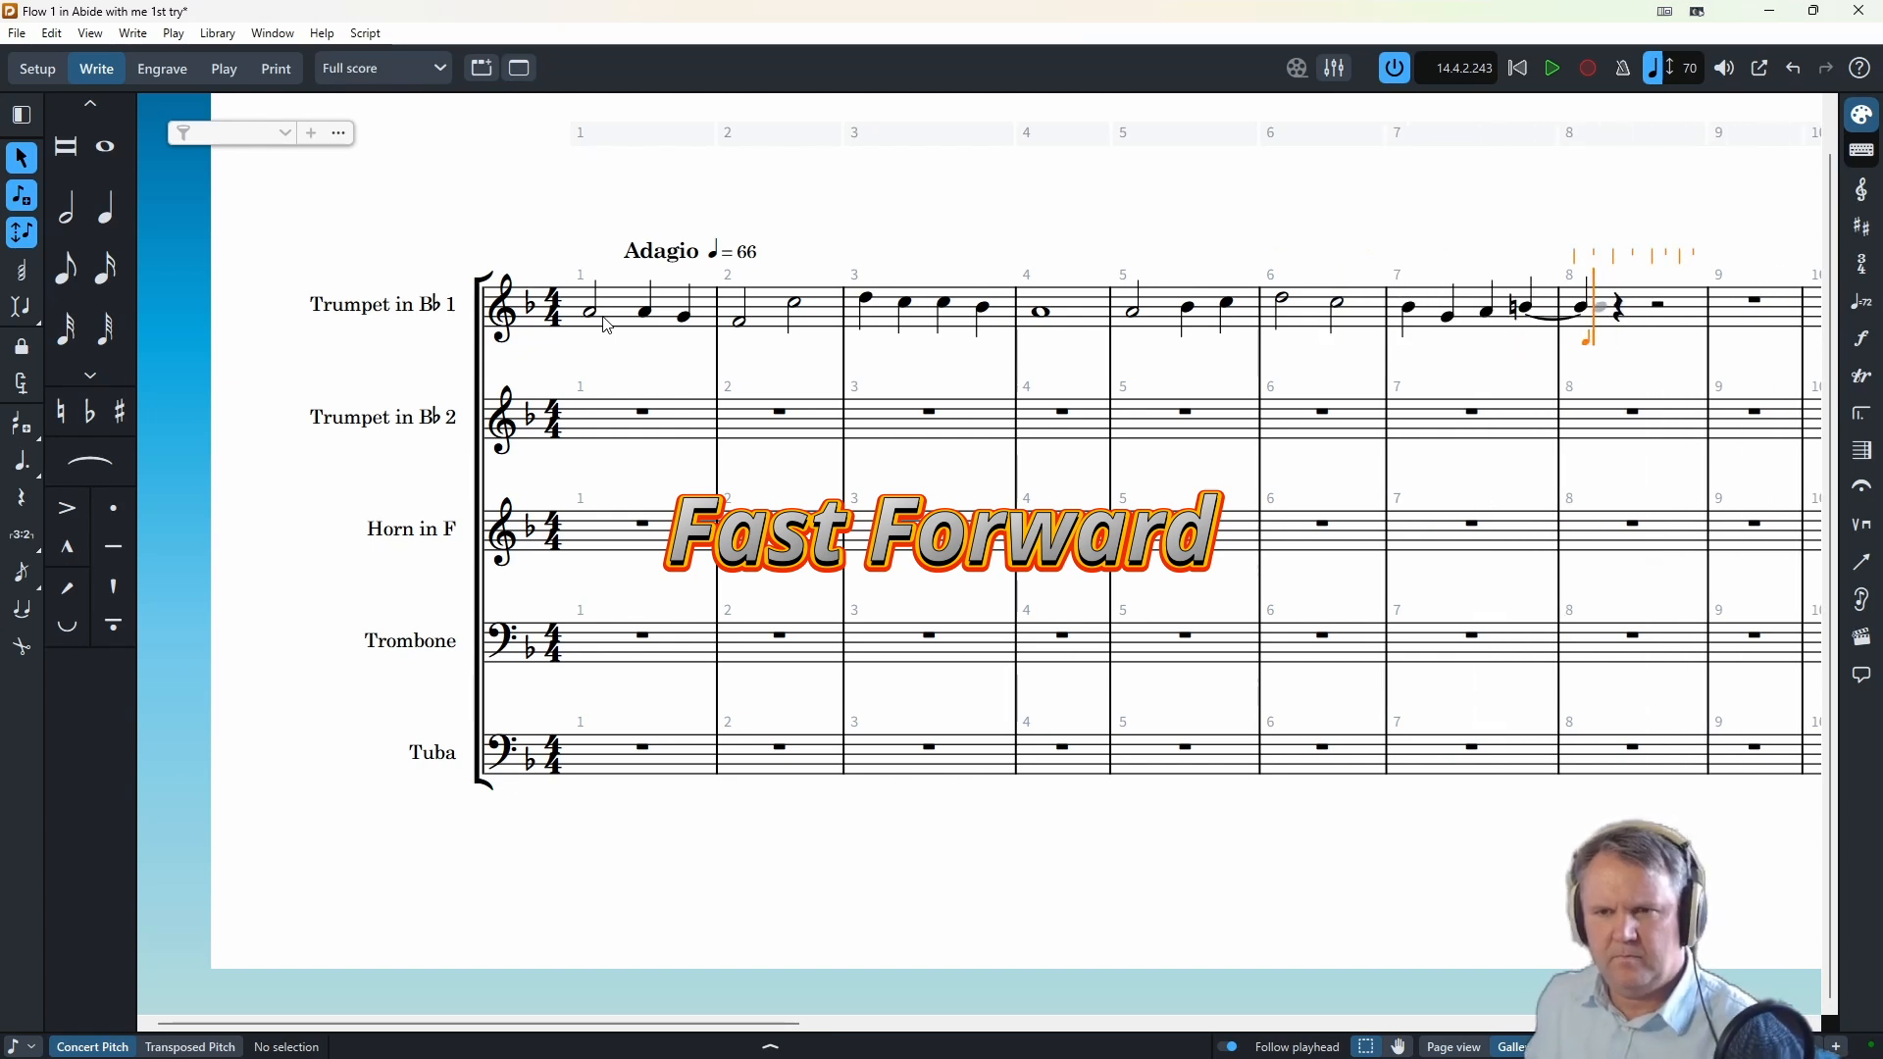
key(6)
key(5)
key(b)
key(8)
key(c)
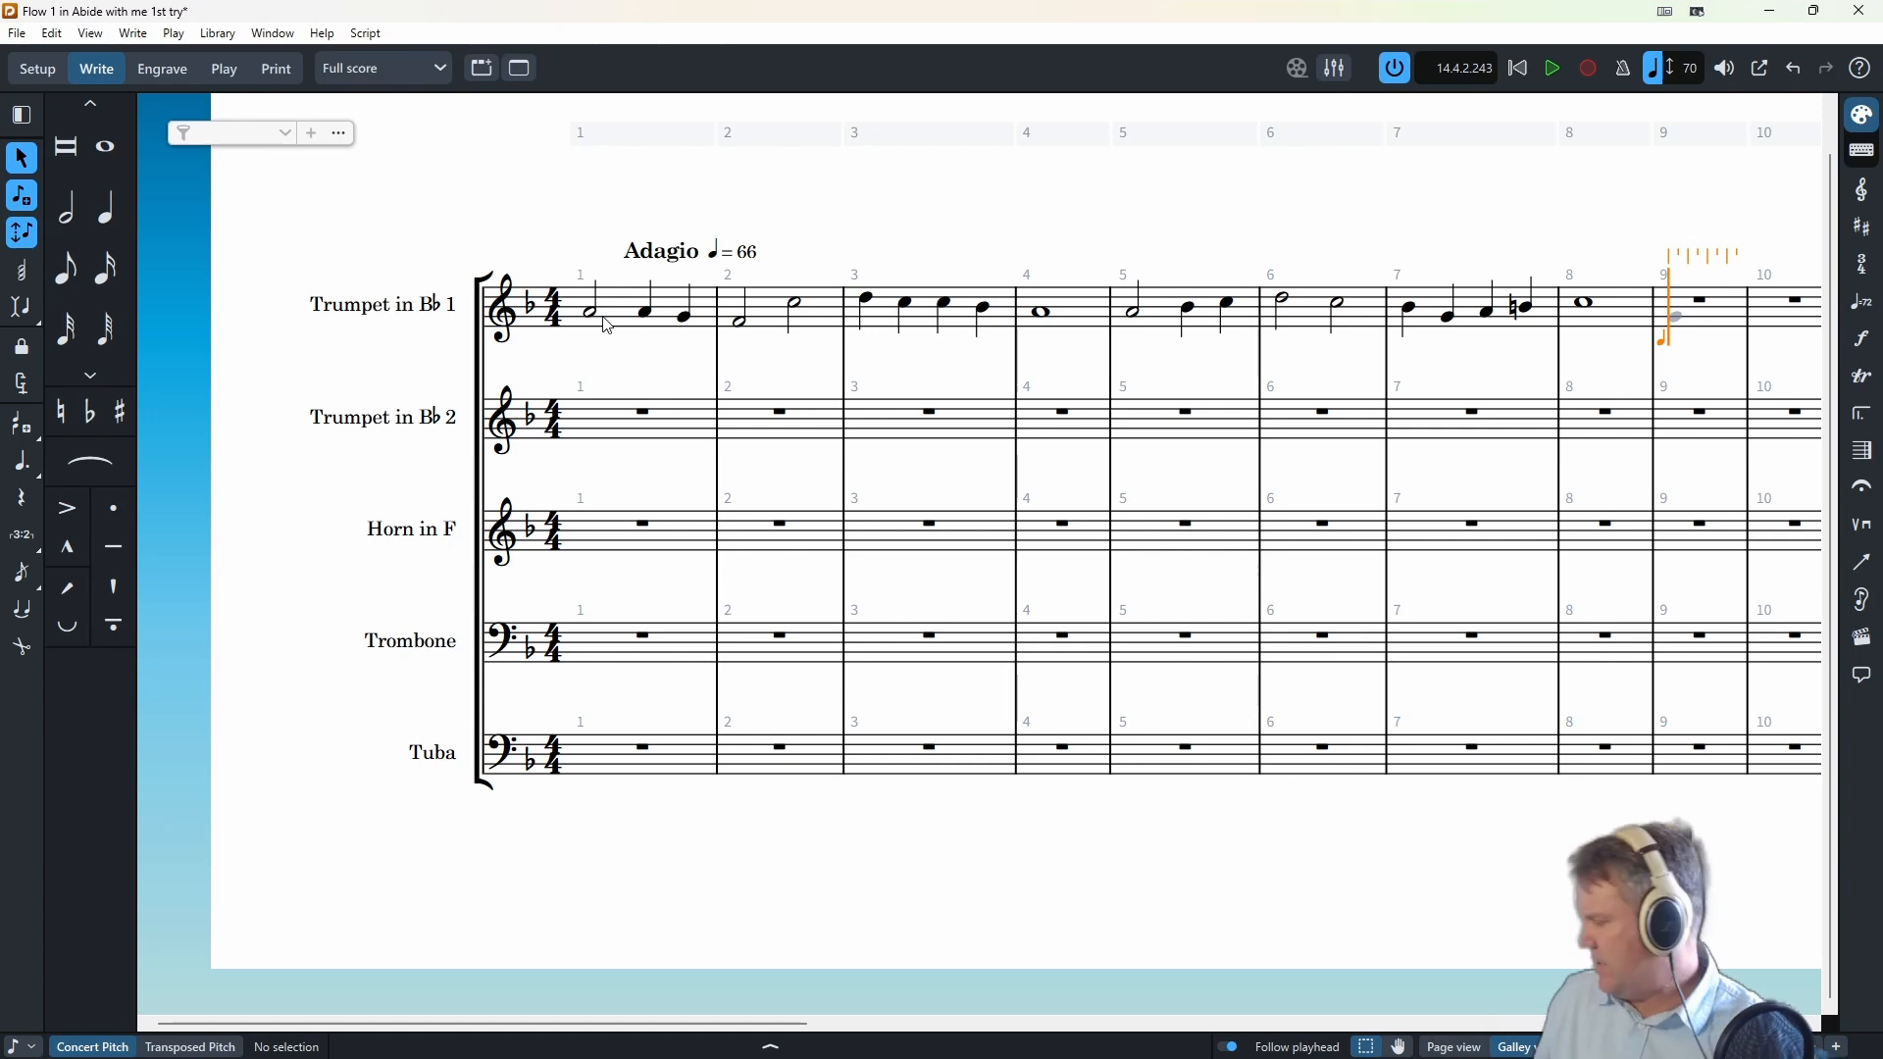
- Continue the melody in the Tuba: half note A and quarter notes A and G in bar 9, half notes F and C in bar 10
key(ctrl+Down)
key(ctrl+Down)
key(ctrl+Down)
key(ctrl+Down)
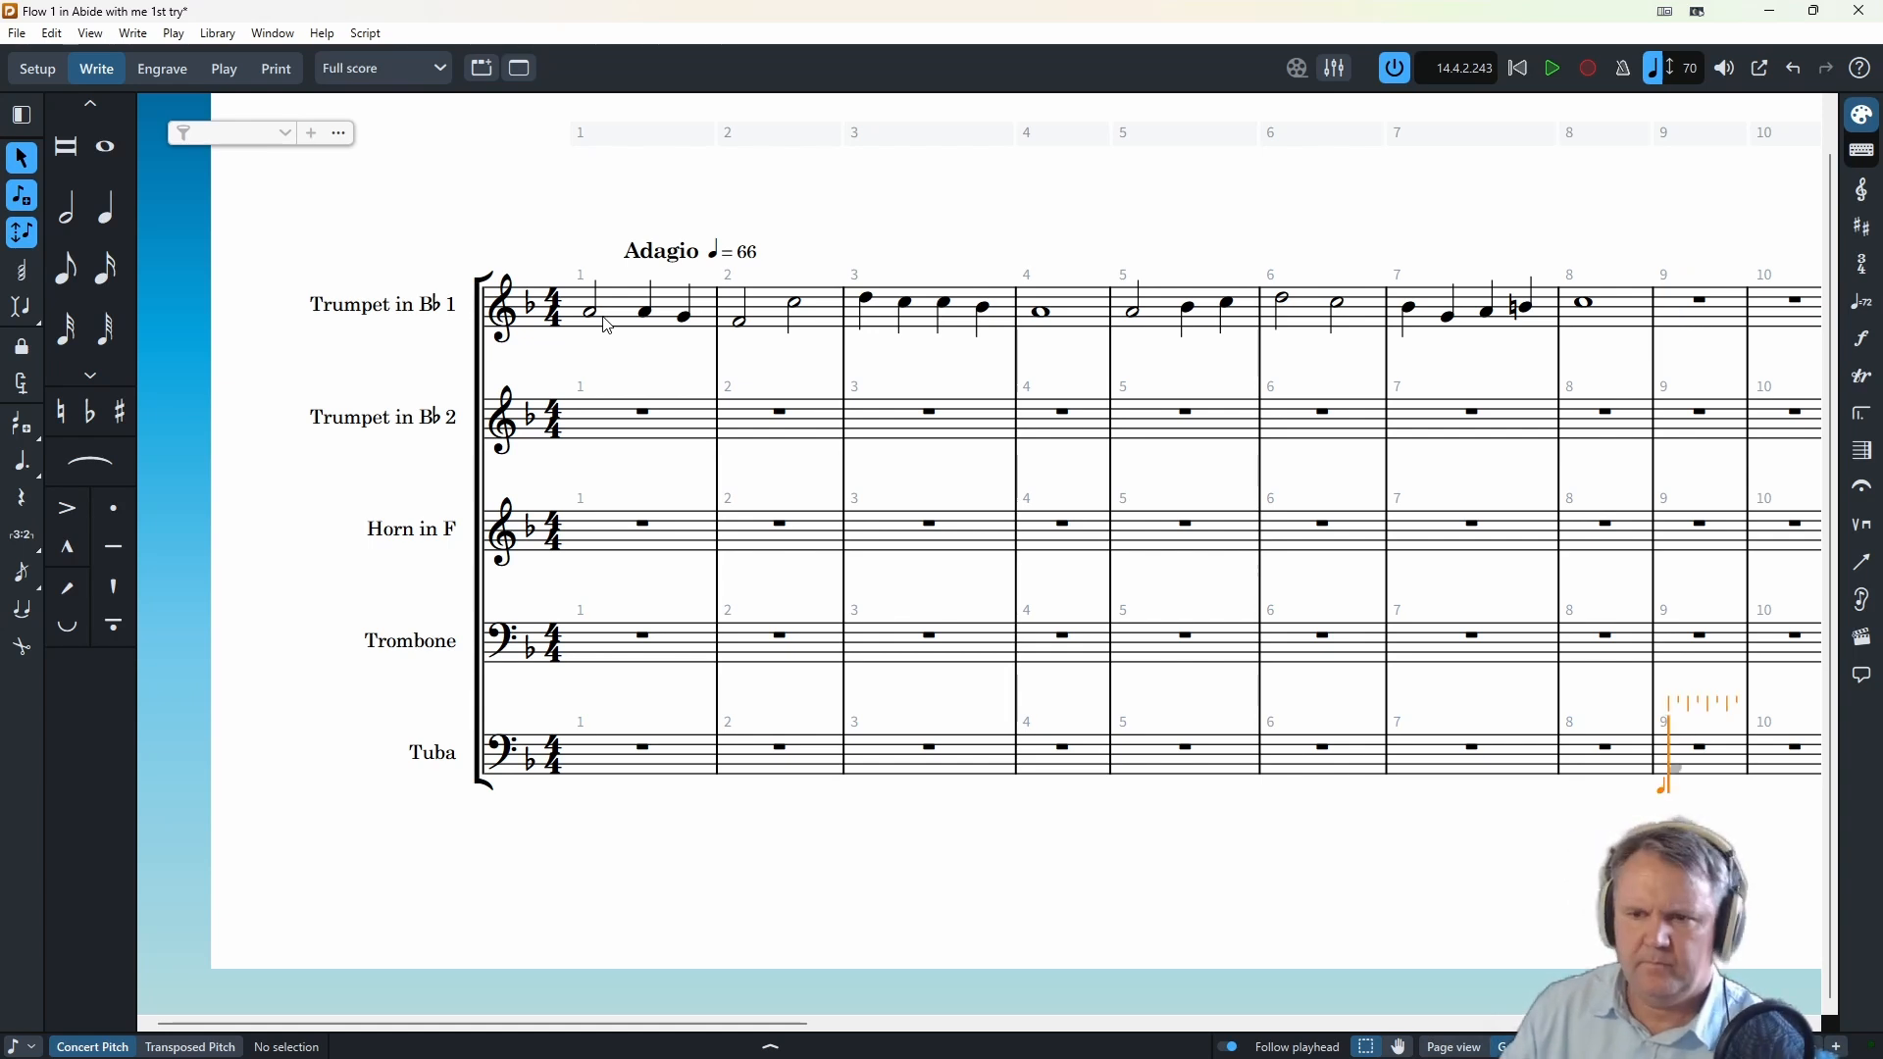
key(6)
key(a)
key(5)
key(a)
key(ctrl+shift+2)
key(5)
key(a)
key(6)
key(g)
key(d)
- Enter quarter notes C, B-flat, B-flat and A in Tuba bar 11 and a whole note G in bar 12
key(5)
key(d)
key(c)
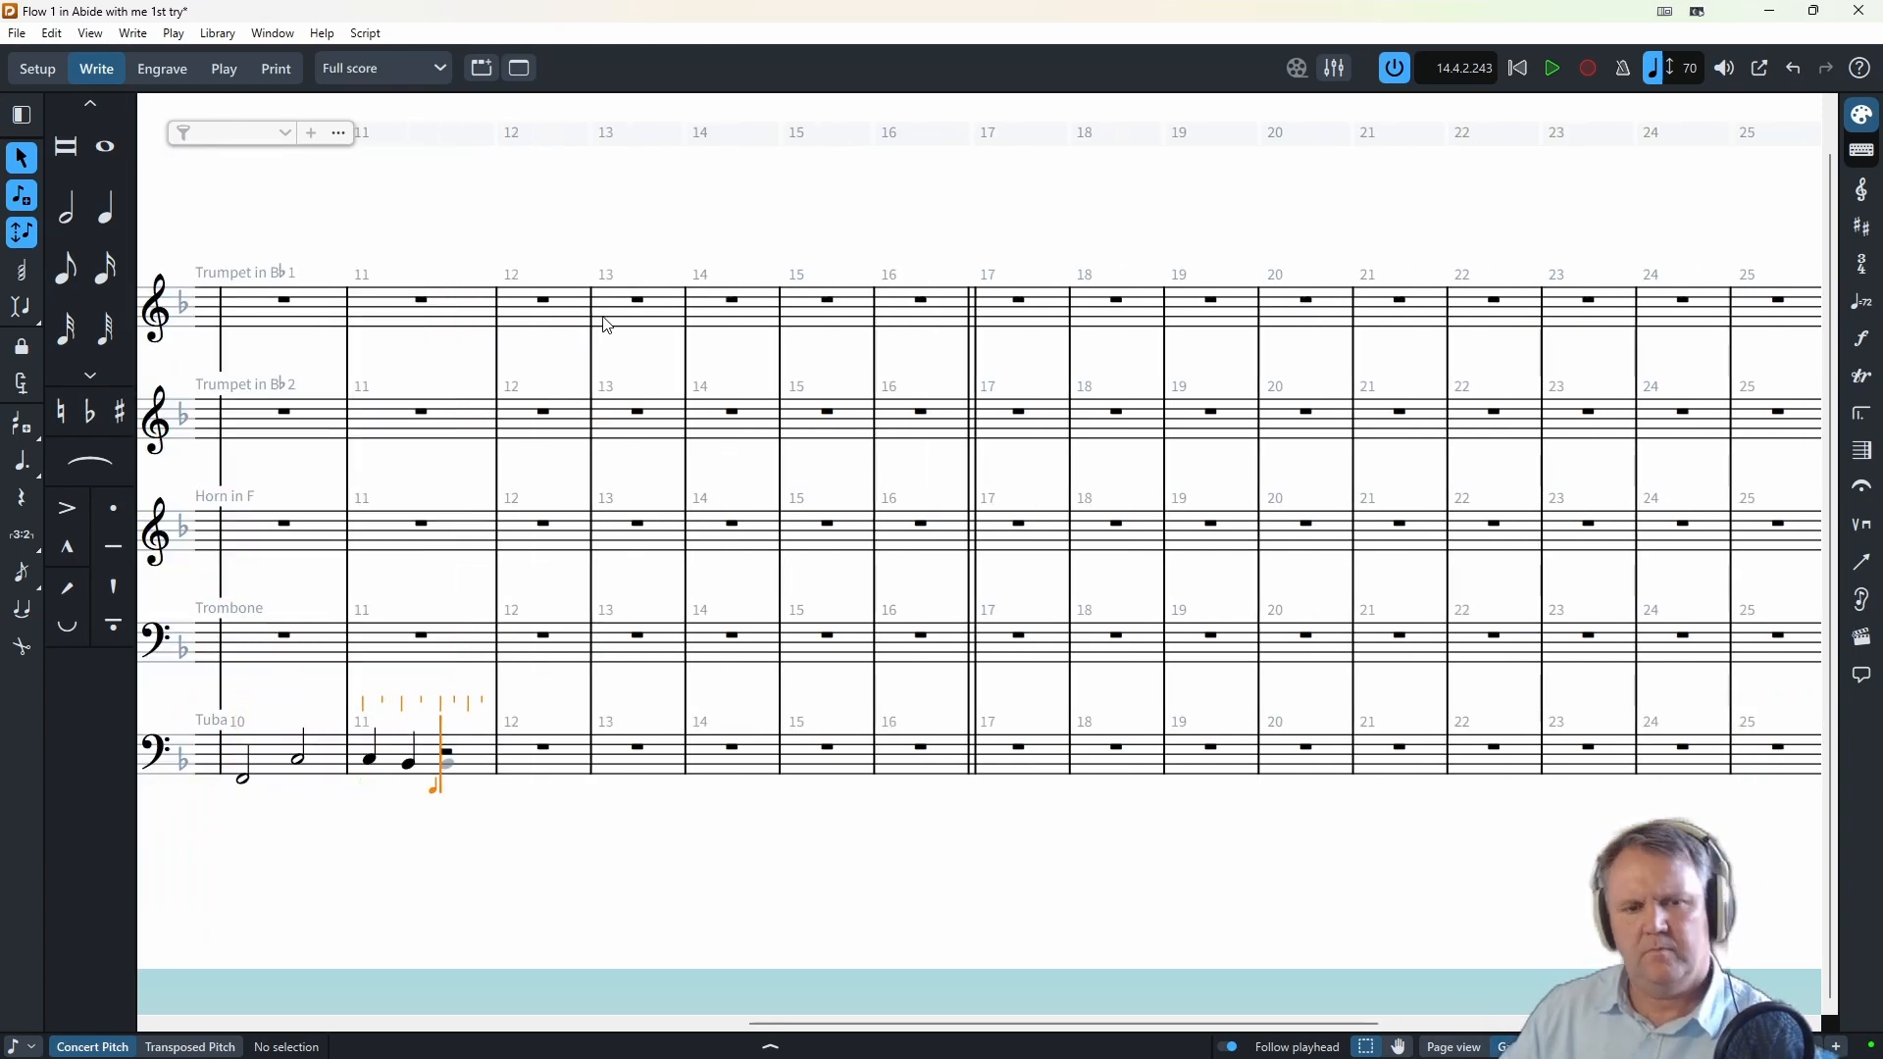
key(c)
key(b)
key(7)
key(g)
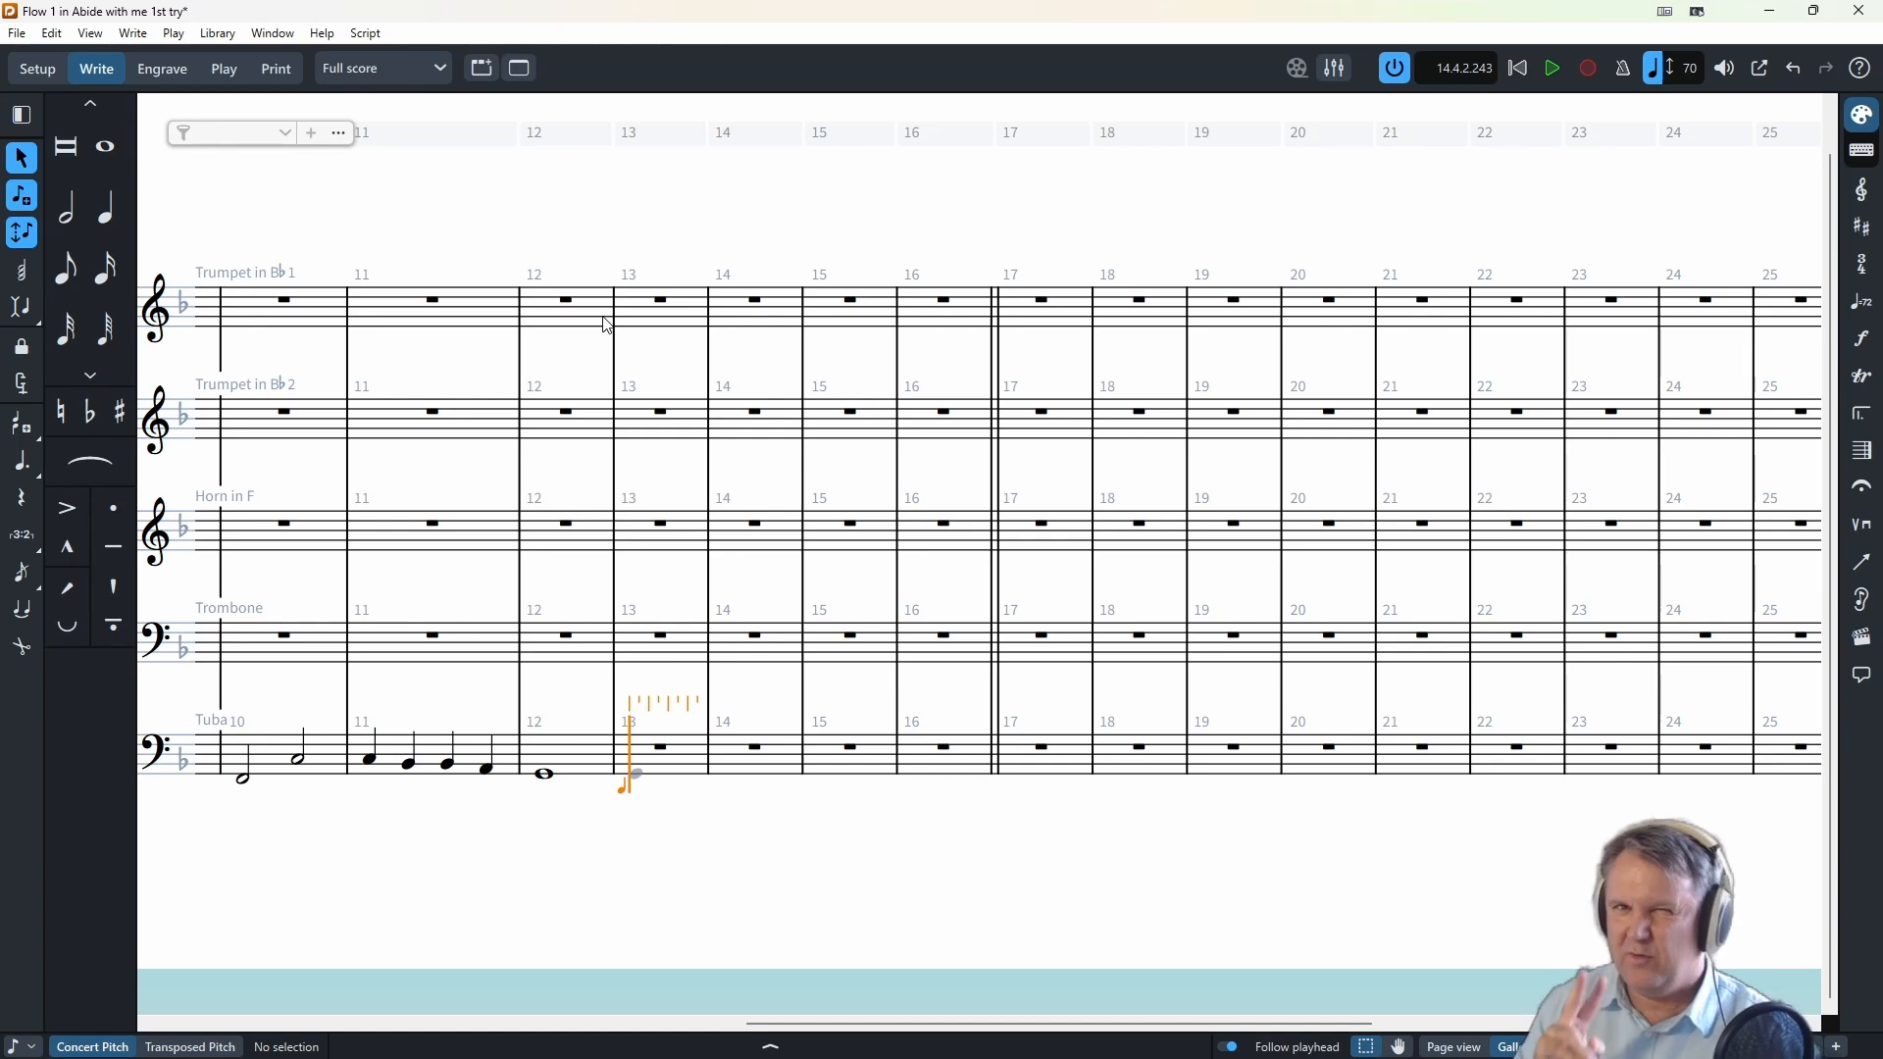
- Move note input to Trumpet 1 bar 12 and enter a half note G followed by quarter notes A and B-flat
key(ctrl+Up)
key(ctrl+Up)
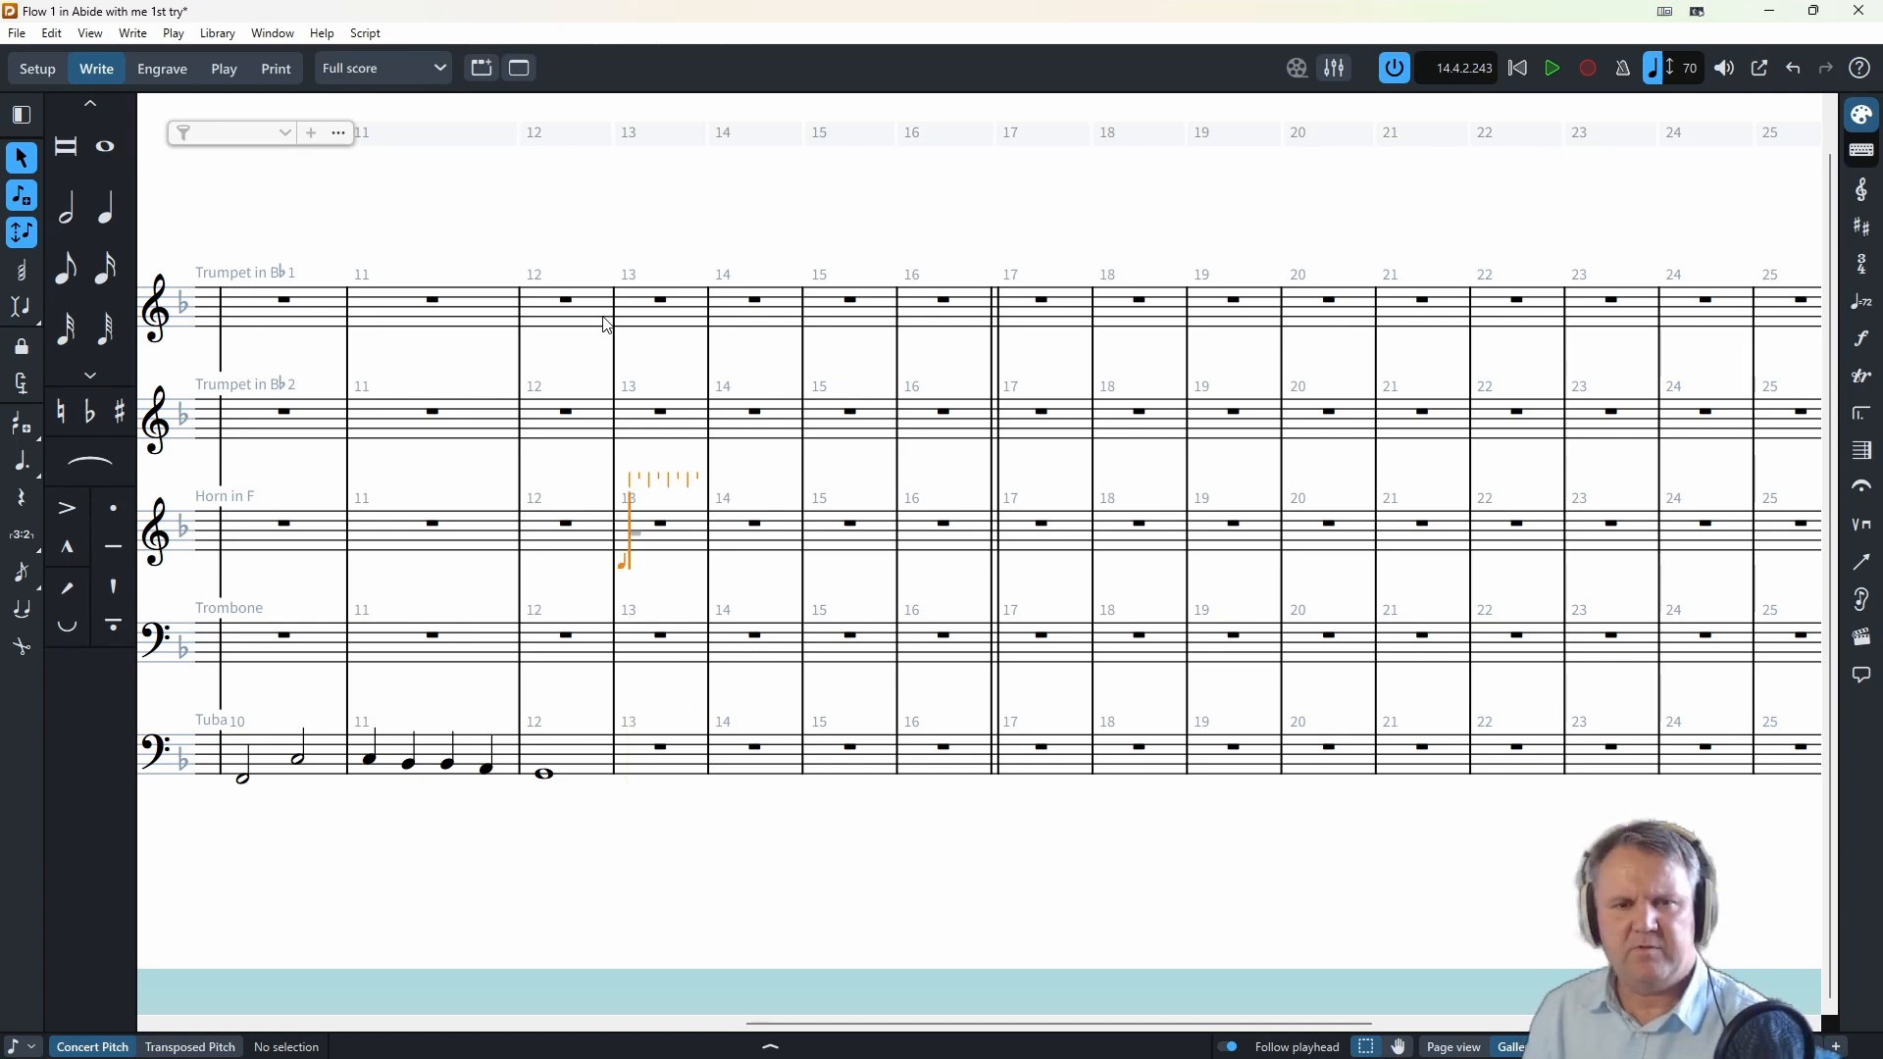
key(ctrl+Up)
key(ctrl+Up)
key(ctrl+Left)
key(6)
key(g)
key(5)
key(a)
key(b)
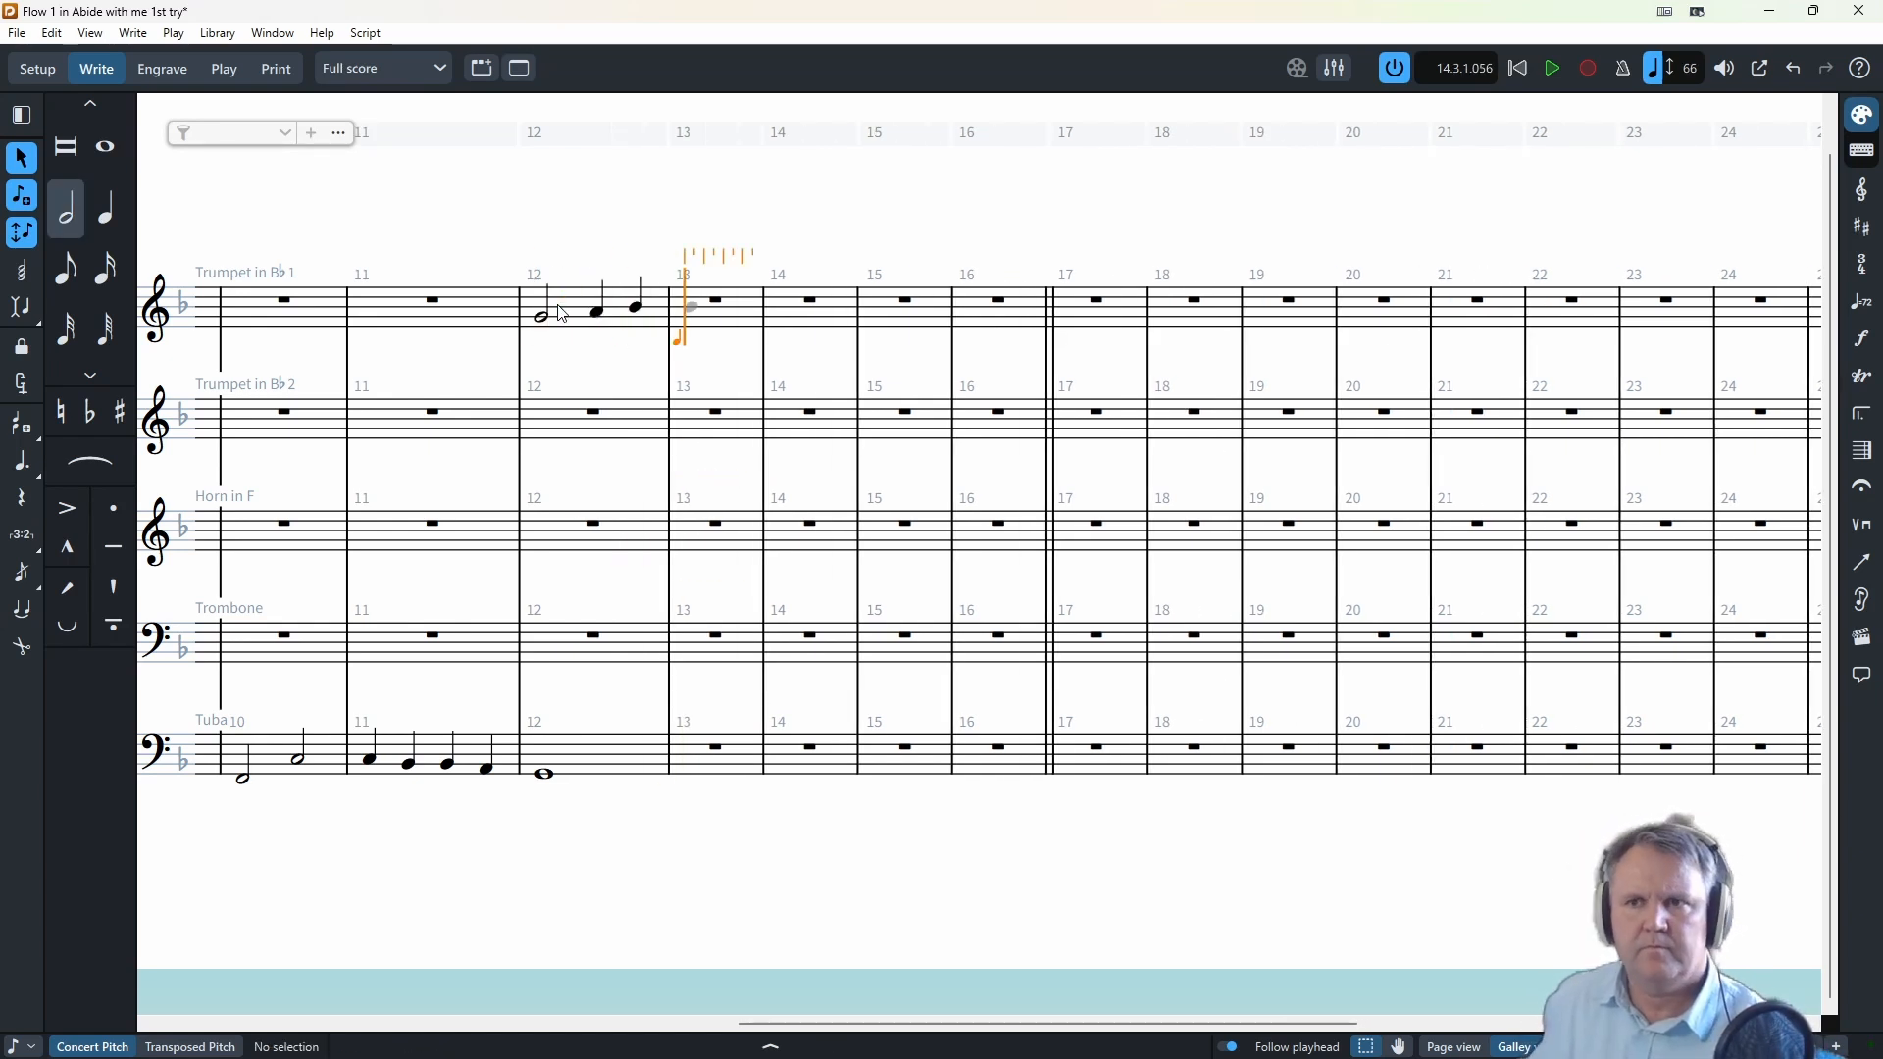
- Enter quarter notes A, G, F and B-flat in Trumpet 1 bar 13 and a half note A at the start of bar 14
key(a)
key(g)
key(4)
key(g)
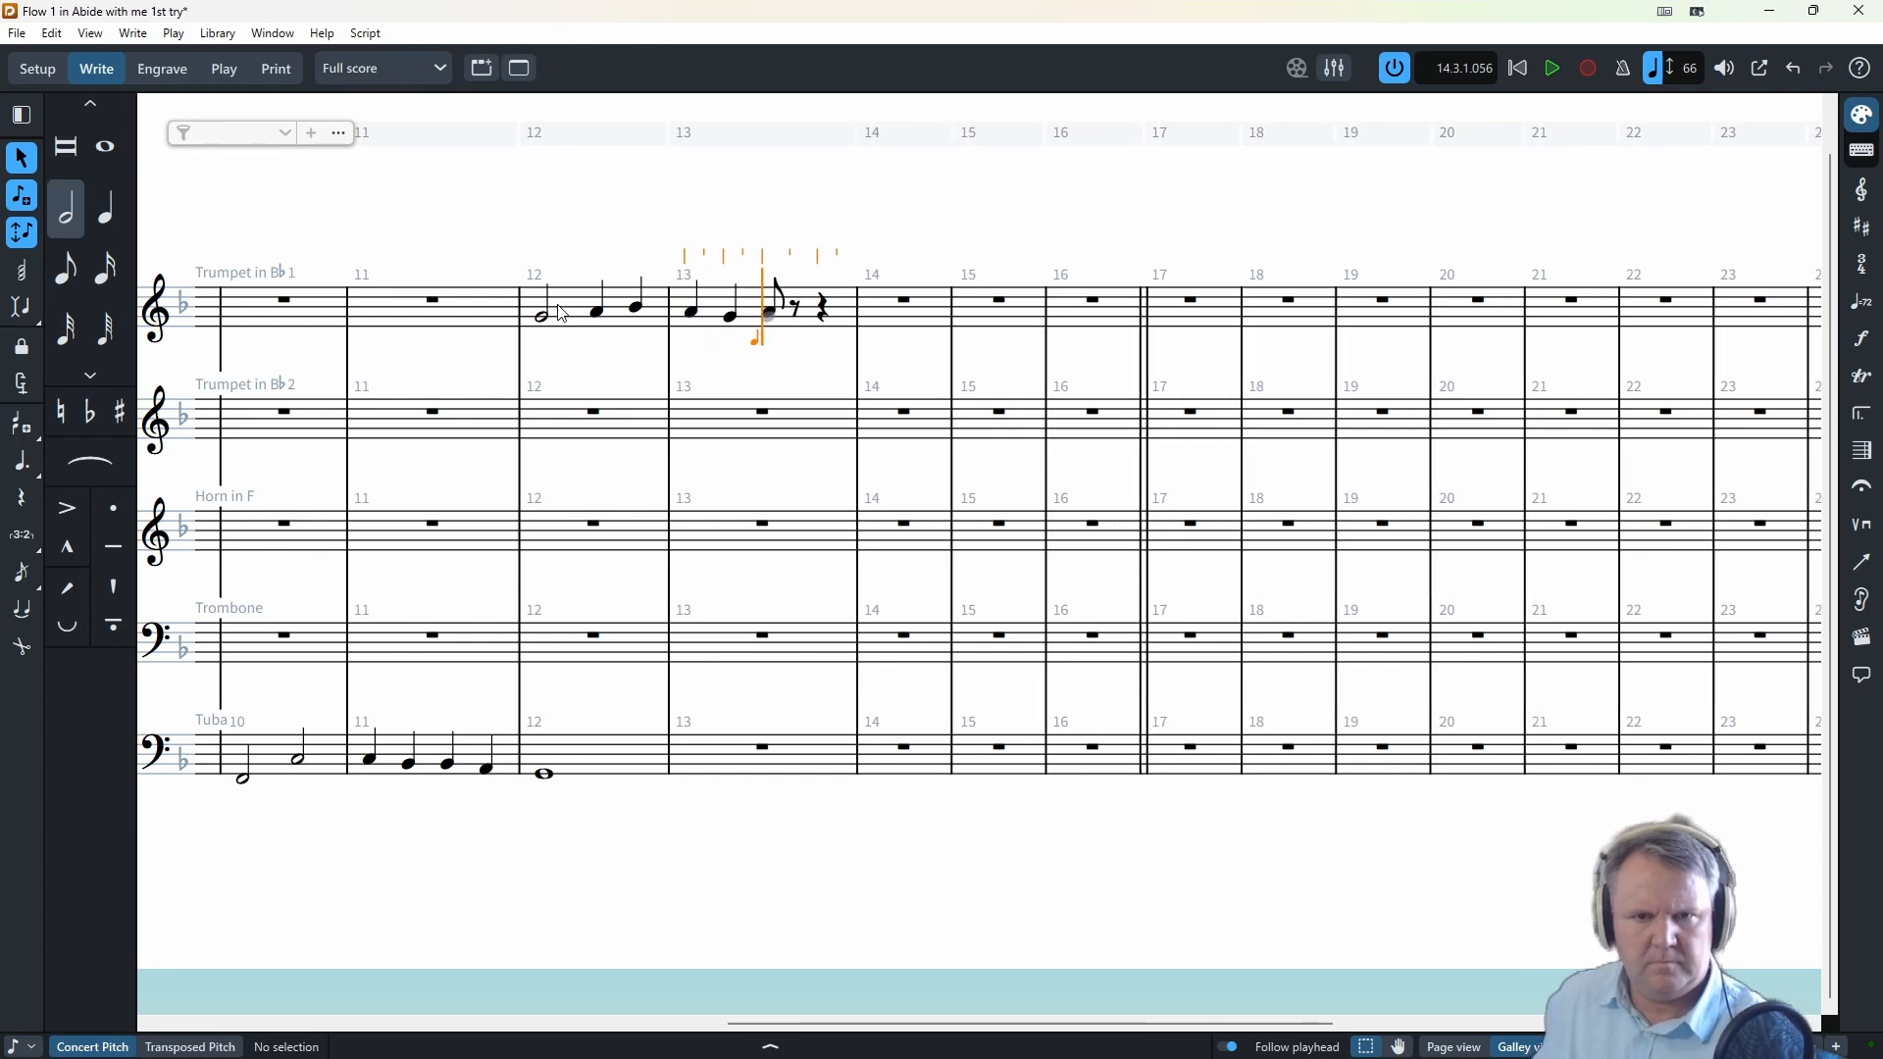
key(6)
key(6)
key(7)
key(6)
key(Left)
key(Left)
key(Right)
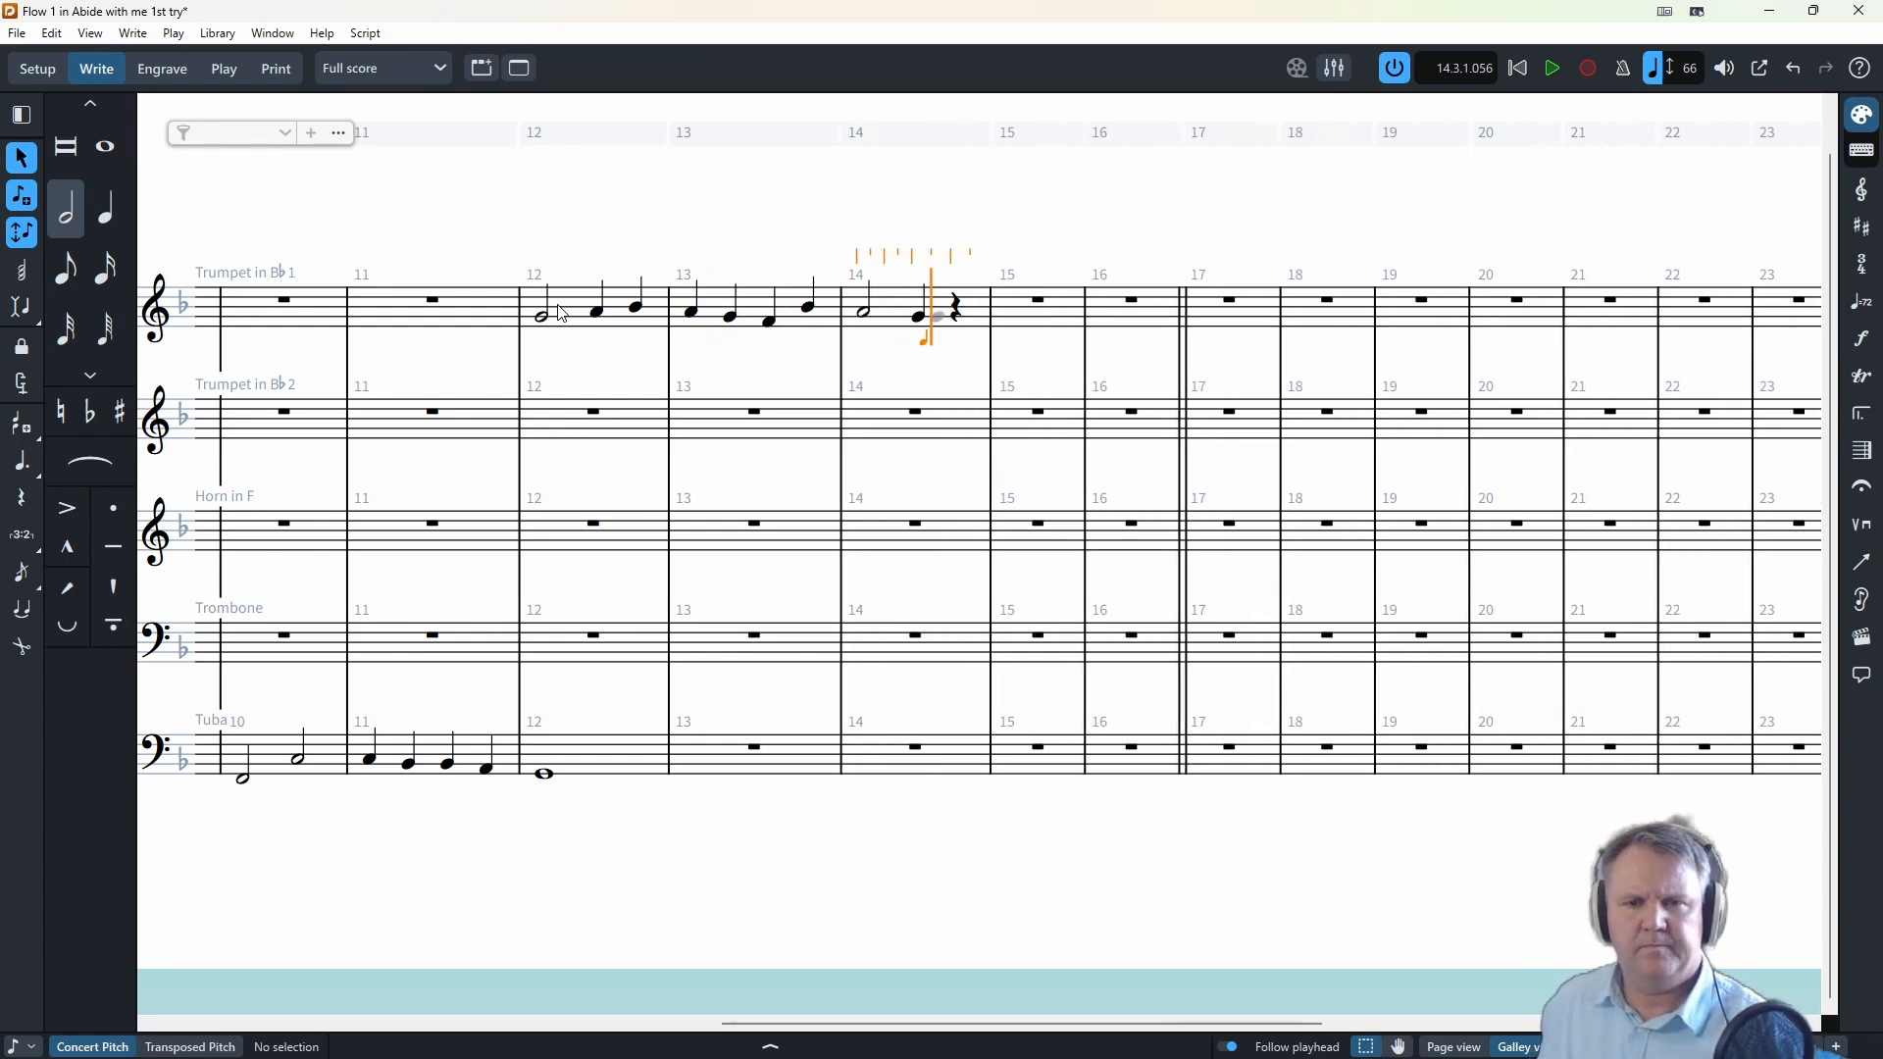
- Complete Trumpet 1 bar 14 with a half note G, enter a whole note F in bar 15, and end note input
key(Right)
key(Left)
key(Left)
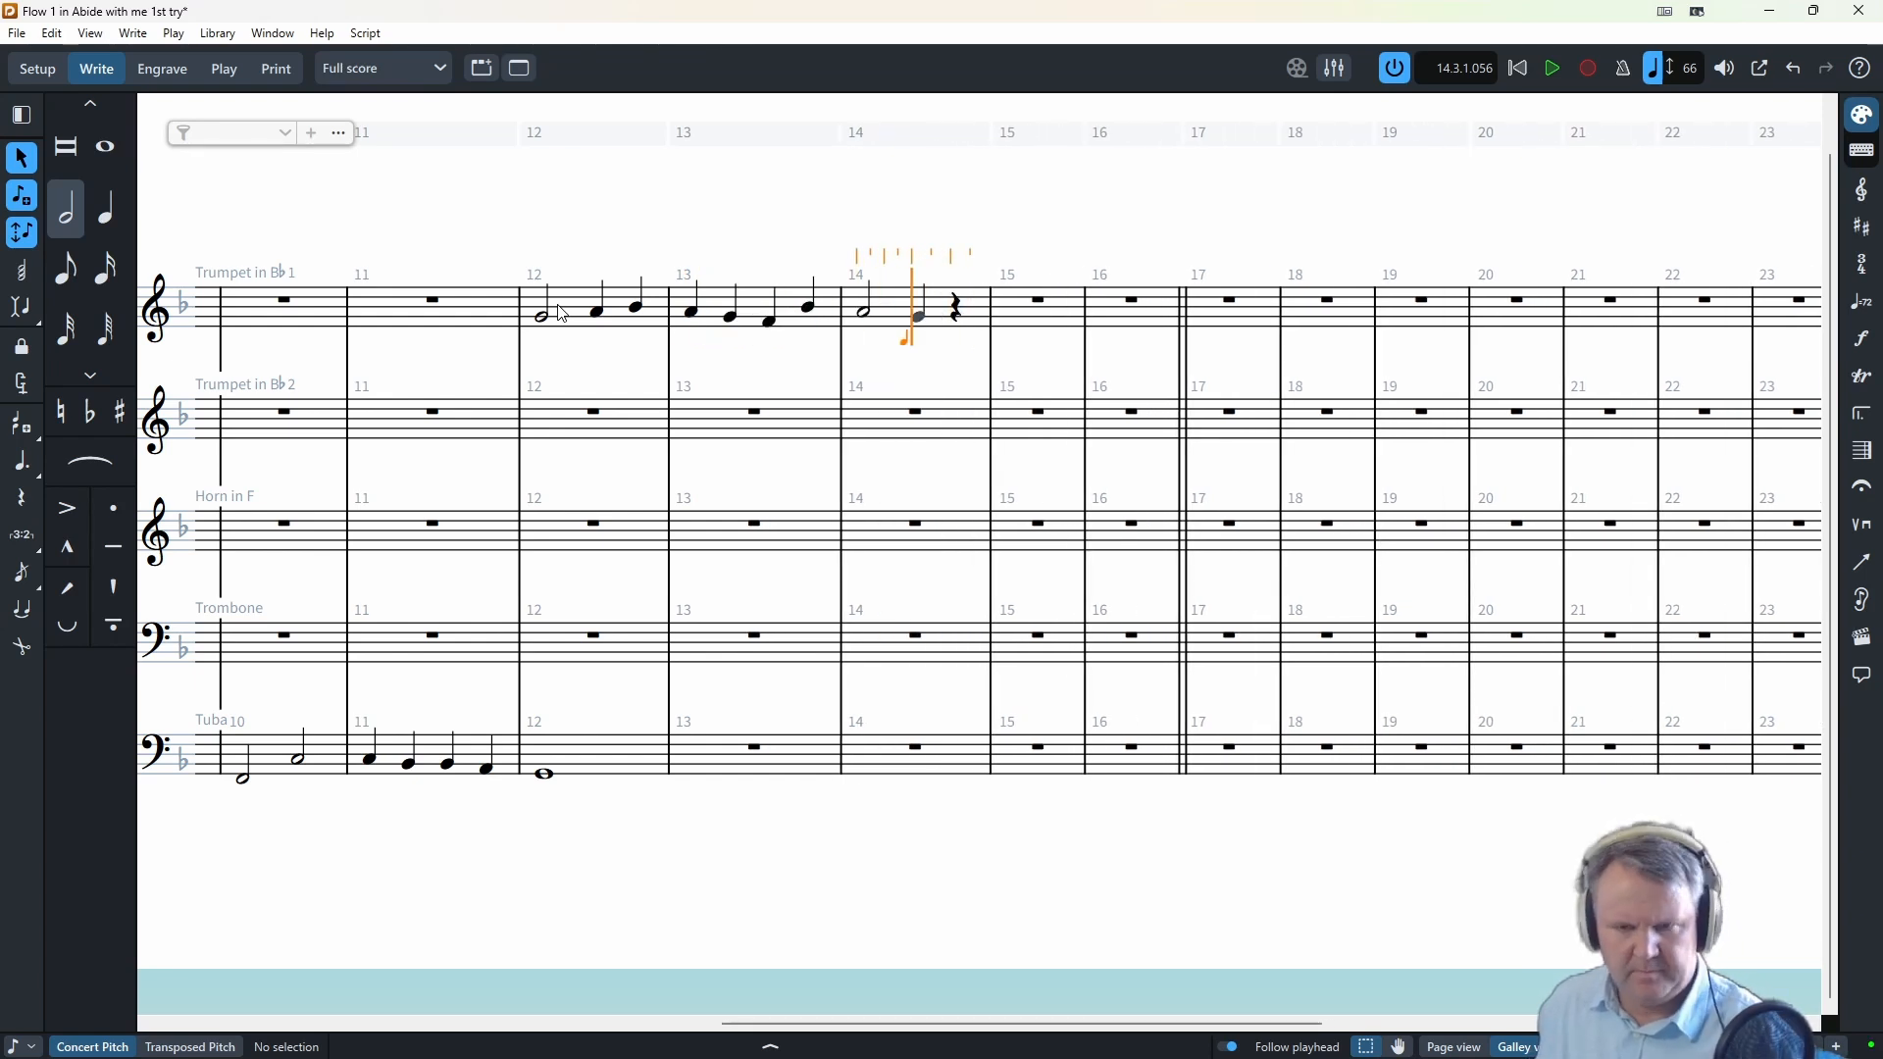
key(g)
key(8)
key(f)
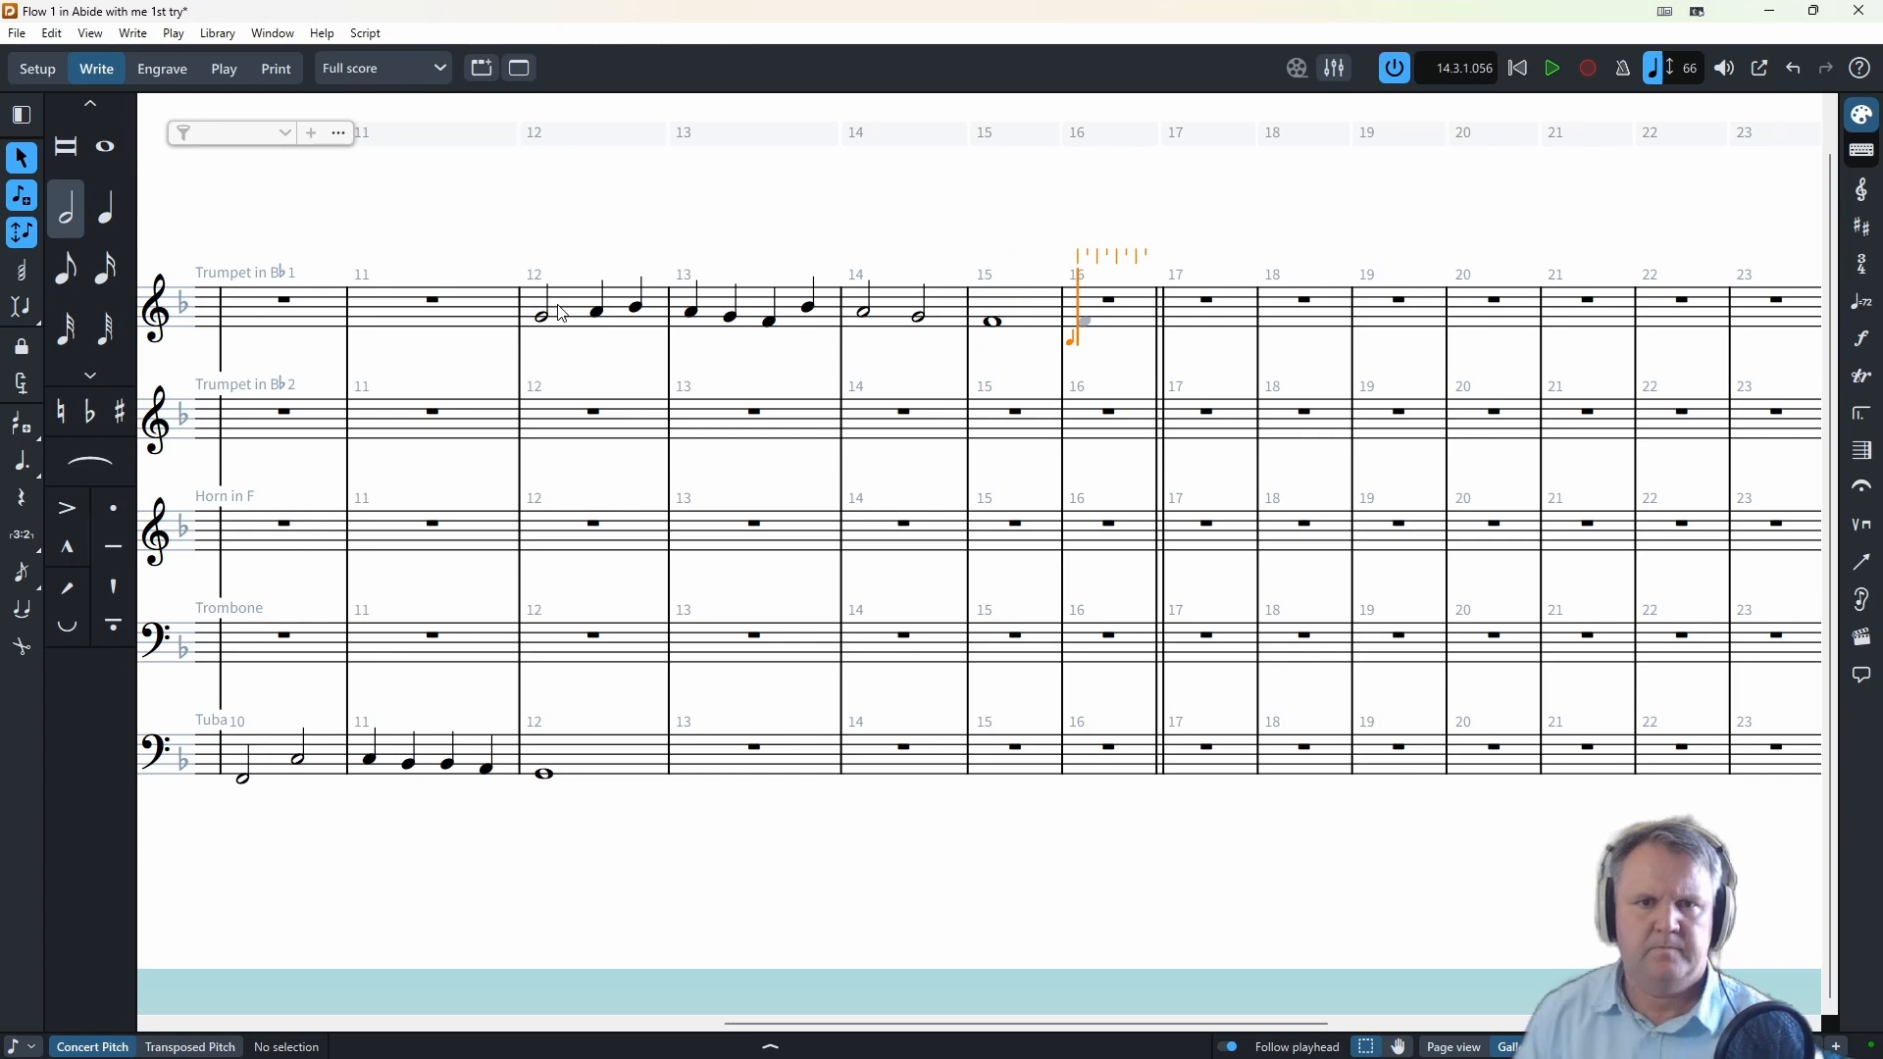
key(Escape)
- Shift the Trumpet 1 phrase in bars 12 to 15 one bar later so it starts in bar 13
click(548, 322)
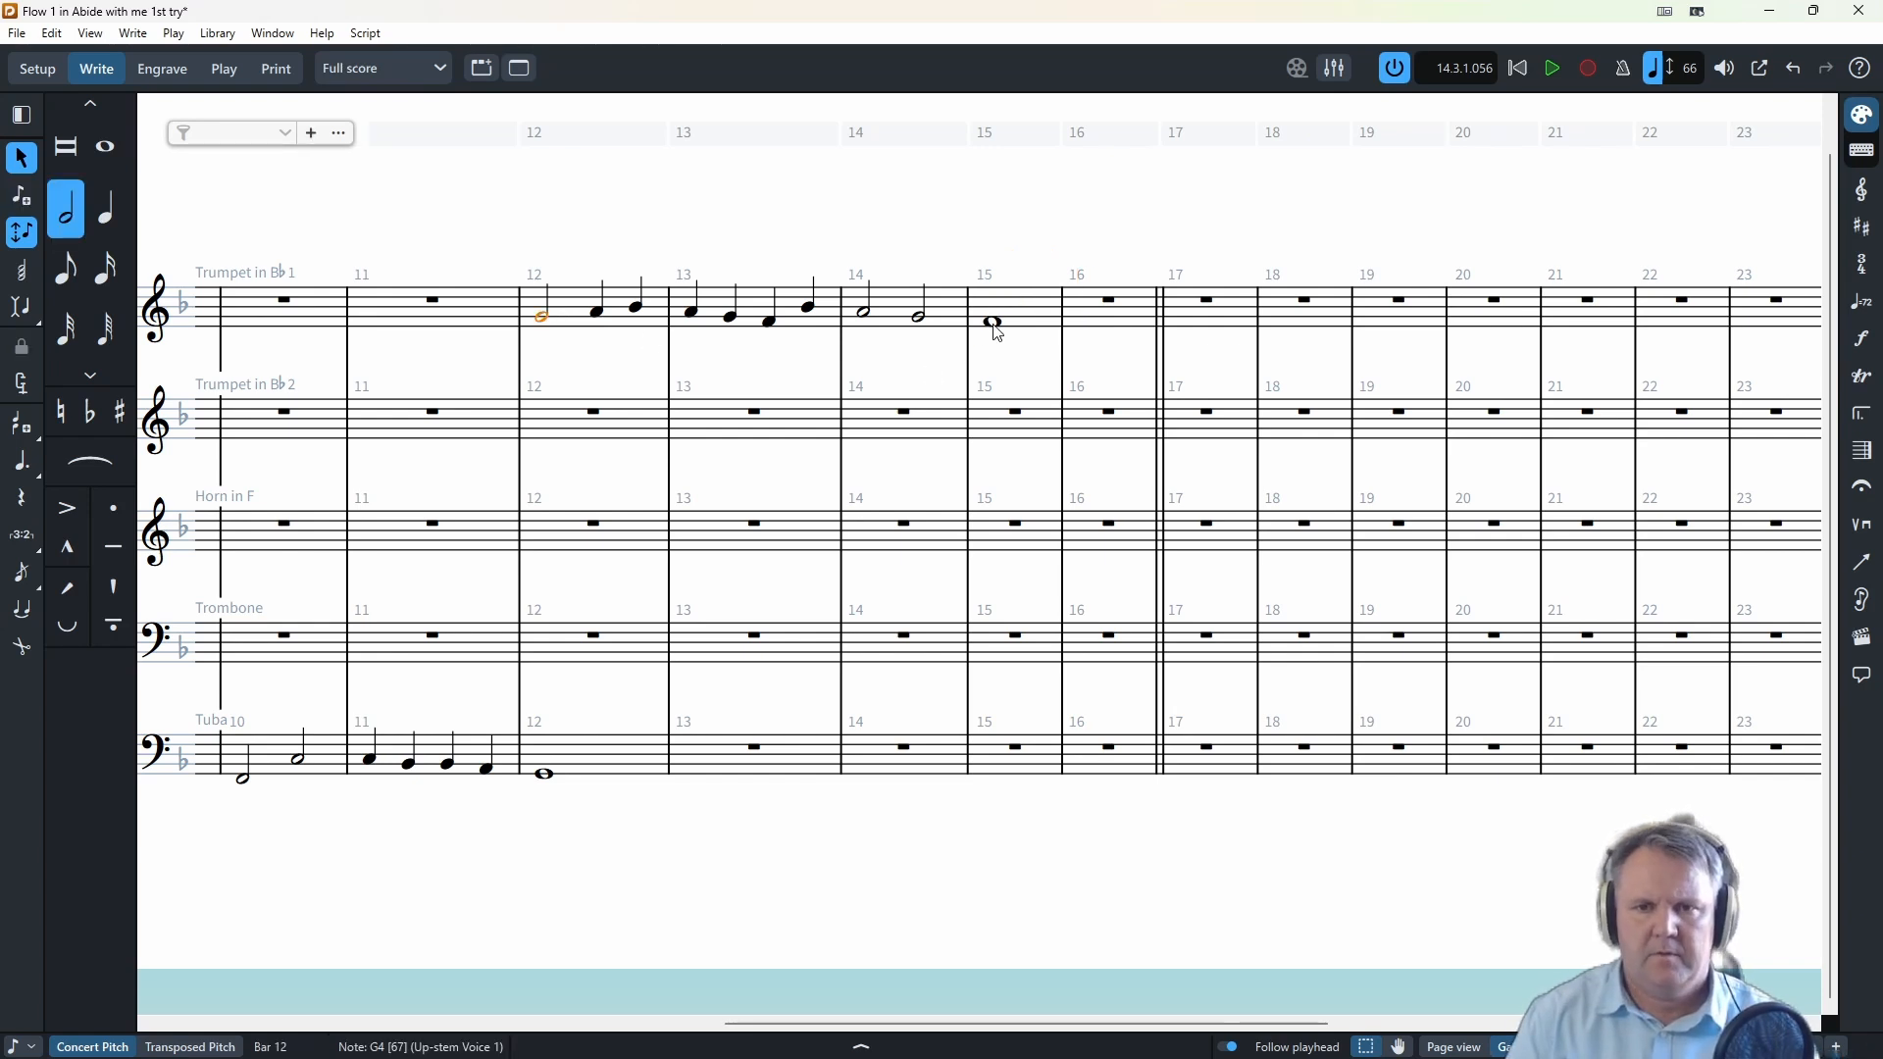
shift+click(994, 321)
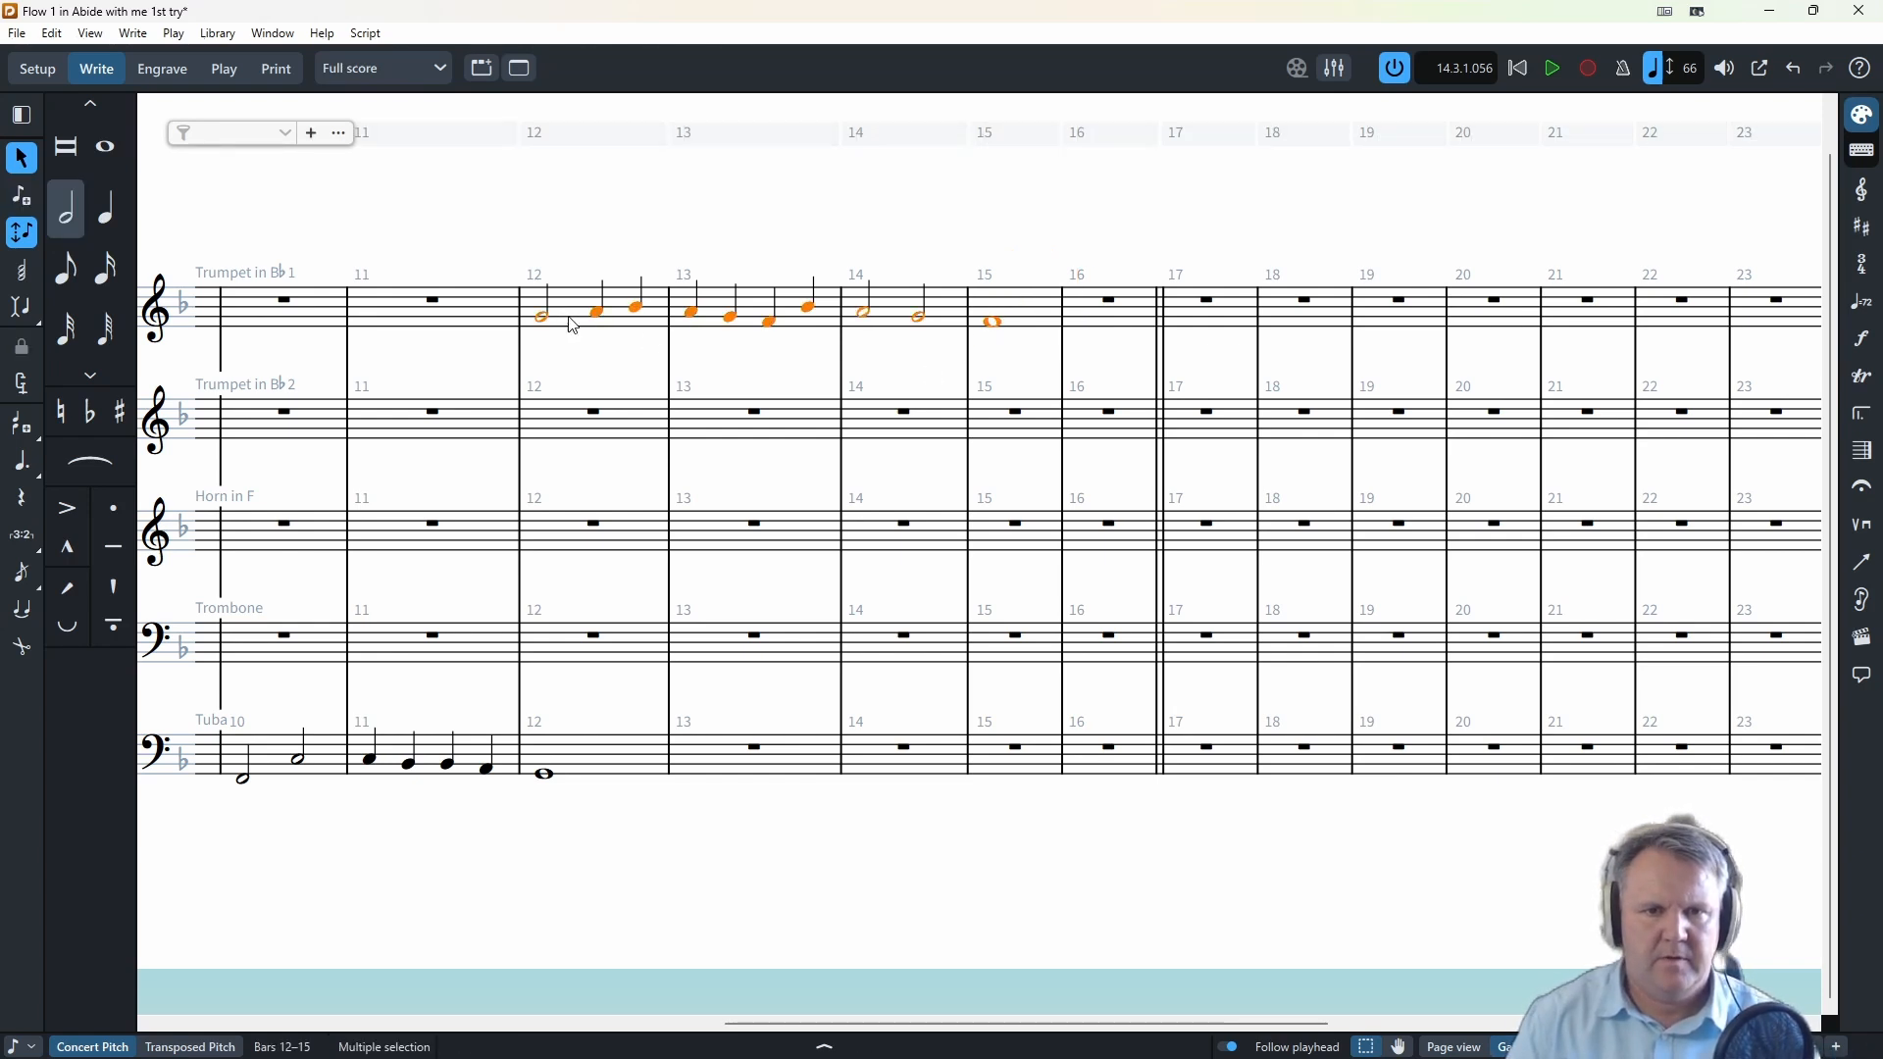
drag(544, 315, 684, 331)
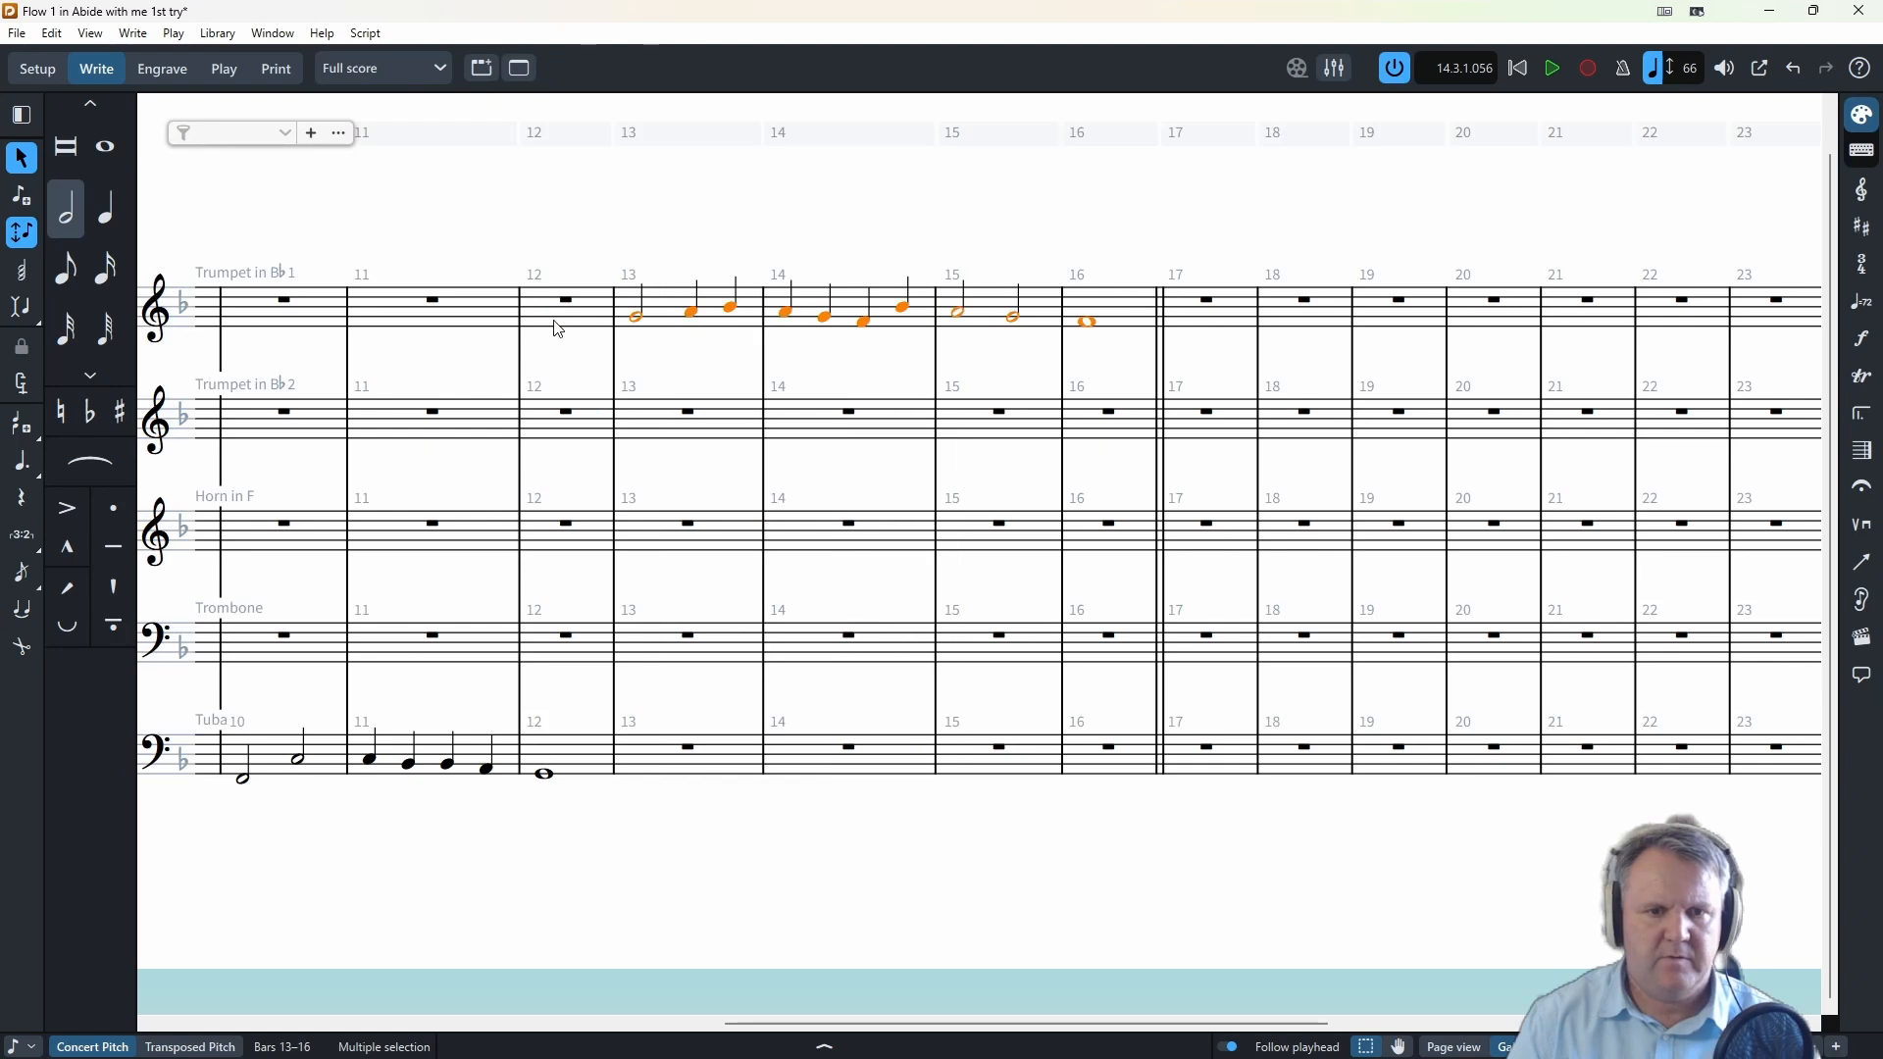
click(557, 489)
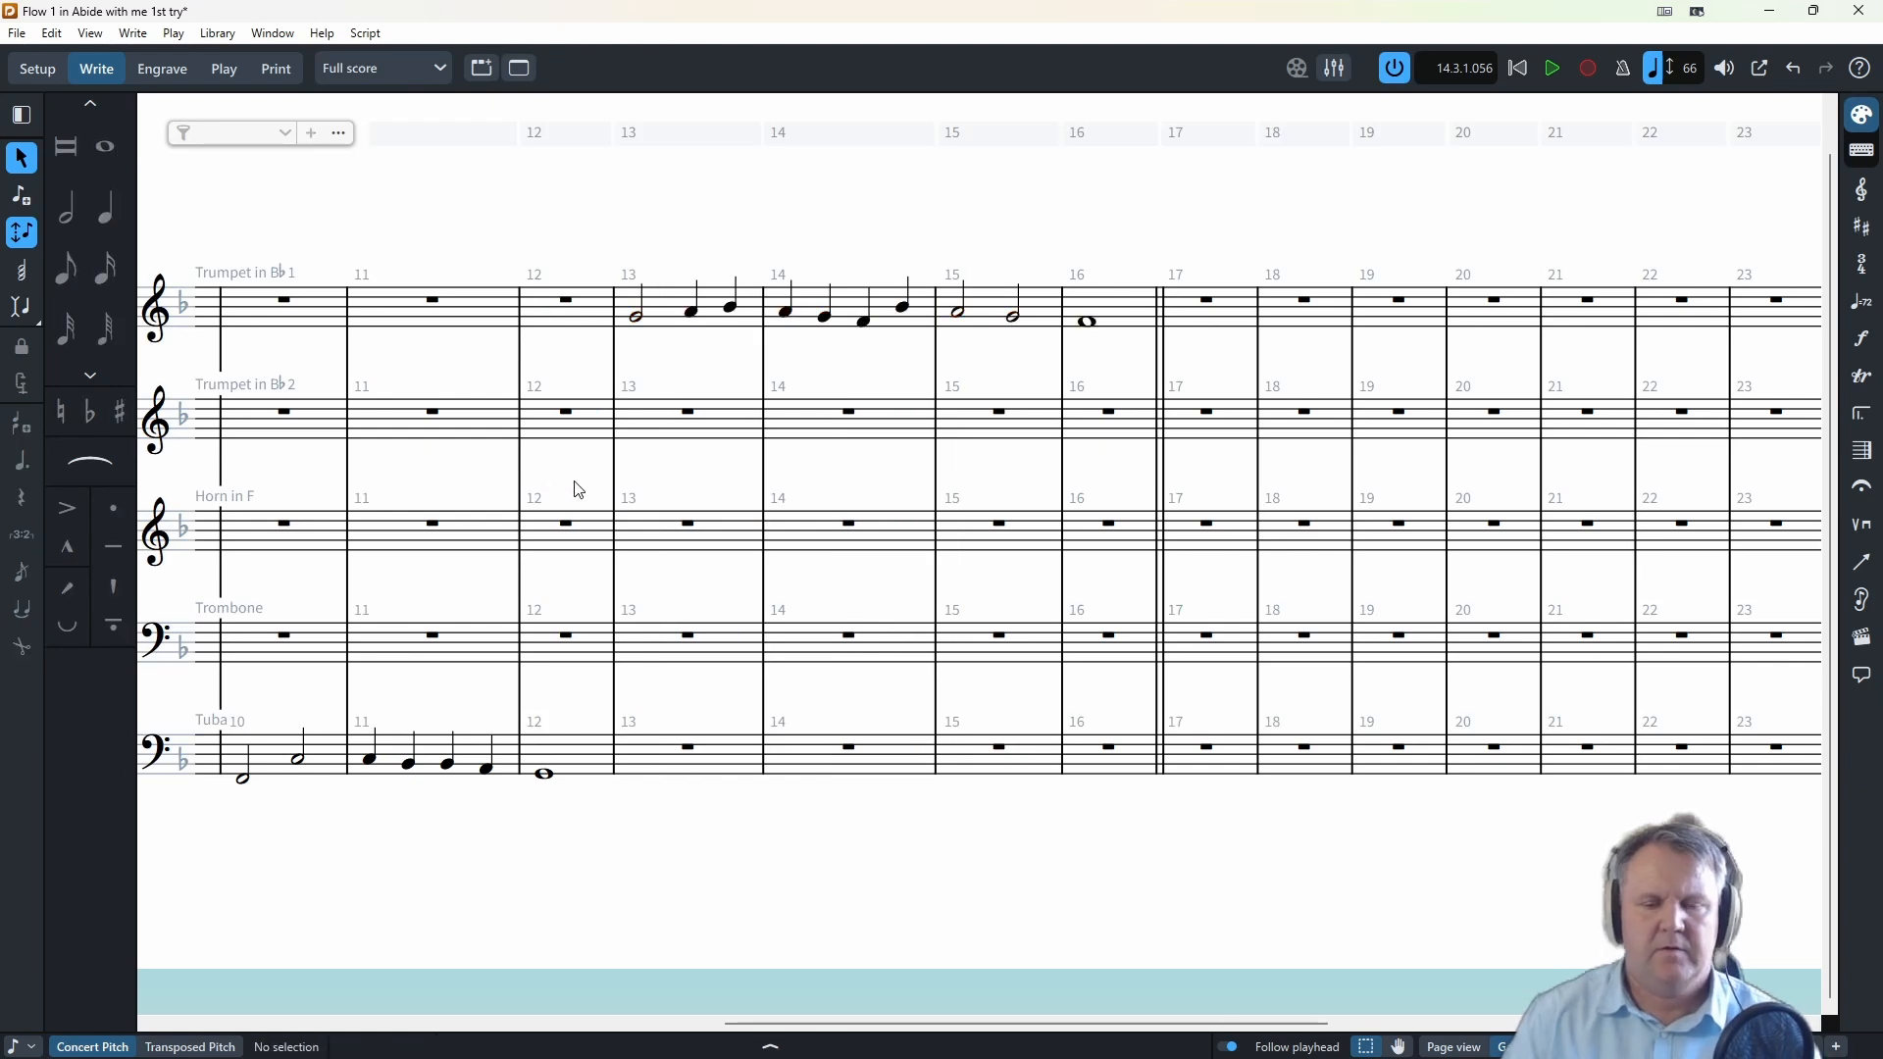
- Add an mf dynamic to the first Trumpet 1 note in bar 1
drag(693, 1035, 523, 1026)
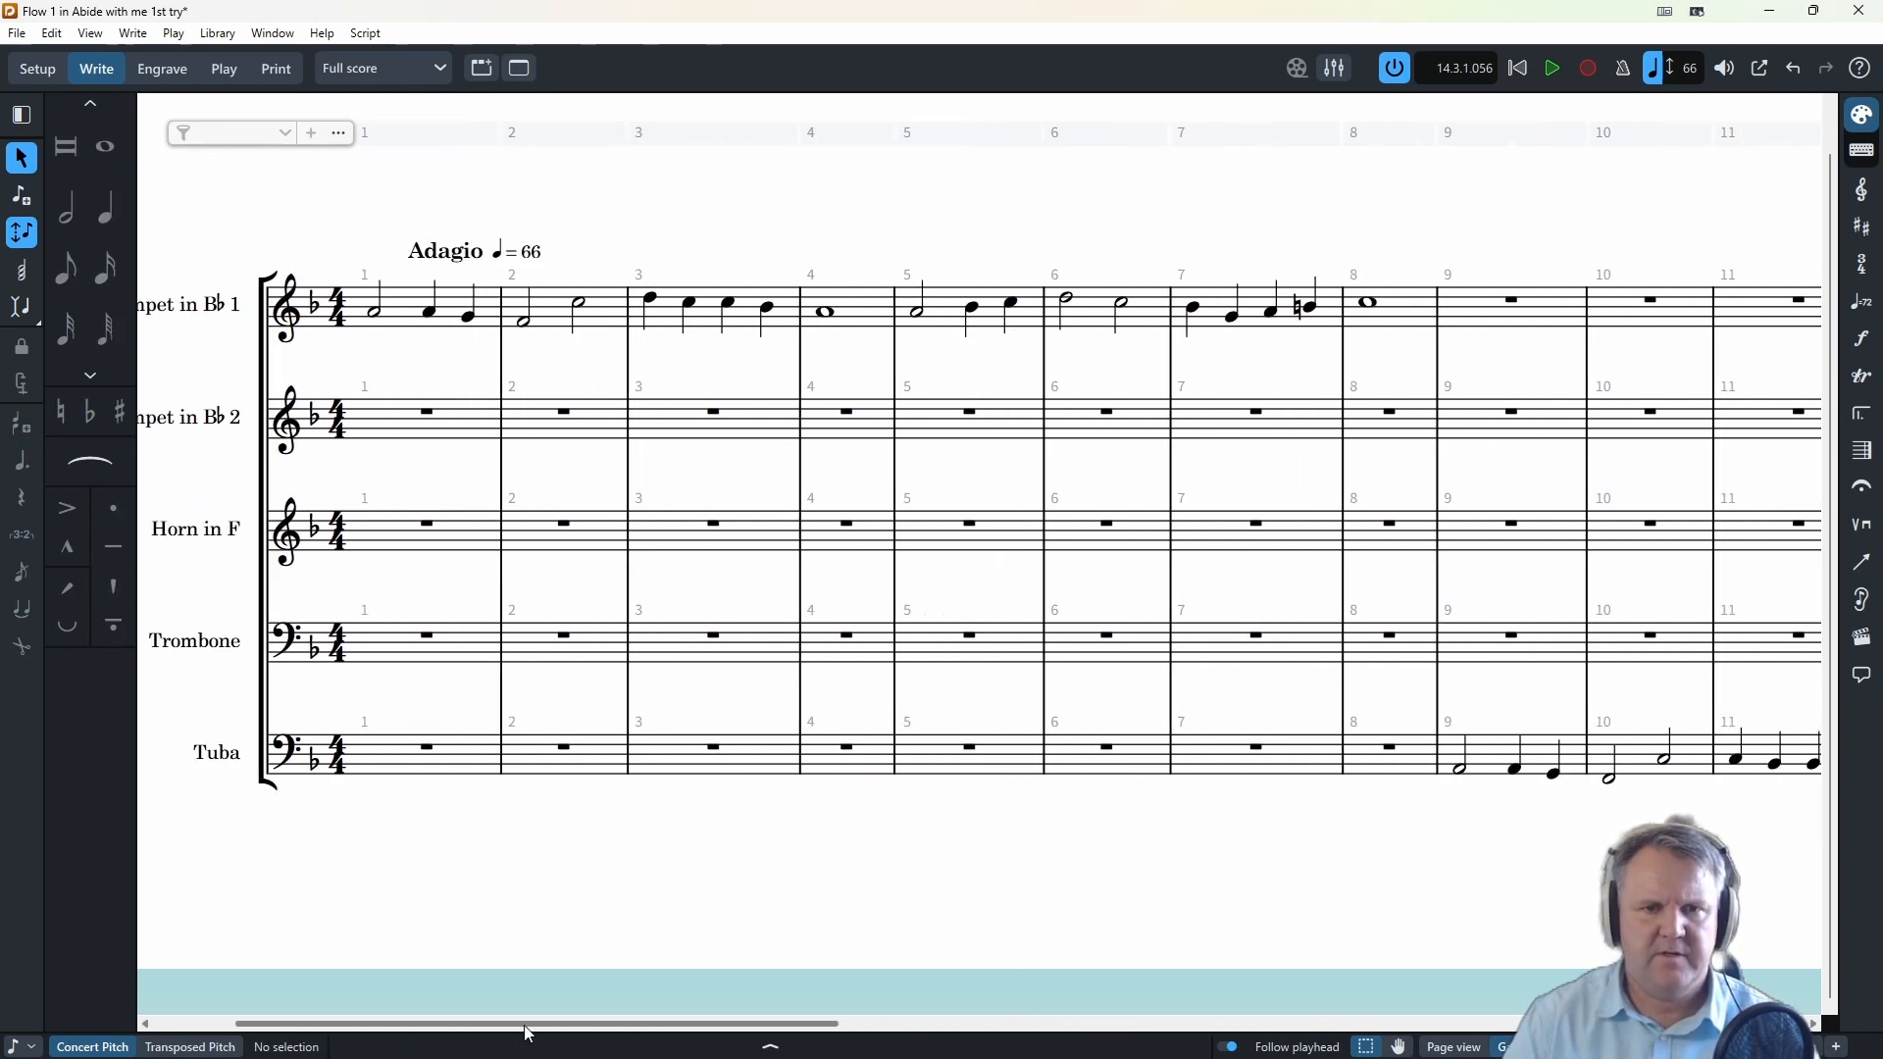
click(375, 313)
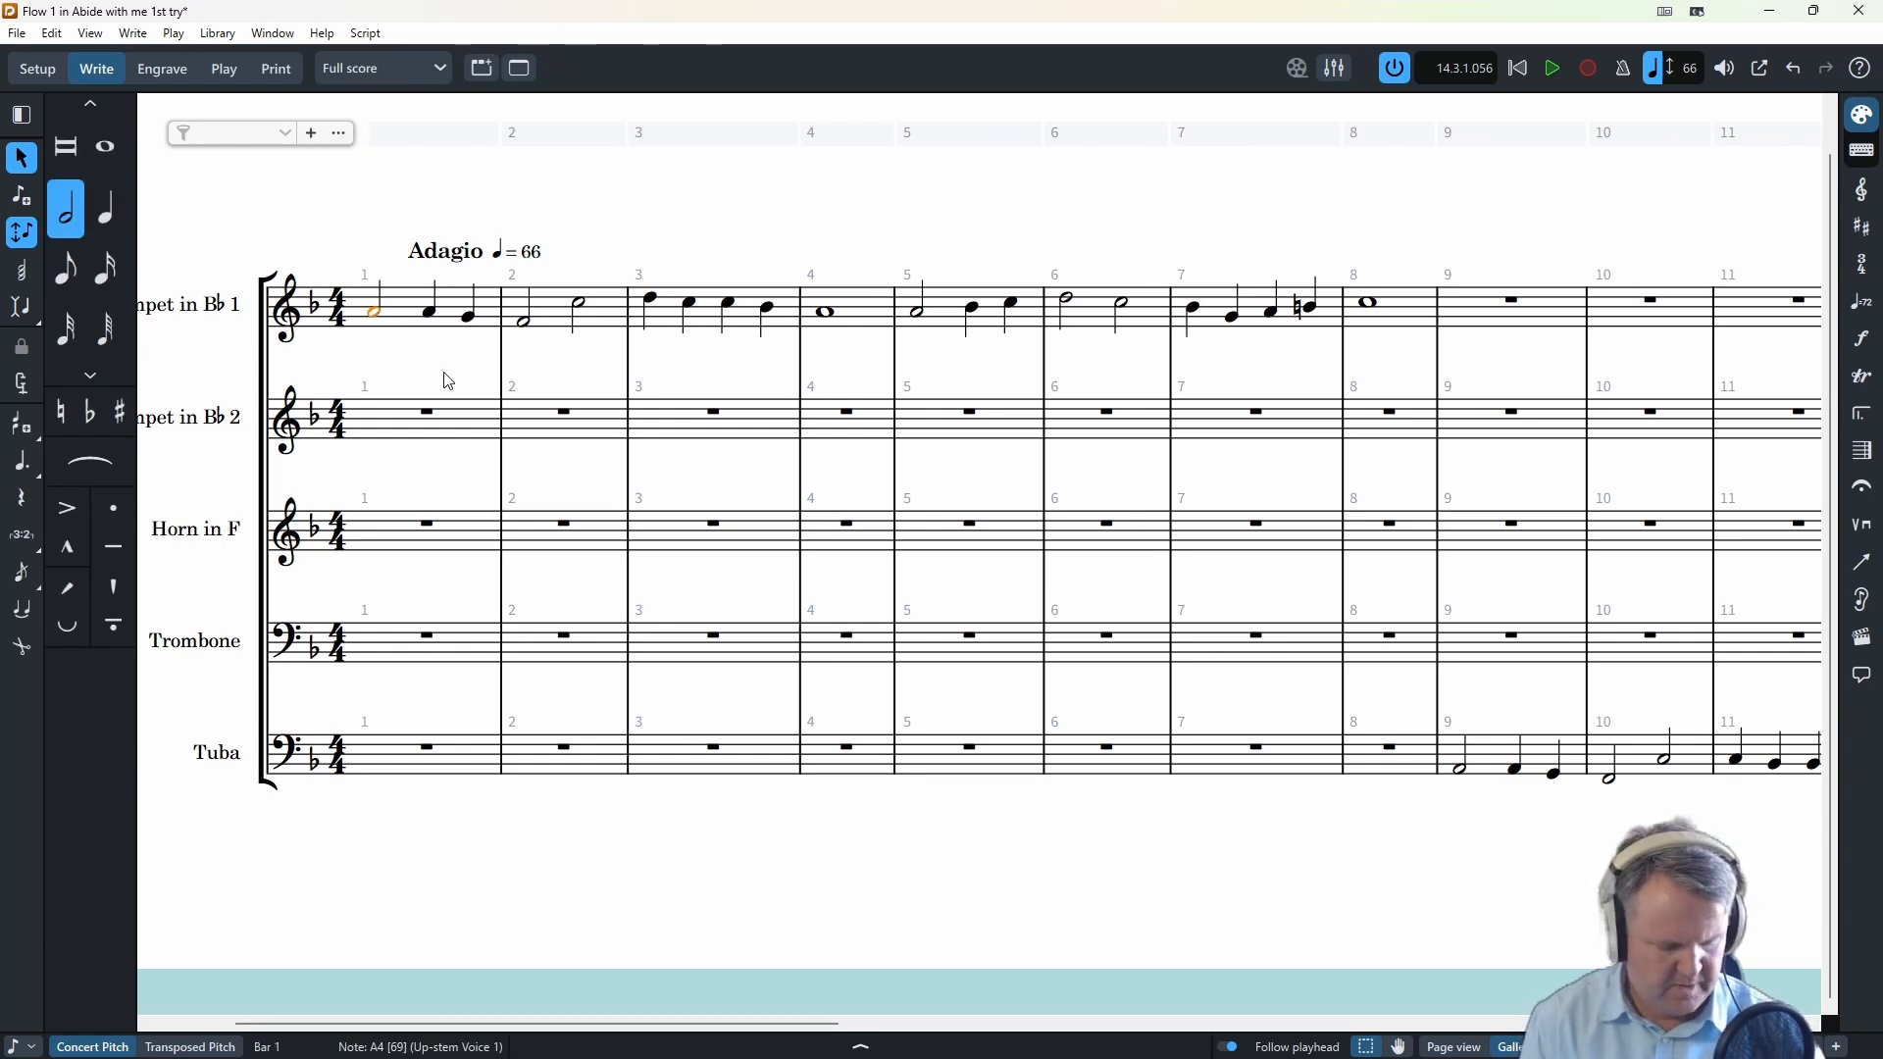
key(shift+d)
text(Sm)
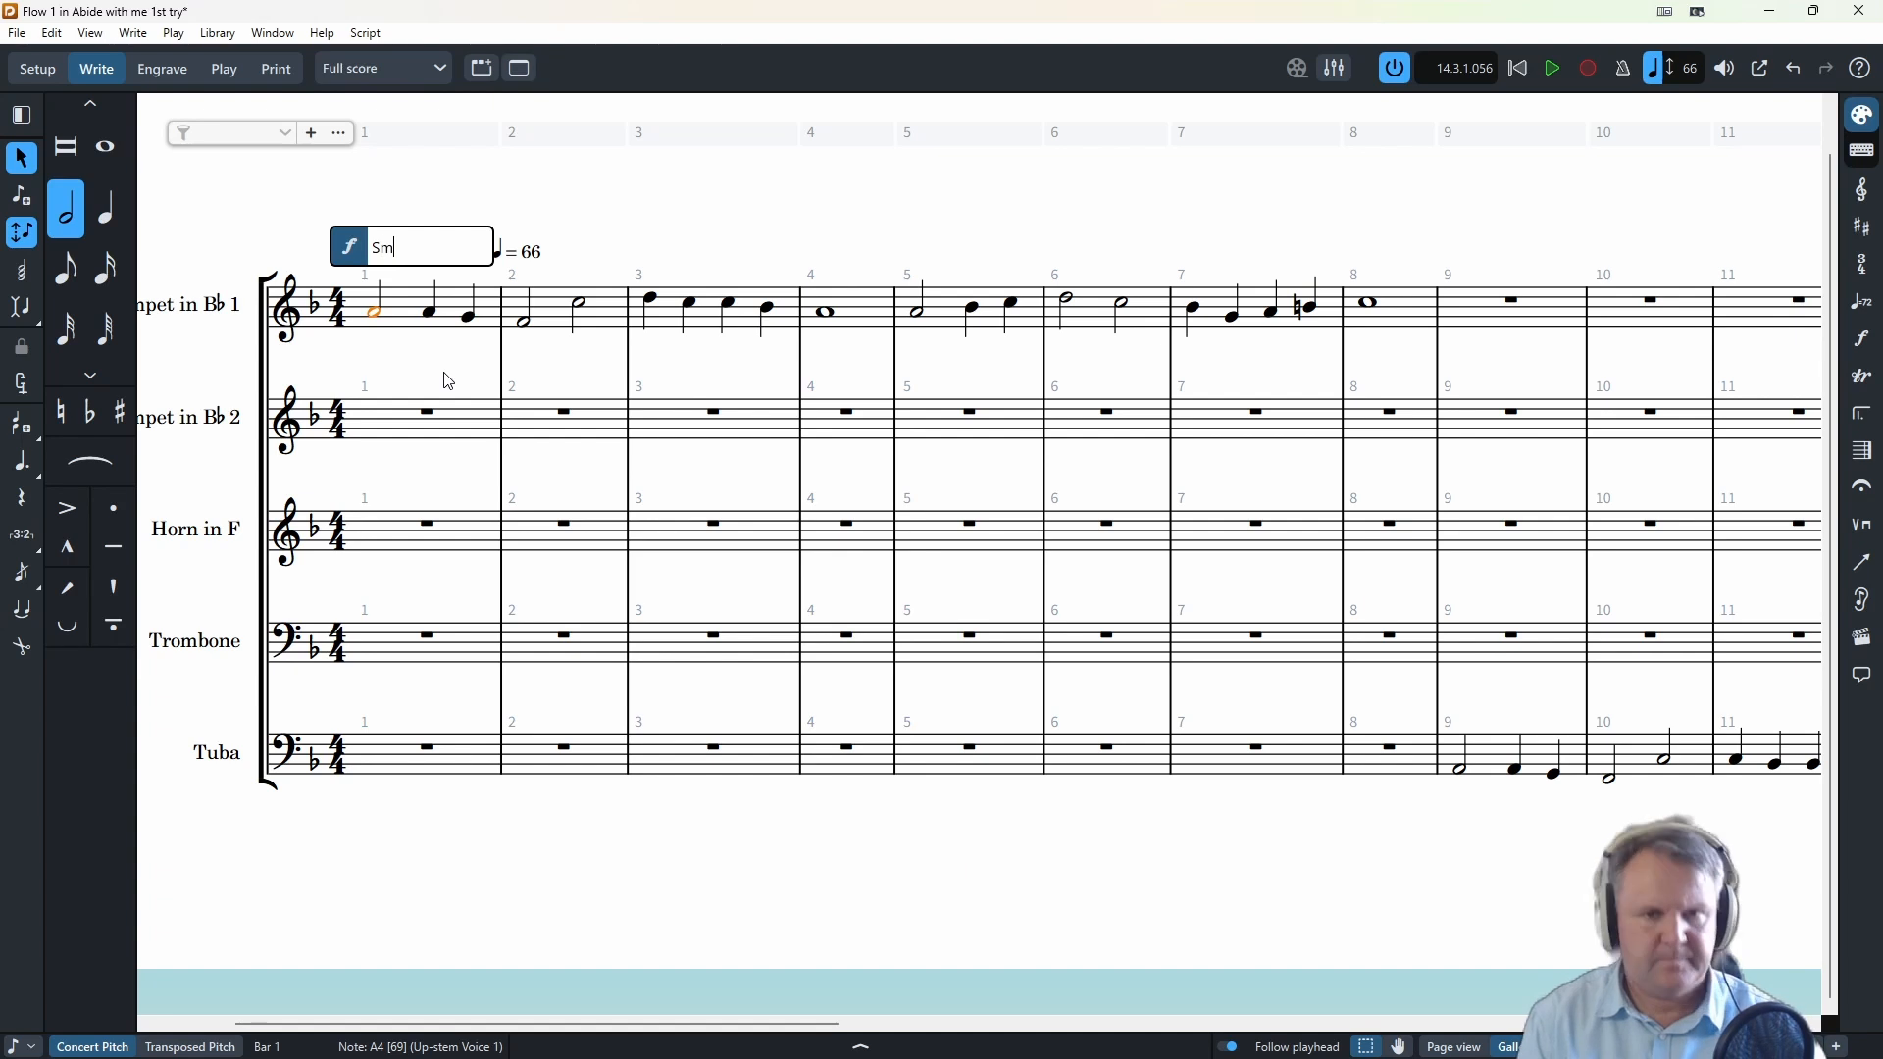
key(BackSpace)
key(BackSpace)
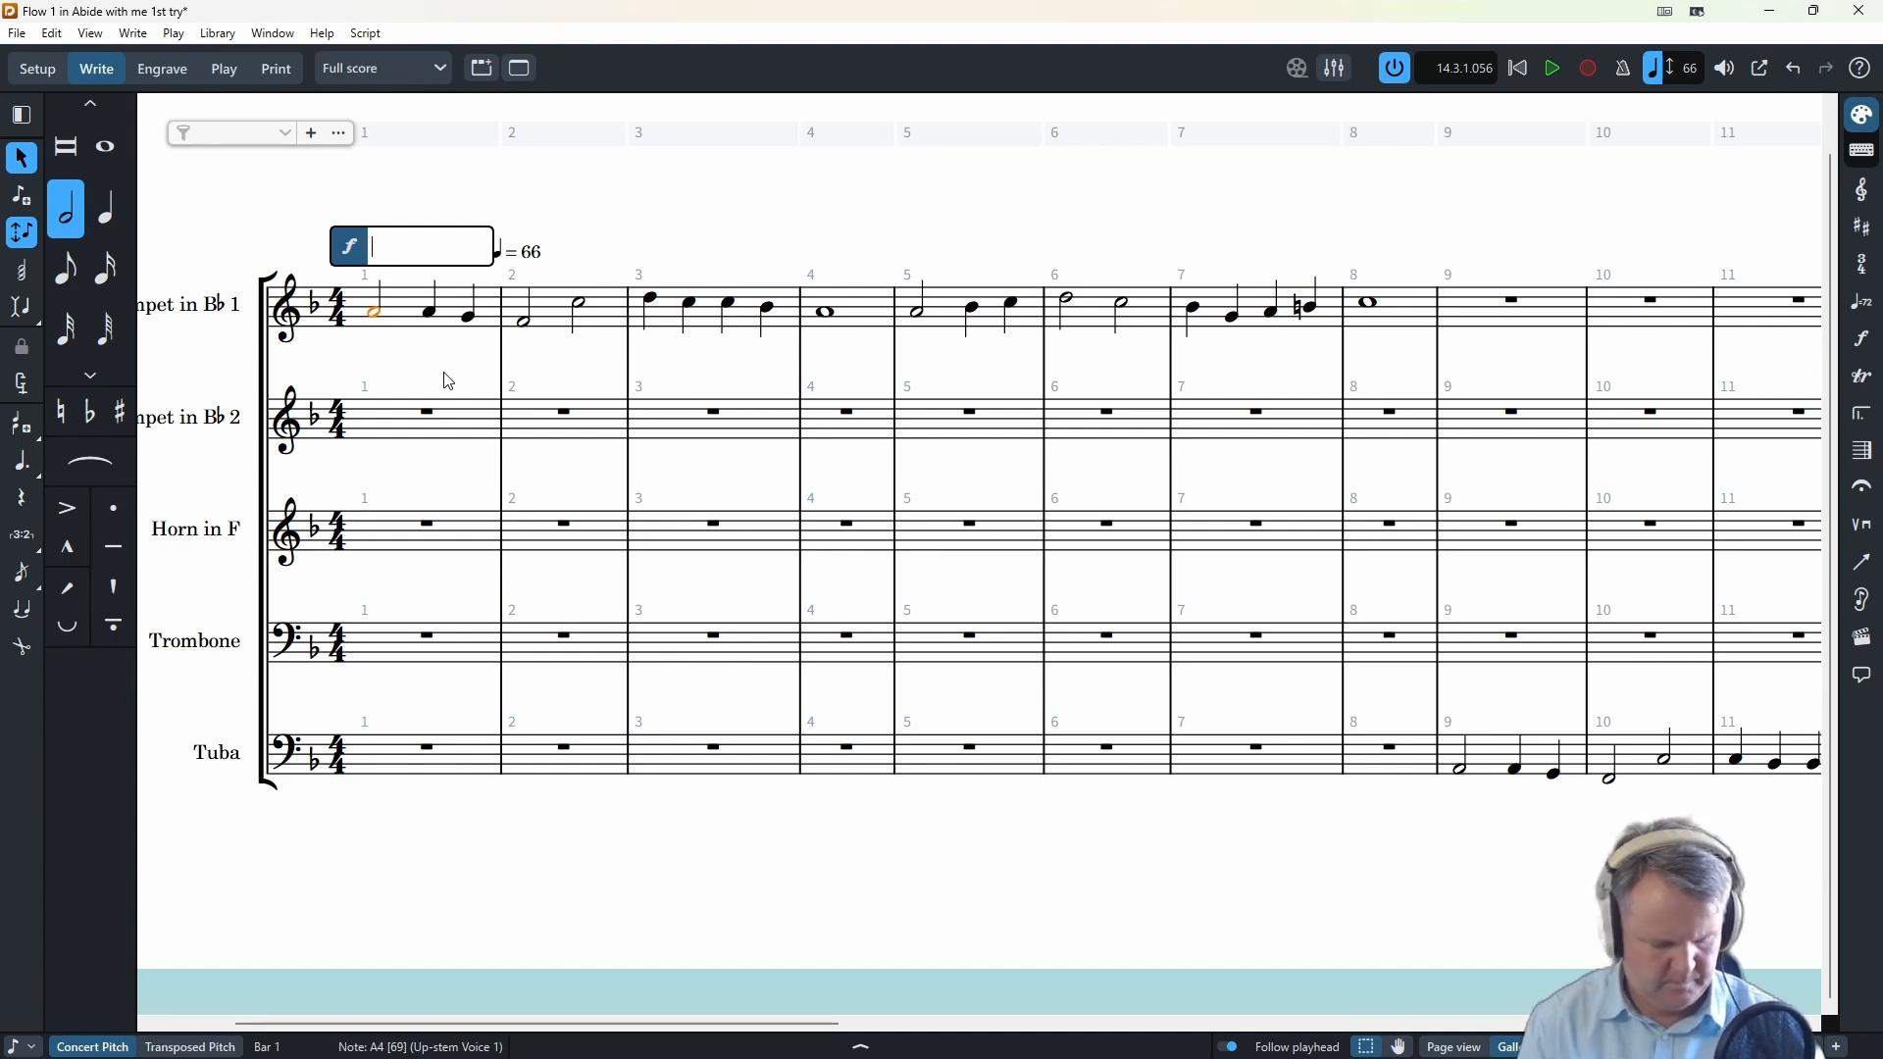
text(mf)
key(Return)
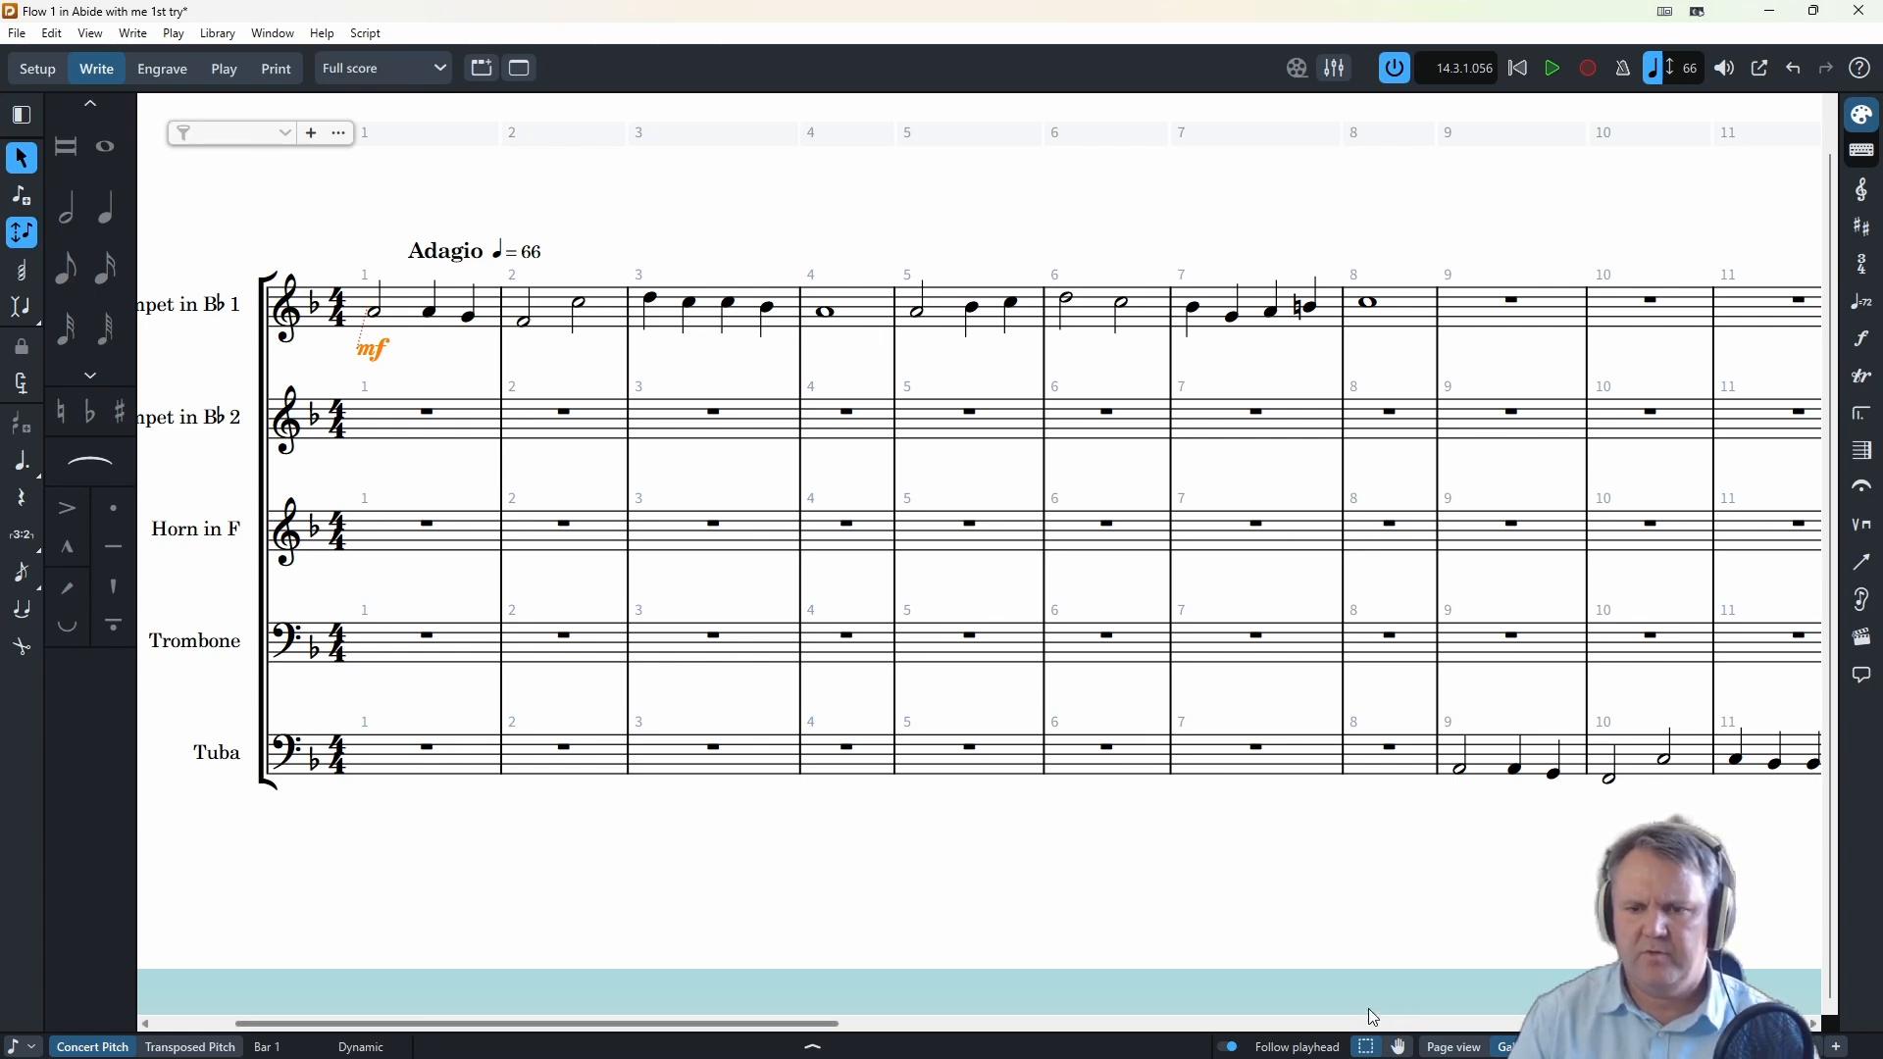
- Add an mf dynamic to the first Tuba note in bar 9
drag(652, 1023, 1031, 1023)
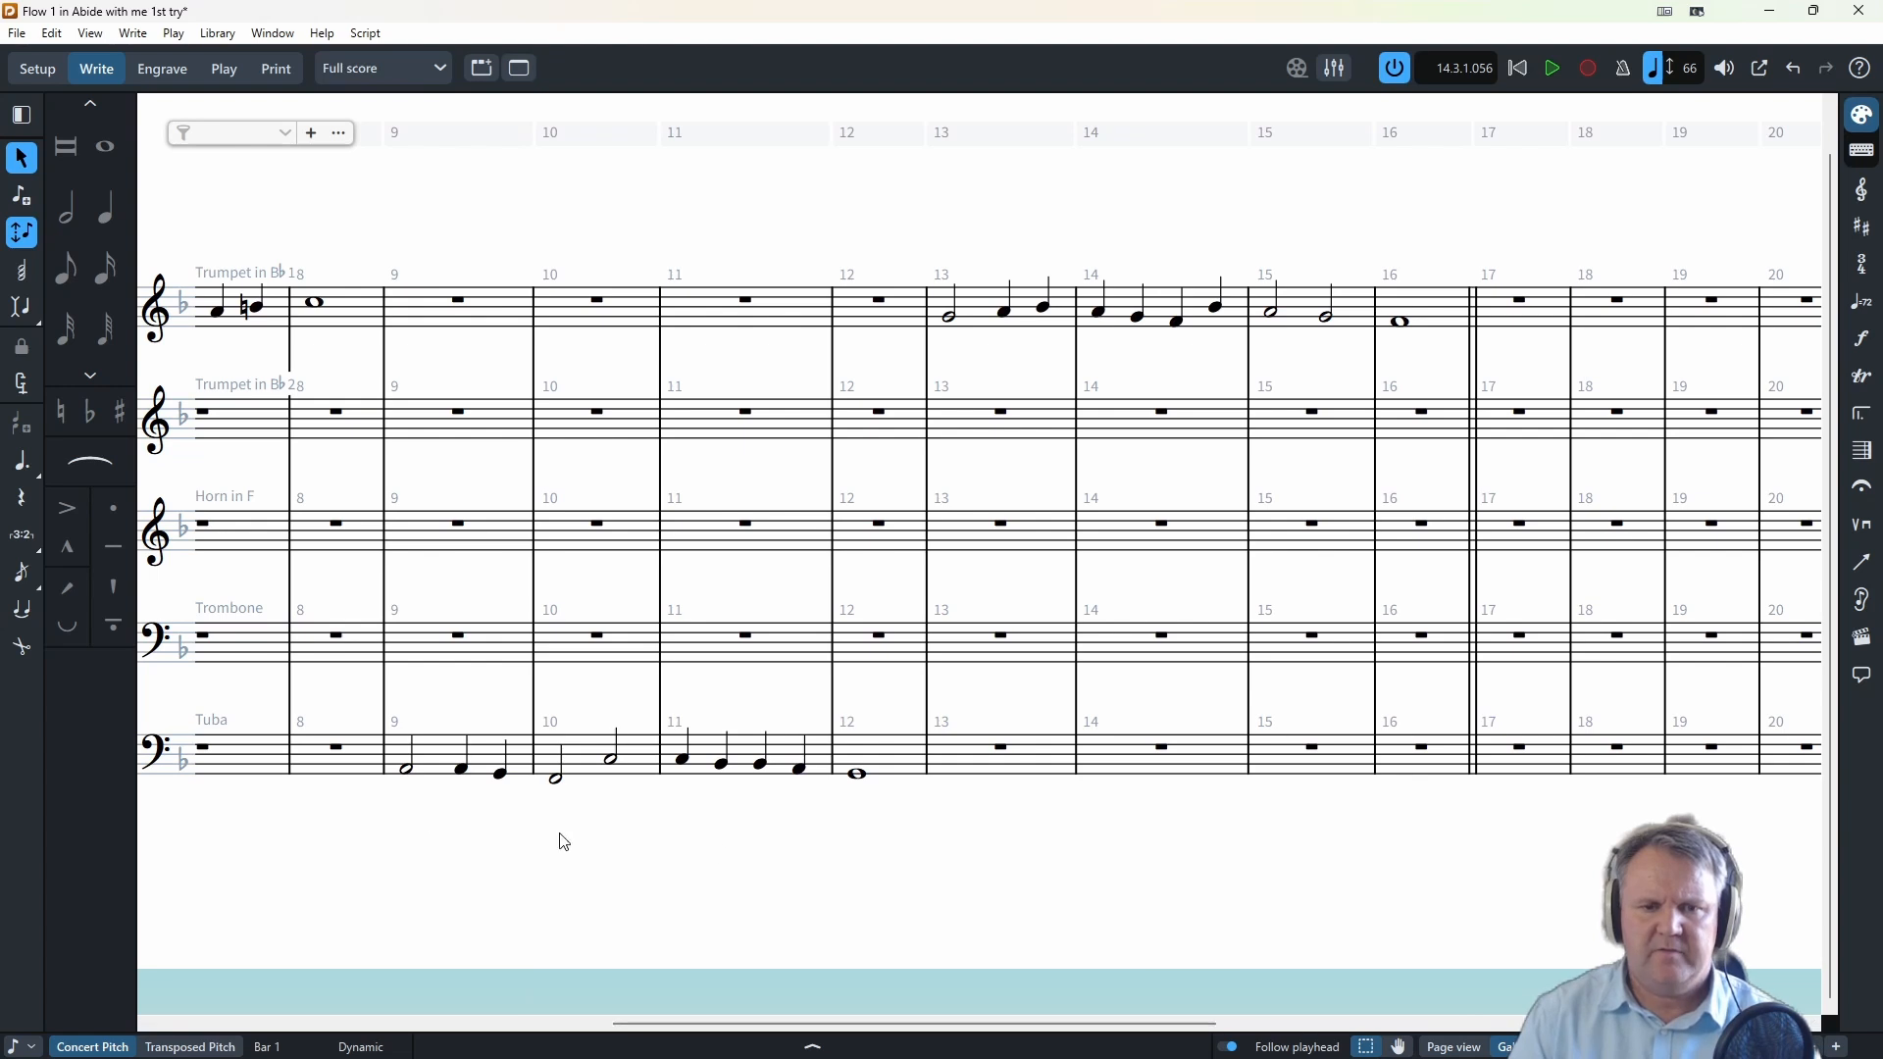
click(408, 771)
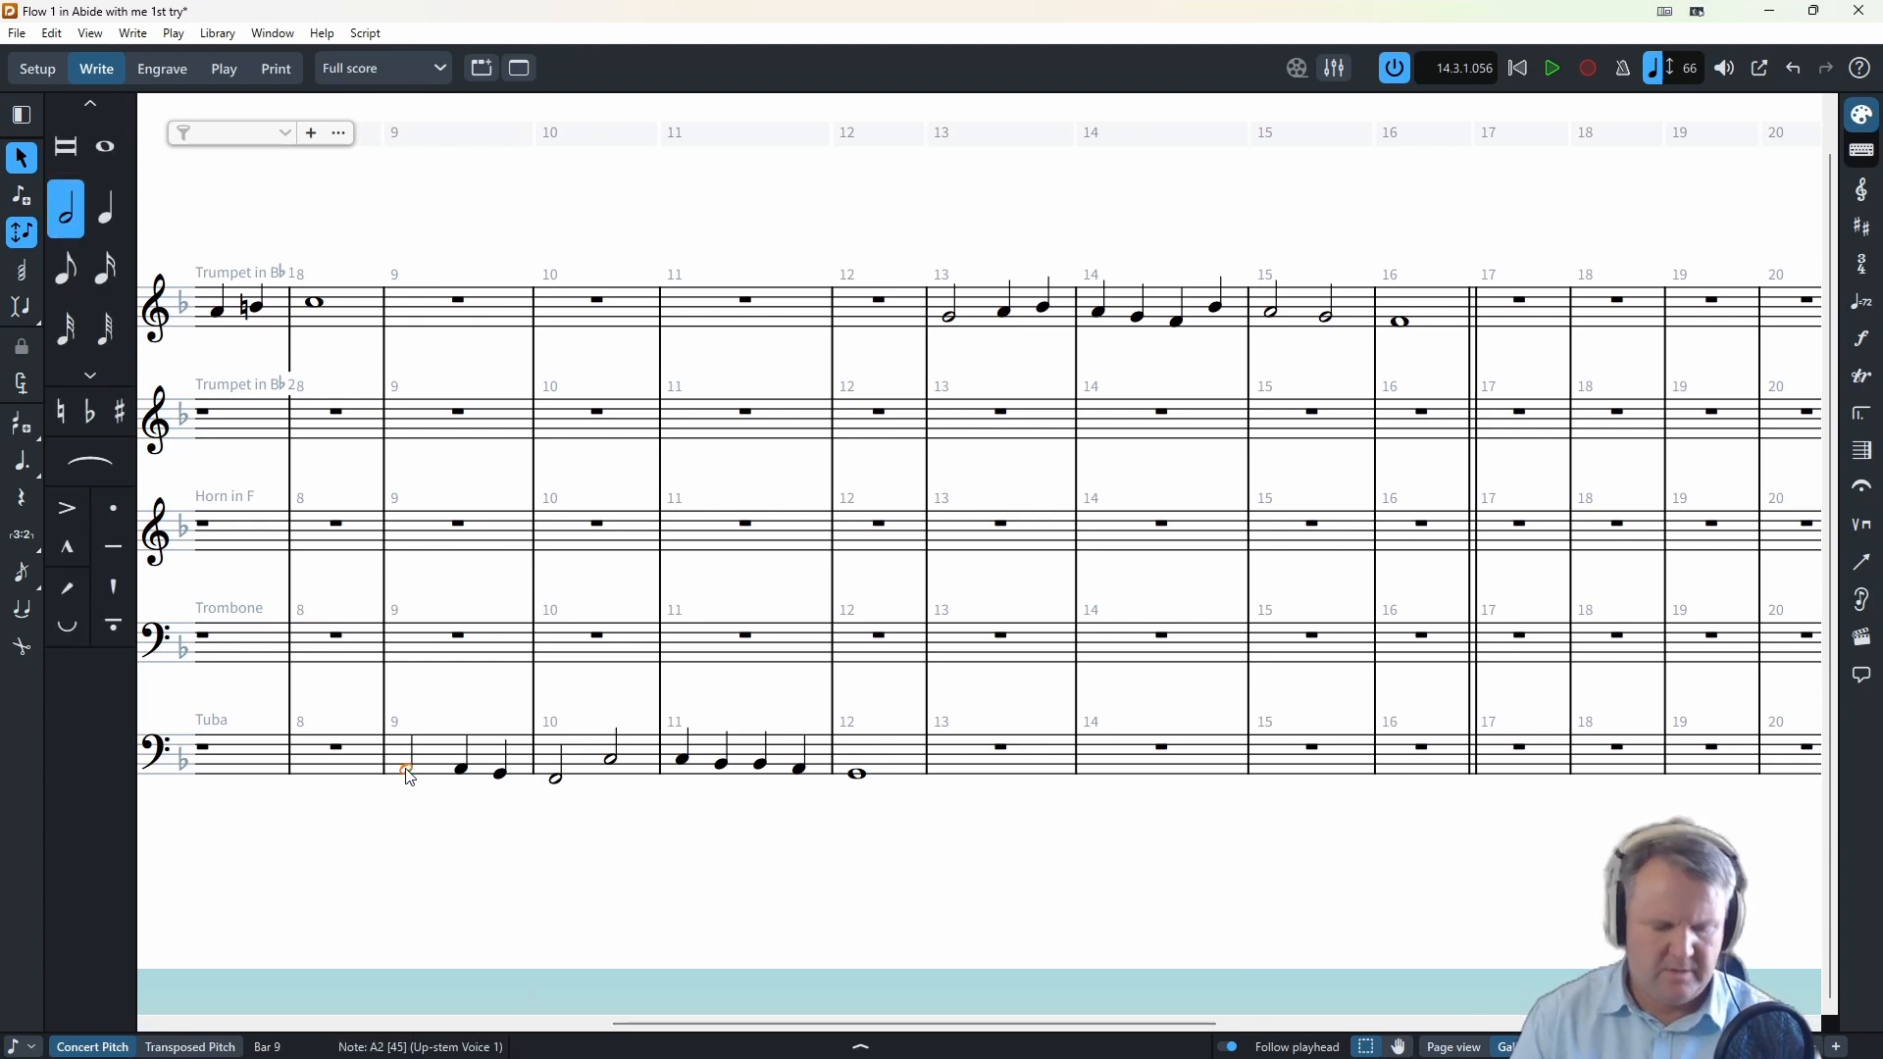
key(shift+d)
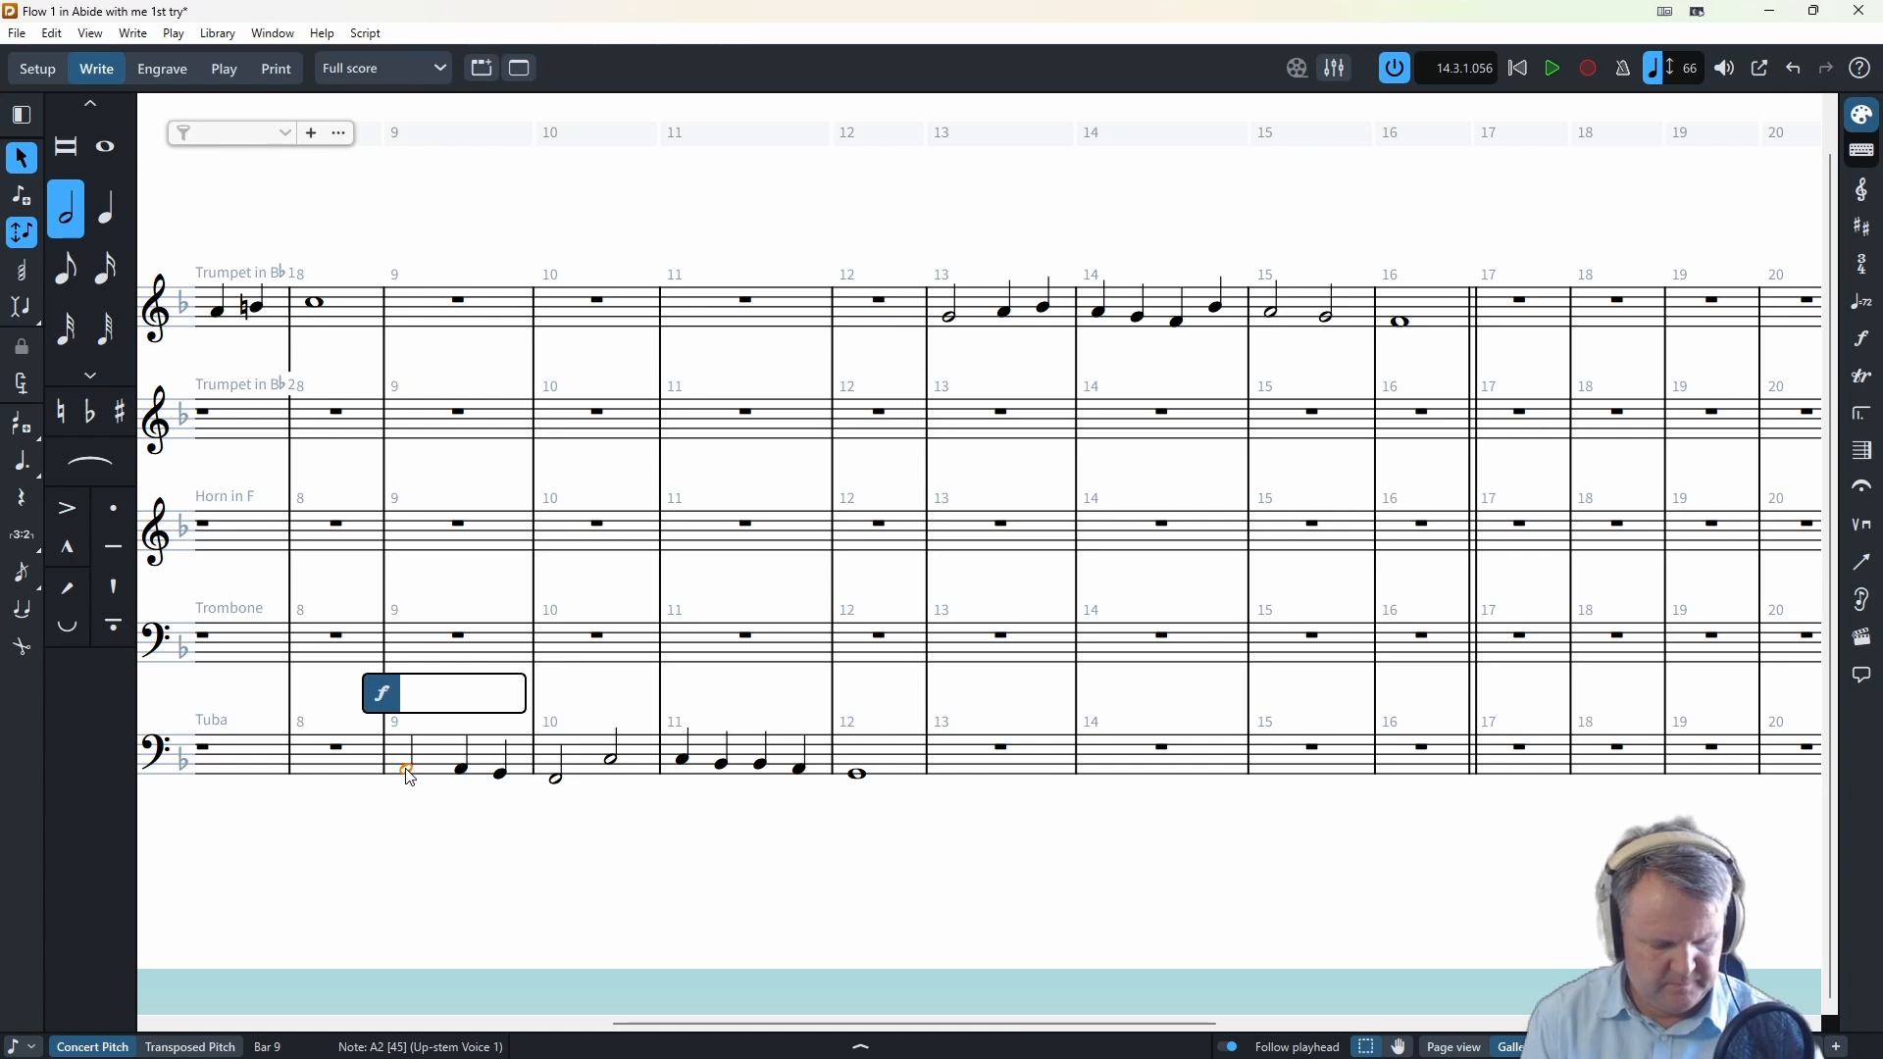
text(mf)
key(Return)
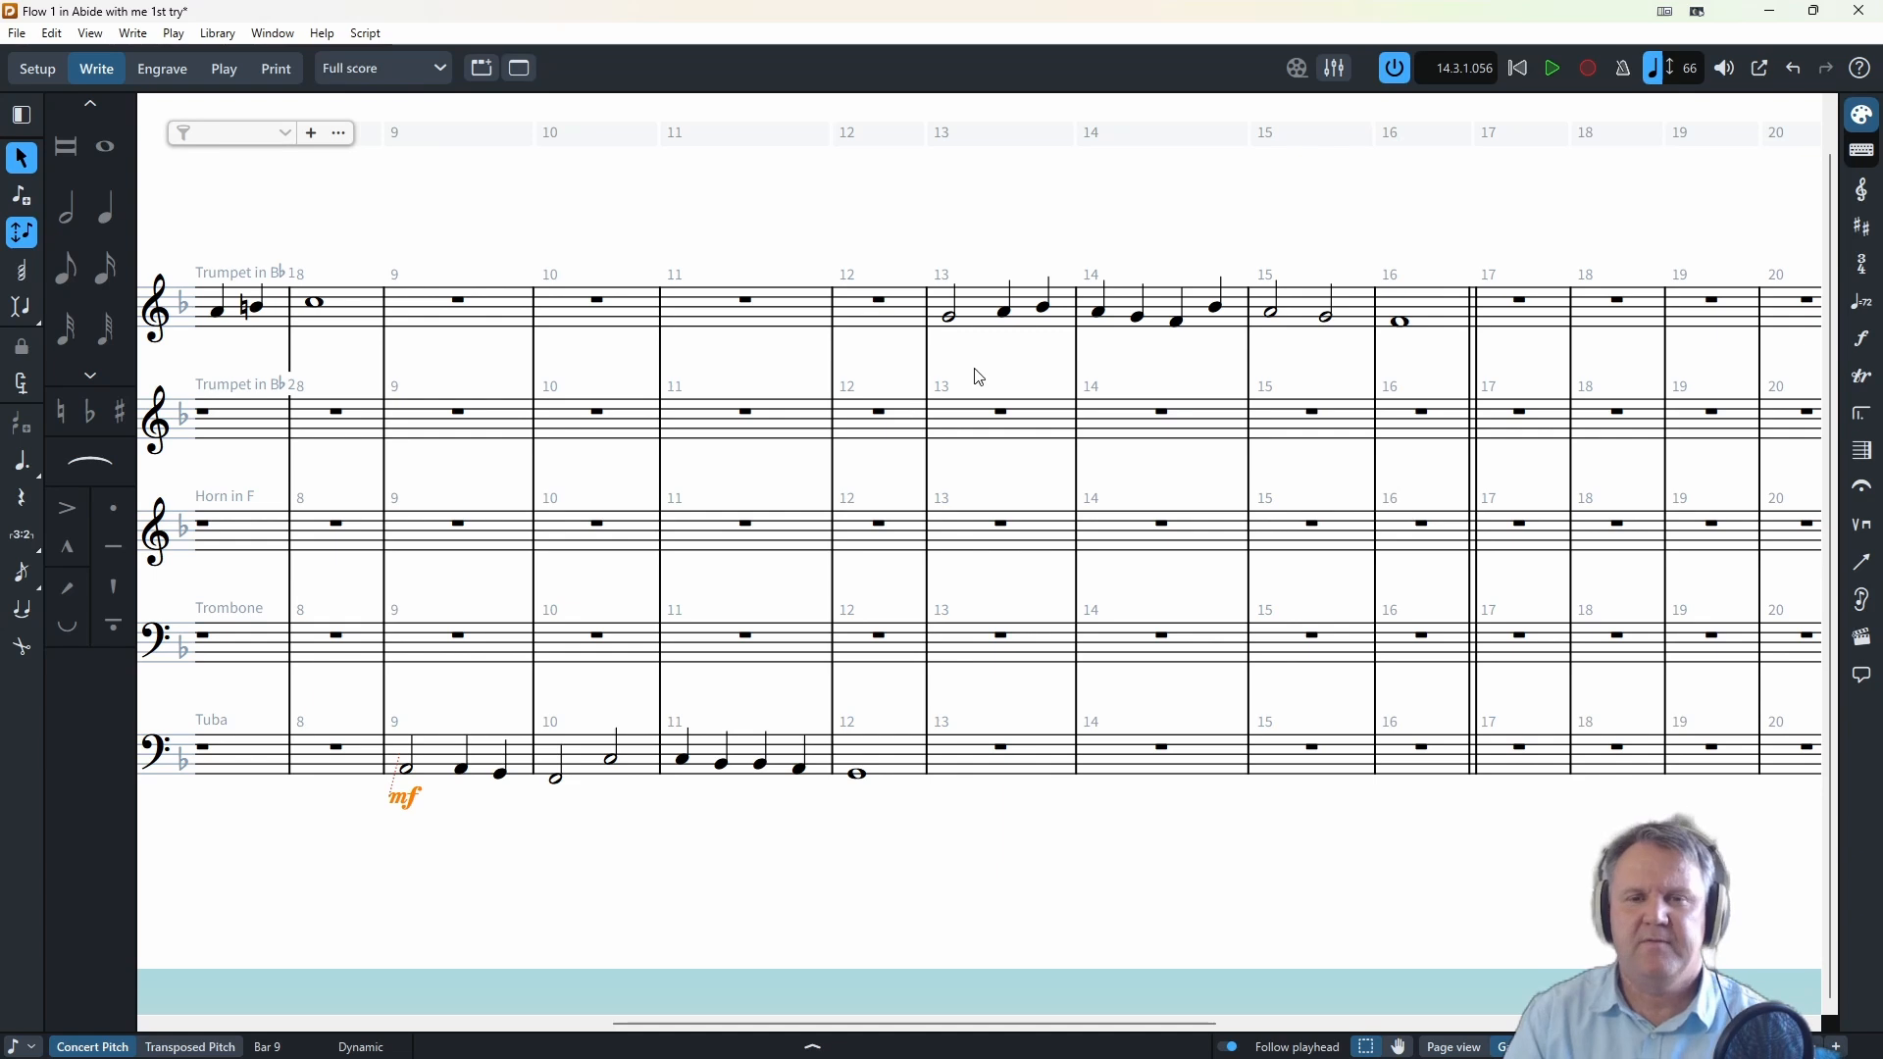
- Start note input on the Horn in F staff at the beginning of bar 17
key(shift+n)
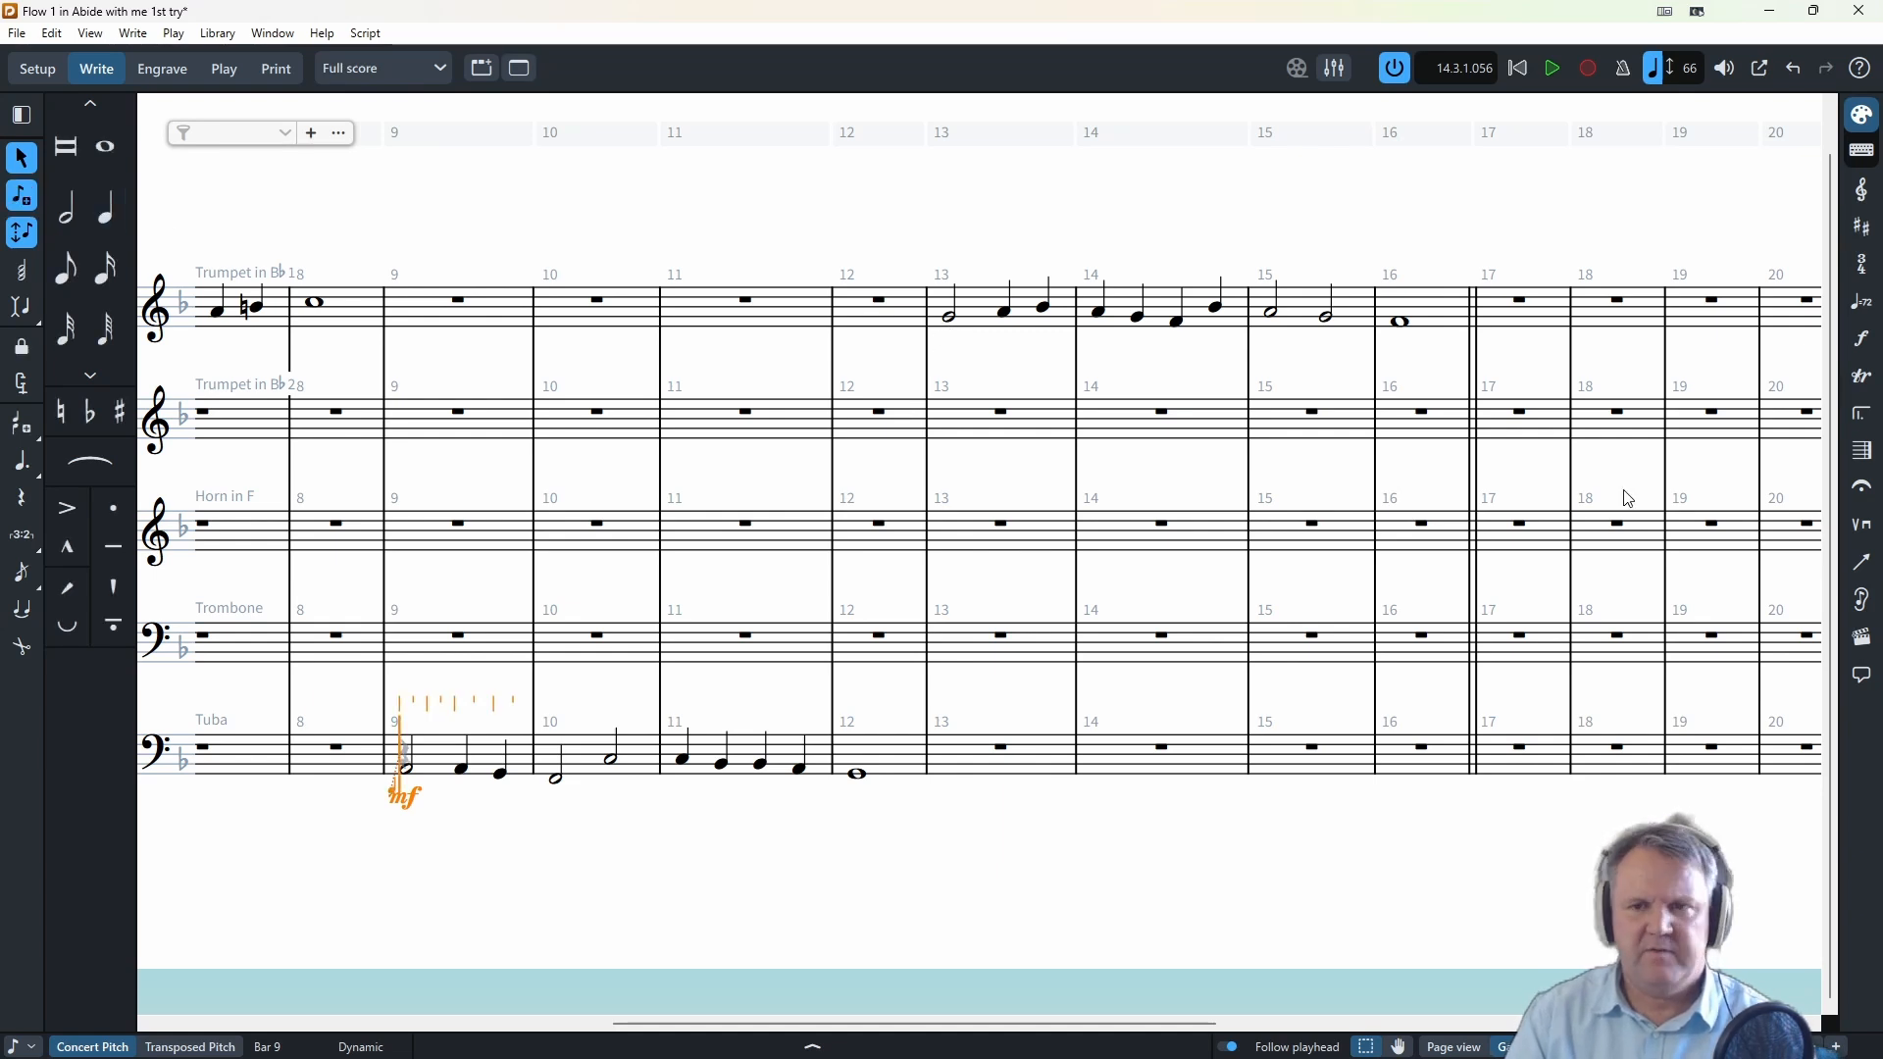
click(1500, 424)
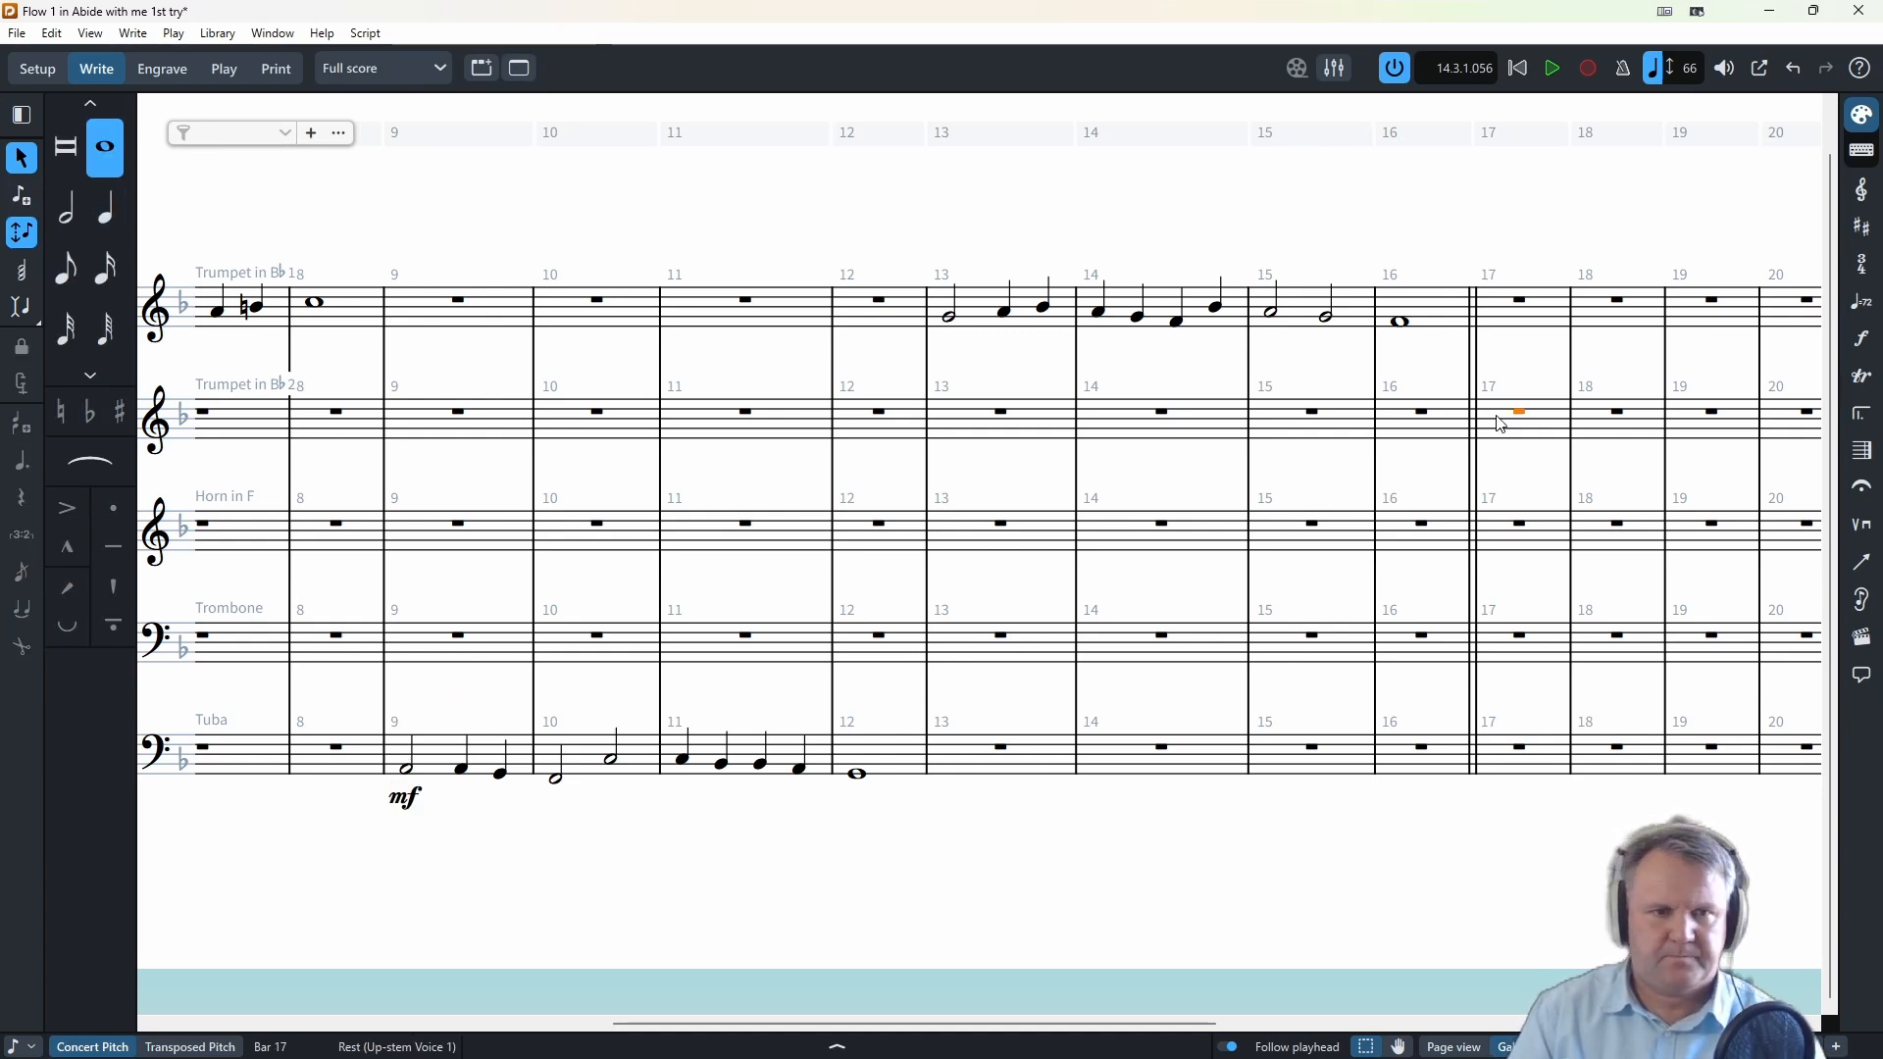
key(ctrl+Down)
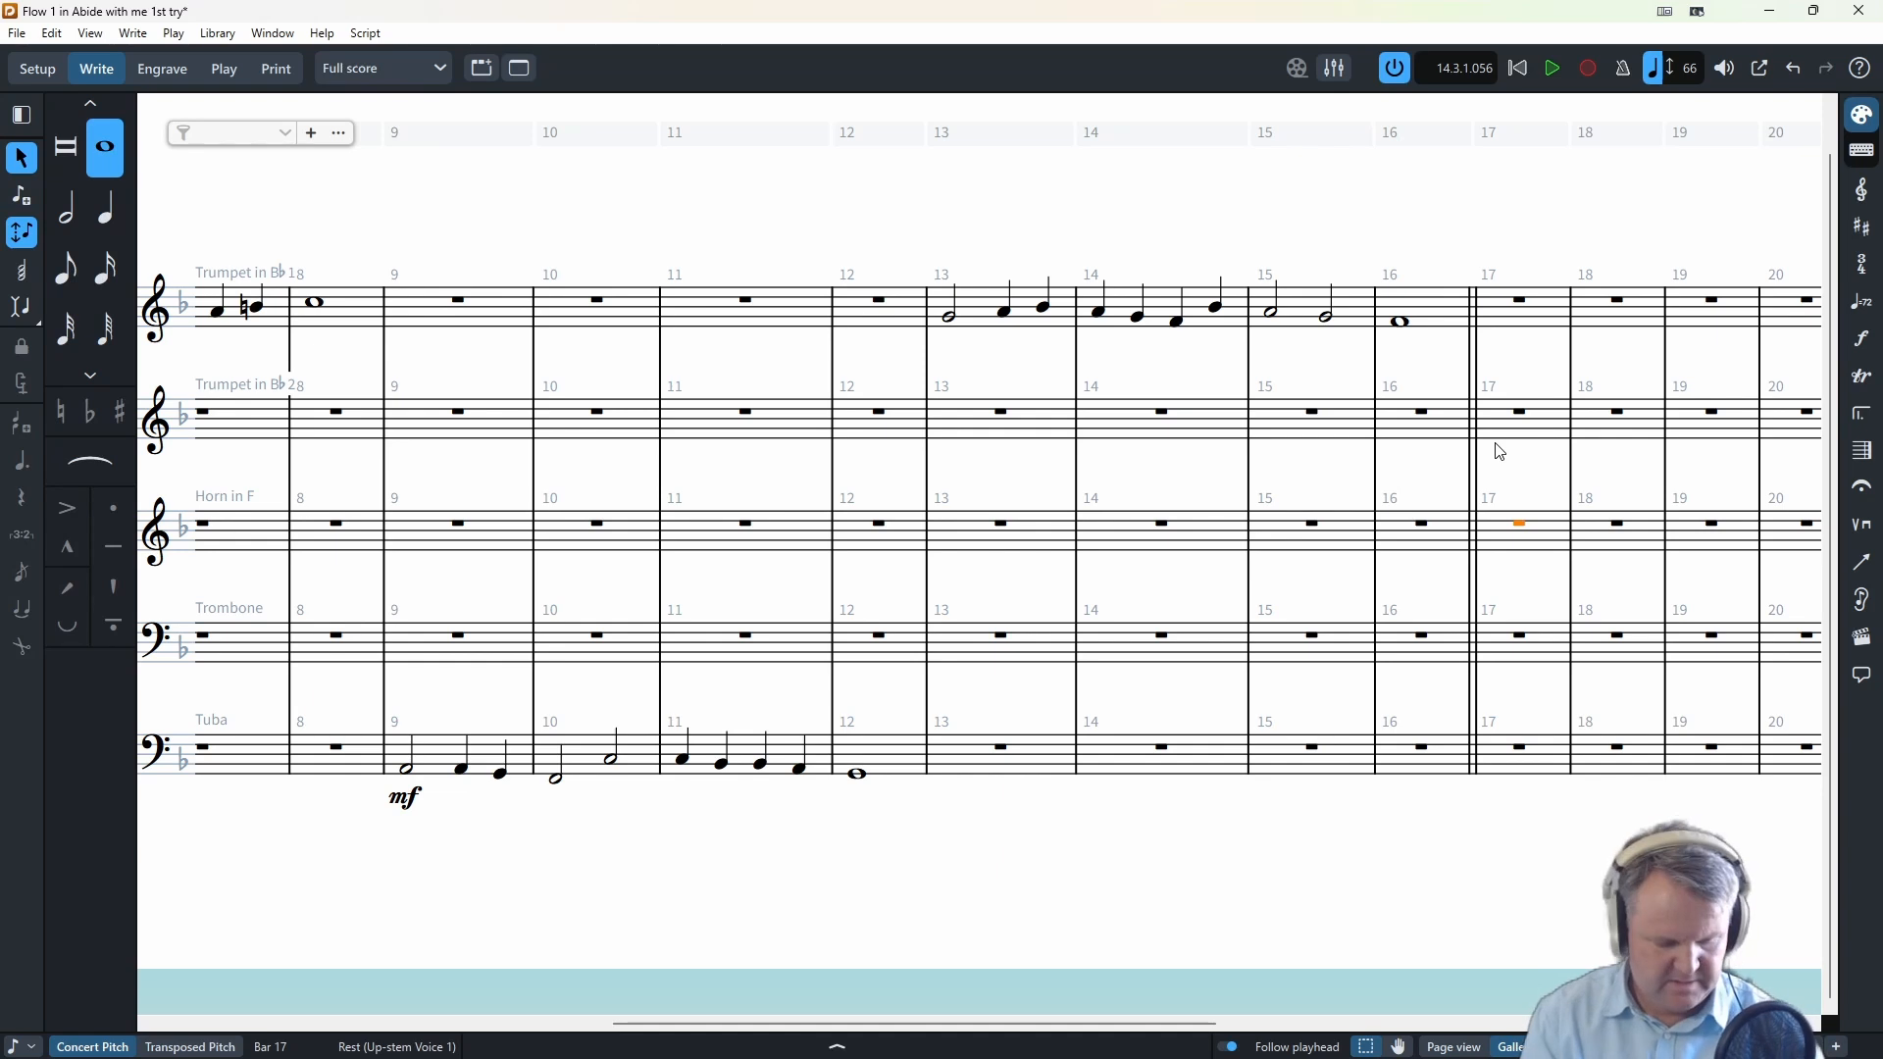
key(shift+n)
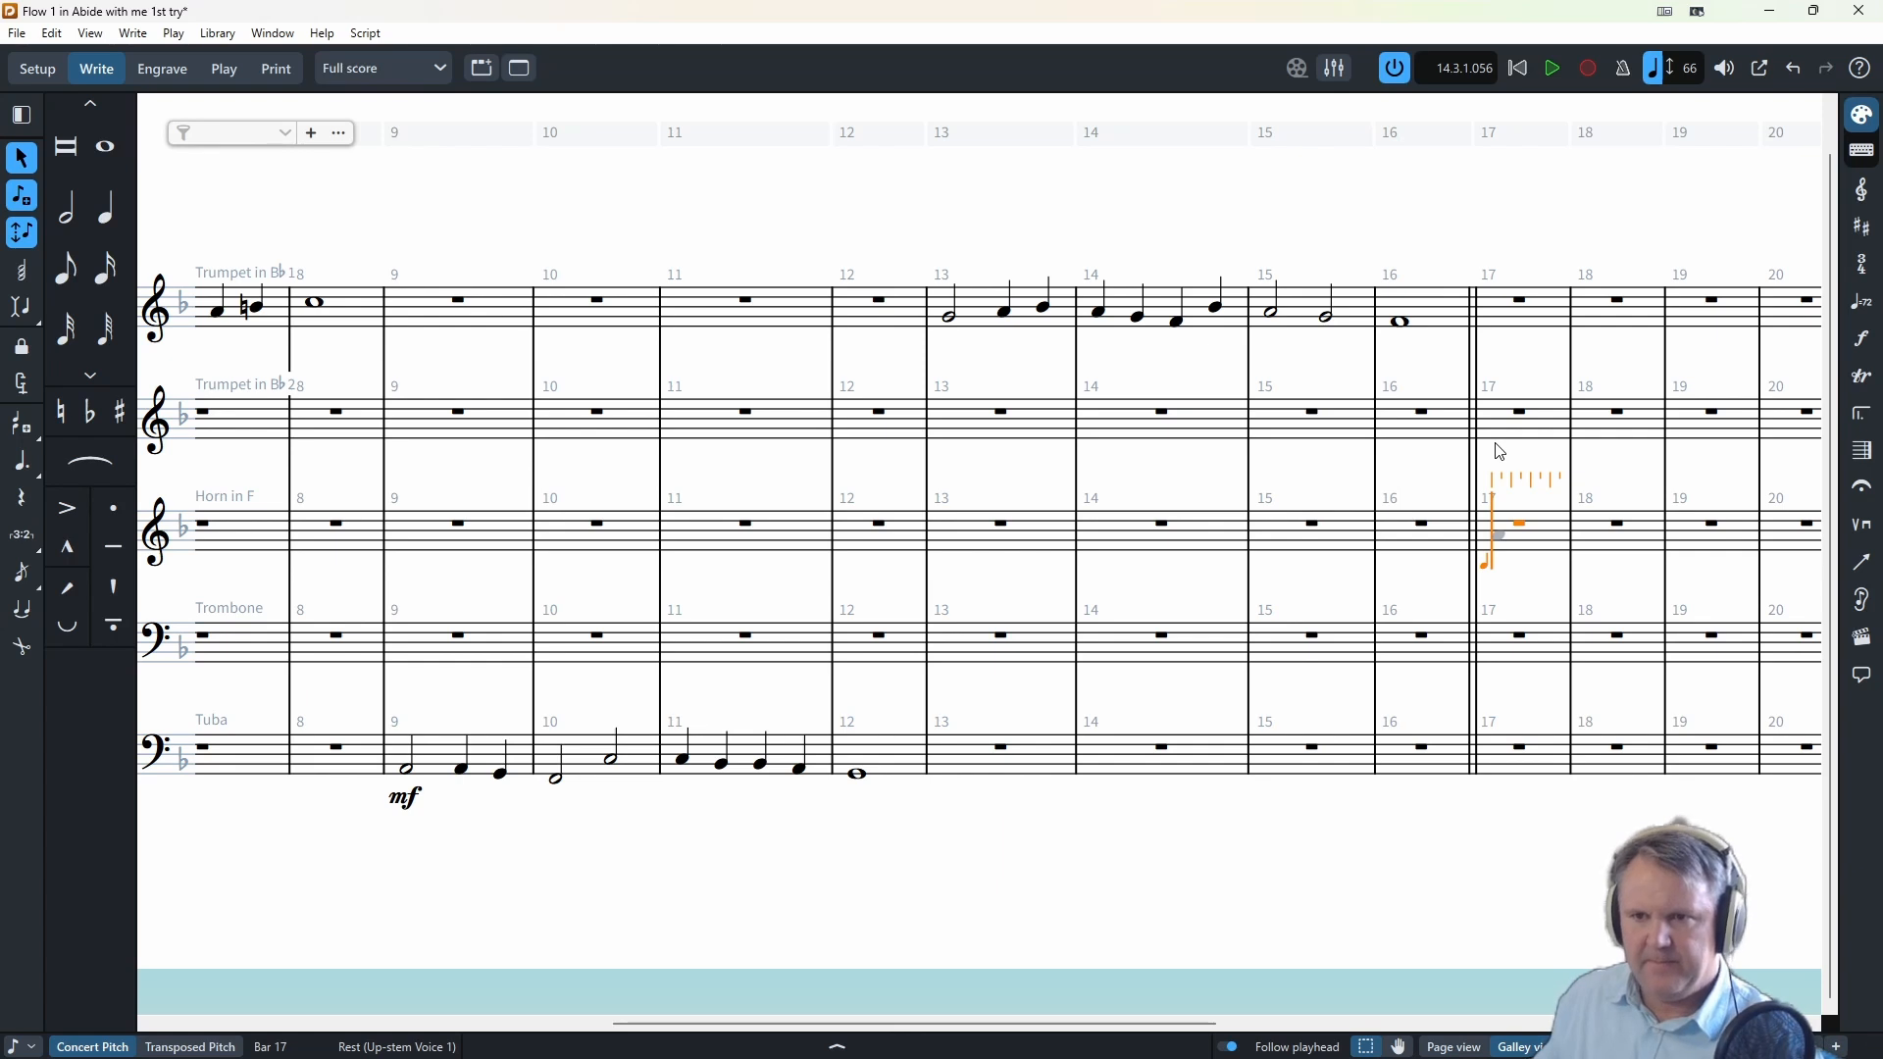
key(a)
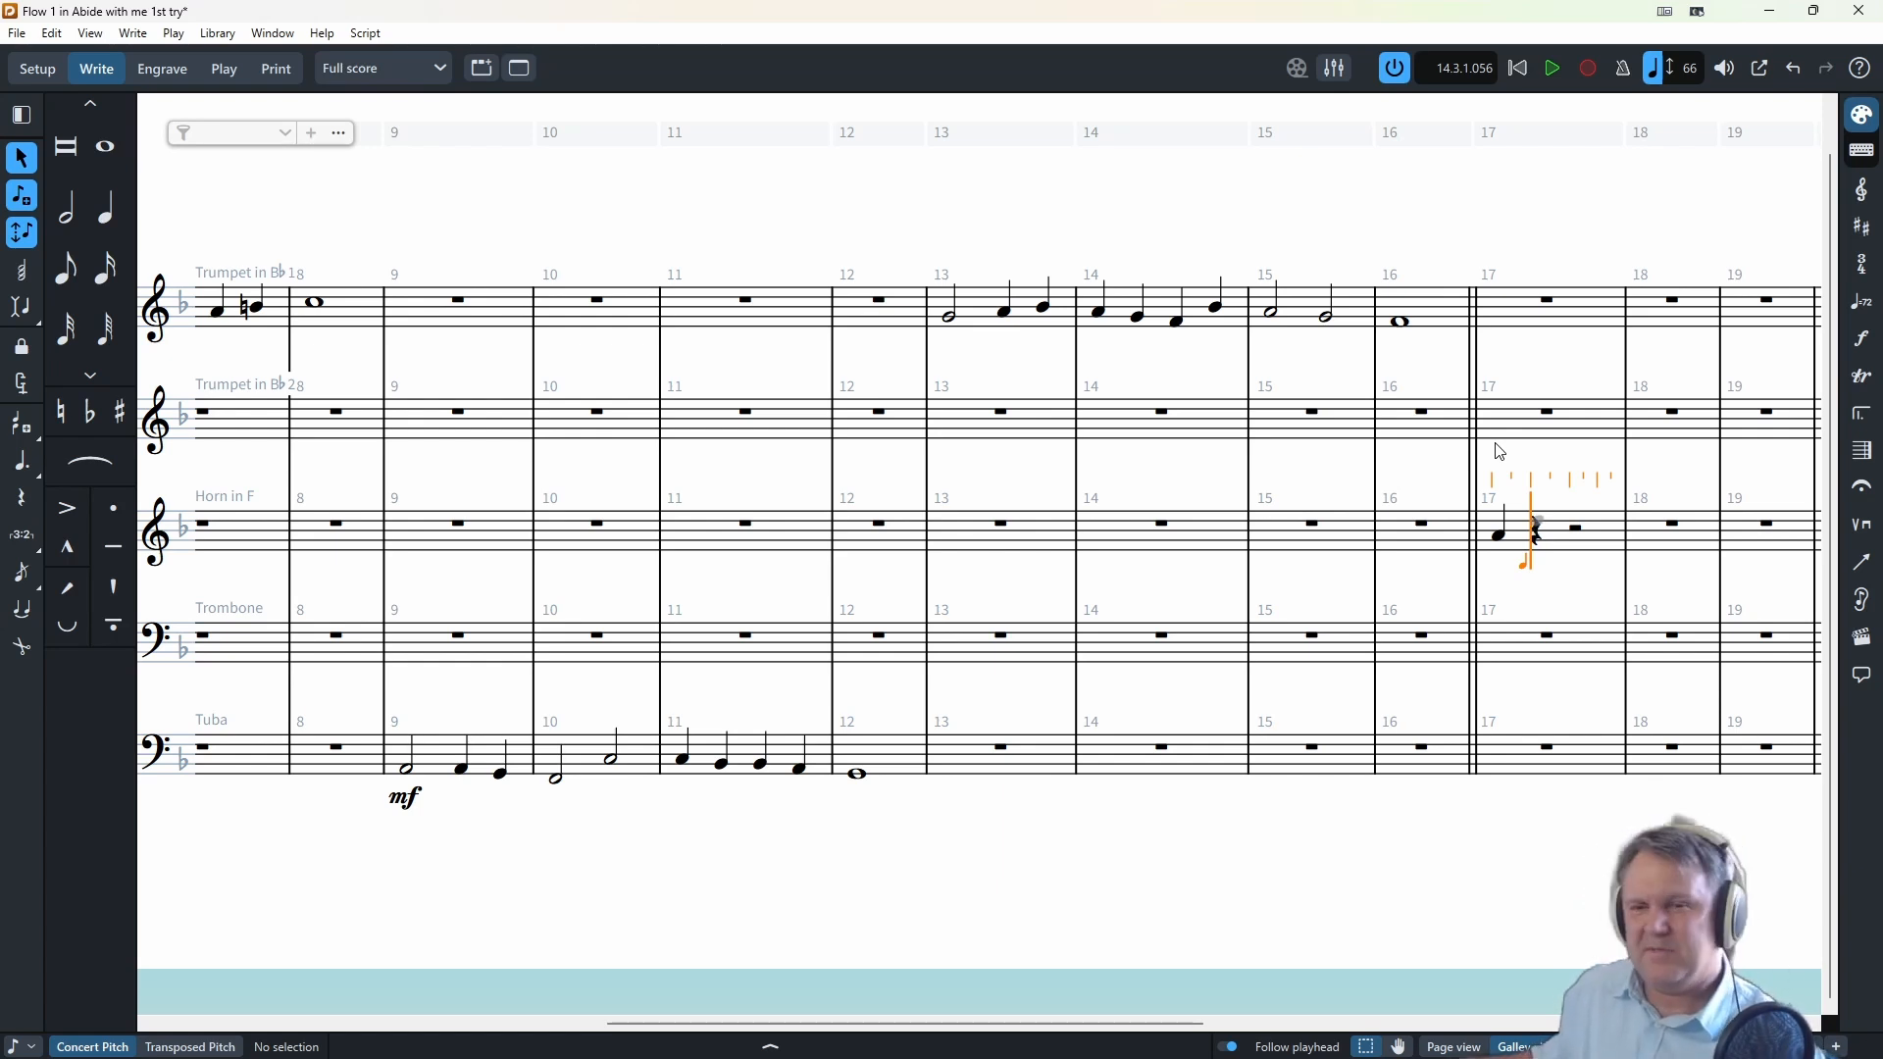
key(Left)
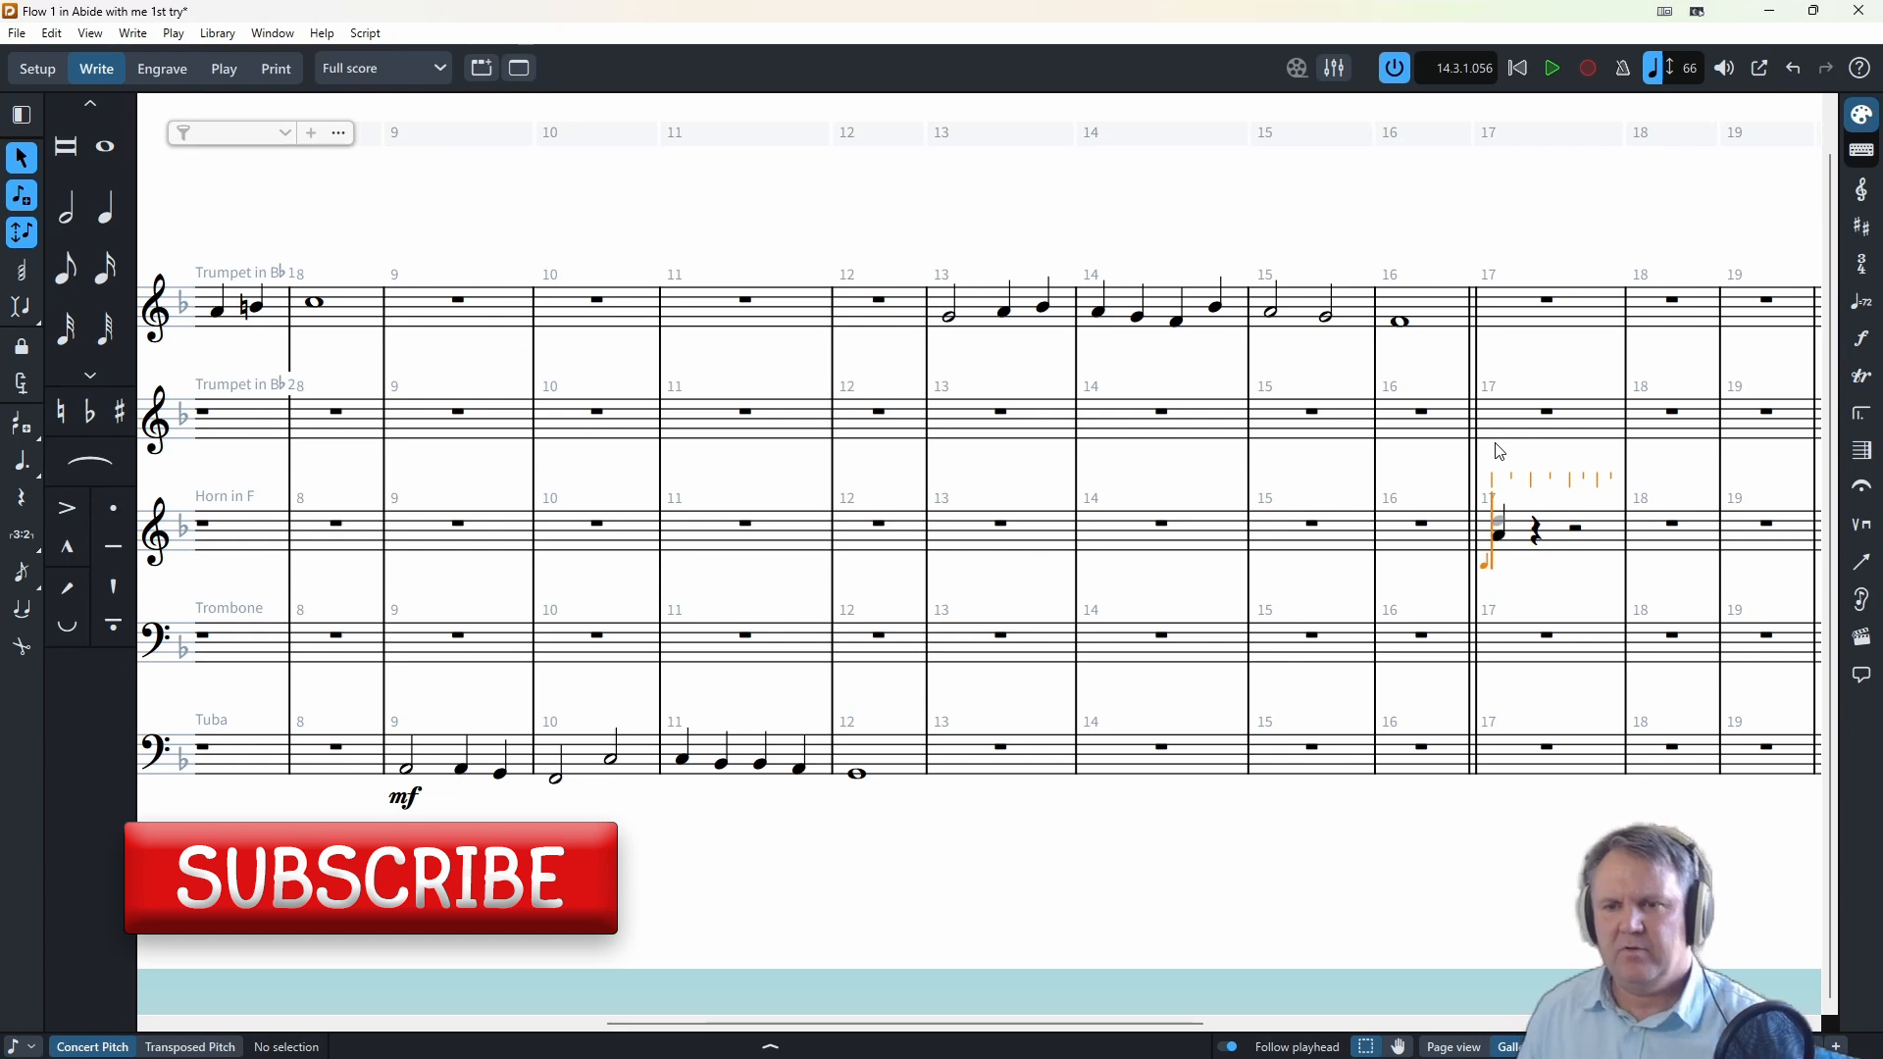
key(Delete)
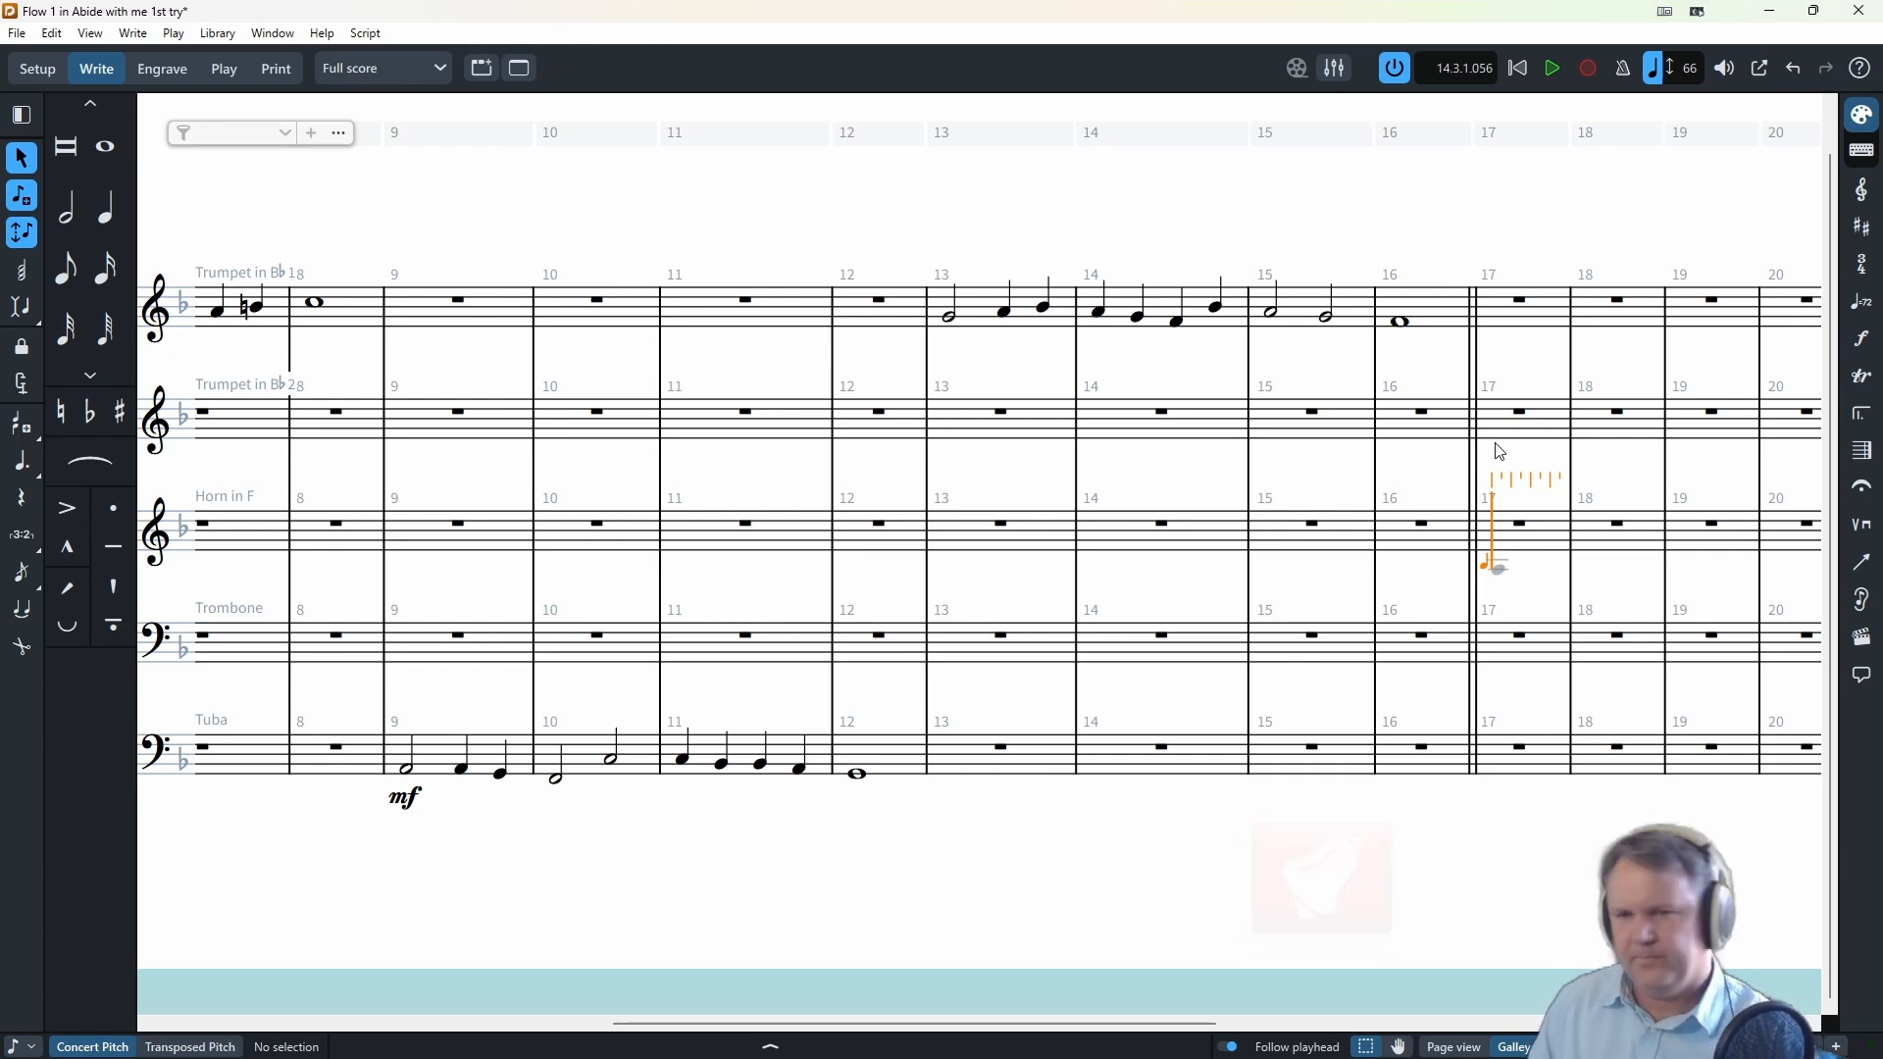
- Enter a half note A below the staff followed by quarter notes A and G in Horn in F bar 17
key(c)
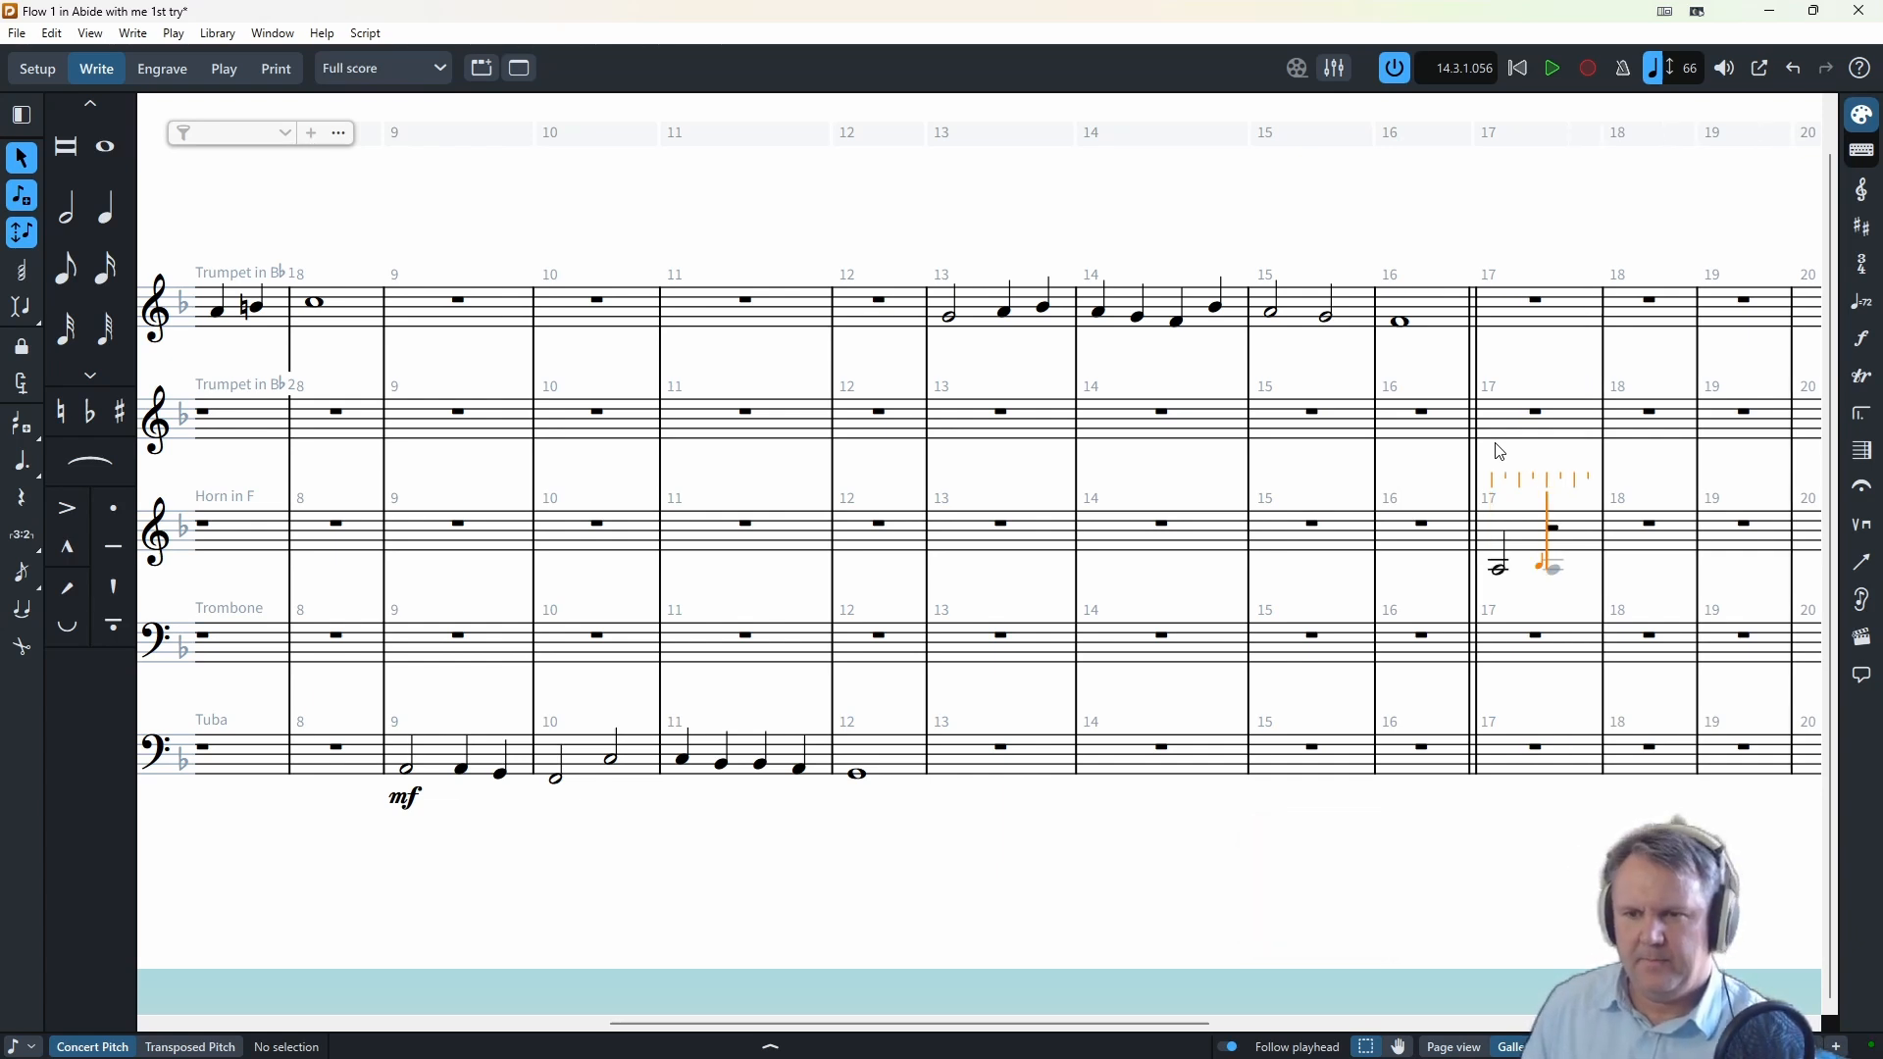
key(6)
key(c)
key(b)
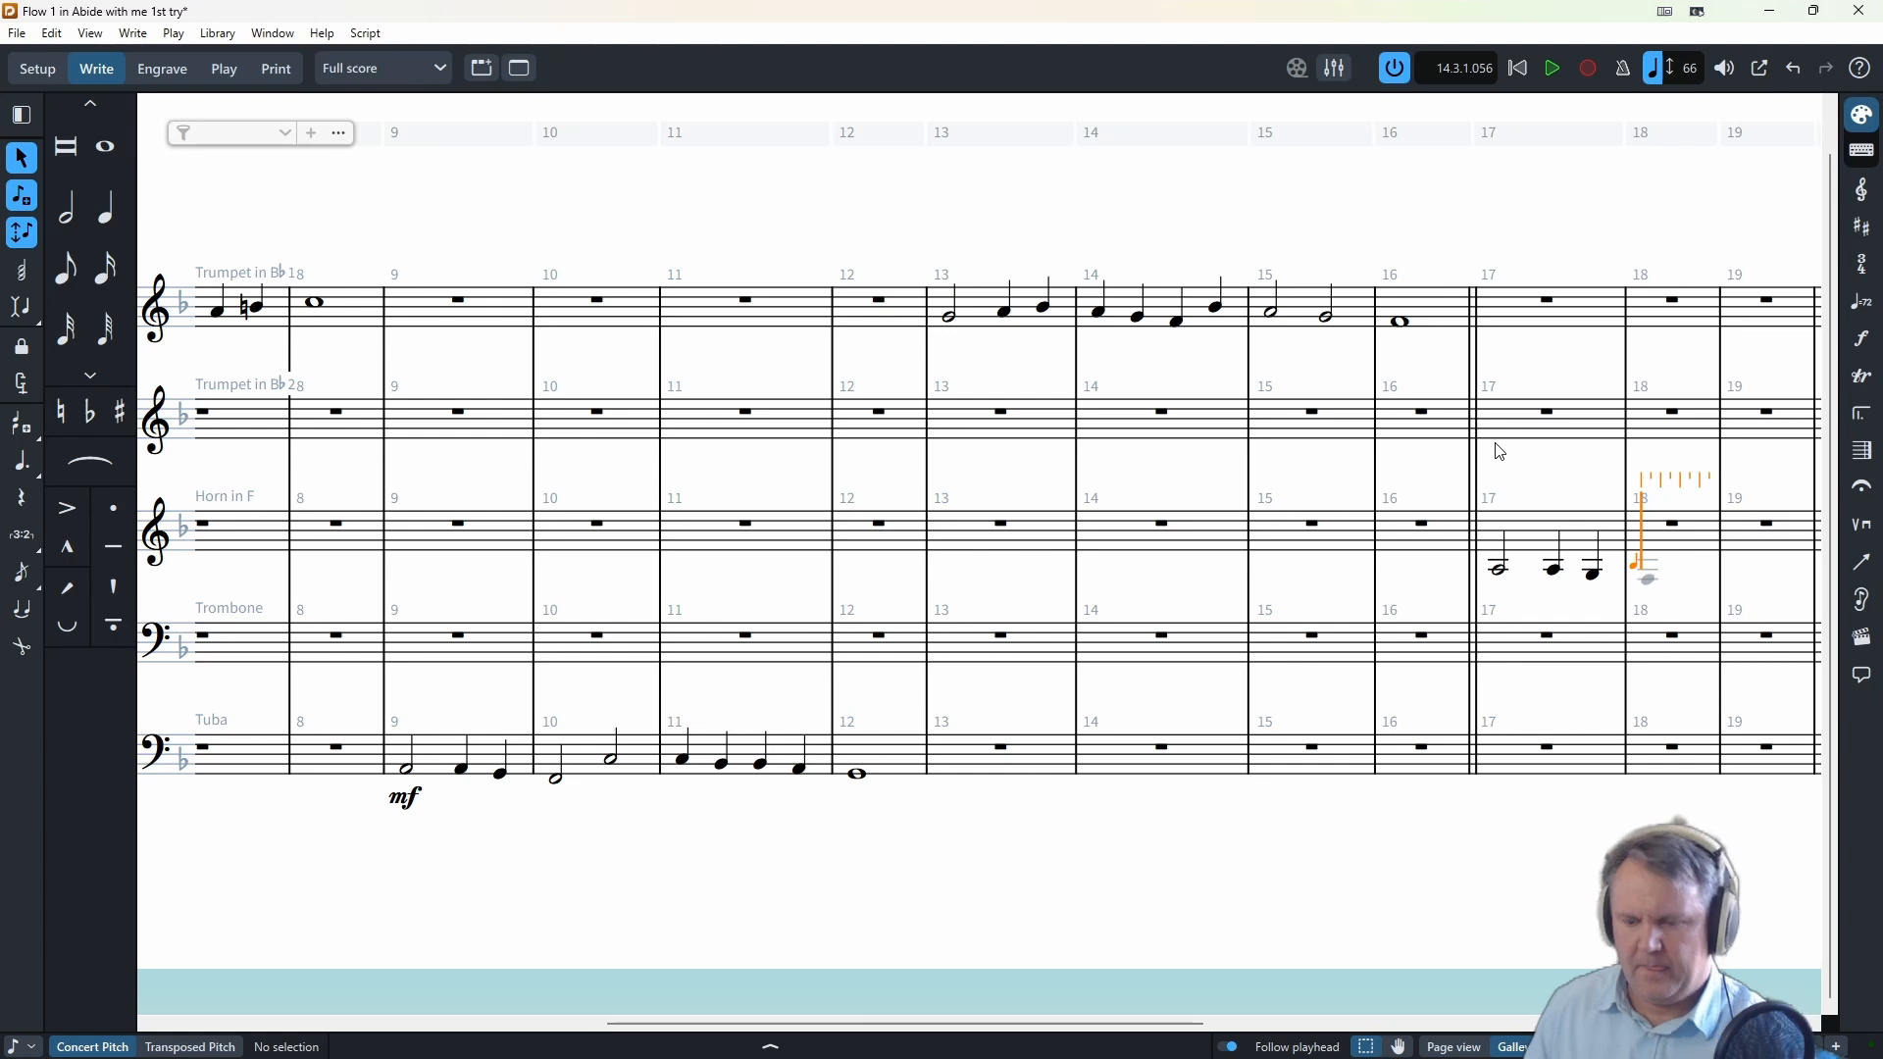
- Try entering whole notes F and C in Horn in F bars 18 and 19, and return the caret to the start of bar 18
key(c)
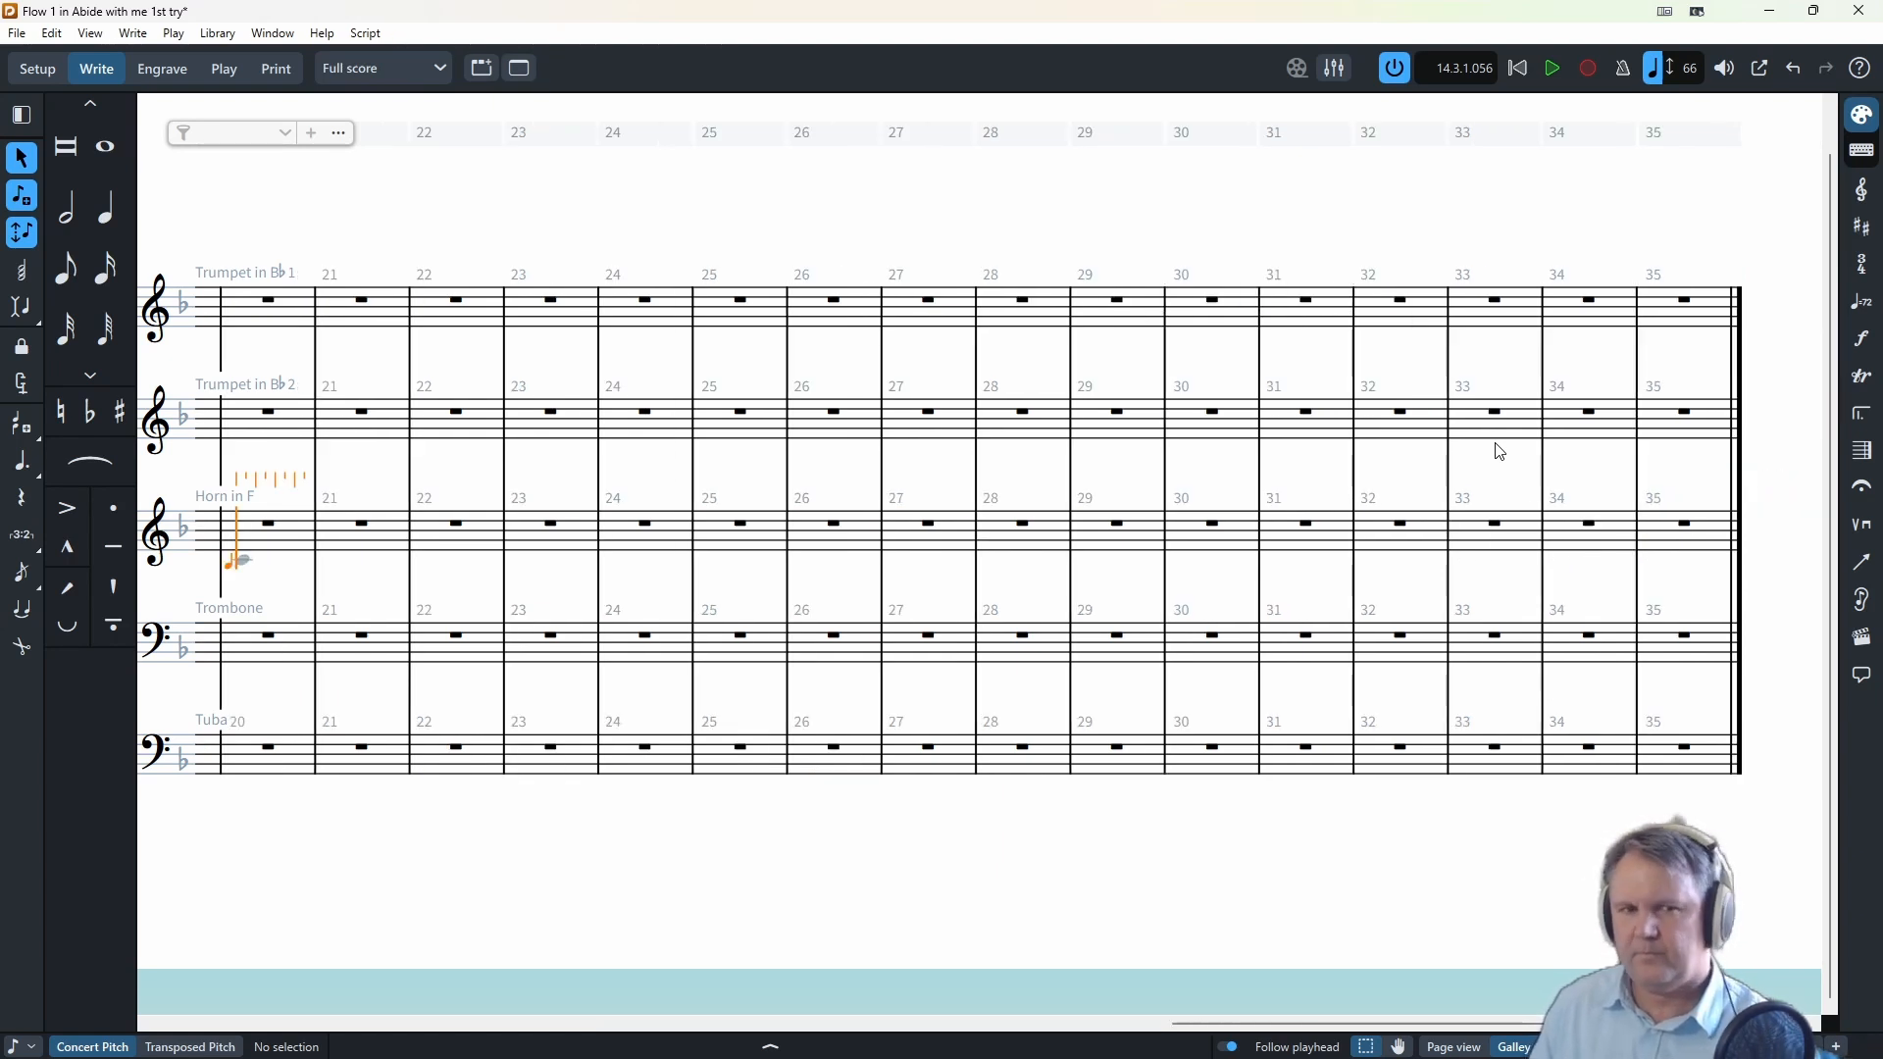
key(c)
key(Left)
key(Left)
key(Left)
key(Left)
key(Left)
key(Left)
key(Left)
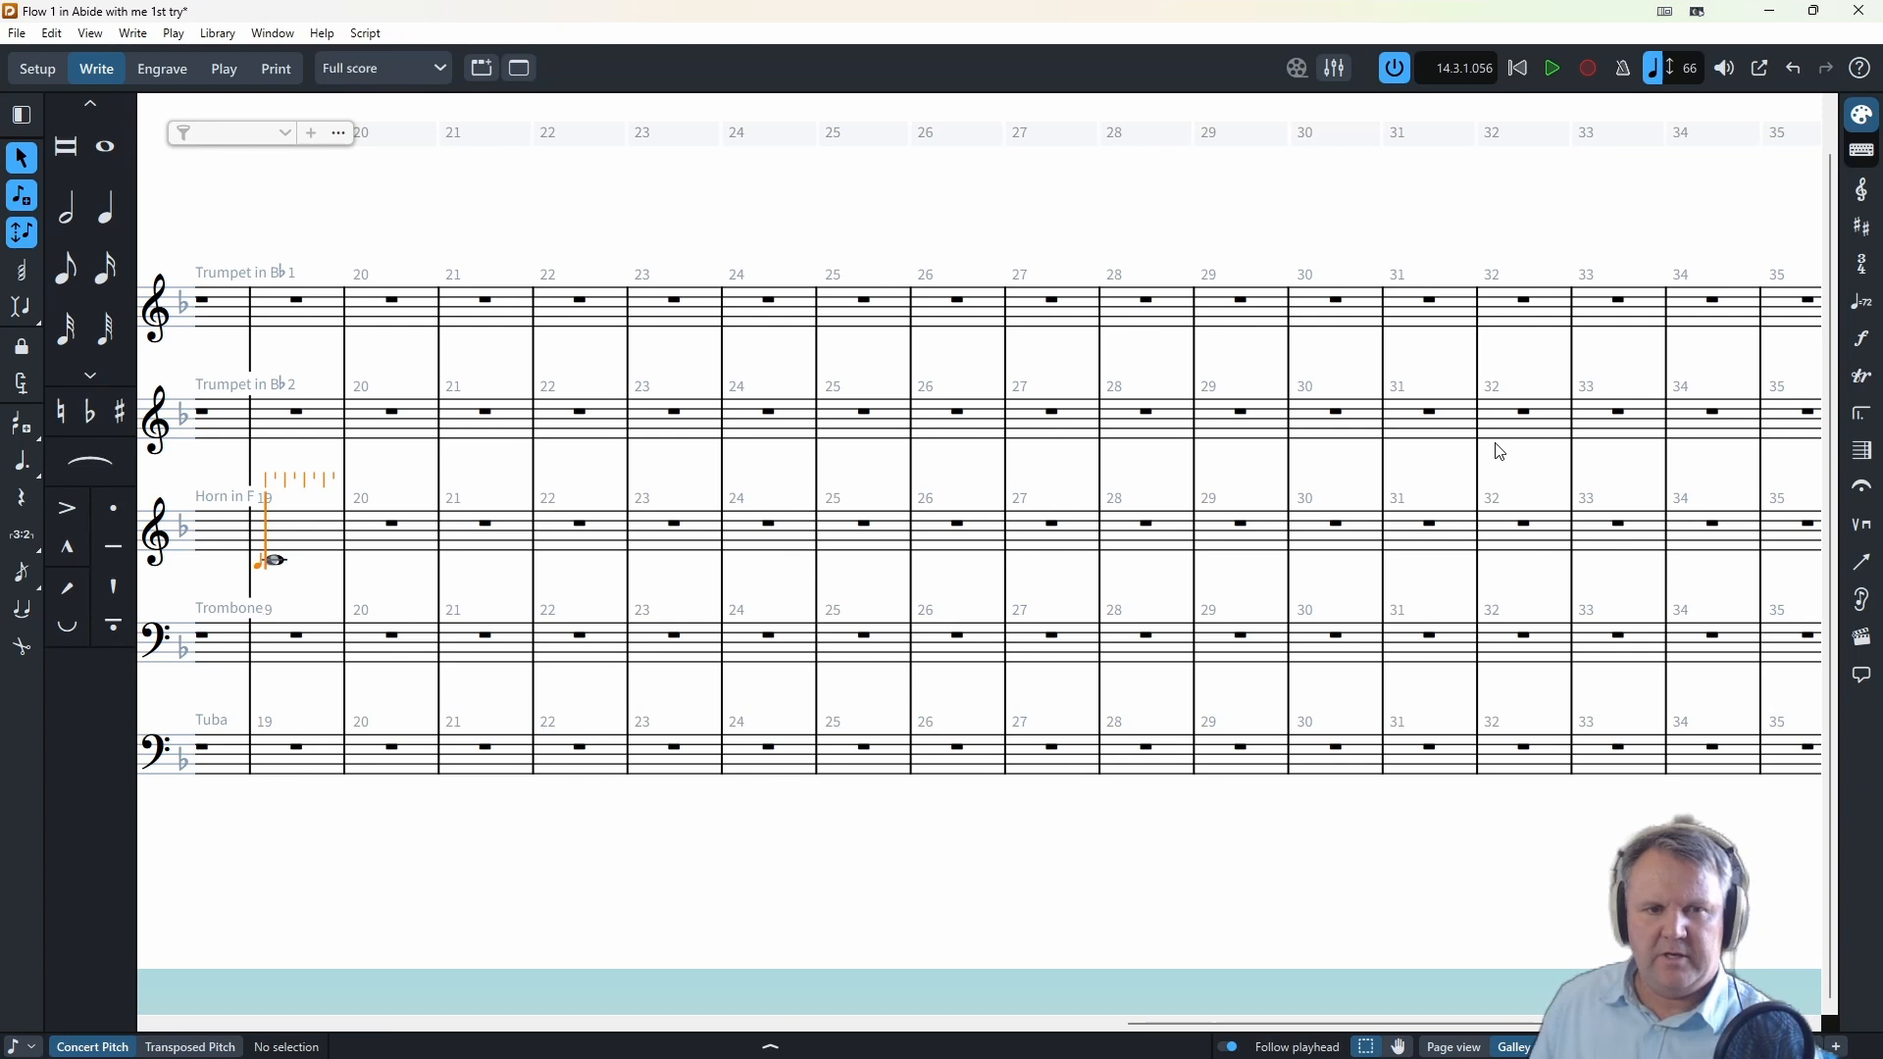
key(Left)
key(Left)
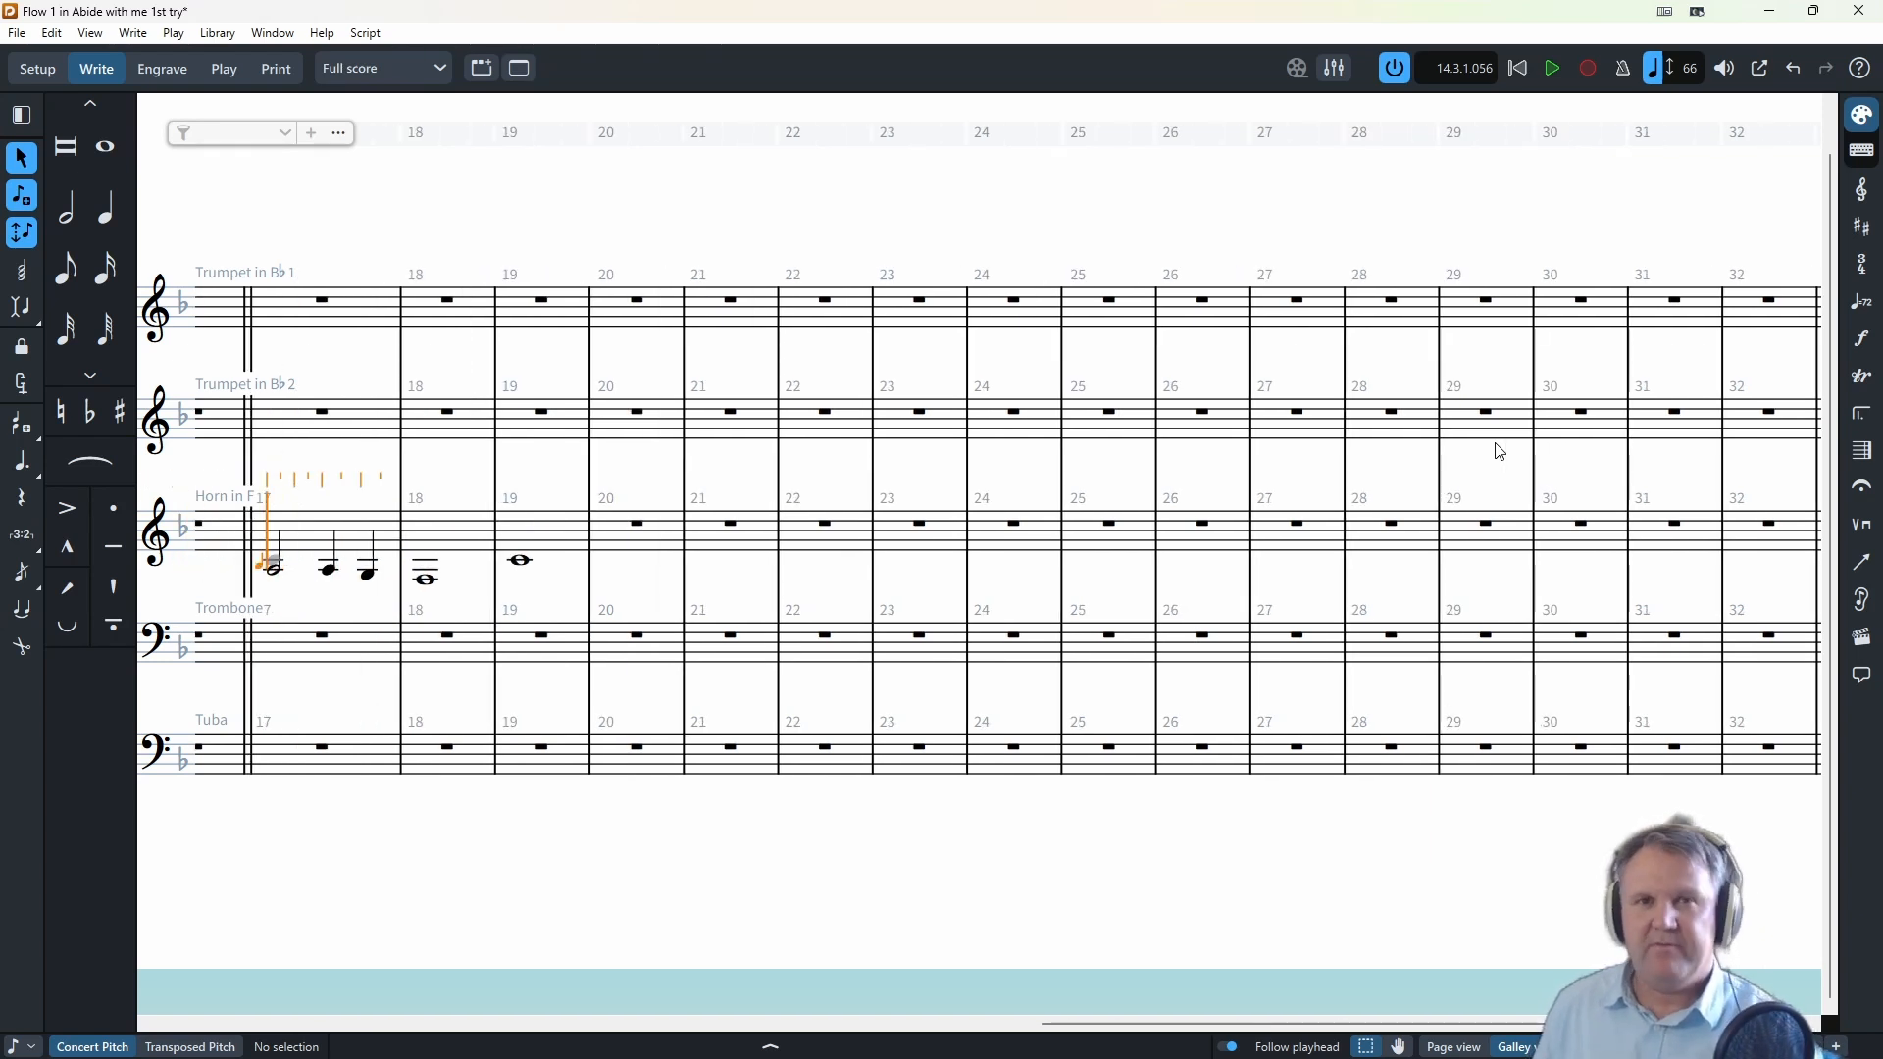
key(Right)
key(Right)
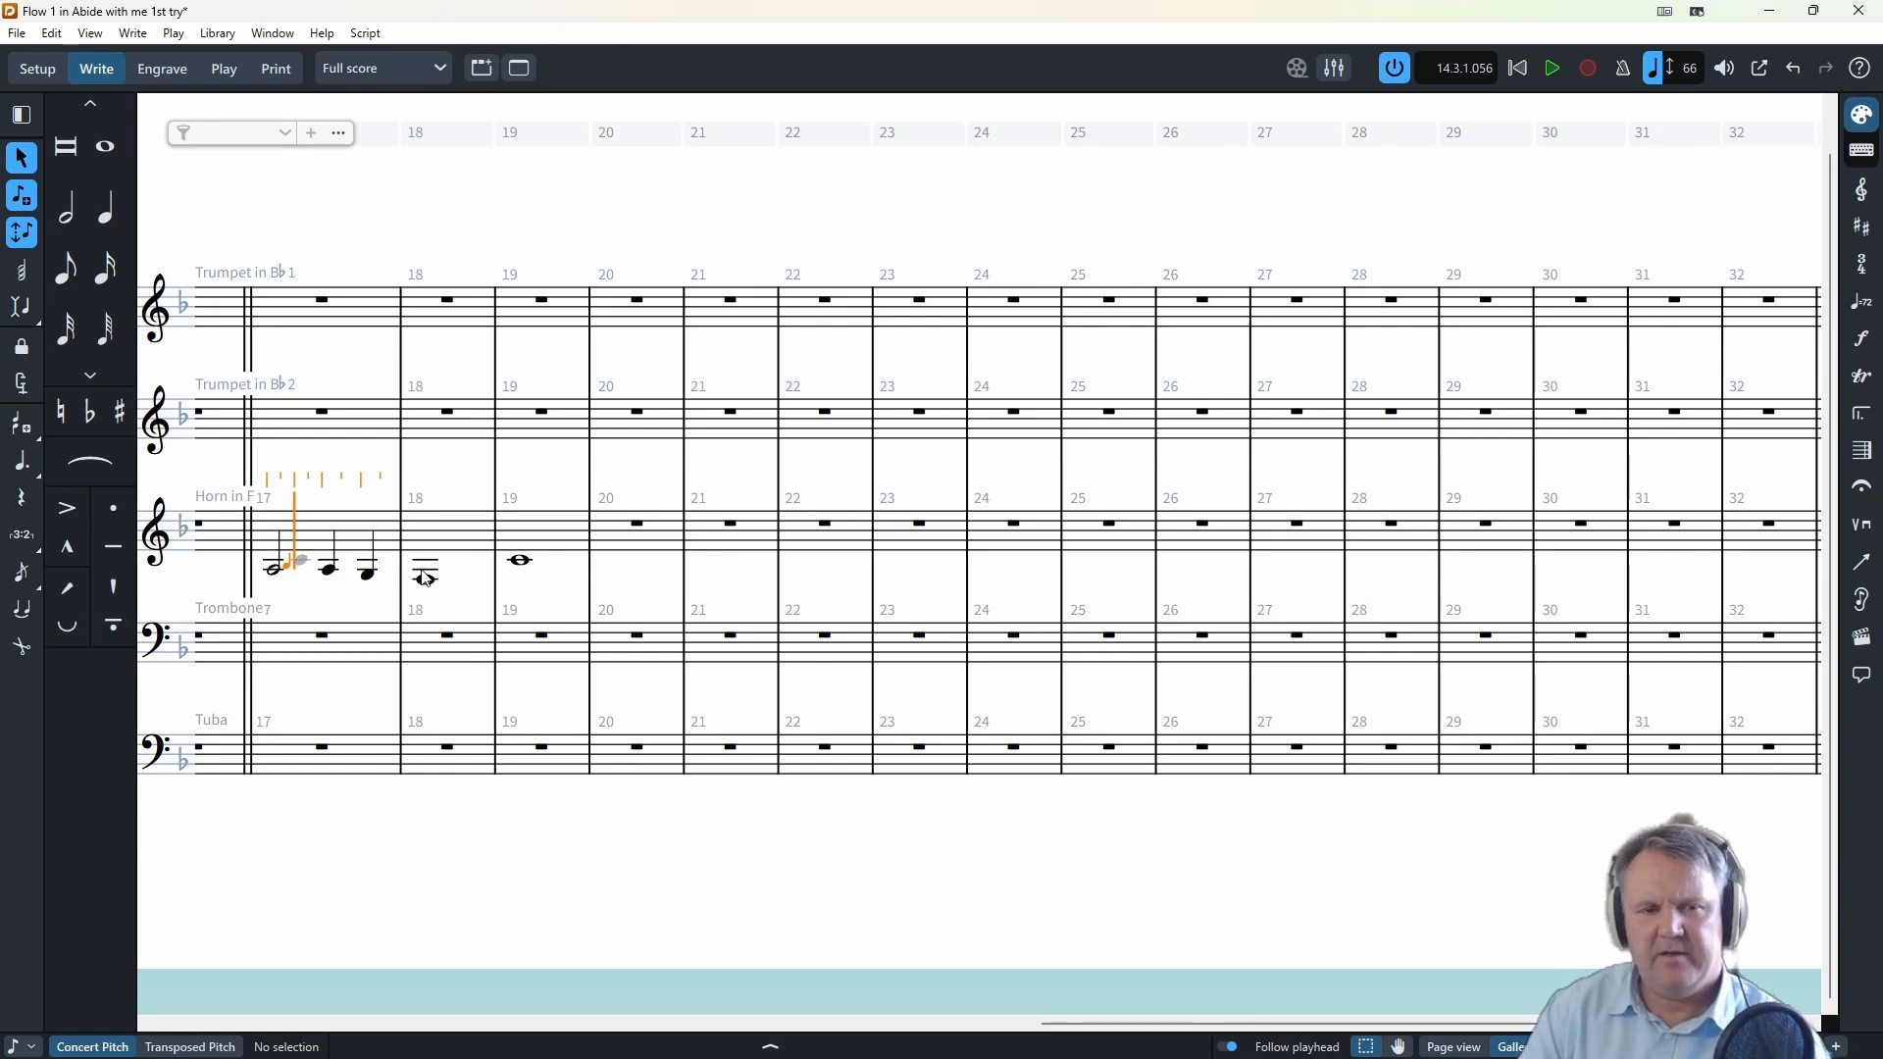
key(Right)
key(Right)
key(Right)
key(Right)
key(Right)
key(Right)
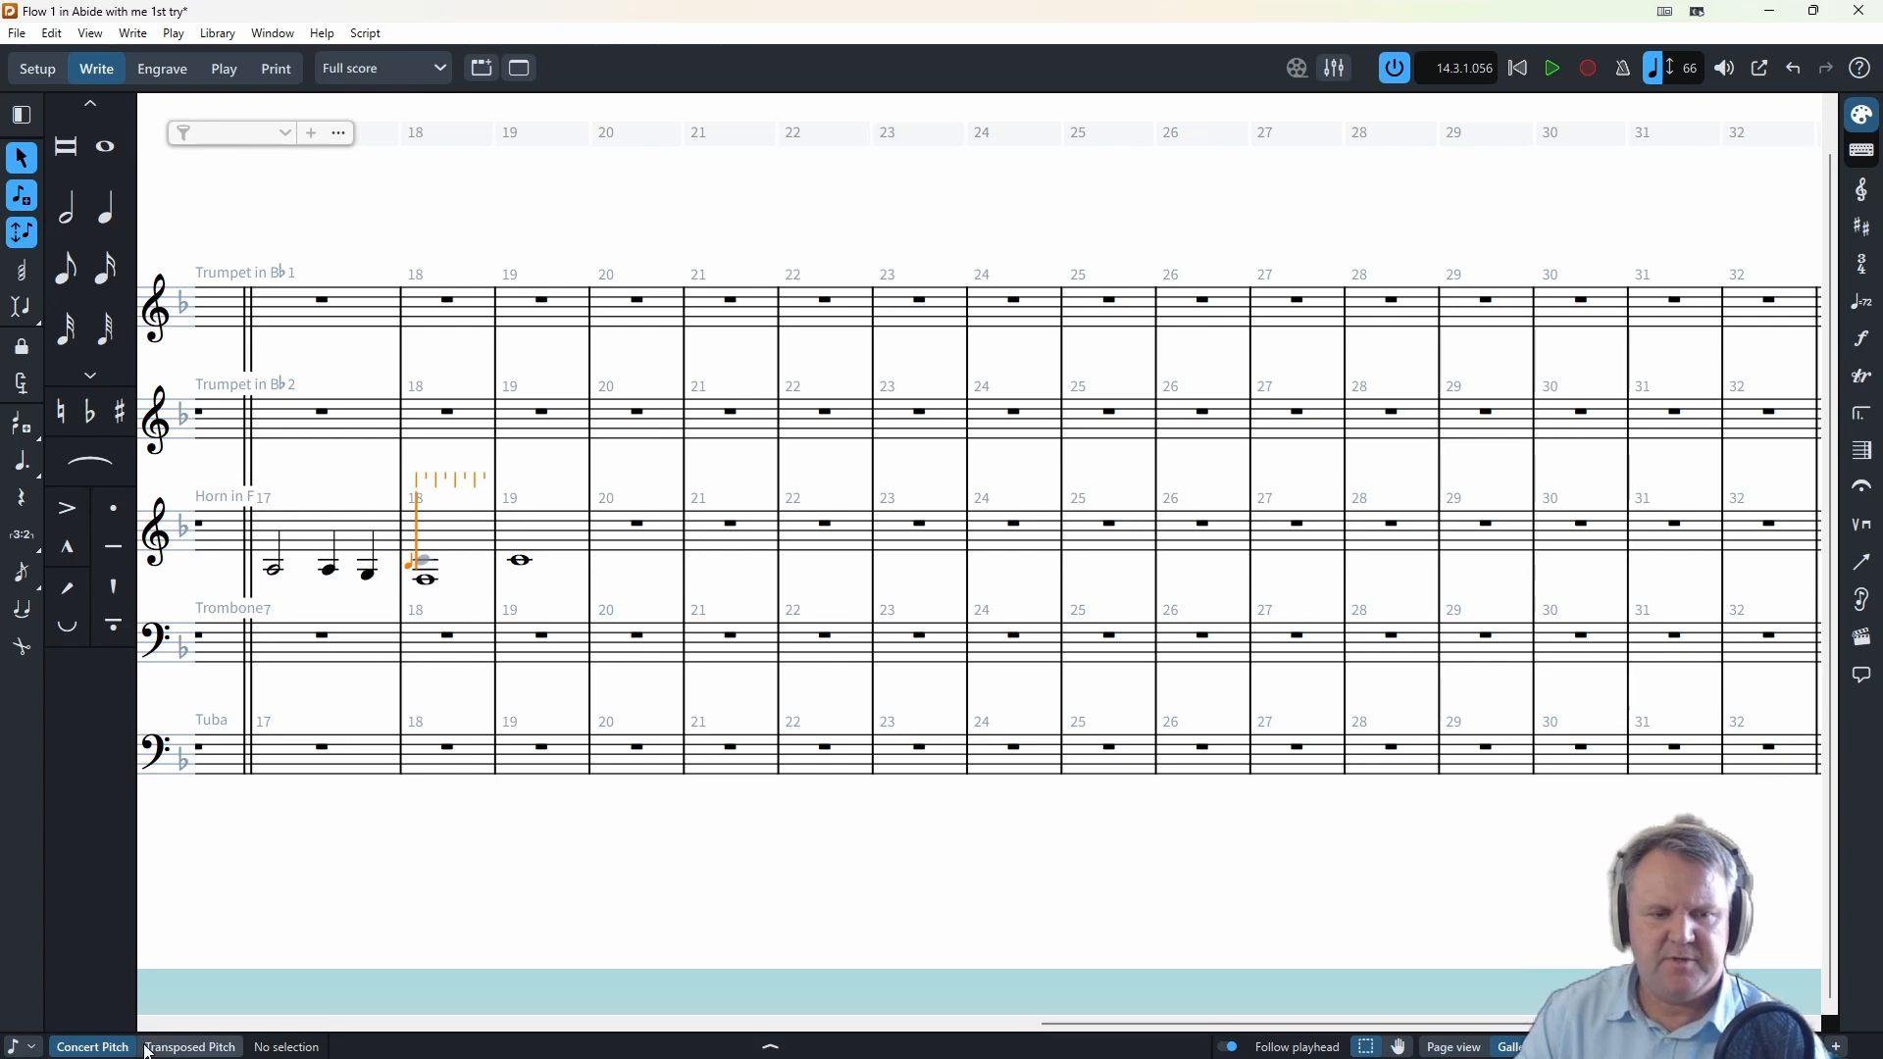
- View the score in transposed pitch to check the horn's written range, and return to concert pitch
click(174, 1051)
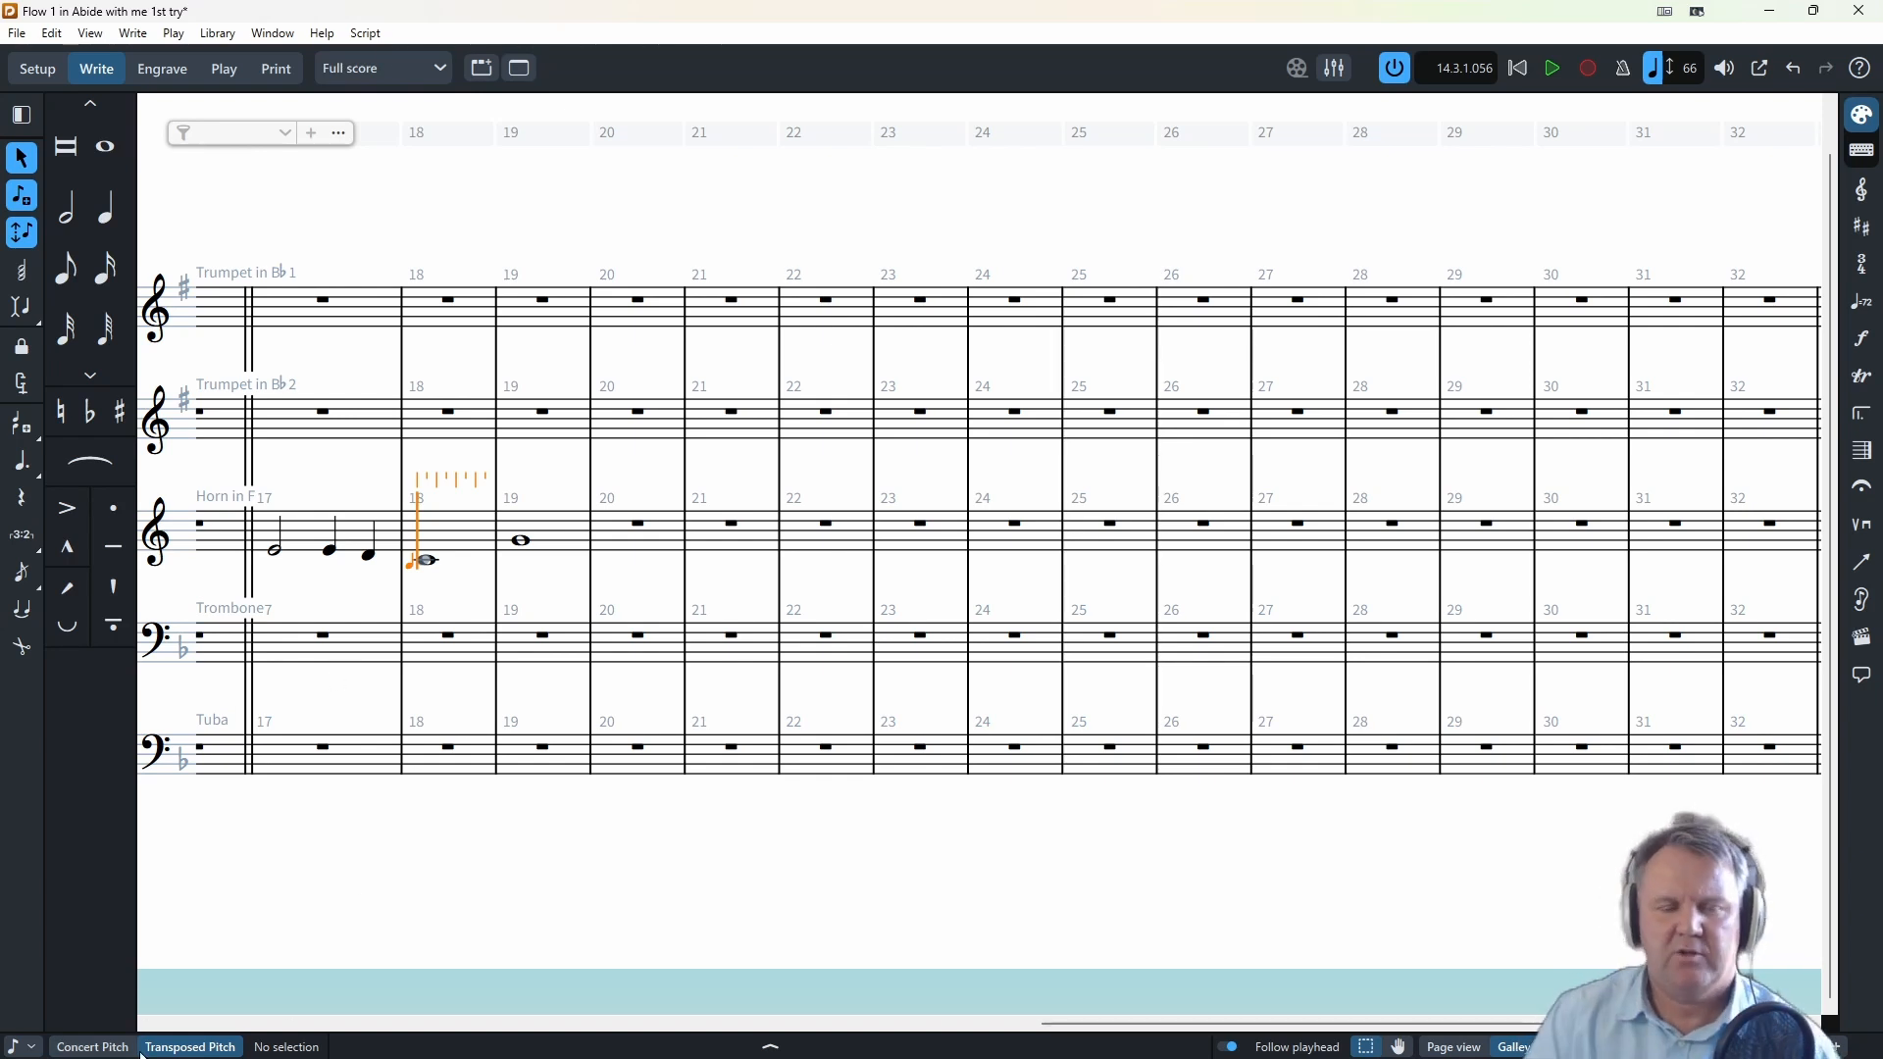
click(98, 1046)
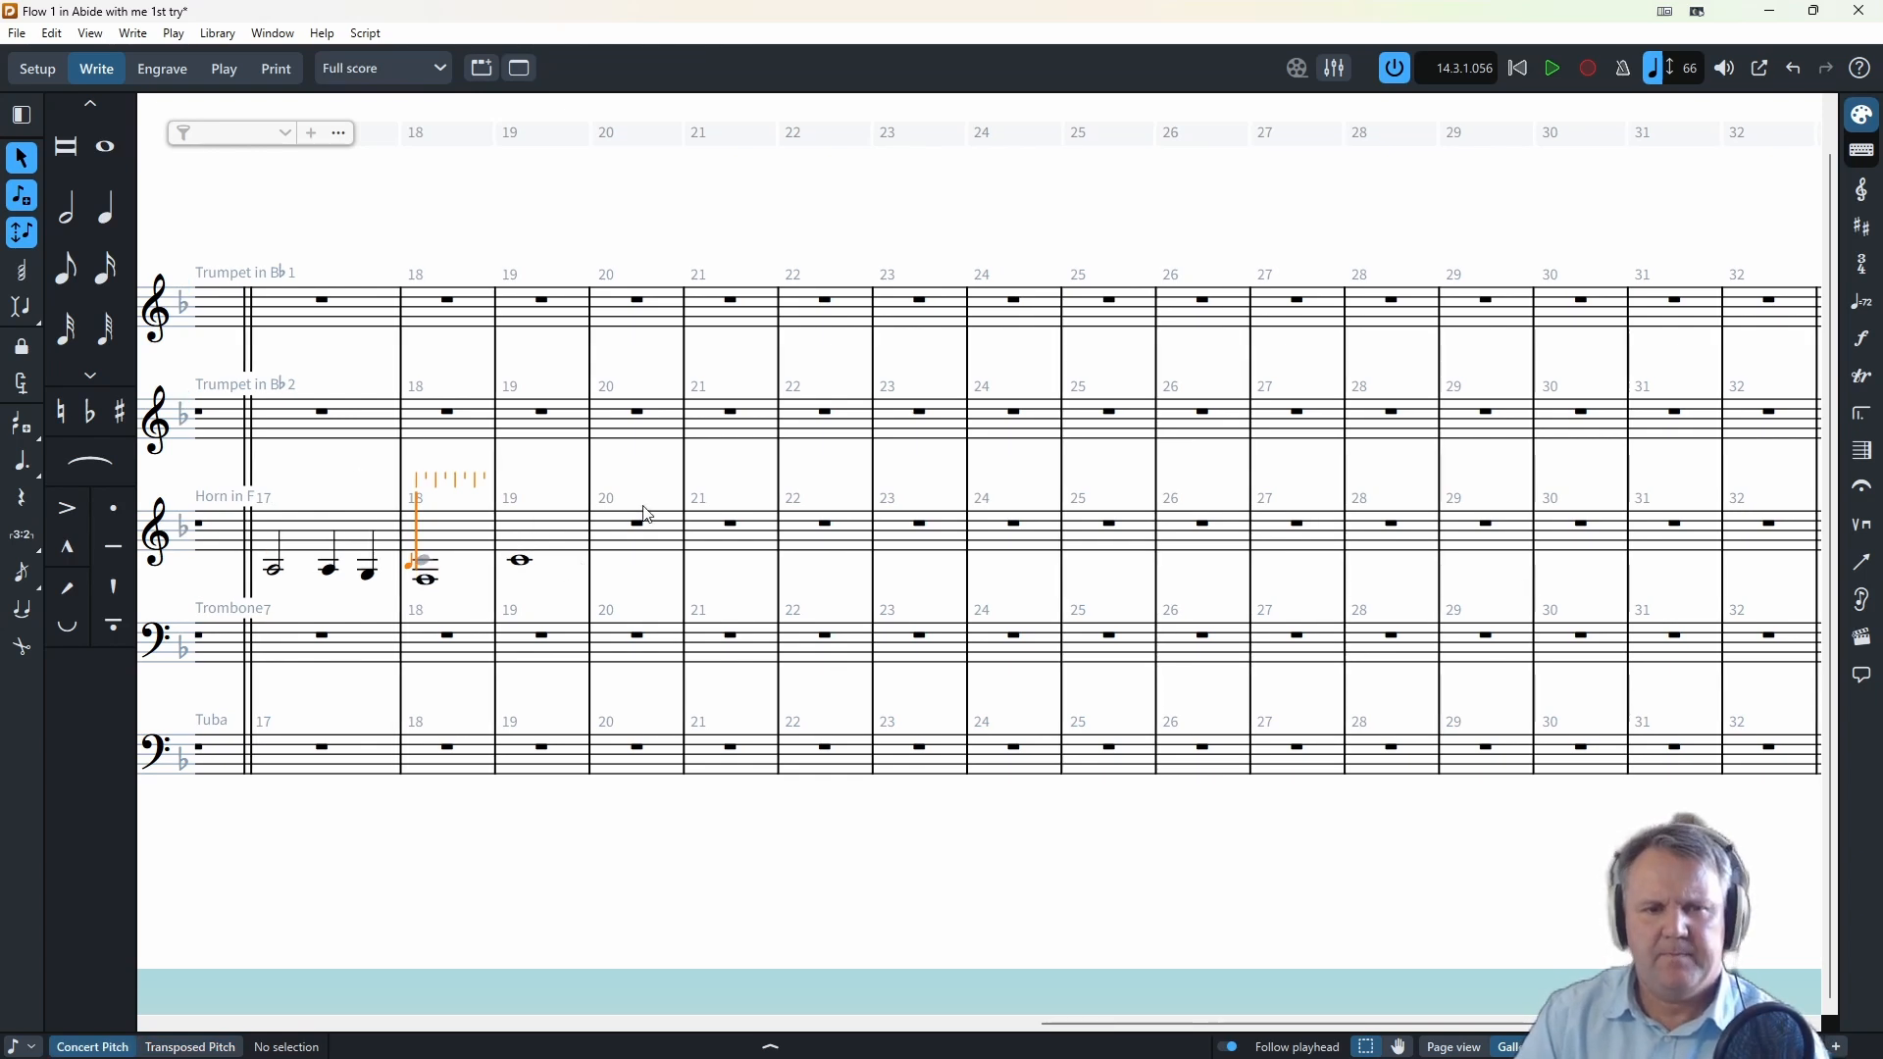
- Replace the whole note in Horn in F bar 18 with half notes F and C
click(421, 563)
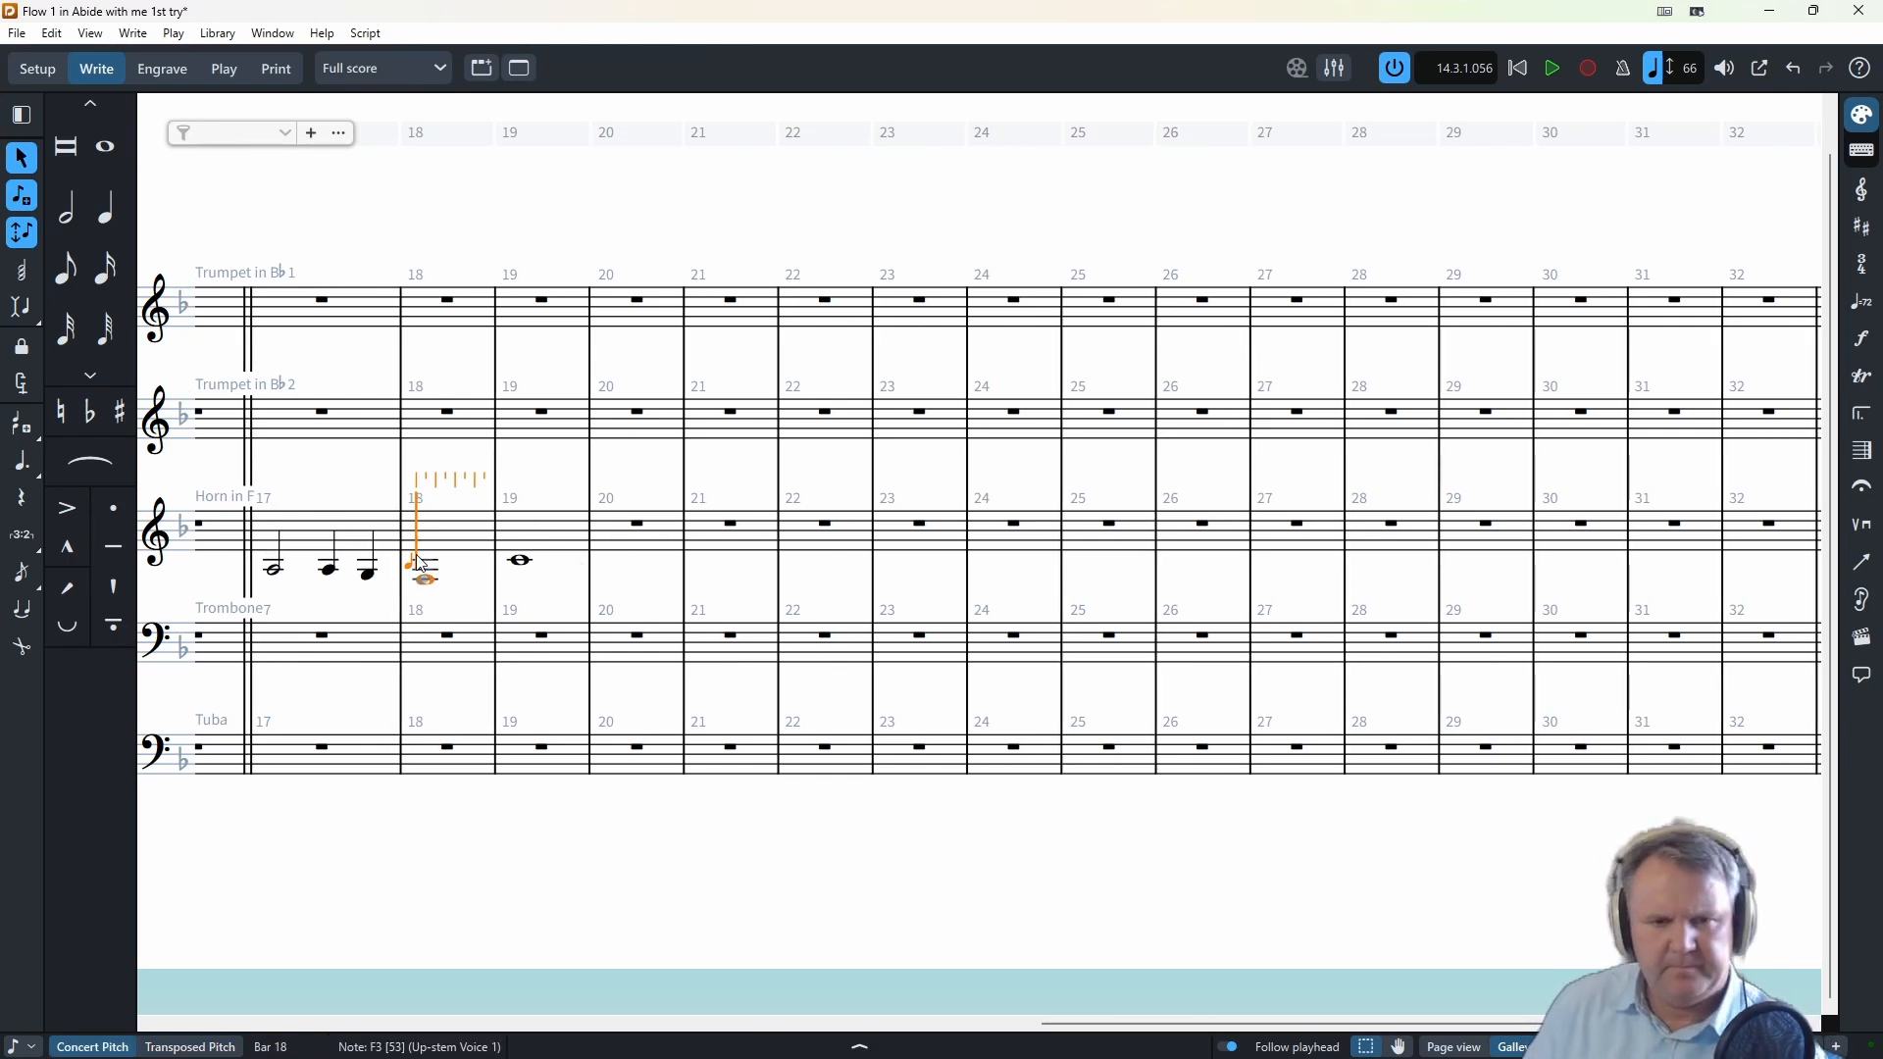
key(f)
key(b)
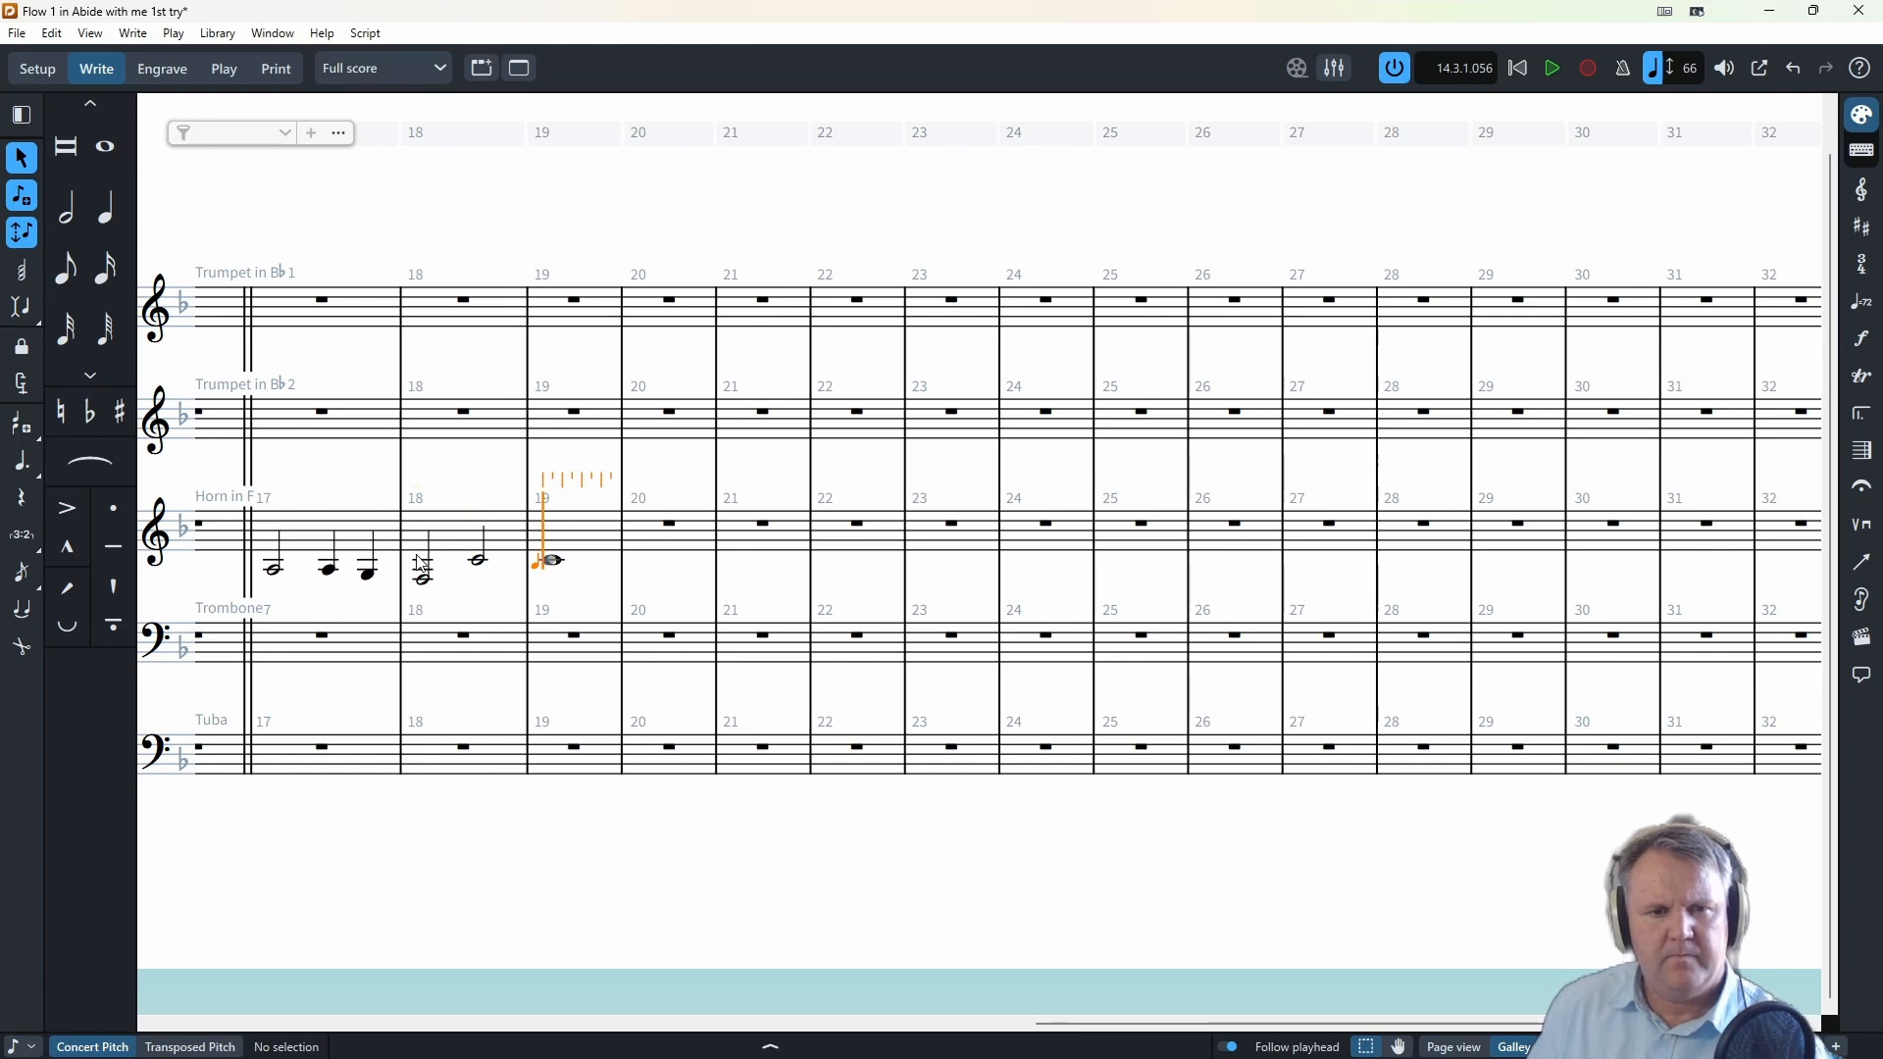
- Enter quarter notes D, C, C and B-flat in Horn in F bar 19 and a whole note A in bar 20
key(6)
key(c)
key(b)
key(b)
key(a)
key(8)
key(g)
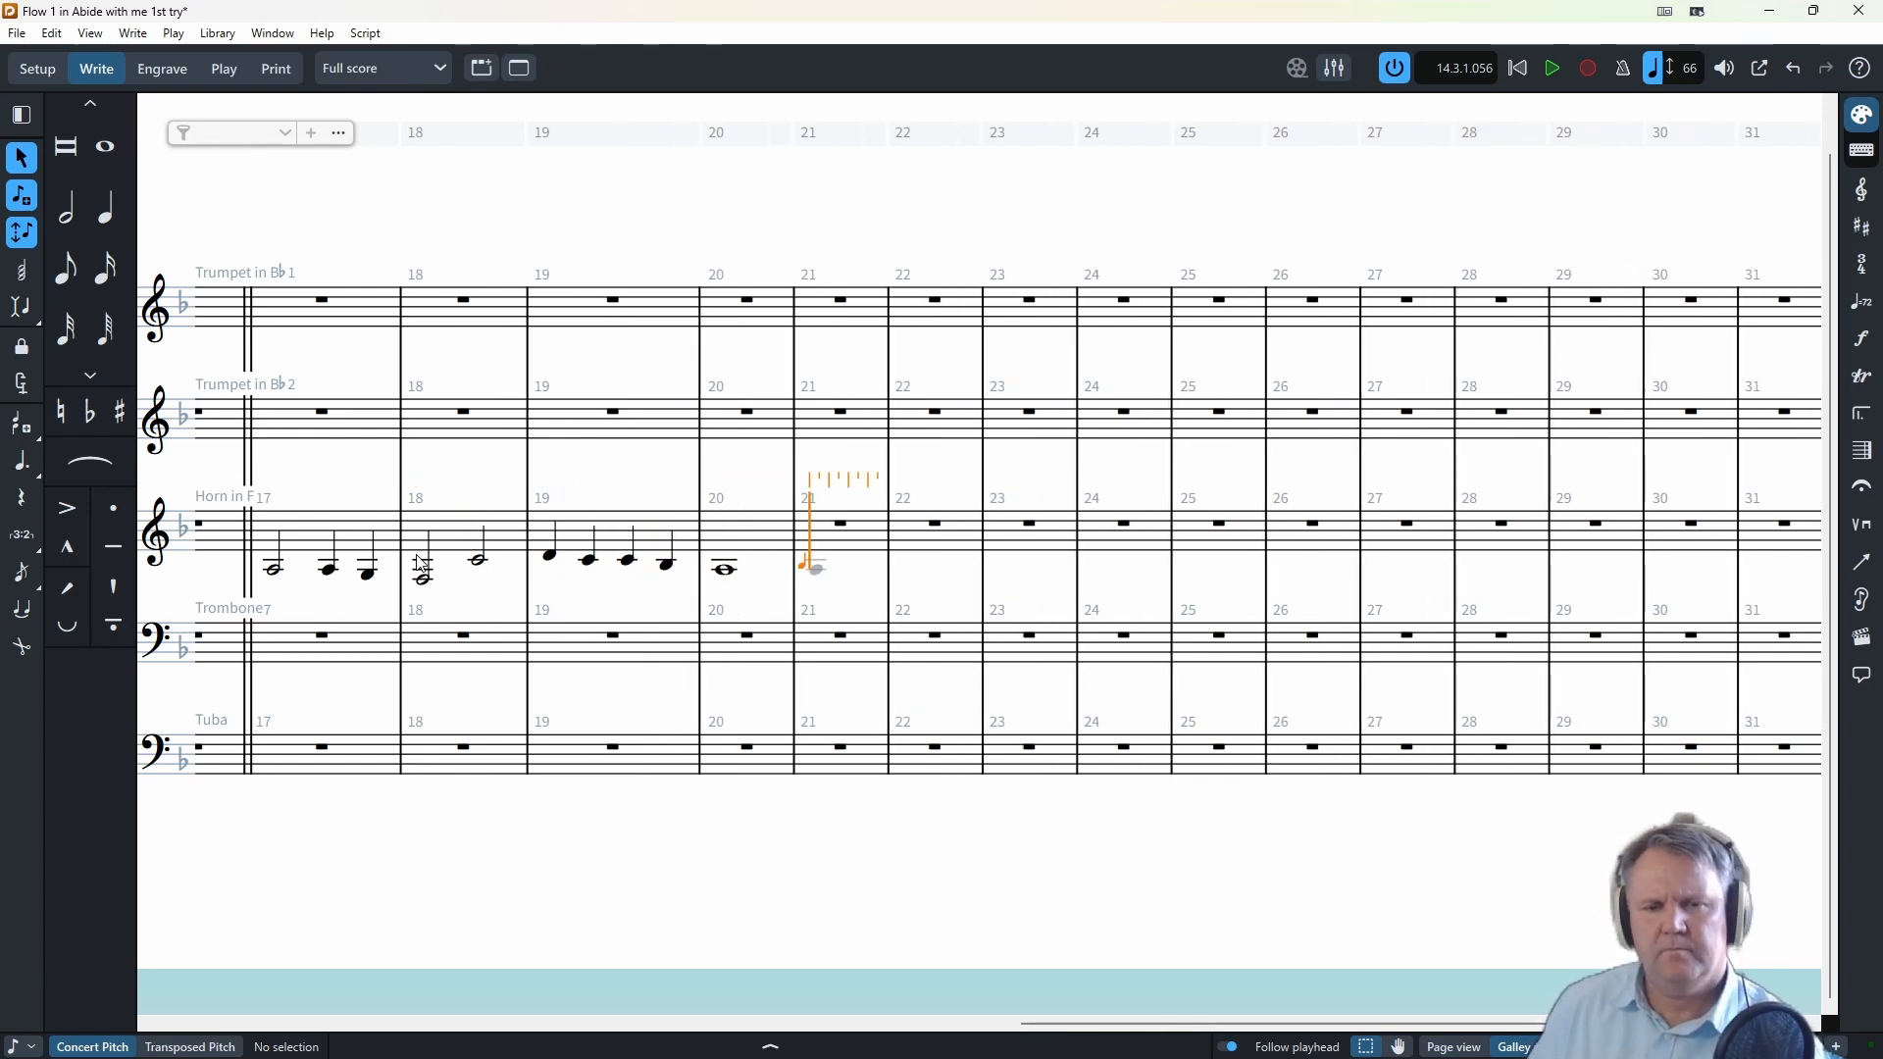
- Enter a half note A with quarter notes B-flat and C in Horn in F bar 21, and half notes D and C in bar 22
key(7)
key(a)
key(6)
key(a)
key(b)
key(7)
key(b)
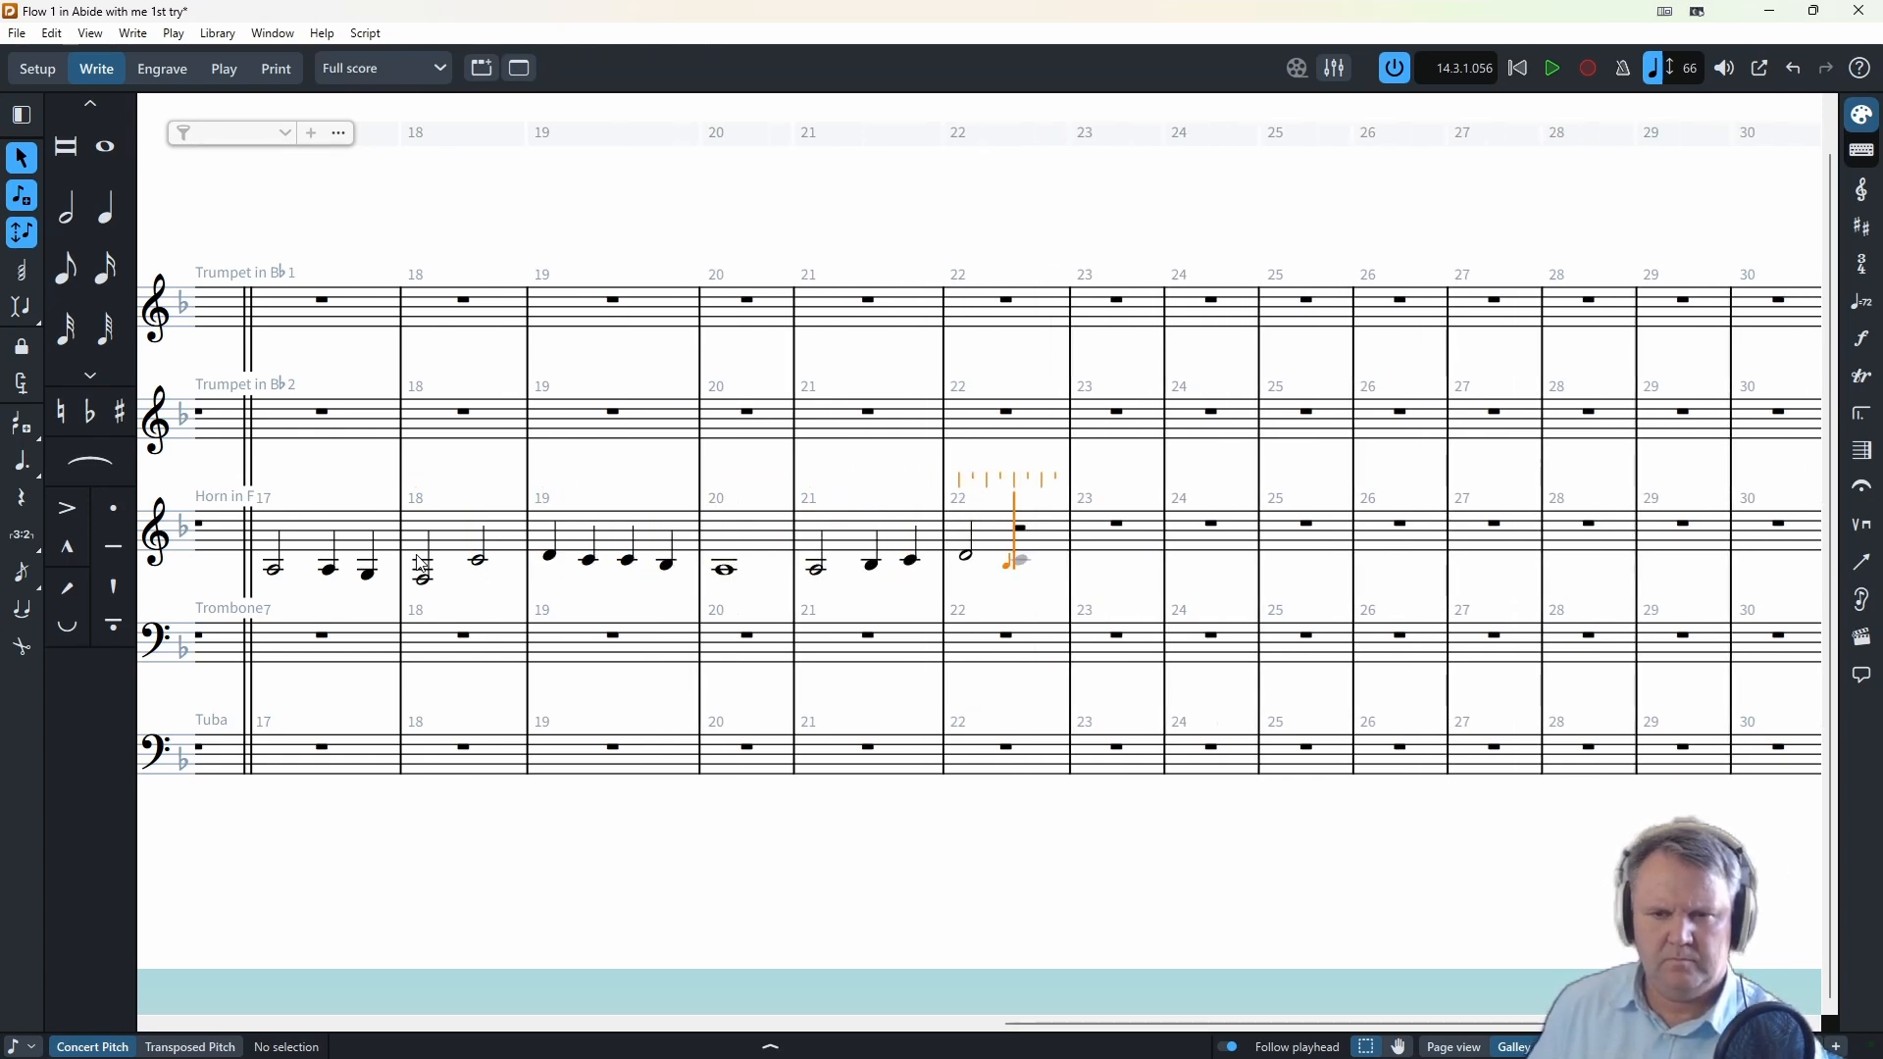
key(a)
- Enter quarter notes B-flat, G and A on the first three beats of Horn in F bar 23
key(6)
key(a)
key(g)
key(a)
- Enter quarter notes B-flat, G, A and B-natural in Trumpet 2 bar 23 and a whole note C in bar 24
key(Left)
key(Left)
key(Left)
key(Left)
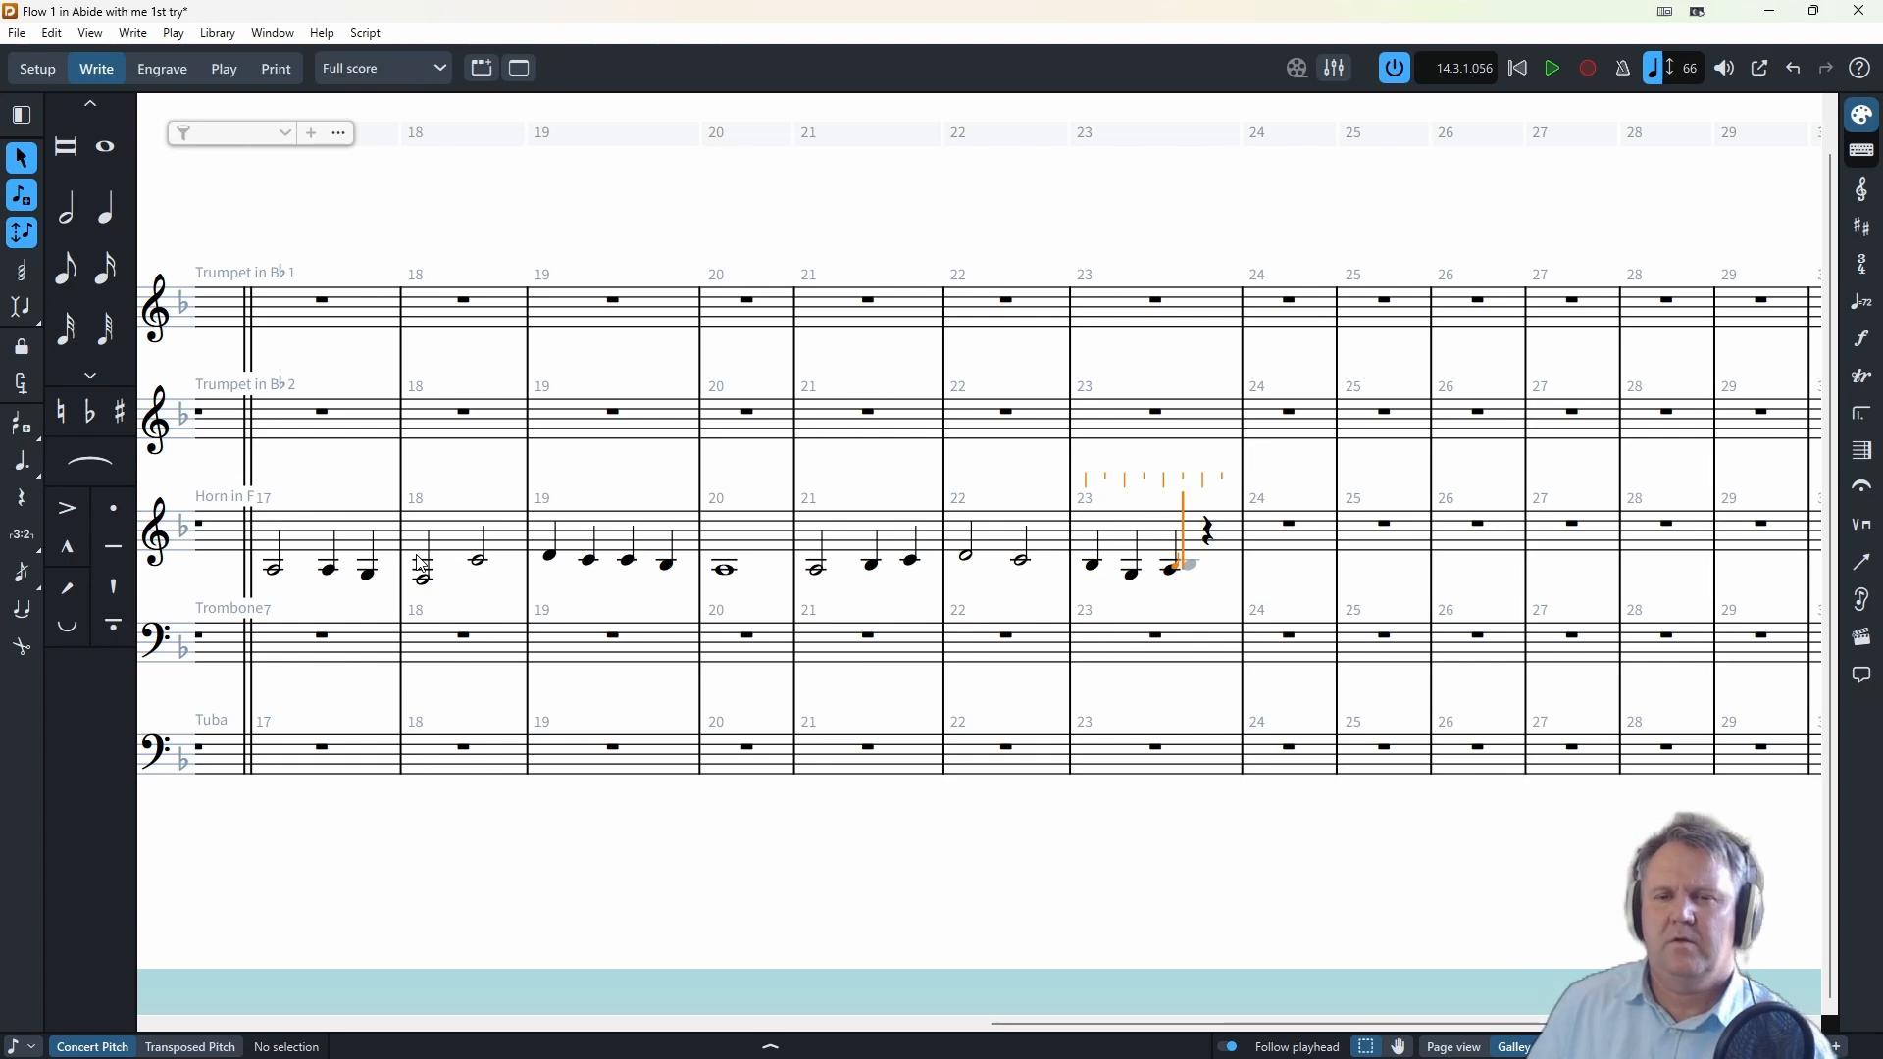
key(Left)
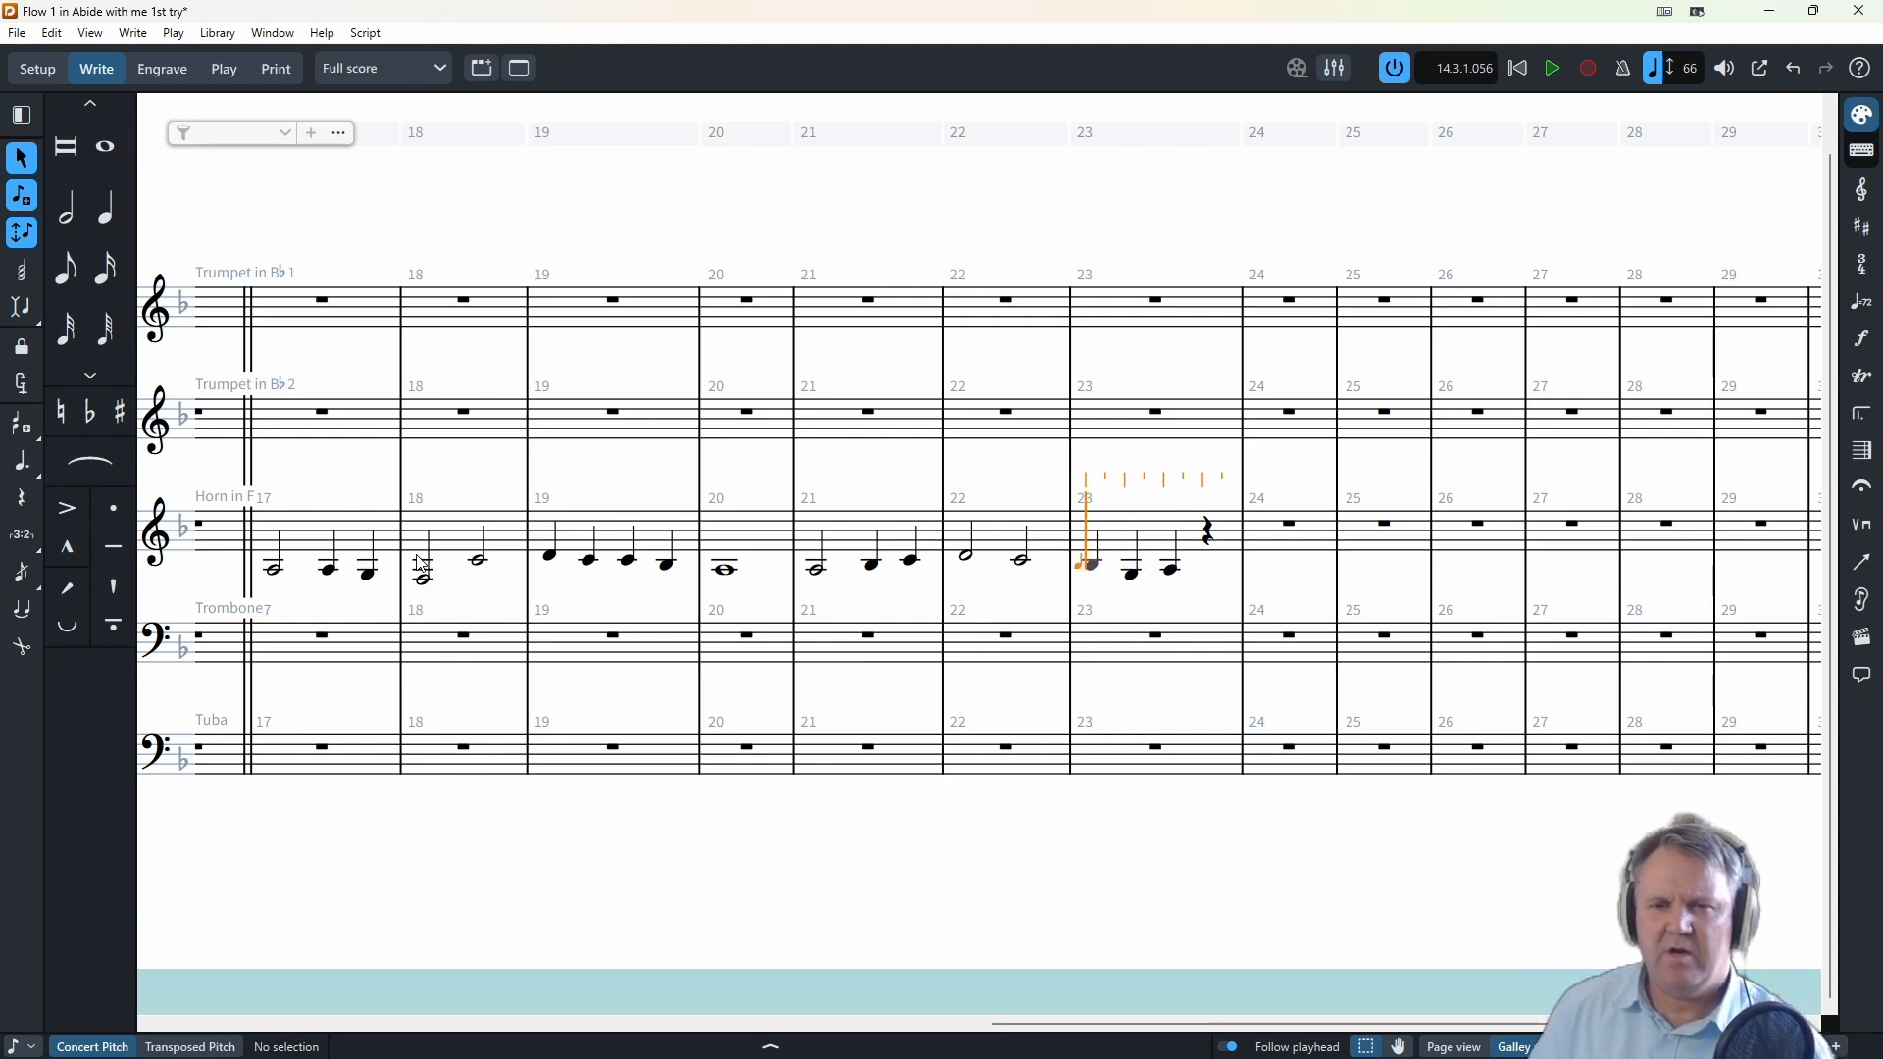
key(Up)
key(Up)
key(Down)
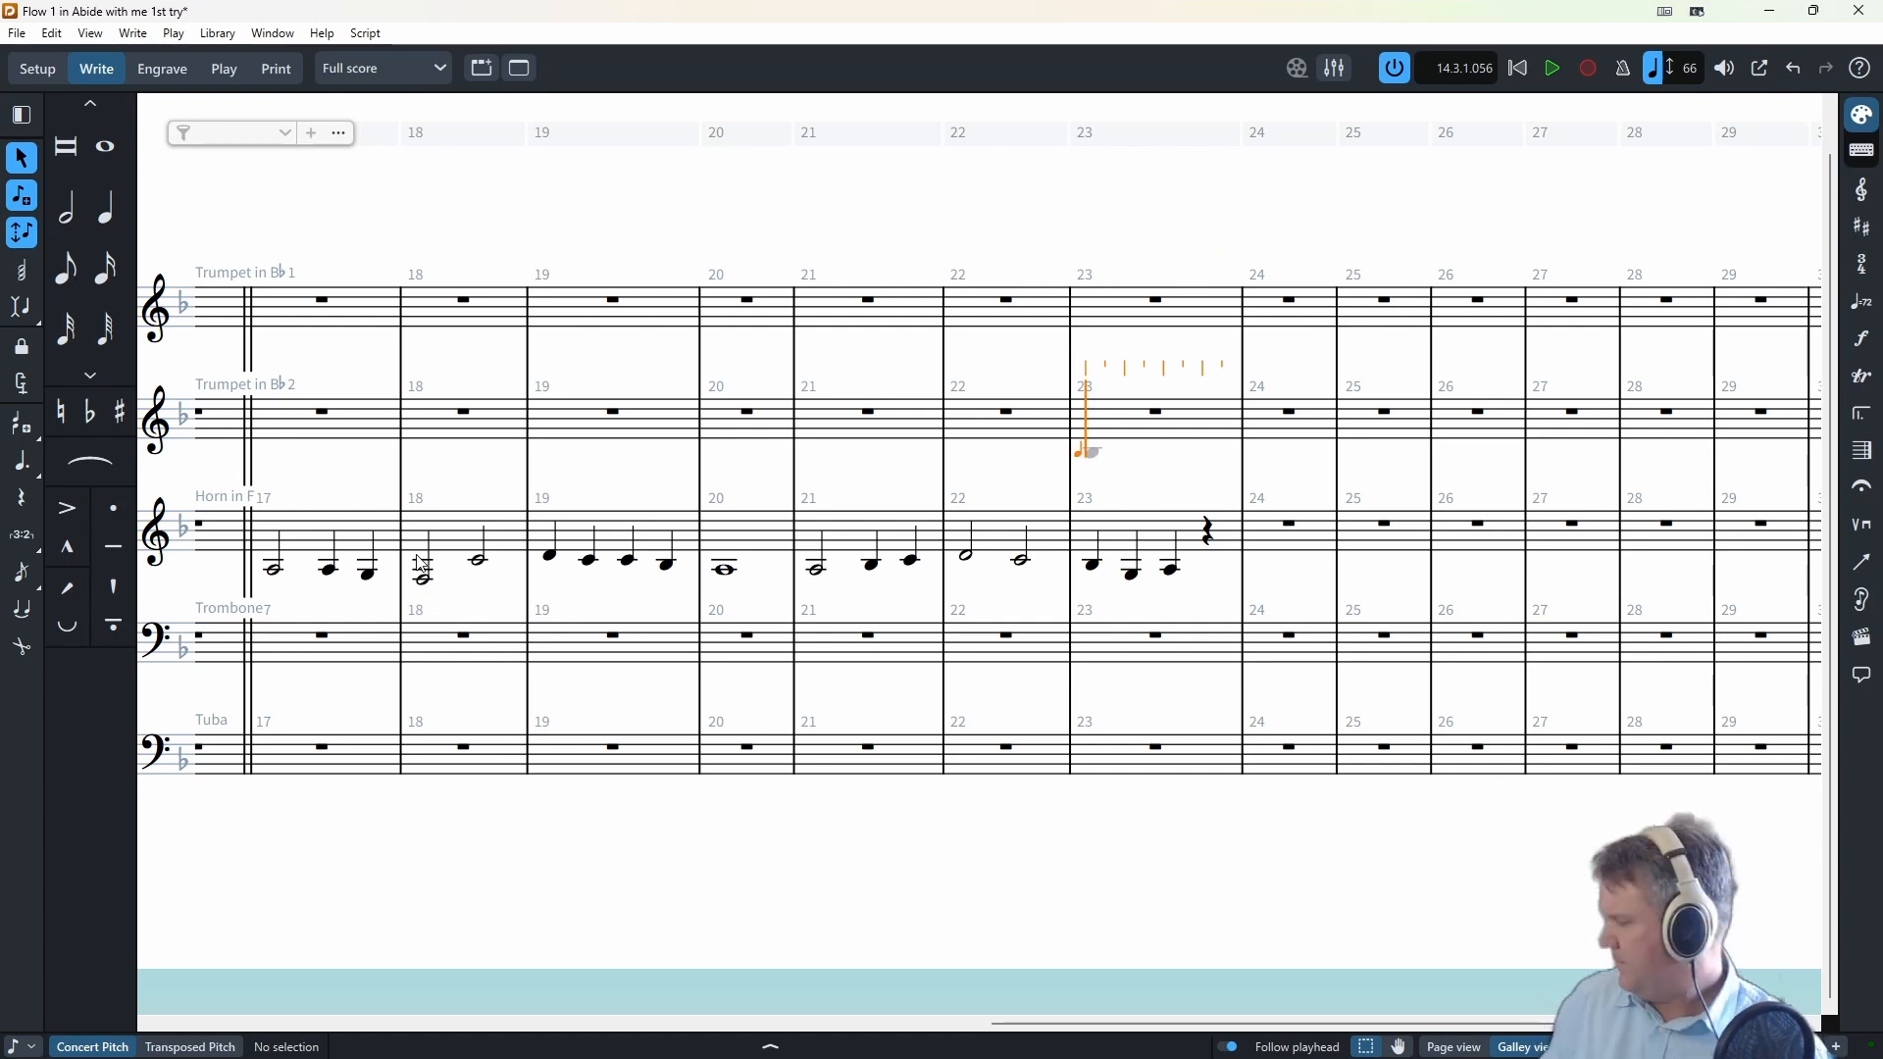
key(a)
key(f)
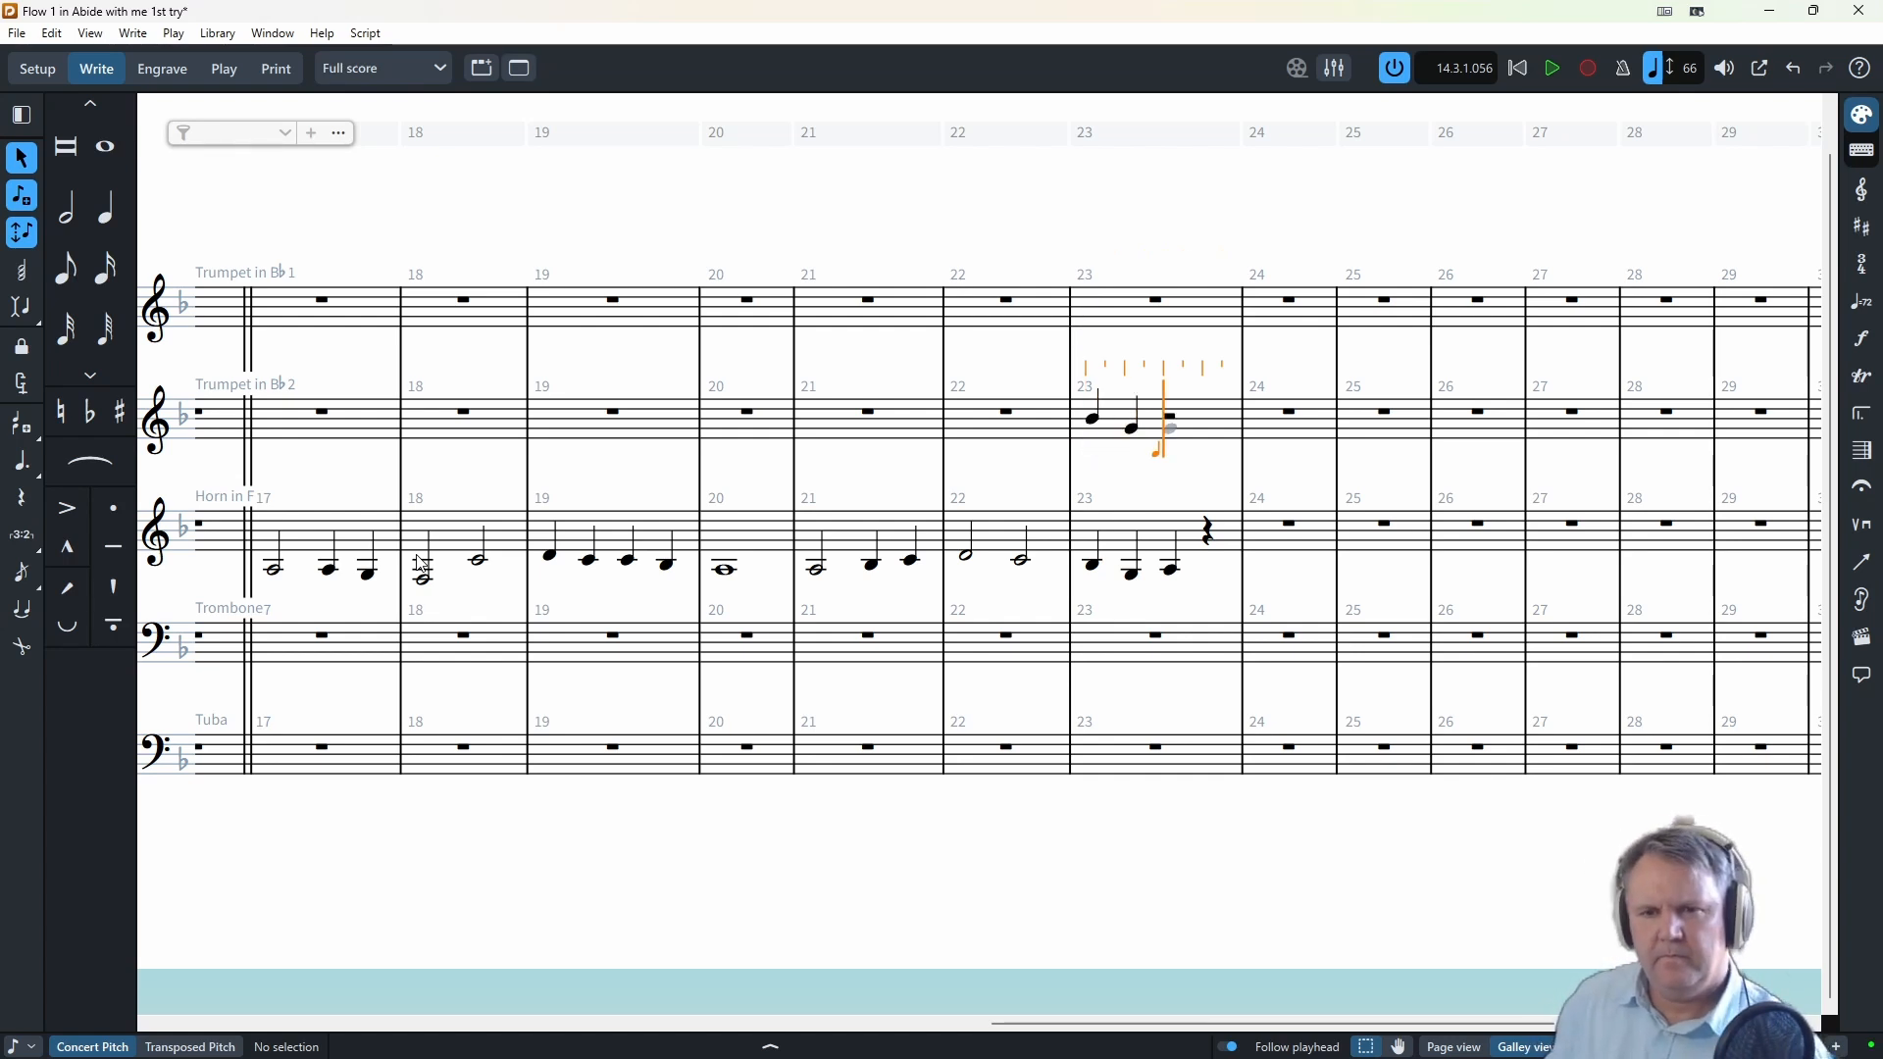
key(b)
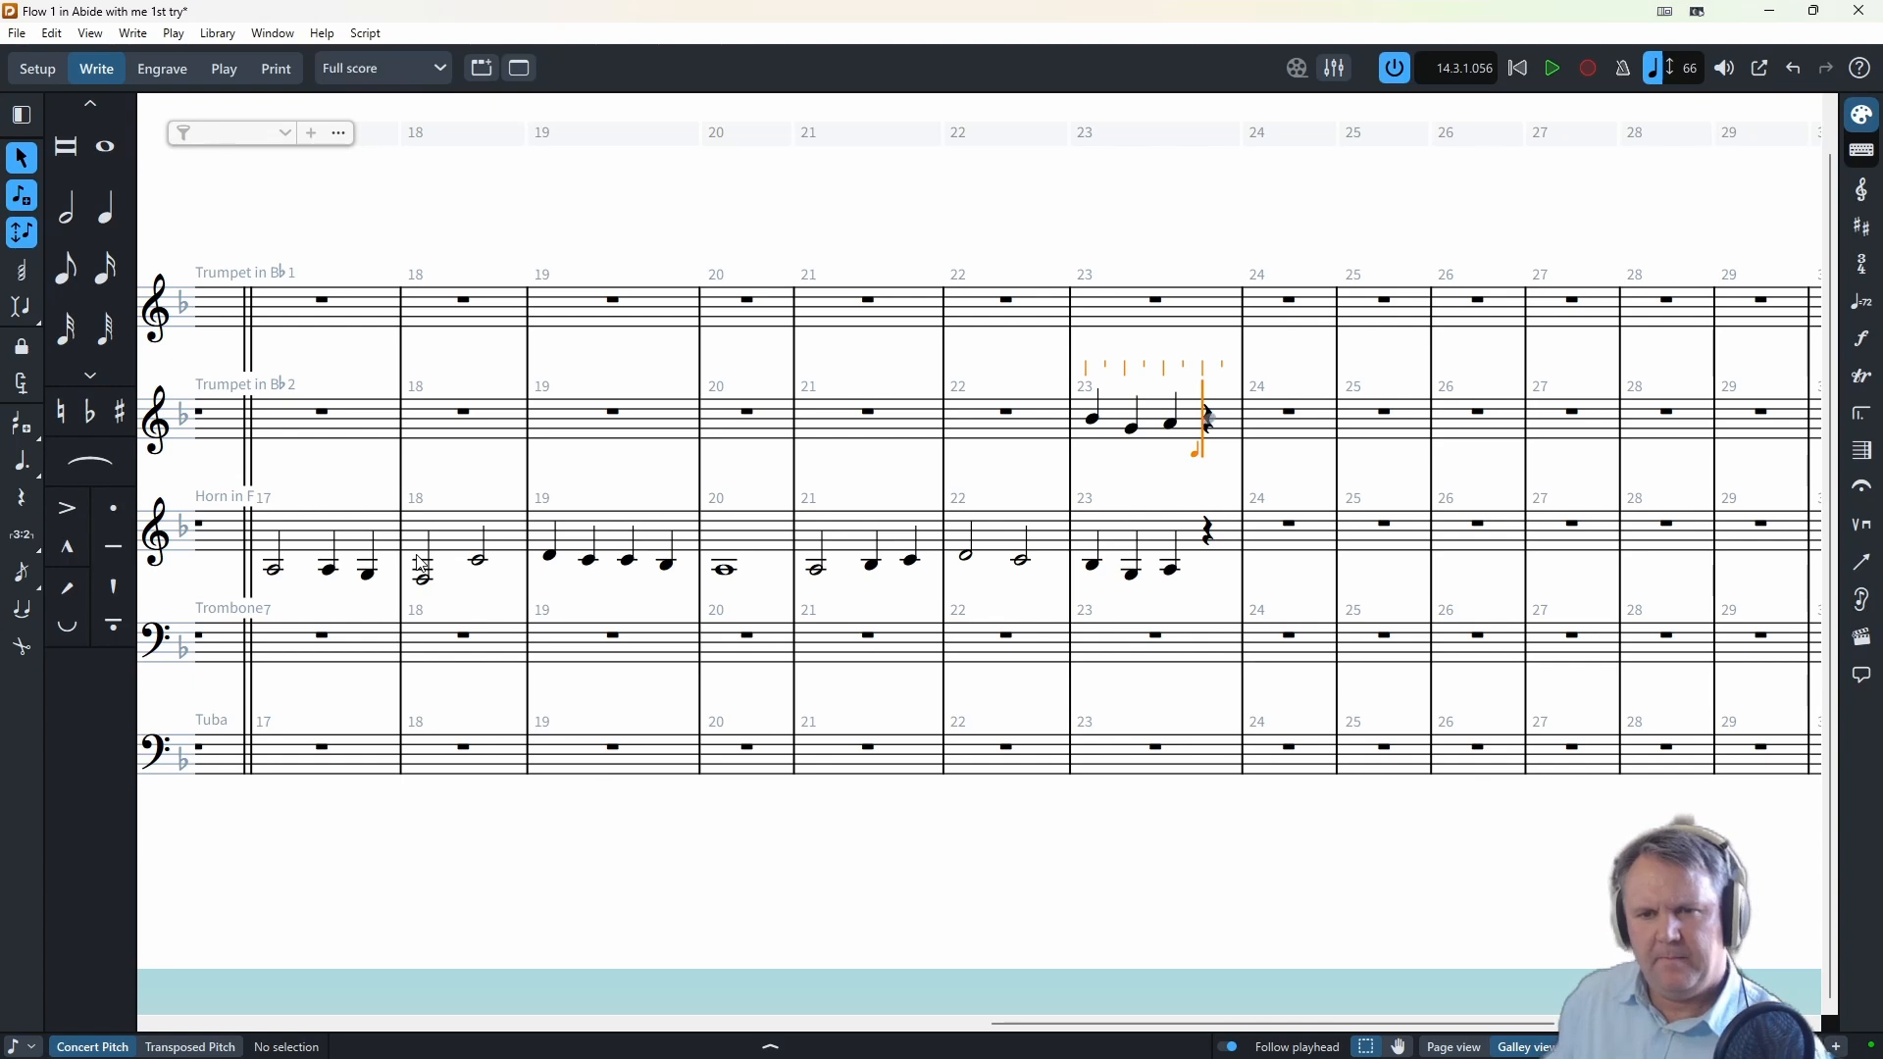
key(0)
key(b)
key(7)
key(c)
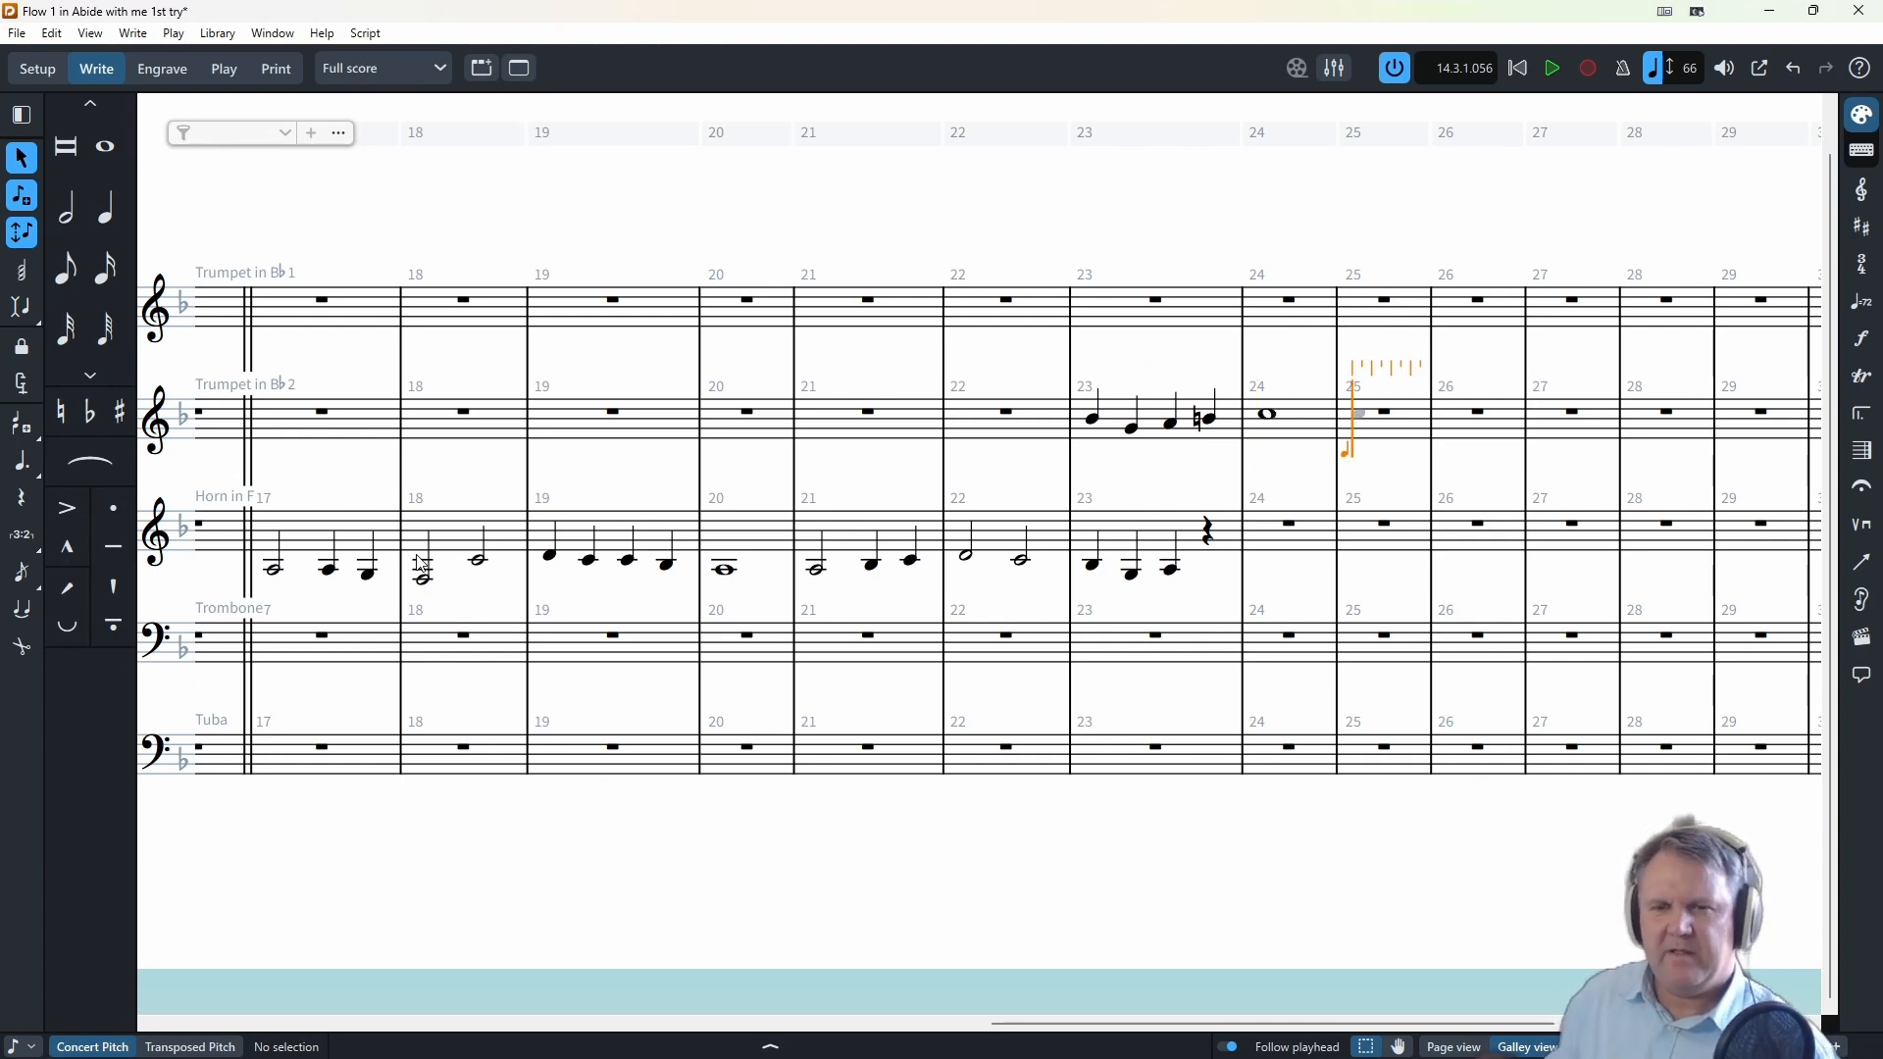
- Complete Horn in F bar 23 with a quarter note D on beat 4 and enter a whole note E in bar 24
key(Down)
key(Left)
key(Left)
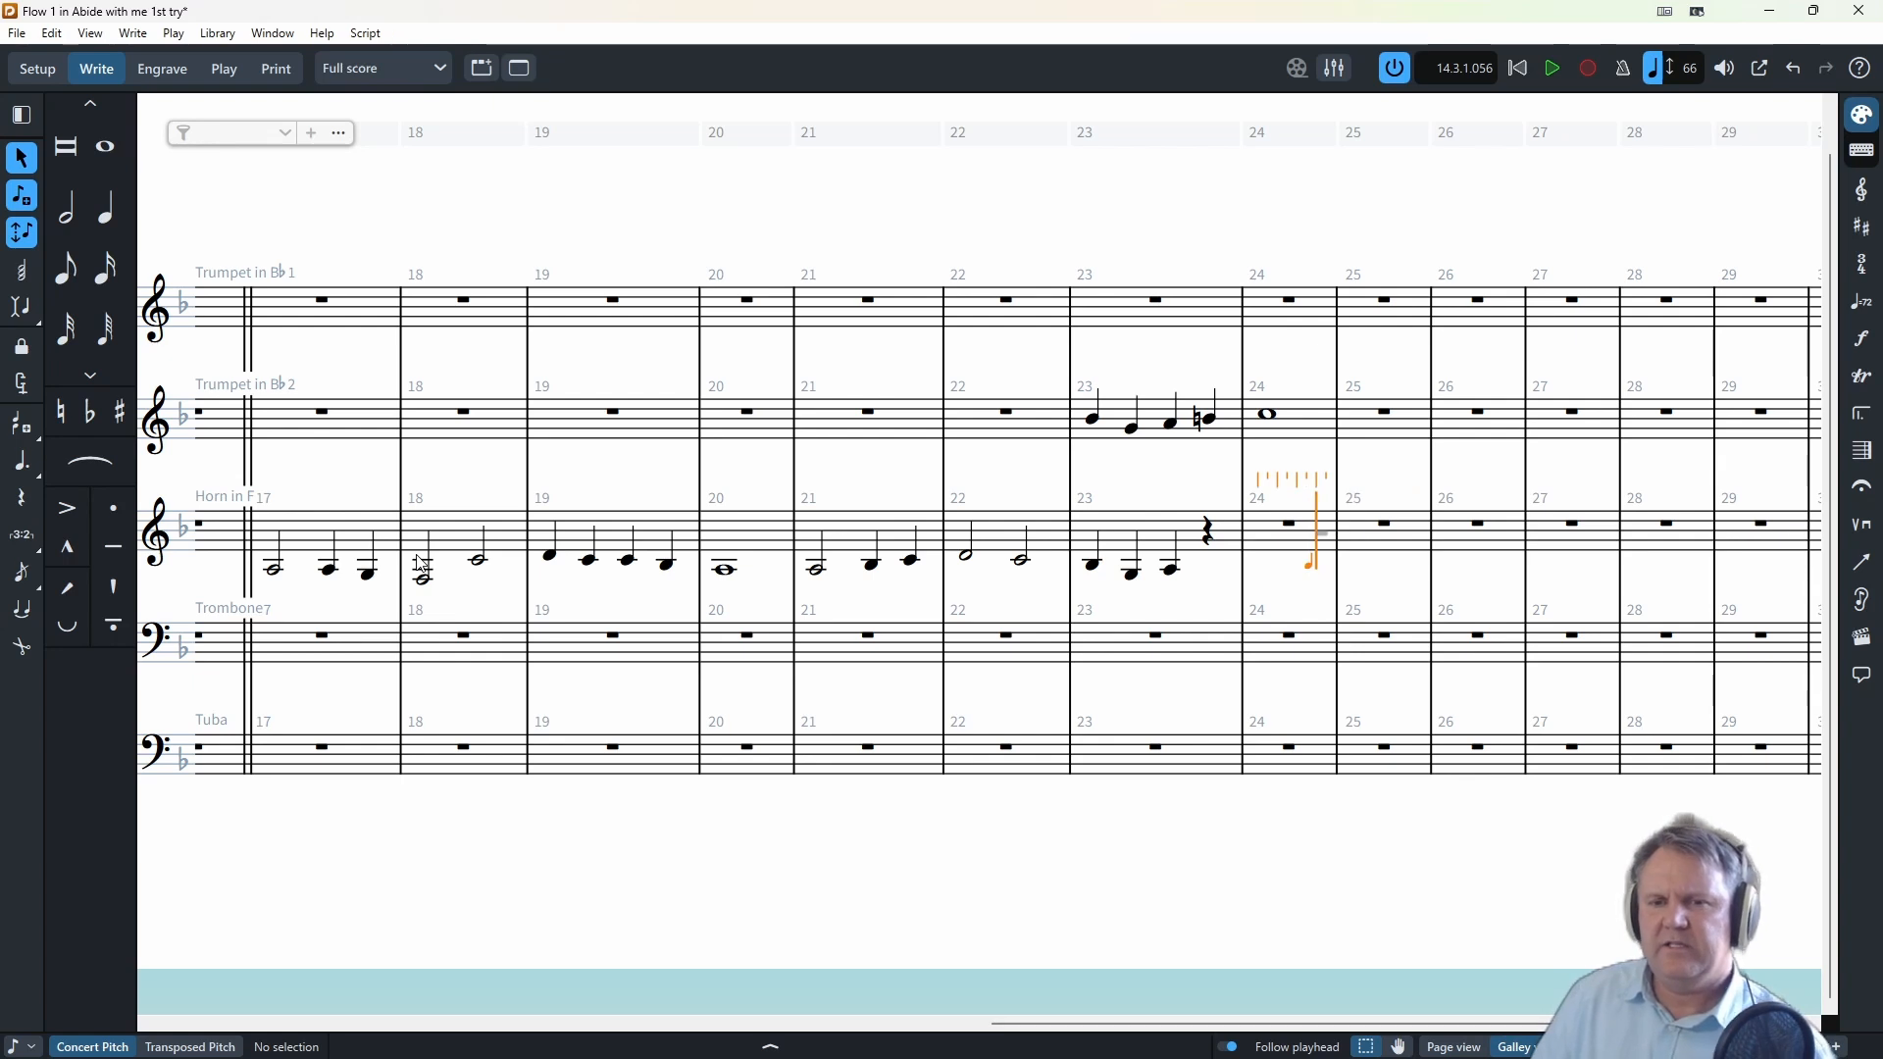
key(Left)
key(Left)
key(Left)
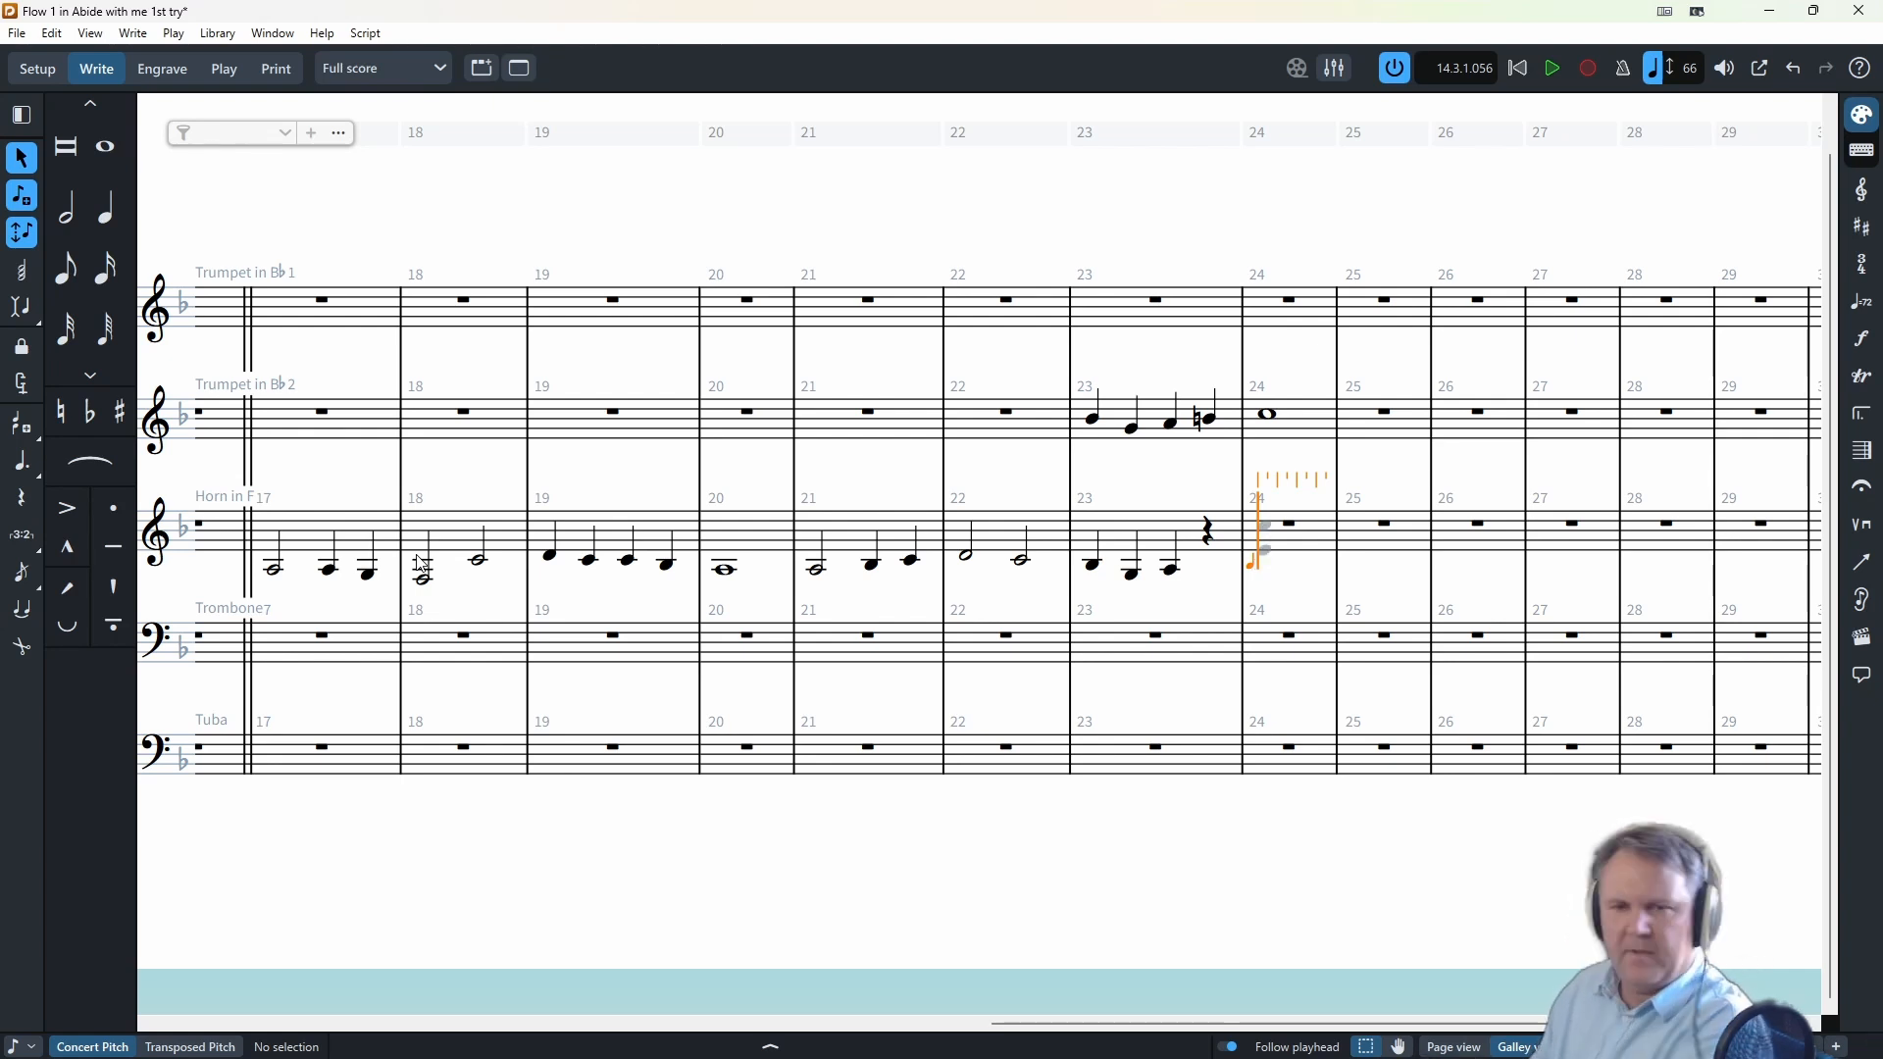
key(Left)
key(Left)
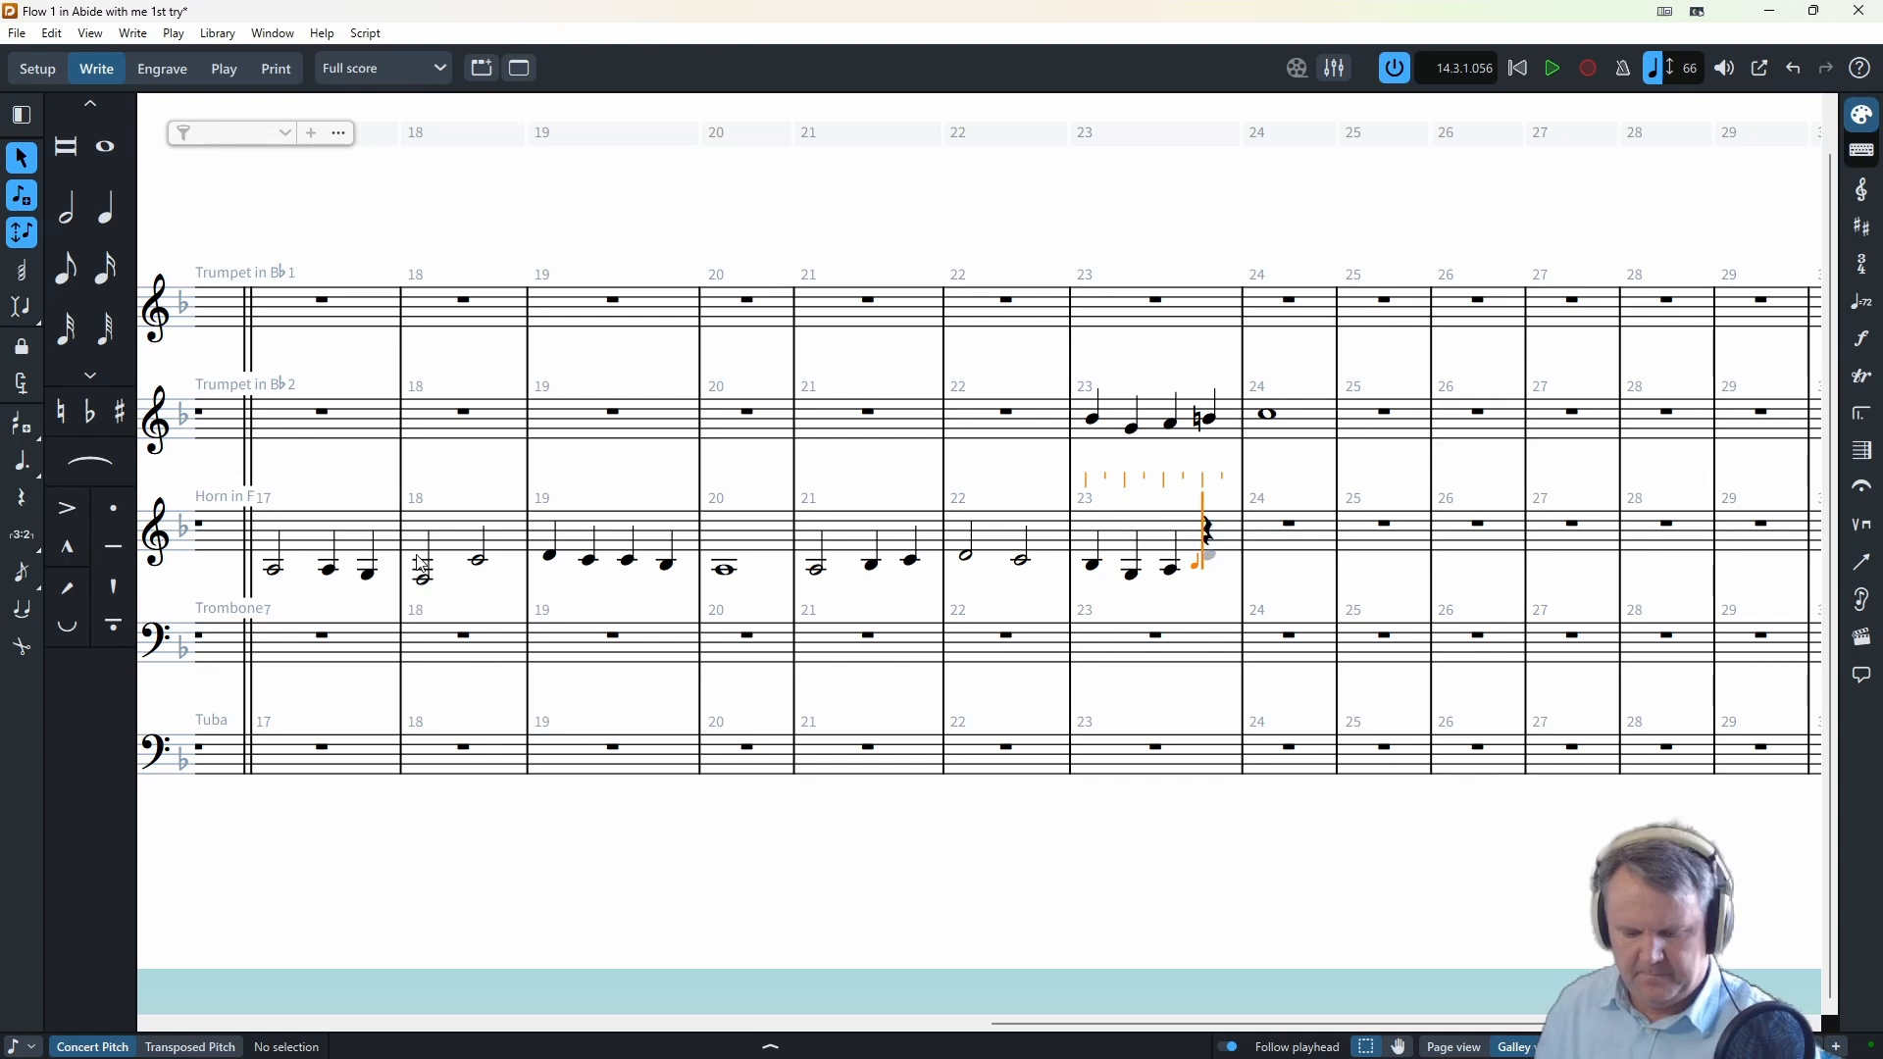
key(f)
key(8)
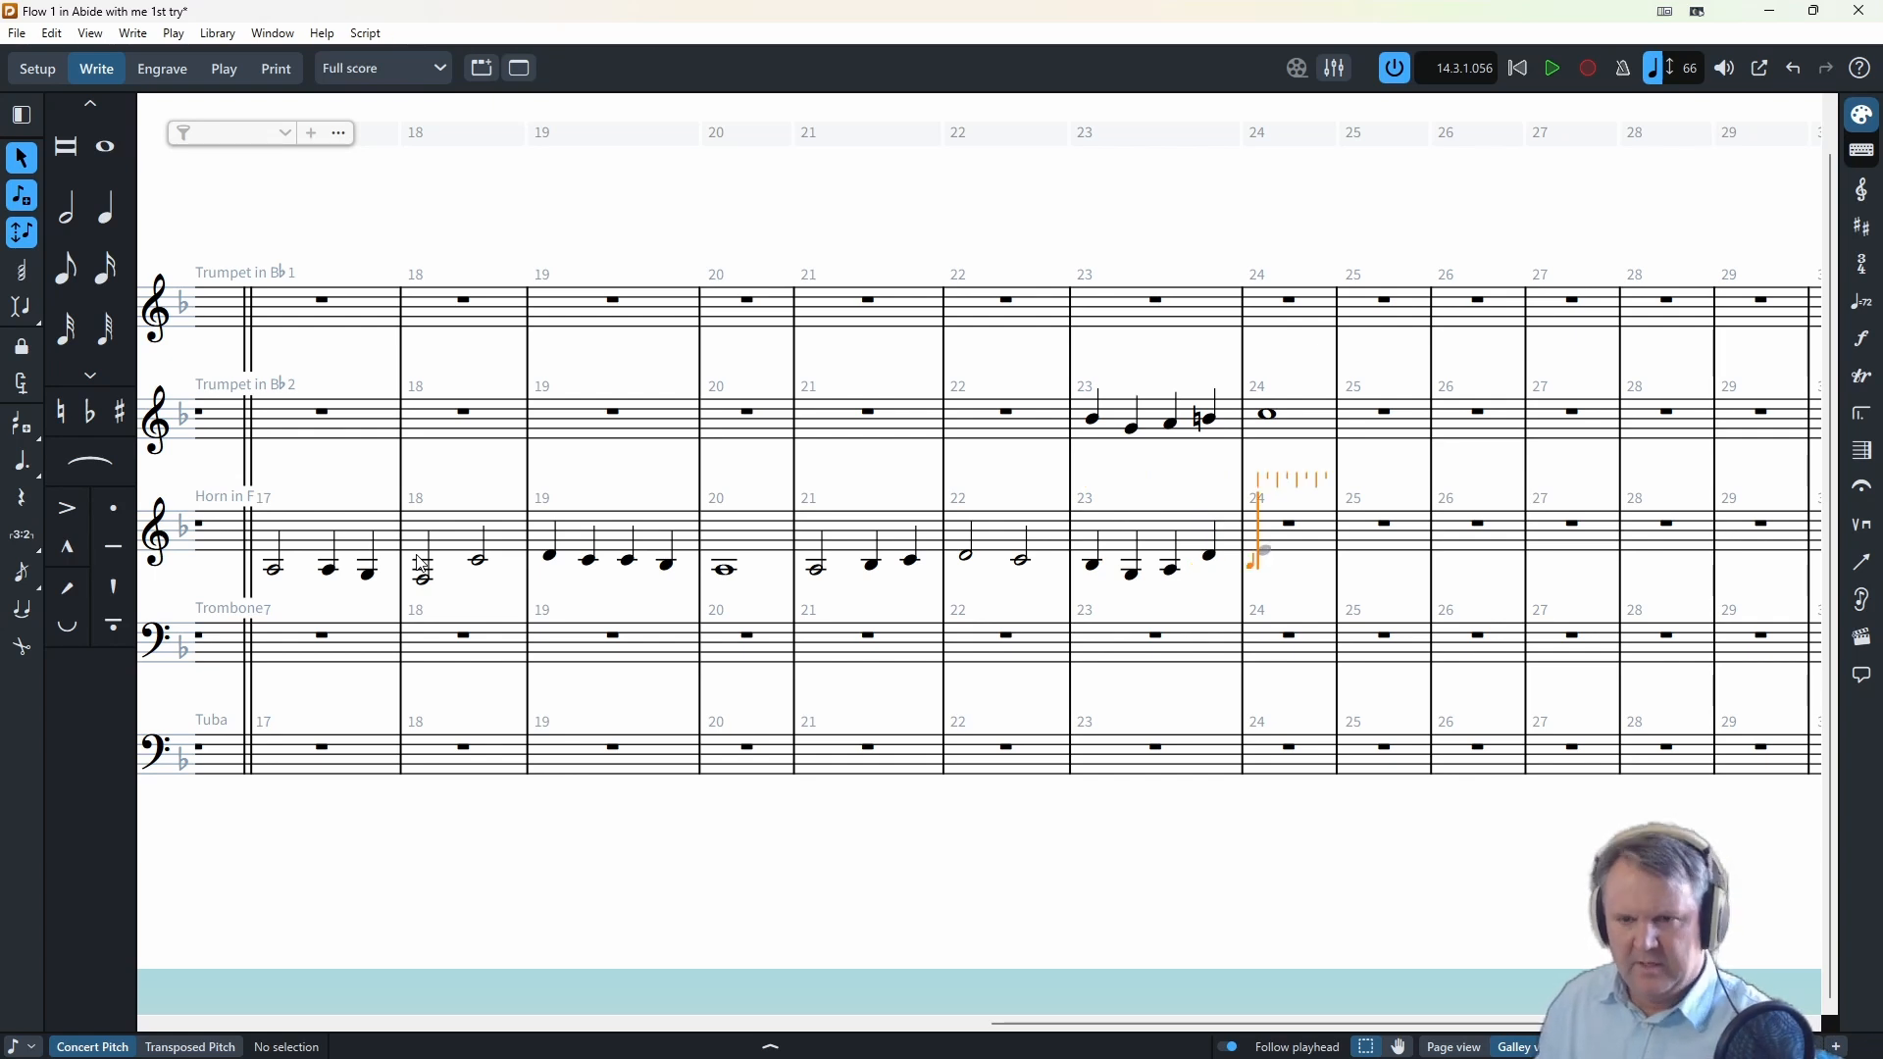
key(g)
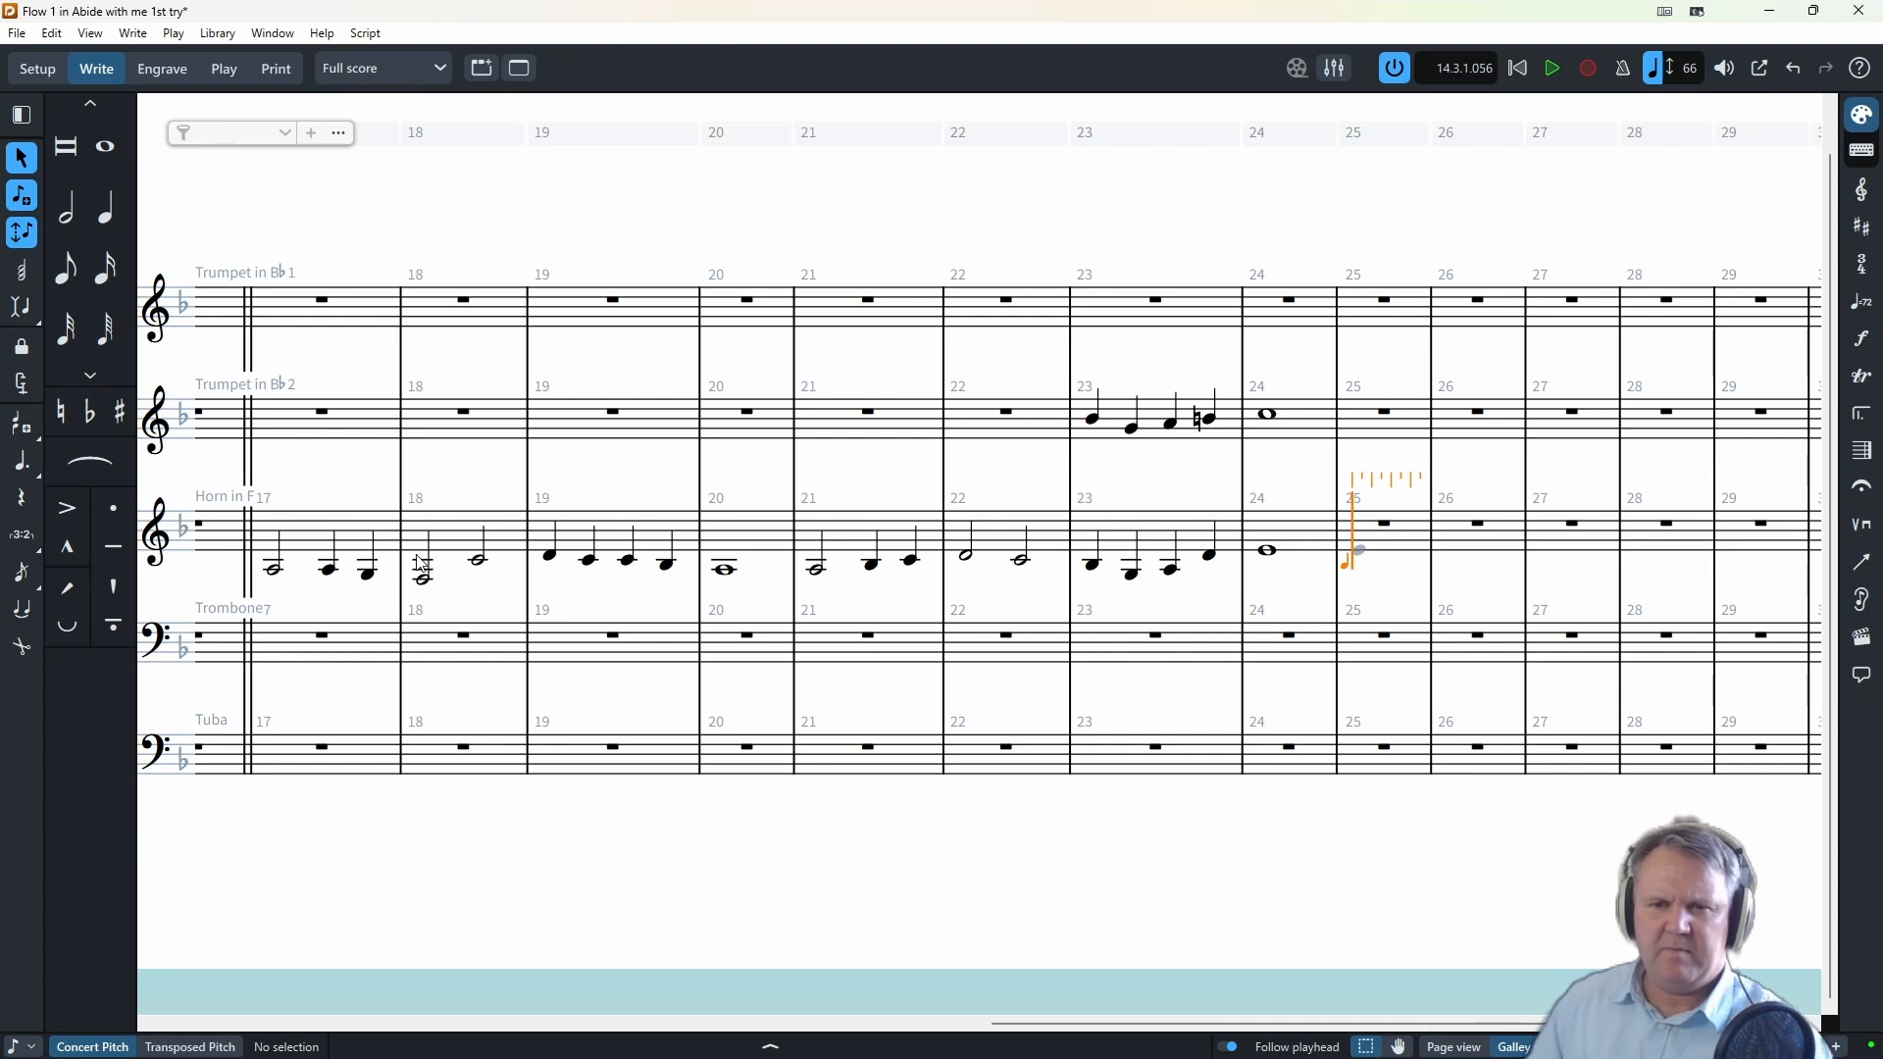
- Show the score in transposed pitch and add crescendo hairpins to the bar 24 whole notes in Trumpet 2 and Horn in F
click(190, 1048)
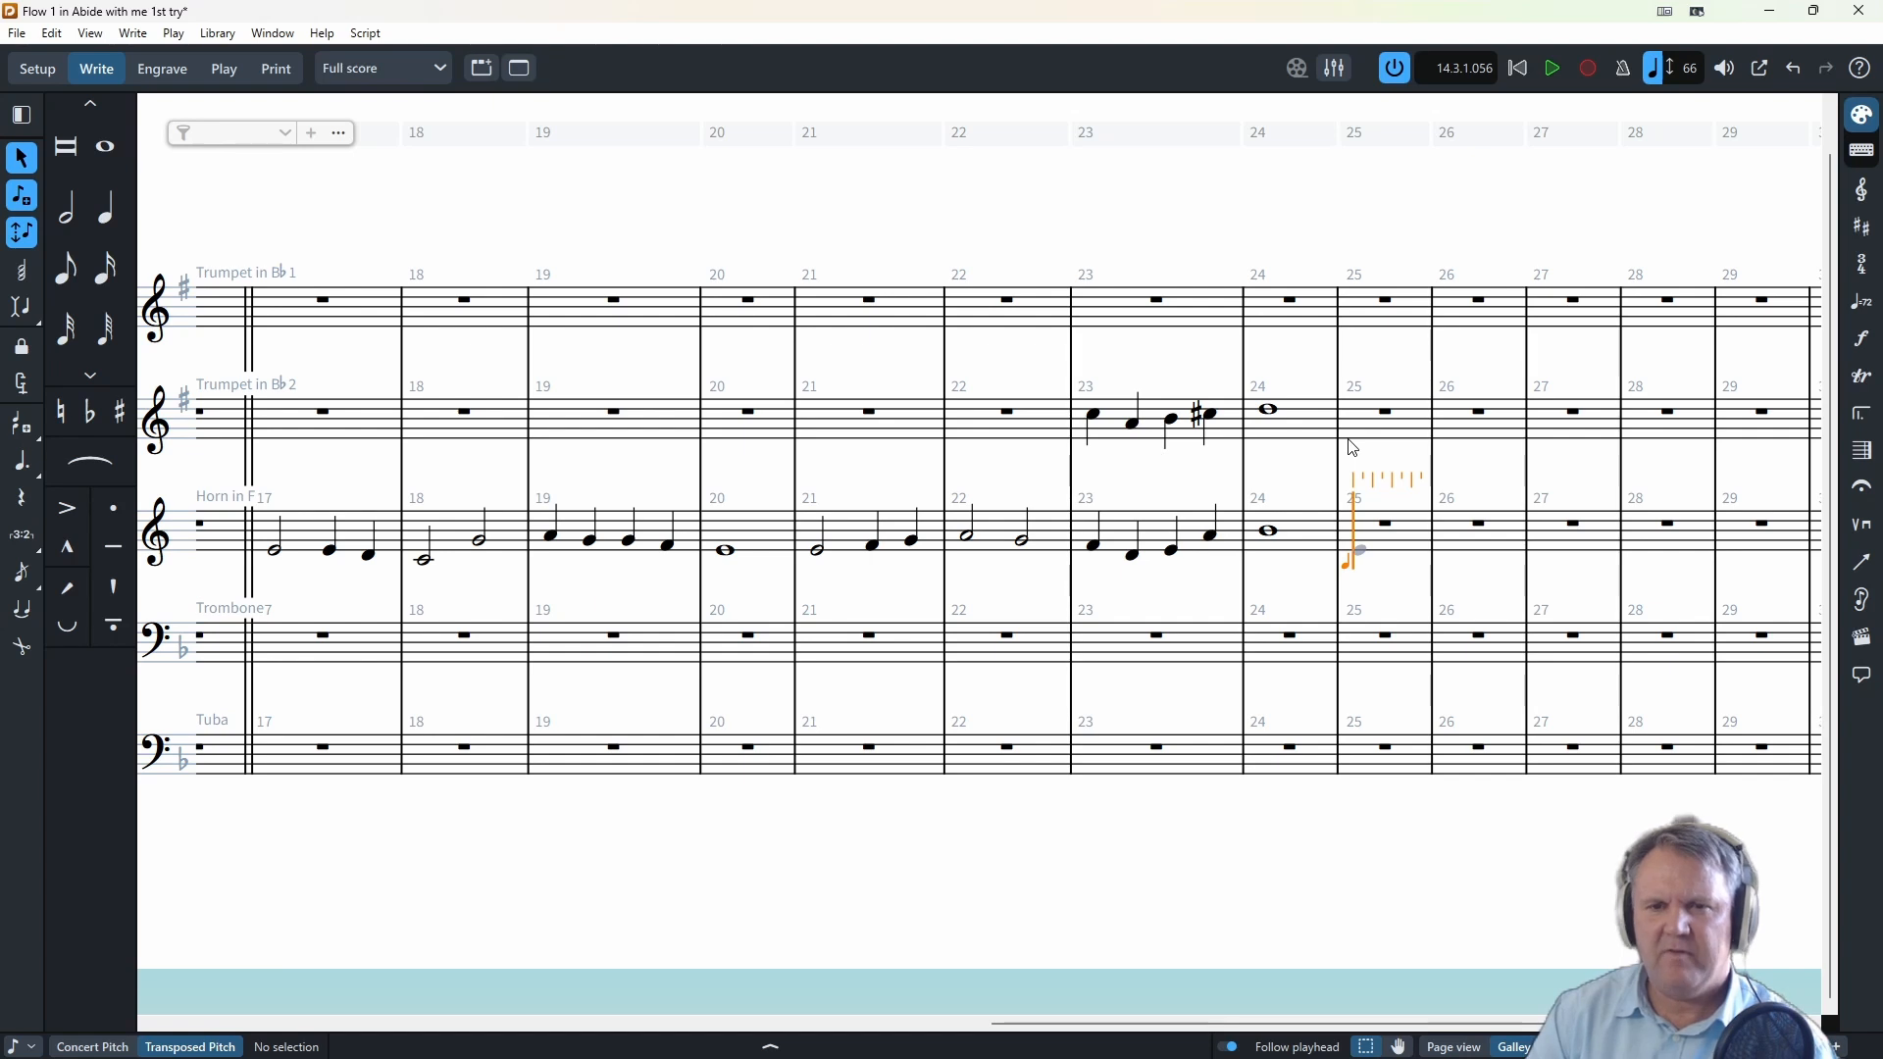
click(1271, 412)
key(shift+d)
text(<)
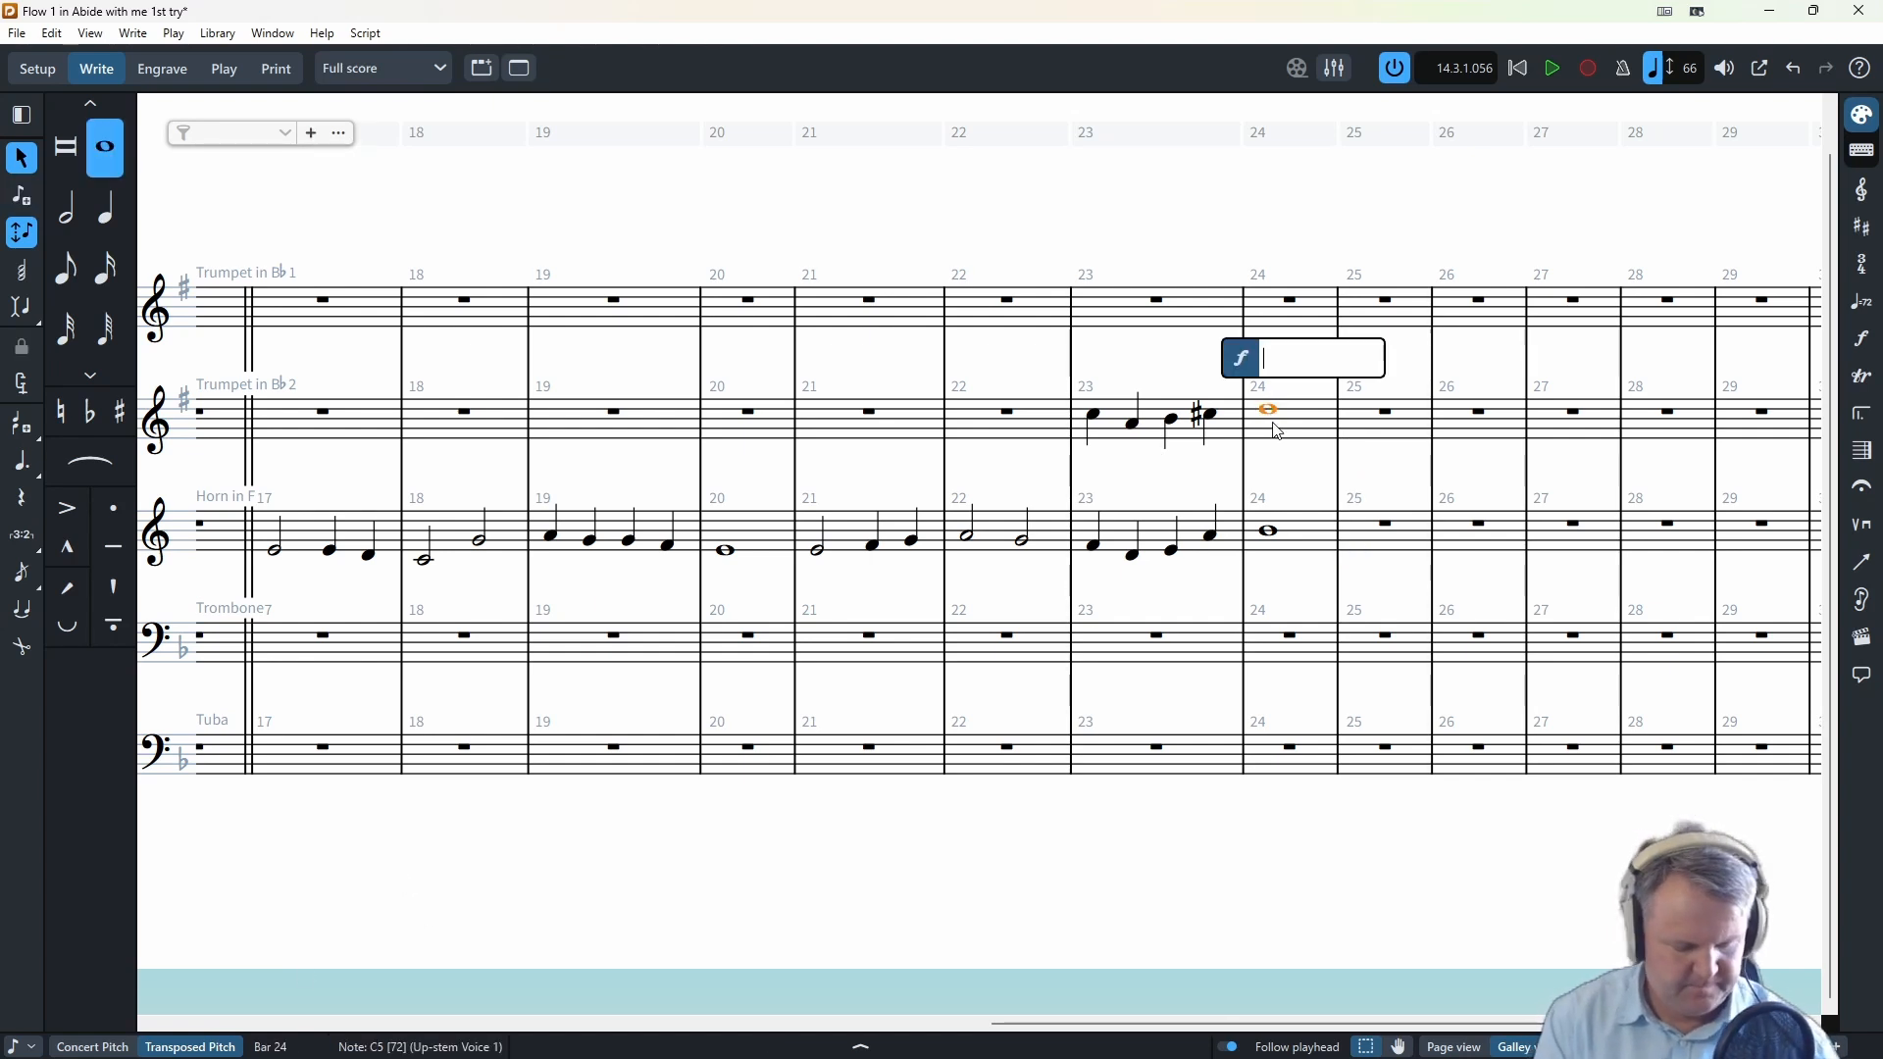
key(Return)
click(1272, 538)
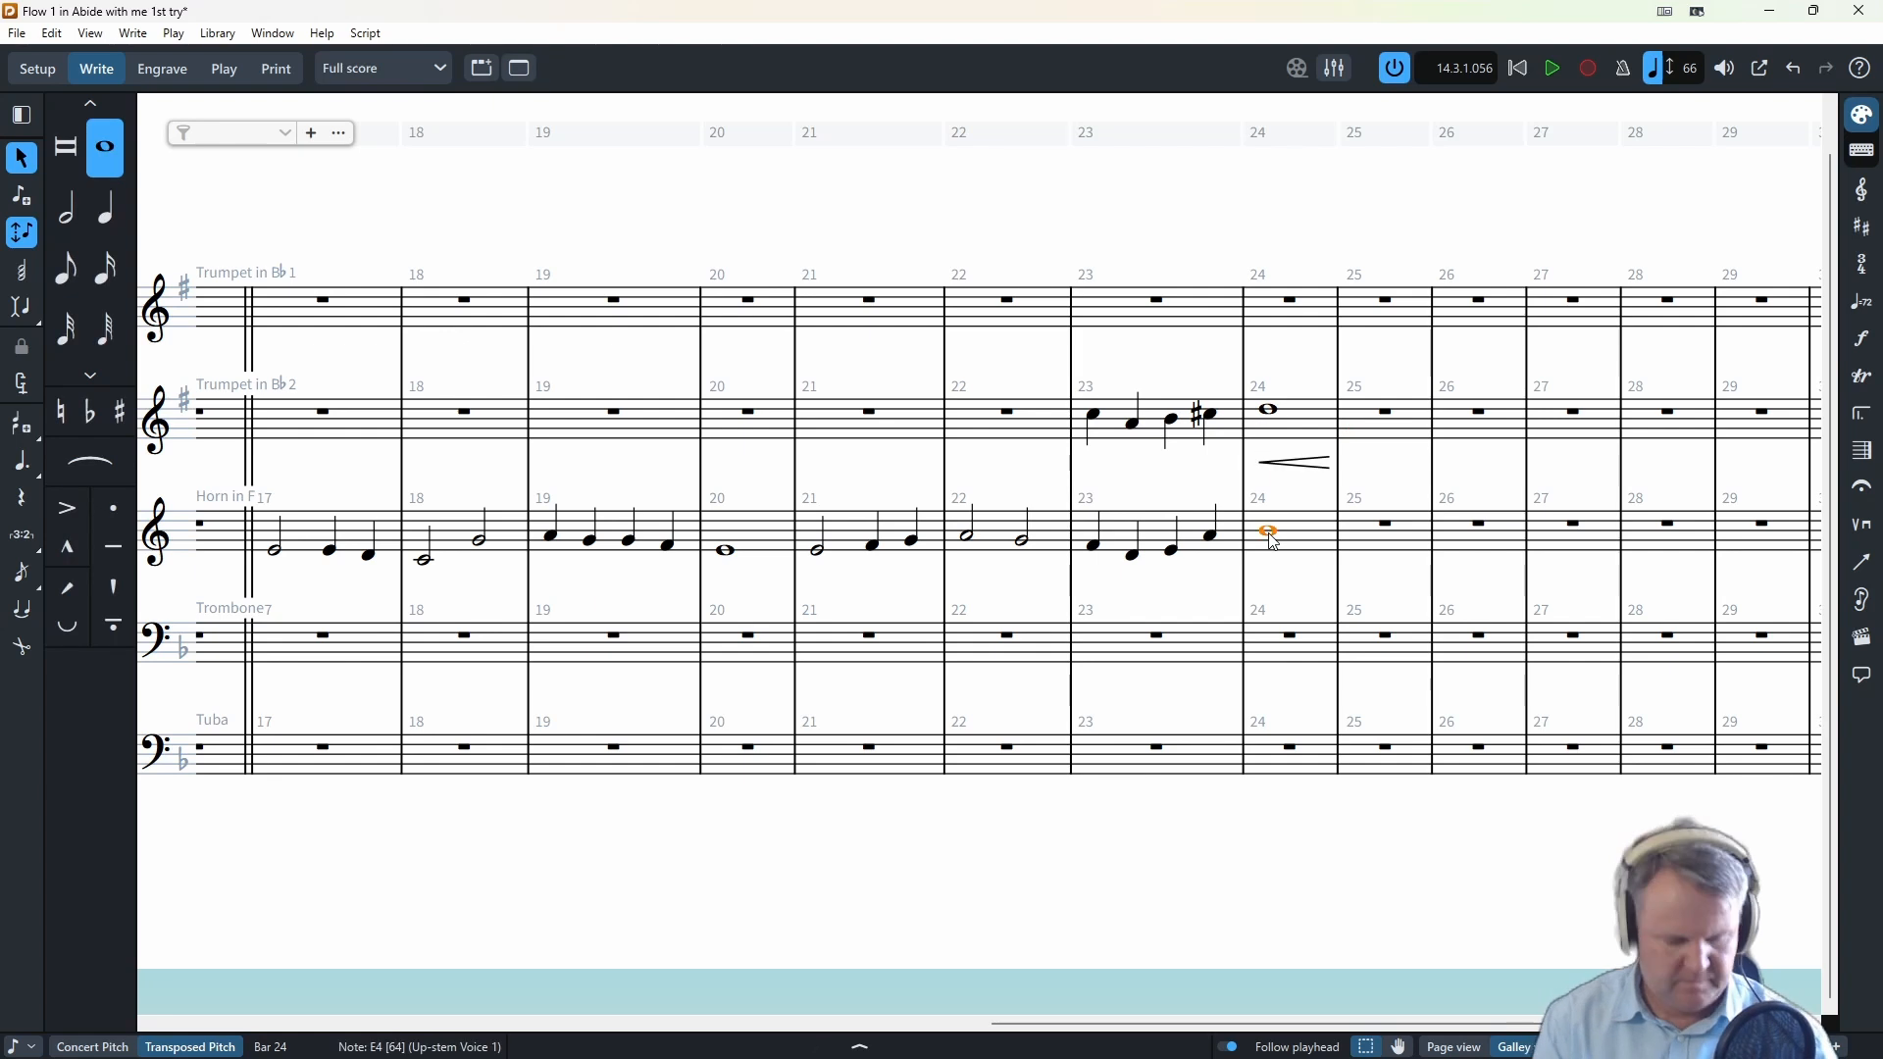
key(shift+comma)
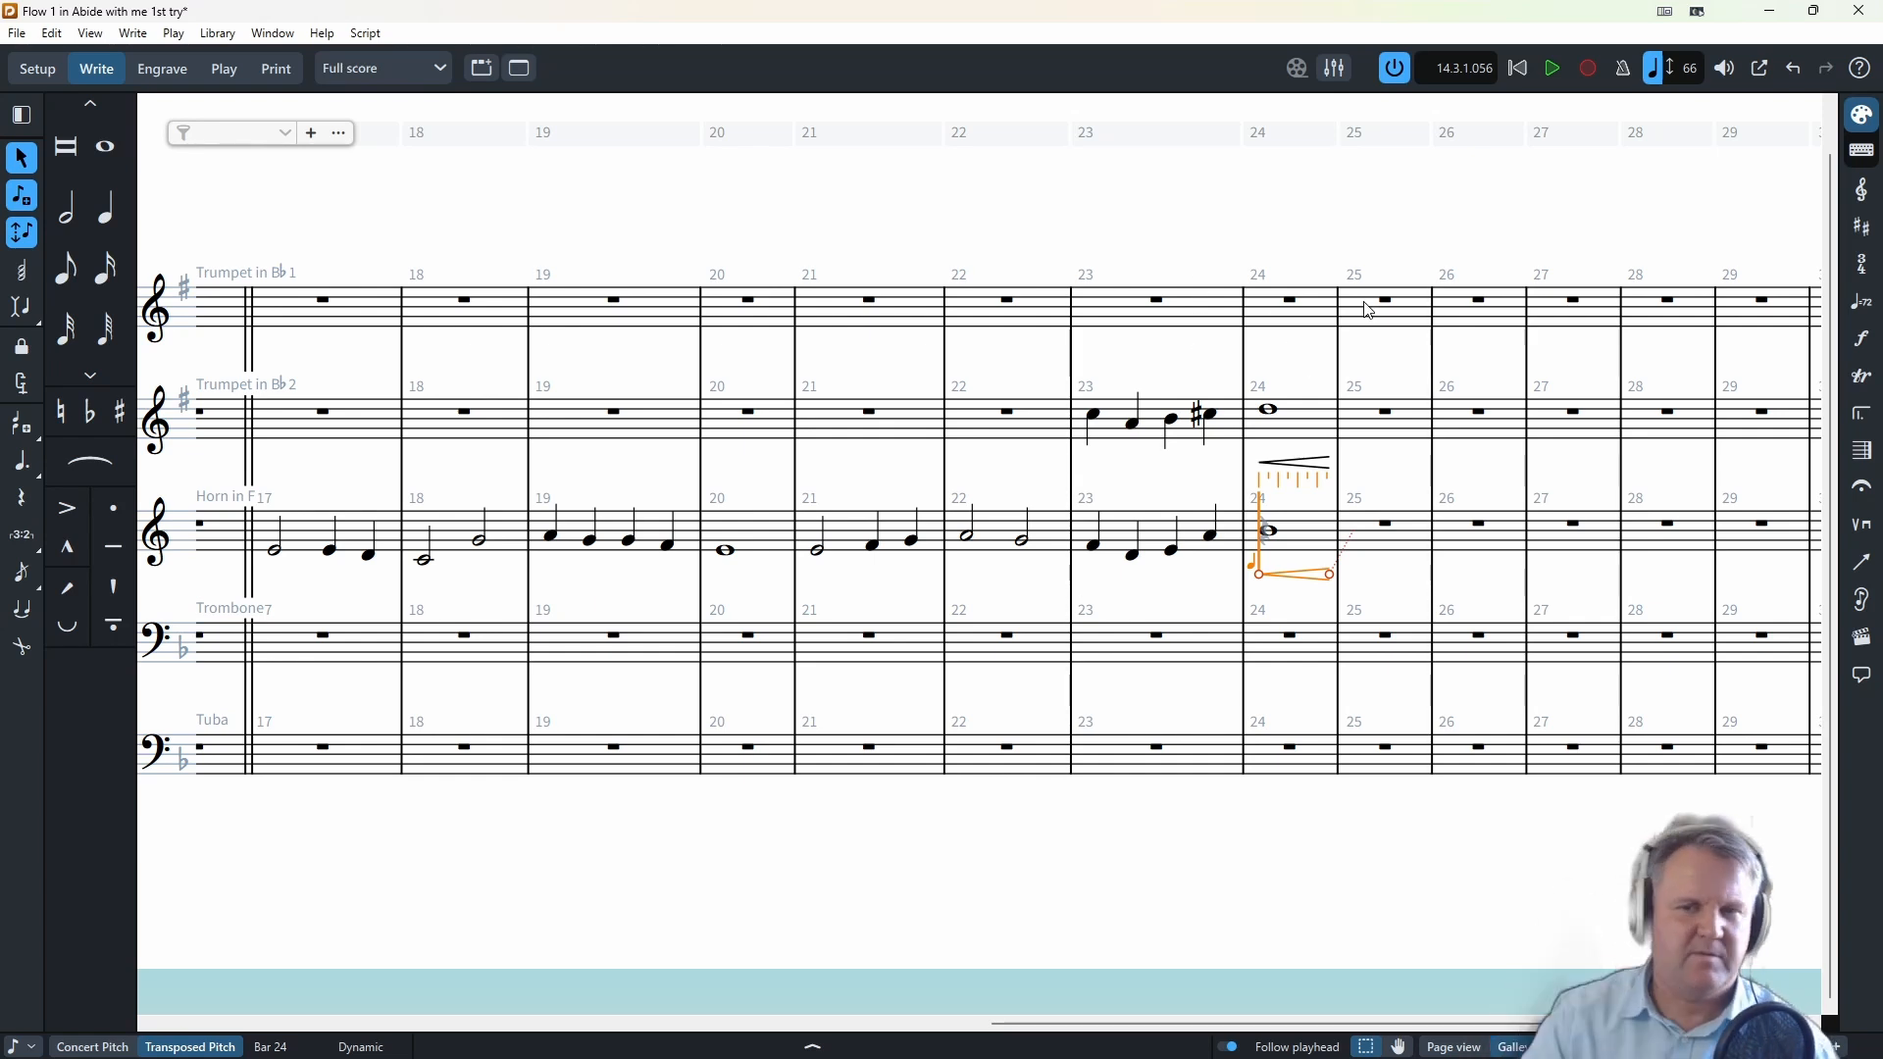
- Enter written-pitch half note B with quarter notes B and A in Trumpet 2 bar 25, and half notes G and D in bar 26
click(1384, 419)
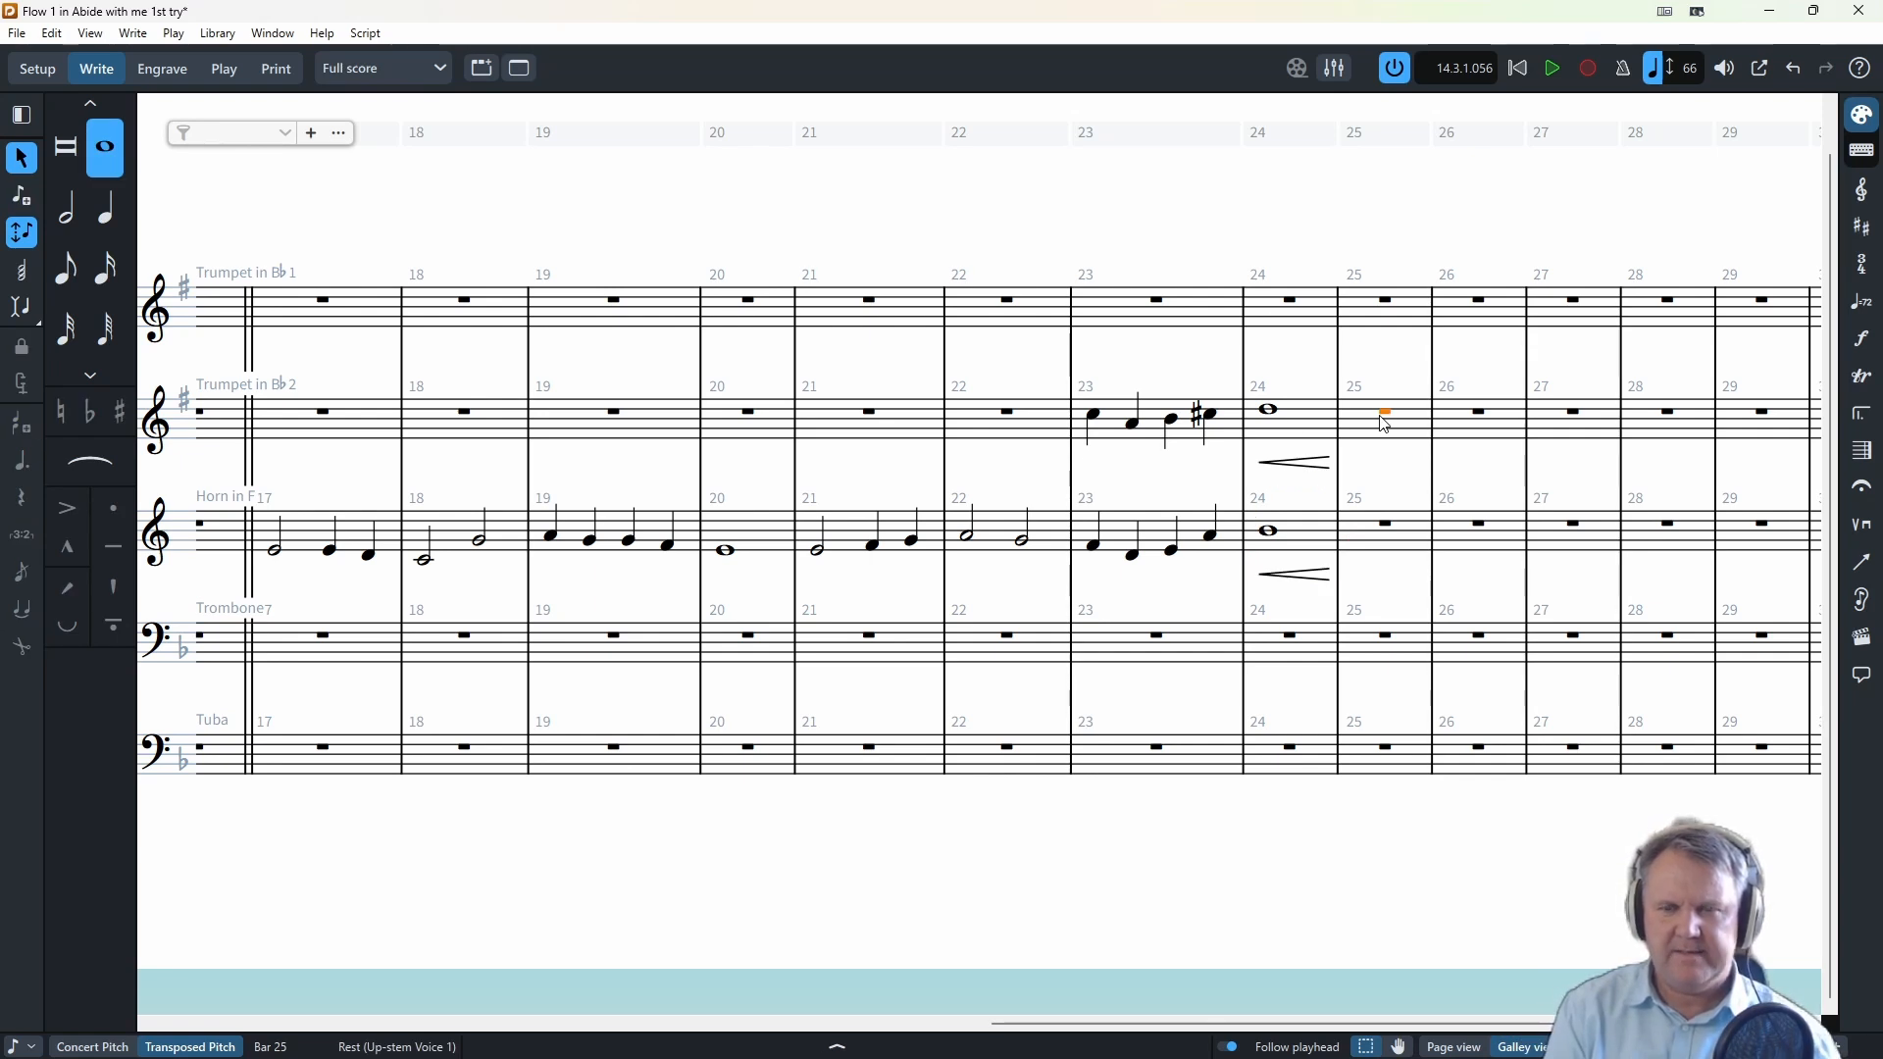
key(shift+n)
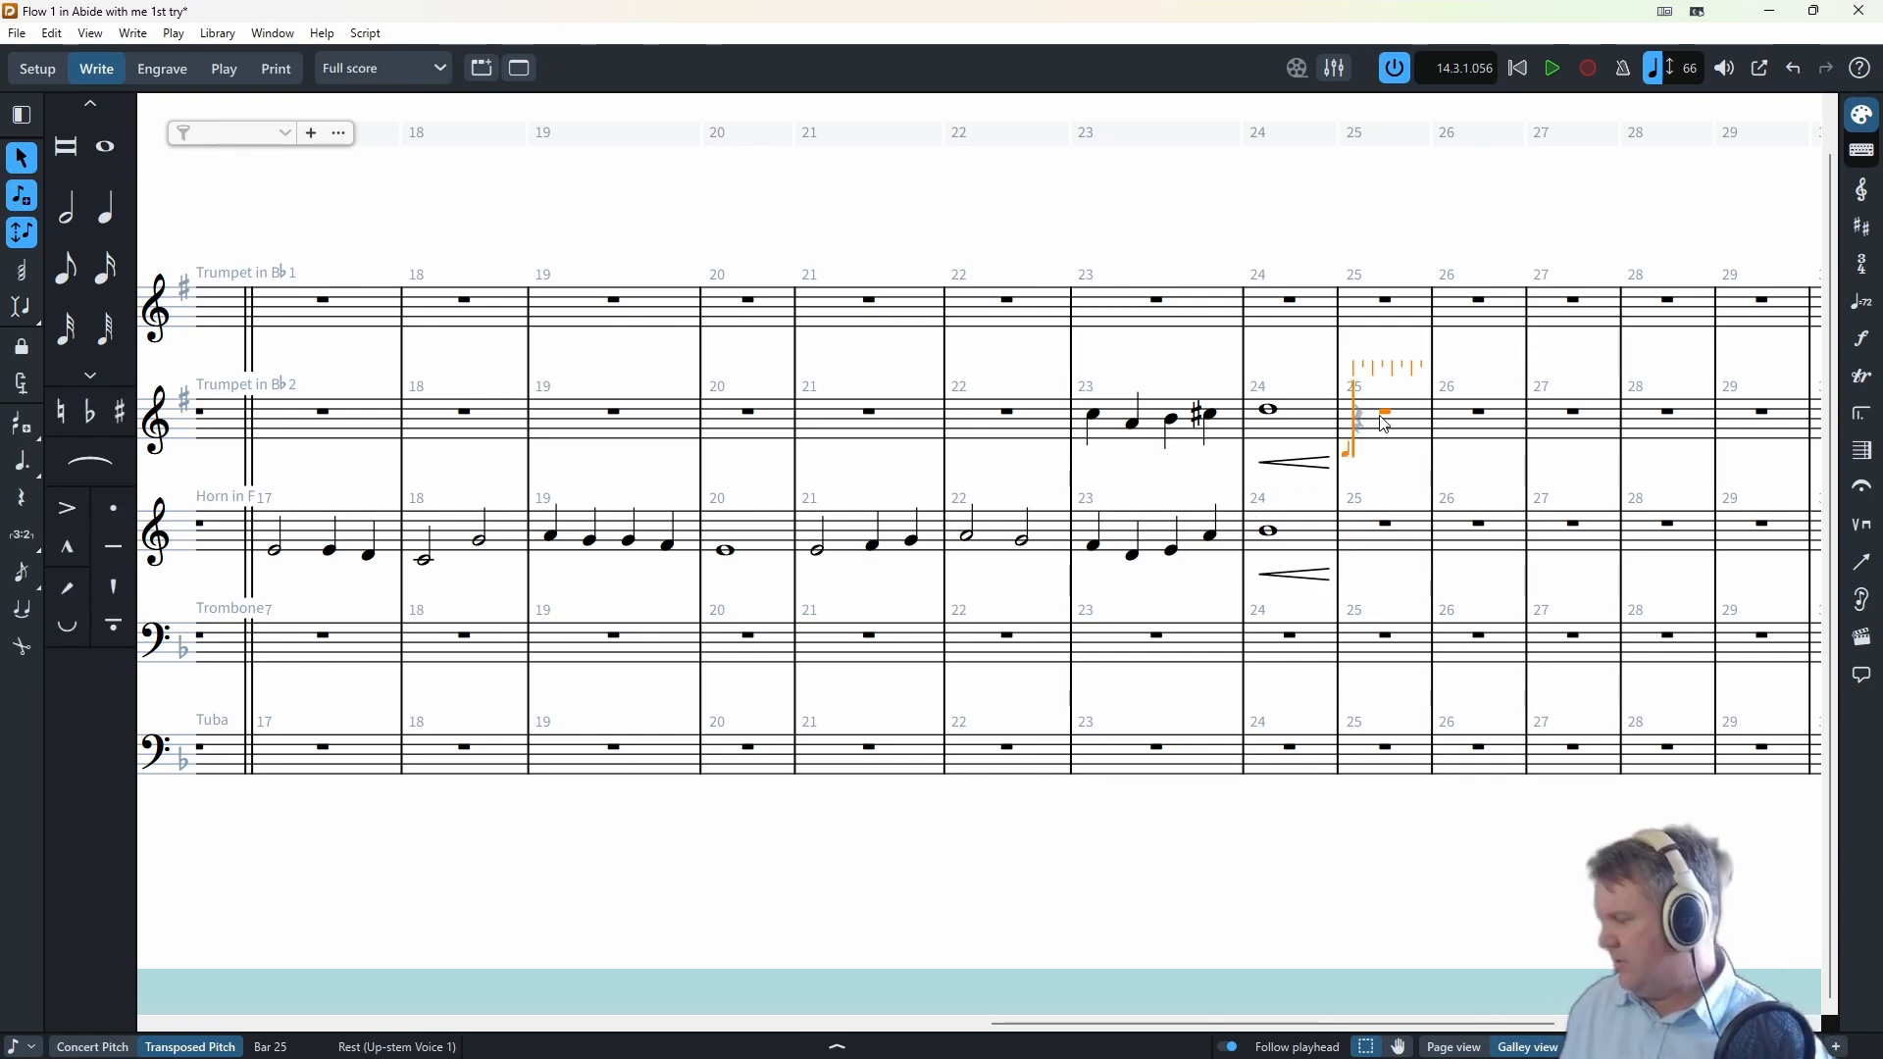
key(b)
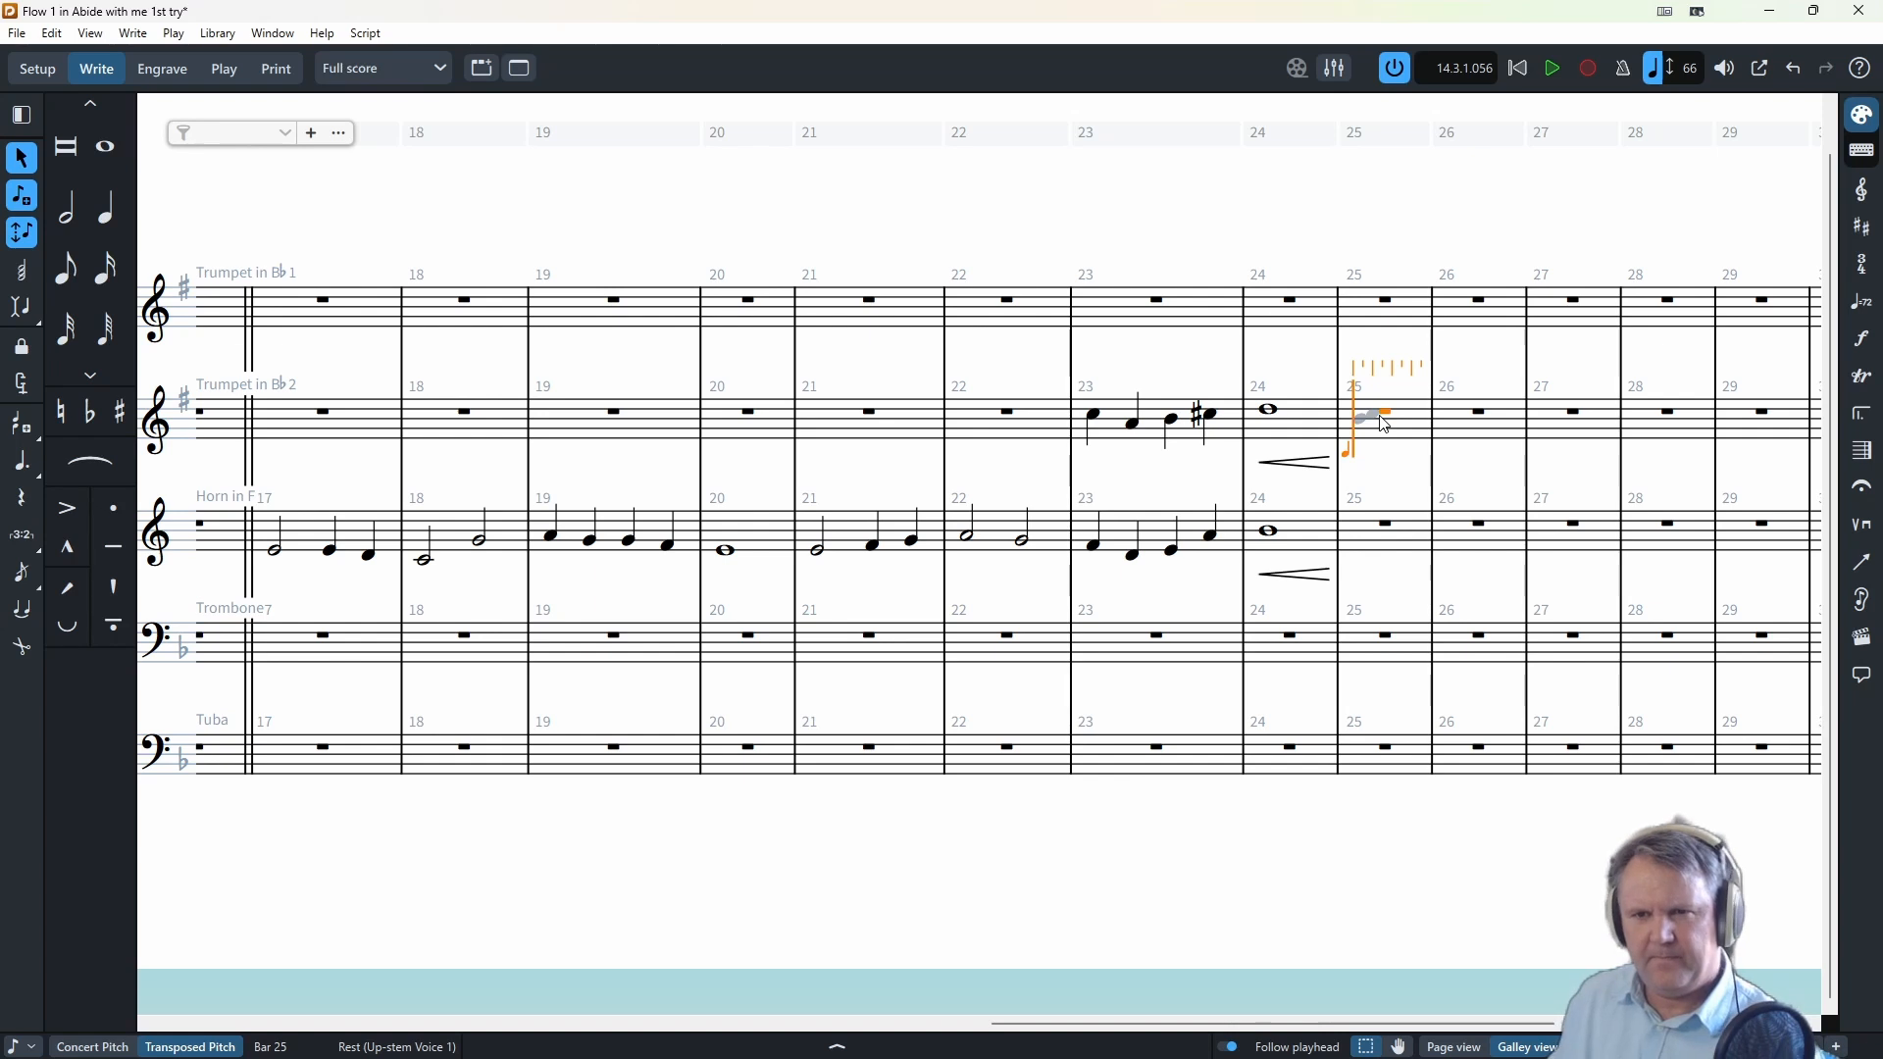
key(6)
key(b)
key(a)
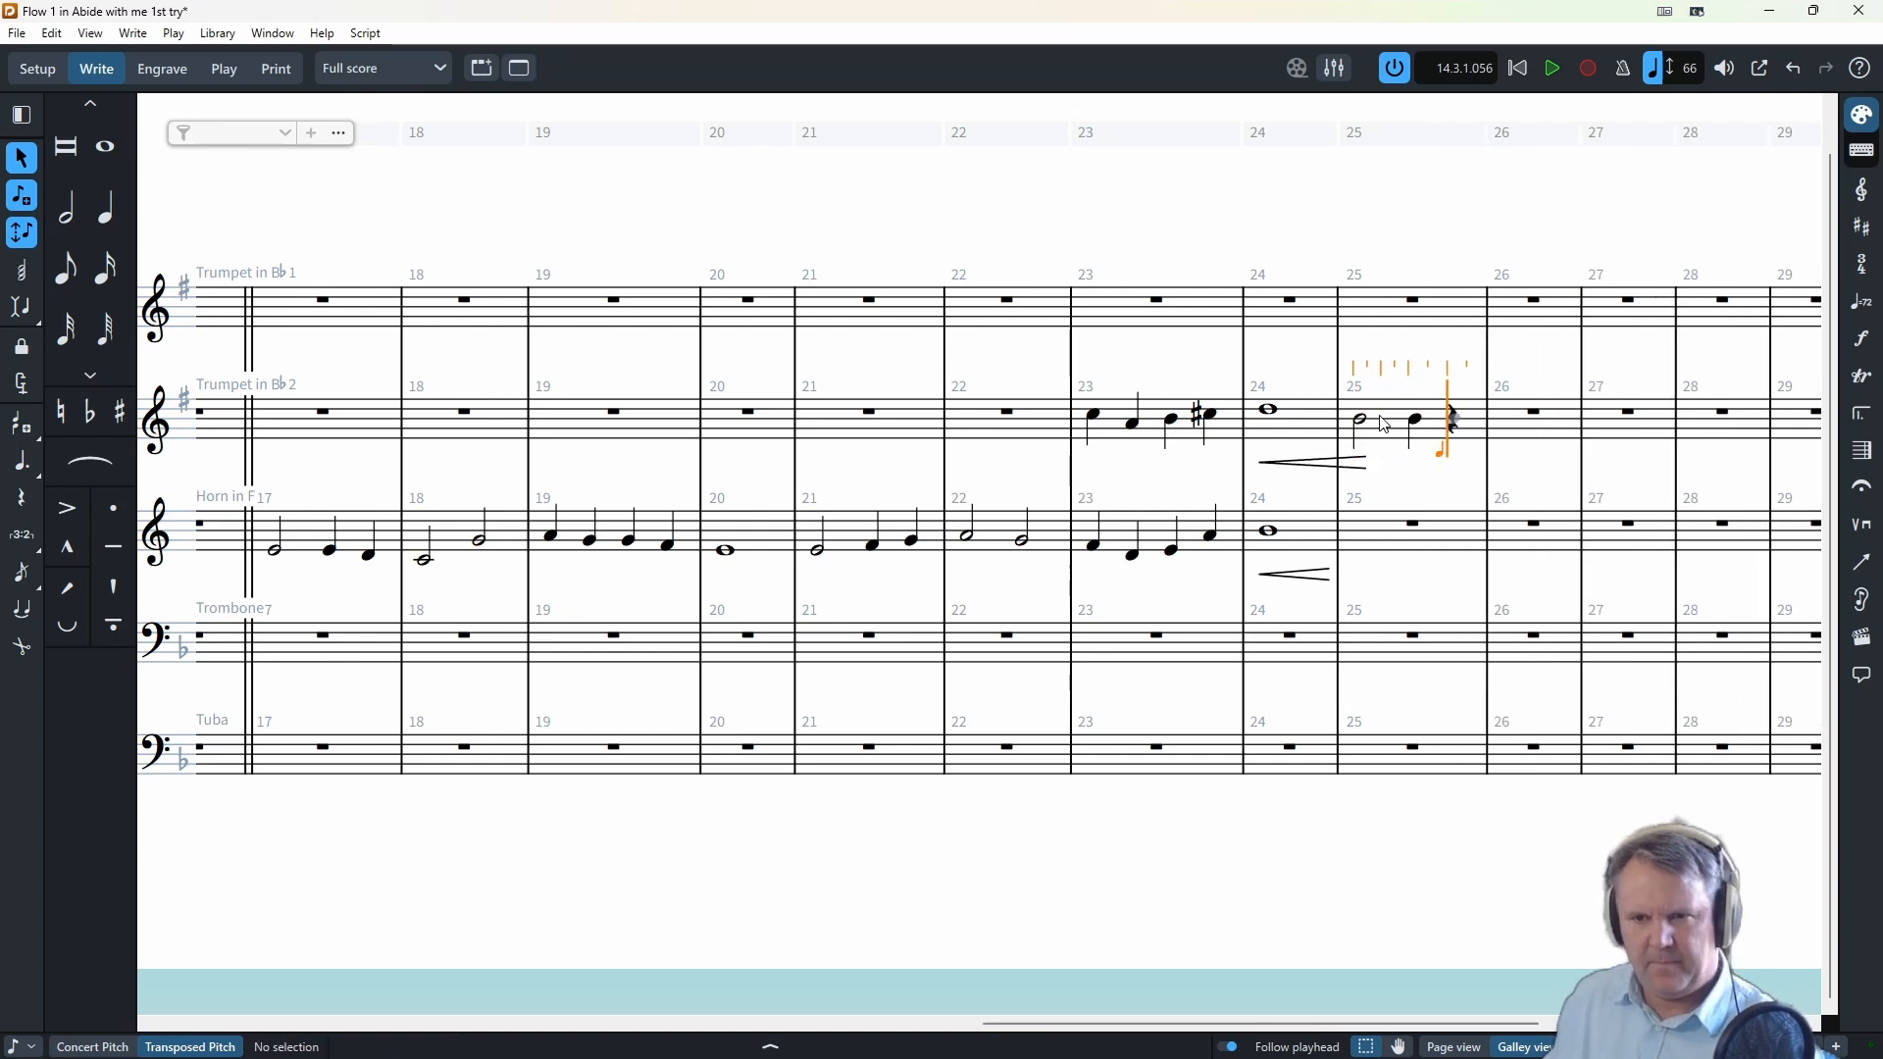
key(6)
key(g)
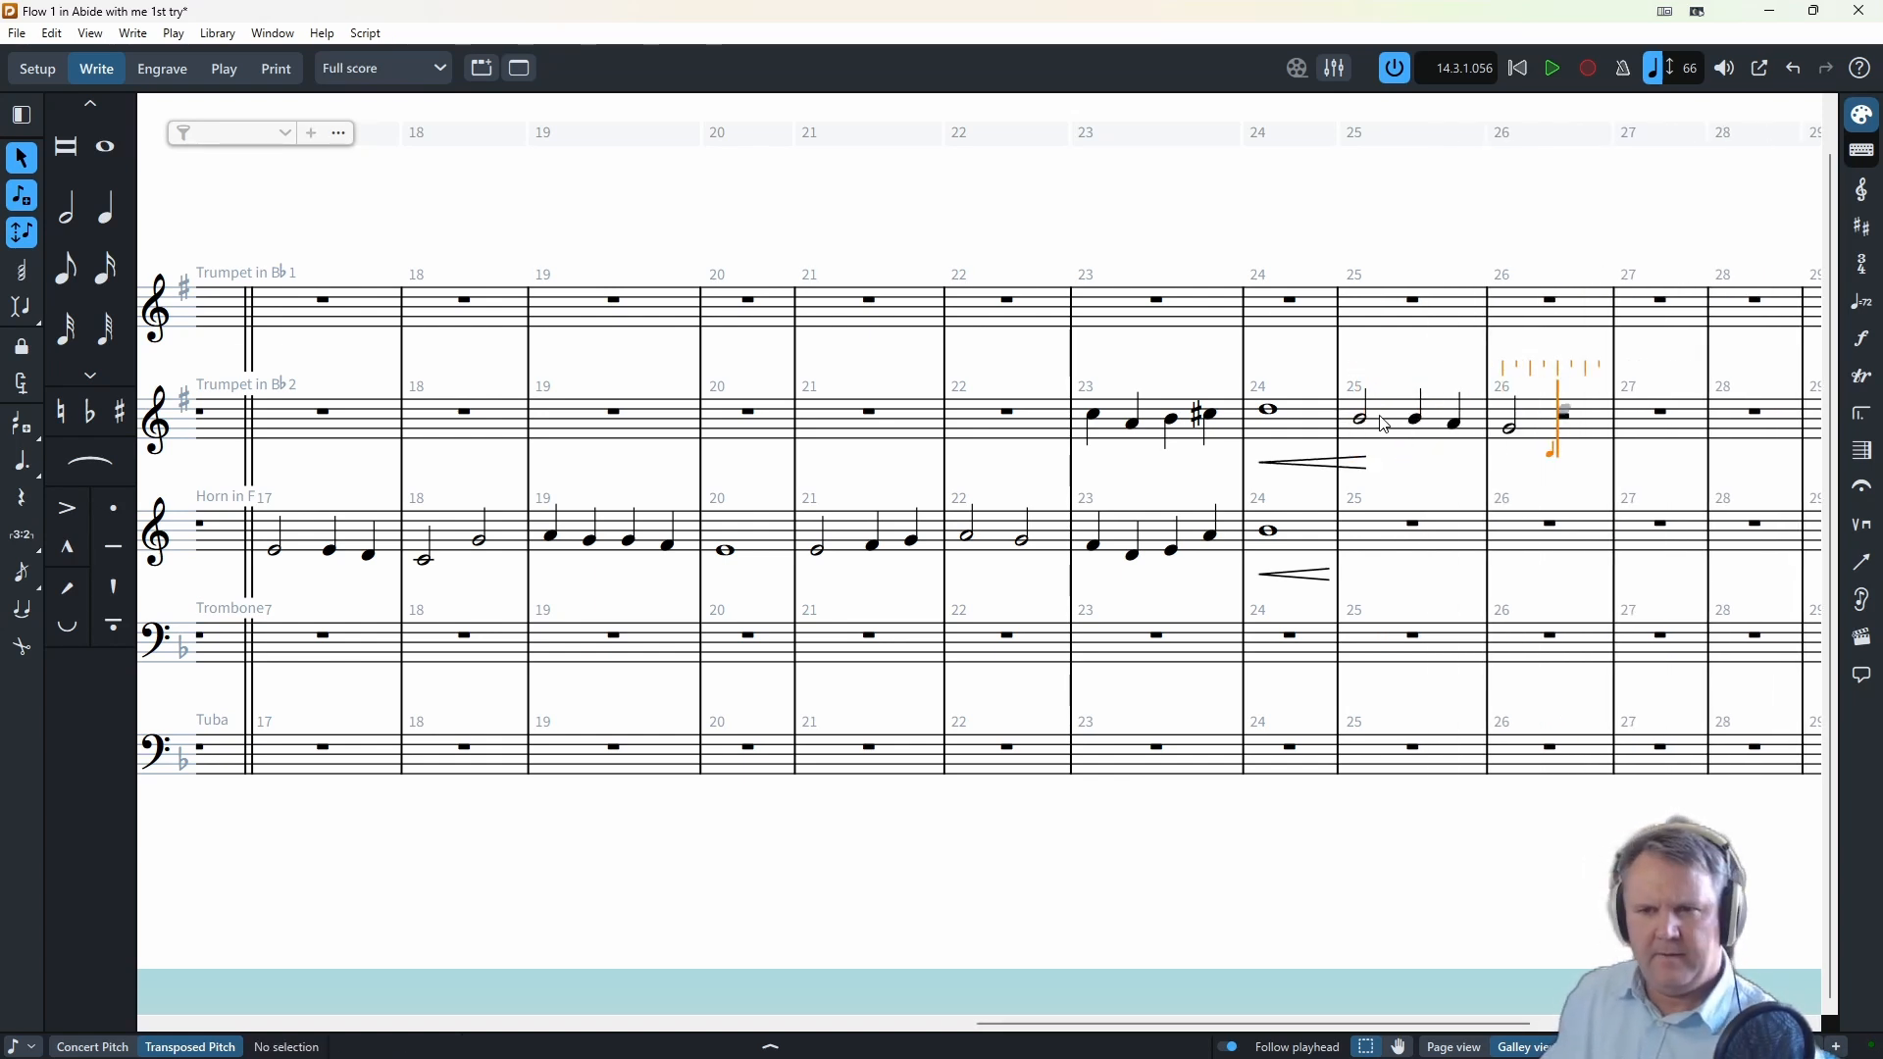
key(d)
- Enter written-pitch quarter notes D, C, C and B in Trumpet 2 bar 27 and a whole note A in bar 28
key(5)
key(d)
key(c)
key(b)
key(a)
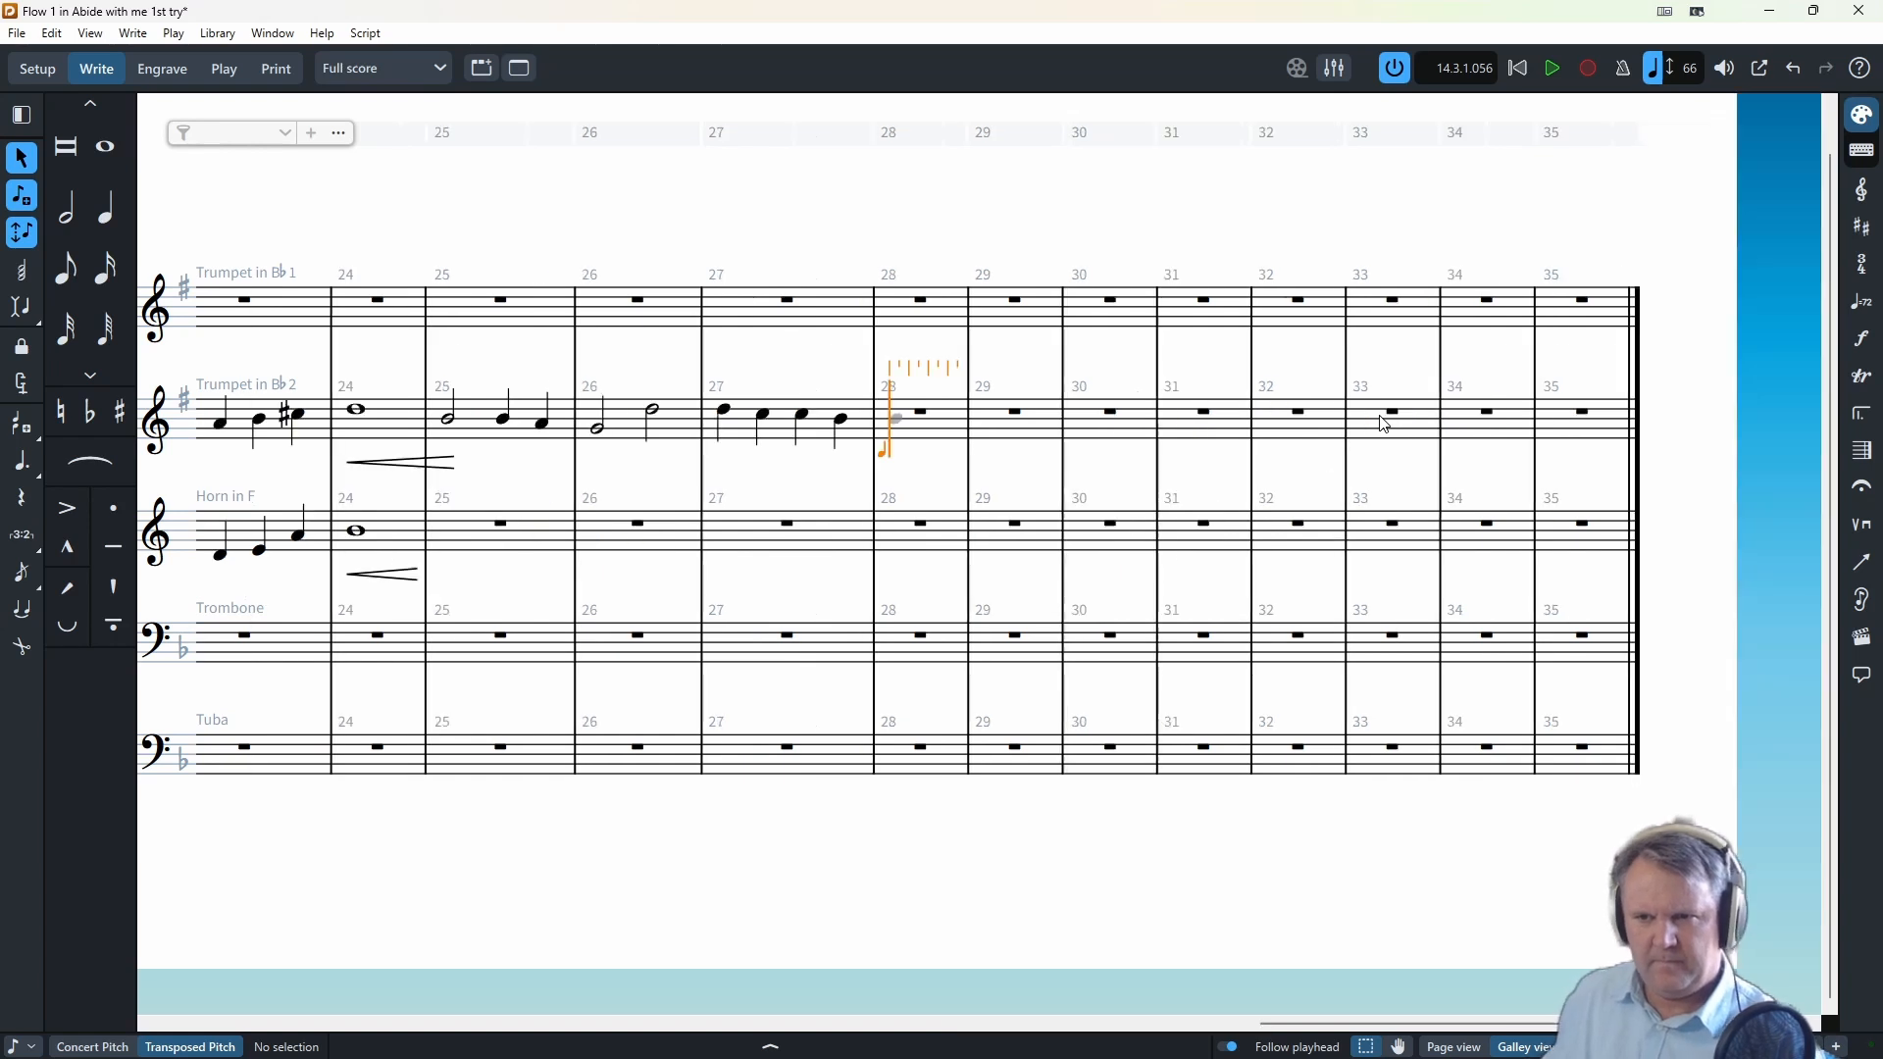
key(8)
key(a)
- In concert pitch, enter a half note A with quarter notes A and G in Trombone bar 25, and half notes F and C in bar 26
key(Down)
key(Down)
key(Down)
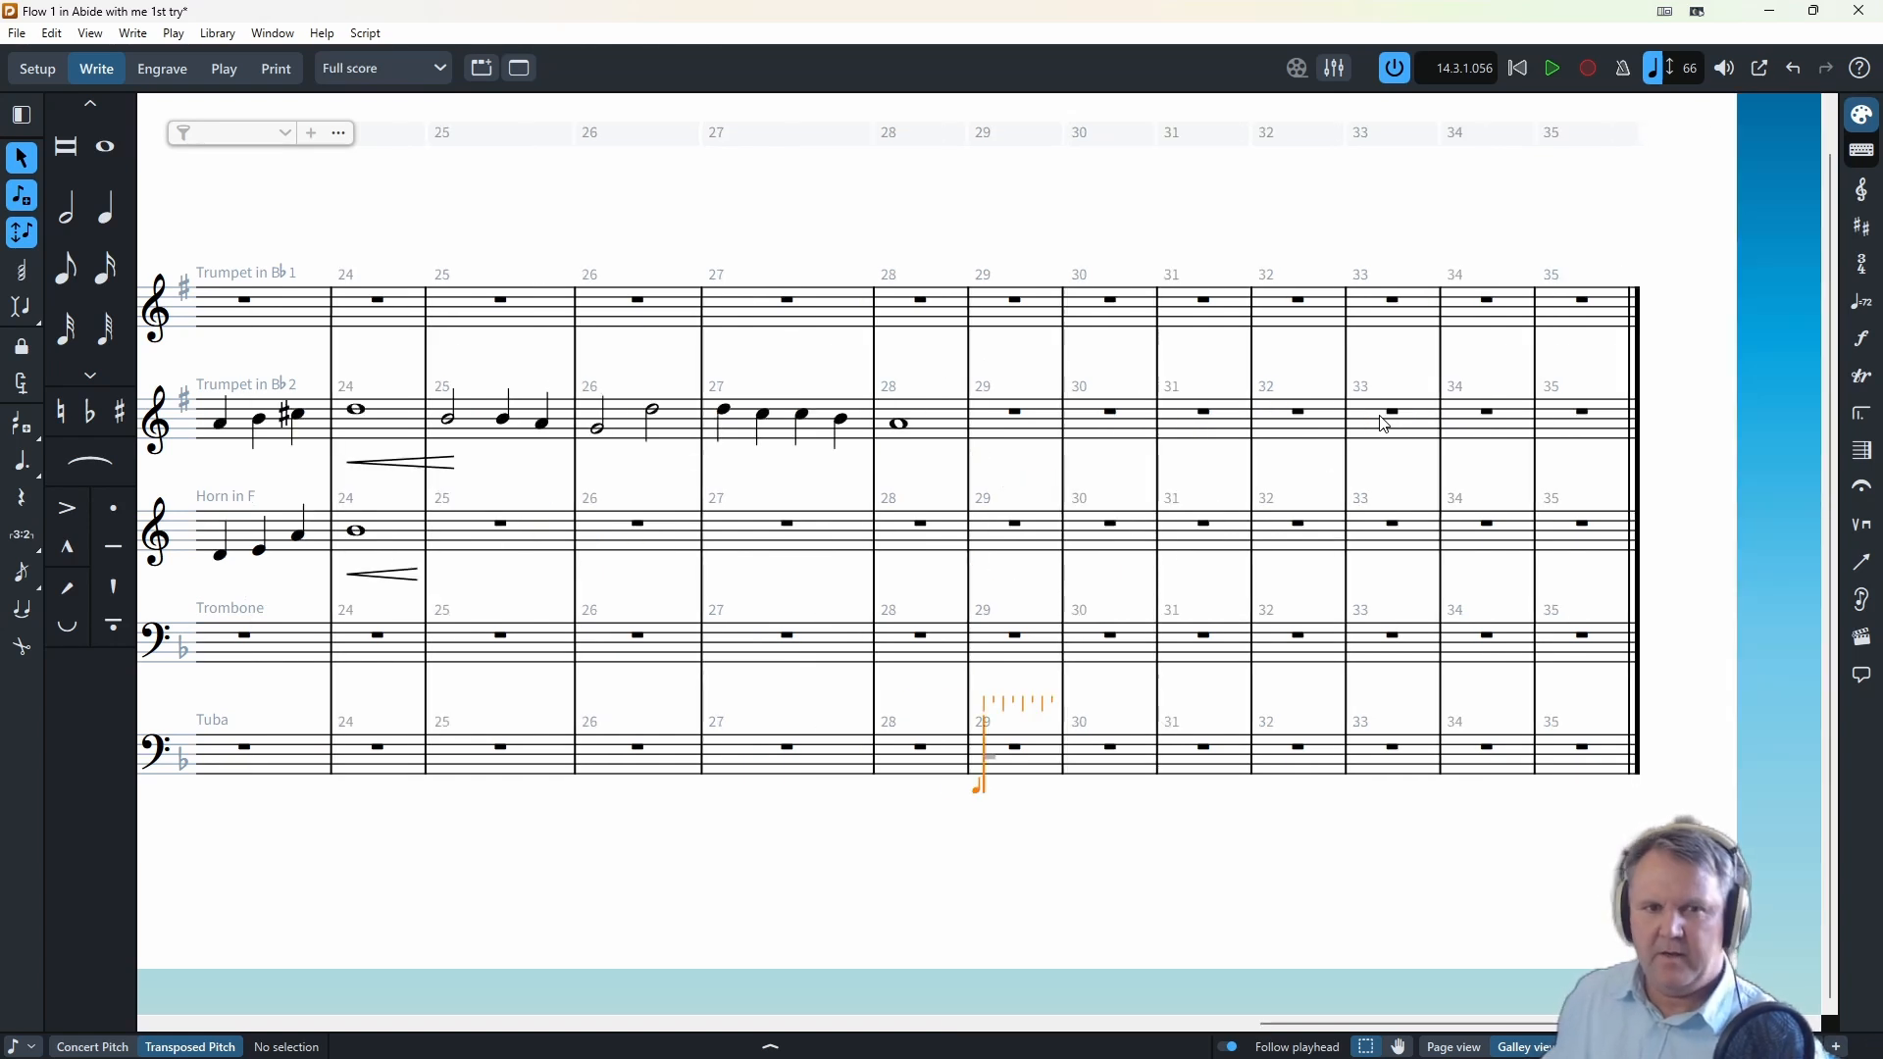
key(Left)
key(Left)
key(Left)
key(Left)
key(Left)
key(Left)
key(Left)
key(Left)
key(Left)
key(Left)
key(Left)
key(Left)
key(Left)
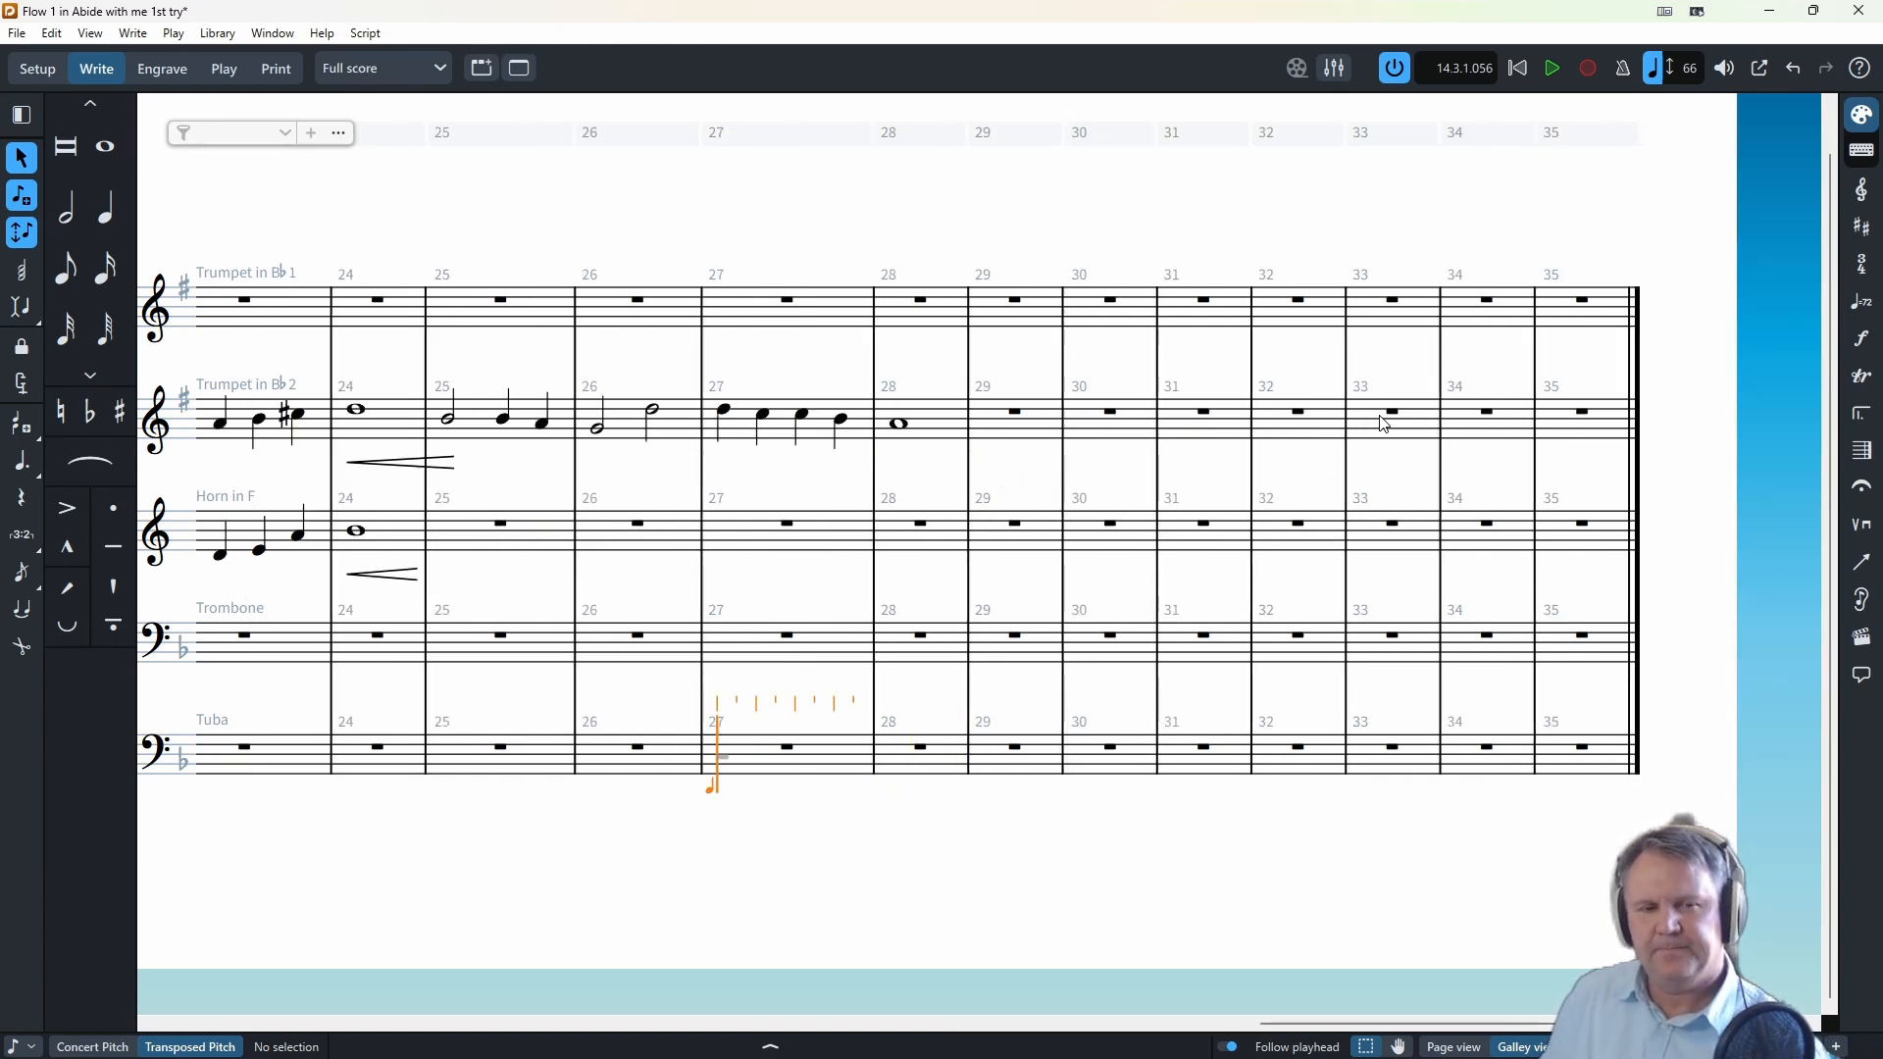
key(Left)
key(Left)
key(Left)
key(Left)
key(Left)
key(Left)
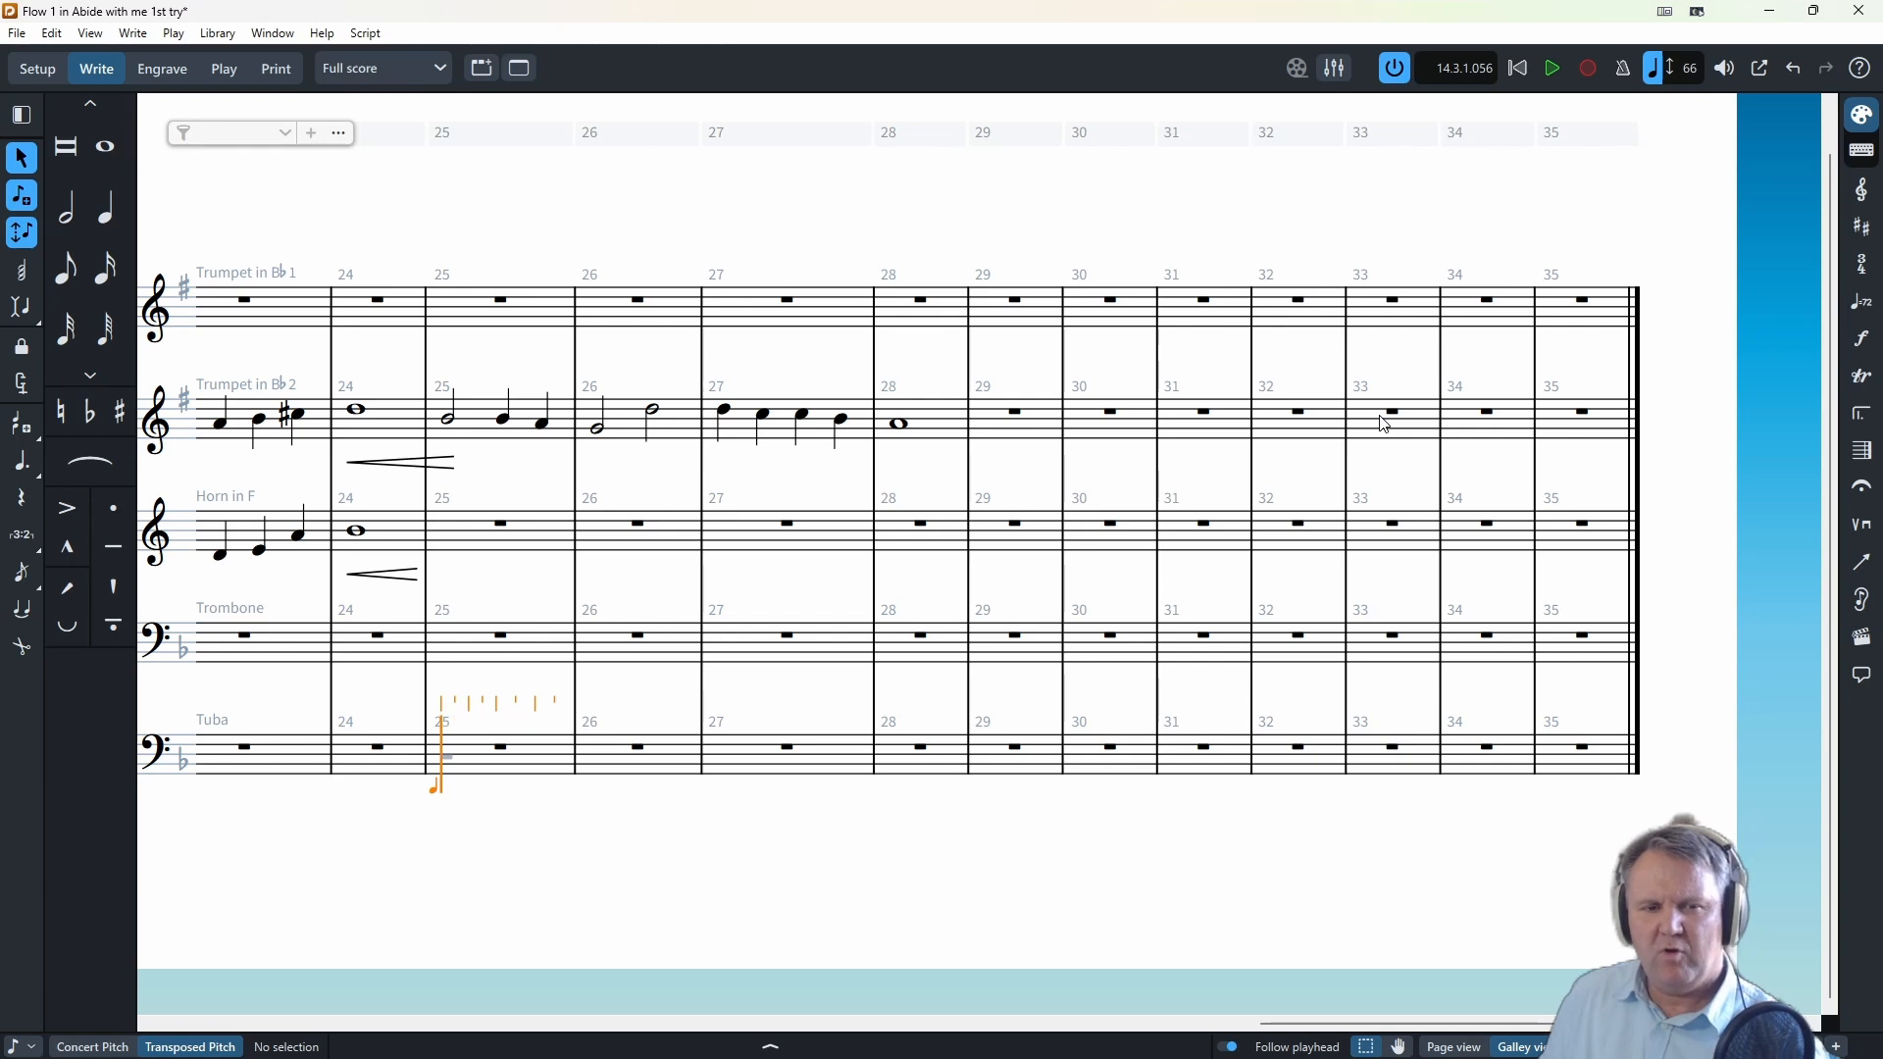
key(Up)
key(Up)
key(Down)
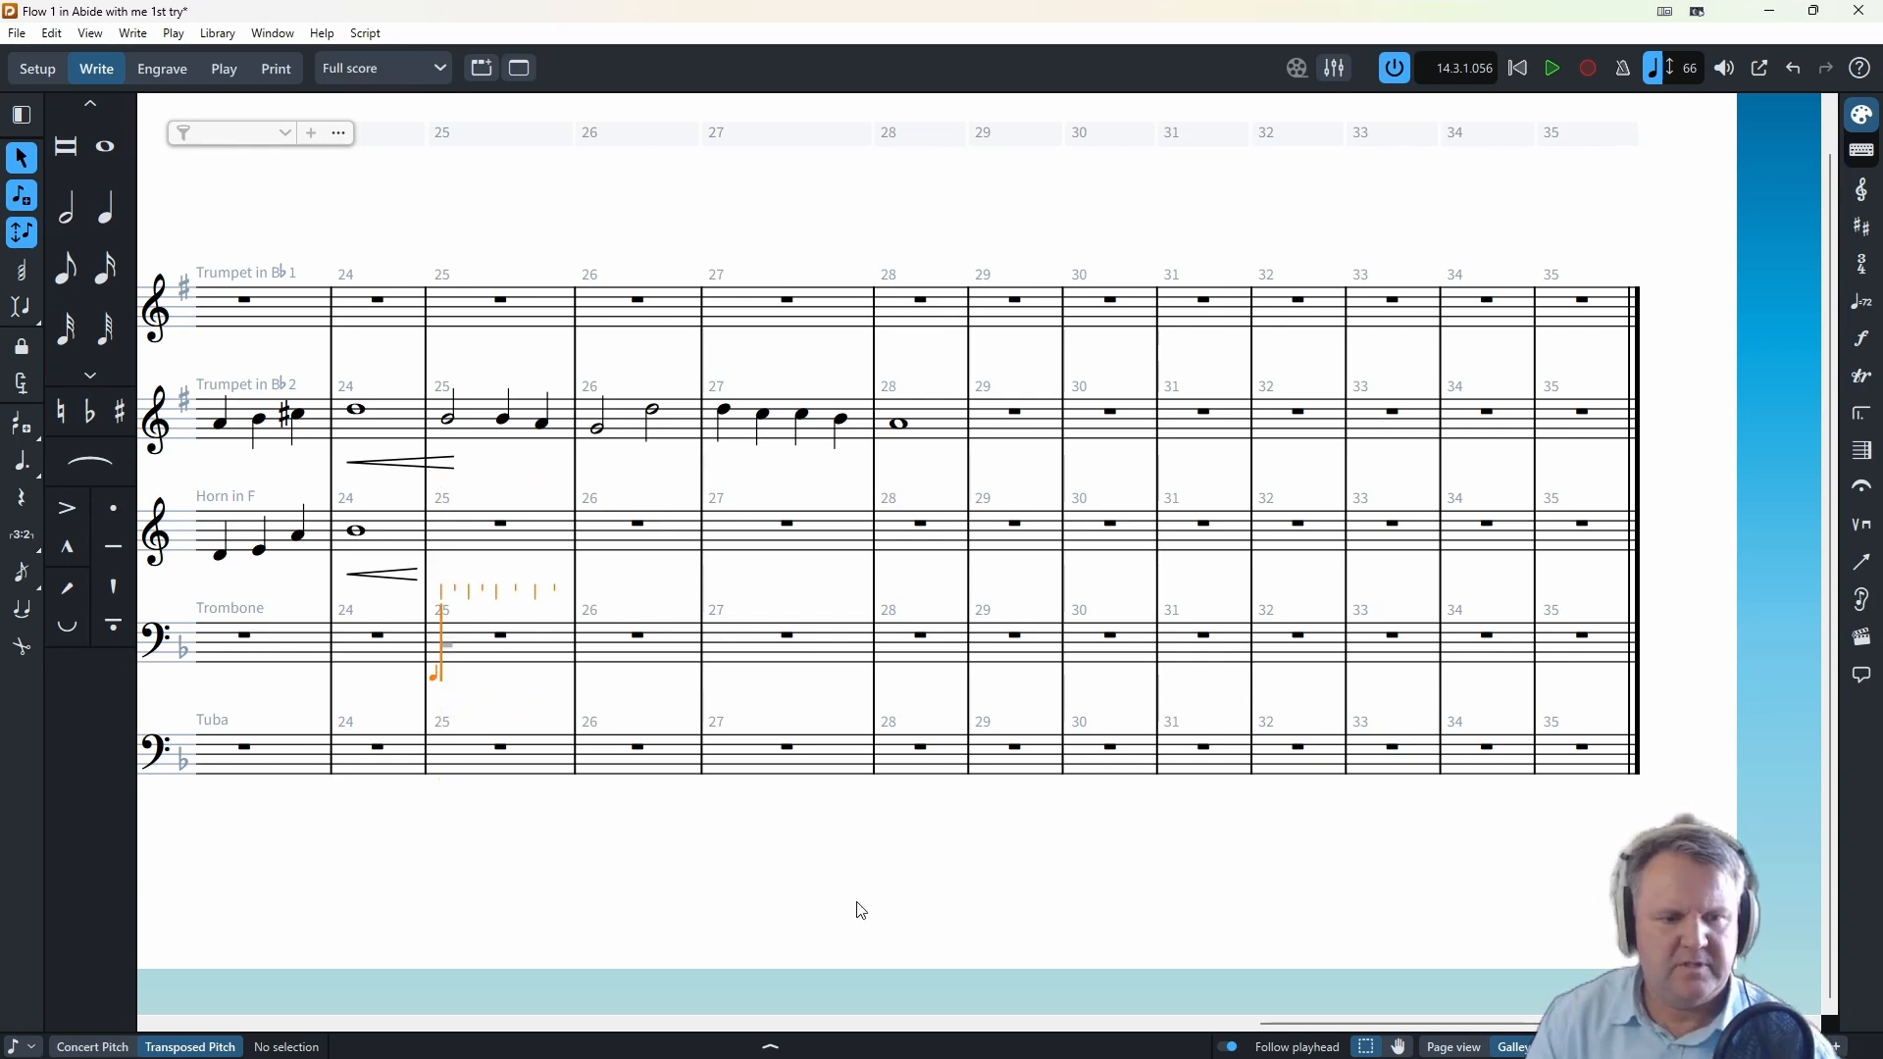
click(92, 1046)
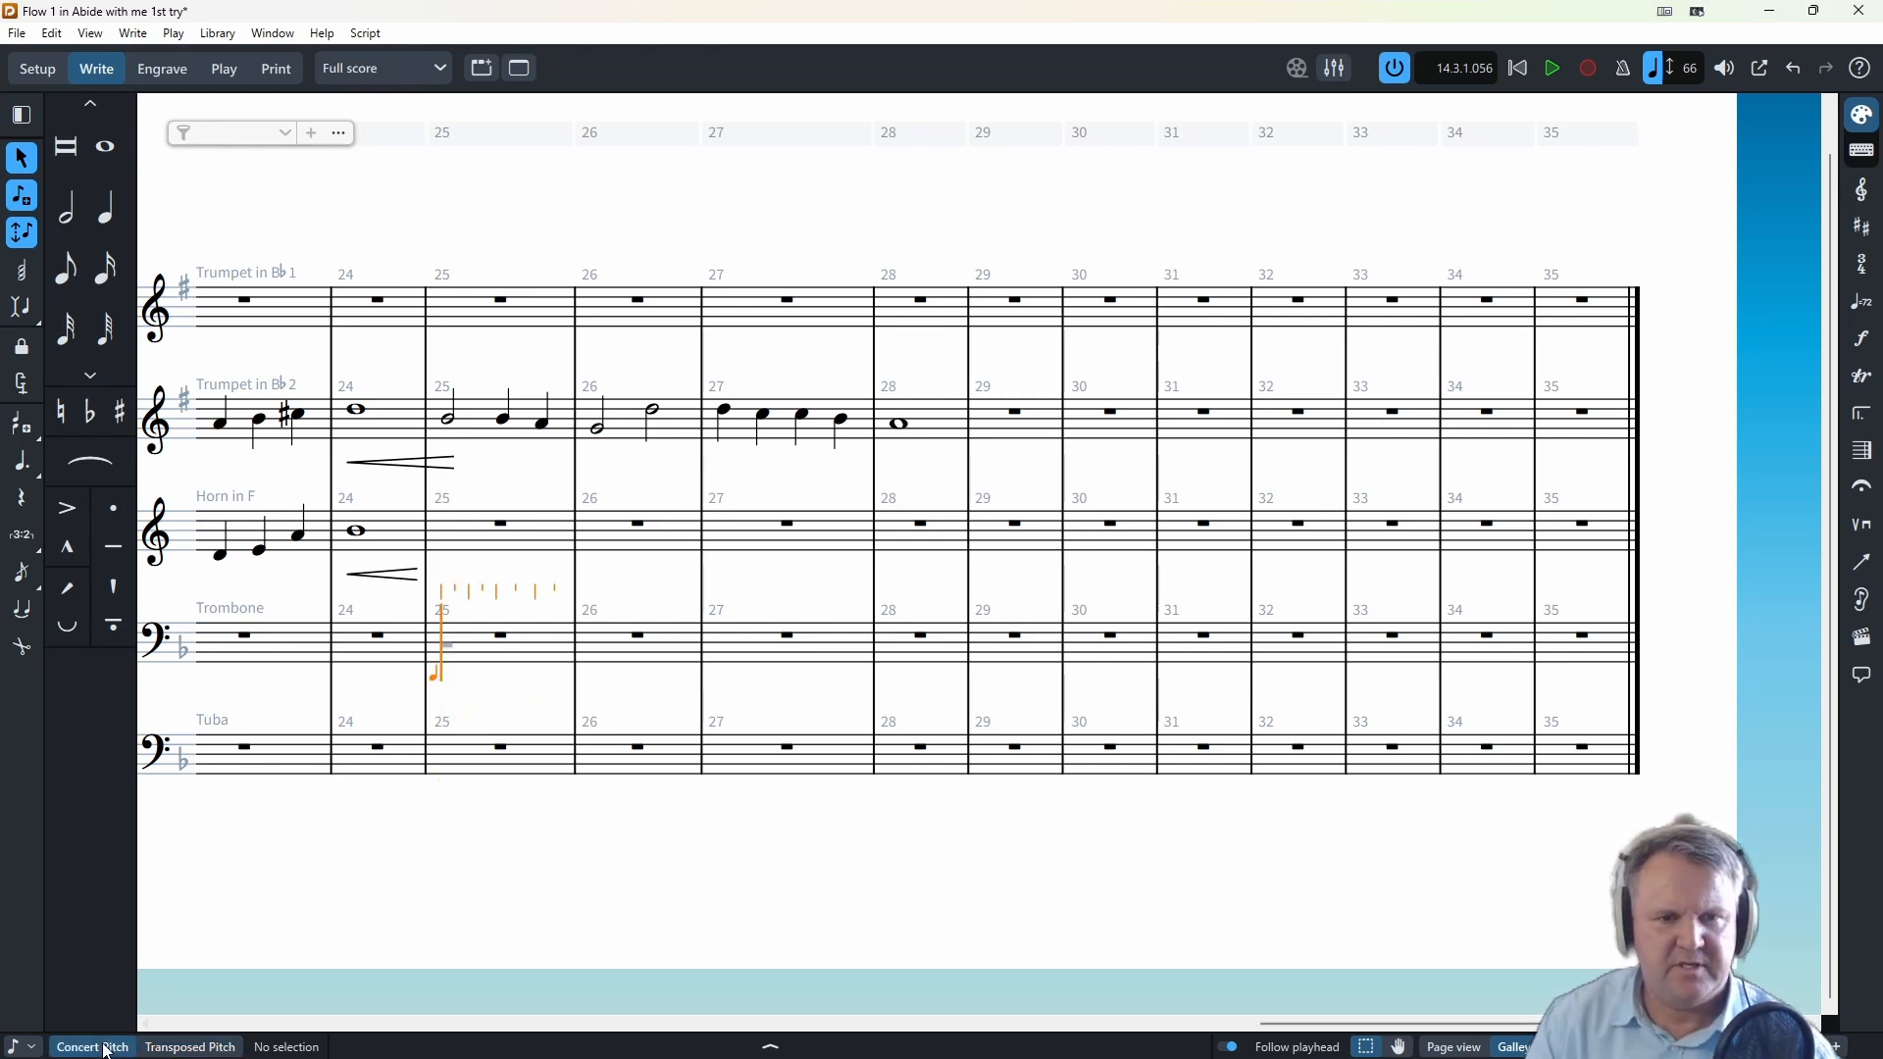
click(439, 600)
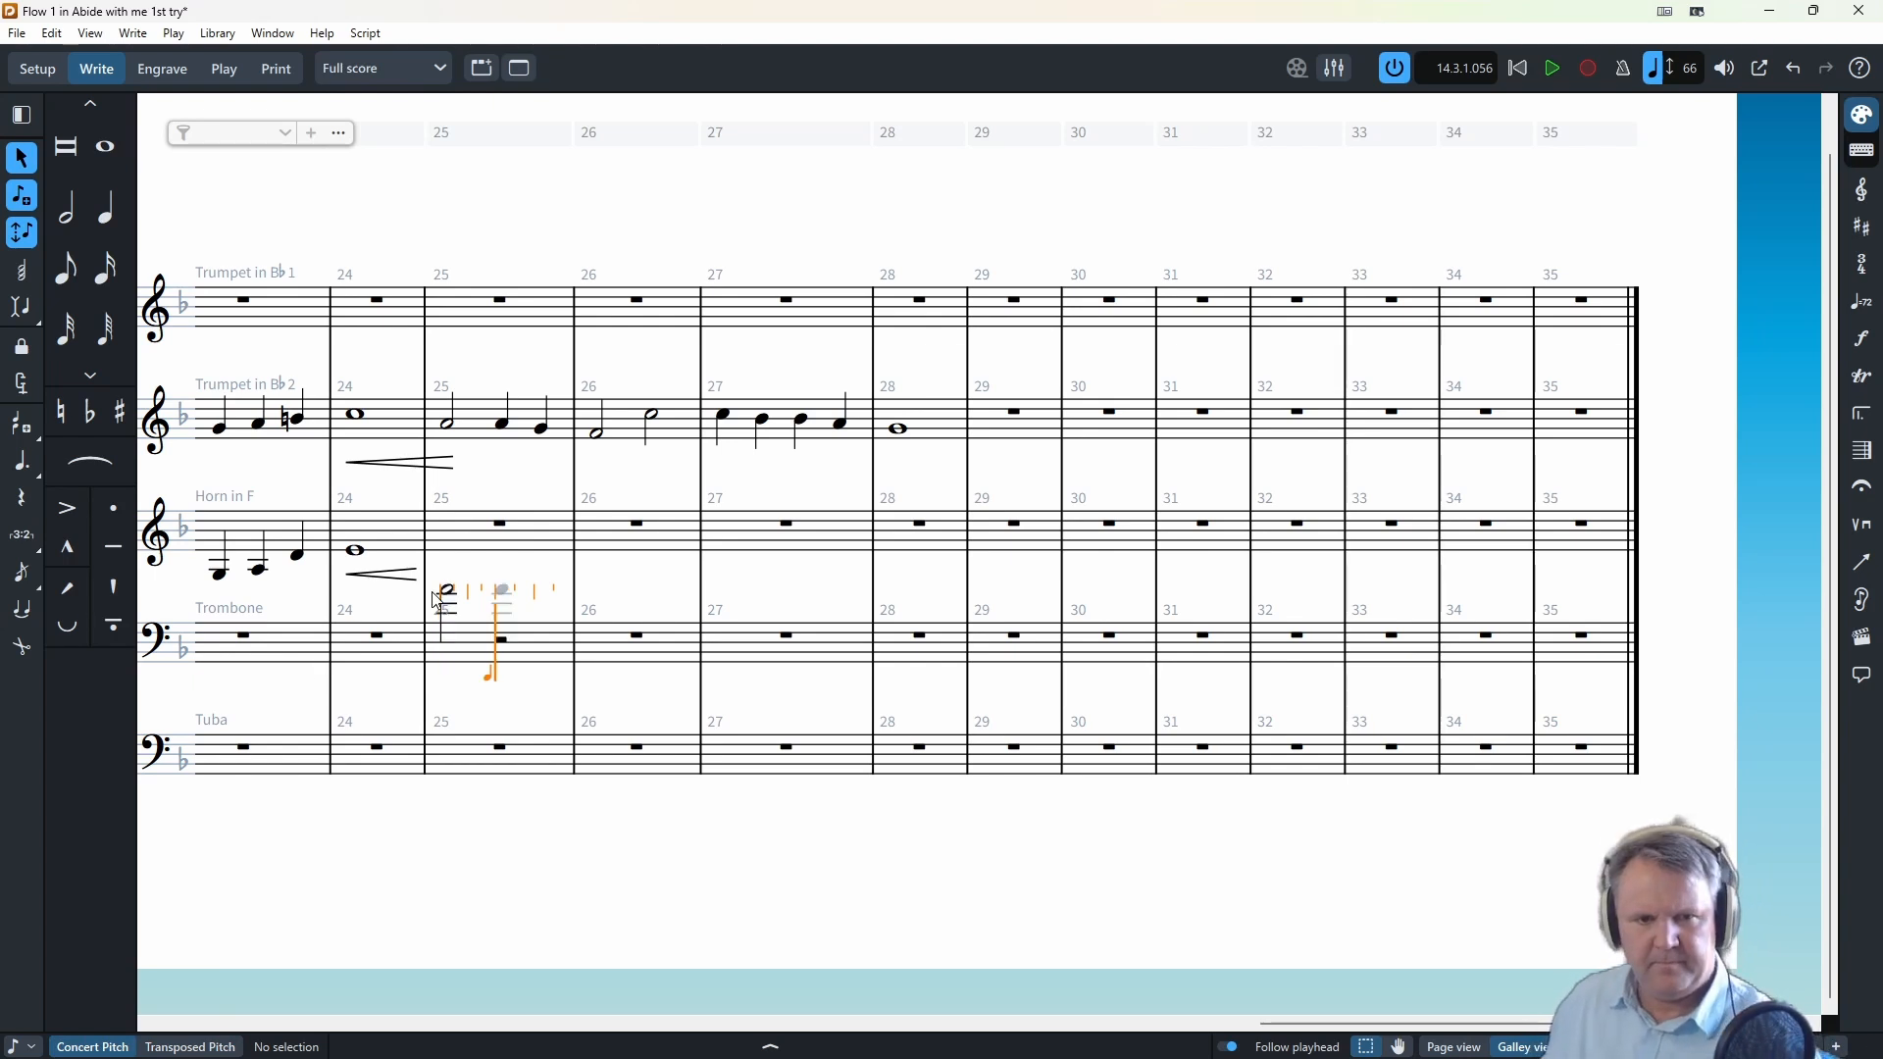
key(a)
key(g)
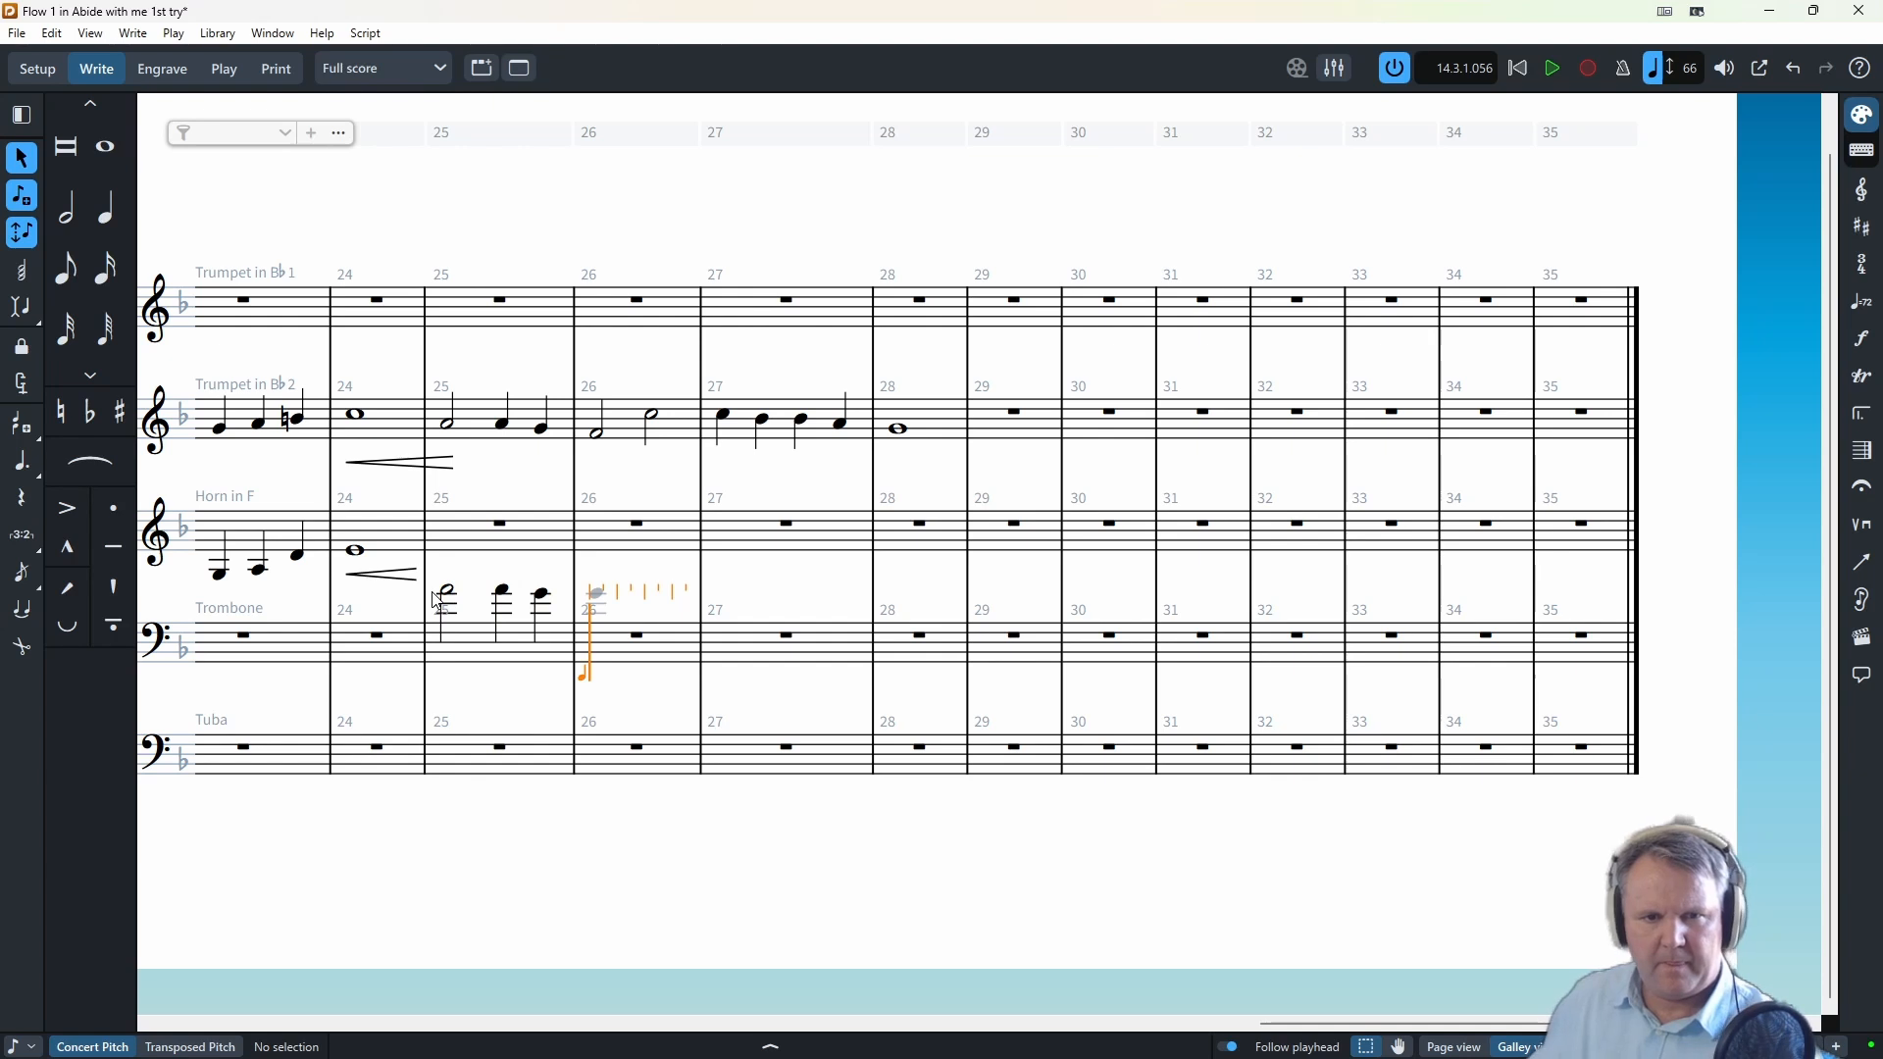
key(g)
key(d)
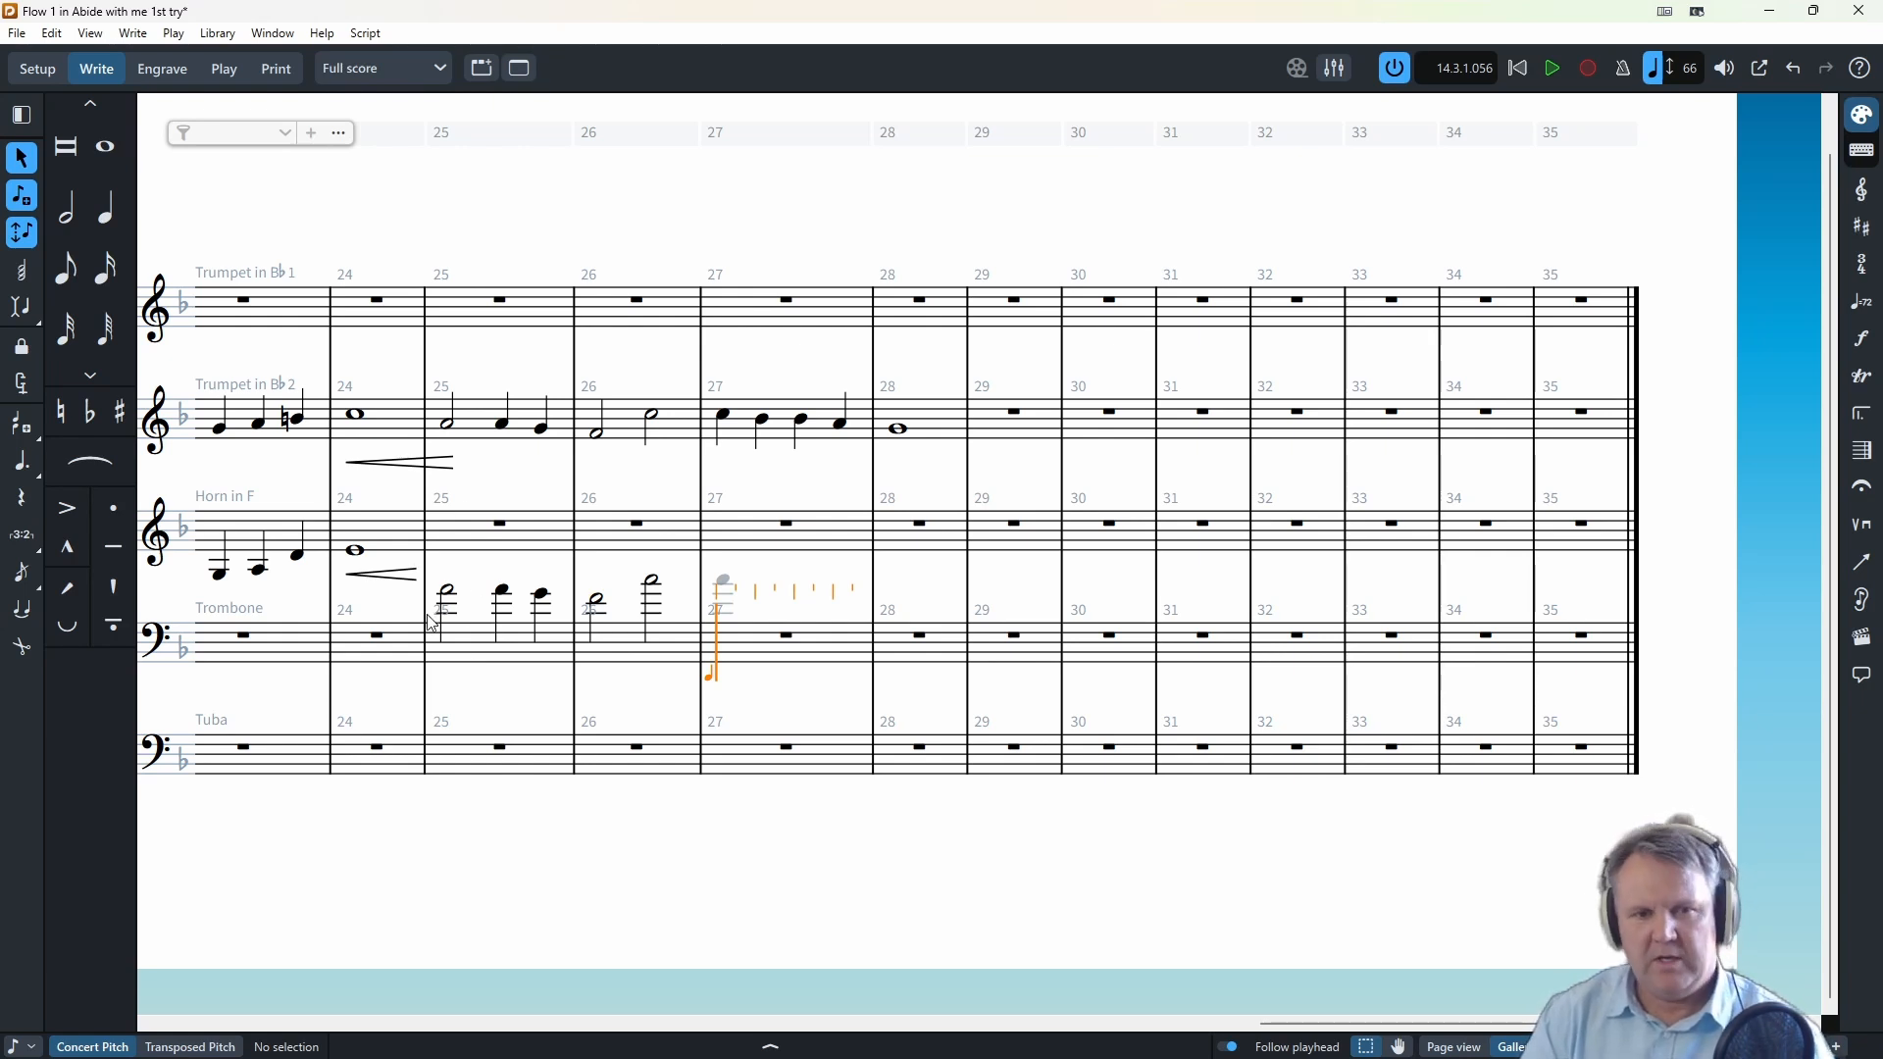
- Transpose the Trombone notes in bars 25 and 26 down an octave
click(446, 642)
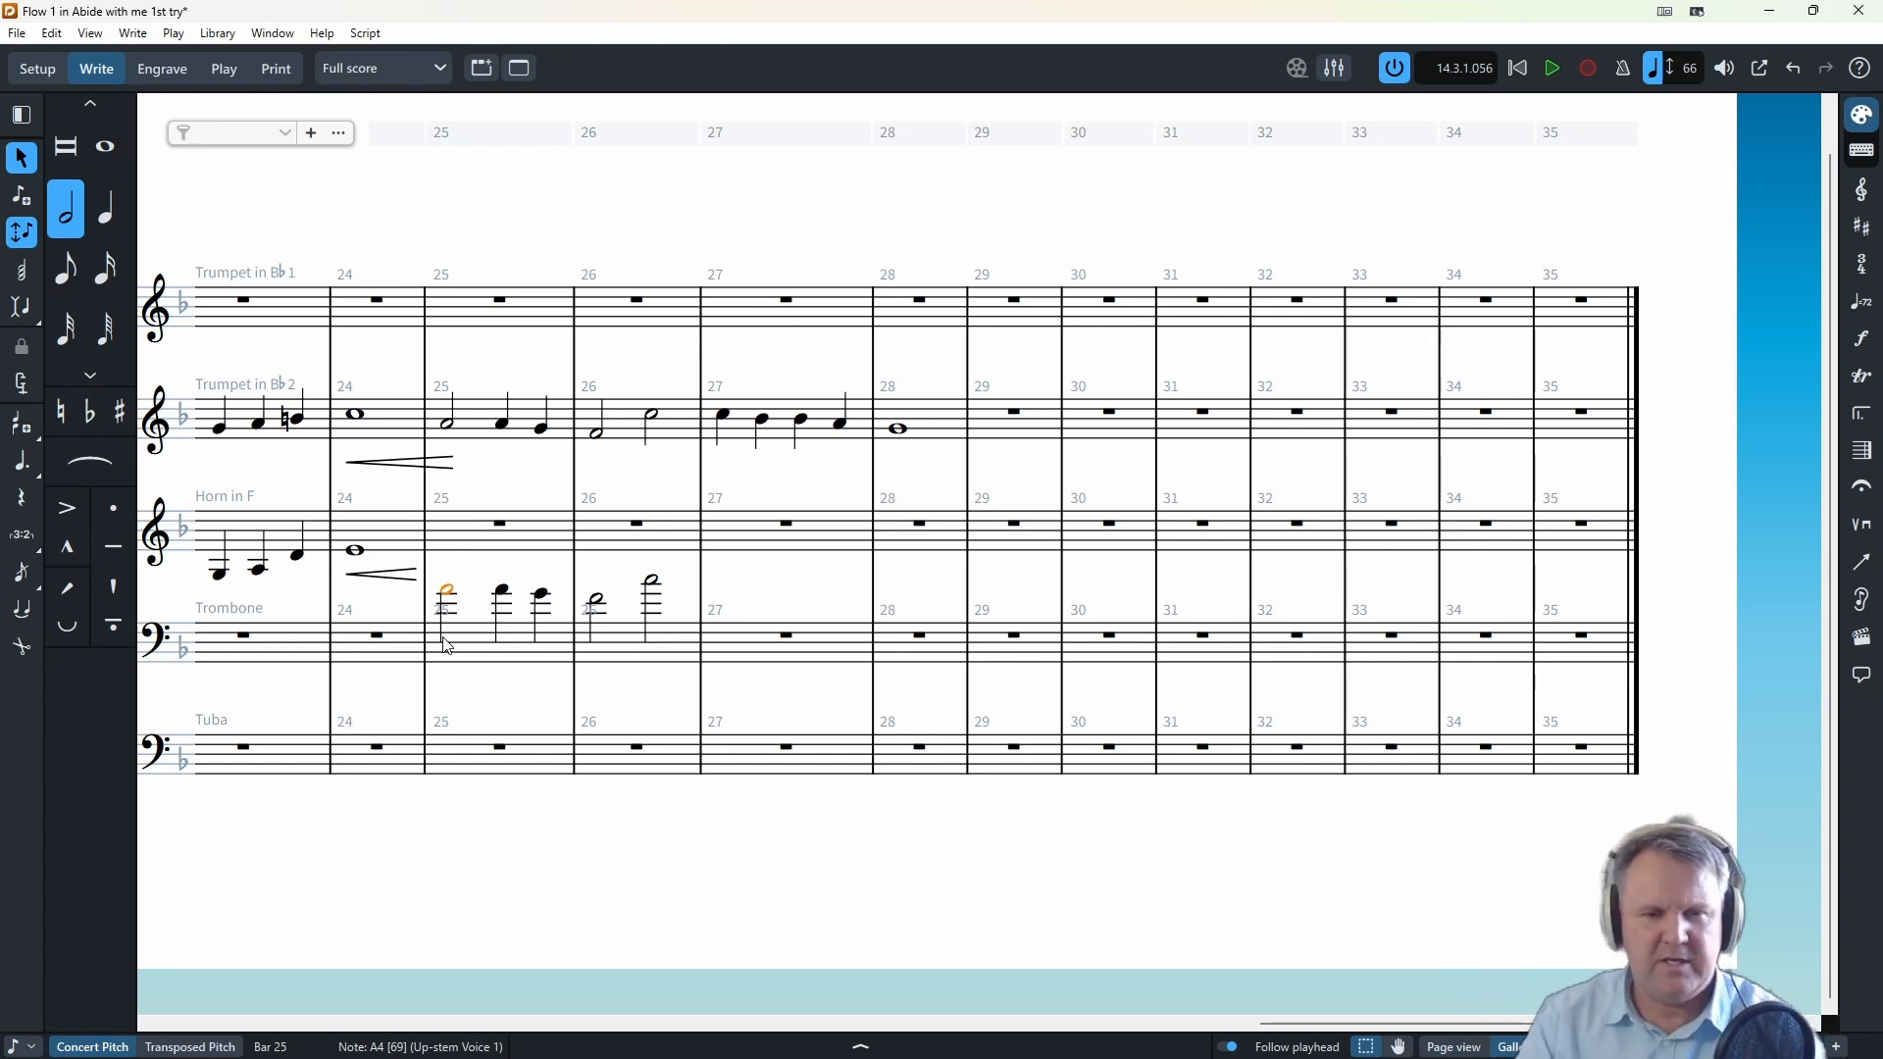
shift+click(650, 632)
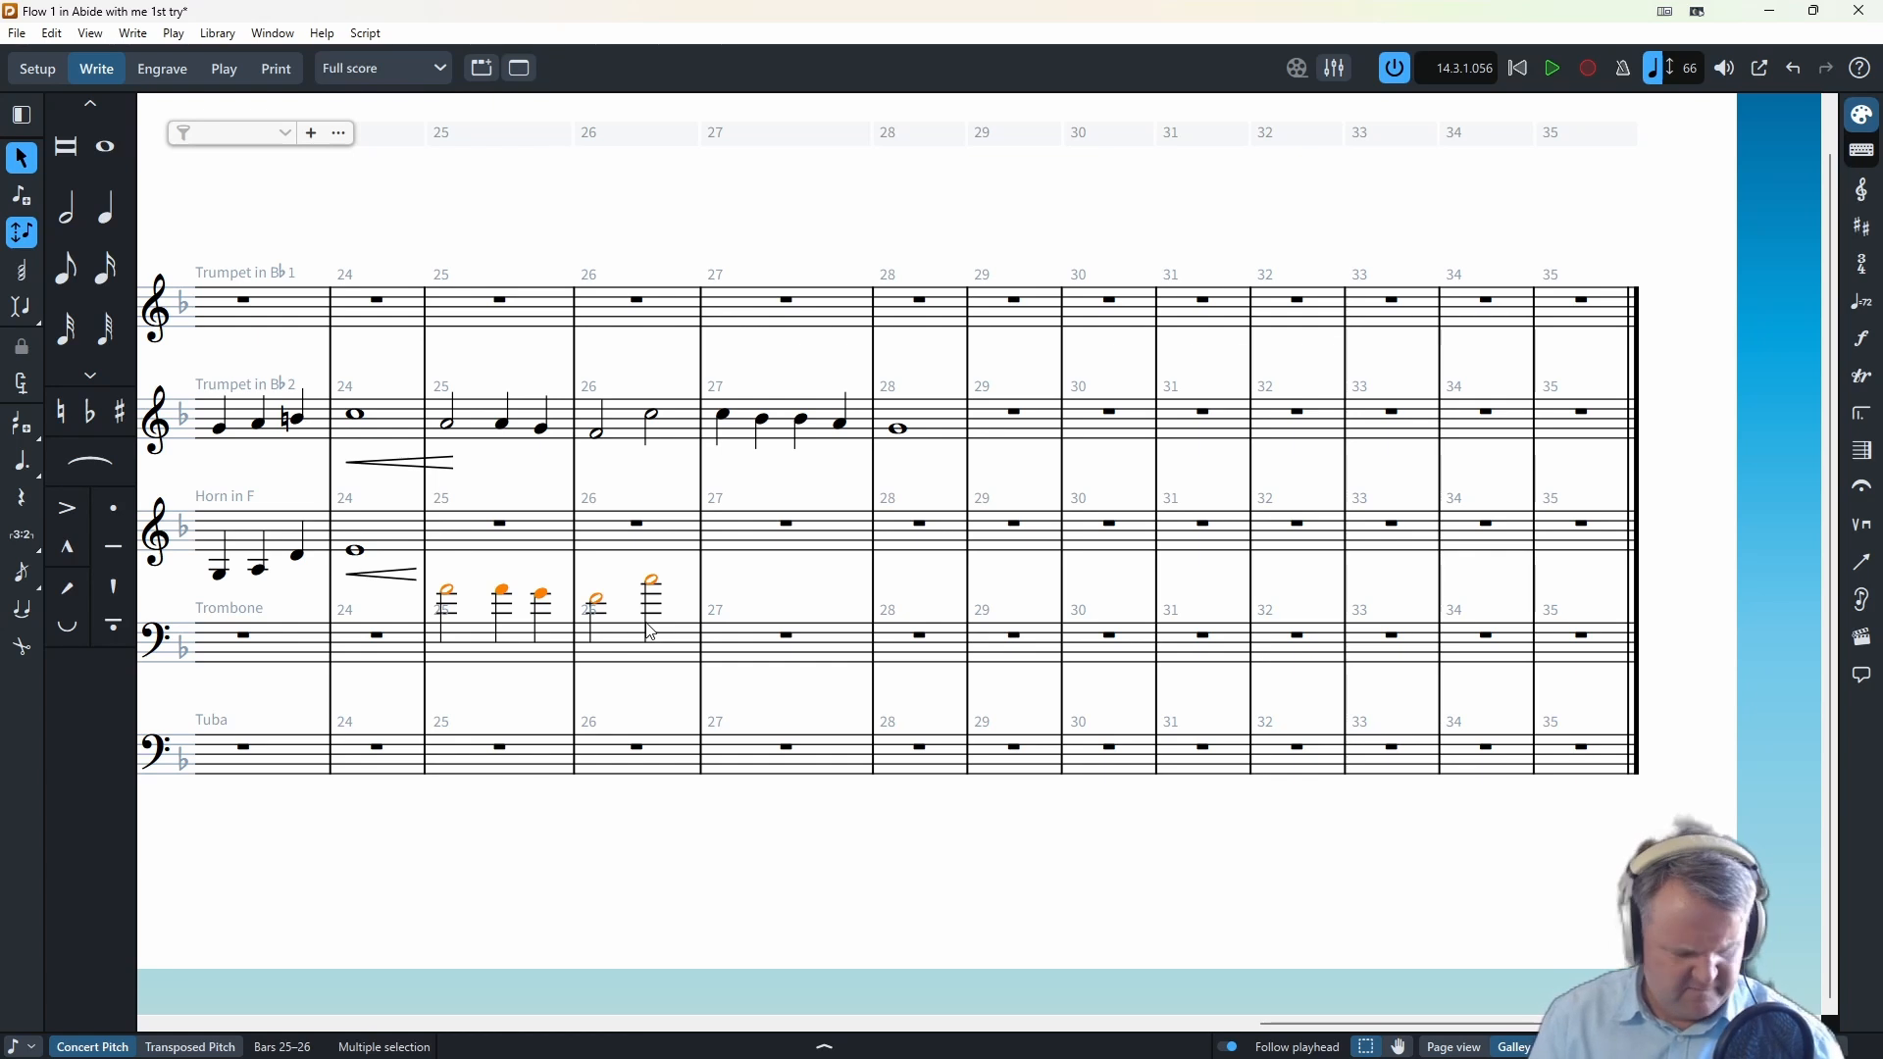
key(ctrl+alt+Down)
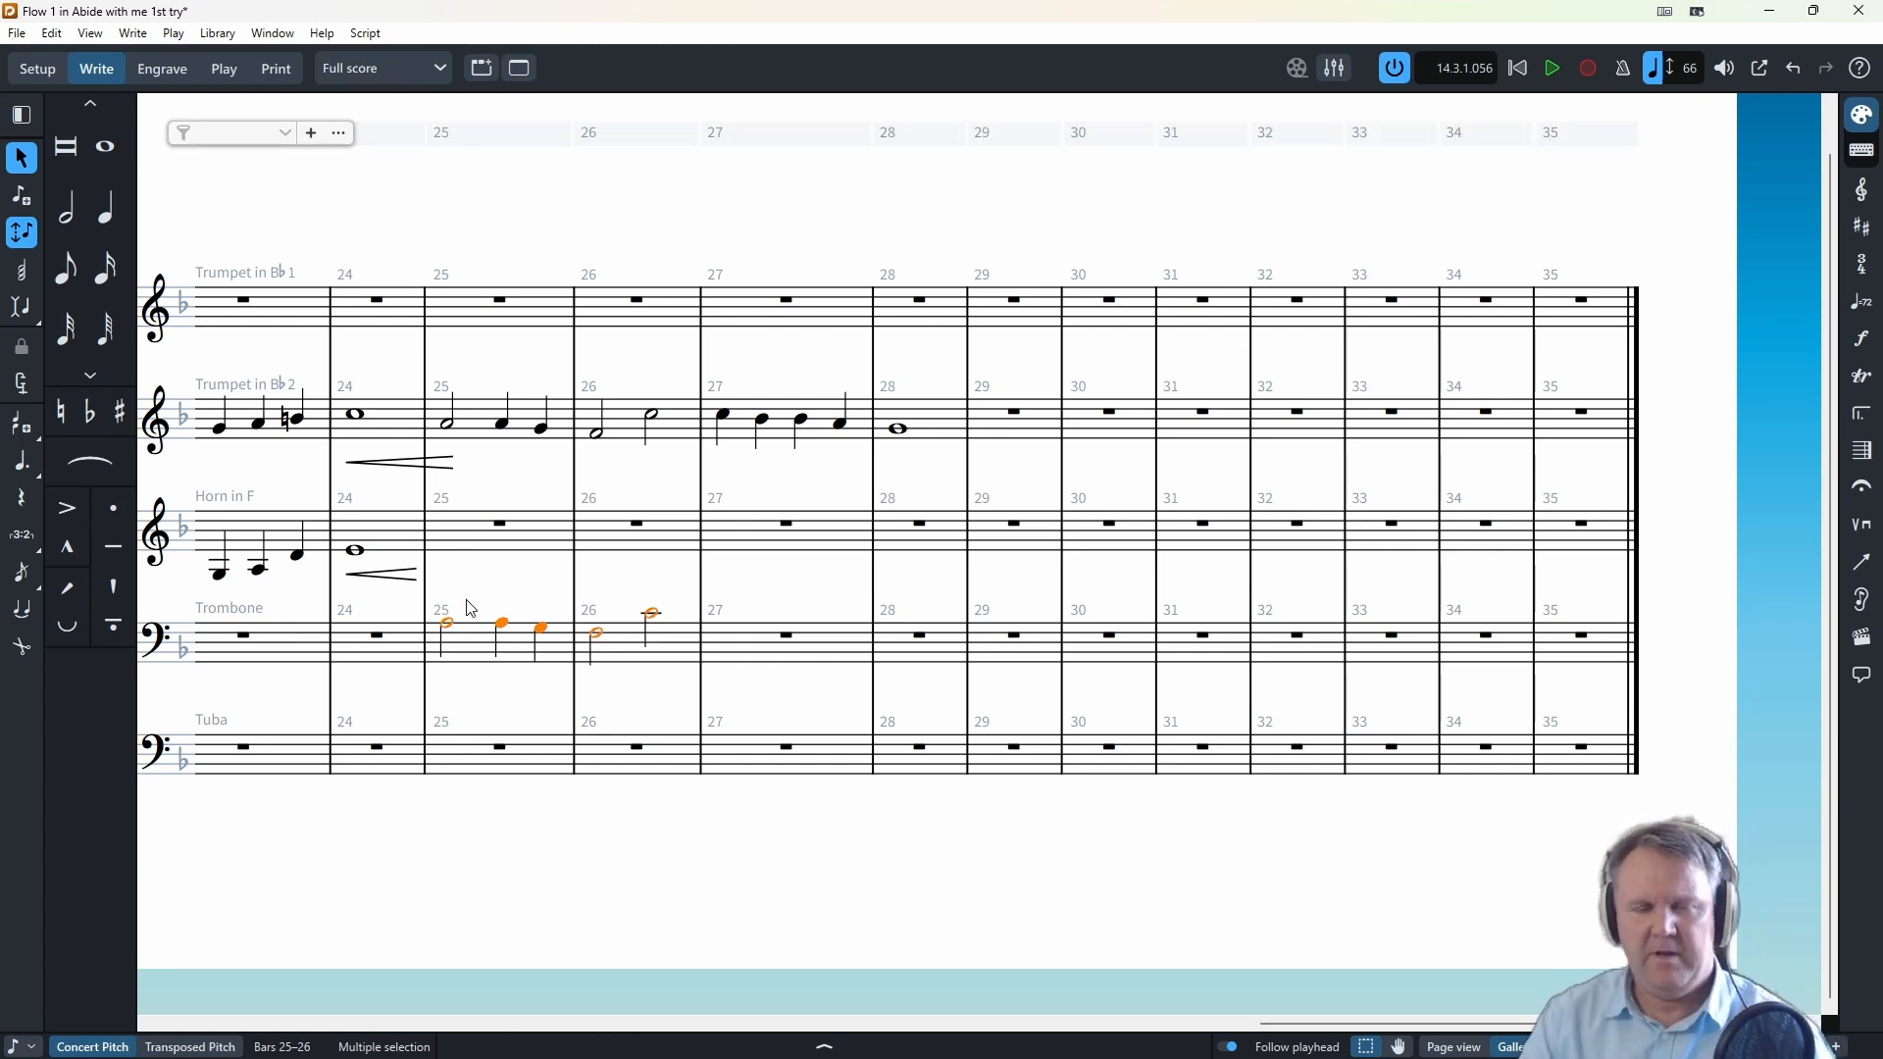
double_click(713, 642)
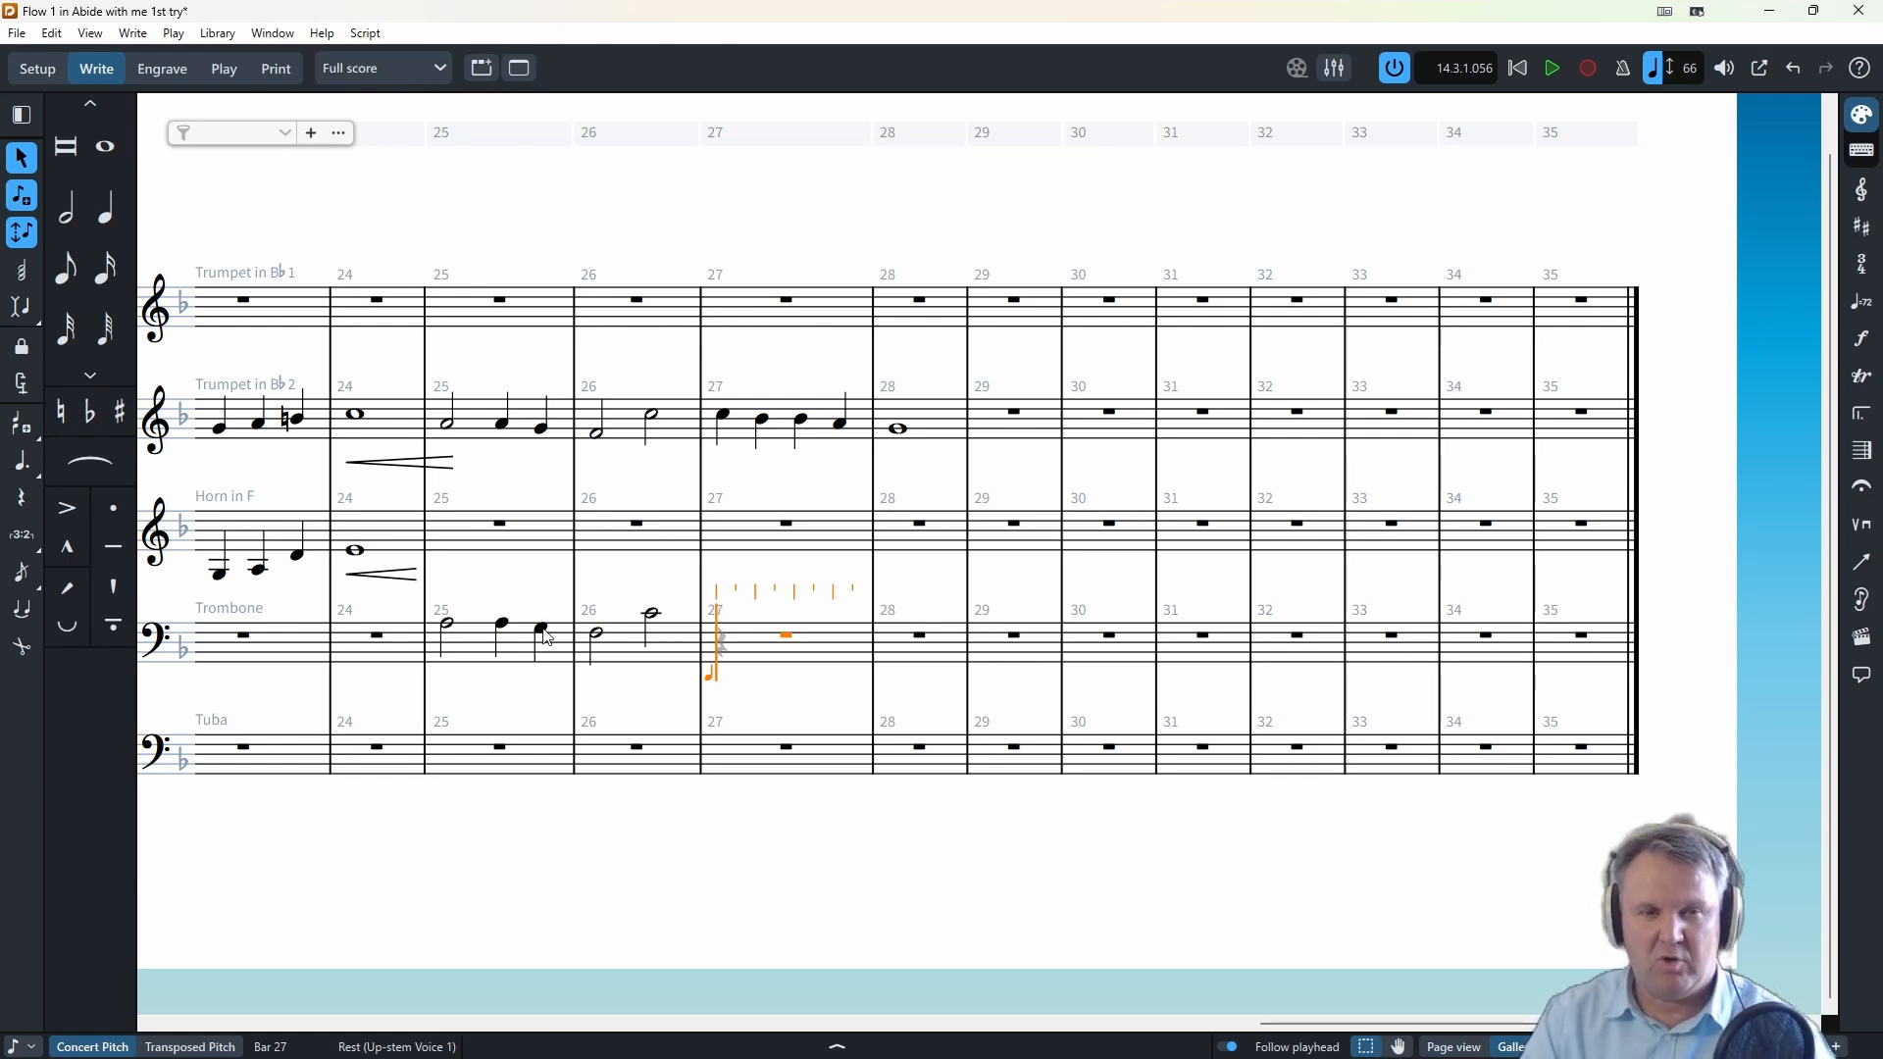
- Add an ff dynamic to the first note of Trumpet 2 bar 25
click(455, 432)
key(shift+d)
text(f)
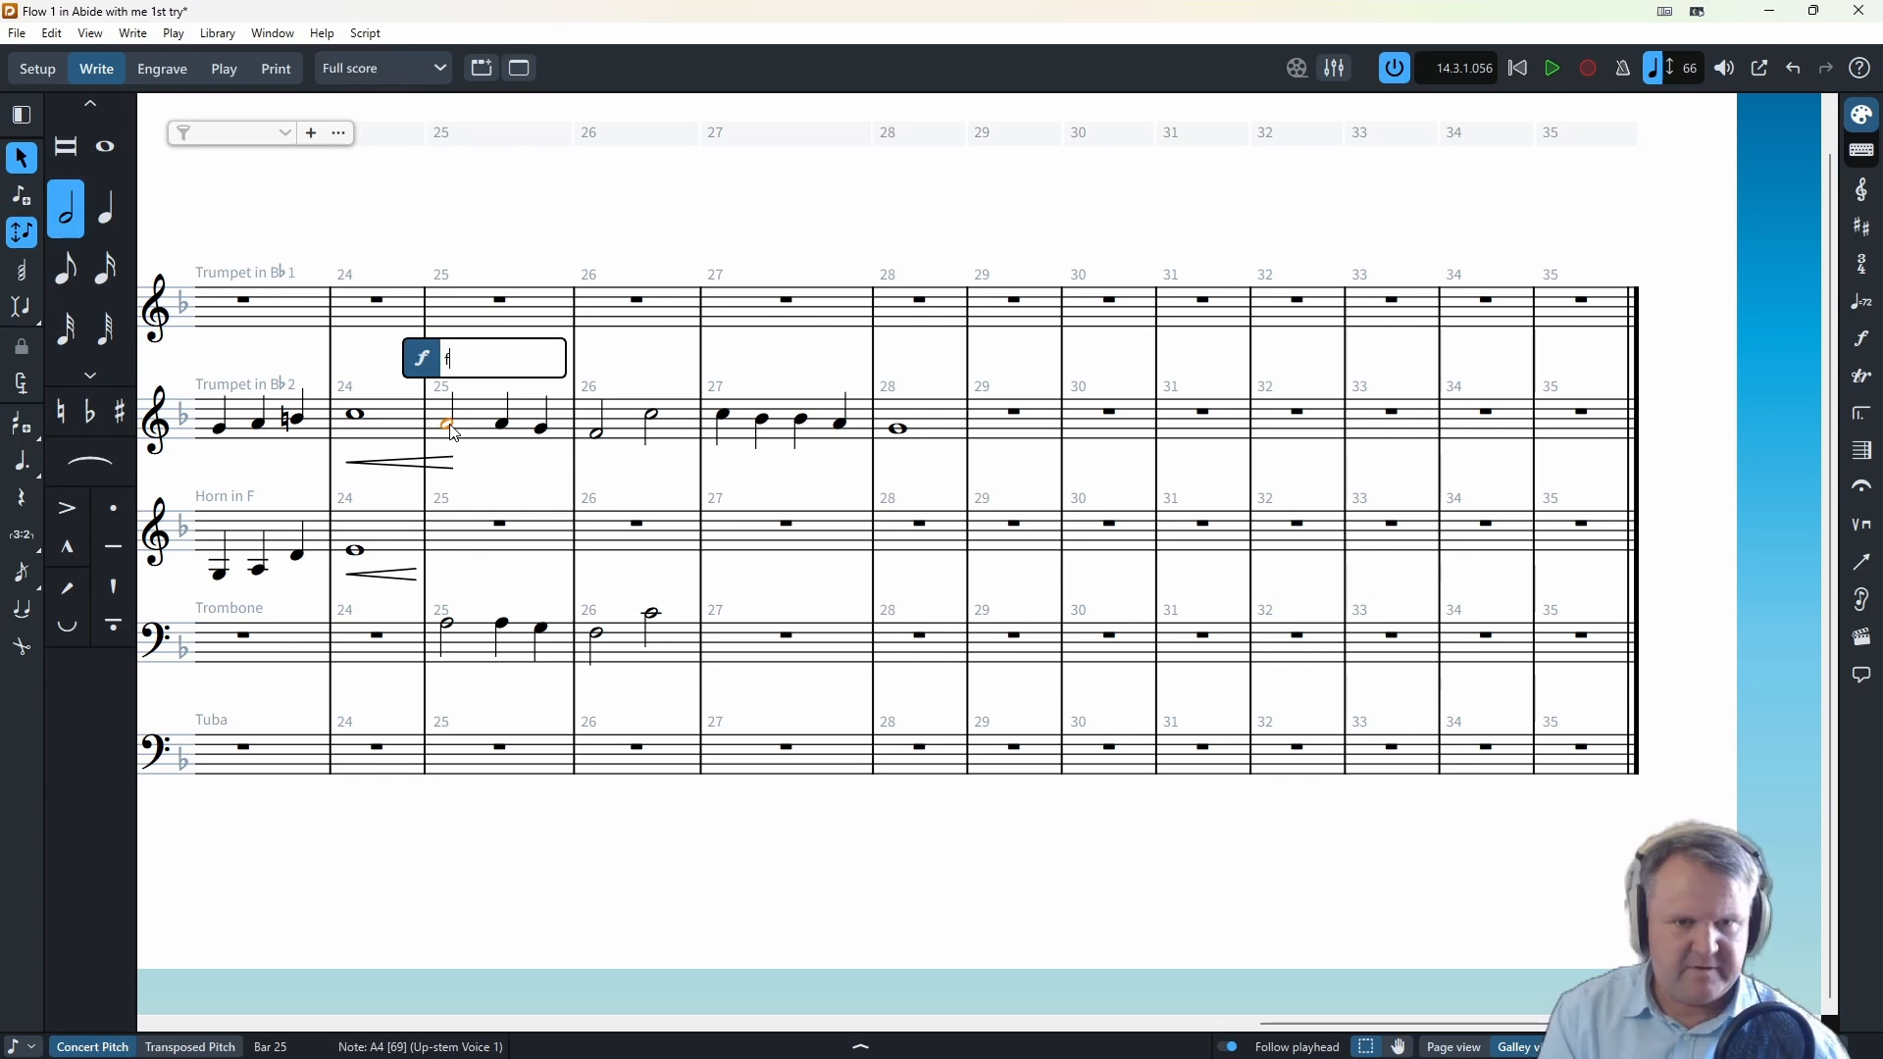
text(f)
key(Return)
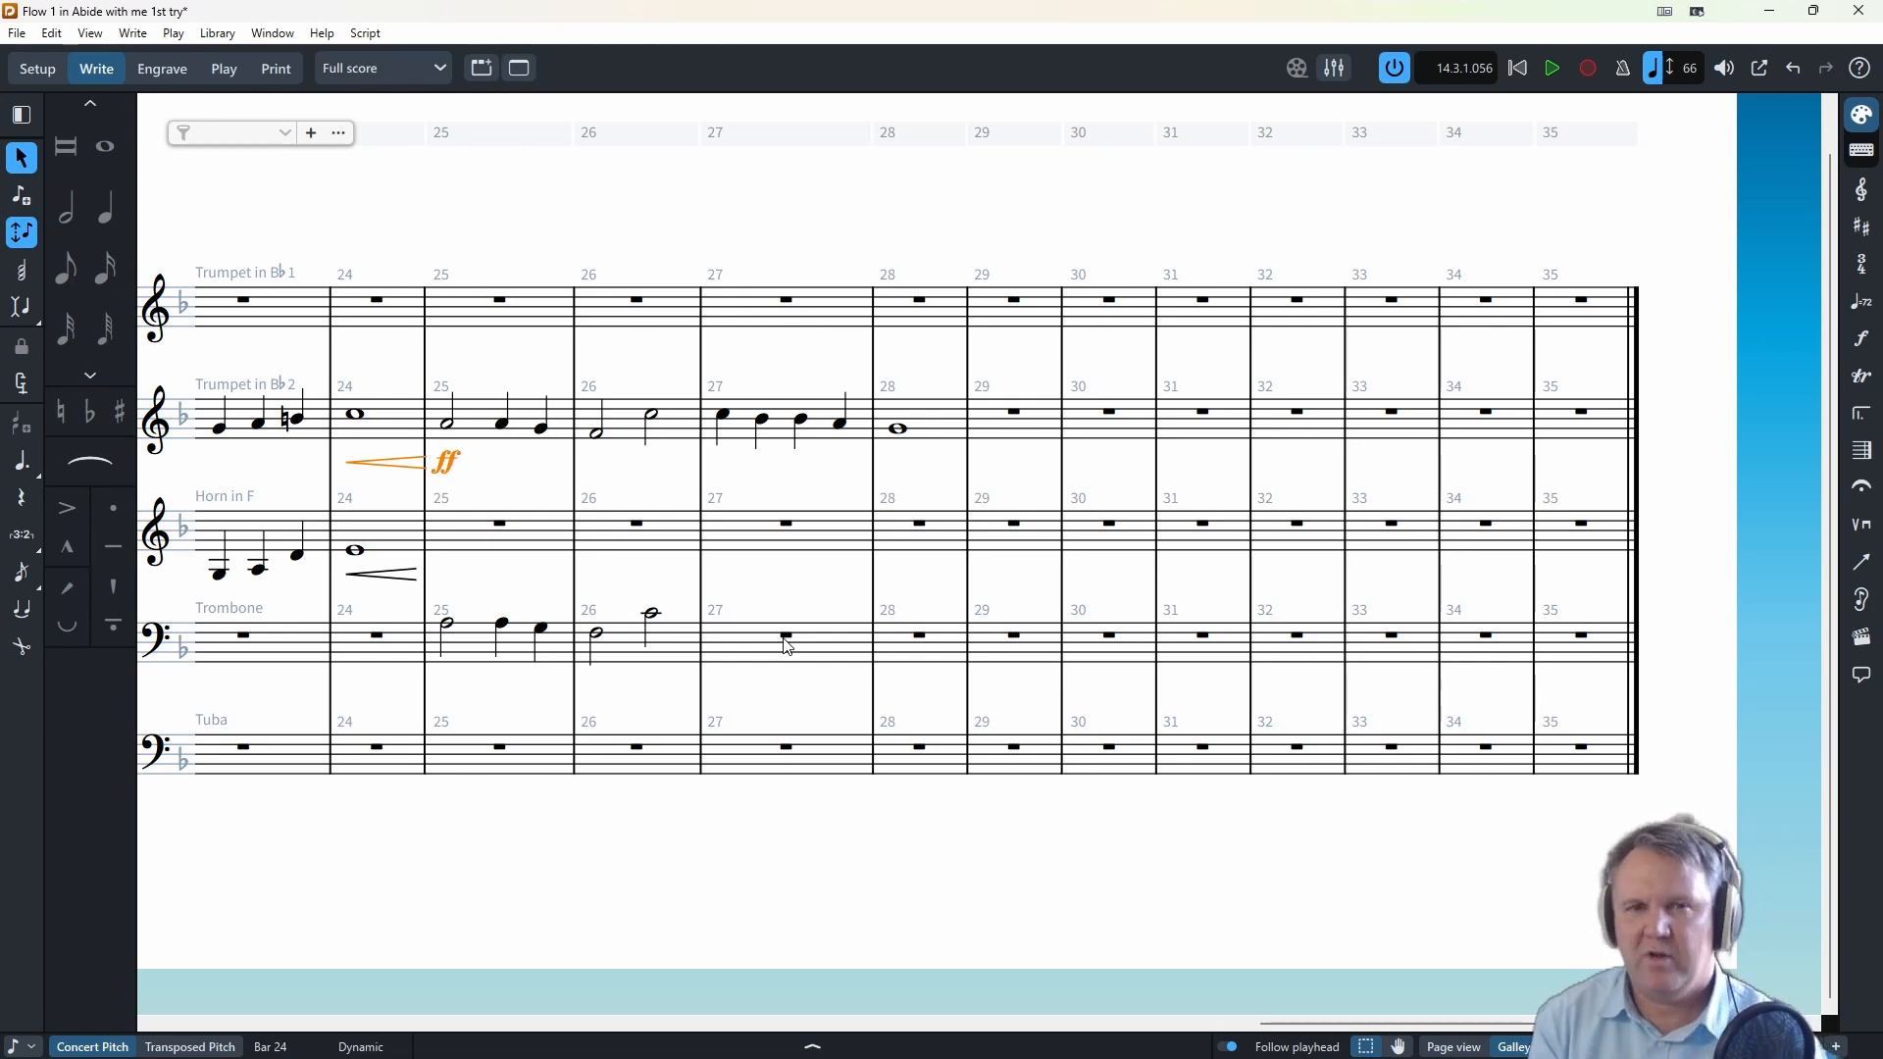
- Enter quarter notes C, D and D on the first three beats of Trombone bar 27
key(shift+n)
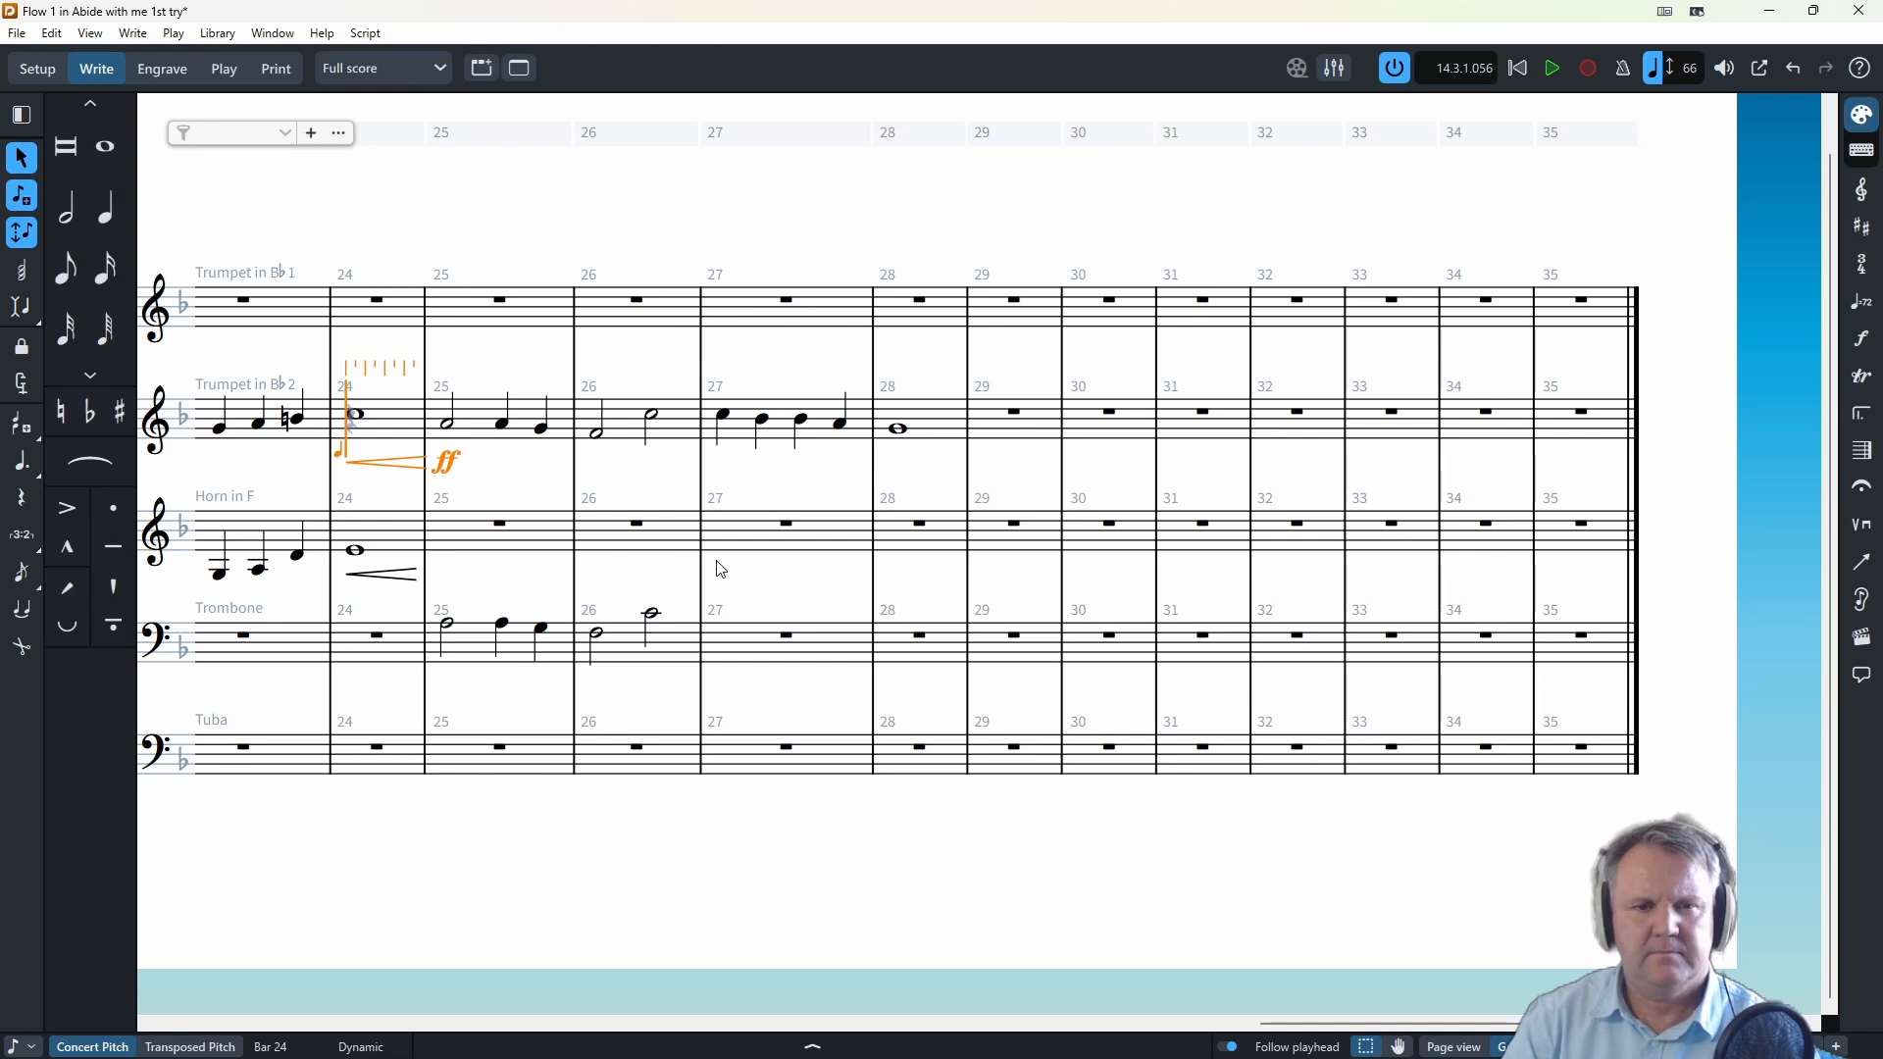
click(790, 645)
key(c)
key(d)
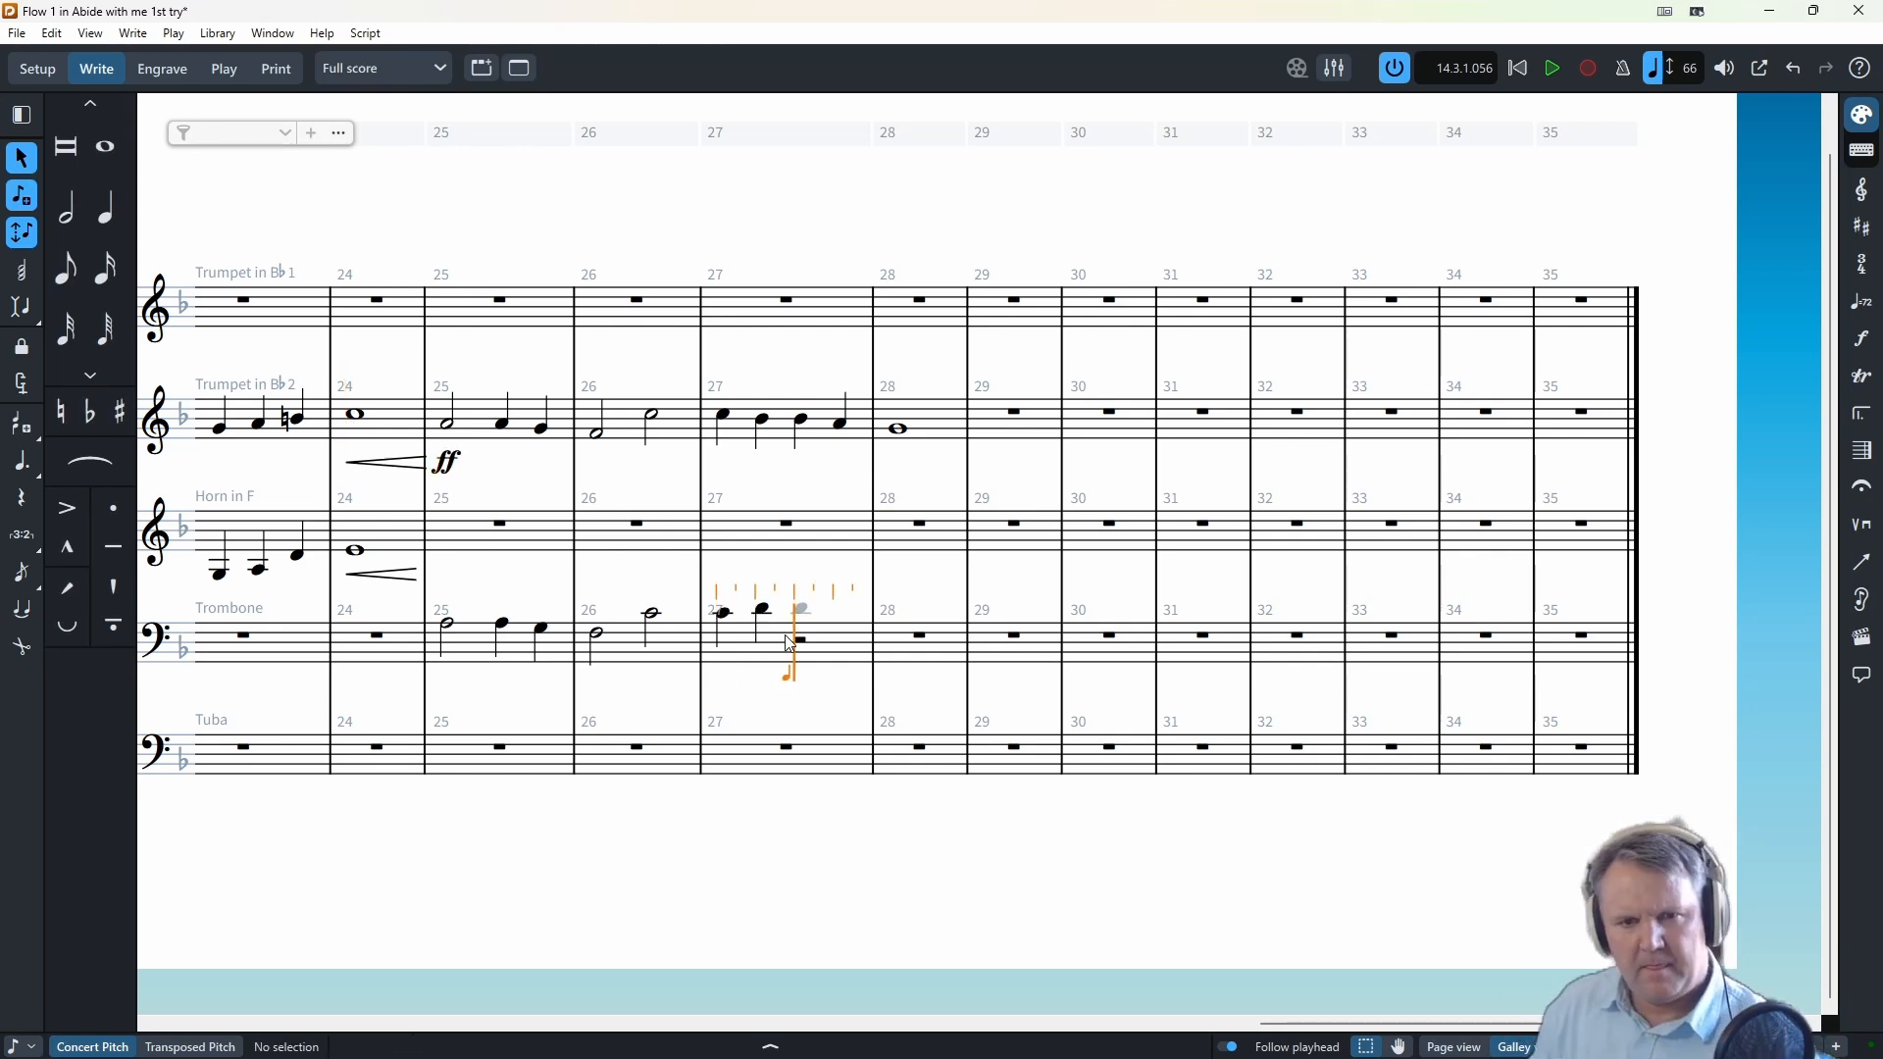
key(6)
key(Left)
key(Left)
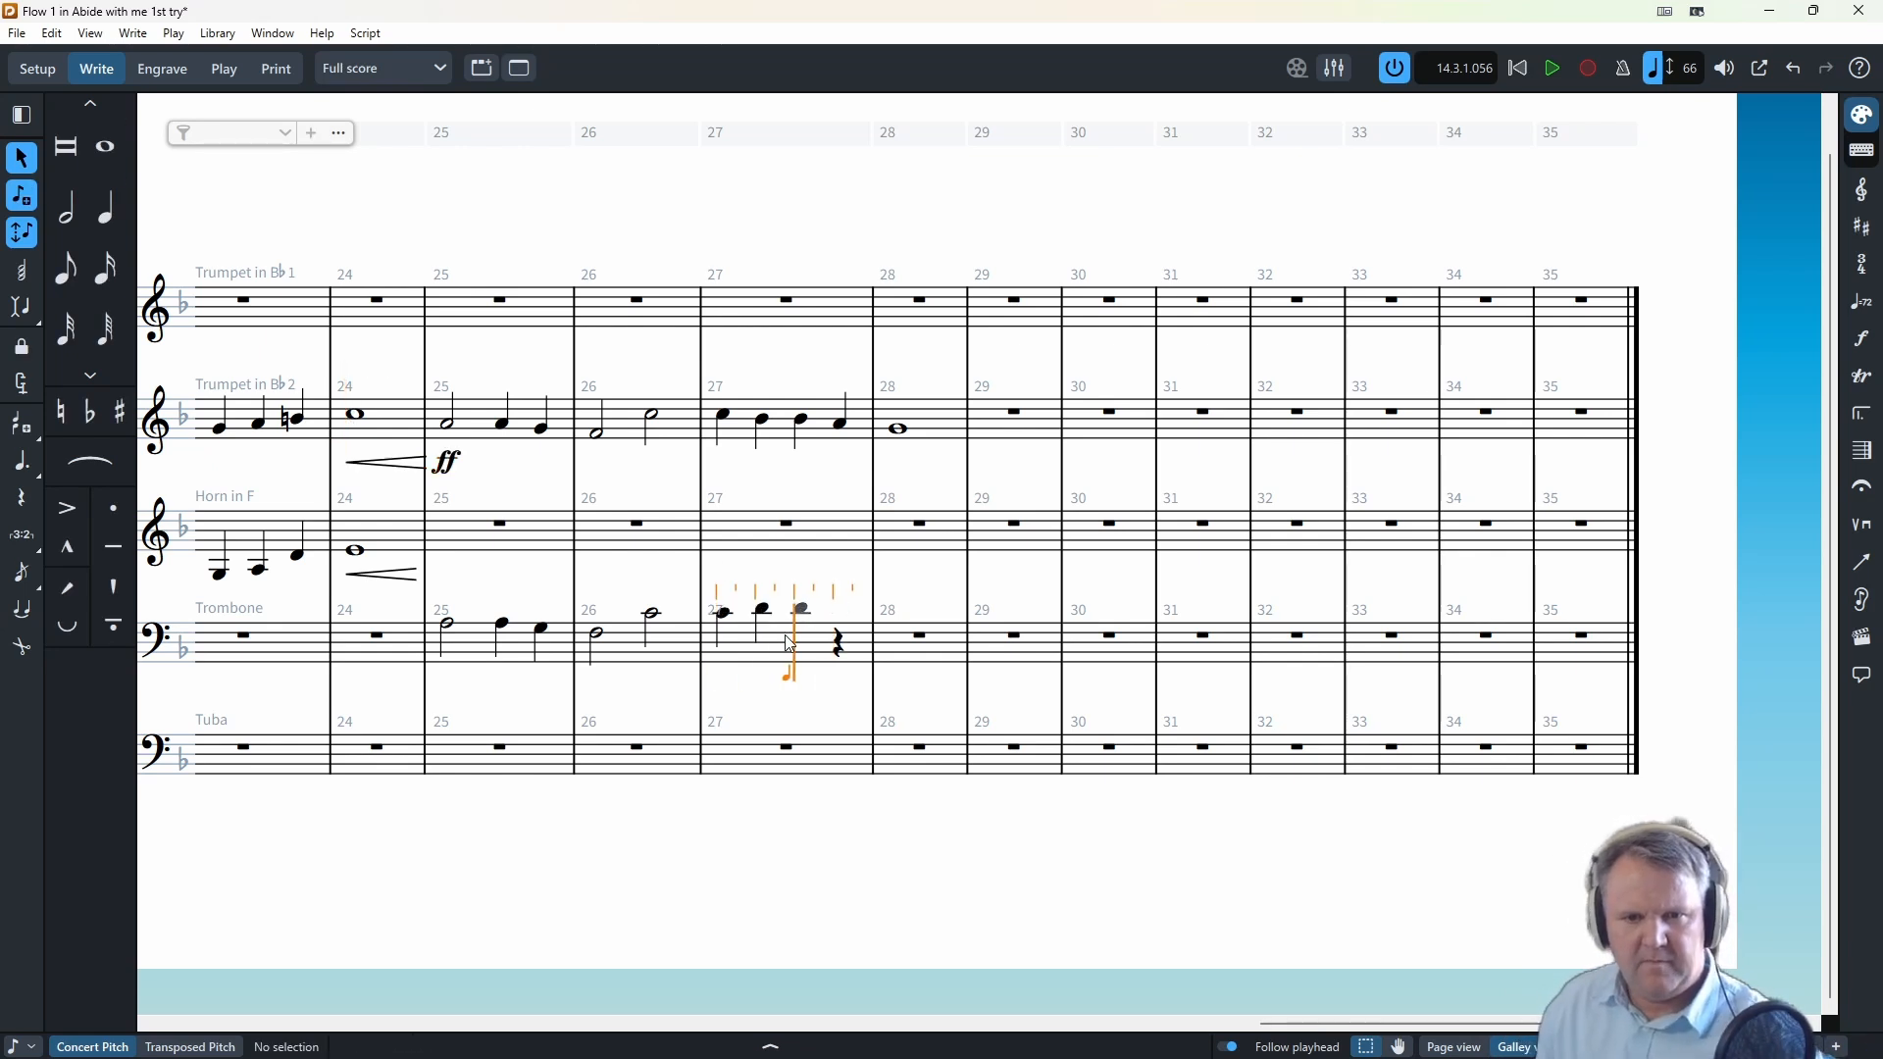
key(6)
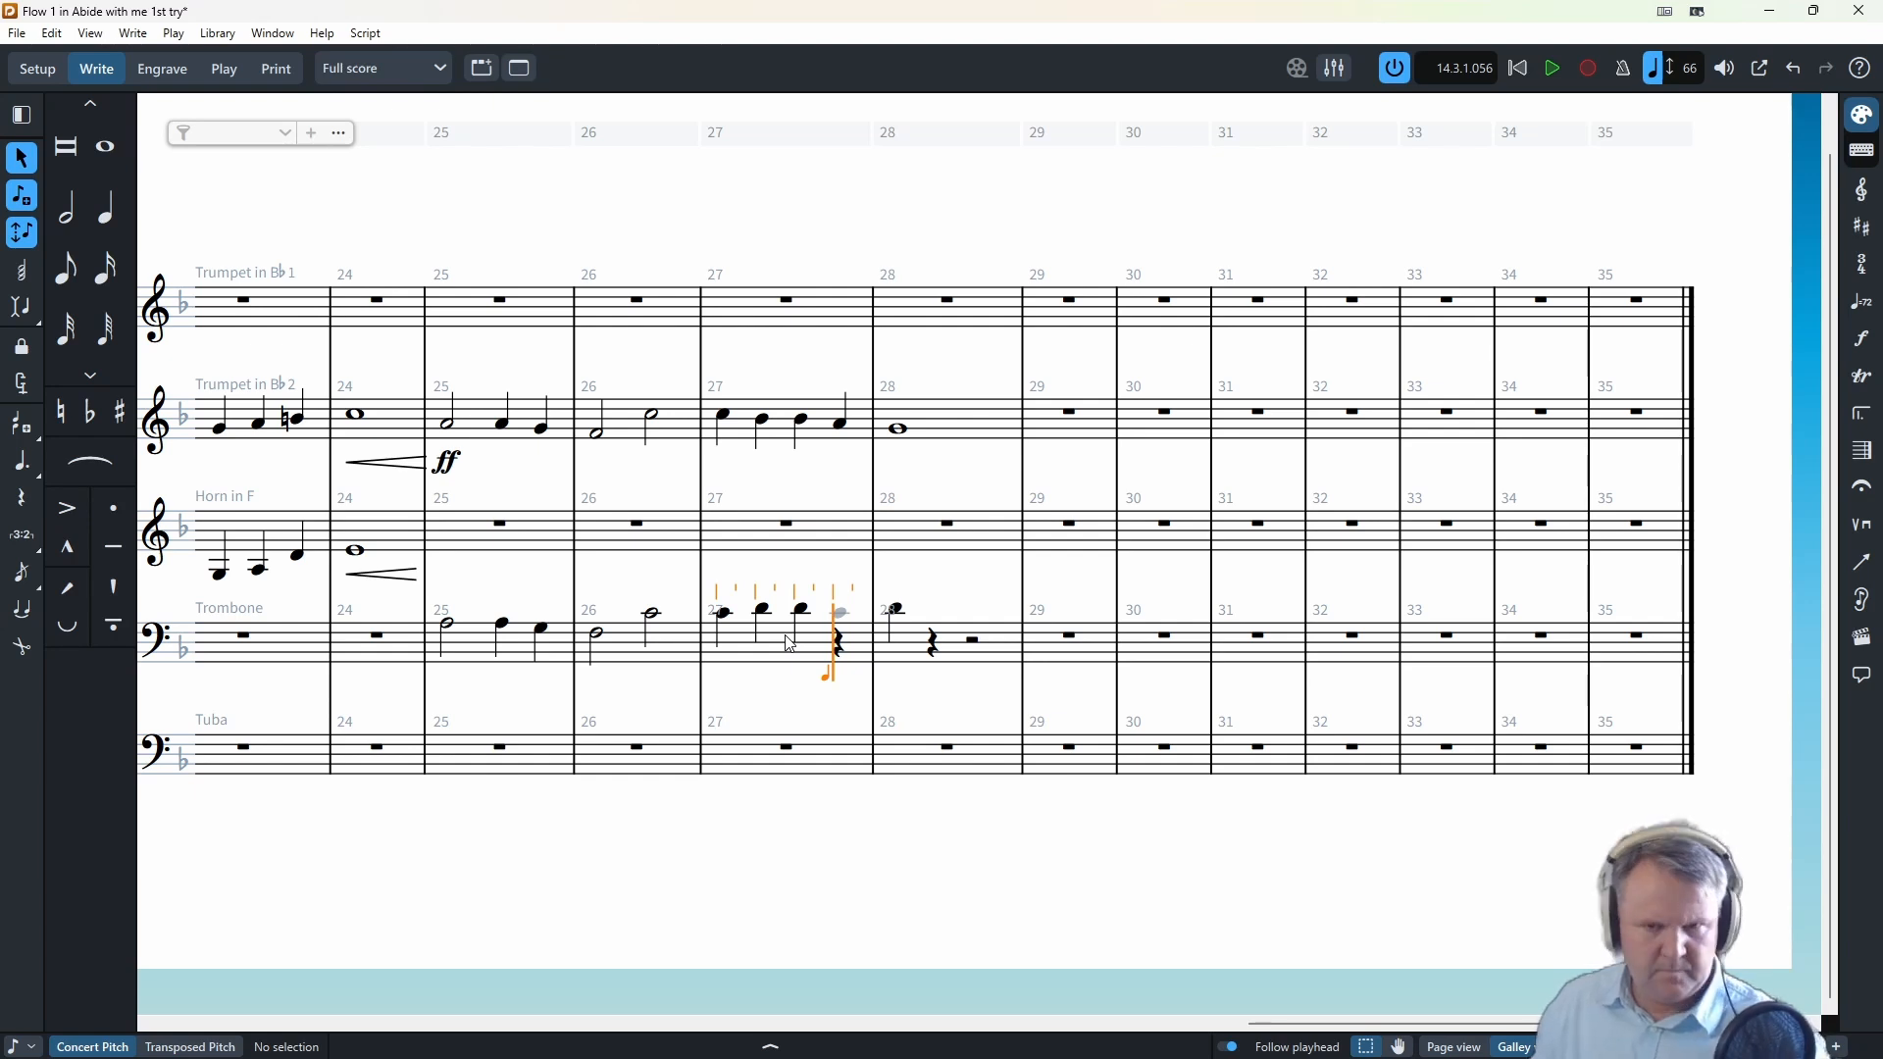
- Try to lengthen the beat 3 D in Trombone bar 27 by tying it to an eighth note D on beat 4
key(5)
key(d)
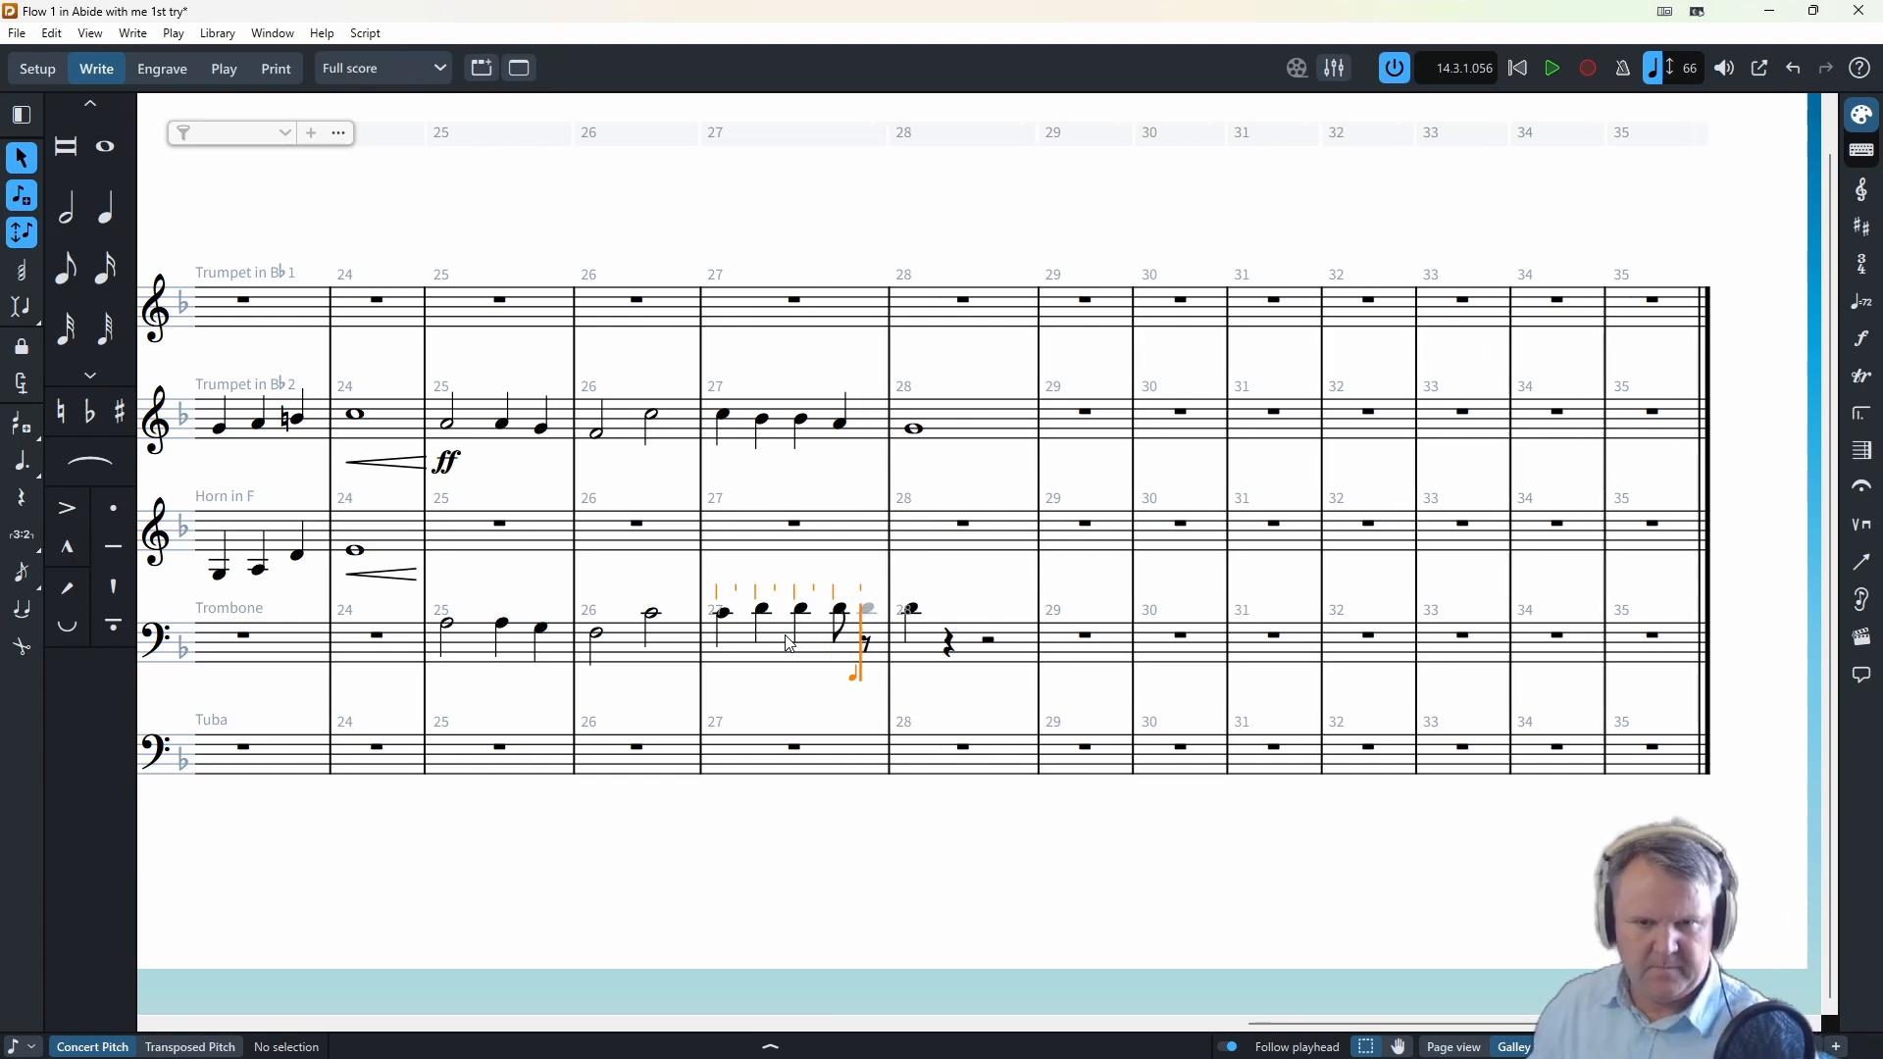
key(Left)
key(Left)
key(Left)
key(shift+v)
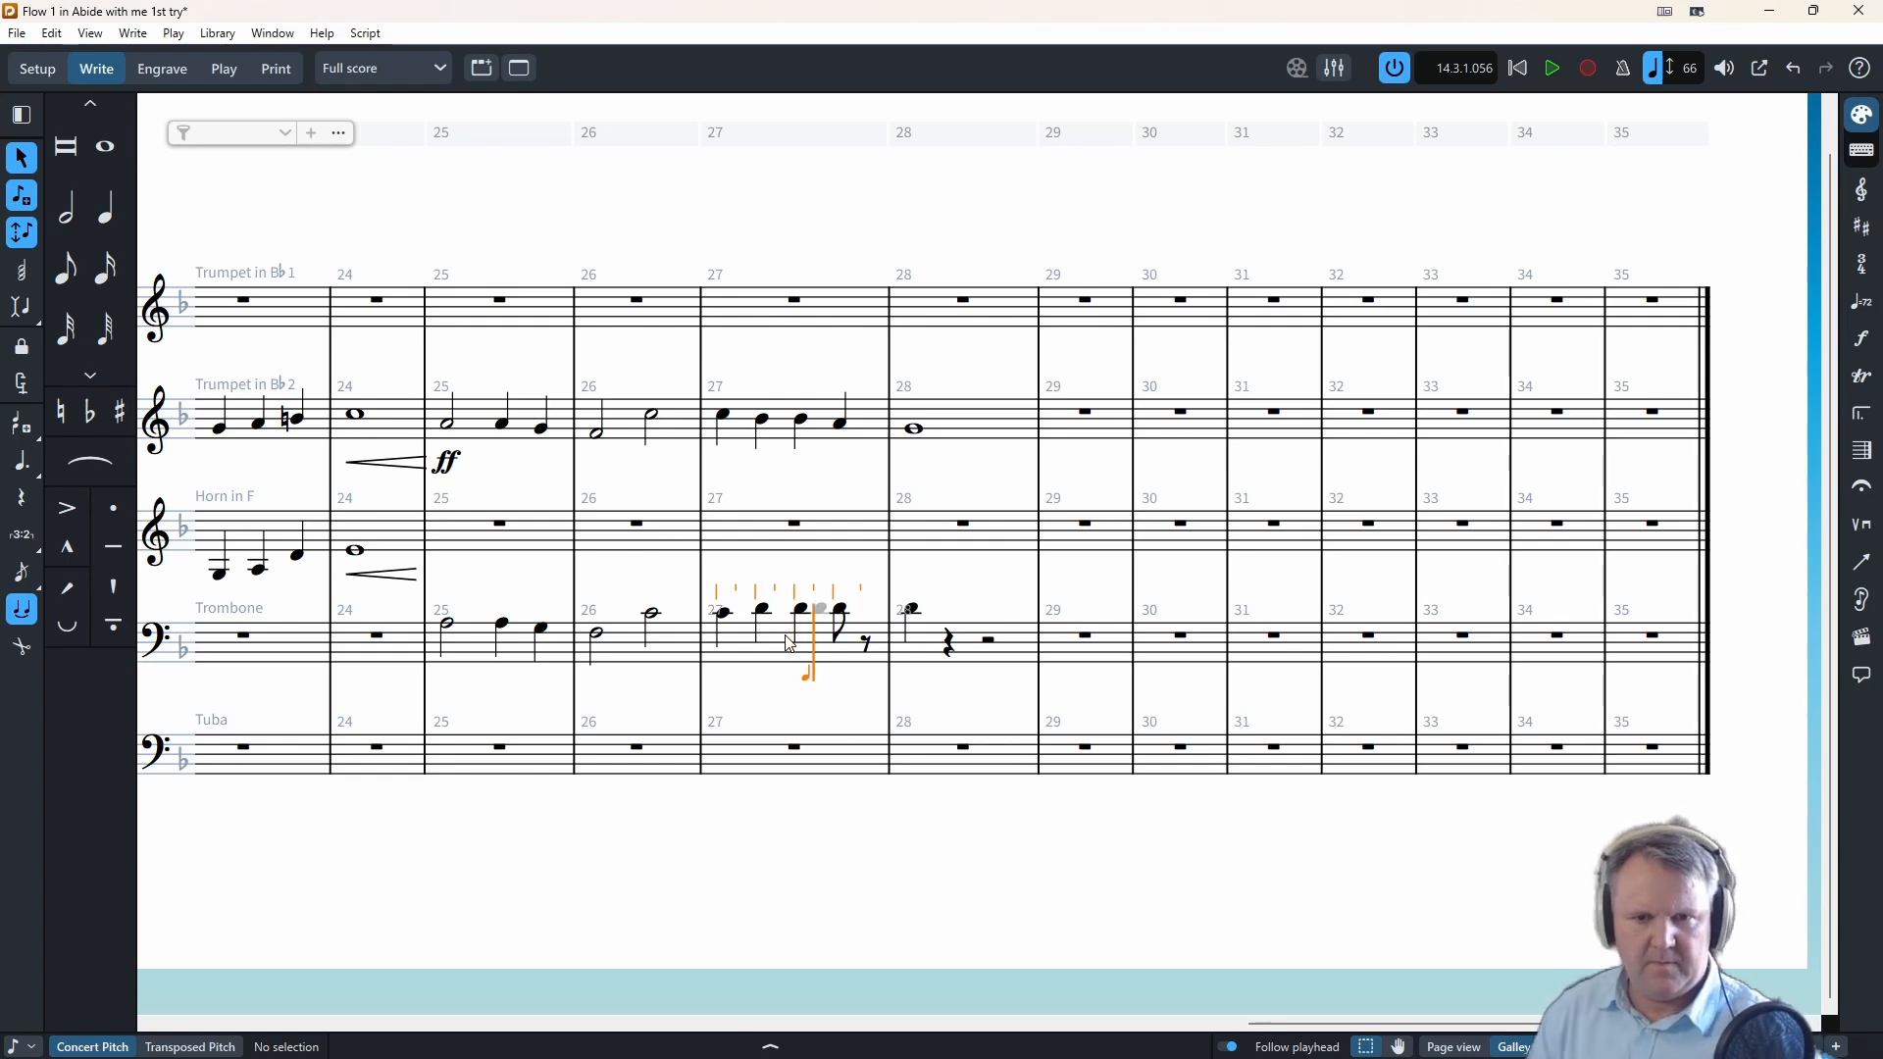
key(Escape)
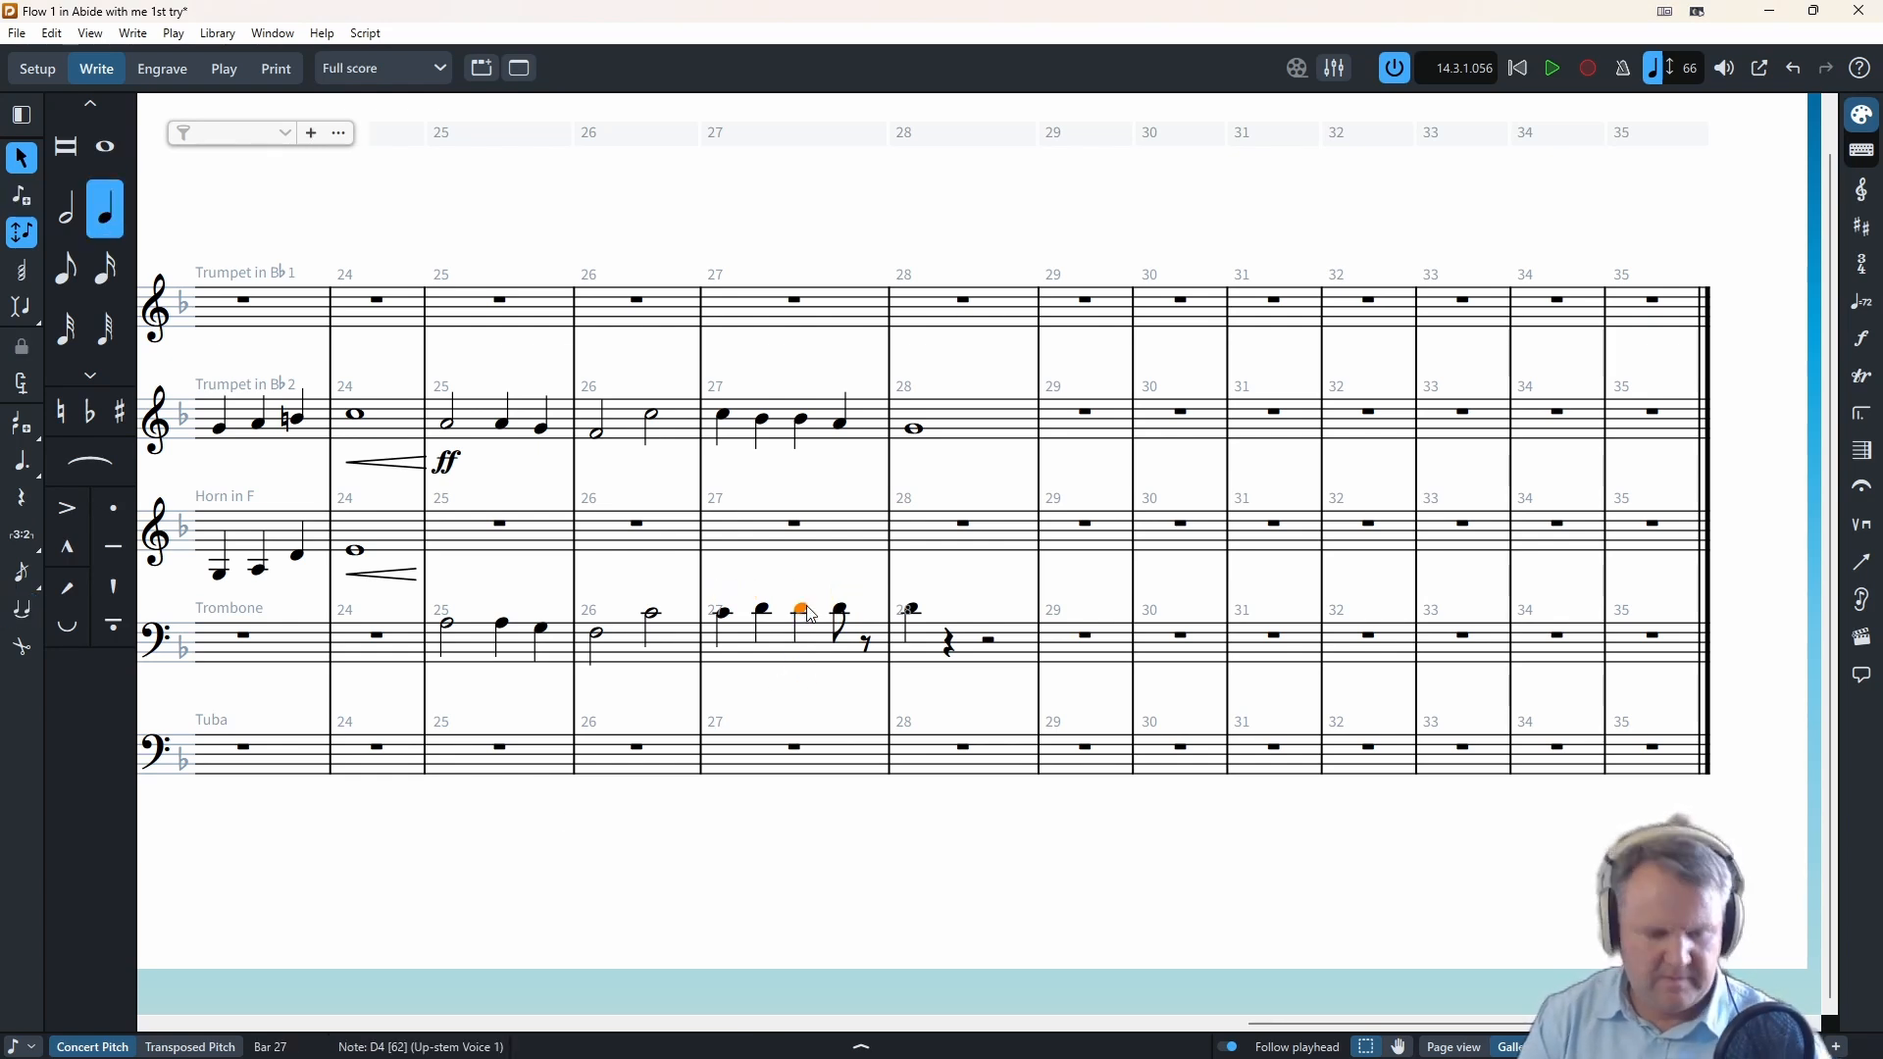
key(s)
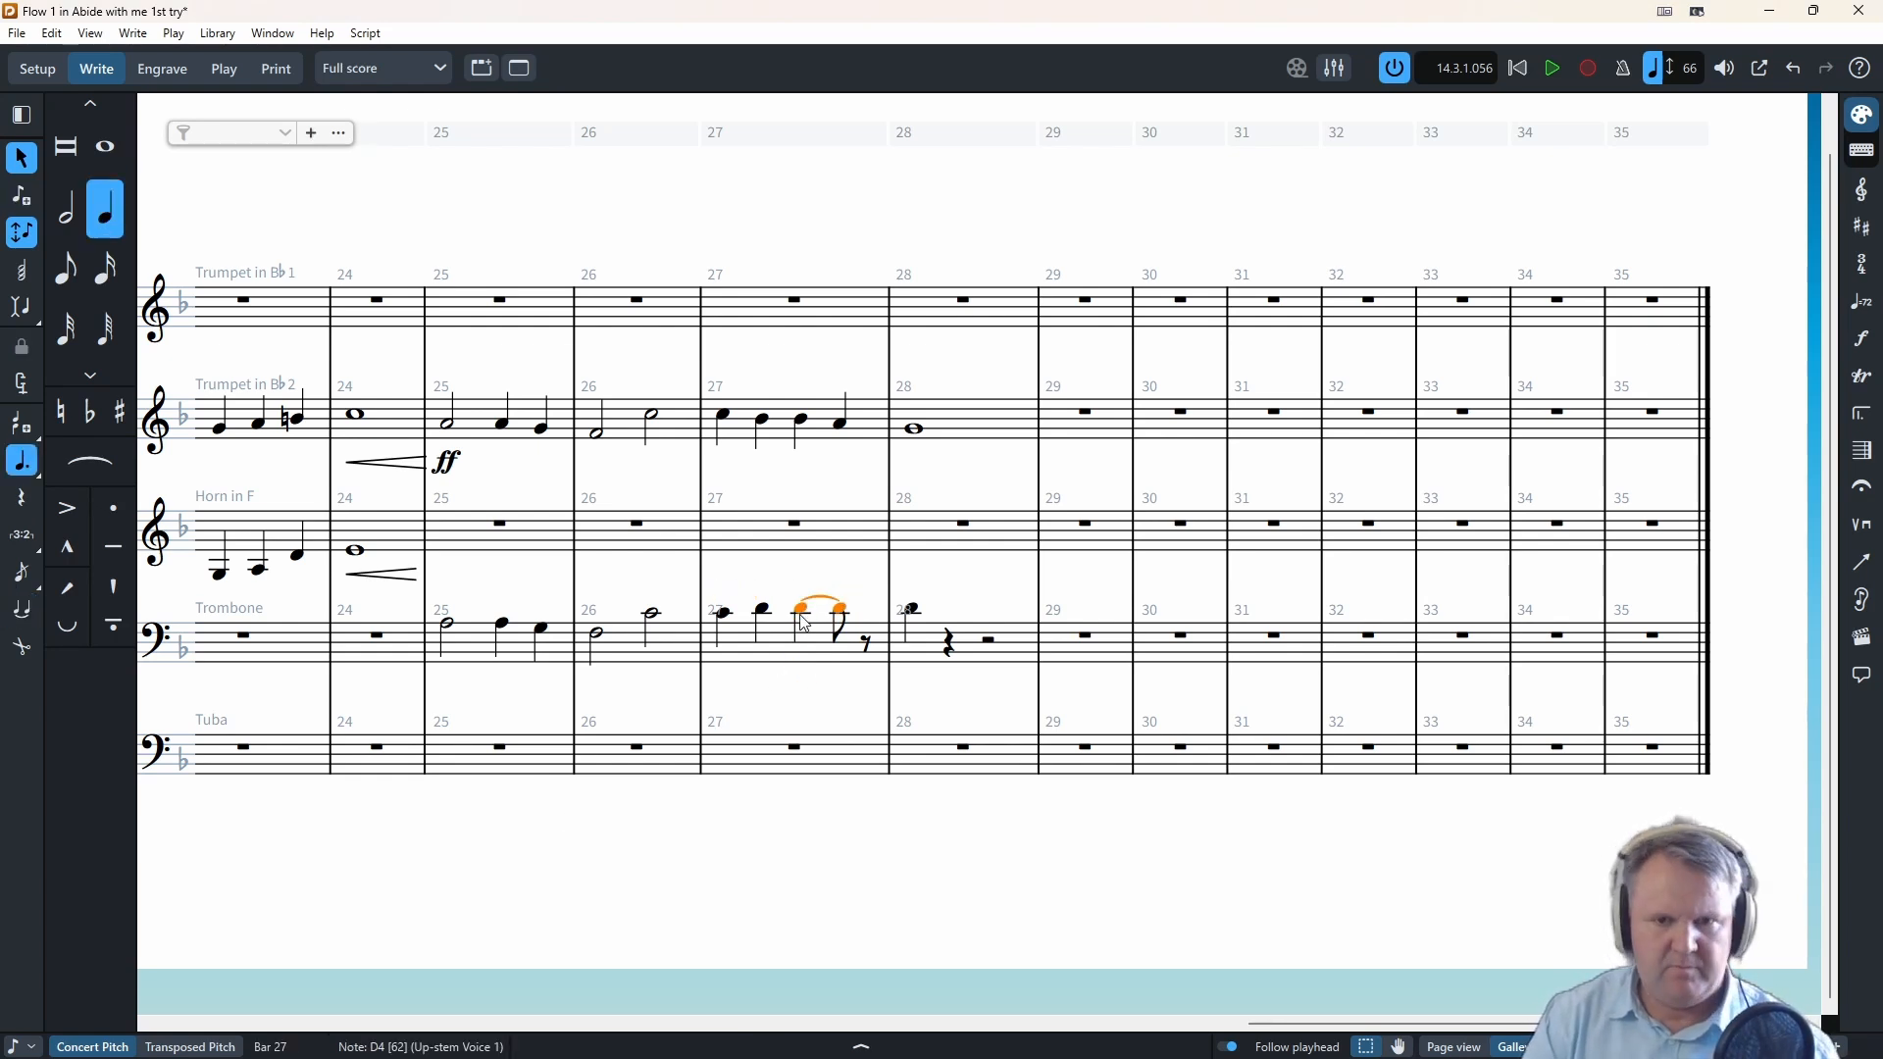
click(866, 644)
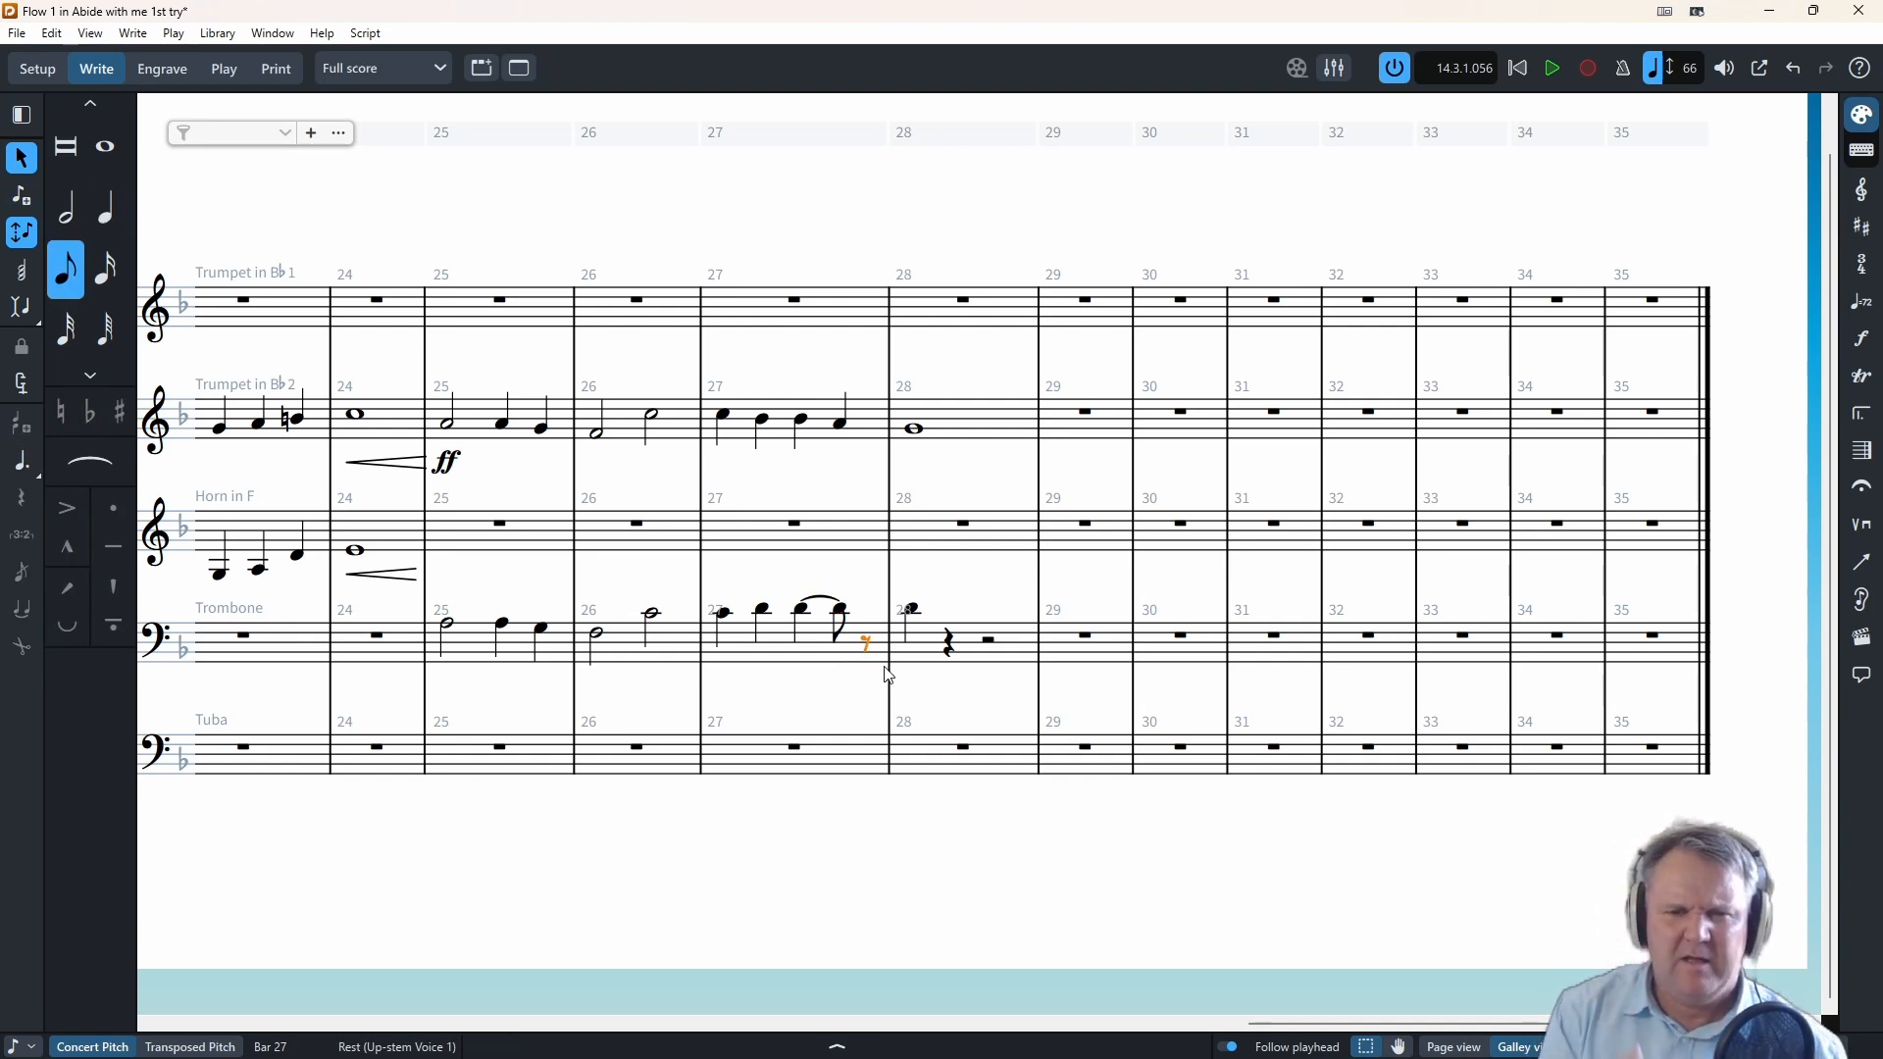
key(ctrl+z)
key(ctrl+z)
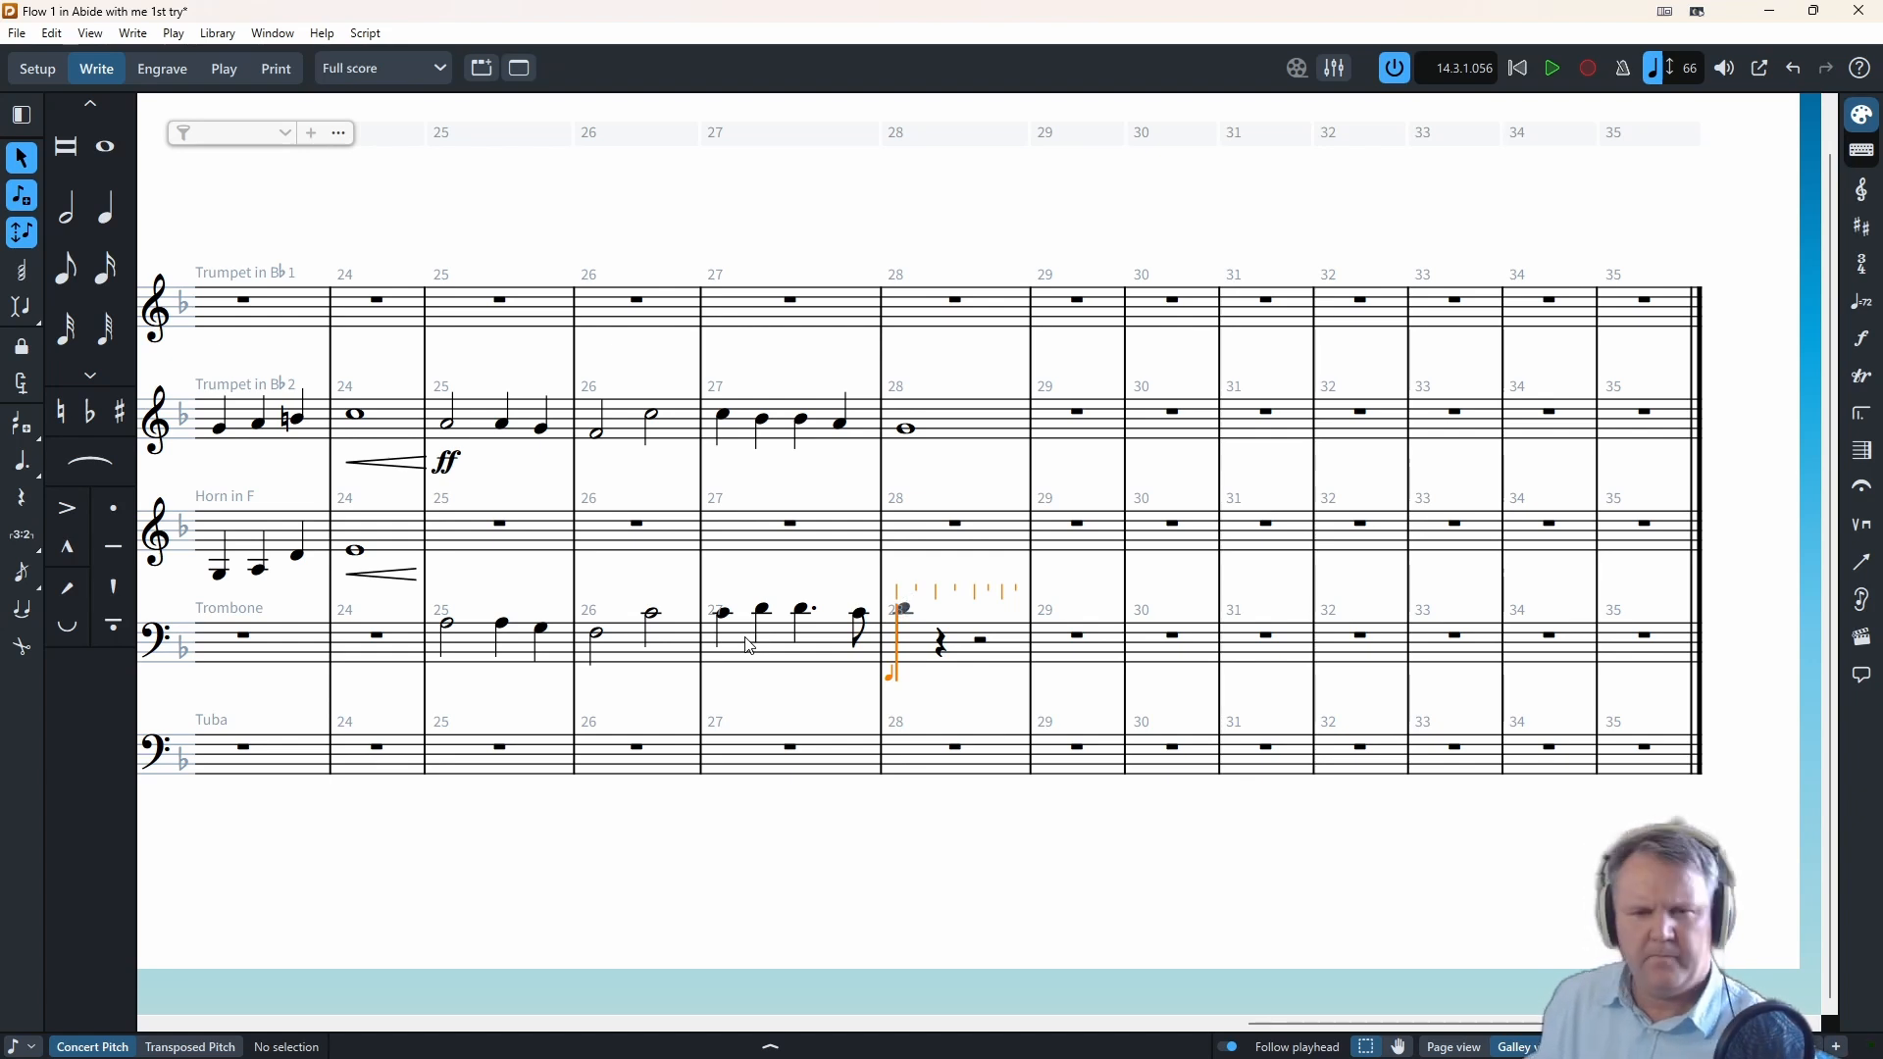
- Complete Trombone bar 27 with a dotted quarter note D and an eighth note C, and enter a whole note D in bar 28
key(8)
key(c)
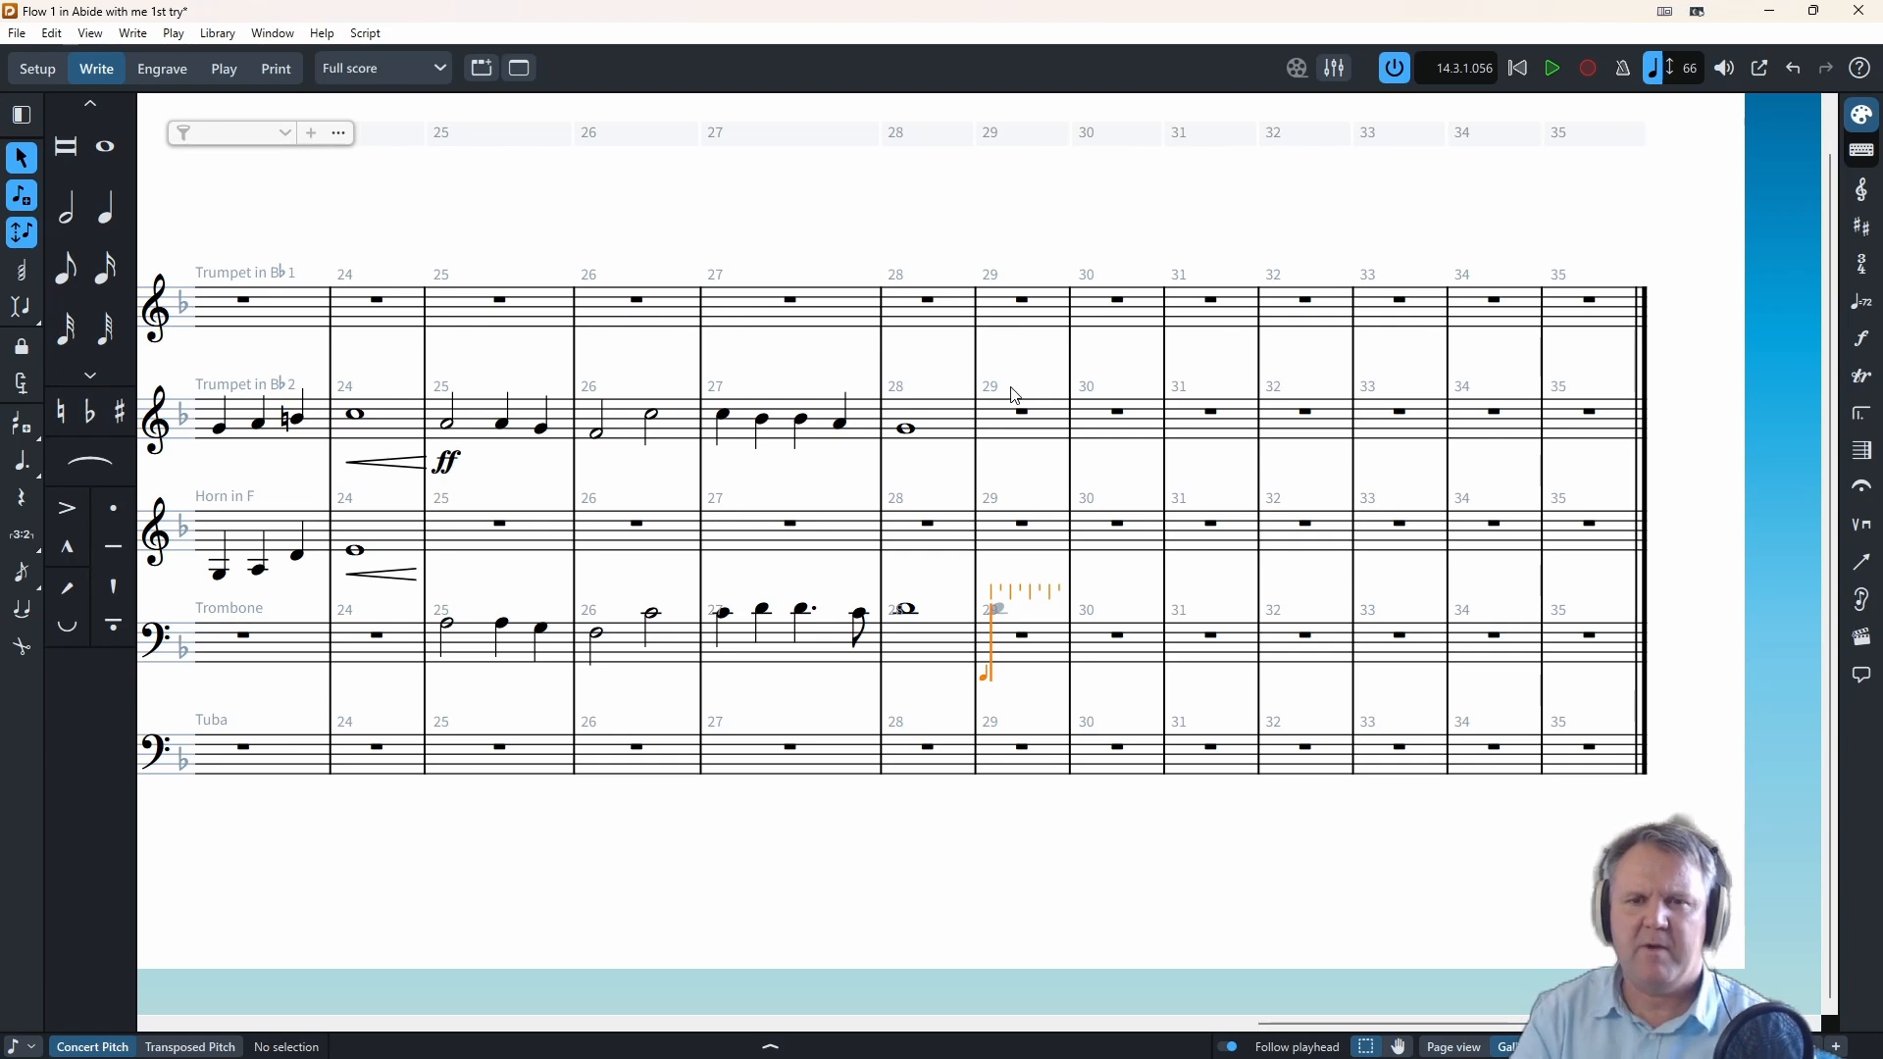
- Enter Trumpet 1 bars 29–31: half note G, quarters A and B-flat; quarters A, G, F, B-flat; and a whole note A
click(1047, 312)
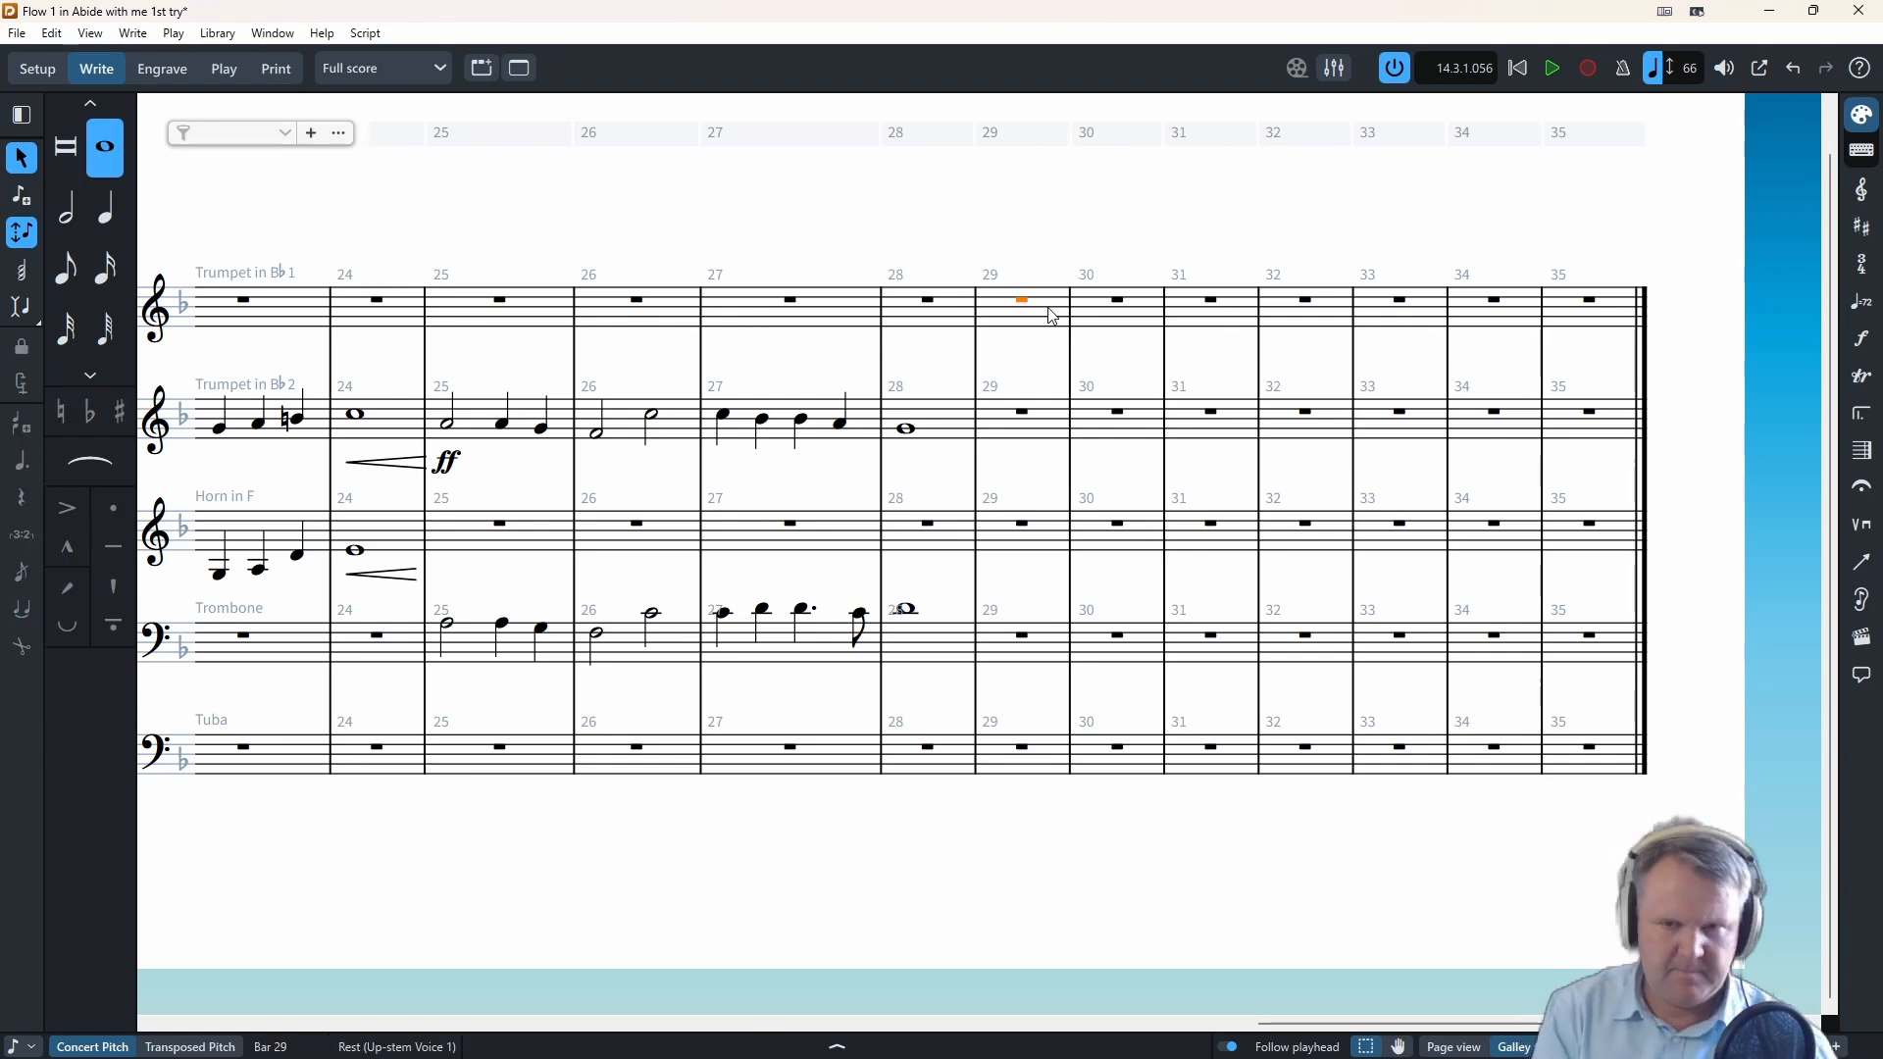
key(Return)
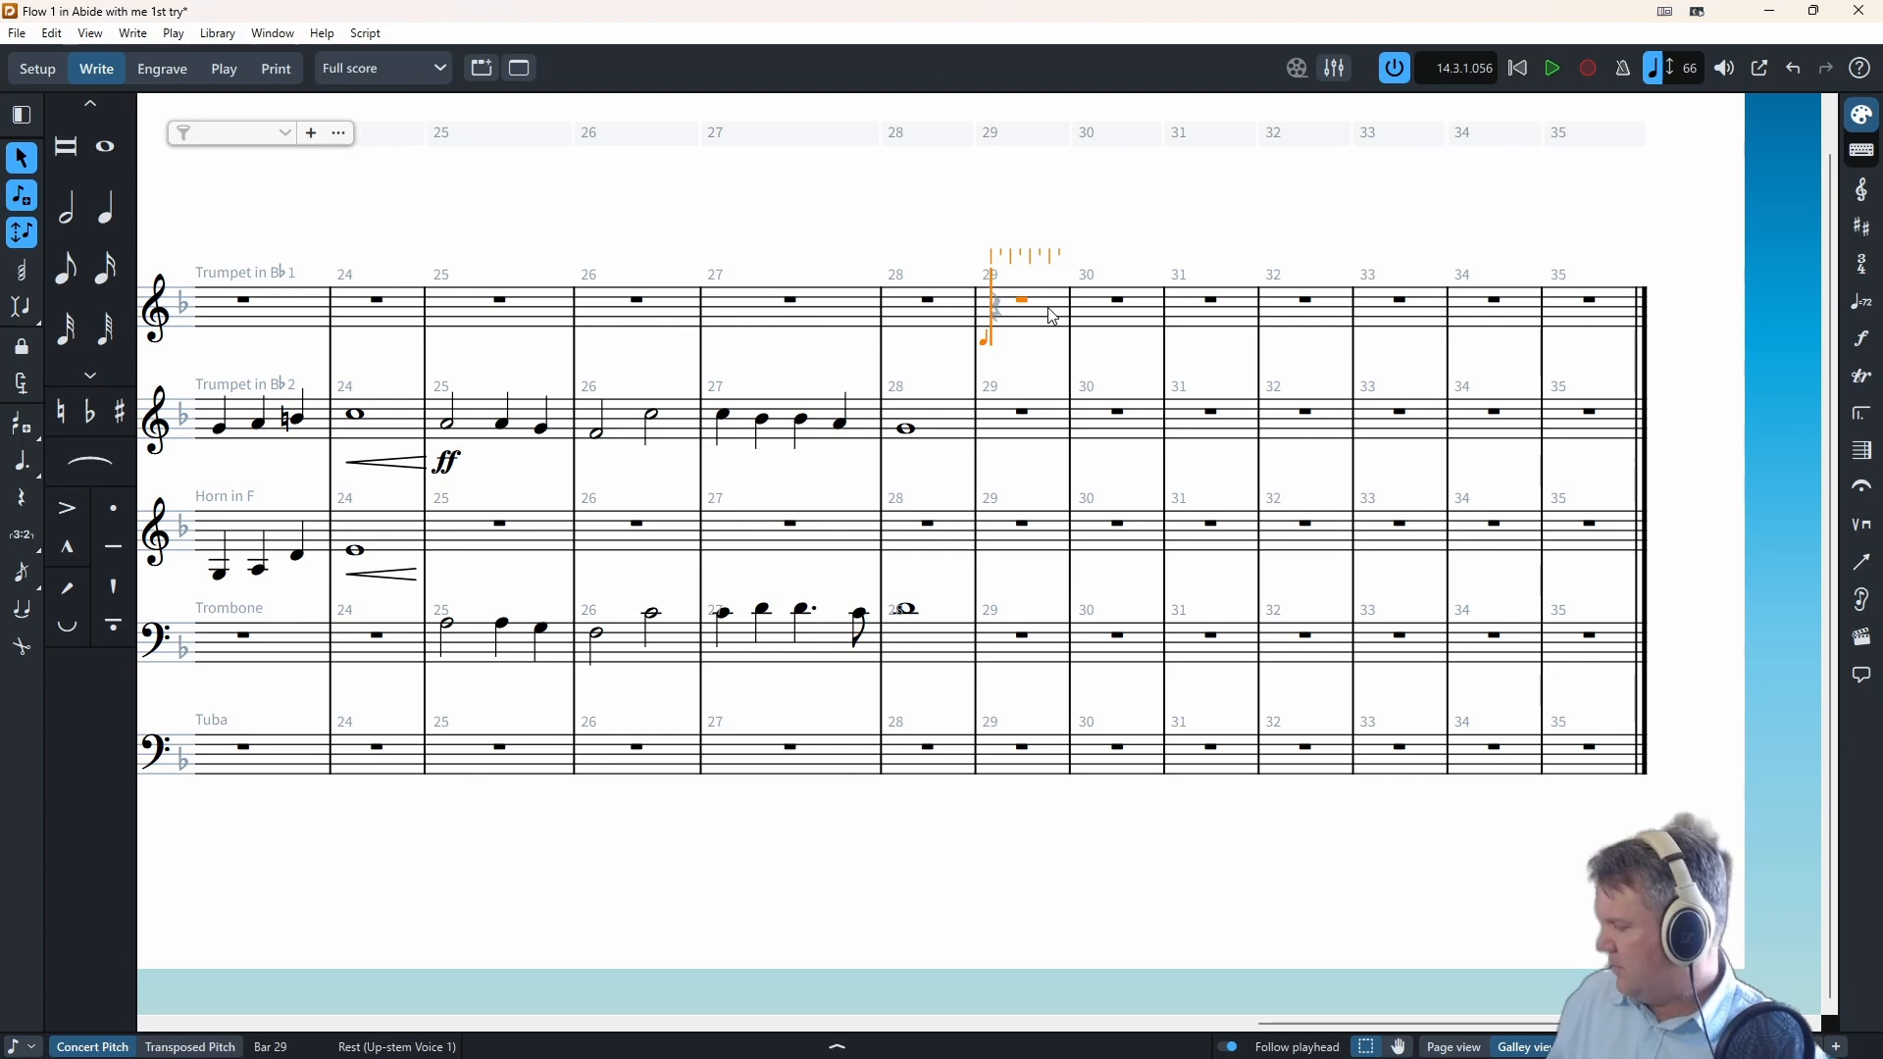
text(6g5gbagfb)
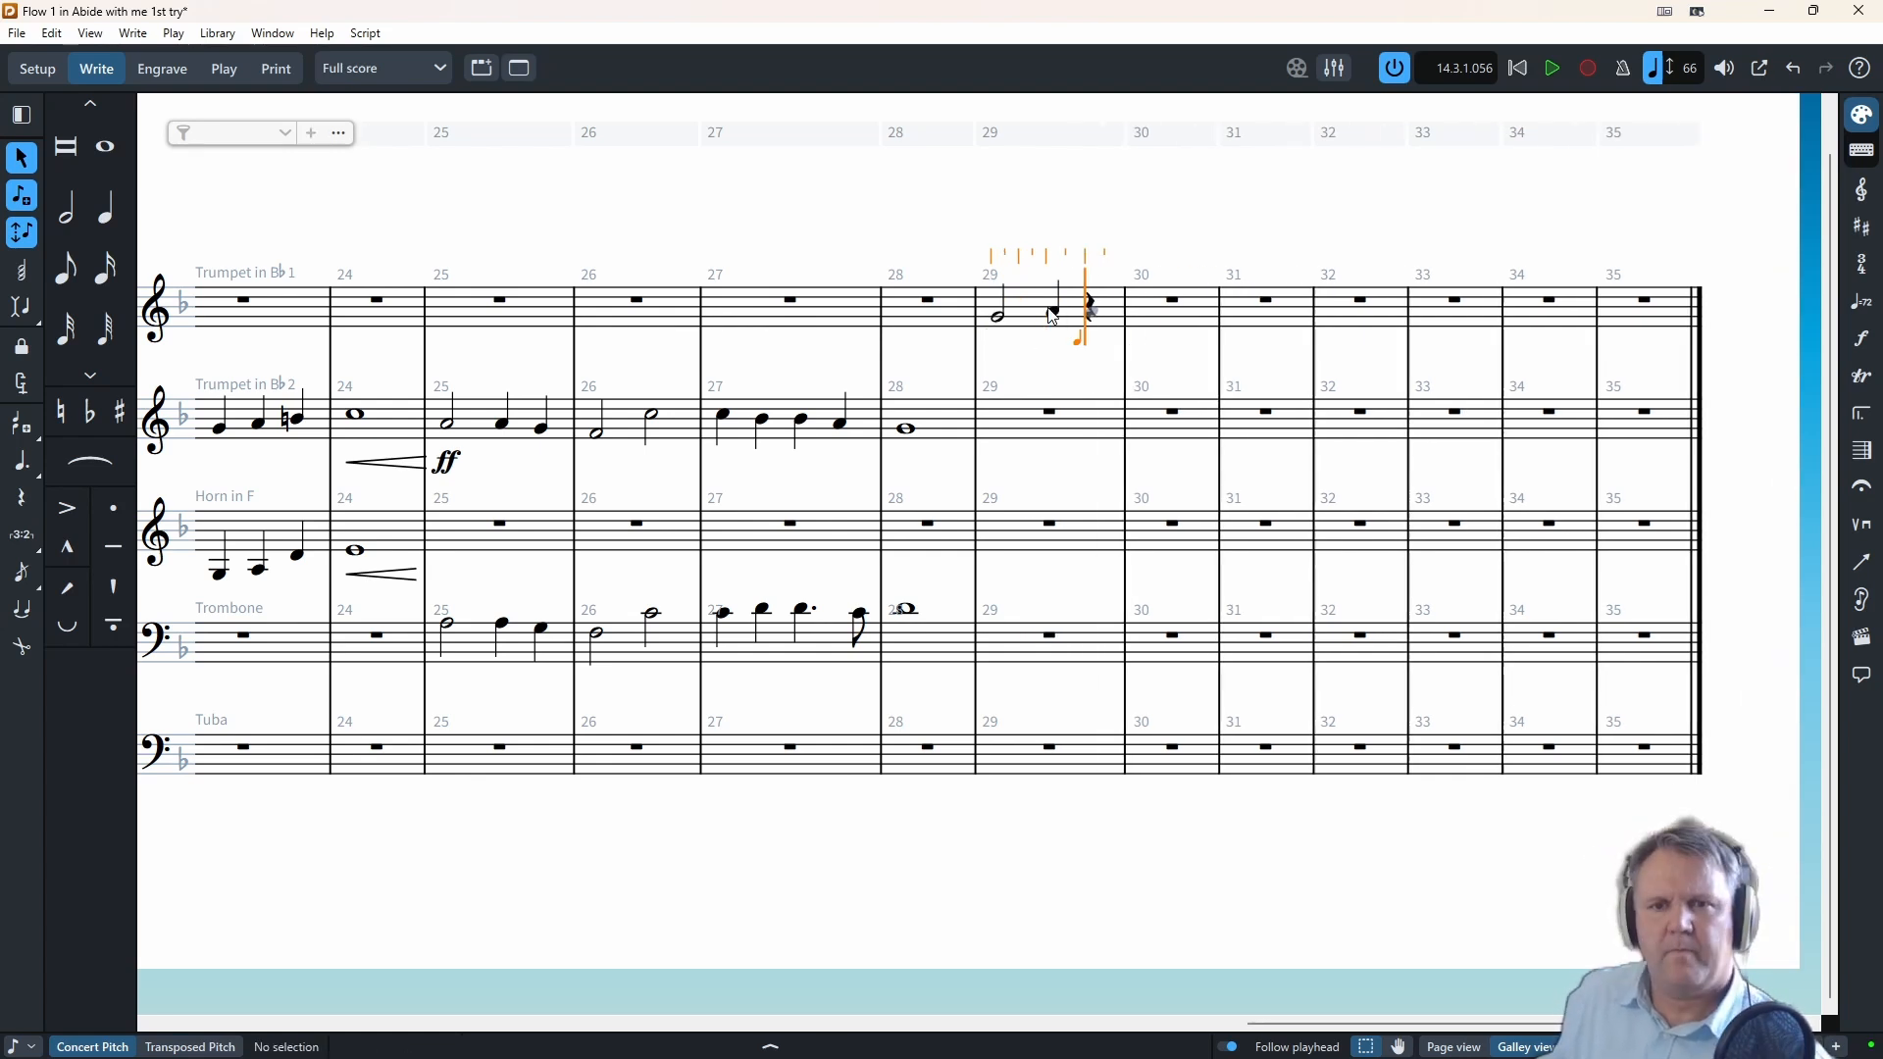
text(8a)
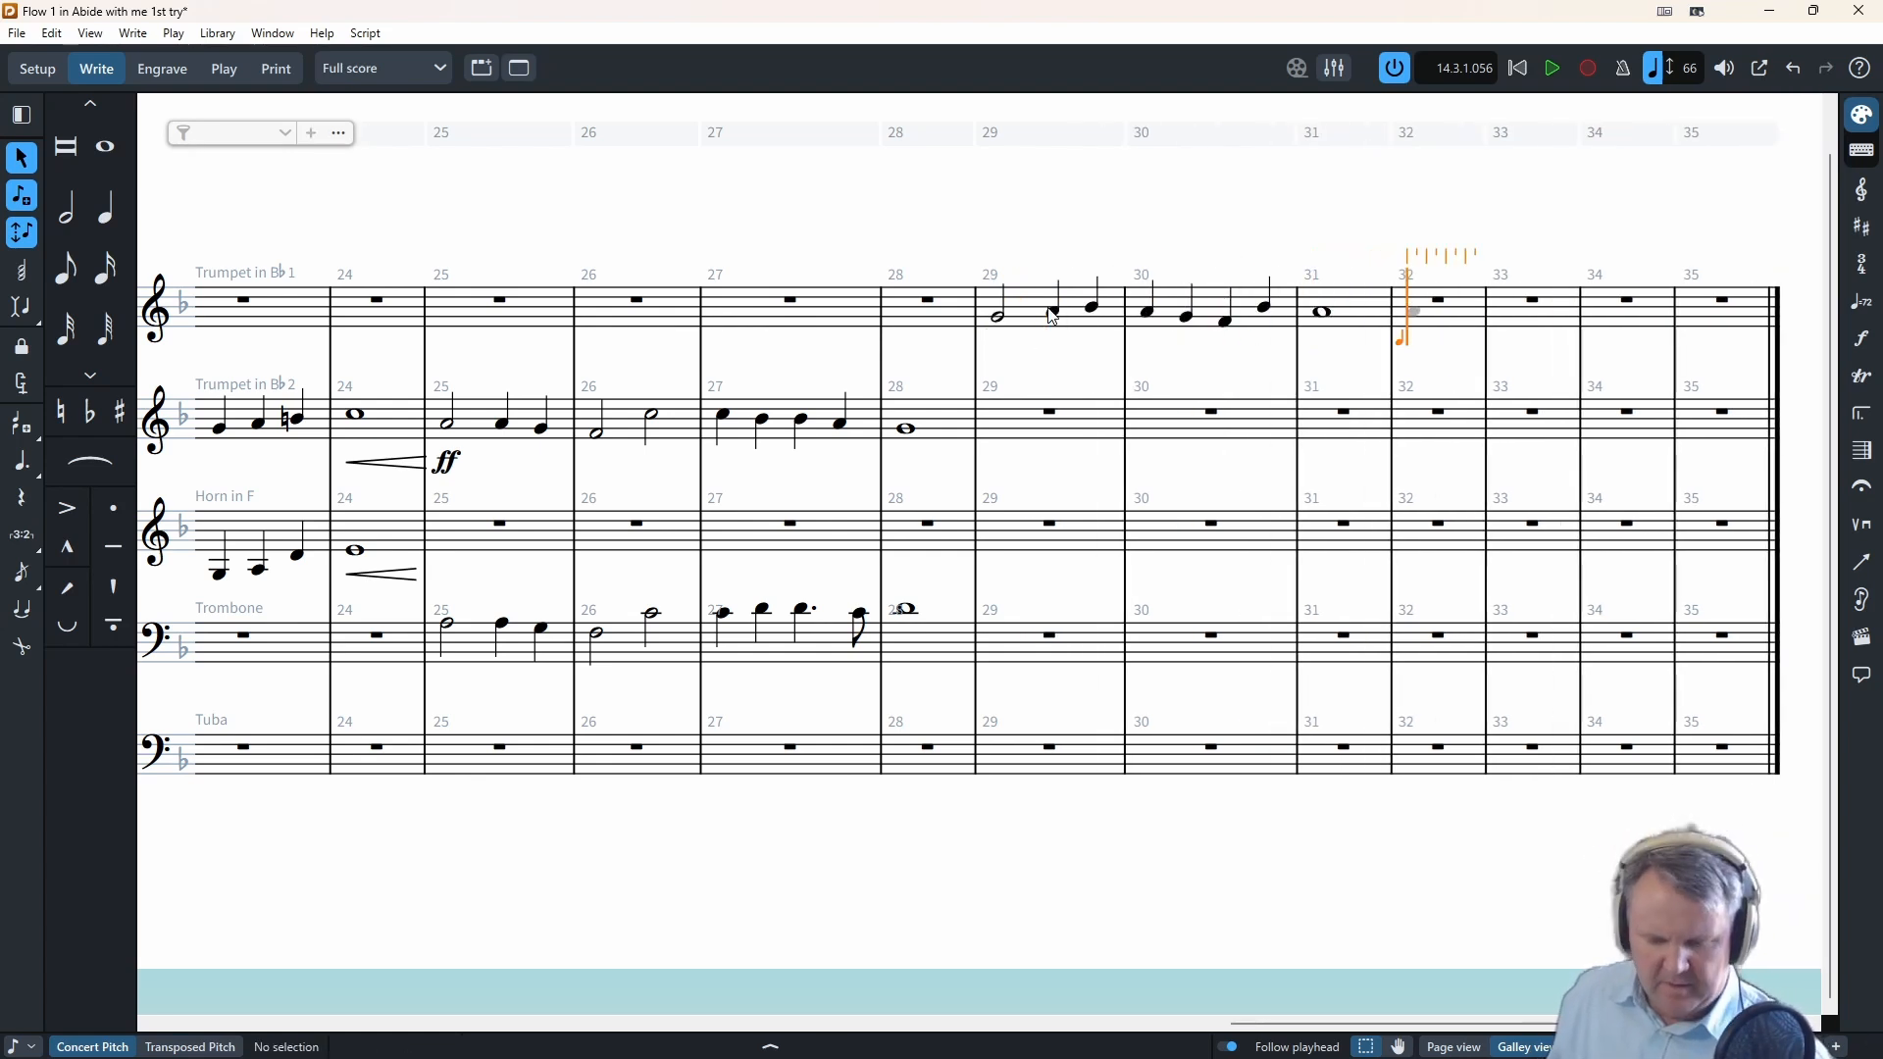
- Fill Trumpet 1 bar 32 with a half note G tied to a dotted quarter G, followed by an eighth note F
text(g)
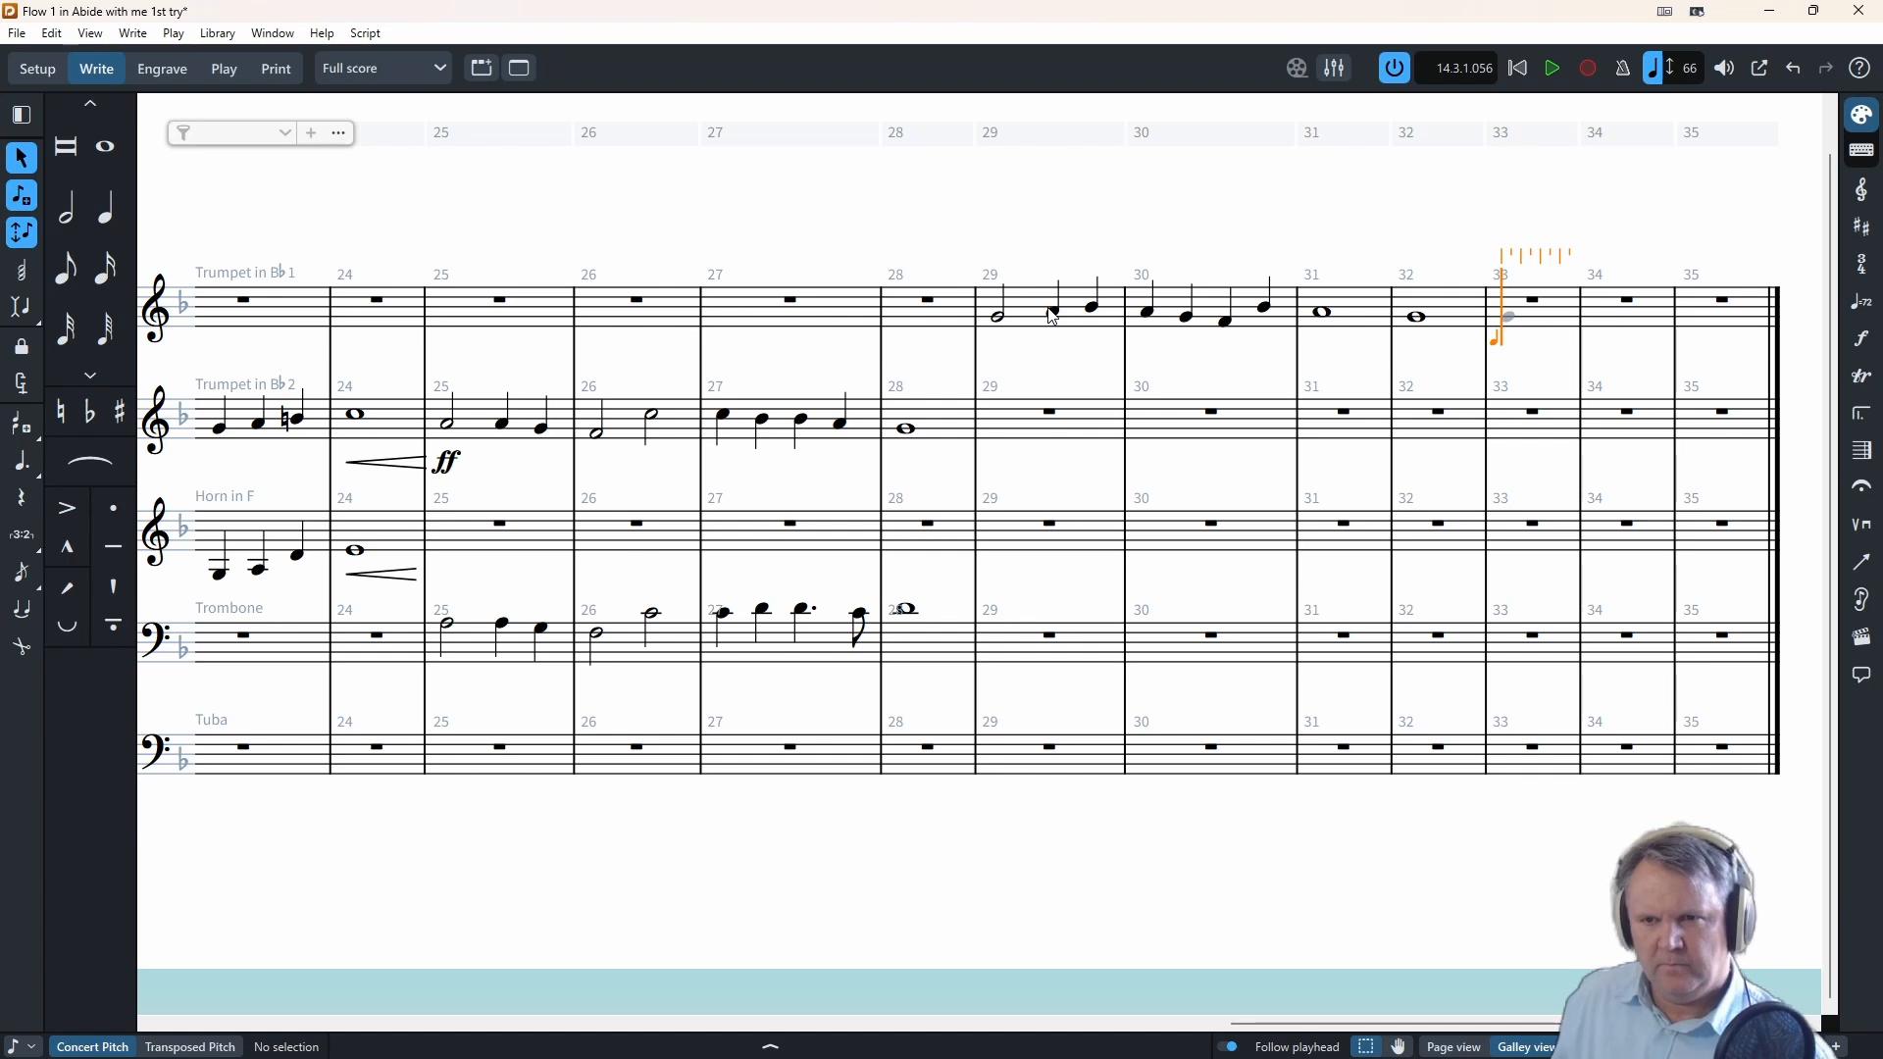
key(BackSpace)
click(32, 474)
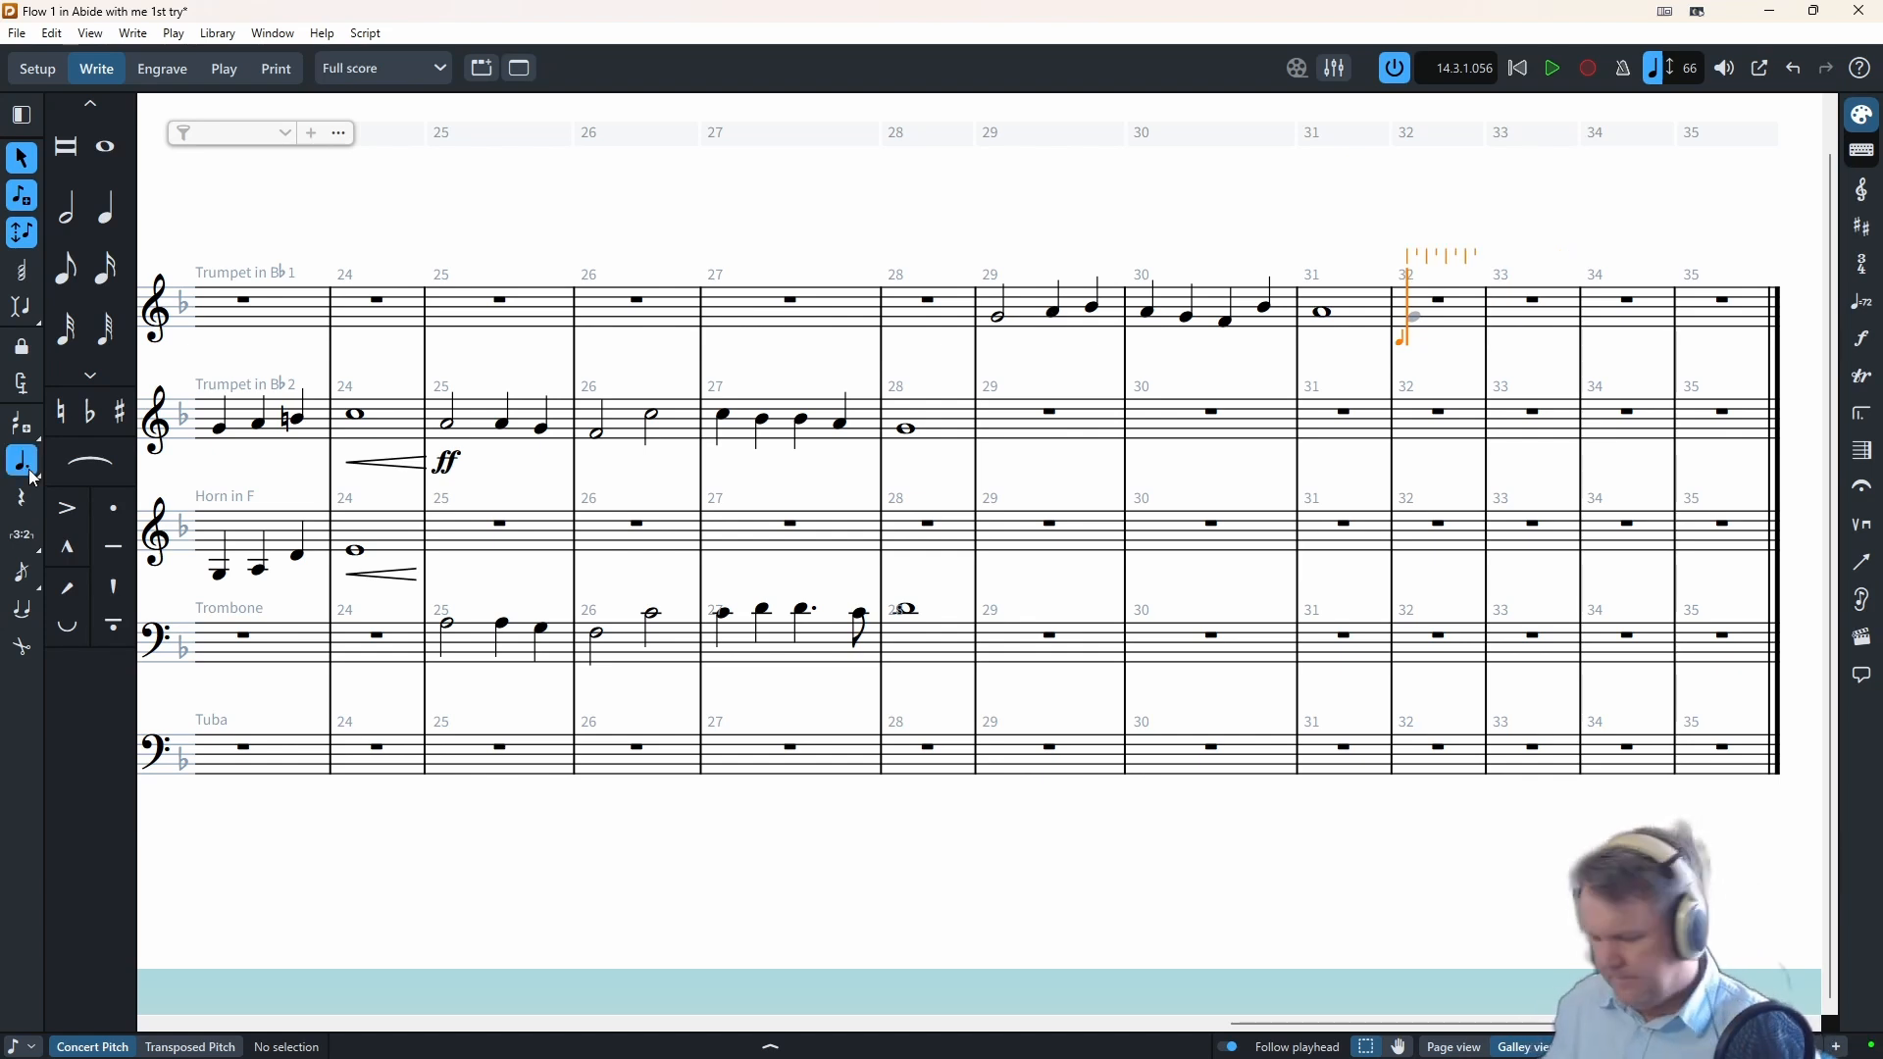
text(6g)
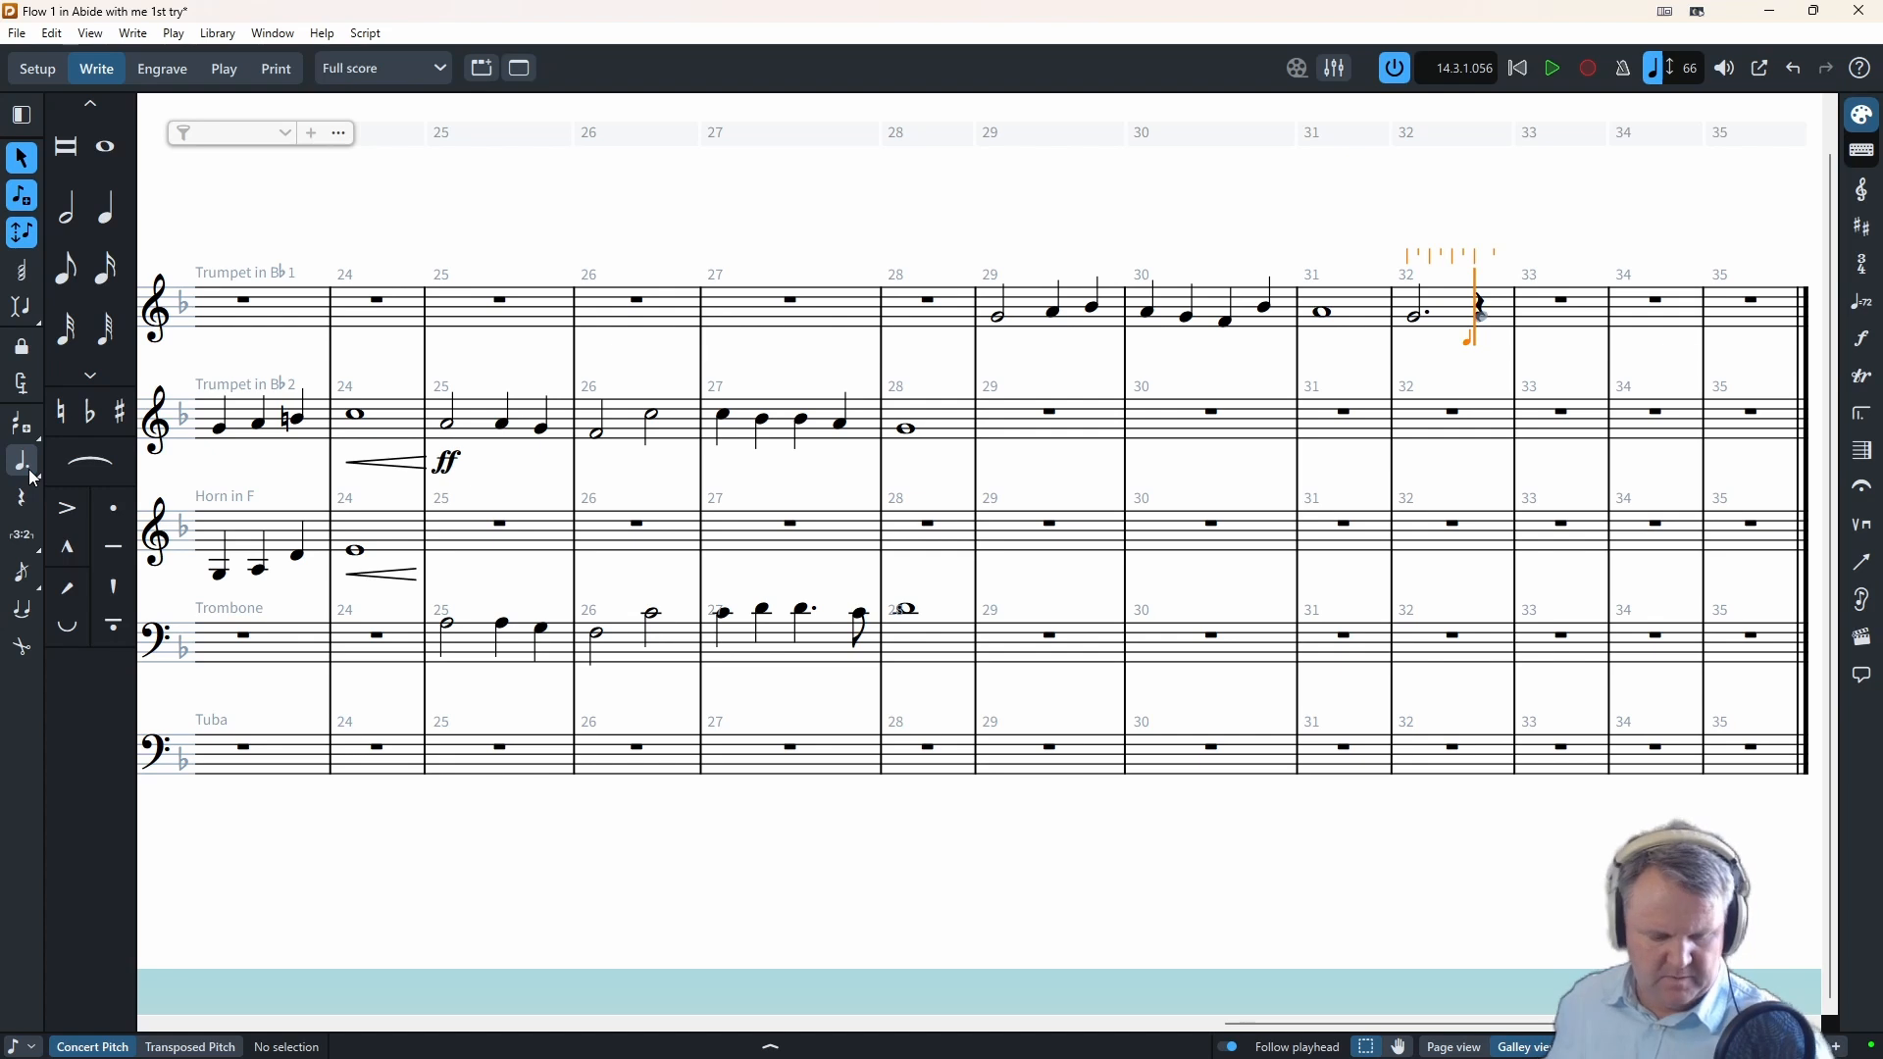
text(qqt)
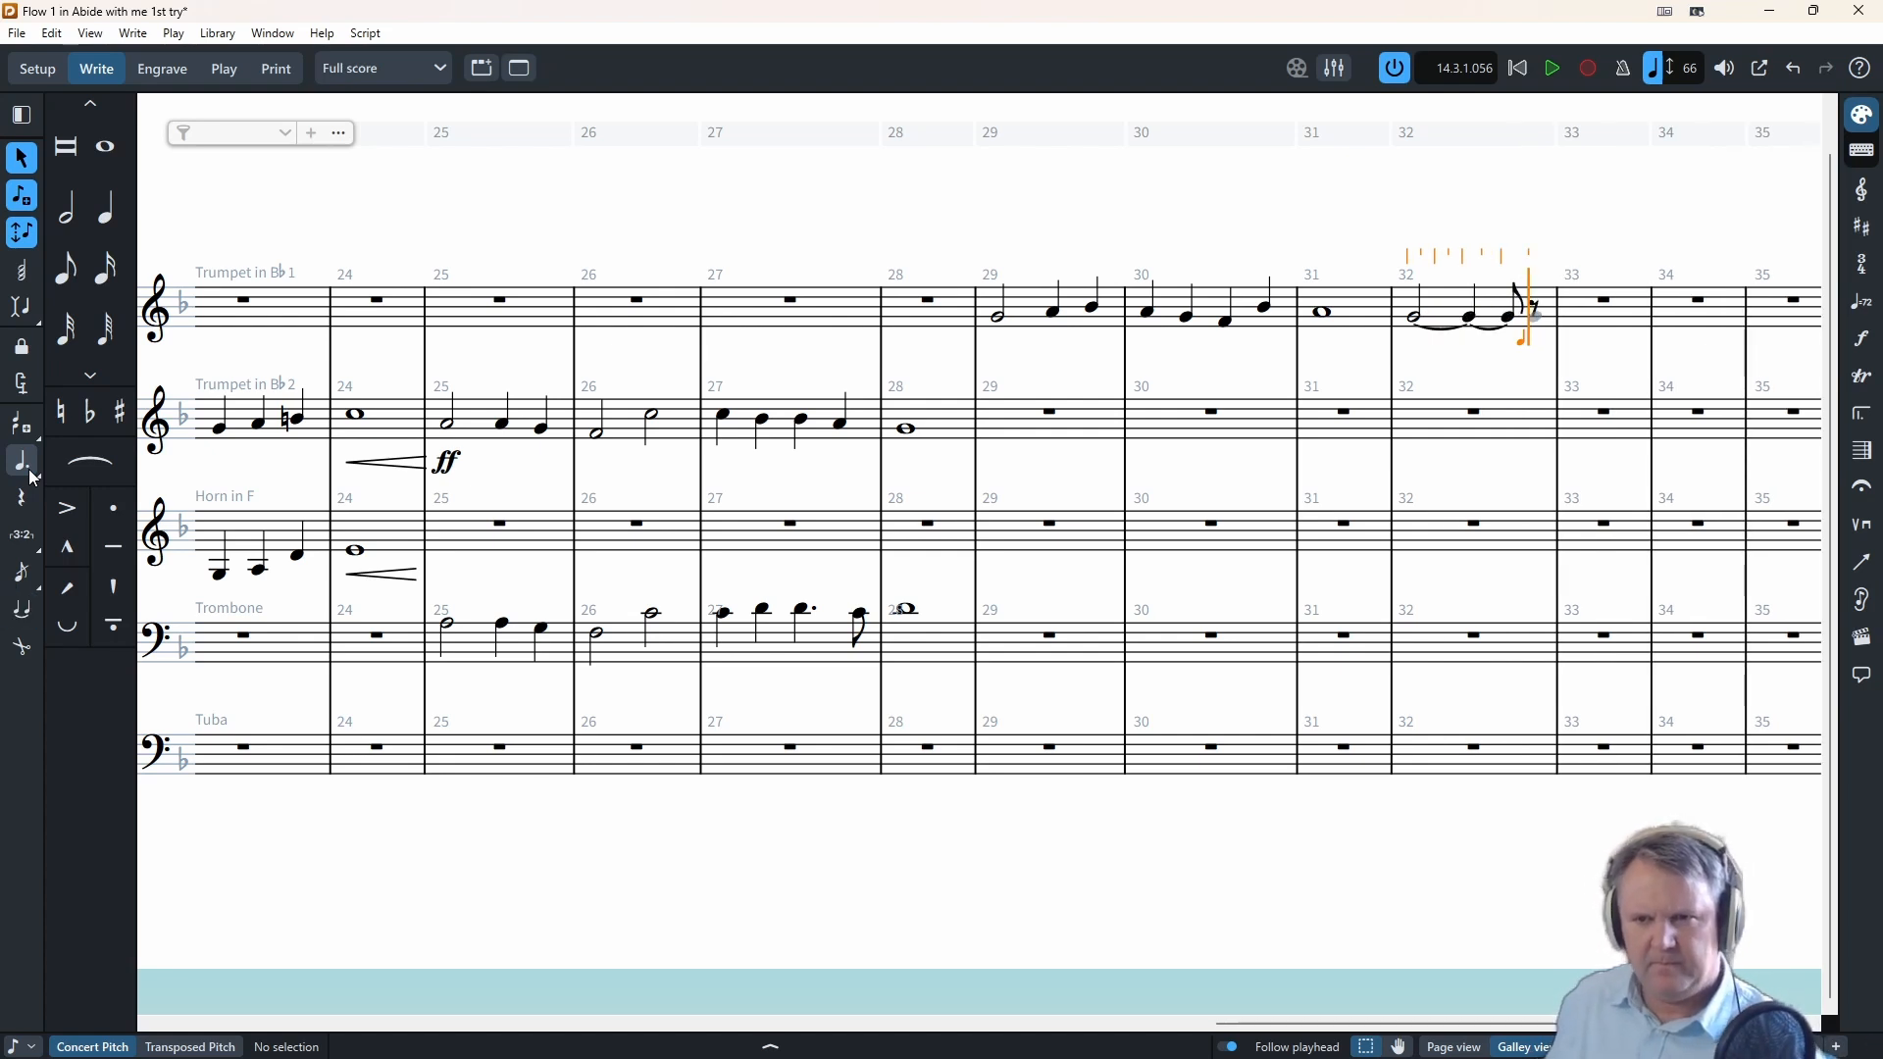
text(f)
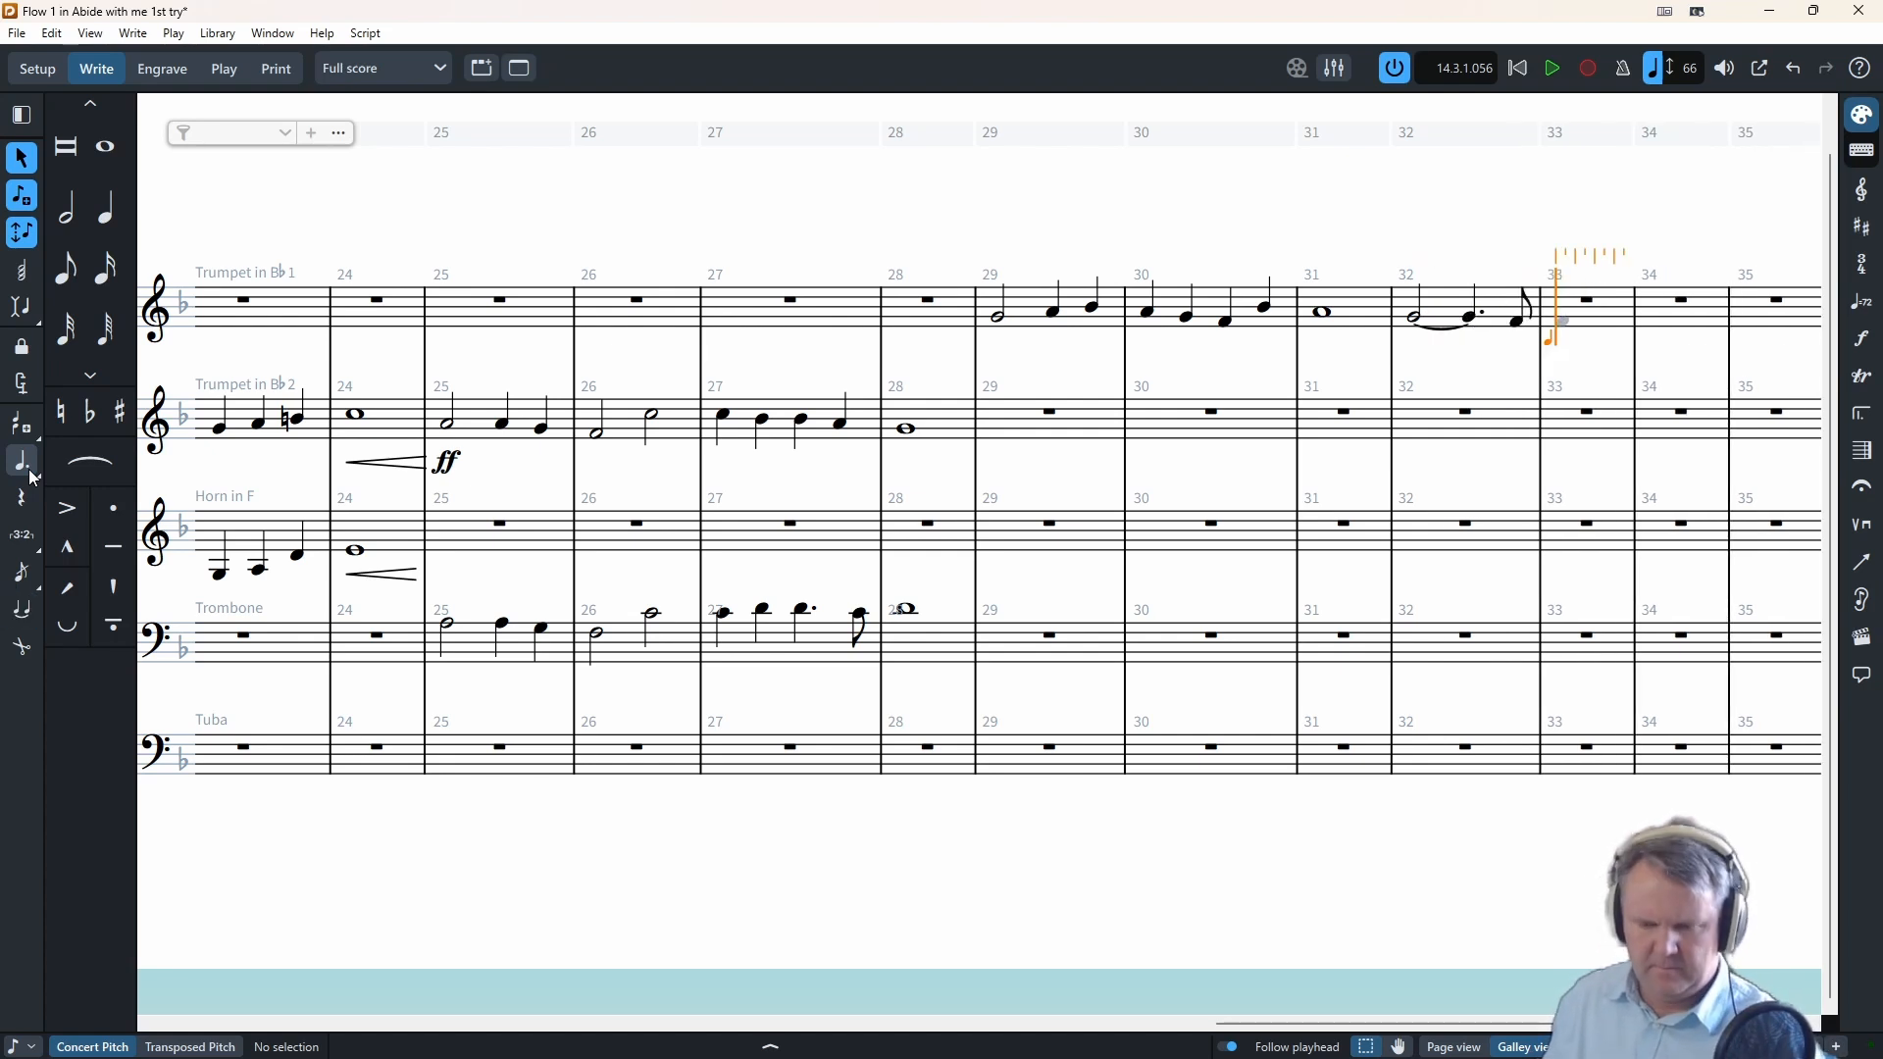
- Enter whole note F in Trumpet 1 bars 33, 34 and 35, tied across all three bars
text(f)
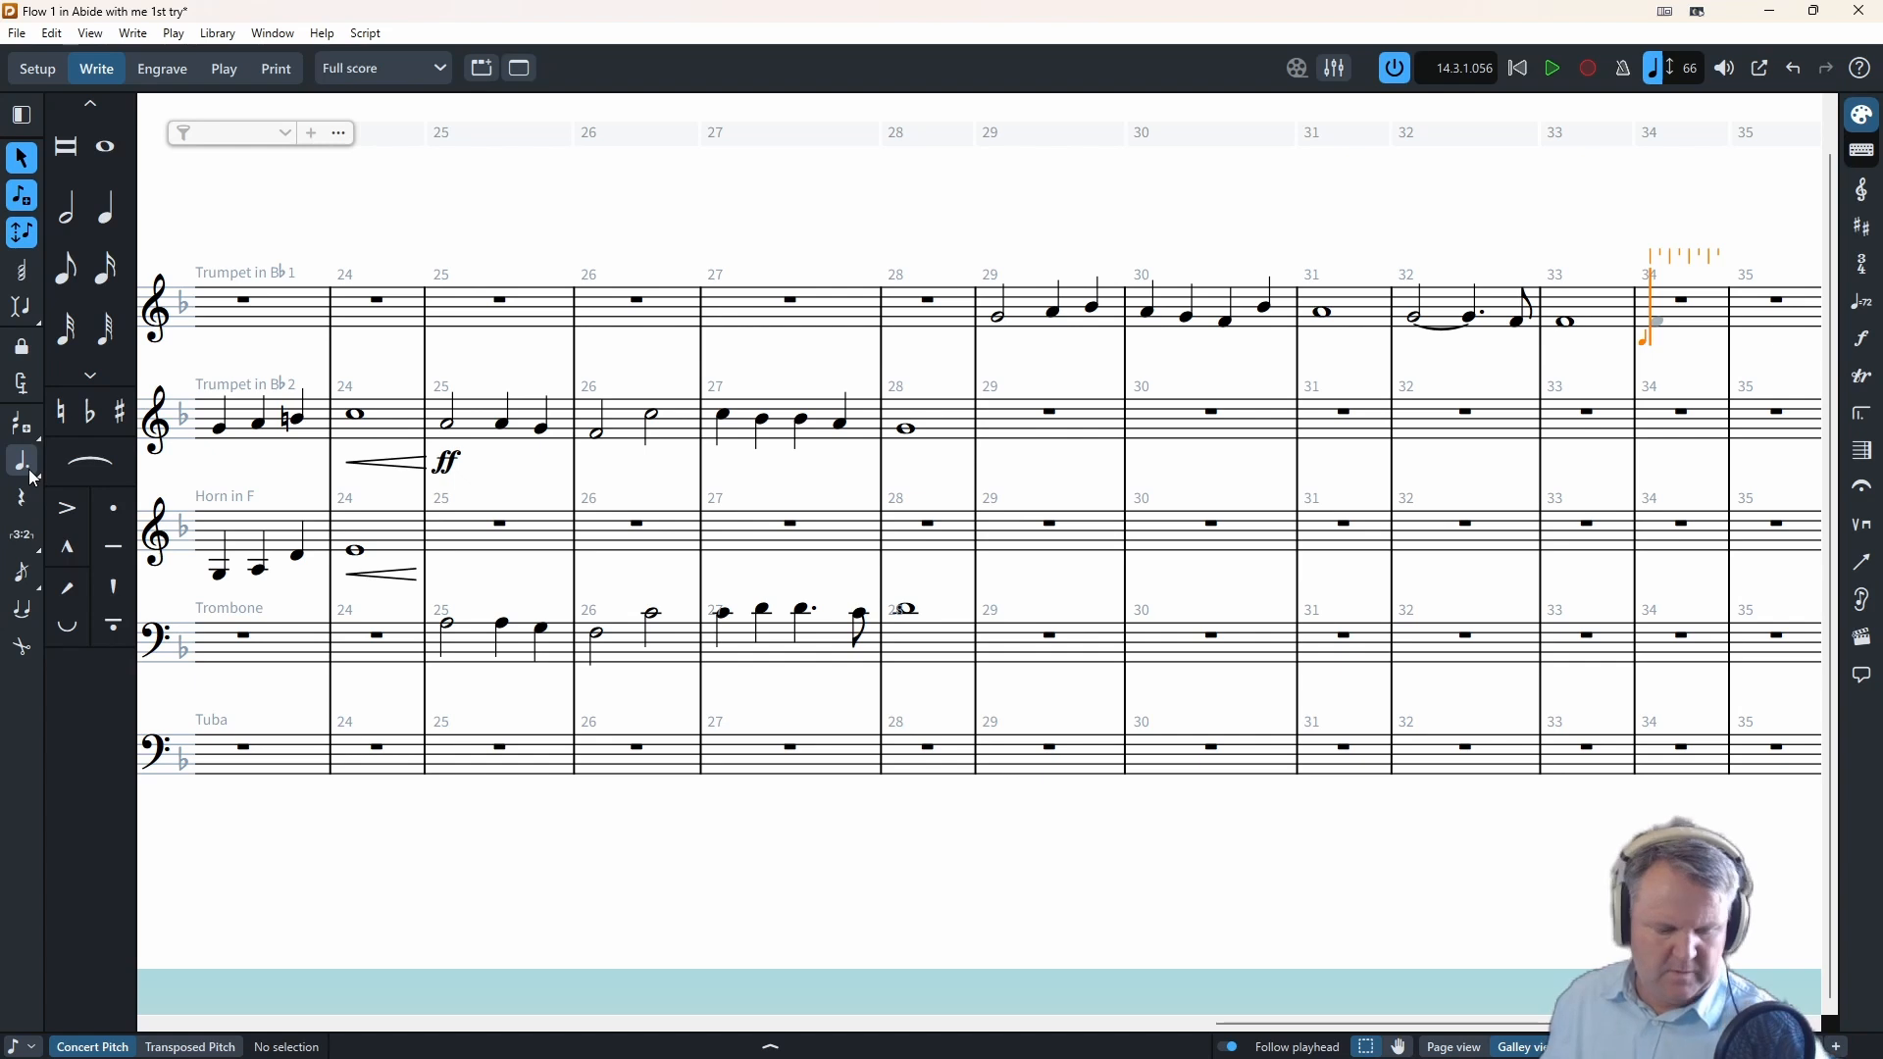
text(o)
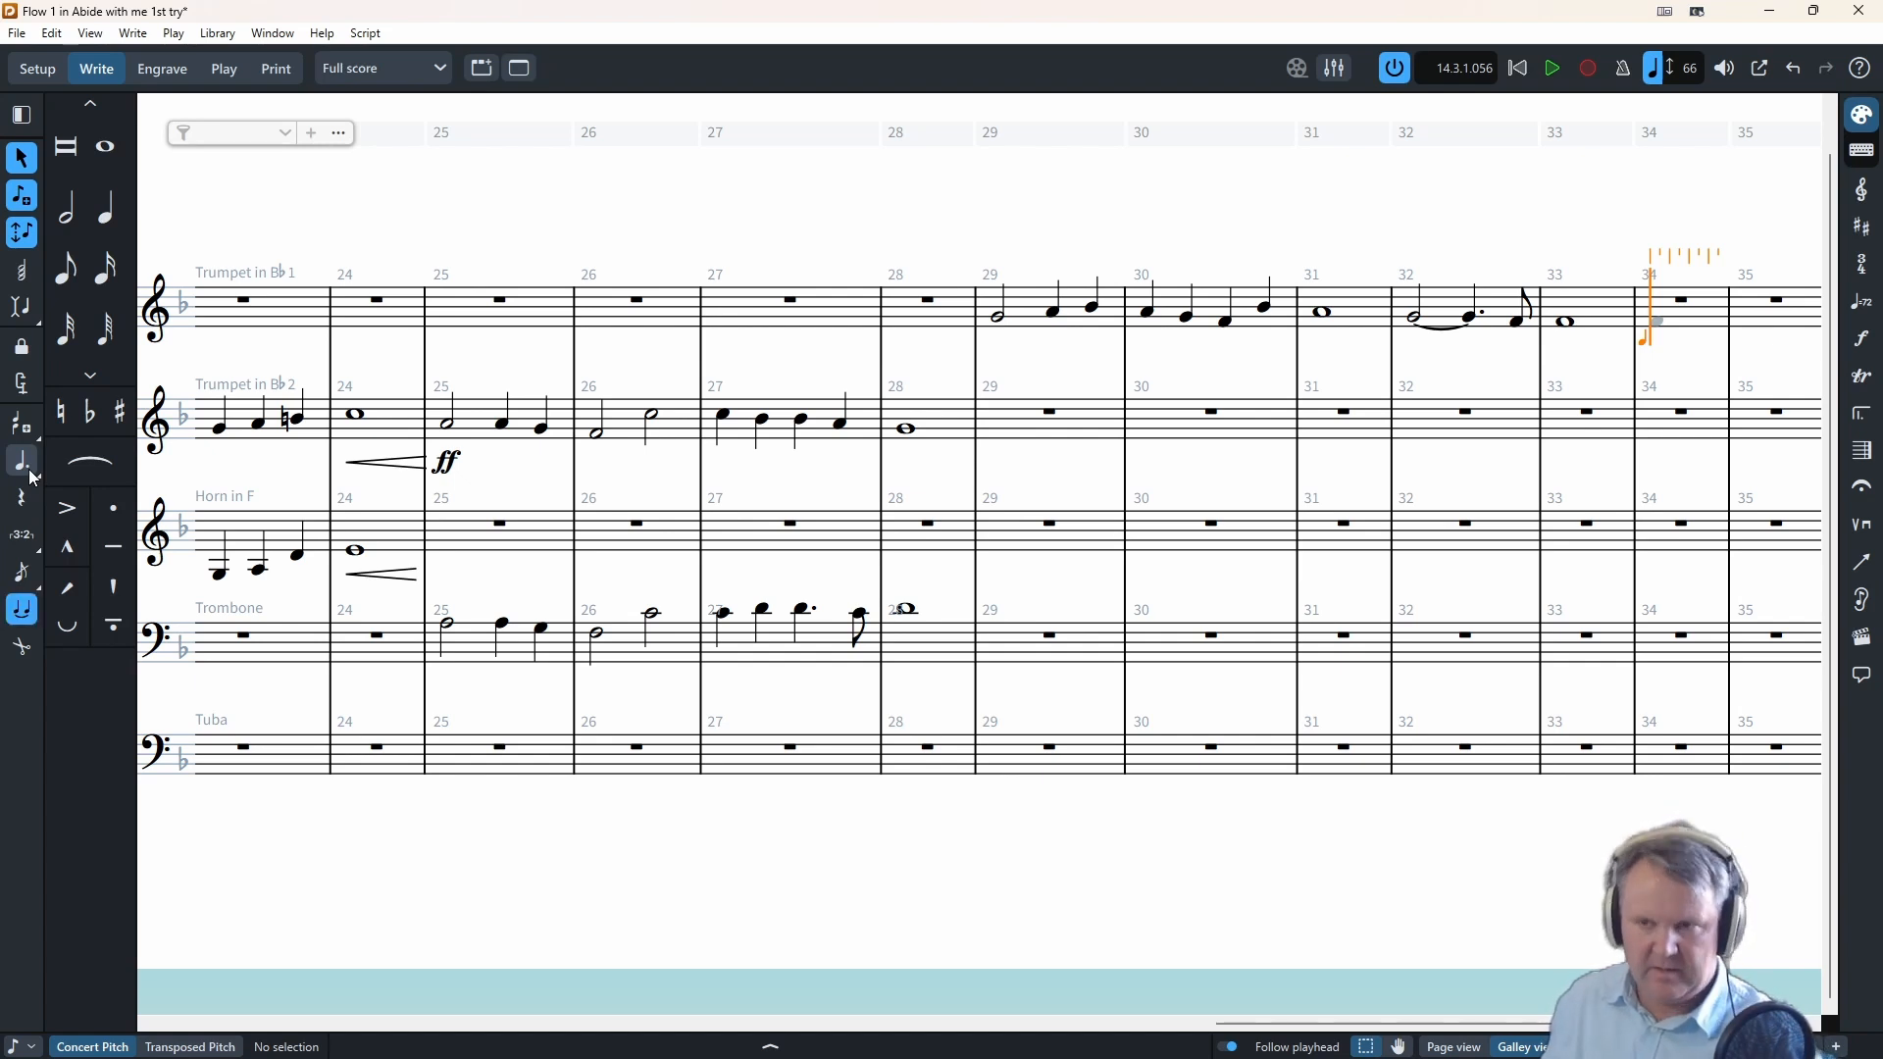
text(tt)
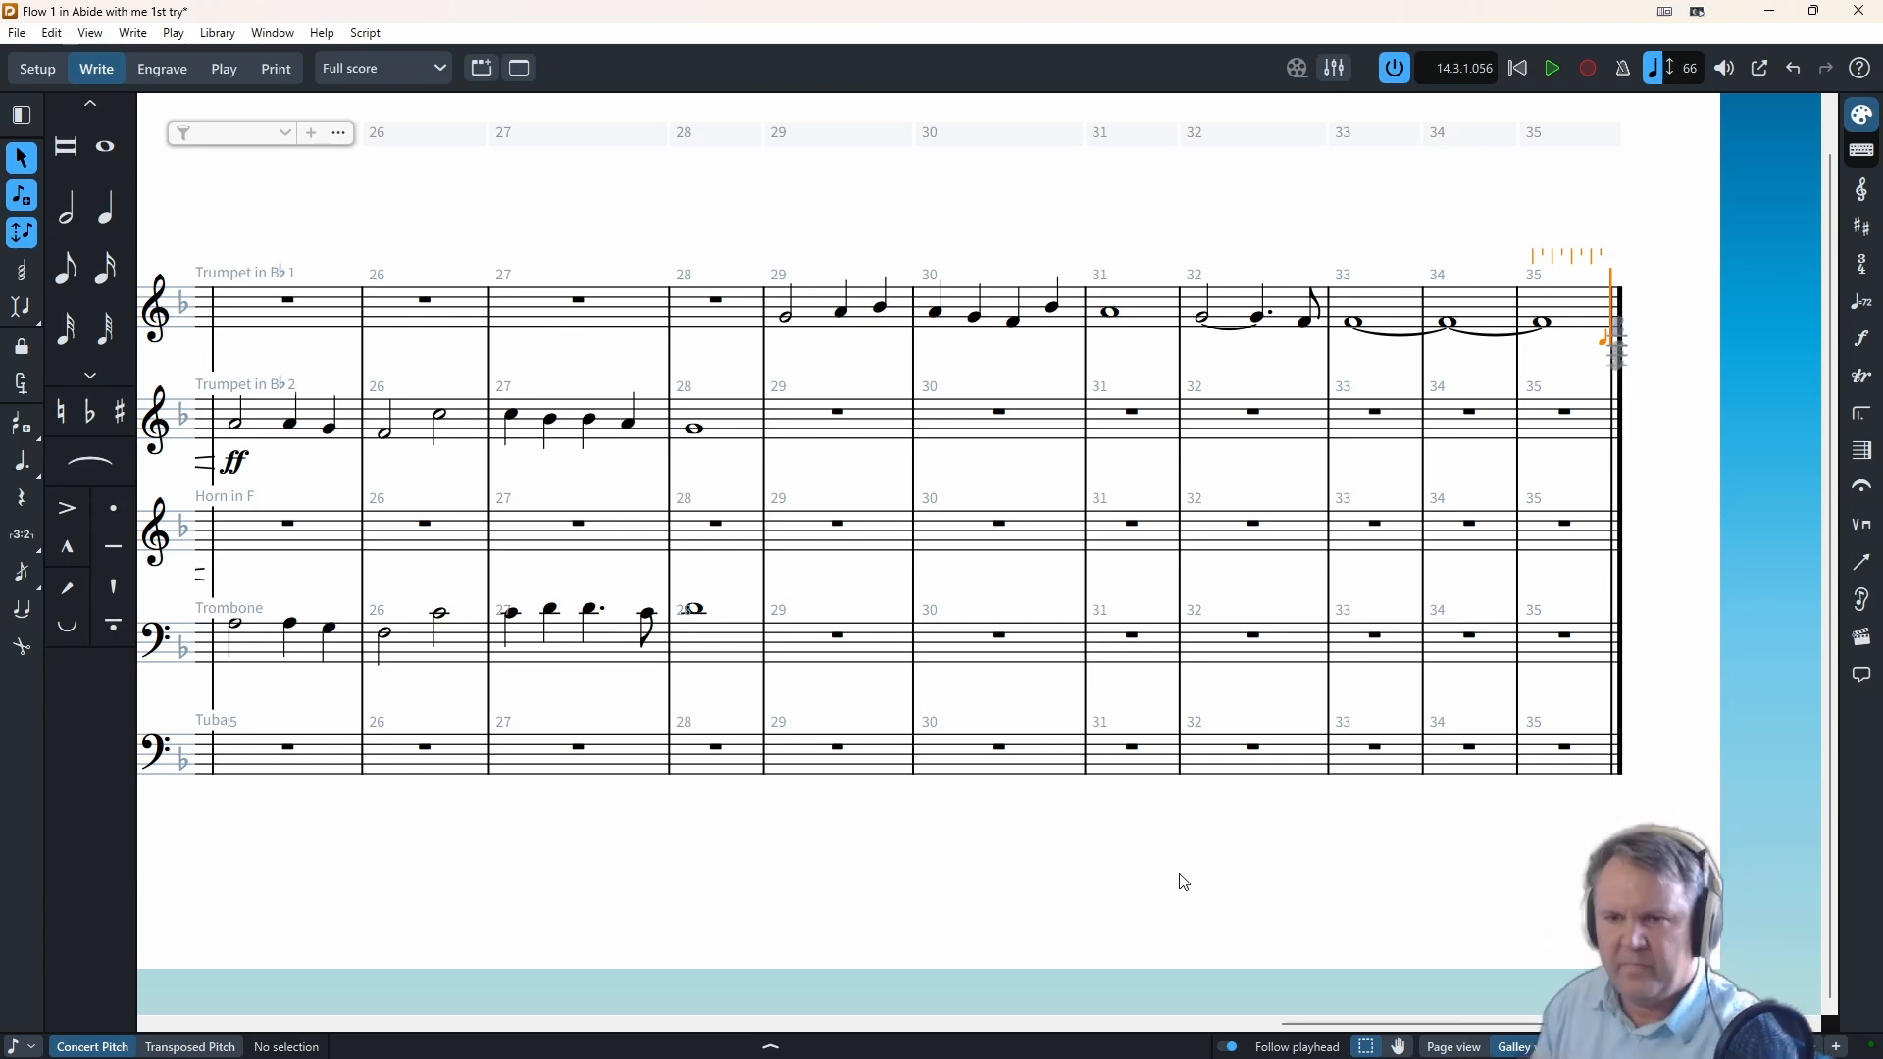
- Enter a half-note chord on beat 3 of Trumpet 2 bar 33 and whole-note chords in bars 34 and 35
click(1377, 414)
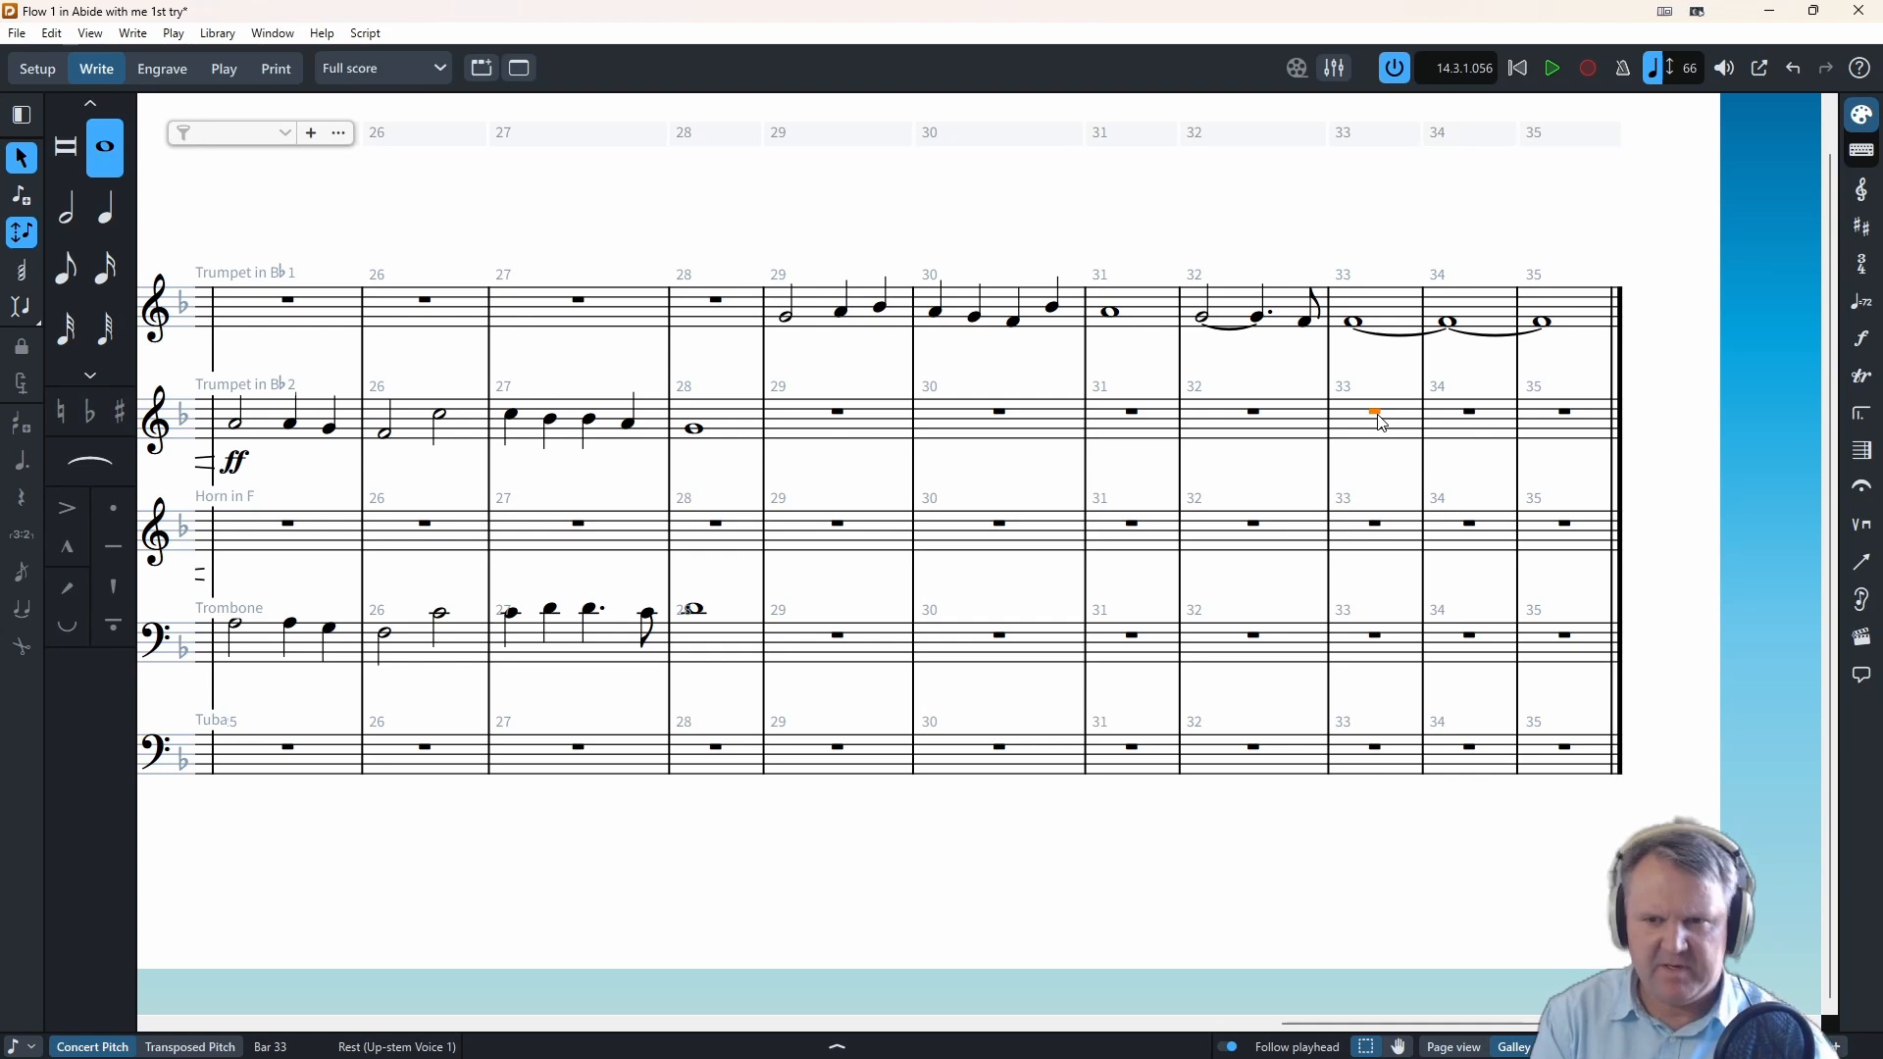
key(Return)
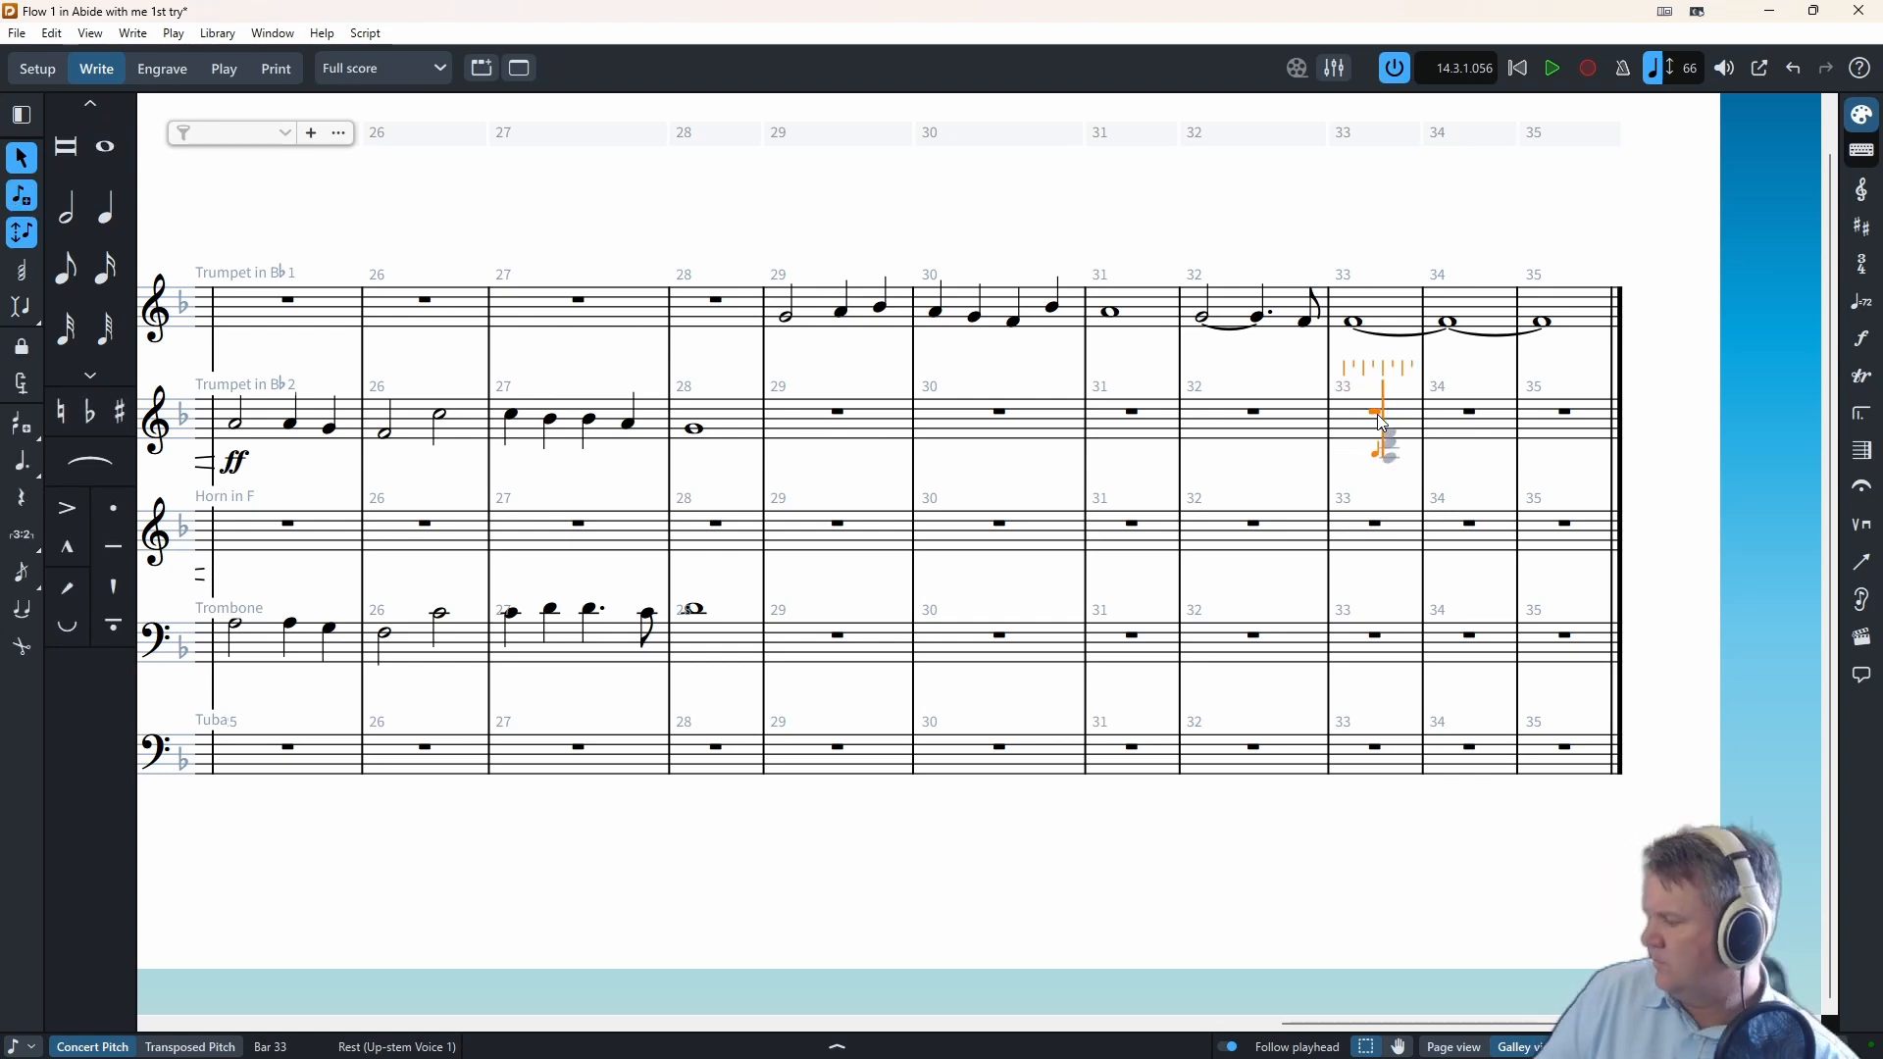
key(b)
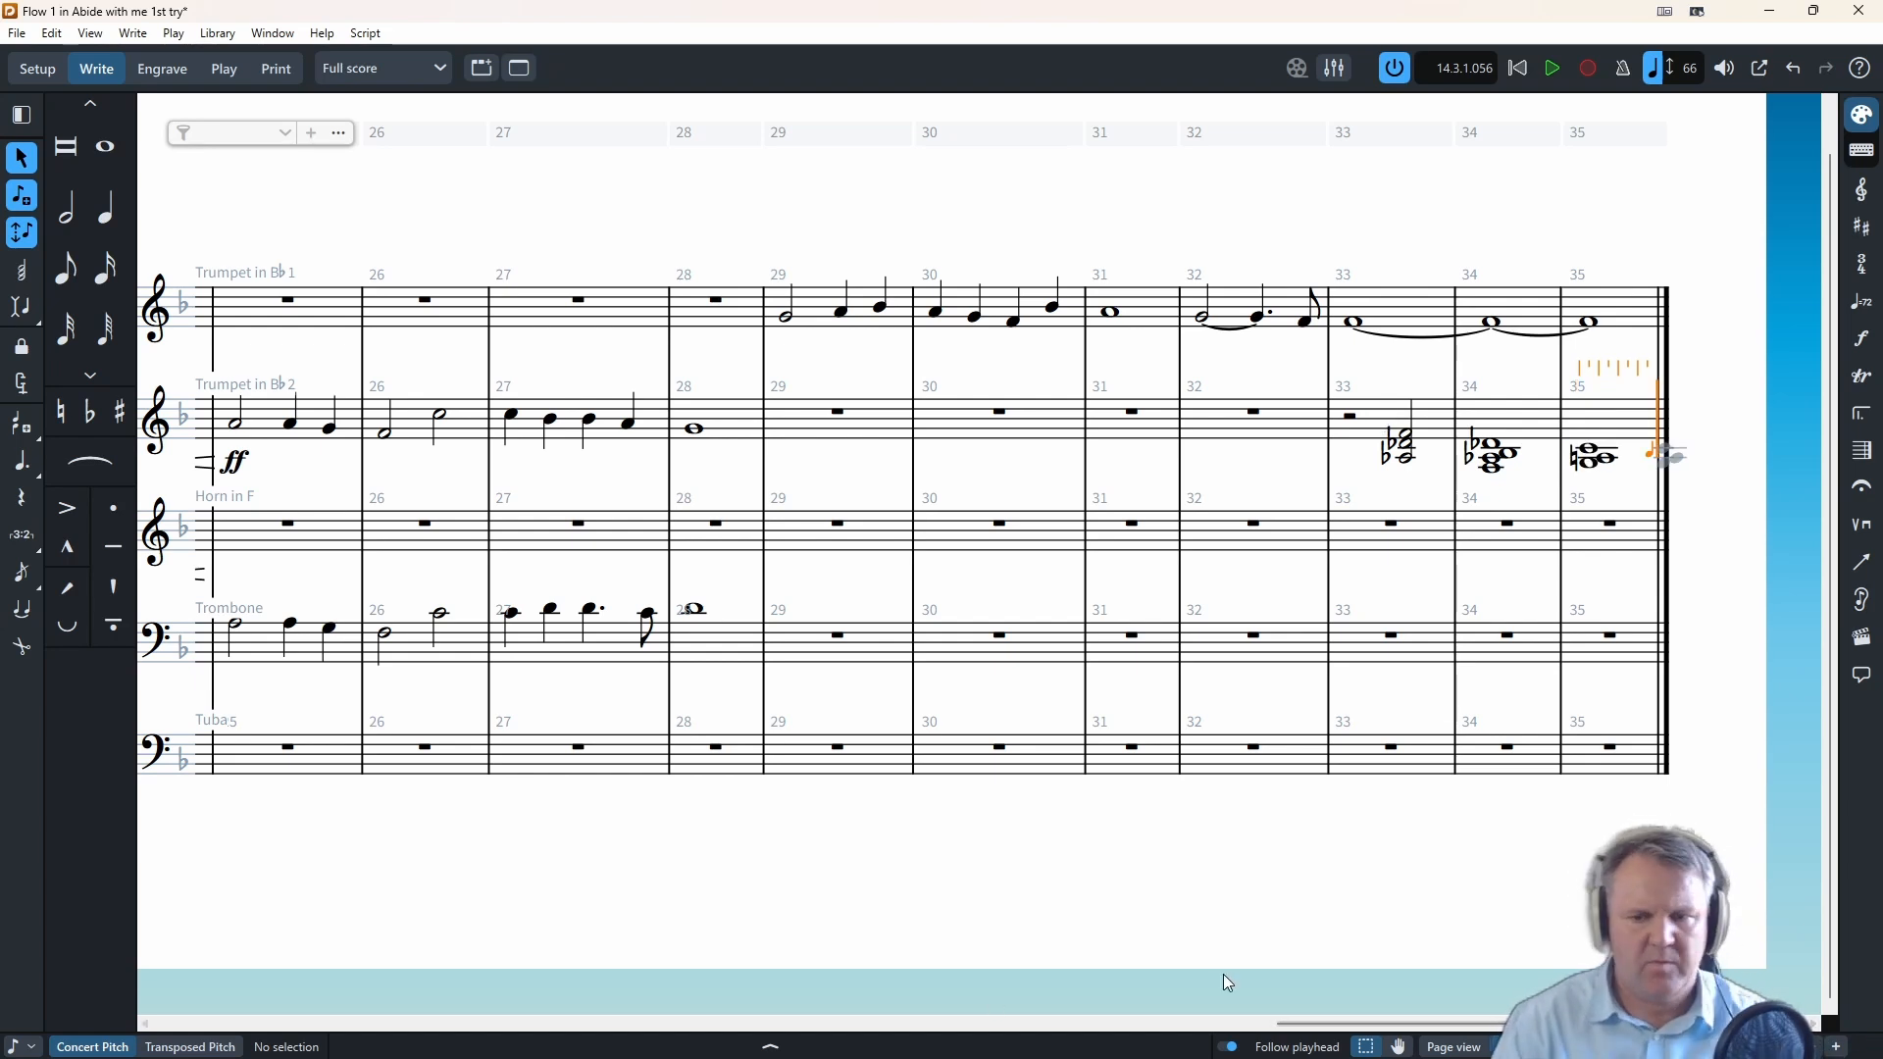
key(Escape)
- Slur the four quarter notes of Trumpet 1 bar 3 in two pairs, D to C and C to B-flat
scroll(1255, 595, left, 10)
scroll(981, 530, left, 10)
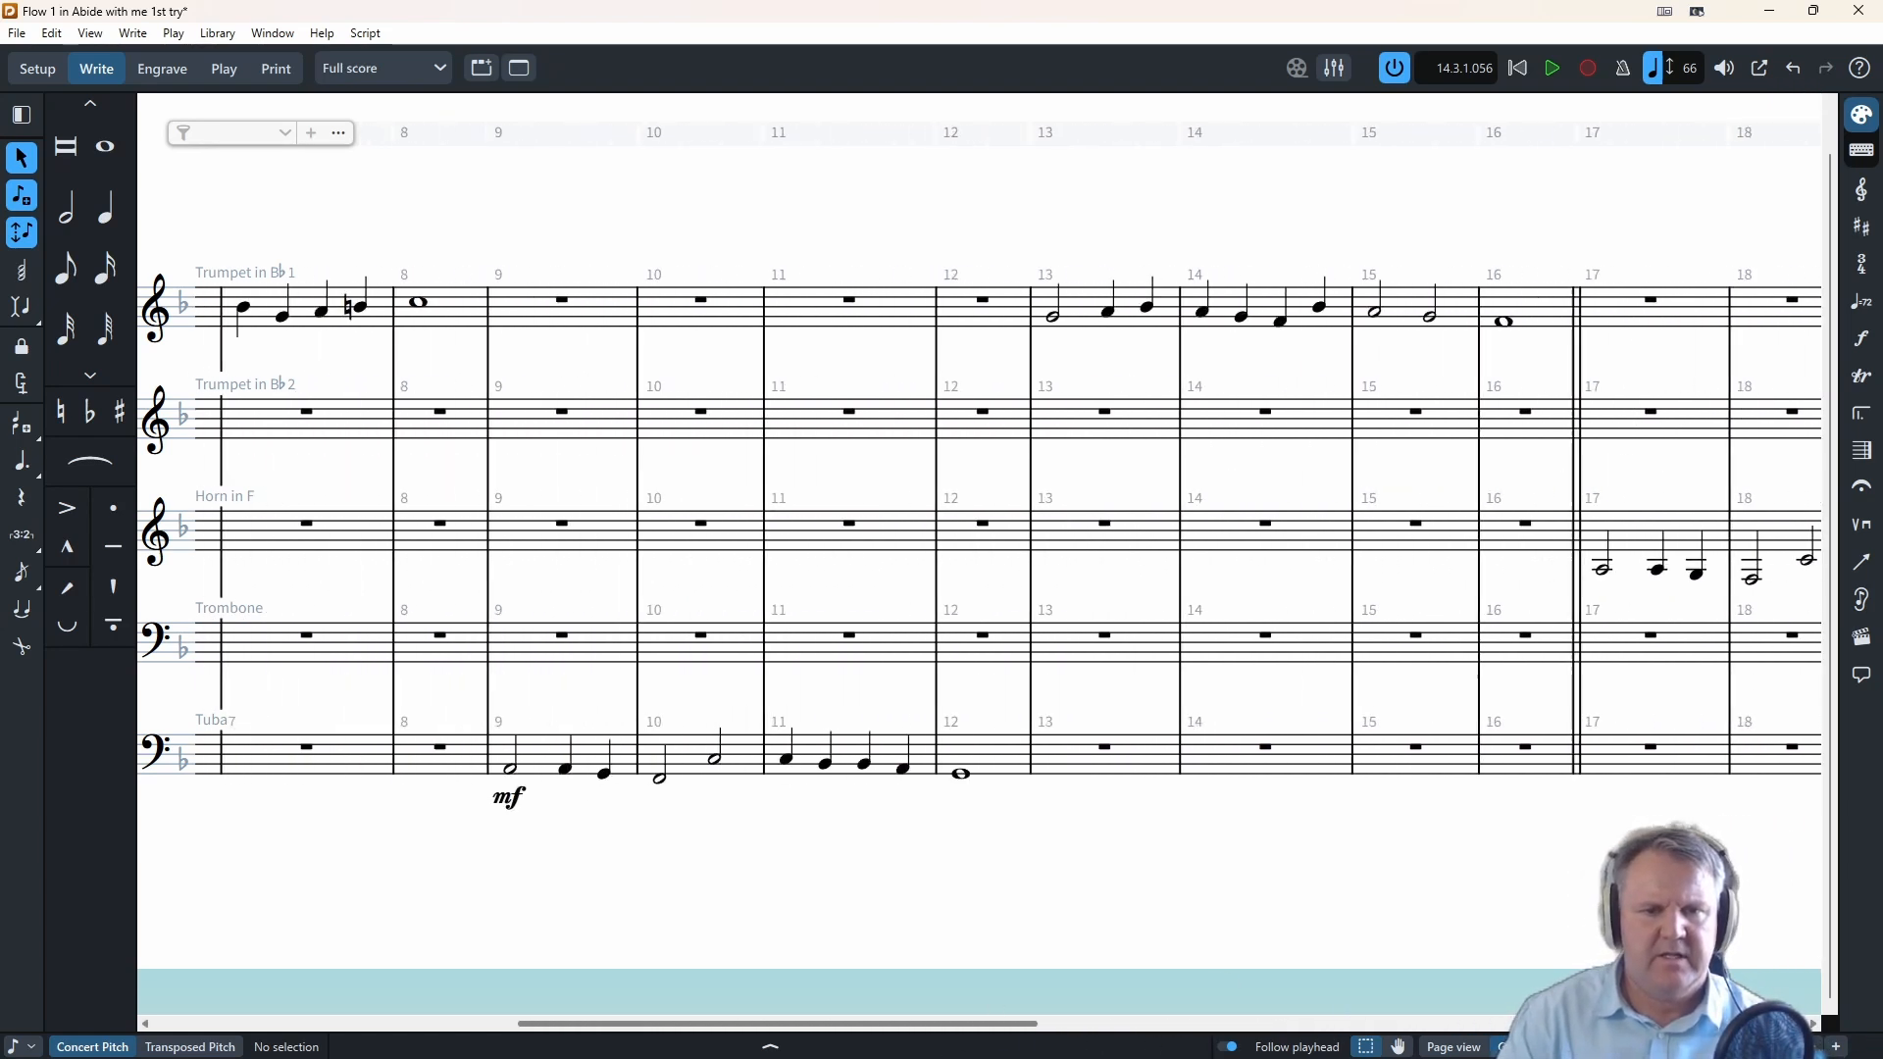
scroll(980, 530, right, 1)
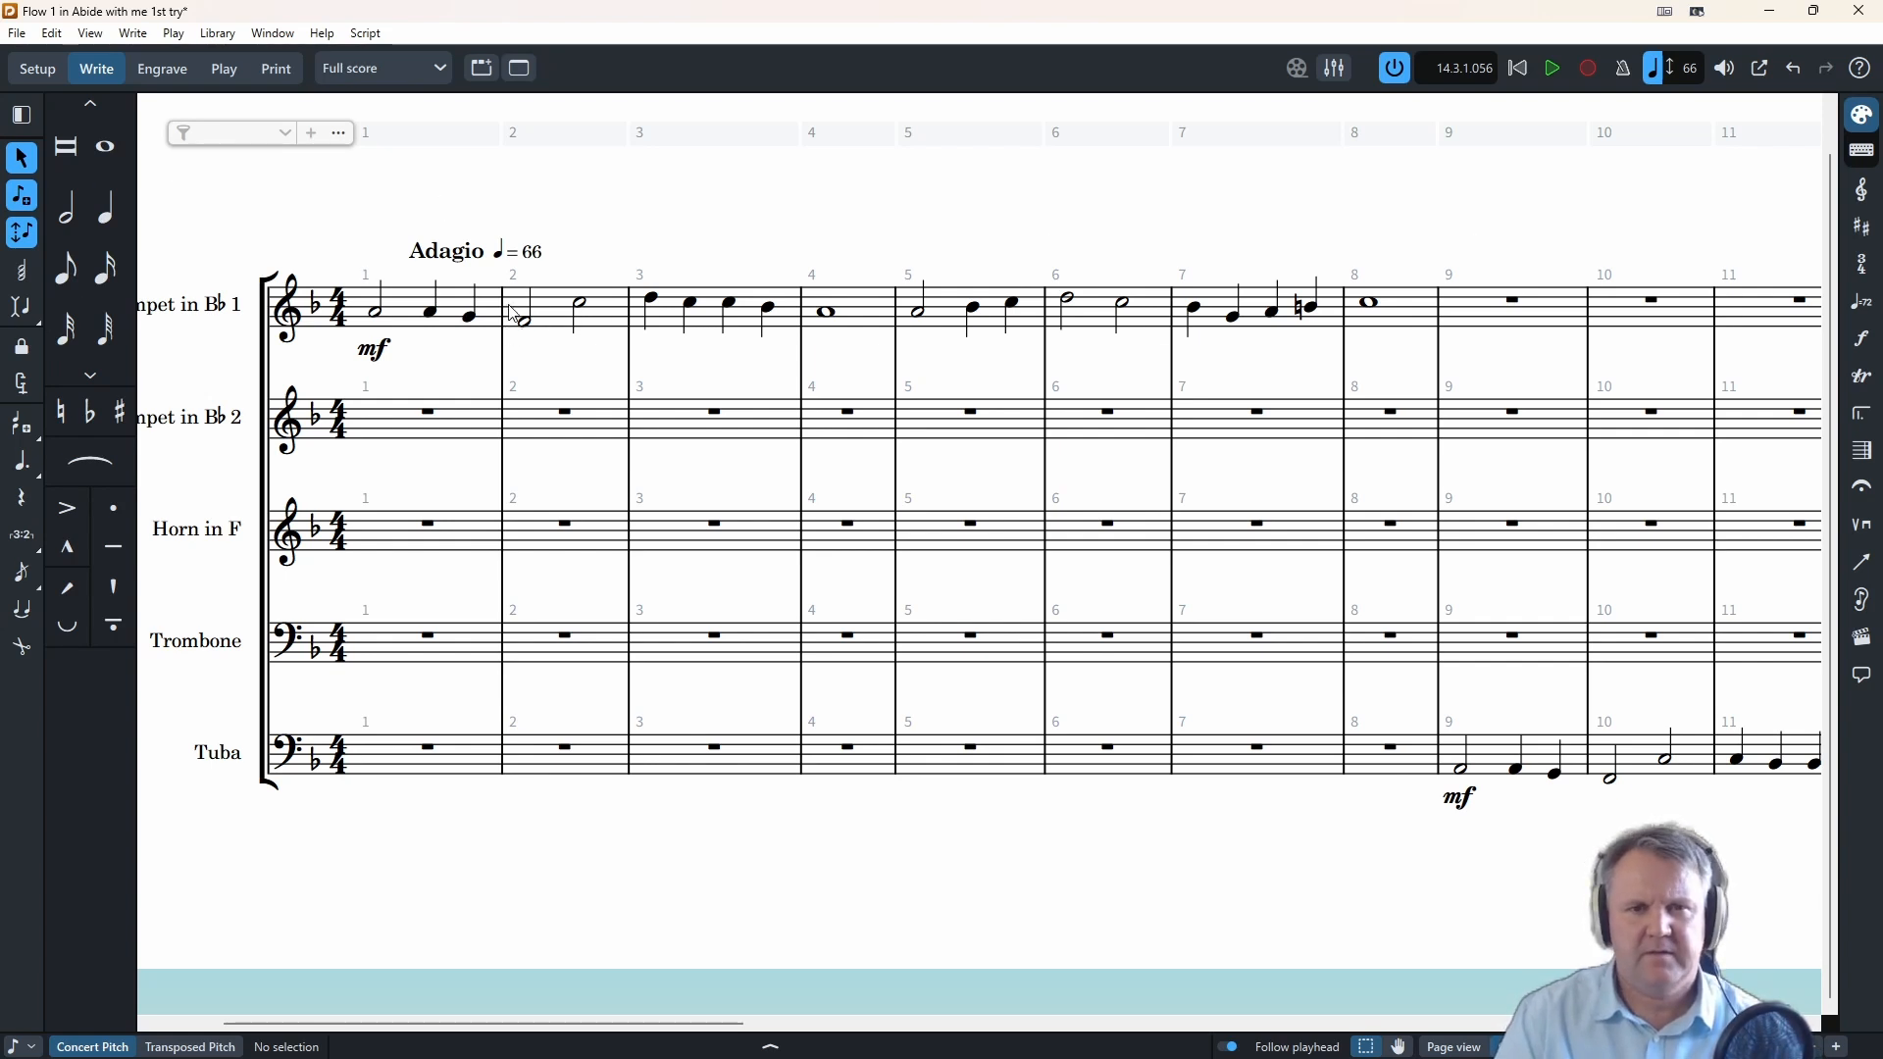
click(655, 308)
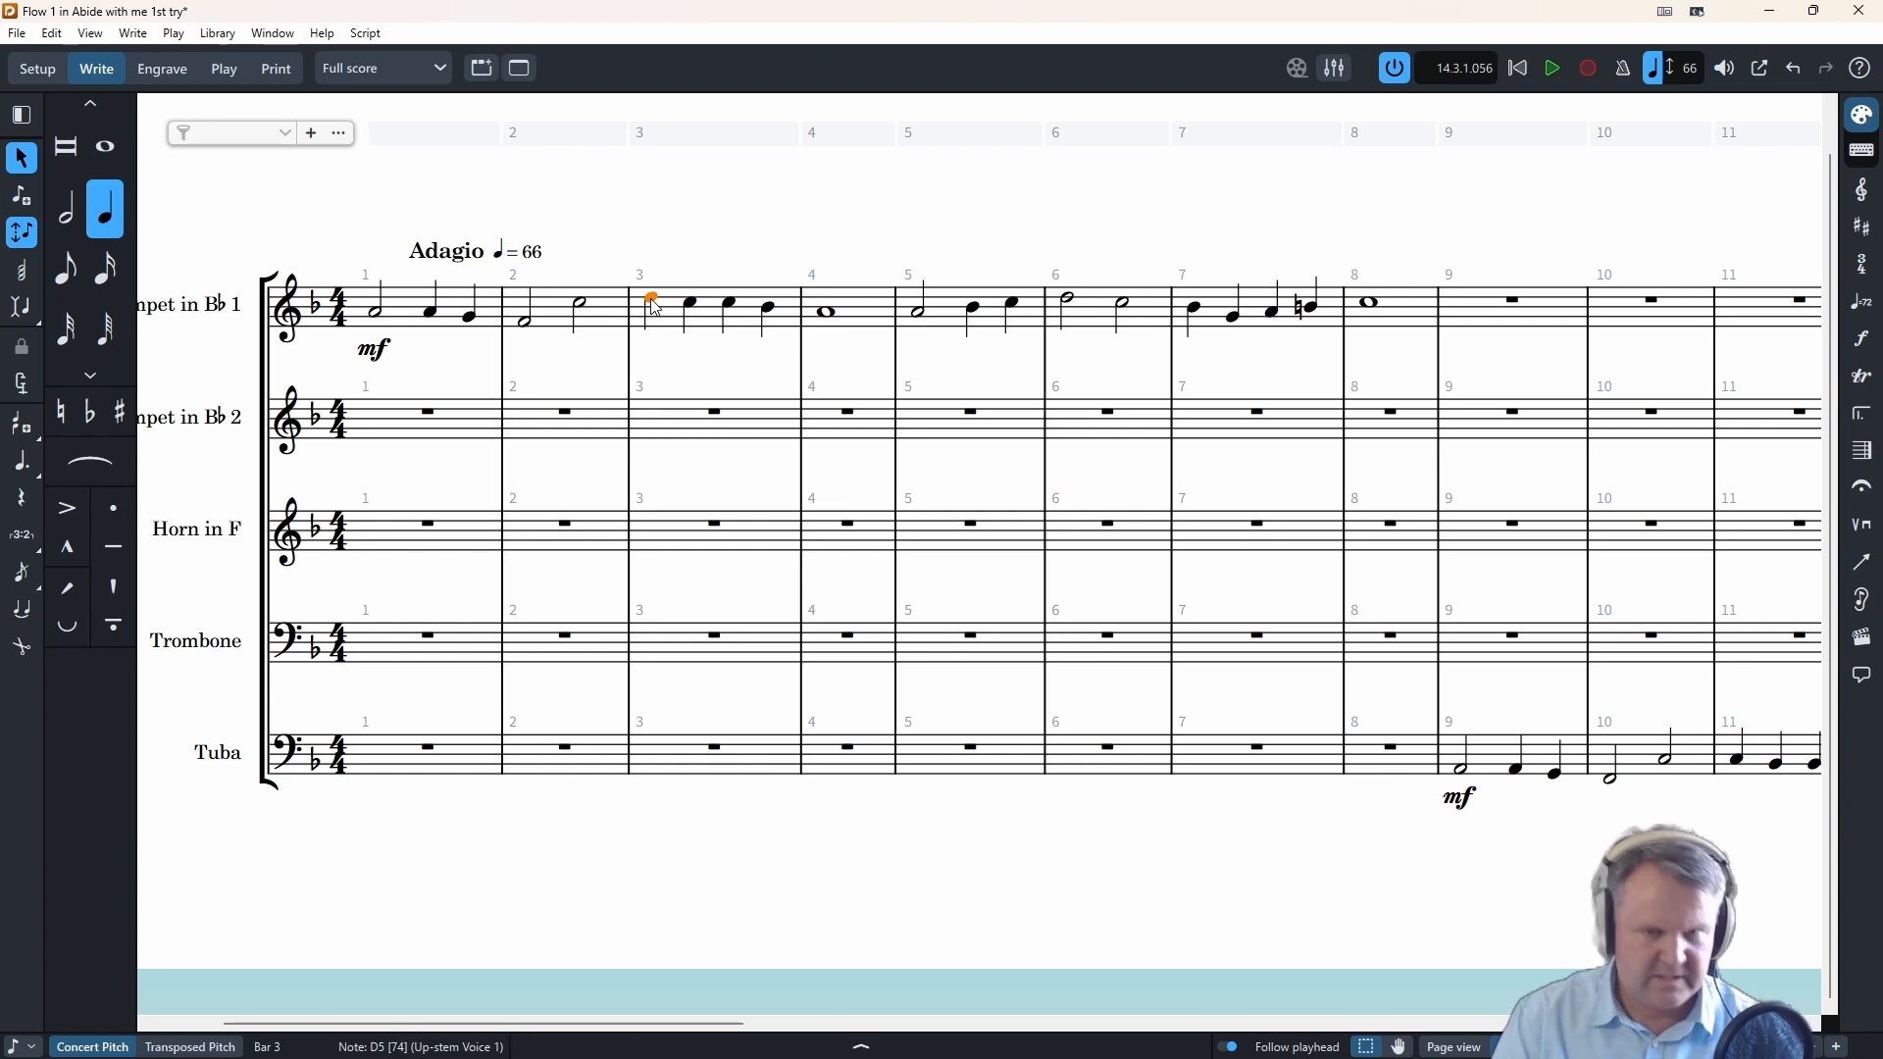
key(s)
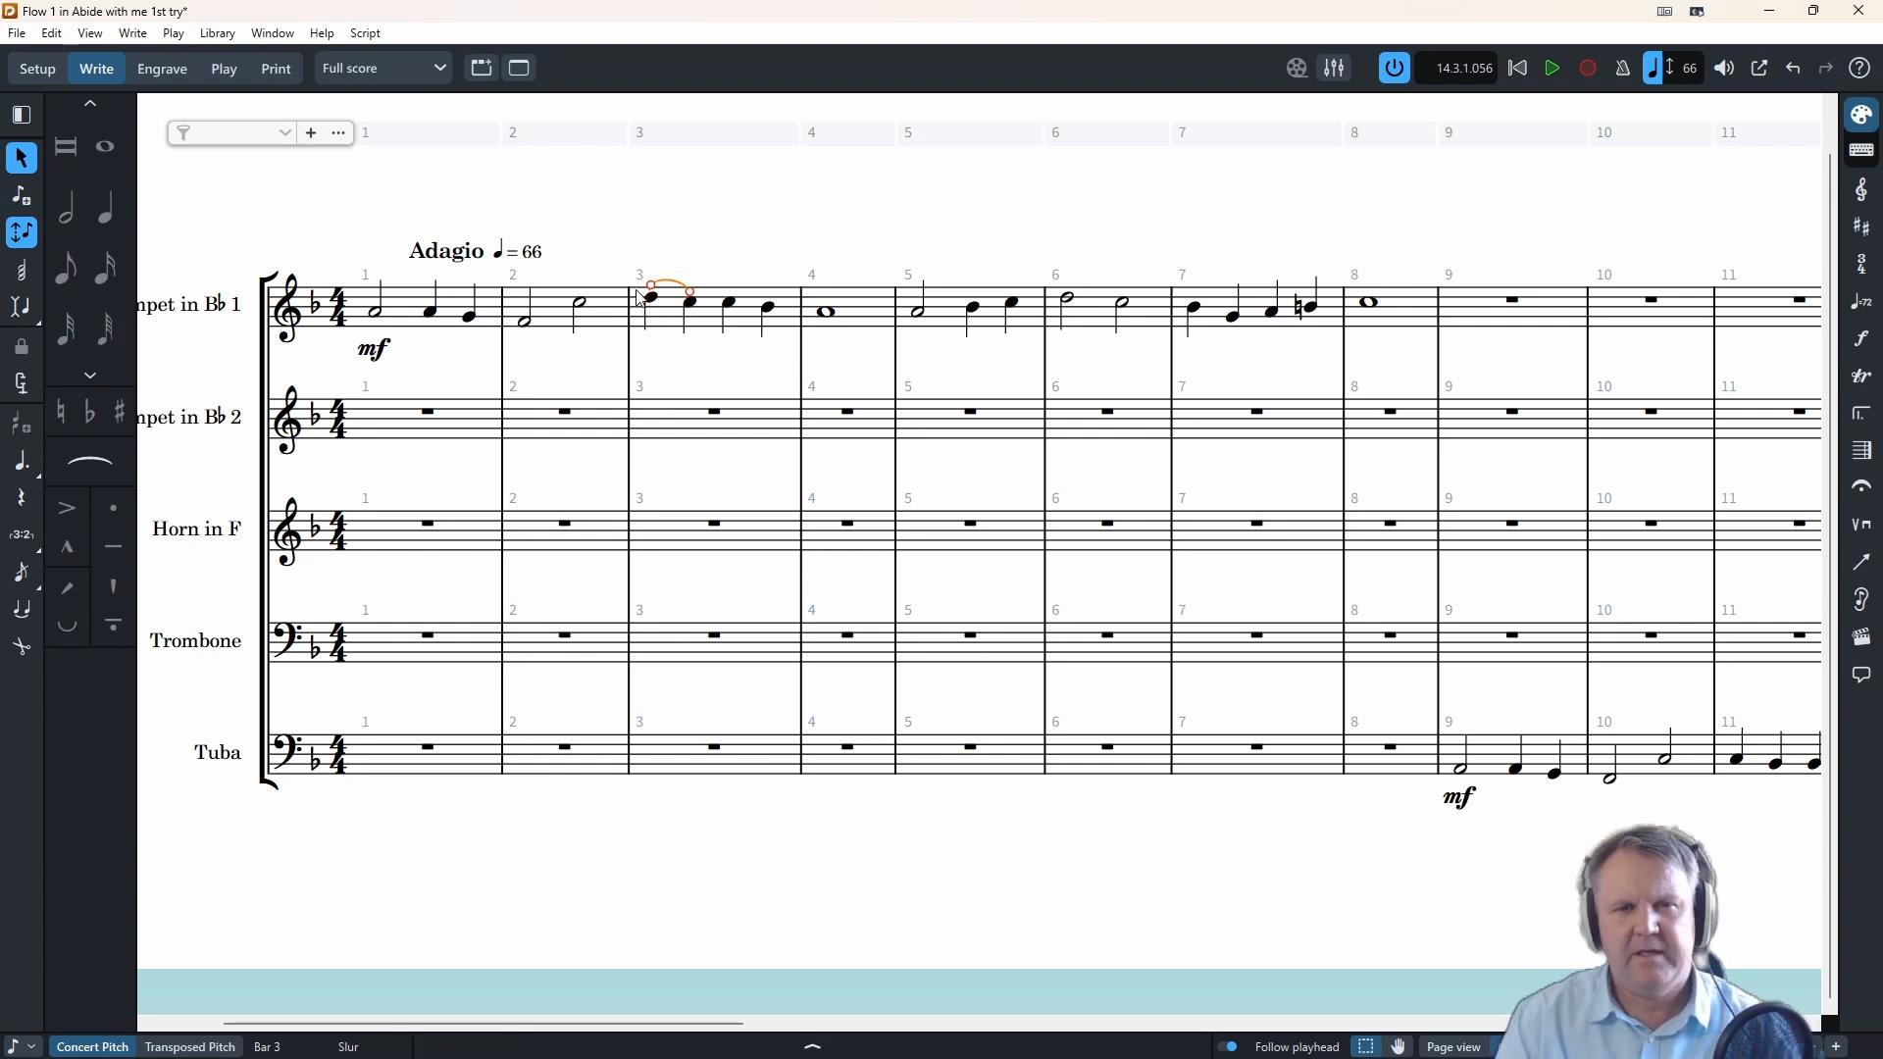
click(731, 306)
key(s)
- Slur the three notes of Trumpet 1 bar 5 together, and slur the two half notes of bar 6
click(918, 312)
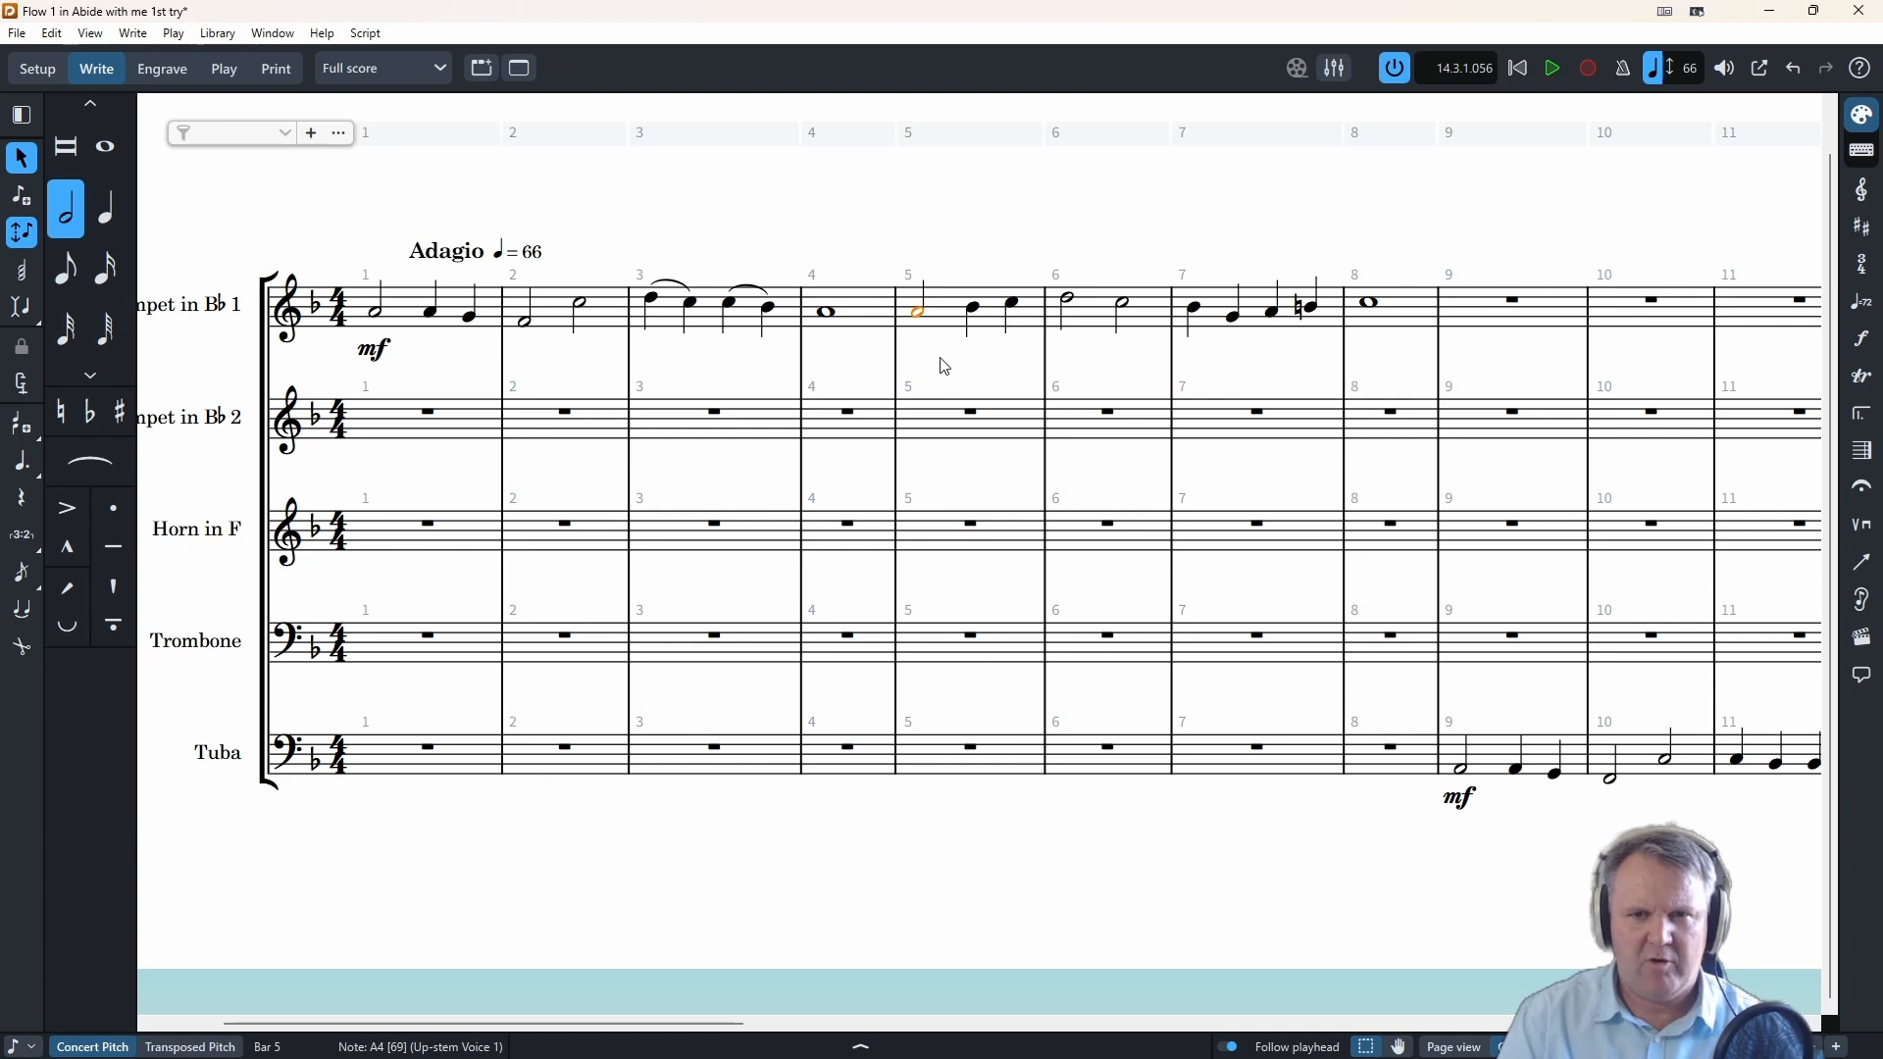
key(shift+Right)
key(shift+Right)
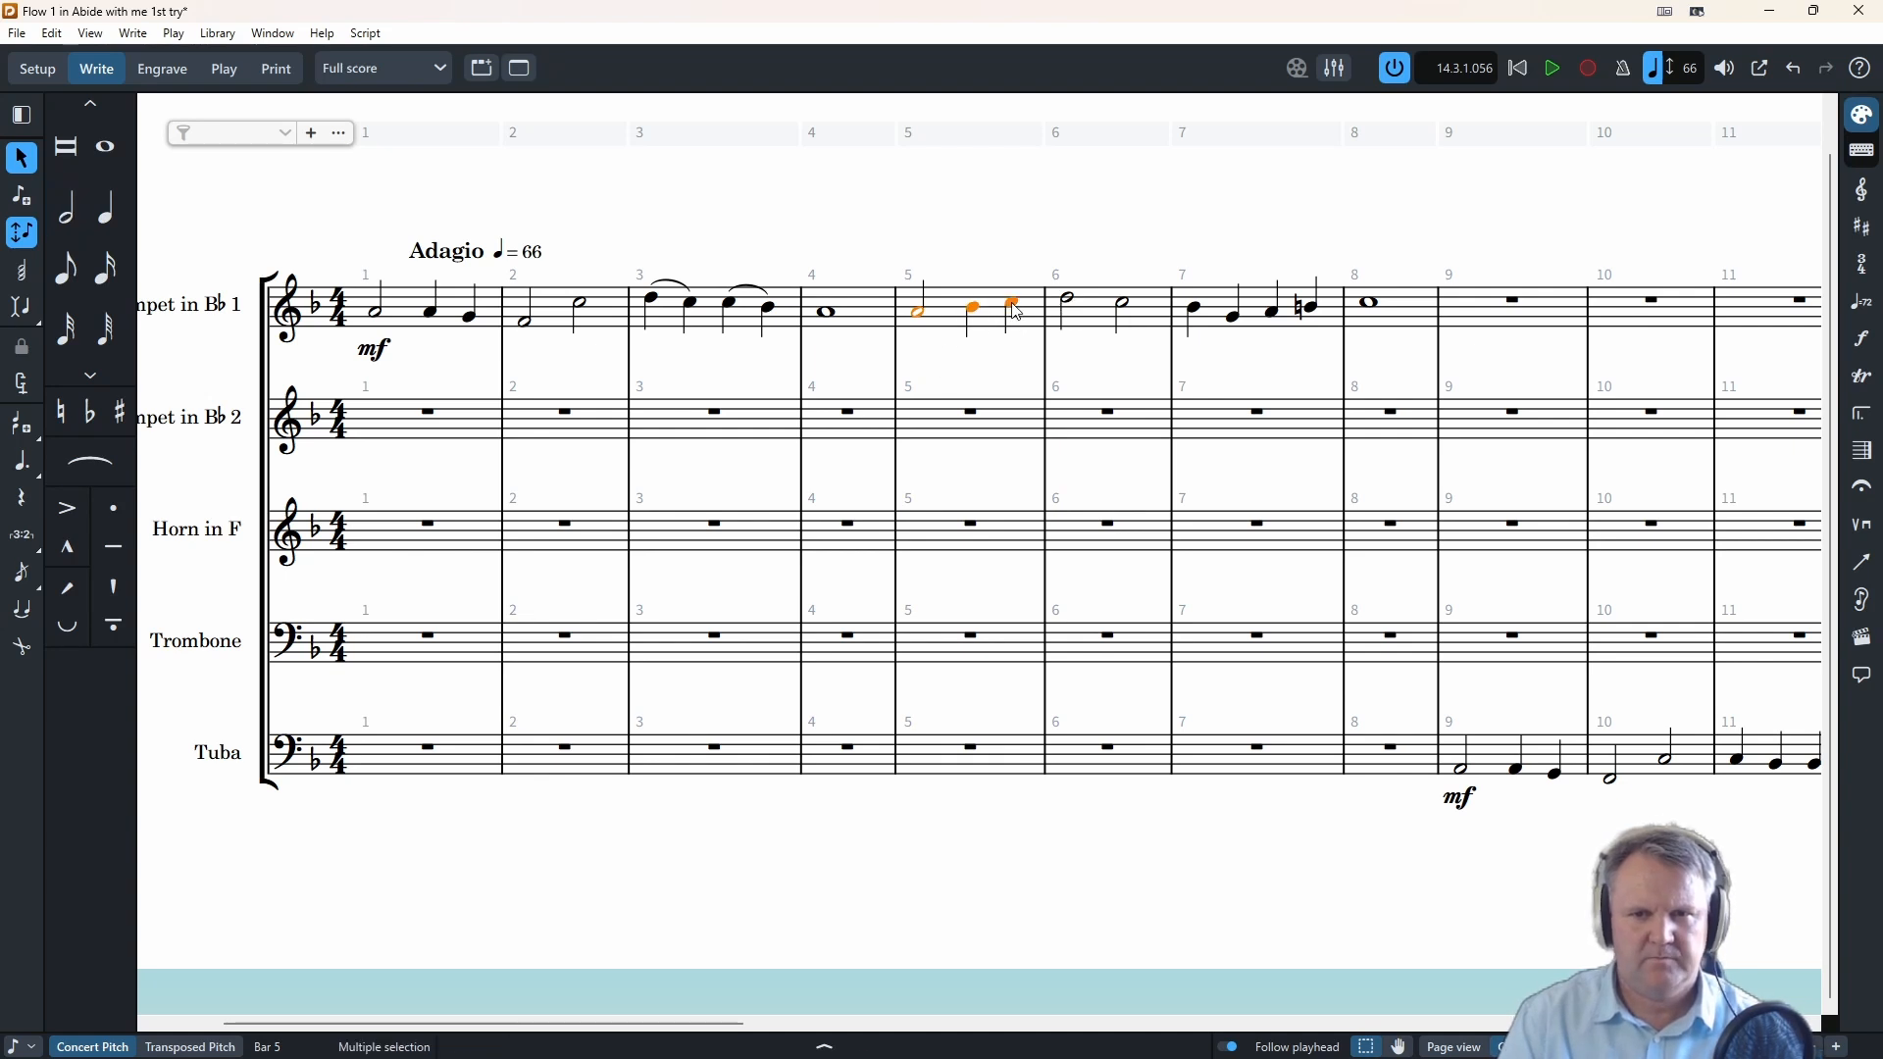
key(s)
key(Right)
key(shift+Right)
key(s)
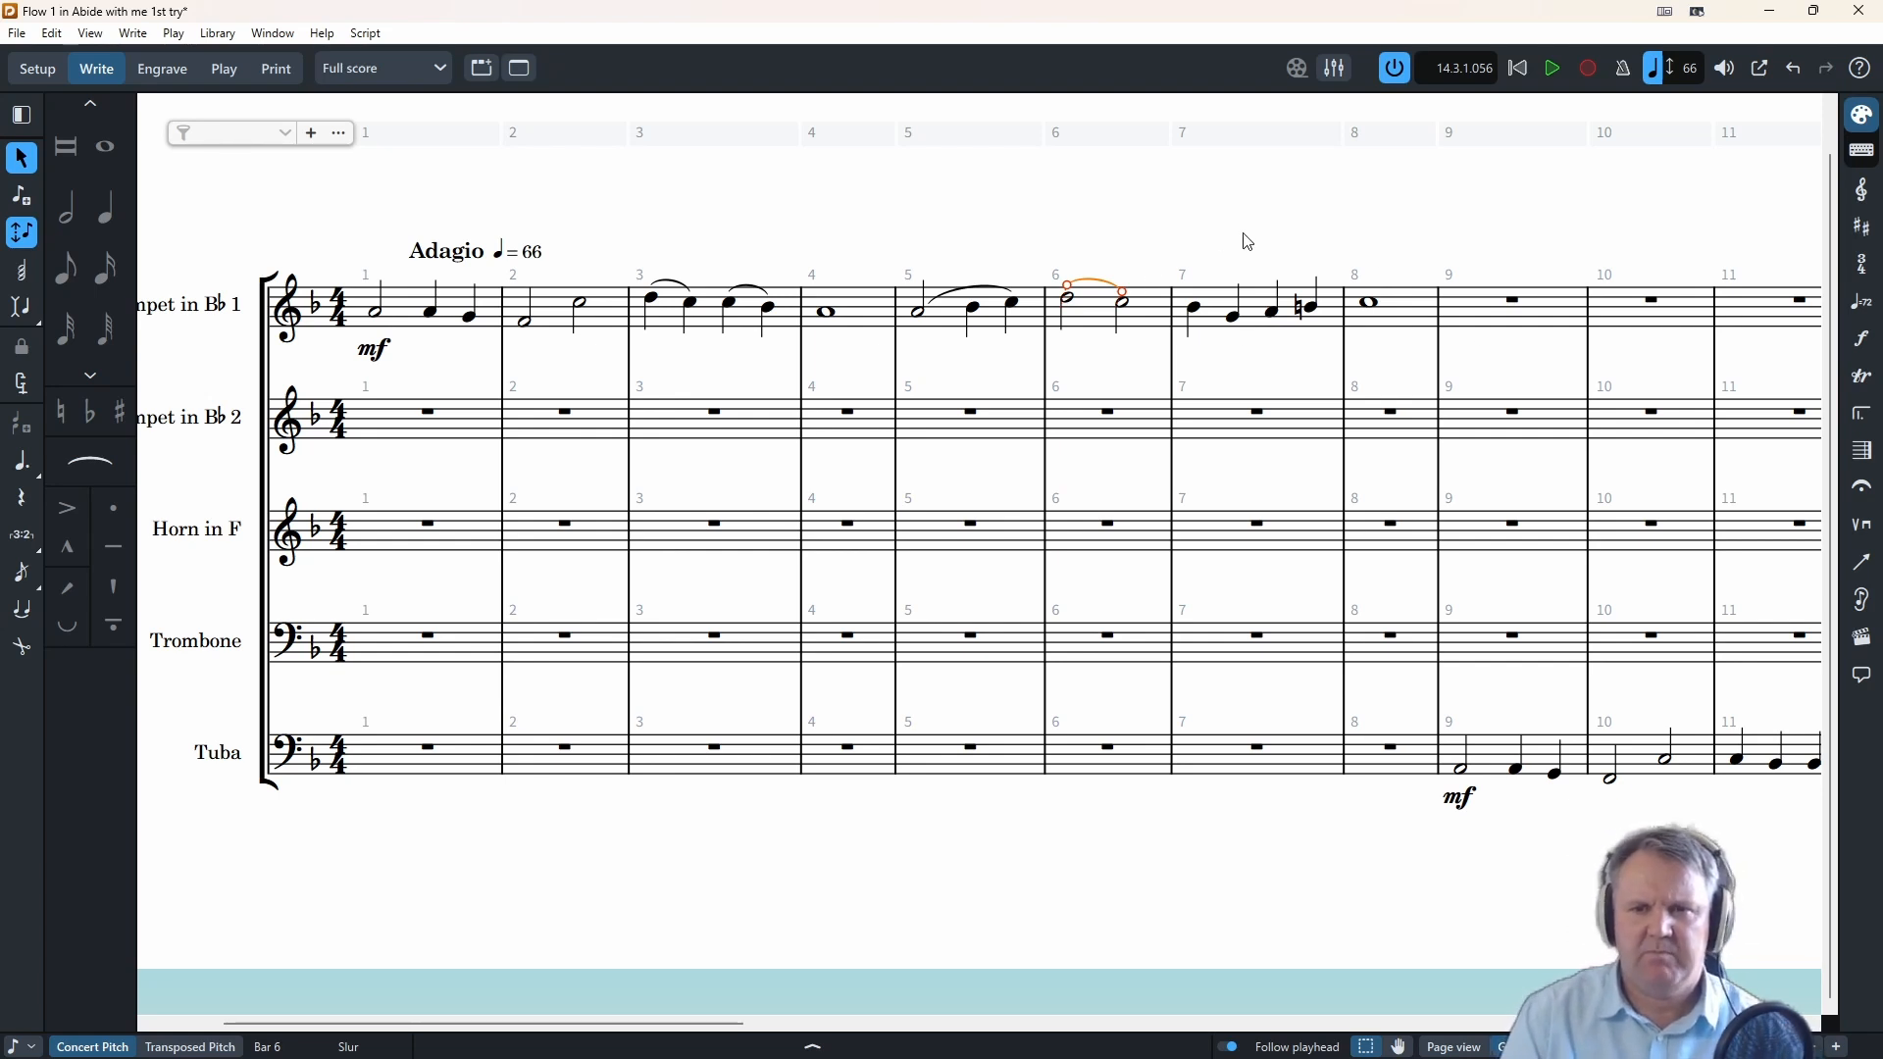
key(Escape)
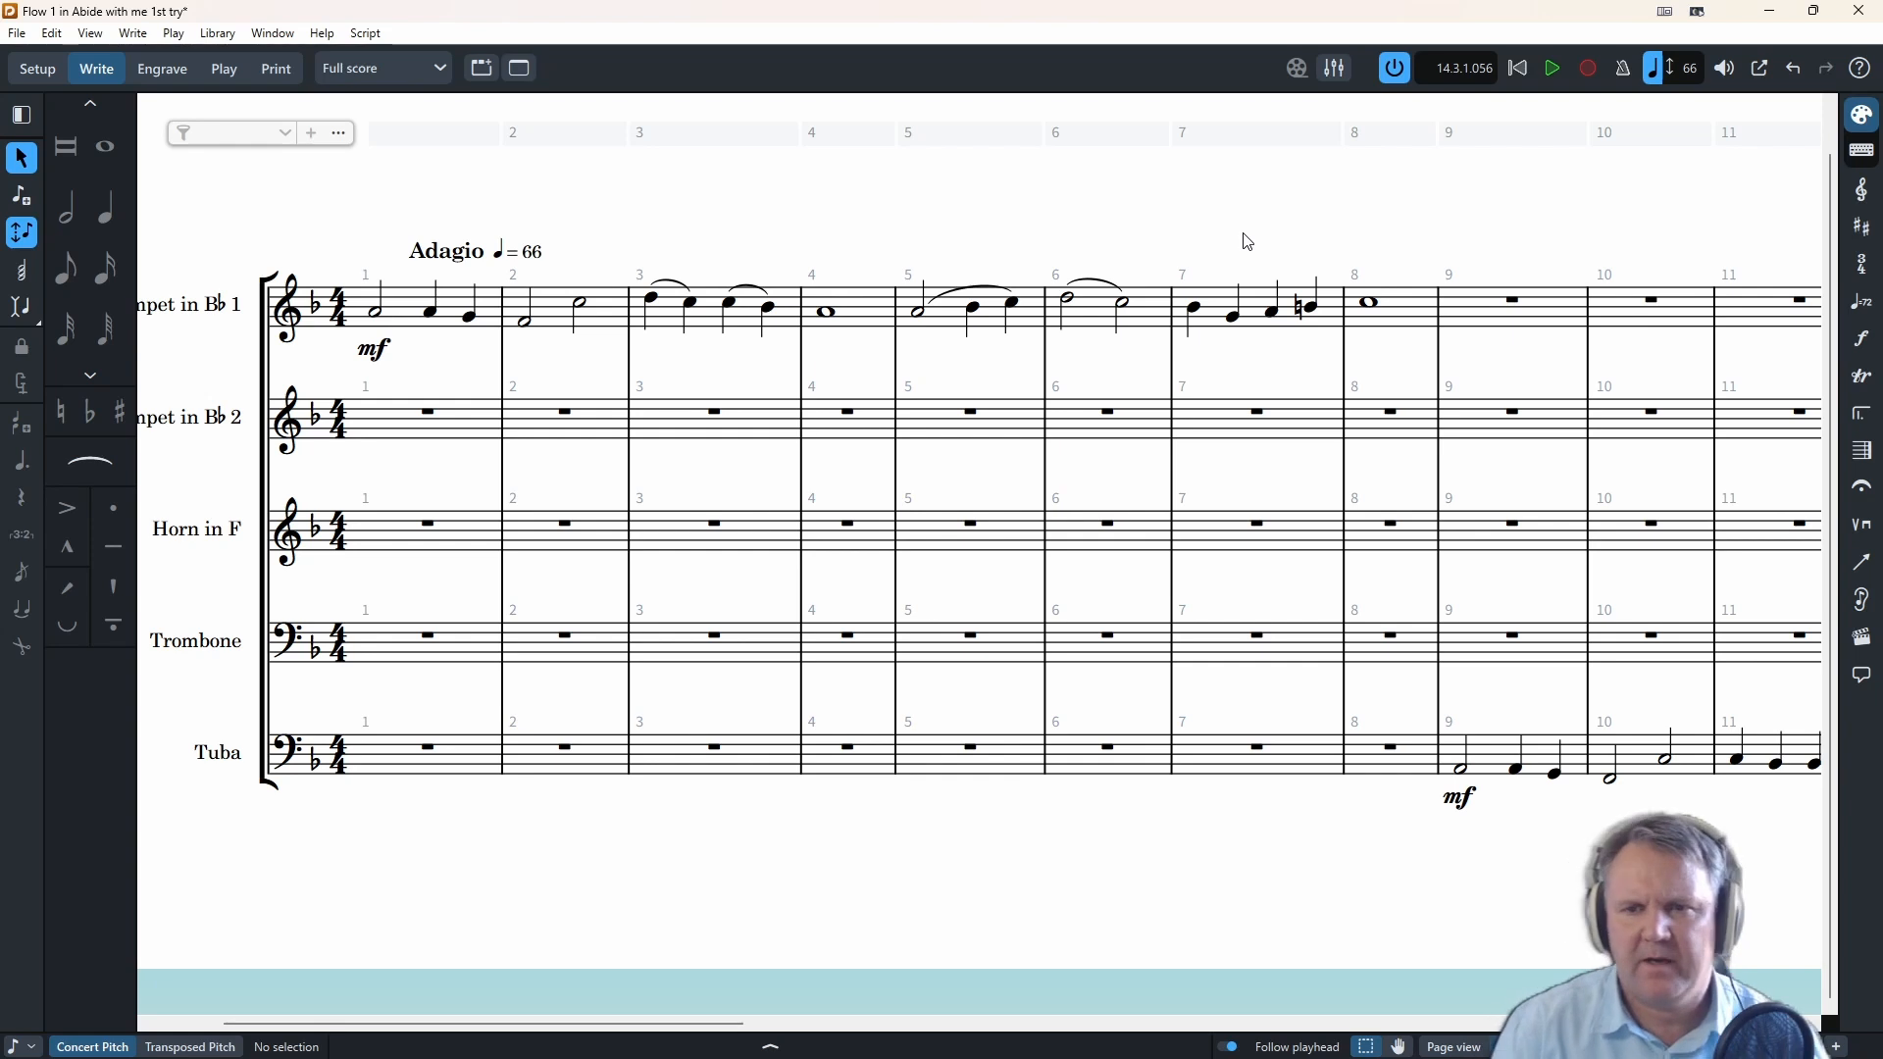
- Add a crescendo hairpin under Trumpet 1 bar 5 and a diminuendo hairpin under bar 6
click(922, 322)
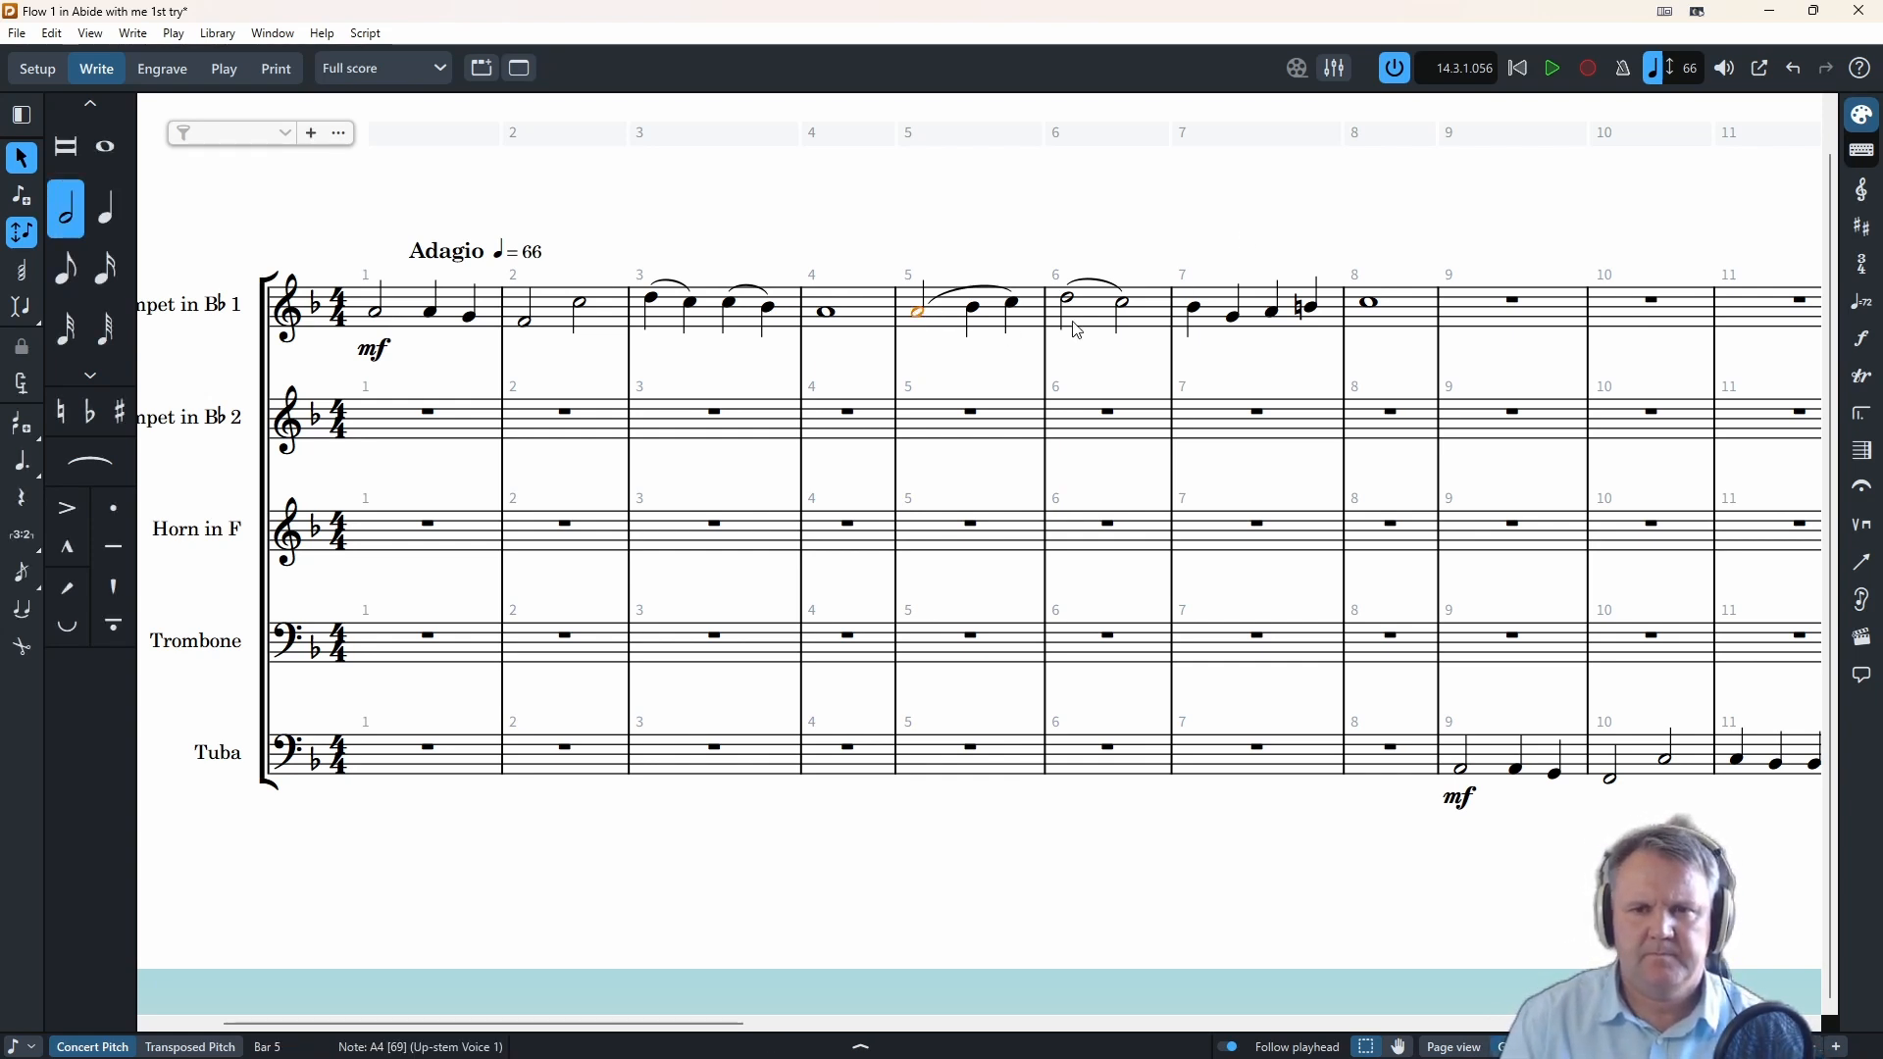
shift+click(1013, 330)
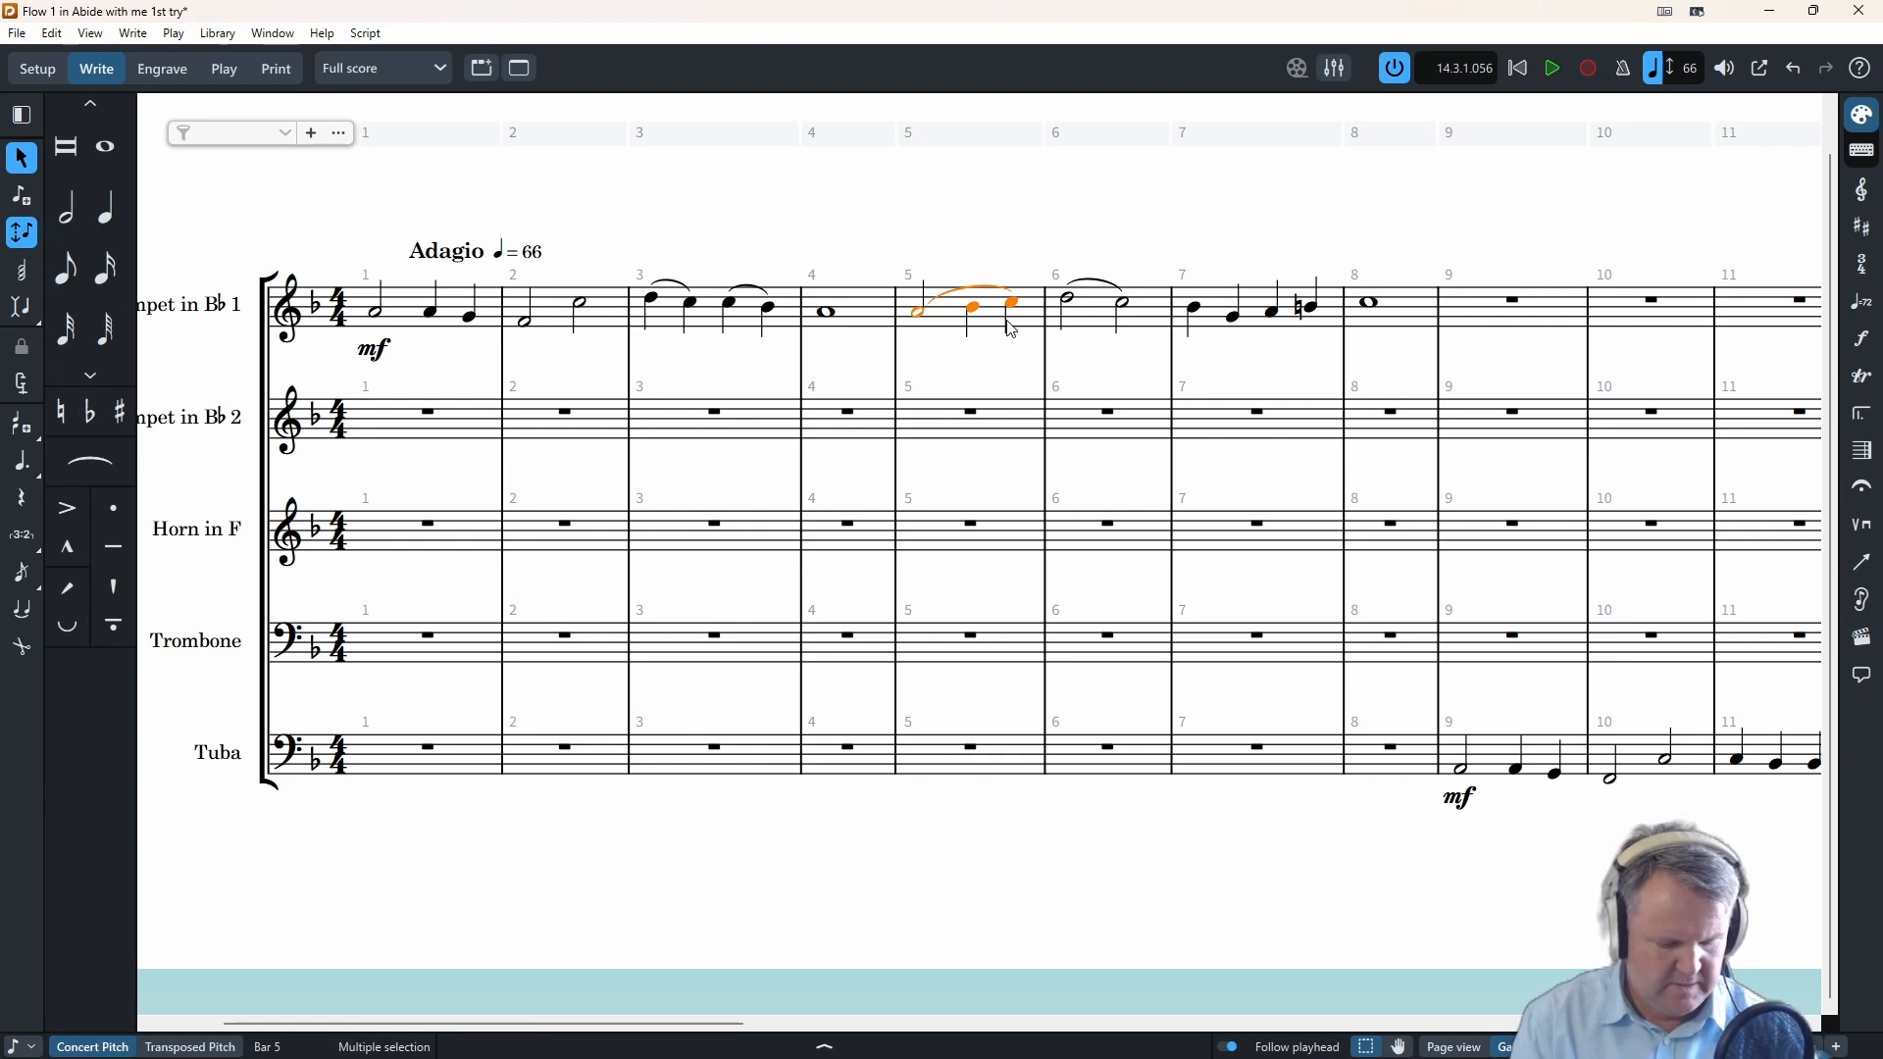
key(shift+d)
text(<)
key(Return)
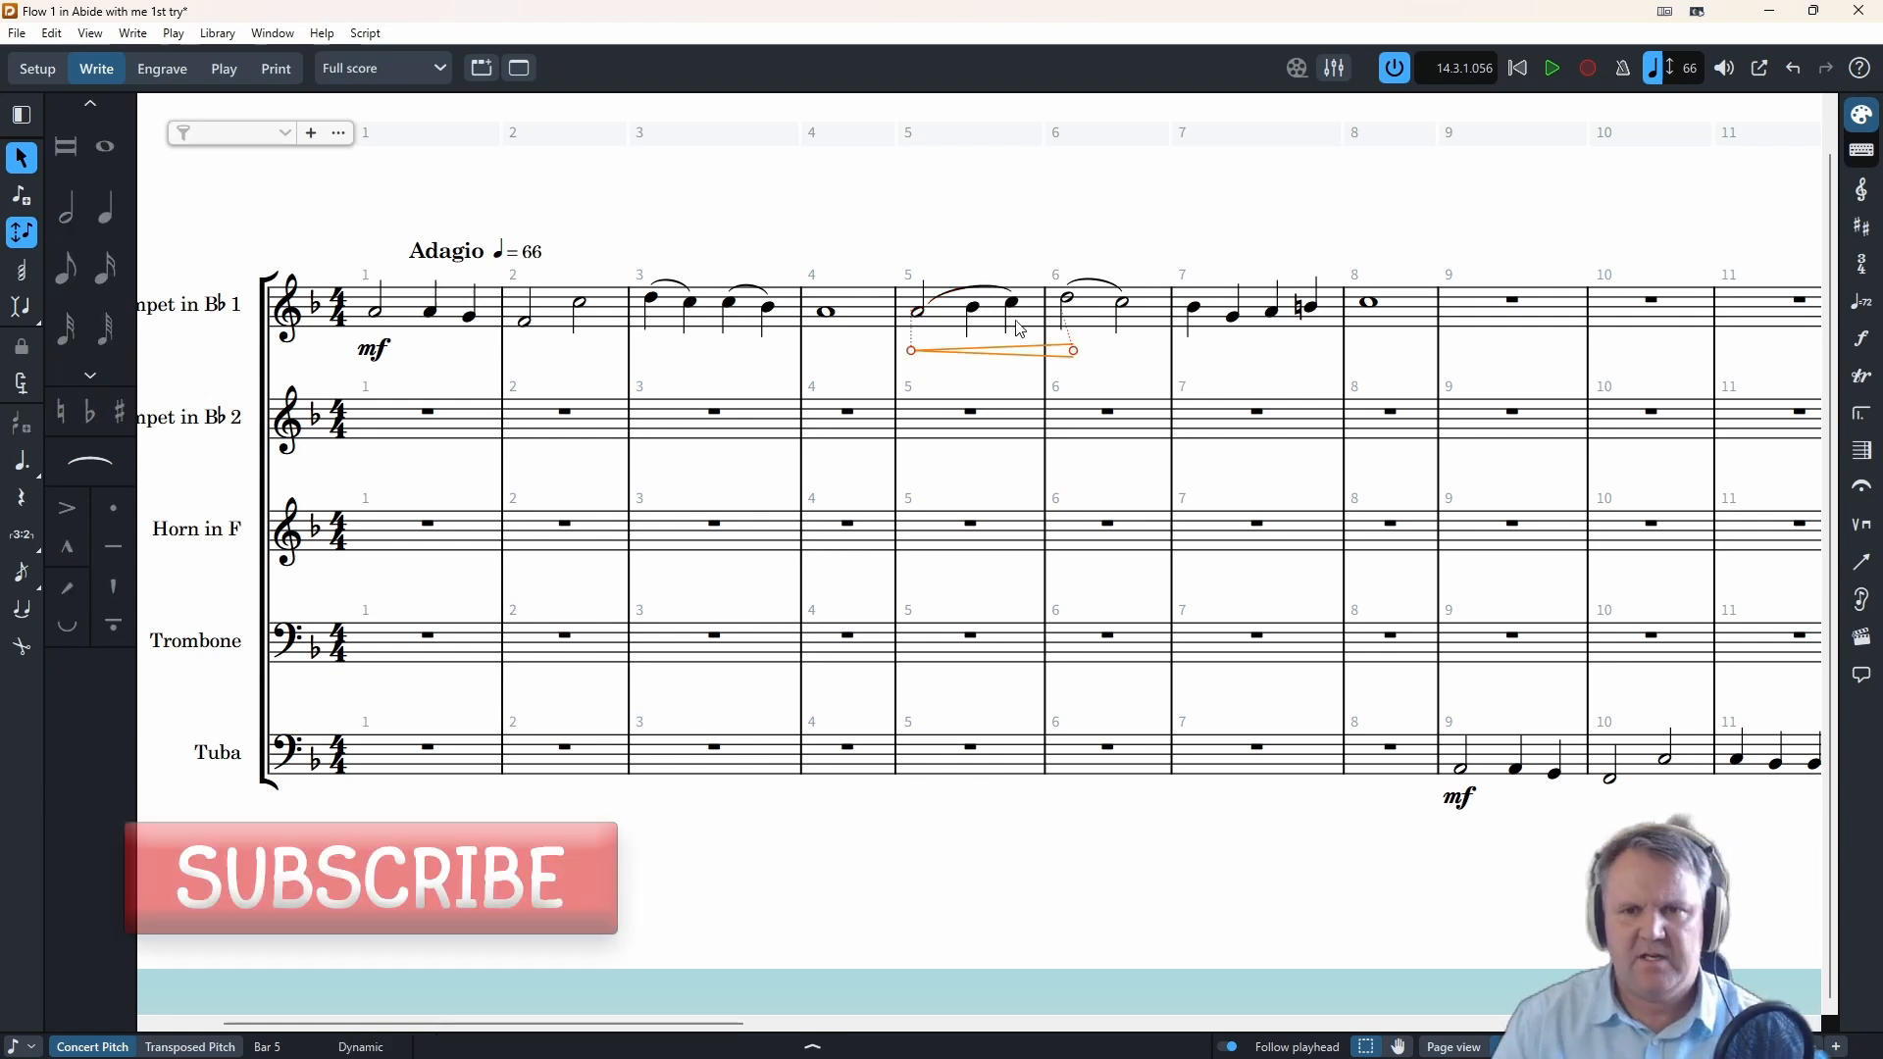
click(1067, 299)
shift+click(1118, 304)
key(shift+d)
text(>)
key(Return)
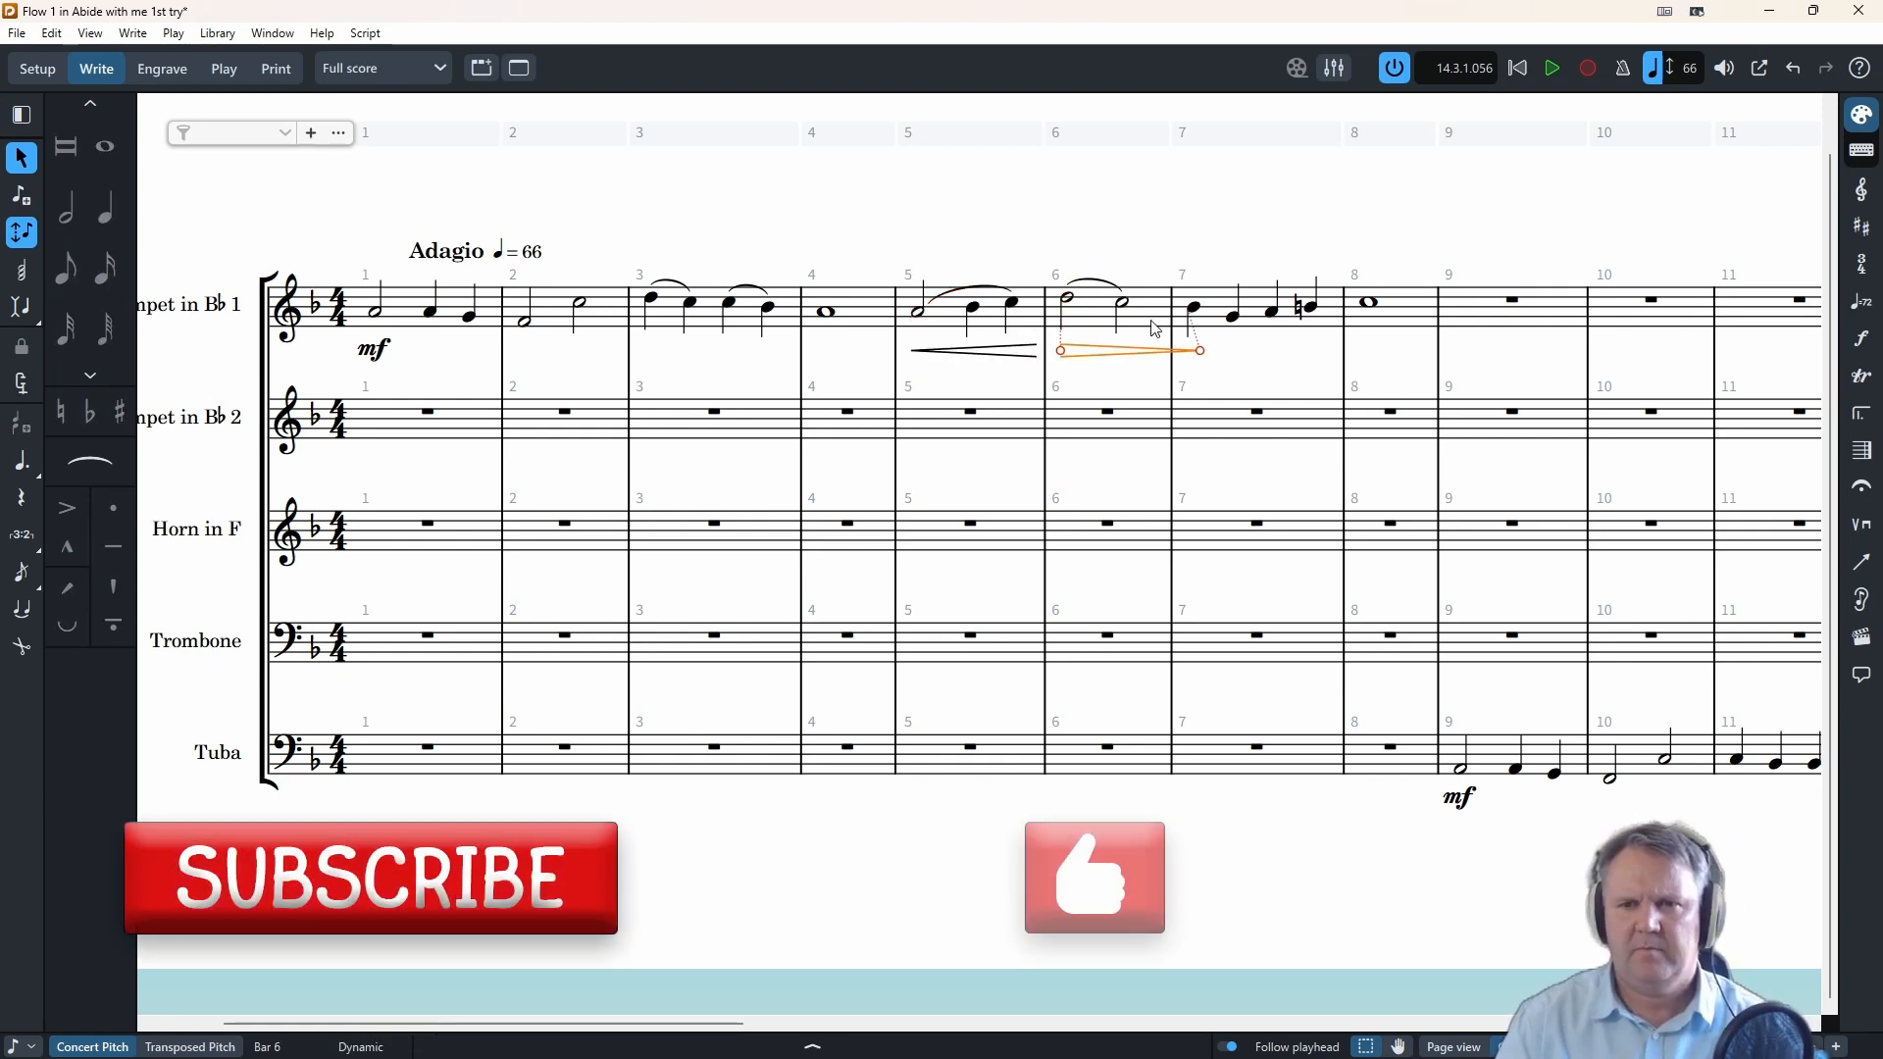
- Add an mf dynamic to the first note of Trumpet 1 bar 7 and slur that note to the second
click(1193, 310)
key(shift+d)
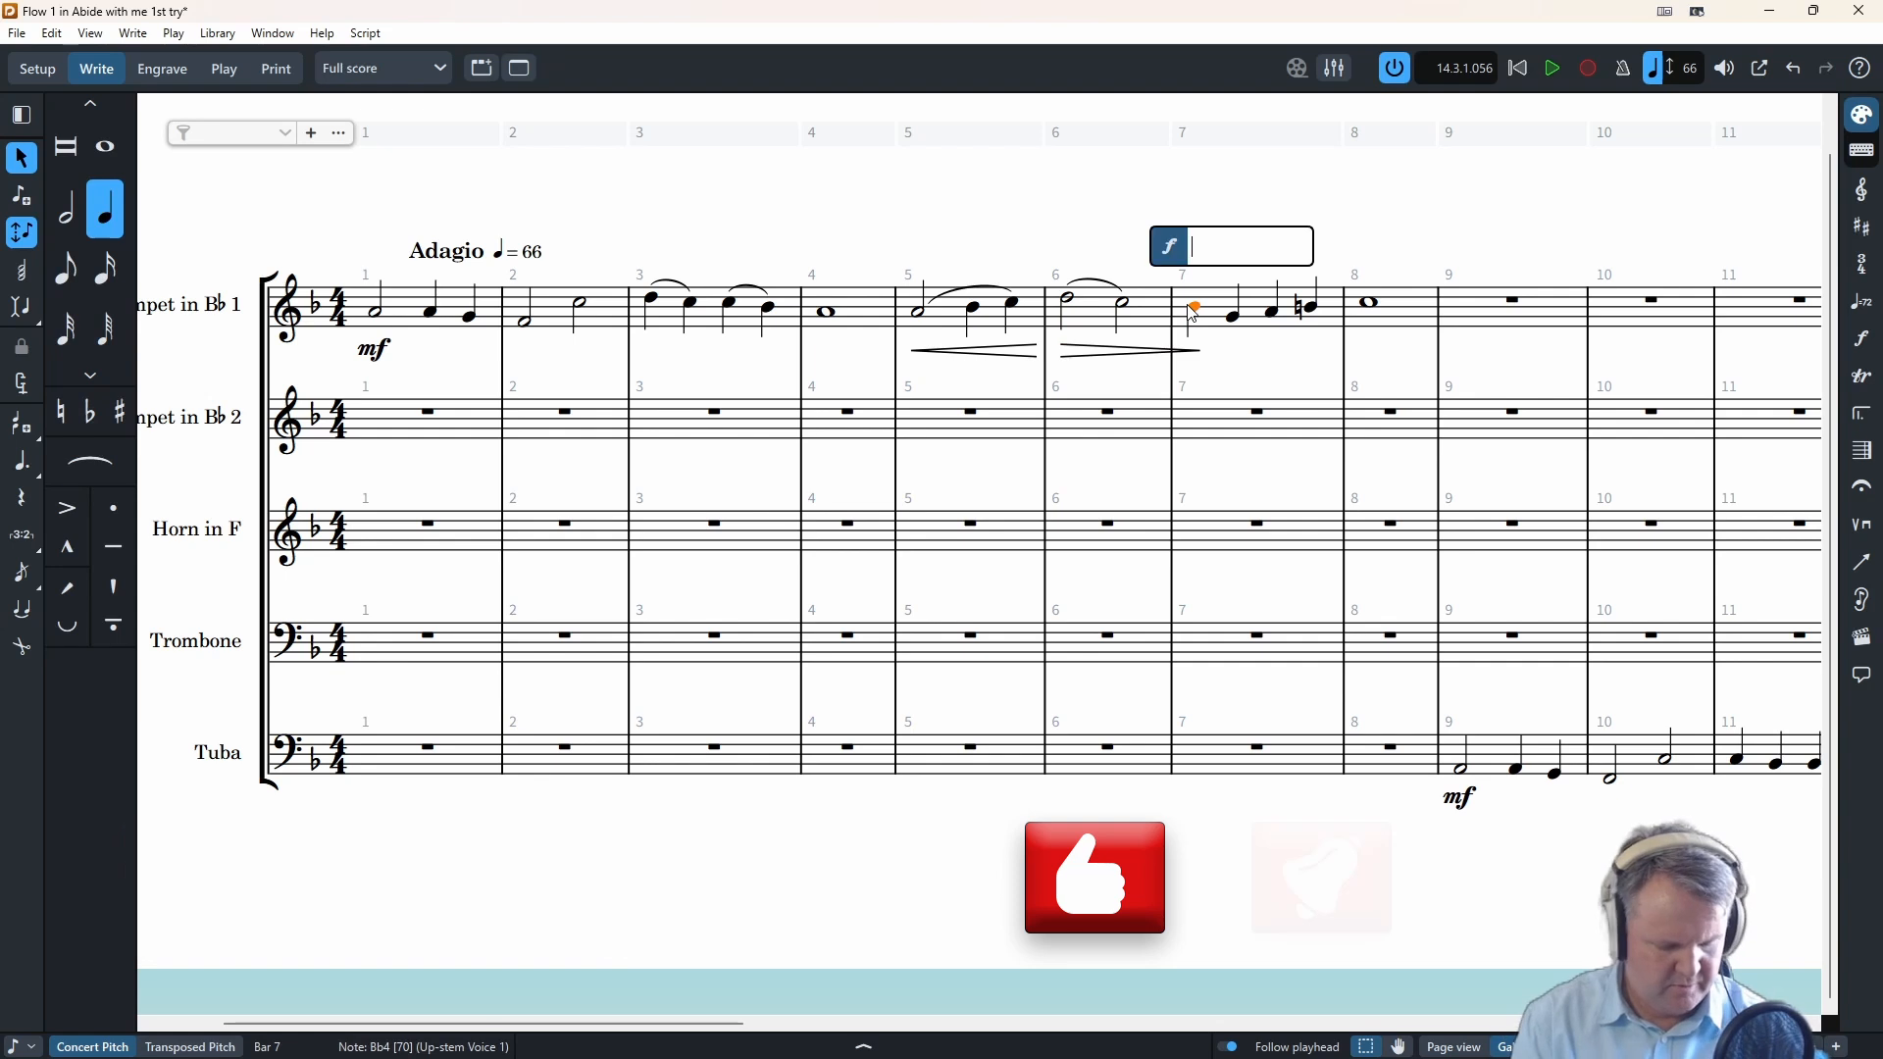
text(mf)
key(Return)
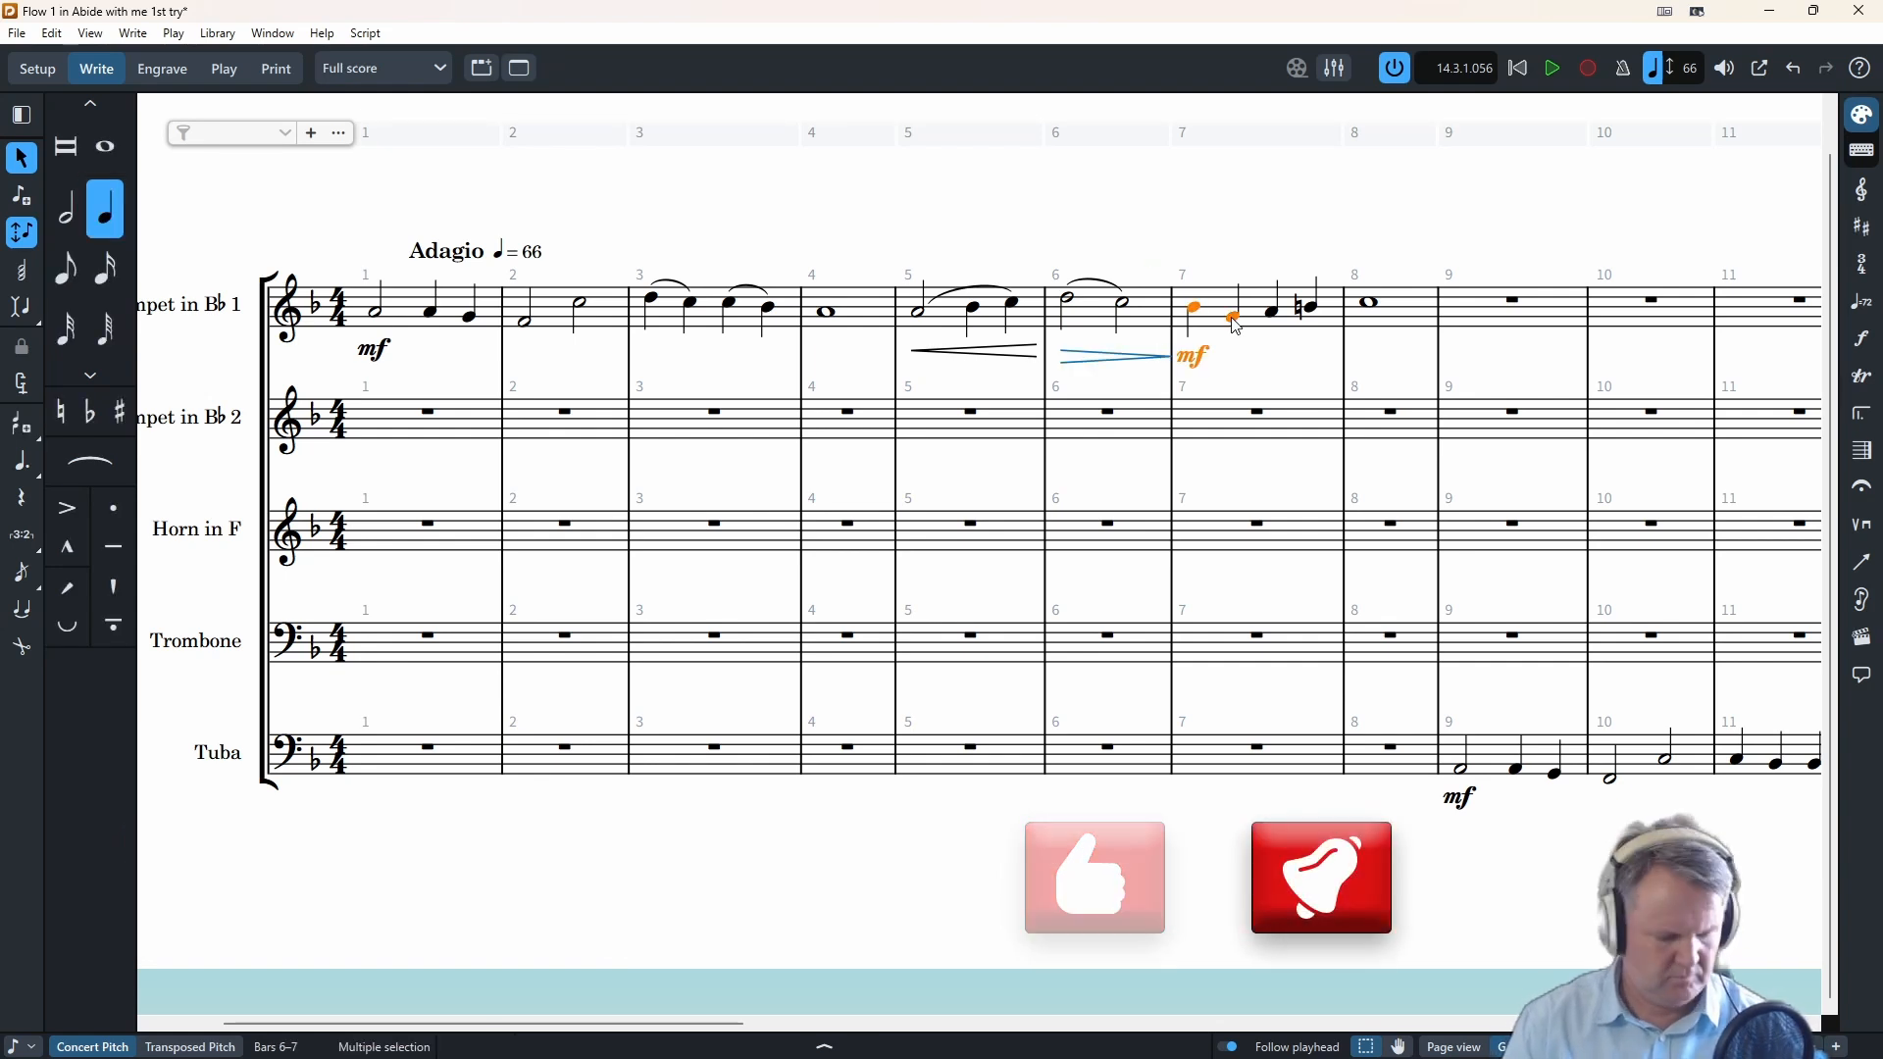
click(1193, 312)
key(s)
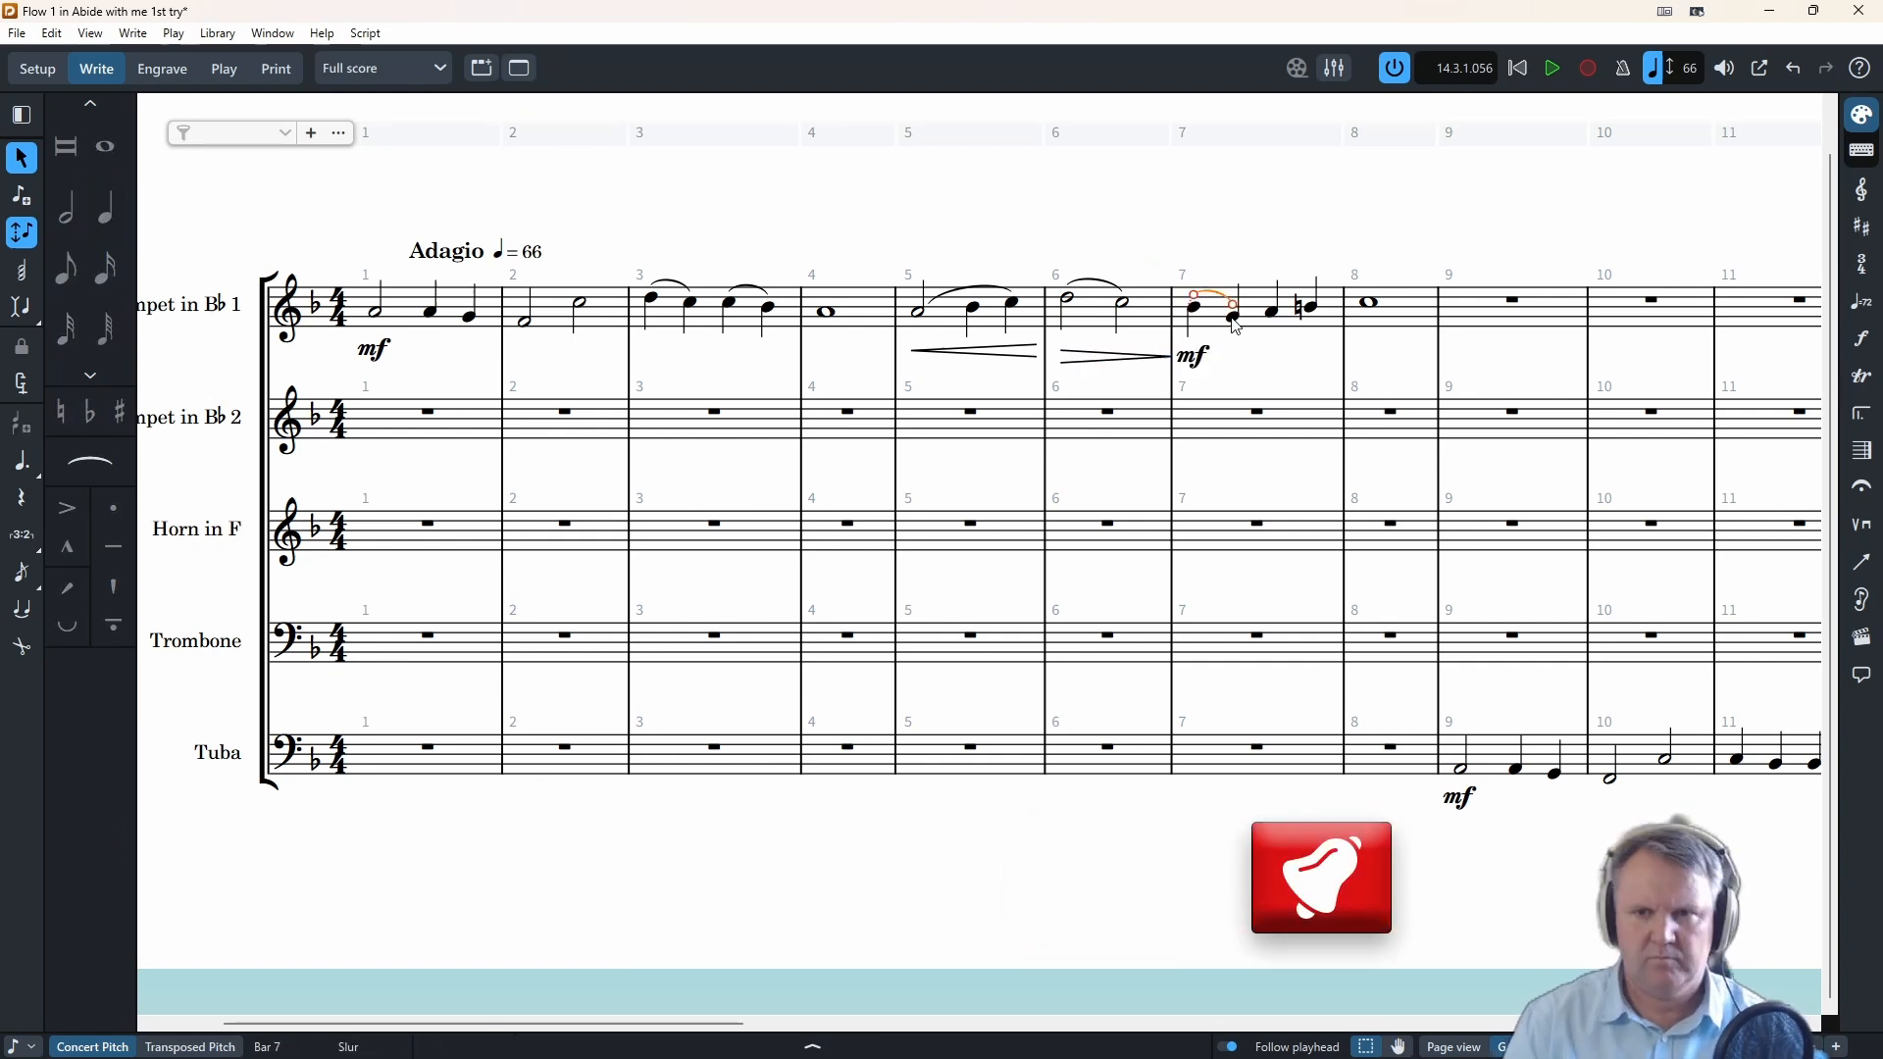
- Add a diminuendo hairpin under the whole note C in Trumpet 1 bar 8
click(1373, 310)
key(shift+d)
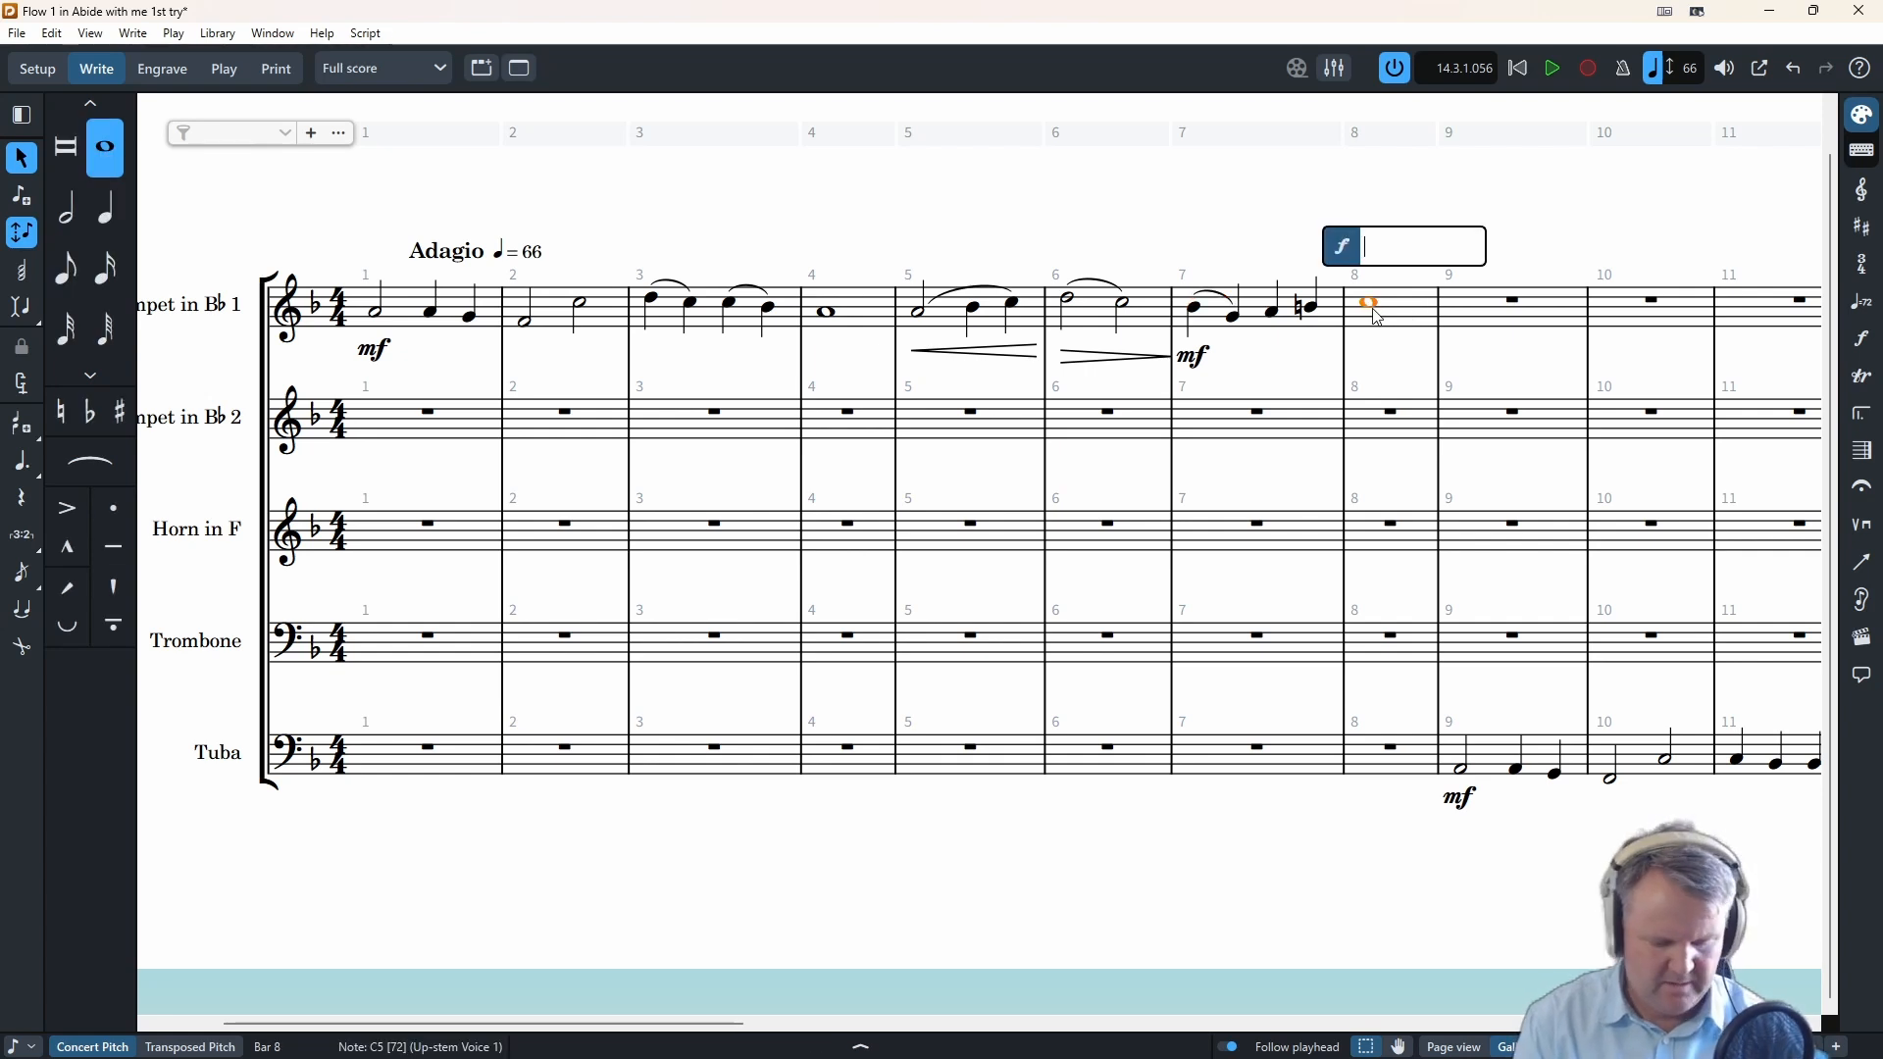
text(<)
key(Return)
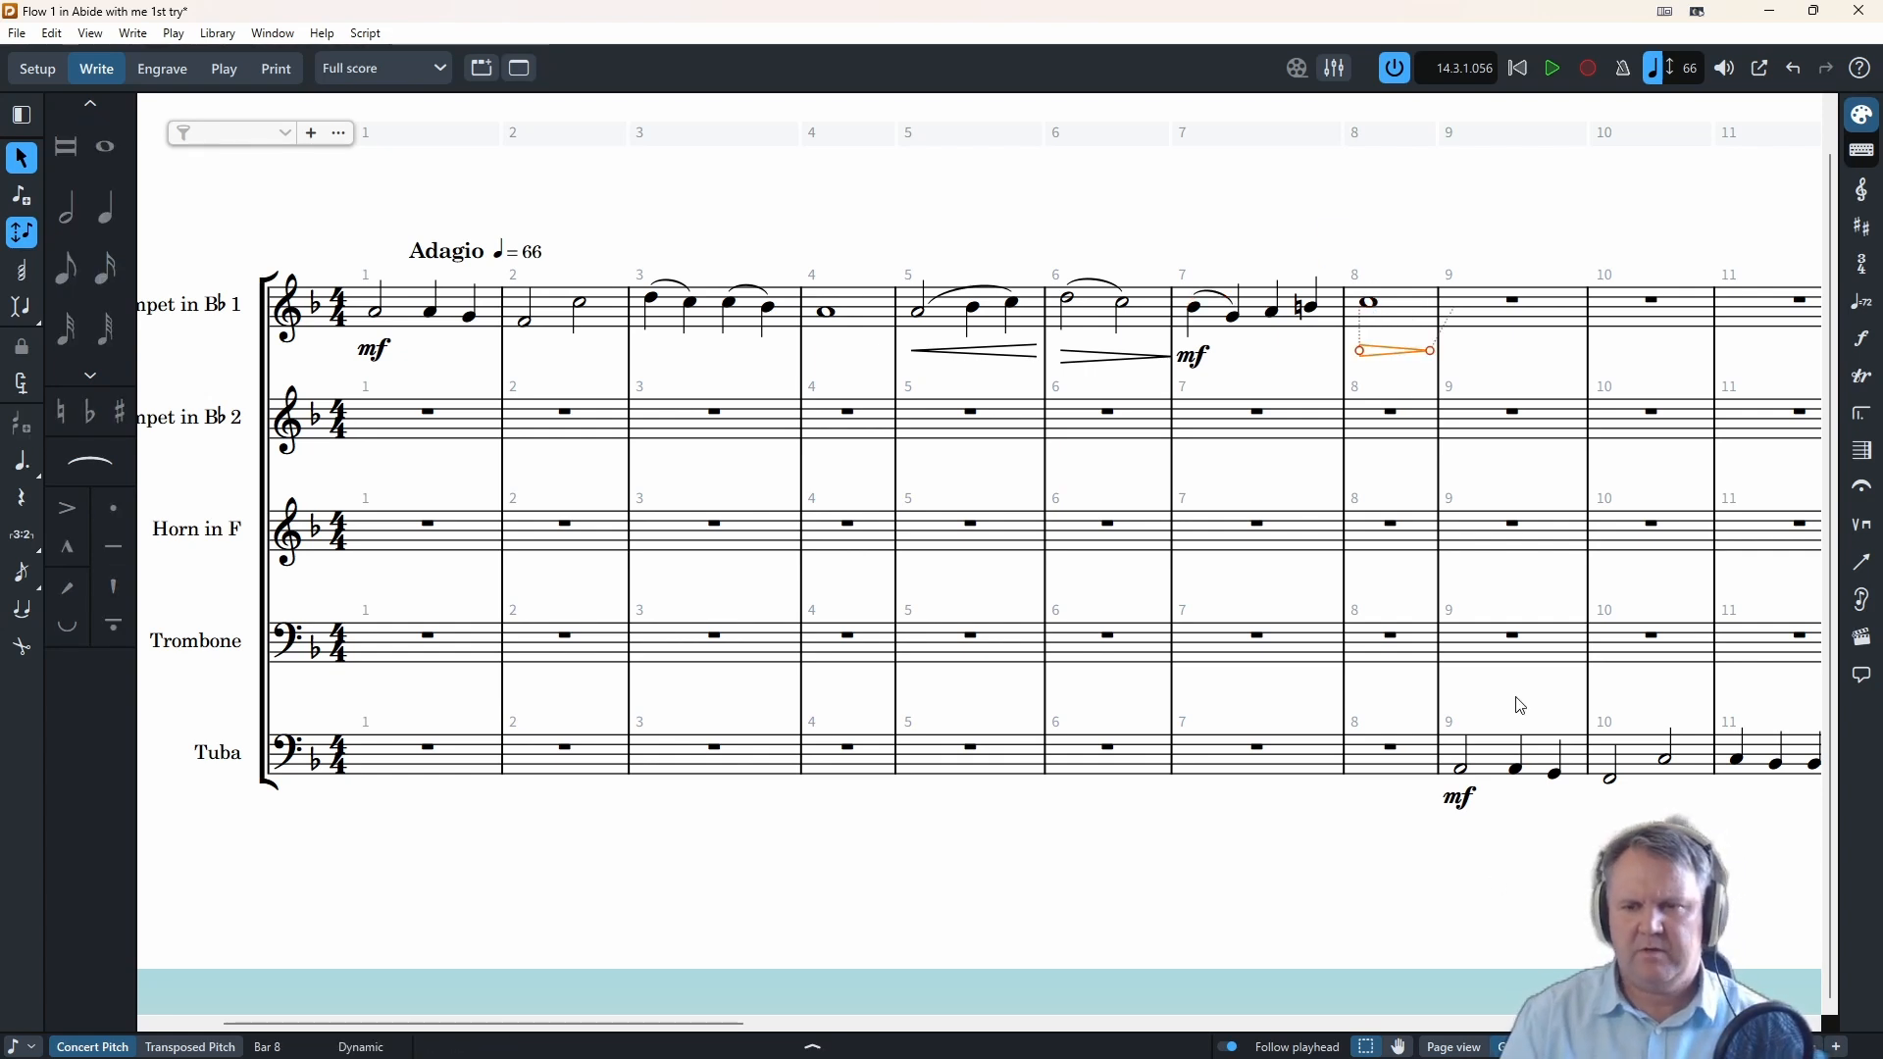
- Add a slur in Trumpet 1 from the half note G starting bar 13 to the quarter note F in bar 14
drag(717, 1025, 988, 1021)
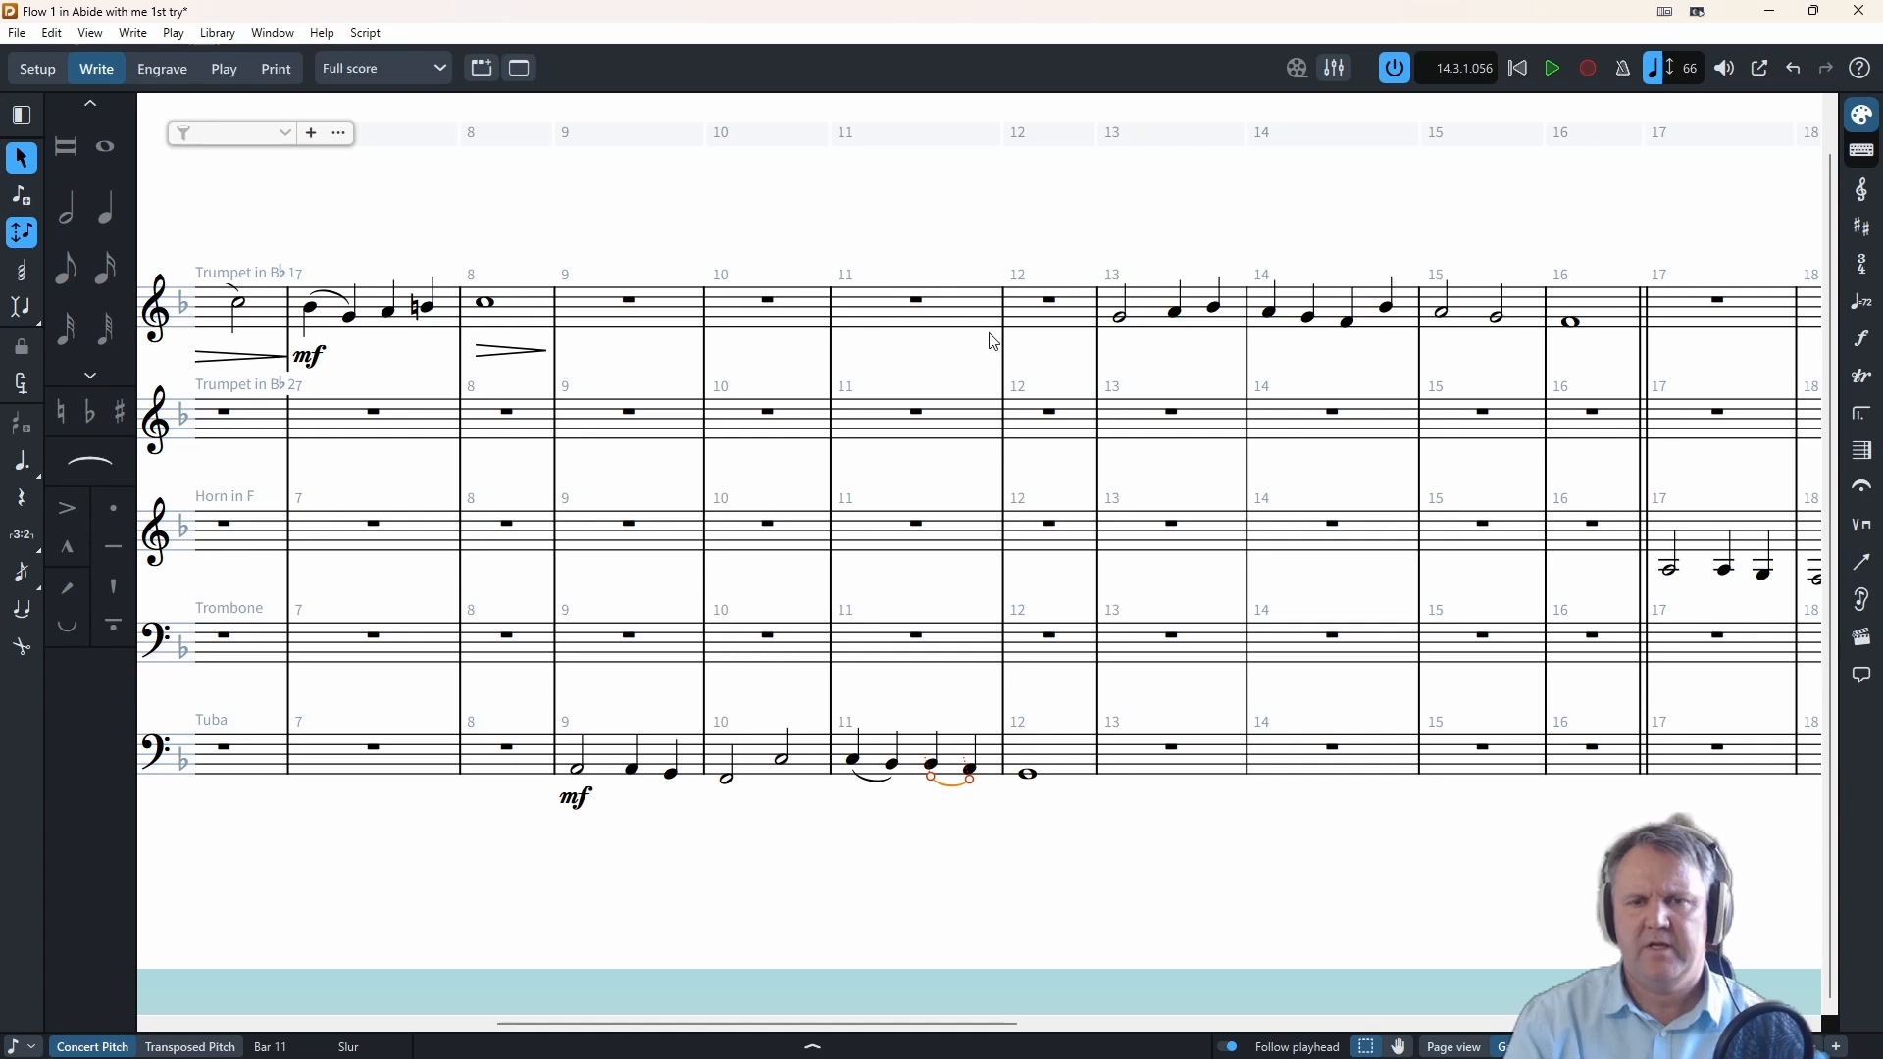
click(1122, 318)
shift+click(1349, 326)
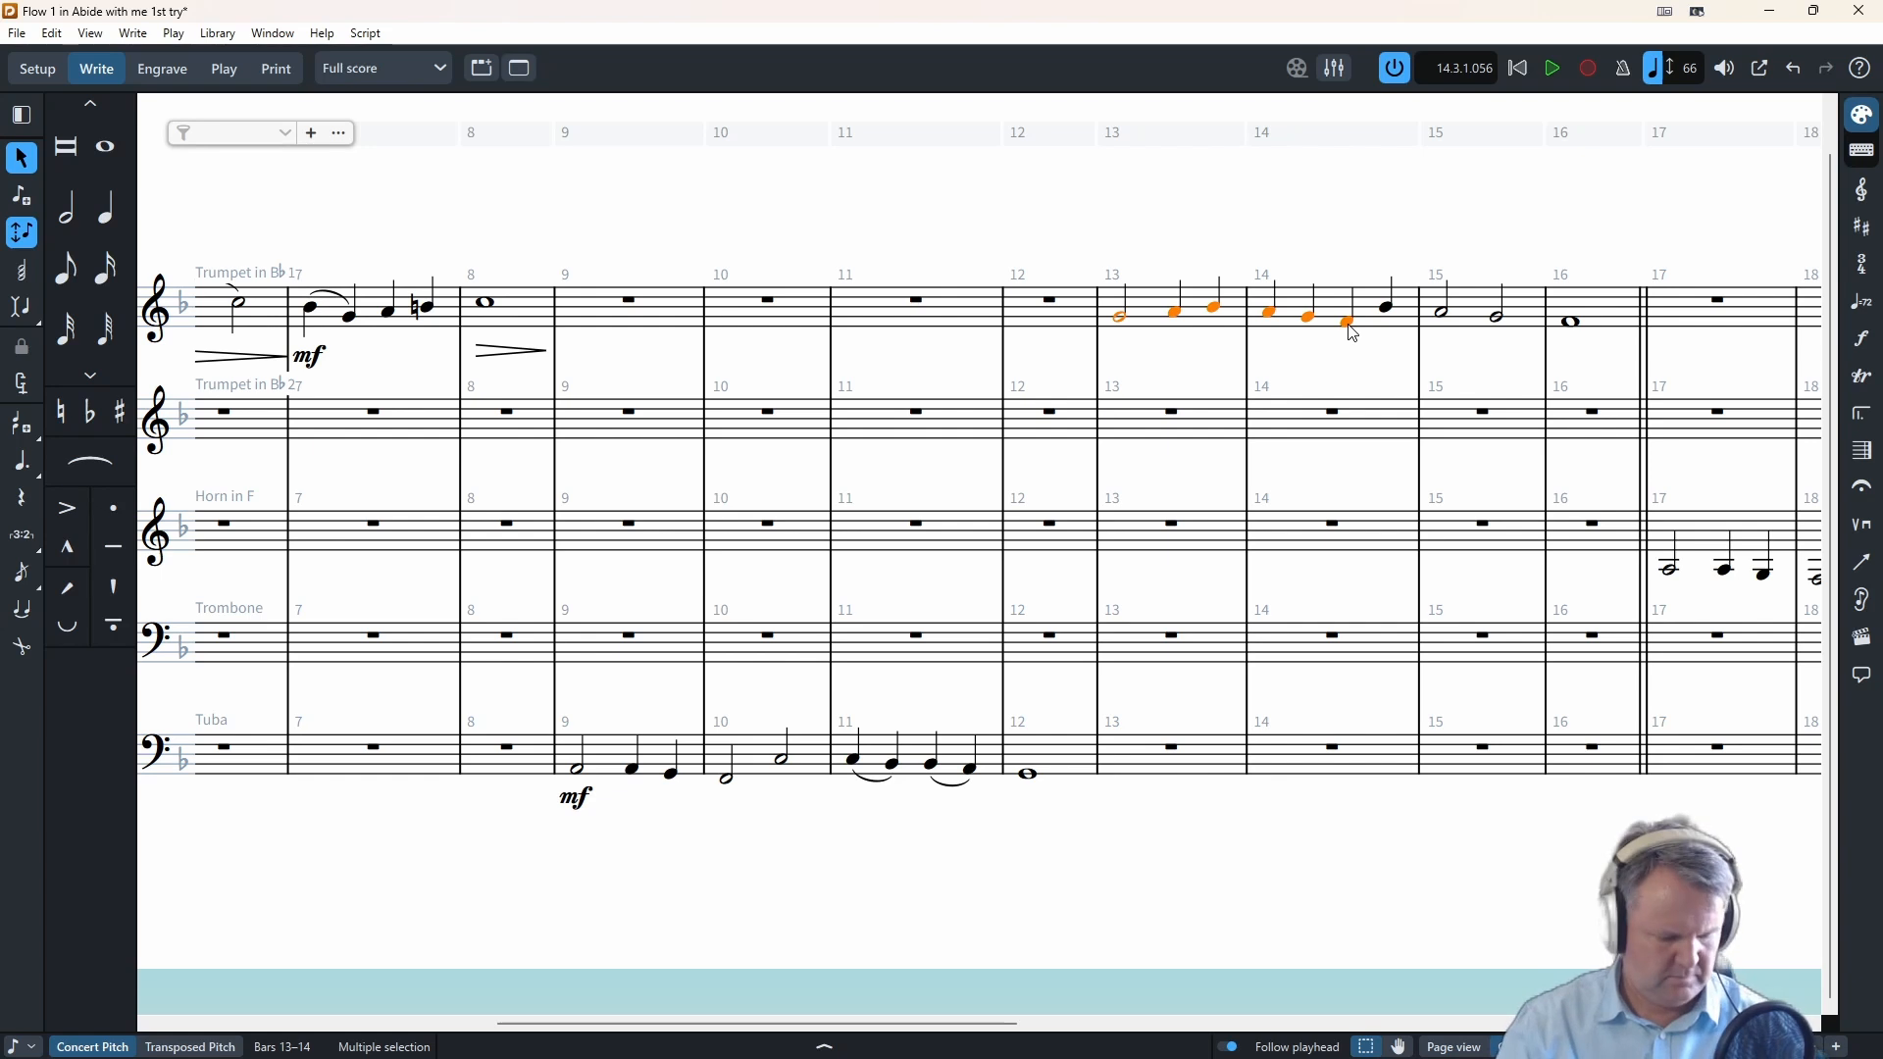
key(s)
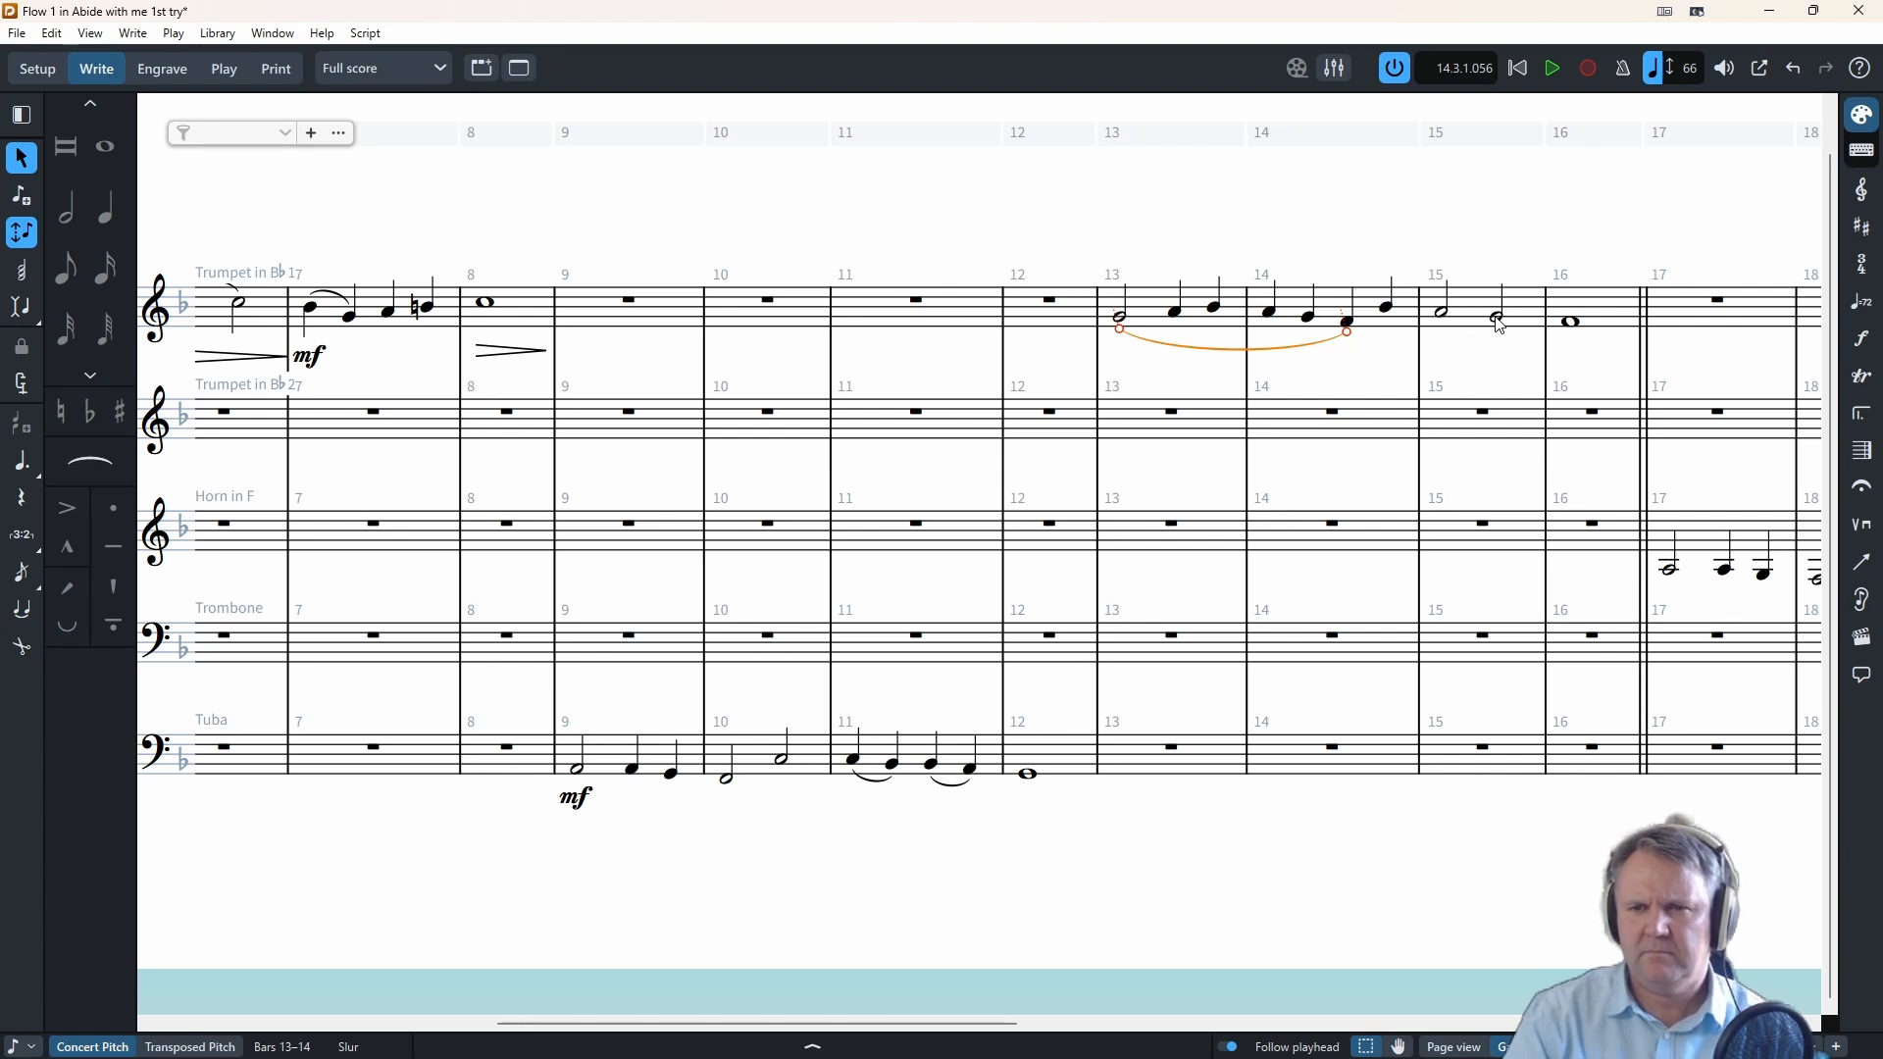
- Add an mf dynamic to the half note that starts Trumpet 1 bar 13
click(1124, 317)
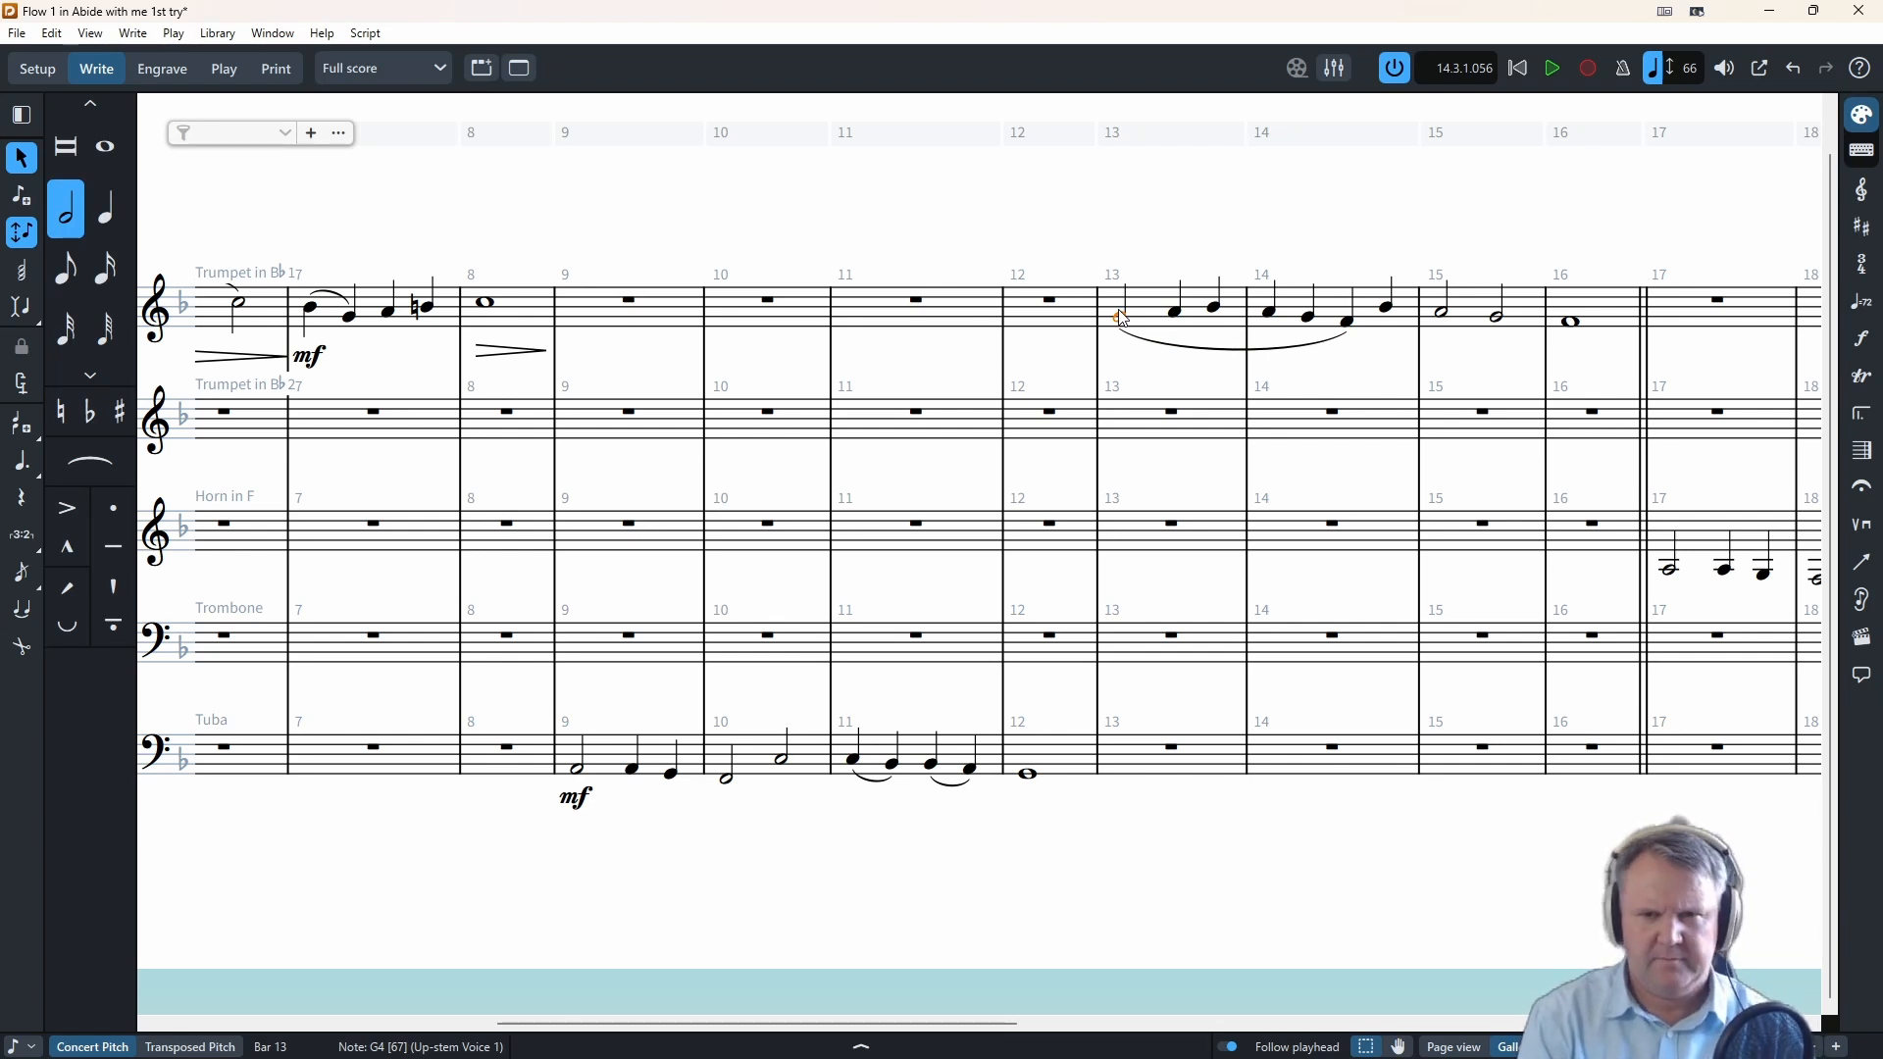
key(shift+d)
text(mf)
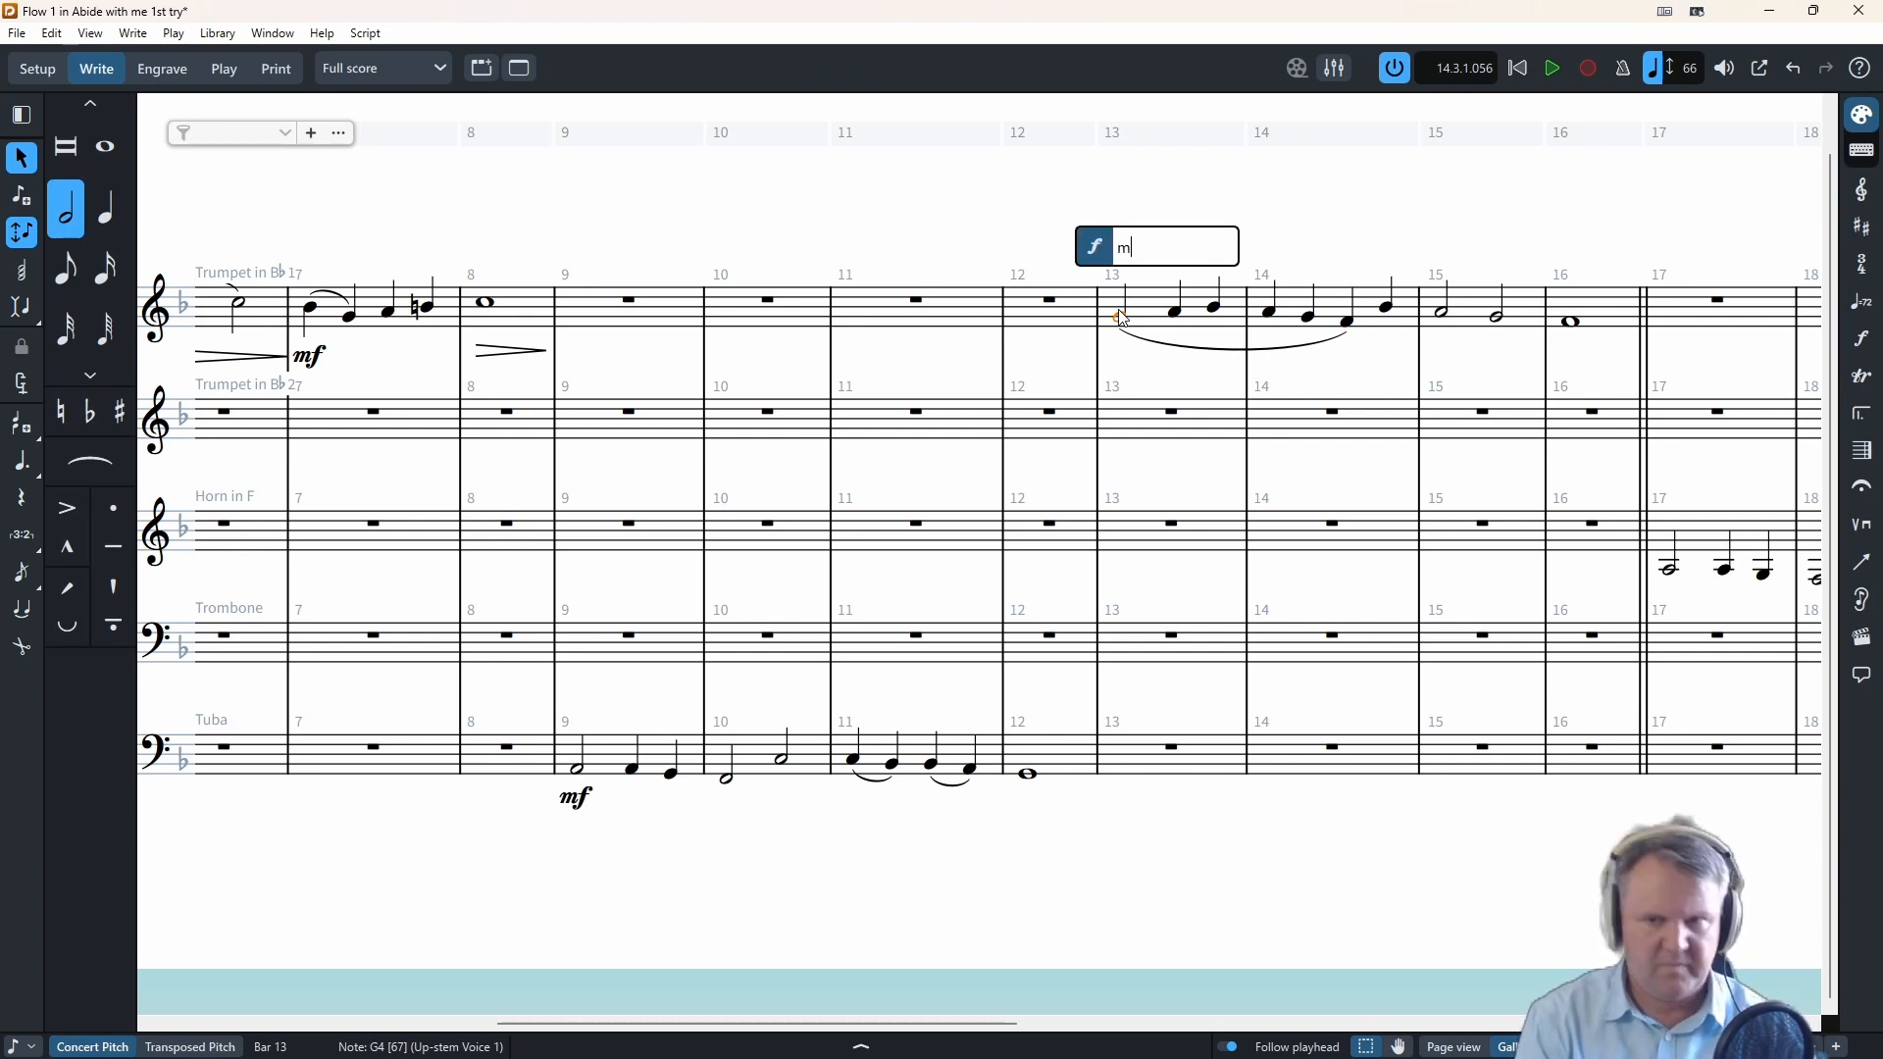
key(Return)
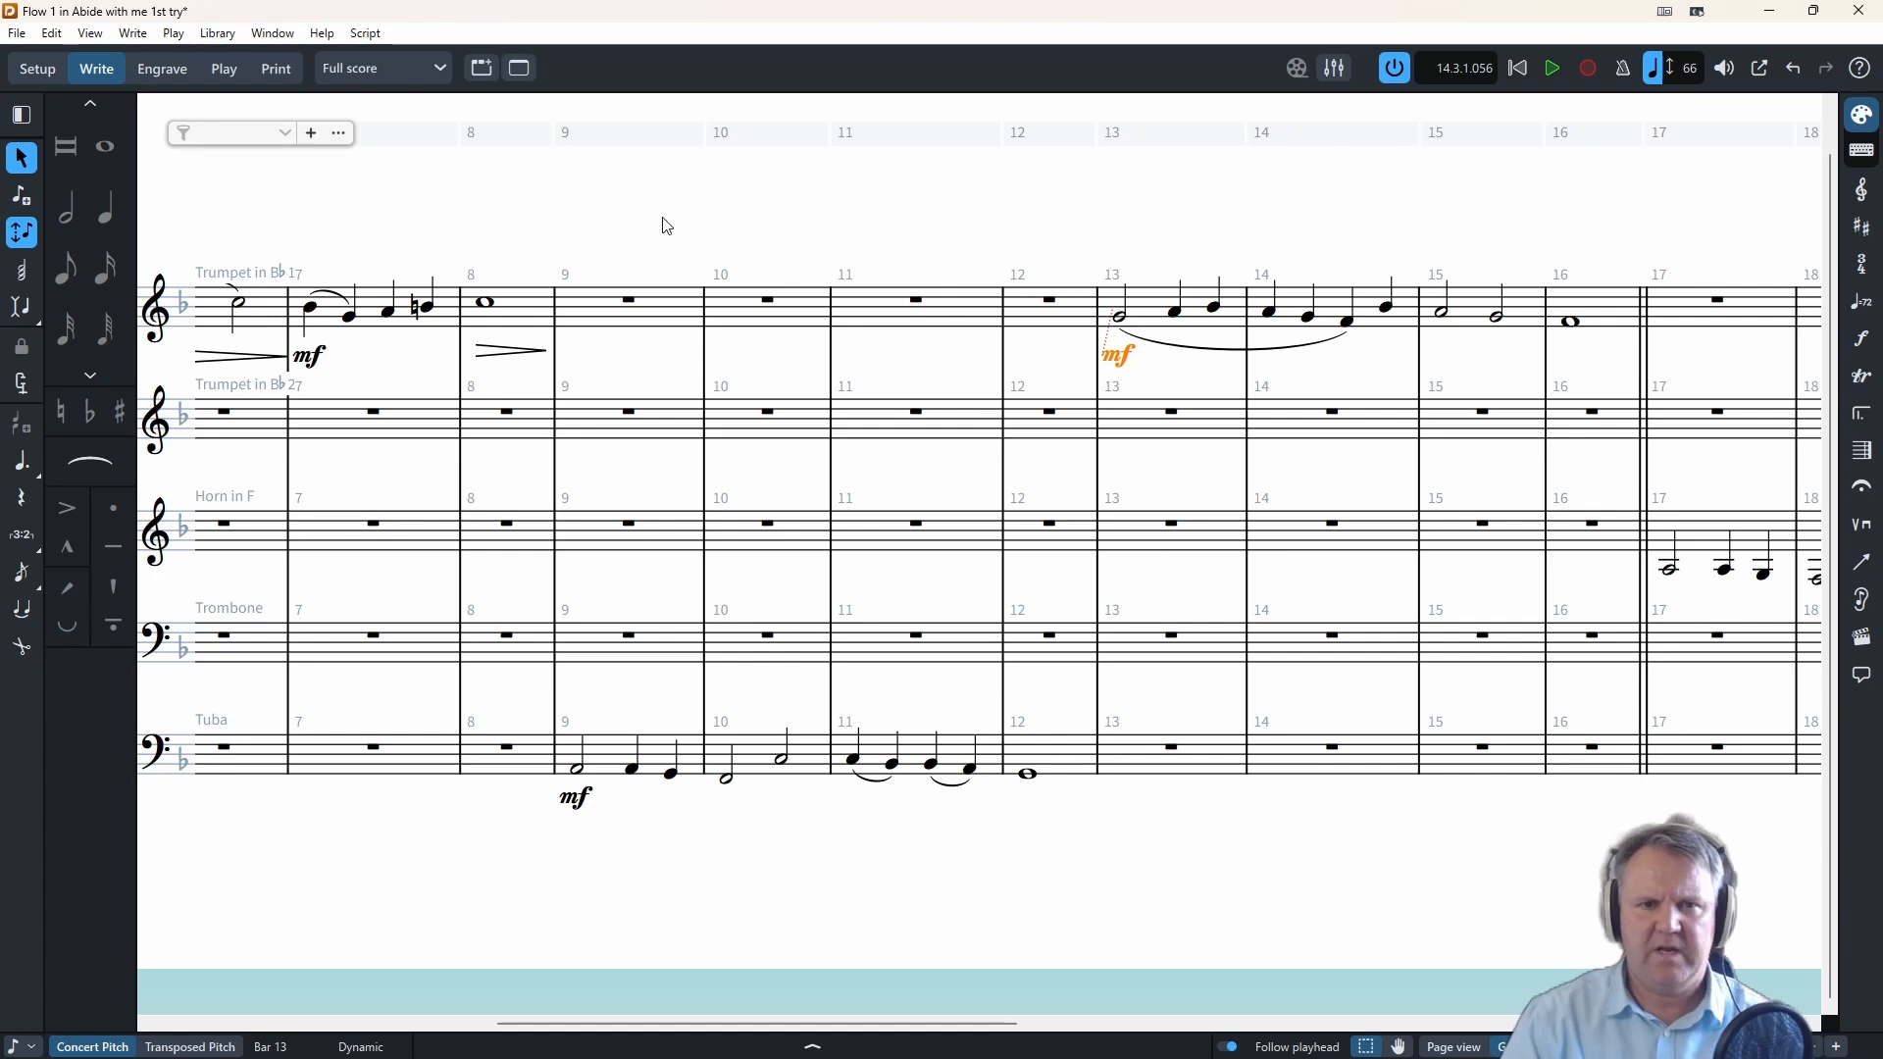
- Switch the score to transposed pitch and add an mf dynamic to the half note starting Horn bar 17
scroll(478, 578, right, 10)
click(476, 574)
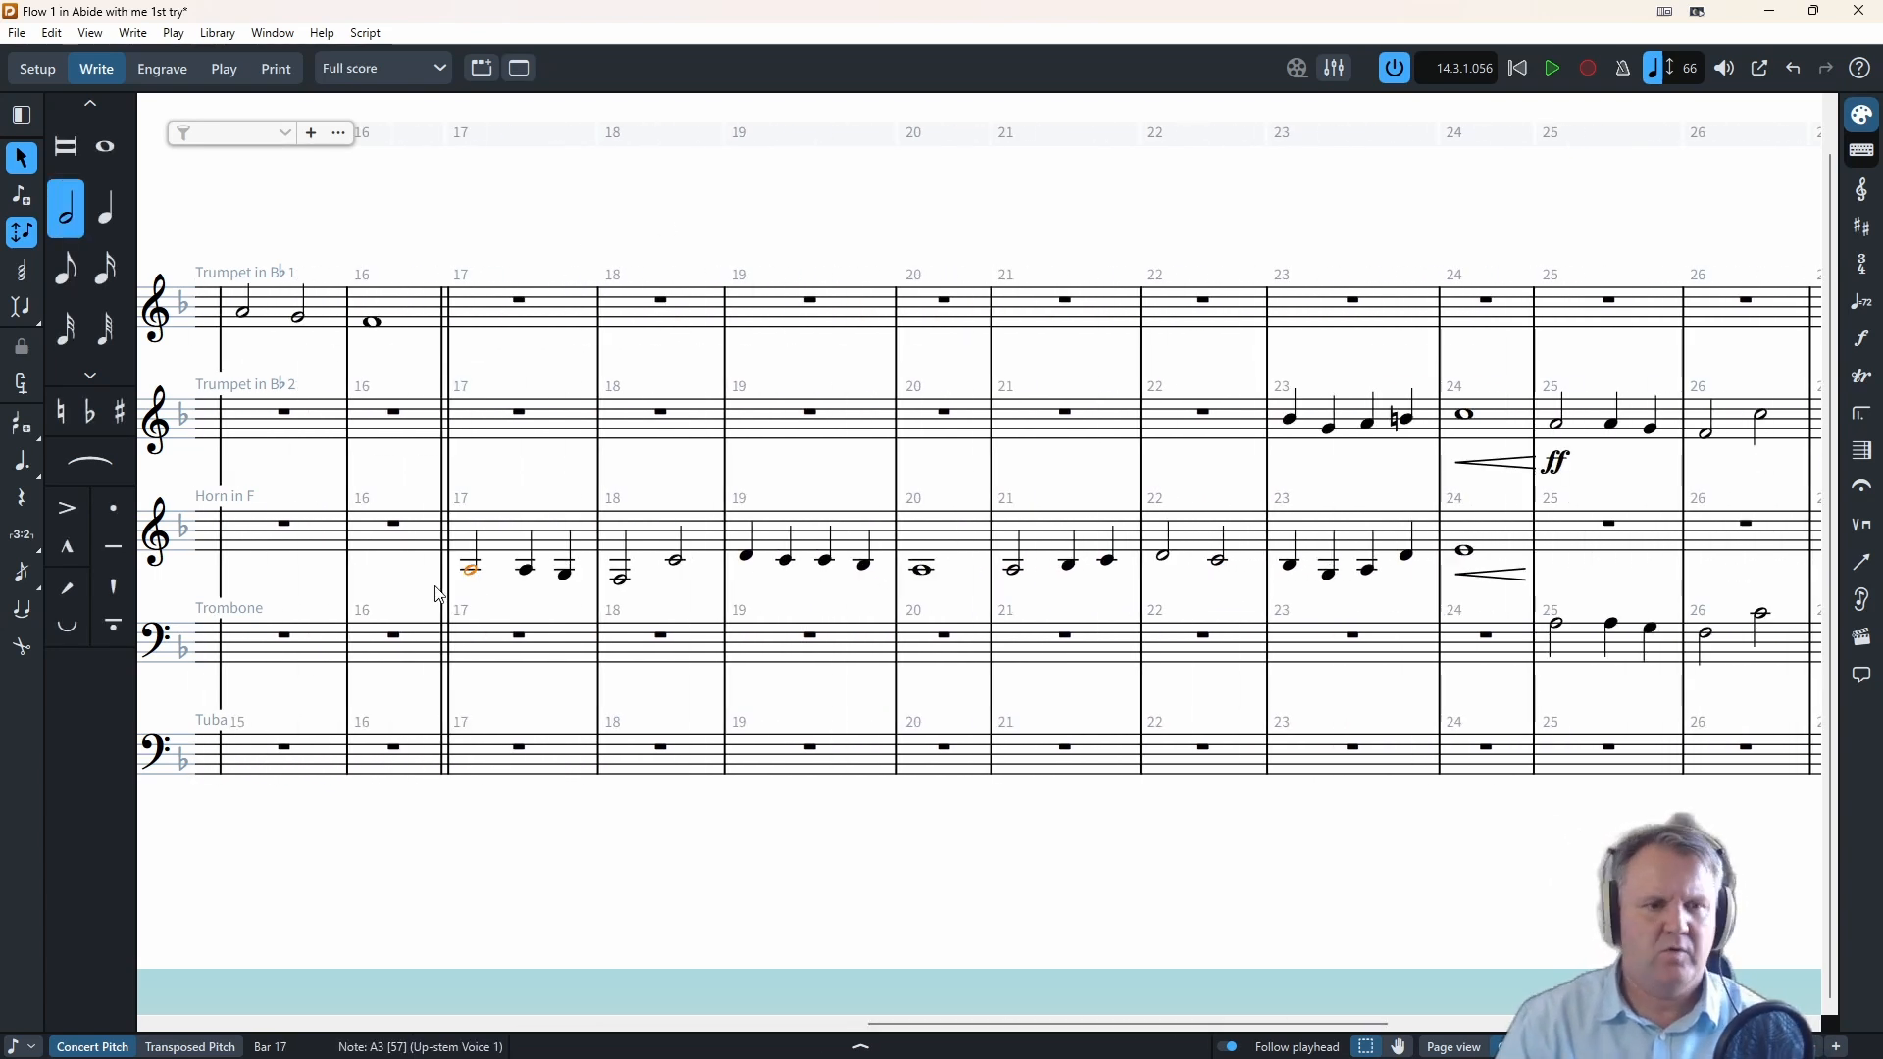
click(189, 1047)
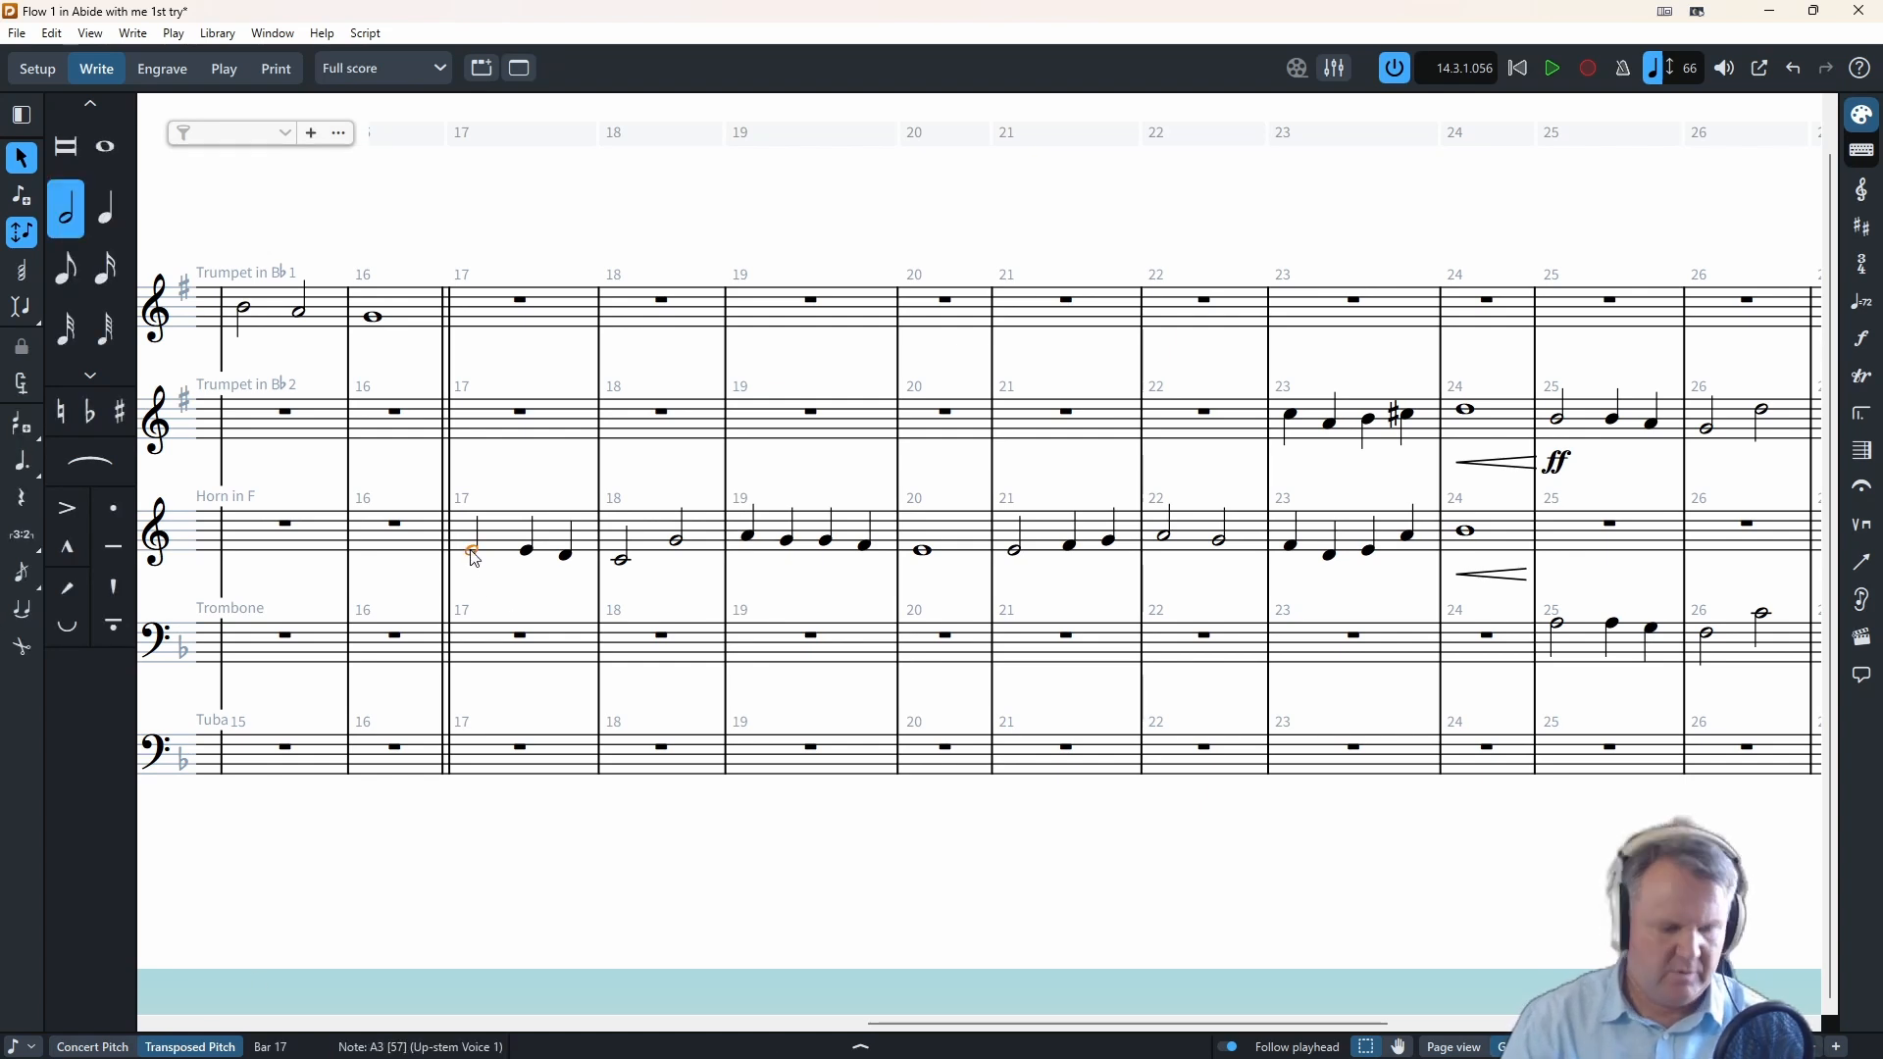
key(shift+d)
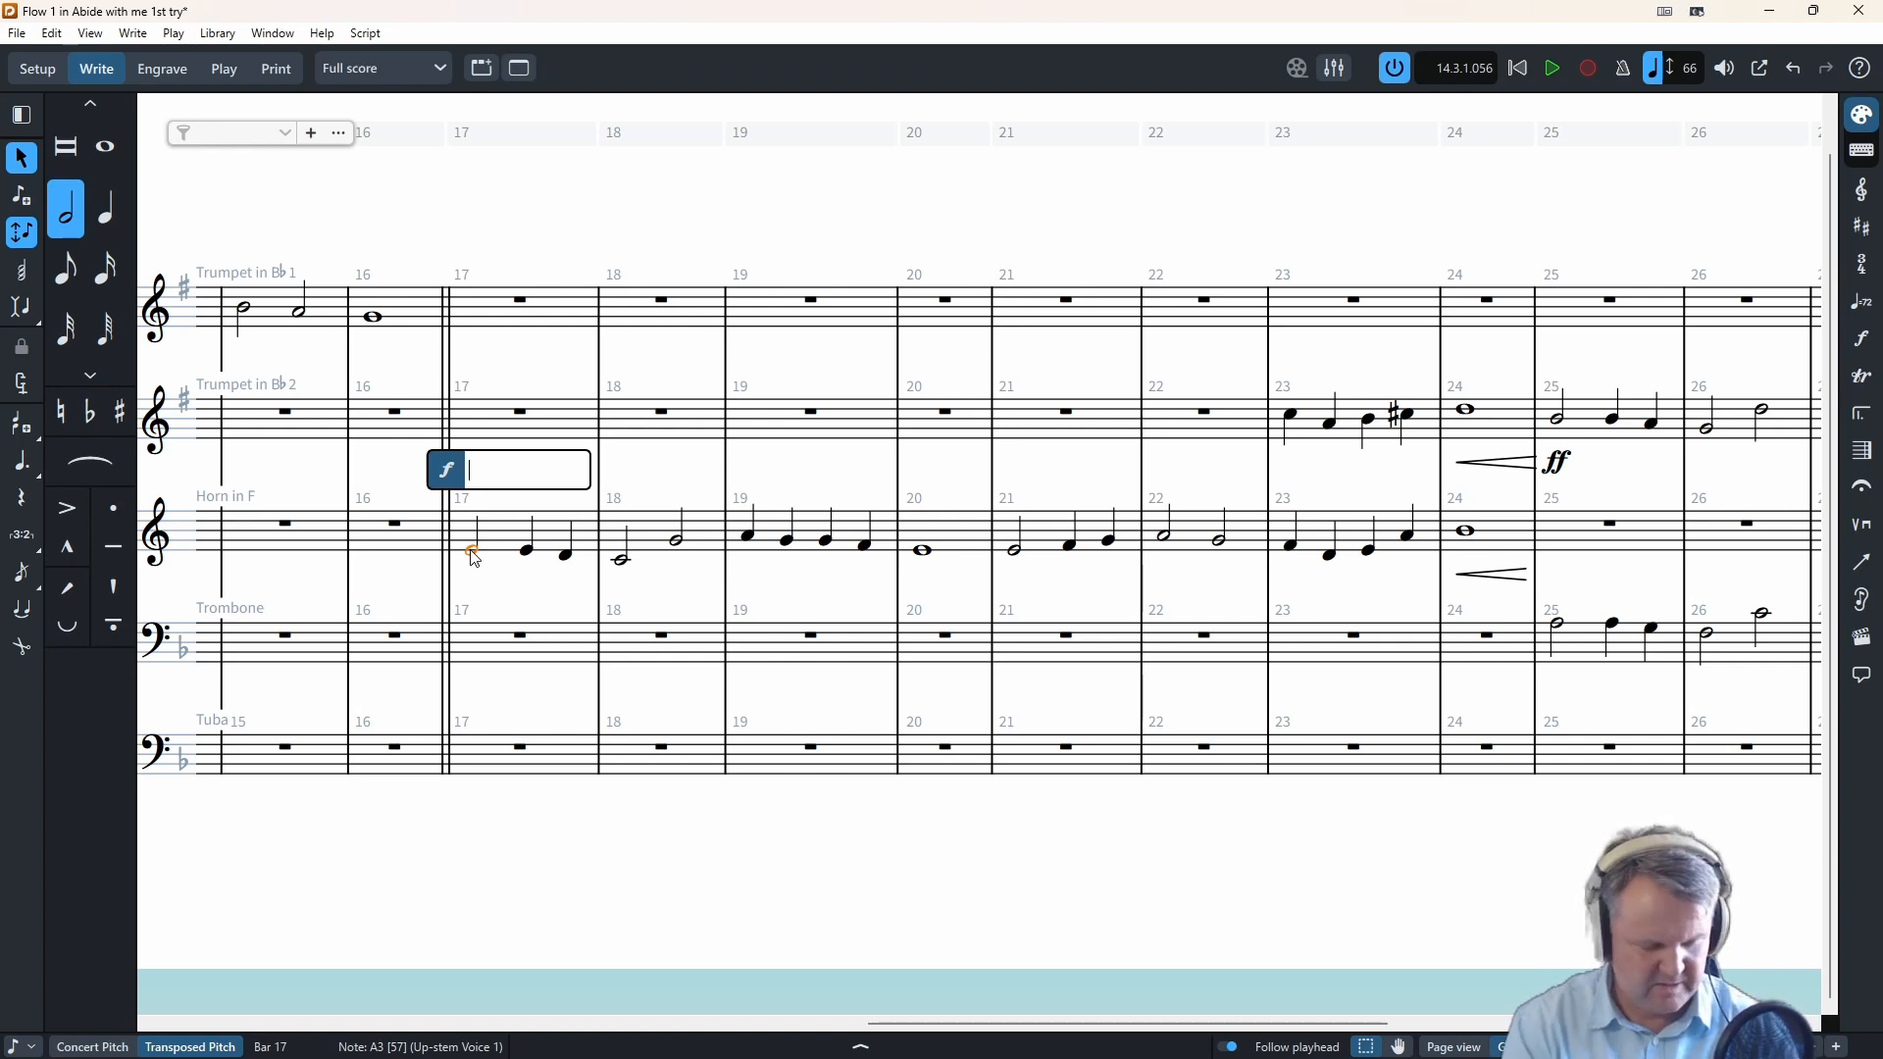
text(mf)
key(Return)
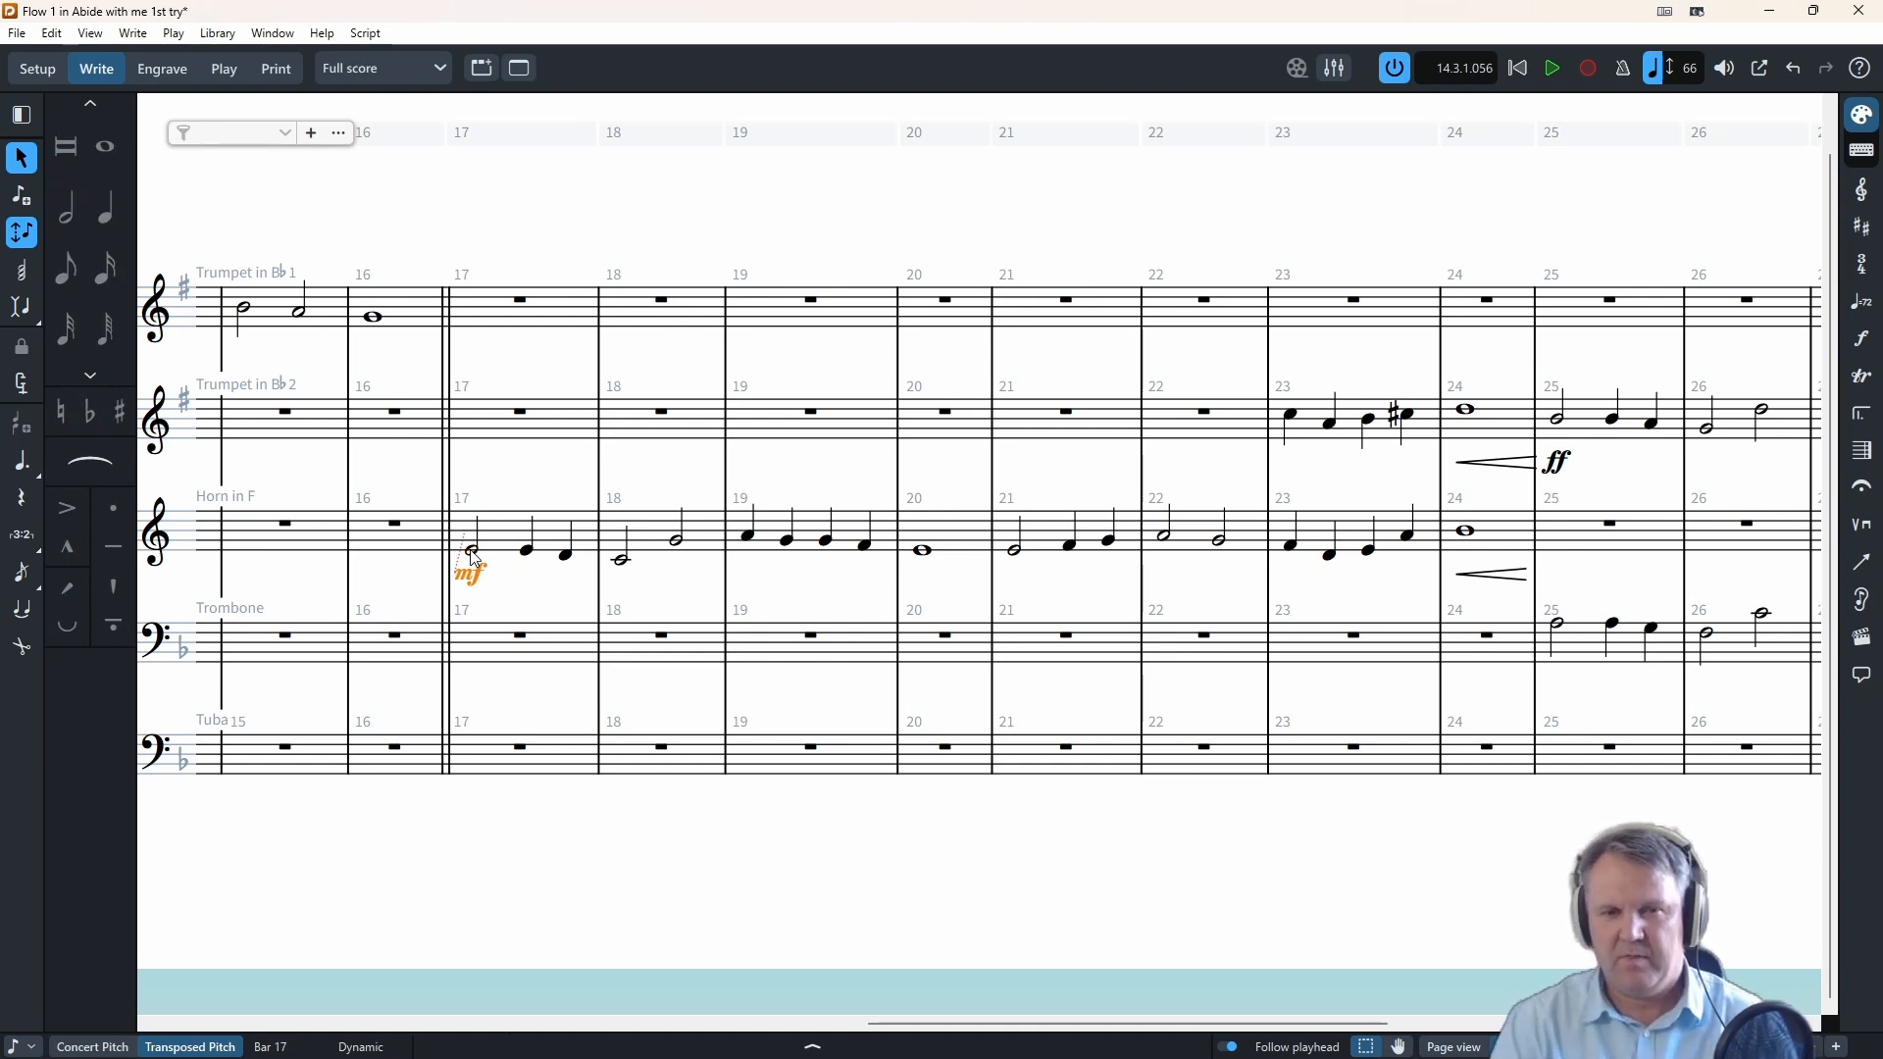
- In the Horn, slur the two quarter notes of bar 17 and each pair of quarter notes in bar 19
click(528, 549)
shift+click(567, 555)
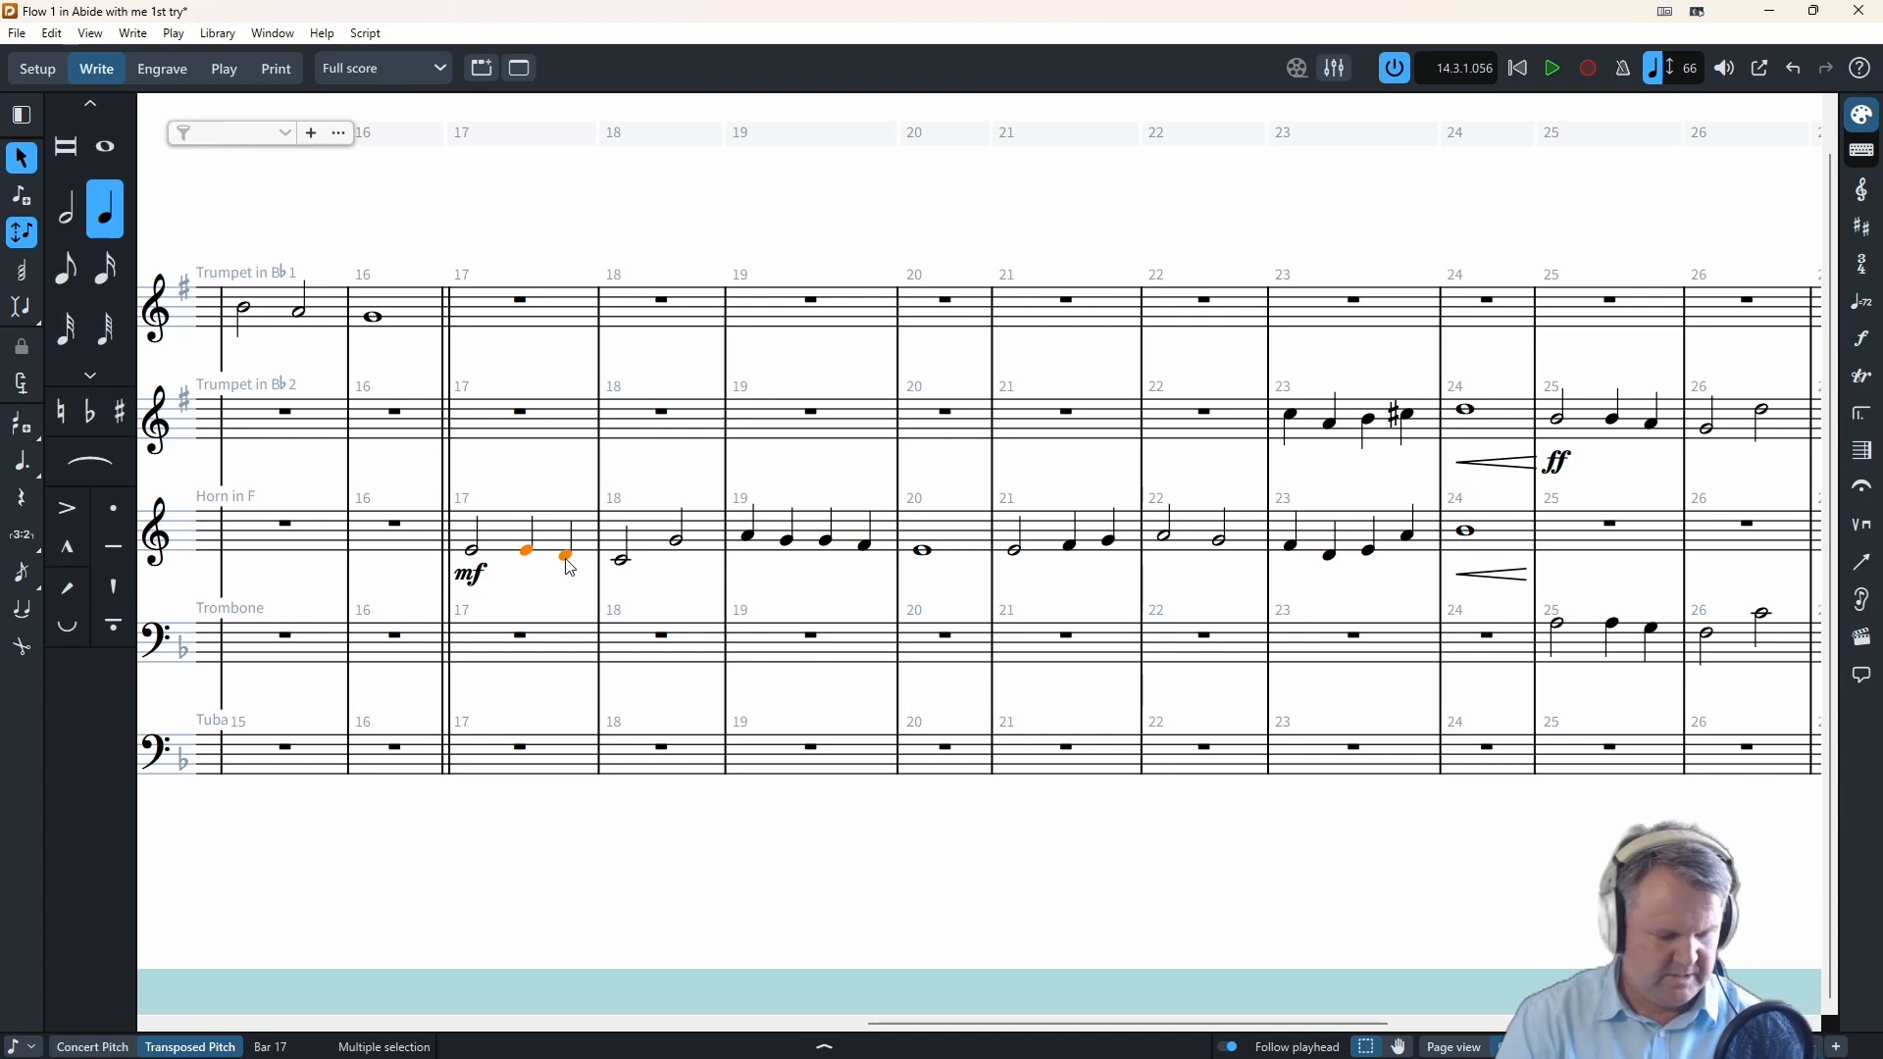
key(s)
click(748, 535)
key(s)
click(827, 539)
key(s)
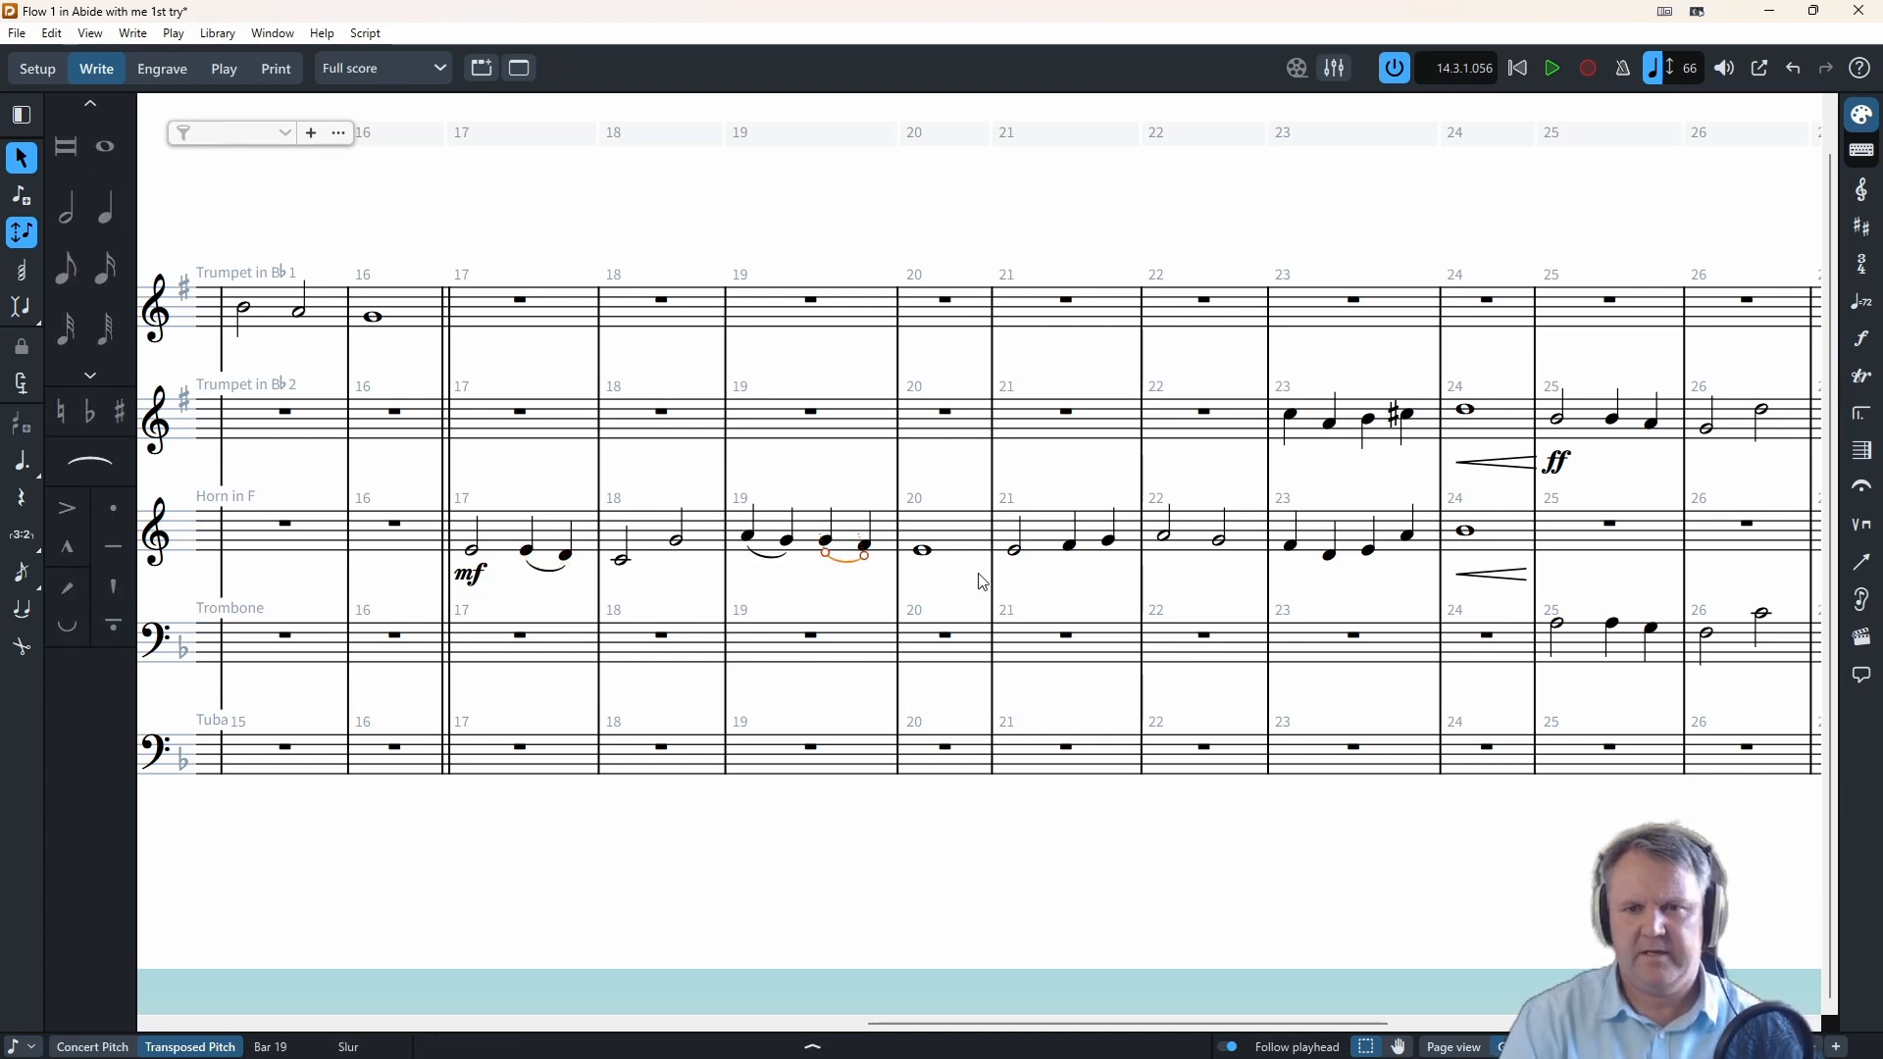
- Slur Horn bars 21–22 from first to last note and add a crescendo hairpin starting at the first note of bar 21
click(1015, 549)
shift+click(1219, 540)
key(s)
click(1017, 555)
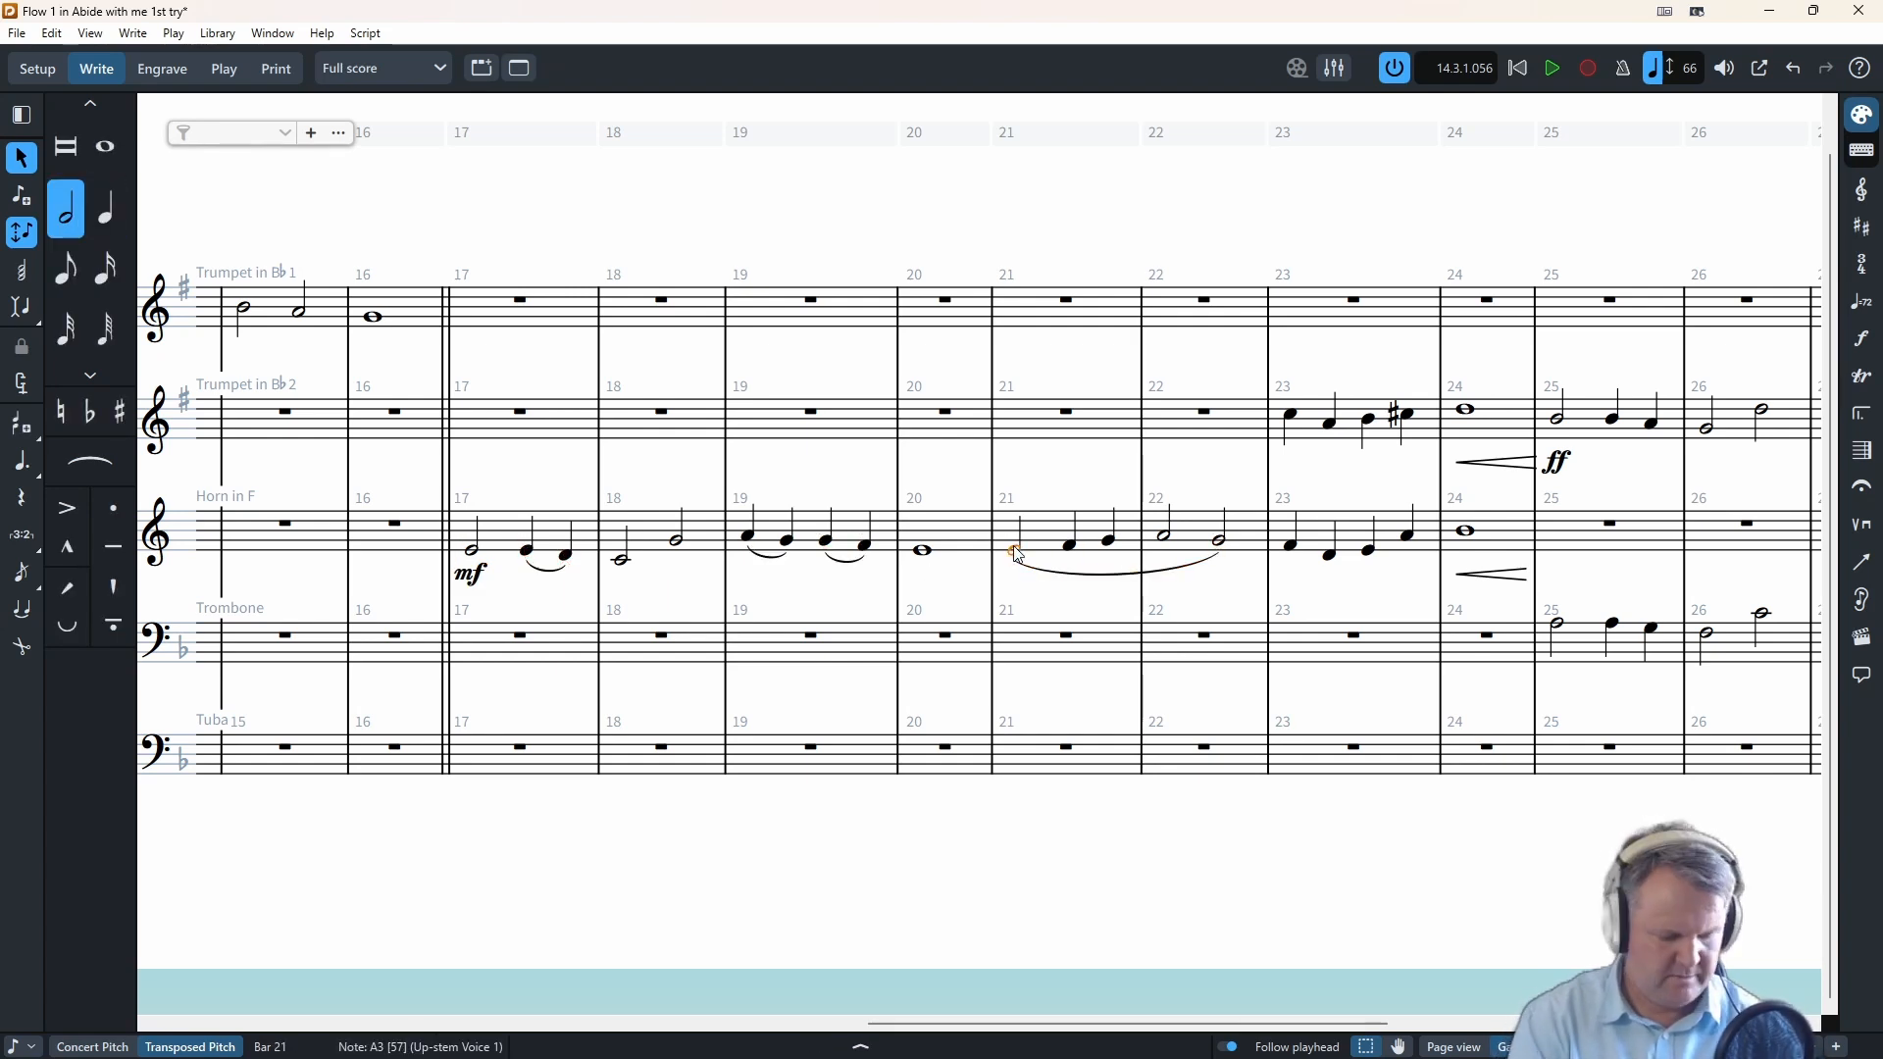
key(shift+d)
text(<)
key(Return)
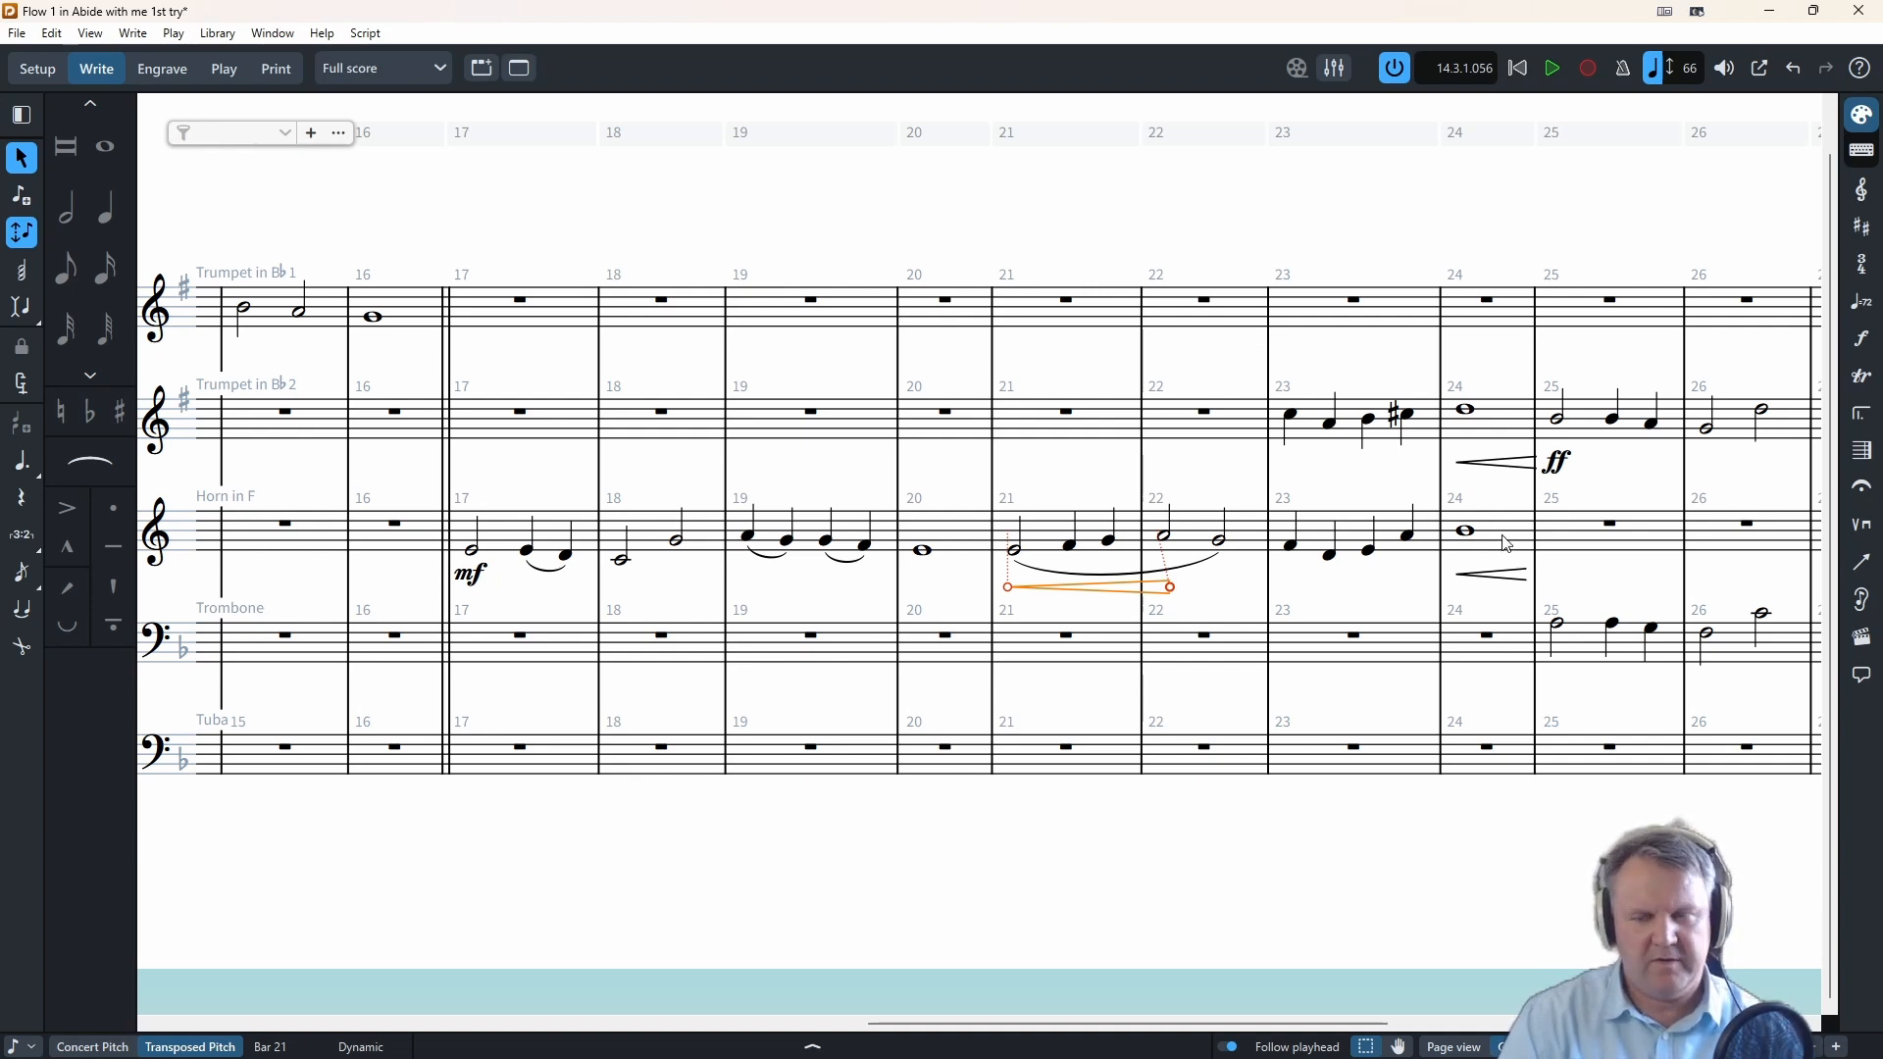
- Extend the Horn's bar 24 crescendo hairpin back so it starts at the last quarter note of bar 23
click(1295, 553)
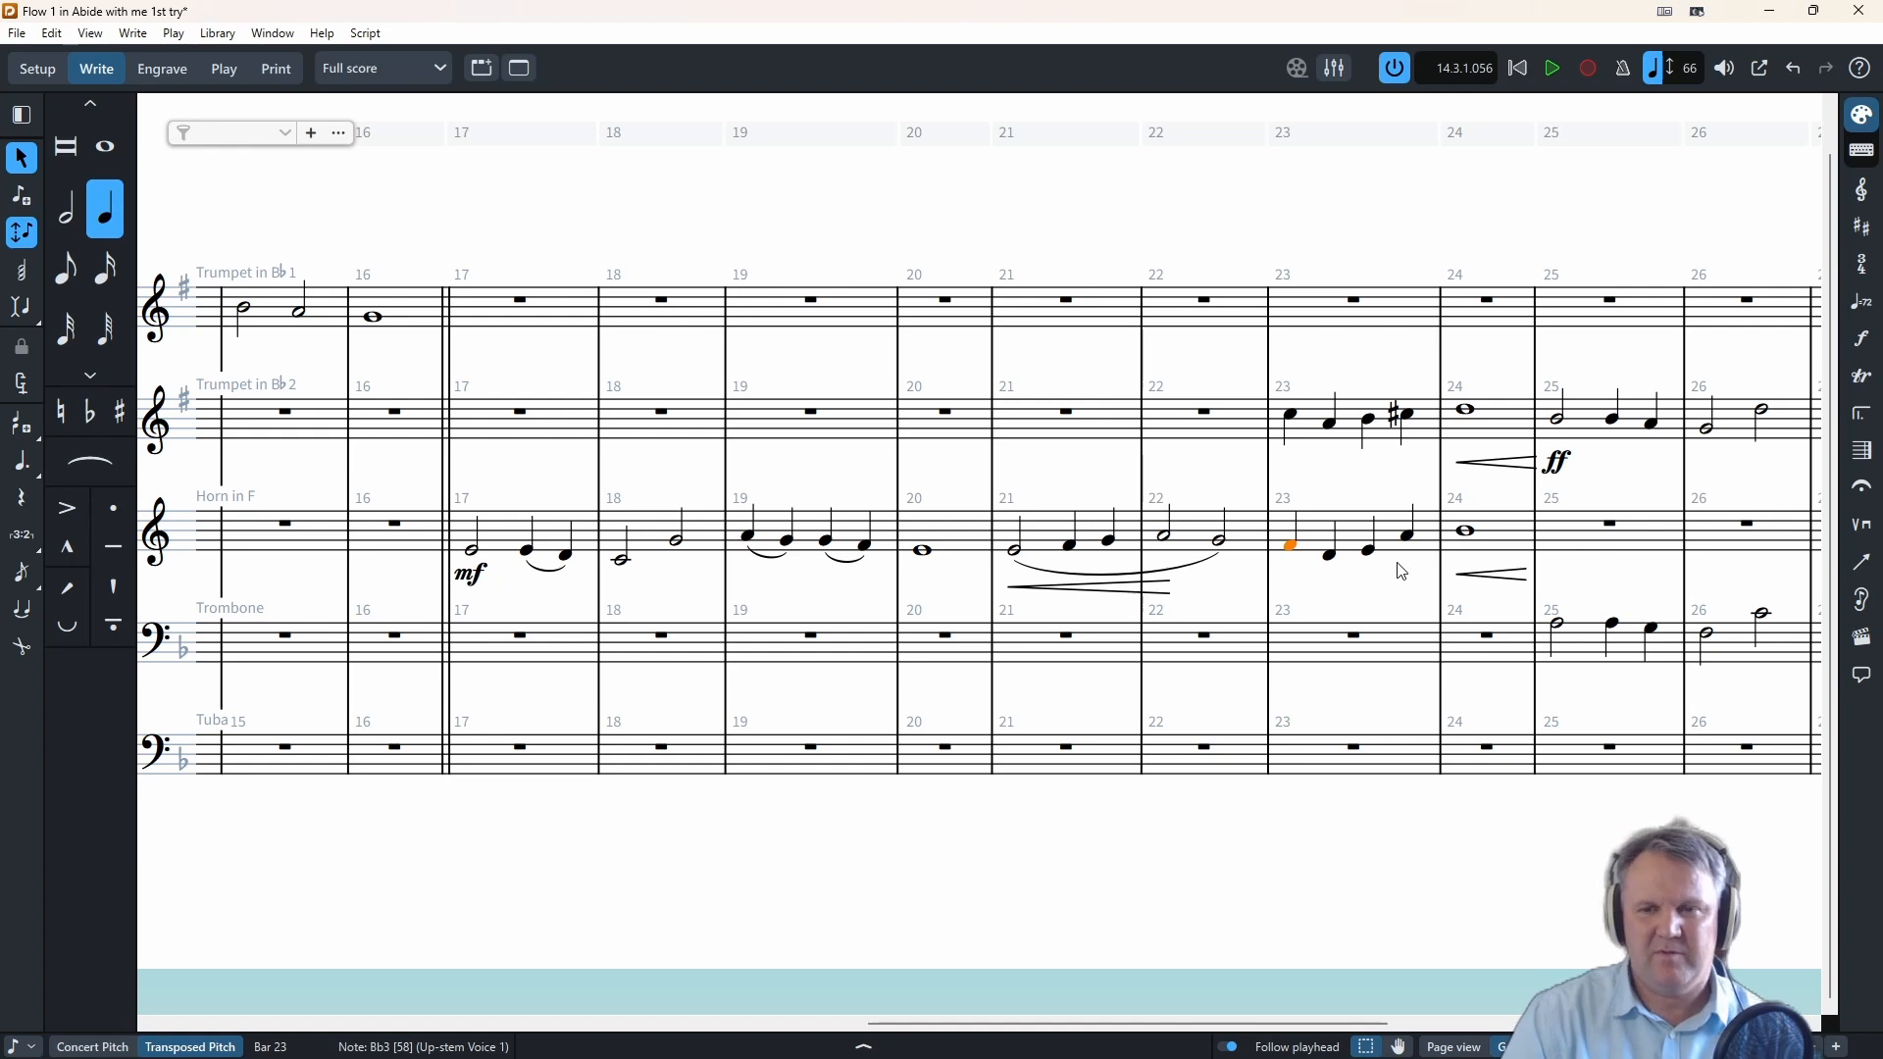
click(1459, 574)
drag(1458, 575, 1401, 576)
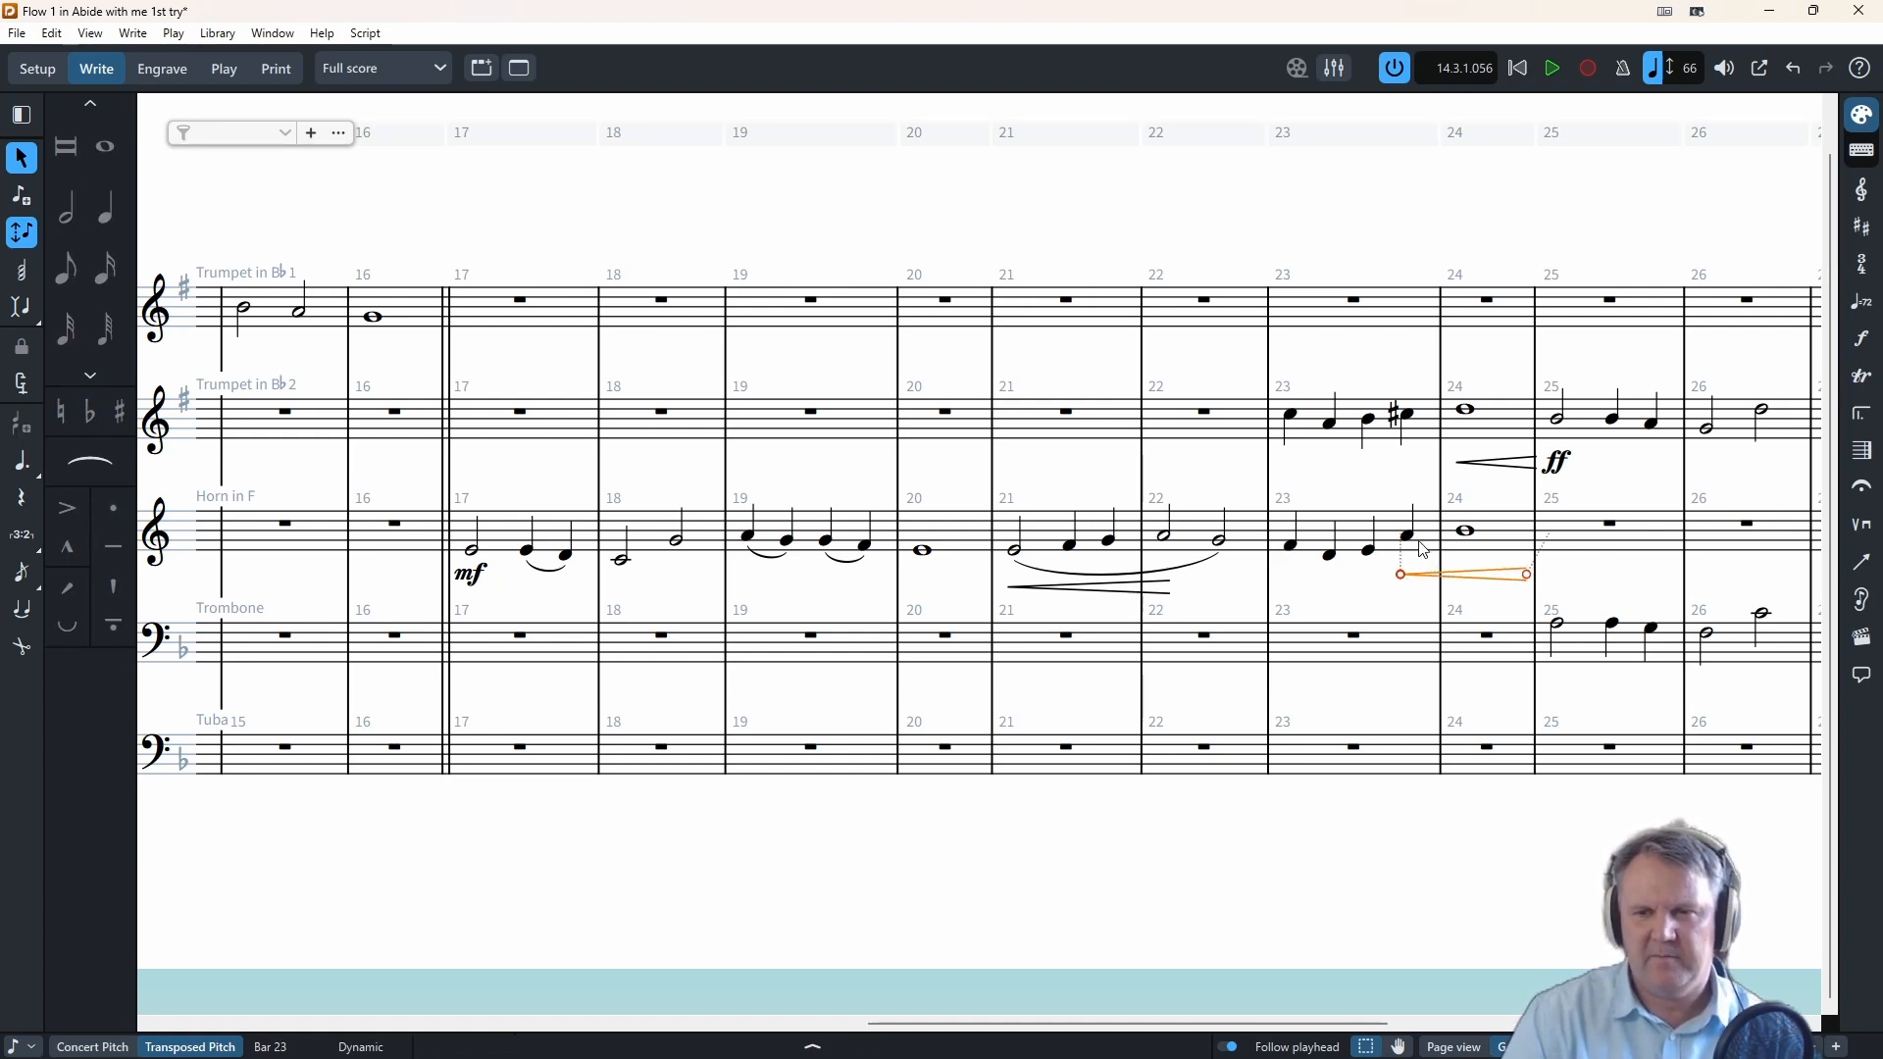
- Slur from the third quarter note of bar 23 to the whole note of bar 24 in both Horn and Trumpet 2
shift+click(1470, 535)
key(s)
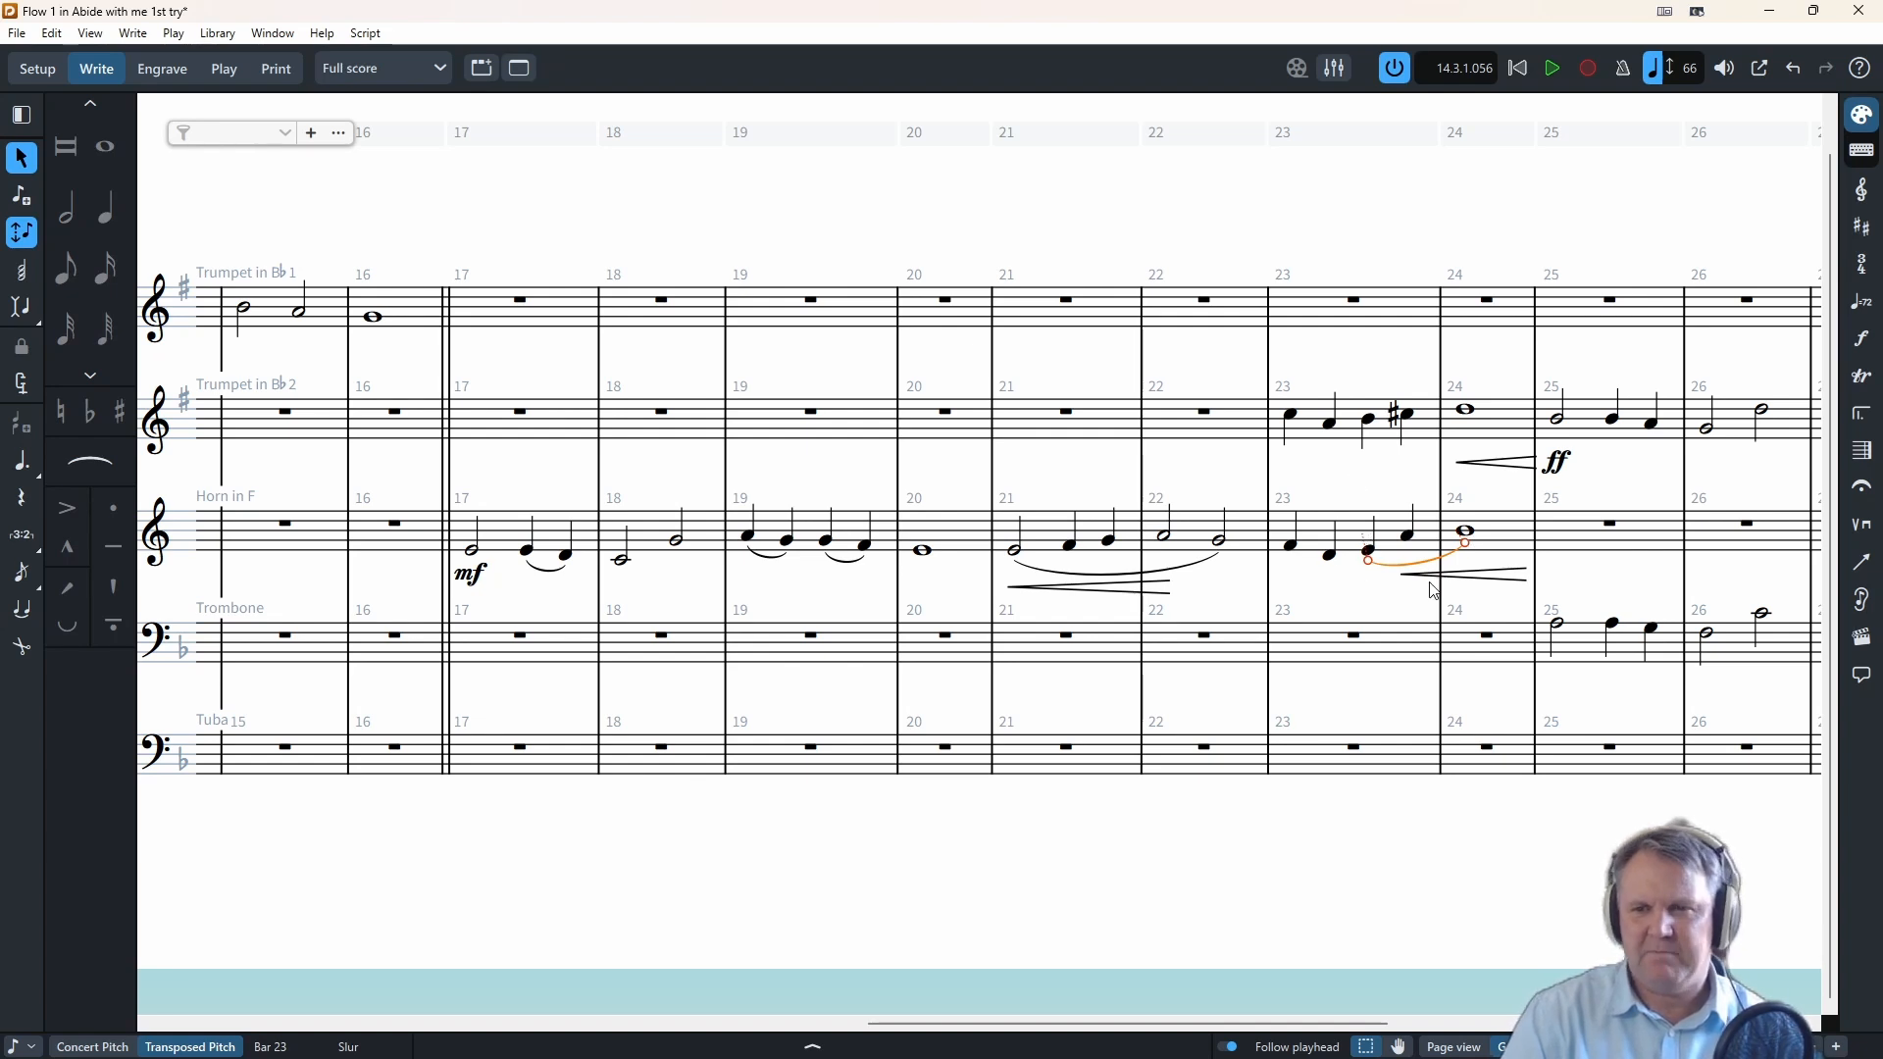
click(1370, 420)
shift+click(1471, 415)
key(s)
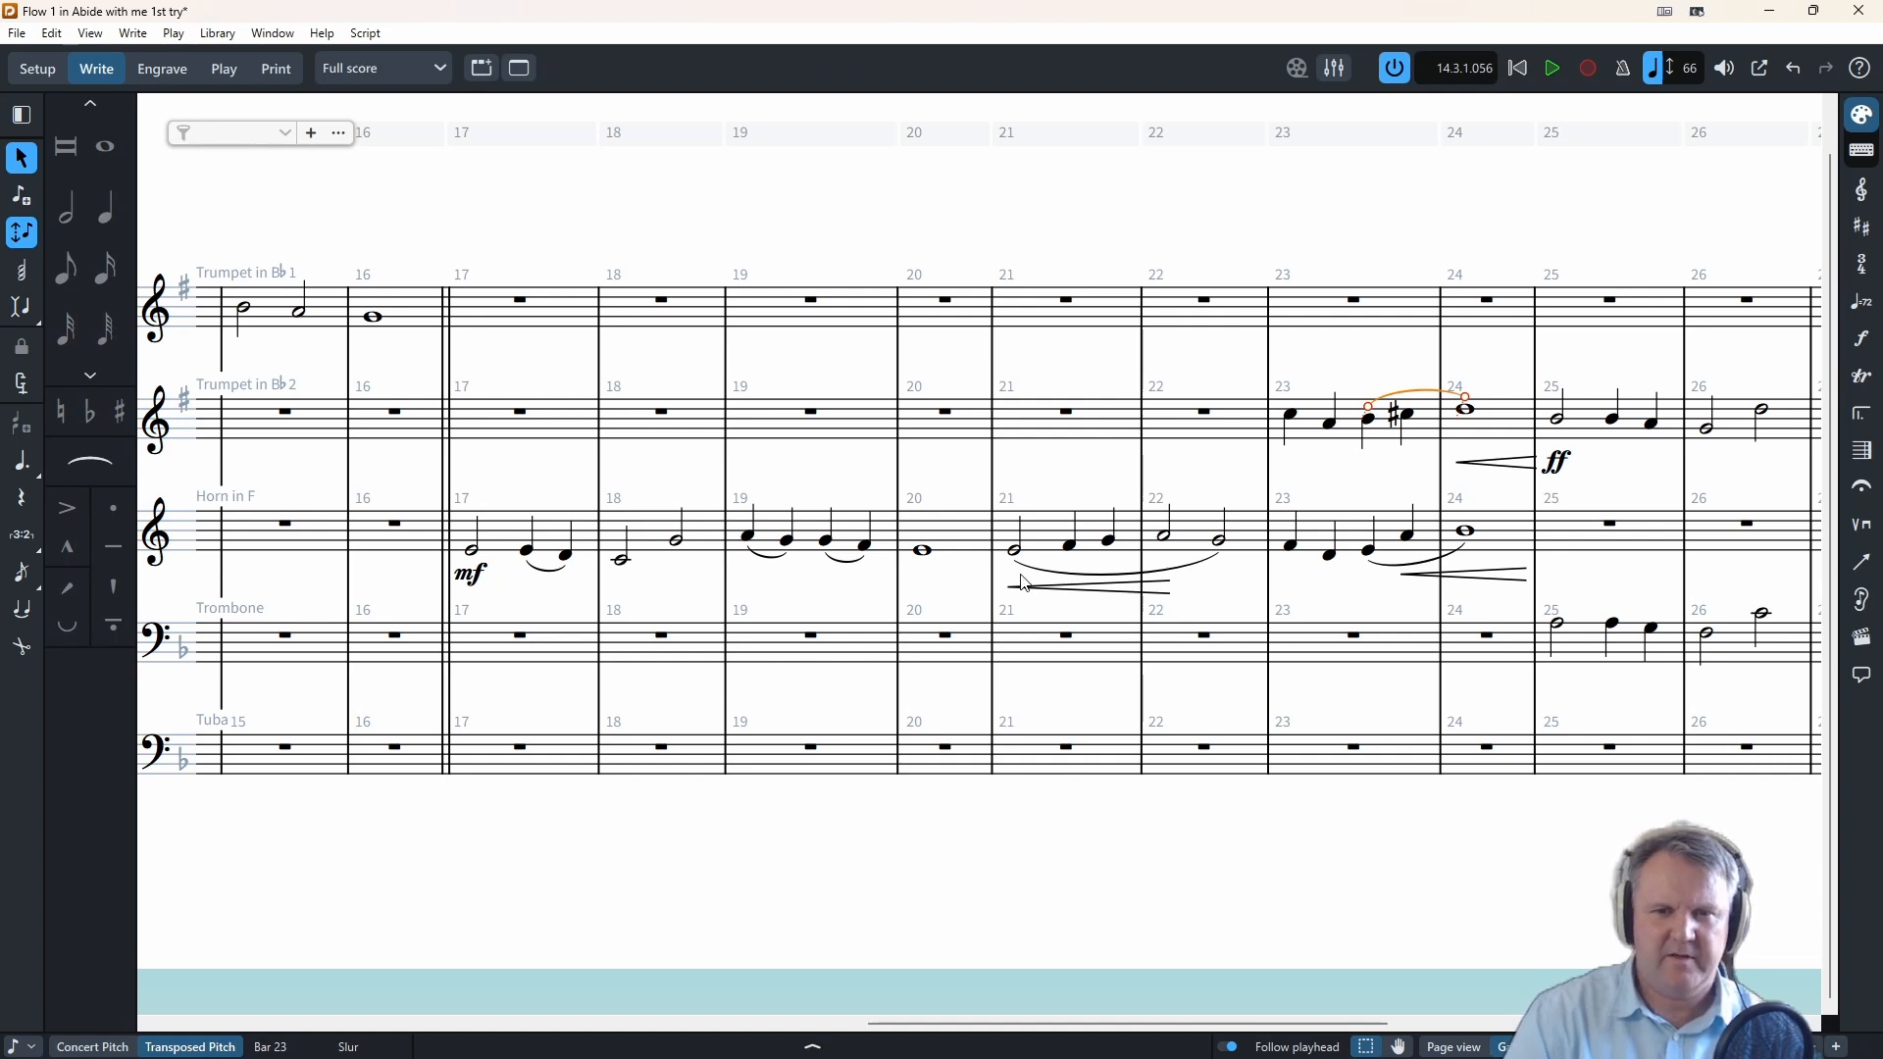
- Add an mf dynamic to the first quarter note of Trumpet 2 bar 23
click(1290, 433)
key(shift+d)
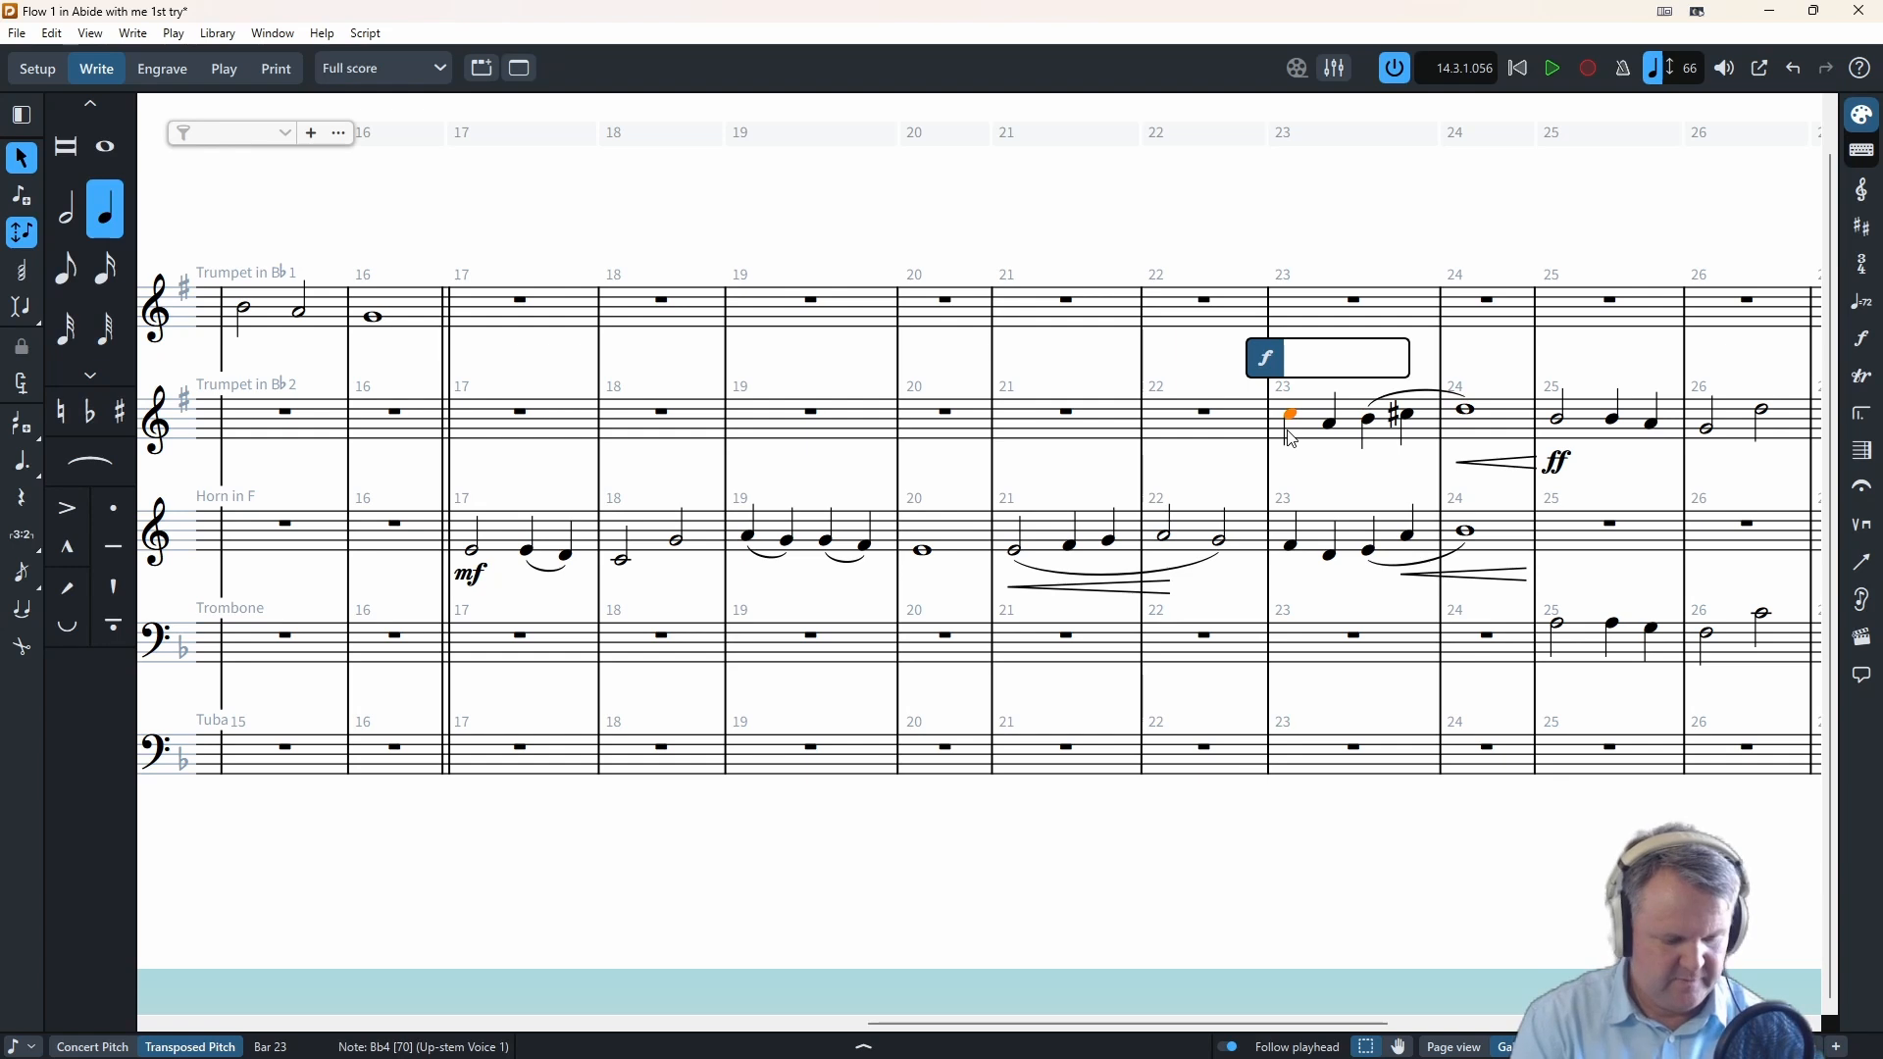
text(mf)
key(Return)
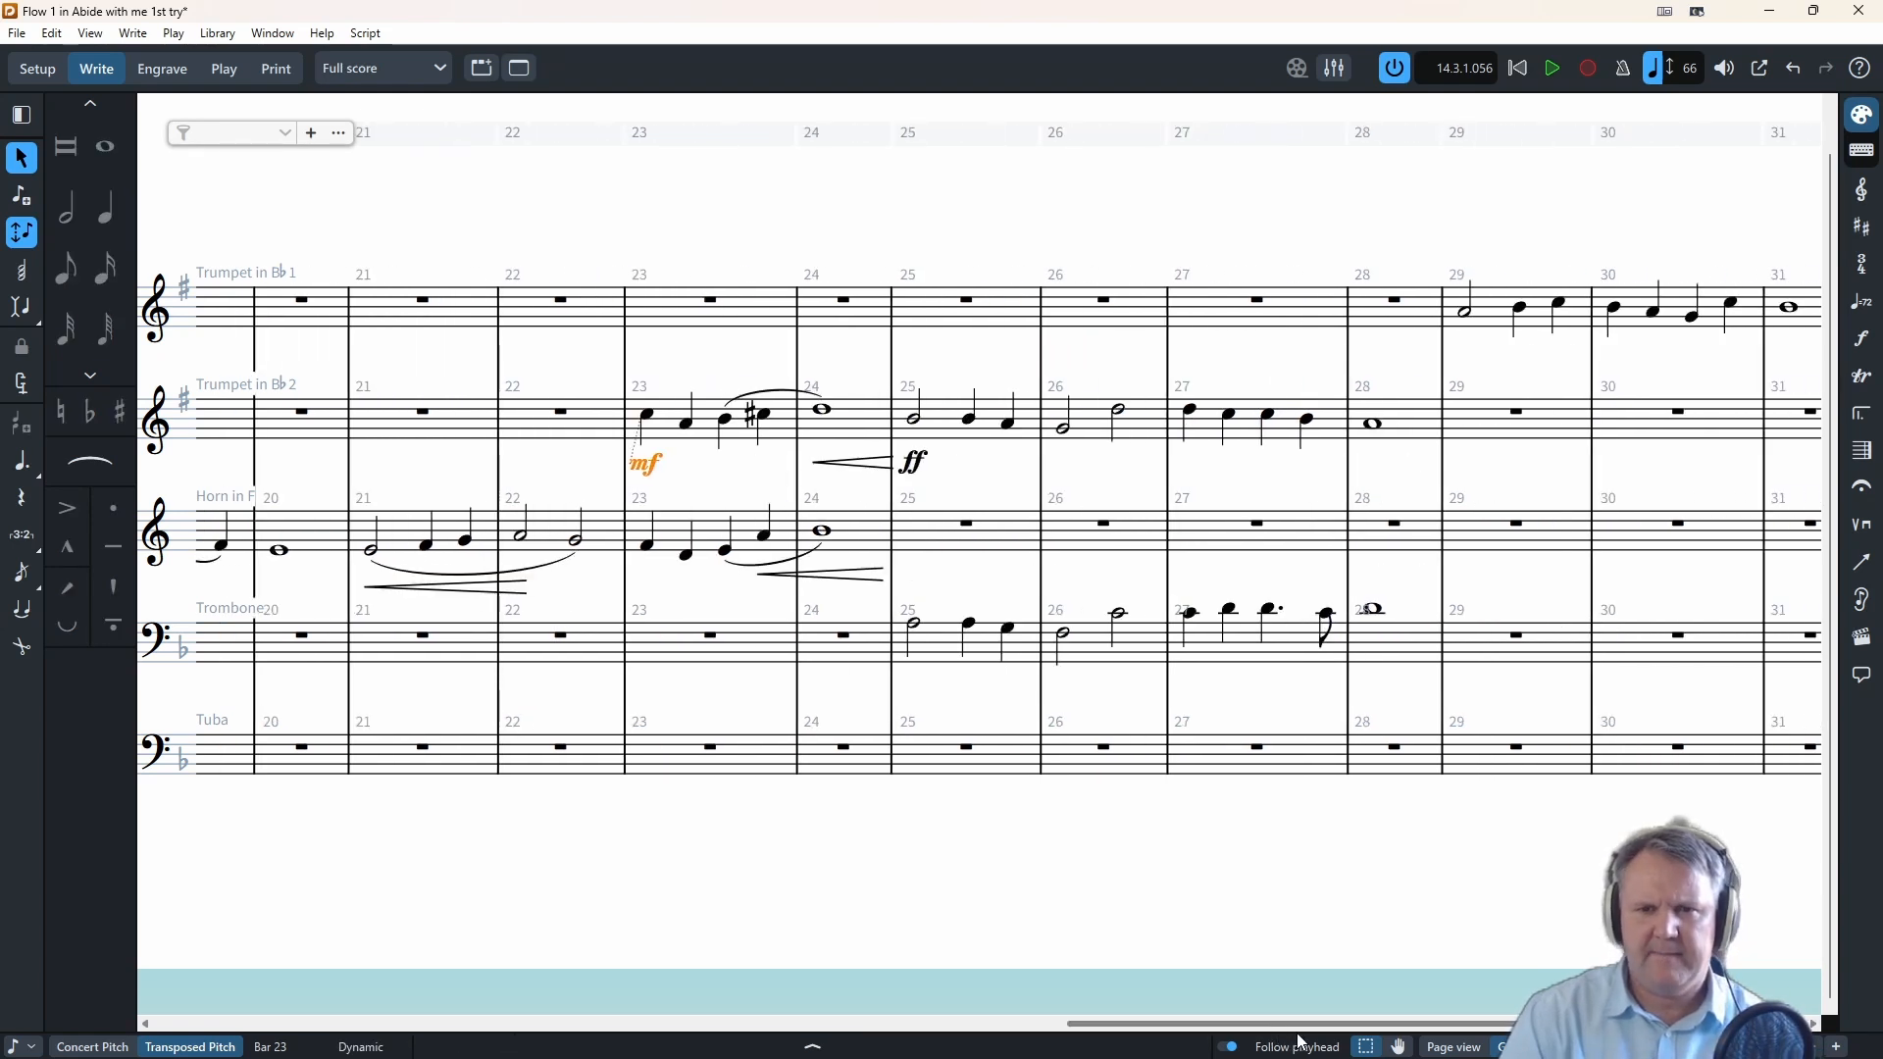
- Add an ff dynamic to the half note that starts Trombone bar 25
click(917, 659)
key(shift+d)
text(ff)
key(Return)
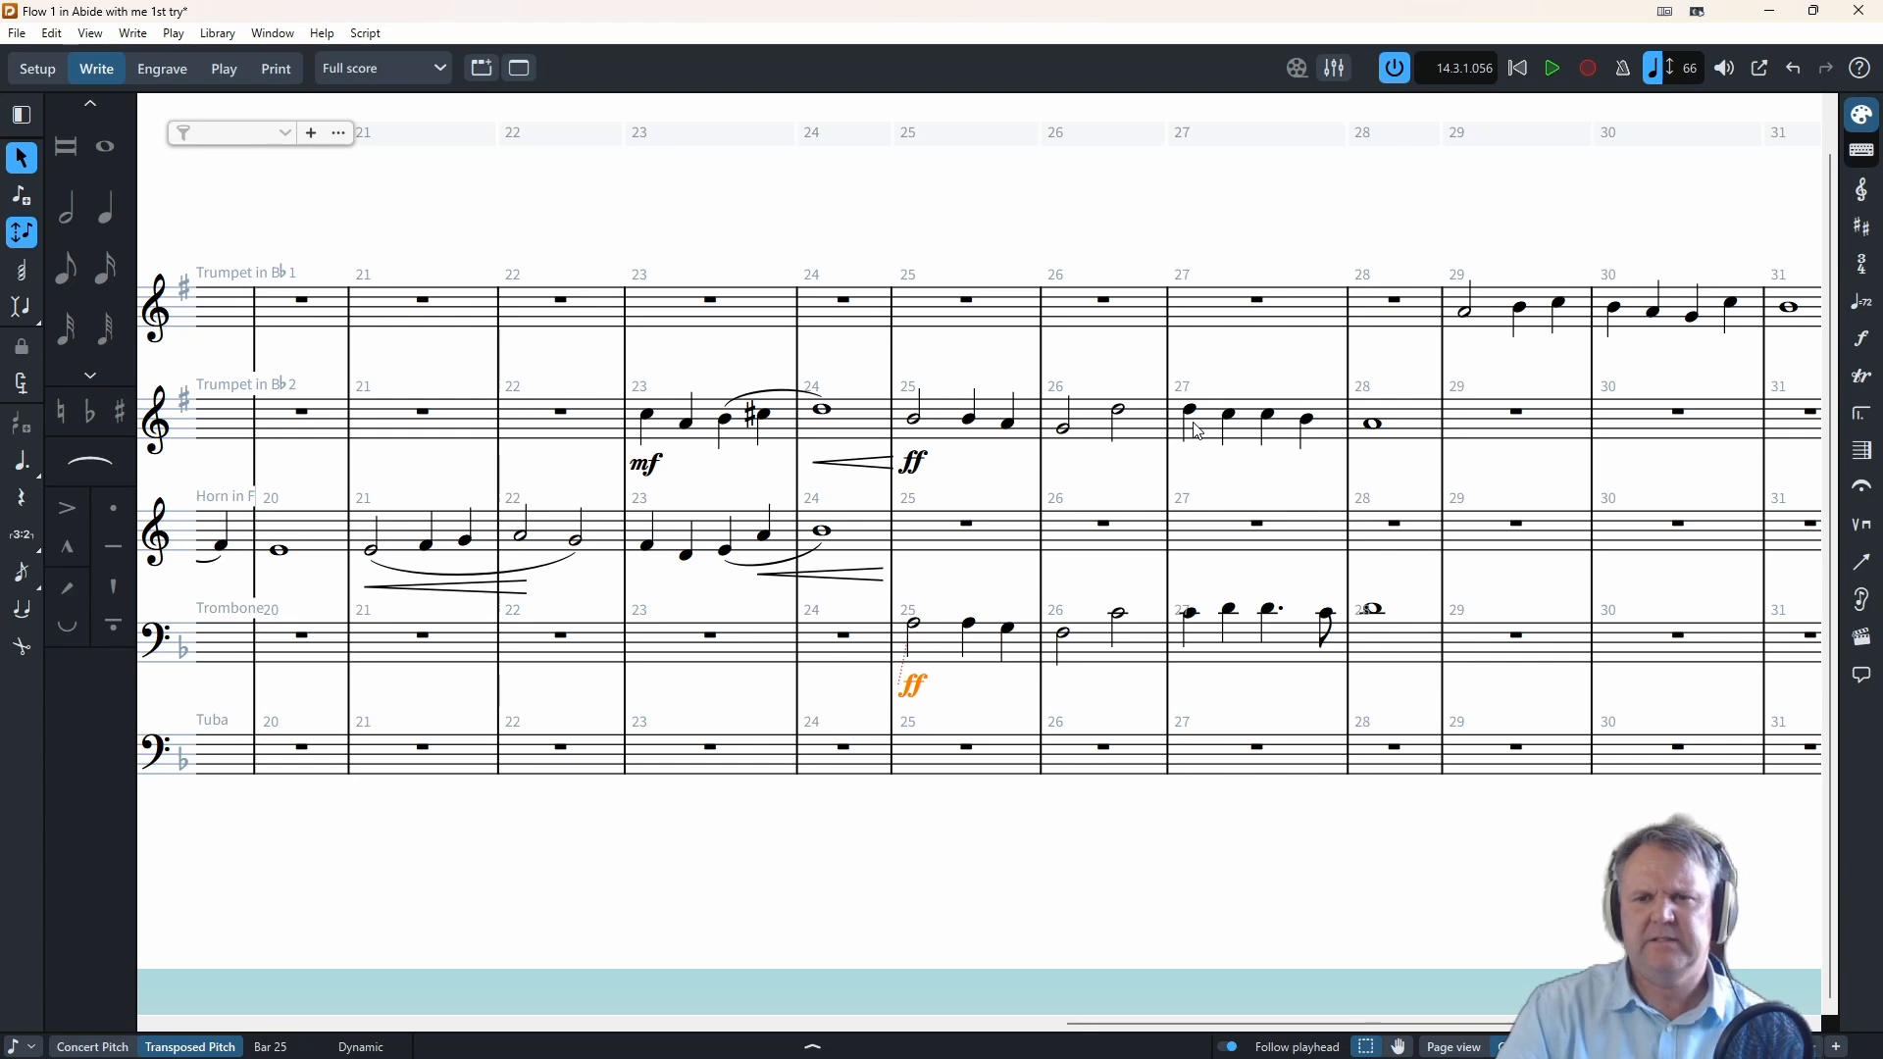
- Add a diminuendo hairpin under the whole note of bar 28 in both Trumpet 2 and Trombone
click(1374, 425)
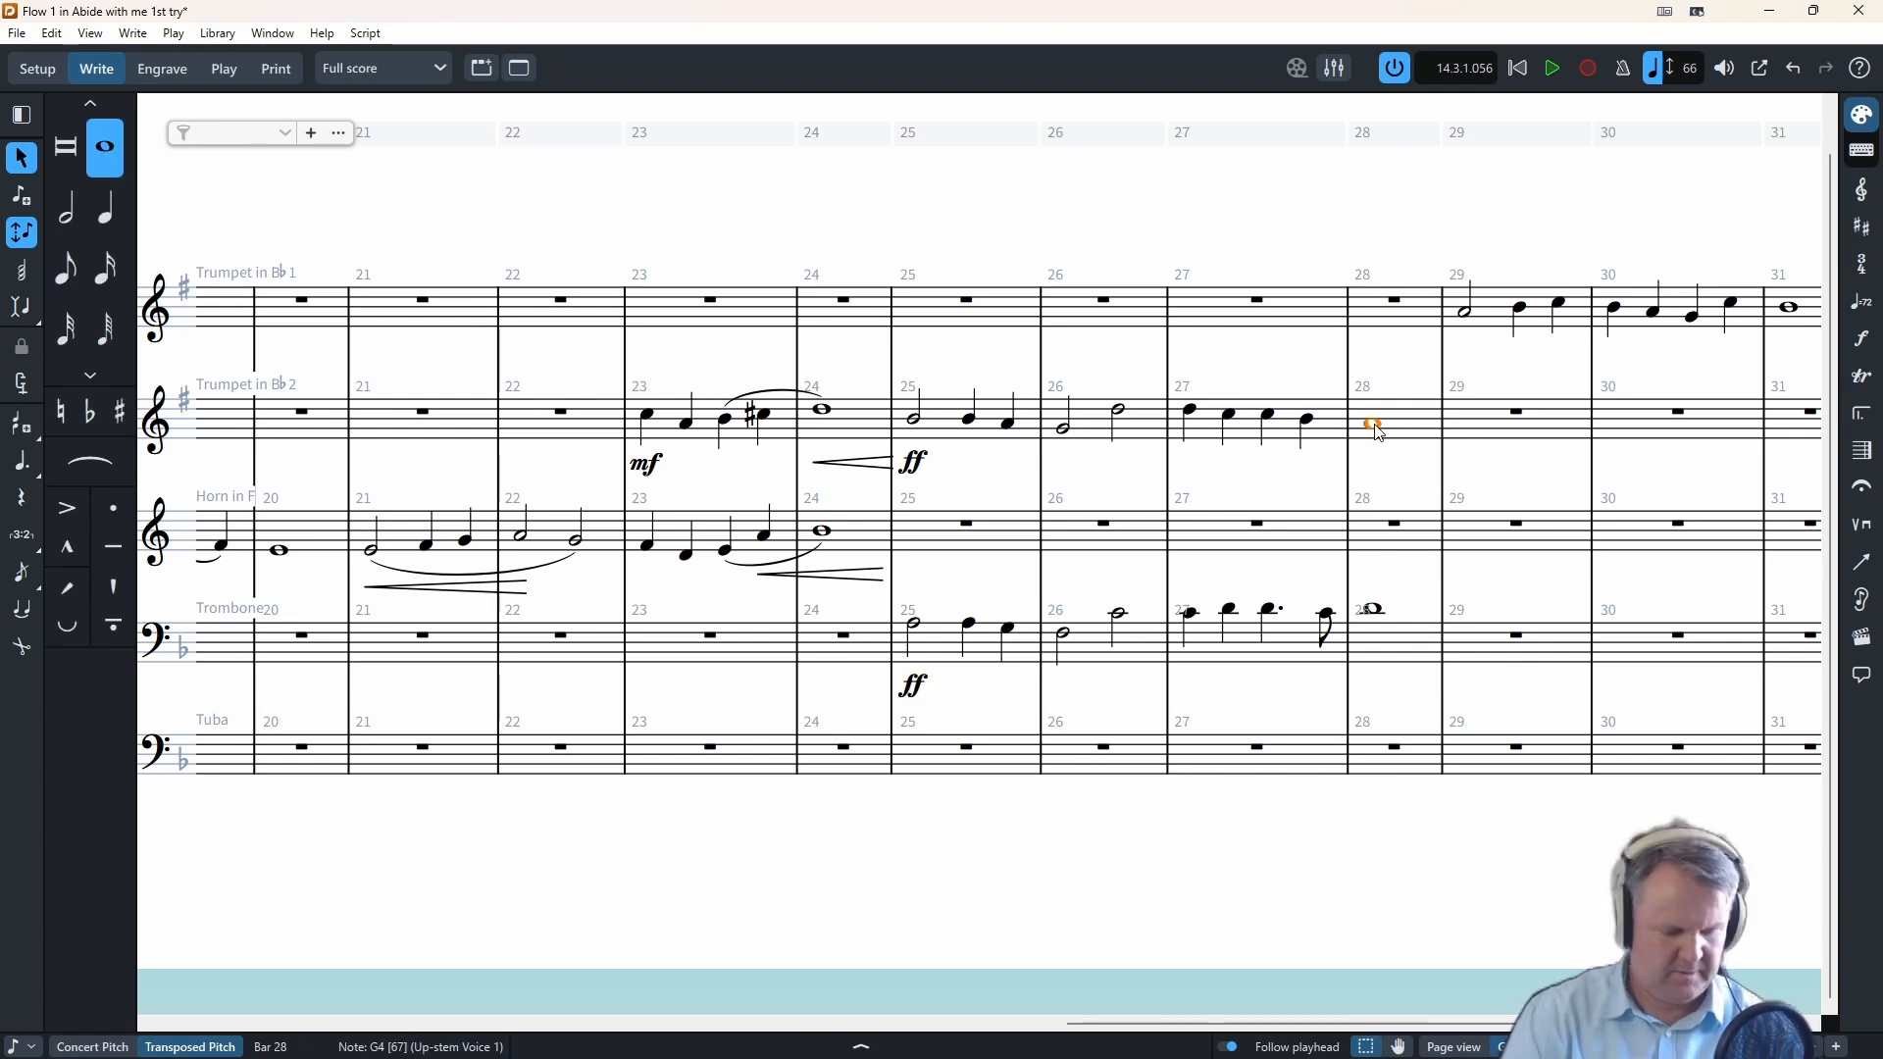
key(shift+d)
text(>)
key(Return)
click(1374, 610)
key(shift+d)
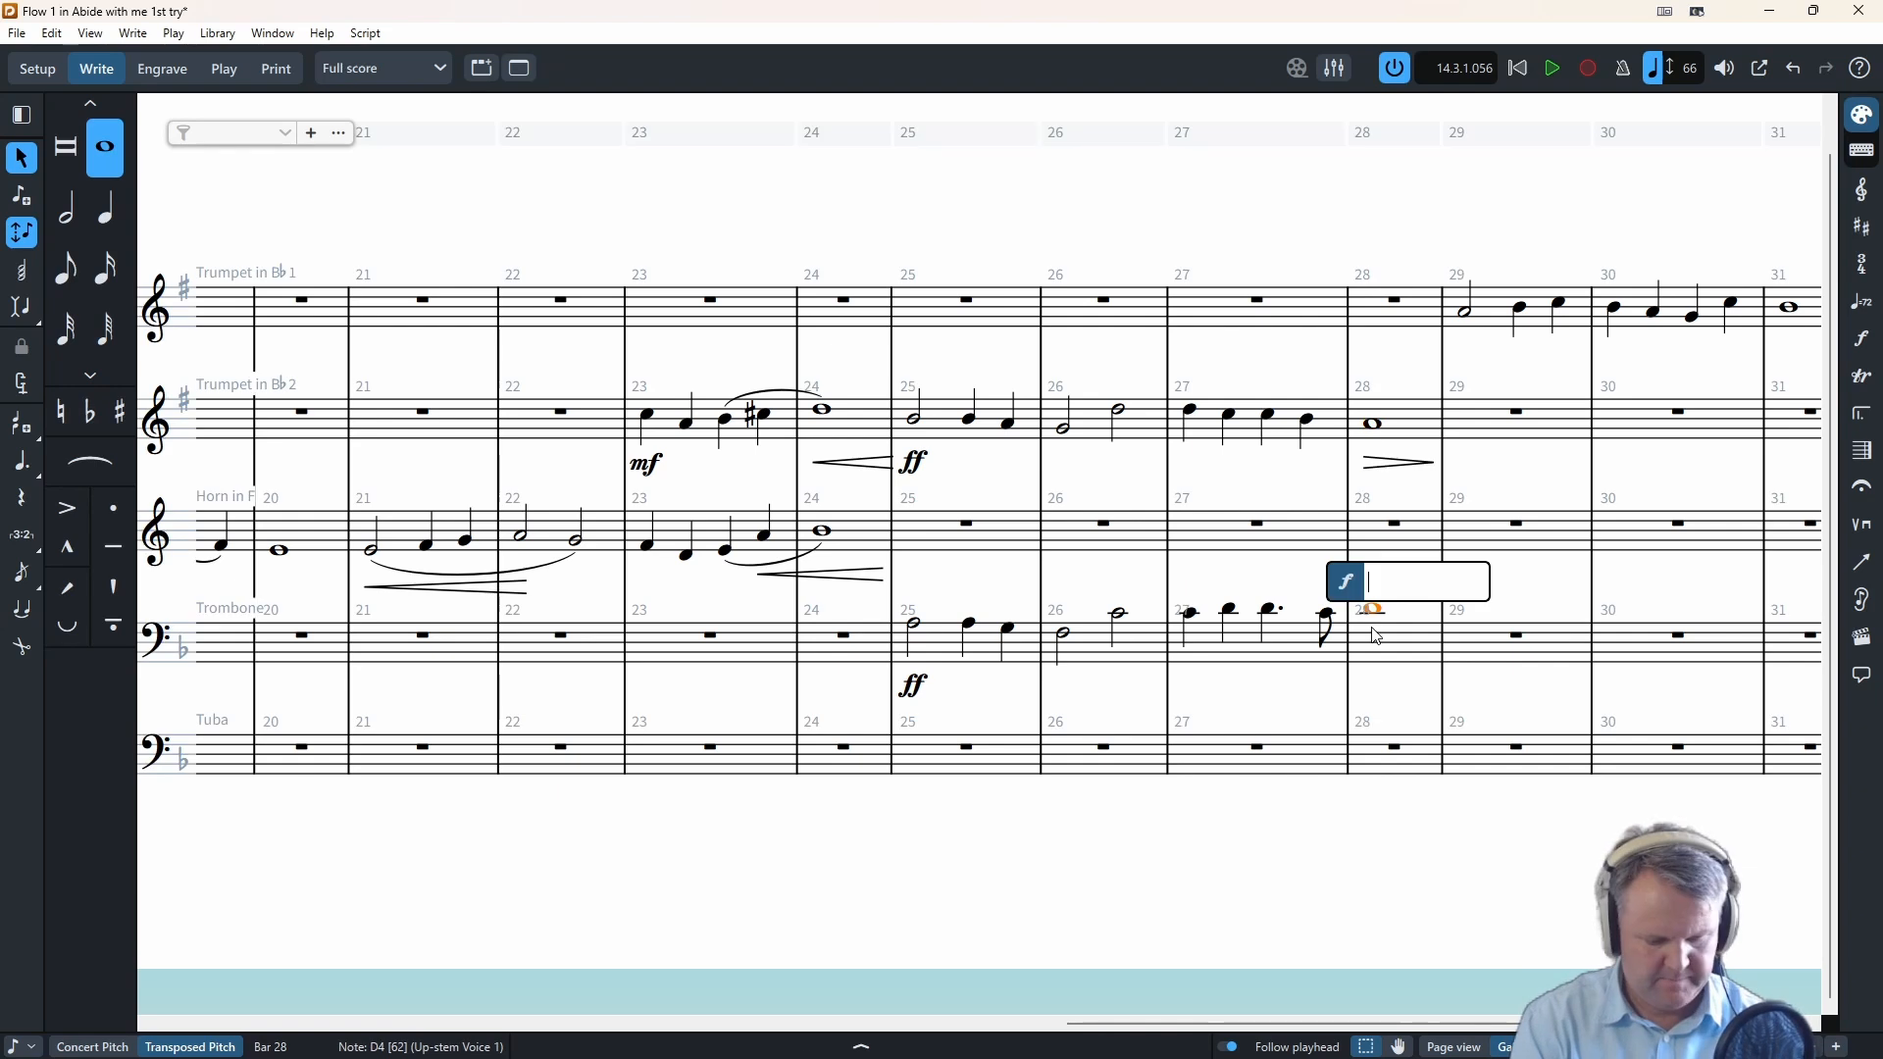
text(>)
key(Return)
- Add an f dynamic to the half note that starts Trumpet 1 bar 29
scroll(1206, 324, right, 3)
click(1202, 312)
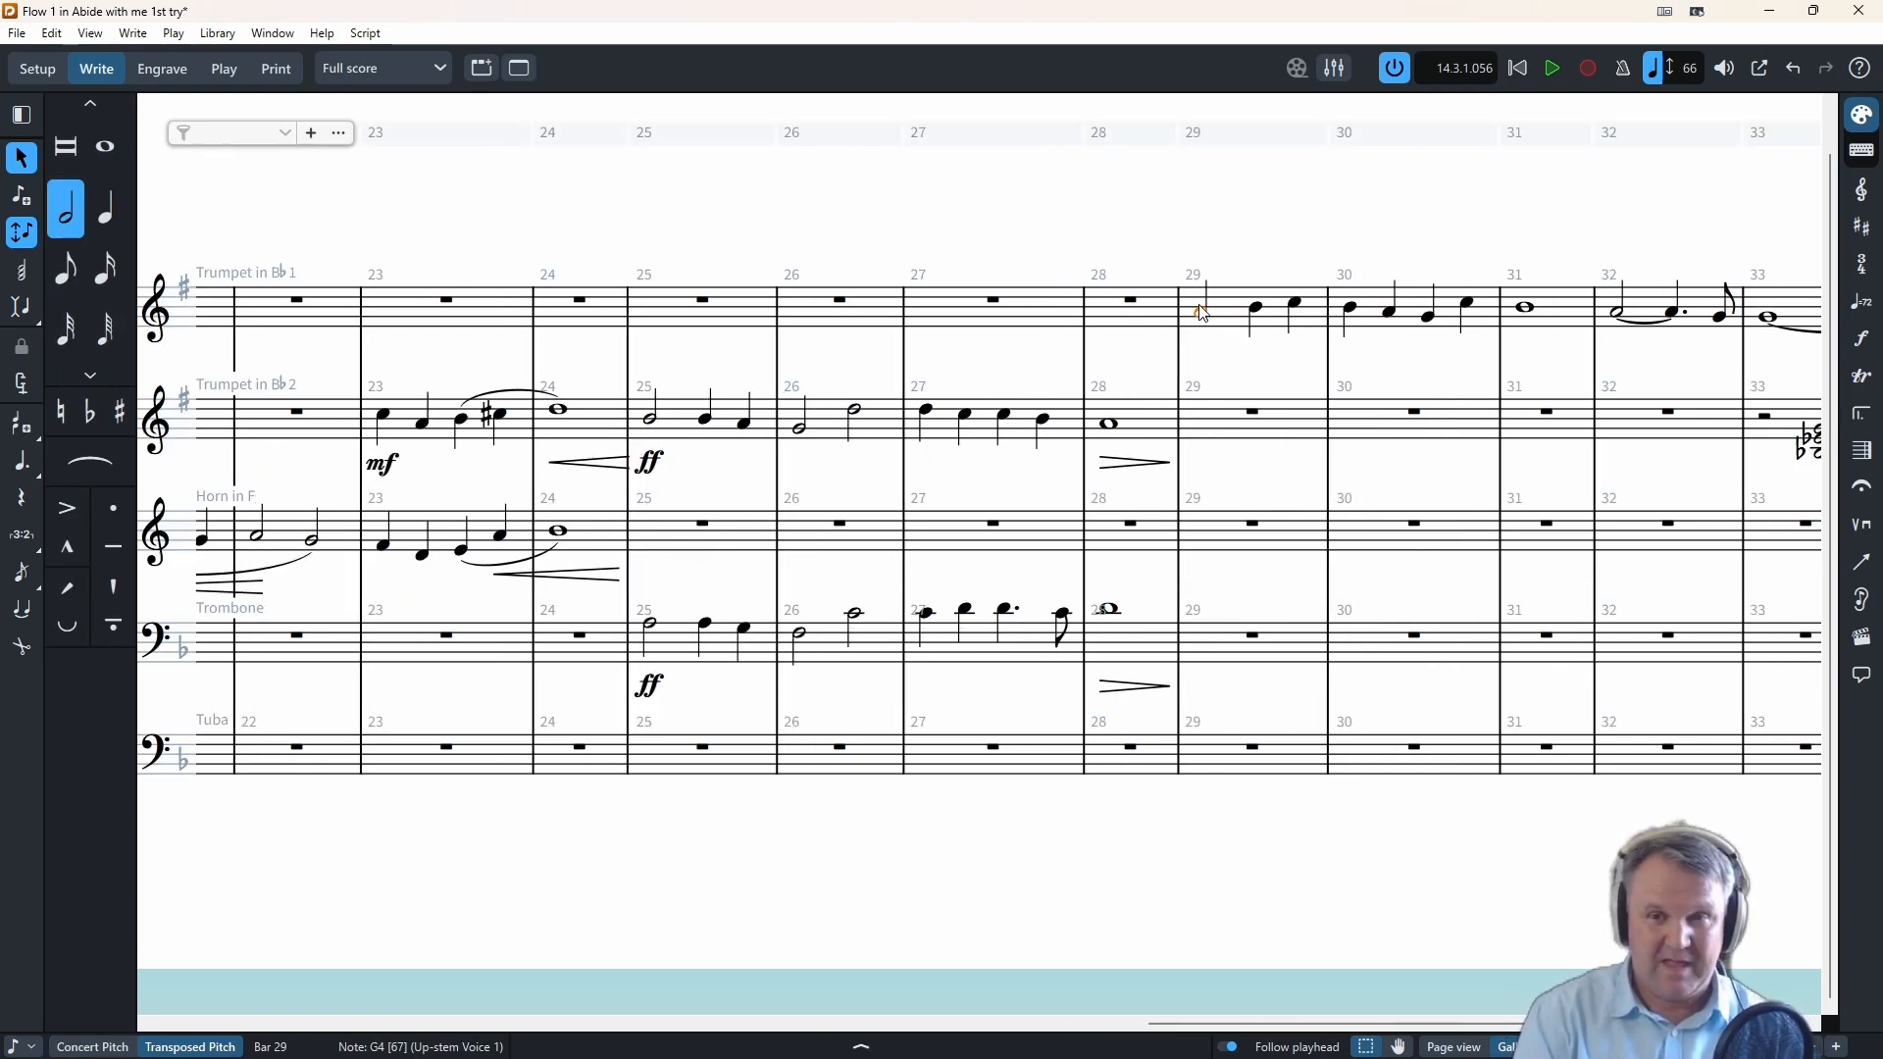
key(shift+d)
text(f)
key(Return)
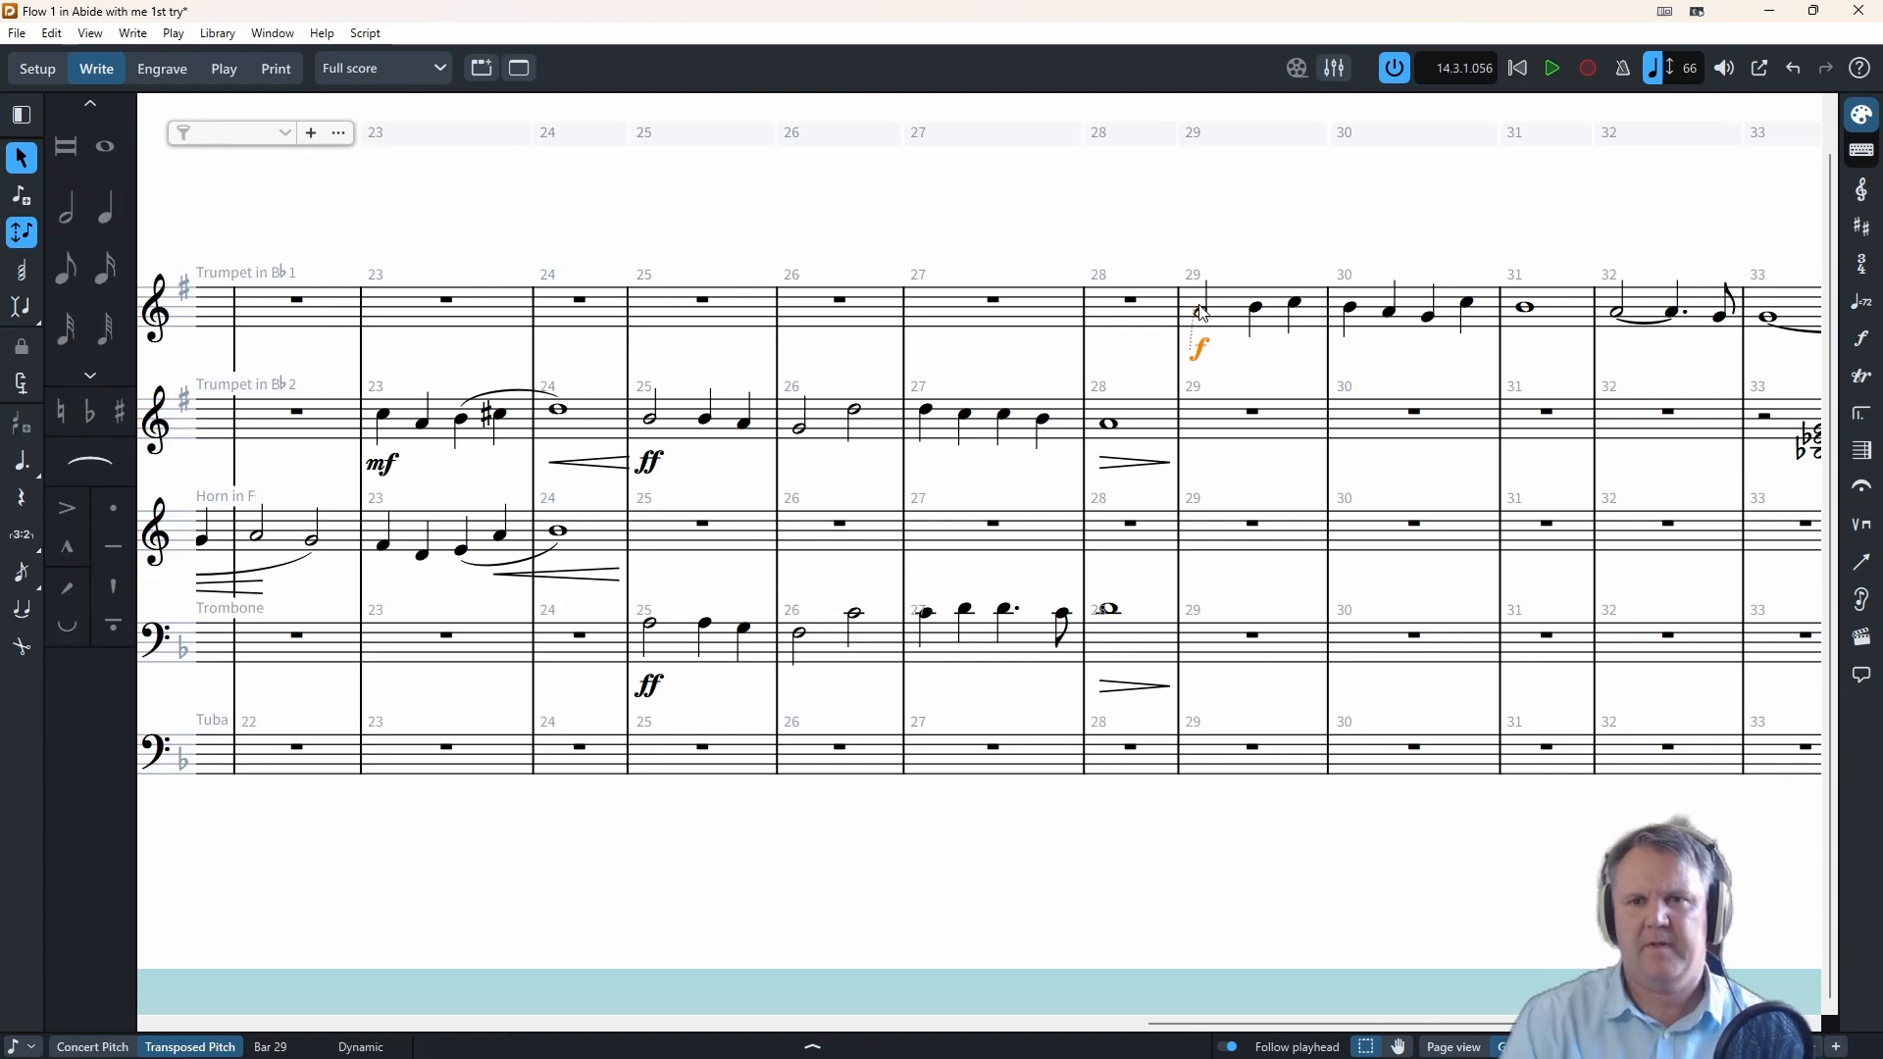
- Add a diminuendo hairpin leading to mf across the notes of Trumpet 1 bar 32
scroll(1206, 312, right, 3)
click(1176, 312)
shift+click(1283, 317)
key(shift+d)
text(>mf)
key(Return)
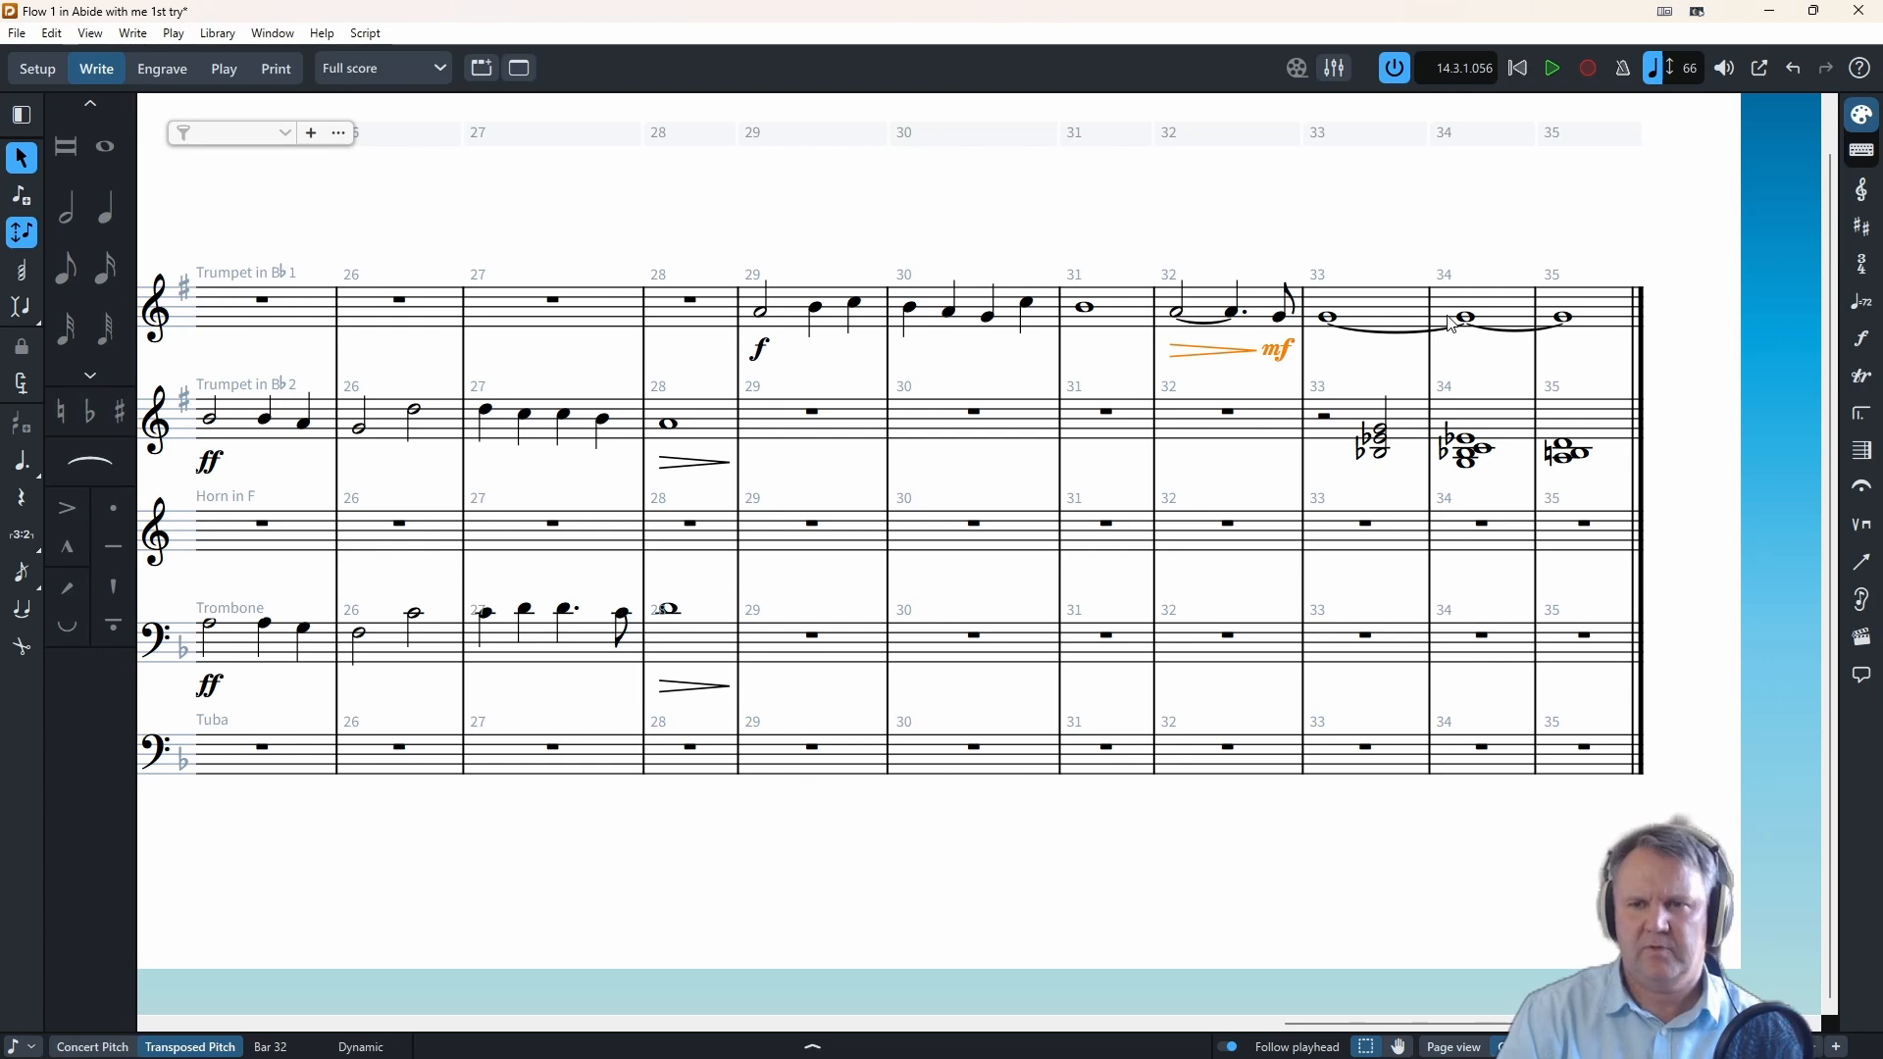
- Return the score to concert pitch and go back to its beginning
key(shift+n)
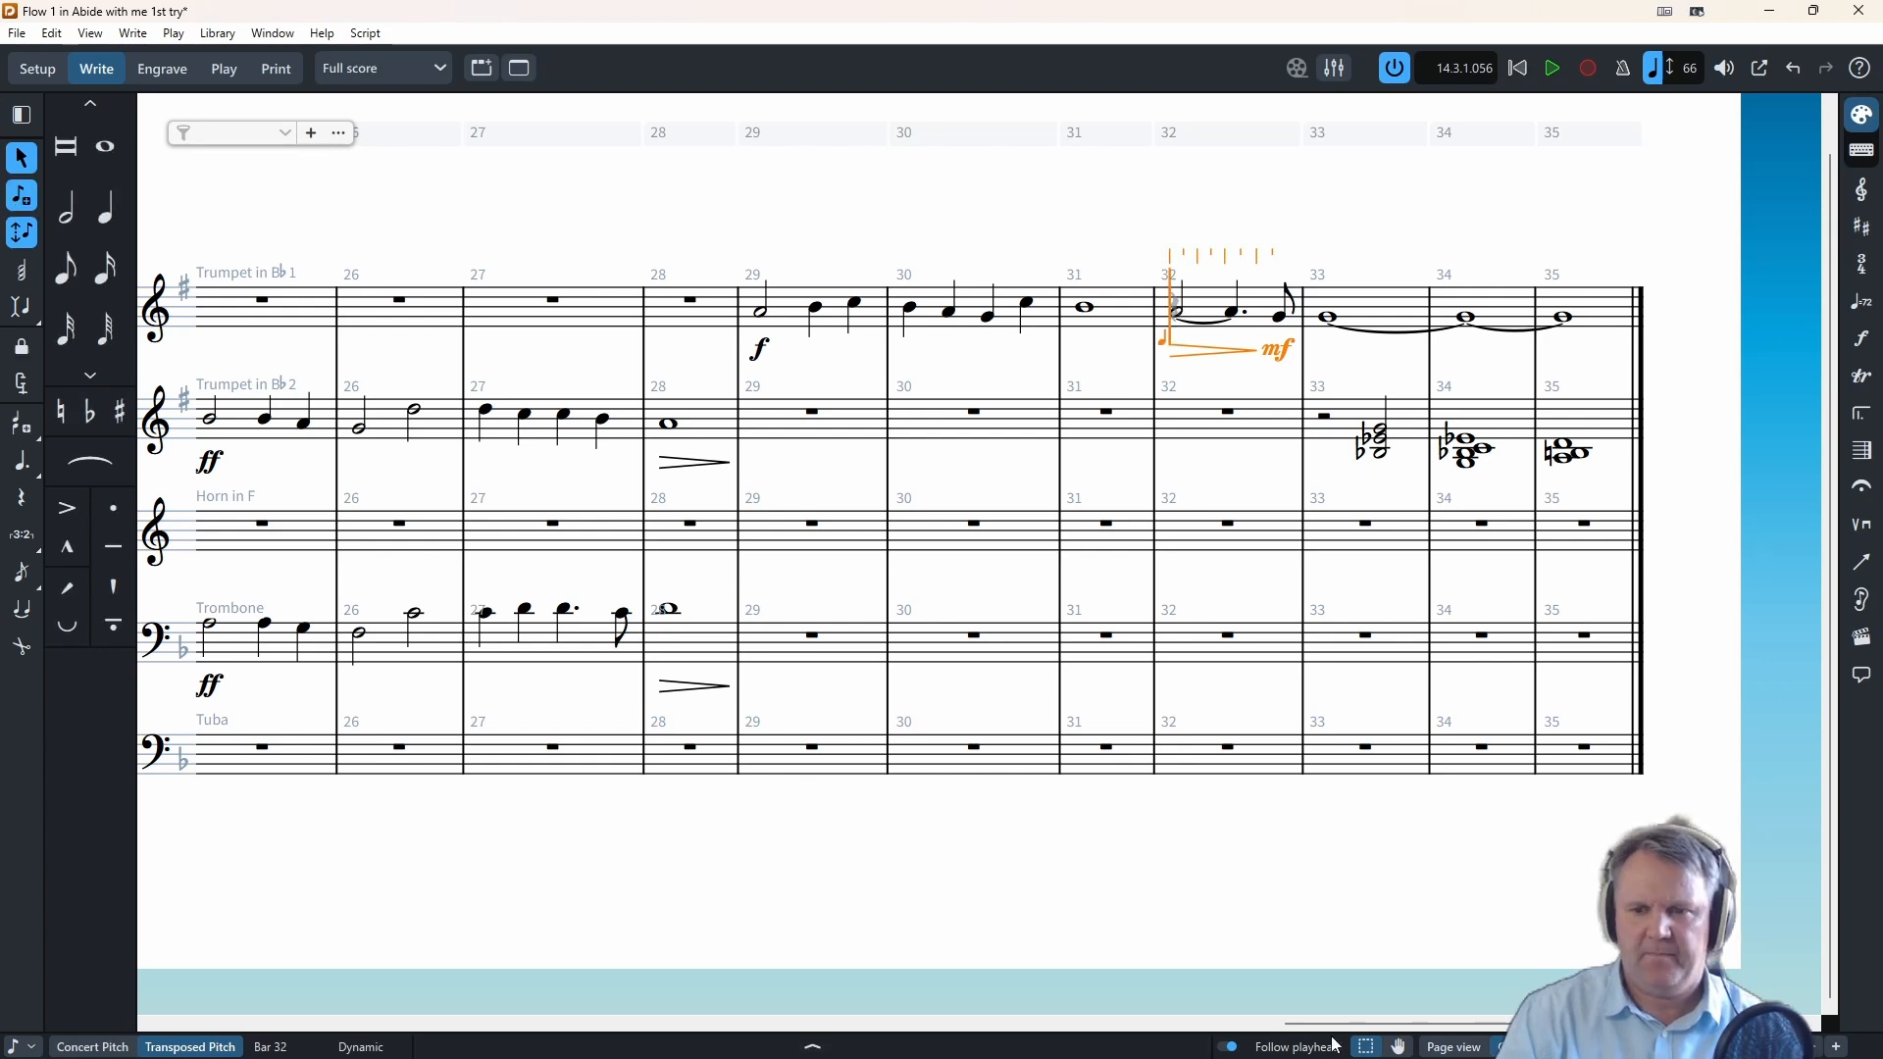
drag(1341, 1024, 229, 986)
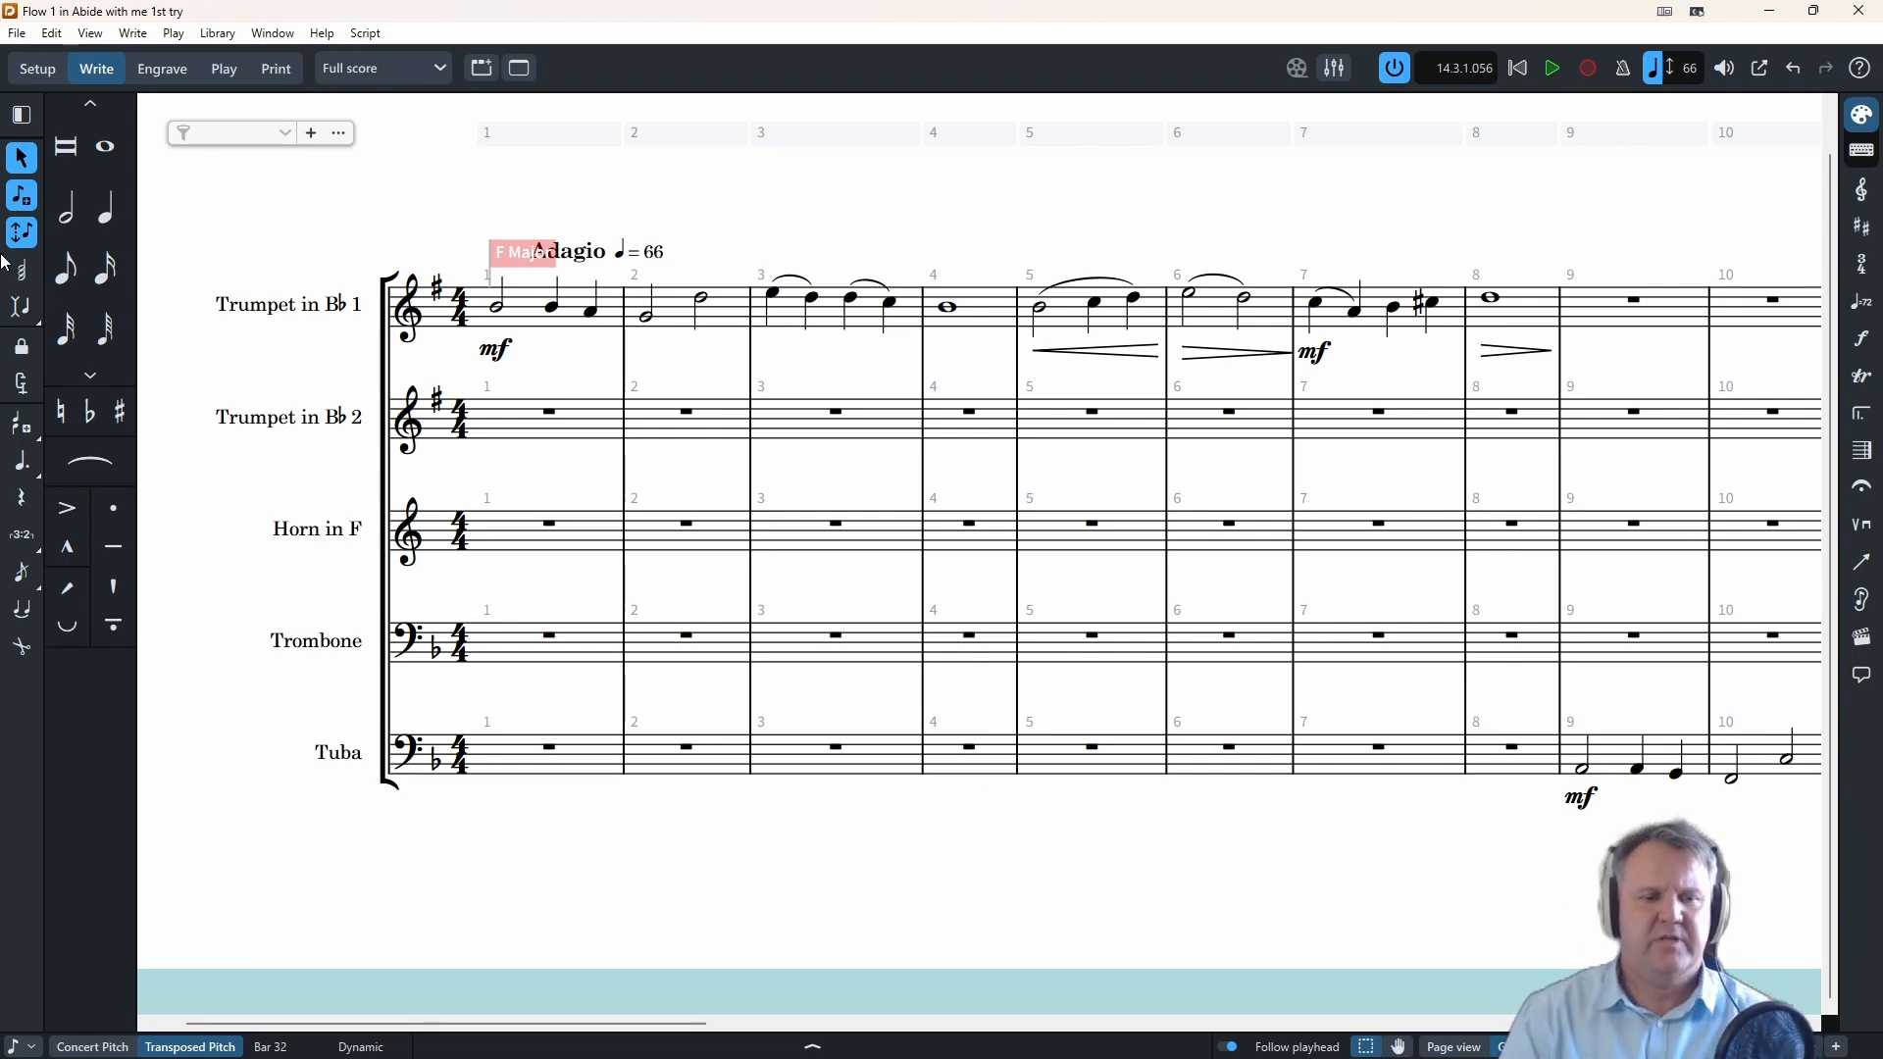
click(93, 1046)
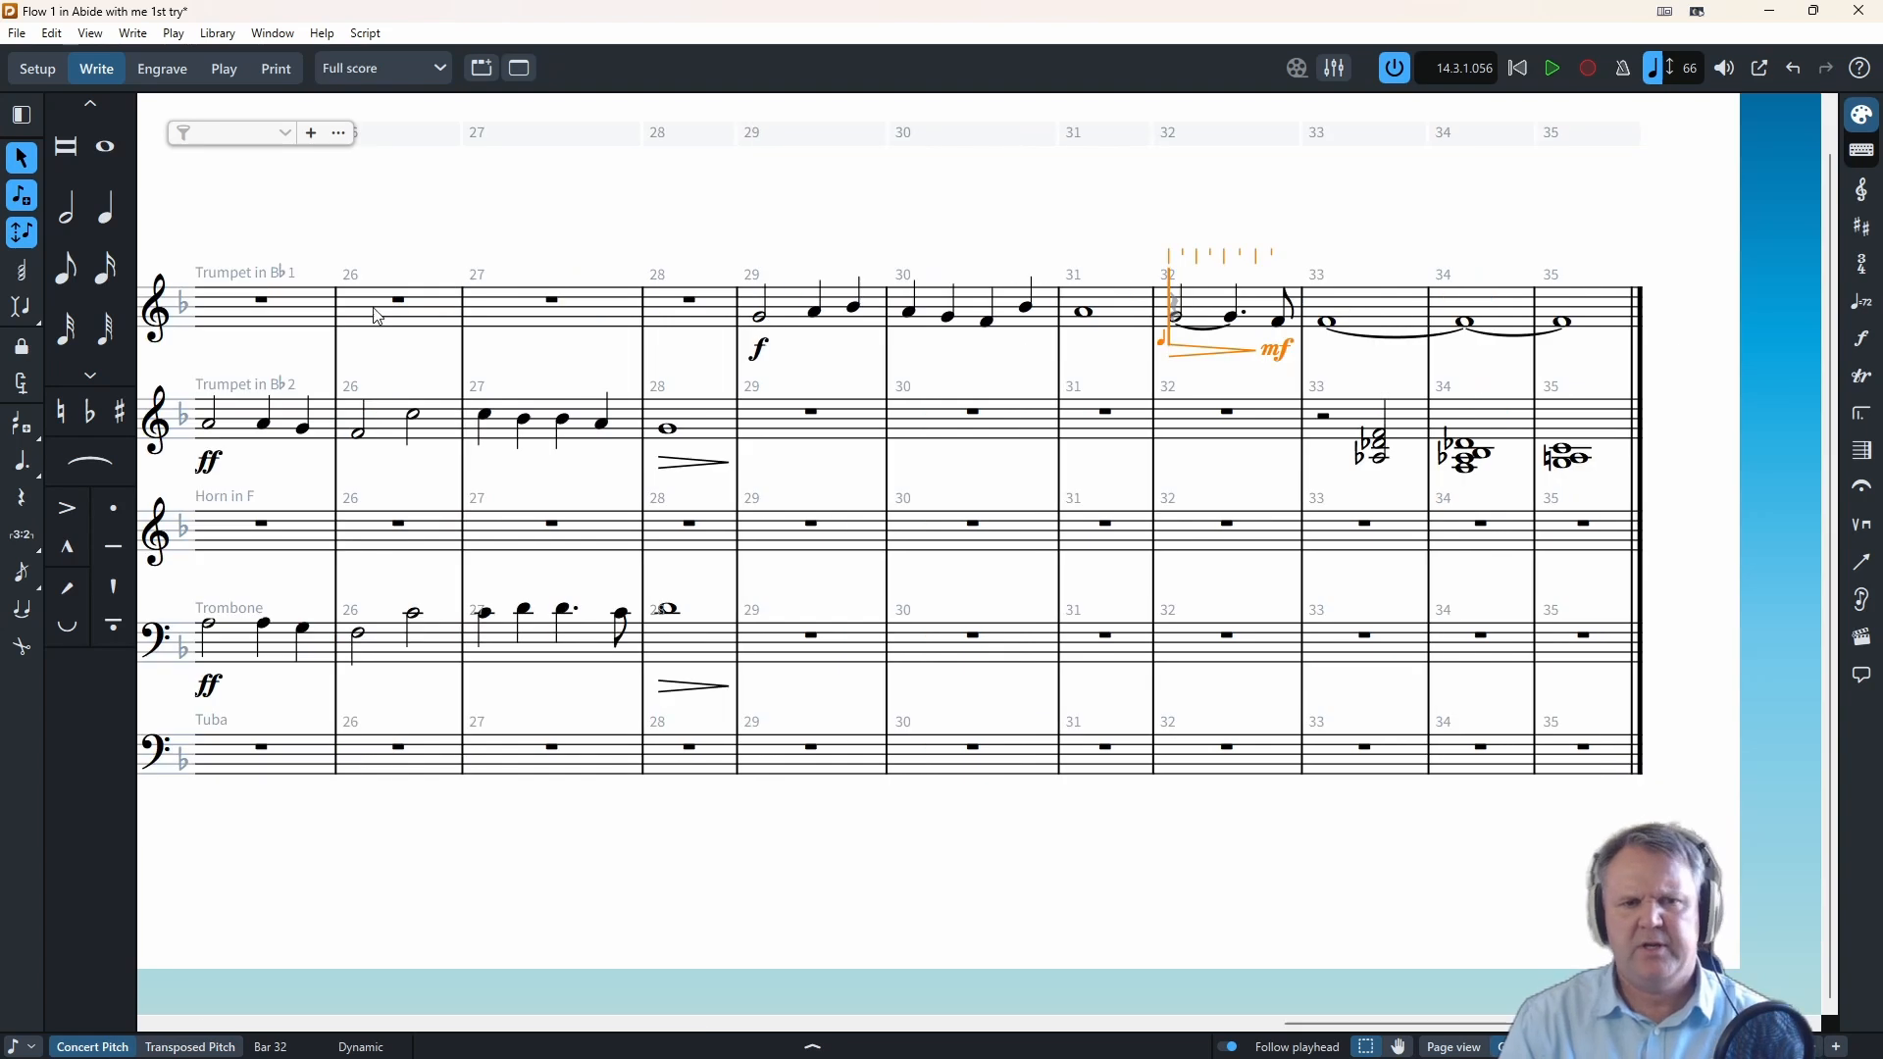
drag(1458, 1024, 376, 1024)
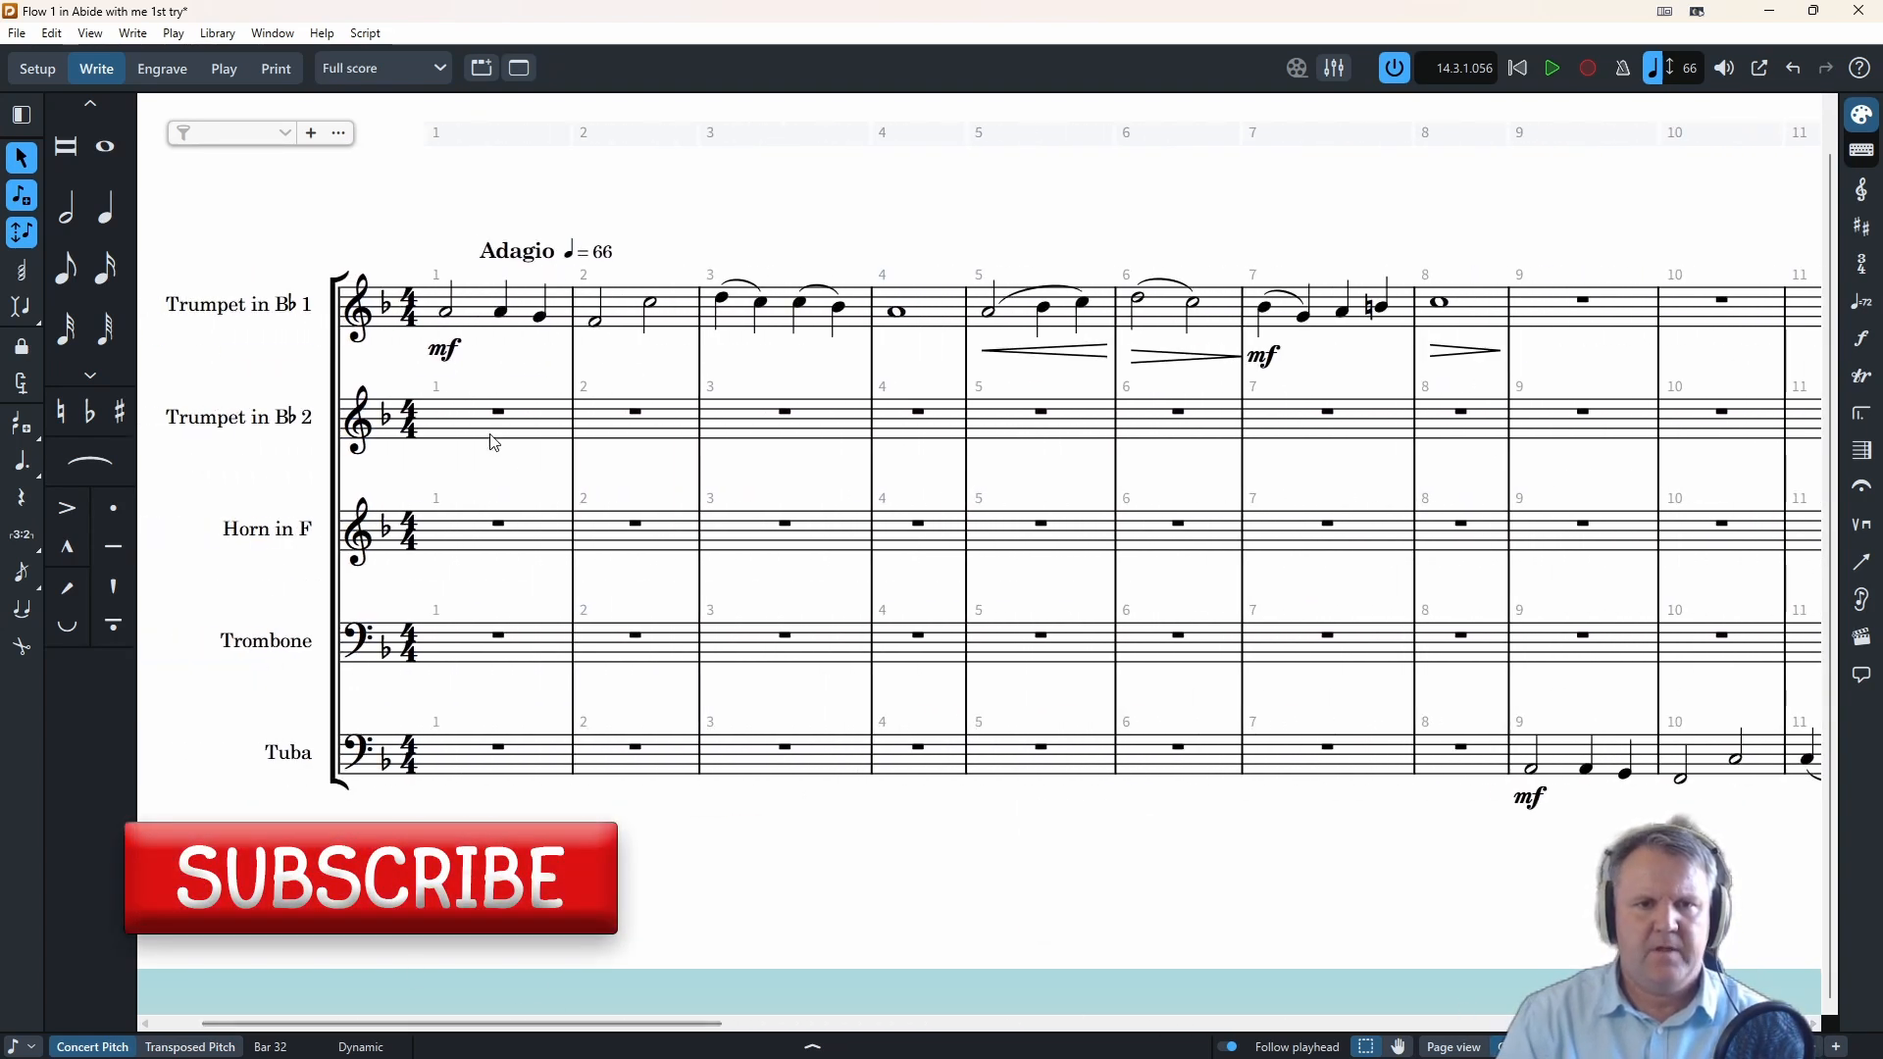
- Play back the opening Trumpet 1 melody from bar 1 twice, stopping playback each time
click(446, 316)
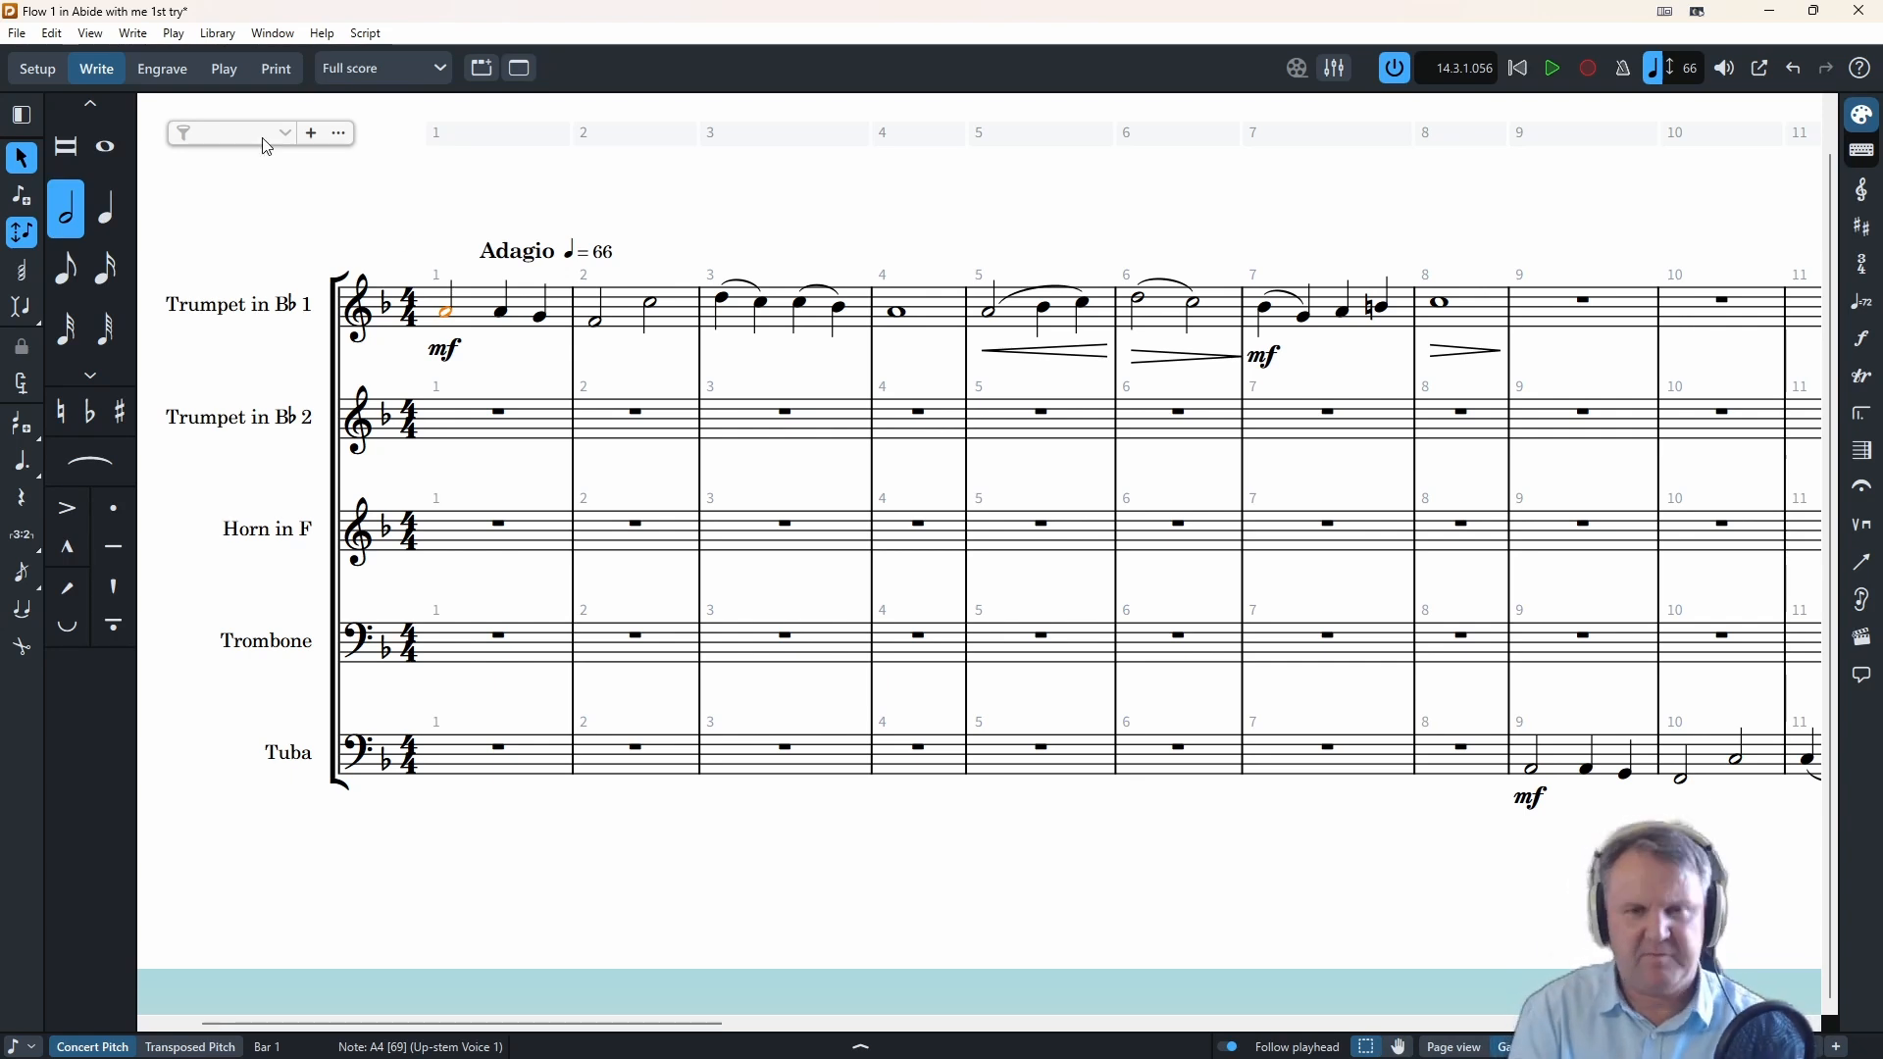
click(22, 195)
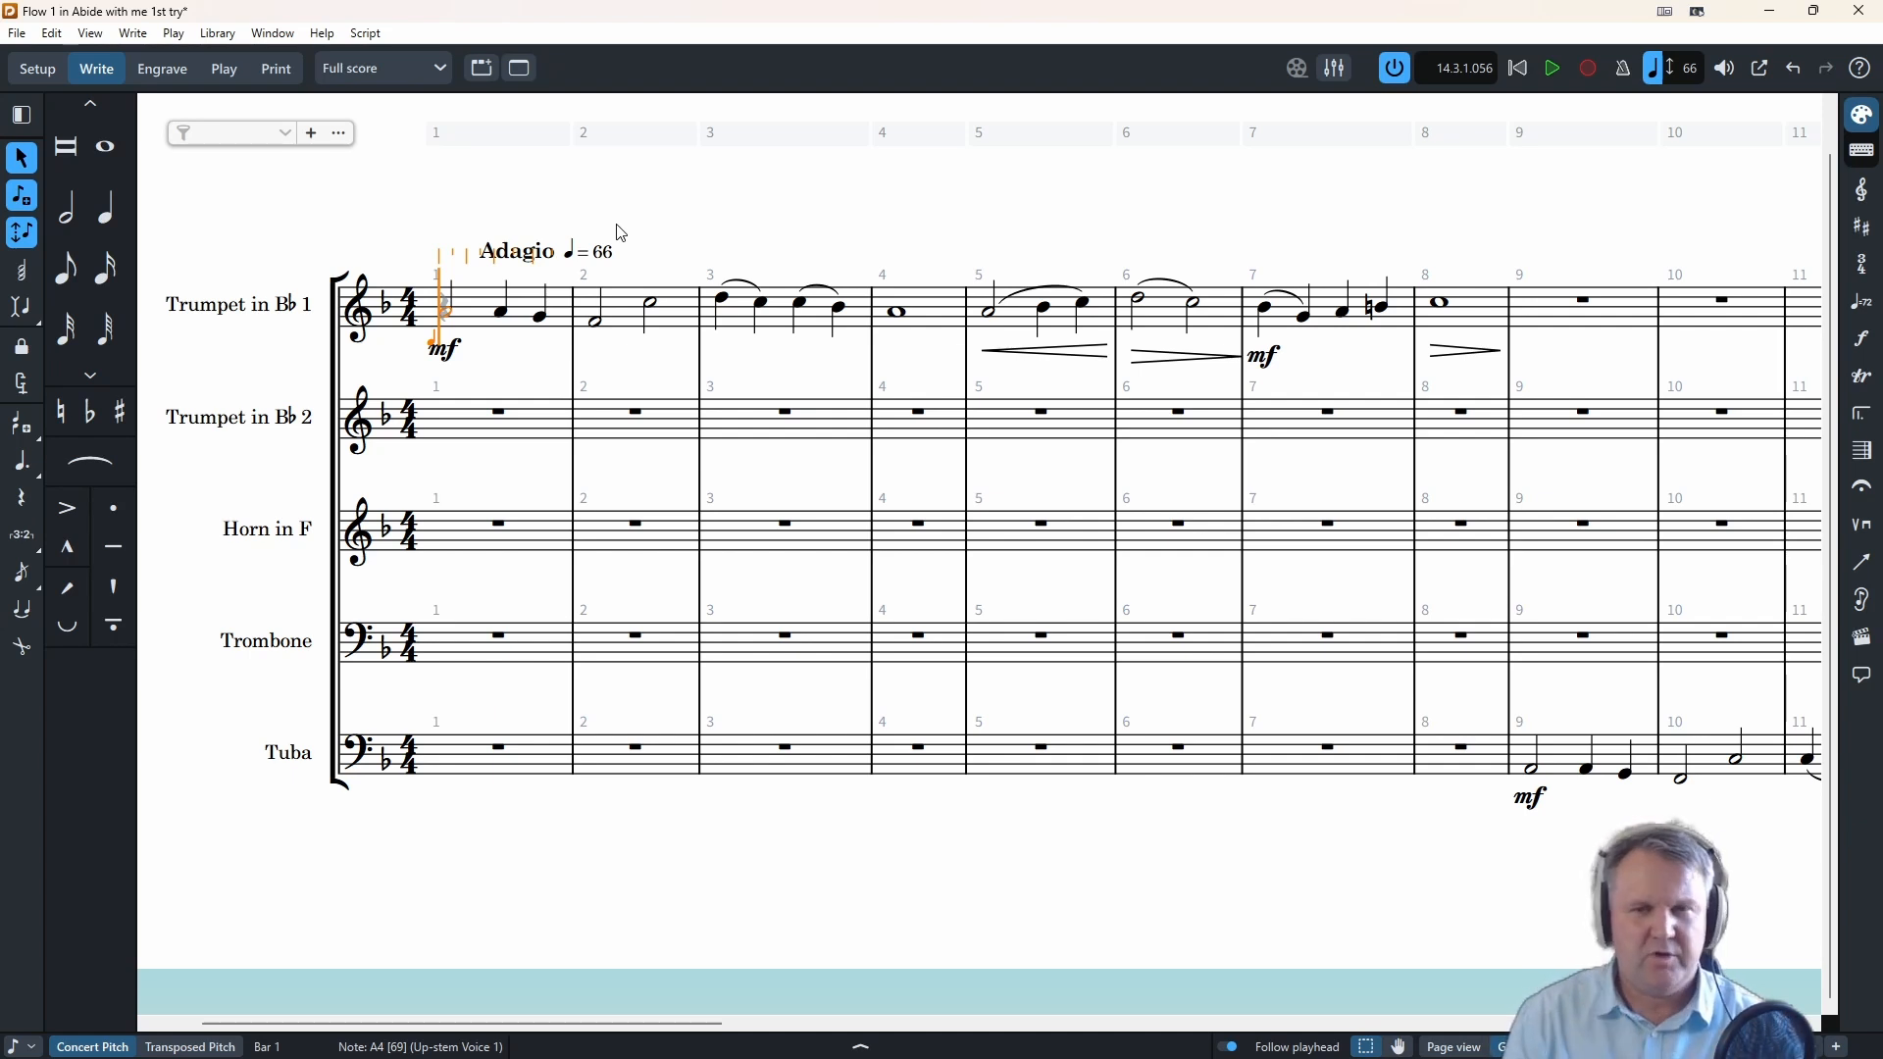
click(1553, 69)
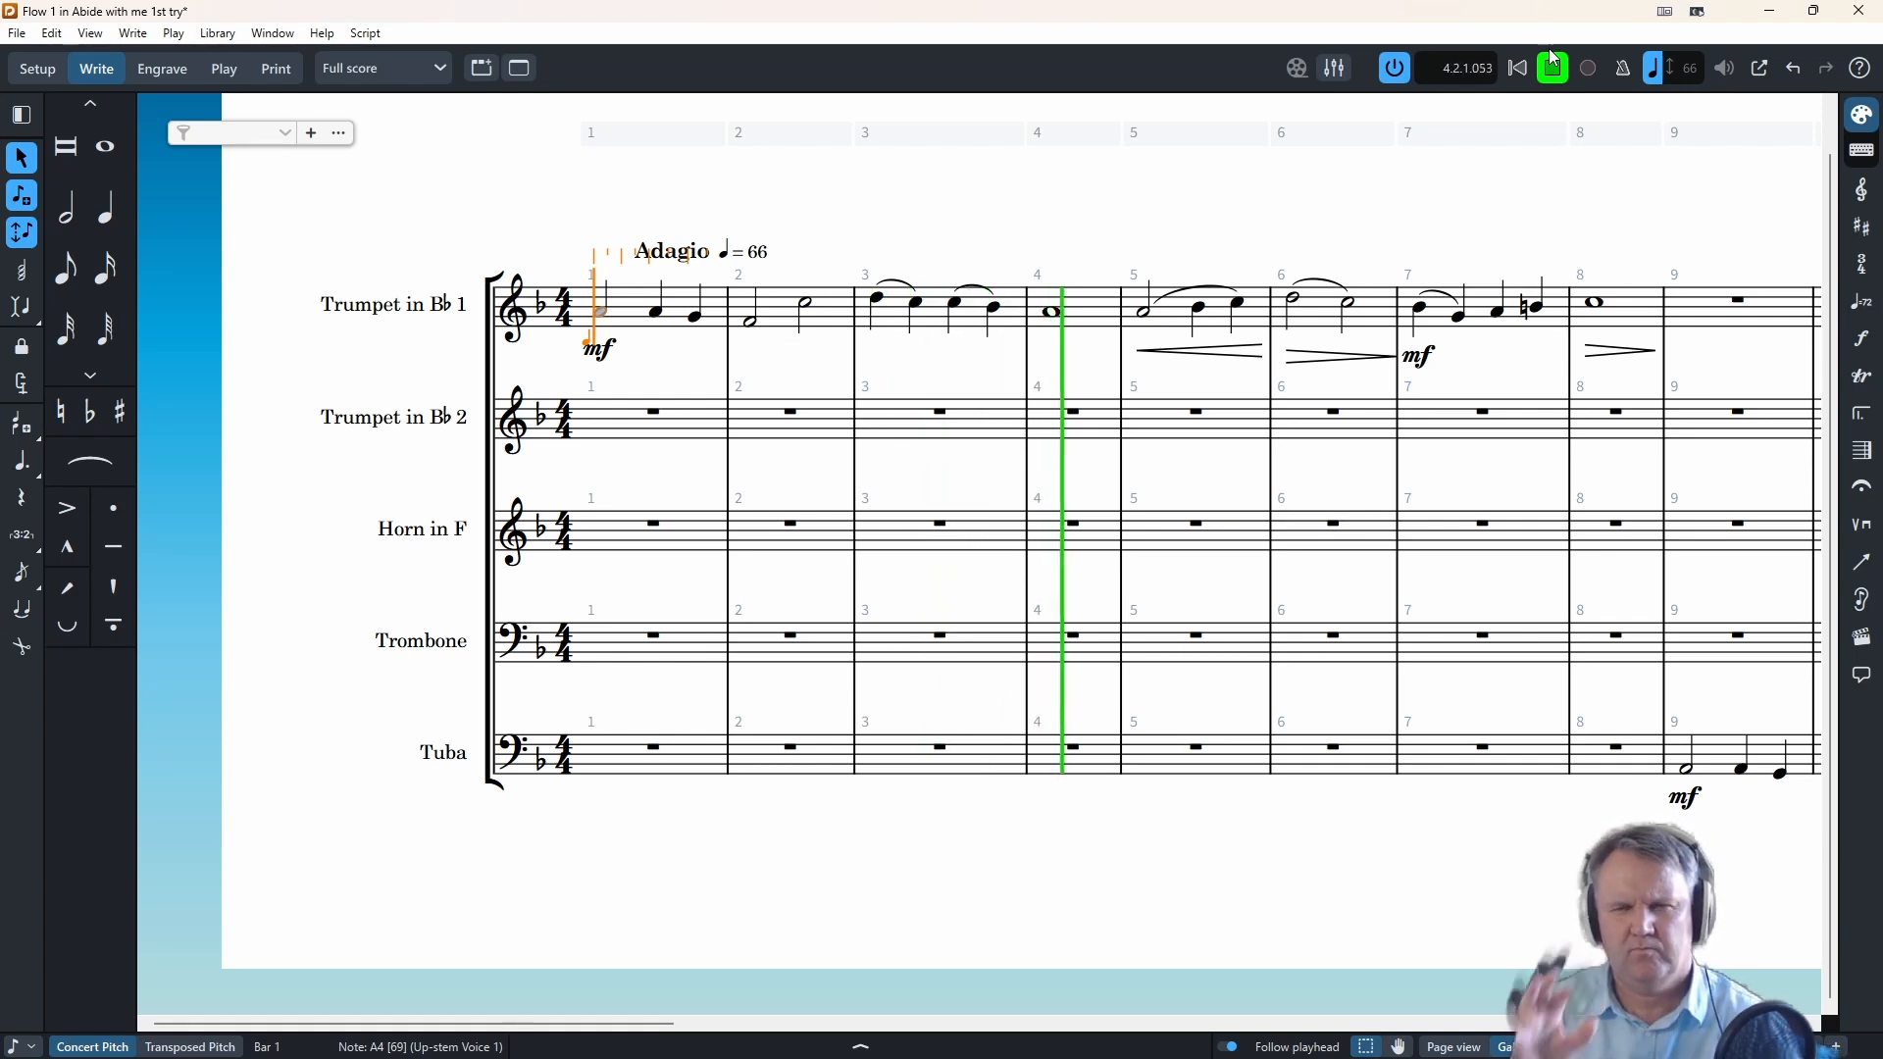
click(1553, 63)
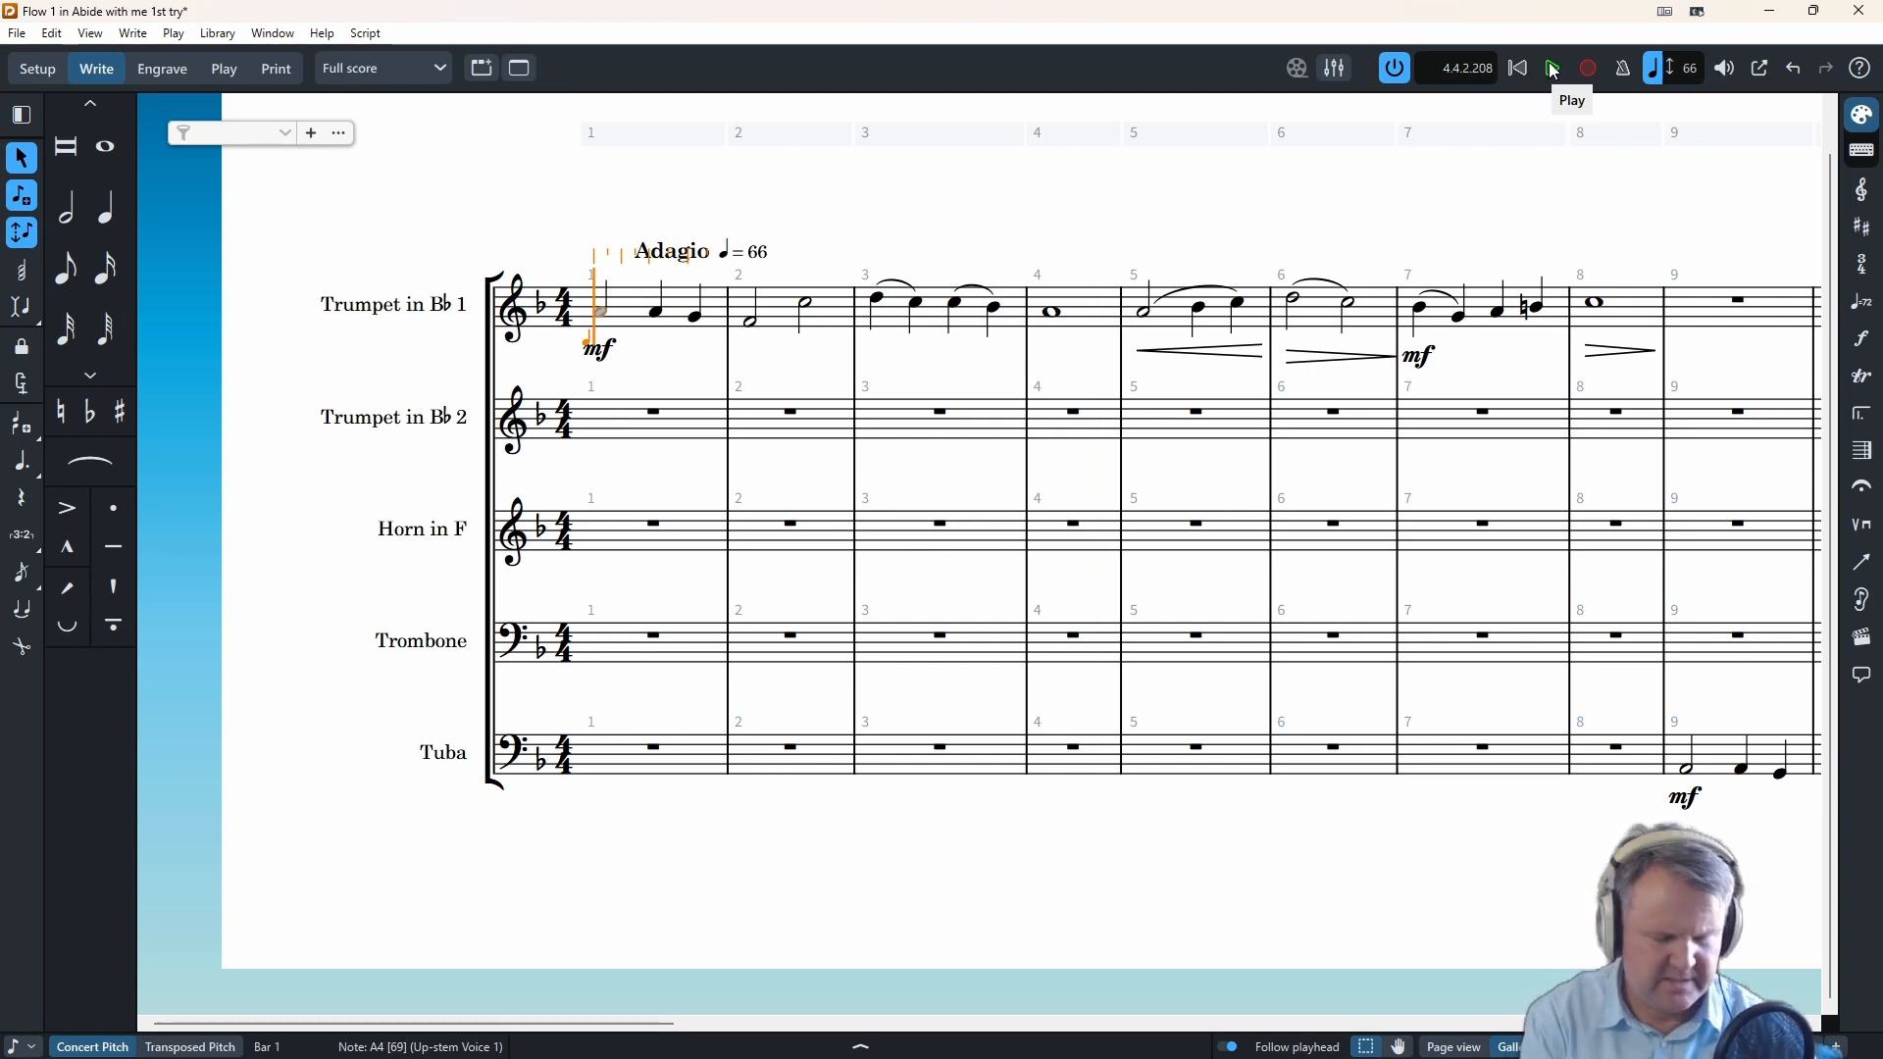
click(1553, 69)
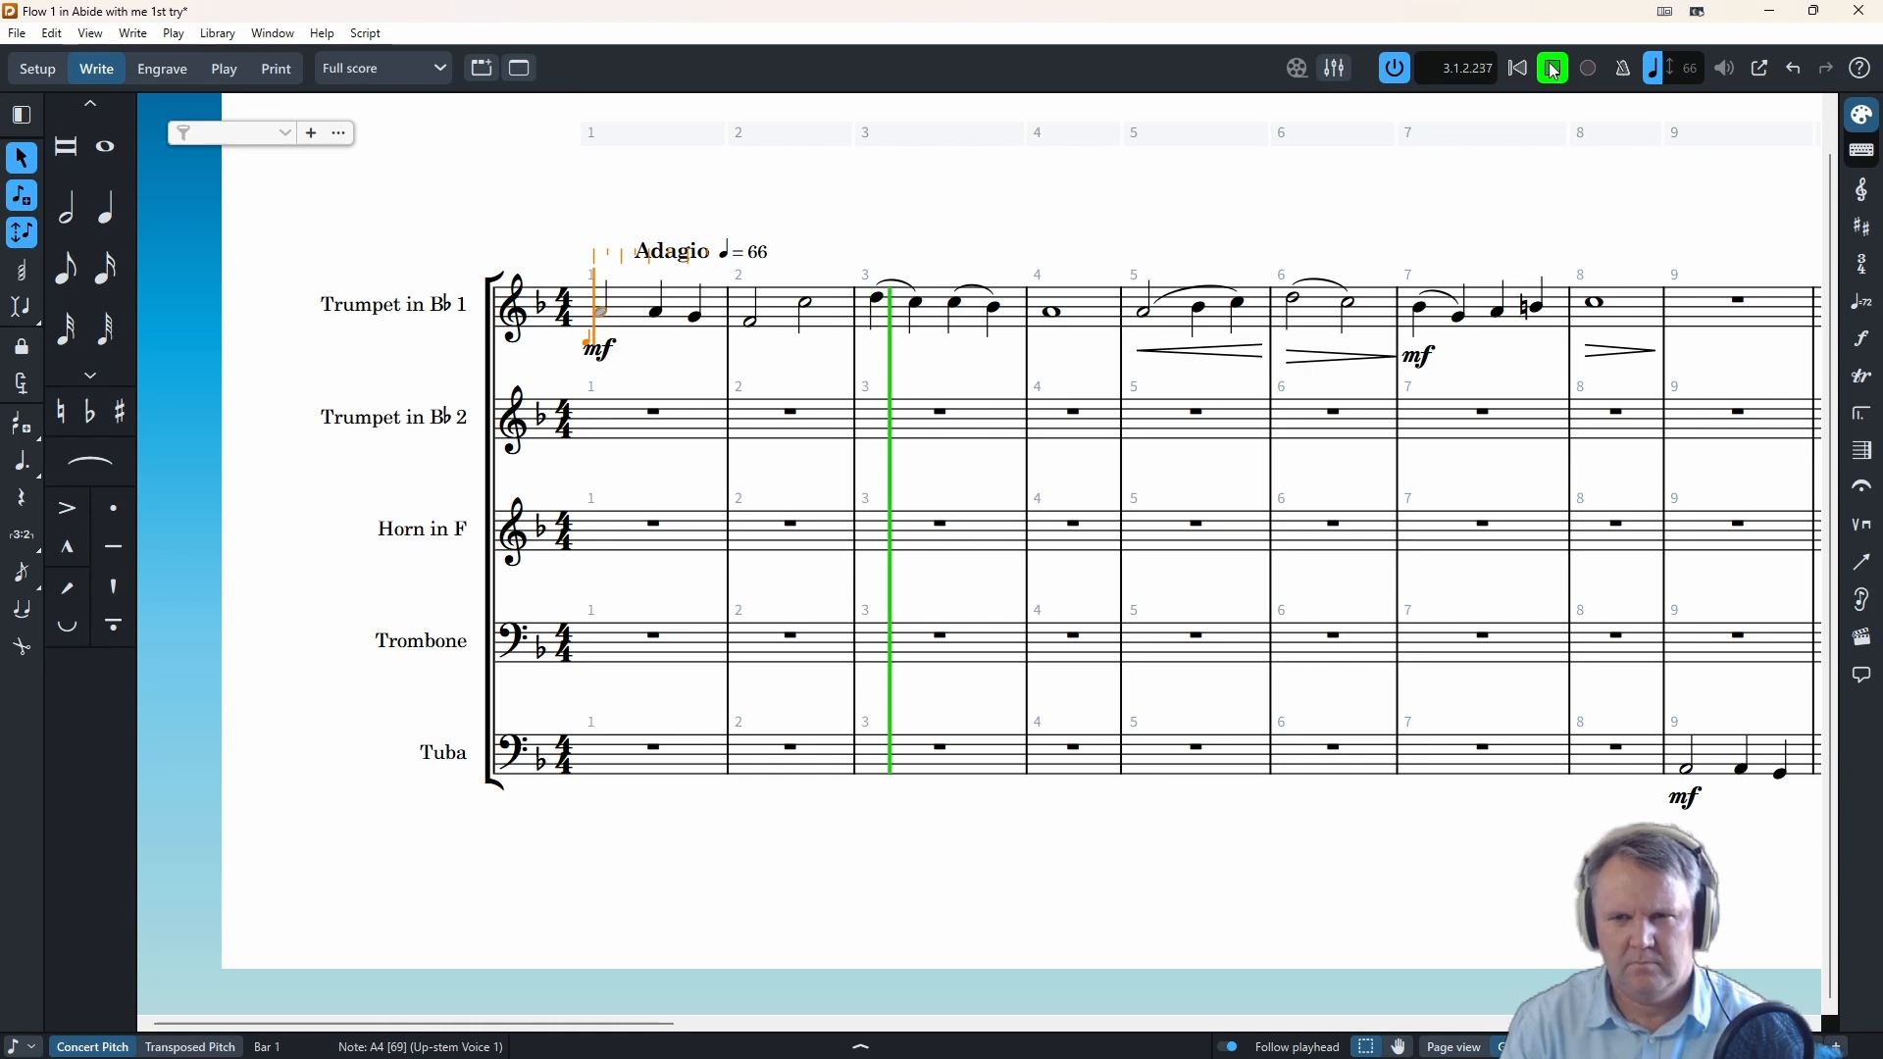
click(1554, 71)
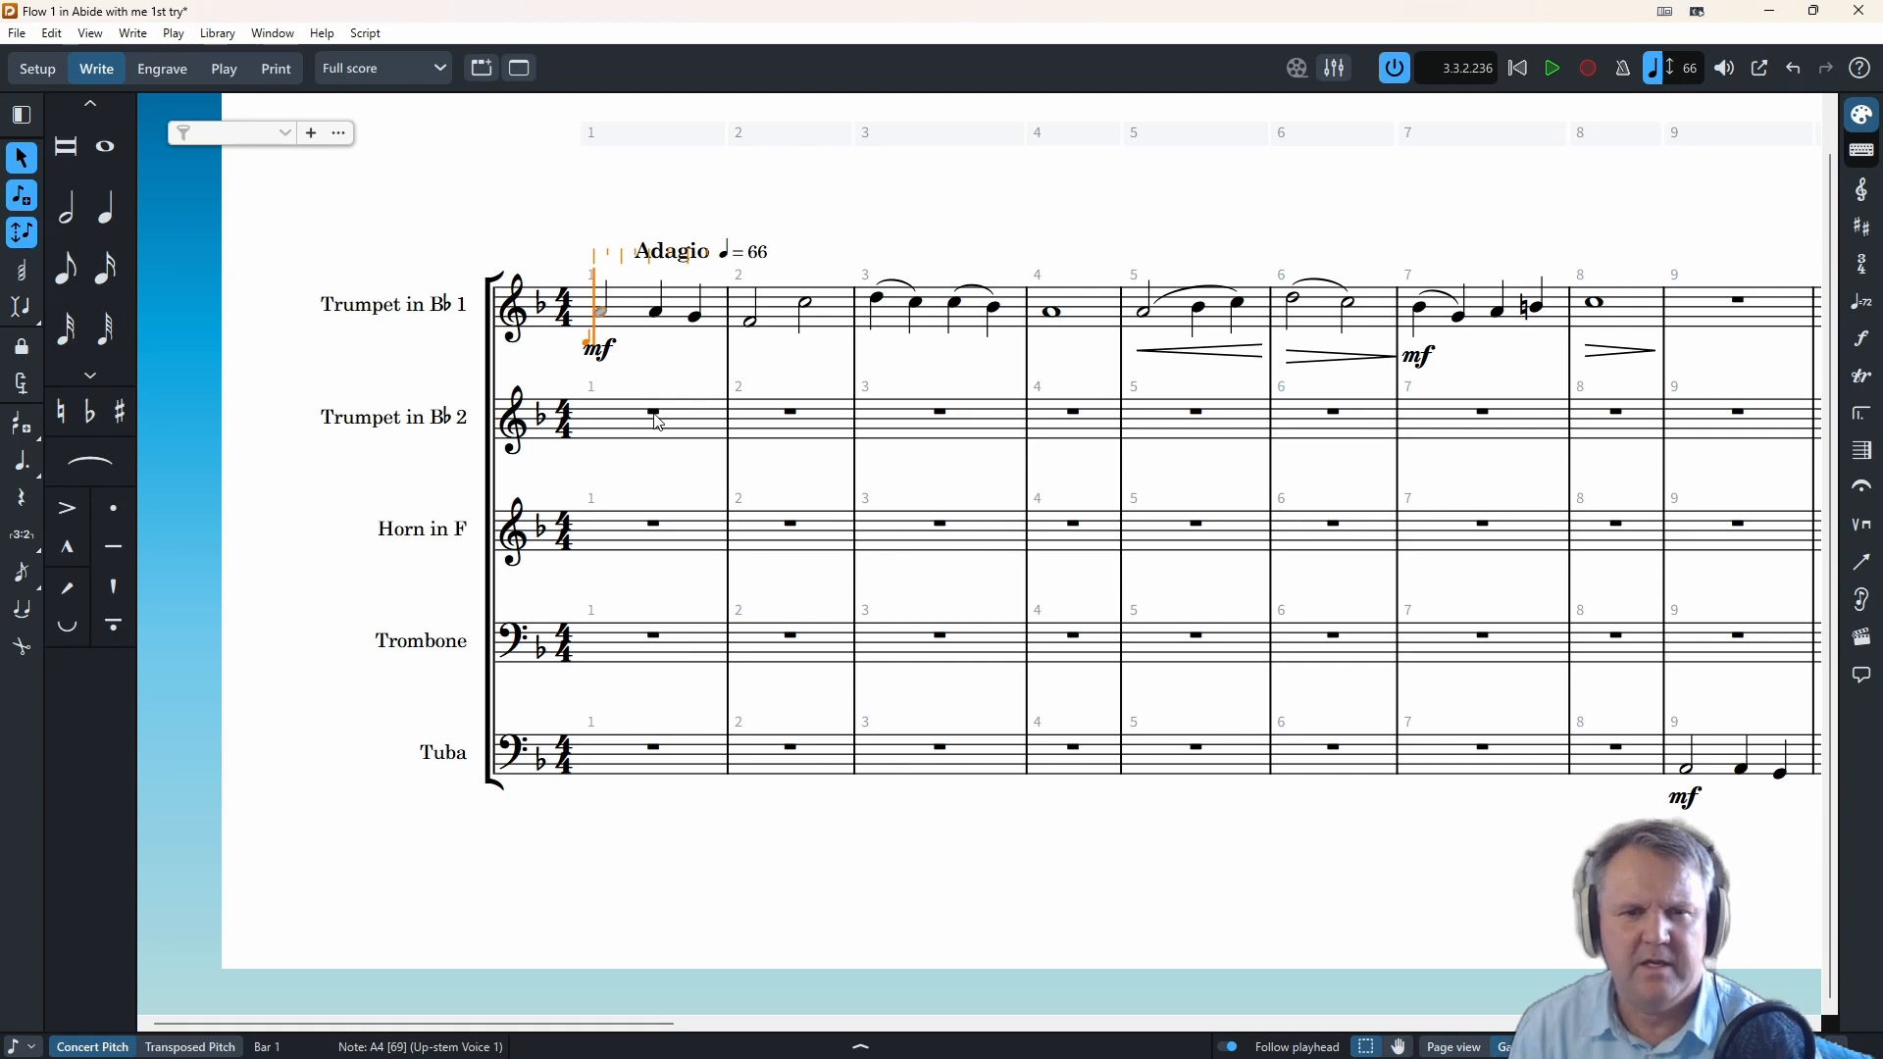
- Fill Trumpet 2 bar 1 with the eighth notes F4, C4, G4, F4, E4, C4 and a quarter note E4
click(656, 417)
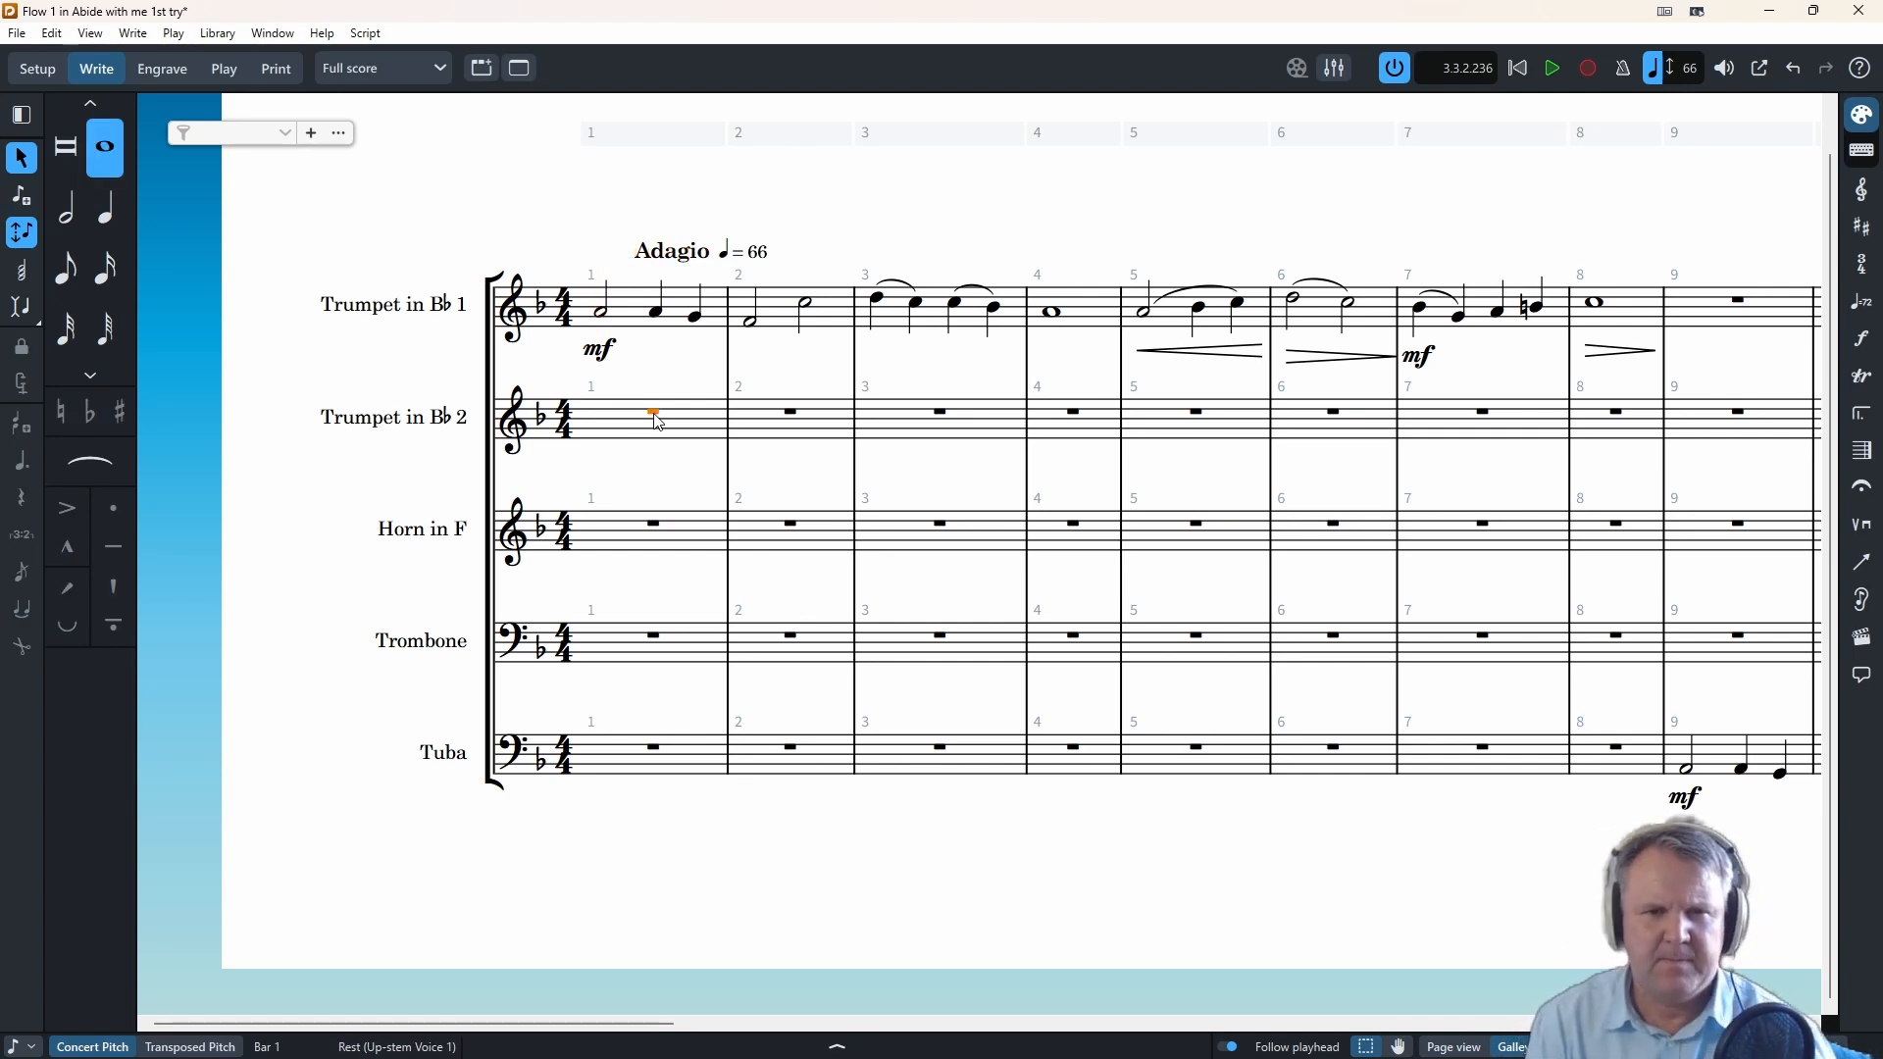
key(shift+n)
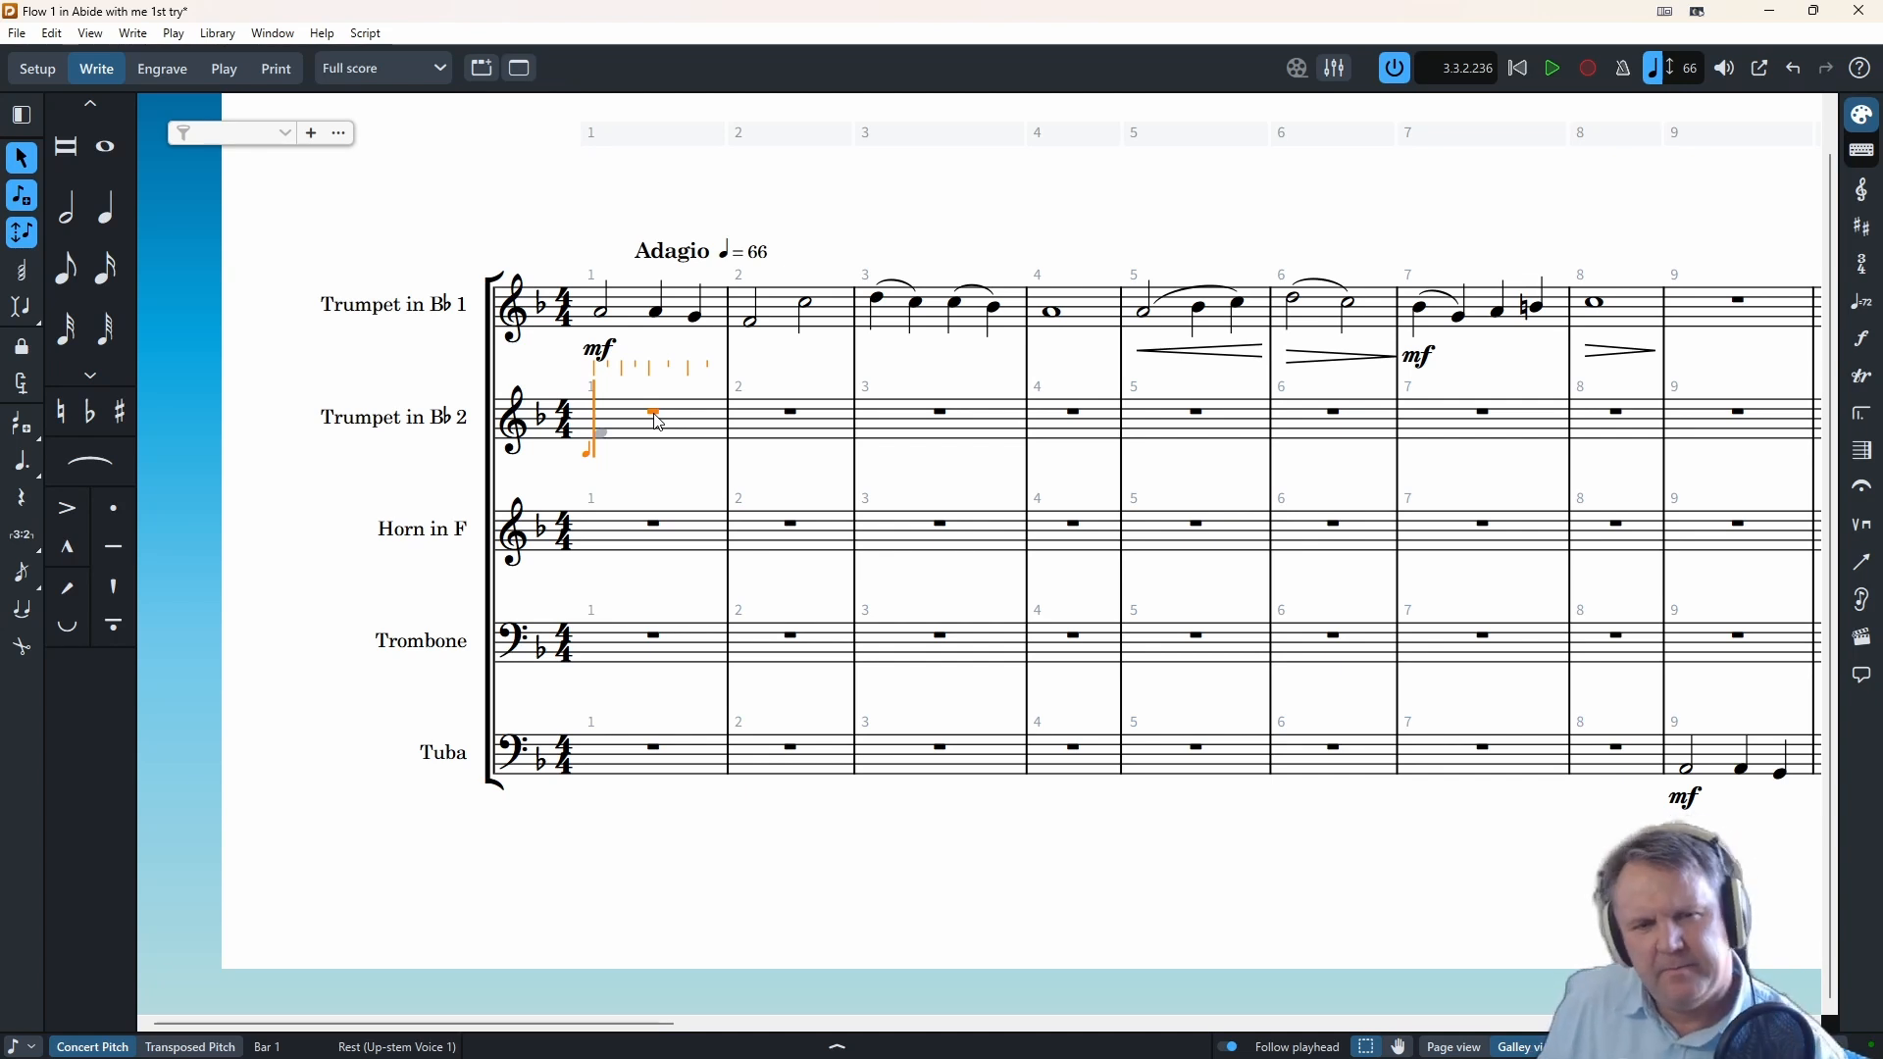
key(g)
key(c)
key(f)
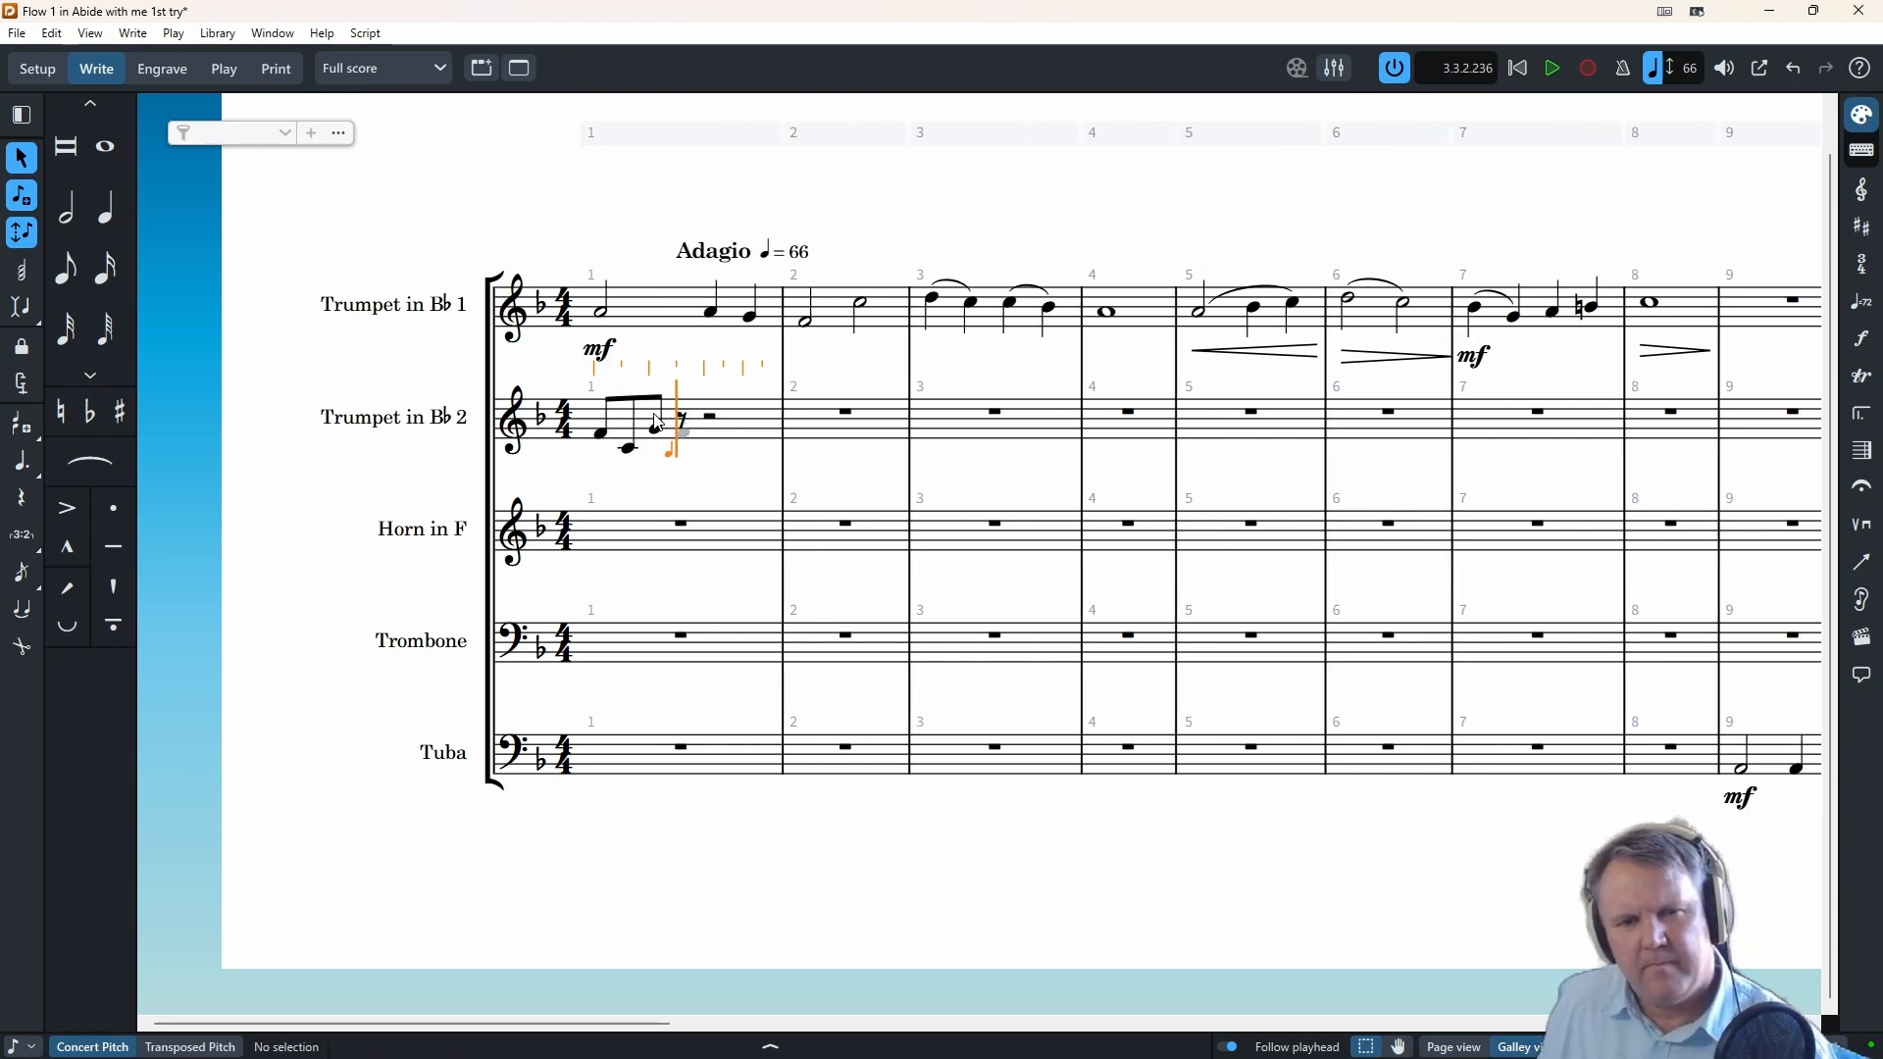
key(g)
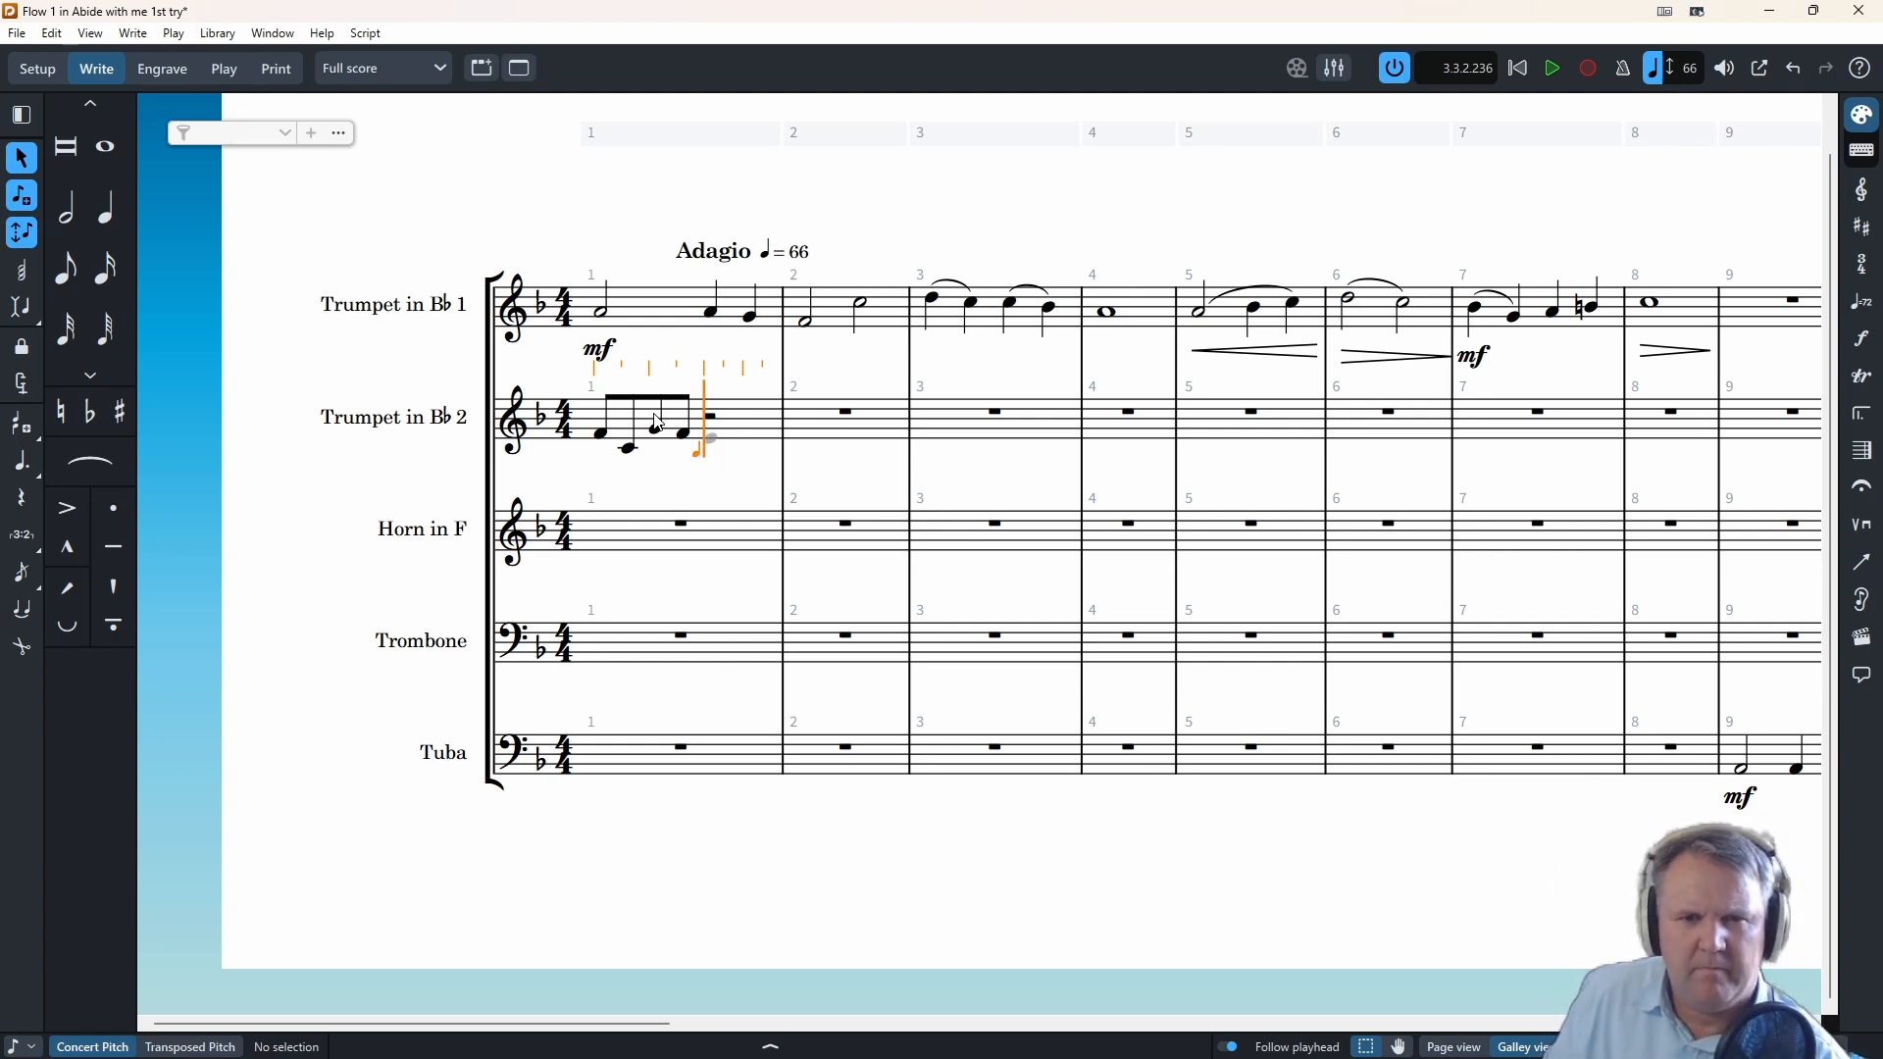
key(f)
key(e)
key(6)
key(f)
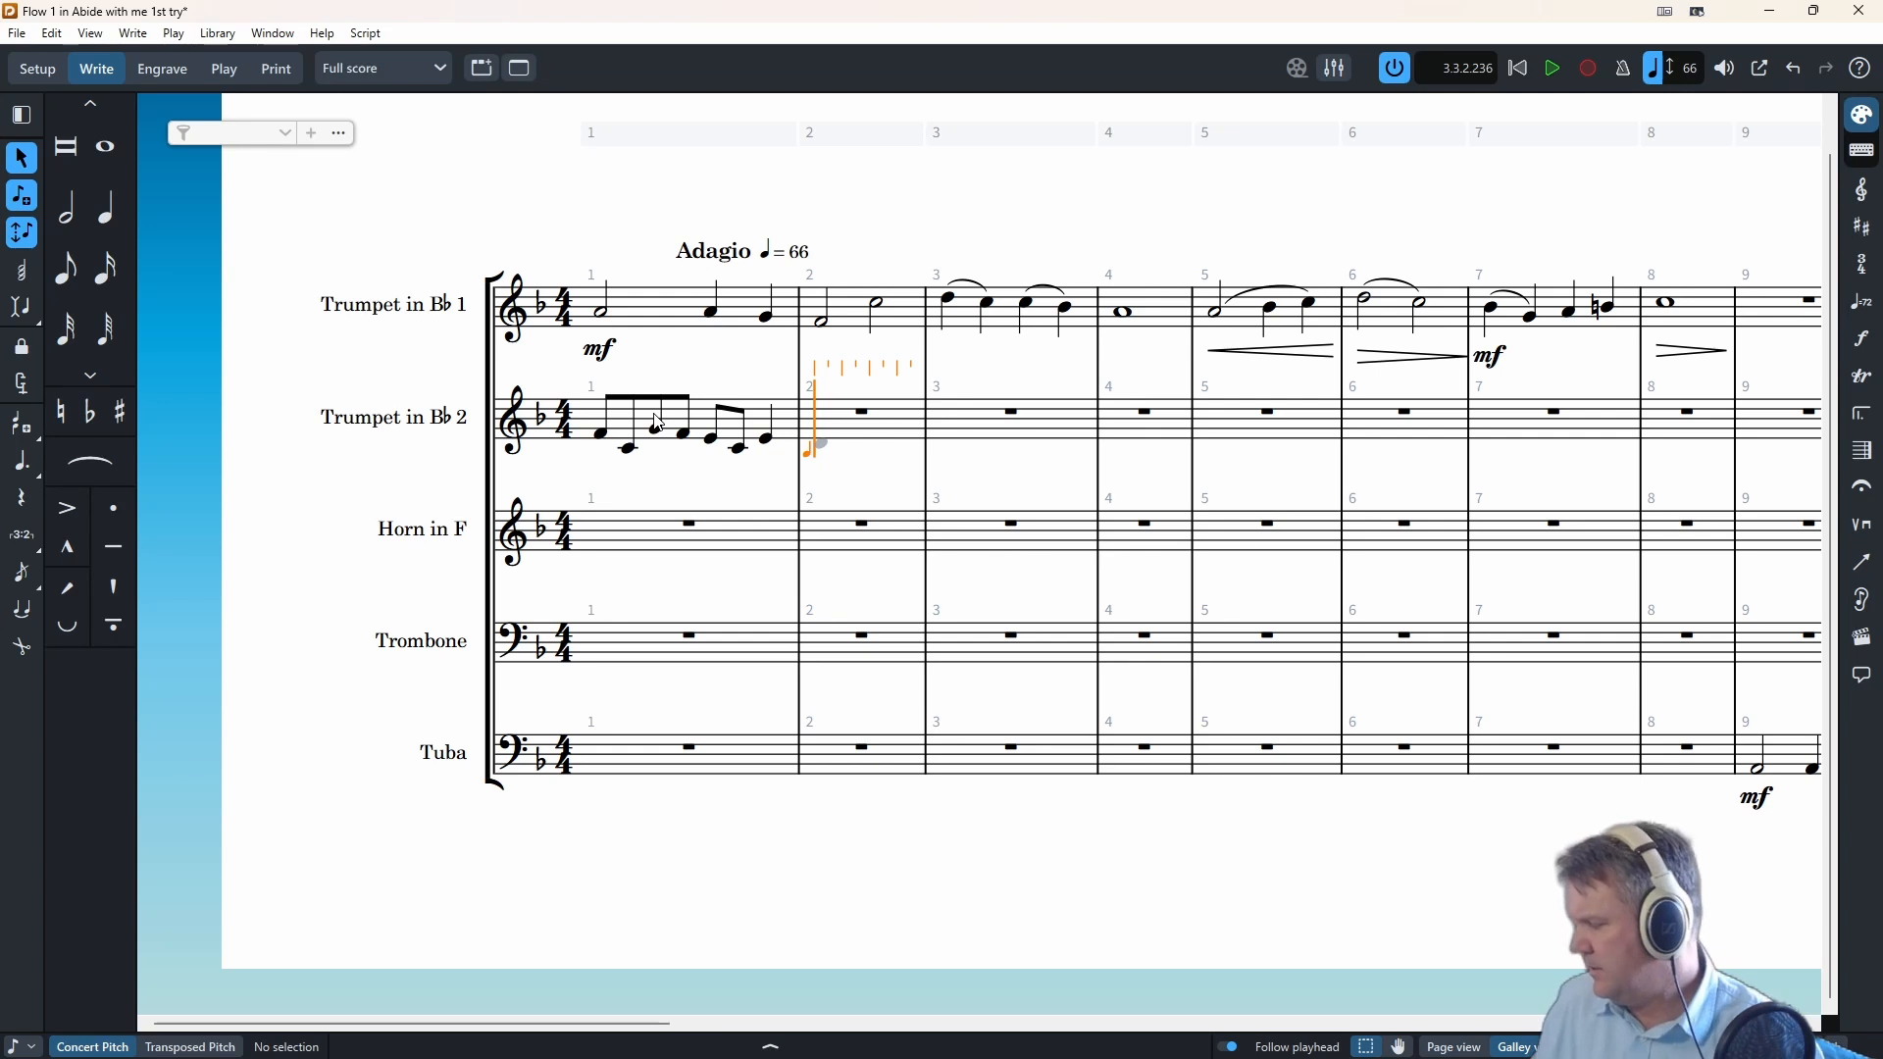
- Fill Trumpet 2 bar 2 with the eighth notes D4, C4, G4, F4 and a half note F4
key(5)
key(e)
key(d)
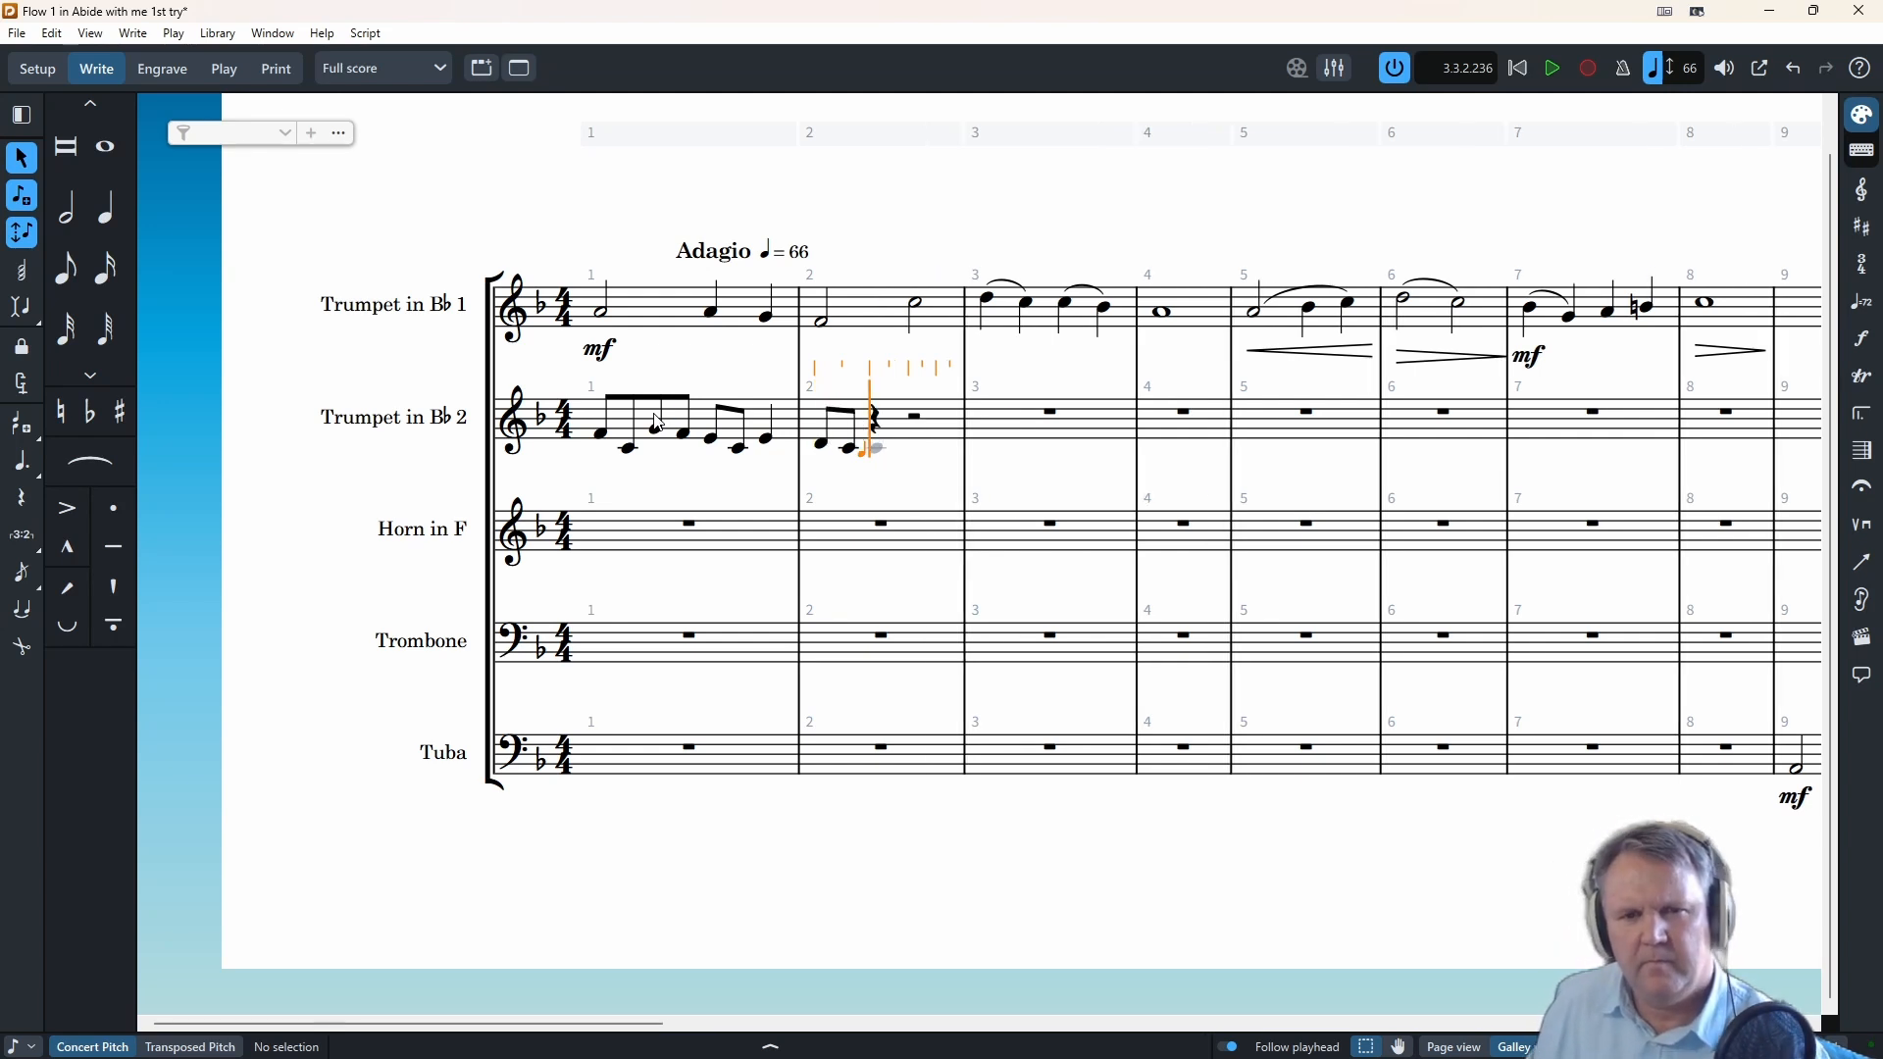
key(g)
key(f)
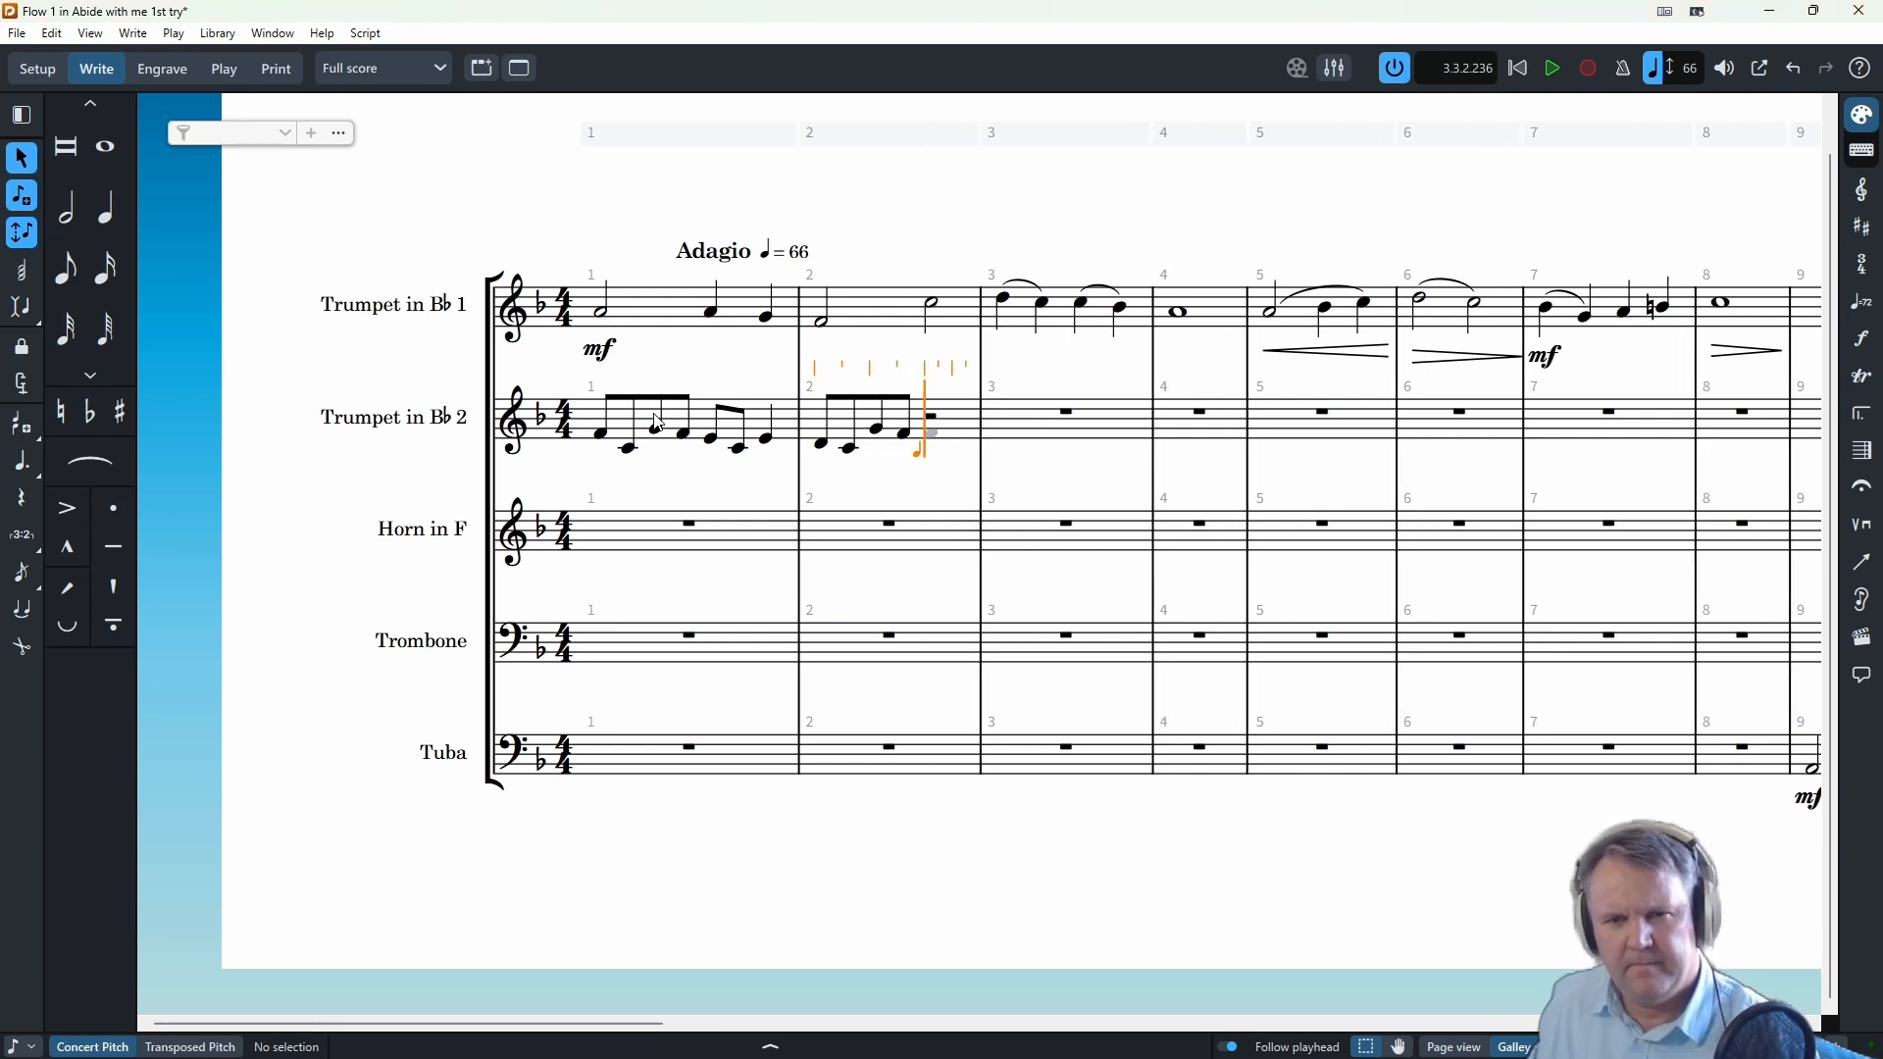
key(6)
key(g)
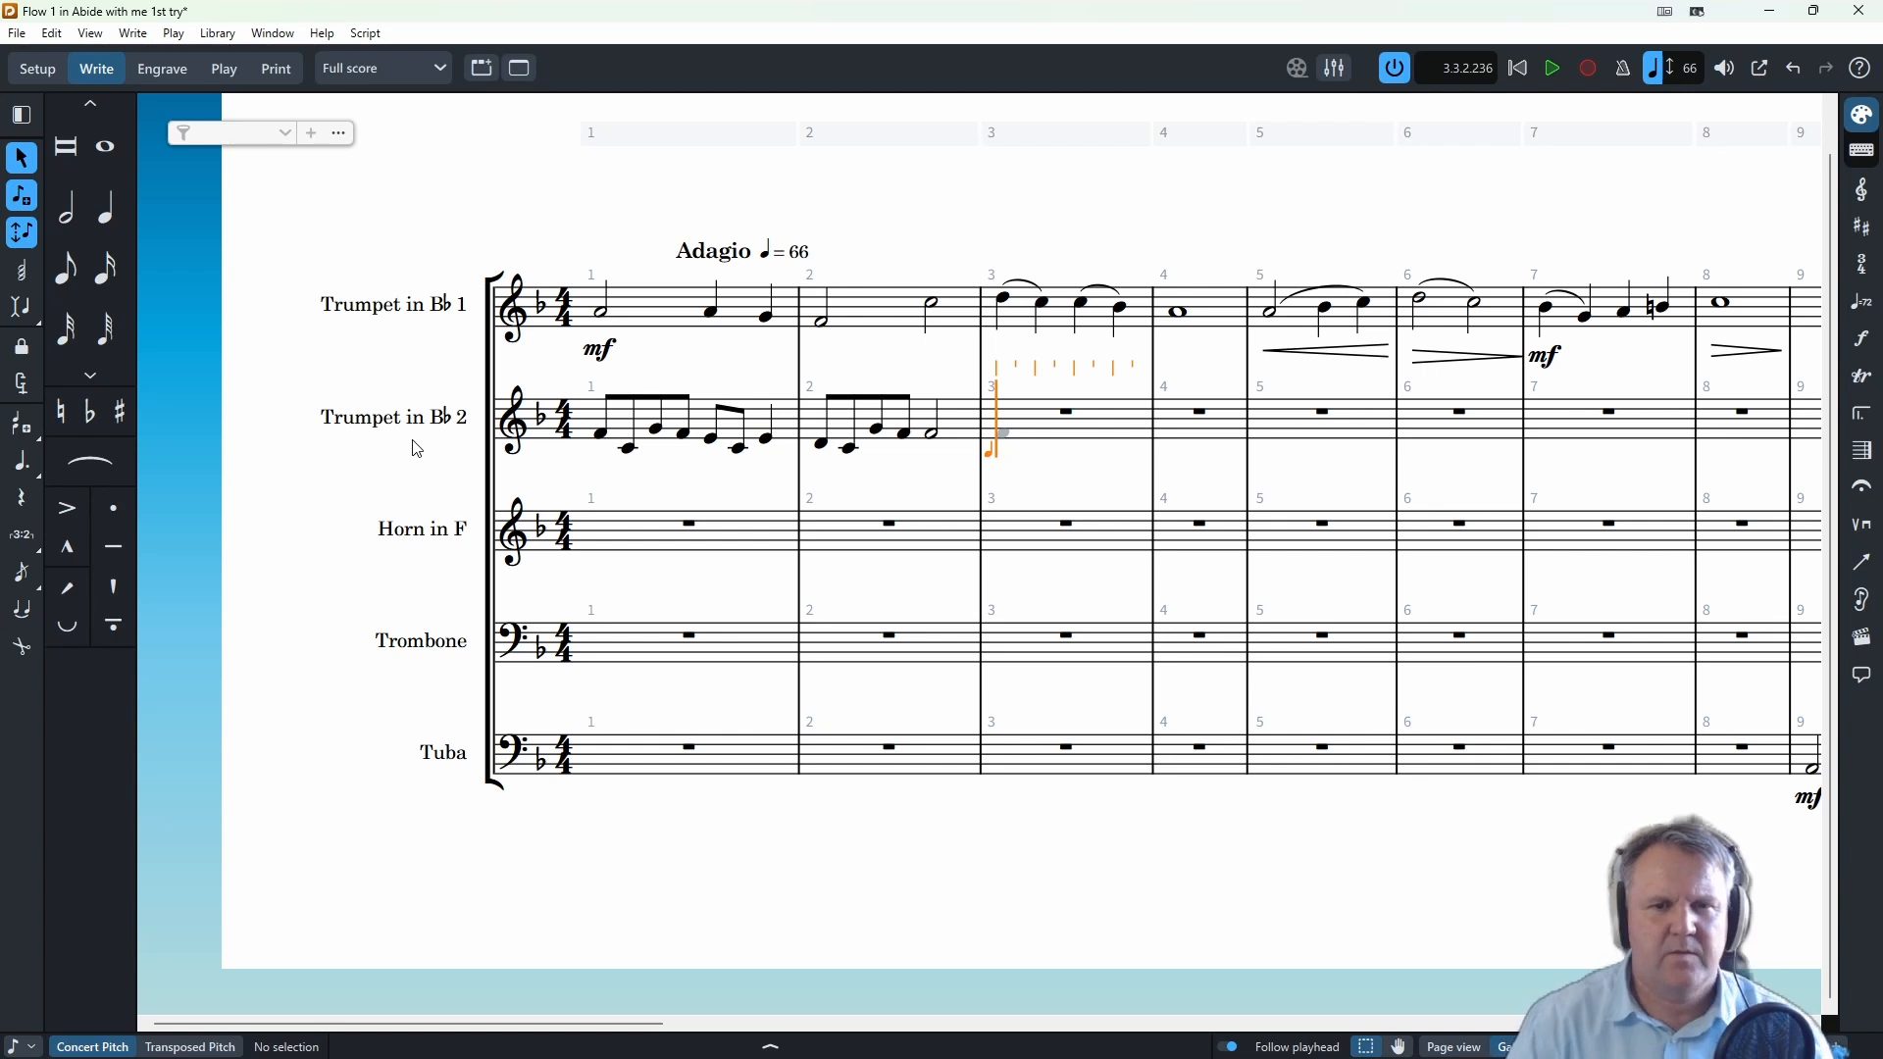
key(Escape)
- Slur each consecutive pair of eighth notes in Trumpet 2 bars 1 and 2
click(602, 435)
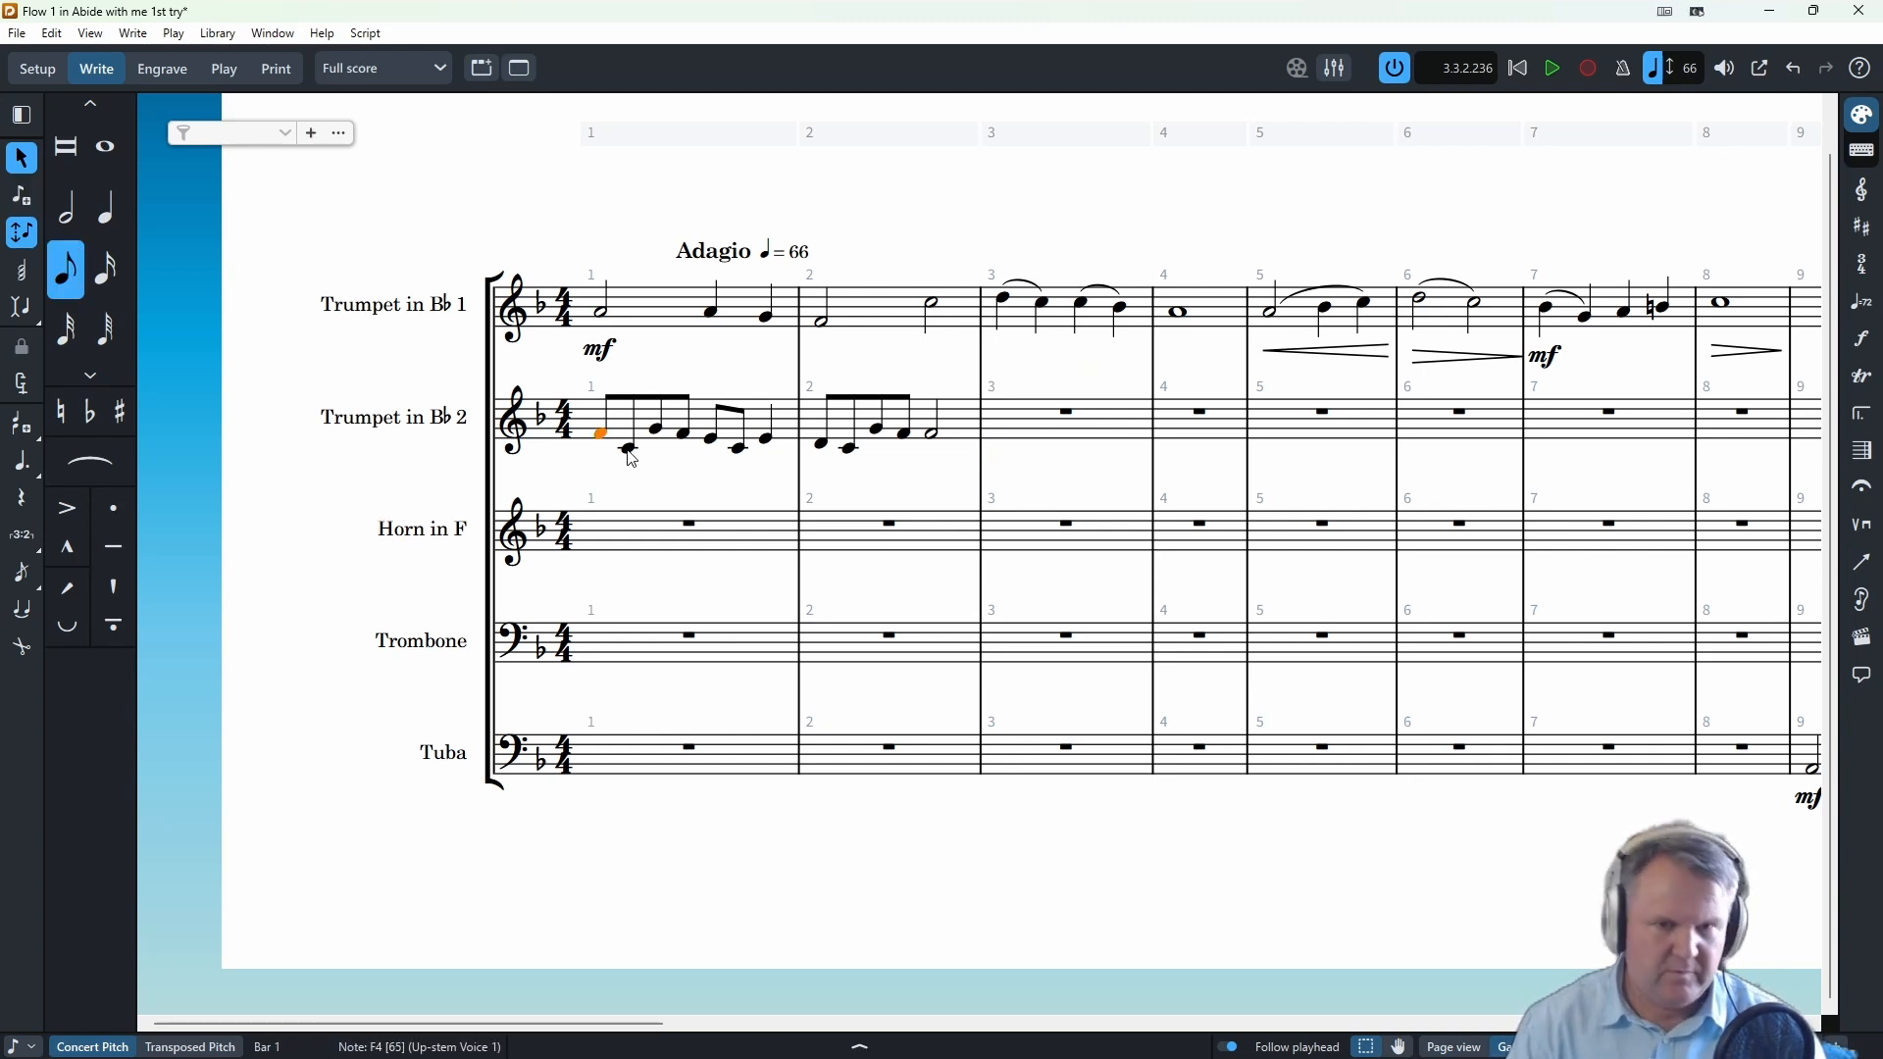
key(s)
click(655, 432)
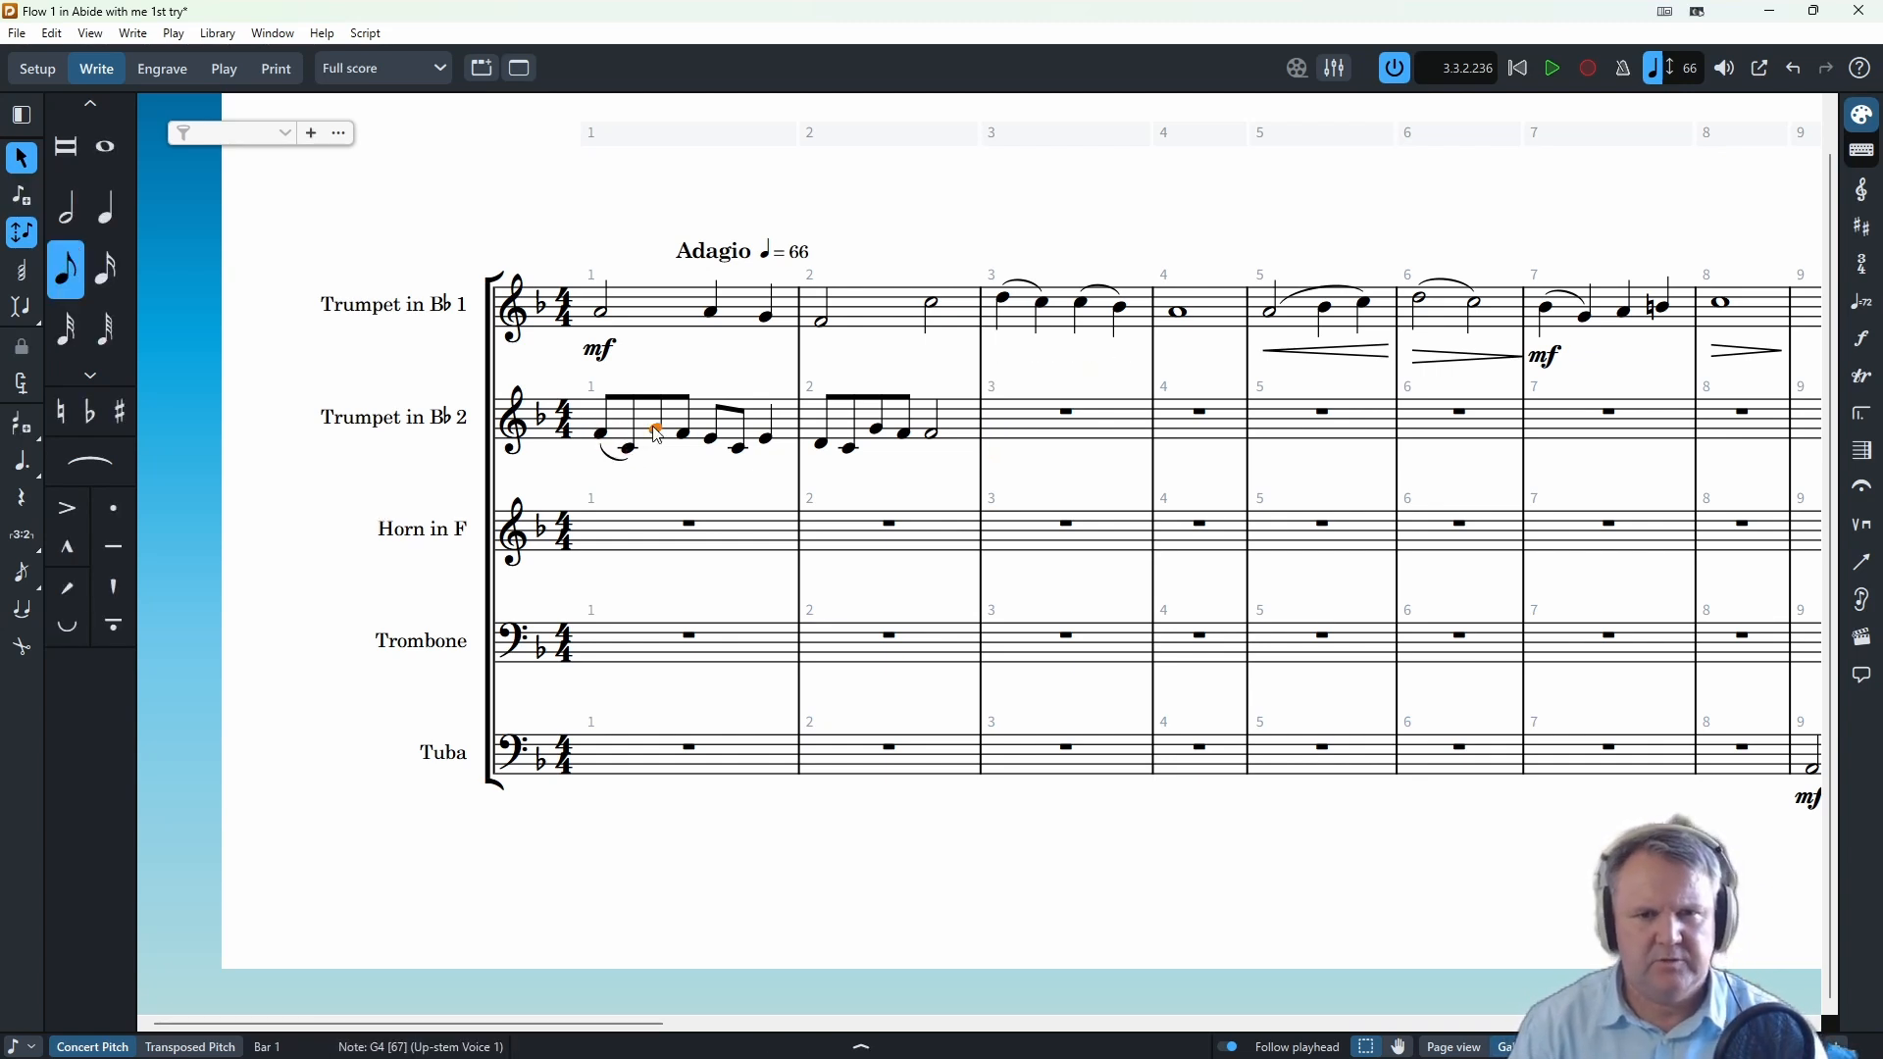
key(s)
click(714, 442)
key(s)
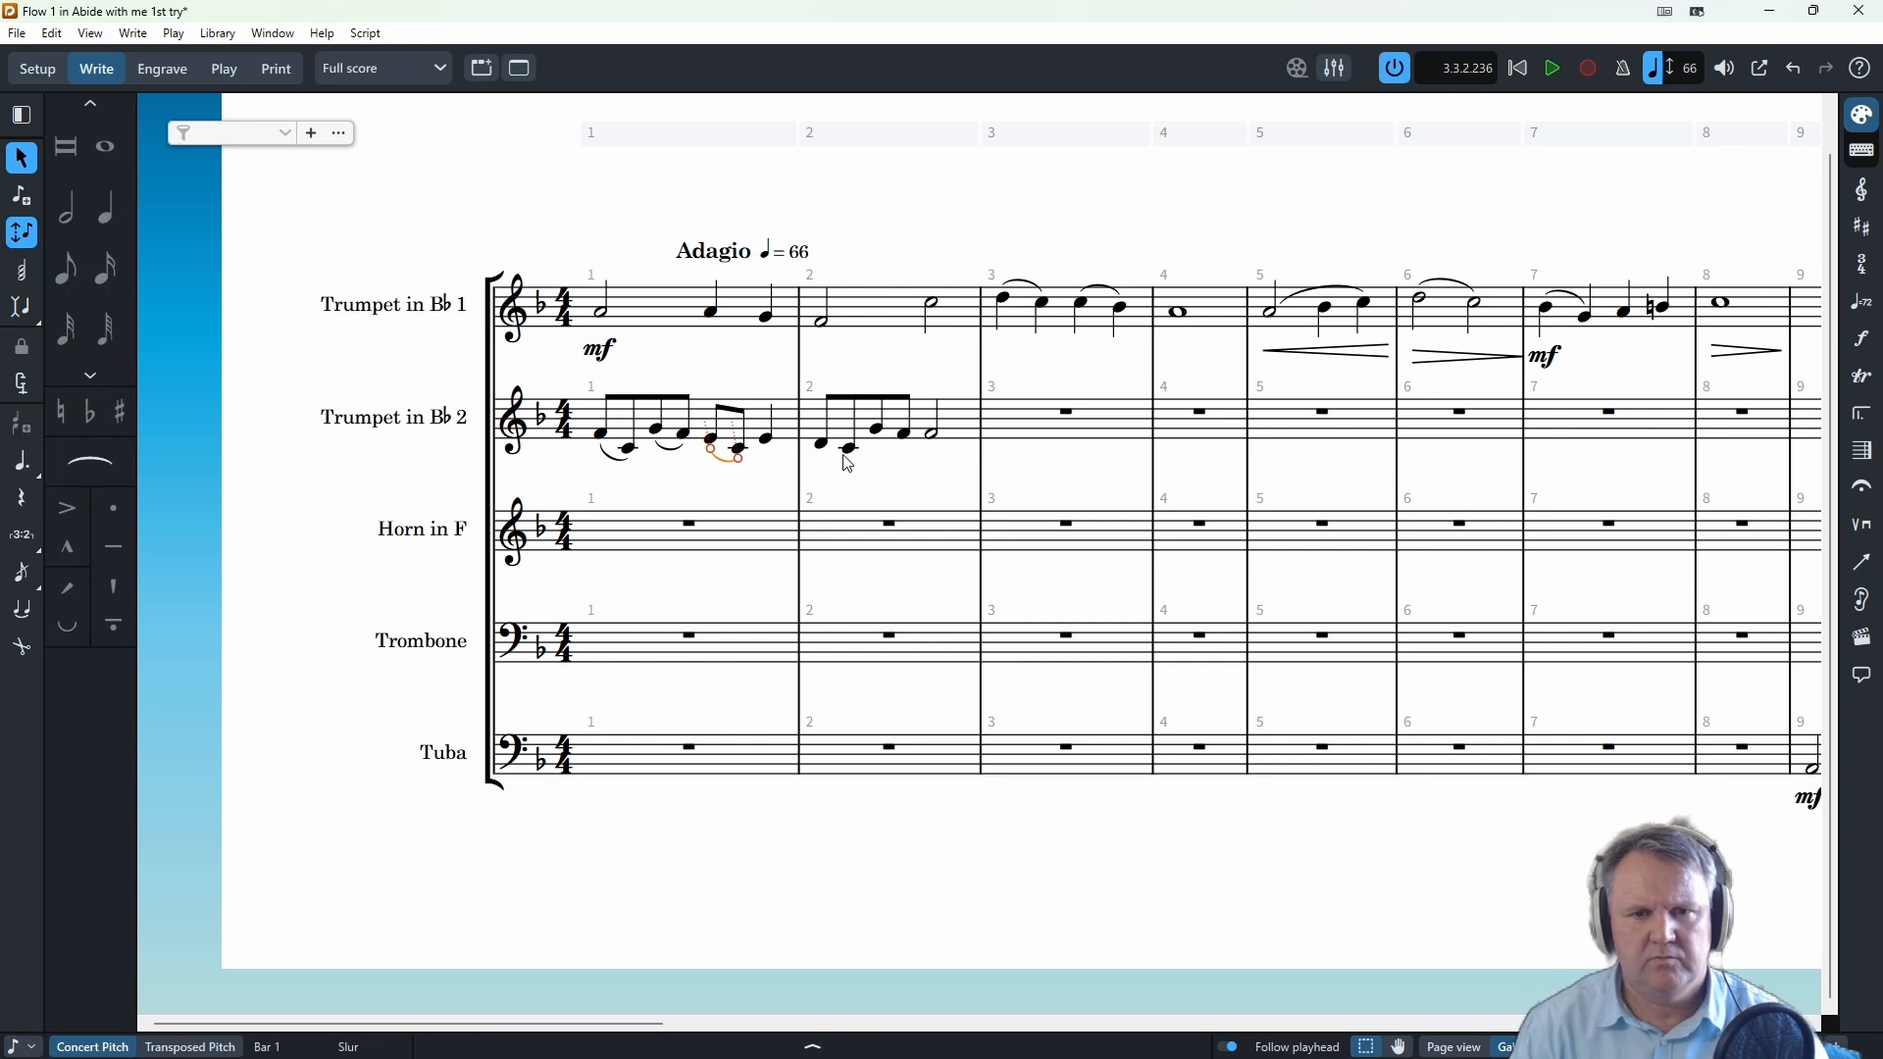
- Add an mp dynamic to the first note of Trumpet 2 bar 1
click(604, 437)
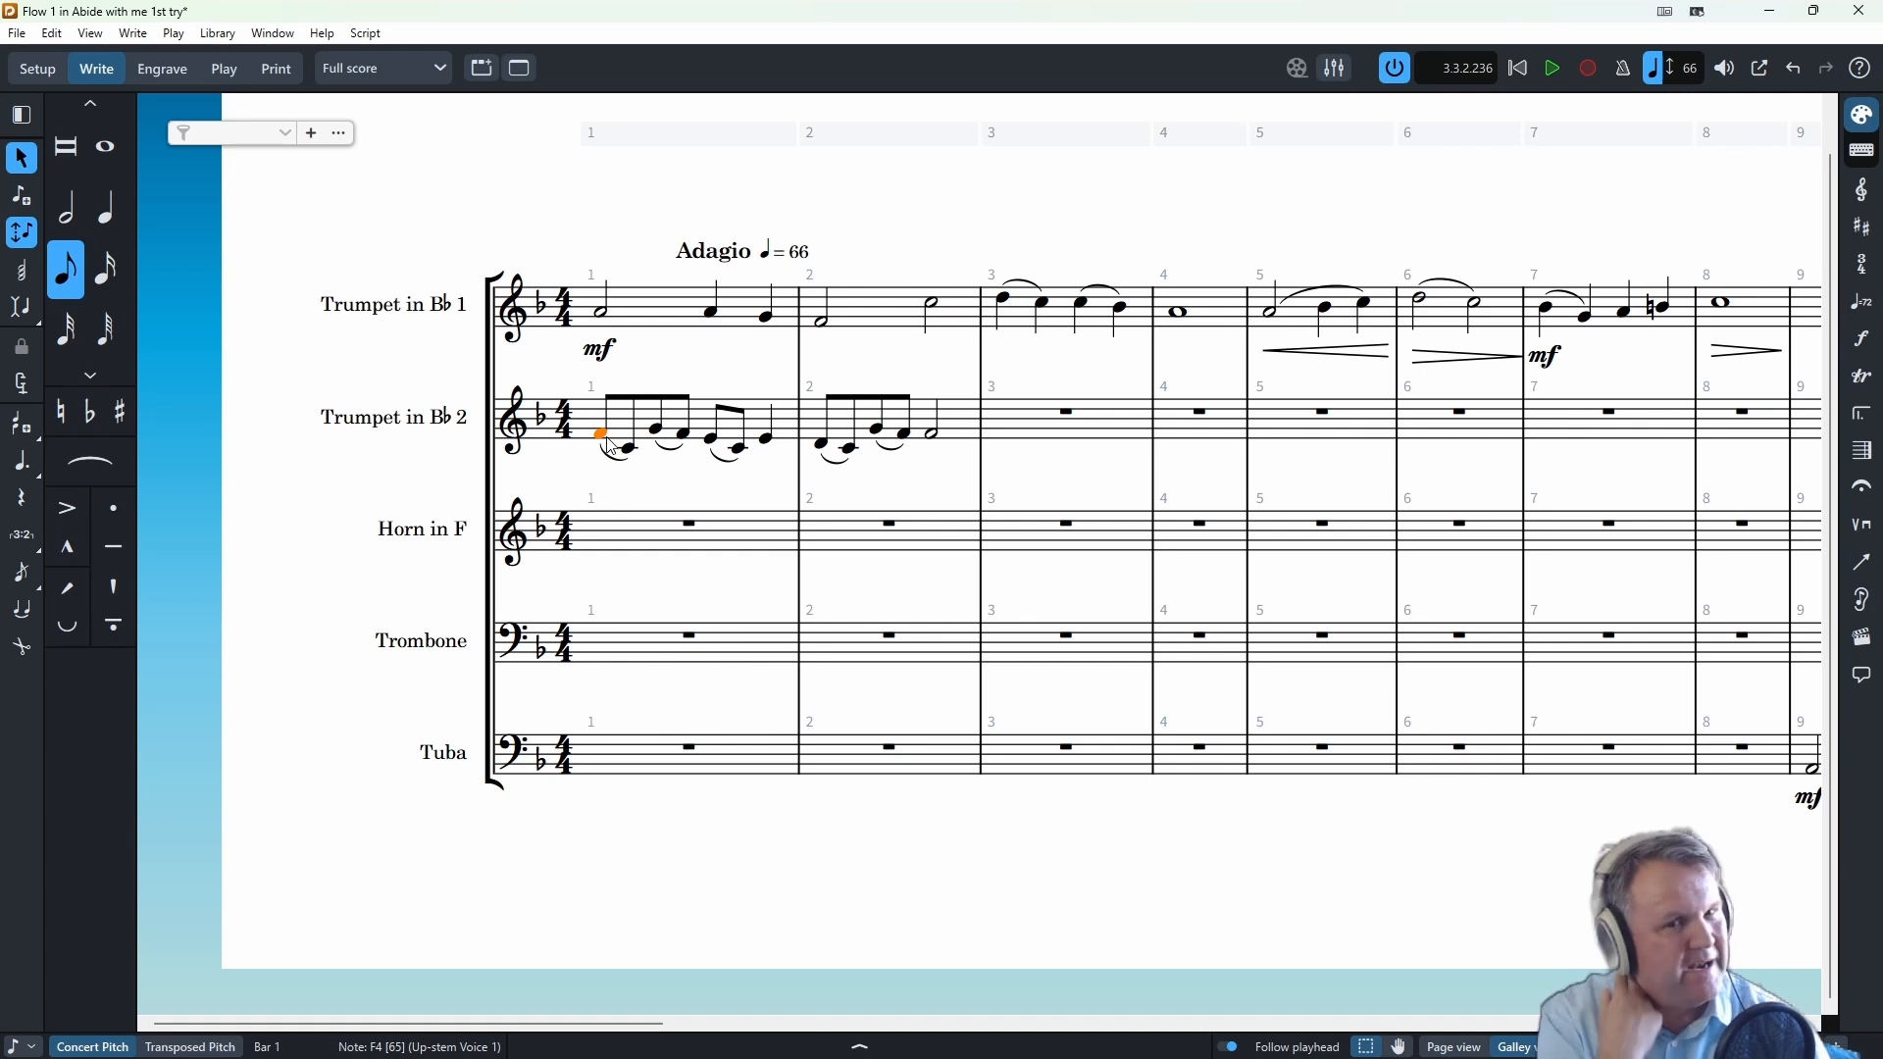
key(shift+d)
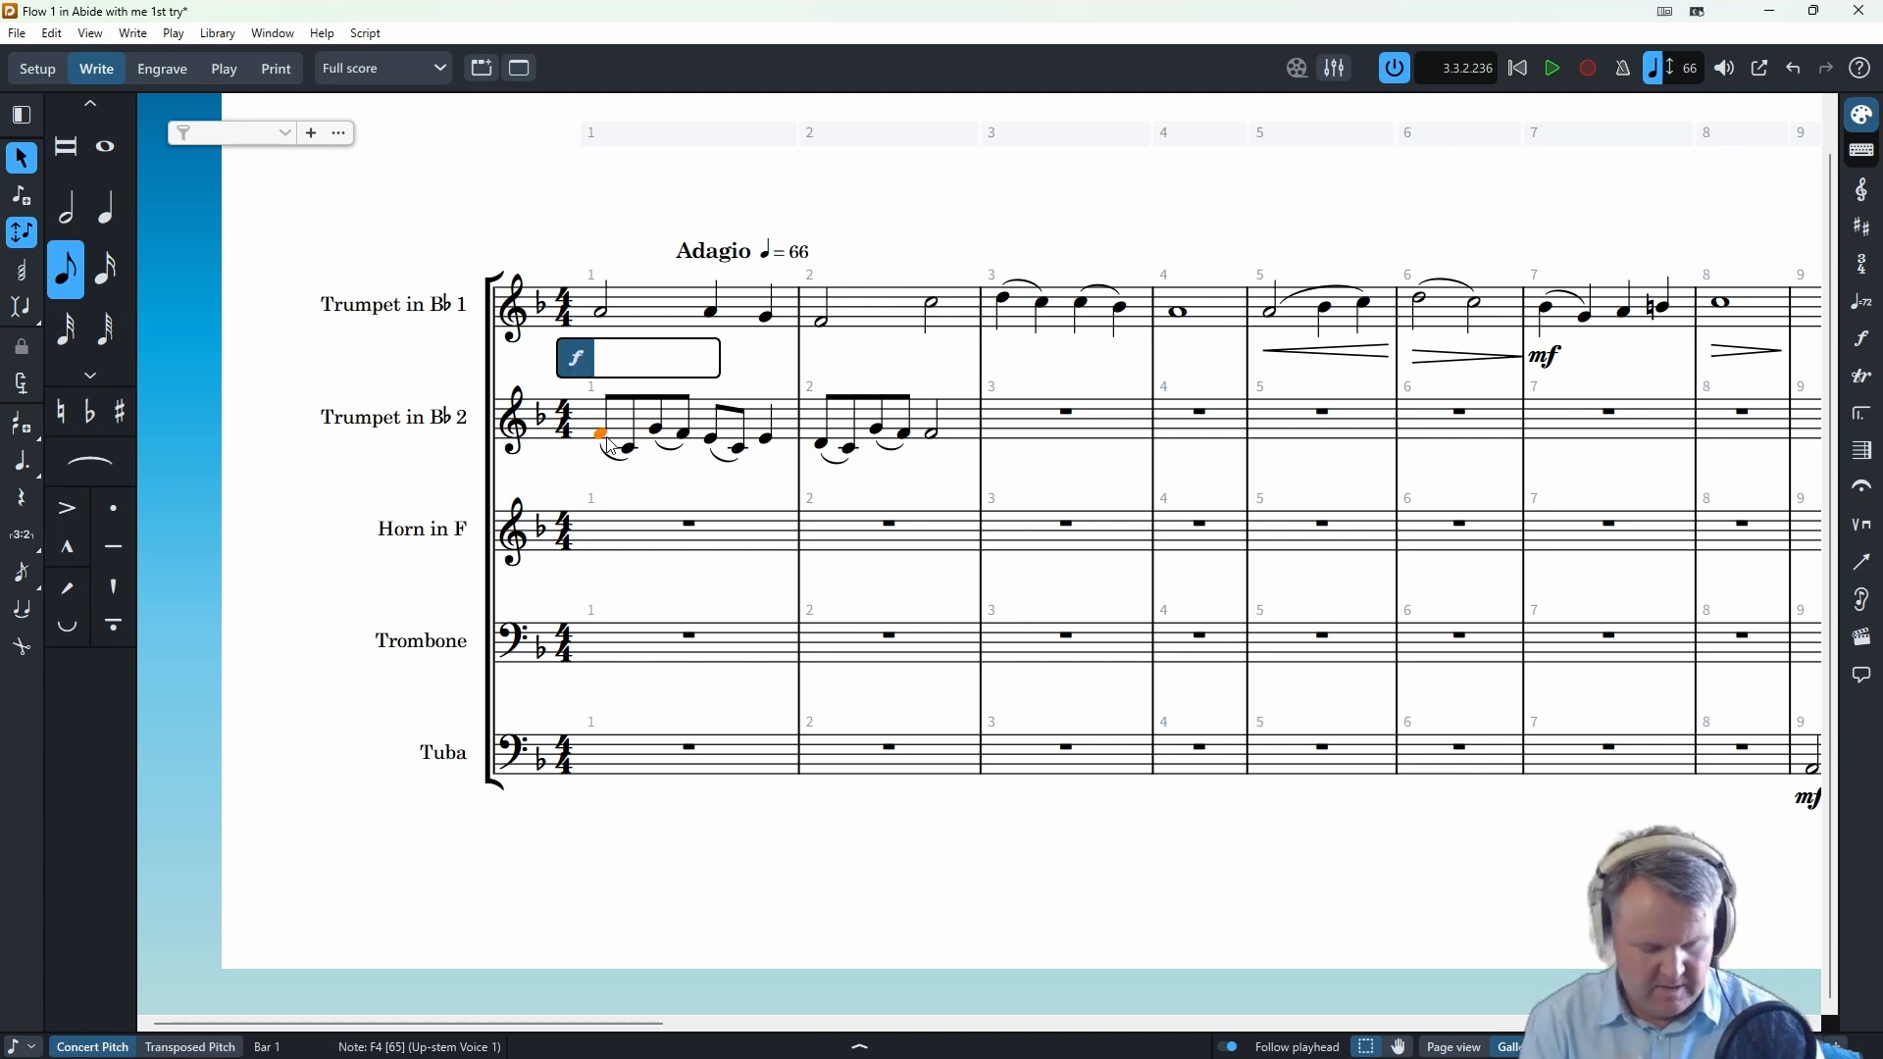
text(mf)
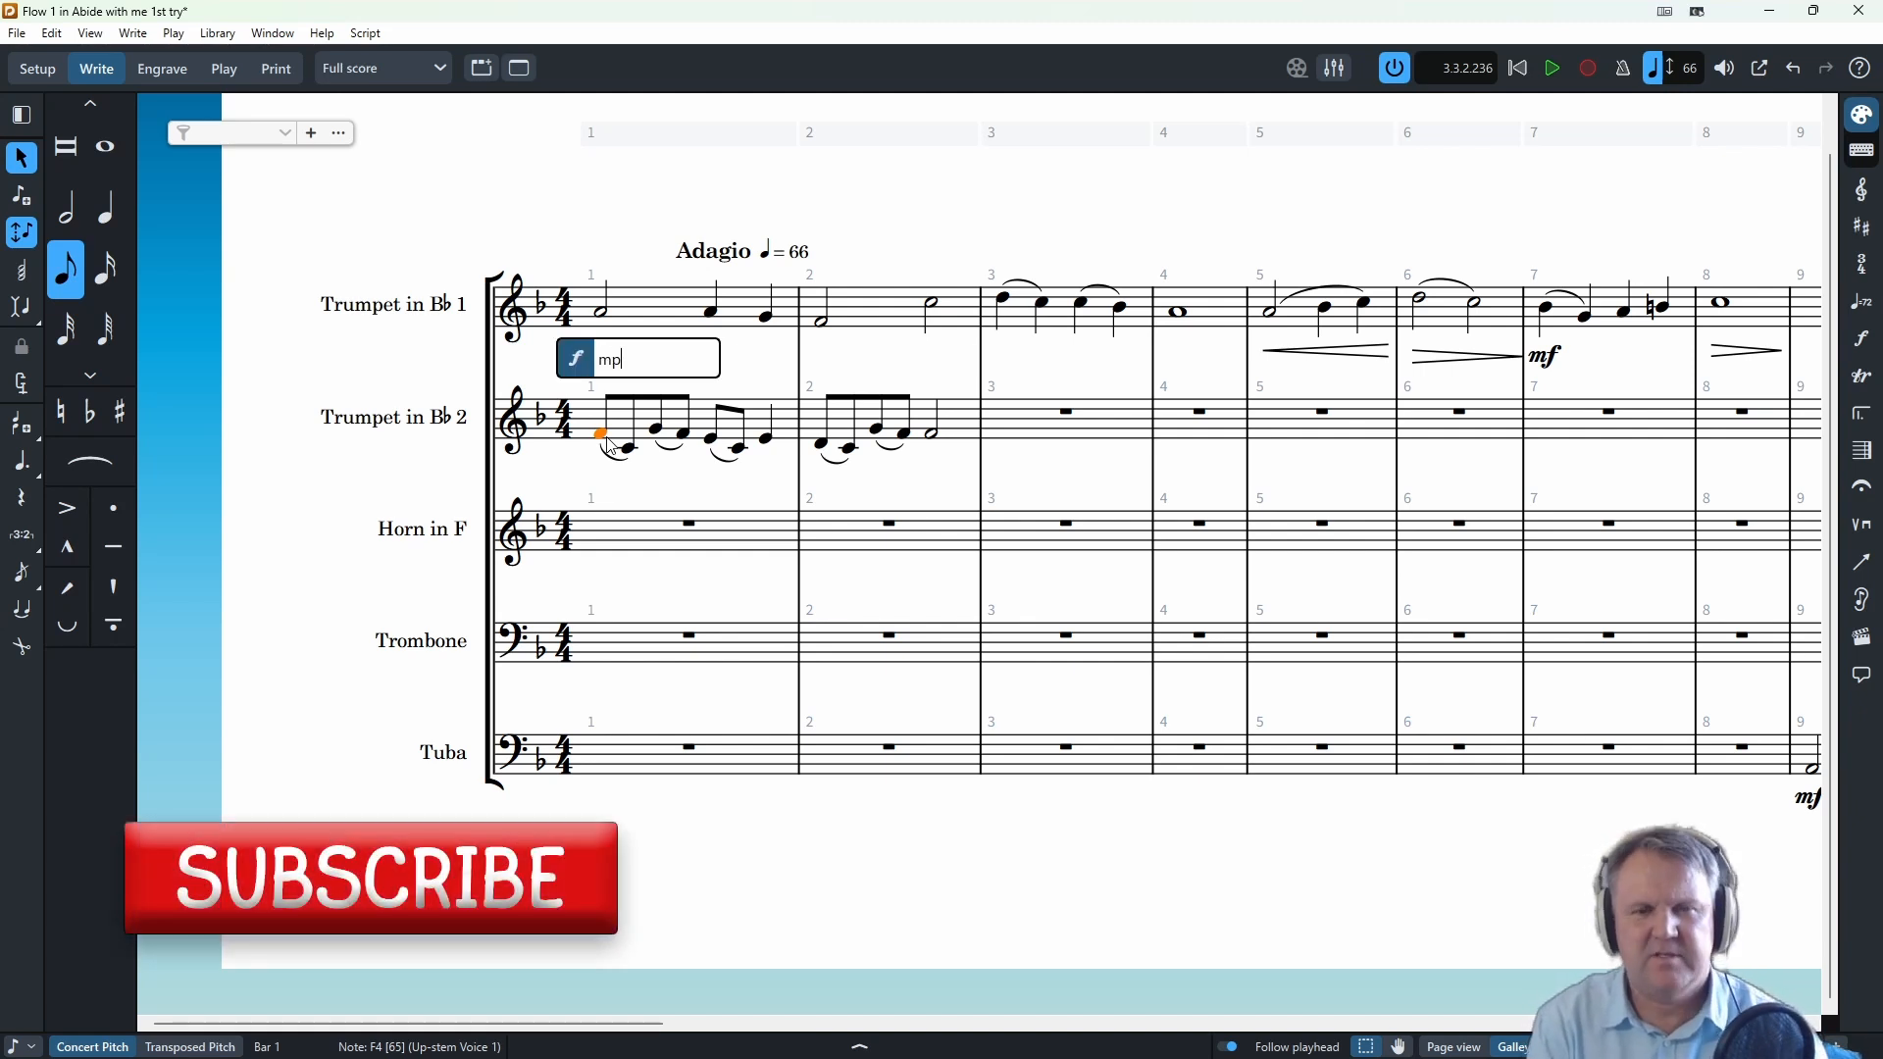
key(Return)
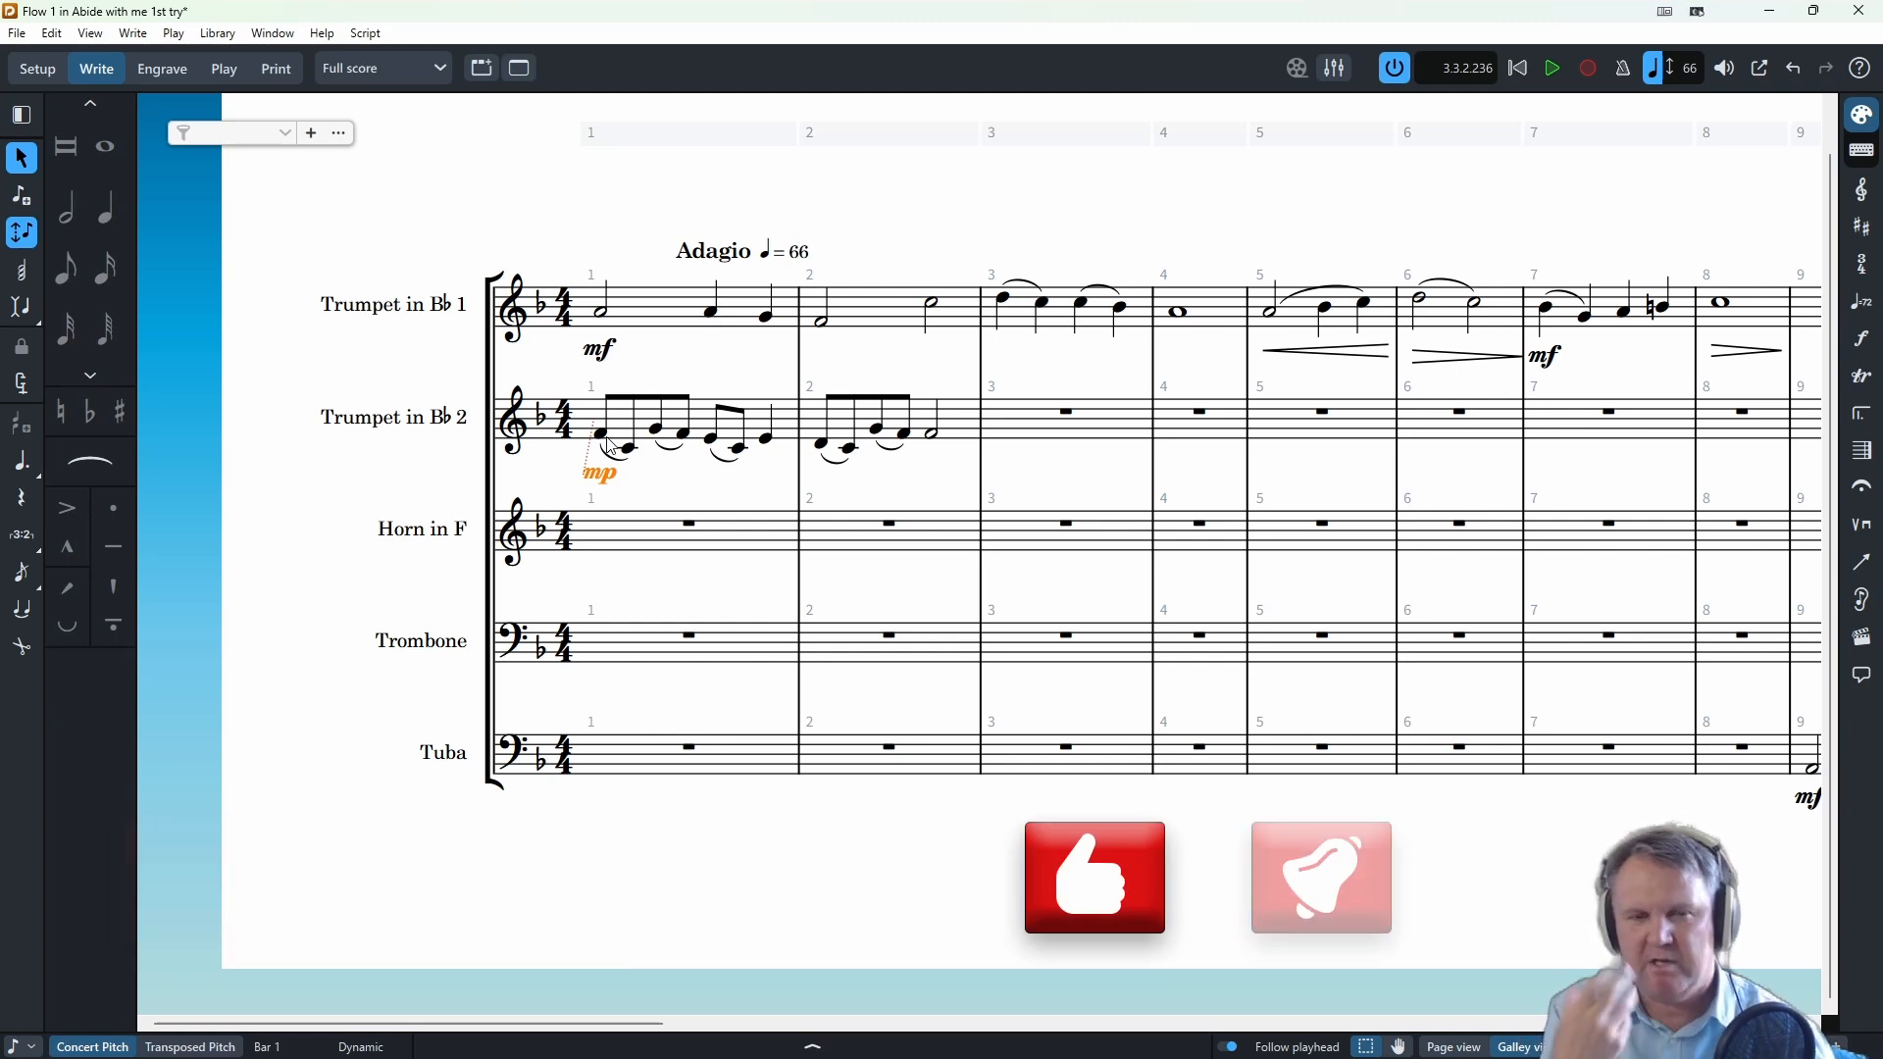
click(669, 489)
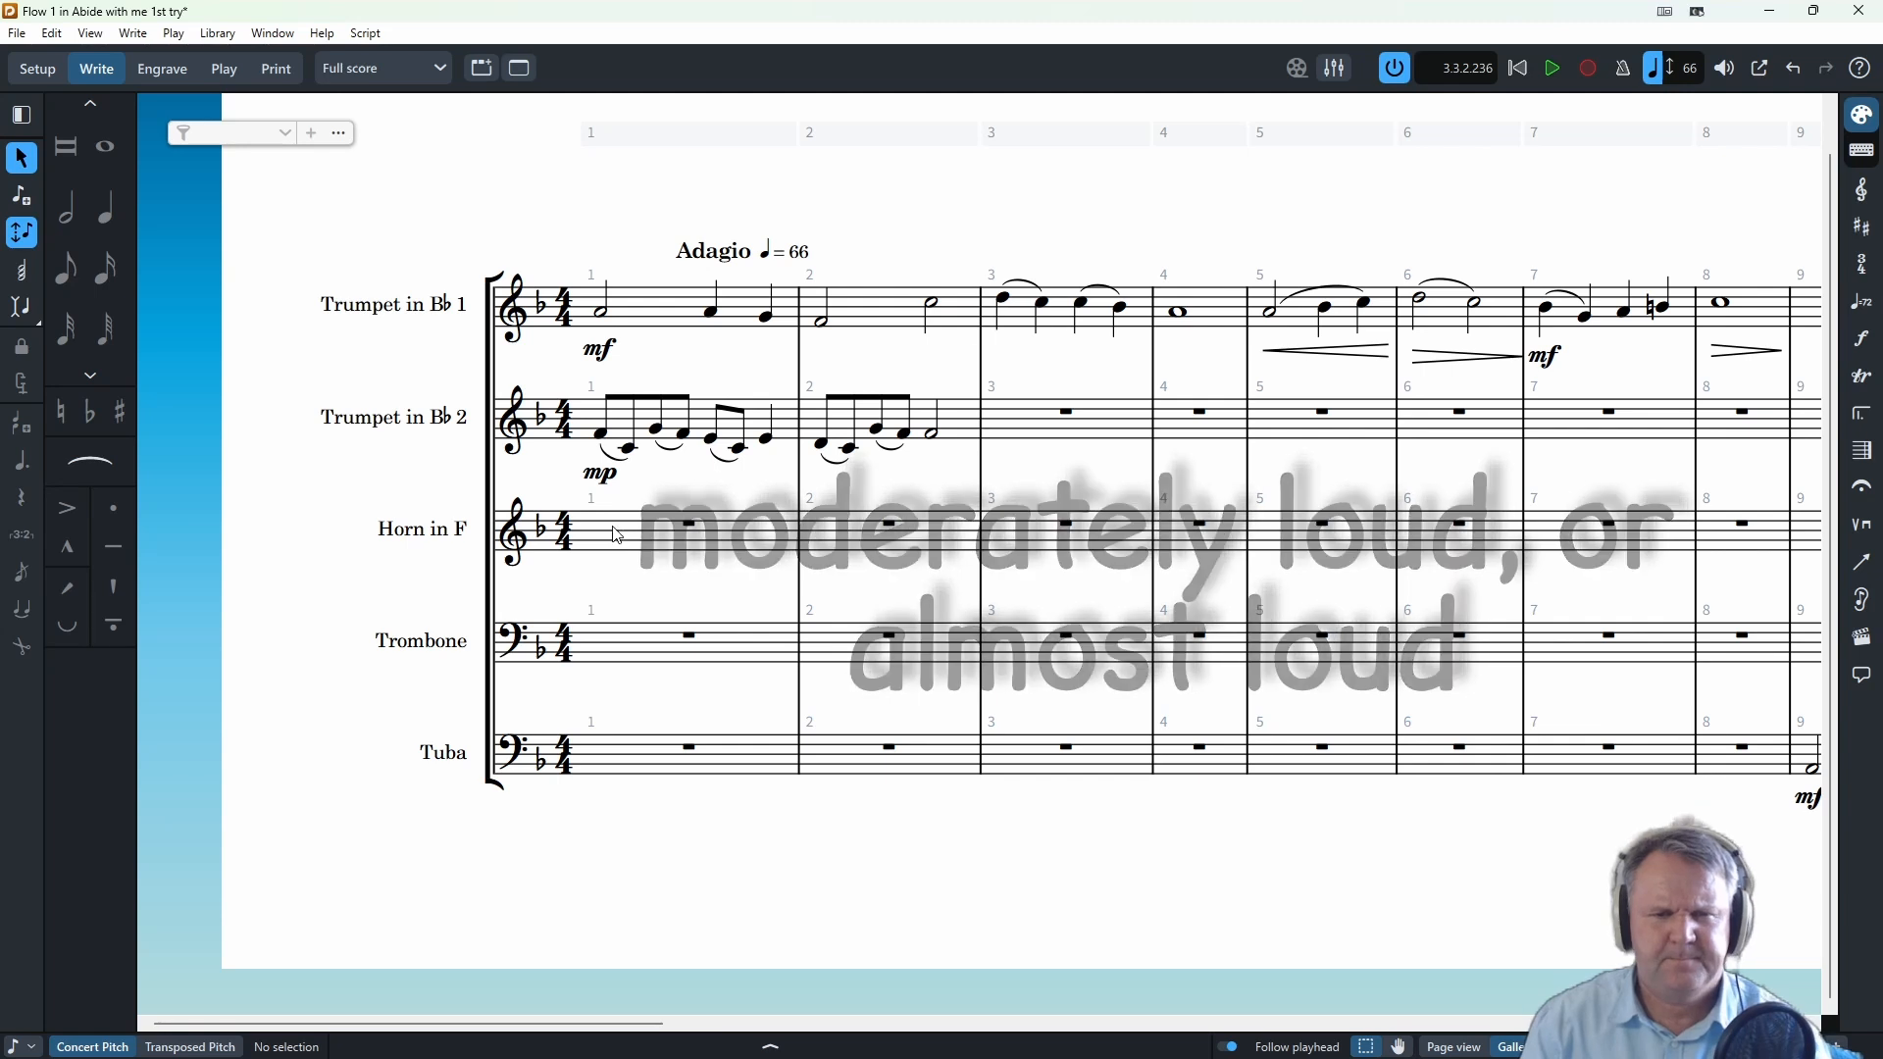
- Start playback from bar 1 and move the Adagio tempo mark back to the first beat of bar 1
click(605, 322)
key(space)
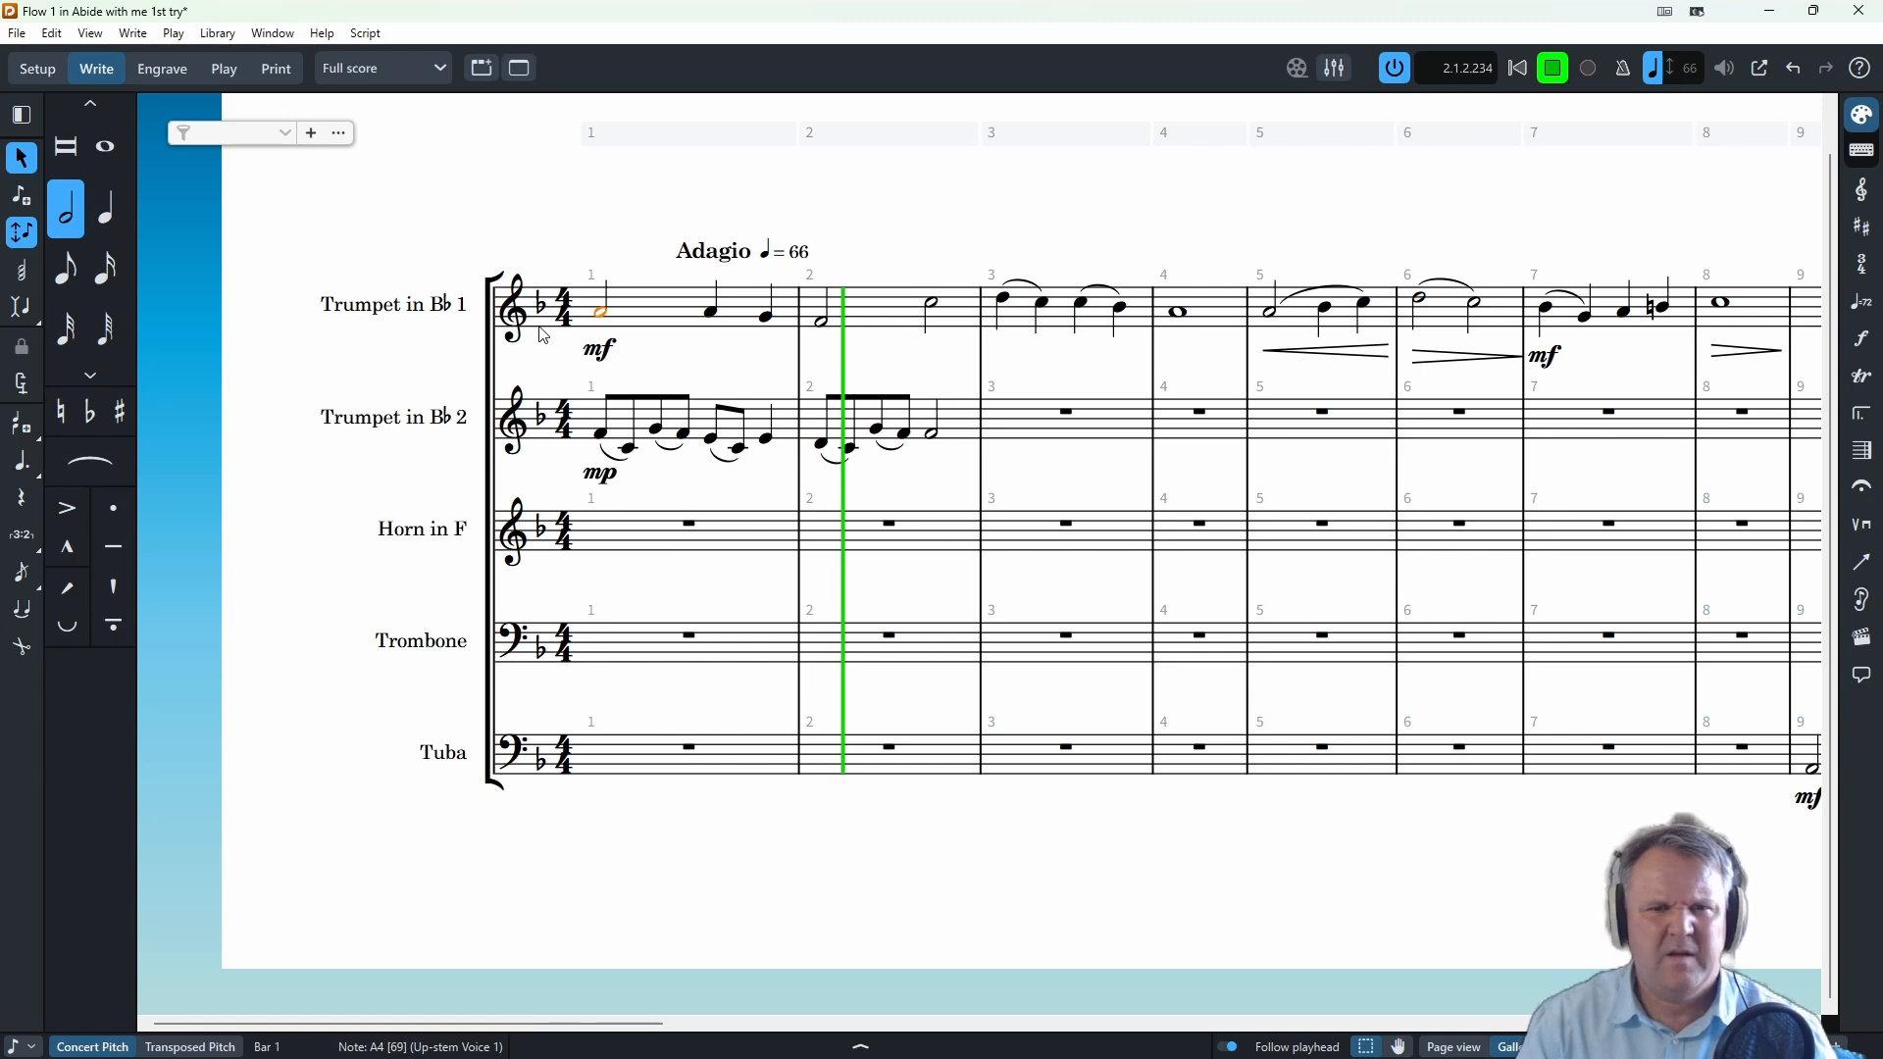
click(735, 268)
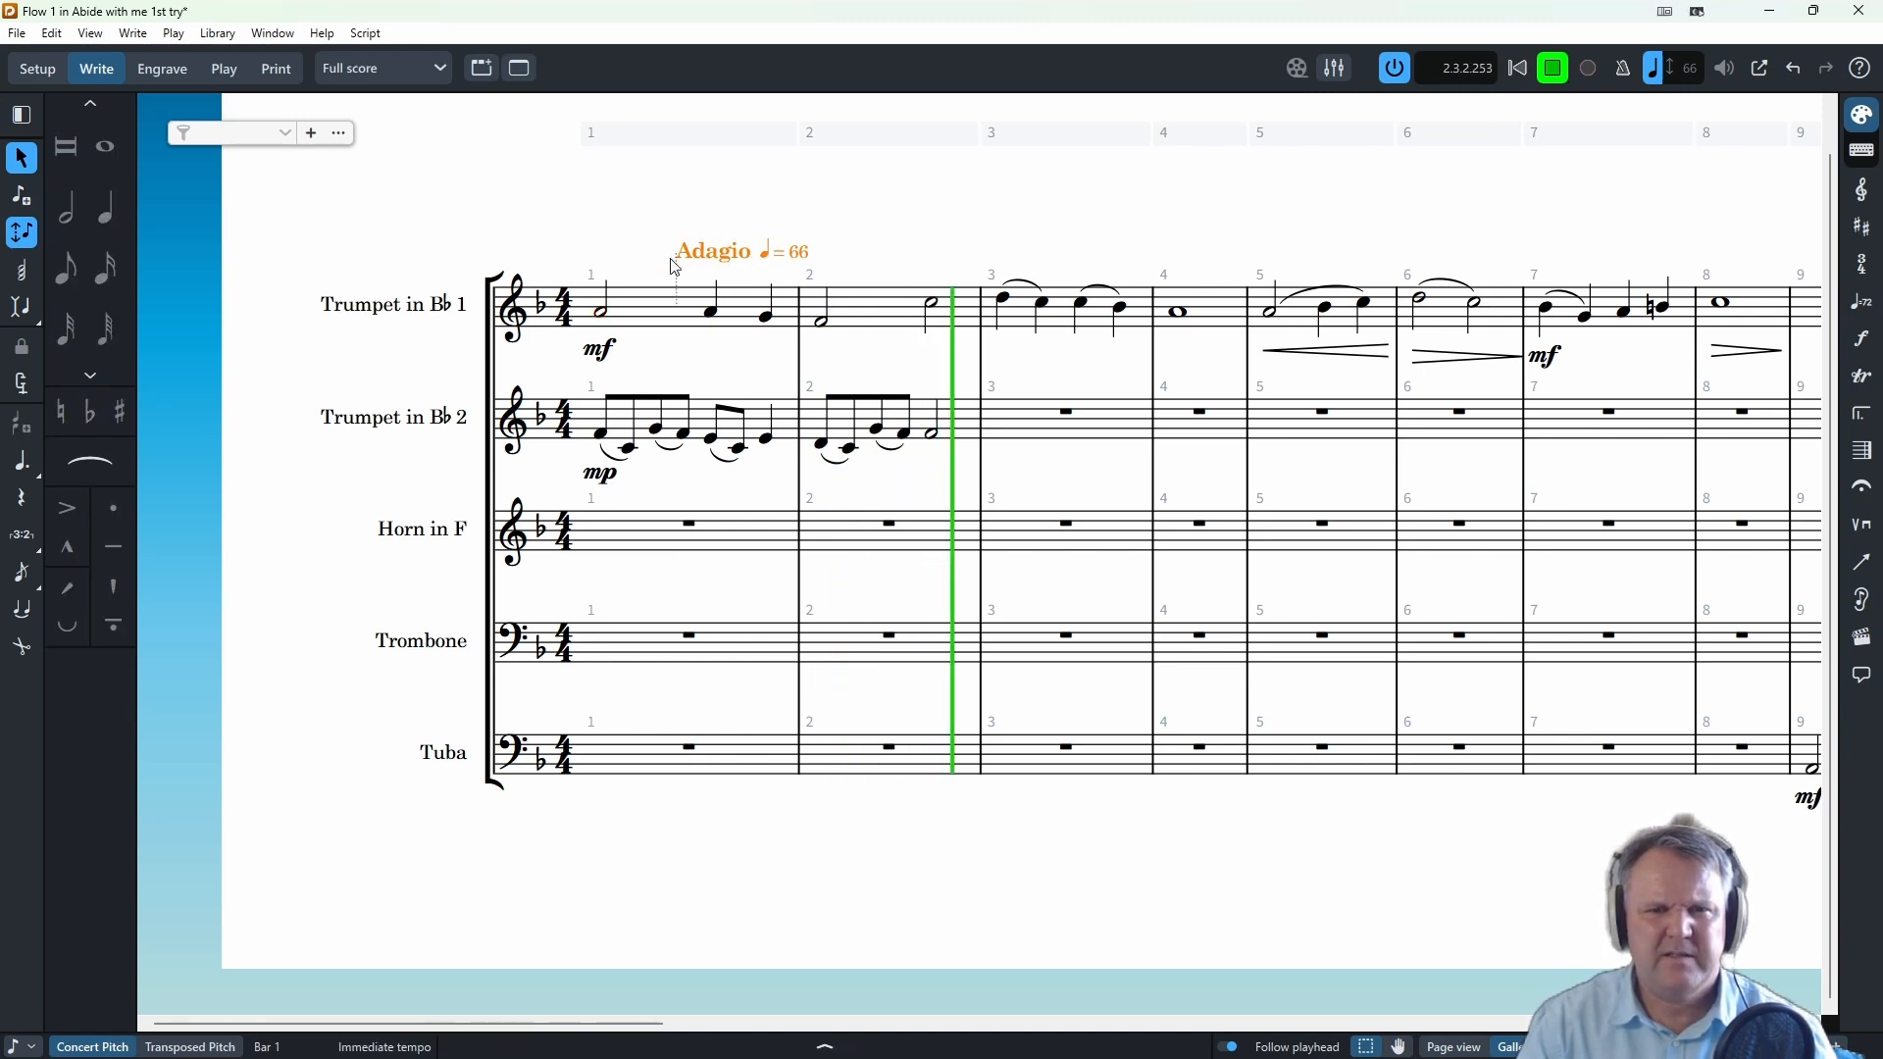
drag(735, 268, 589, 272)
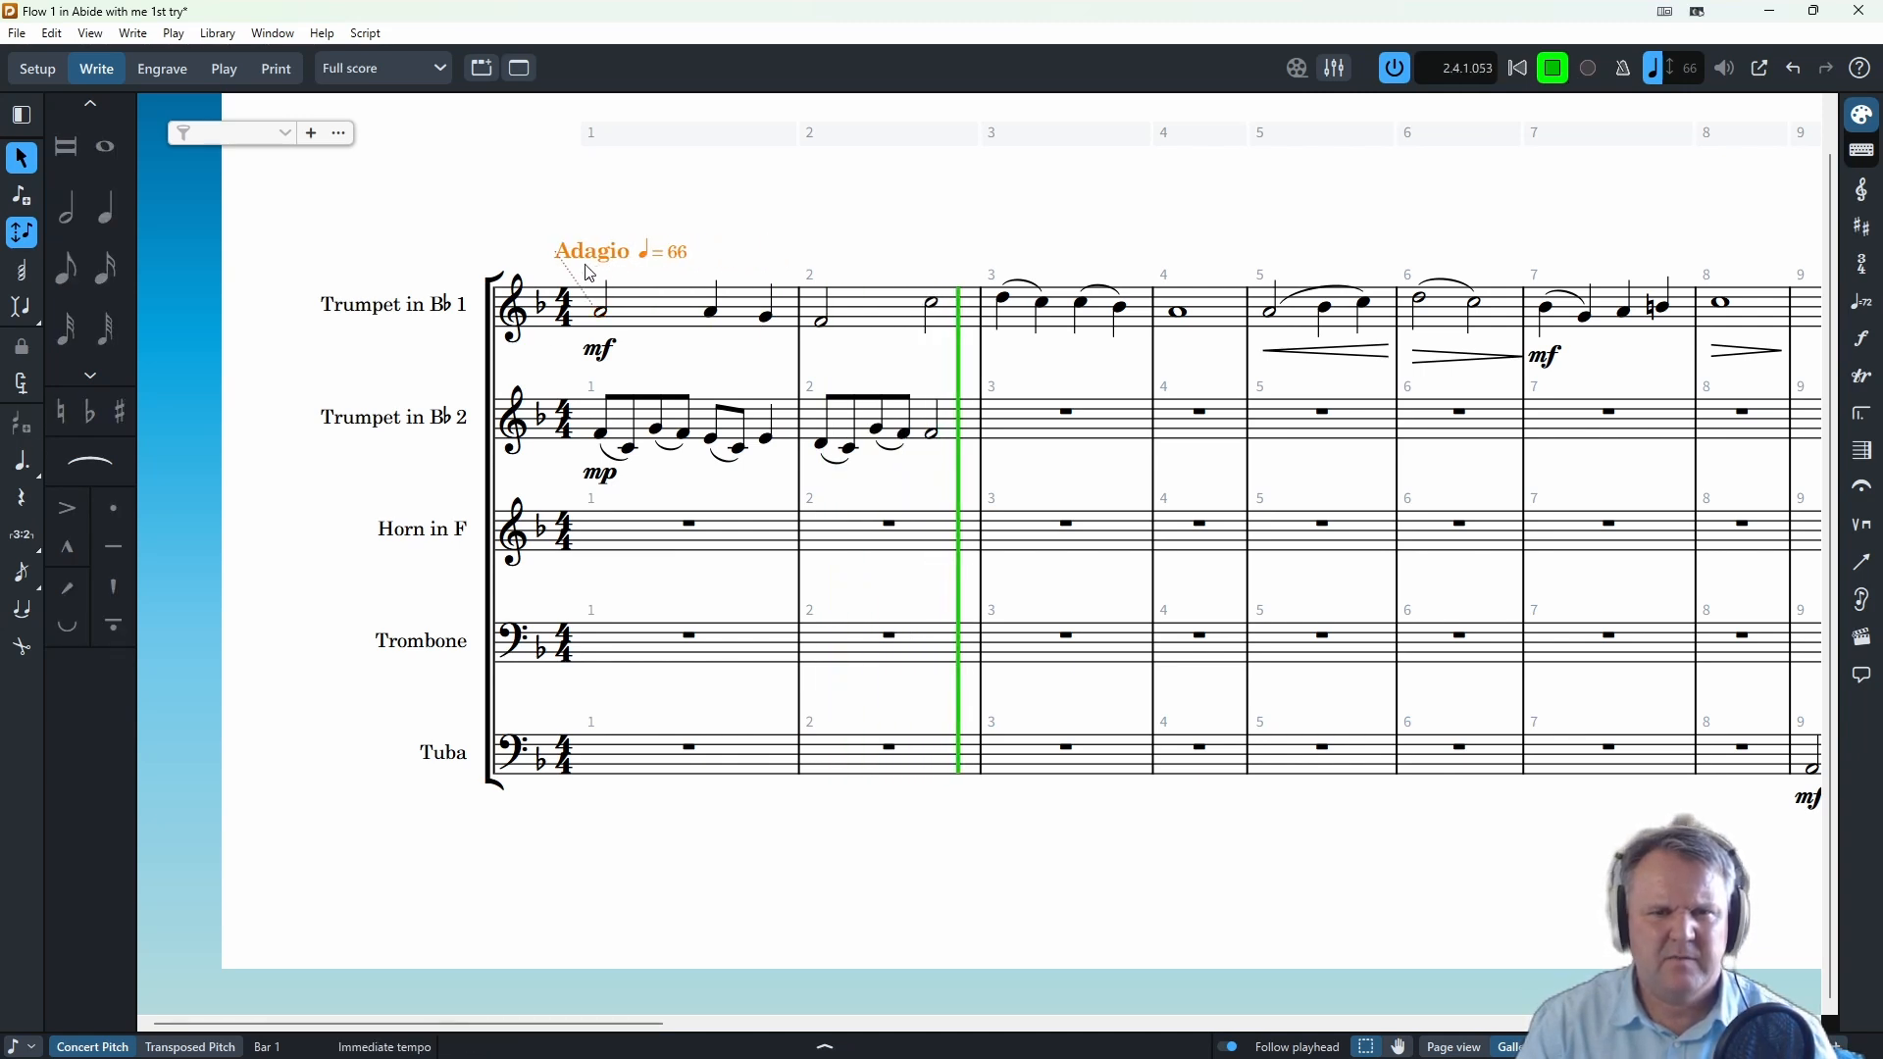
- Stop playback and replay the opening two bars once more, stopping at the end of bar 2
click(1554, 68)
click(1553, 69)
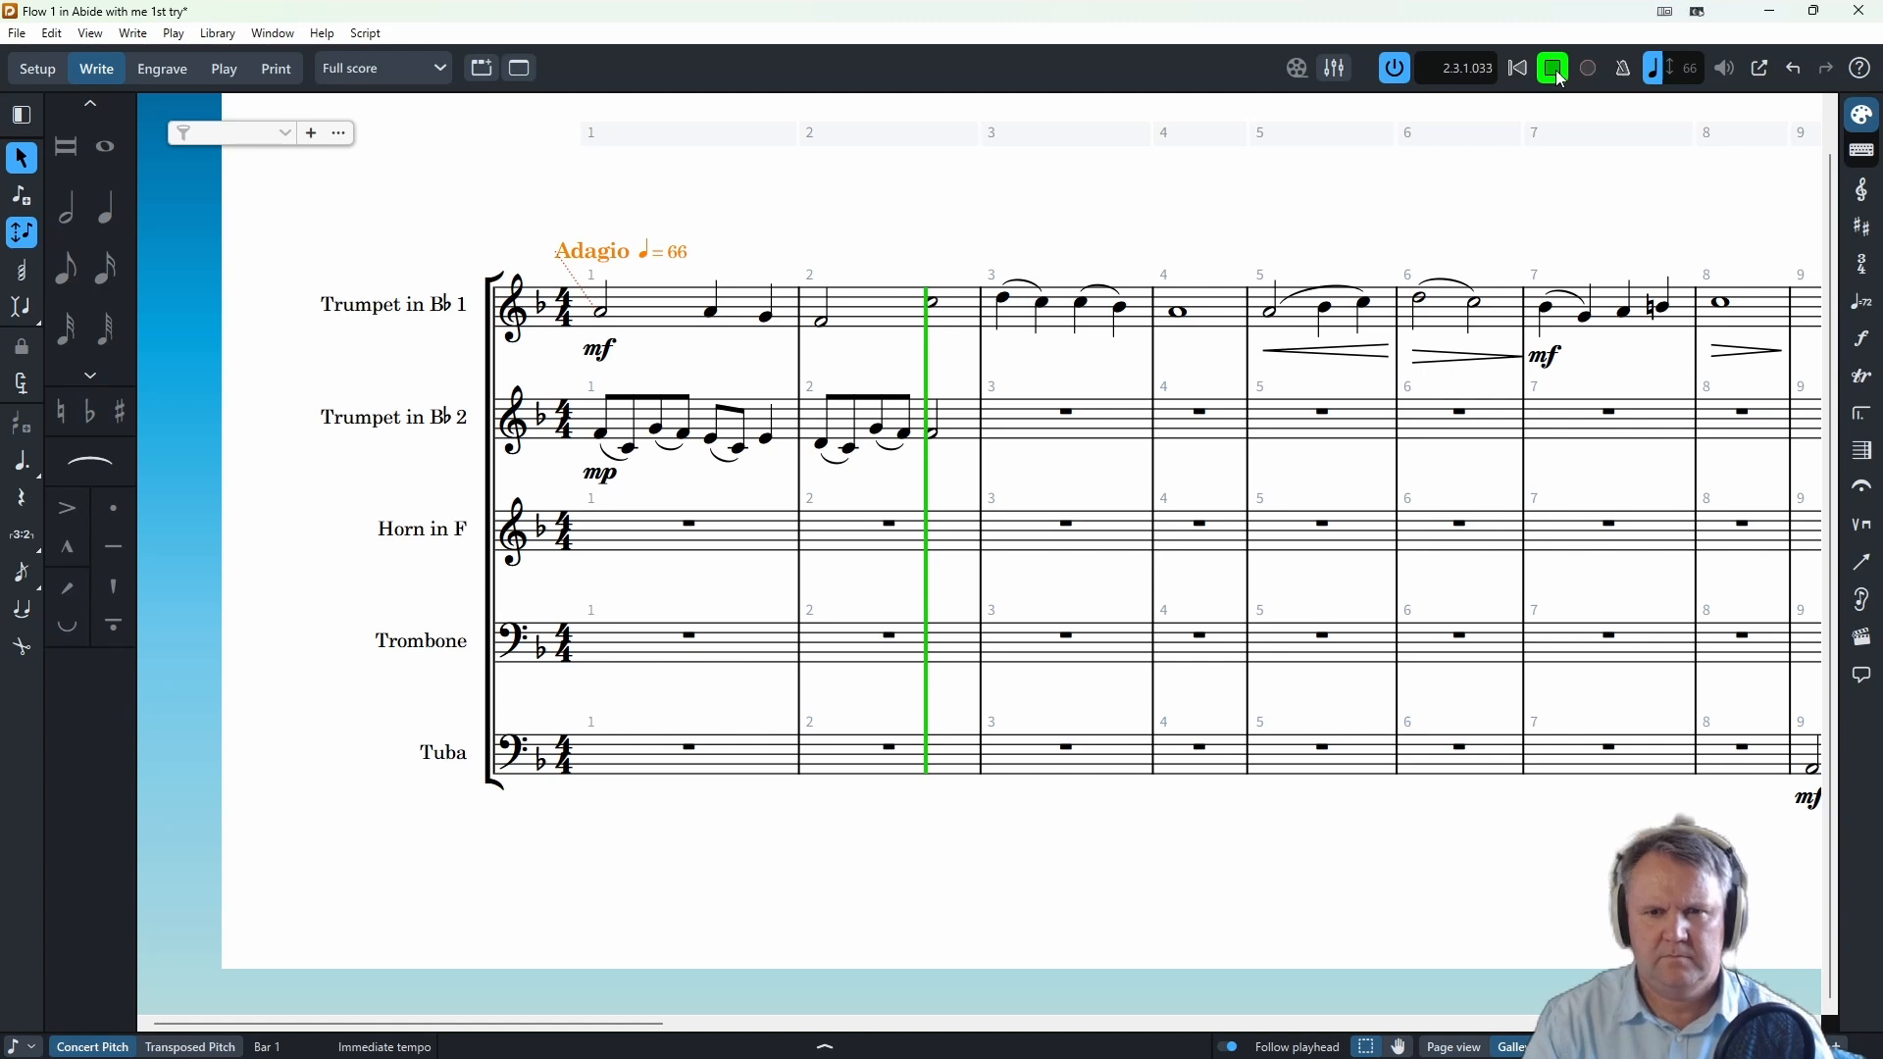
click(1555, 70)
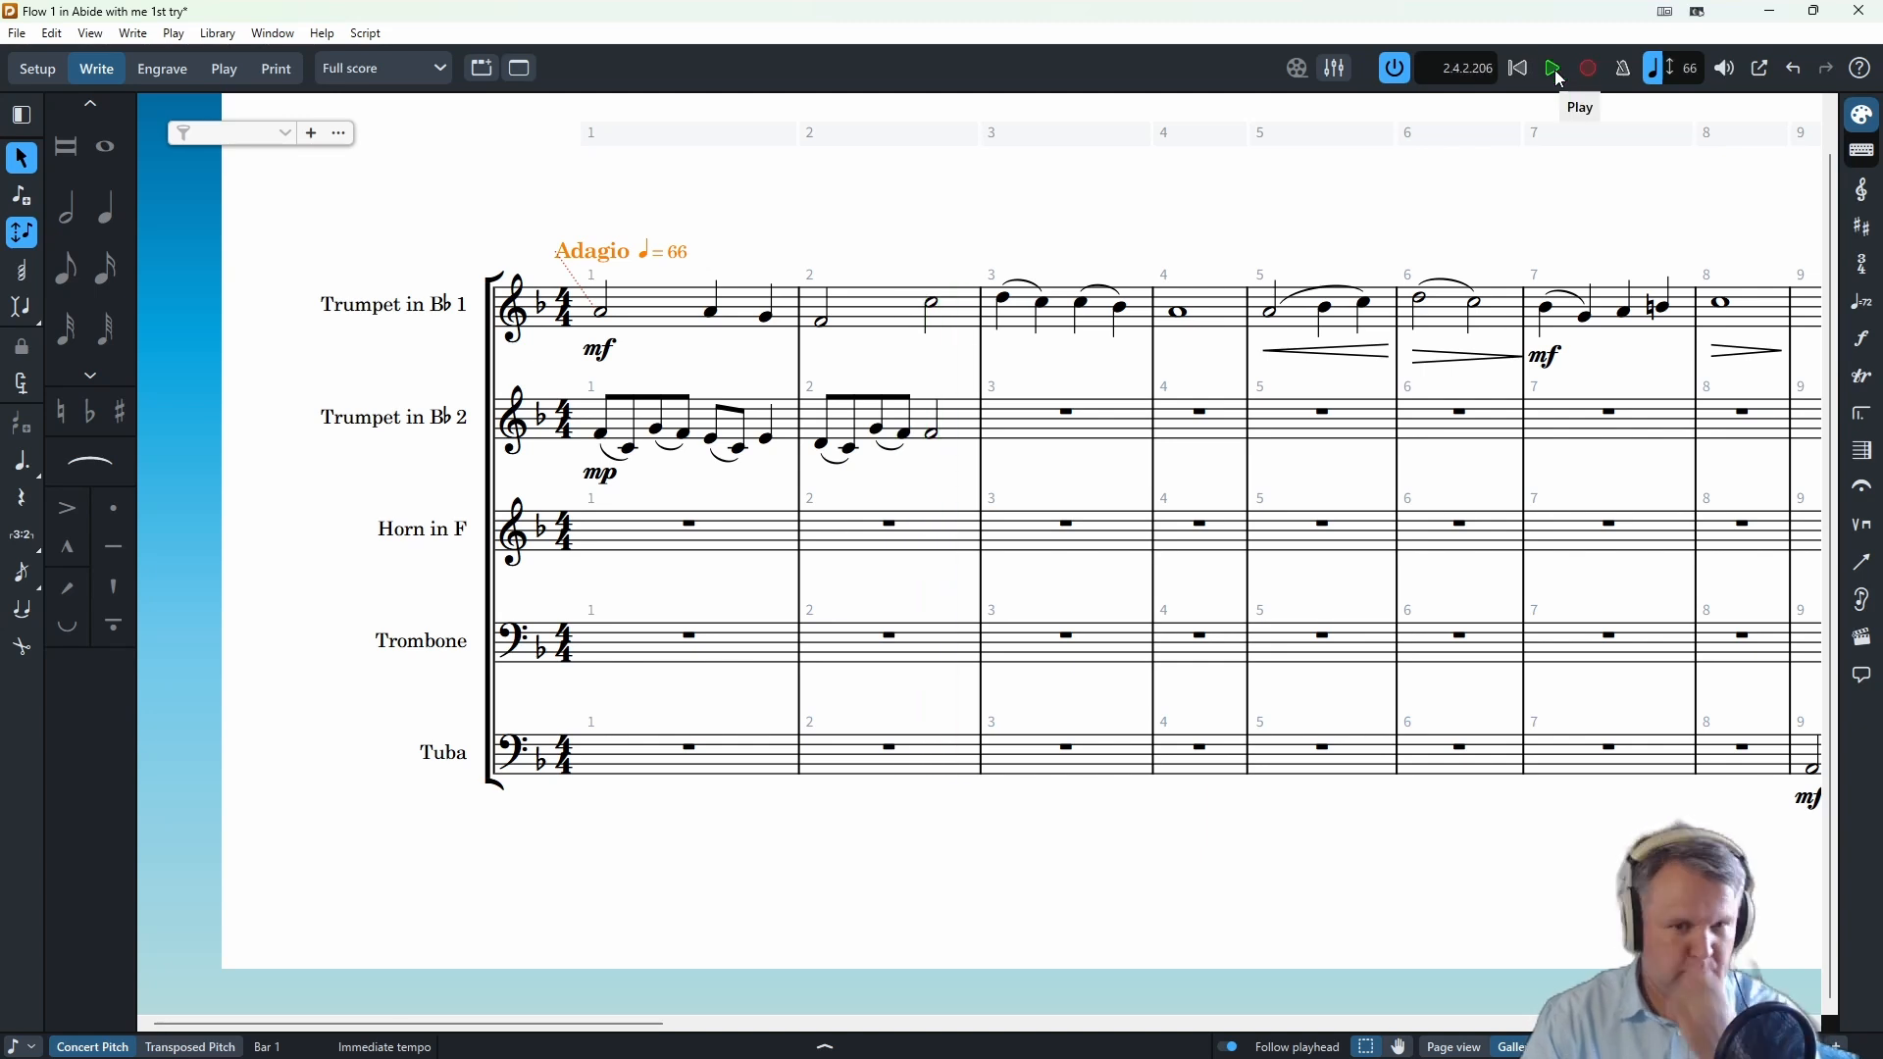
- Enter the half notes F2, E2, D2 and C2 in Tuba bars 1 and 2
key(shift+n)
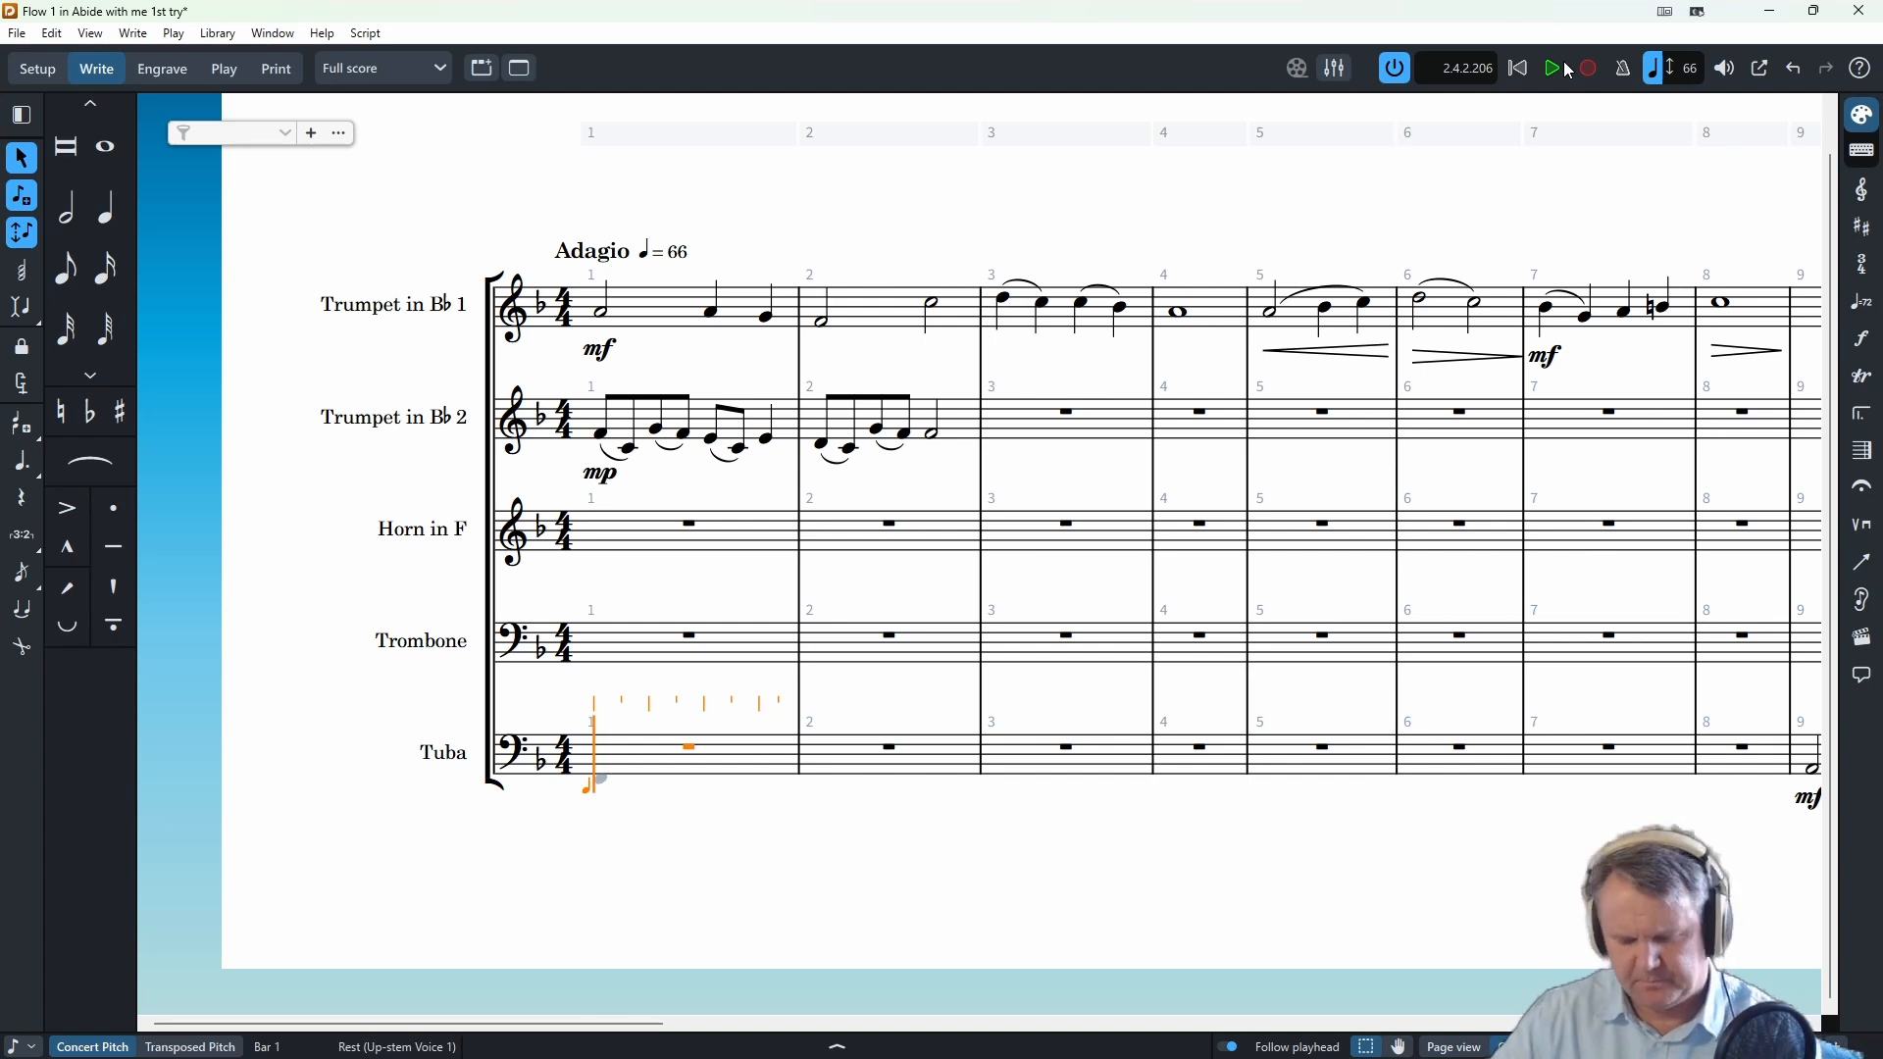
key(f)
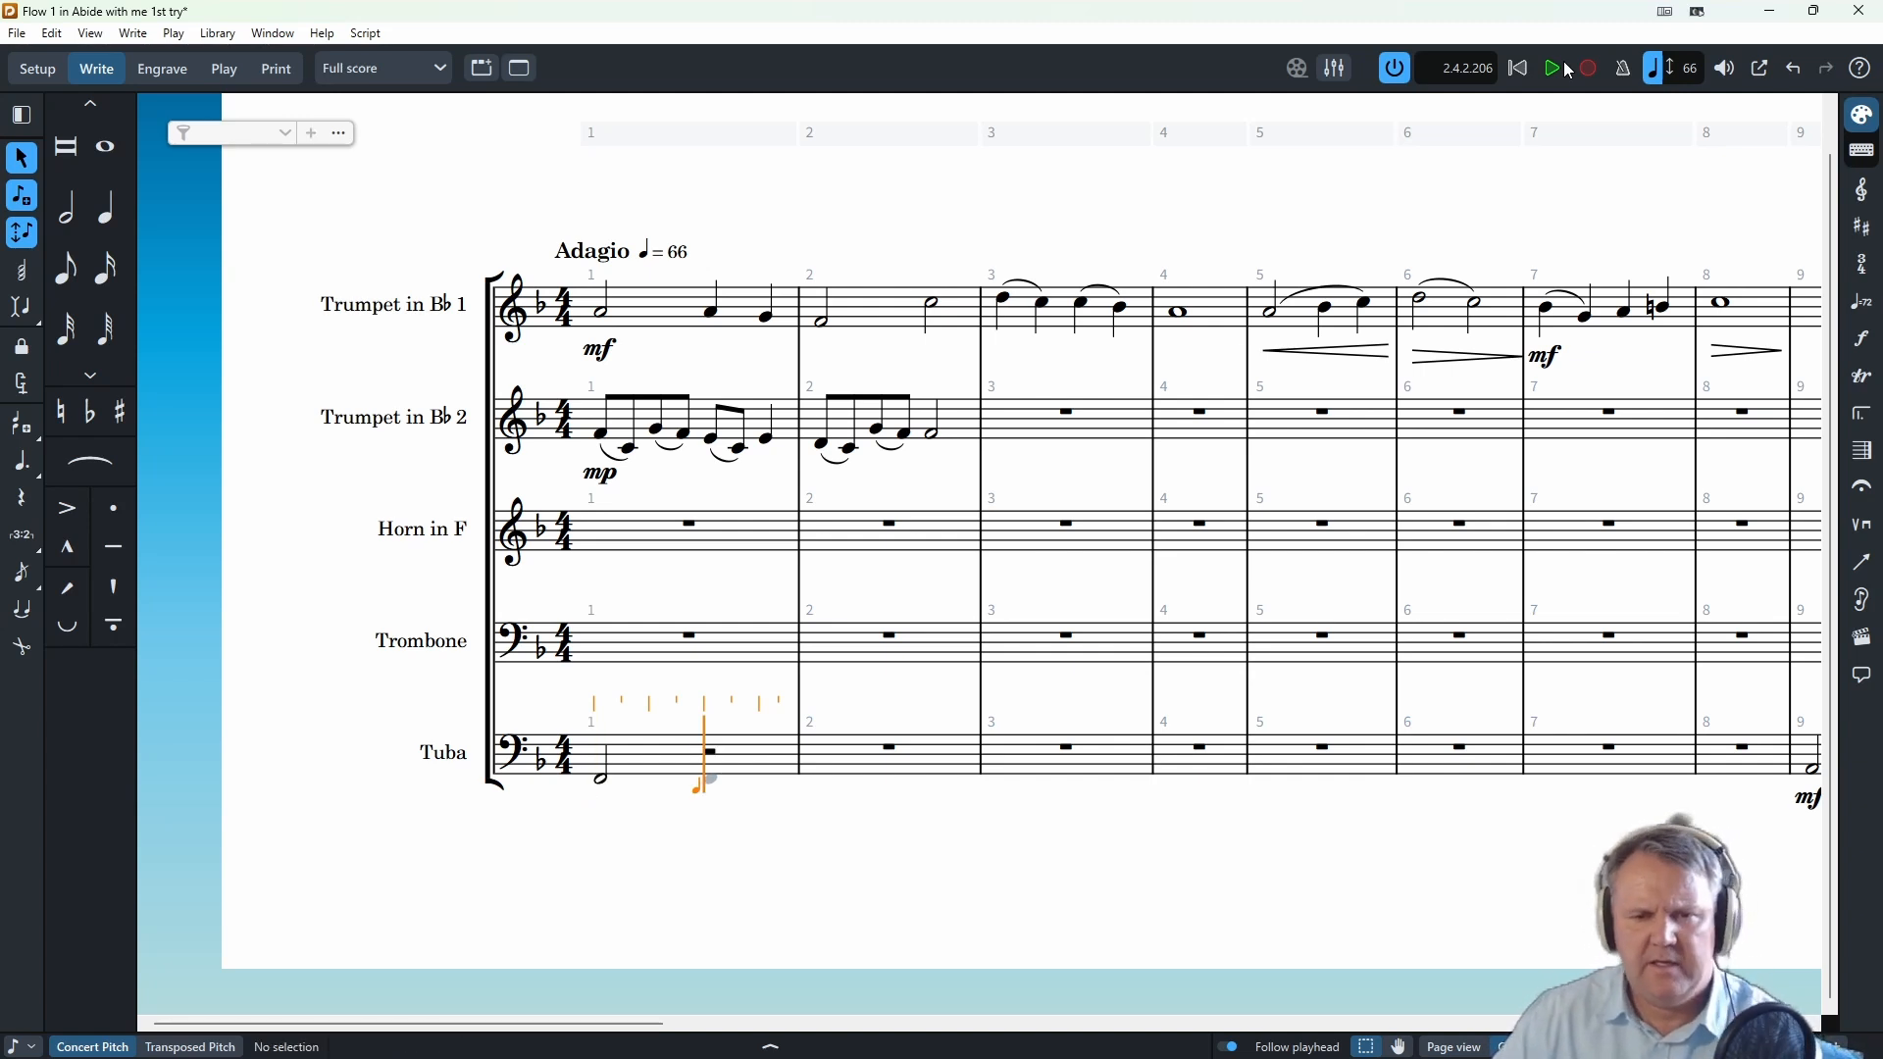
key(e)
key(d)
key(c)
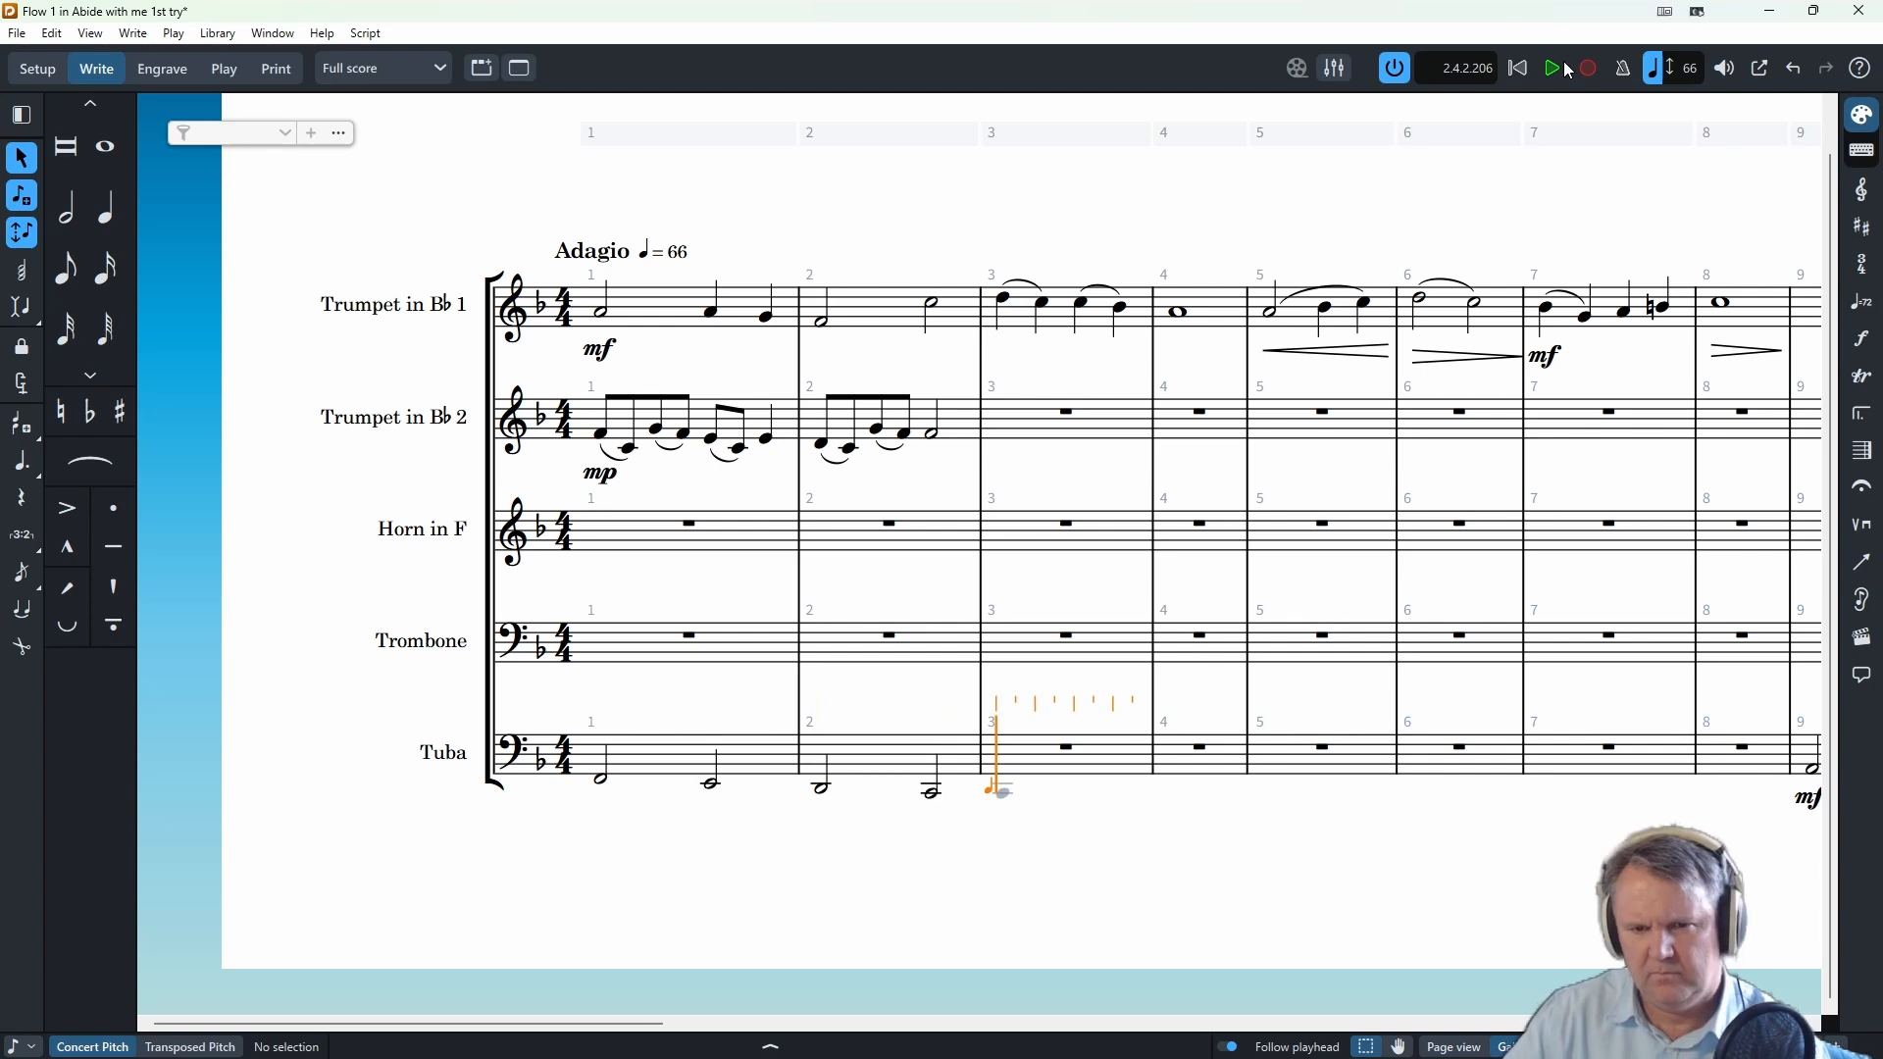
- Continue the Tuba with quarter notes B♭1, C2, D2, E2 in bar 3 and a whole note F2 in bar 4
key(6)
key(c)
key(d)
key(e)
key(f)
key(8)
key(g)
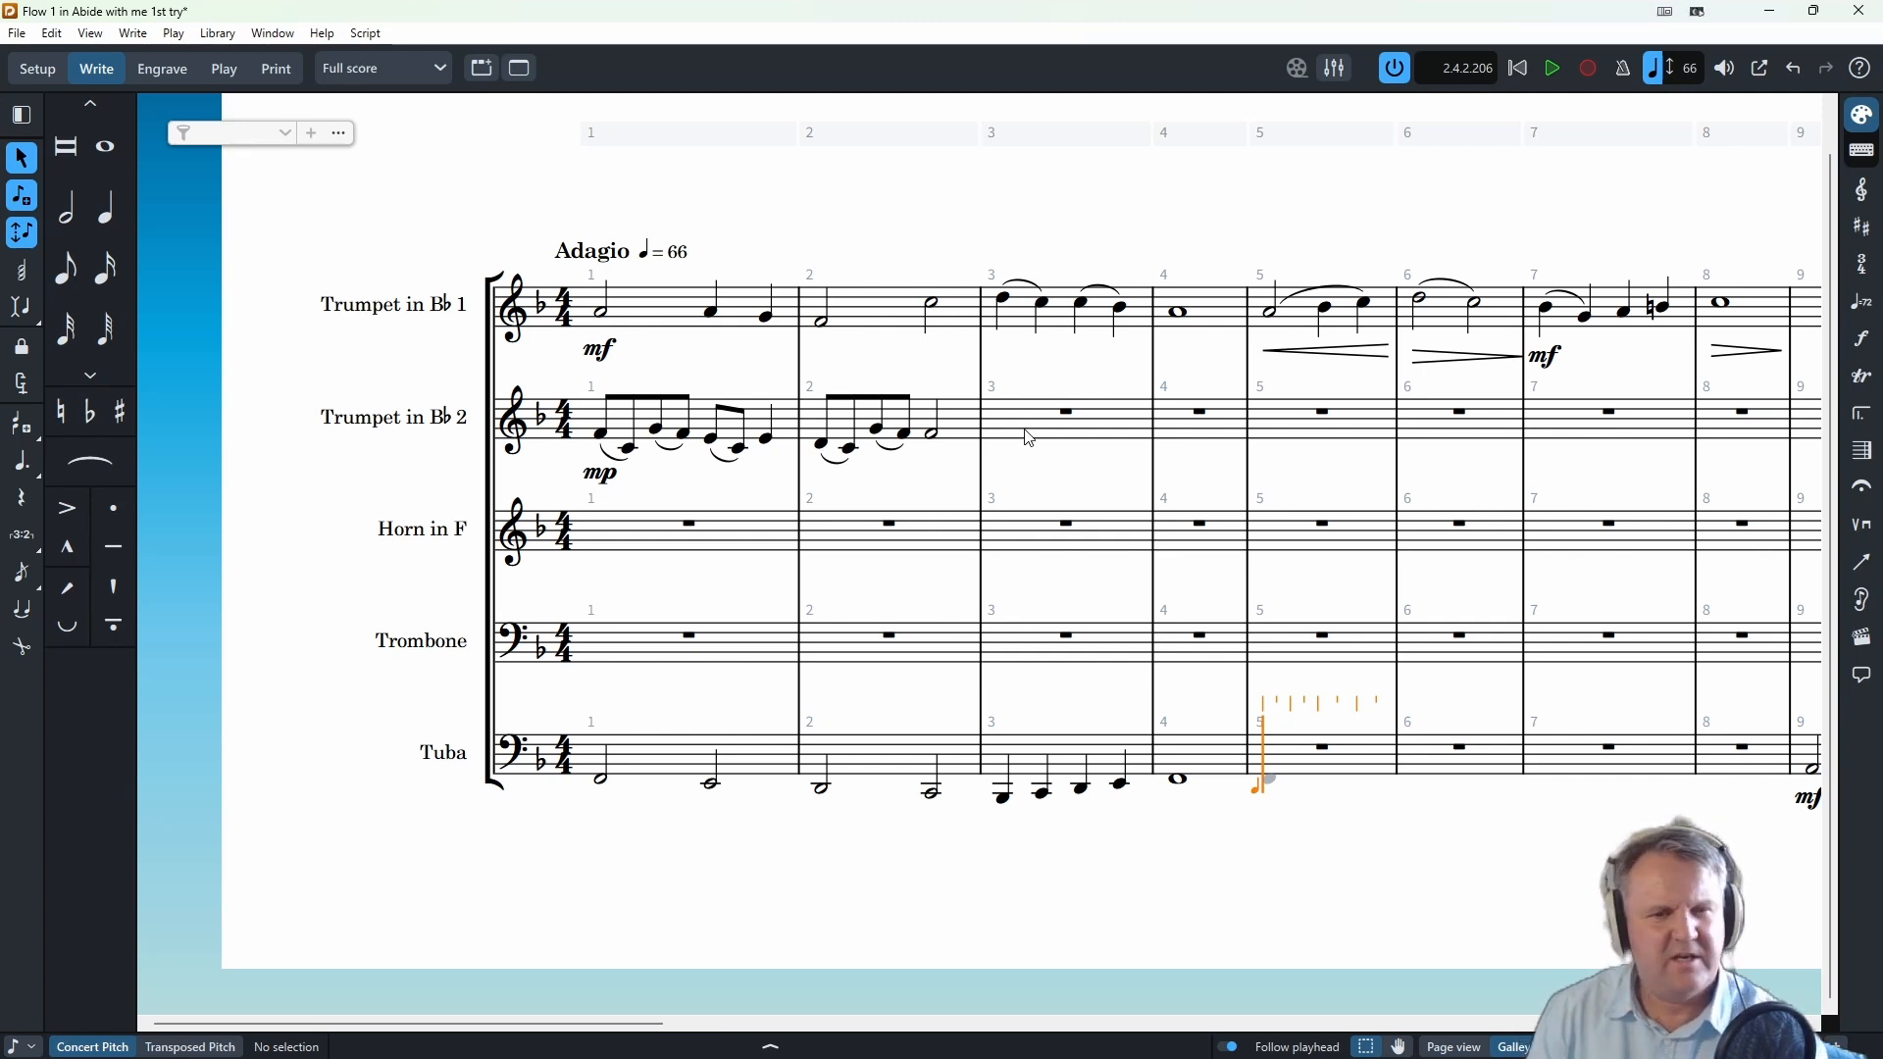
- Add an mp dynamic to the first note of Tuba bar 1
click(605, 782)
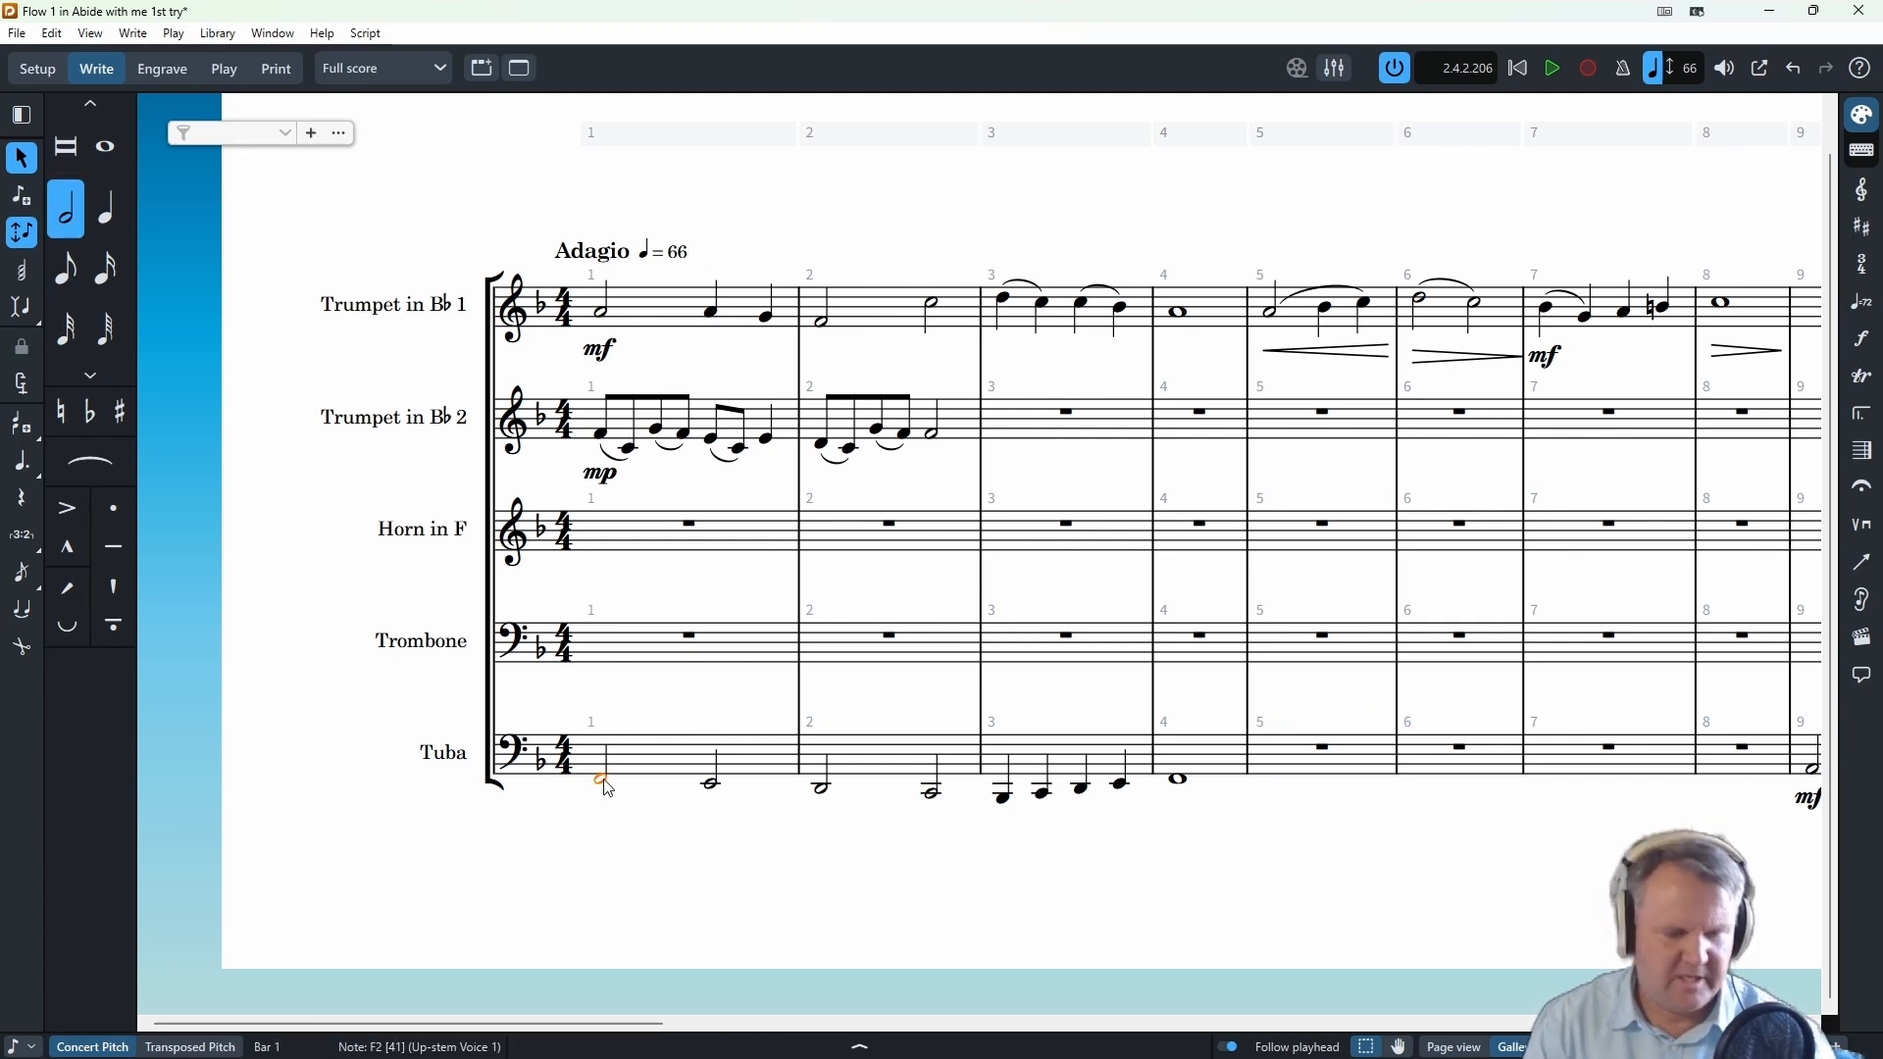
key(shift+d)
text(mp)
key(Return)
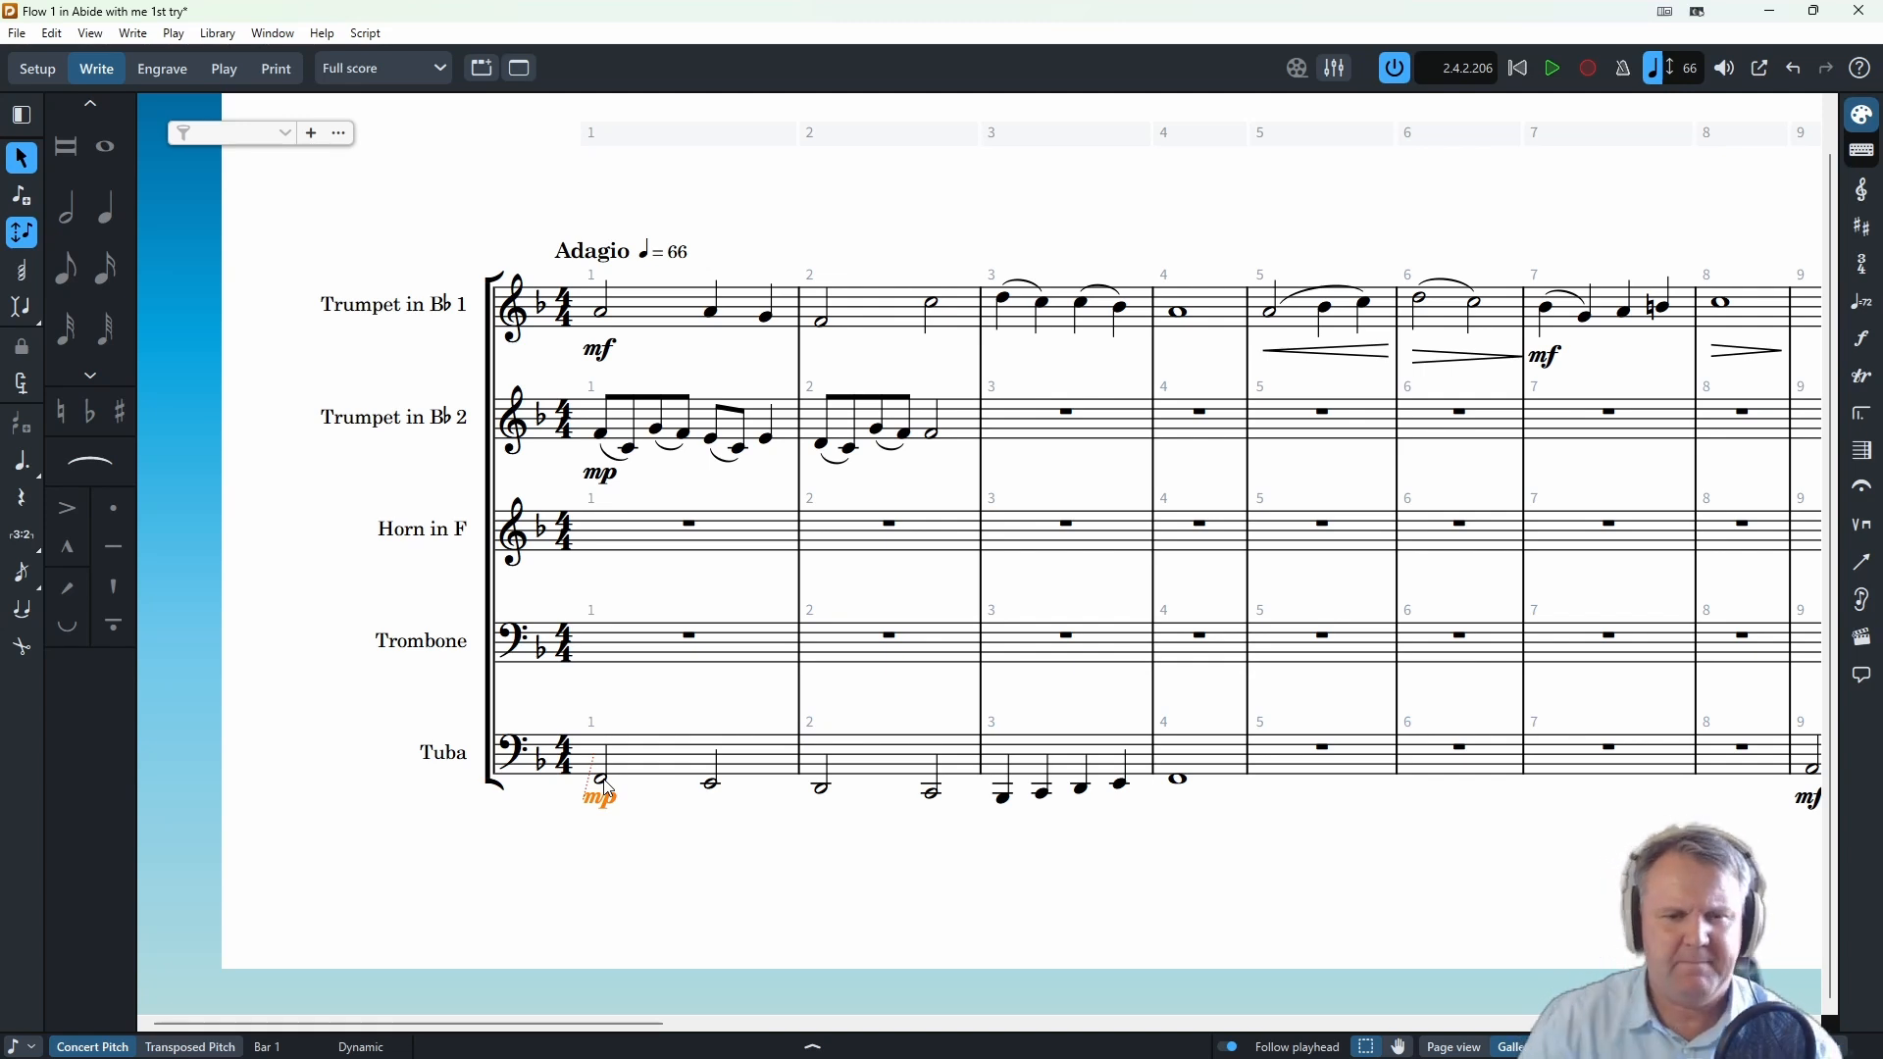
- Play back the opening from bar 1 with the new Tuba line, stopping in bar 3
click(610, 541)
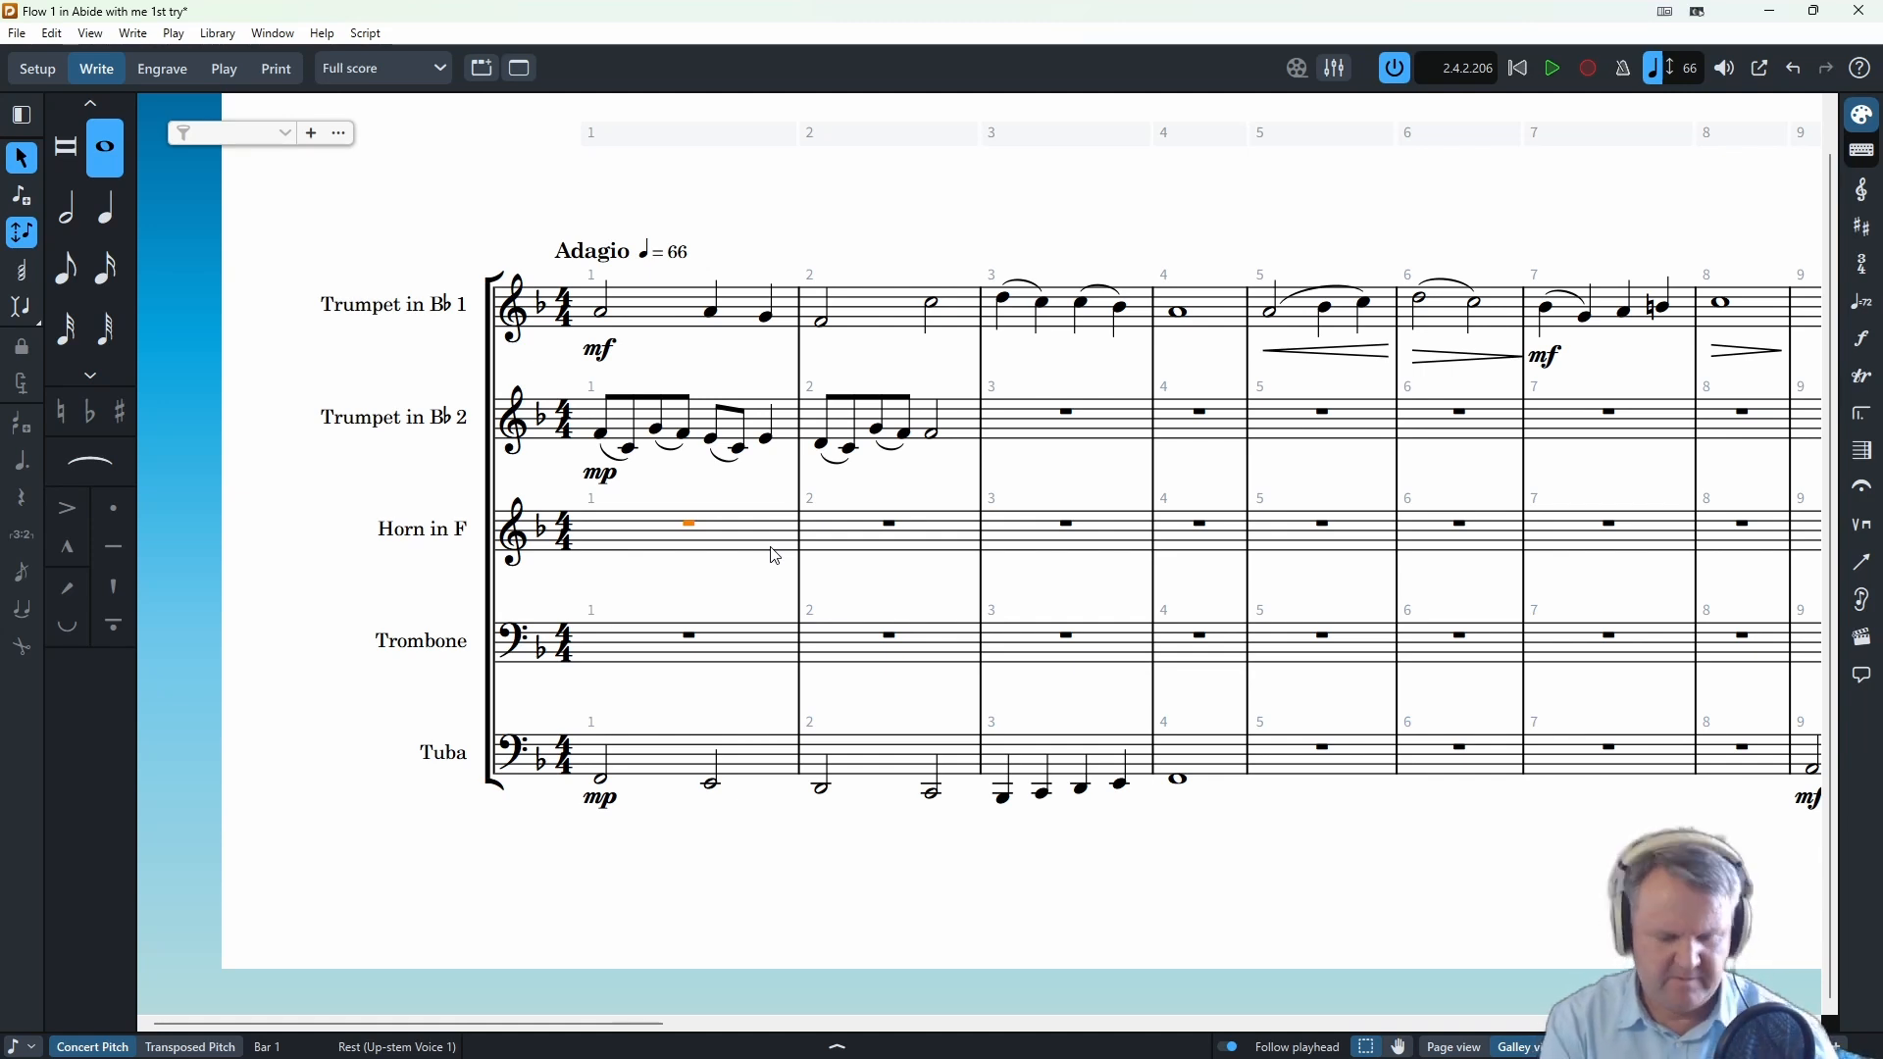
key(space)
click(723, 584)
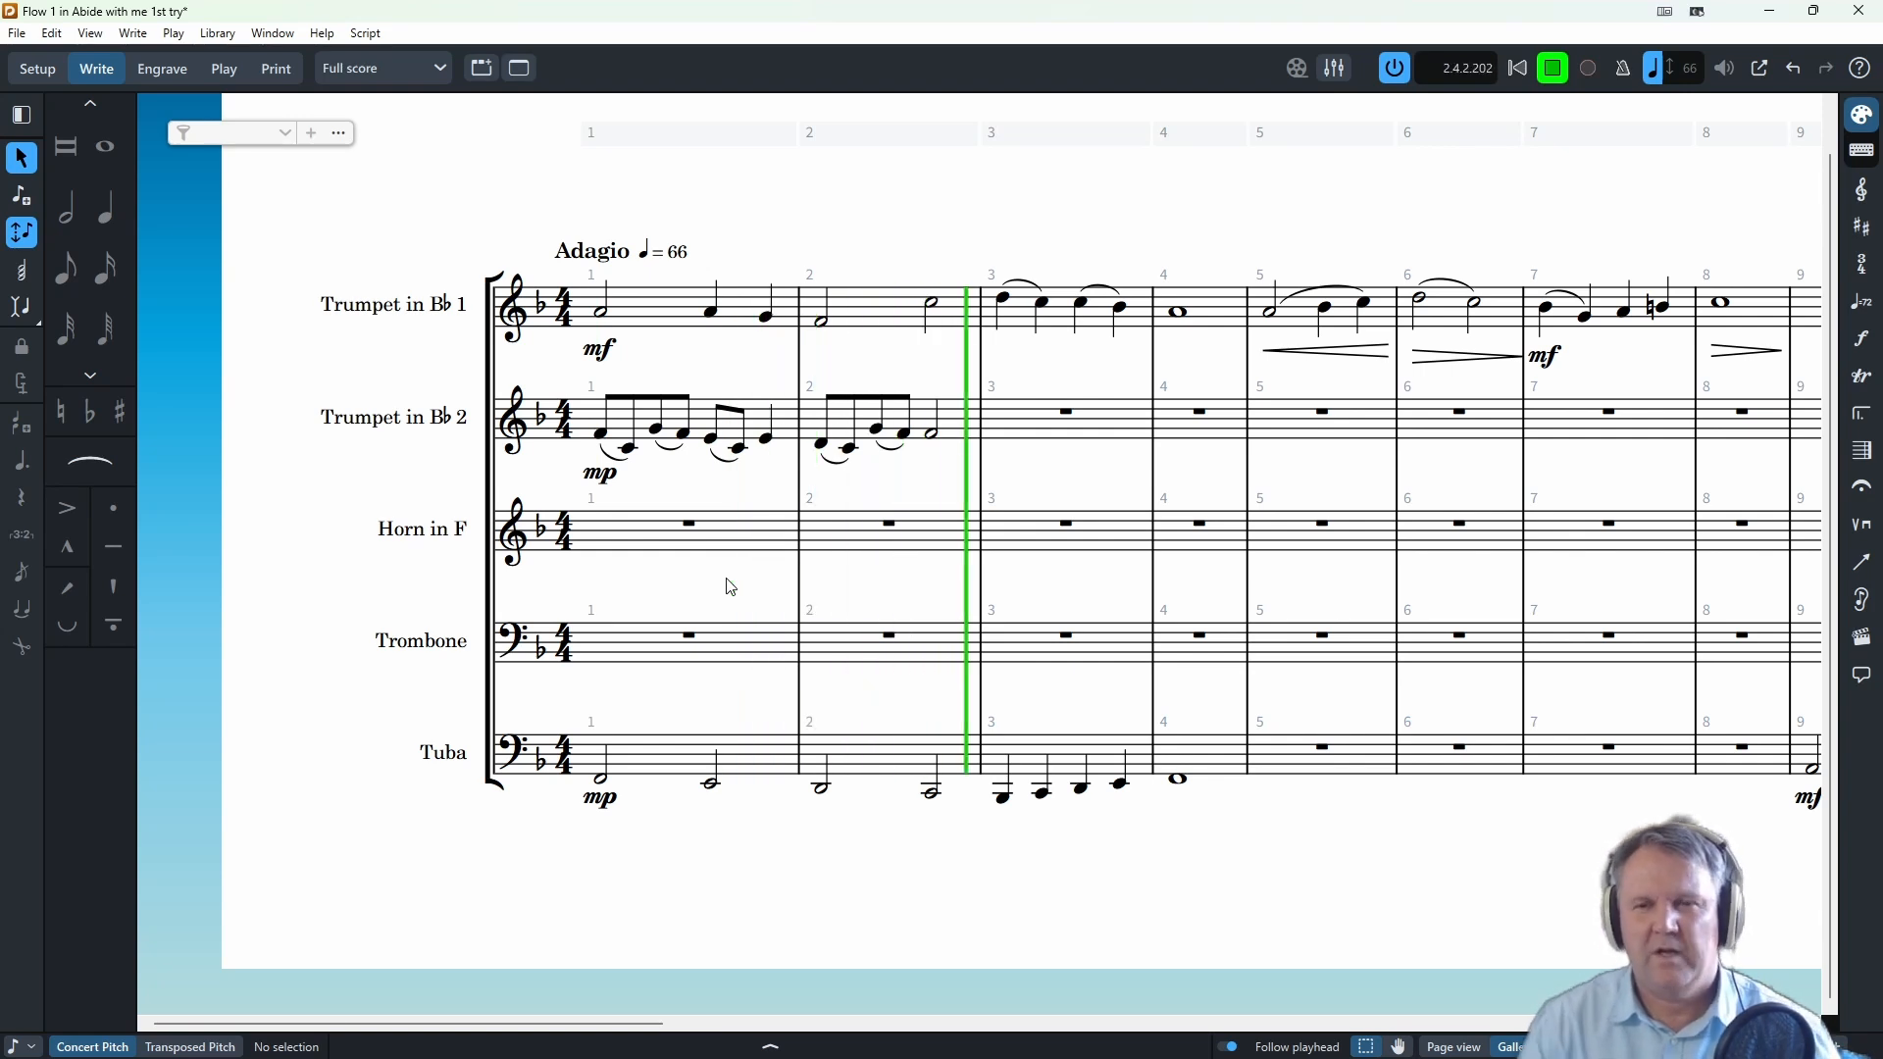
click(1557, 68)
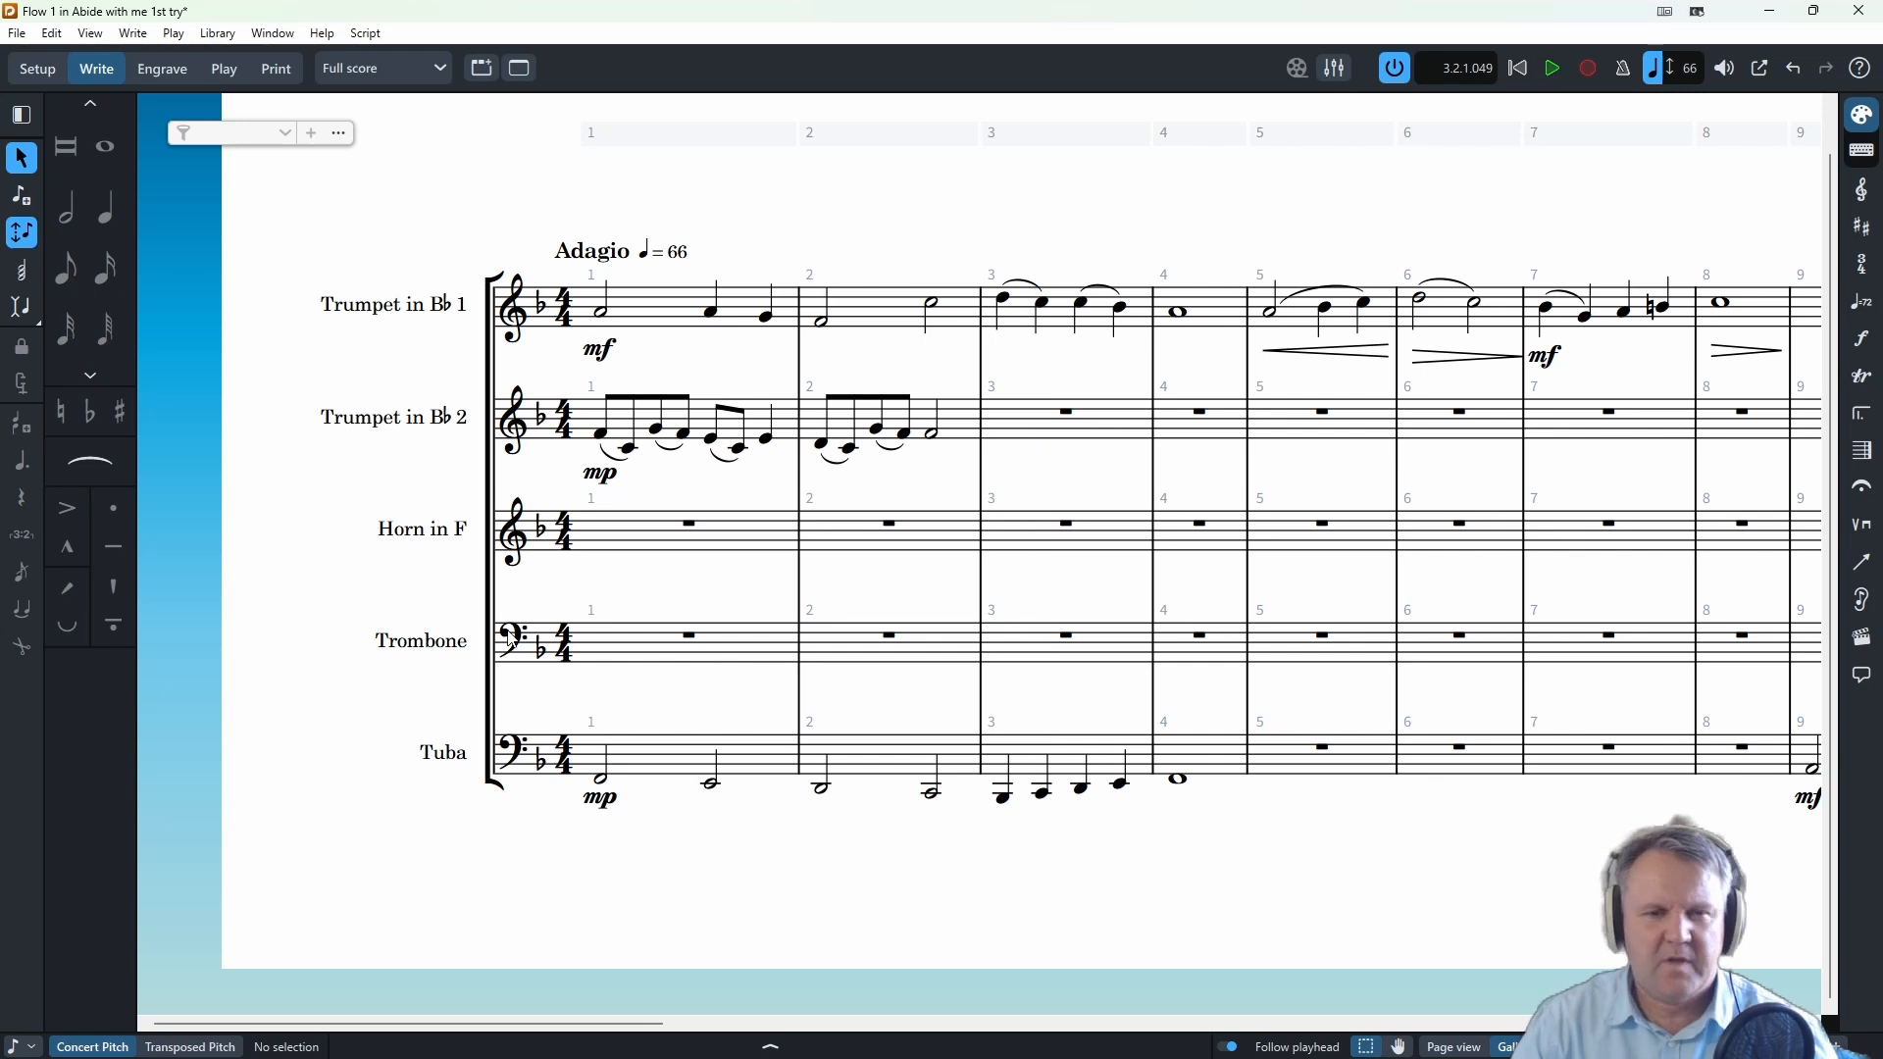
- Enter a whole note C4 in Horn bar 1 and tie it to a whole note C4 in bar 2
click(606, 541)
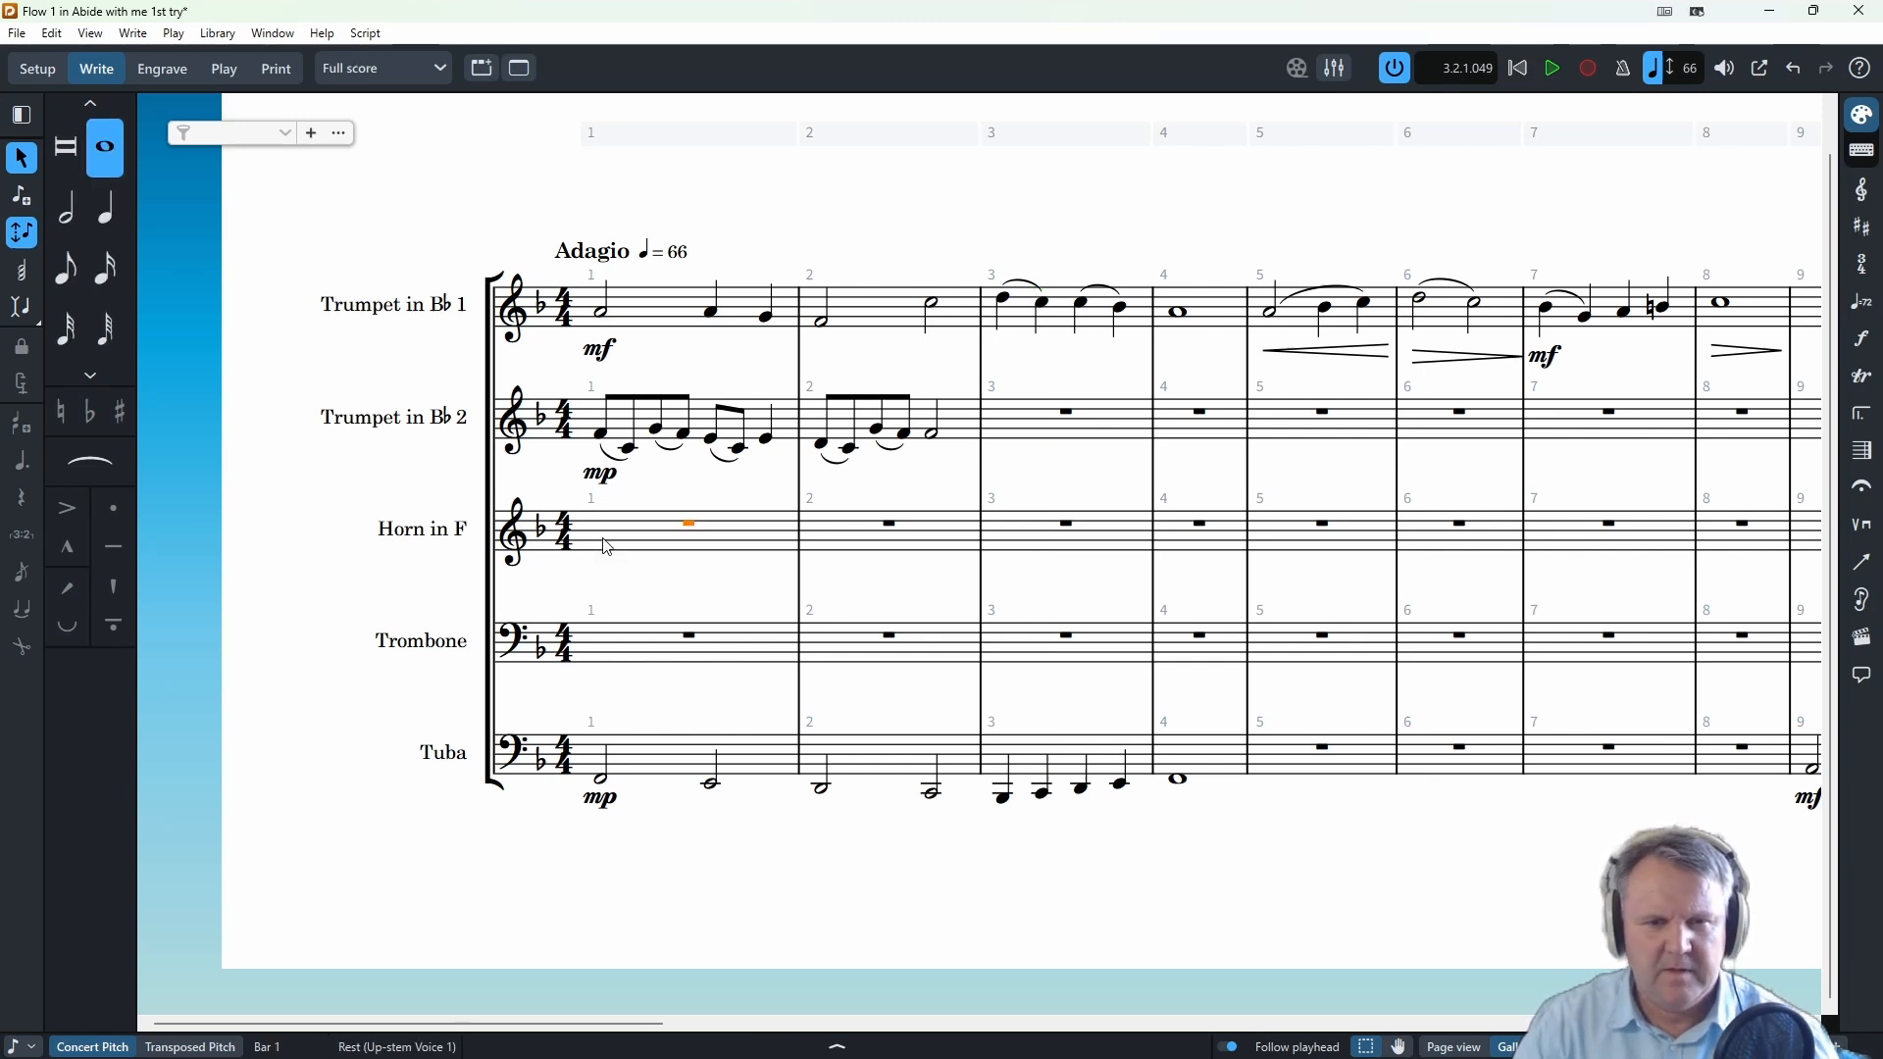
key(shift+n)
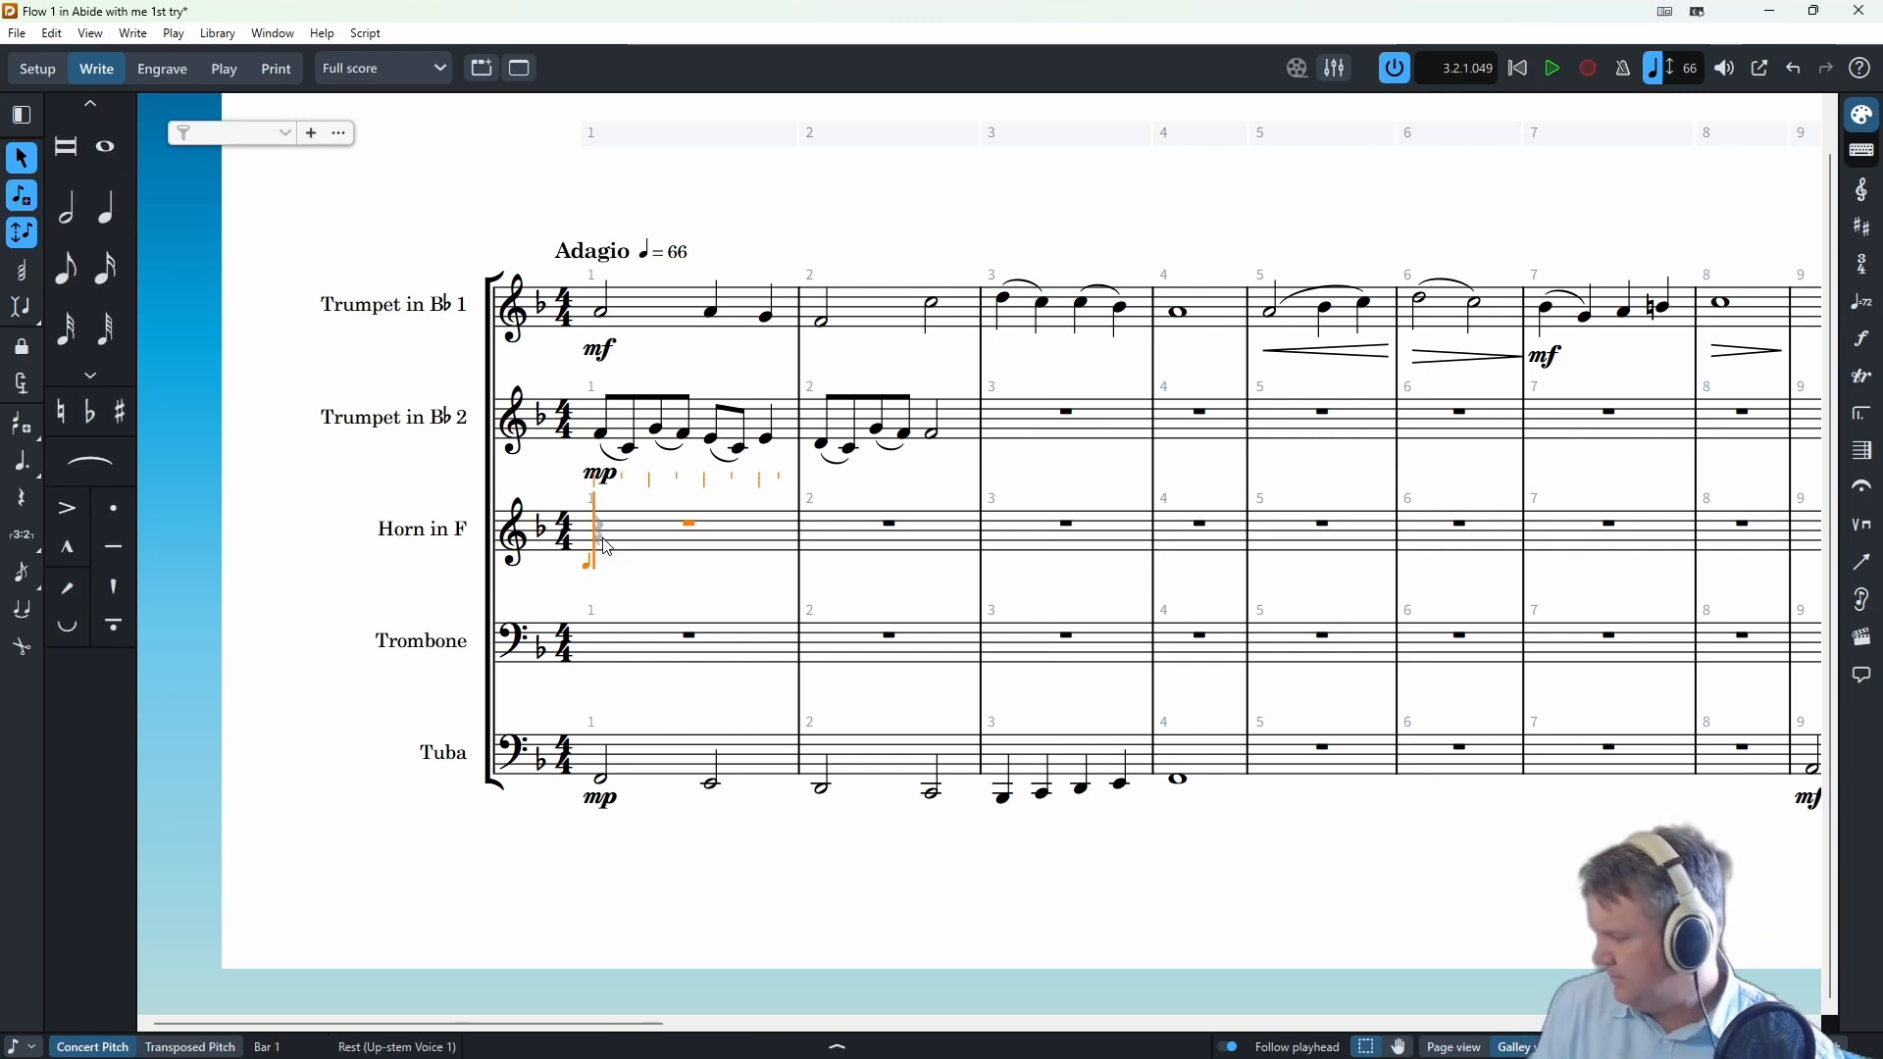
key(c)
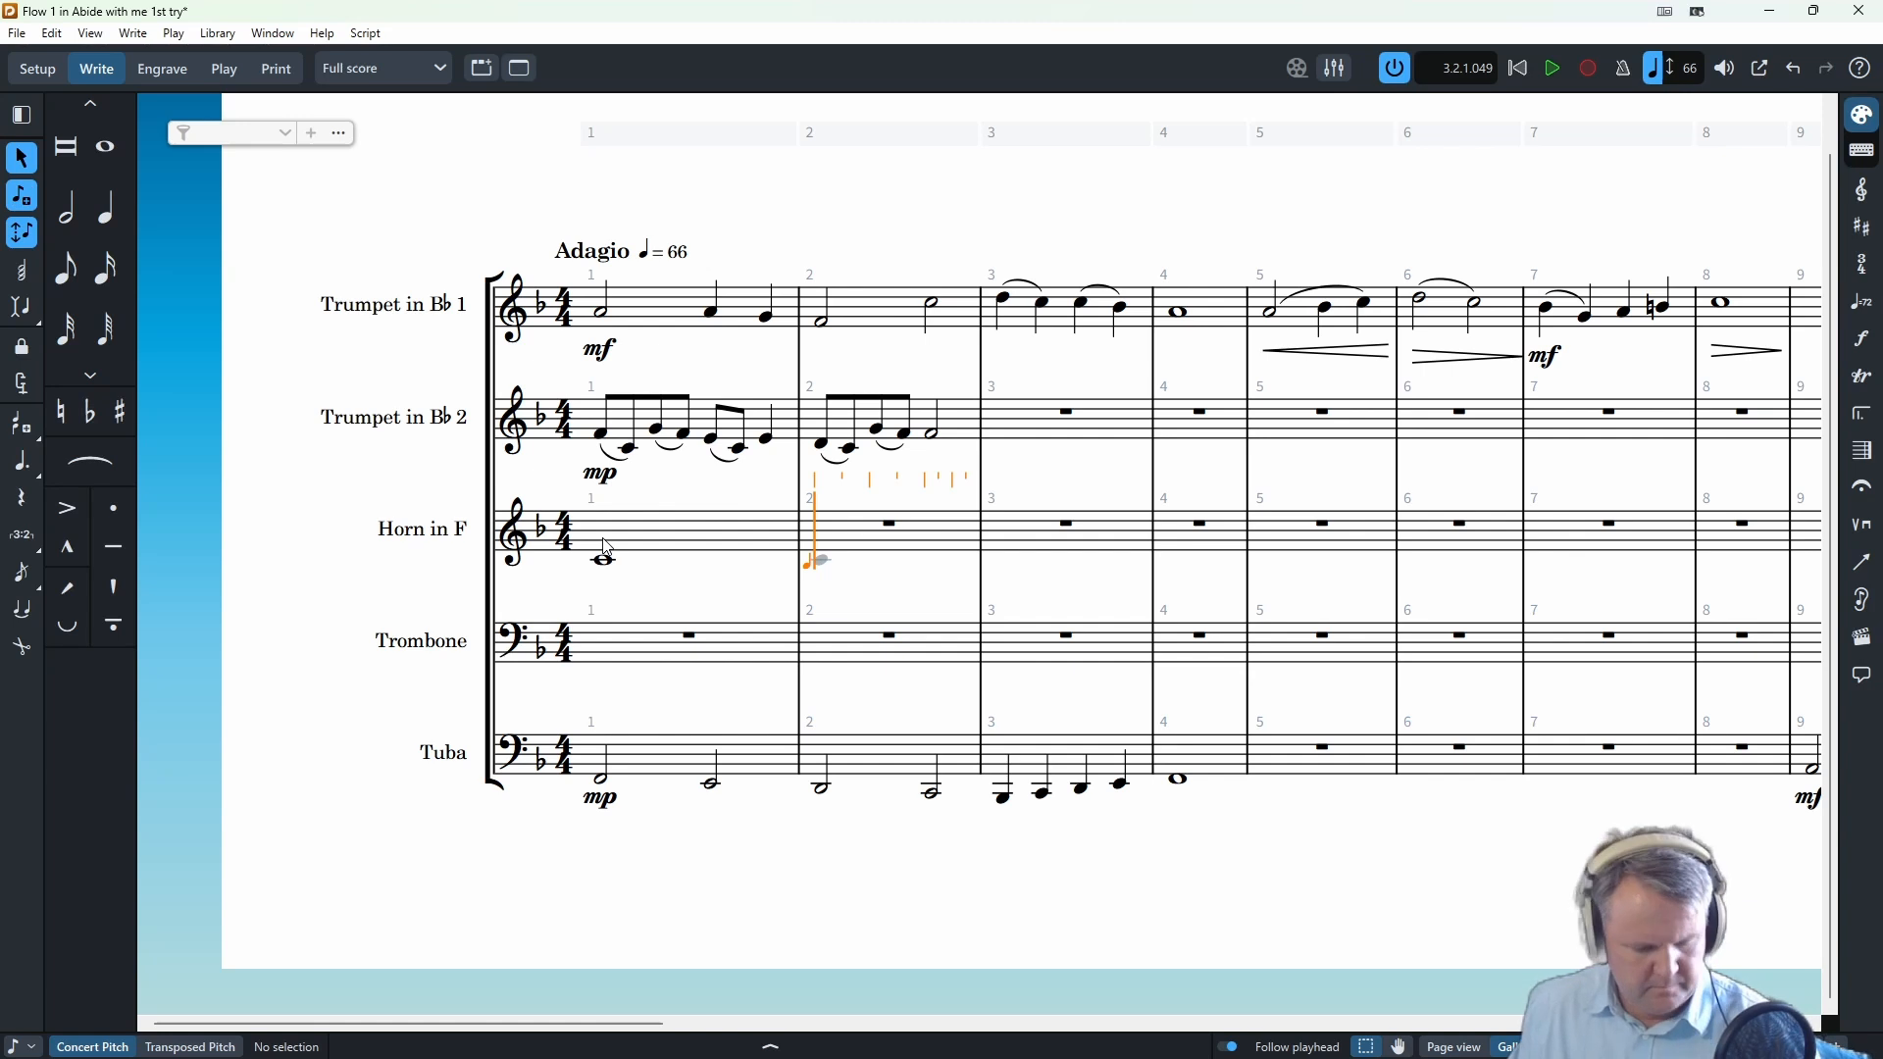
key(t)
key(Escape)
- Add an mp dynamic to the start of Horn bar 1
key(shift+d)
text(mp)
key(Return)
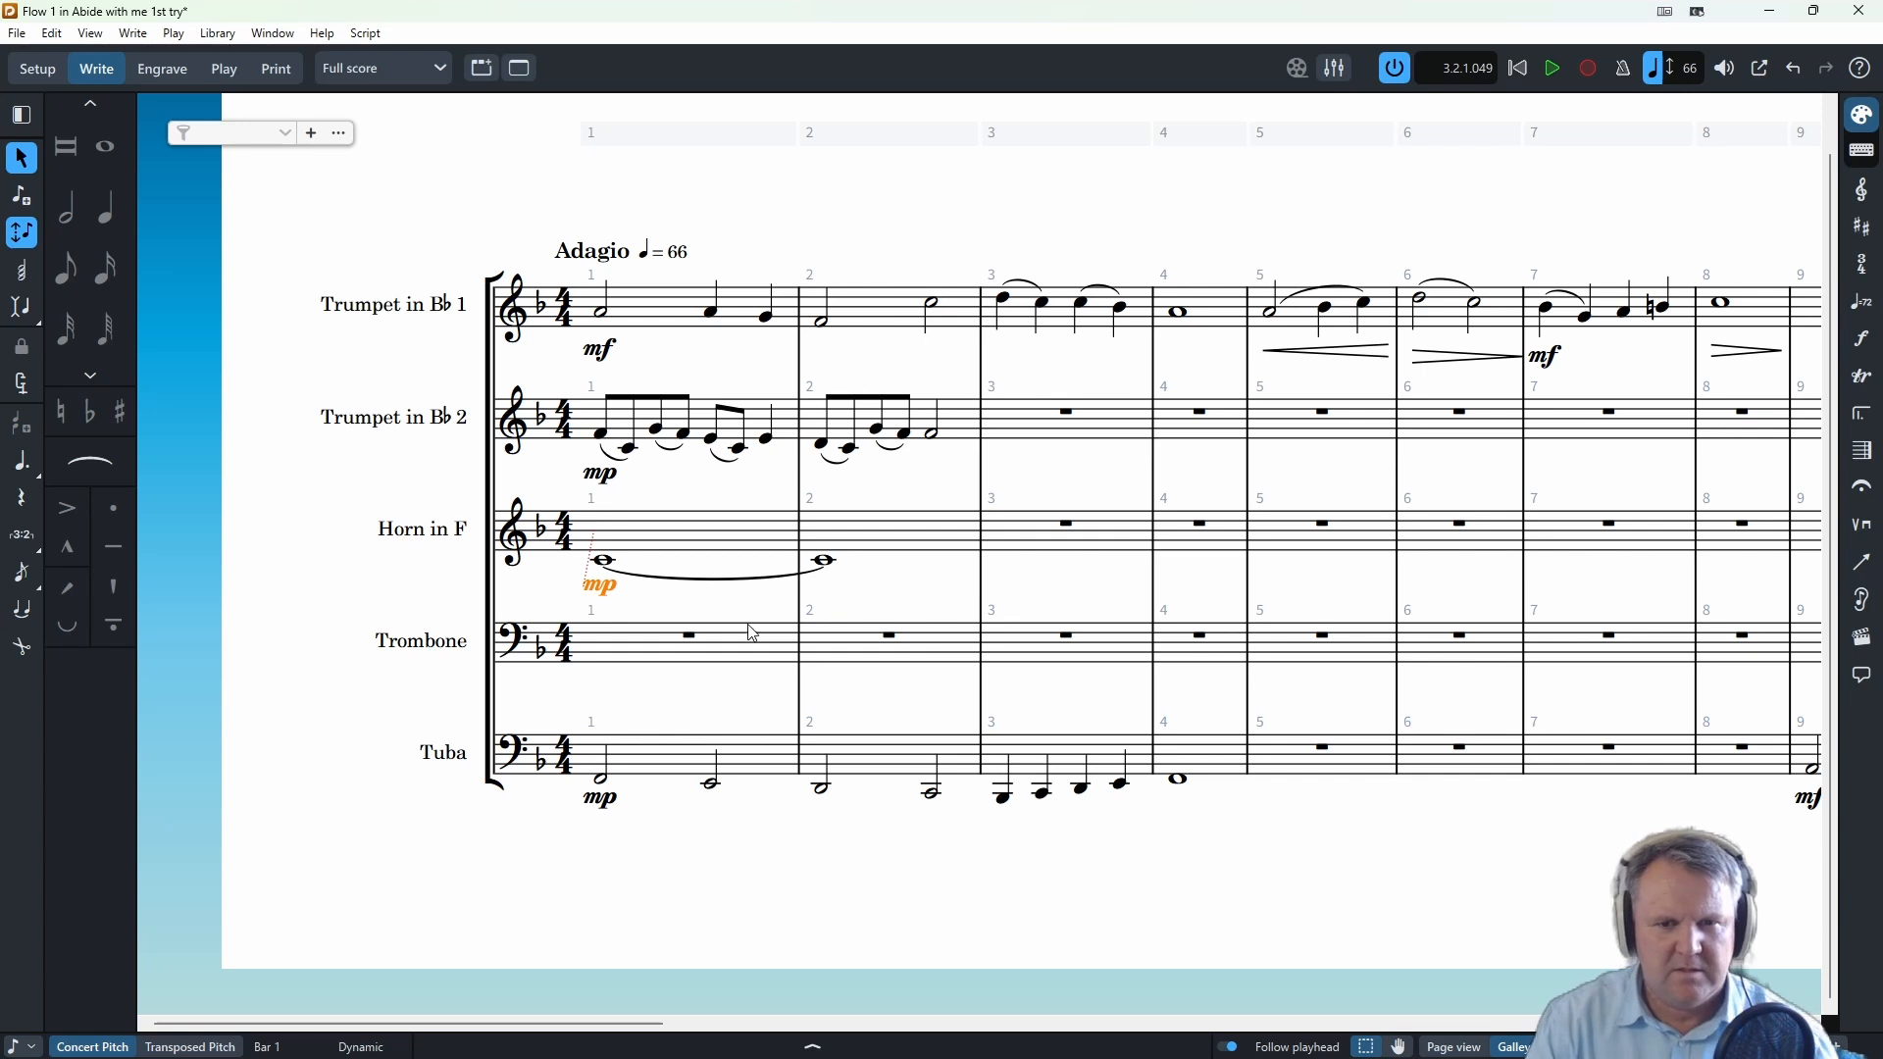
- Play back the opening from bar 1 with the new Horn note, stopping in bar 2
click(598, 653)
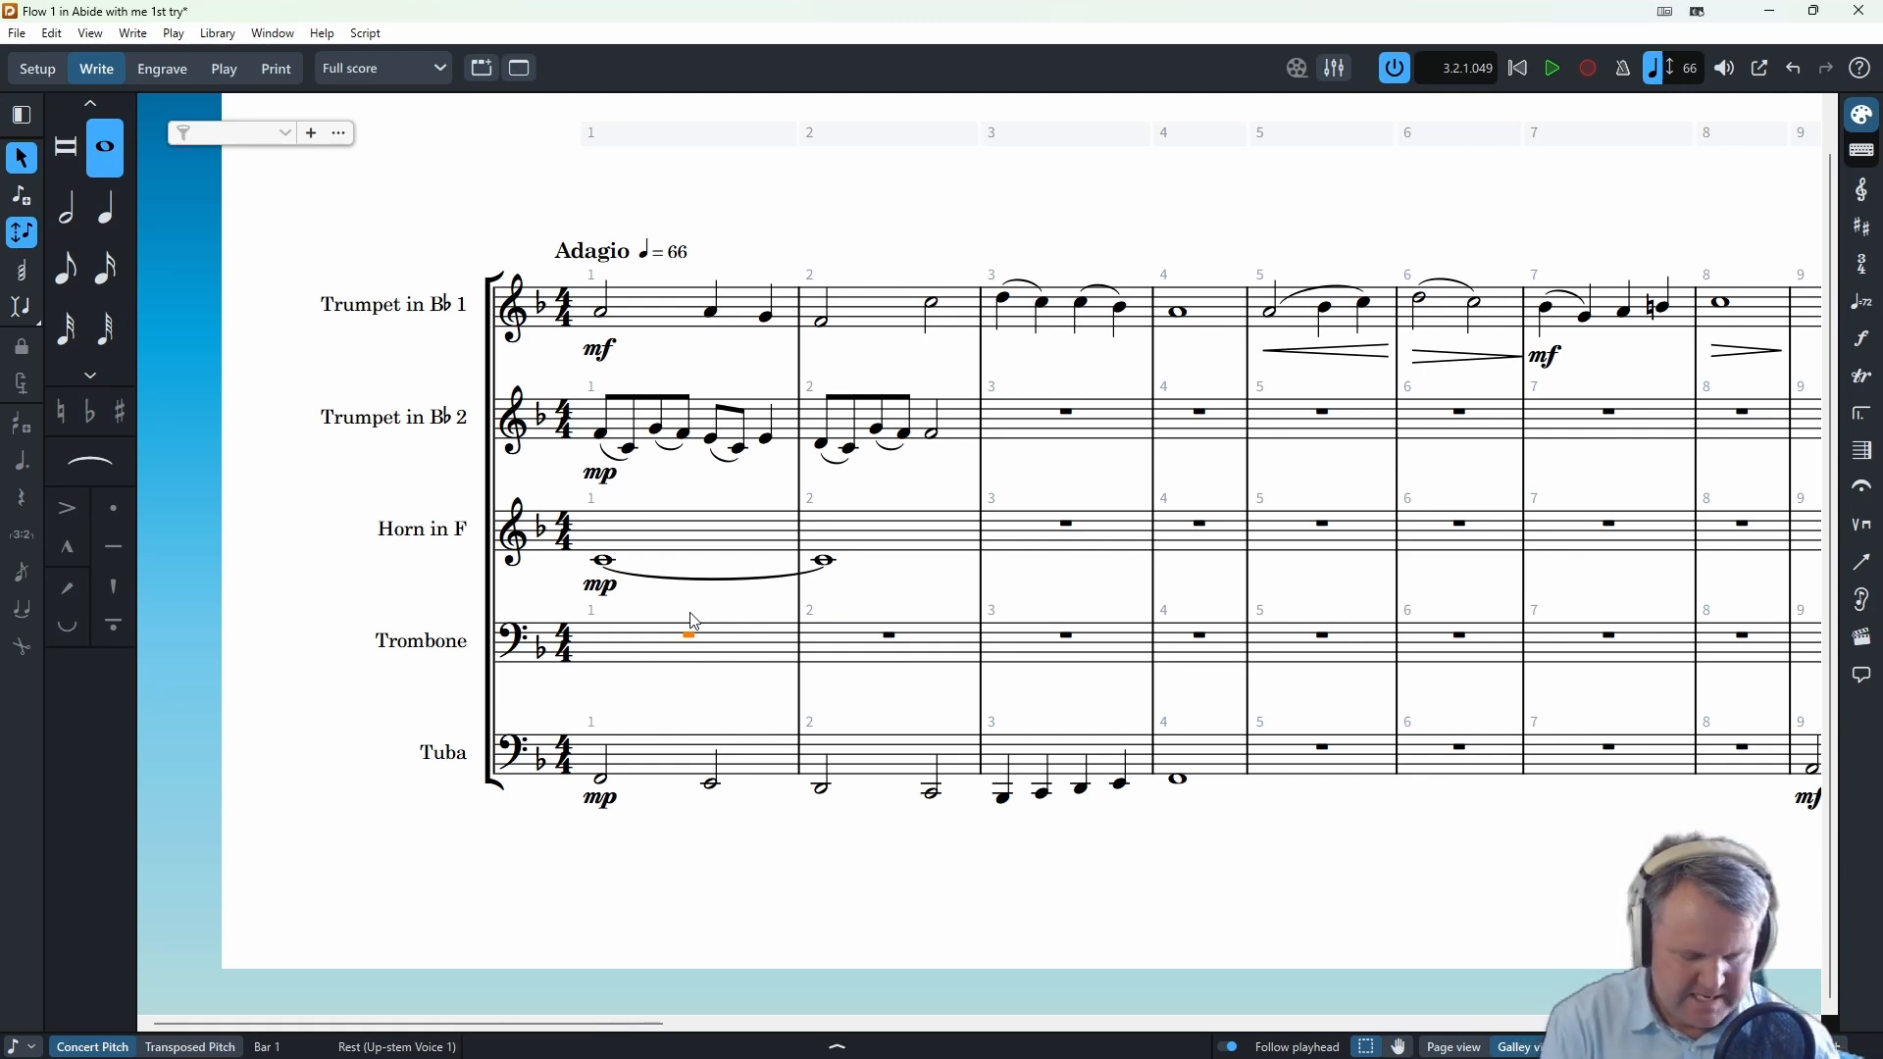
key(p)
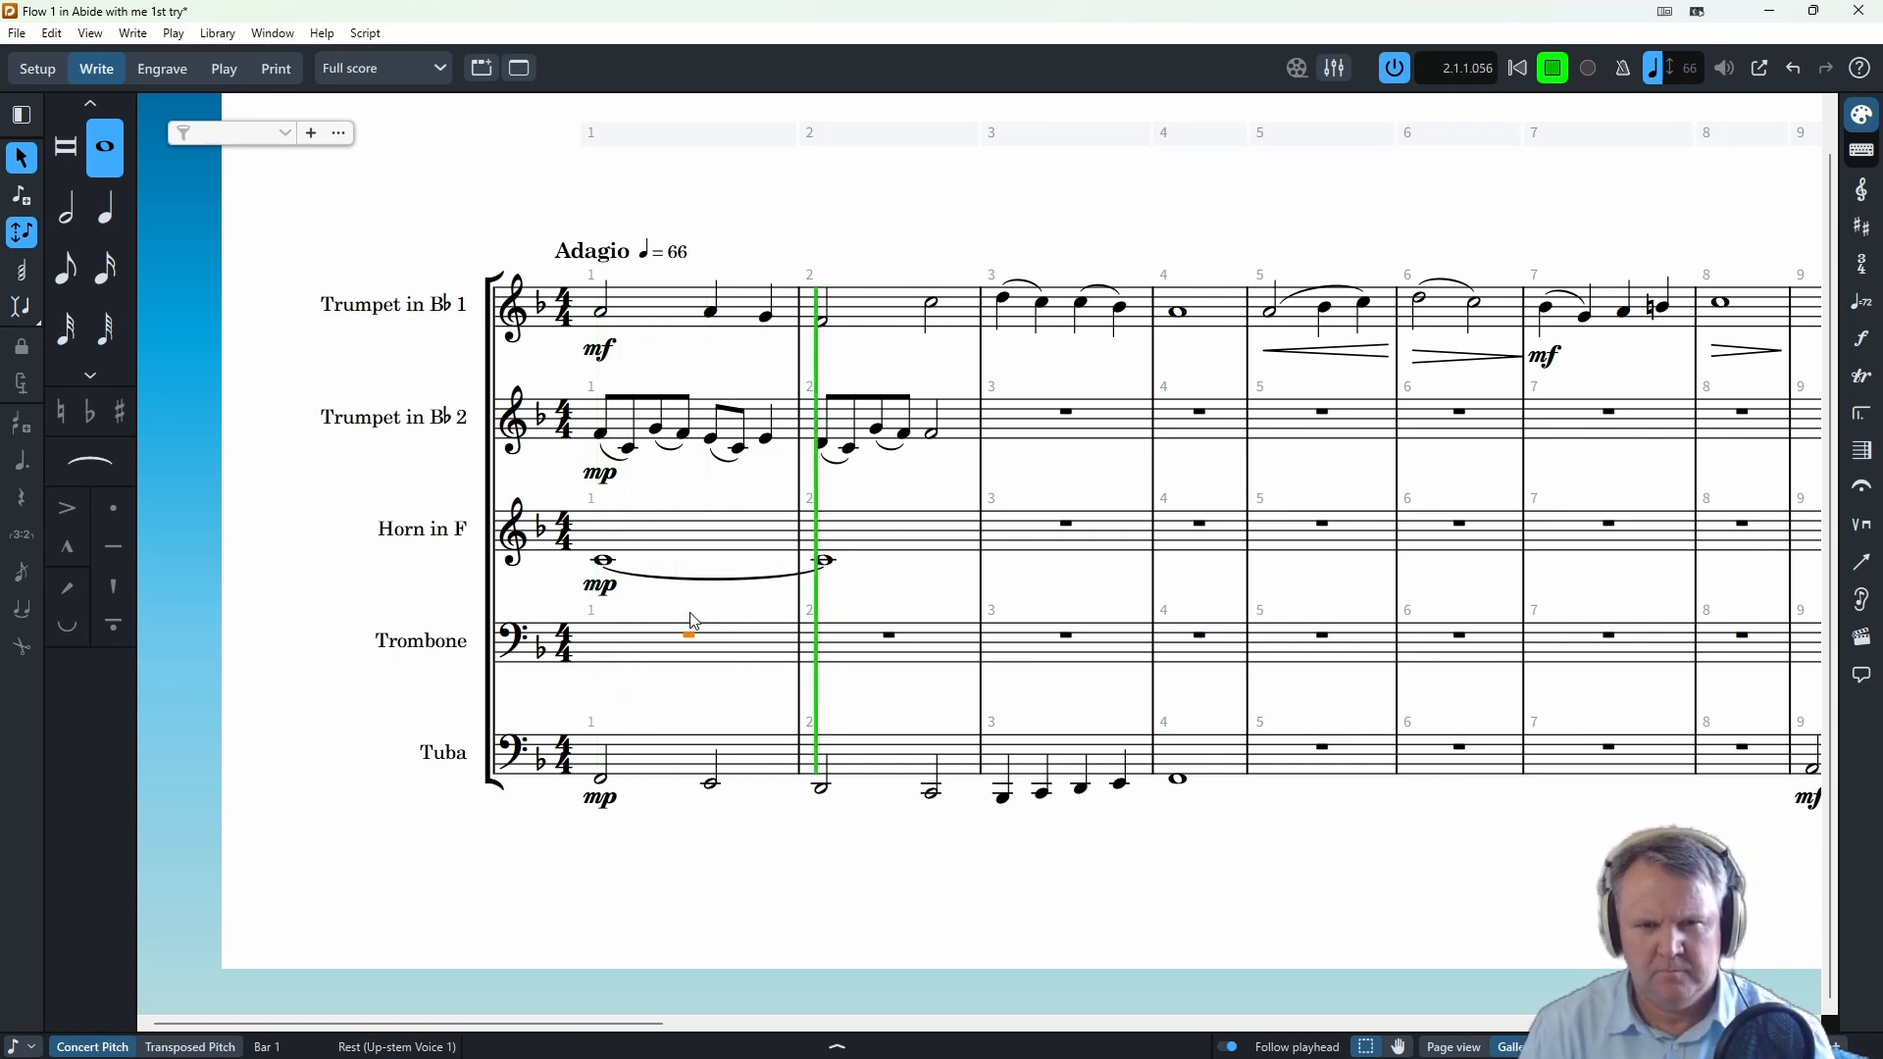
click(1553, 68)
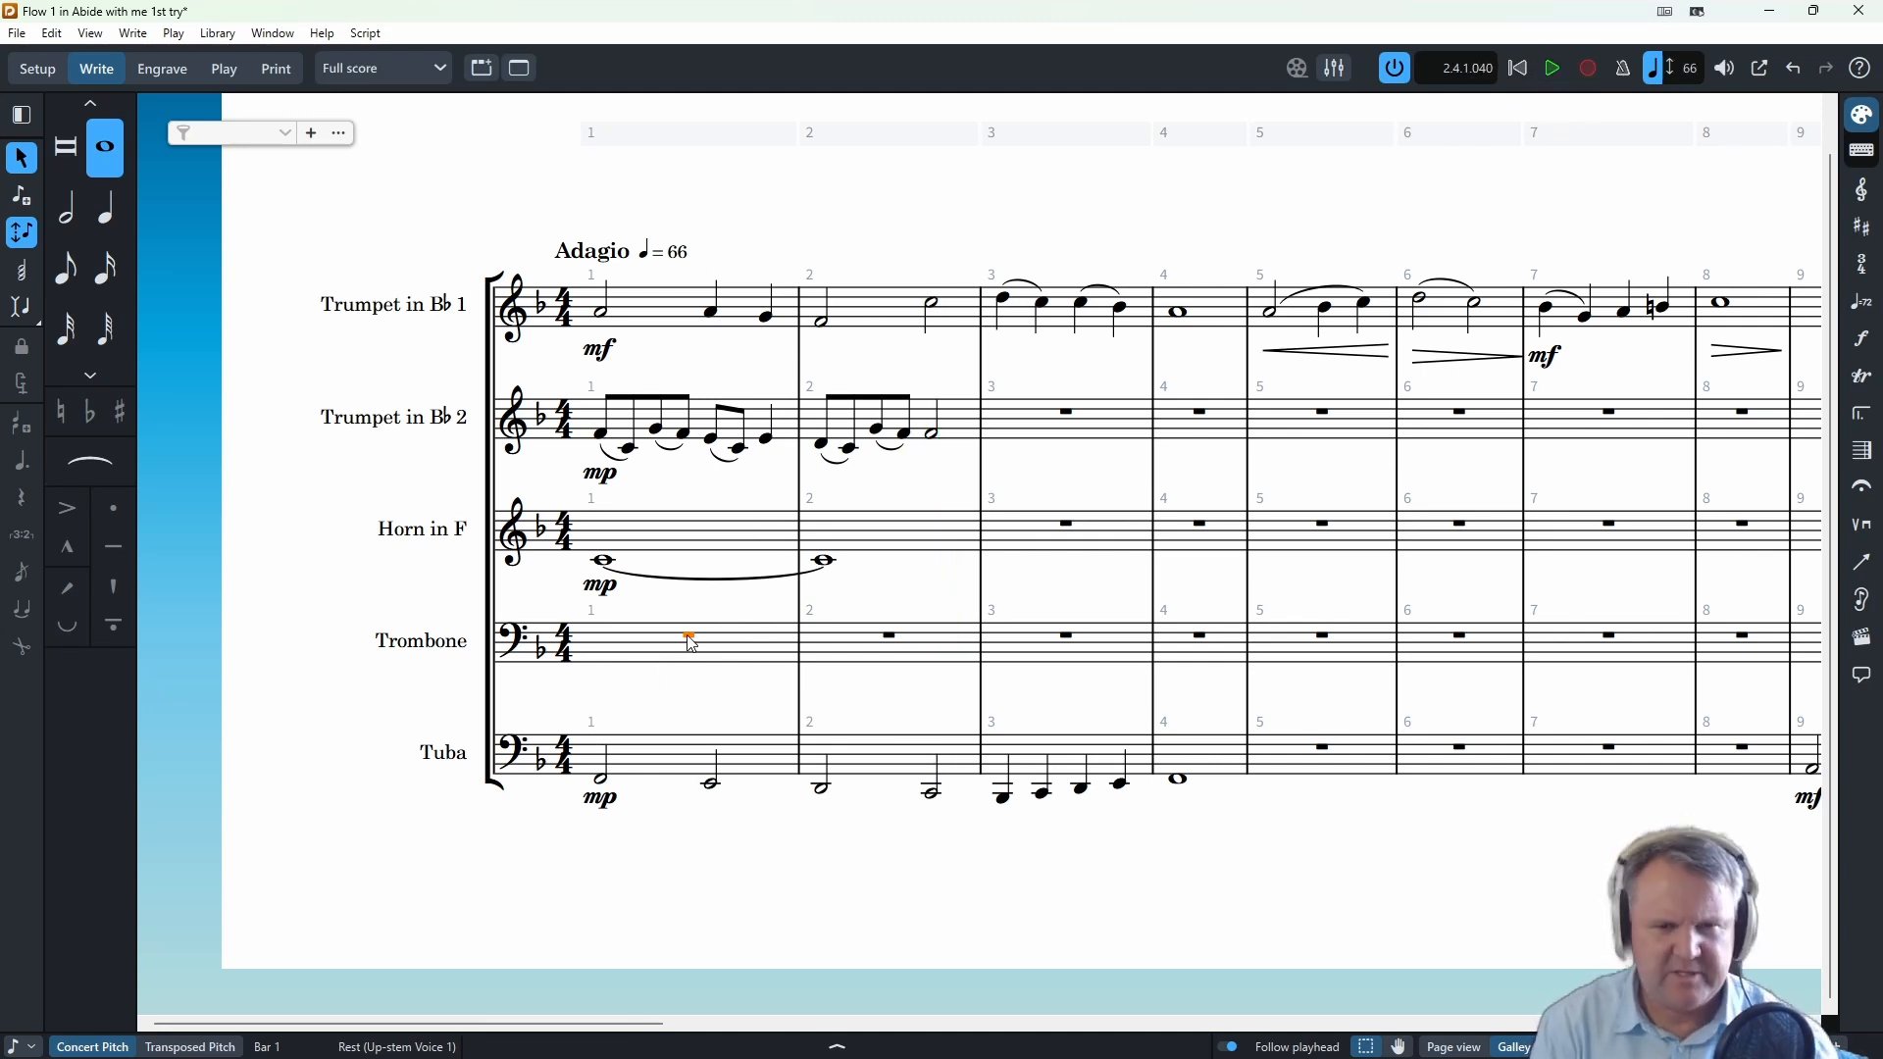
- Enter a half note F3 followed by quarter notes E3 and G3 in Trombone bar 1
key(alt+r)
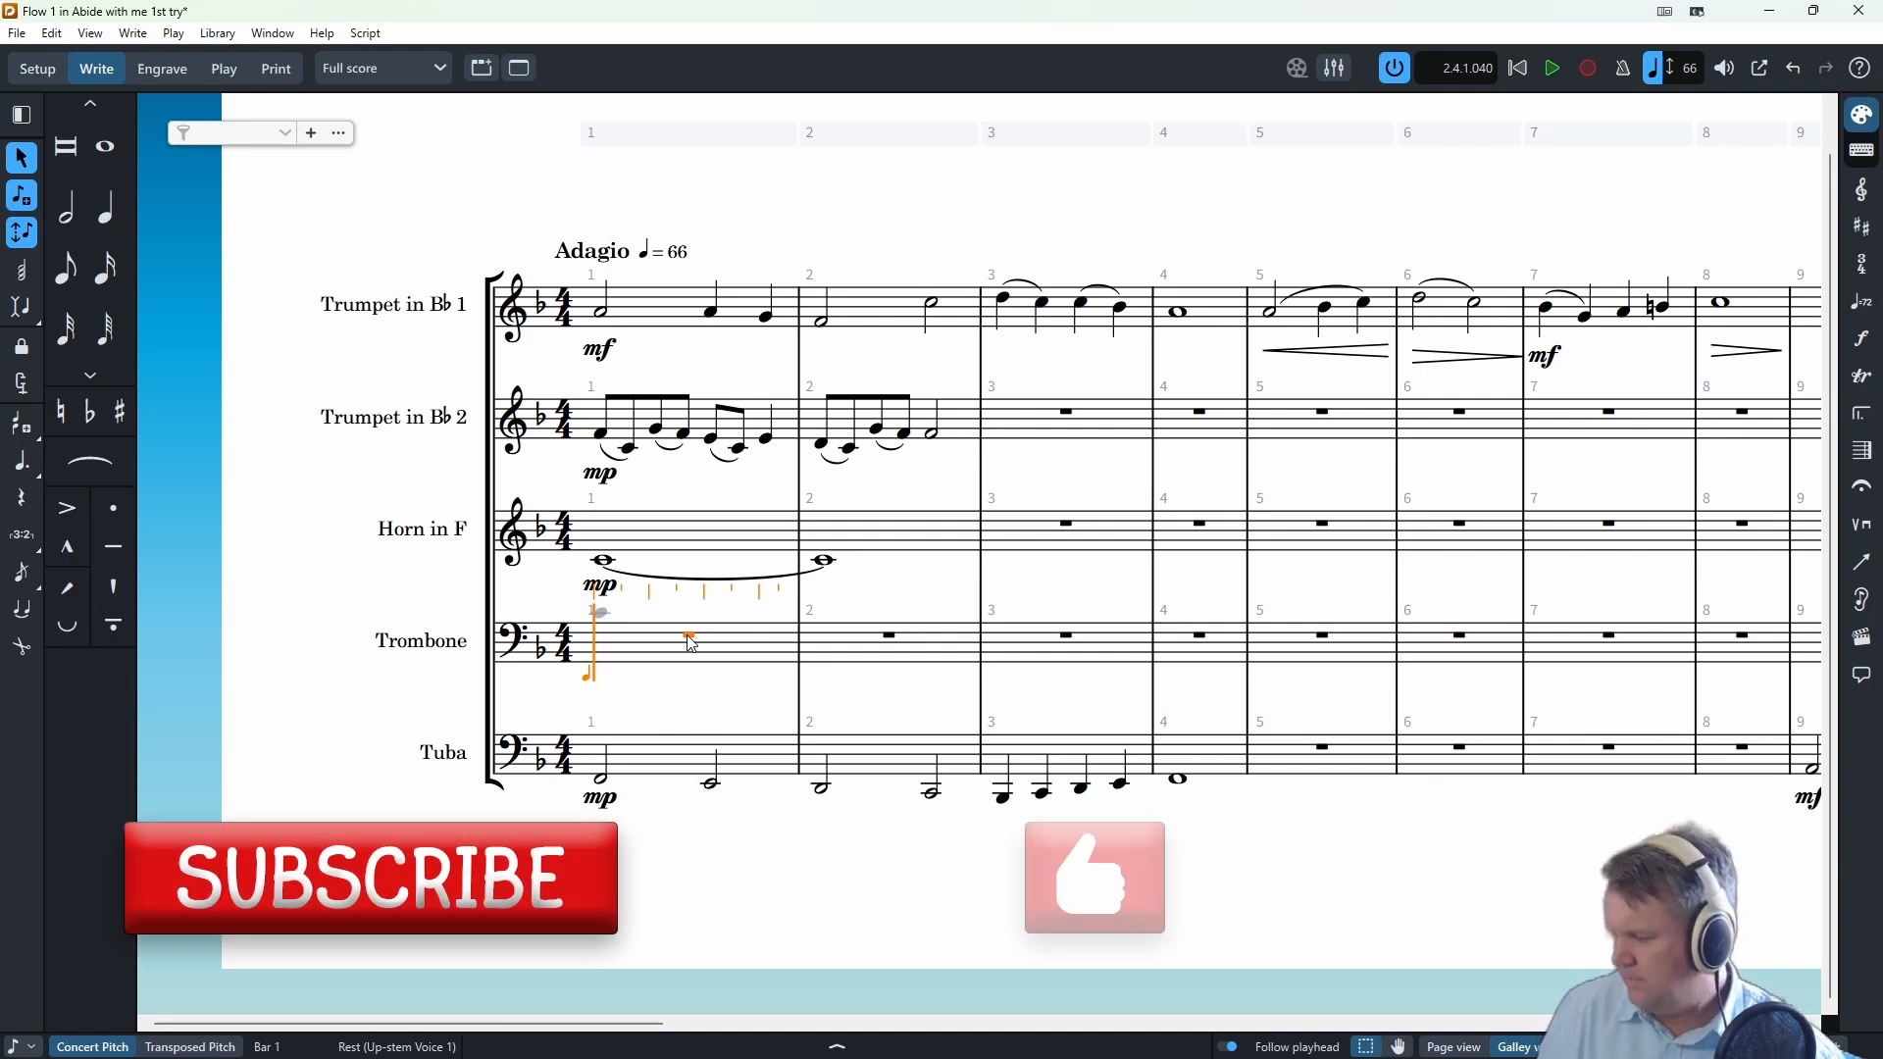
key(f)
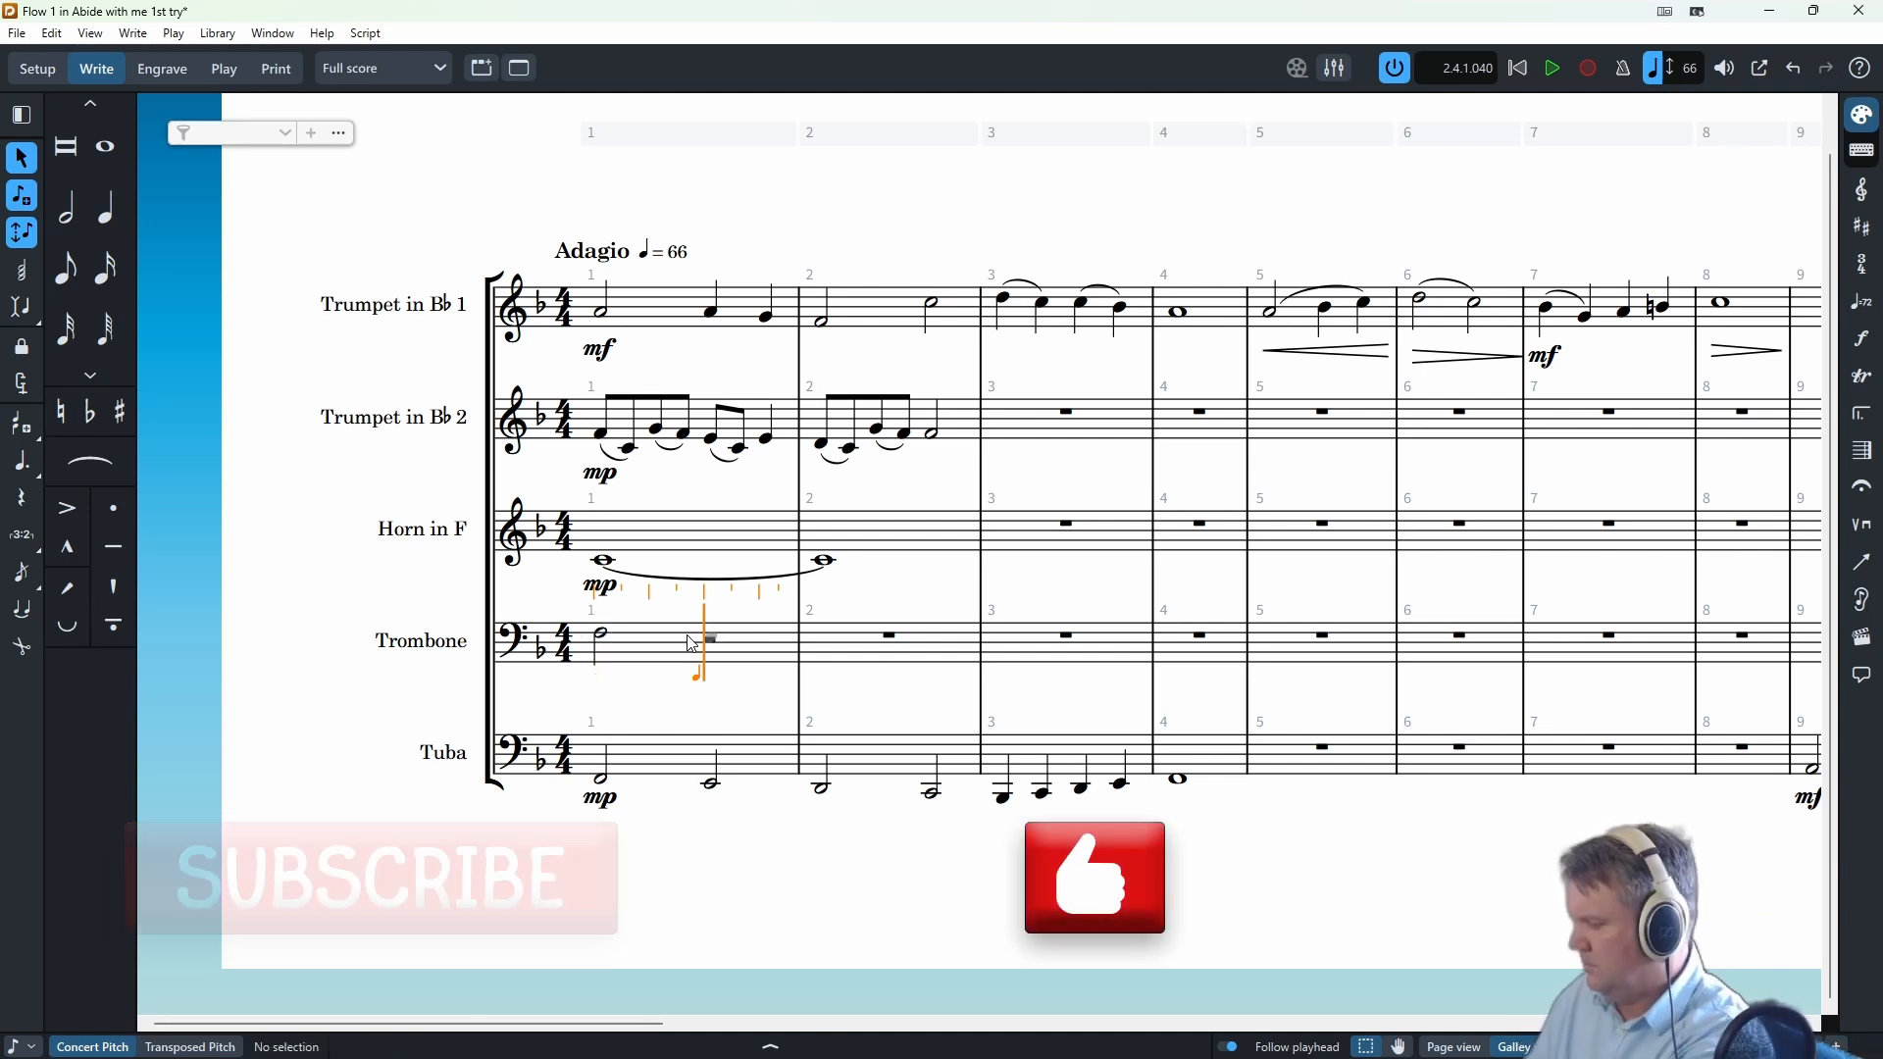
key(6)
key(e)
key(g)
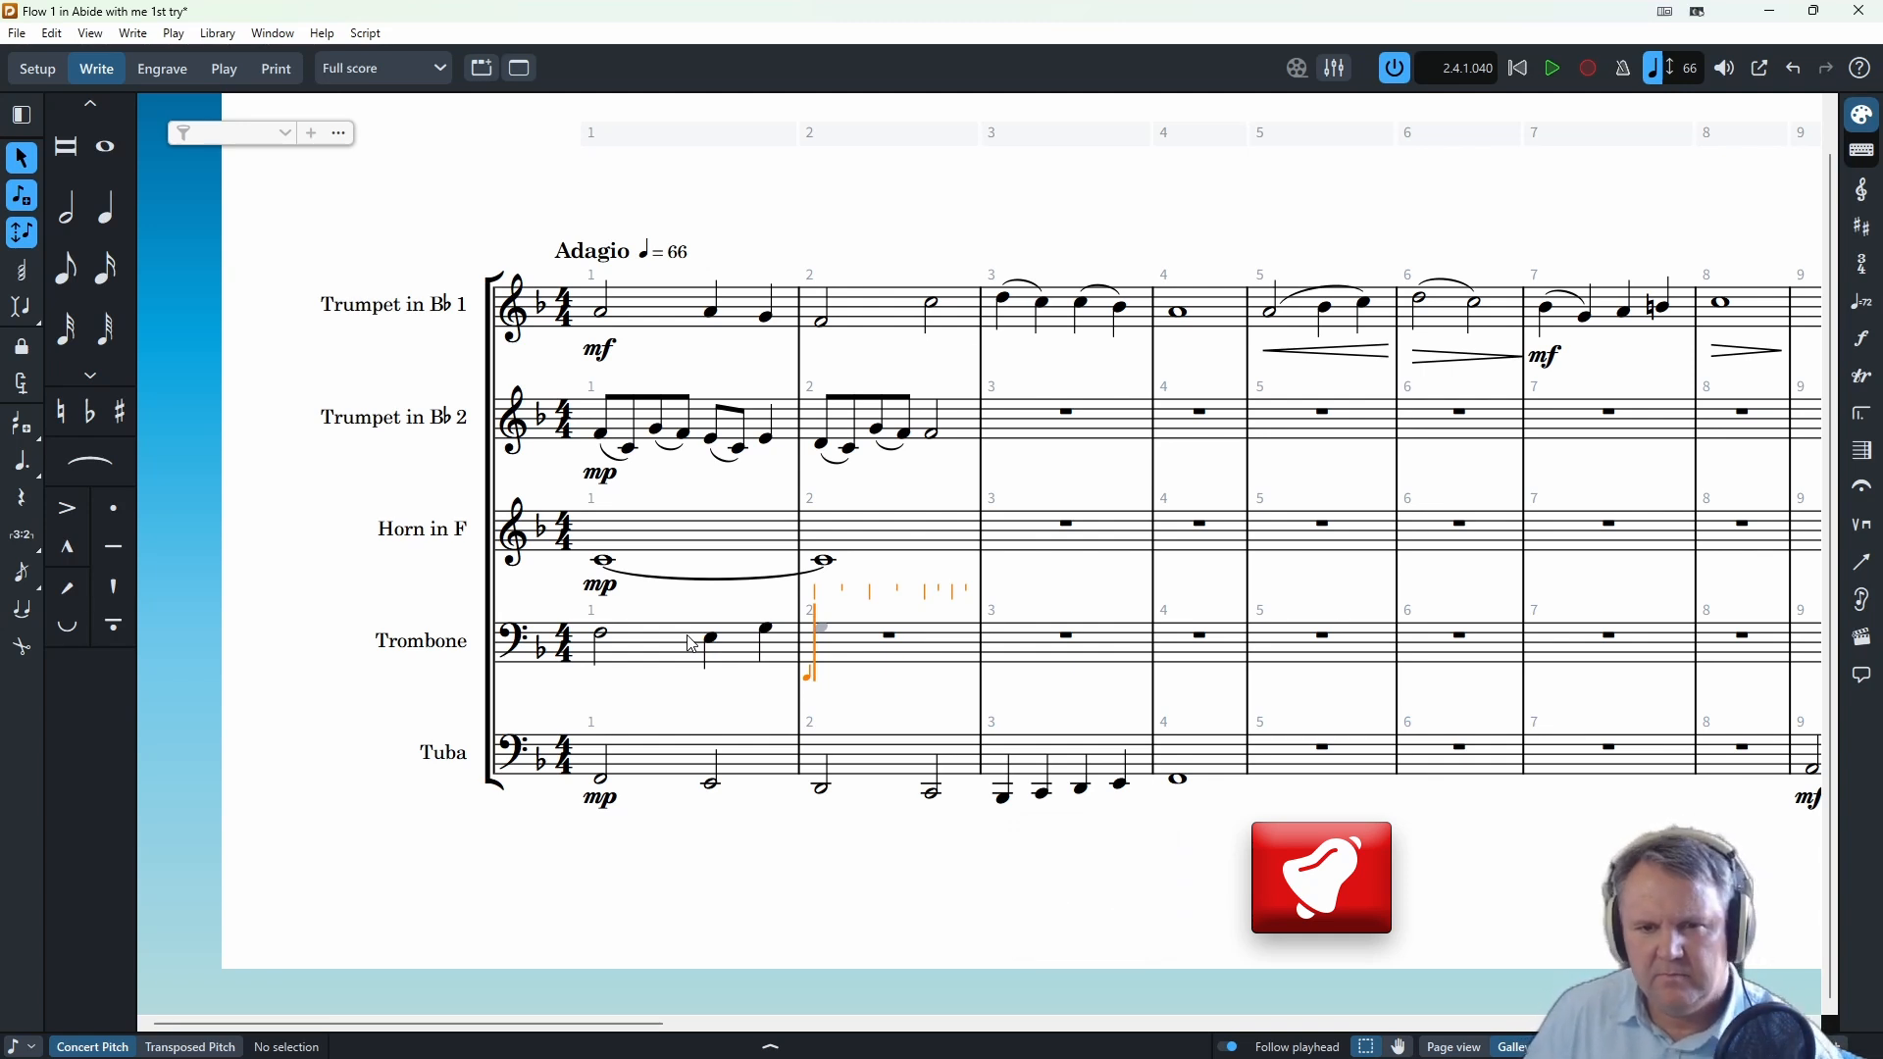
- Enter two half notes A3 in Trombone bar 2
key(7)
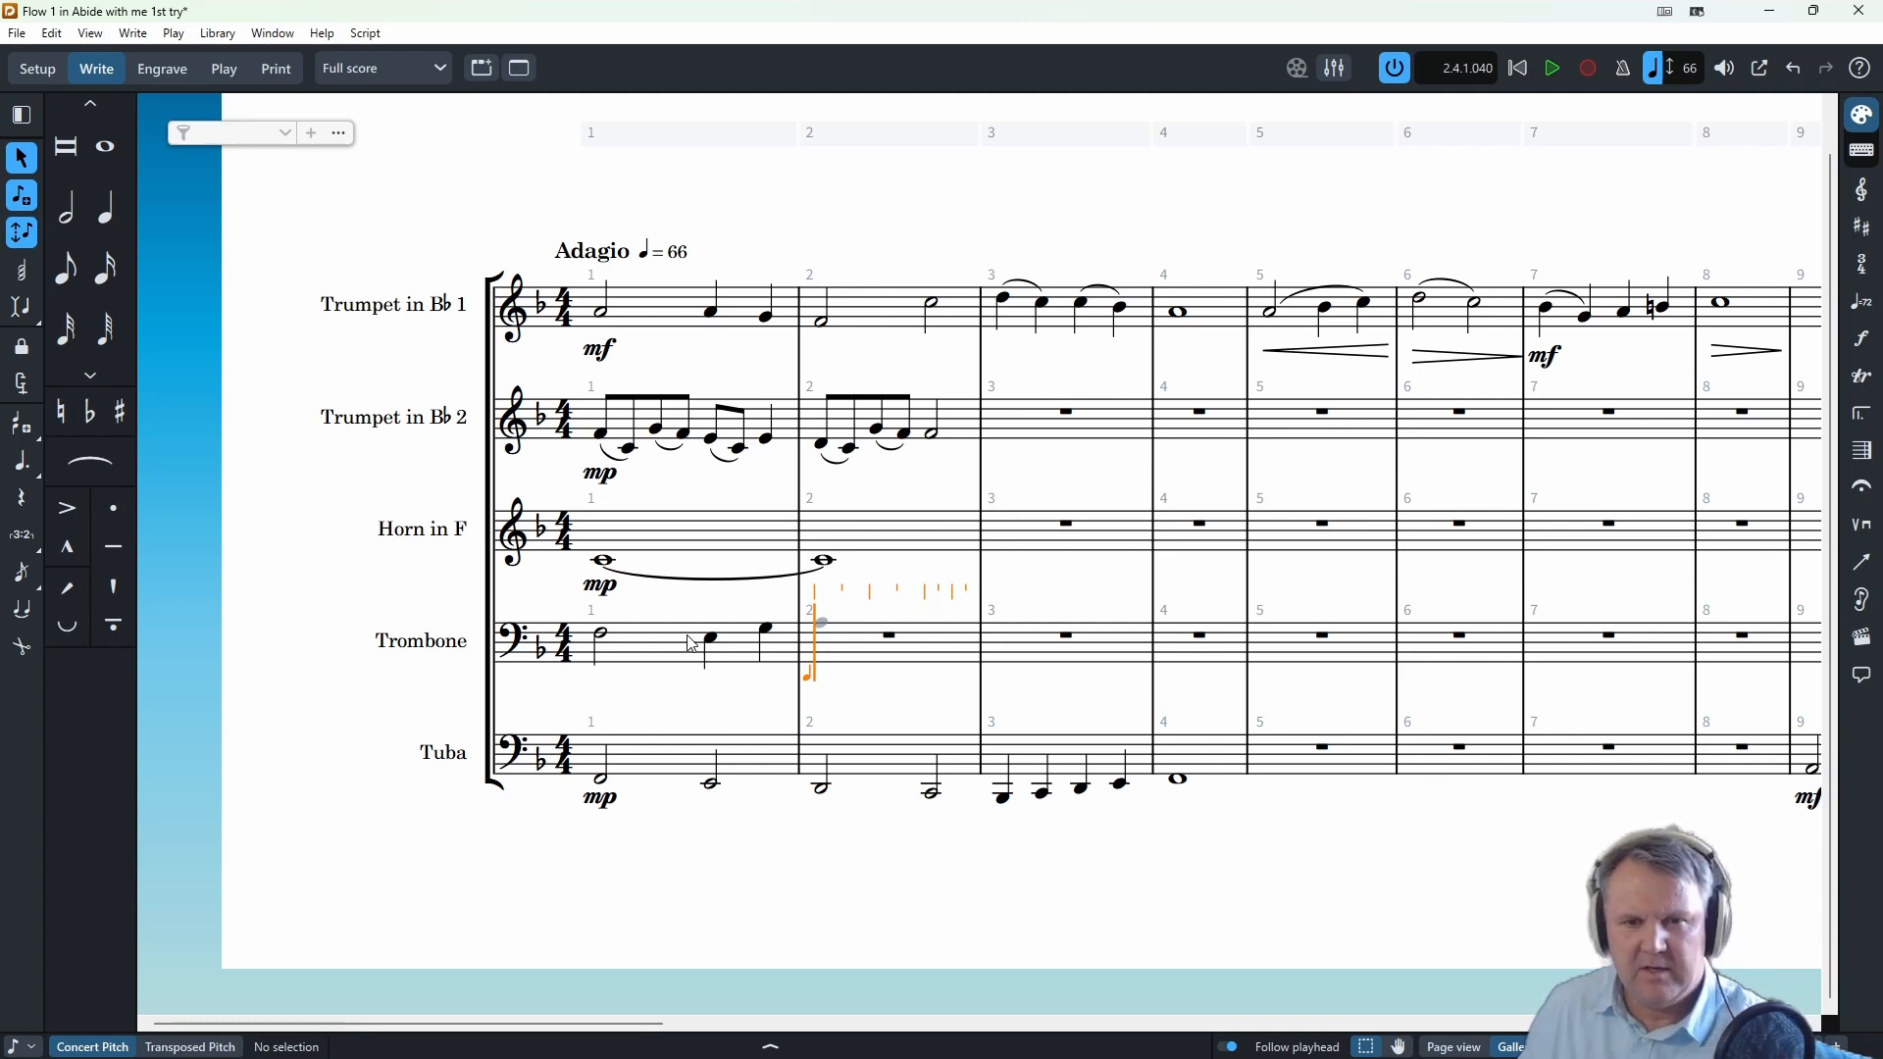
key(b)
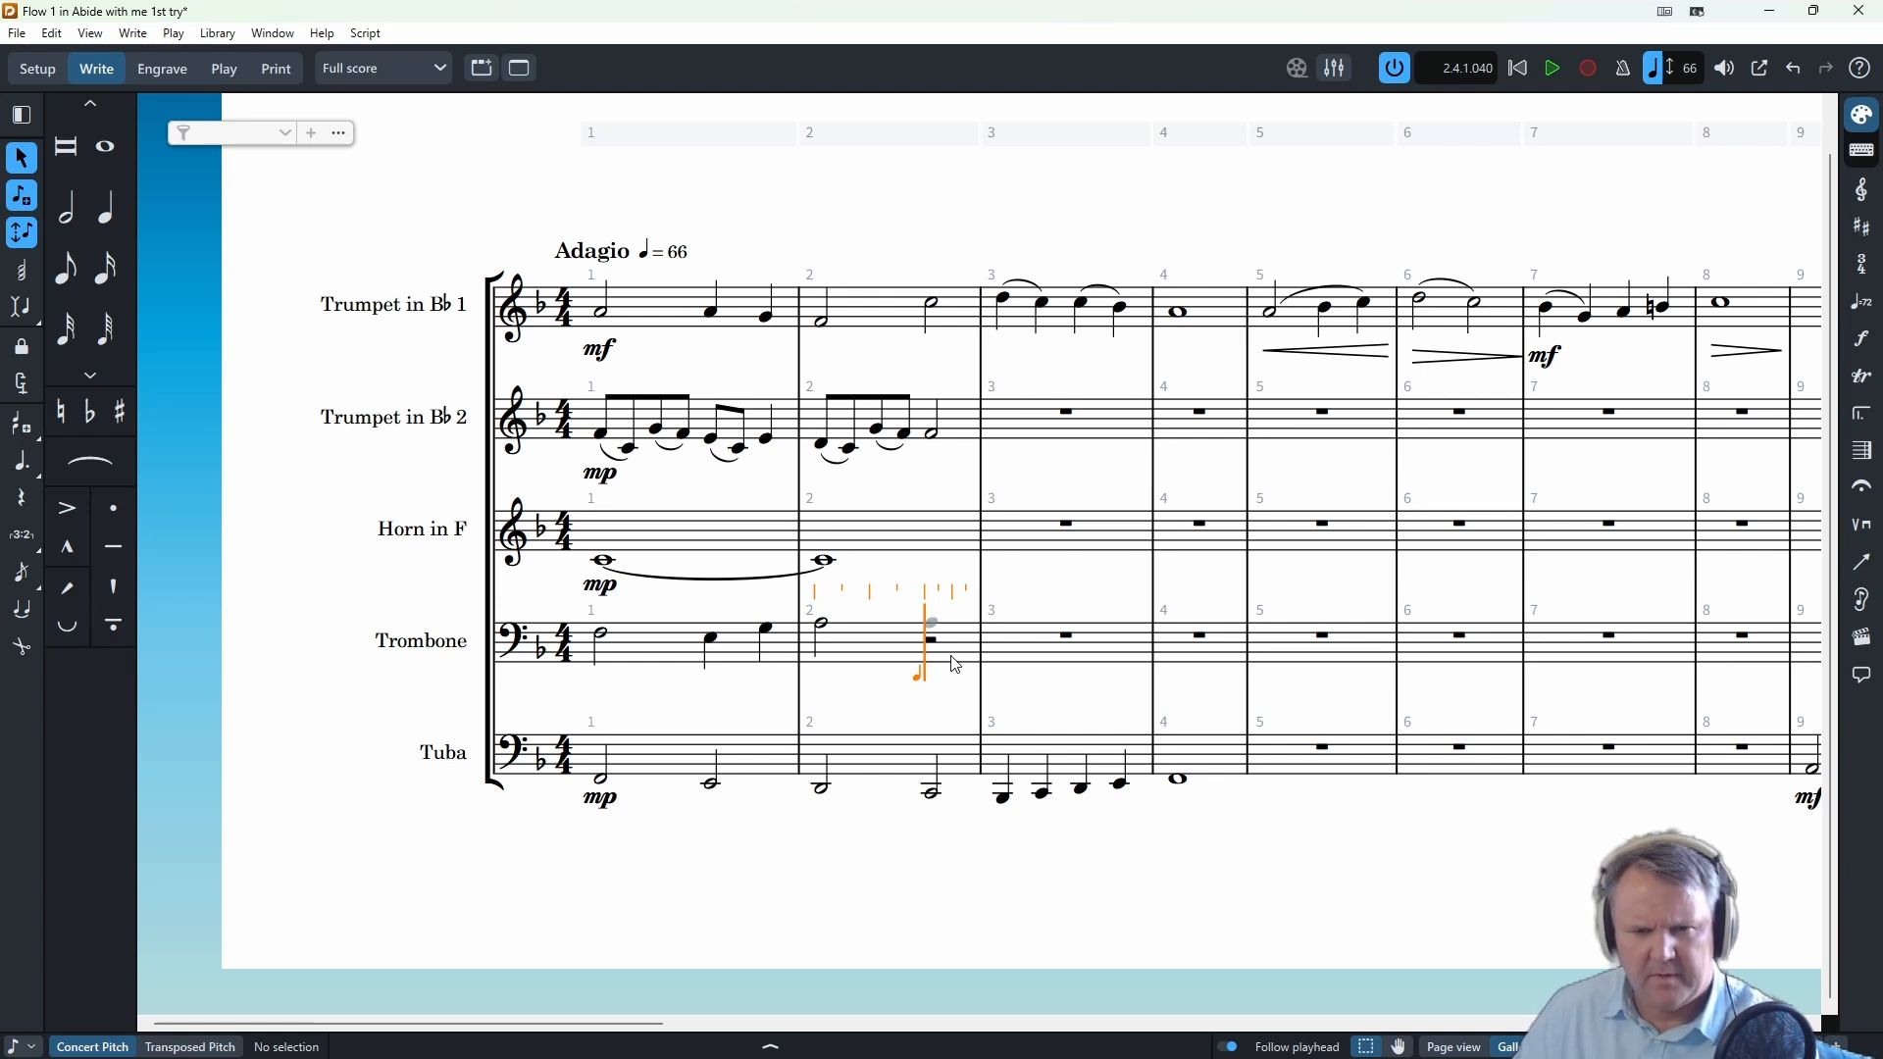
key(ctrl+Right)
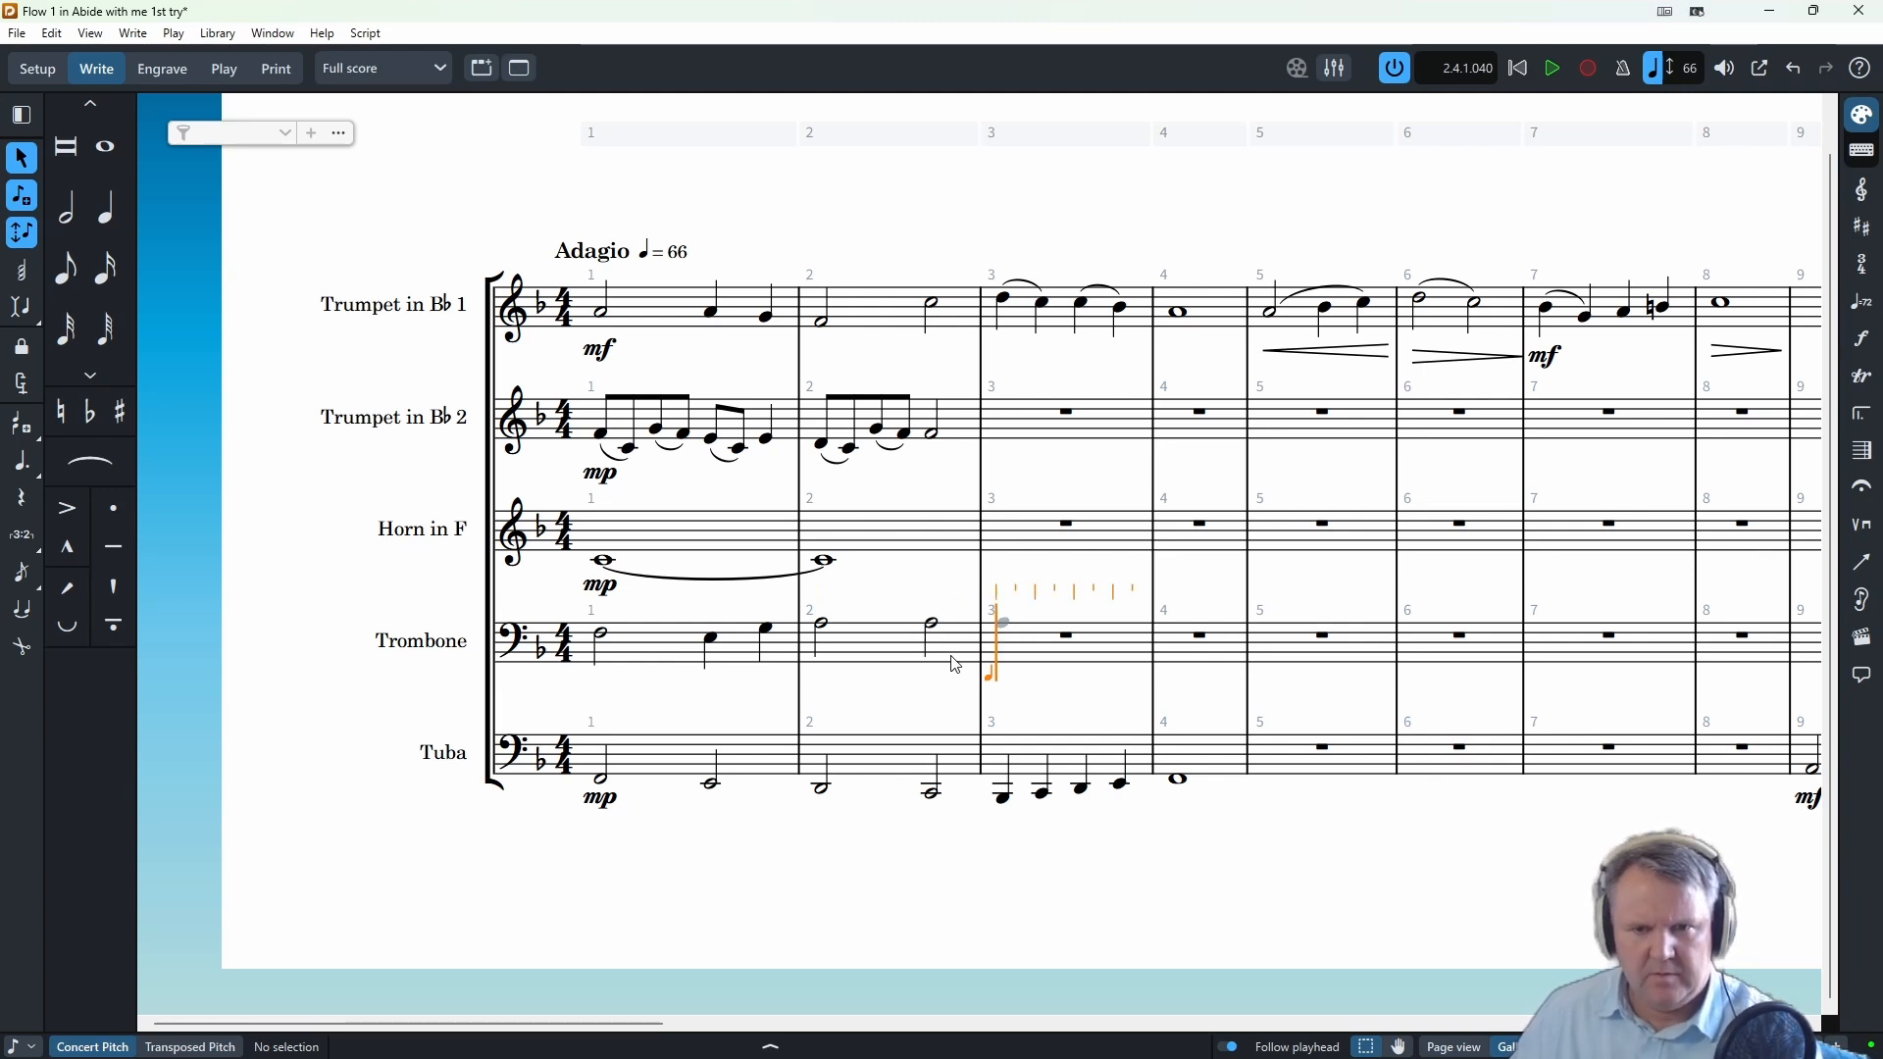
- Re-enter Trombone bar 2 as four quarter-note A3s, with the second tied to the third
key(Left)
key(Left)
key(Left)
key(Left)
key(Left)
key(Left)
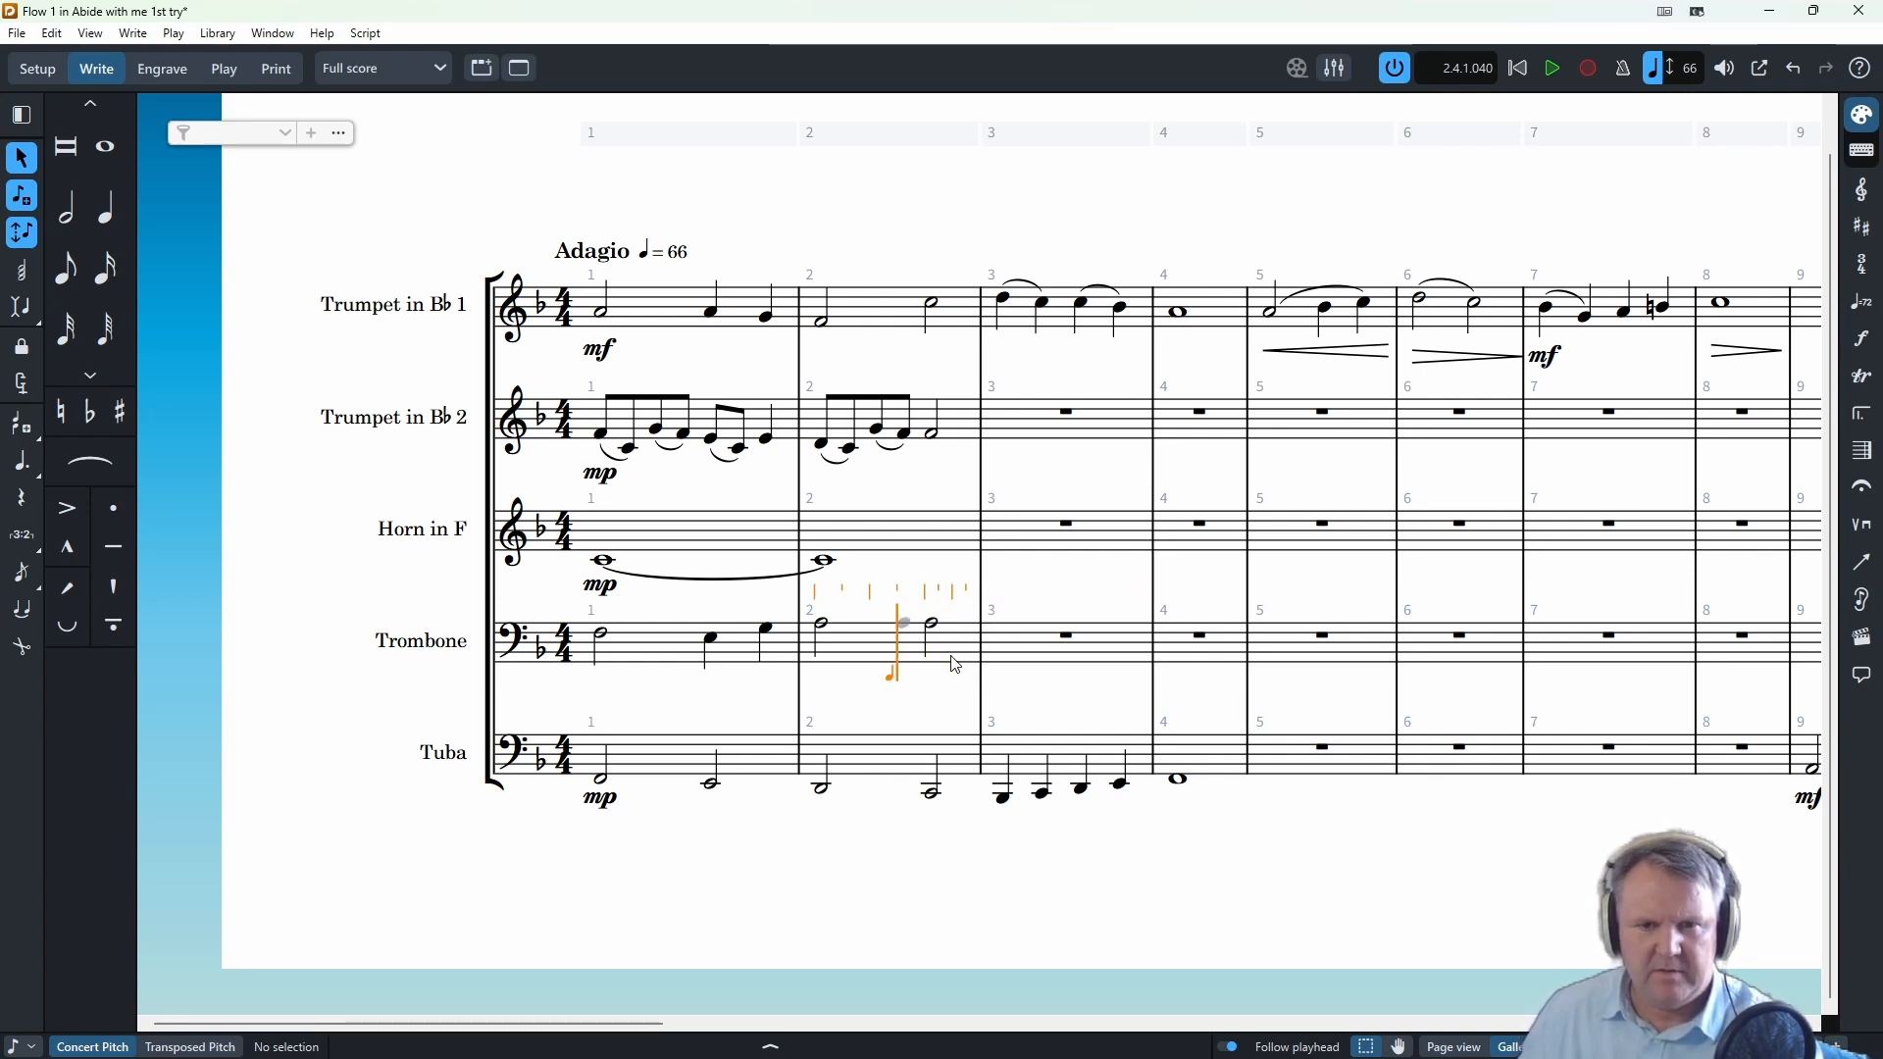
key(Right)
key(Right)
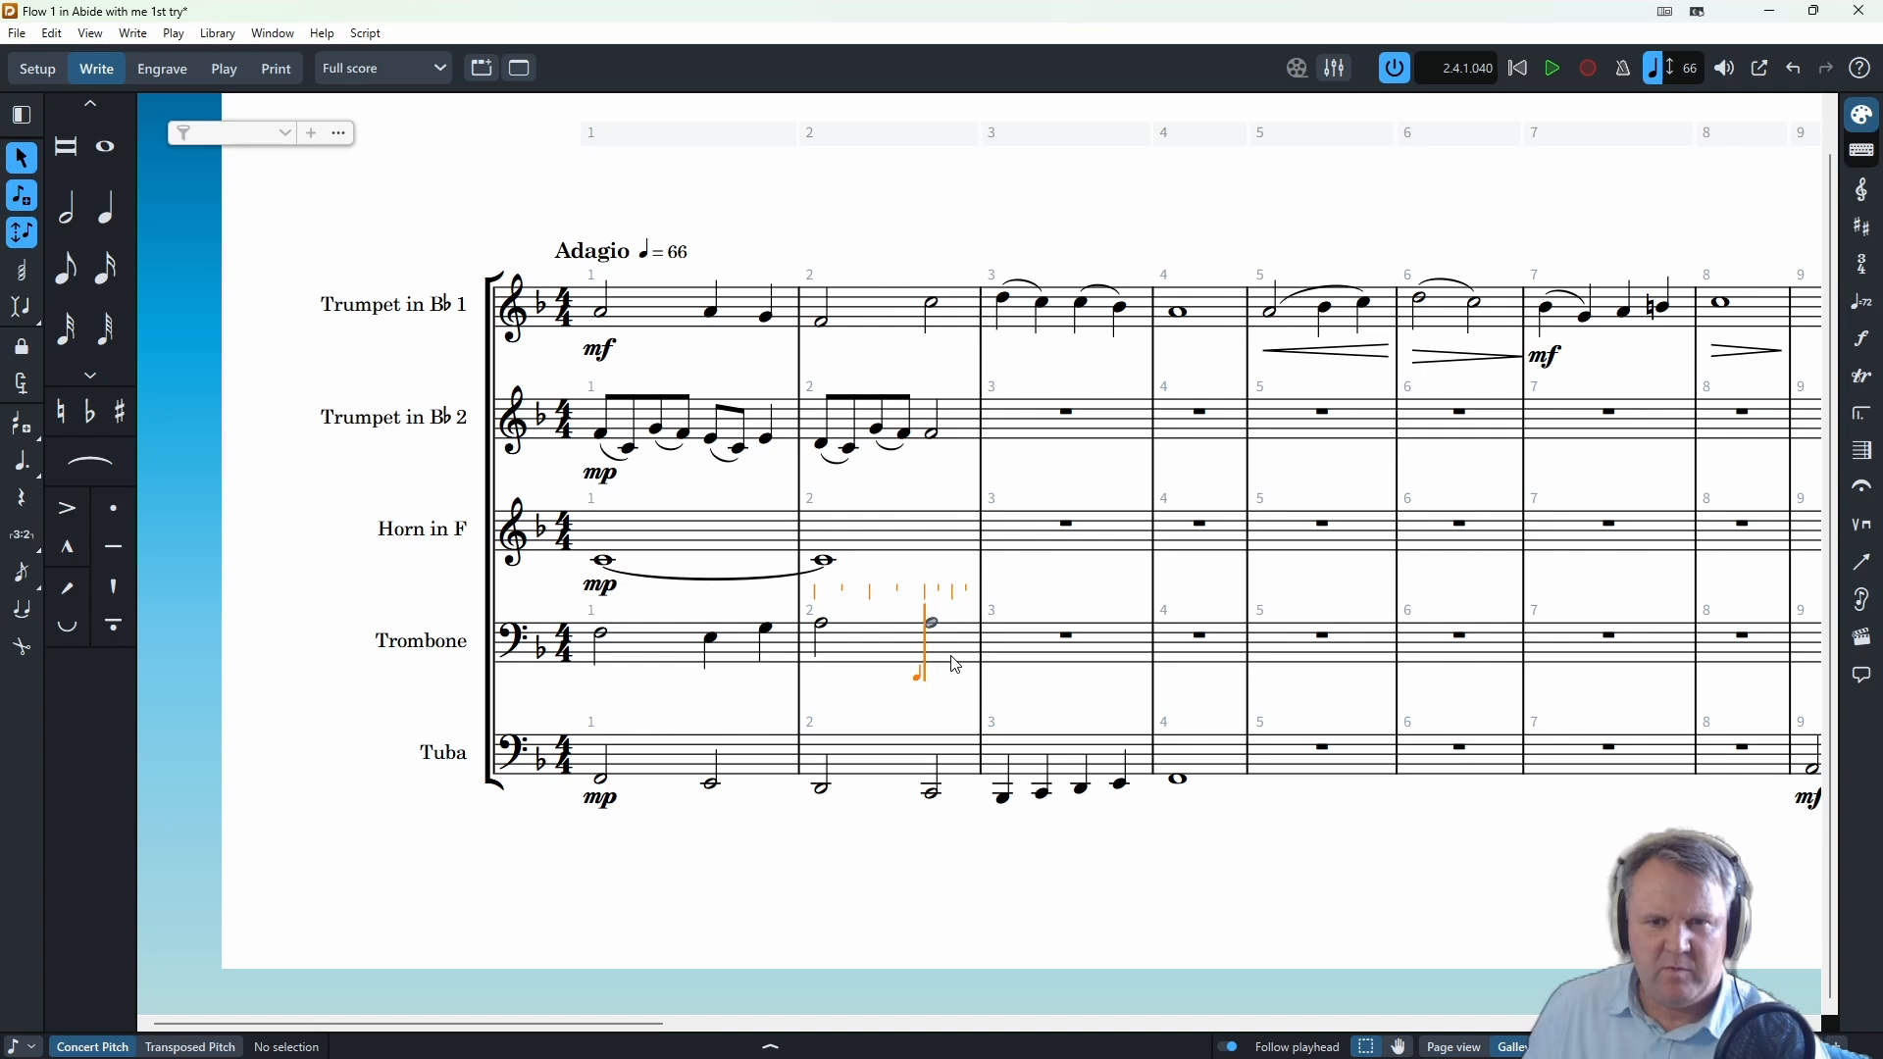
key(Left)
key(Left)
key(Left)
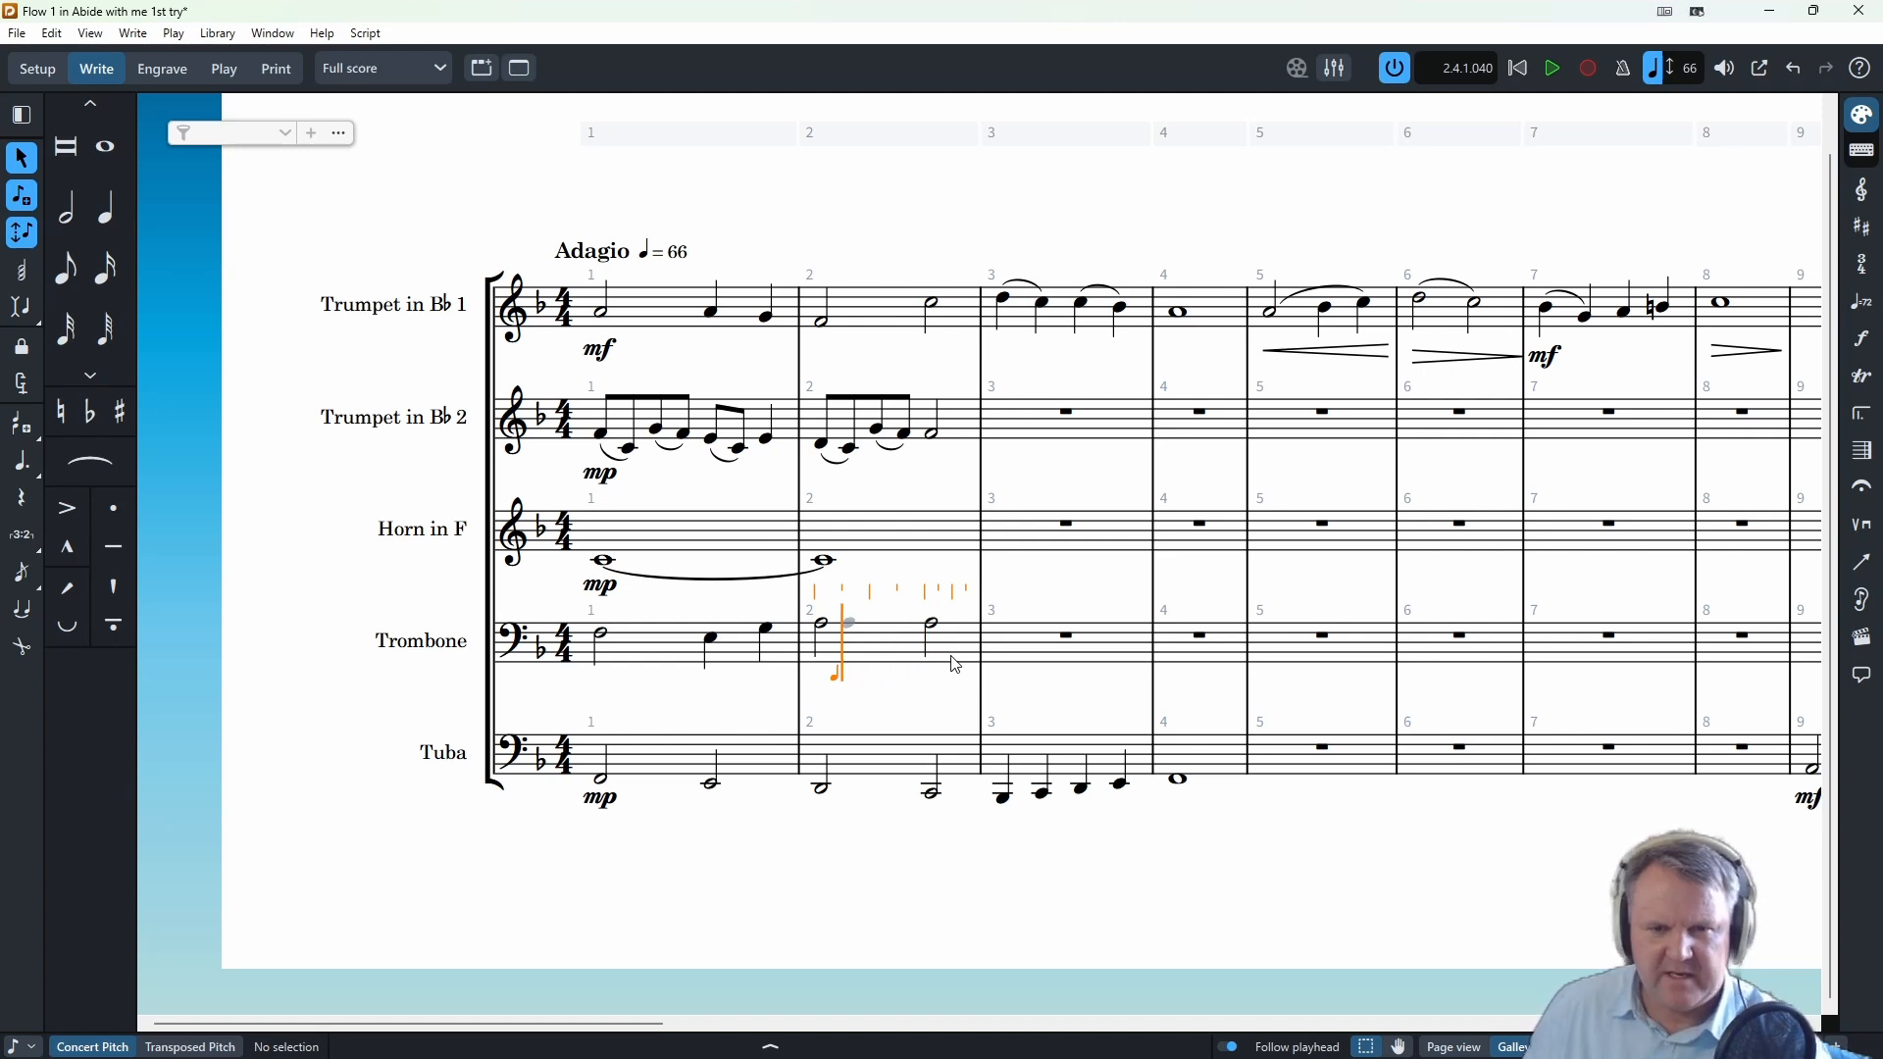
key(Left)
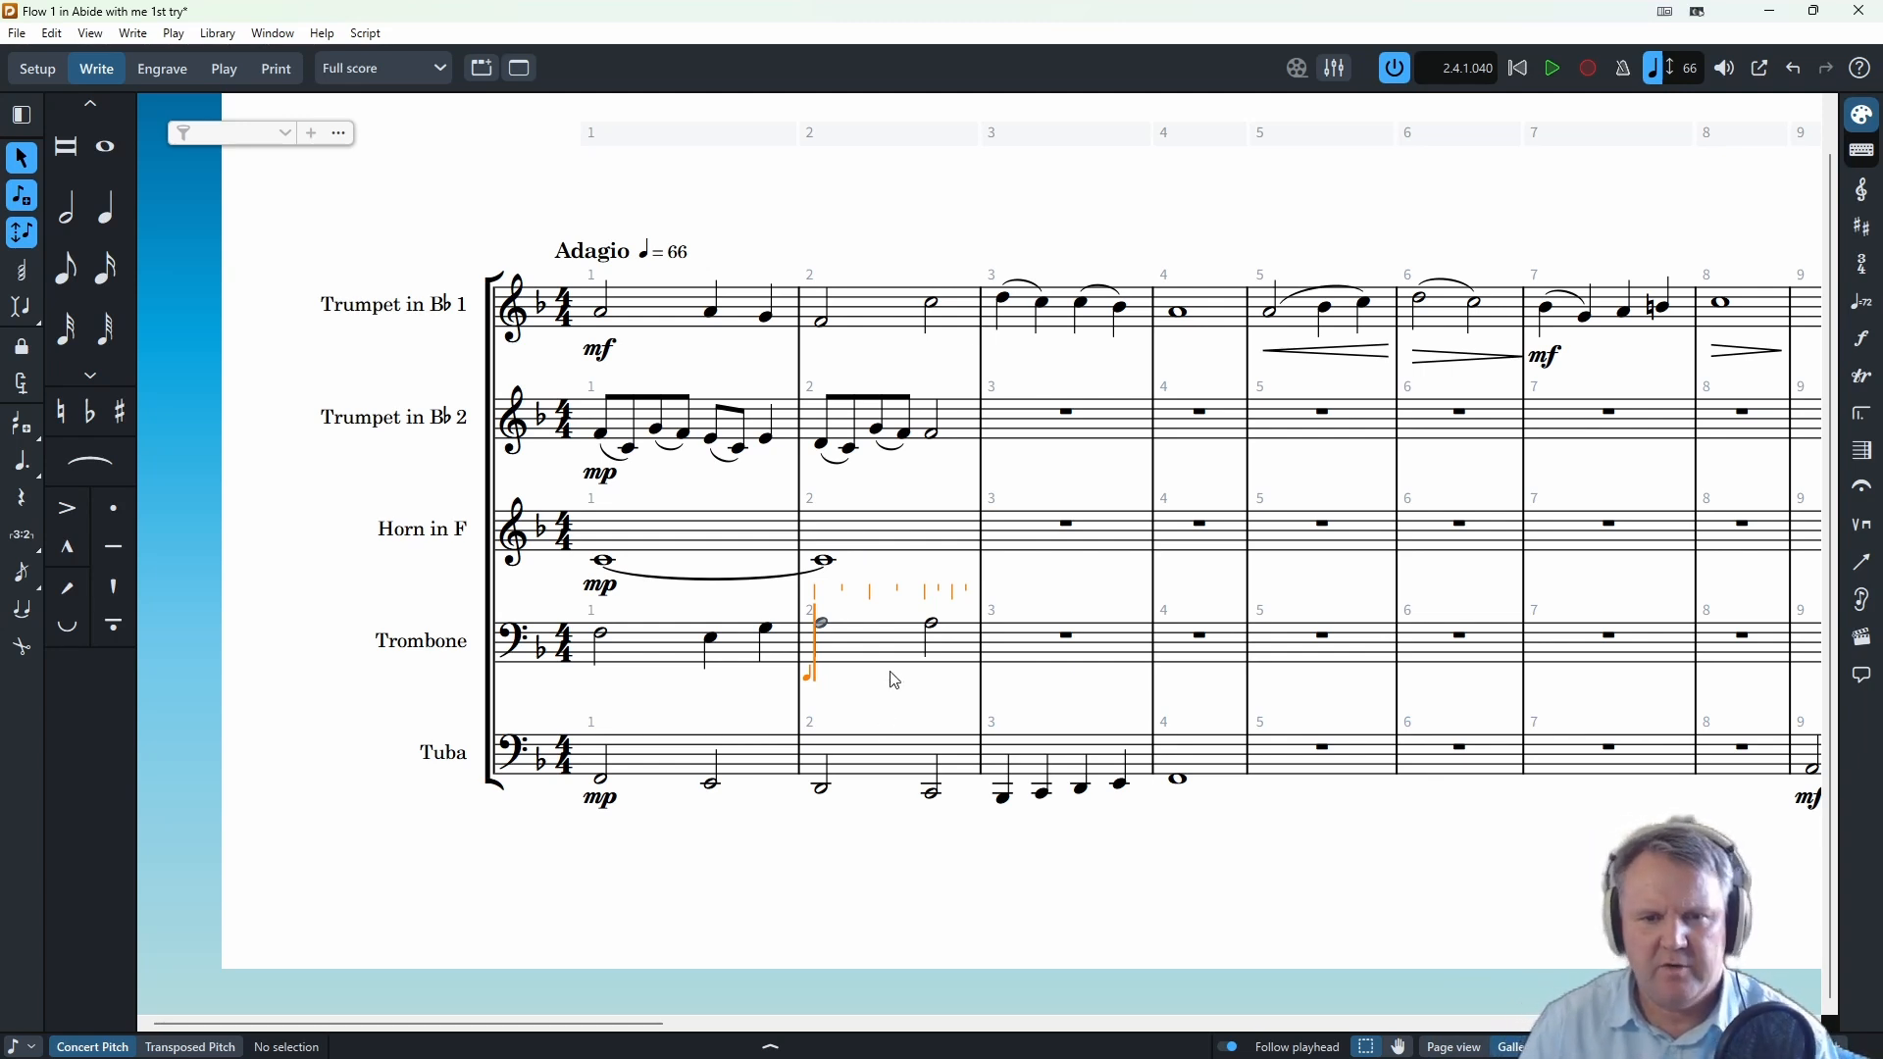
click(826, 627)
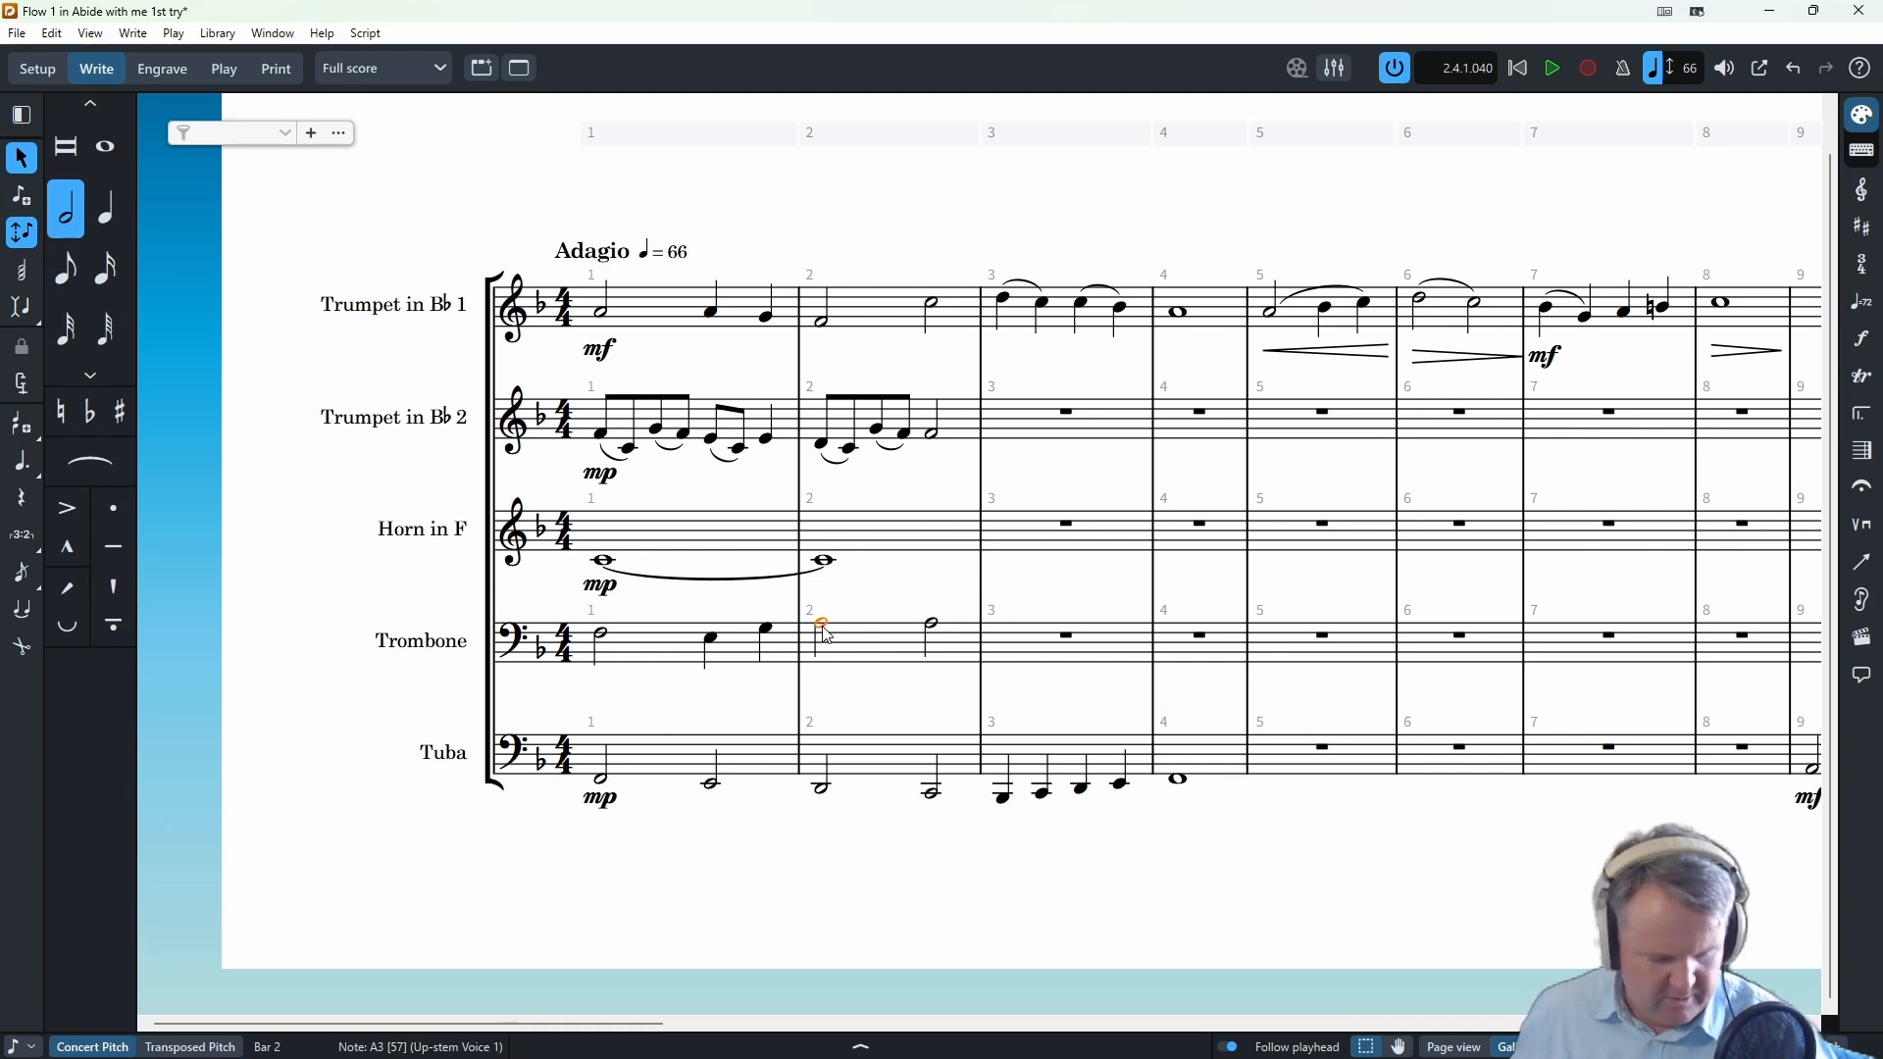
key(Return)
key(6)
key(a)
key(a)
key(a)
key(a)
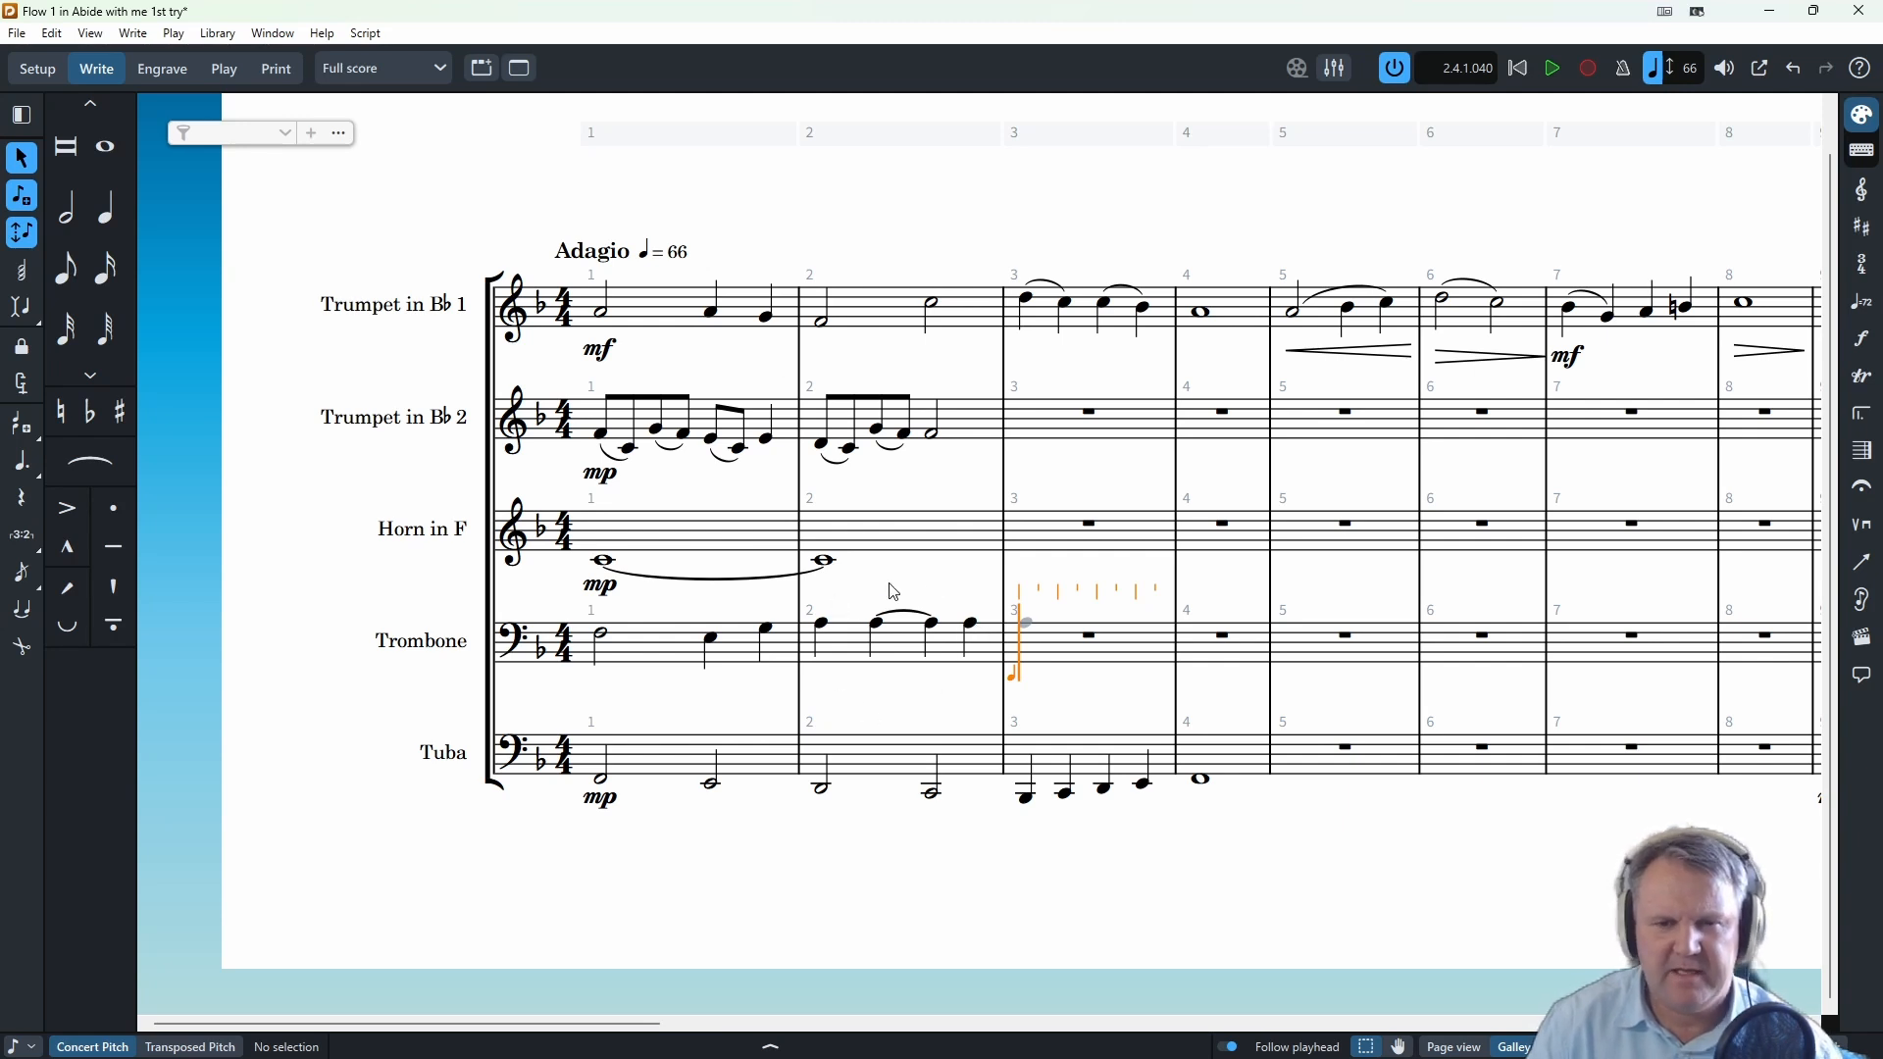
- Shorten the tied Horn C4 in bar 2 to end as an eighth on beat 3, followed by eighth notes D4, D4 and C4
click(834, 574)
click(964, 538)
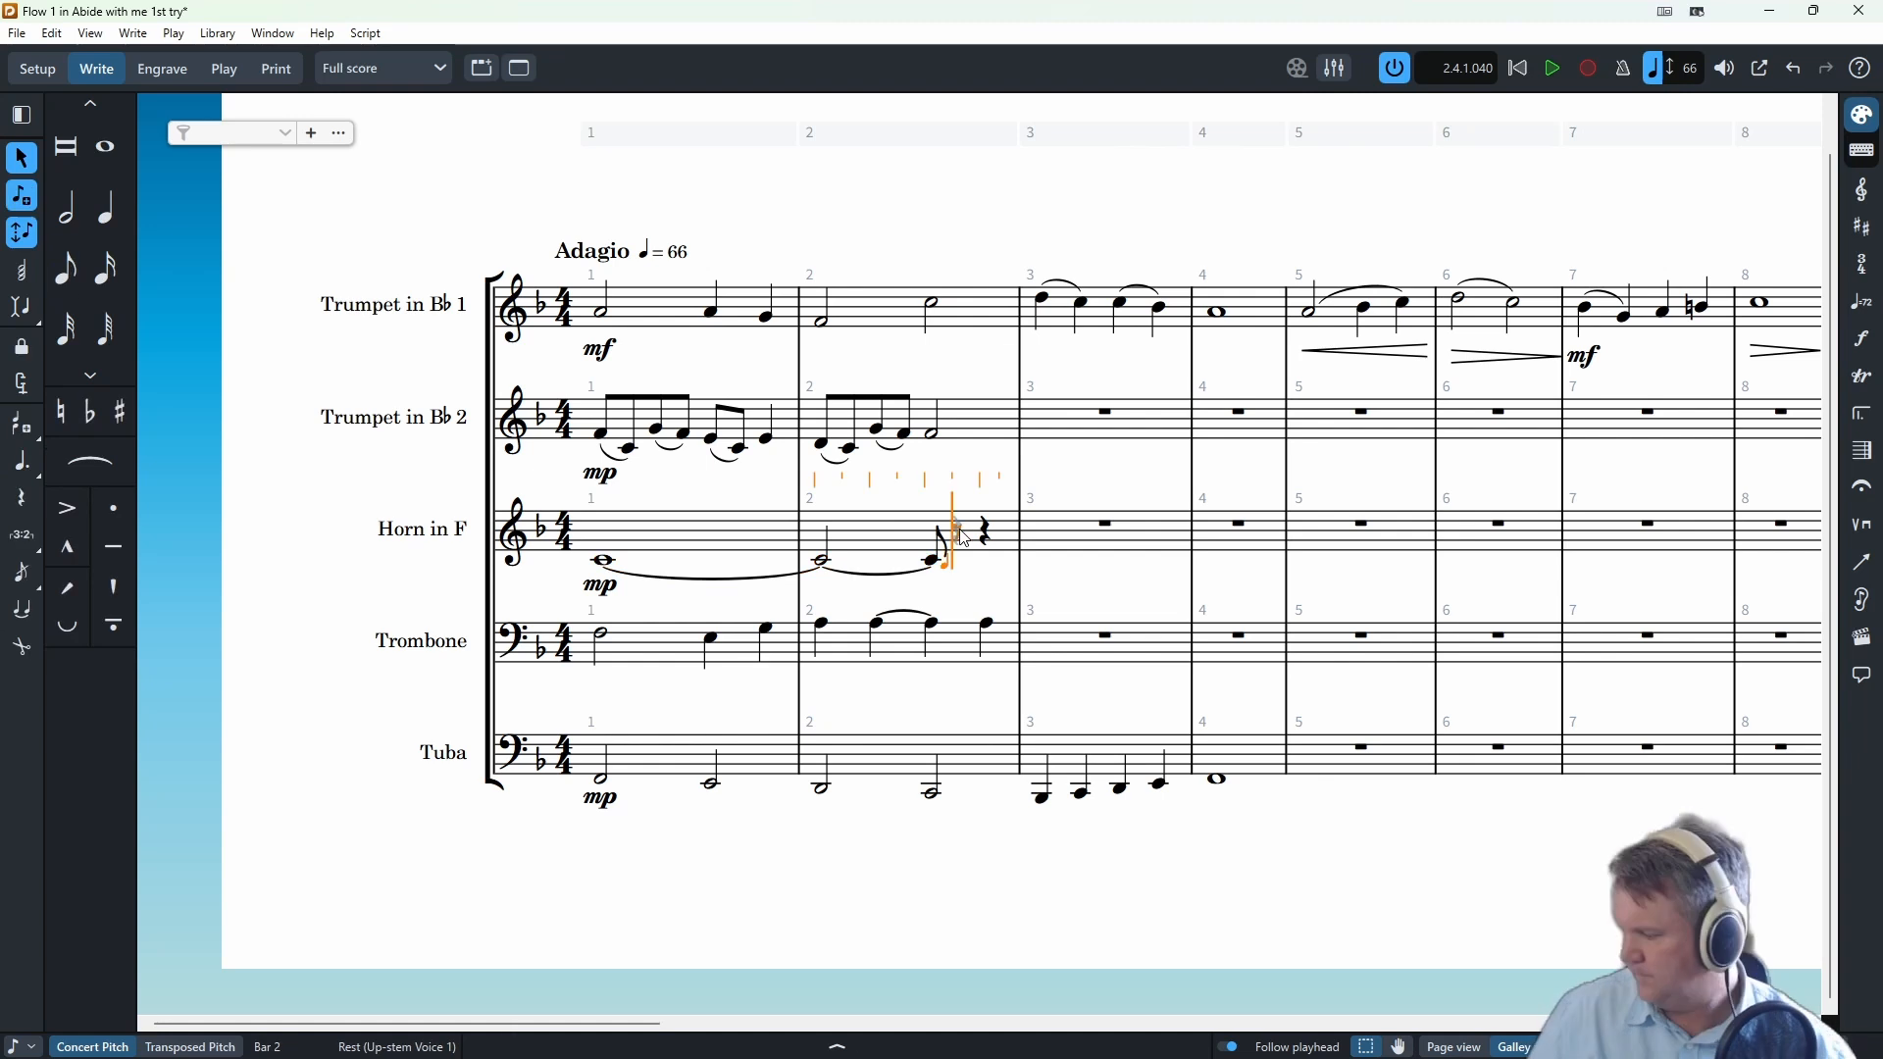
key(d)
key(d)
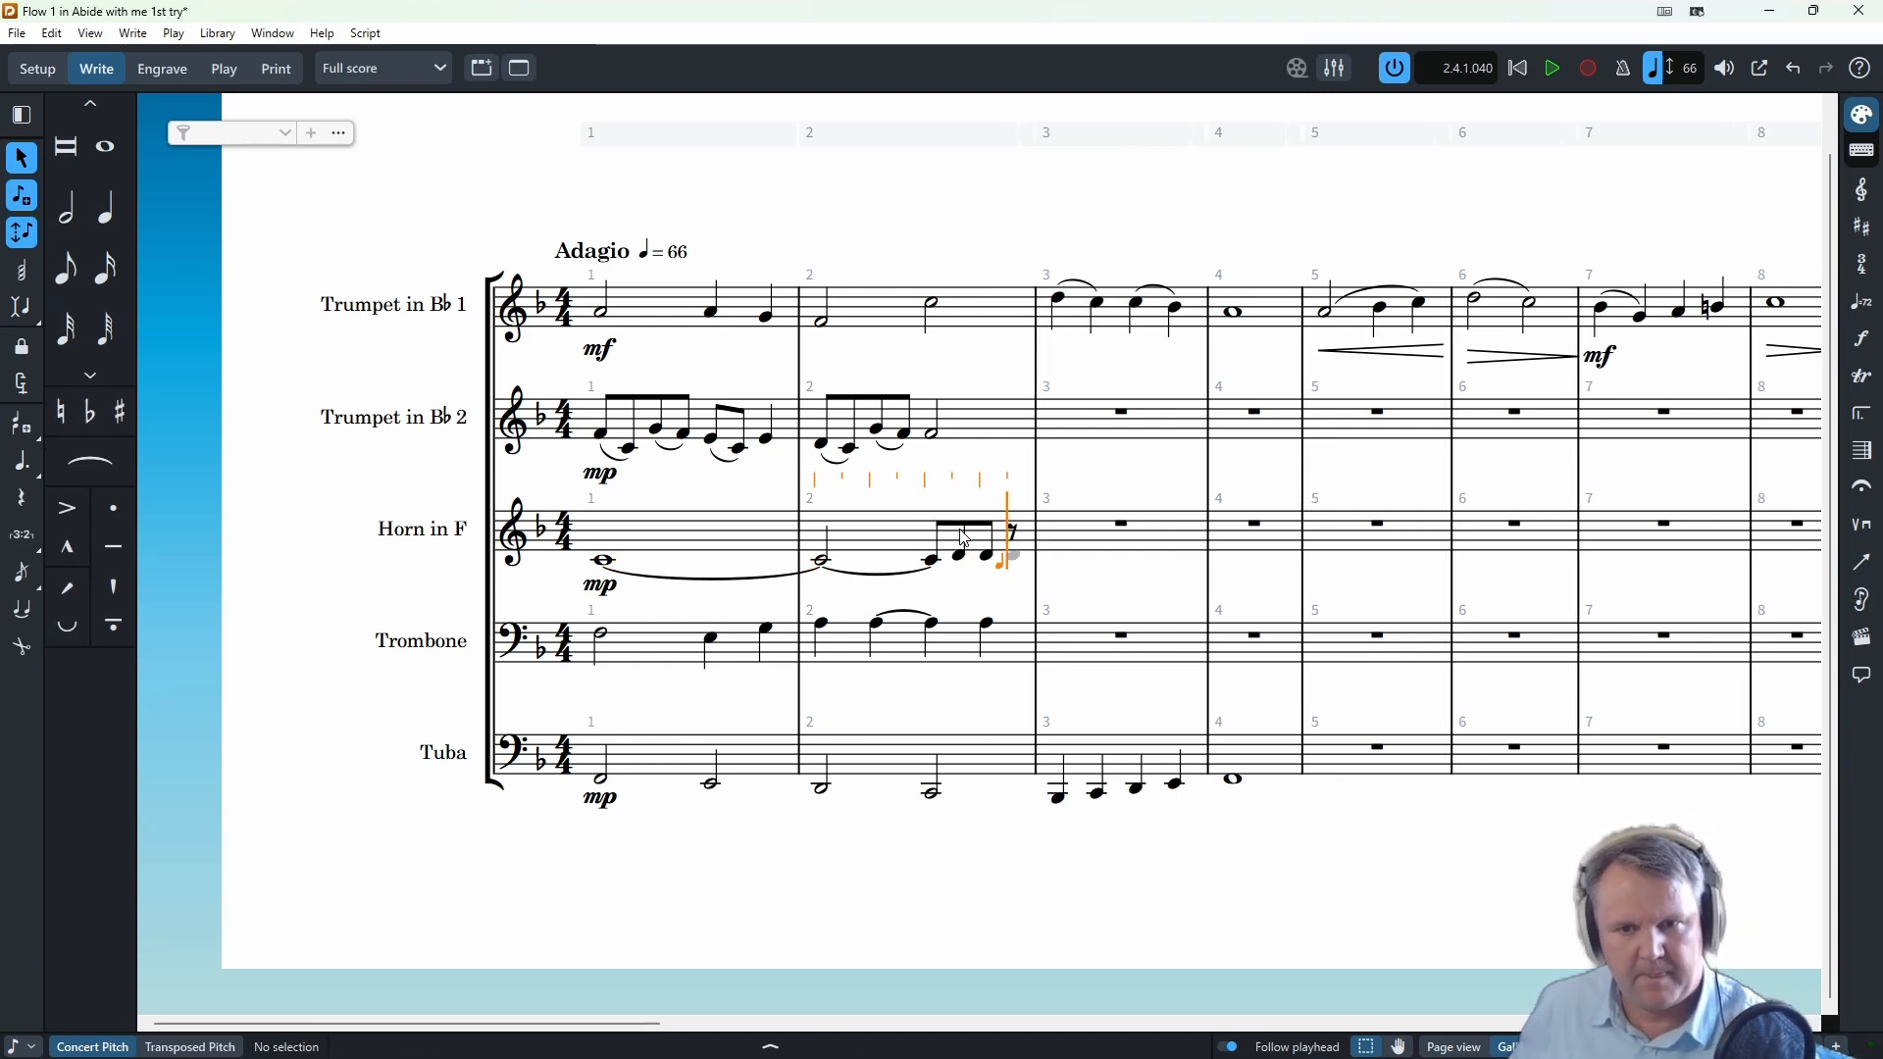
key(d)
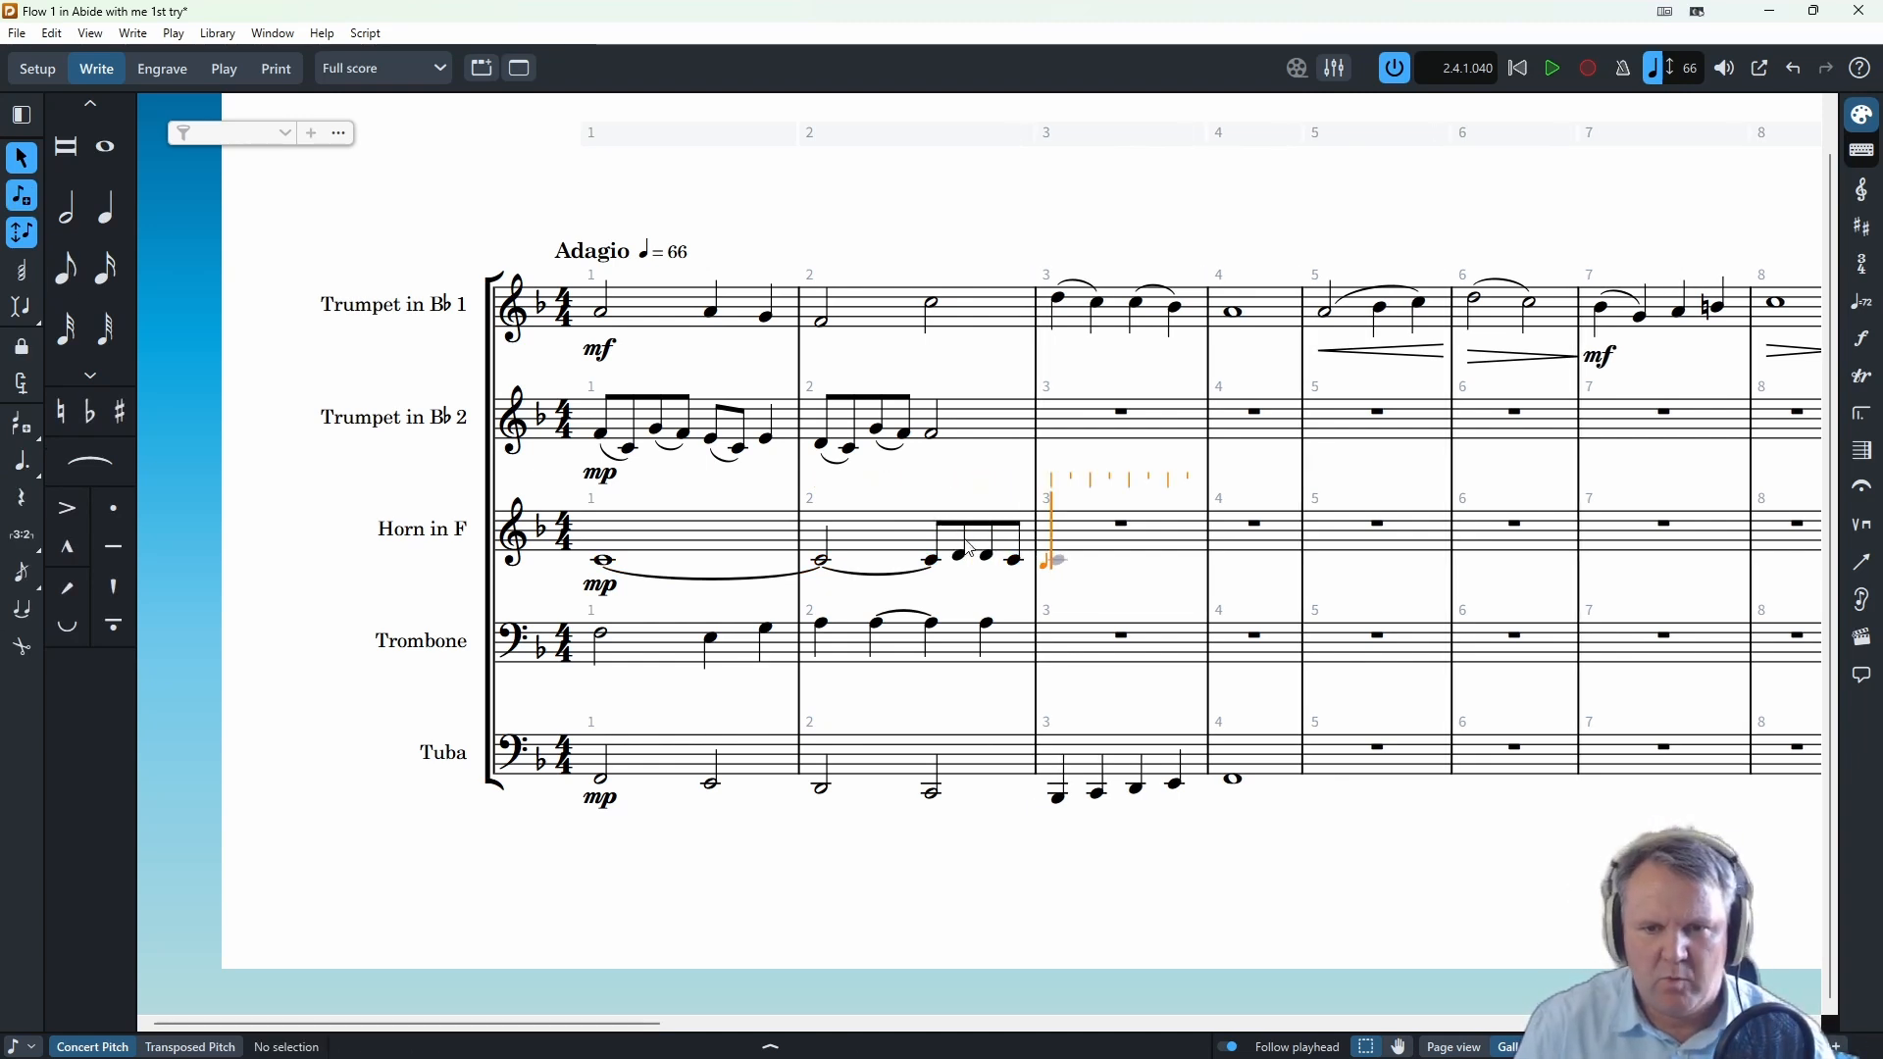
key(Escape)
- Slur the Horn's tied C4 to the first D4 of bar 2, and the second D4 to the final C4
click(933, 559)
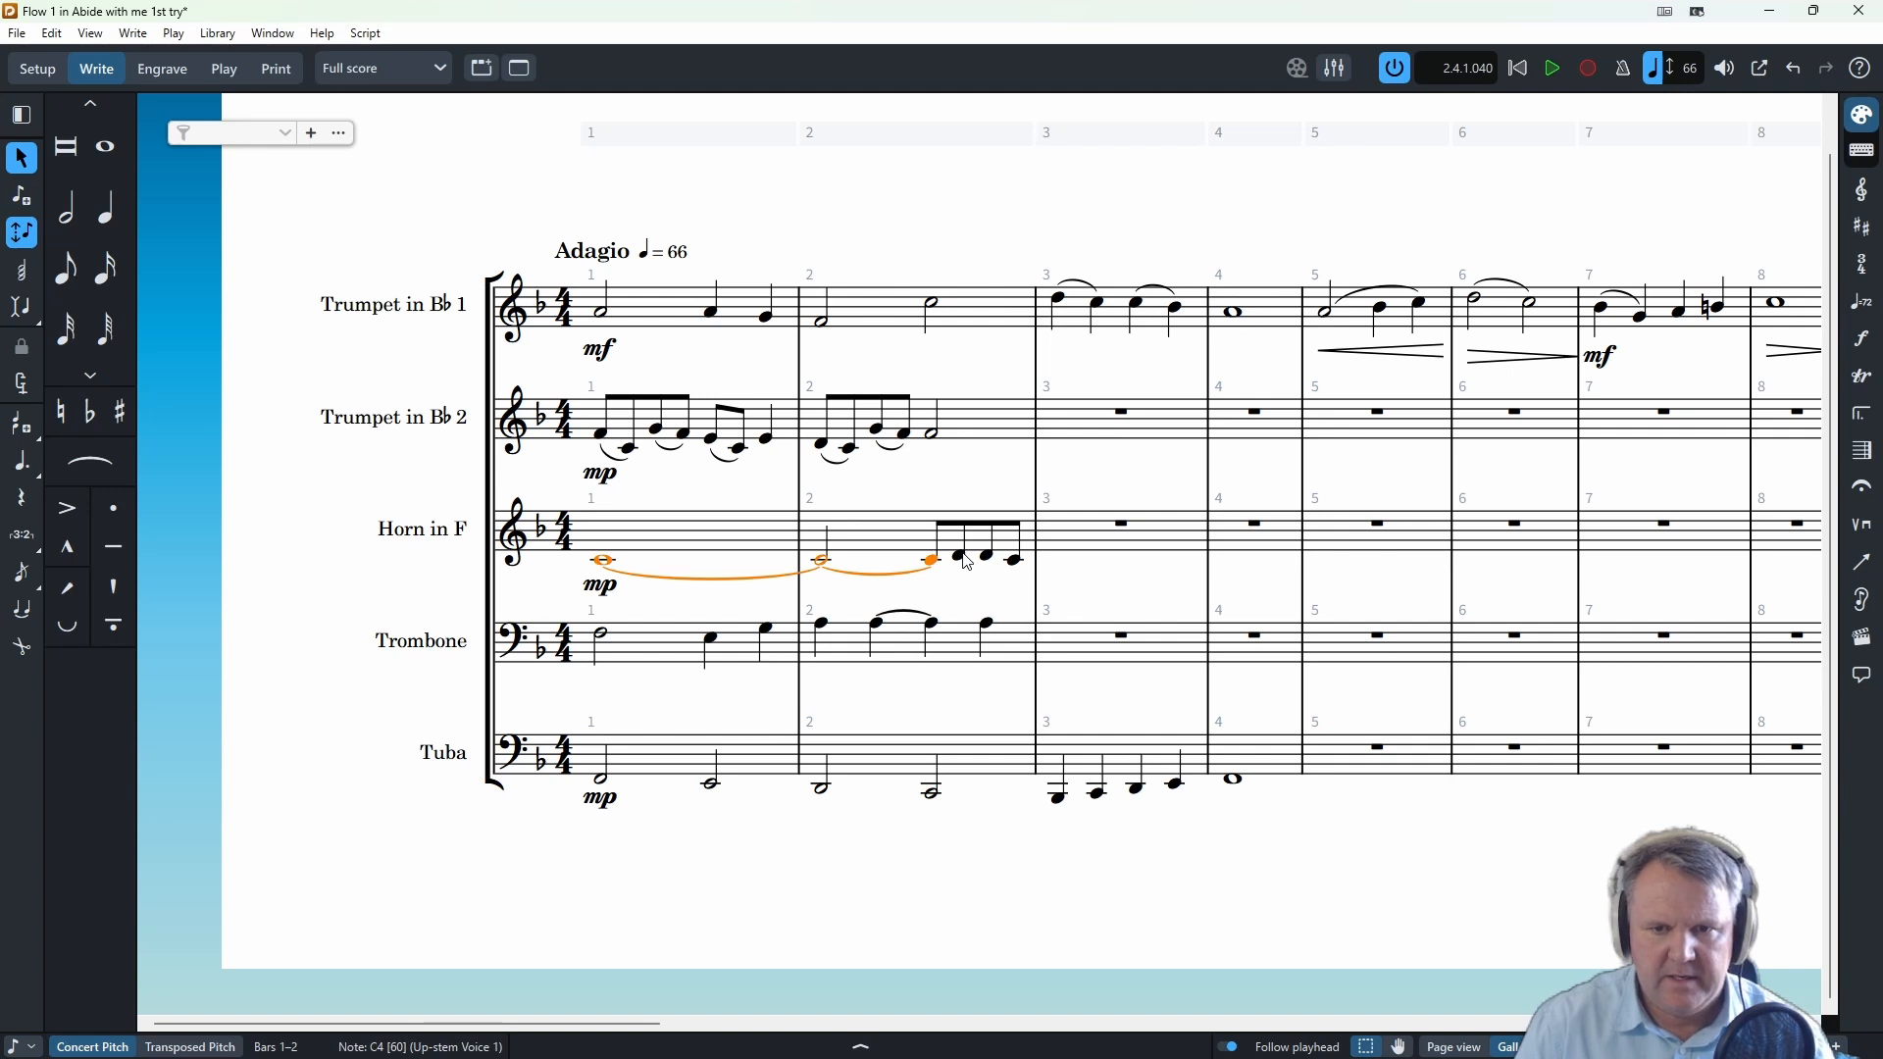
shift+click(962, 558)
key(s)
click(986, 558)
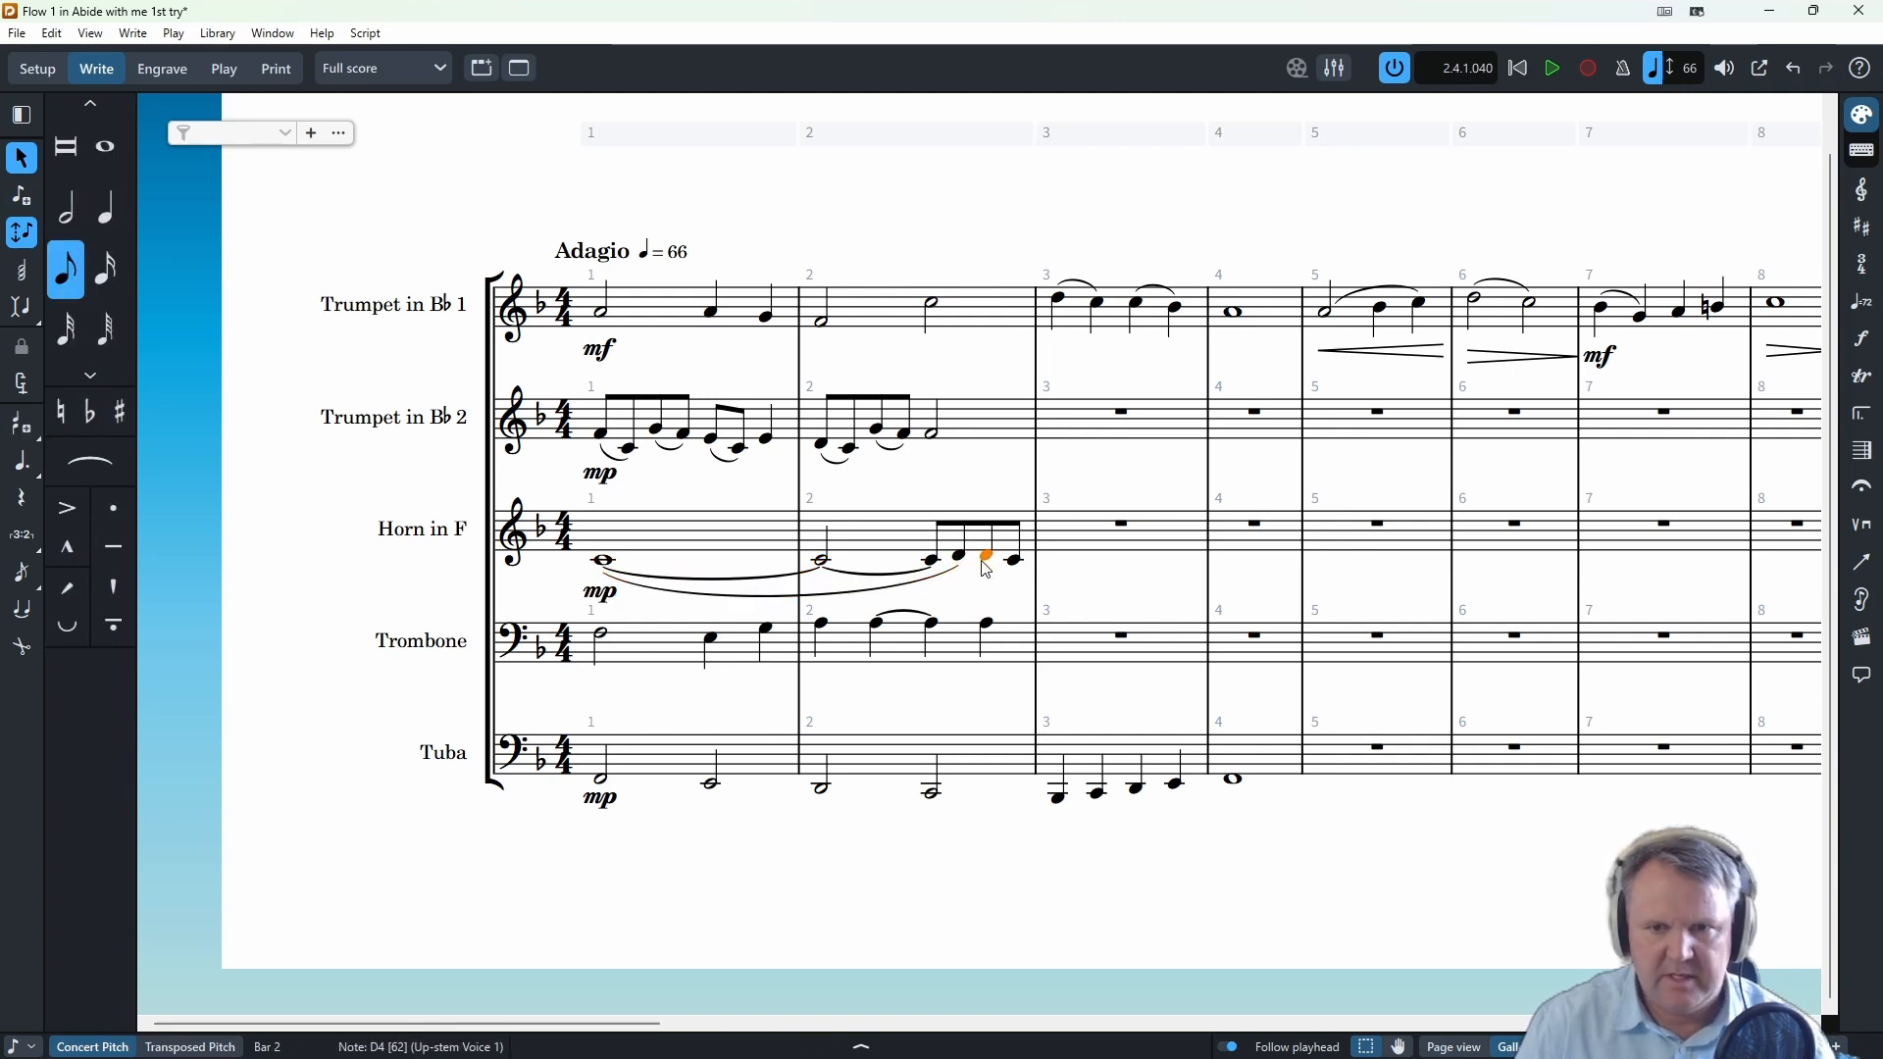
click(749, 495)
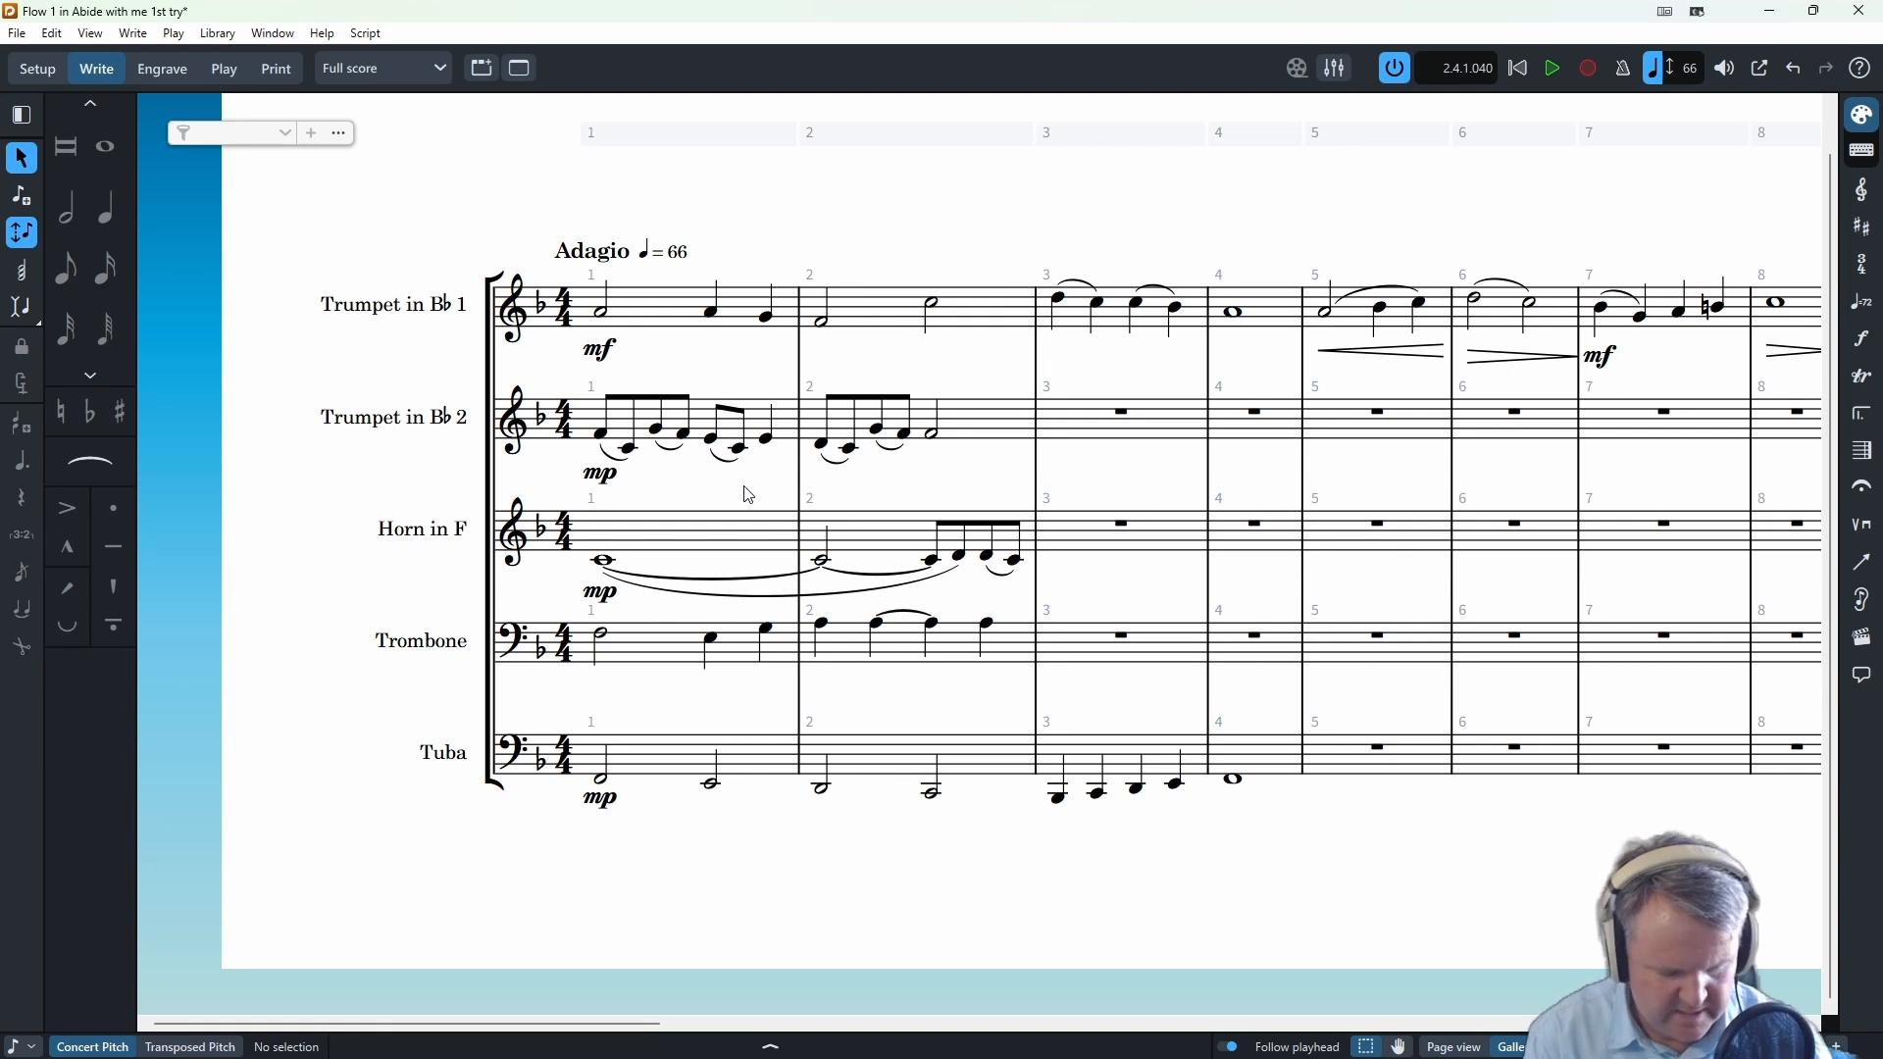
- Play back the opening with the new Horn and Trombone lines, stopping in bar 3, and save the project
key(space)
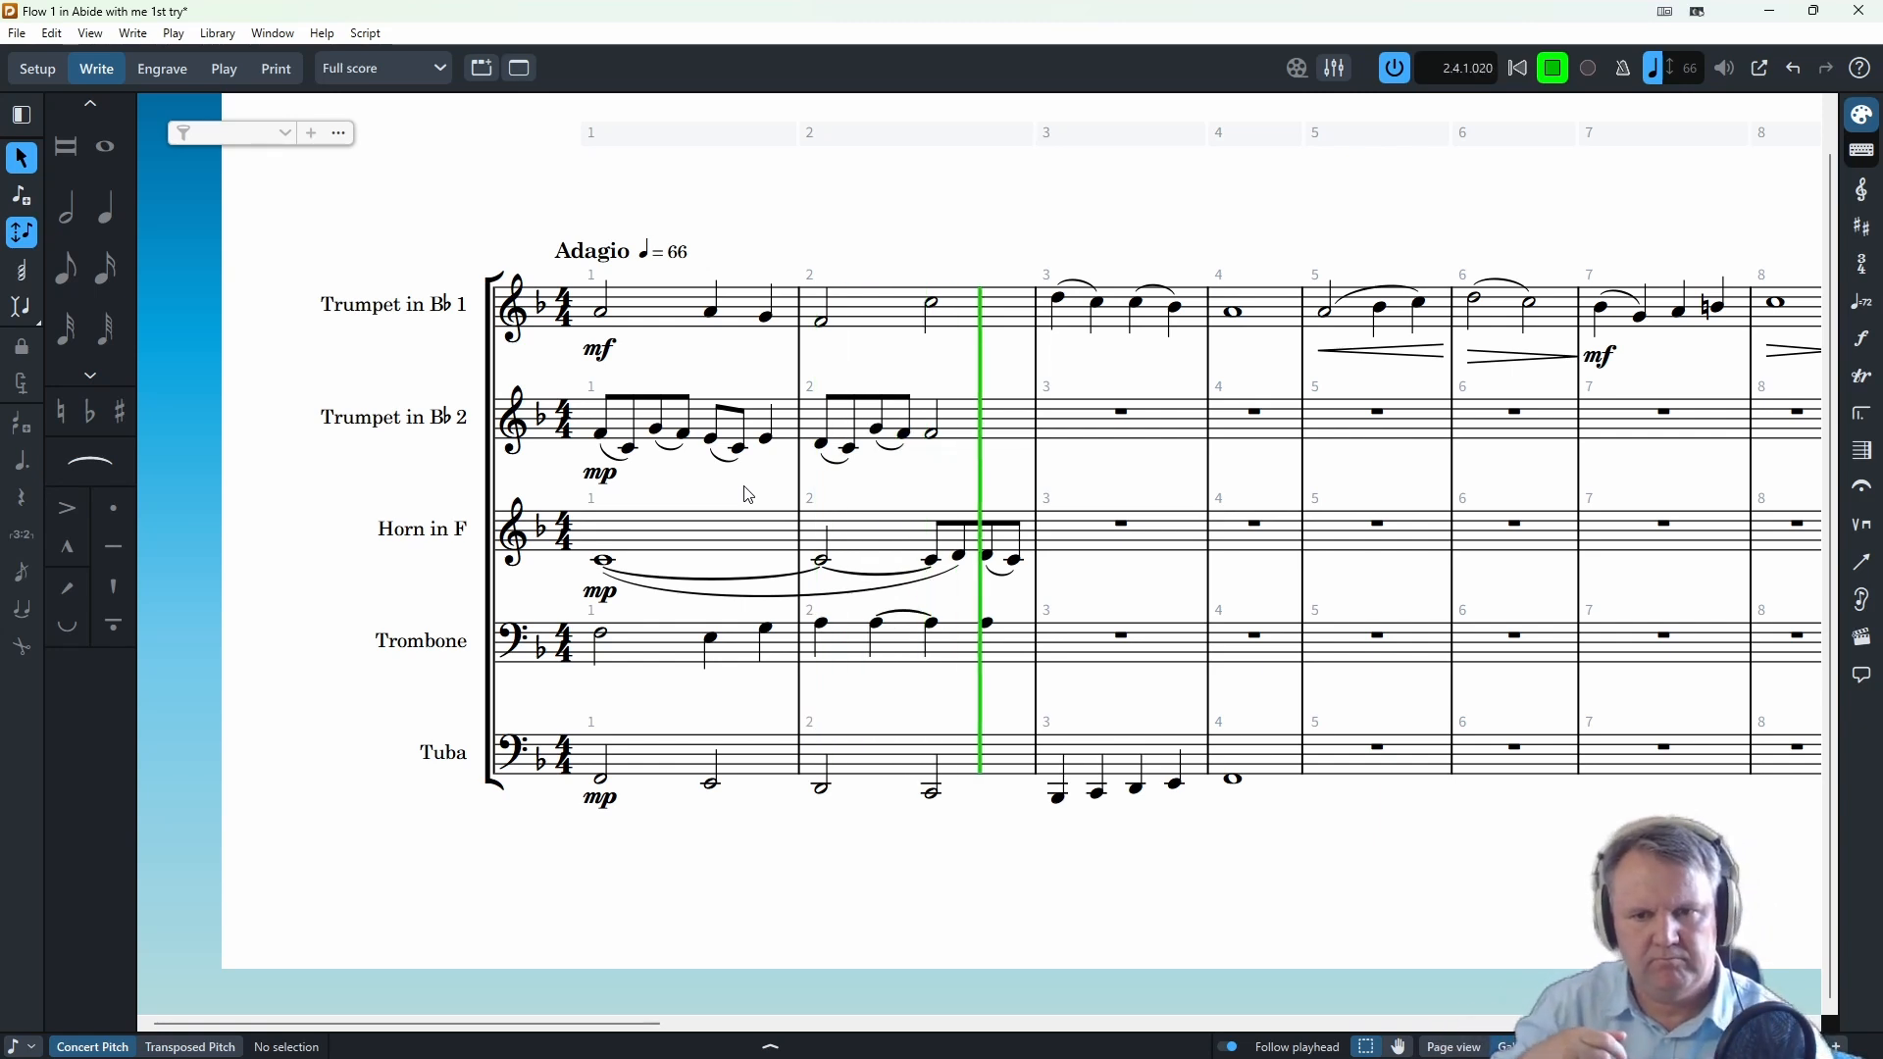
click(1553, 69)
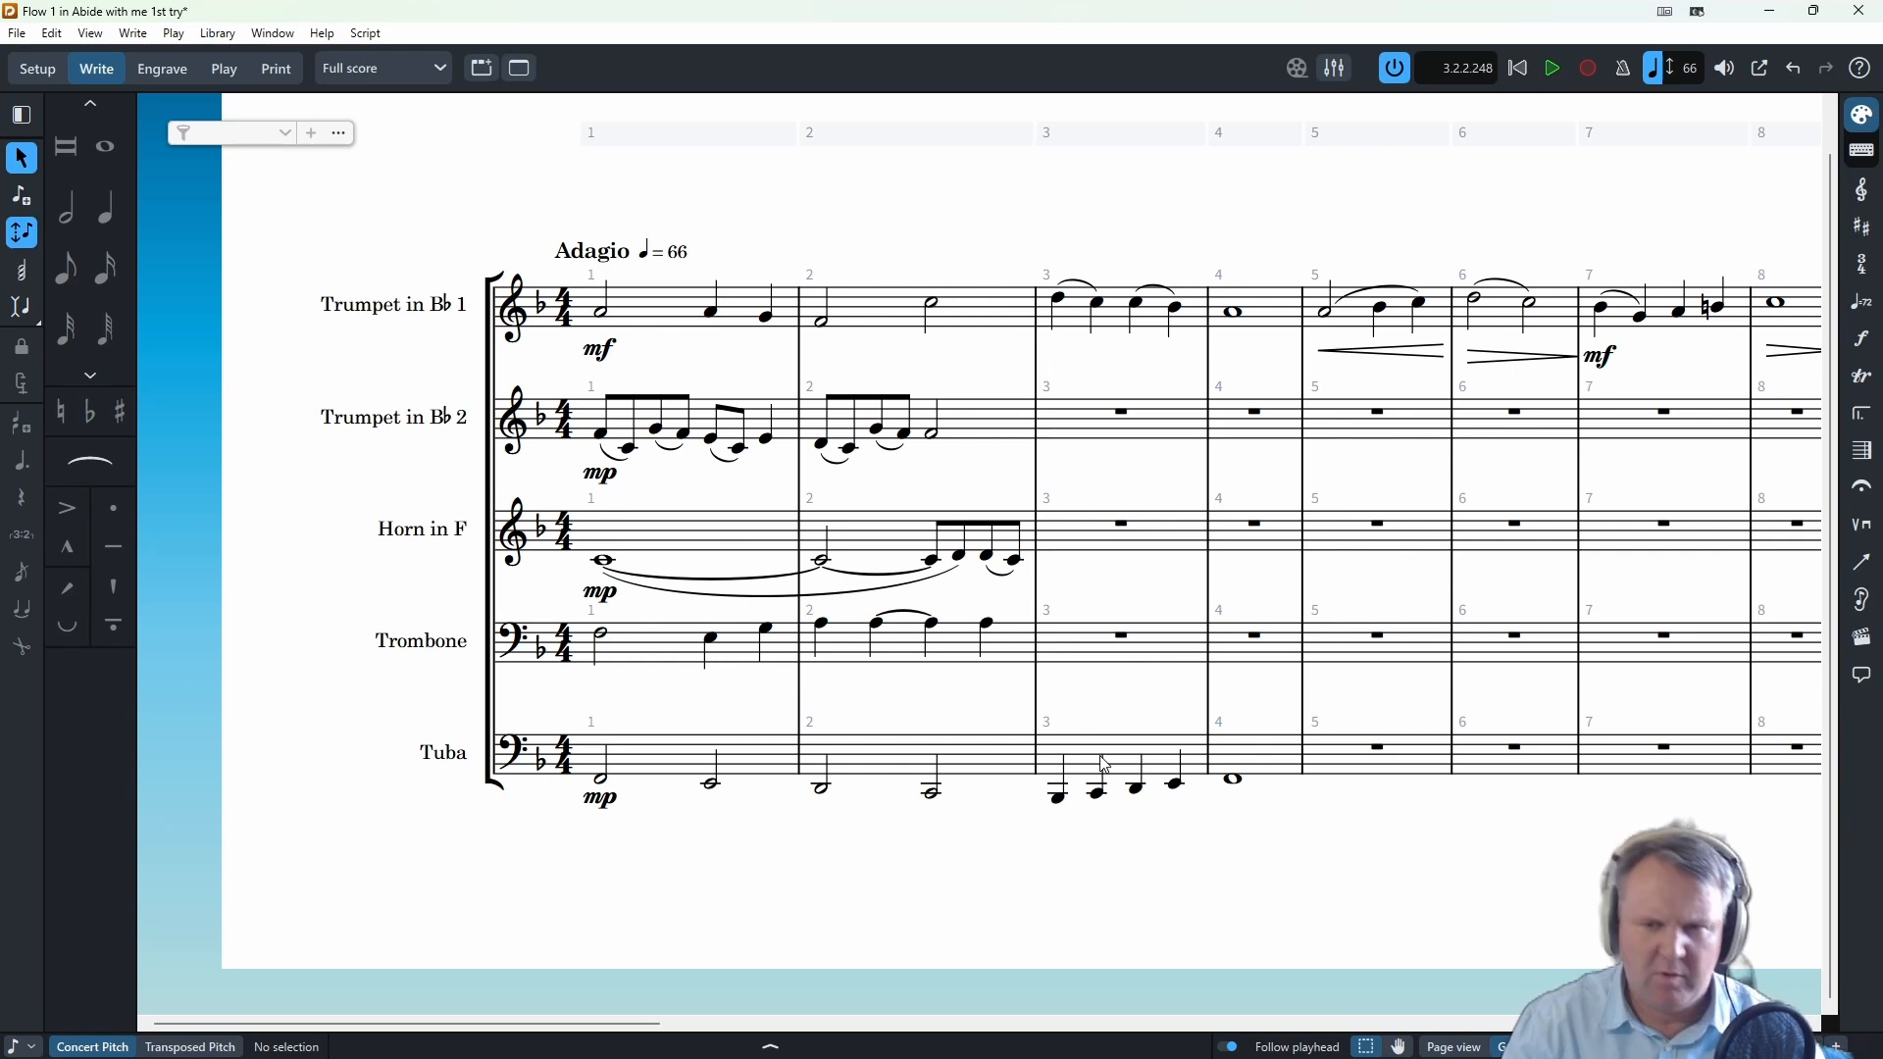
key(ctrl+s)
- Play back from Trumpet 1's first note in bar 3, stopping in bar 4
scroll(1143, 504, right, 5)
click(440, 321)
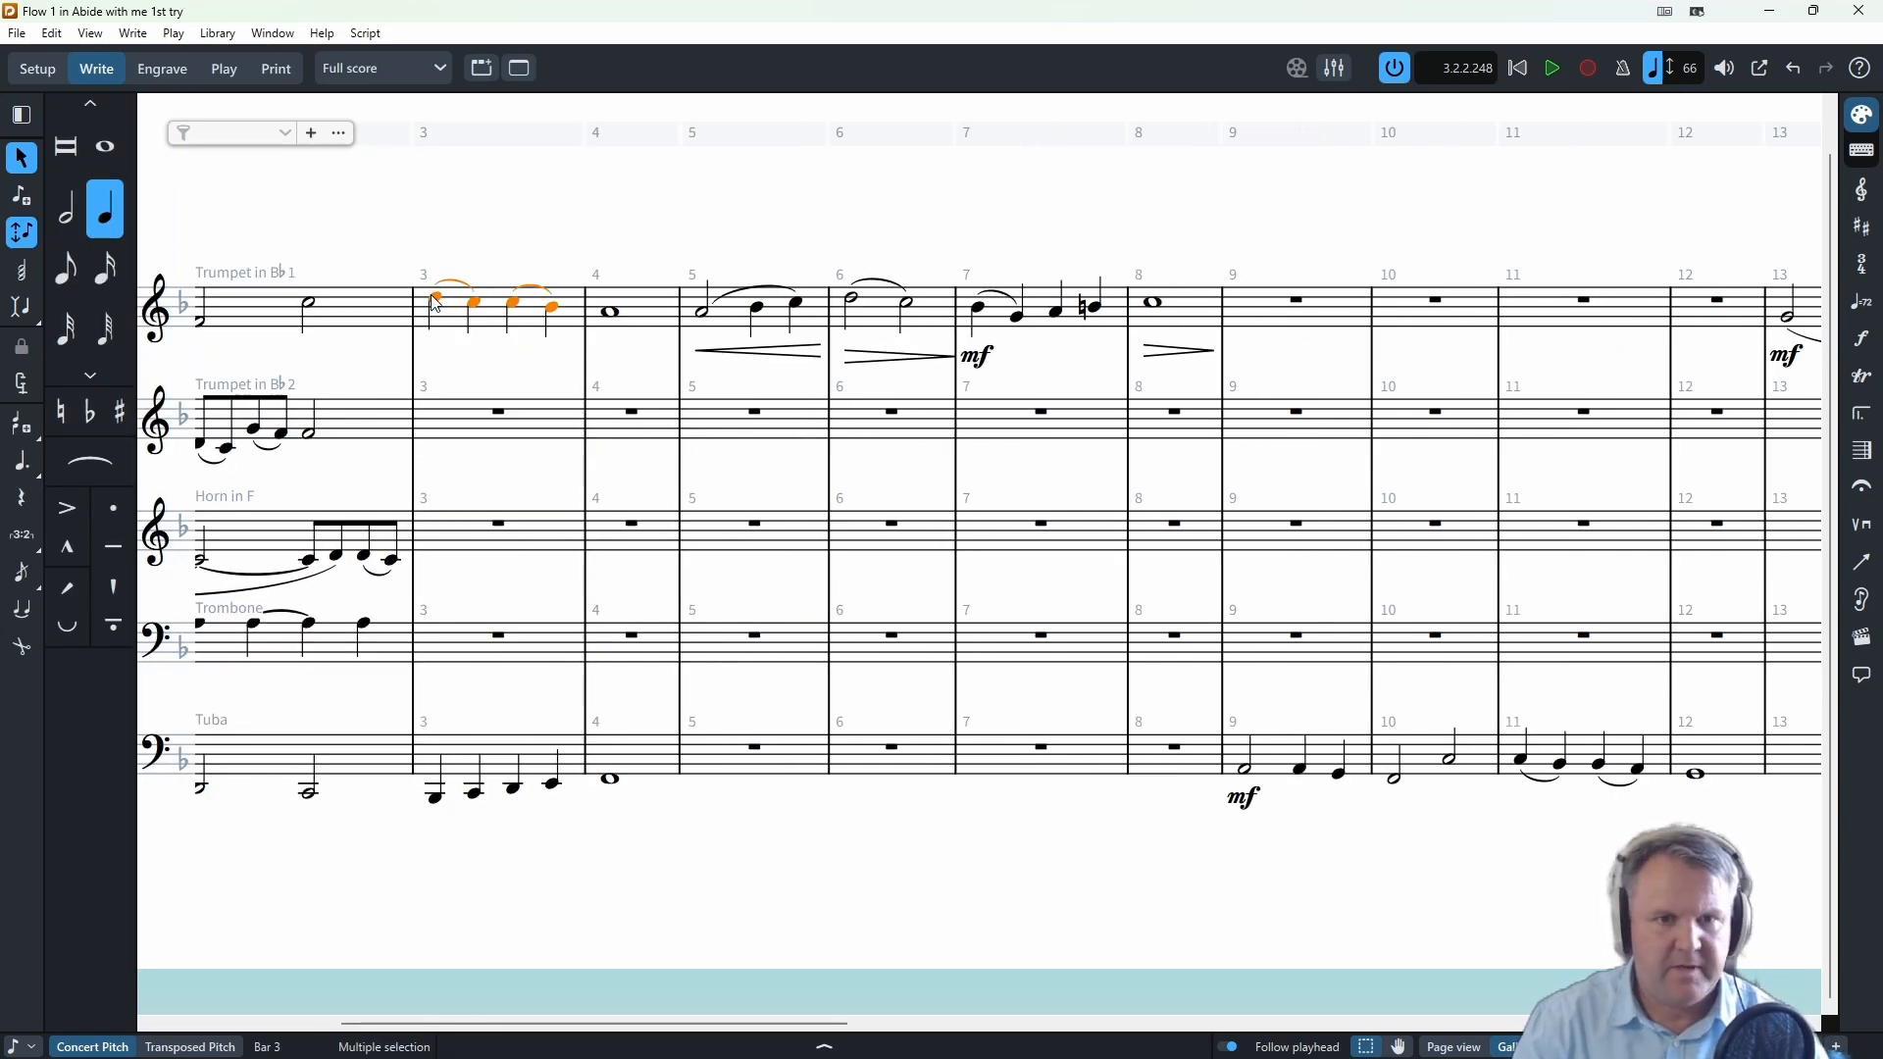
click(437, 304)
key(space)
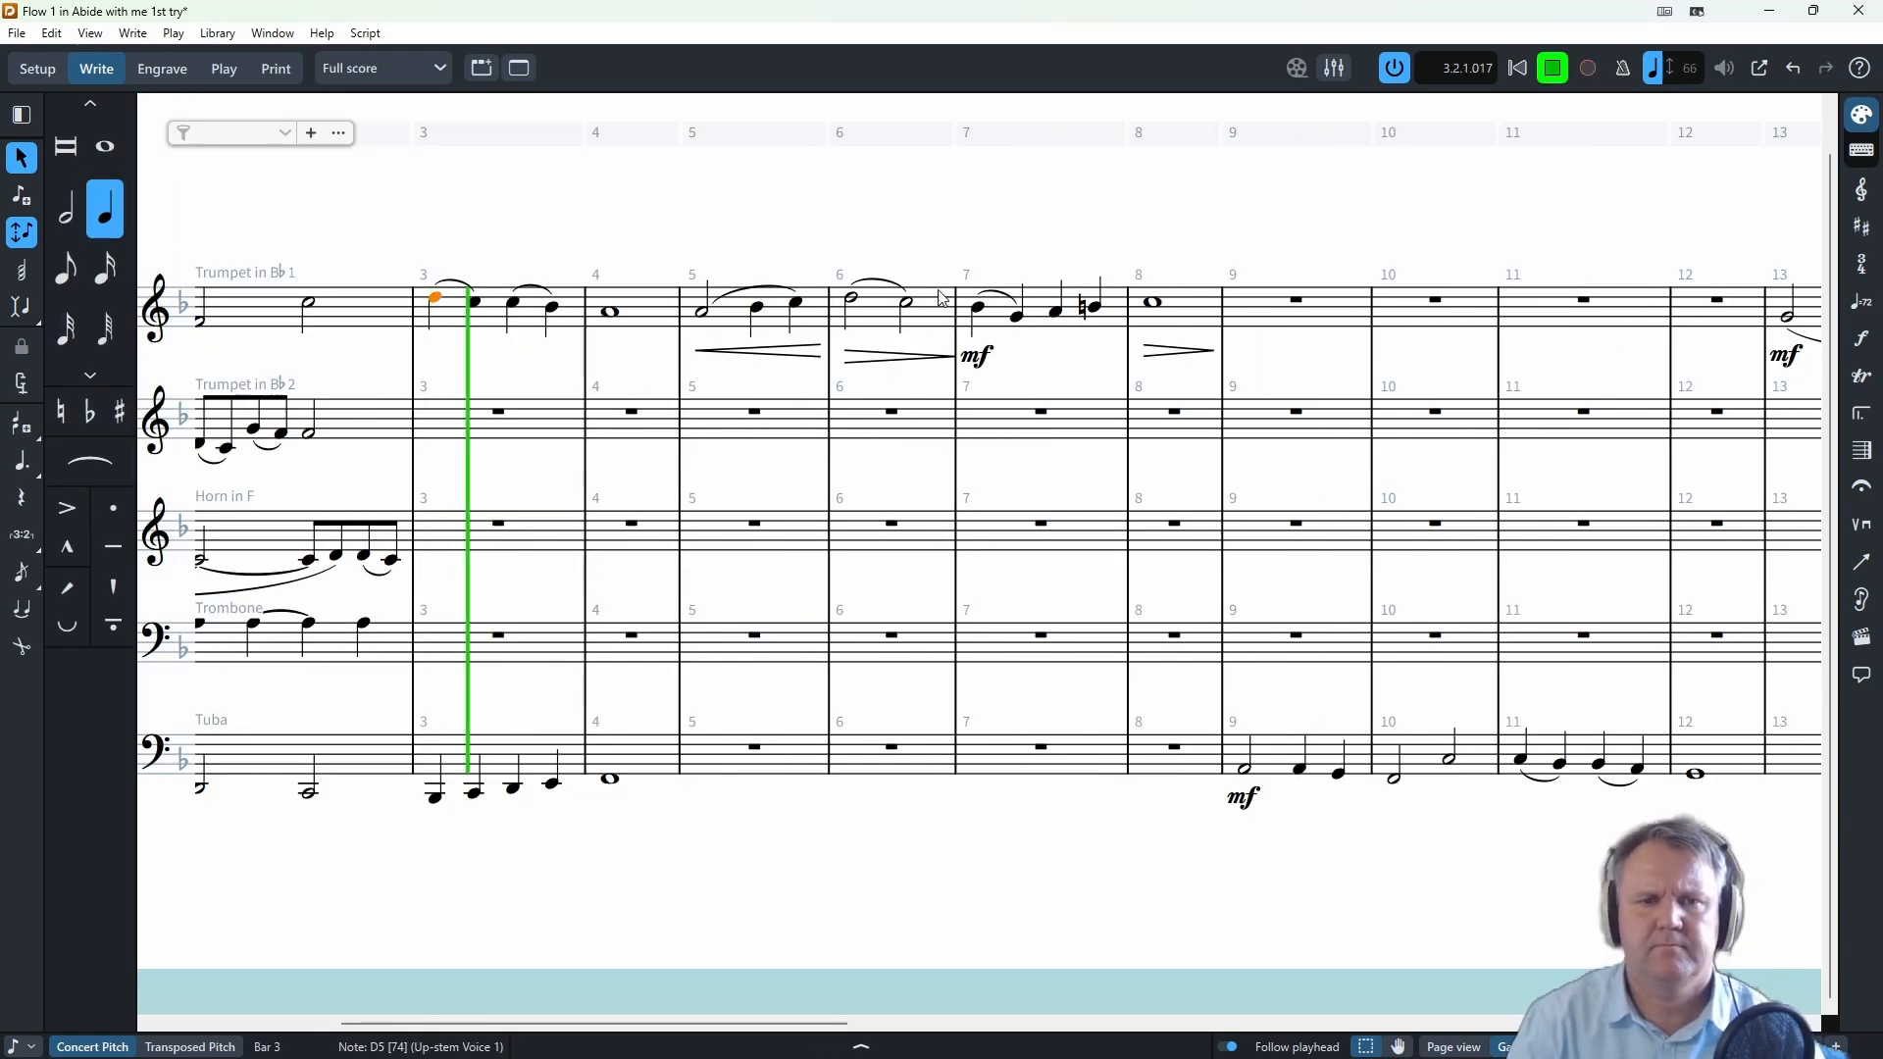
click(1550, 83)
- Enter eighth notes D4, F4, F4, D4, E4, G4 and a quarter G4 in Horn bar 3, then half notes G4 and F4 in bar 4
double_click(423, 461)
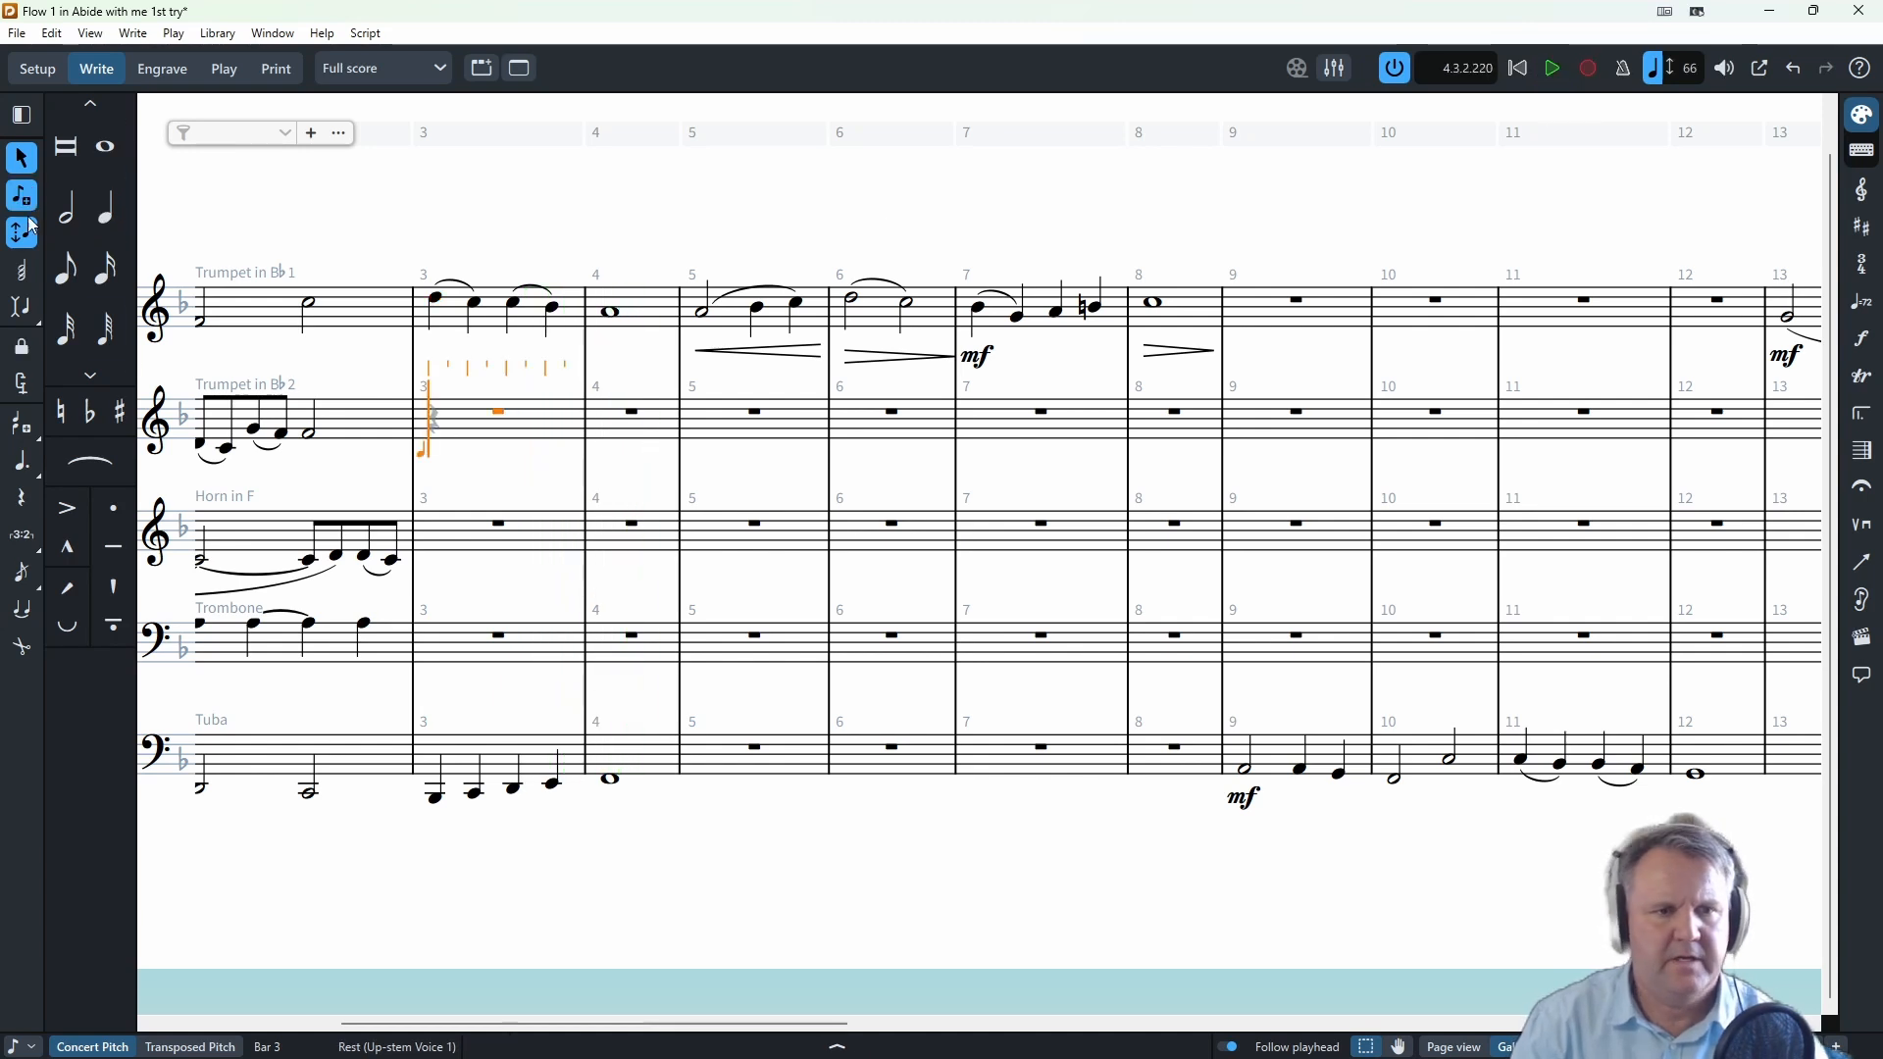
click(499, 525)
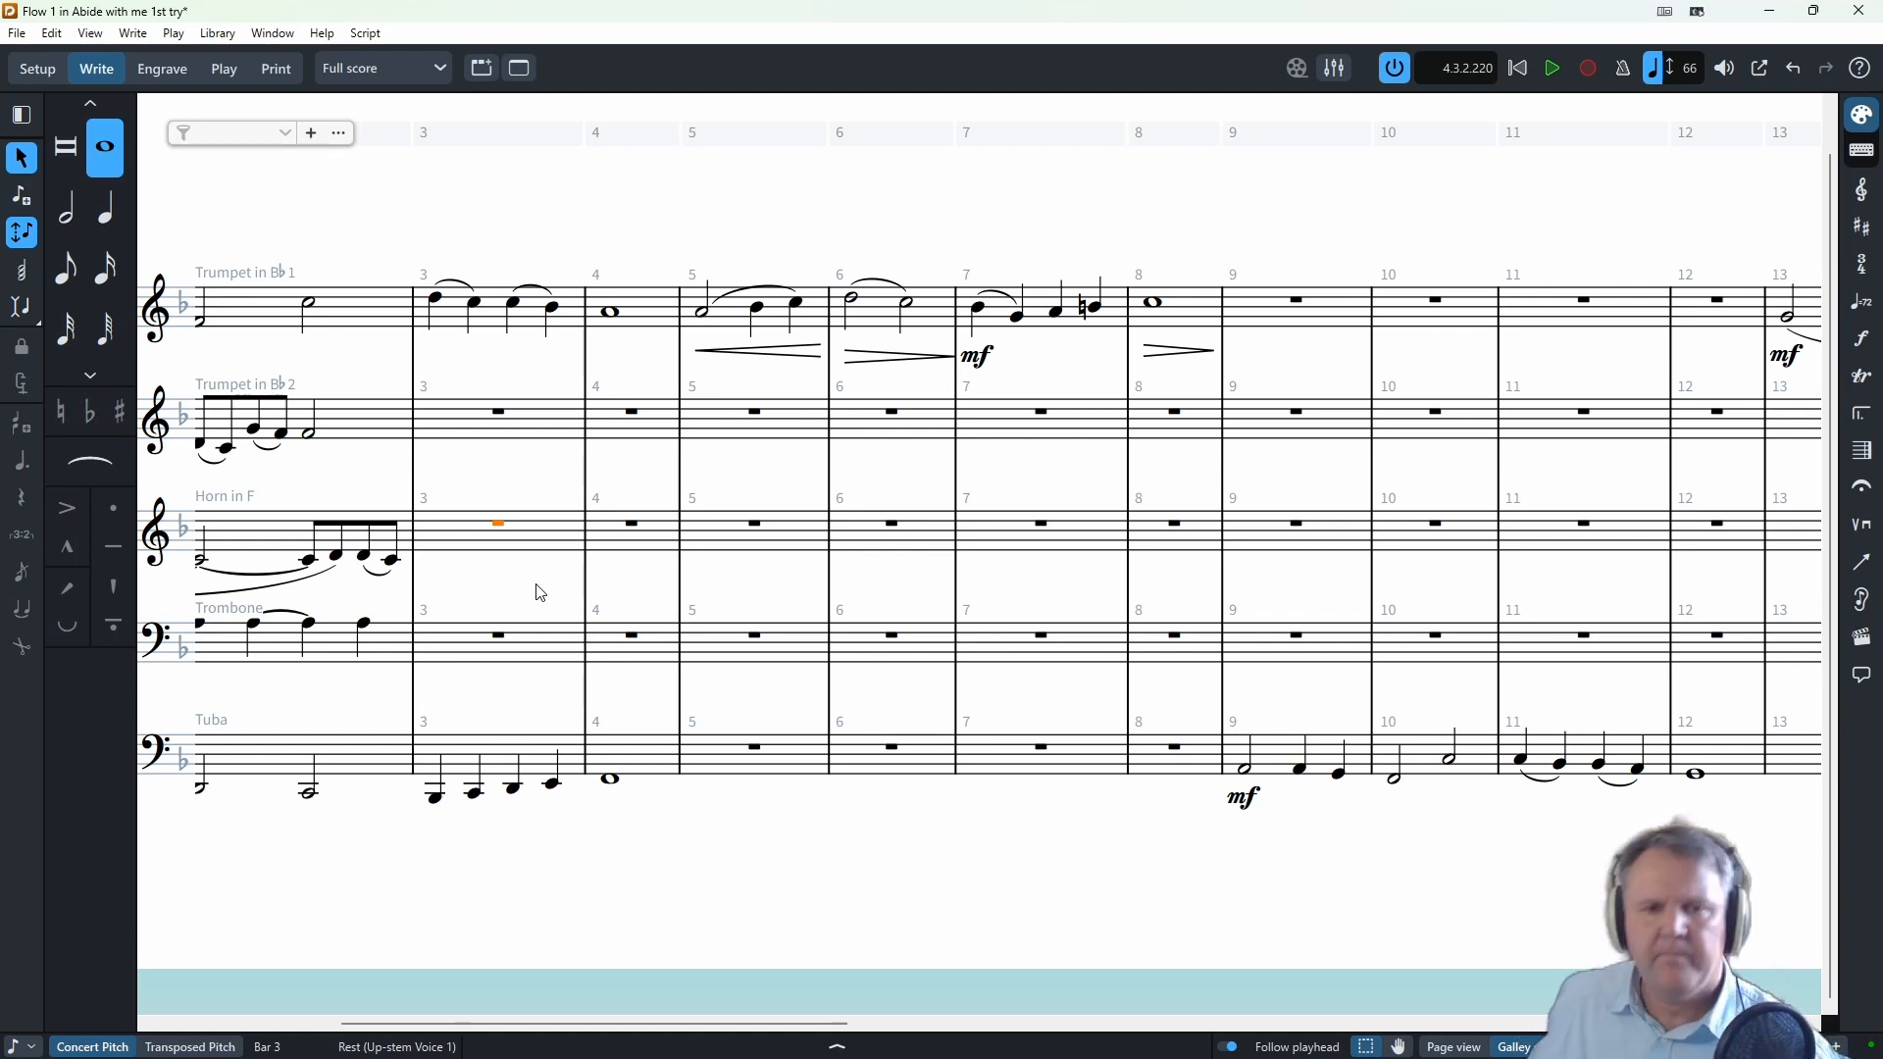
key(shift+n)
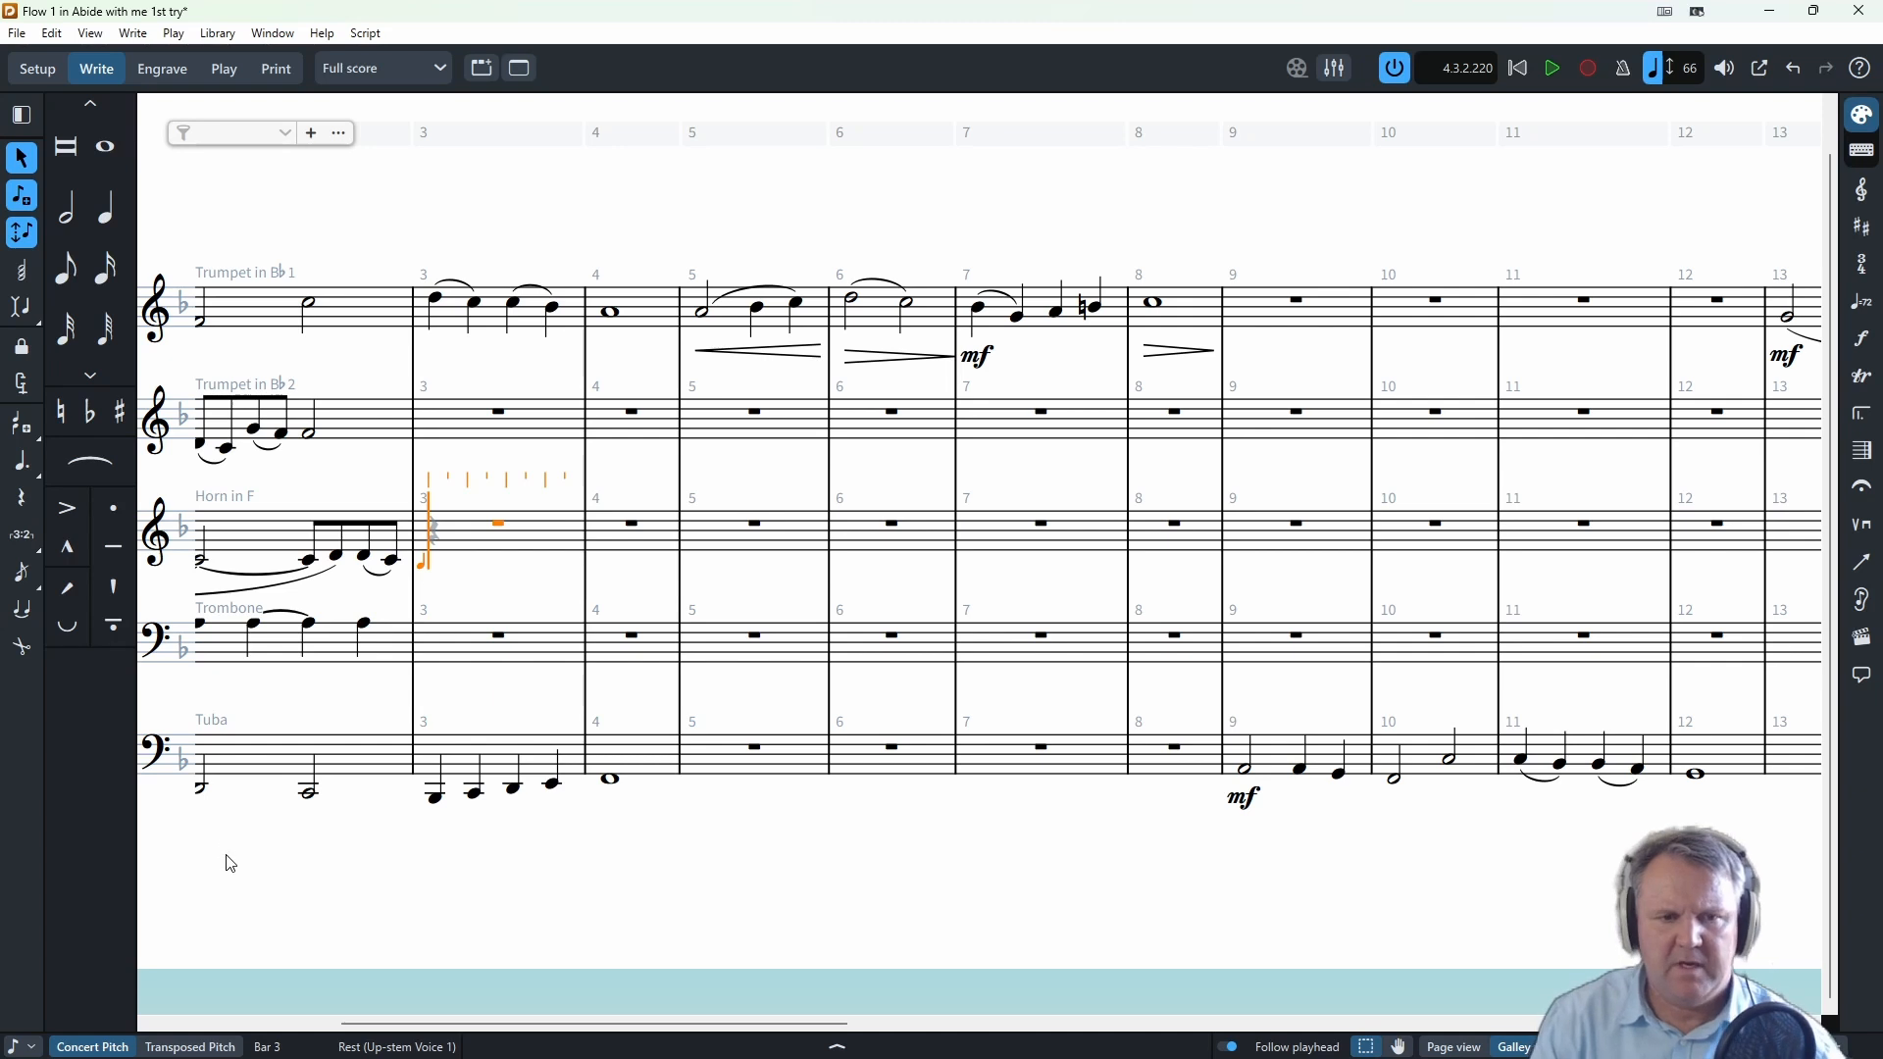
key(comma)
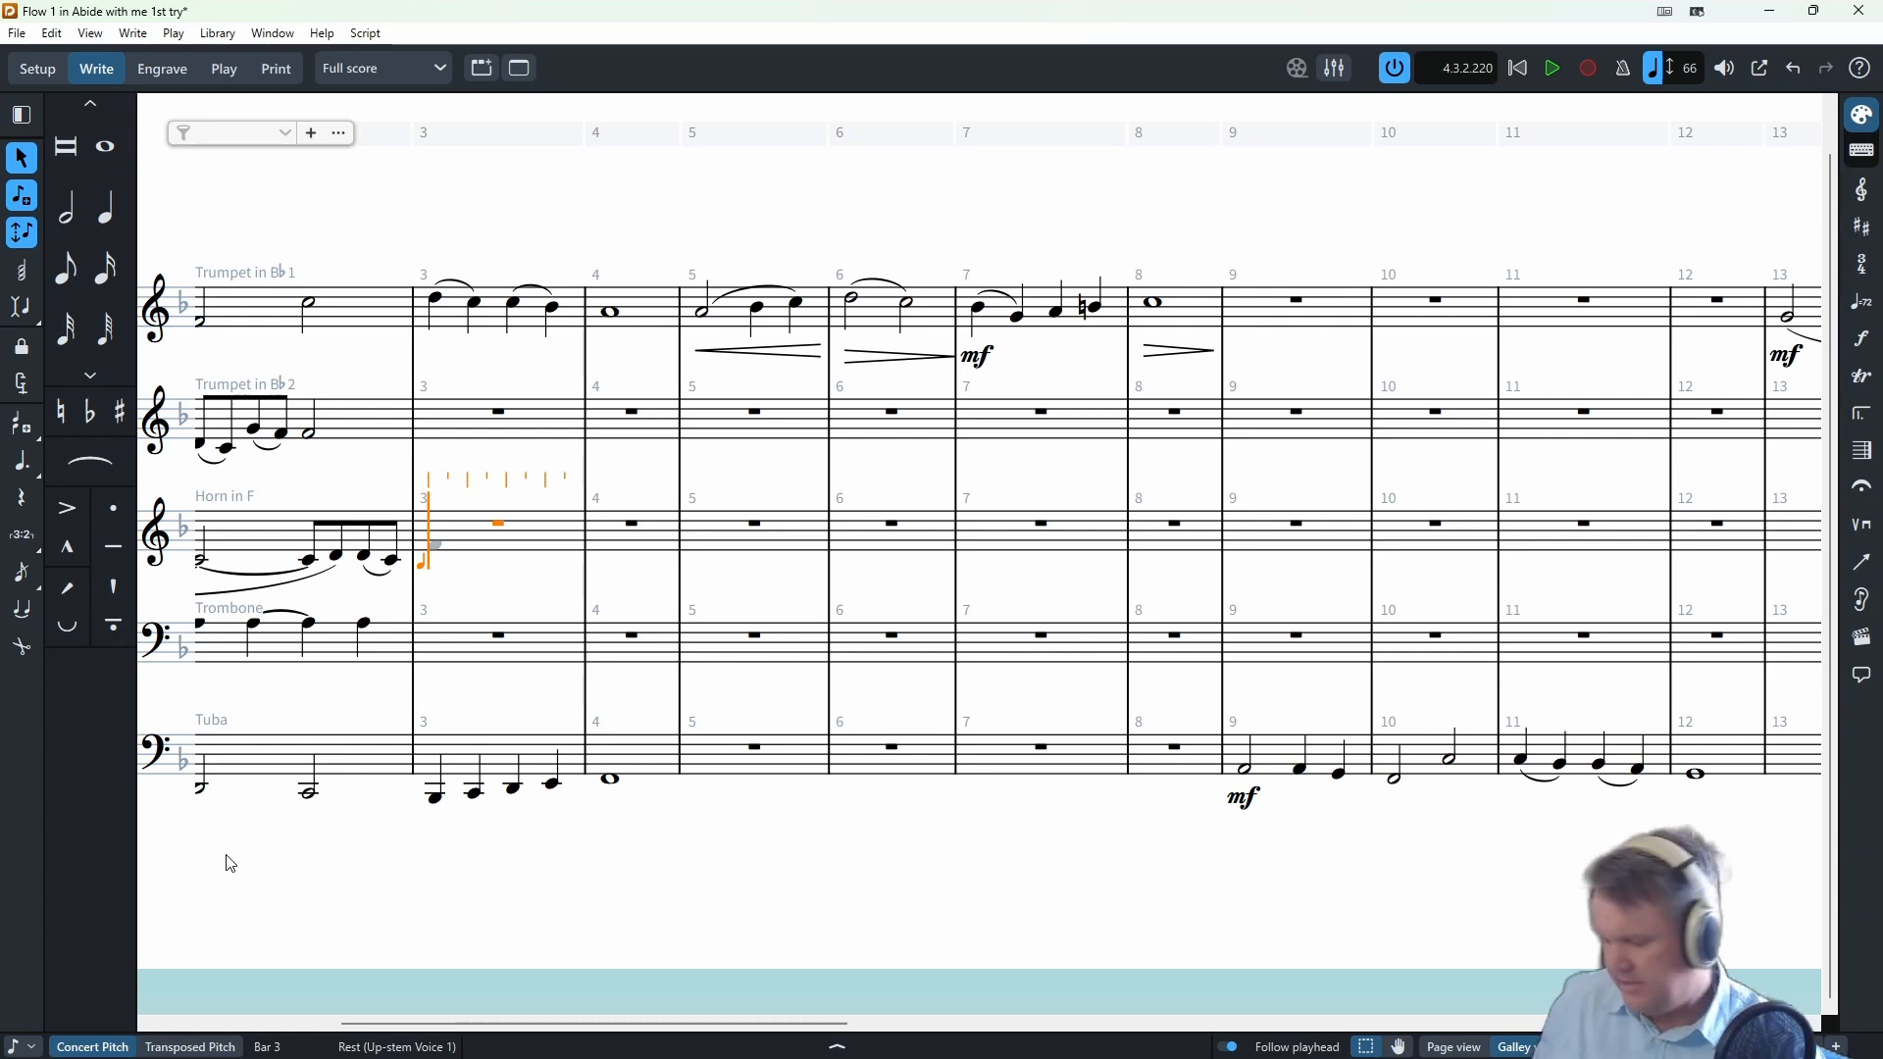
key(5)
key(5)
key(5)
key(5)
key(5)
key(5)
key(6)
key(7)
key(7)
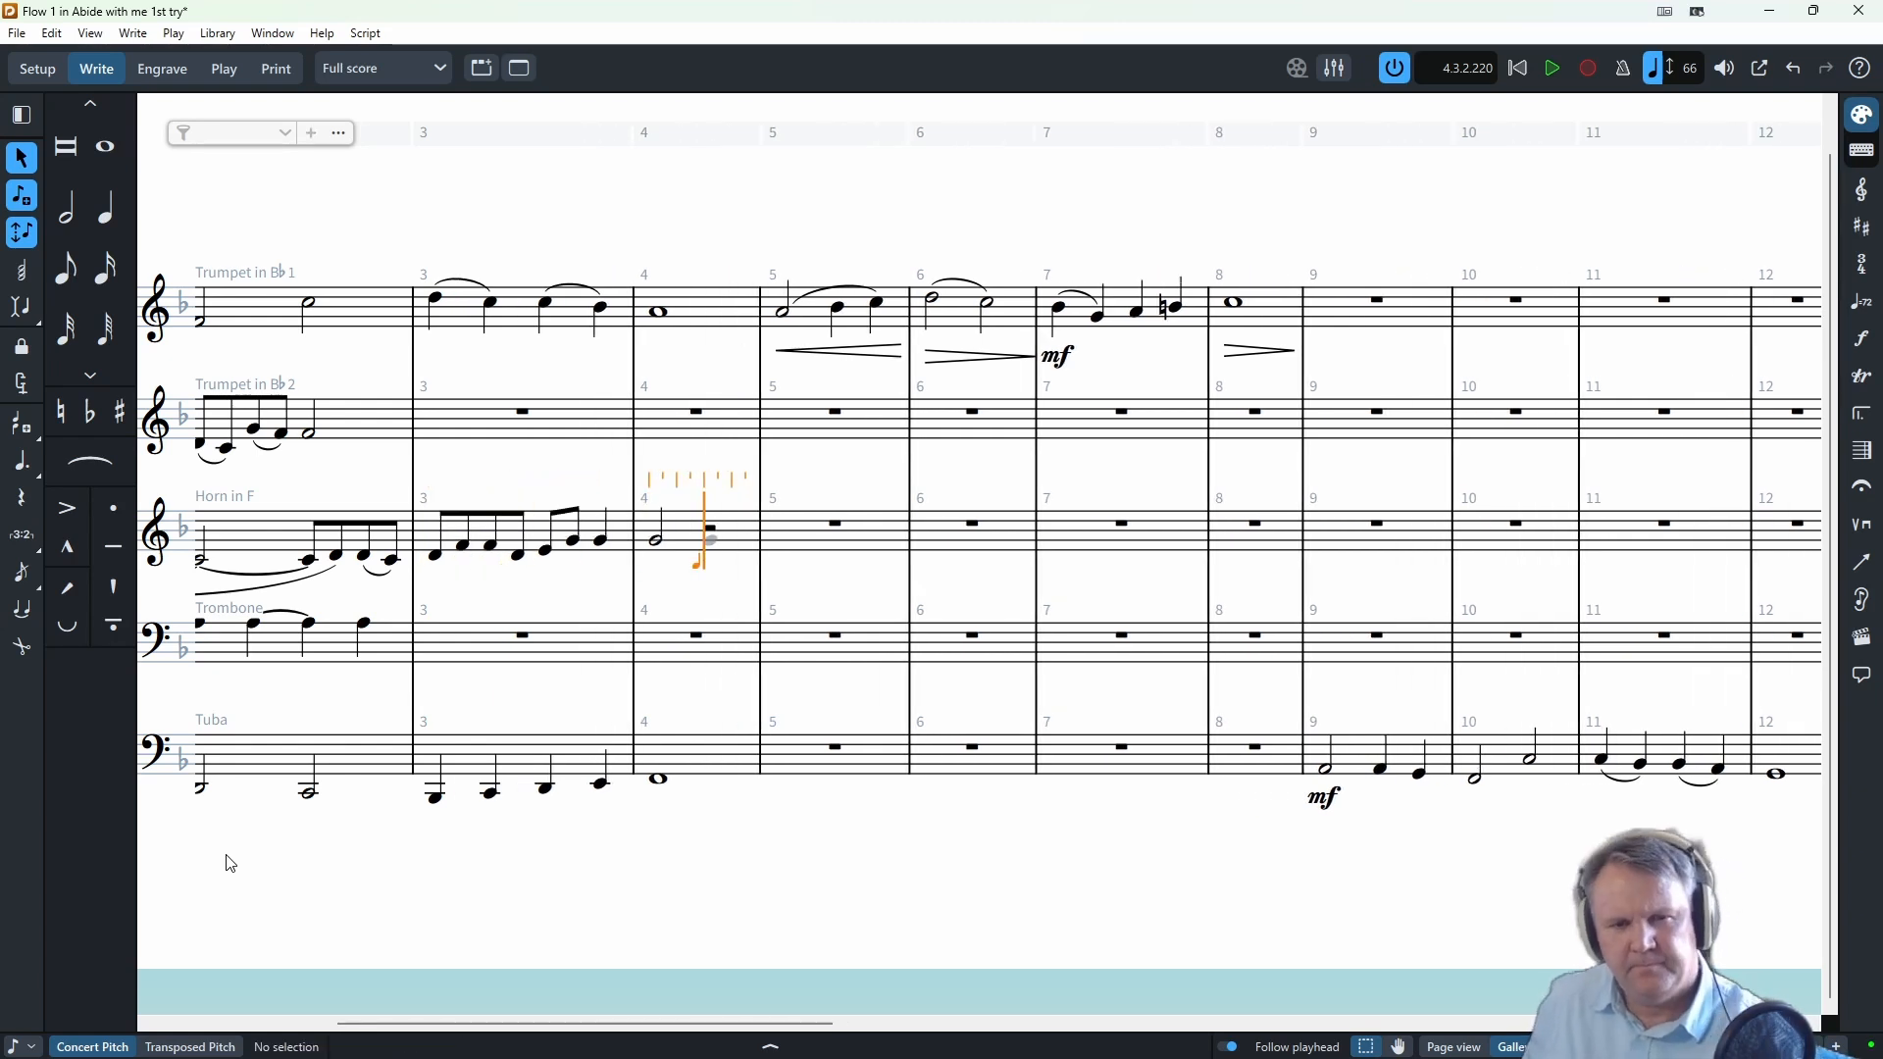
key(Escape)
- Slur the three eighth-note pairs in Horn bar 3: D4–F4, F4–D4 and E4–G4
click(436, 559)
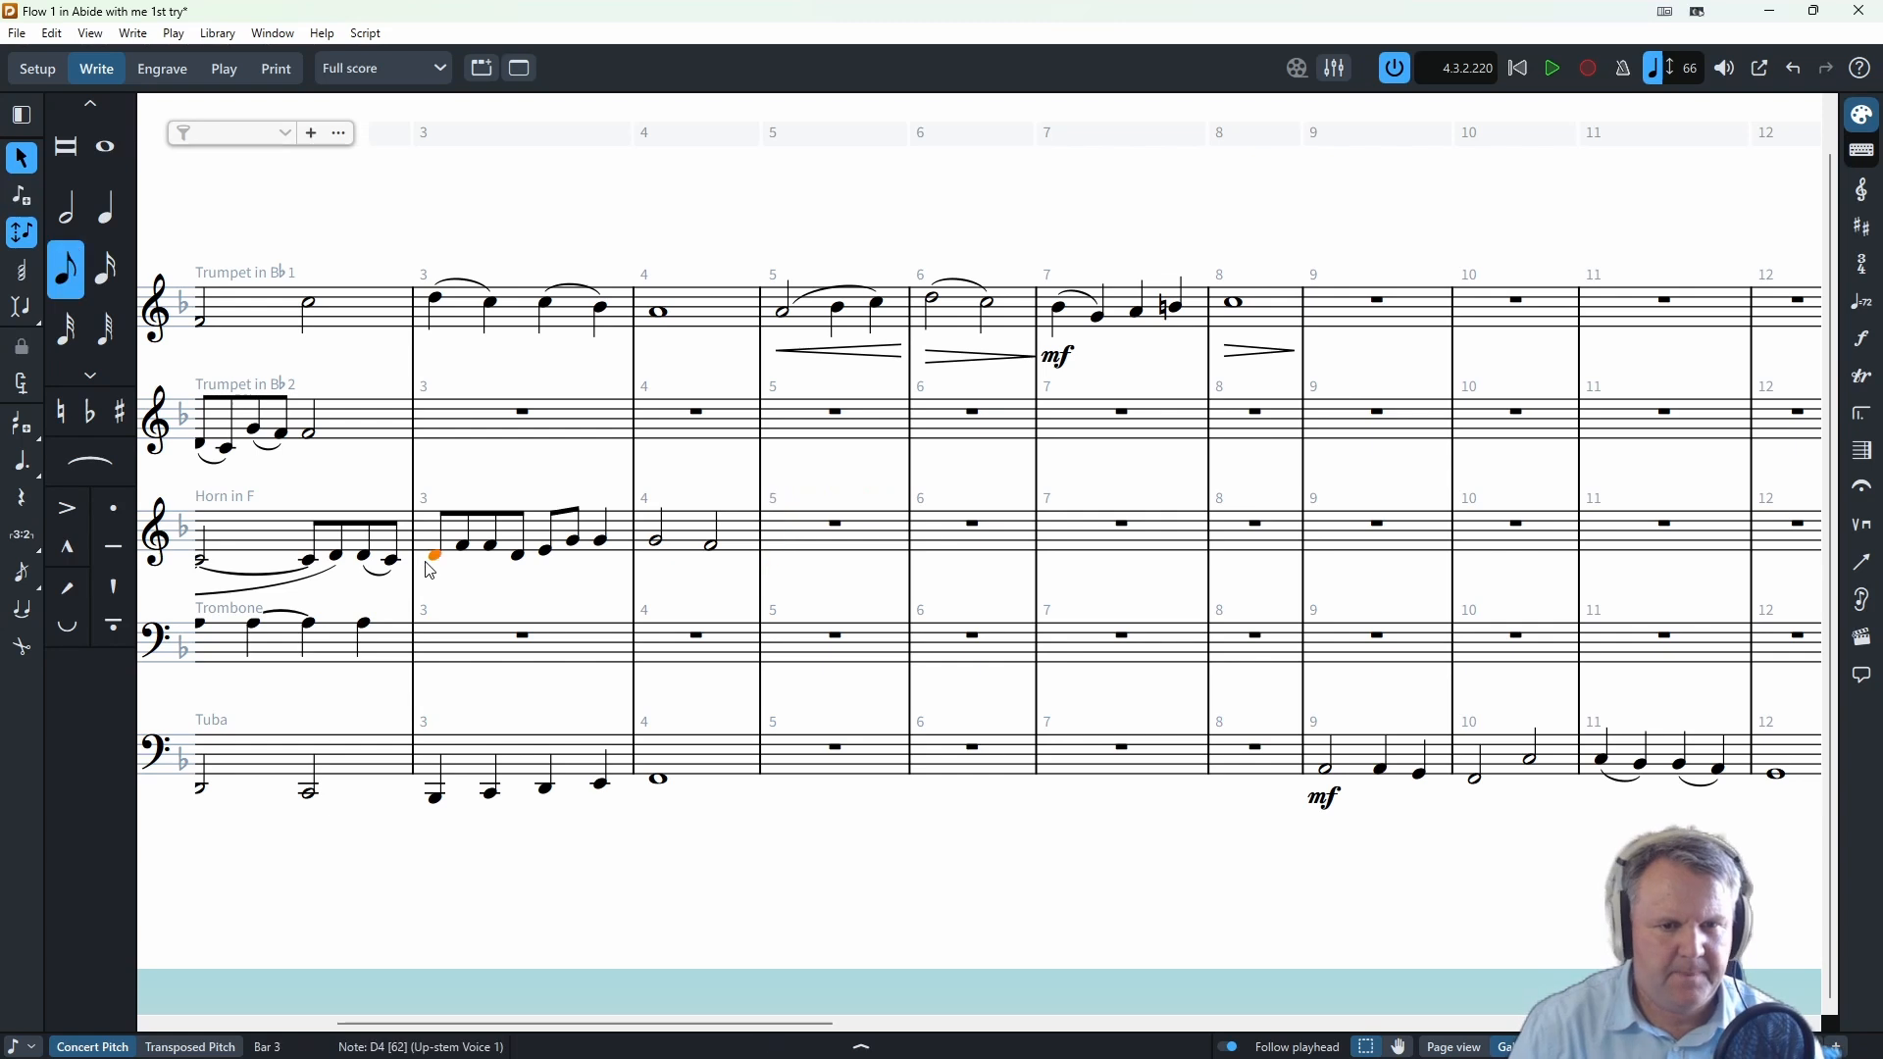
click(490, 559)
key(s)
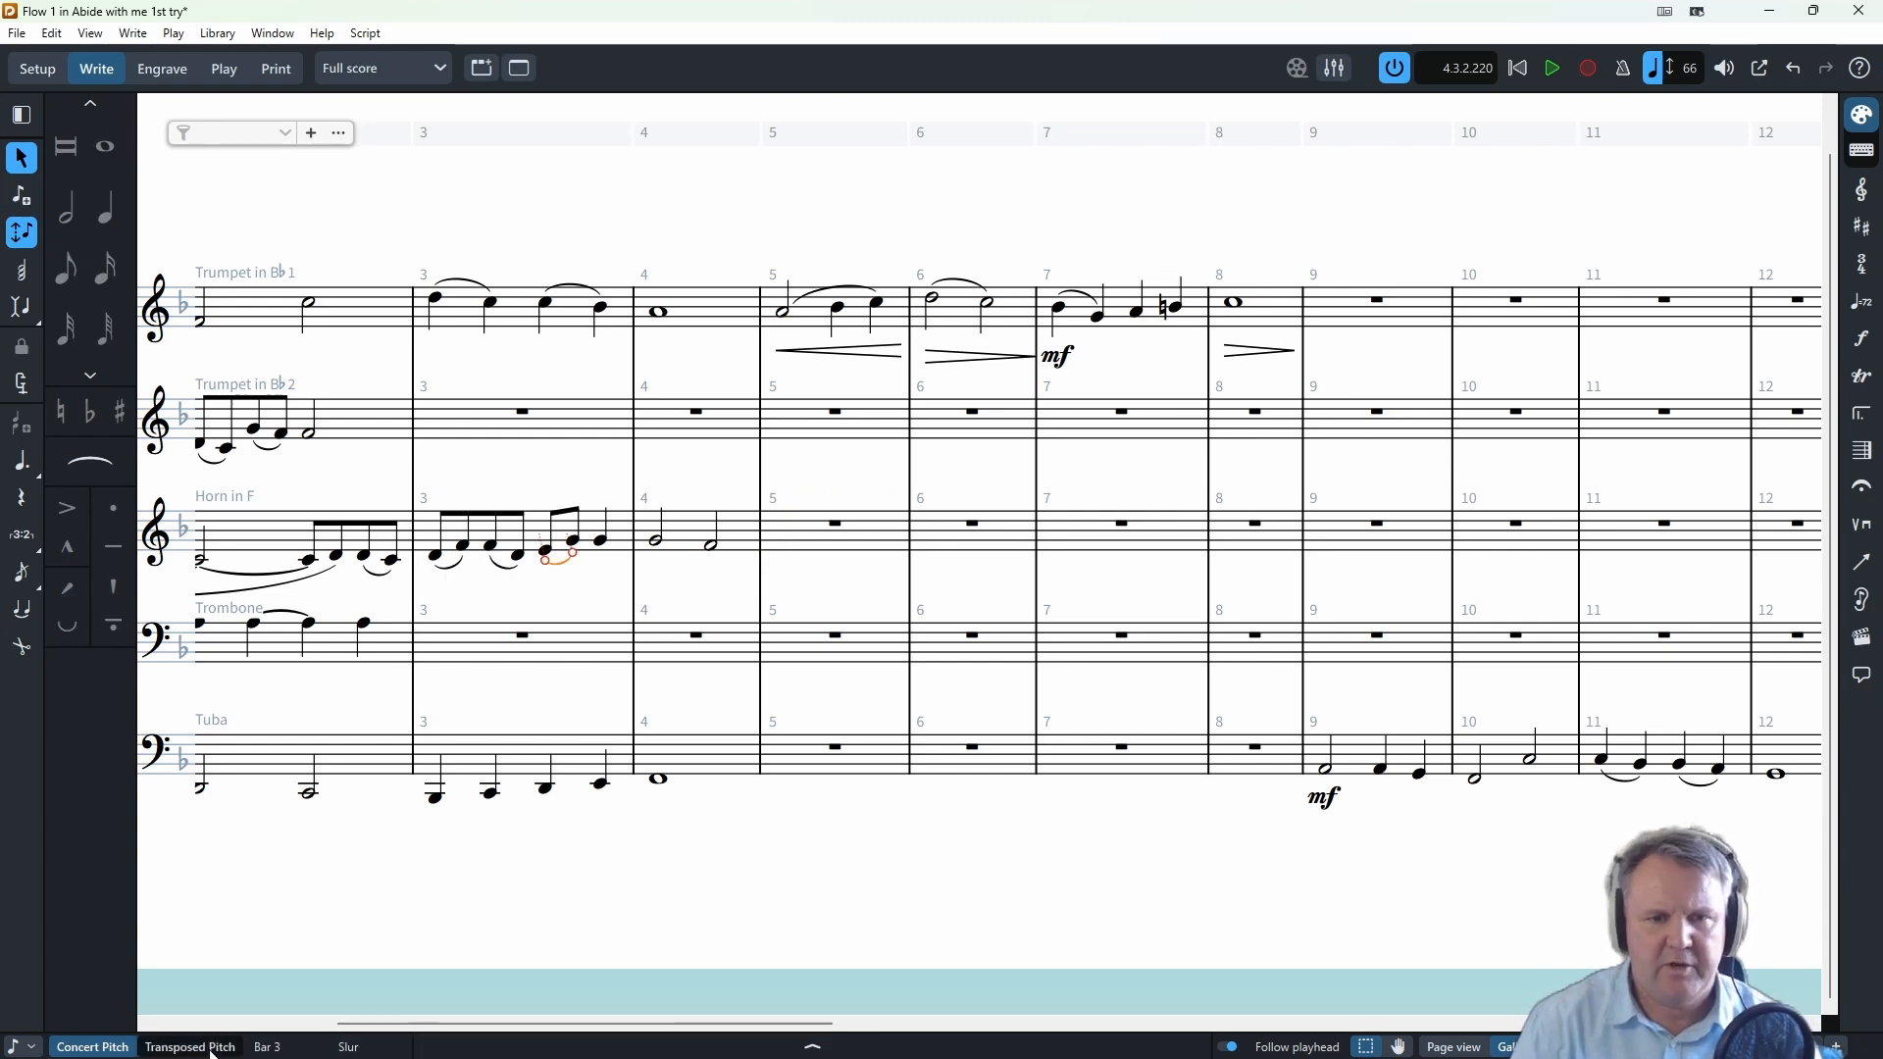
- View the score in transposed pitch and return it to concert pitch
click(213, 1048)
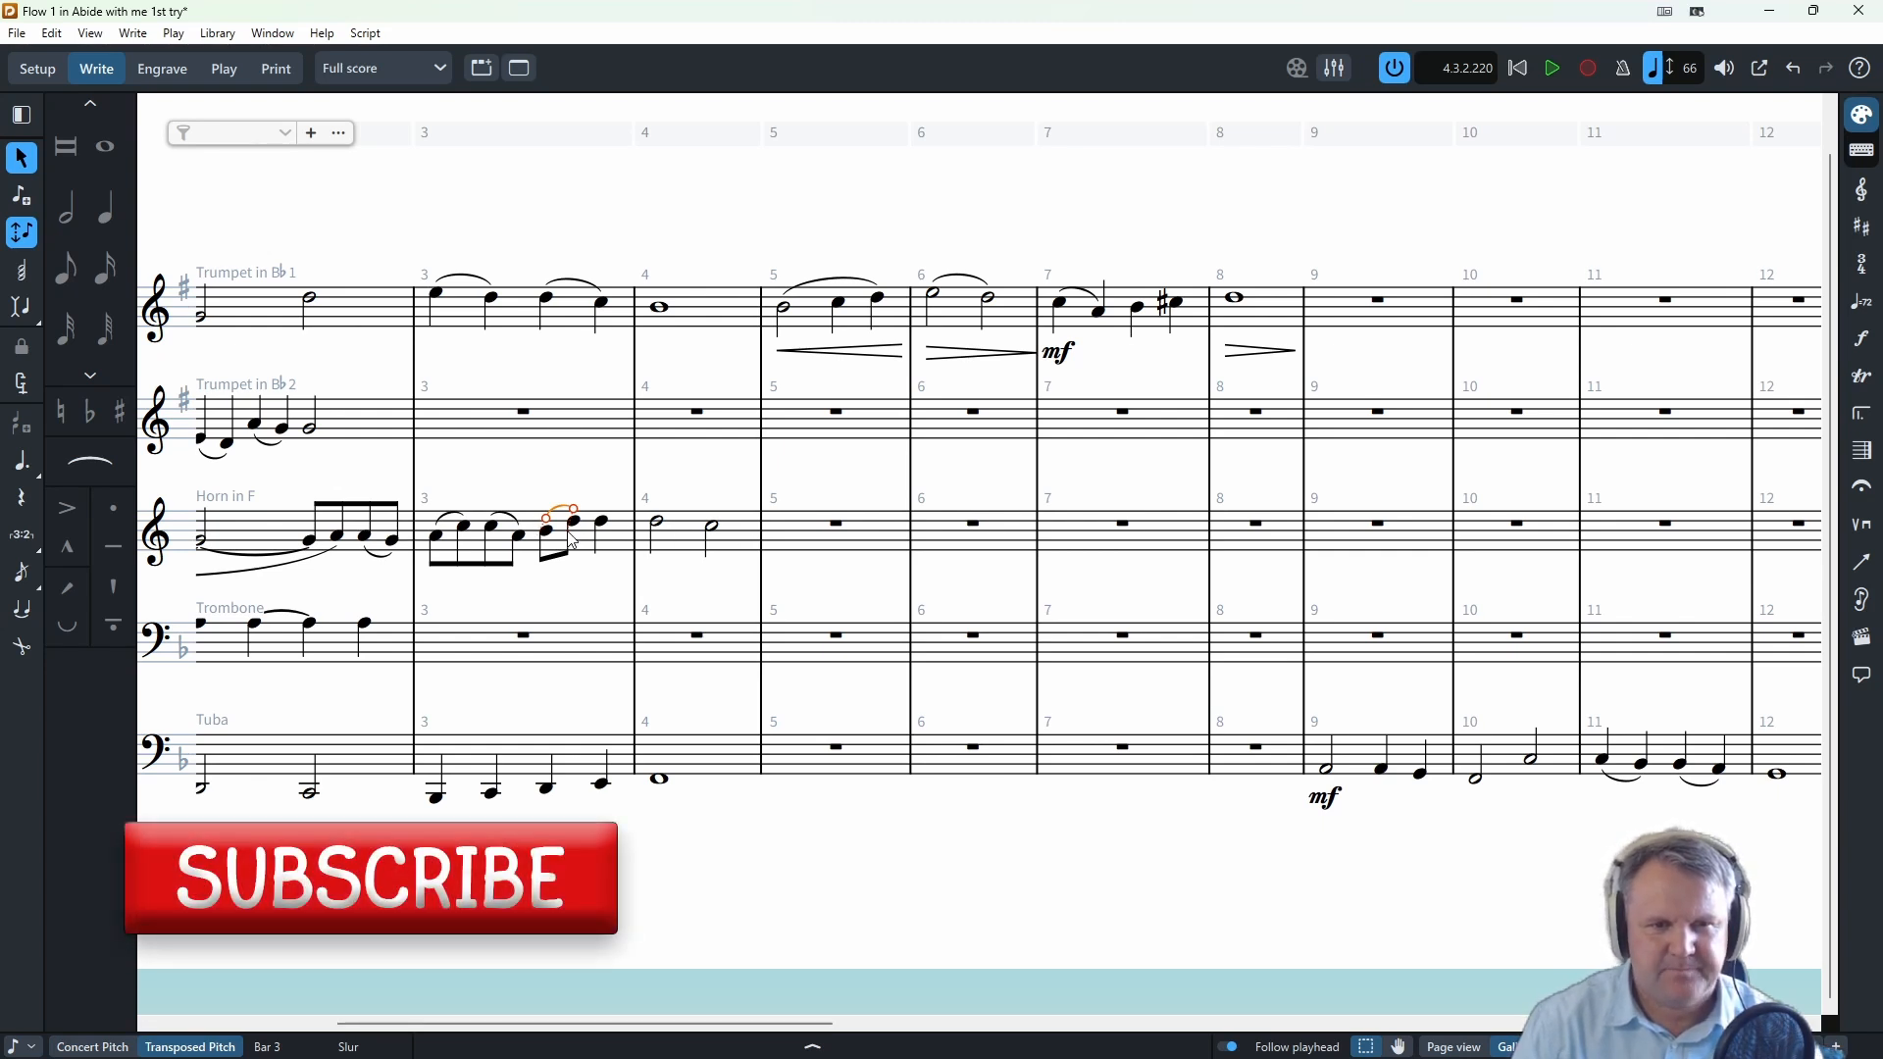
click(92, 1048)
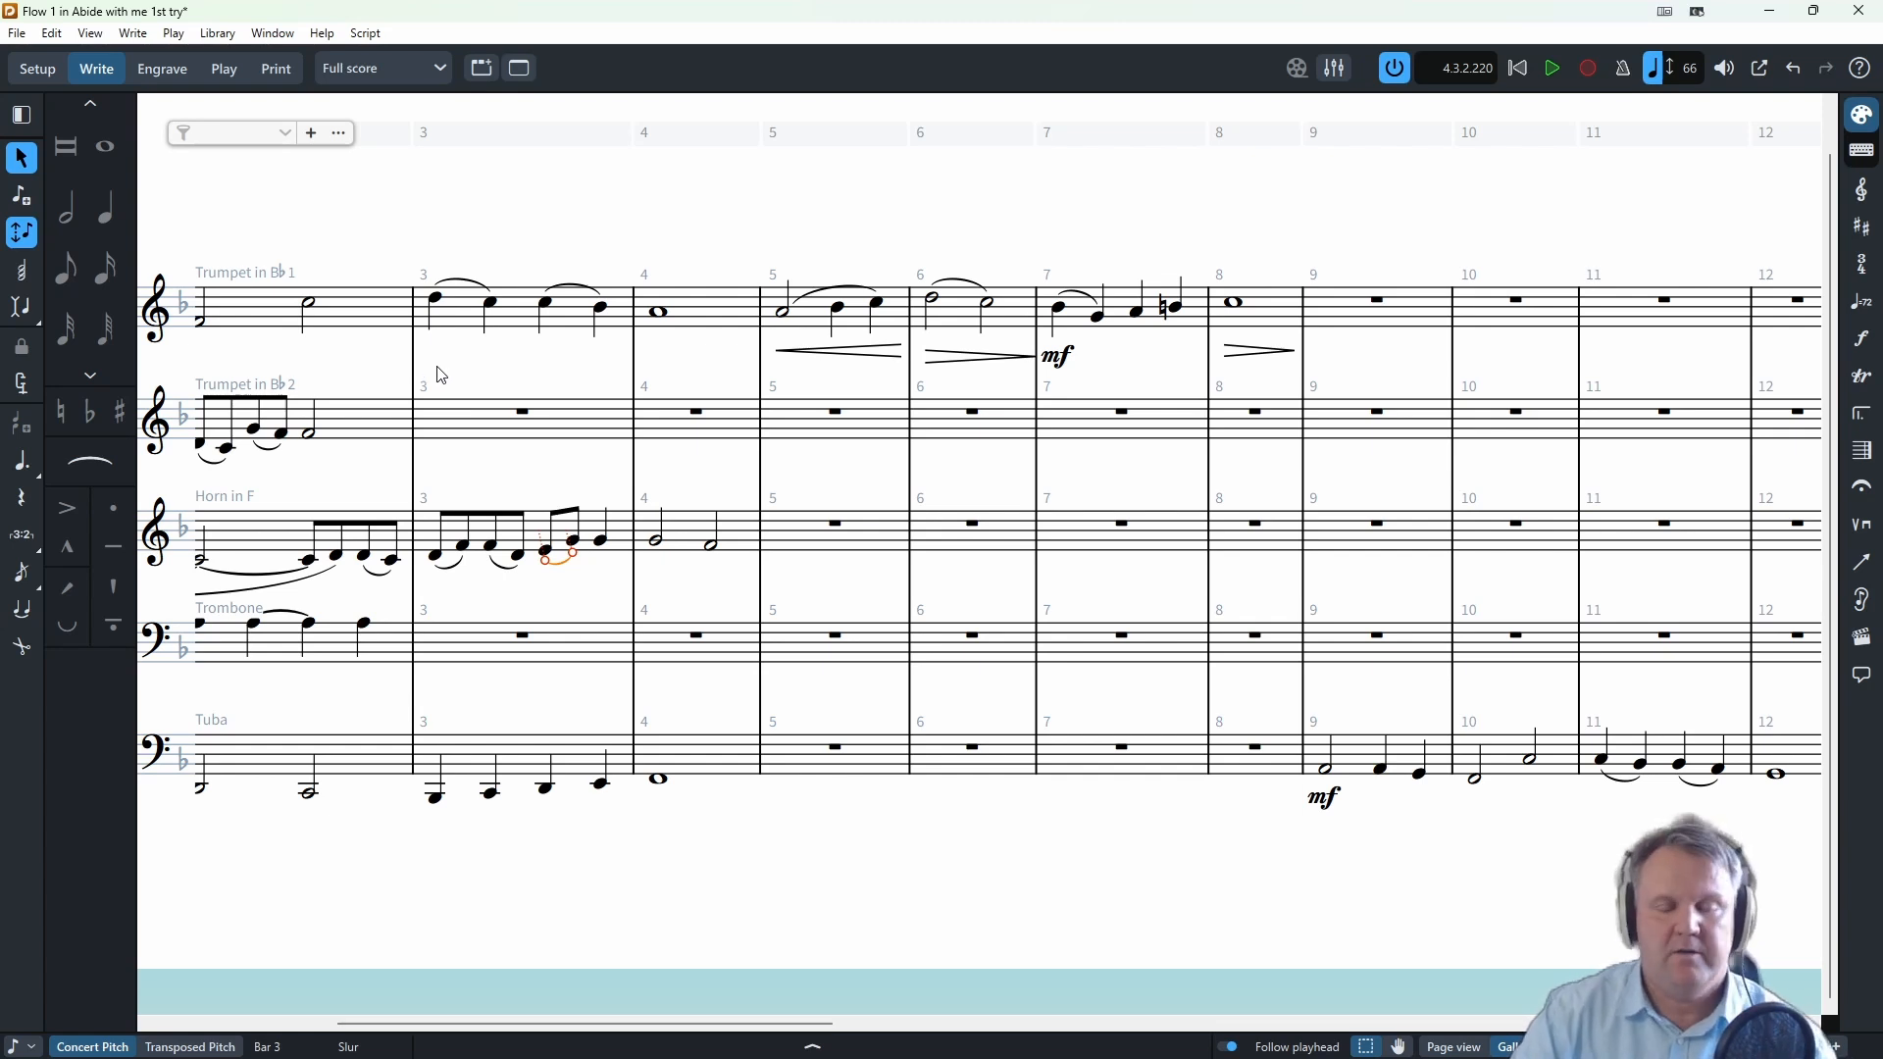
- Enter quarter notes B♭3 and F3, a dotted quarter G3 and an eighth G3 in Trombone bar 3, then a whole note F3 in bar 4
click(437, 567)
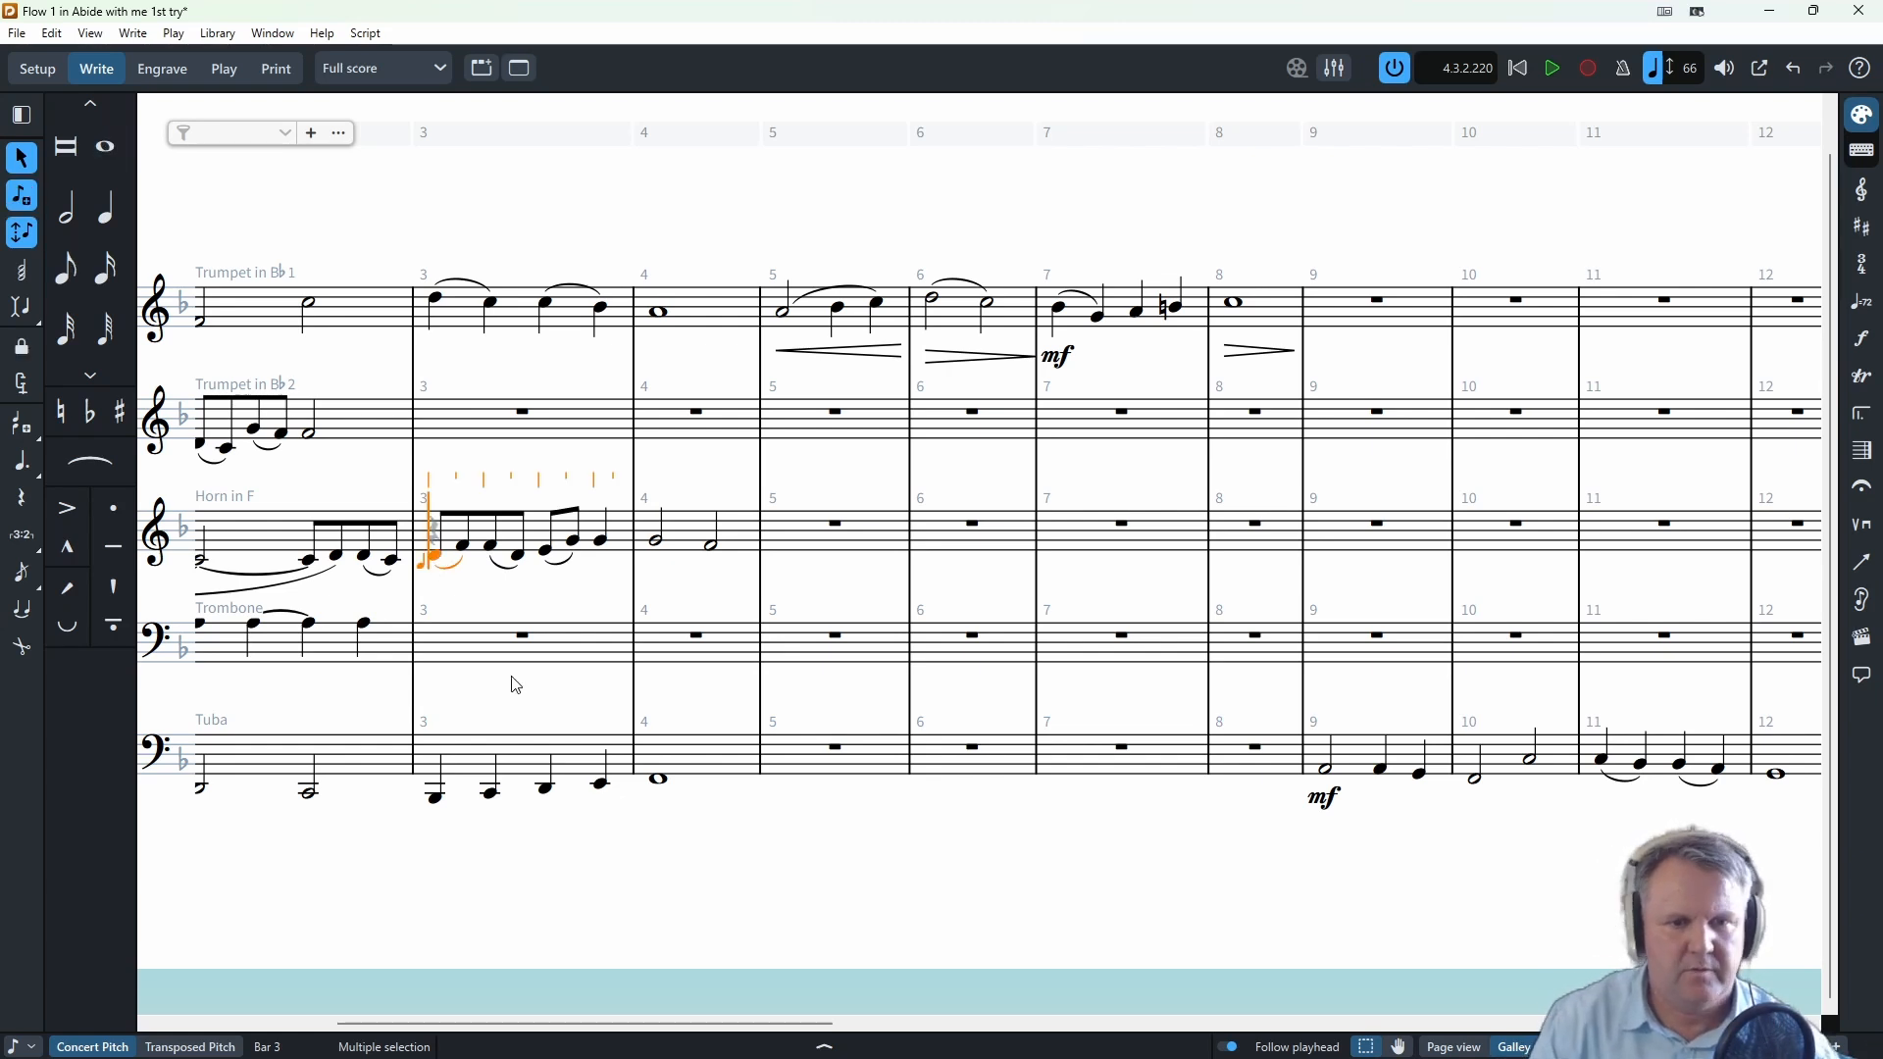
click(465, 645)
key(Return)
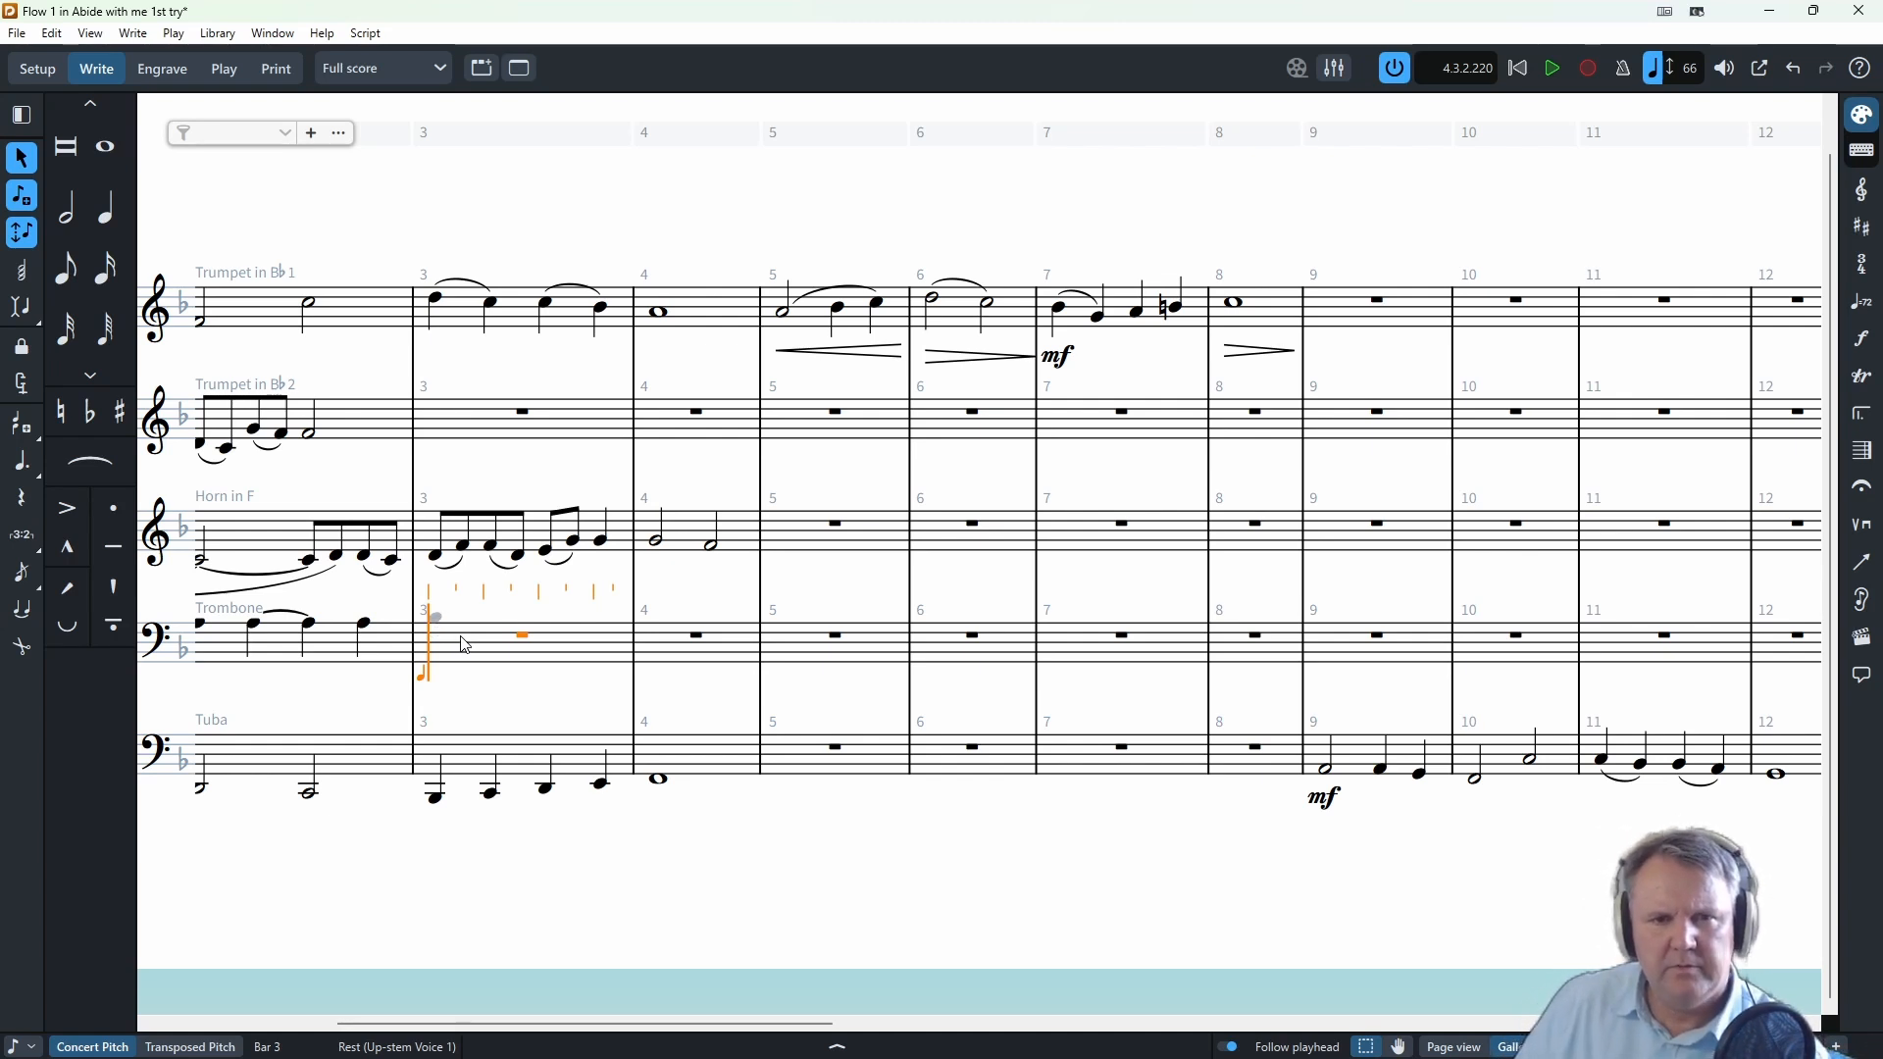
key(b)
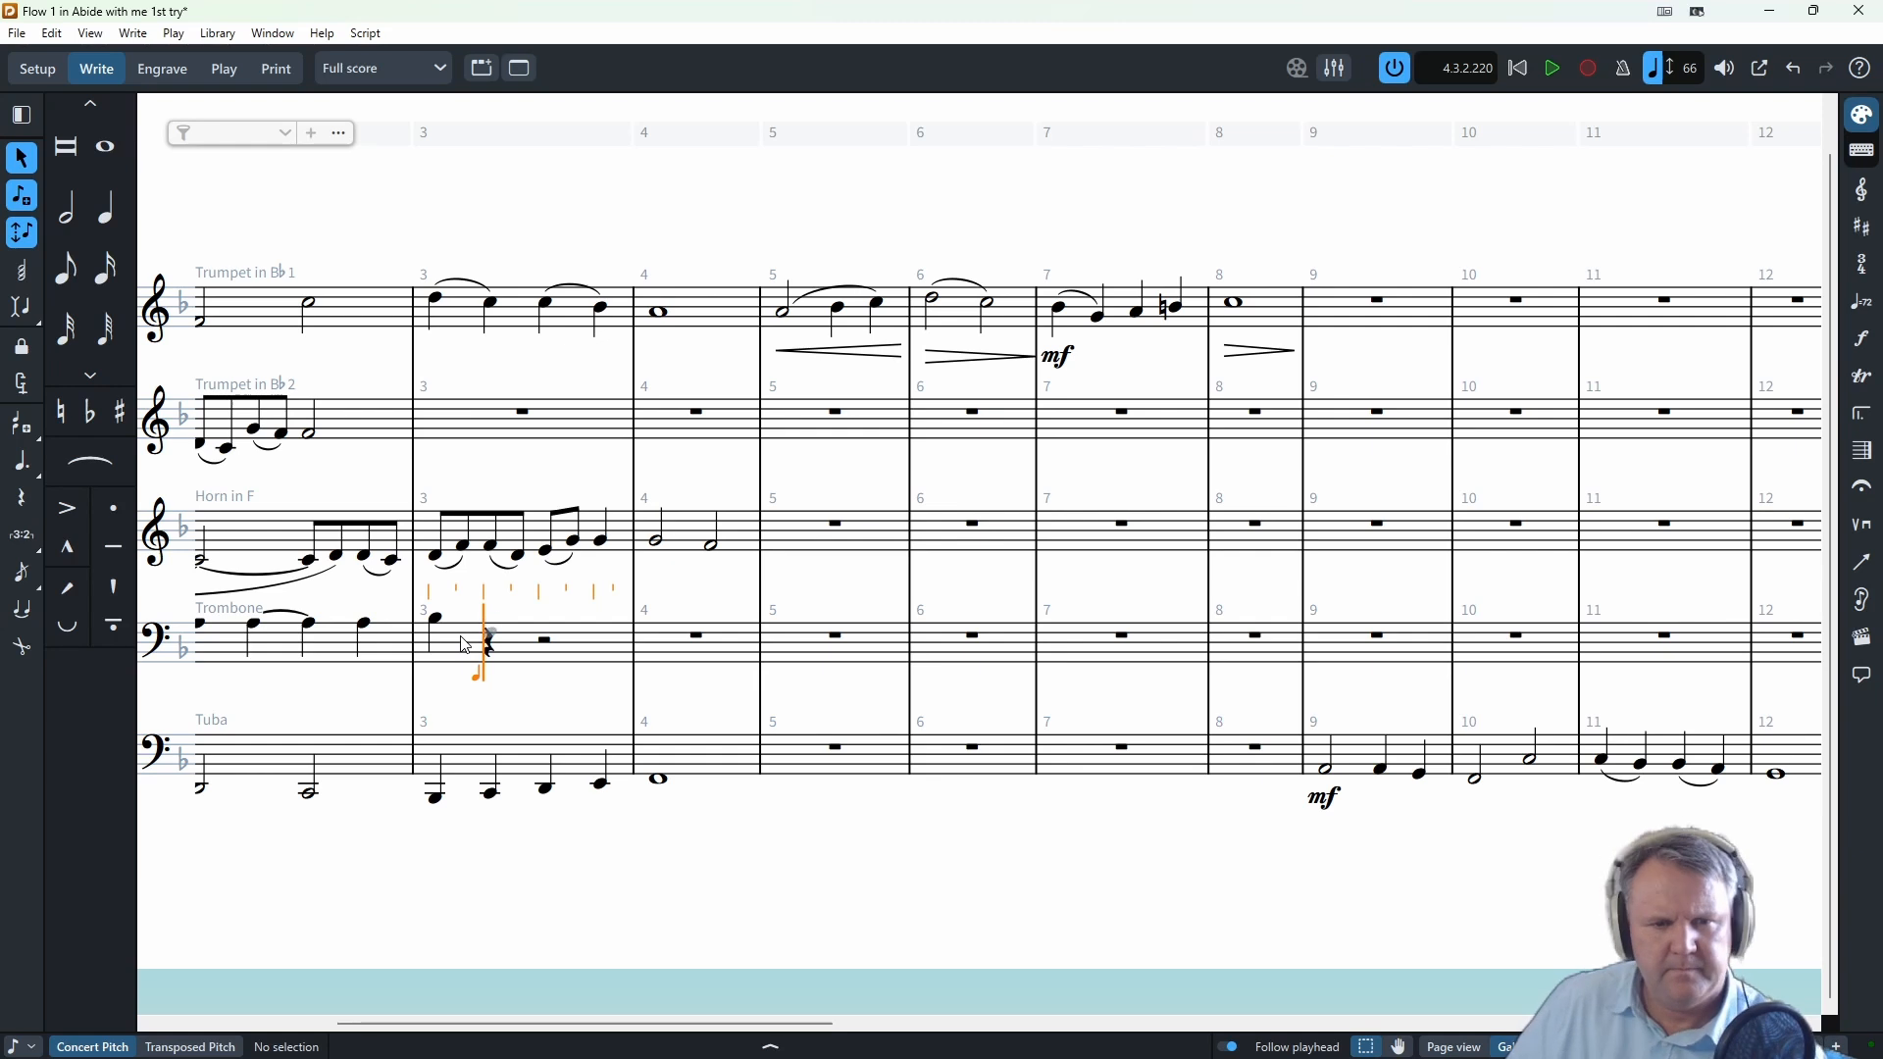
key(f)
click(30, 475)
key(g)
key(5)
key(g)
key(6)
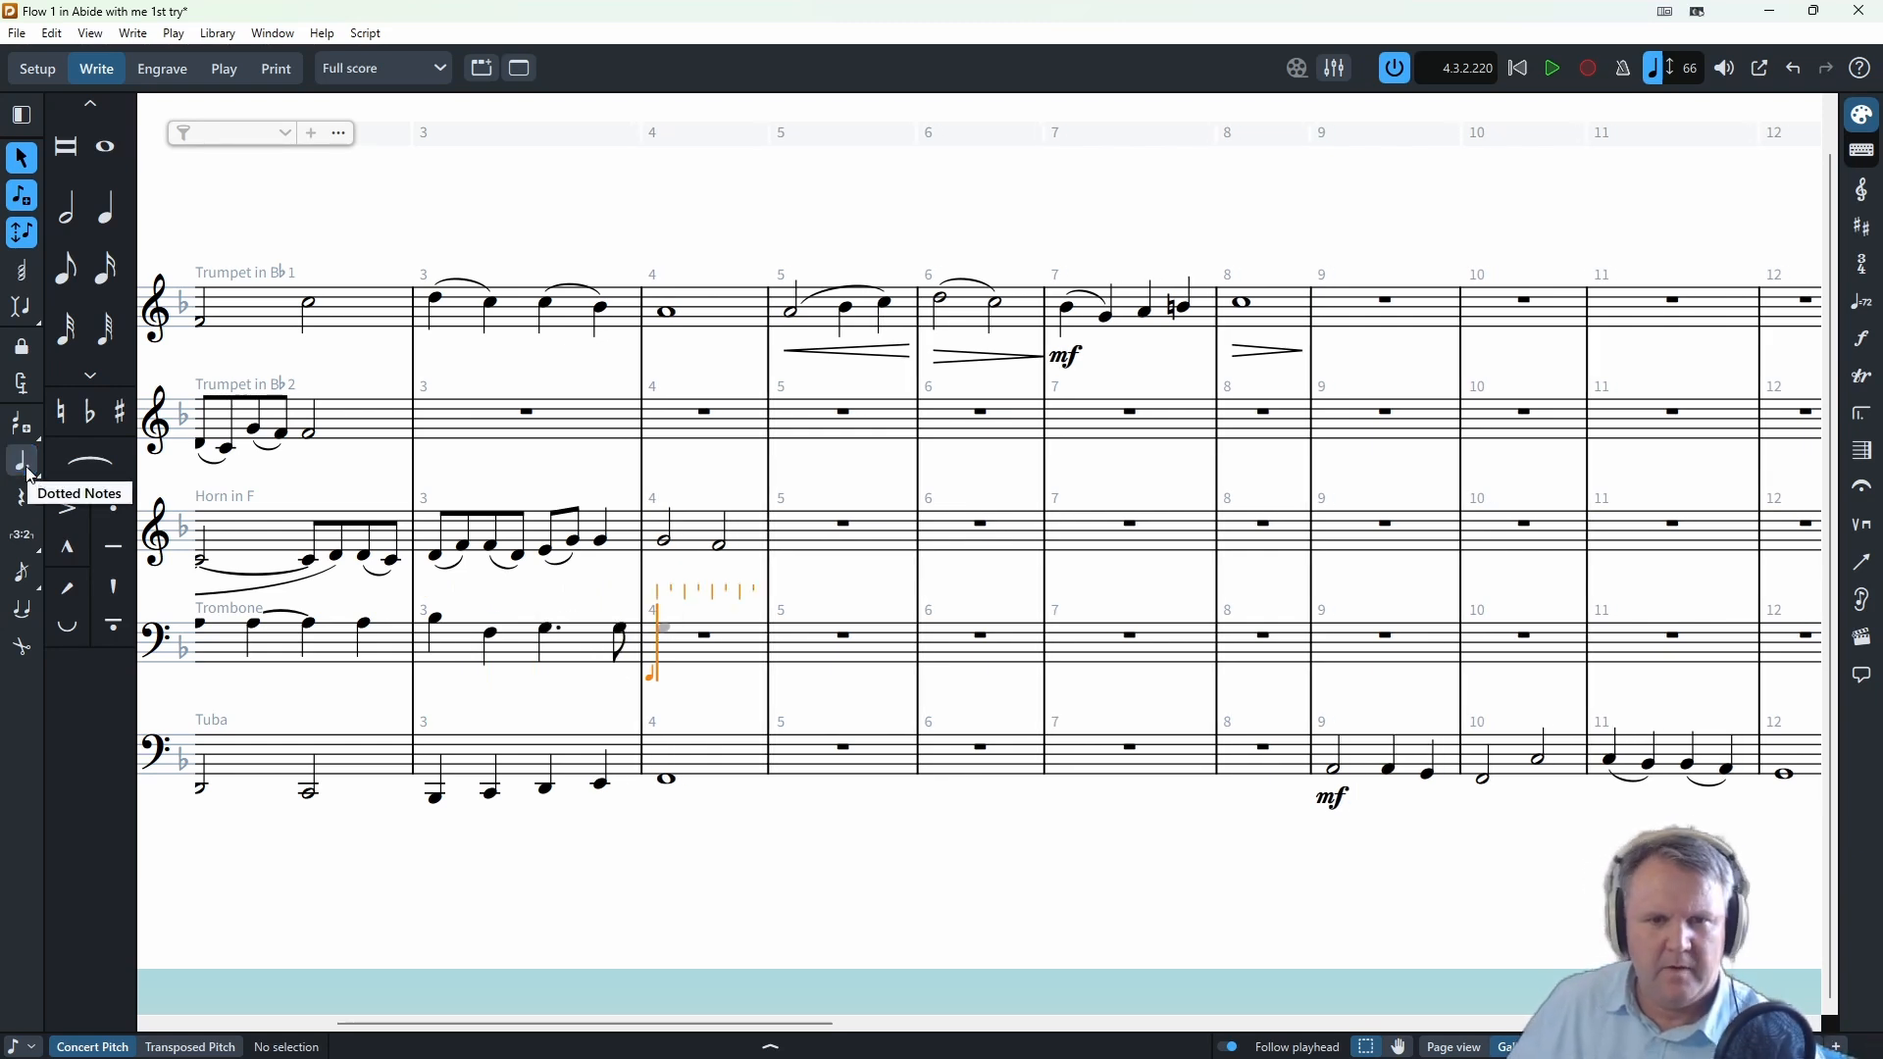
key(7)
key(f)
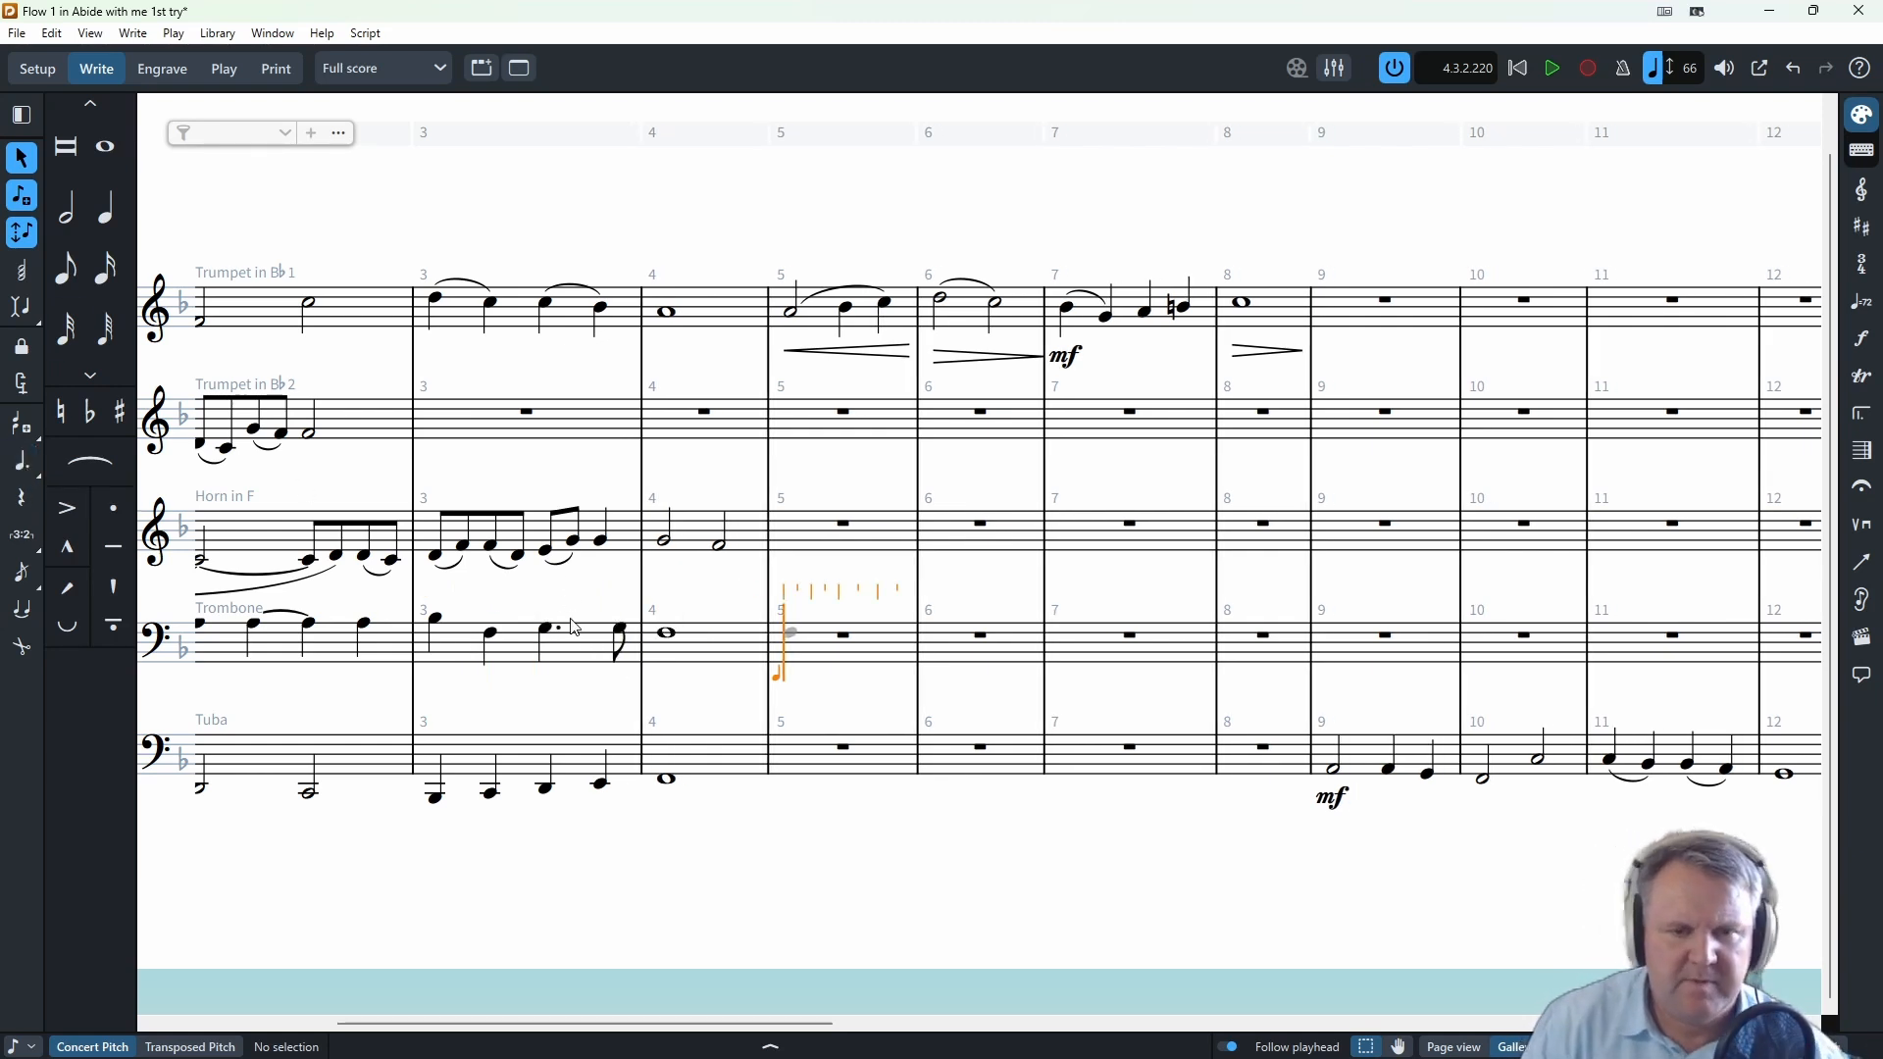
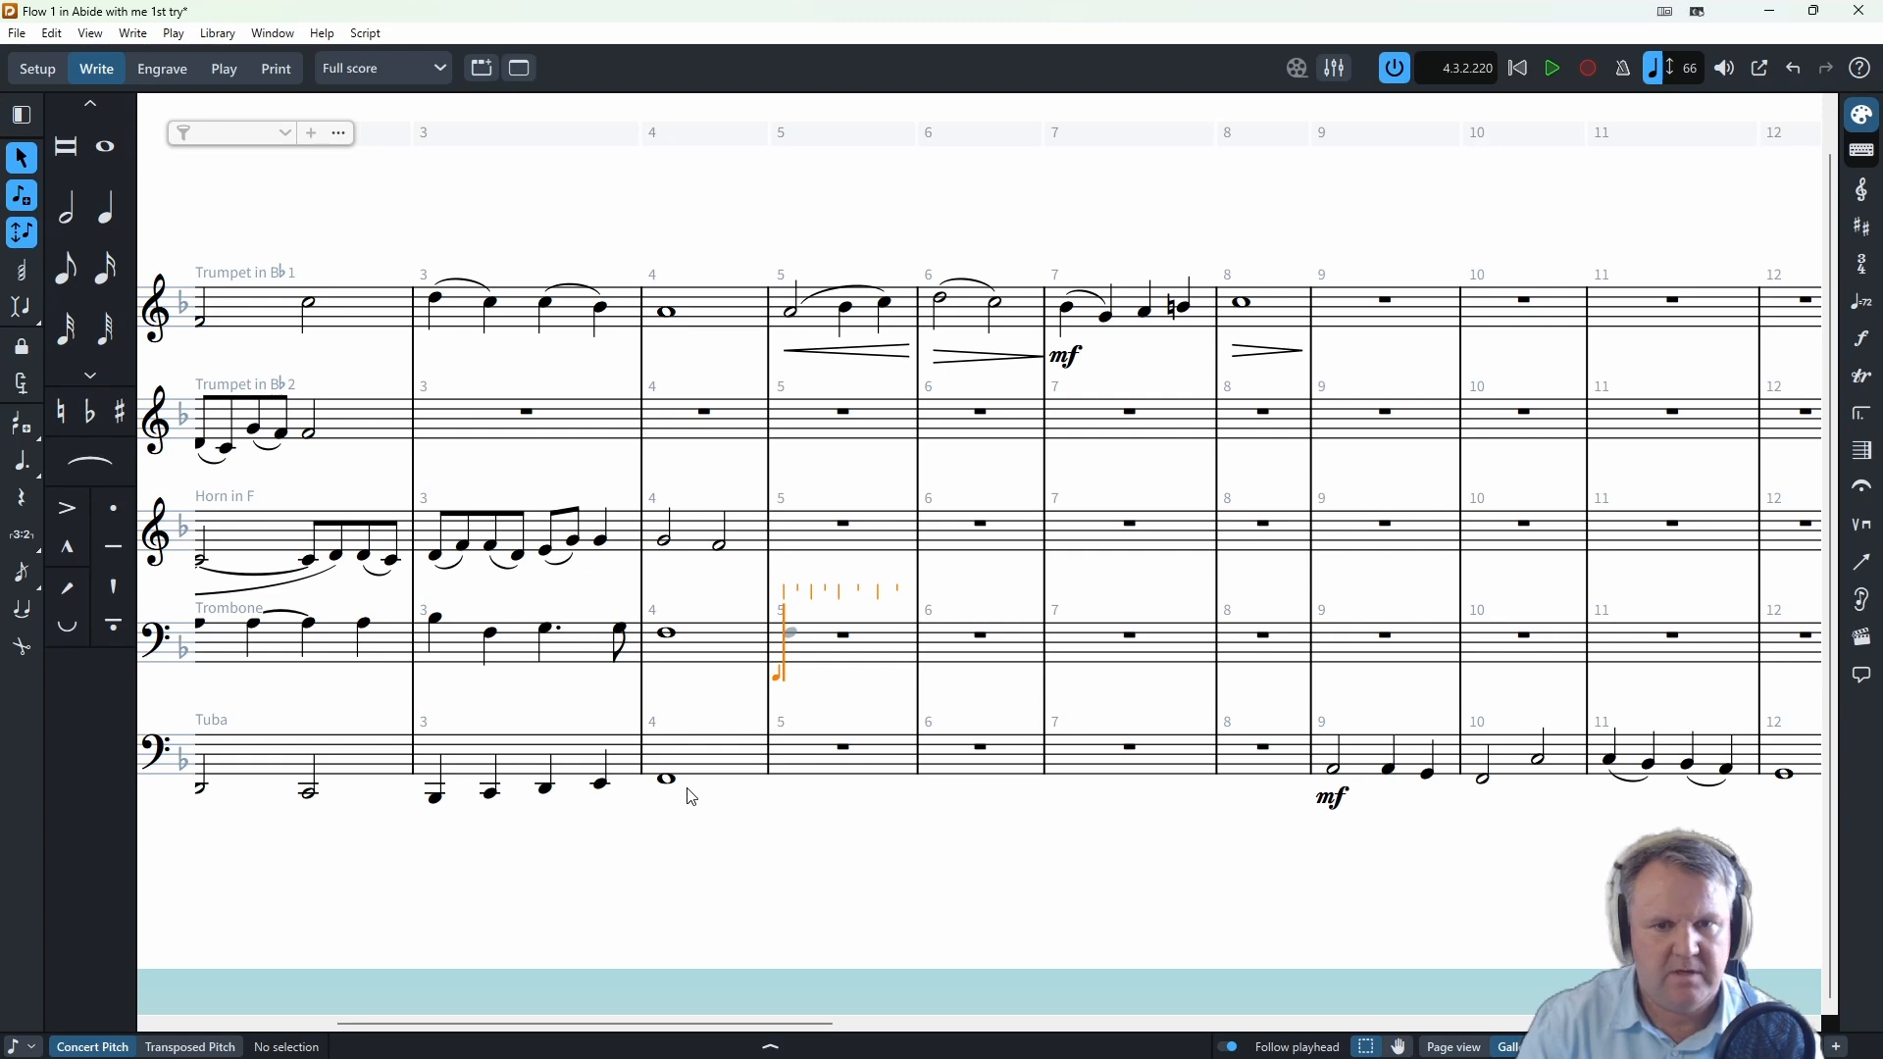
- Enter a whole note C4 in Trumpet 2 bar 4
click(728, 434)
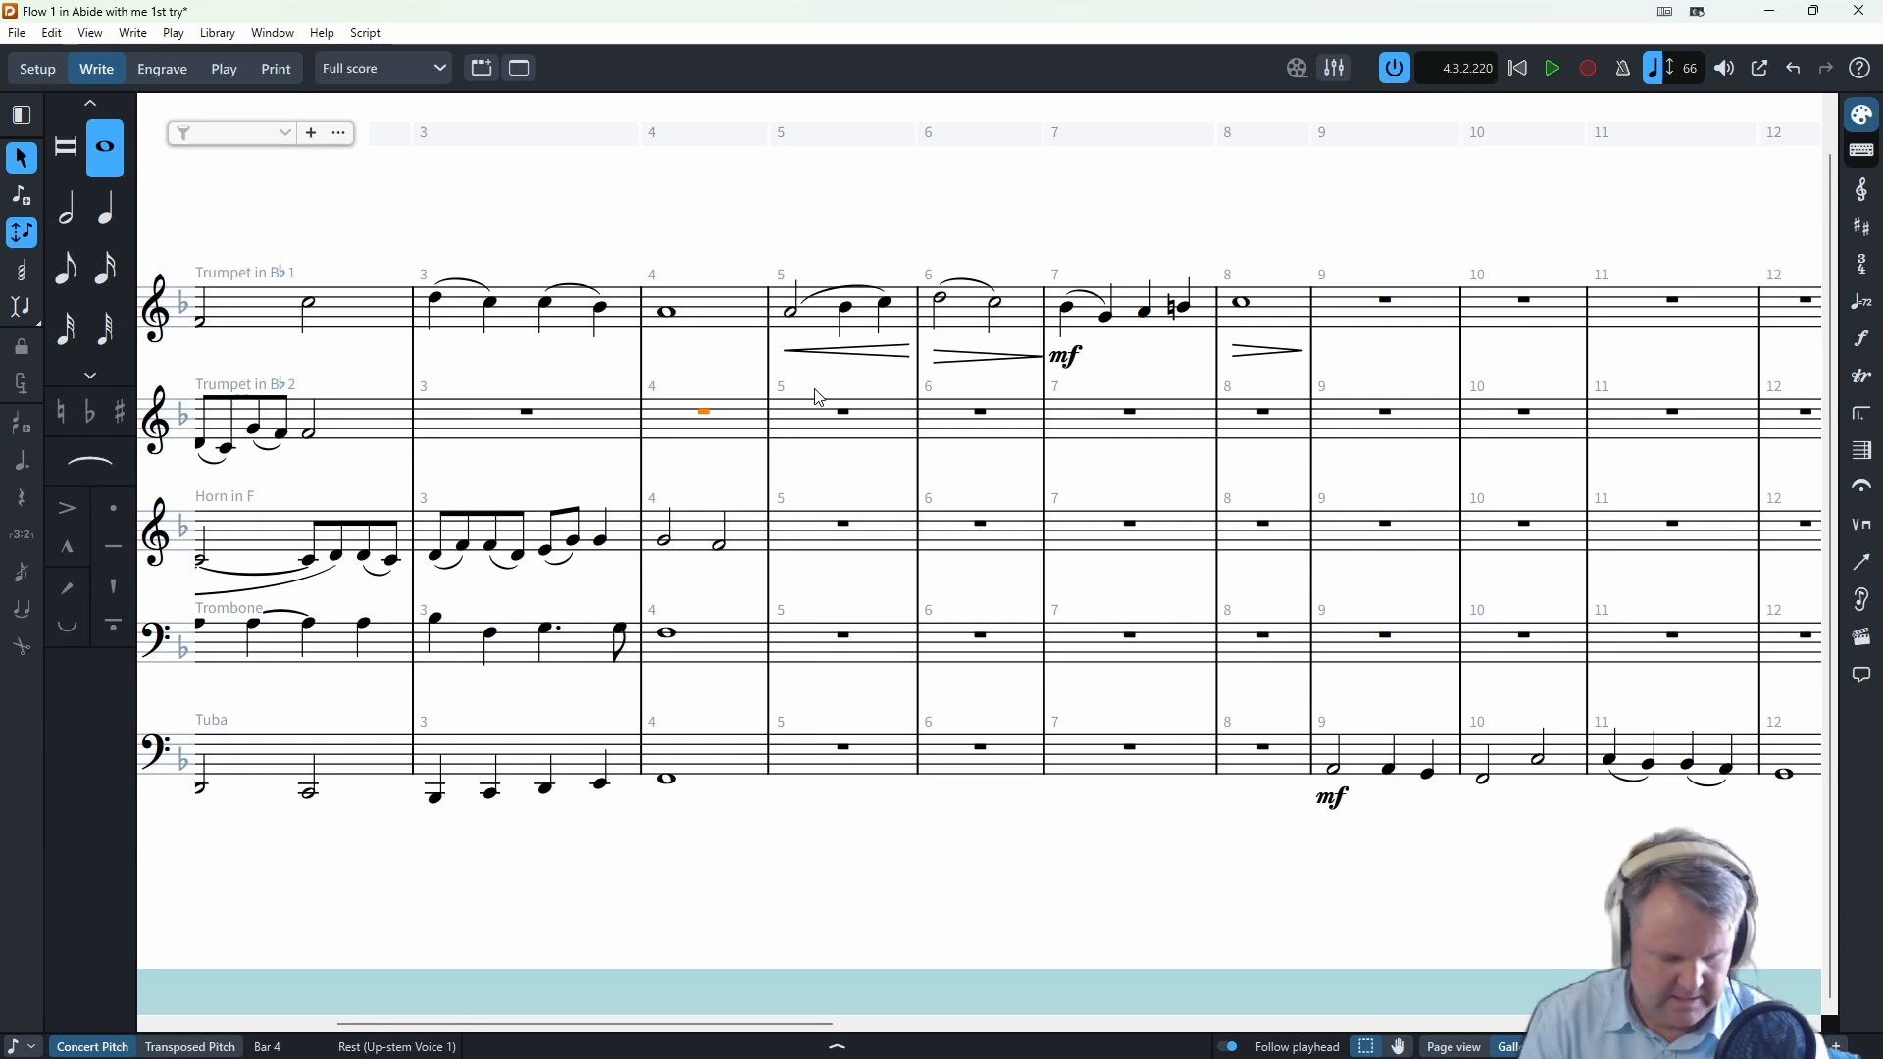
key(shift+d)
key(Escape)
double_click(699, 424)
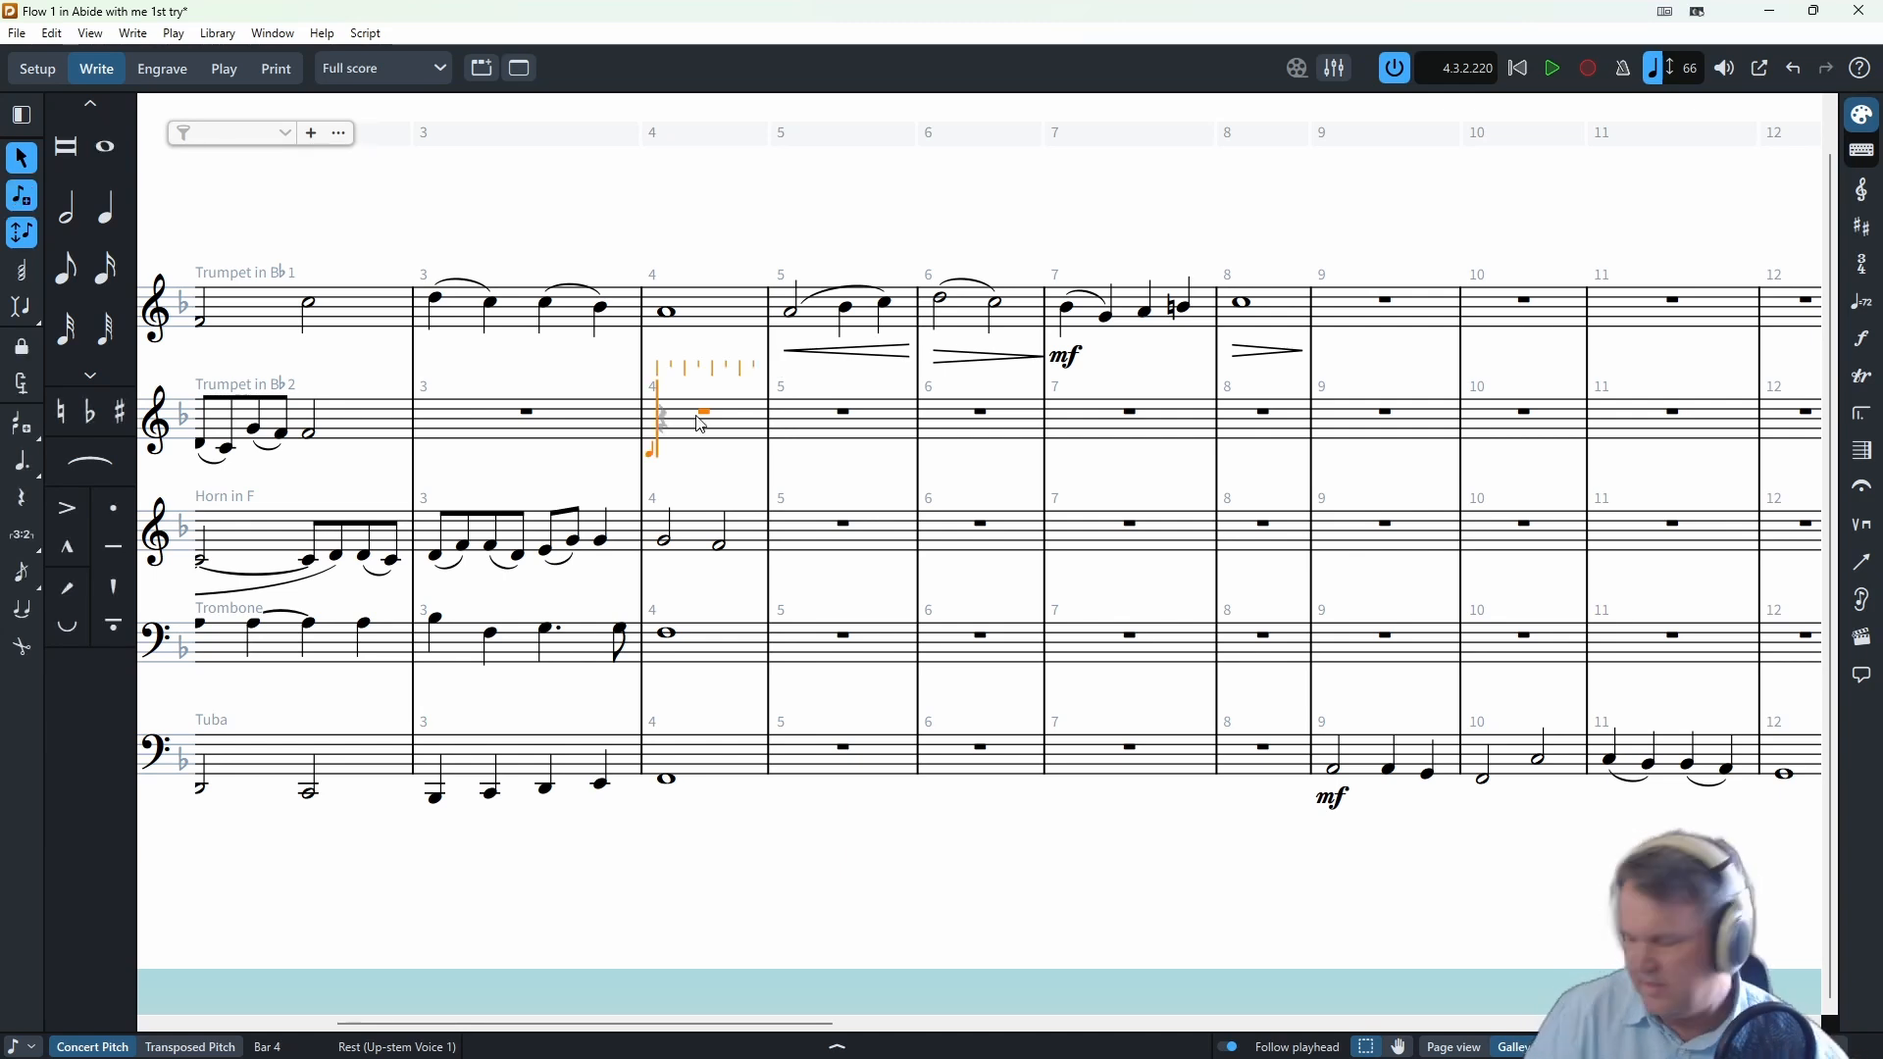
key(c)
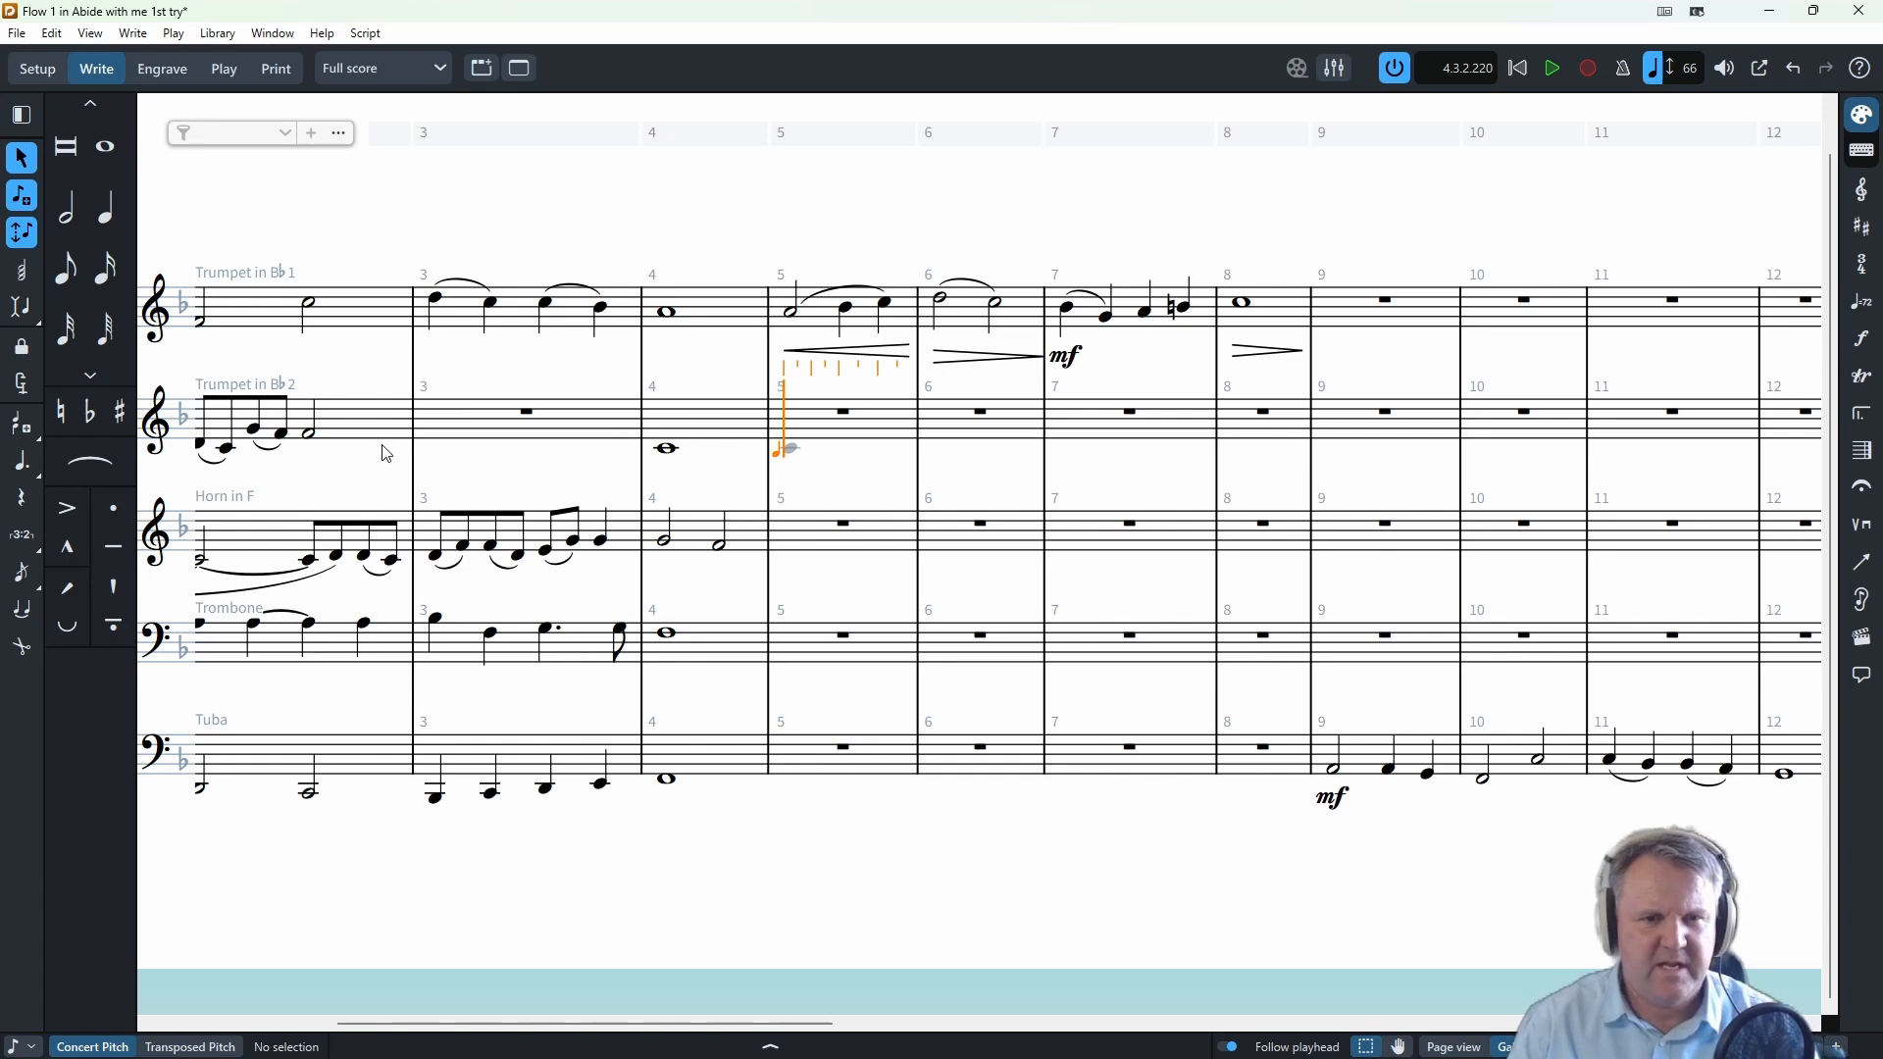
- Play back from Trumpet 1's half note C5 in bar 2, stopping in bar 4
click(317, 315)
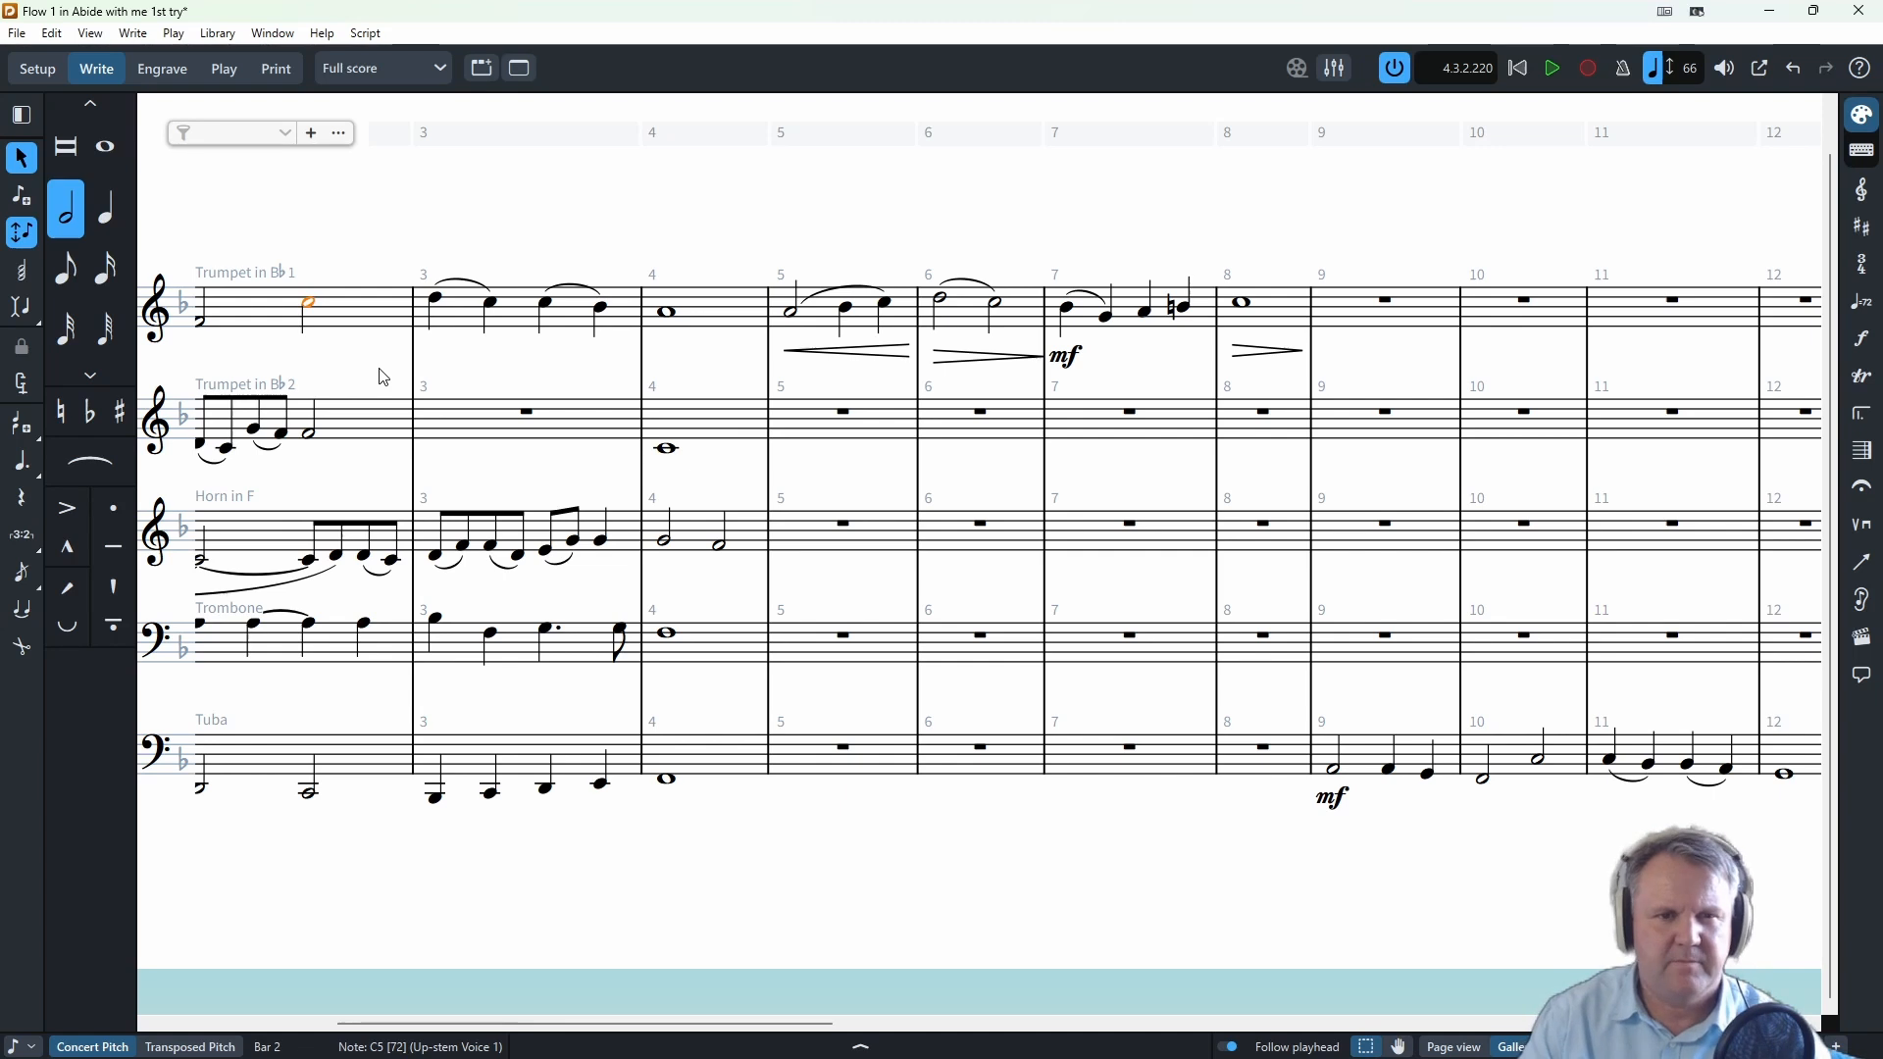
key(p)
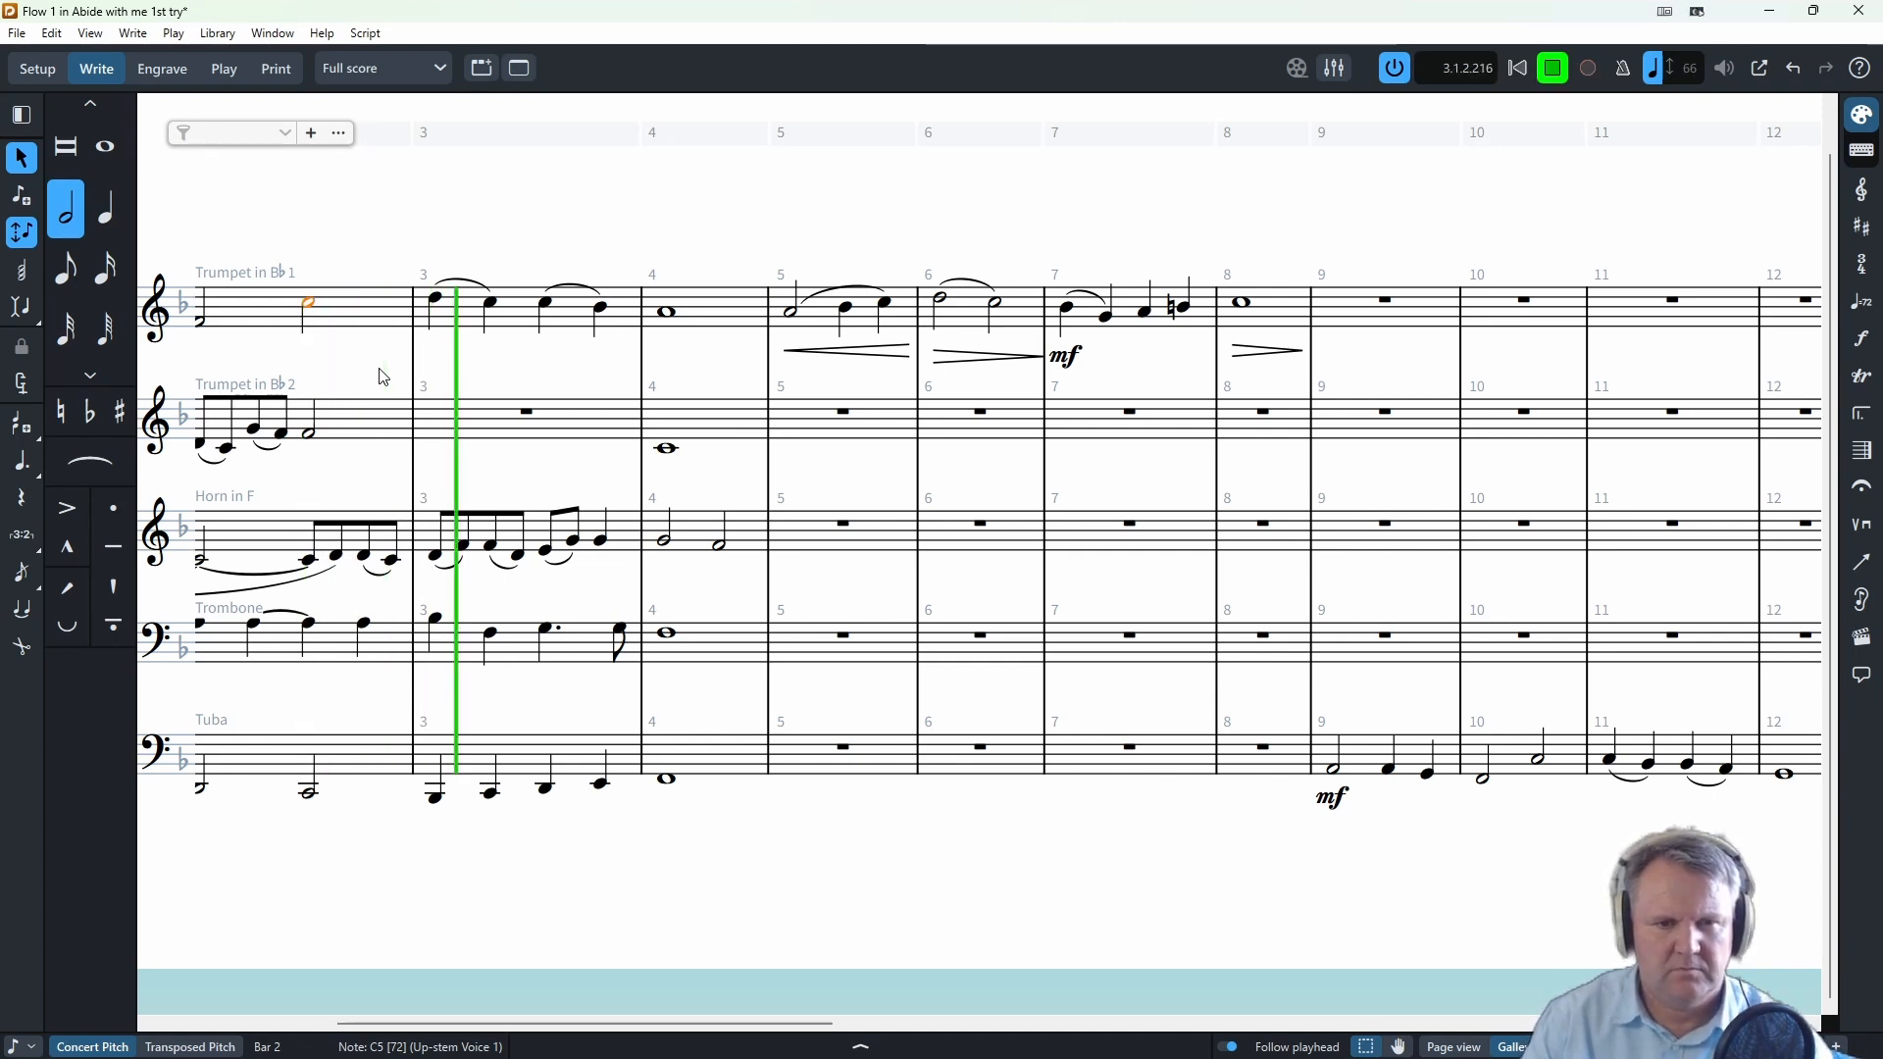
click(1556, 70)
- Enter quarter notes F4, A4, G4 and C4 in Trumpet 2 bar 3
double_click(531, 424)
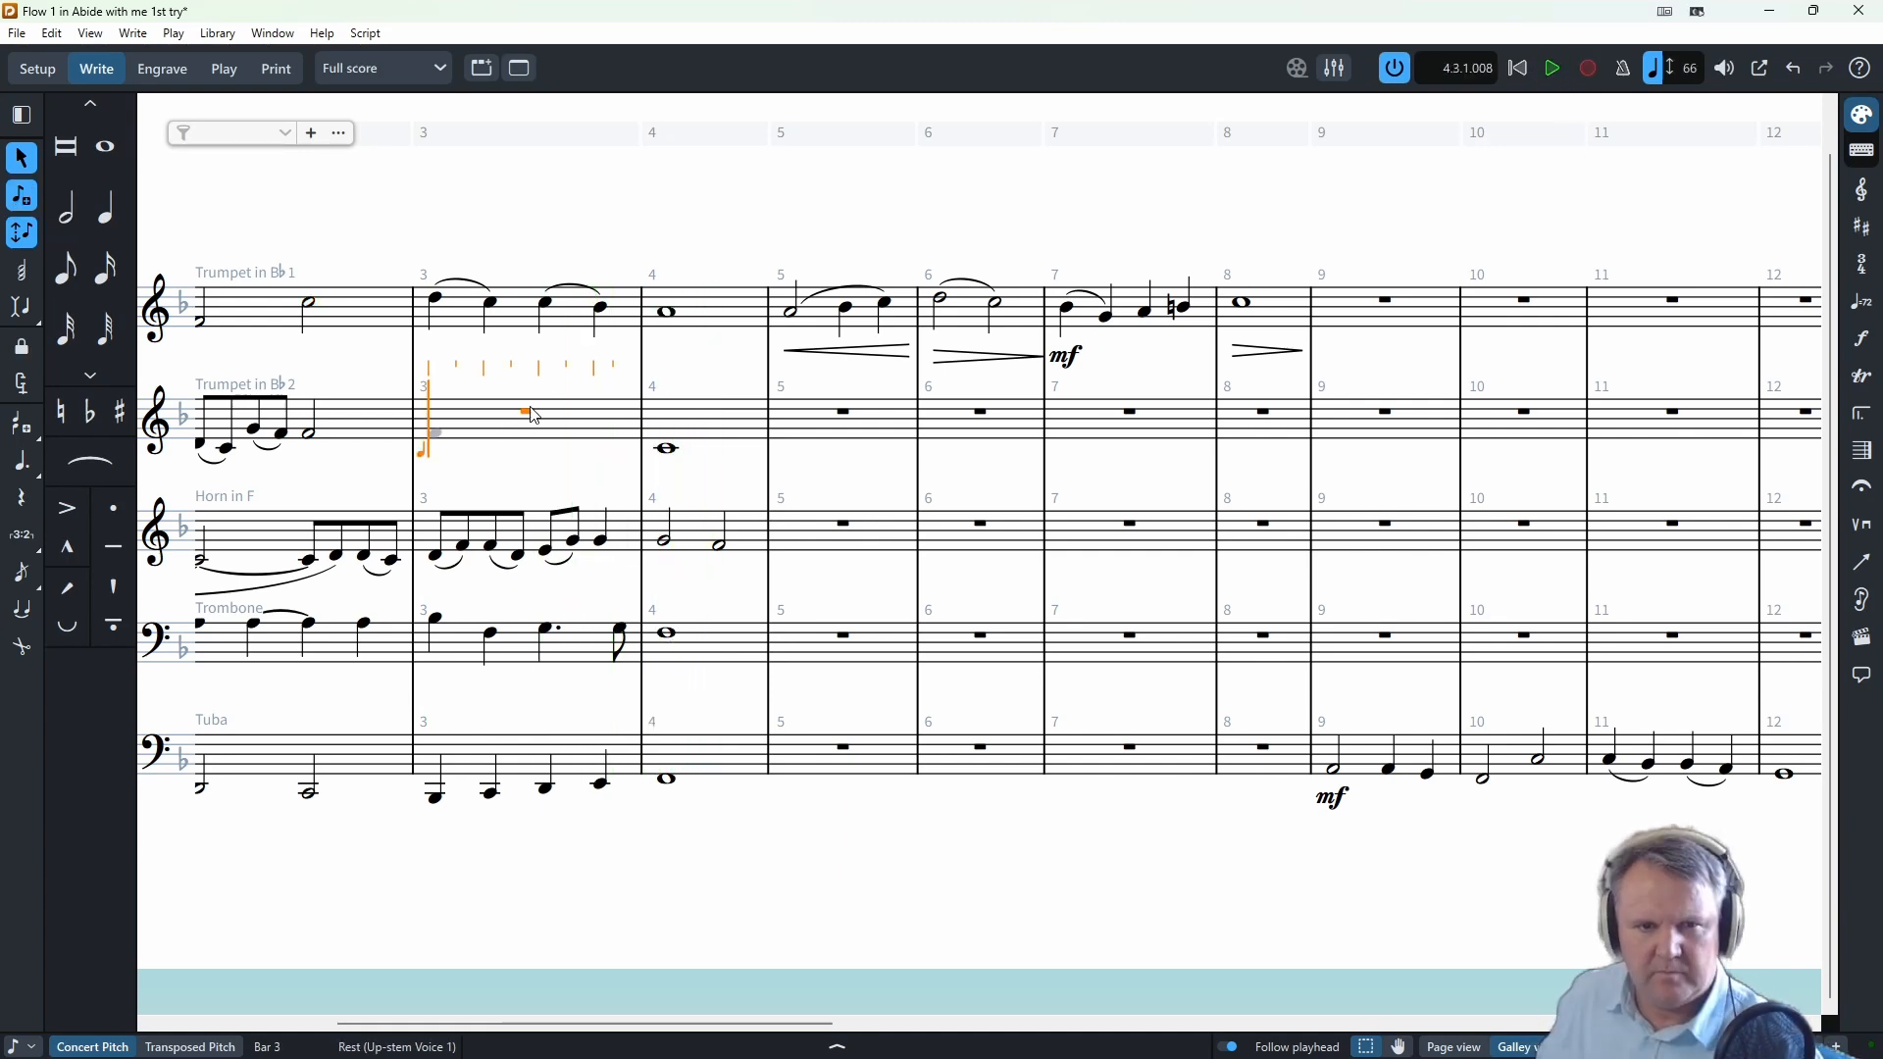
key(a)
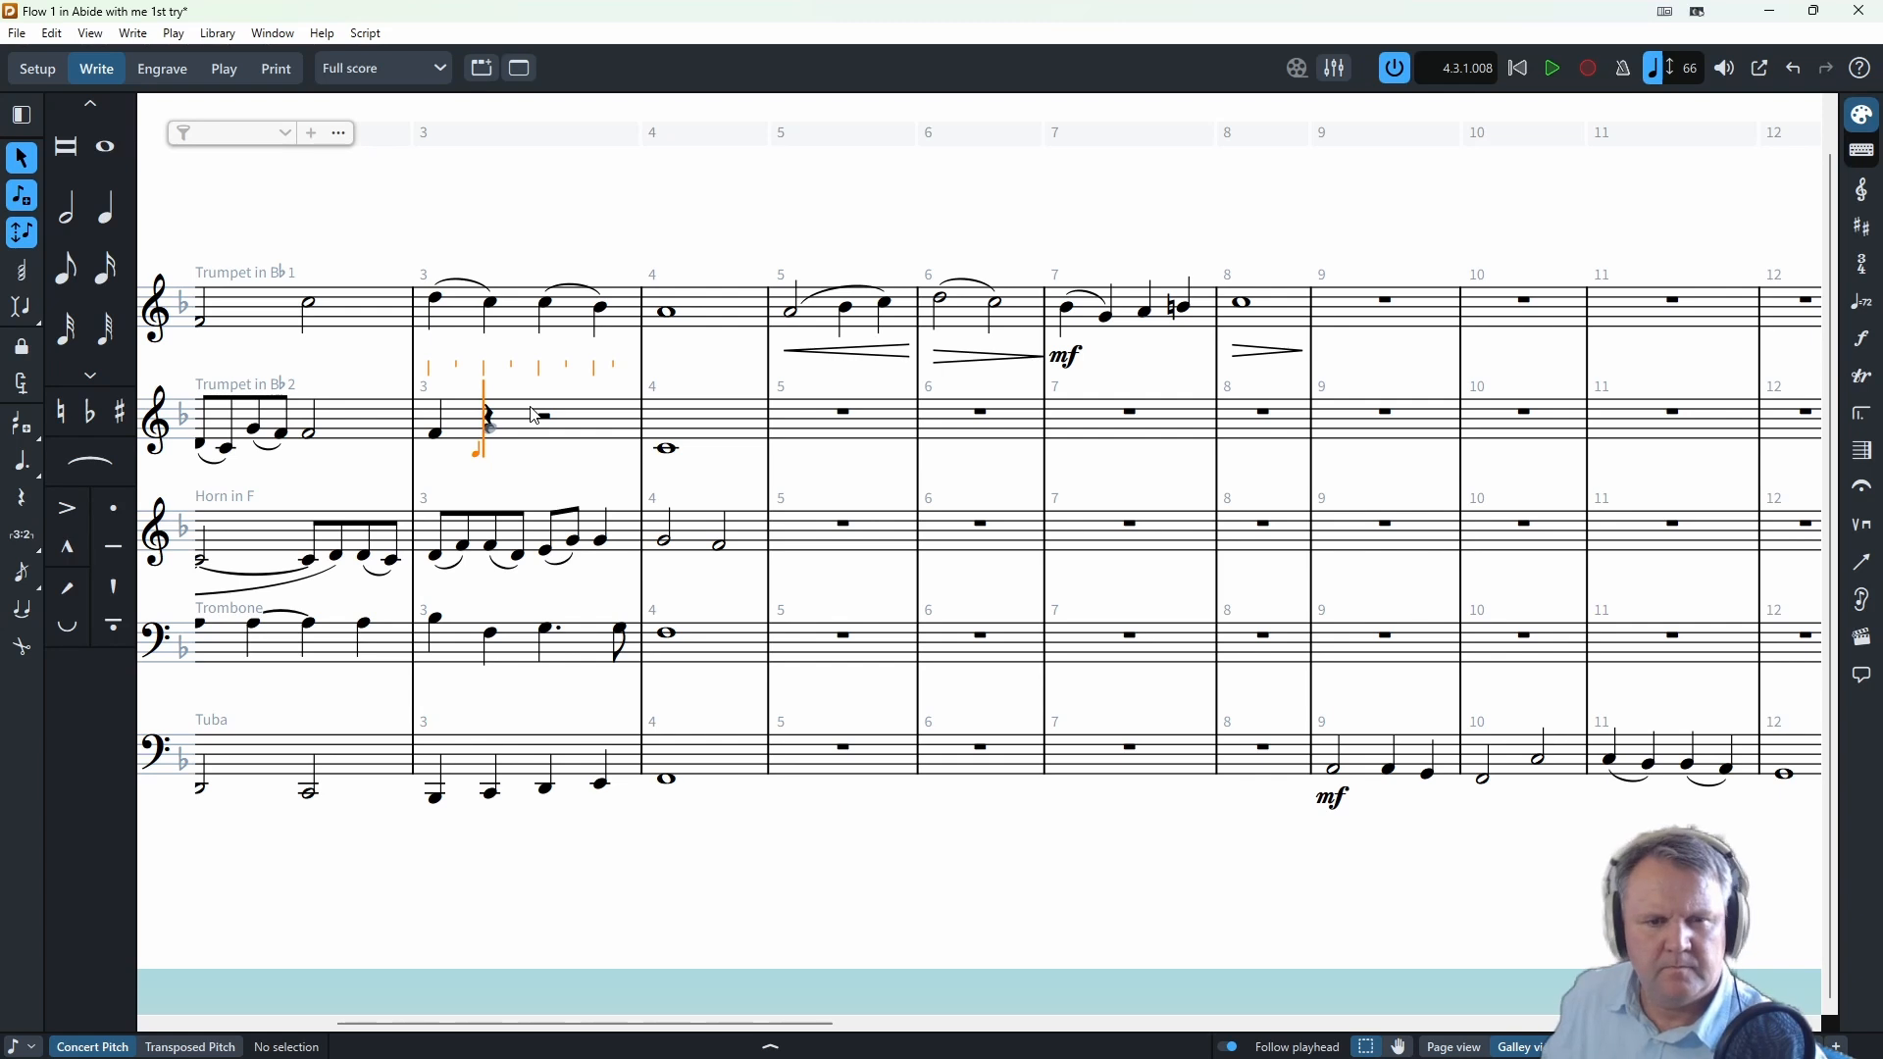
key(a)
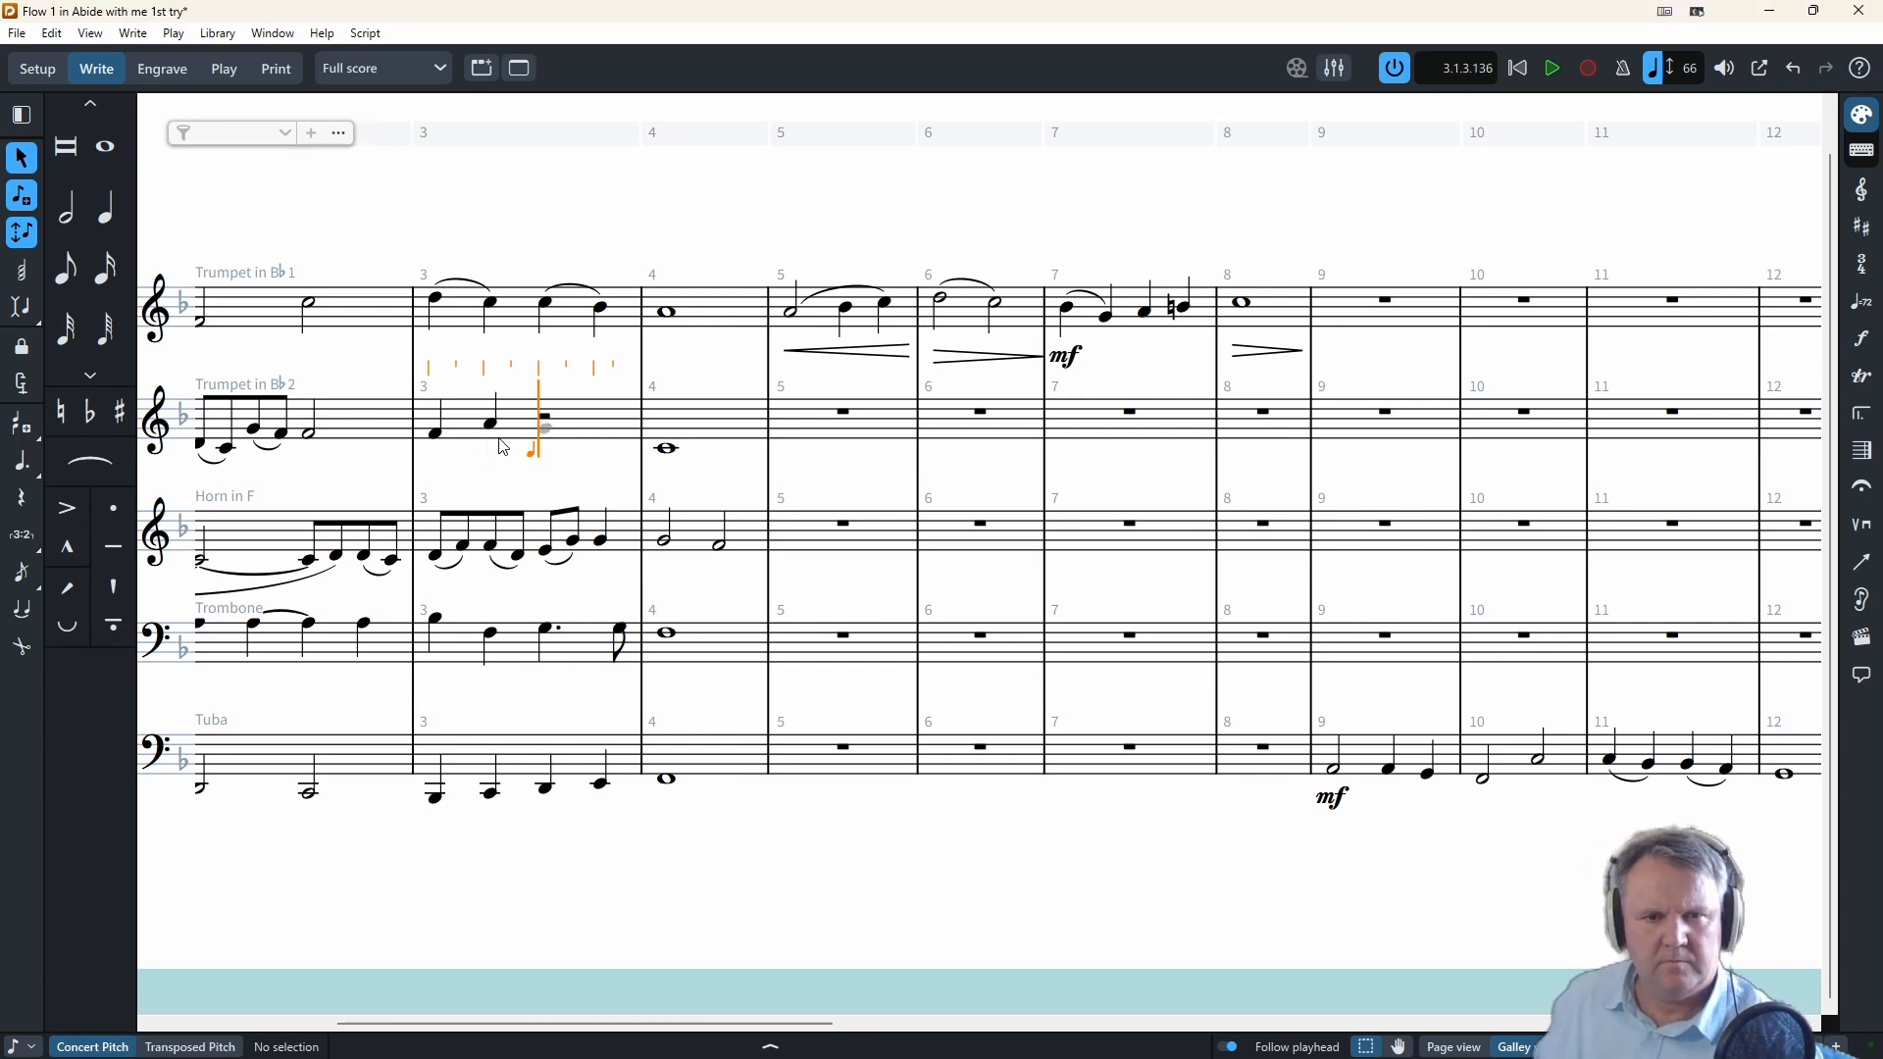
key(a)
key(c)
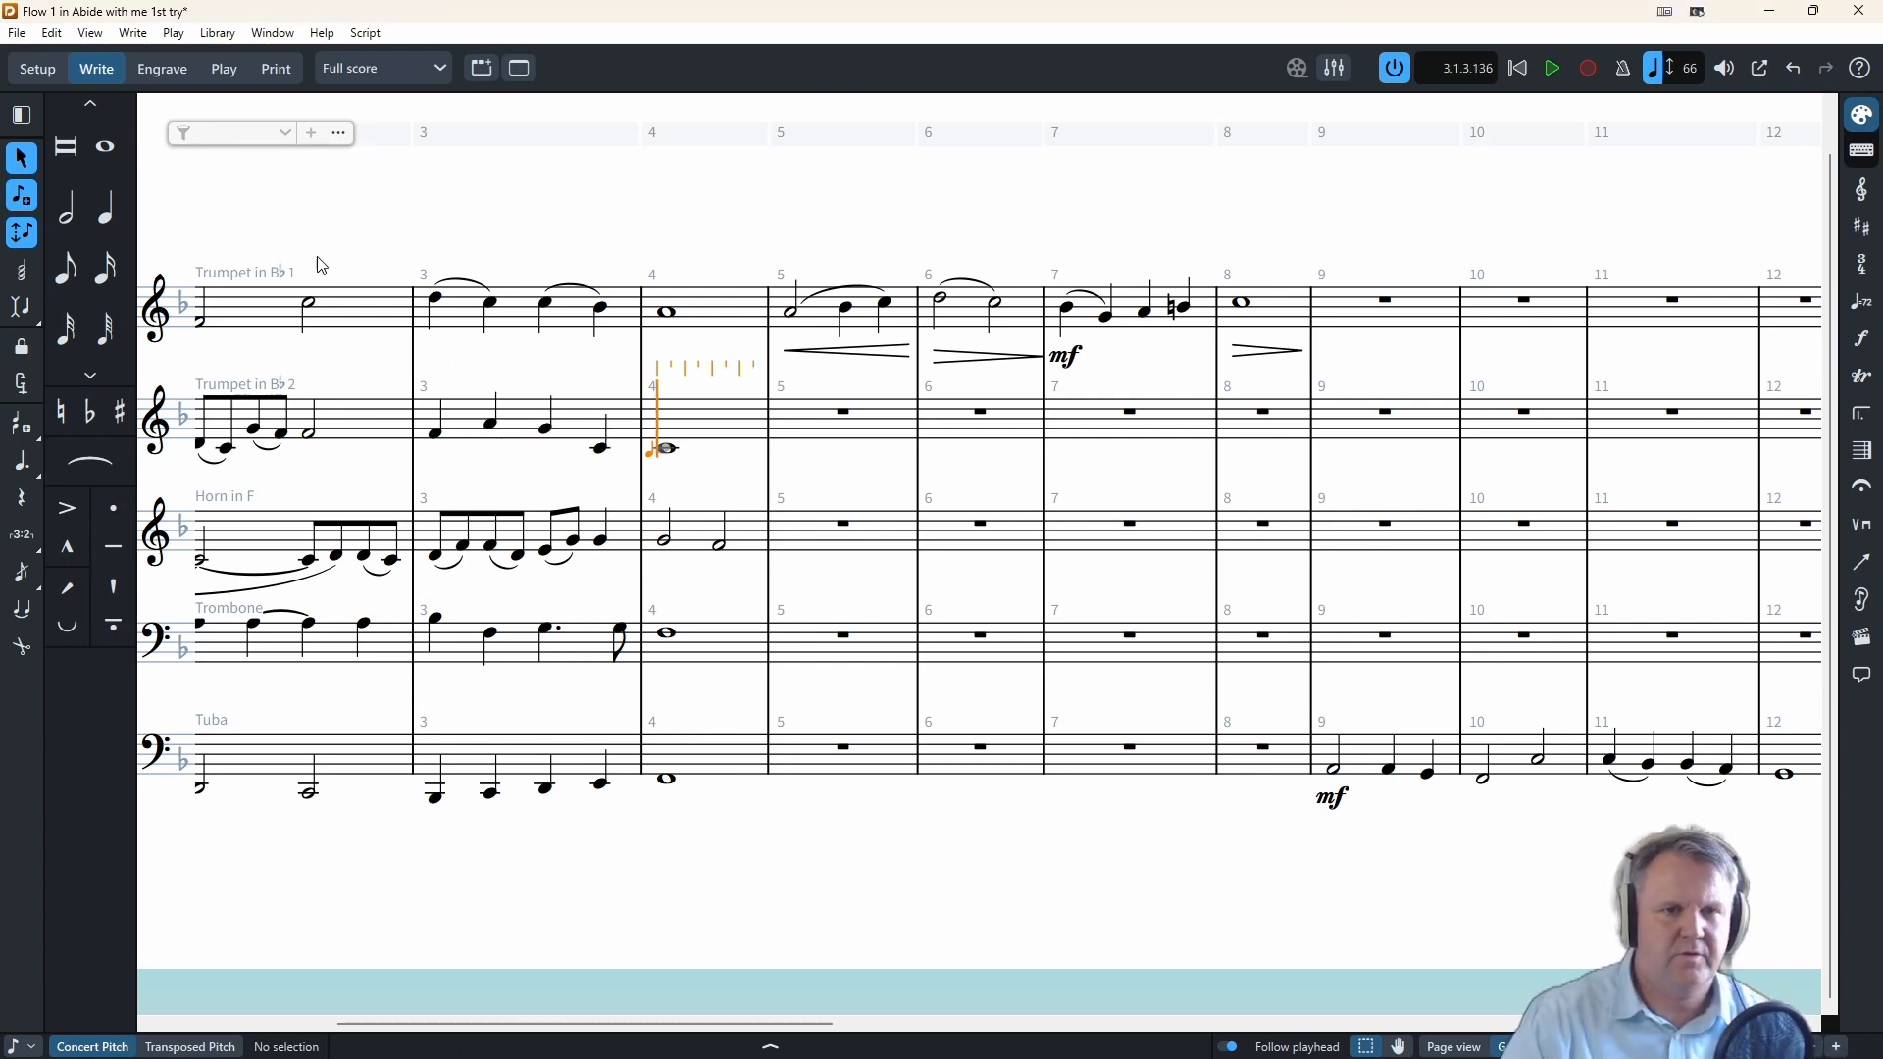
- Play back the filled-in bar 3 from Trumpet 1's half note C5 in bar 2, stop in bar 4 and clear the selection
click(308, 307)
key(space)
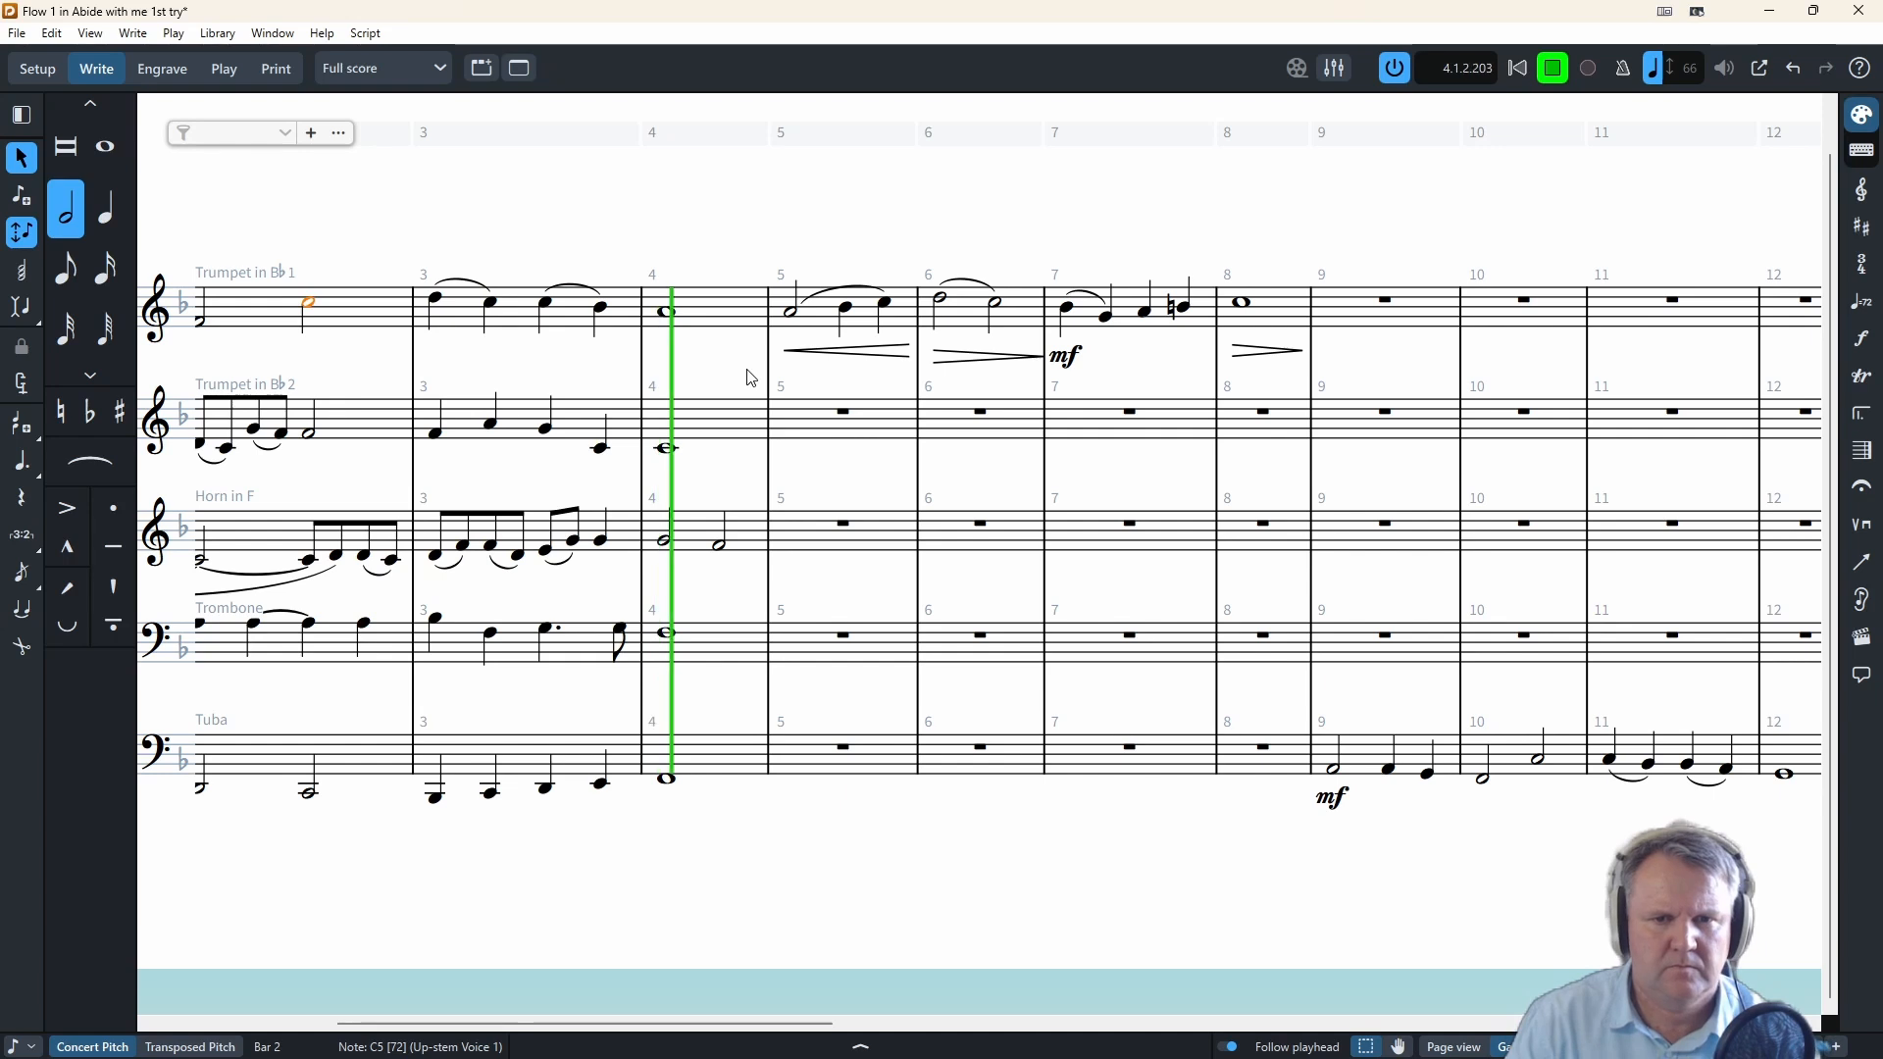
click(1563, 73)
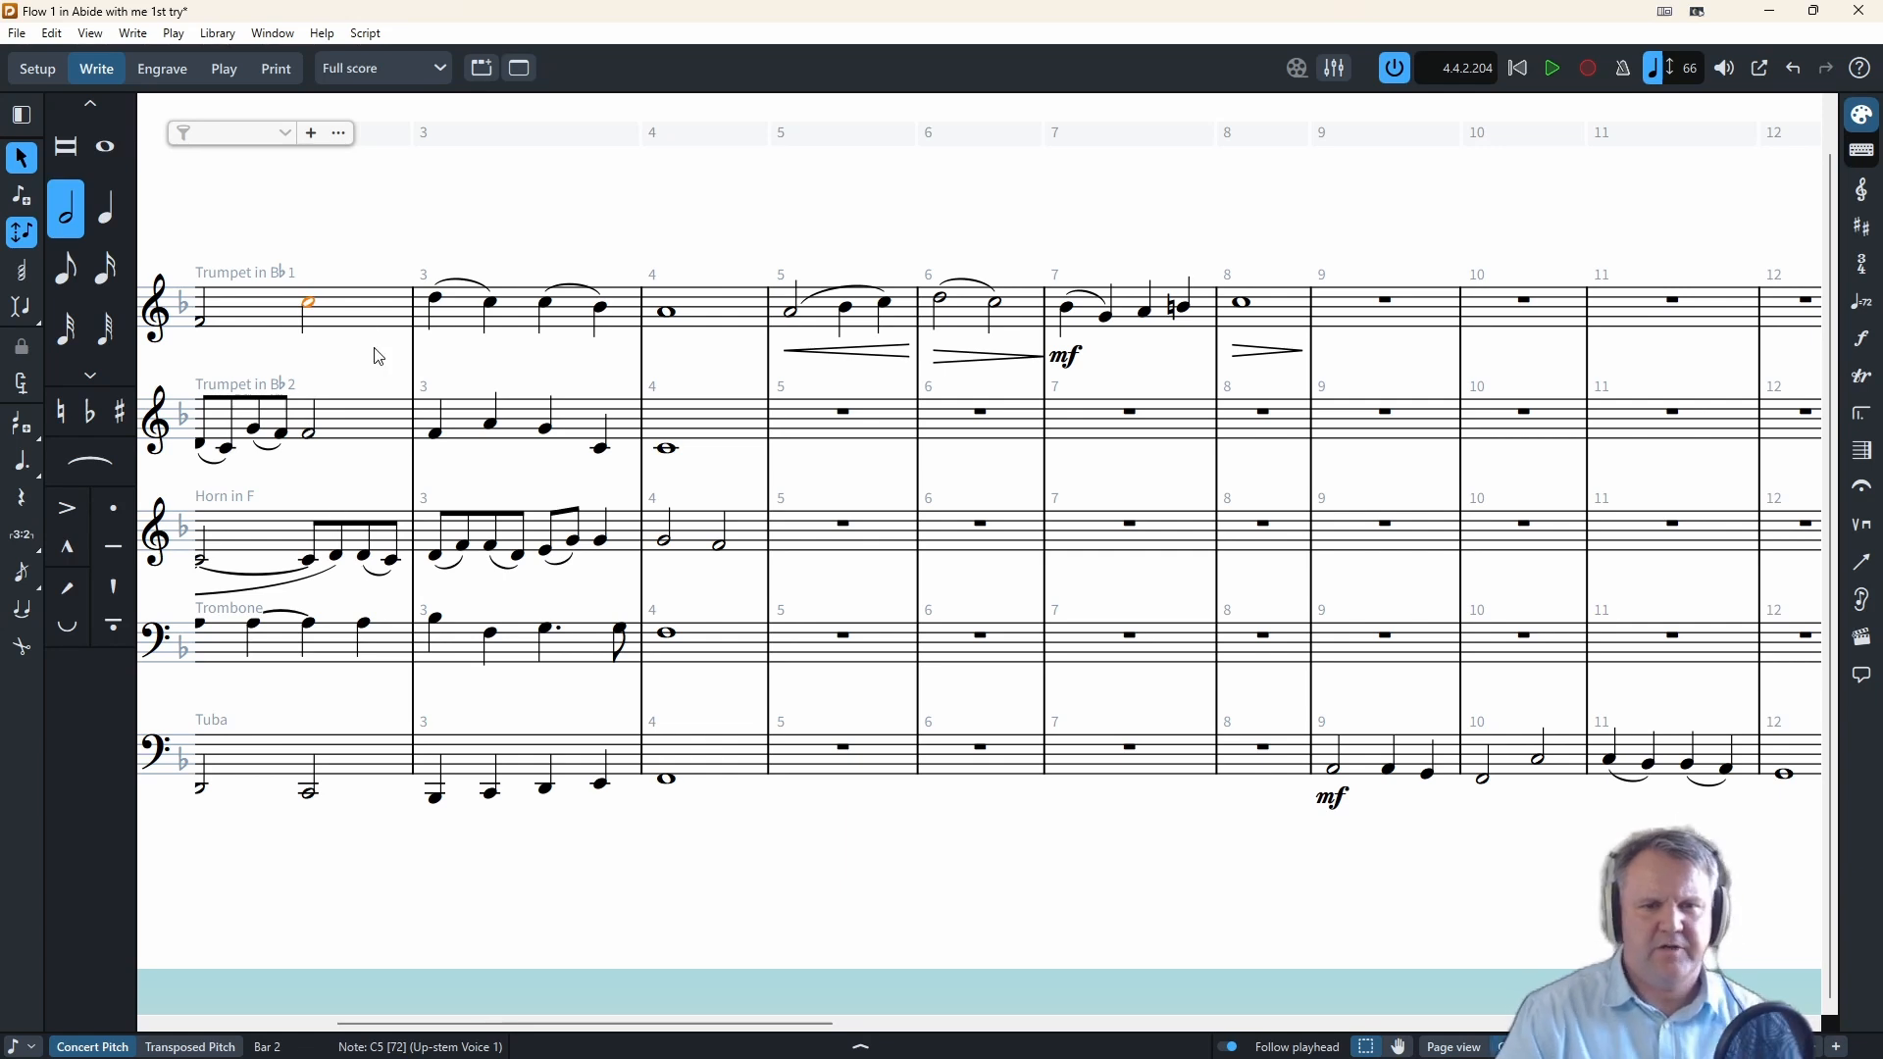
key(Escape)
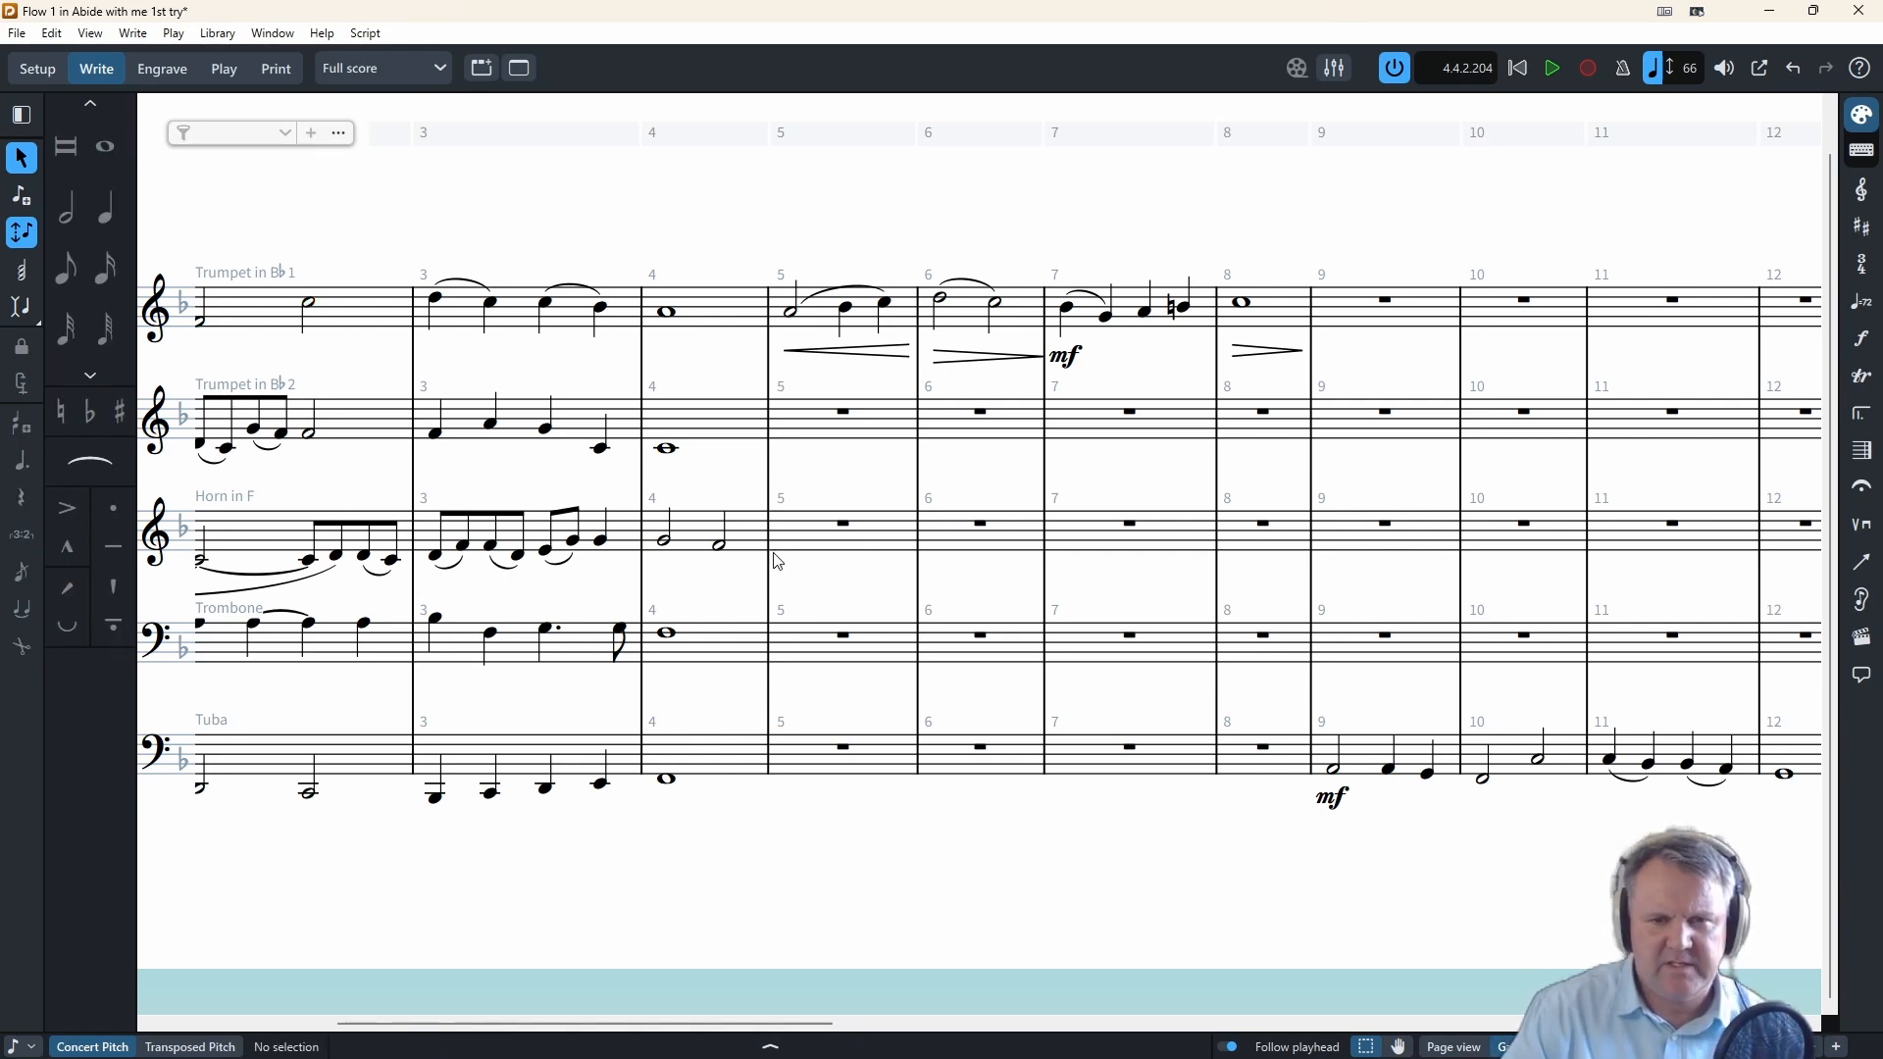
- Play back the arrangement from Trumpet 1's first note in bar 1, stopping in bar 4
drag(603, 1023, 398, 1027)
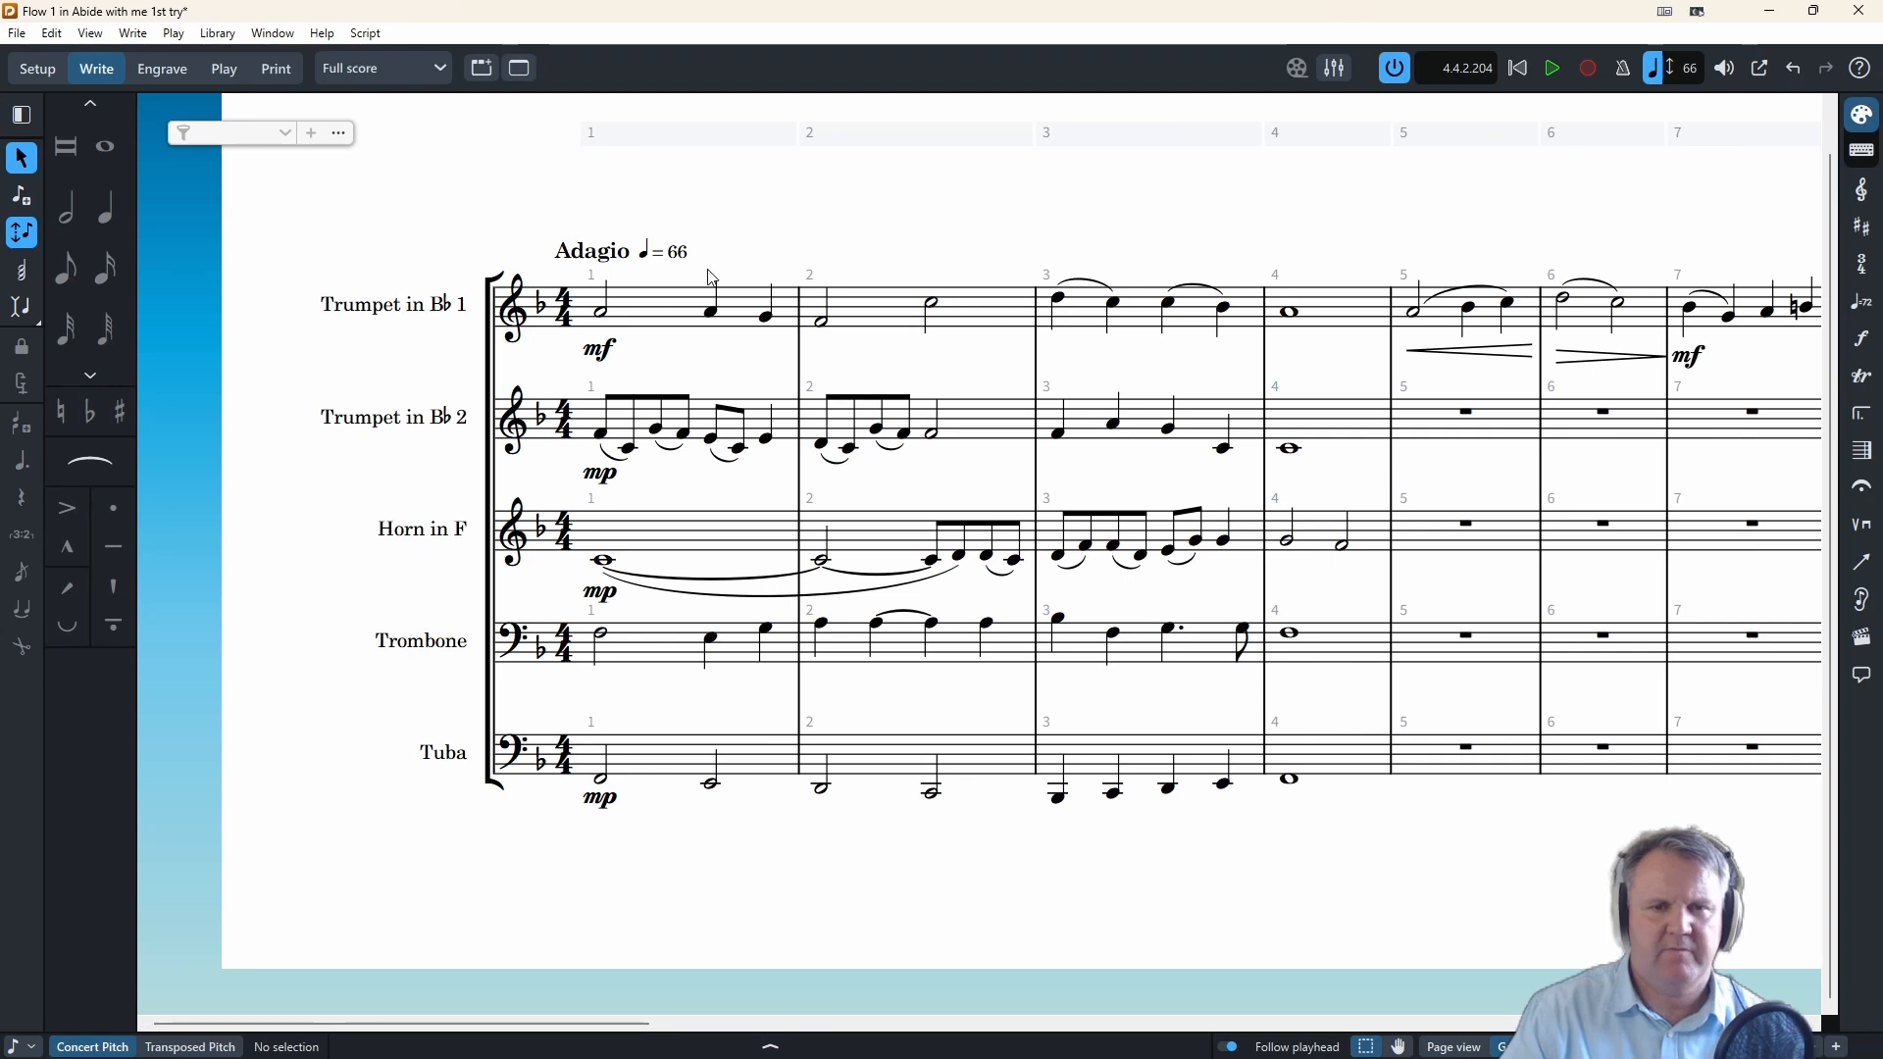
click(601, 311)
key(space)
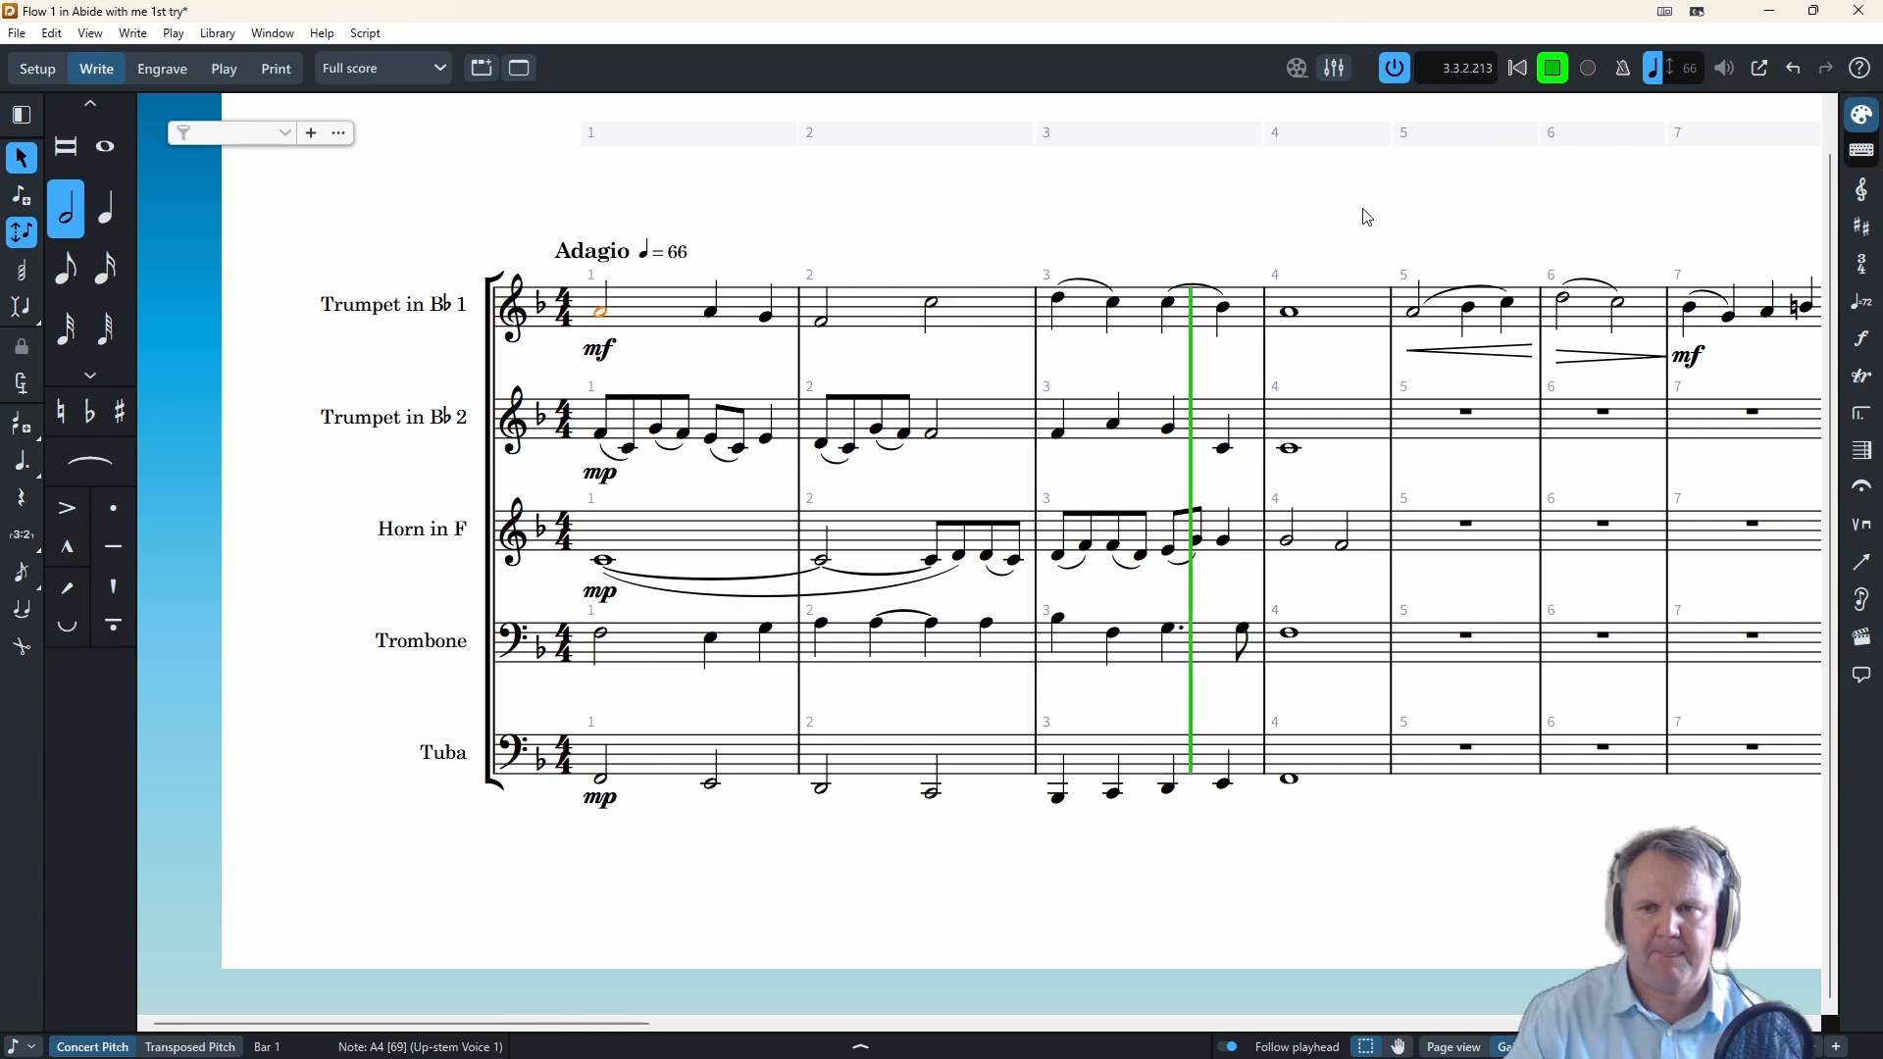
click(1555, 69)
- Delete the whole note from Trumpet 2 bar 4
click(1293, 450)
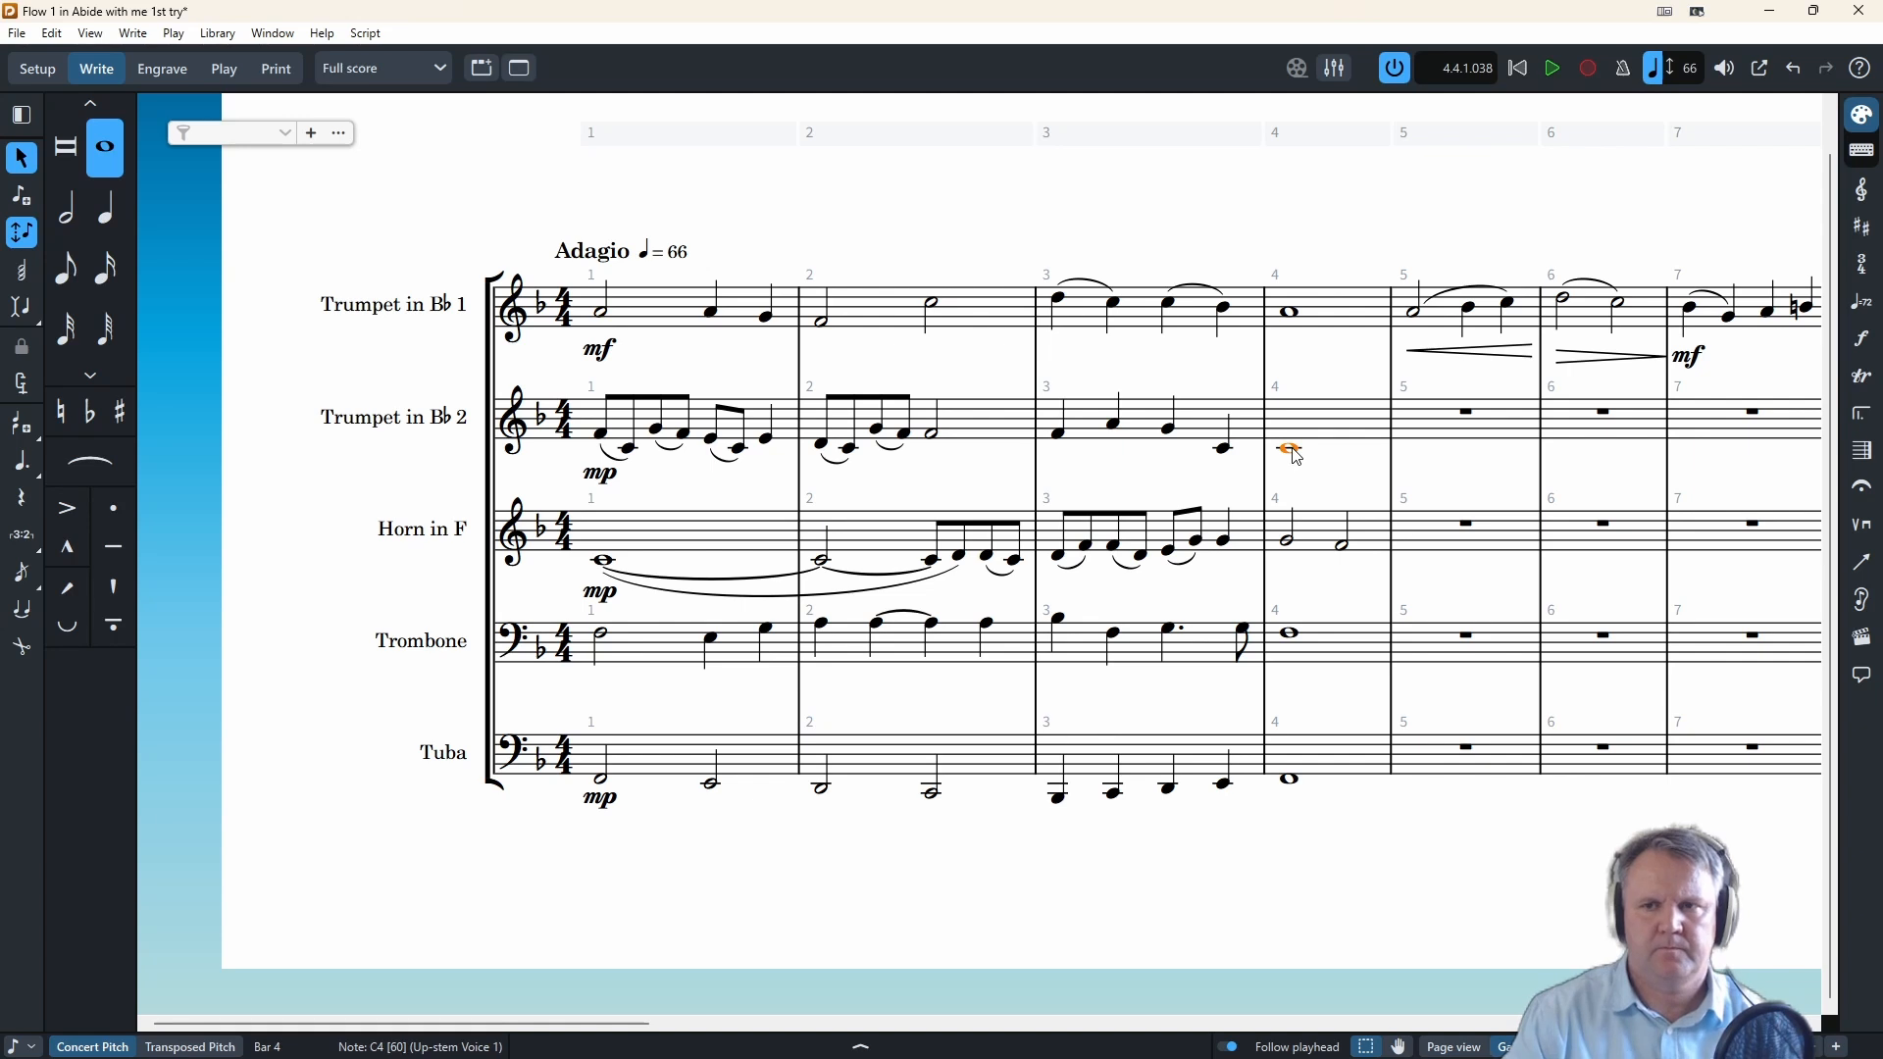
key(Delete)
- Change the Trombone's last eighth in bar 3 and whole note in bar 4 to C4, and Trumpet 2's last quarter in bar 3 to E4
click(1291, 633)
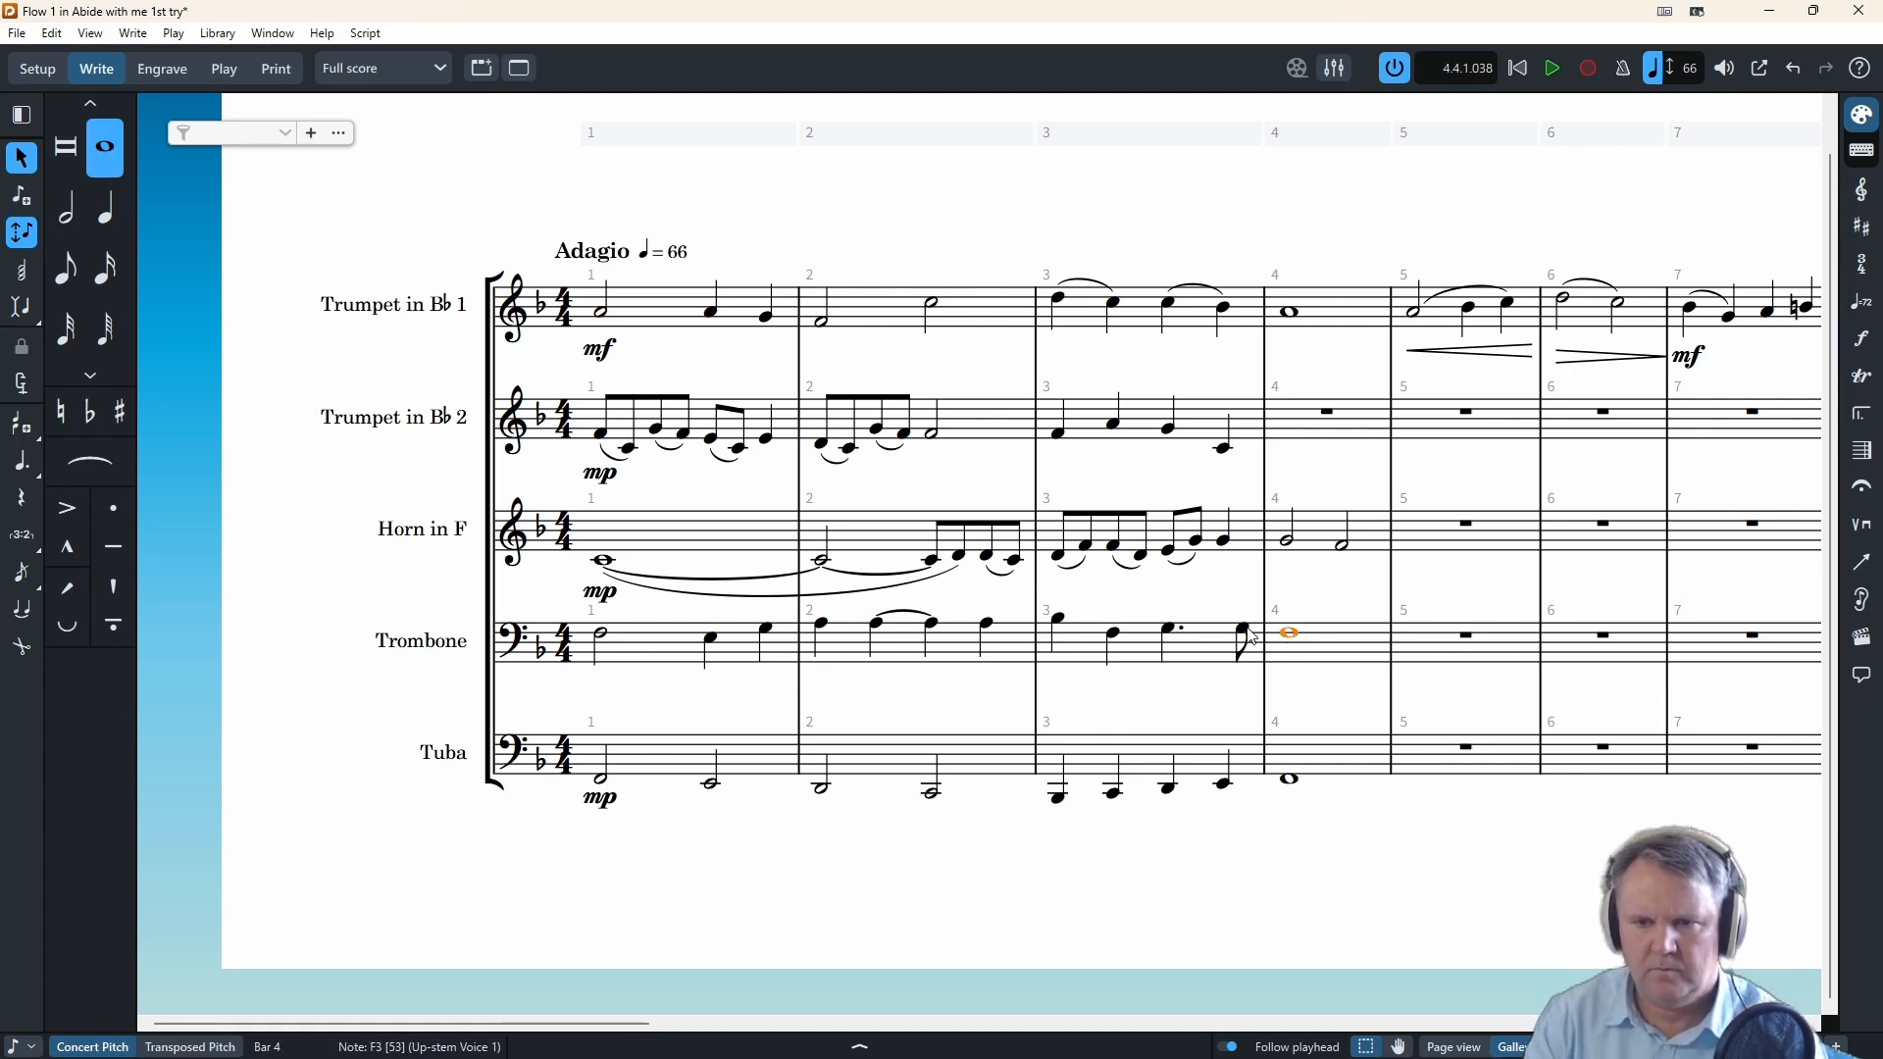
click(1245, 631)
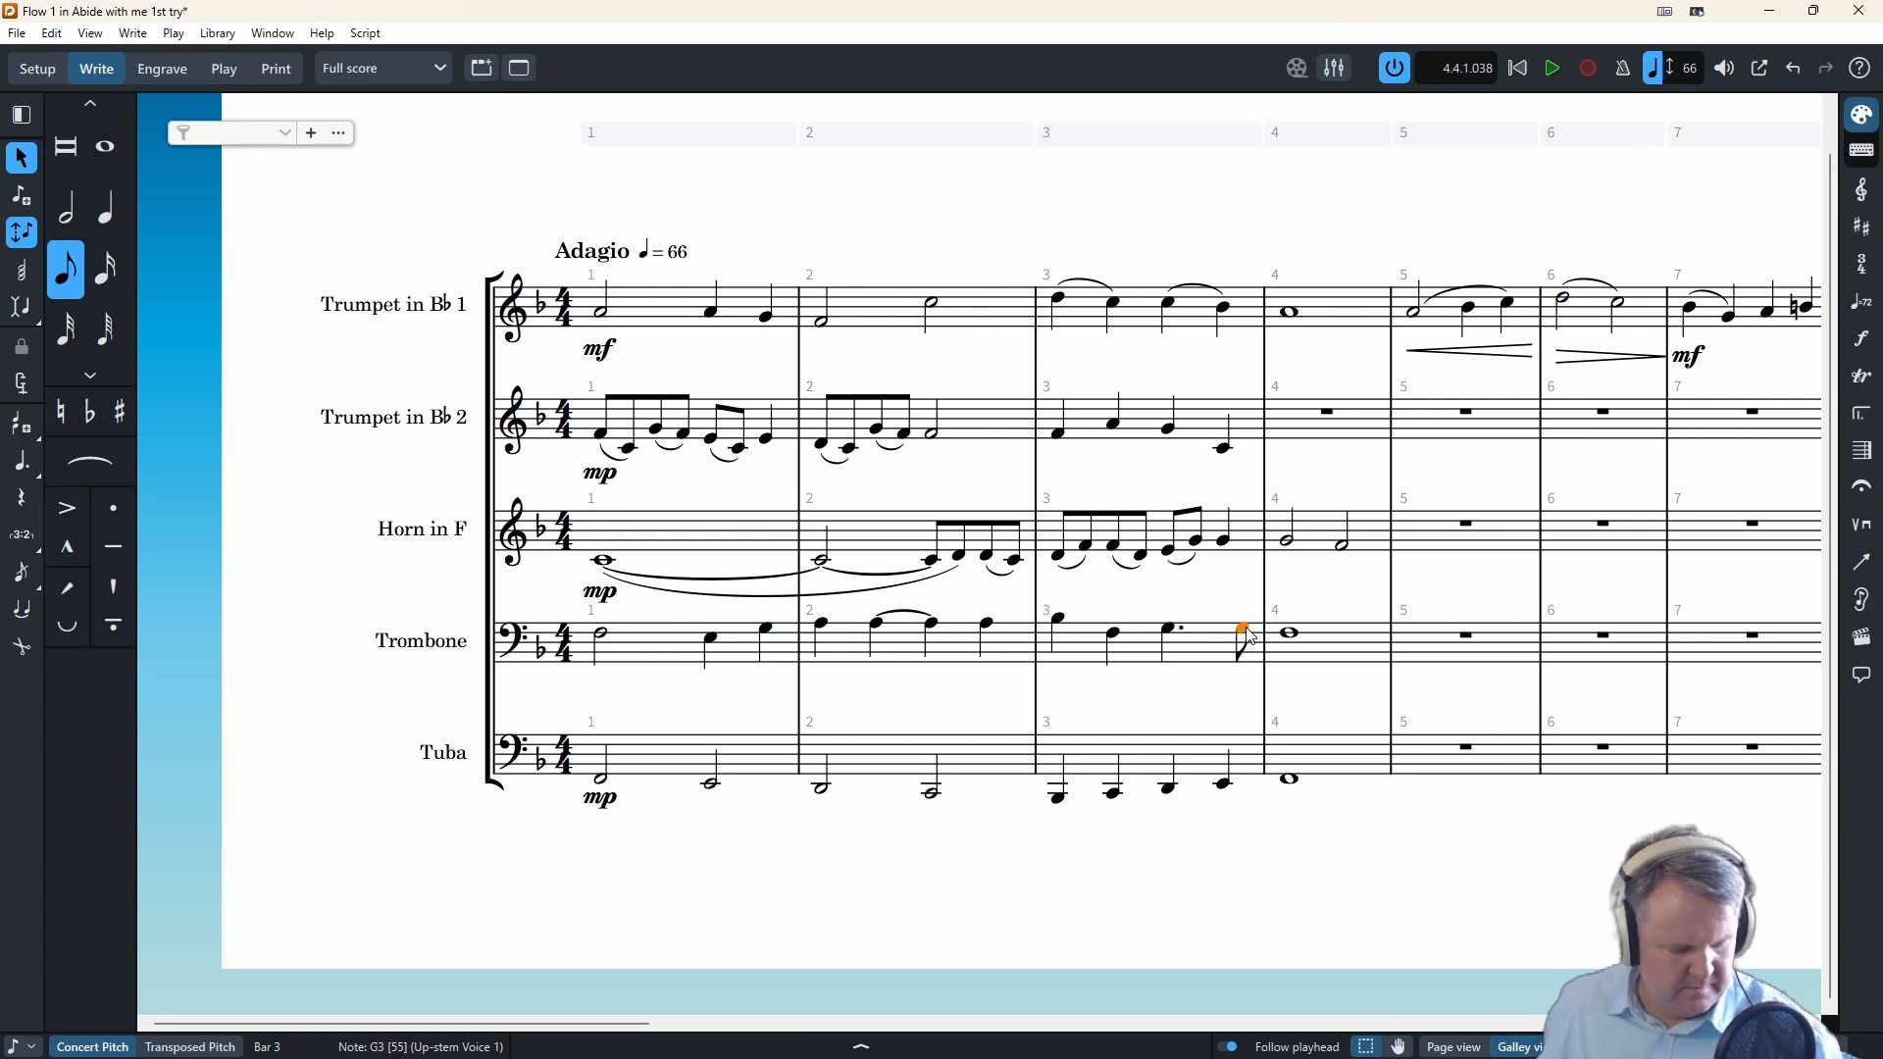
double_click(1252, 637)
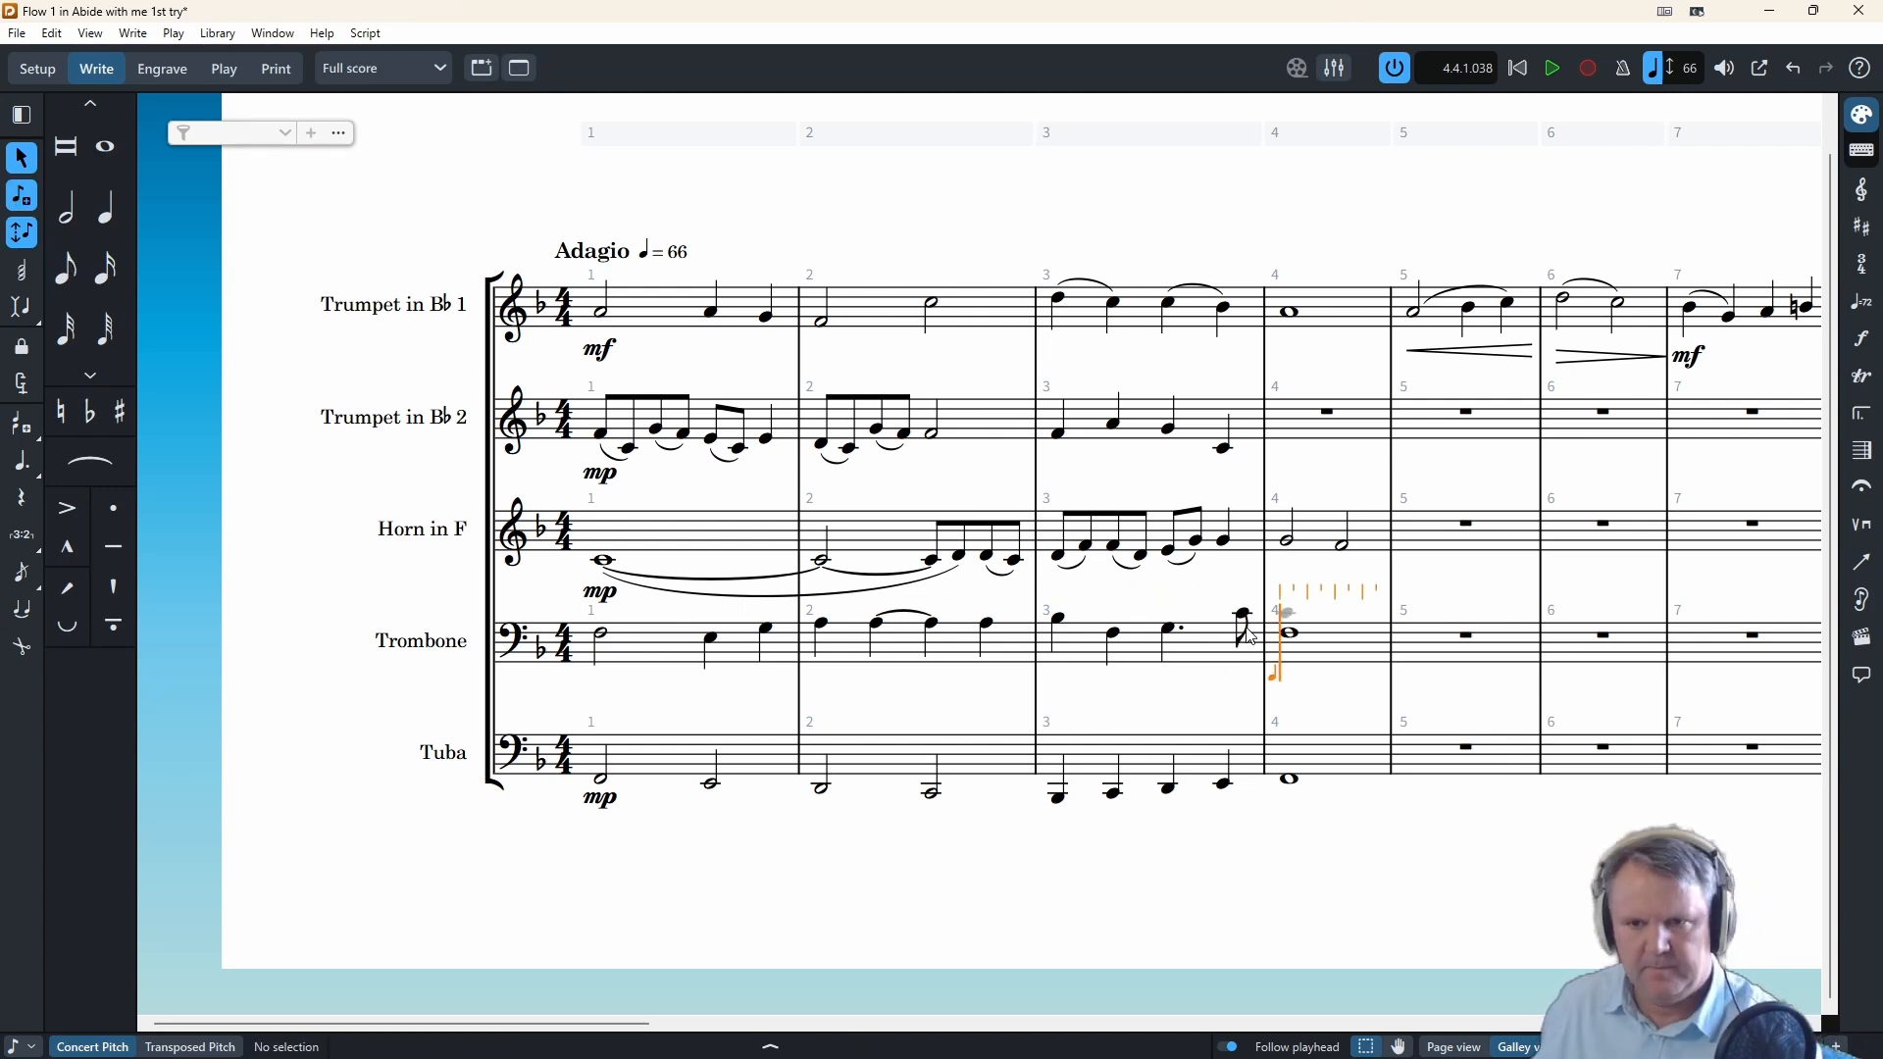
key(c)
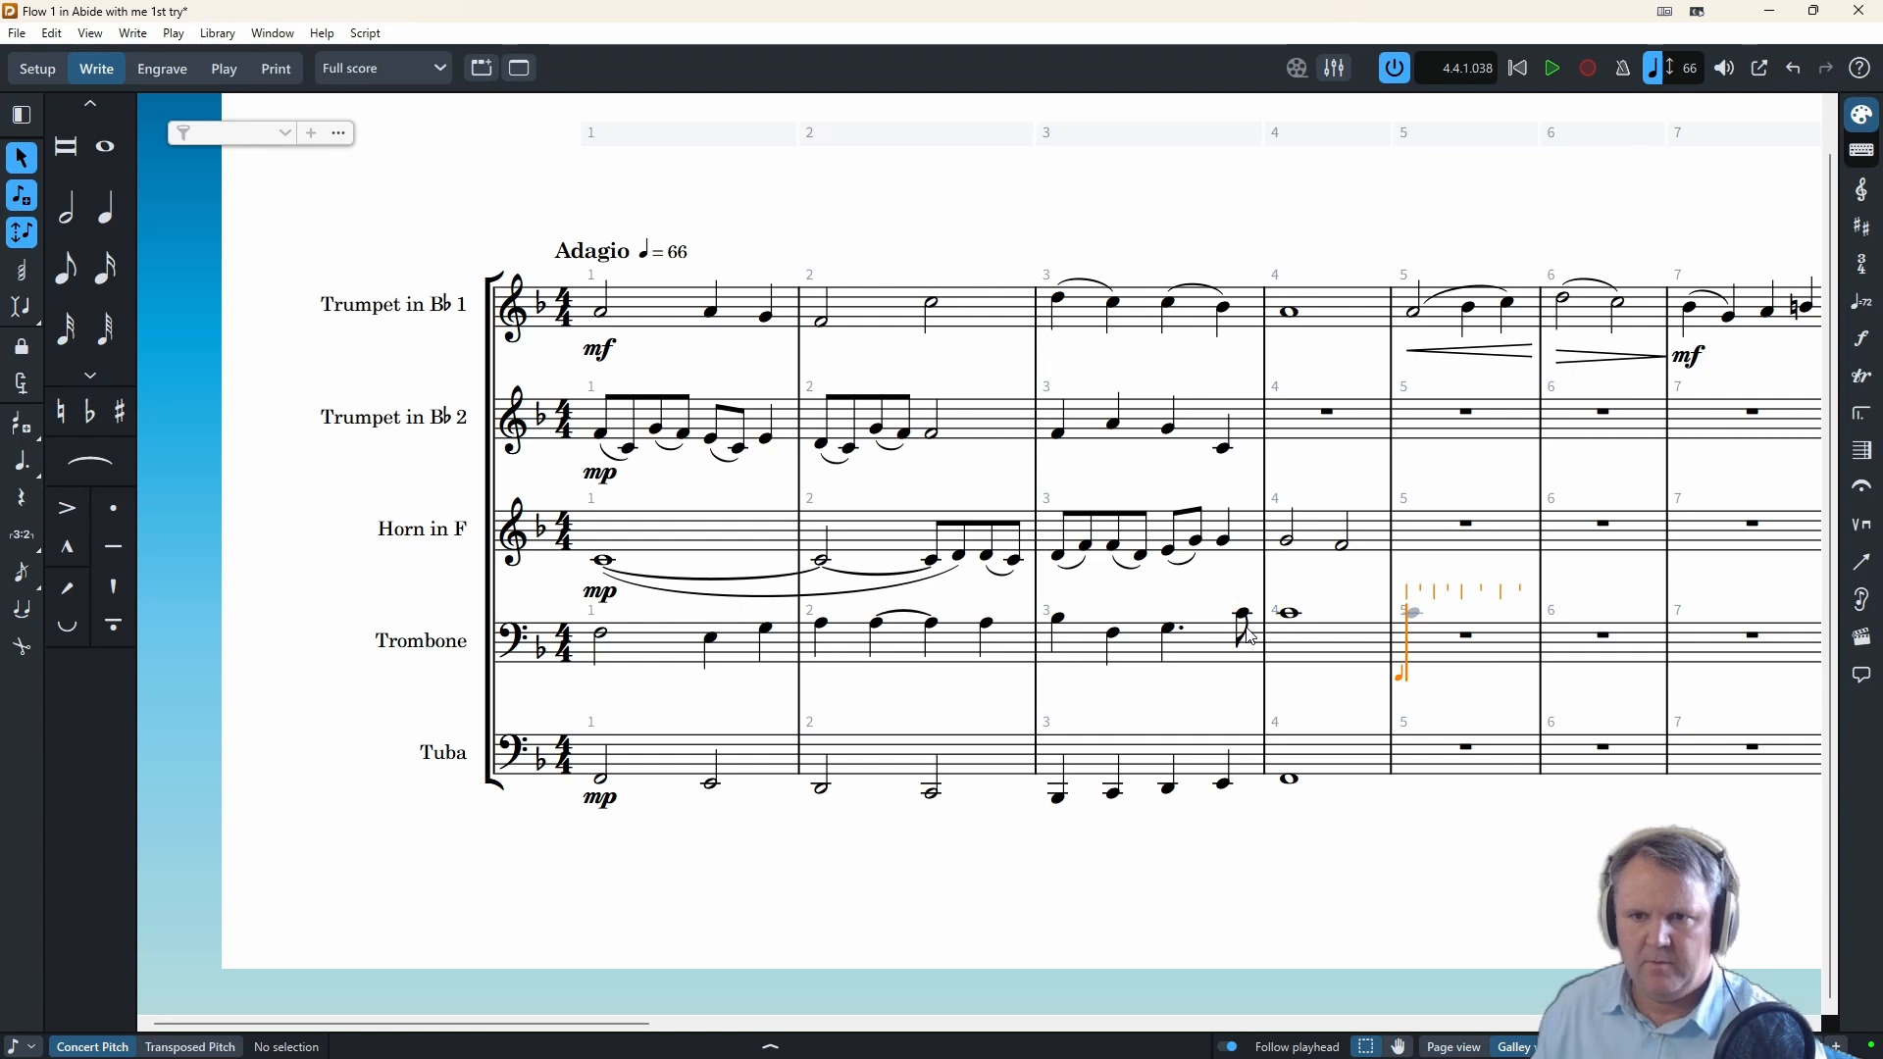
click(1226, 450)
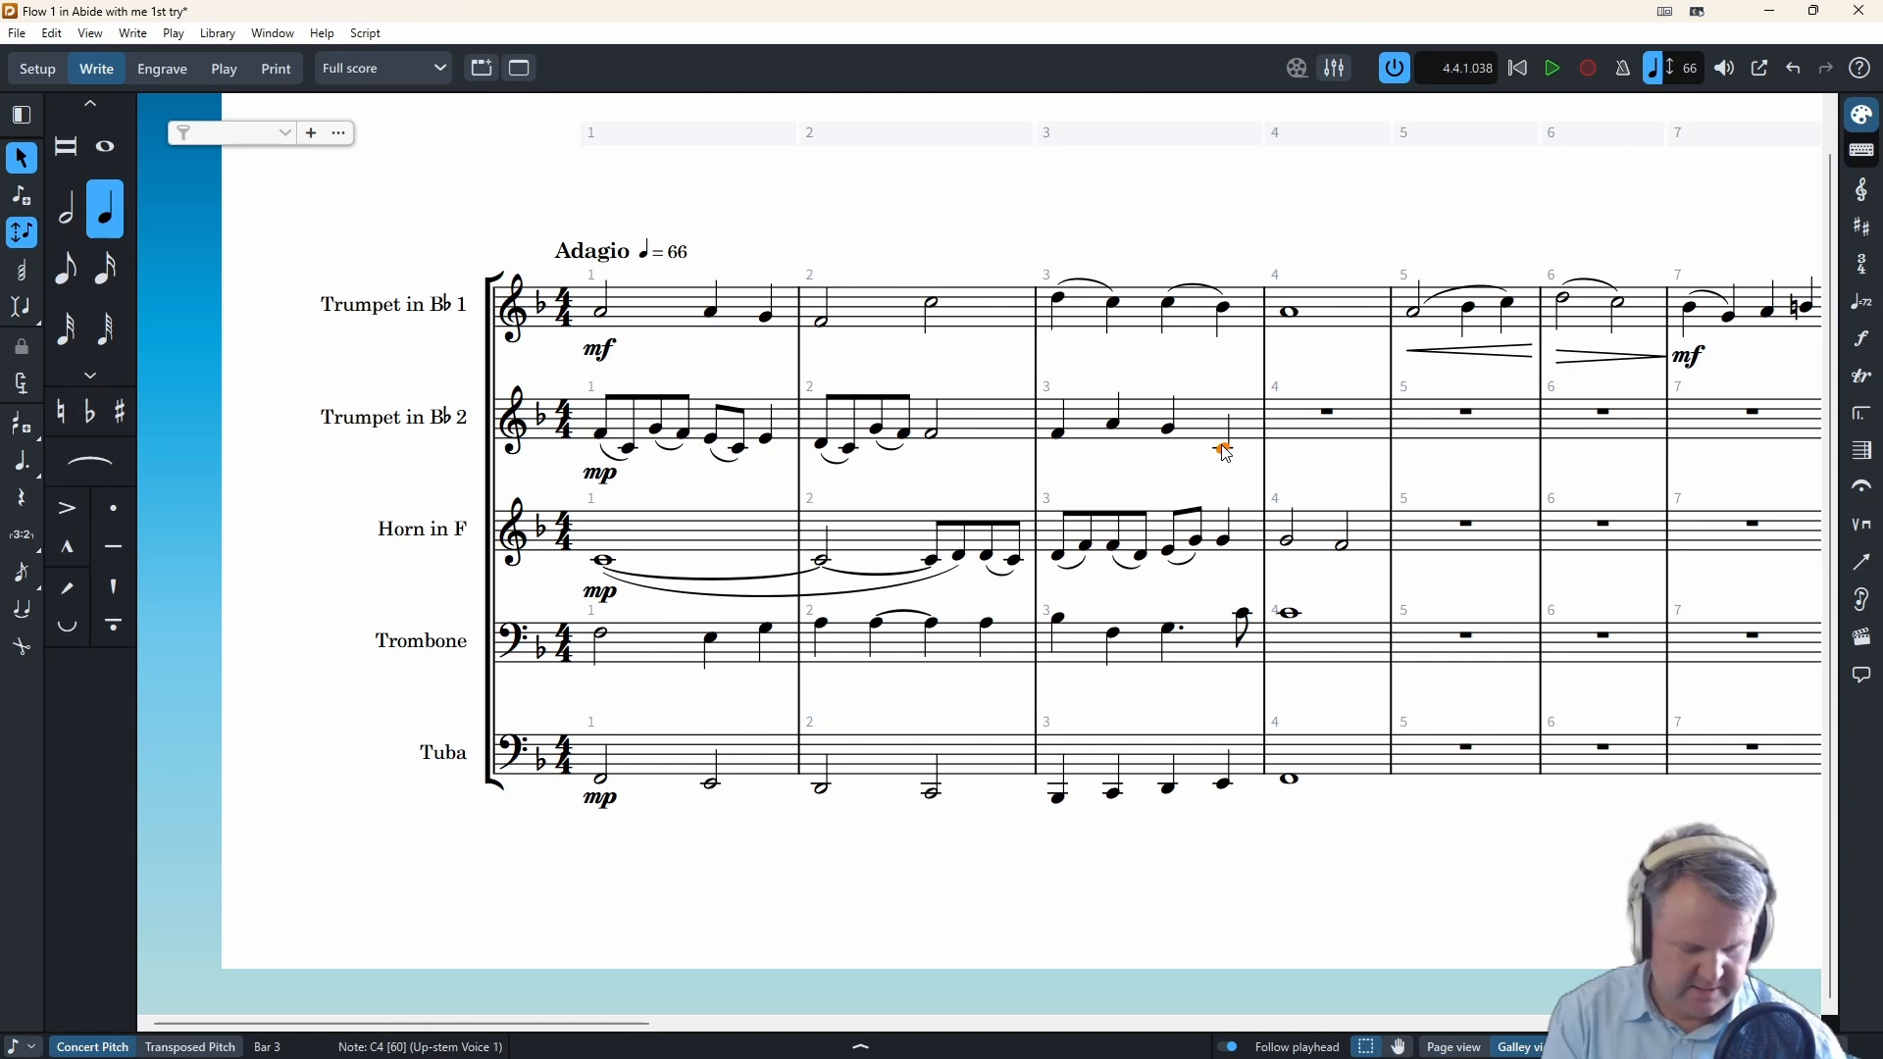
key(shift+n)
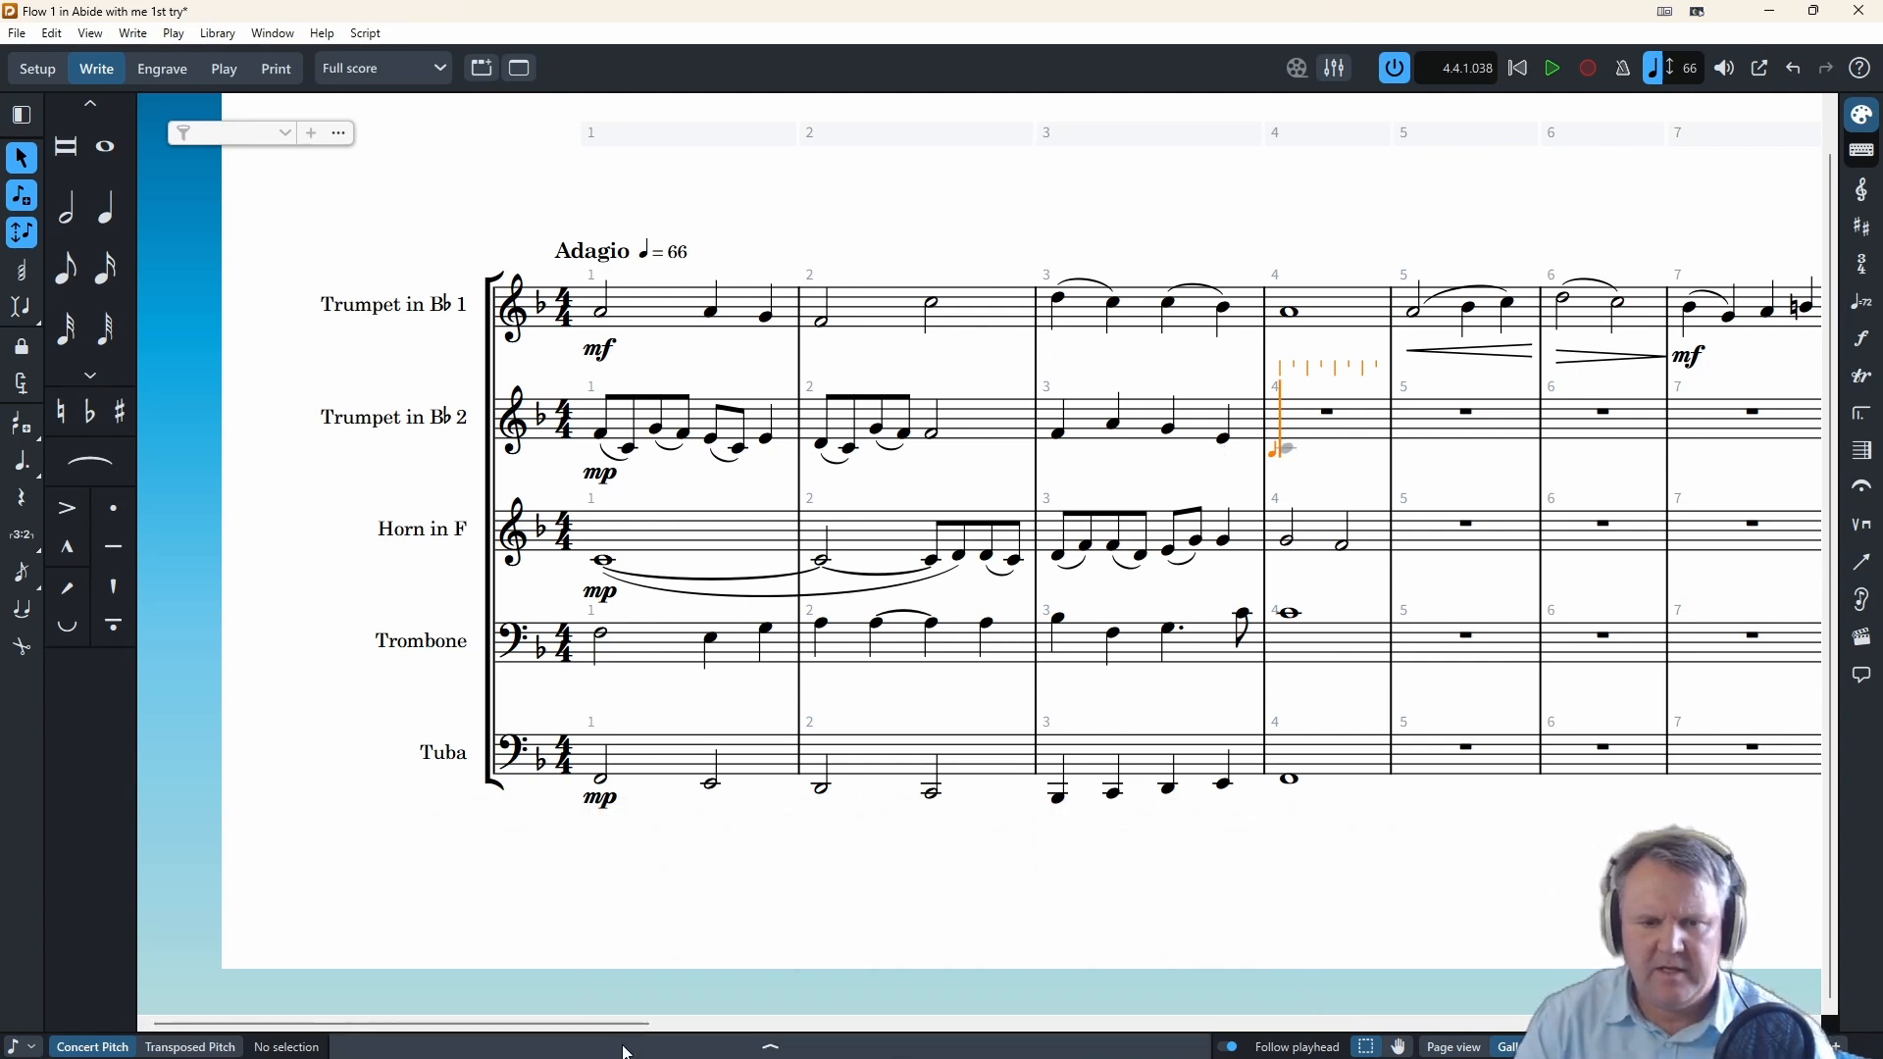
- Play back from Trumpet 1's first note in bar 3, stopping in bar 4
drag(633, 1023, 691, 1023)
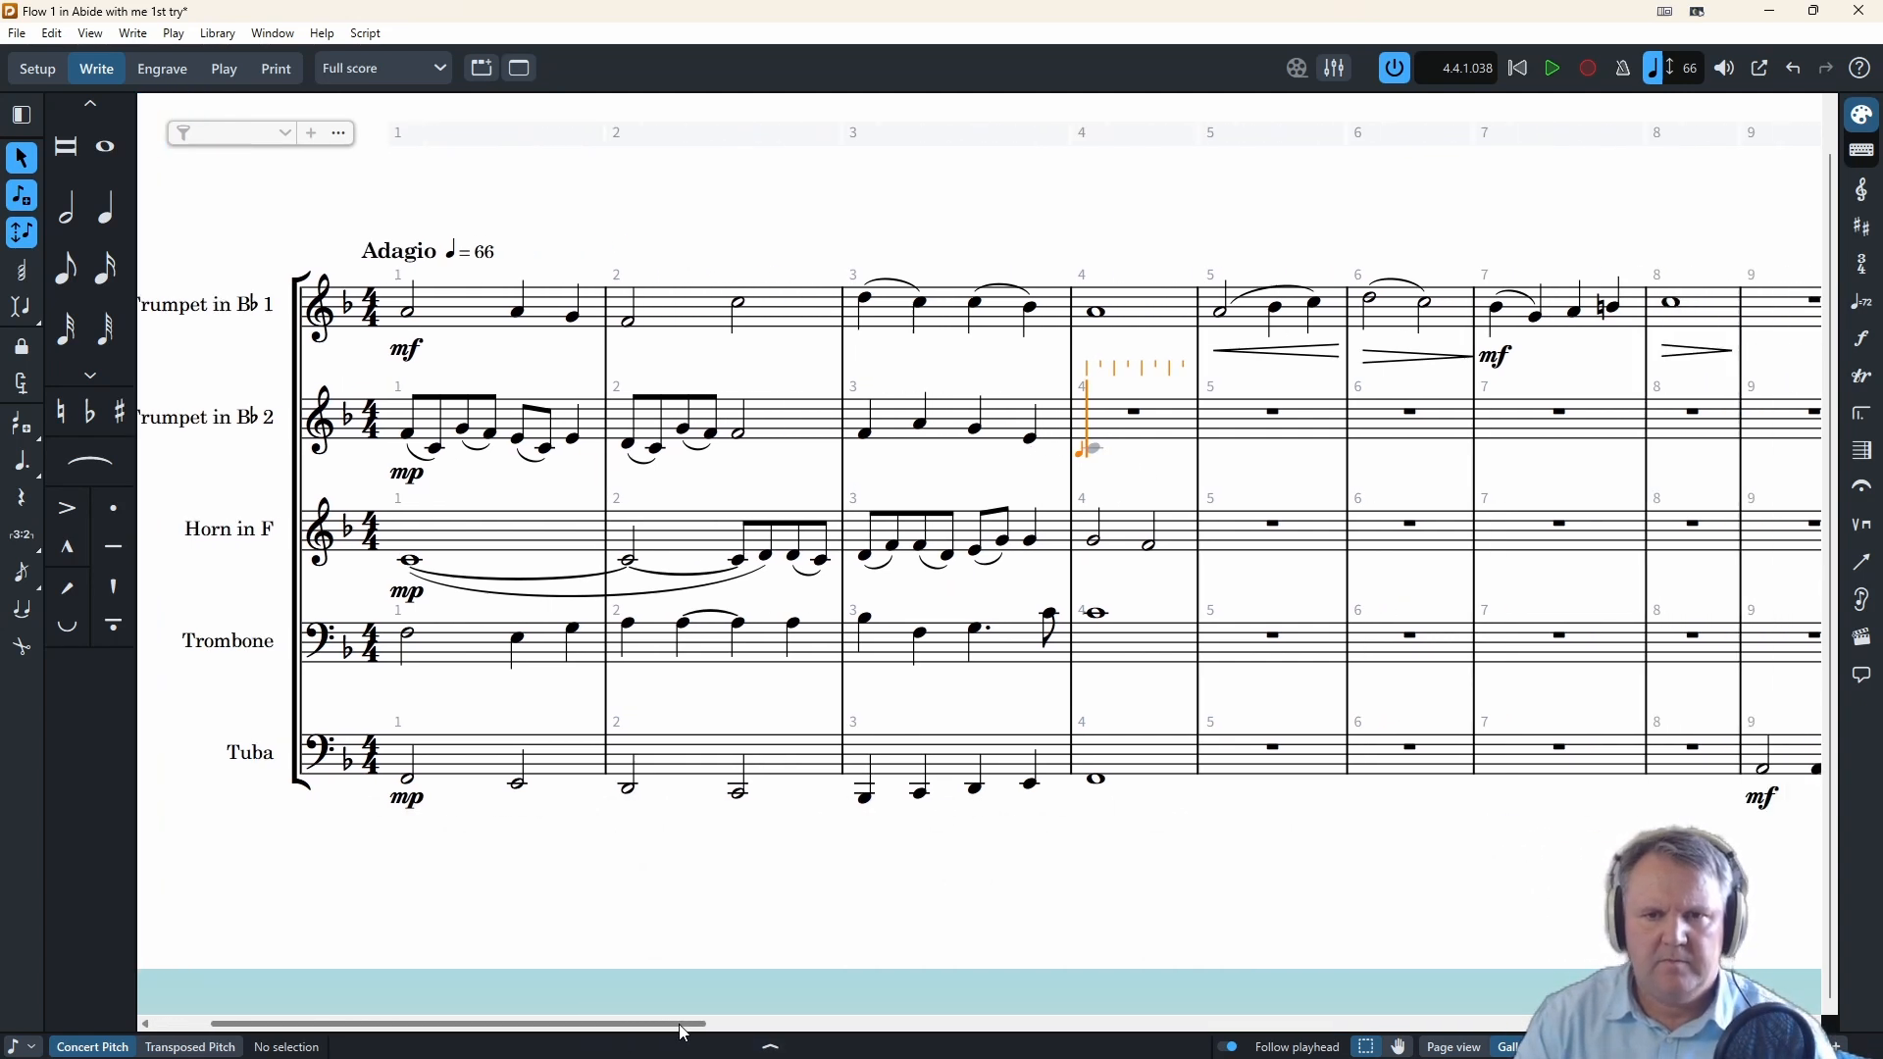
click(859, 321)
key(p)
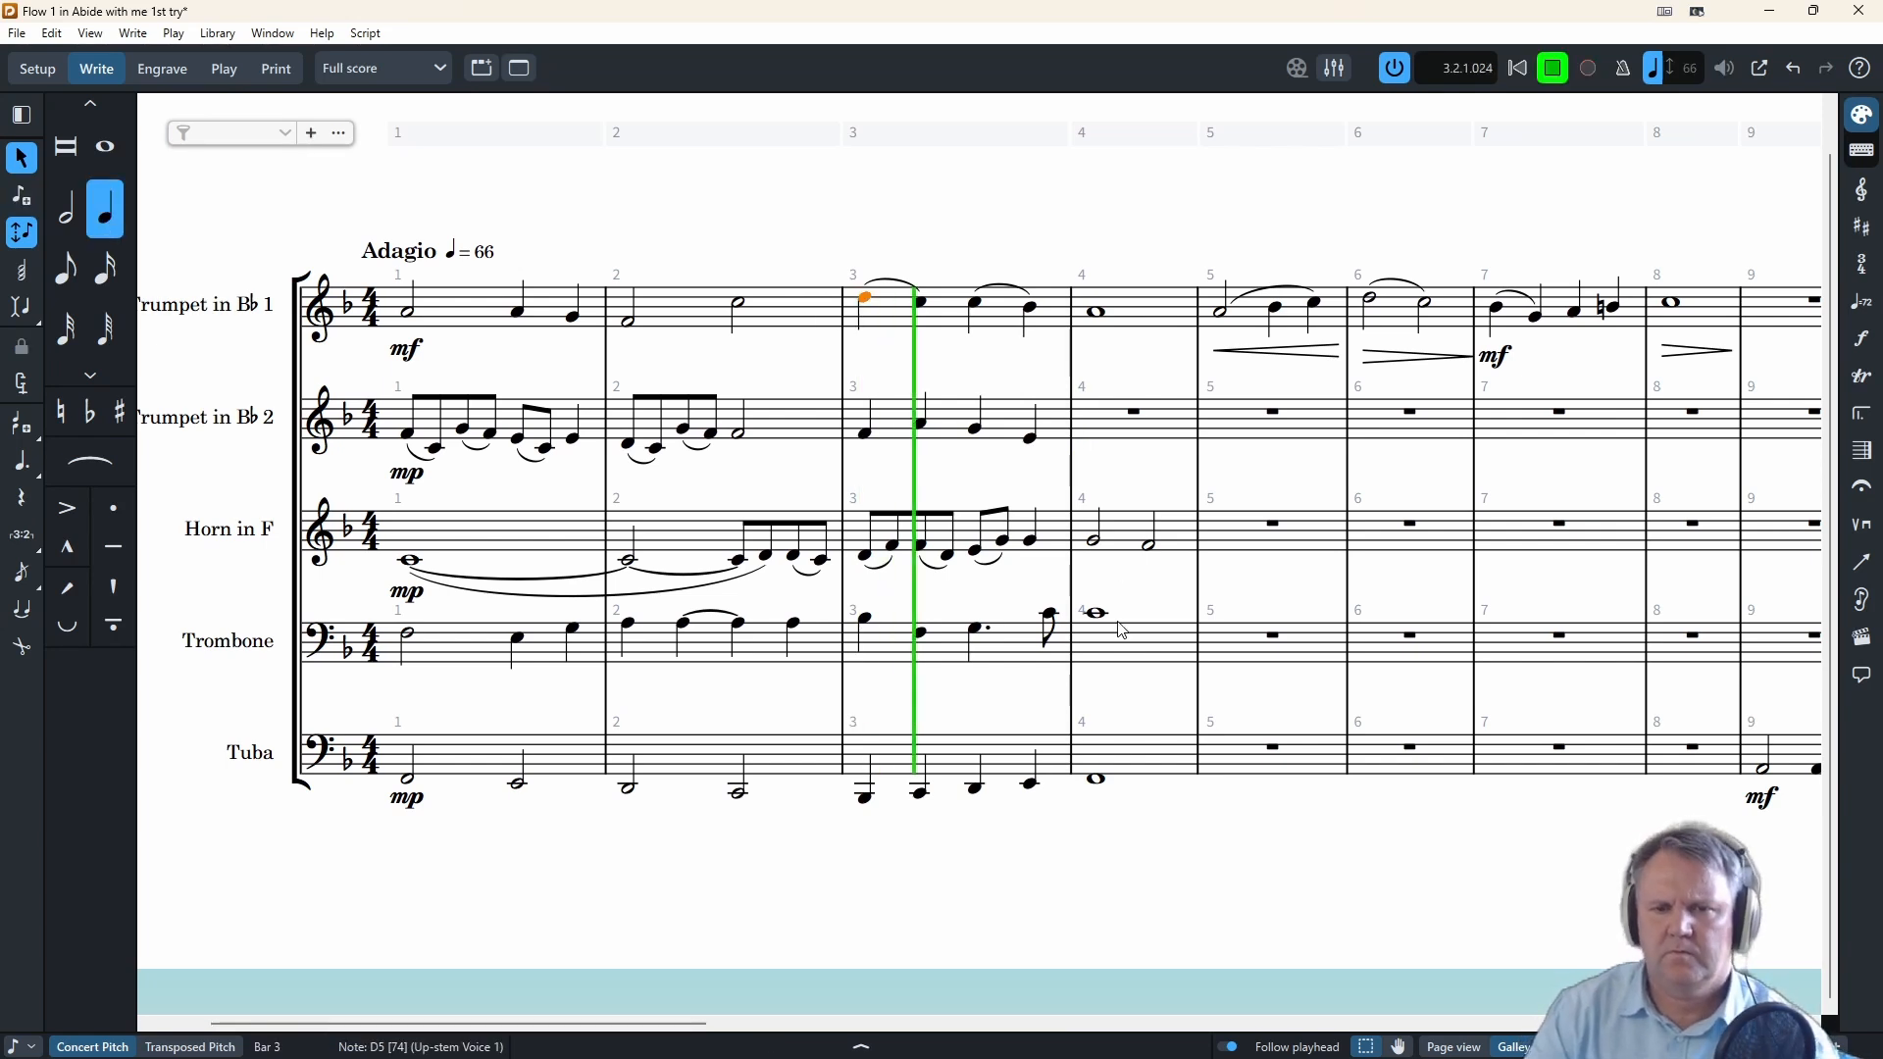
click(1557, 77)
- Enter an eighth rest, eighth notes C4, G4 and G4, and a half note A4 in Trumpet 2 bar 4
double_click(1123, 432)
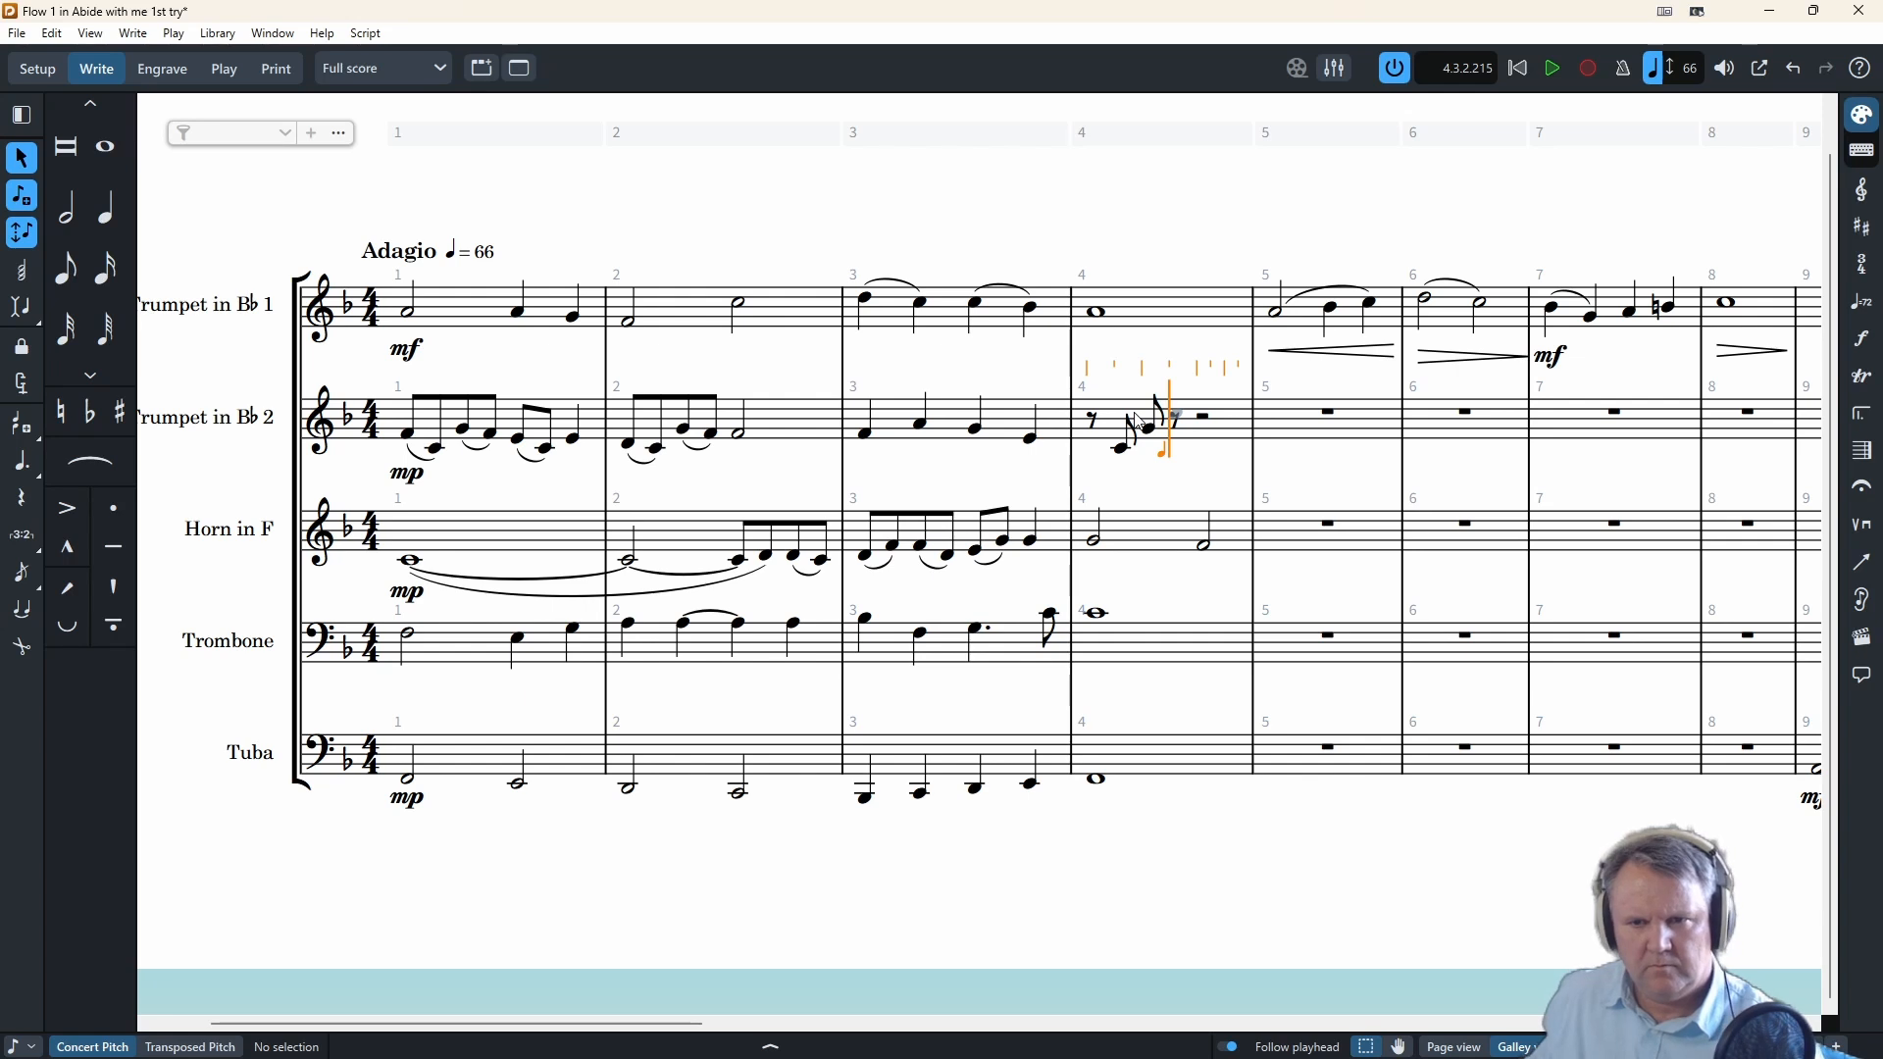
key(a)
key(7)
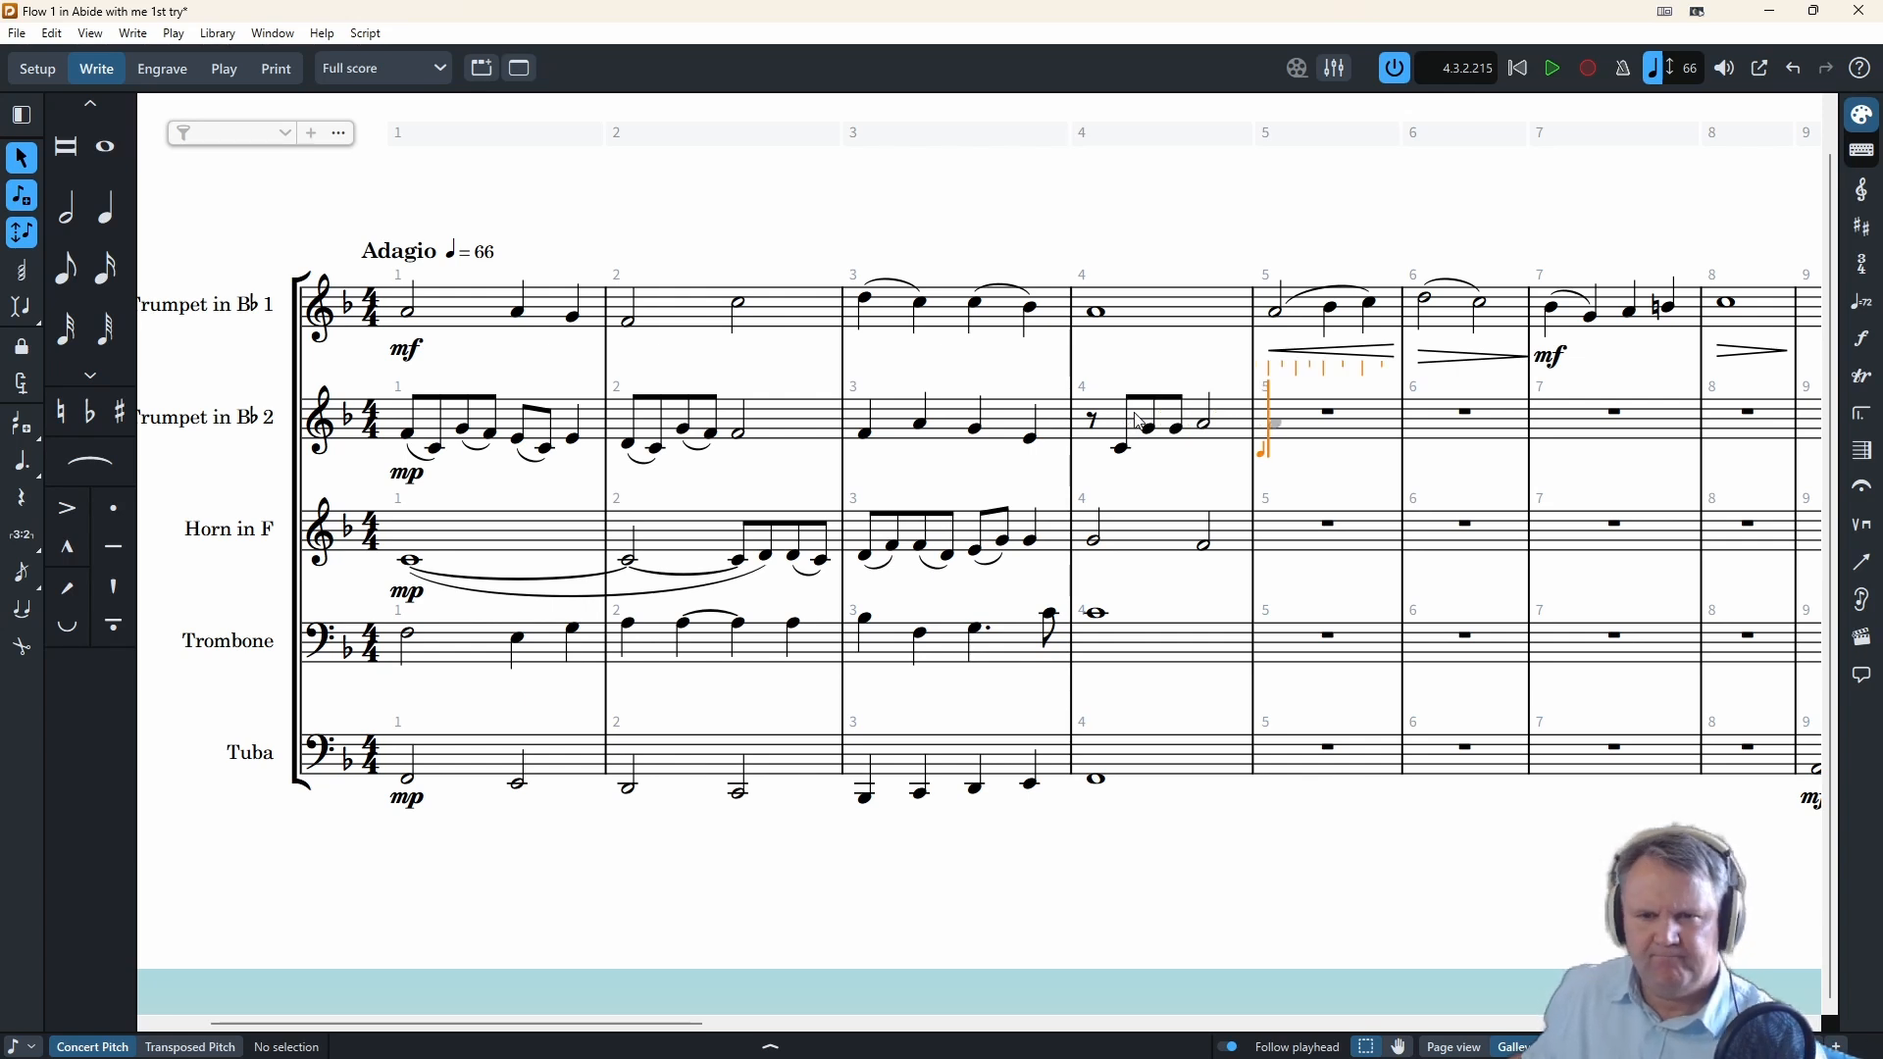
key(Left)
key(Left)
key(Left)
key(Left)
key(Escape)
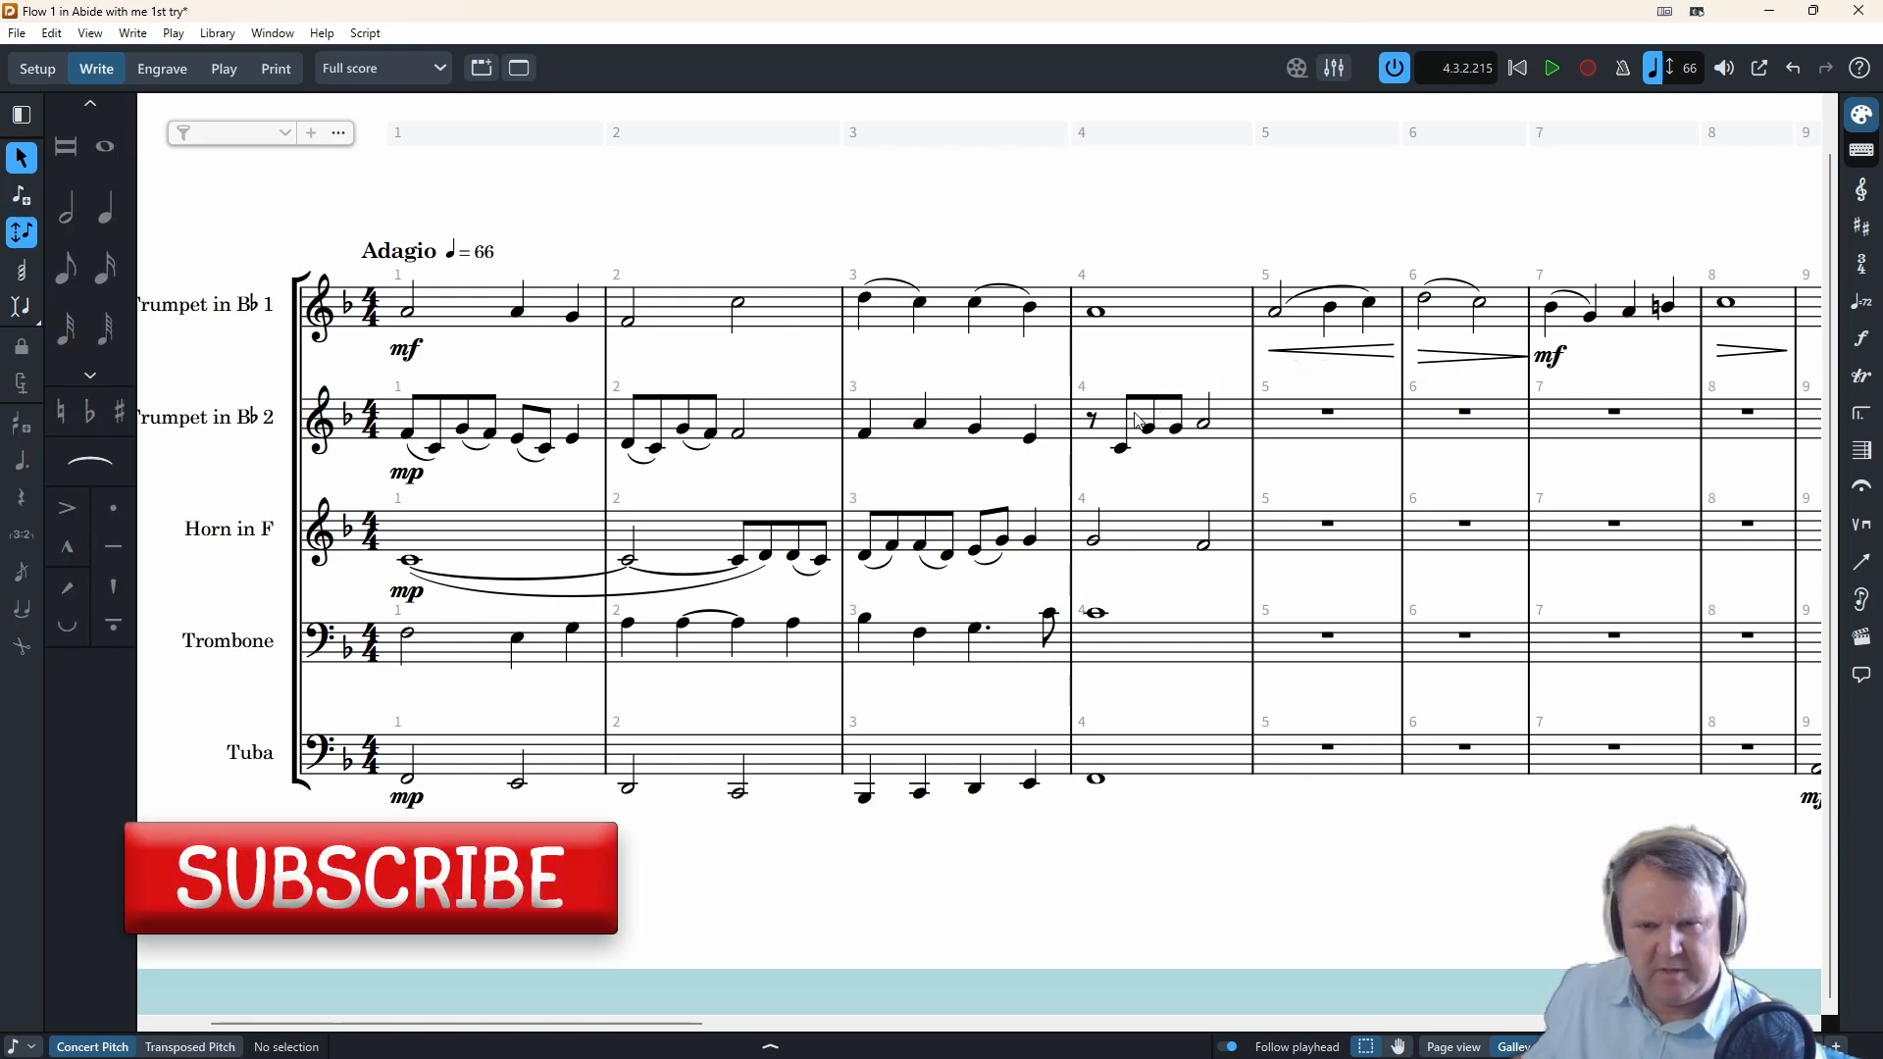
- Change the half note in Trumpet 2 bar 4 to F4 and leave note input
click(1205, 424)
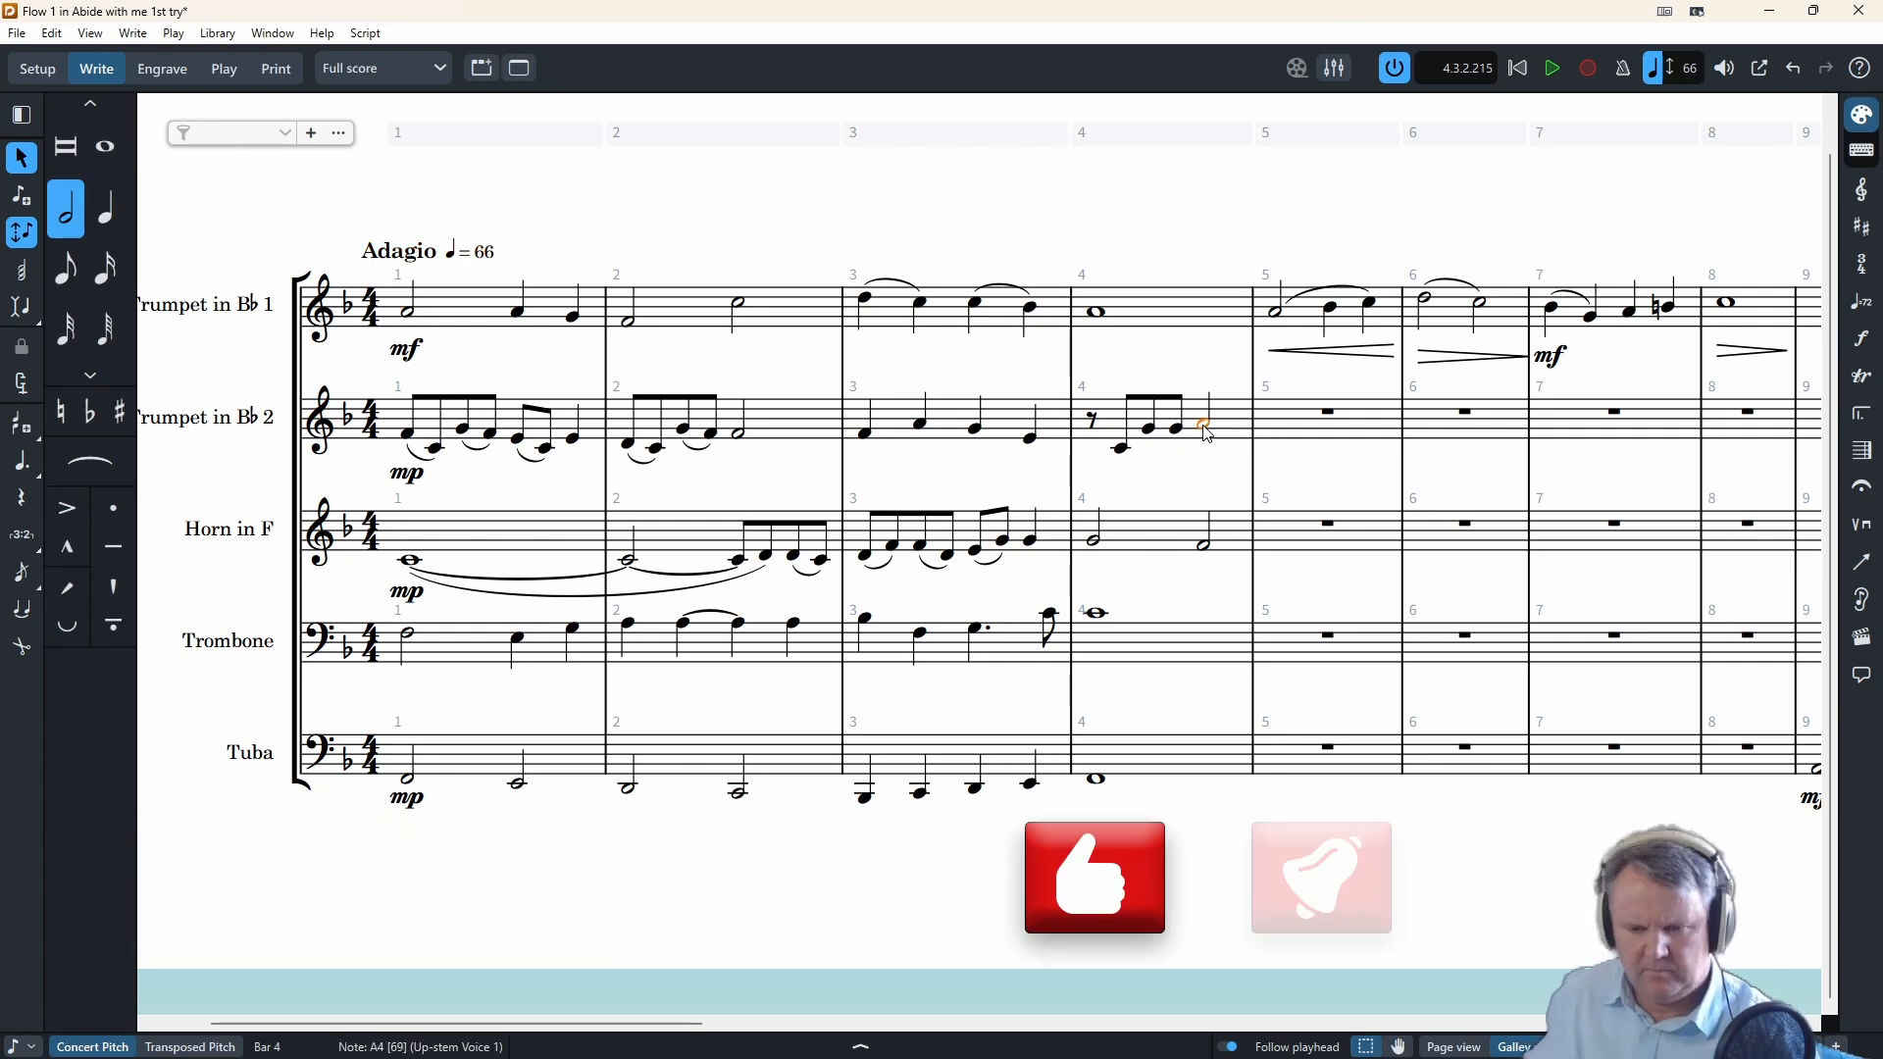
key(Return)
key(f)
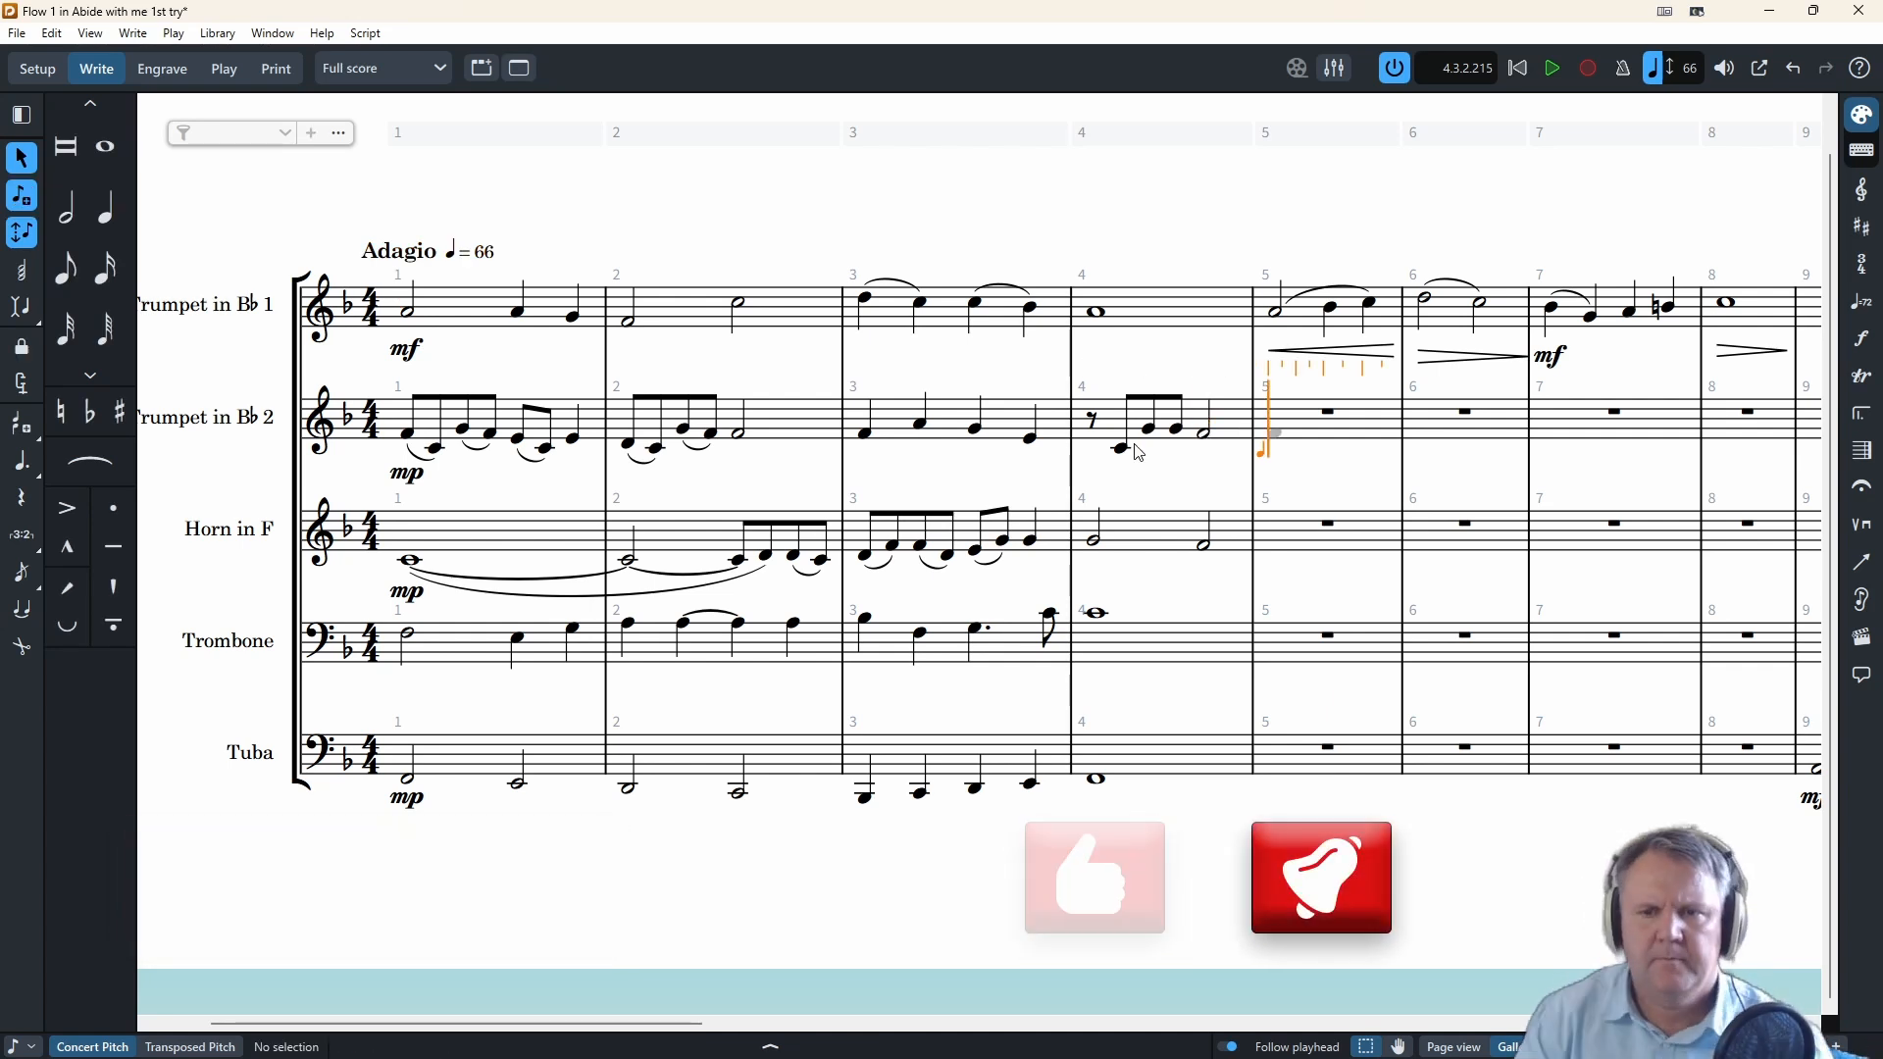
key(Escape)
- Slur C4 to the first G4 and the second G4 to the half note F4 in Trumpet 2 bar 4
click(1121, 448)
key(s)
click(1175, 432)
key(s)
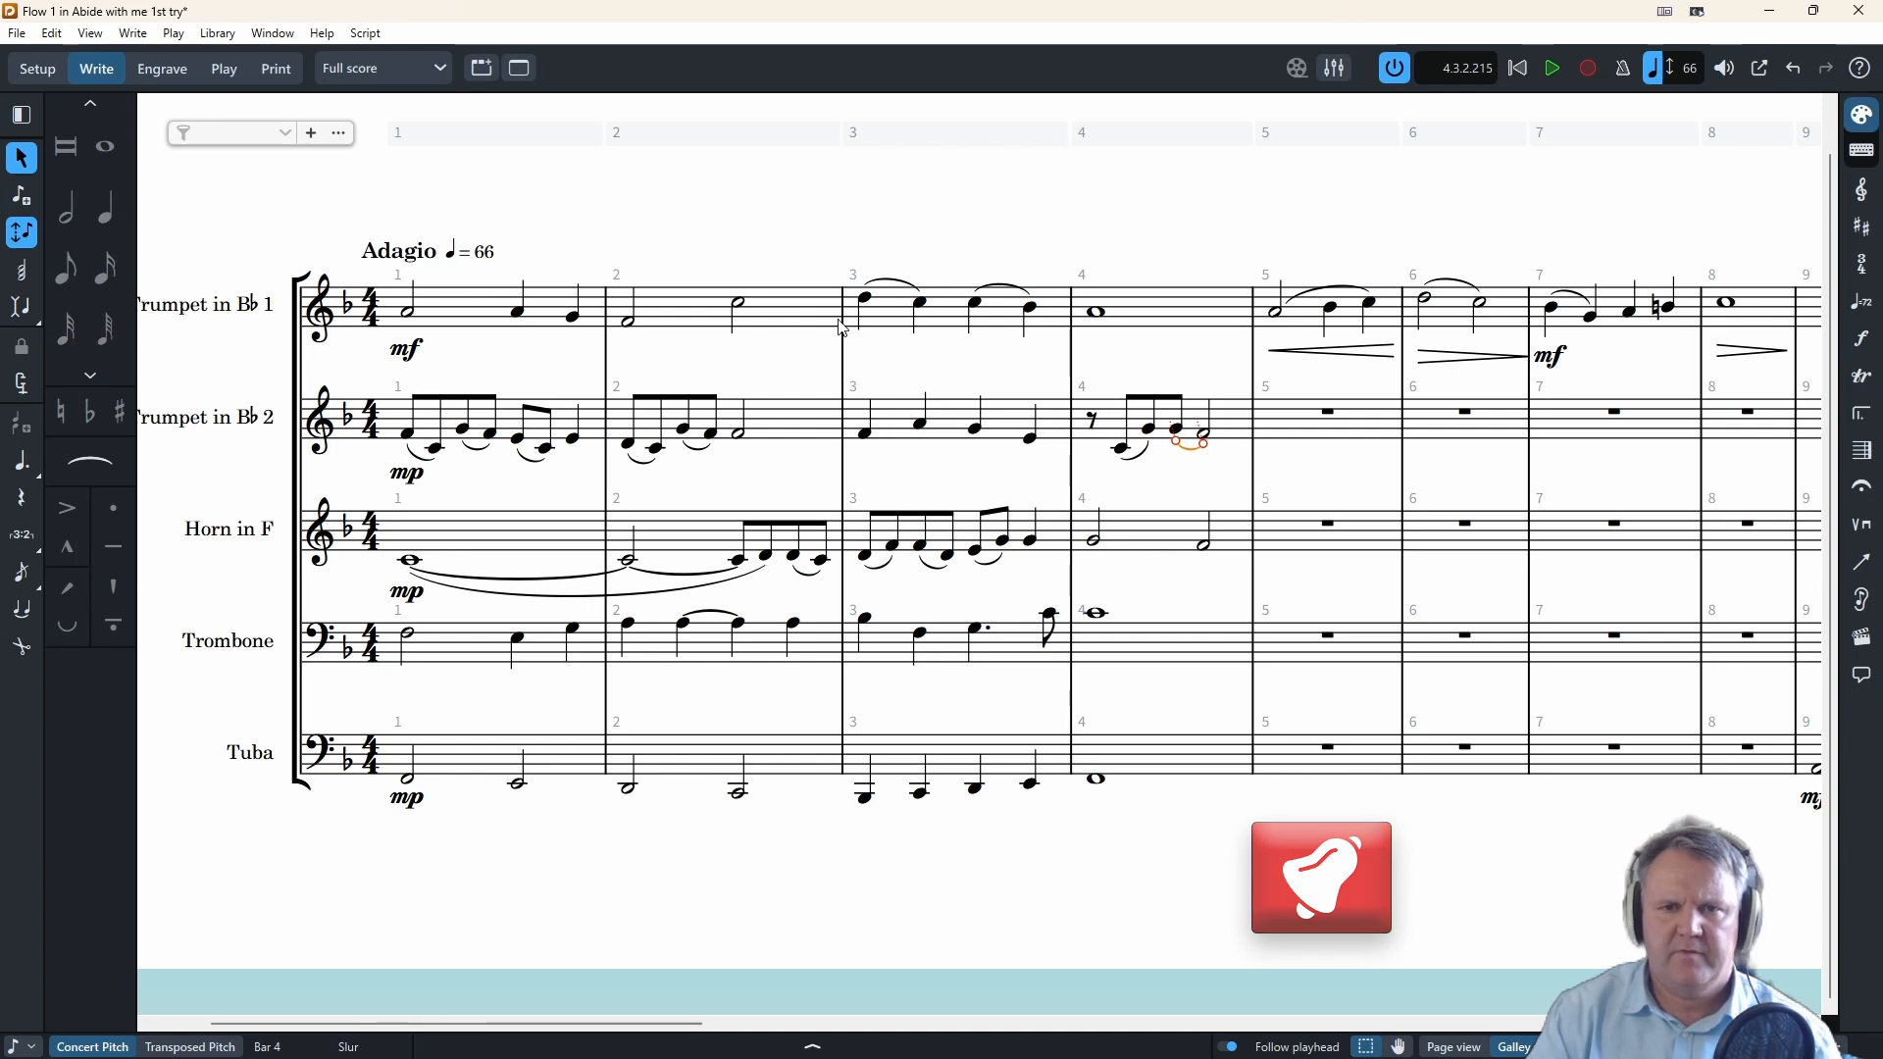
- Play the score from the start of bar 3 to hear the new Trumpet 2 figure in bar 4, then stop playback
click(865, 298)
key(p)
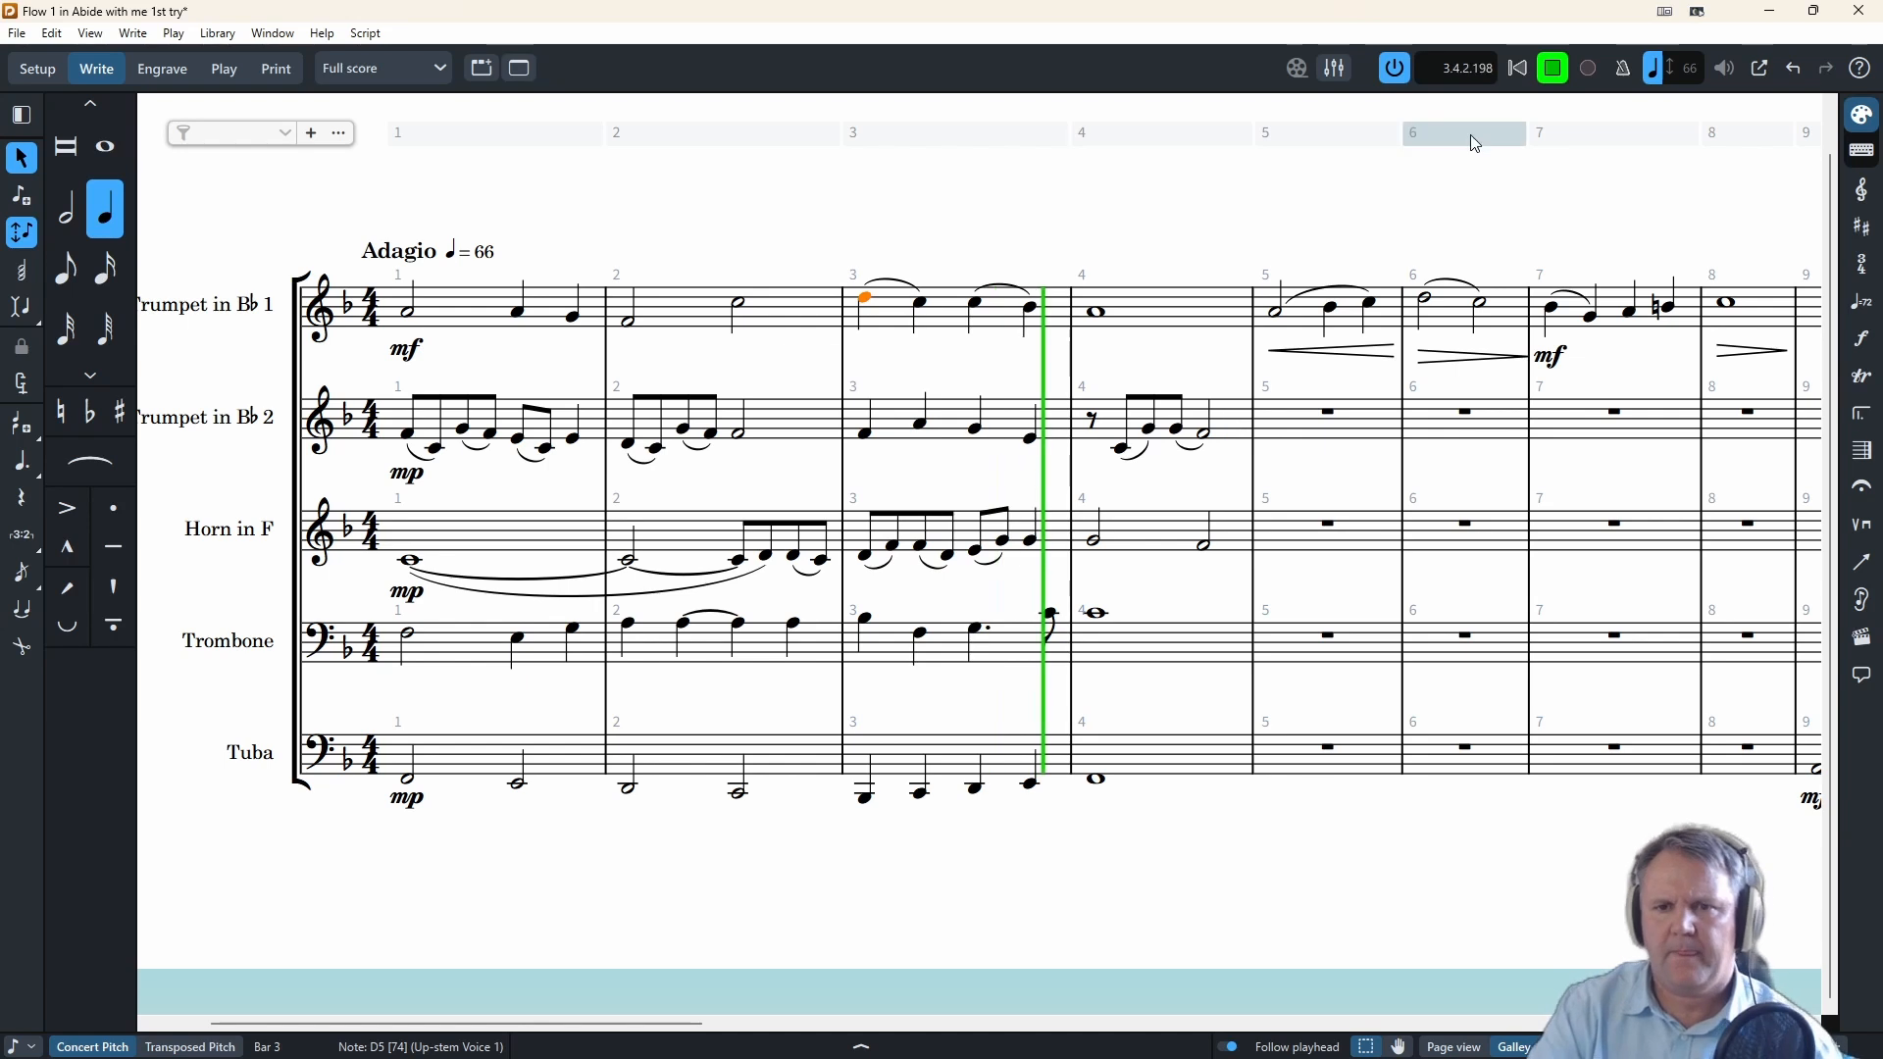
click(1553, 73)
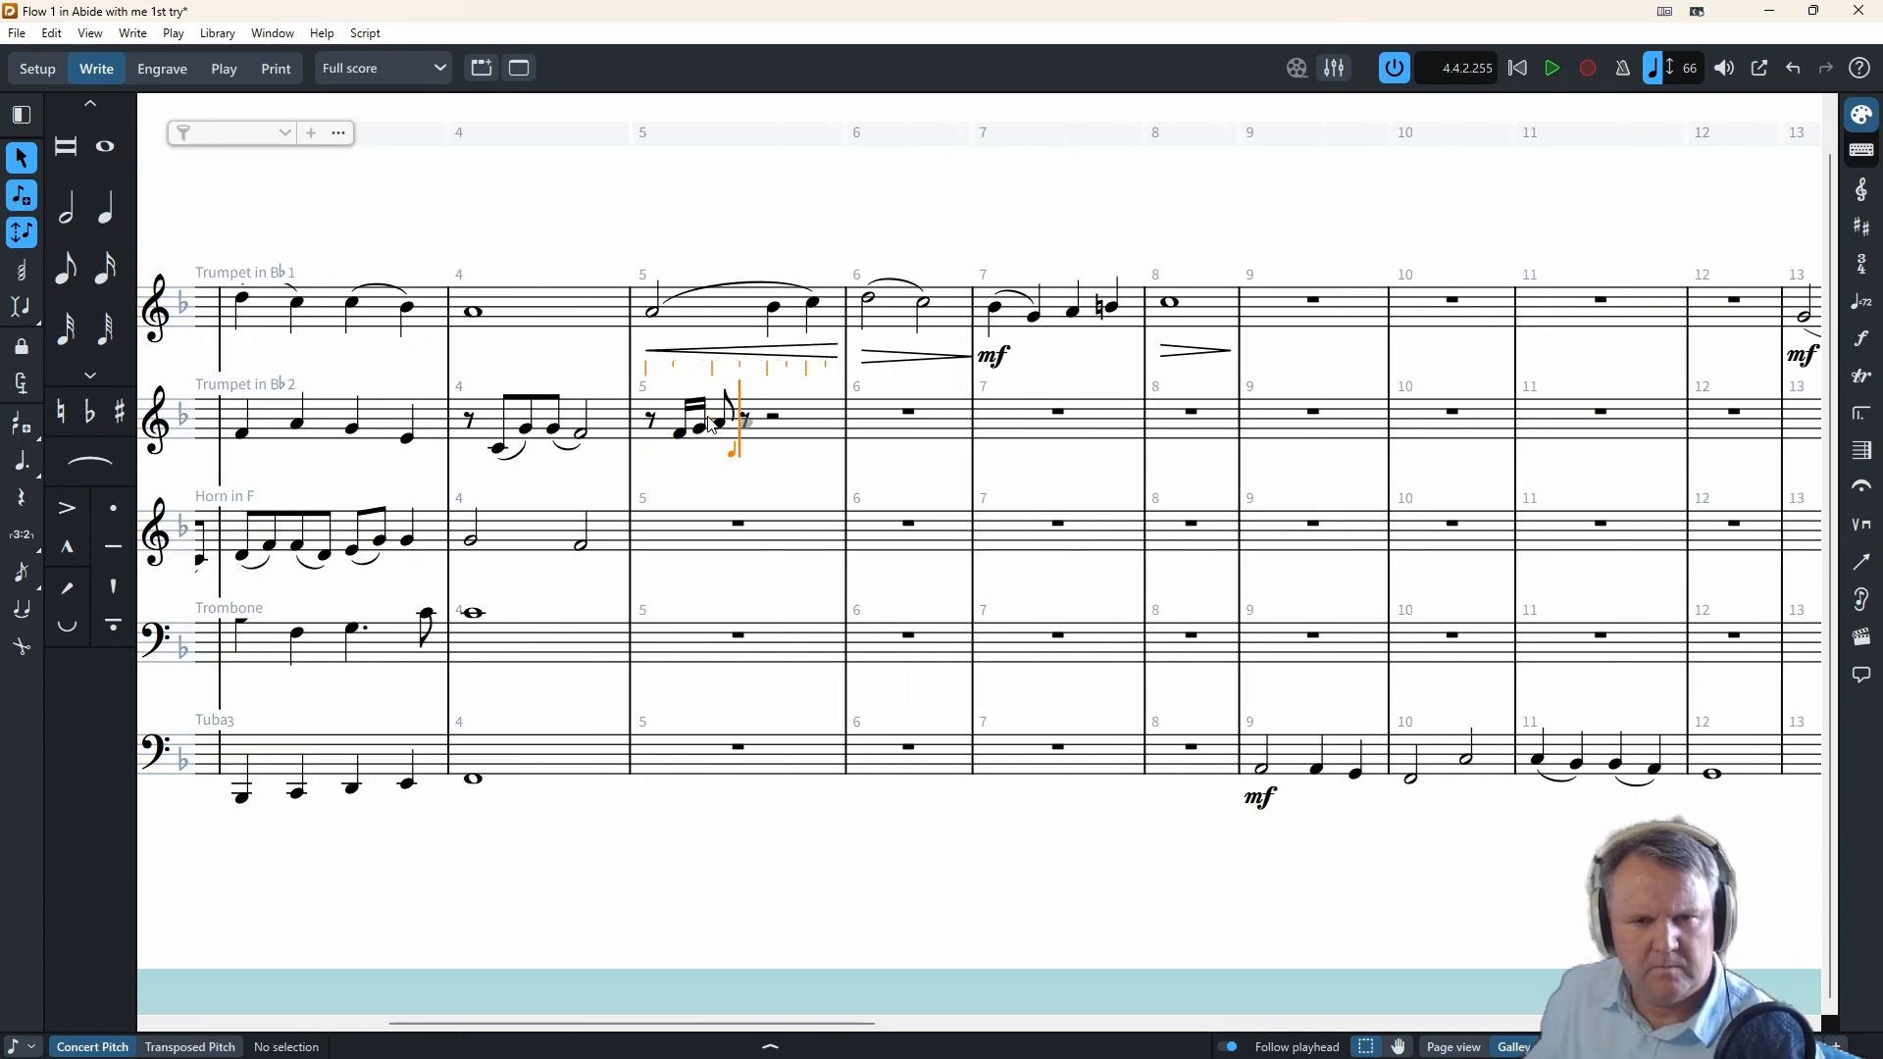
- Continue Trumpet 2 bar 5 with eighth notes F4, B♭4, G4 and A4
key(b)
key(a)
key(c)
key(b)
key(c)
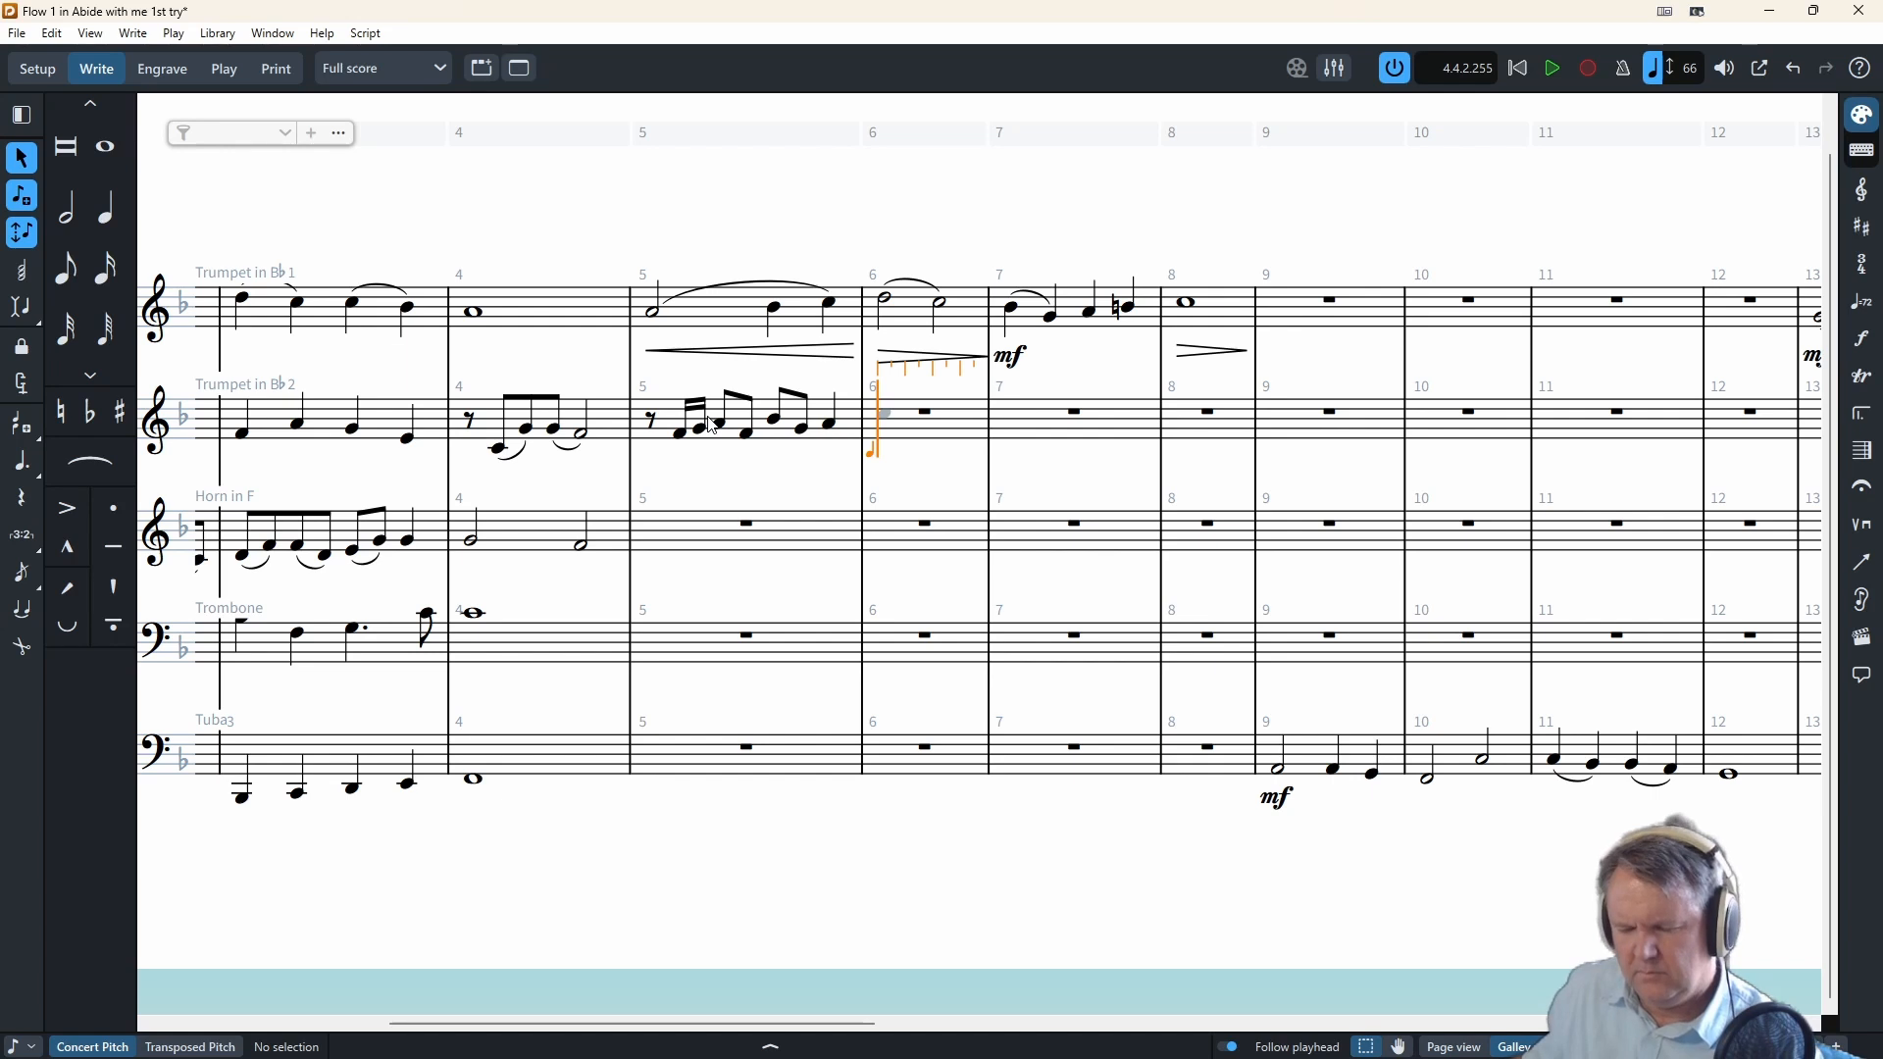
- Fill Trumpet 2 bar 6 with an eighth rest, eighth notes D4, F4, B♭4, another eighth rest, and eighth notes C4, F4, A4
key(space)
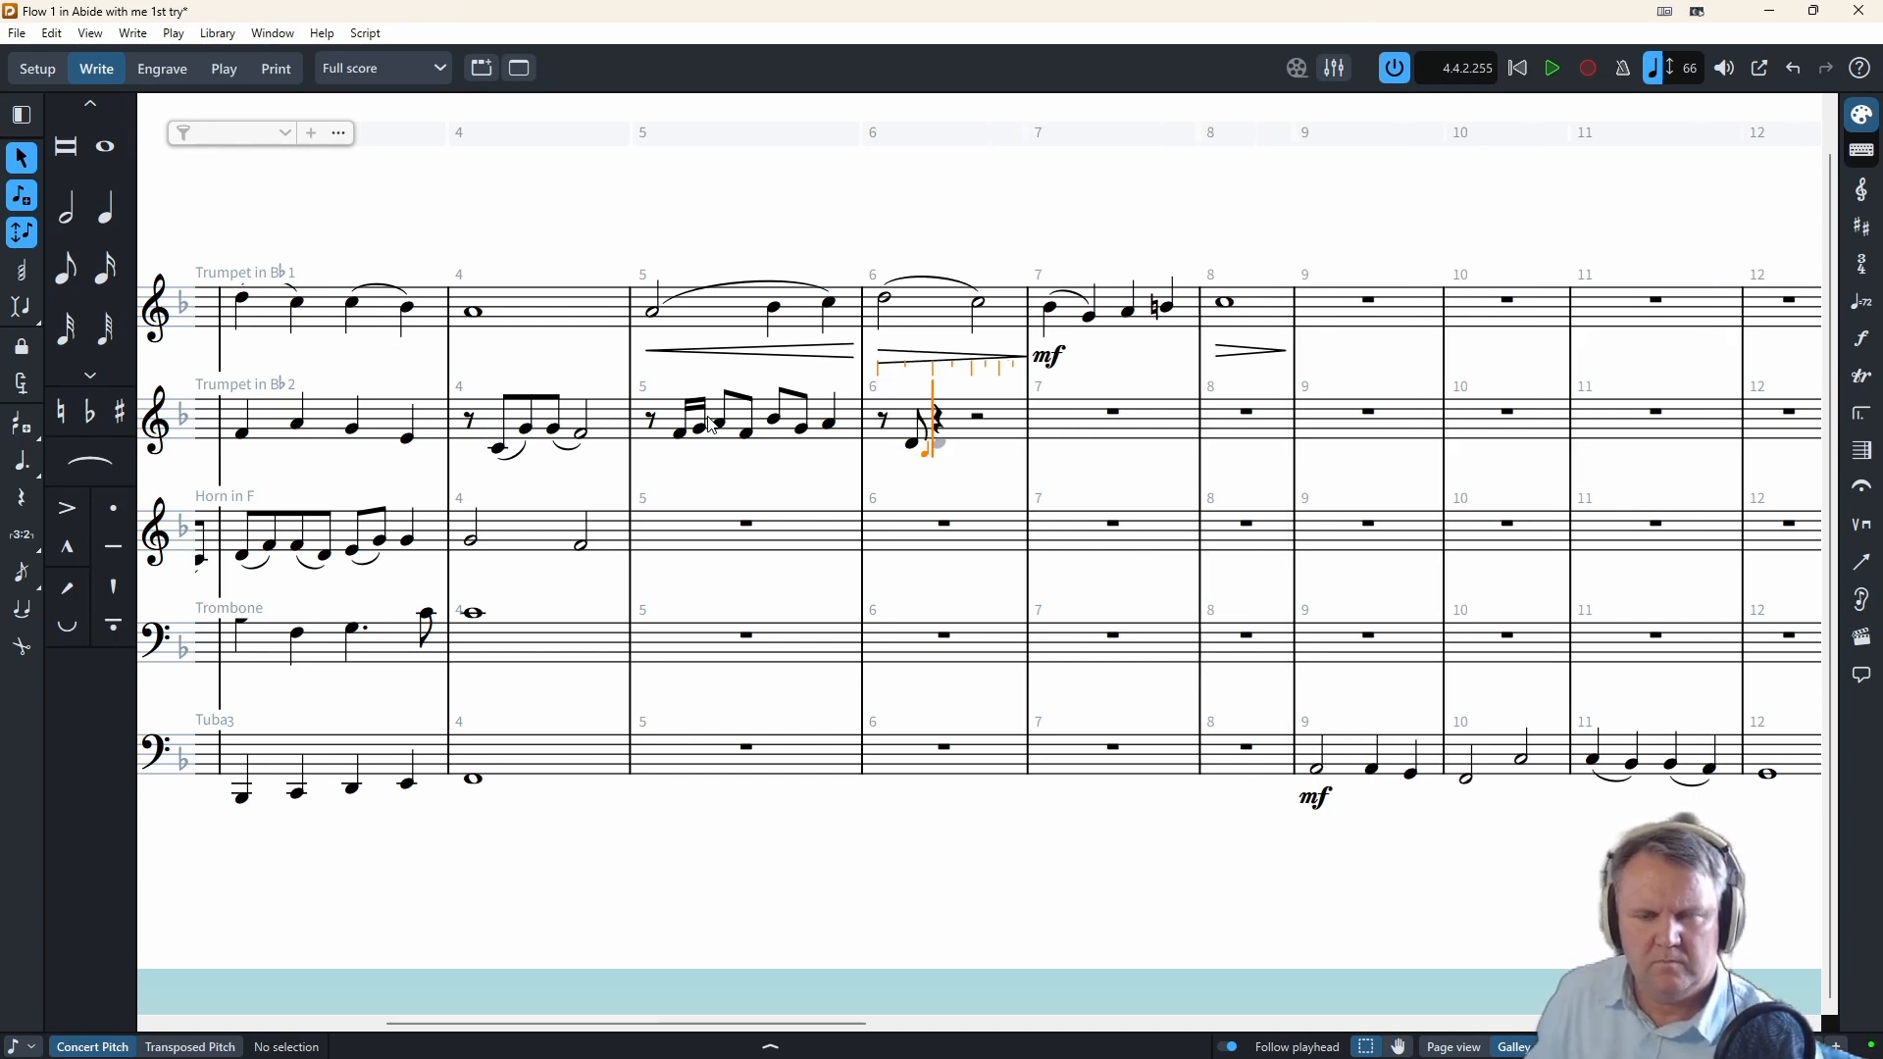
key(f)
key(a)
key(c)
key(space)
key(e)
key(a)
key(c)
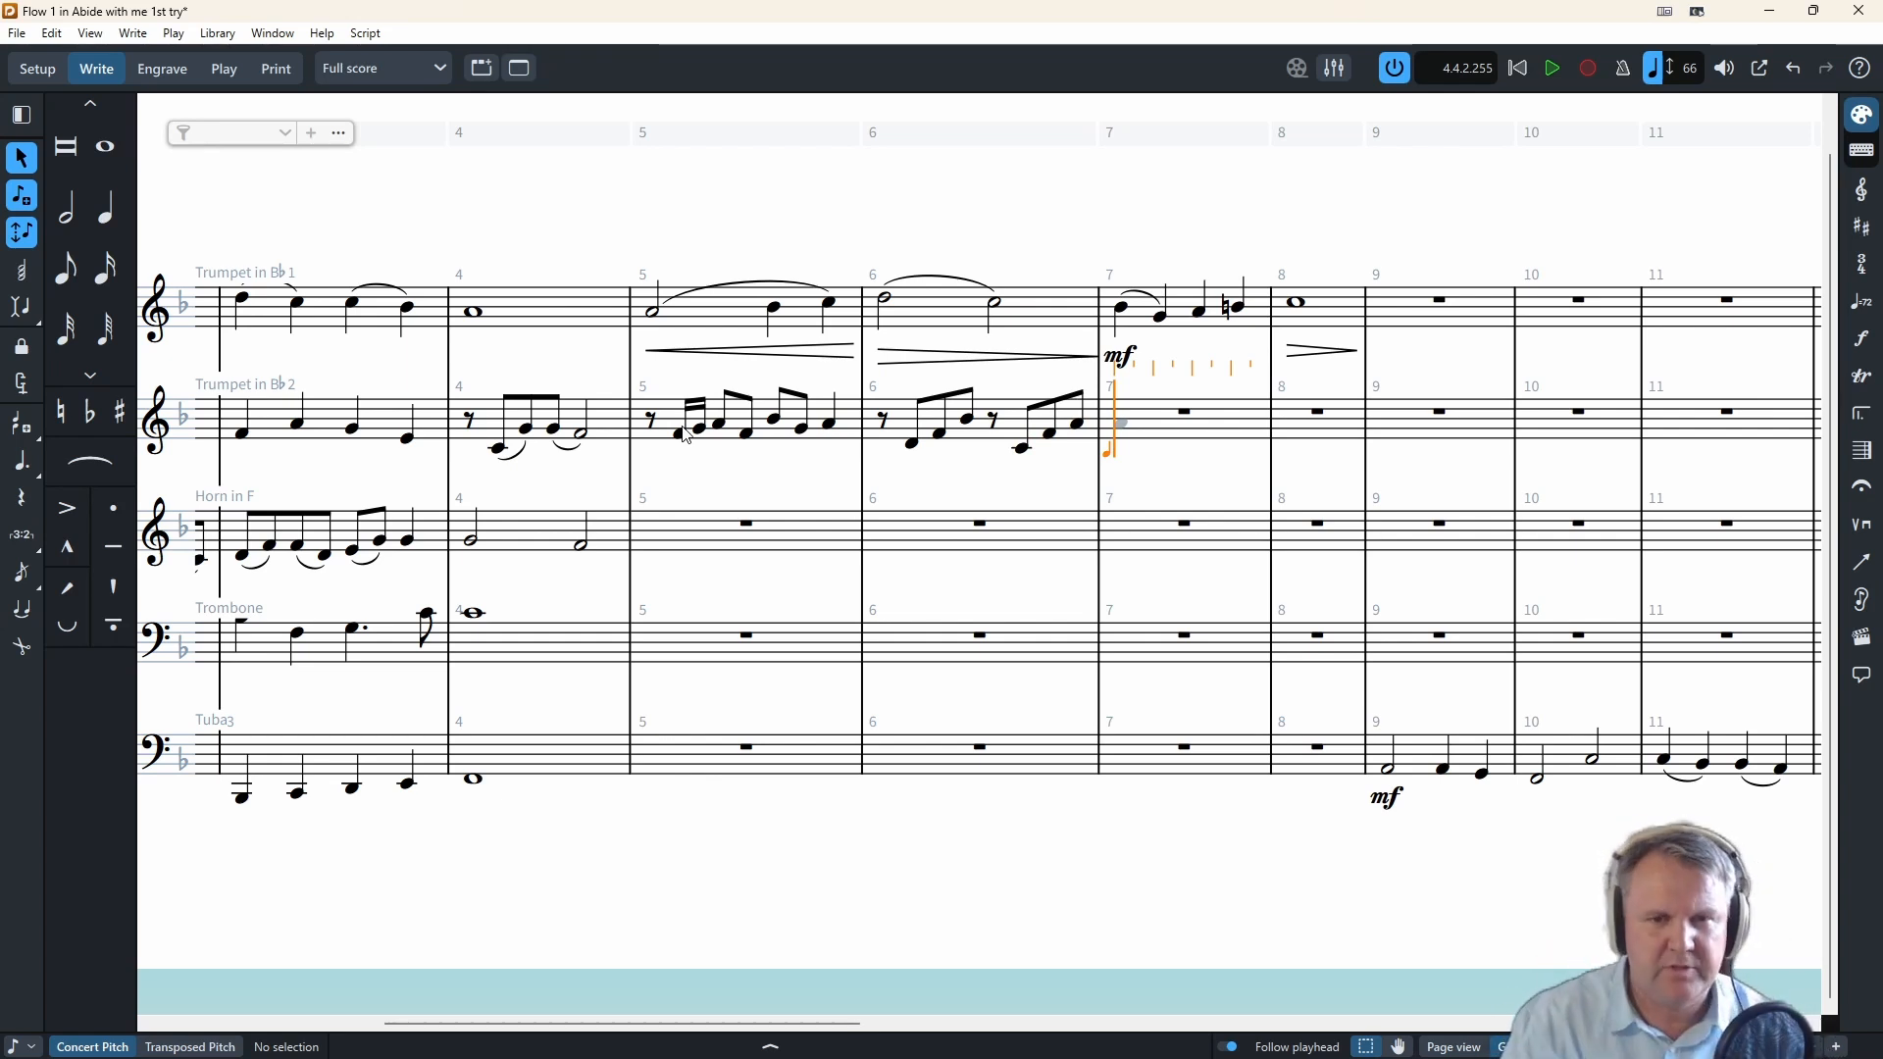
- Slur the sixteenths F4–G4, the eighths A4–F4, and the group B♭4–G4–A4 in Trumpet 2 bar 5
click(682, 432)
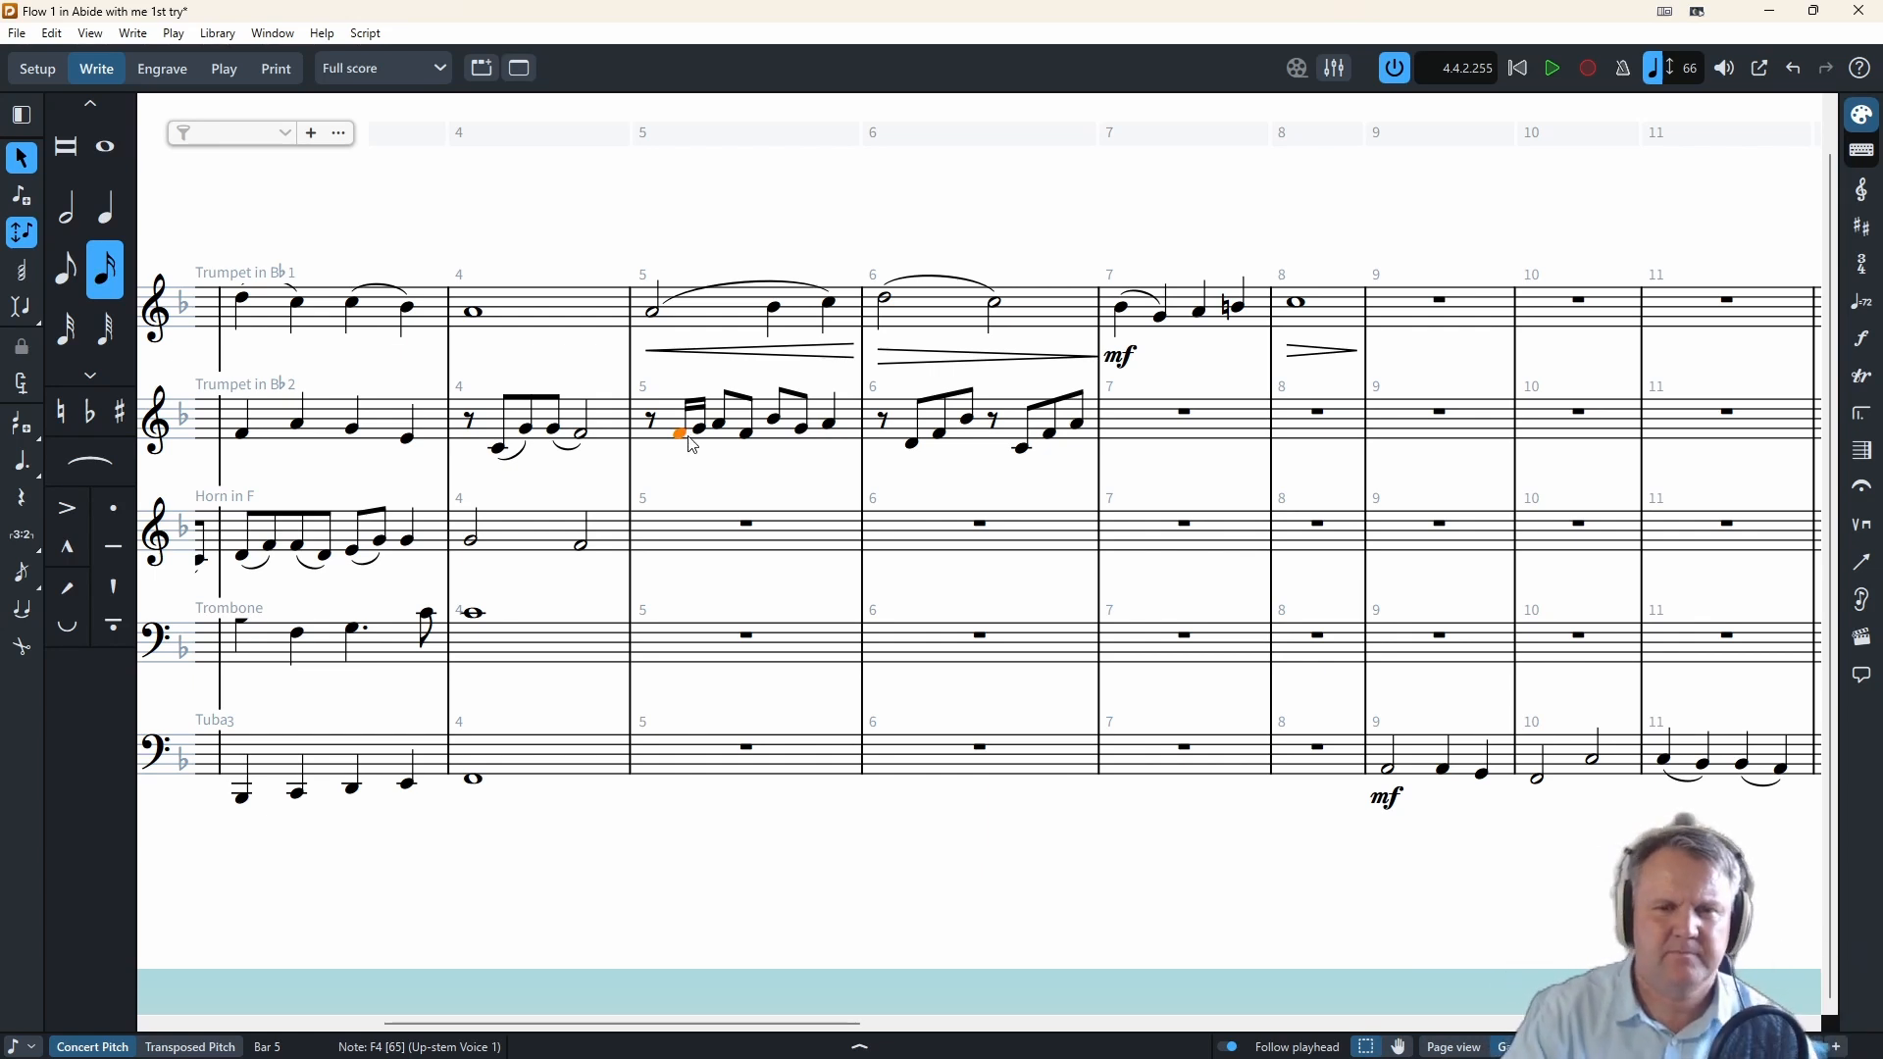
key(s)
drag(721, 422, 831, 422)
key(s)
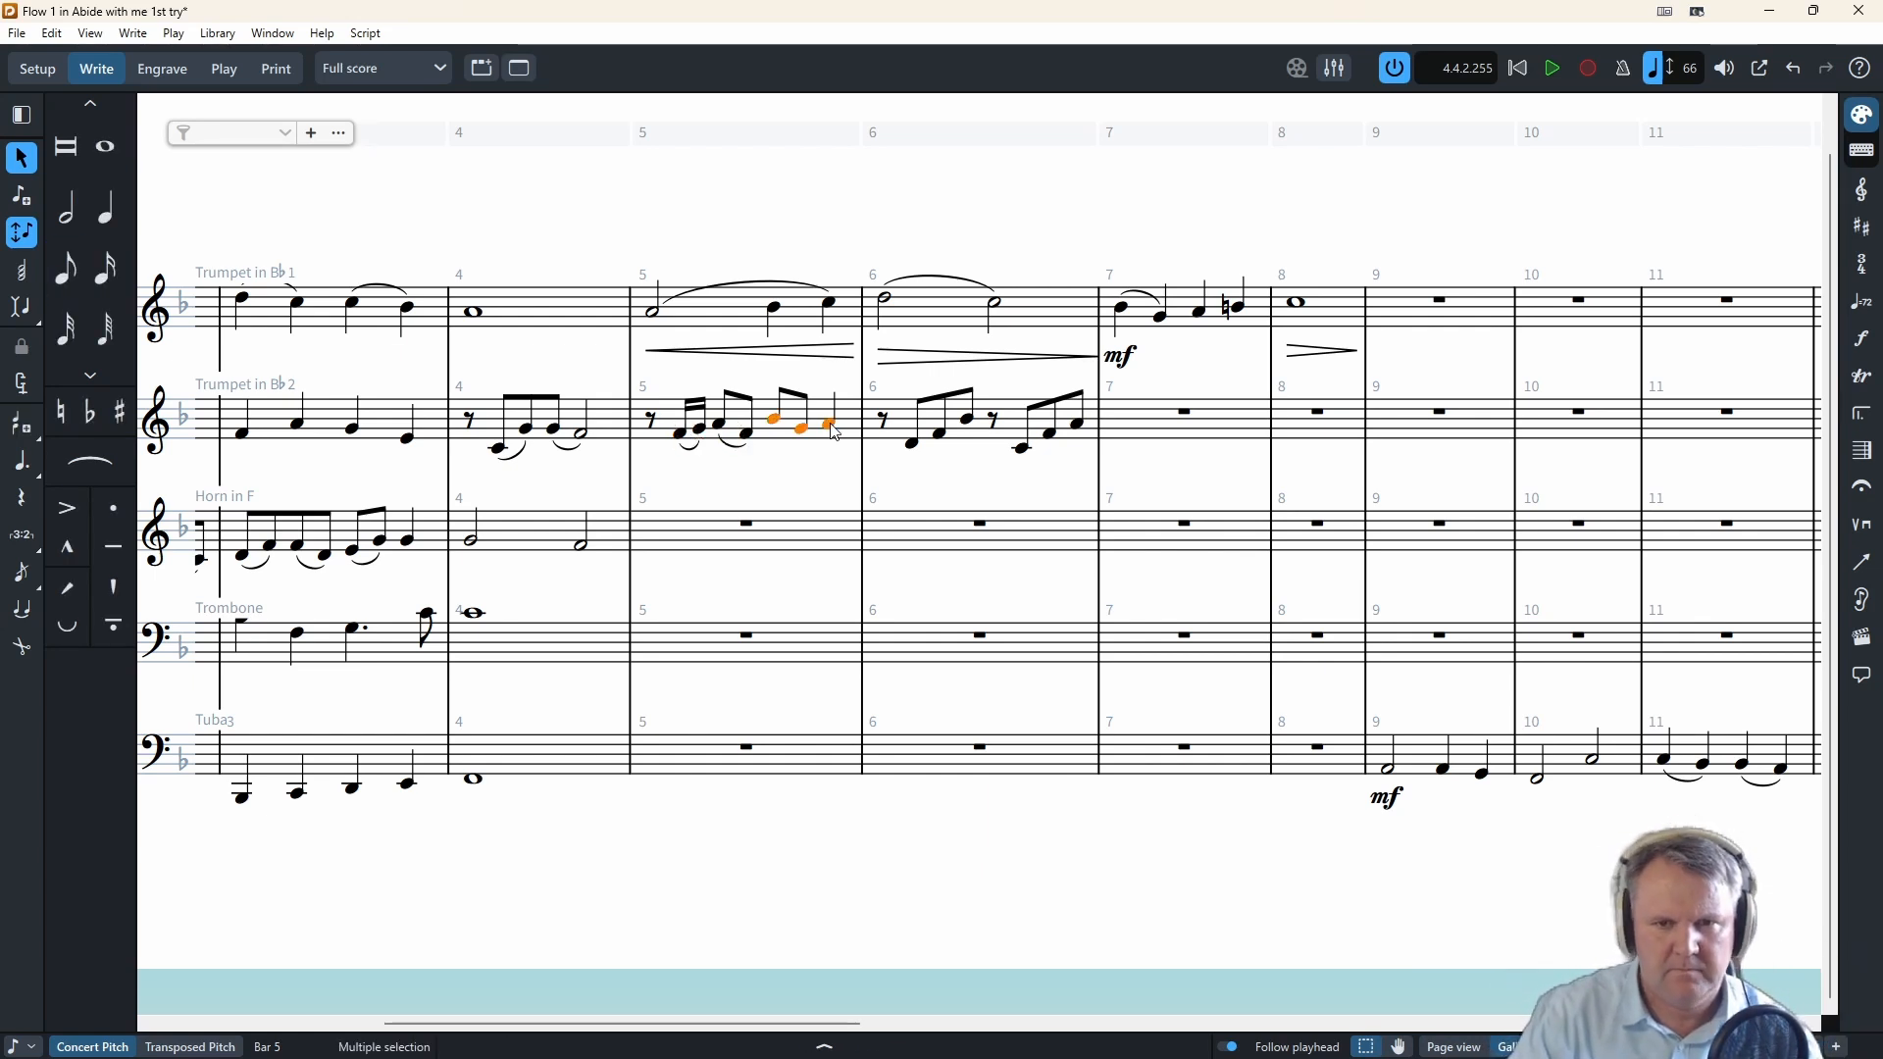
key(s)
- Slur D4 to B♭4 and C4 to A4 in Trumpet 2 bar 6
click(911, 443)
shift+click(968, 419)
key(s)
click(1021, 448)
shift+click(1079, 424)
key(s)
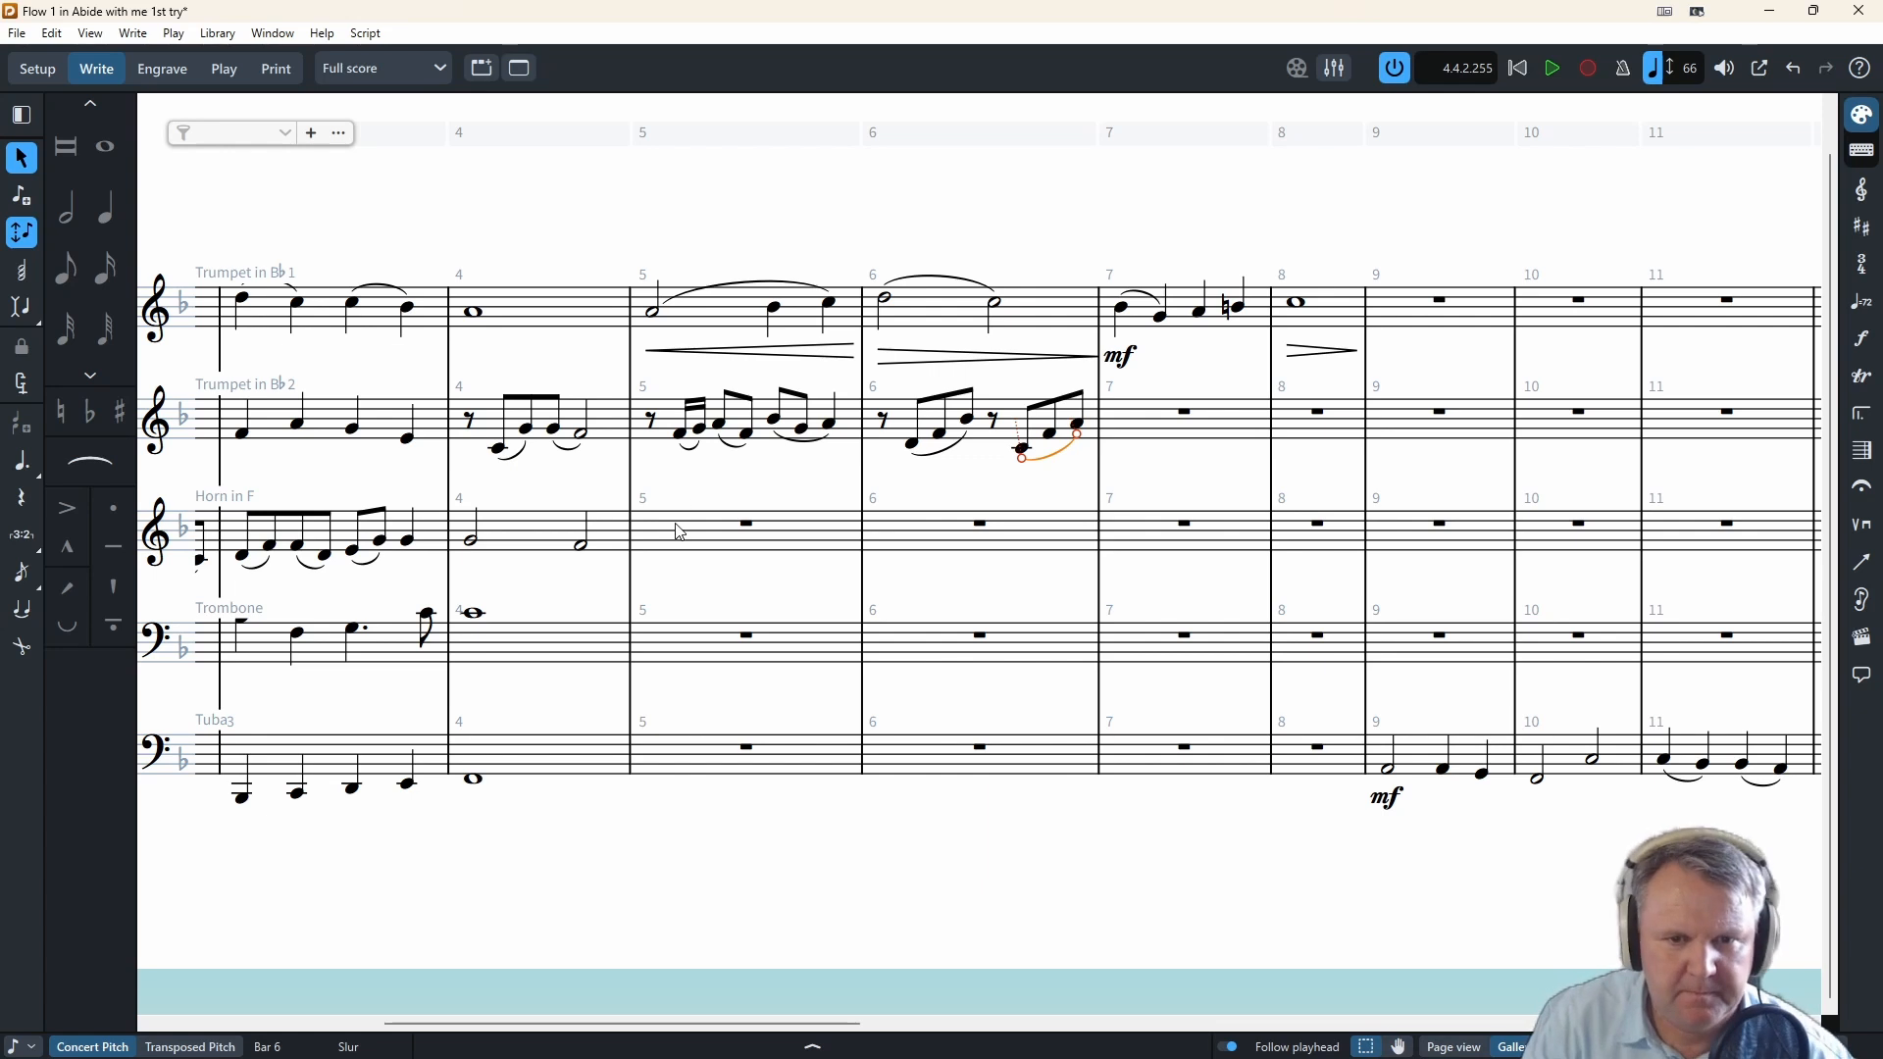
- Fill Horn bar 5 with an eighth rest, sixteenths C4 and D4, and eighth notes F4, C4, G4, E4 and F4
double_click(677, 547)
key(4)
key(space)
key(3)
key(c)
key(d)
key(4)
key(e)
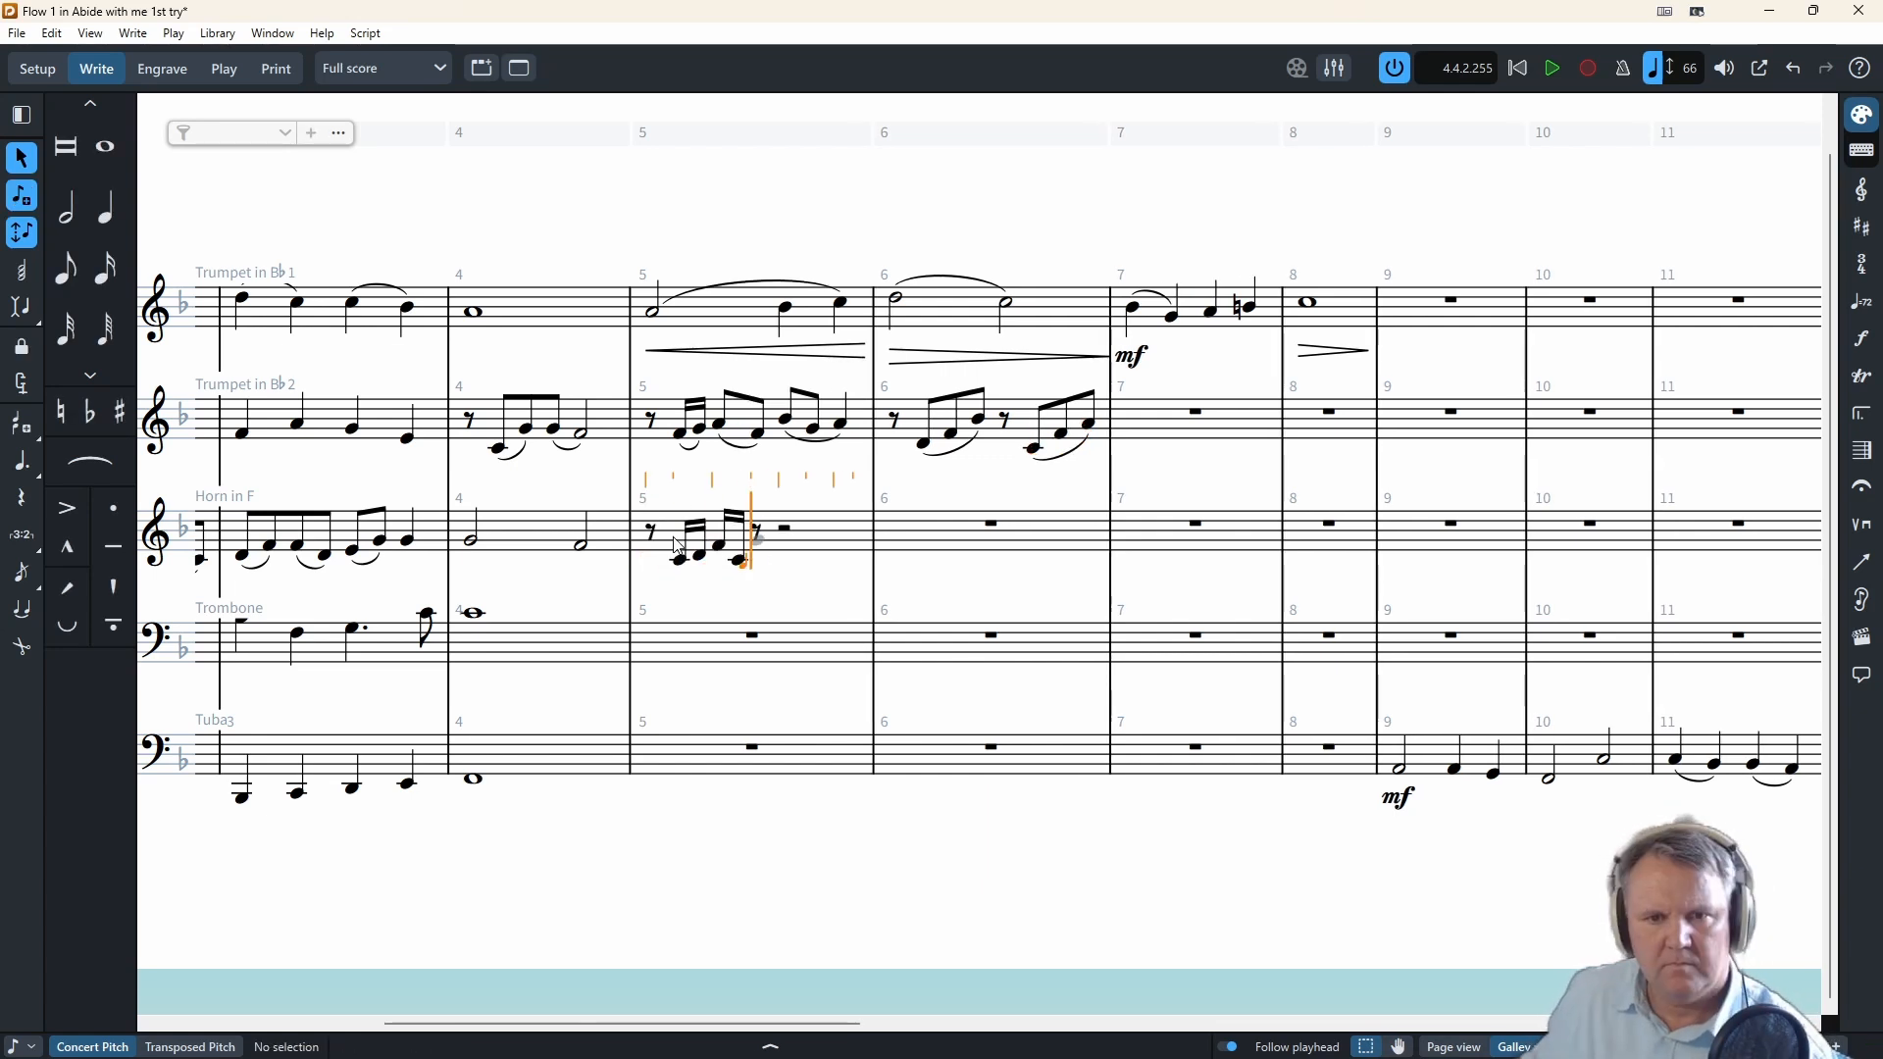
key(f)
key(b)
key(a)
key(b)
- Fill Horn bar 6 with an eighth rest, eighths B♭3, D4, F4, another eighth rest, and eighths A3, C4, F4, and leave note input
key(space)
key(e)
key(f)
key(a)
key(space)
key(e)
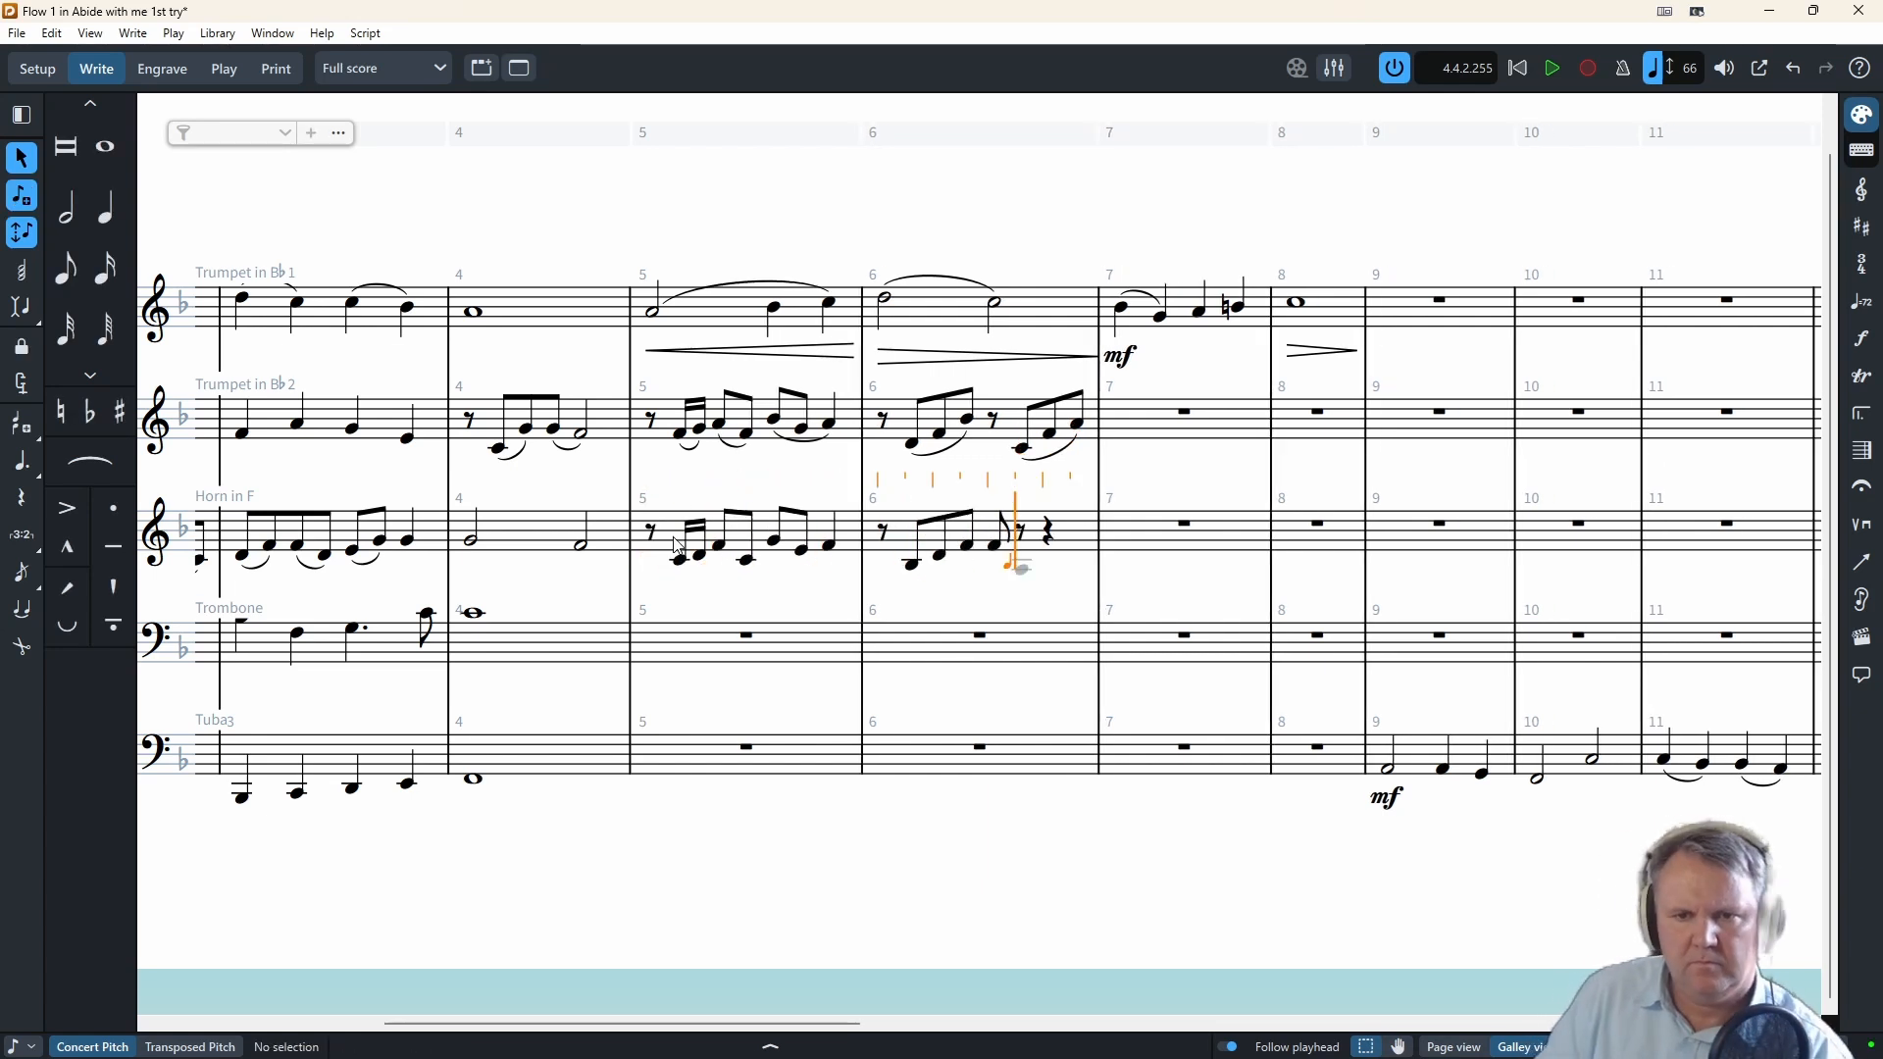
key(f)
key(a)
key(Escape)
- Slur B♭3 to F4 and A3 to F4 in Horn bar 6, and slur C4–D4 and F4–C4 in Horn bar 5
click(1021, 569)
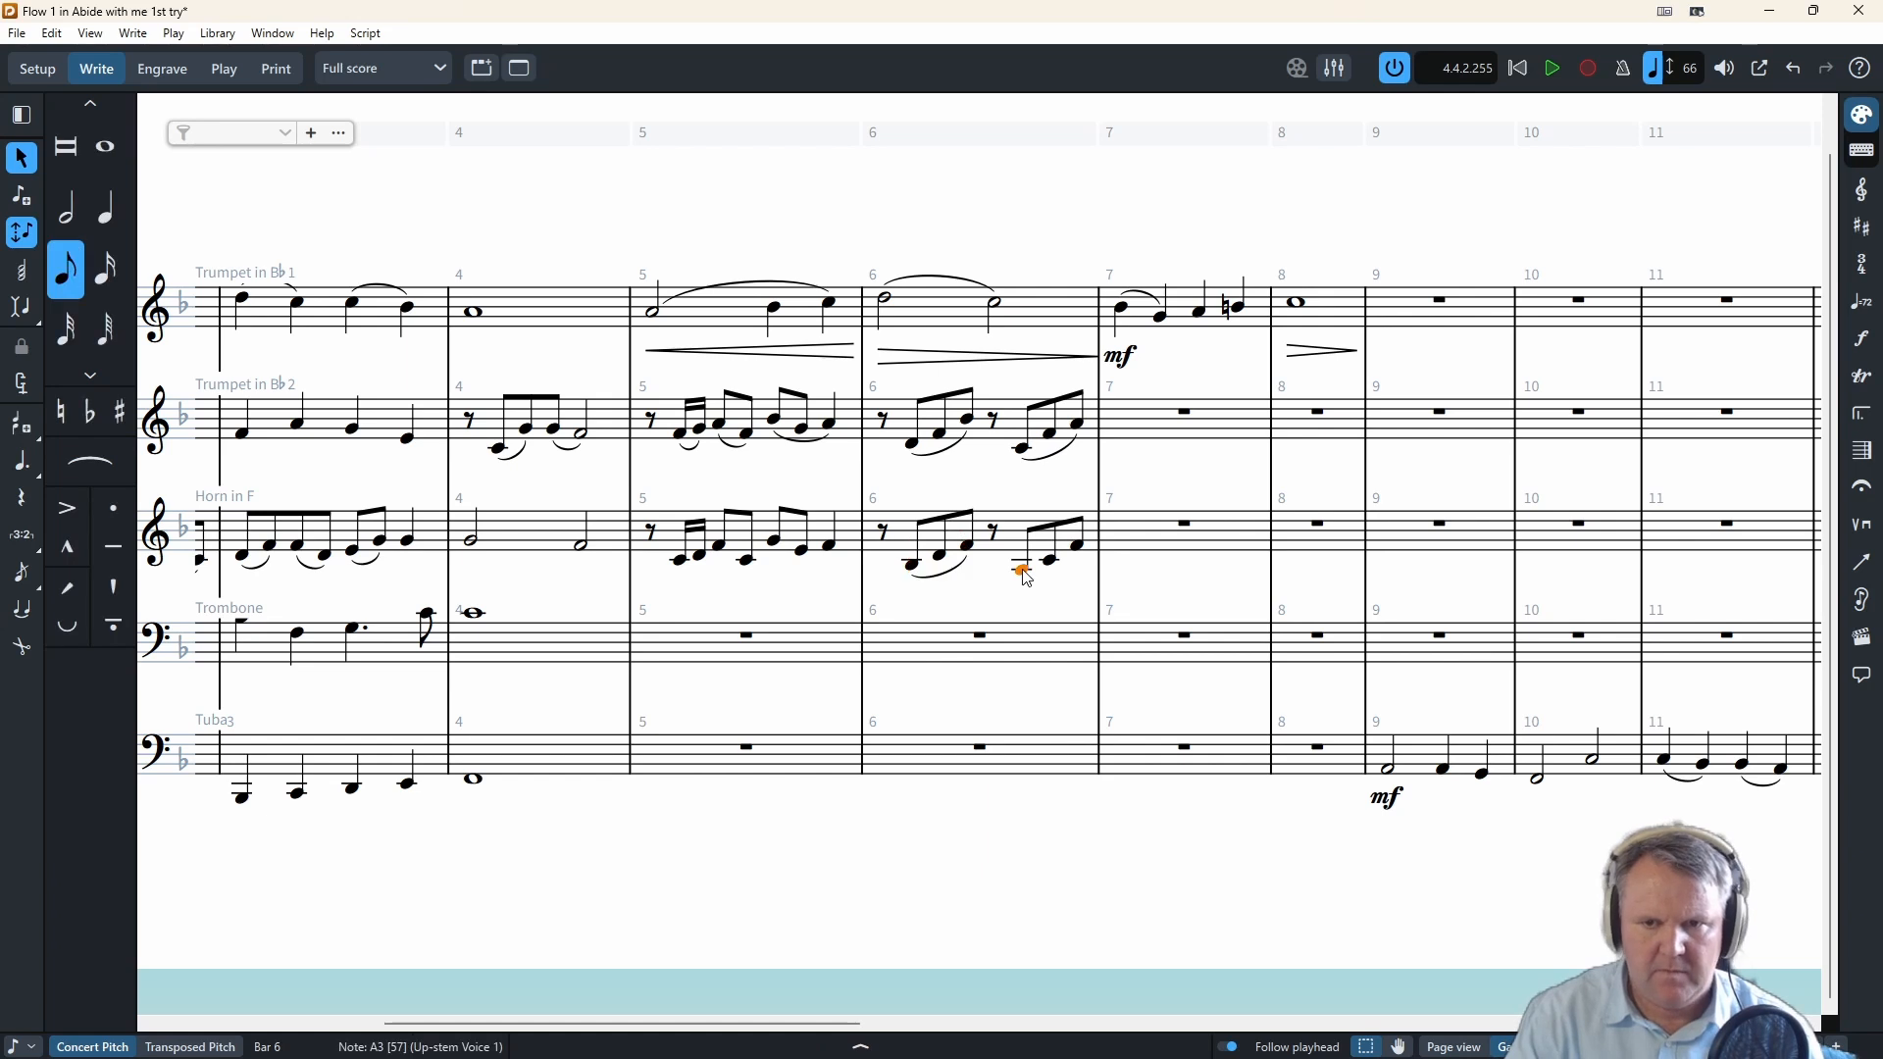
shift+click(1083, 550)
key(Escape)
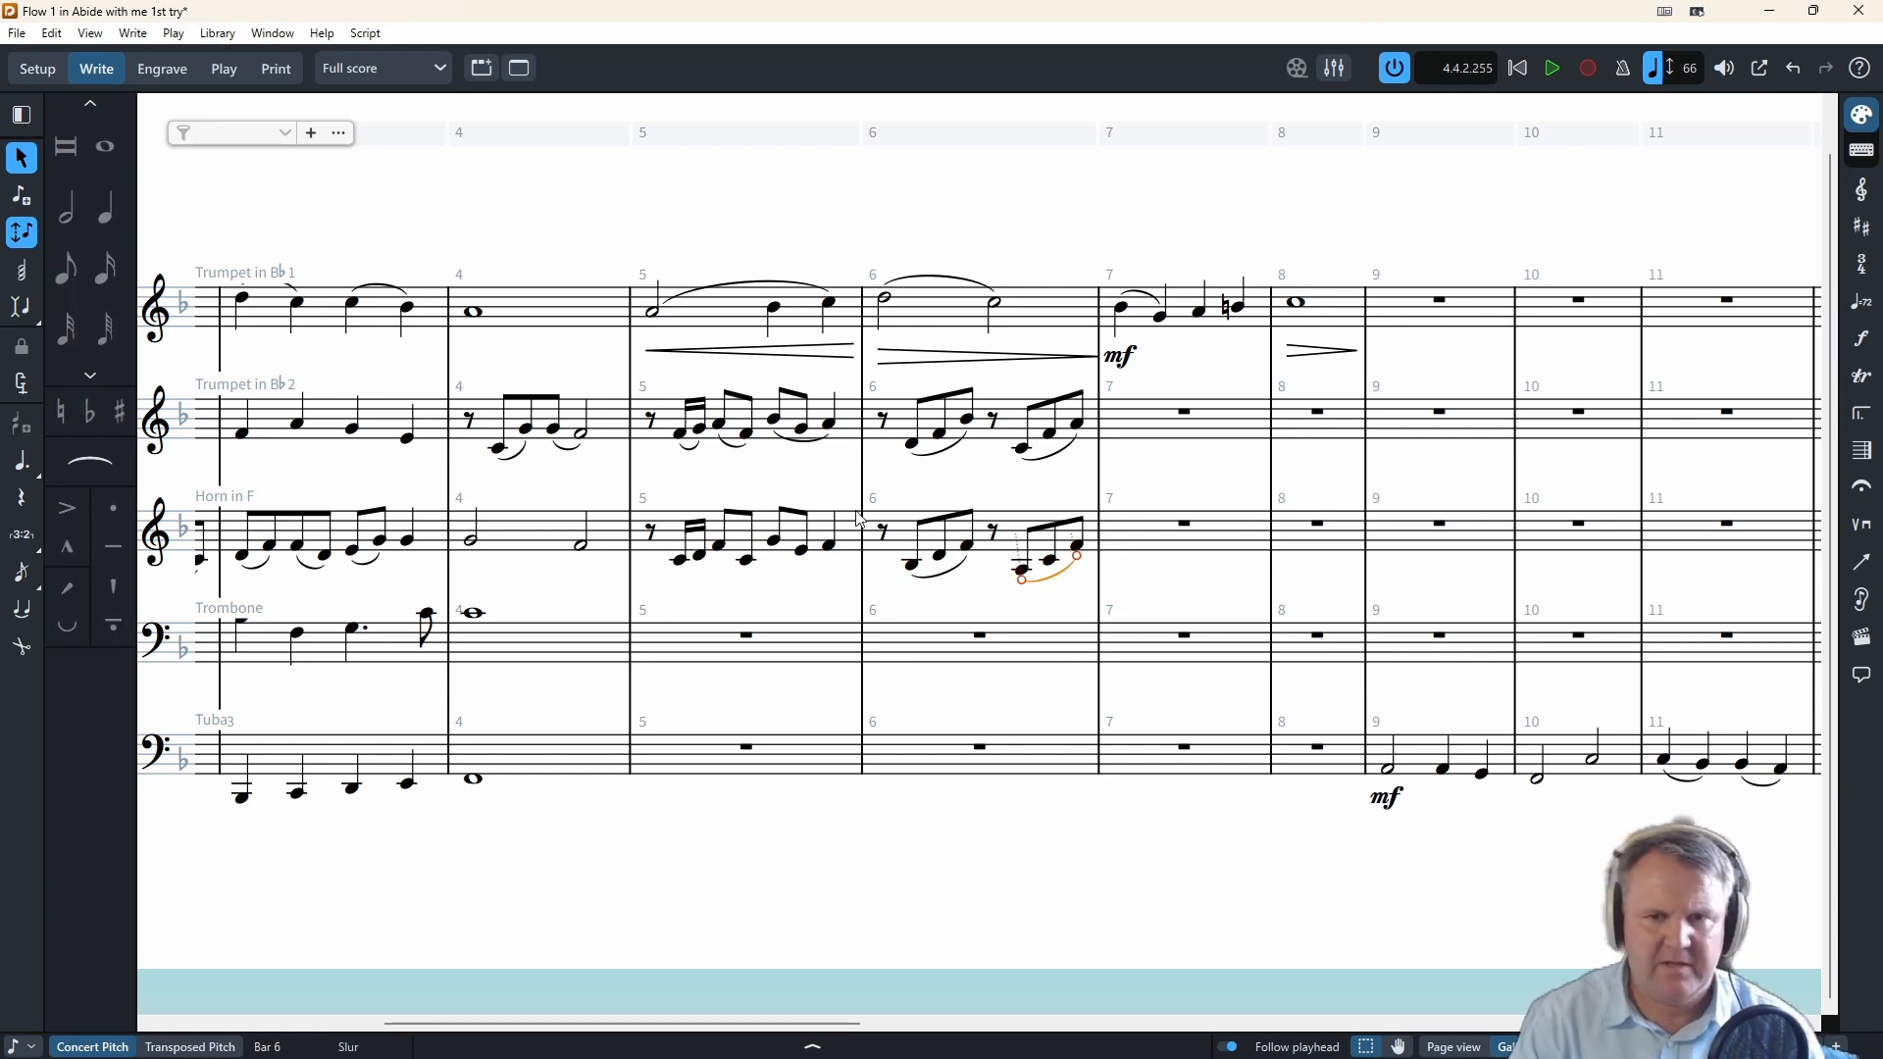
click(683, 564)
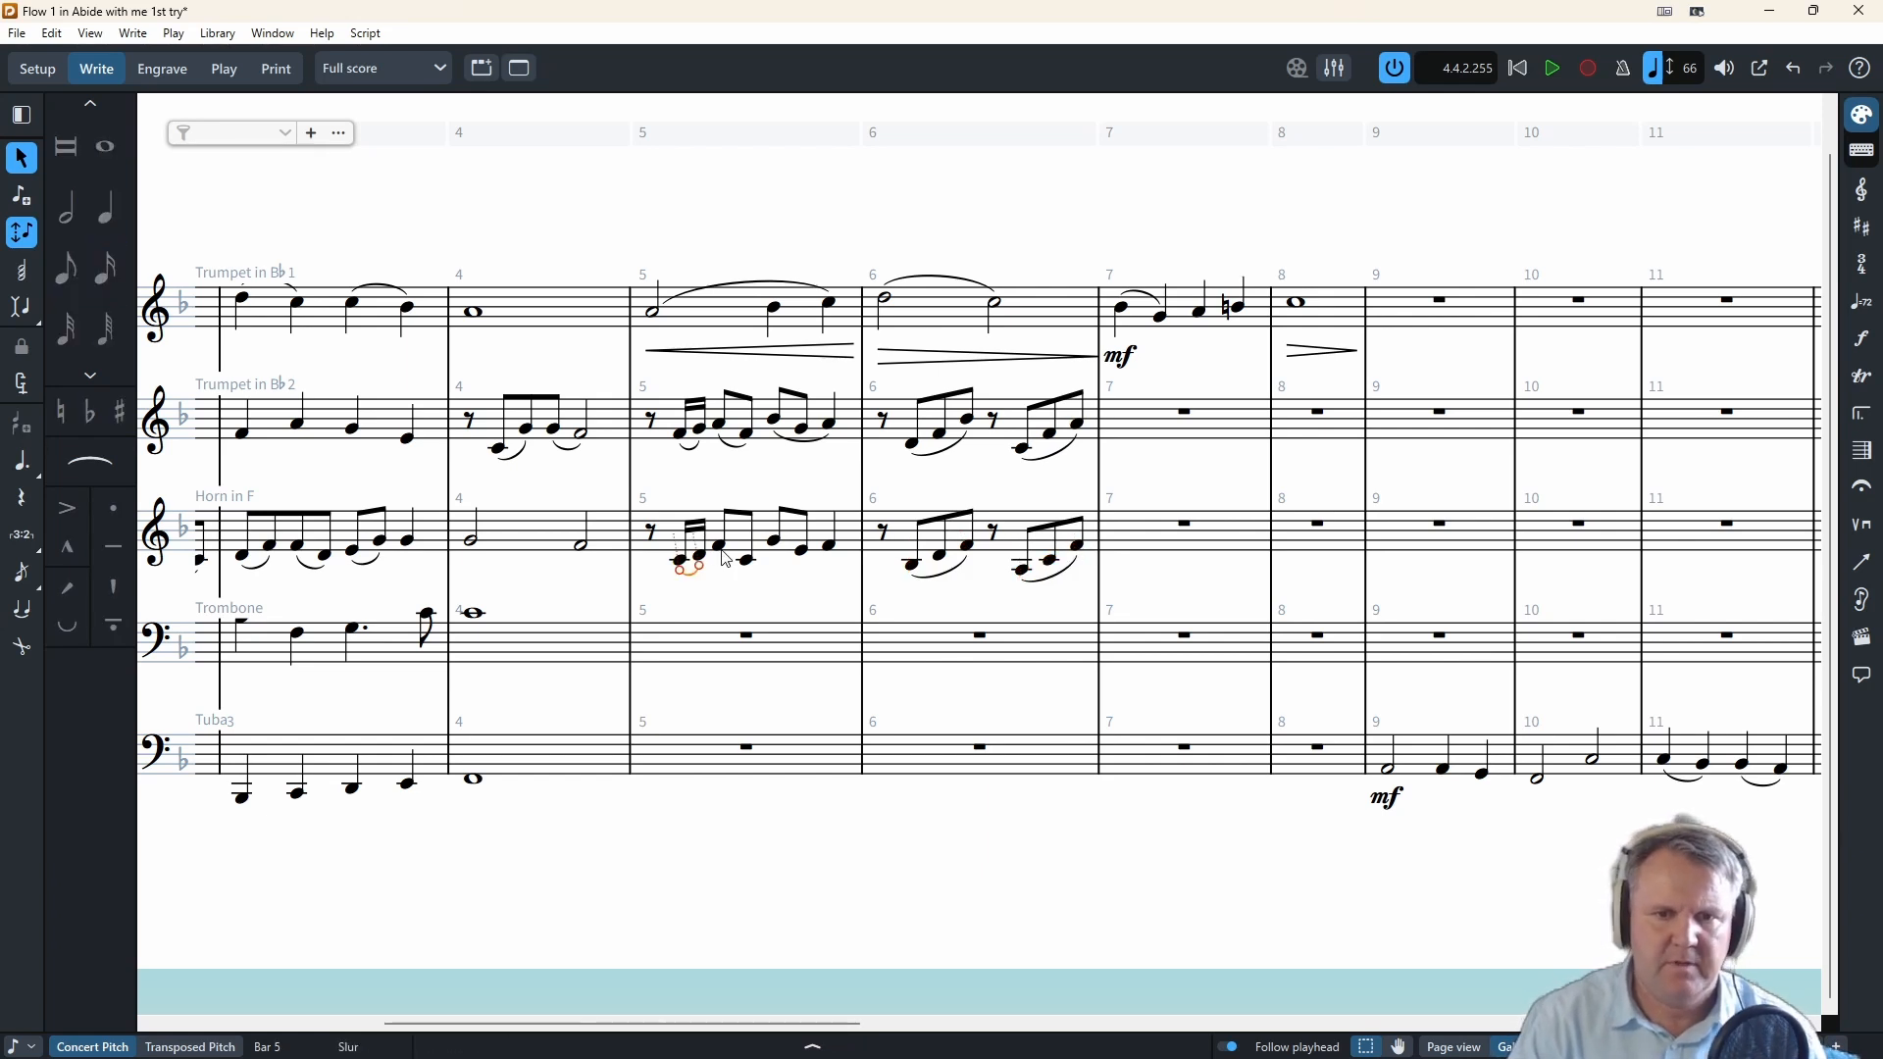
click(726, 557)
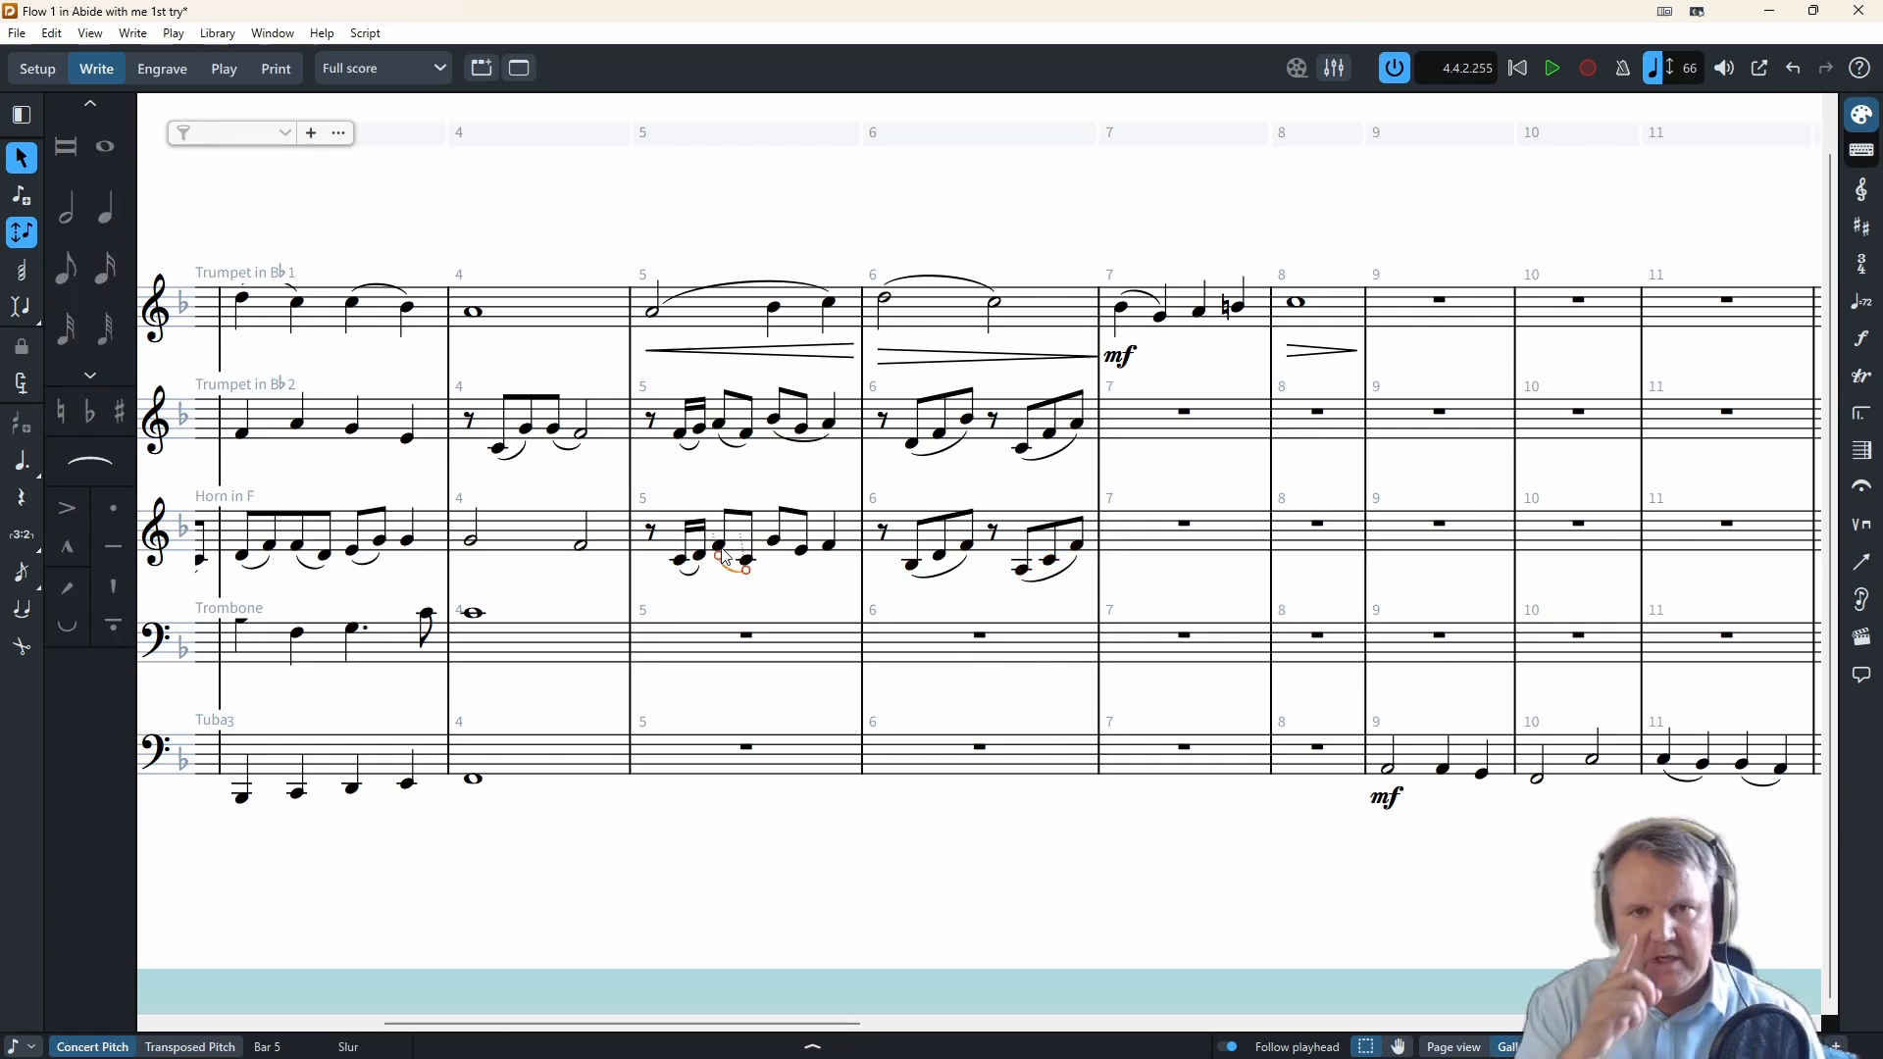
- Add a slur over the last three eighth notes of the Horn in F part in bar 5
click(773, 542)
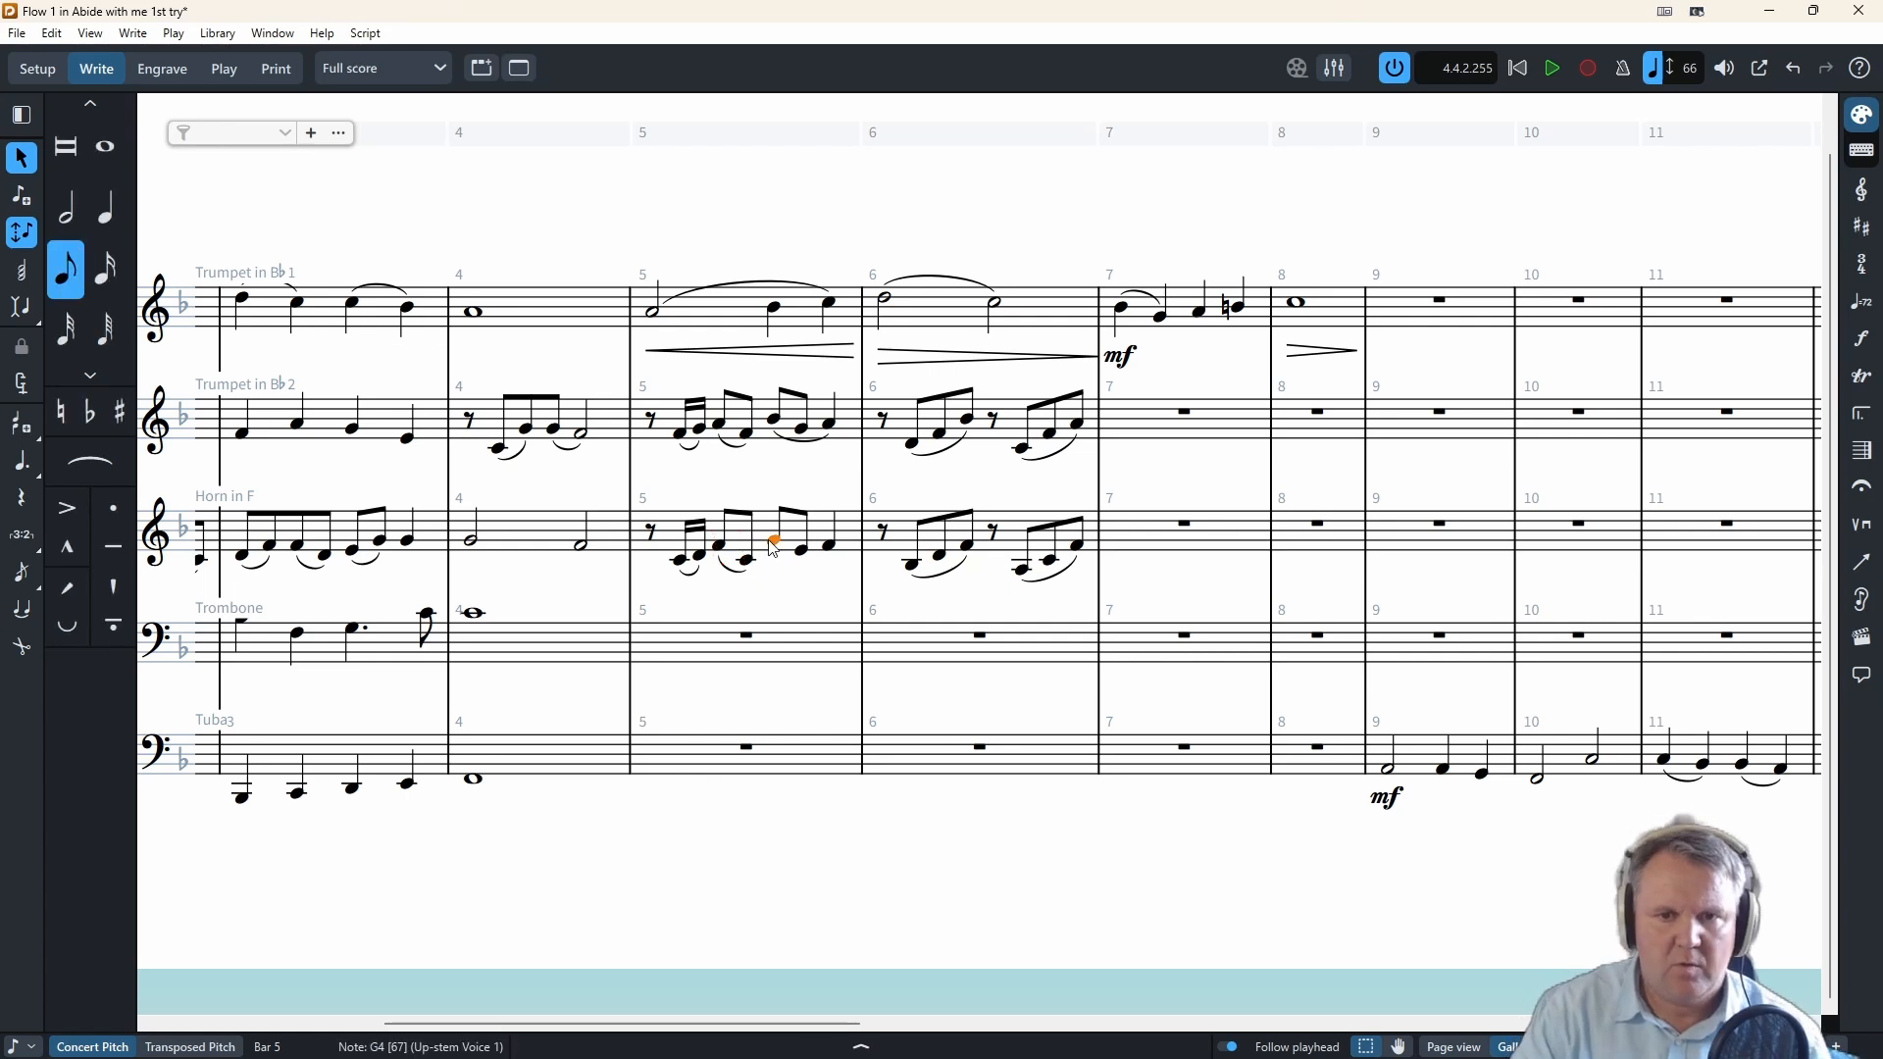
shift+click(832, 547)
key(s)
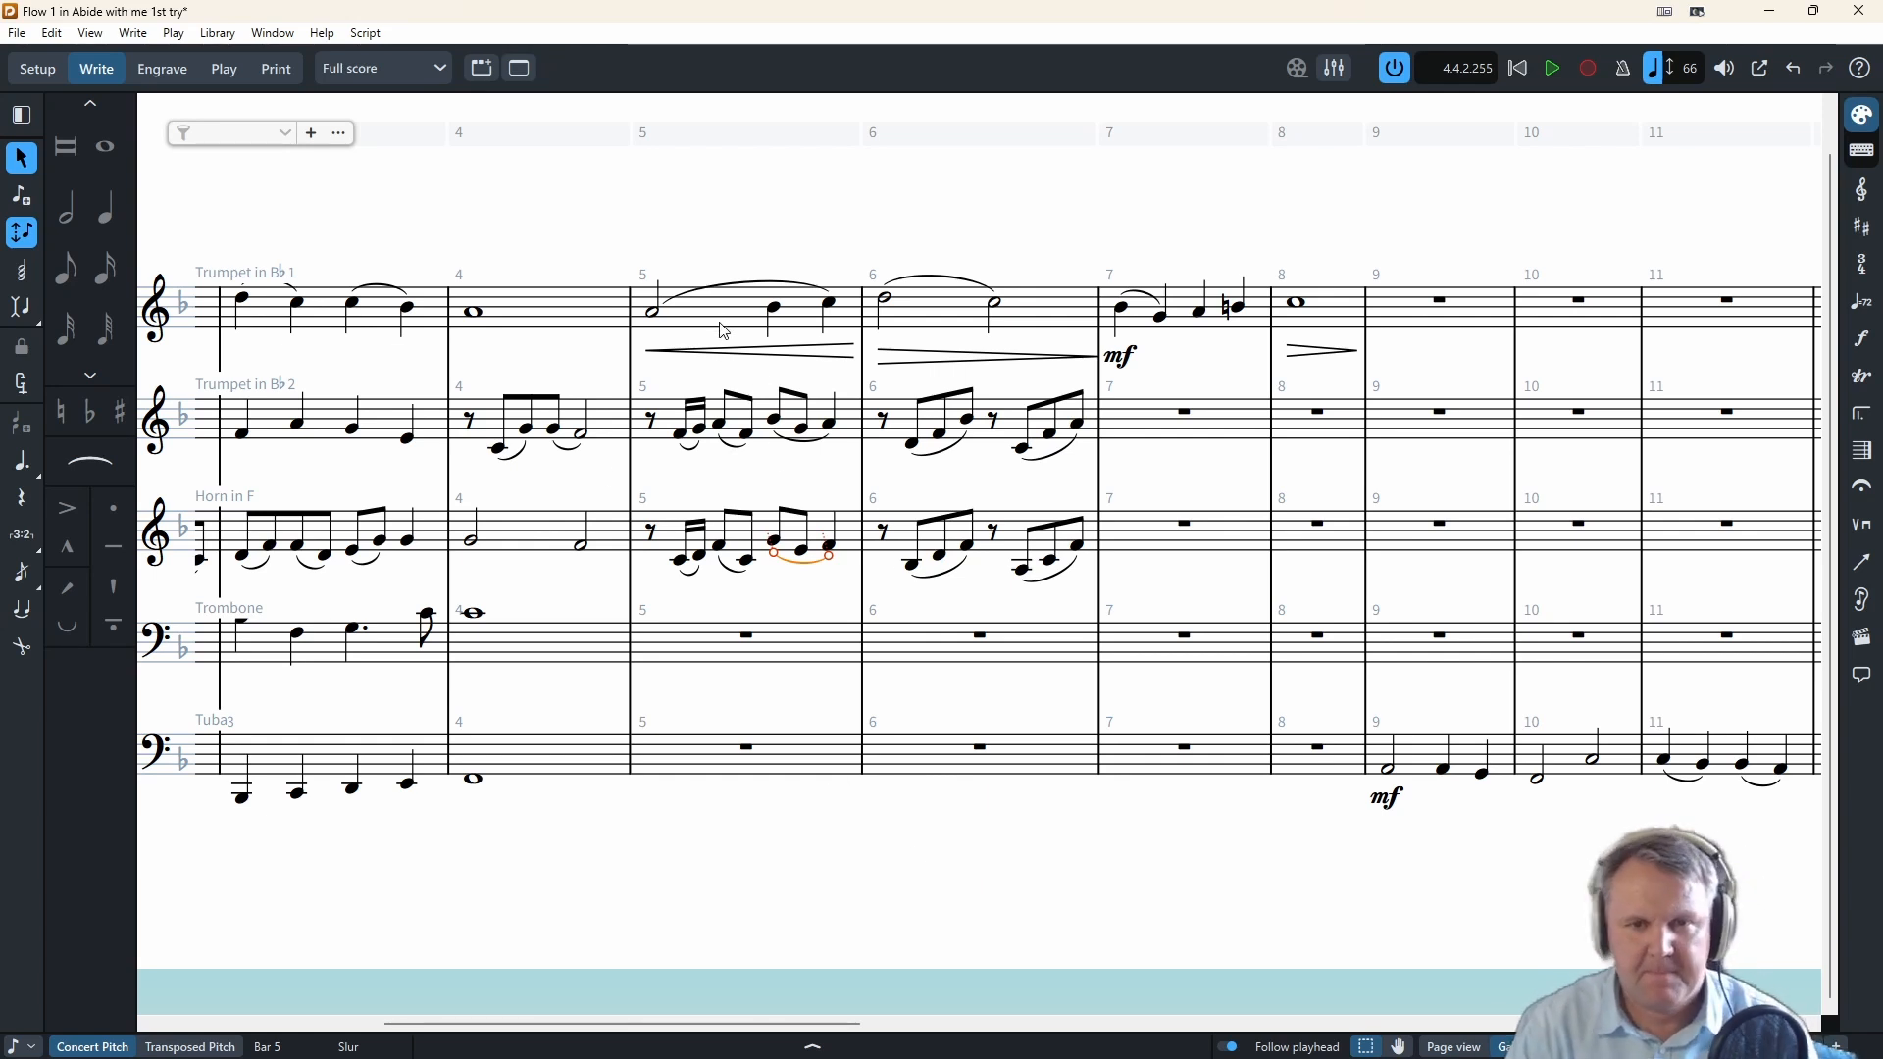
scroll(724, 331, up, 1)
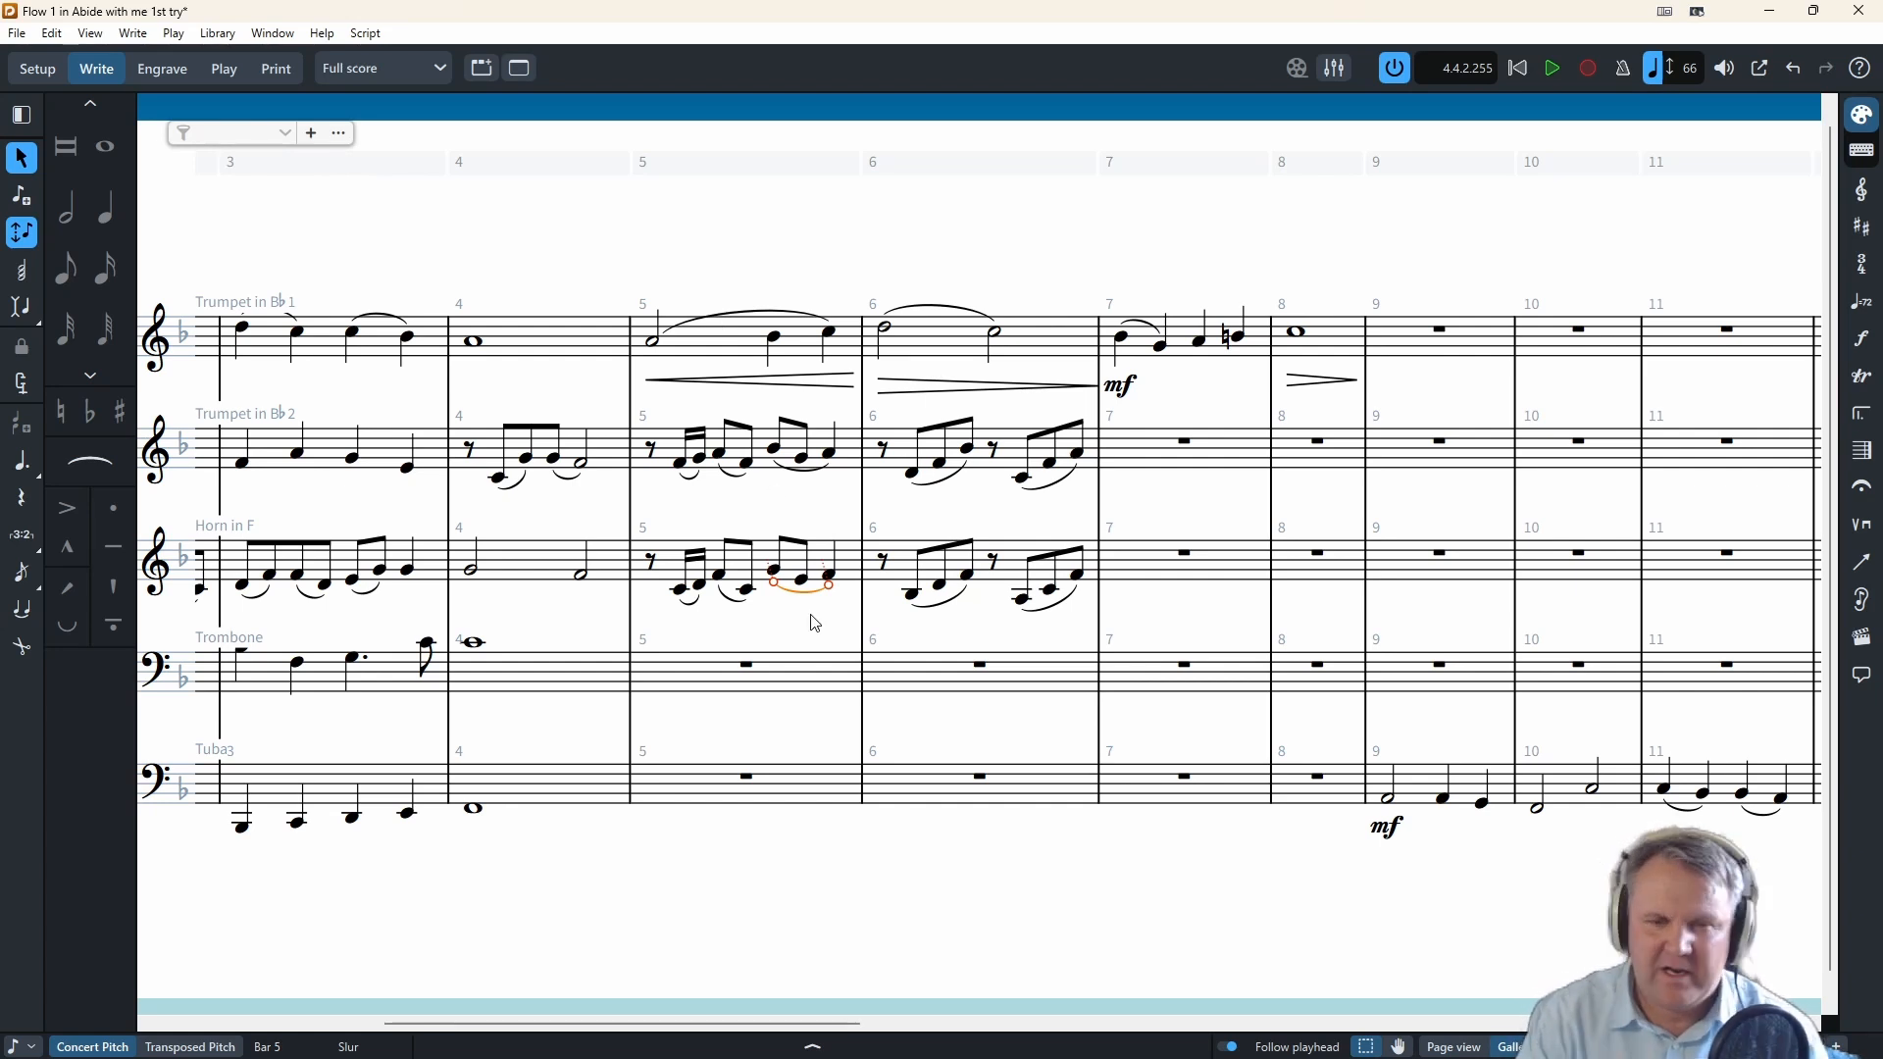
key(Escape)
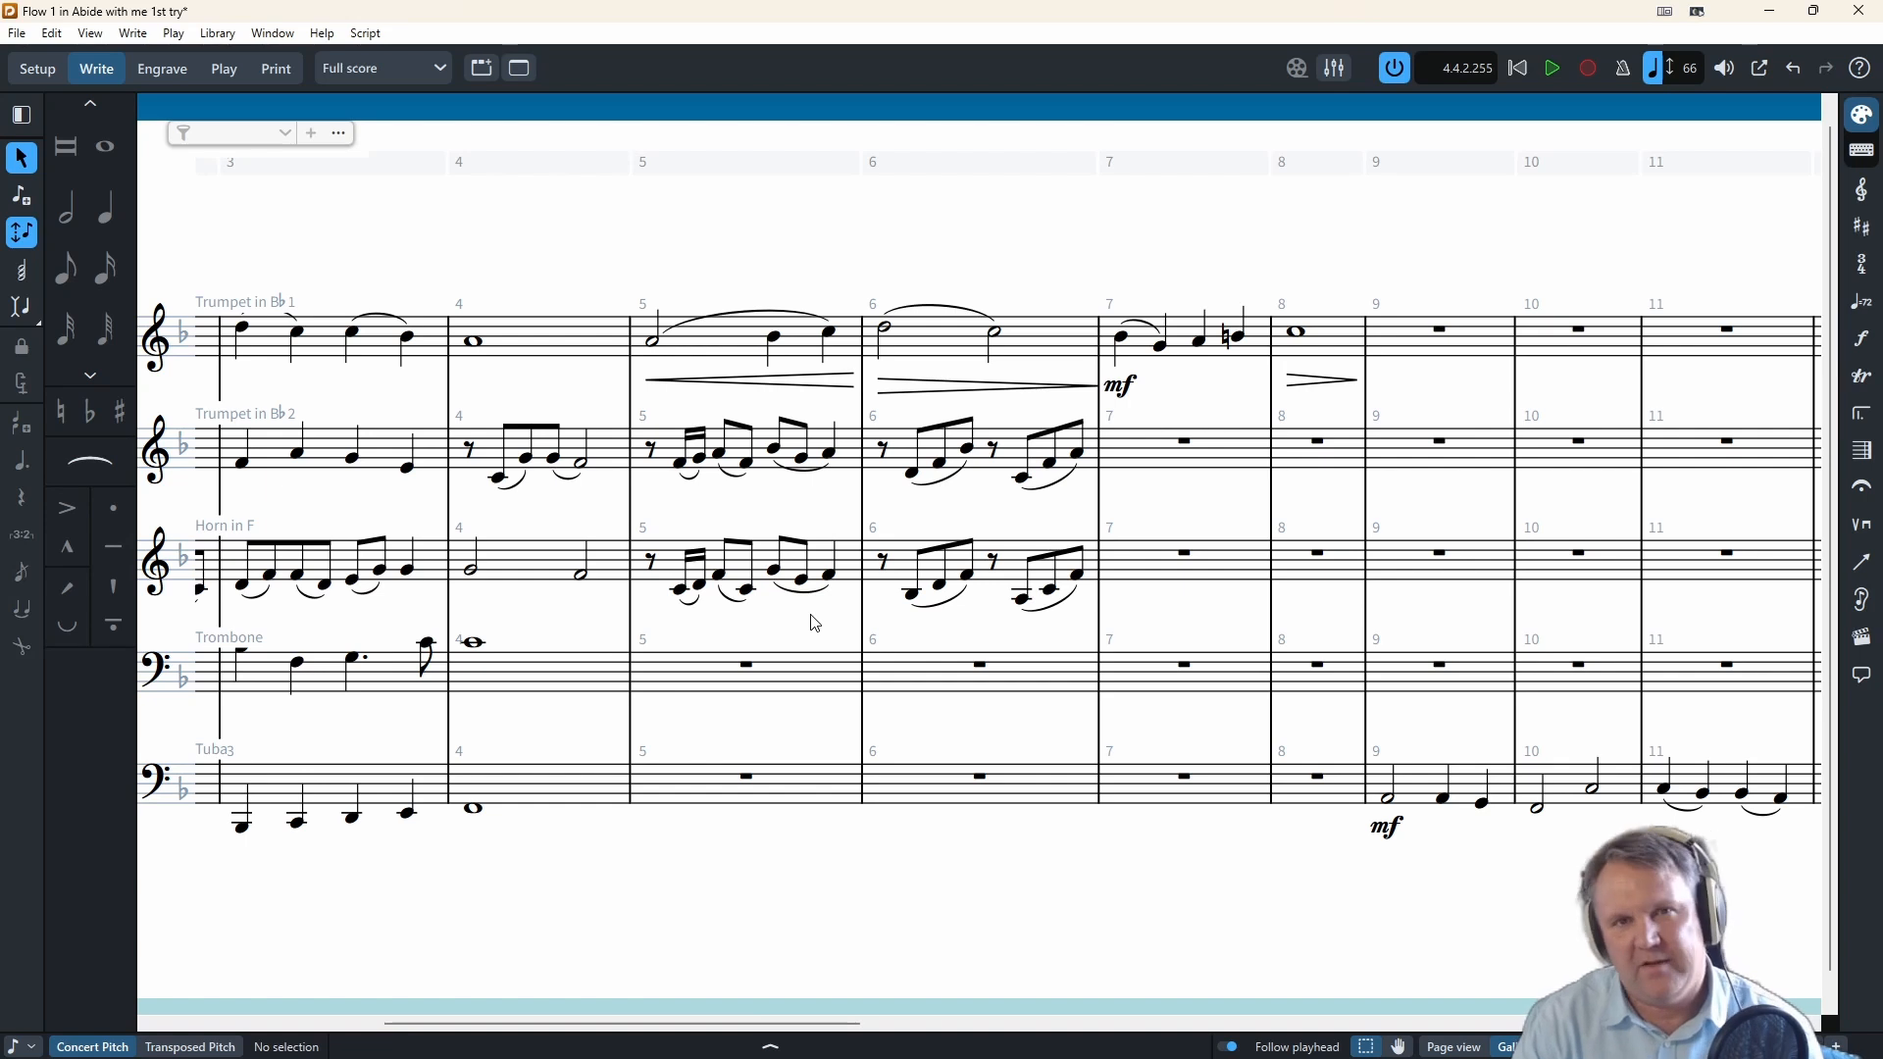
- Add a crescendo hairpin in bar 5 and a diminuendo hairpin in bar 6 to both the Trumpet 2 and Horn parts
drag(815, 1024, 736, 1040)
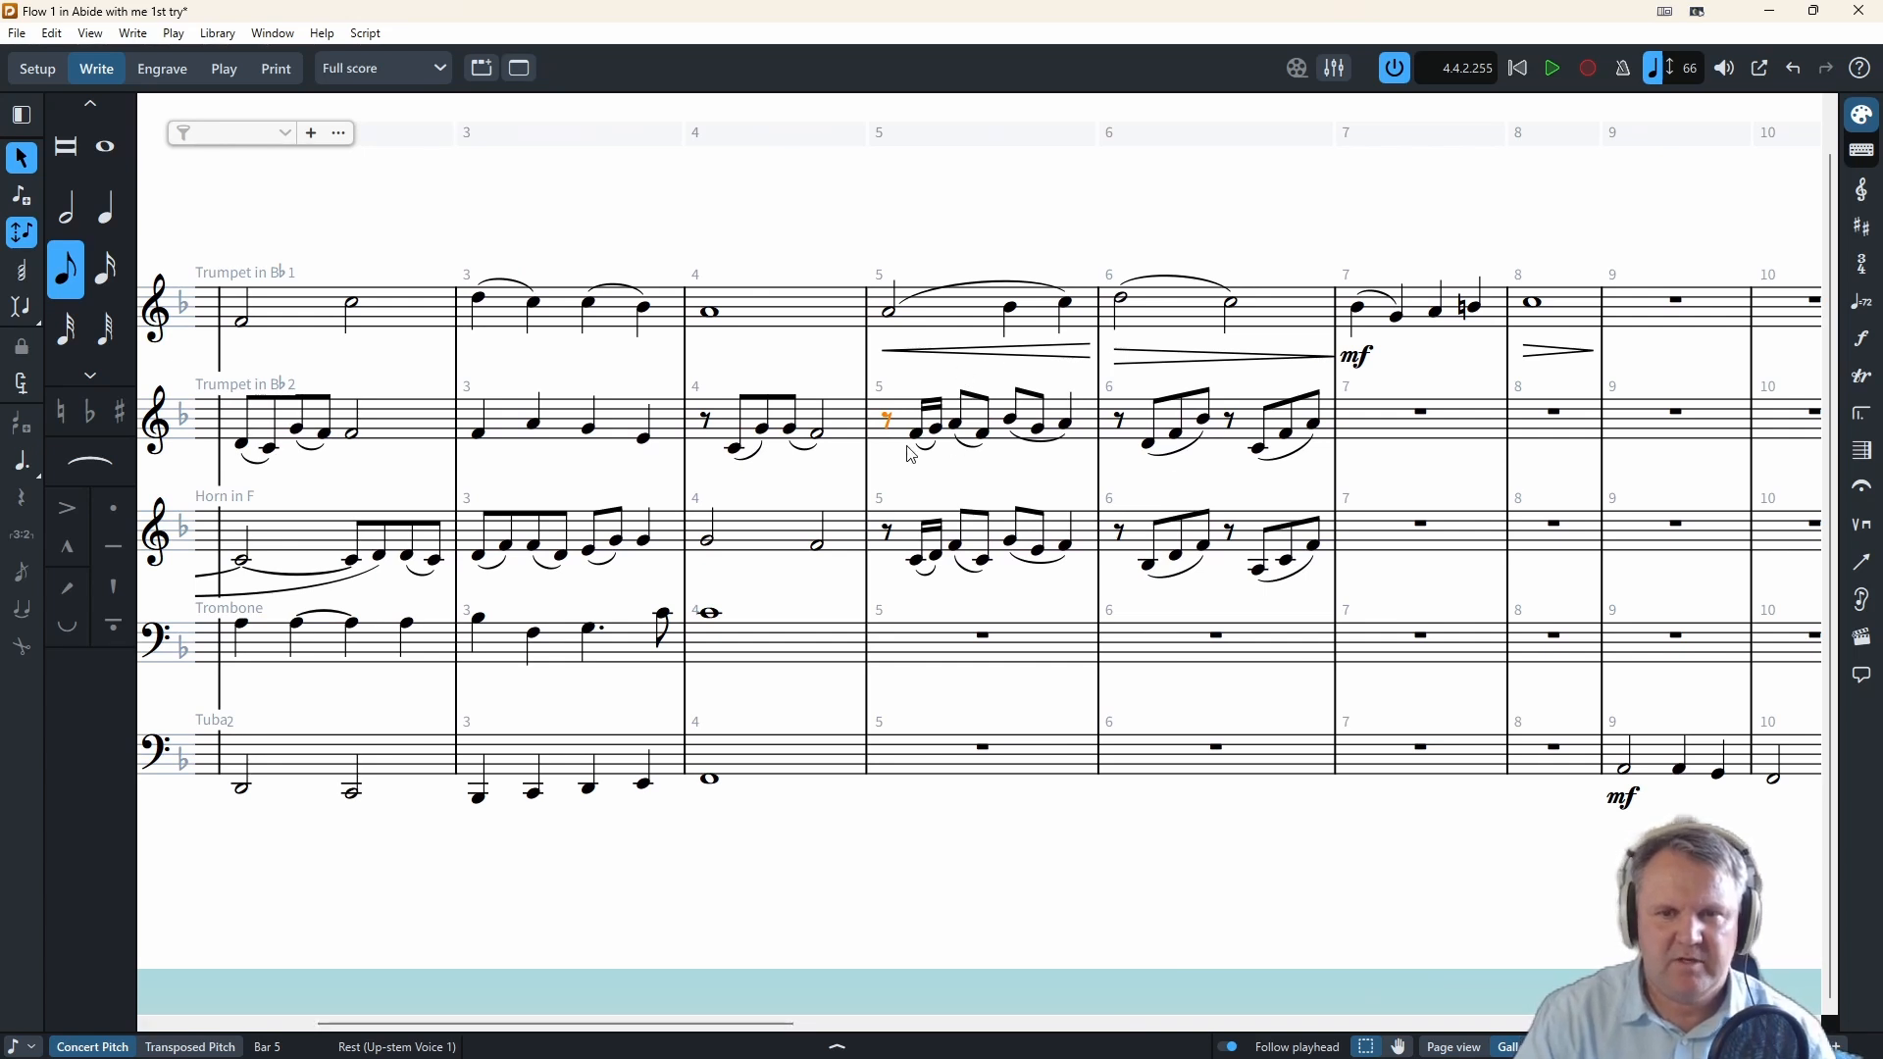
shift+click(1067, 539)
key(less)
click(1118, 420)
shift+click(1315, 549)
key(greater)
key(shift+d)
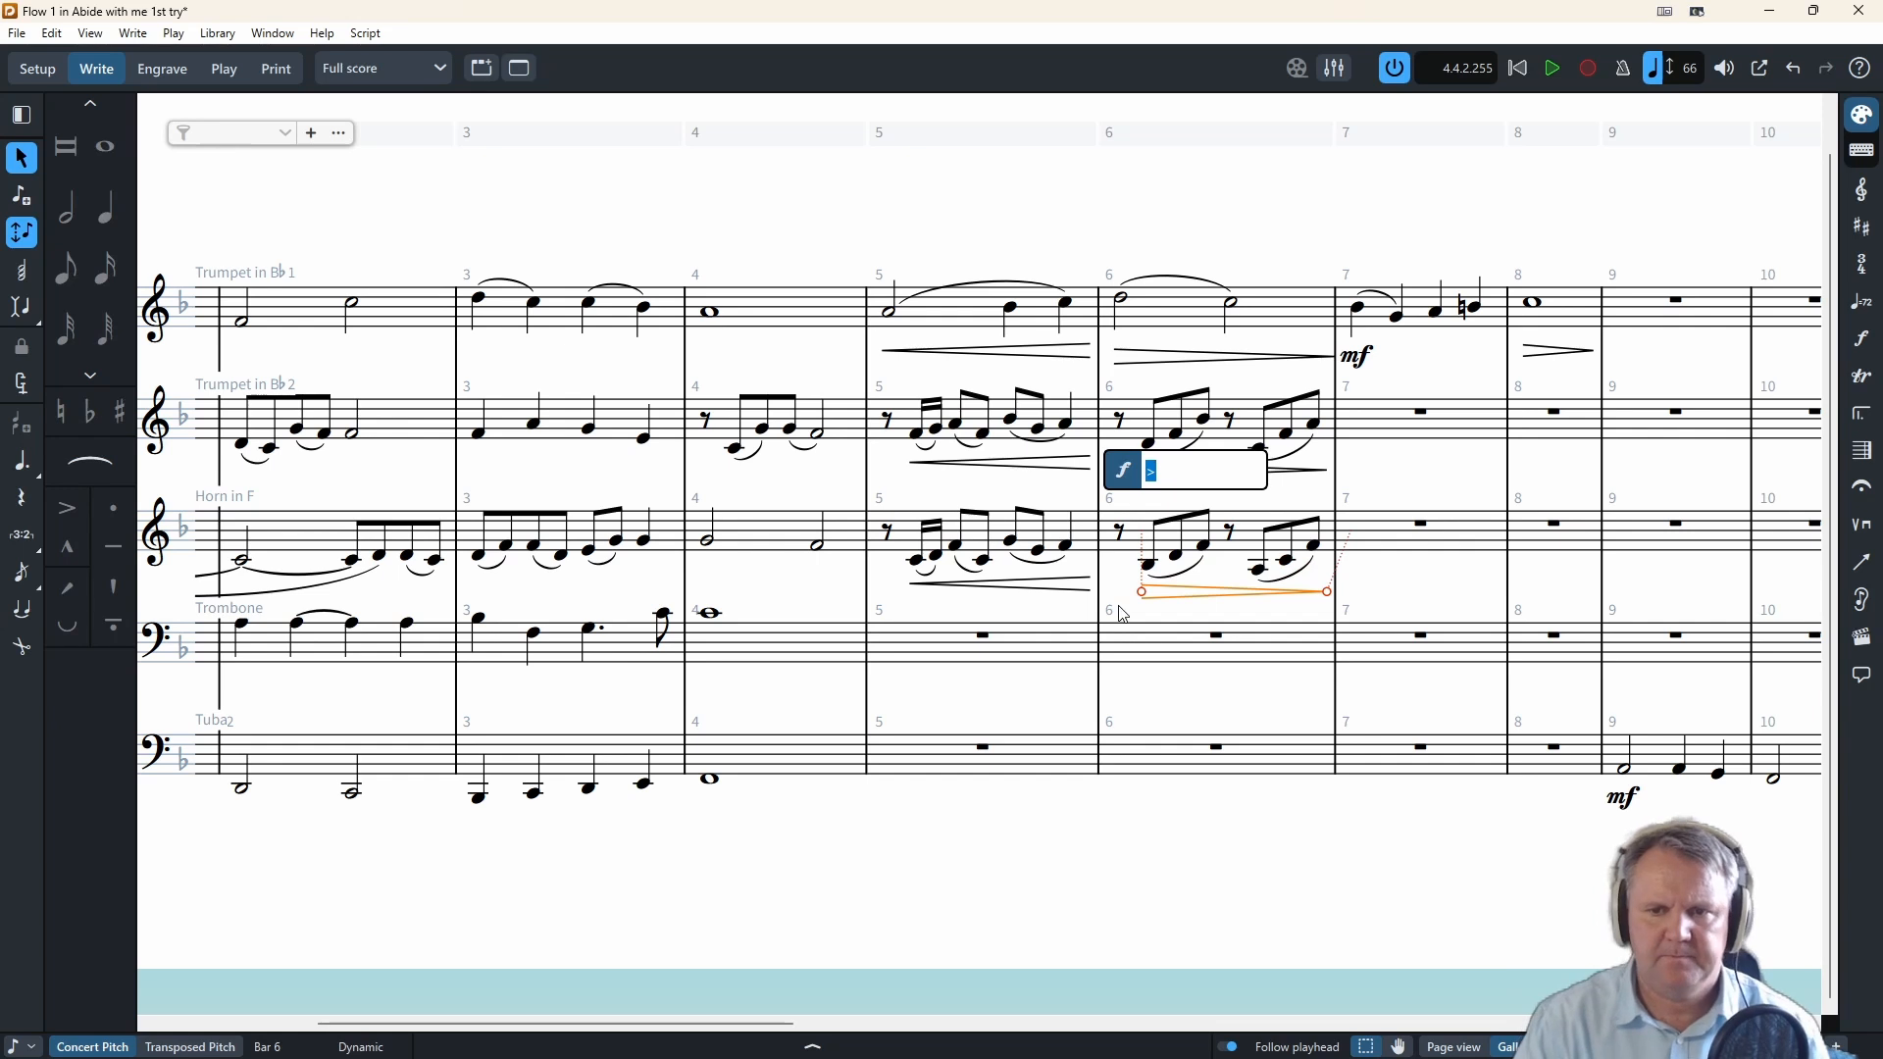
key(Return)
key(Escape)
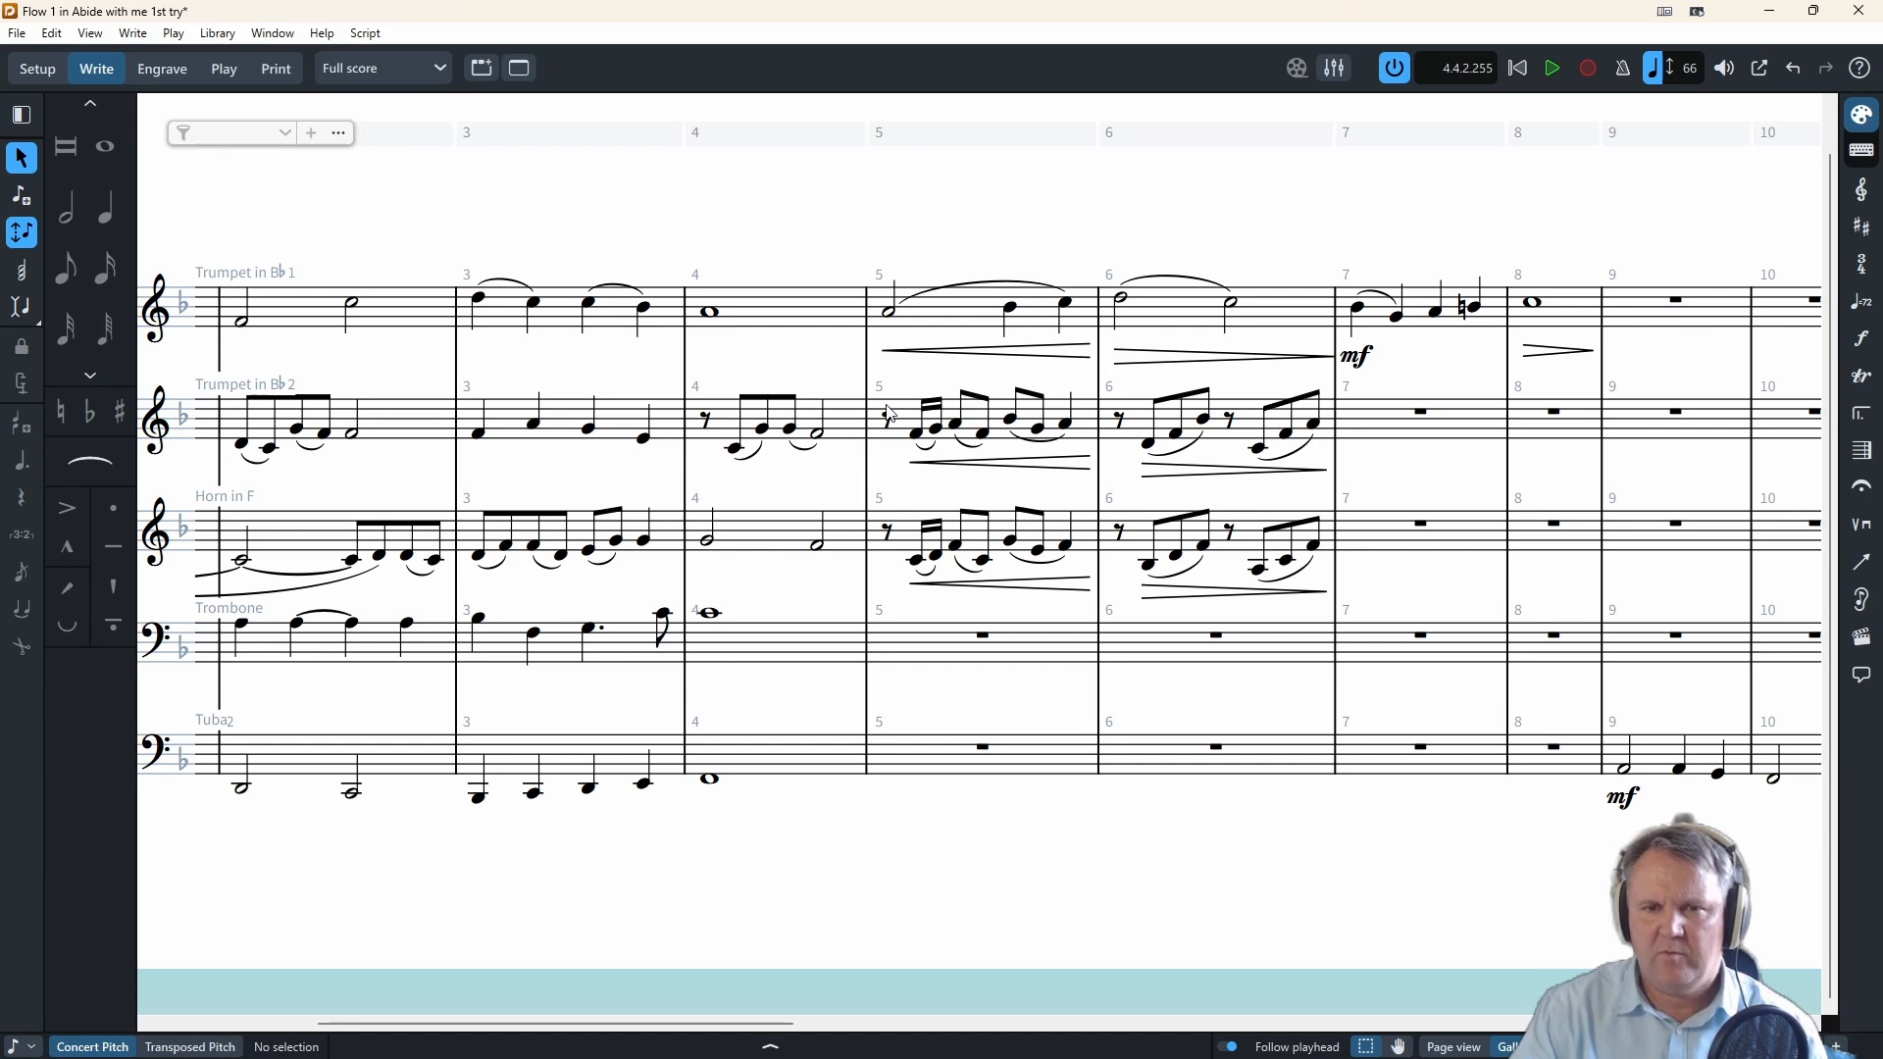
- Enter quarter notes F, E, D, C in tuba bar 5 and half notes B-flat and F in bar 6
double_click(982, 753)
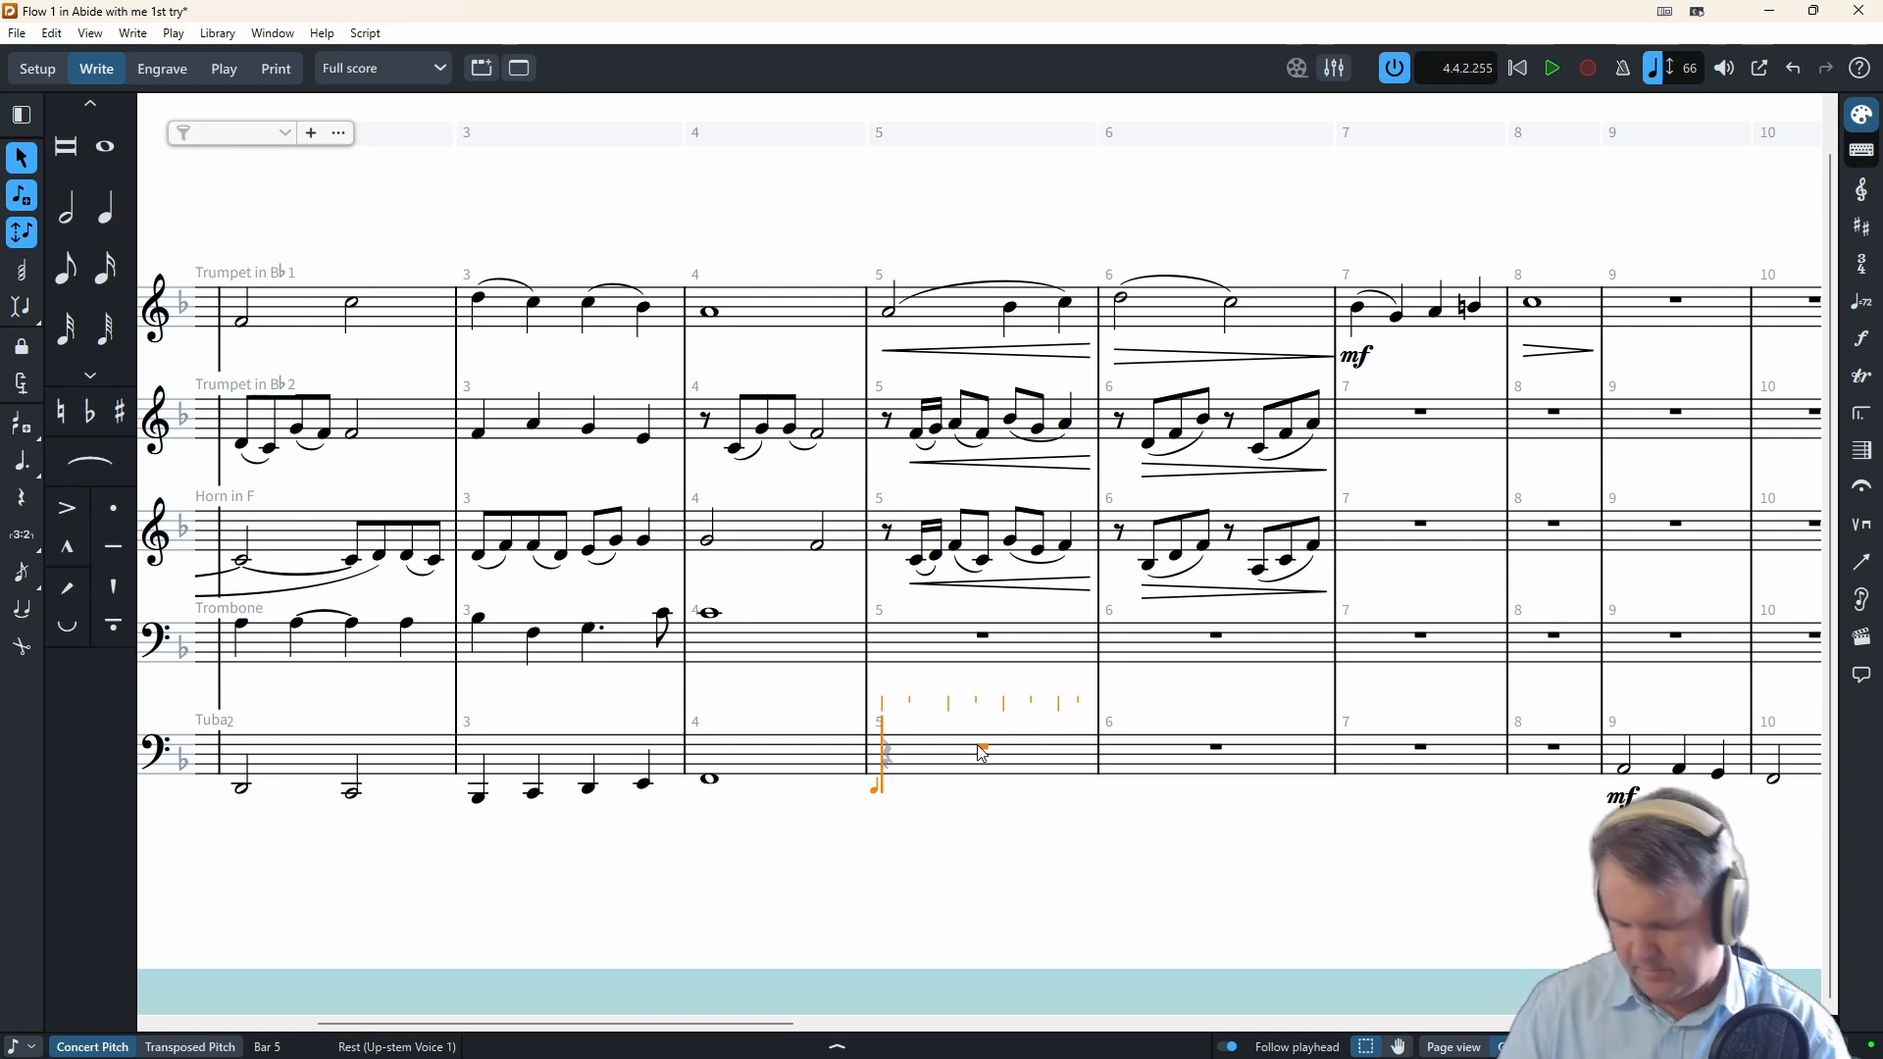
key(g)
key(f)
key(e)
key(d)
key(6)
key(c)
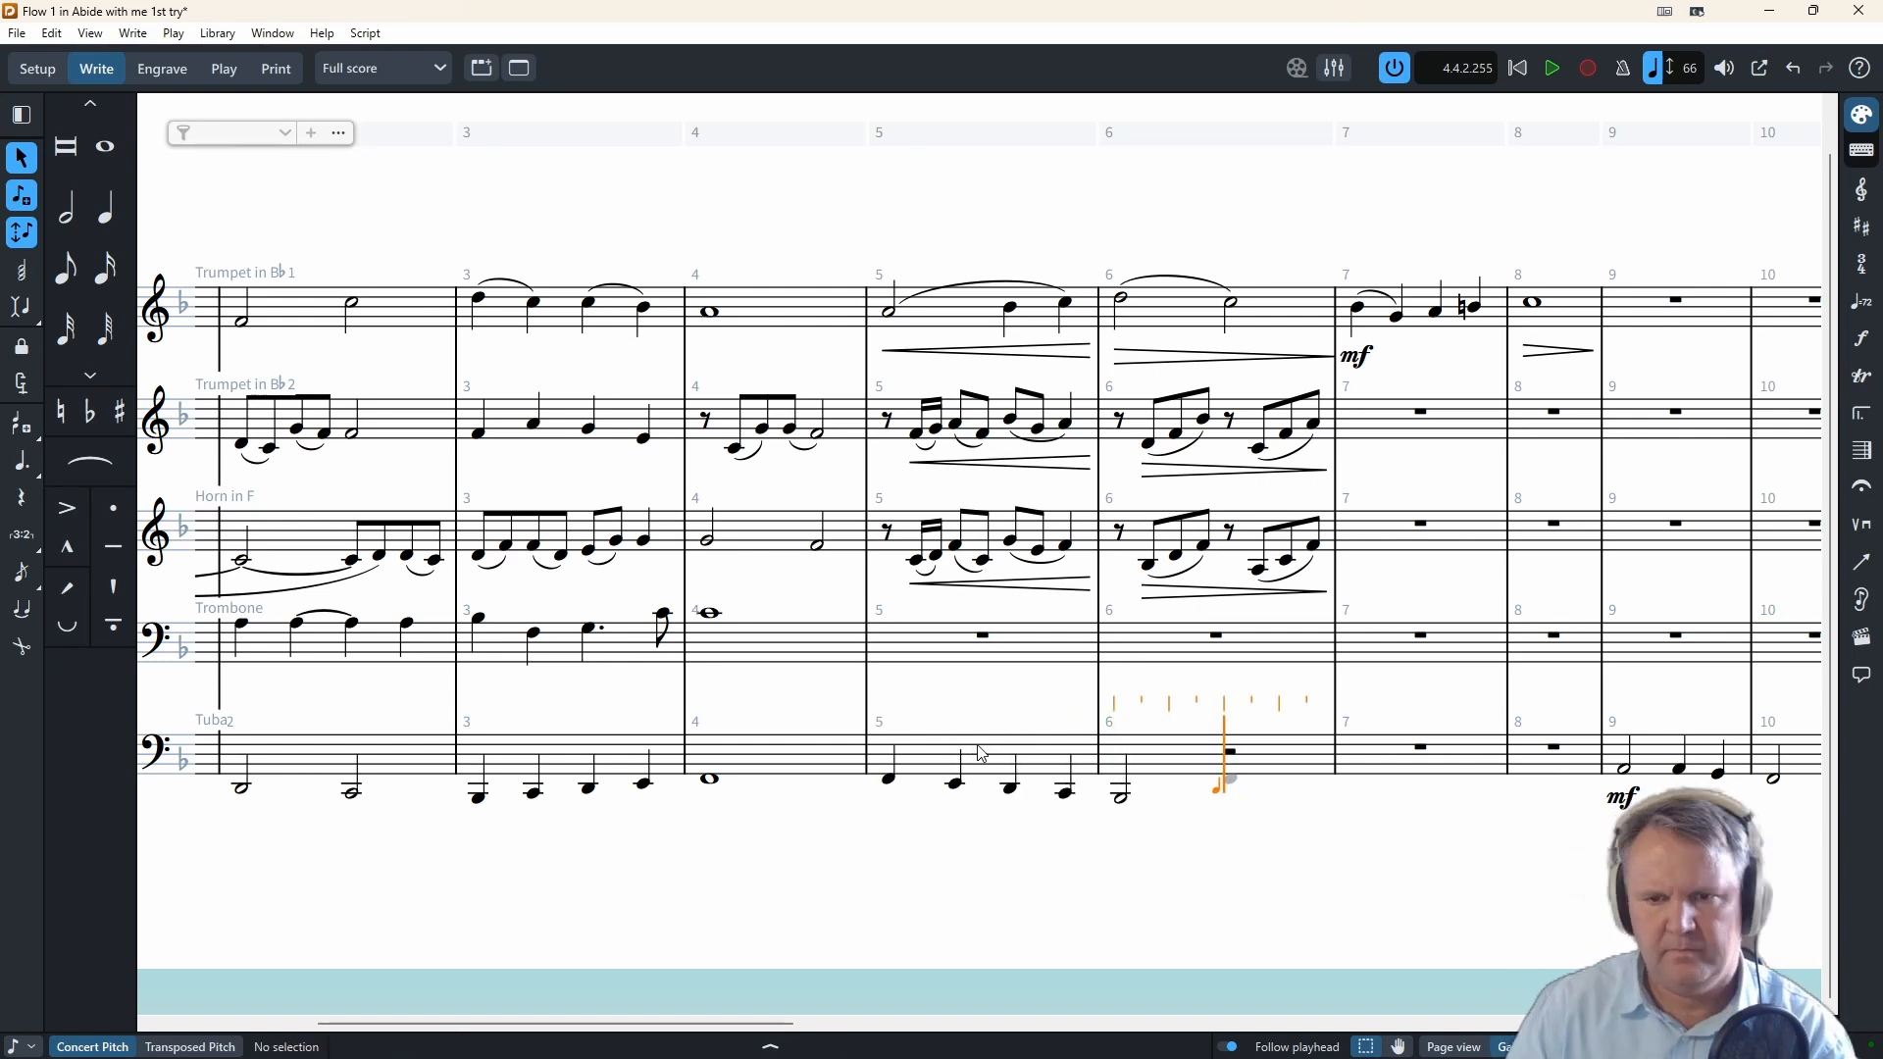
key(g)
- Enter quarter notes G, E, F, D in tuba bar 7 and a low whole note C in bar 8
key(5)
key(a)
key(f)
key(g)
key(e)
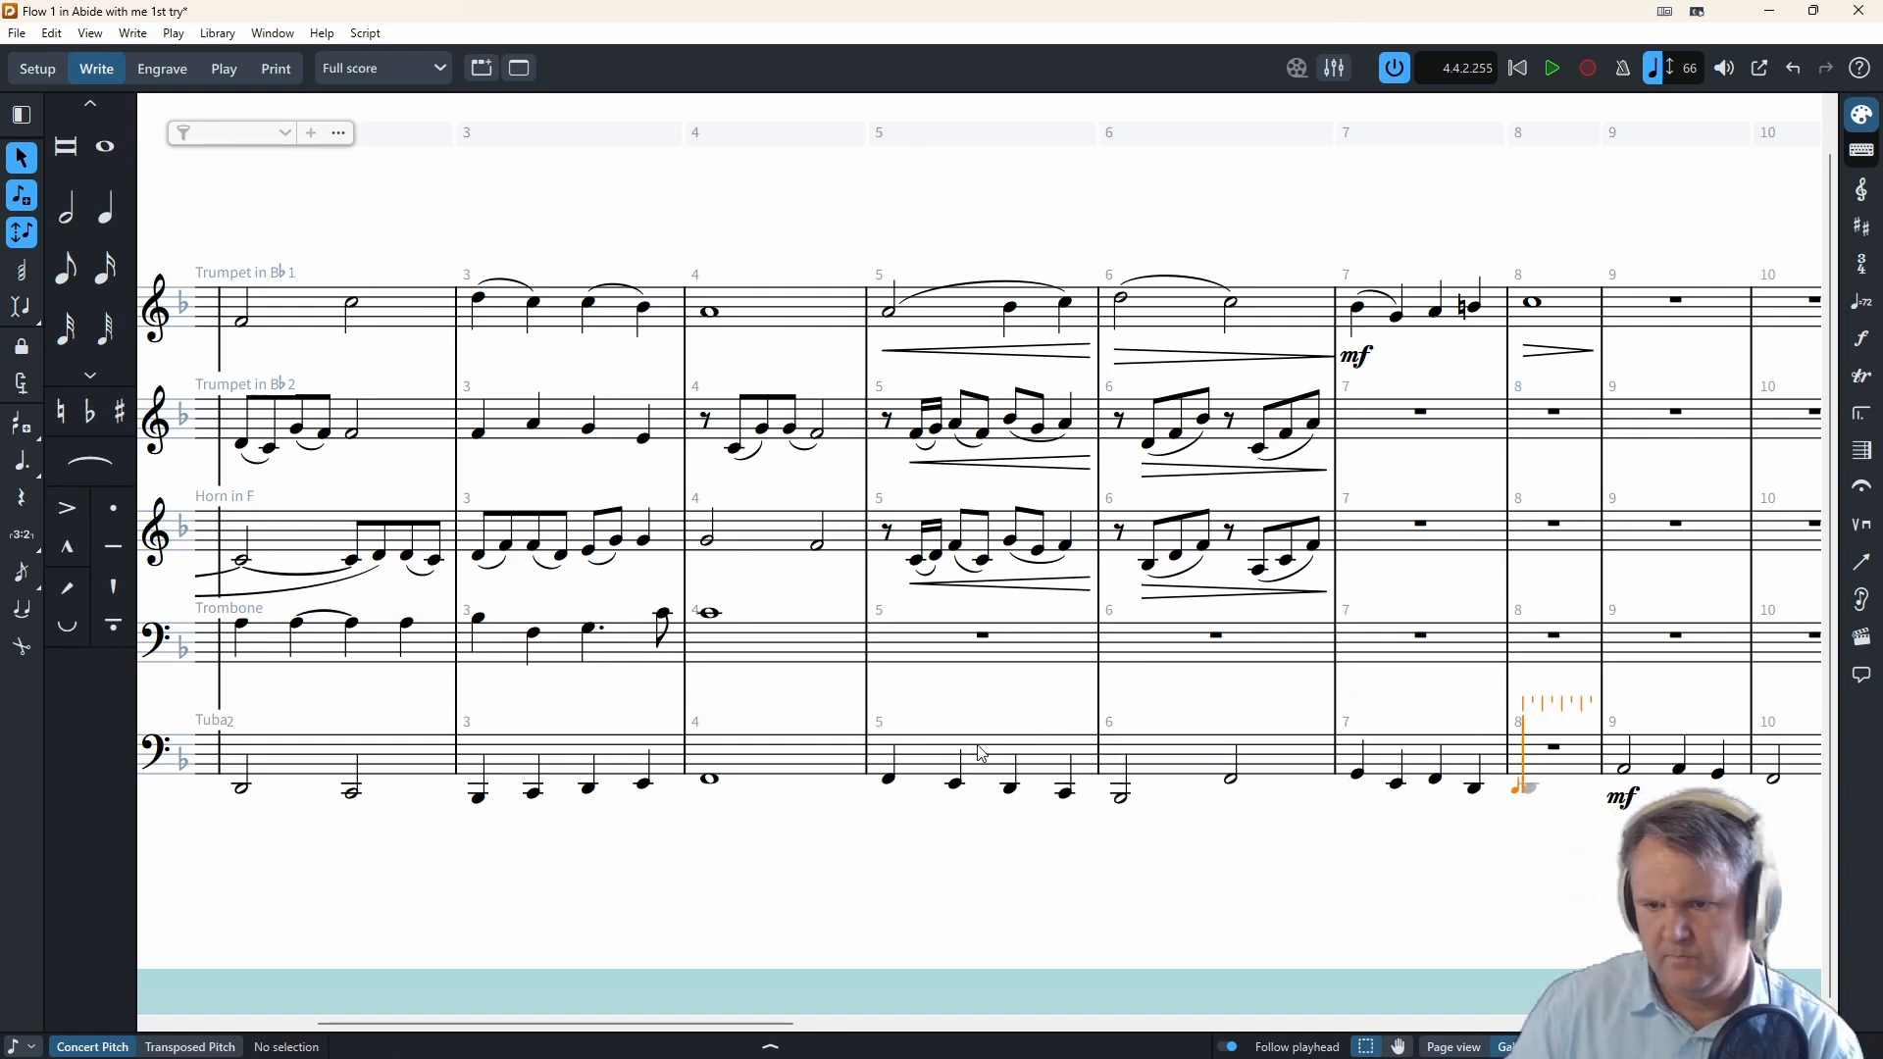
key(7)
key(c)
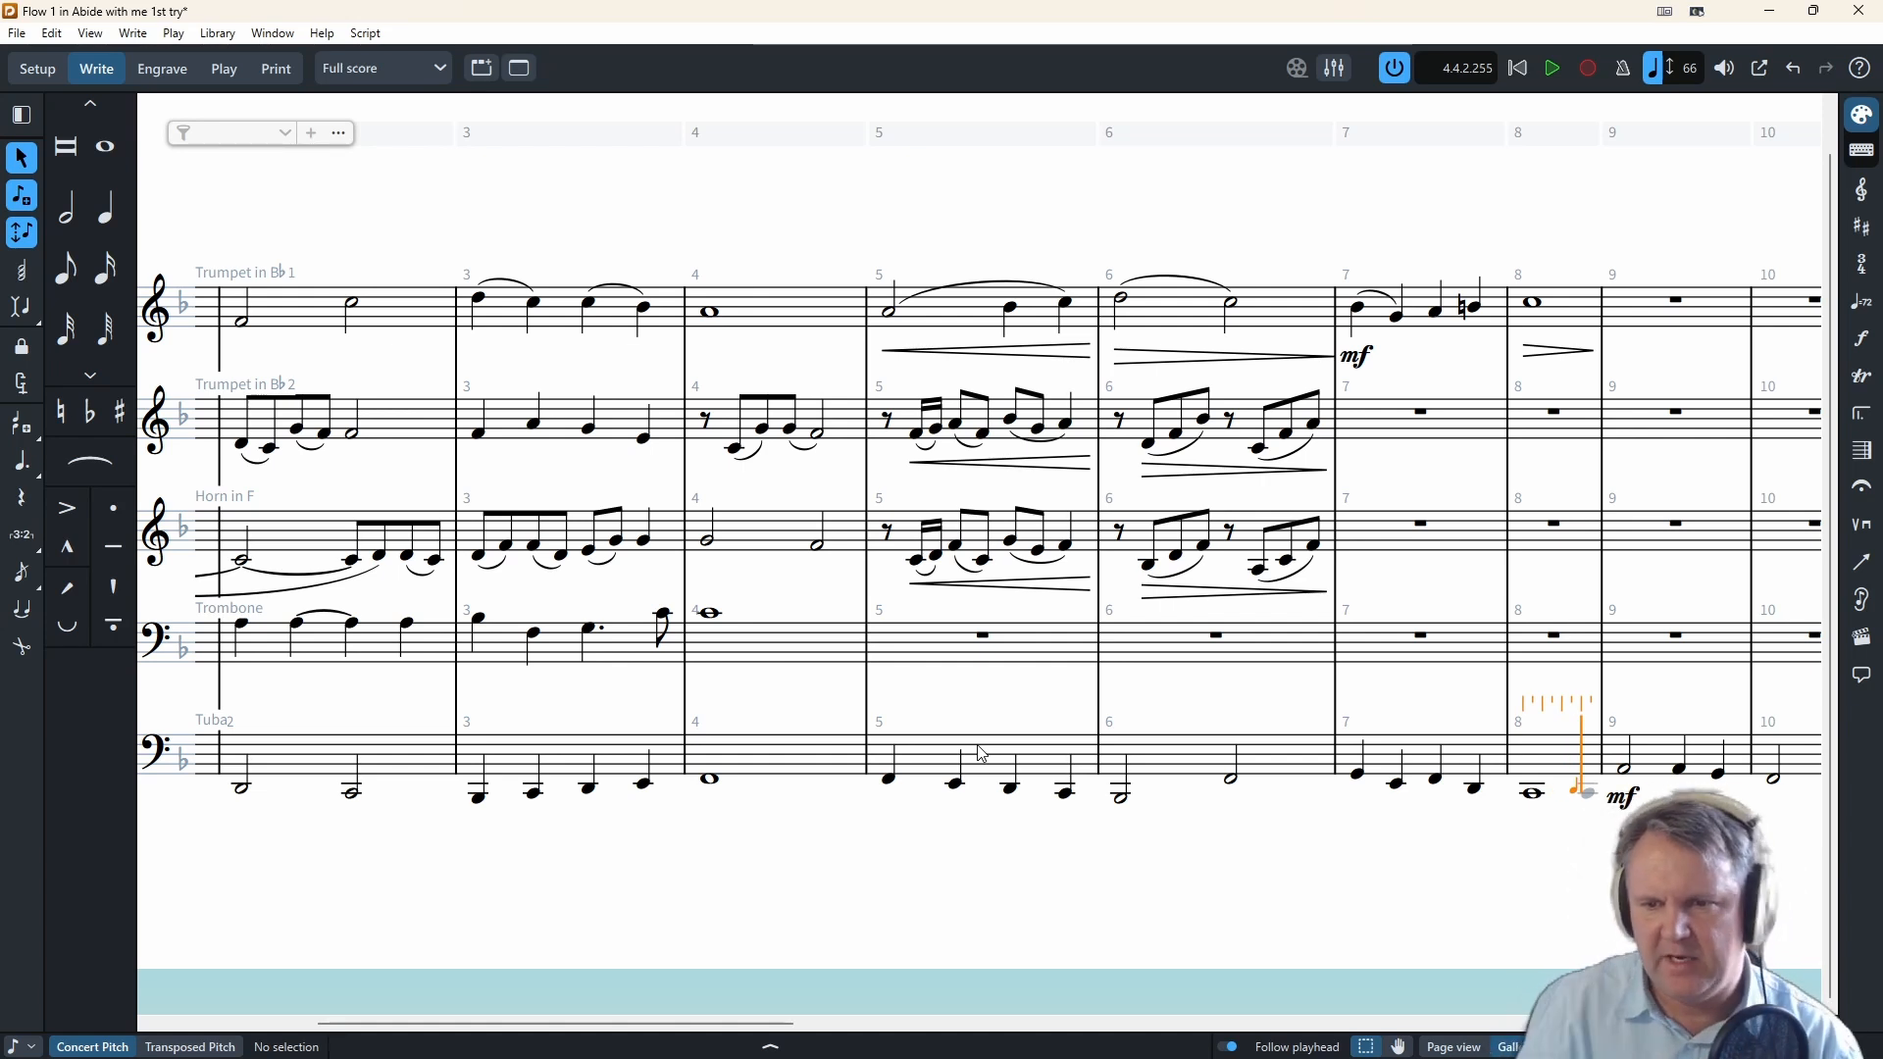
- Replace the last tuba note of bar 7 with B-flat and the bar 8 whole note with the C an octave higher
key(Left)
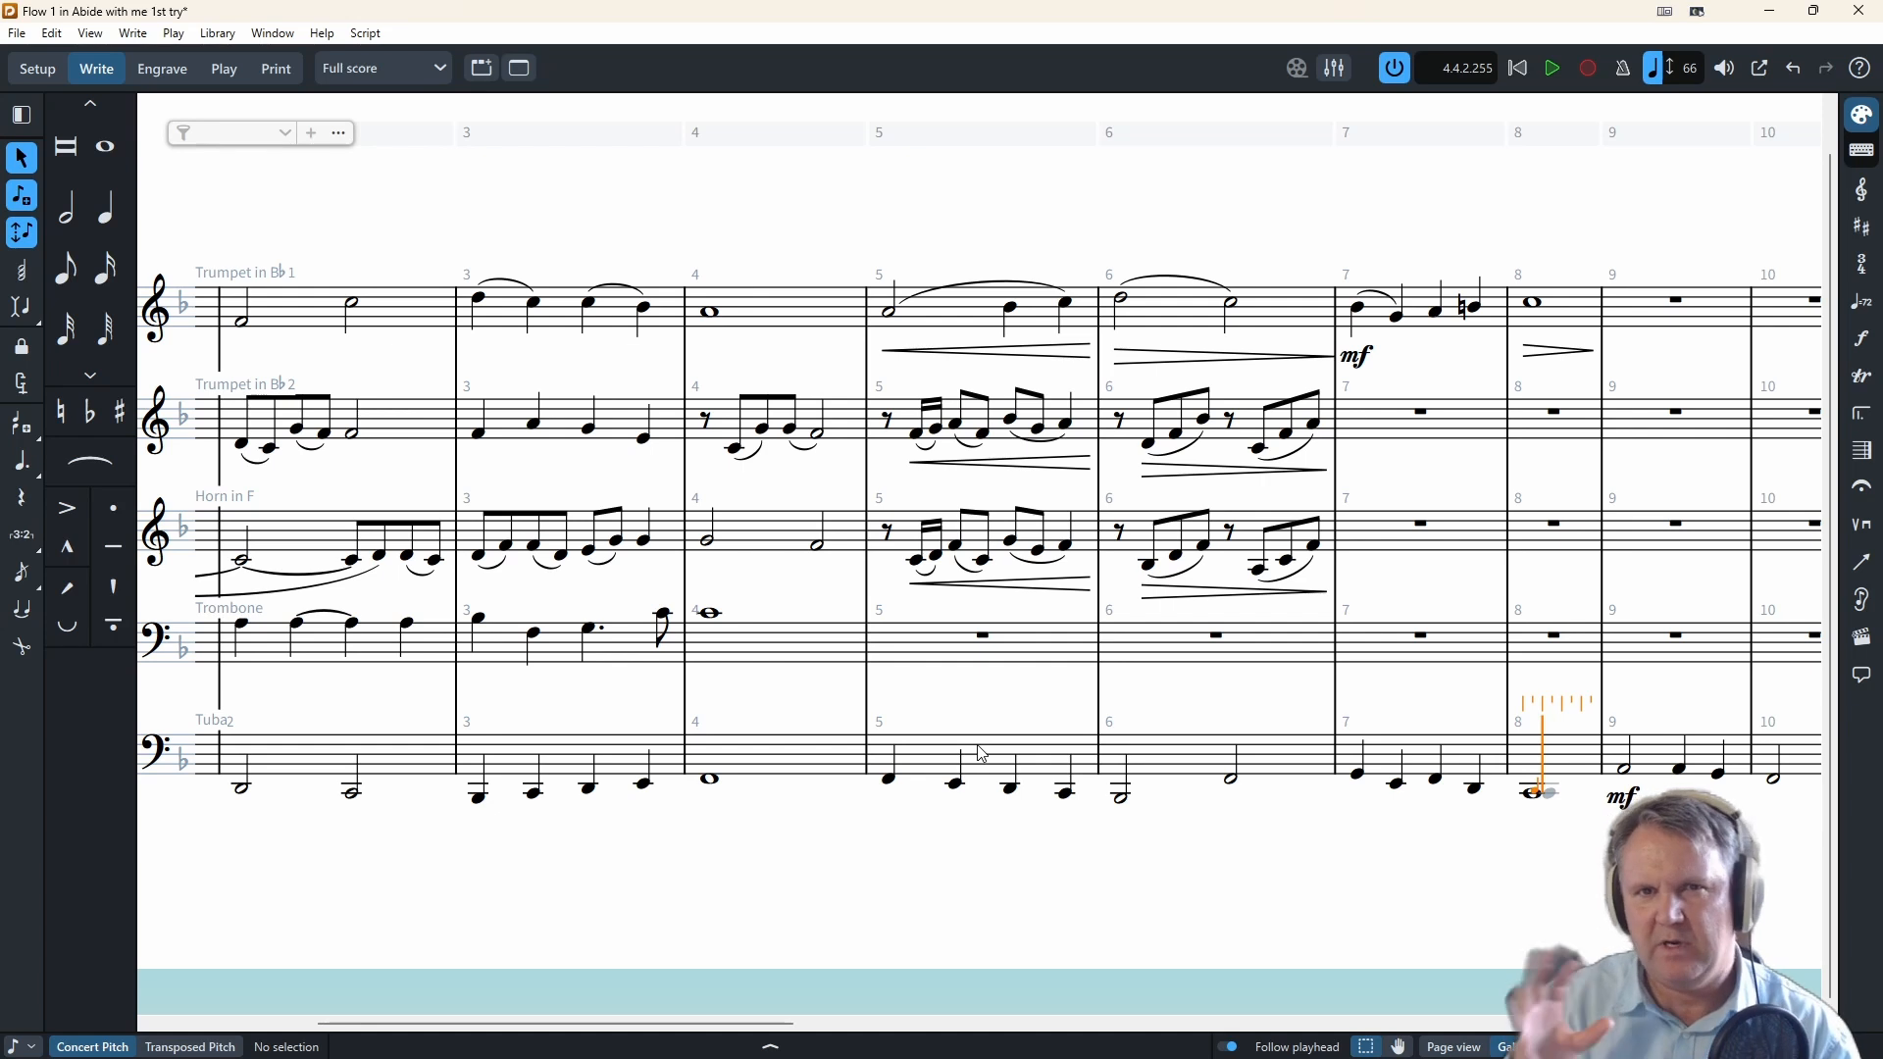
key(Left)
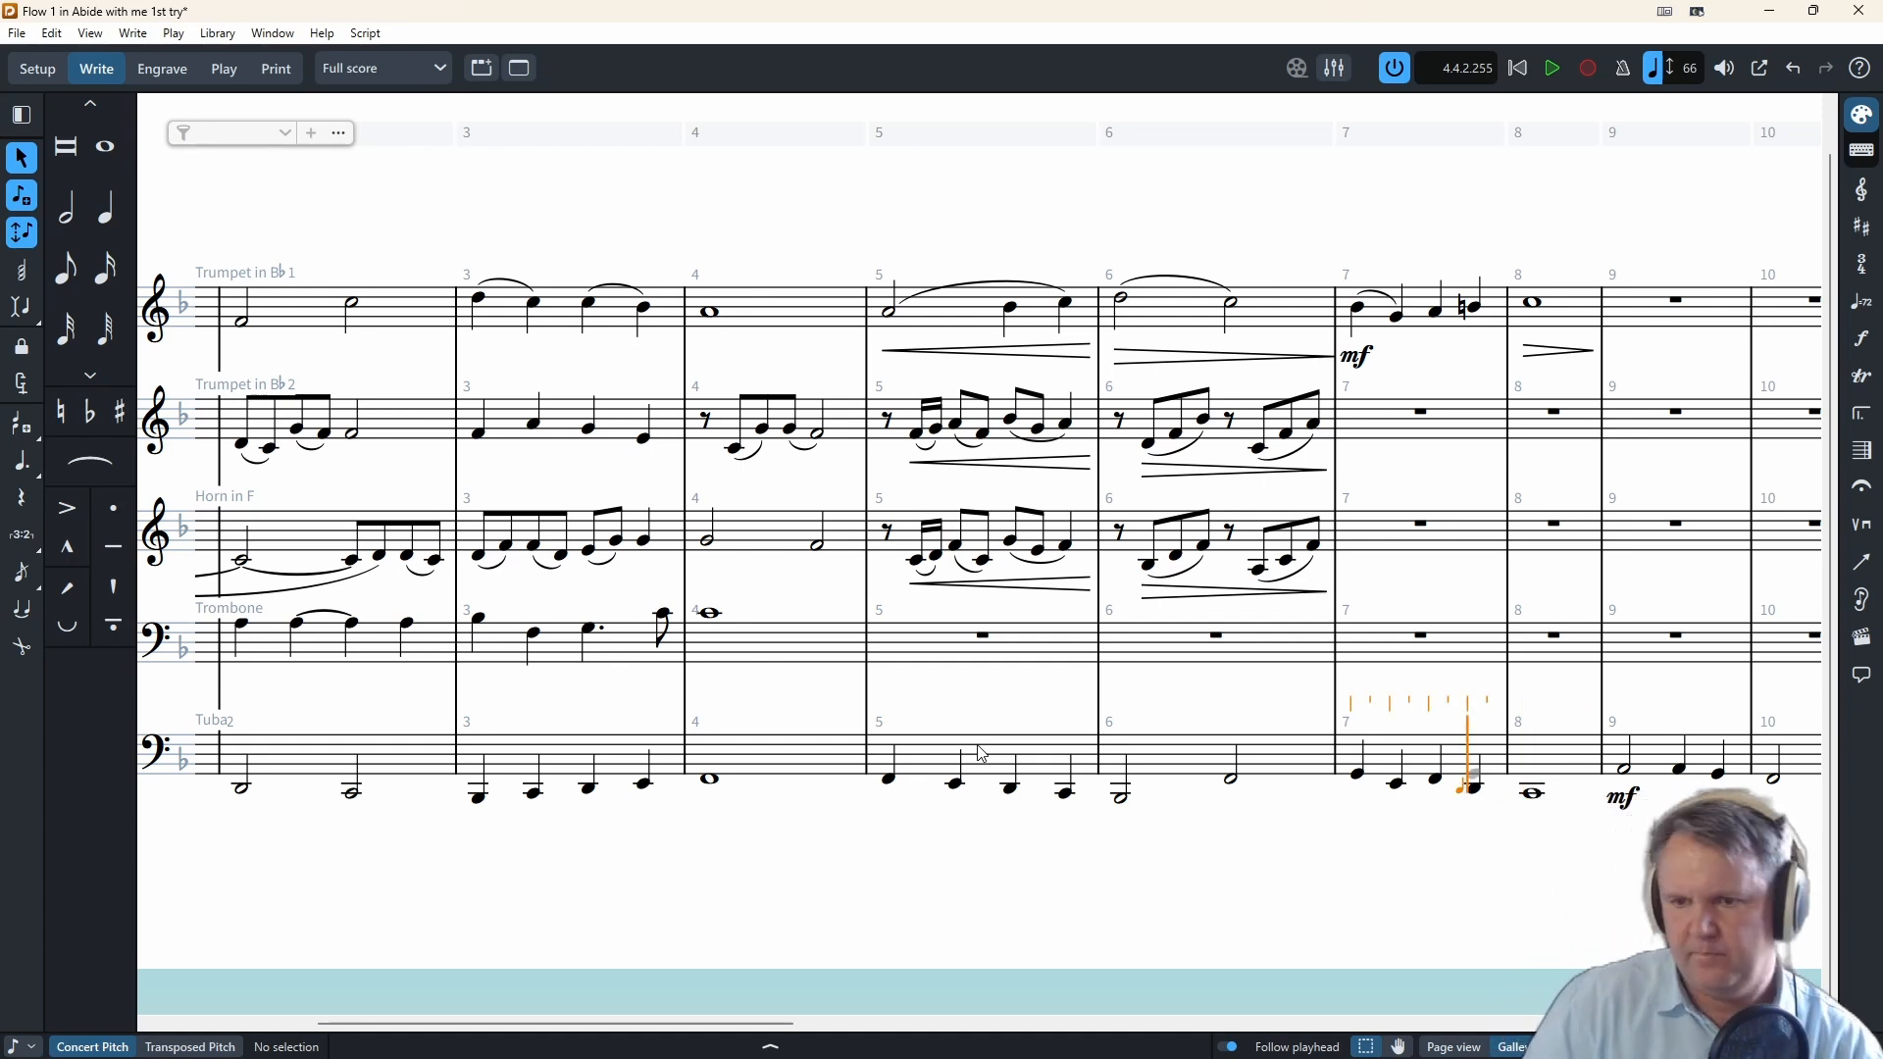
key(c)
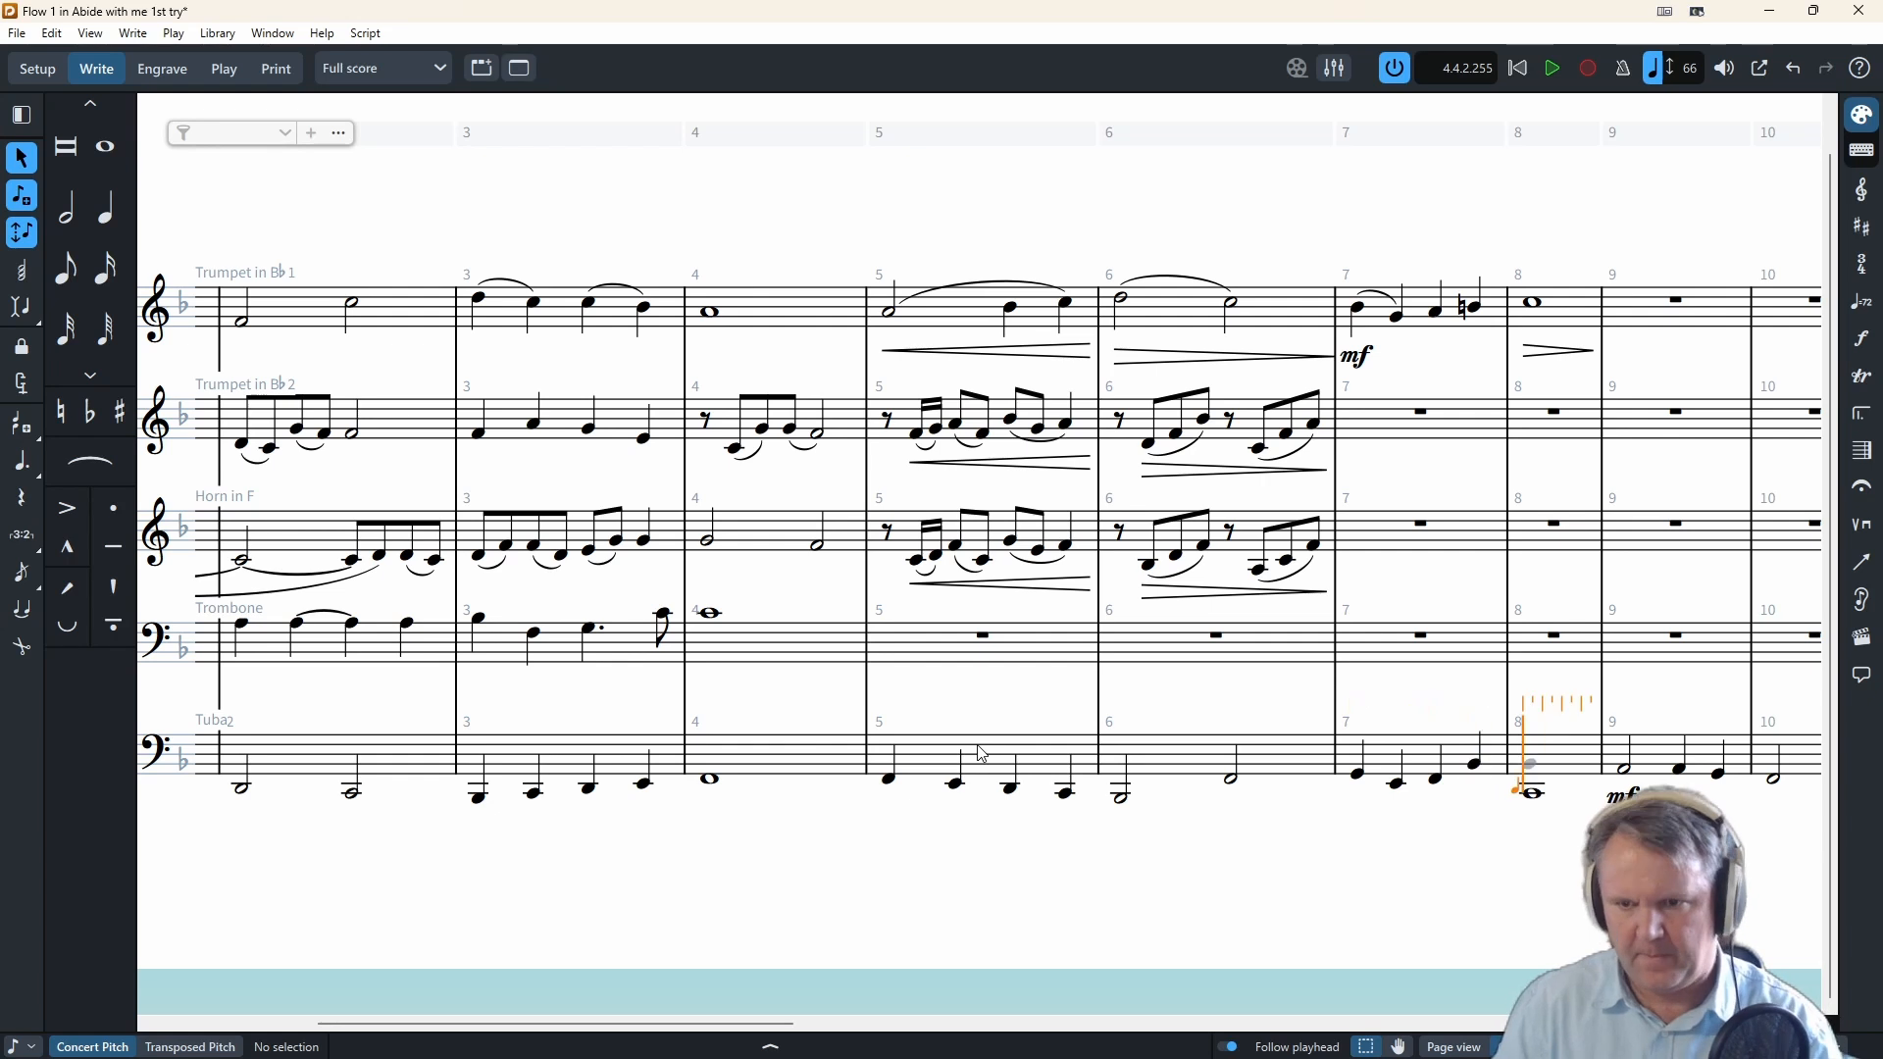
key(d)
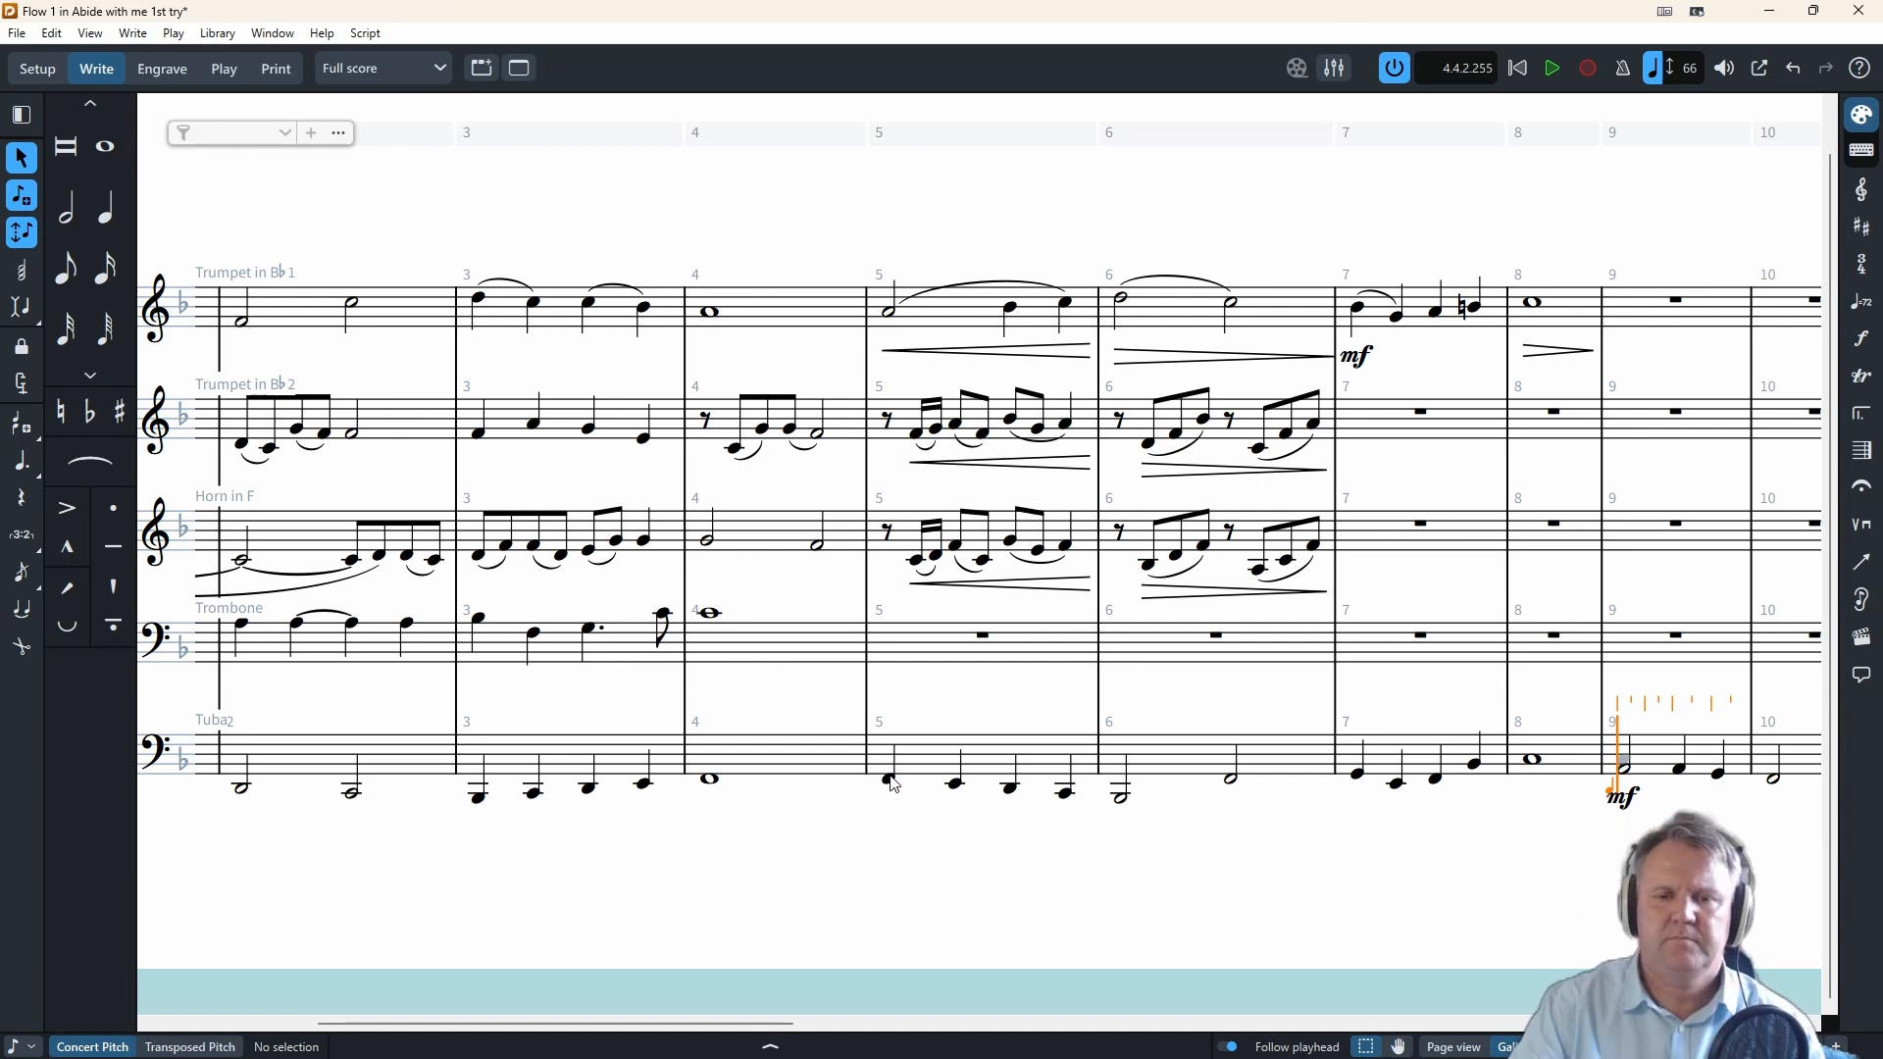
- Add a crescendo hairpin under the tuba notes of bar 5 and a diminuendo hairpin under those of bar 6
click(892, 781)
shift+click(1067, 796)
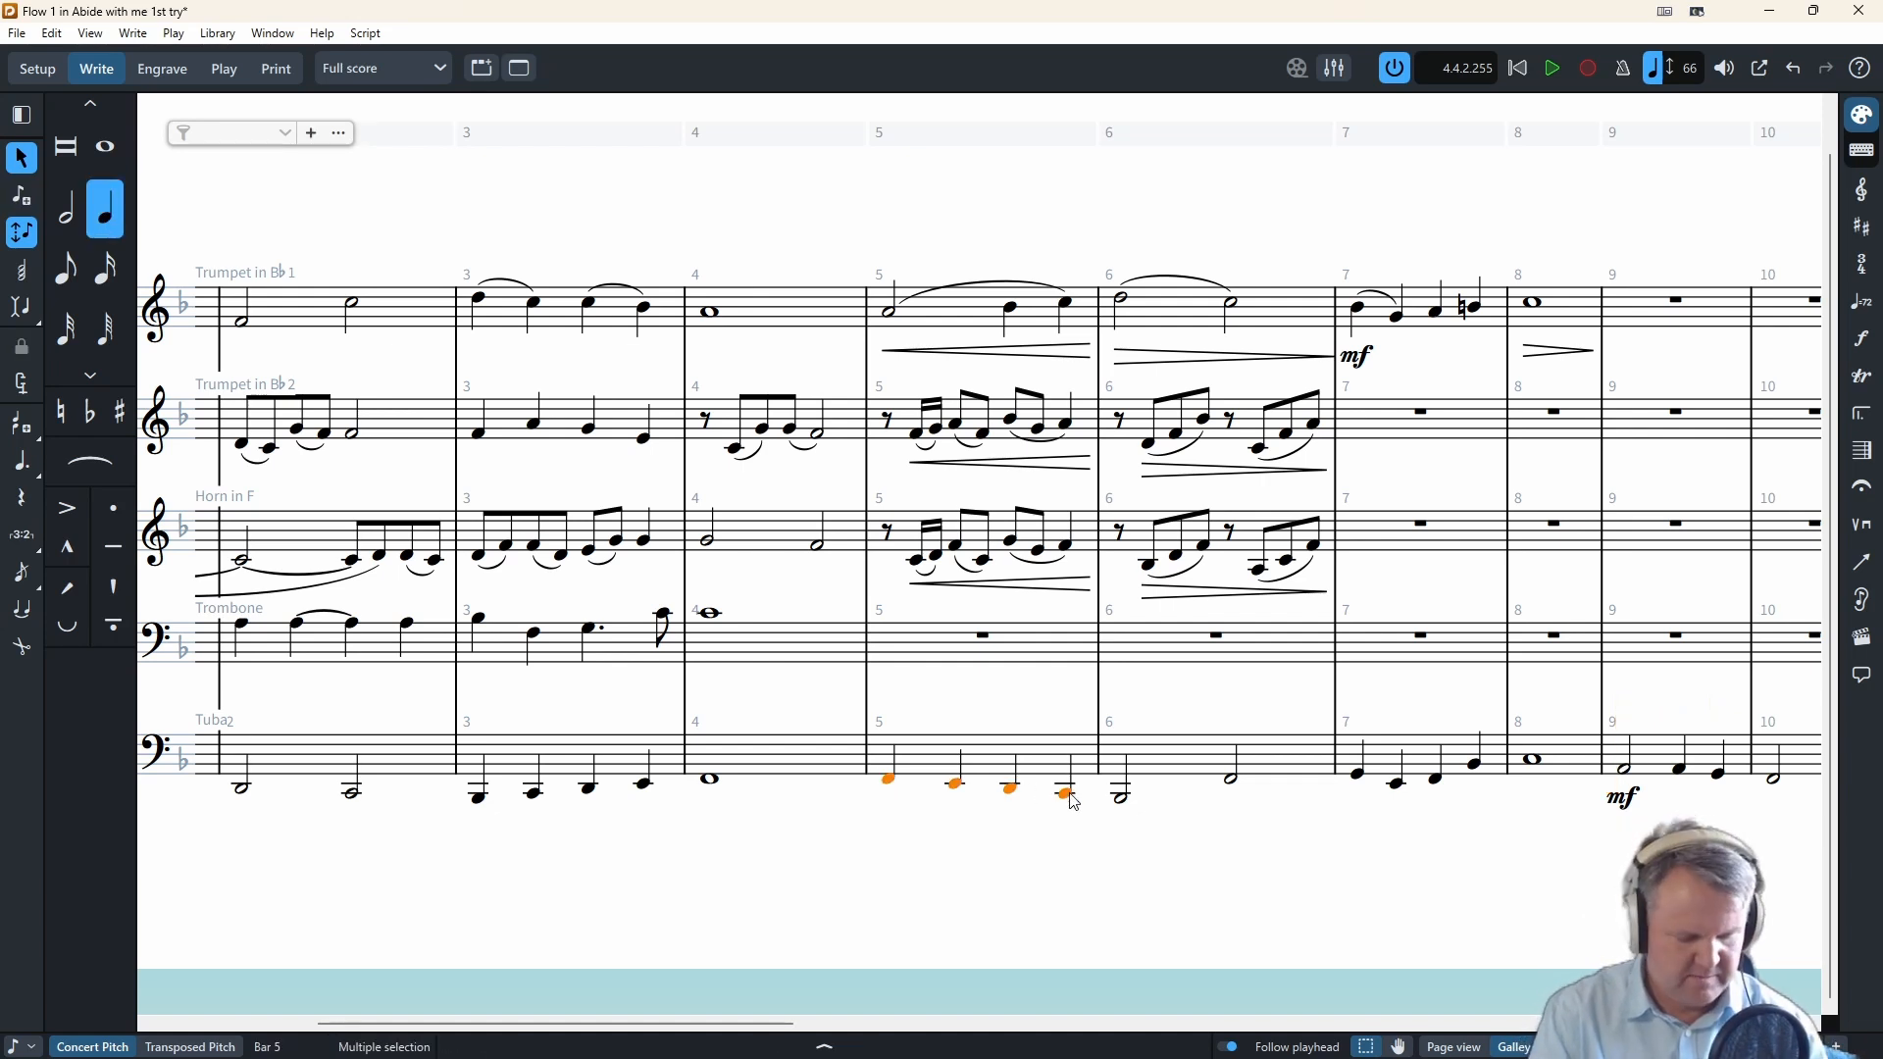
key(shift+d)
text(<)
key(Return)
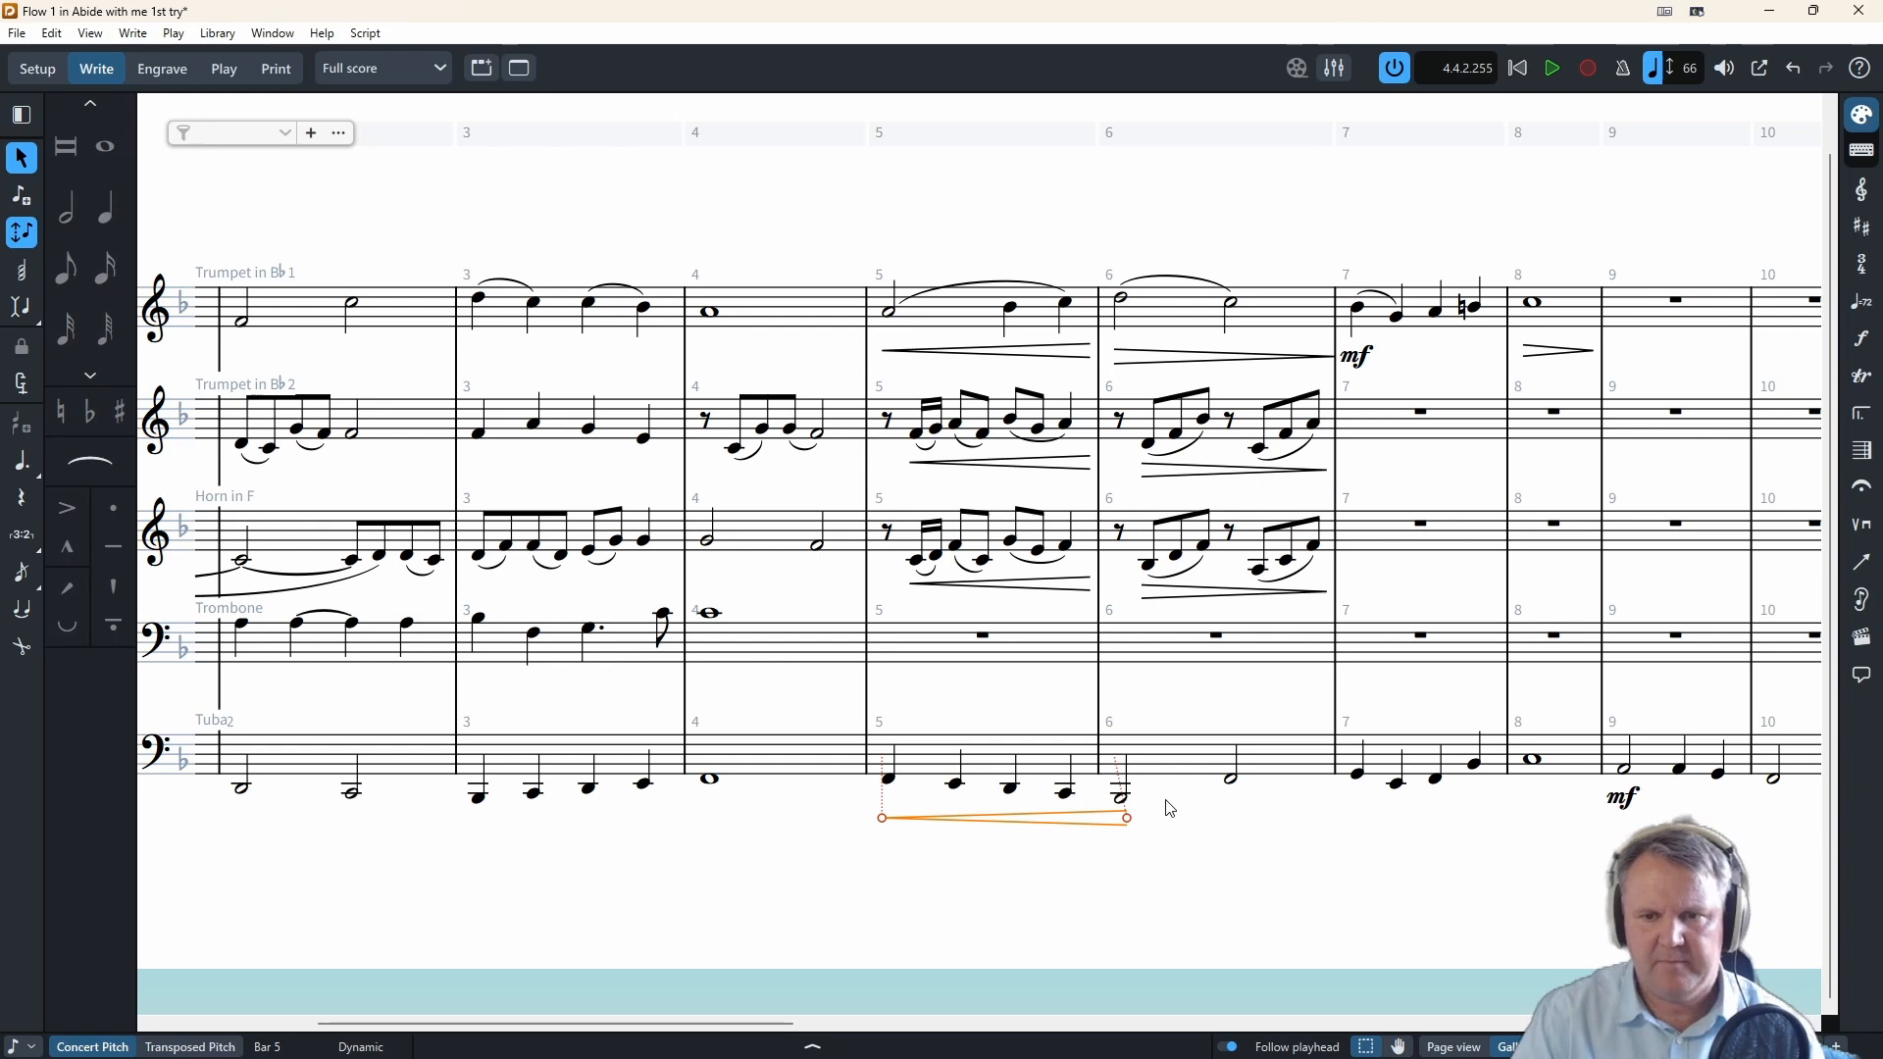
click(1121, 796)
shift+click(1232, 778)
key(shift+d)
text(>)
key(Return)
- Add an mf dynamic at the start of tuba bar 7 and a diminuendo hairpin under the whole note in bar 8
click(1377, 799)
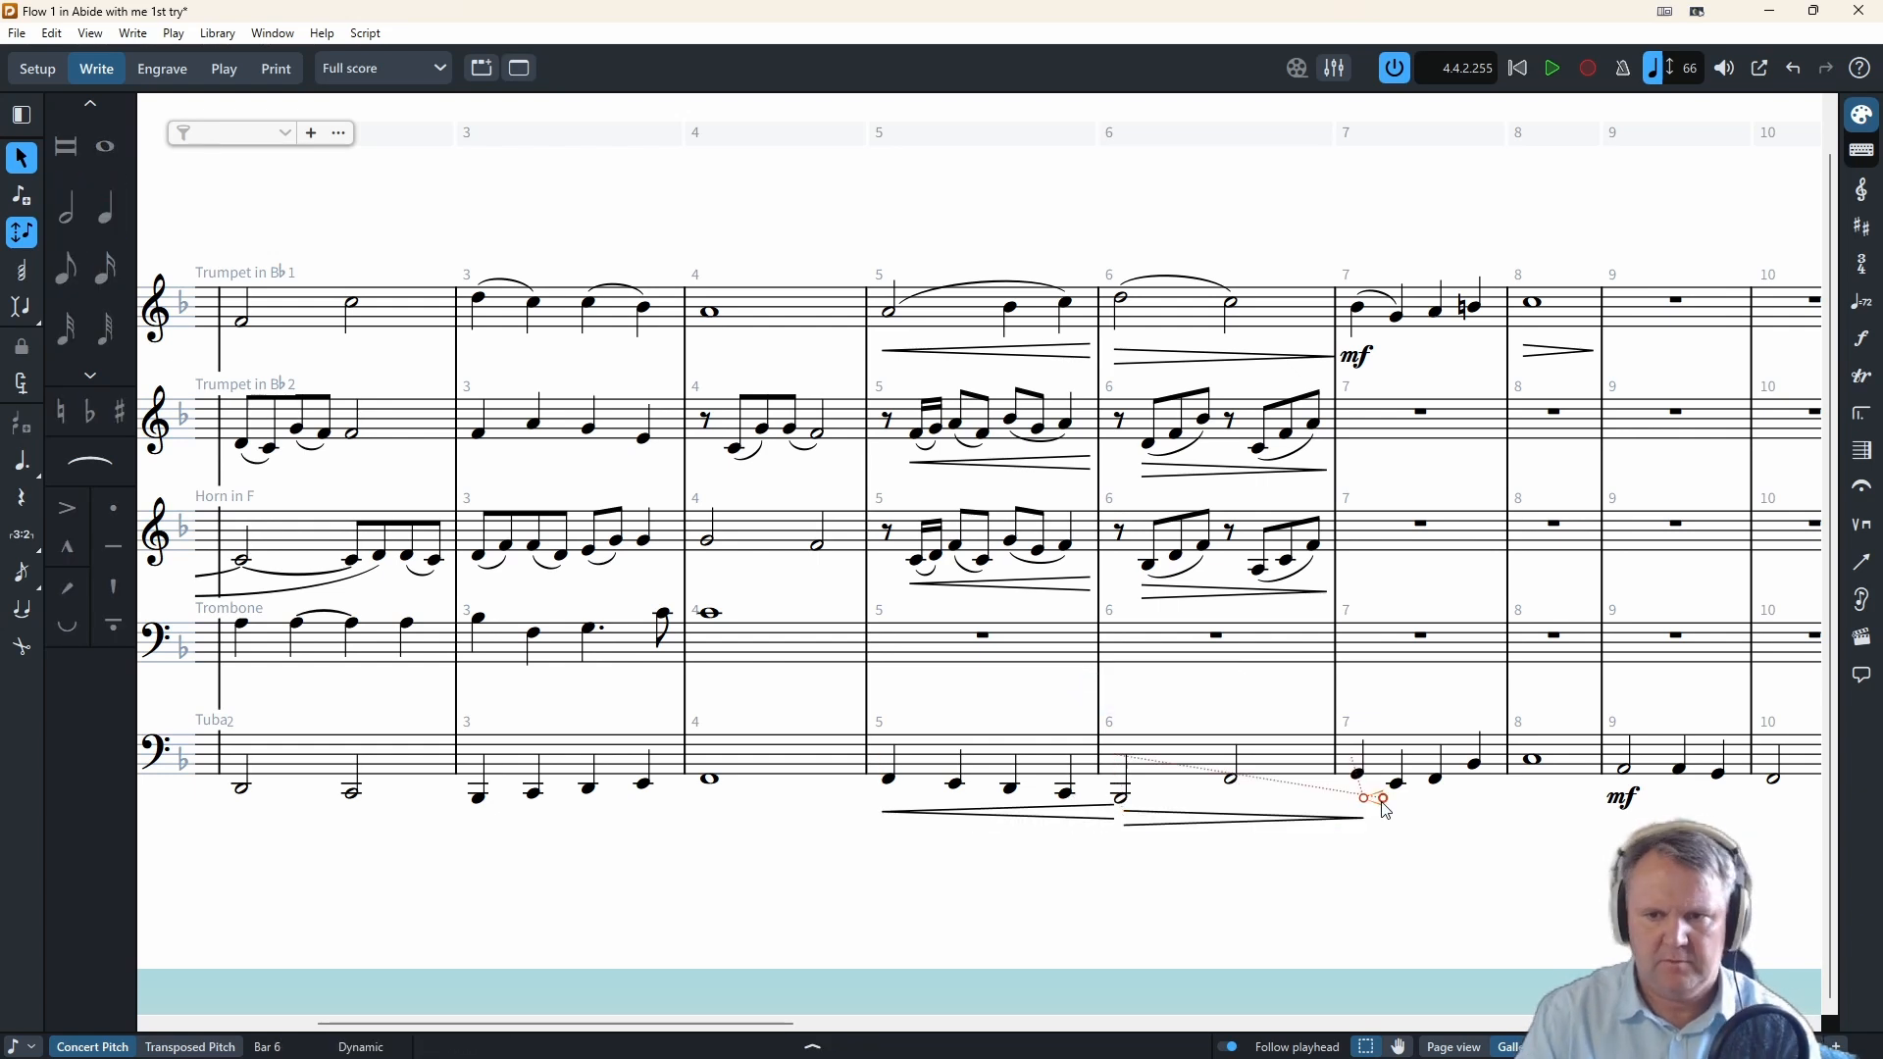
click(1359, 777)
key(shift+d)
key(Return)
click(1533, 759)
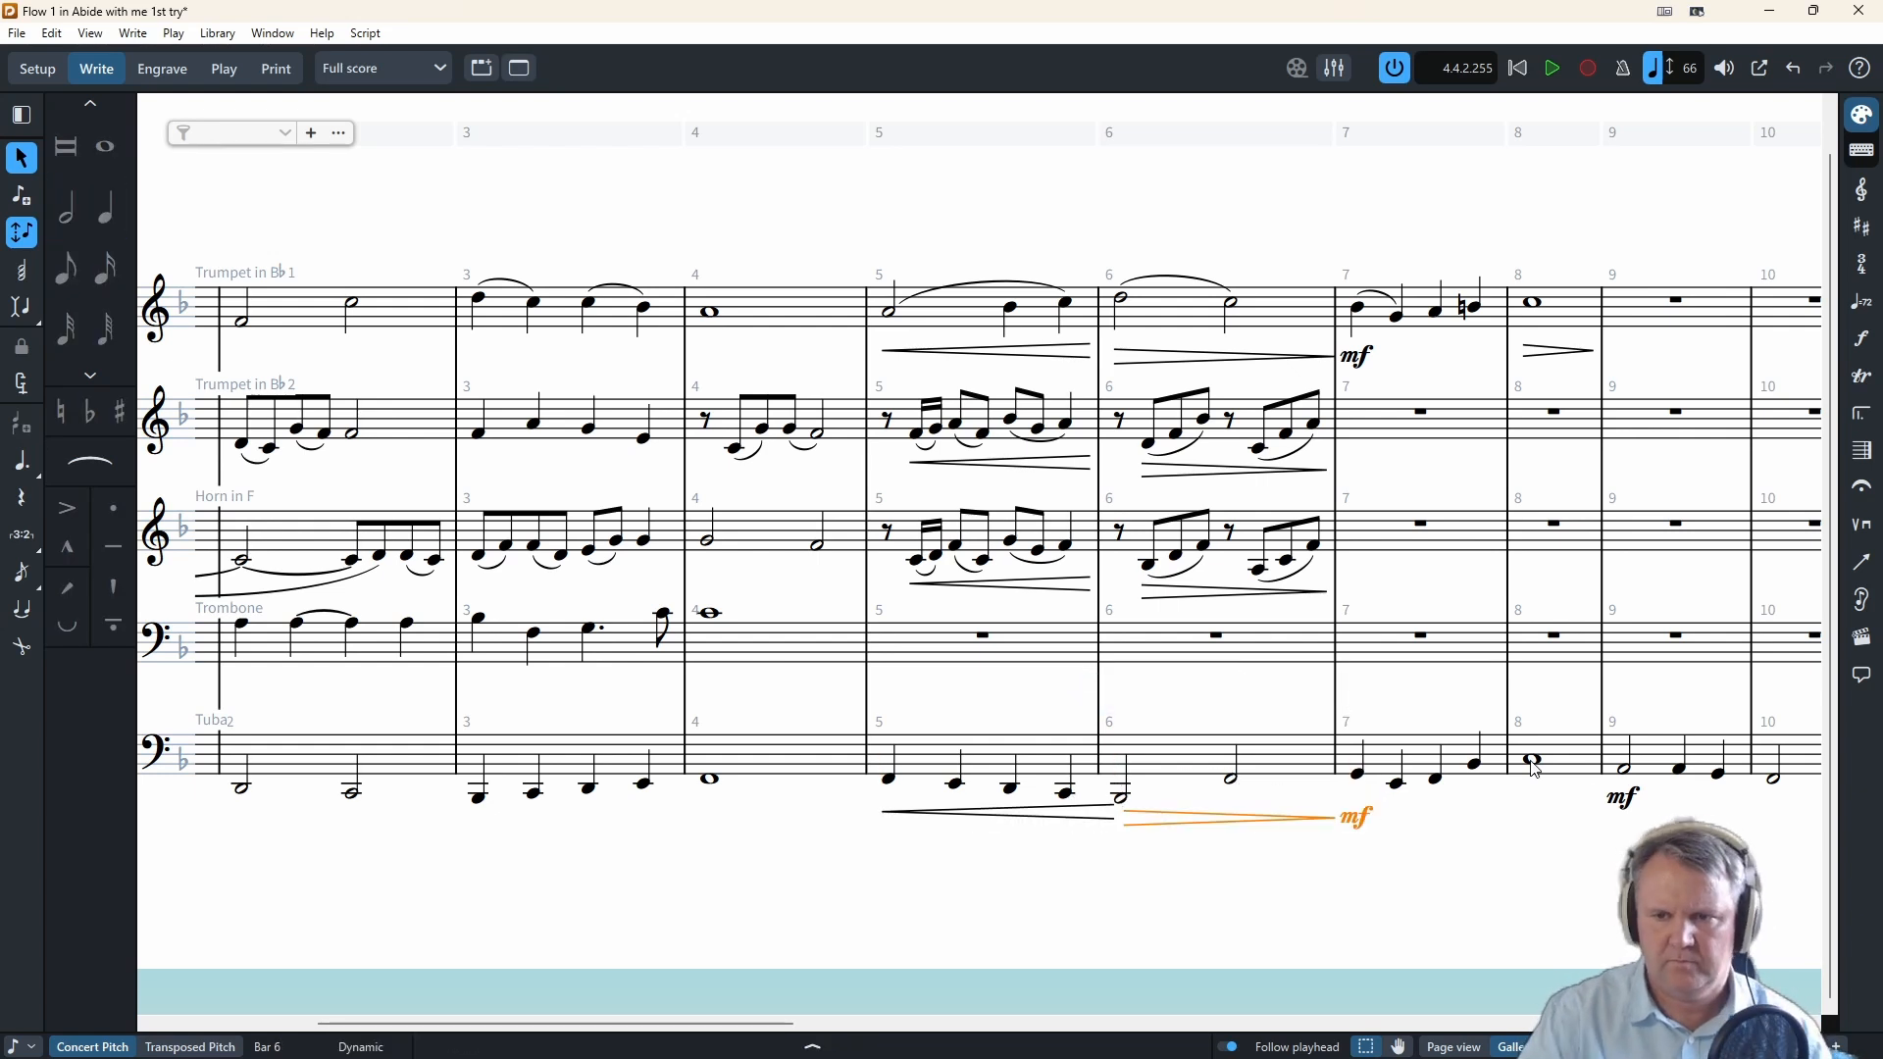
key(shift+d)
text(<)
key(Return)
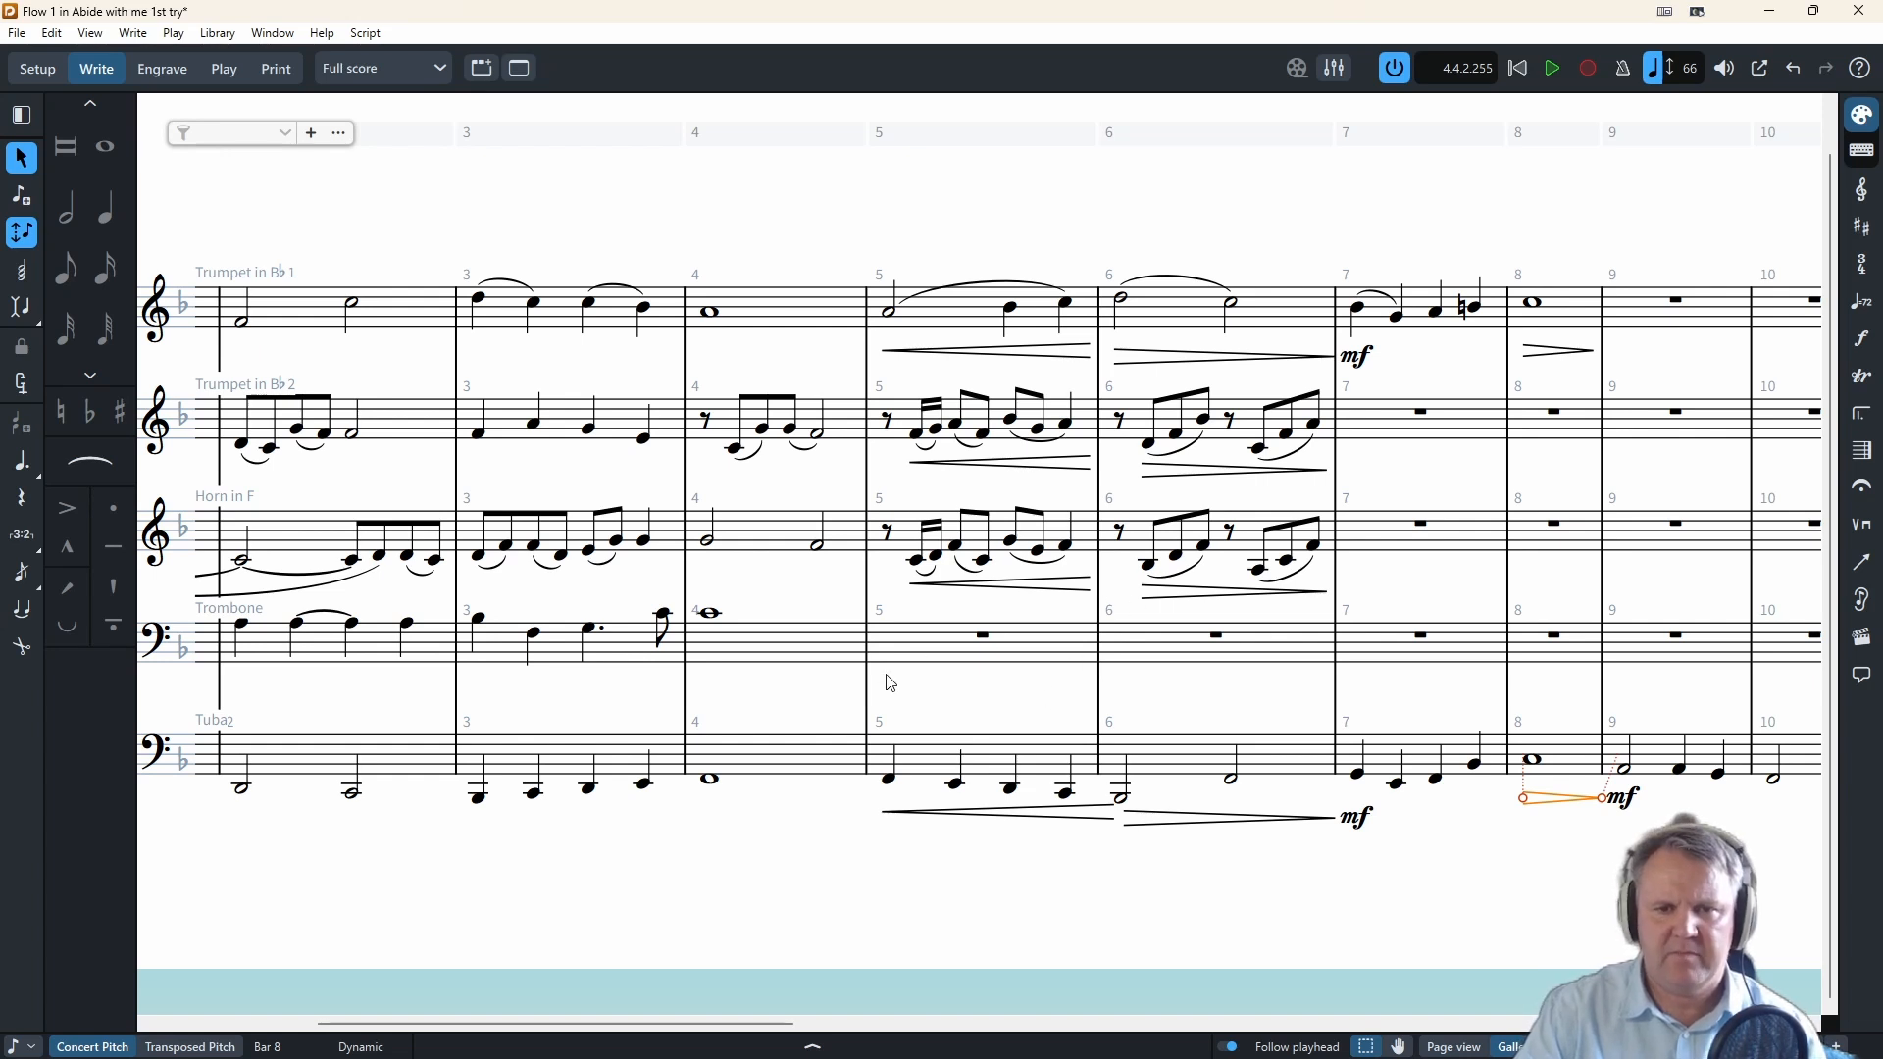
- Play back the score from the trombone's whole note in bar 4 through bar 6
click(711, 617)
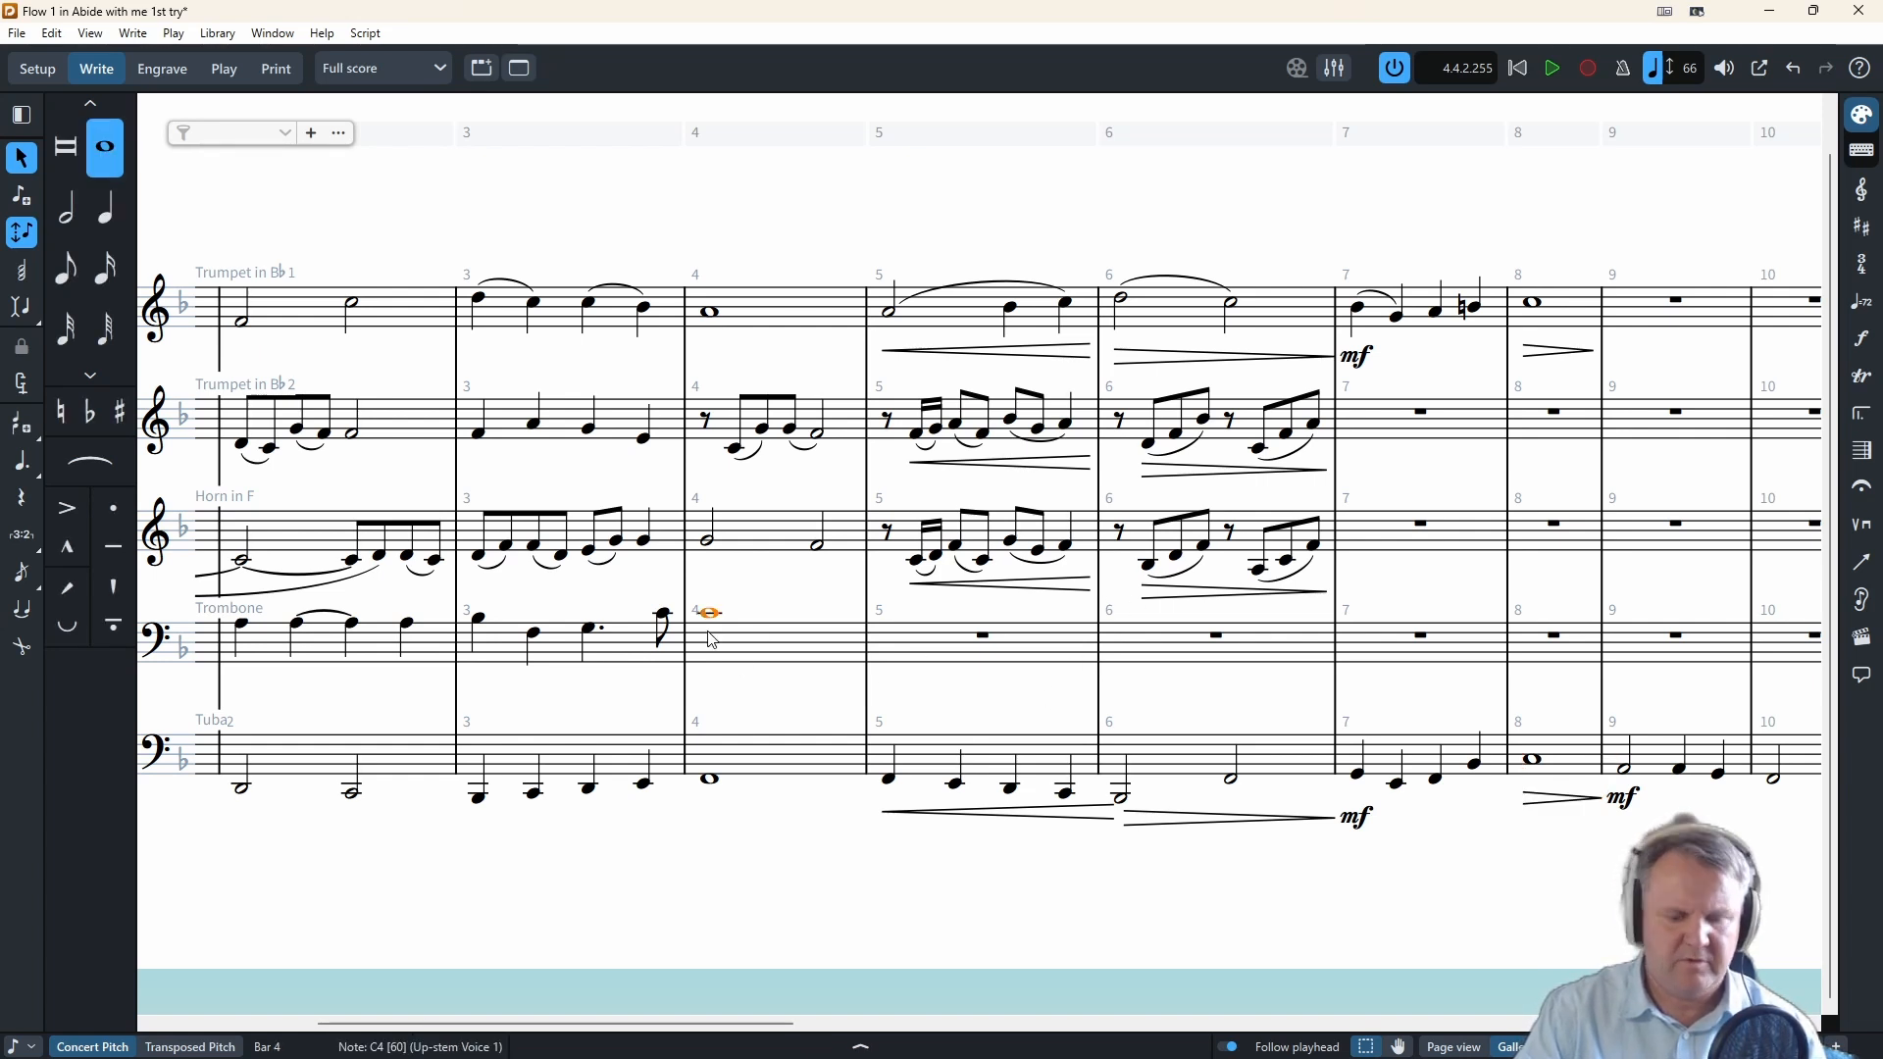
key(space)
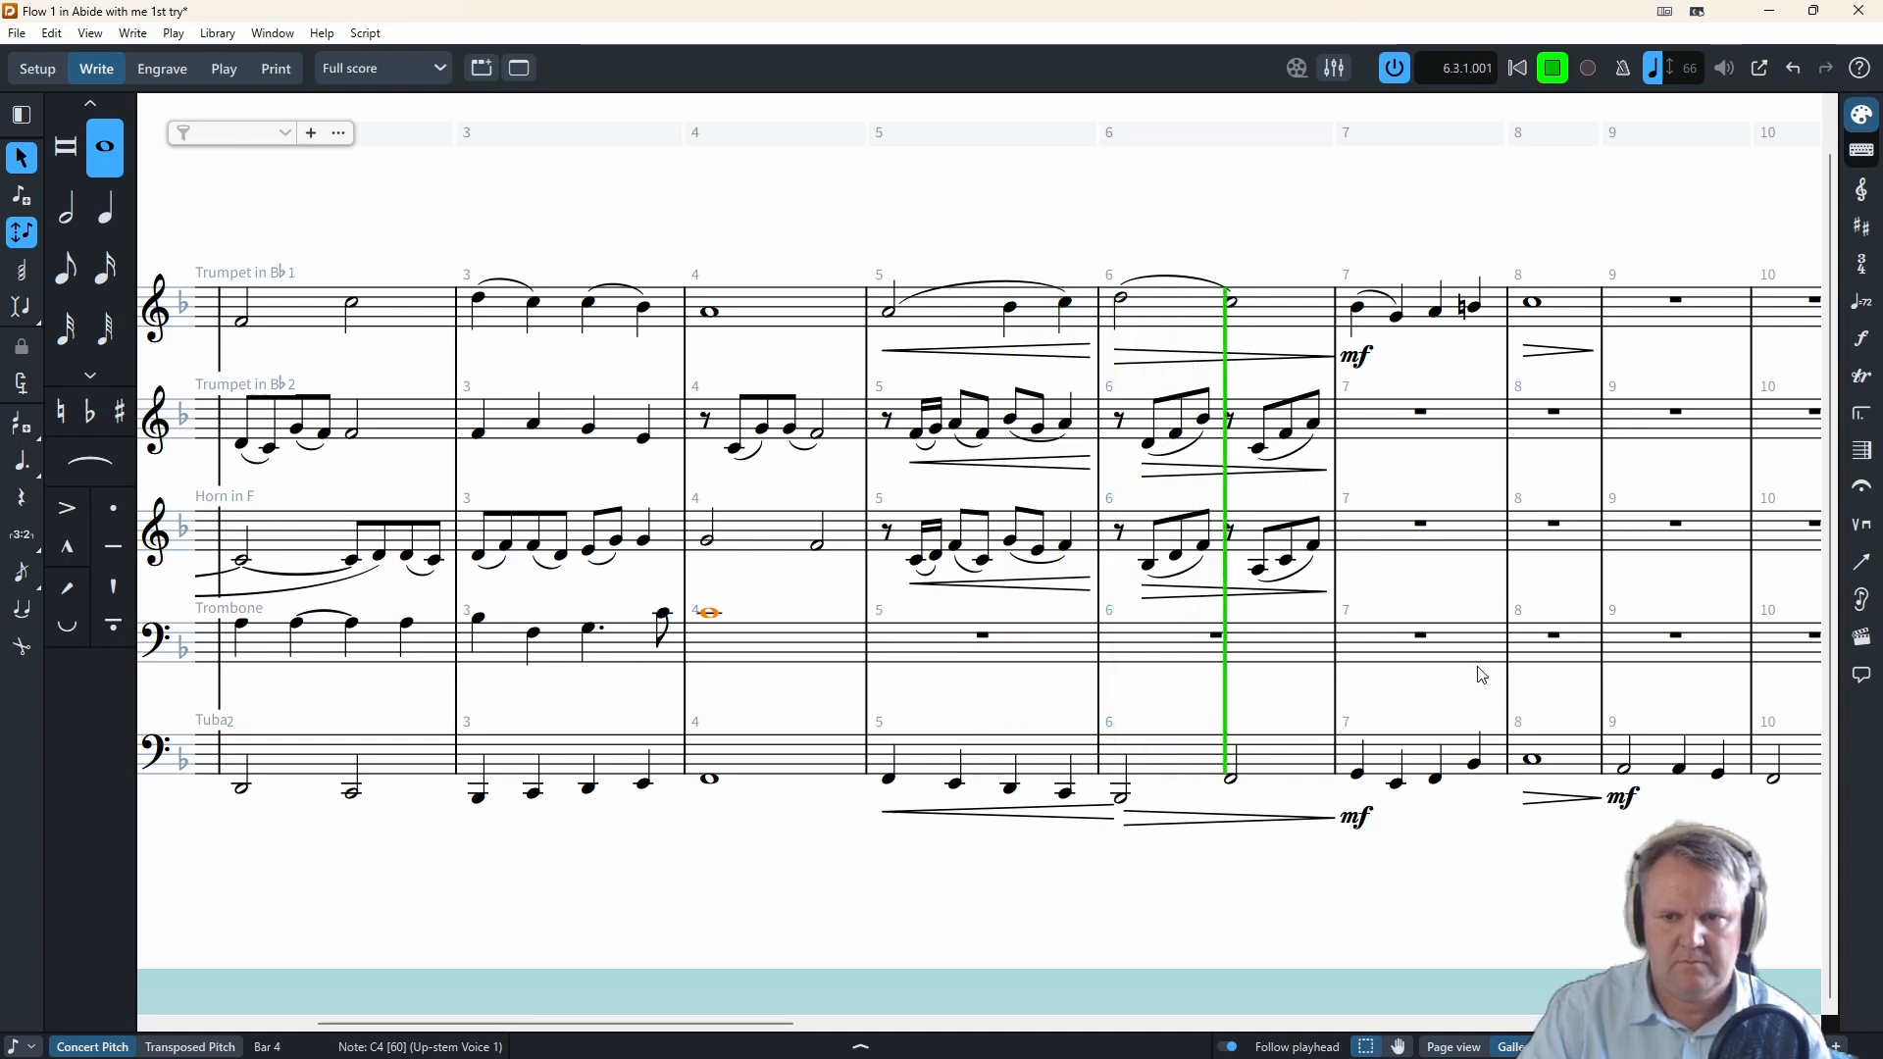
click(1557, 76)
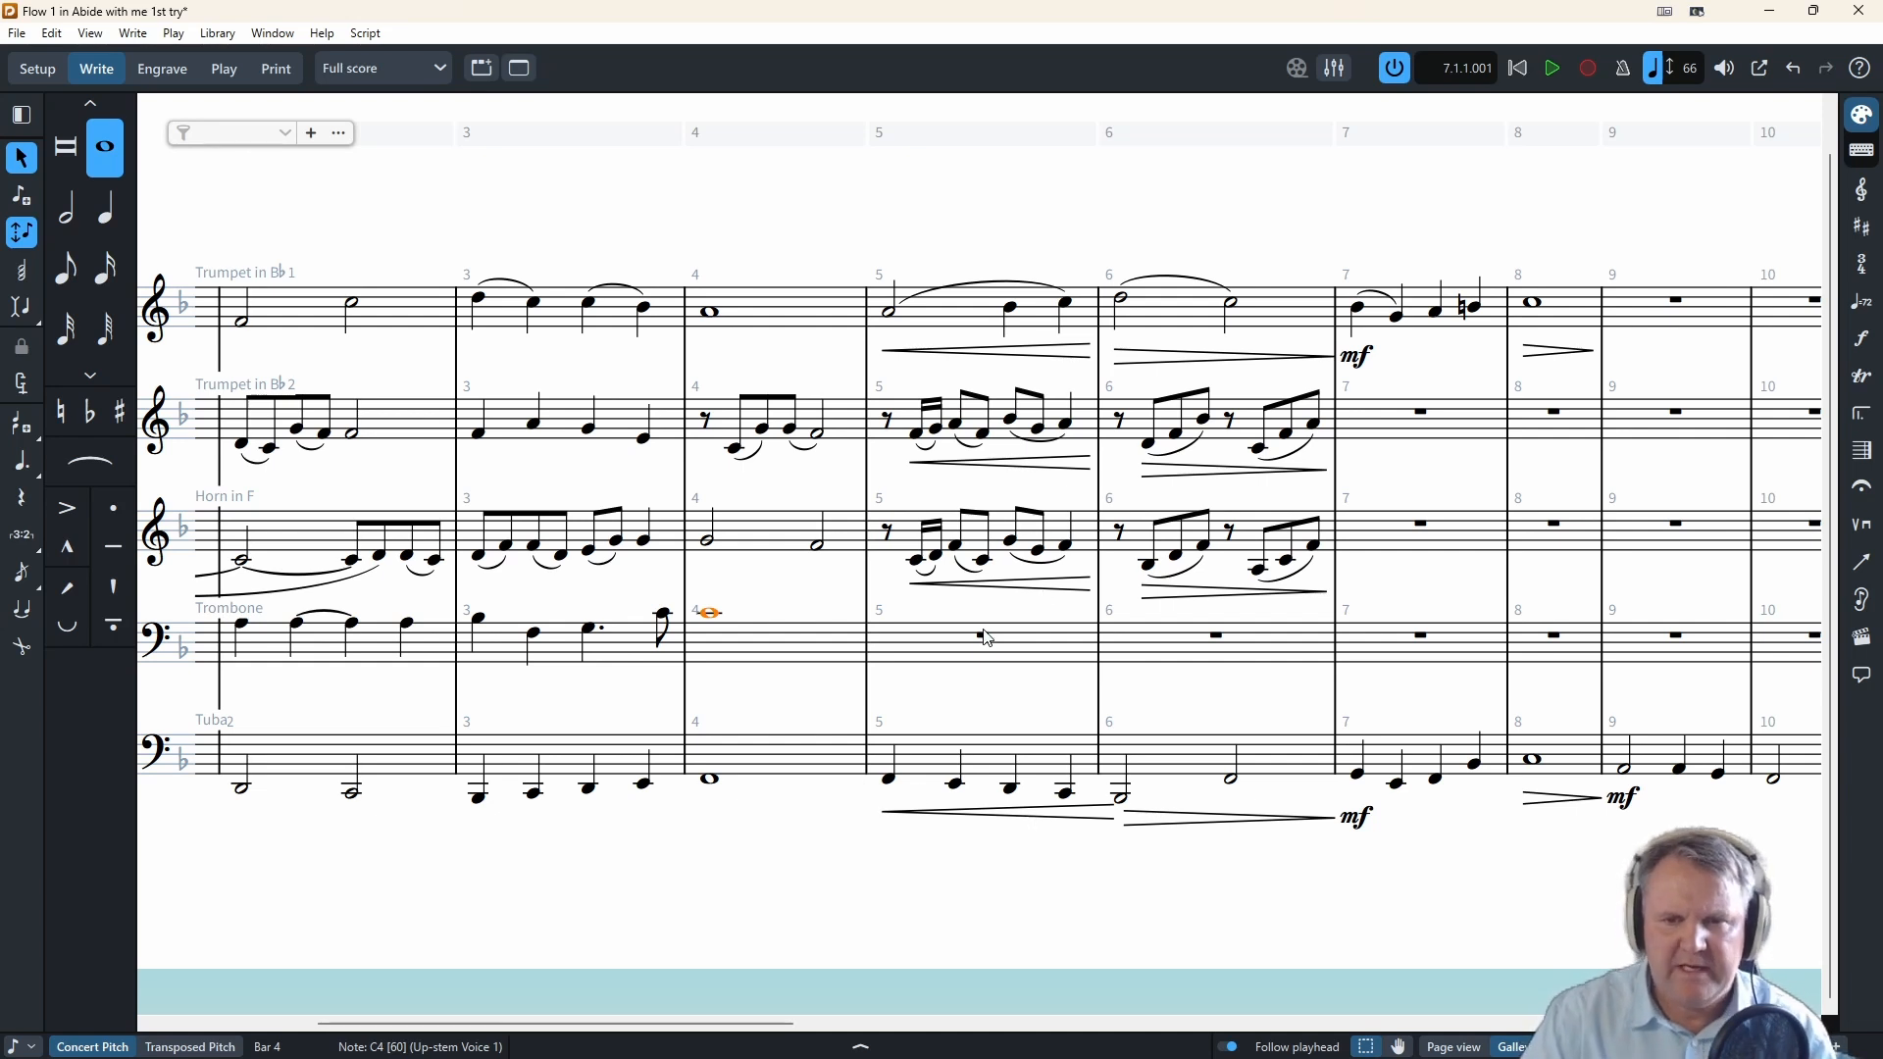
- Enter an eighth rest, eighth note F, quarter note E and half note F in trombone bar 5, slurring the first F to the E
click(984, 636)
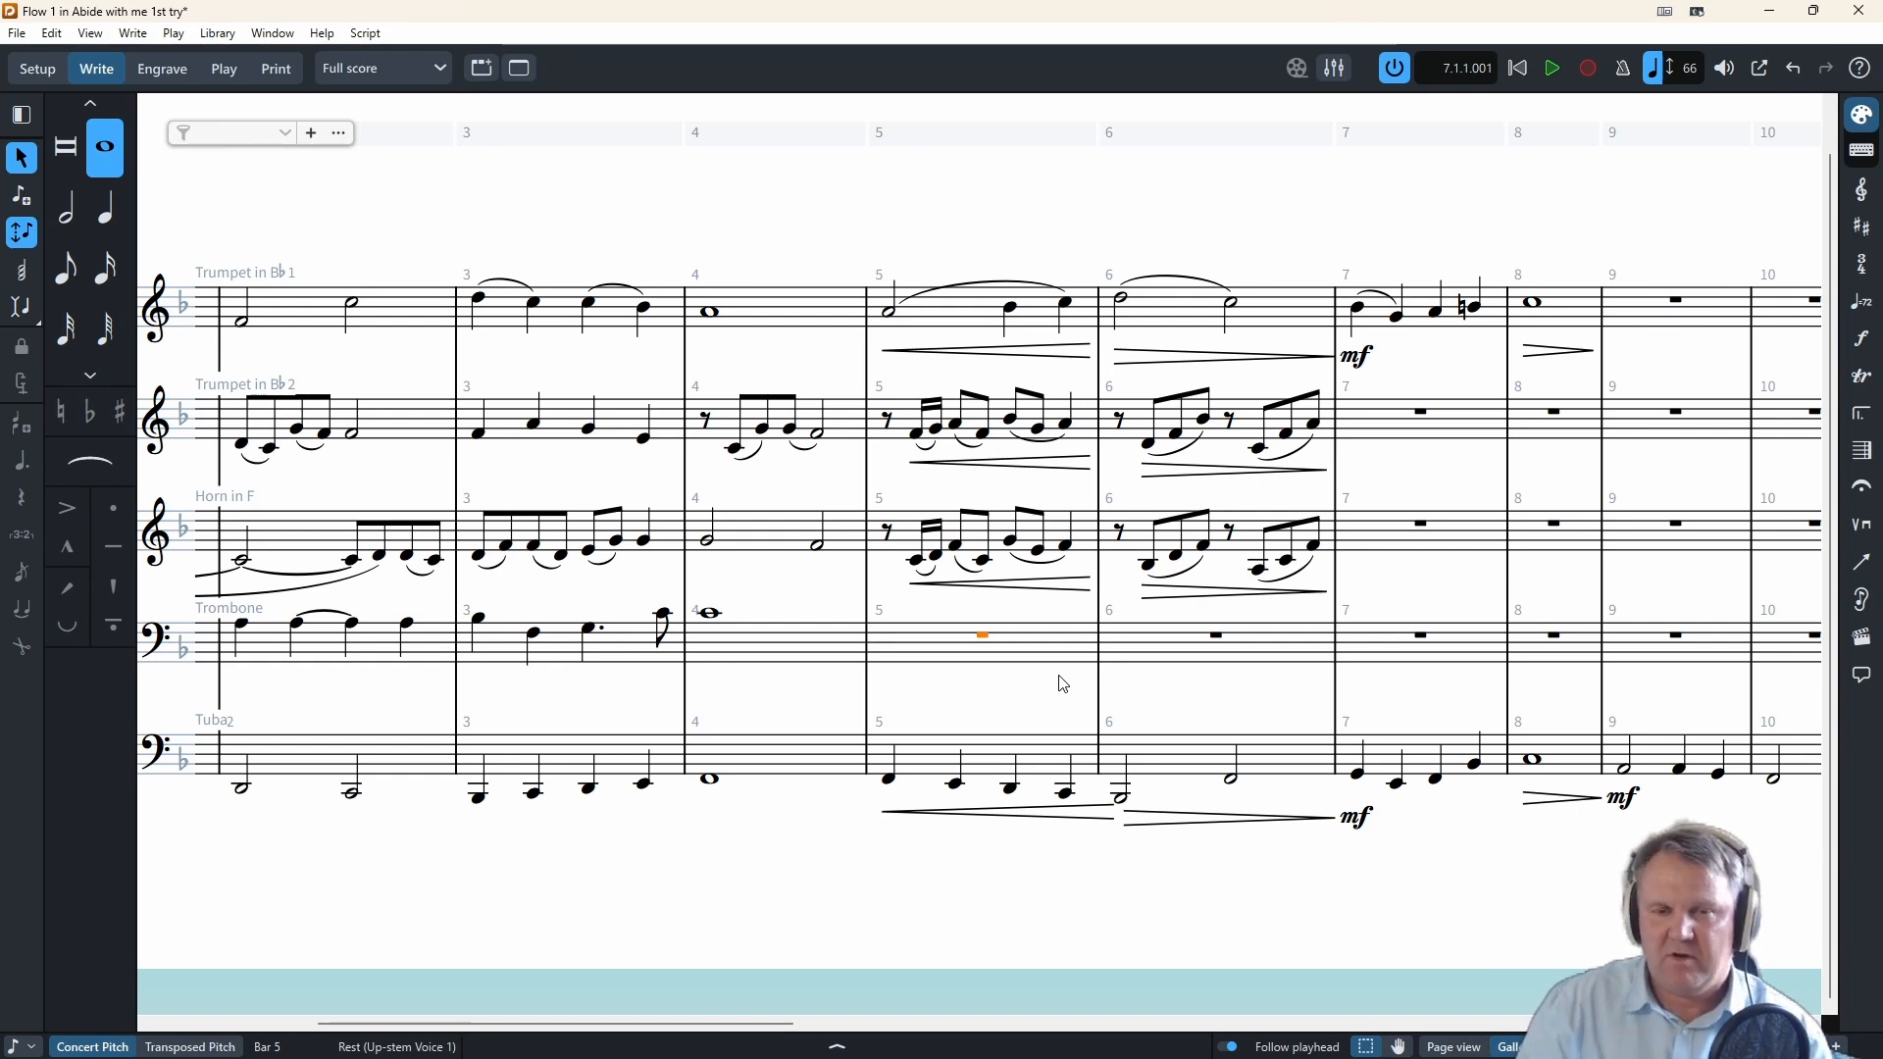
key(shift+n)
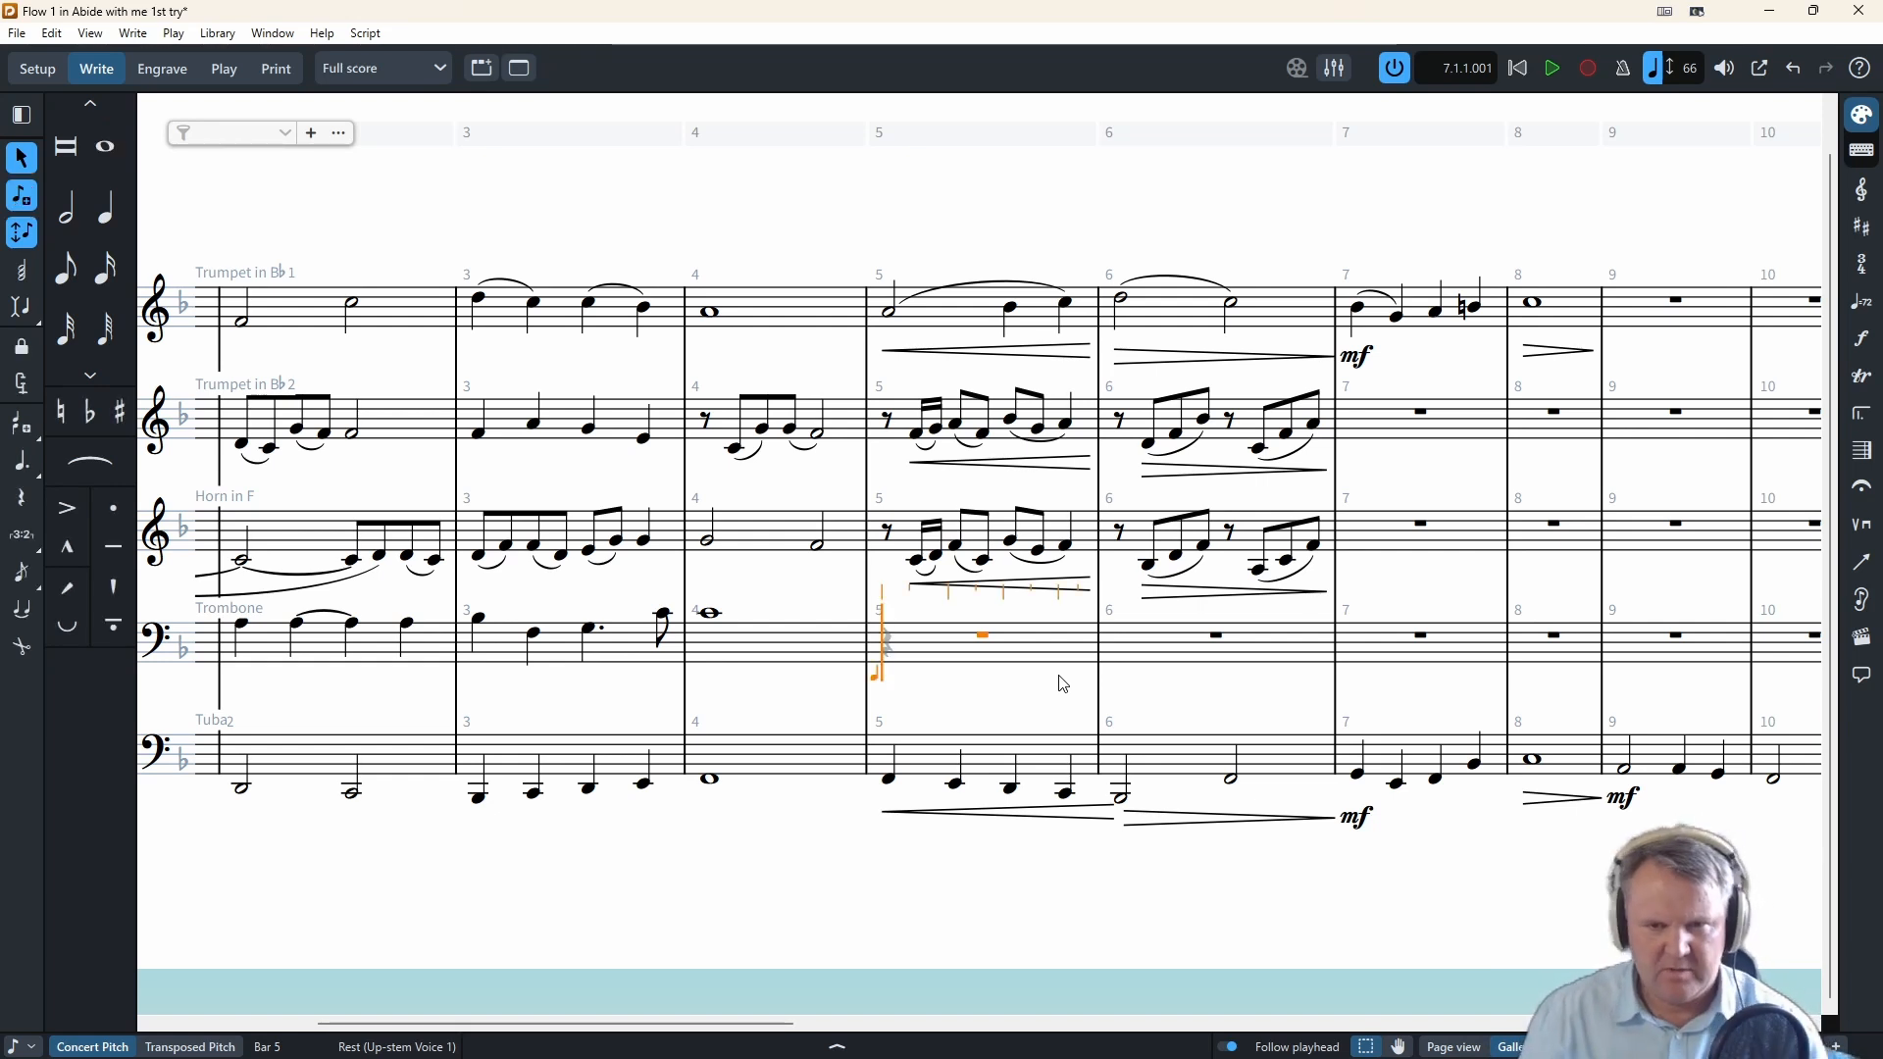
key(space)
key(f)
key(6)
key(f)
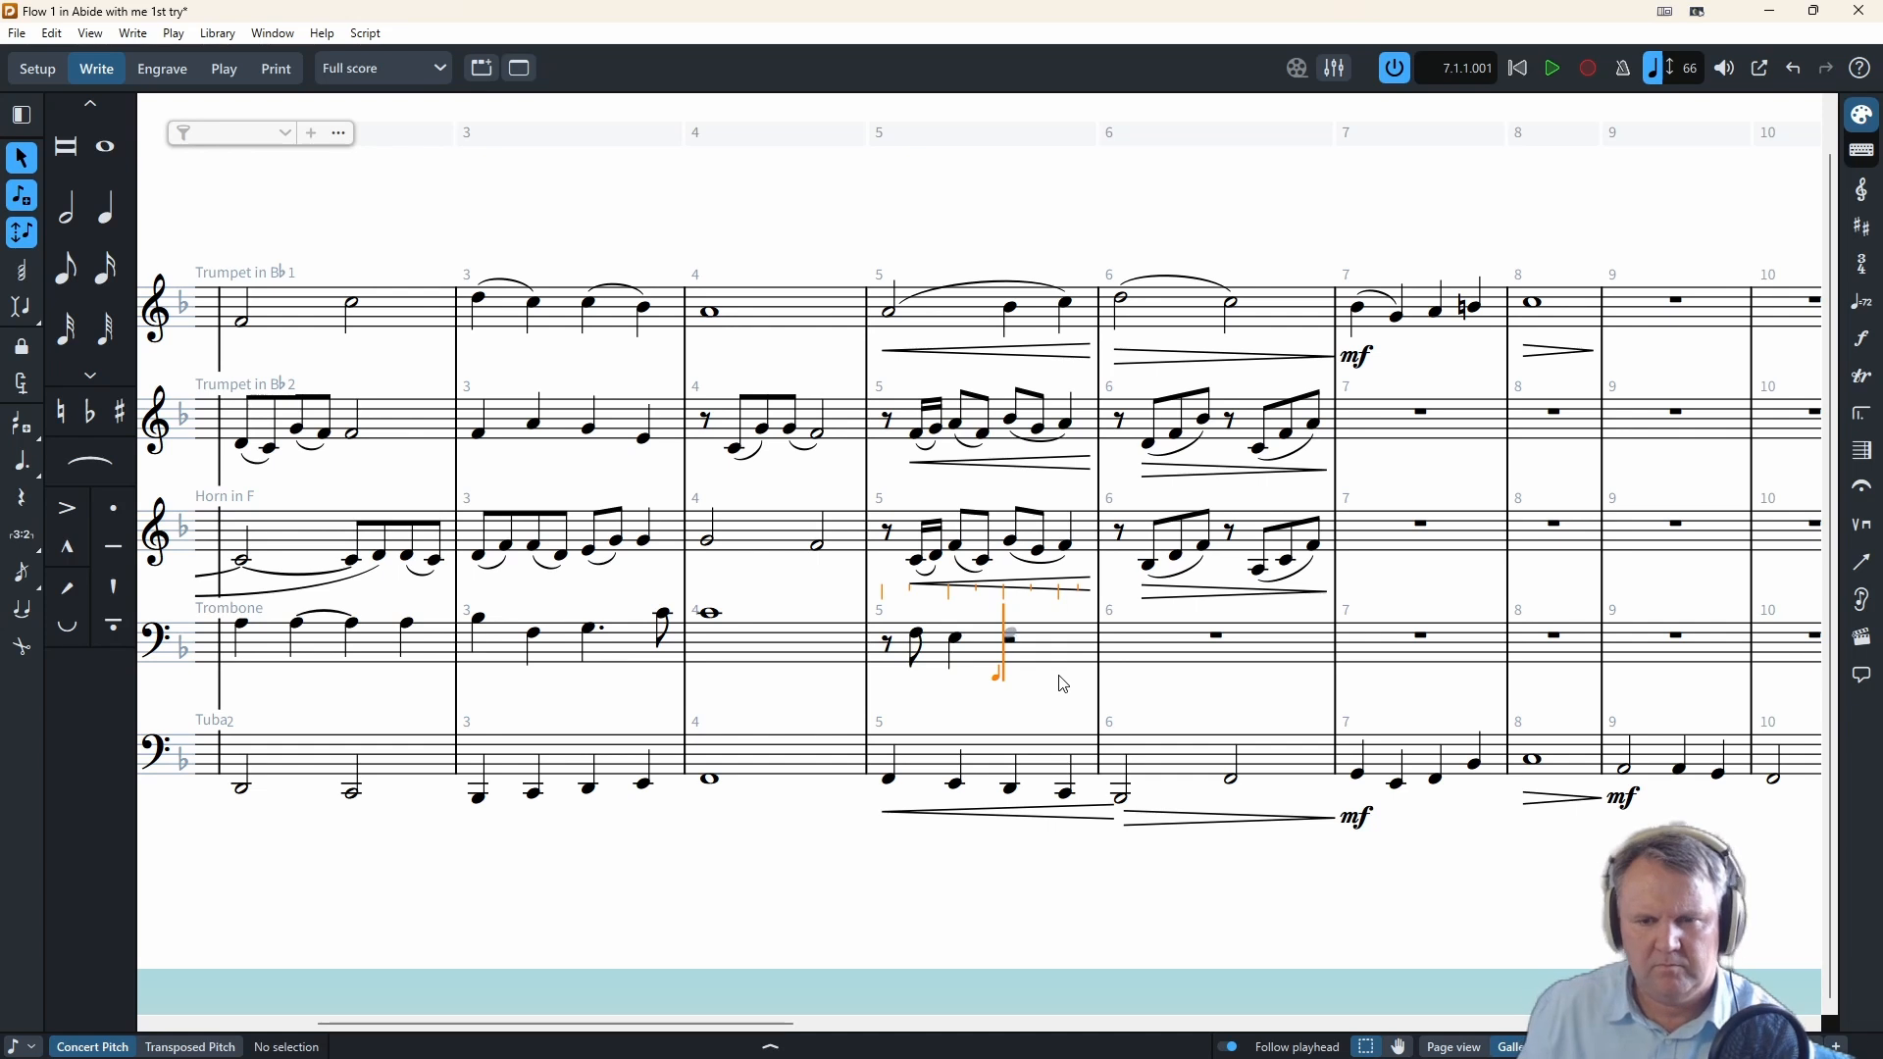
key(7)
key(f)
key(Right)
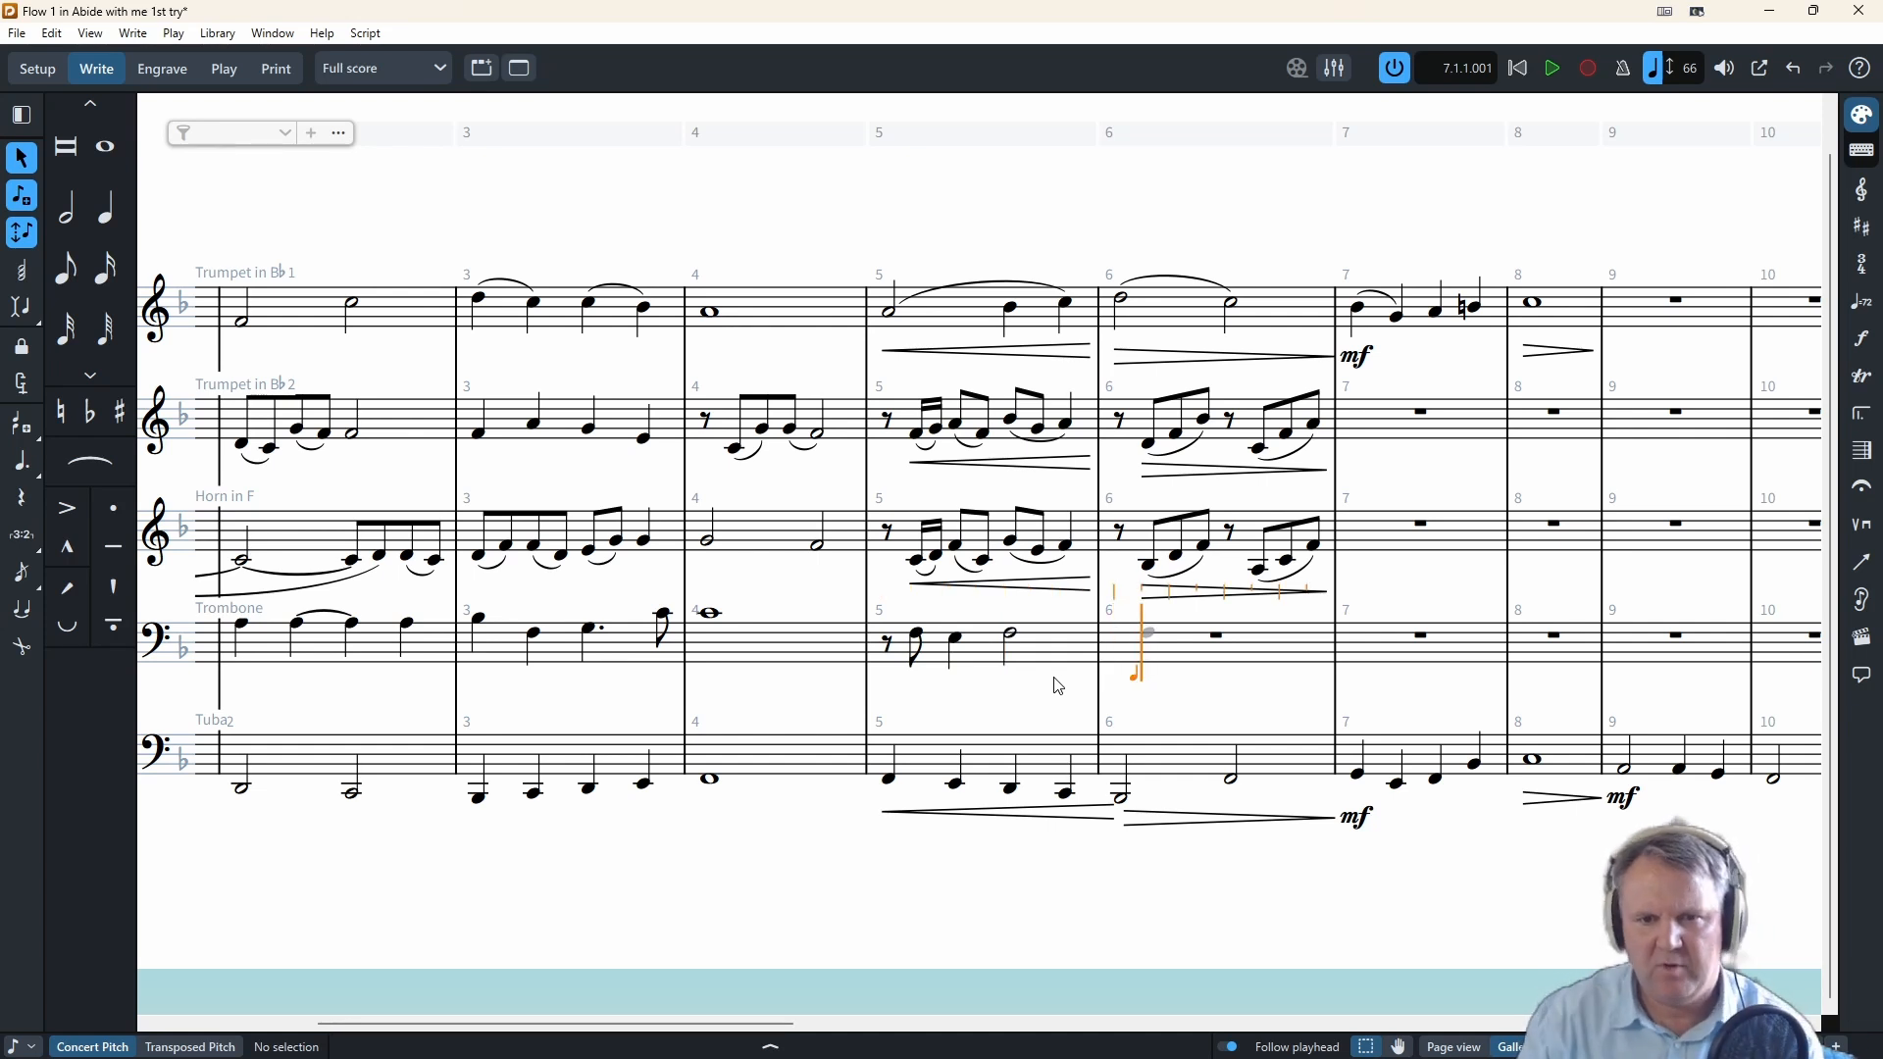
key(Escape)
click(919, 635)
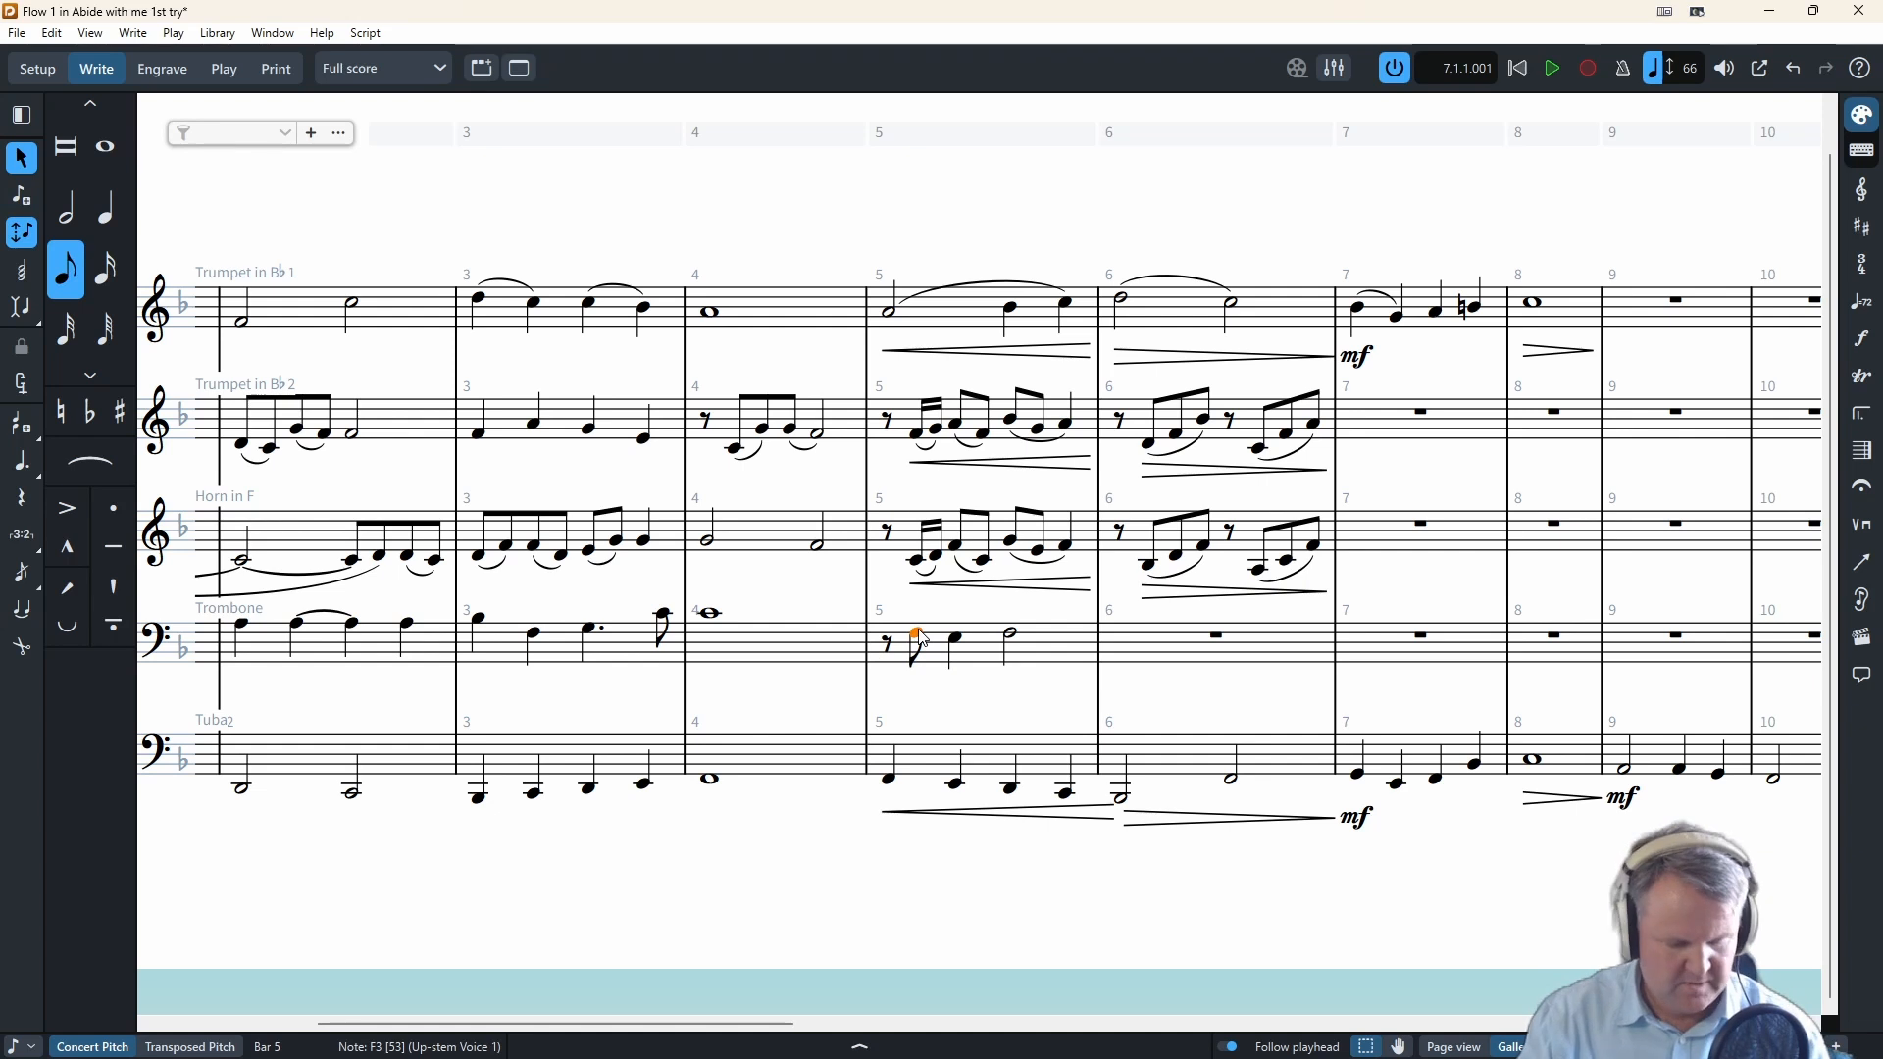
key(s)
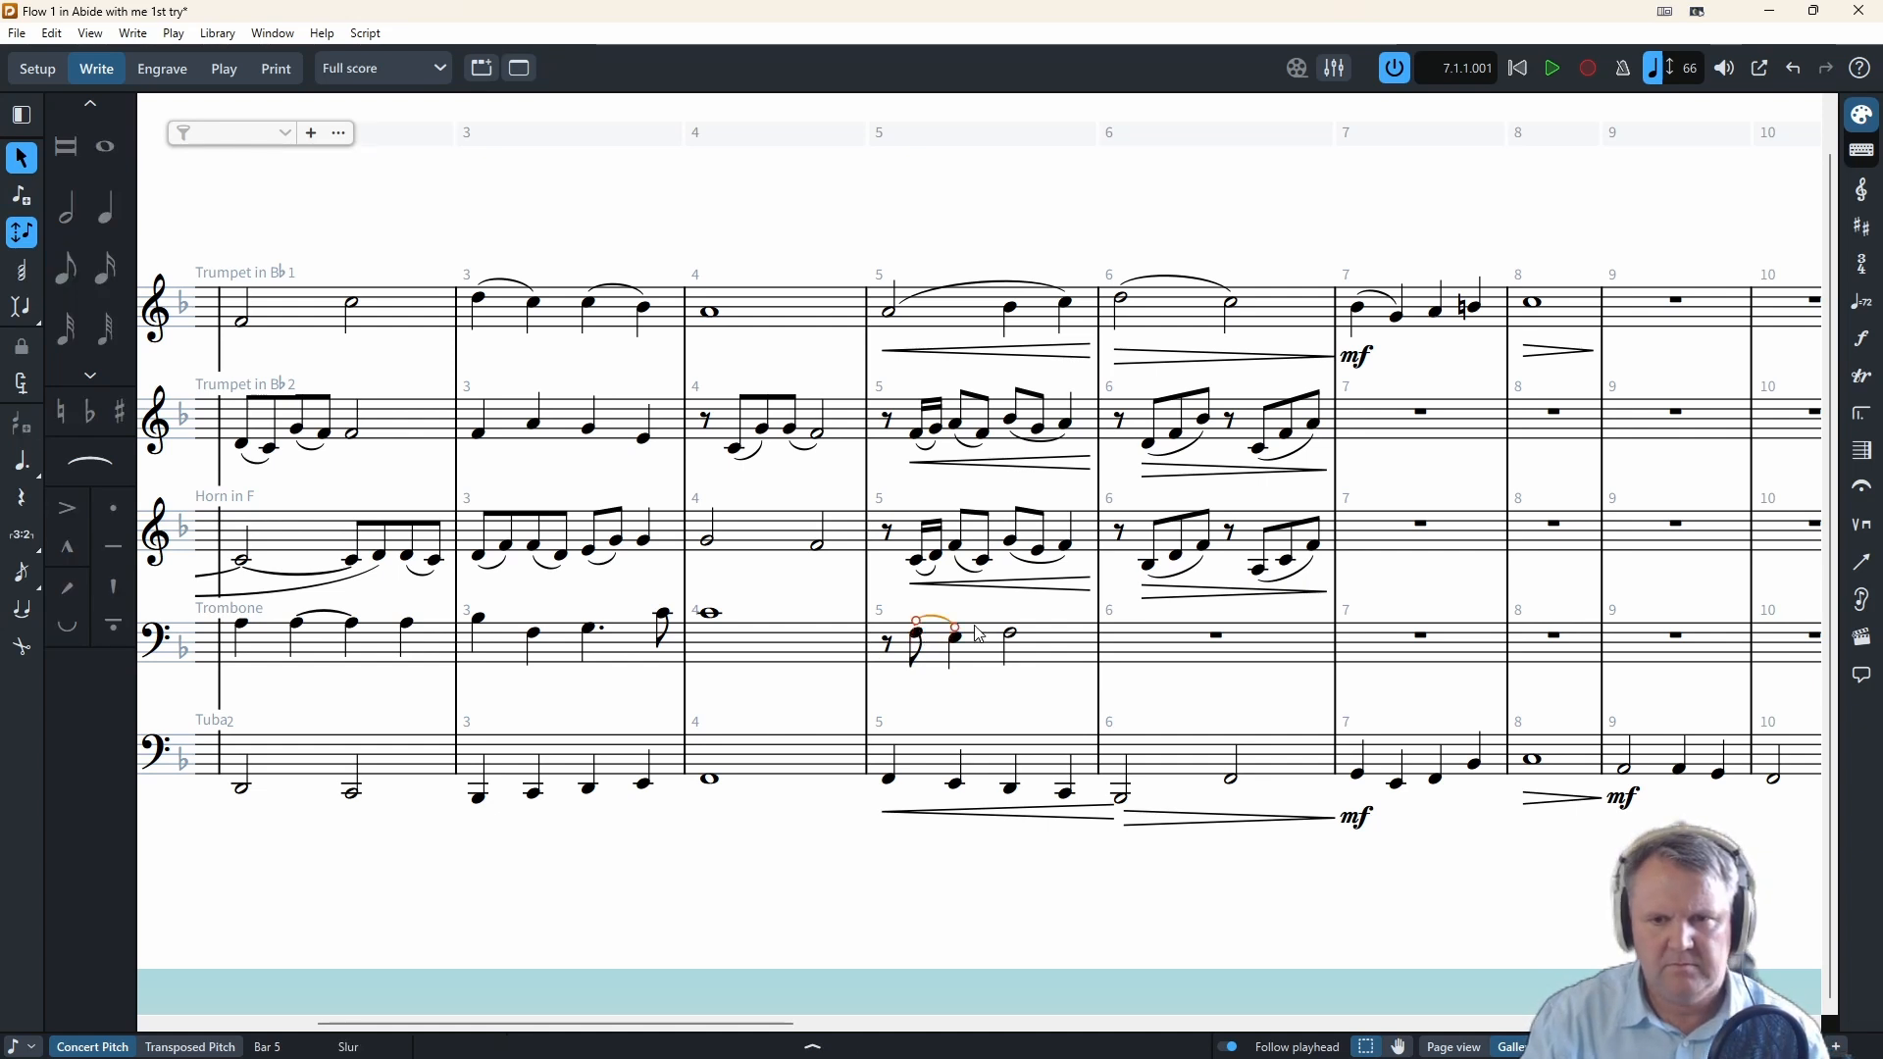
- Fill trombone bar 6 with an eighth rest, eighth F, quarter G, eighth rest, eighth F and quarter F
click(1143, 648)
key(Return)
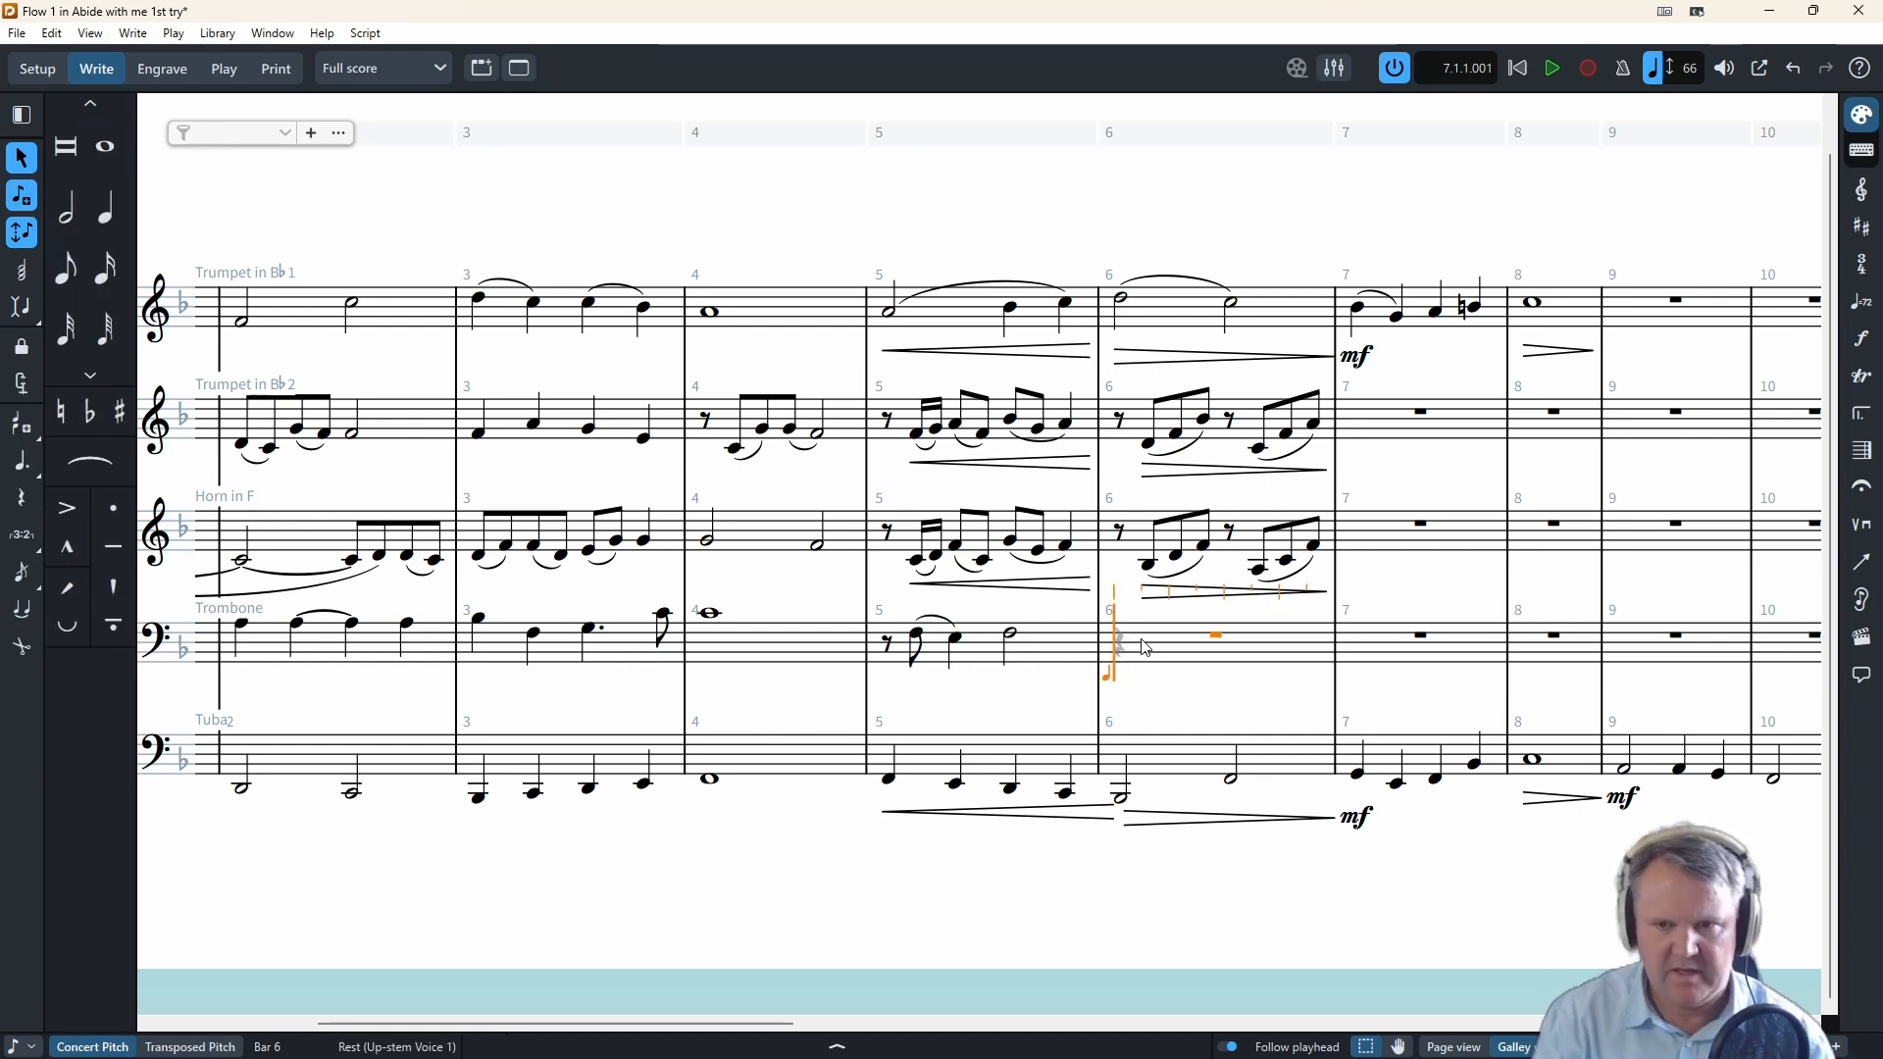
key(Right)
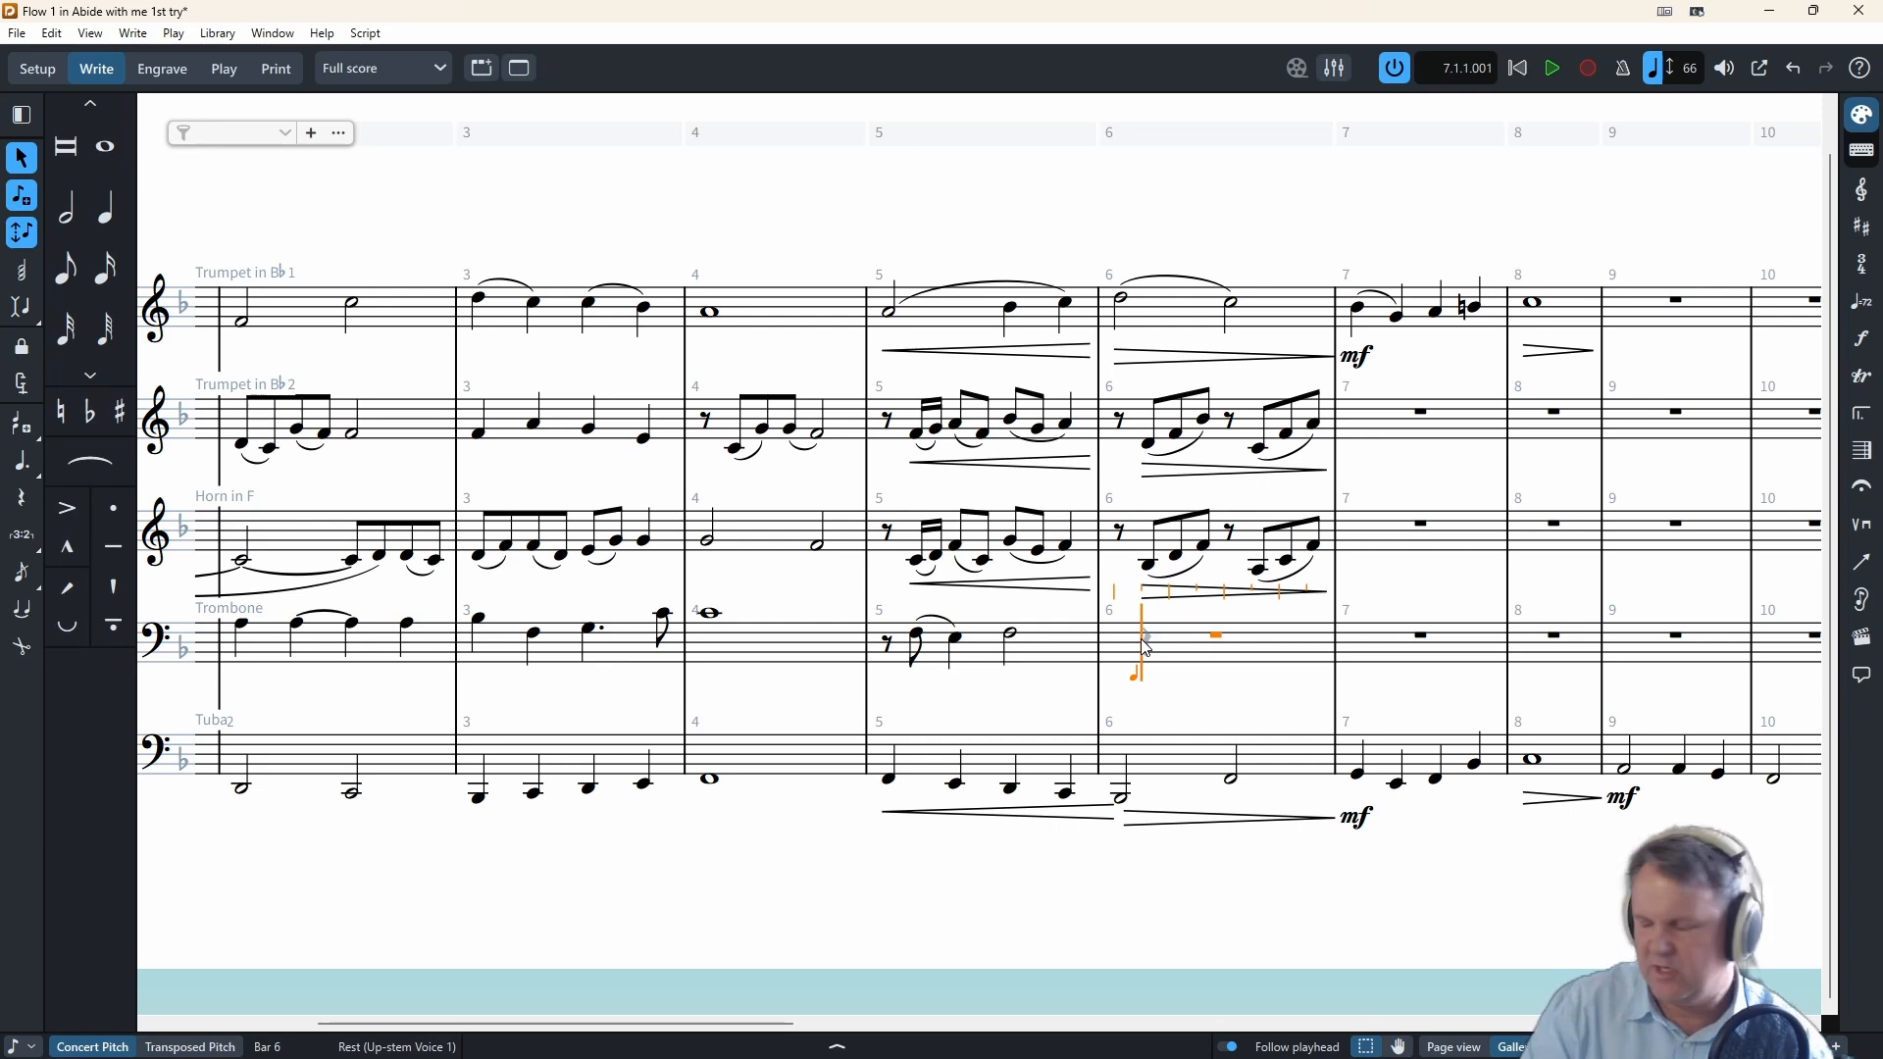
key(f)
key(g)
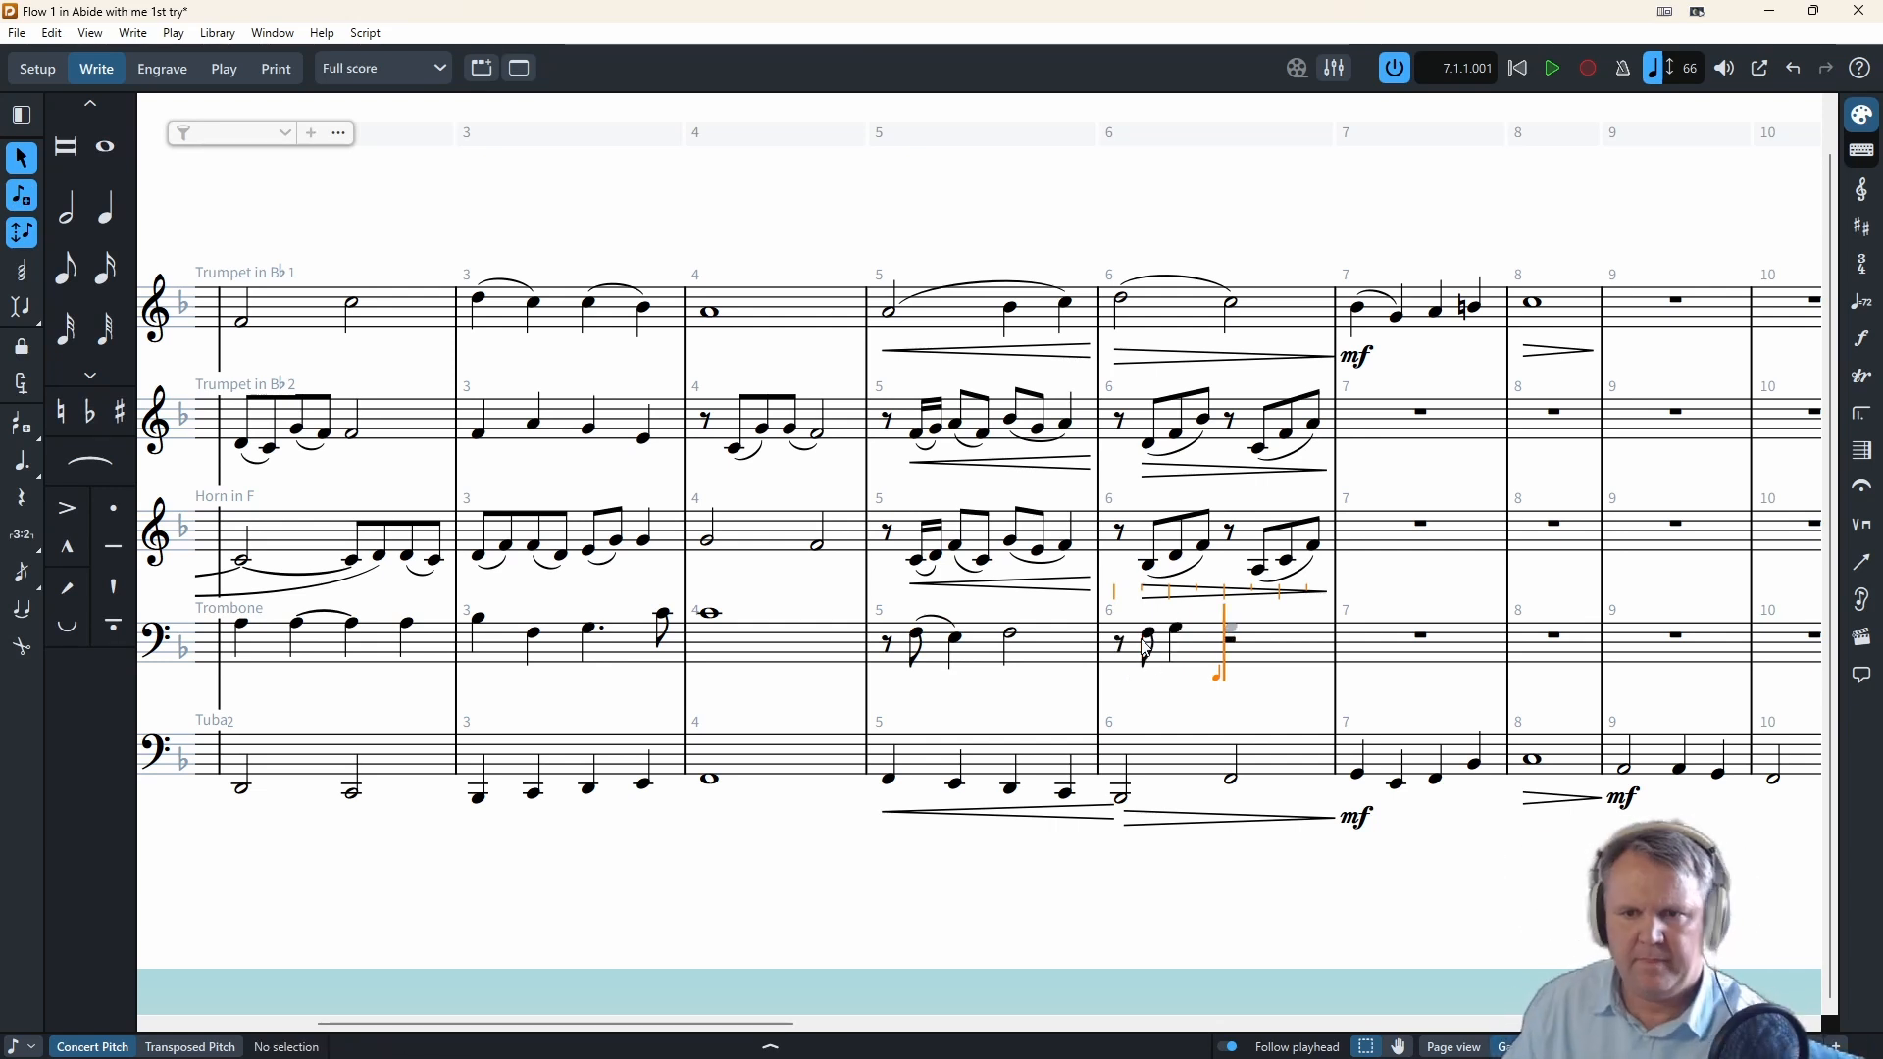
key(d)
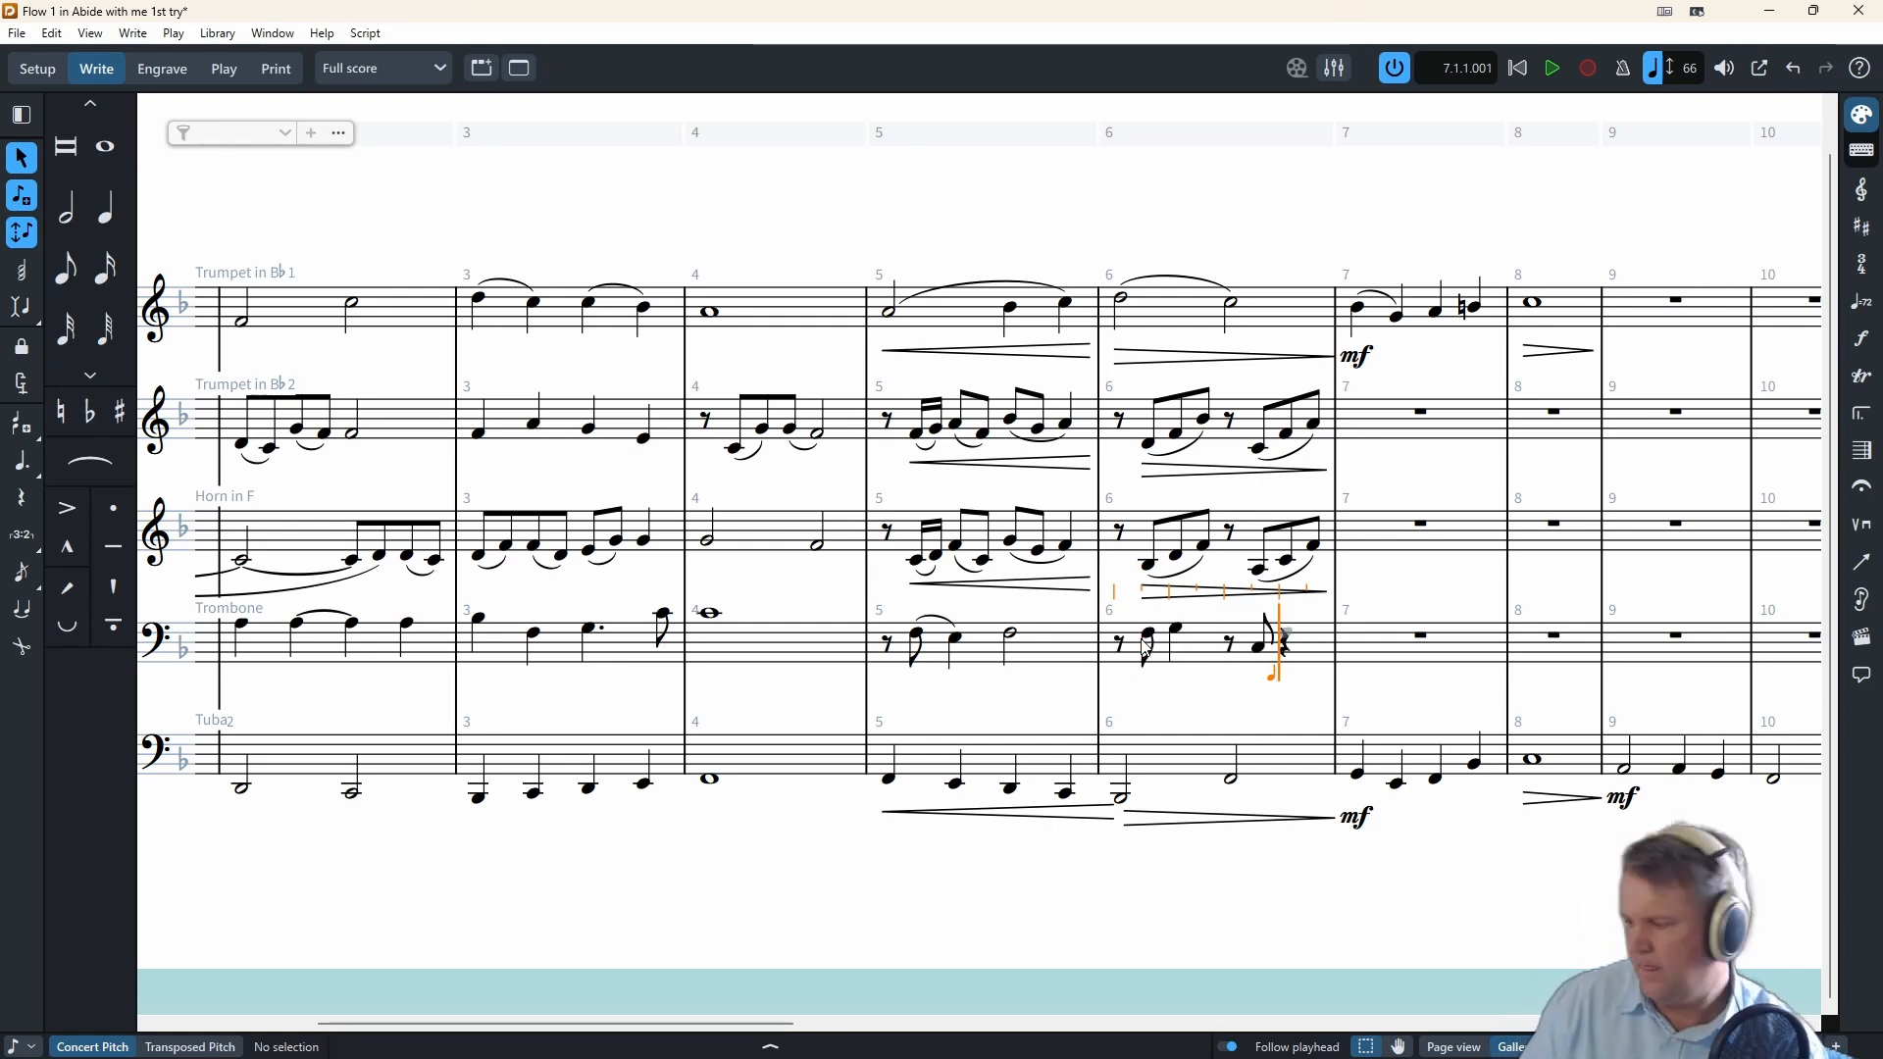
key(Right)
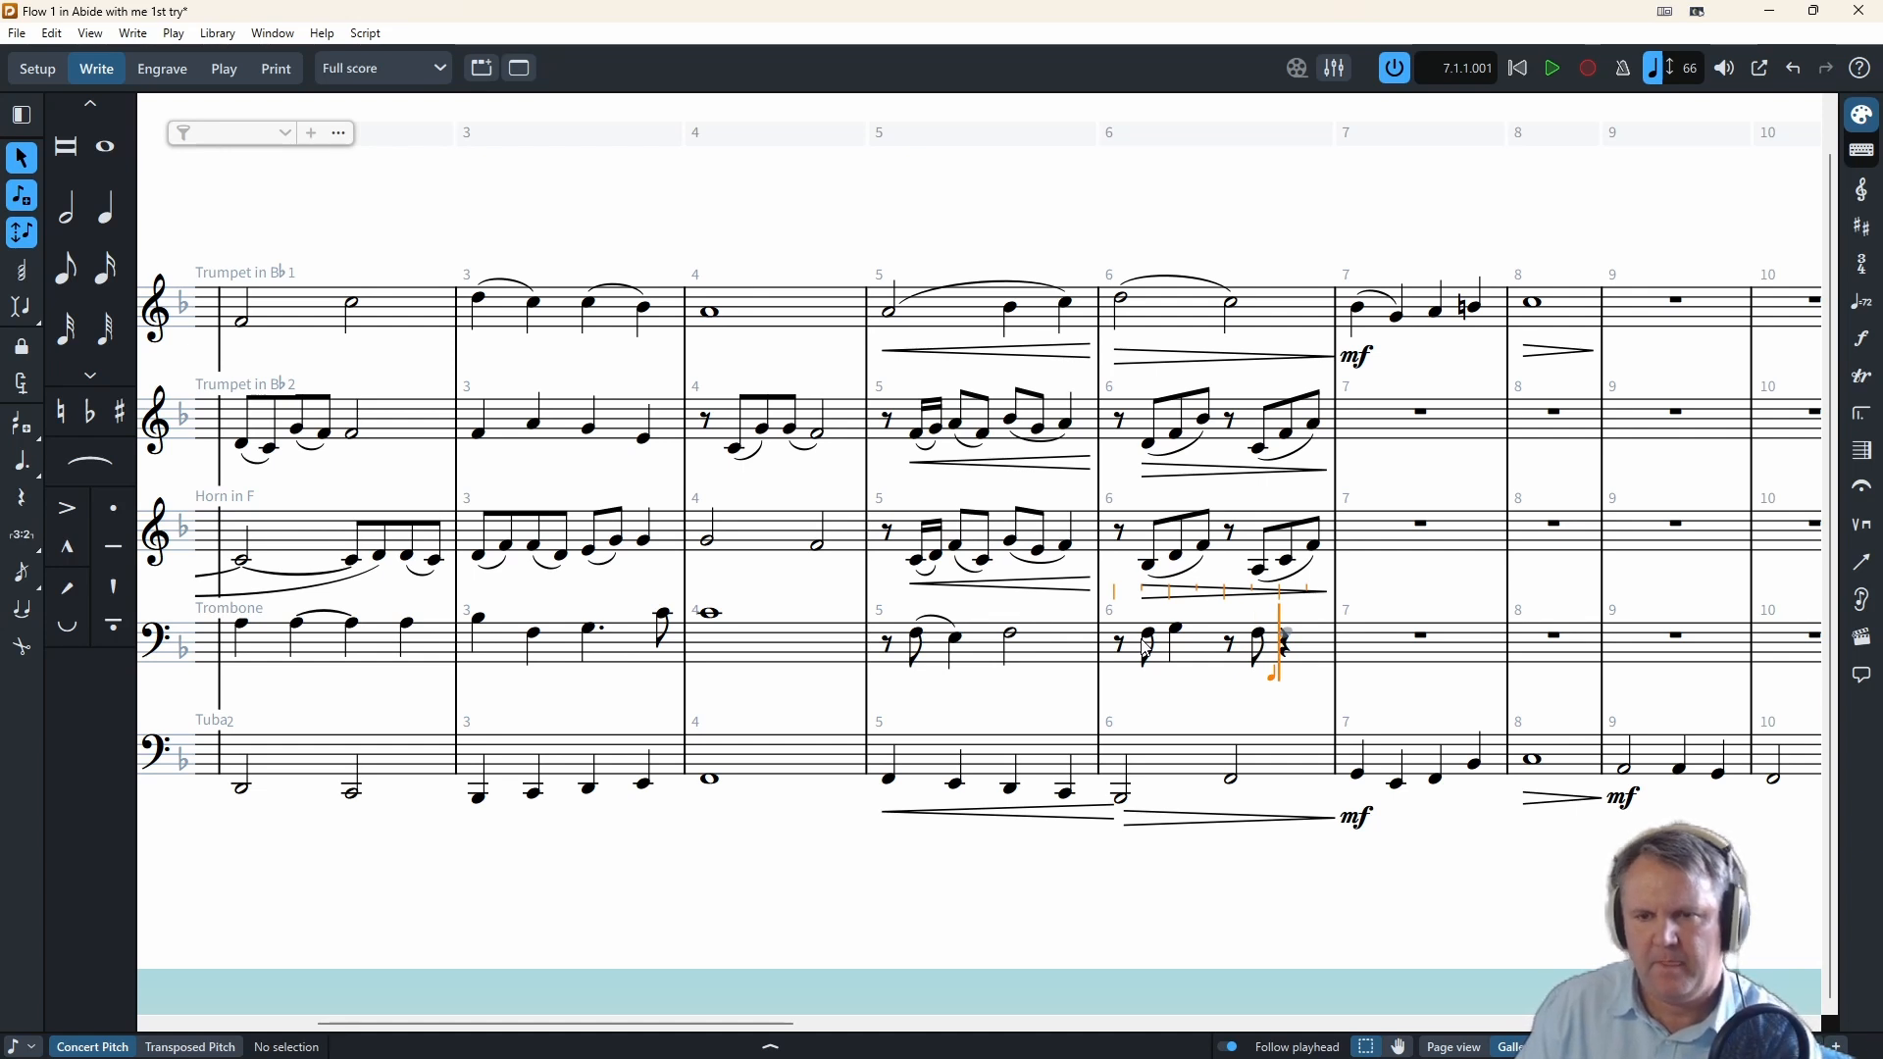
key(d)
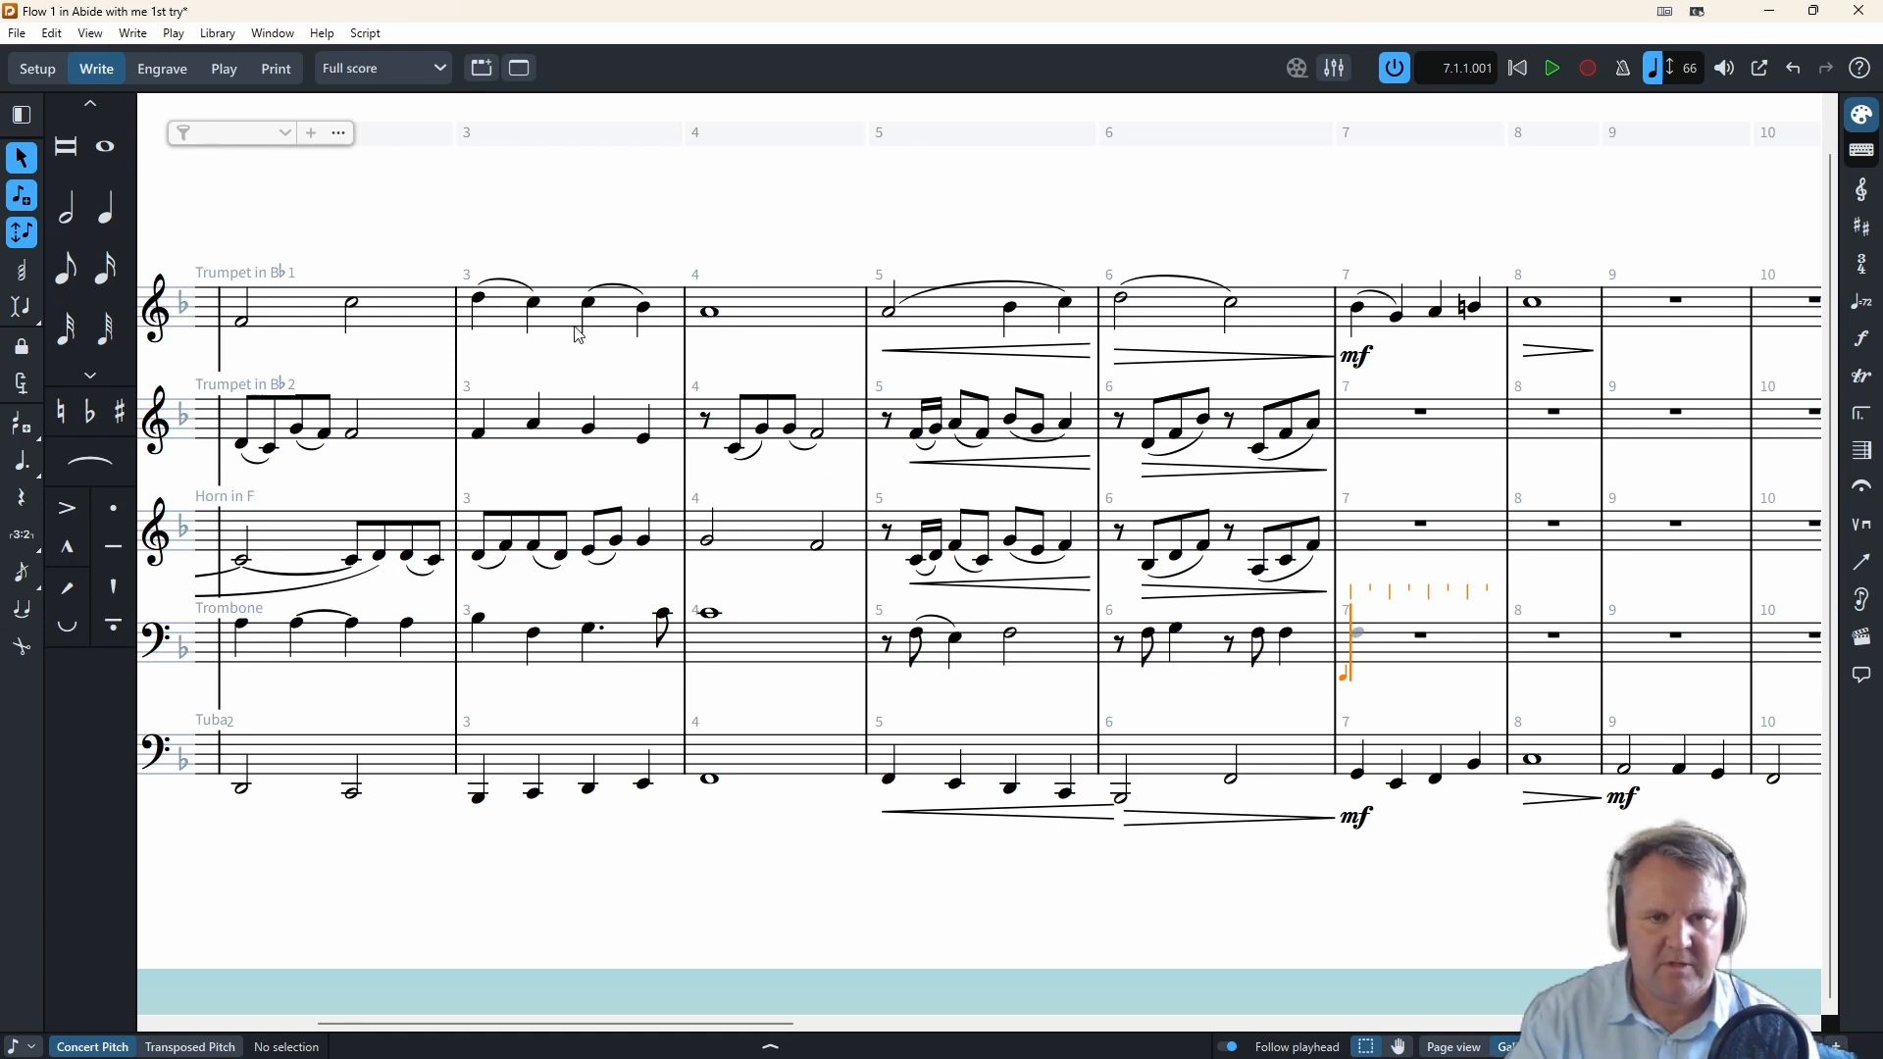
- Play back the score from the first trumpet's opening note in bar 3 through bar 6
click(481, 300)
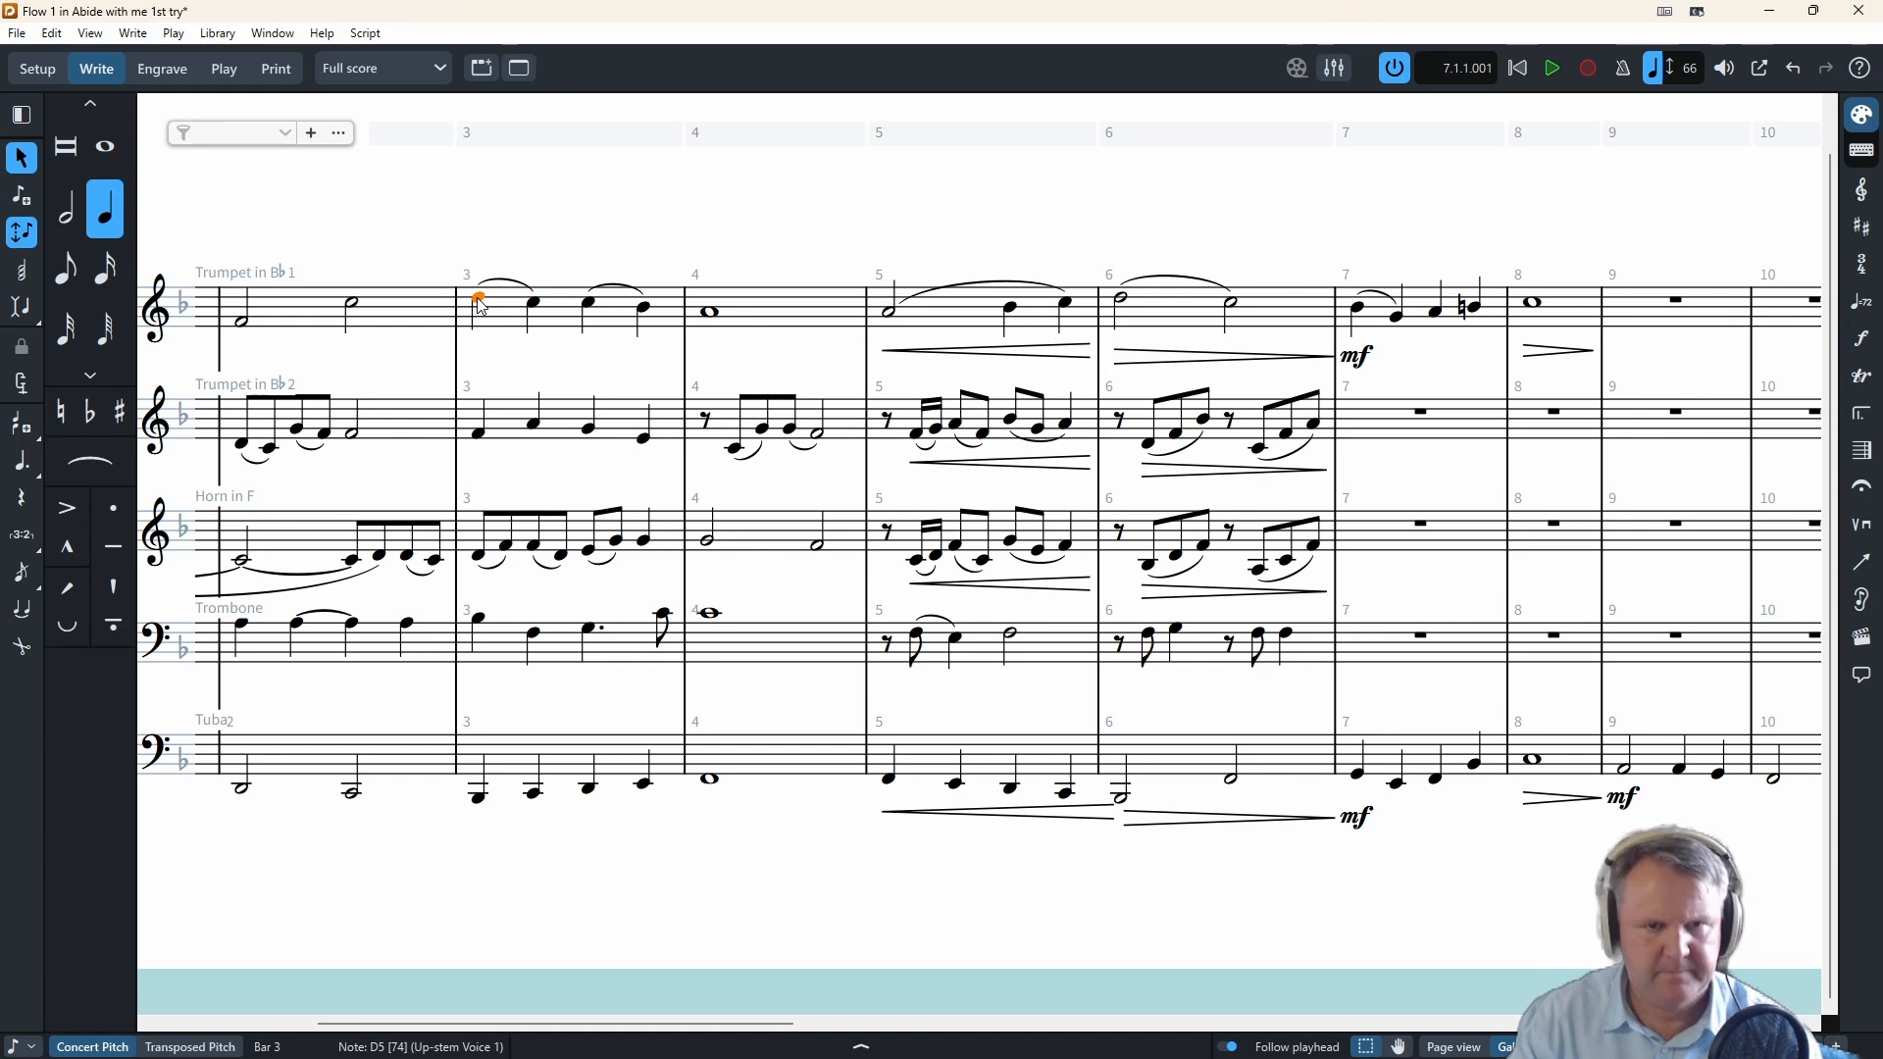
key(space)
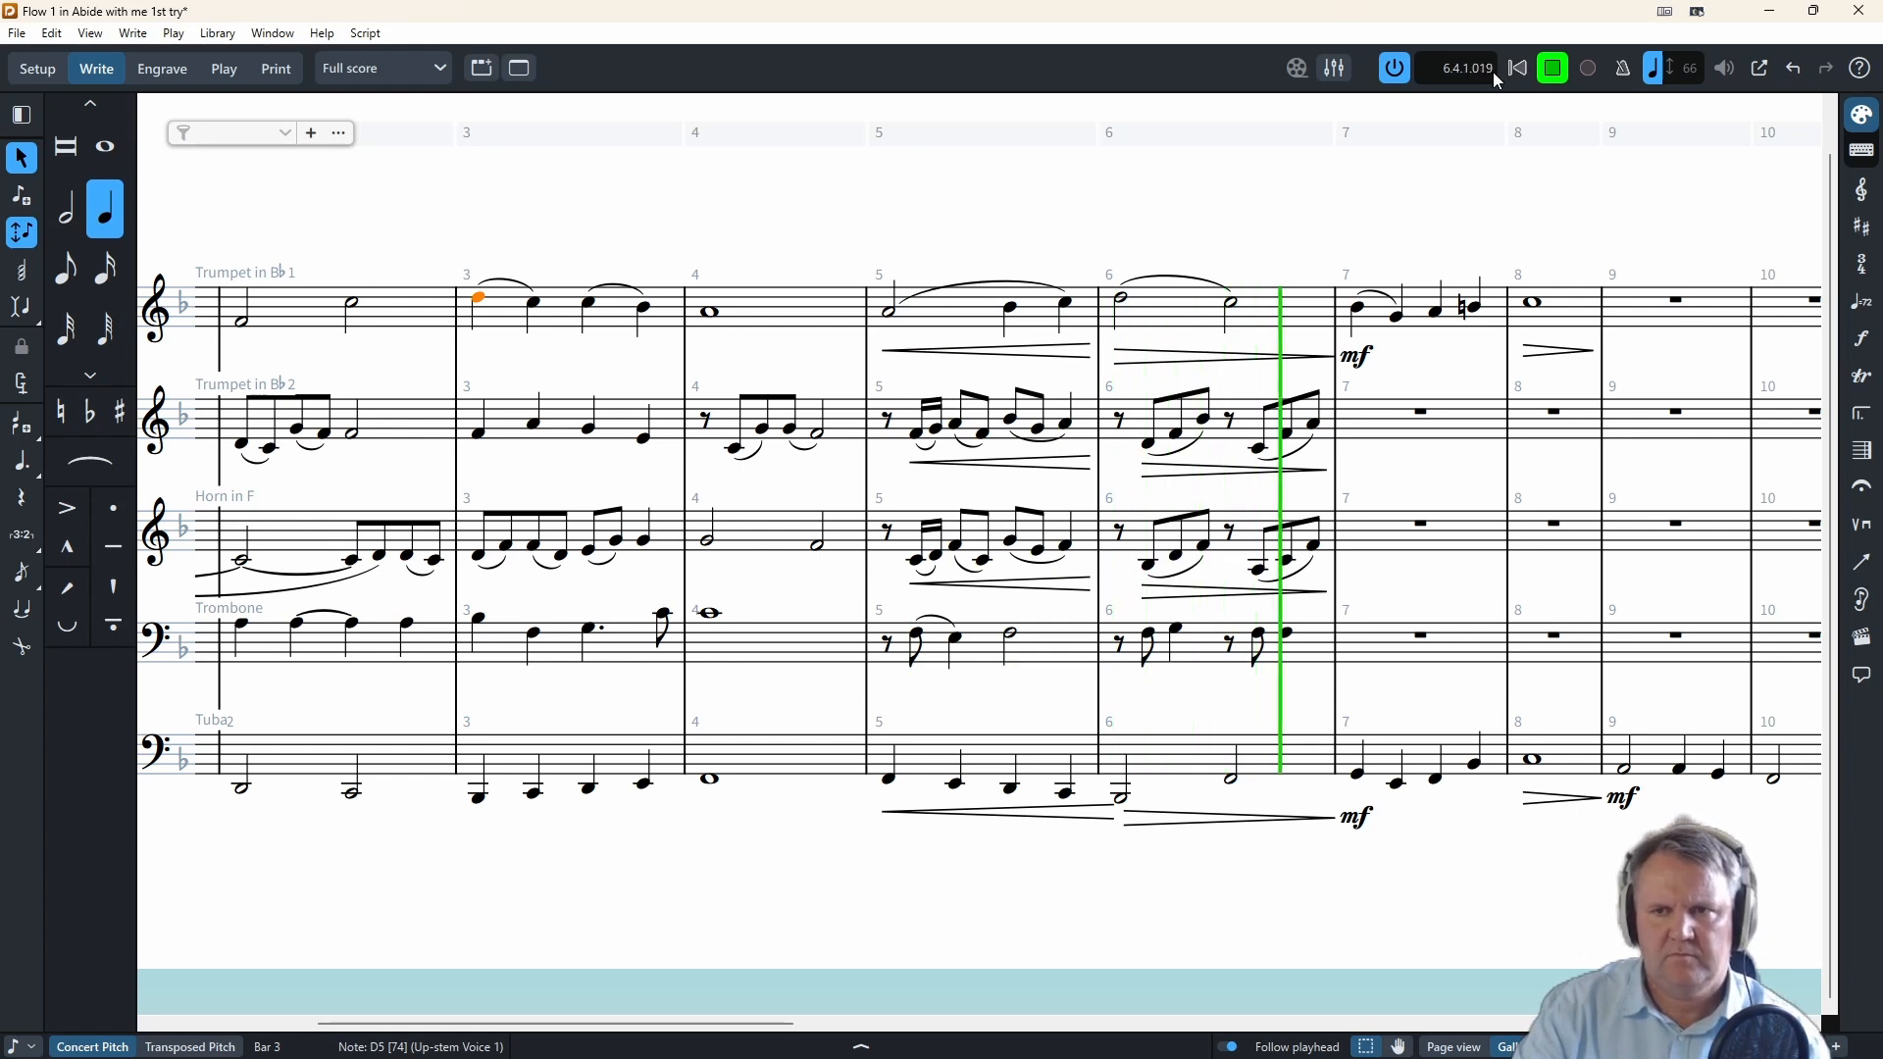
key(space)
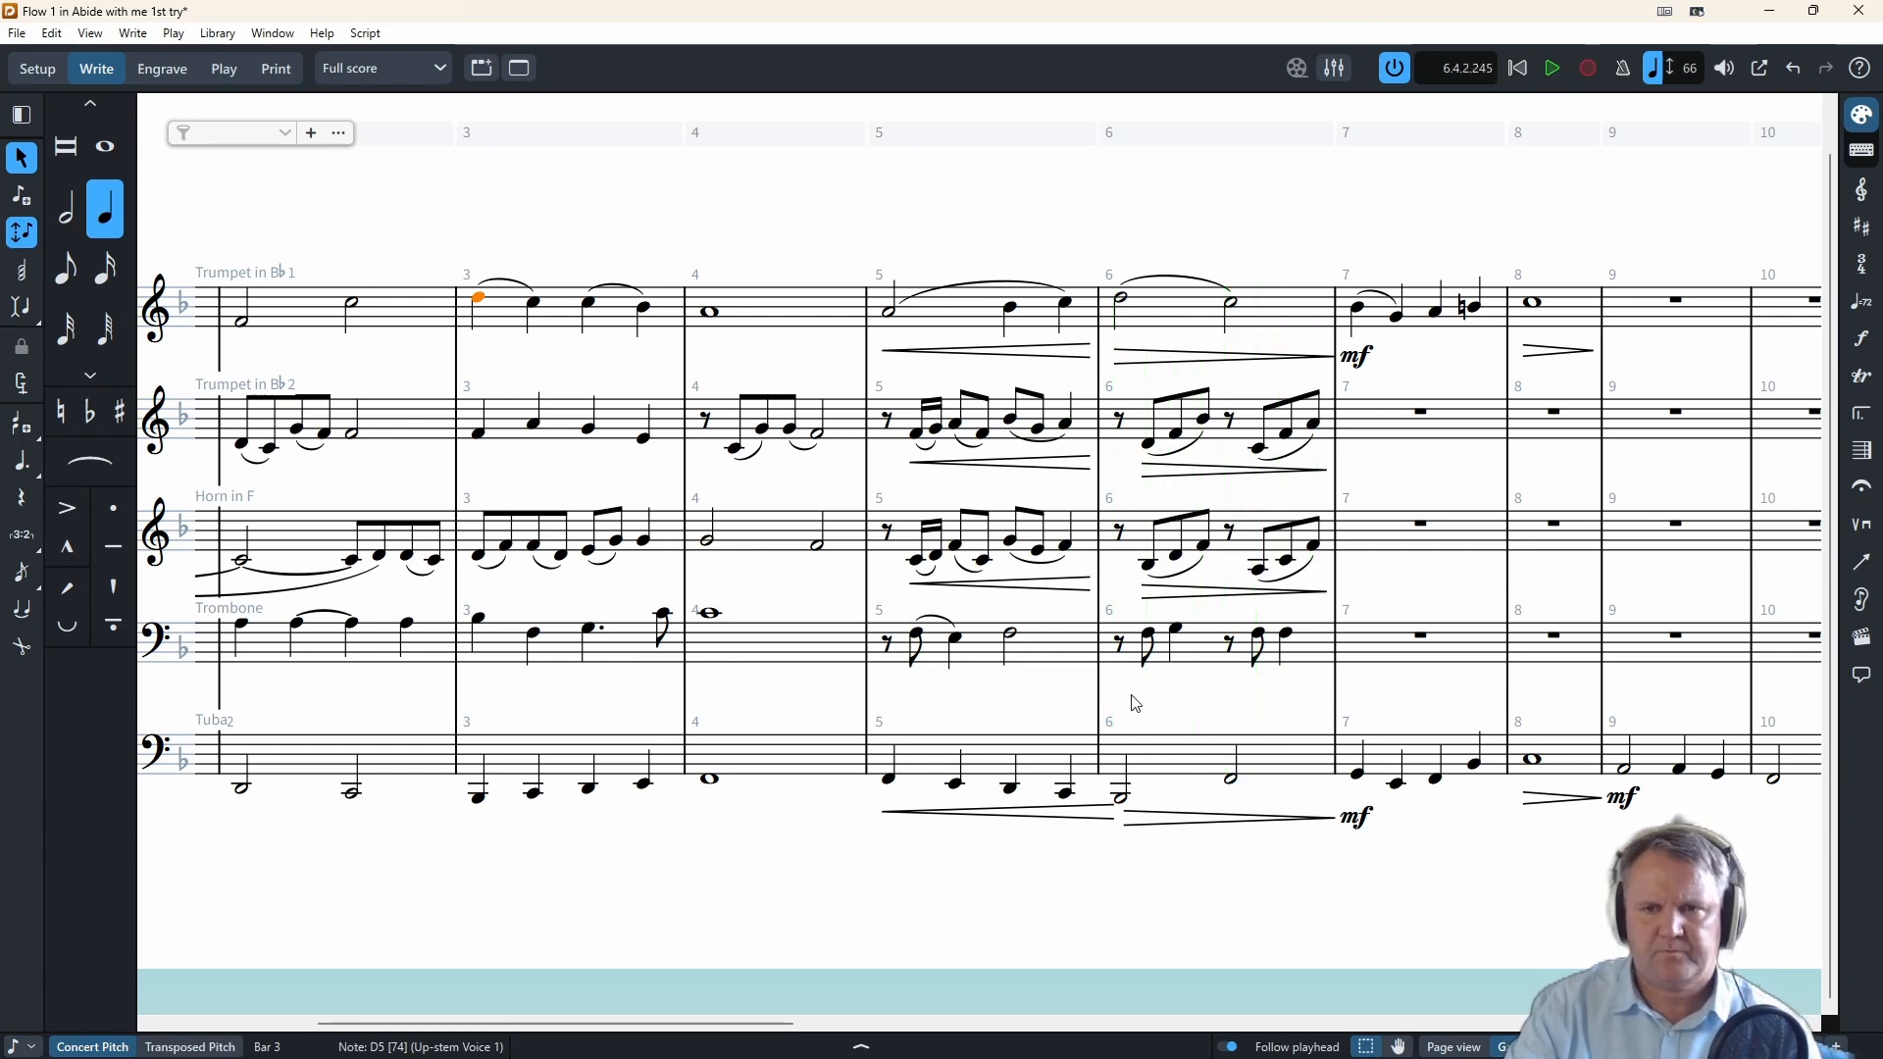
- Change the first quarter note in trombone bar 6 to B-flat
double_click(1177, 632)
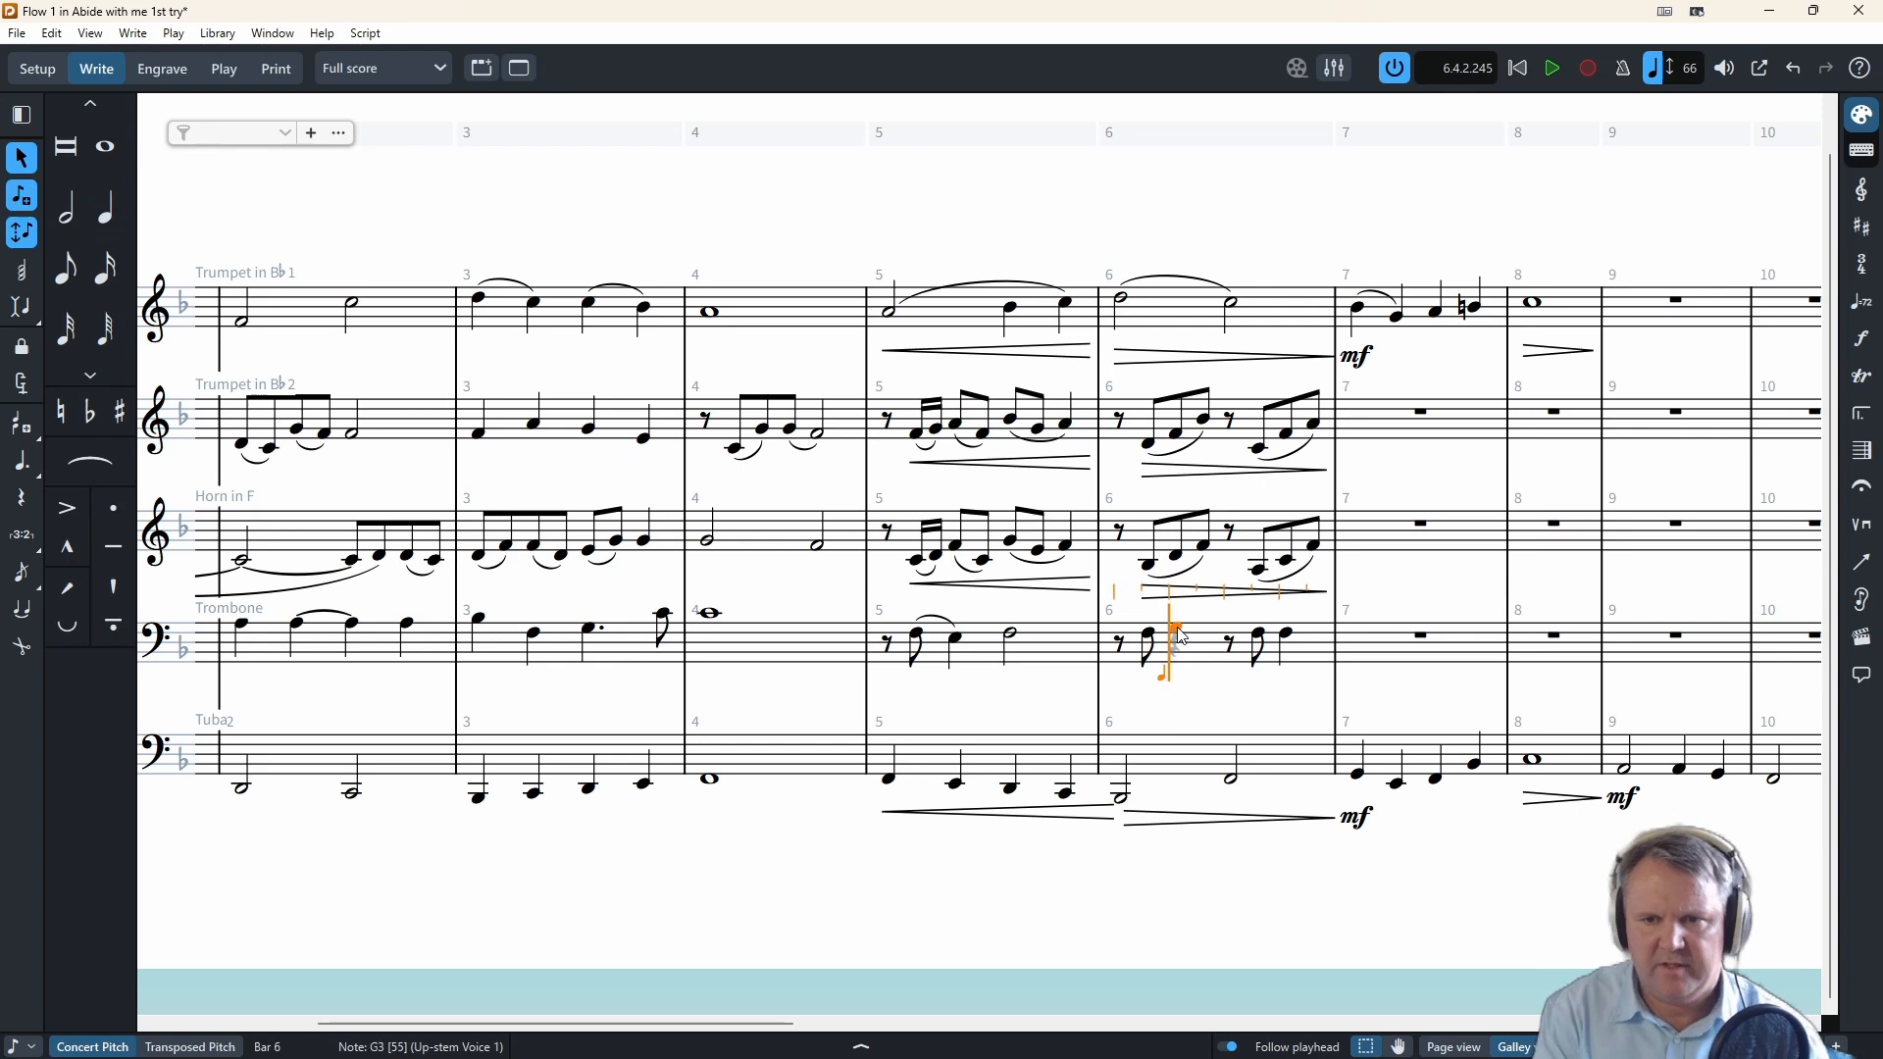
key(Escape)
- Add a crescendo hairpin from the E in trombone bar 5 and a diminuendo hairpin from the first F to the last F in bar 6
click(918, 647)
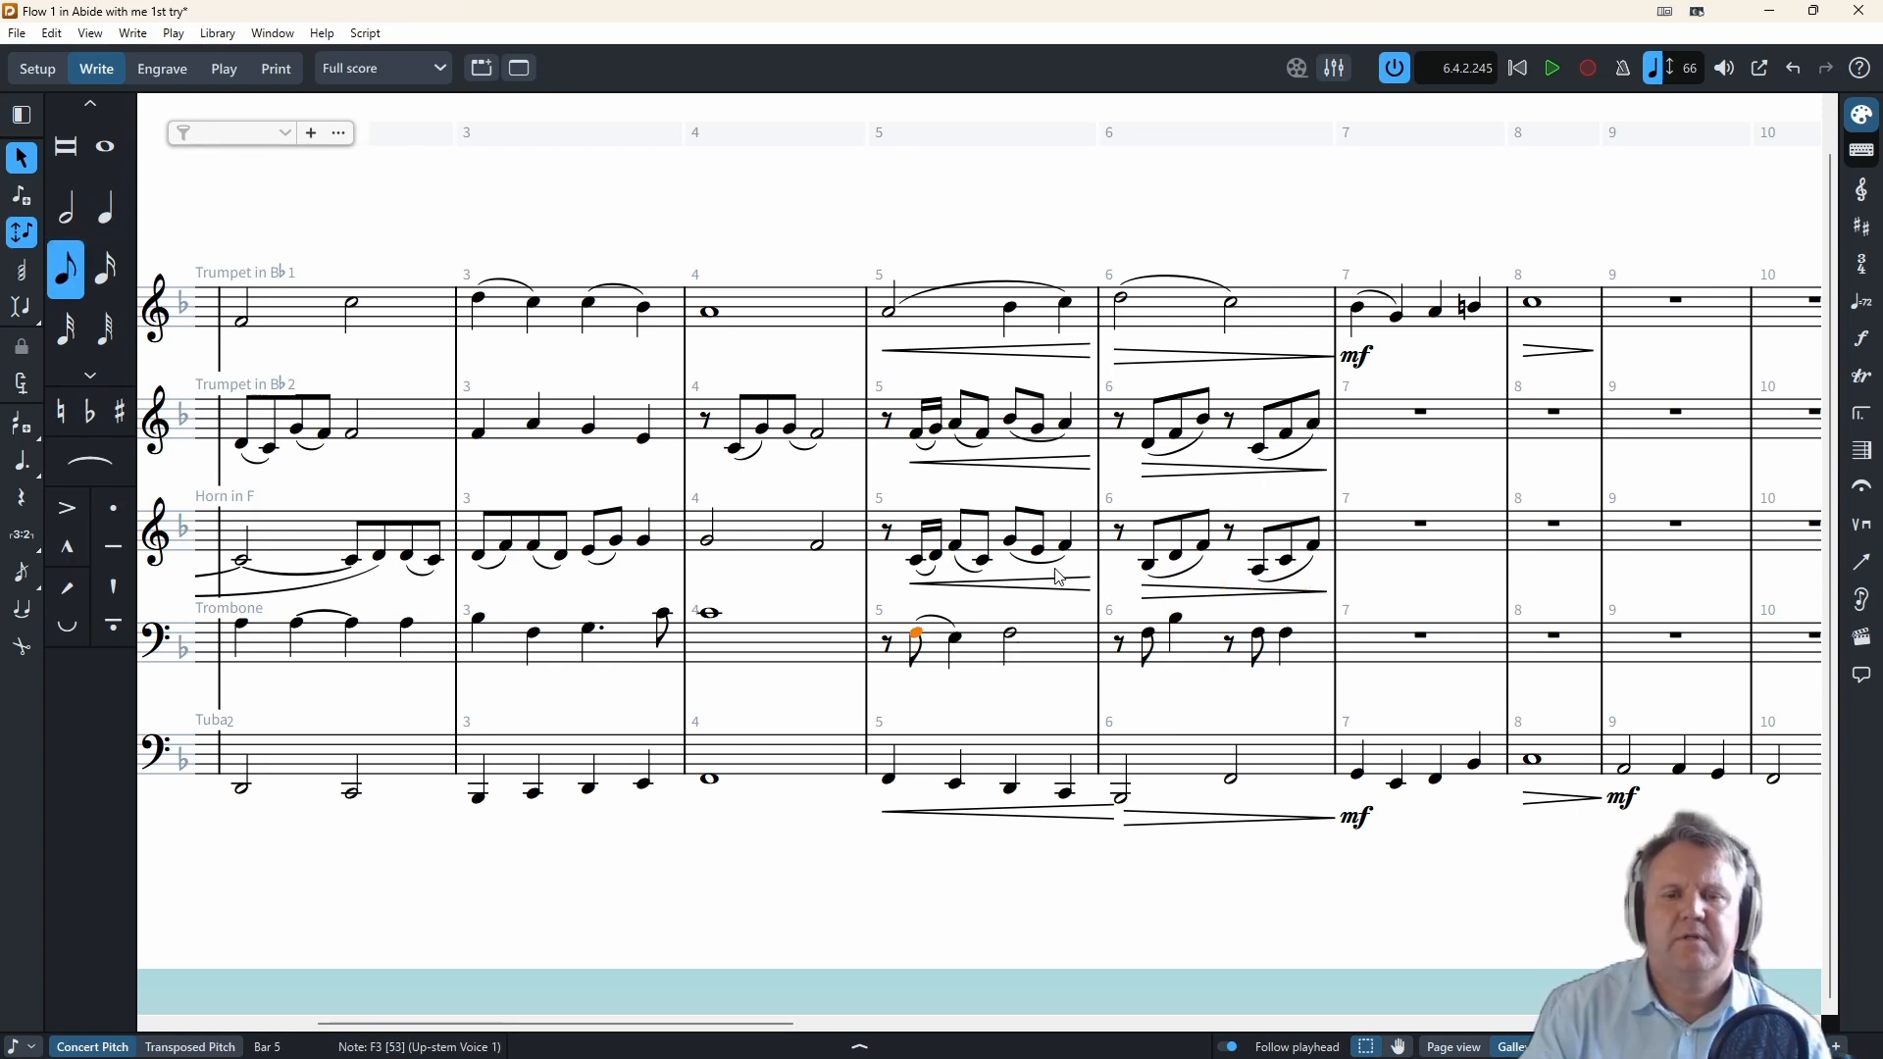
shift+click(951, 661)
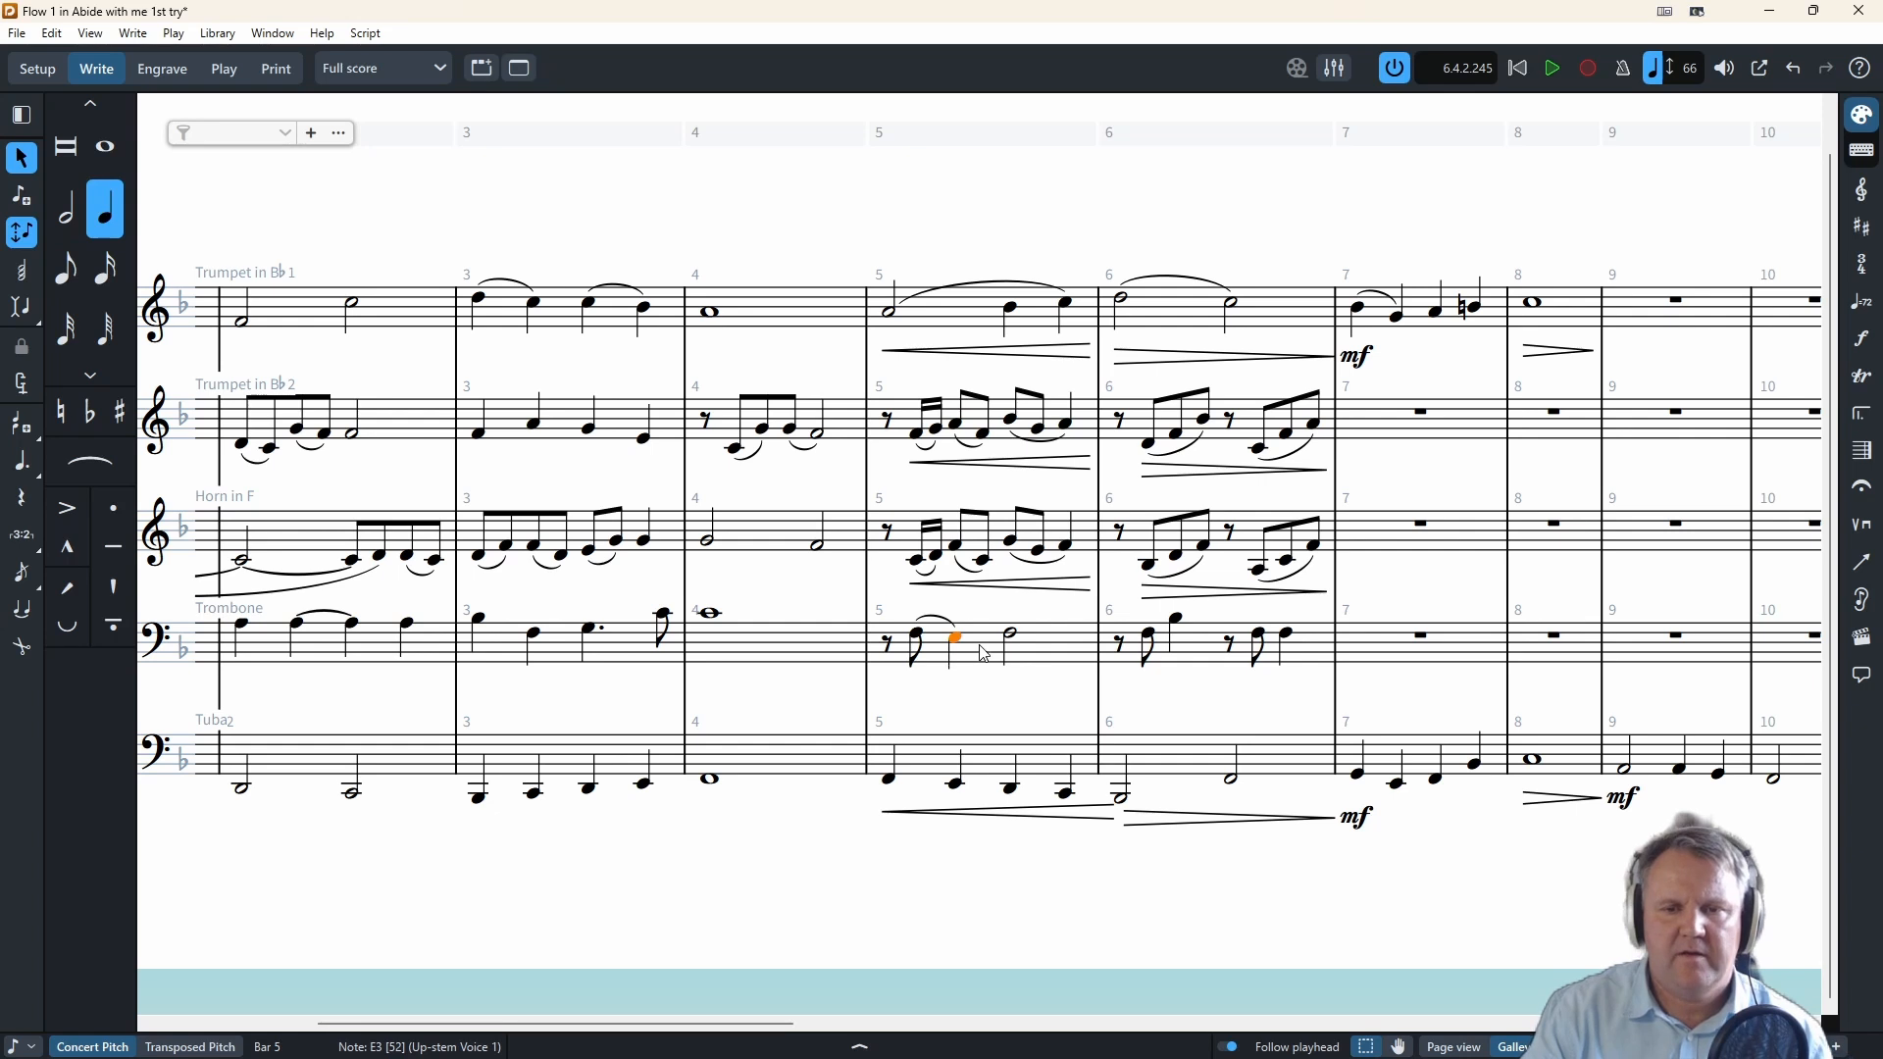
shift+click(1013, 653)
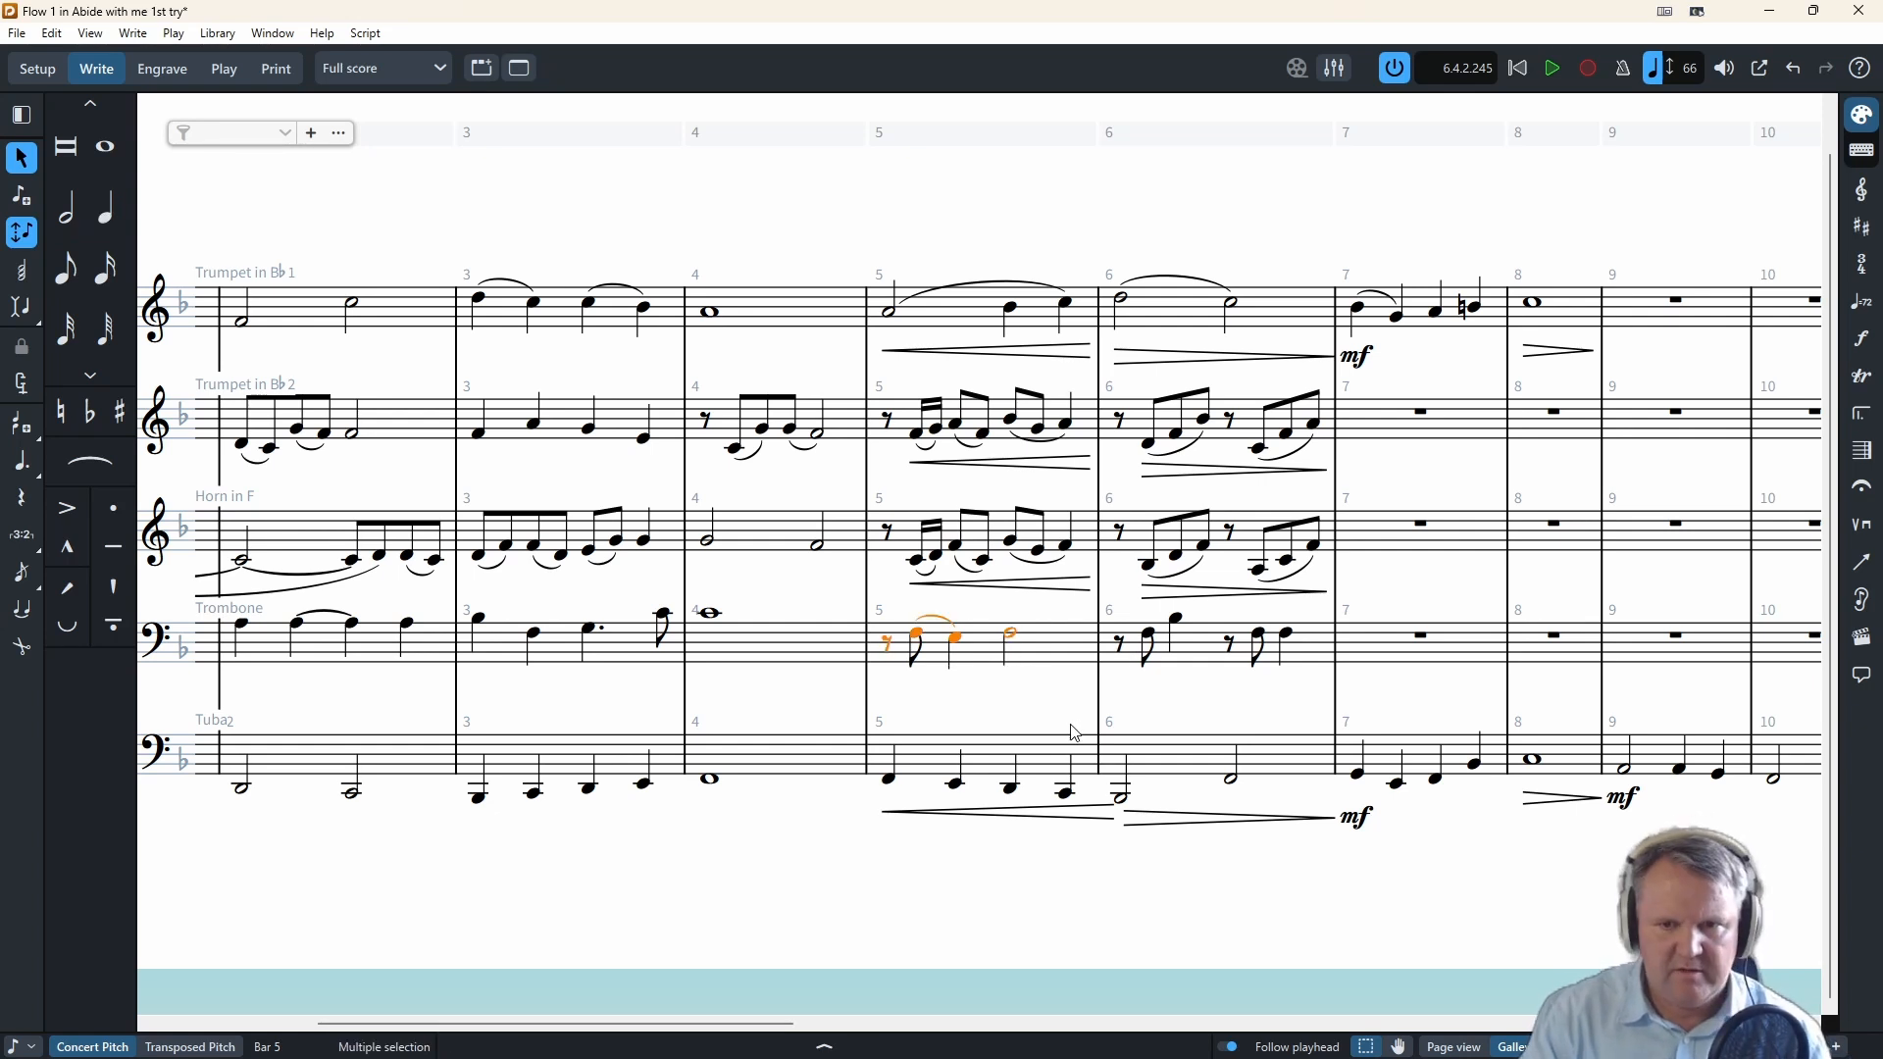
click(1072, 738)
click(960, 648)
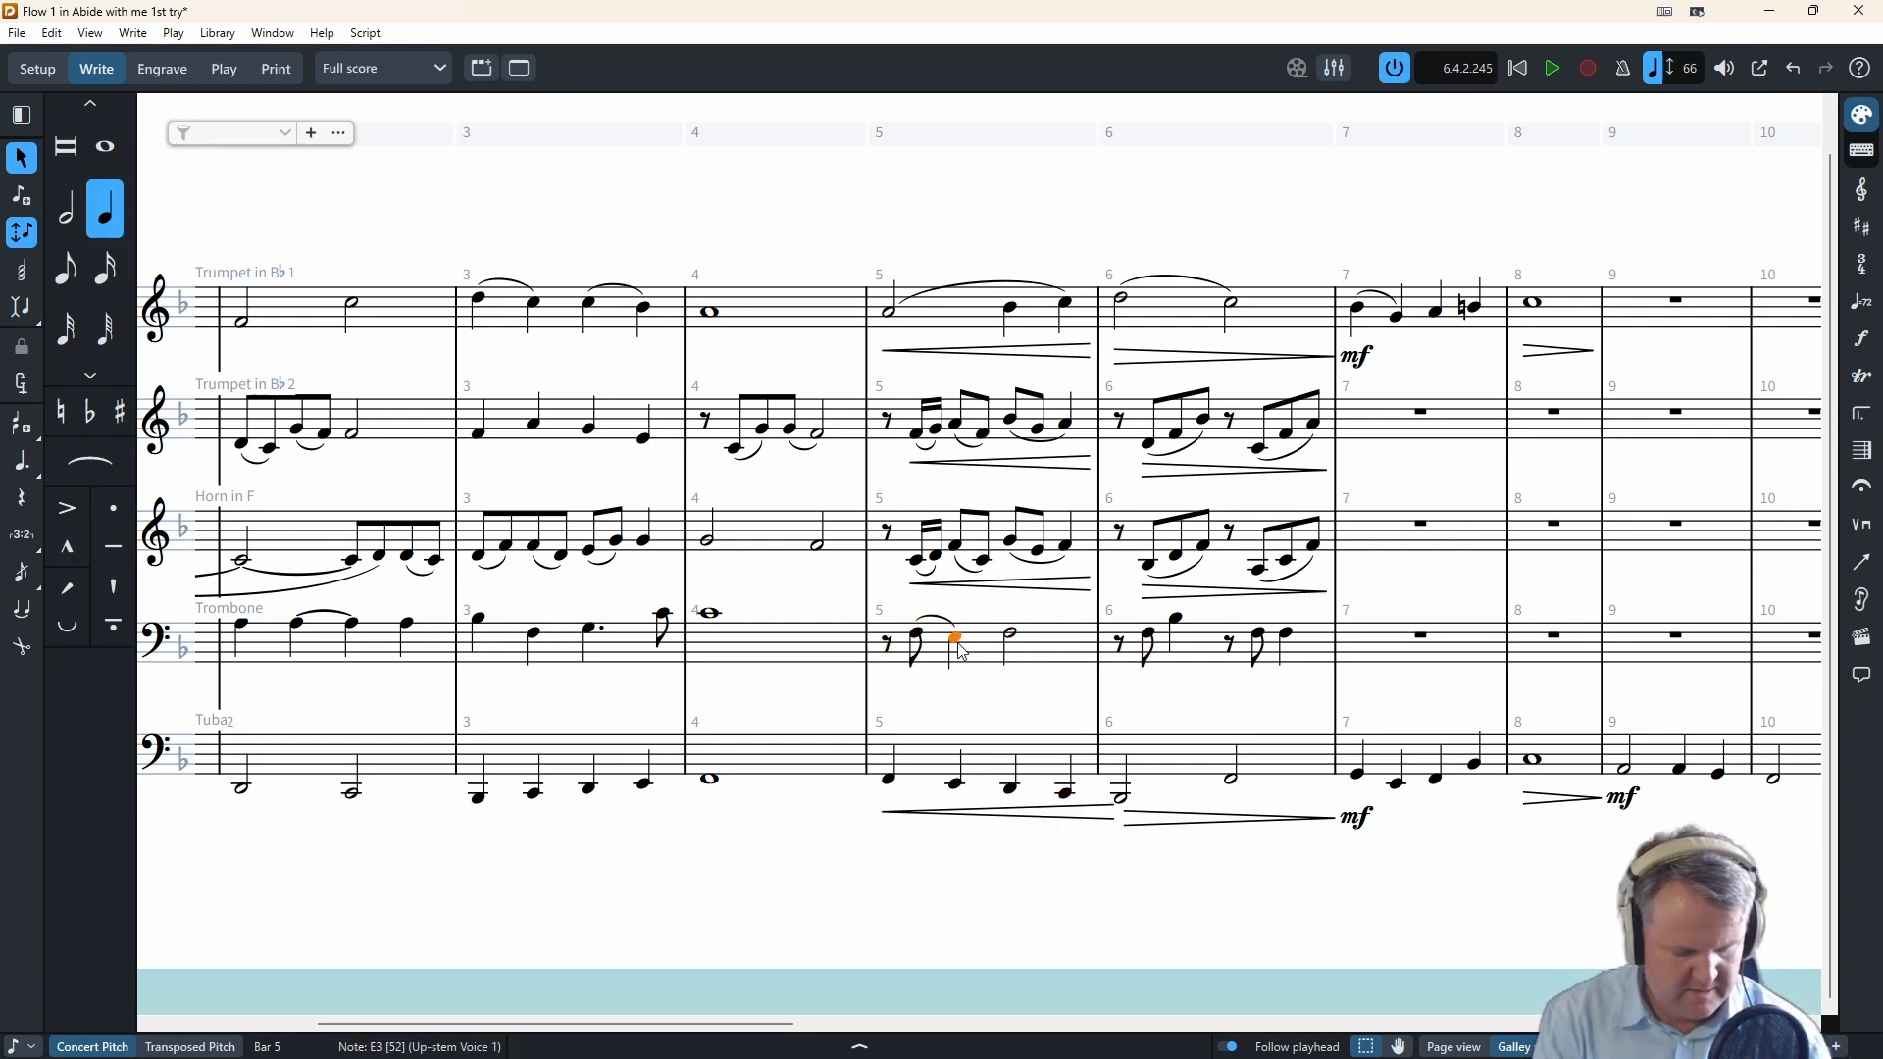
key(shift+d)
text(<)
key(Return)
click(1149, 637)
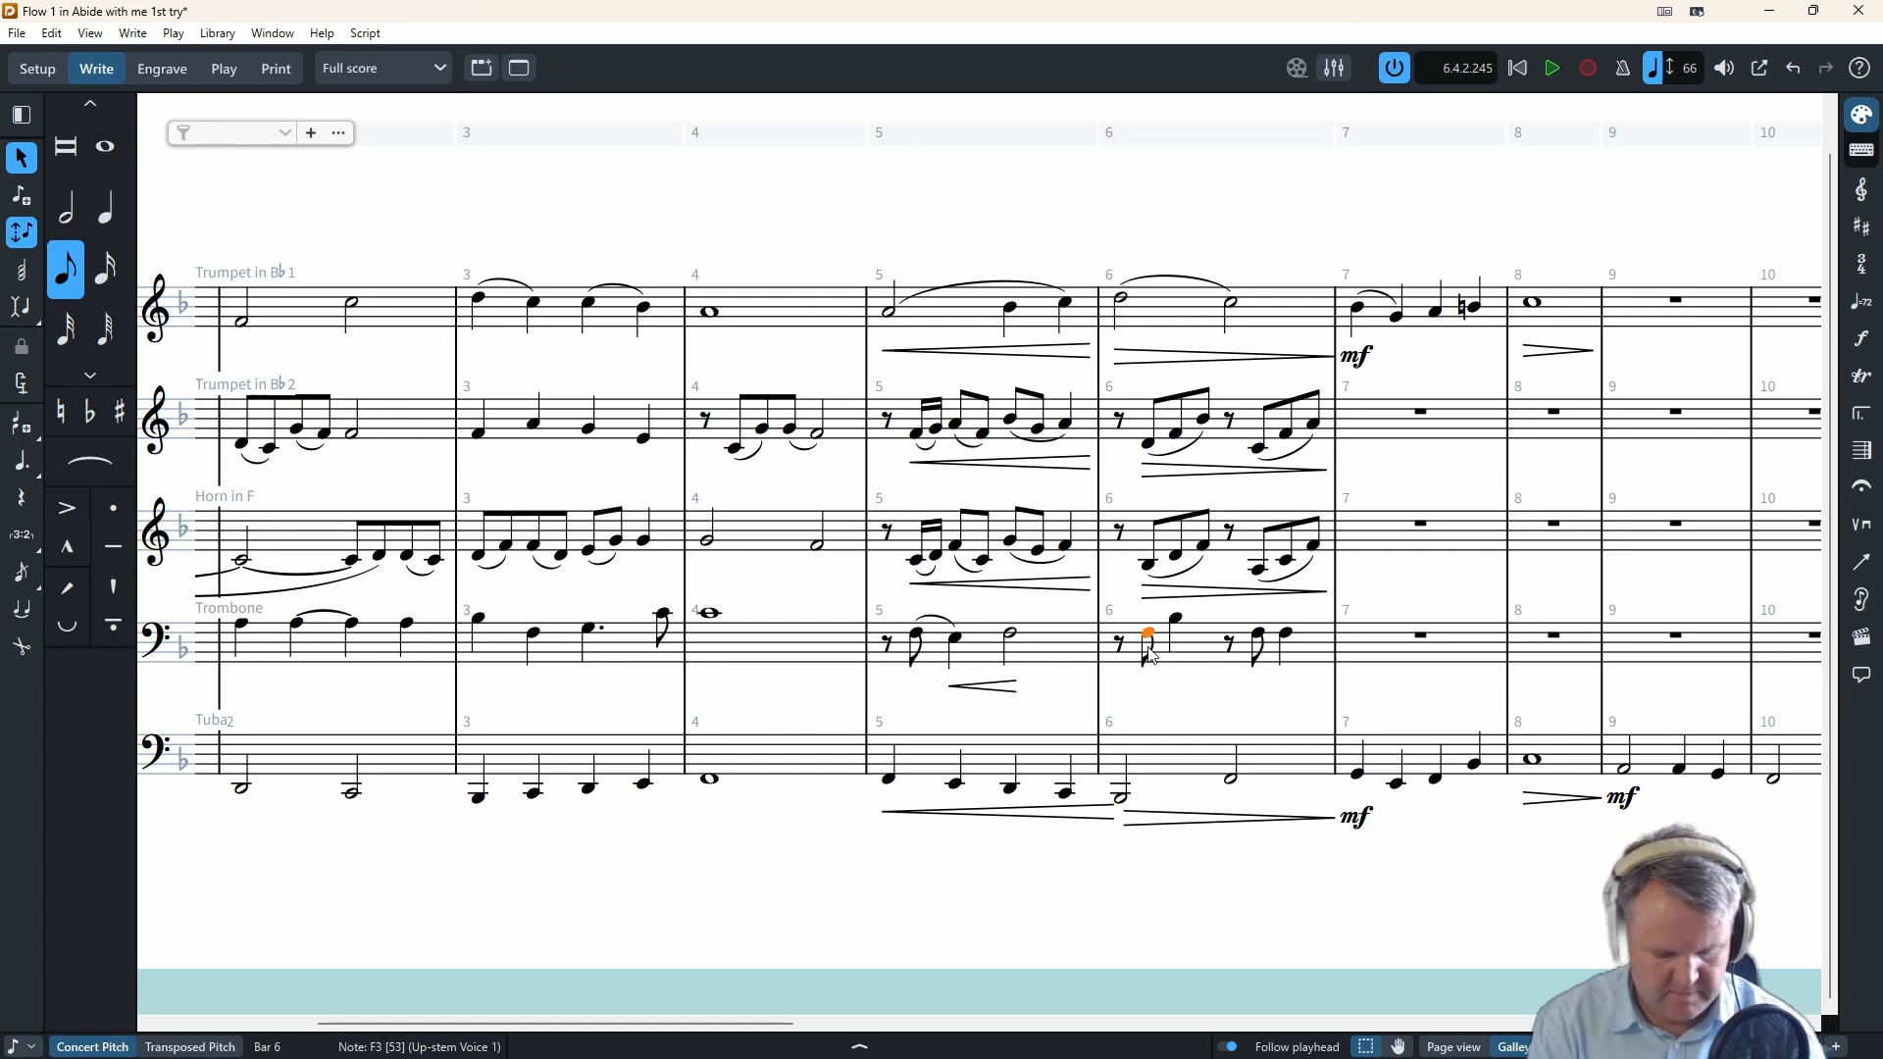
key(shift+period)
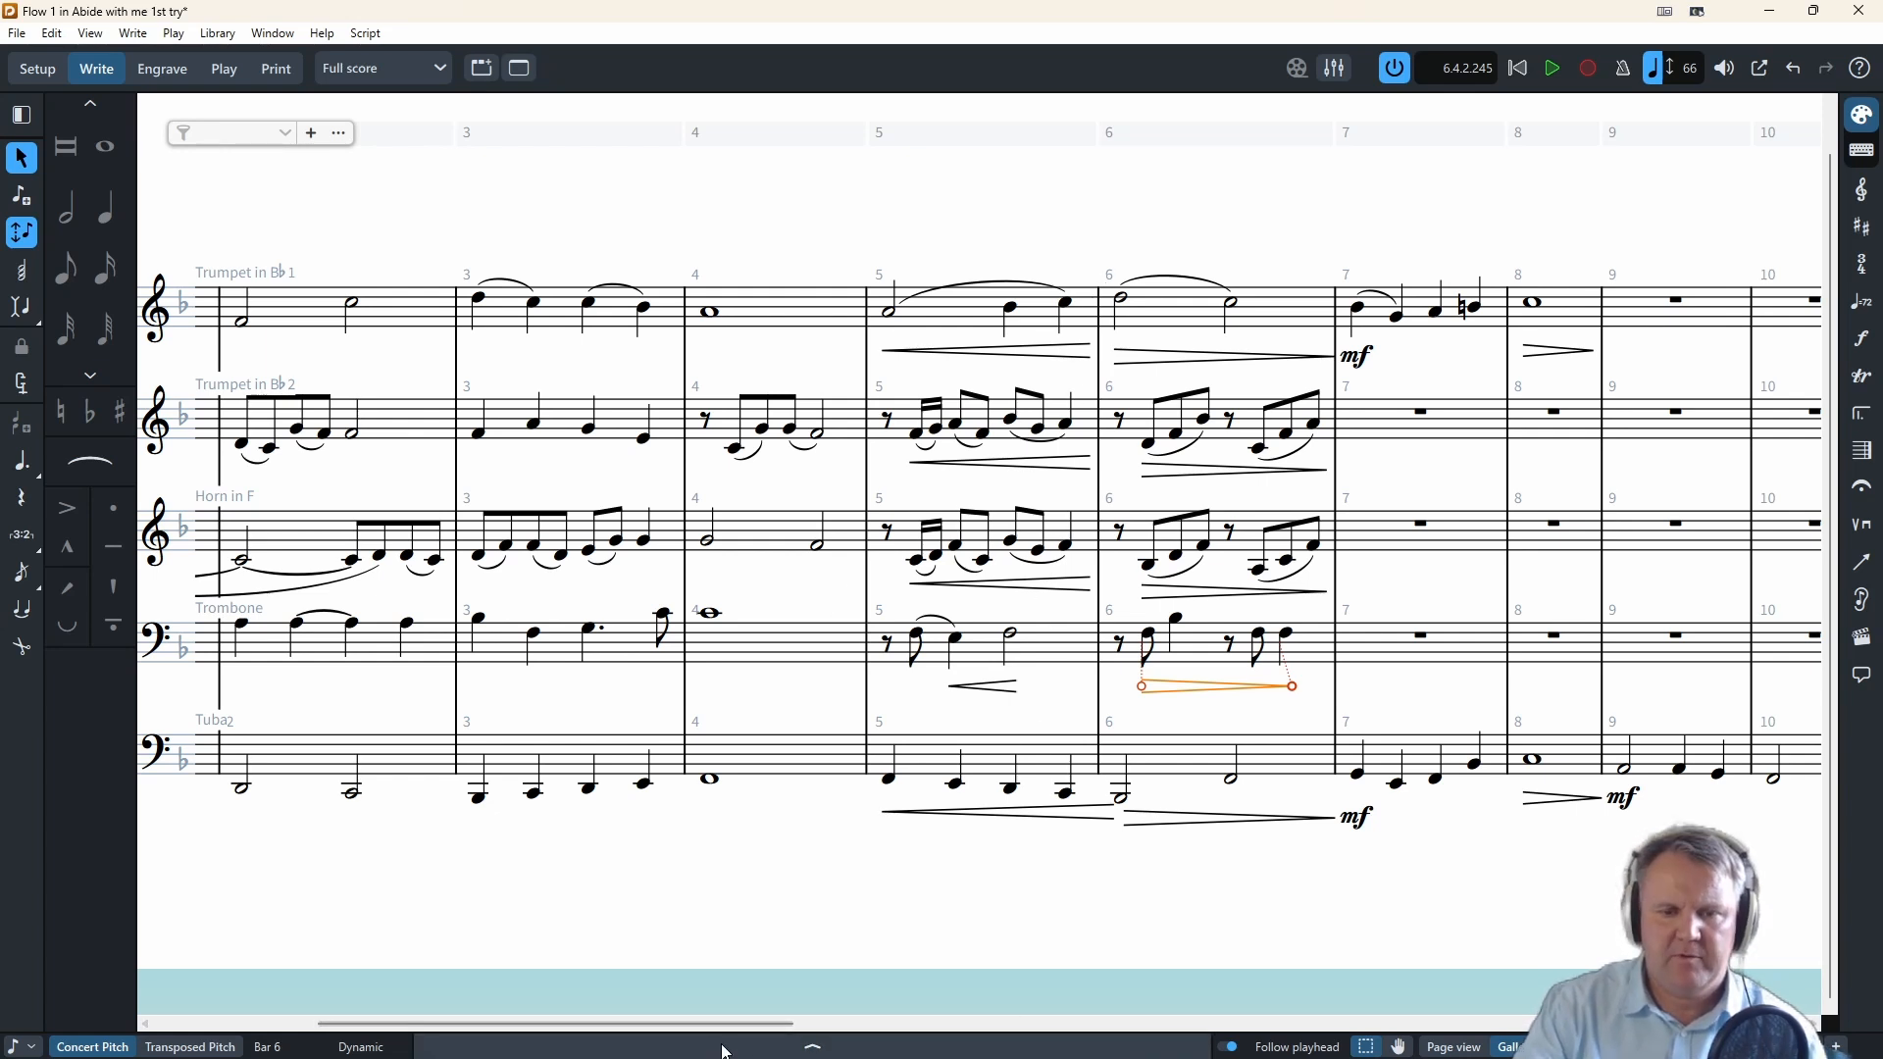
- Change the last quarter note in tuba bar 7 to D
drag(675, 1024, 907, 1029)
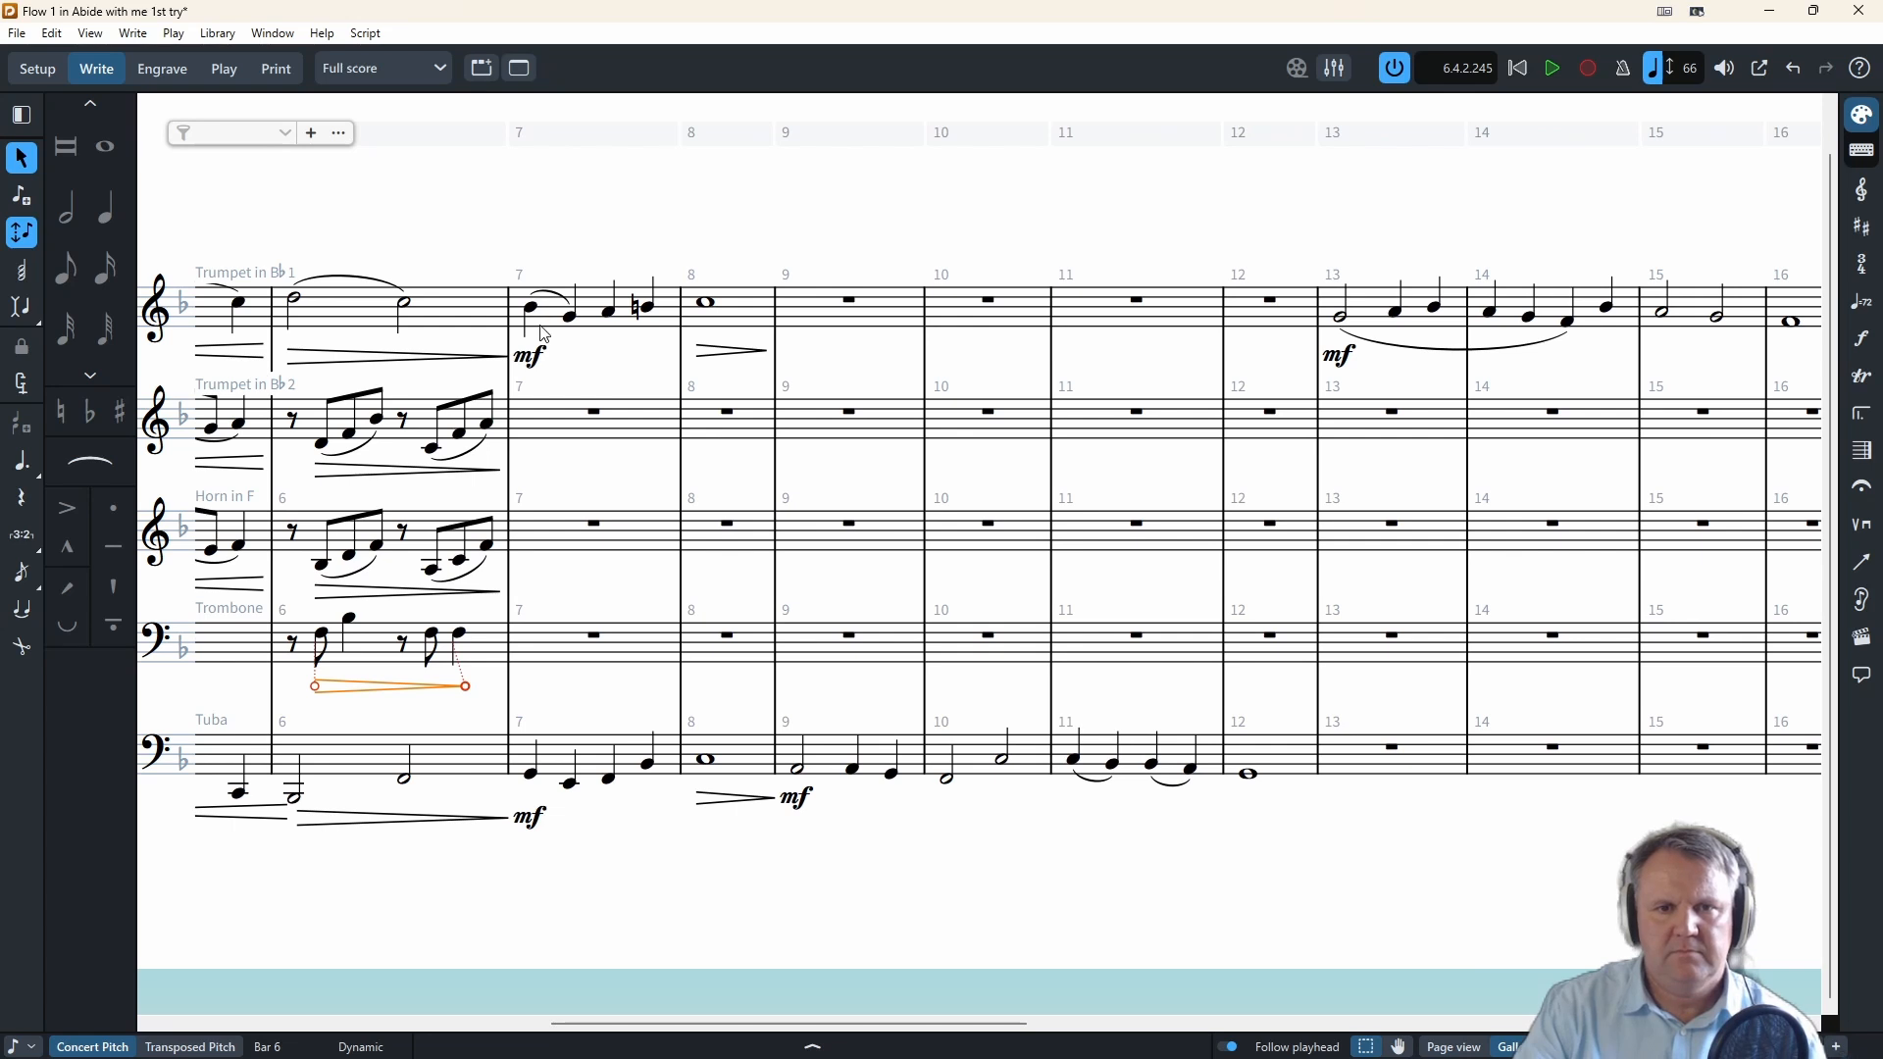
scroll(533, 386, right, 2)
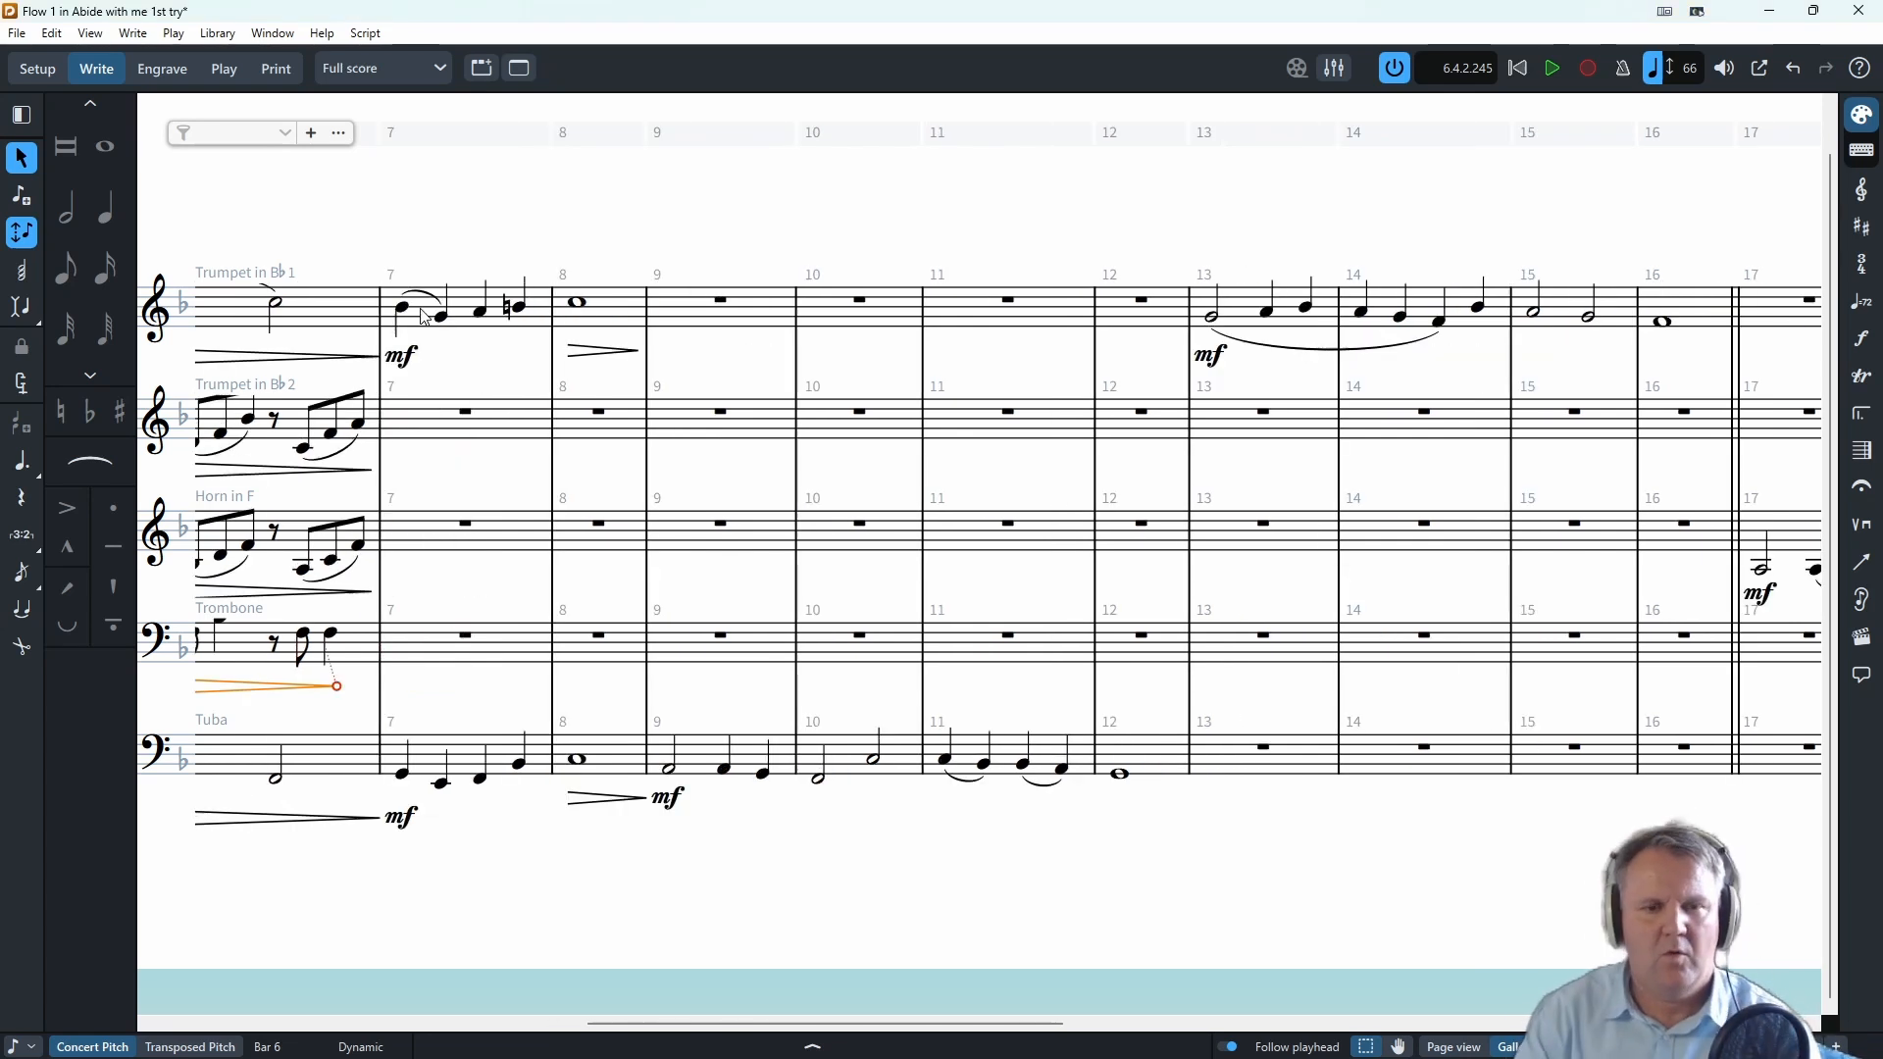
click(521, 764)
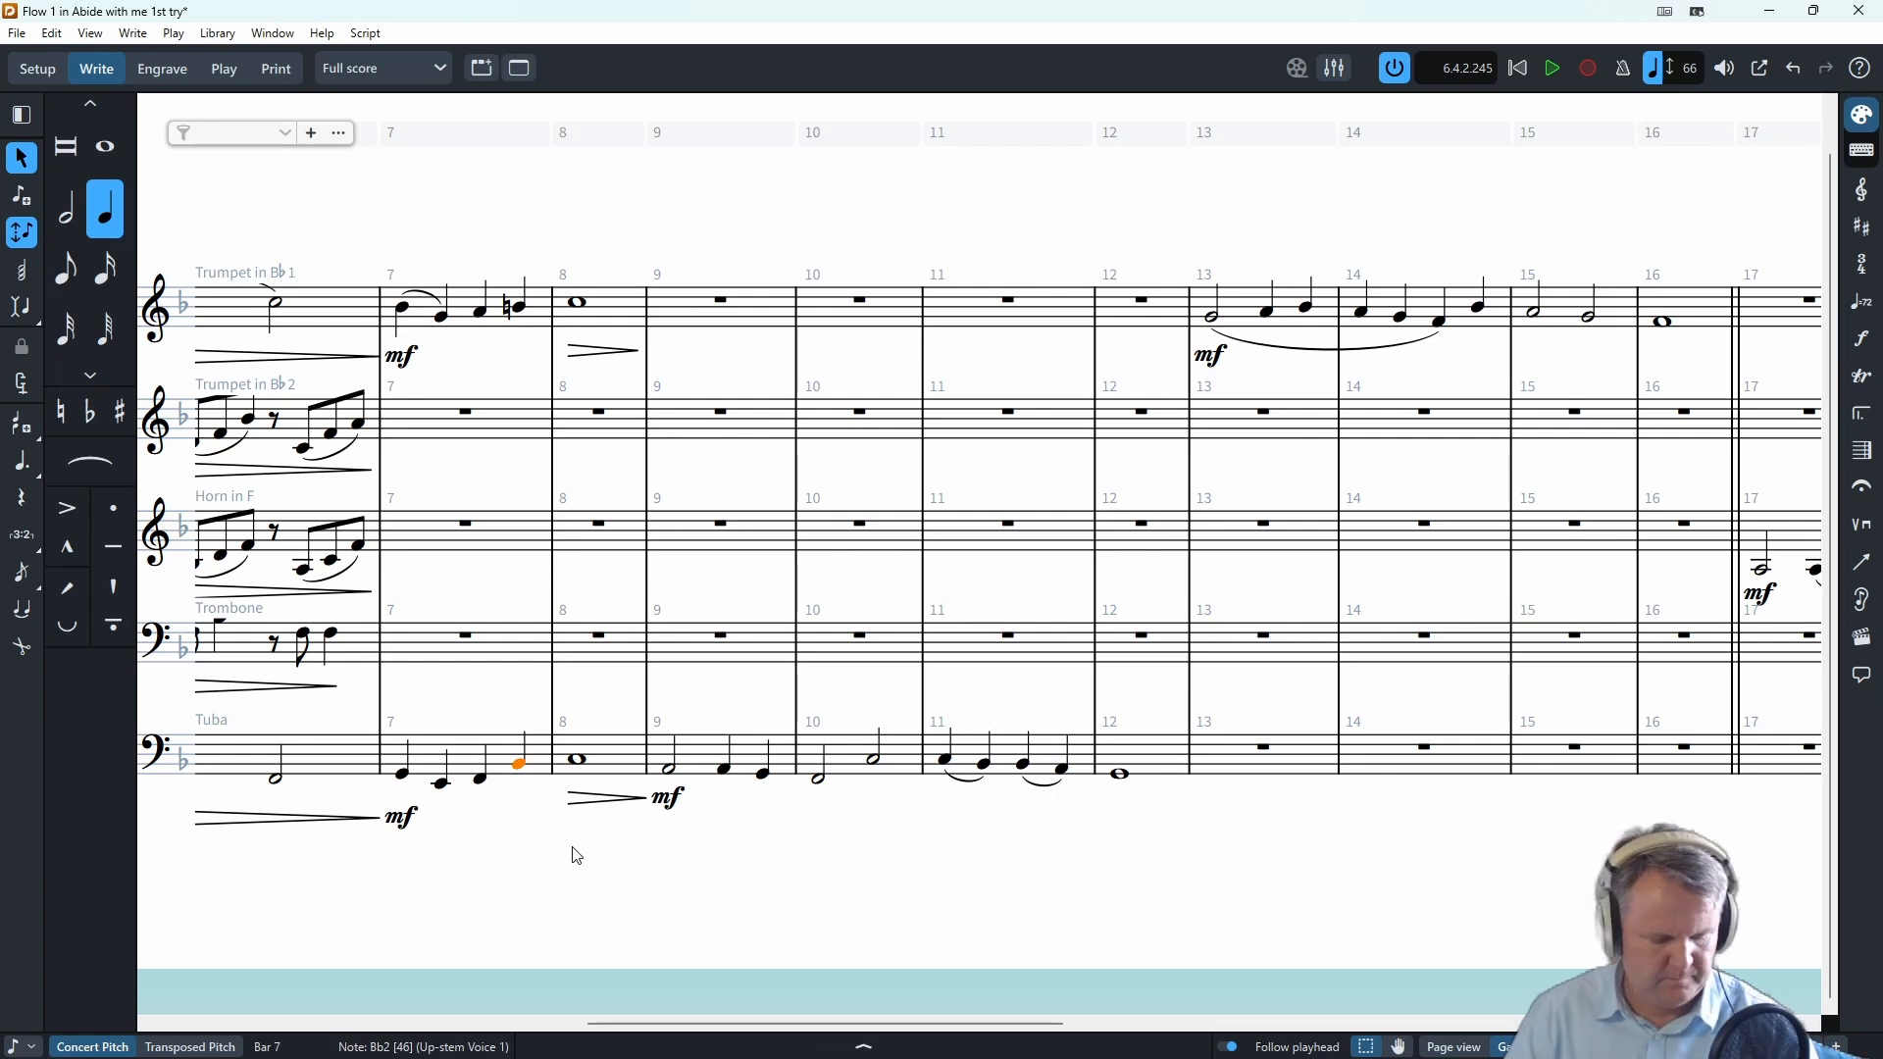
key(shift+n)
key(d)
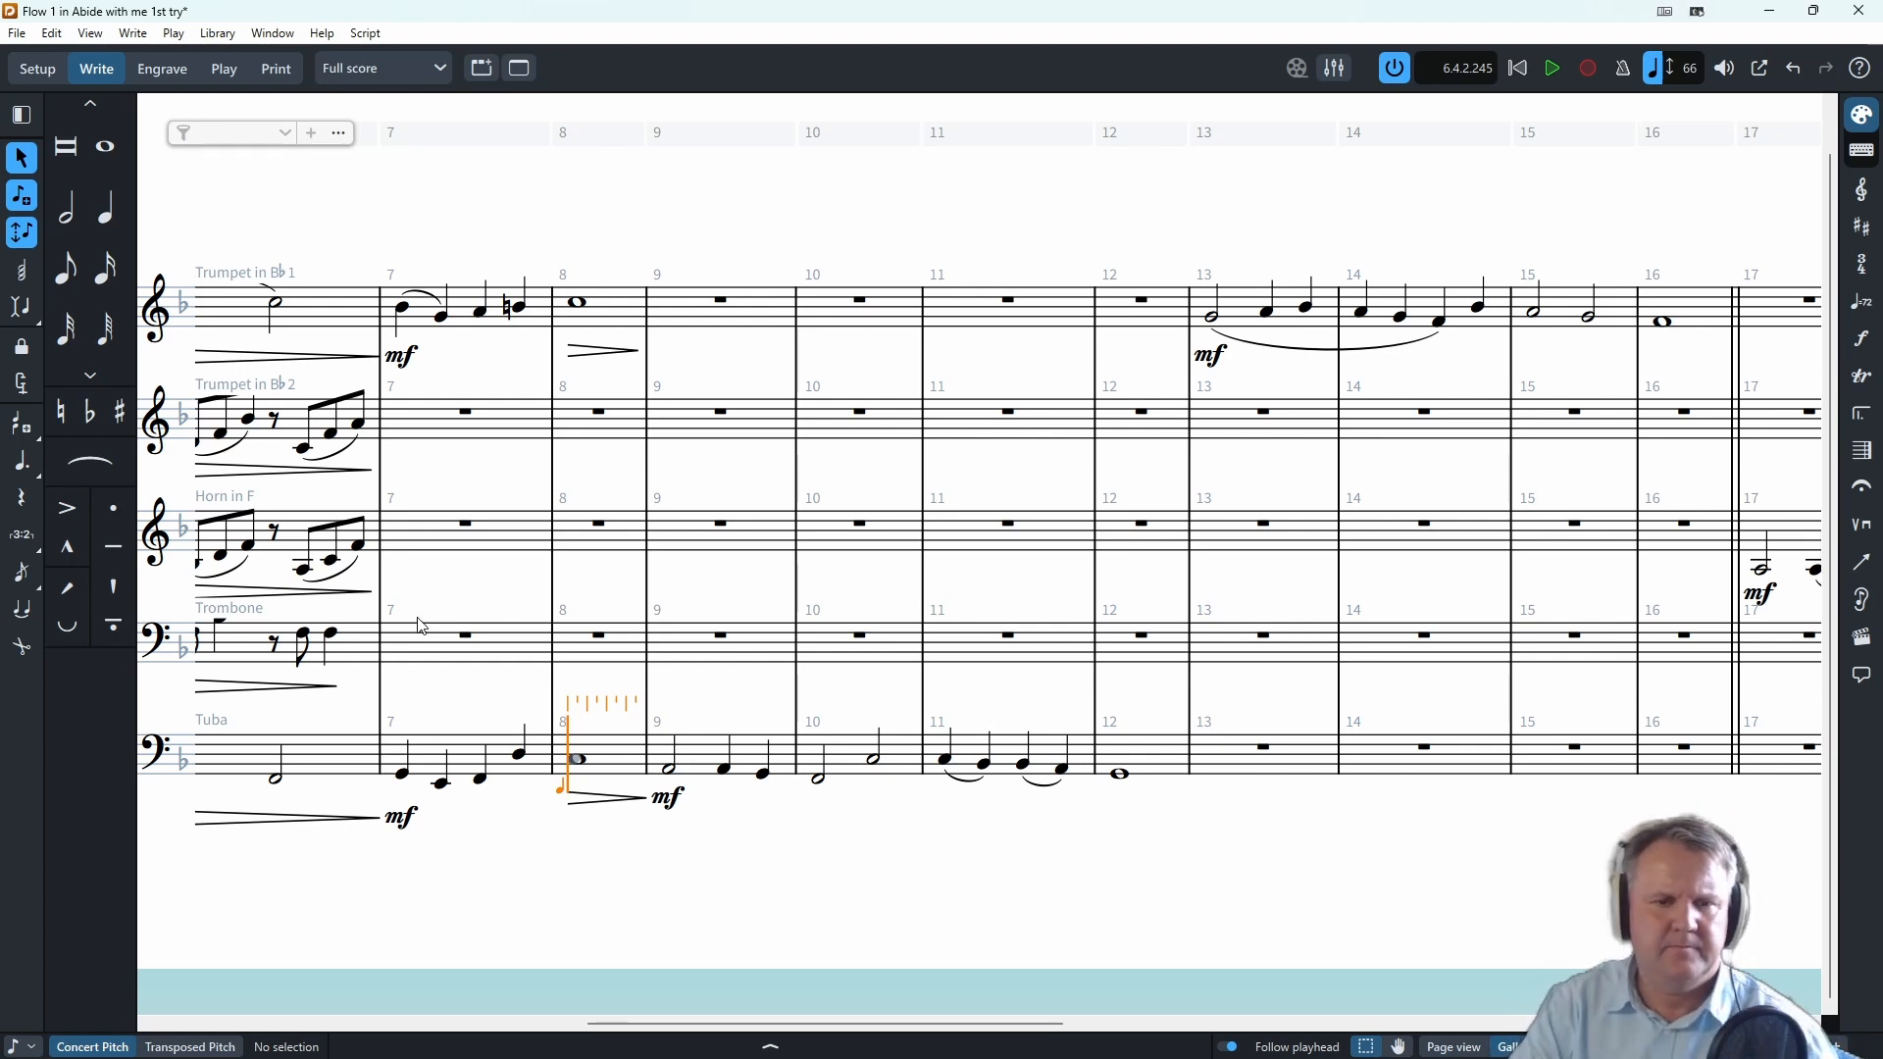
- Play back bars 7 and 8, starting once at bar 7 and once at the first trumpet's second half note in bar 6
click(405, 313)
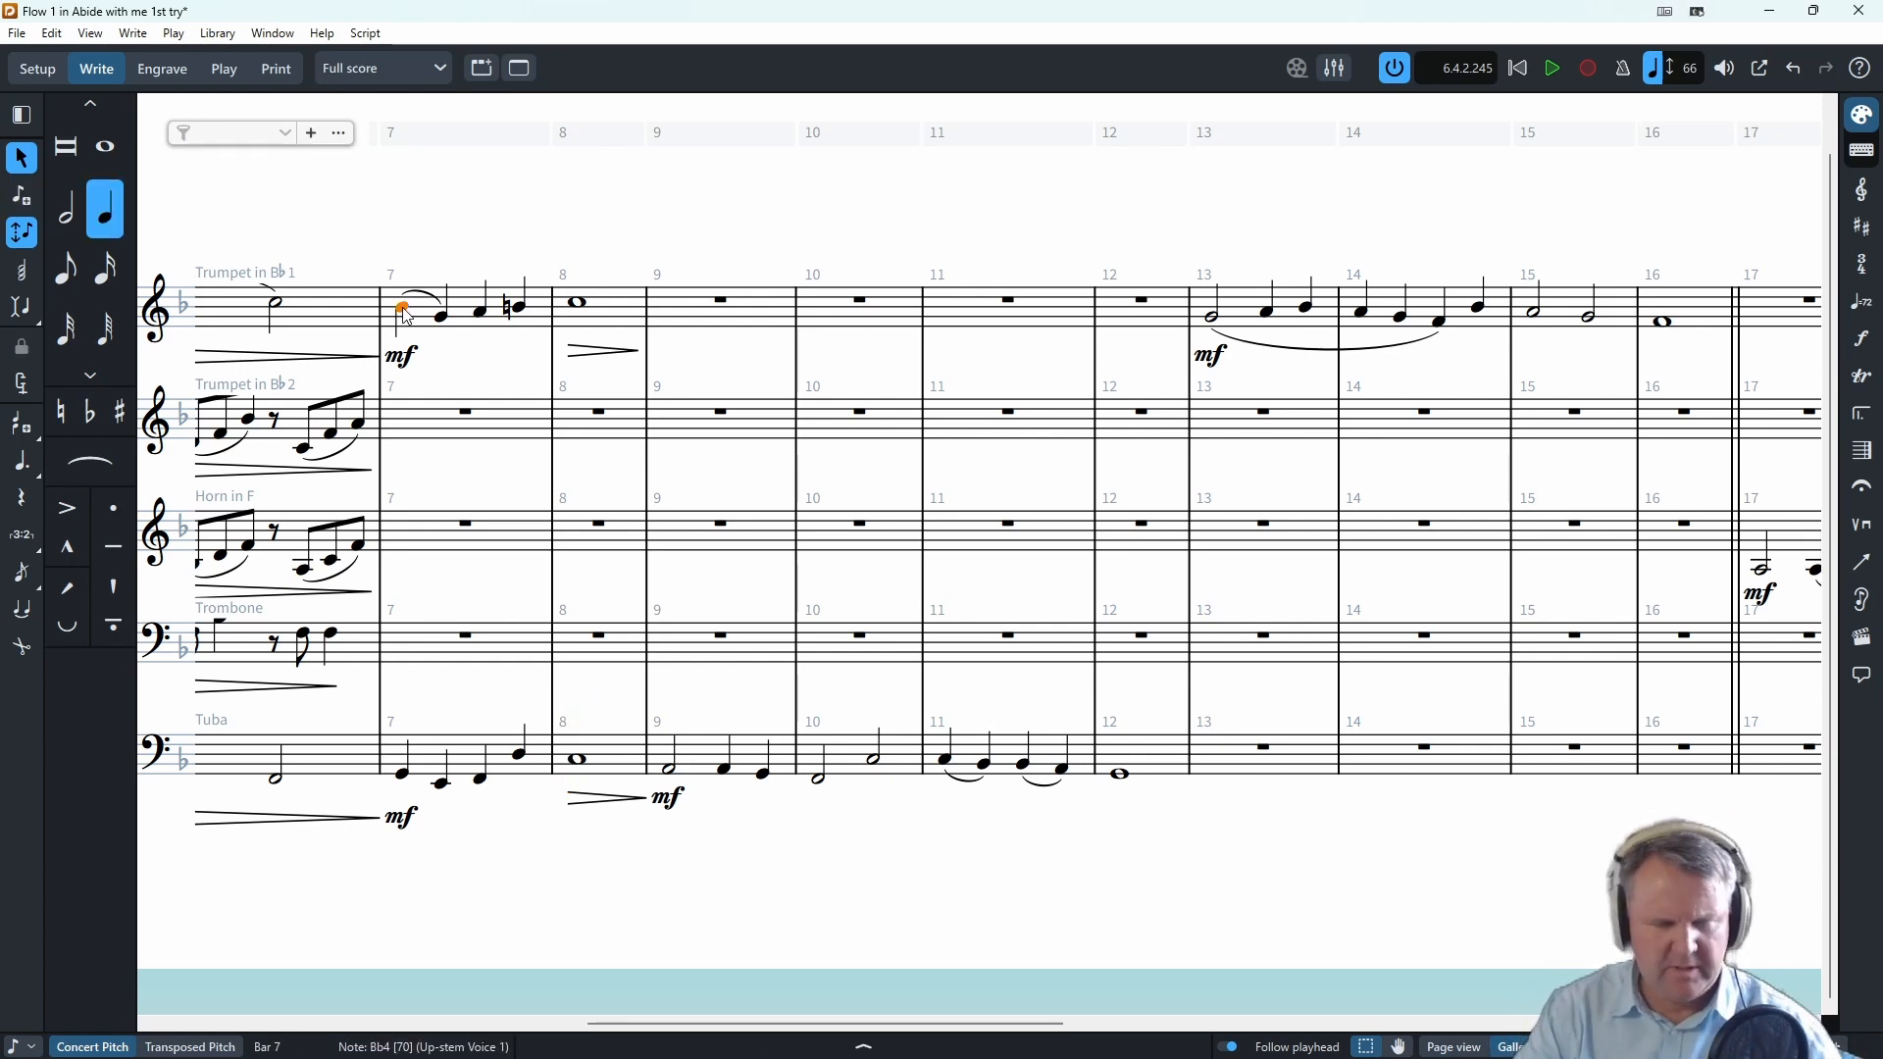
click(1550, 68)
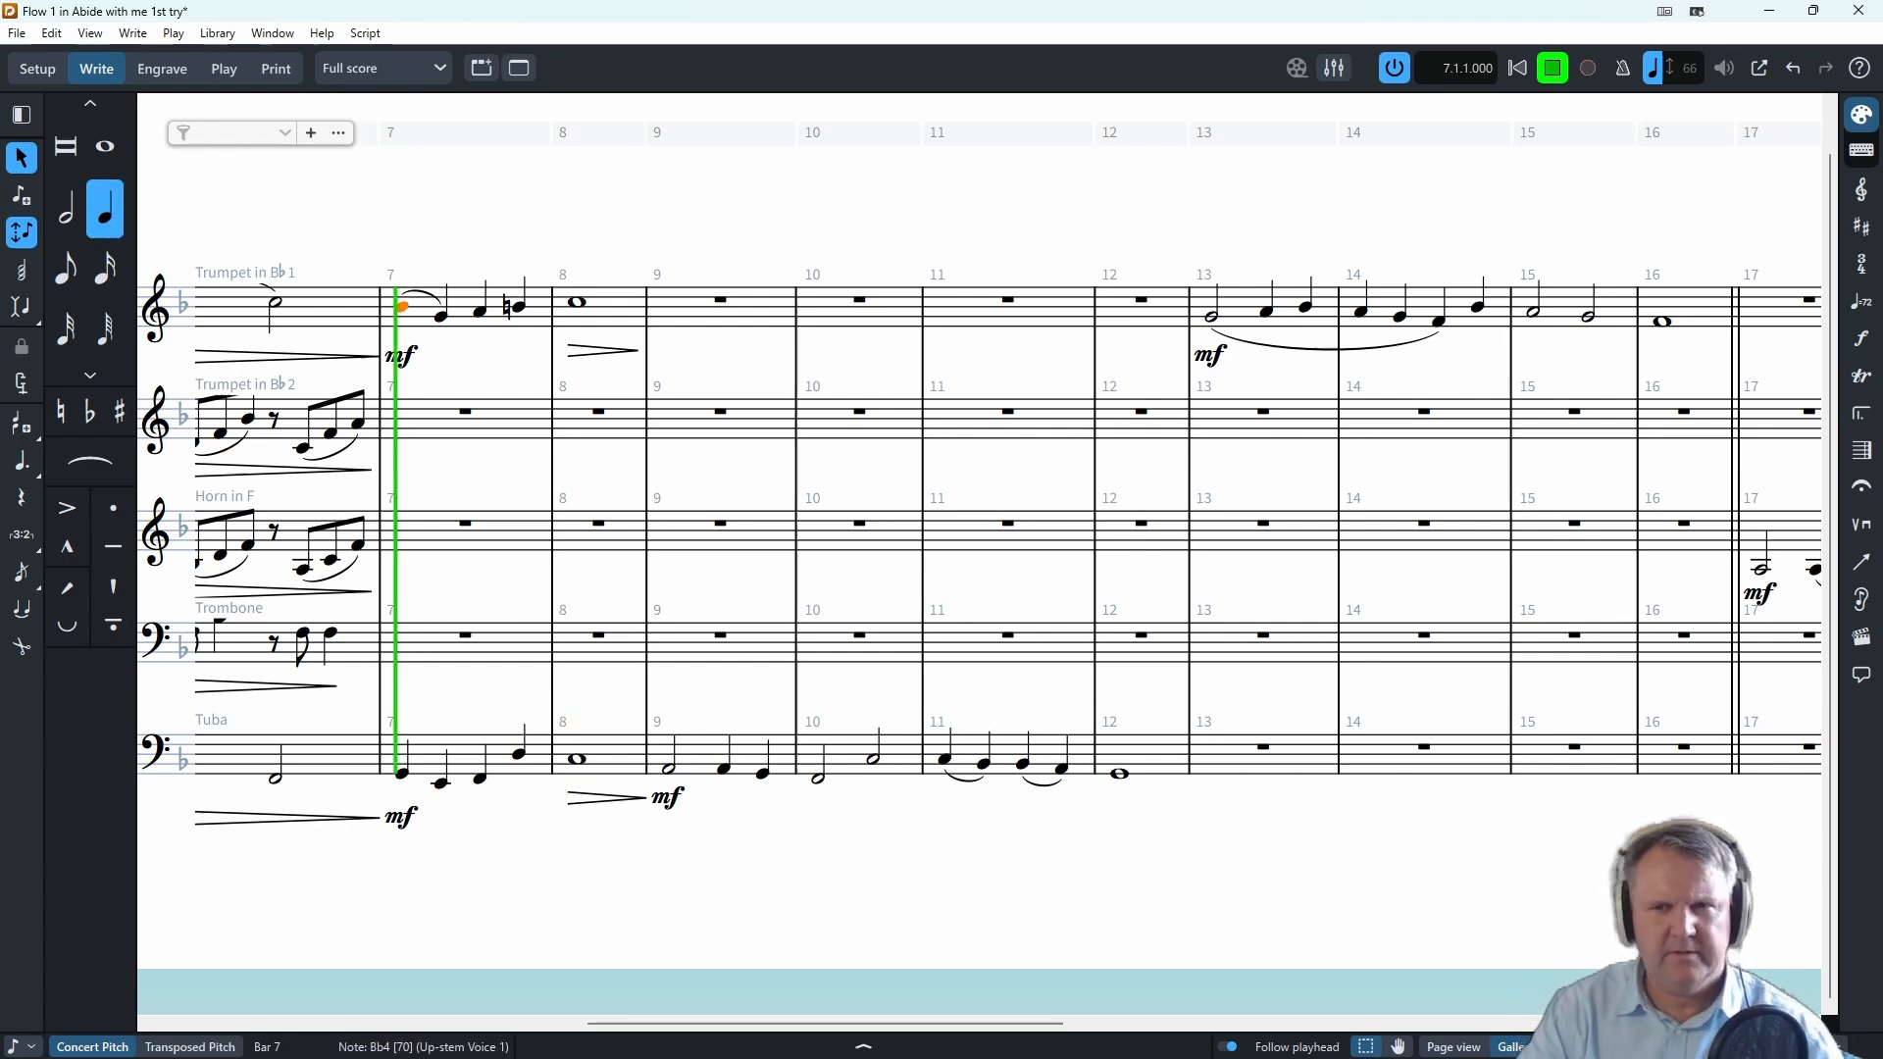
click(1550, 79)
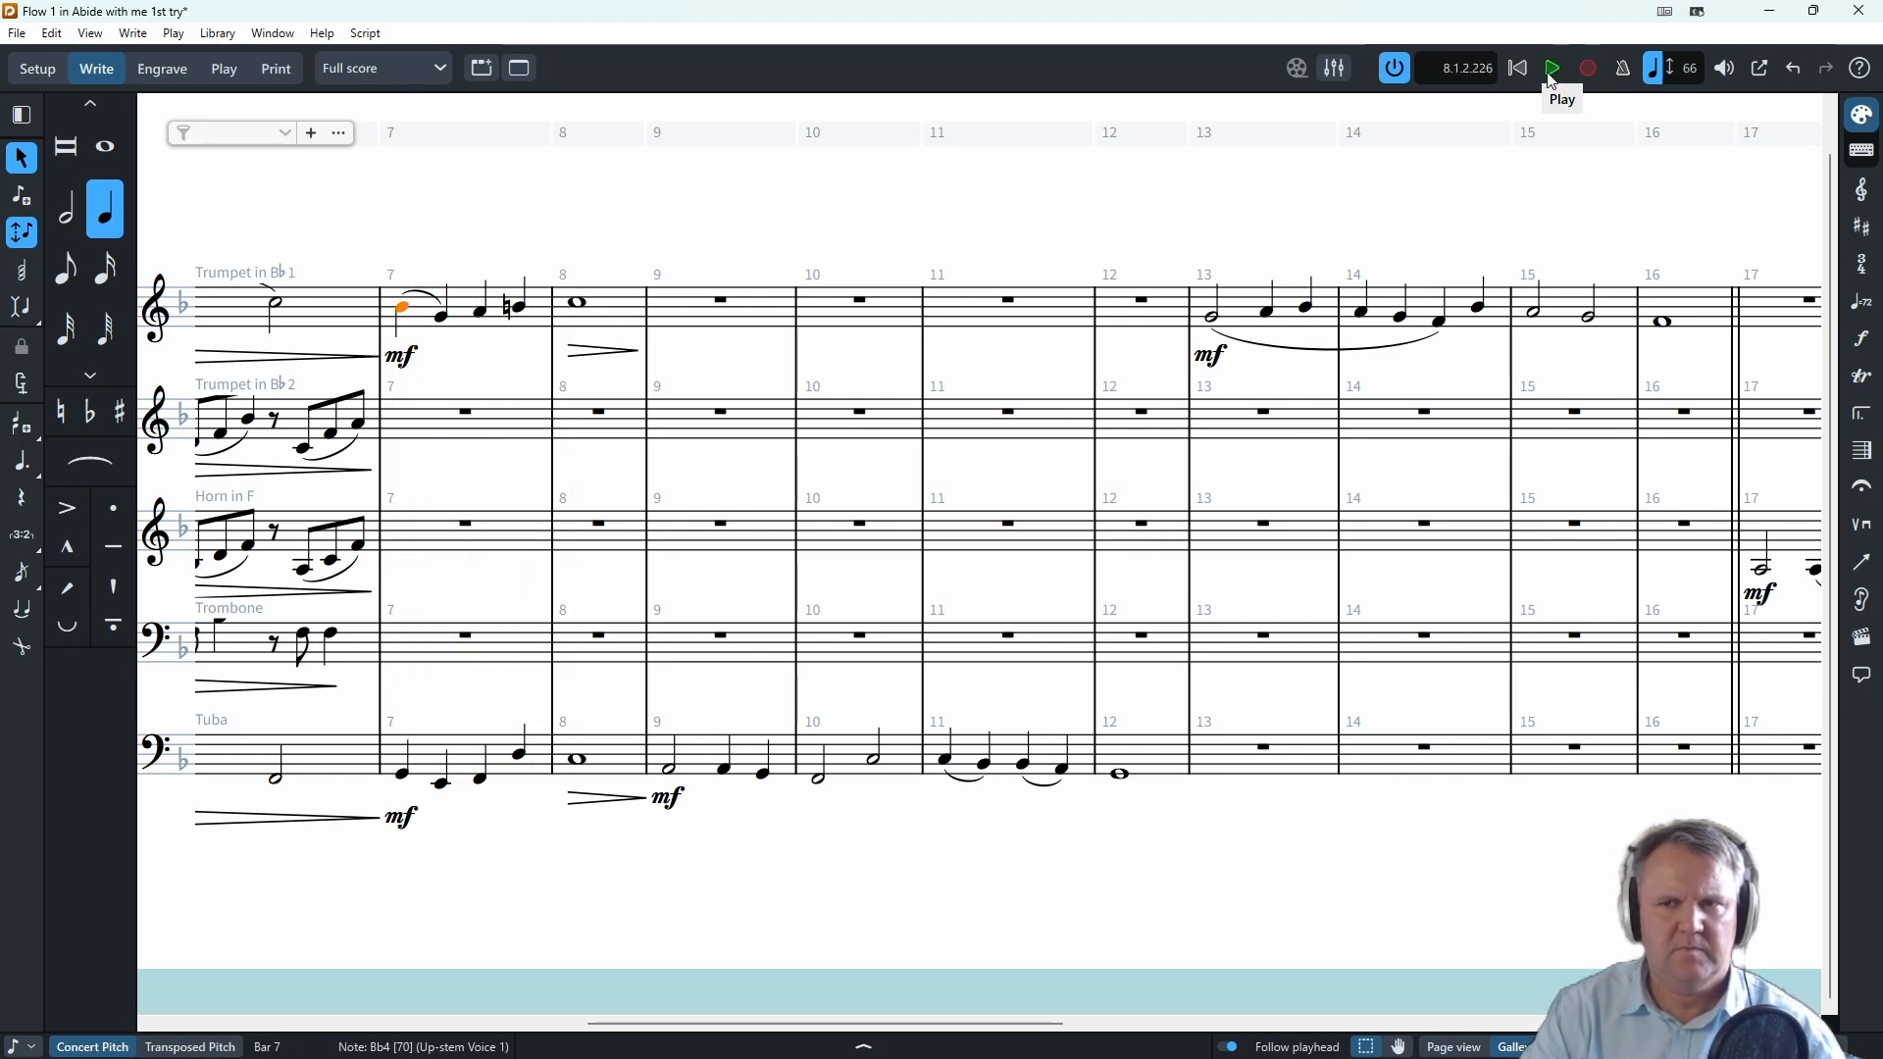
click(274, 306)
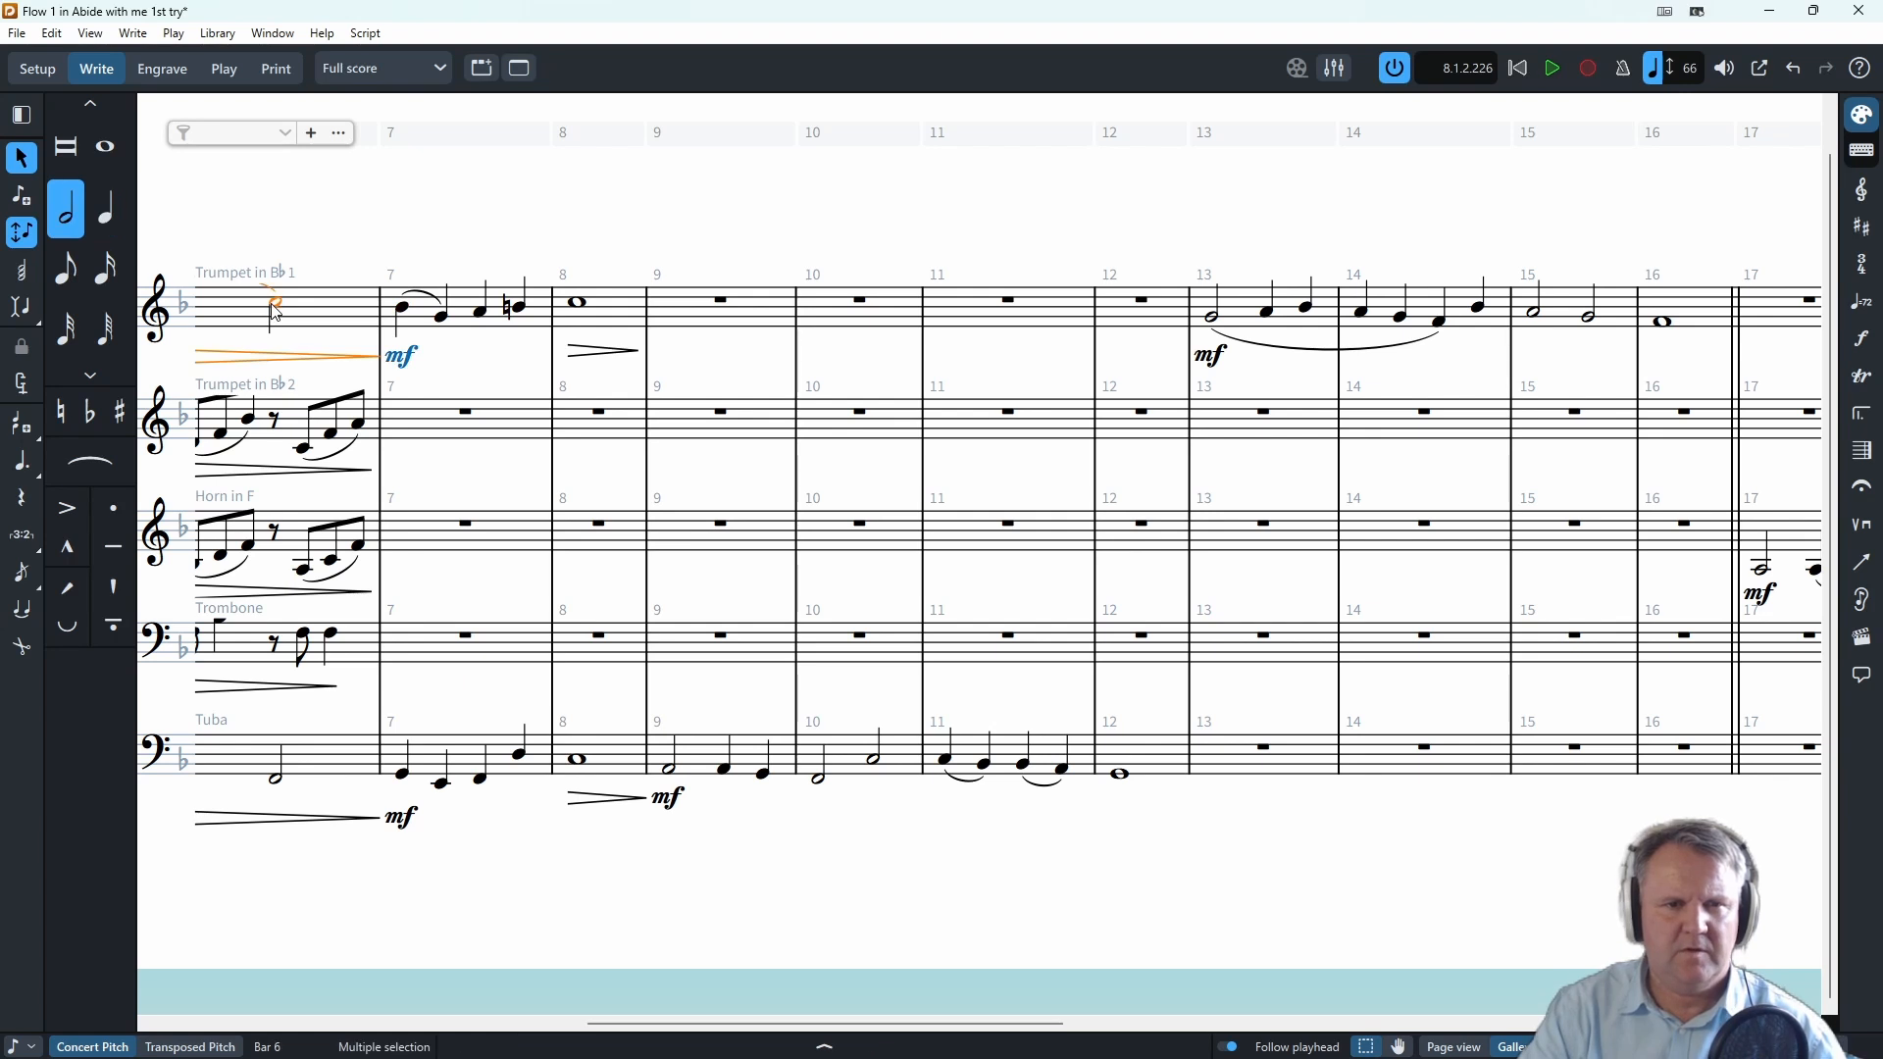
click(284, 310)
key(p)
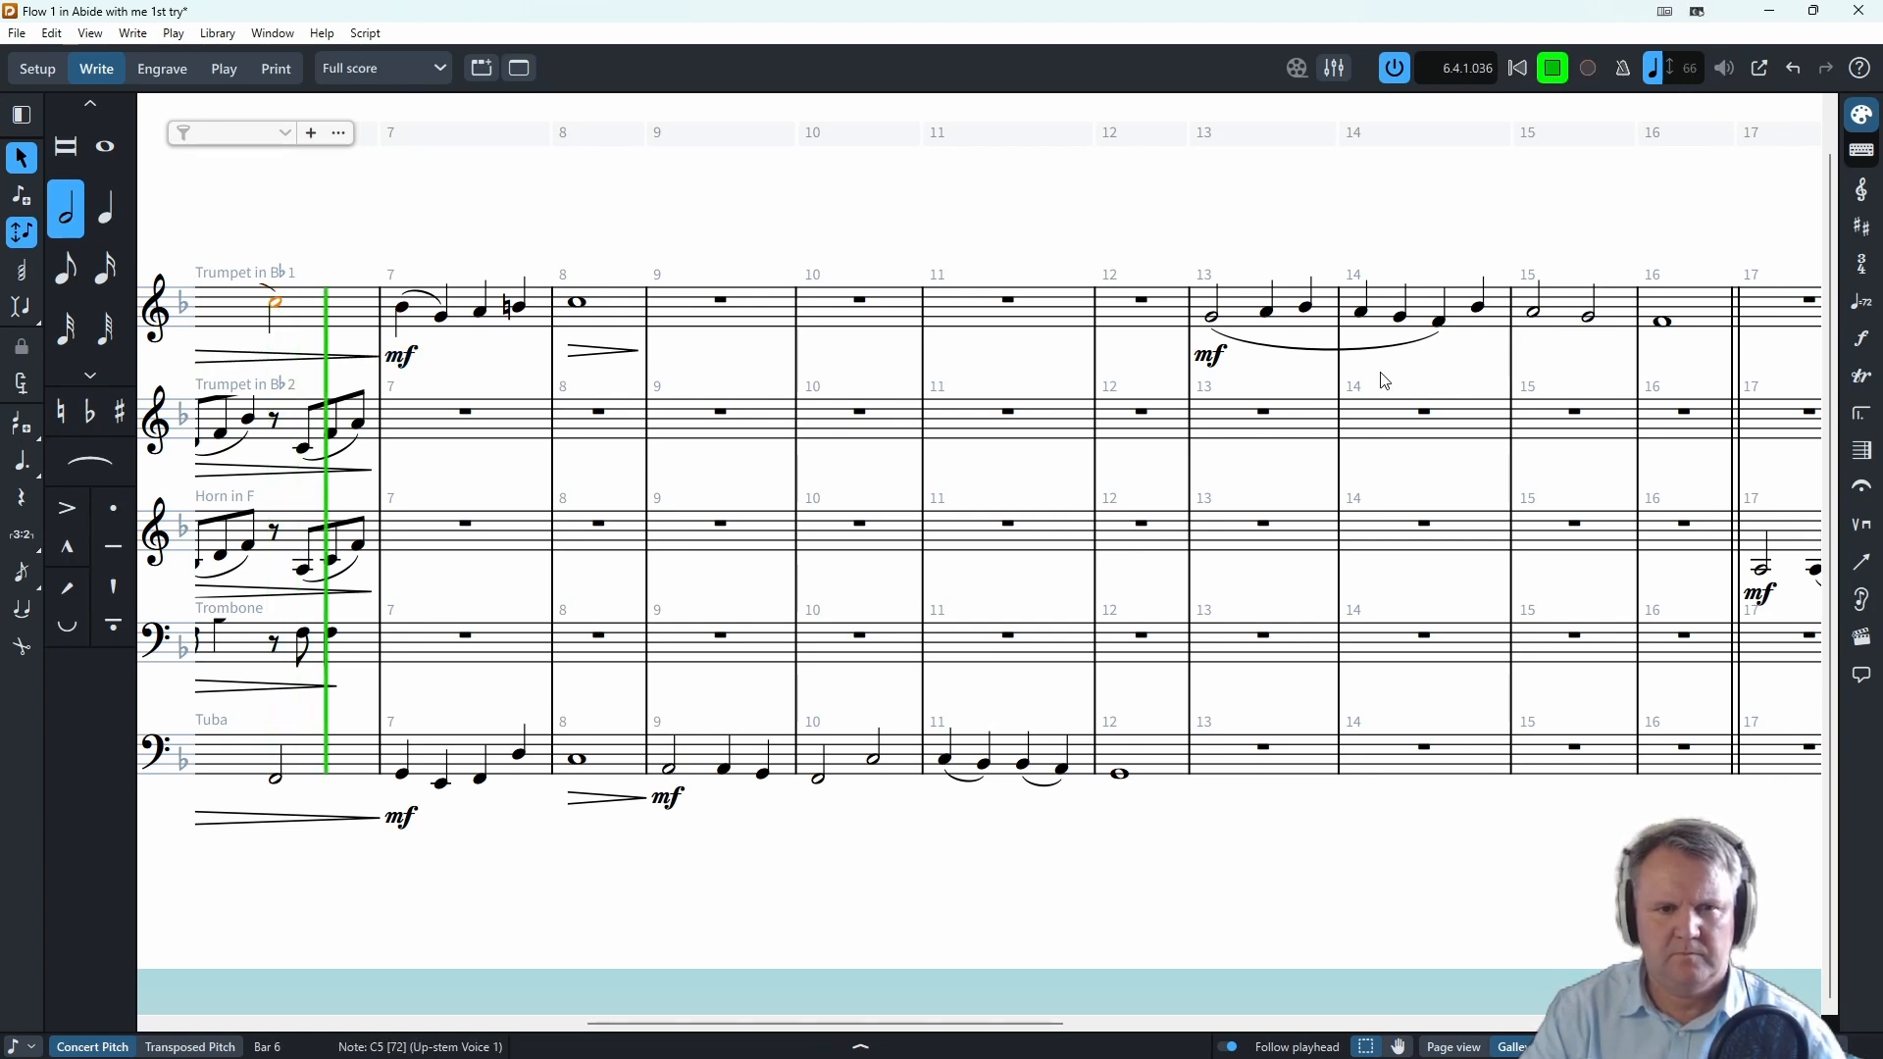
click(1556, 67)
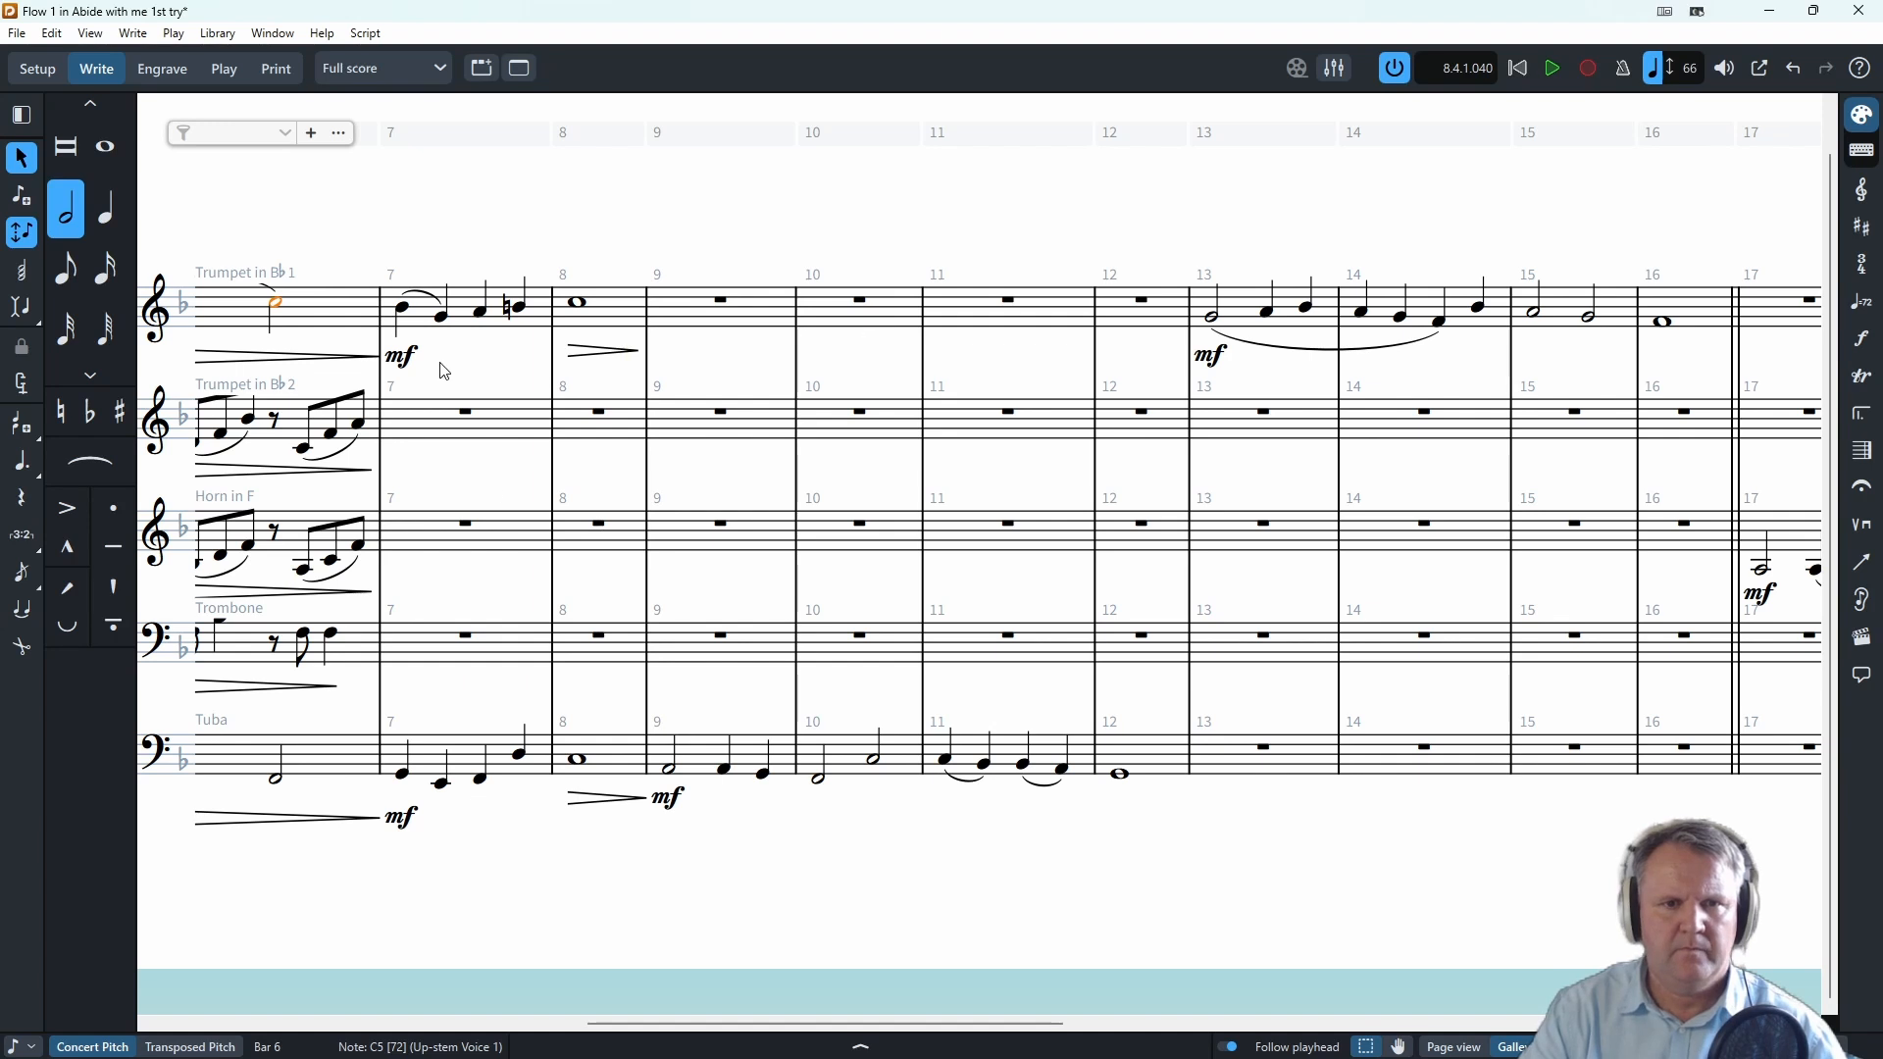
- Enter a dotted quarter F, sixteenths G and A, and a half note G in bar 8 of trumpet 2
click(581, 421)
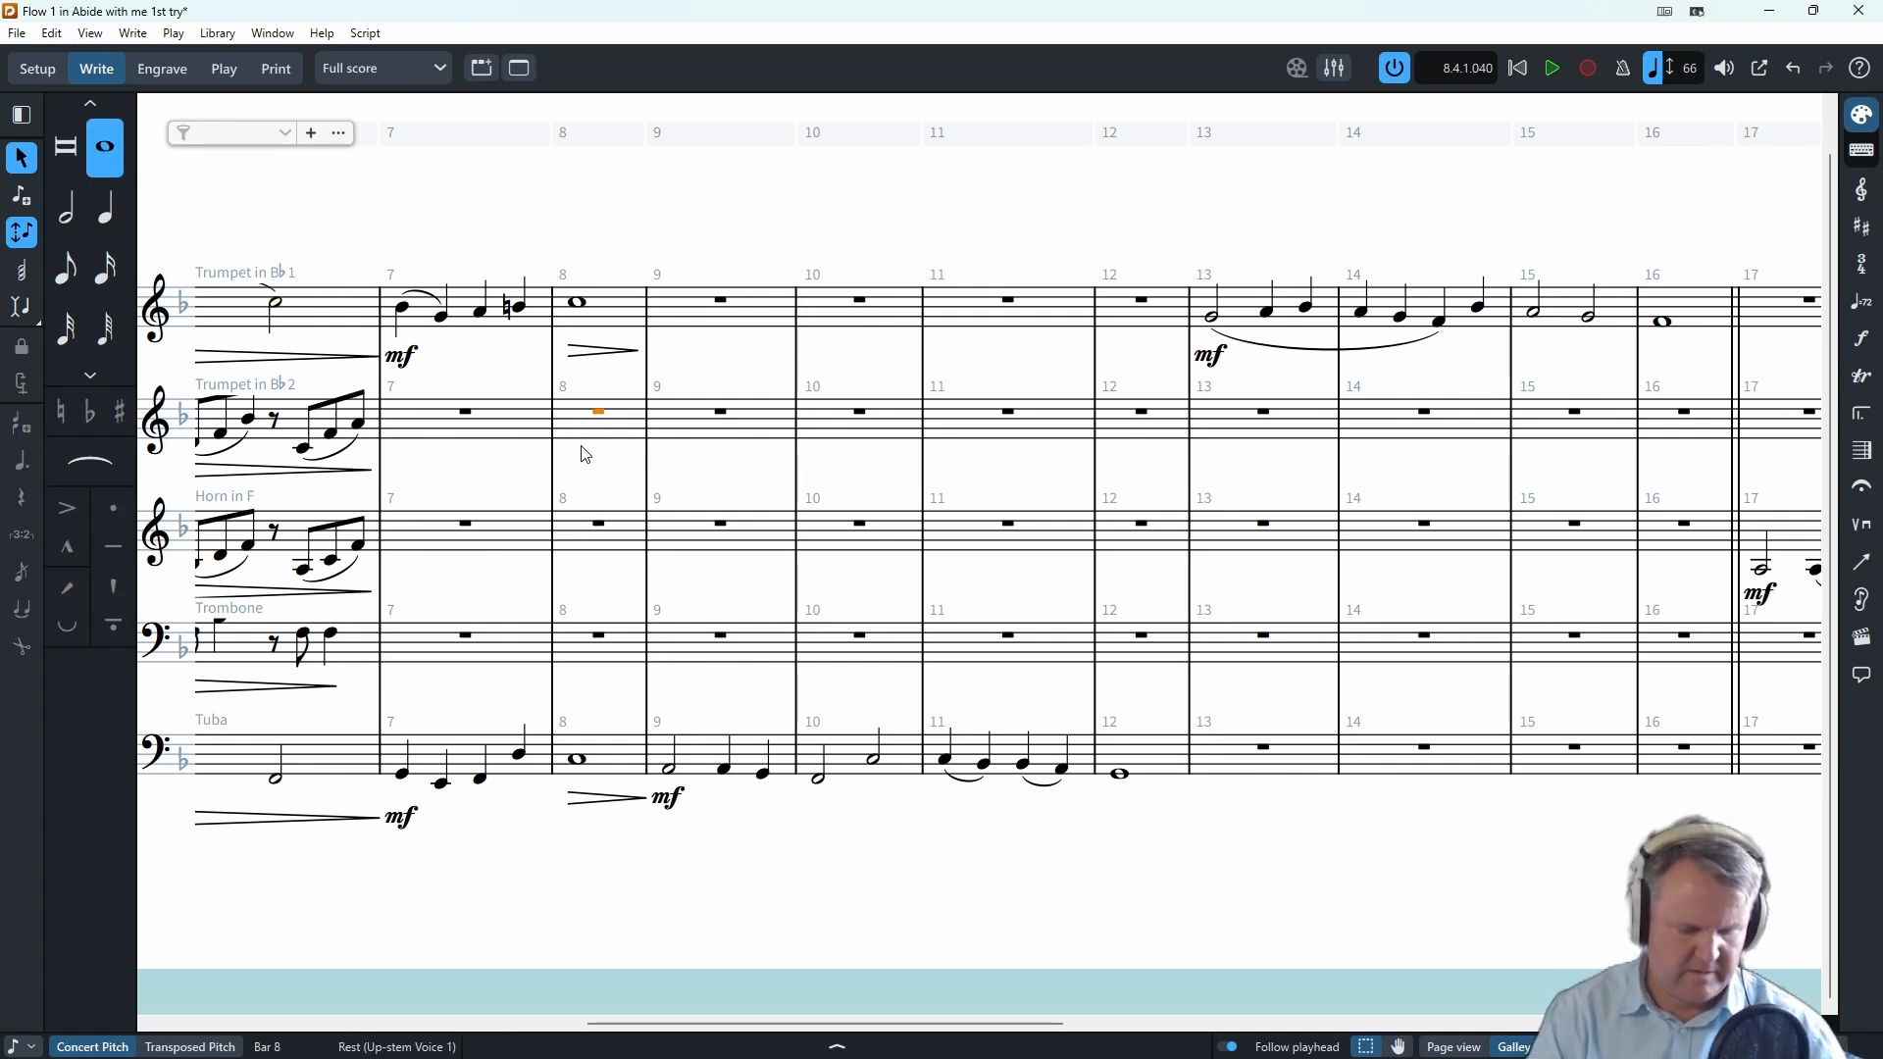
key(shift+n)
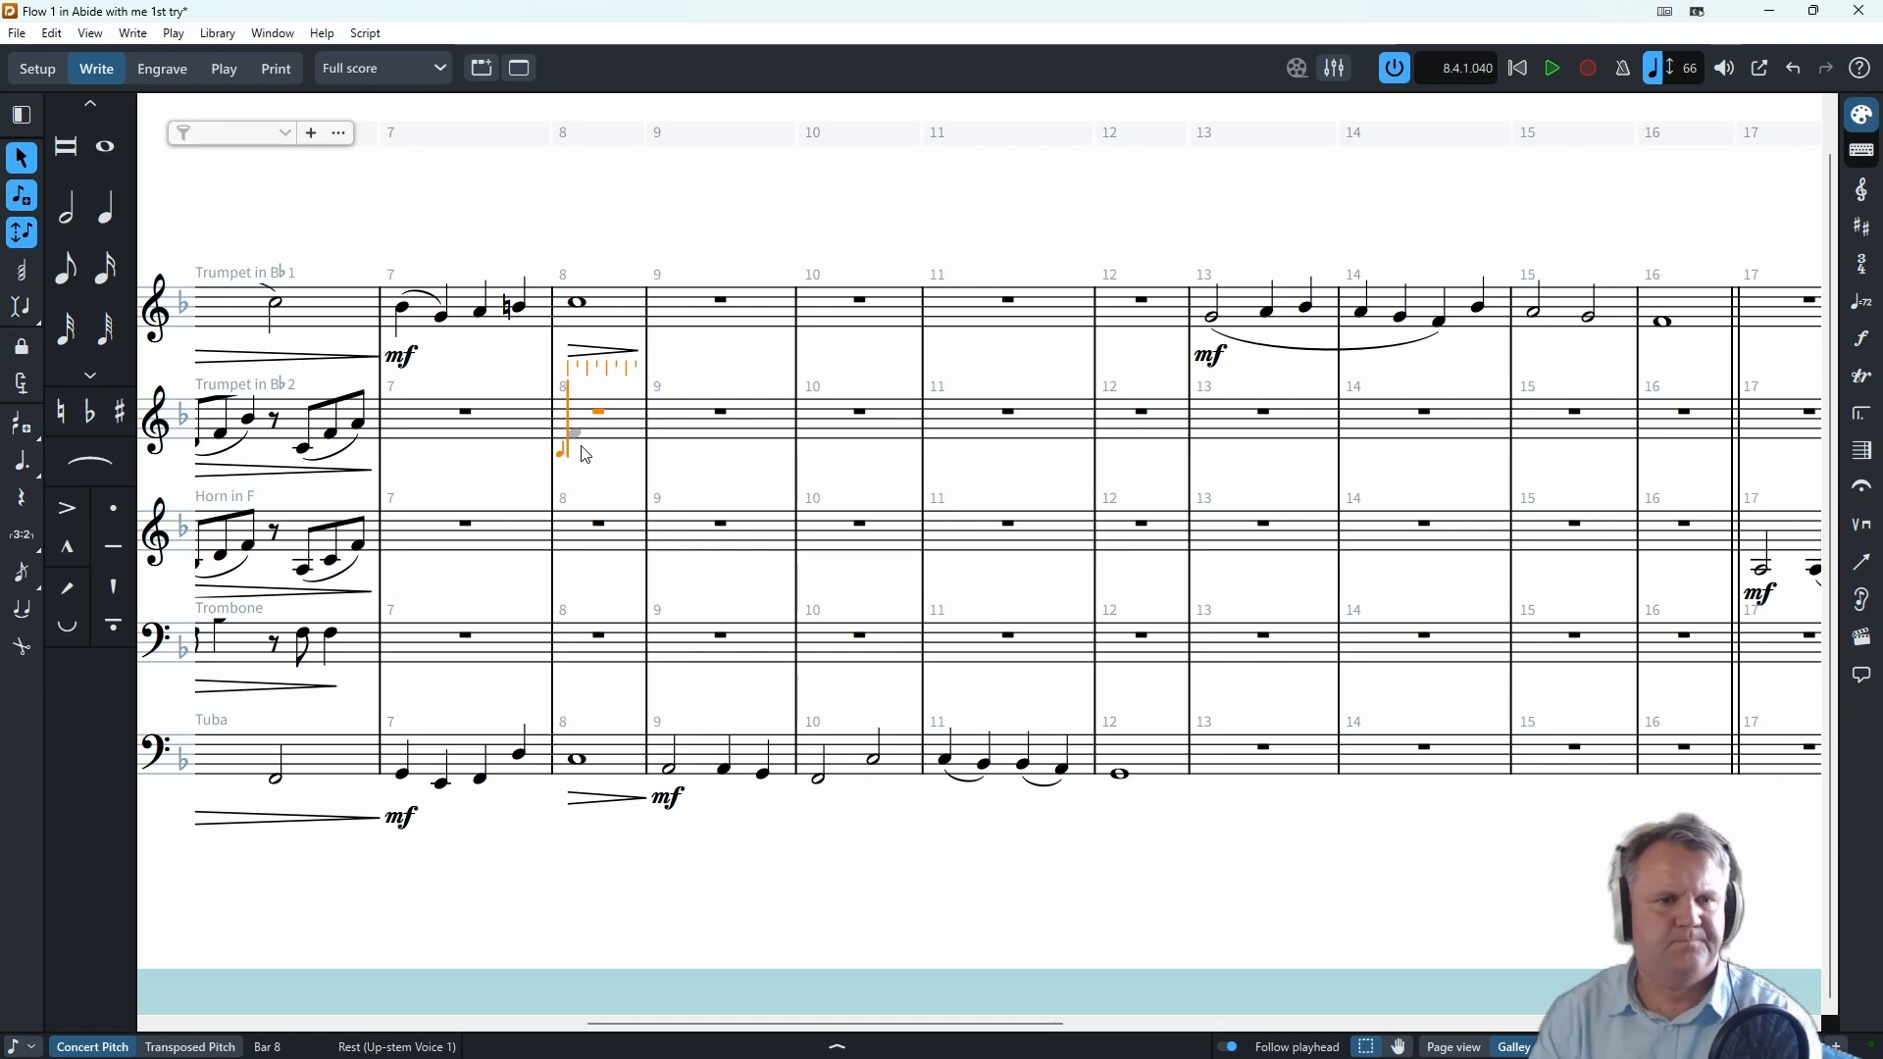
click(23, 464)
key(6)
key(g)
key(4)
key(a)
key(4)
key(g)
key(7)
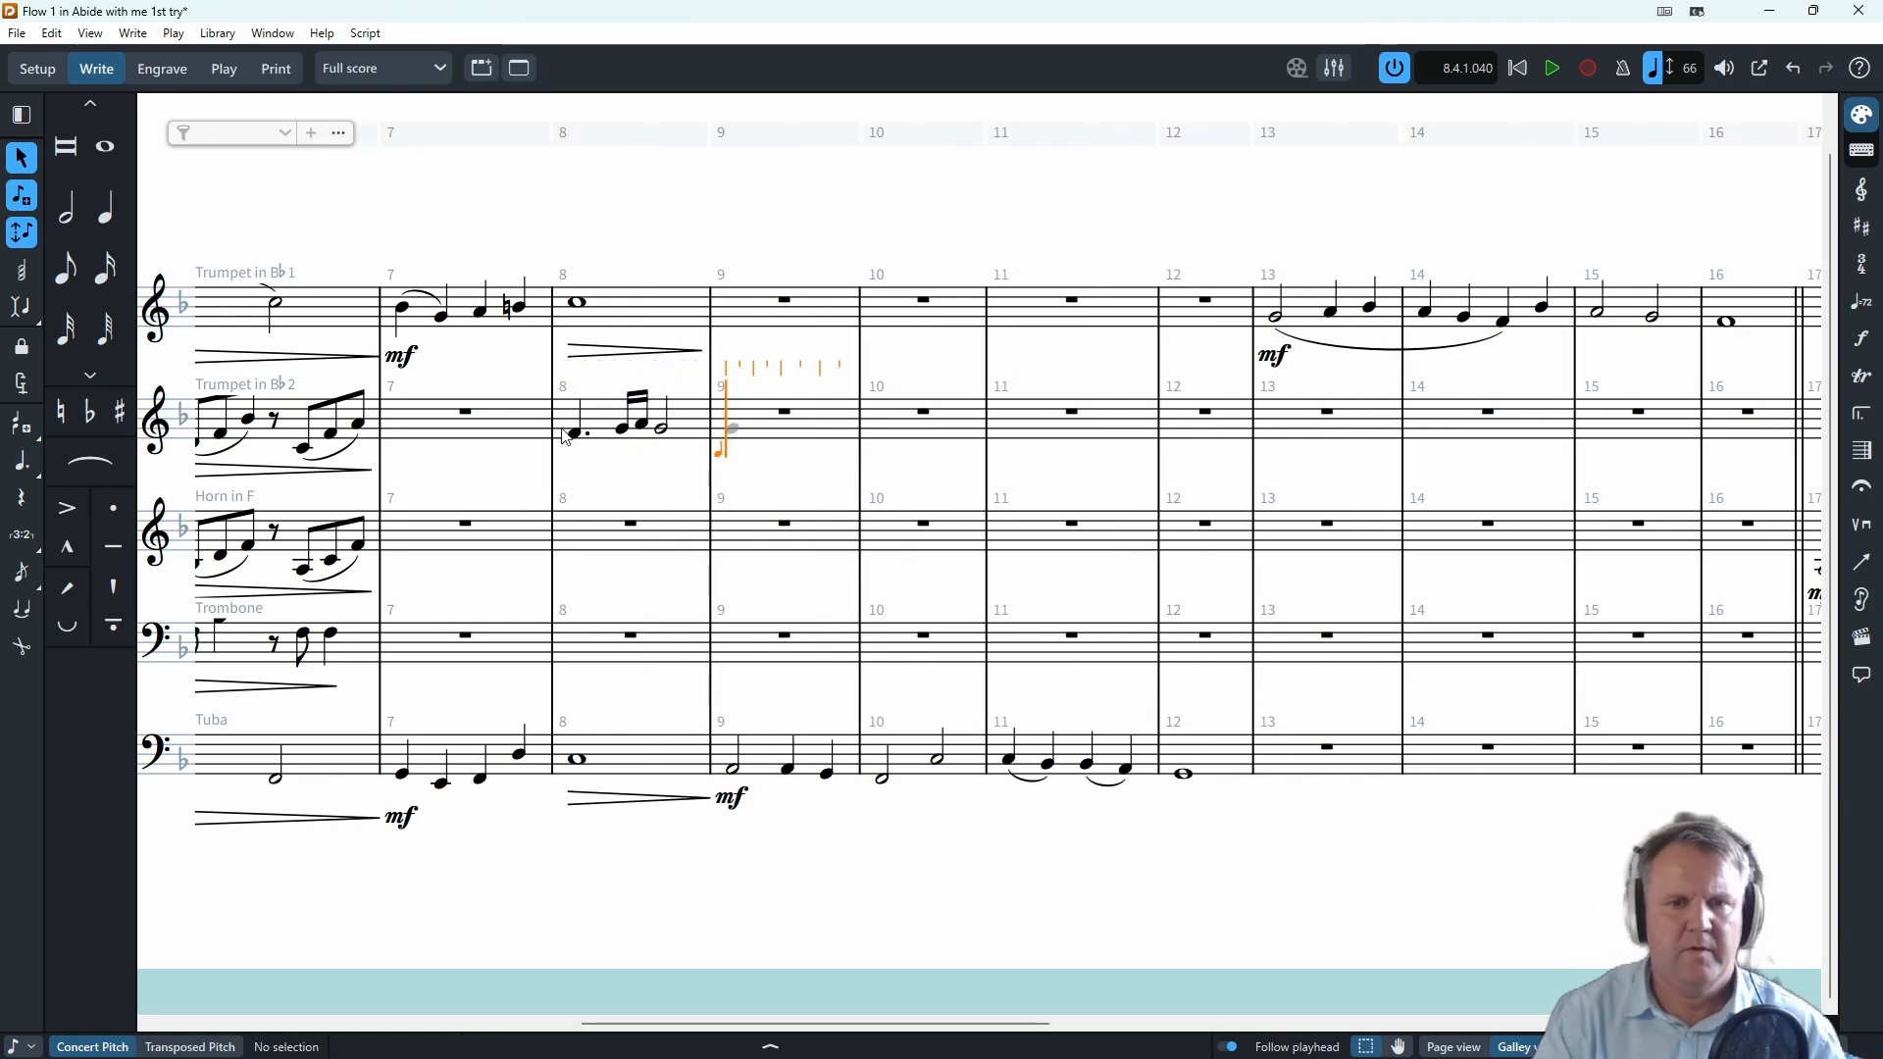
- Slur trumpet 2 bar 8 from the dotted quarter to the half note and add a diminuendo hairpin under the phrase
key(Escape)
click(574, 433)
shift+click(662, 437)
key(s)
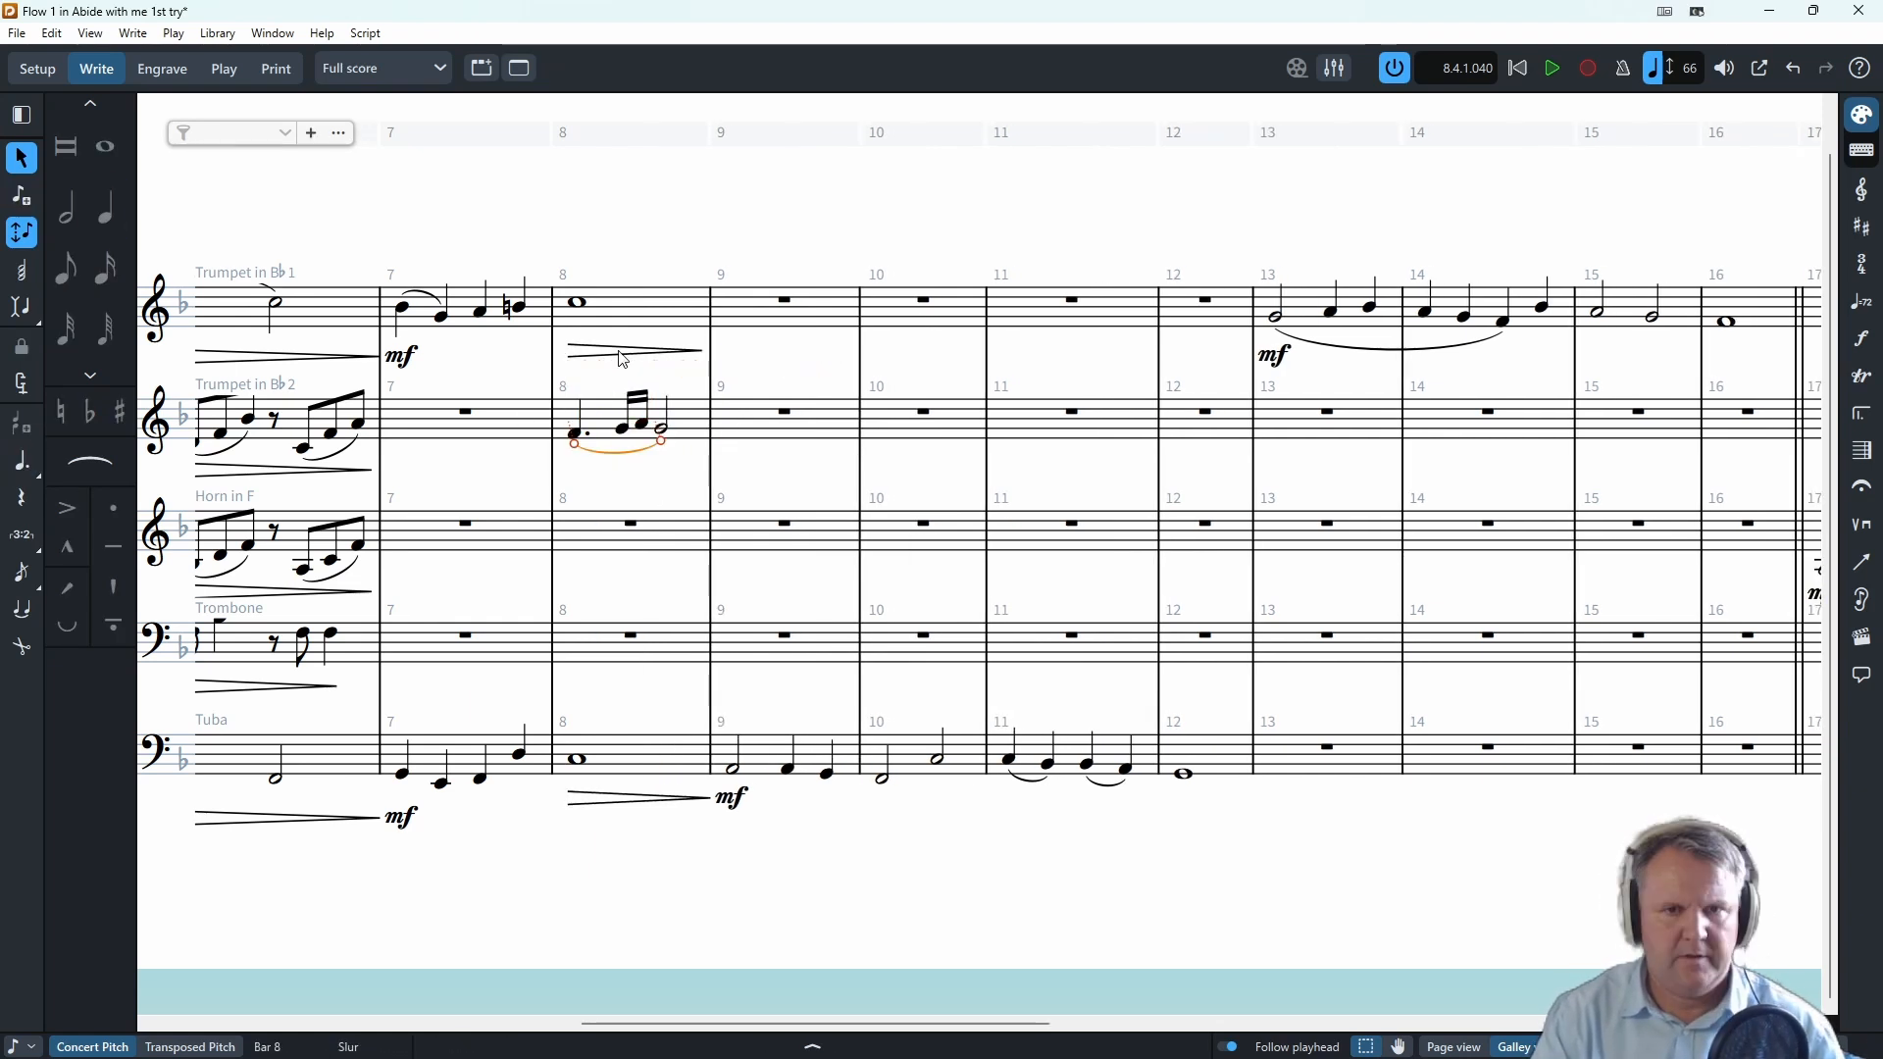
click(575, 437)
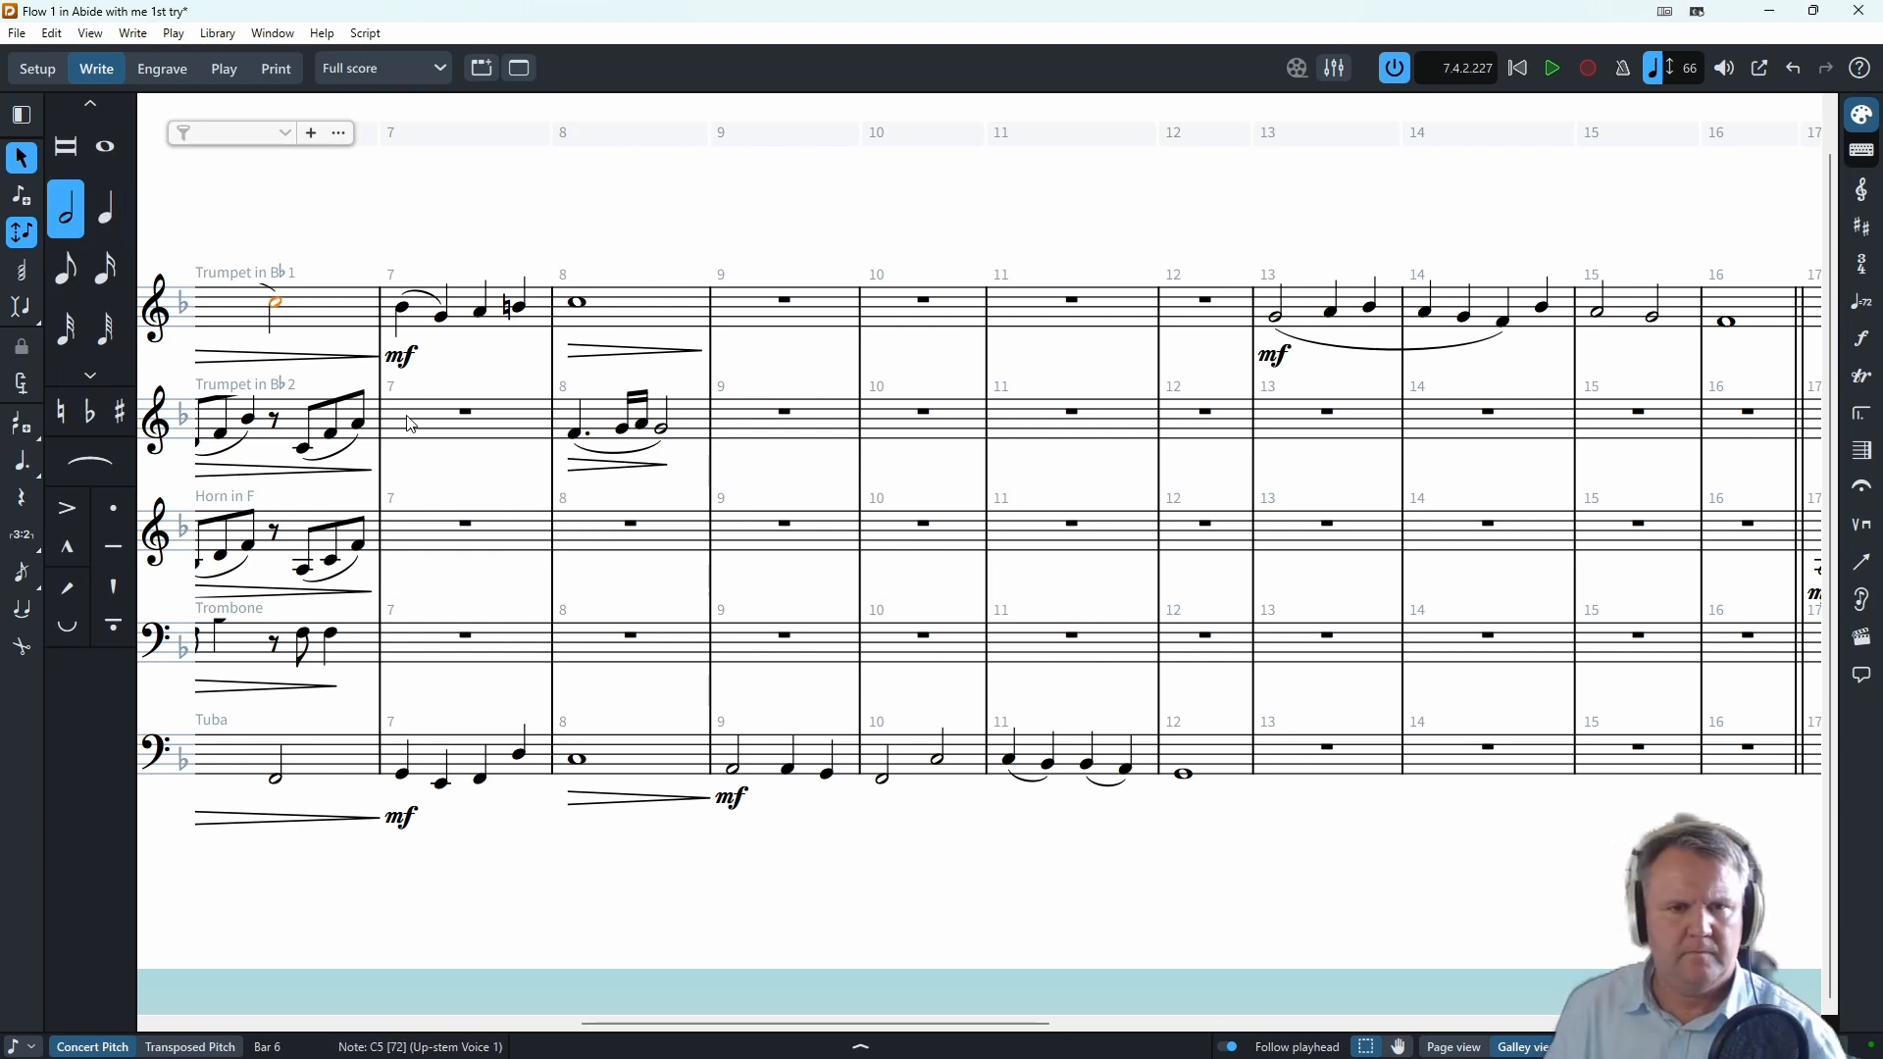
- Fill trumpet 2 bar 7 with an eighth rest, eighths D, E and F, and quarters G and F
double_click(411, 424)
key(6)
key(space)
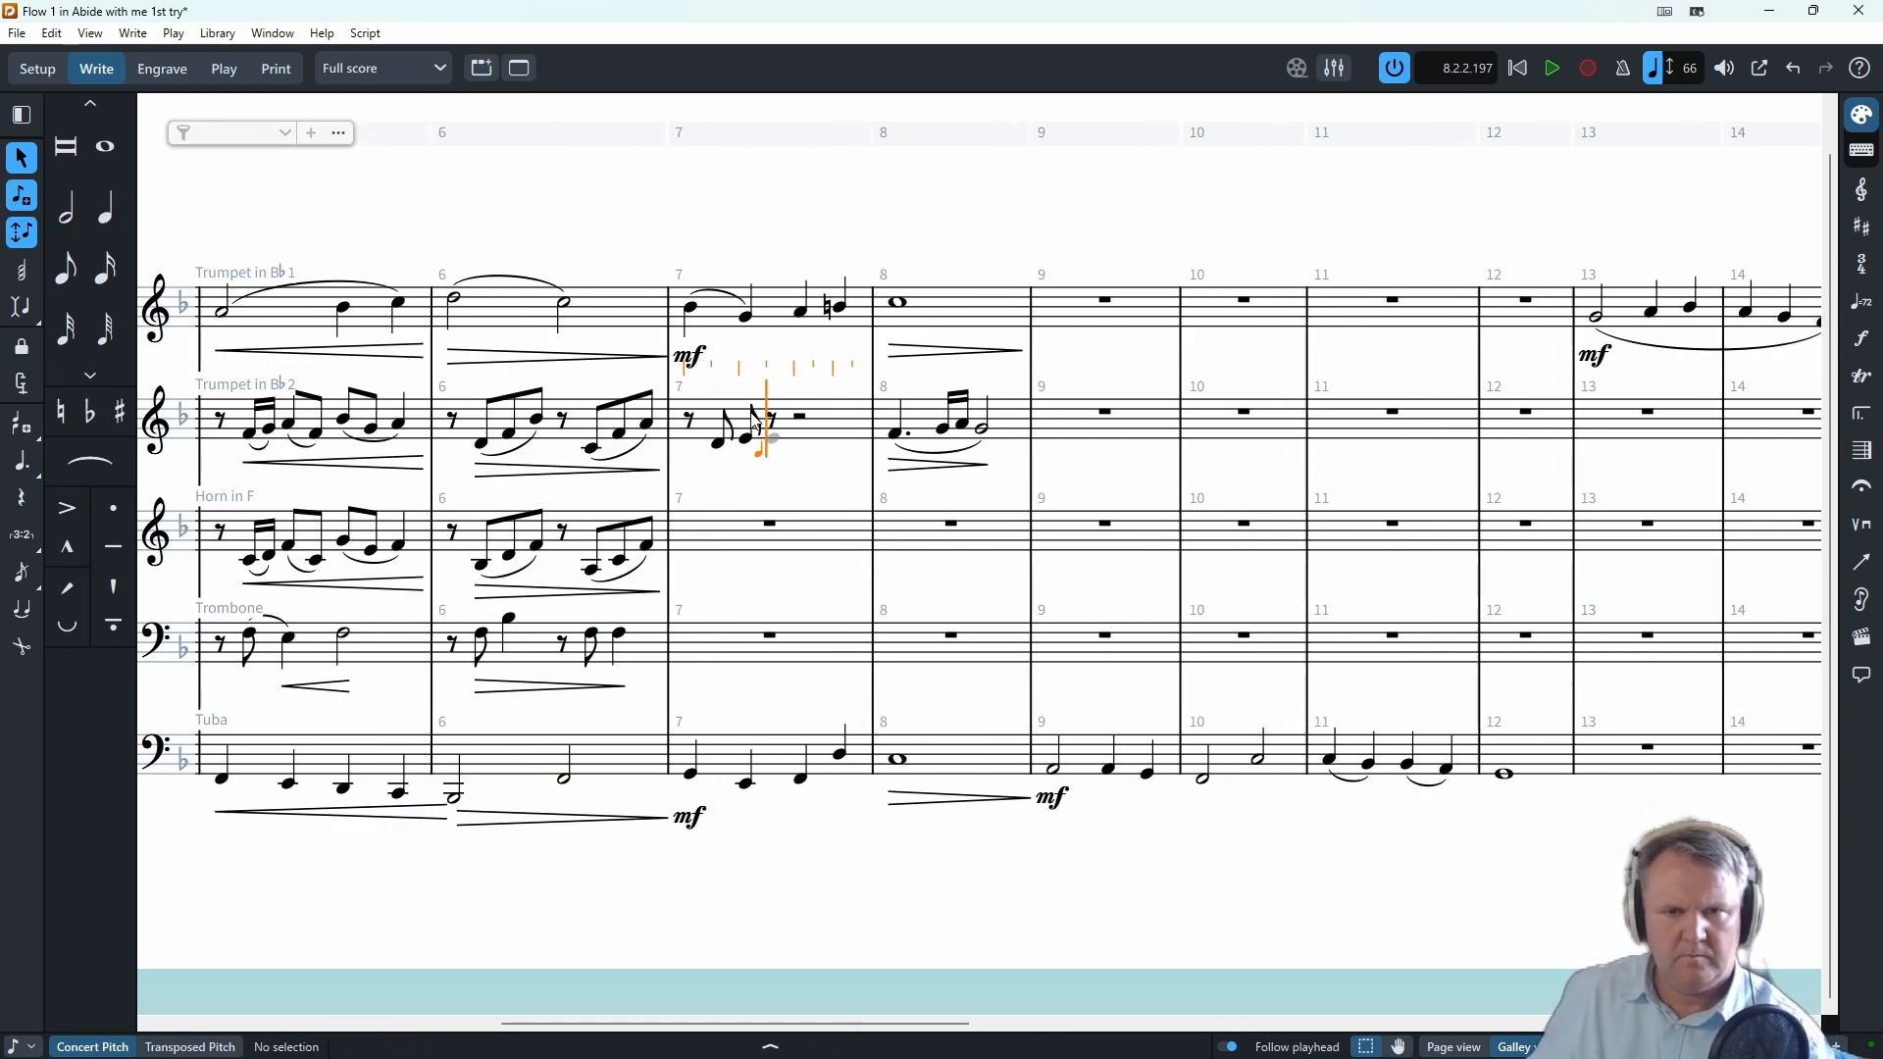
key(d)
key(e)
key(f)
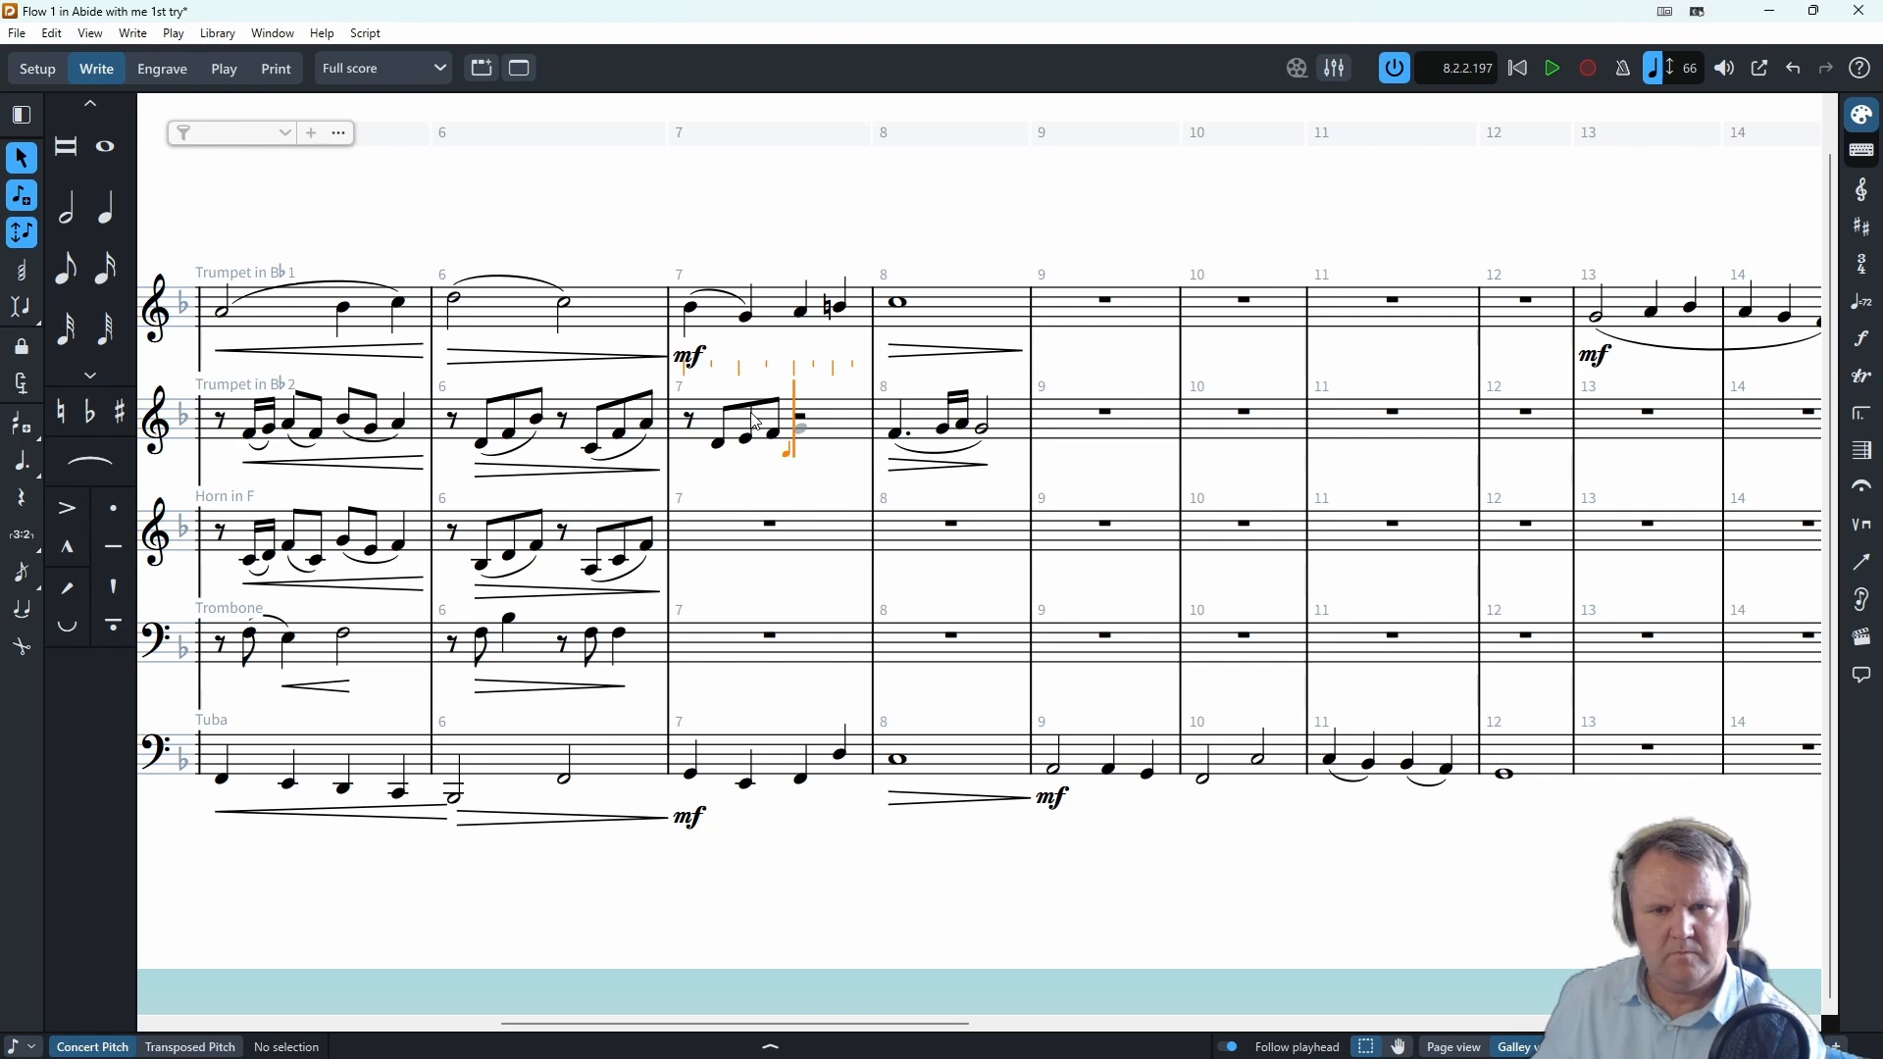
key(5)
key(g)
key(f)
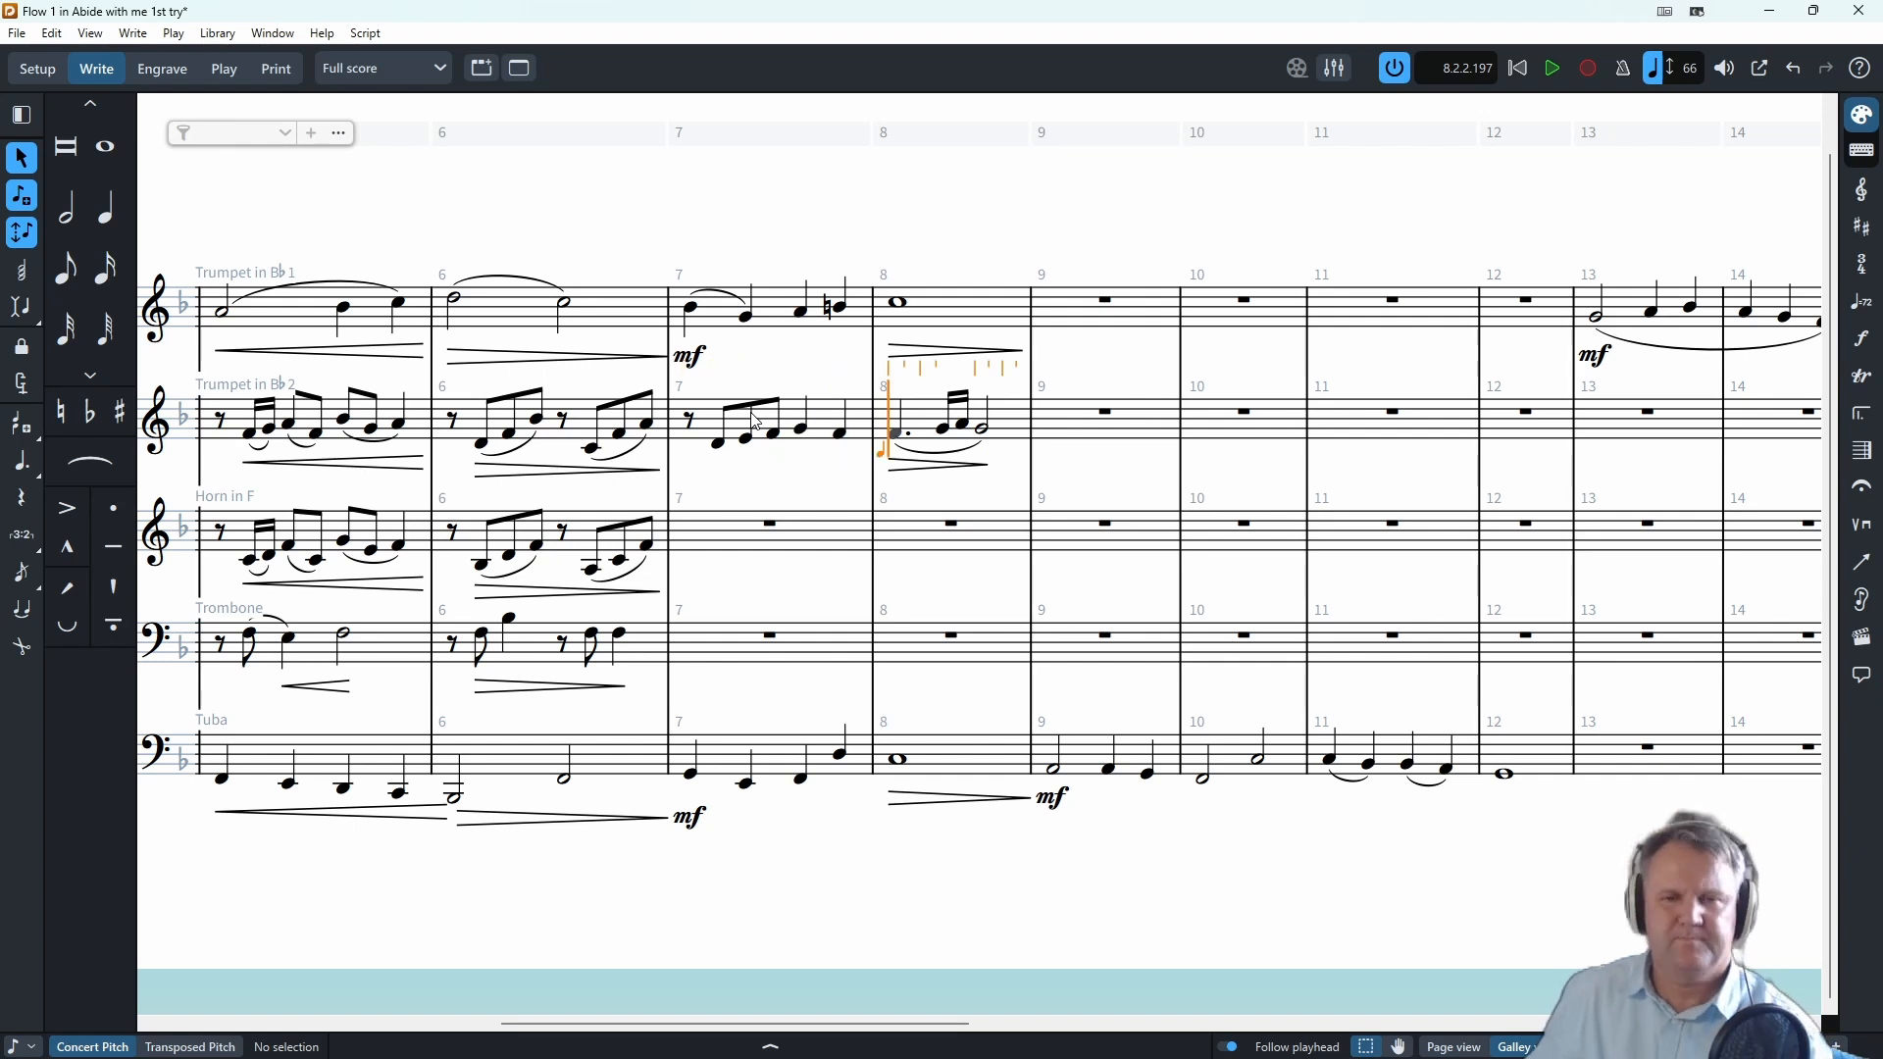
- Slur the three eighth notes and the two quarter notes in trumpet 2 bar 7 as separate groups
shift+click(773, 435)
key(s)
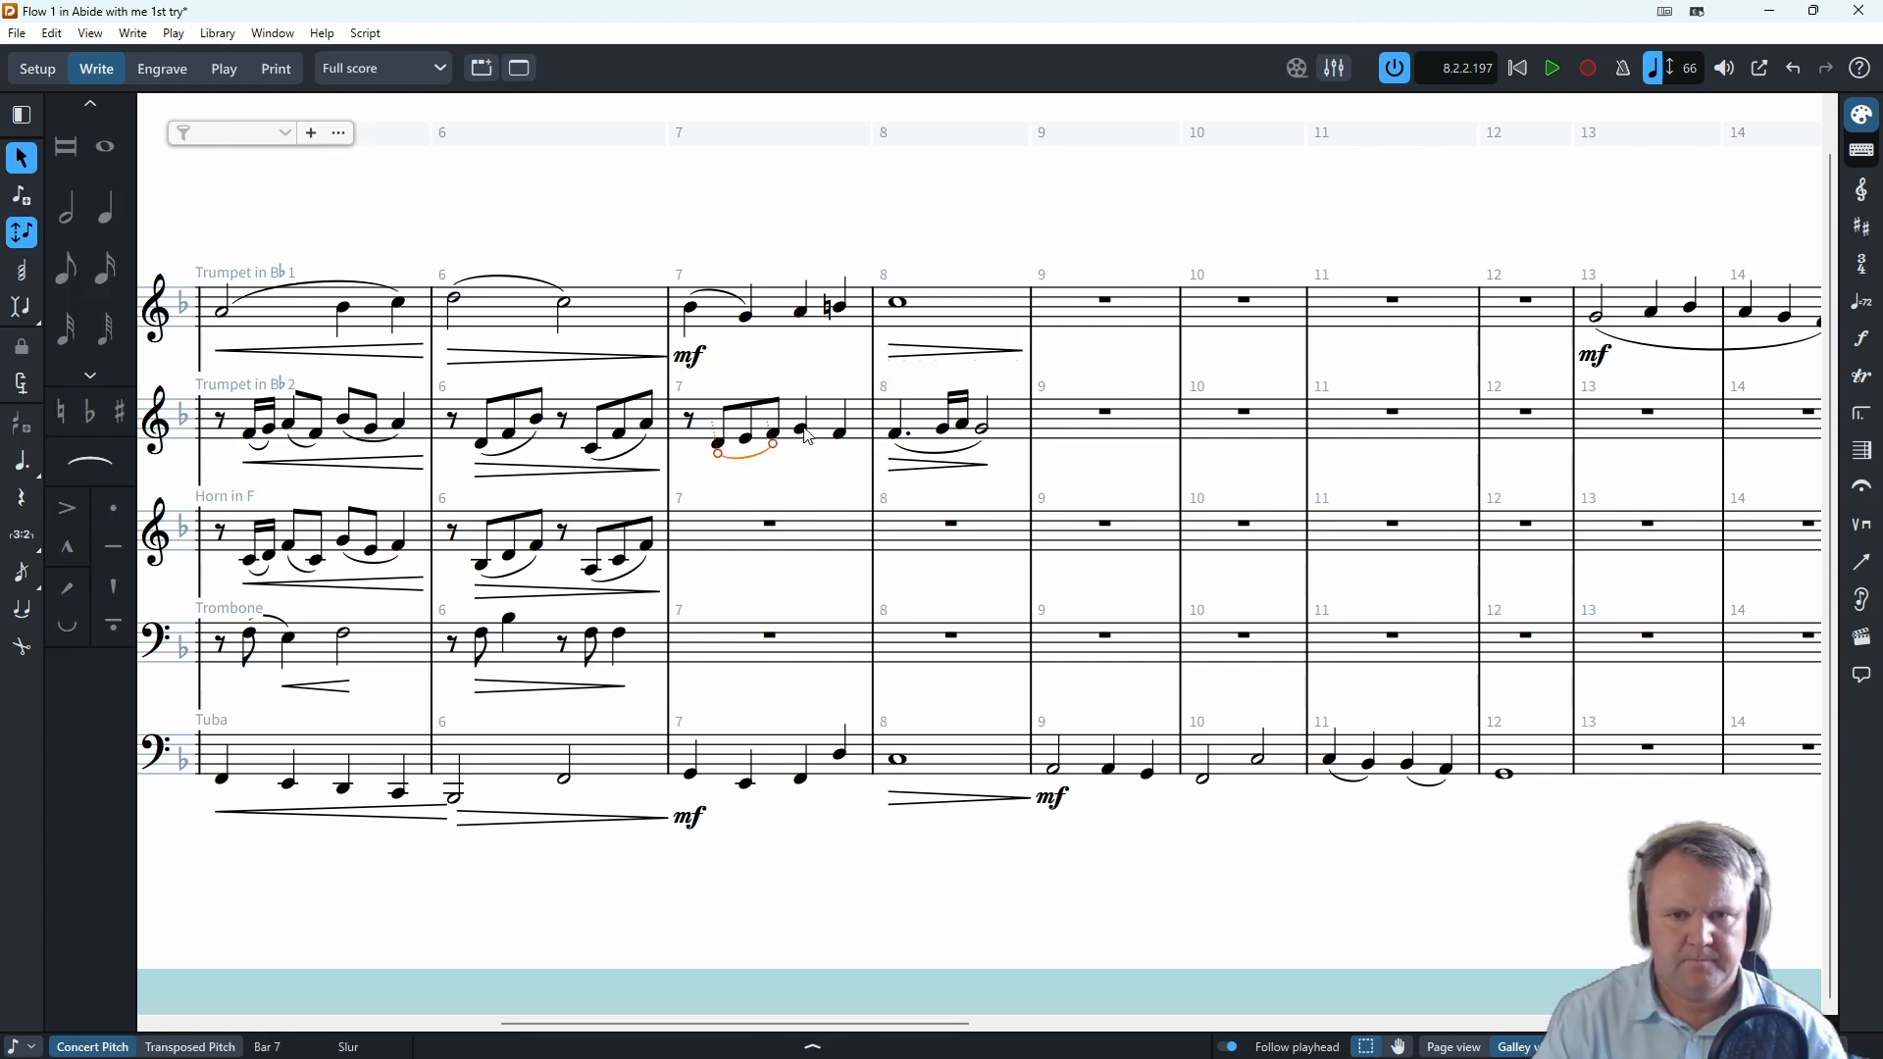
click(800, 429)
shift+click(840, 434)
key(s)
- Slur the quarter note A to the B-natural in bar 7 of trumpet 1
click(801, 312)
shift+click(840, 308)
key(s)
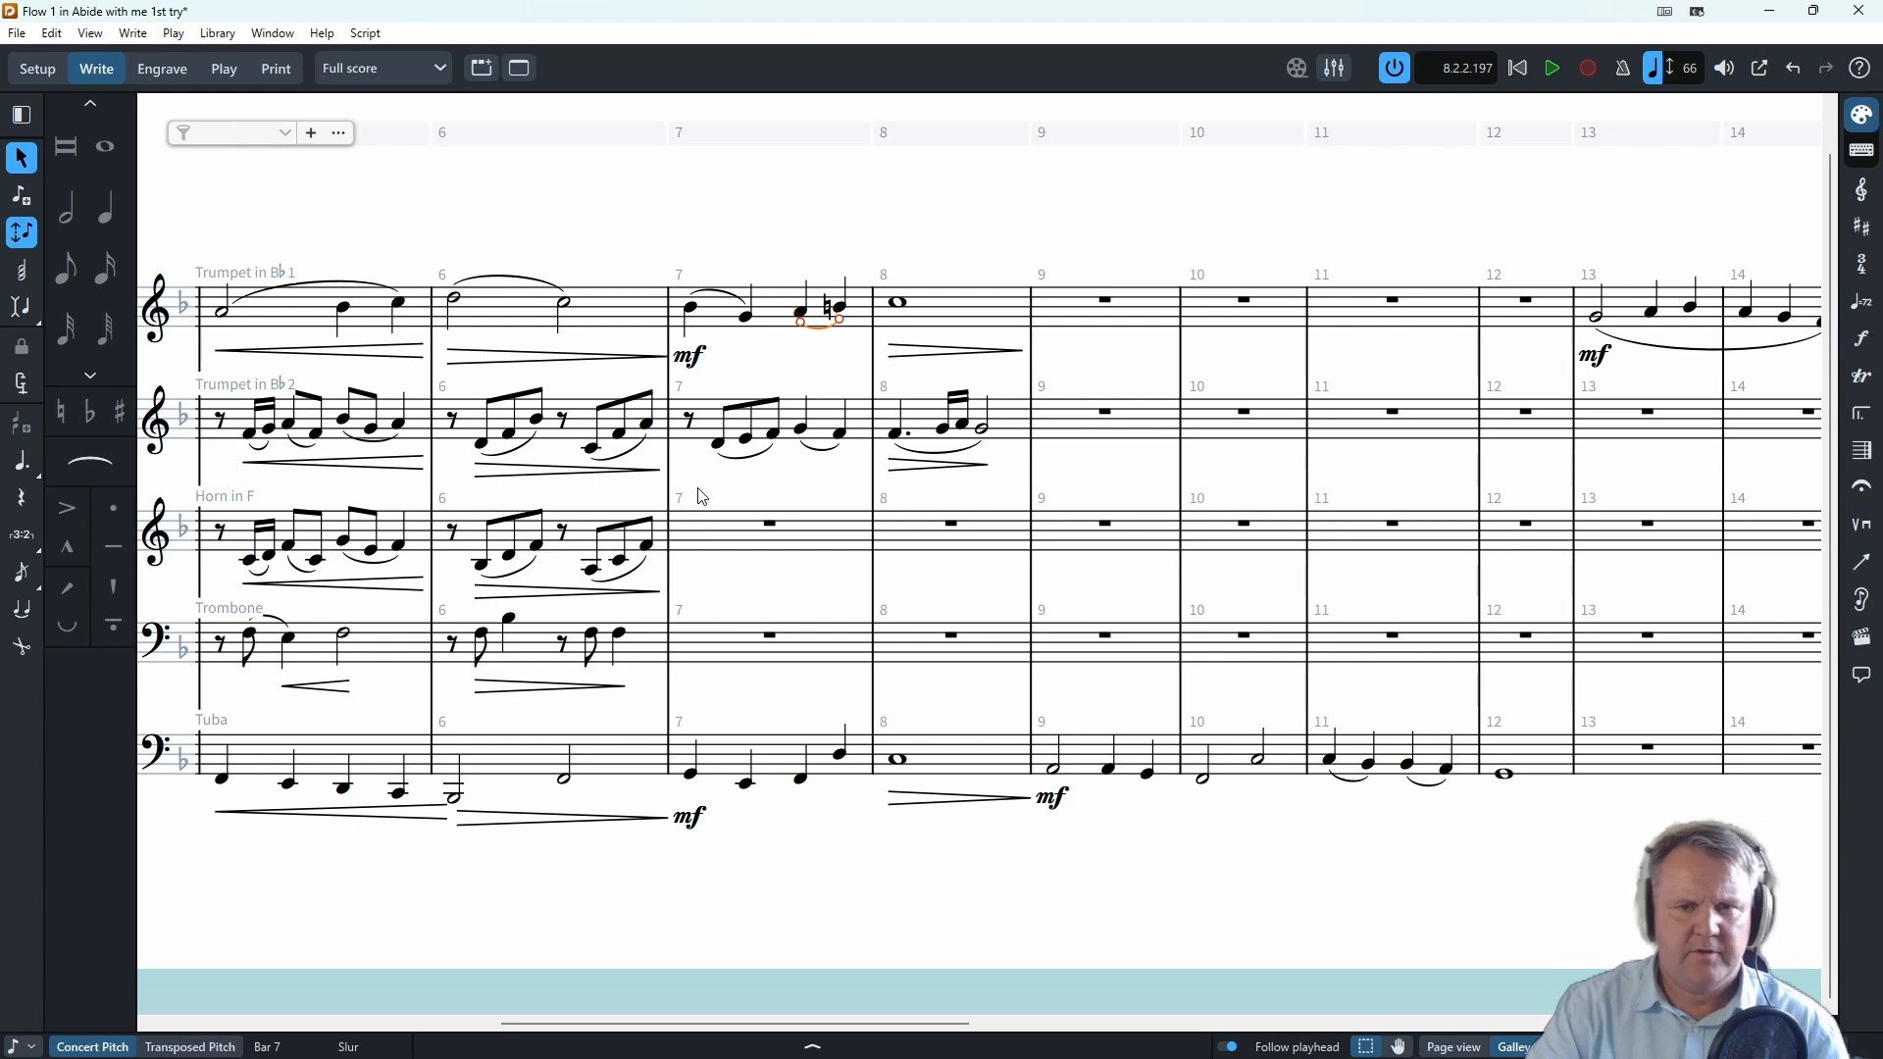
key(Escape)
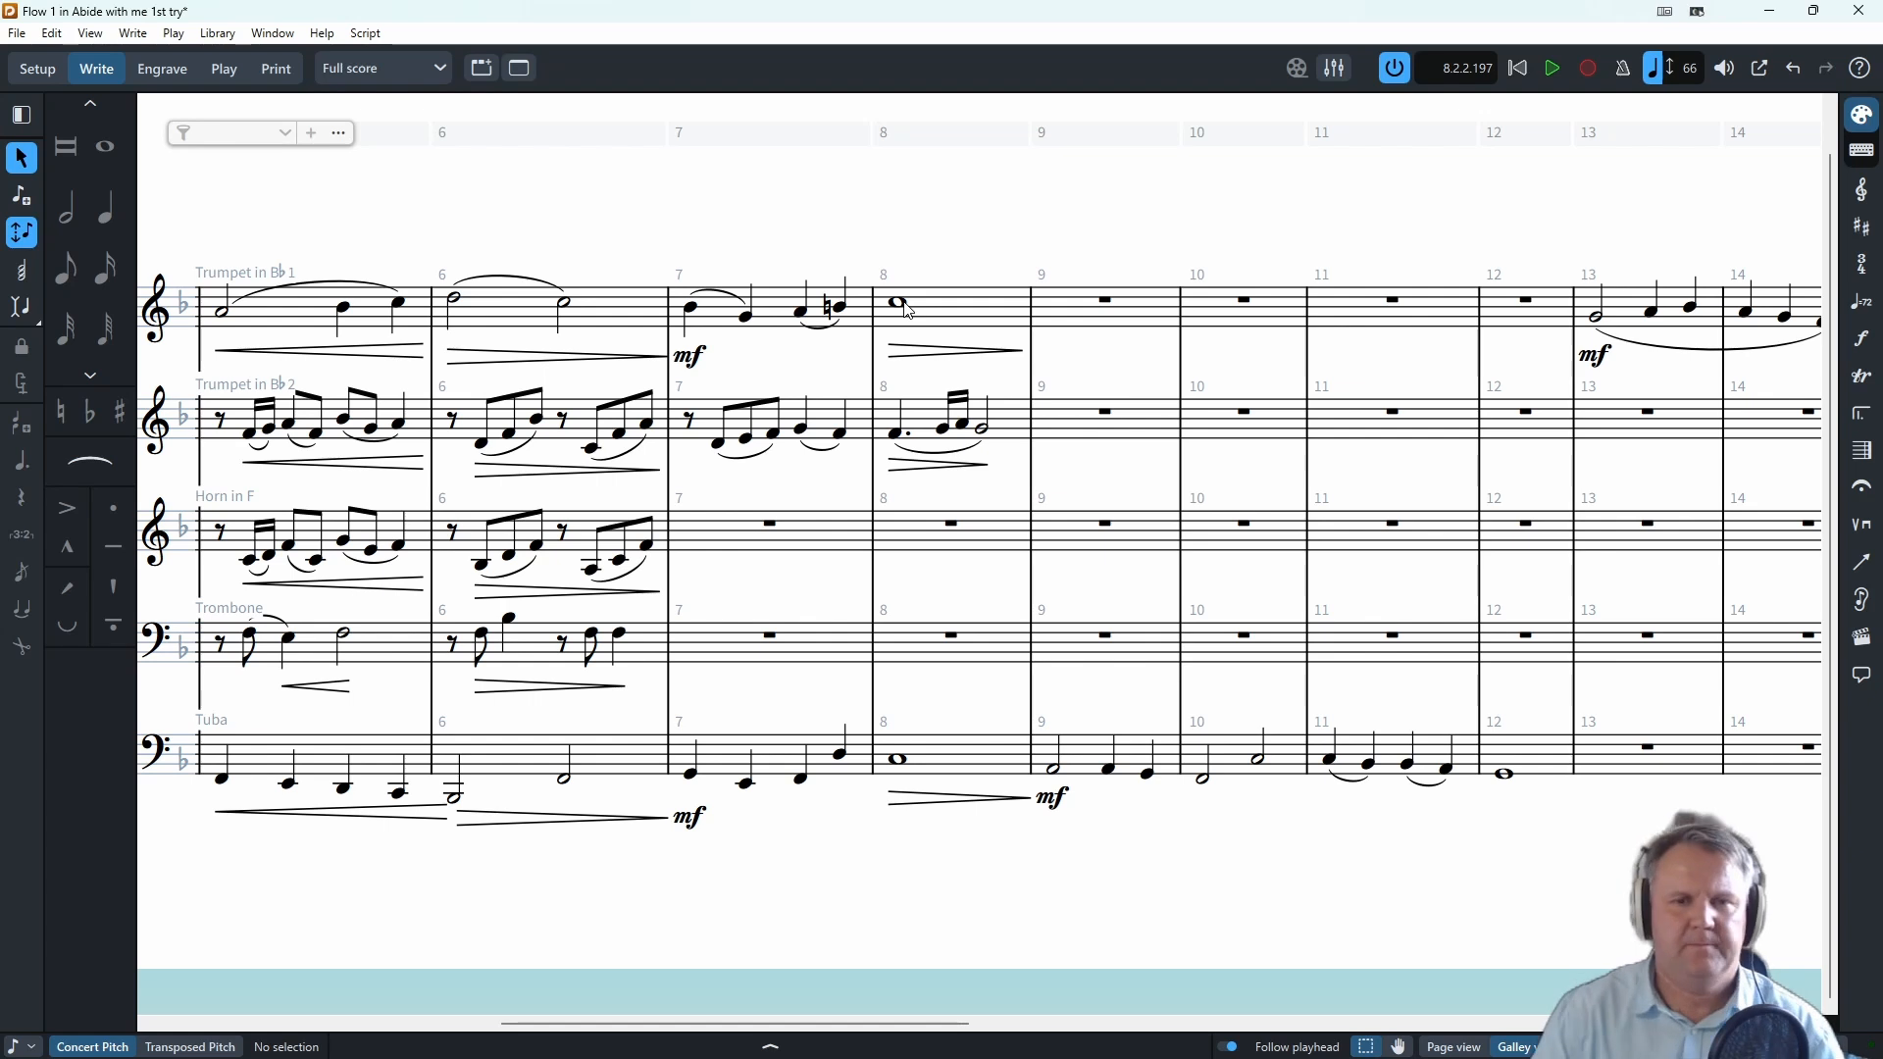
- Fill horn bar 7 with an eighth rest, eighths B-flat, C and D, and quarters C and D
double_click(697, 543)
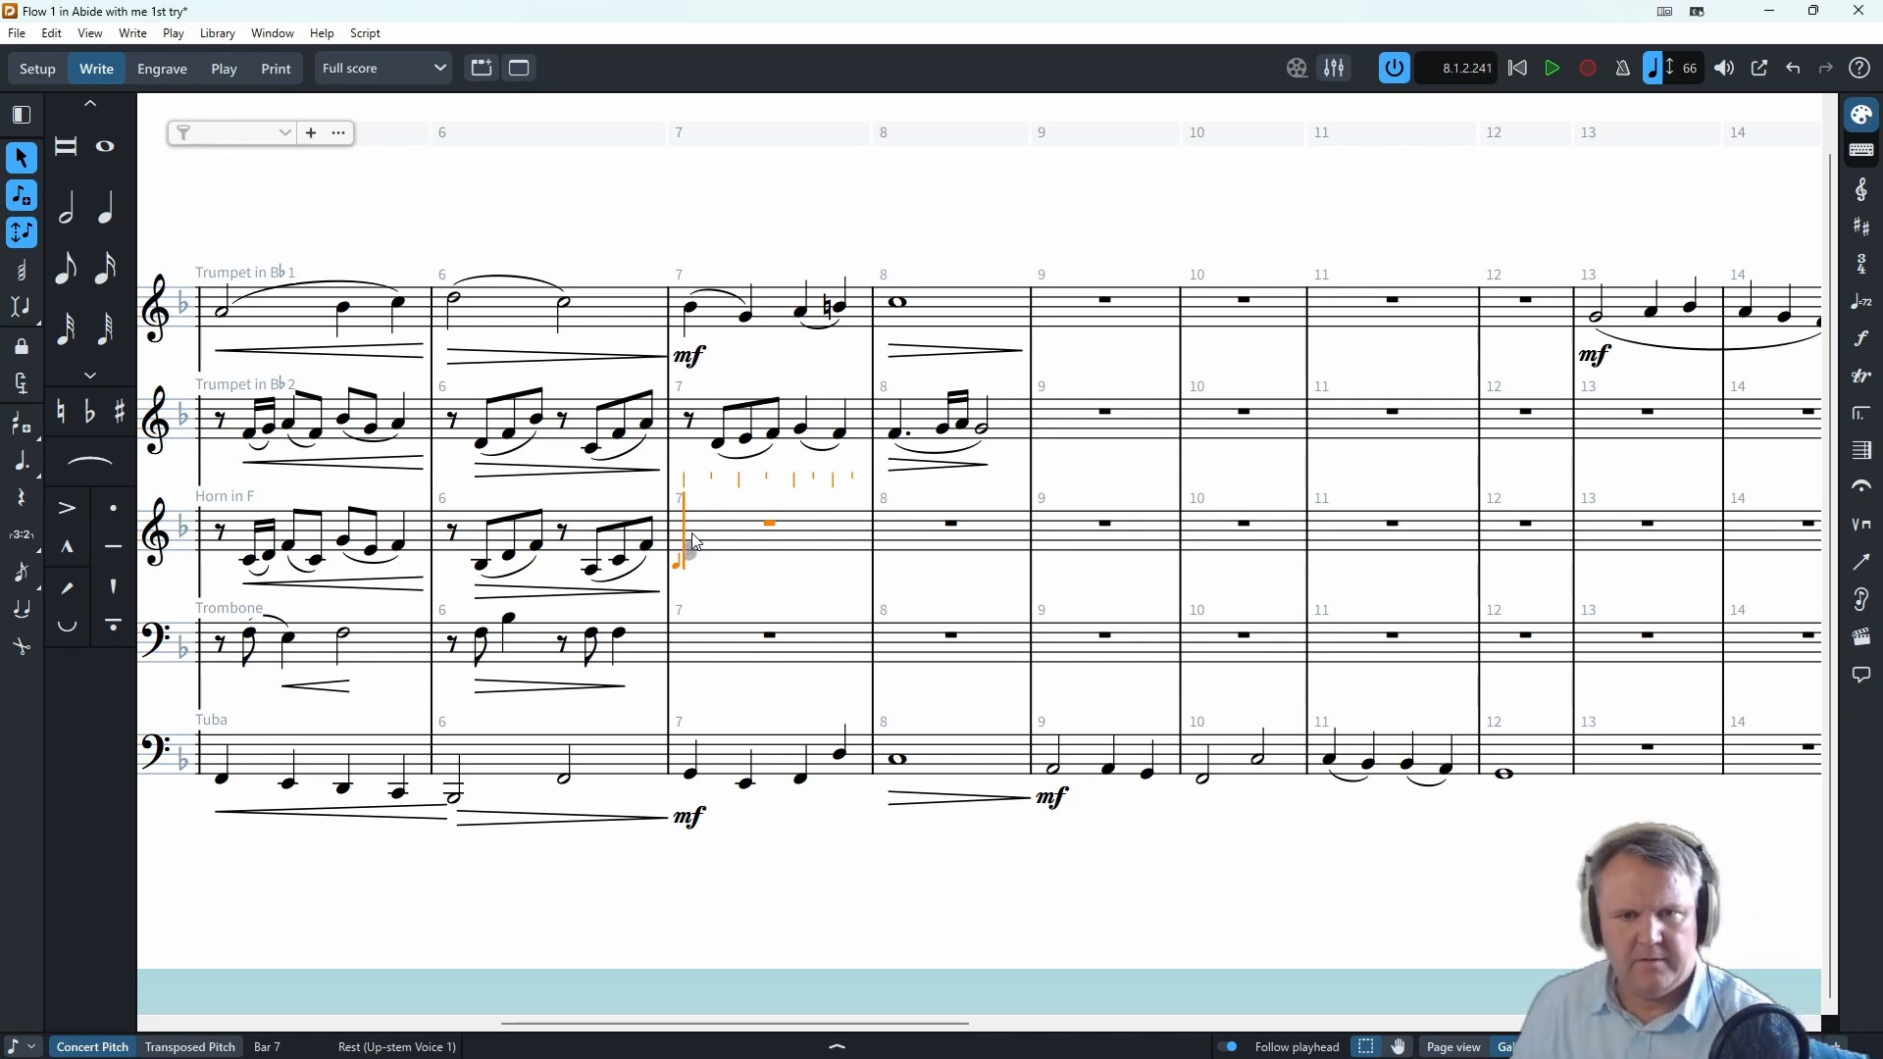
key(d)
key(e)
key(f)
key(e)
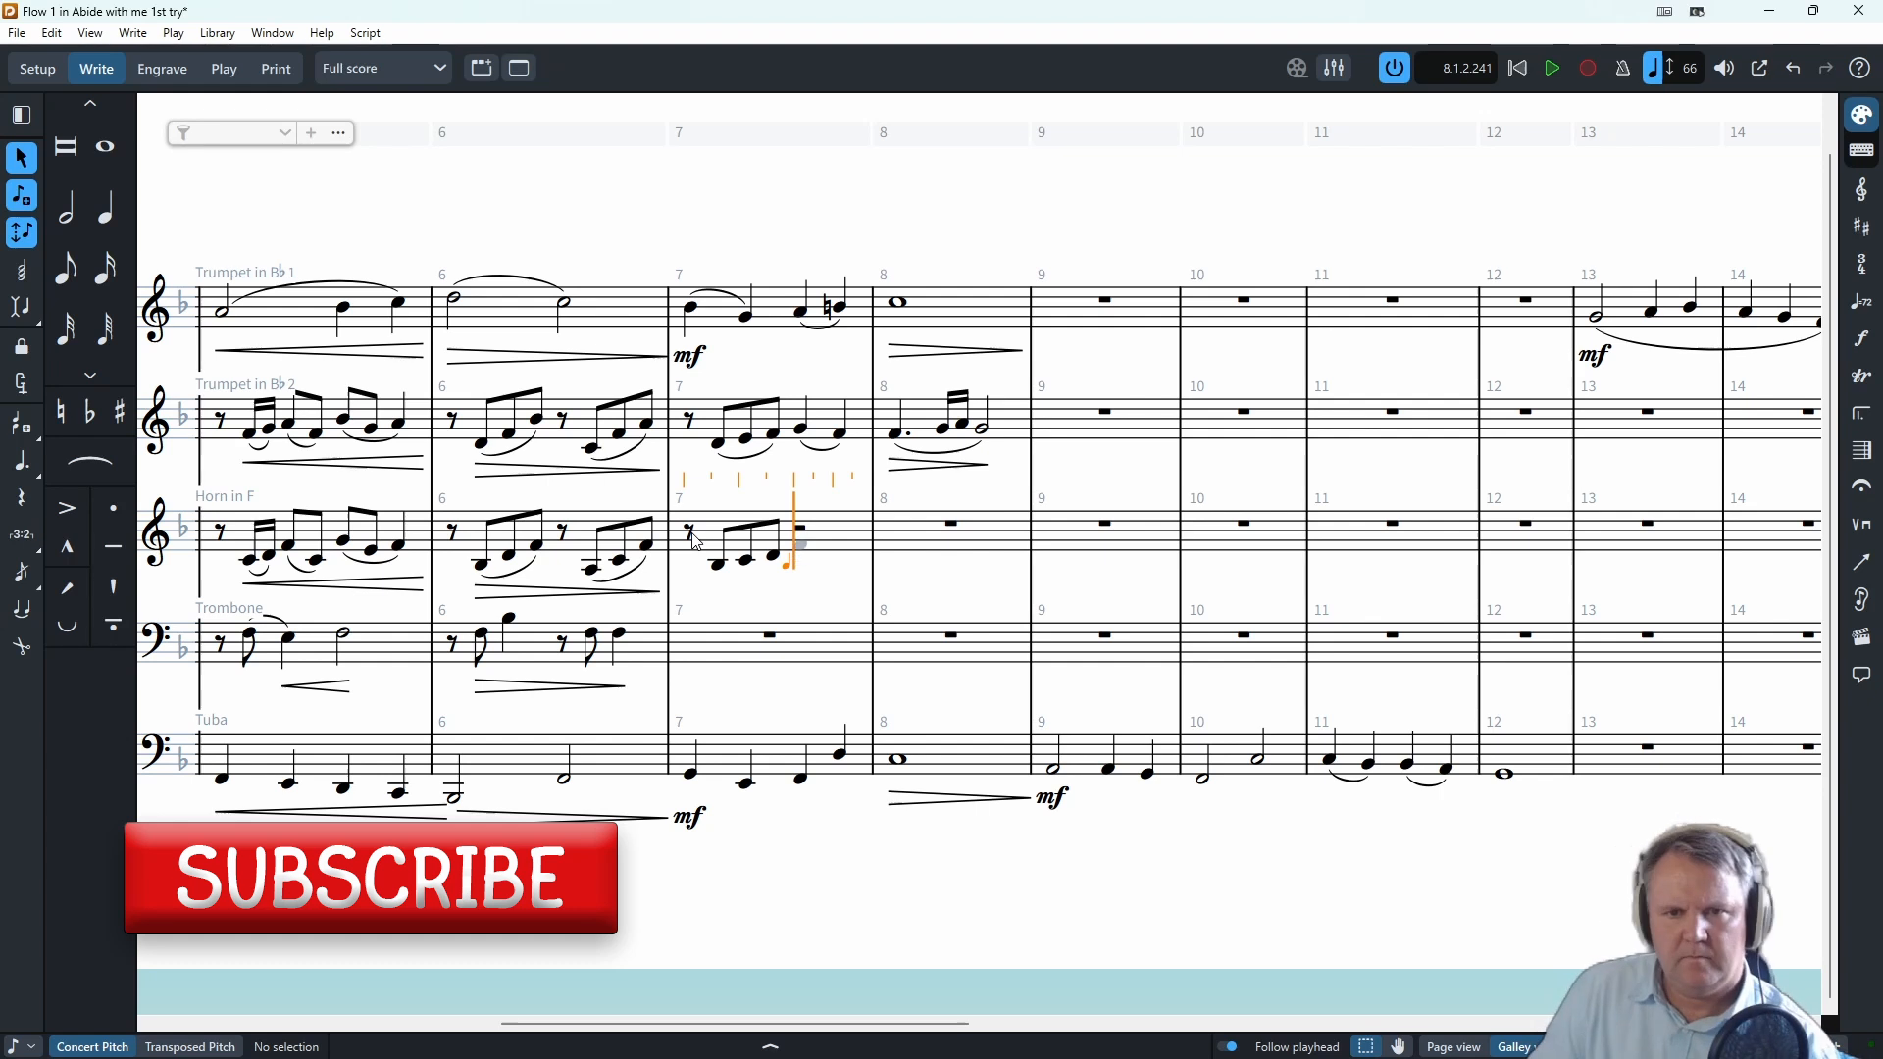
key(7)
key(Left)
key(Left)
key(Left)
key(Left)
key(6)
key(6)
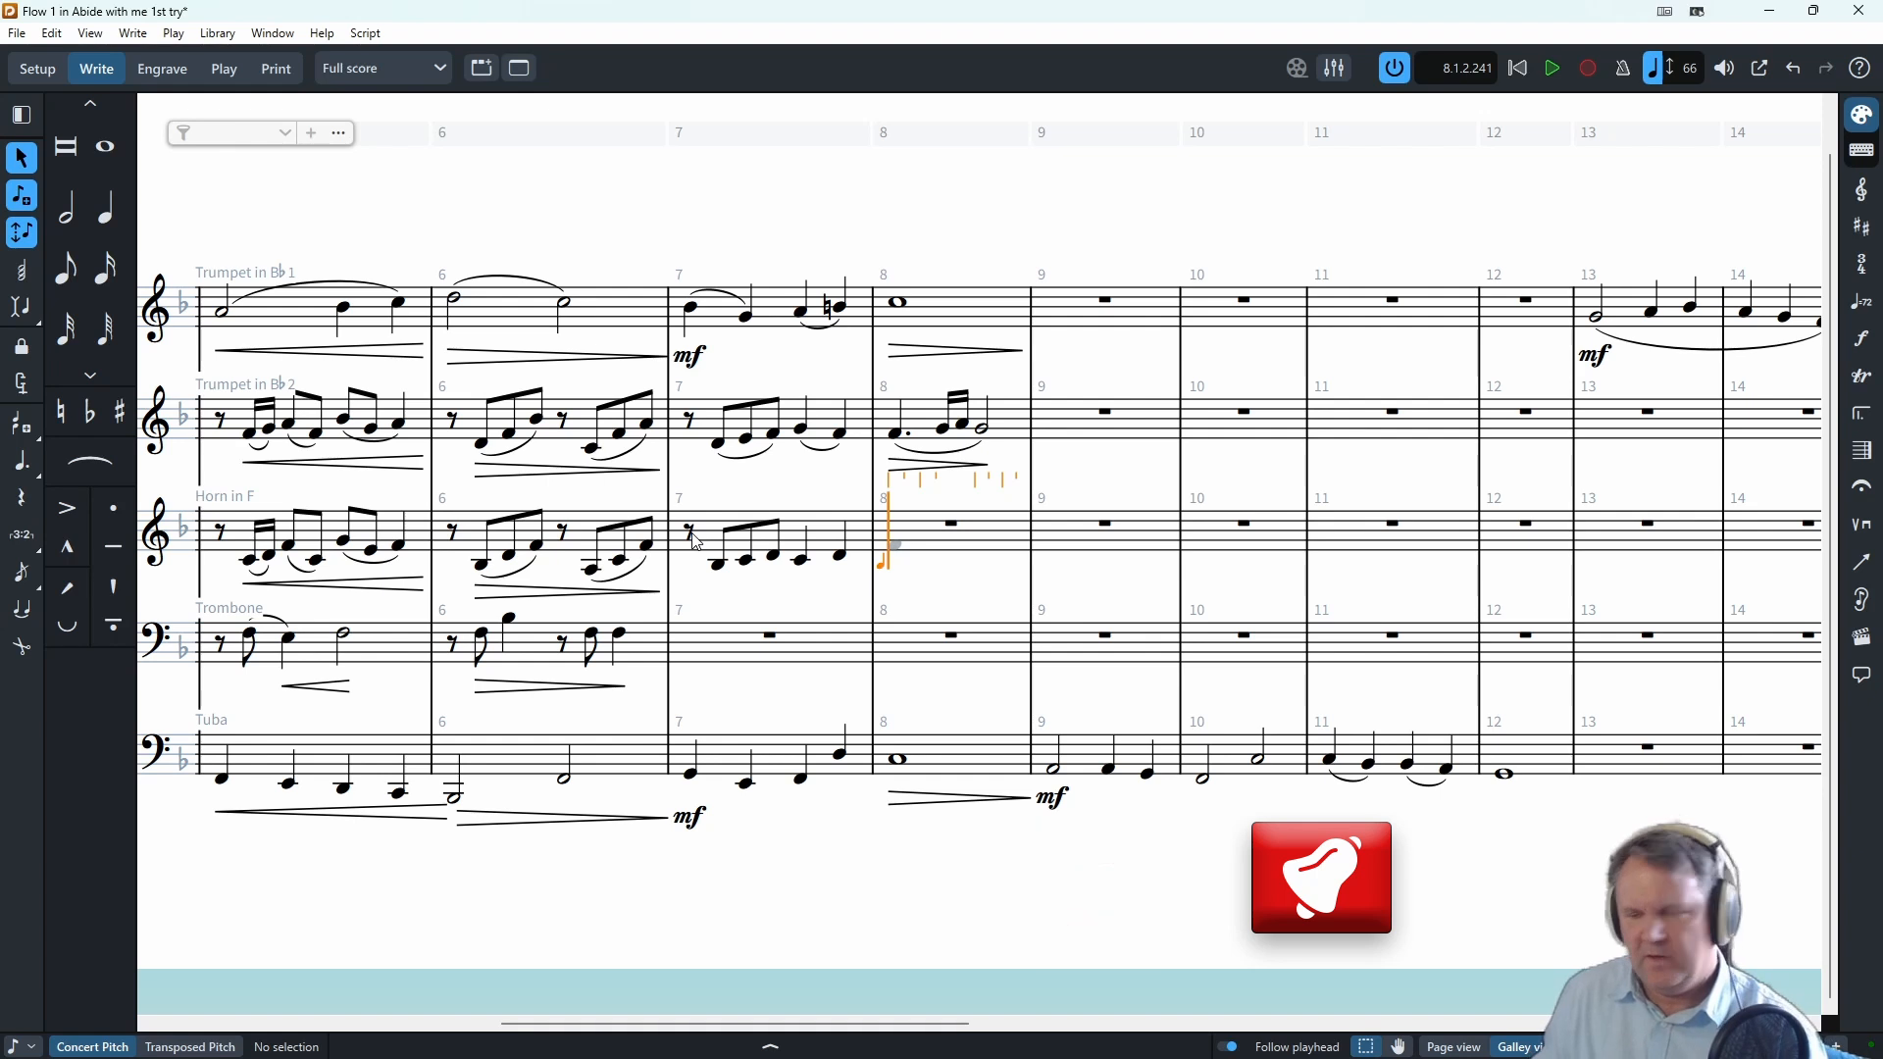
key(7)
key(g)
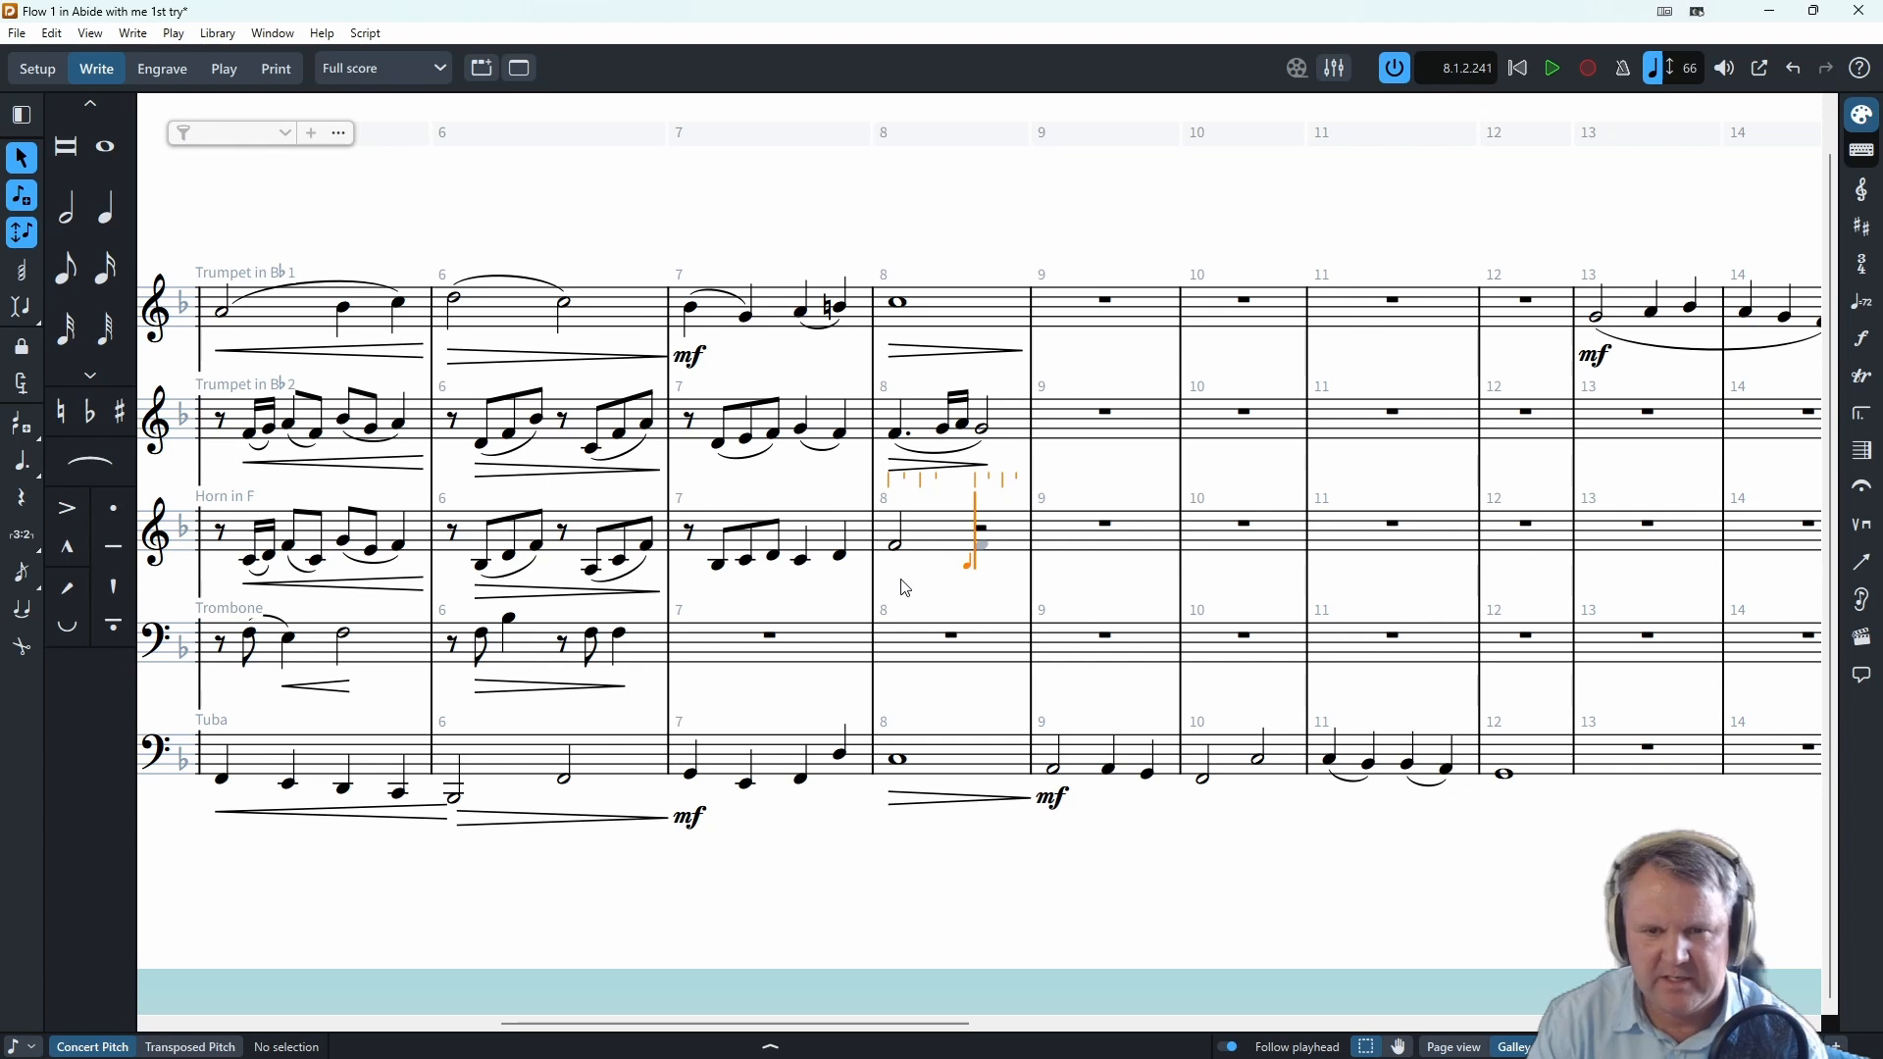
key(Escape)
- Fill horn bar 8 with a dotted quarter F, sixteenths E and F, and a half note E
click(898, 549)
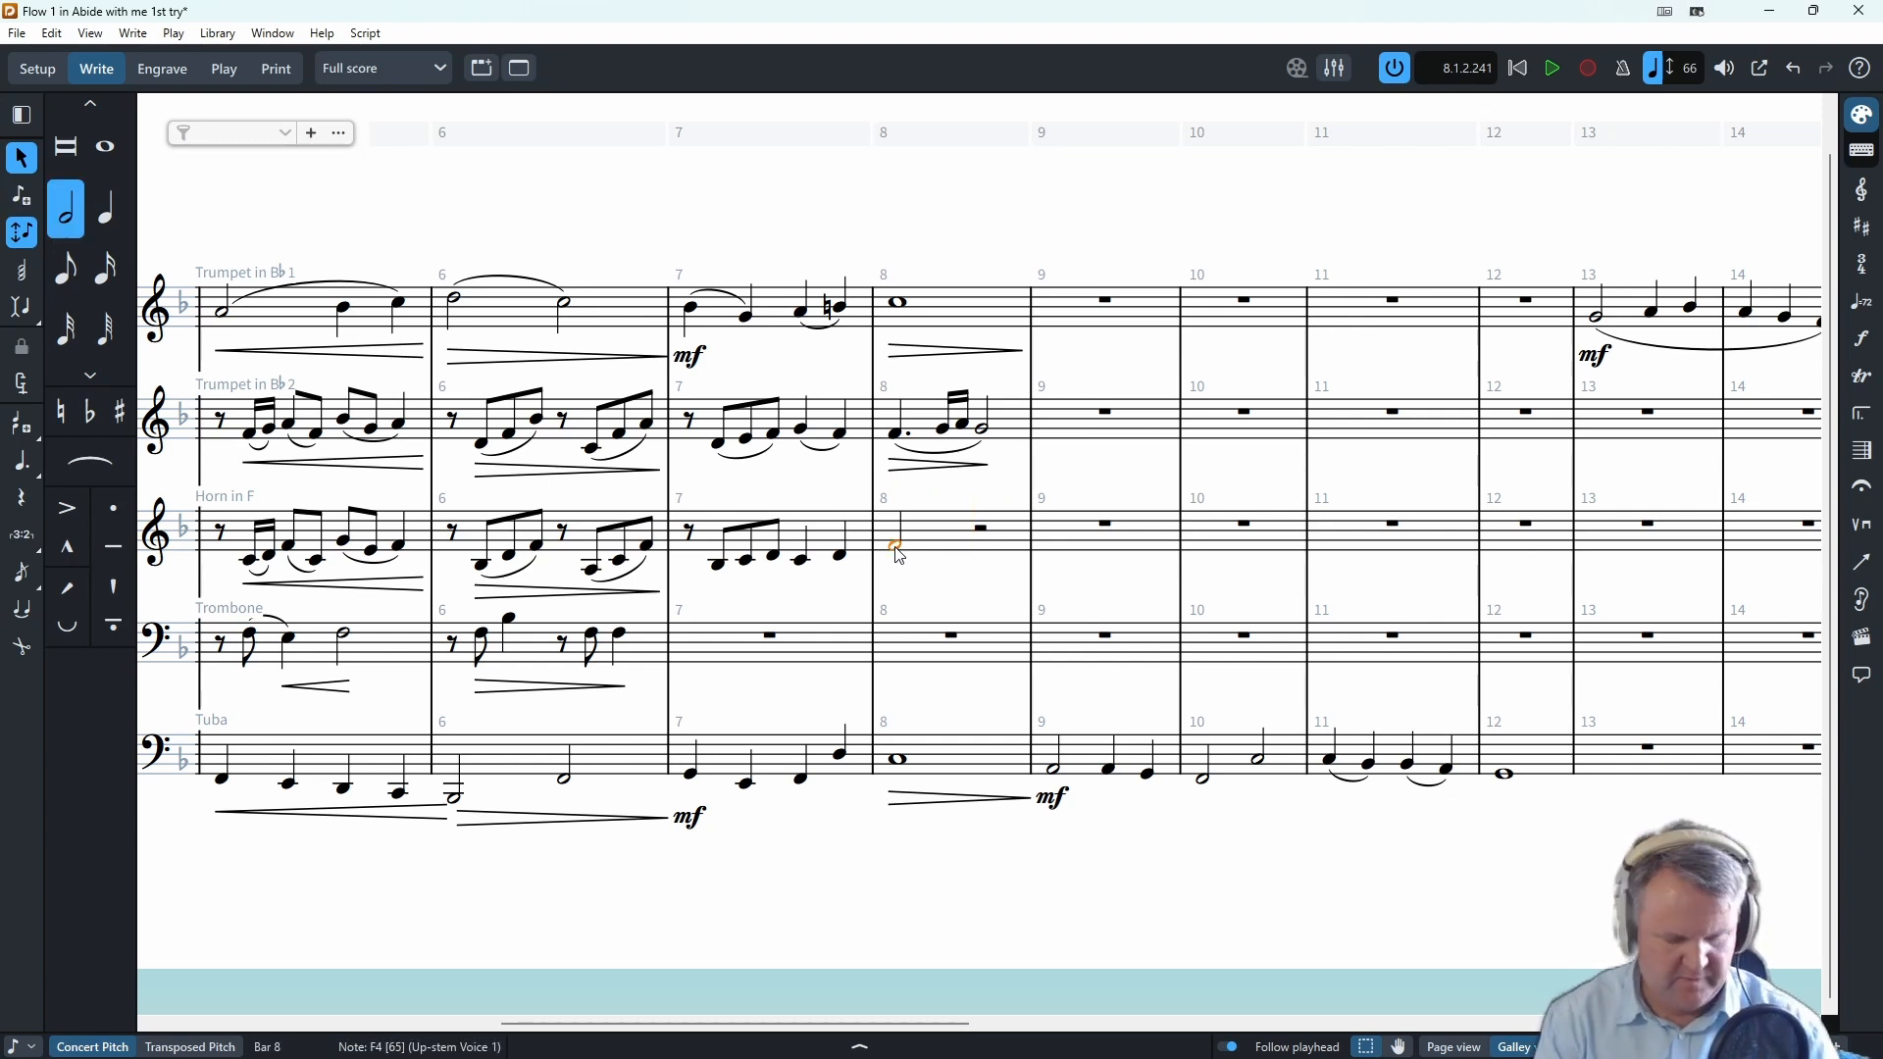
key(shift+n)
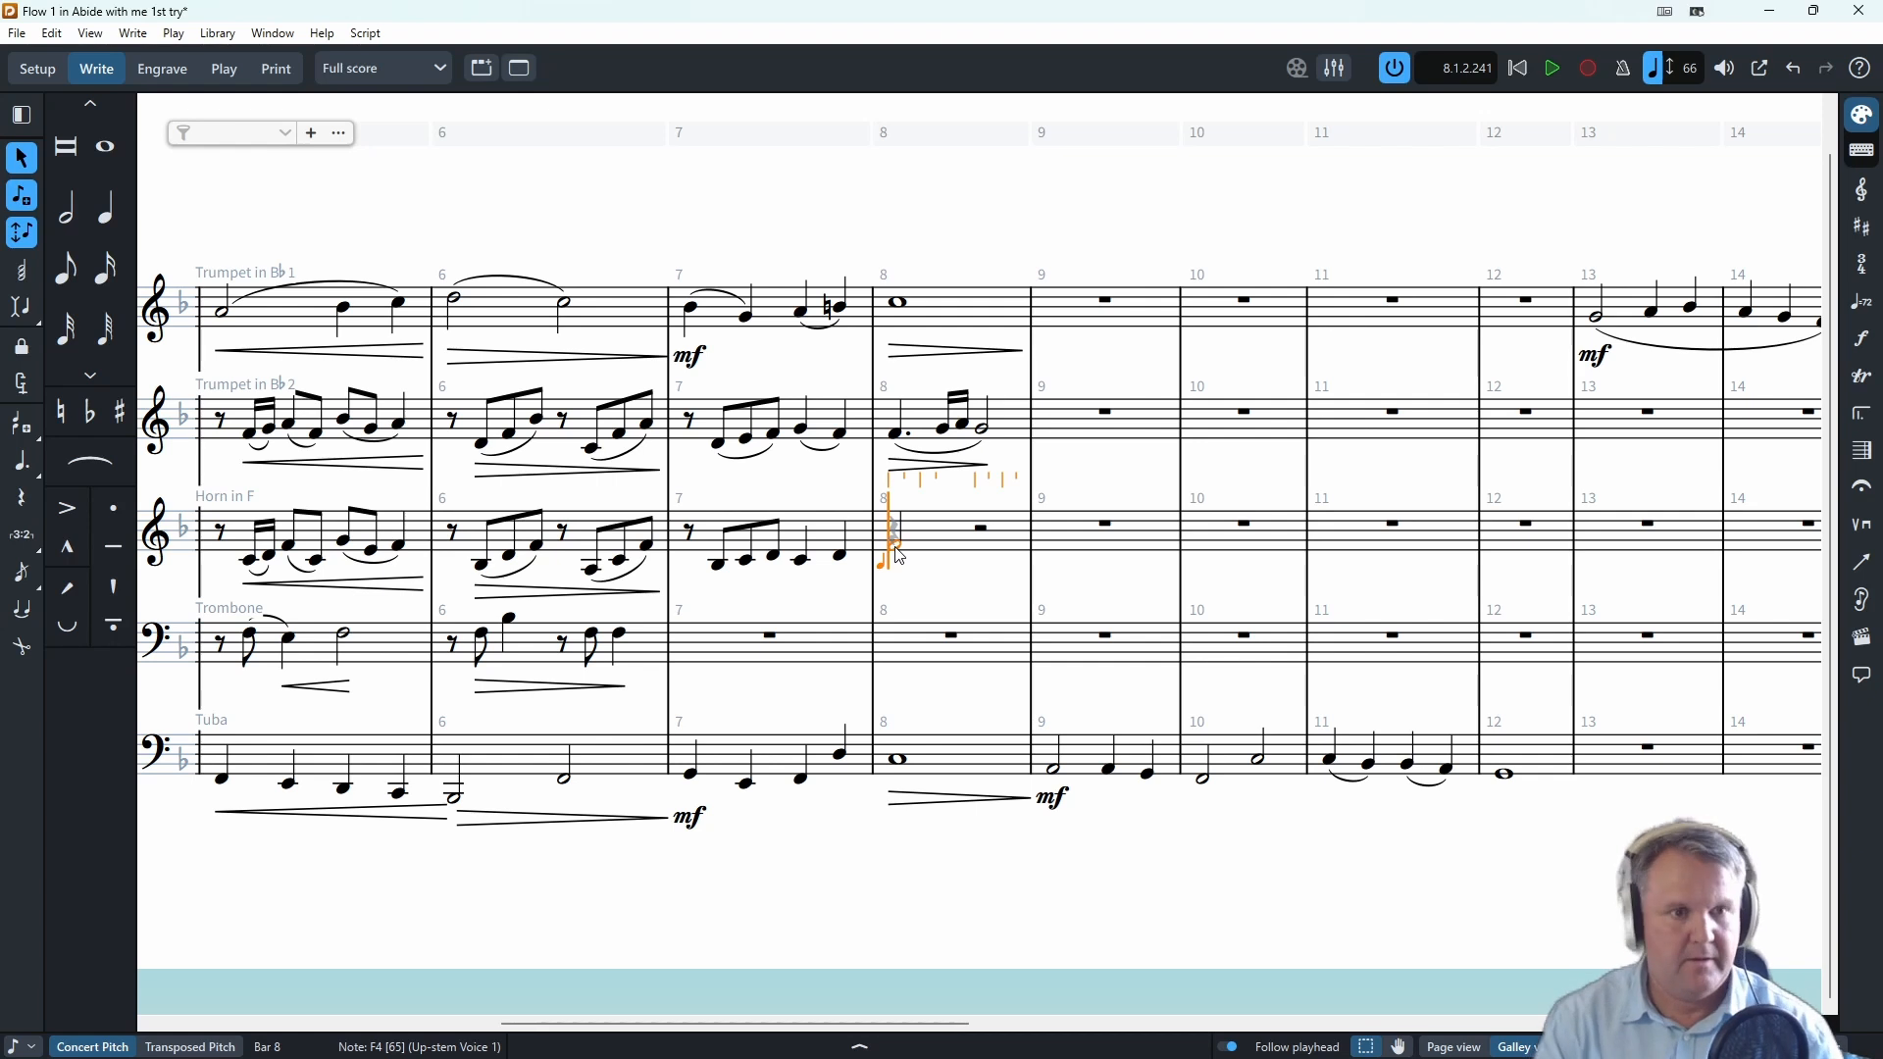
click(22, 472)
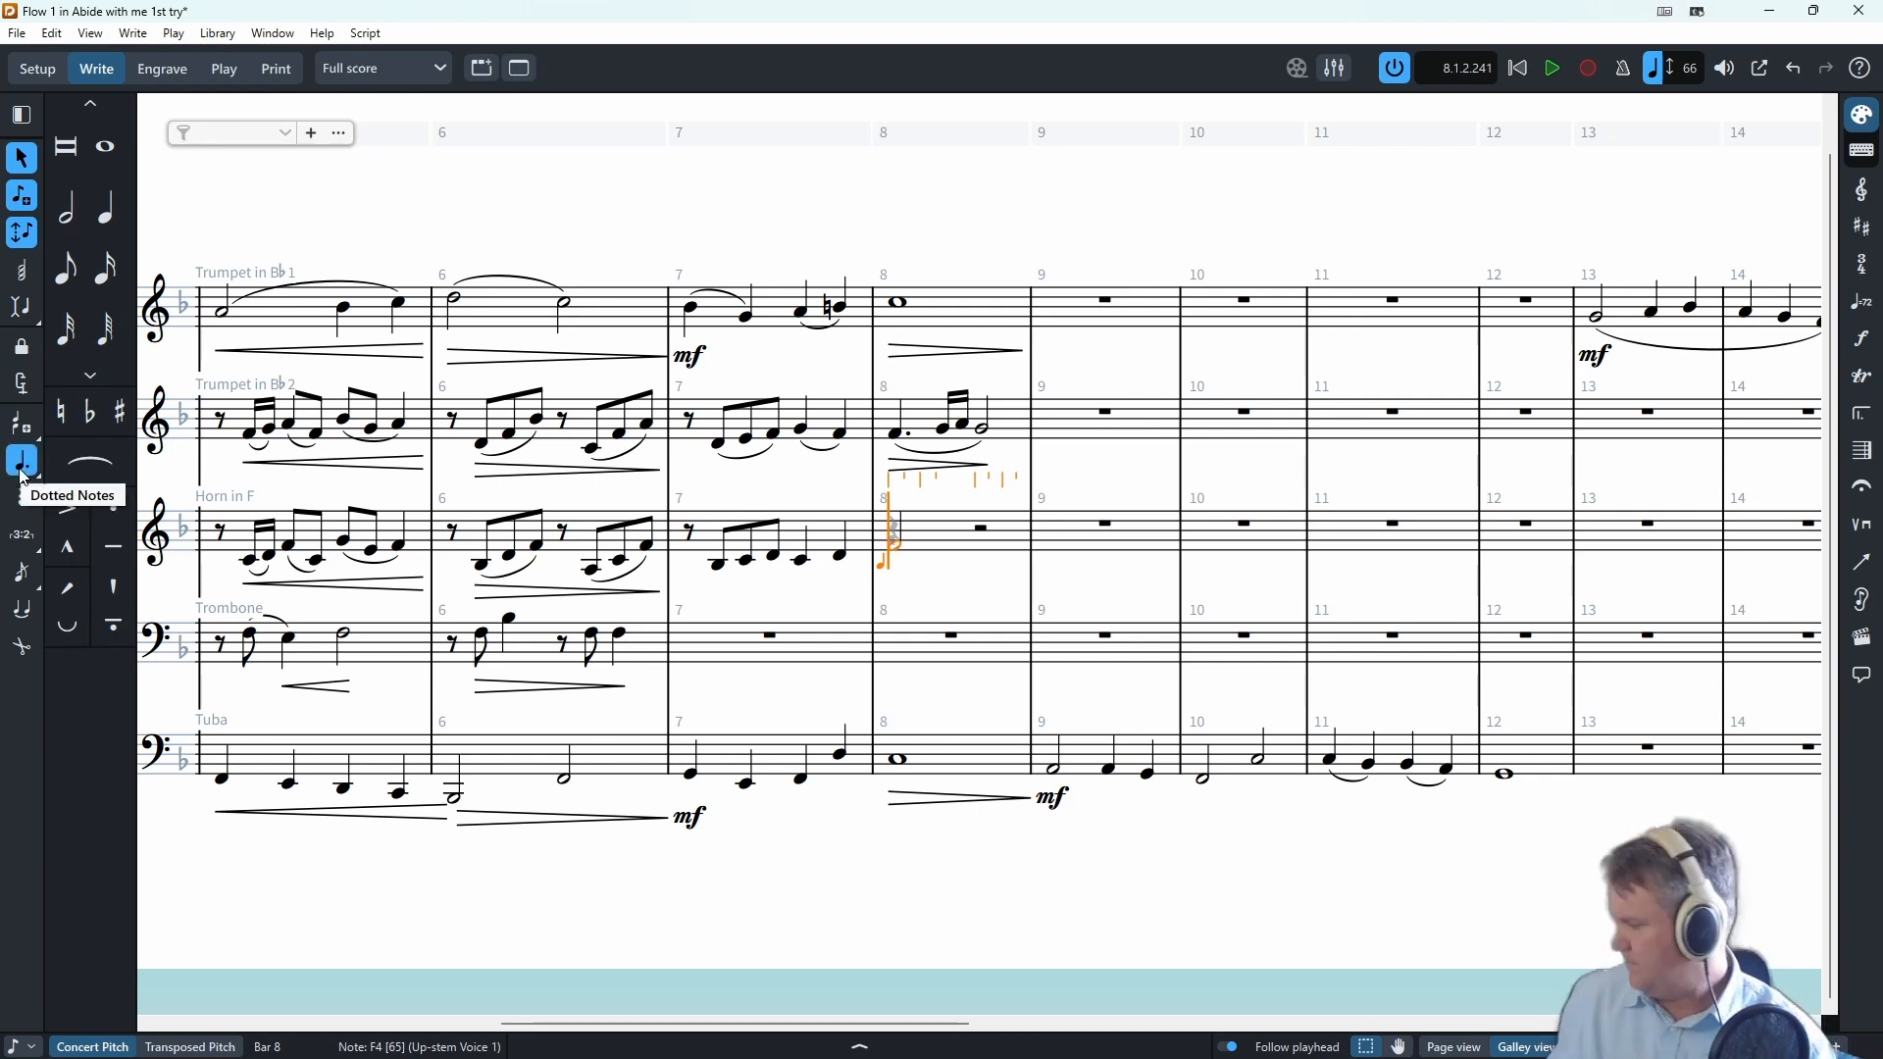
key(f)
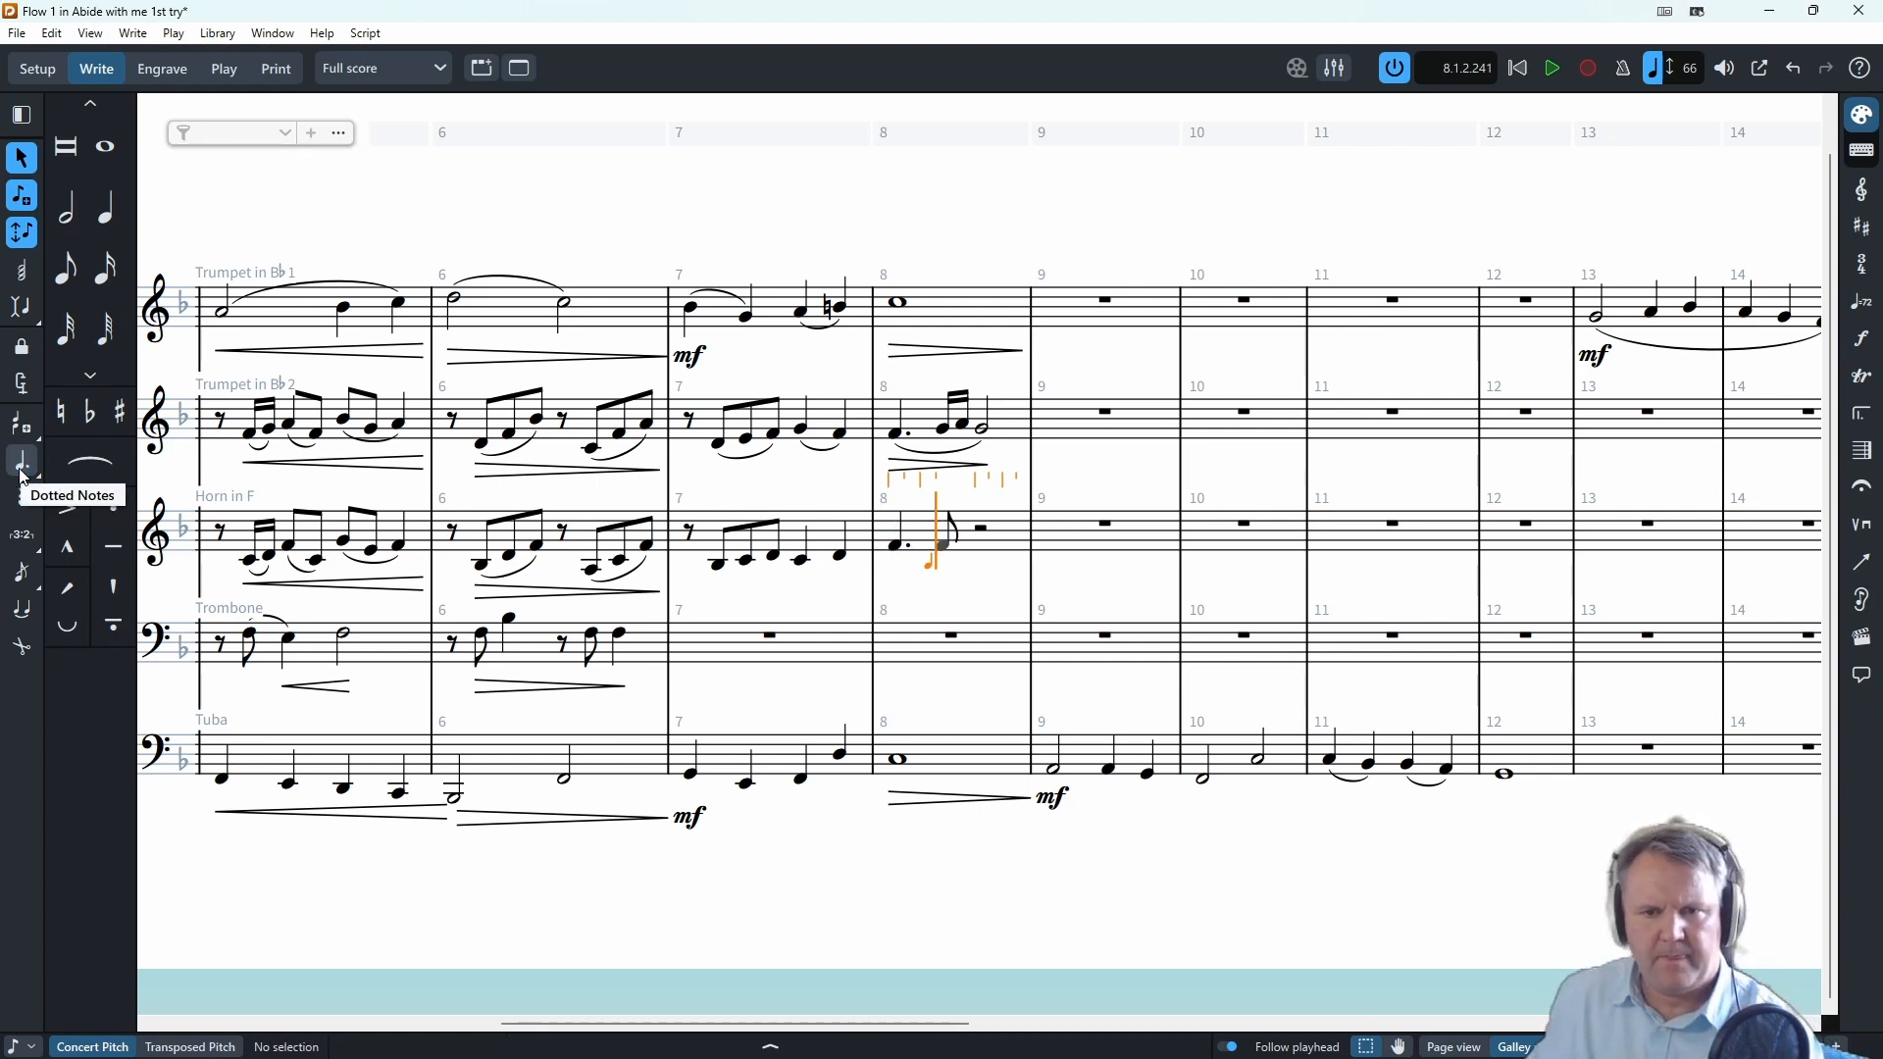
key(4)
key(f)
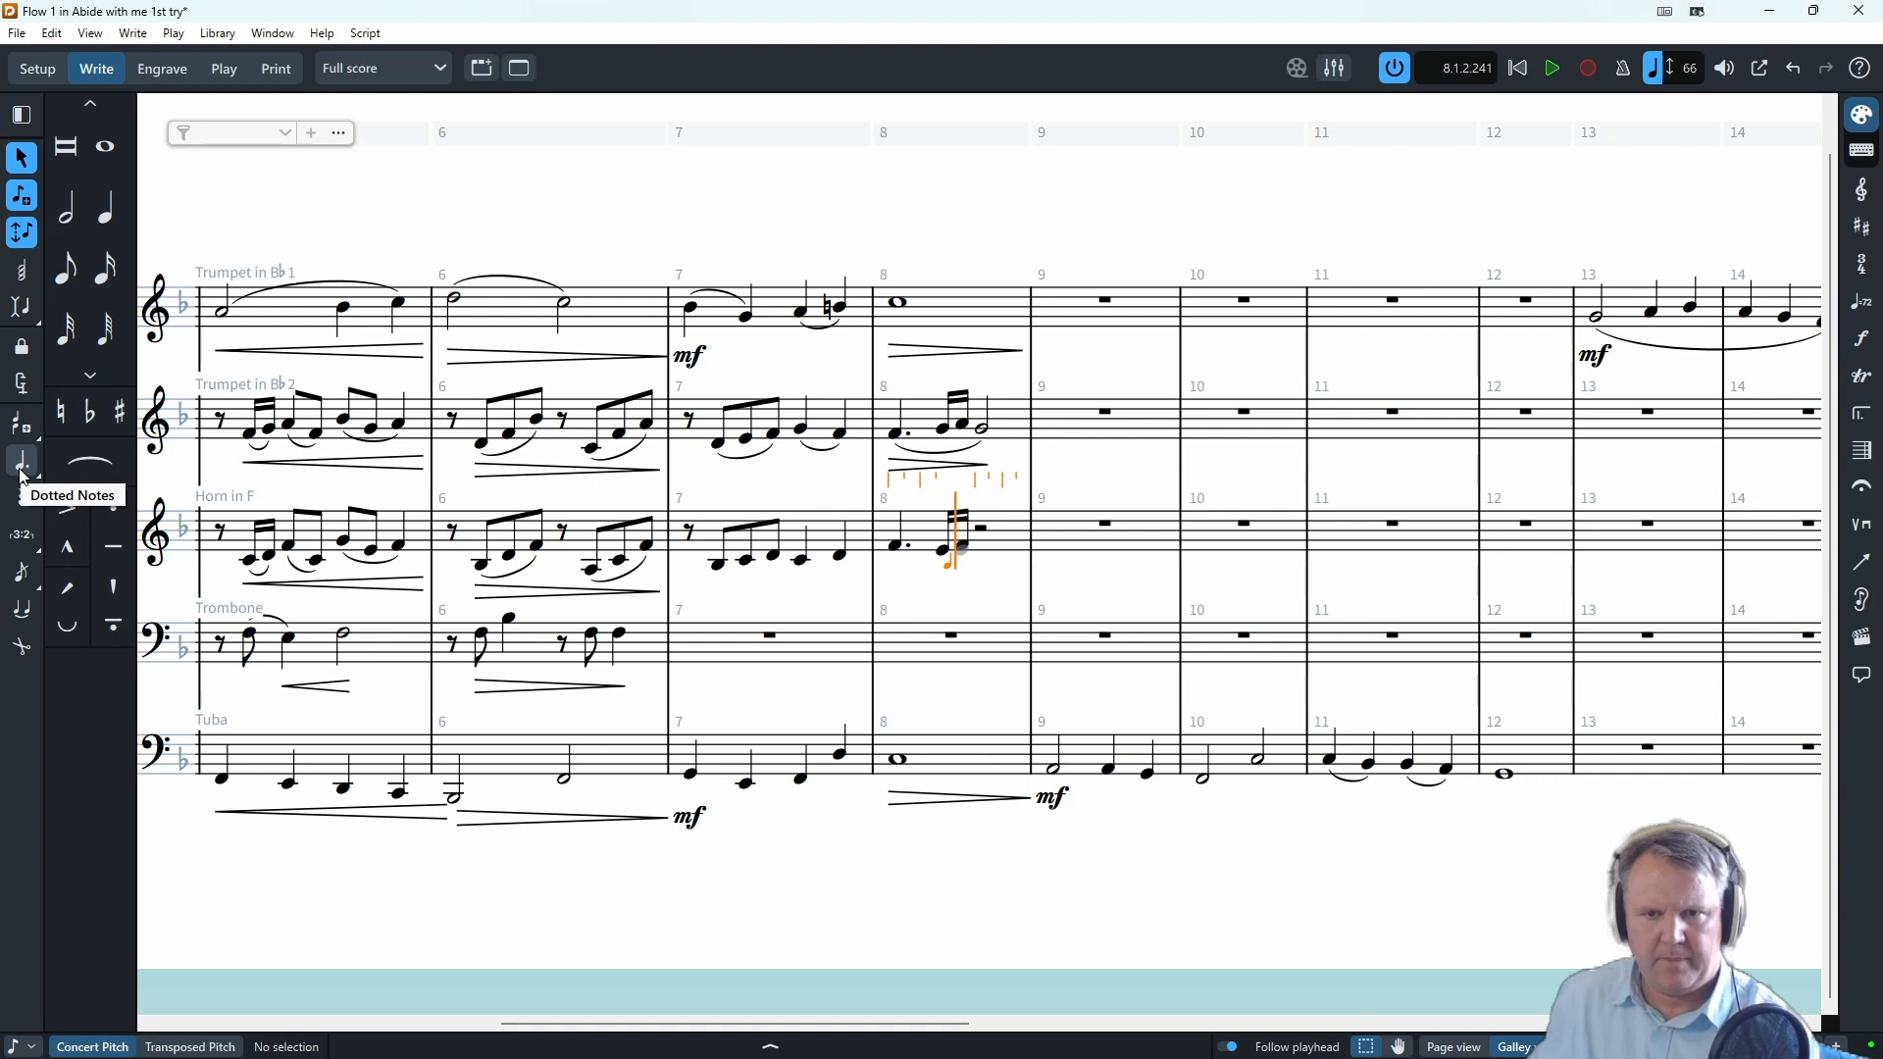
key(g)
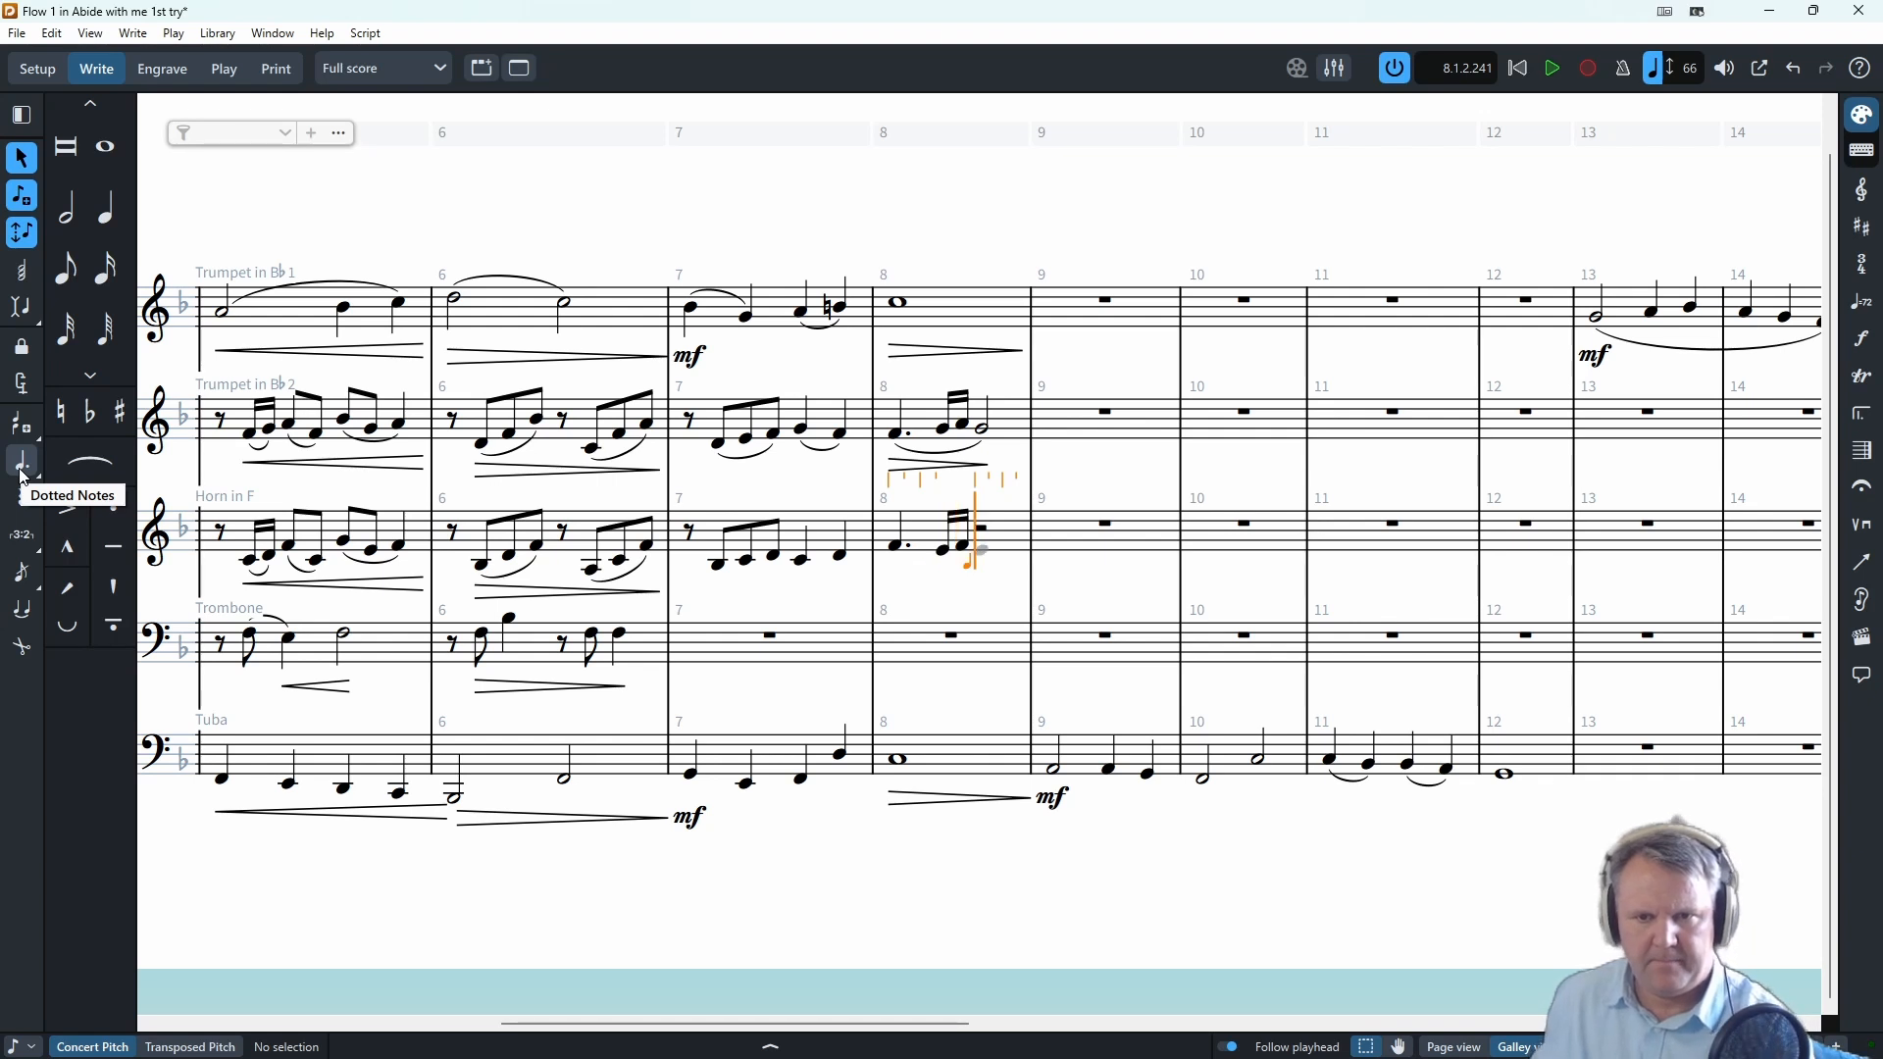
key(6)
key(f)
click(23, 460)
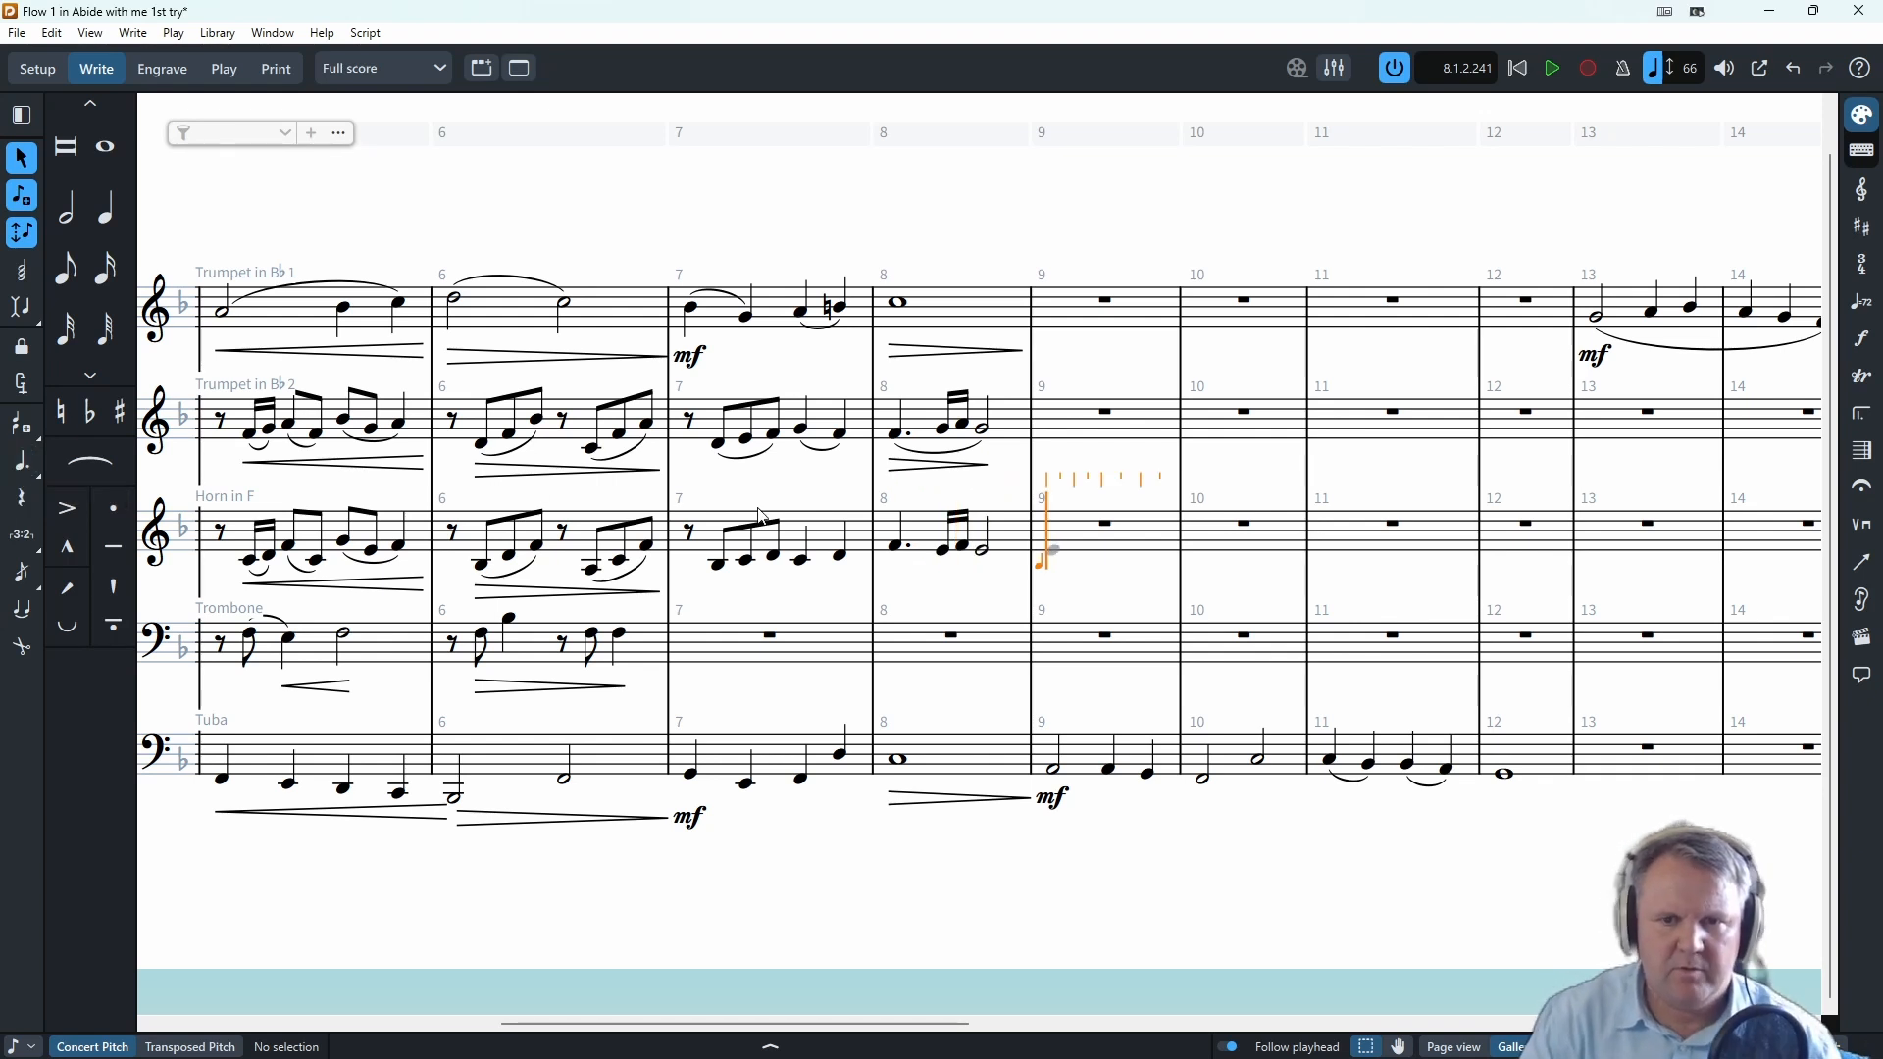
- Slur all four notes in horn bar 8 together and add a diminuendo hairpin beneath them
click(897, 546)
key(shift+Right)
key(shift+Right)
key(shift+Right)
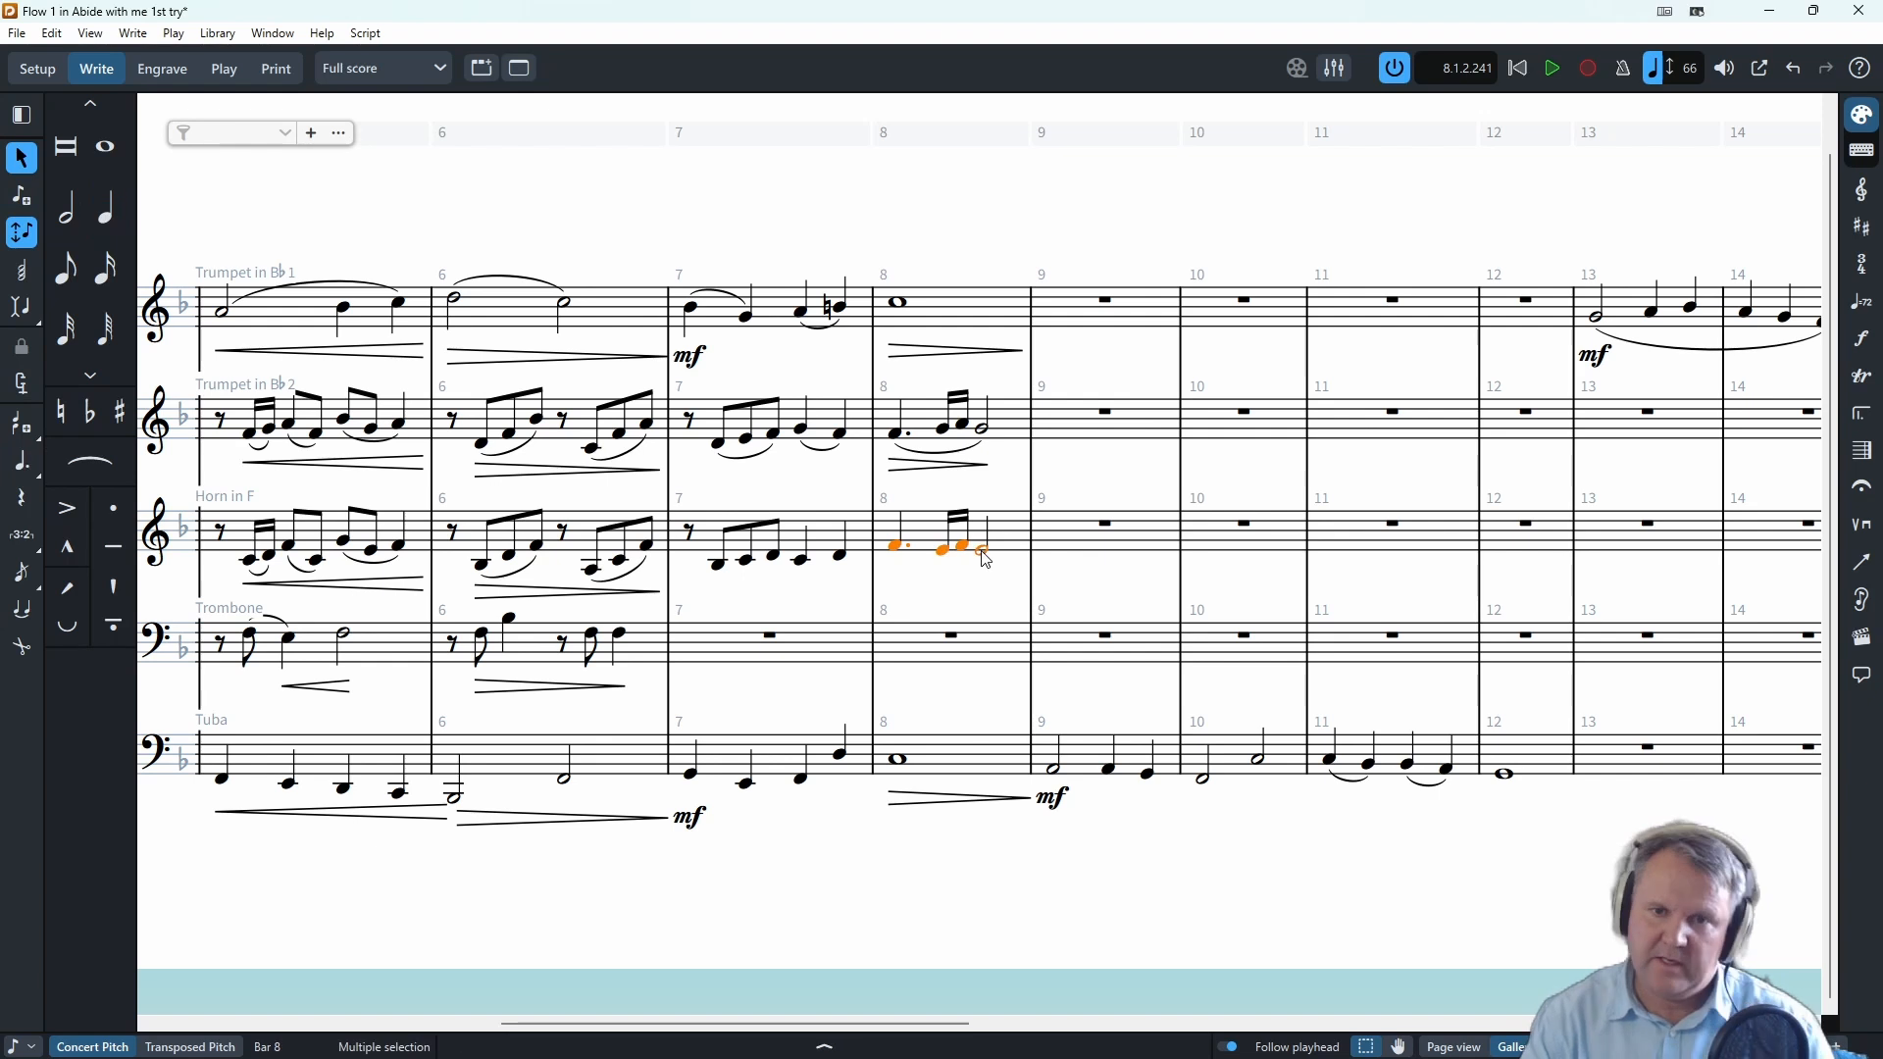
key(s)
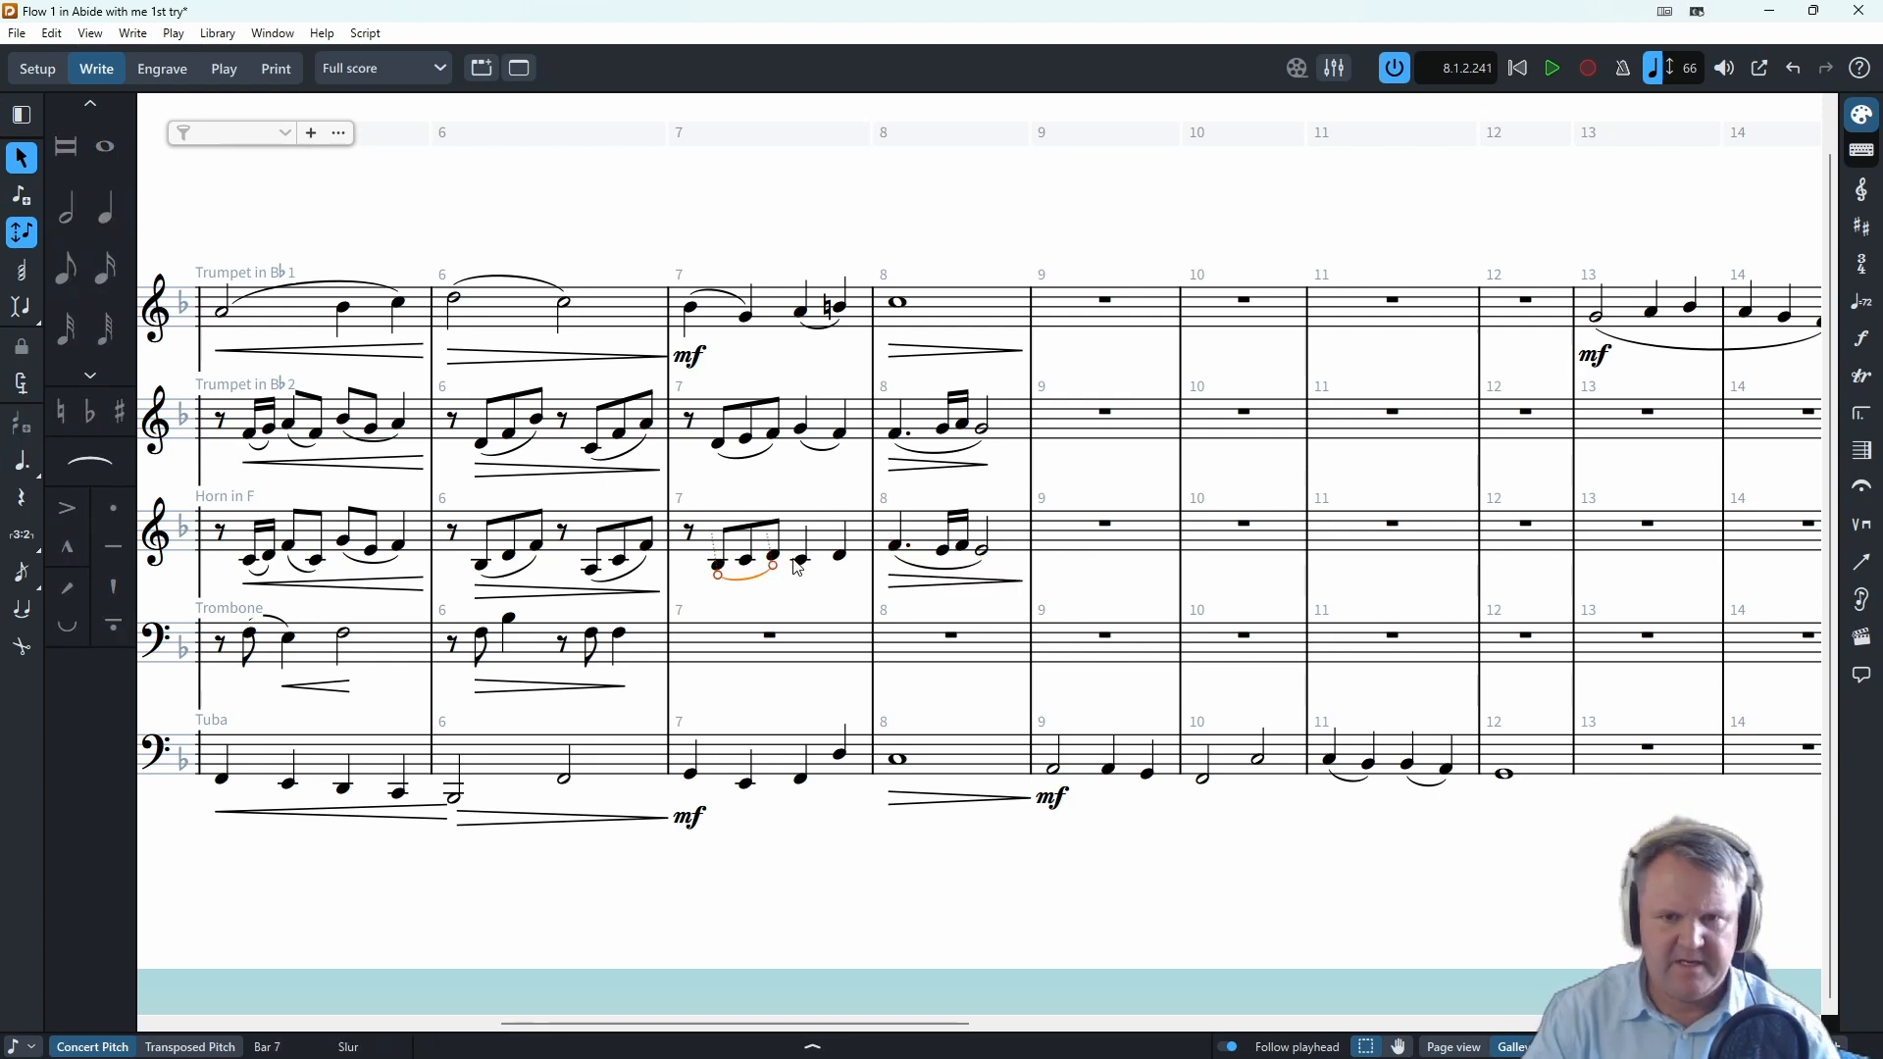
- Slur the three eighth notes and the two quarter notes in horn bar 7 as separate groups
click(801, 561)
key(shift+Right)
key(s)
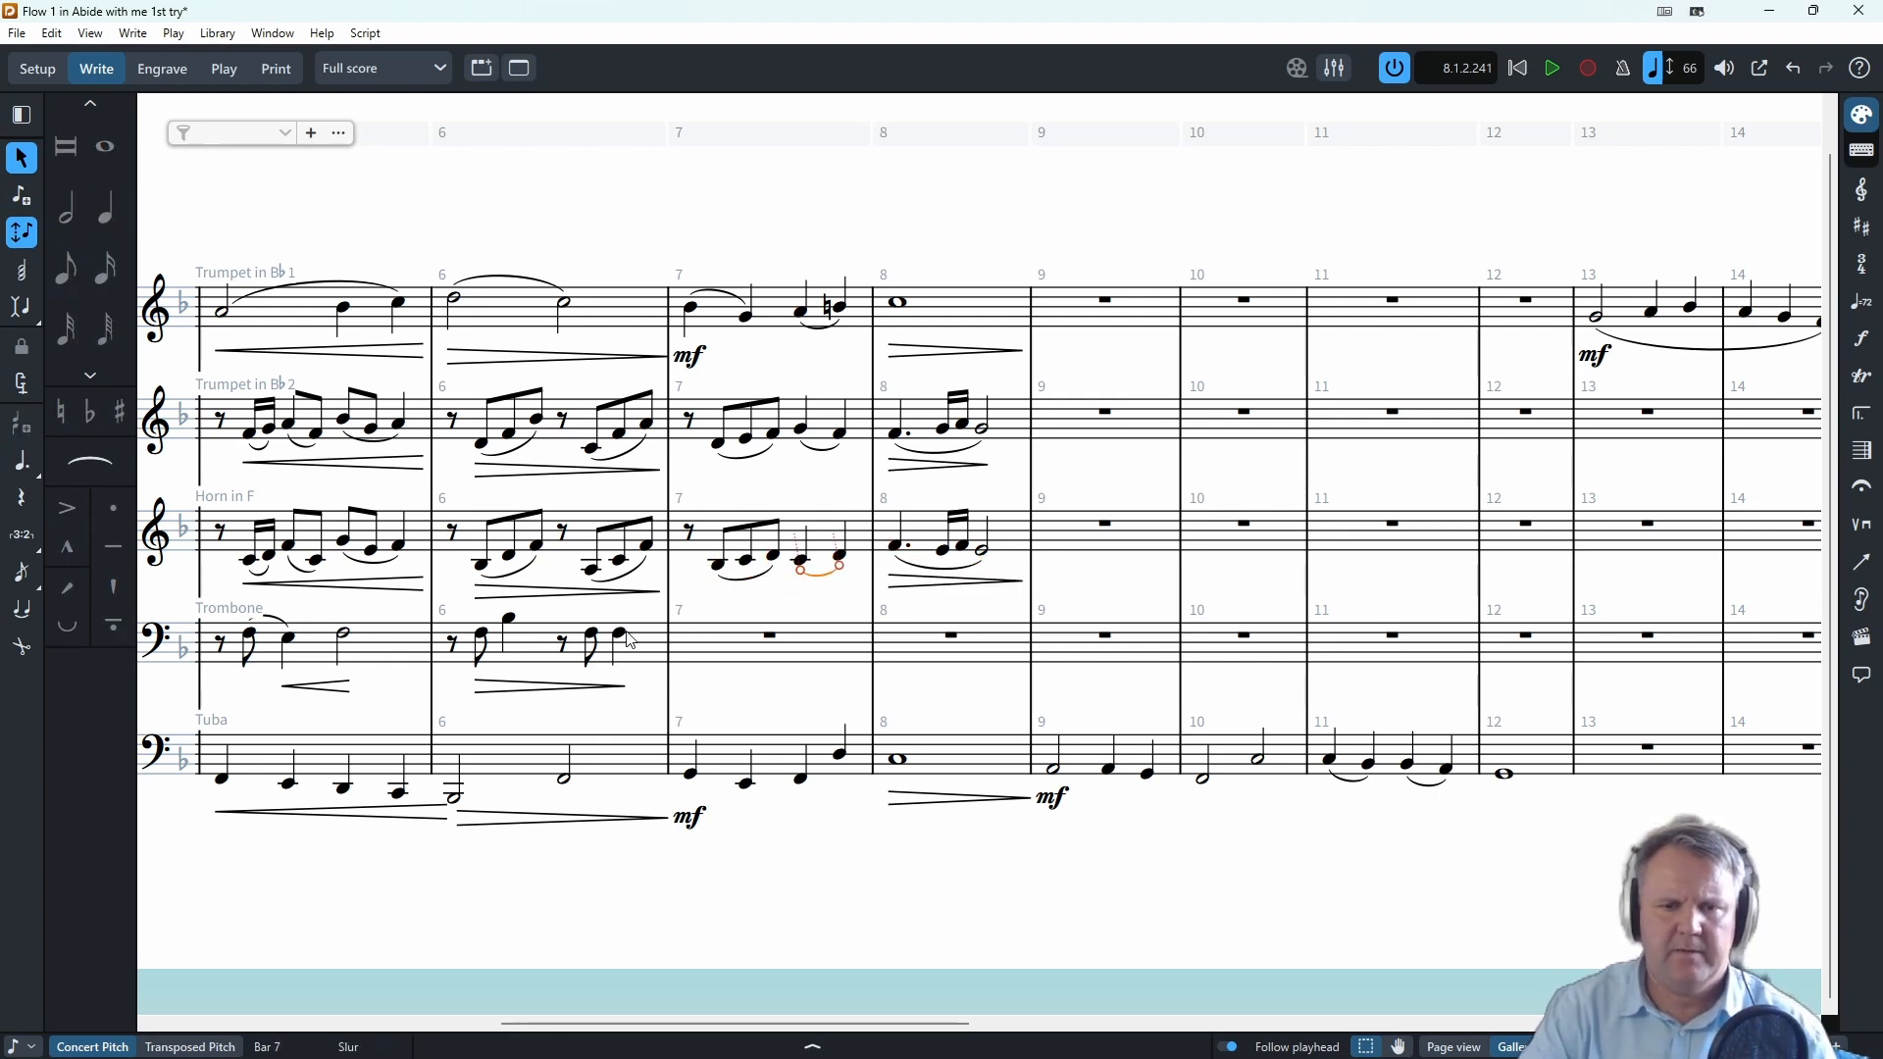
- Play back bars 7 and 8, and audition the chords of bar 7 one beat position at a time
click(692, 310)
key(space)
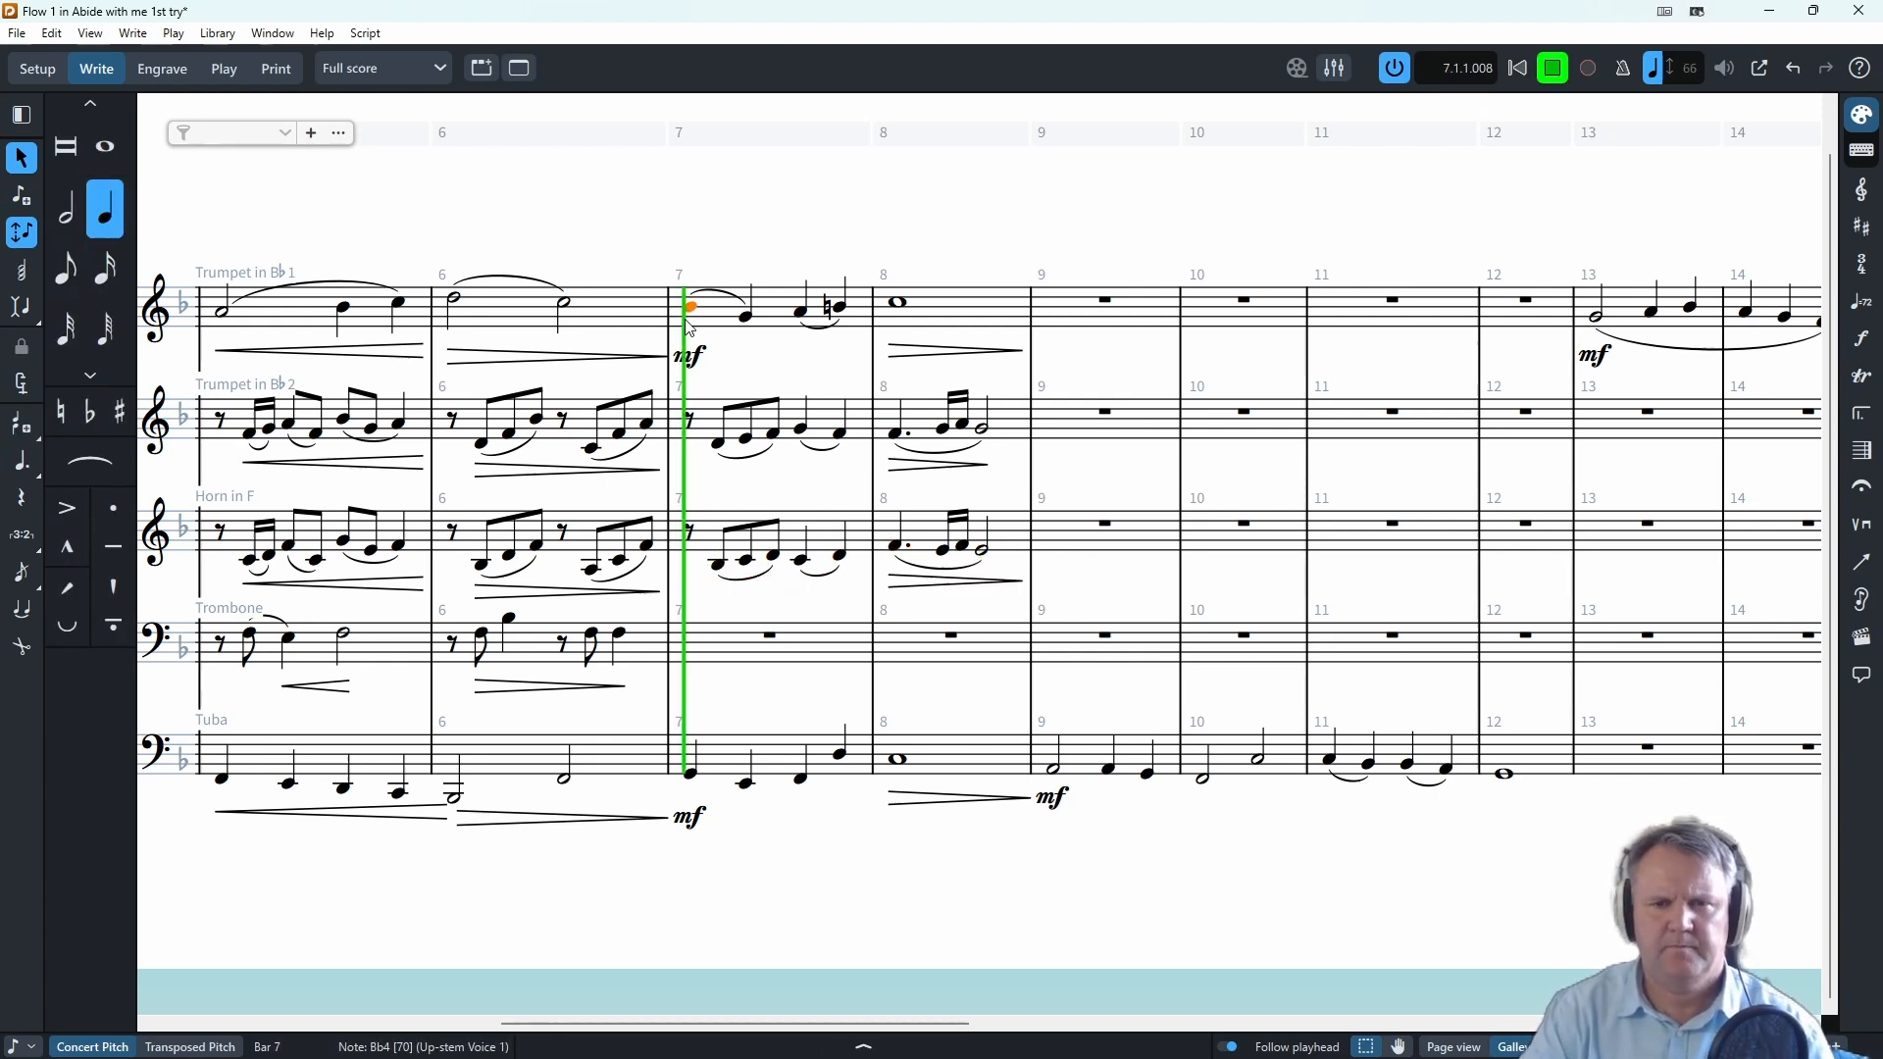
click(1552, 73)
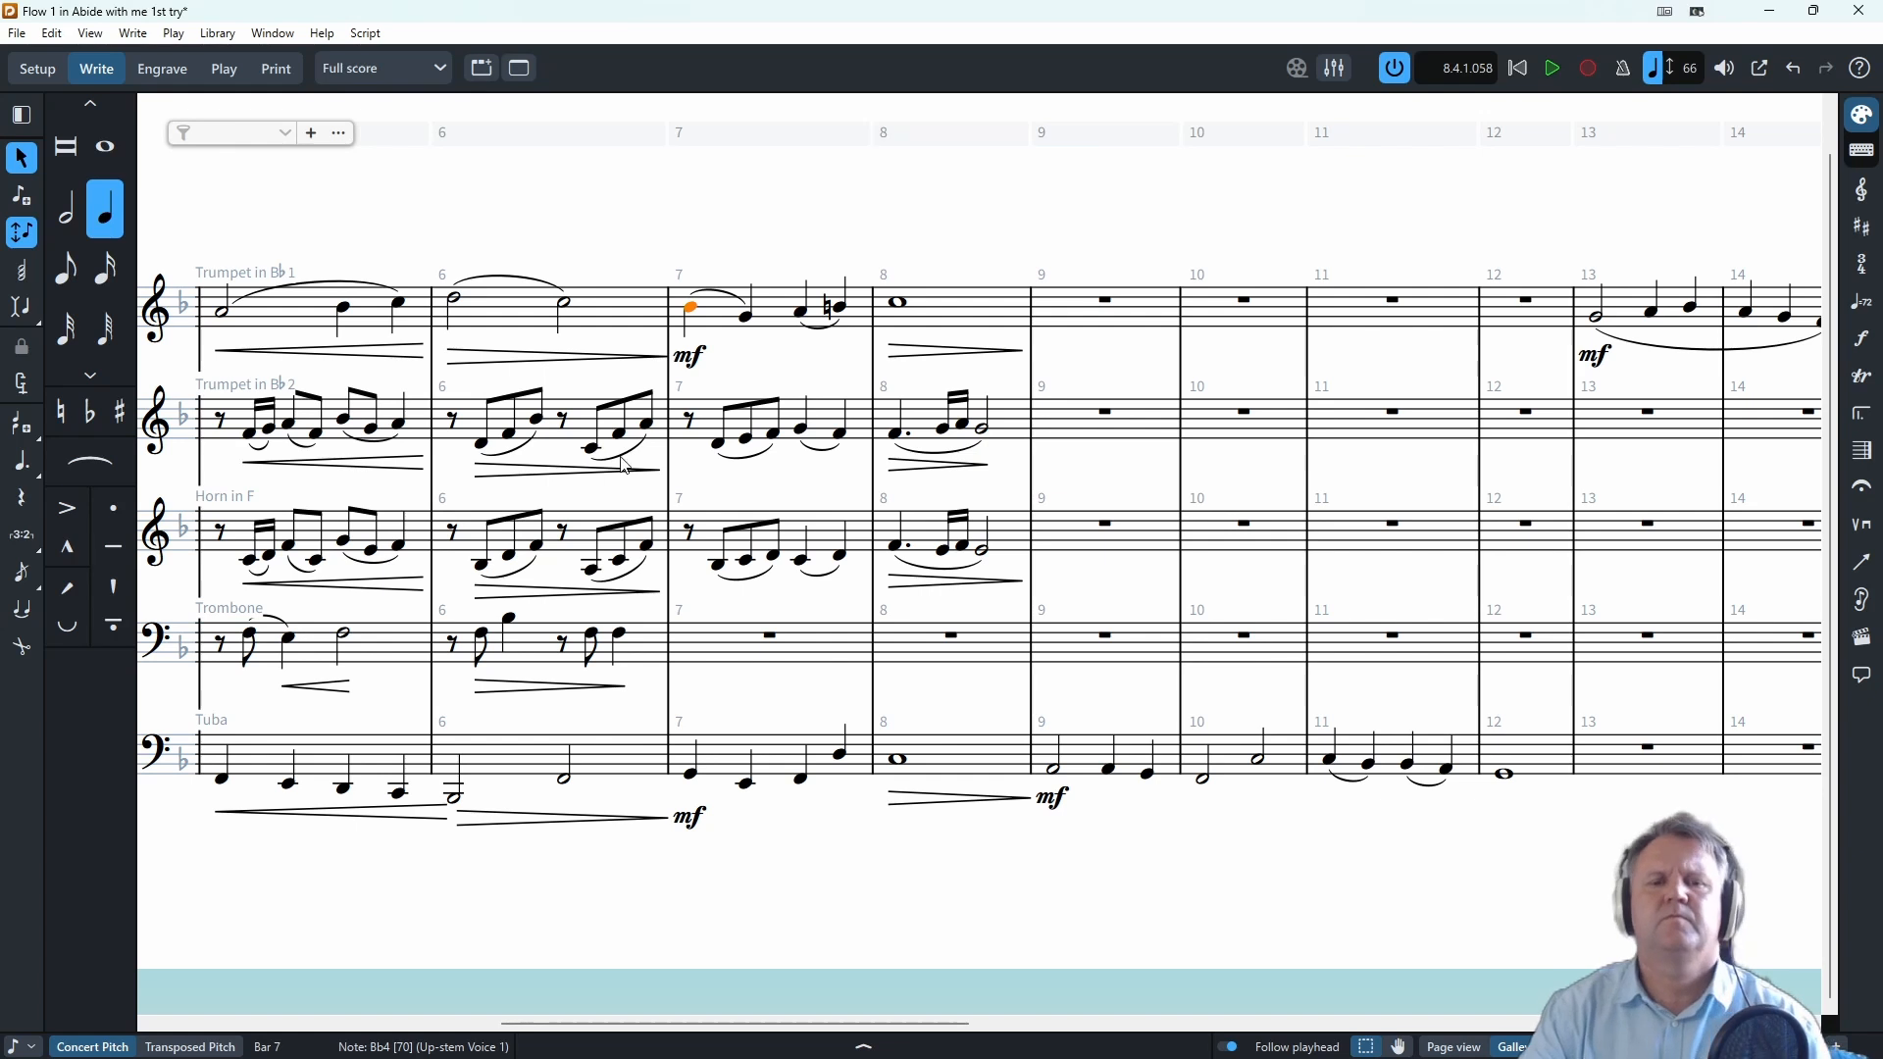
click(698, 488)
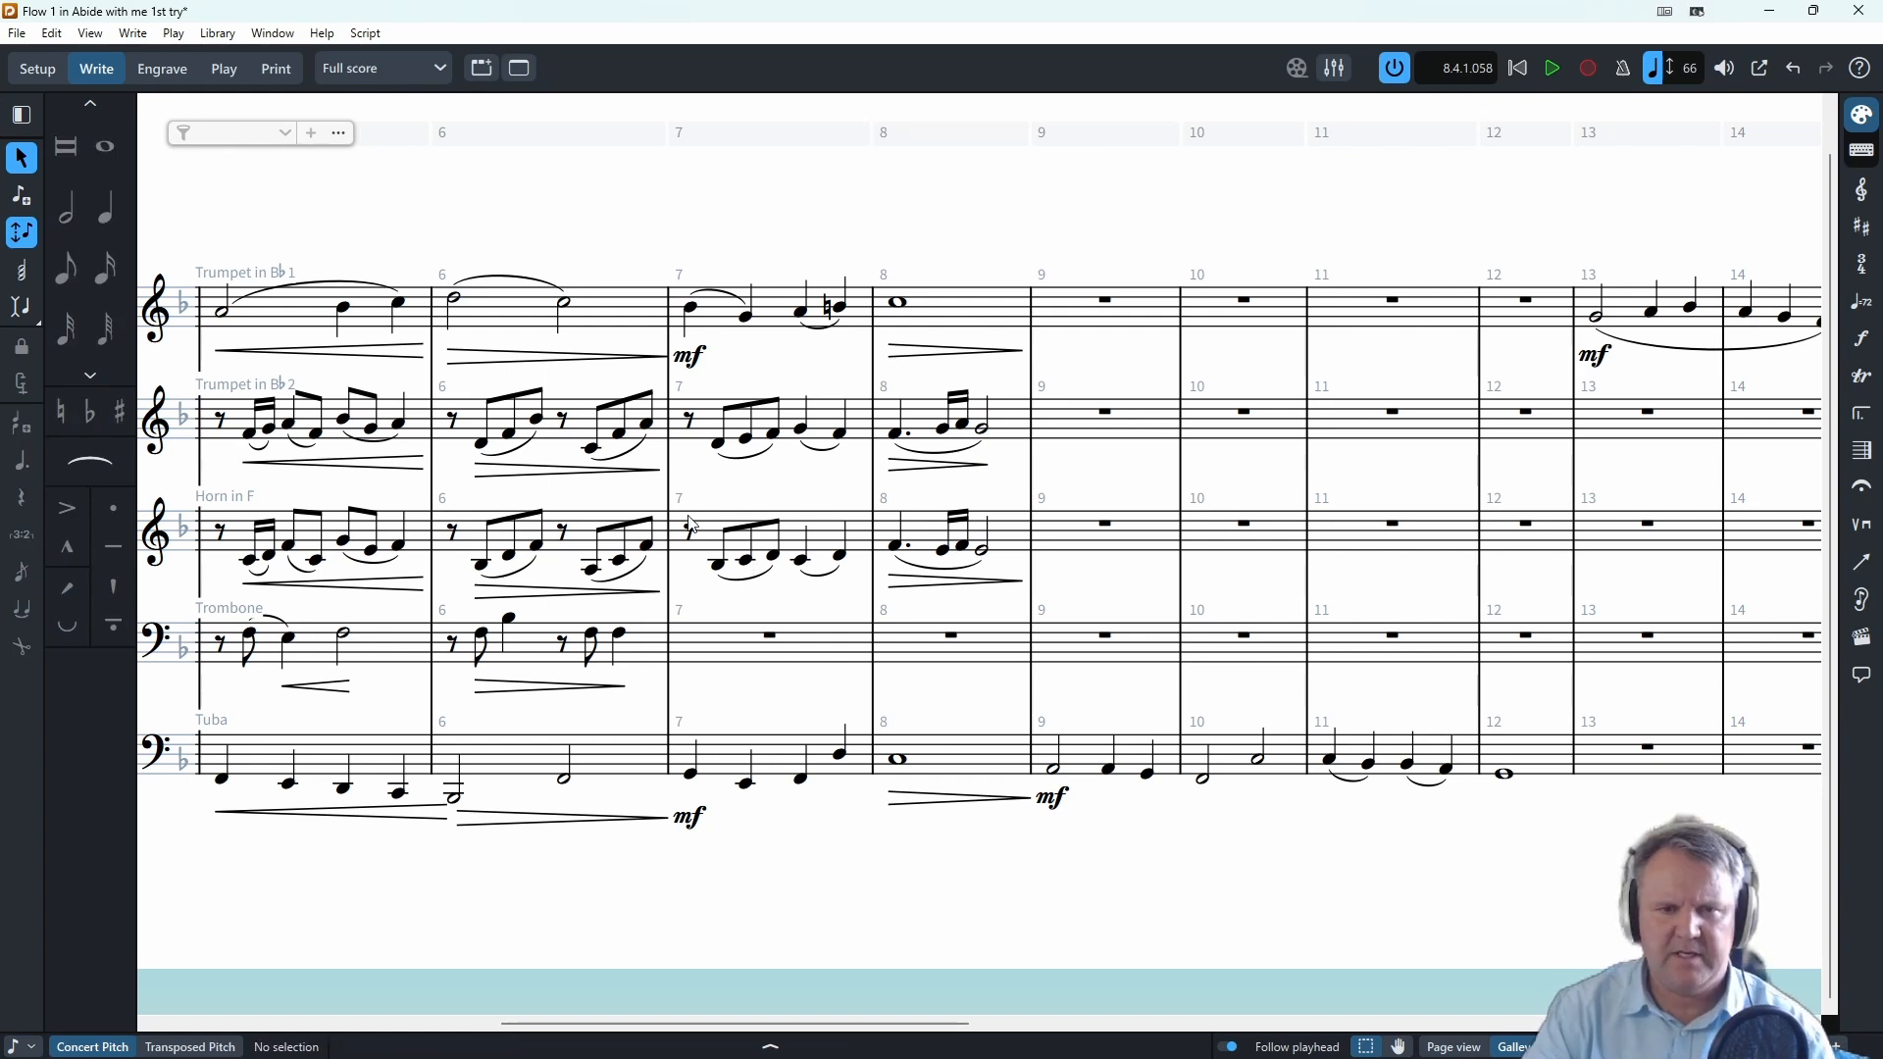
alt+click(687, 361)
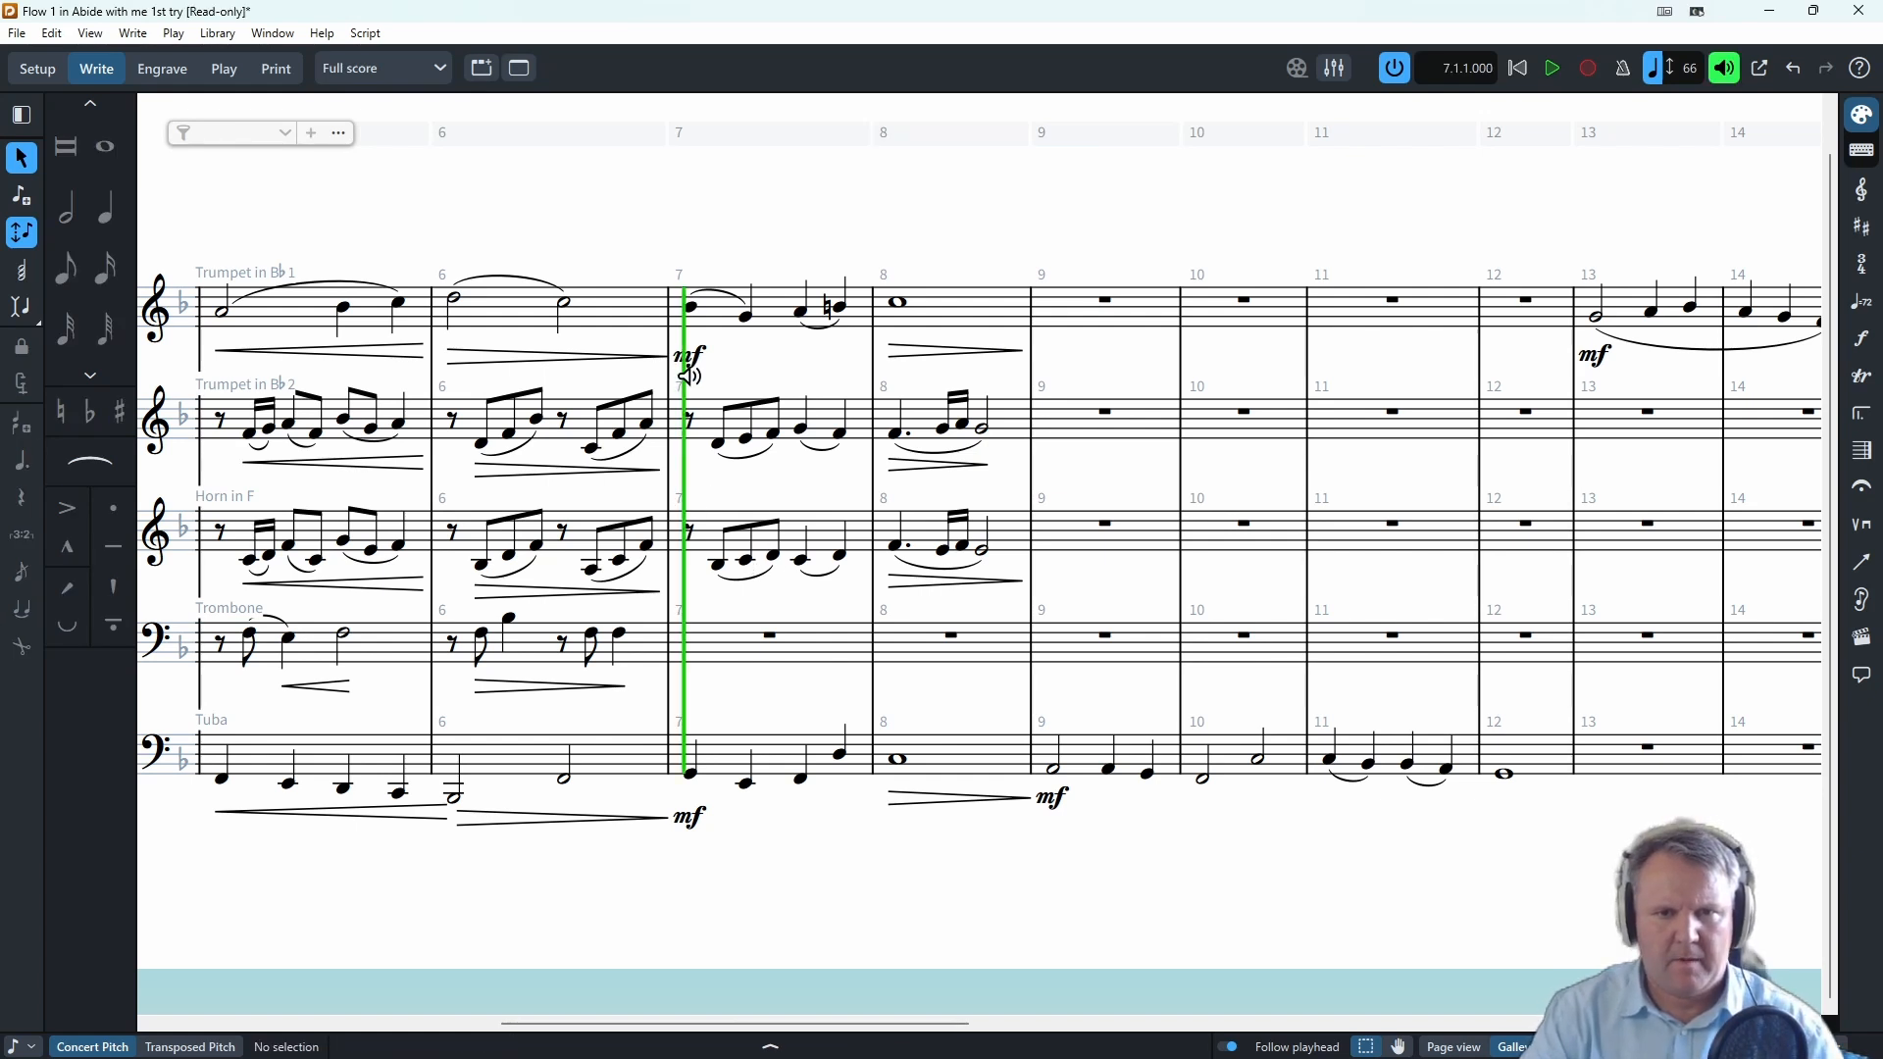
alt+click(733, 397)
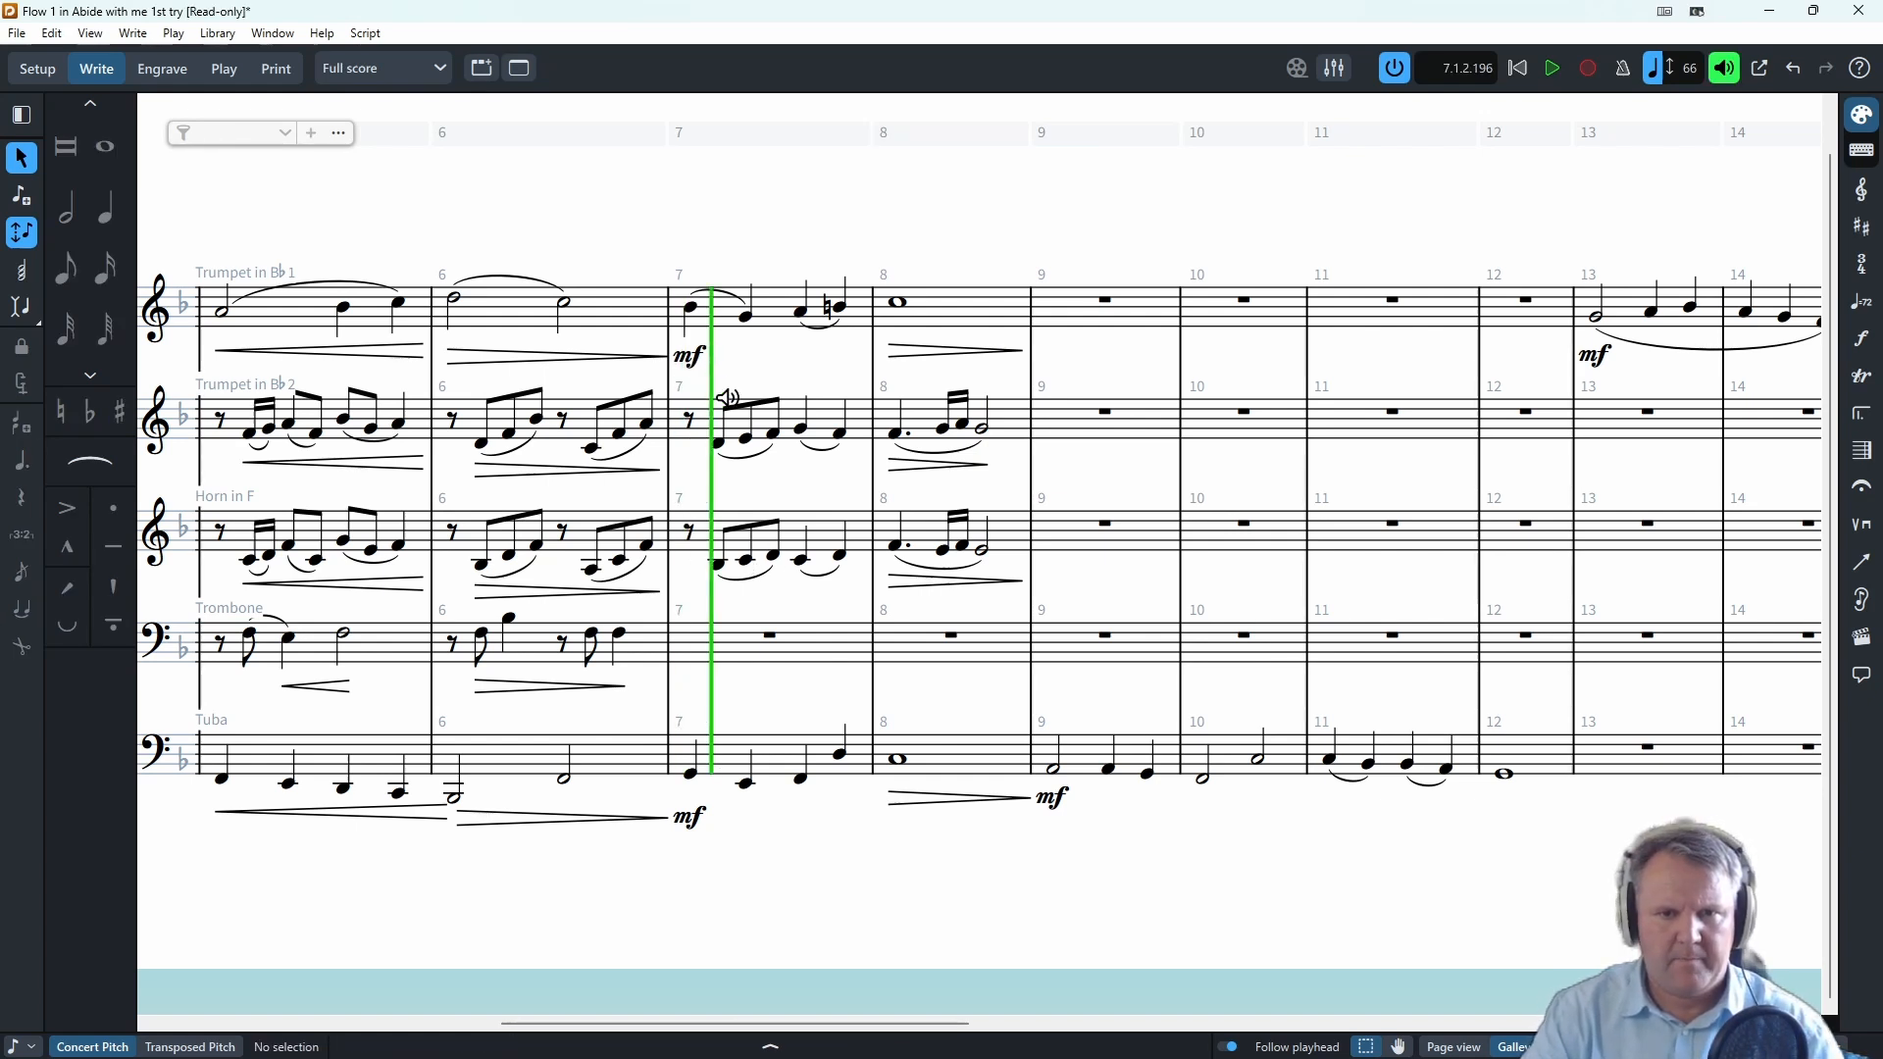
alt+click(748, 407)
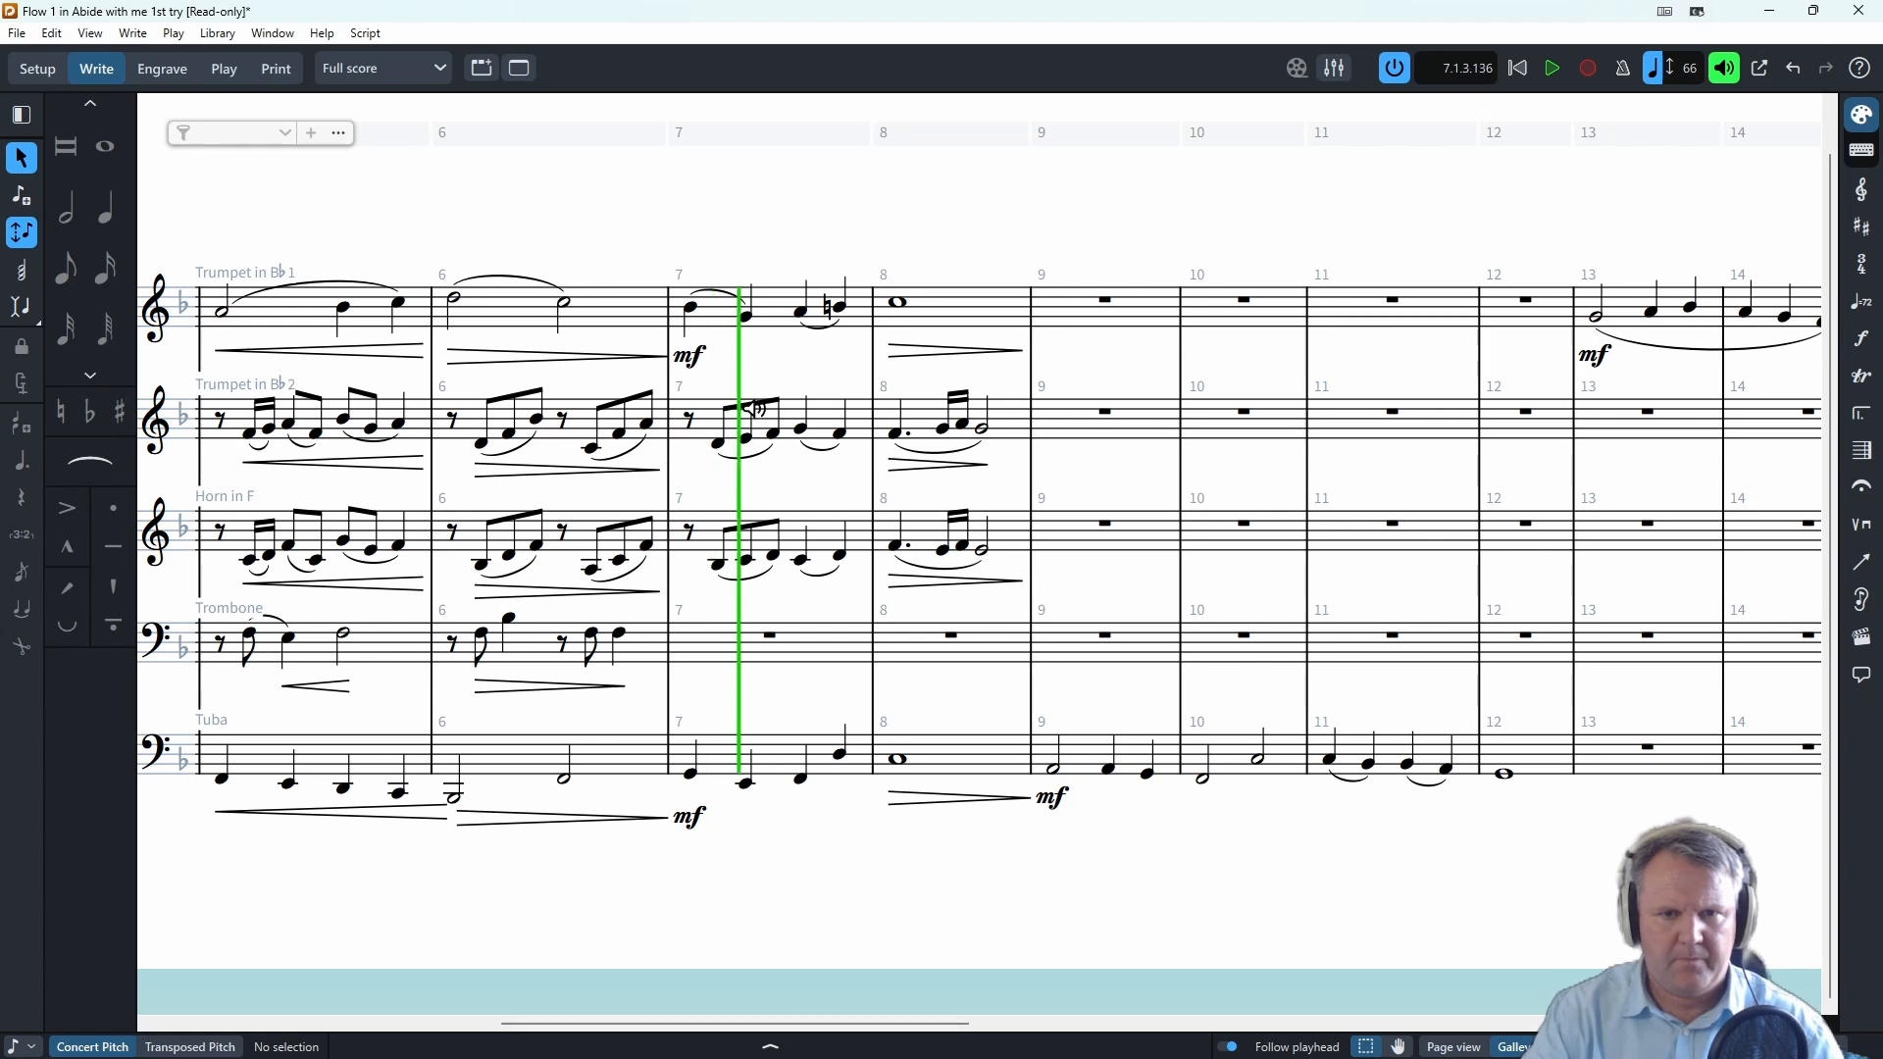
alt+click(777, 406)
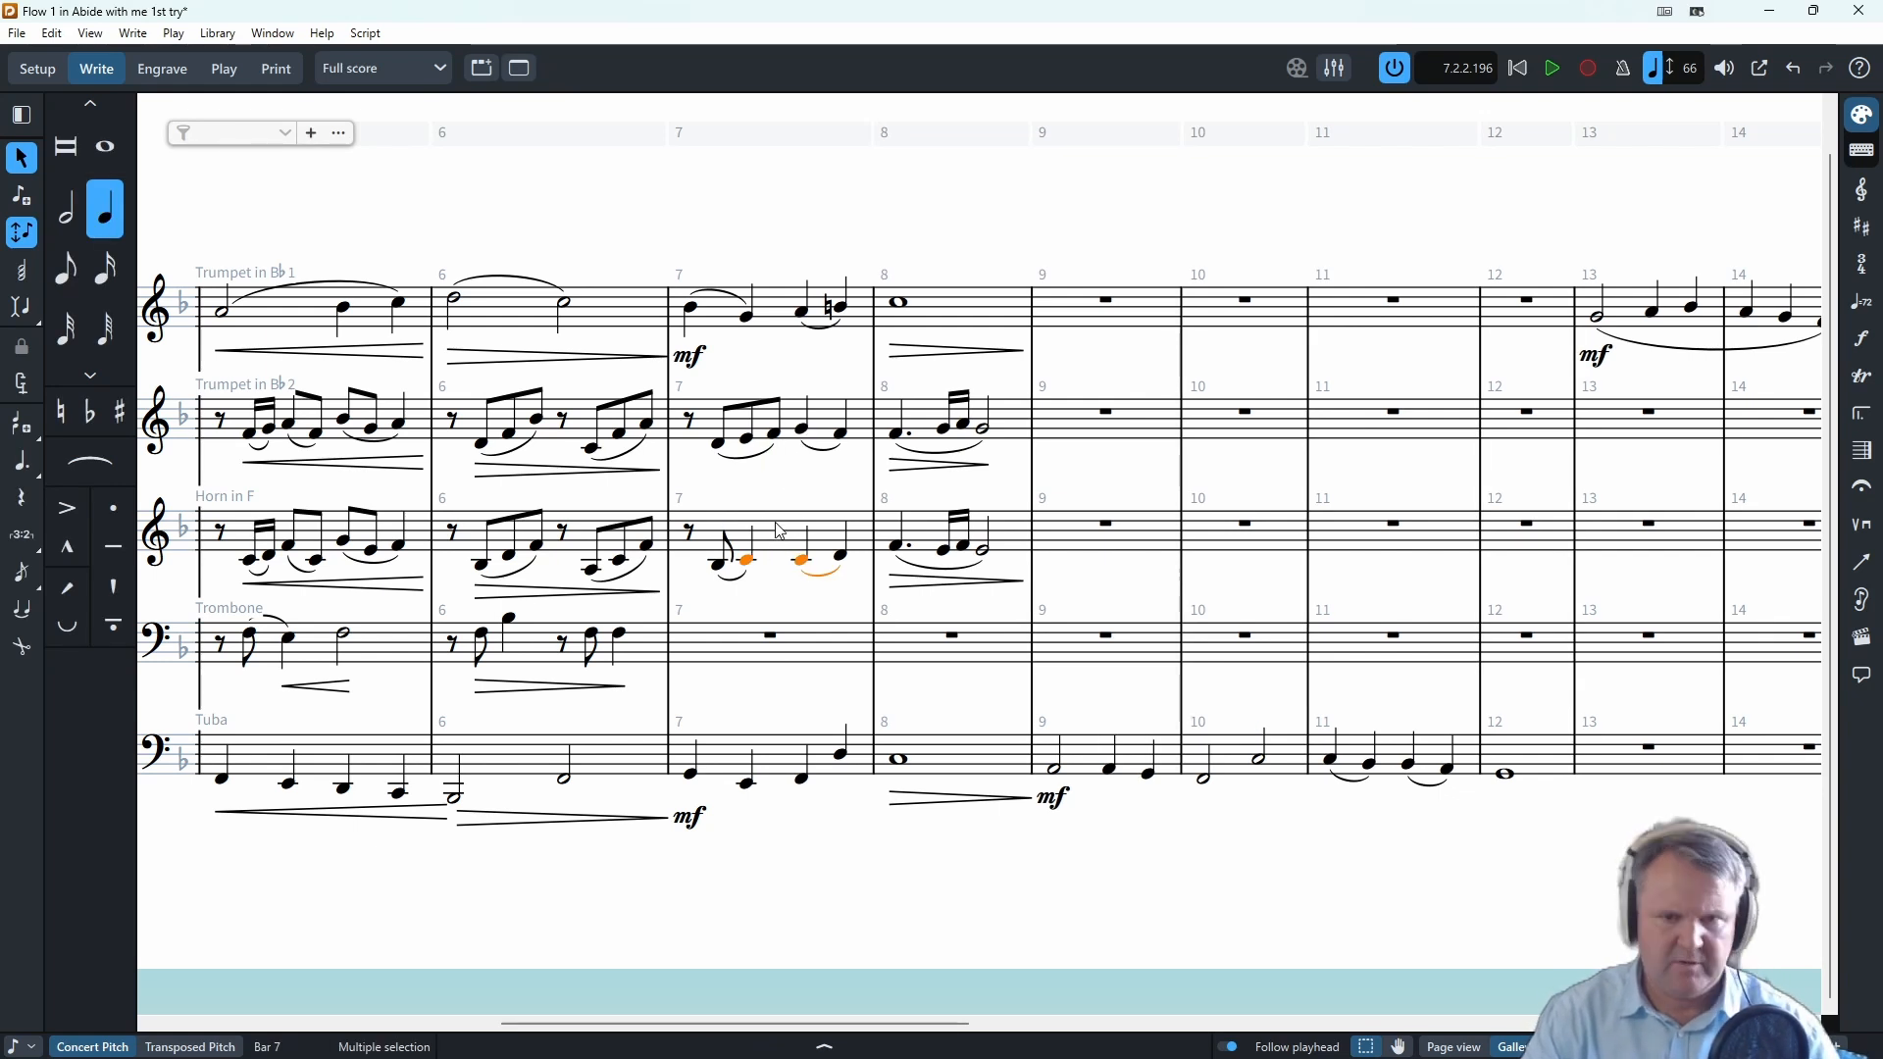
- Slur horn bar 7 through to its final D, and extend the trumpet 2 slur in that bar to the last F
key(s)
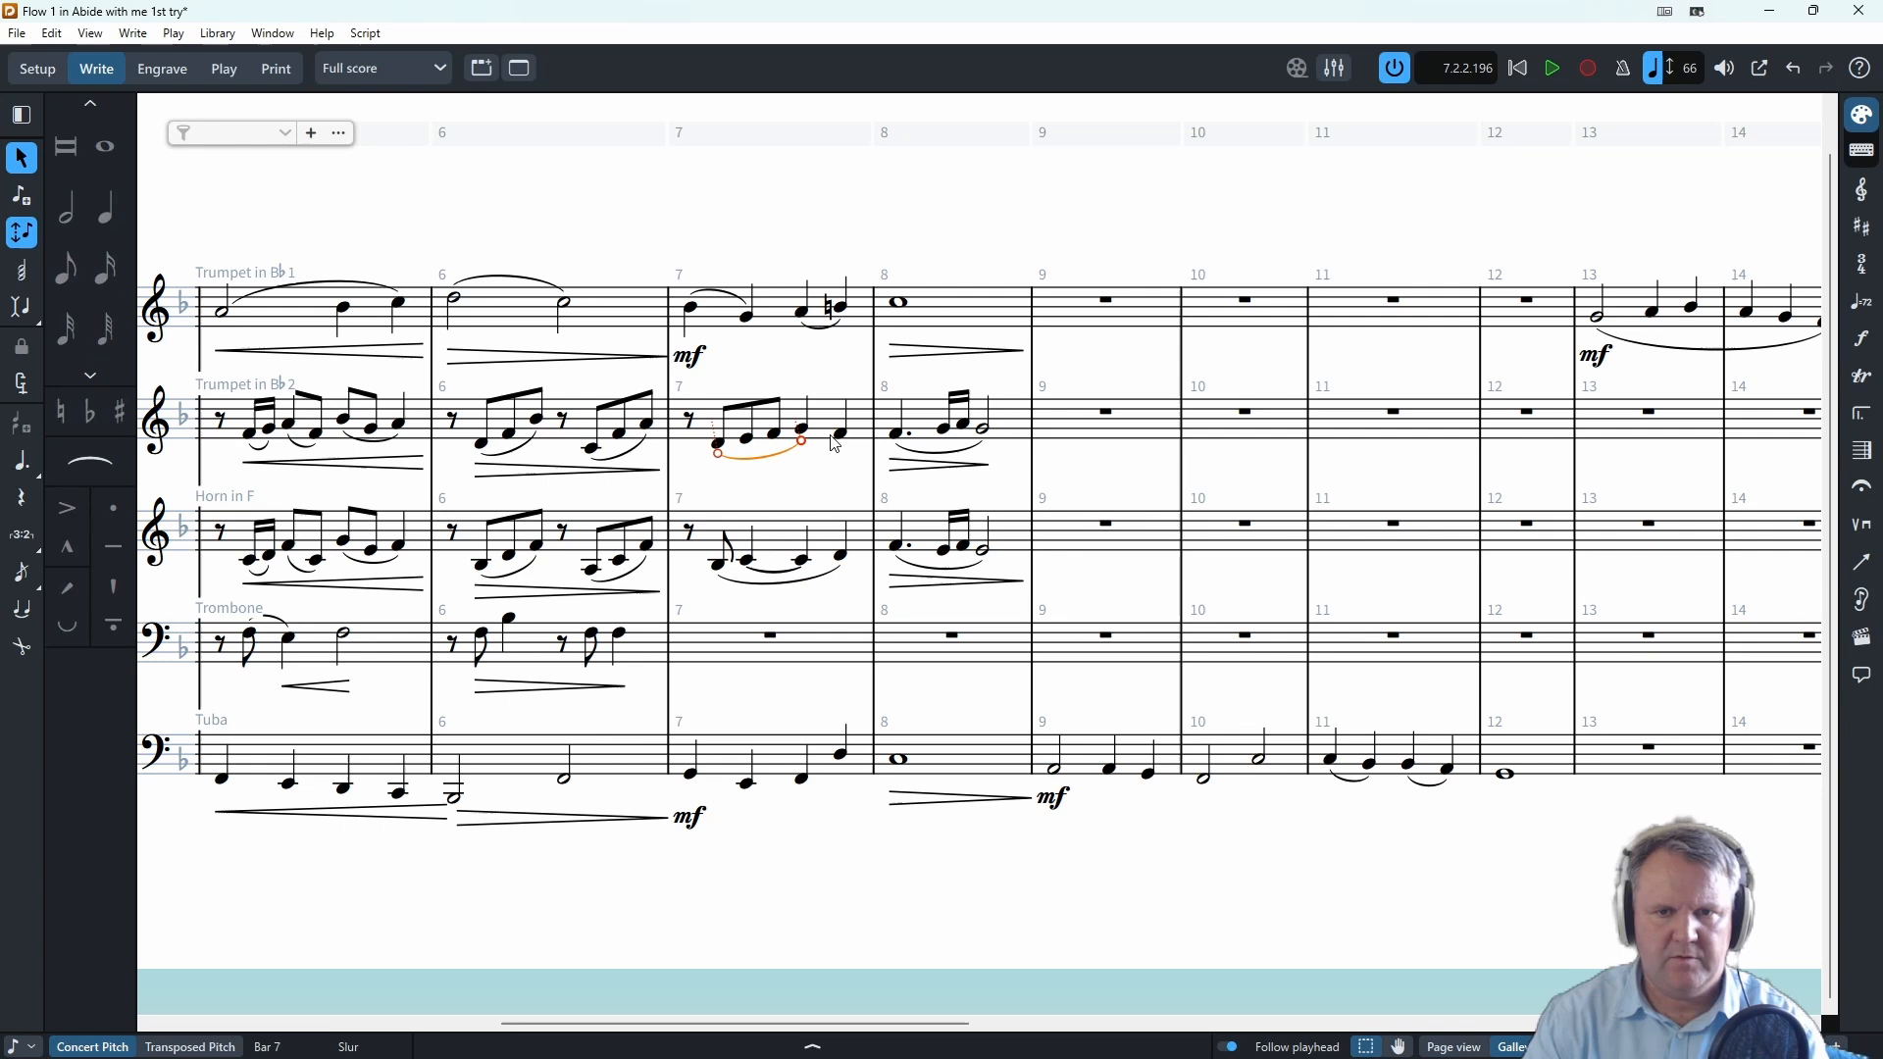
drag(801, 441, 845, 441)
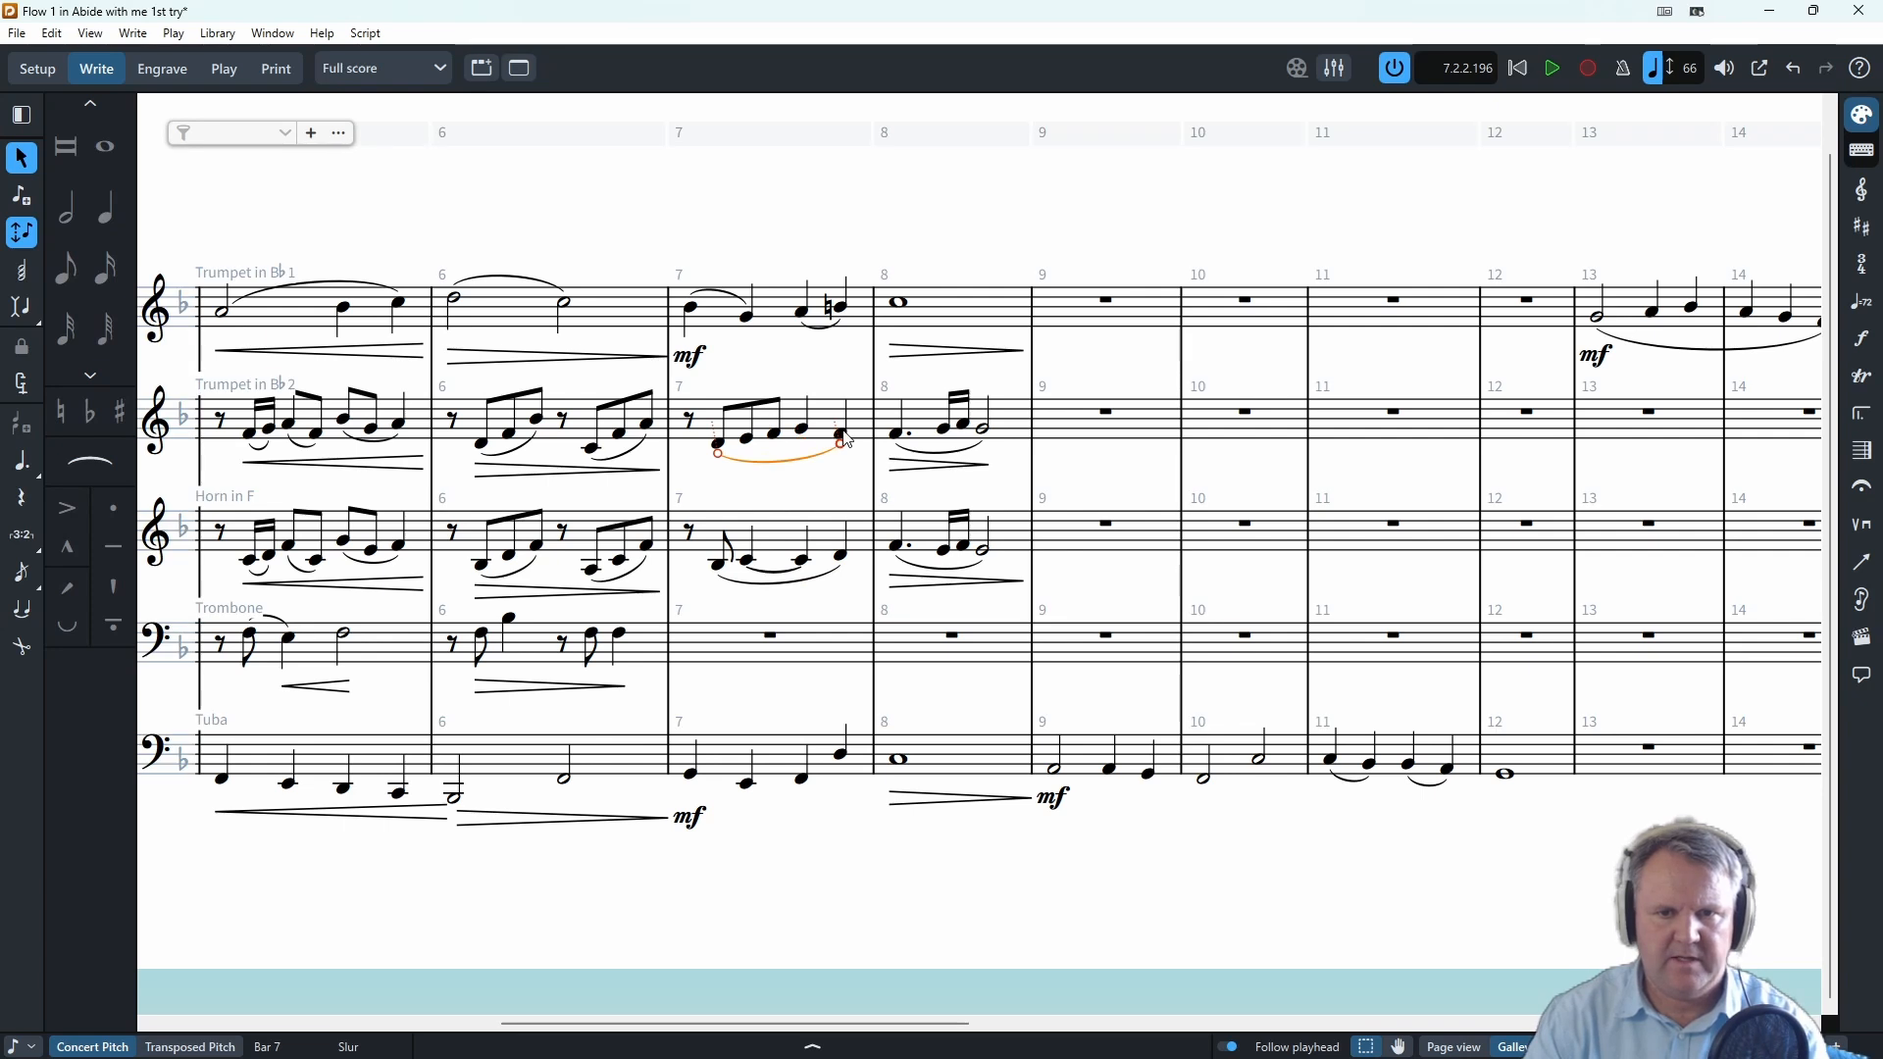
key(p)
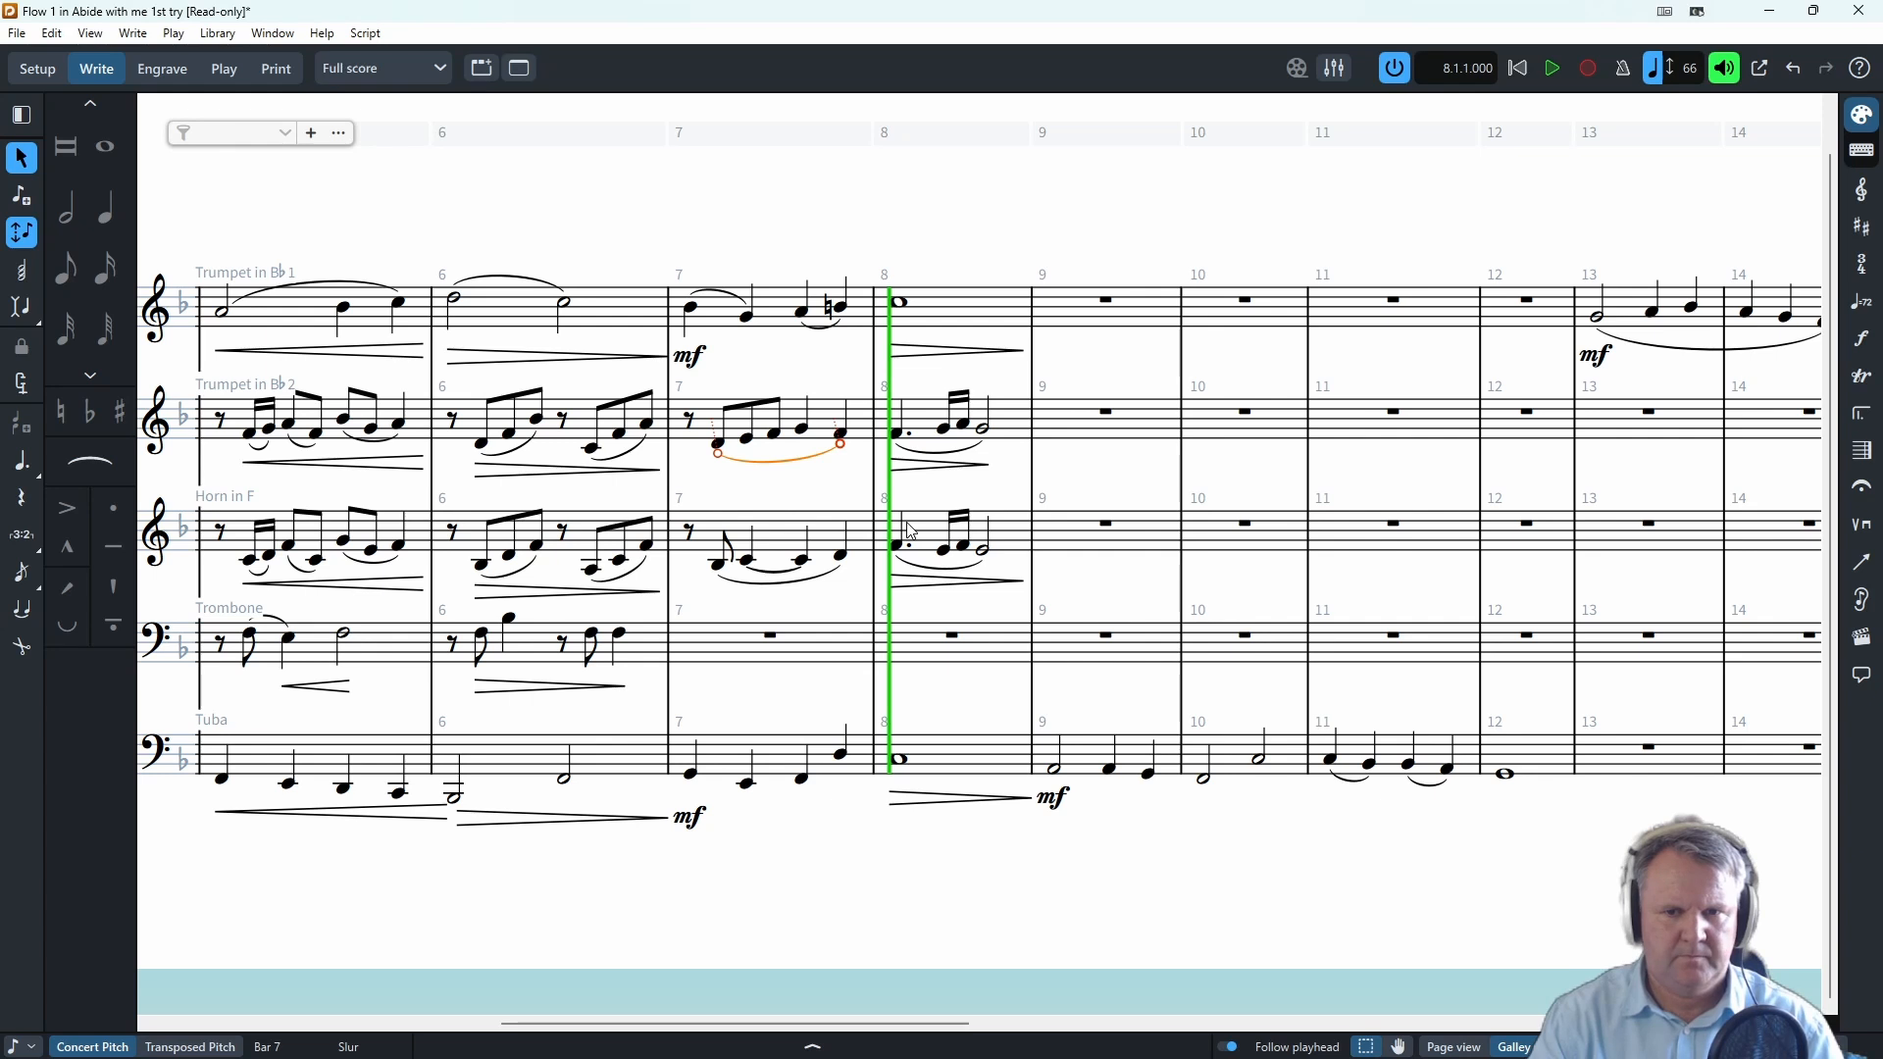
key(space)
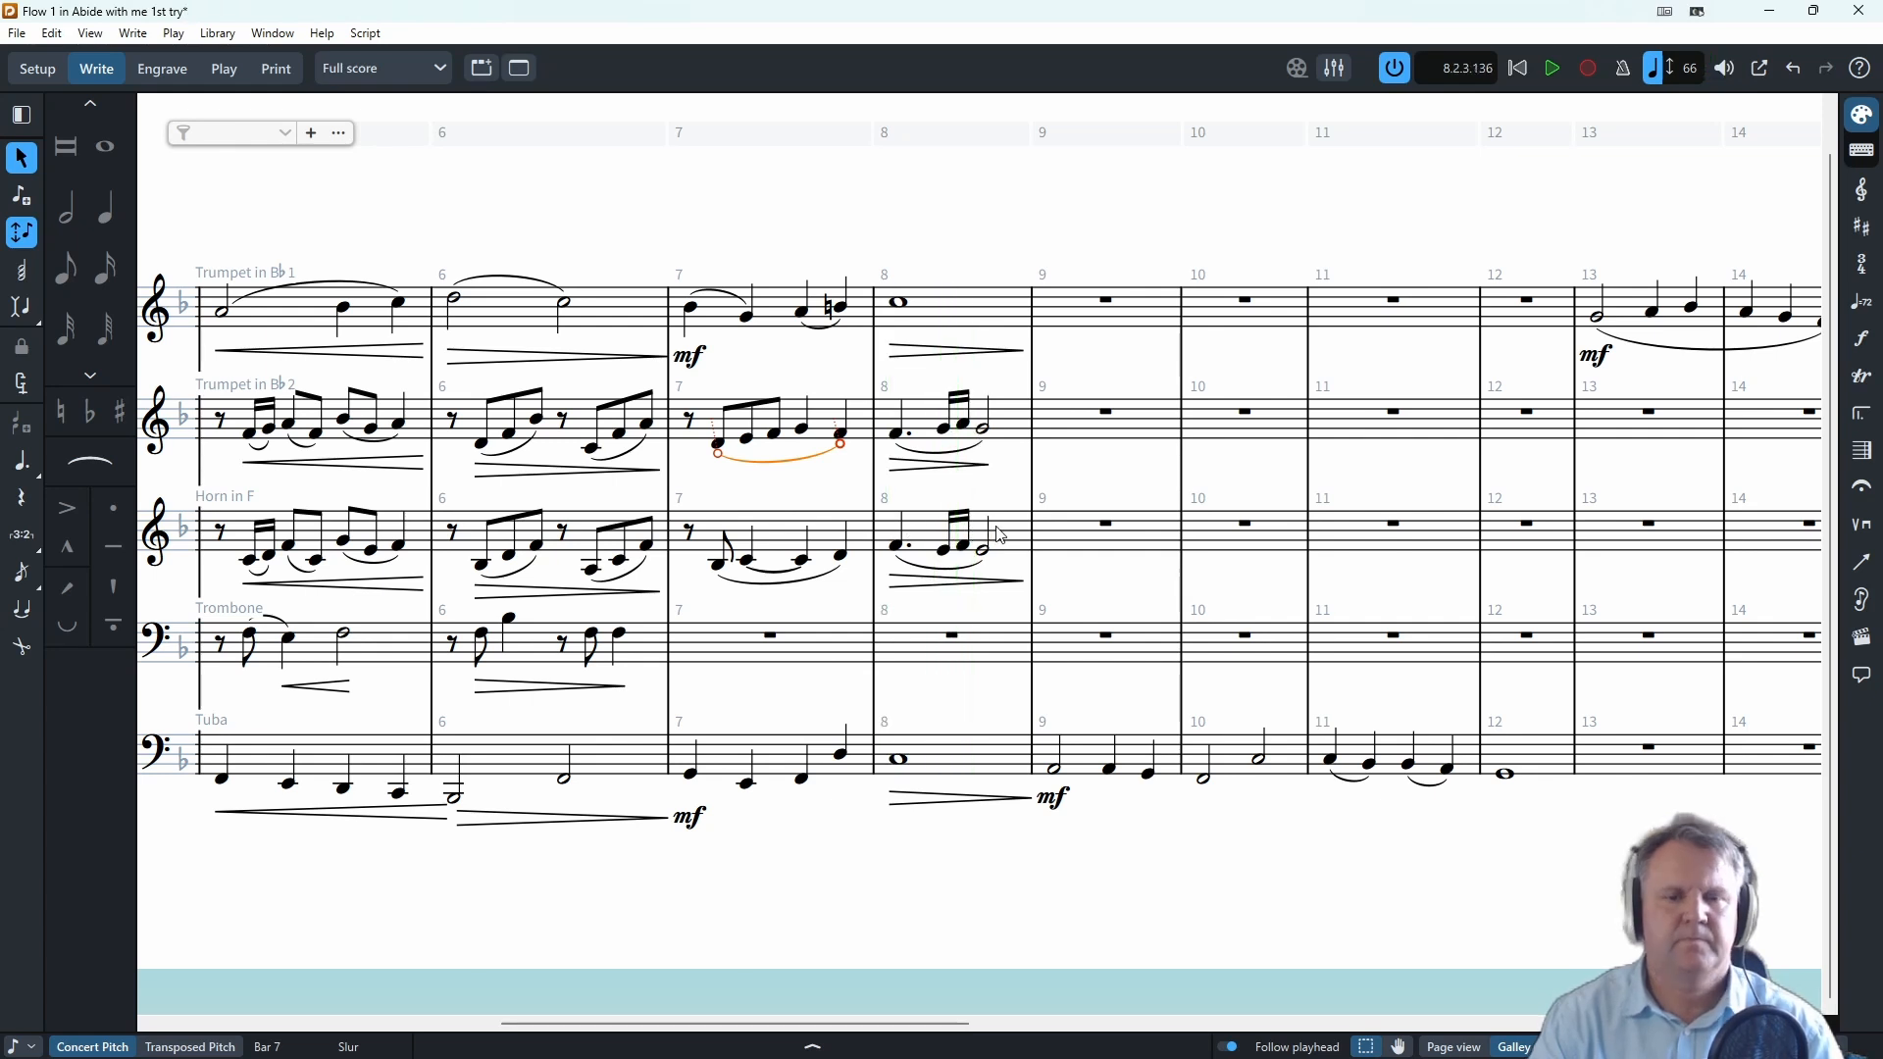
- Fill trombone bar 7 with an eighth rest, an eighth F, and quarters E, F and G
double_click(748, 660)
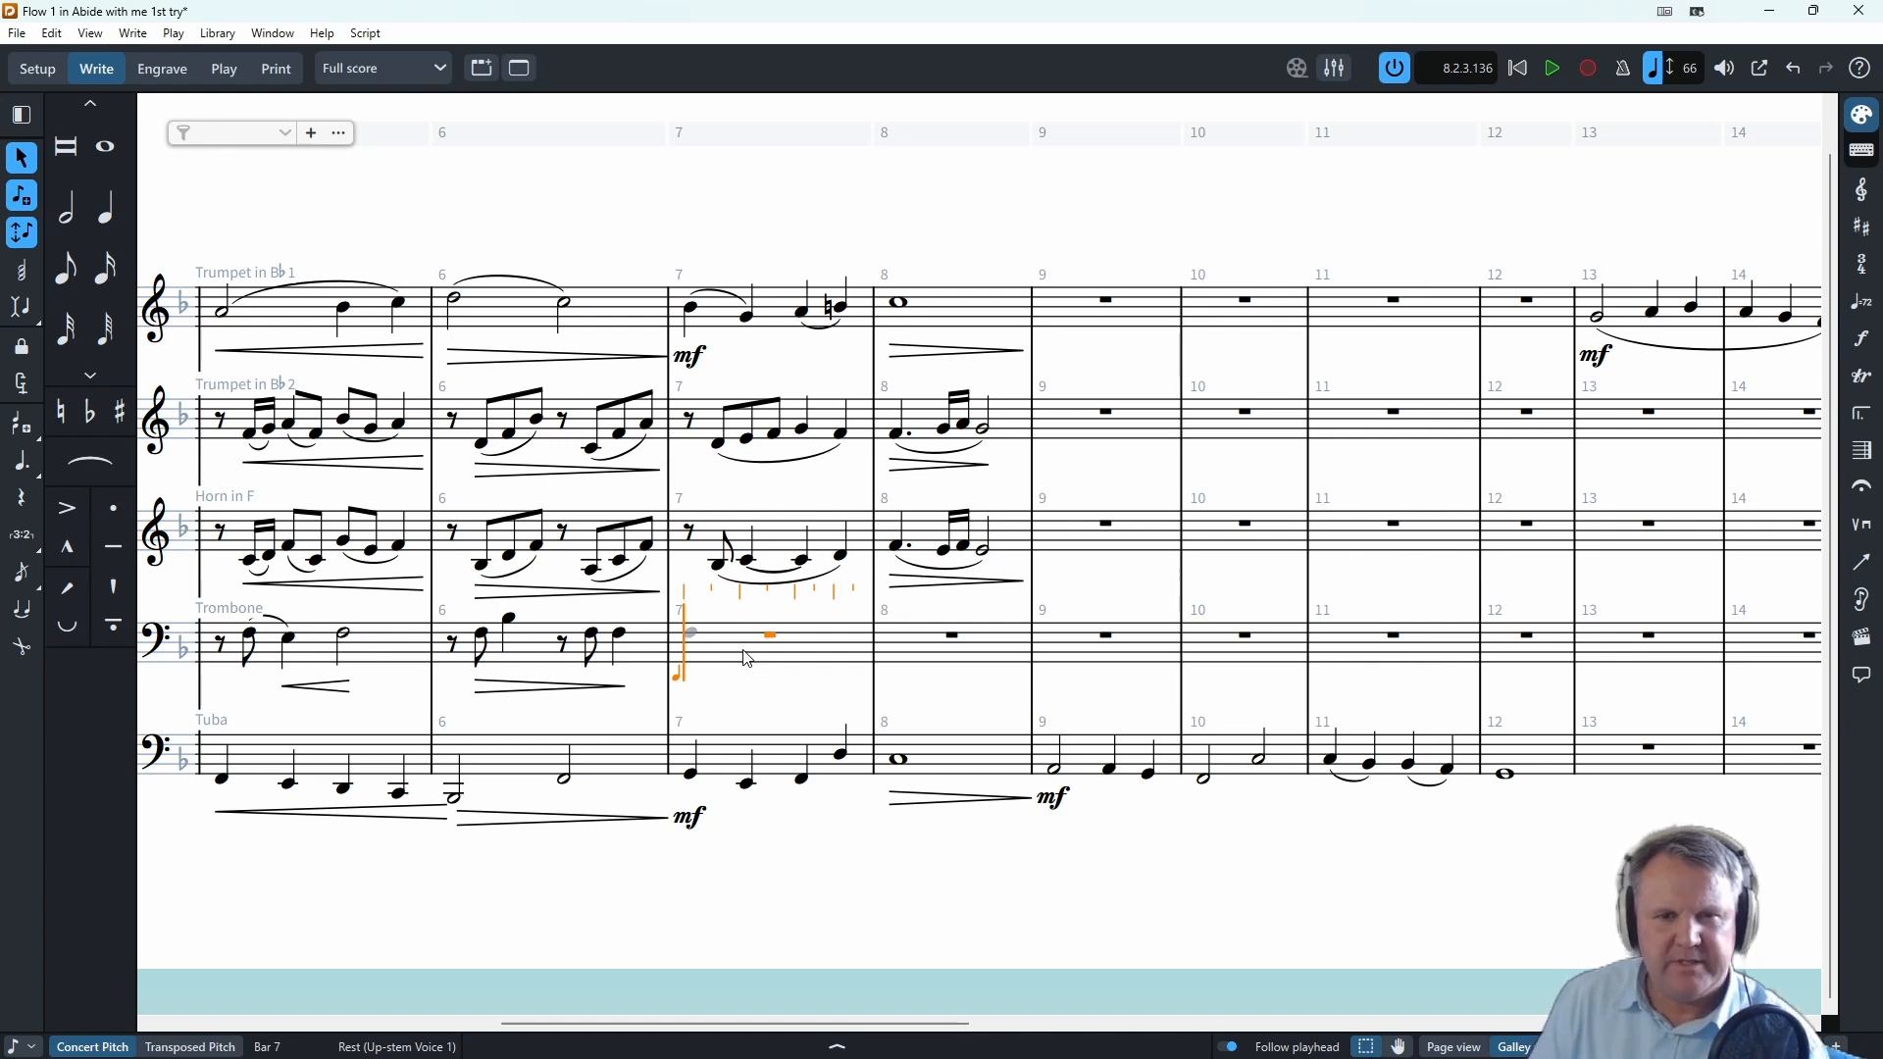
key(space)
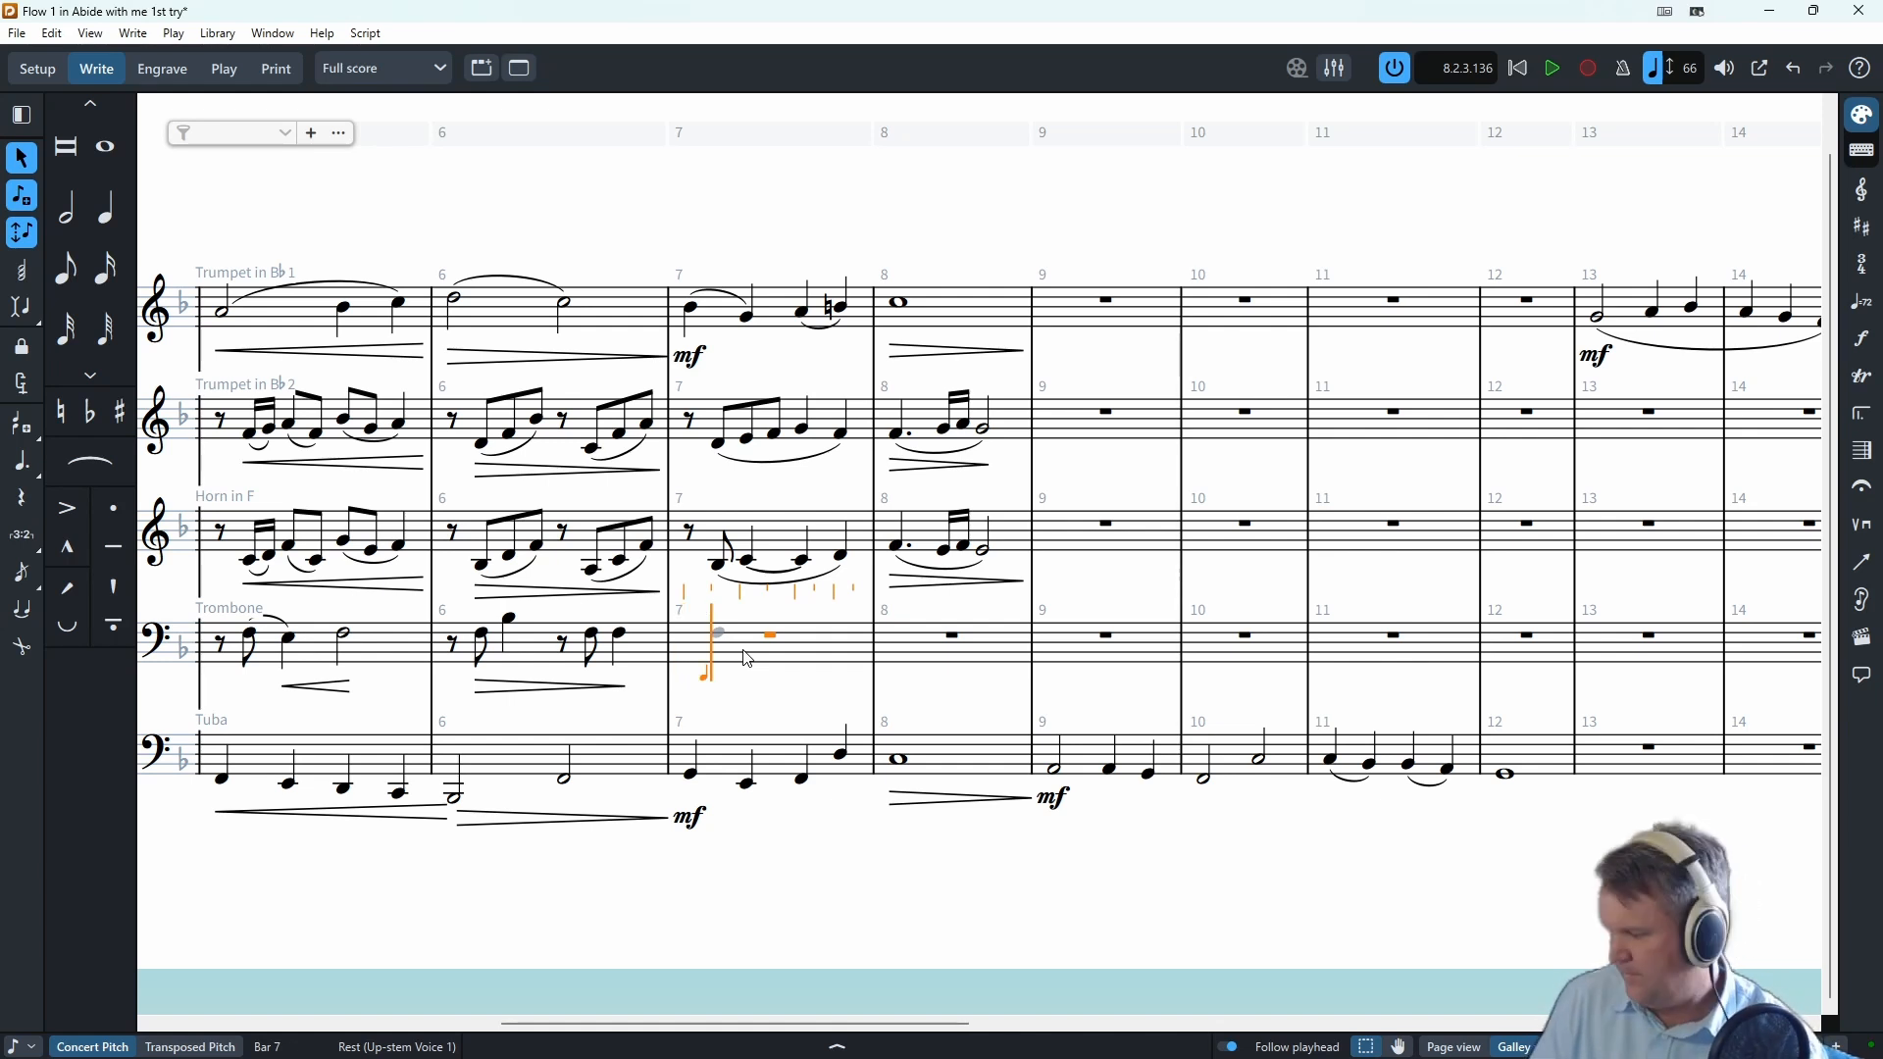
key(b)
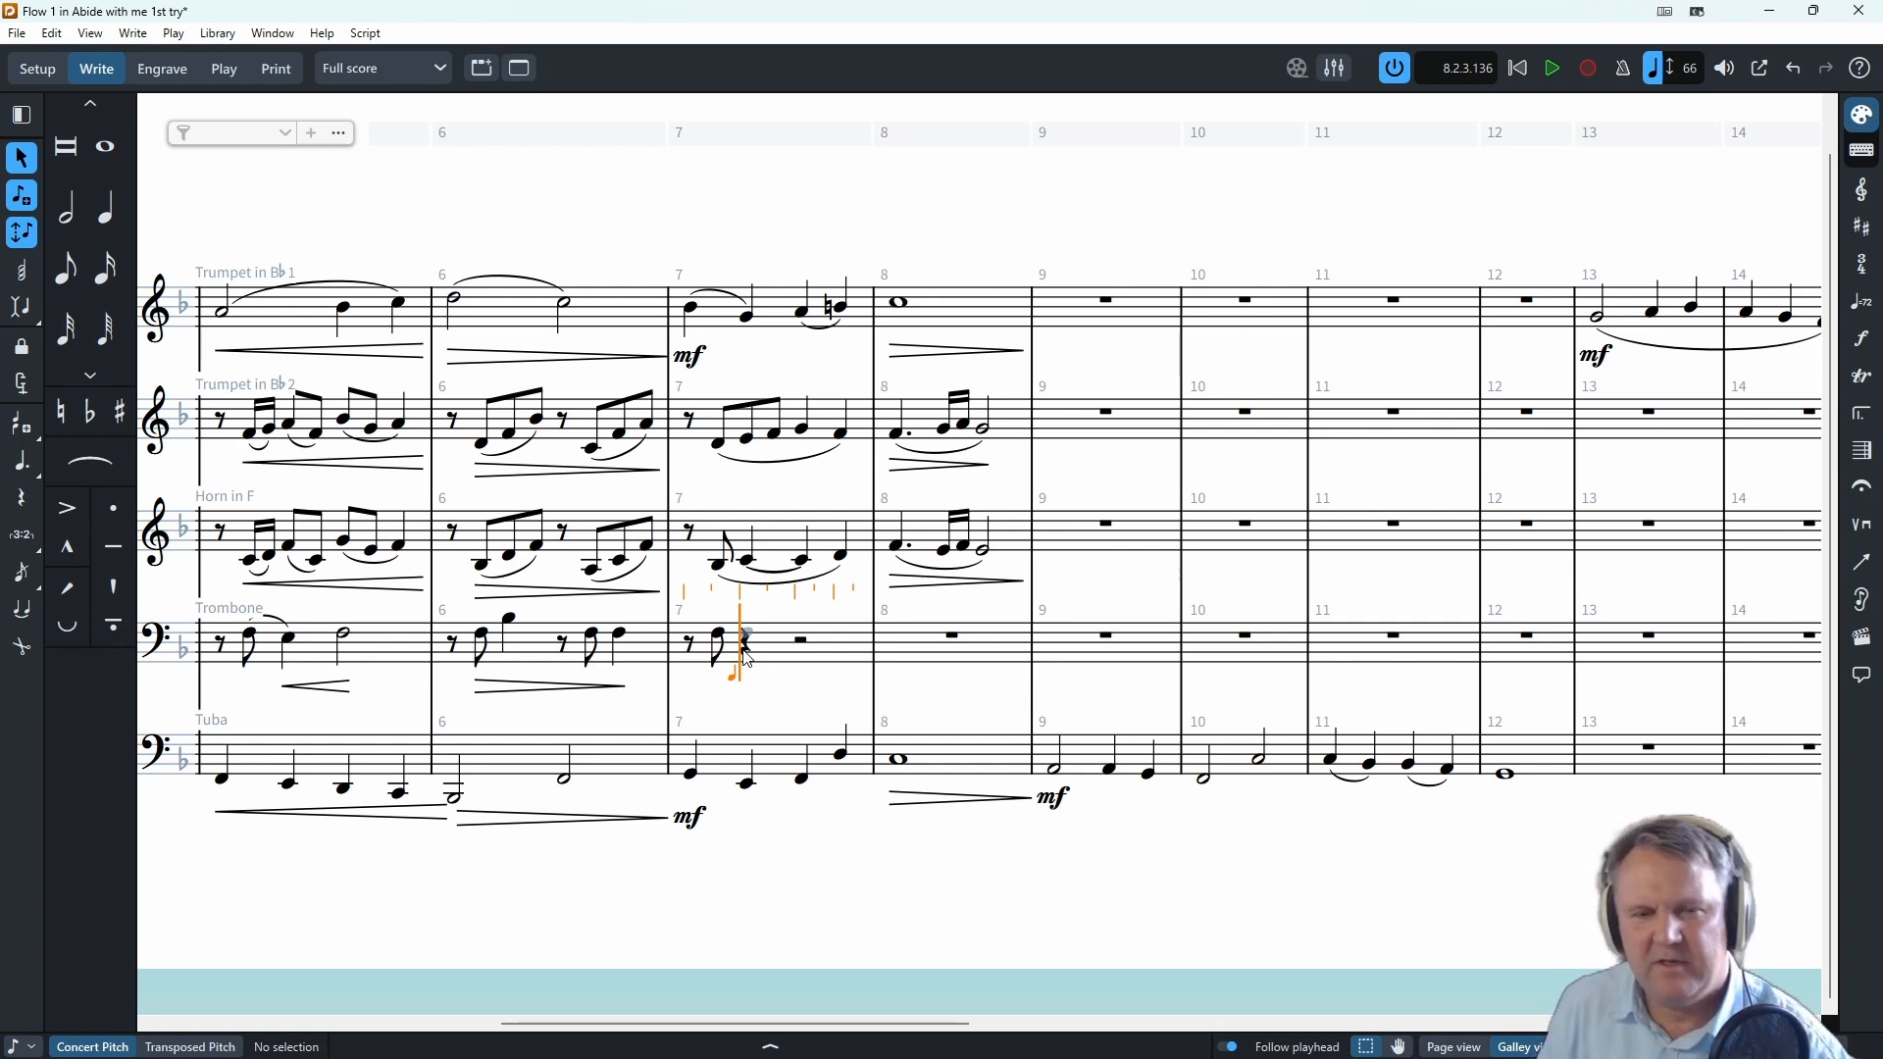
key(b)
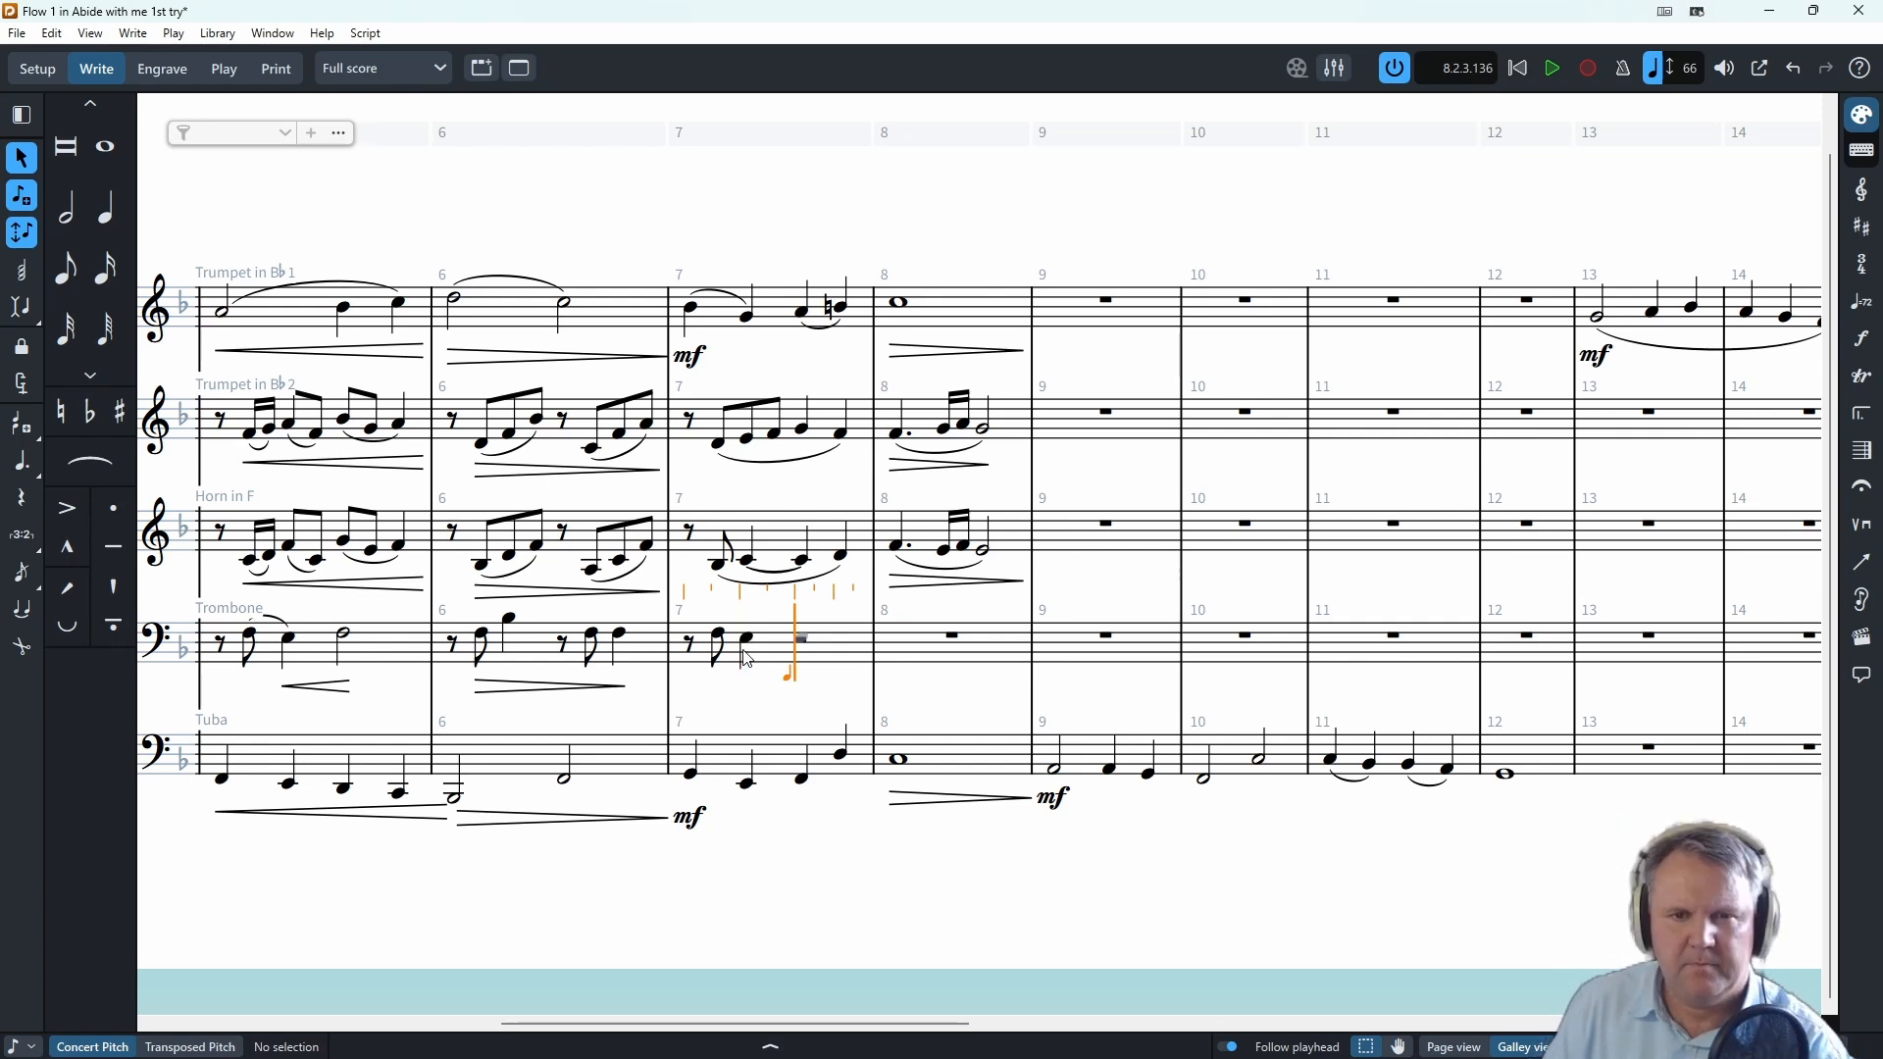
key(f)
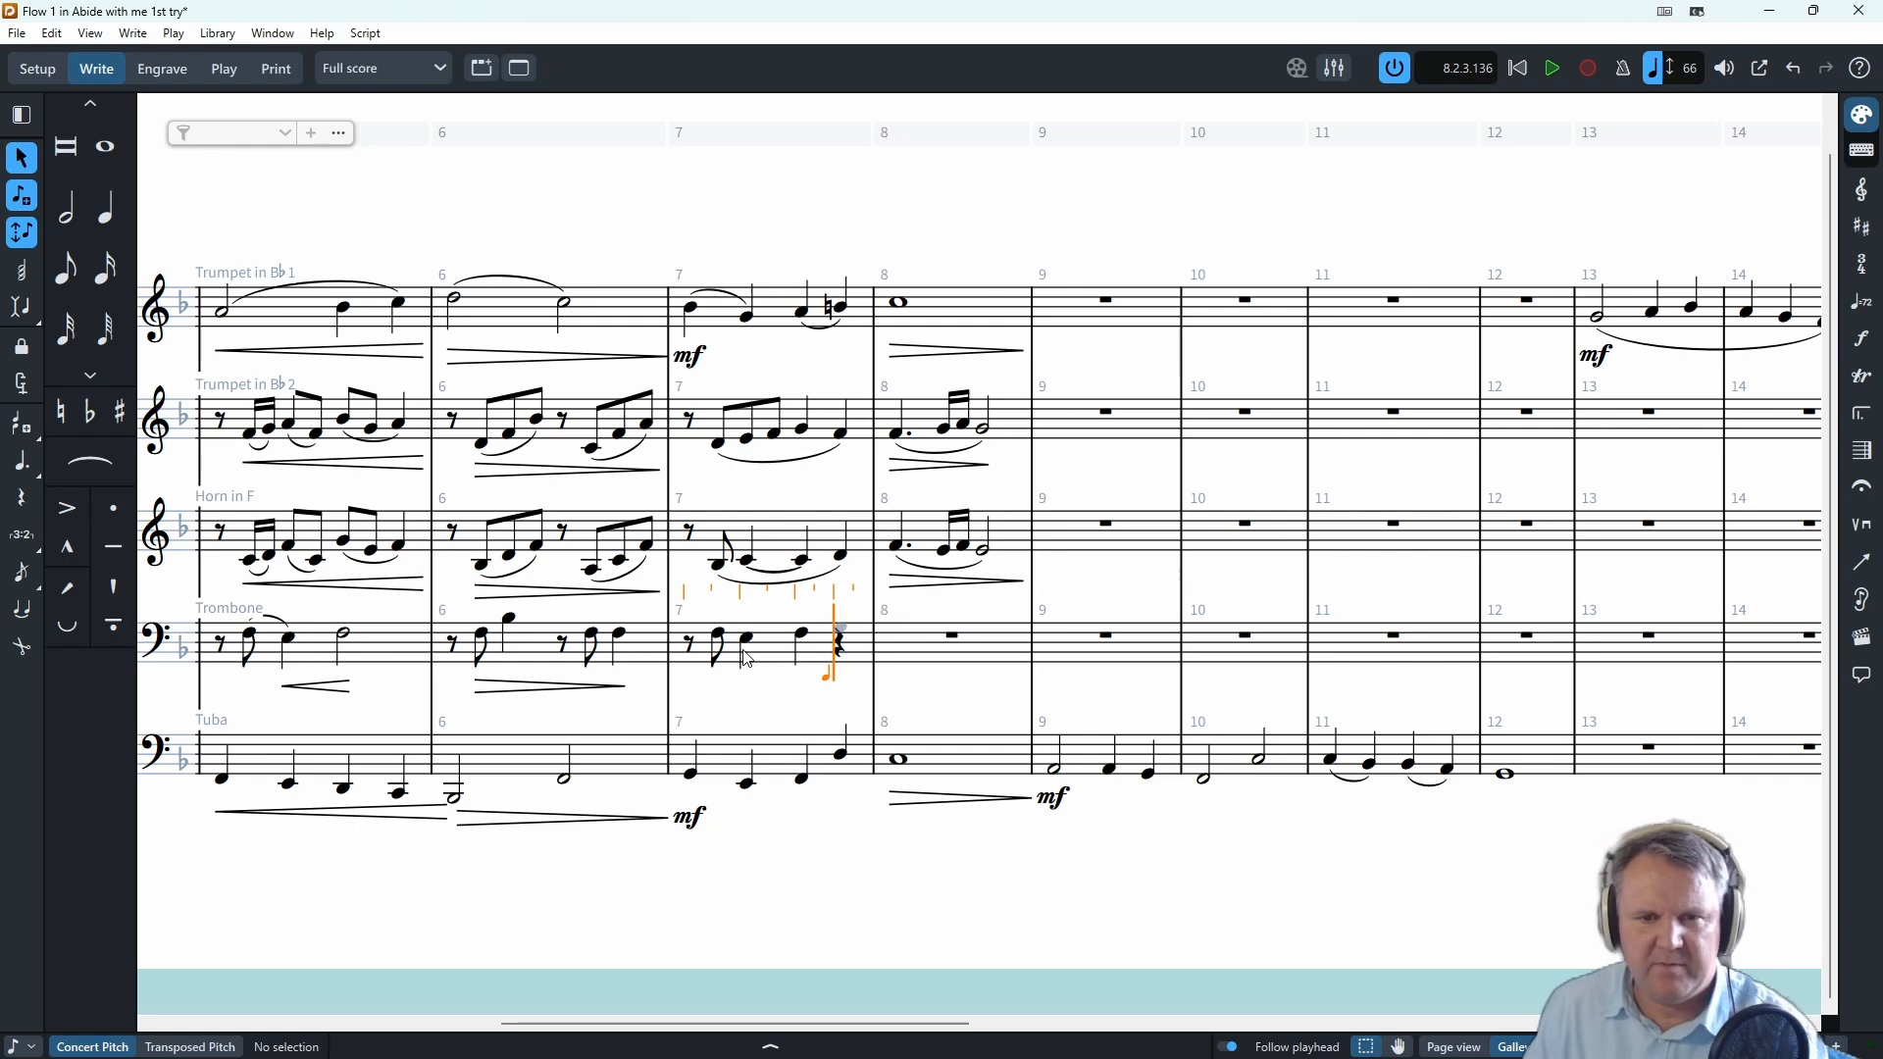
key(g)
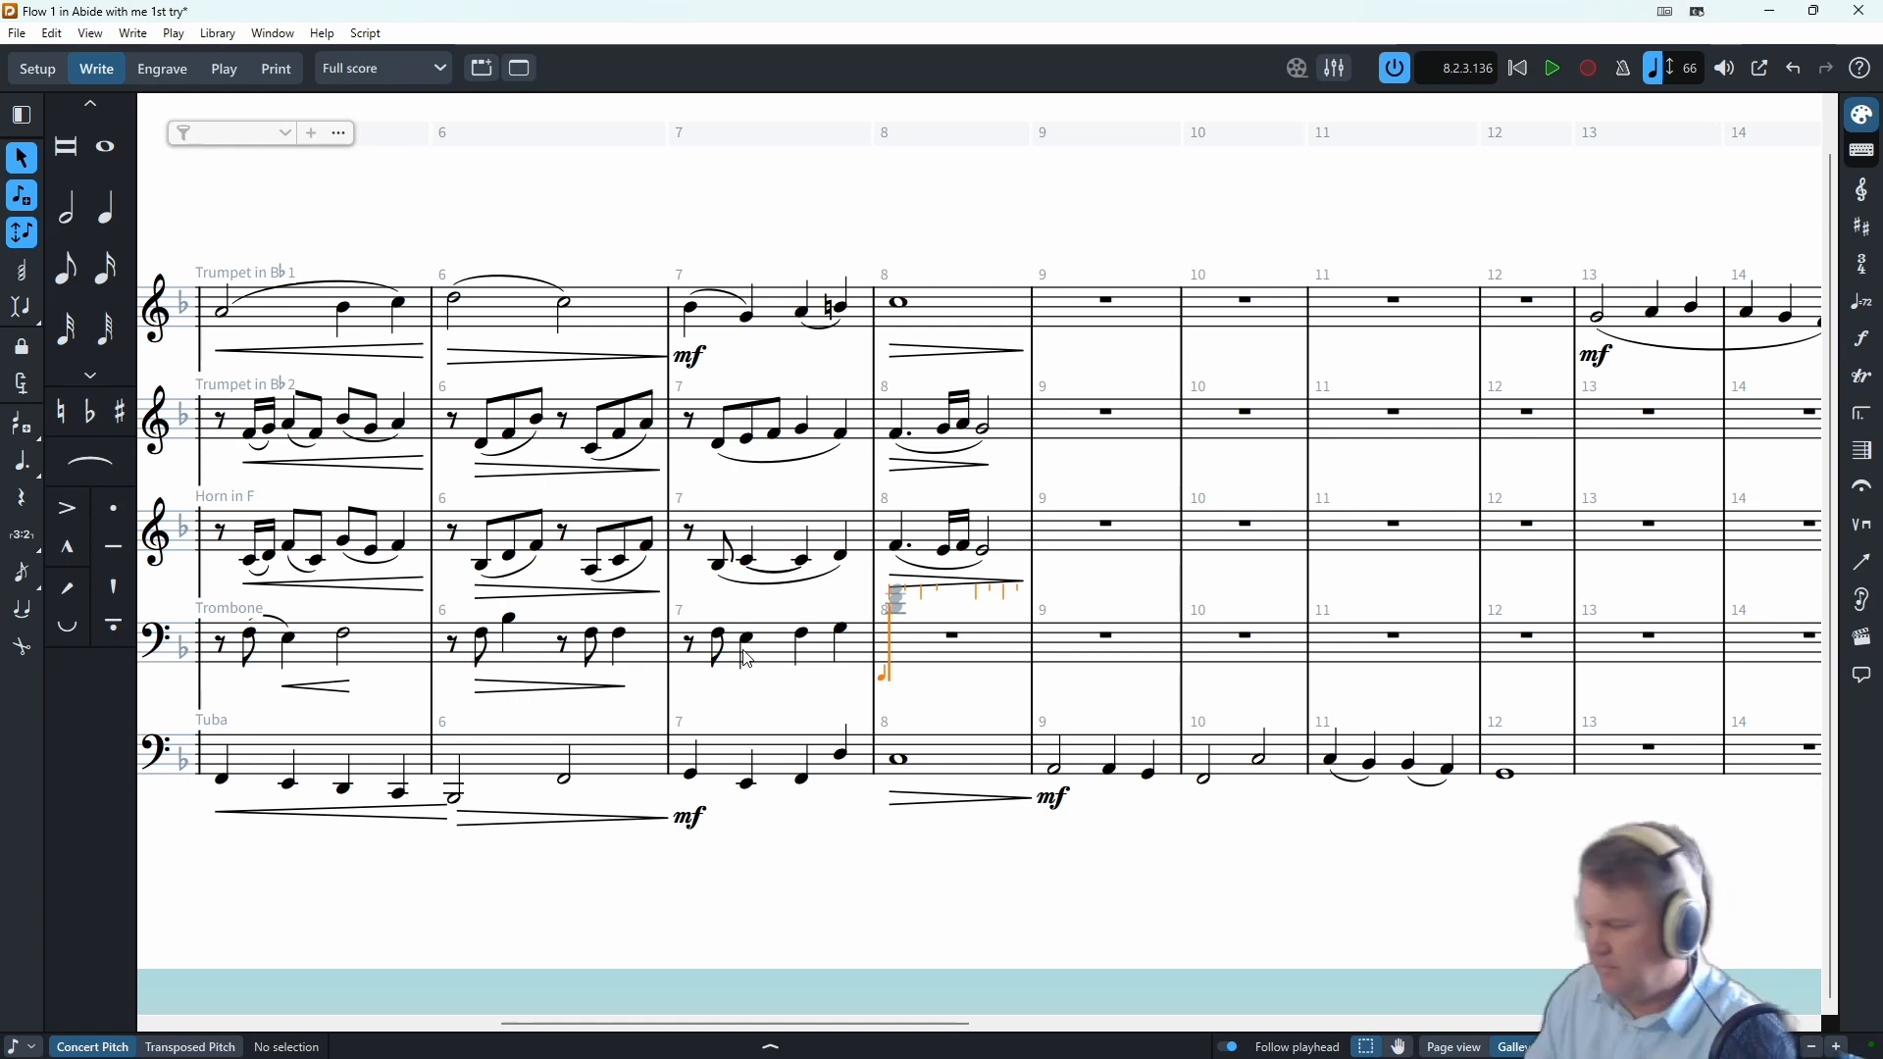
- Fill trombone bar 8 with a dotted quarter D, an eighth C and a half note C
key(space)
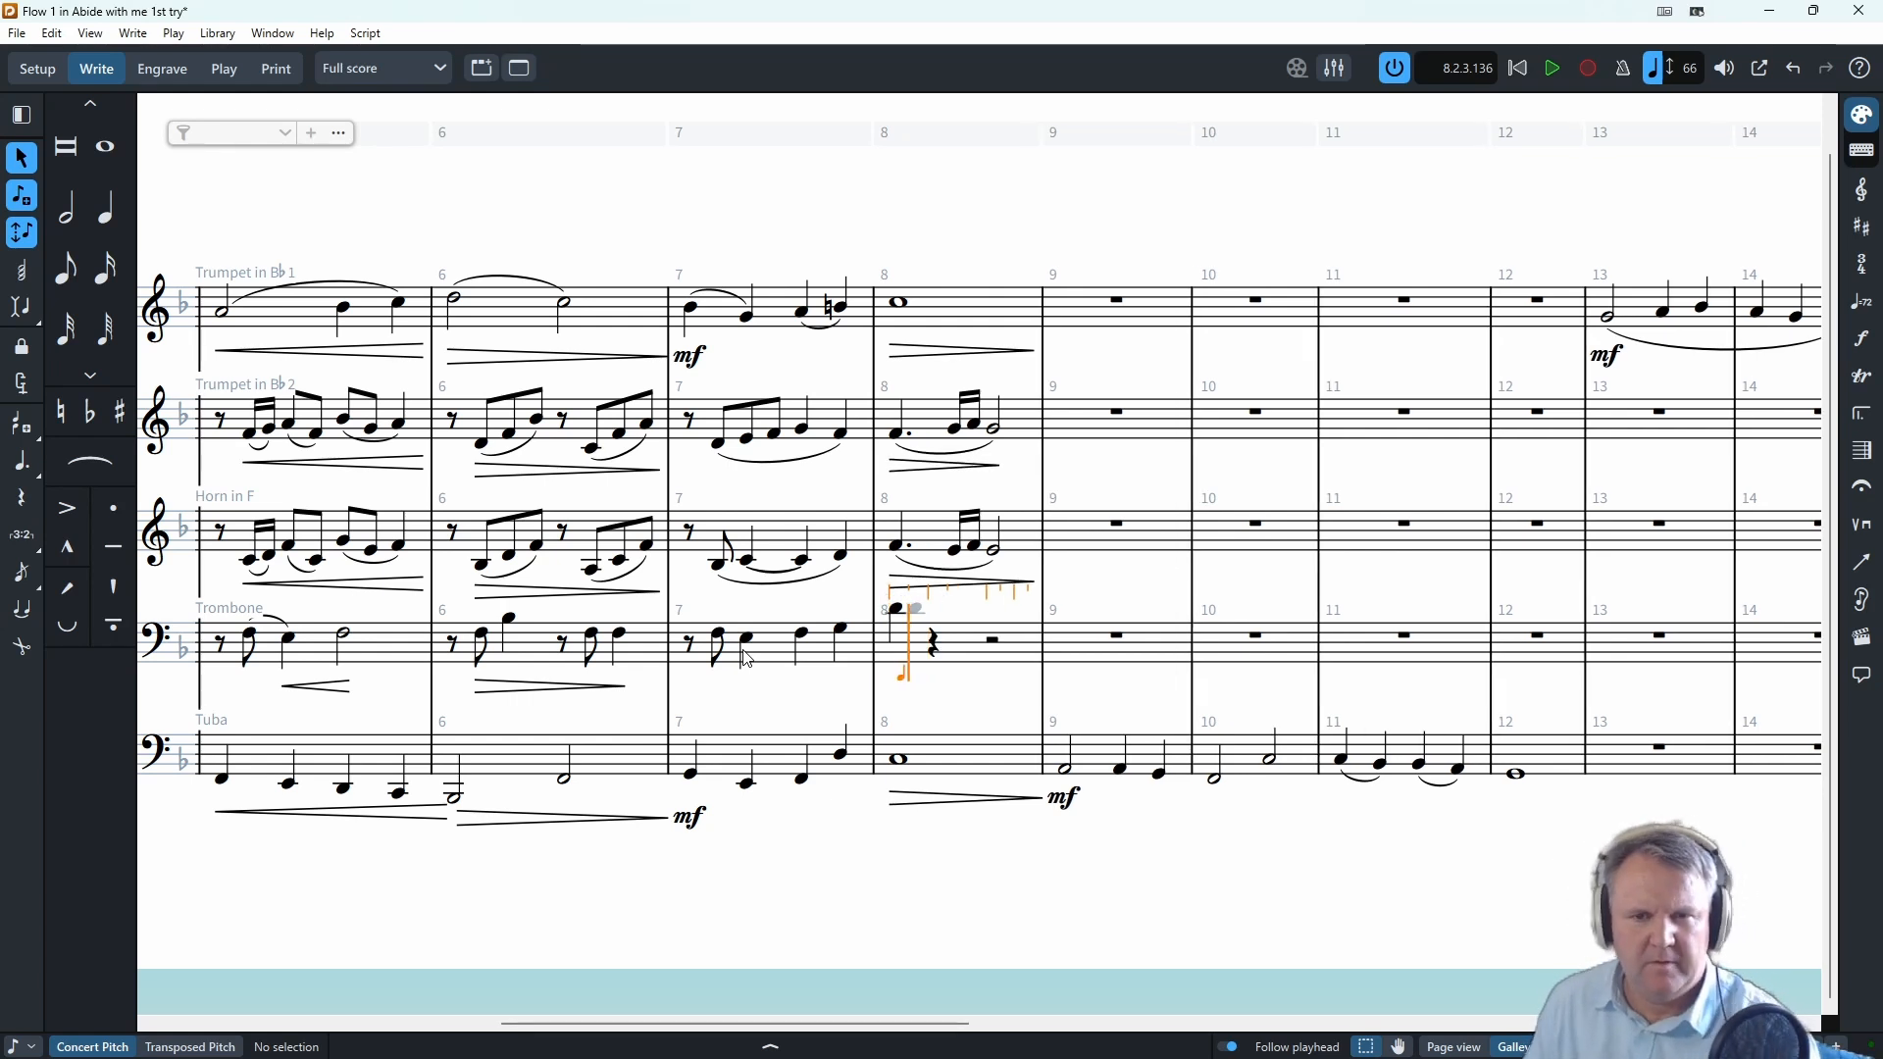
click(24, 473)
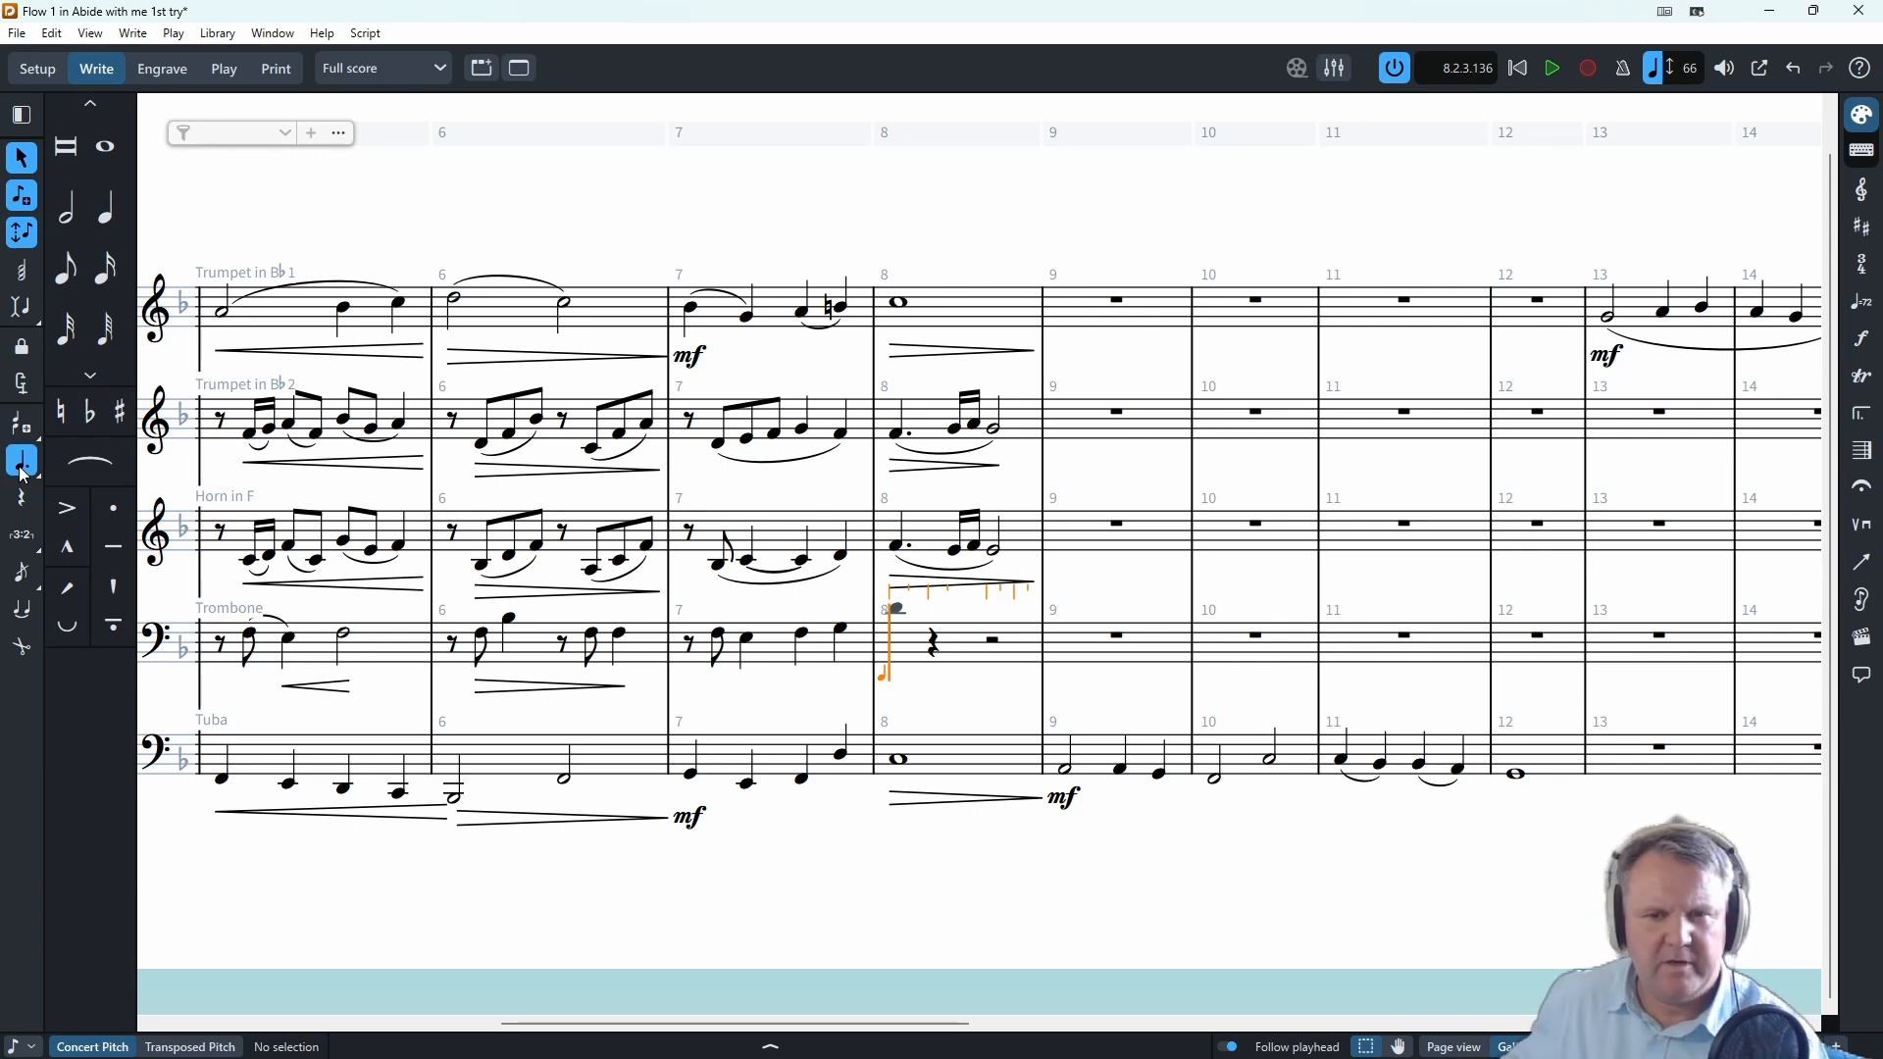
key(d)
key(d)
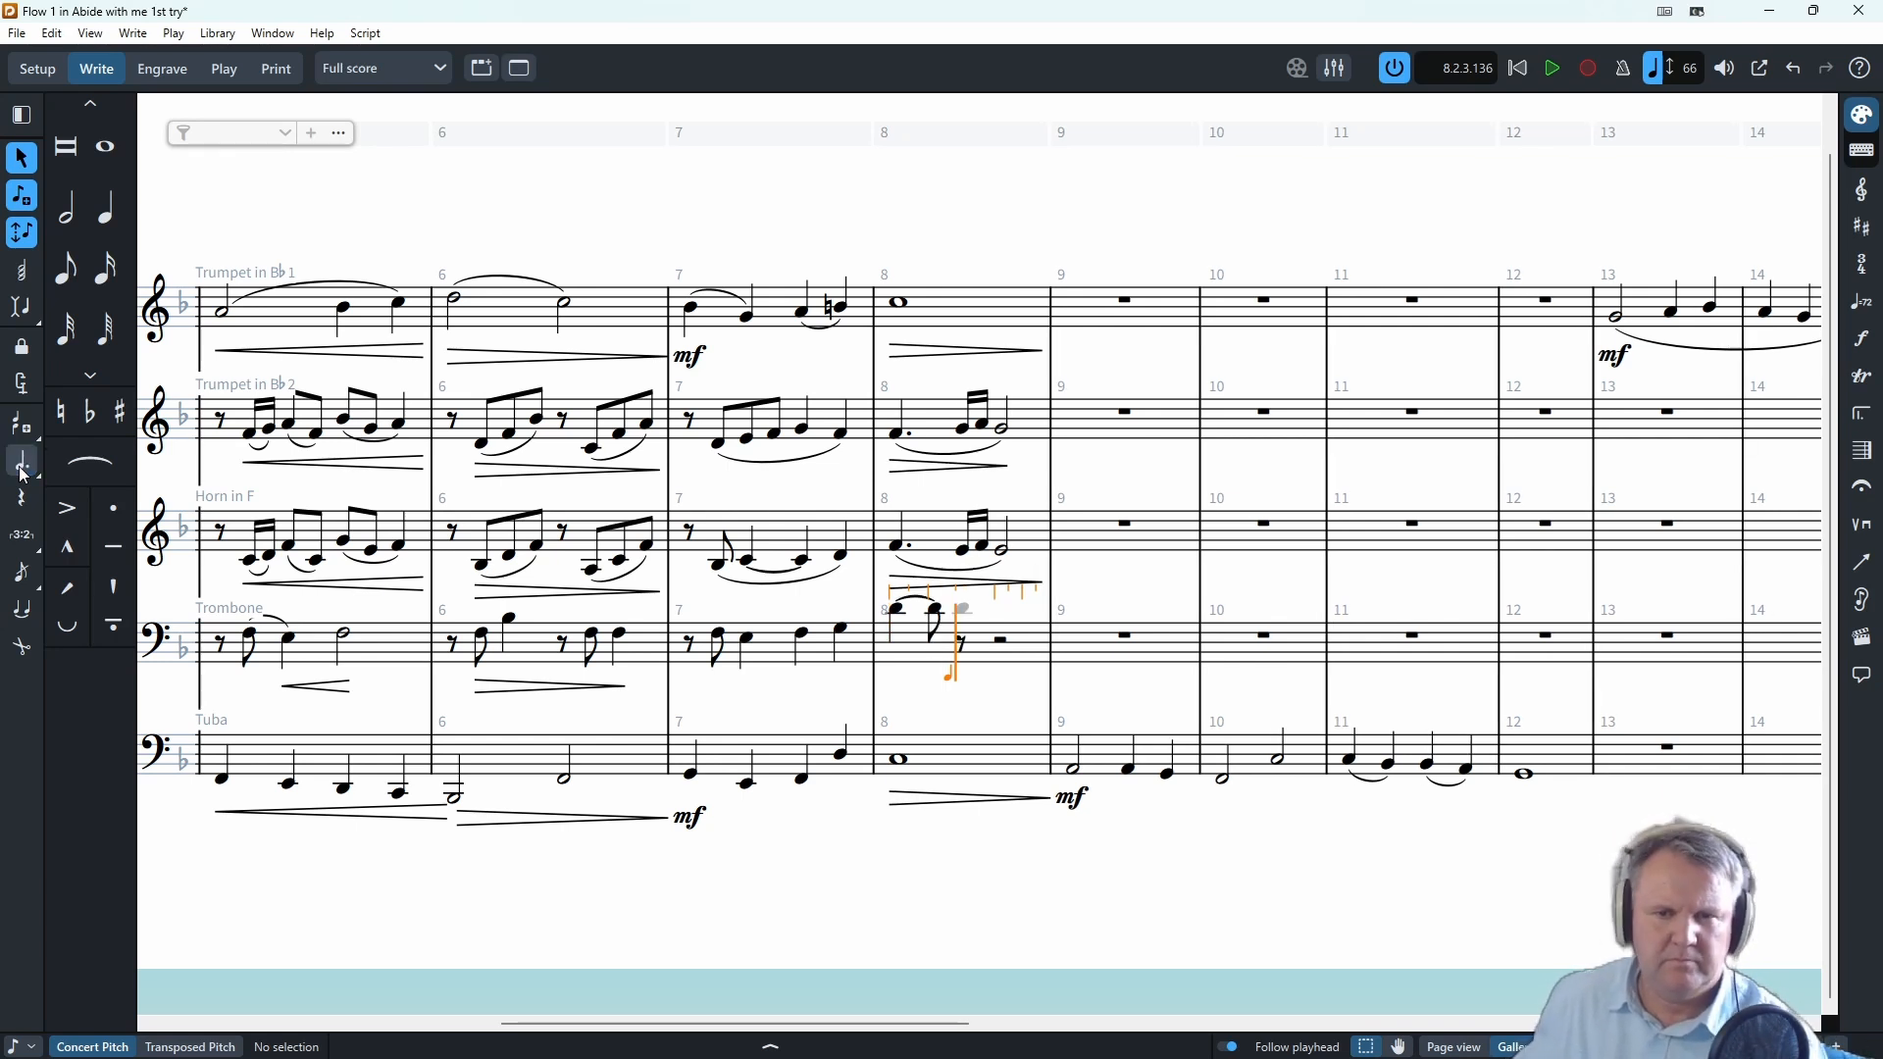
key(Escape)
- Play the full quintet from the start of bar 7 into bar 8 to check the trombone part
click(689, 420)
key(p)
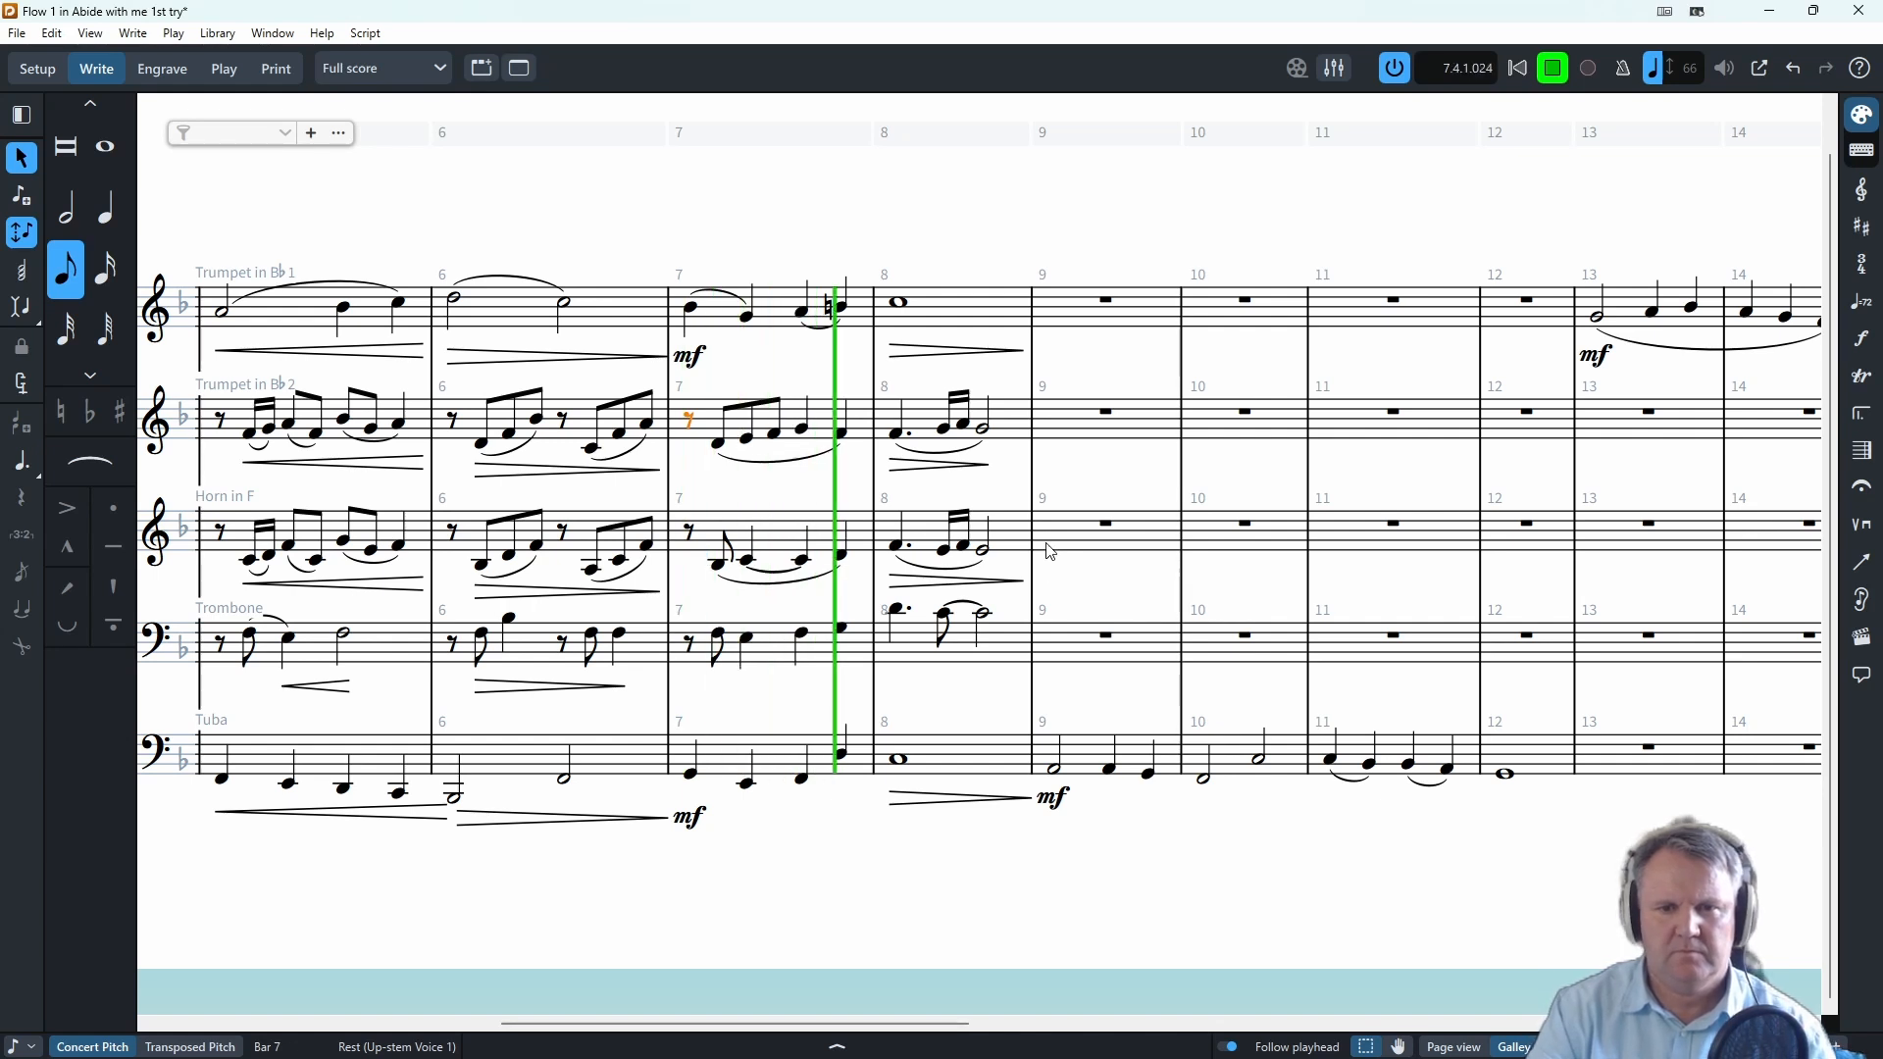
click(1562, 70)
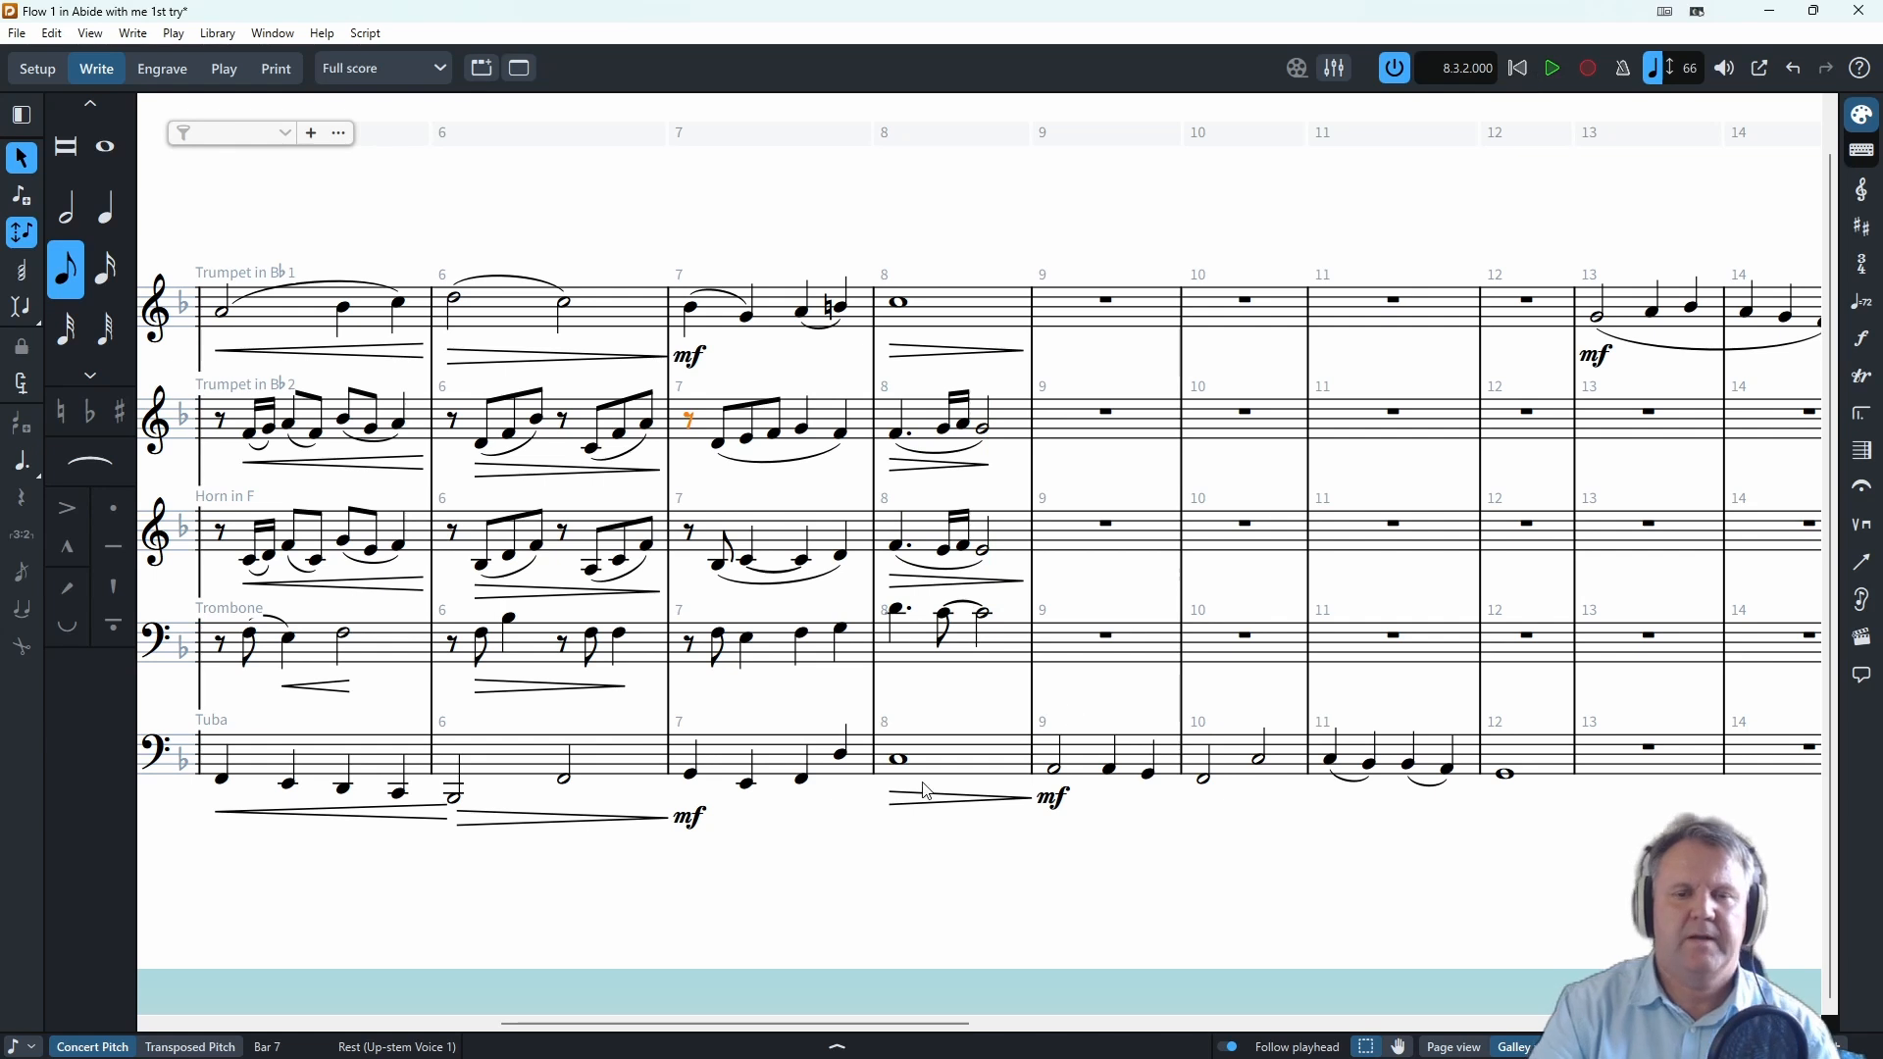
- Slur the trombone notes in bar 7 from the eighth note F to the quarter note G
click(719, 635)
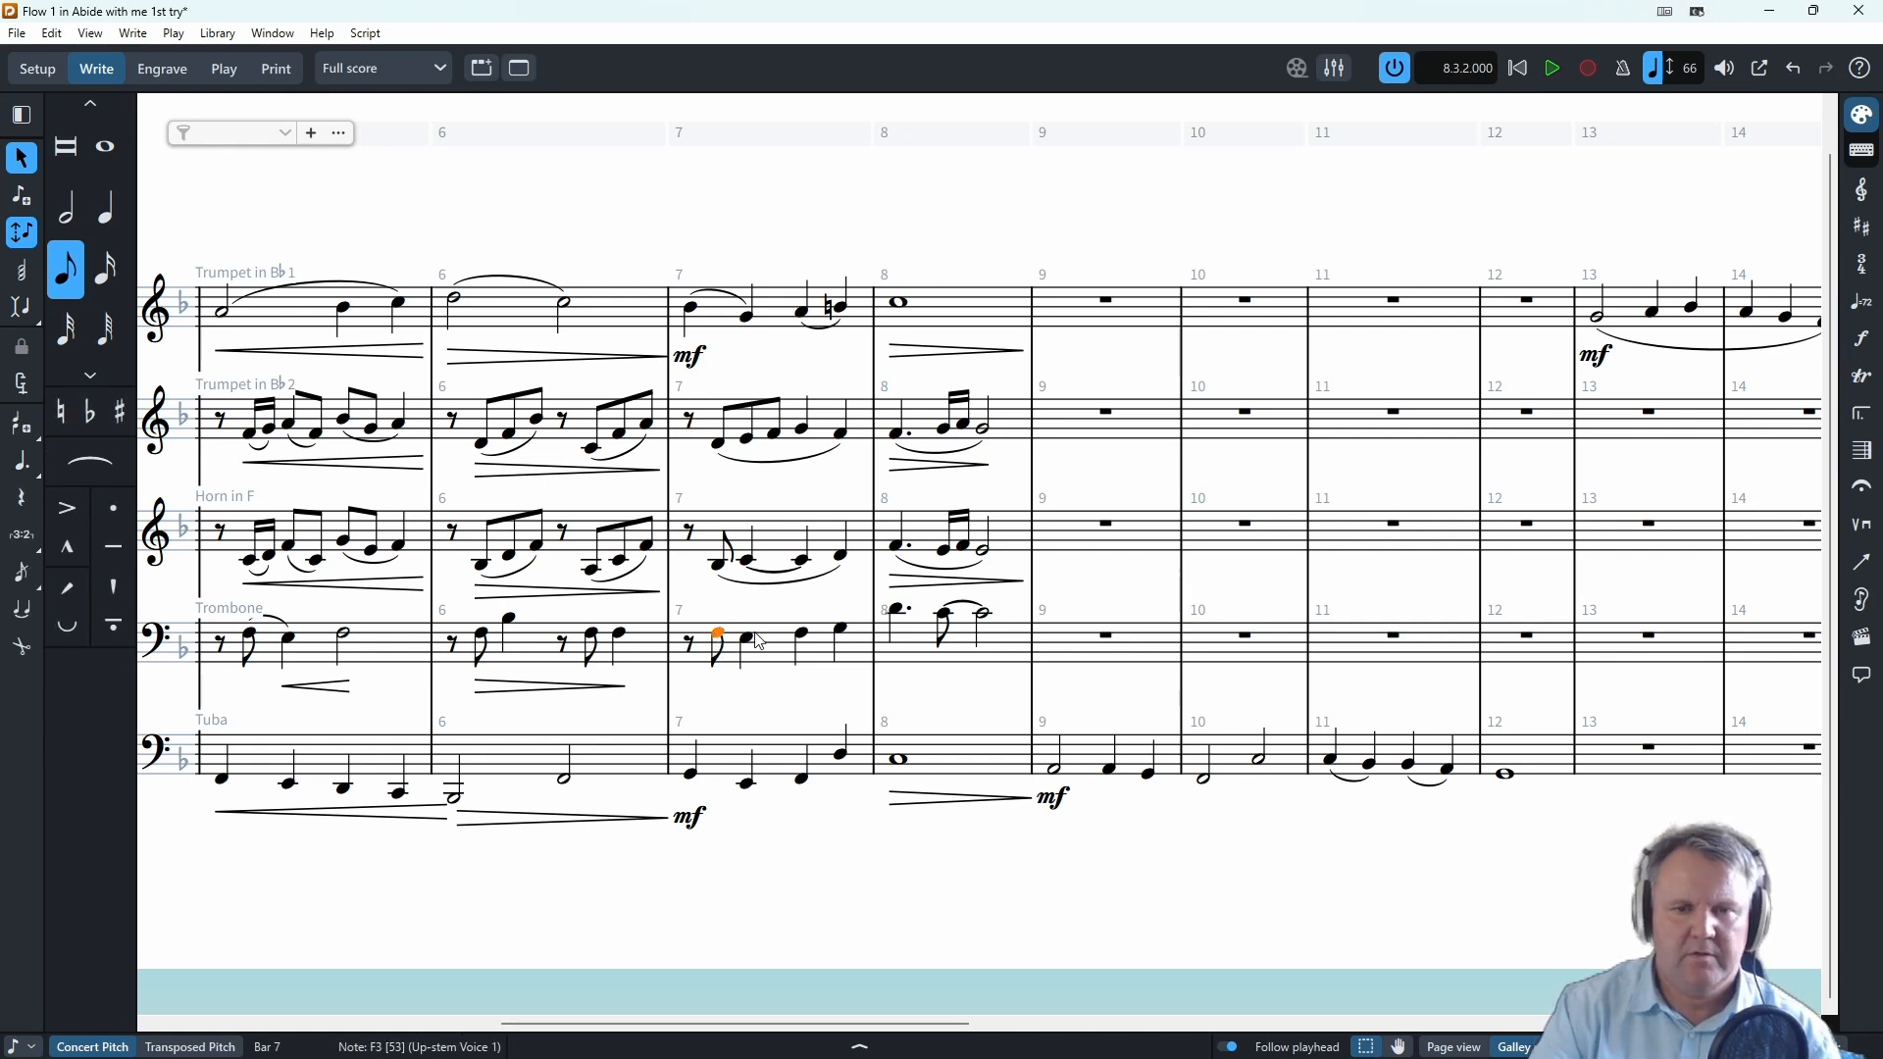
shift+click(845, 644)
key(s)
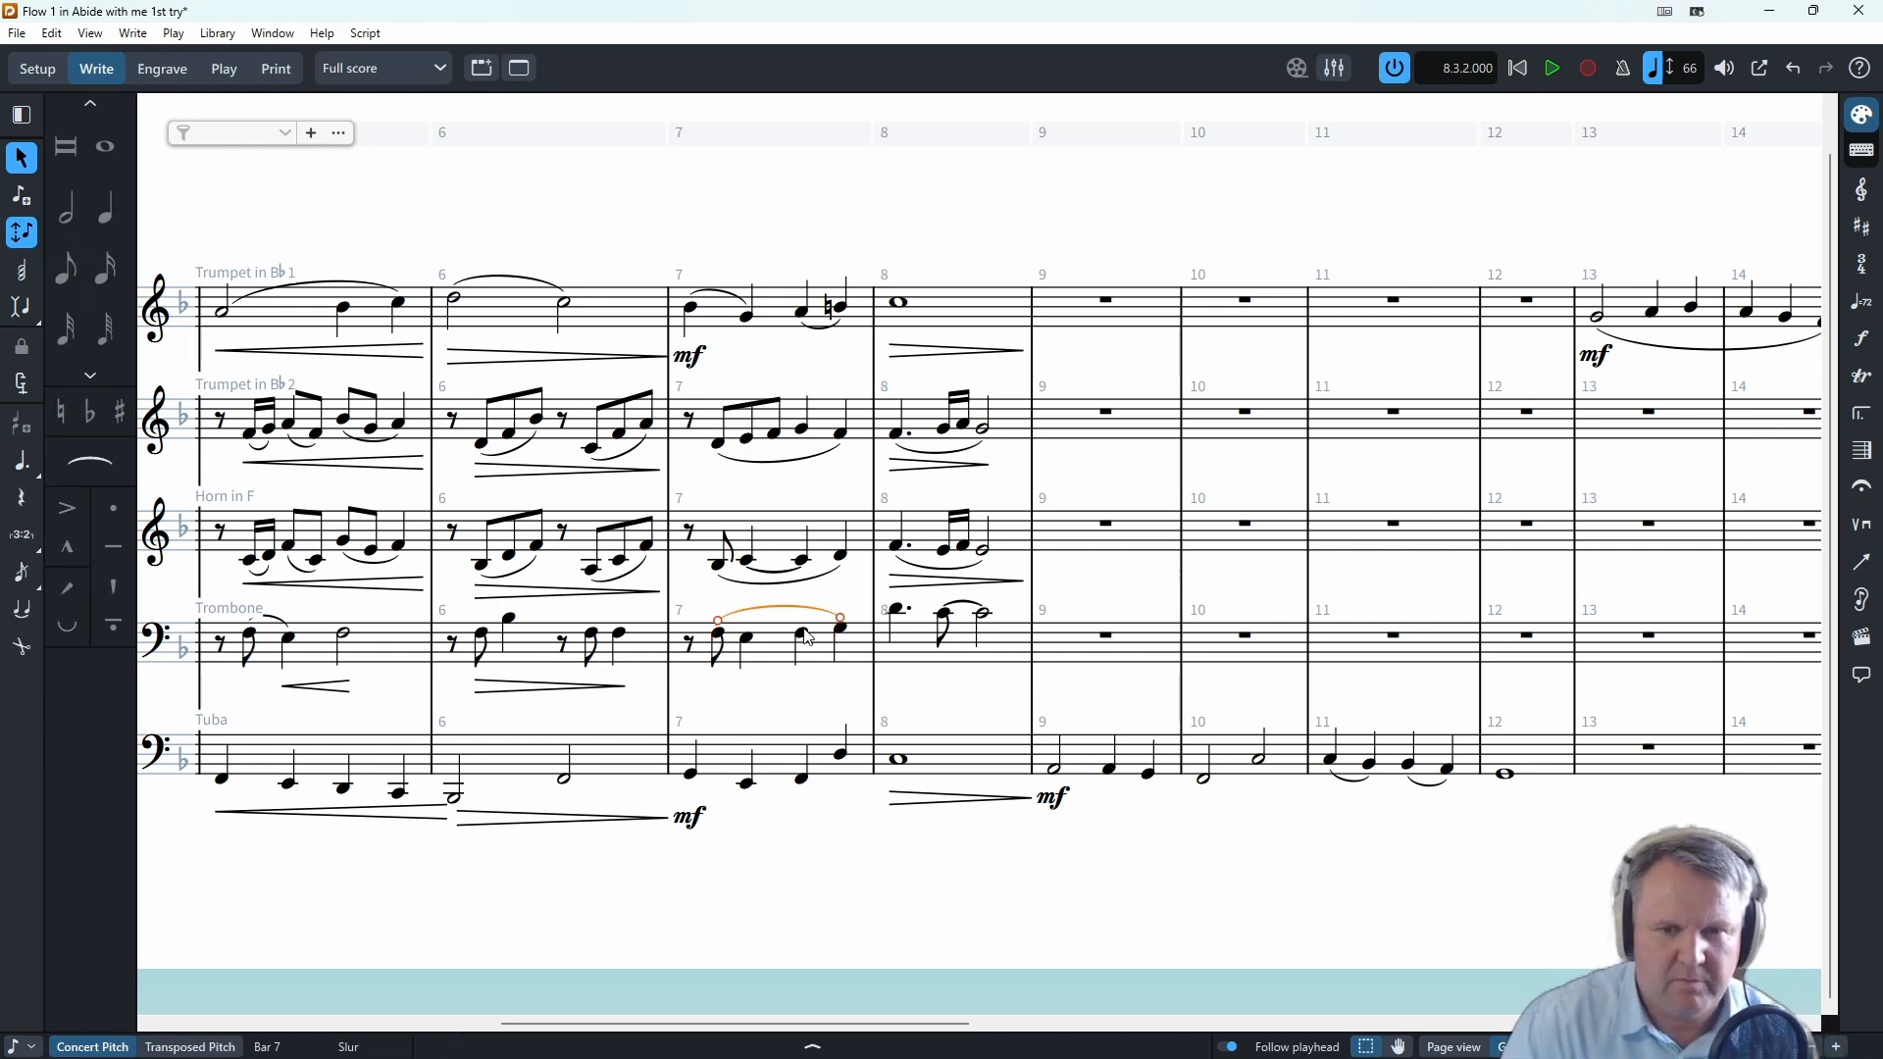
- Add a diminuendo hairpin under the trombone notes in bar 8
click(788, 716)
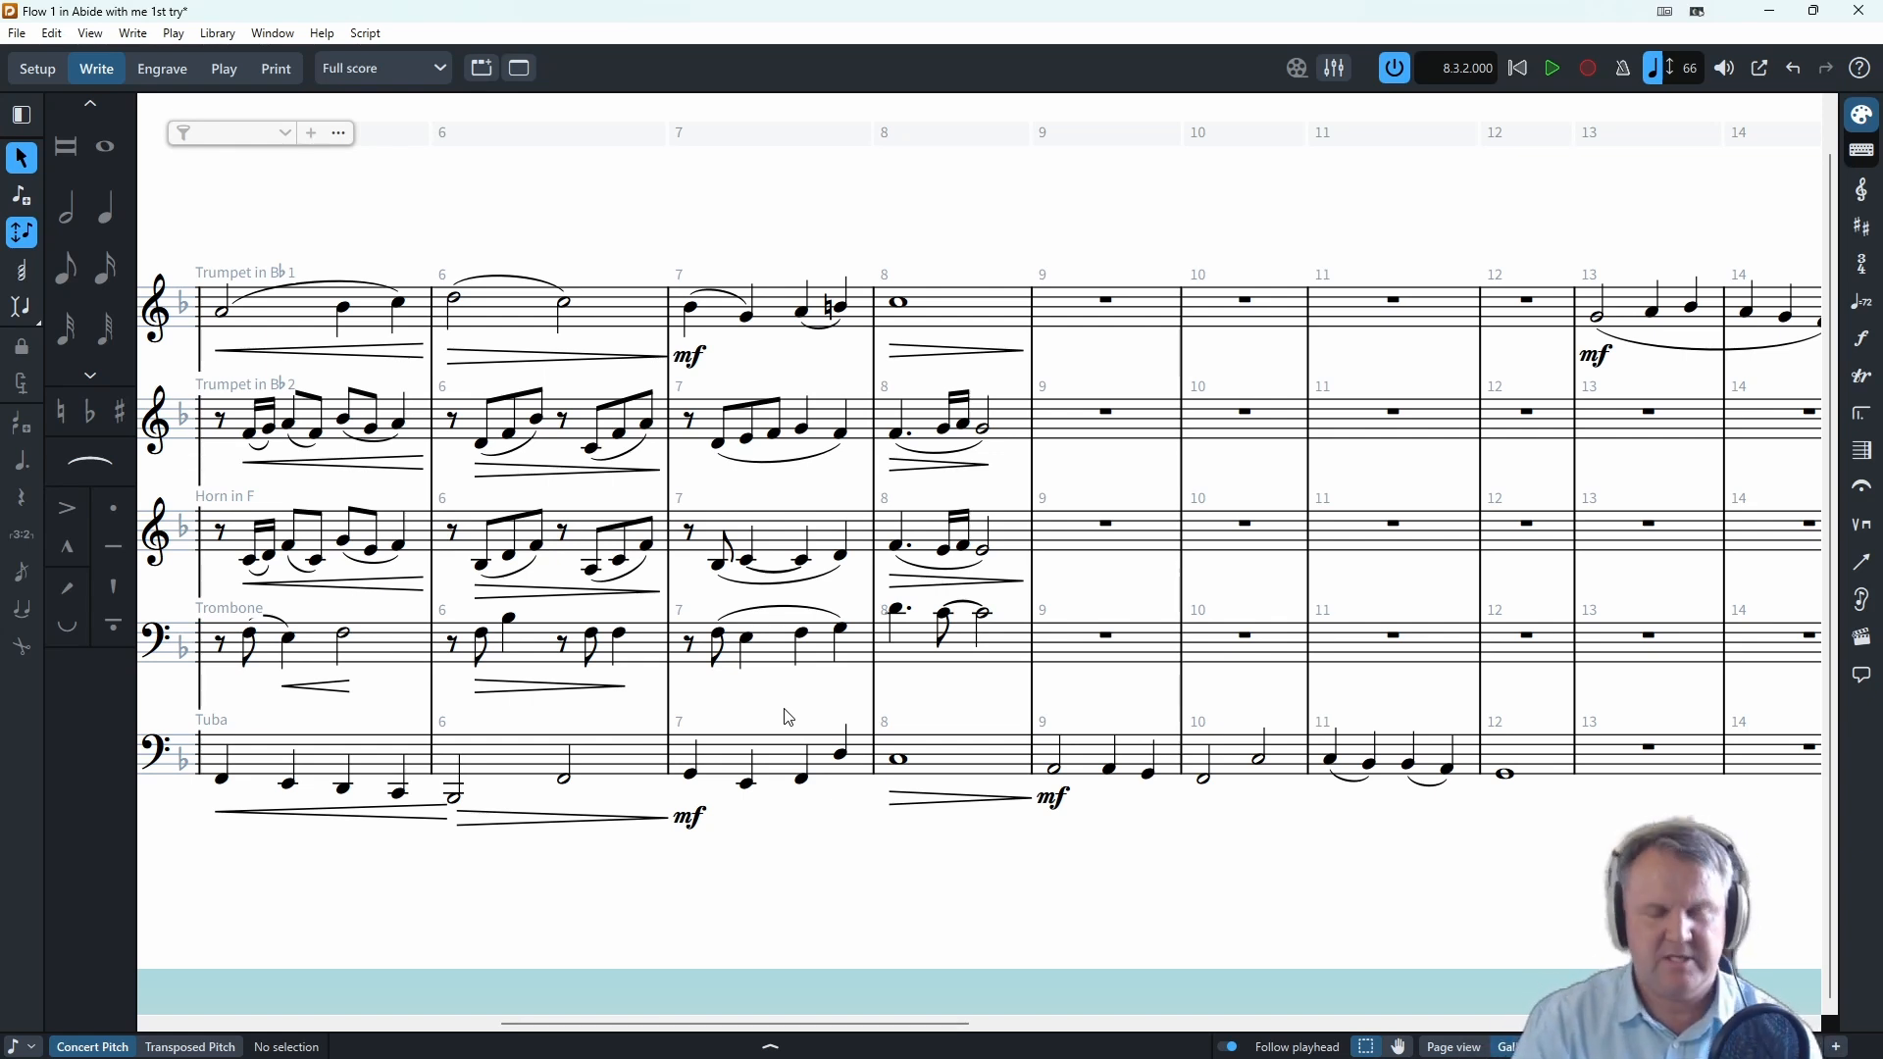
key(ctrl+z)
scroll(930, 1026, right, 1)
click(925, 950)
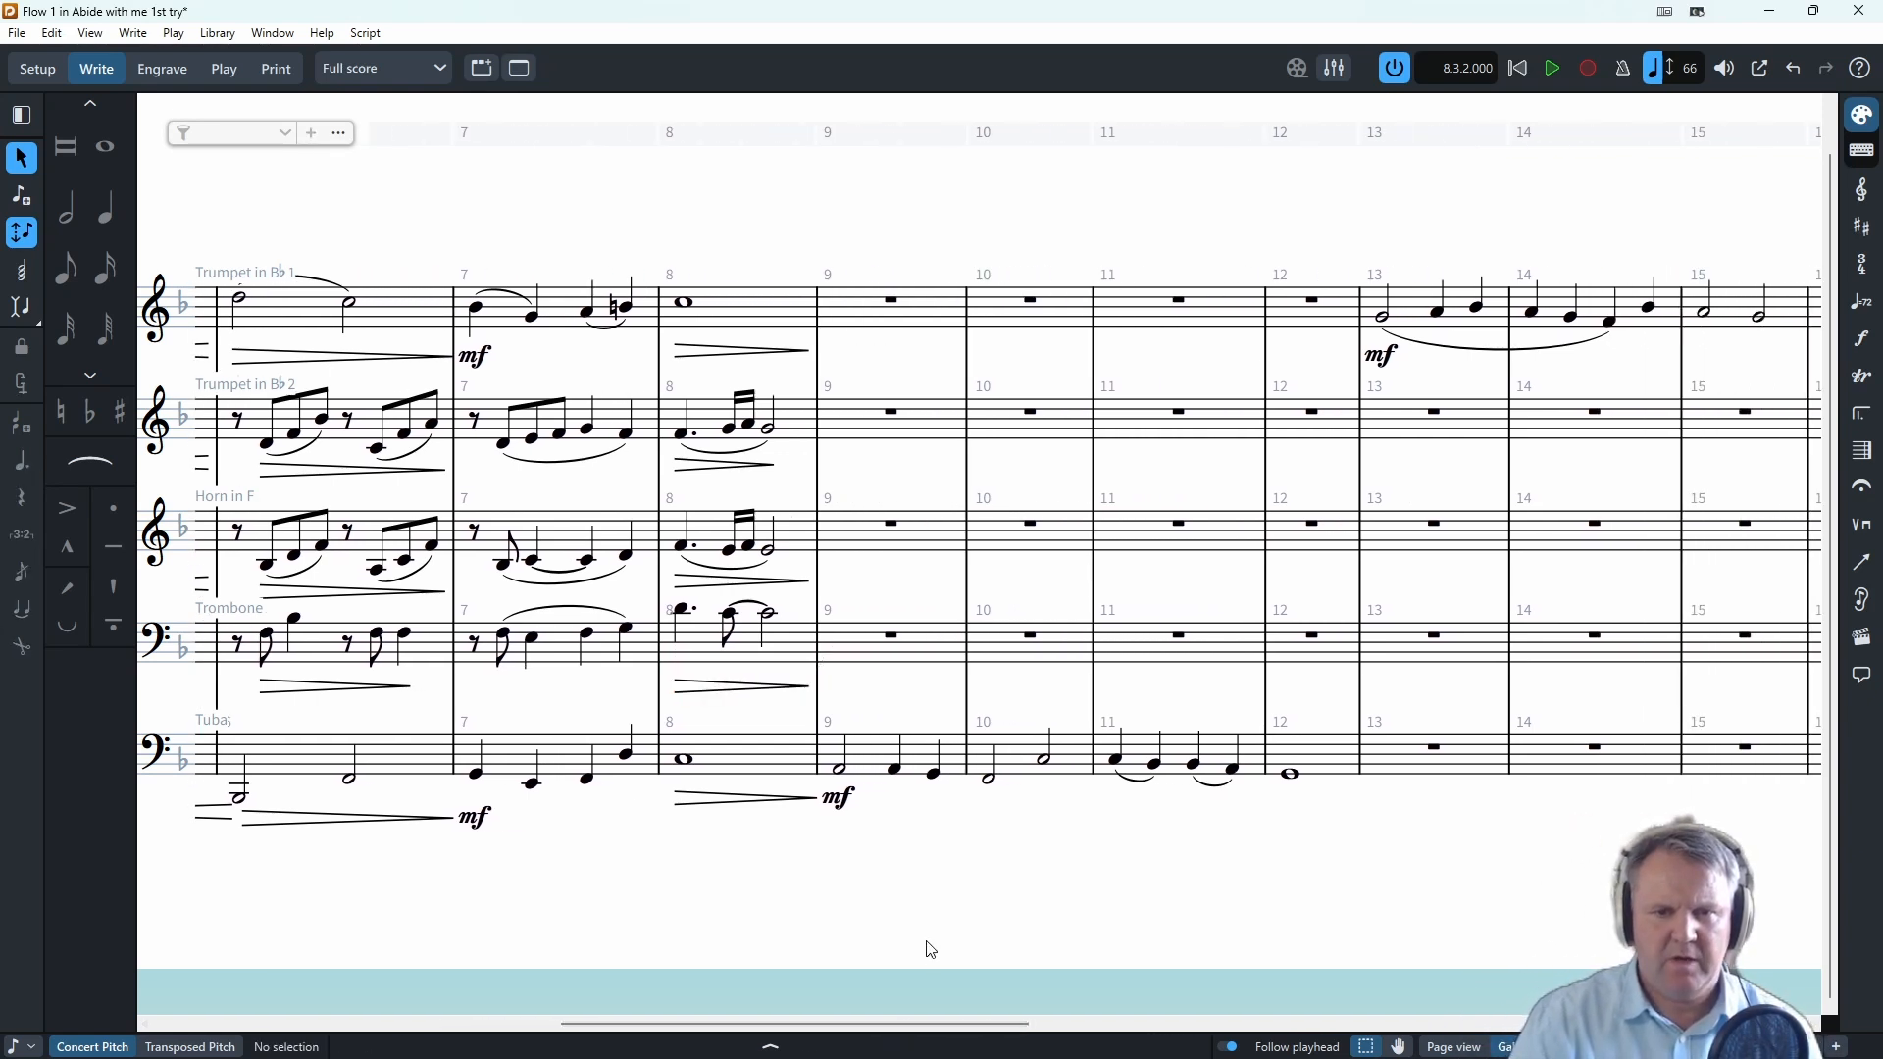
- Play the tuba melody from the half note at the start of bar 9 through bar 10
scroll(910, 1025, right, 3)
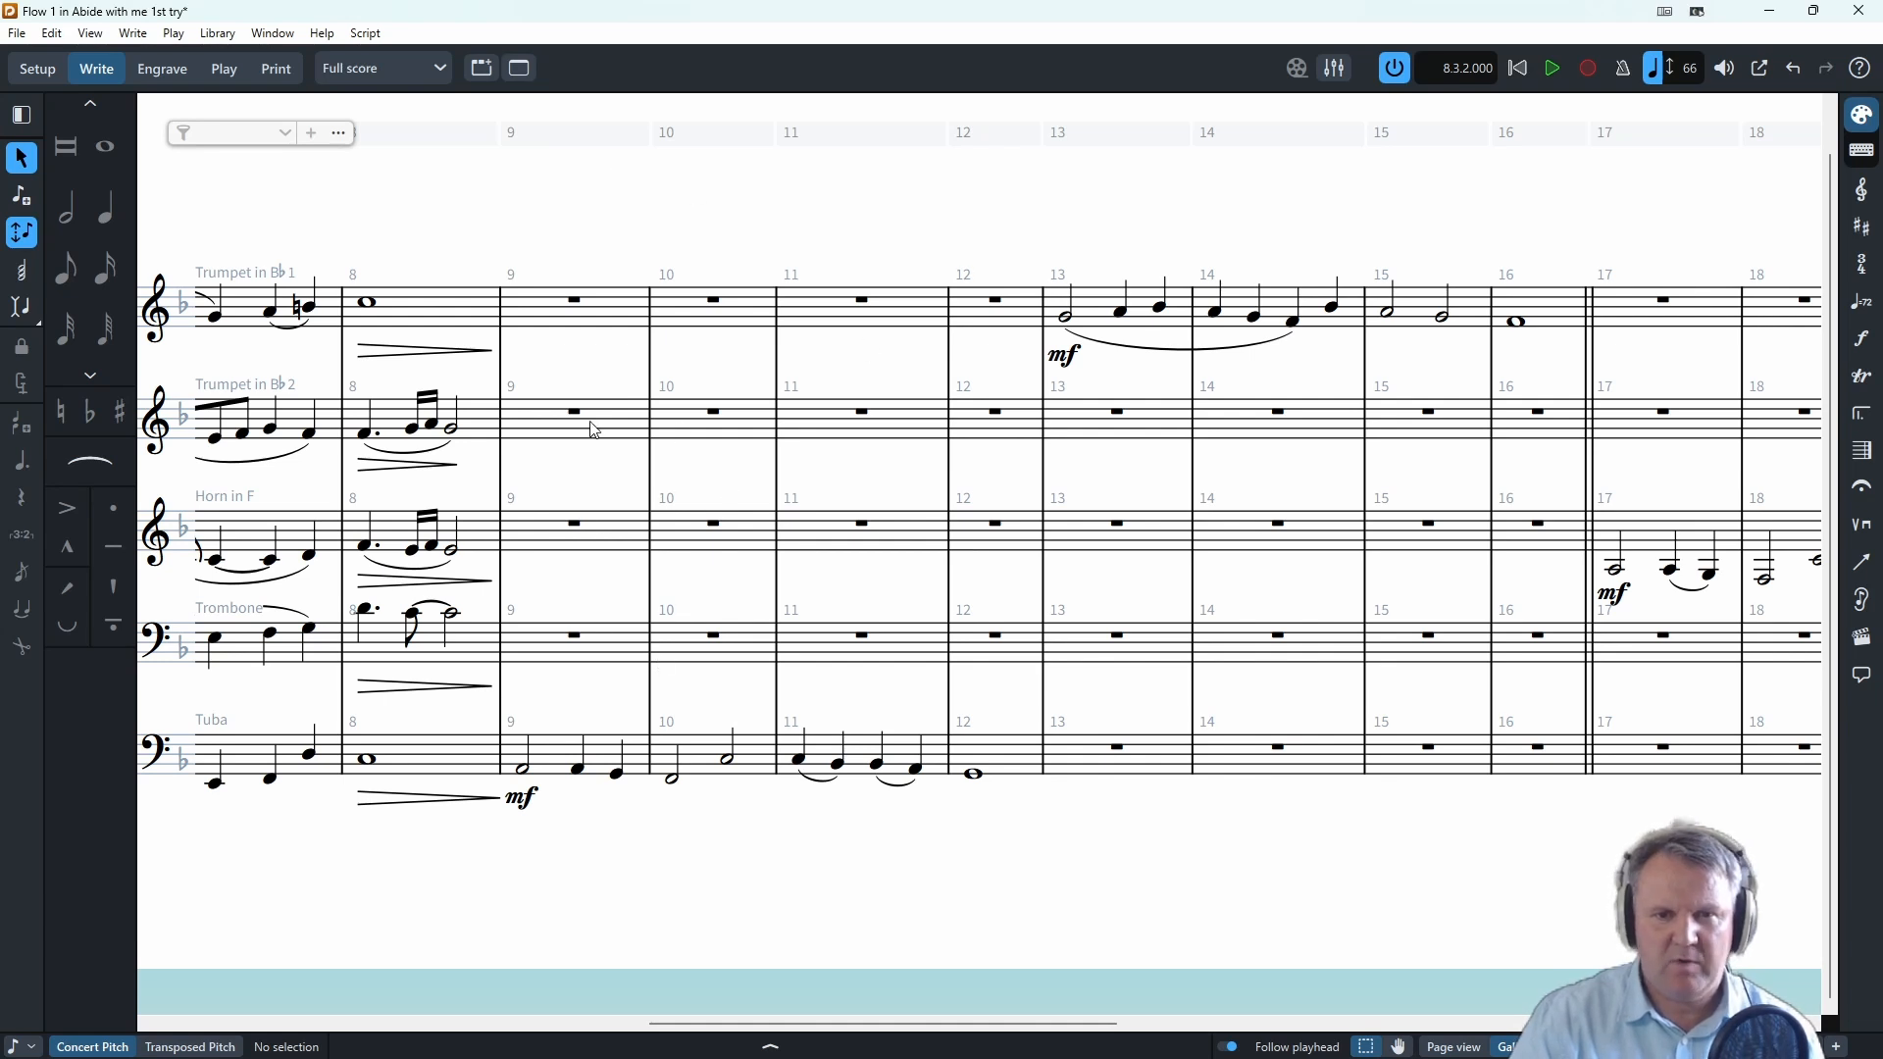
click(599, 346)
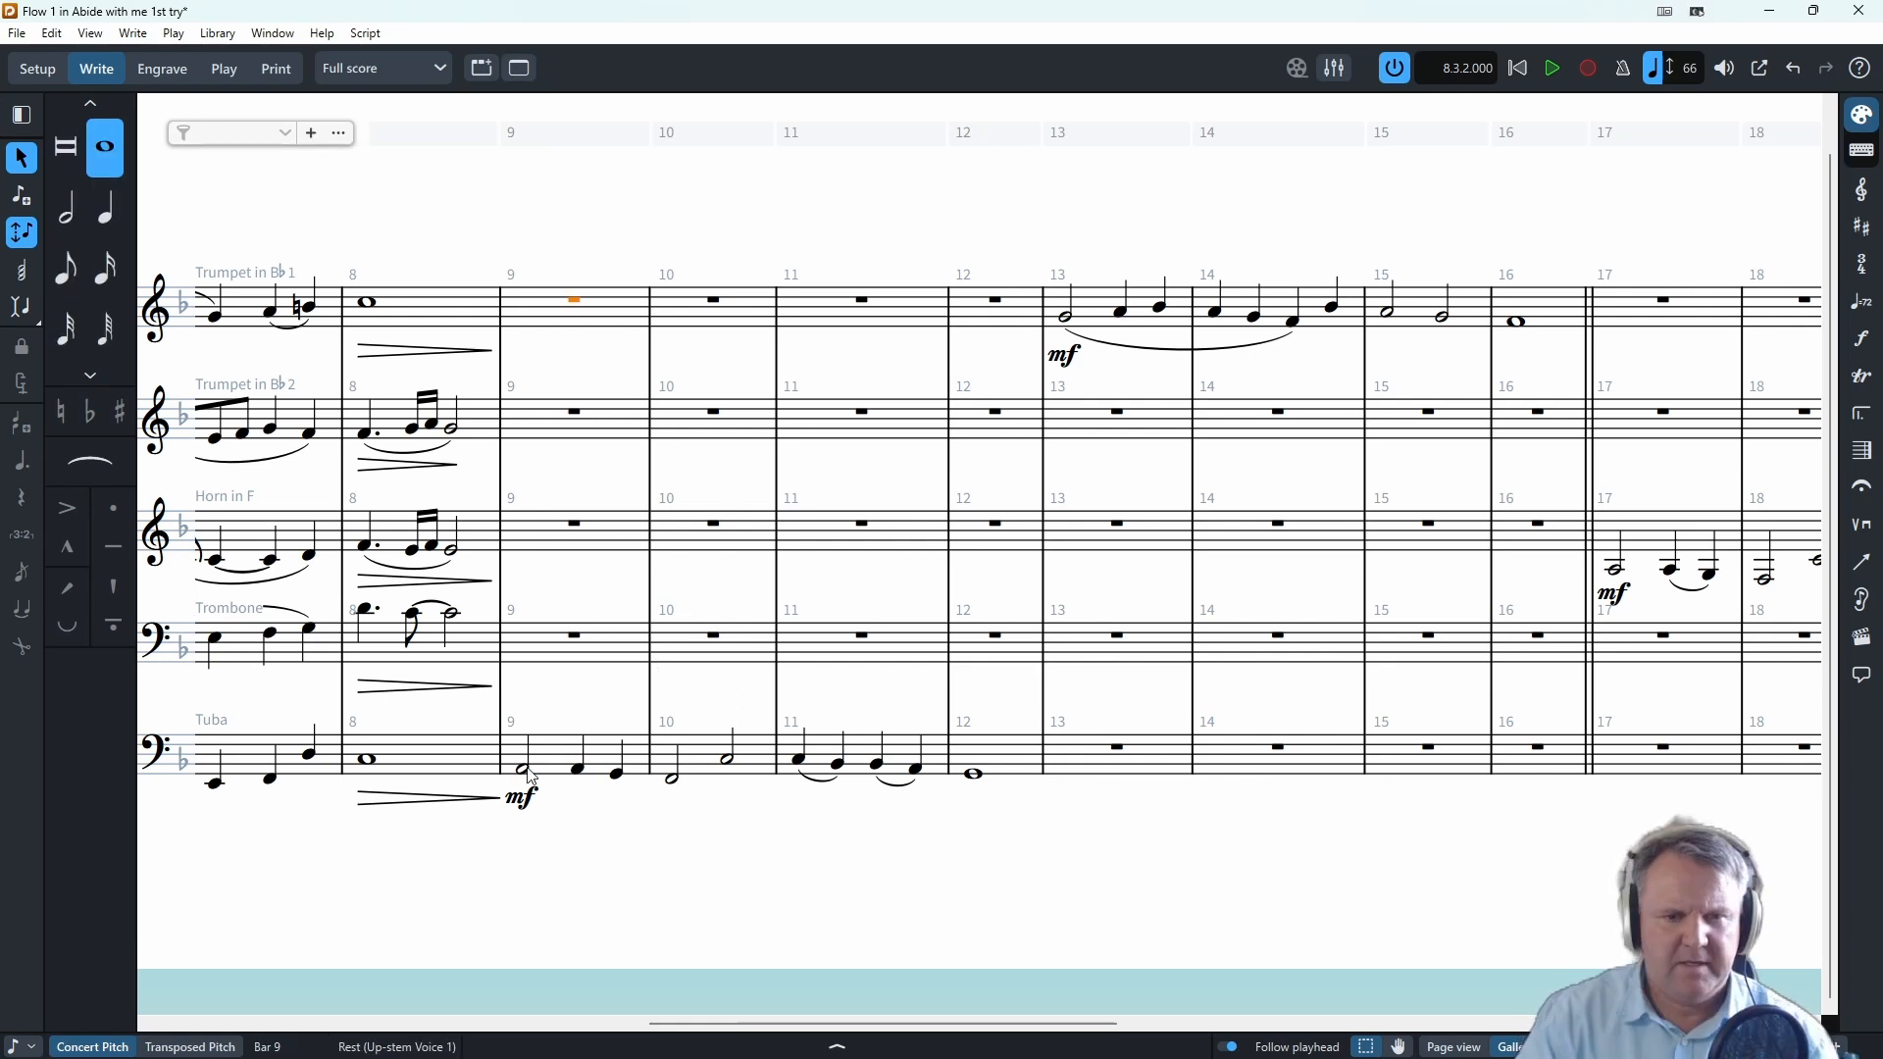
click(540, 780)
click(529, 779)
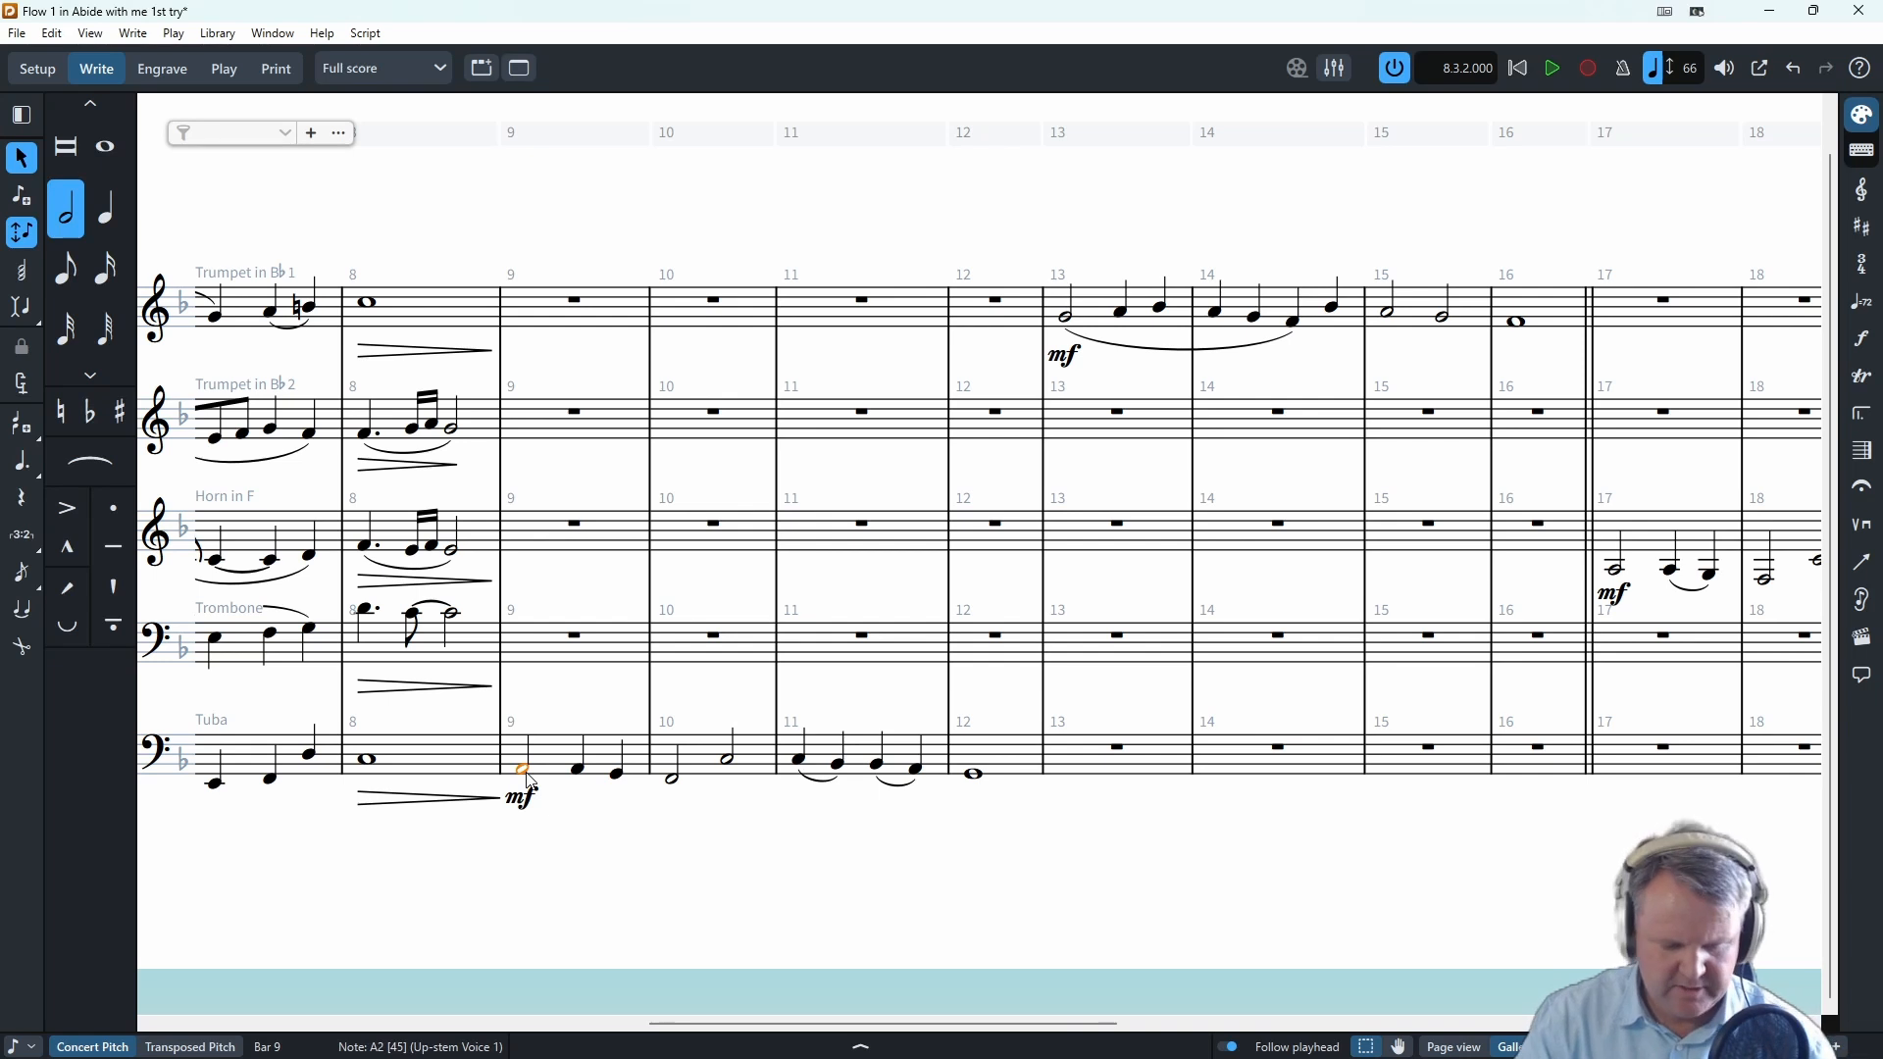
key(p)
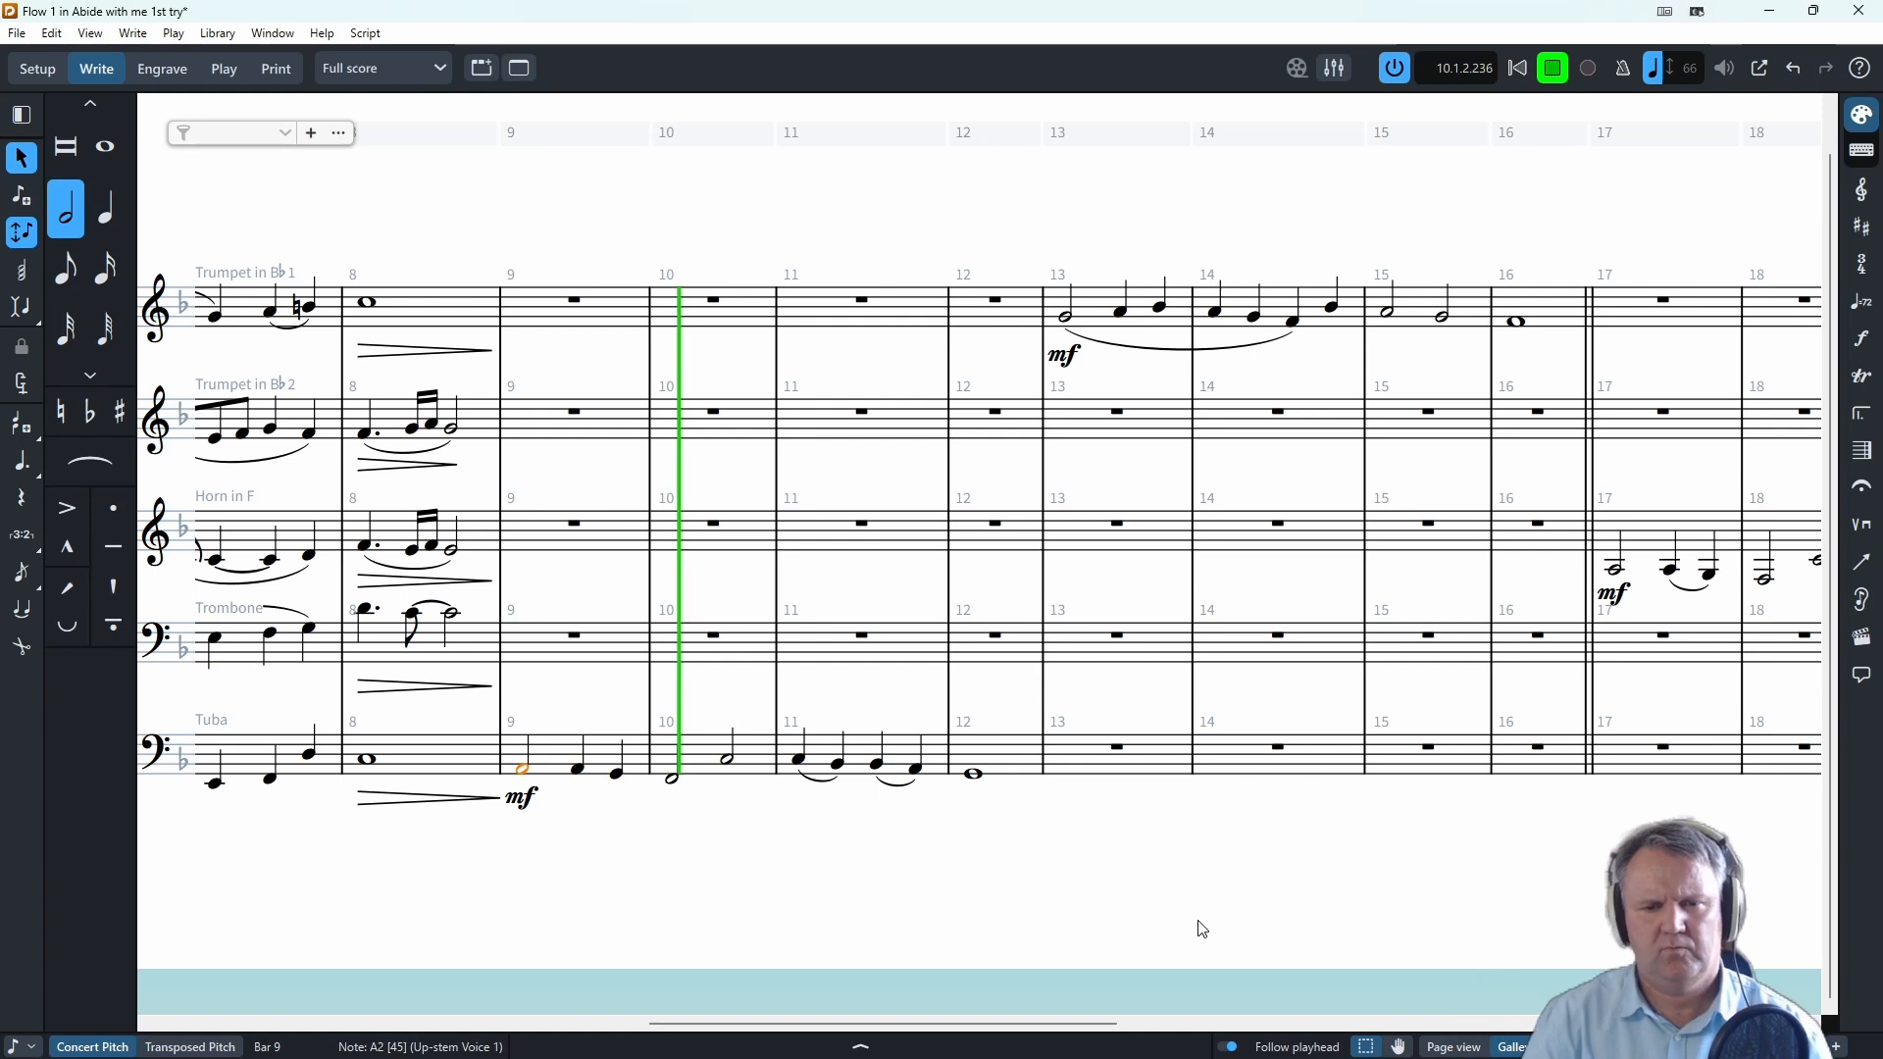
click(1553, 69)
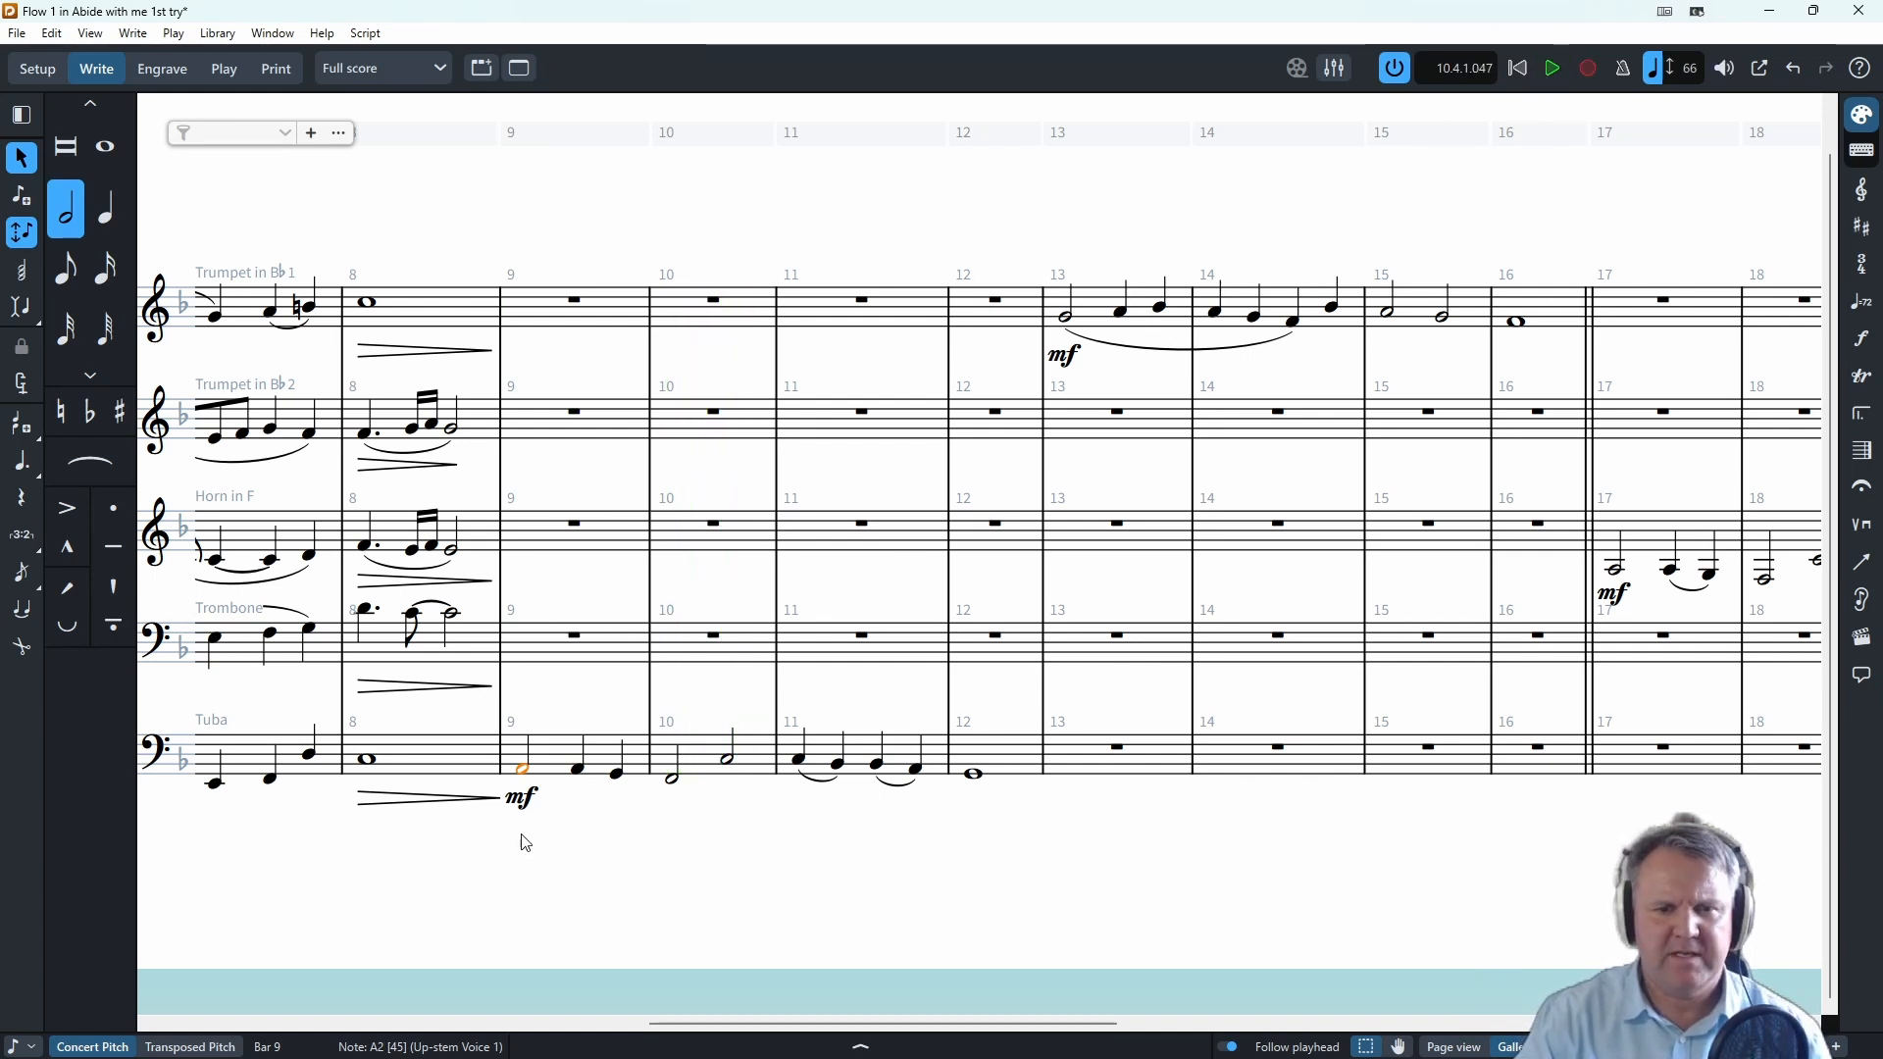
- Add a crescendo hairpin under the tuba from bar 10 into bar 11 and a diminuendo hairpin under its whole note in bar 12
click(674, 781)
key(shift+comma)
click(974, 775)
key(shift+d)
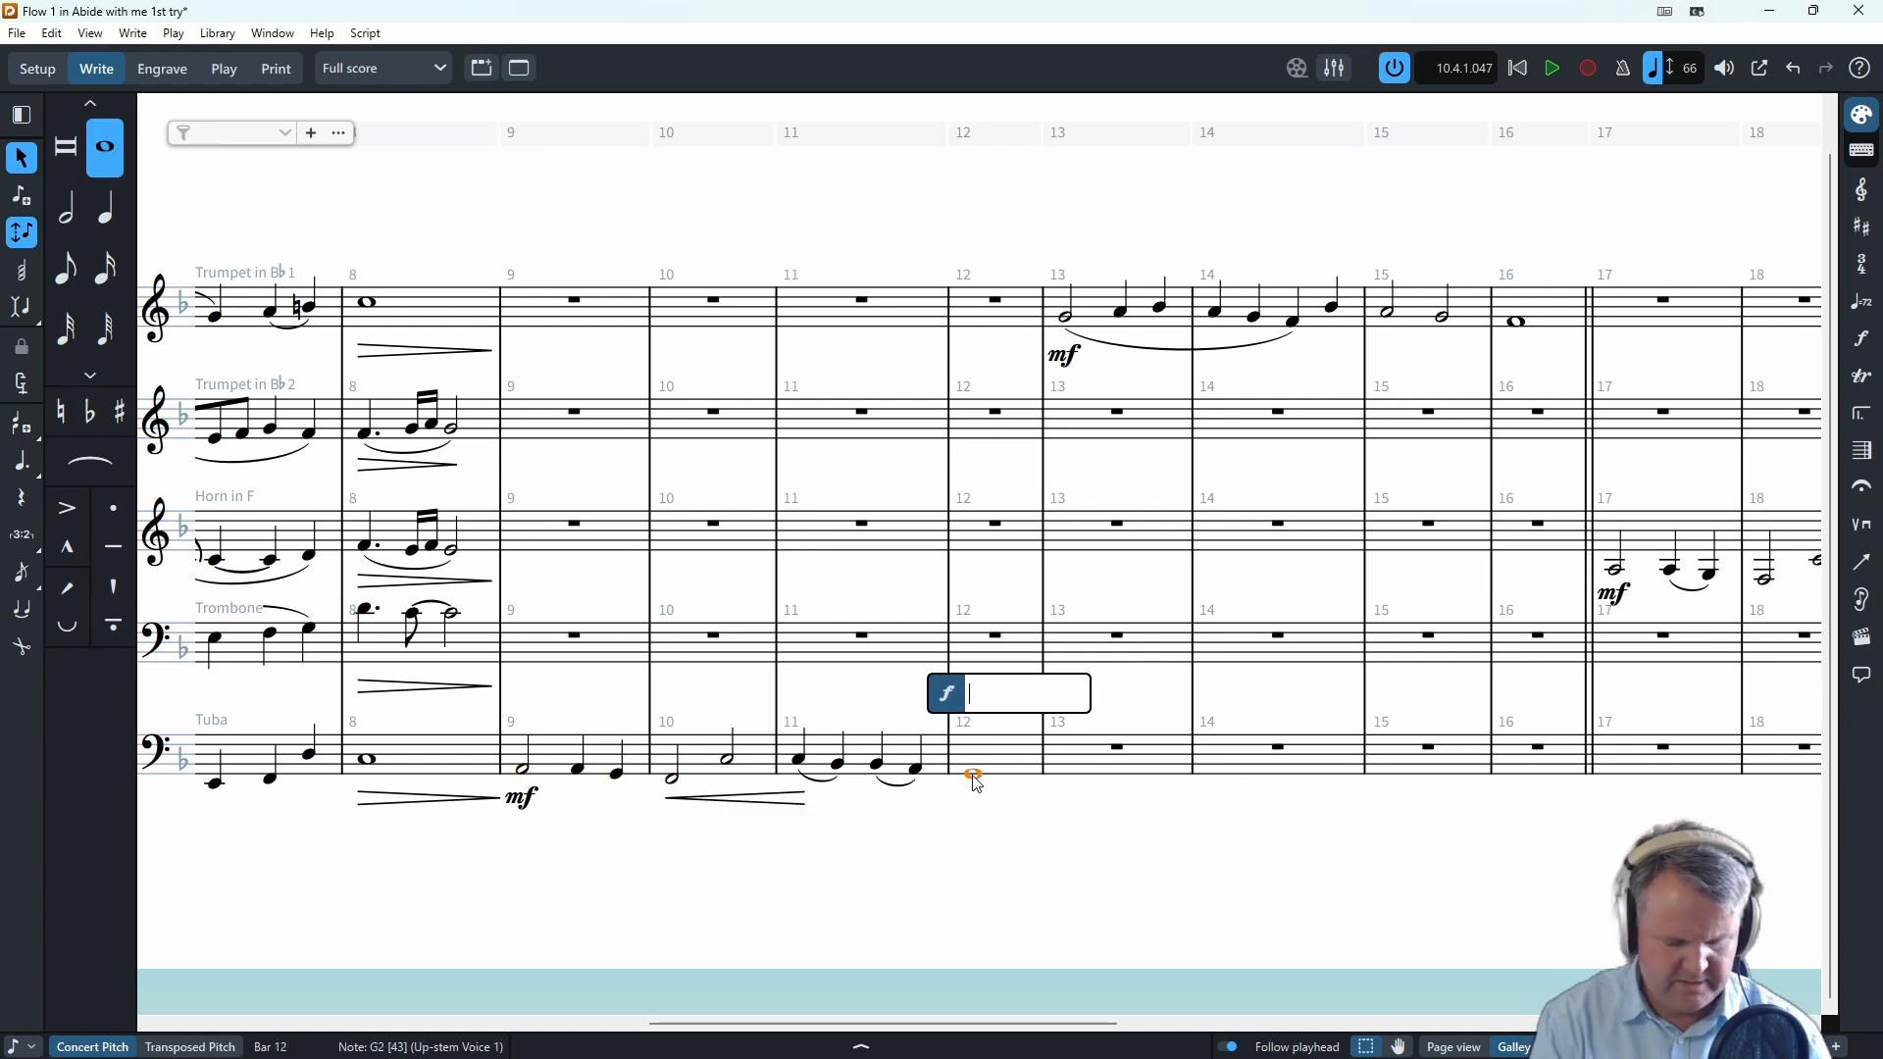
text(<)
key(Return)
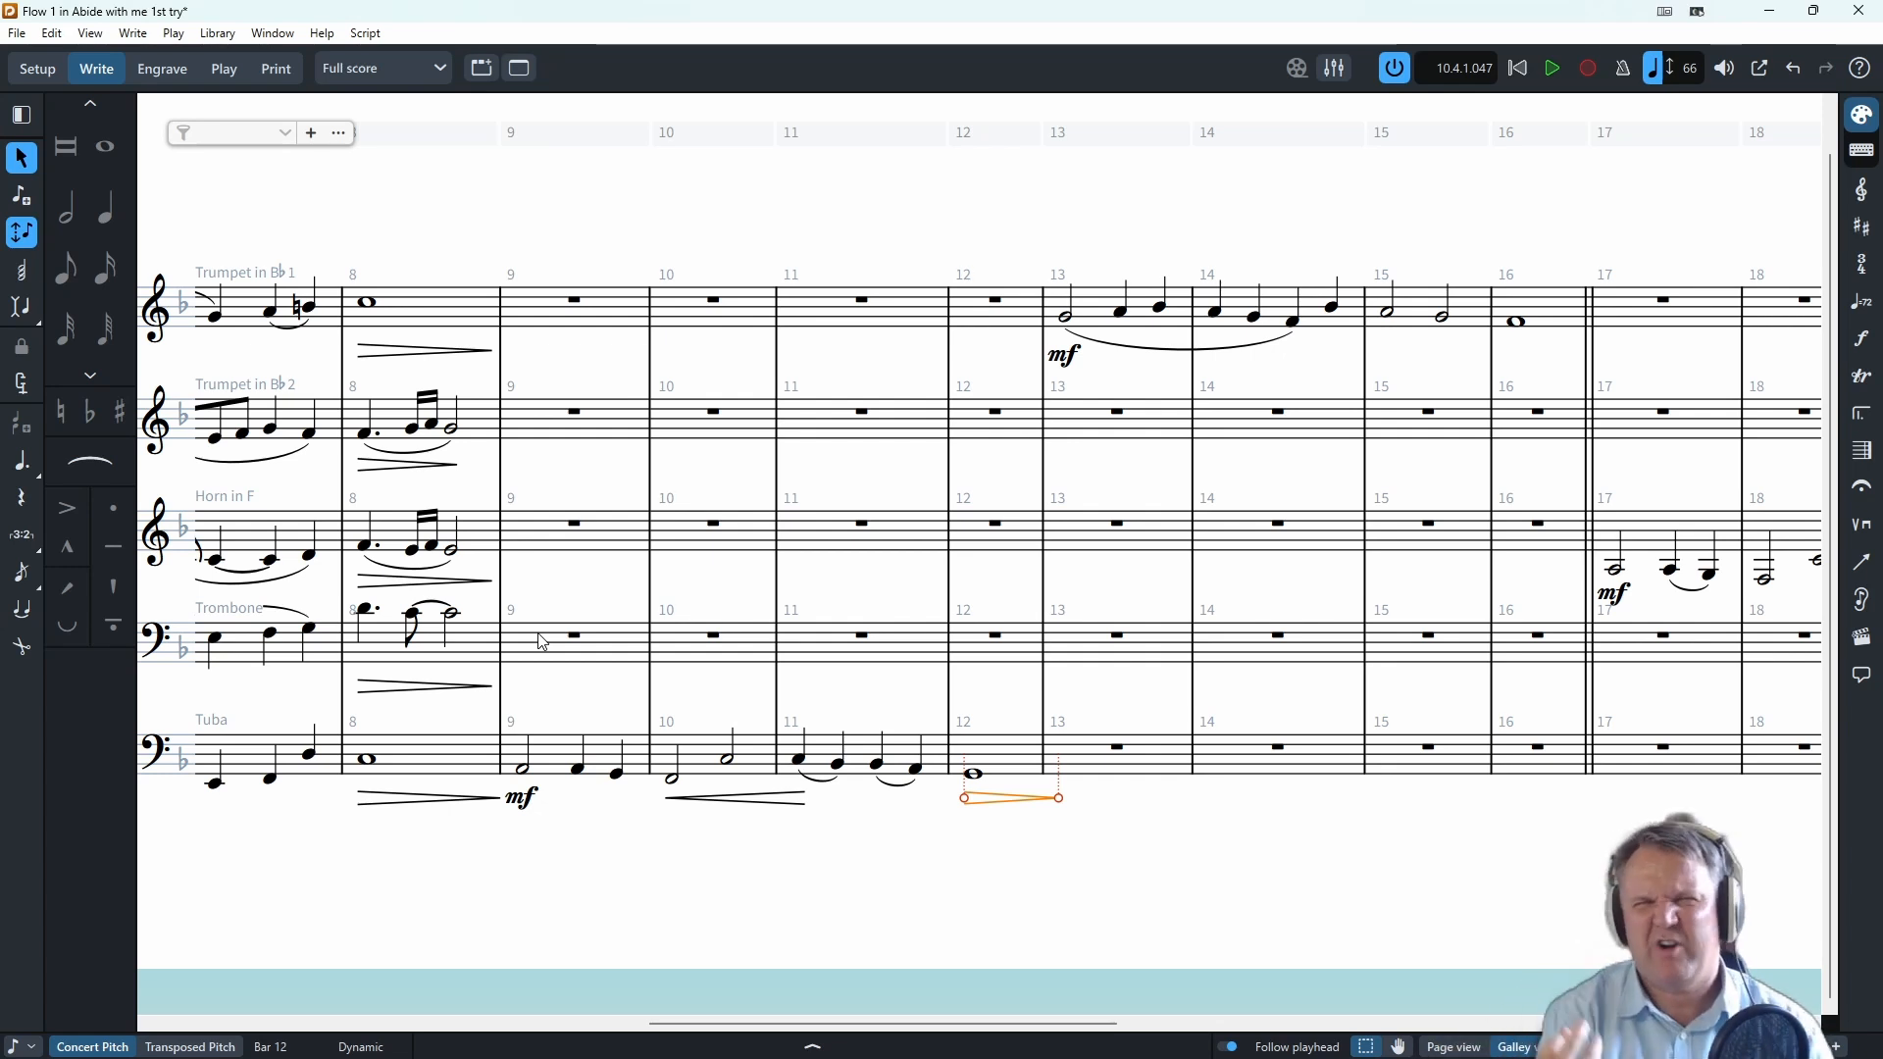
- Add the playing direction "cantabile" above the tuba at the start of bar 9
click(529, 757)
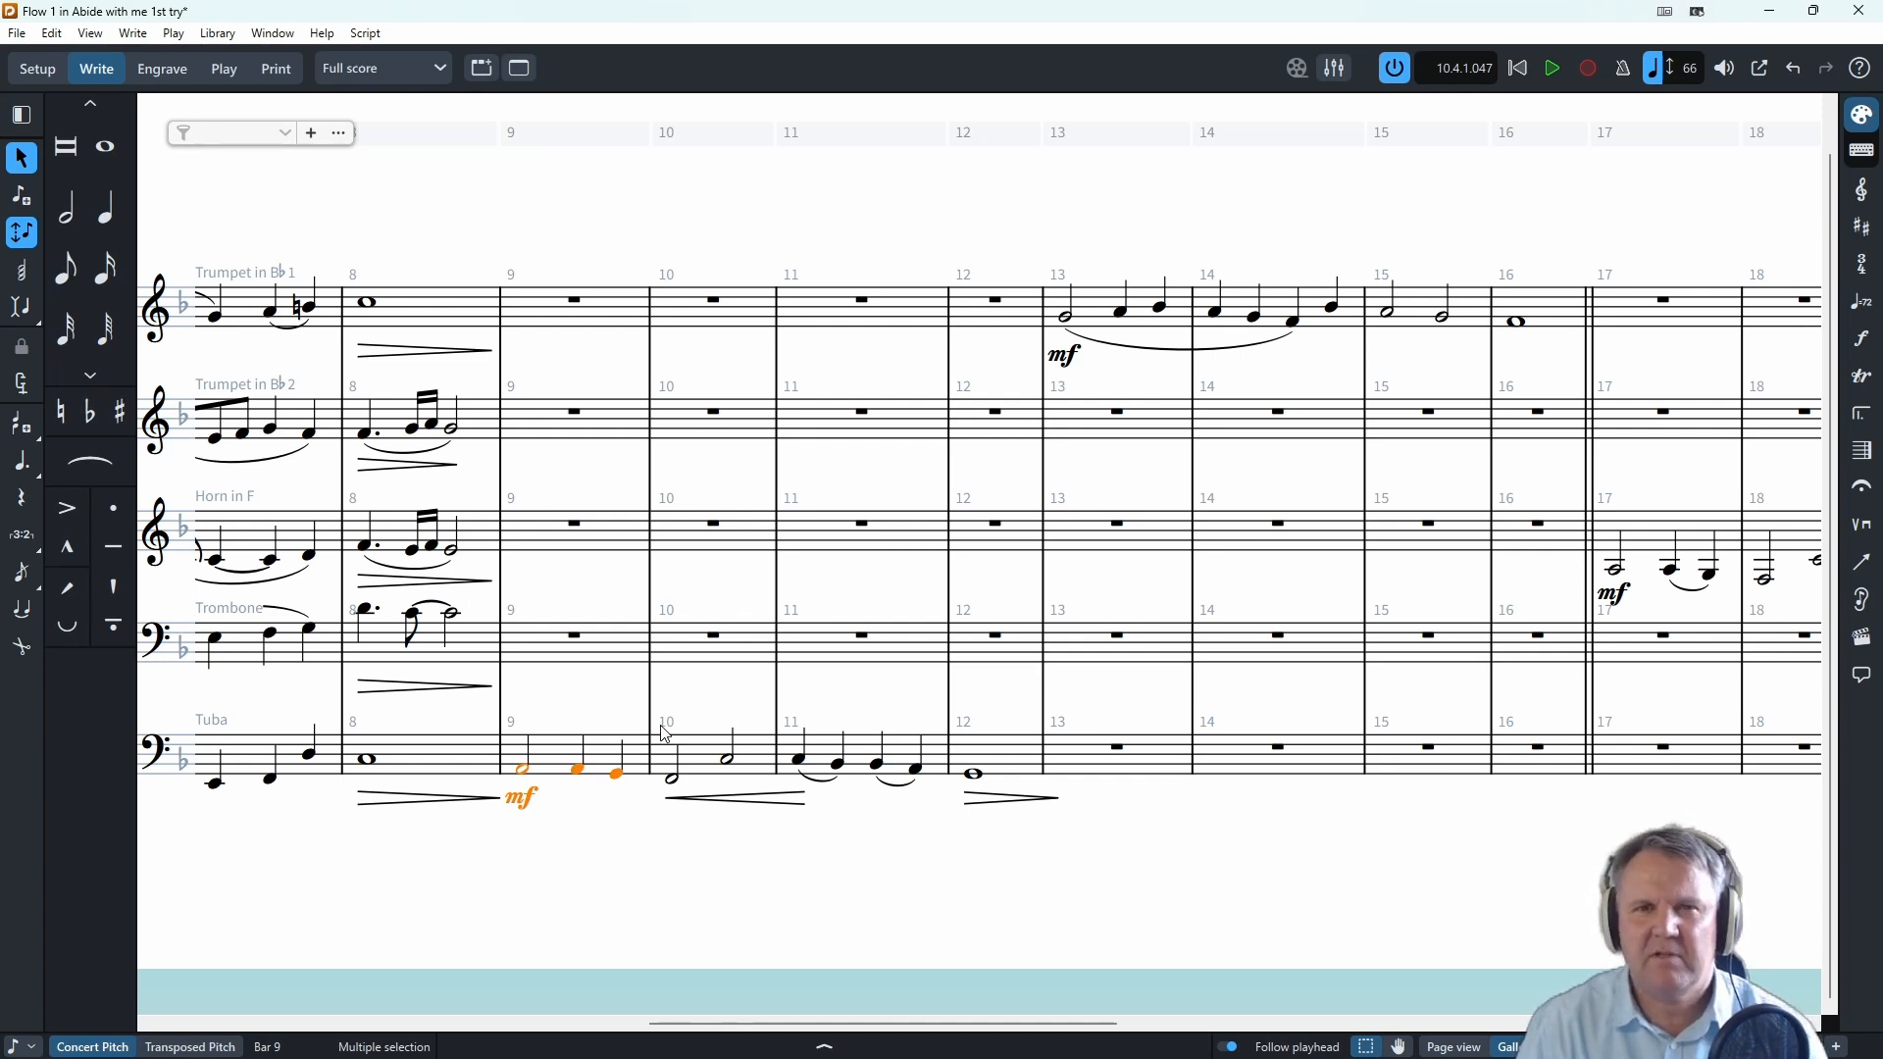
click(696, 721)
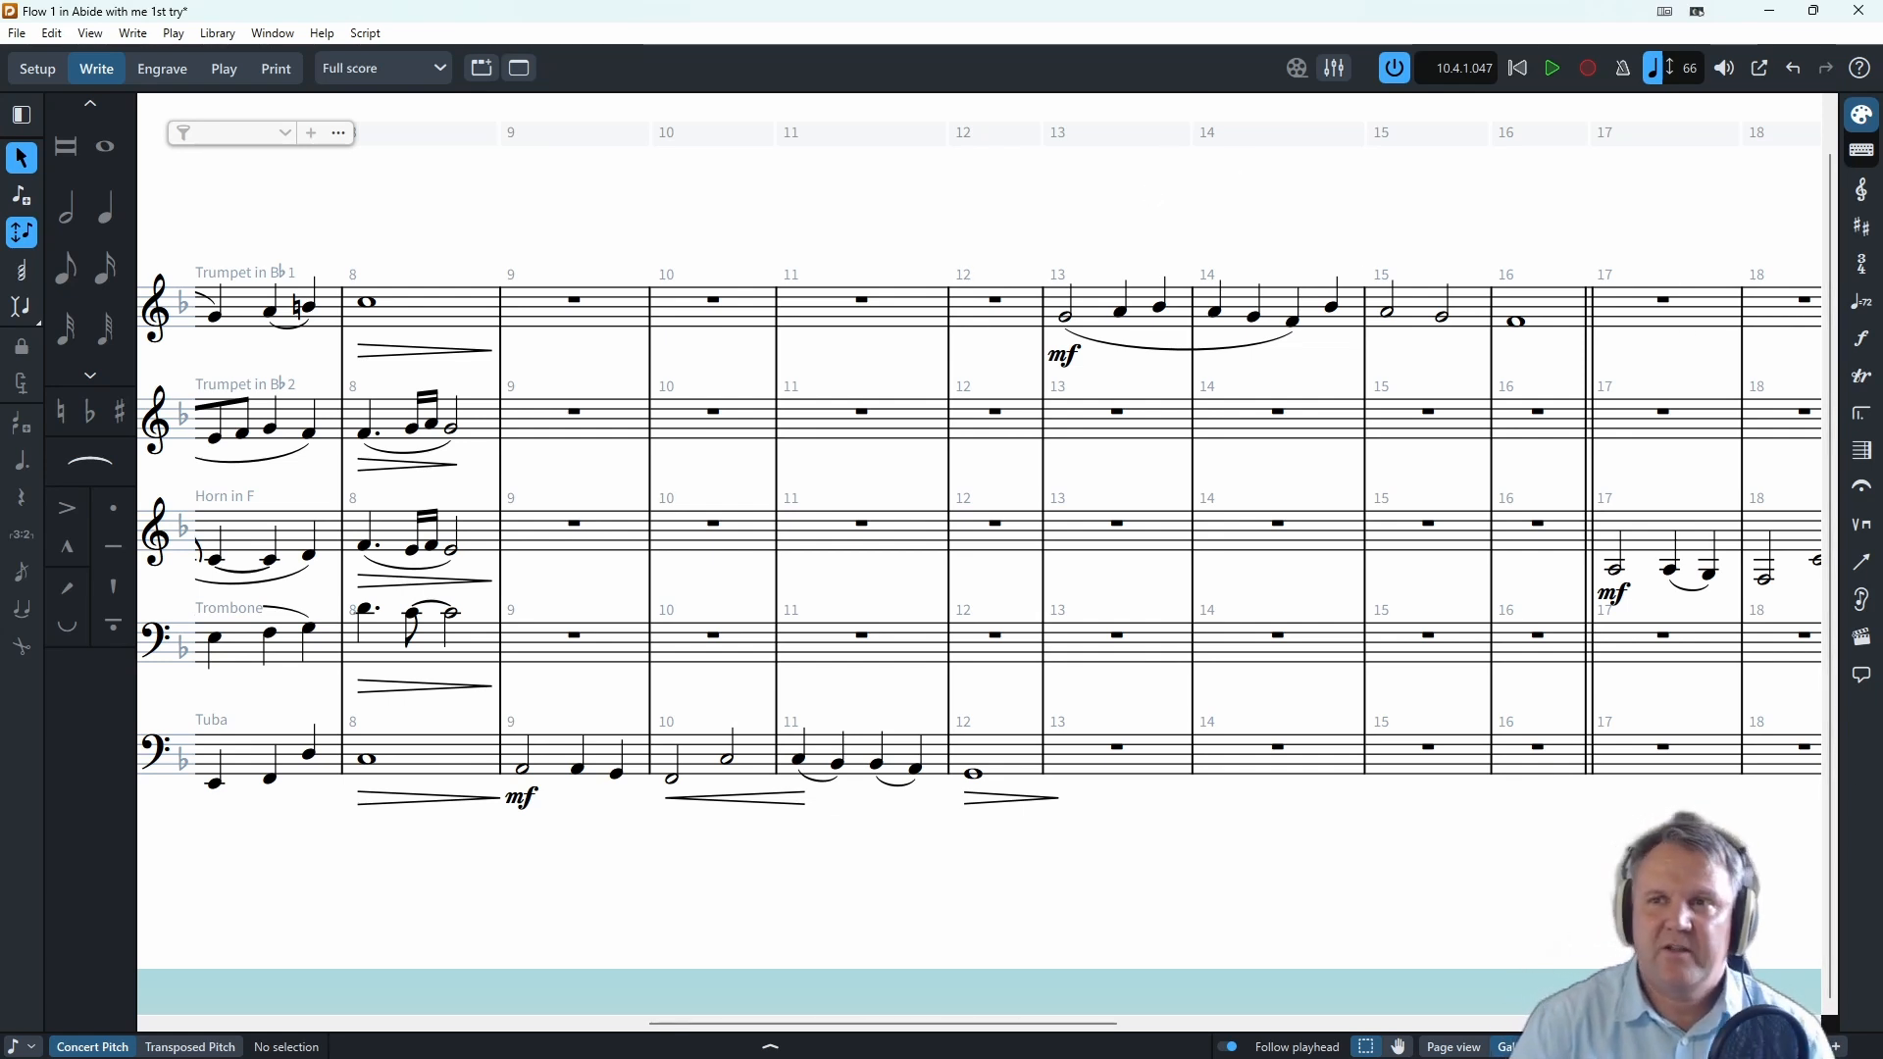
key(ctrl+z)
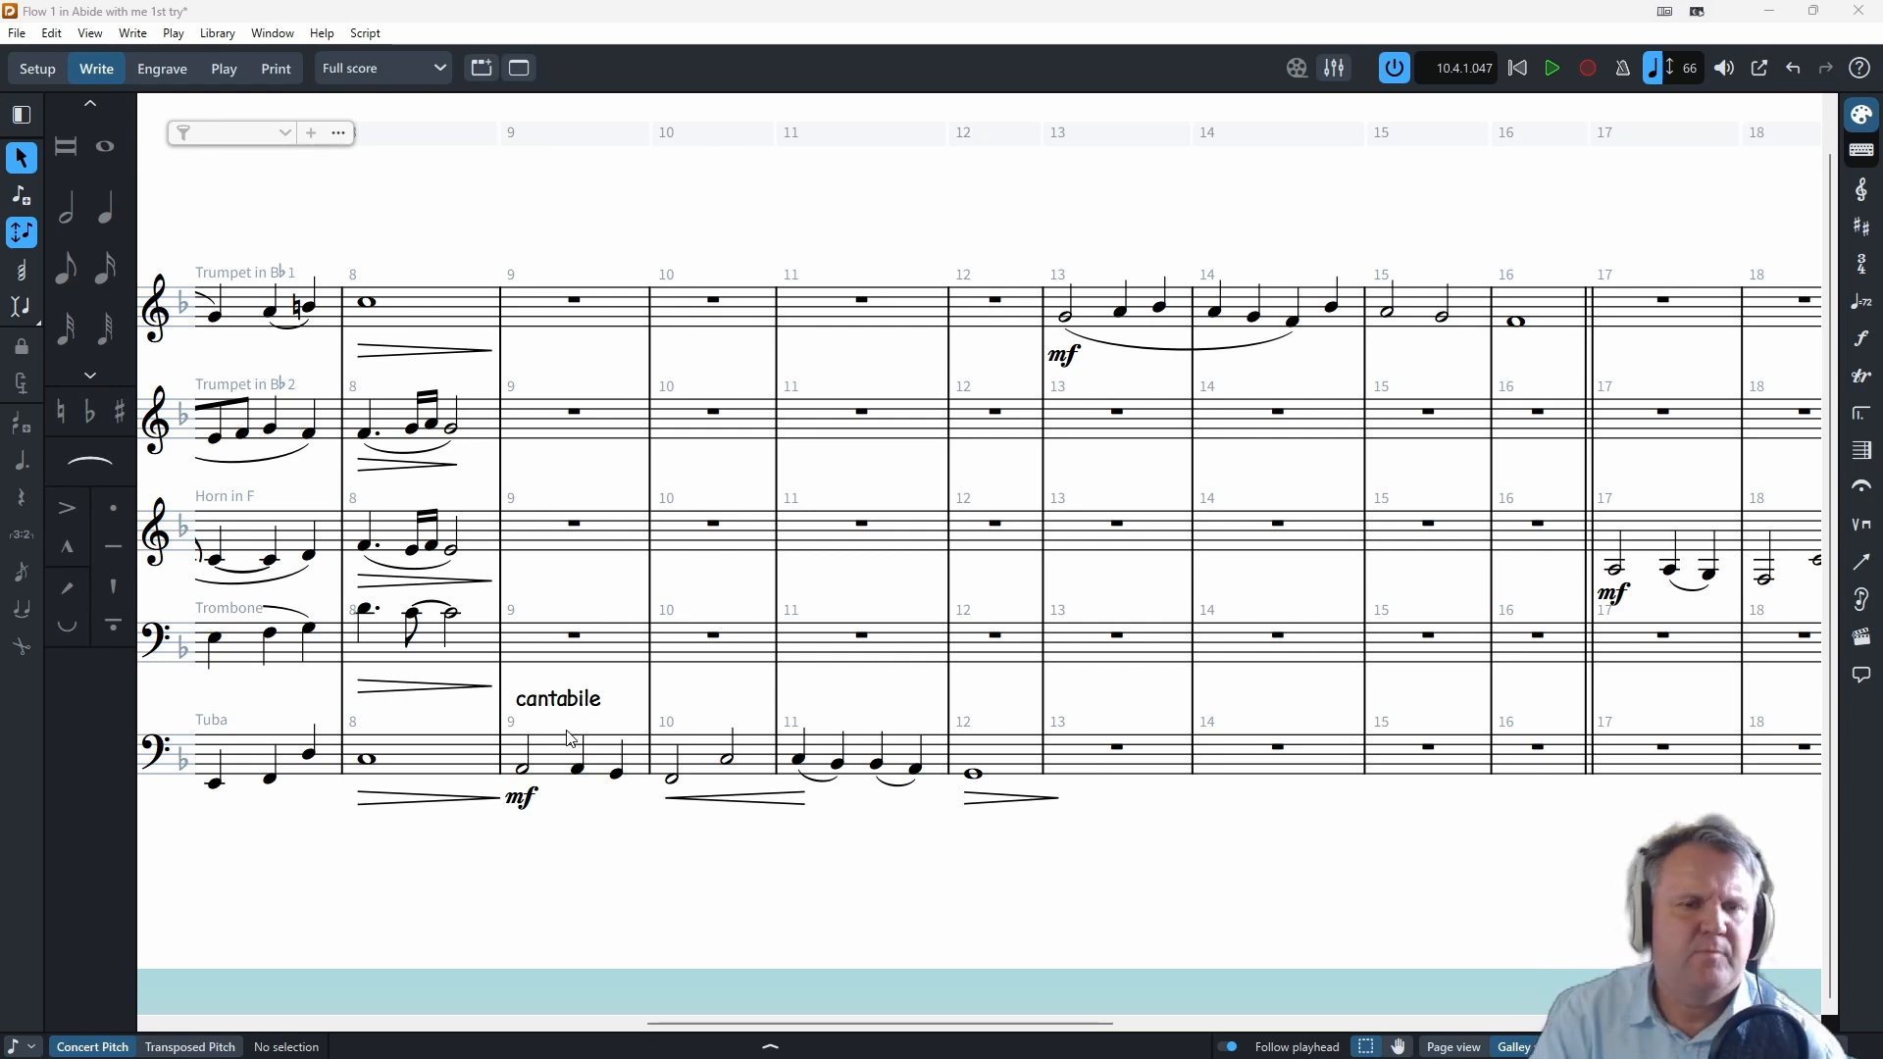
- Play the quintet from the first trumpet's A in bar 7 into the tuba melody up to bar 12
click(269, 312)
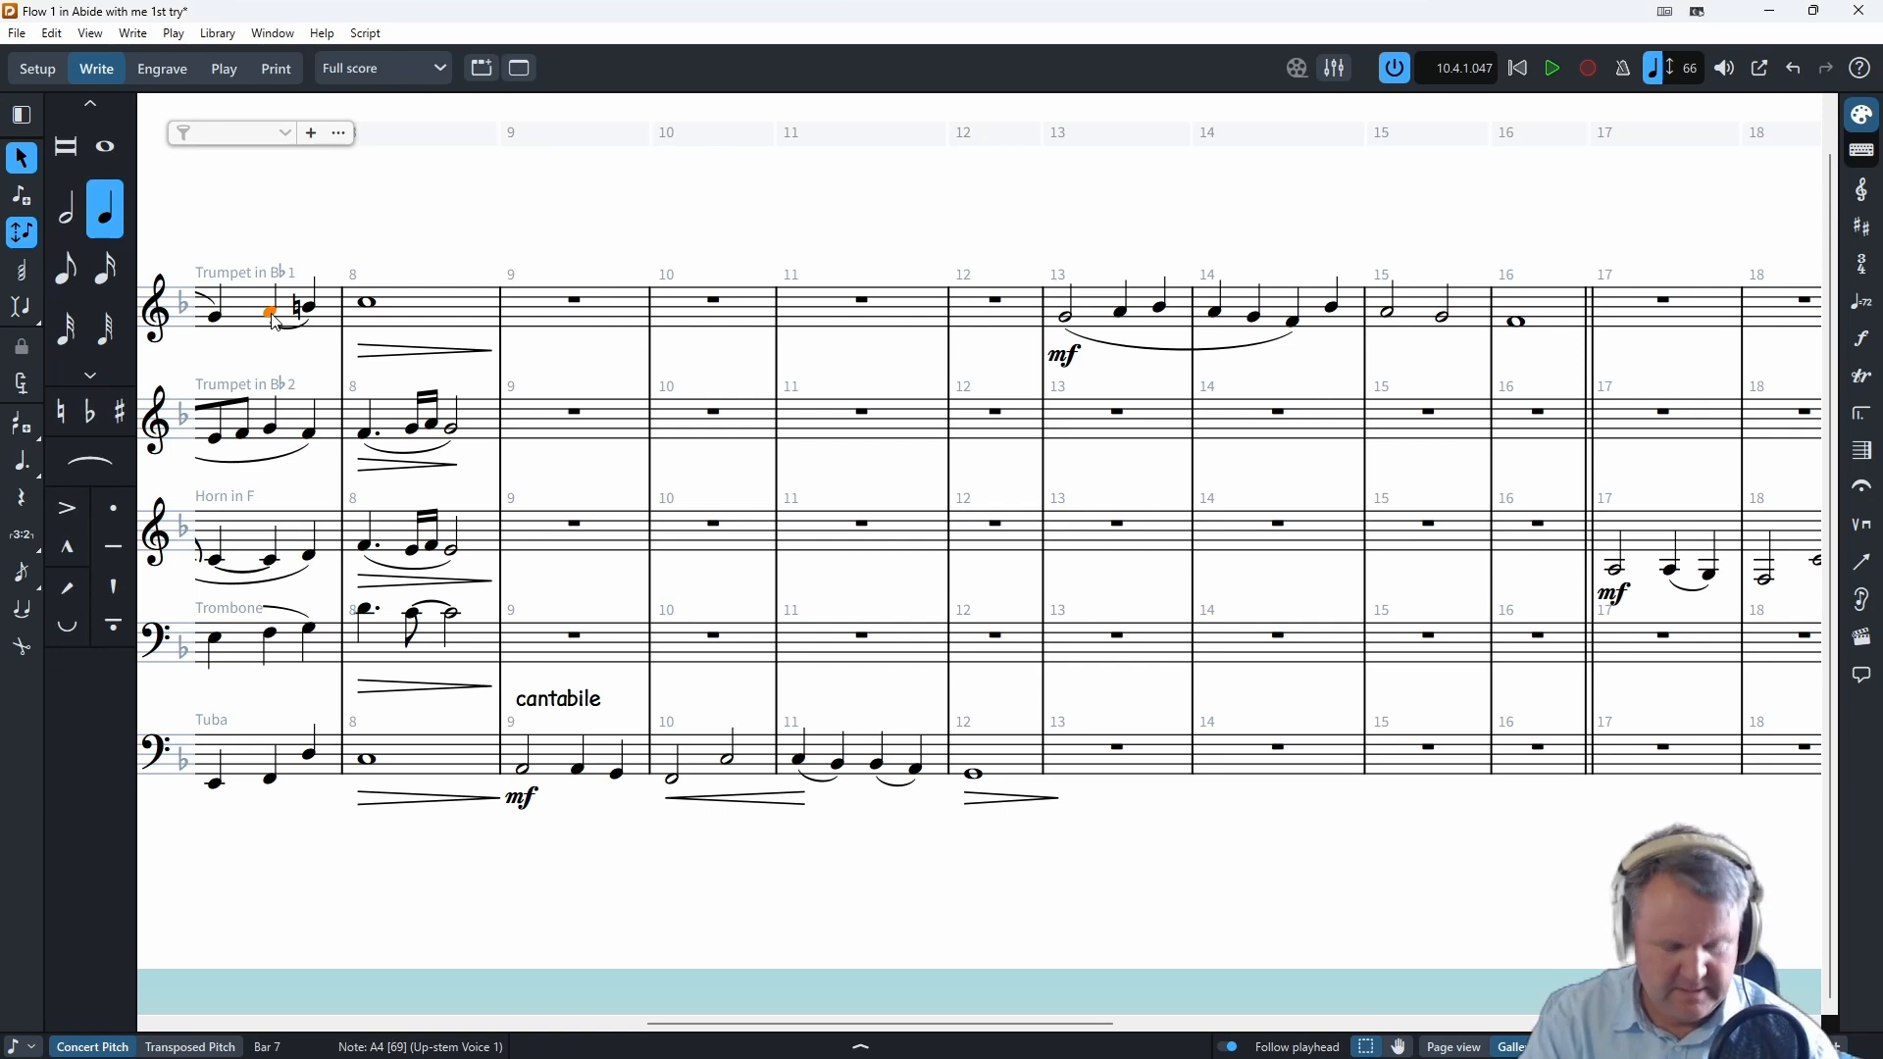
key(p)
key(space)
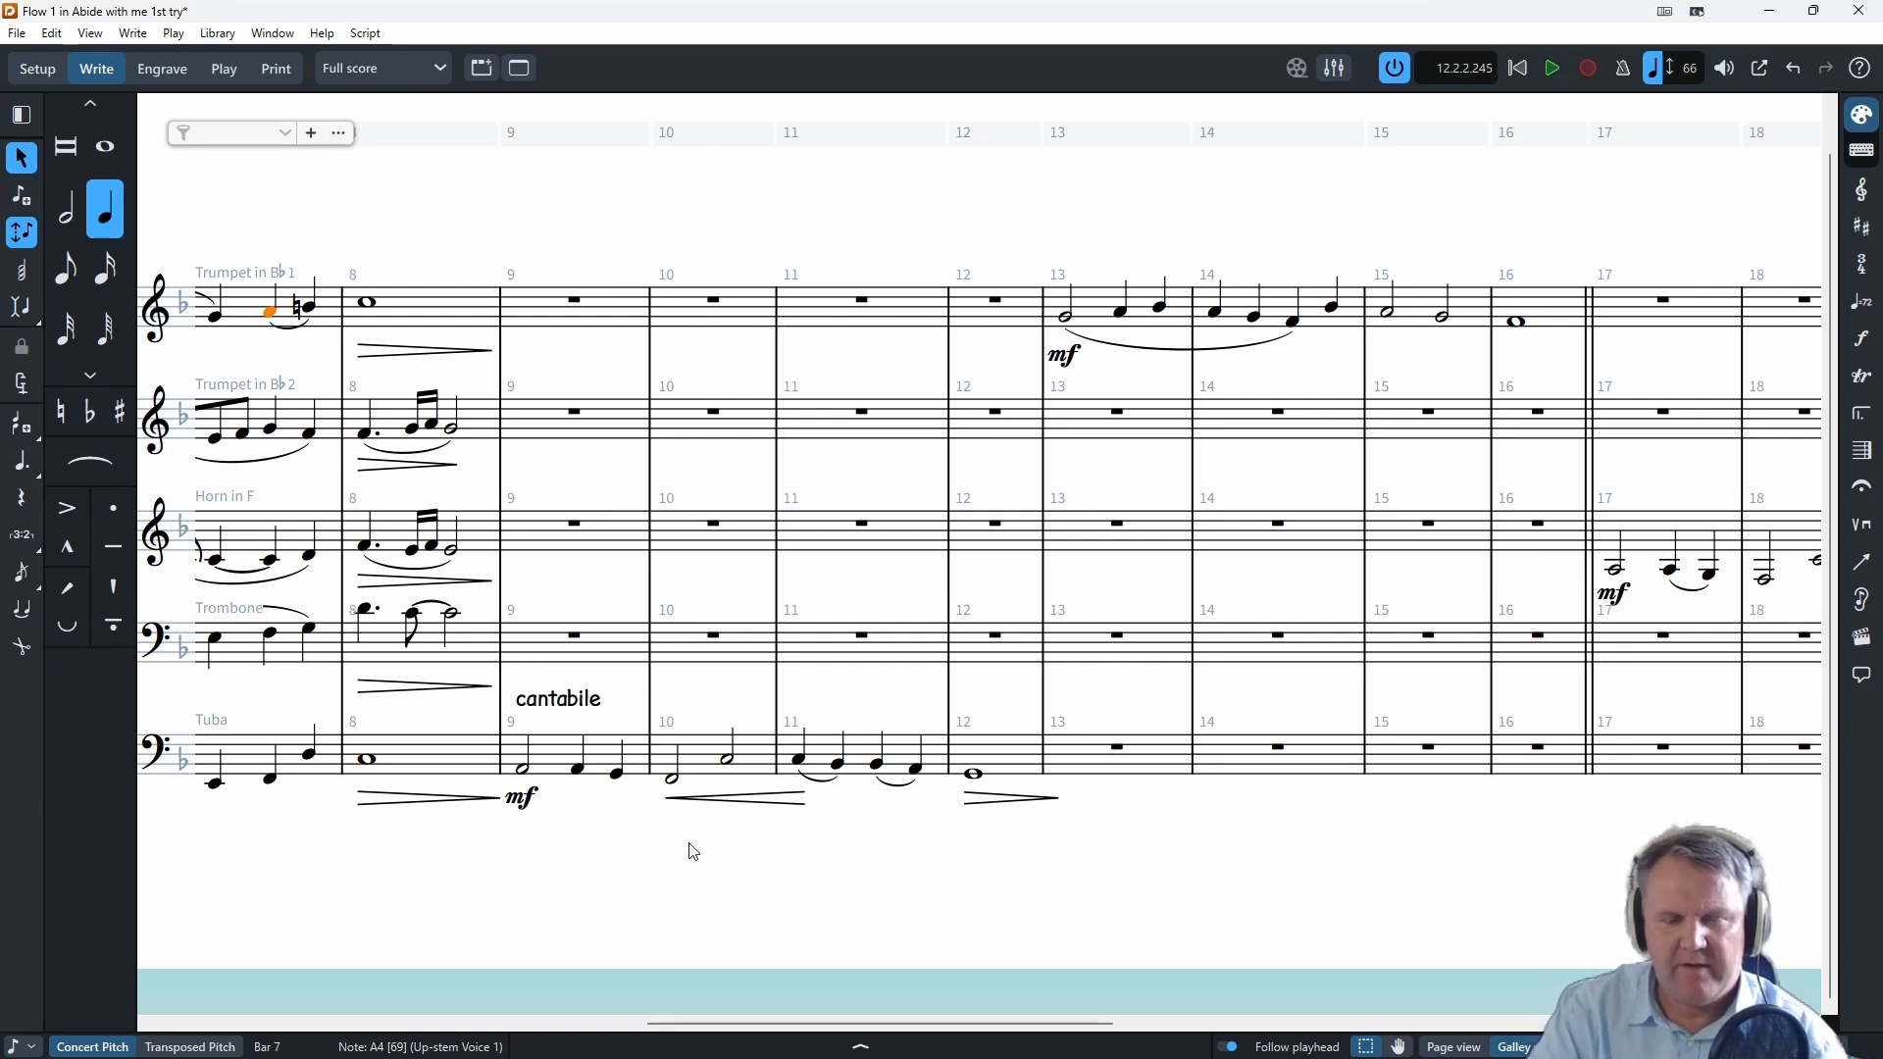
- Fill second trumpet bar 9 with an eighth rest, eighths C, F, C, E, C and a quarter G
click(586, 318)
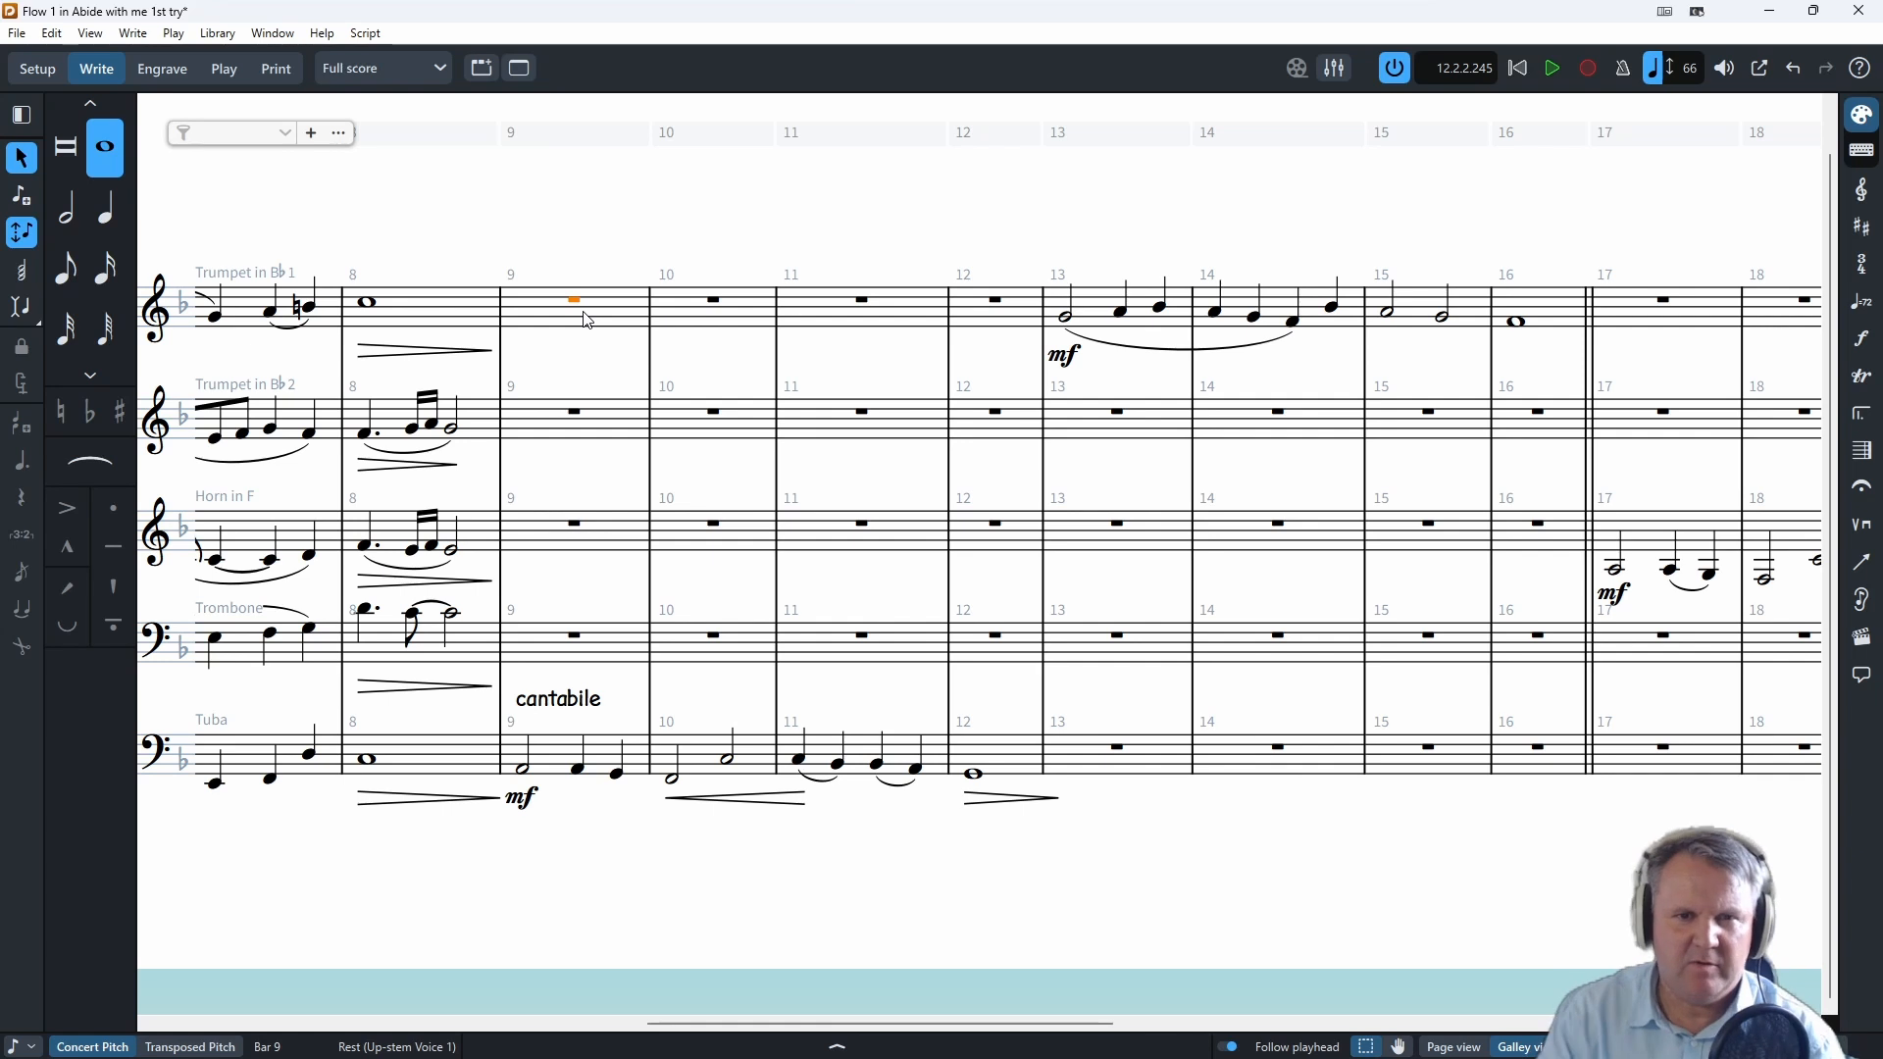
click(577, 412)
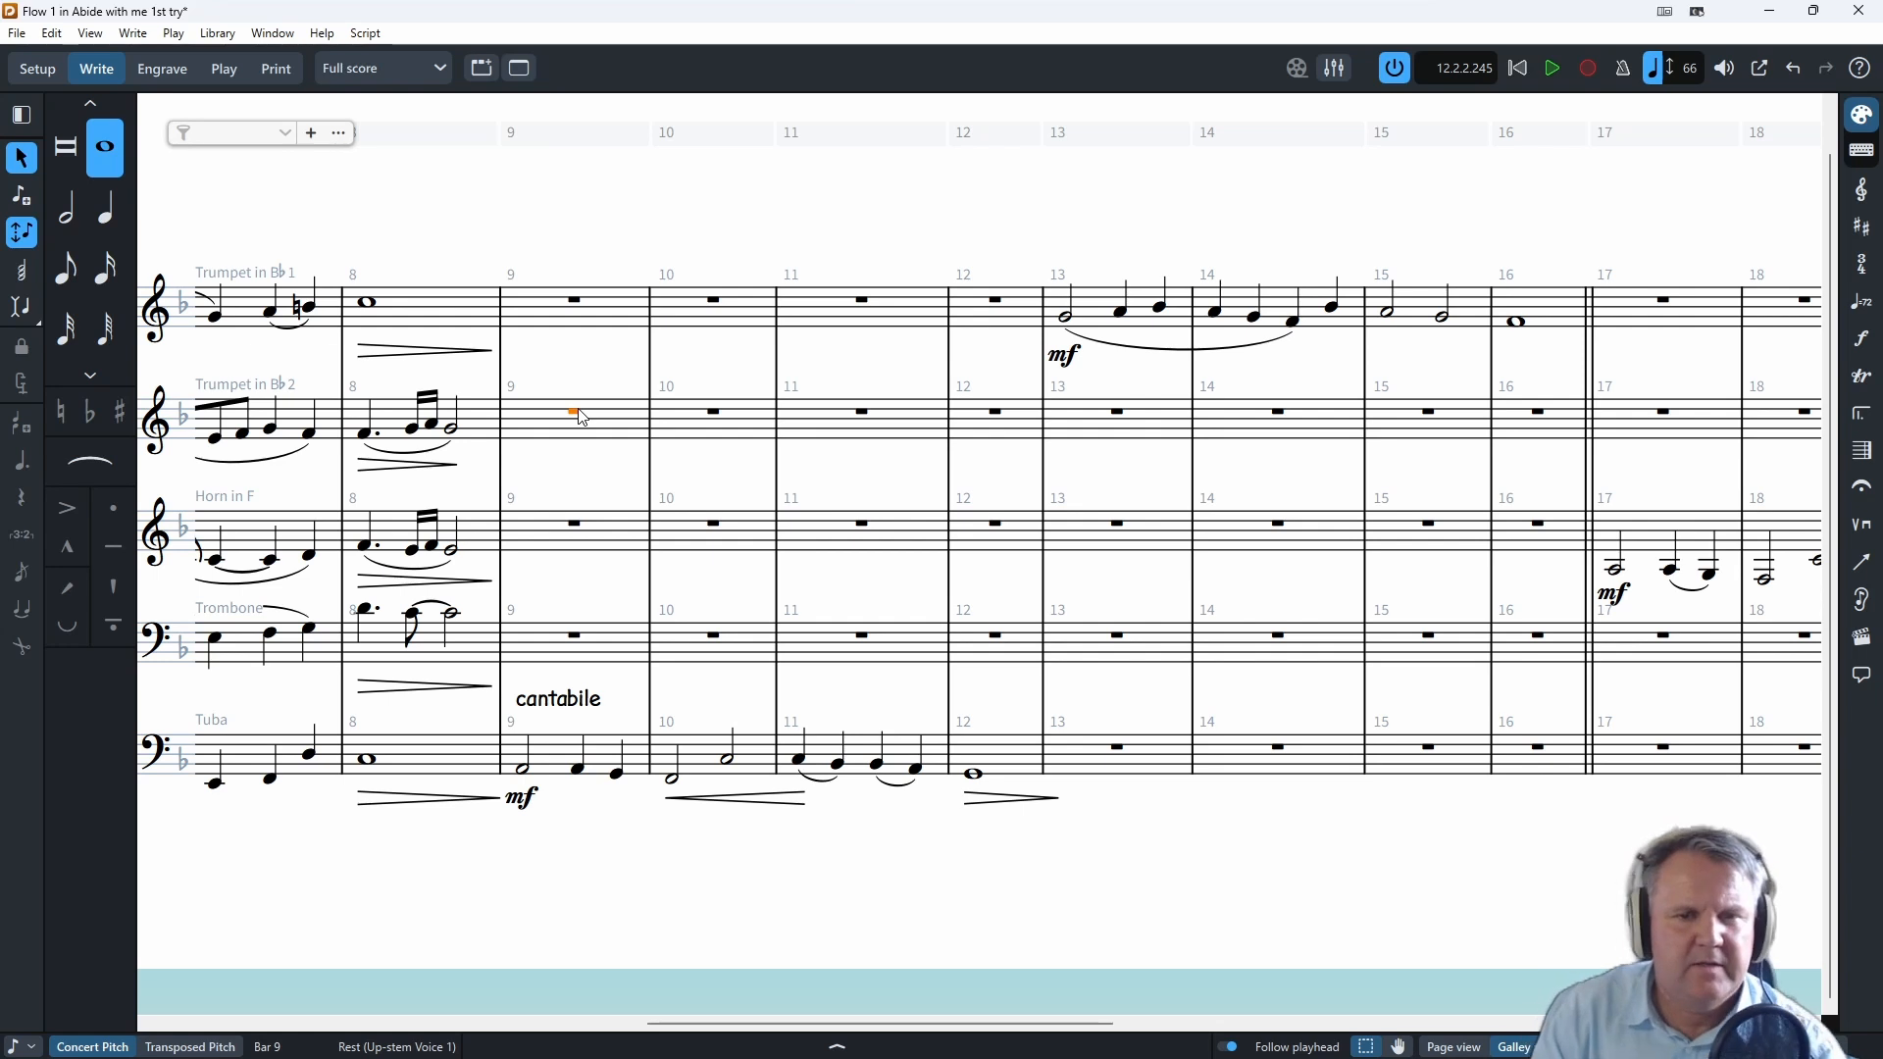
key(shift+n)
key(5)
key(space)
text(gbgag)
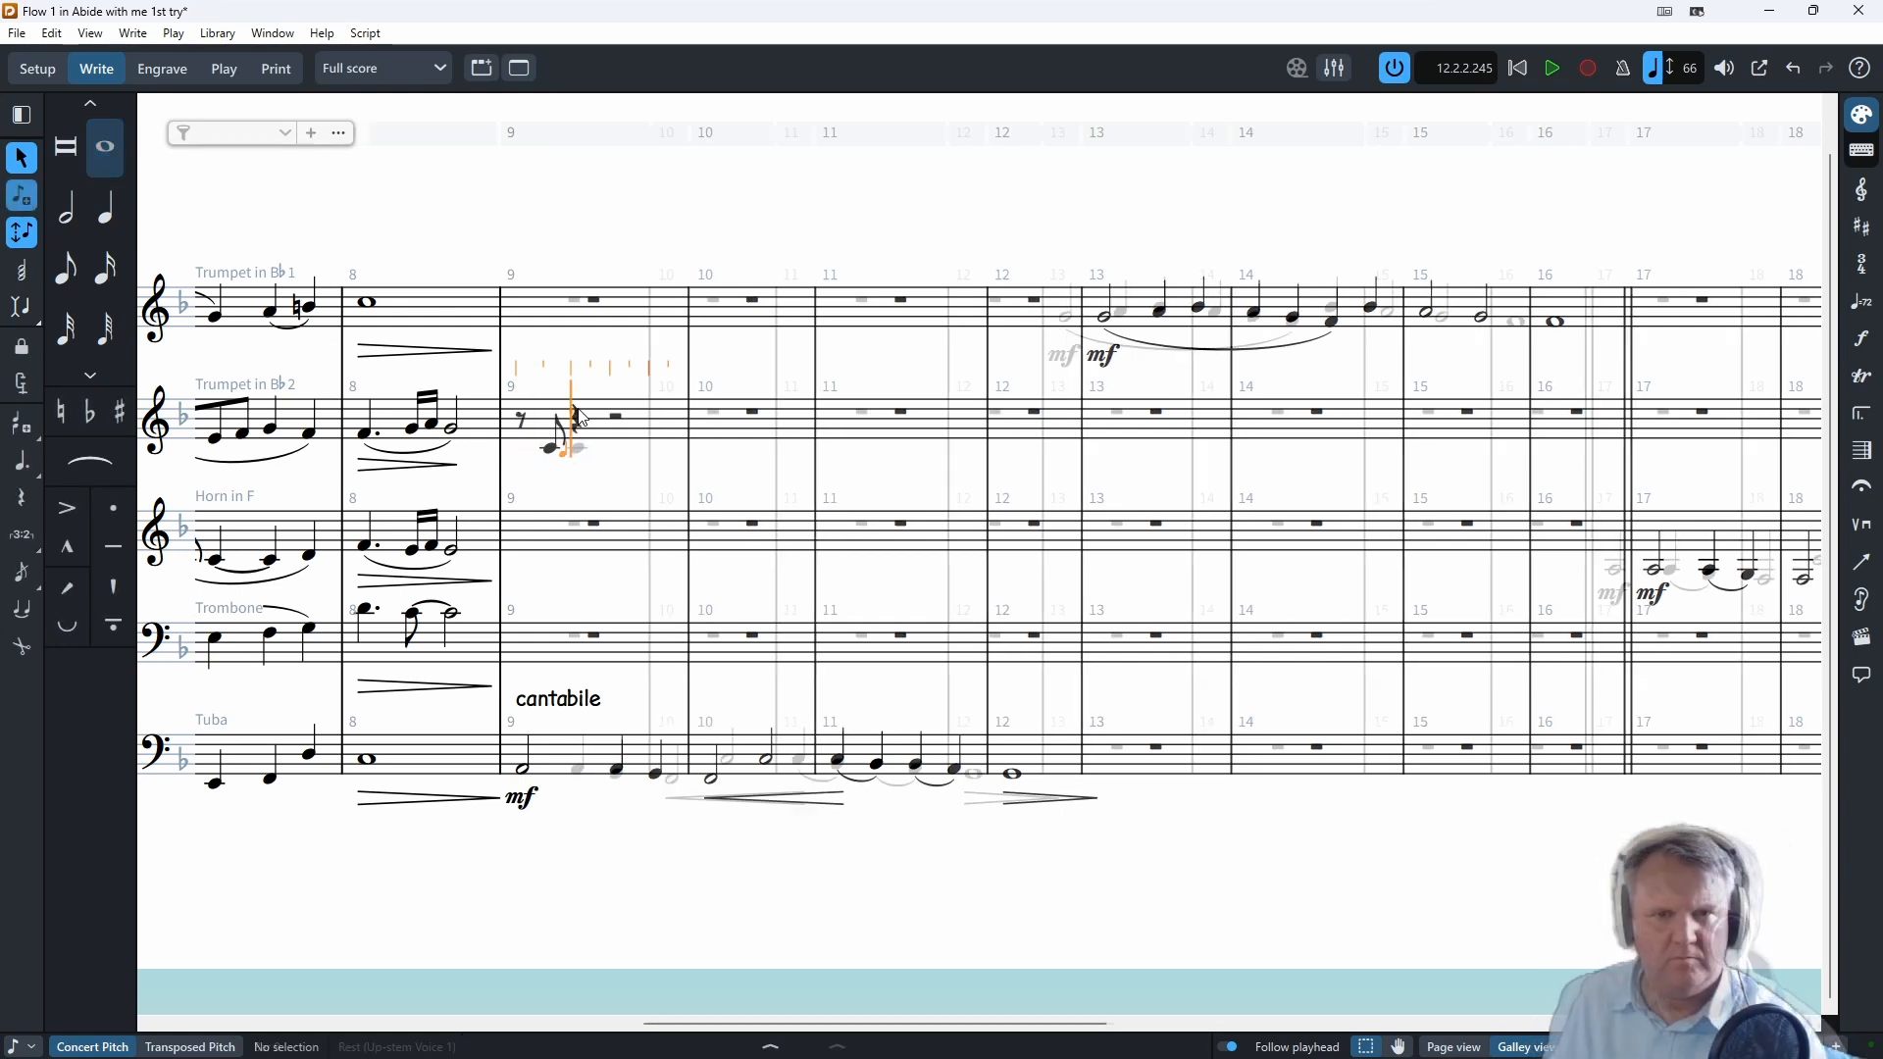
text(c)
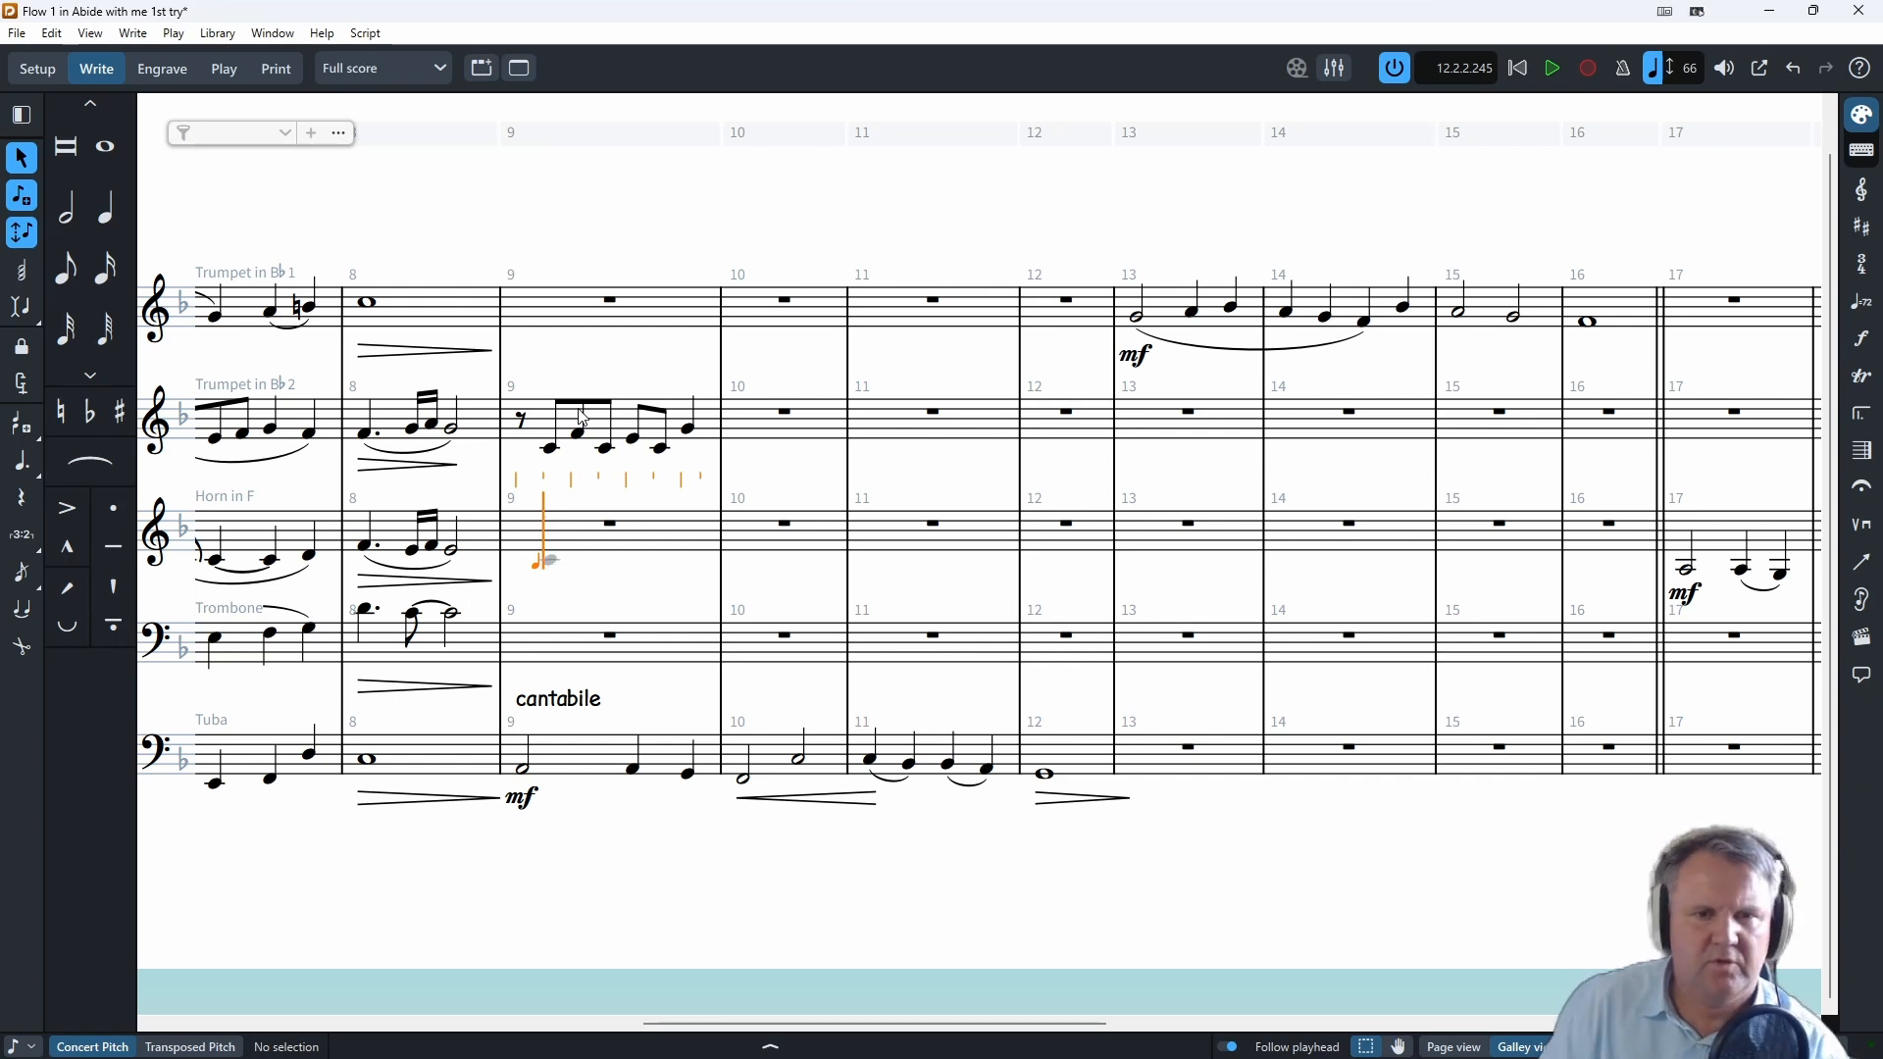
- Fill horn bar 9 with an eighth rest, eighths A, C, A, A, E and a quarter C
key(a)
key(c)
key(a)
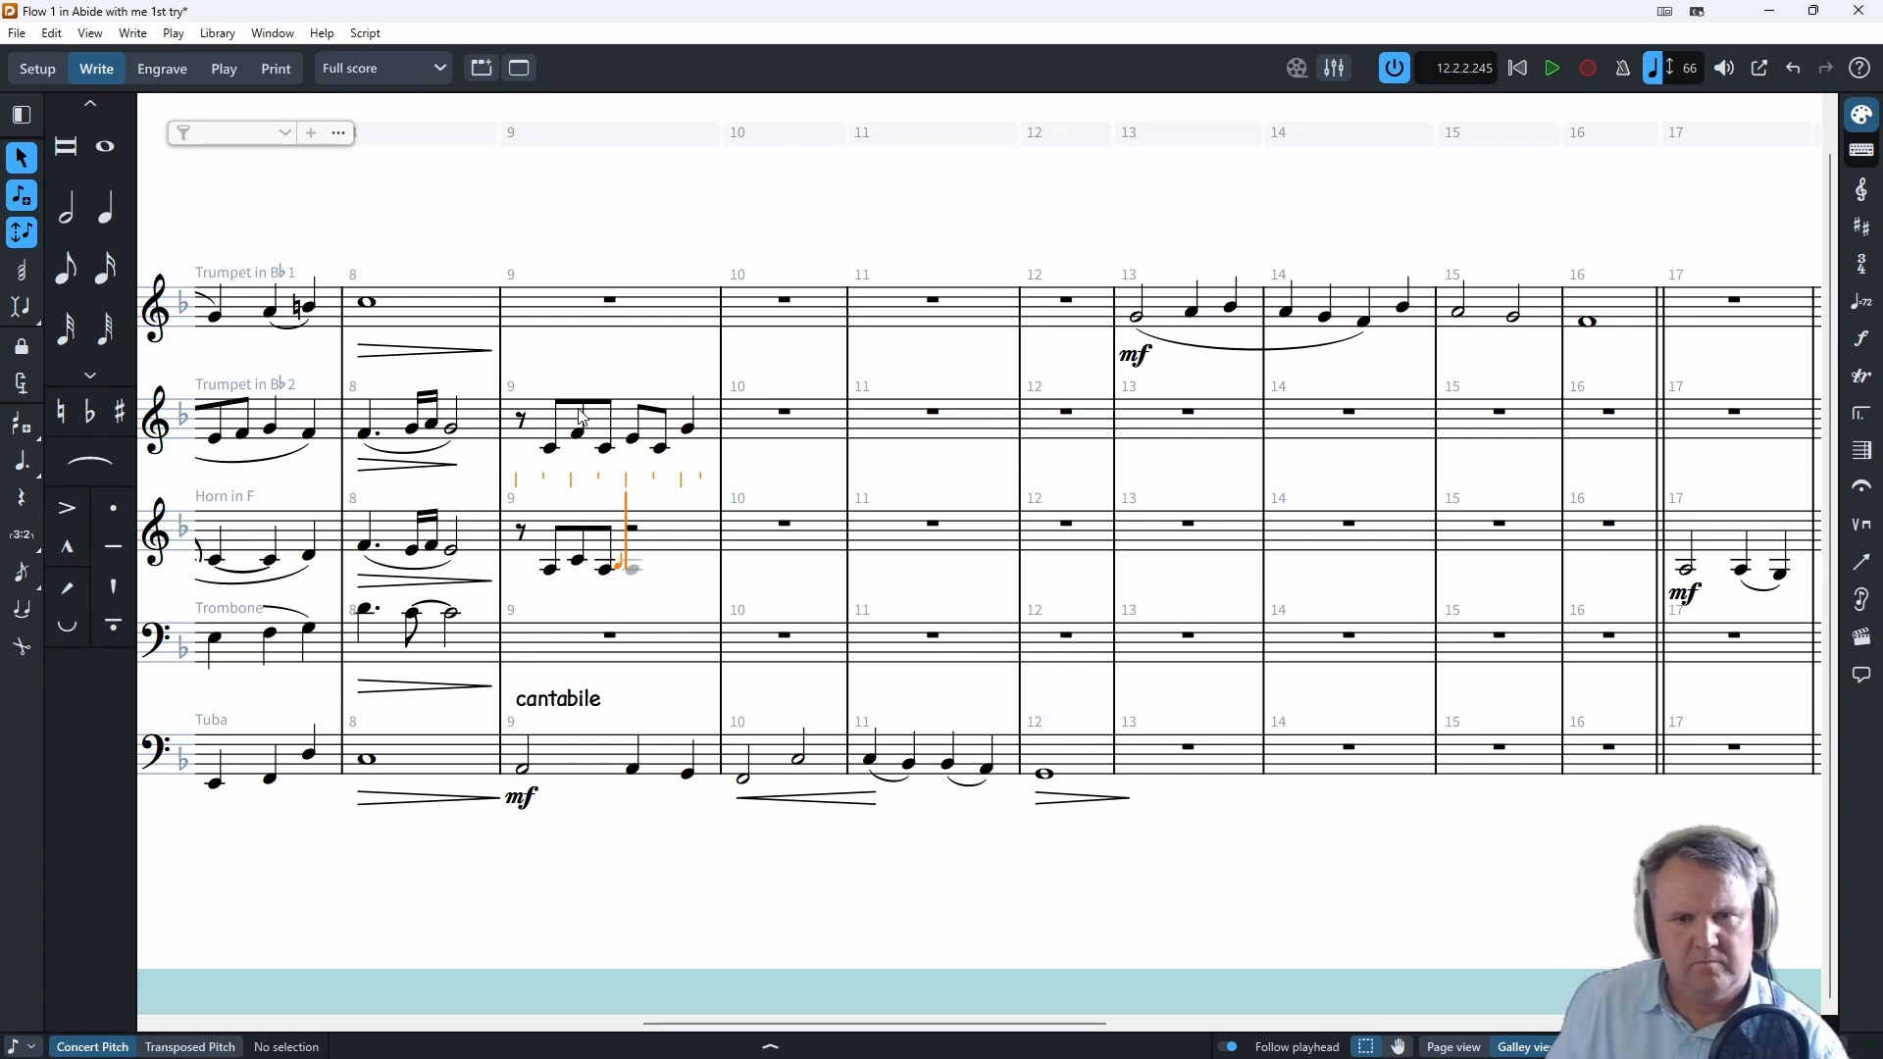
key(a)
key(f)
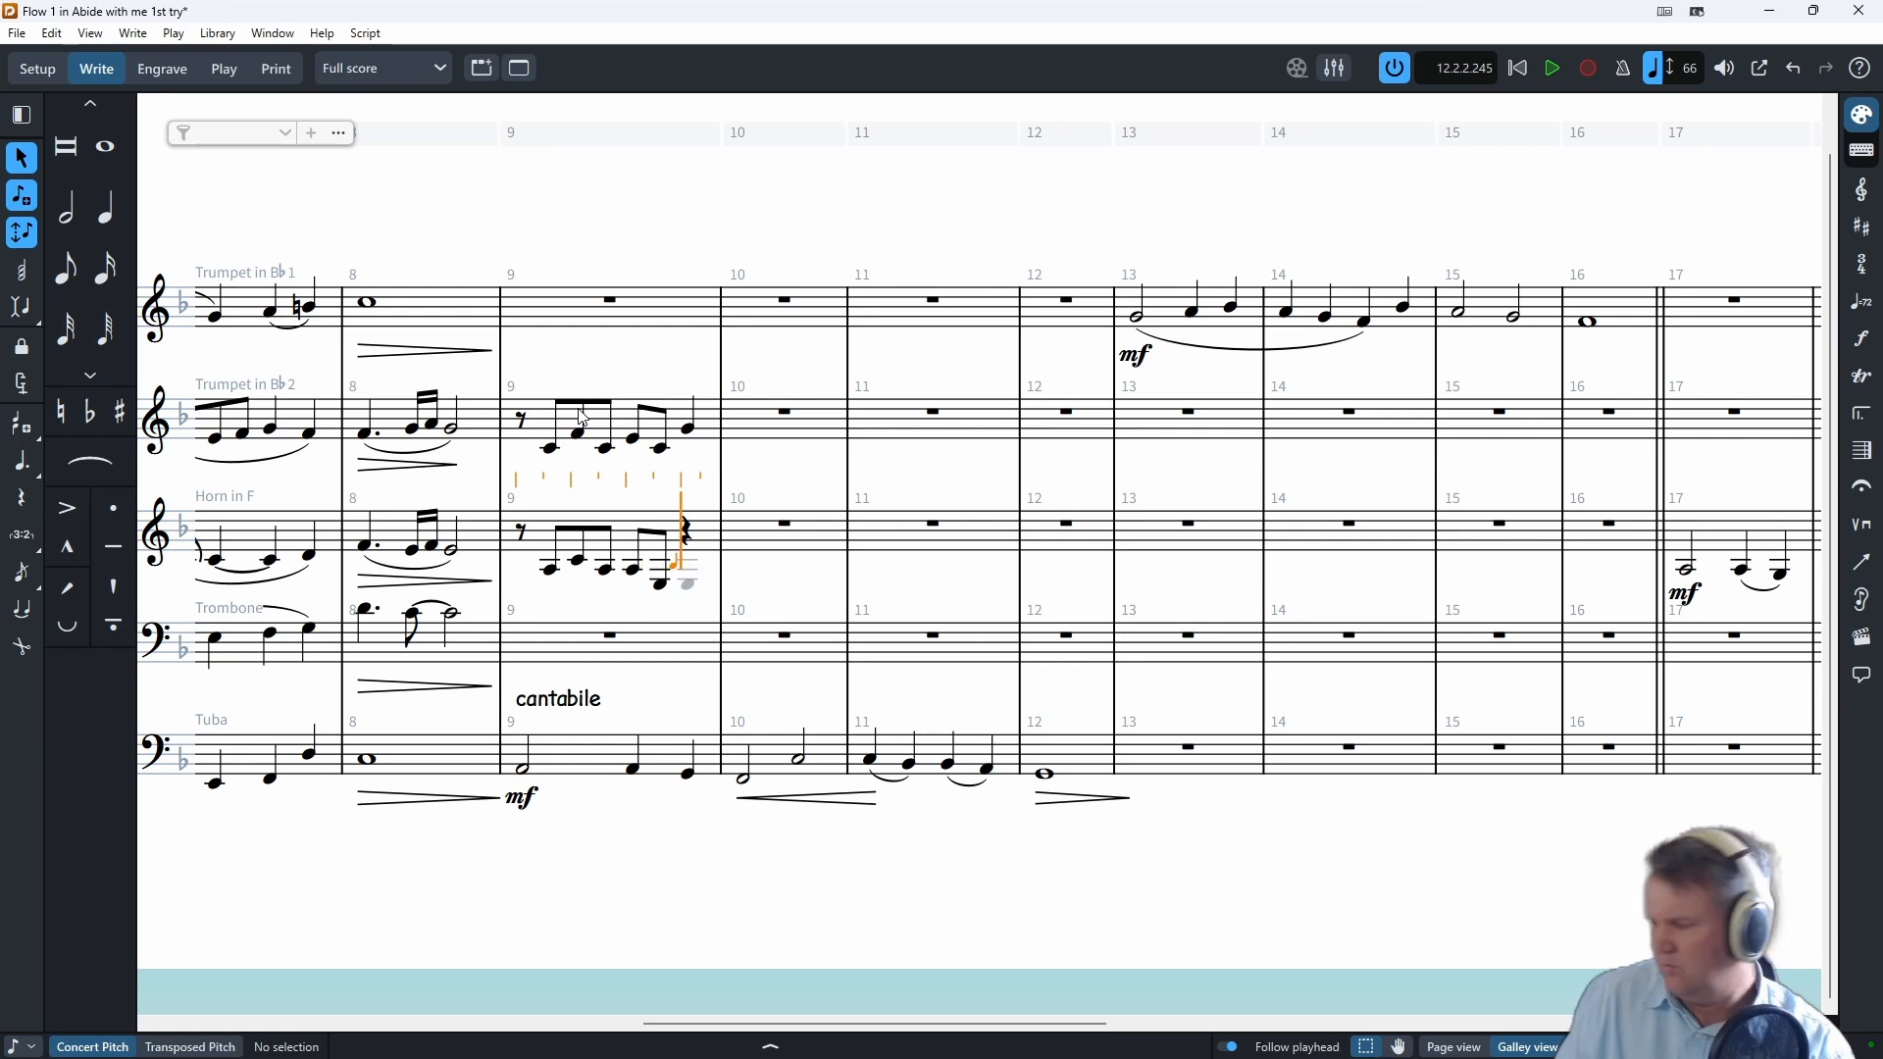
key(c)
- Fill trombone bar 9 with an eighth rest, eighths F, A, F, E, C and a quarter E
click(537, 662)
key(Return)
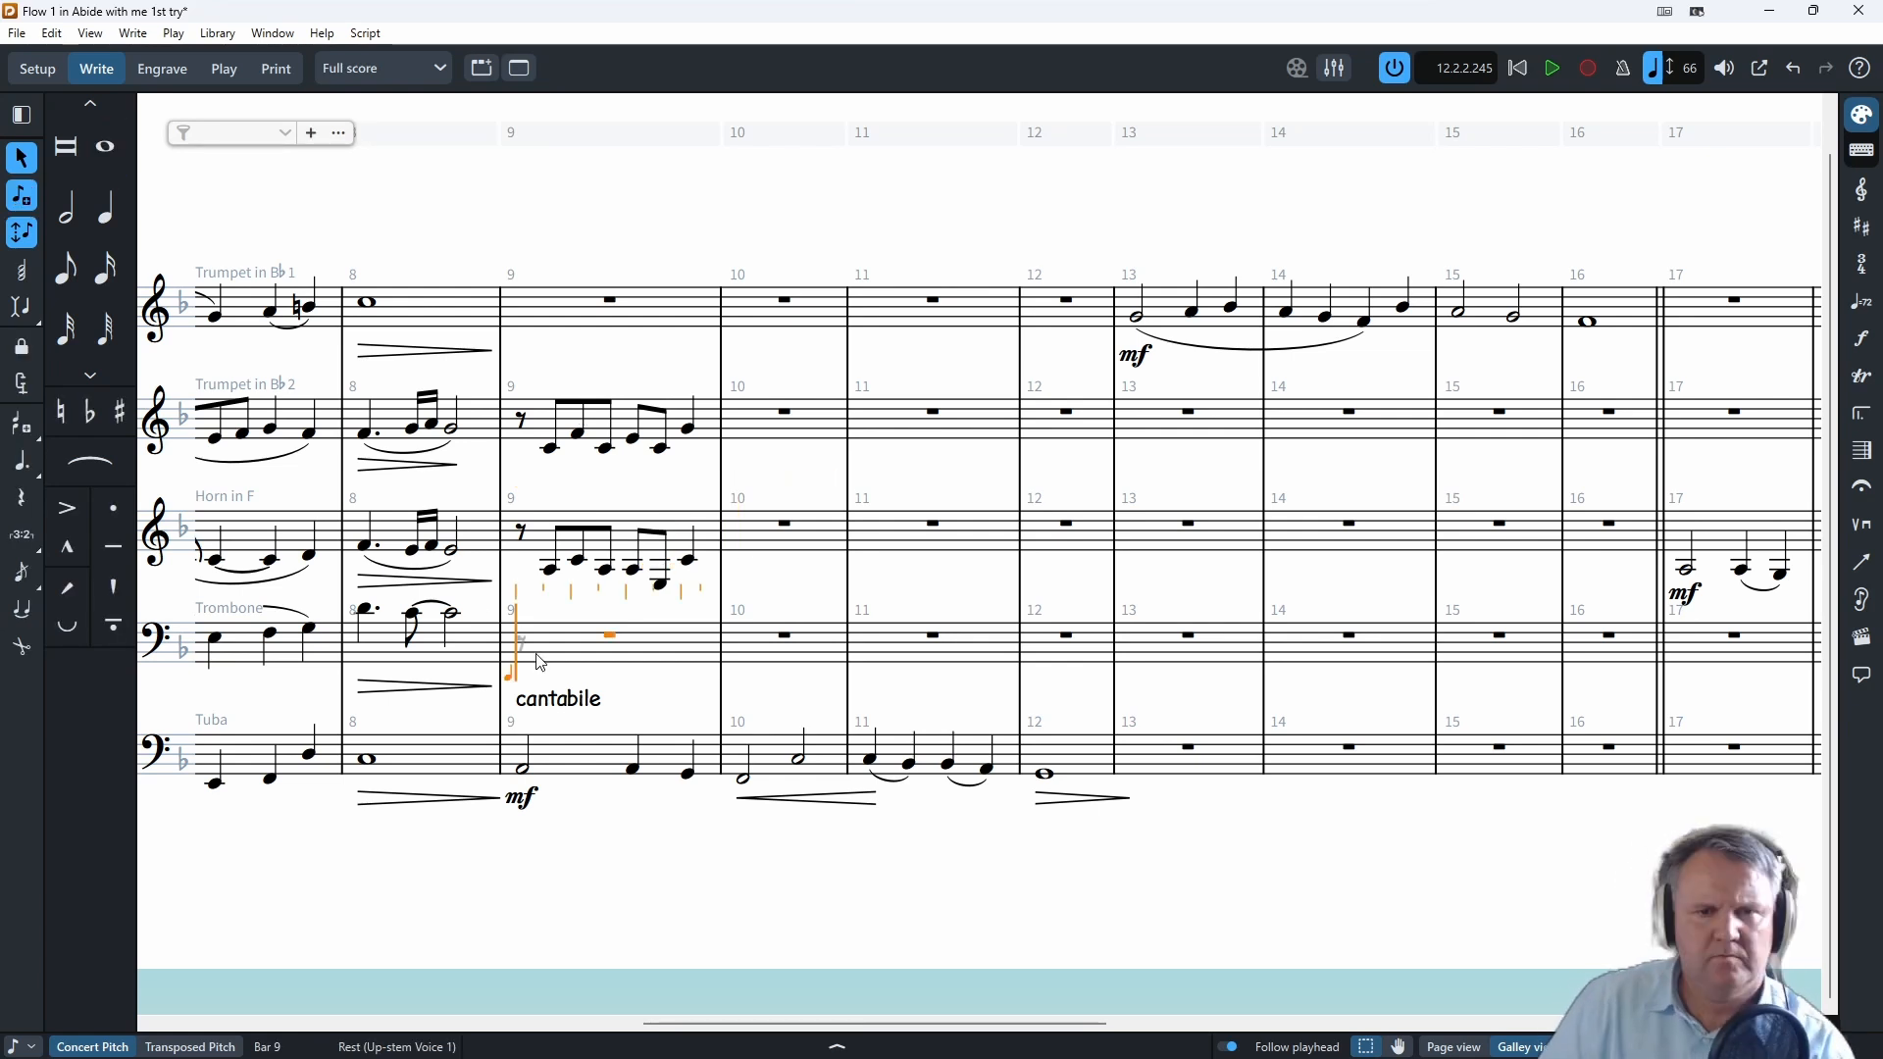
key(Right)
key(5)
key(a)
key(f)
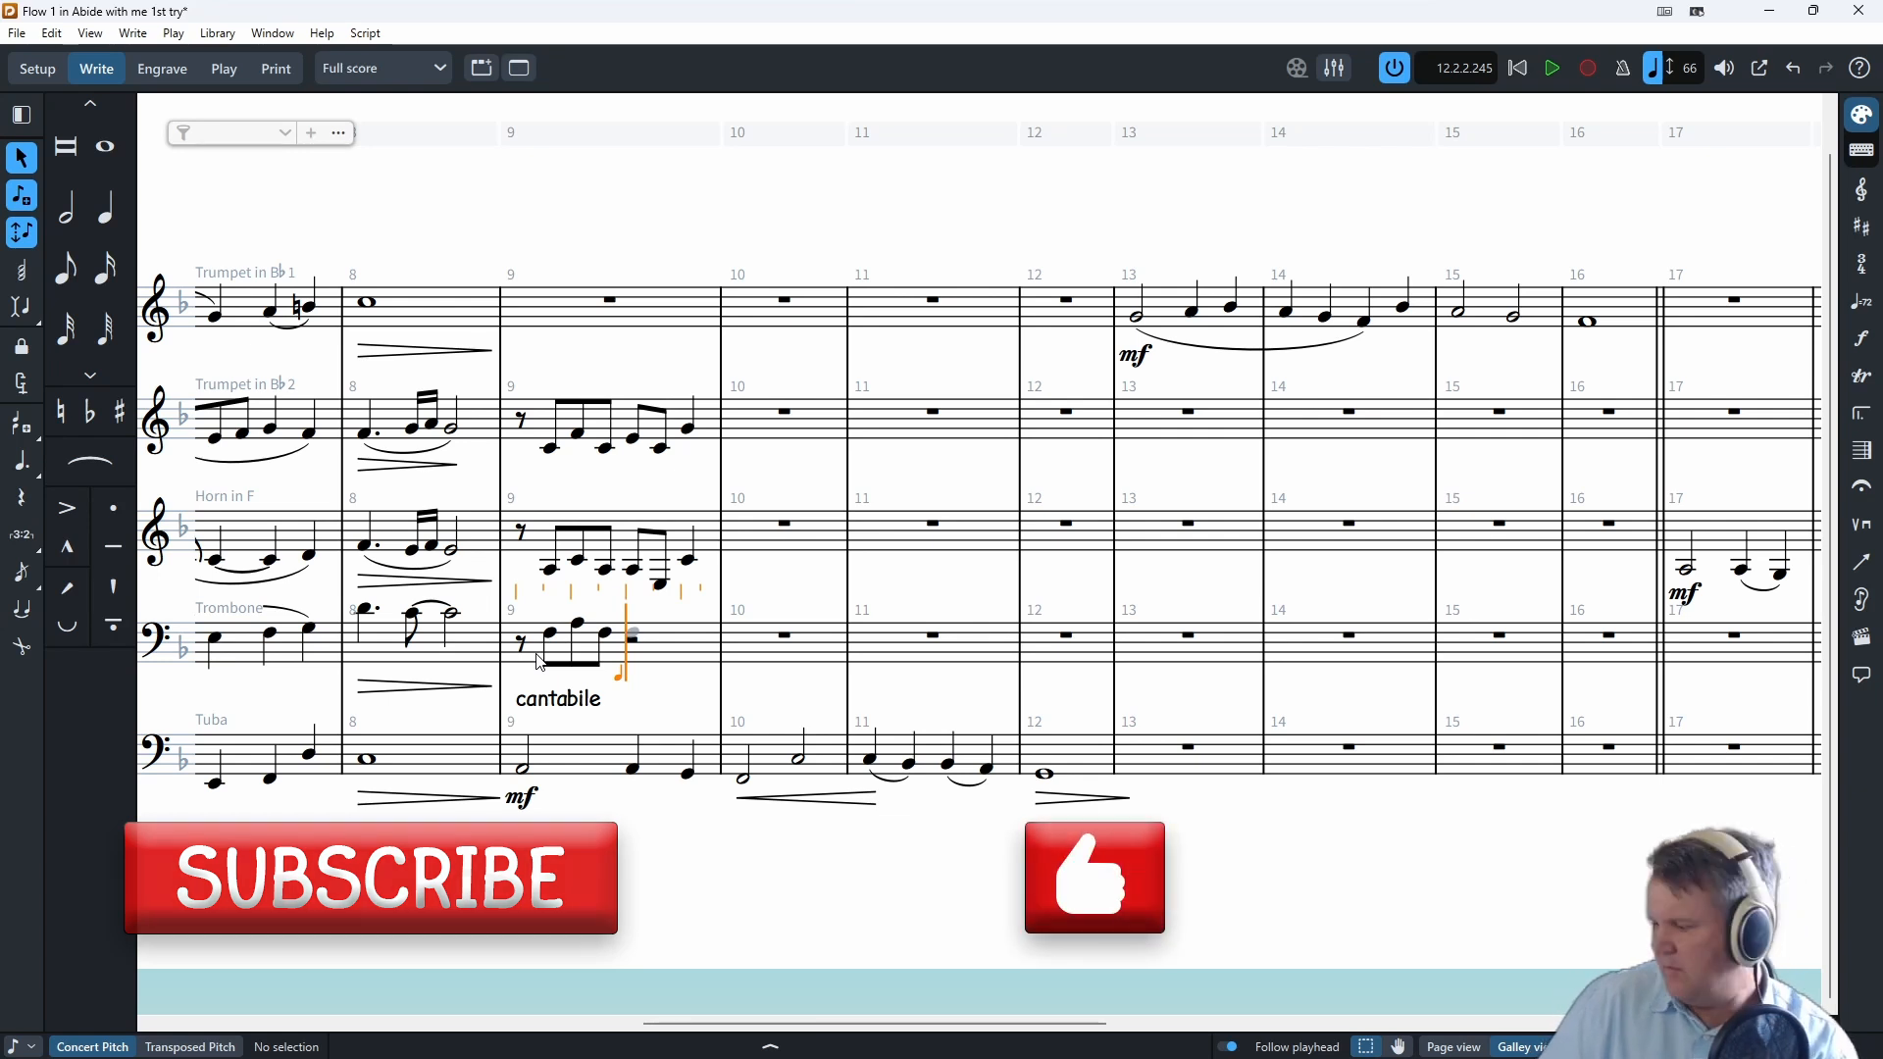
key(e)
key(c)
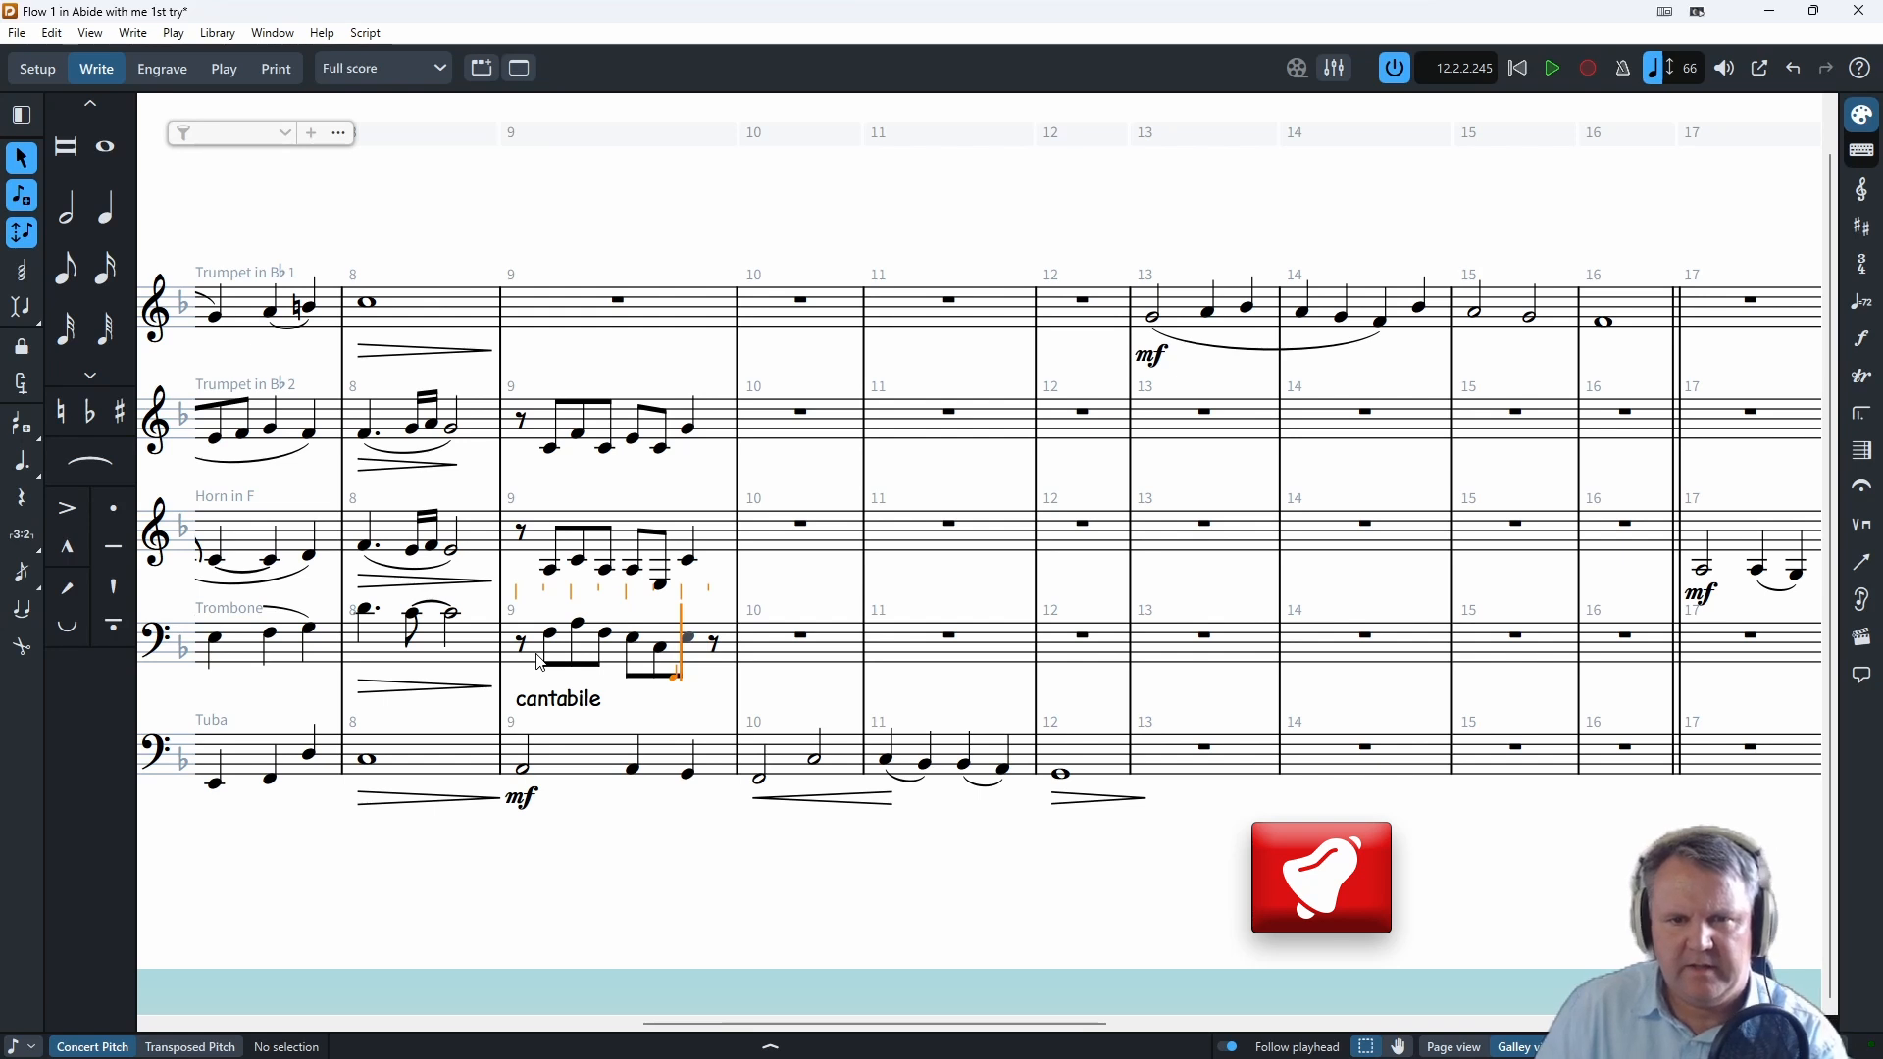
key(f)
- Play back bar 9 to check the second trumpet, horn and trombone parts against the tuba melody
key(Up)
key(Left)
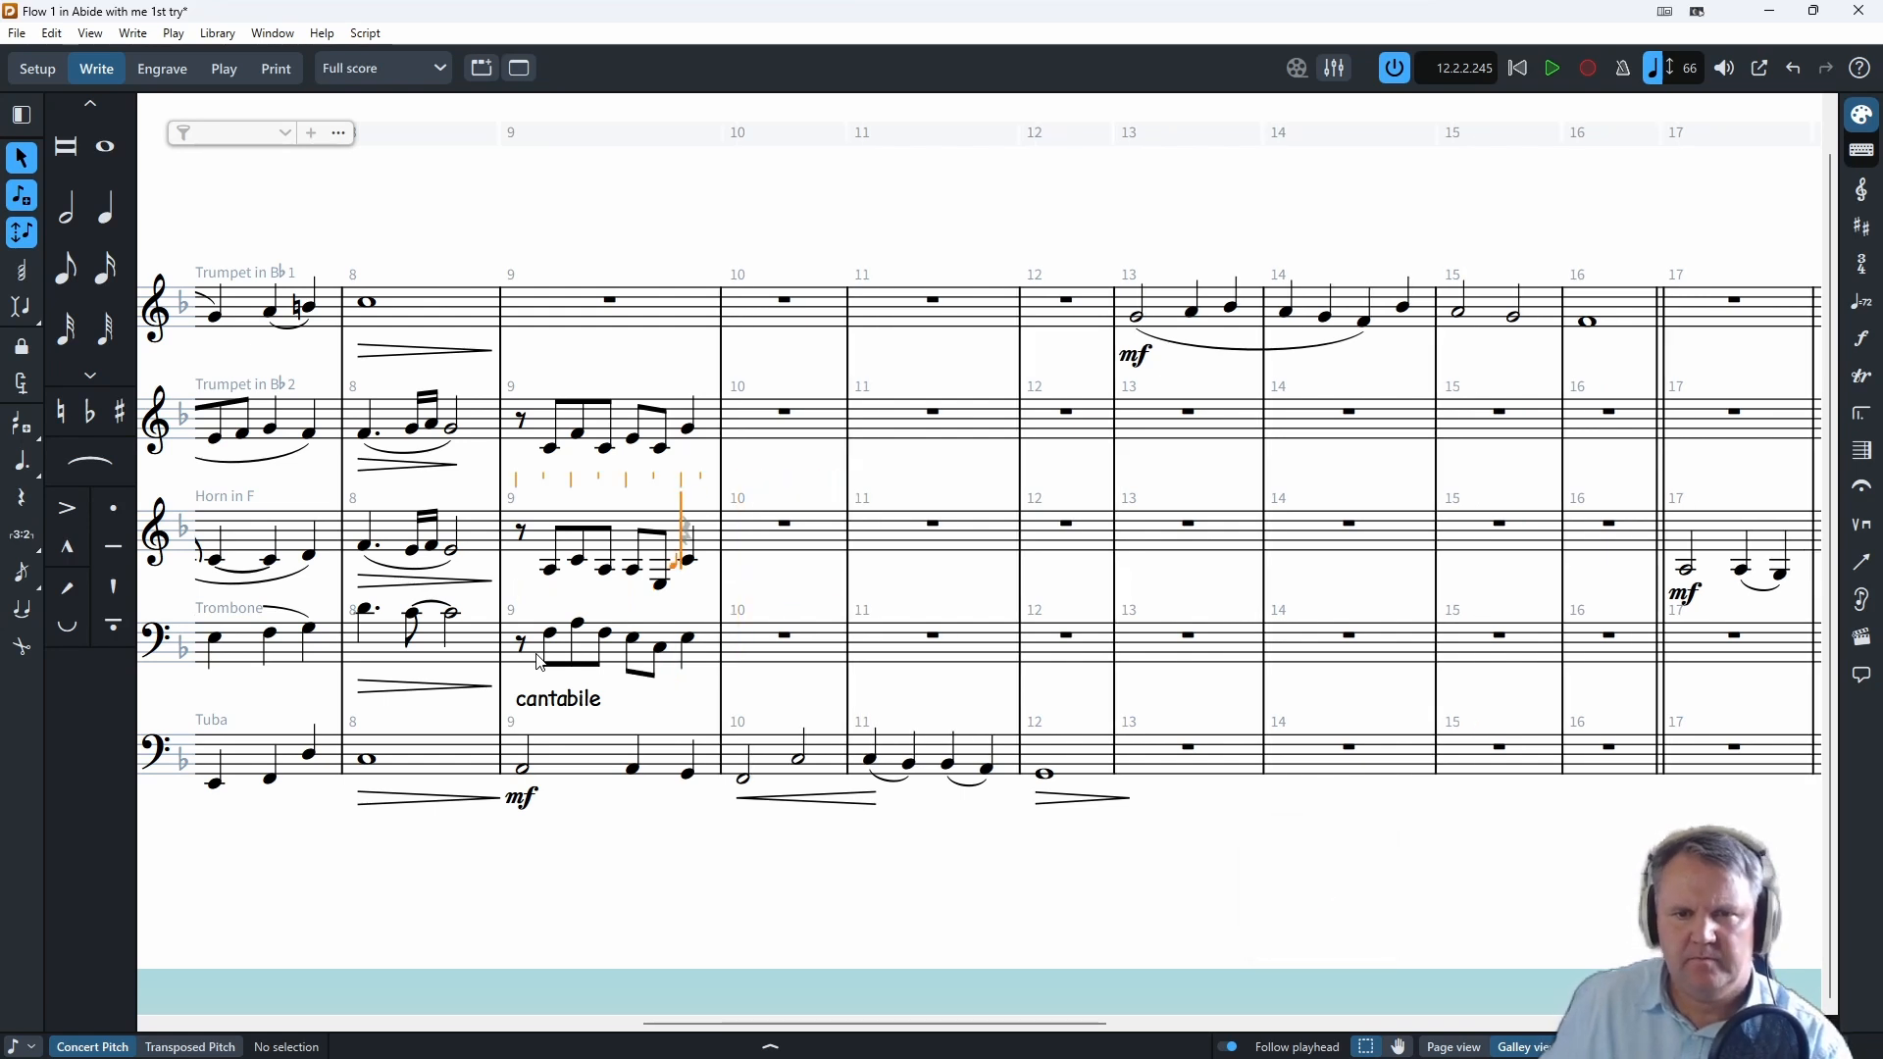
key(p)
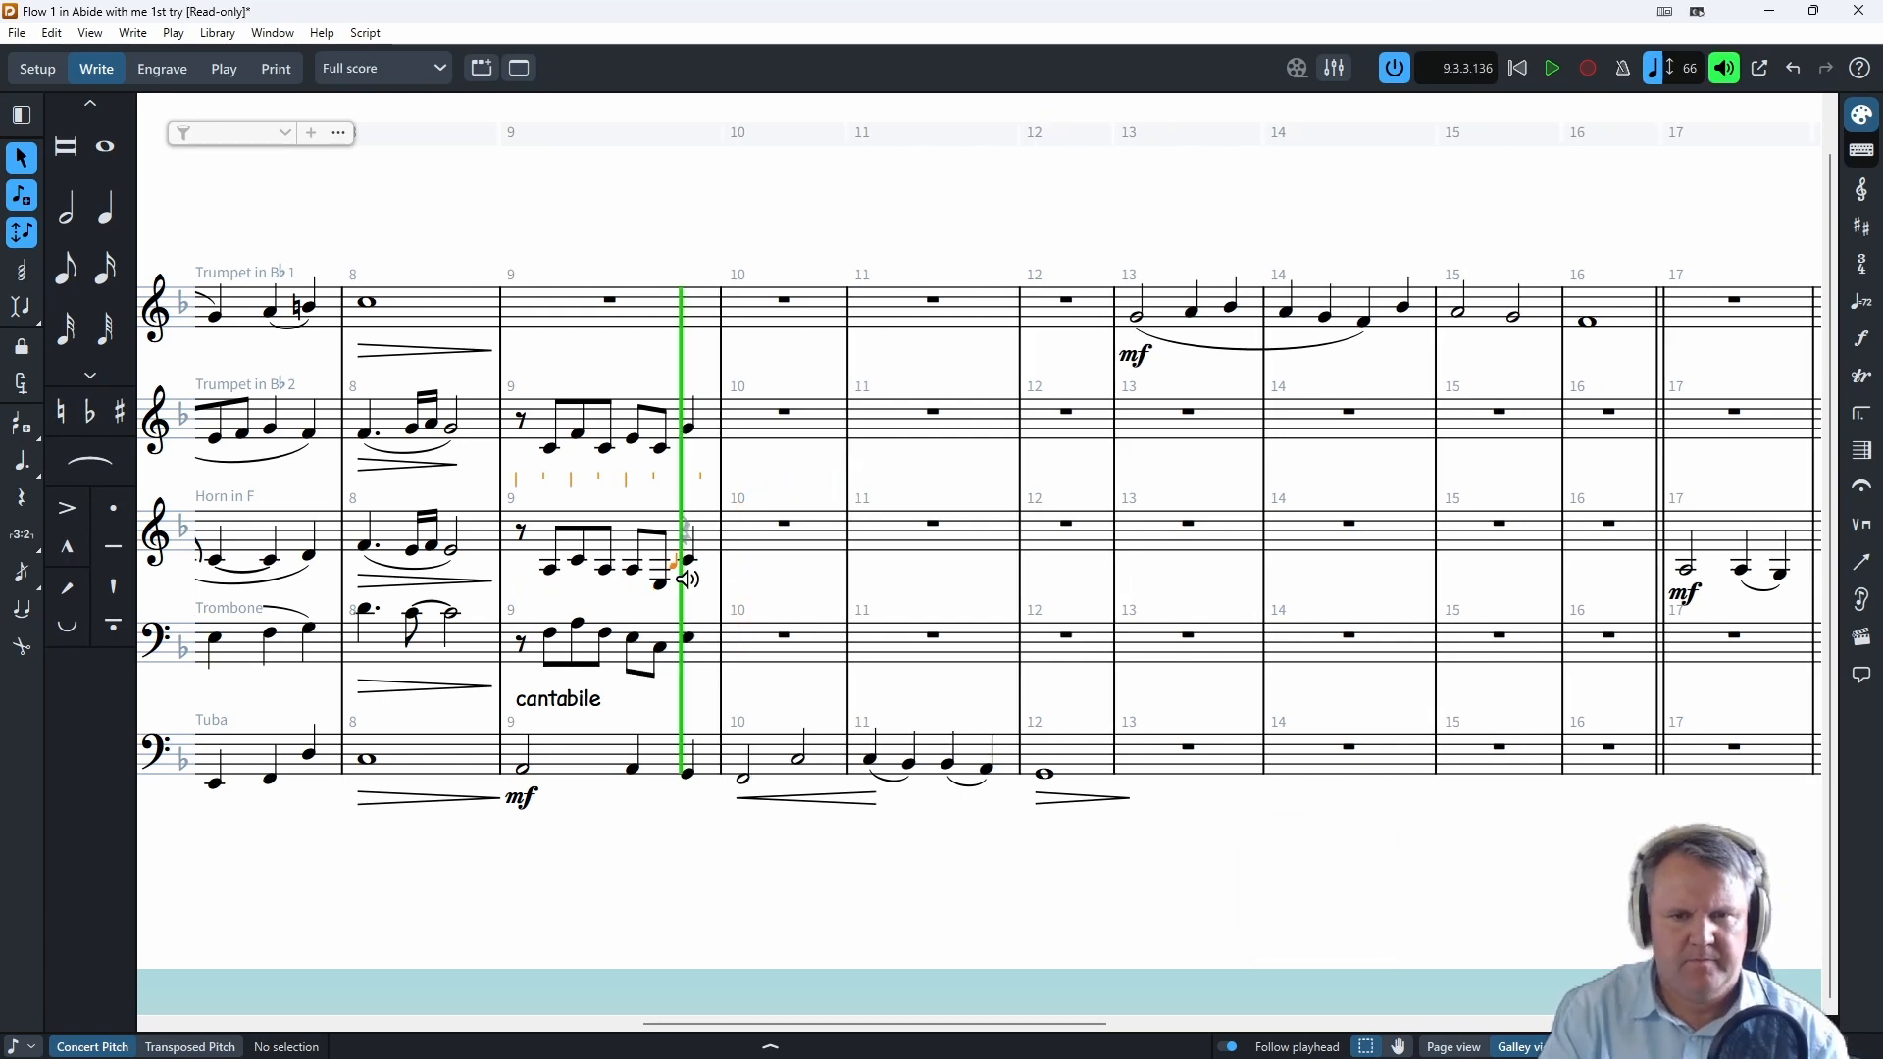
key(space)
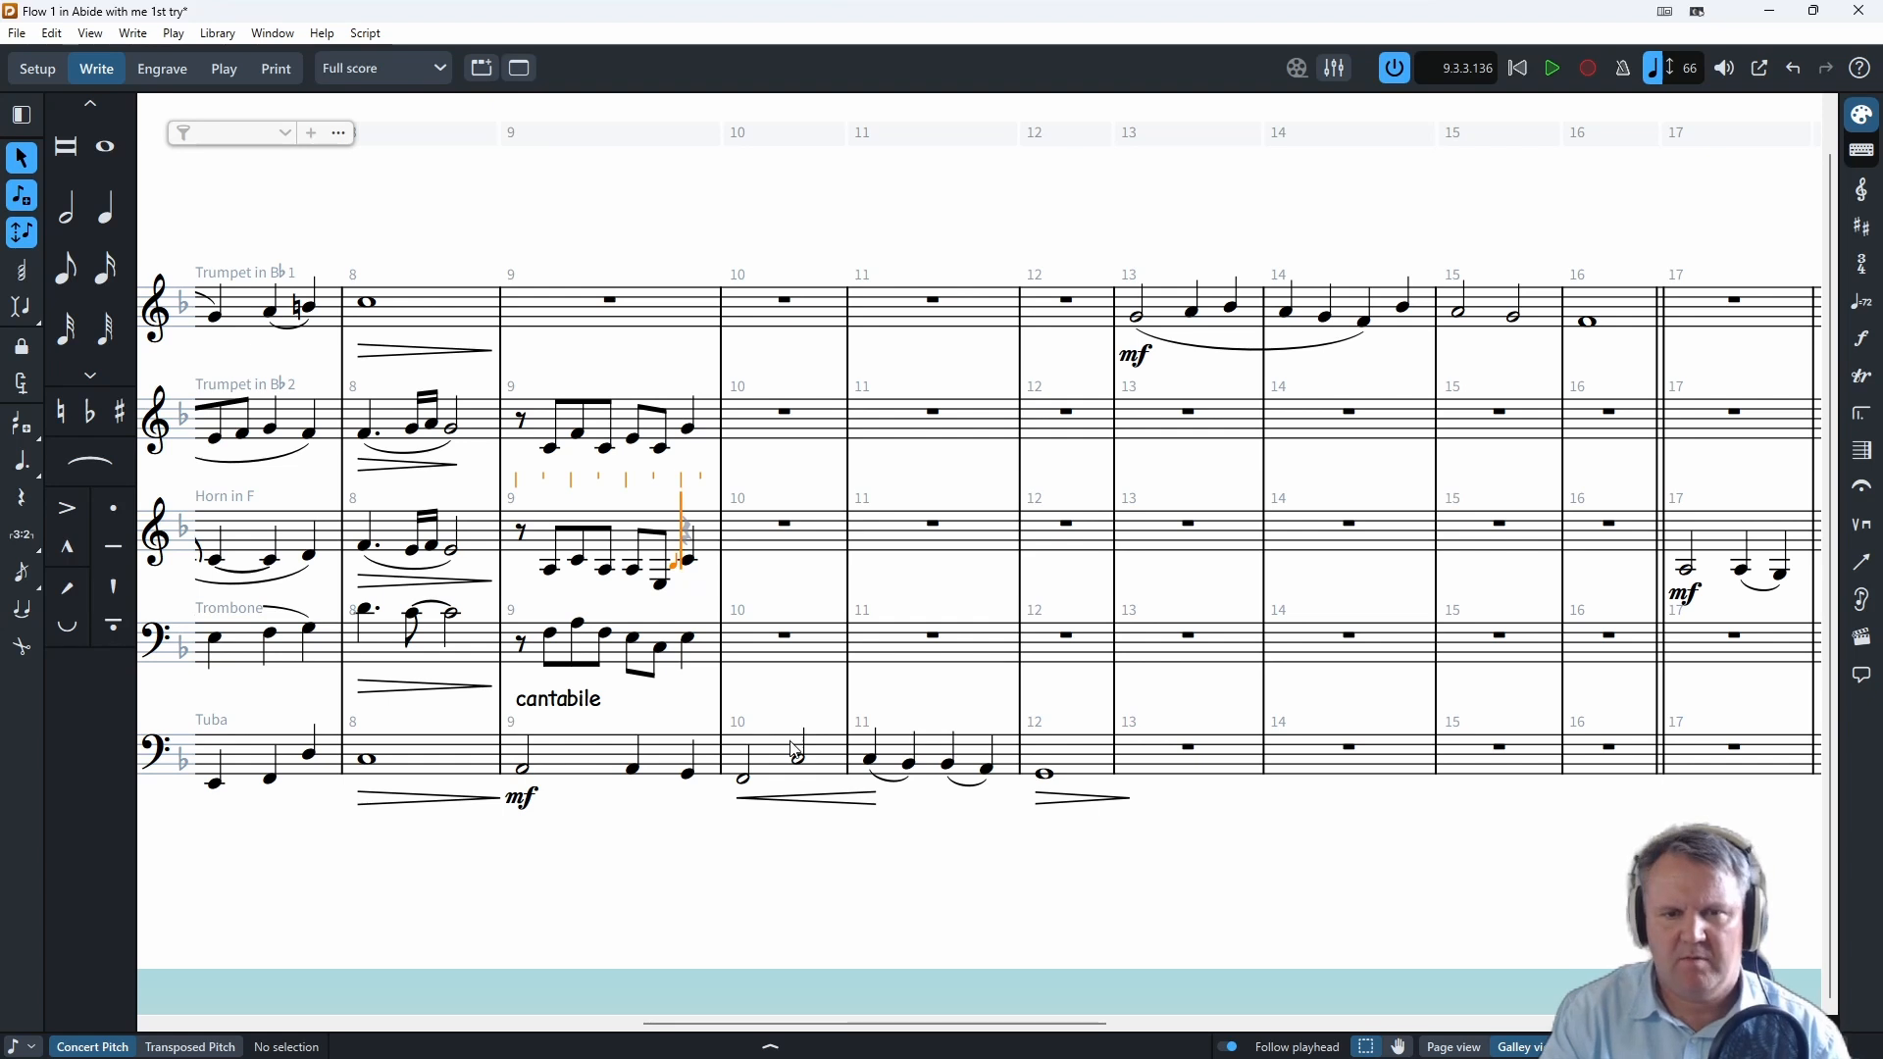
- Slur the second trumpet, horn and trombone notes in bar 9 from the first eighth to the final quarter
click(664, 451)
shift+click(664, 451)
key(s)
key(s)
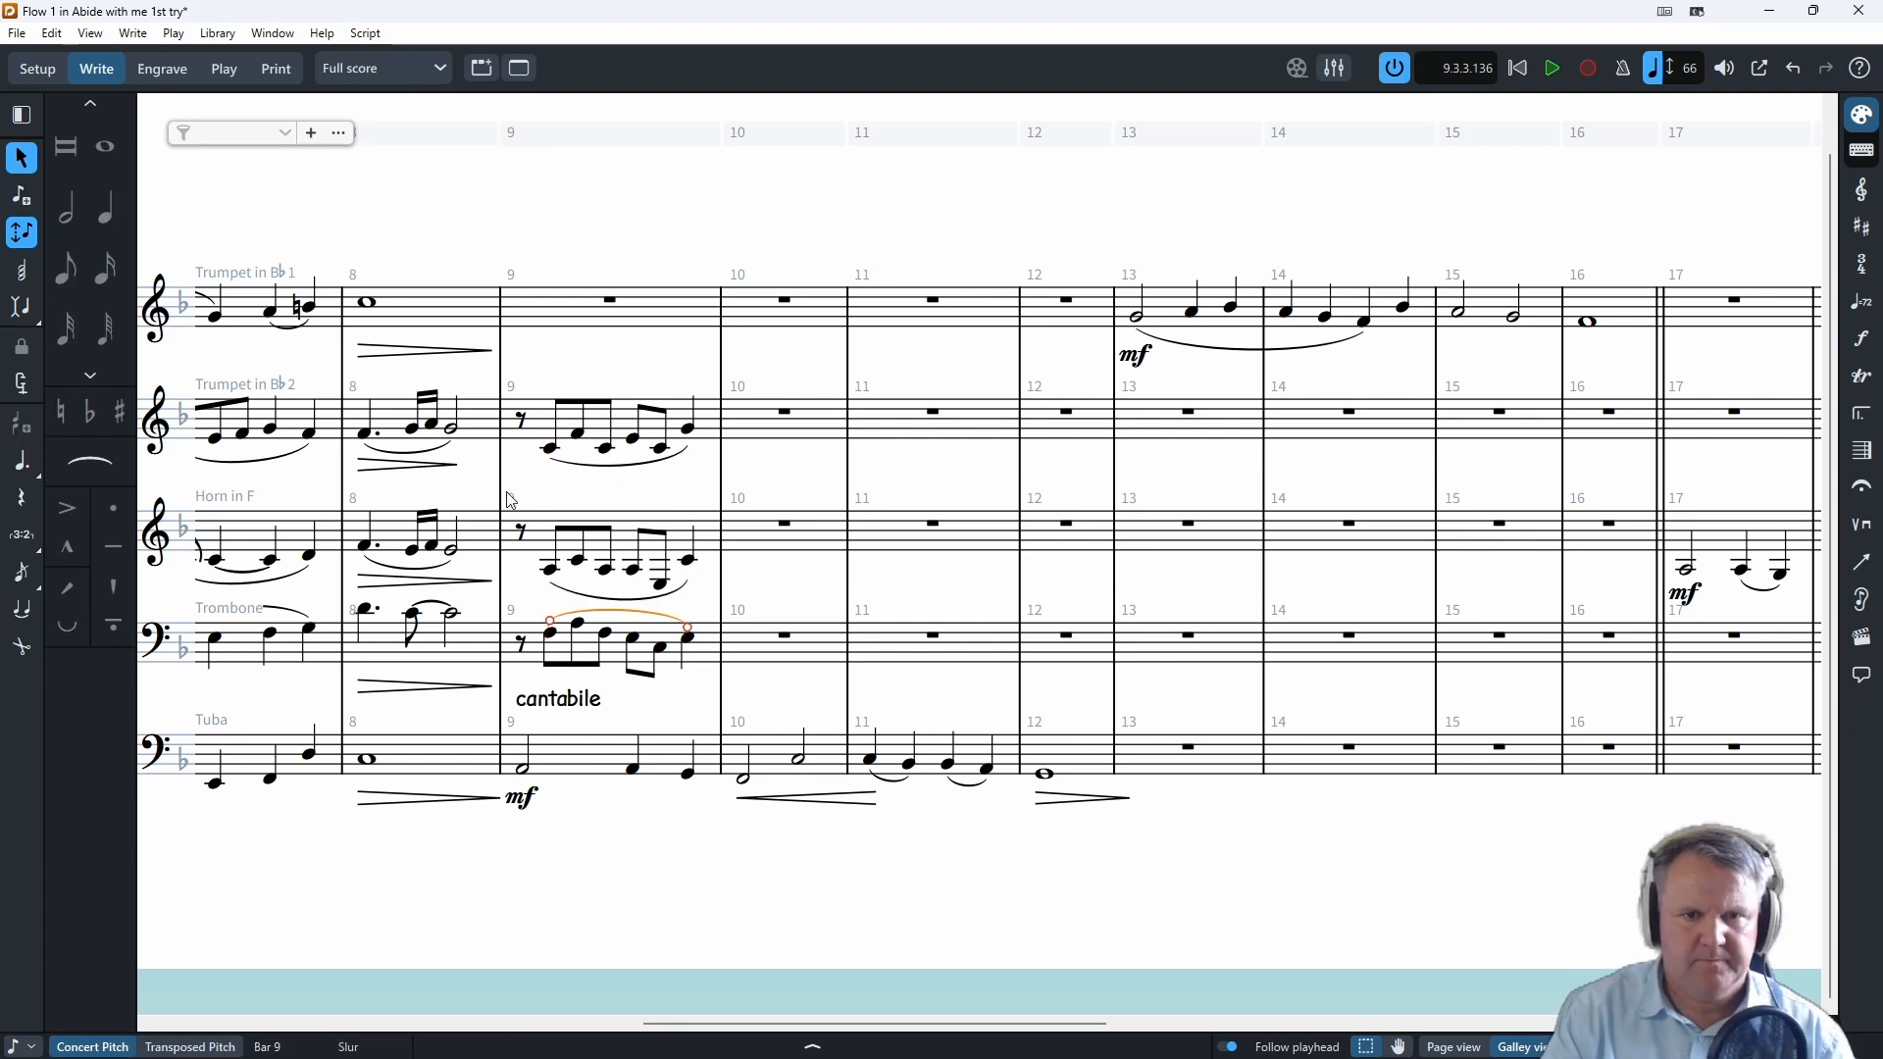
key(s)
- Try placing a p dynamic on the second trumpet's eighth rest in bar 9, and delete it again
click(520, 424)
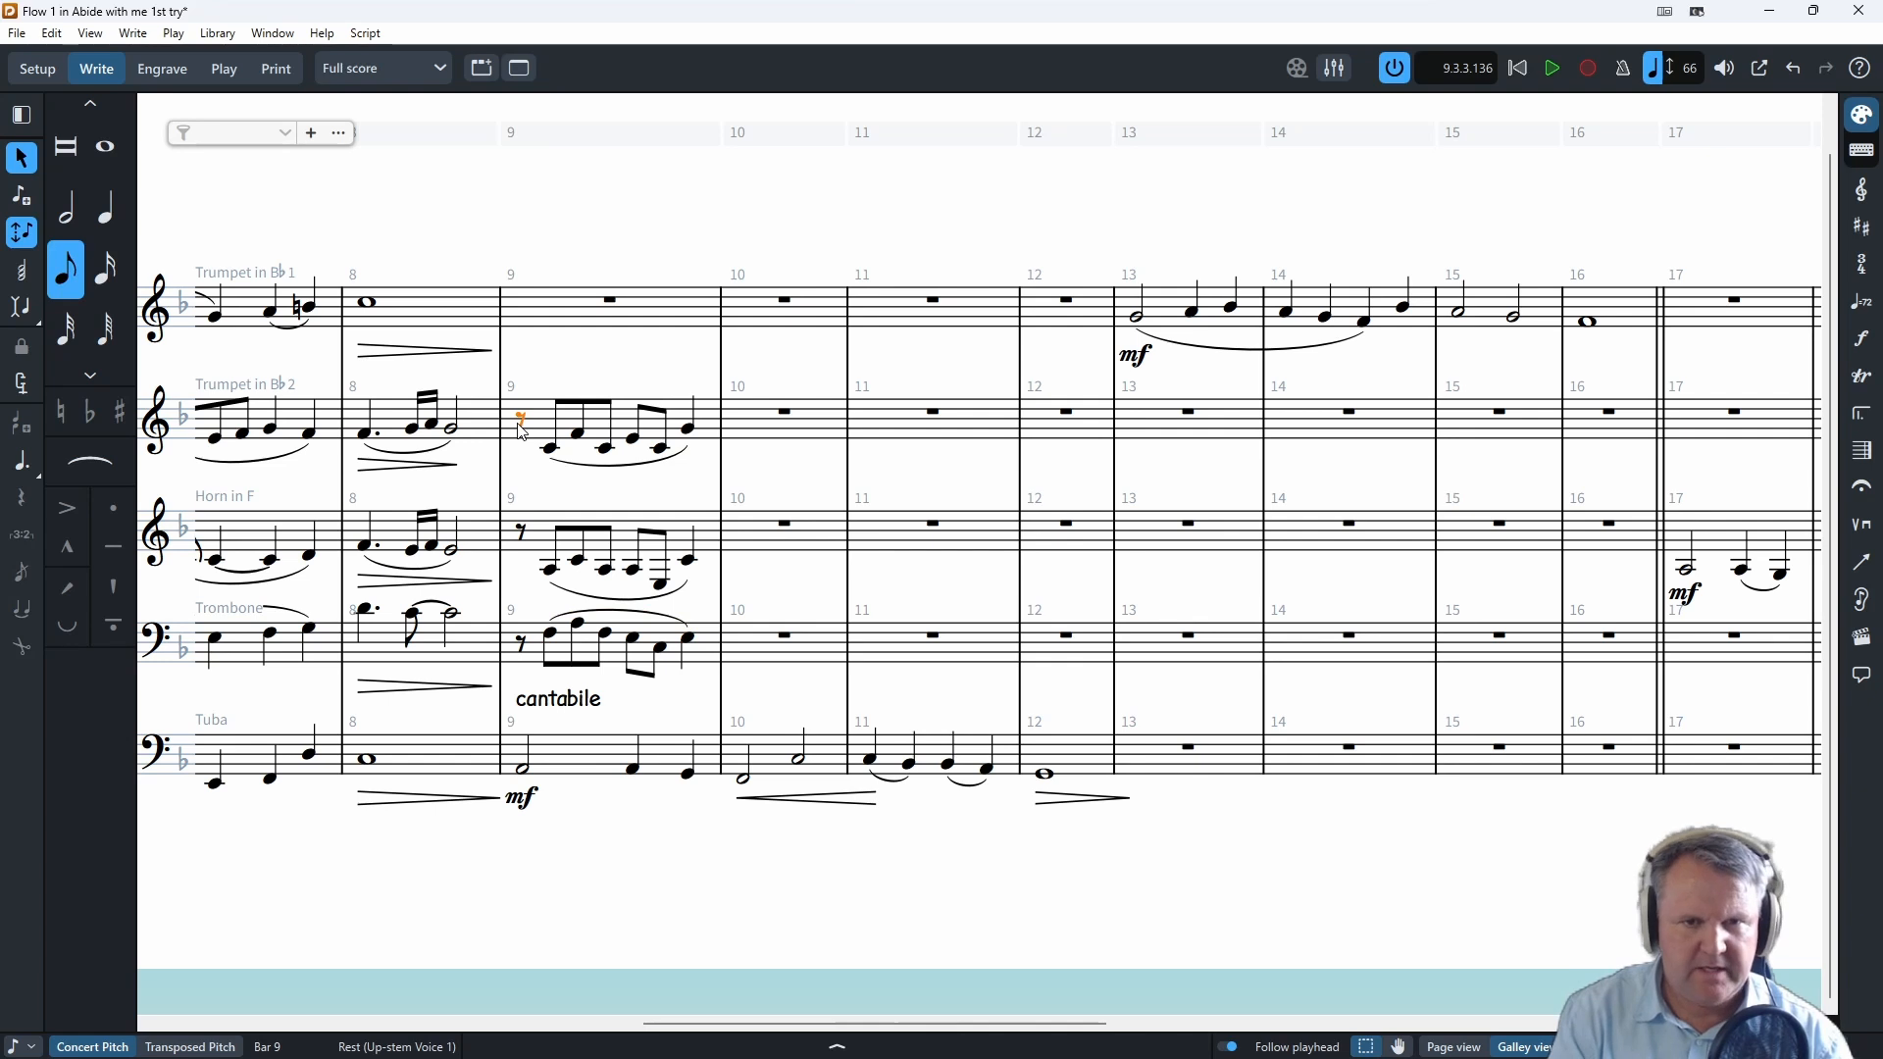
key(shift+d)
text(p)
click(520, 535)
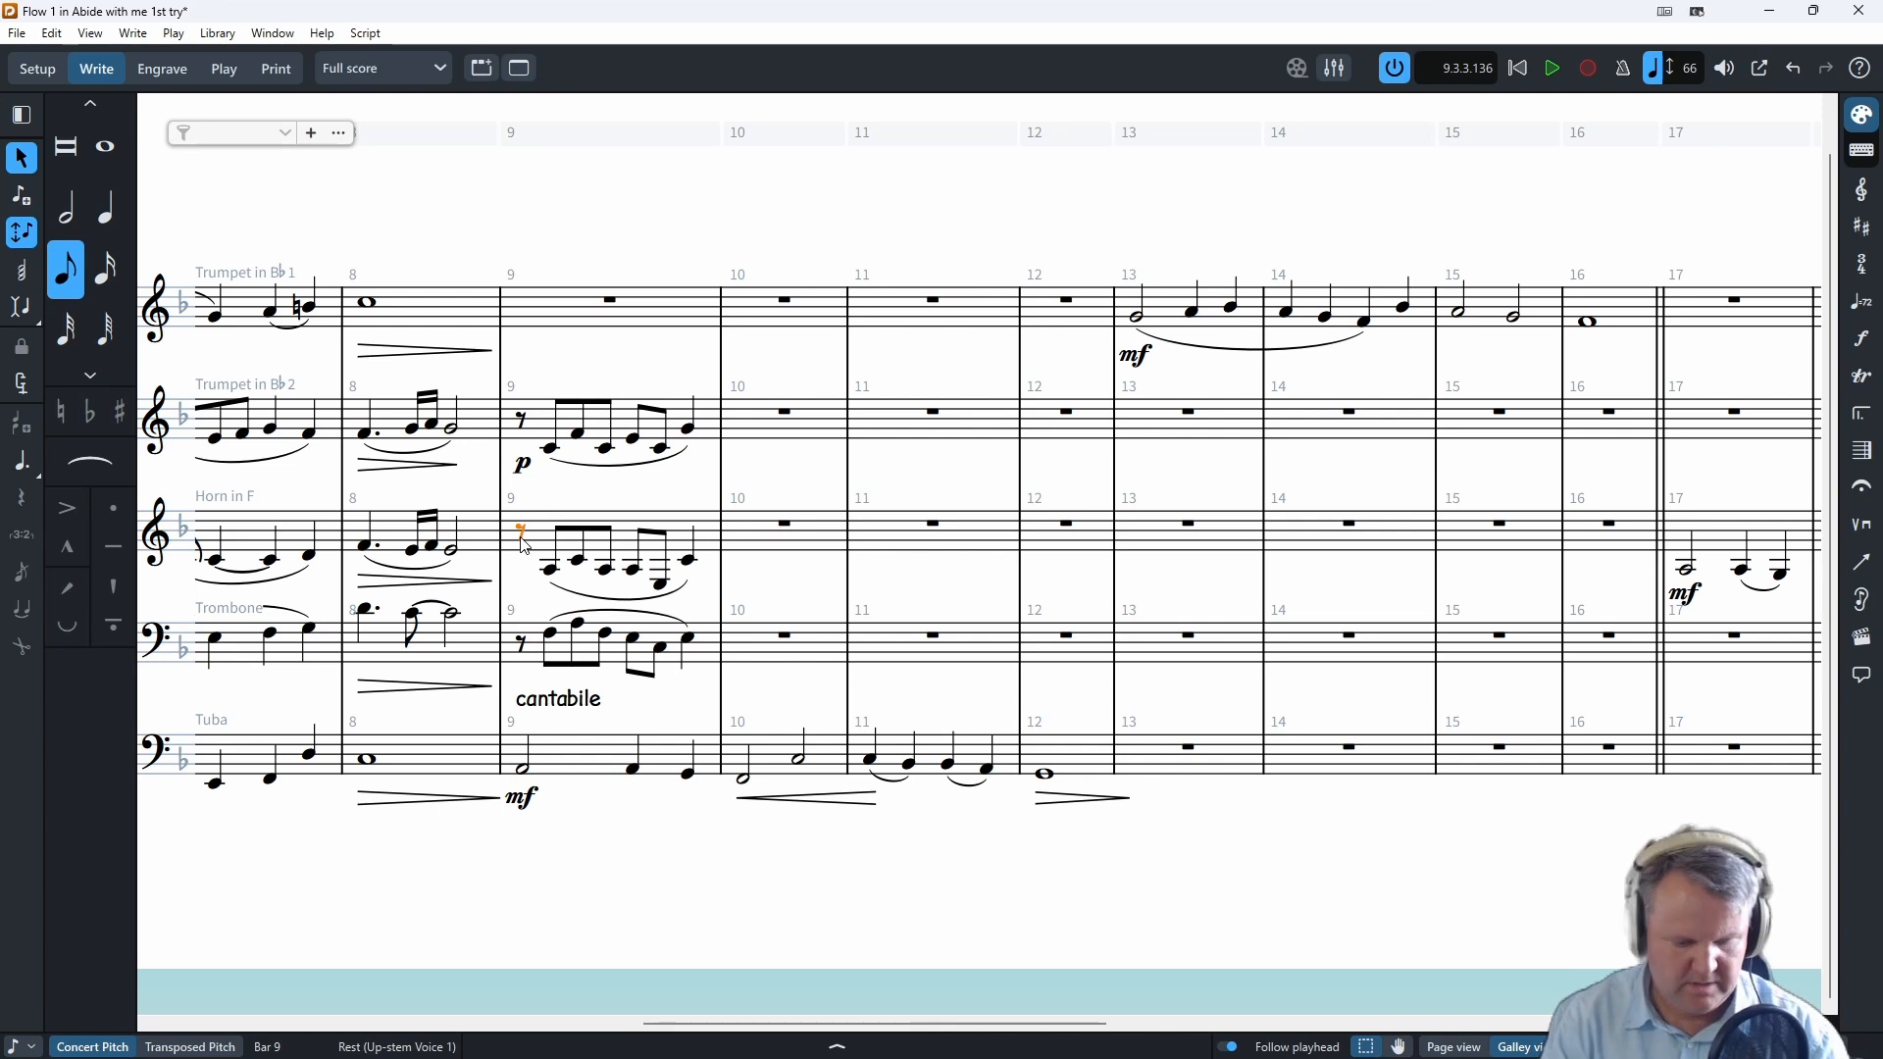
click(522, 468)
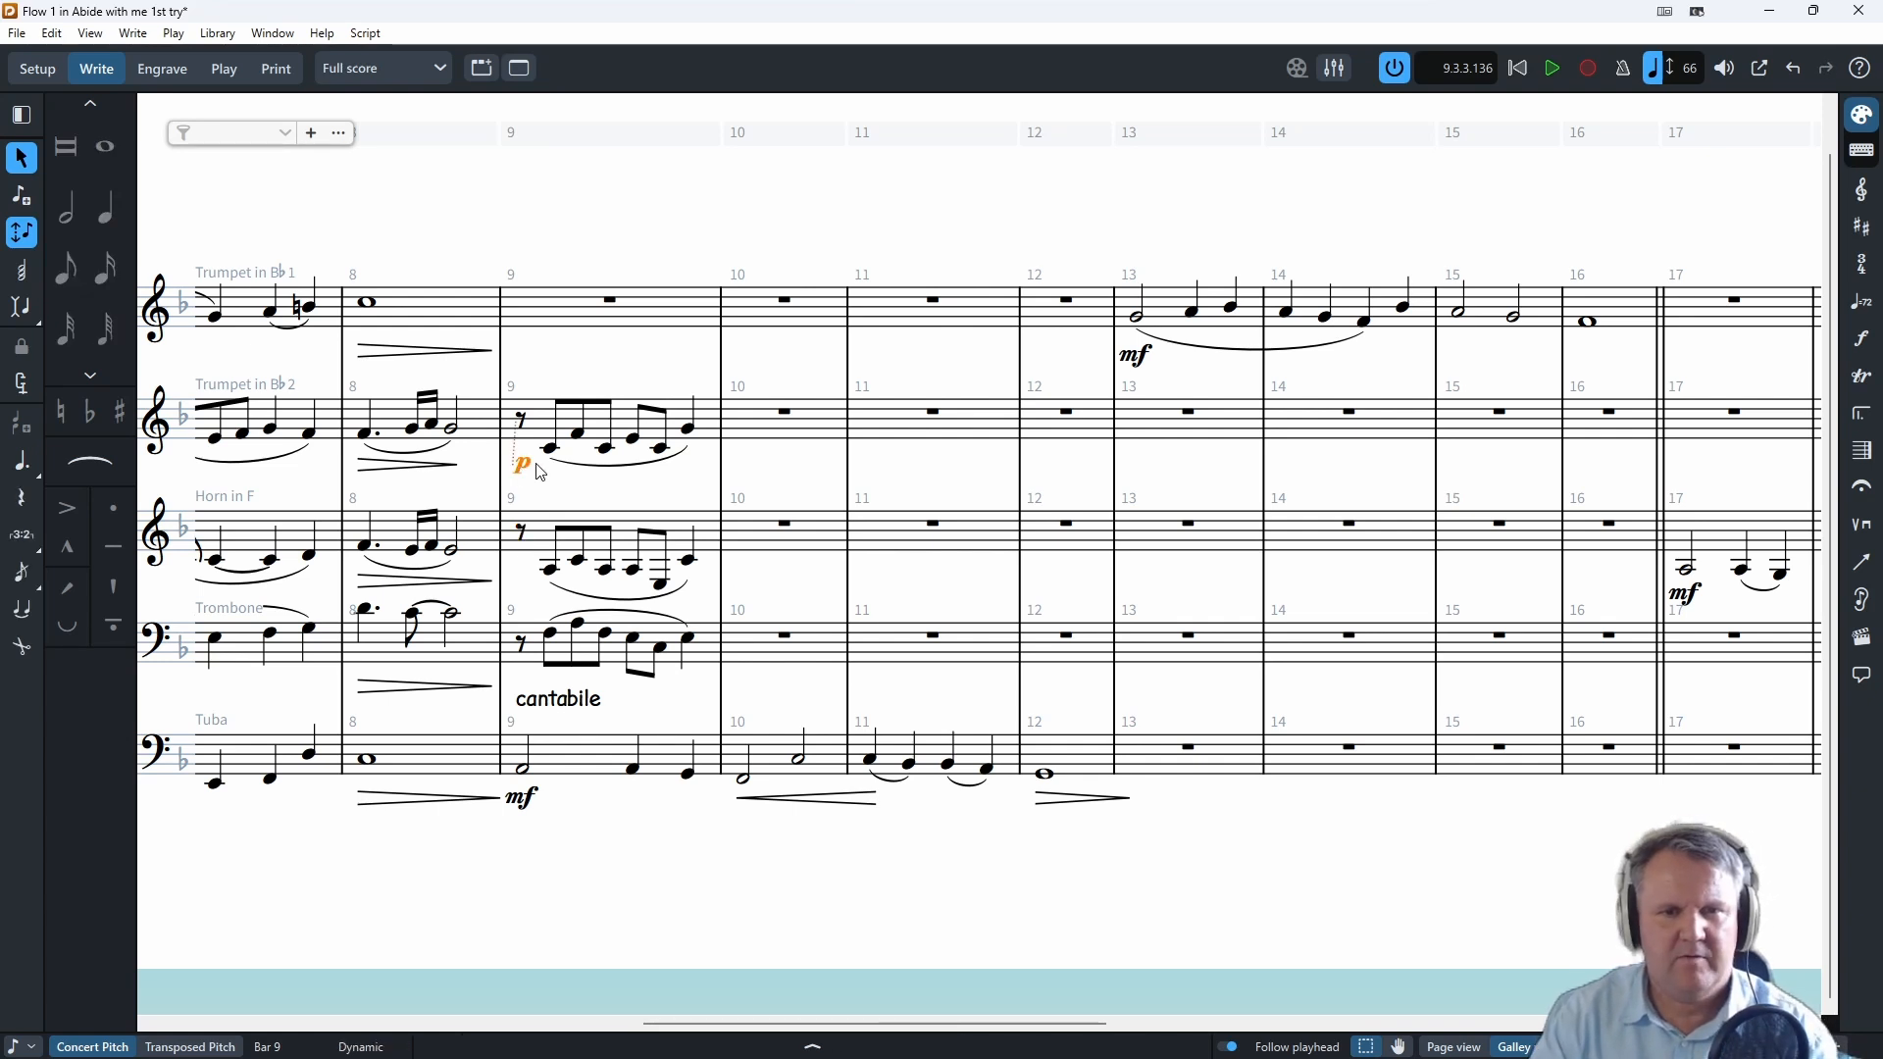
key(Delete)
- Mark the second trumpet, horn and trombone p on their first eighth notes in bar 9
click(553, 450)
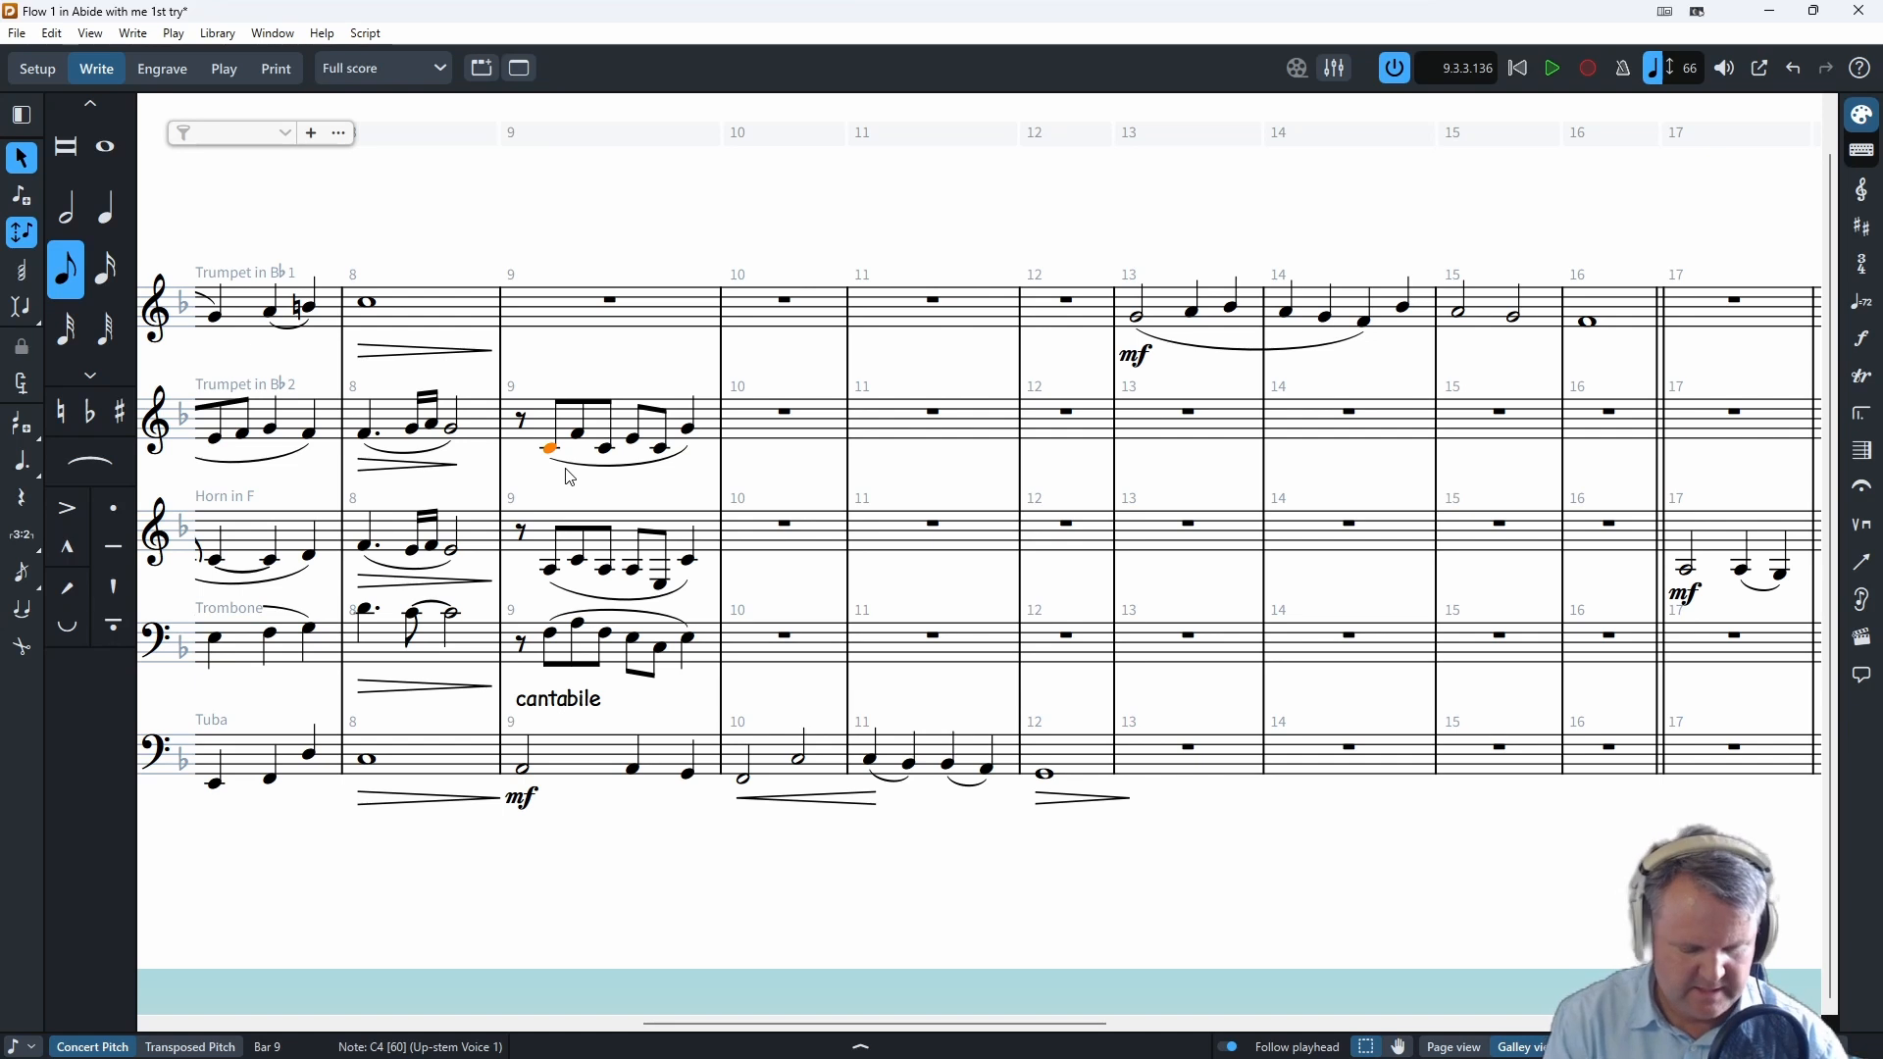
key(shift+d)
text(p)
key(Return)
click(555, 552)
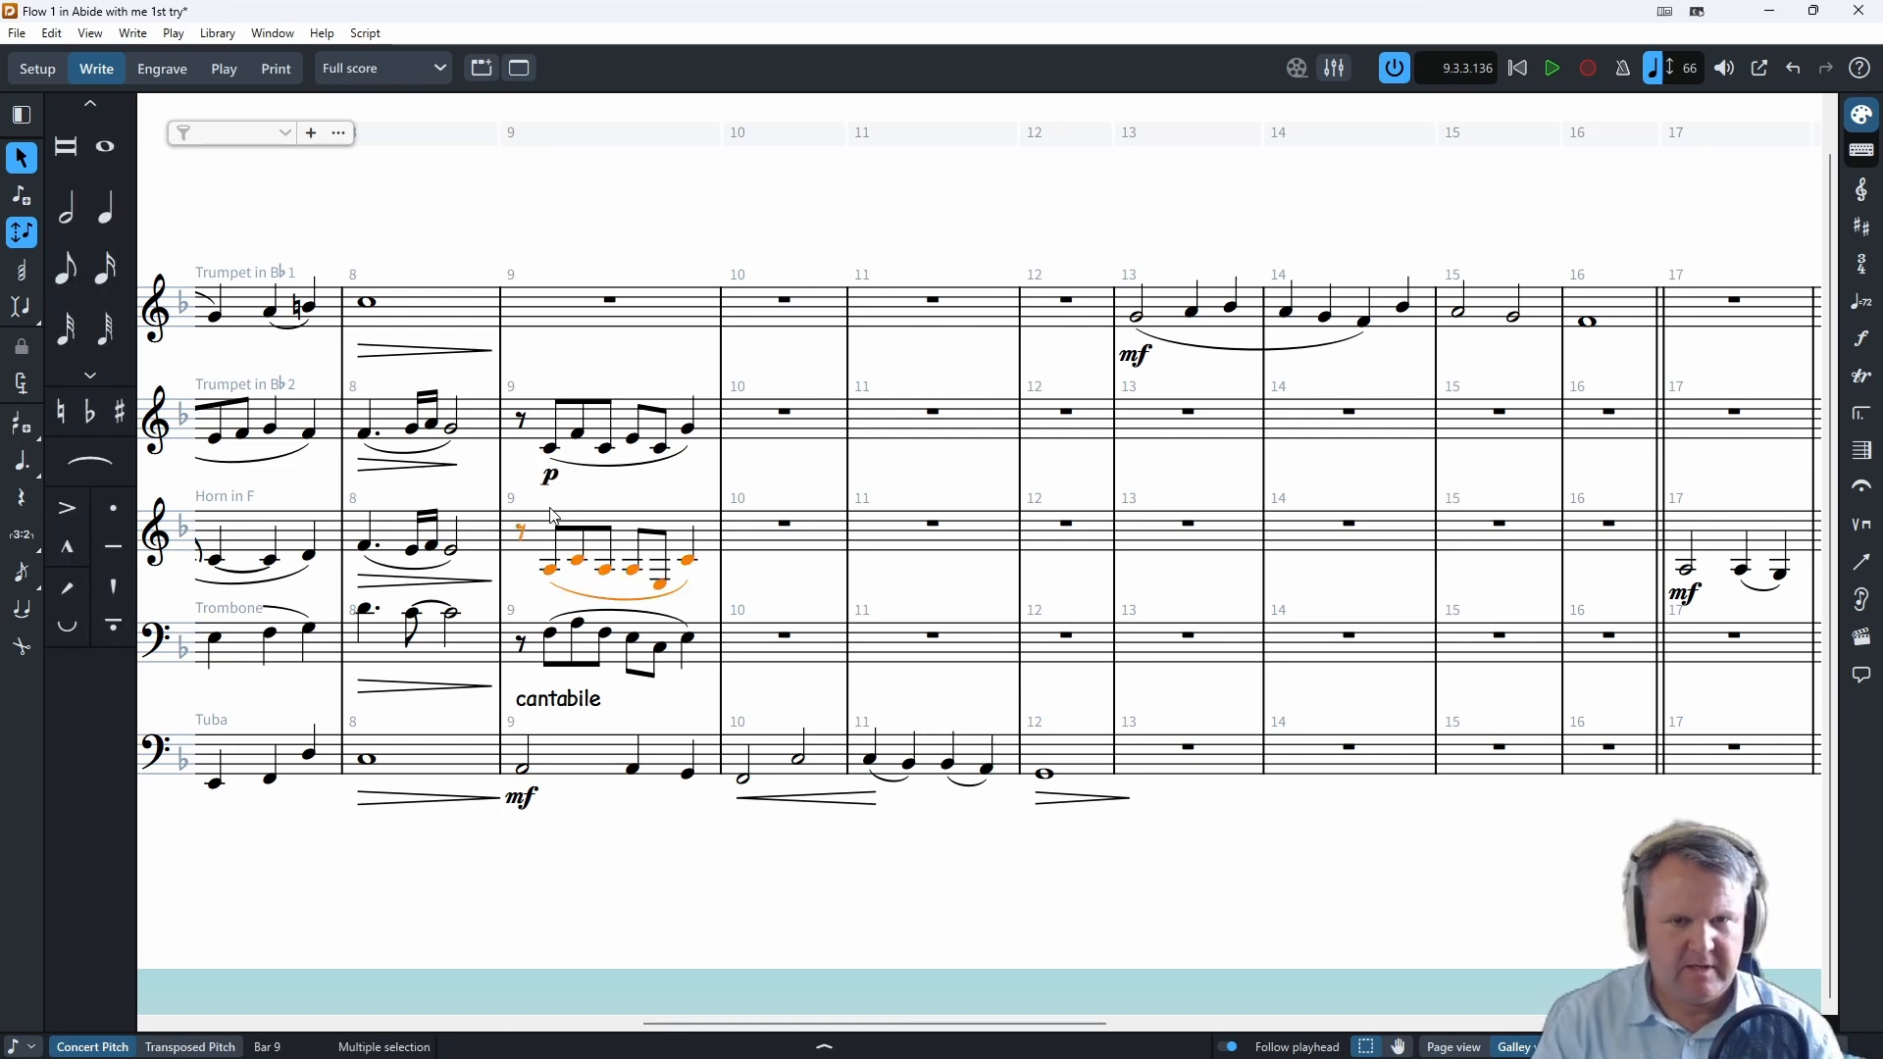
click(552, 571)
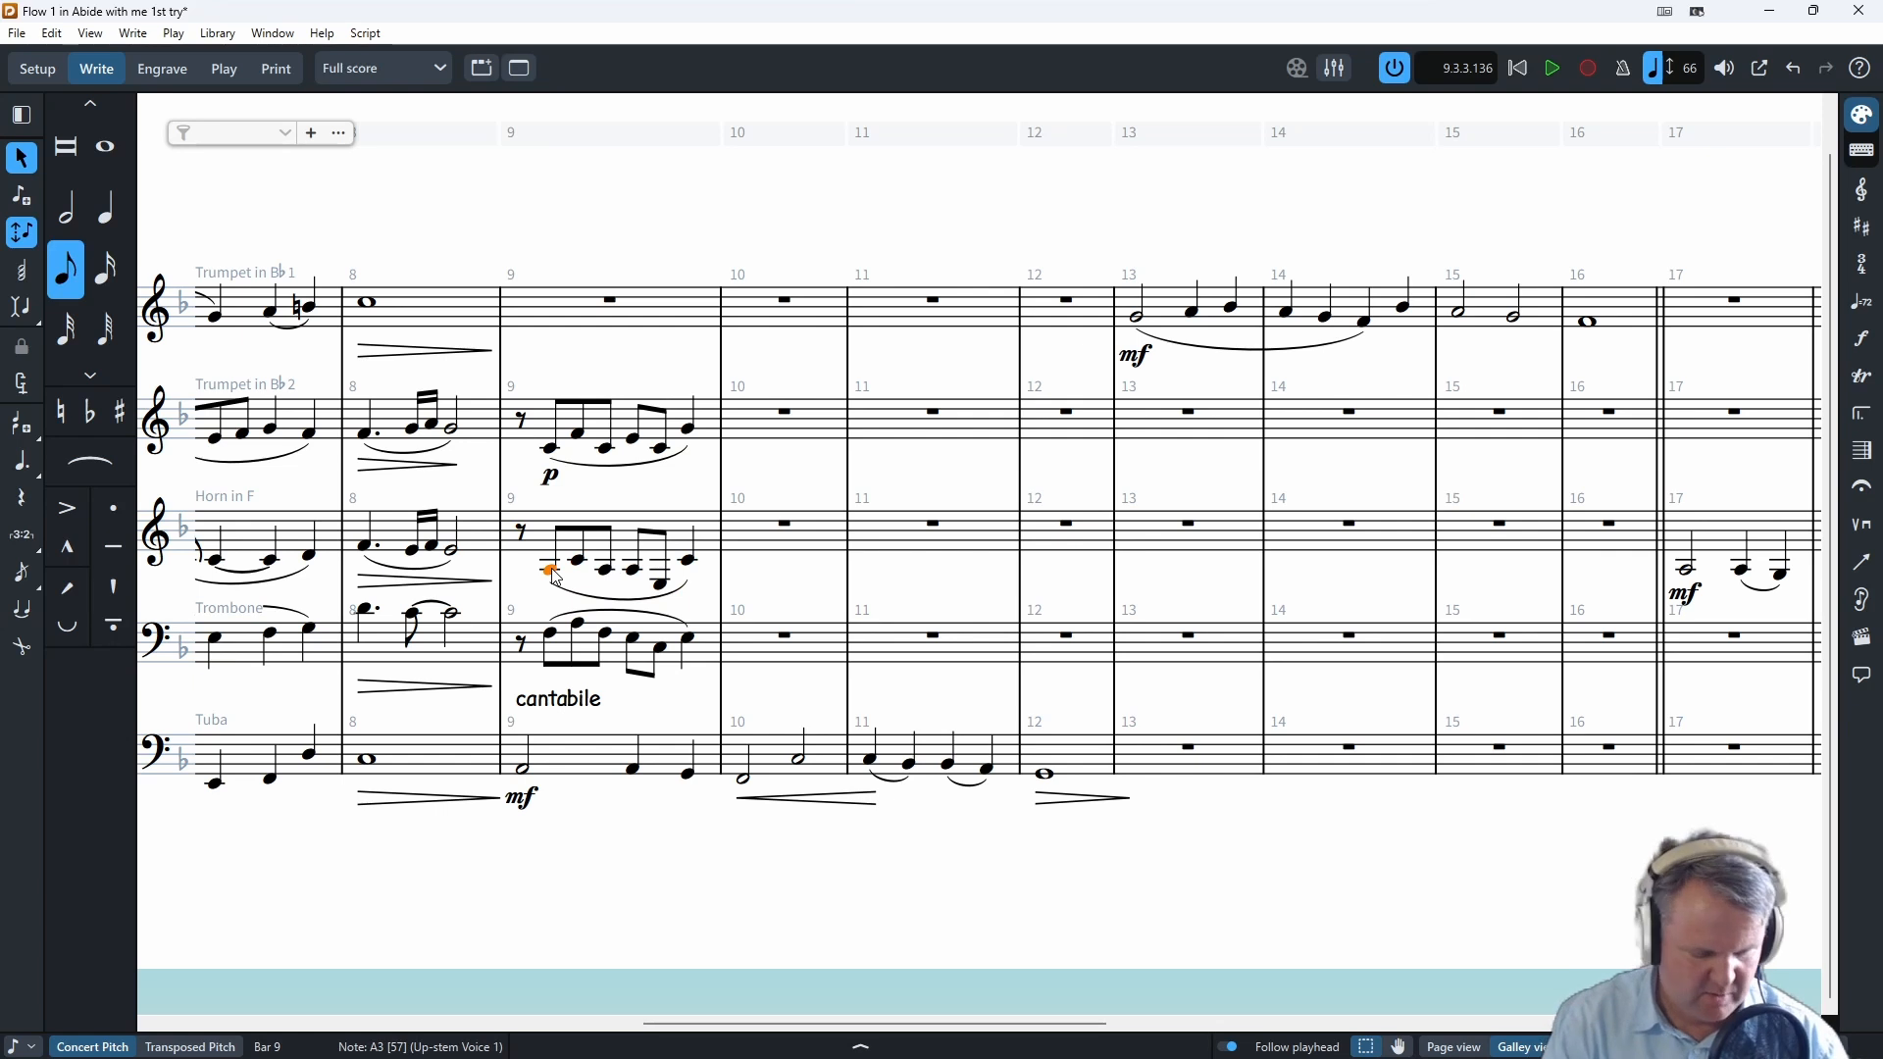
click(549, 664)
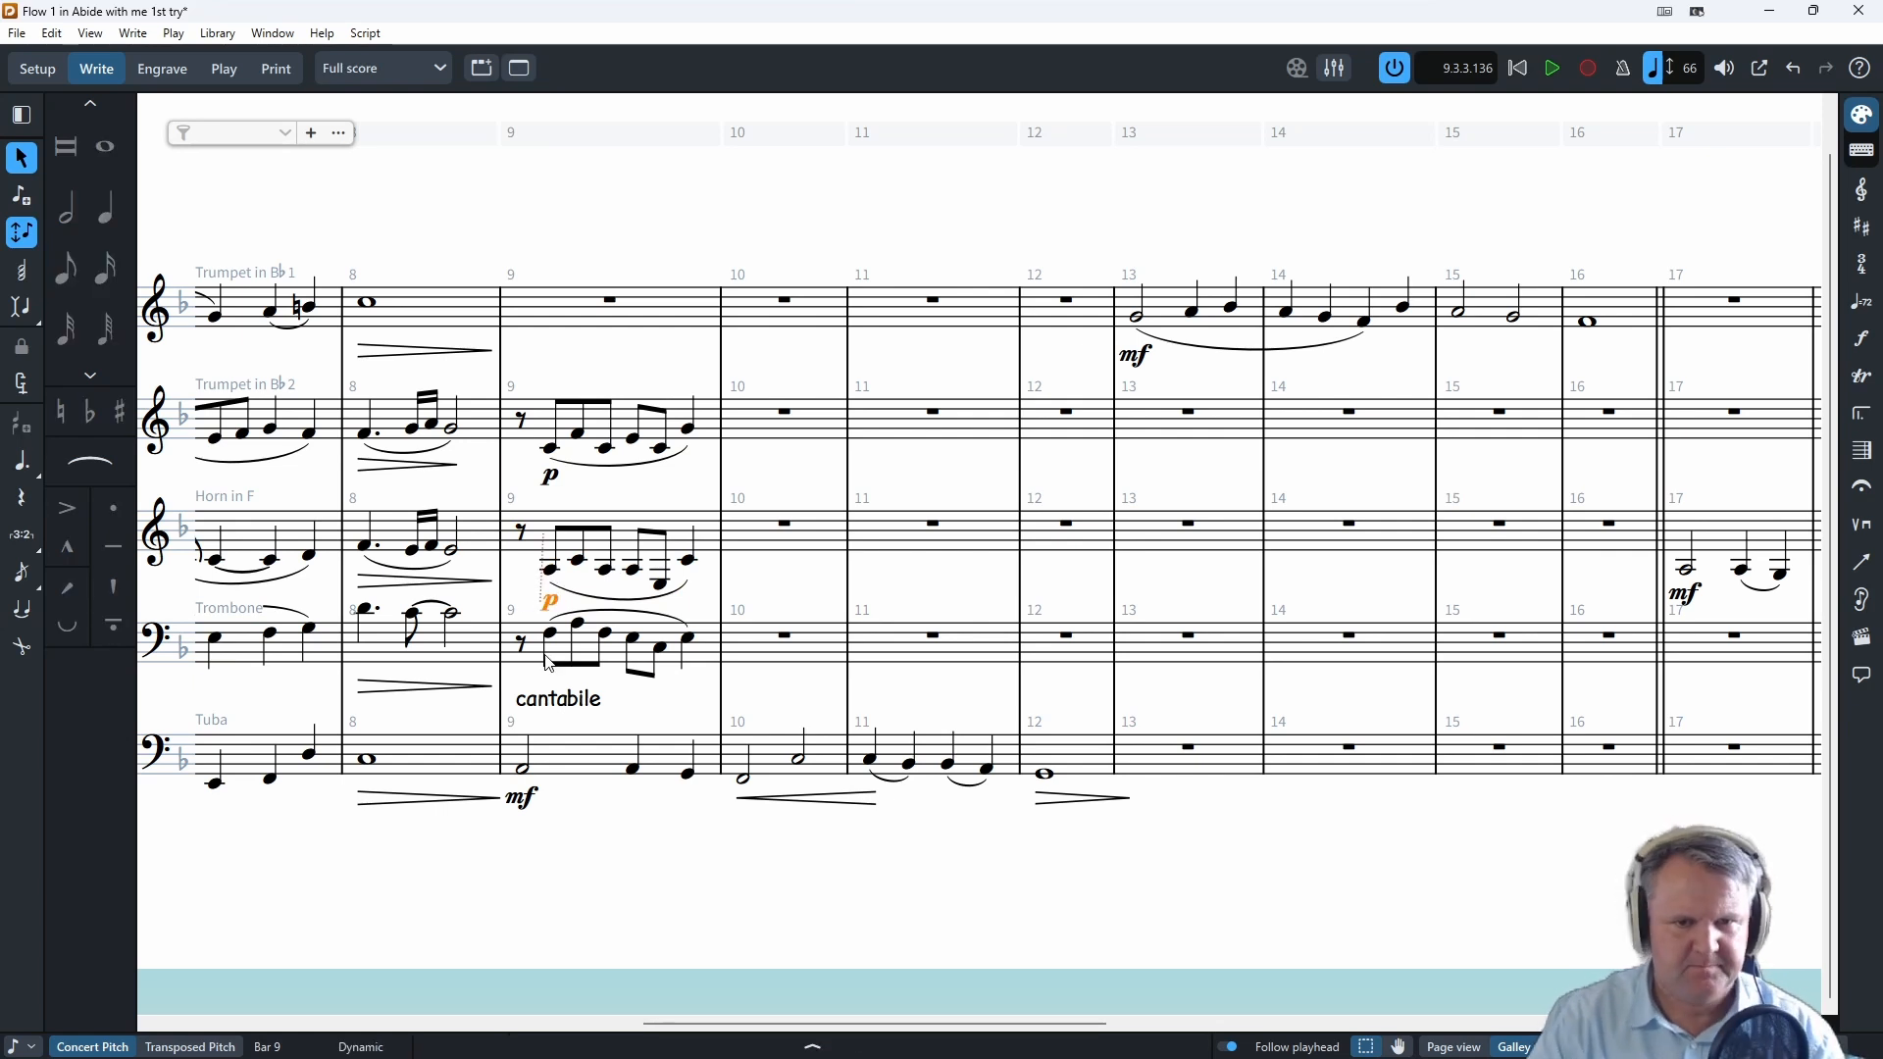
key(shift+d)
text(p)
key(Return)
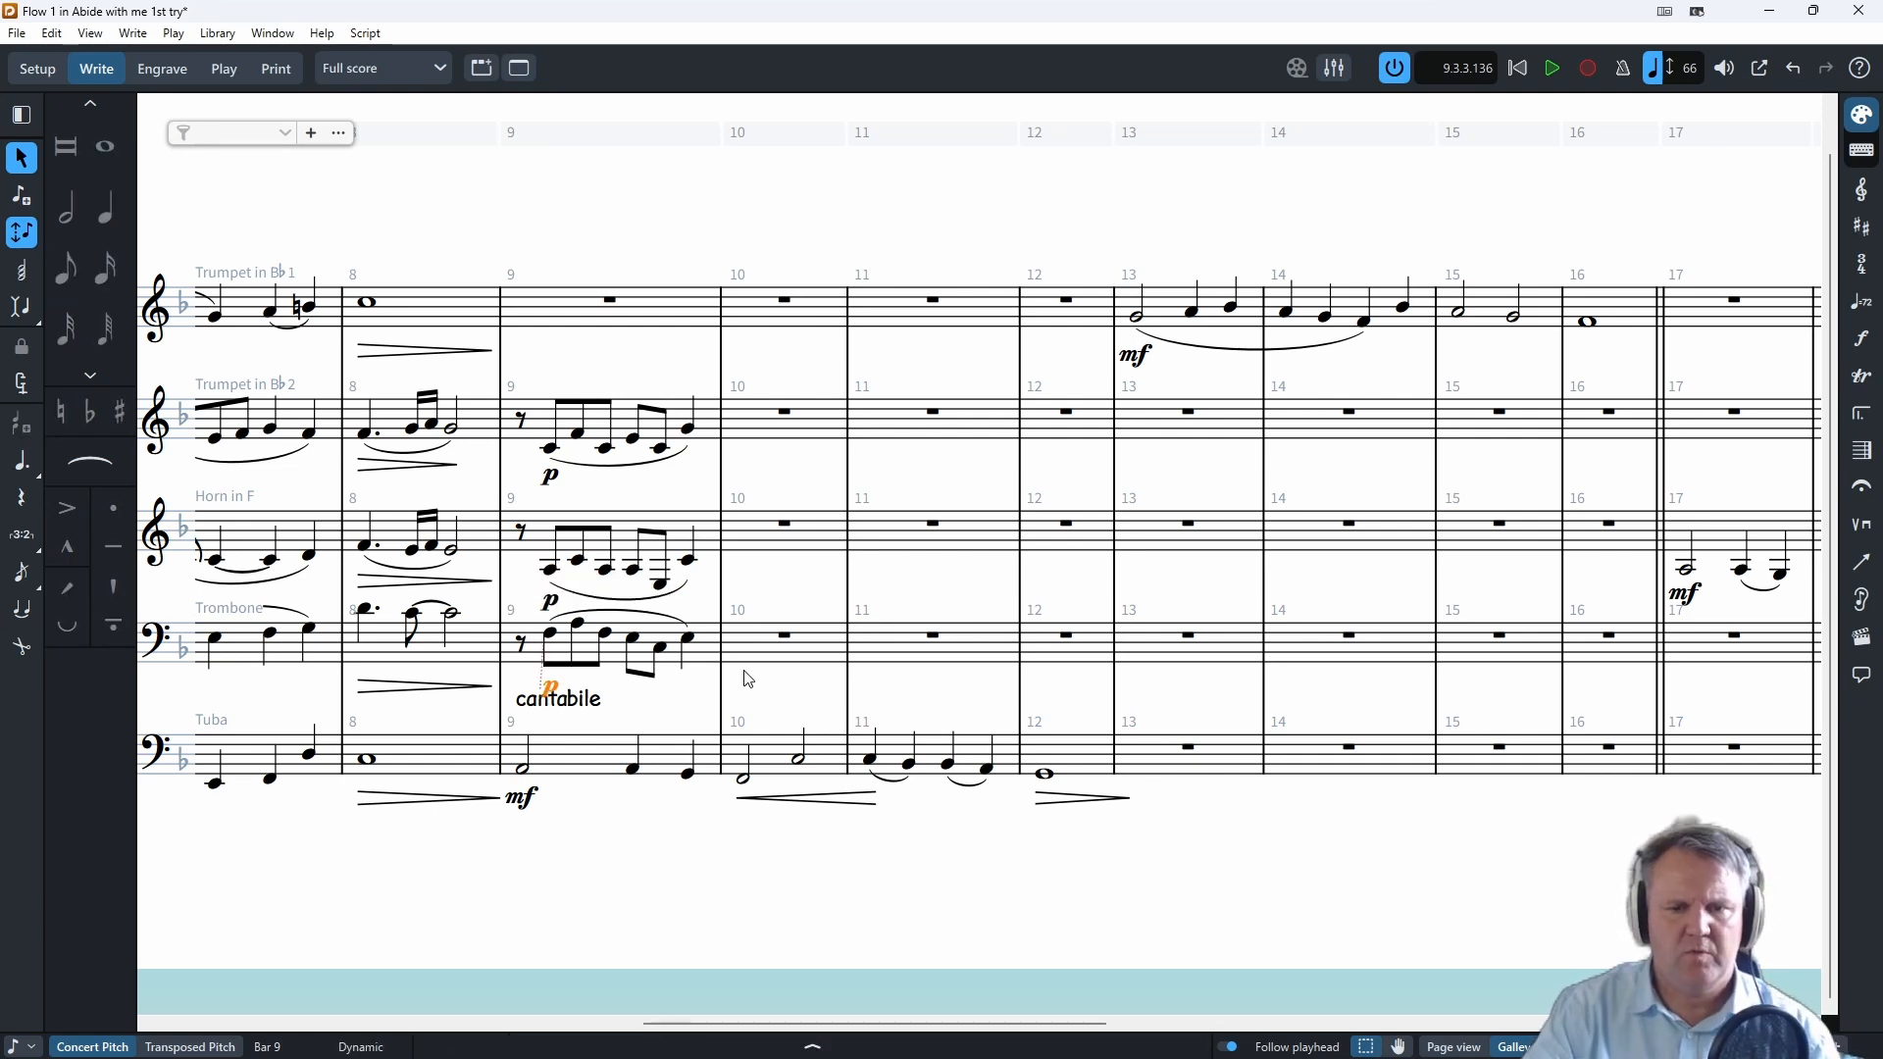
- Try entering an eighth rest, eighths D, E, F and quarters F, C in the second trumpet's bar 10
double_click(788, 419)
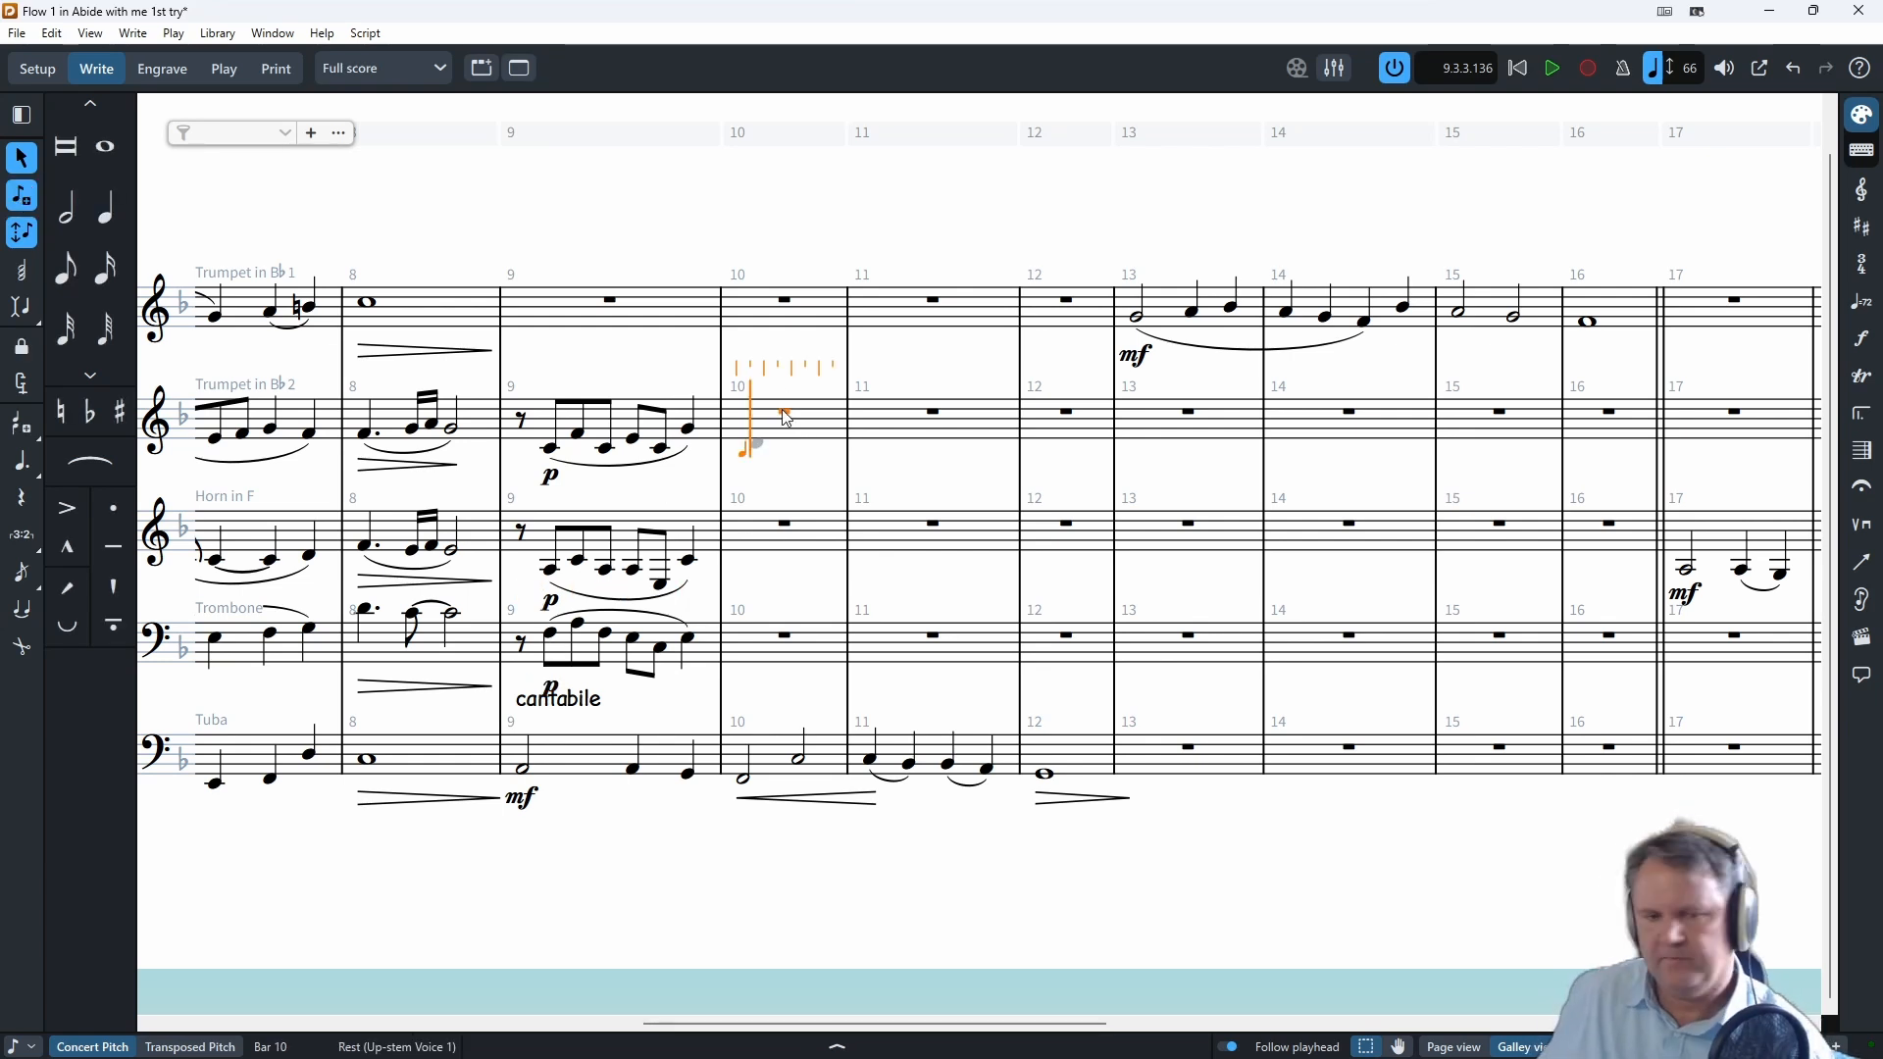
key(f)
key(d)
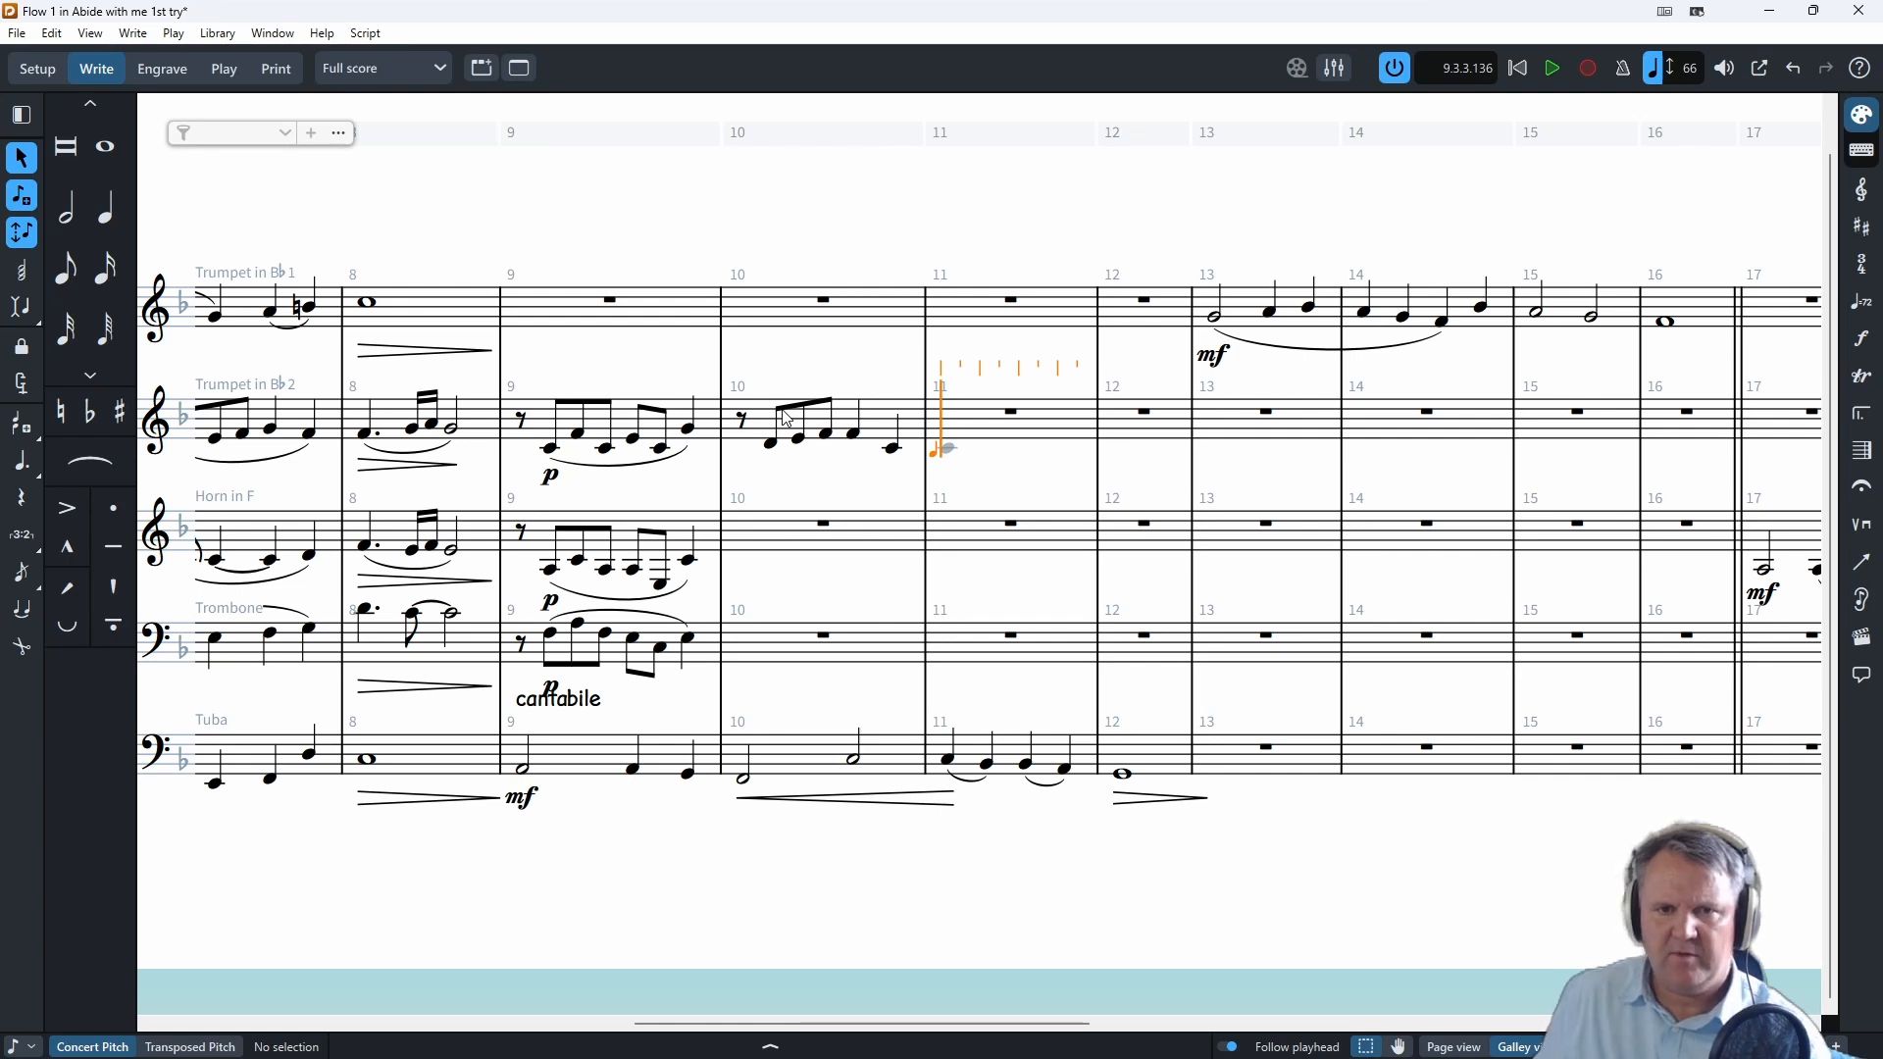
- Enter an eighth rest, eighths D, E, F and quarters F, C in the horn part in bar 10
key(Left)
key(Left)
key(Left)
key(Left)
key(Left)
key(Left)
key(Left)
key(shift+Down)
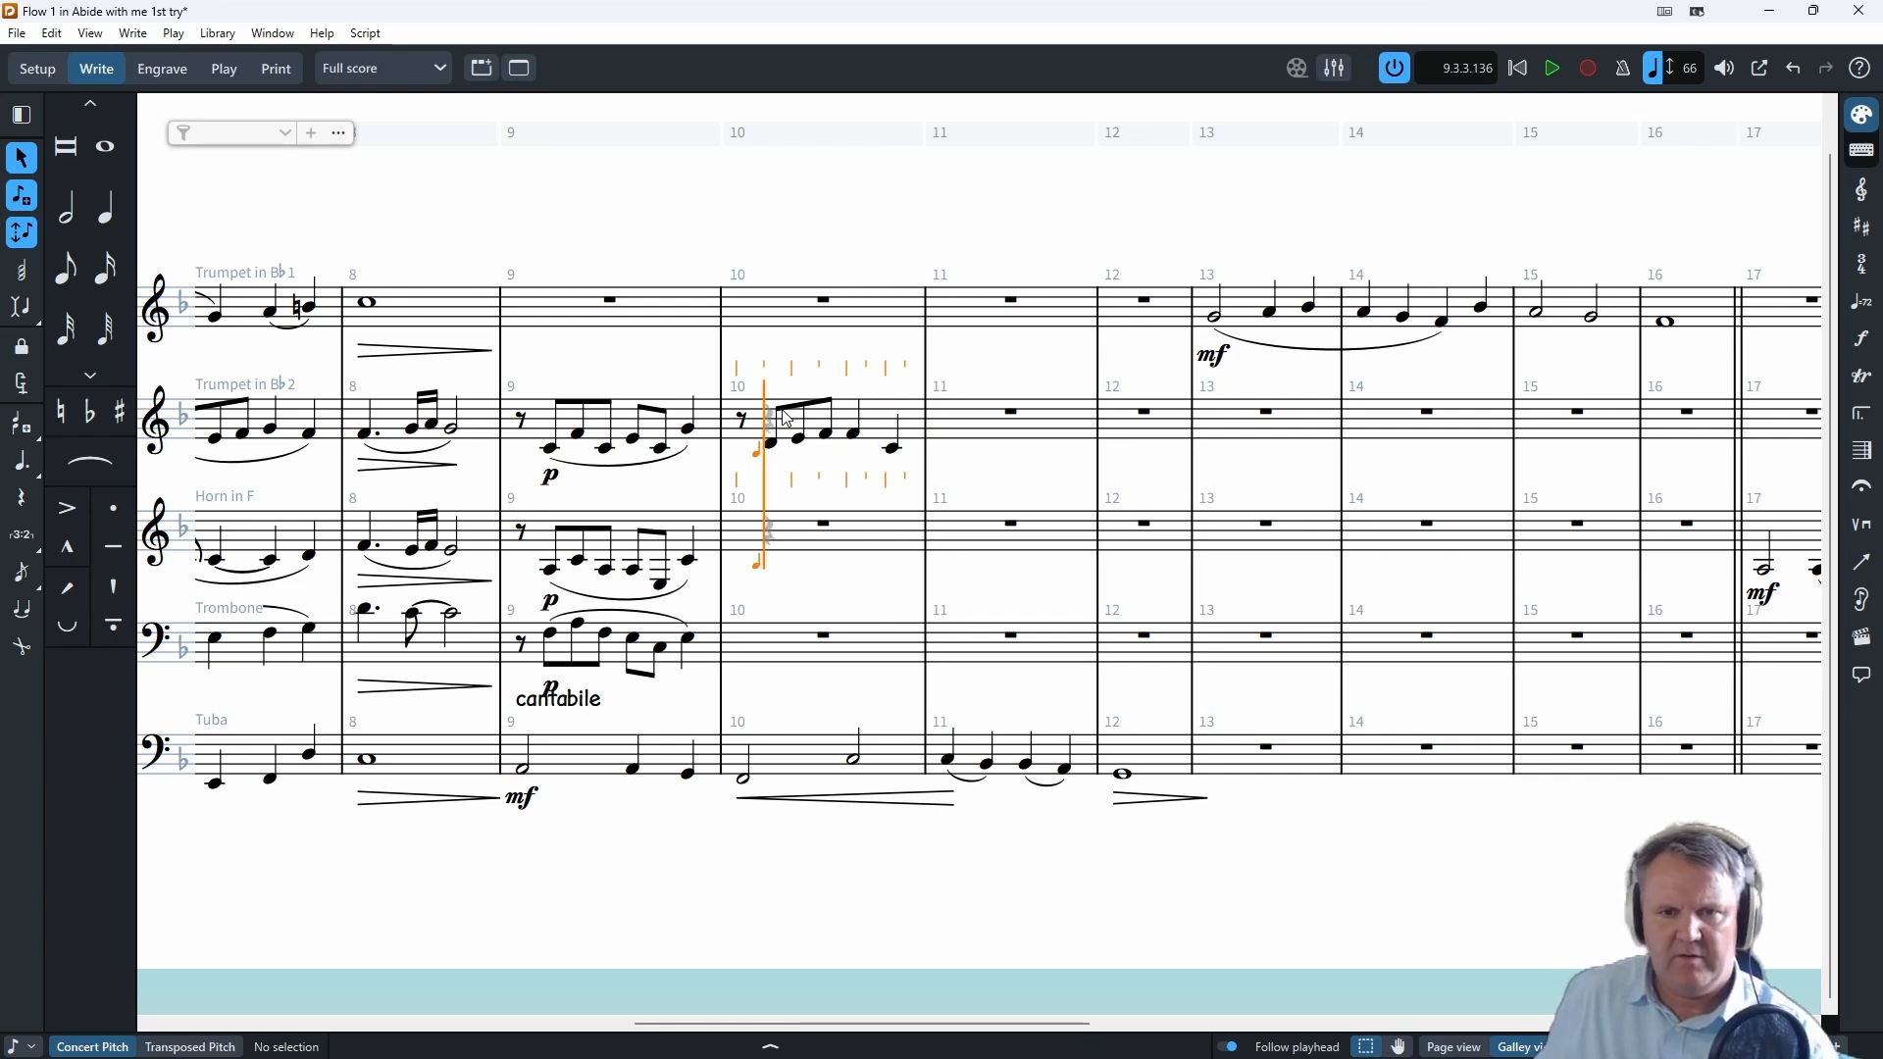
key(Right)
key(Left)
key(Down)
key(Up)
key(d)
key(e)
key(f)
key(f)
key(c)
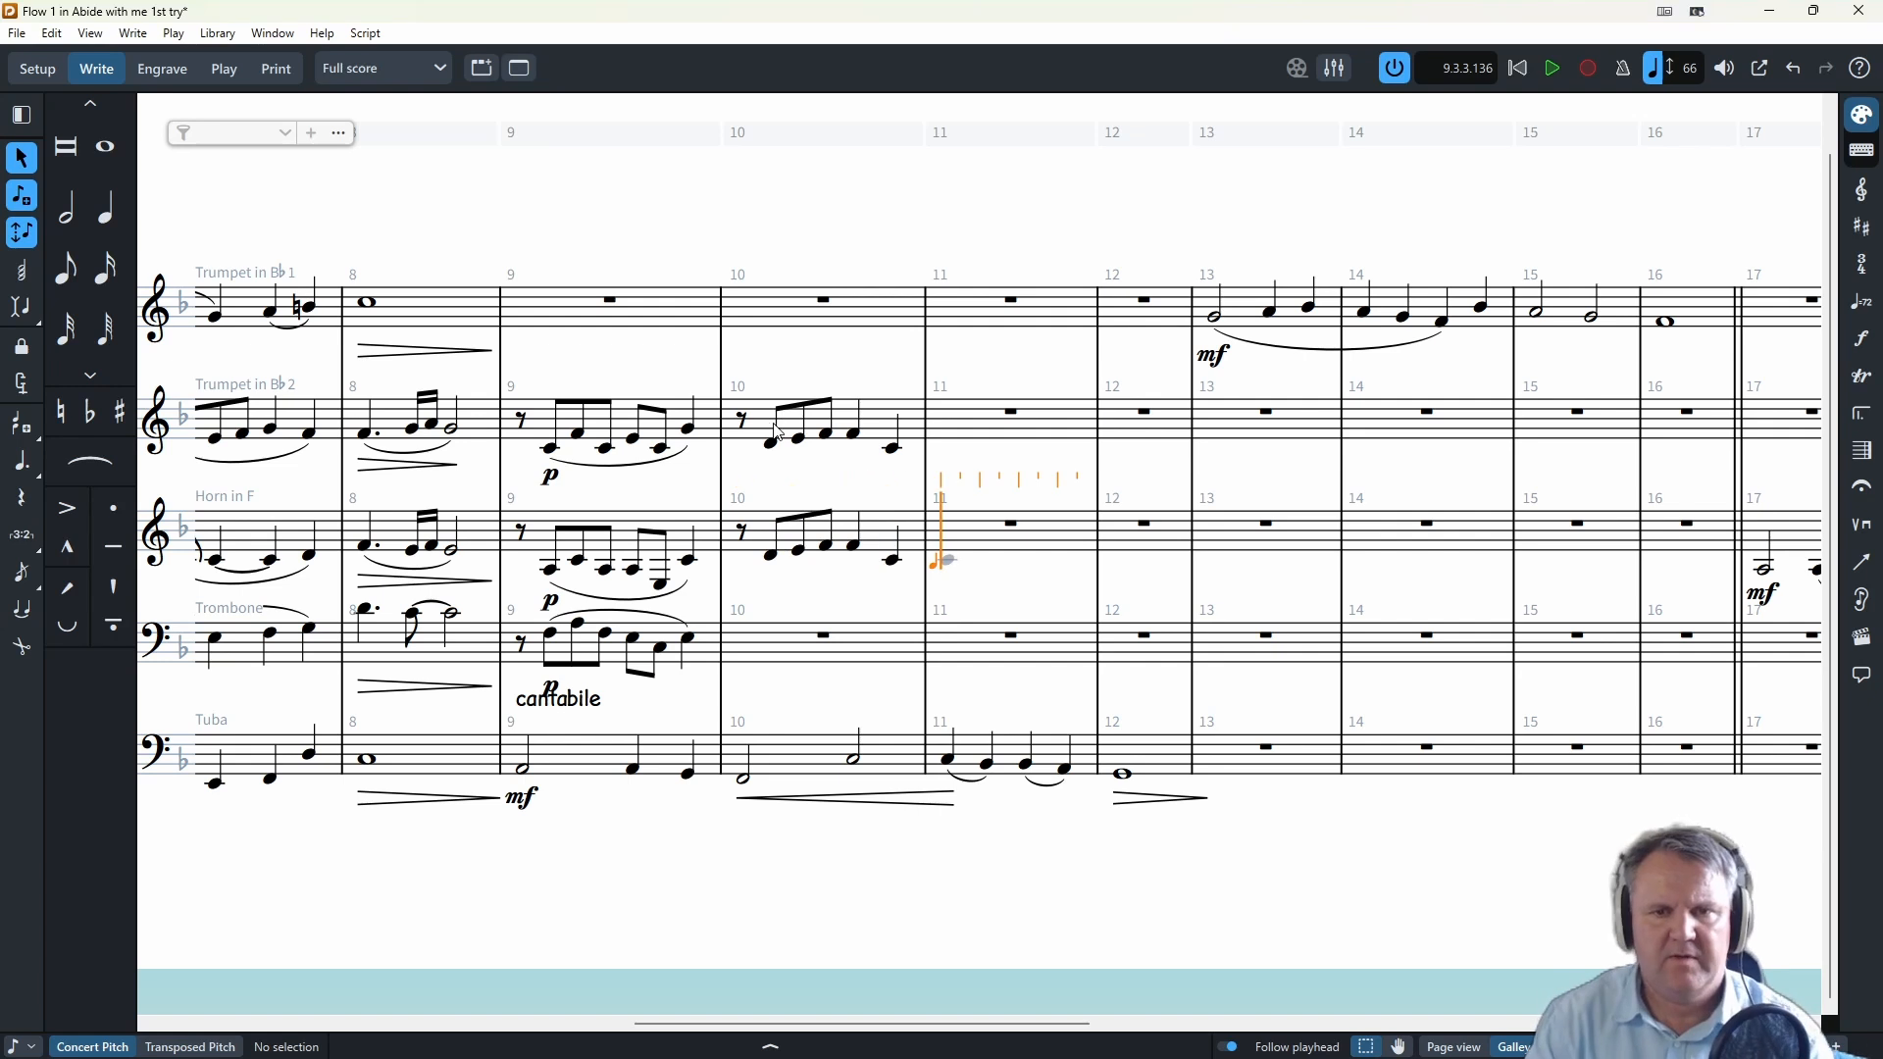
key(Escape)
- Replace the second trumpet's bar 10 notes with an eighth F, a quarter A and a half note A after the eighth rest
click(774, 438)
shift+click(891, 446)
key(Delete)
double_click(797, 423)
key(f)
key(5)
key(a)
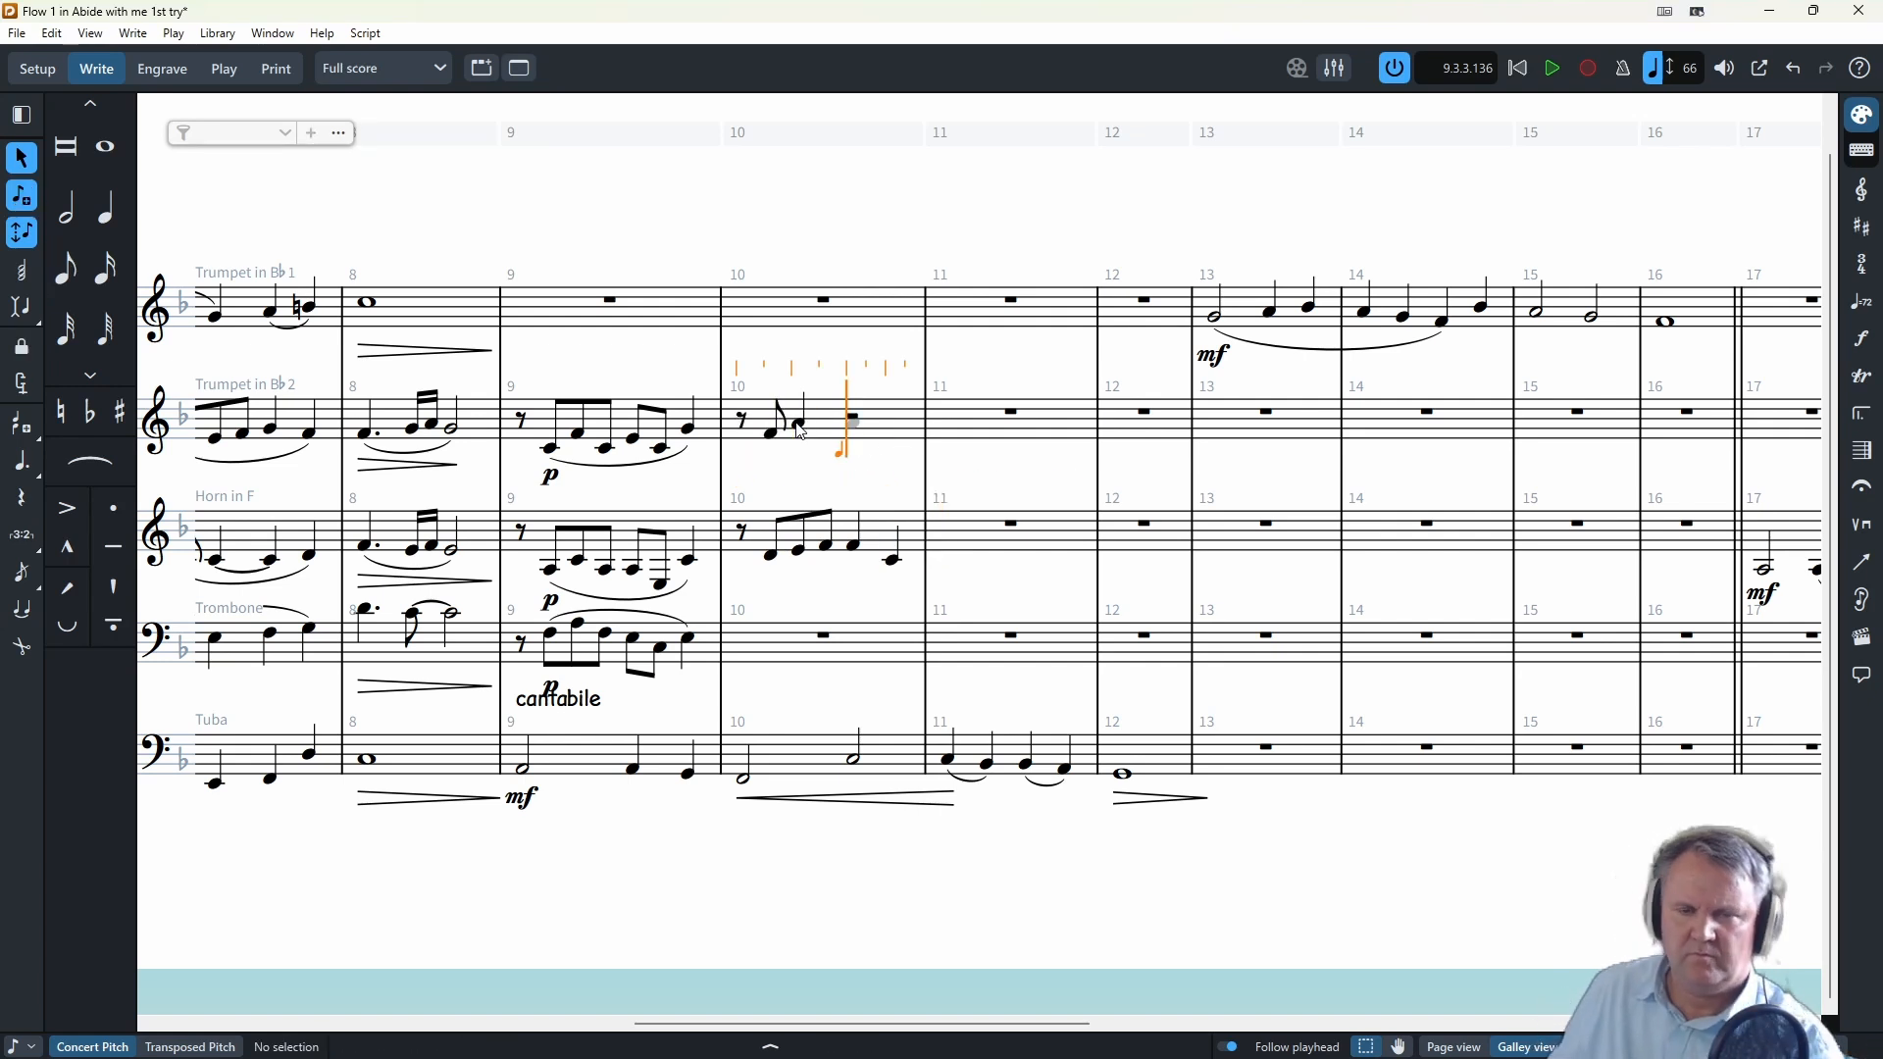
key(6)
key(a)
key(Escape)
- Enter an eighth rest, an eighth A and quarters D, C, F in the trombone part in bar 10
click(812, 642)
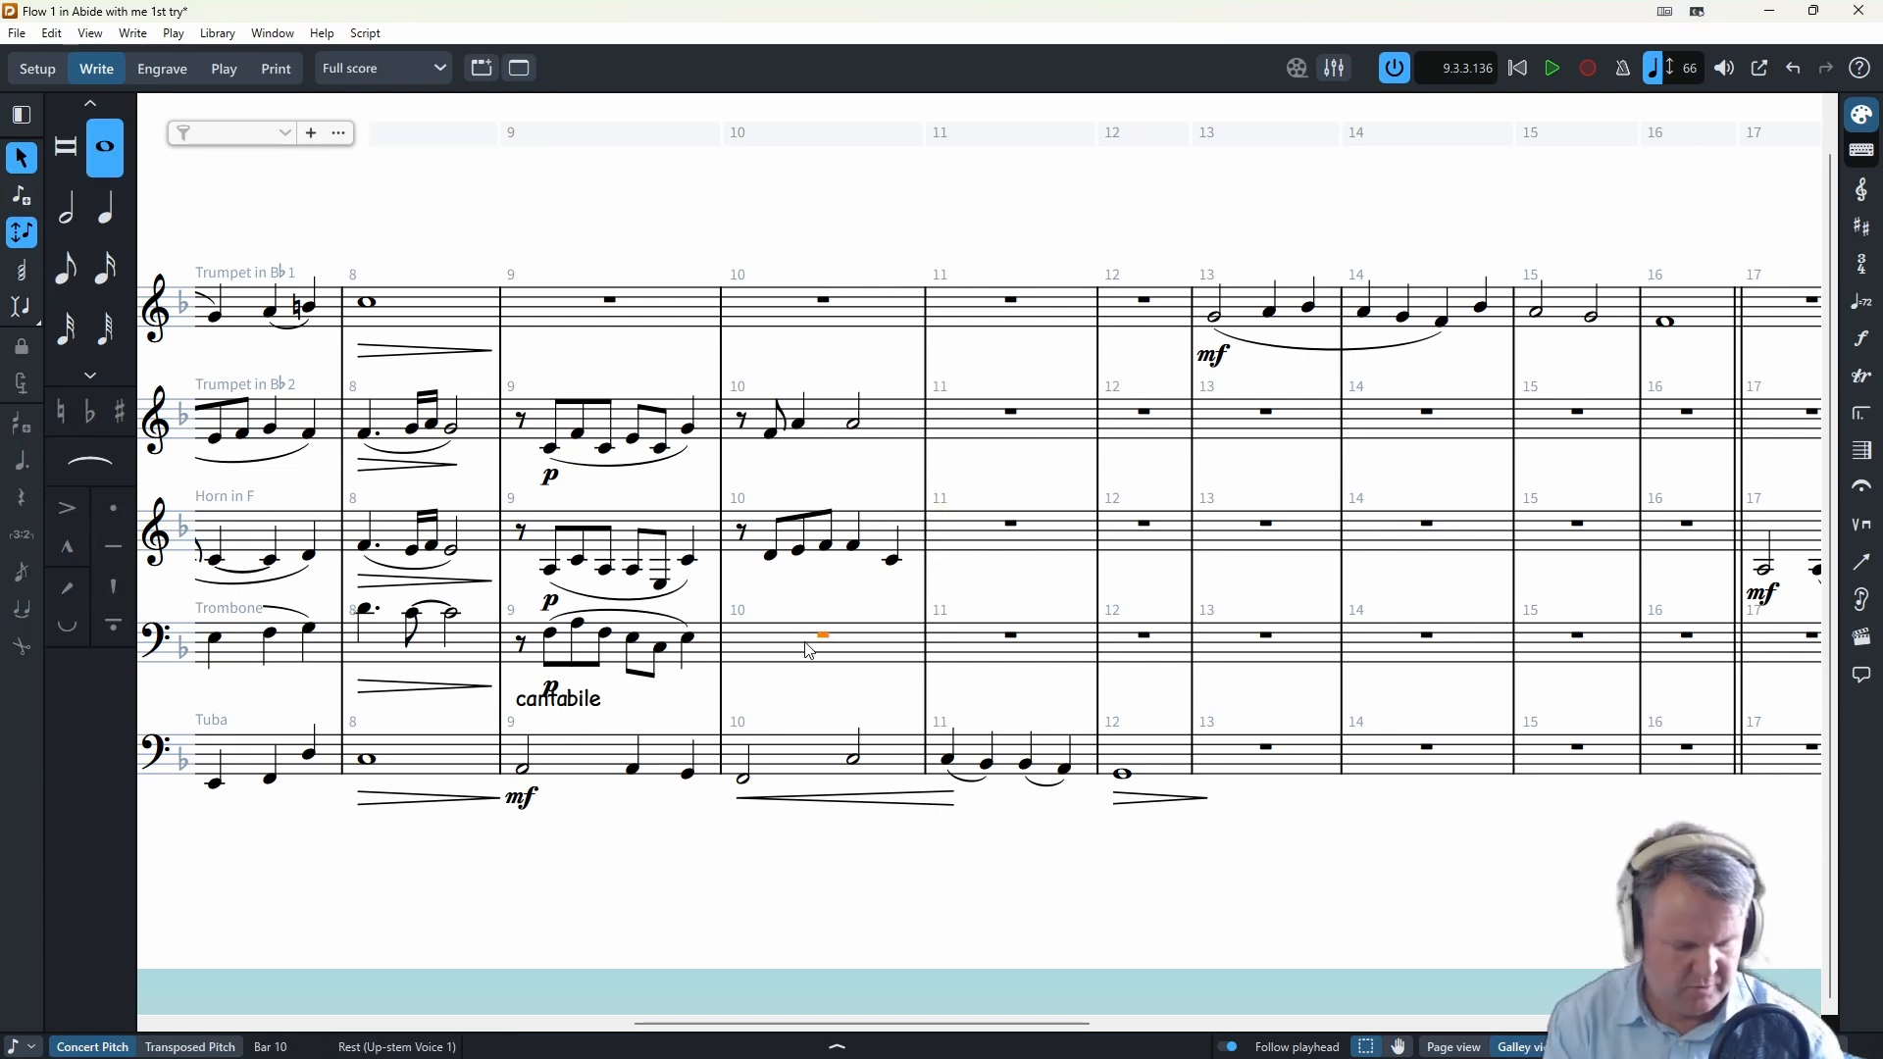
key(Return)
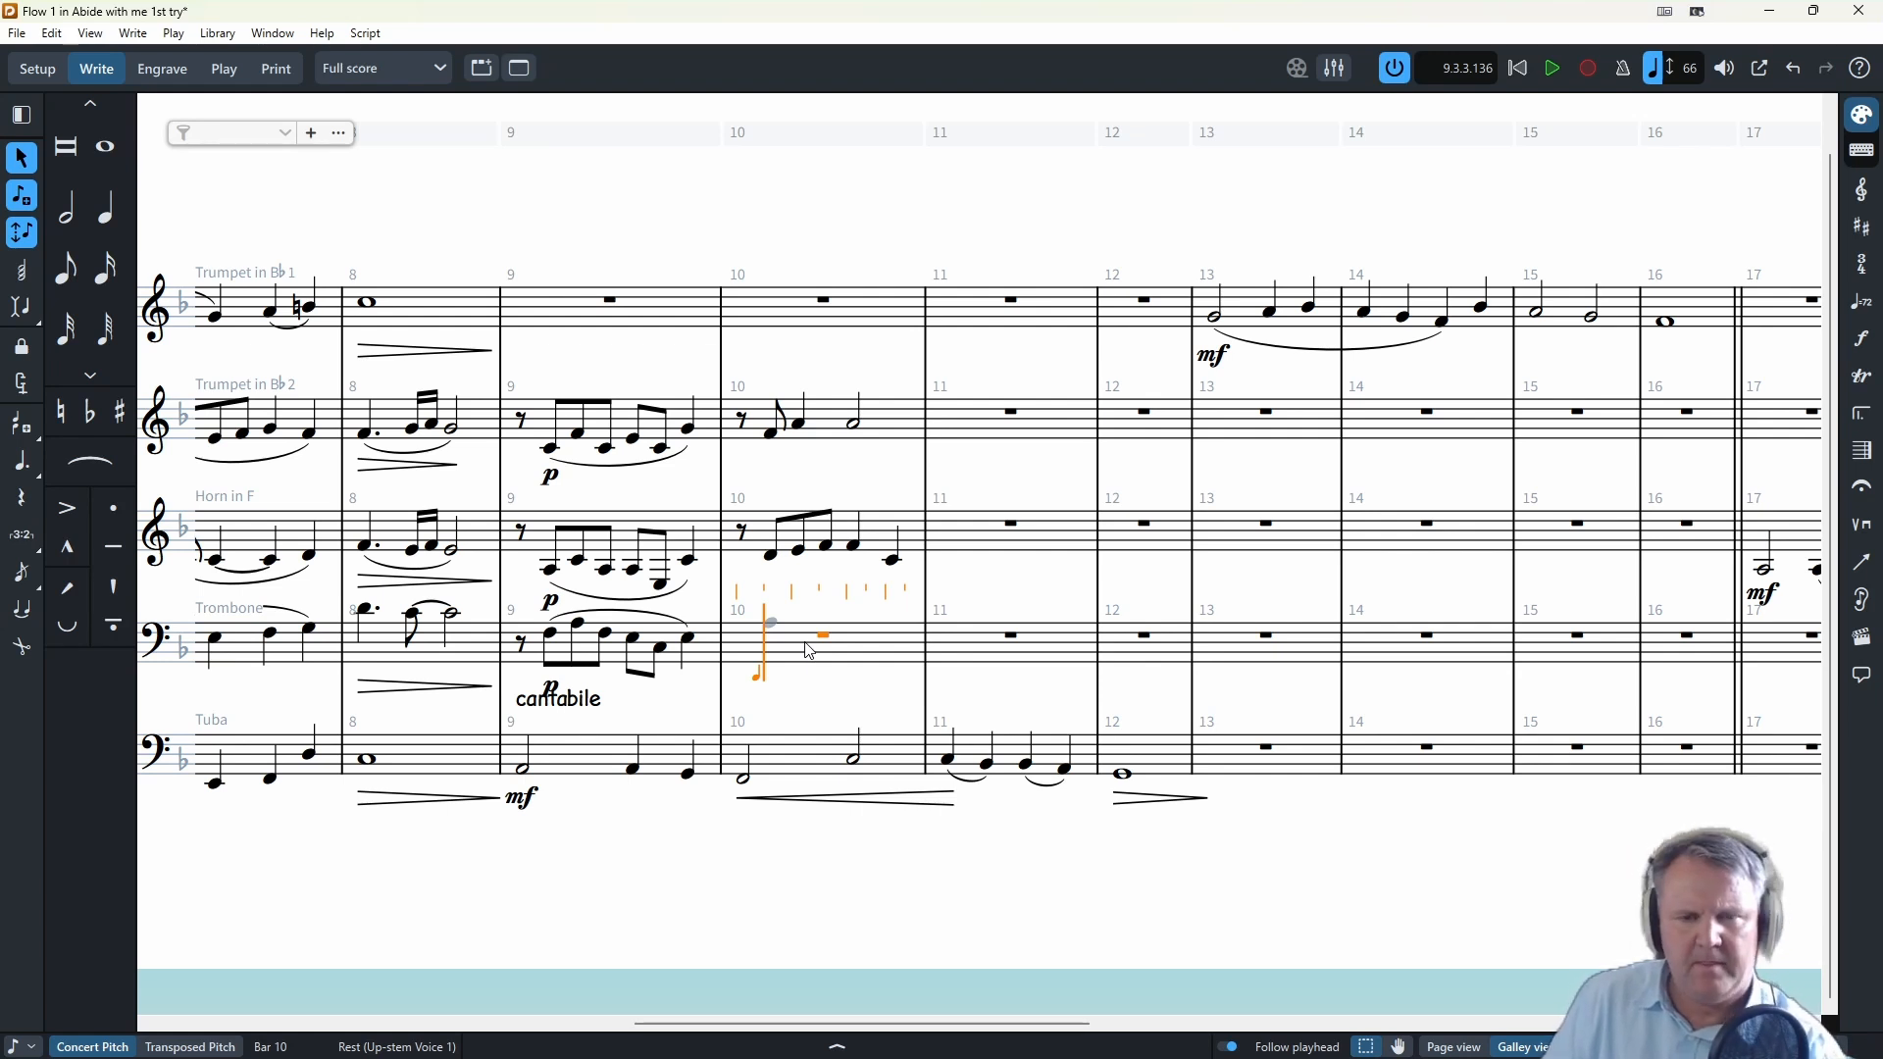
key(f)
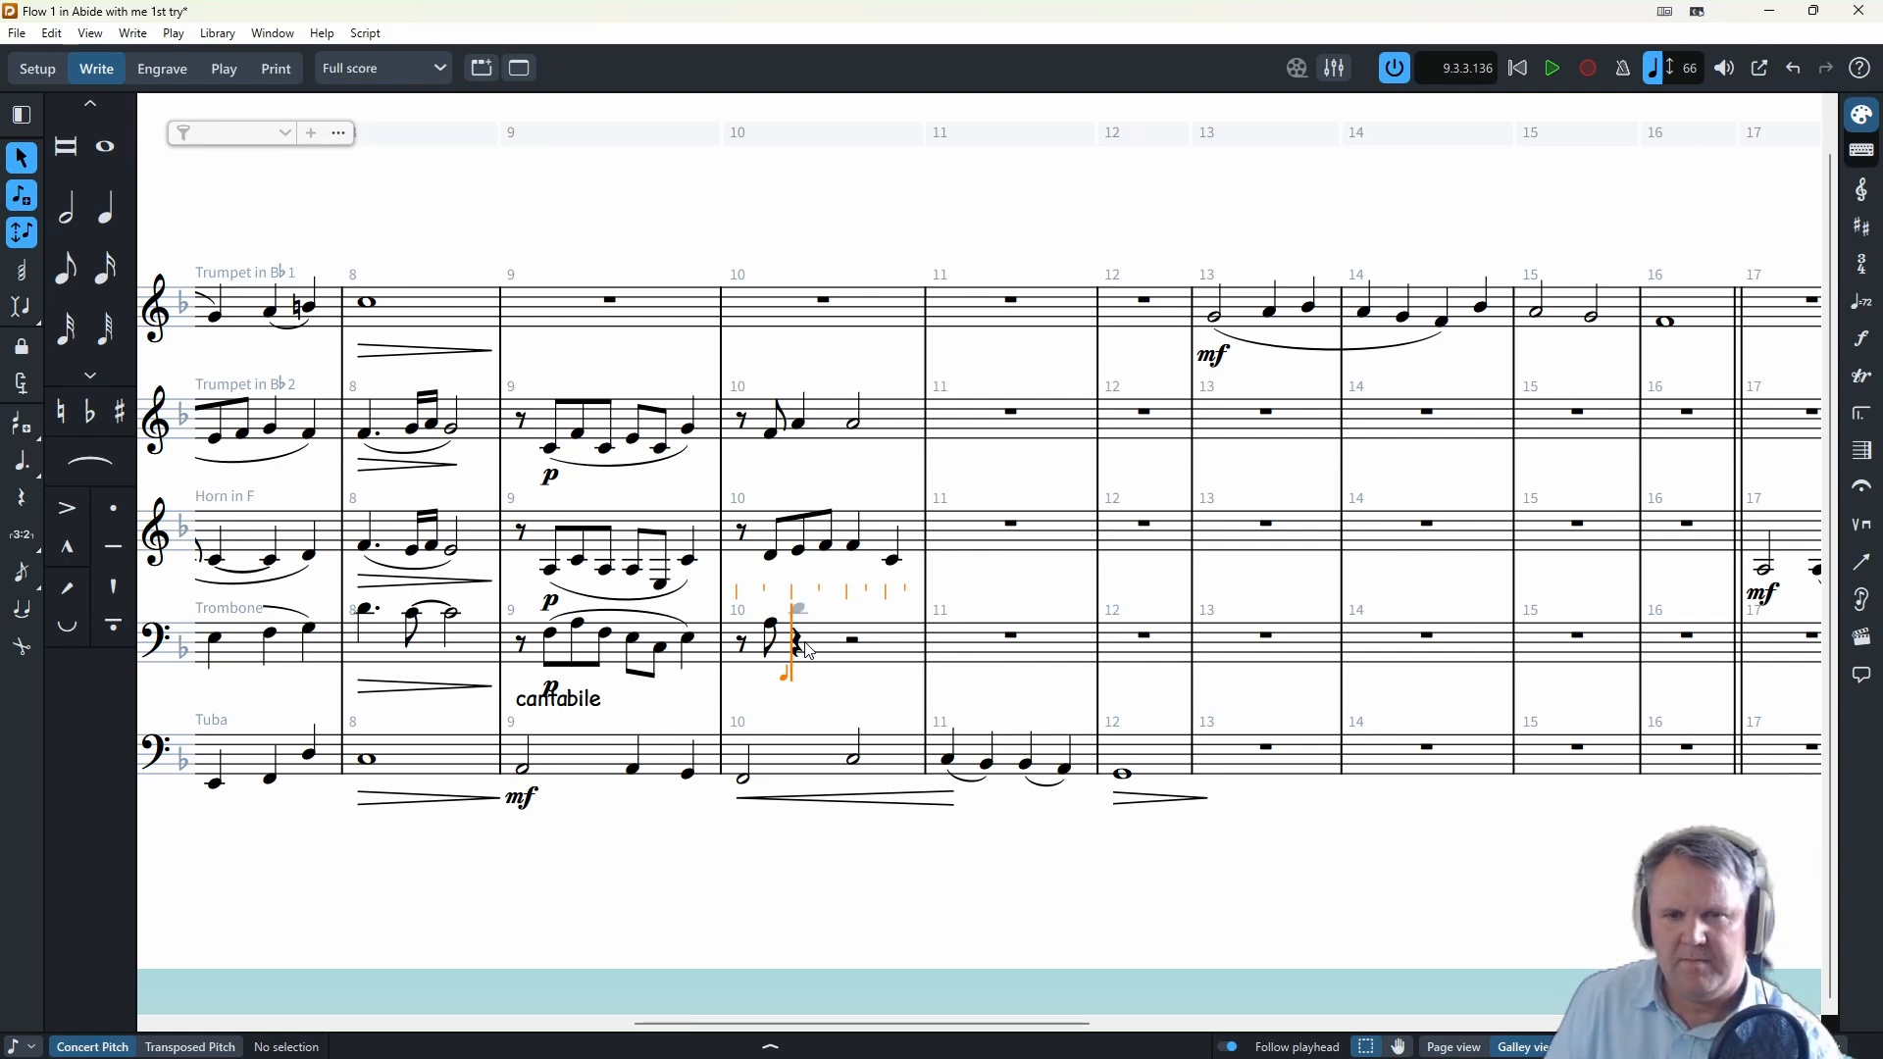
key(c)
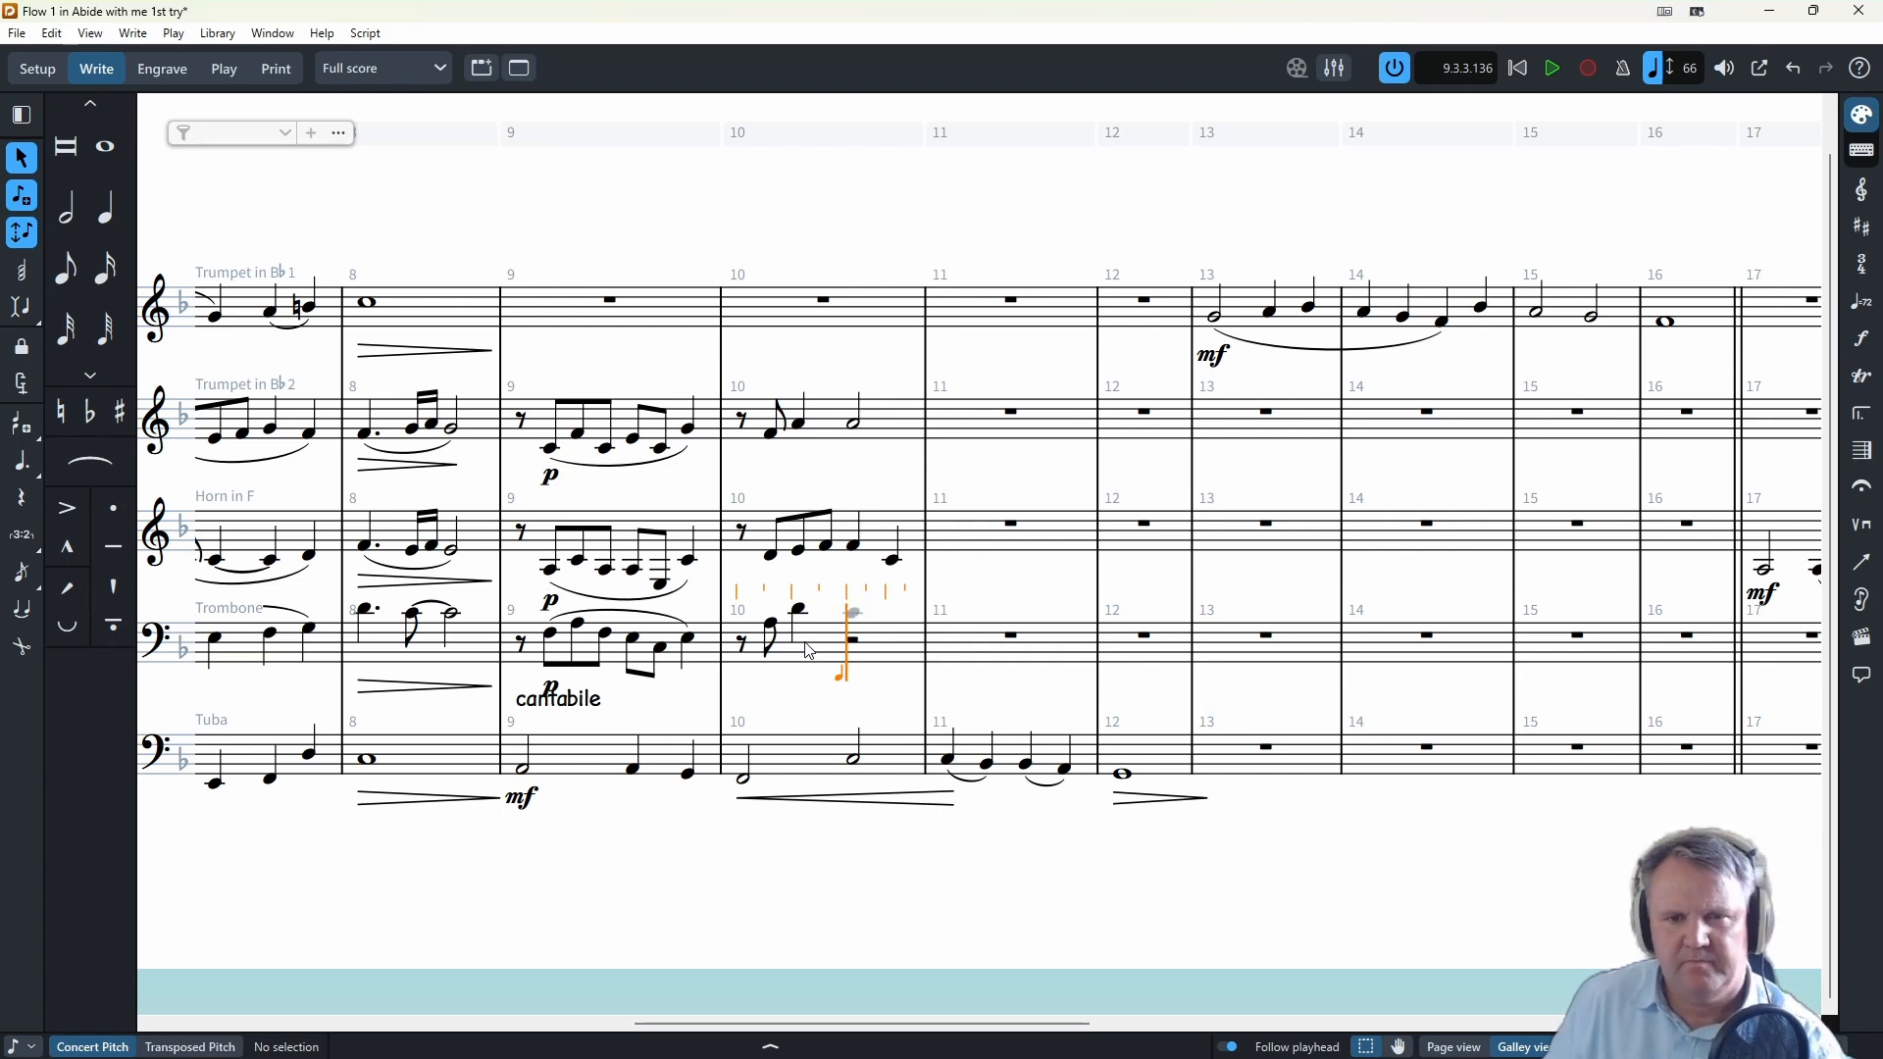
key(Escape)
- Slur bar 10's second trumpet F–A, horn D–E–F and F–C, and trombone A–D and C–F
click(773, 428)
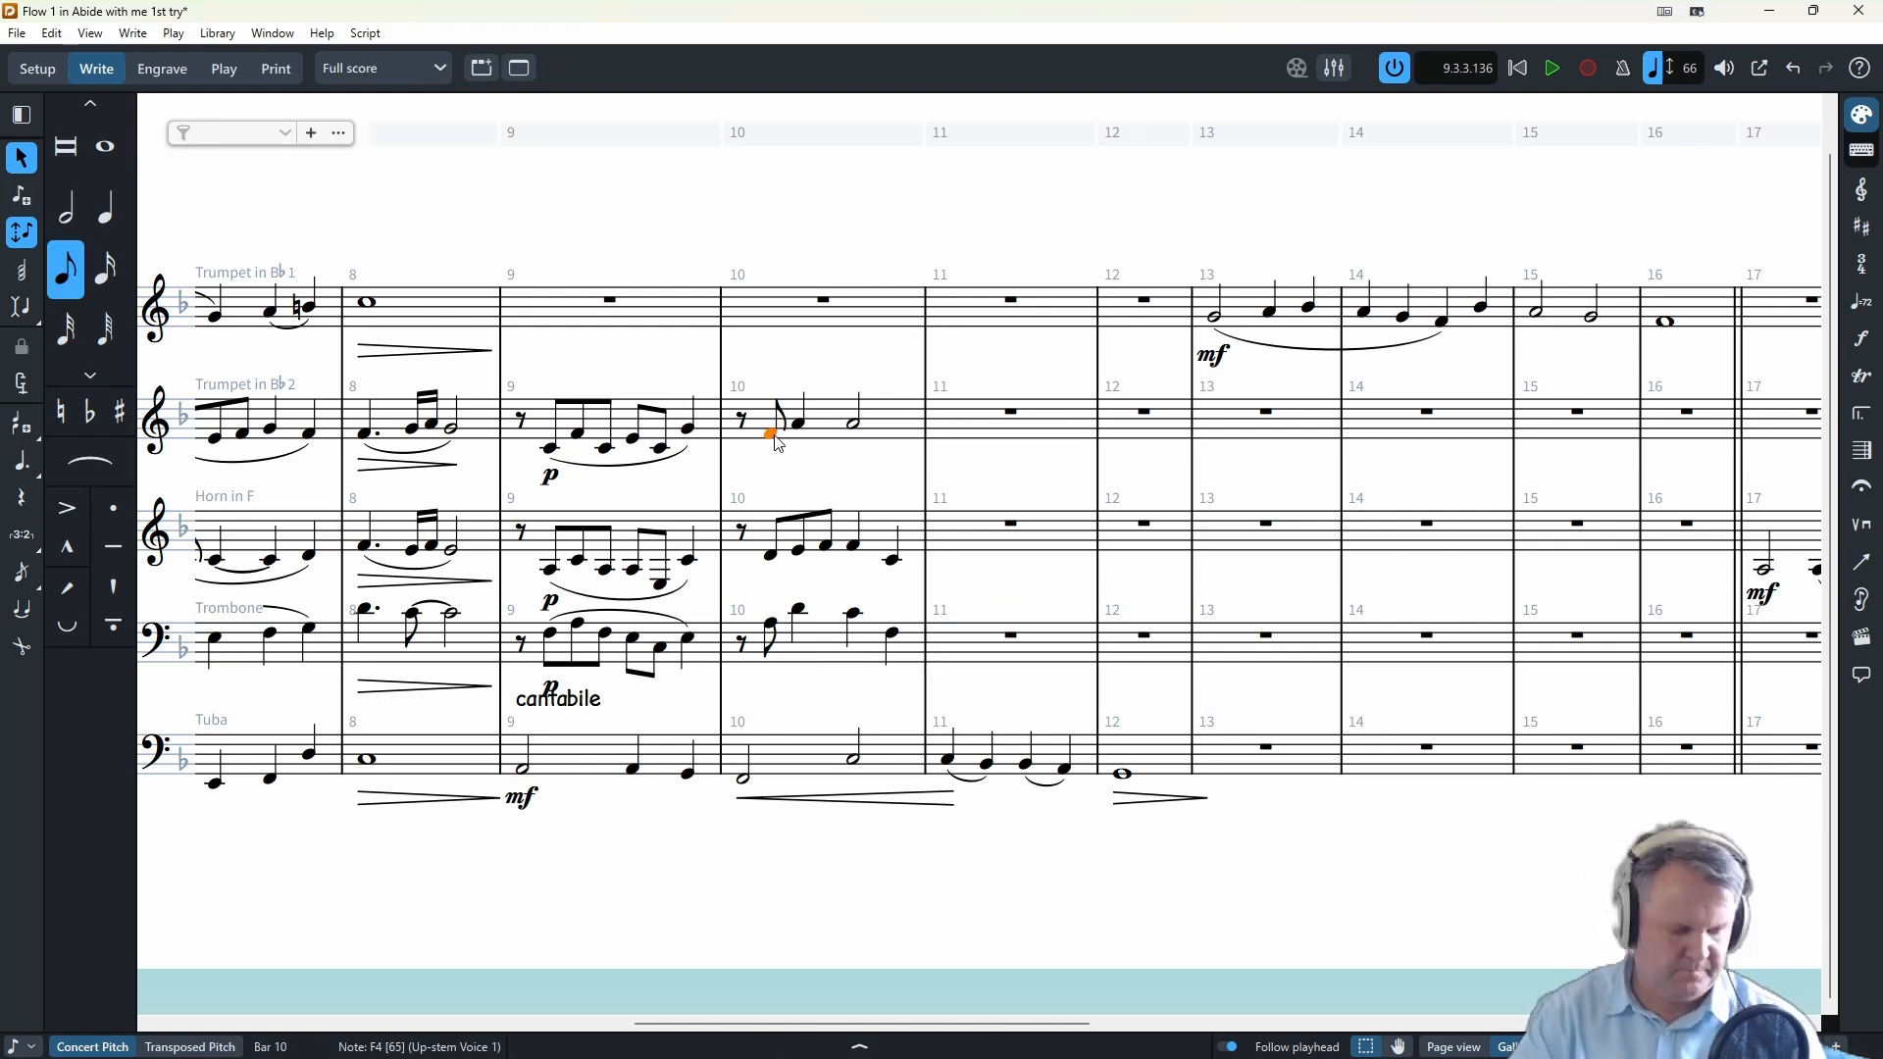
key(s)
click(771, 556)
key(s)
click(853, 546)
key(s)
click(854, 613)
key(s)
click(770, 624)
key(s)
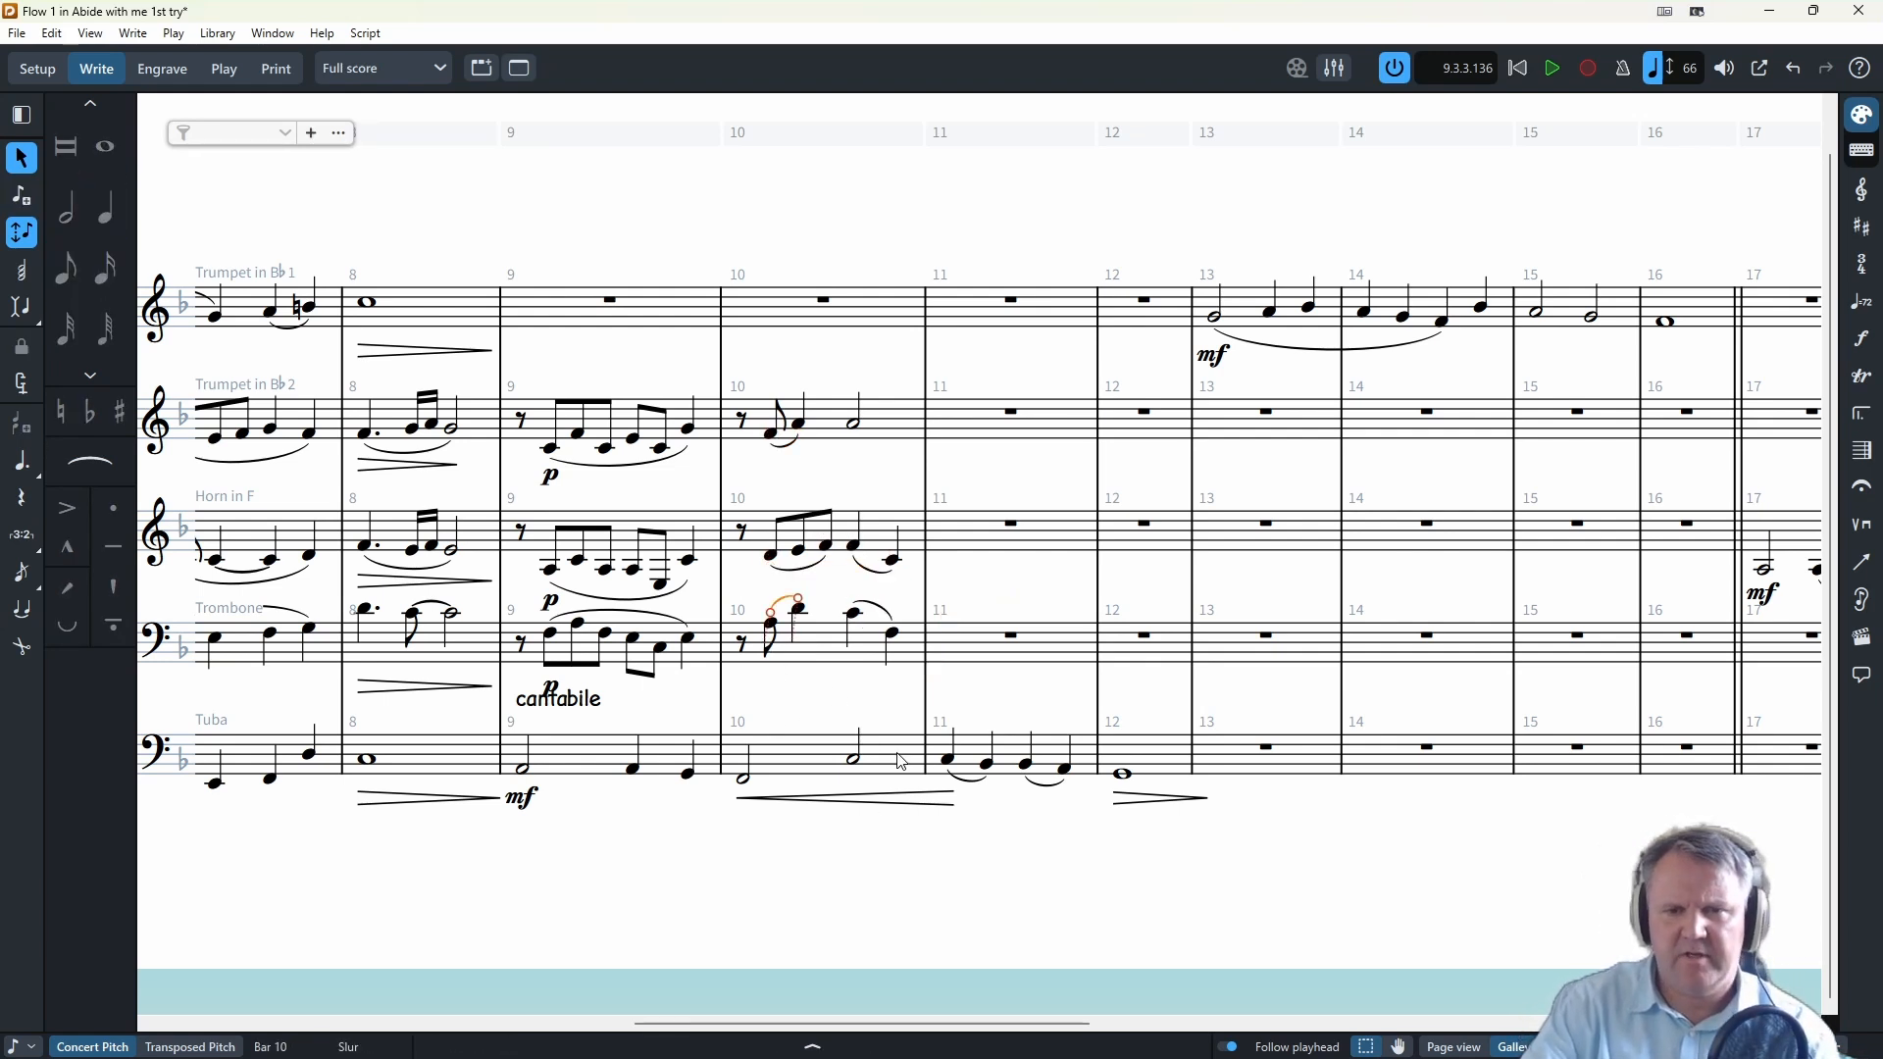
key(Escape)
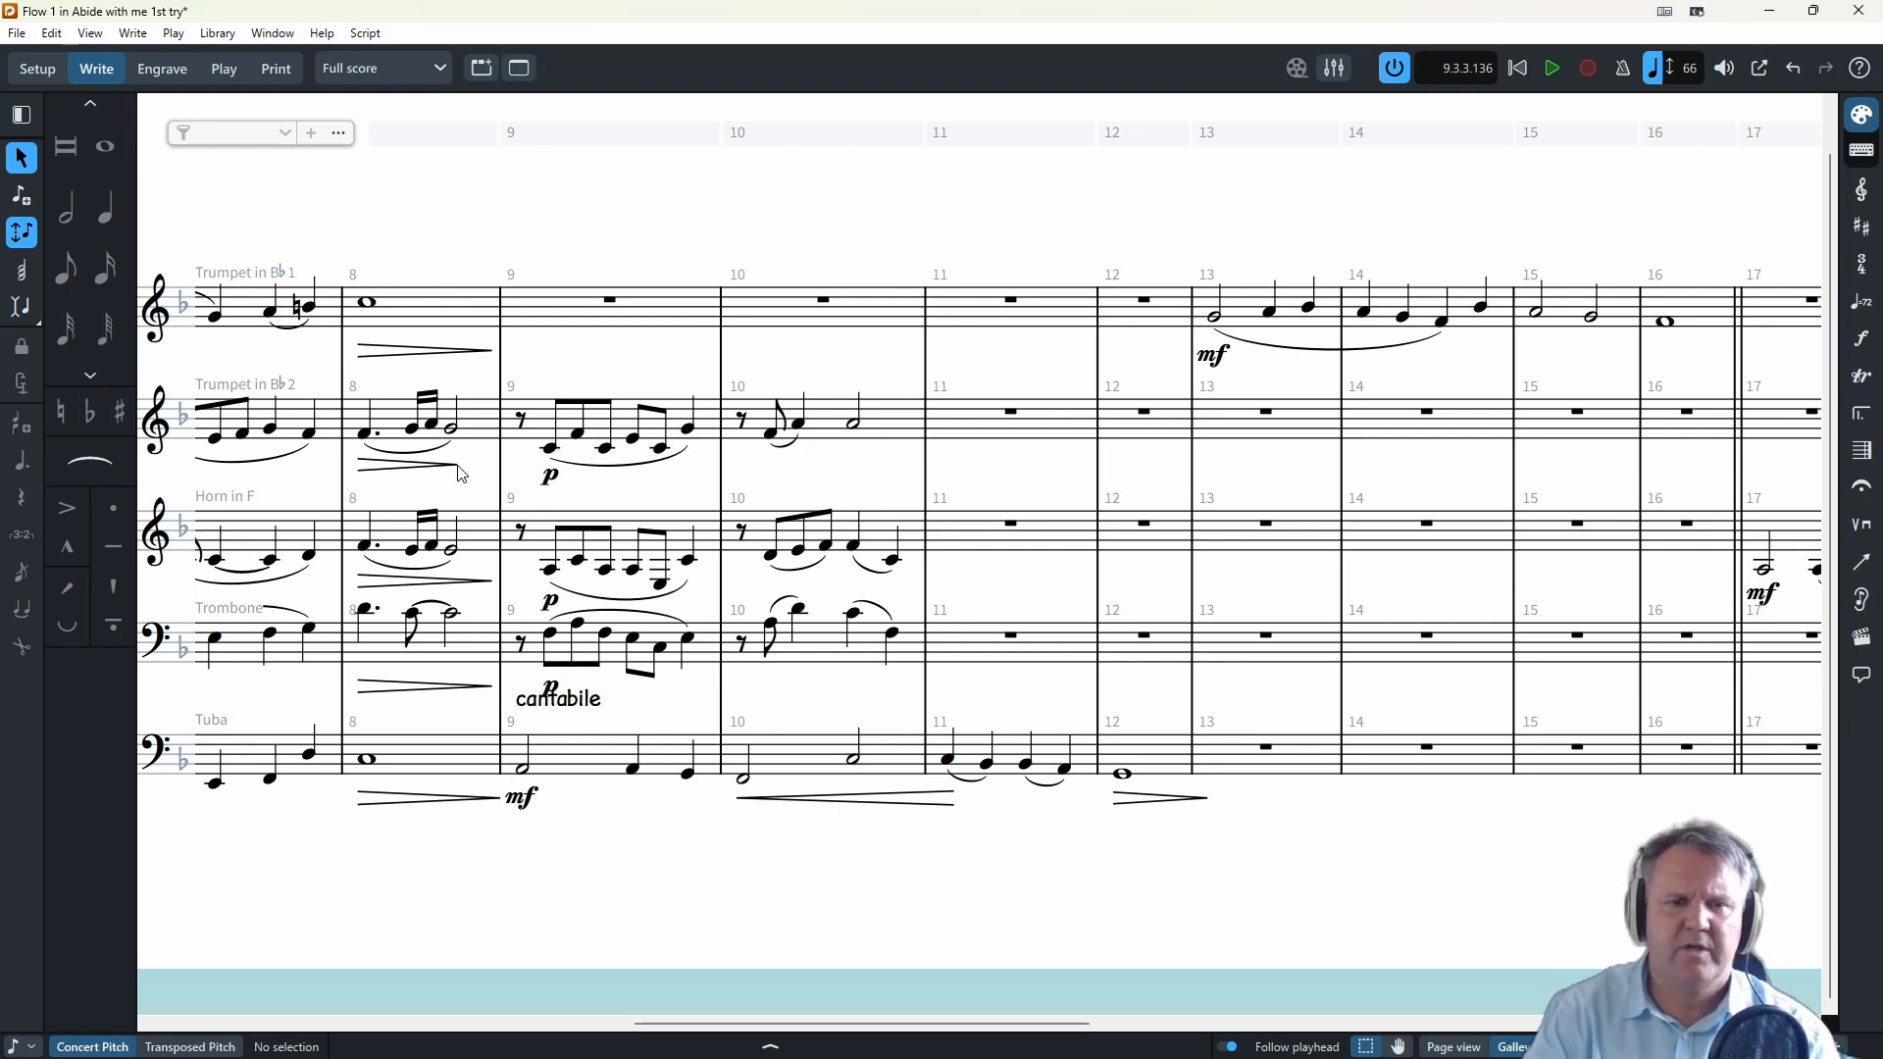
- Play back from bar 9 to check the accompaniment through bar 10, and stop playback
click(518, 428)
key(p)
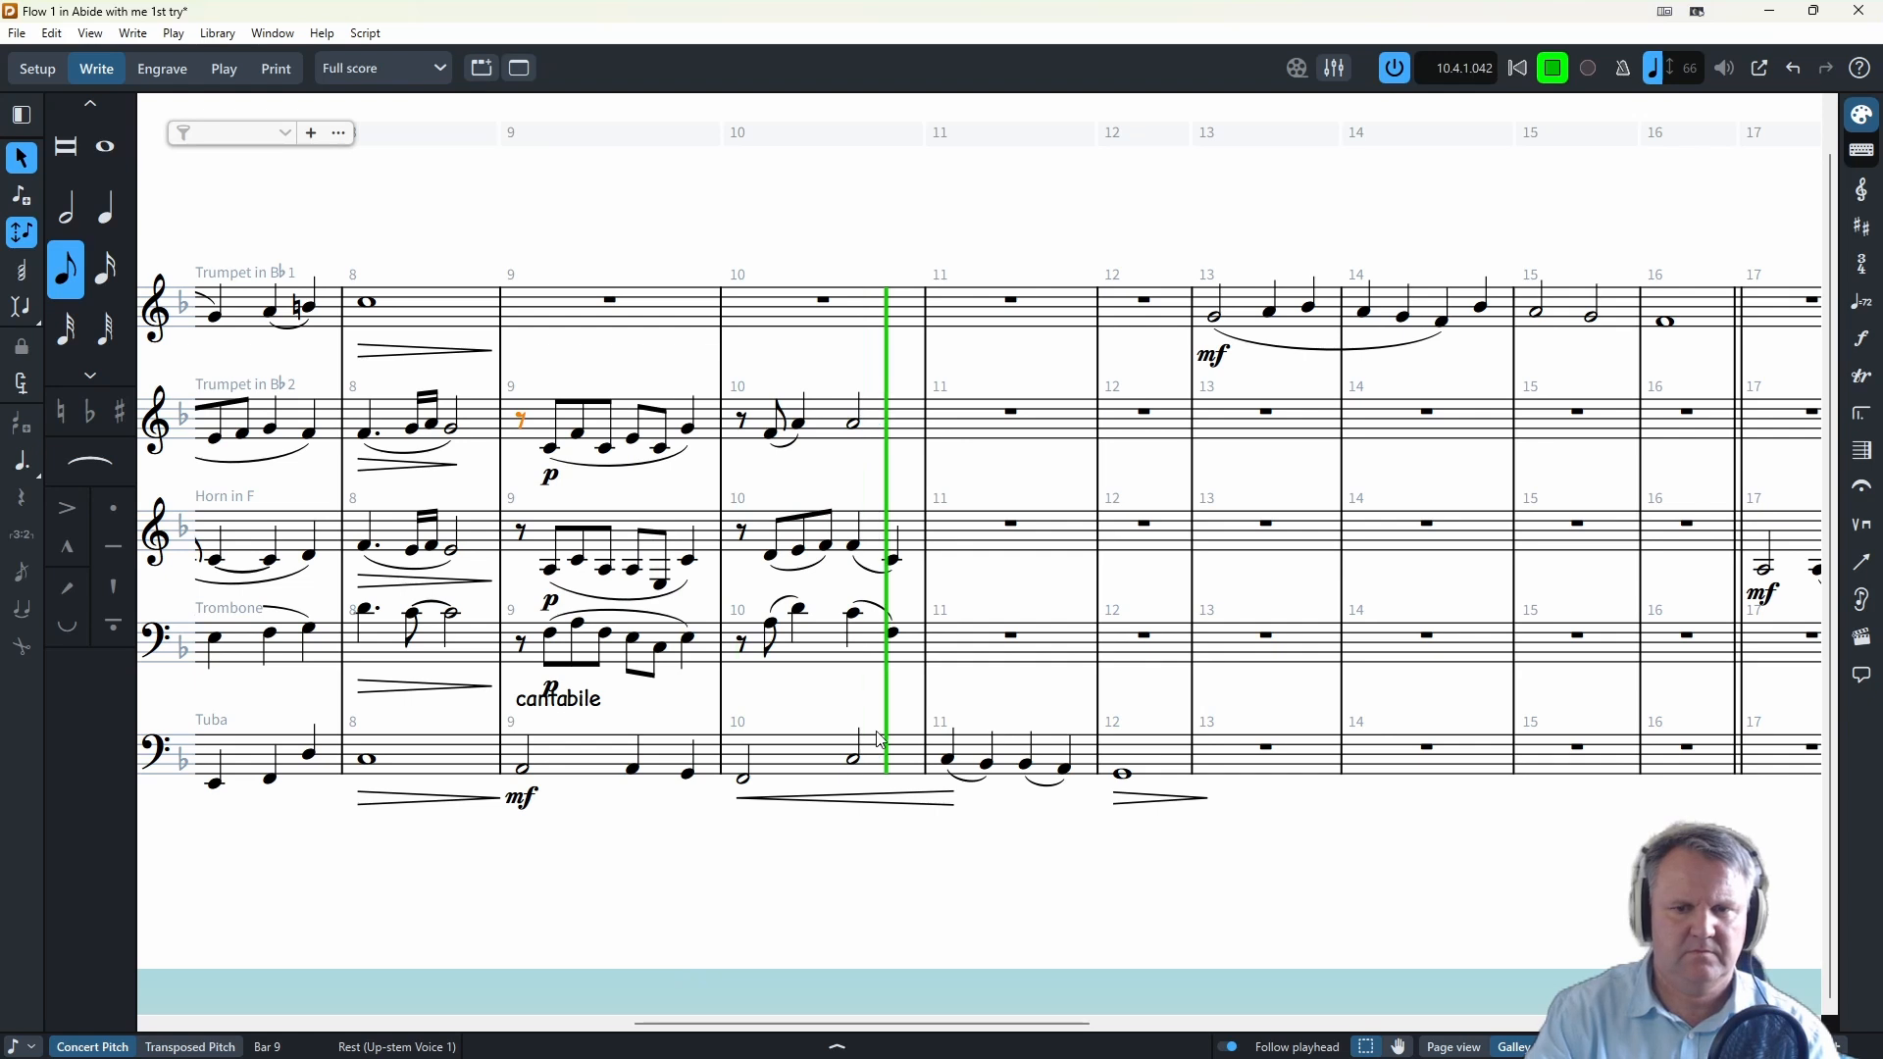
click(1553, 67)
key(Escape)
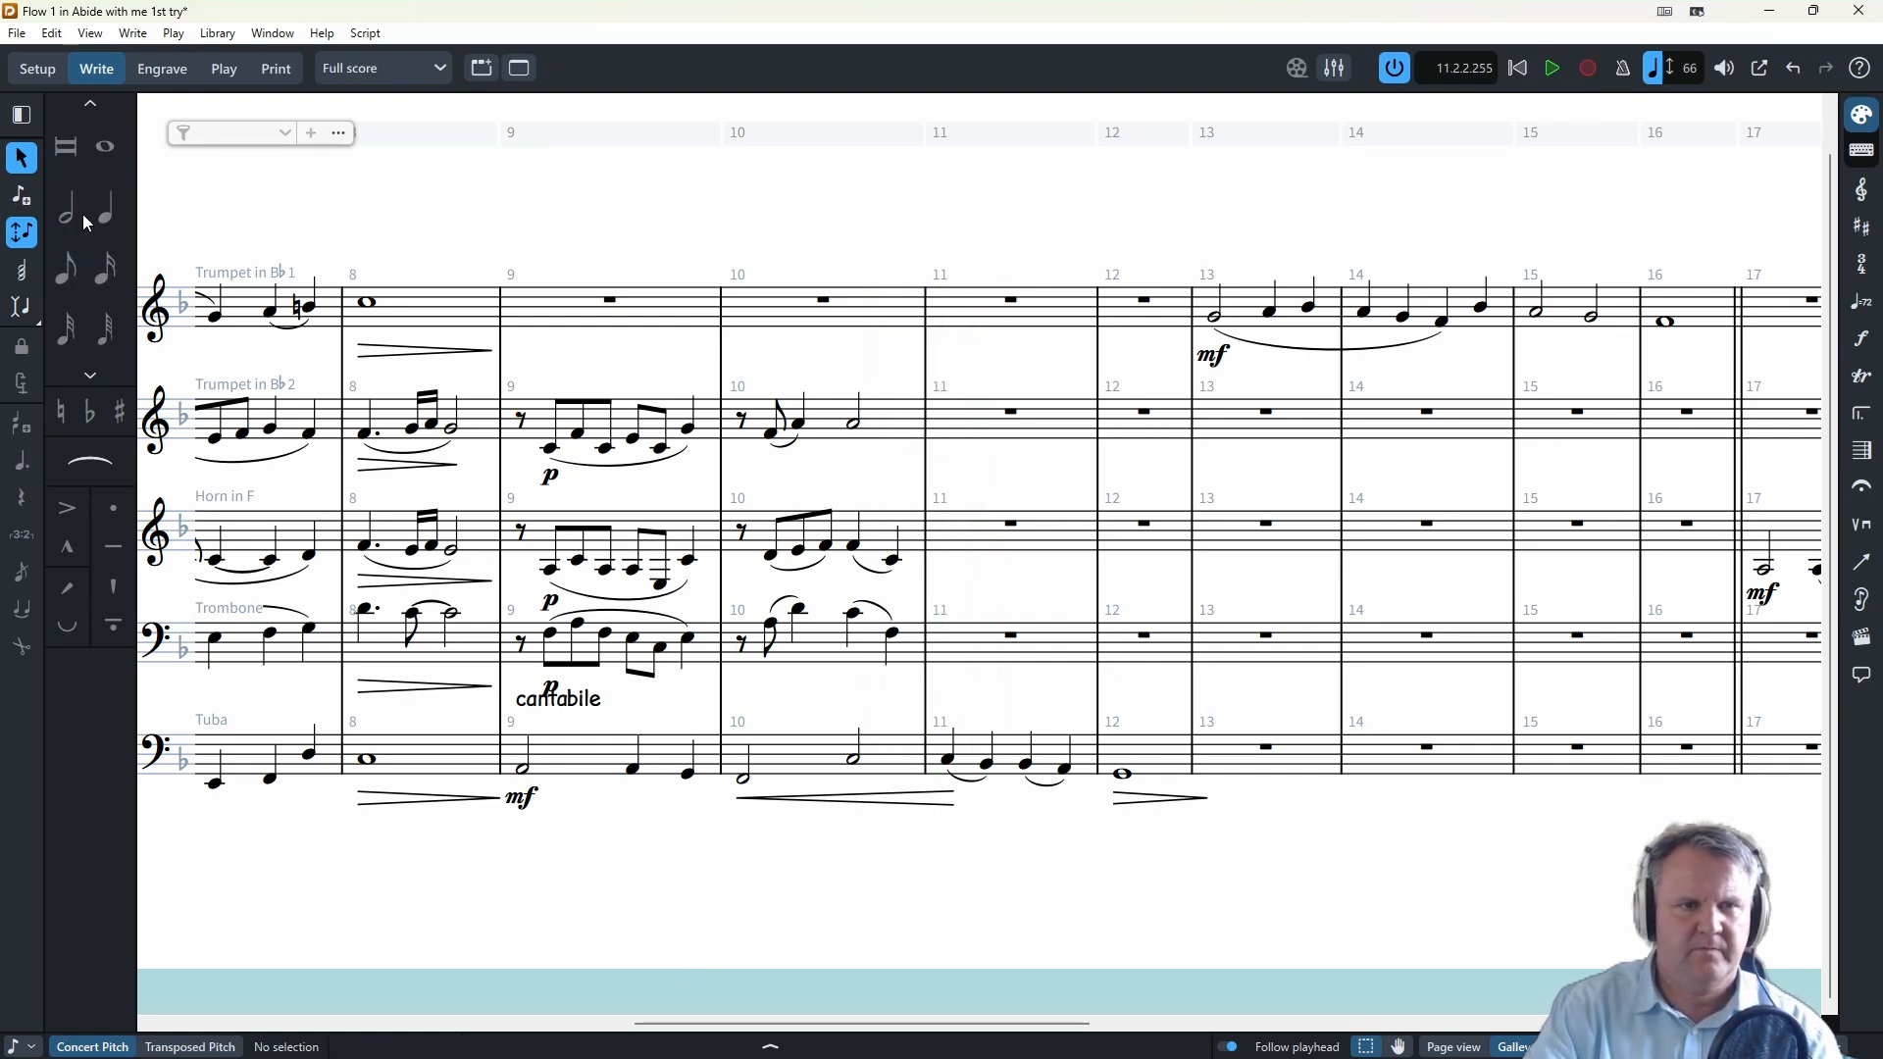
- Enter quarters C, D, D, F in the horn's bar 11 and a whole-note G in bar 12
click(25, 206)
click(945, 549)
key(d)
key(e)
key(f)
key(g)
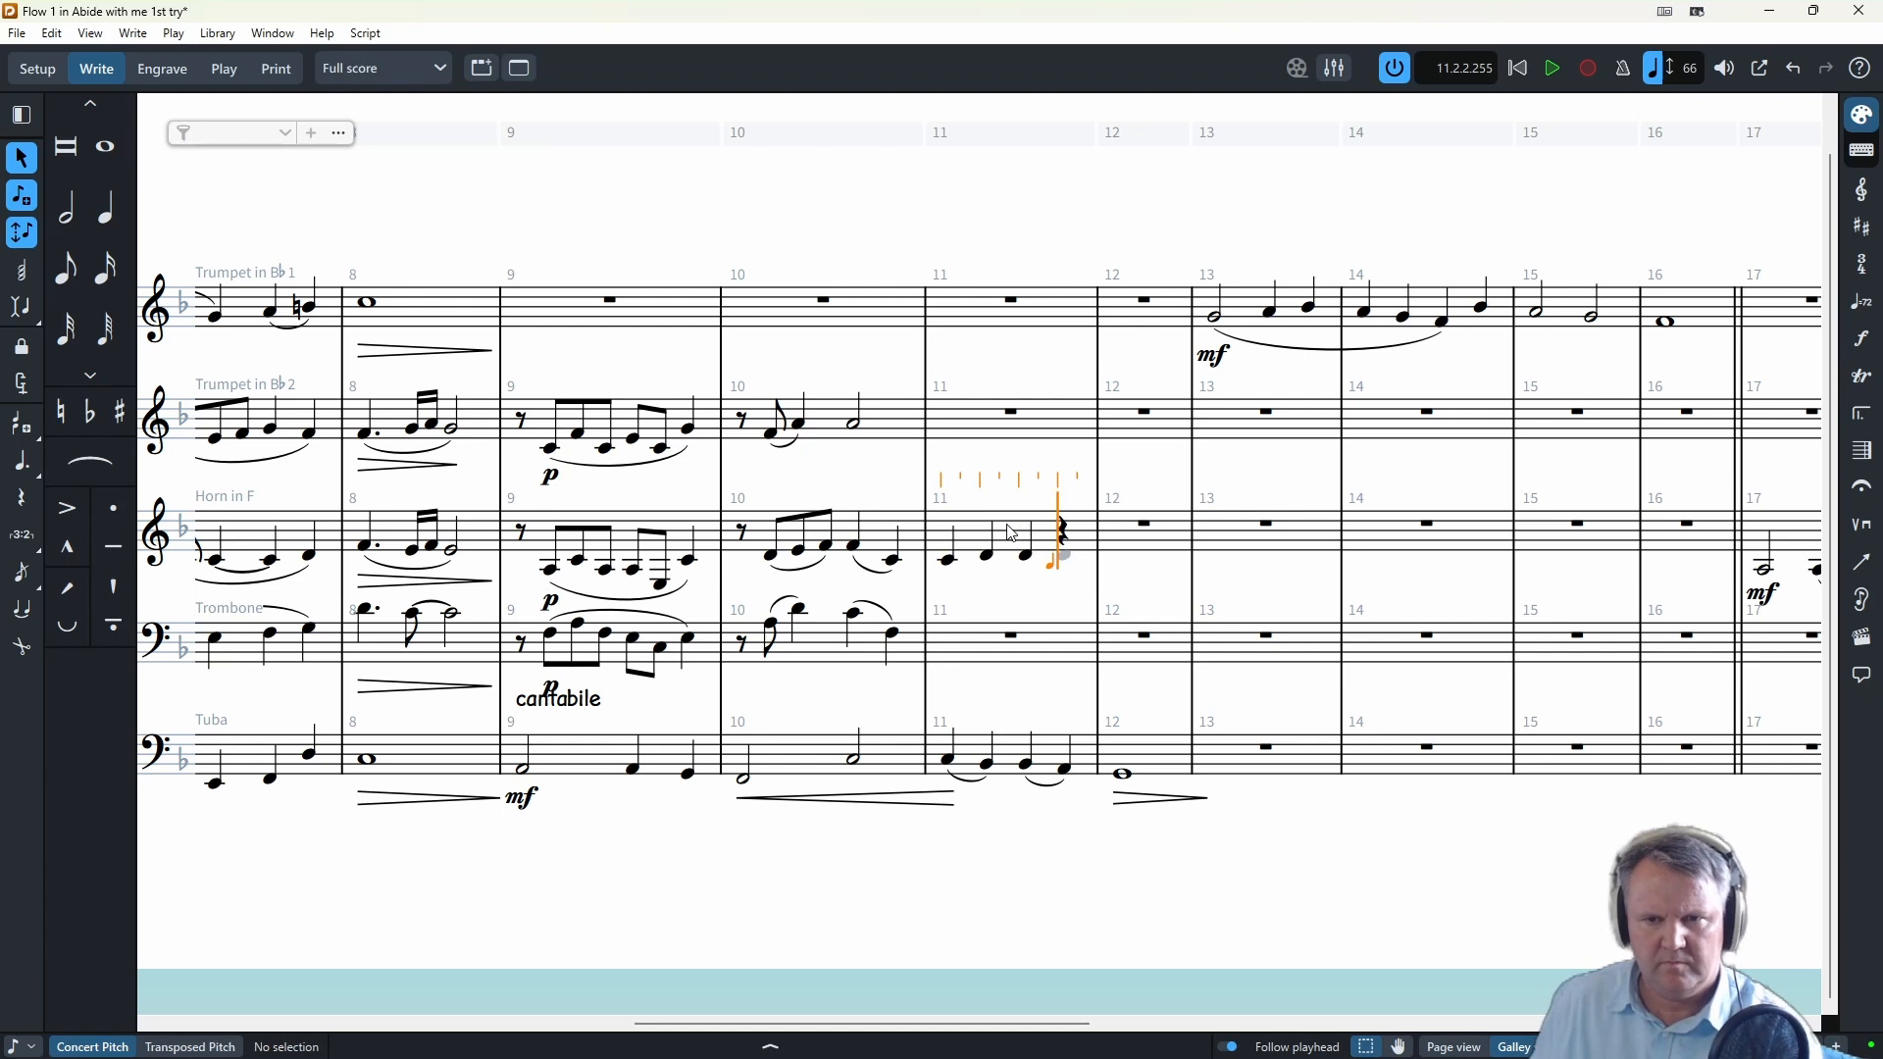
- Replace the last two beats of the horn's bar 11 with eighth notes D, C, D, F
click(1030, 559)
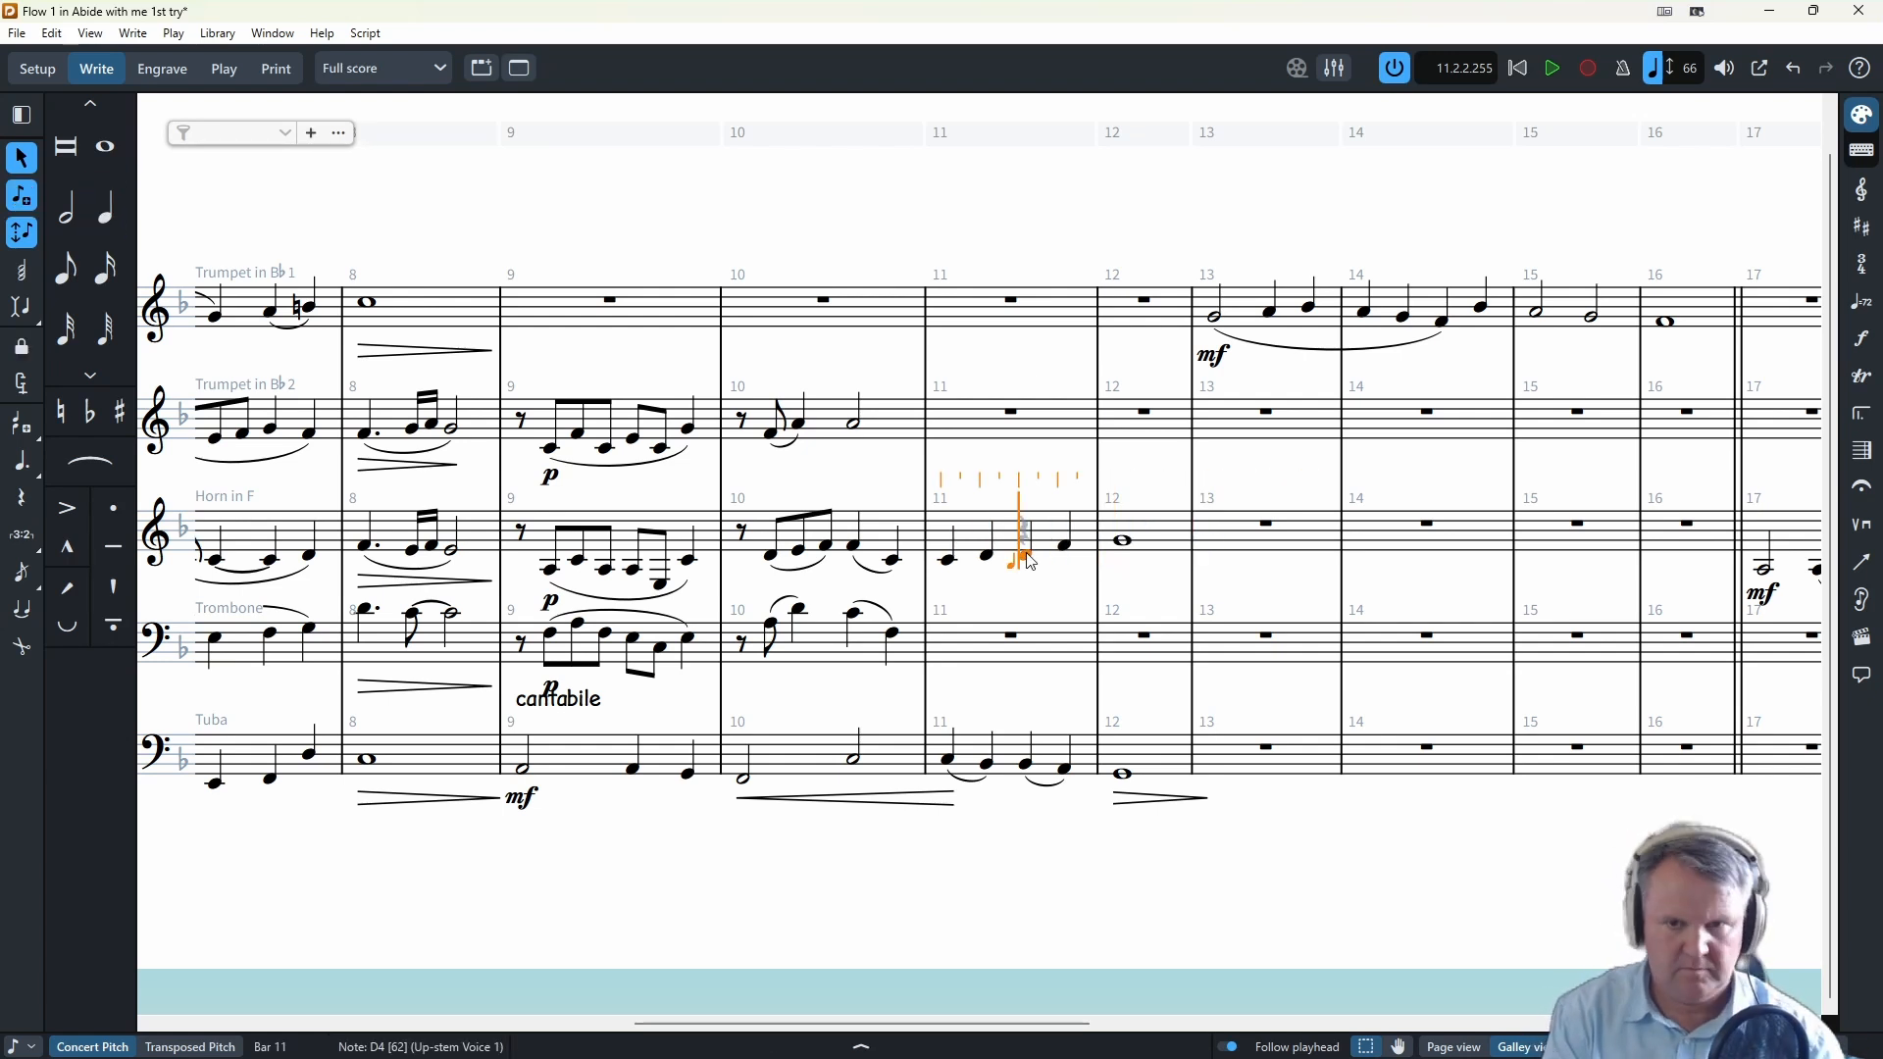
key(5)
key(c)
key(d)
key(f)
key(Escape)
- Slur the four eighth notes in the horn's bar 11
click(1027, 555)
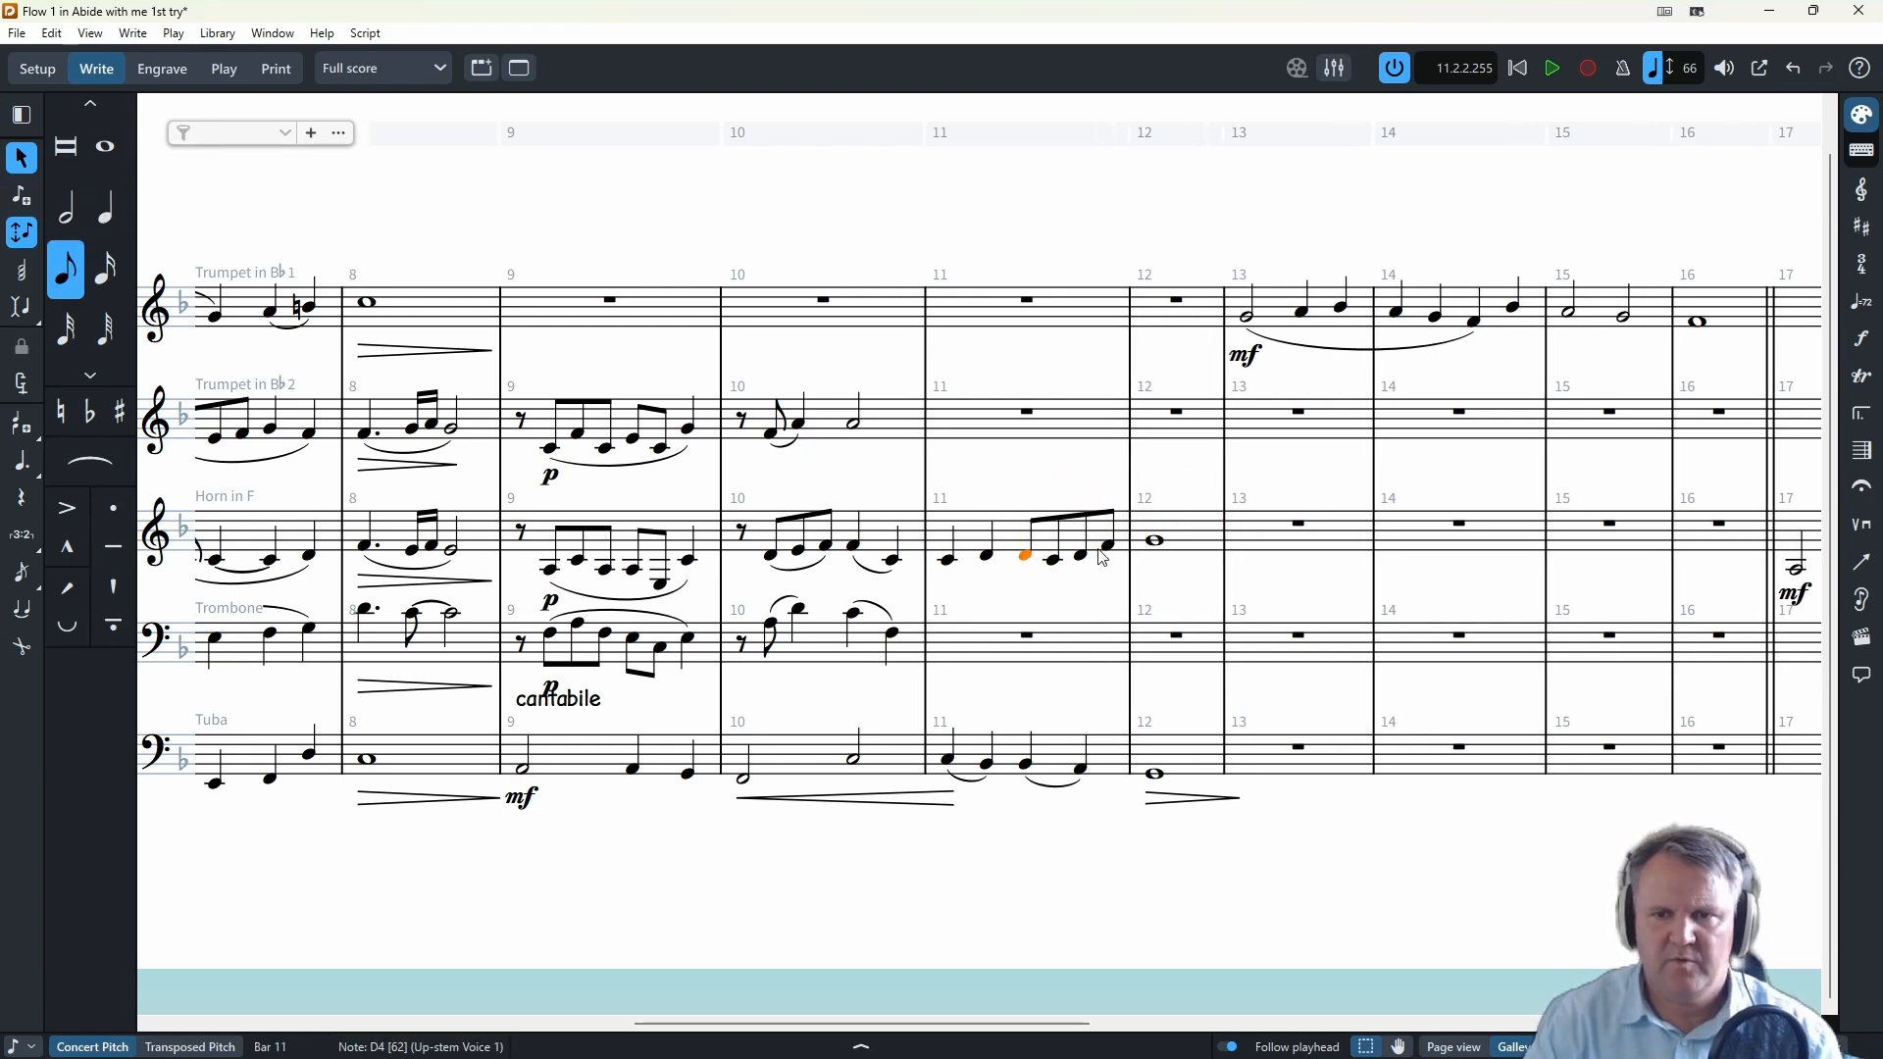
shift+click(1112, 546)
key(s)
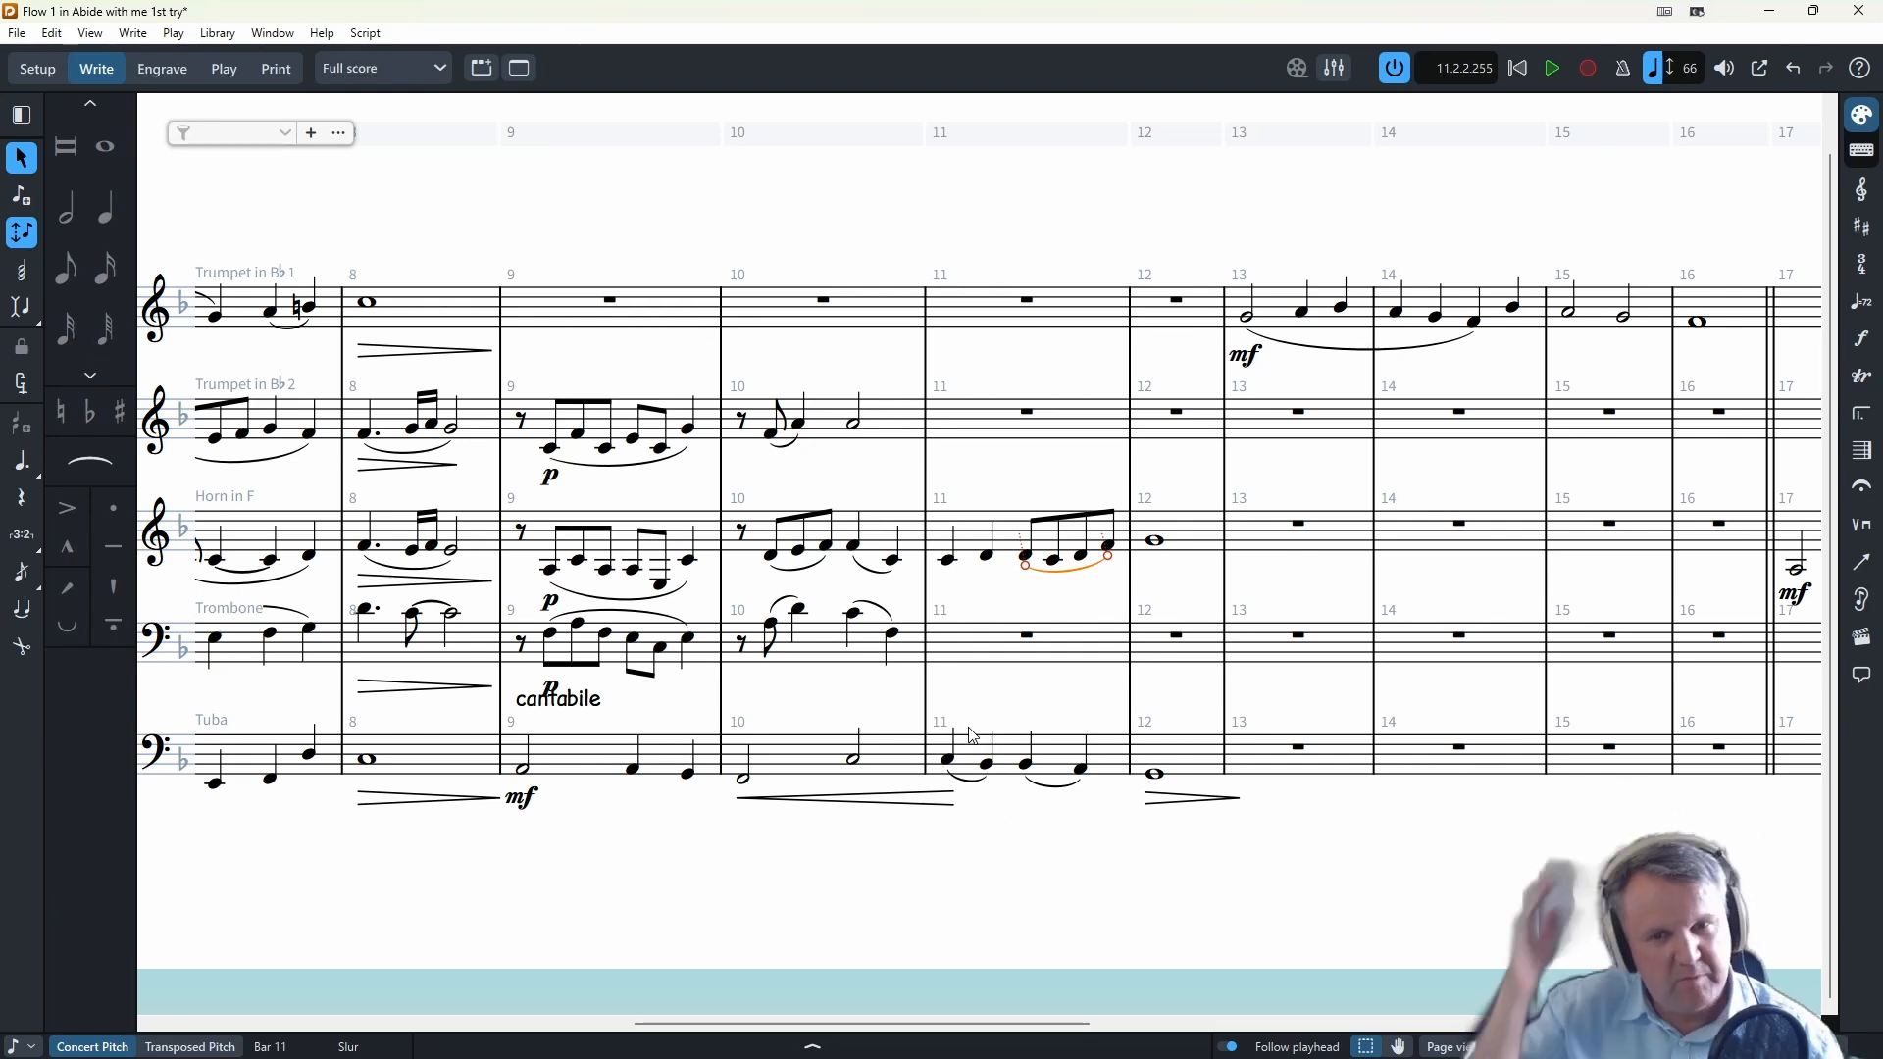
key(Escape)
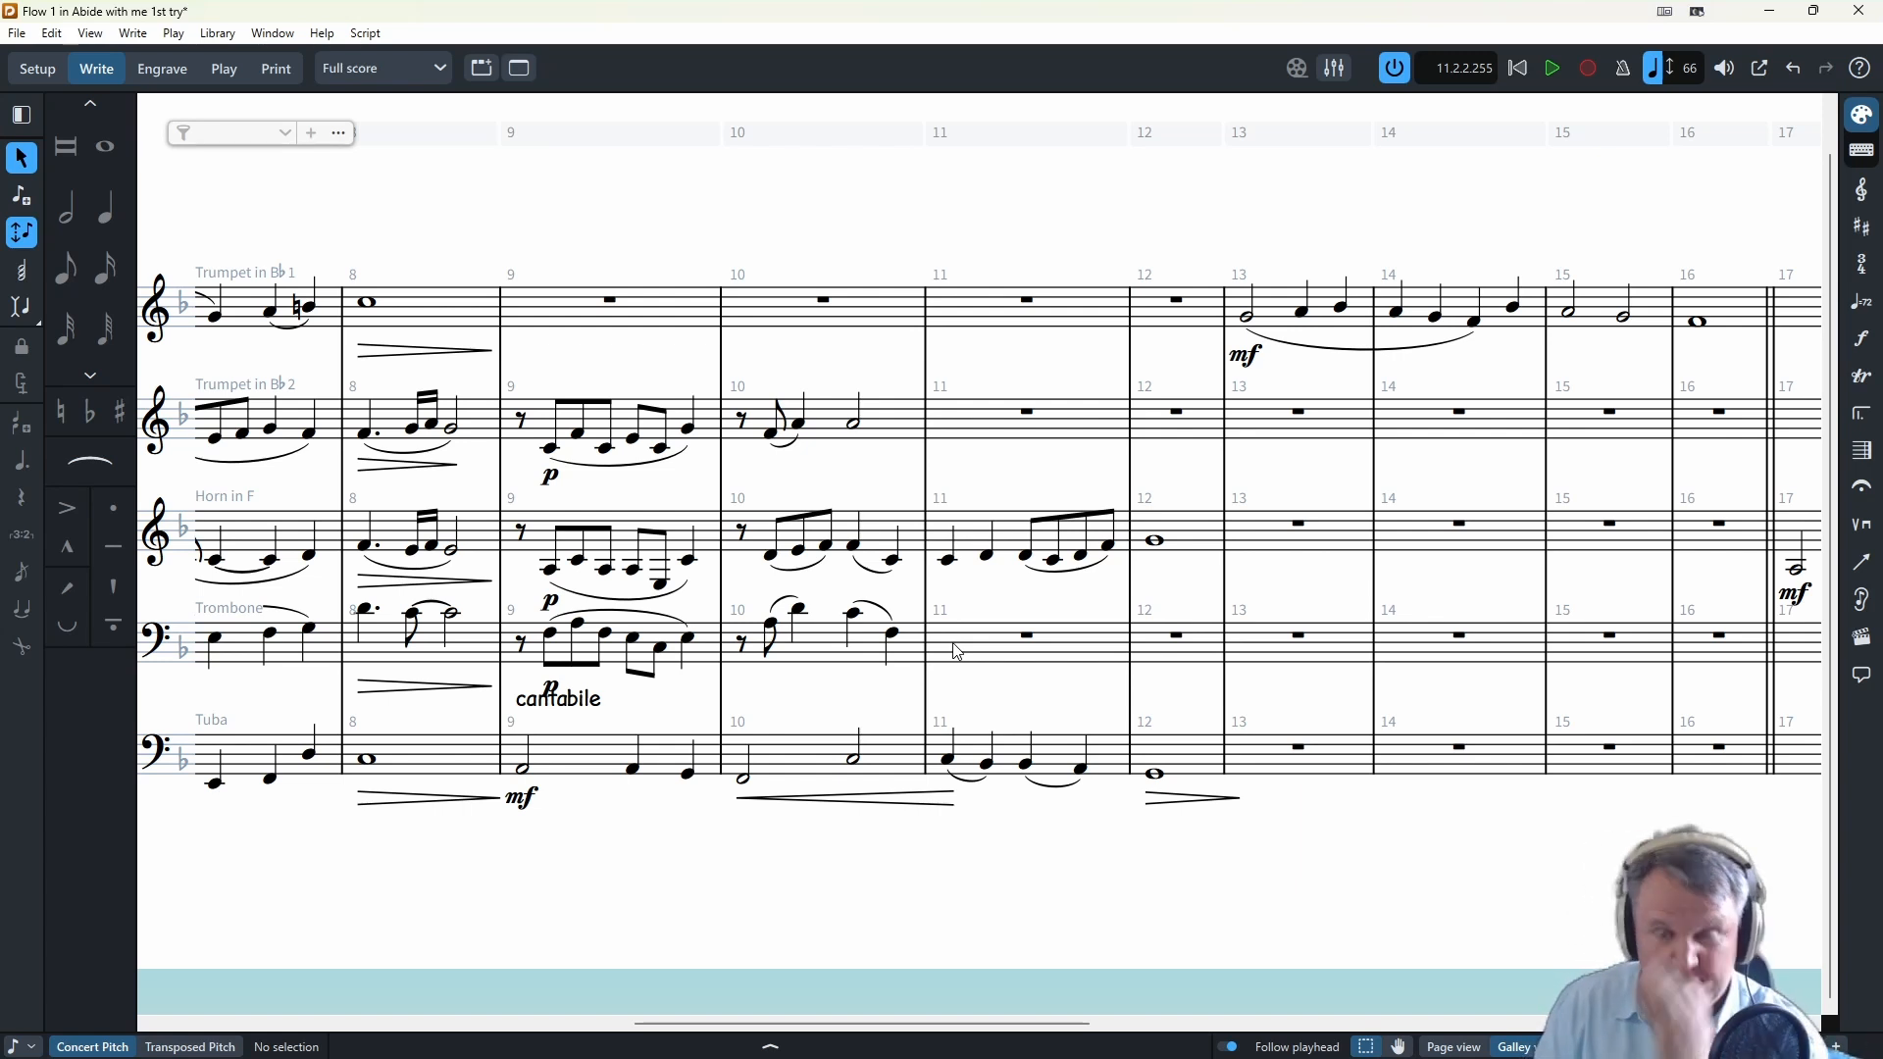
- Play back from bar 10 to check the horn line through bar 11, and stop playback
click(743, 537)
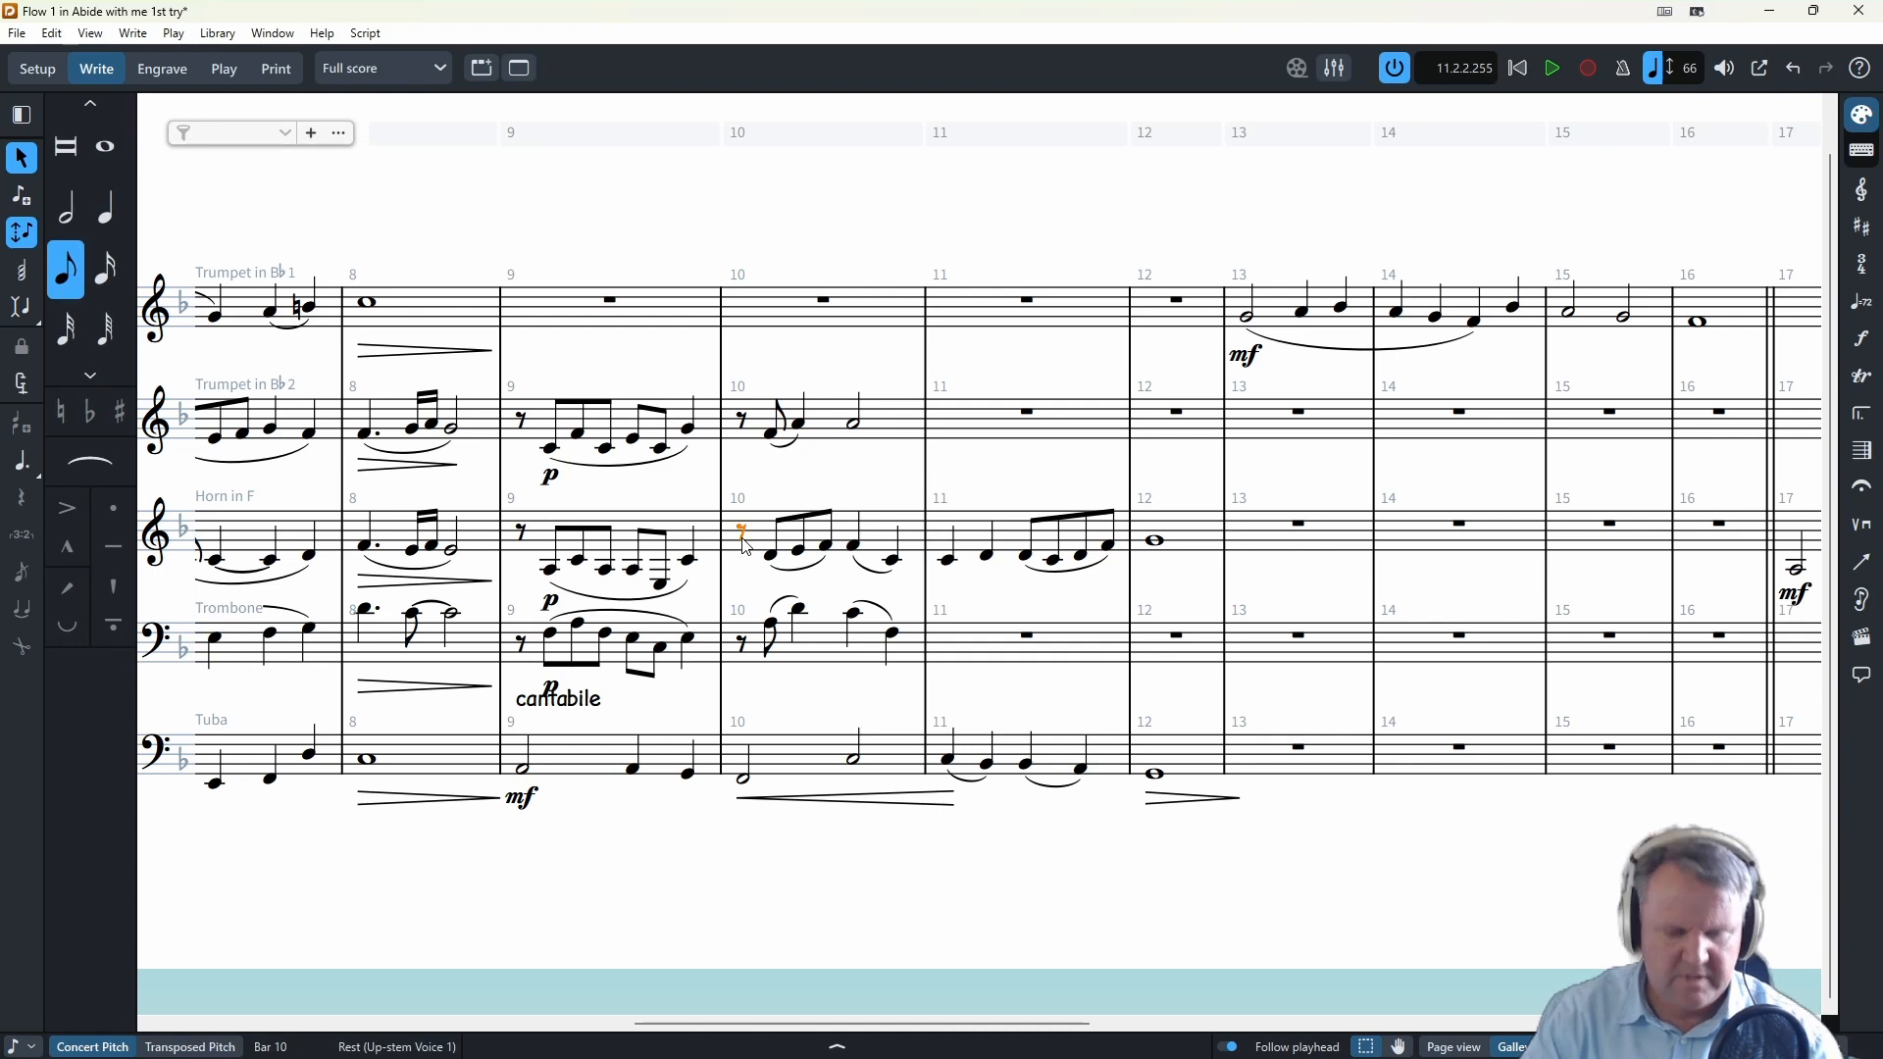
key(space)
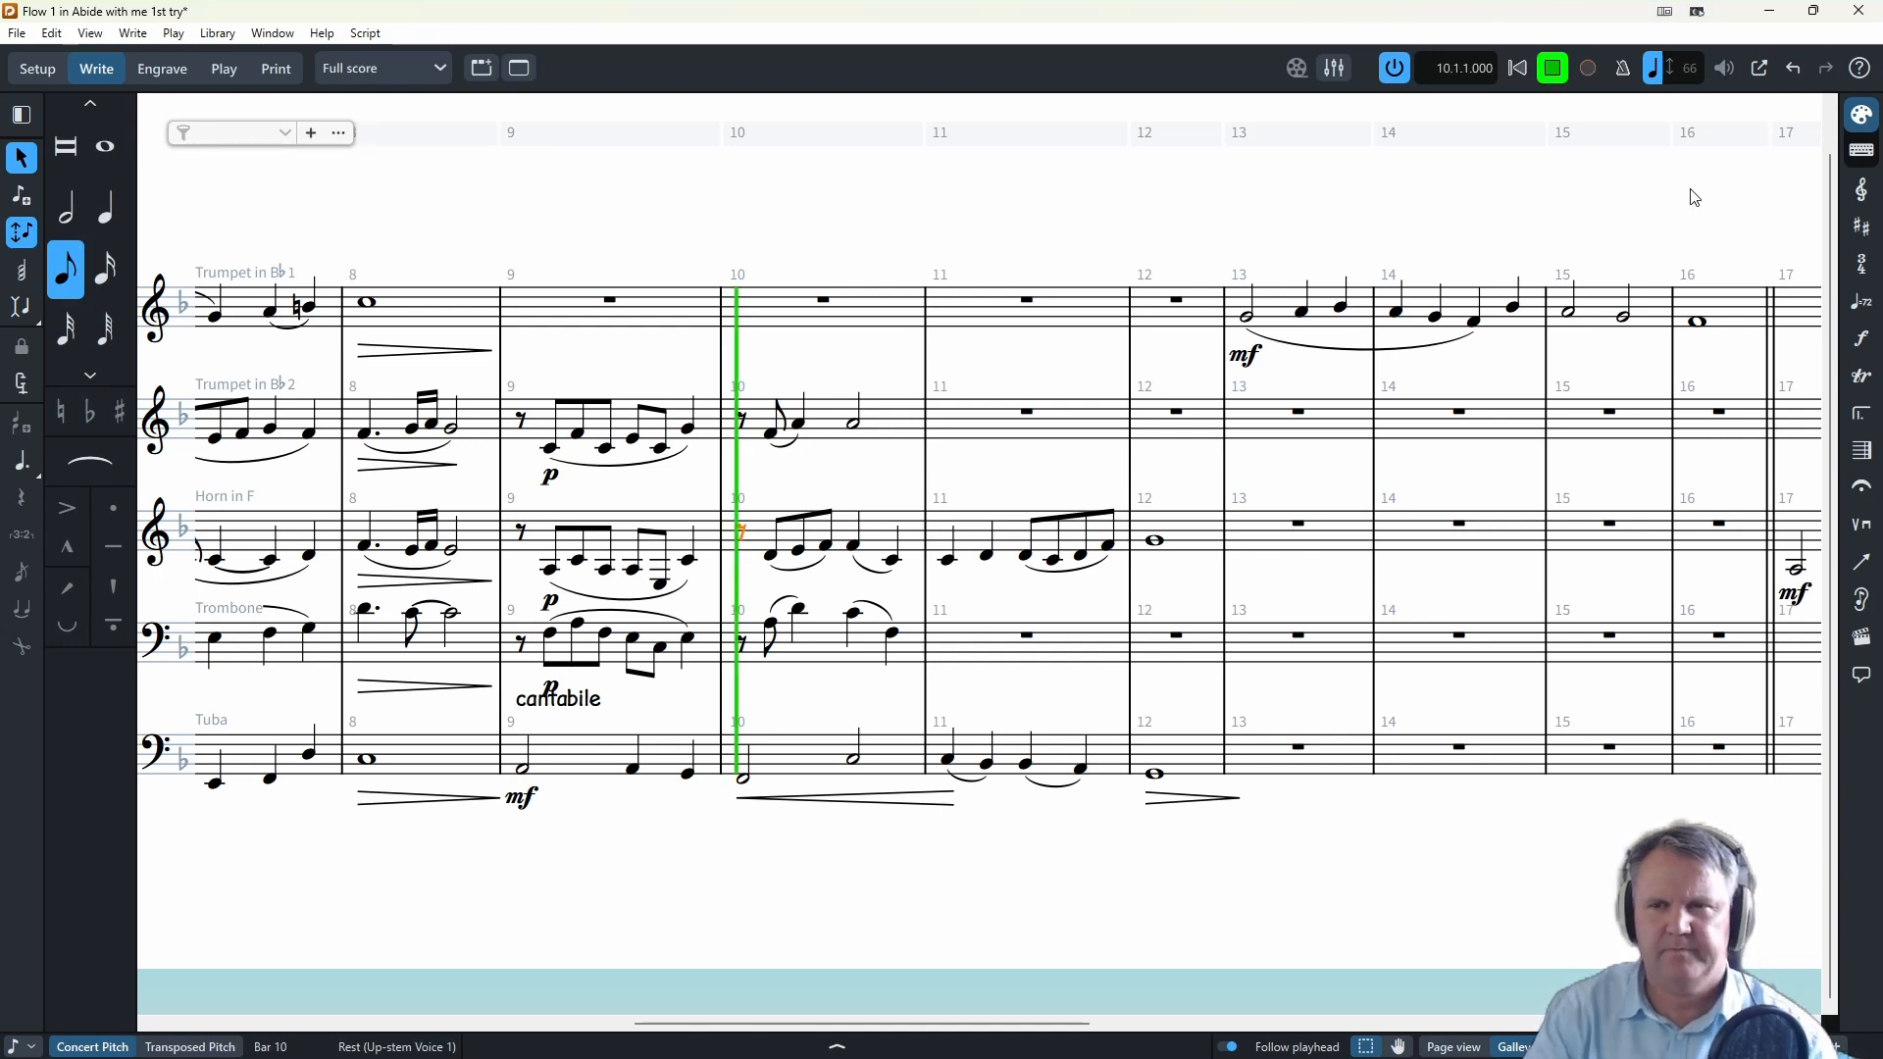
click(1559, 75)
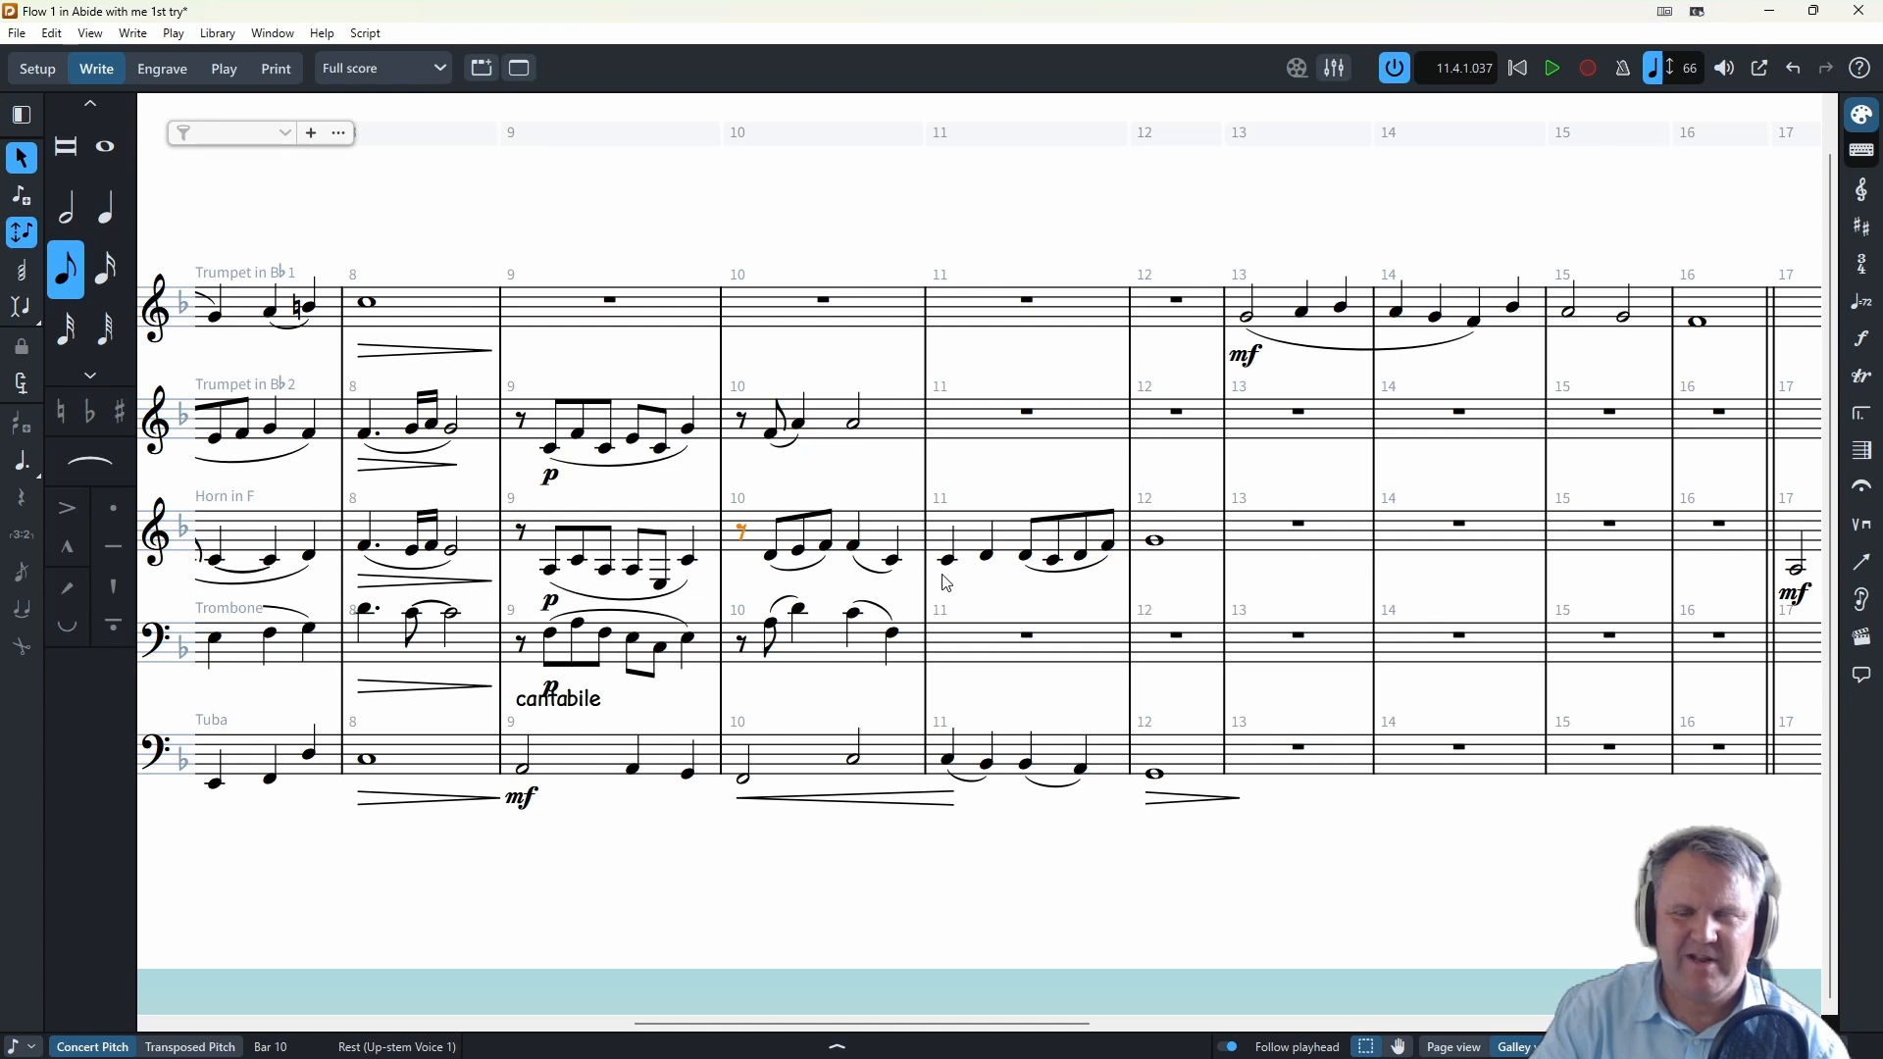
- Slur the first two quarter notes in the horn's bar 11
key(ctrl+Up)
key(ctrl+Right)
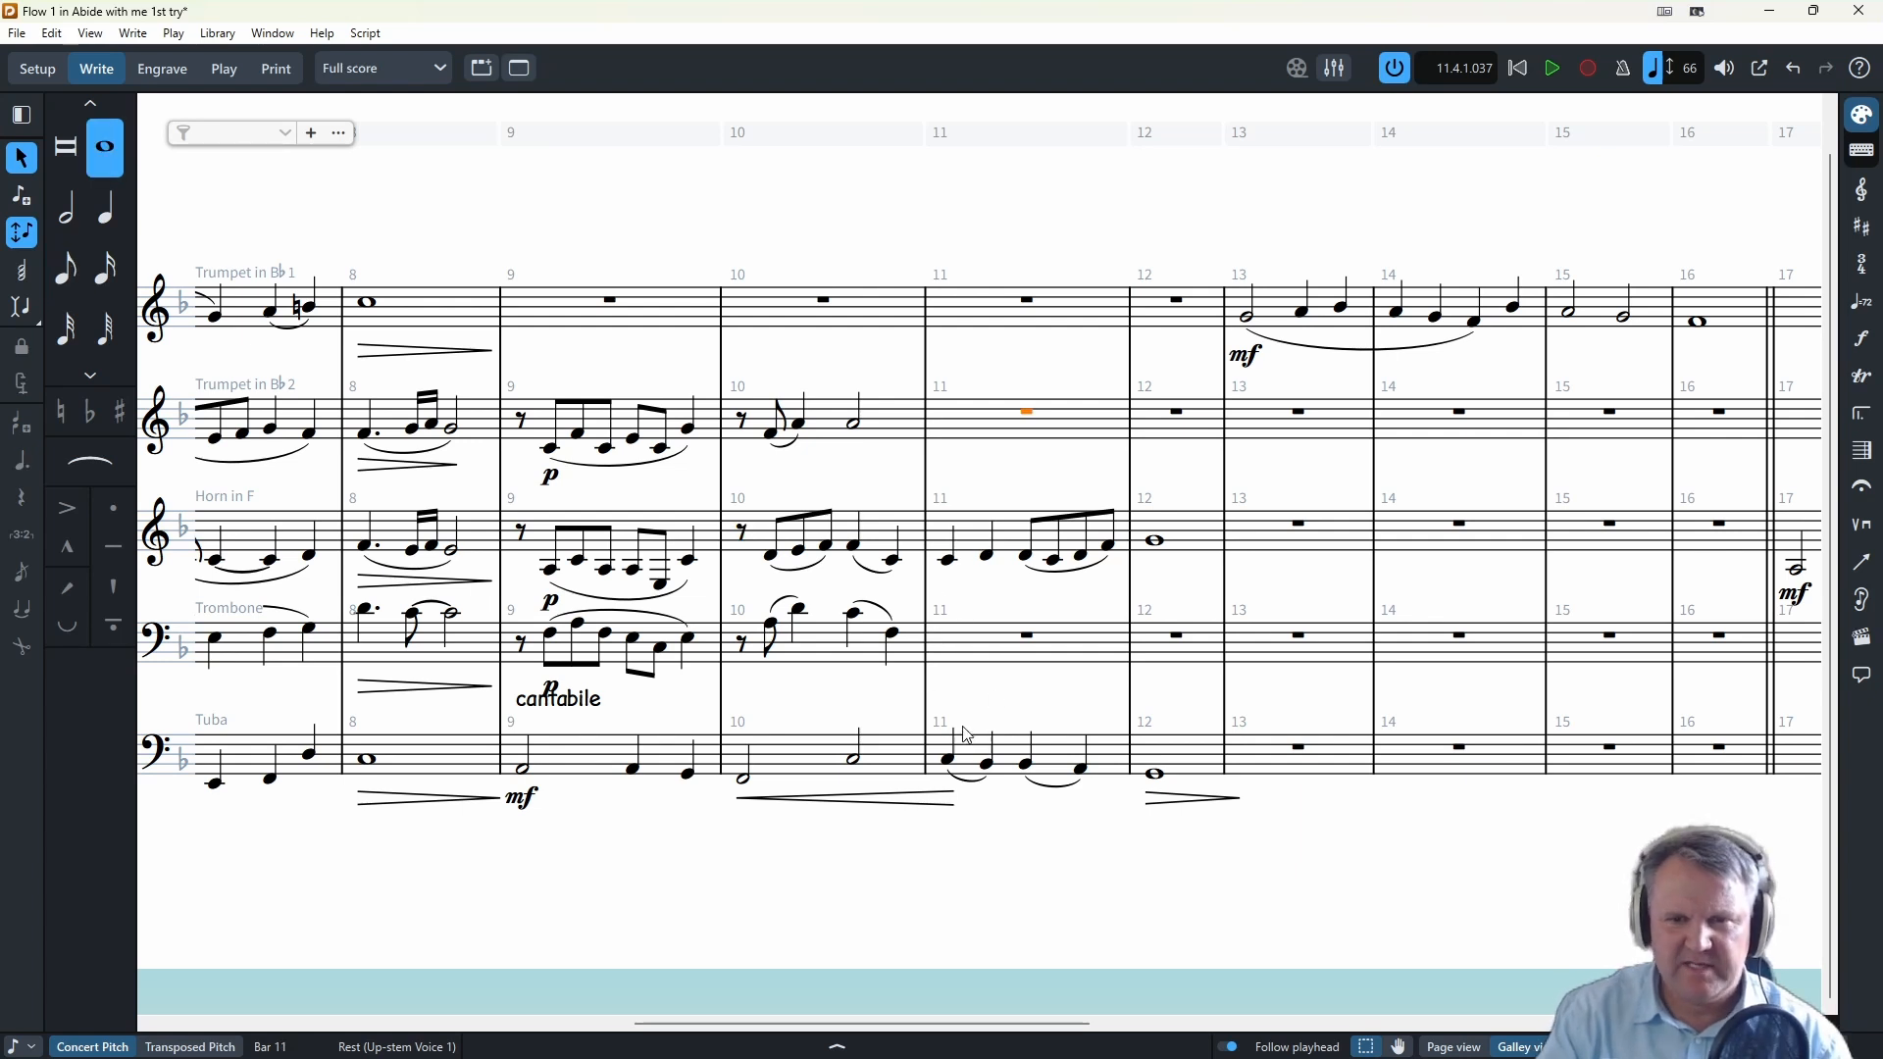
click(949, 567)
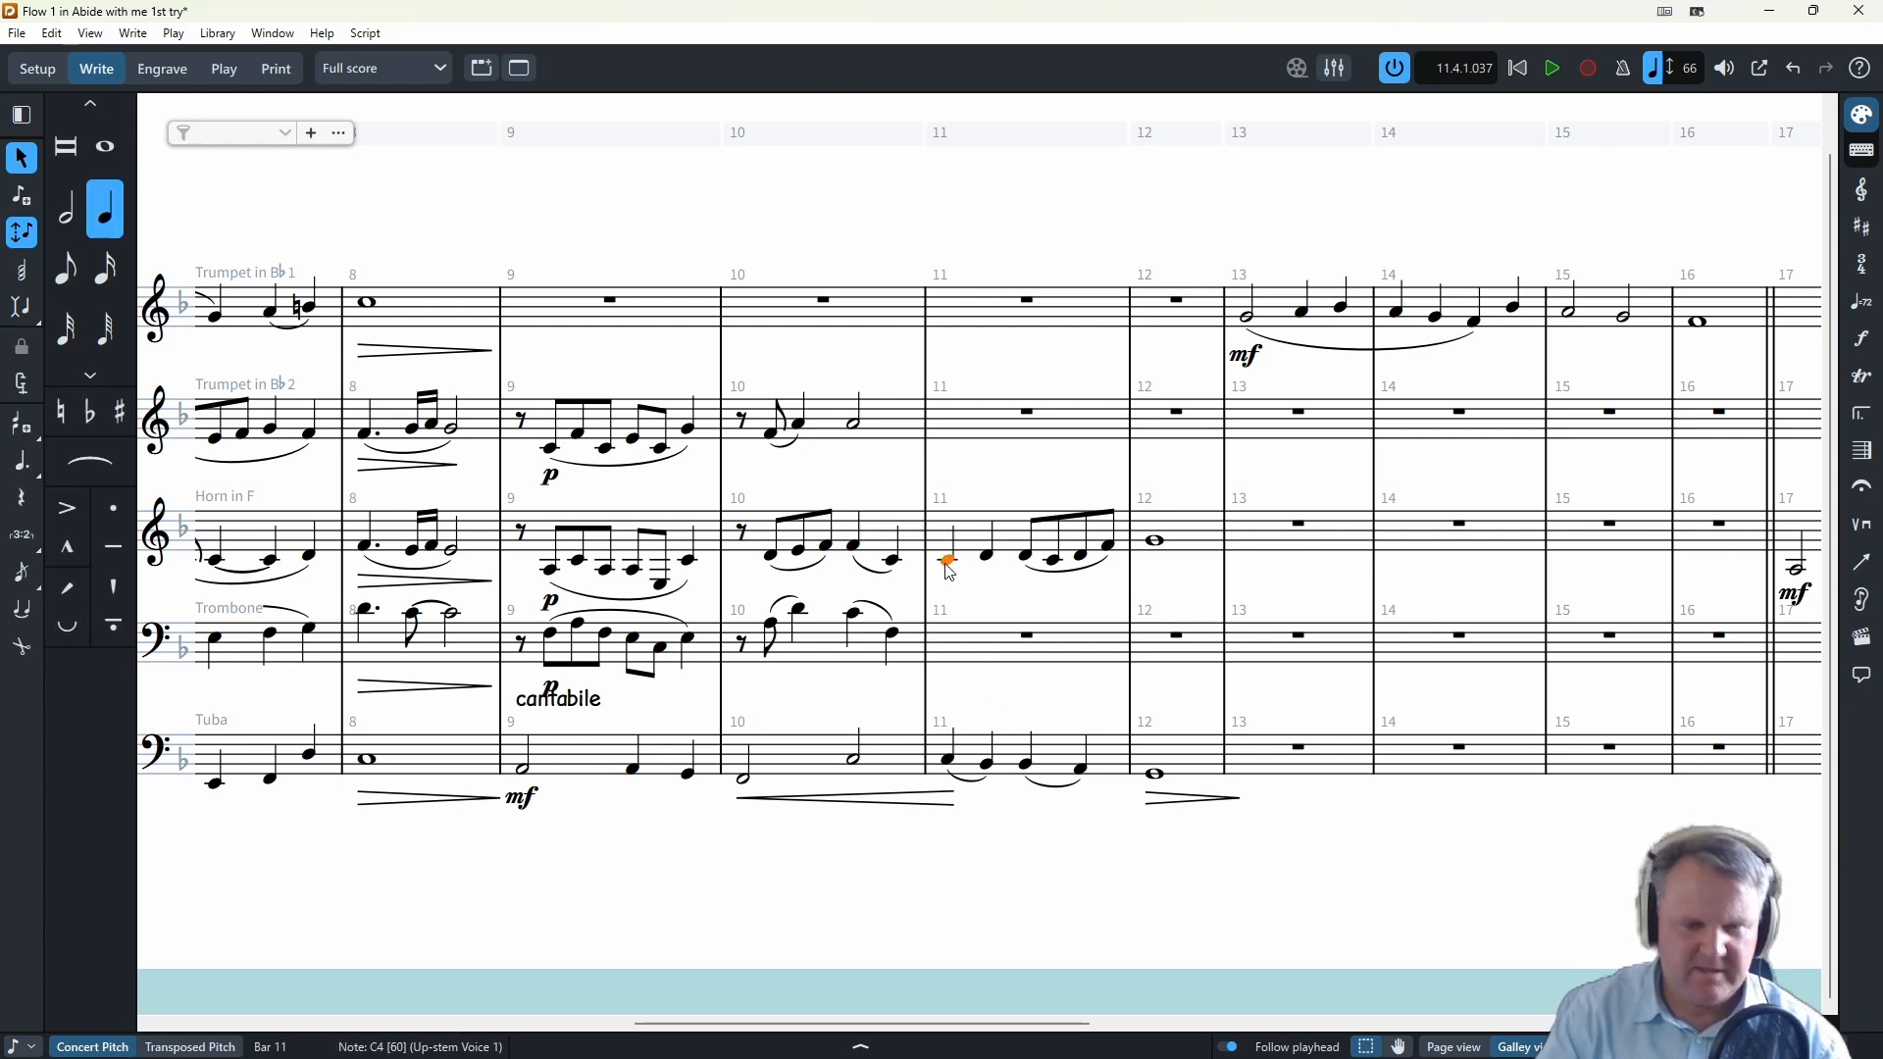
- Enter quarters F, F, B-flat from beat 2 of the second trumpet's bar 11 and a whole-note B-flat in bar 12, and slur bar 11's last two notes
double_click(984, 419)
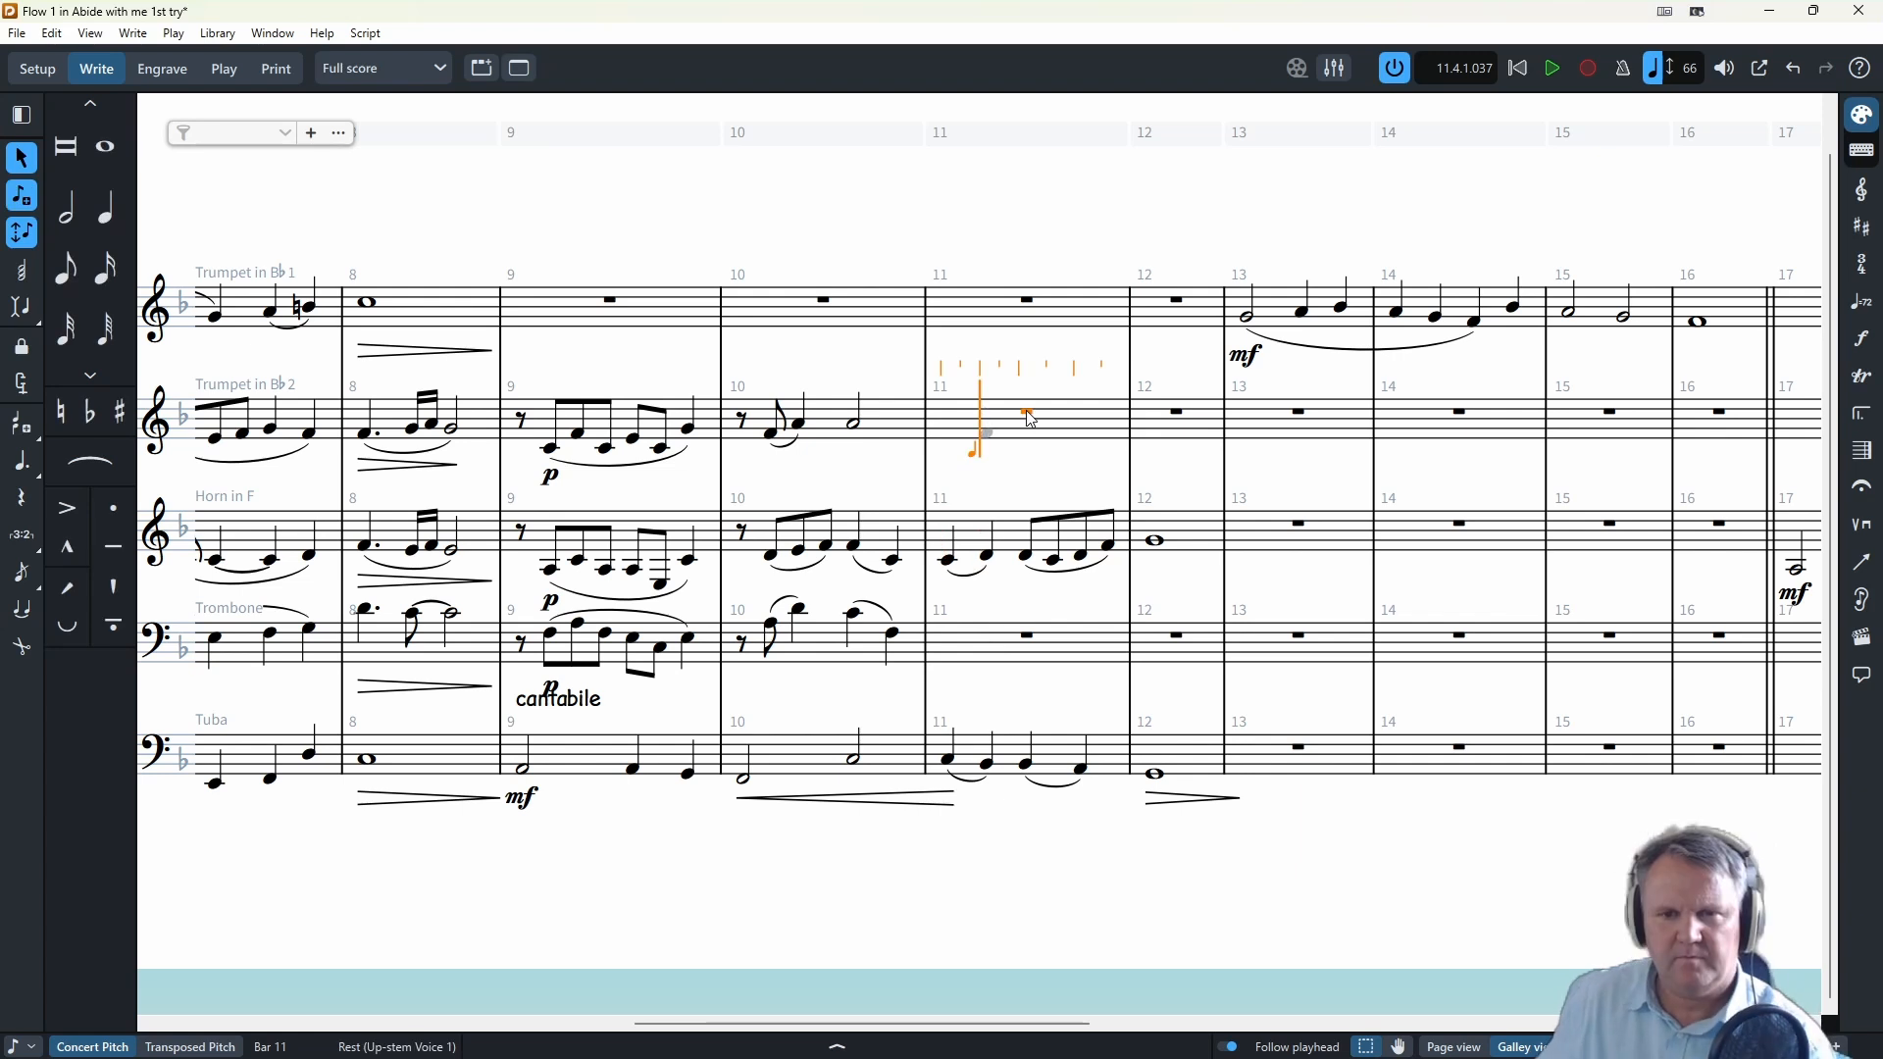
key(g)
key(g)
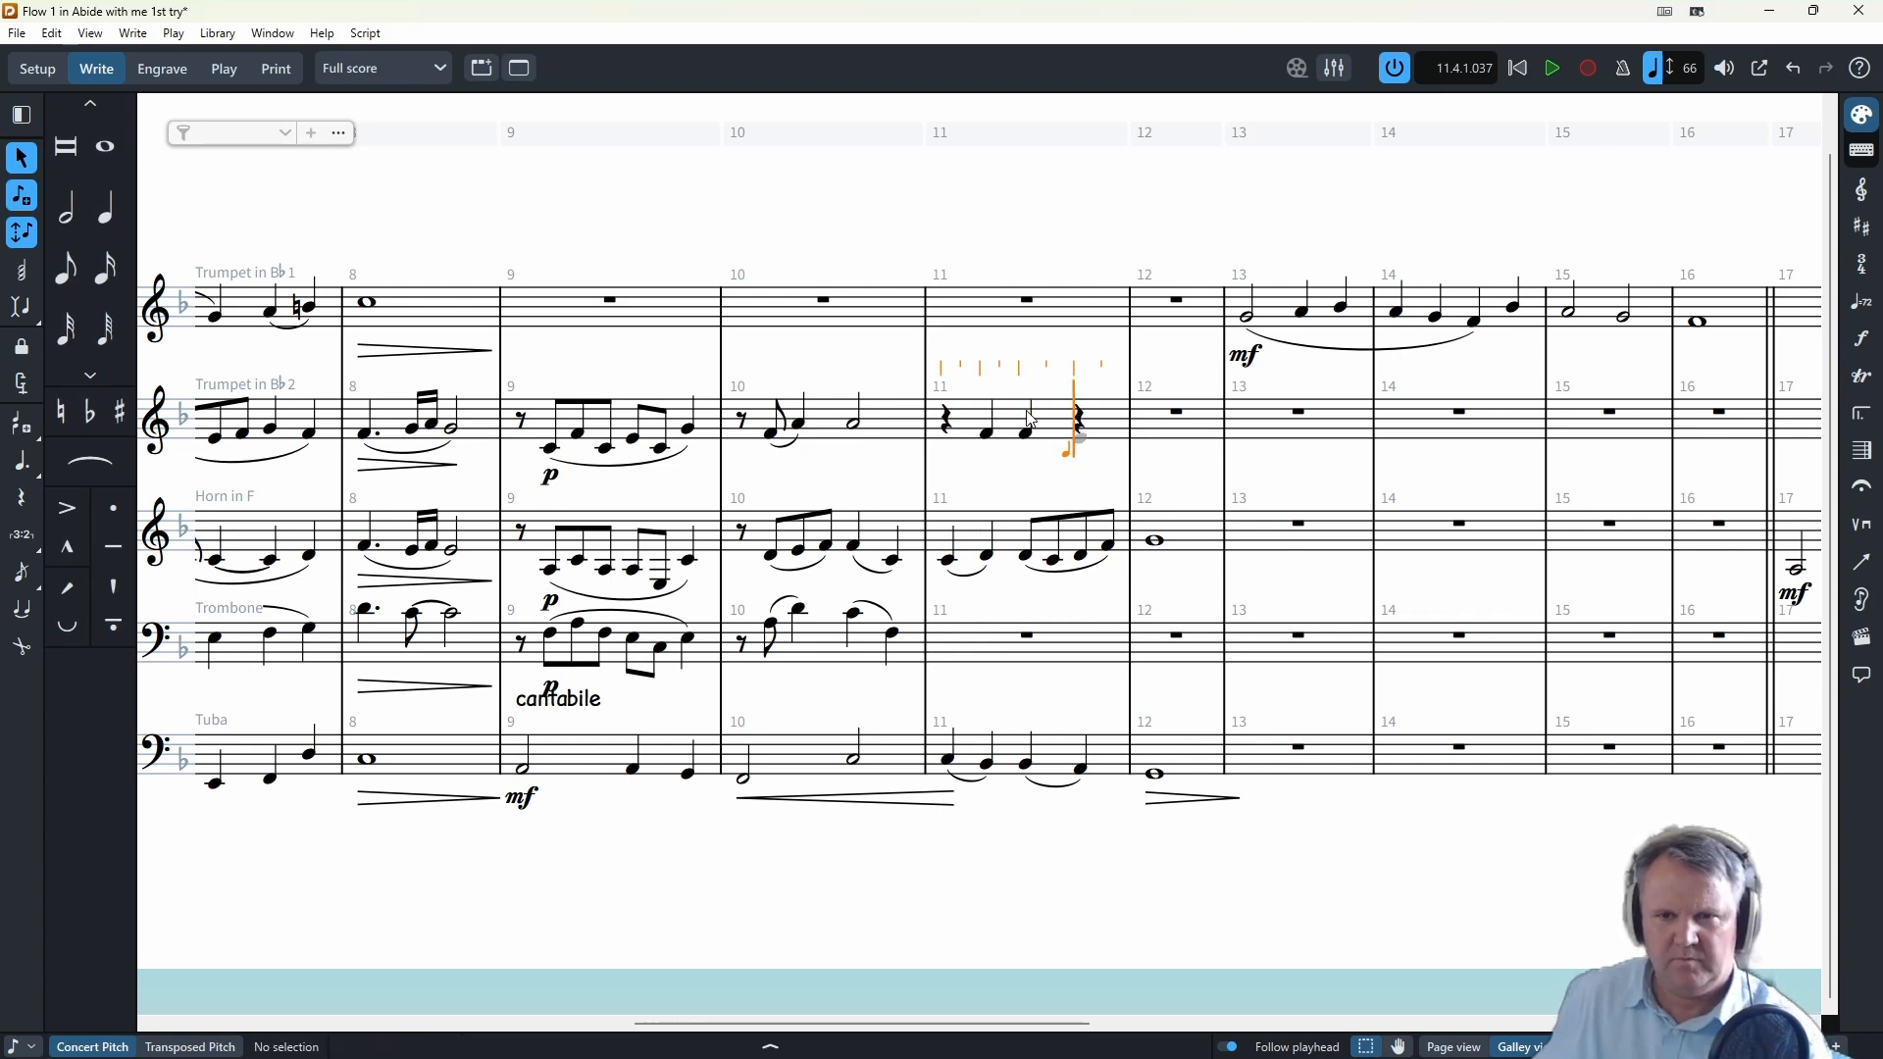
key(b)
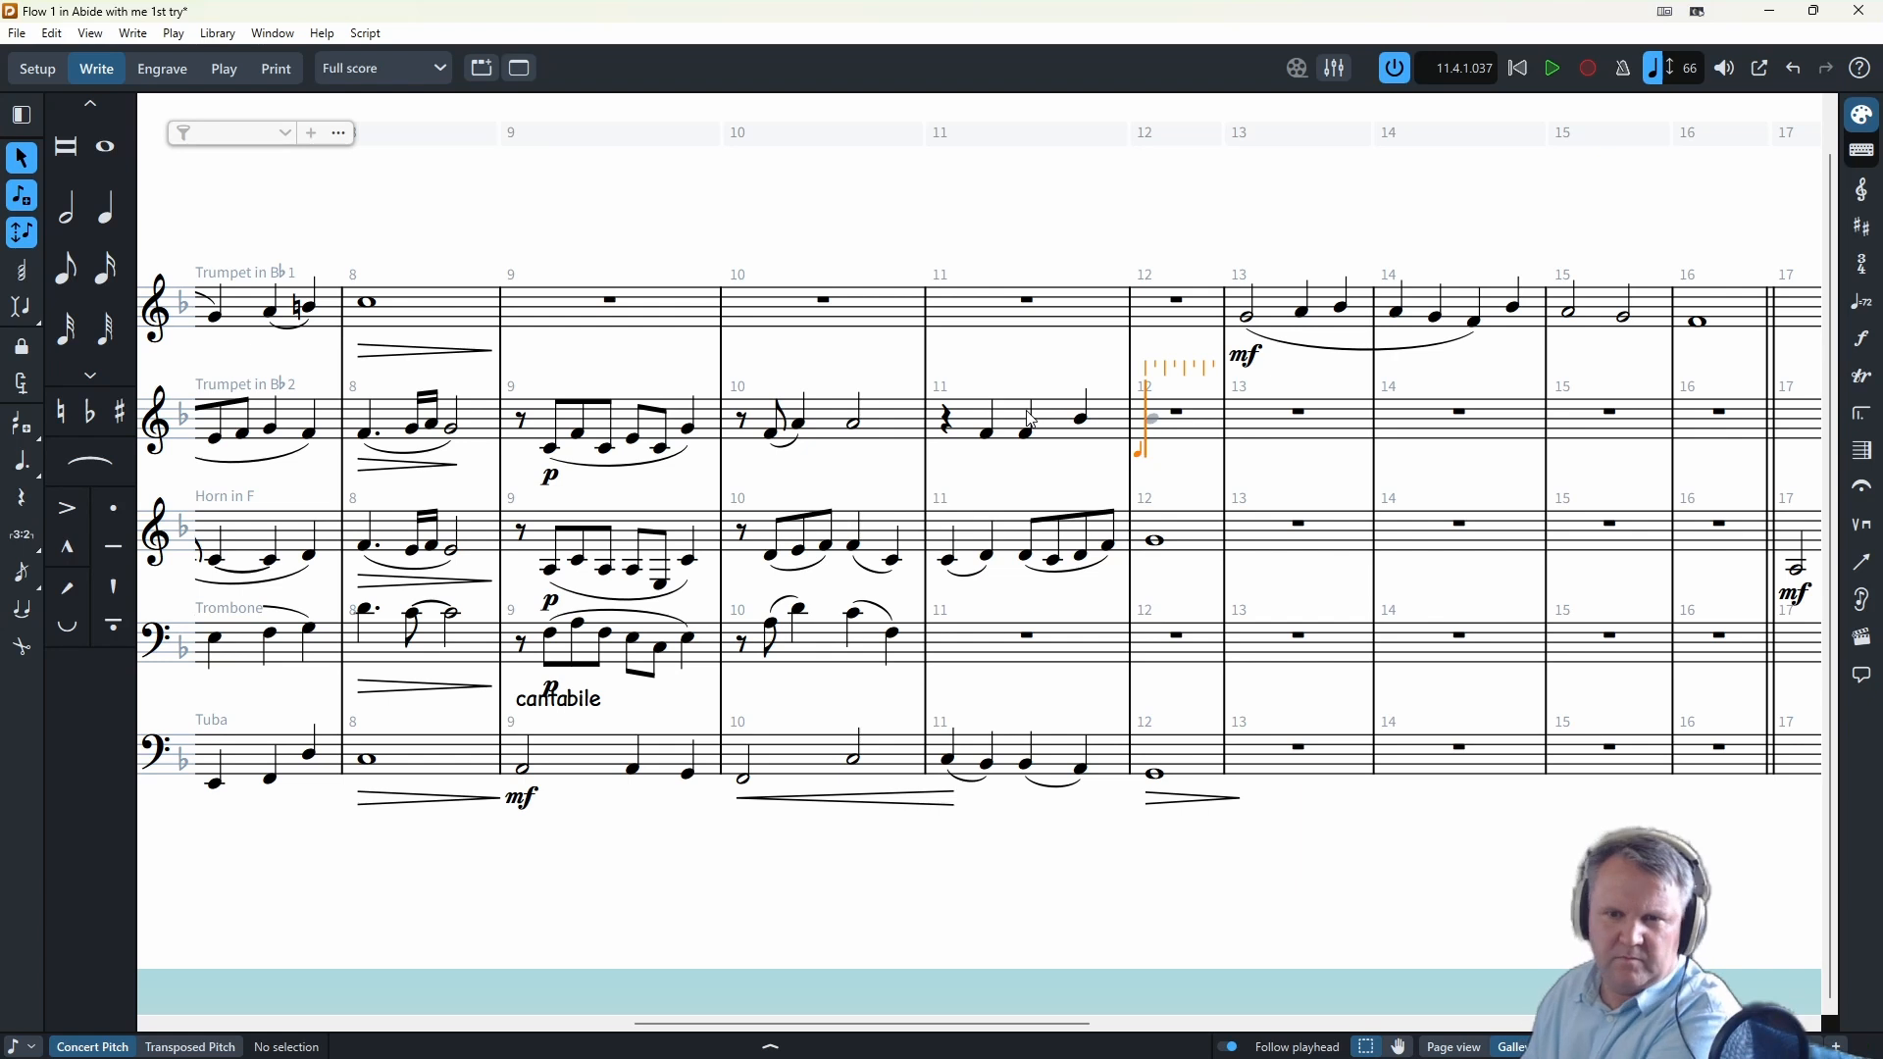
key(b)
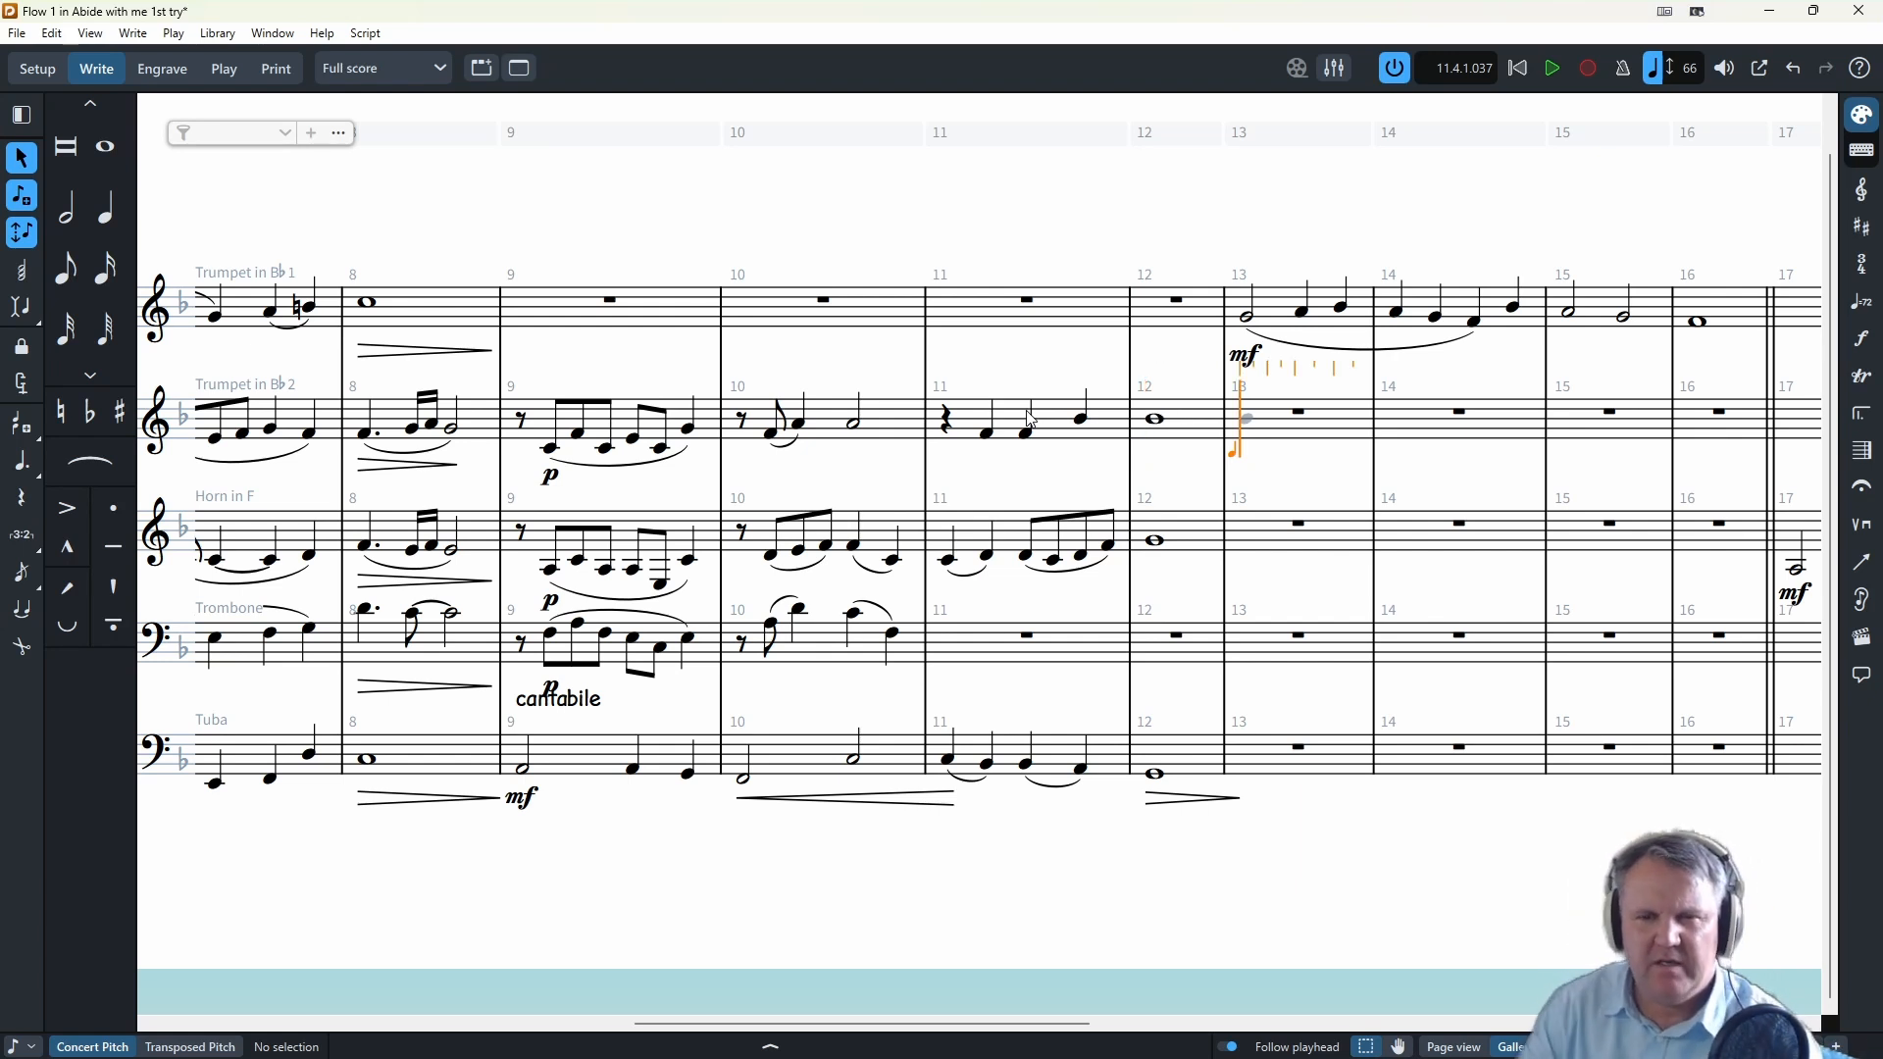
click(1027, 434)
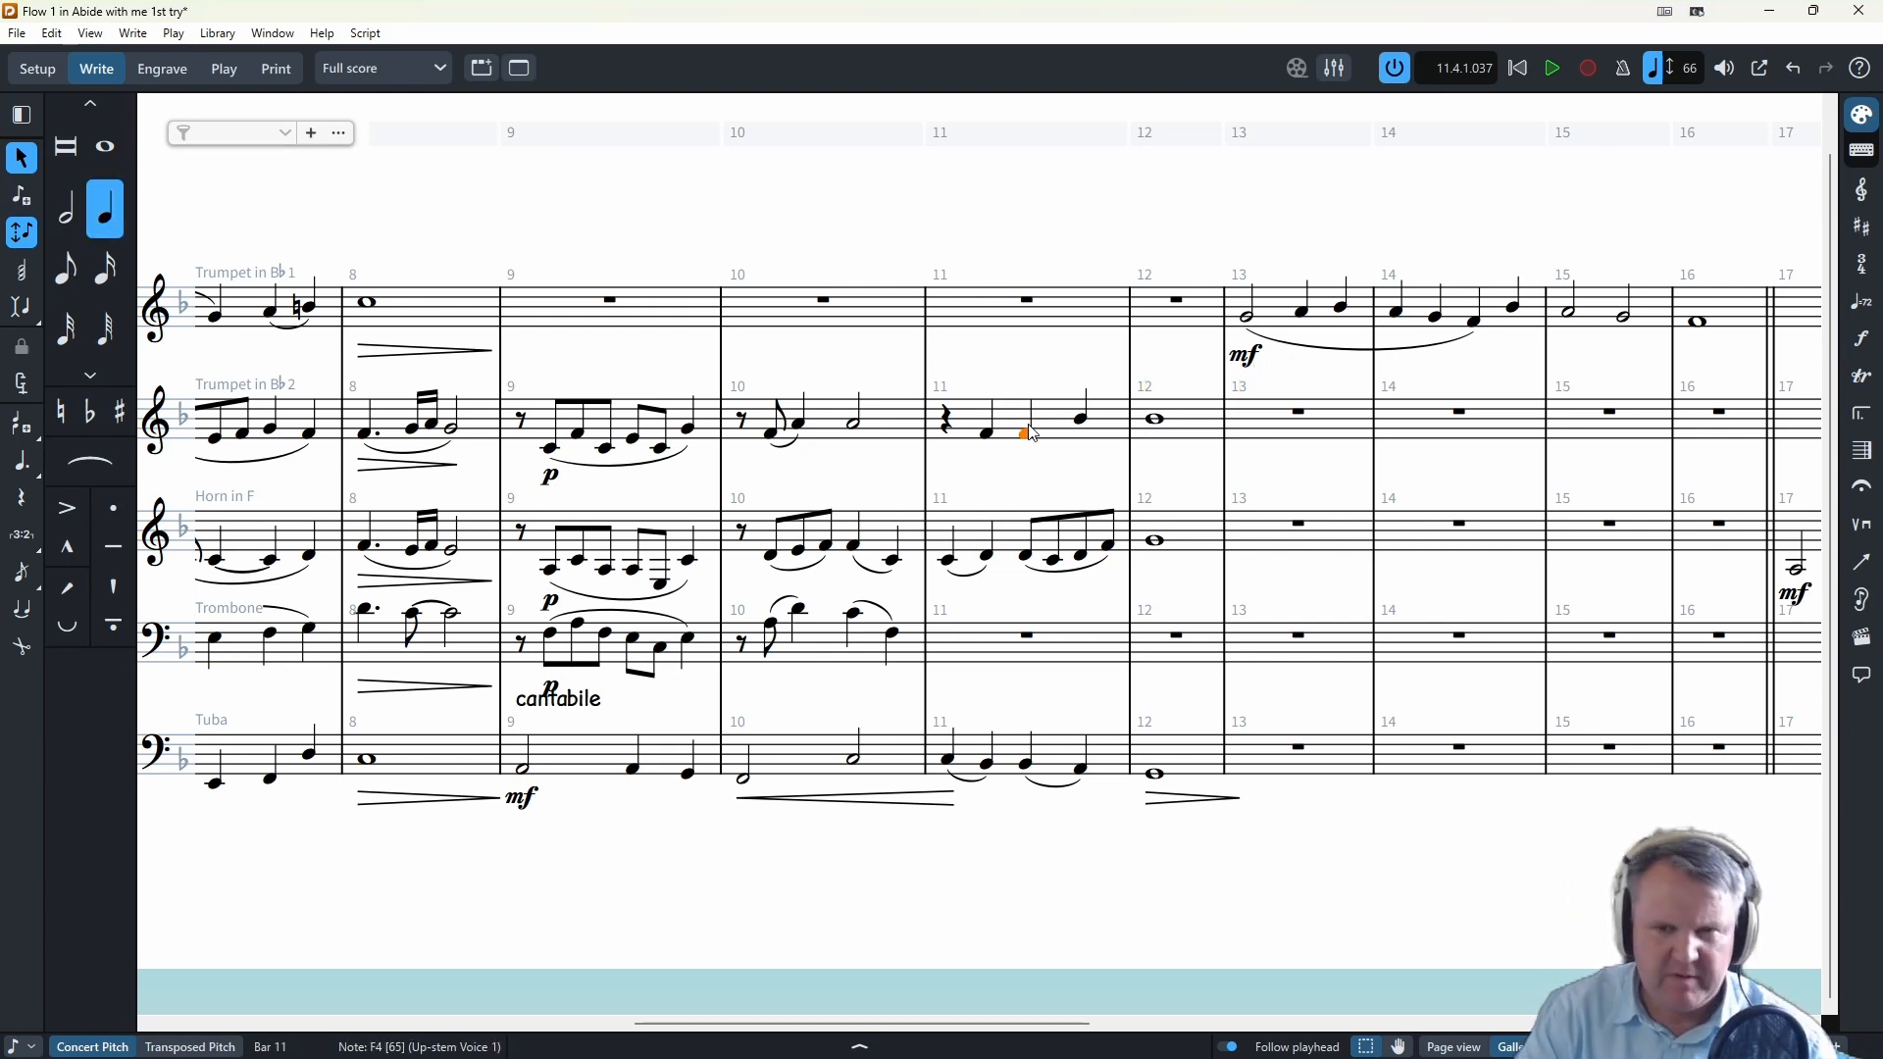
key(s)
- Enter a quarter-note B-flat on beat 2 of the trombone's bar 11
click(971, 660)
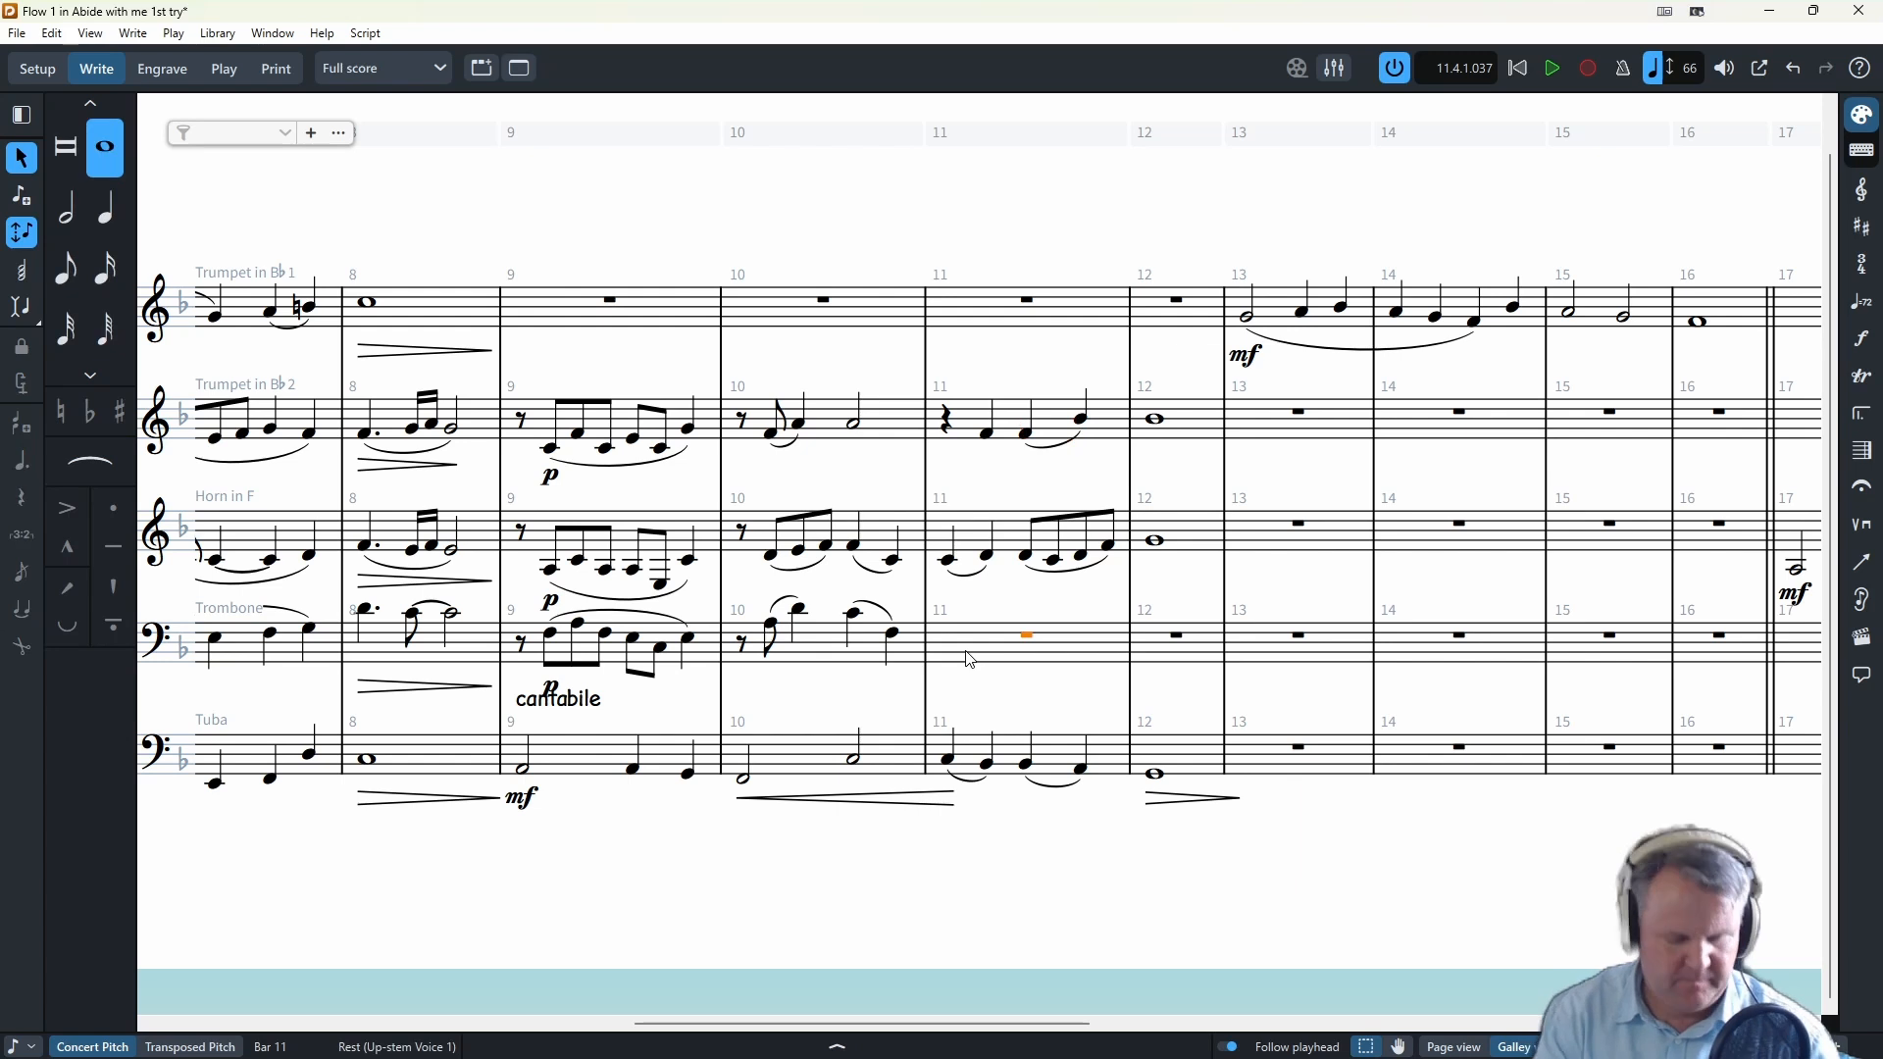
key(shift+n)
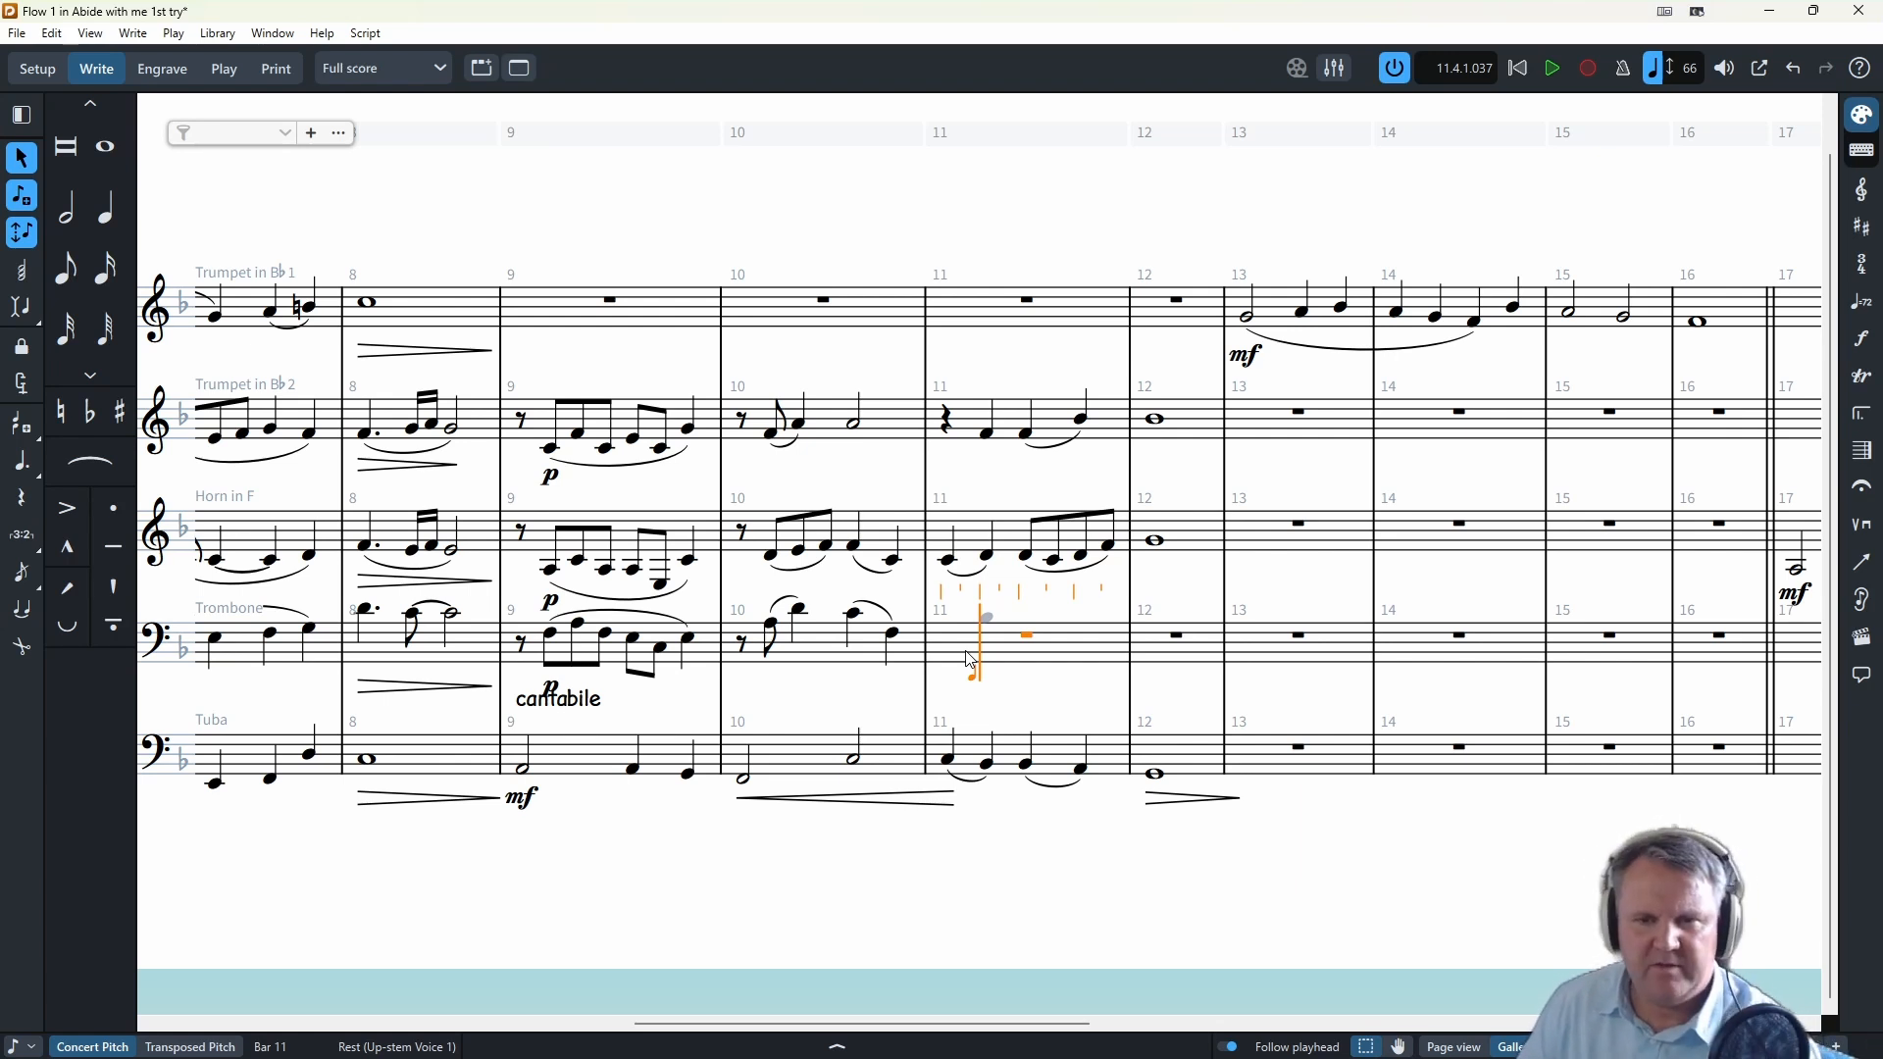
key(c)
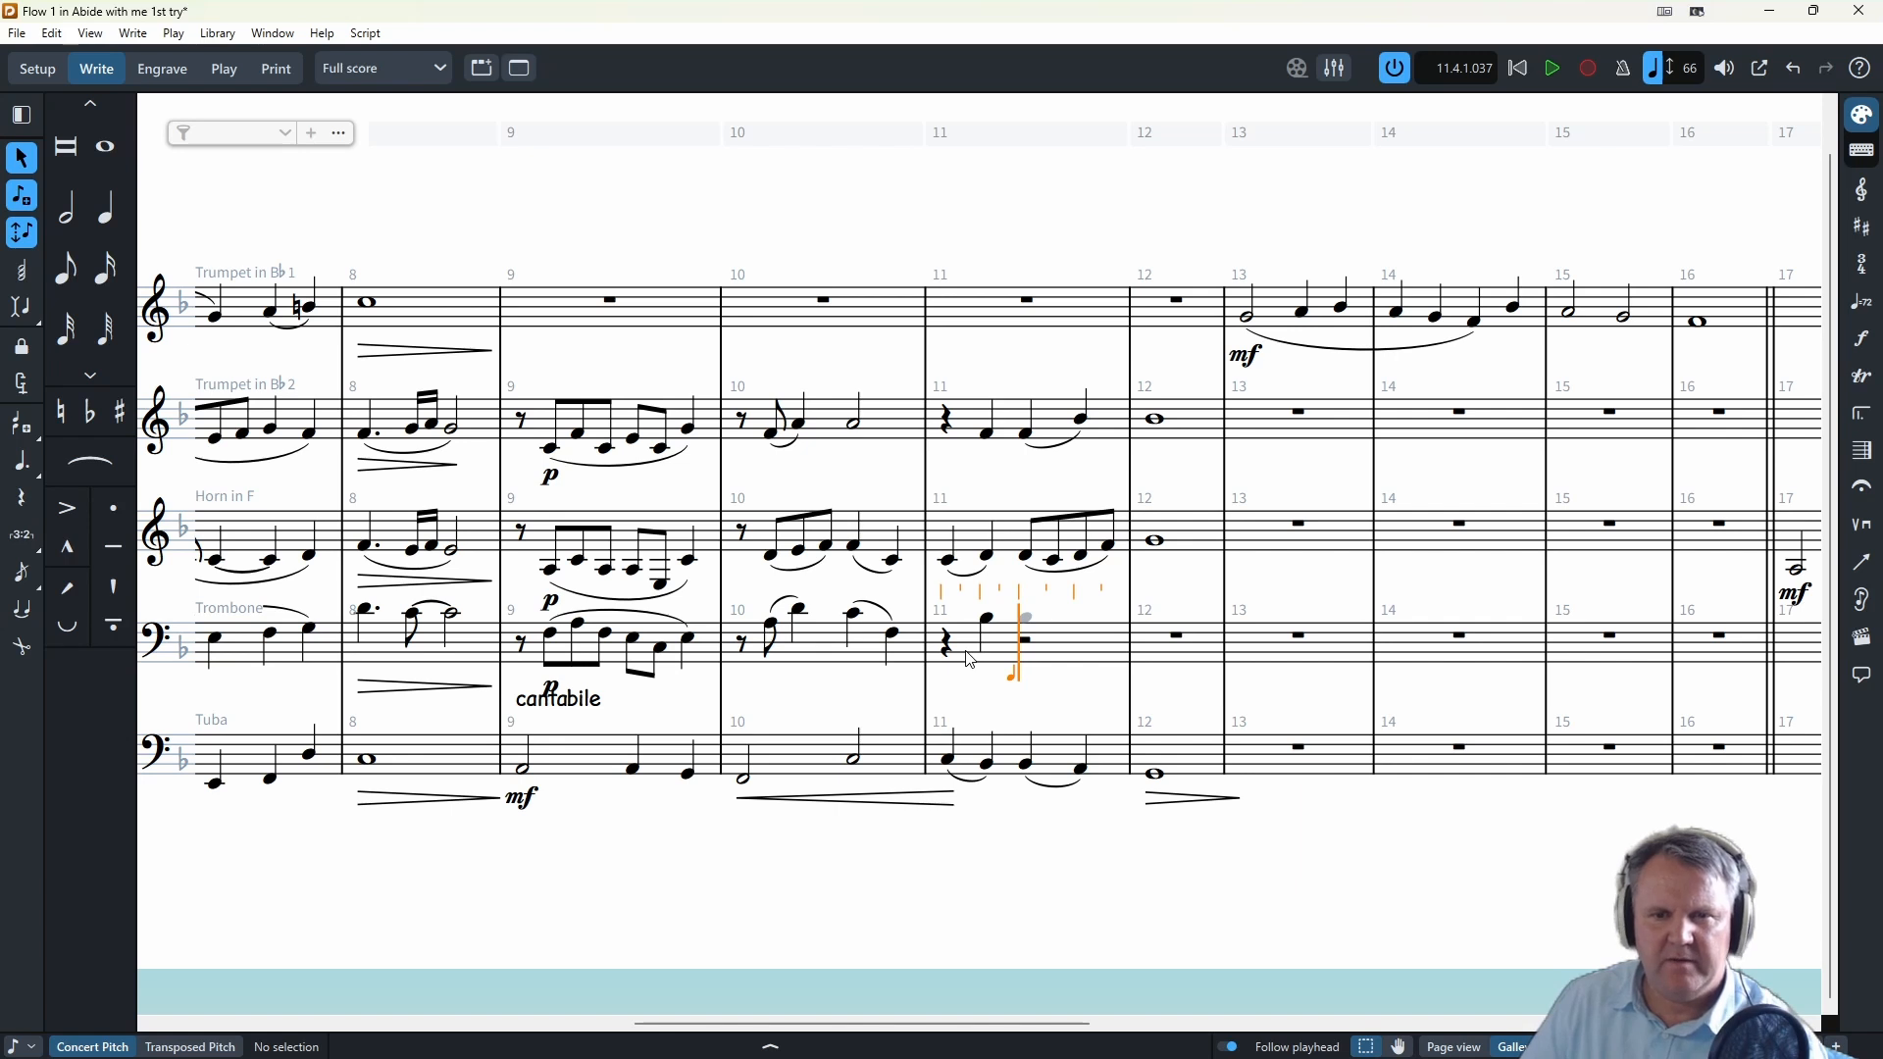
key(Escape)
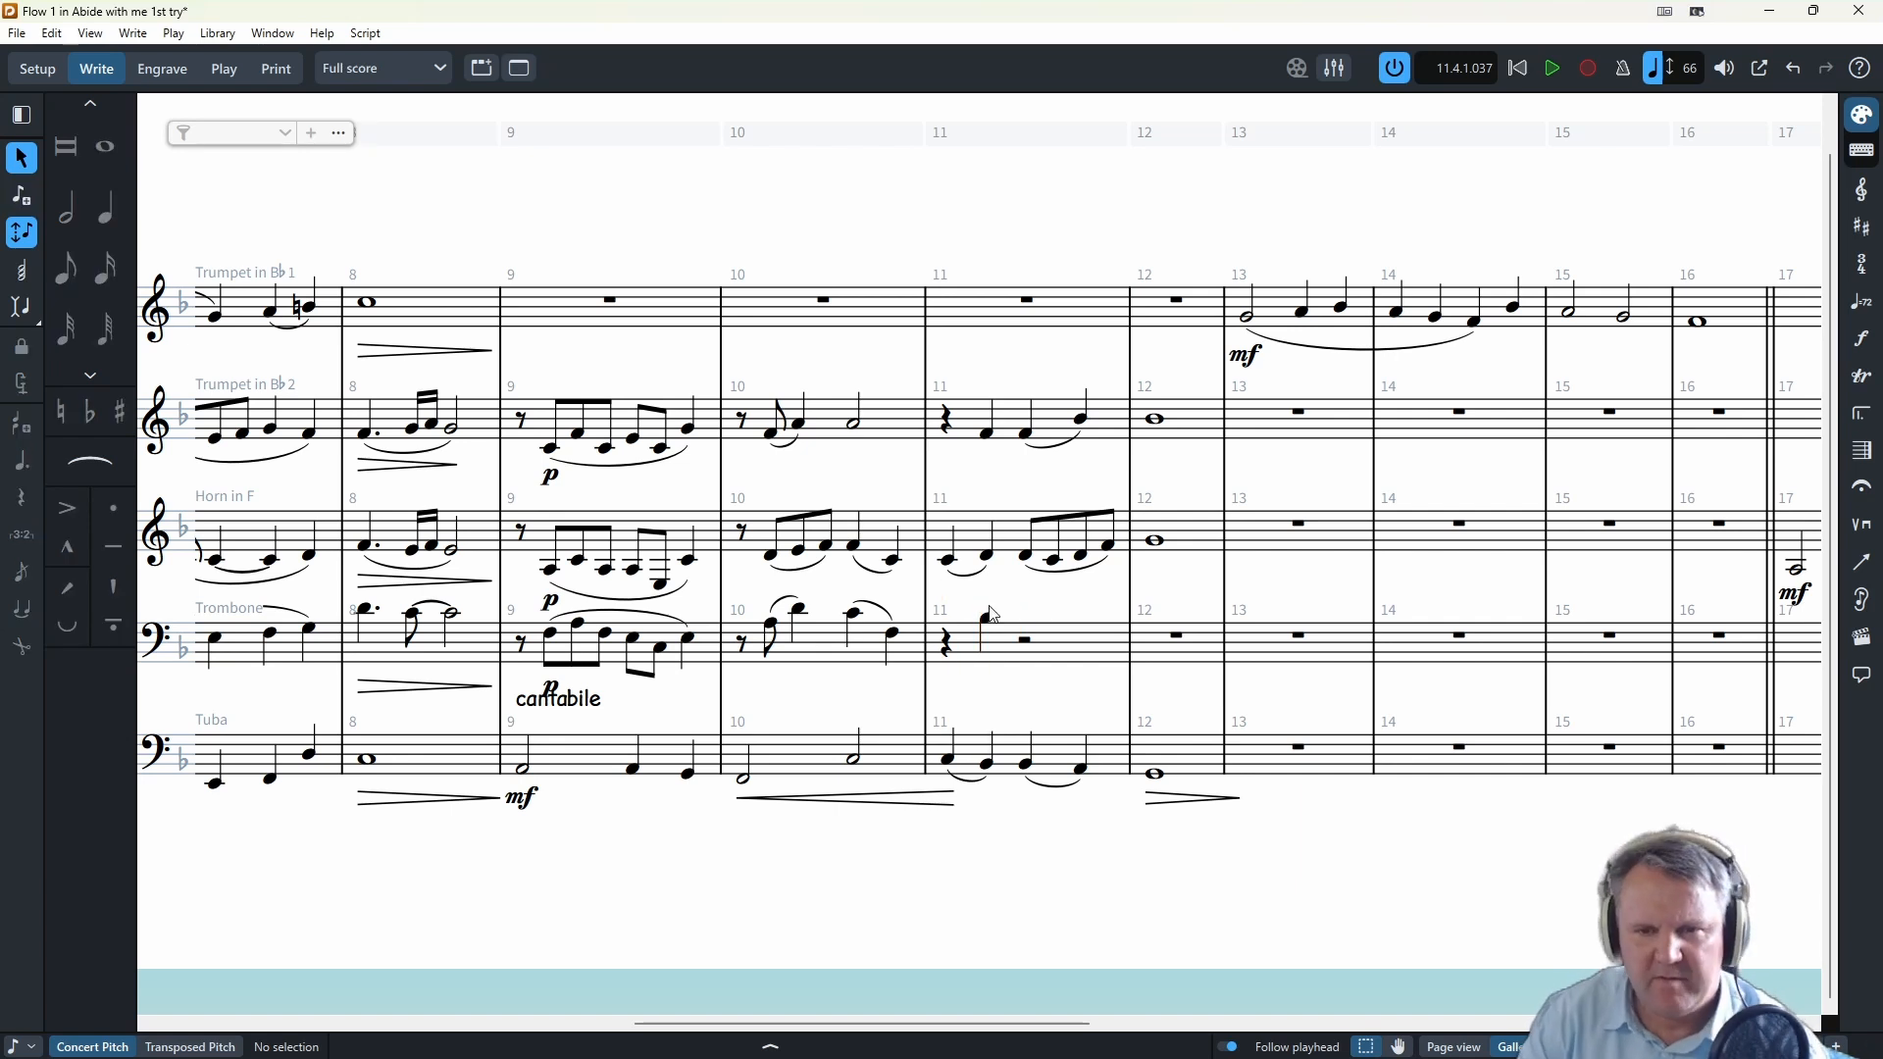
click(989, 618)
key(shift+d)
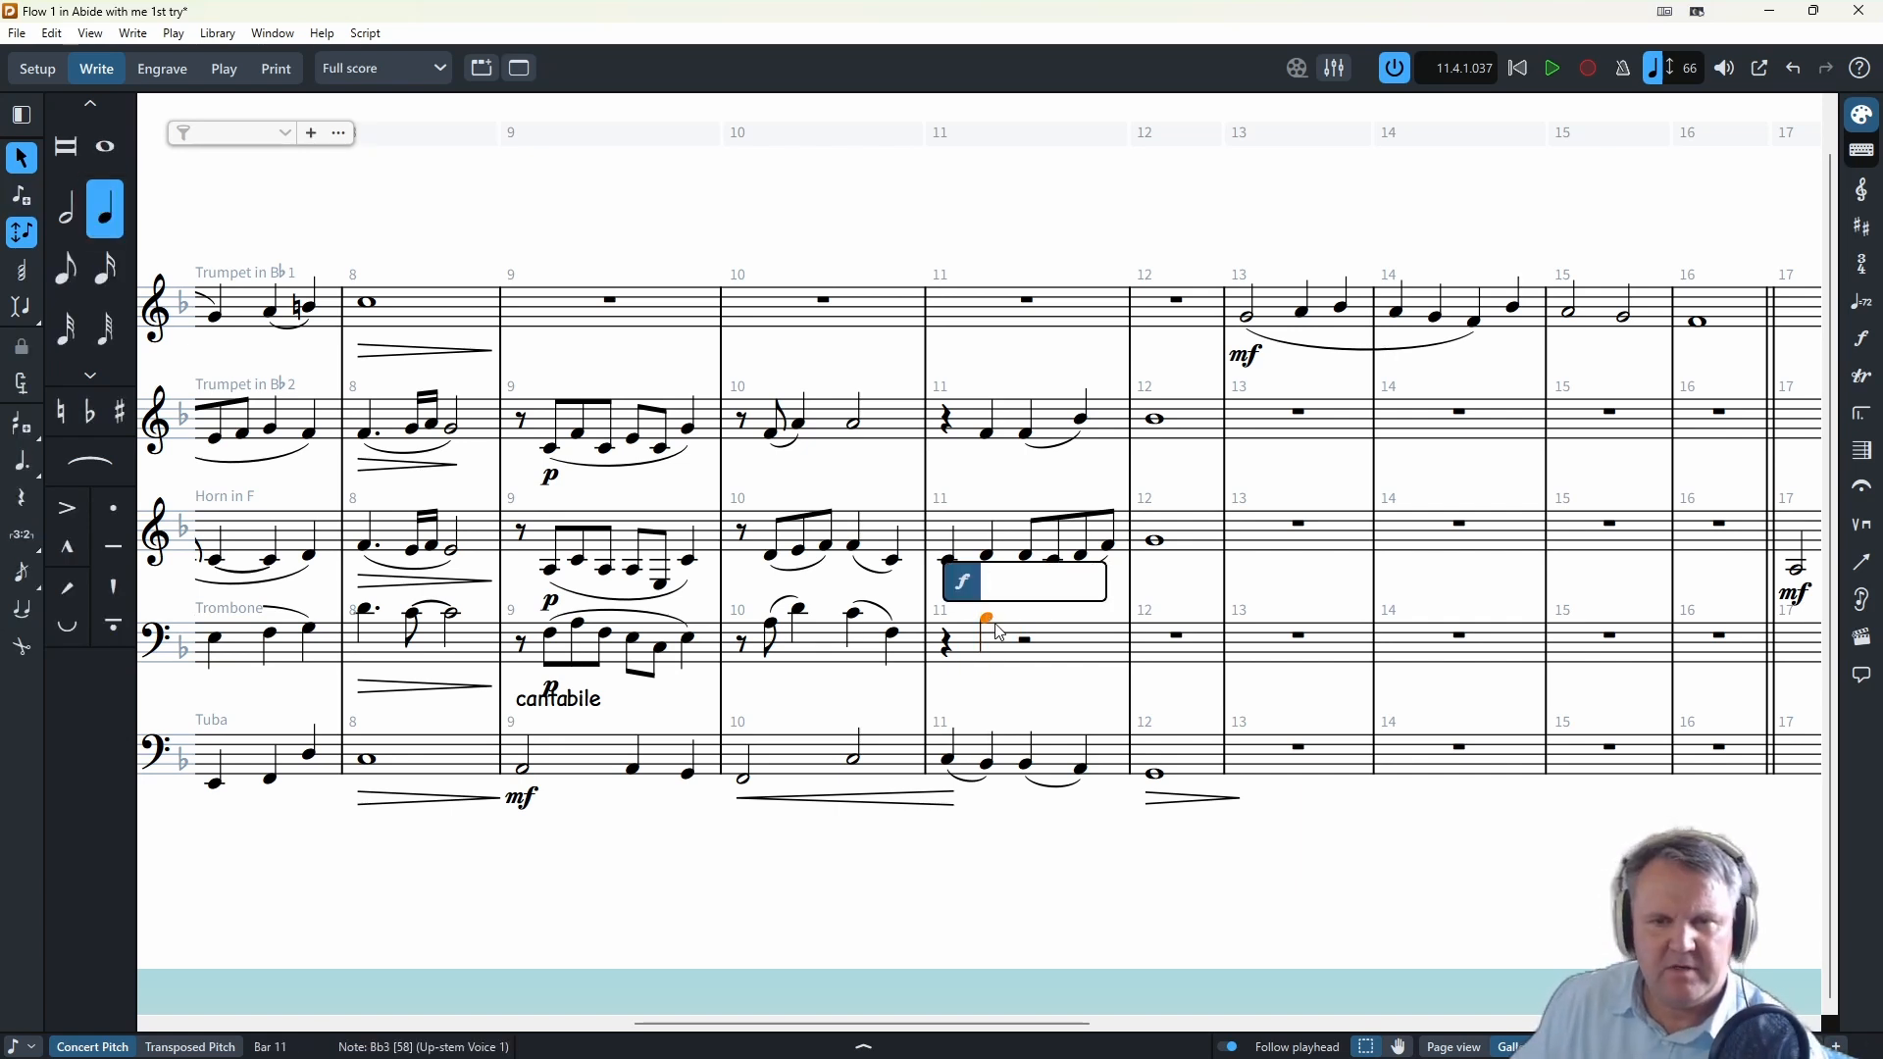
click(987, 647)
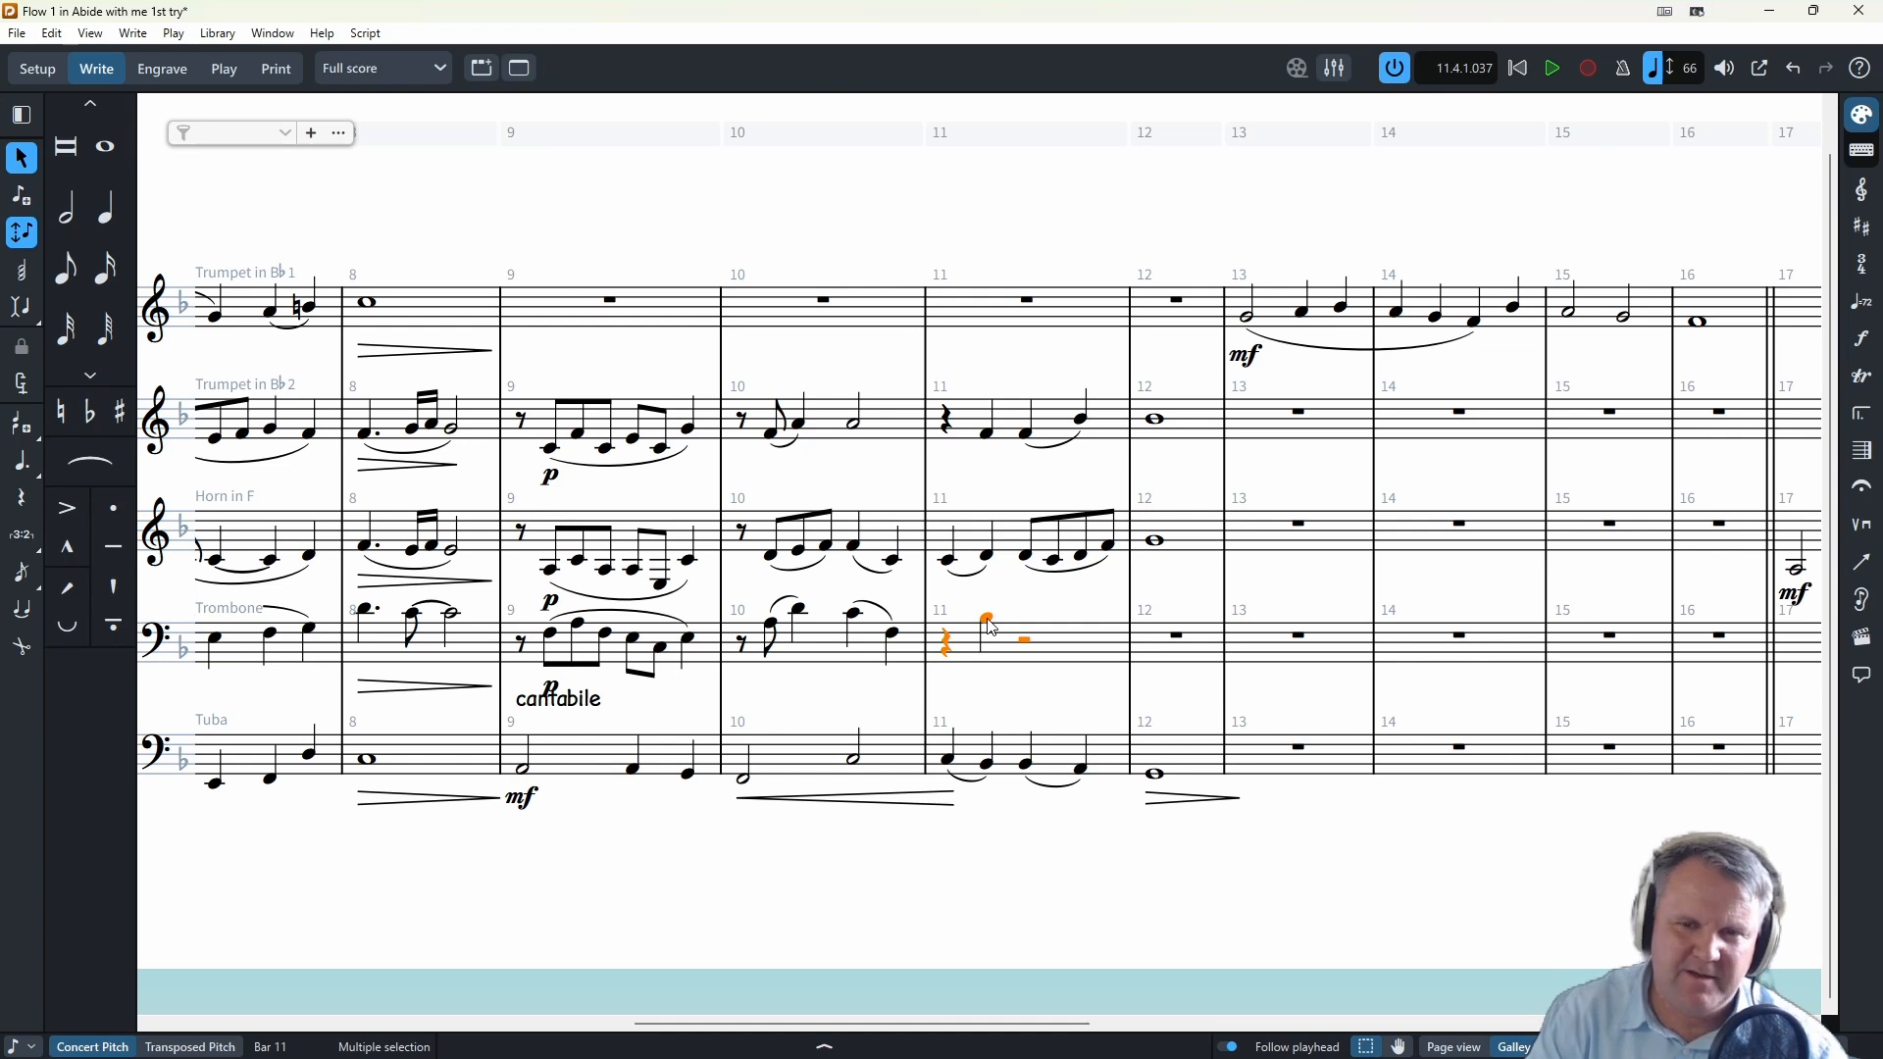
- Enter quarter notes D, B-flat, D from beat 2 of the trombone's bar 11 and a whole-note D in bar 12
click(989, 620)
key(shift+n)
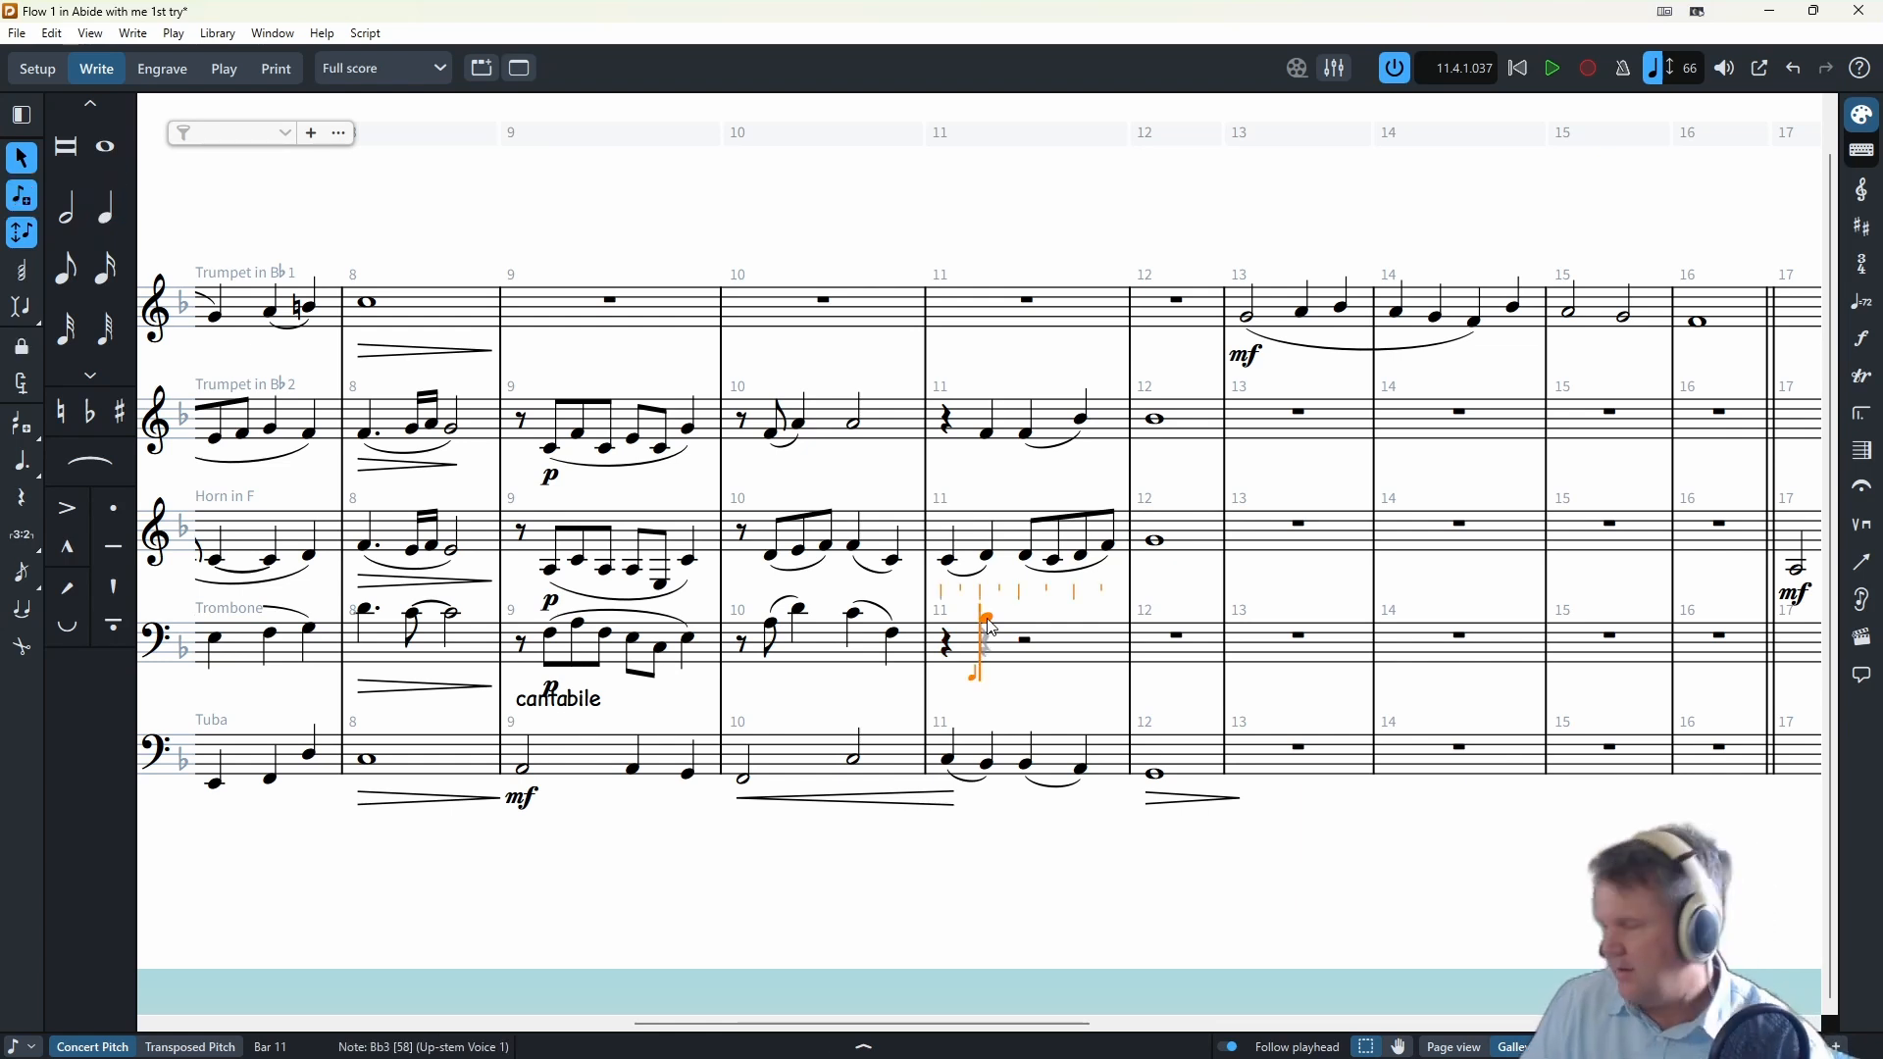
key(Right)
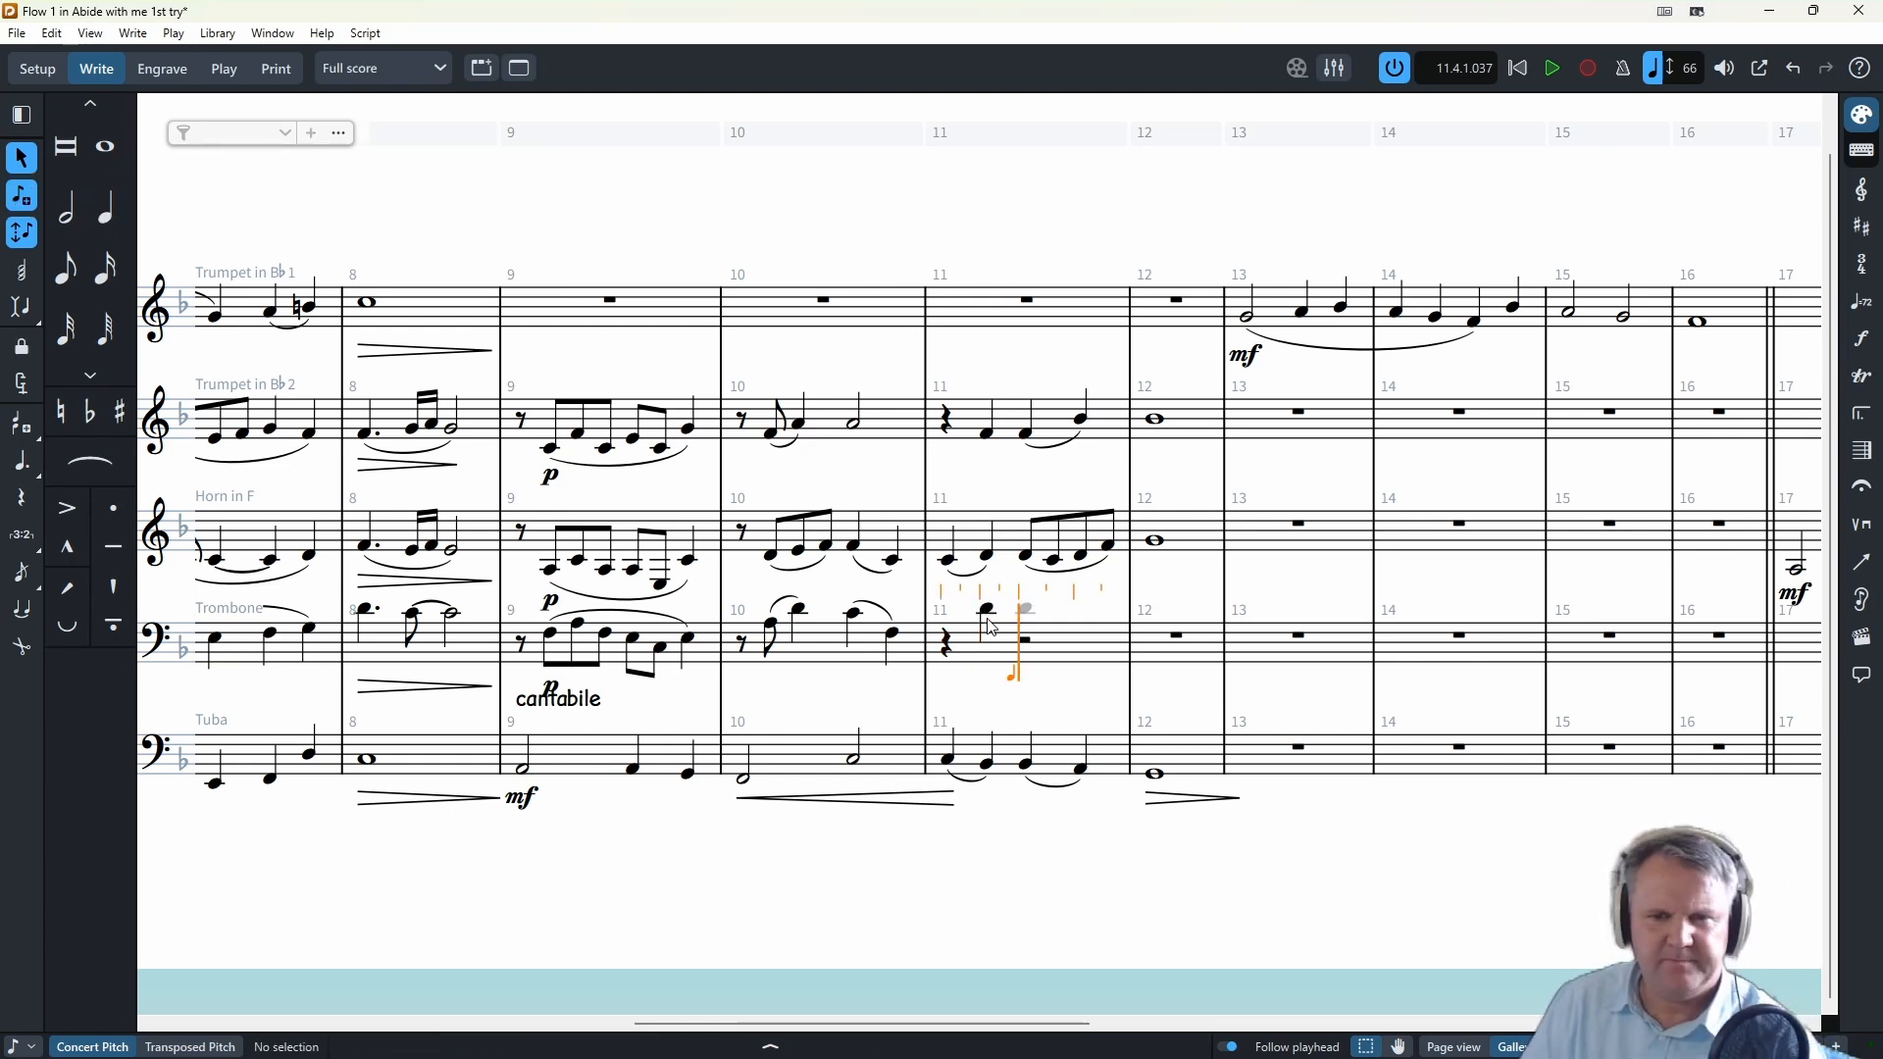
key(g)
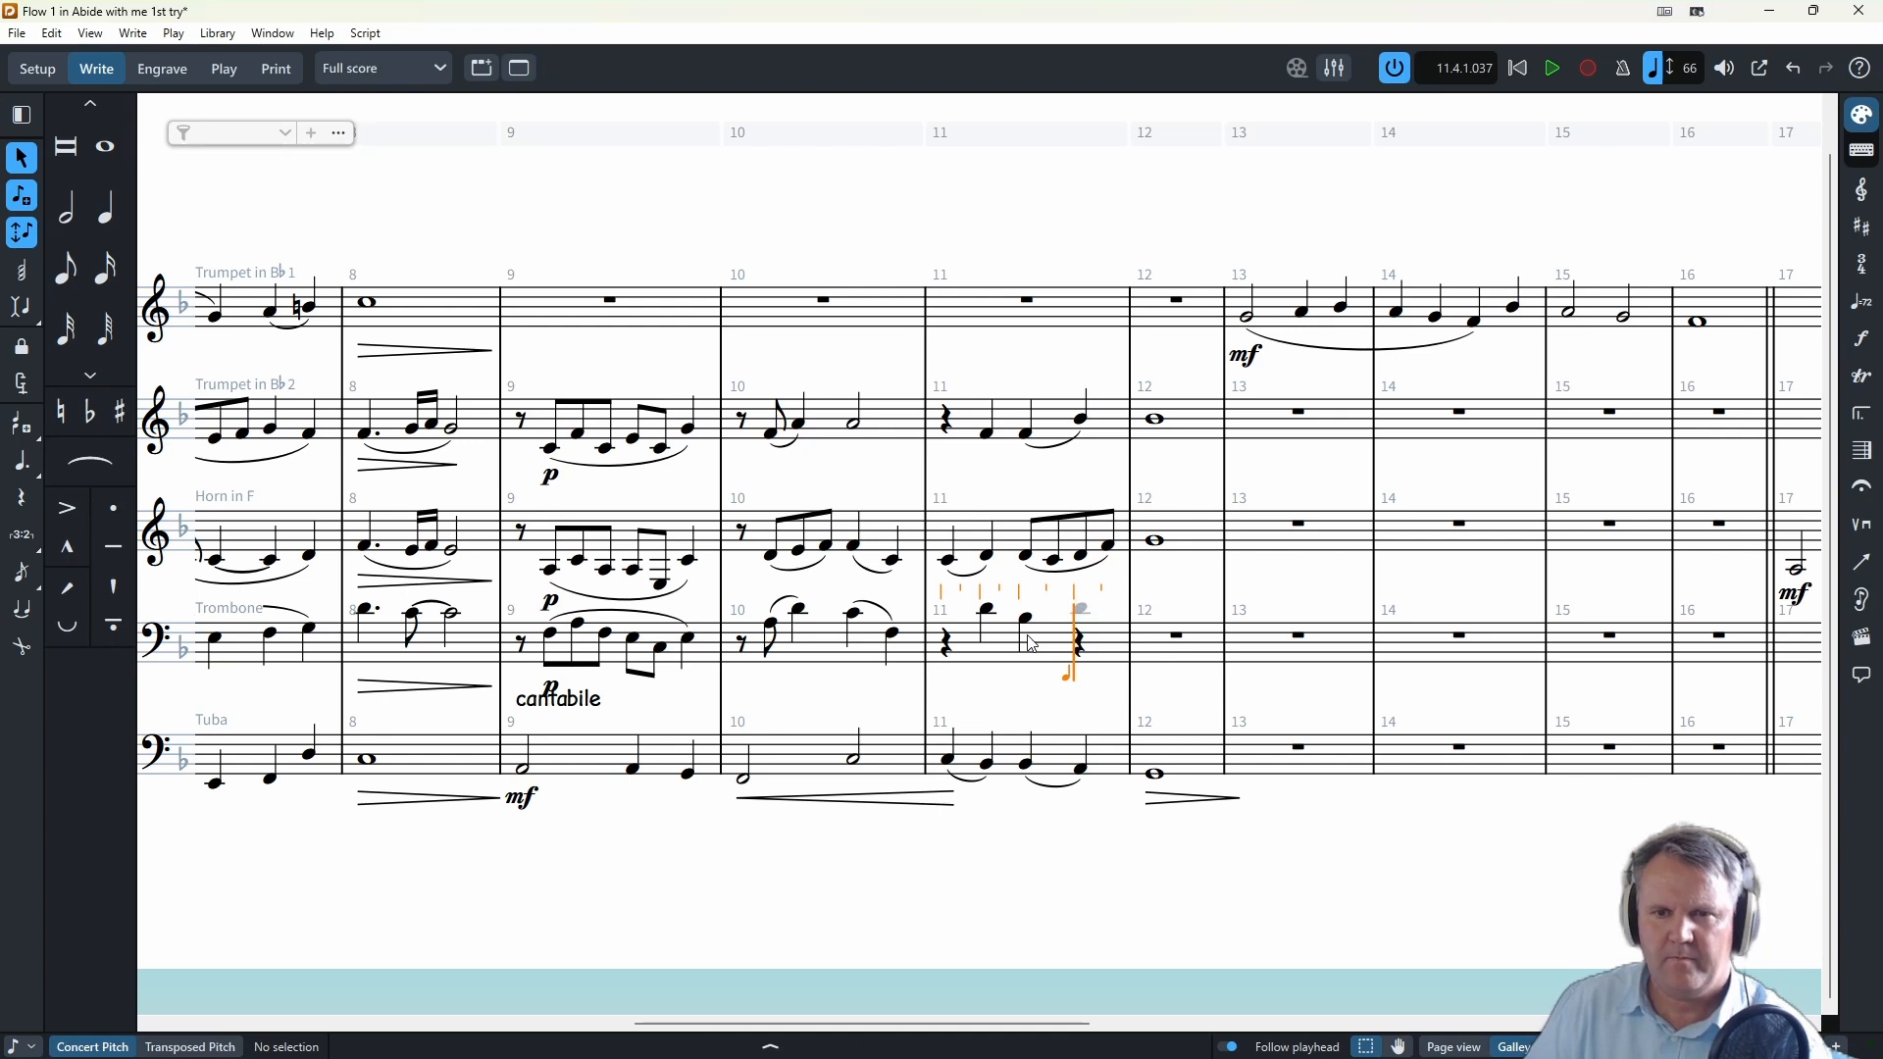
key(b)
key(8)
key(b)
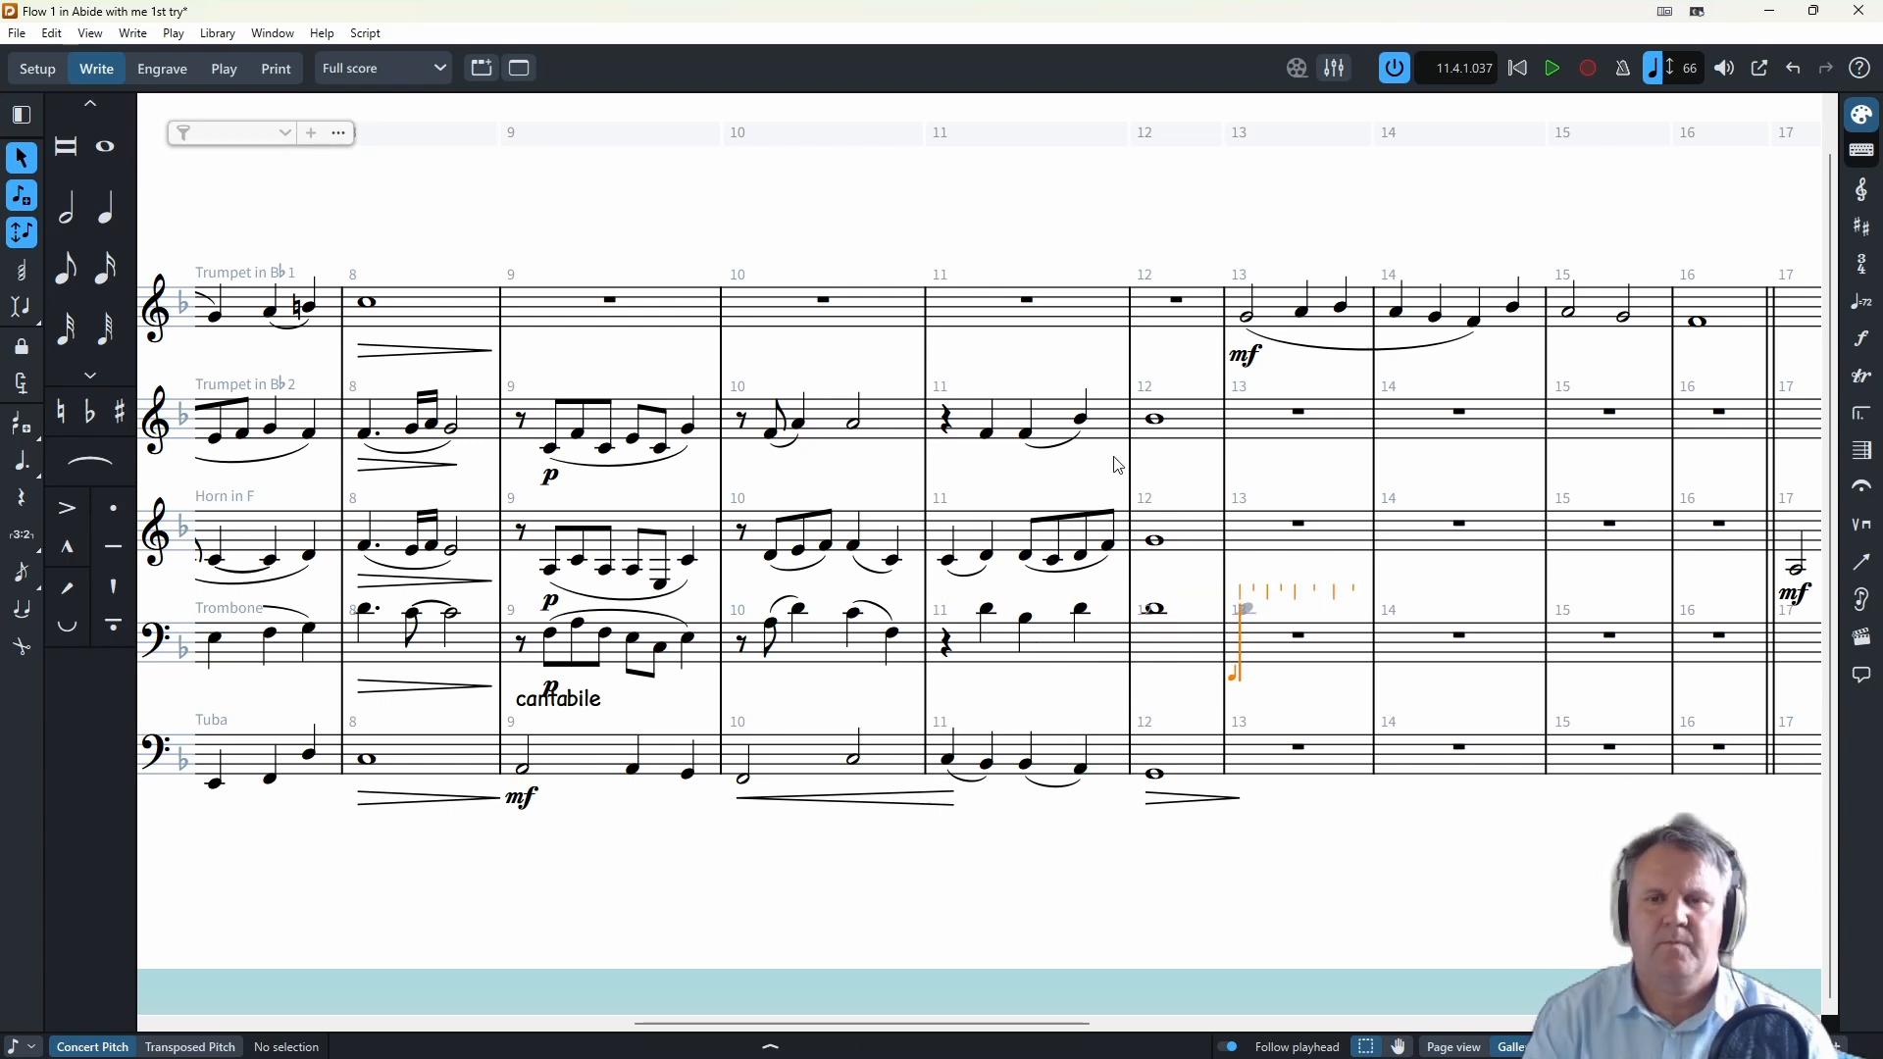
key(Escape)
- Add diminuendo hairpins under the bar 12 whole notes of the second trumpet, horn and trombone
click(1156, 419)
key(shift+d)
text(>)
key(Return)
click(1157, 609)
key(shift+d)
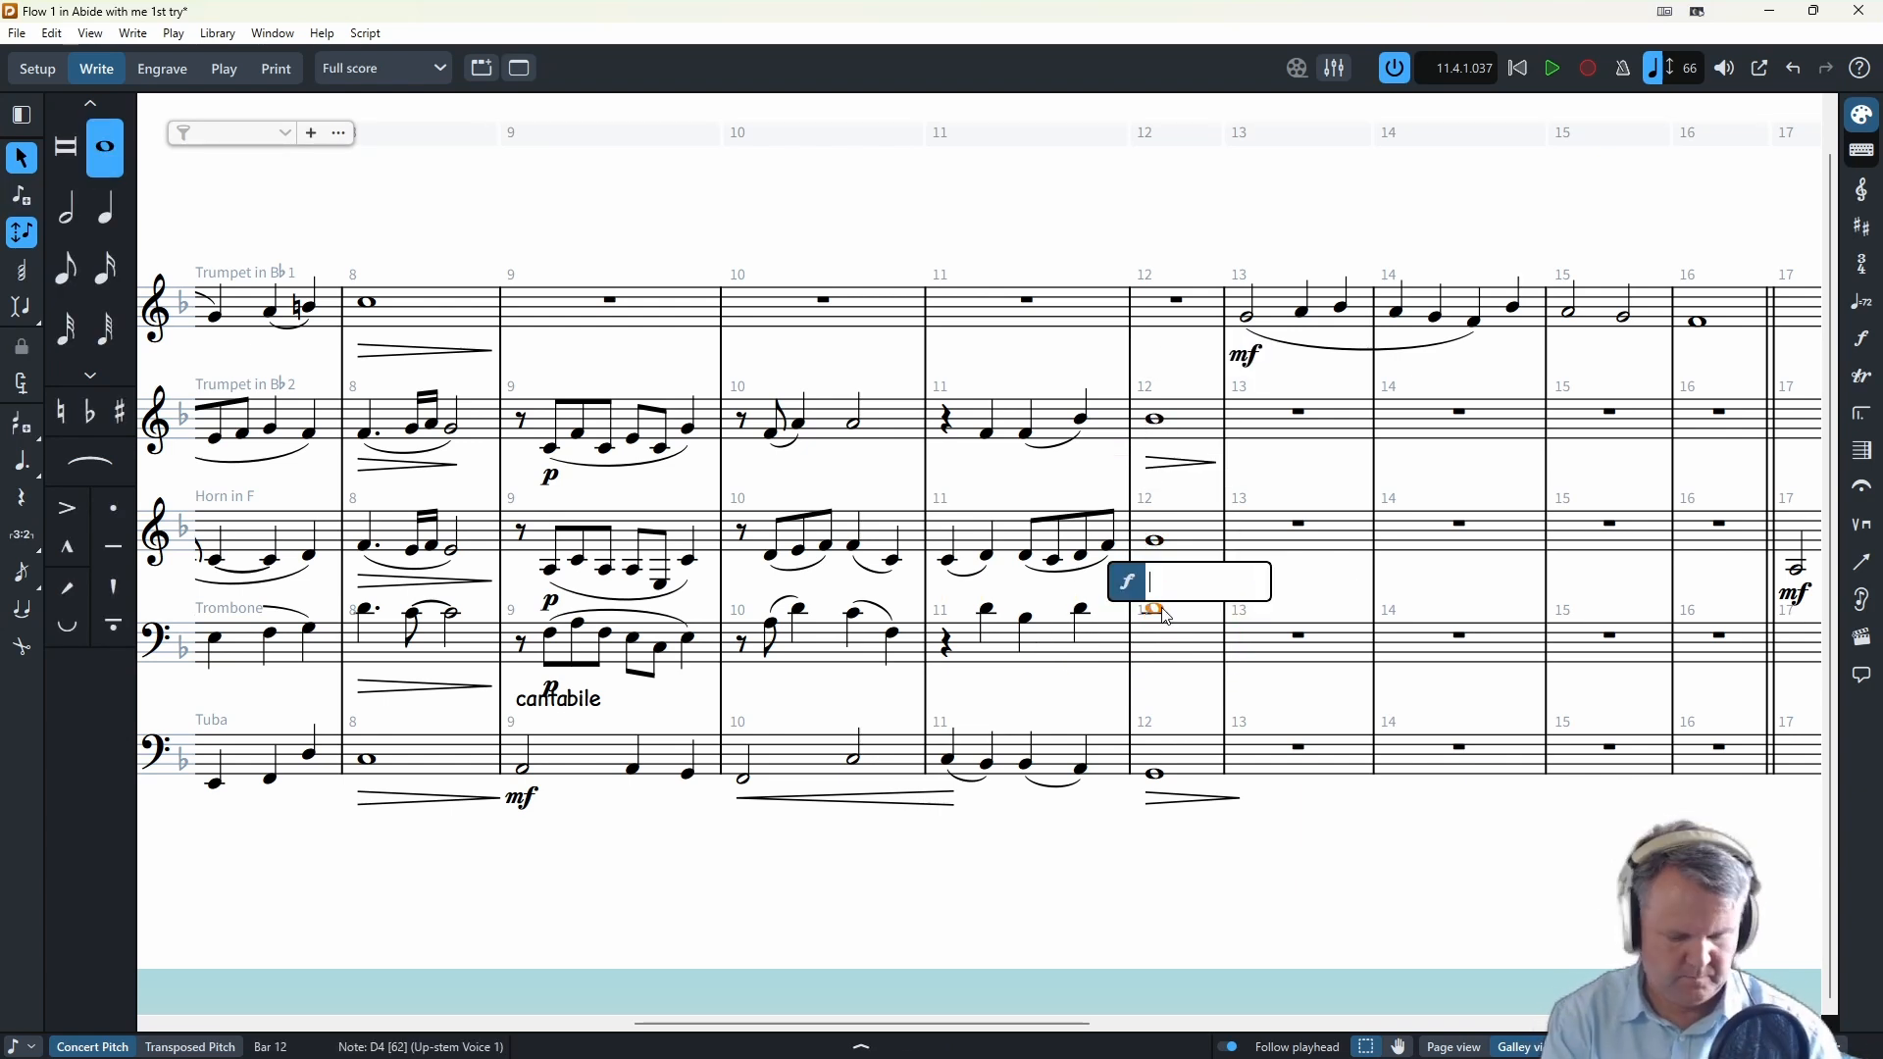
text(>)
key(Return)
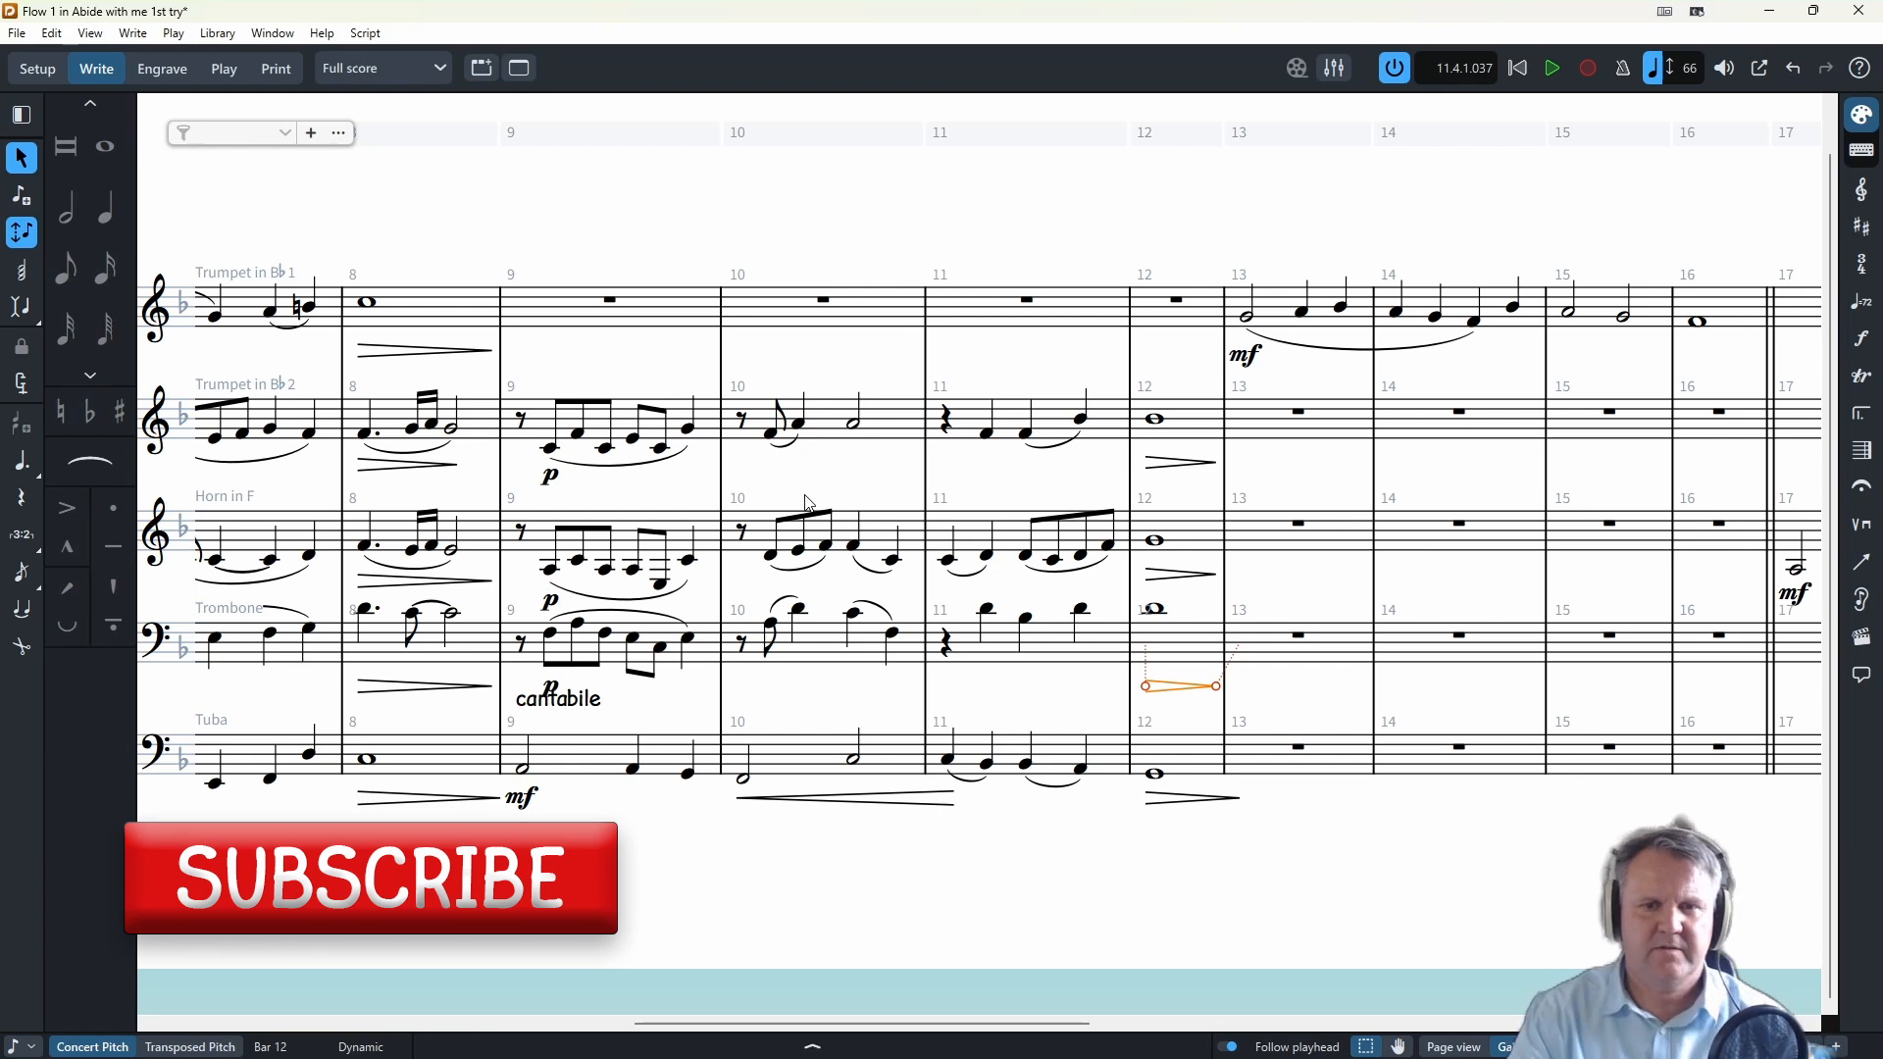
key(Escape)
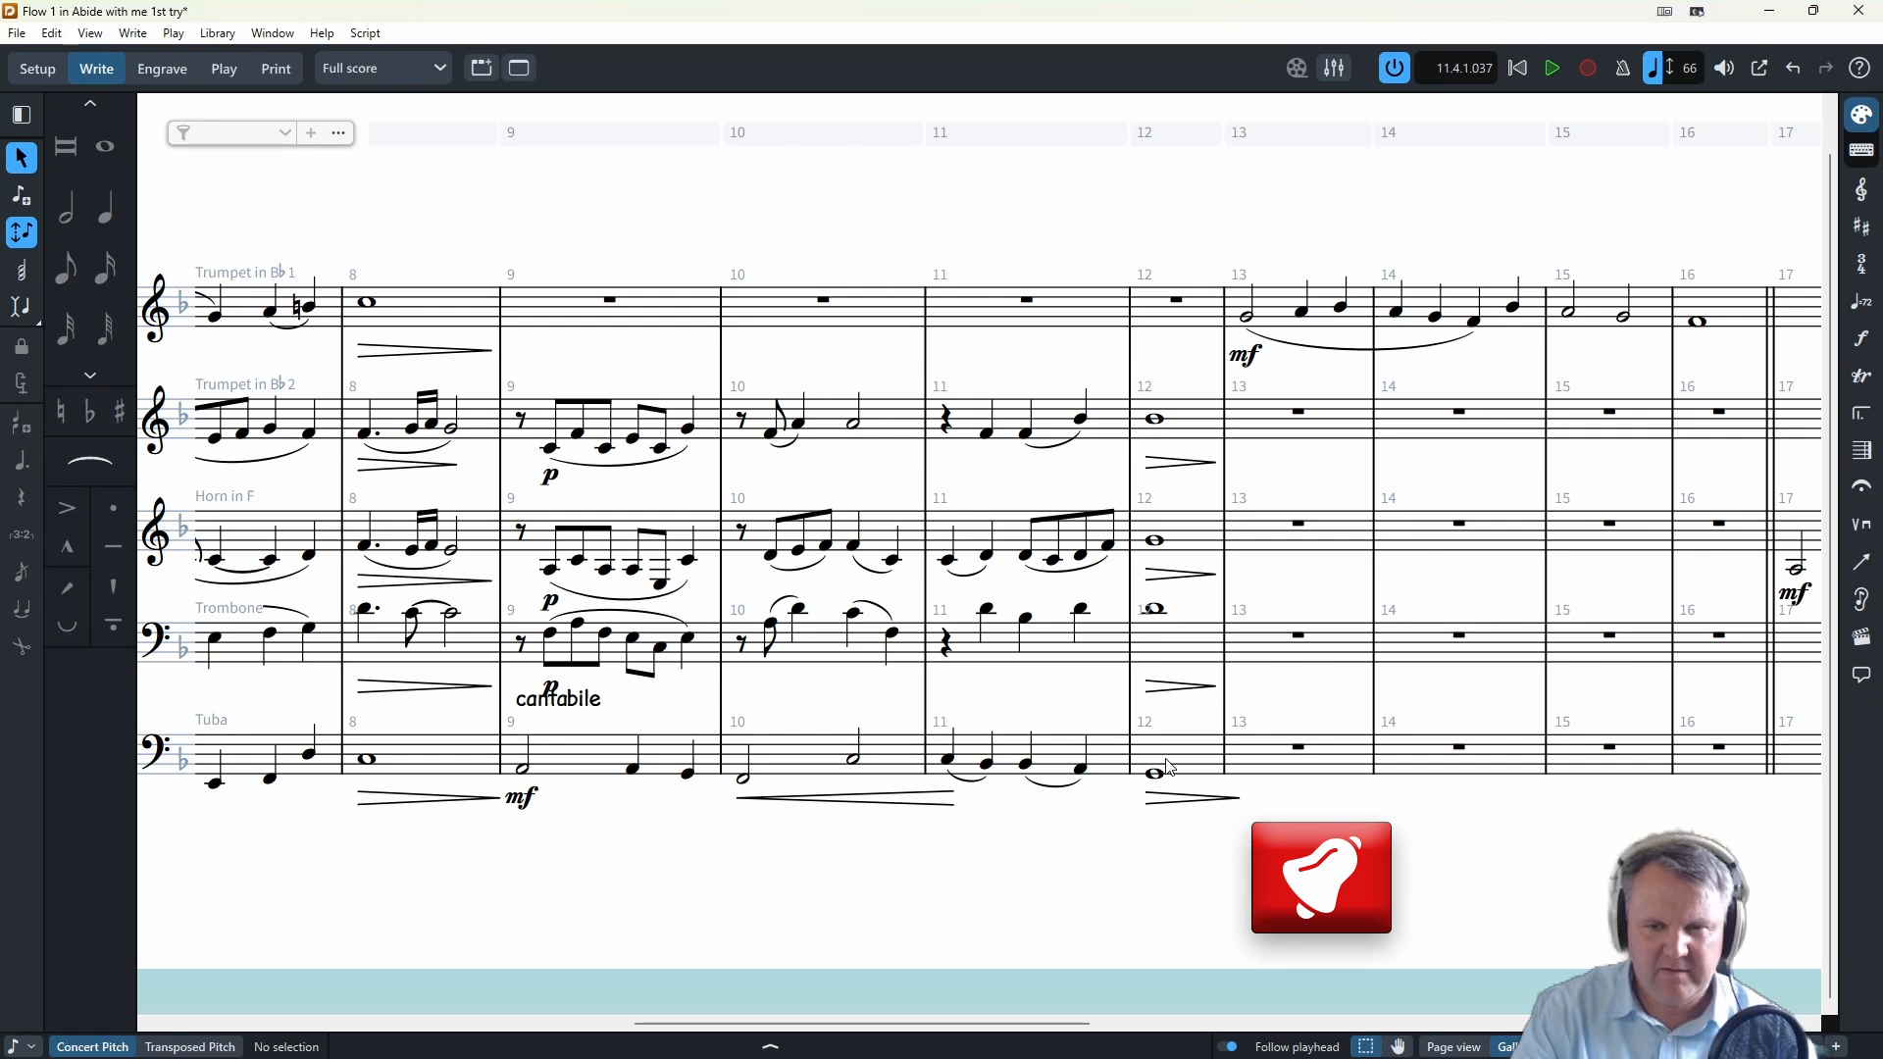
- Play back from bar 8, stop playback, and slur the last two notes of the trombone's bar 11
click(369, 303)
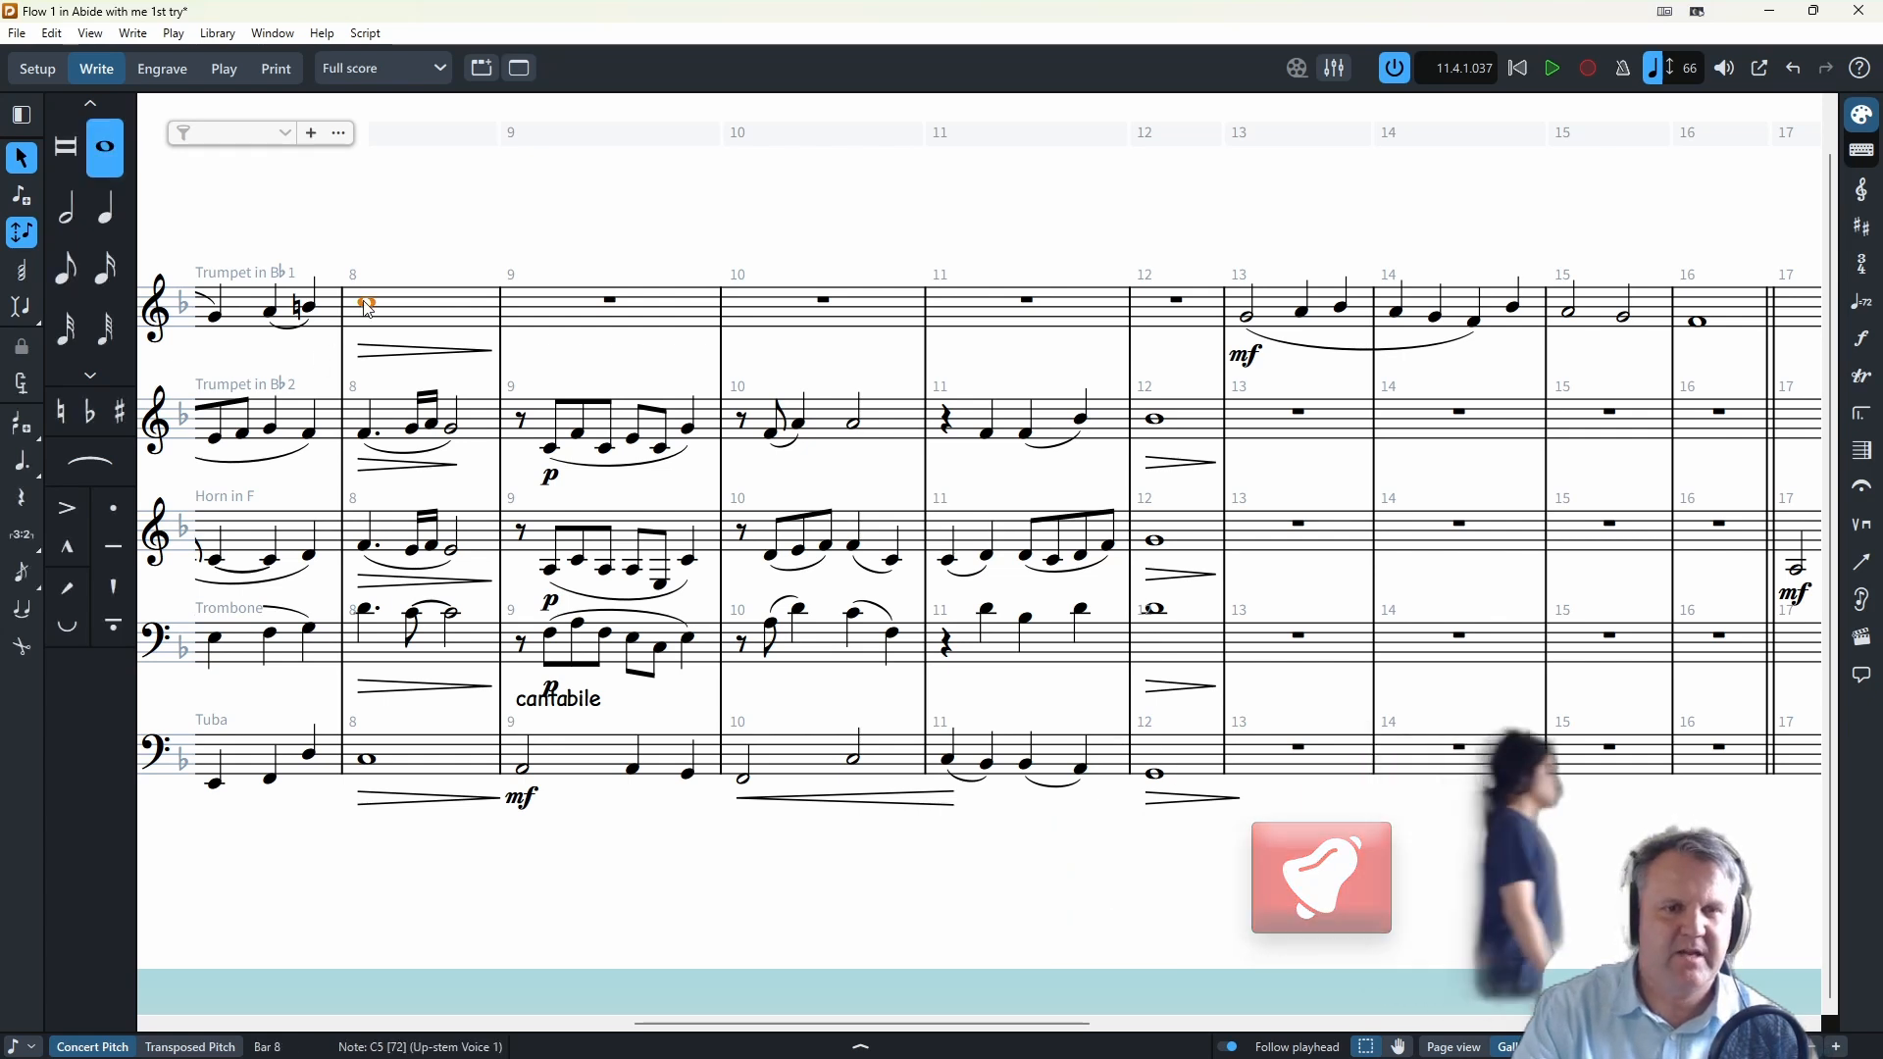
key(space)
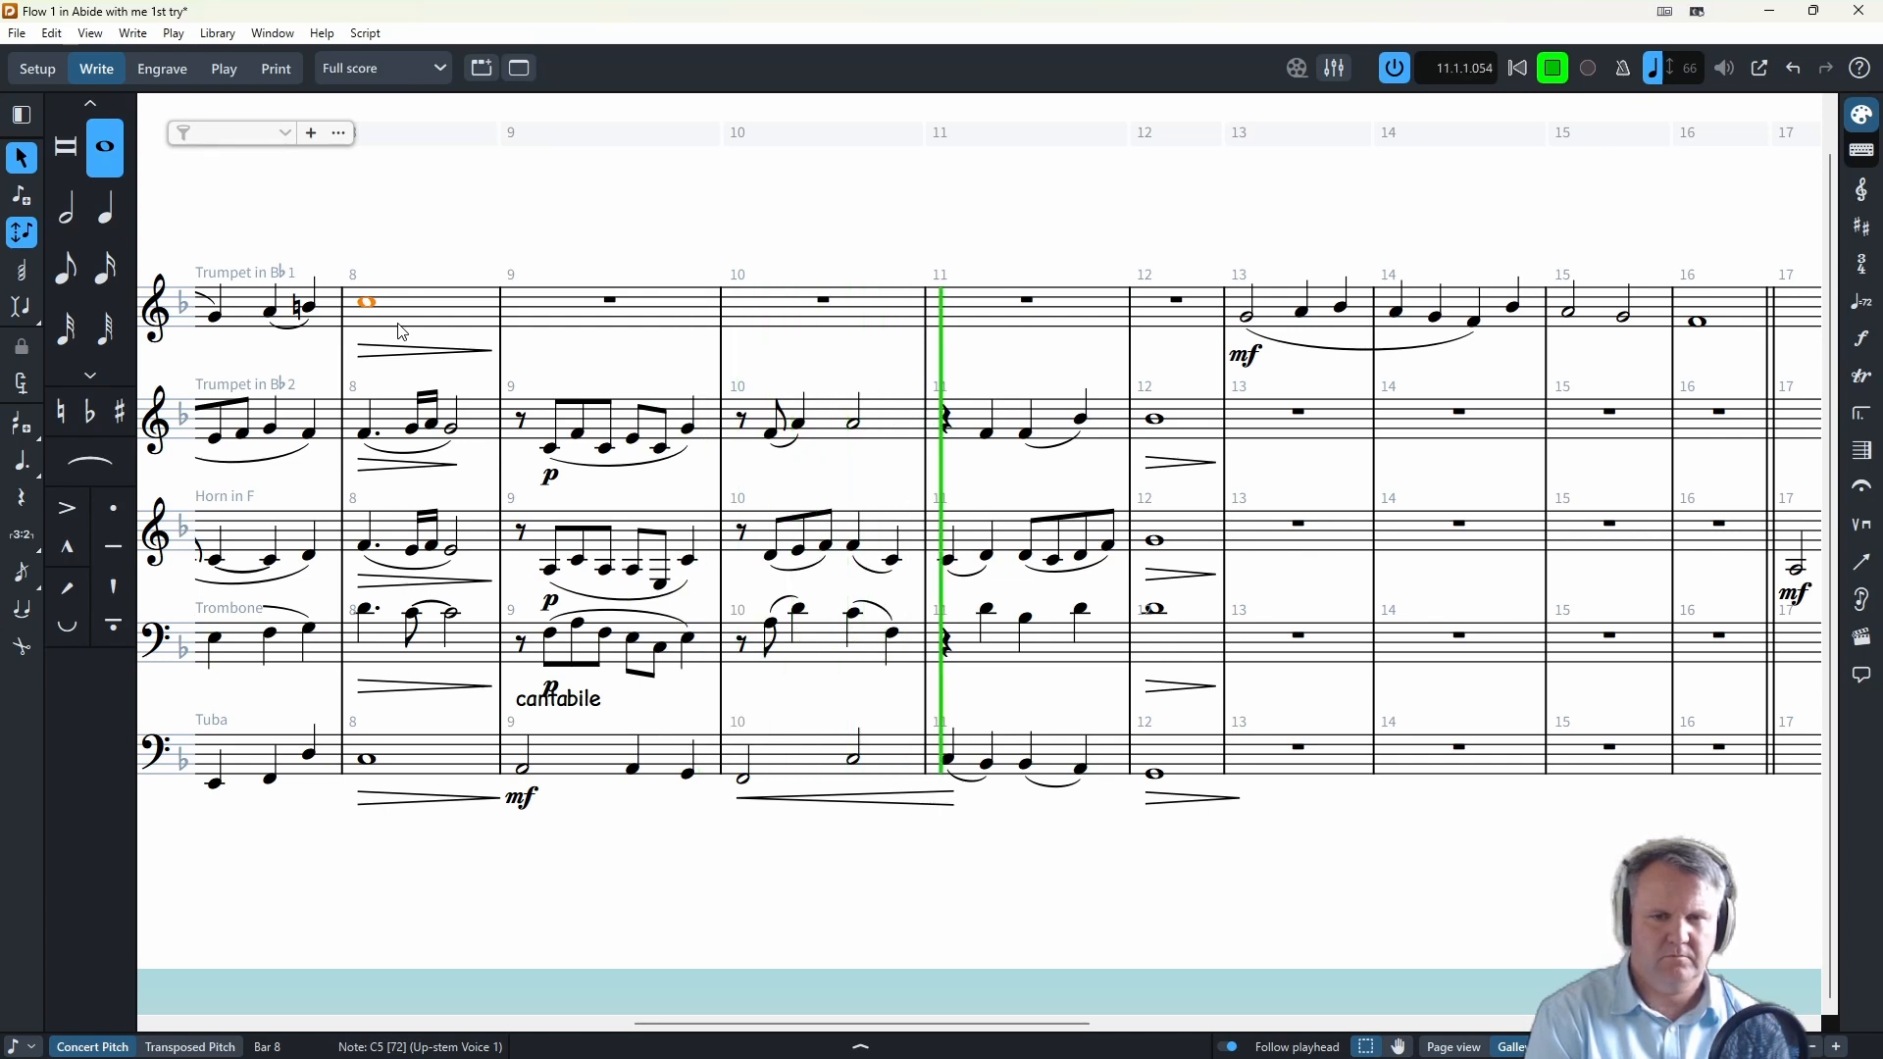
click(1560, 71)
click(1022, 640)
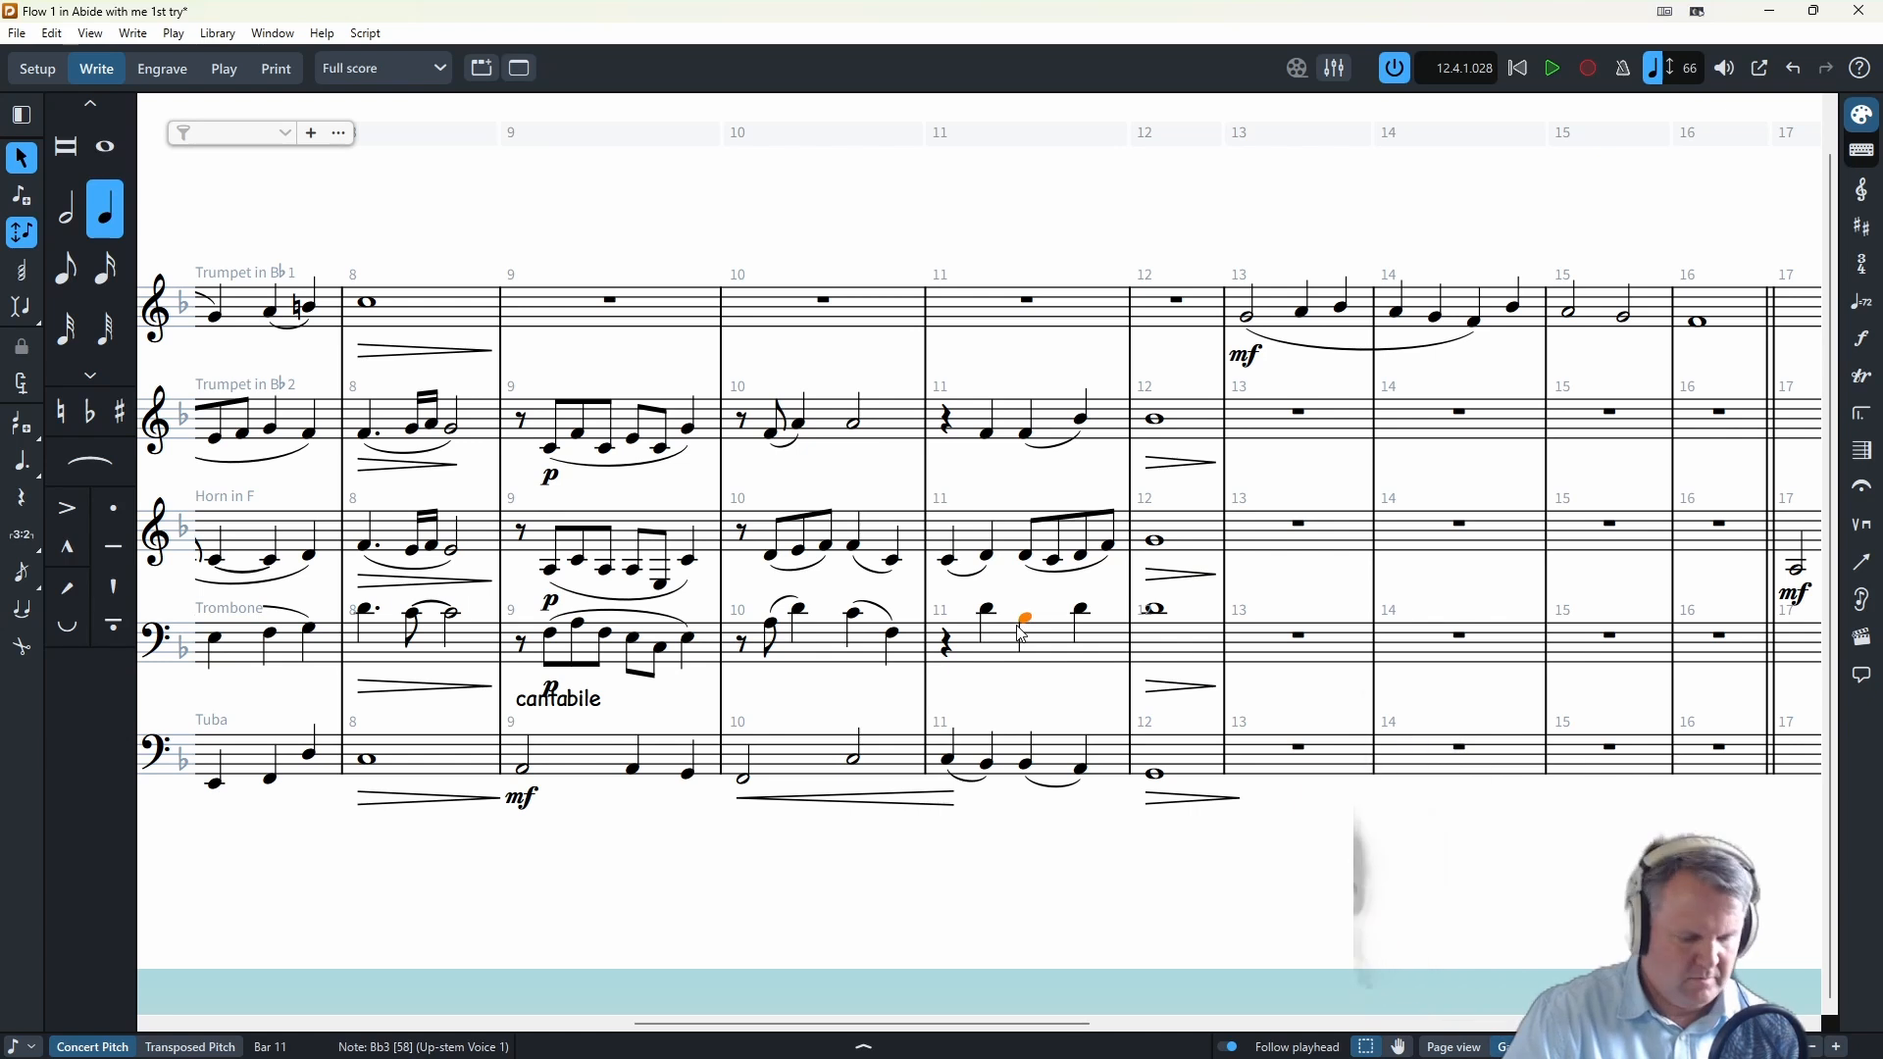
- Replace the quarter-note D in the trombone's bar 10 with slurred eighths A and D, and play back from bar 9
click(800, 614)
key(shift+n)
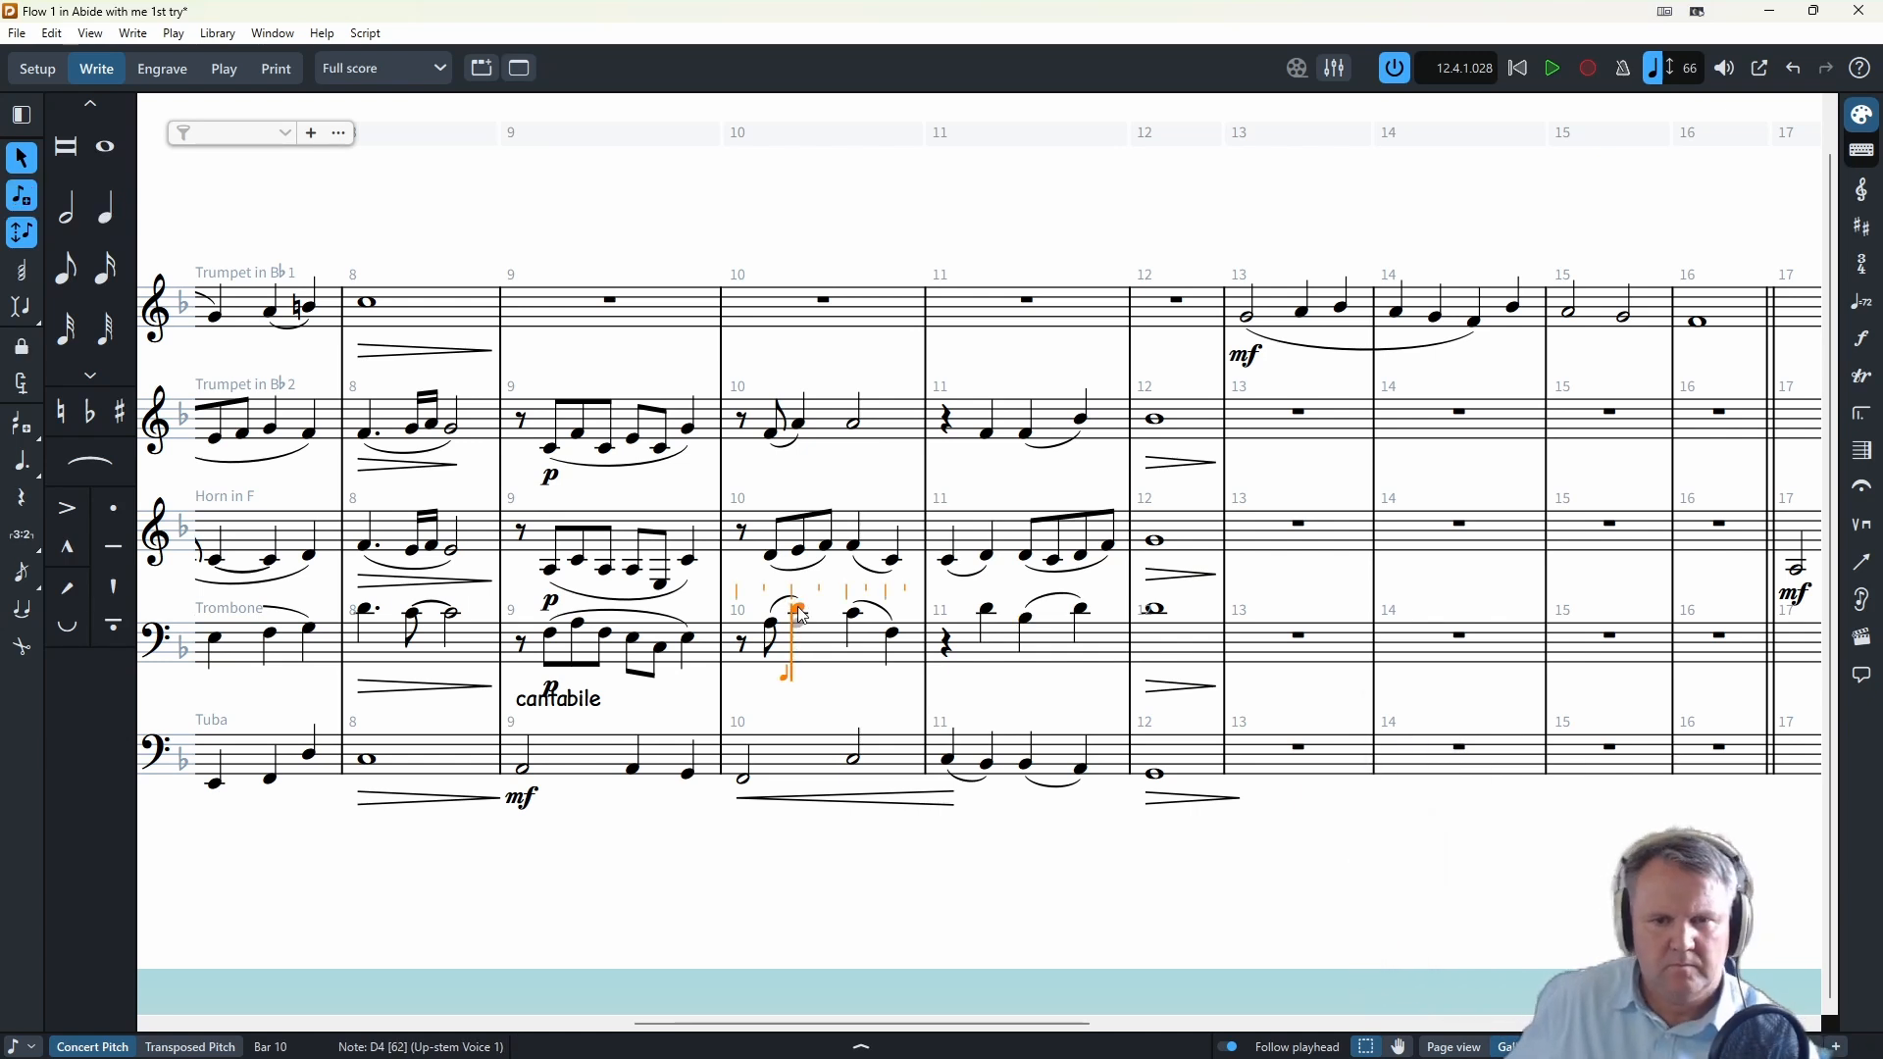
key(d)
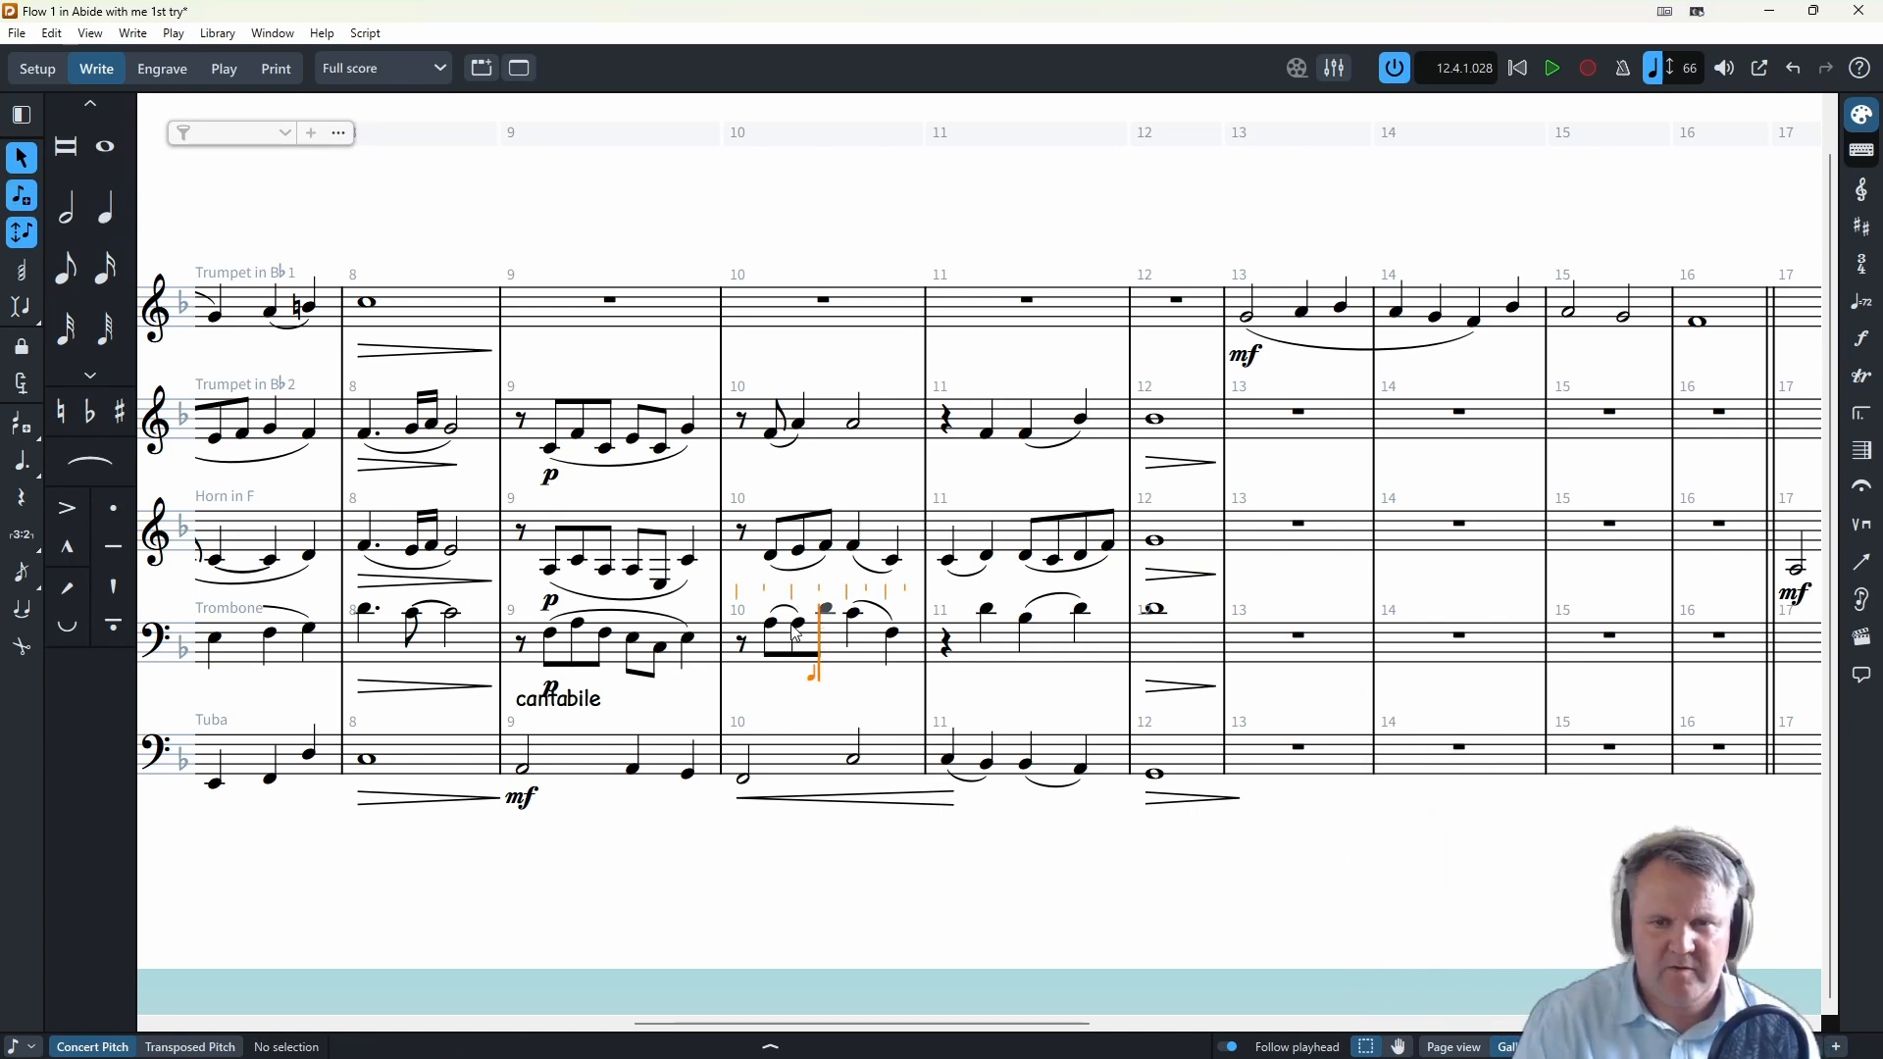
key(Escape)
click(521, 419)
key(p)
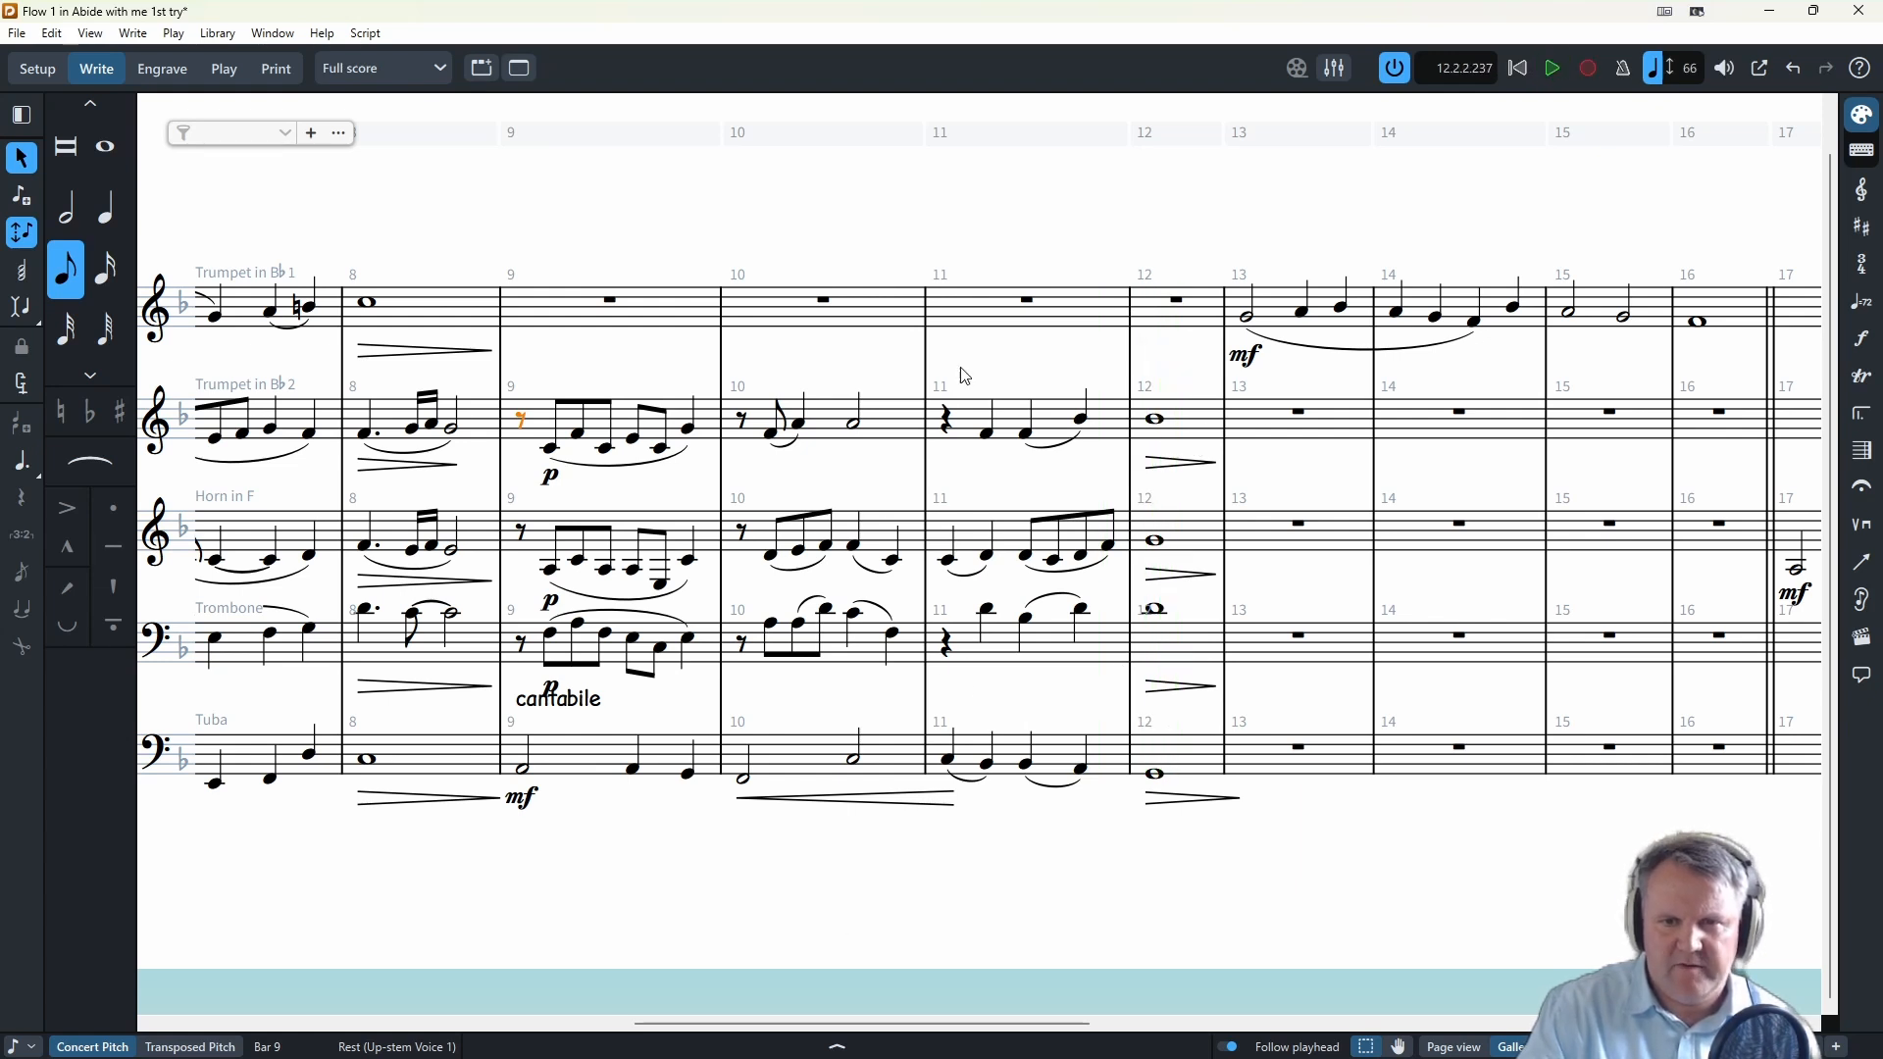
- Delete the horn's first note in bar 11 and add crescendo hairpins from beat 2 to the second trumpet, horn and trombone
click(893, 560)
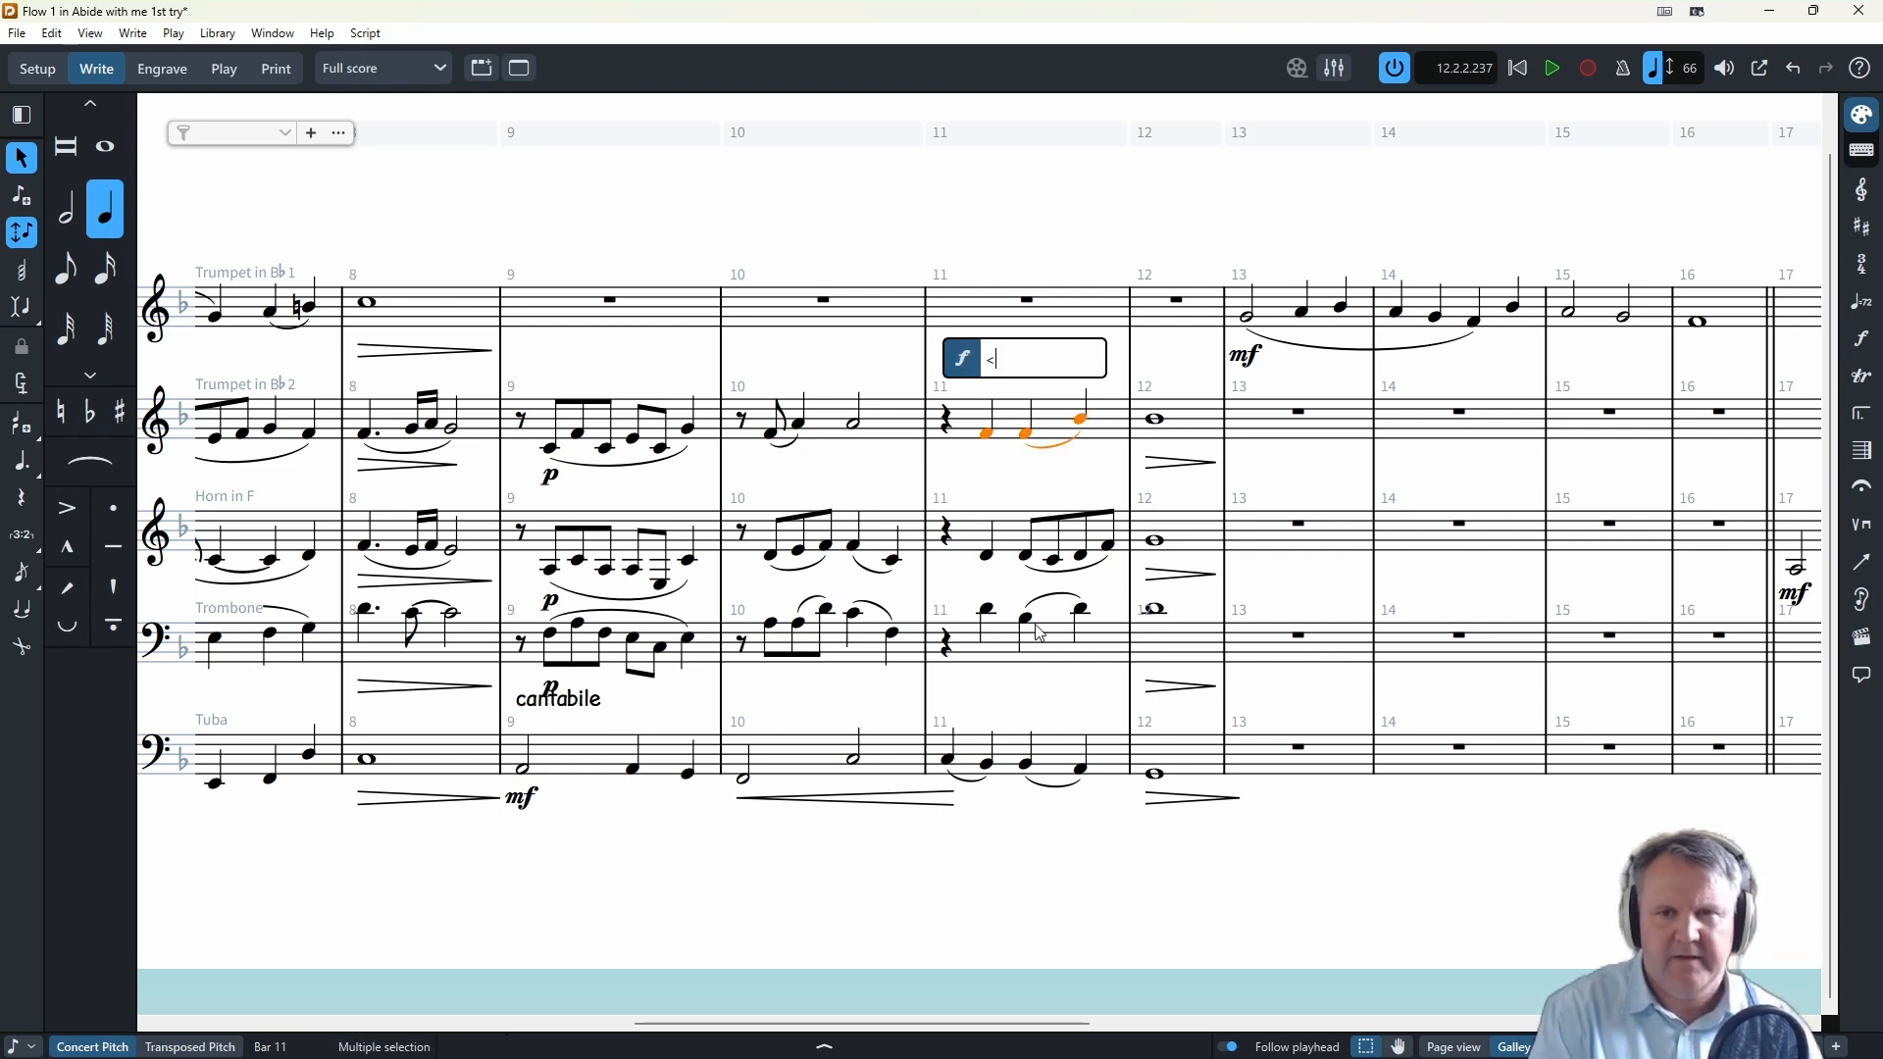
key(Return)
click(988, 557)
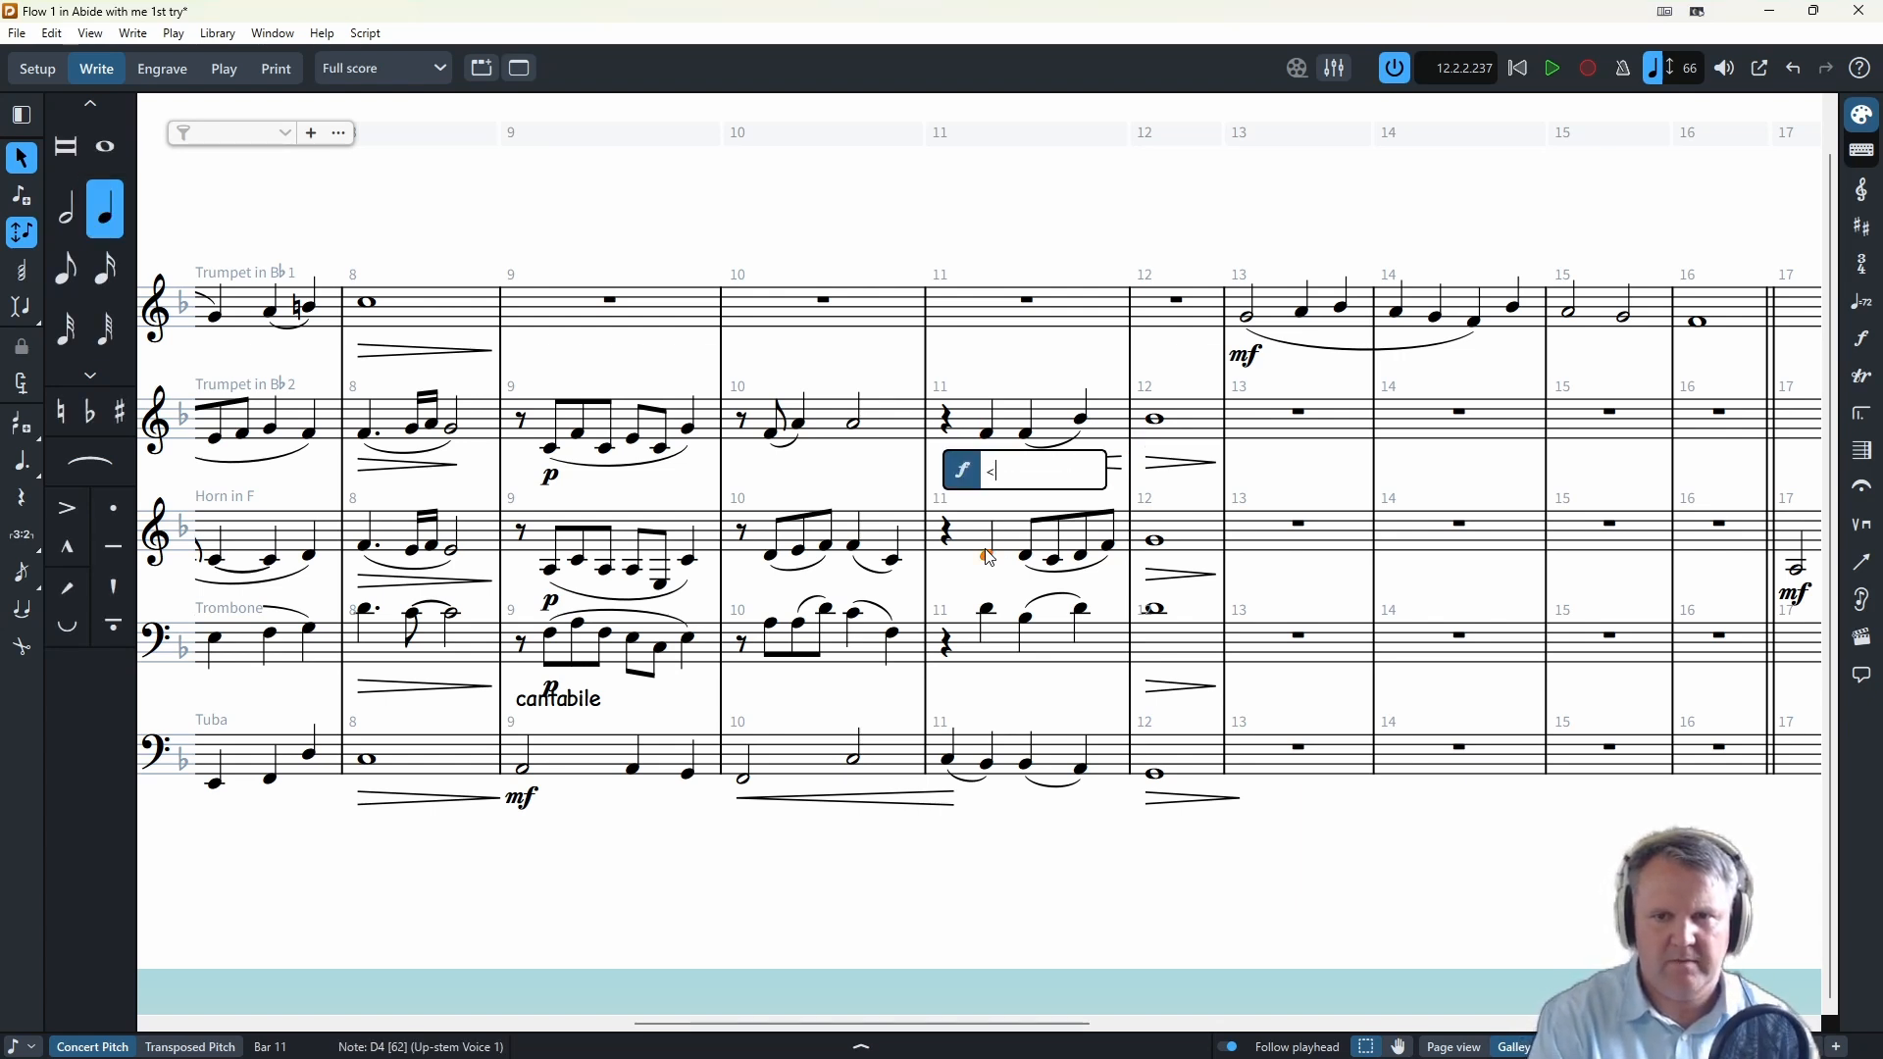
key(Return)
alt+click(987, 699)
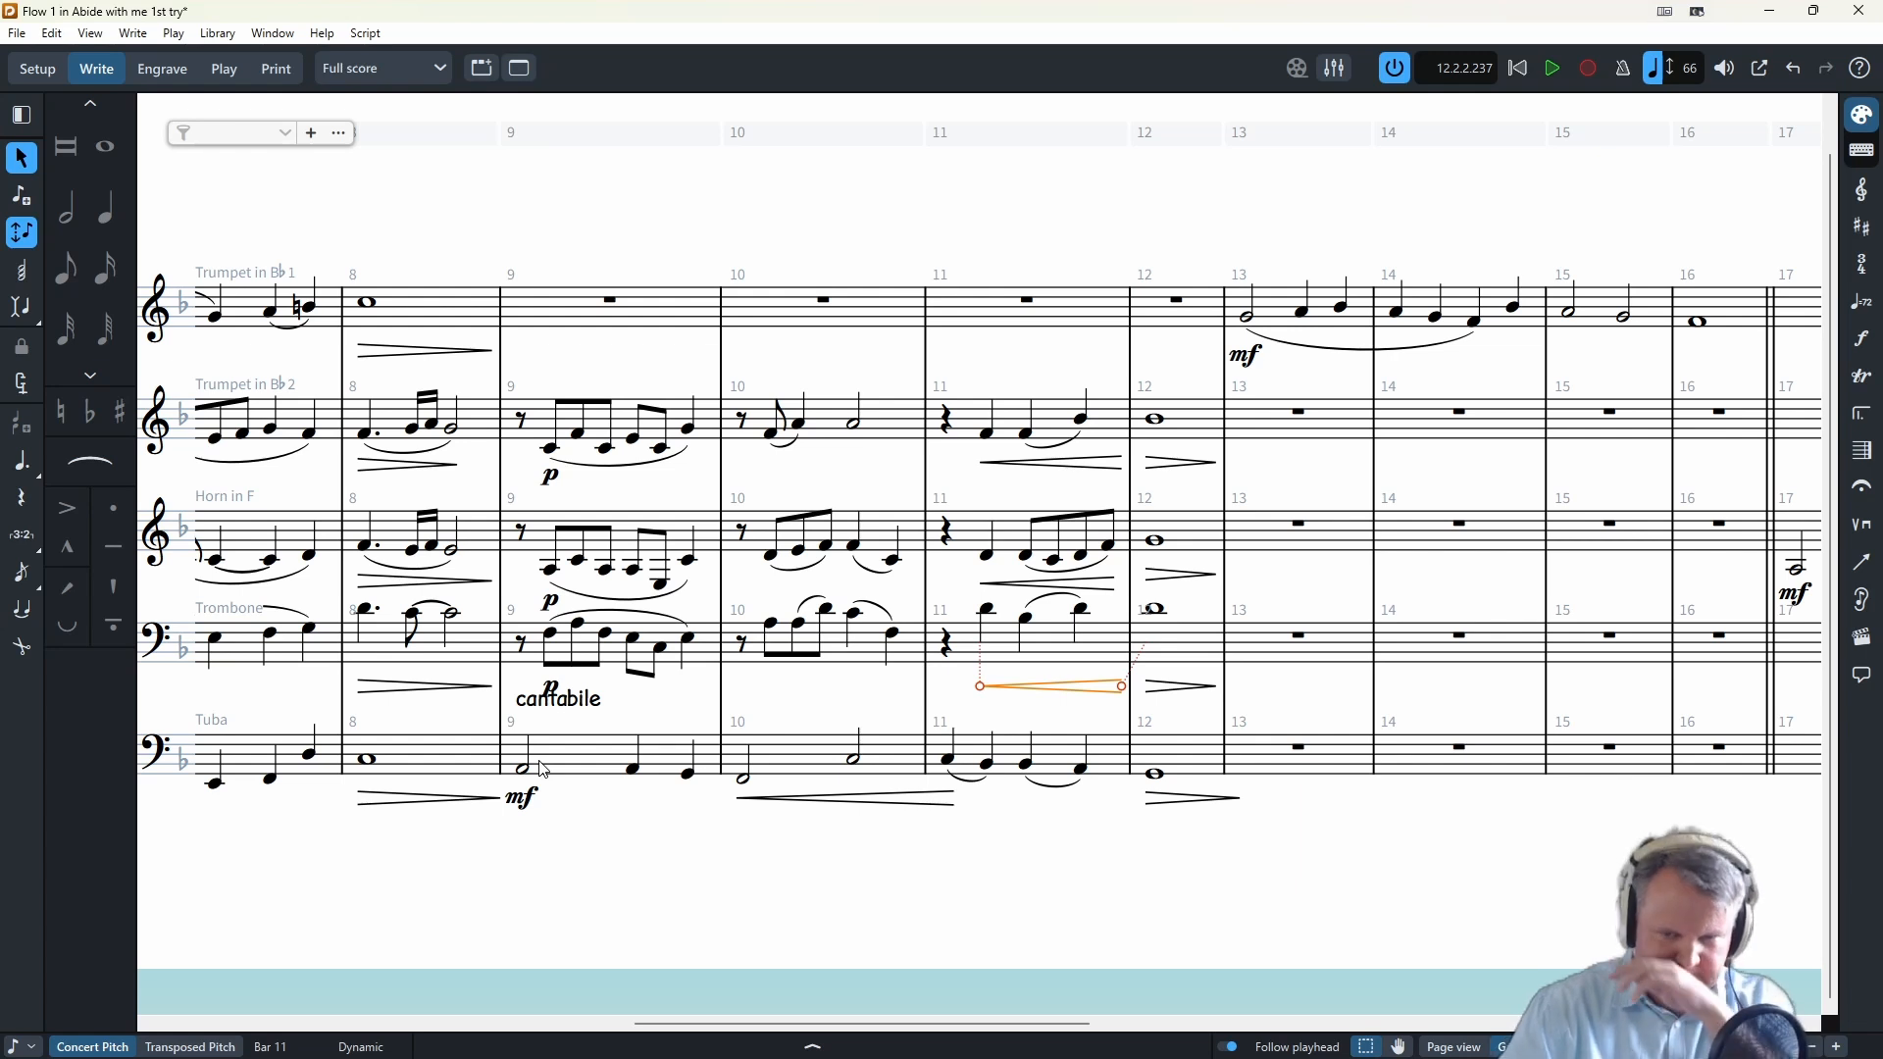
- Play back the arrangement from bar 1 into bar 14 to check the finished bars, and stop playback
scroll(544, 770, right, 5)
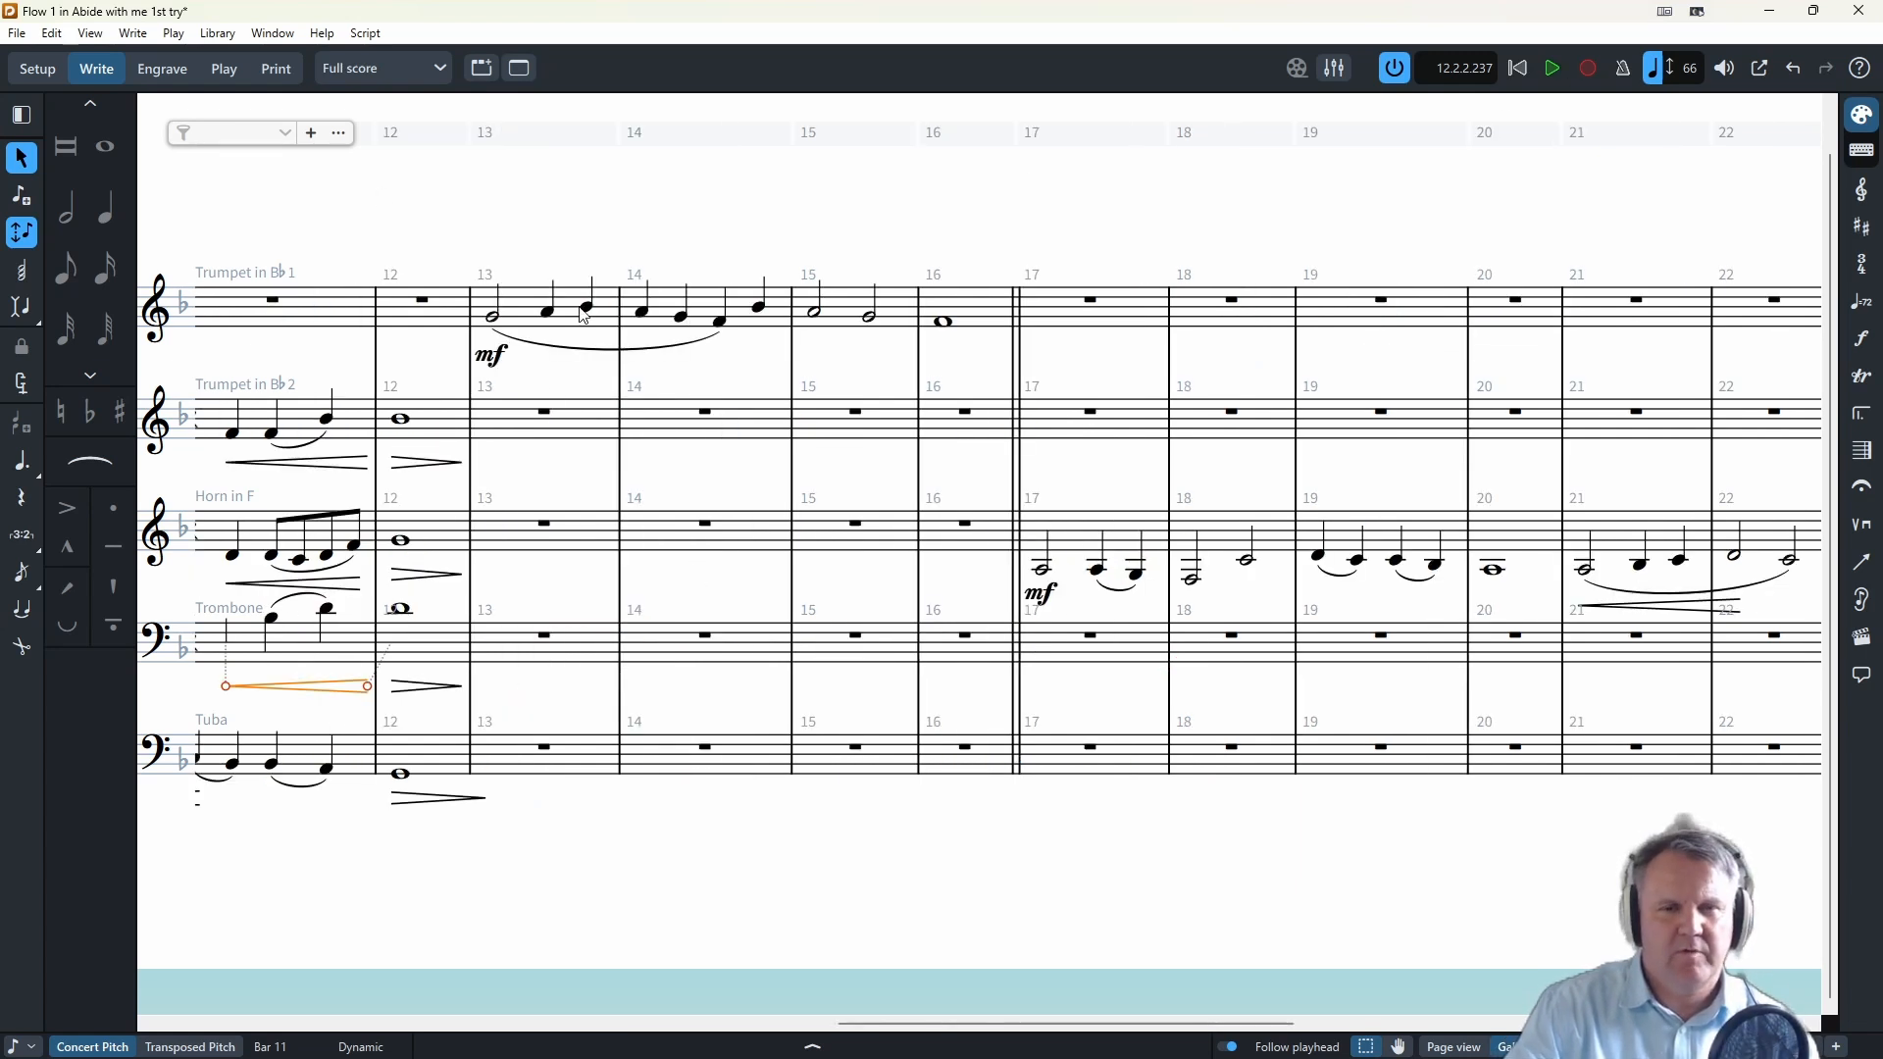
drag(1069, 1023, 463, 1000)
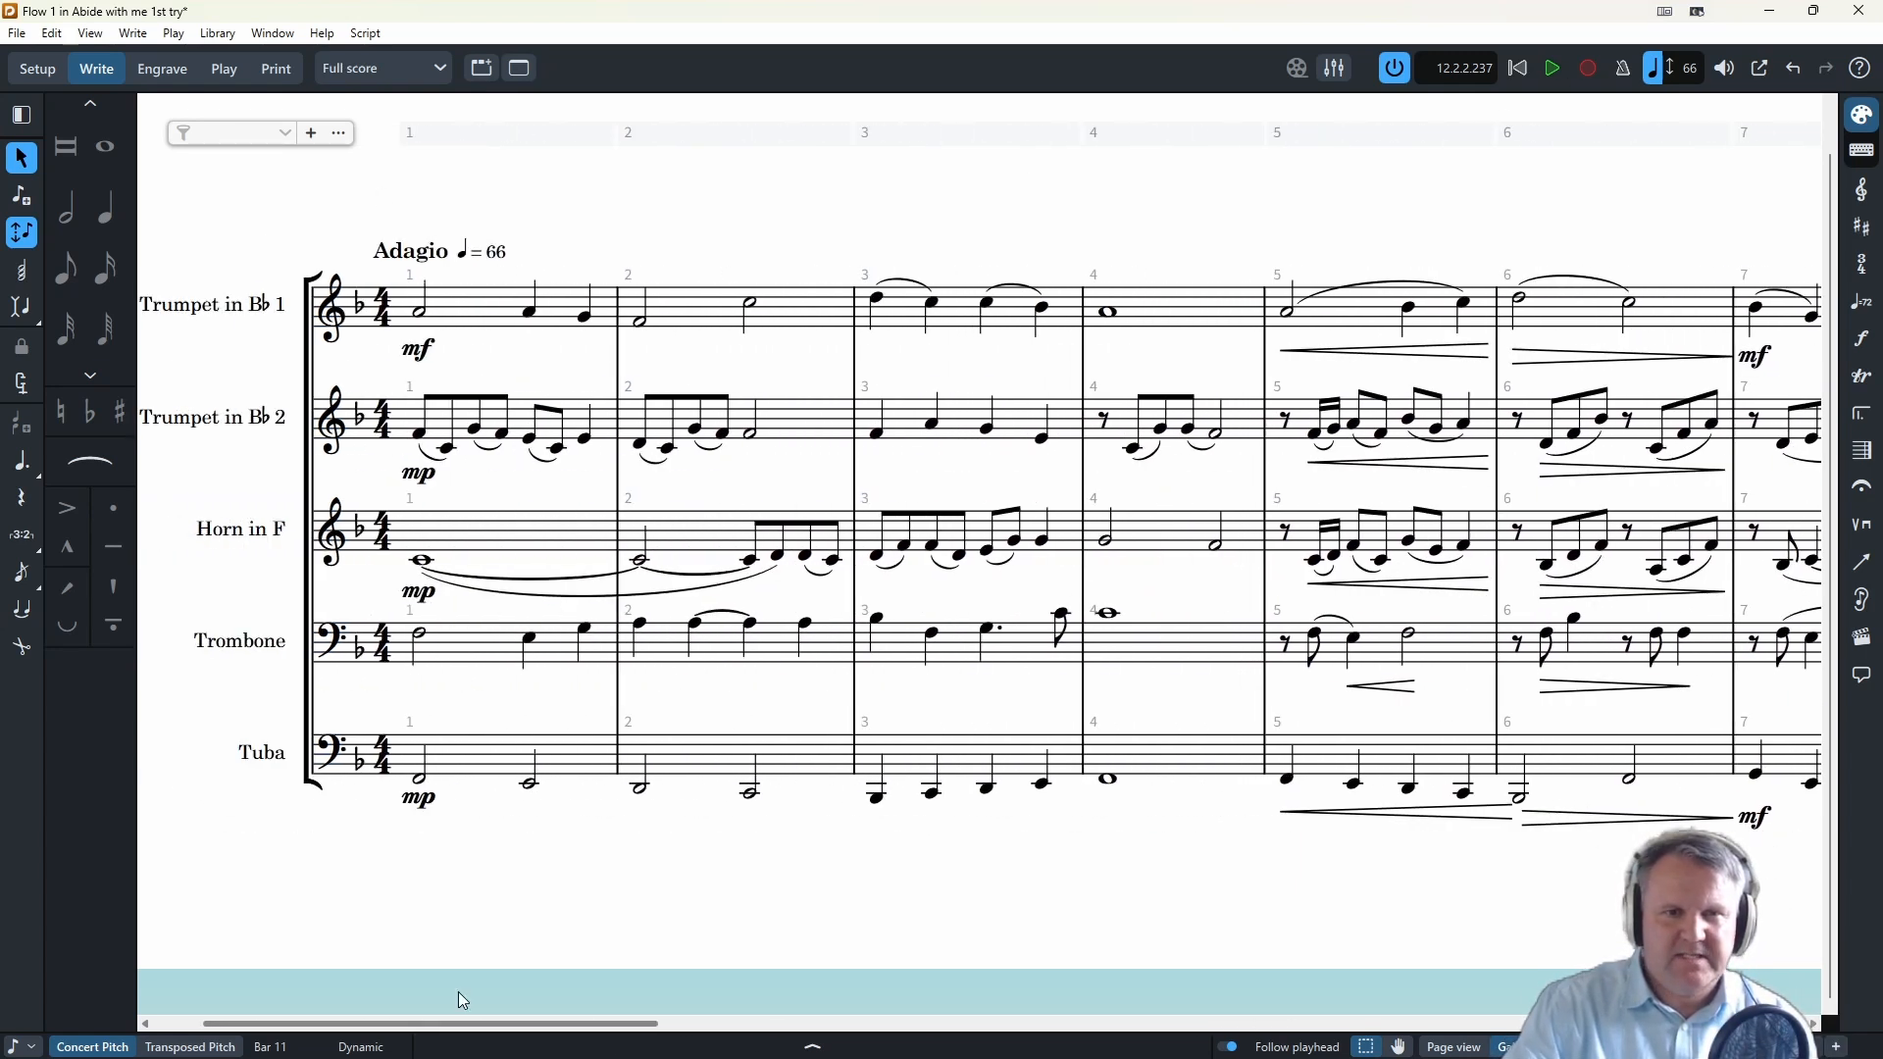
click(419, 311)
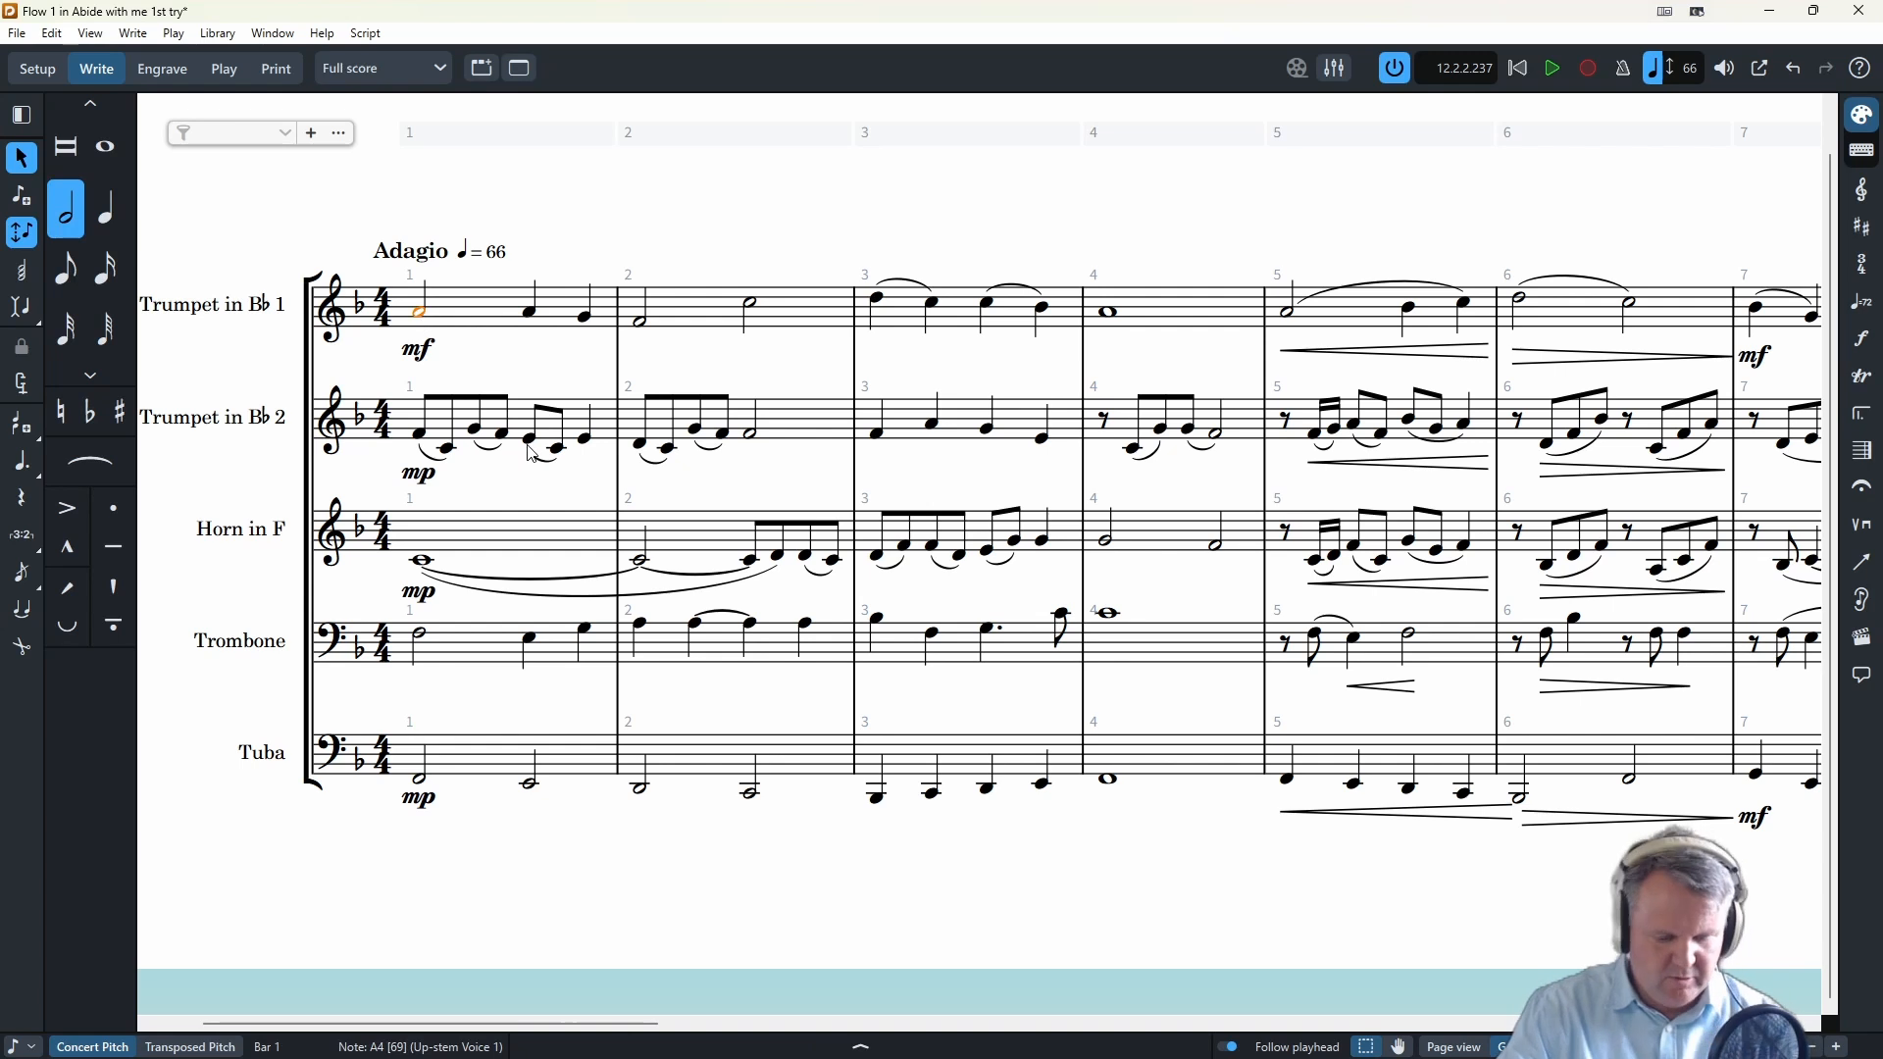
key(space)
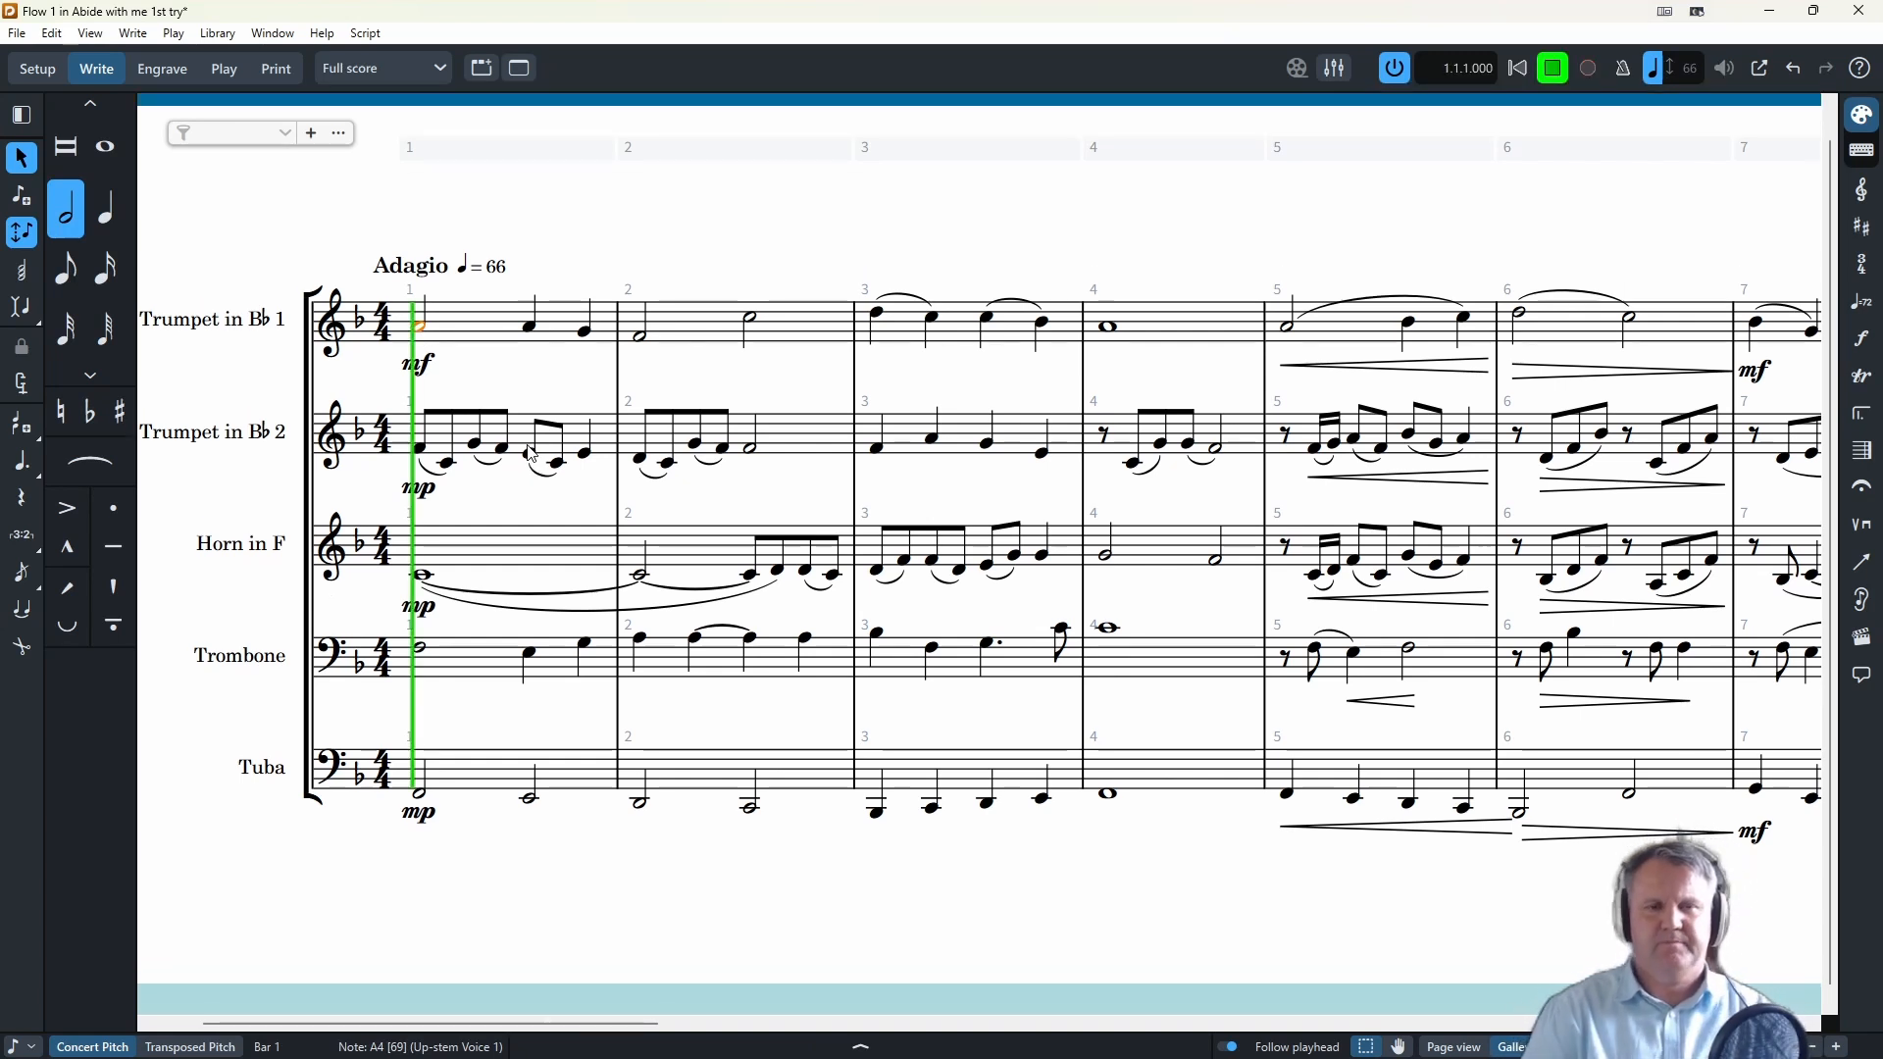
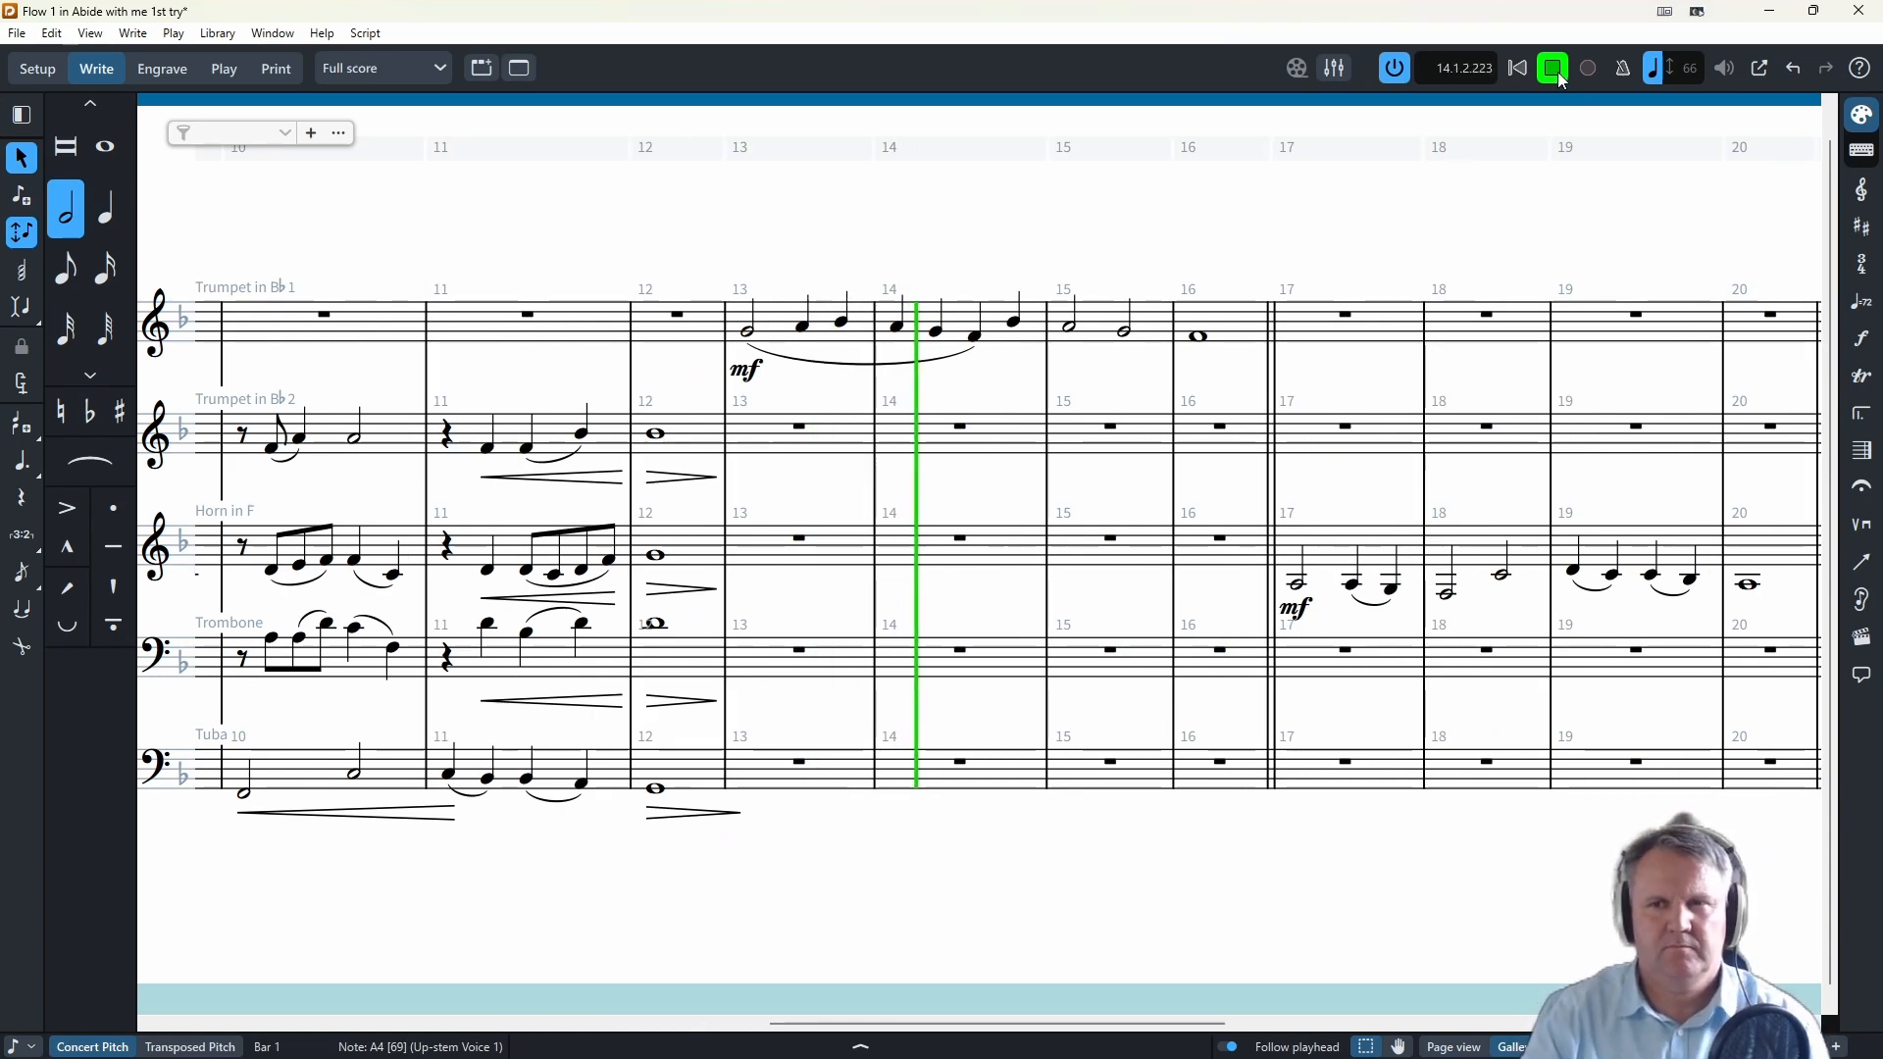
key(space)
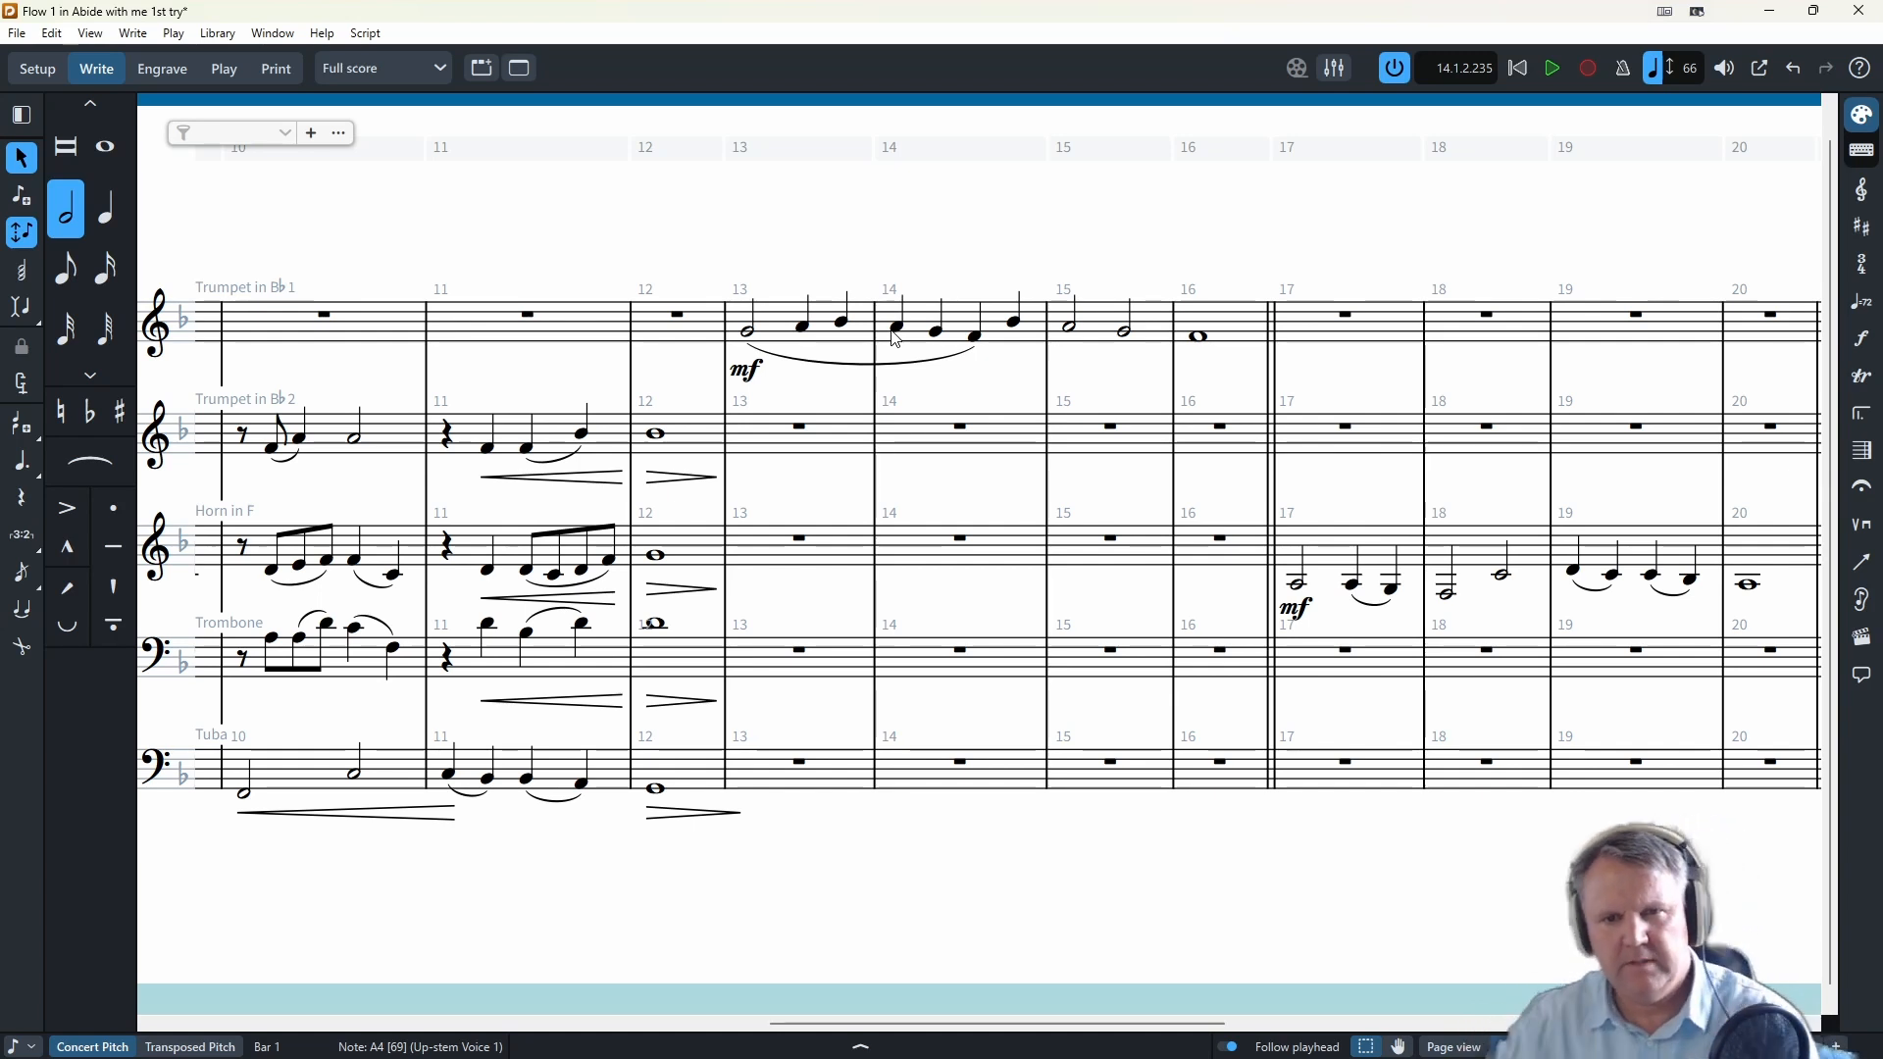
- Enter quarters C, C, C from beat 2 of the tuba's bar 13, slurring the first two, and F, E, D, B-flat in bar 14
double_click(801, 765)
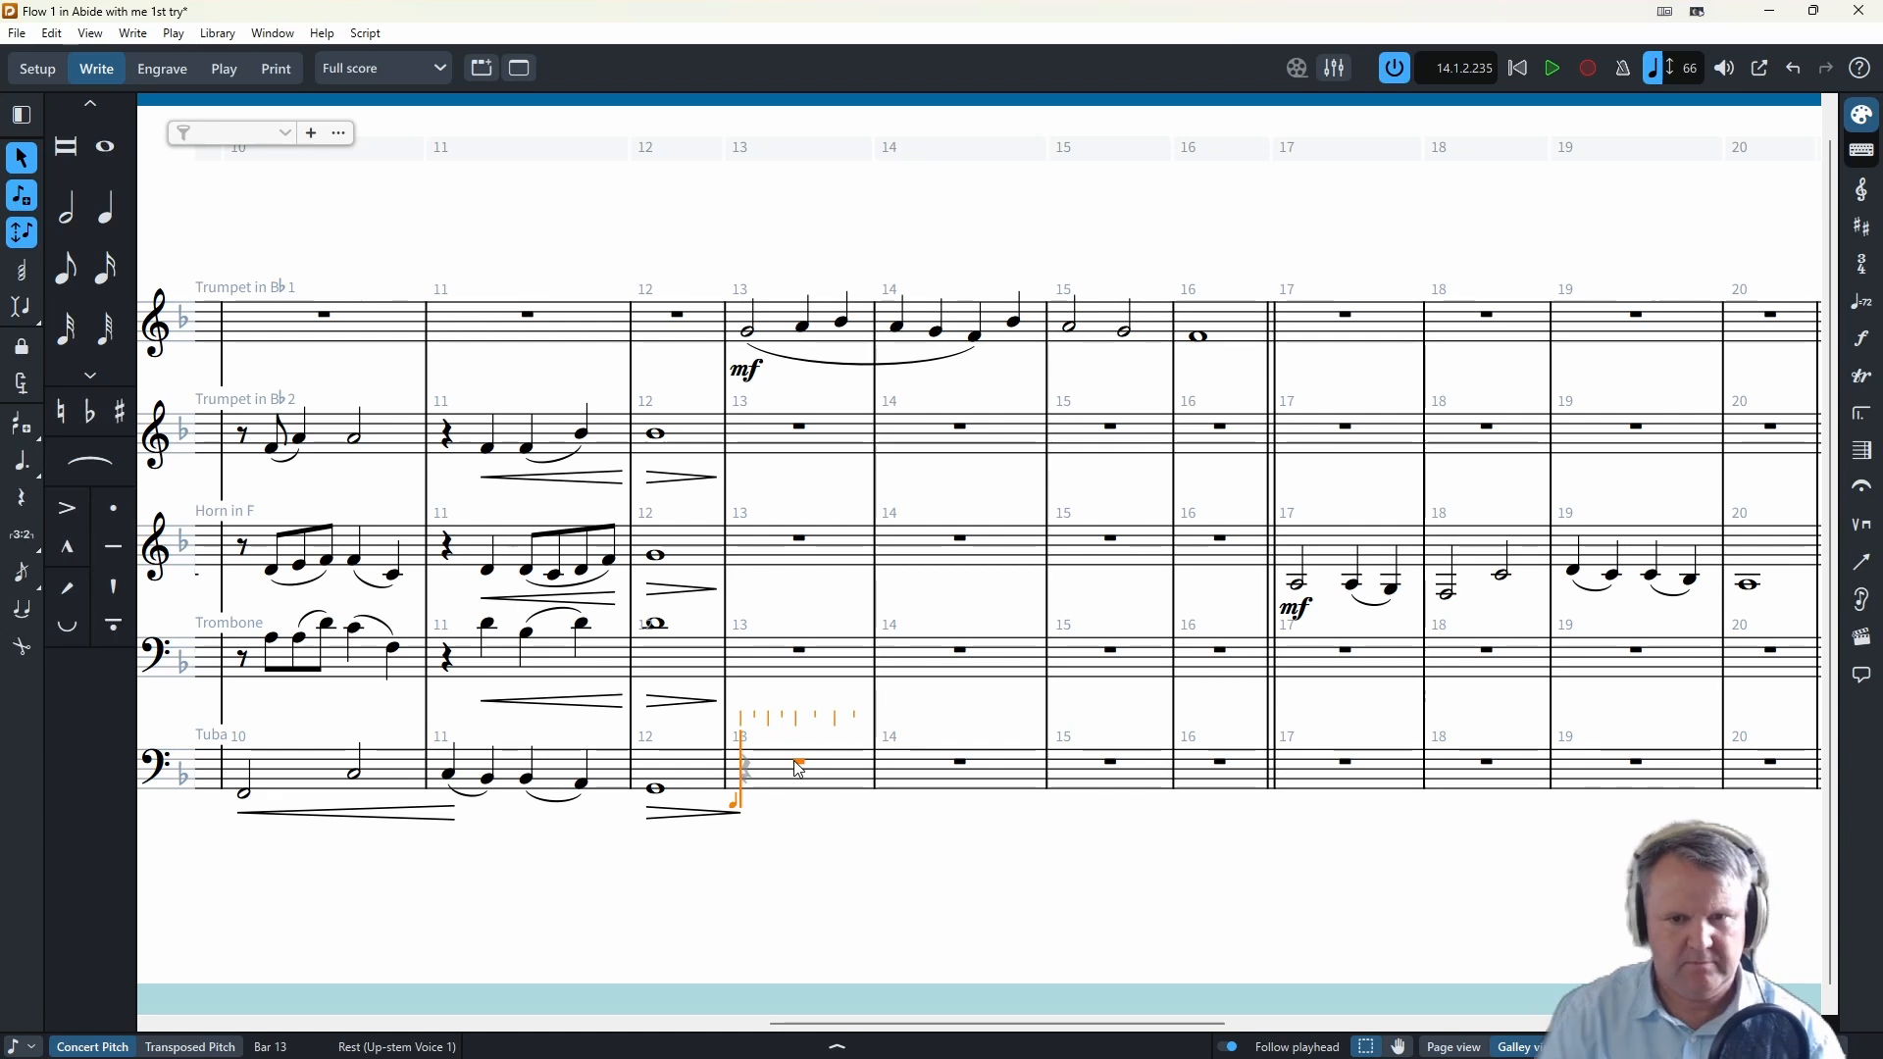
key(Right)
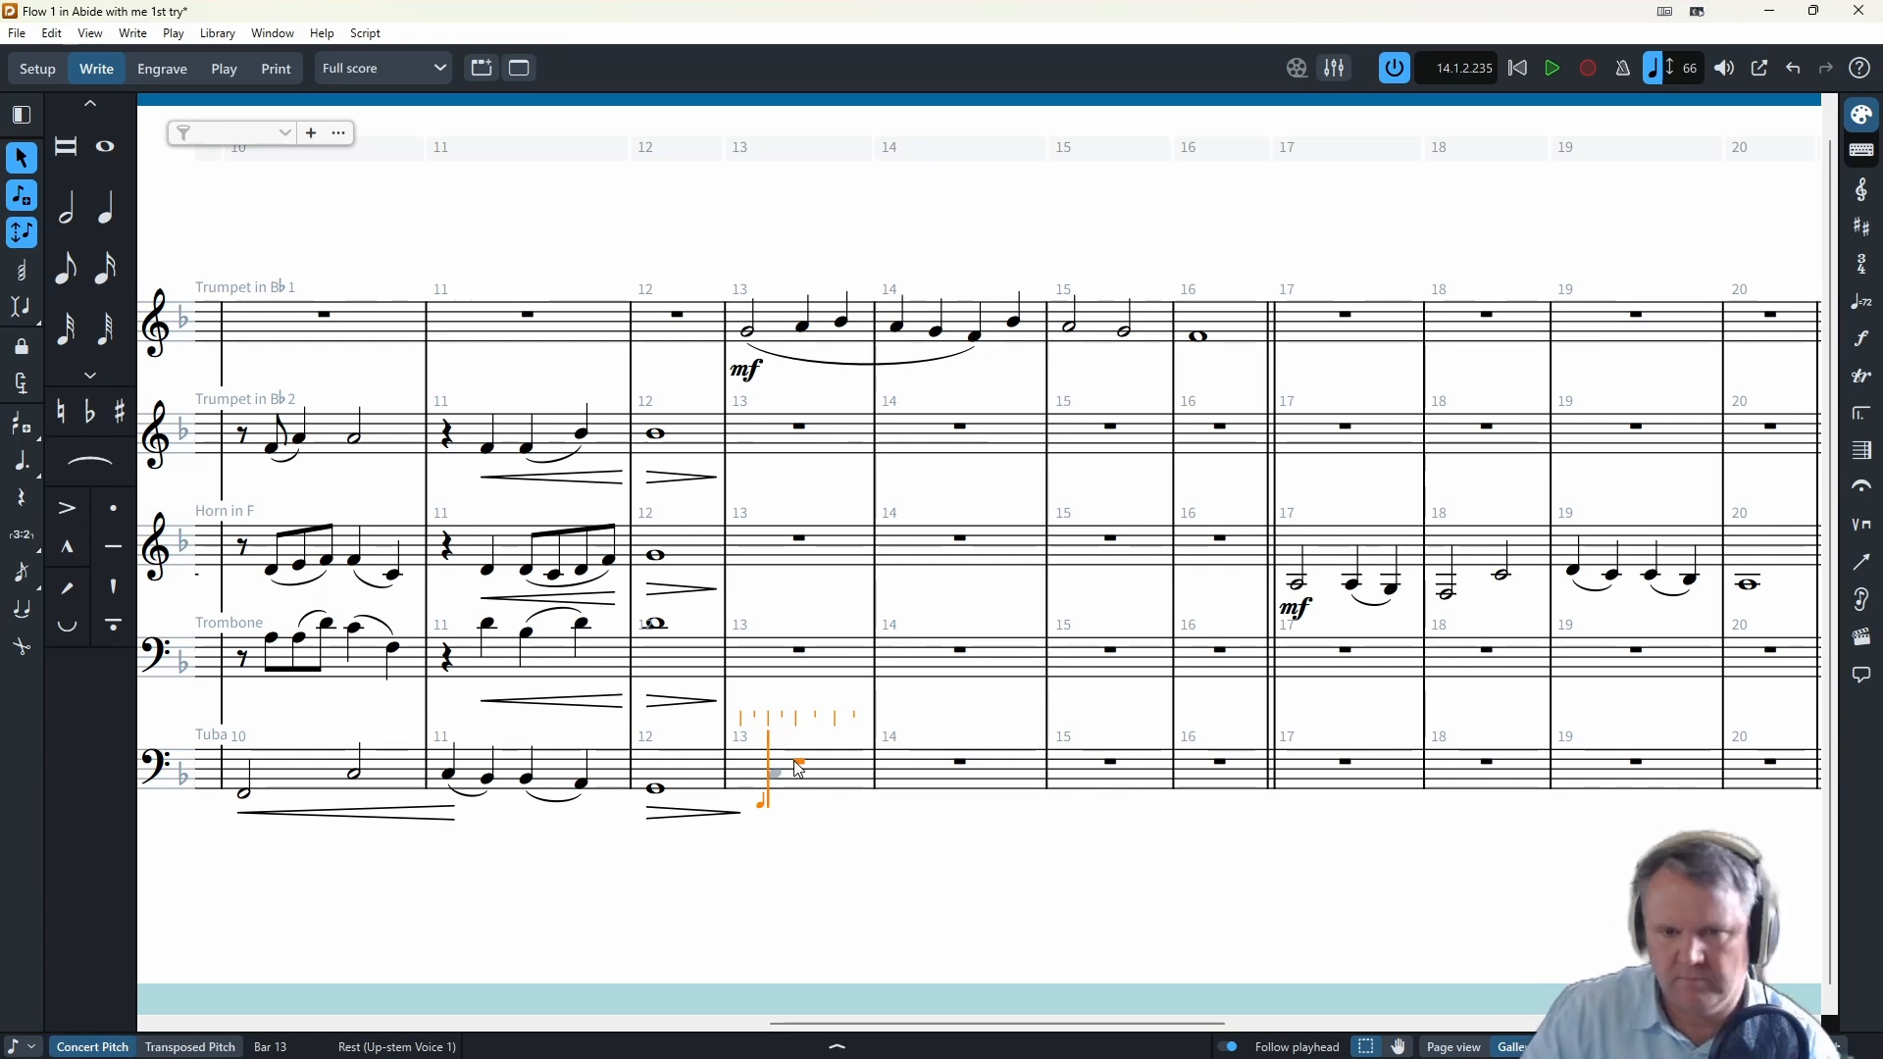
key(c)
key(c)
key(c)
key(f)
key(e)
key(d)
key(b)
- Try two half-note Cs in the tuba's bar 15, the second an octave lower
key(7)
key(c)
key(ctrl+alt+c)
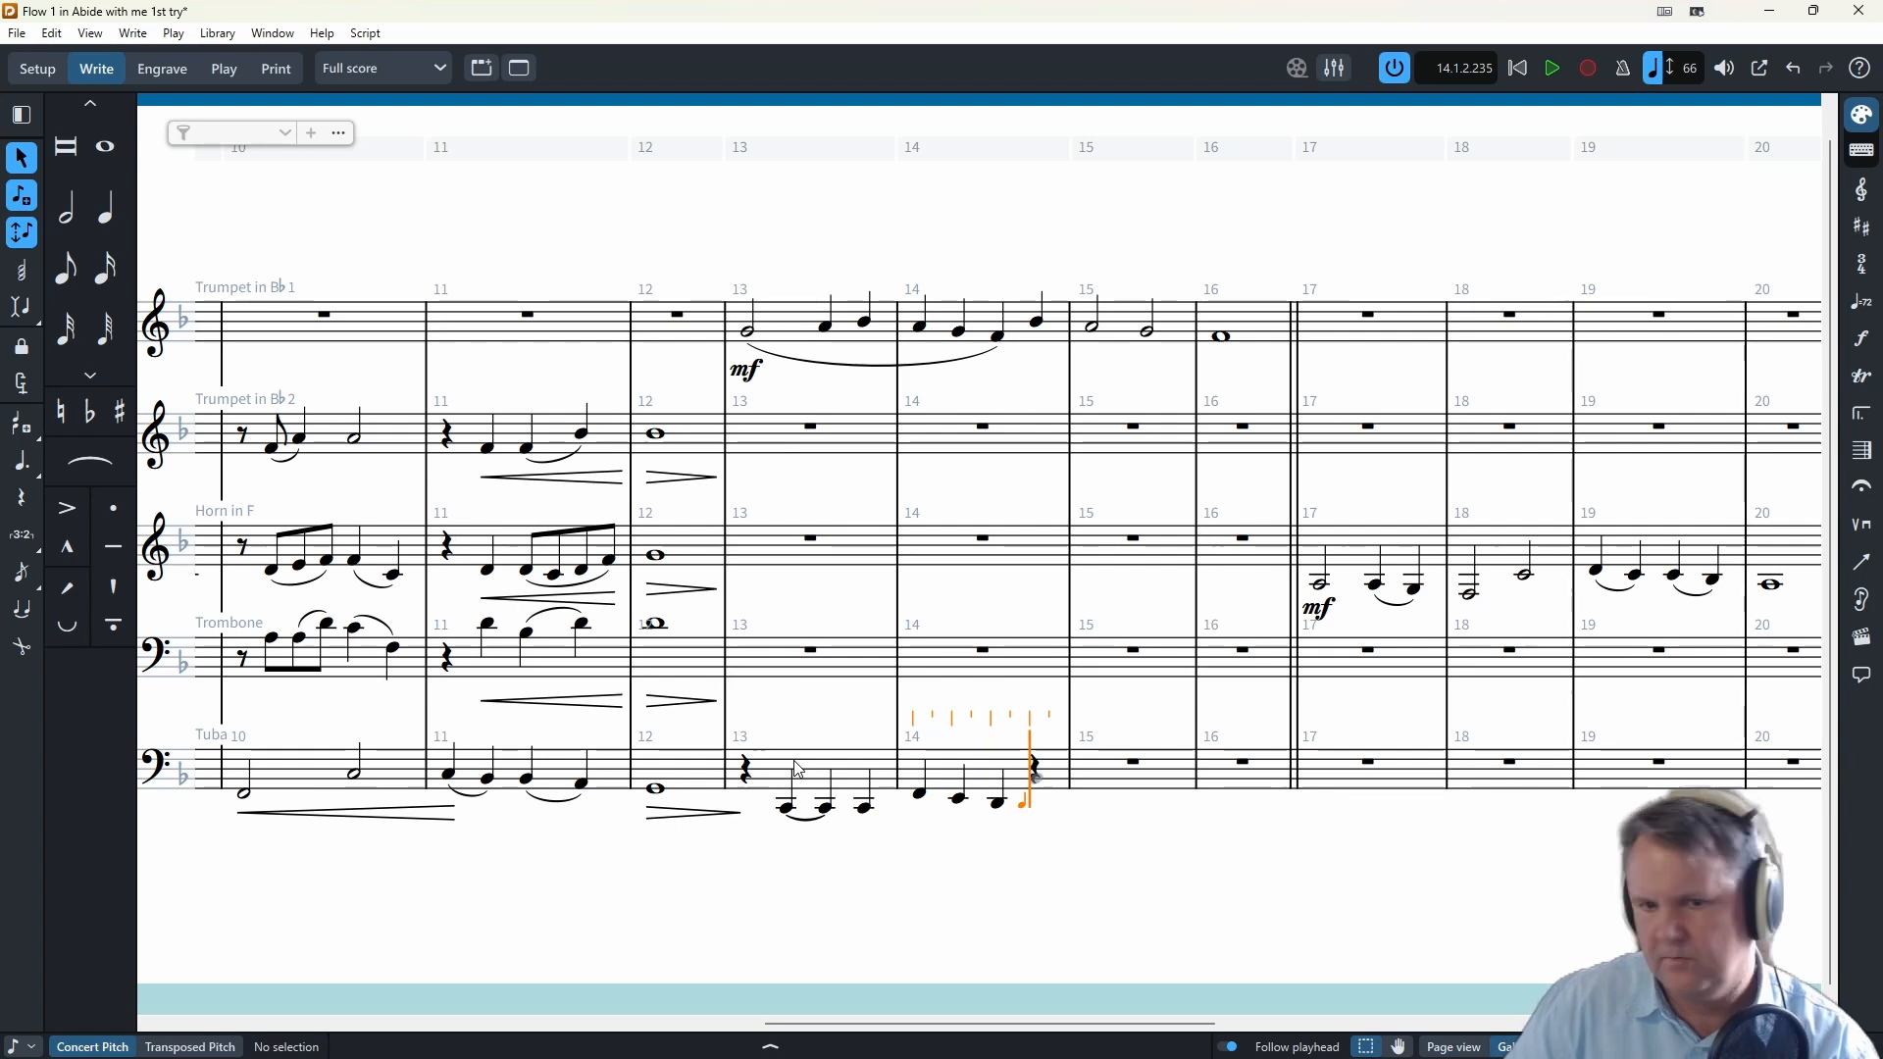
key(ctrl+z)
key(ctrl+z)
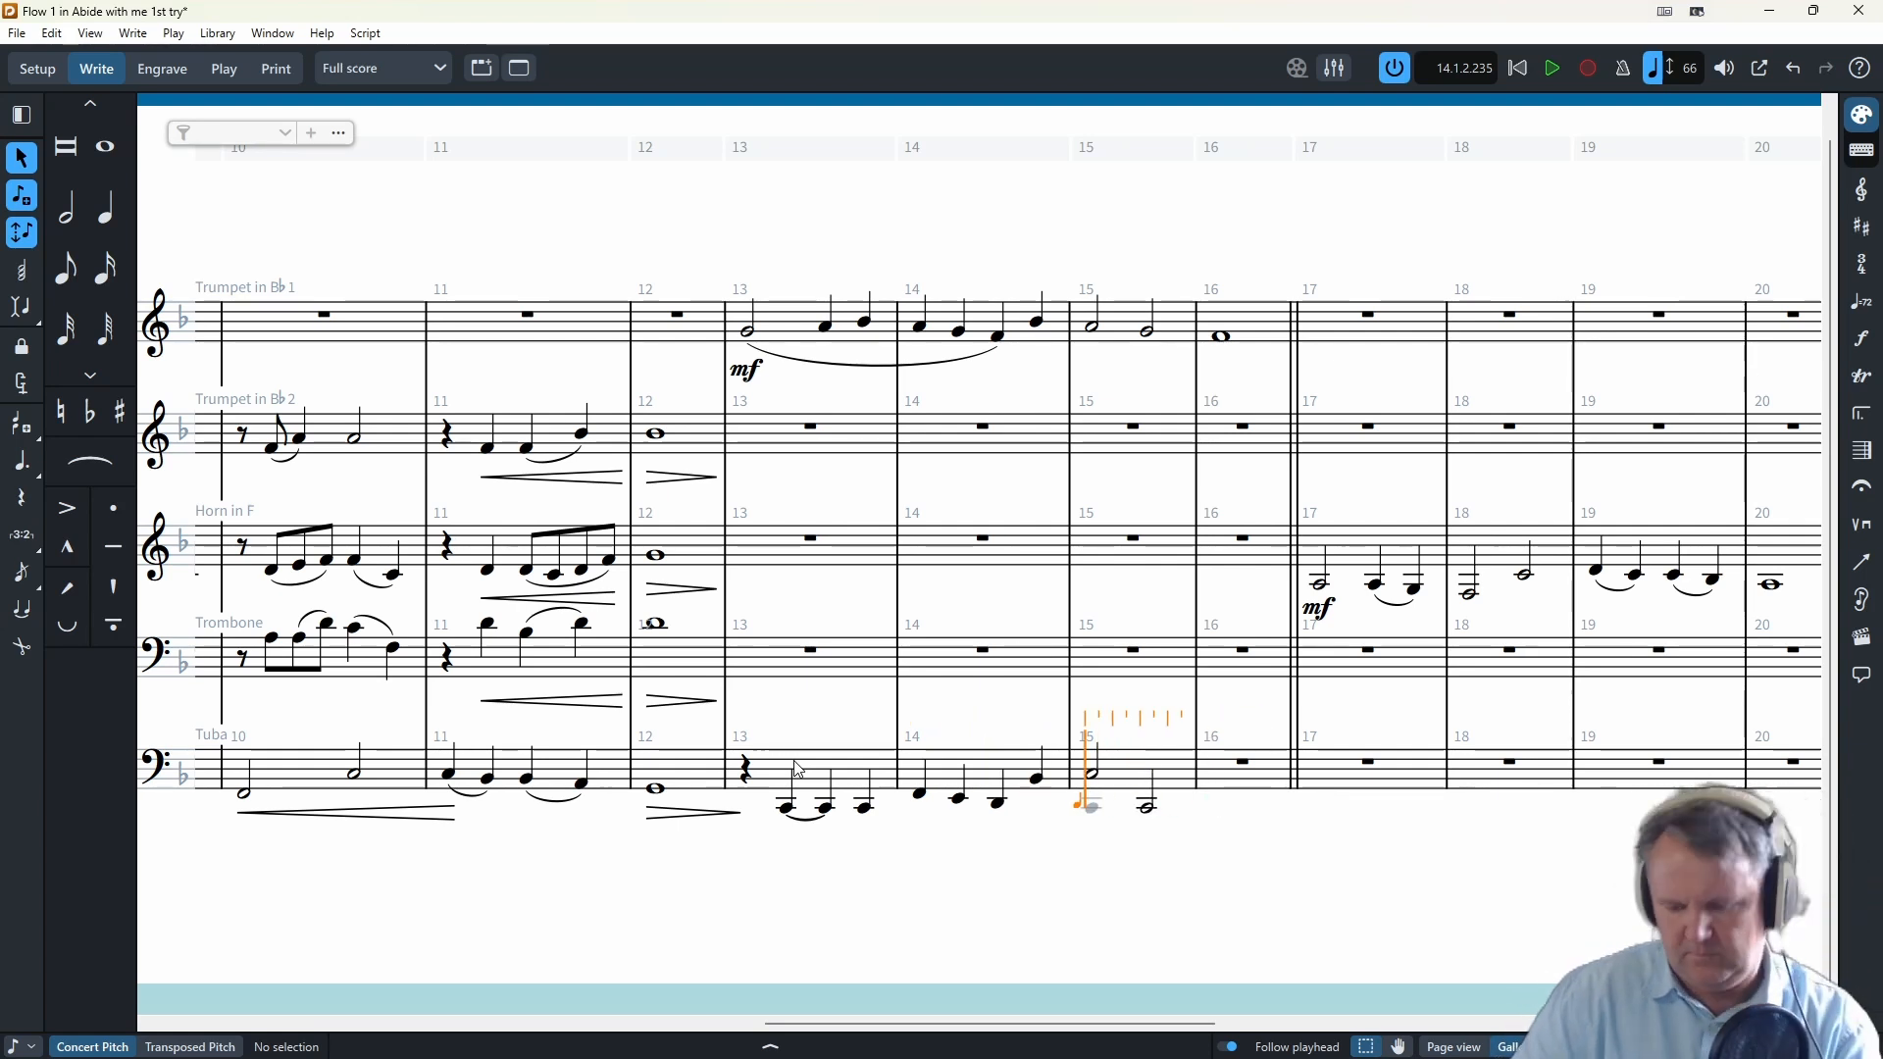
- Enter four quarter-note Cs in the tuba's bar 15, the last three an octave lower, and a whole-note F in bar 16
key(6)
key(c)
key(c)
key(c)
key(c)
key(8)
key(f)
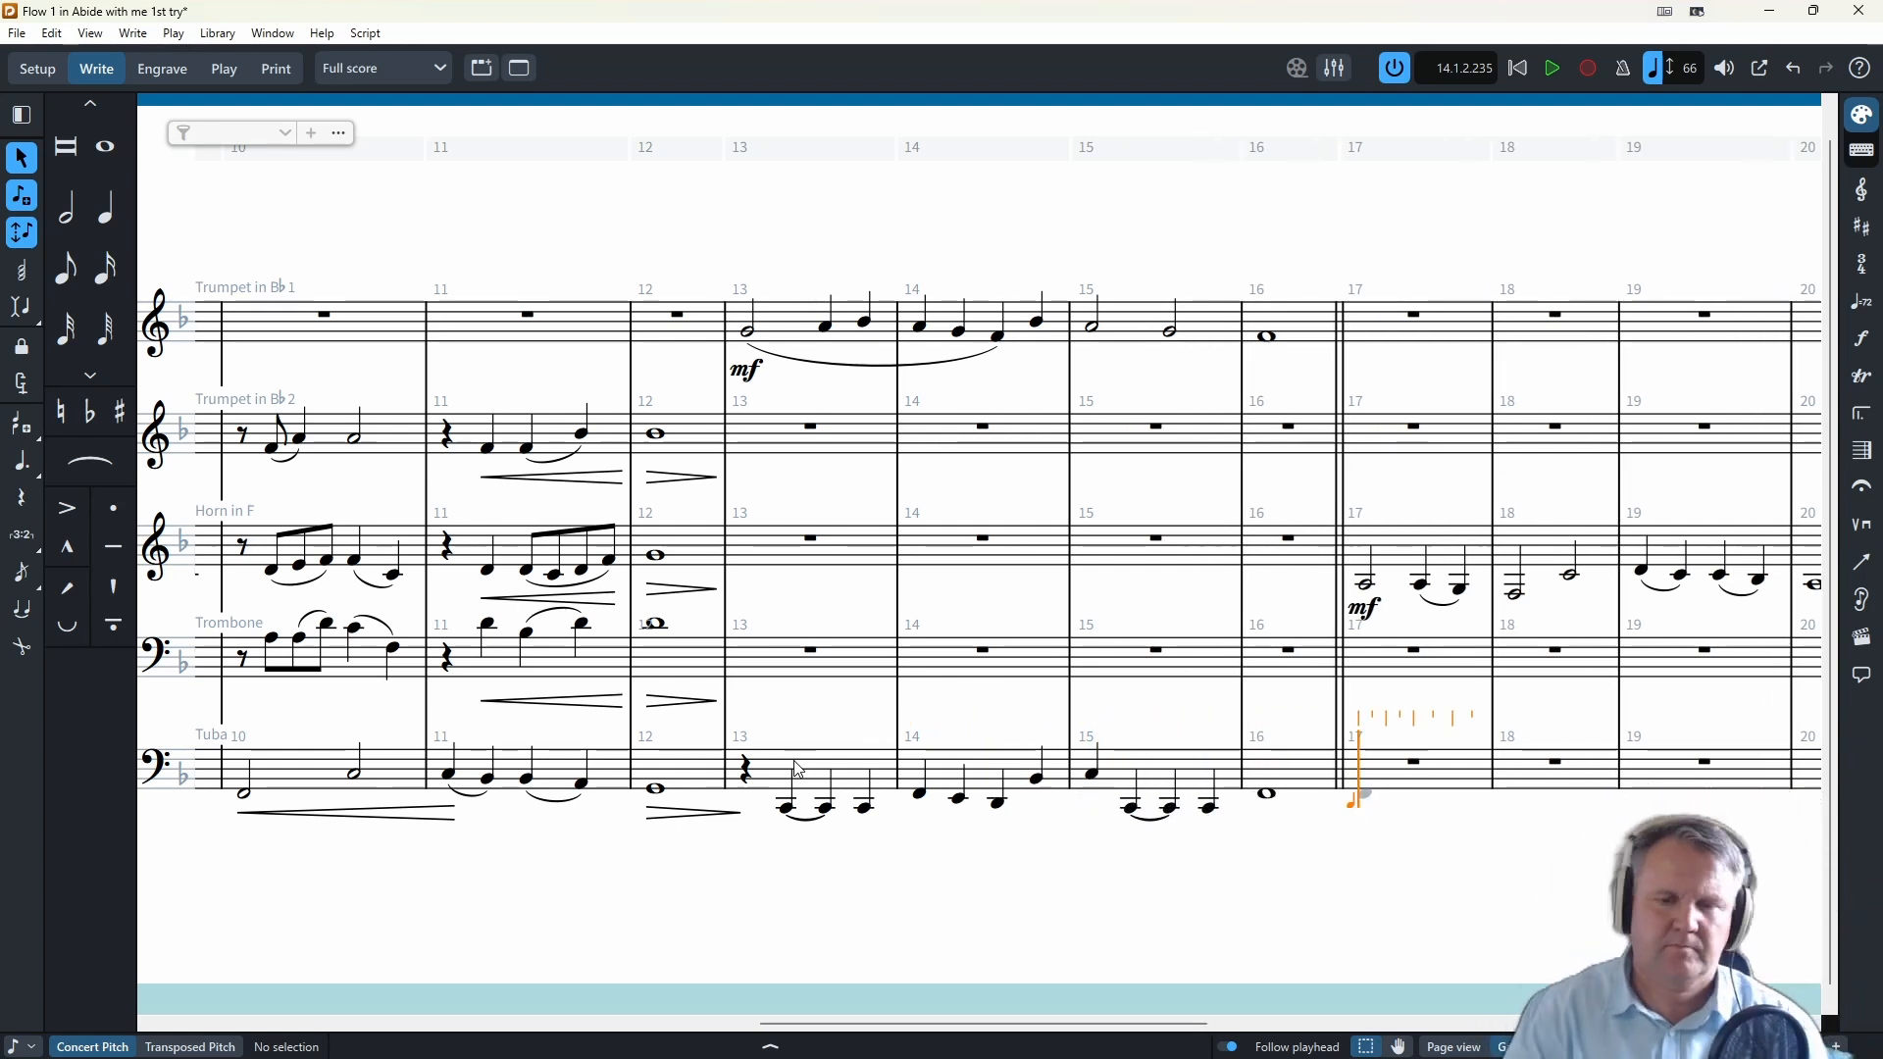
key(Escape)
- Add an mf dynamic to the tuba's first note in bar 13
click(799, 819)
key(shift+d)
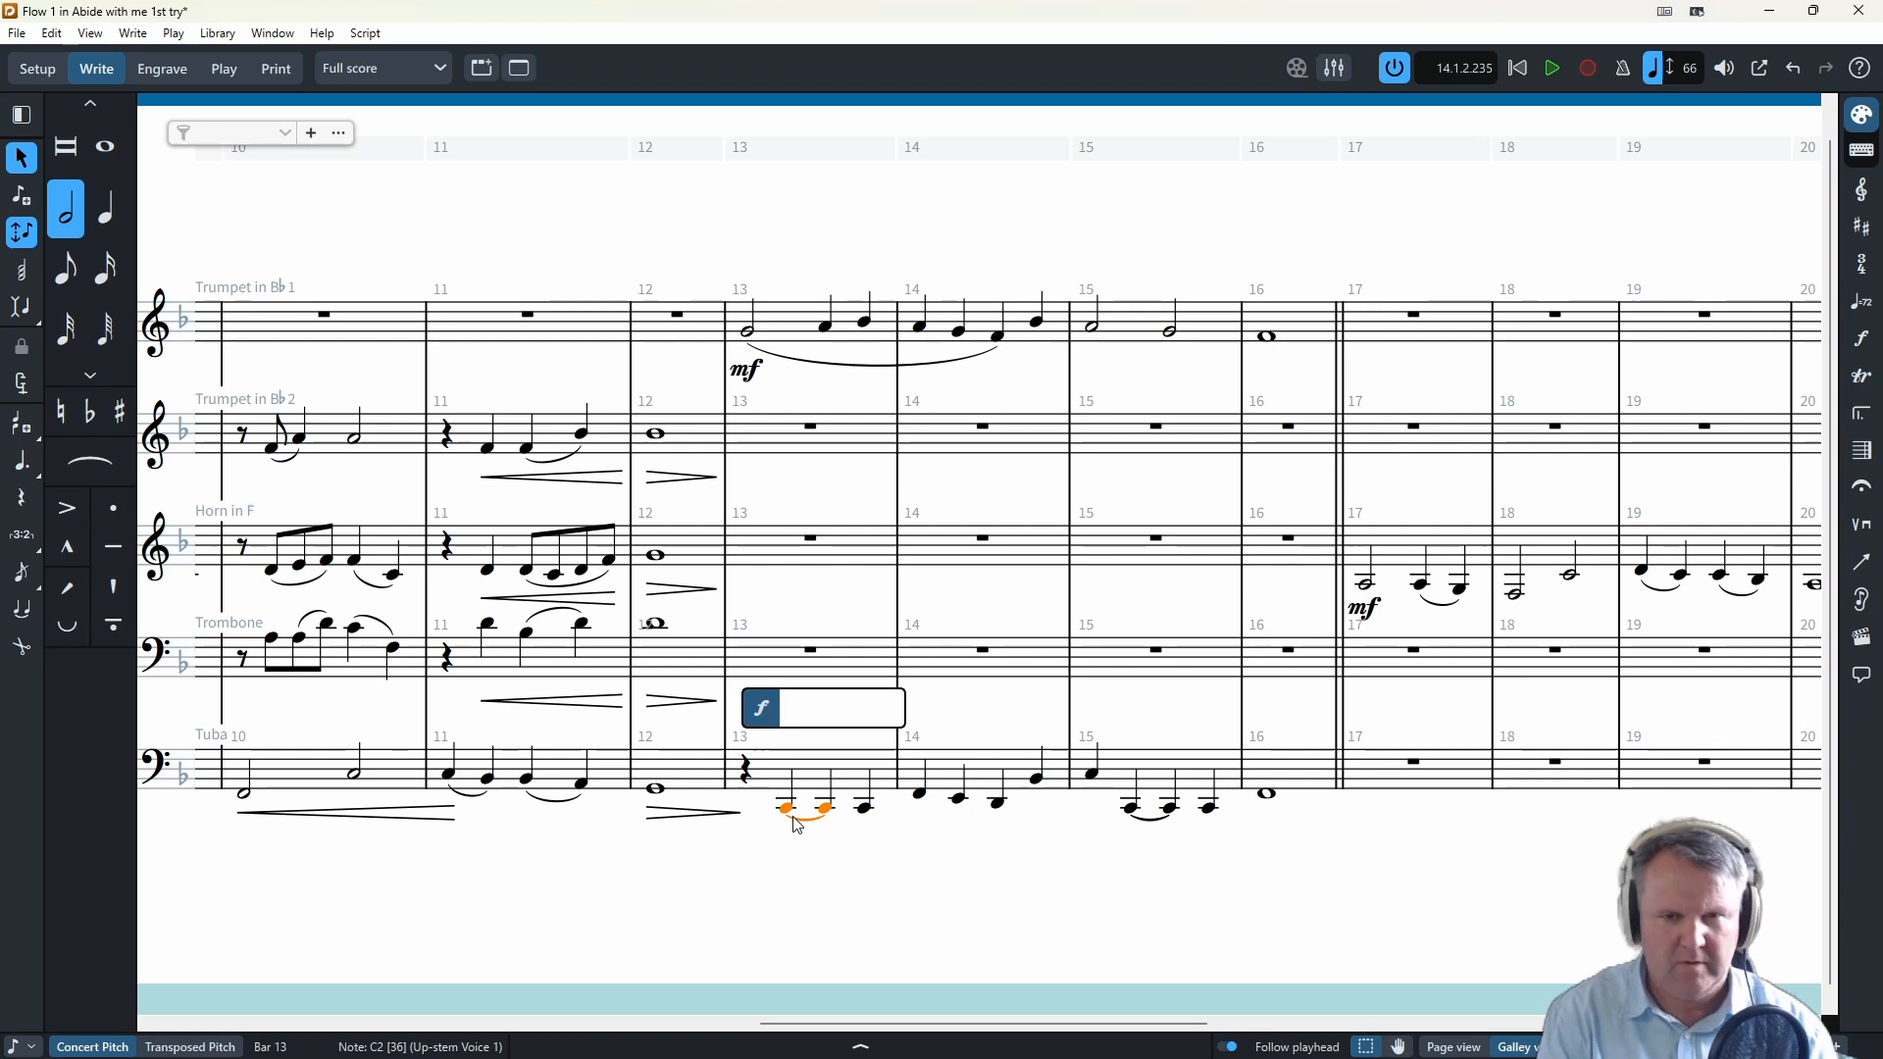
text(mf)
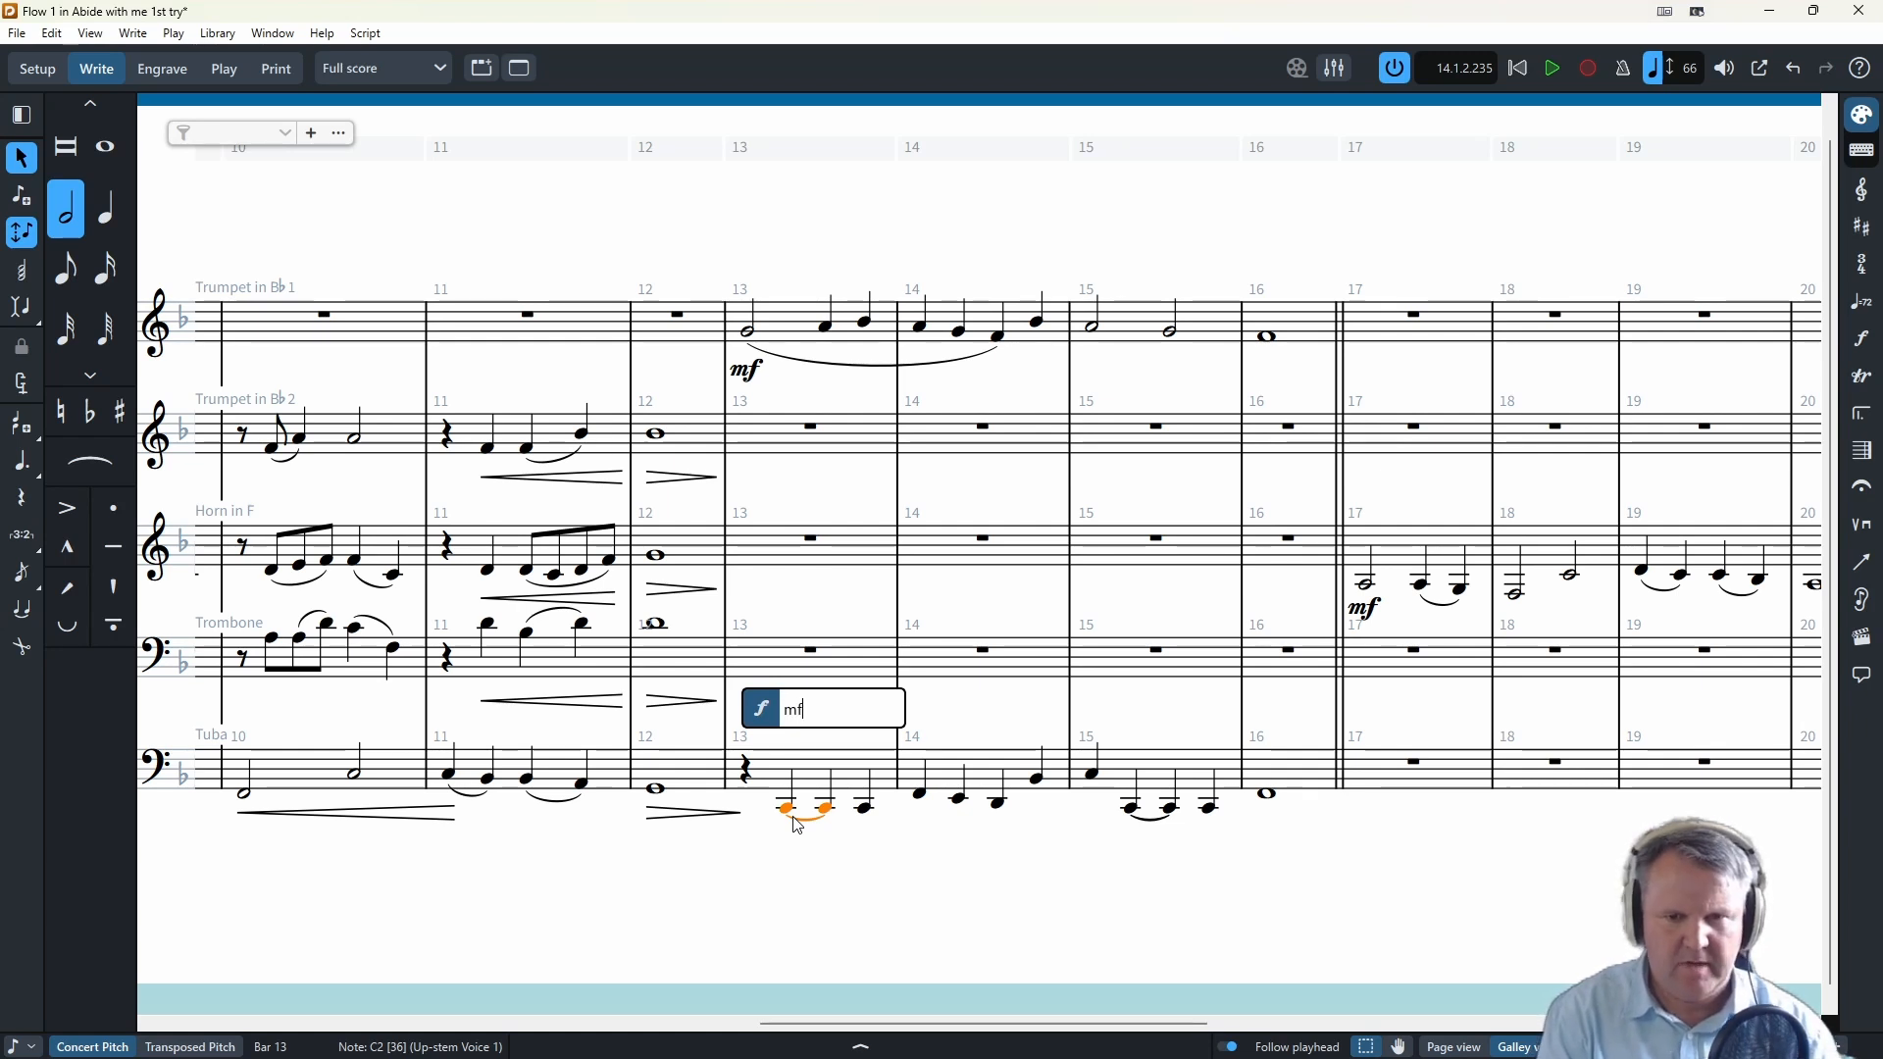
key(Return)
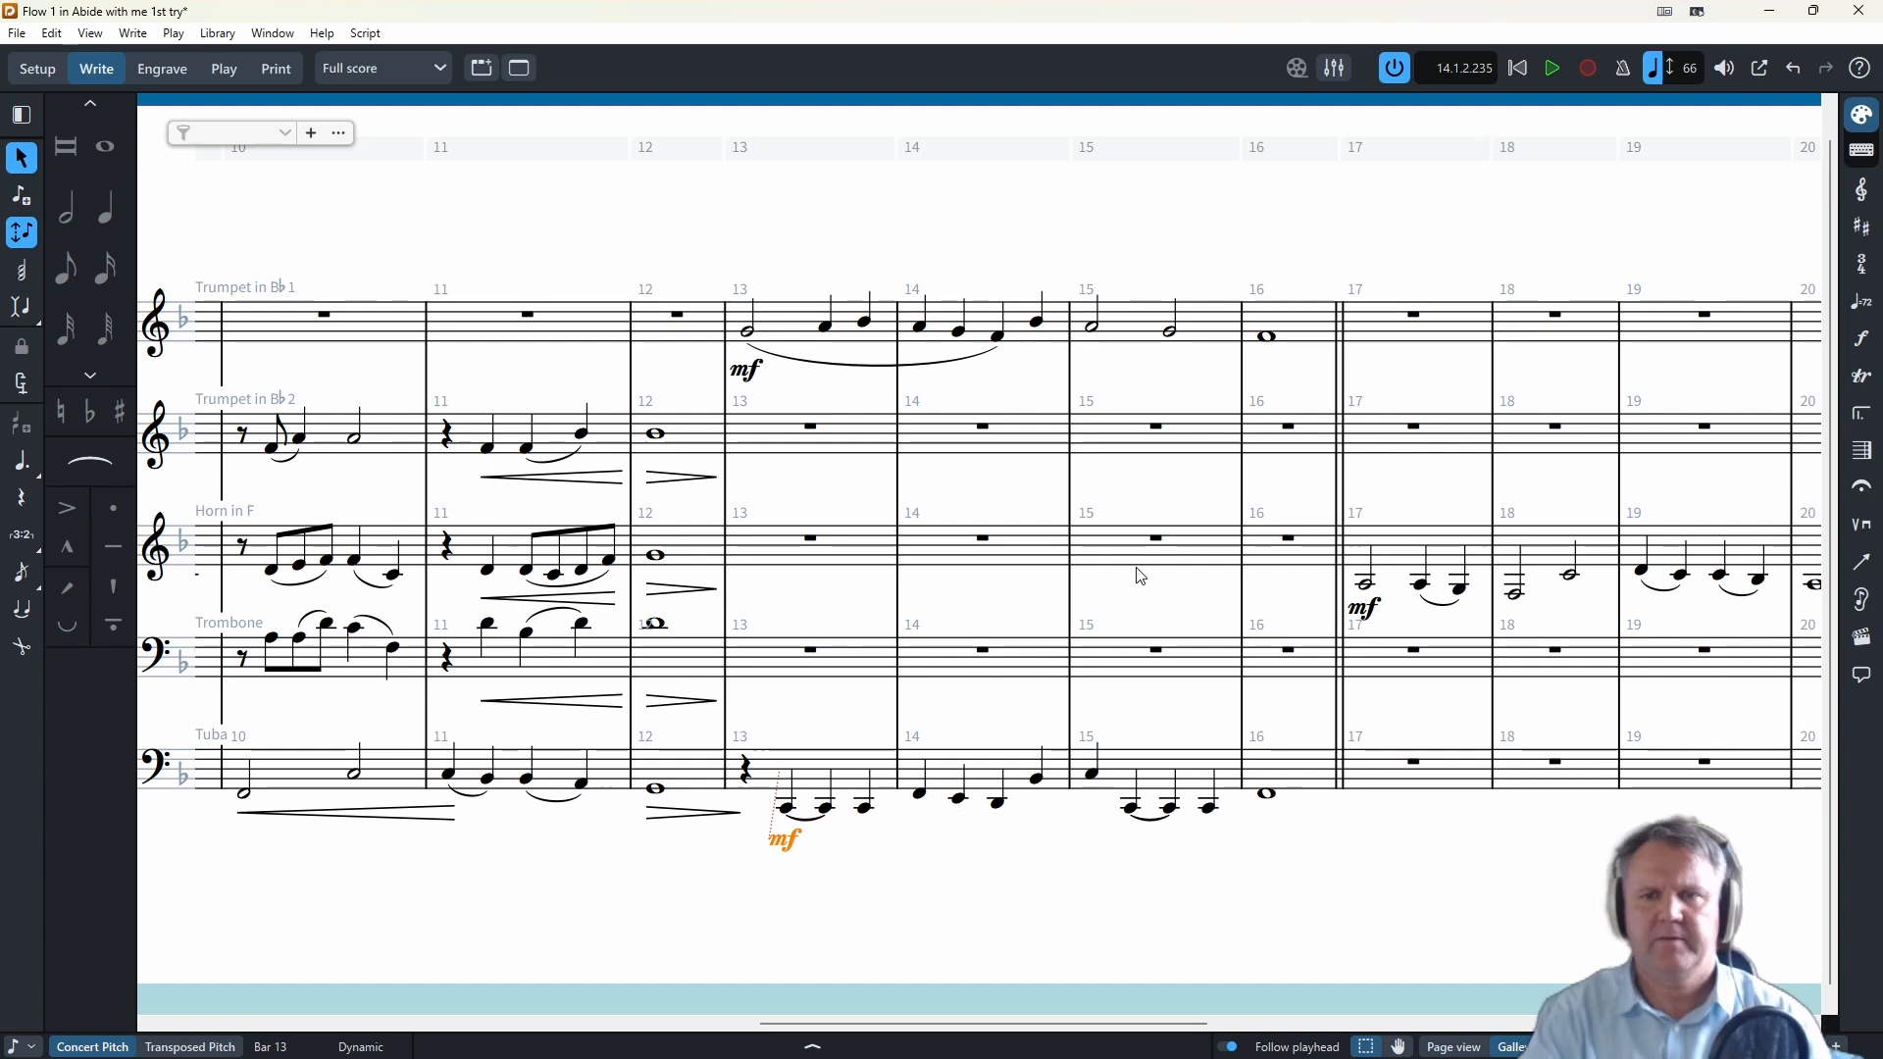
- Enter eighths F, D, G, E and a quarter-note F from beat 2 of the second trumpet's bar 13, and slur them together
double_click(812, 428)
key(ctrl+v)
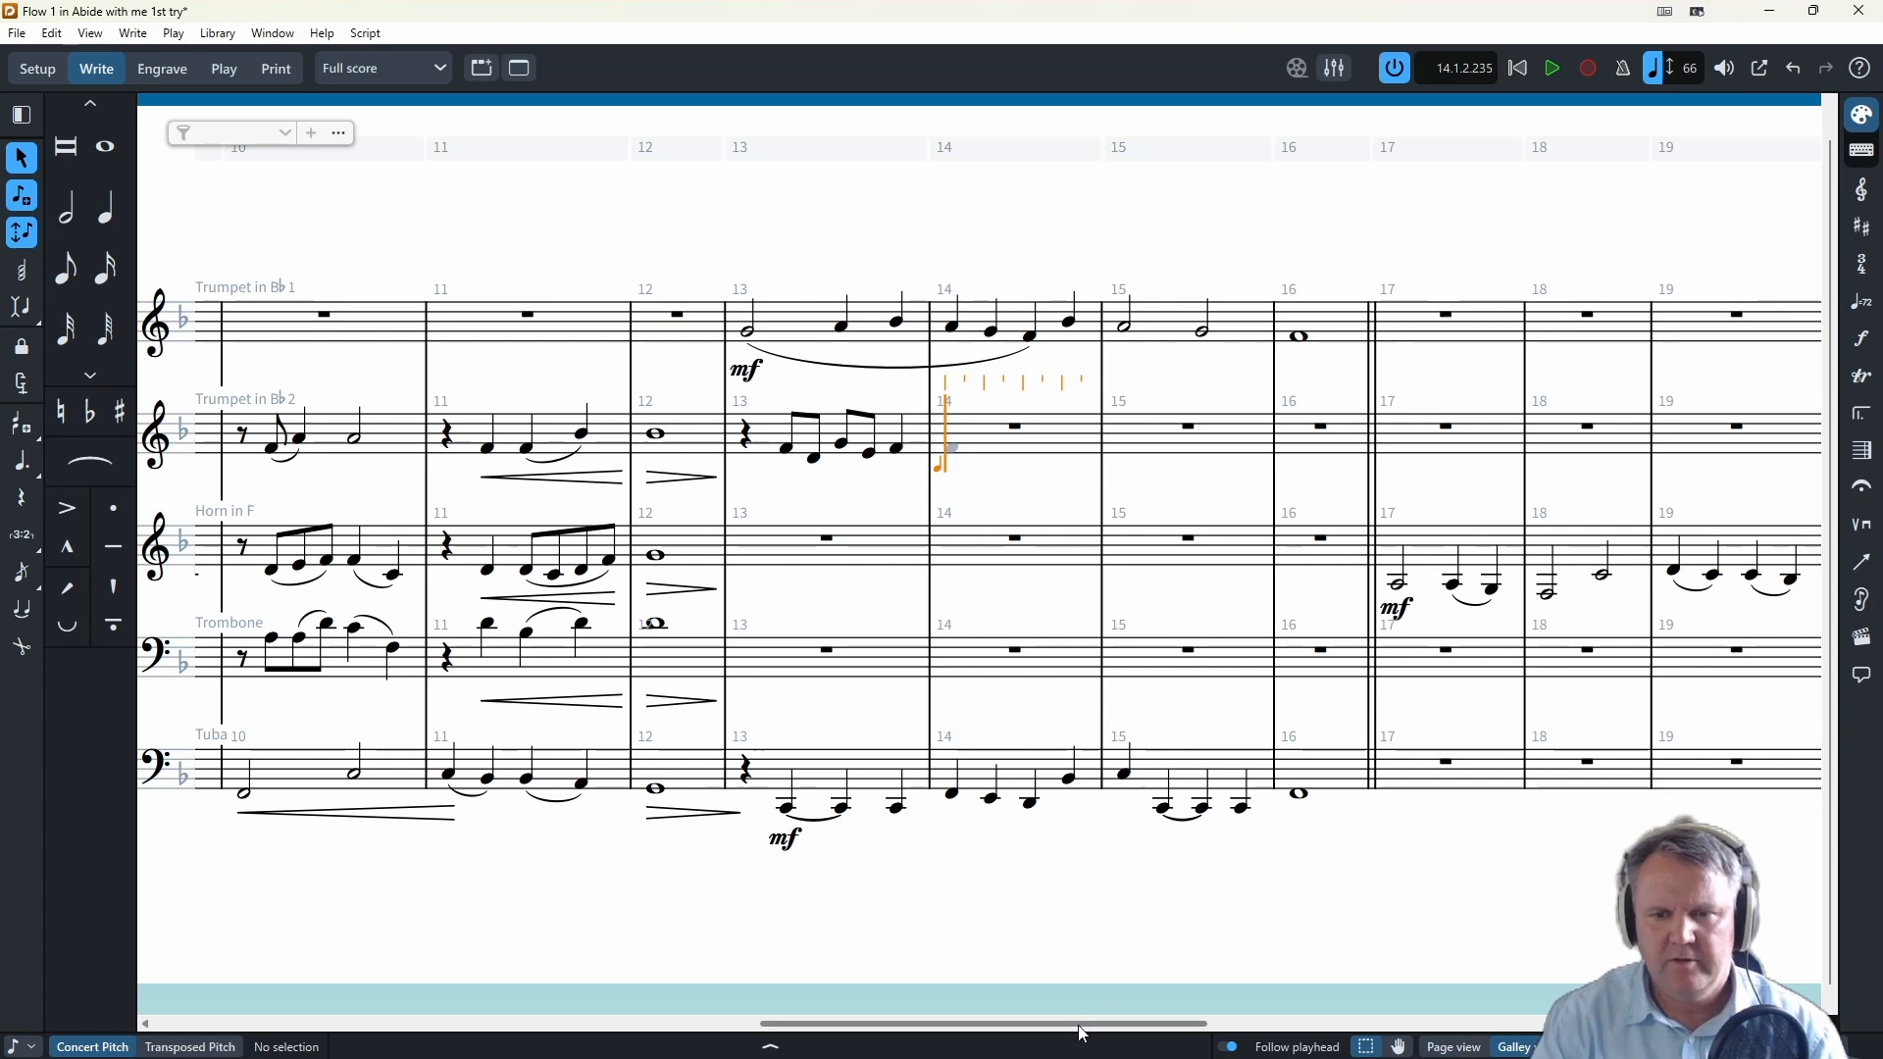
drag(1082, 996, 488, 1002)
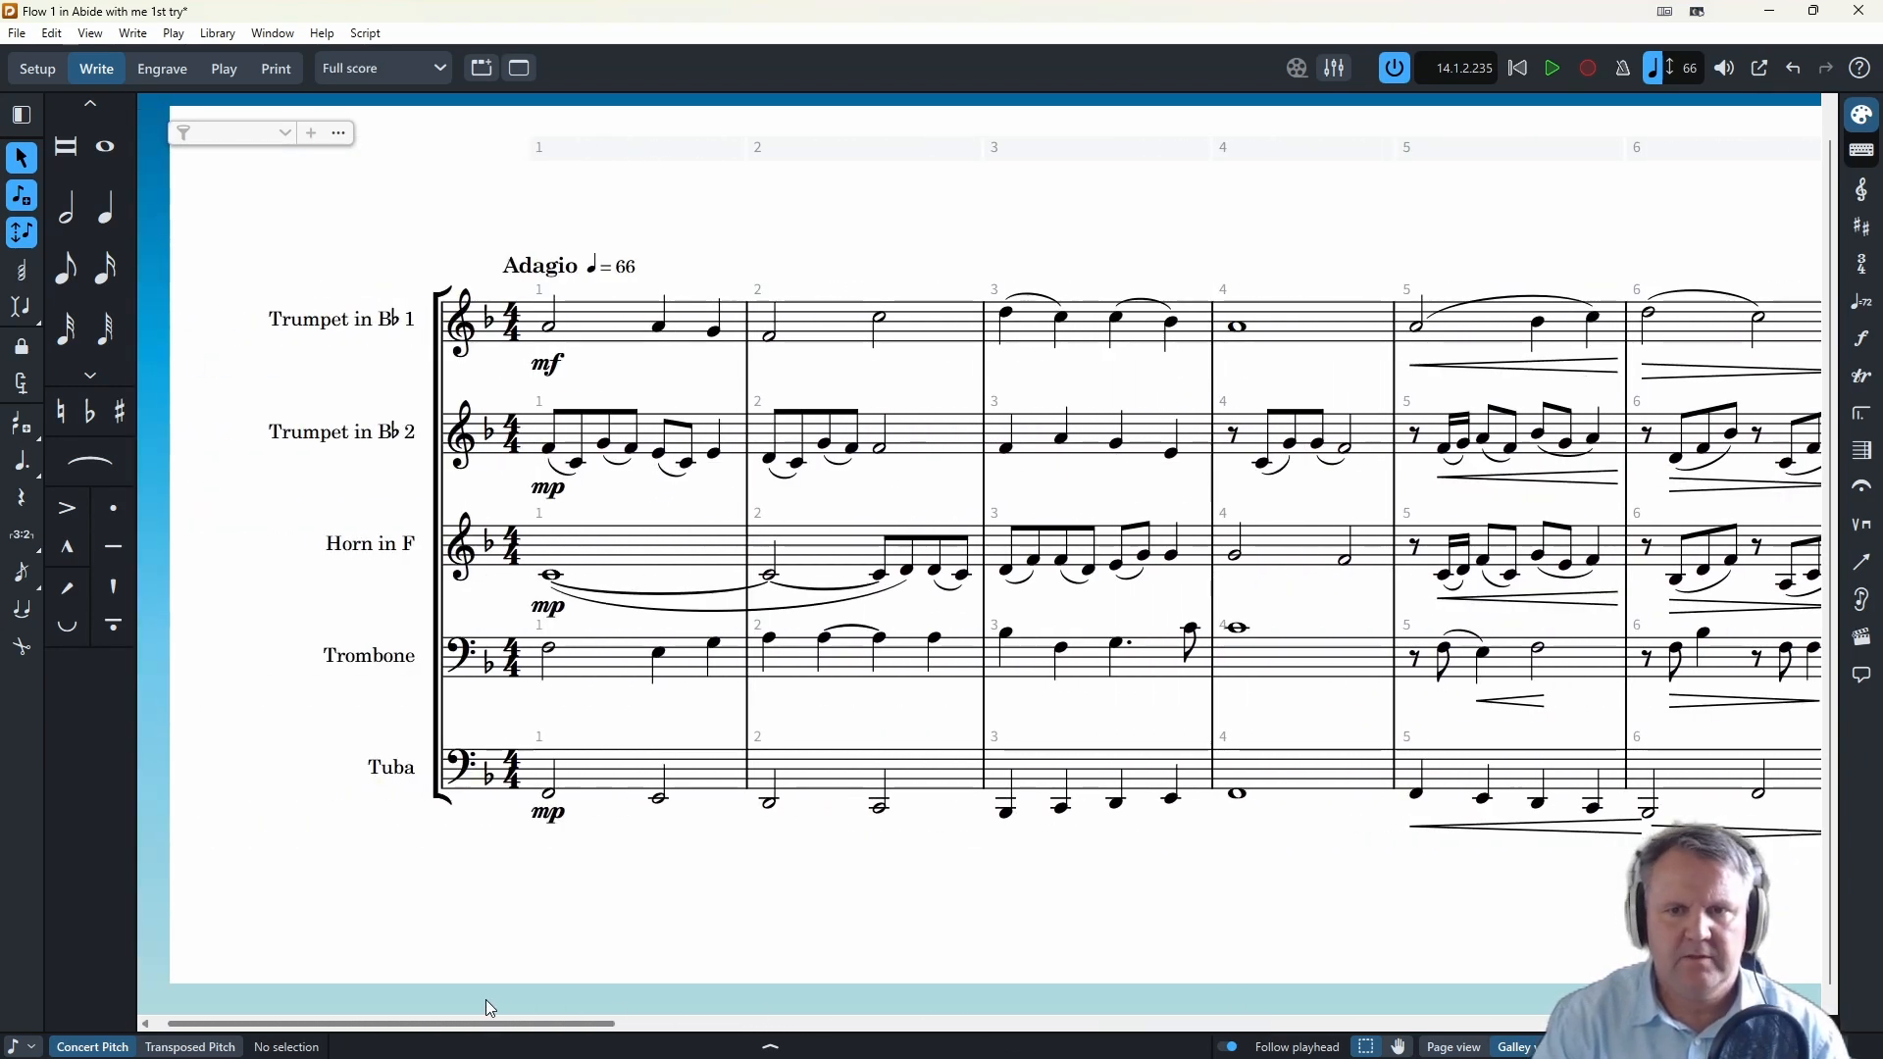
drag(485, 998, 1020, 1054)
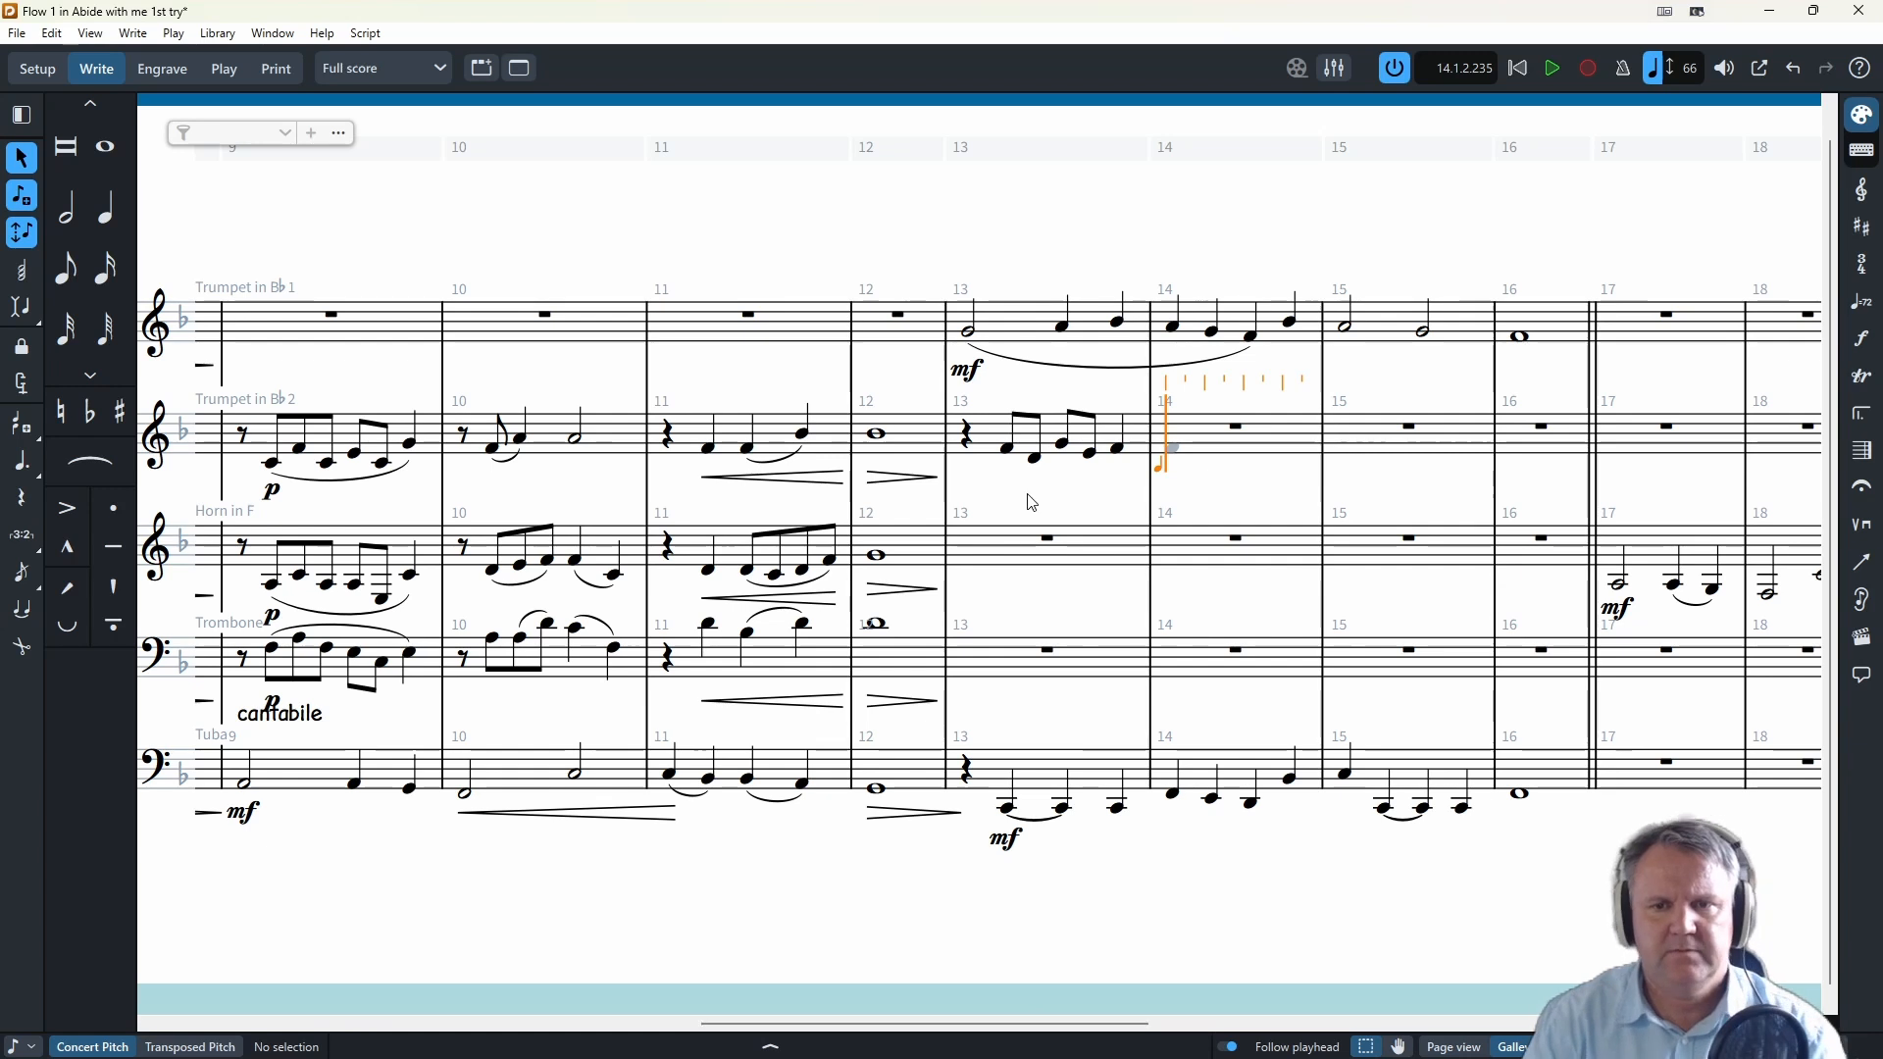
click(1008, 448)
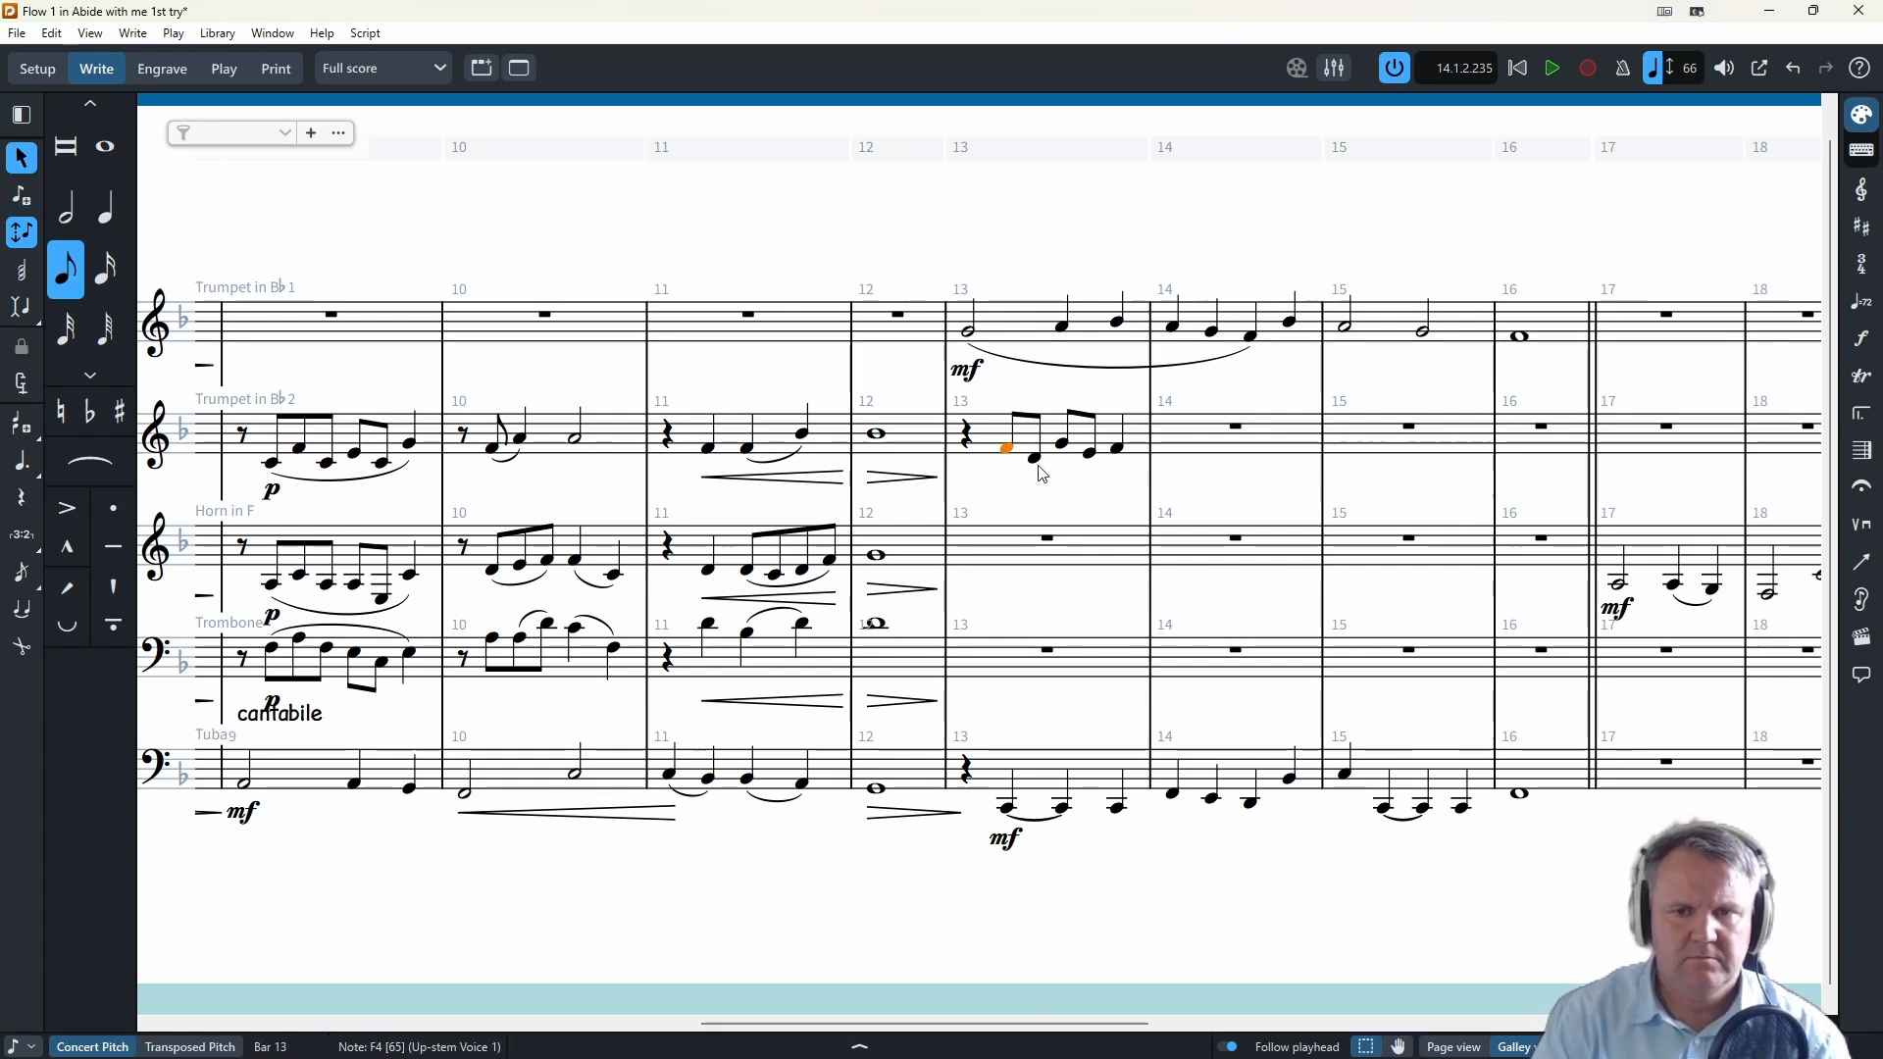
shift+click(1117, 449)
key(s)
- Enter an eighth rest, eighths D, E, F and quarter notes F and C in the second trumpet's bar 14
double_click(1236, 427)
key(Right)
key(d)
key(5)
key(e)
key(5)
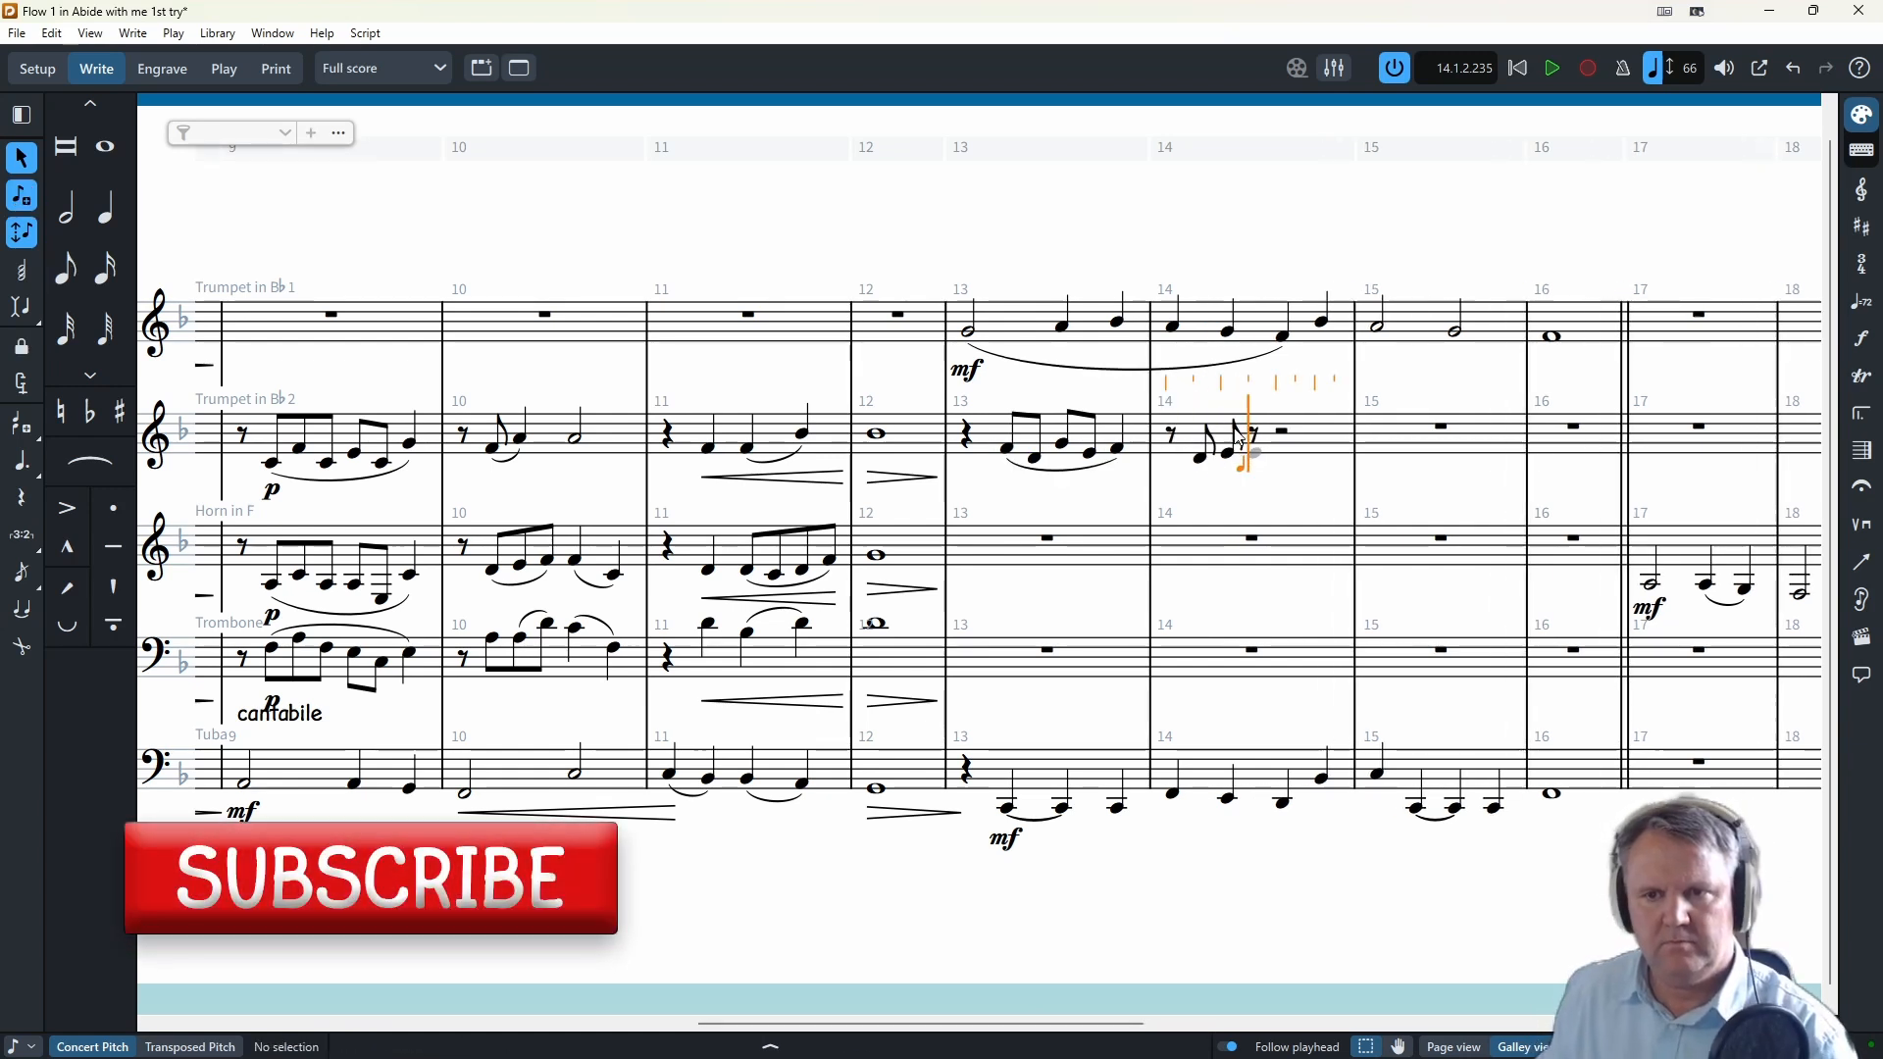
key(f)
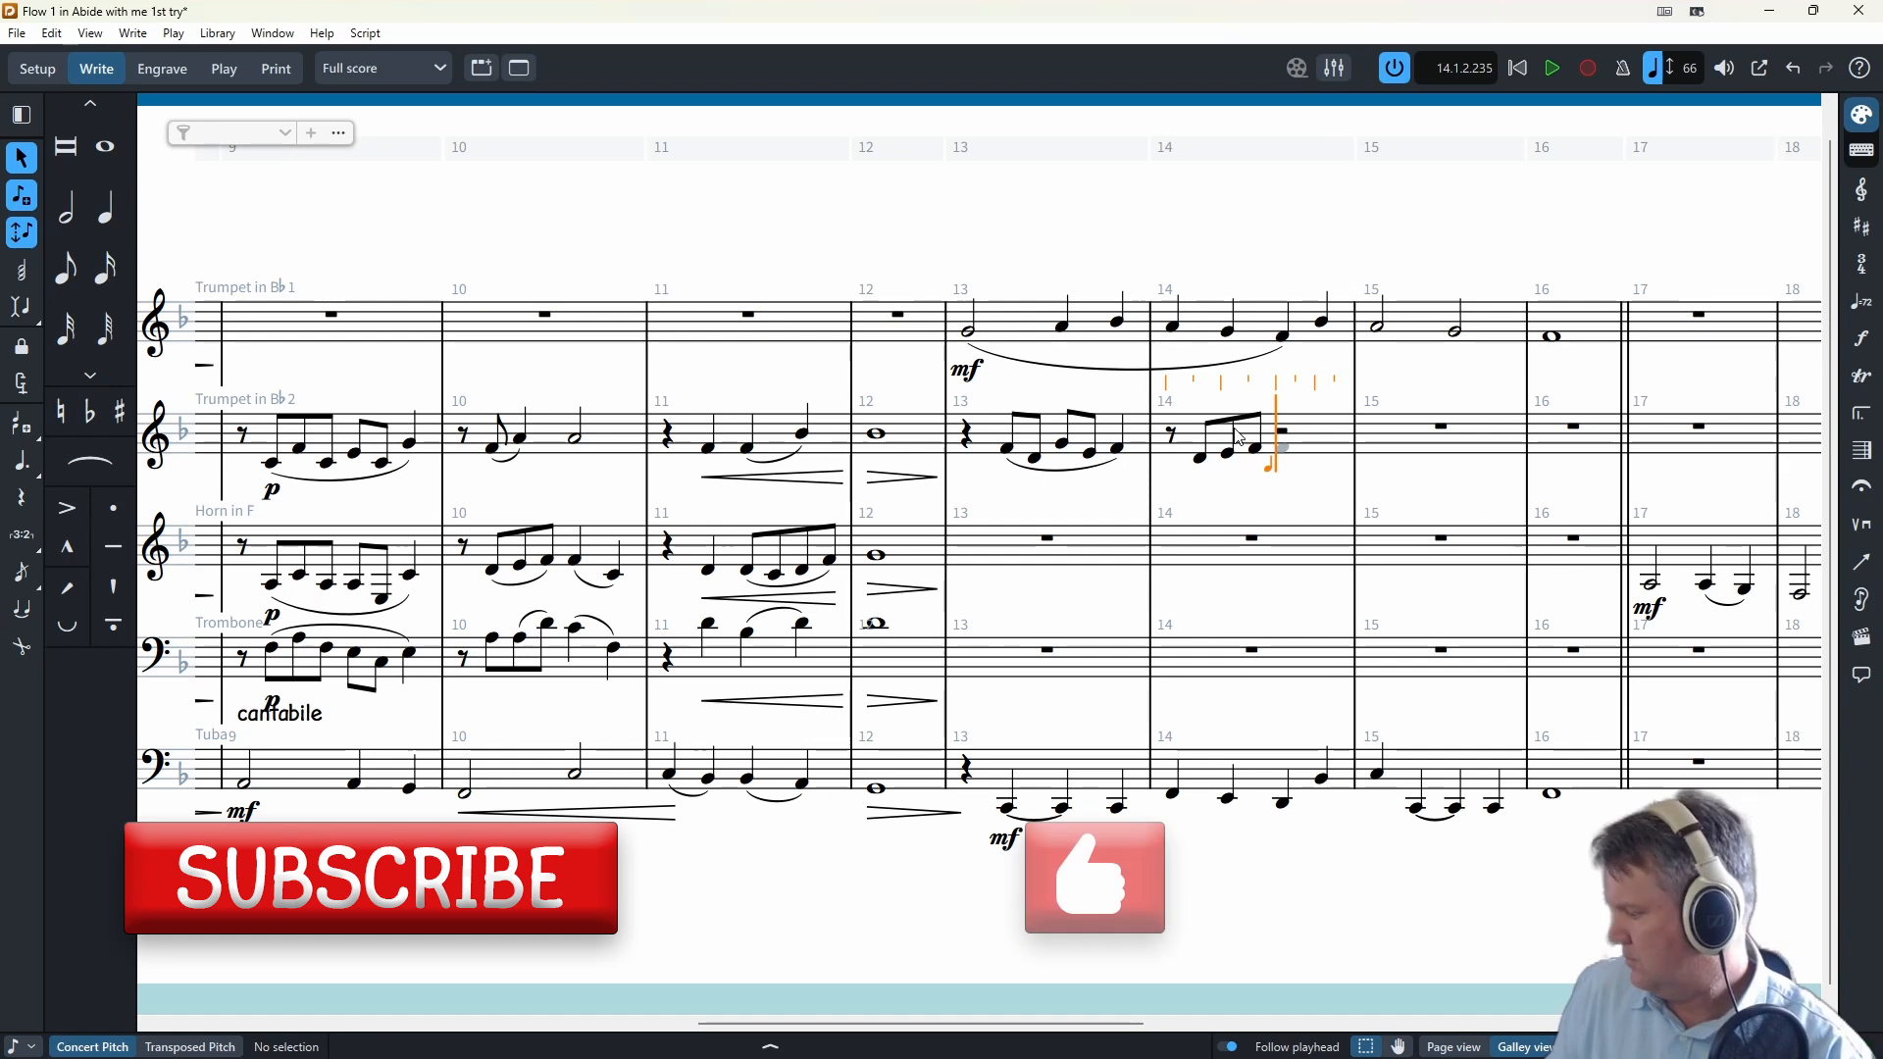
key(6)
key(g)
key(d)
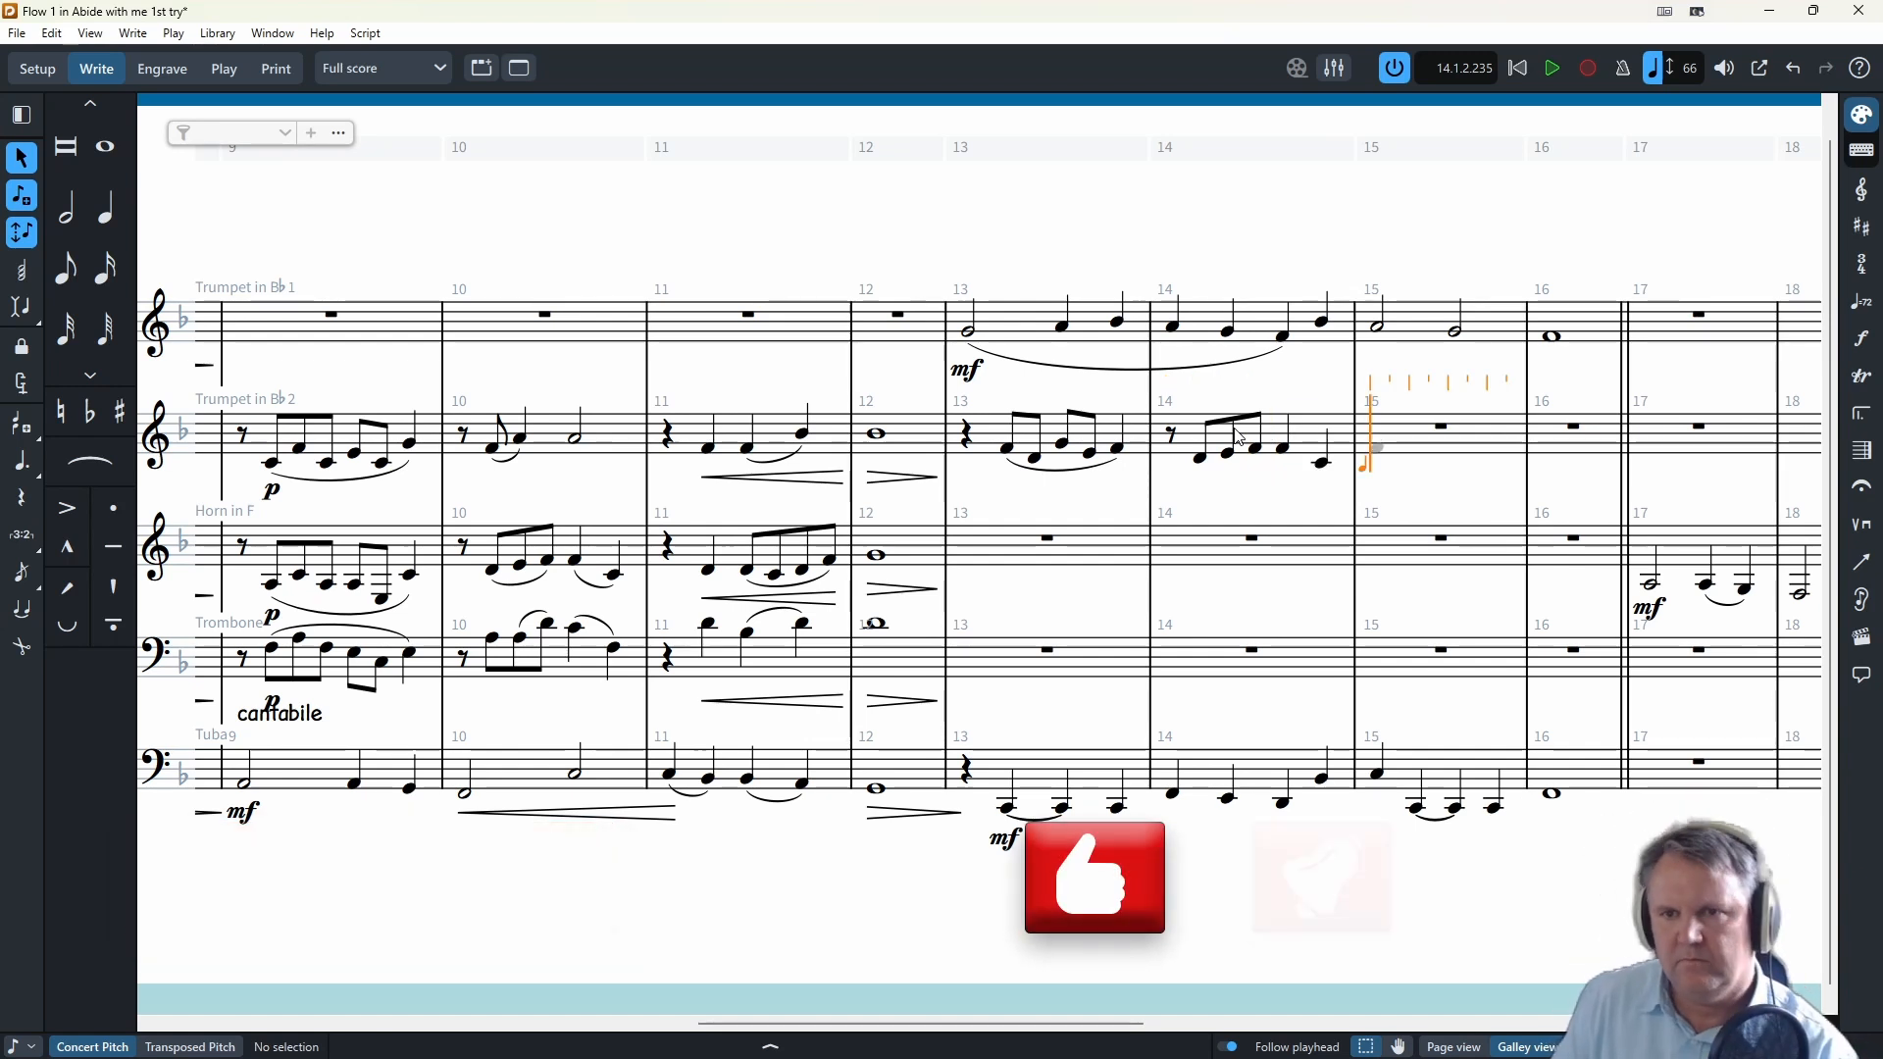
- Enter an eighth rest, eighths C, F, G and quarters F, E in the second trumpet's bar 15, and a whole-note F in bar 16
key(5)
key(Right)
key(d)
key(g)
key(a)
key(g)
key(6)
key(f)
key(8)
key(g)
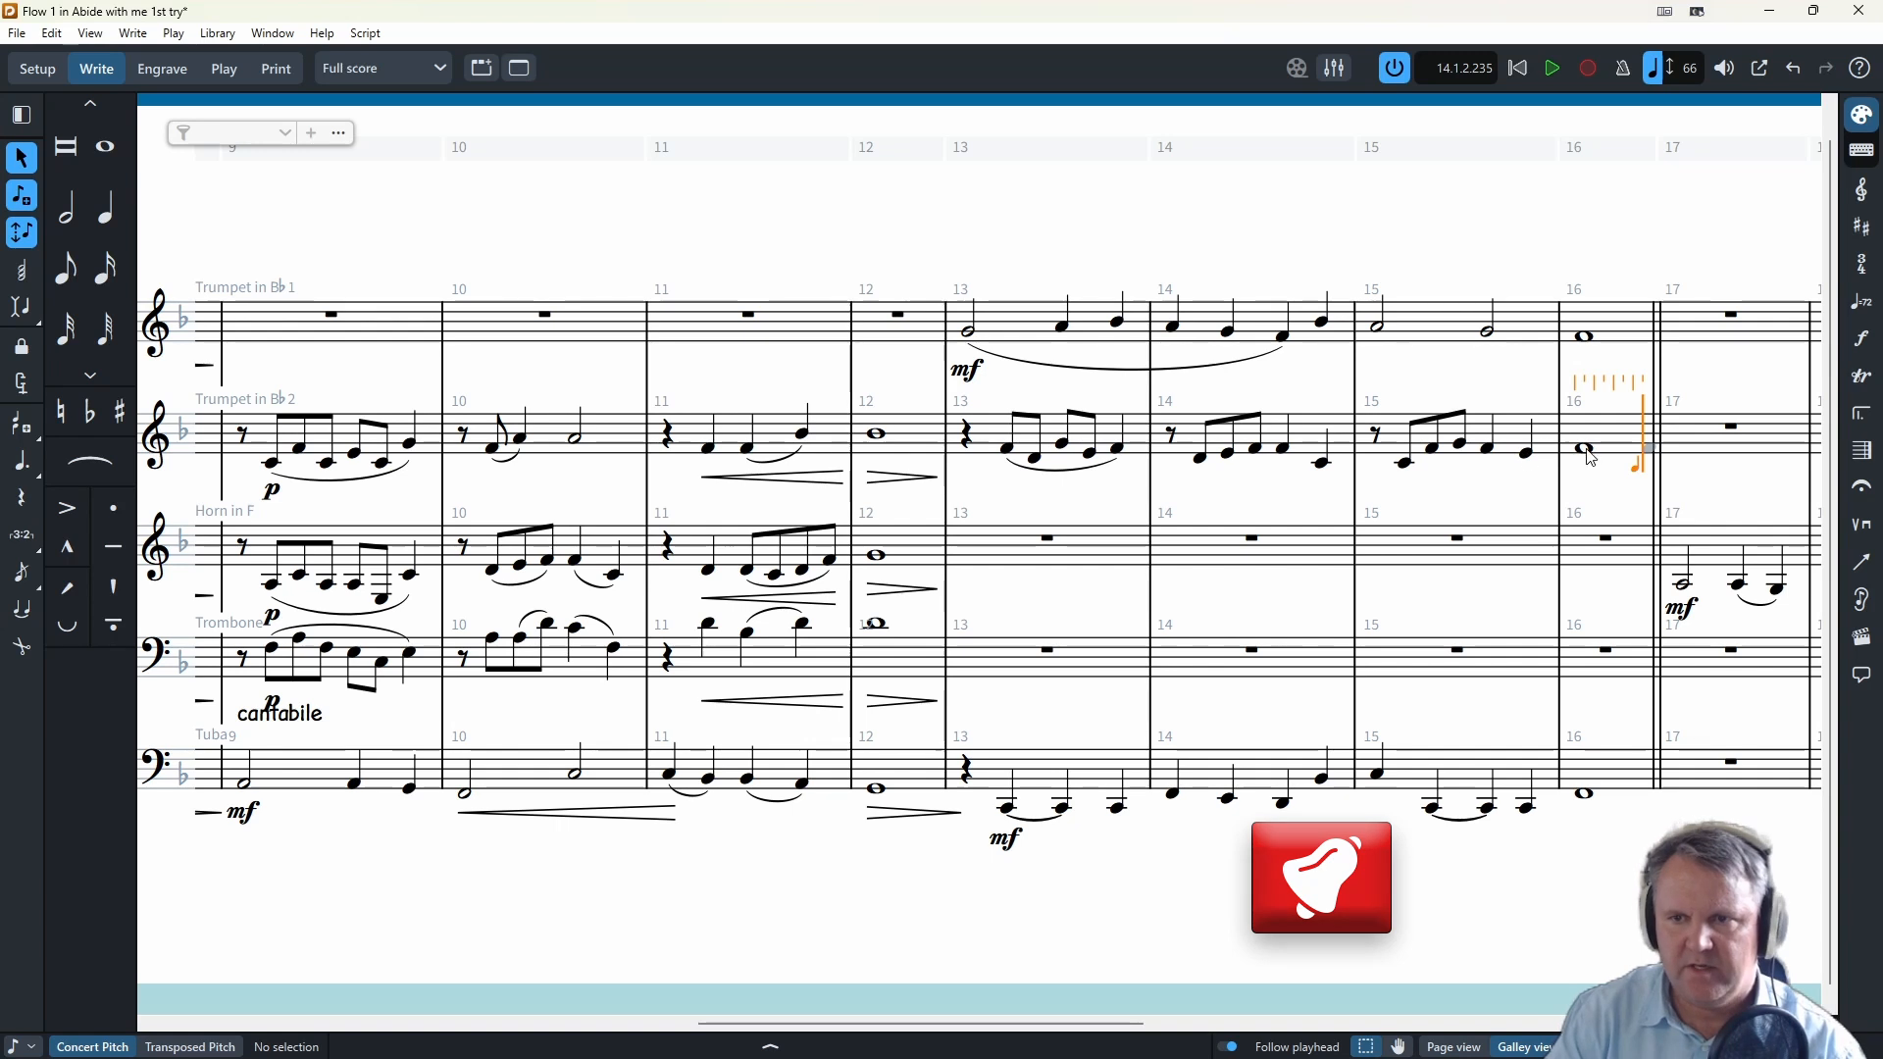
- Slur the three eighths in each of the second trumpet's bars 14 and 15, and slur bar 15's two quarter notes together
click(1405, 463)
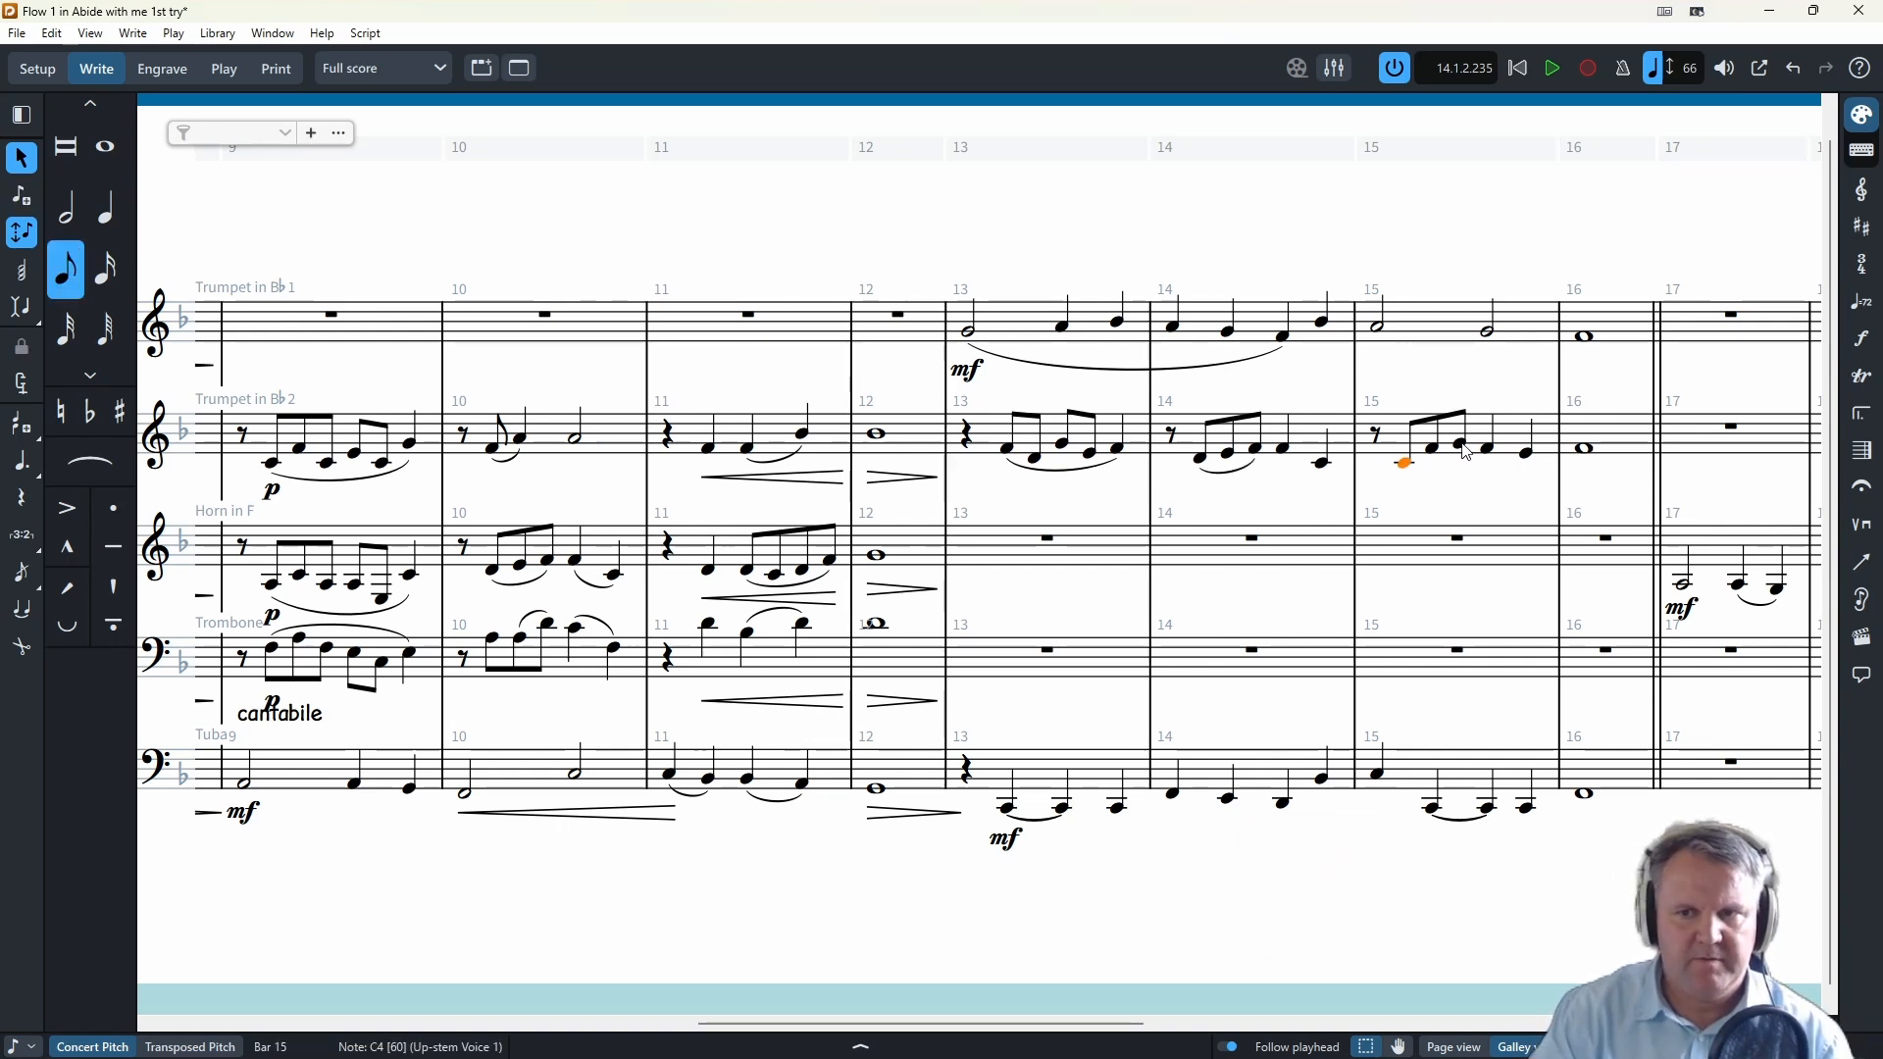
shift+click(1465, 450)
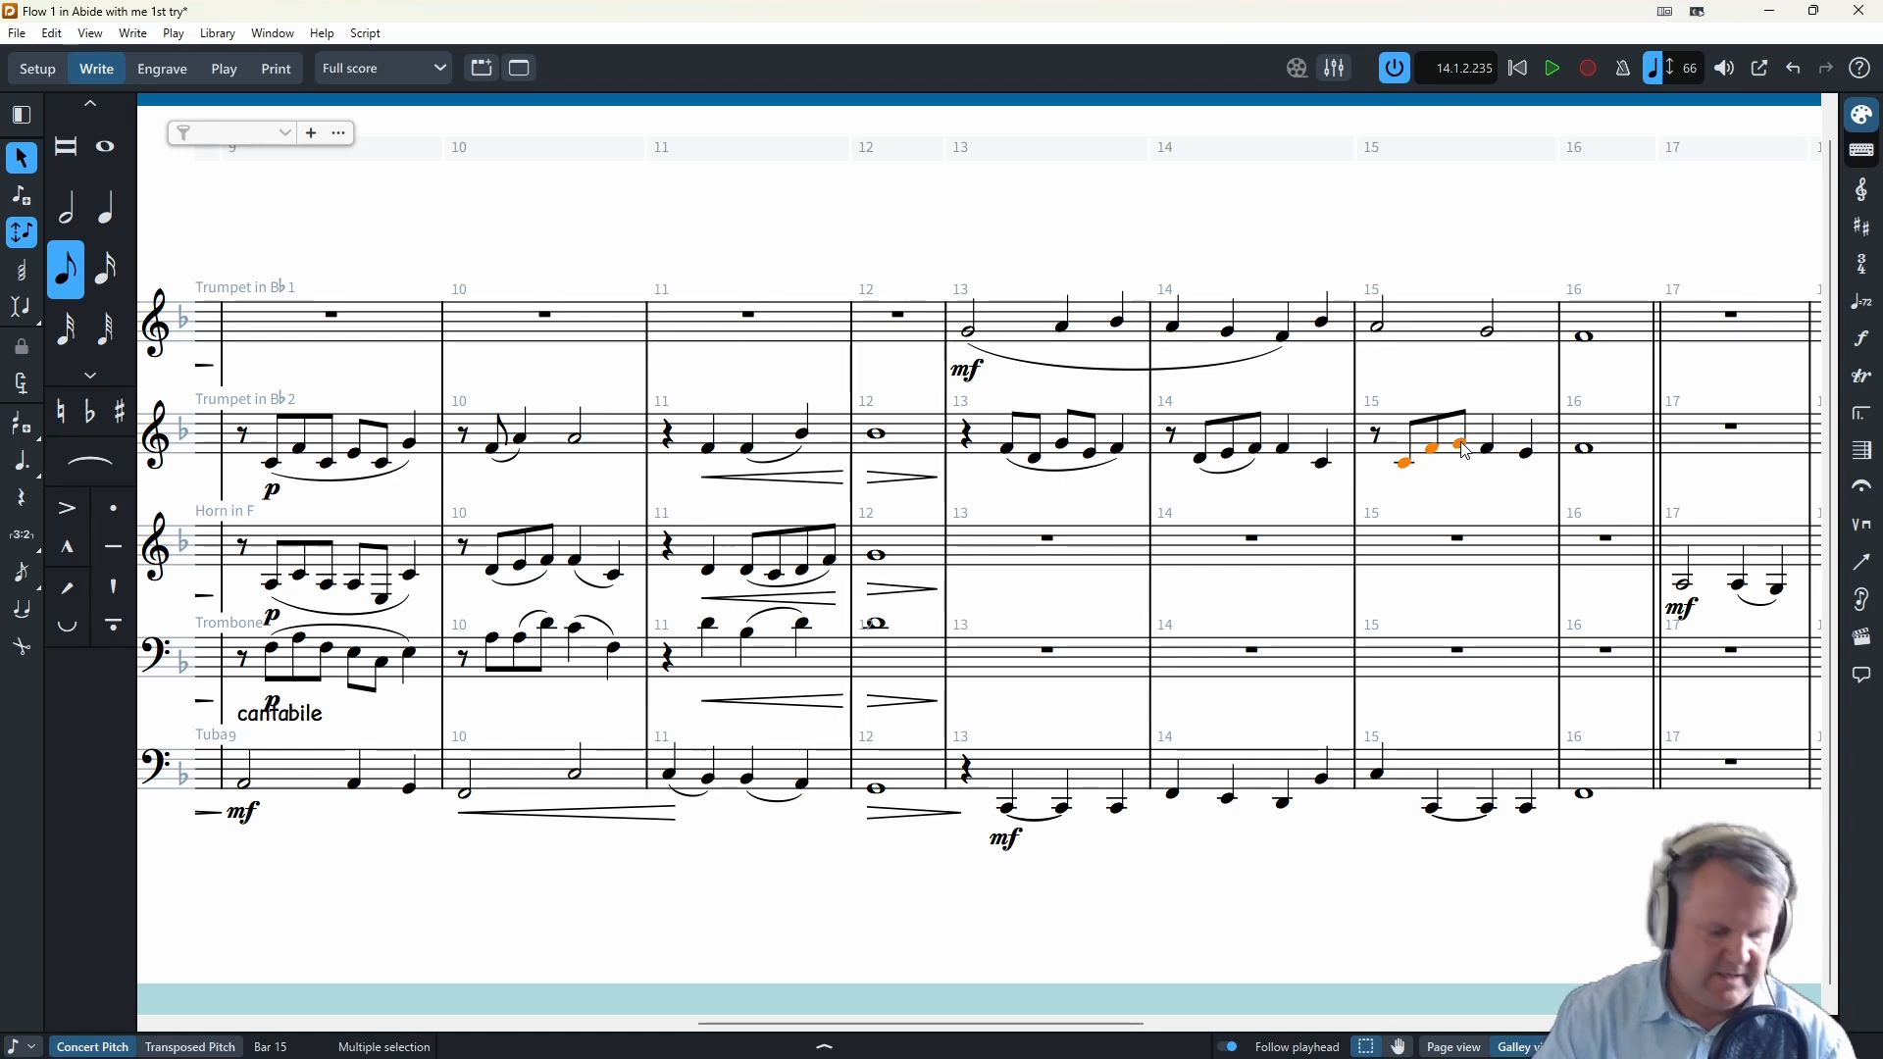
key(s)
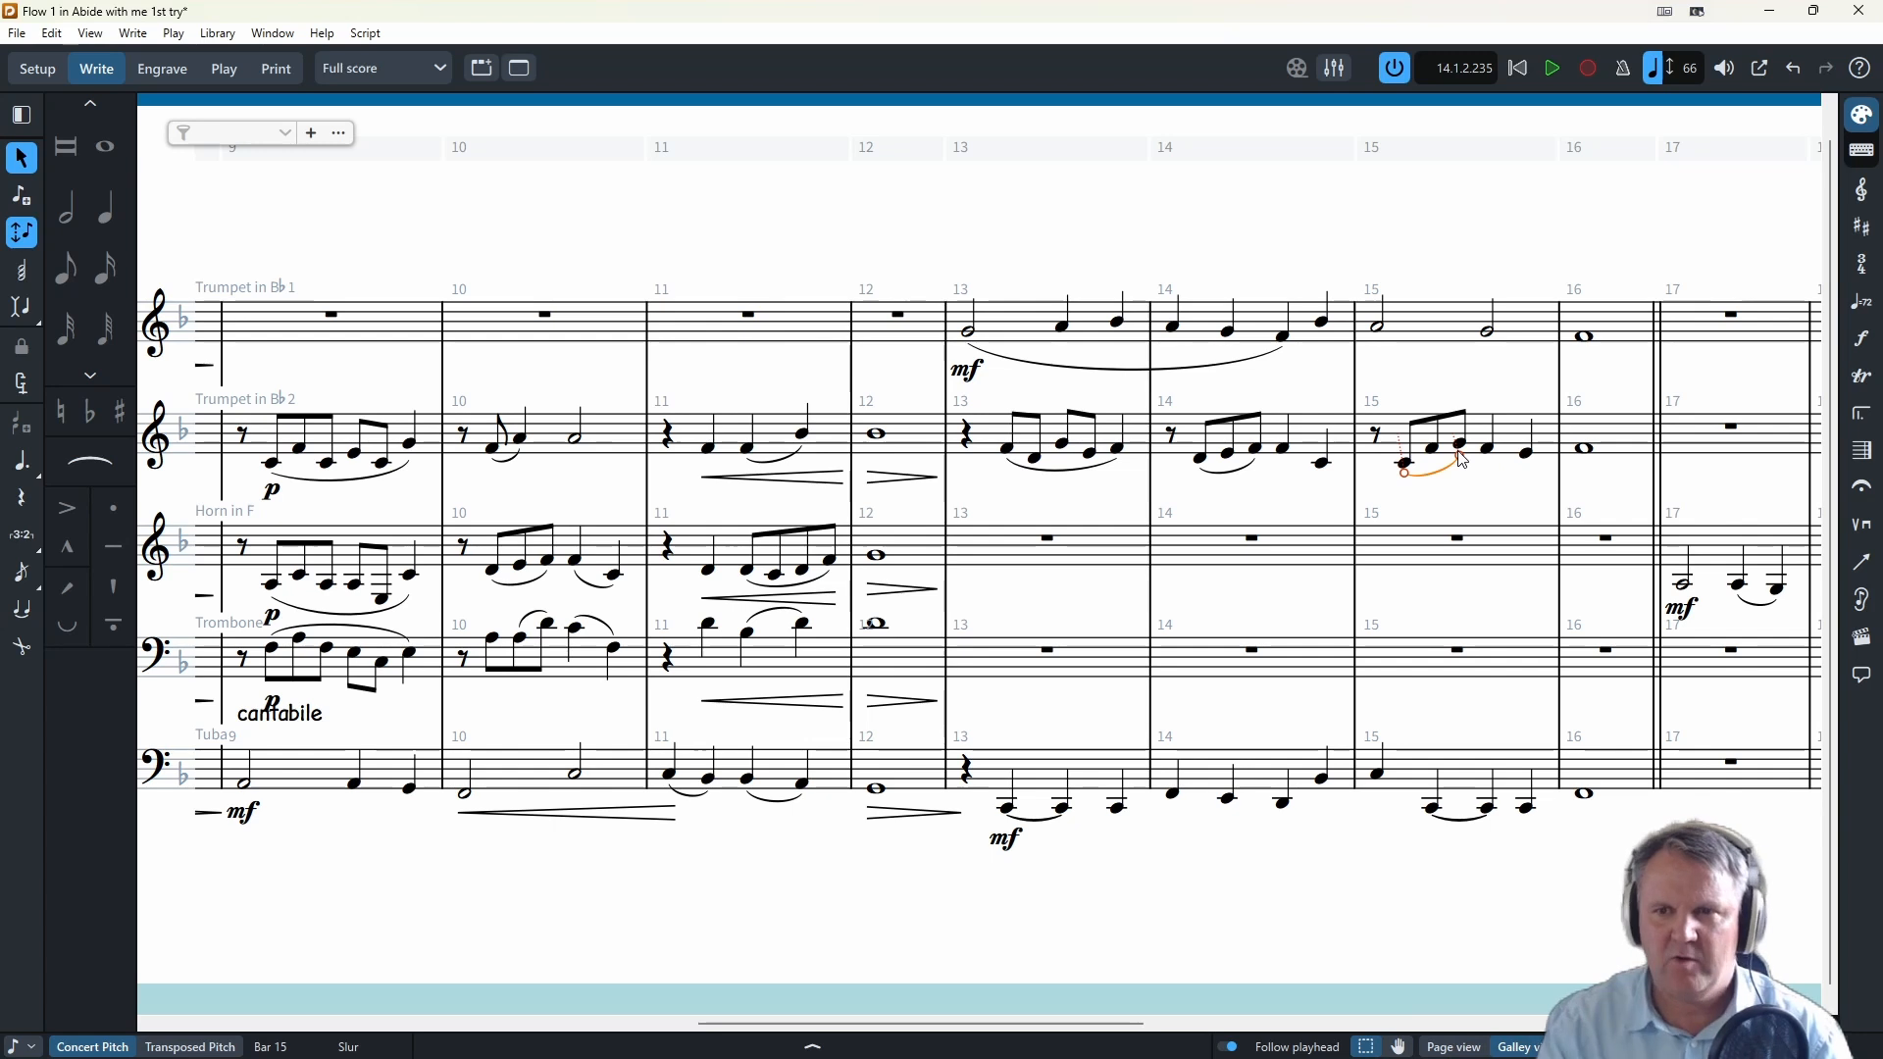
click(1490, 459)
key(s)
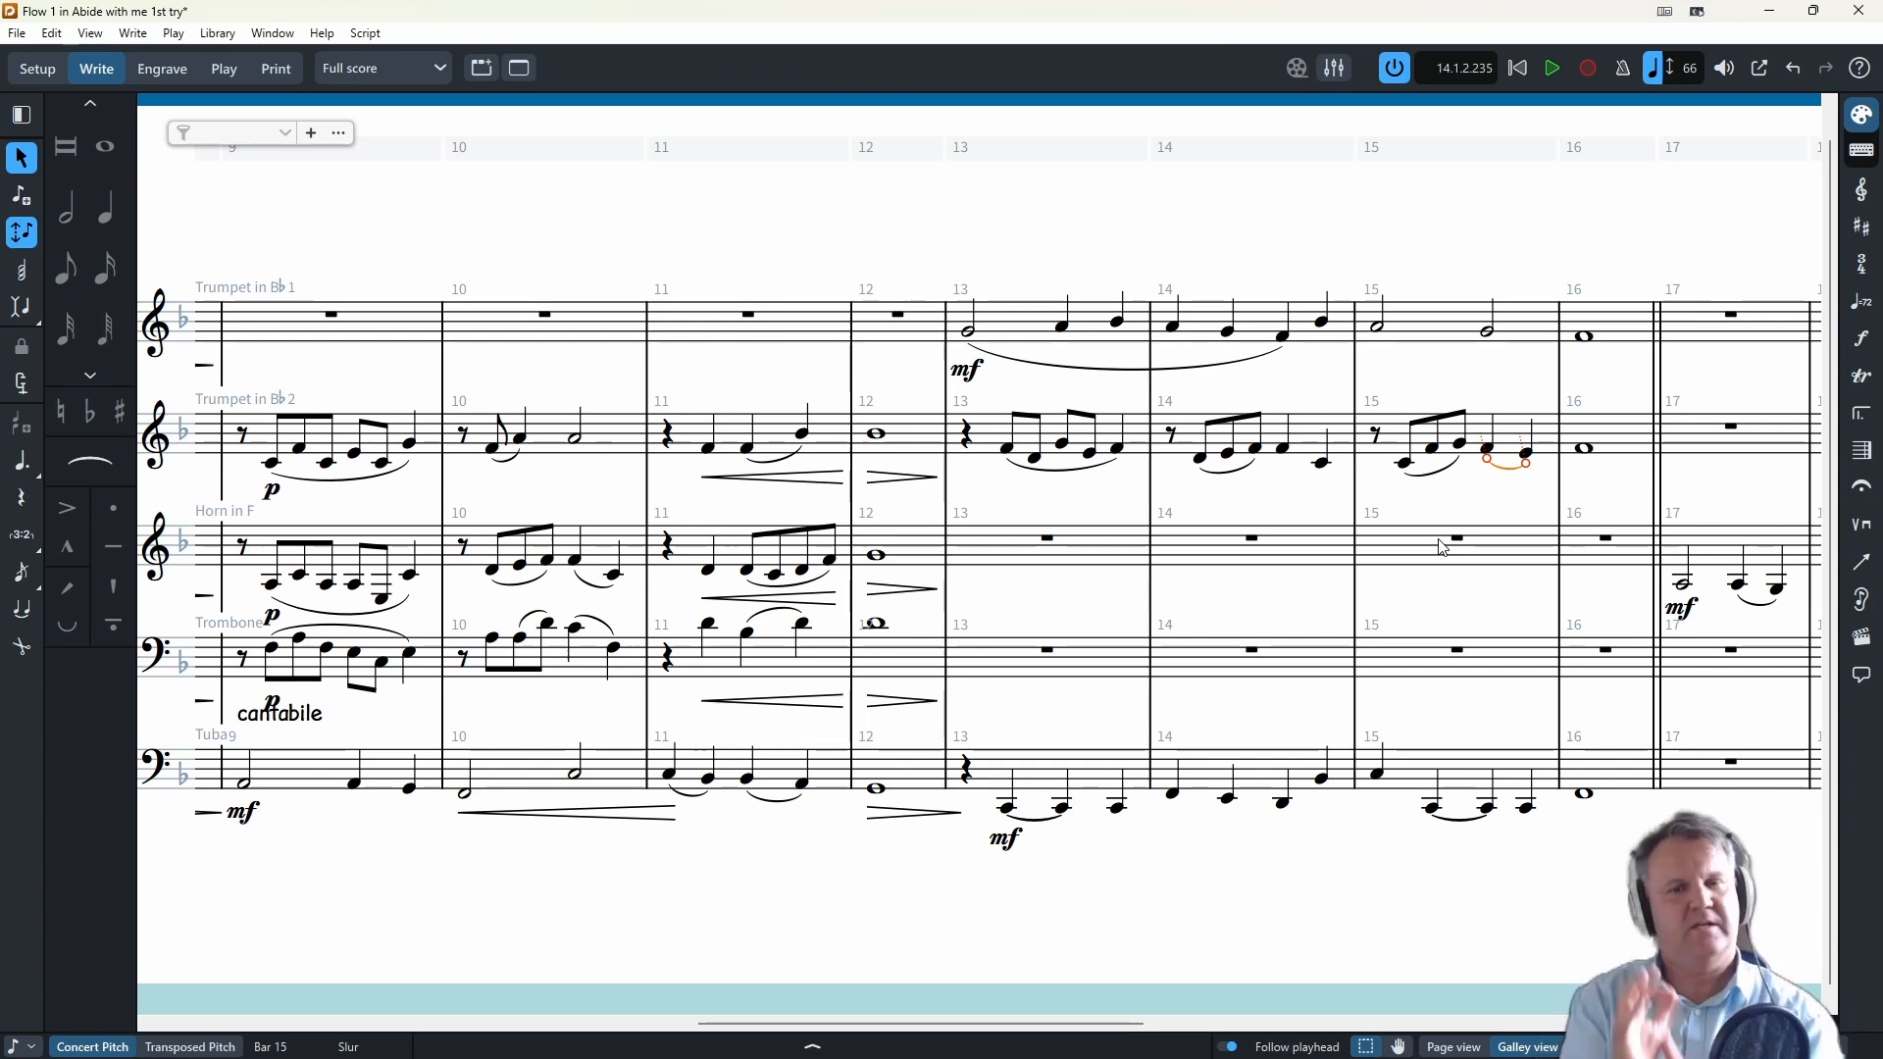
- Add an mp dynamic to the second trumpet's first note in bar 13
click(971, 446)
click(1006, 450)
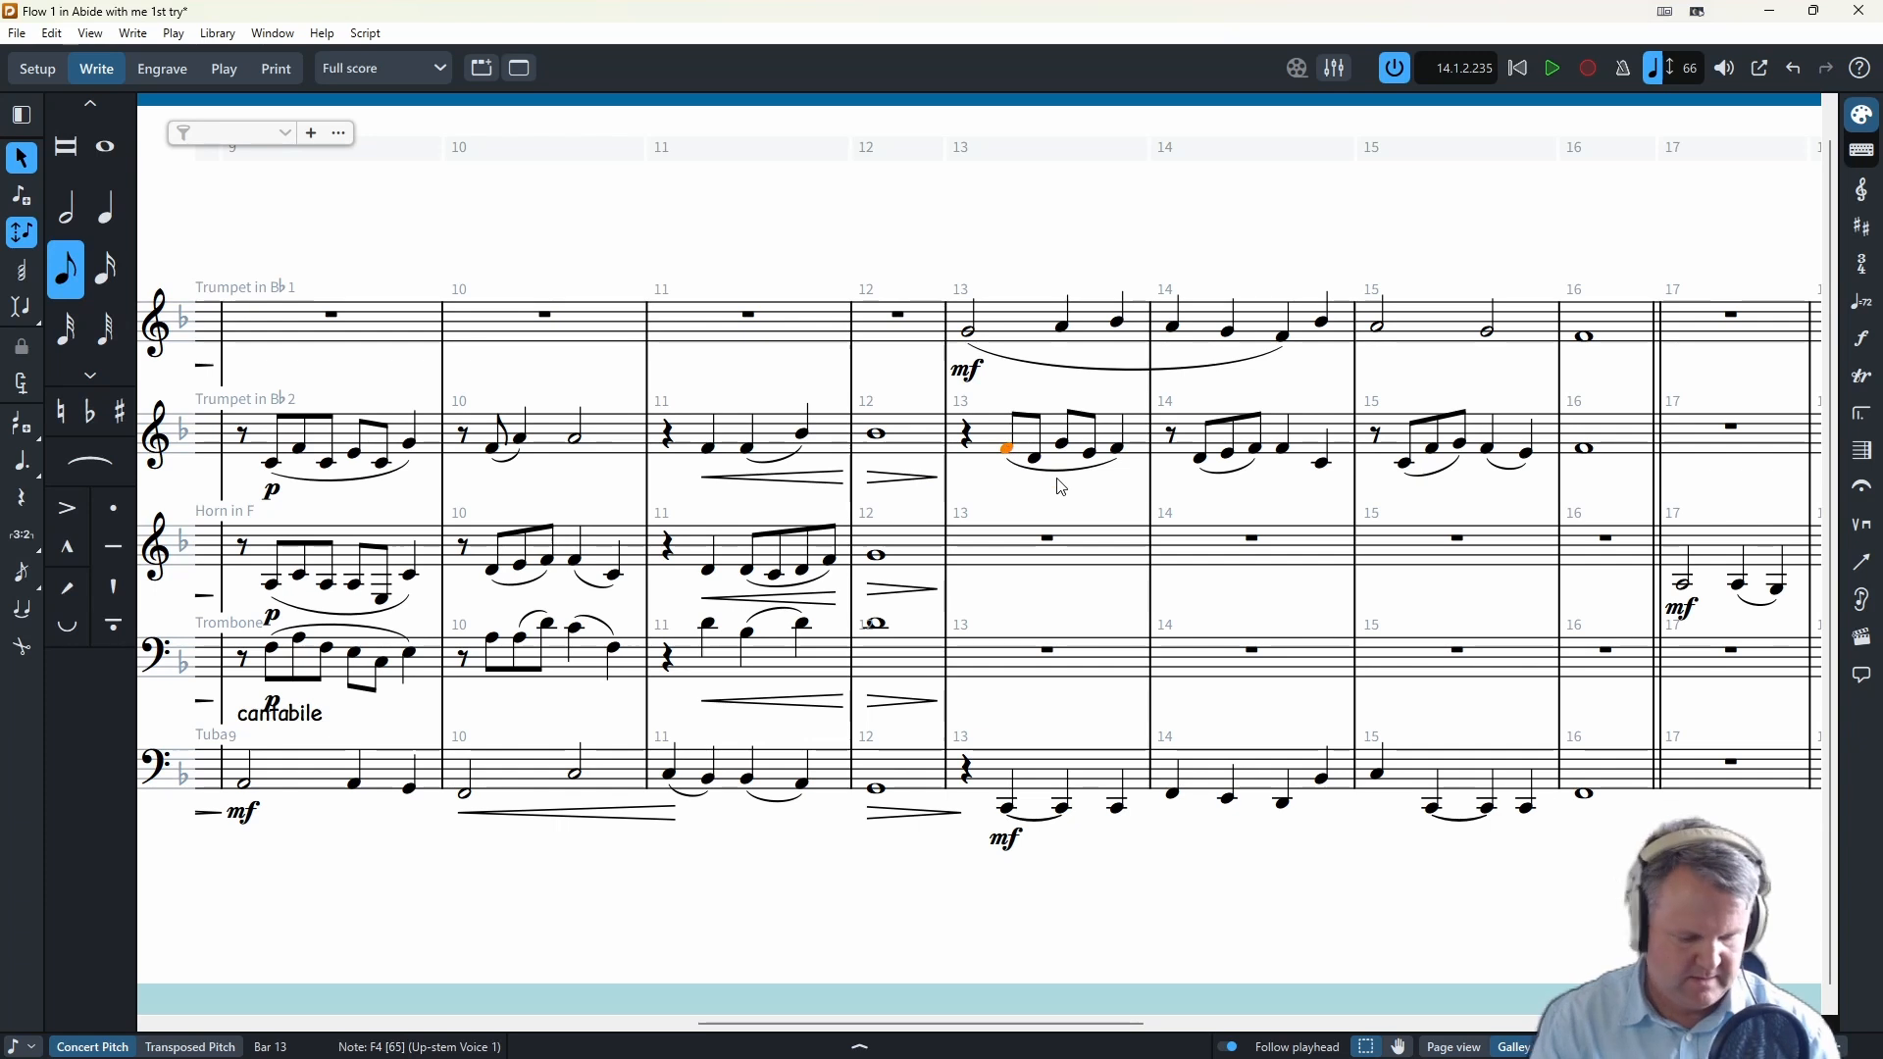
key(shift+d)
text(m)
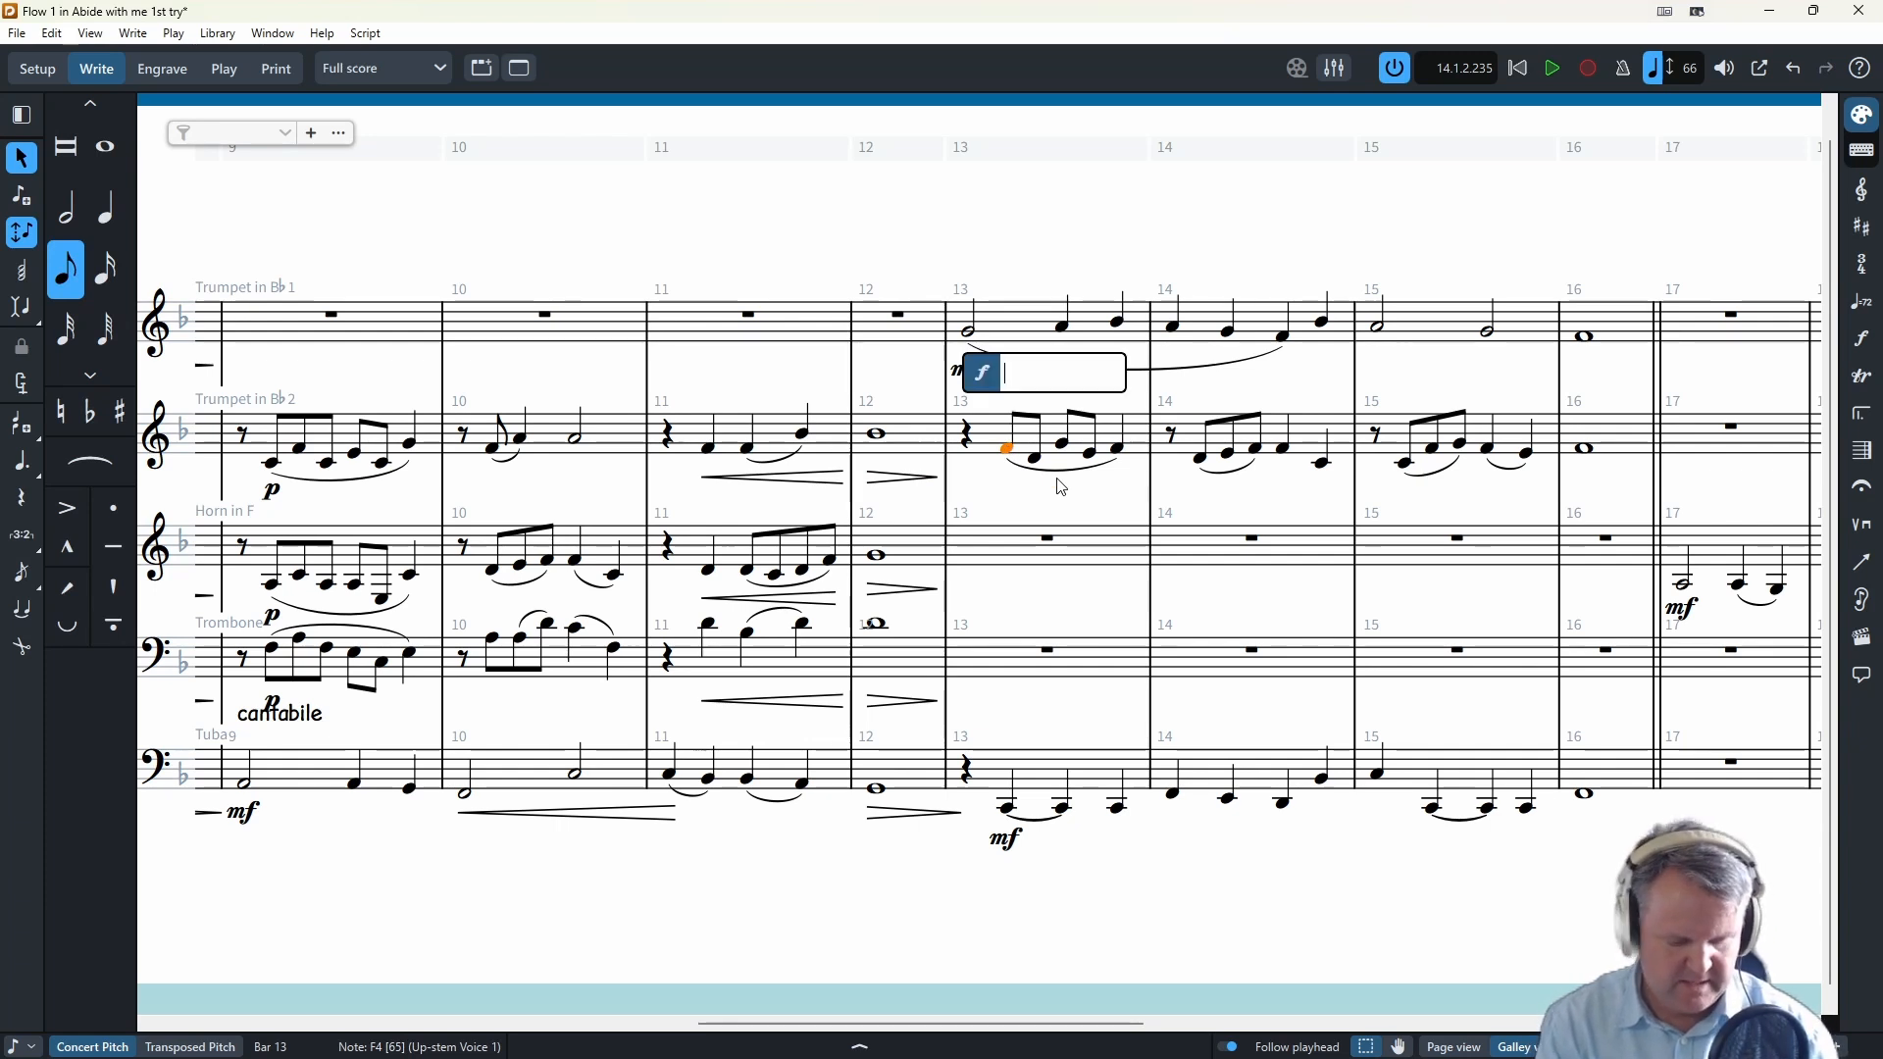
text(p)
key(Return)
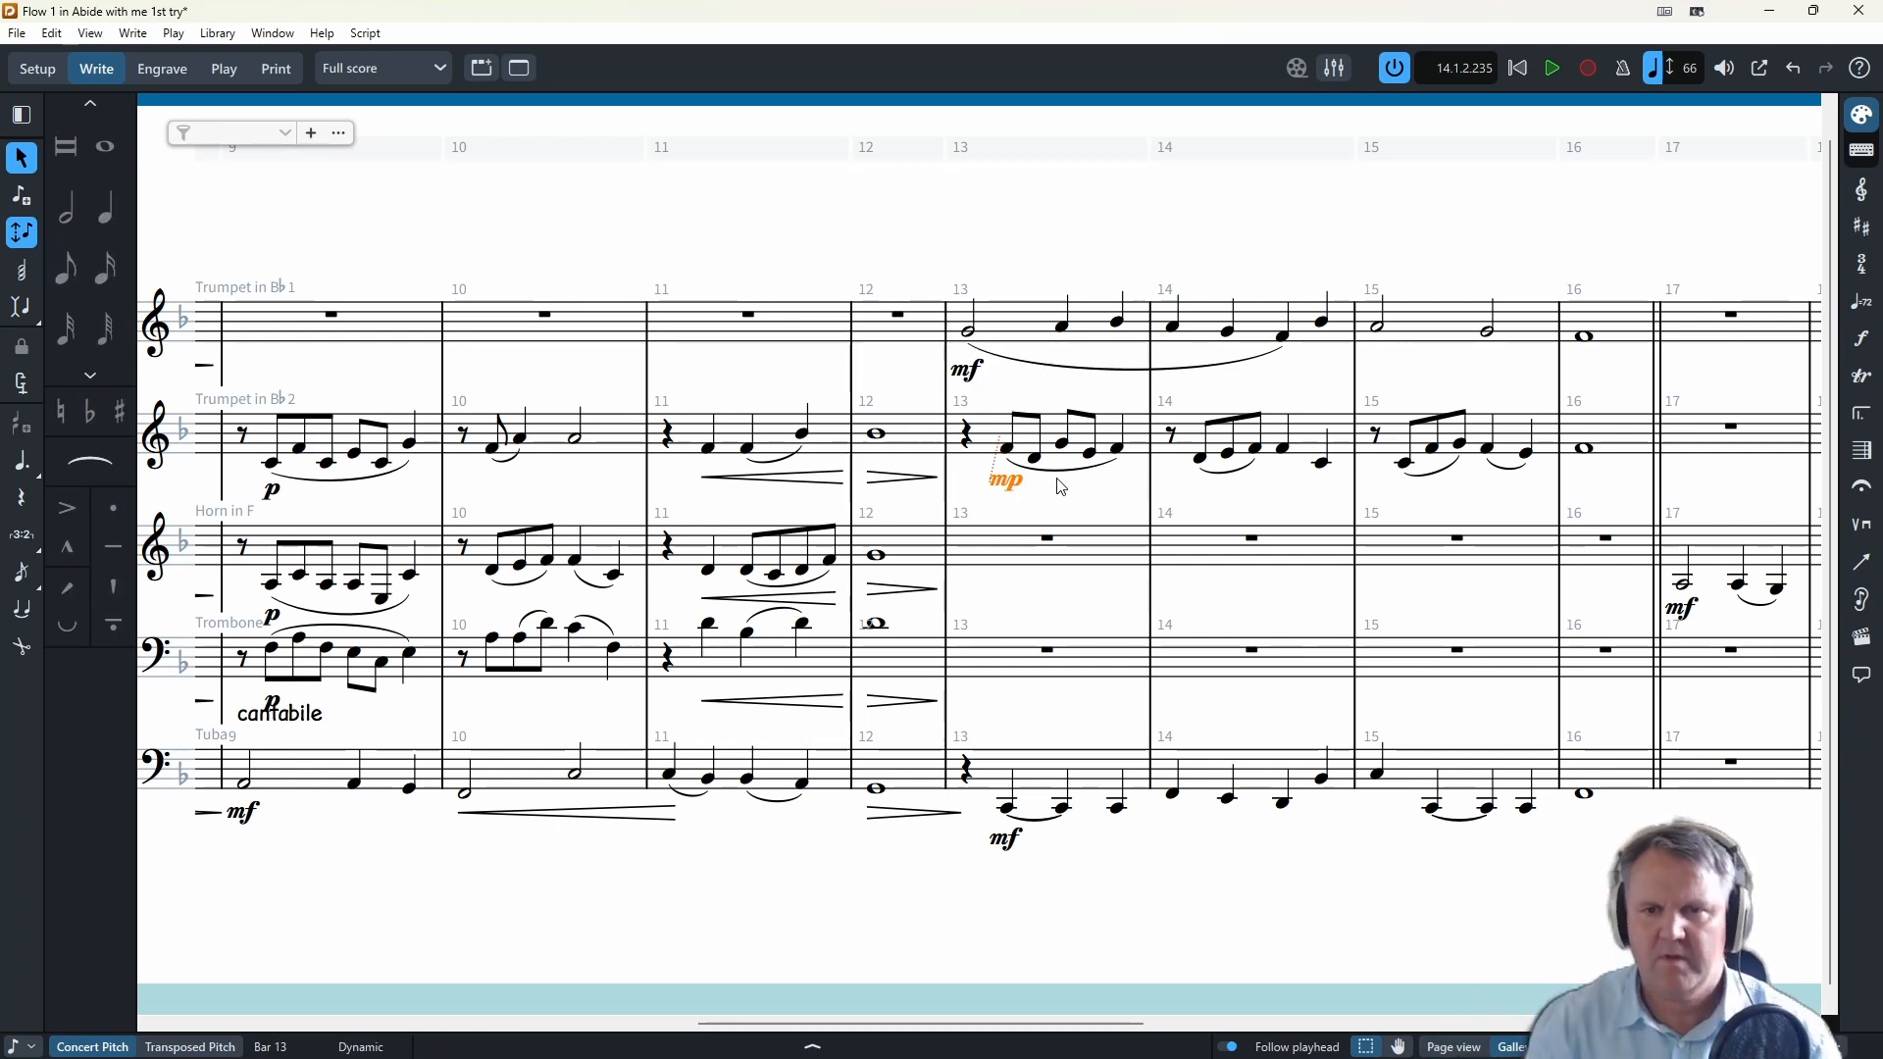
- Change the tuba's dynamic in bar 13 to mp
click(1006, 838)
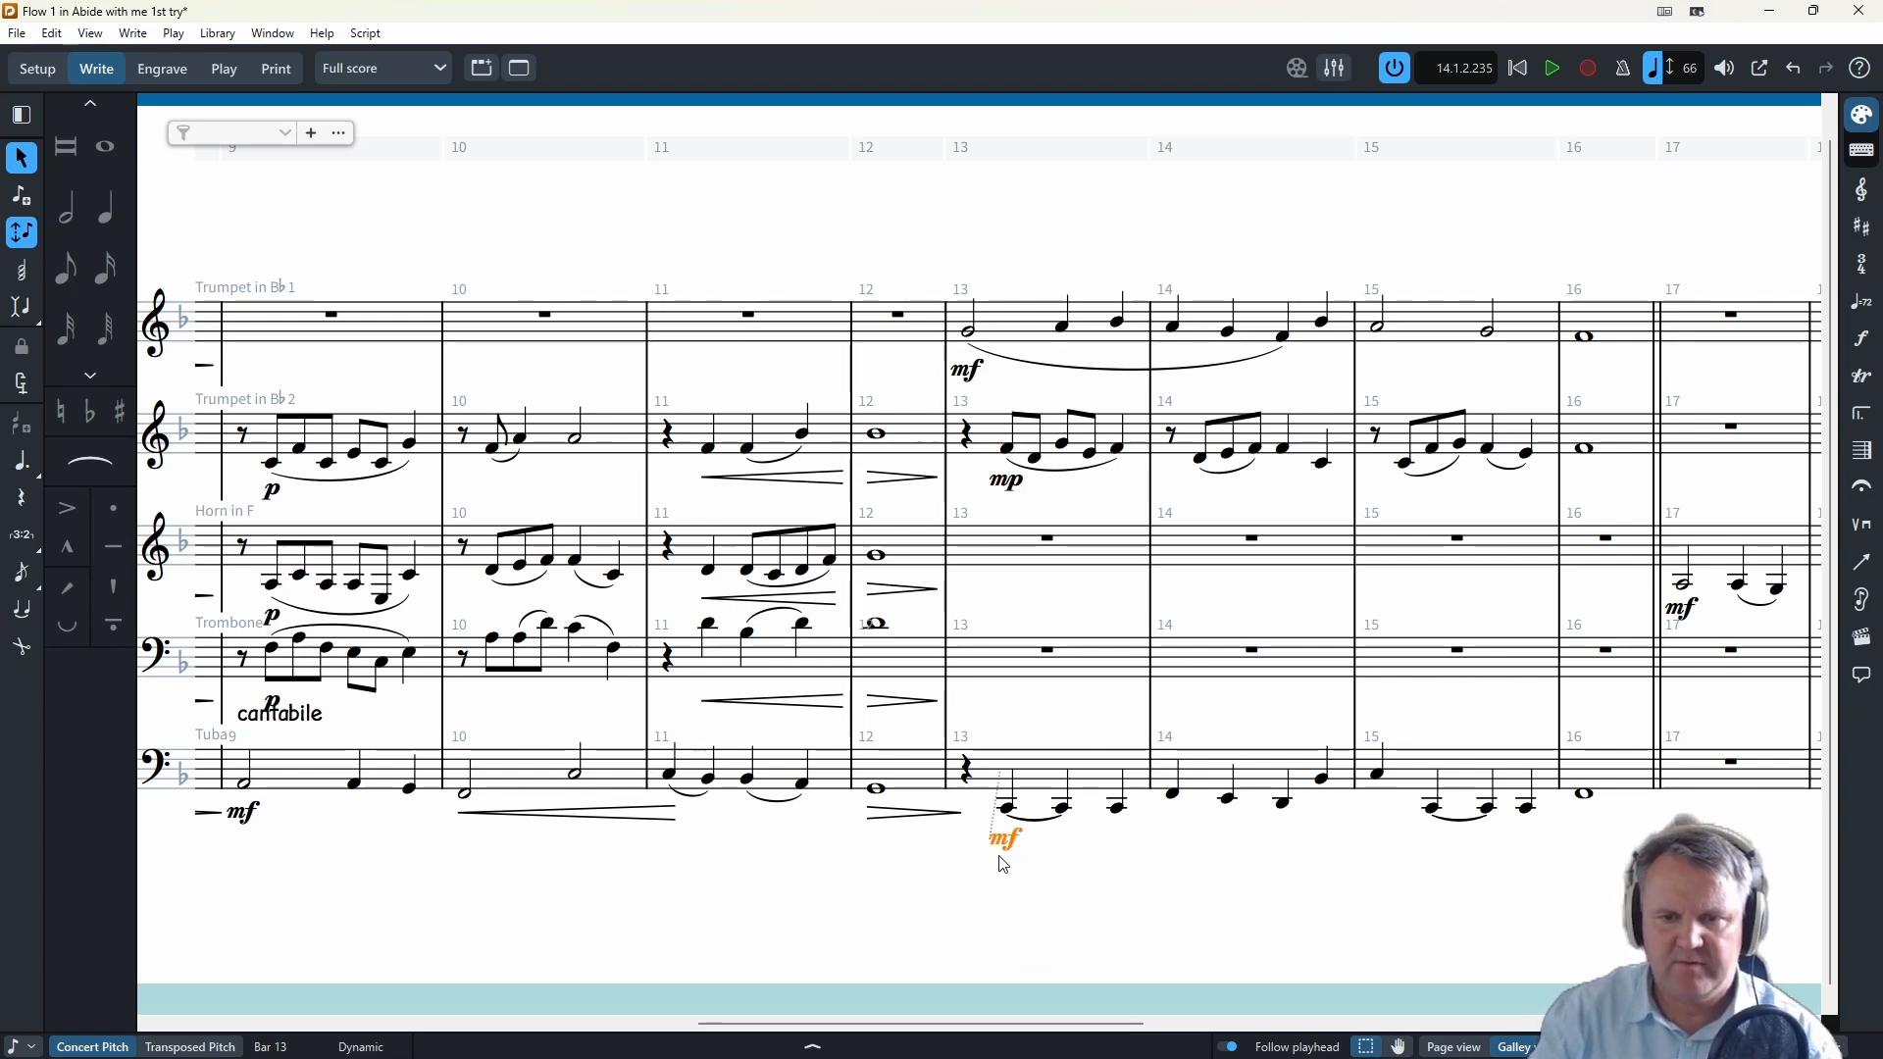
double_click(1006, 839)
text(mp)
key(Return)
- Play the score from bar 11 into bar 15 to check the new accompaniment
click(968, 332)
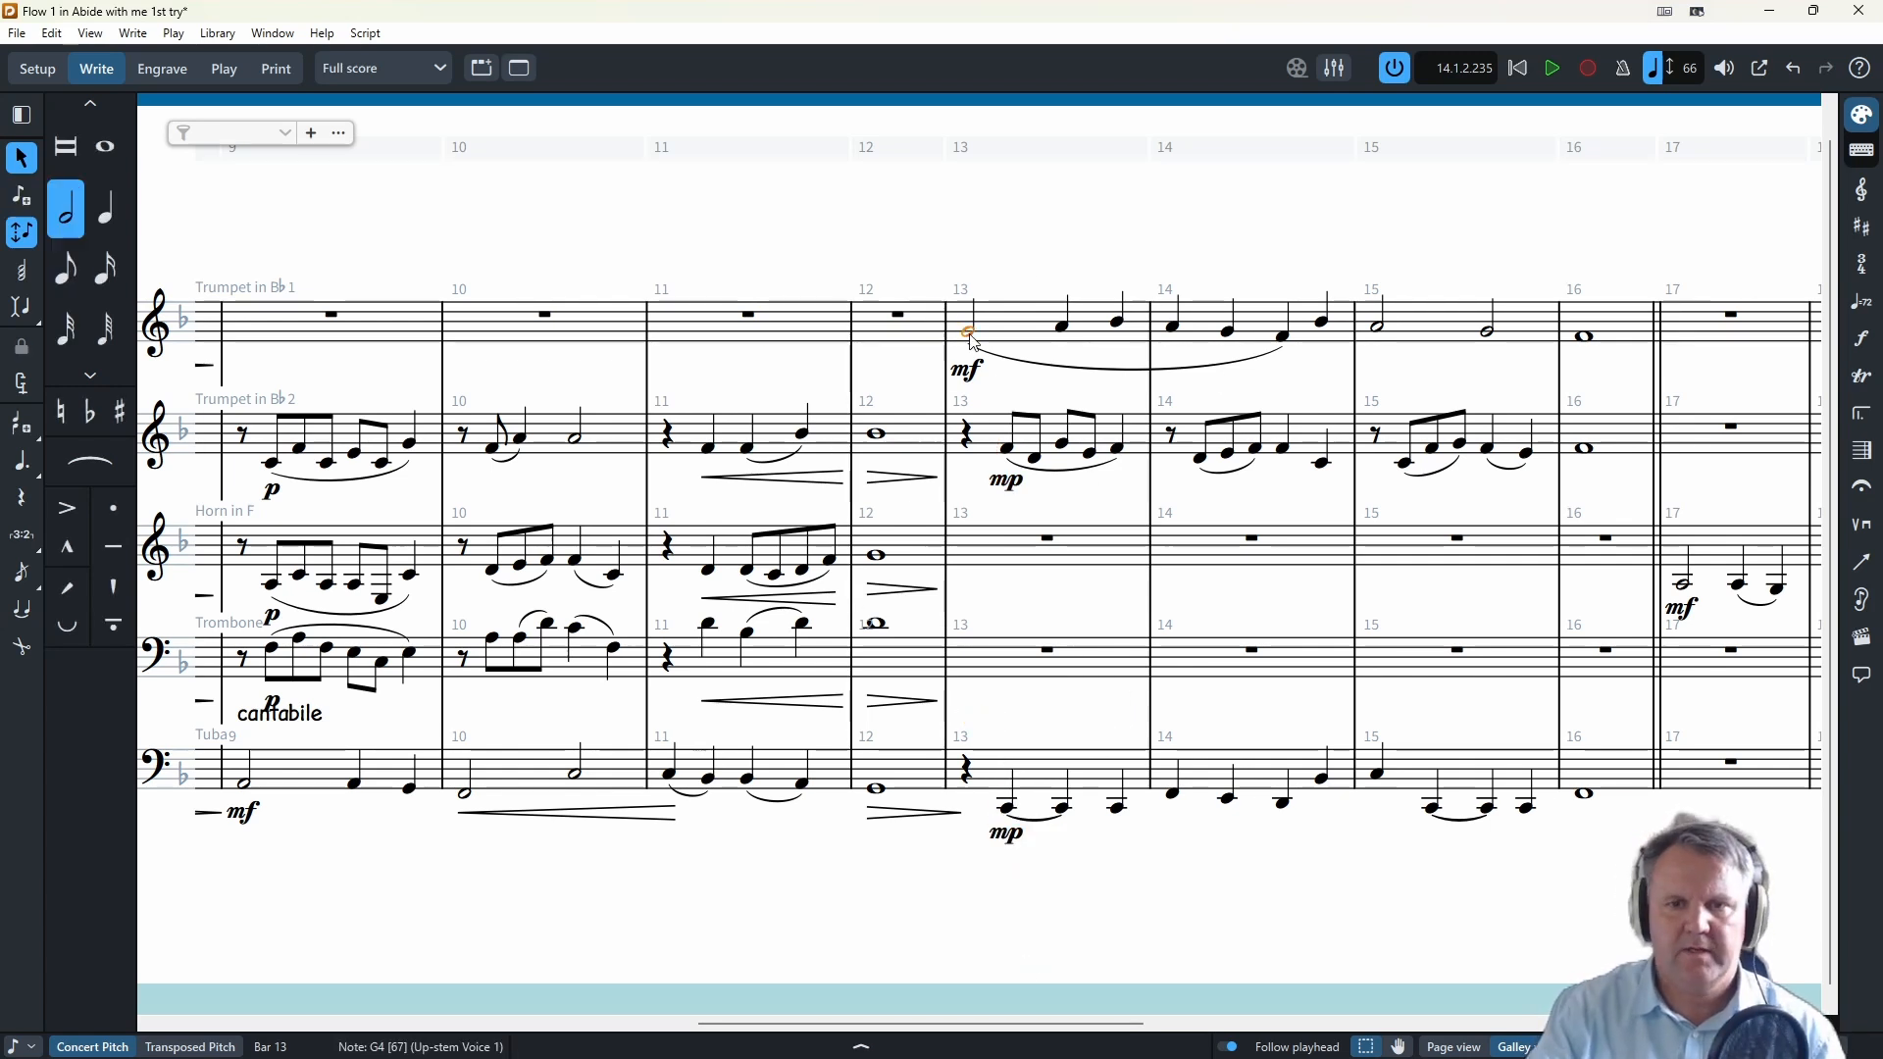
click(673, 444)
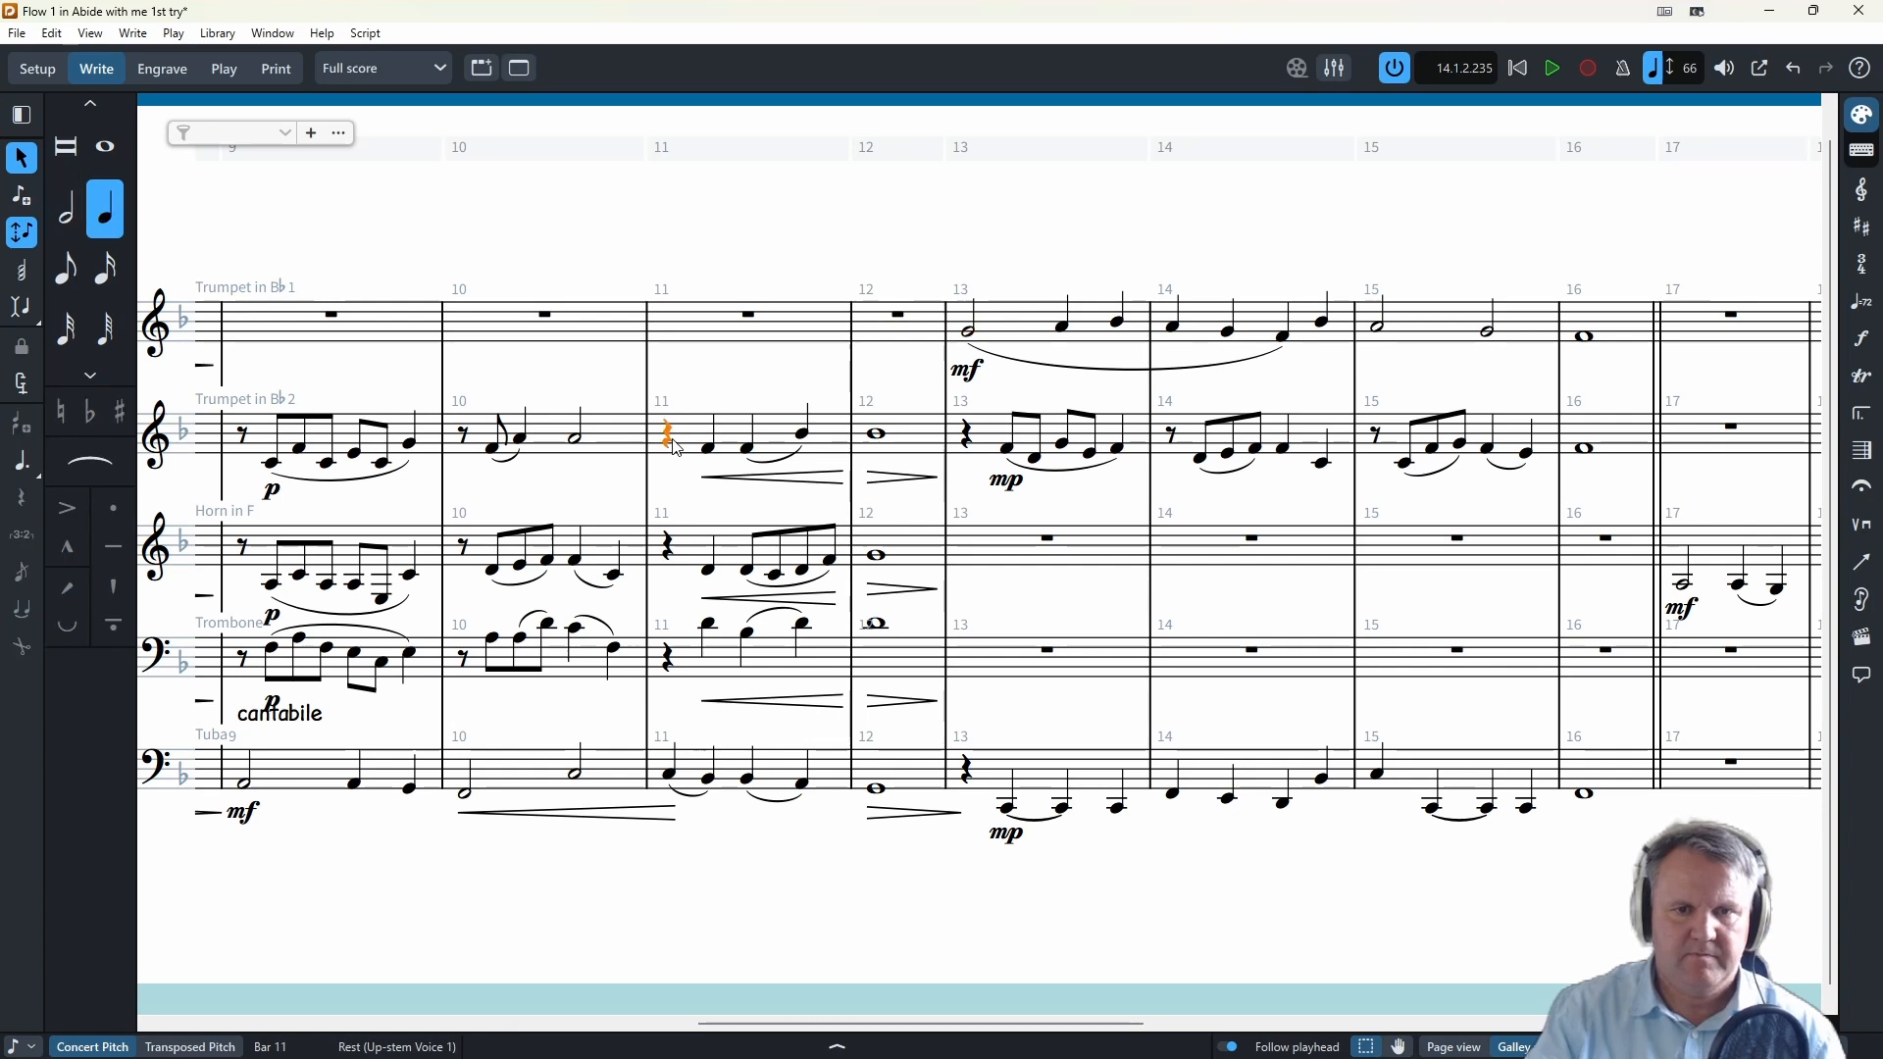
key(space)
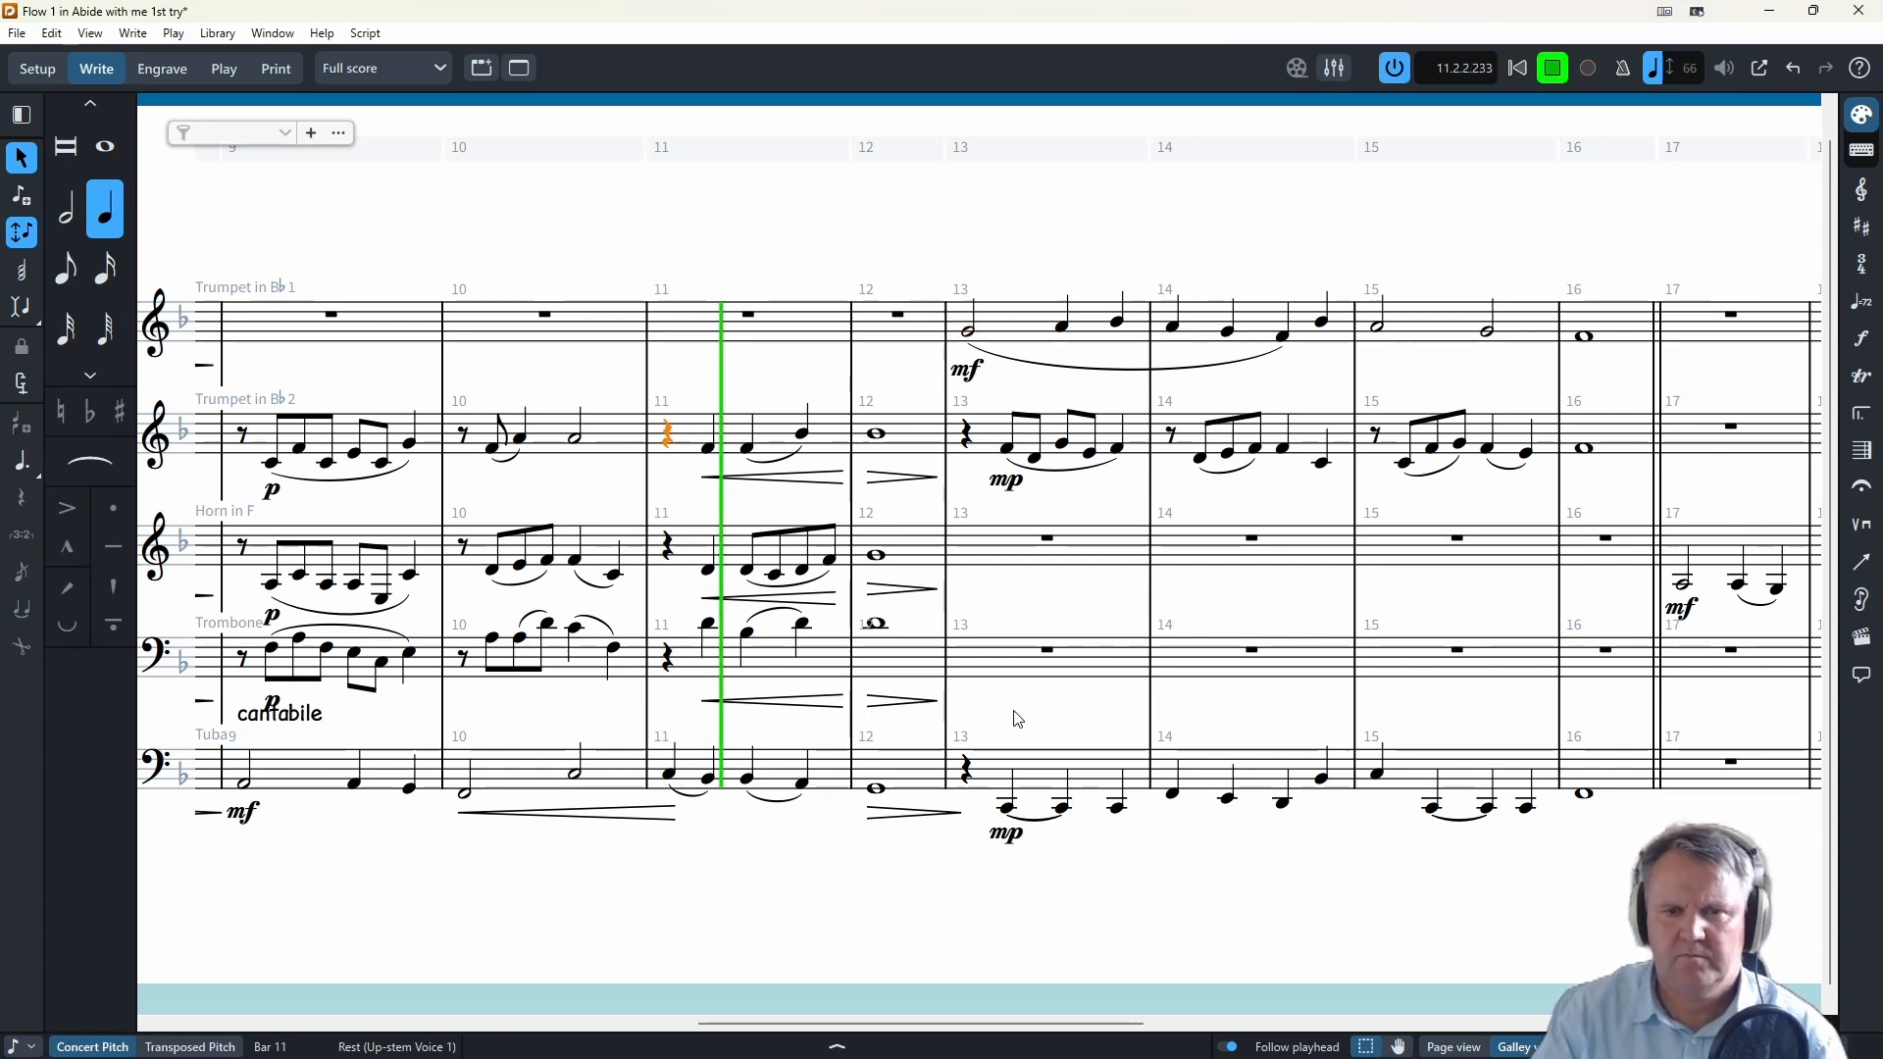
click(1554, 69)
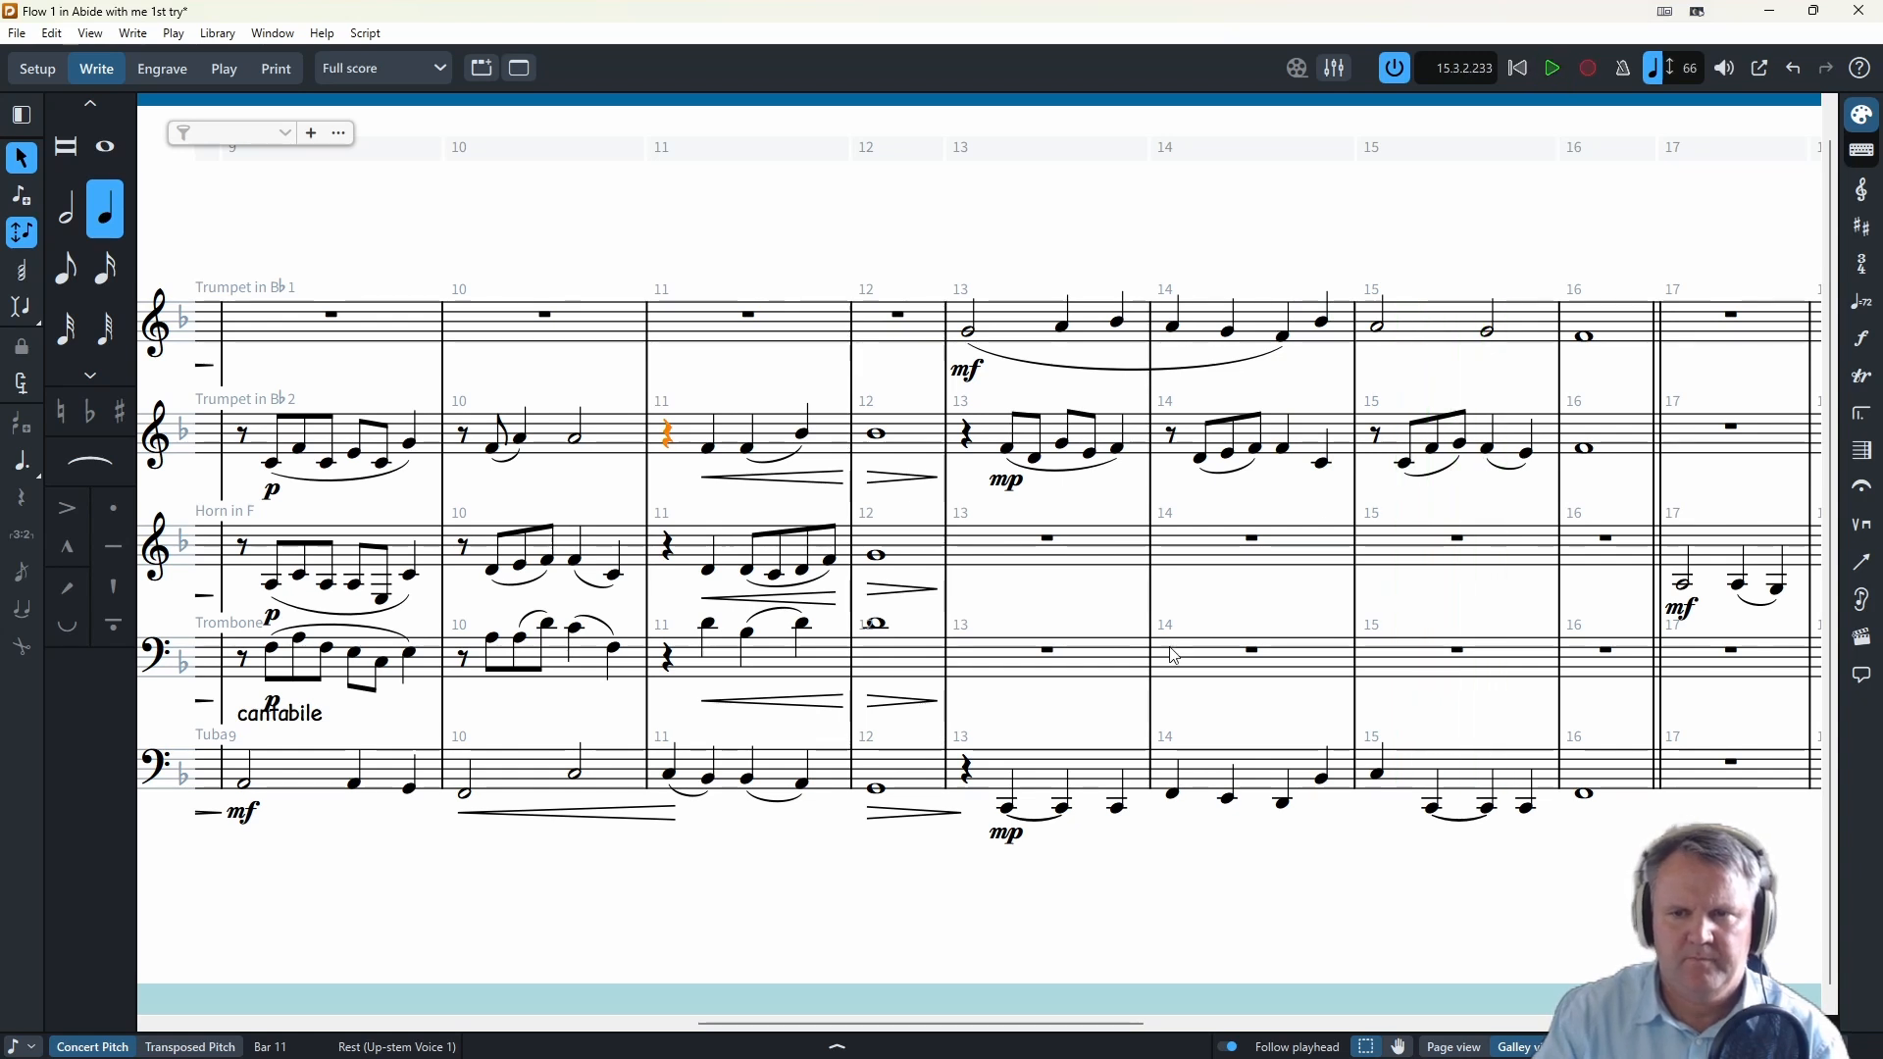
- Raise the last quarter note of the second trumpet's bar 14 to D
click(1322, 463)
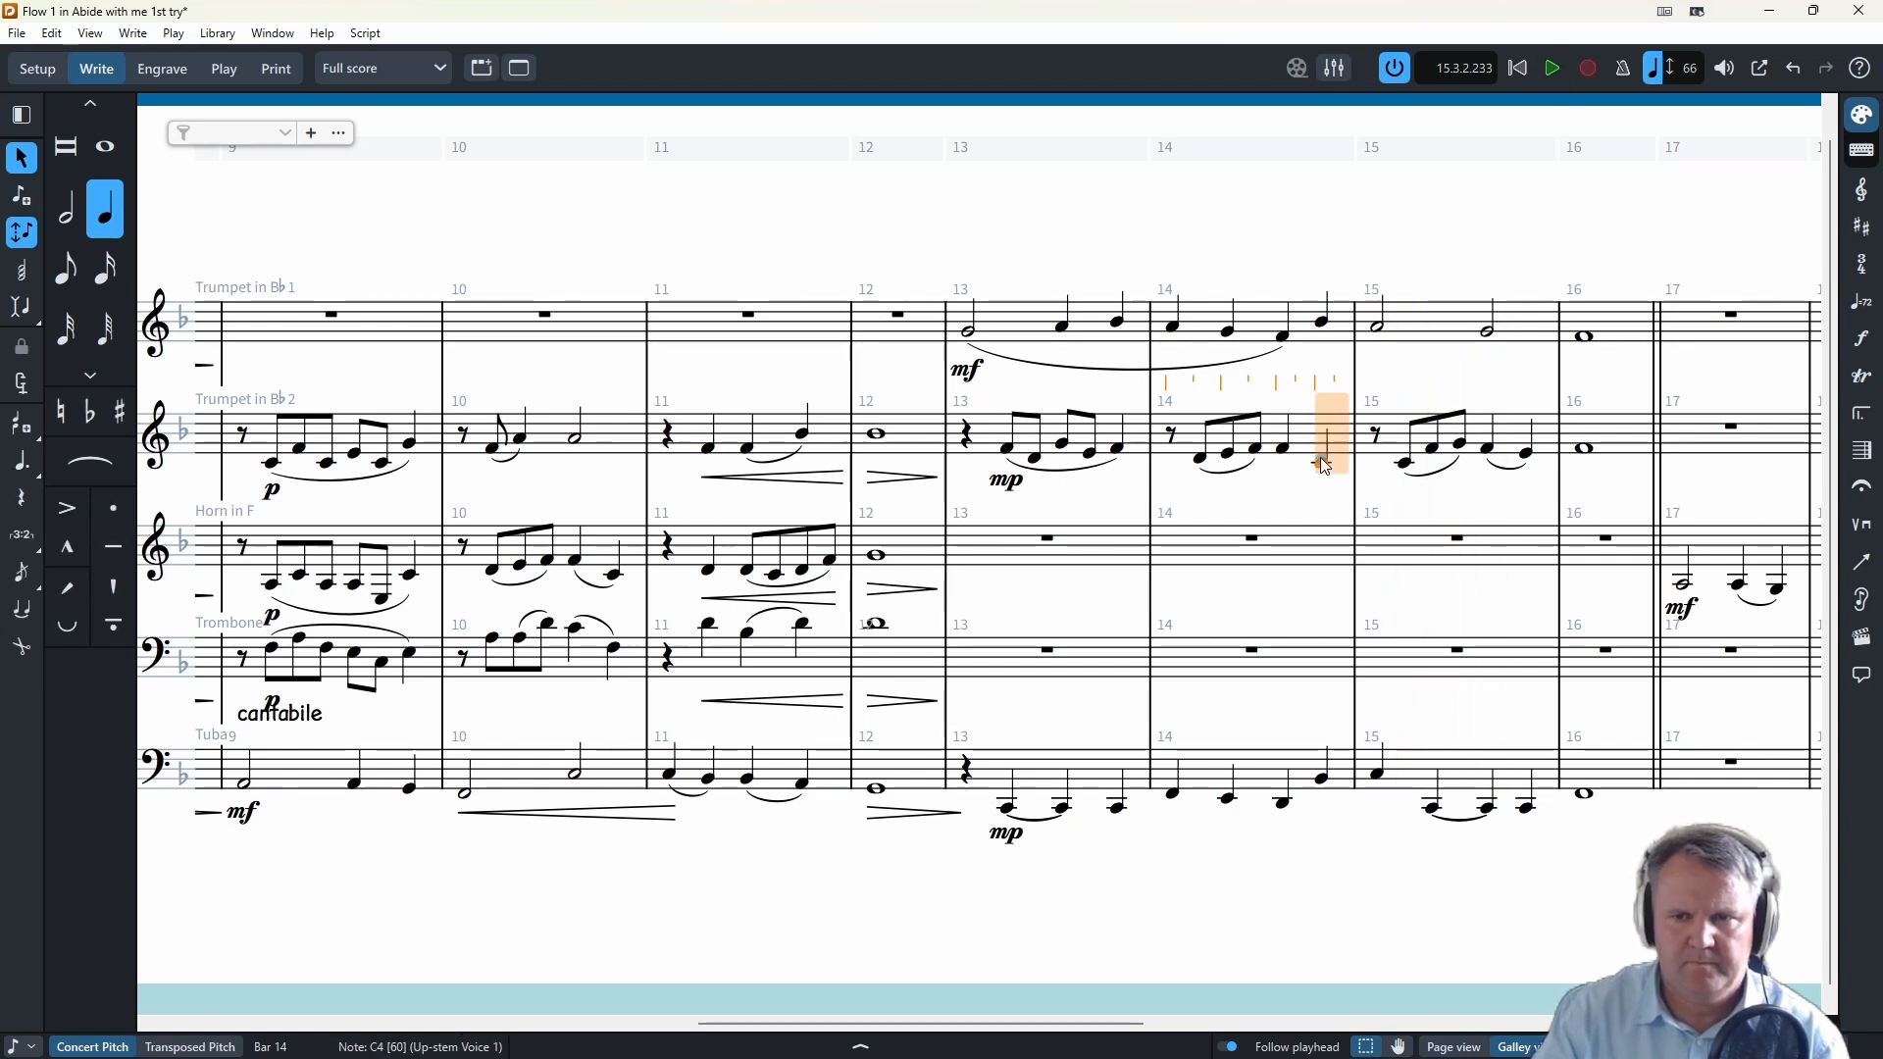
key(alt+Up)
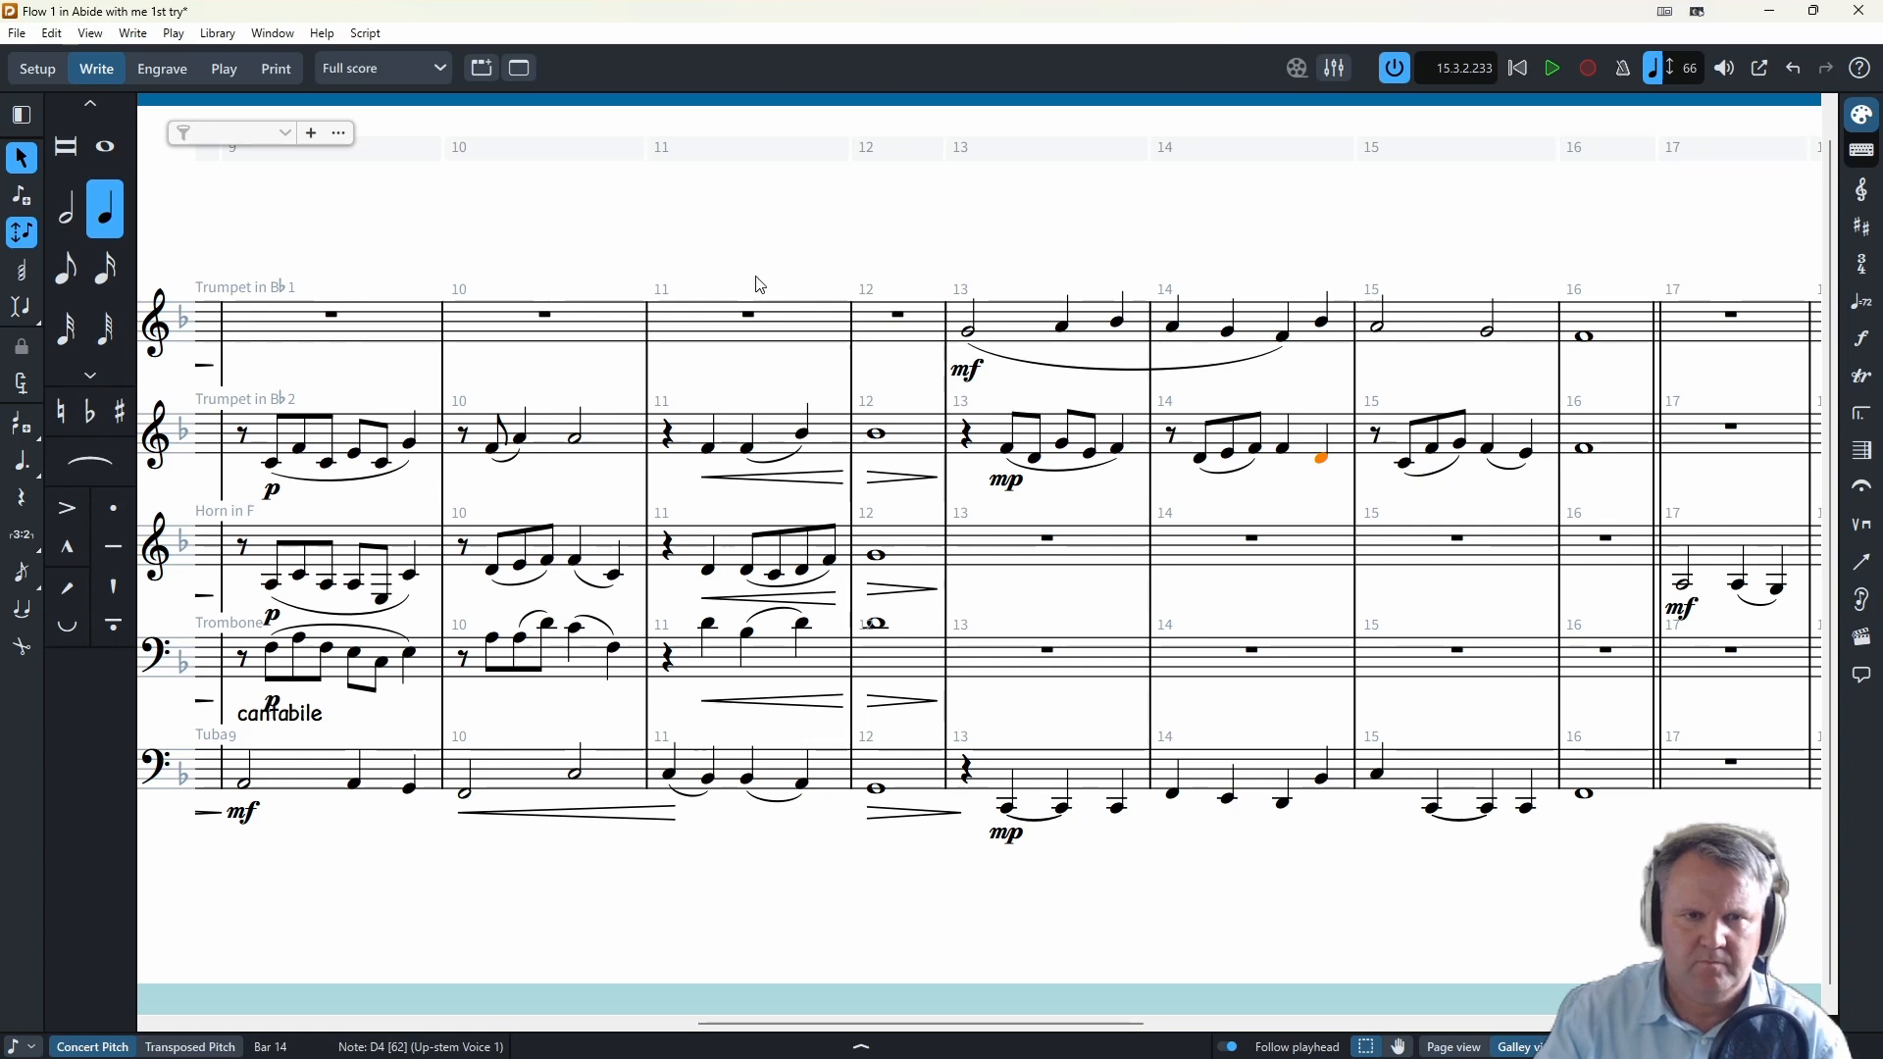
- Enter two slurred quarter-note Es on beats 2 and 3 of the trombone's bar 13
double_click(1048, 538)
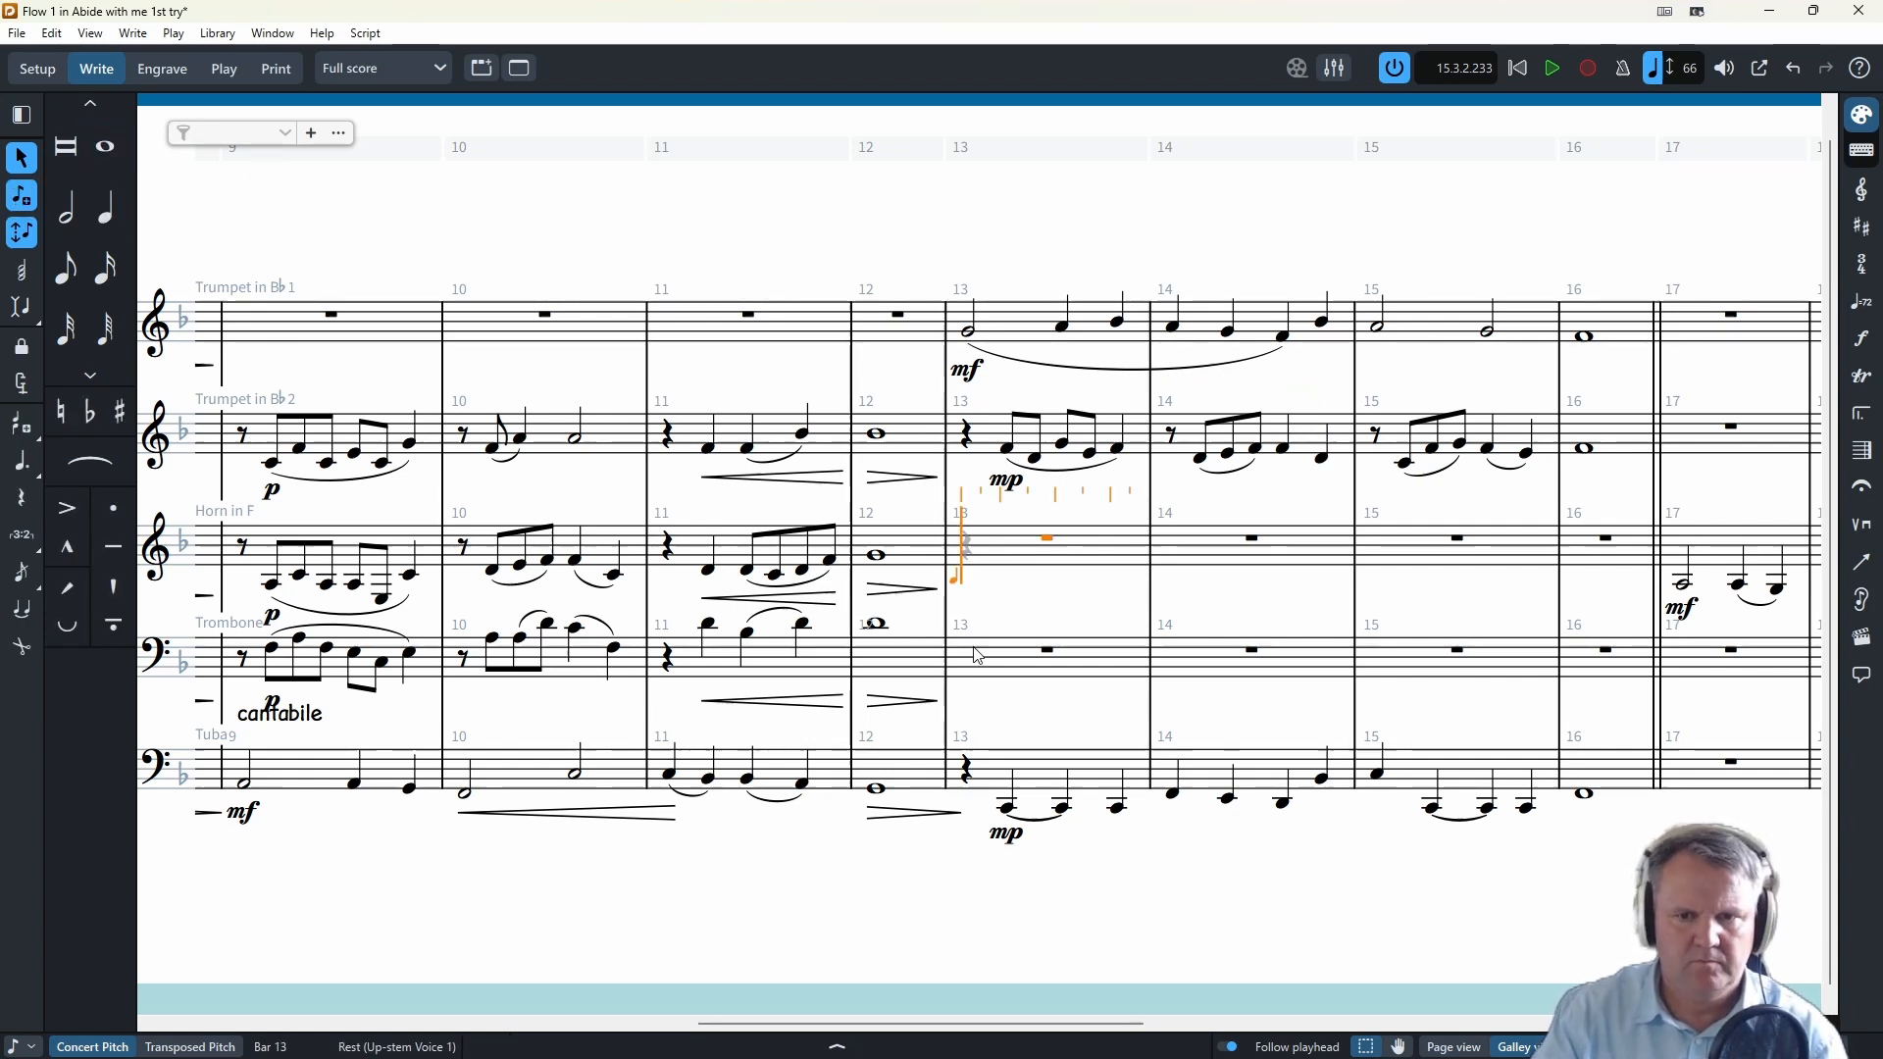
double_click(1047, 650)
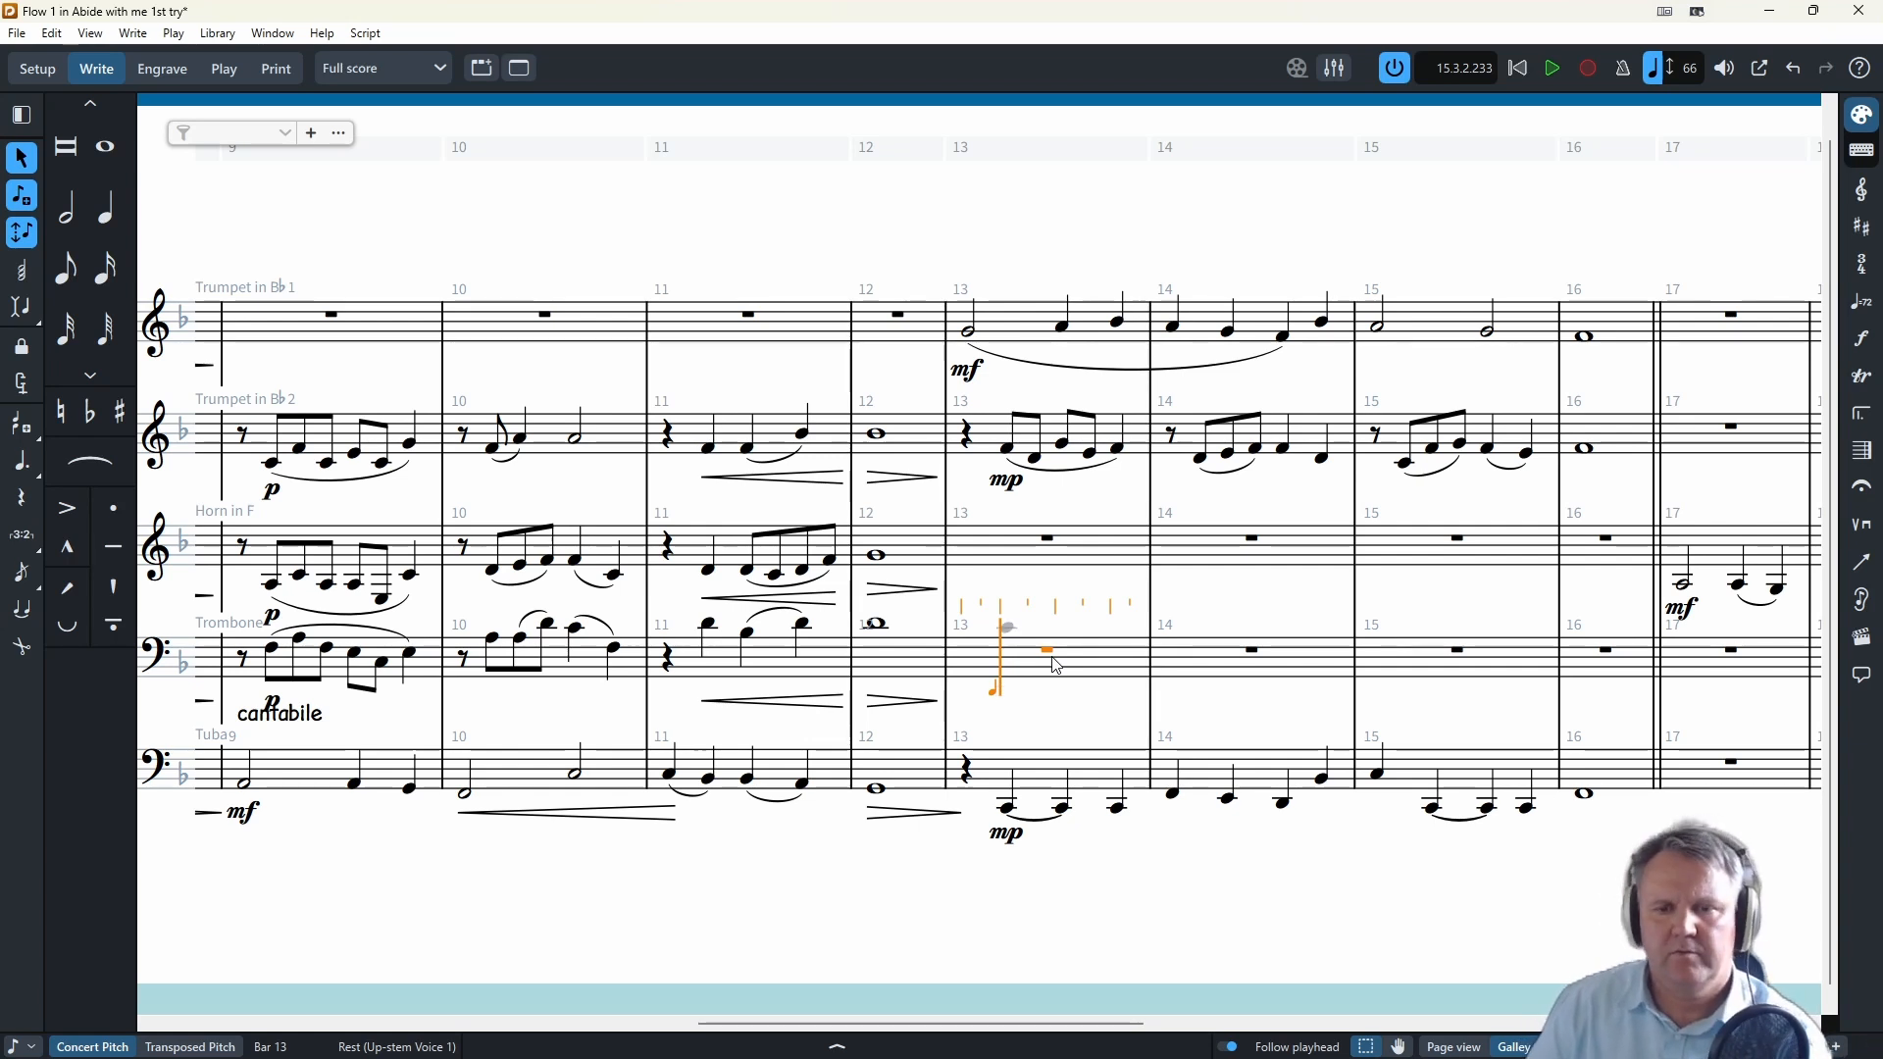
key(space)
key(f)
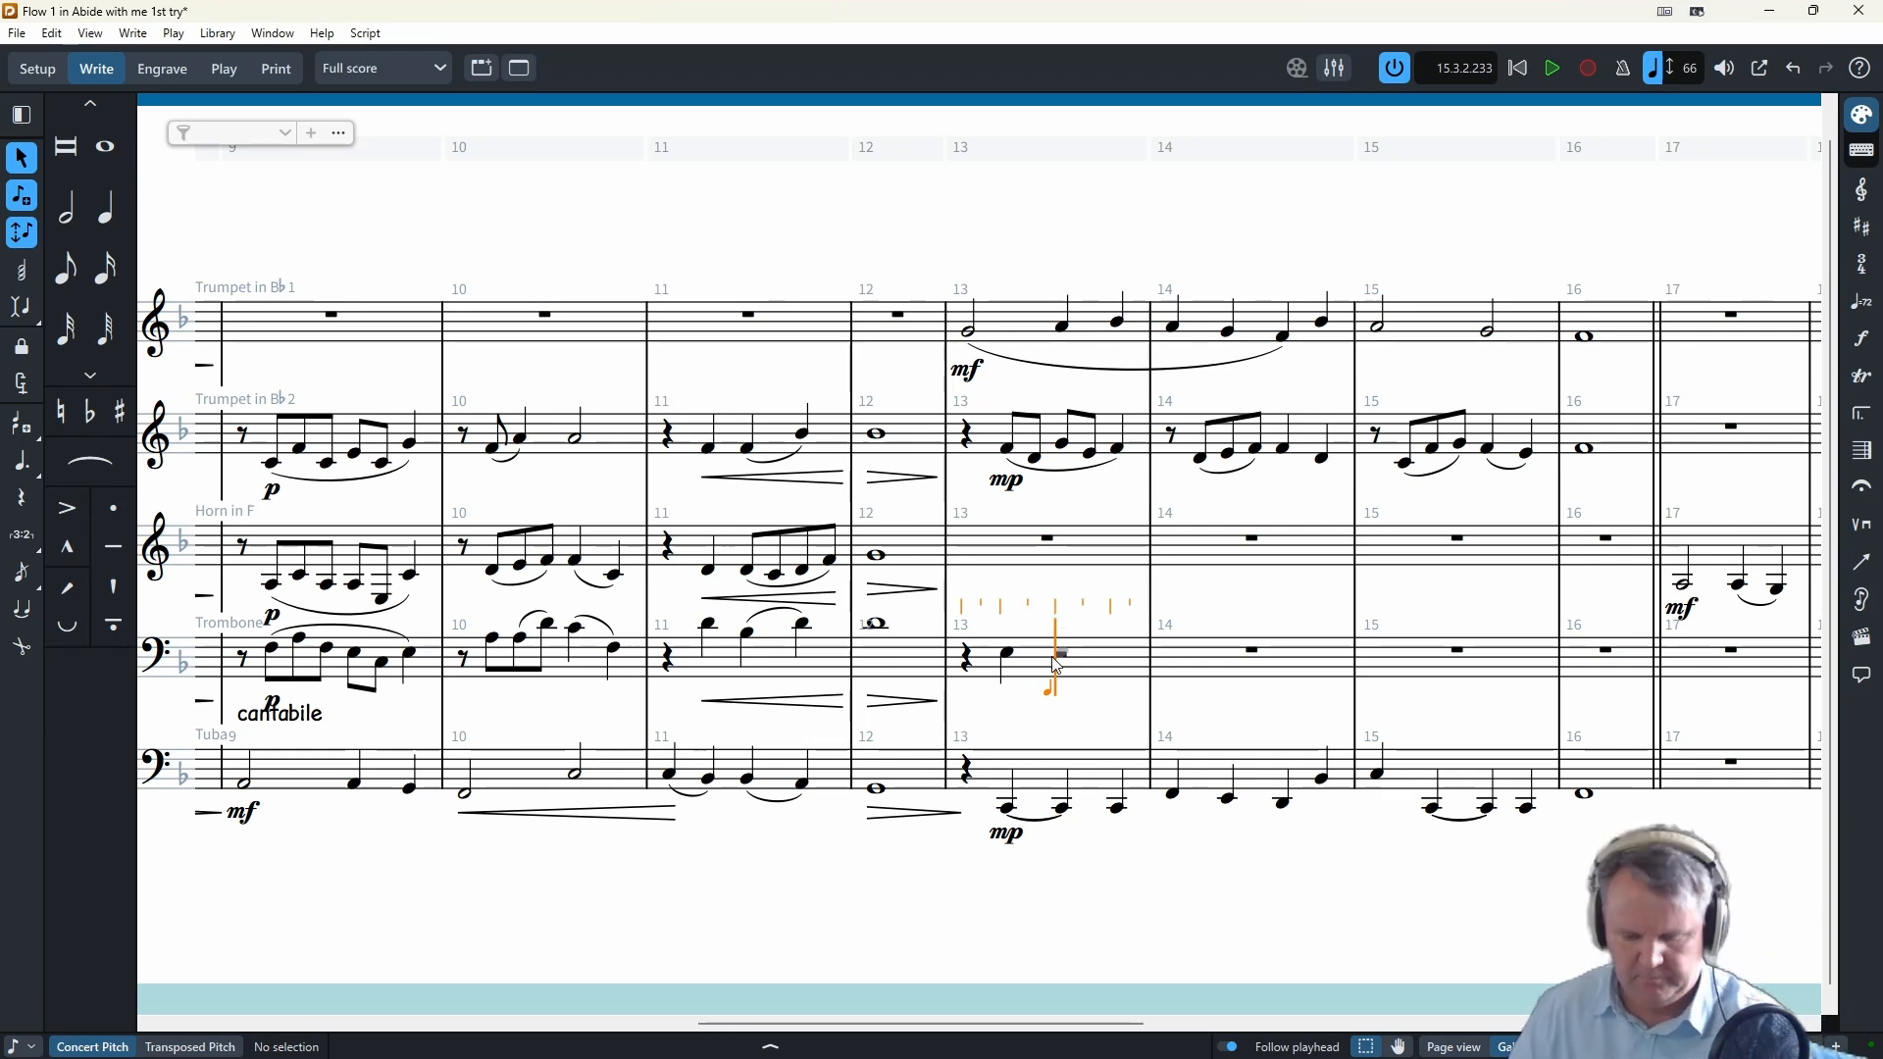
key(BackSpace)
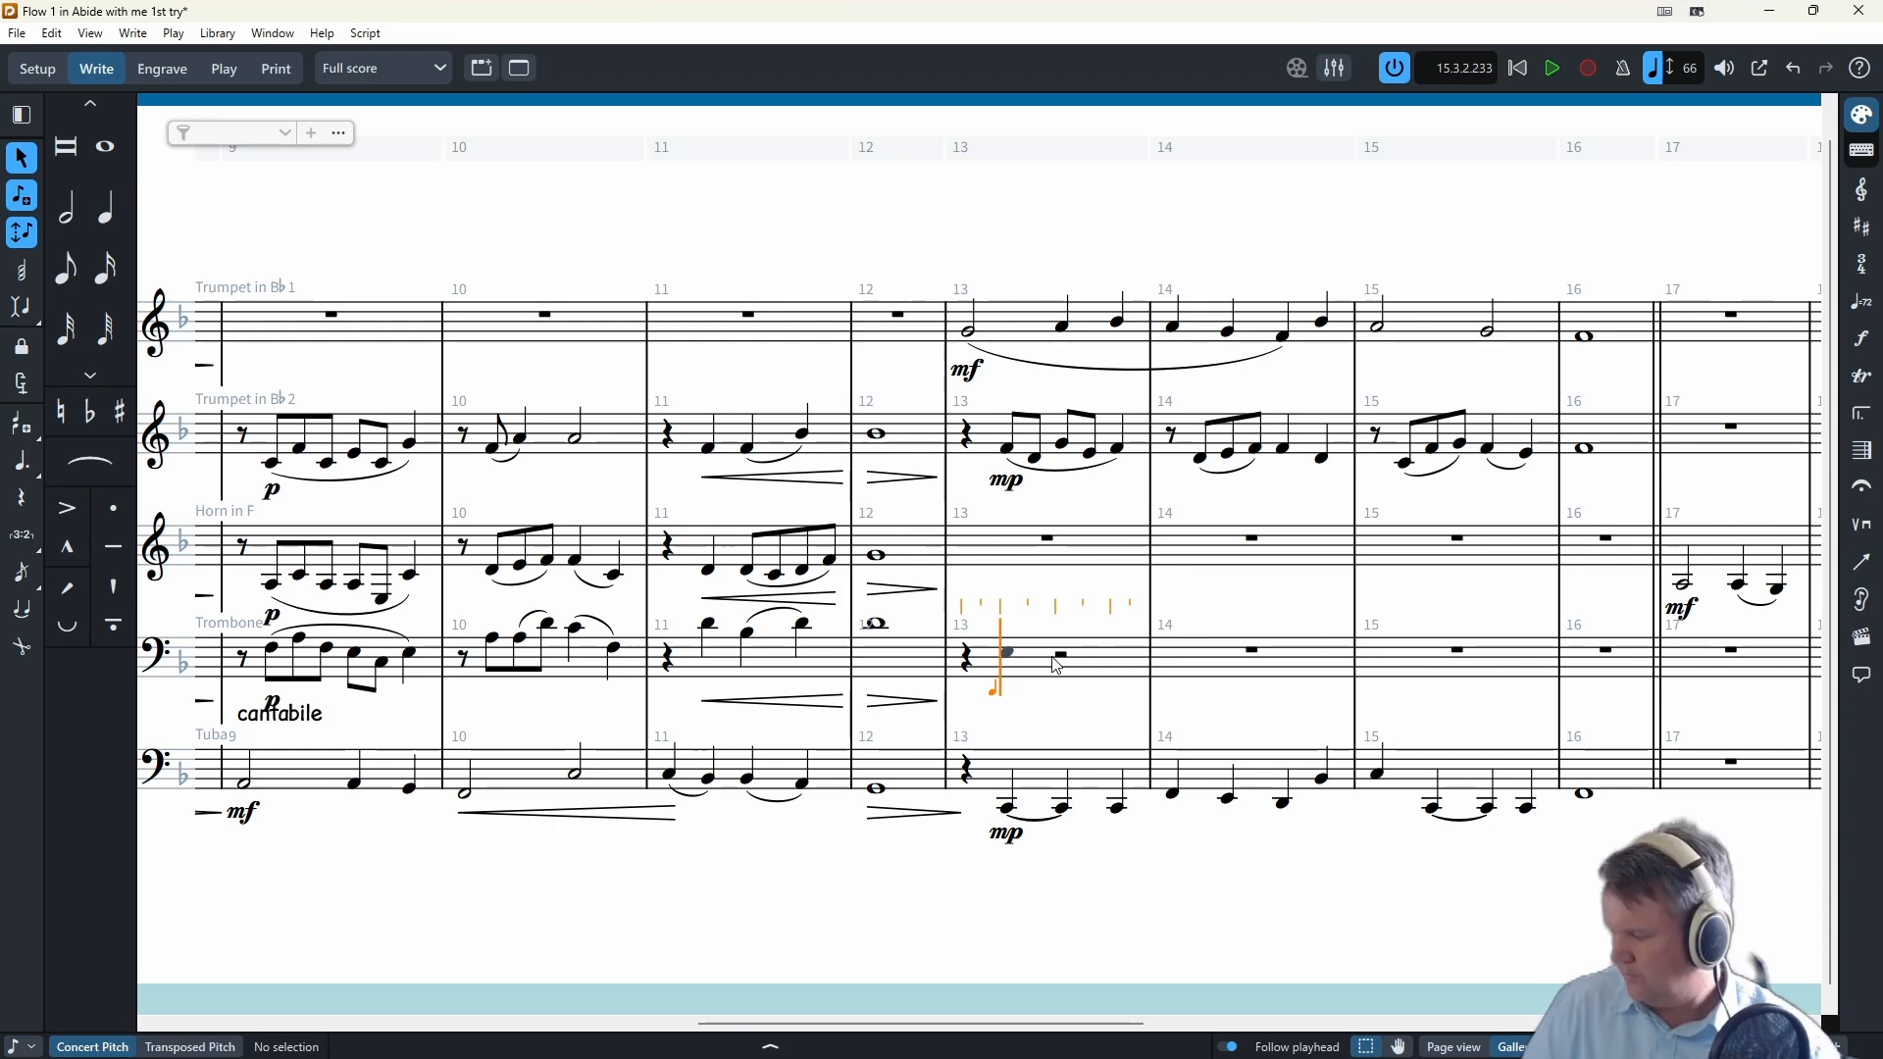
key(f)
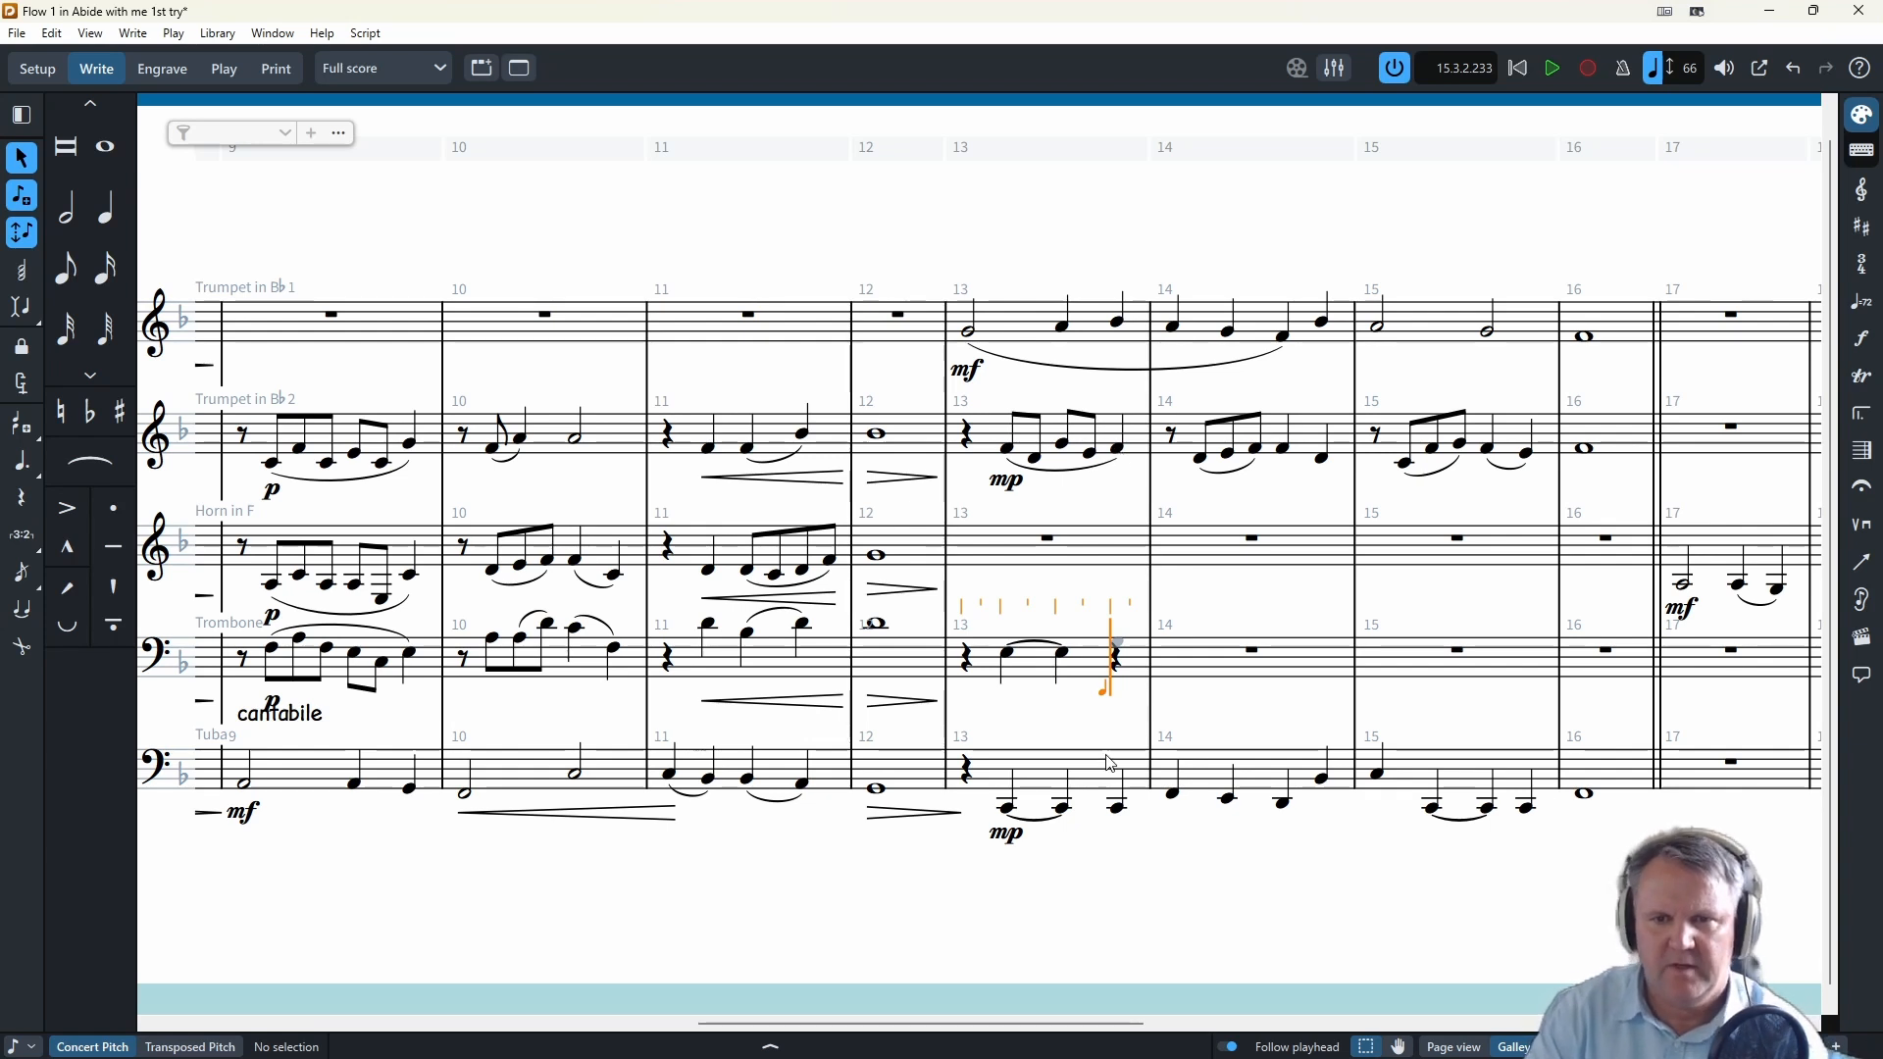
- Change the last quarter note of the second trumpet's bar 13 to G
click(1119, 440)
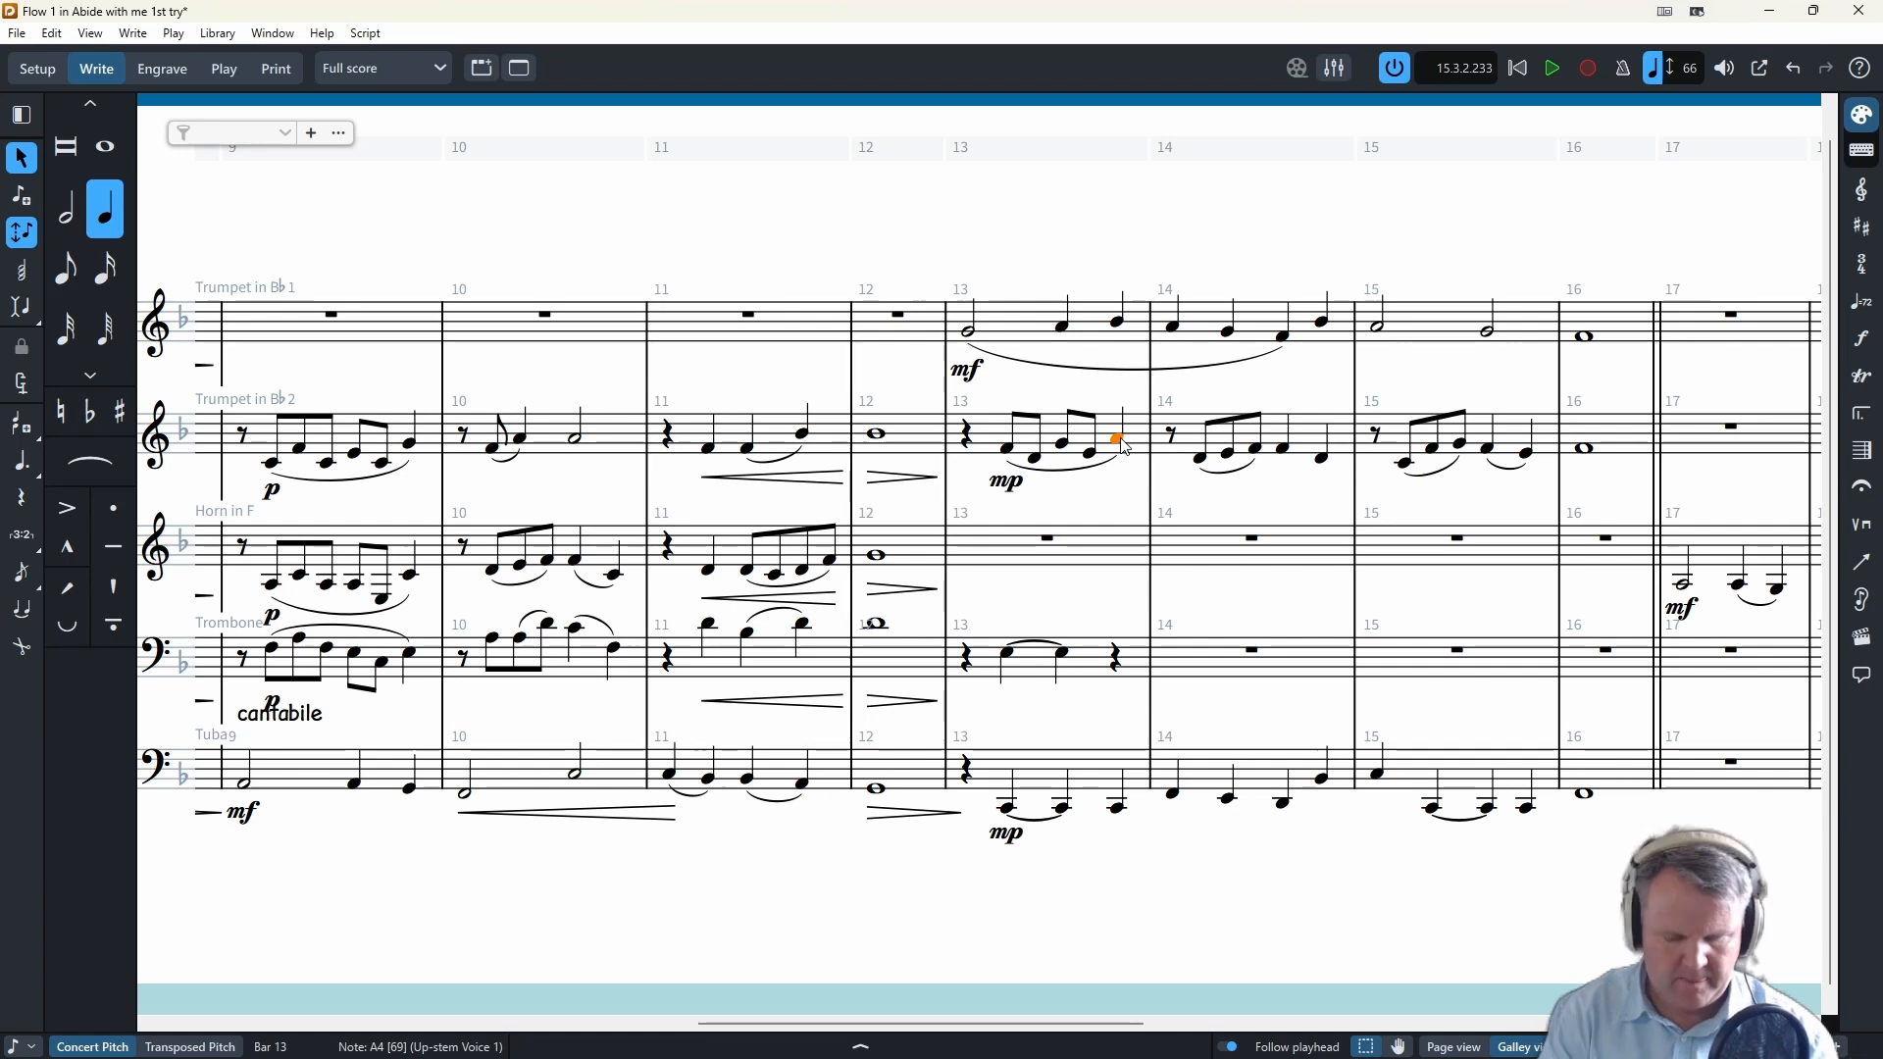
key(shift+n)
- Enter a quarter-note E on the trombone's last beat of bar 13, and quarters F and B-flat and a half-note B-flat in bar 14
click(1120, 665)
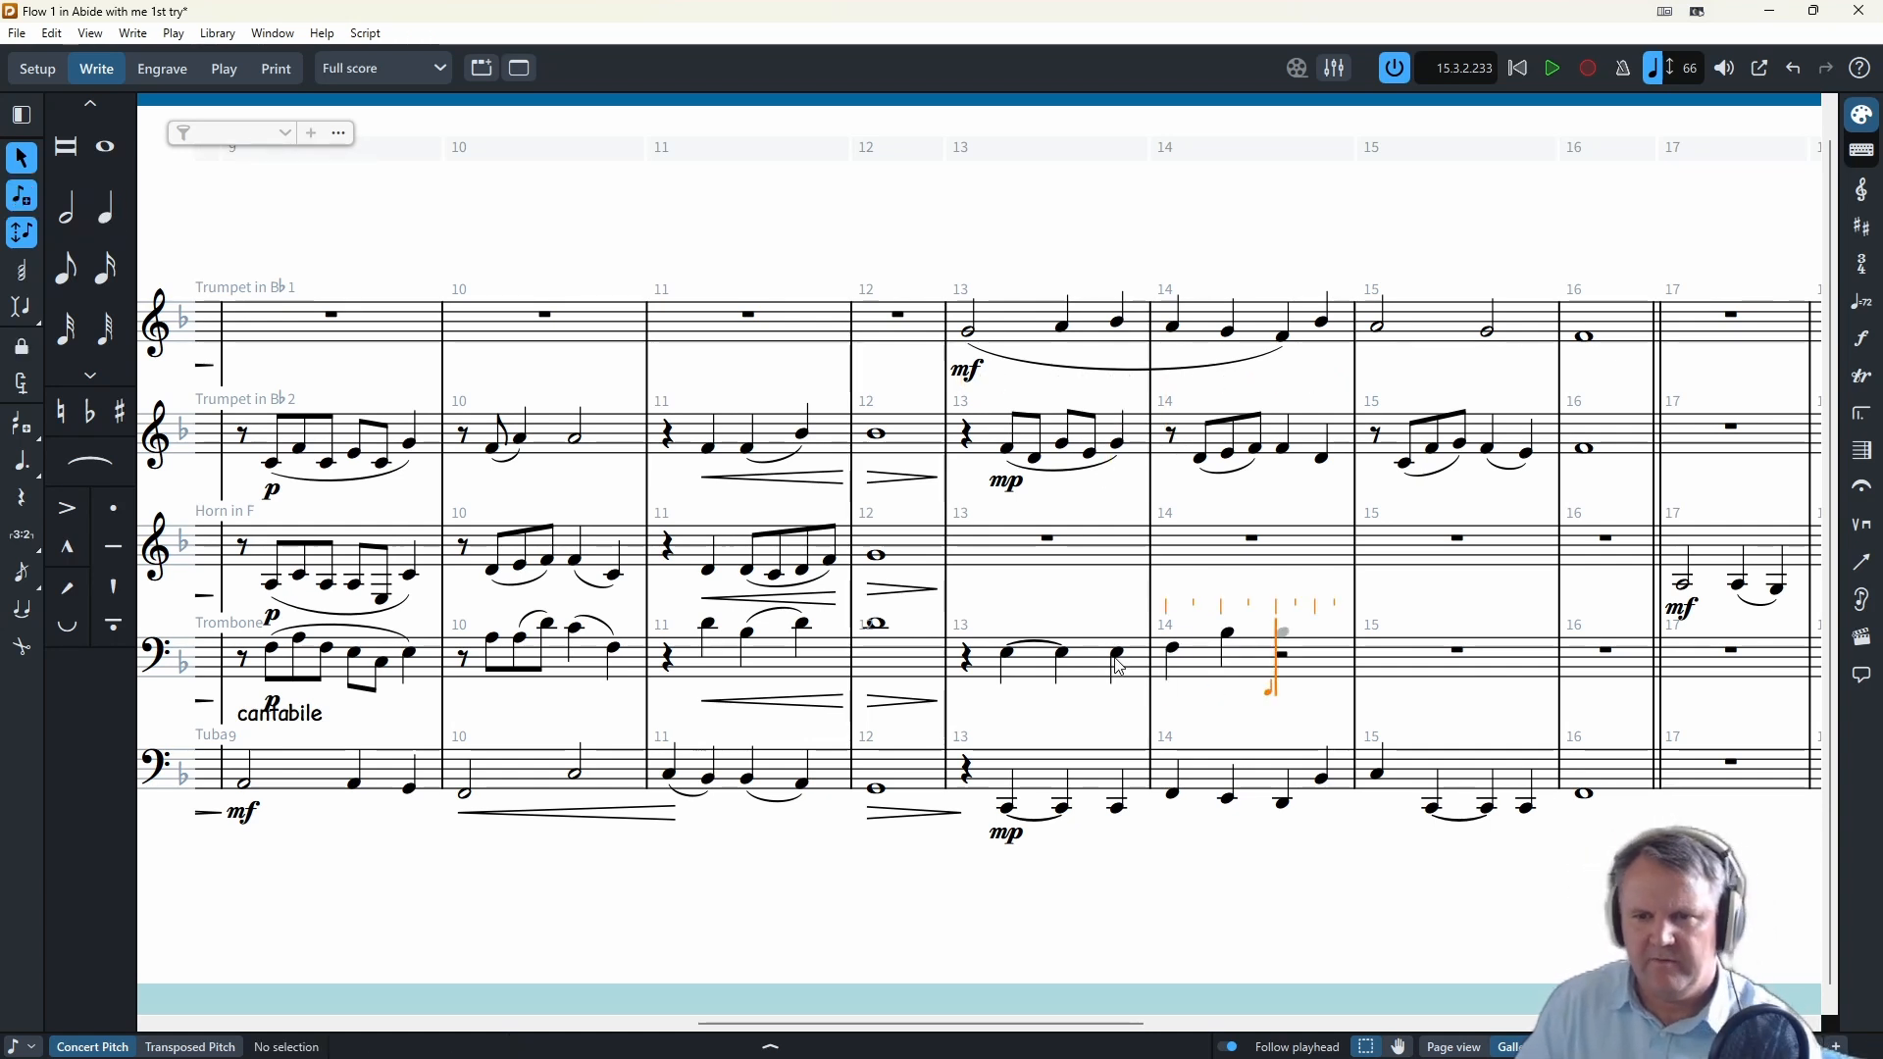
key(6)
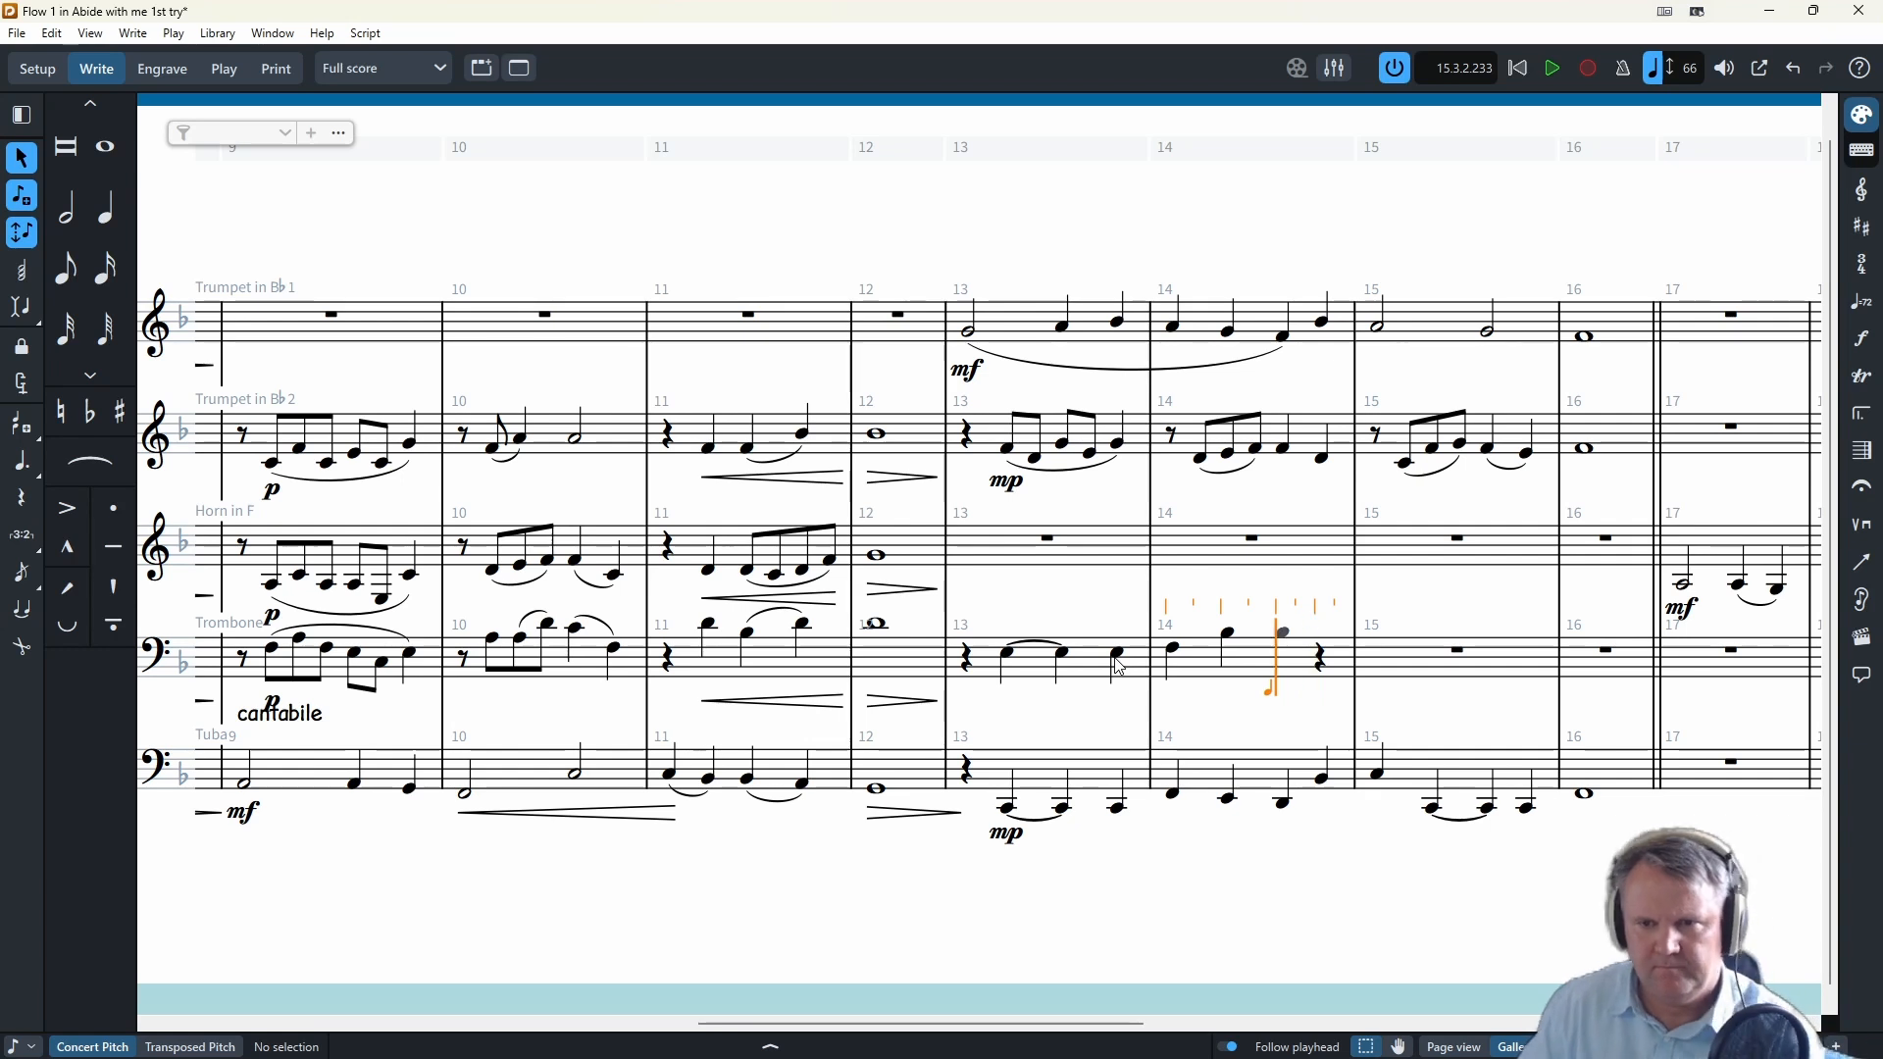
key(b)
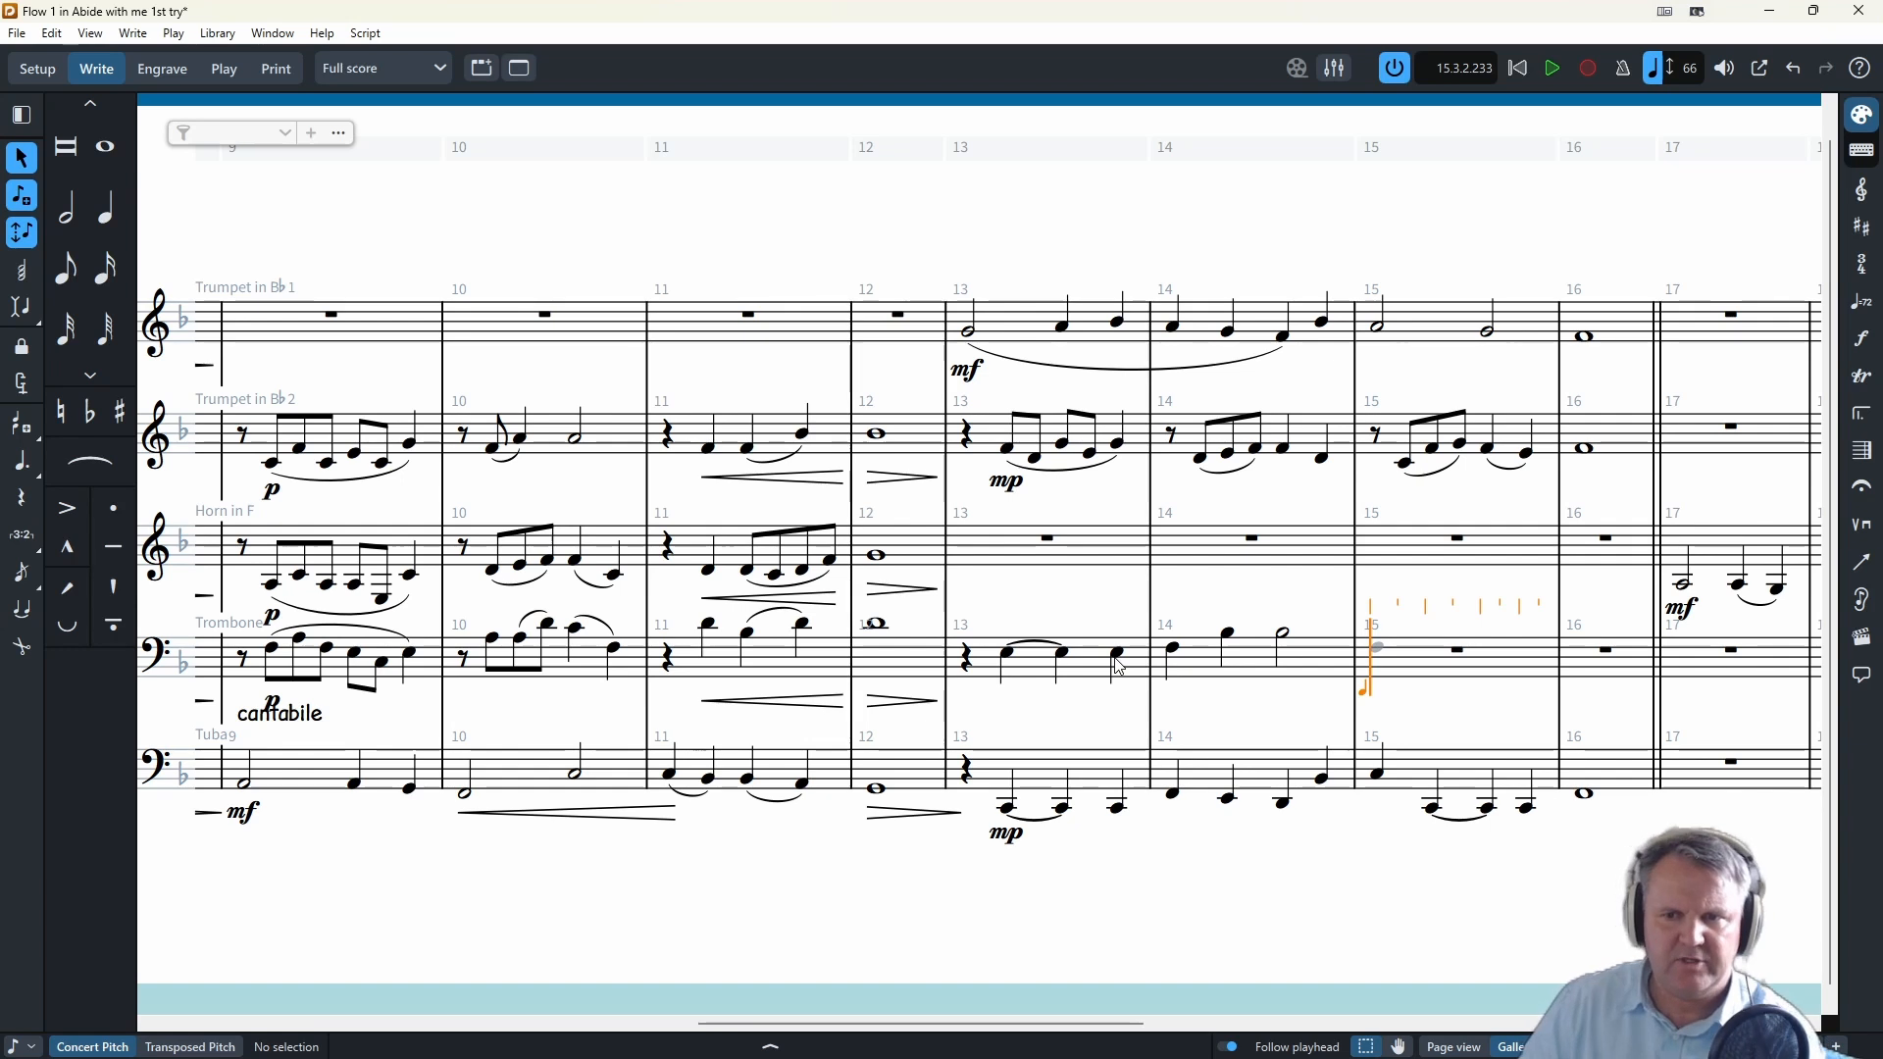
- Enter a half-note F and quarters C and B-flat in the trombone's bar 15, and a whole-note A in bar 16
key(e)
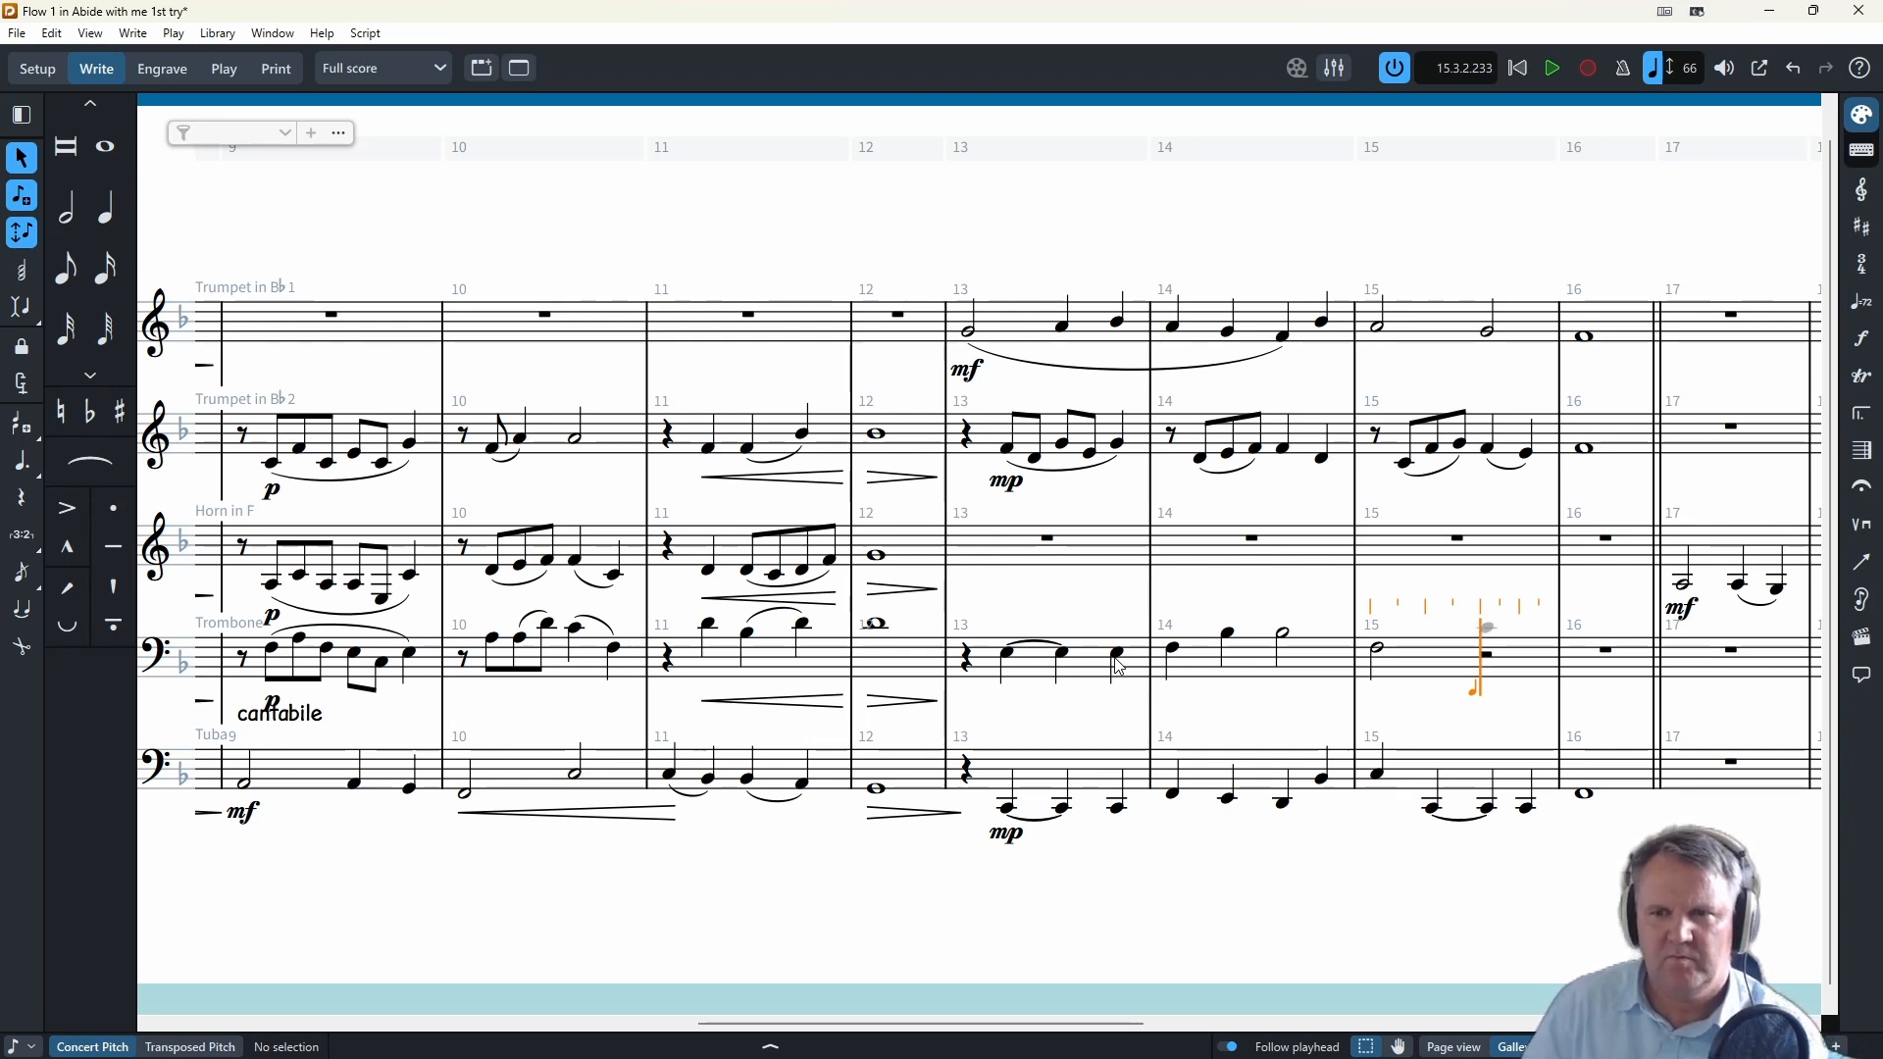
key(b)
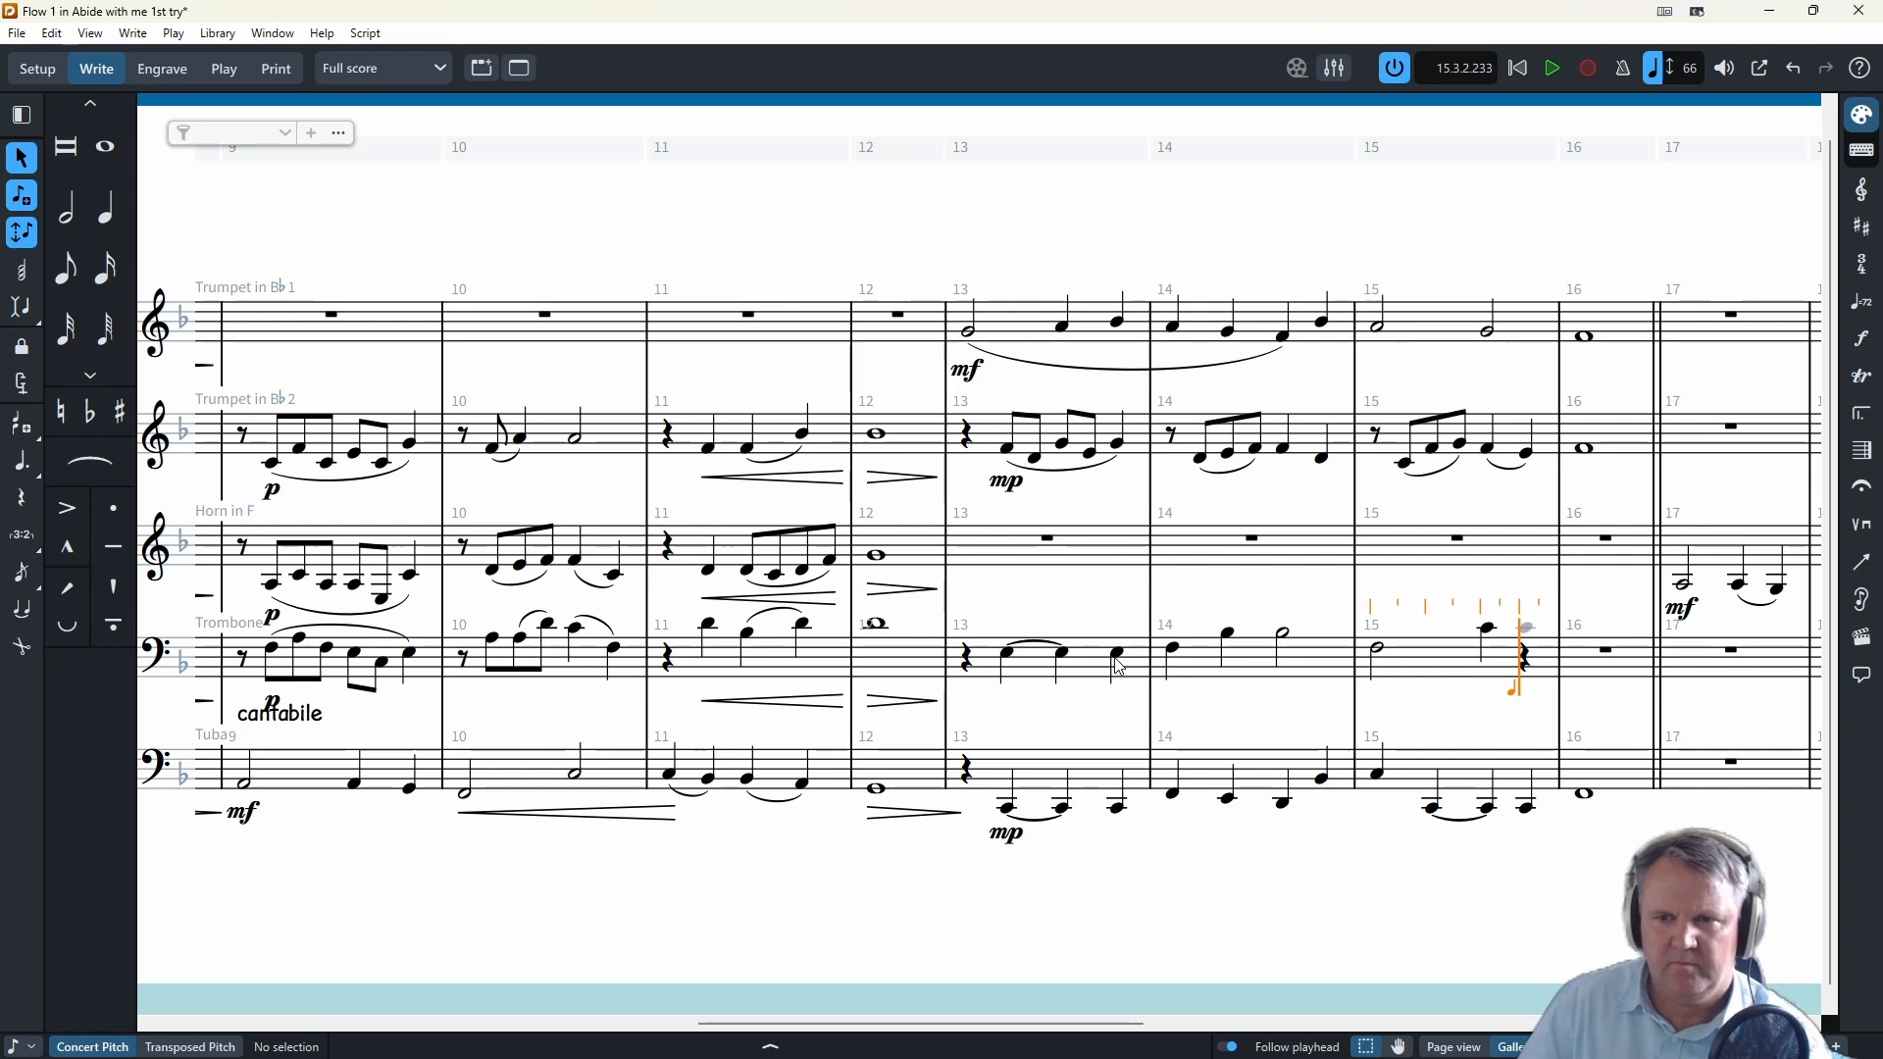
key(a)
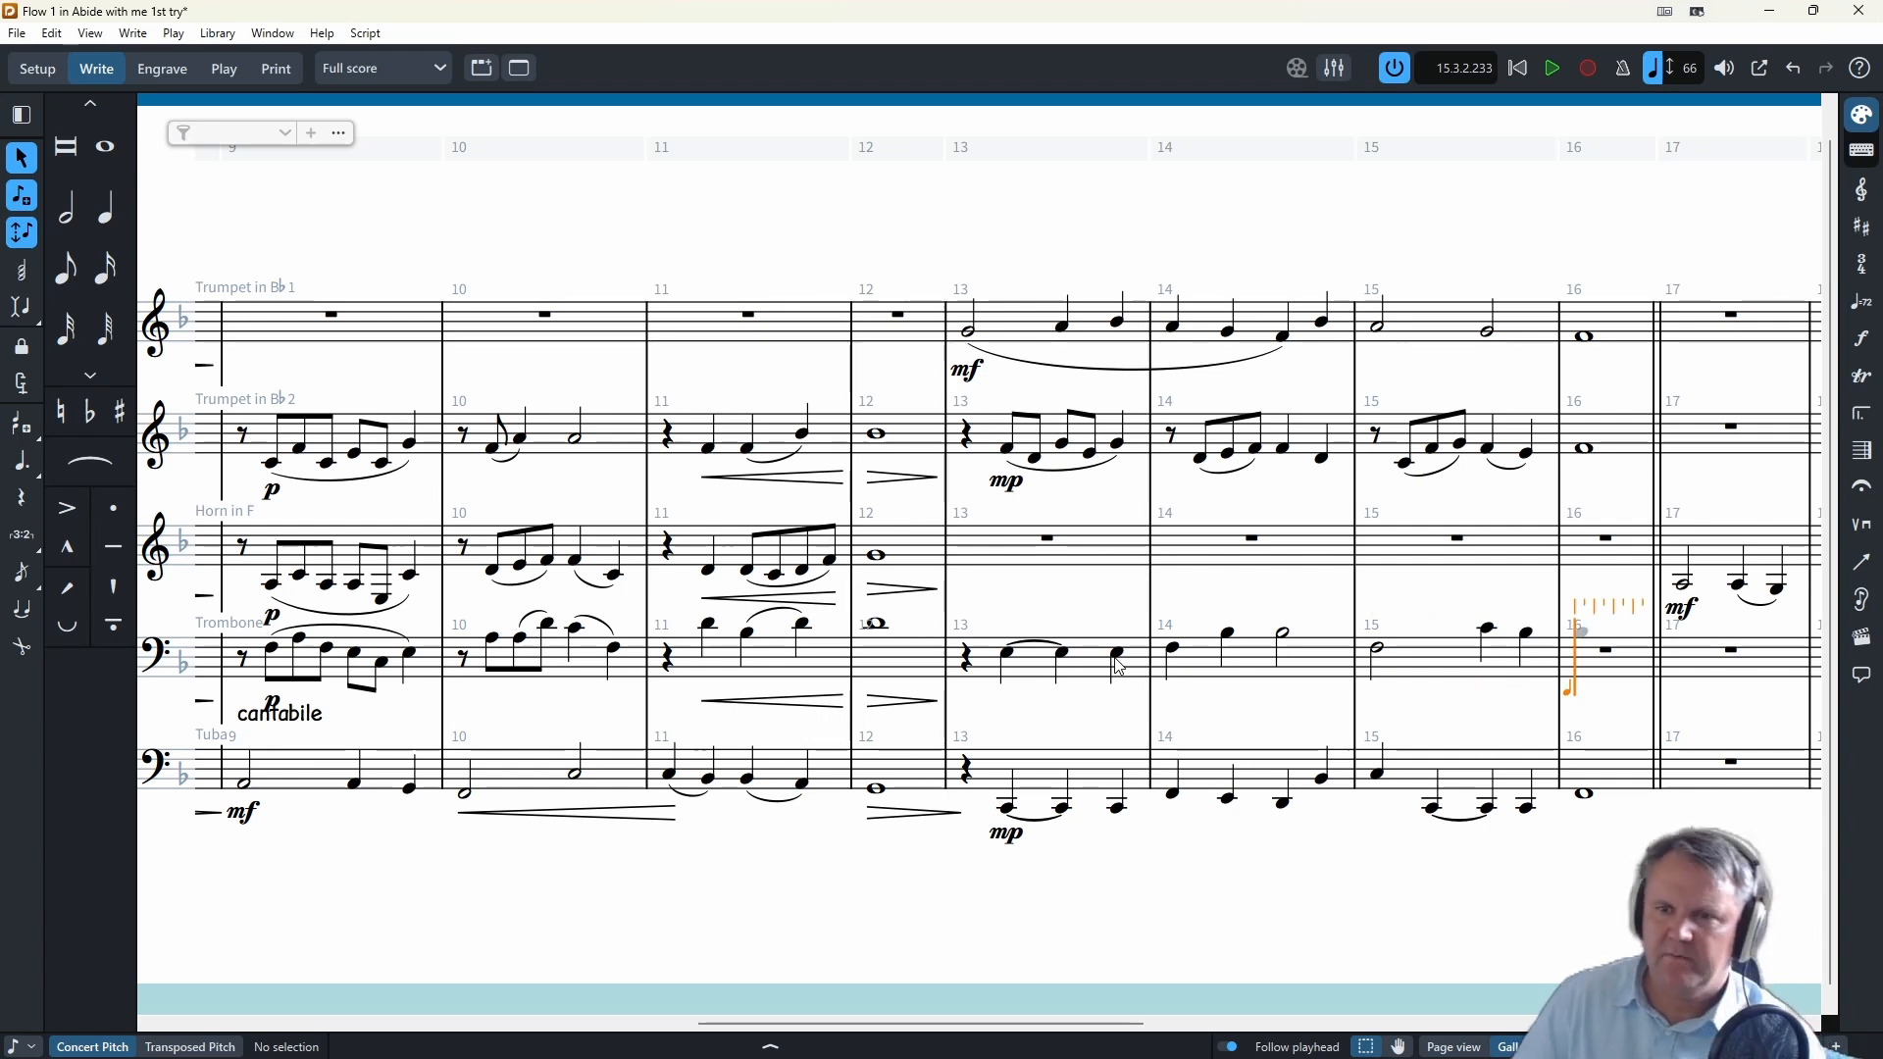
key(a)
key(Escape)
- Add an mp dynamic to the trombone's first note in bar 13
click(1007, 684)
key(shift+d)
text(mp)
key(Return)
key(Escape)
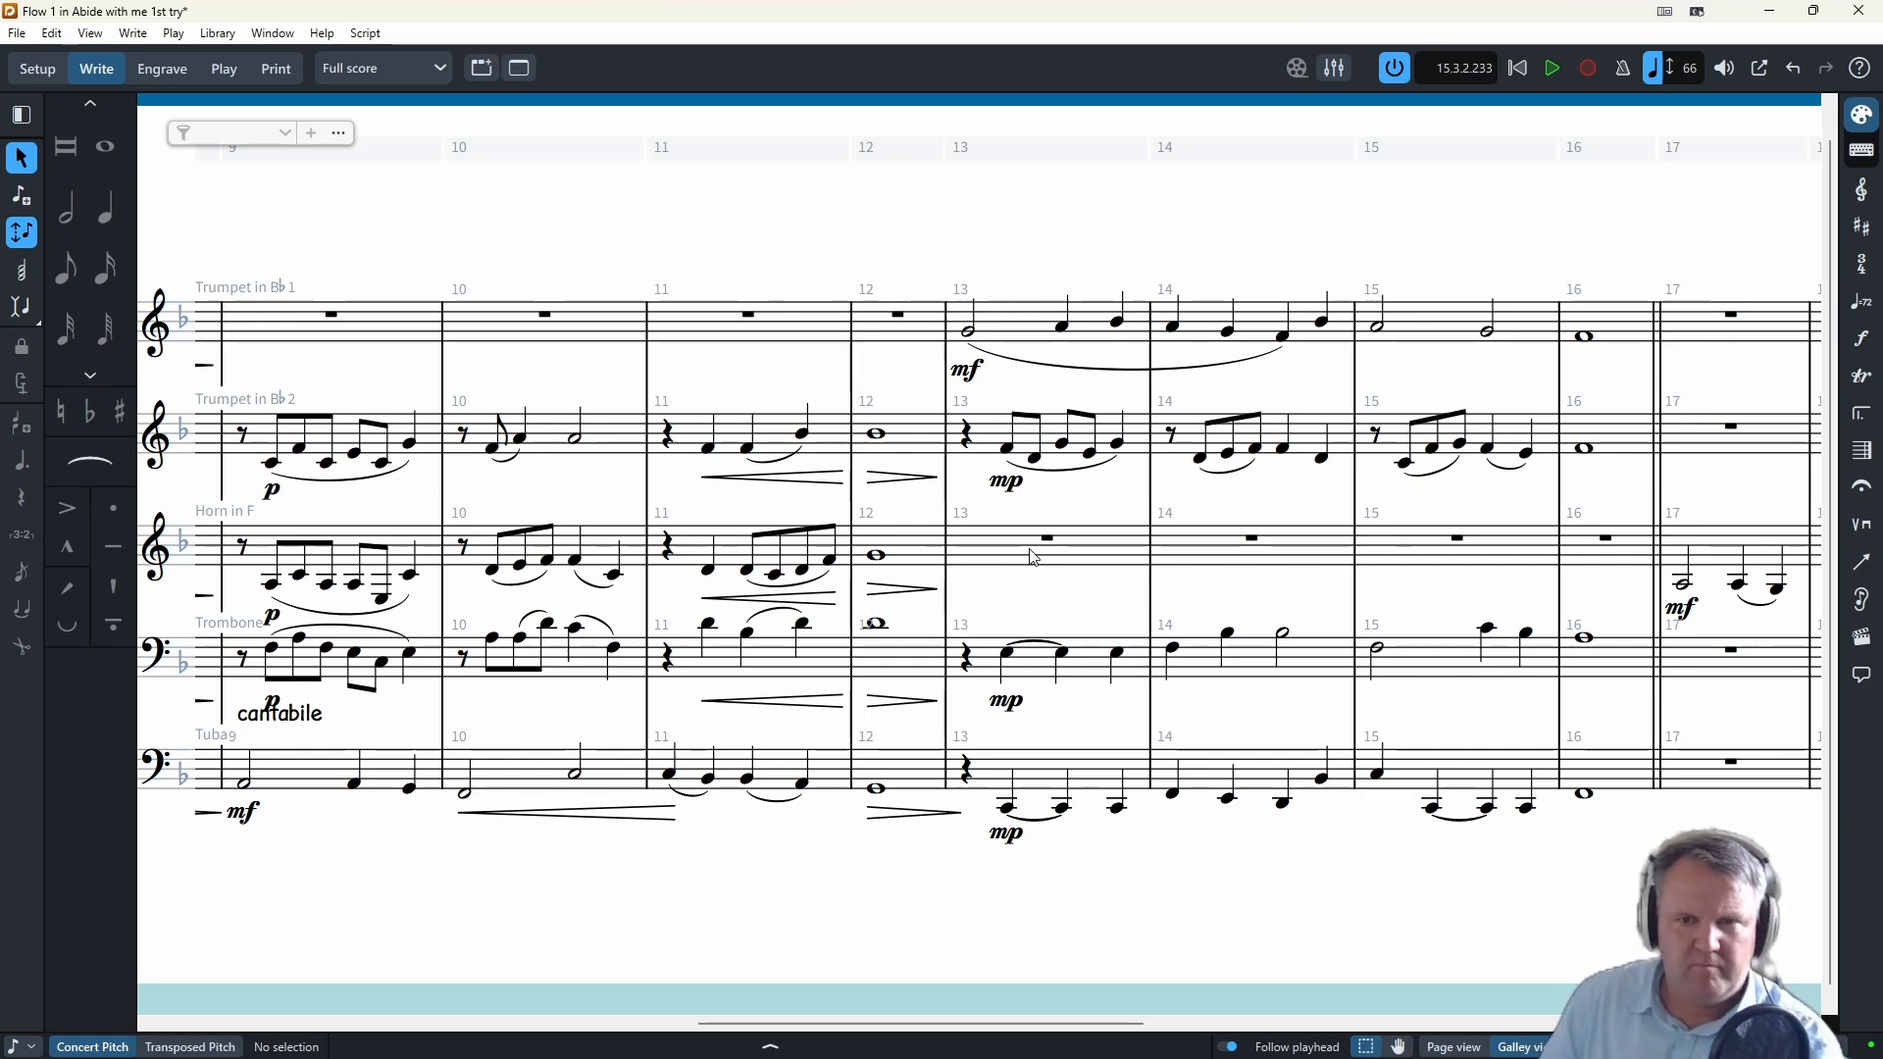
- Enter eighth notes D, C, E and C and a quarter-note C in the horn's bar 13, starting on beat two
click(1051, 548)
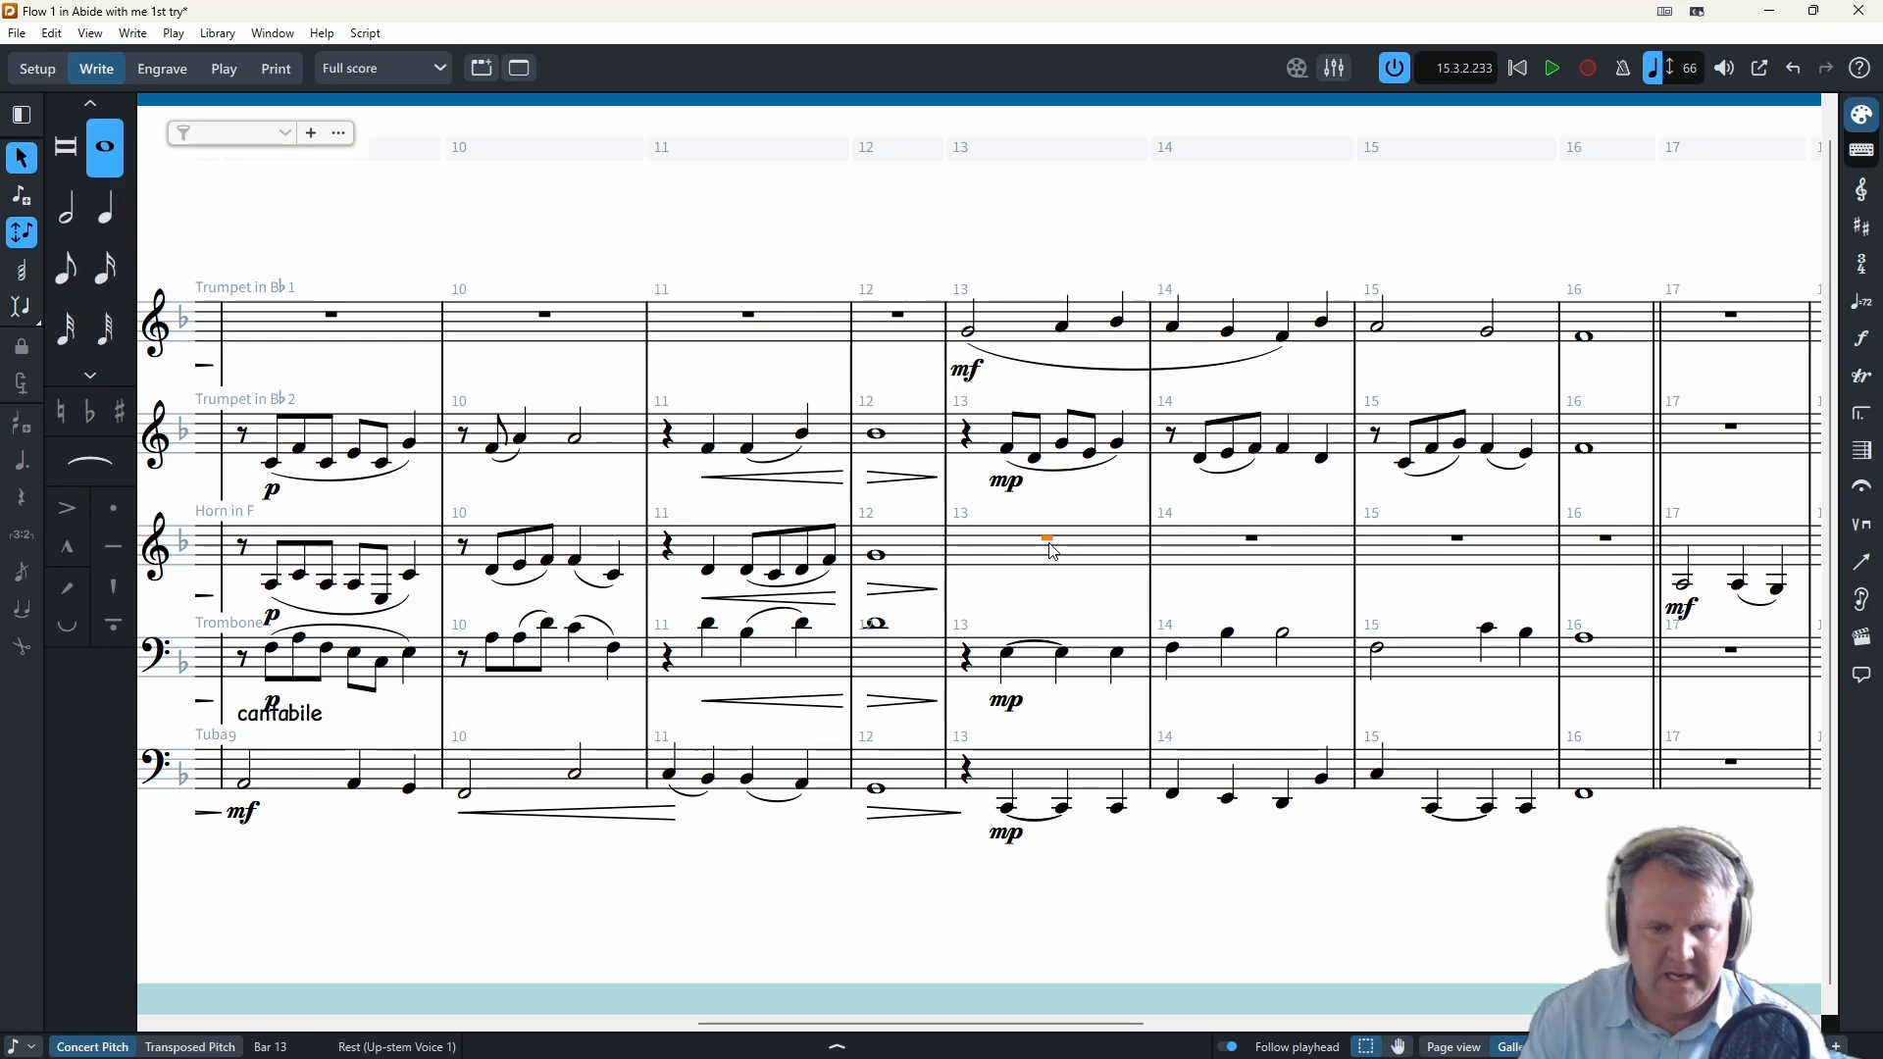
key(shift+n)
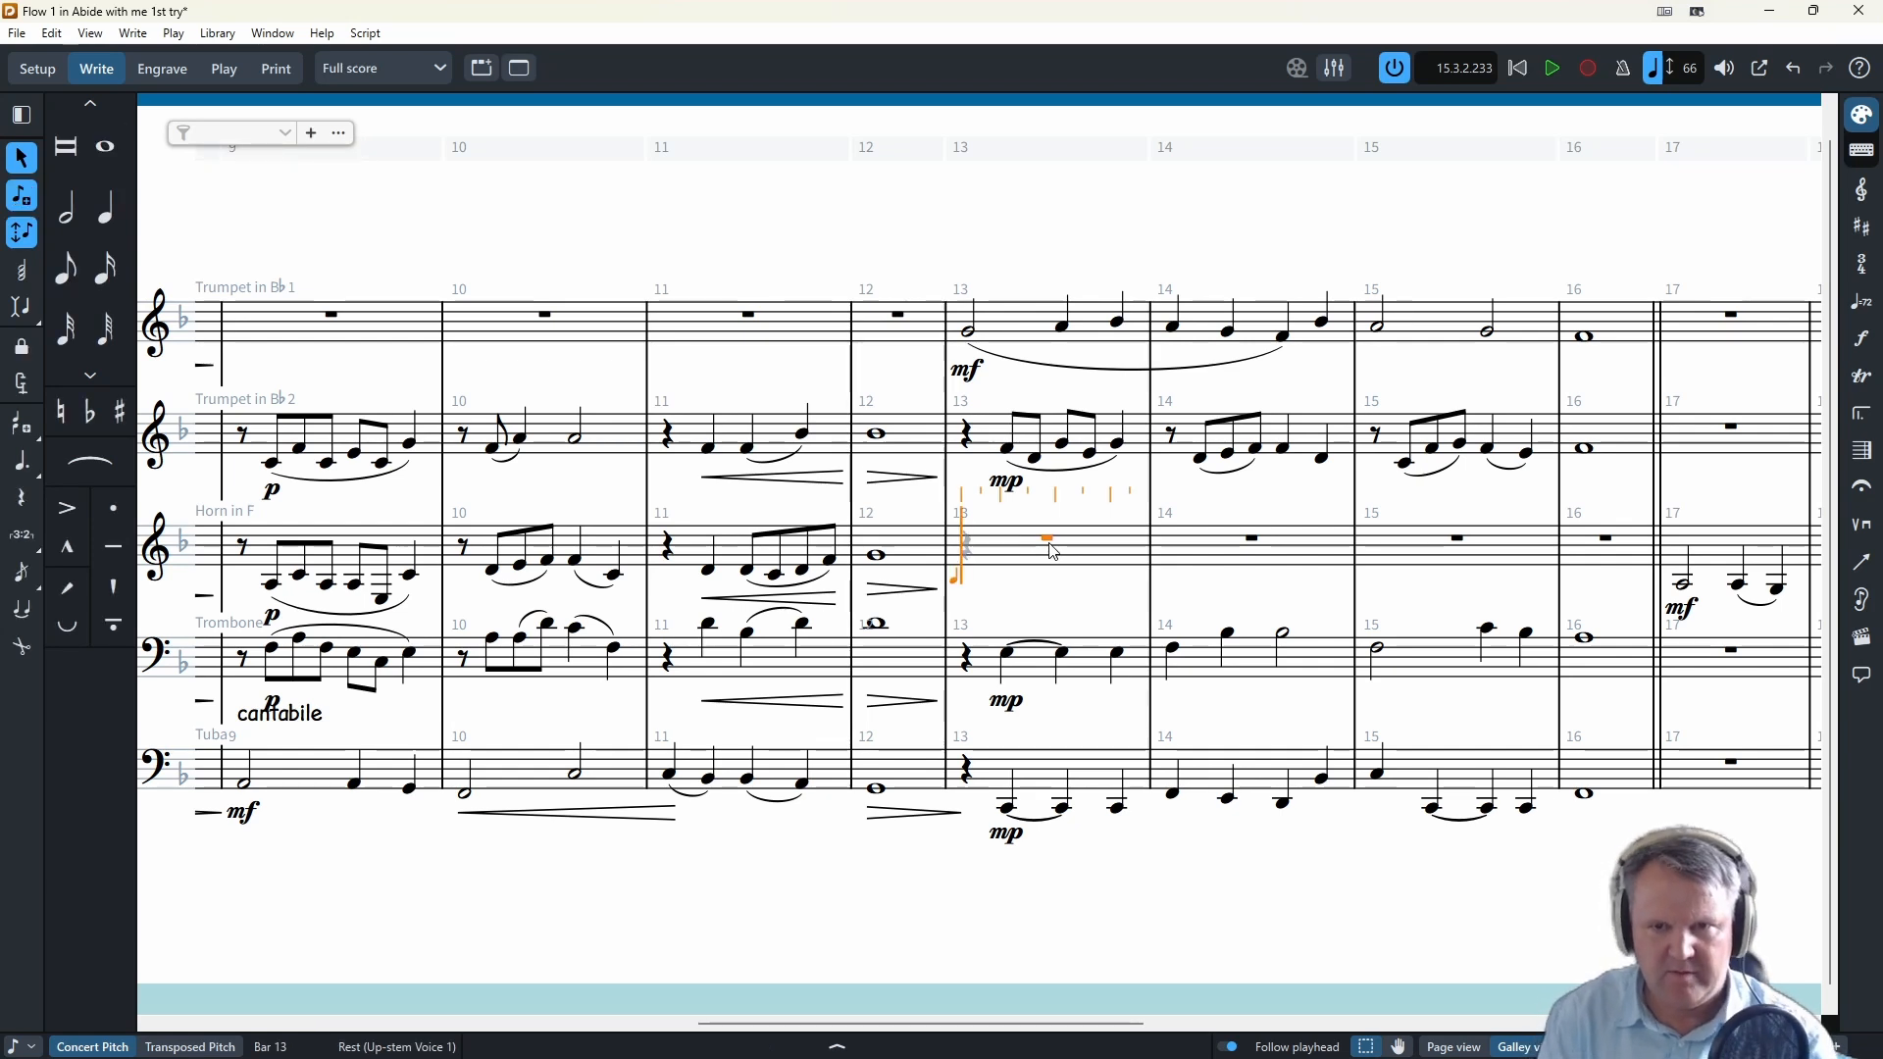
key(Right)
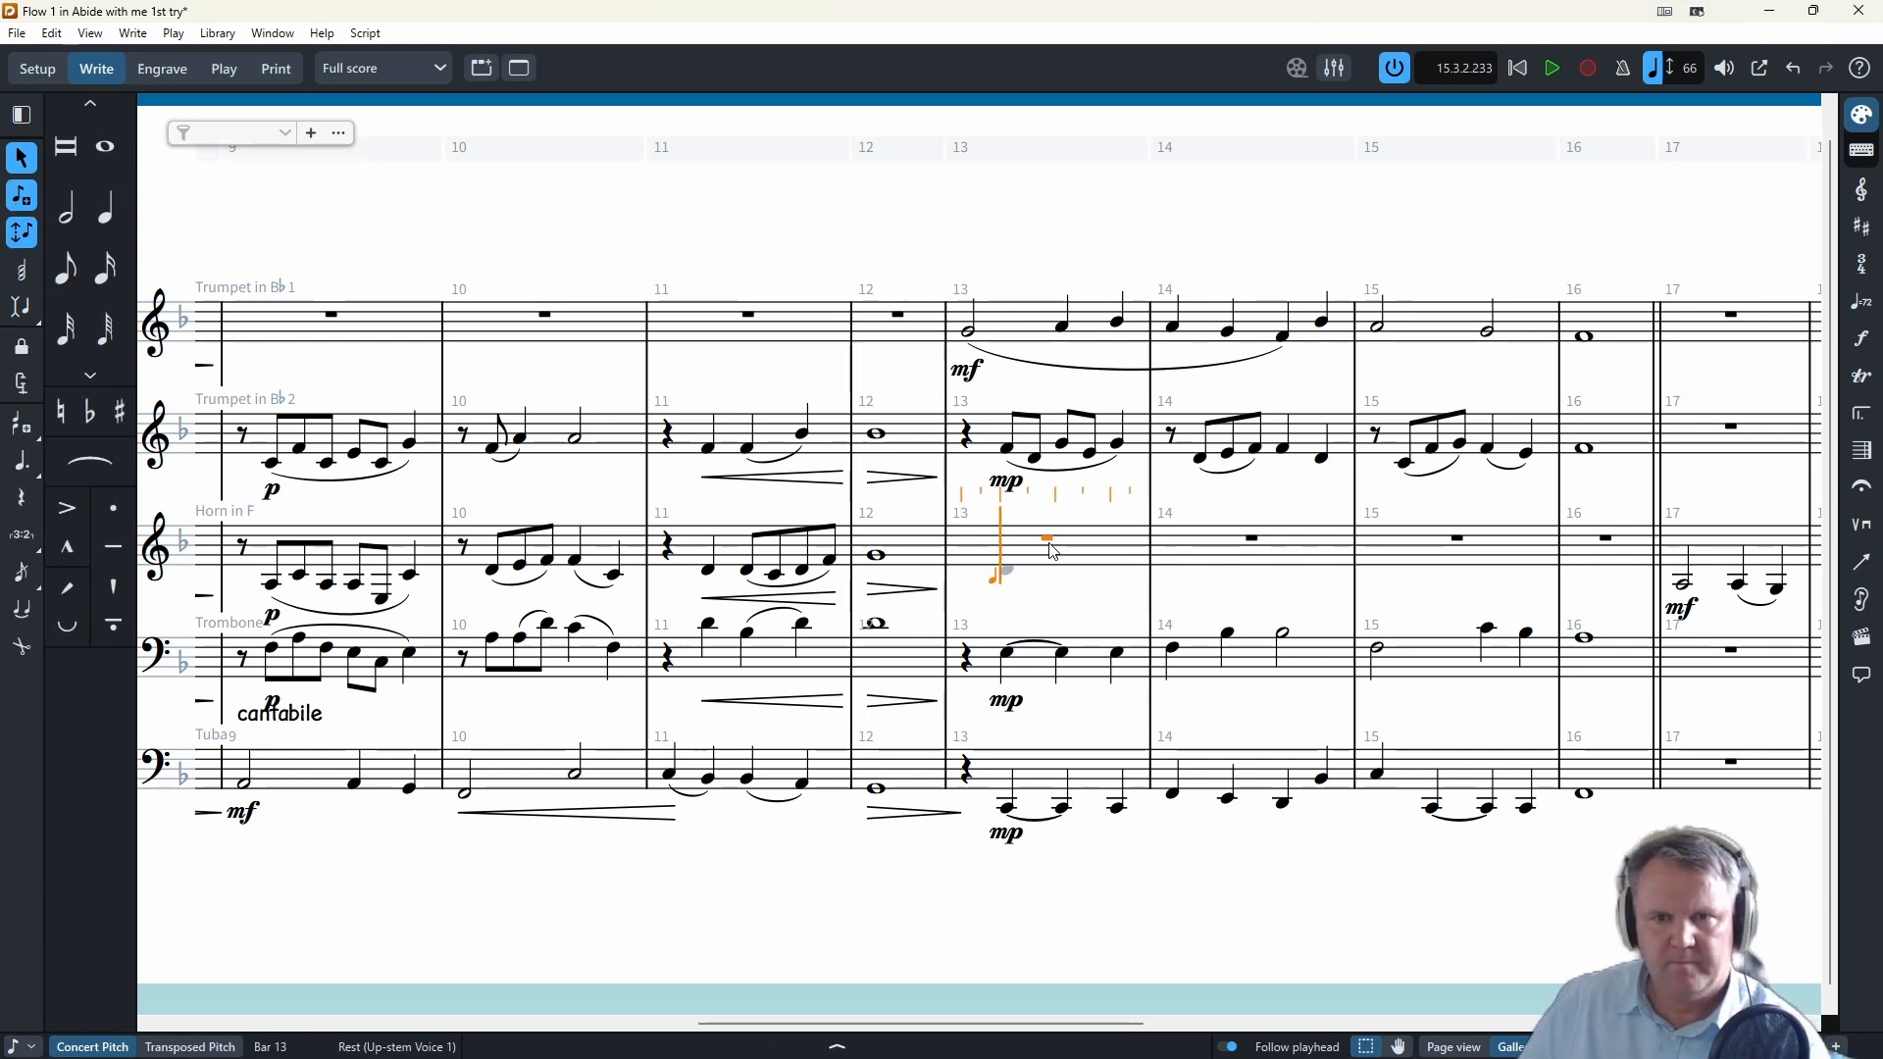
key(f)
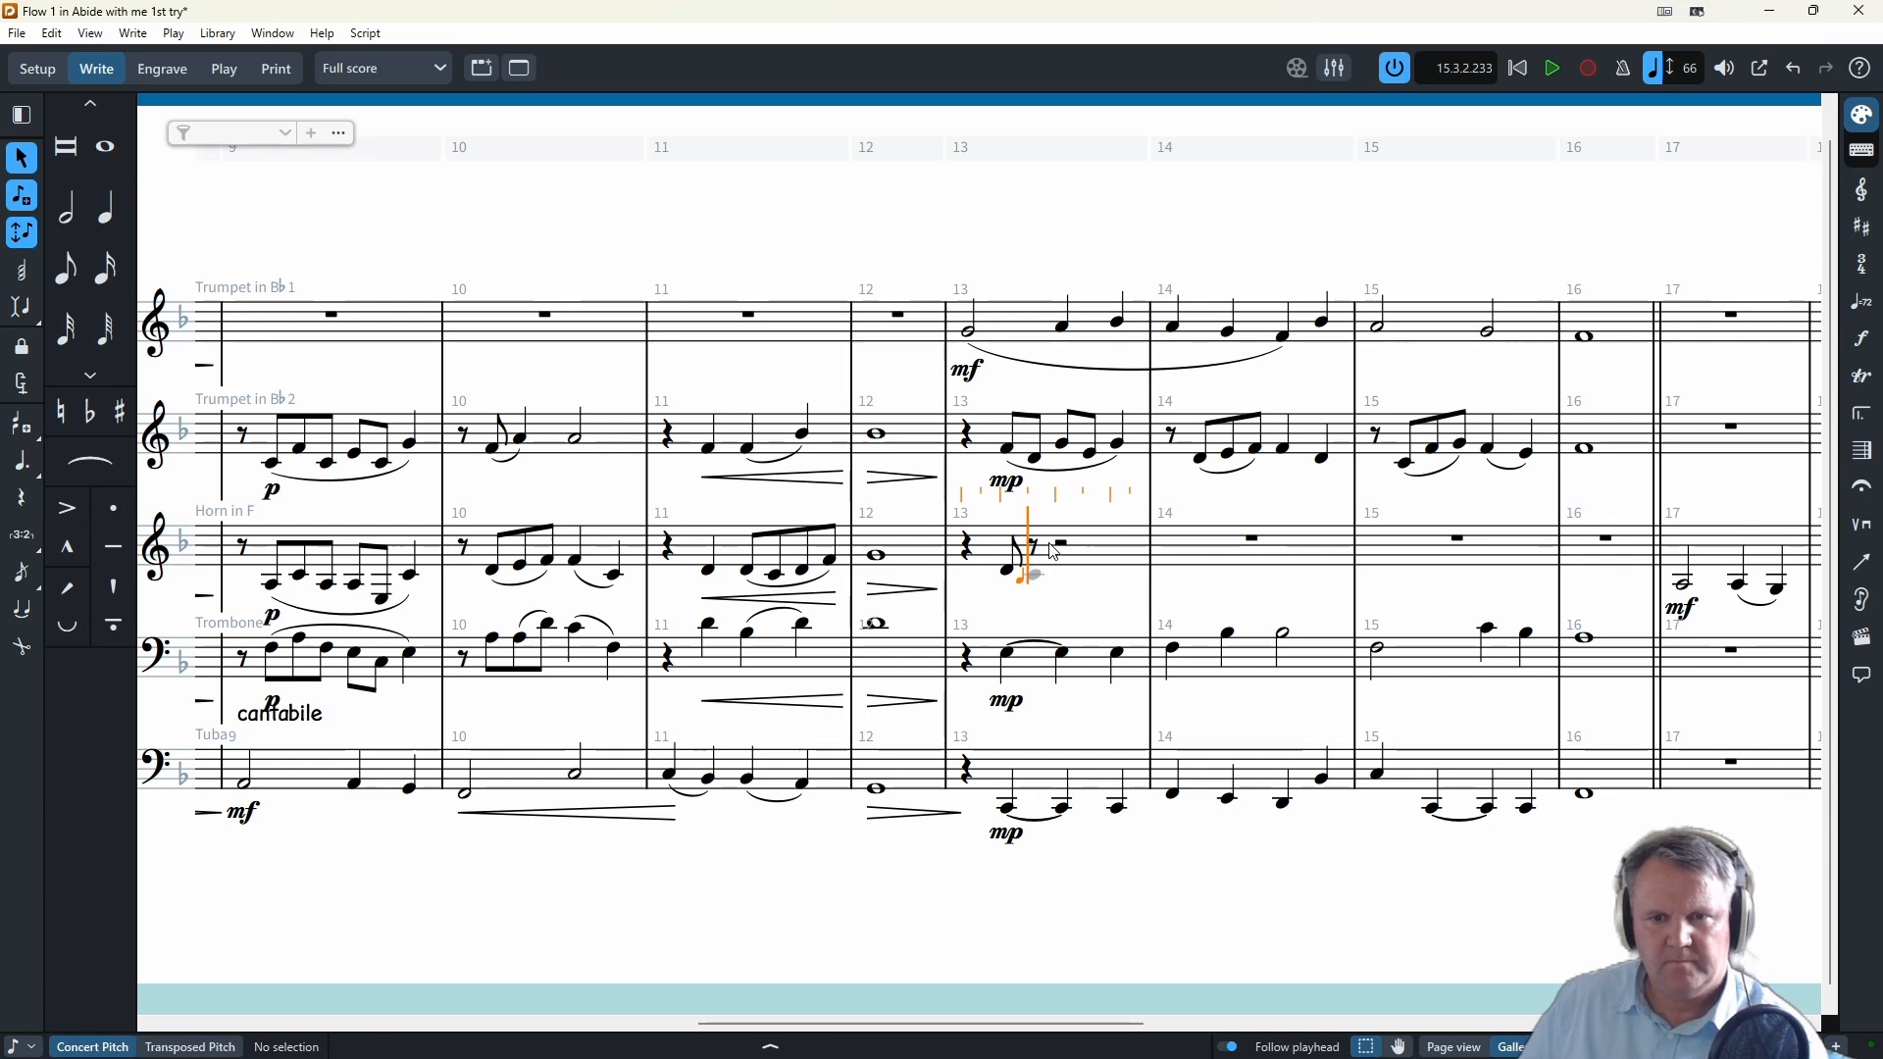
key(e)
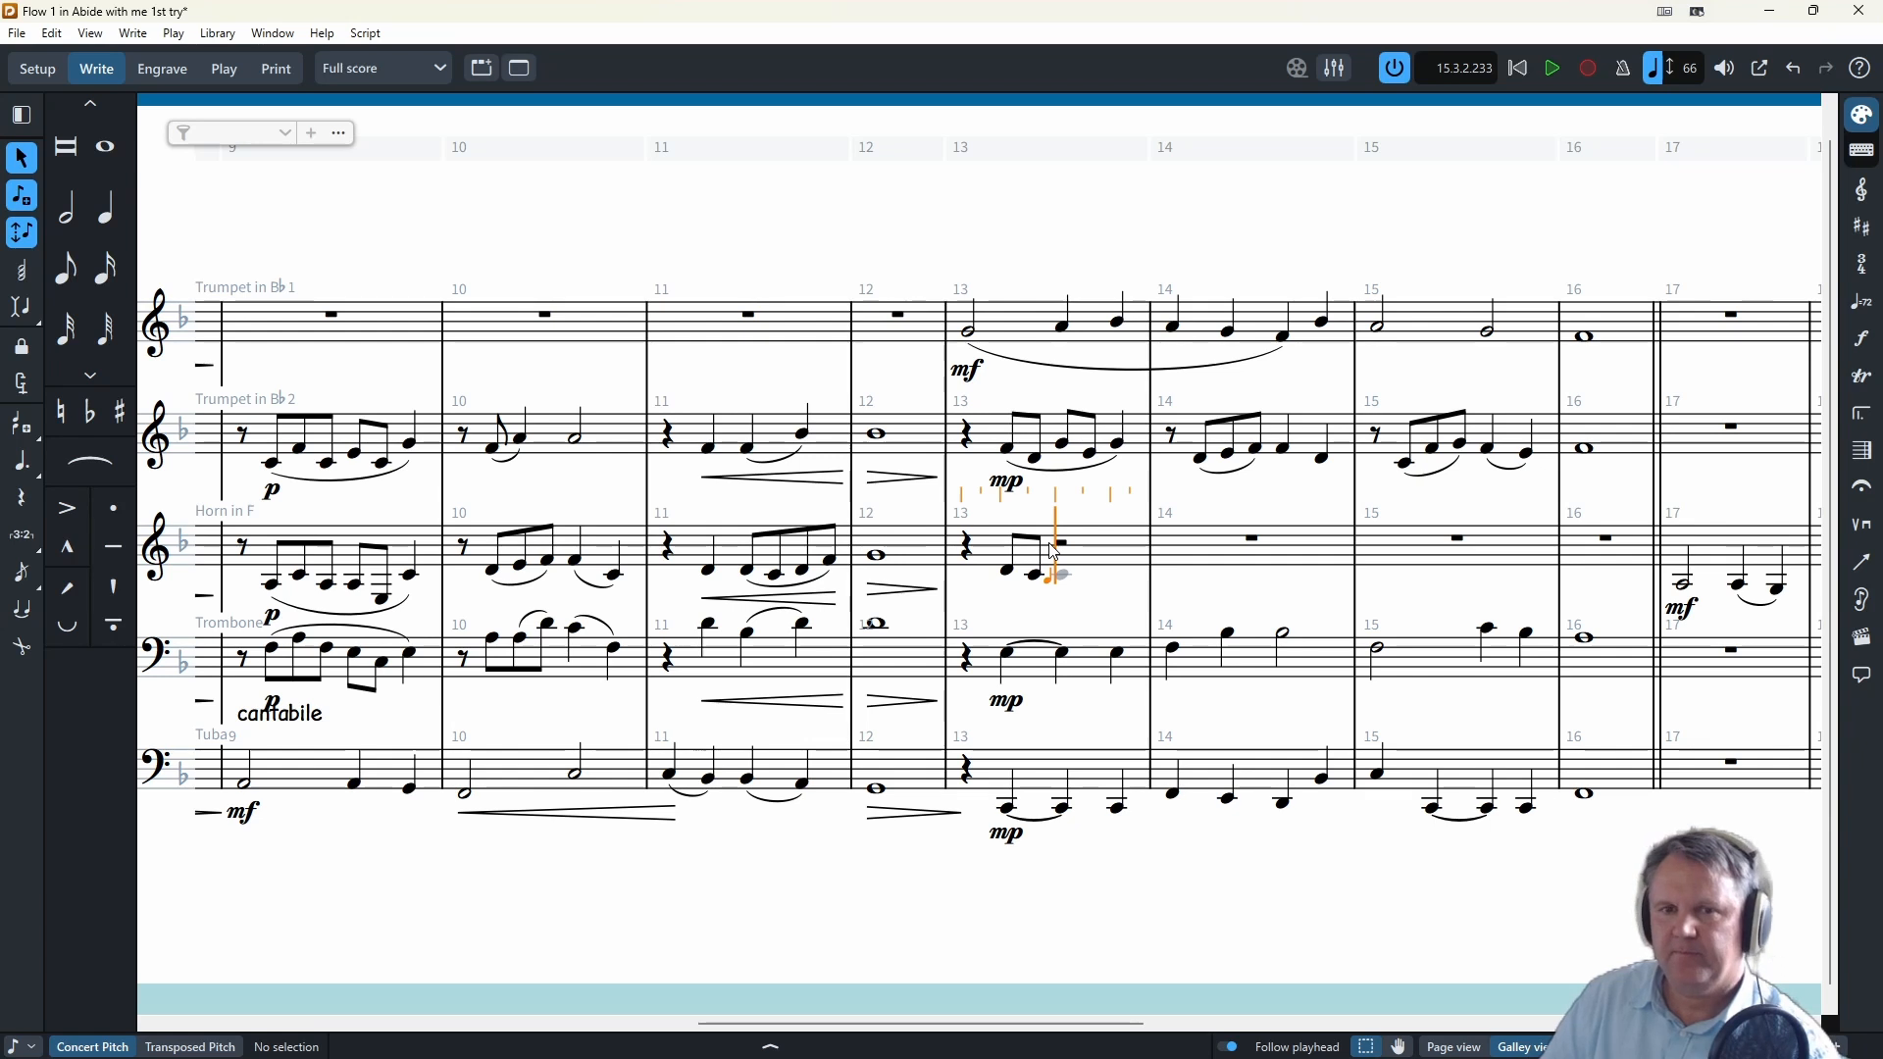
key(e)
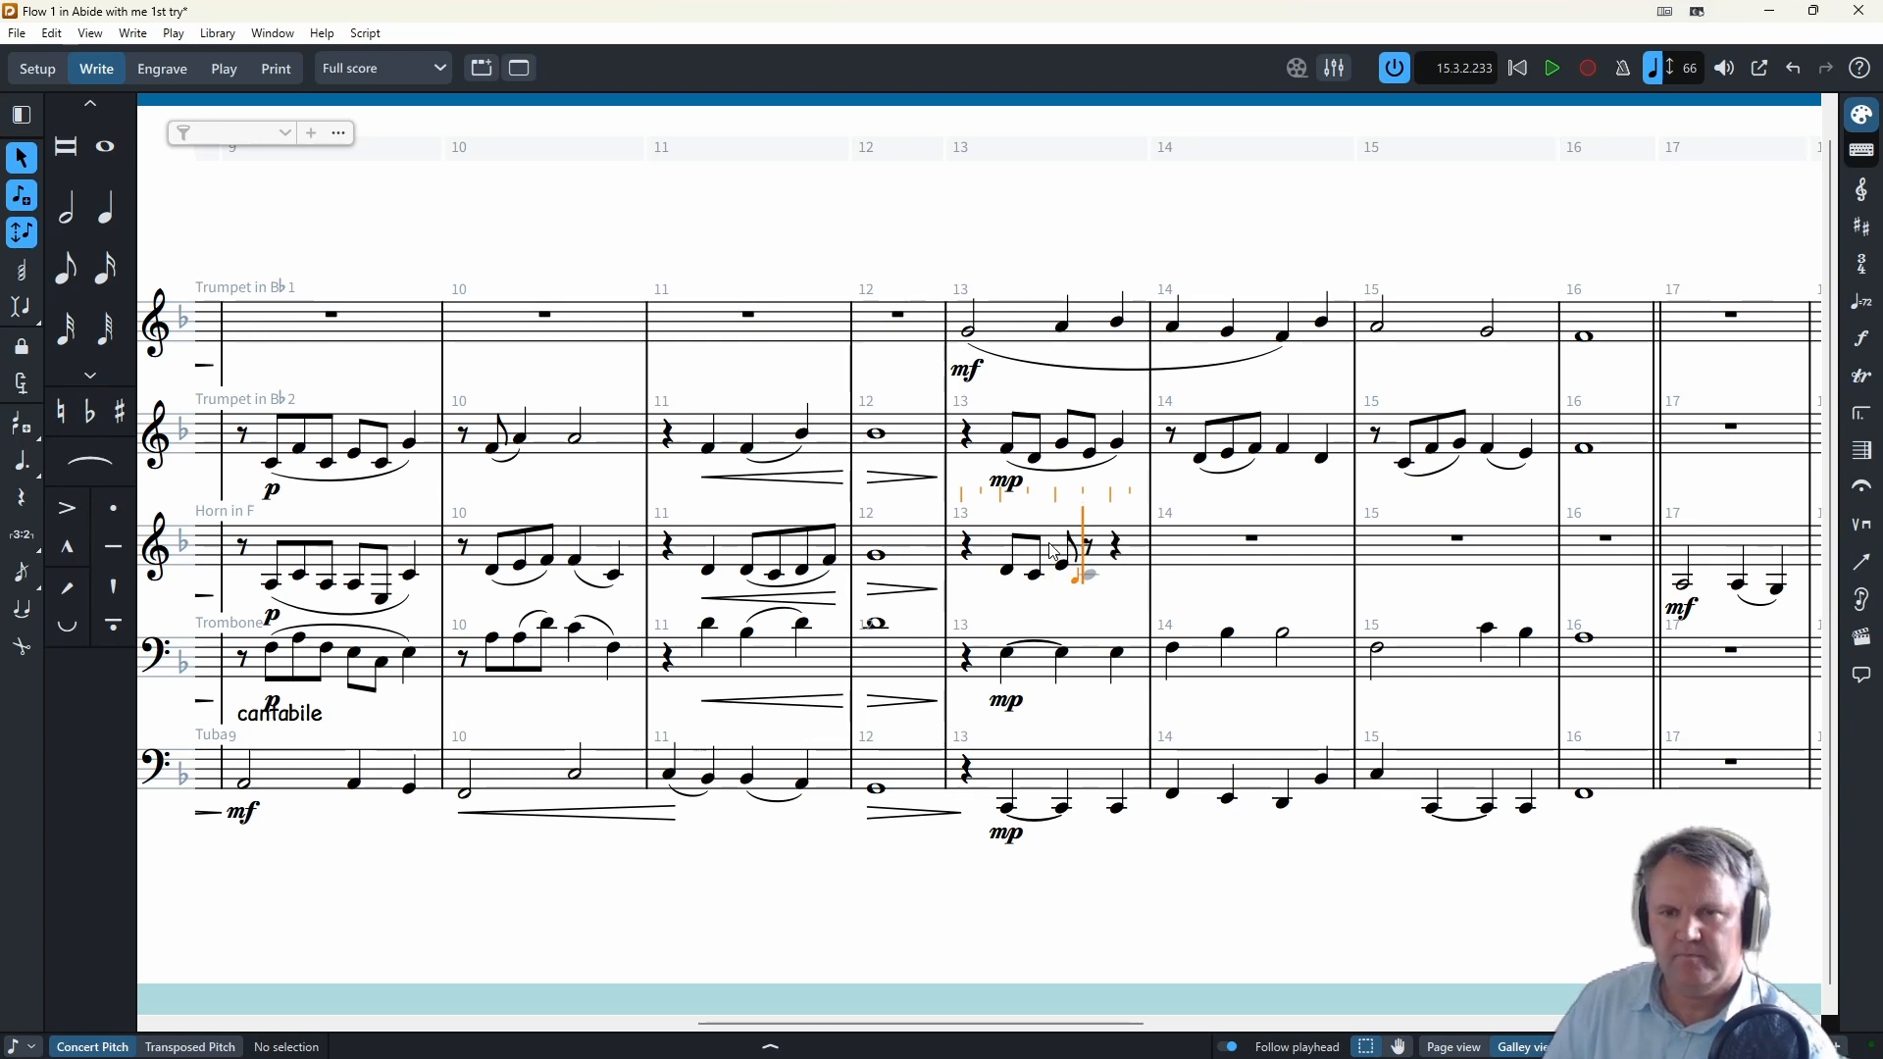
key(d)
key(Escape)
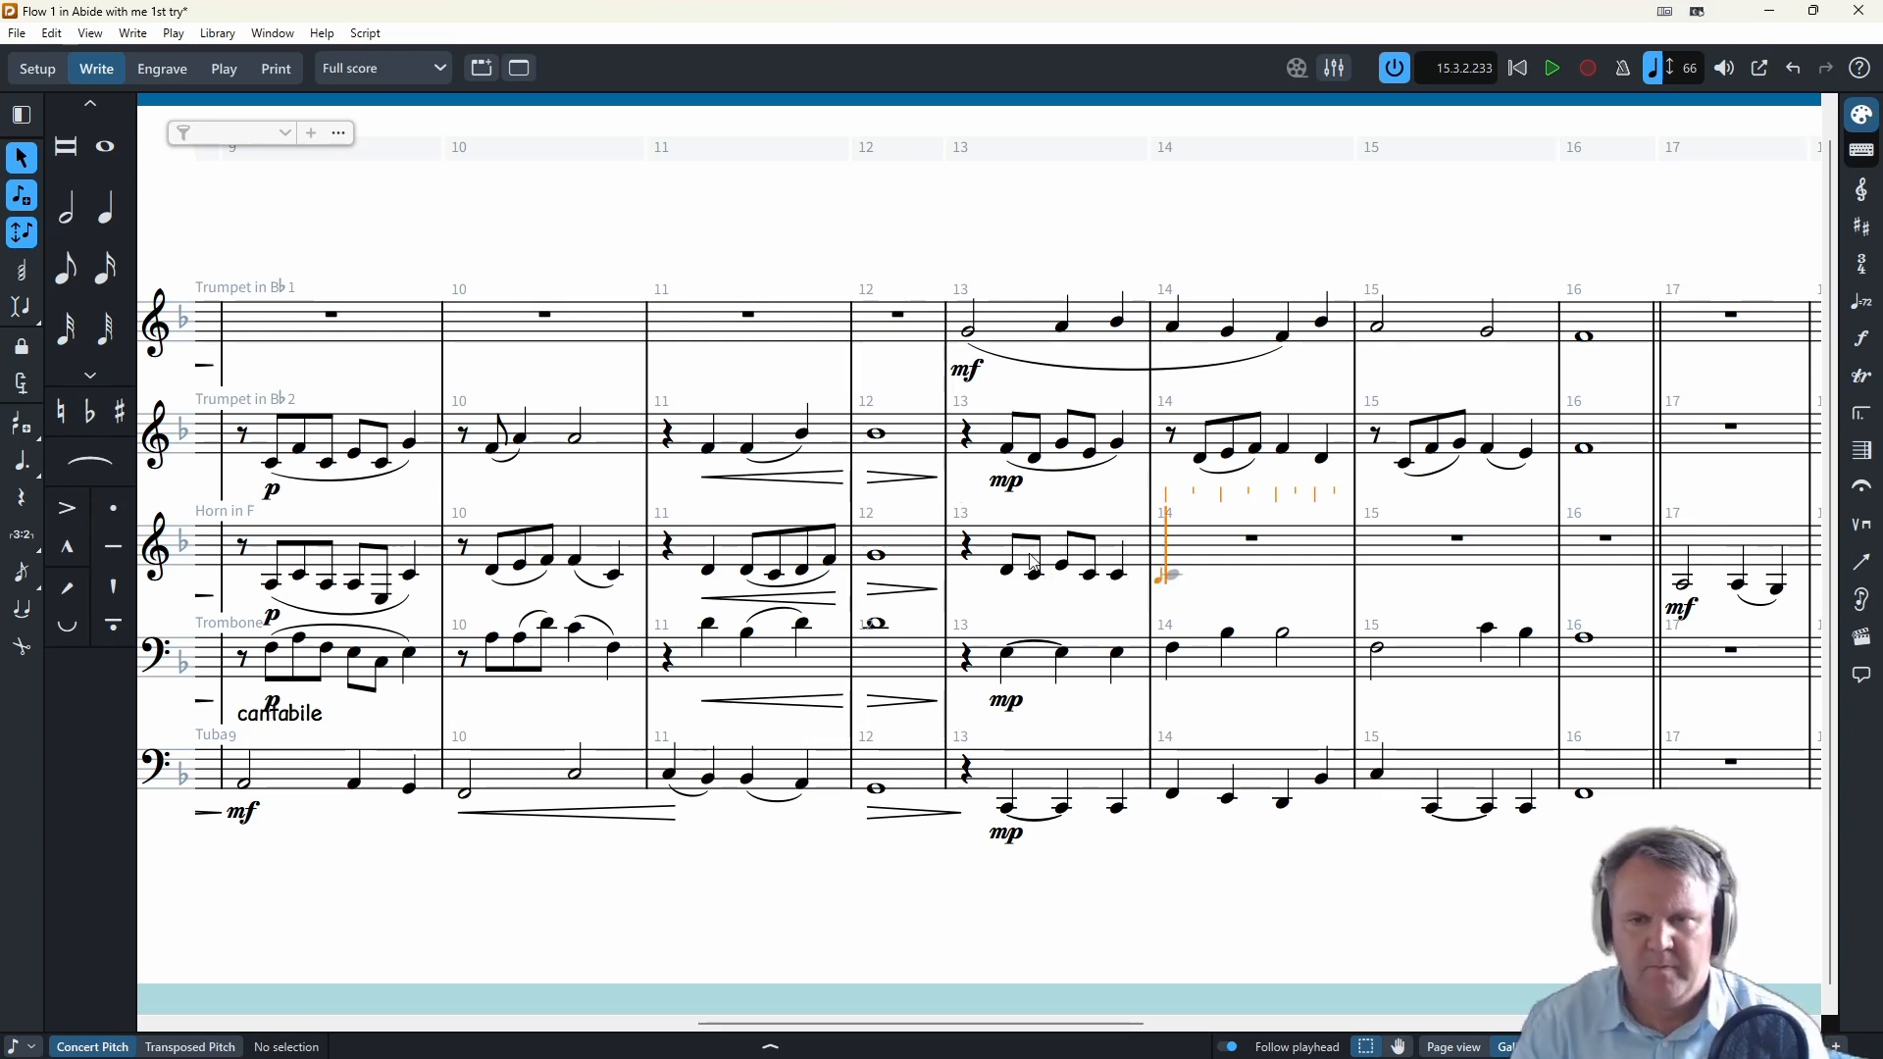
- Try to slur the horn's four eighth notes in bar 13 in pairs
click(1007, 569)
key(s)
click(1066, 570)
key(s)
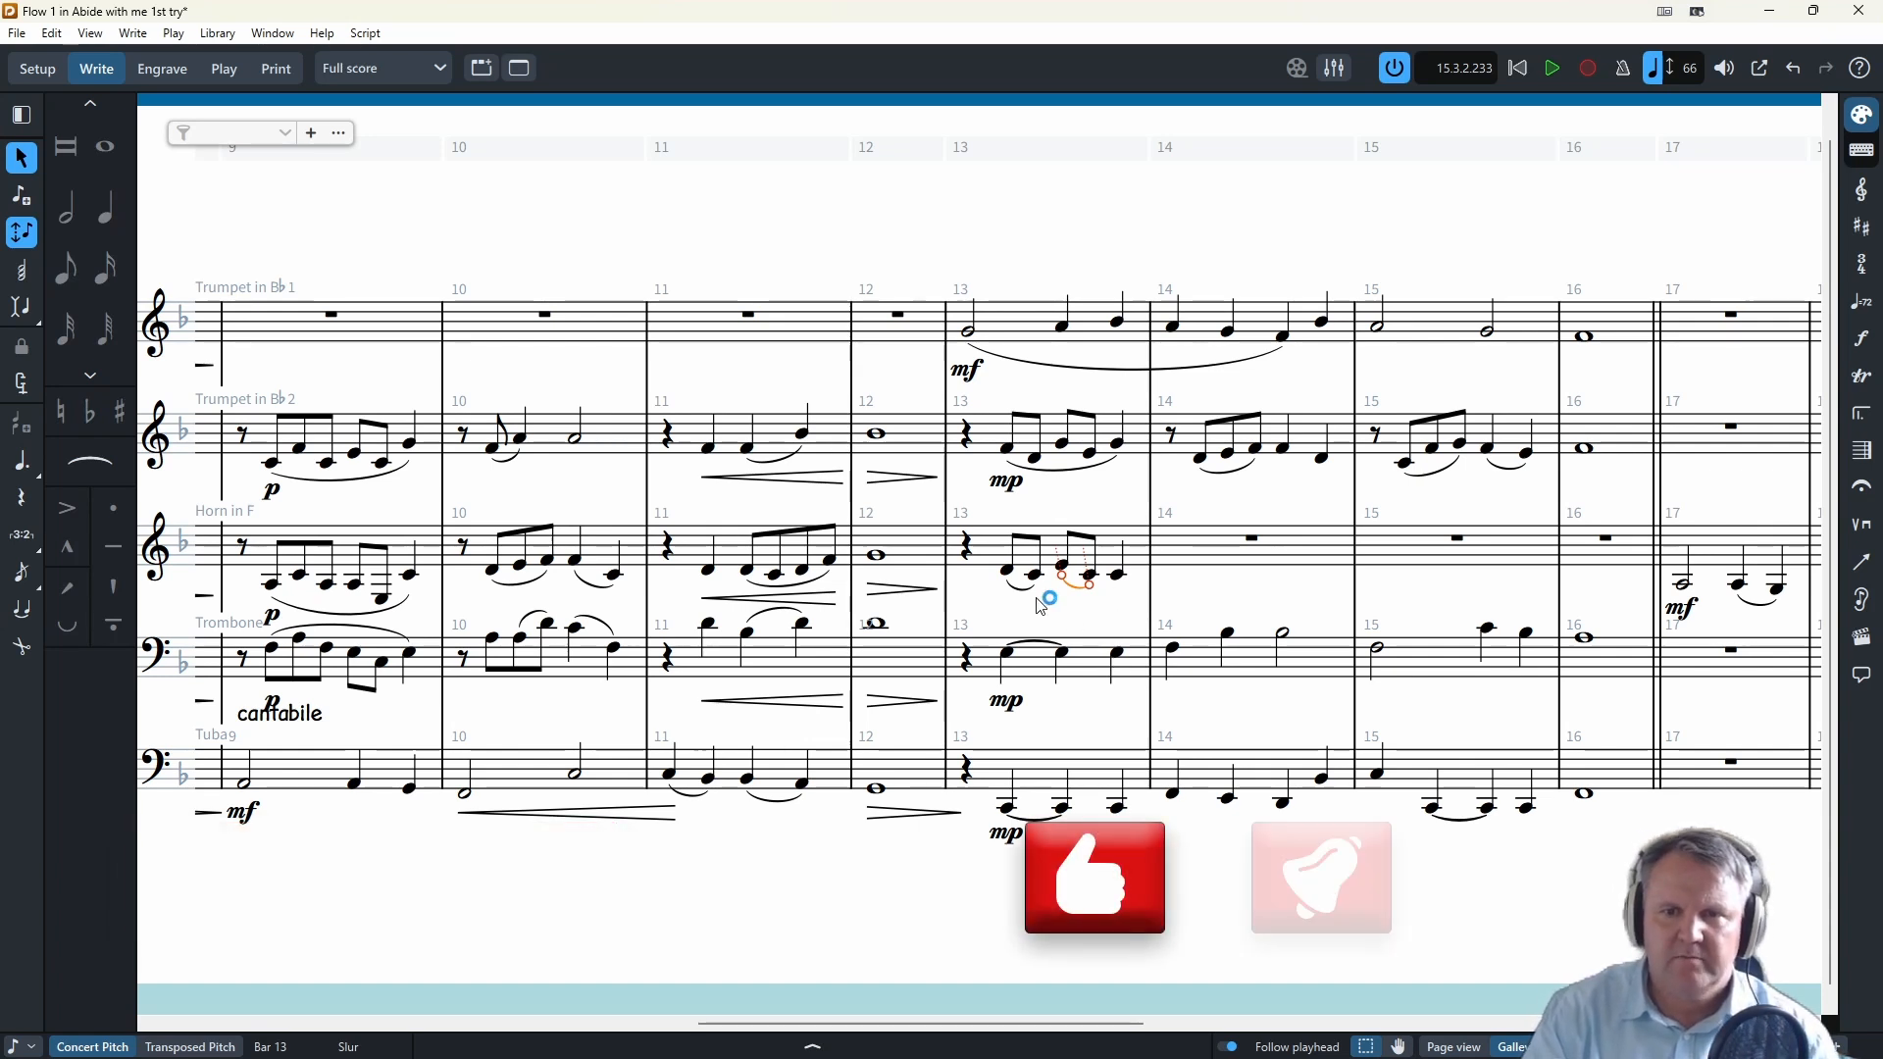
- Replace the horn's paired slurs in bar 13 with one slur over all four eighth notes, and add an mp dynamic
click(1008, 569)
key(s)
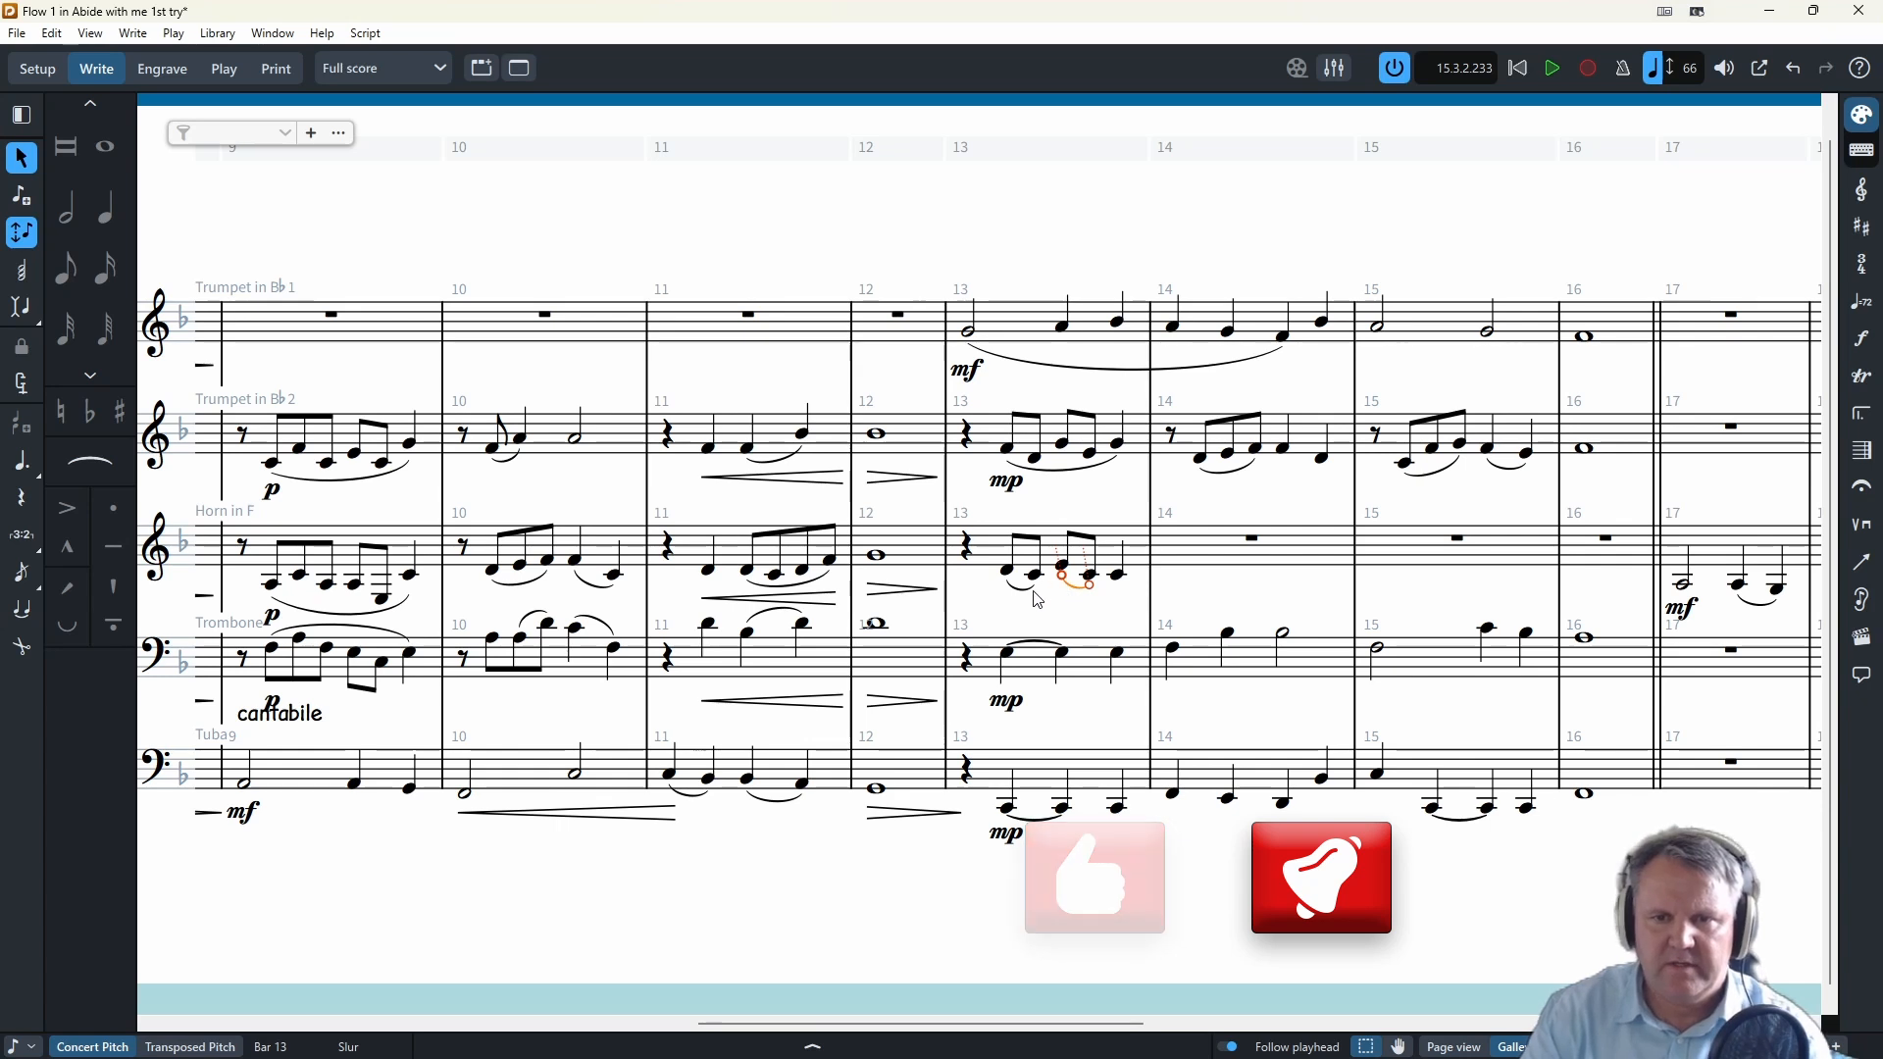
key(Delete)
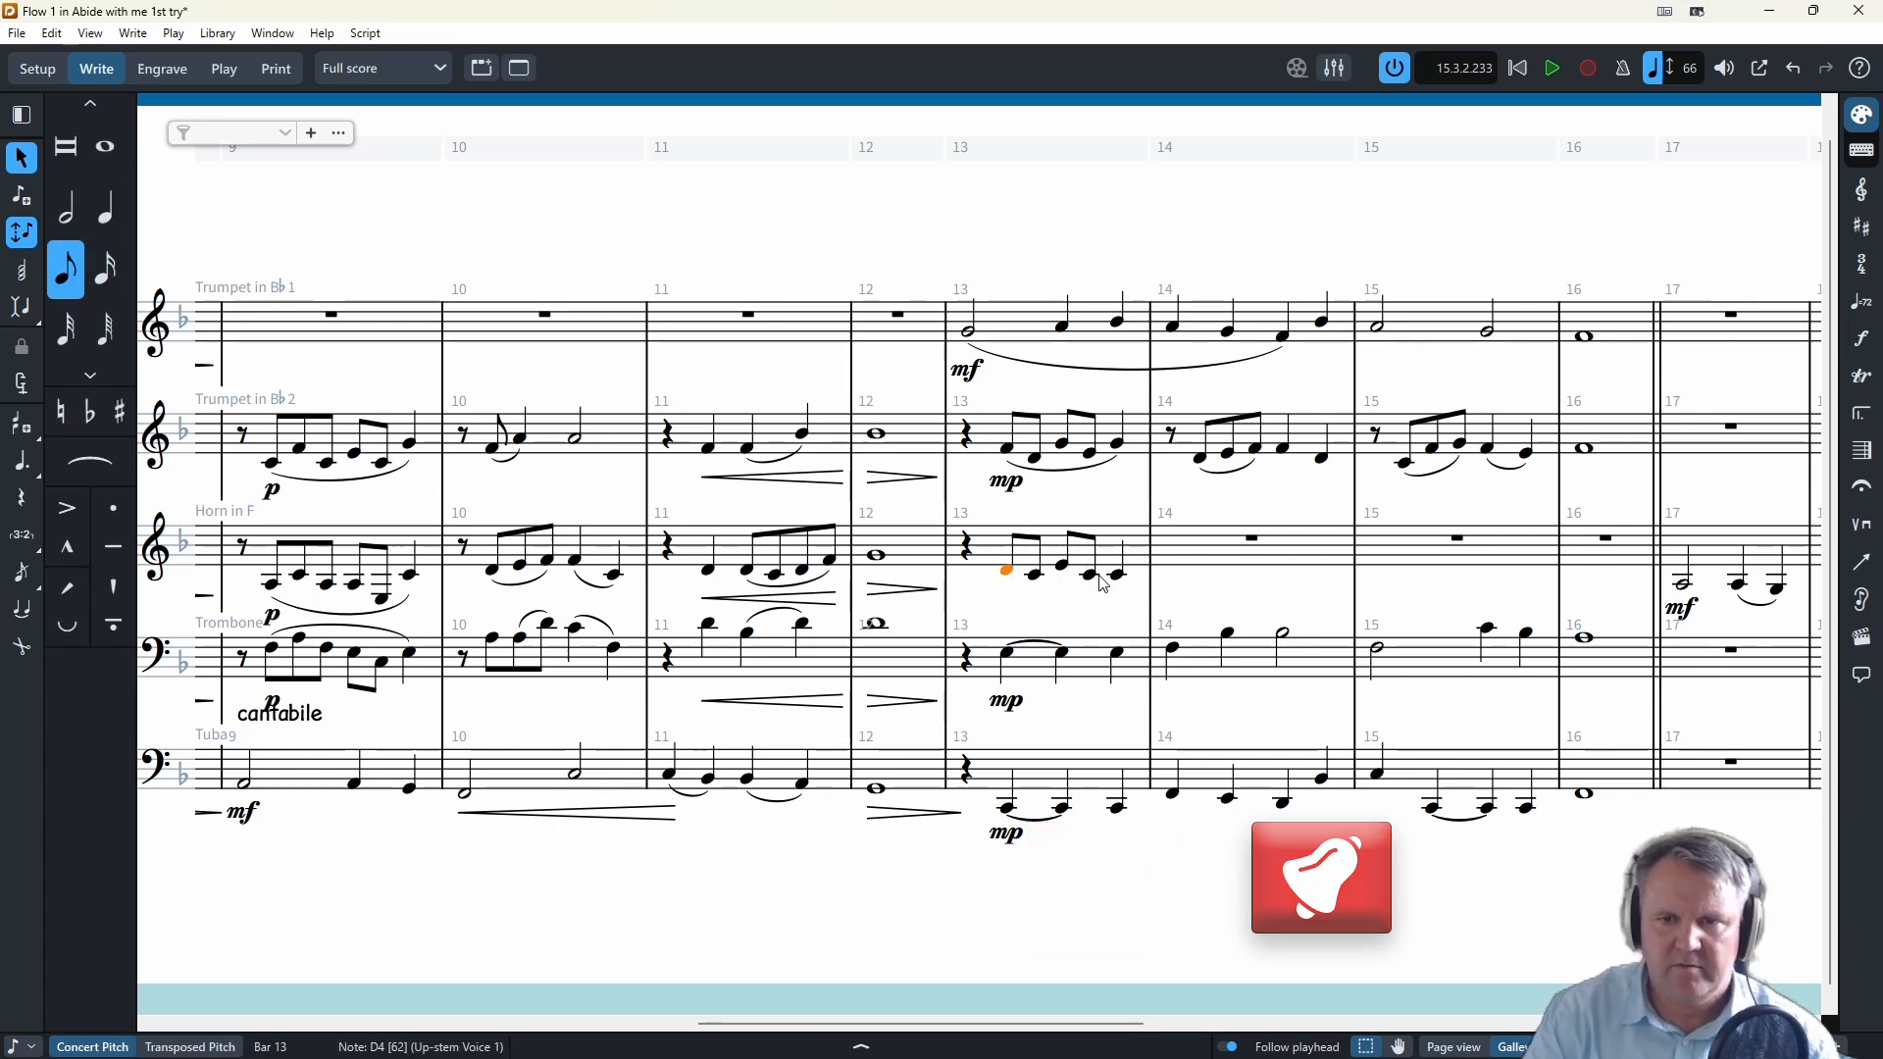
key(Escape)
- Play back the passage up to bar 16, and reposition the playback to the start of bar 14
key(space)
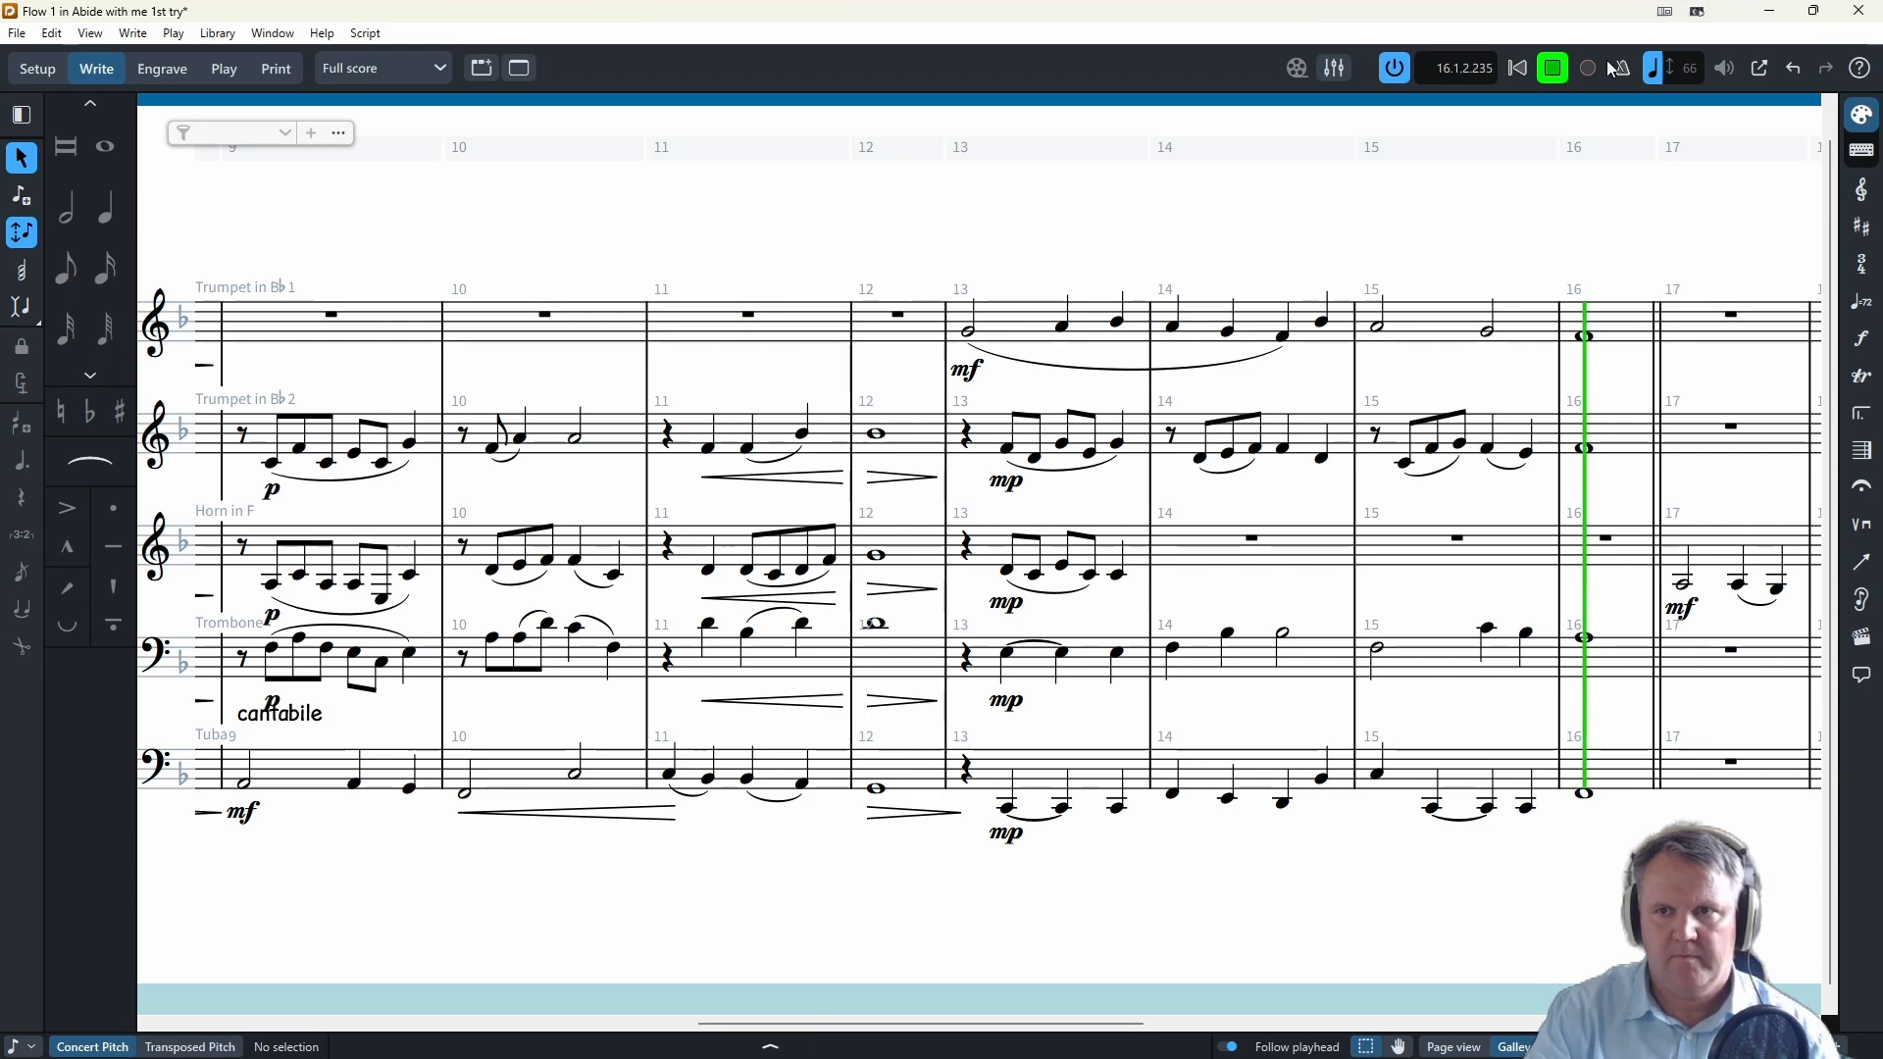
click(1557, 70)
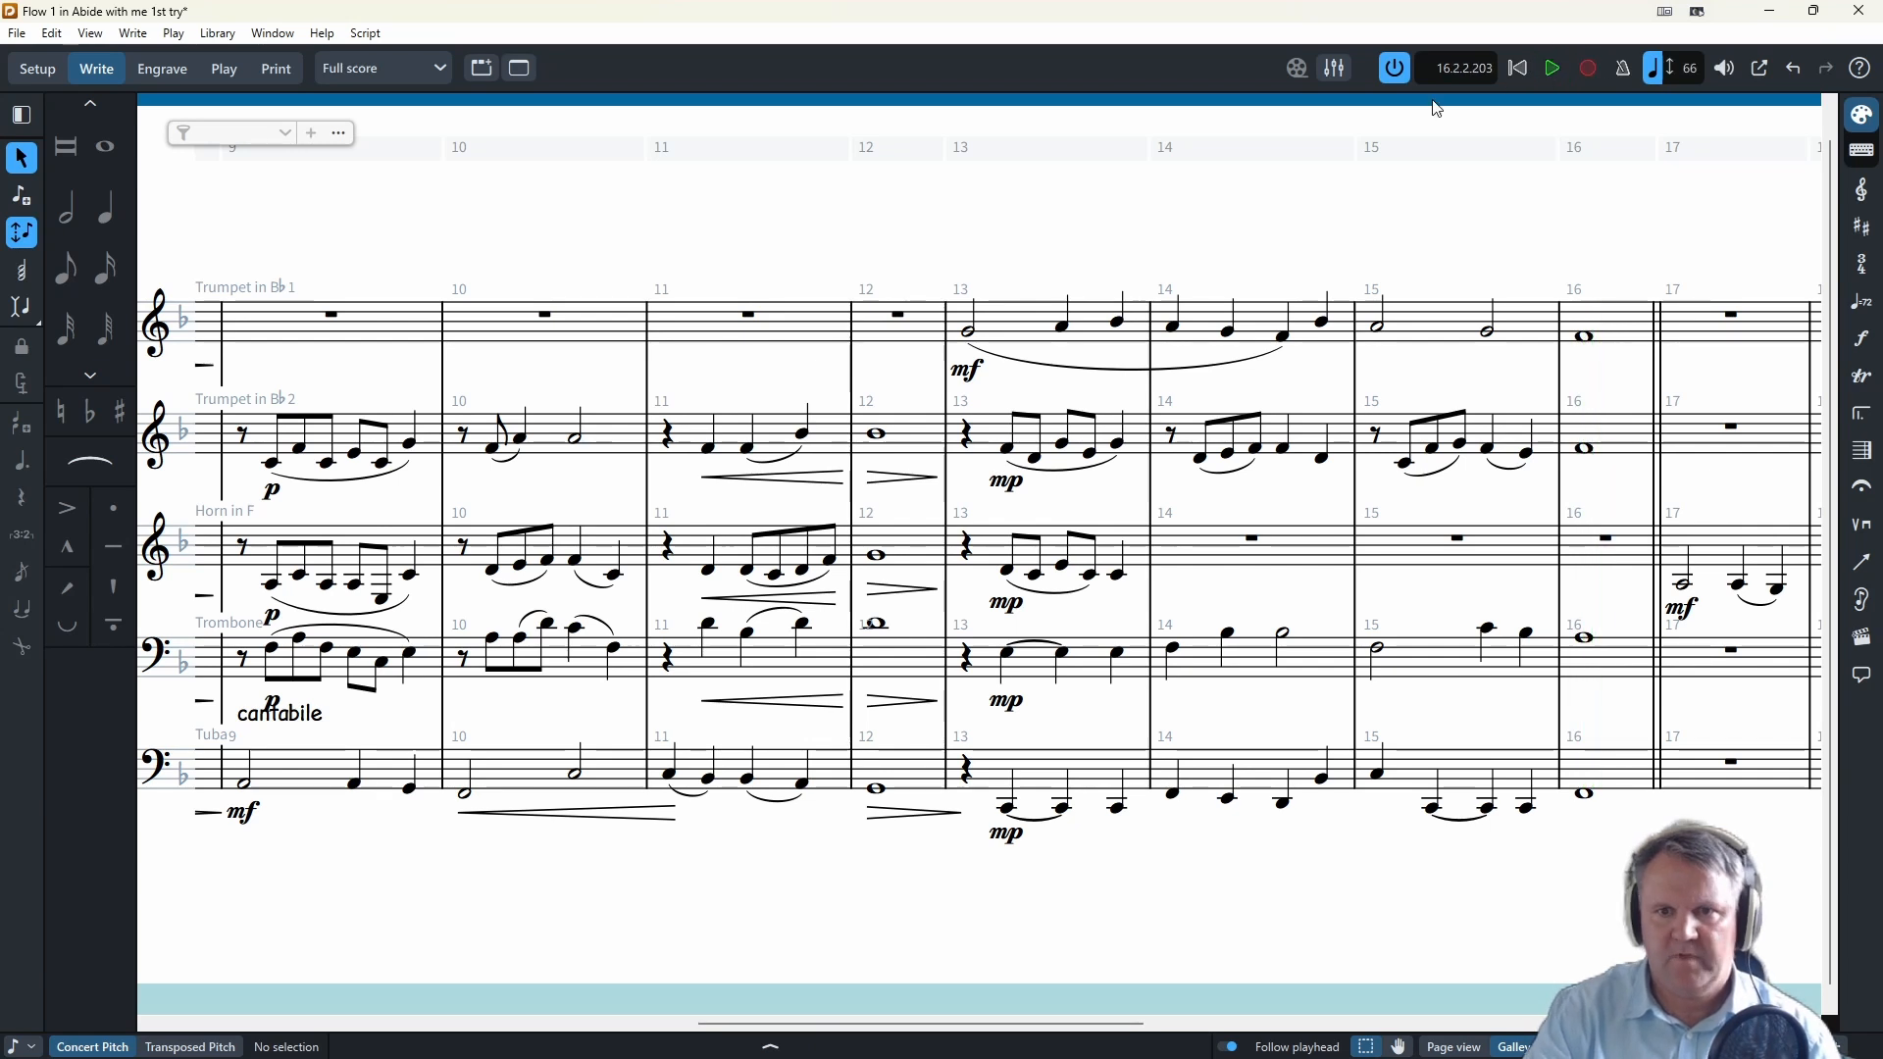
alt+click(943, 510)
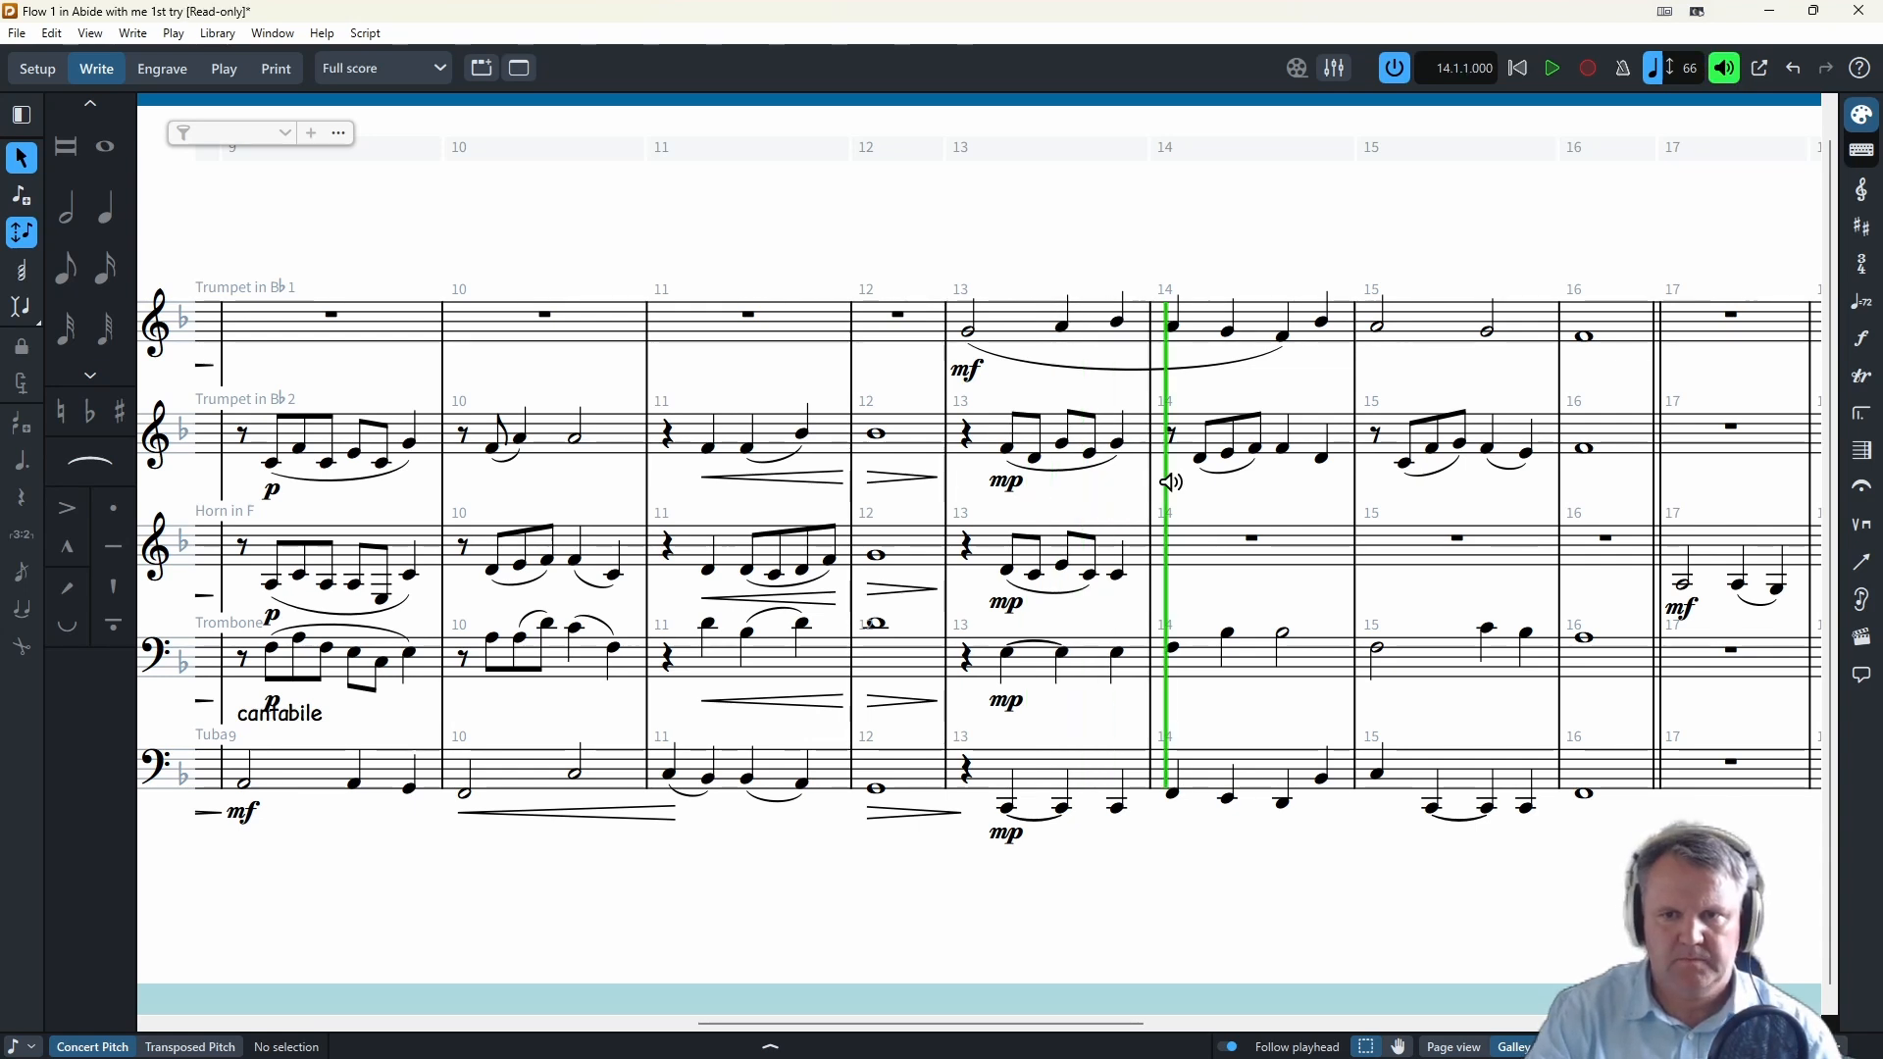
key(space)
- Enter a quarter-note C at the start of the horn's bar 14, and change the trombone's second note there to G
click(1238, 541)
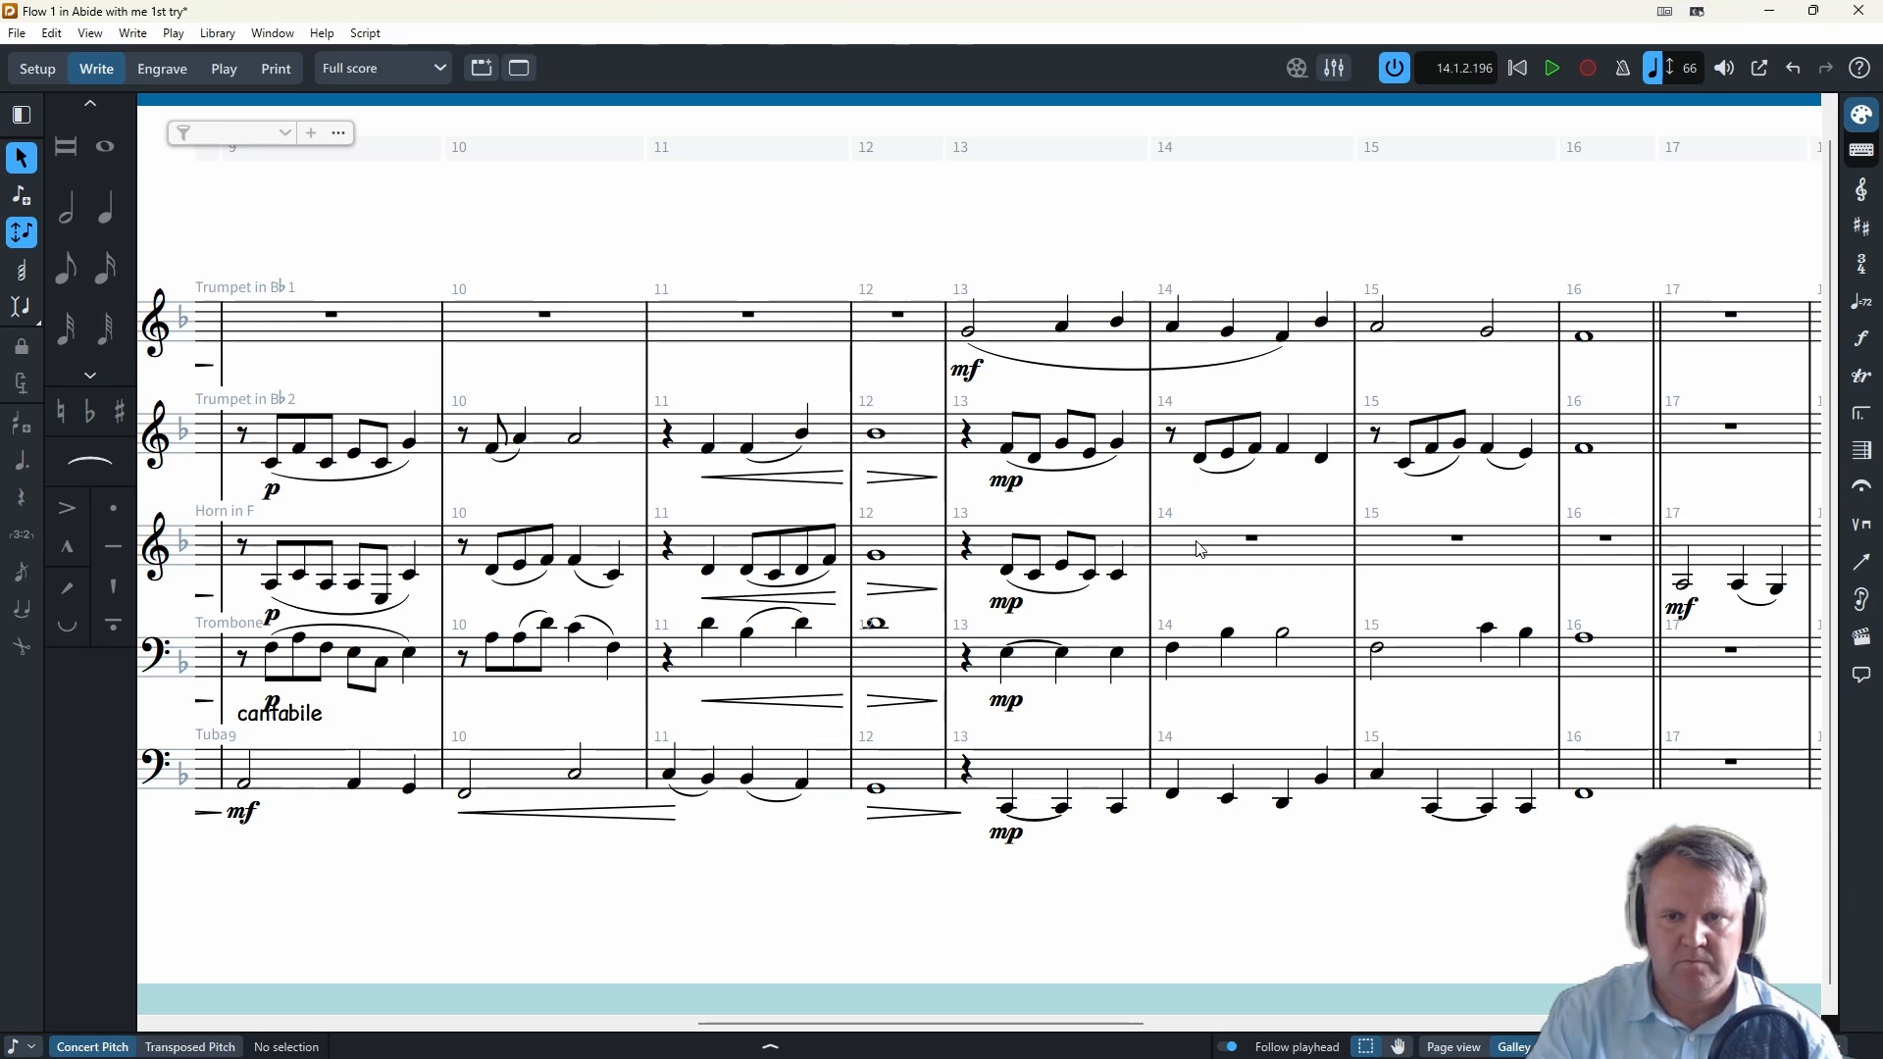
key(shift+n)
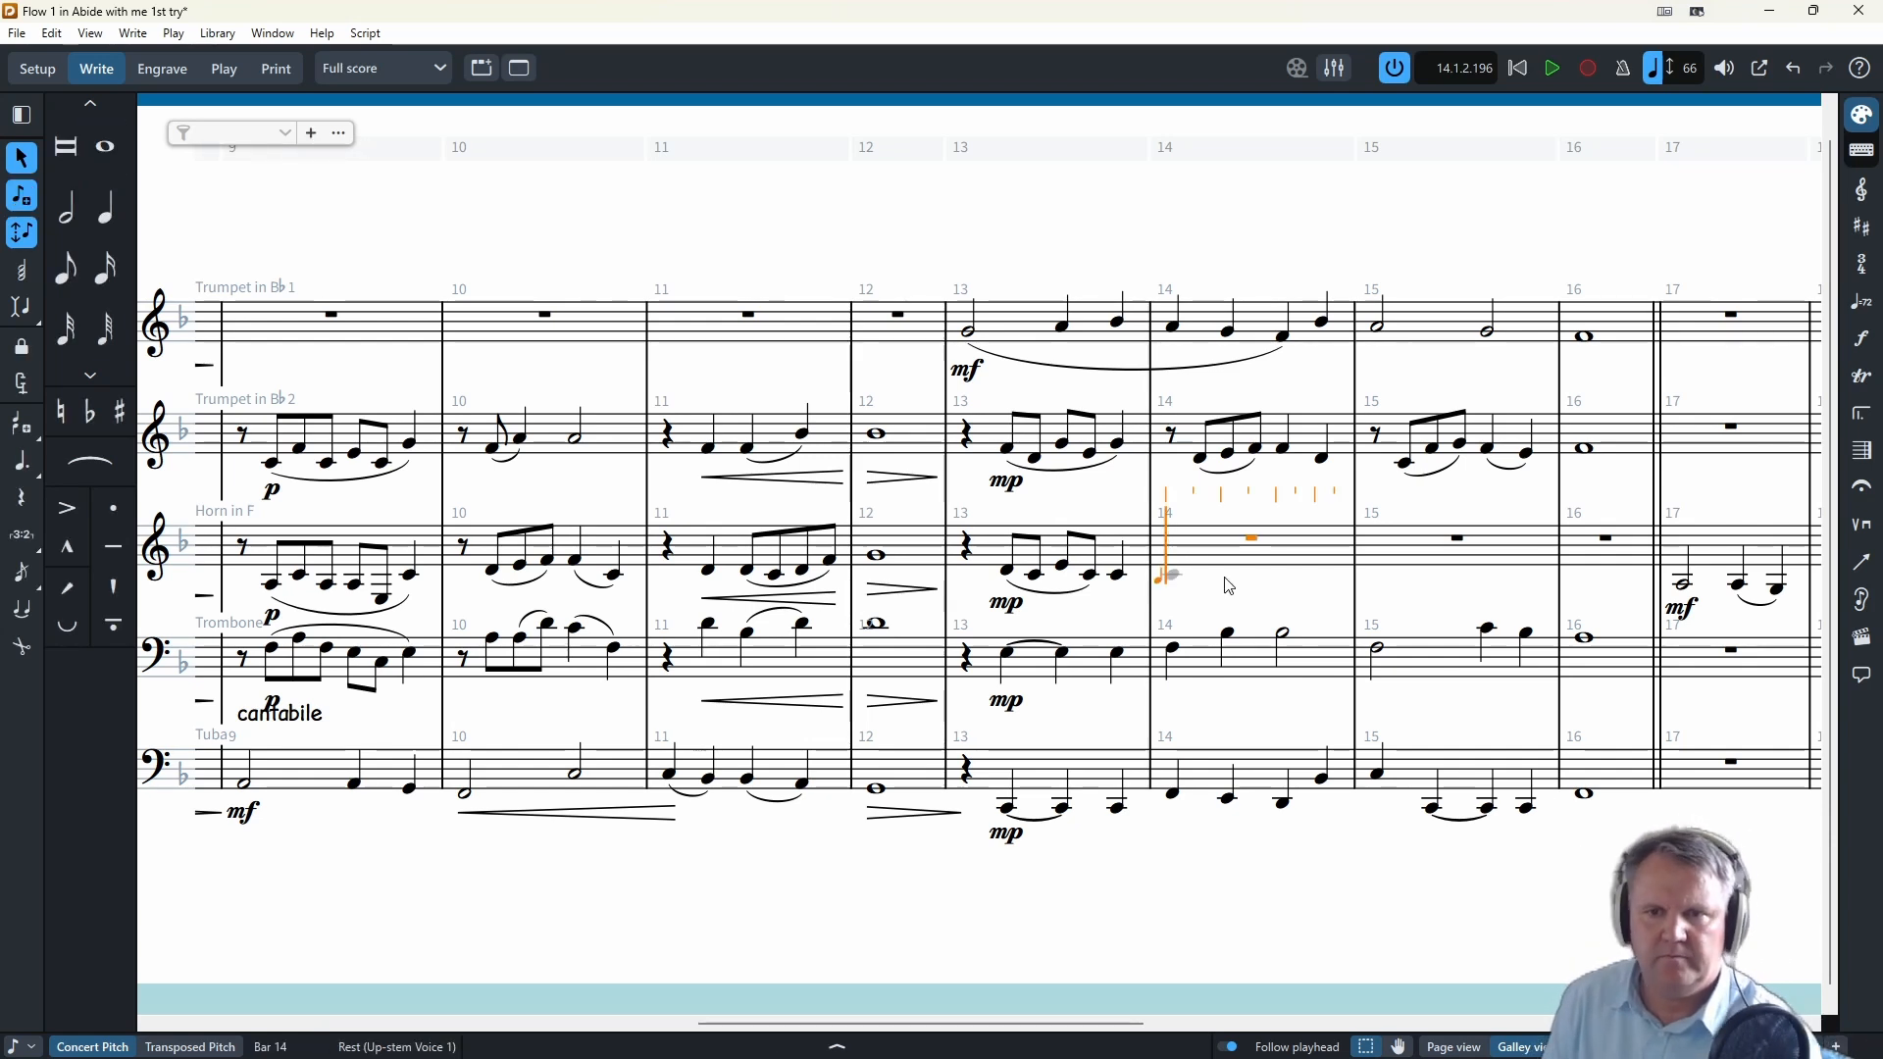
key(e)
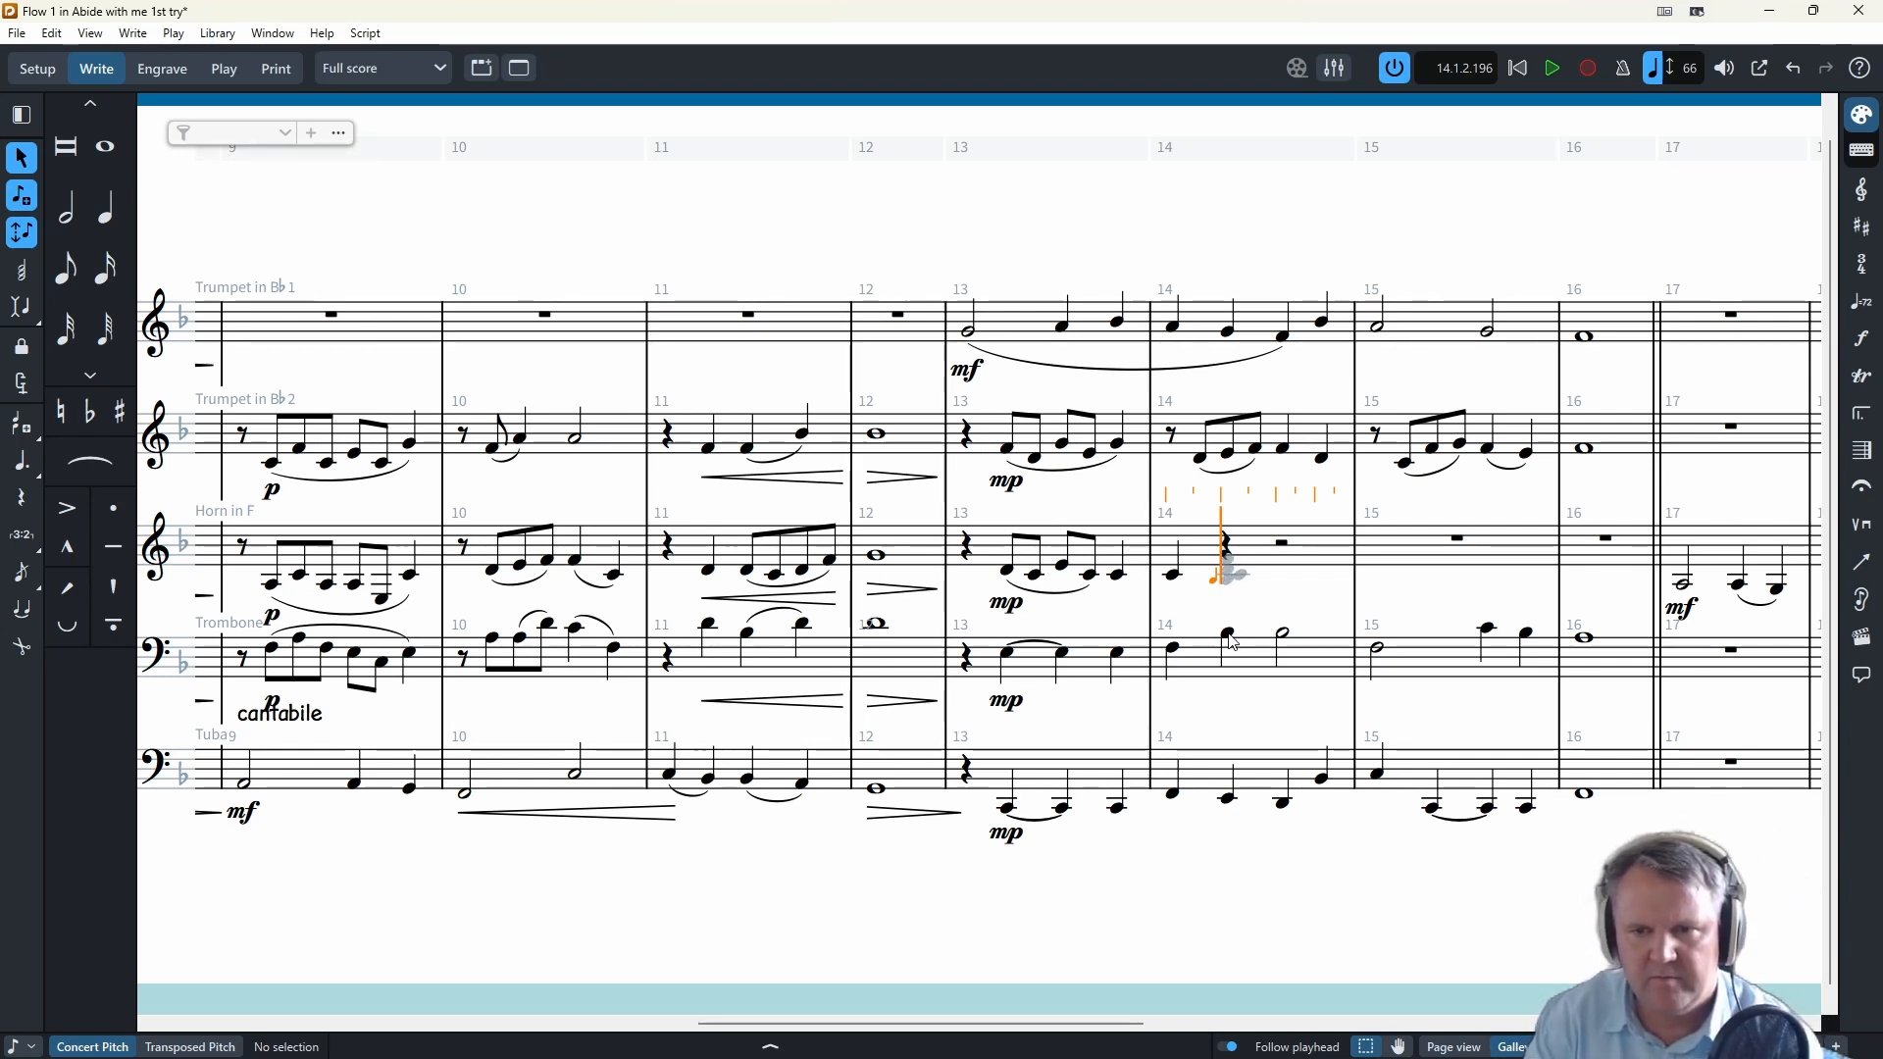
key(Escape)
- Fill the horn's bar 14 with a half-note C and quarter notes D and F
click(1230, 548)
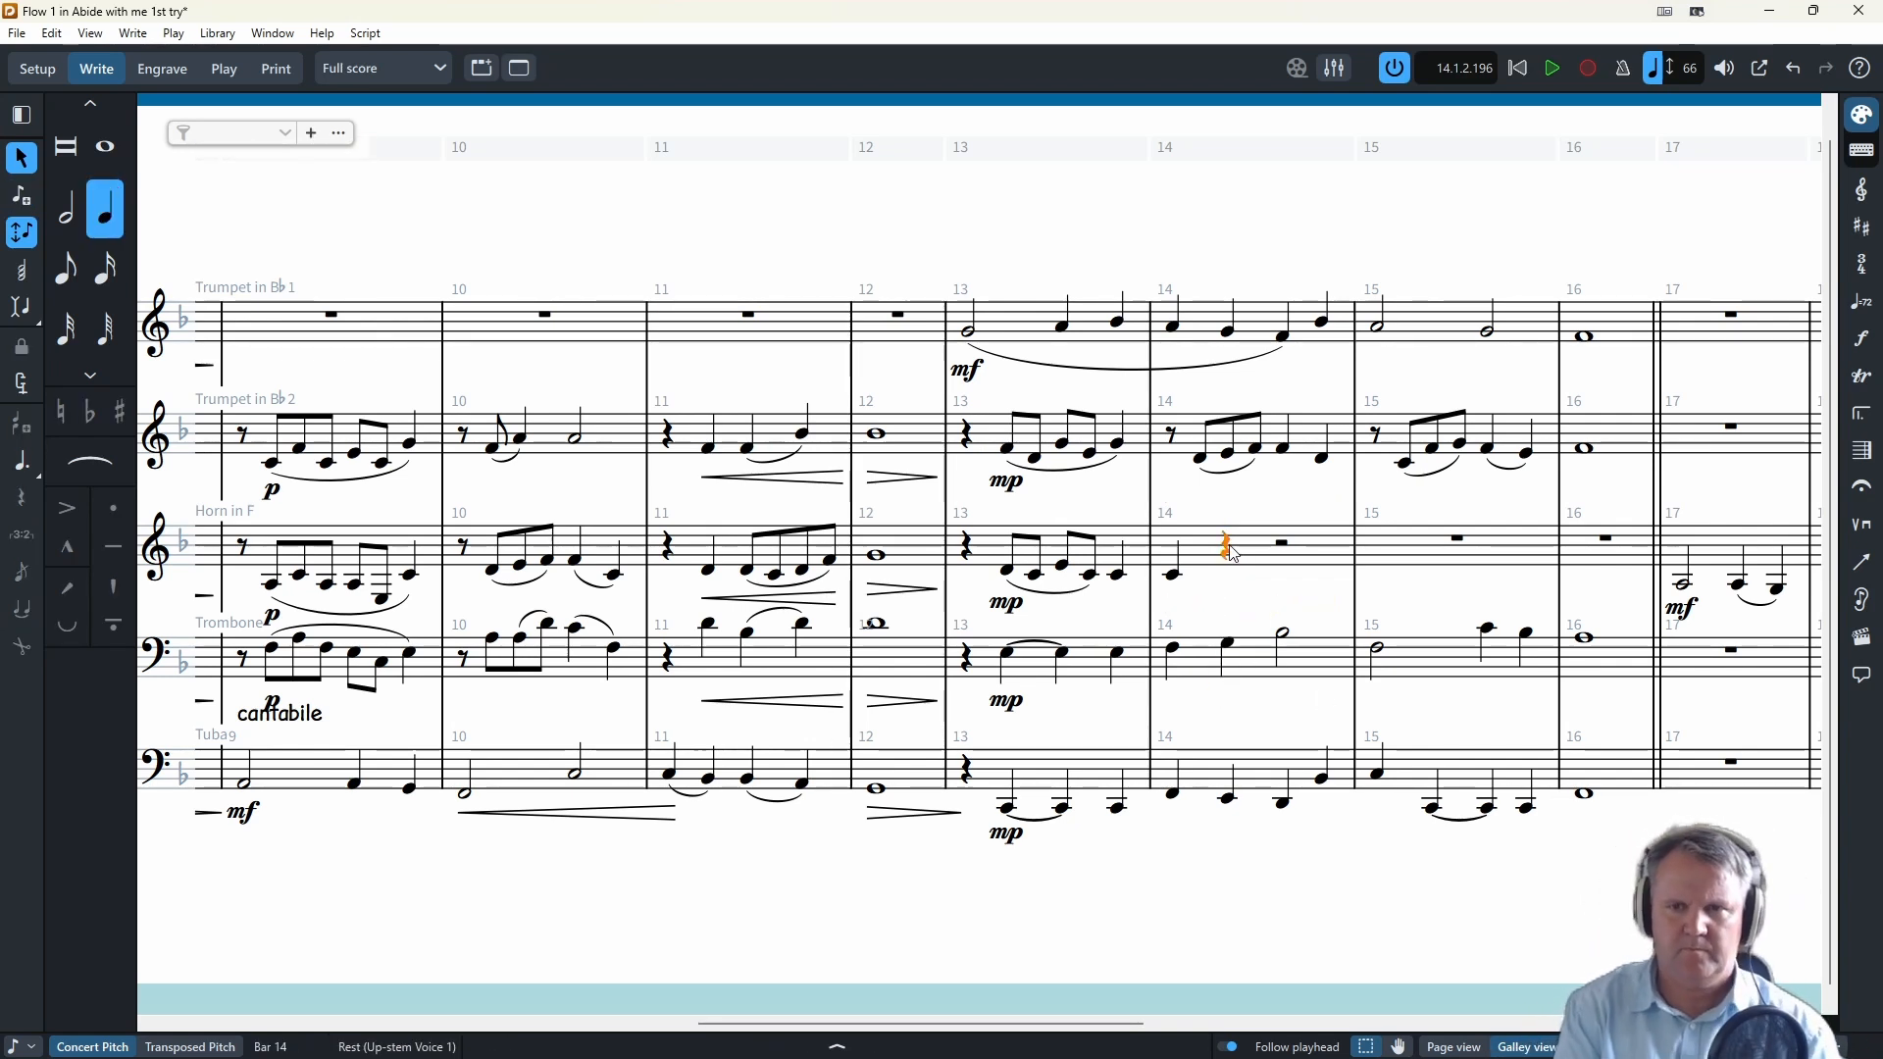
key(shift+n)
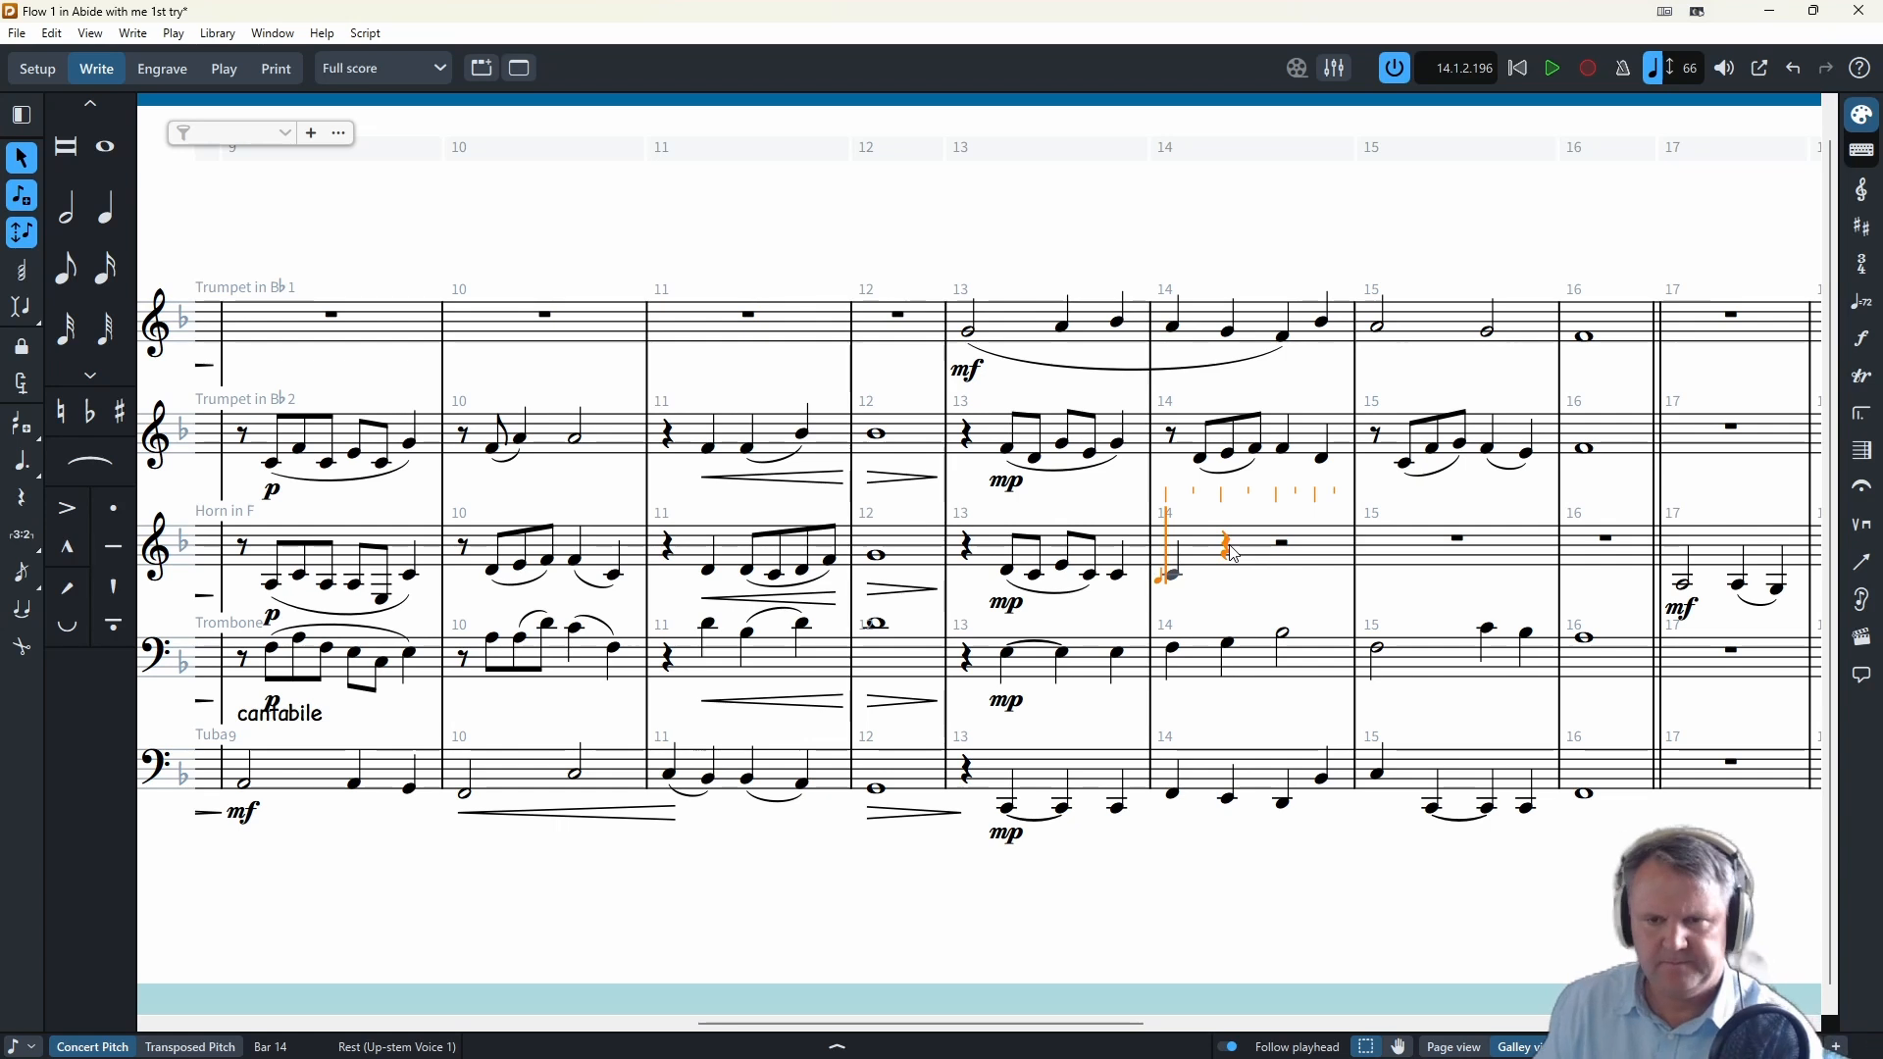
key(6)
key(e)
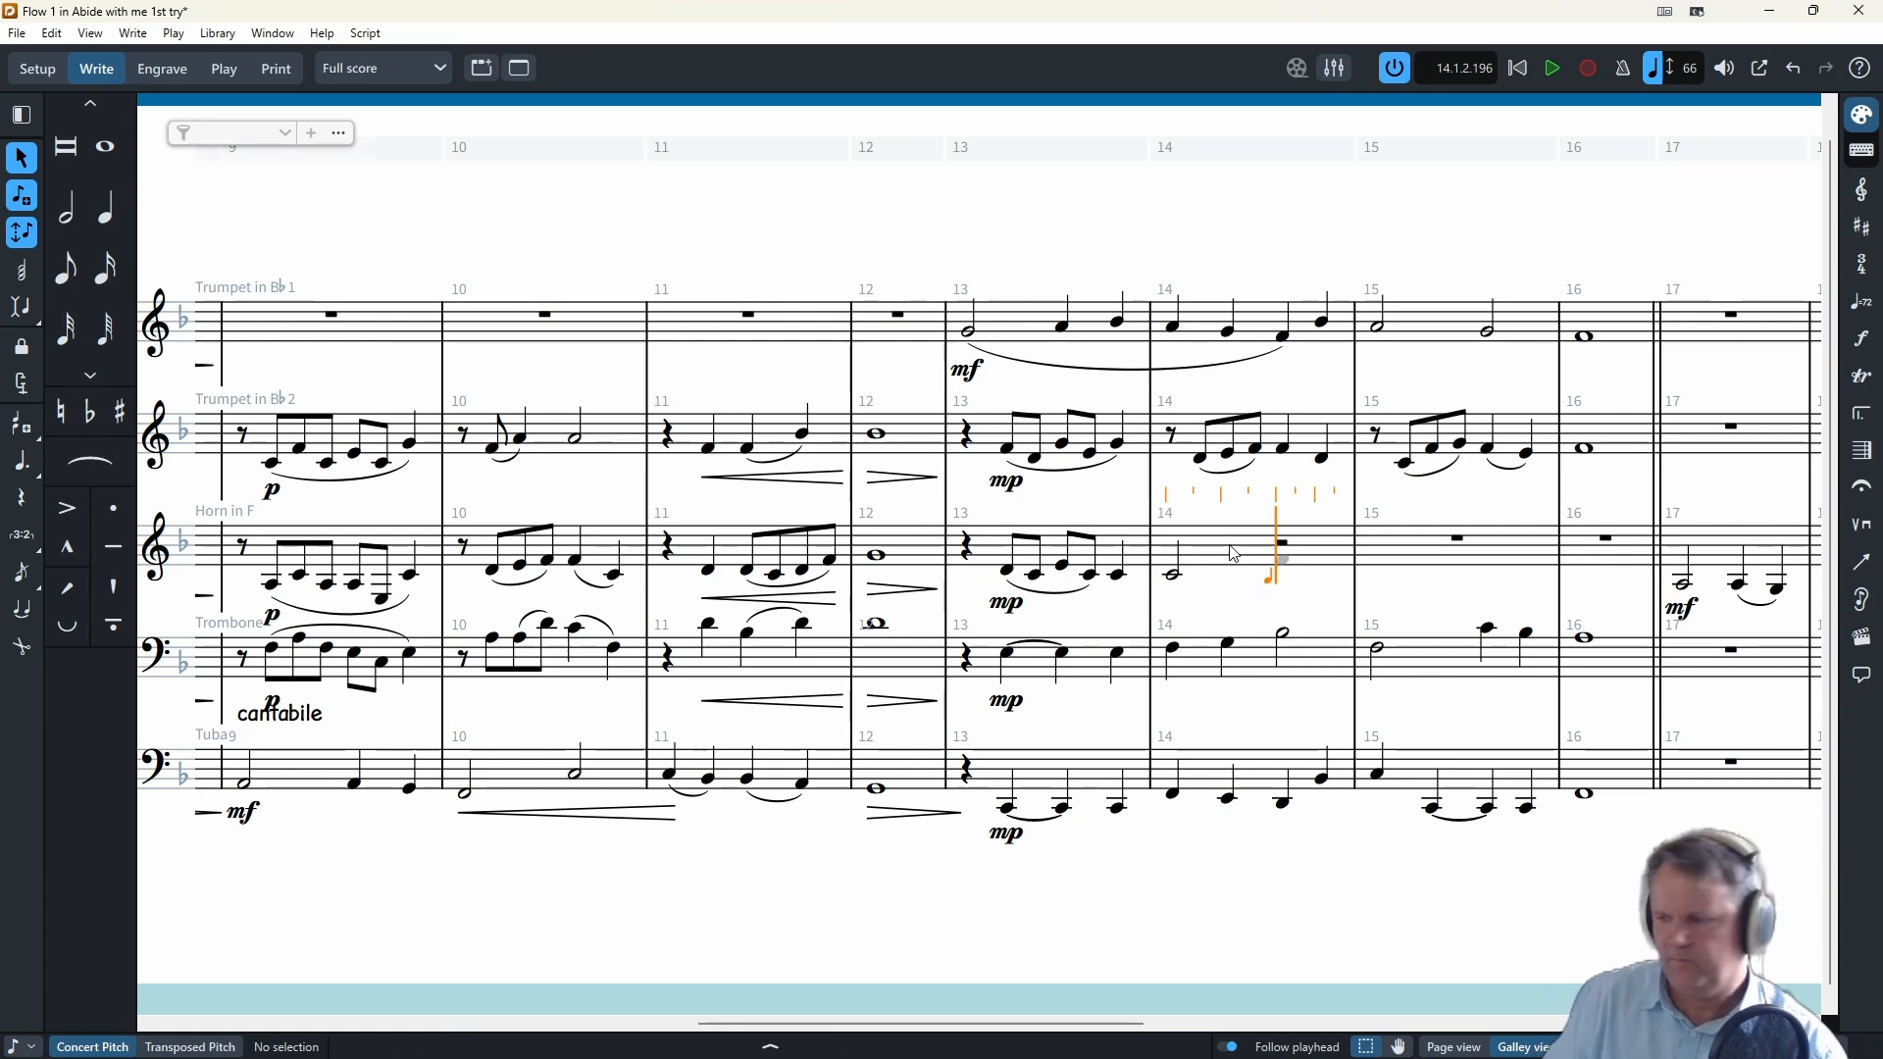
key(5)
key(f)
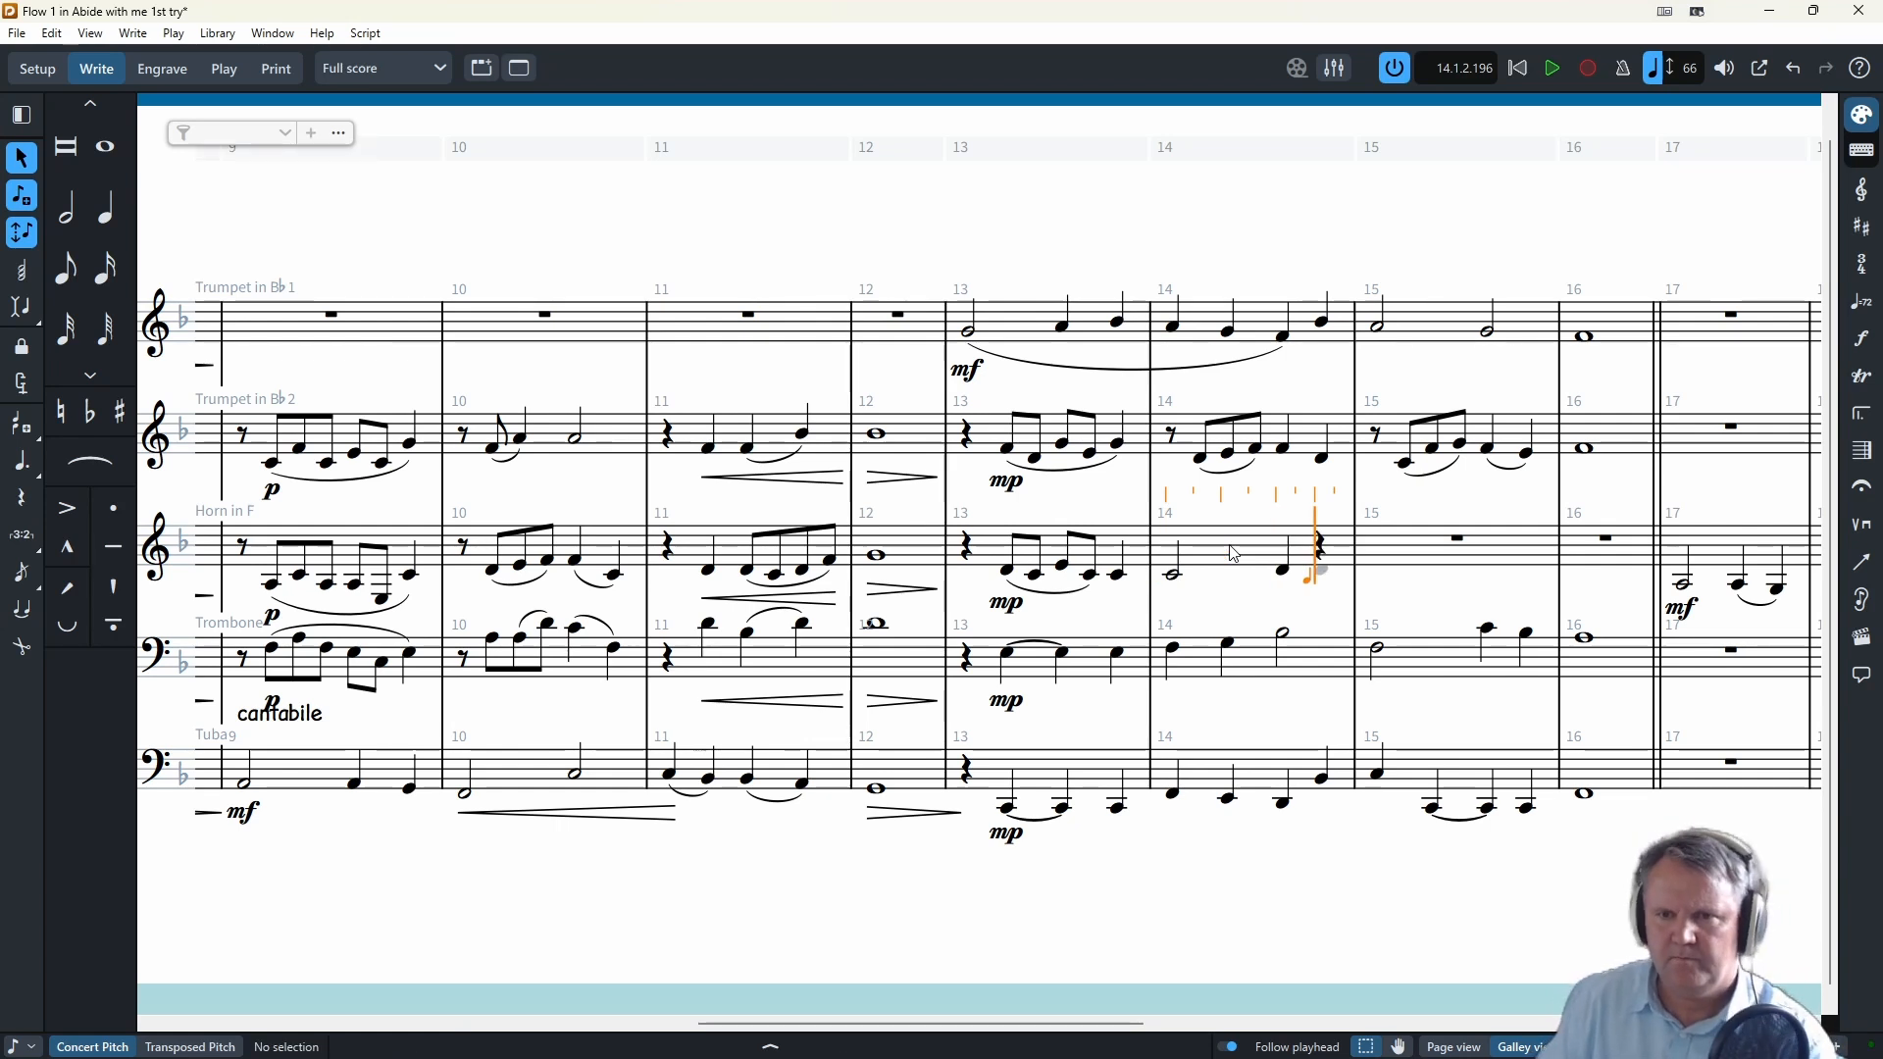
key(g)
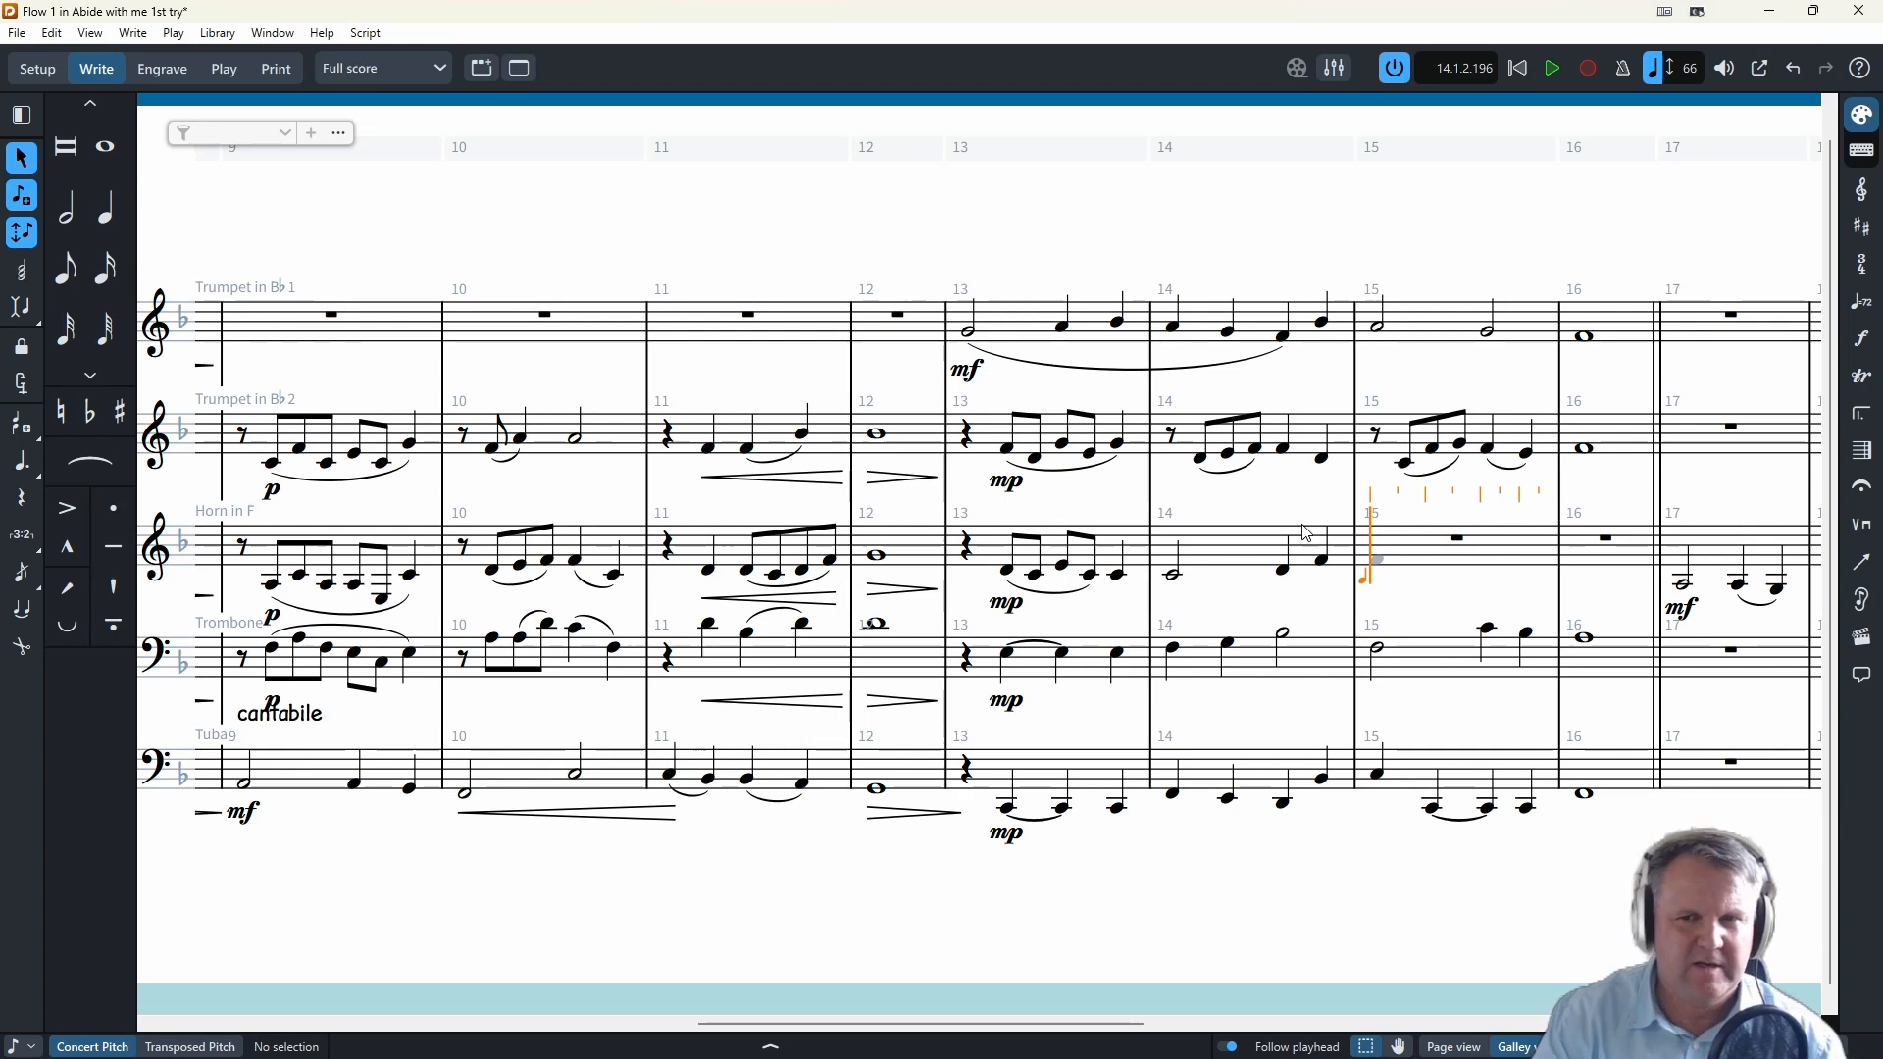
- Try to slur the last two quarter notes of bar 14 in the horn and the second trumpet
click(1286, 571)
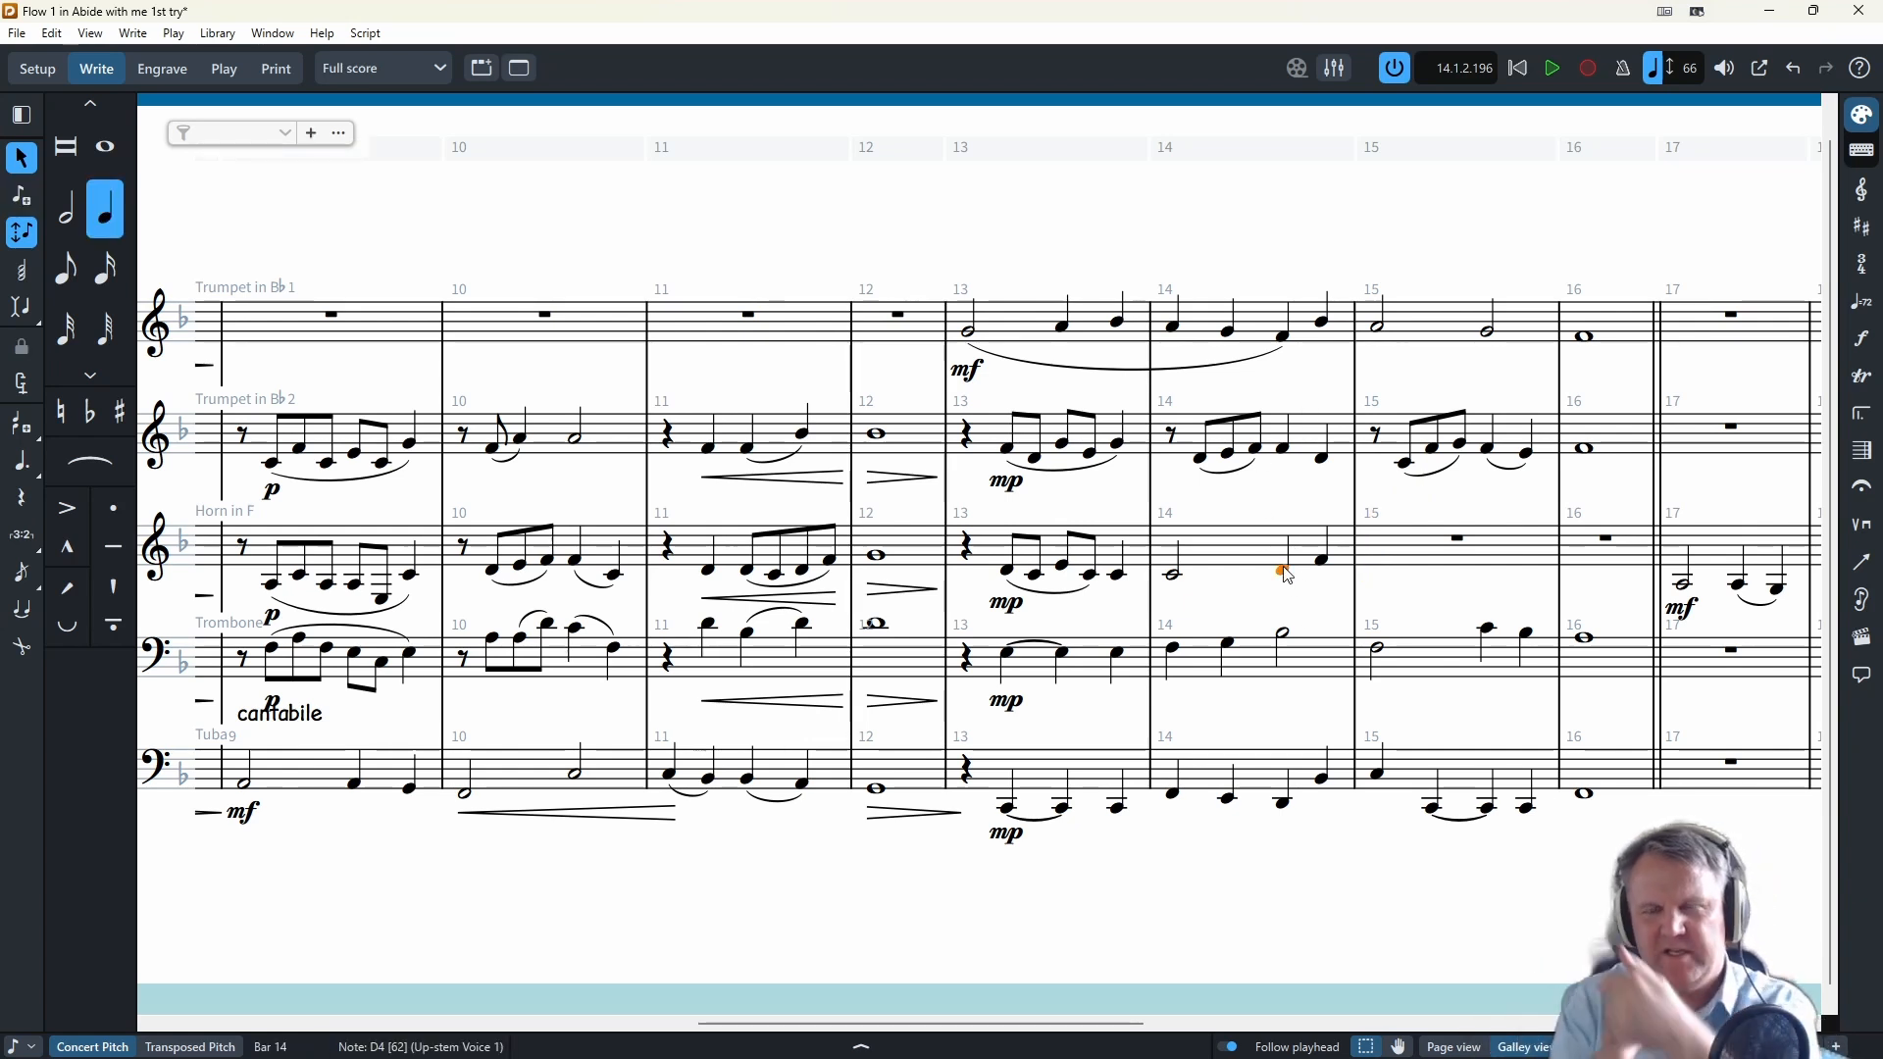
key(s)
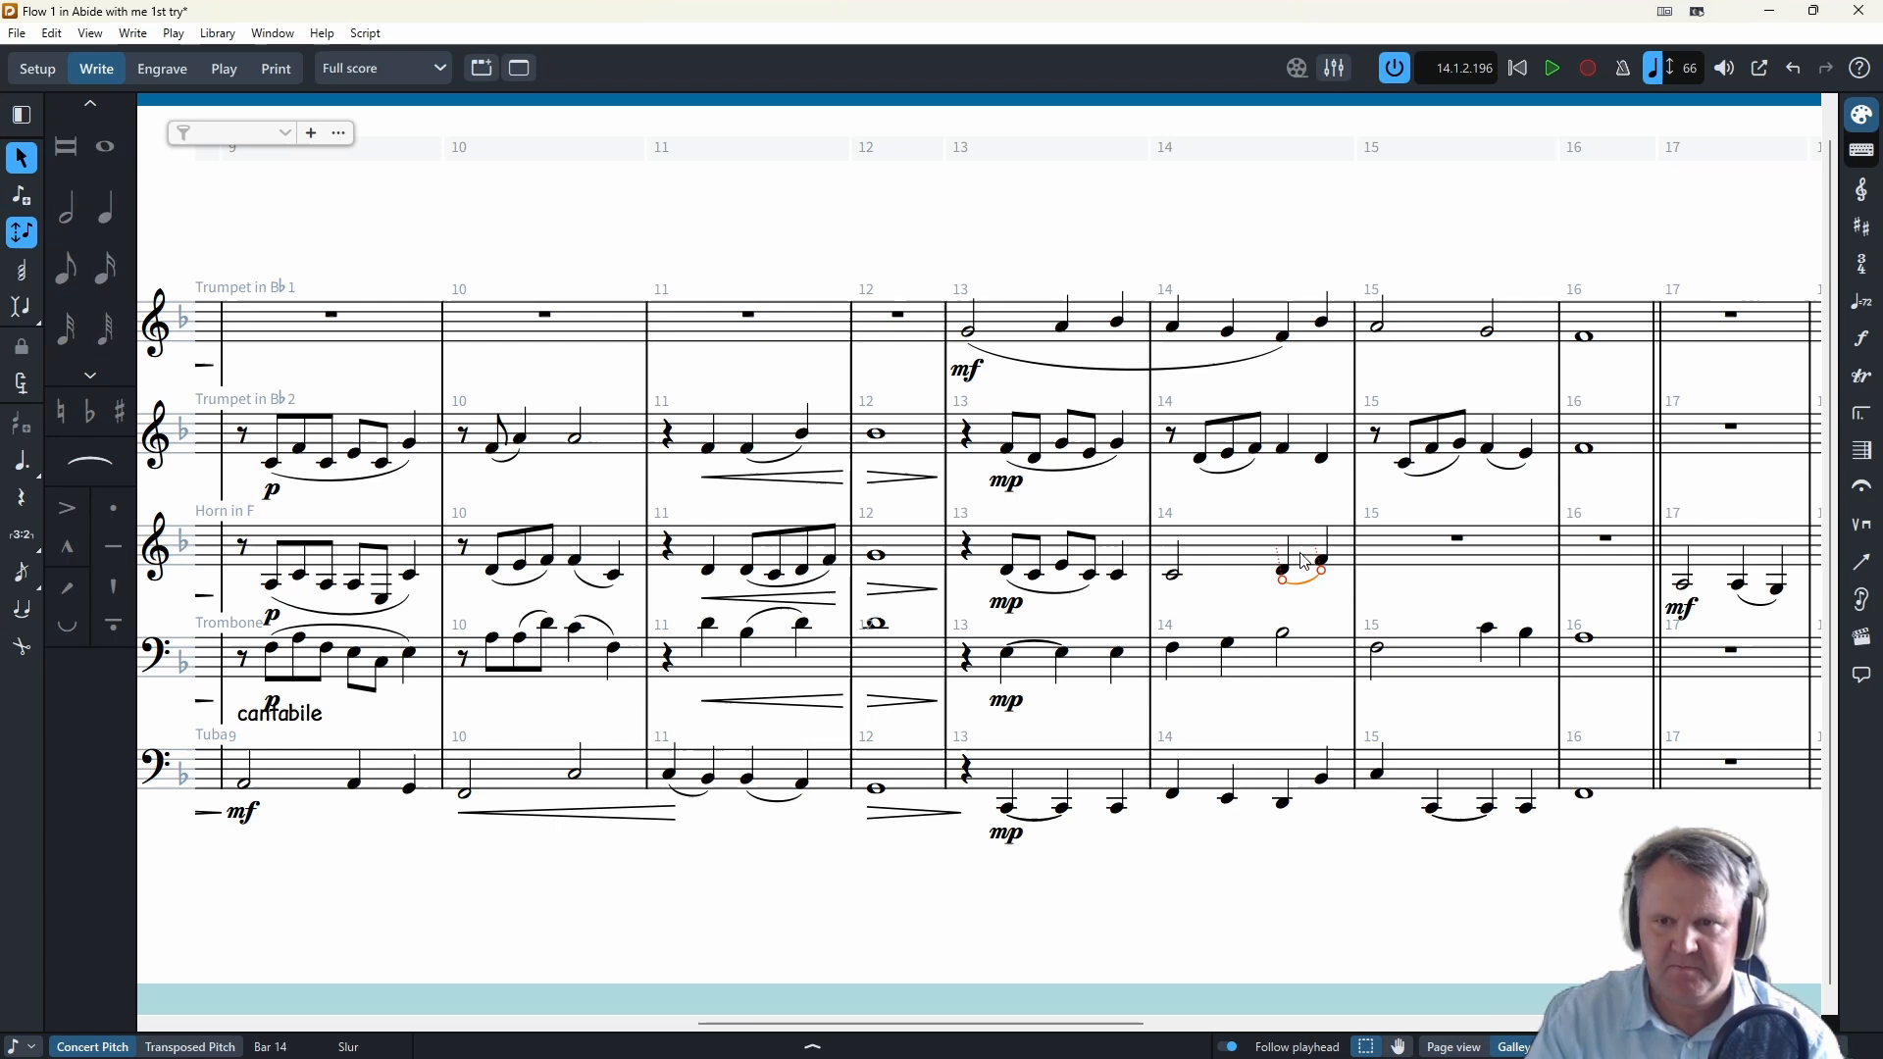
alt+click(1282, 459)
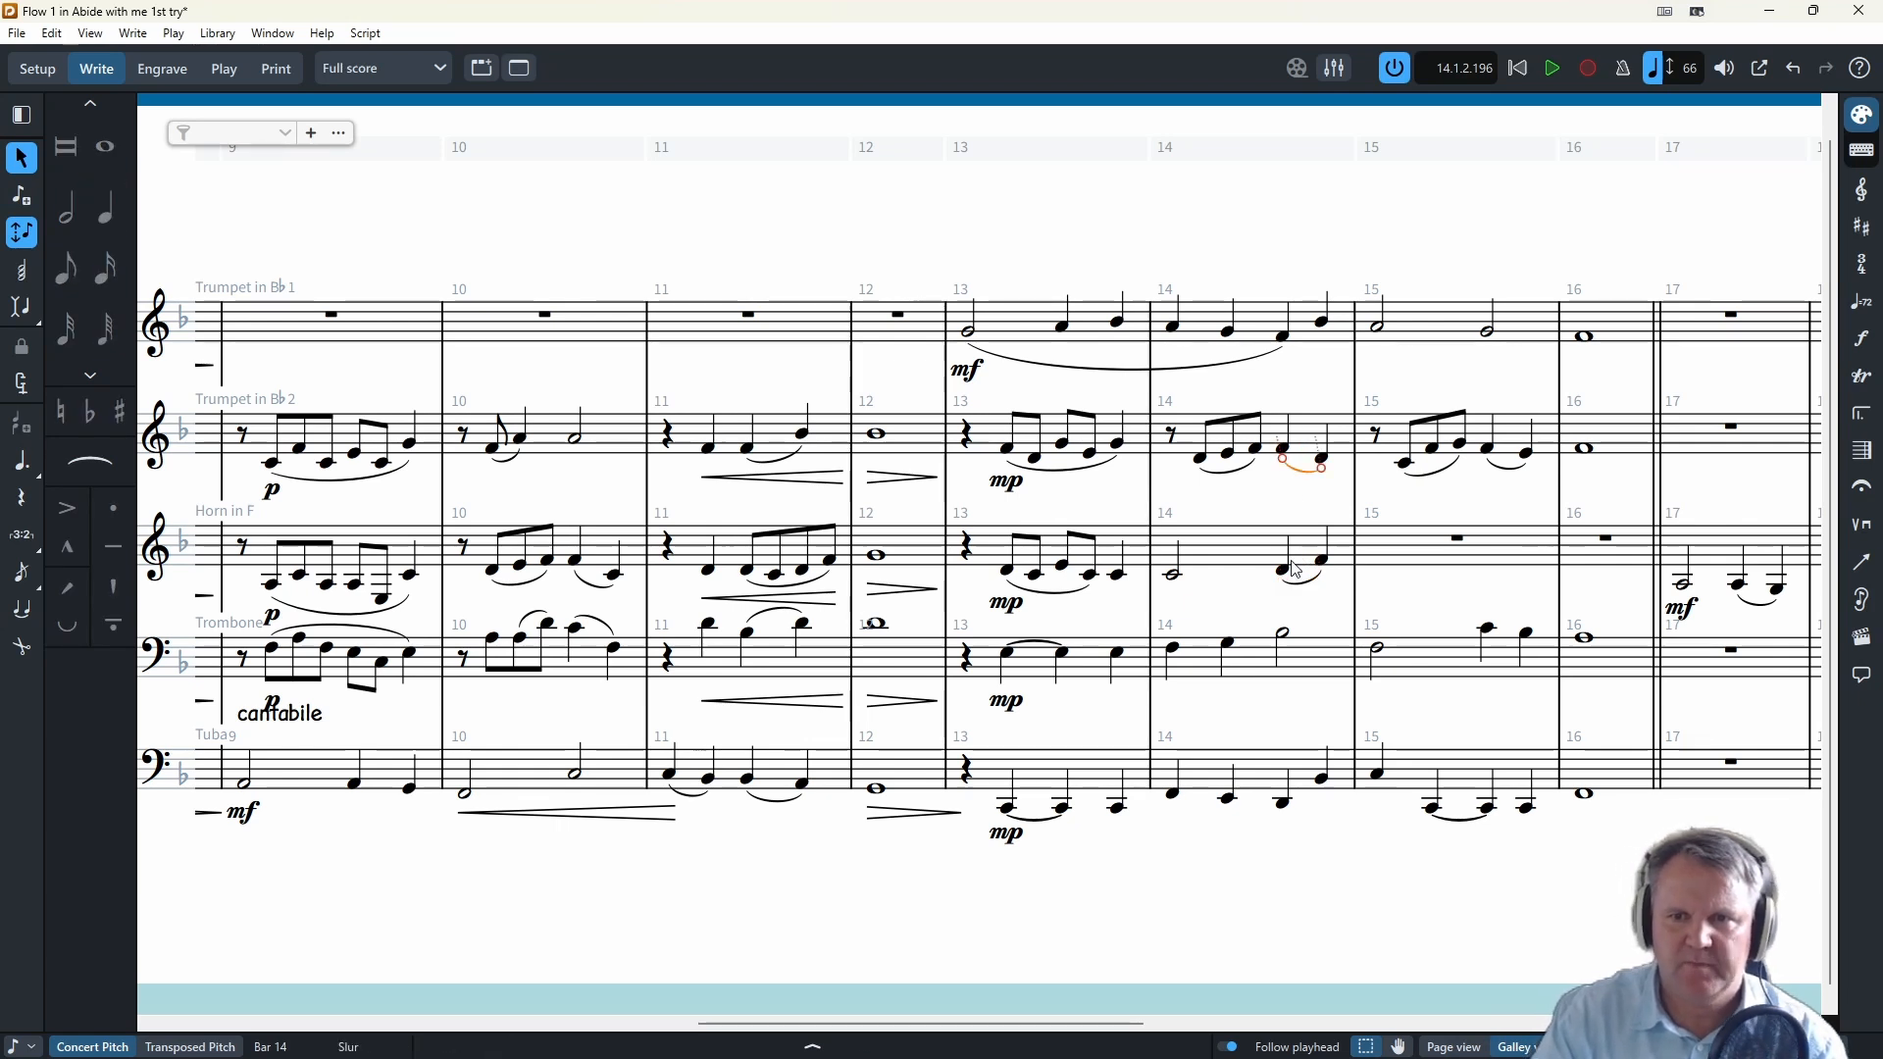
click(1299, 465)
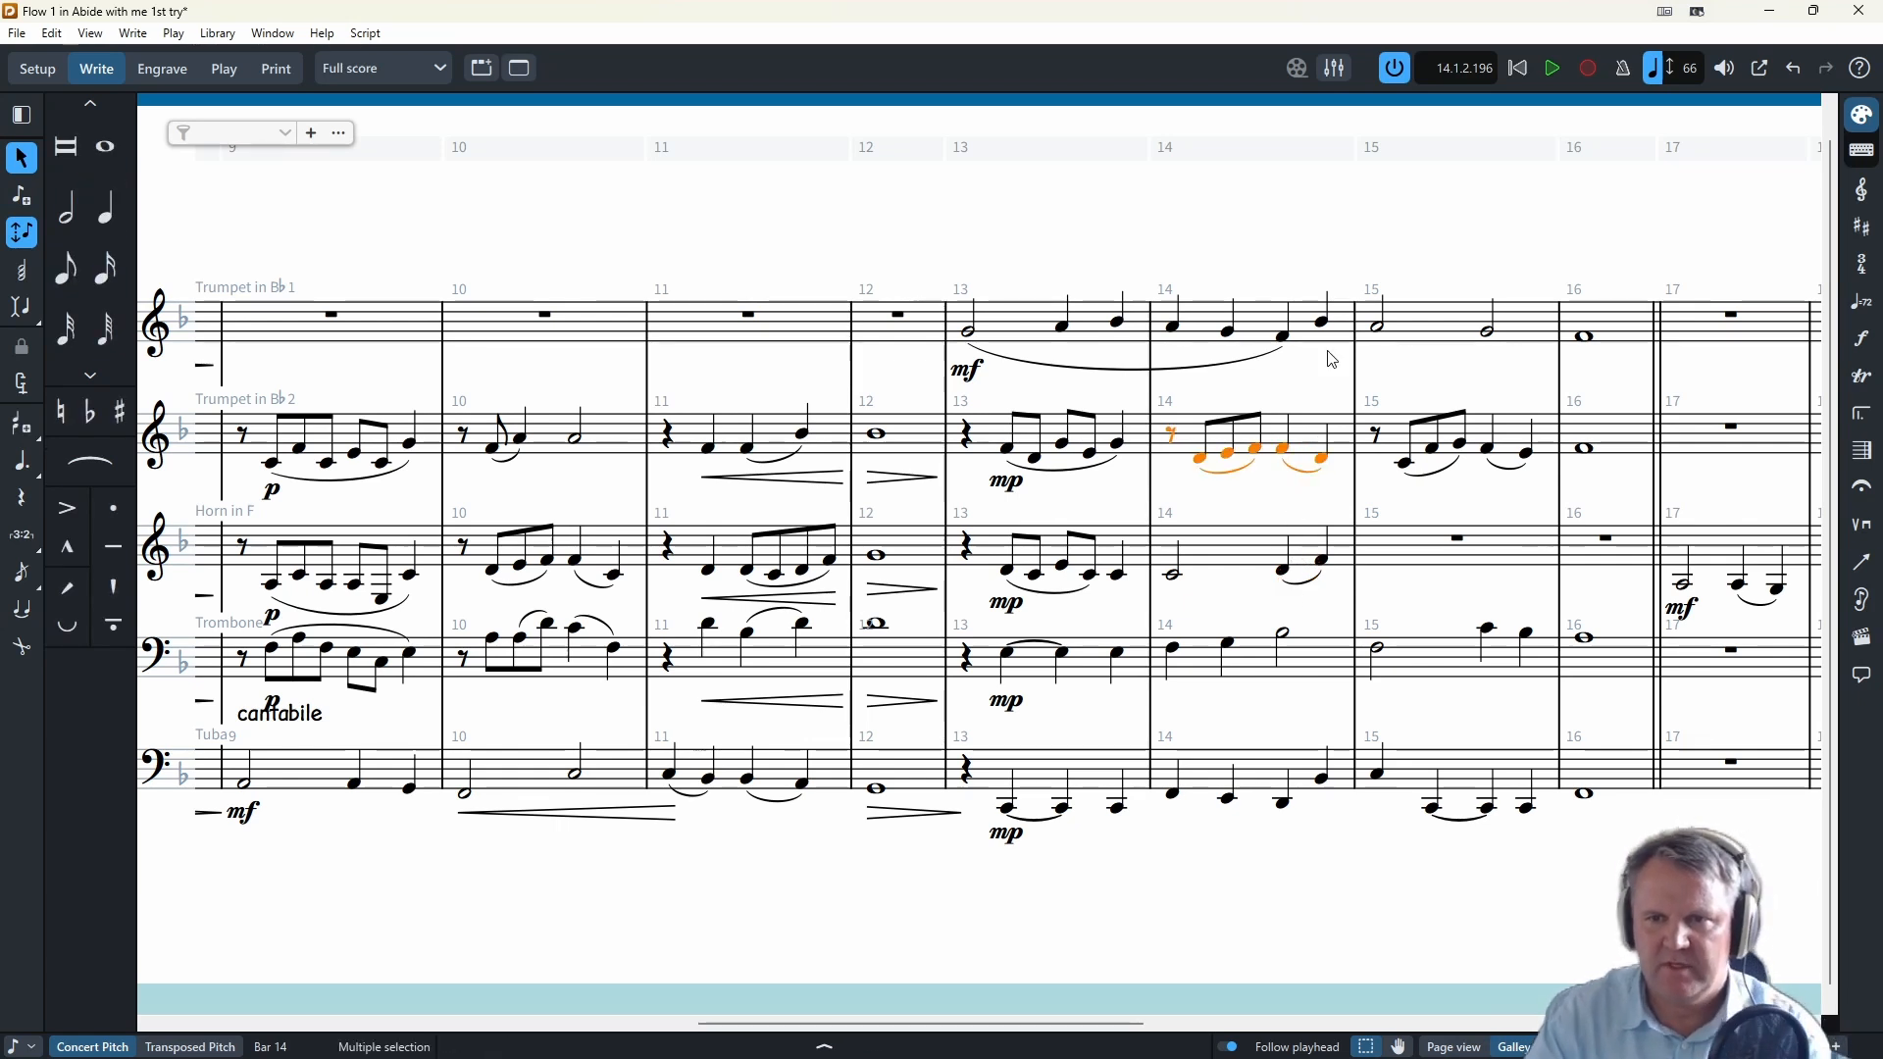
click(1282, 570)
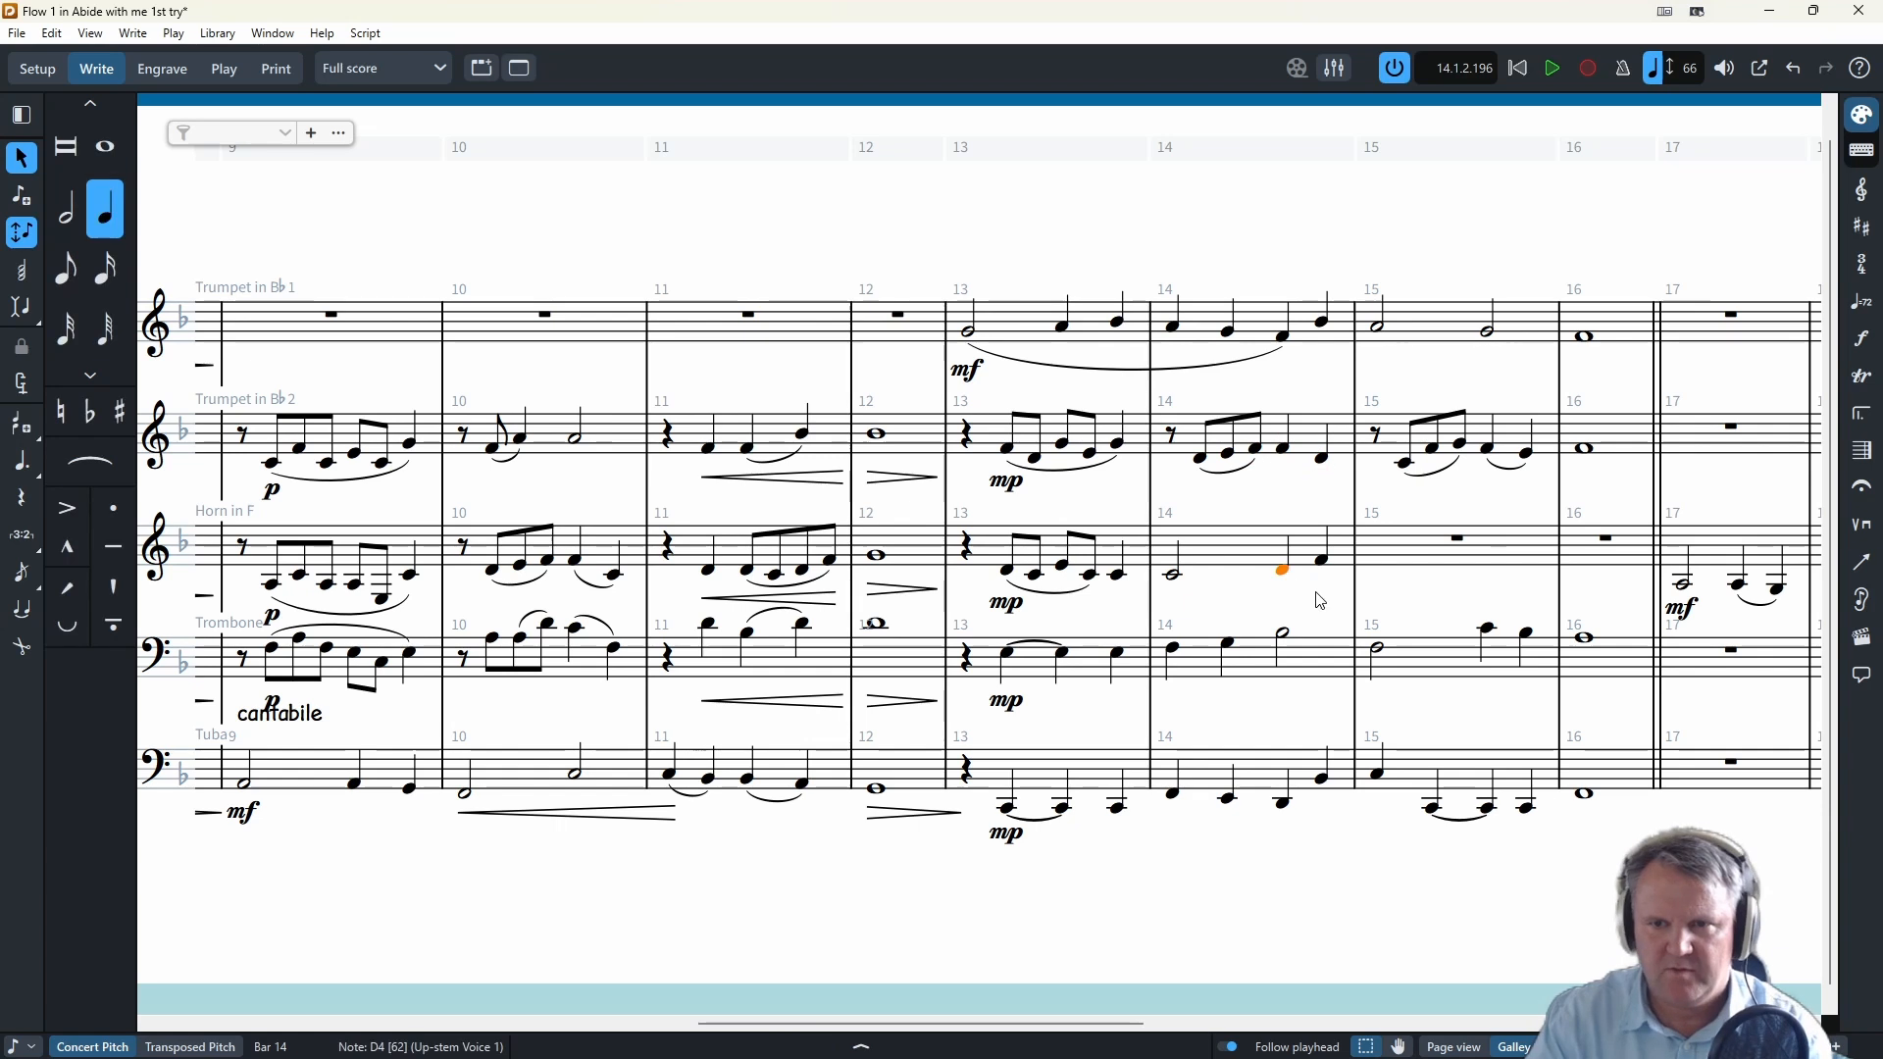
- Slur the horn's half-note C to the following D in bar 14, and the trombone's first two notes in that bar
click(1177, 583)
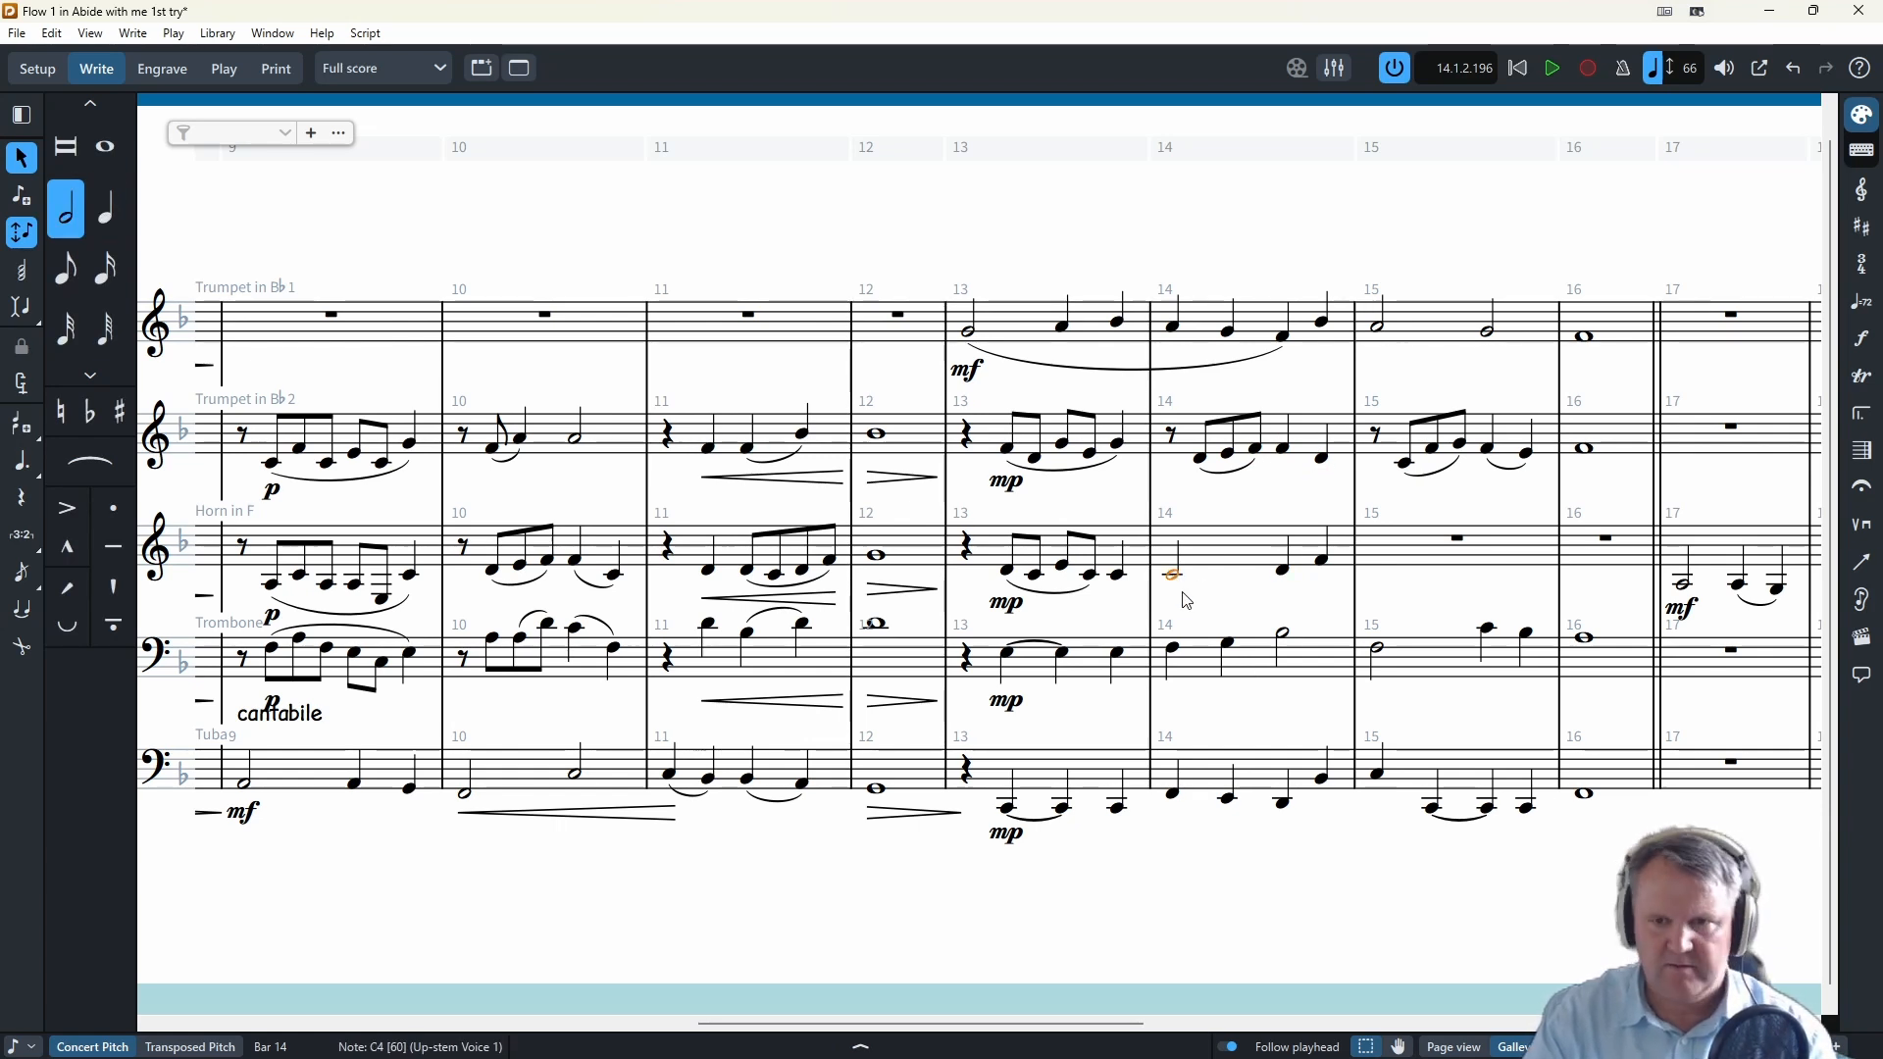
key(s)
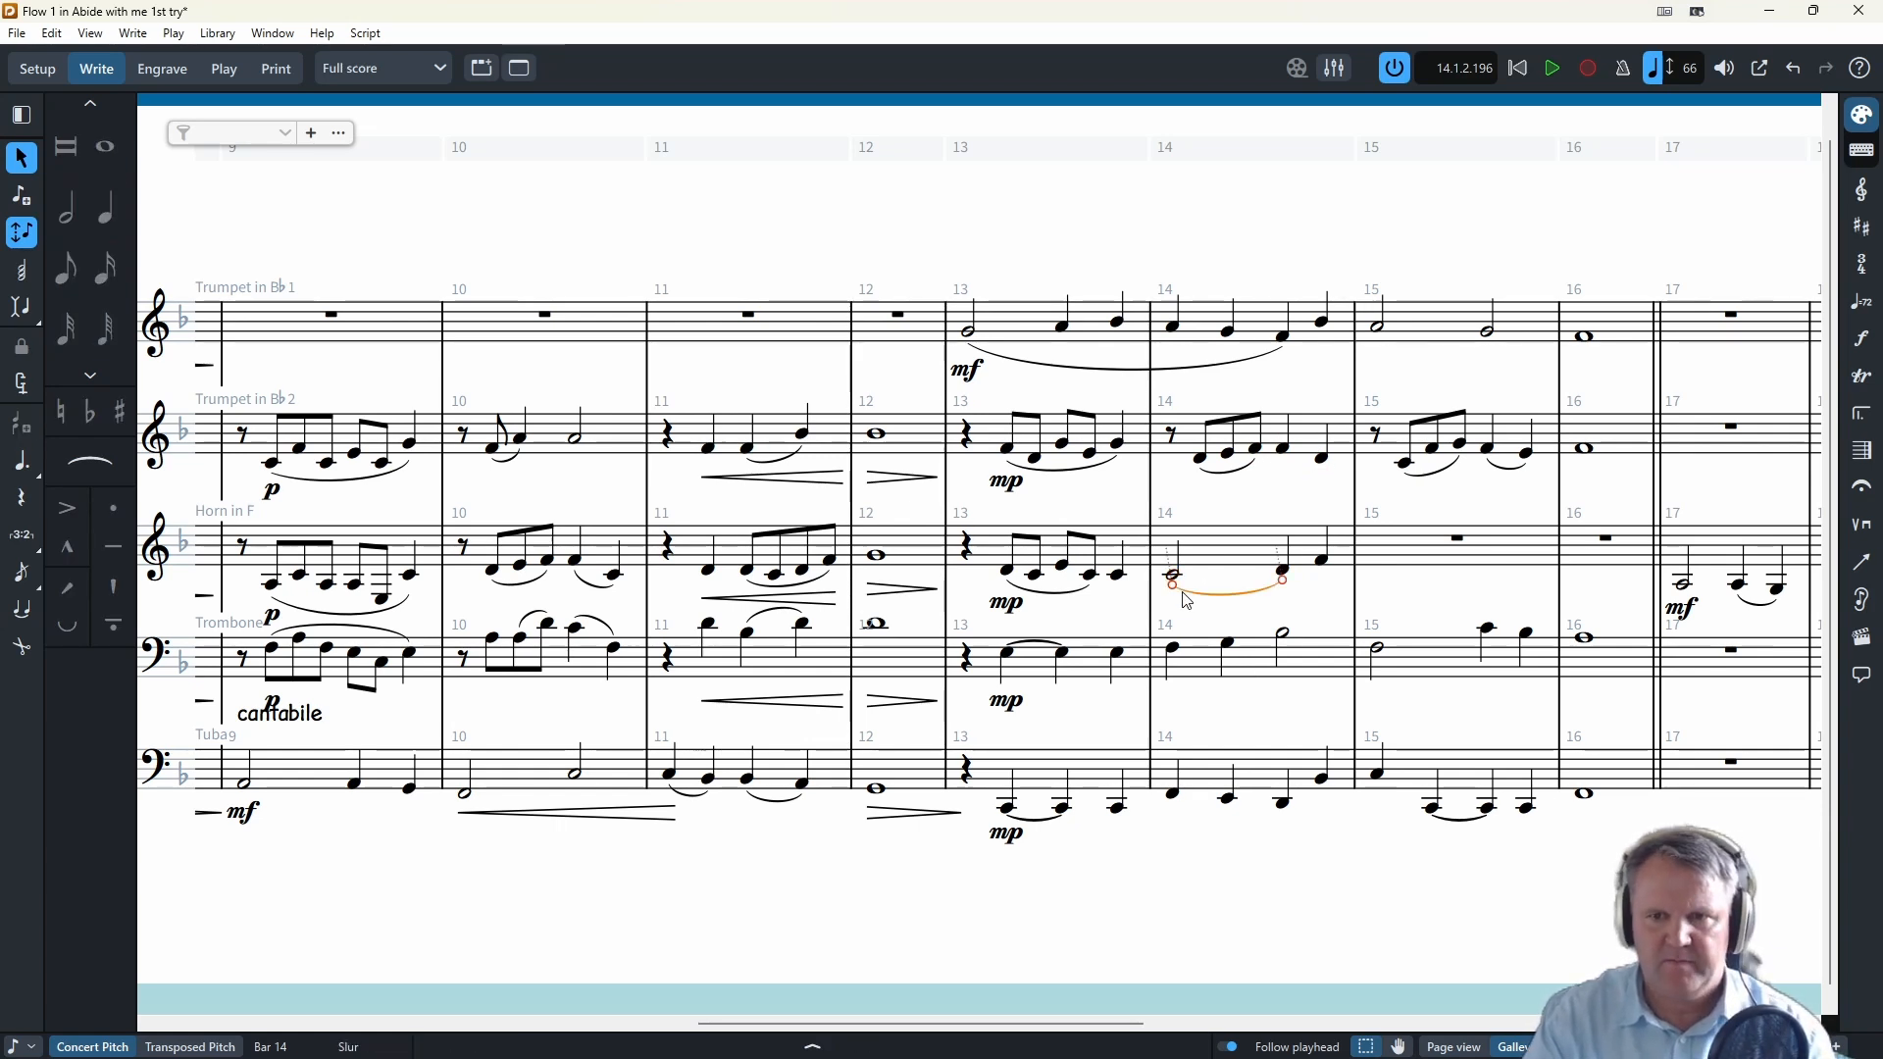
click(1175, 649)
key(s)
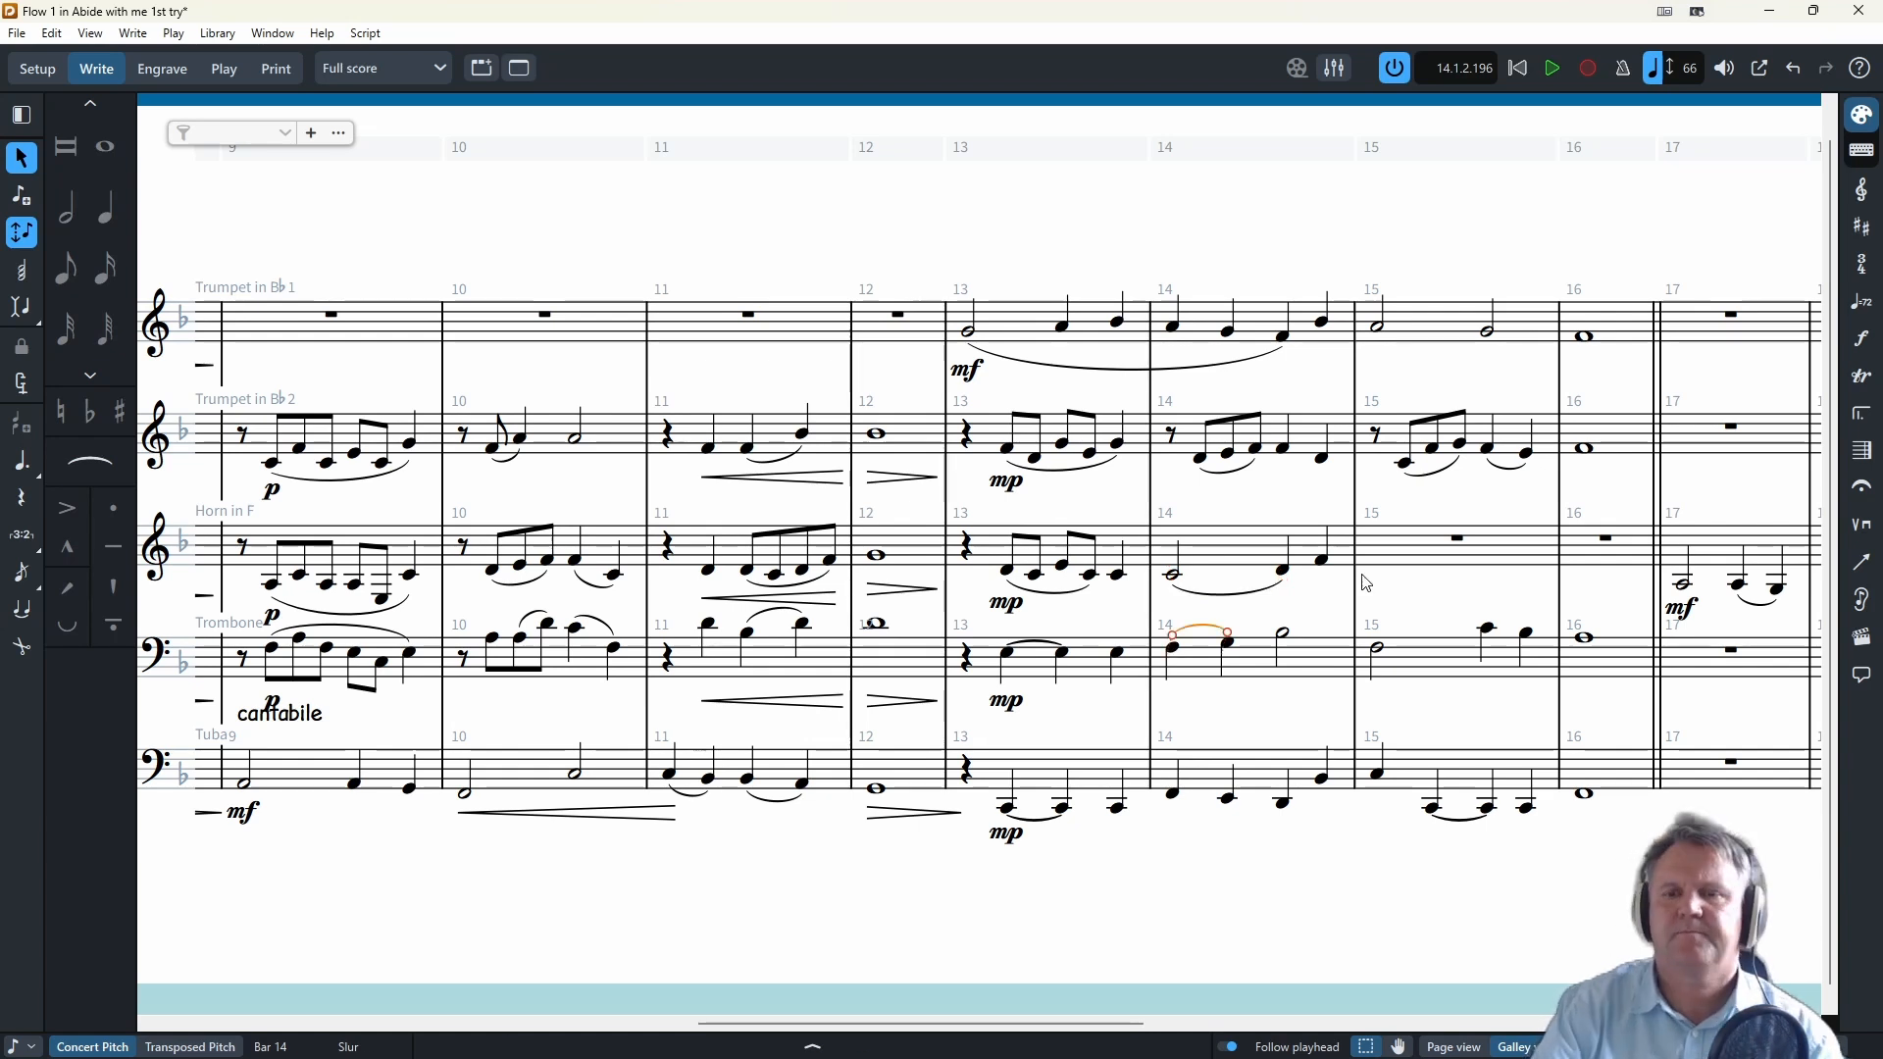
- Replace the trombone's half note in bar 14 with two quarter-note B-flats, and extend the slur to the first of them
click(1284, 639)
key(shift+d)
key(Escape)
key(shift+n)
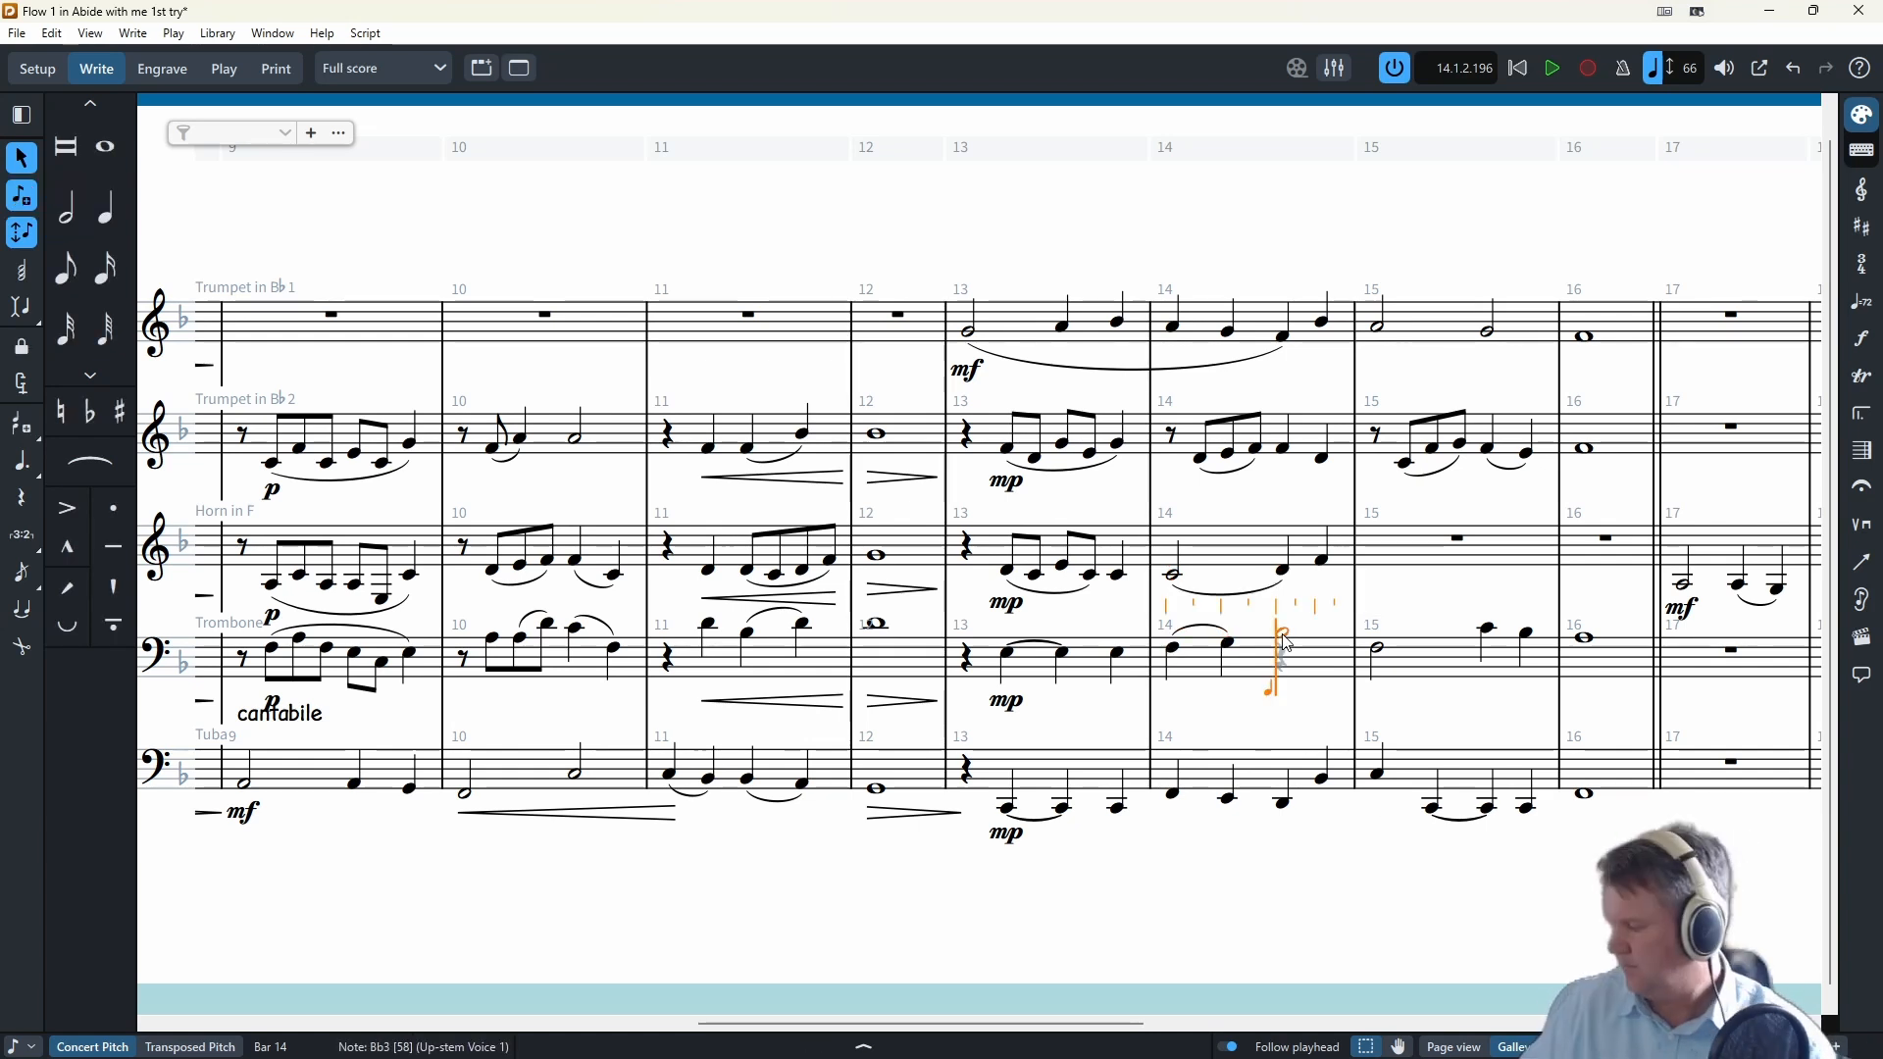
key(b)
key(b)
key(Escape)
- Enter an eighth rest, an eighth-note A, a quarter-note C and a half-note C in the horn's bar 15
click(1458, 539)
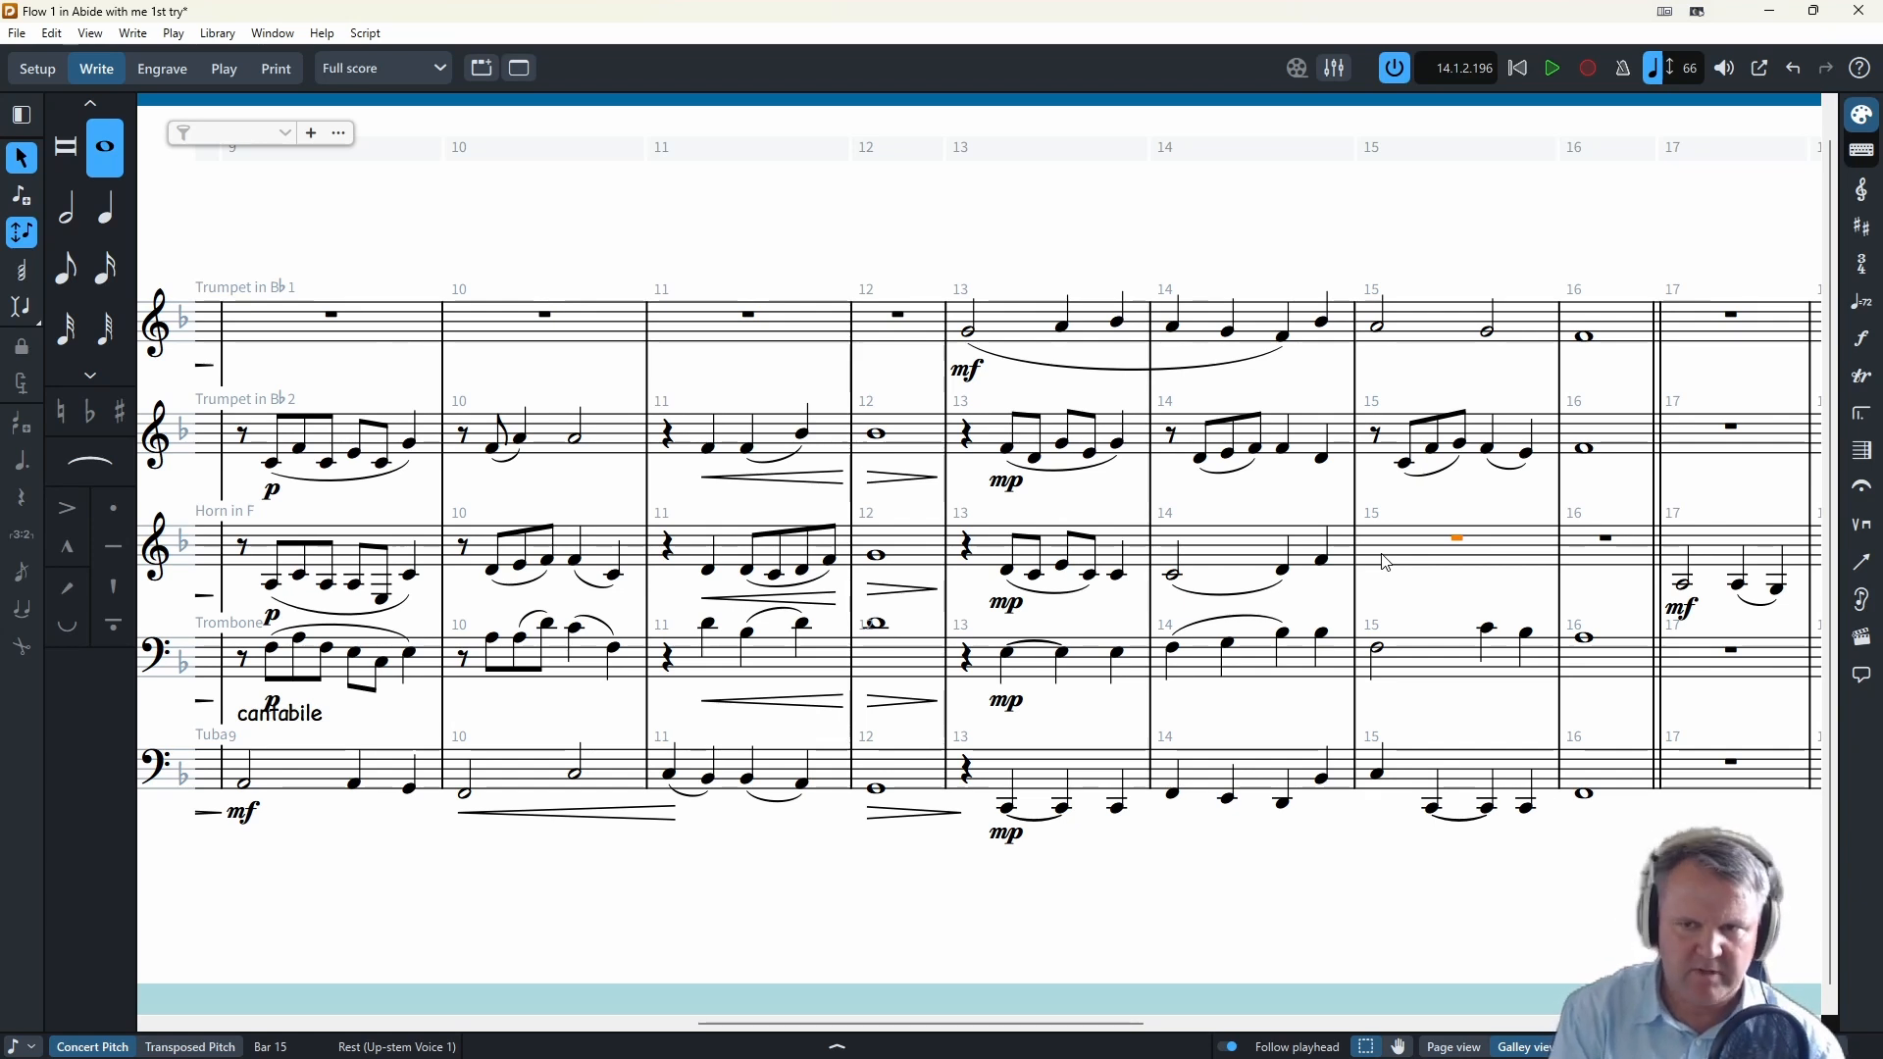
key(shift+n)
key(space)
key(d)
key(f)
key(e)
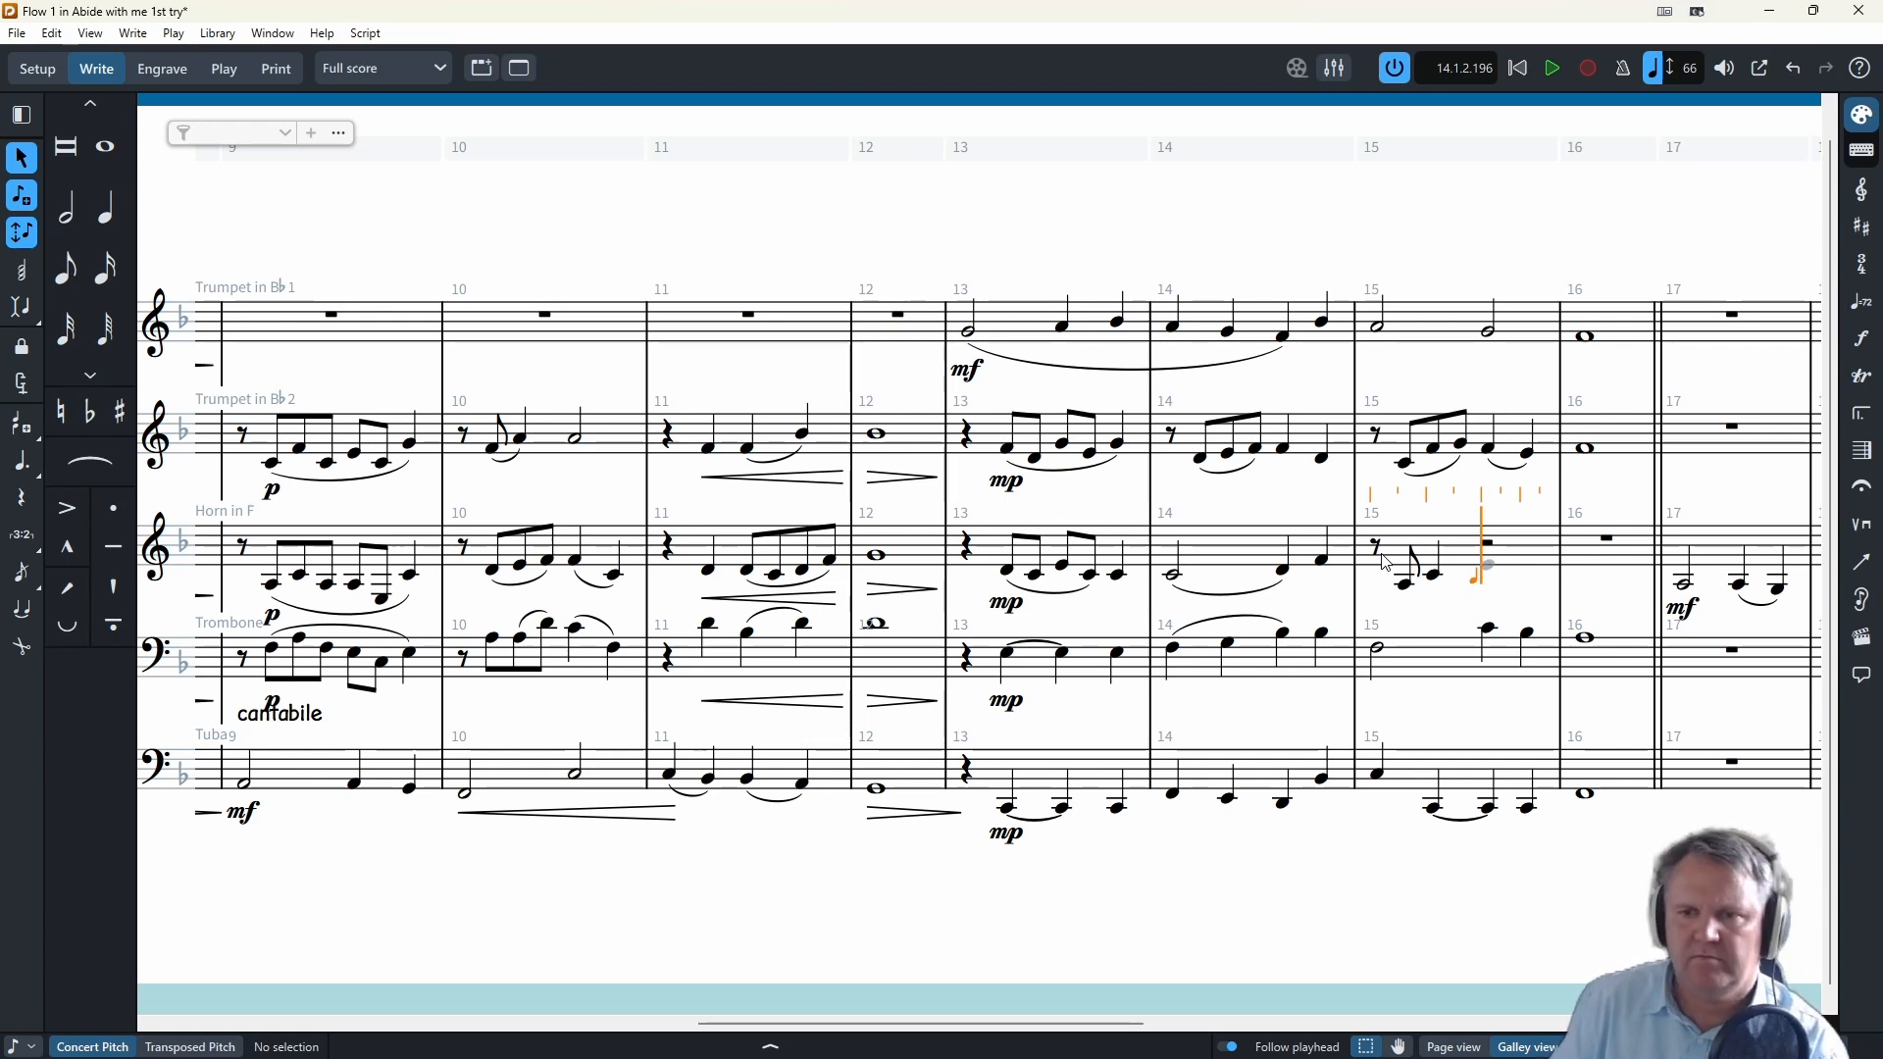
click(1490, 576)
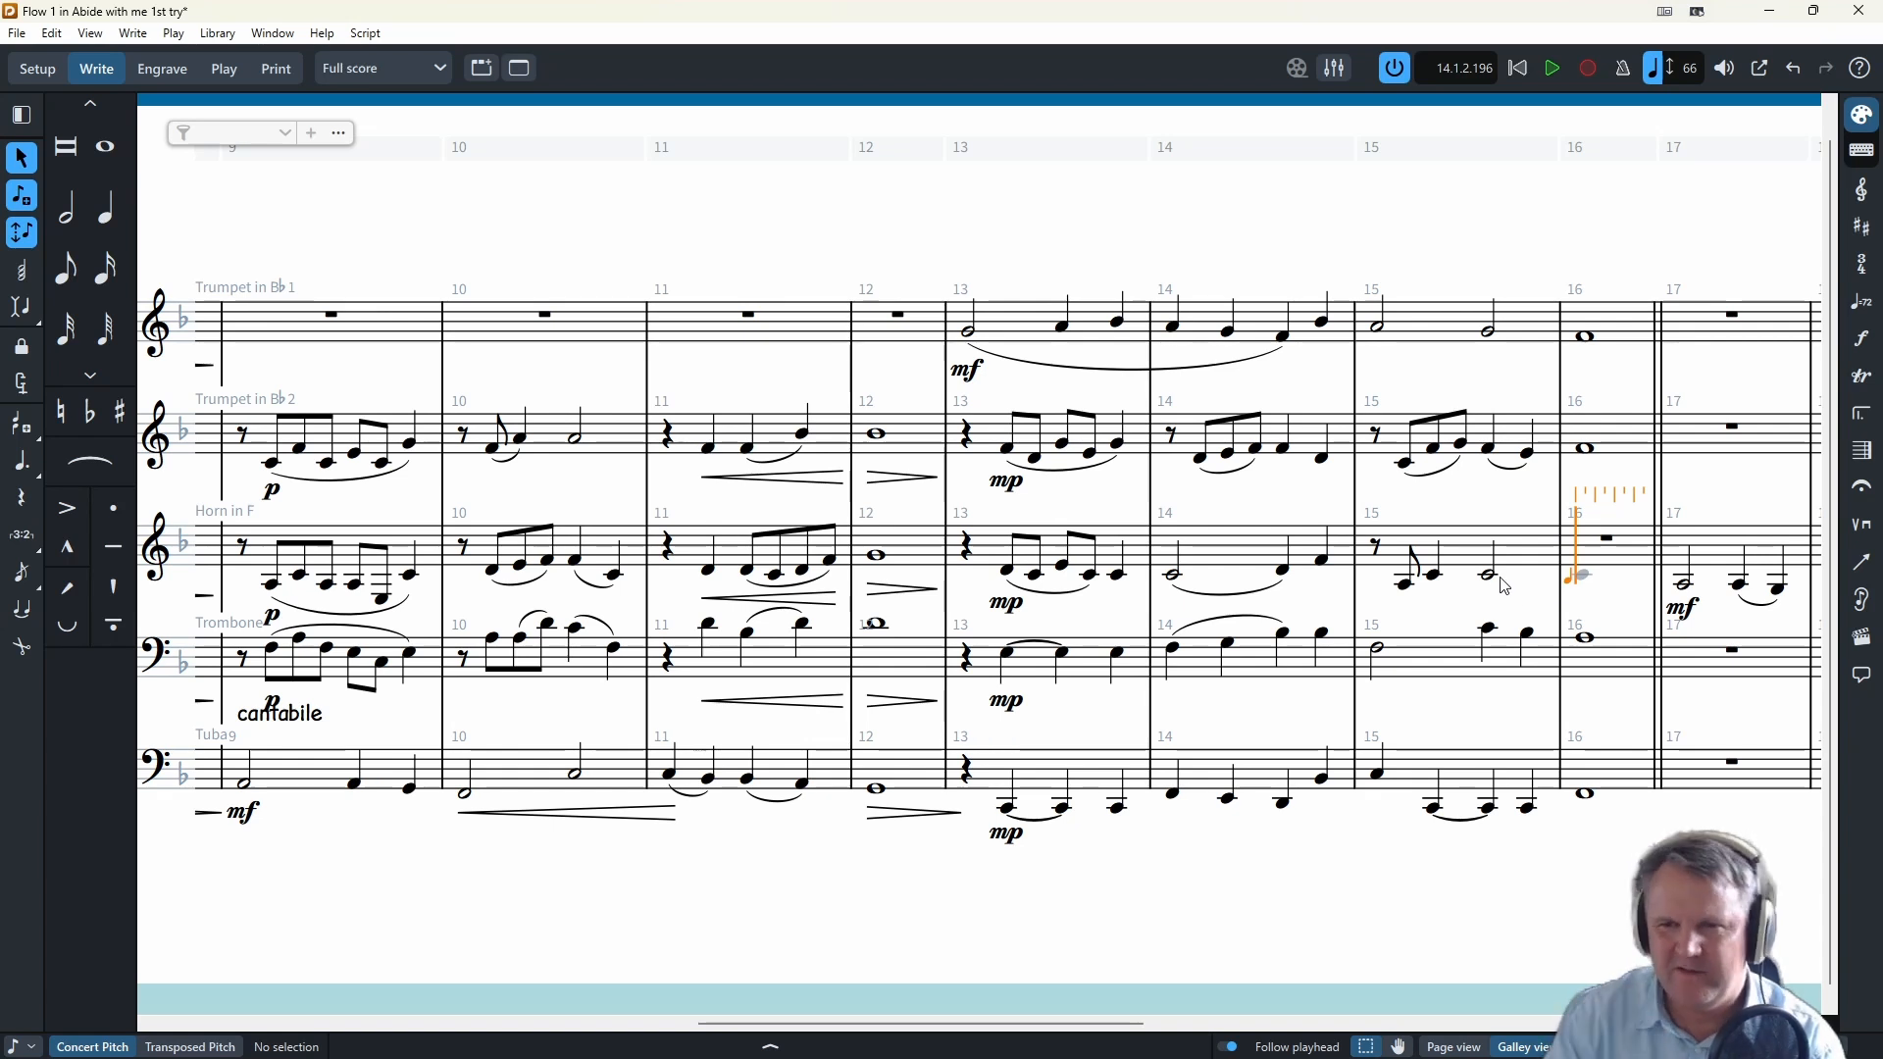
- Enter a whole-note C in the horn's bar 16
key(Escape)
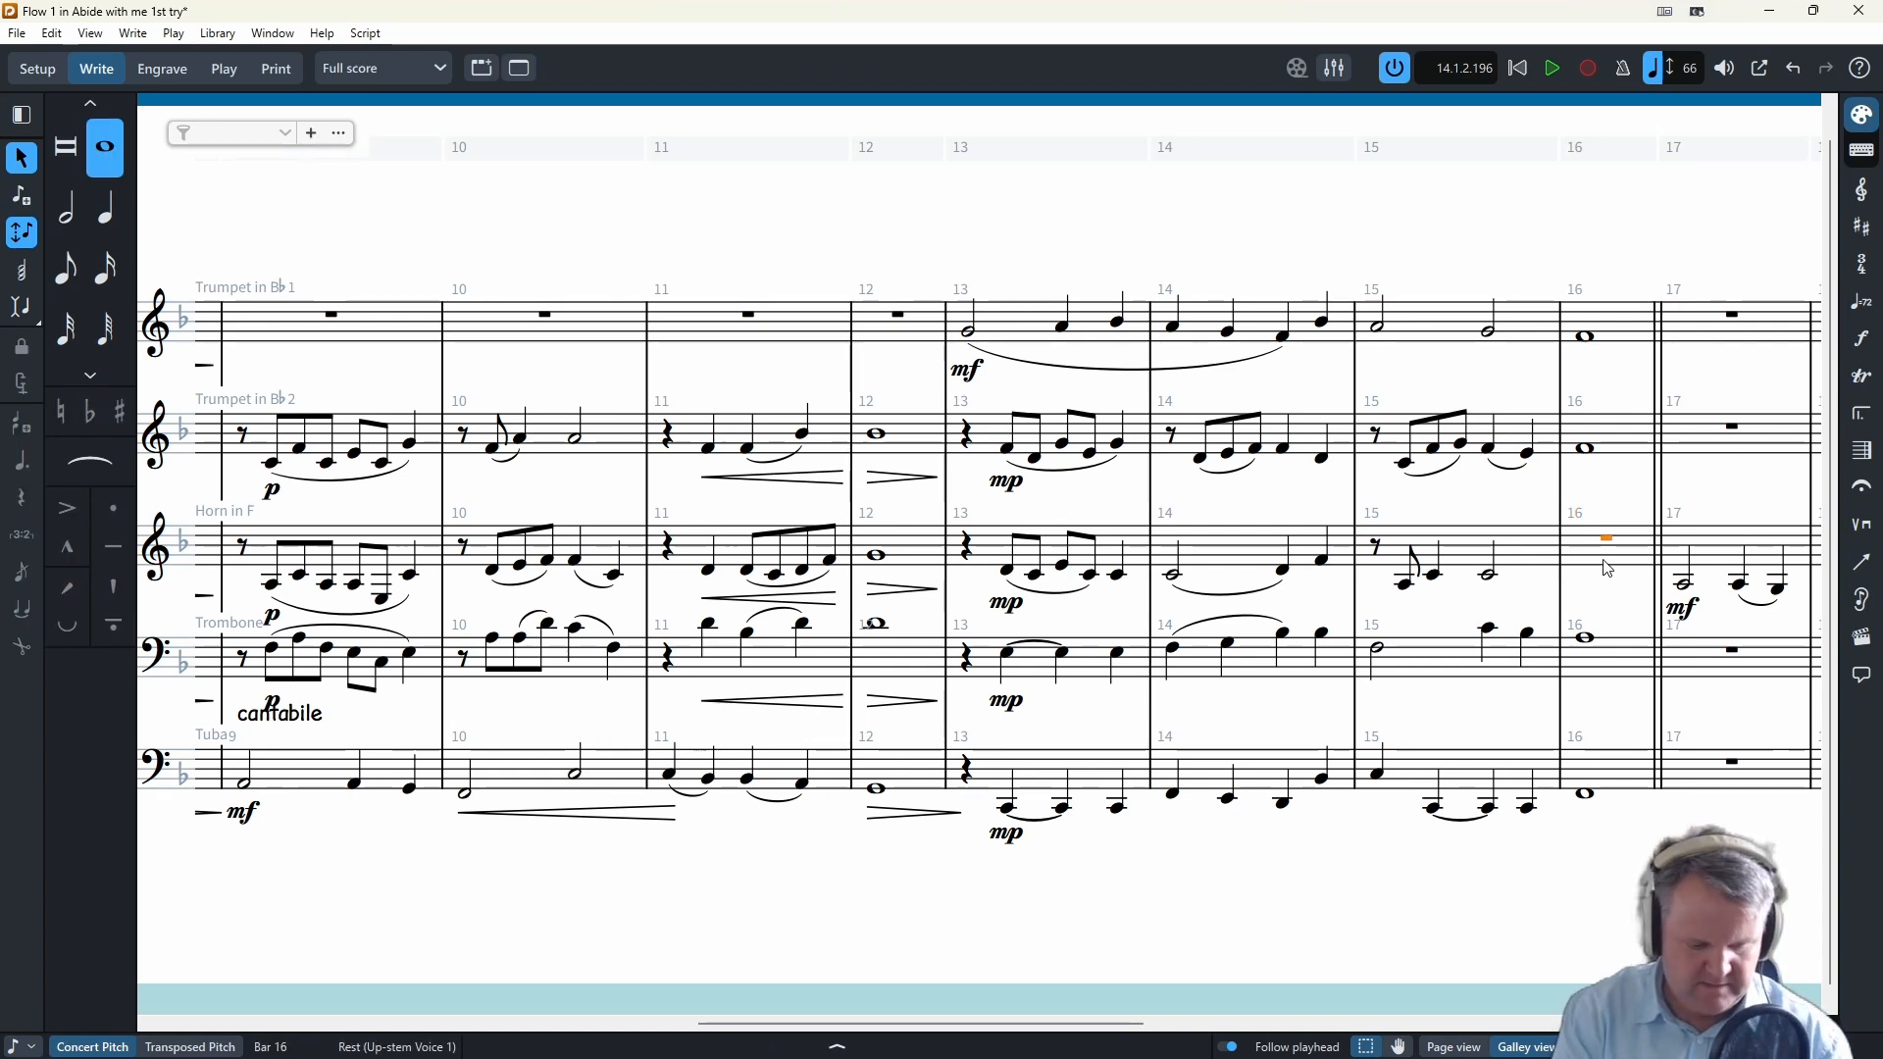
key(Return)
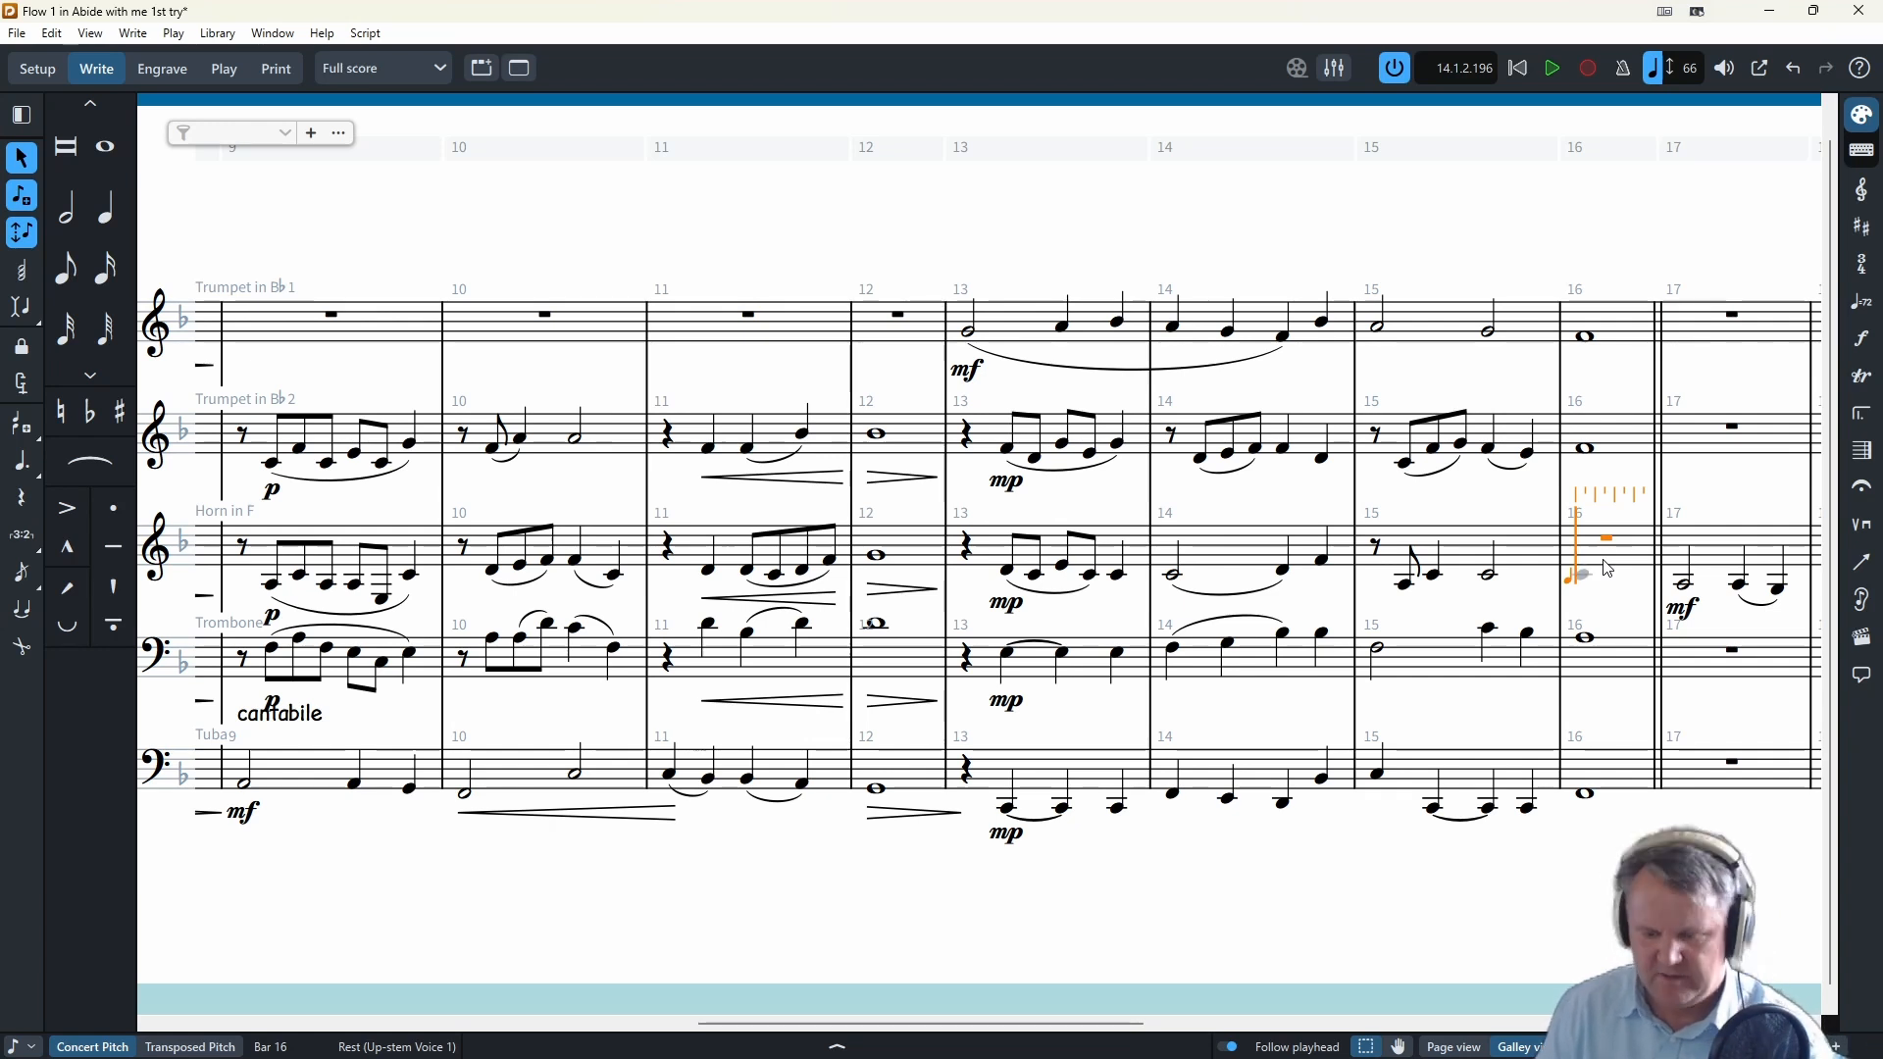
key(d)
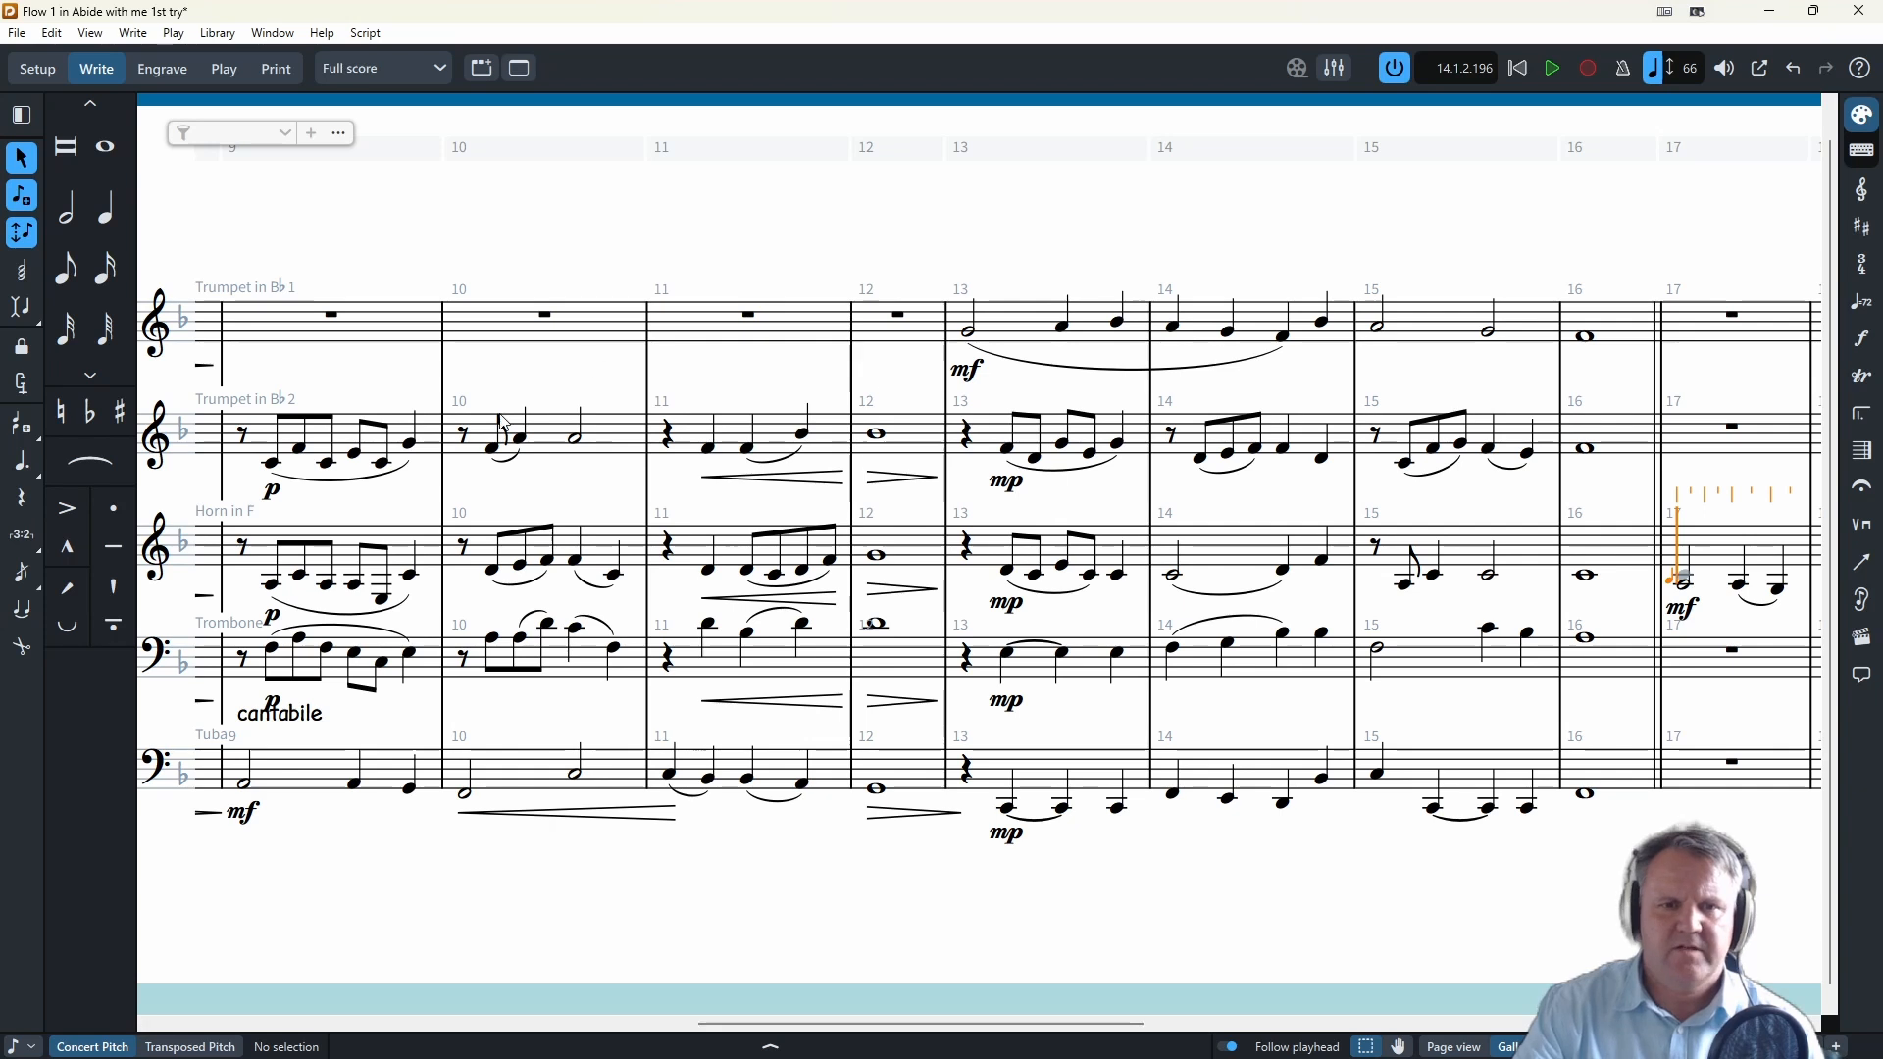
- Play back the arrangement from the start of bar 10 into bar 16 to check the parts together
click(463, 435)
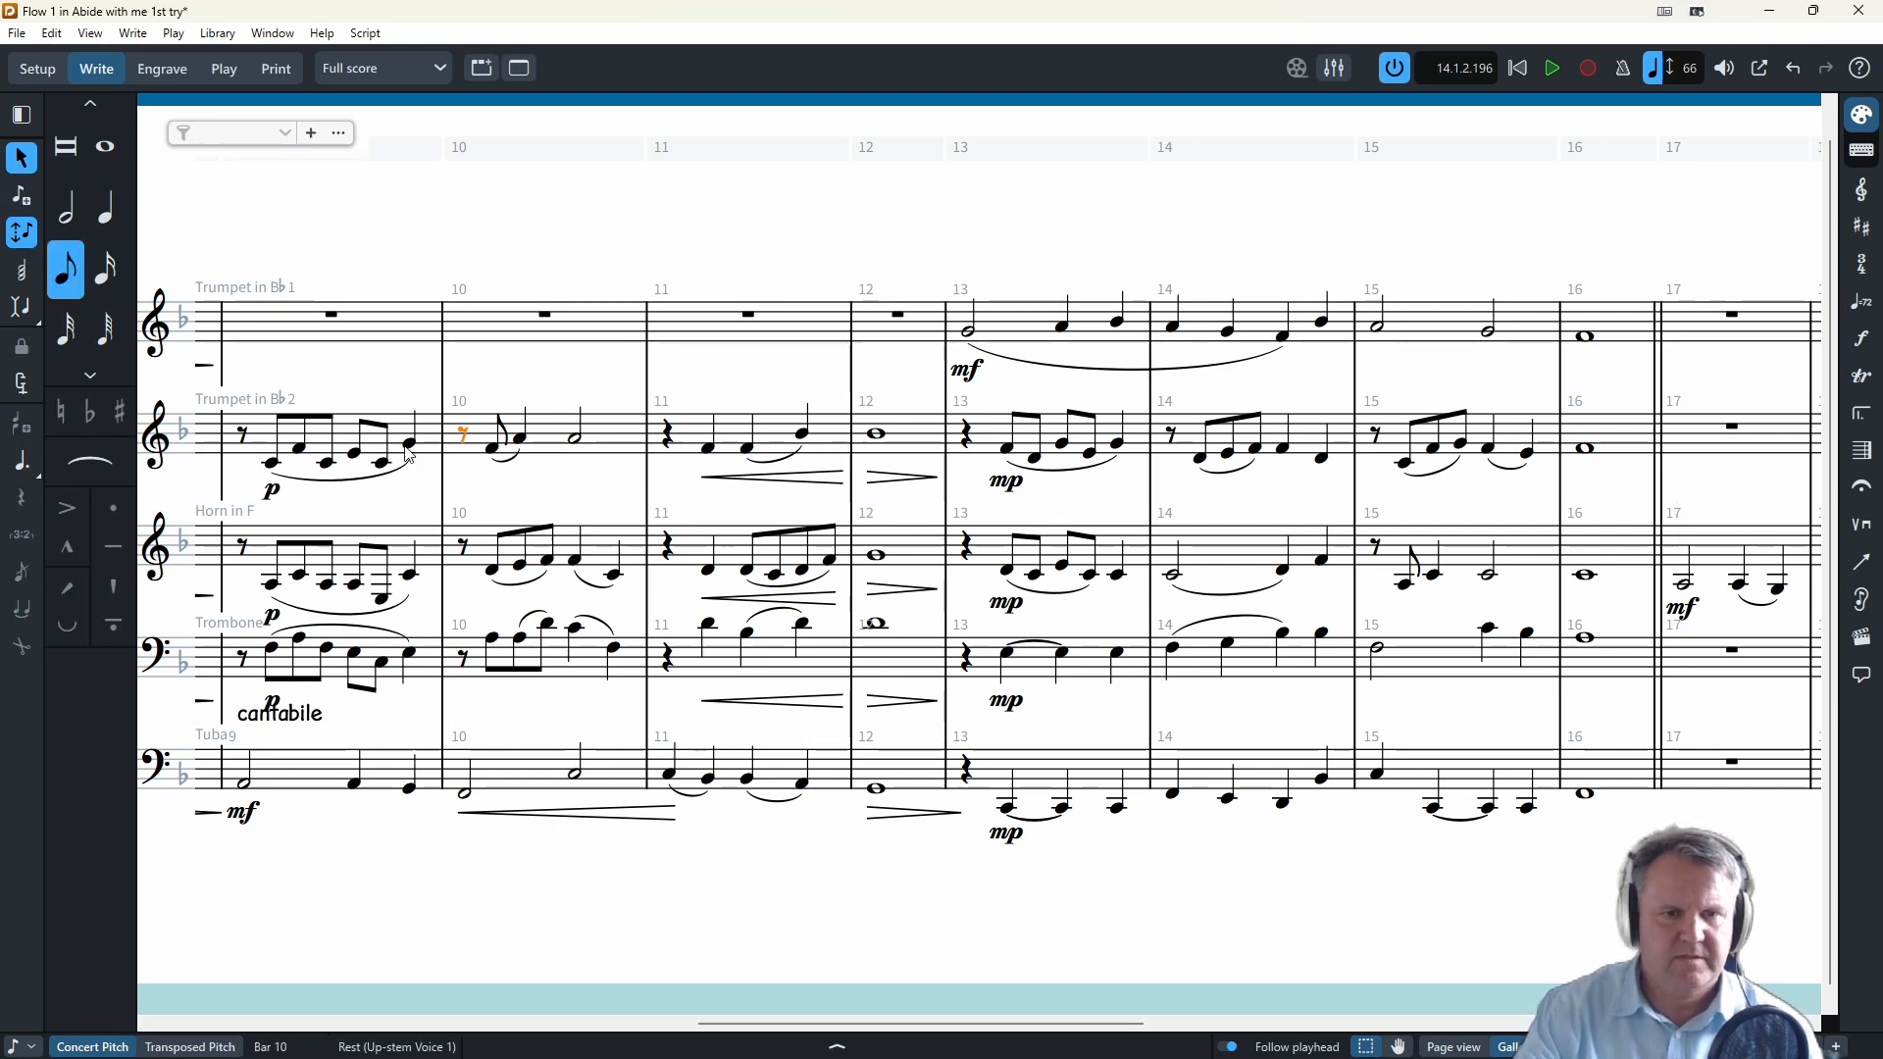
key(space)
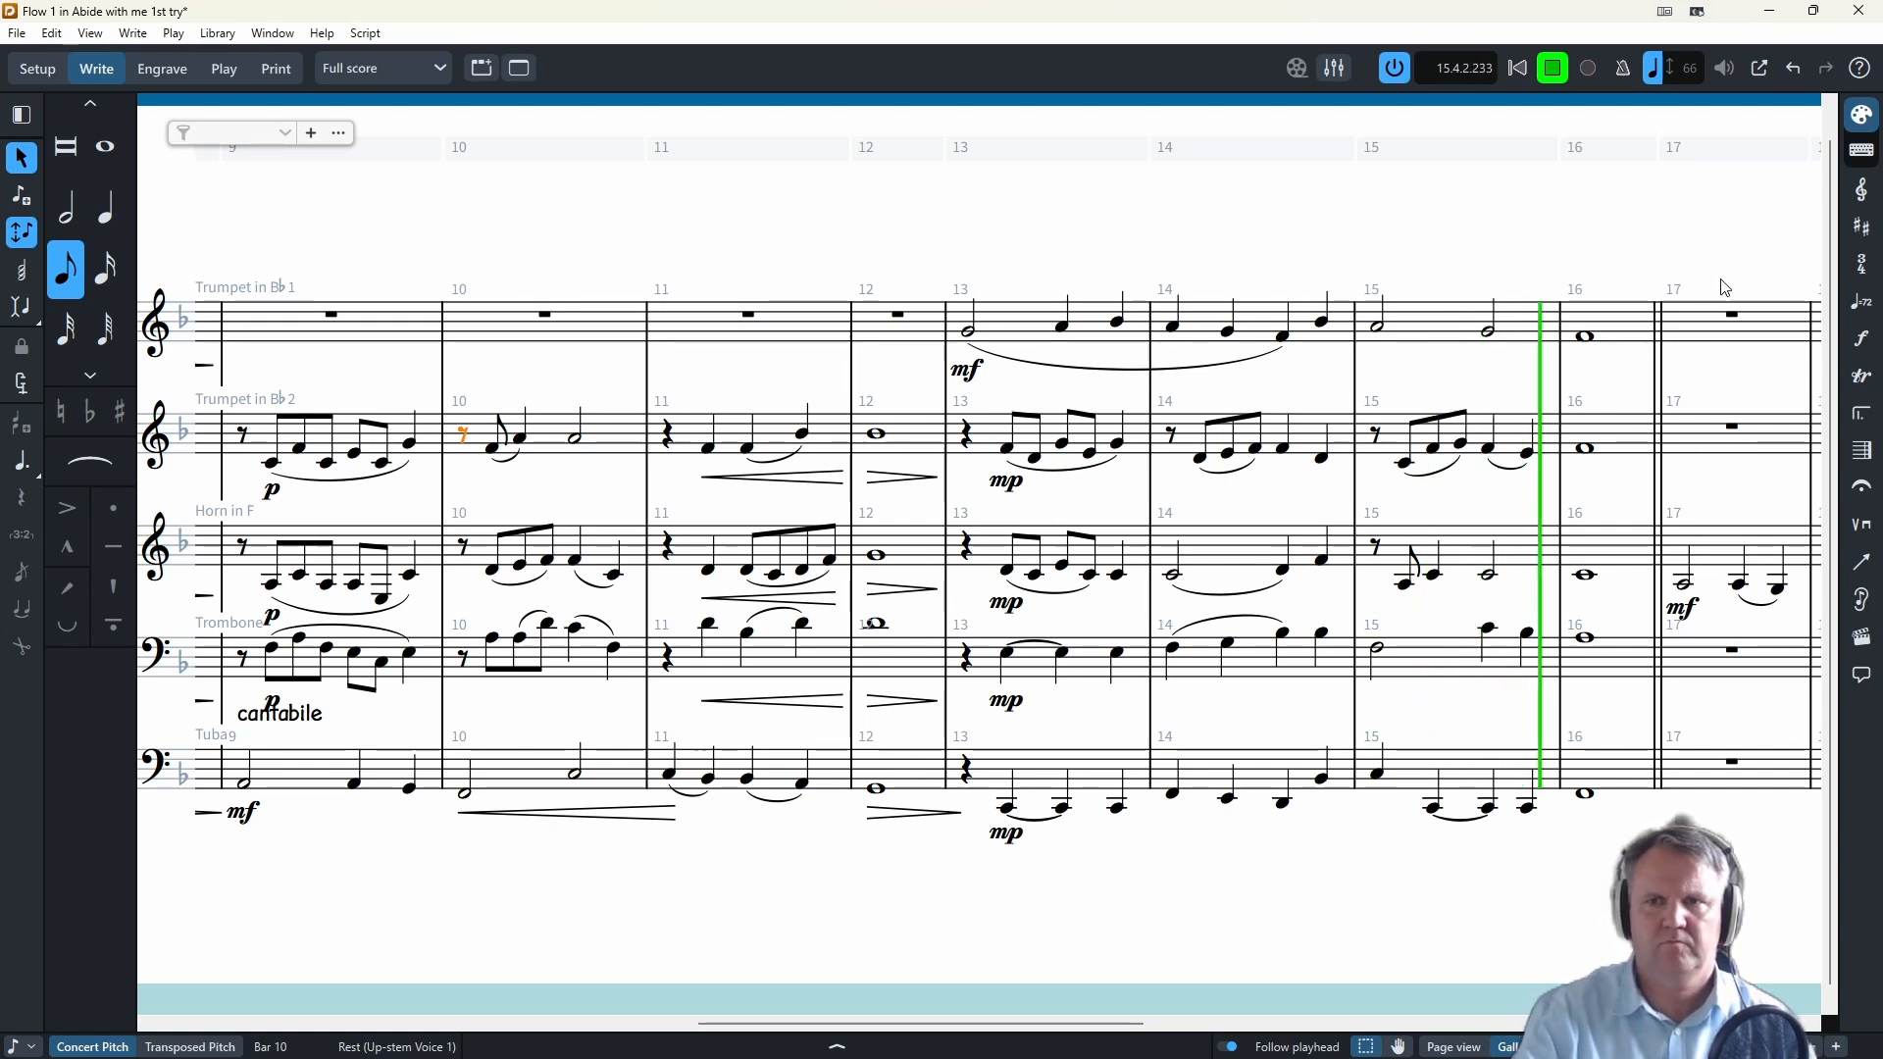
click(1553, 68)
- Slur the horn's eighth-note A to the following quarter-note C in bar 15
click(1404, 587)
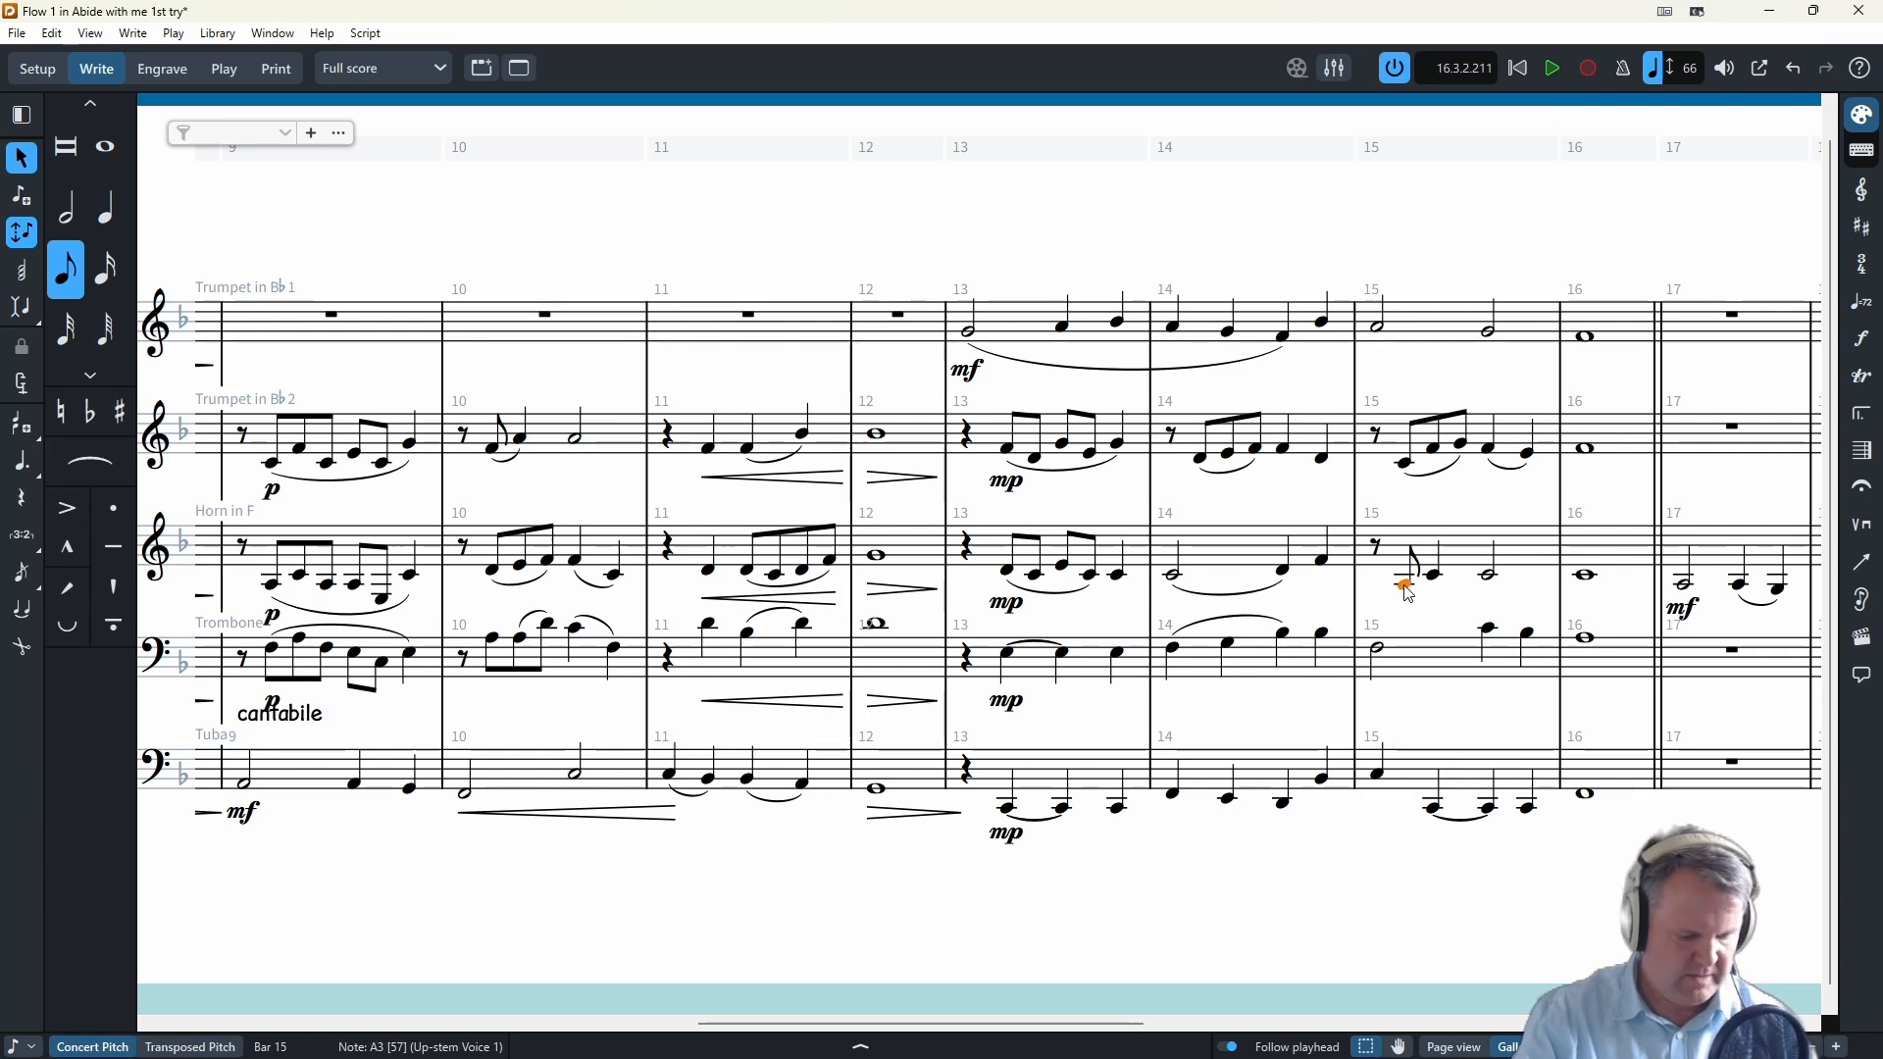
key(s)
scroll(975, 1030, right, 1)
scroll(975, 1030, right, 10)
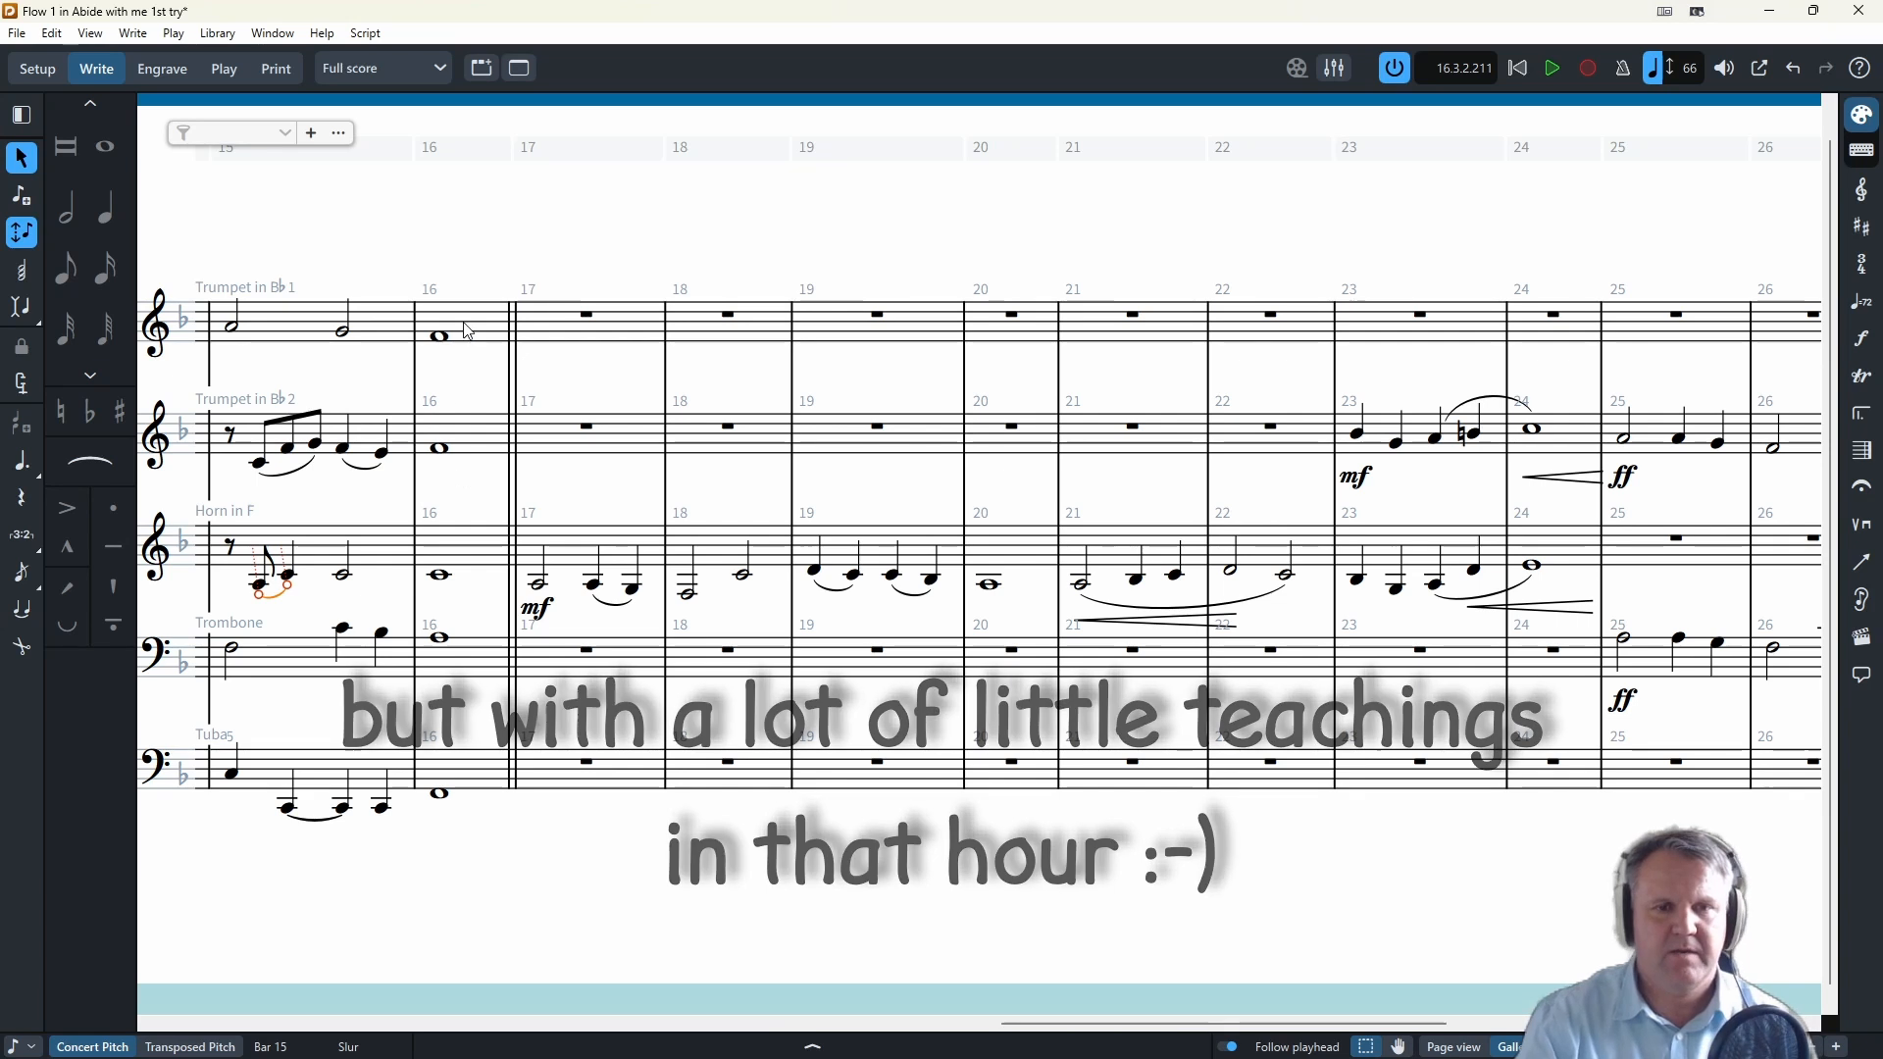
click(570, 240)
- Enter a half-note F followed by a half-note E in the trombone's bar 17
click(21, 194)
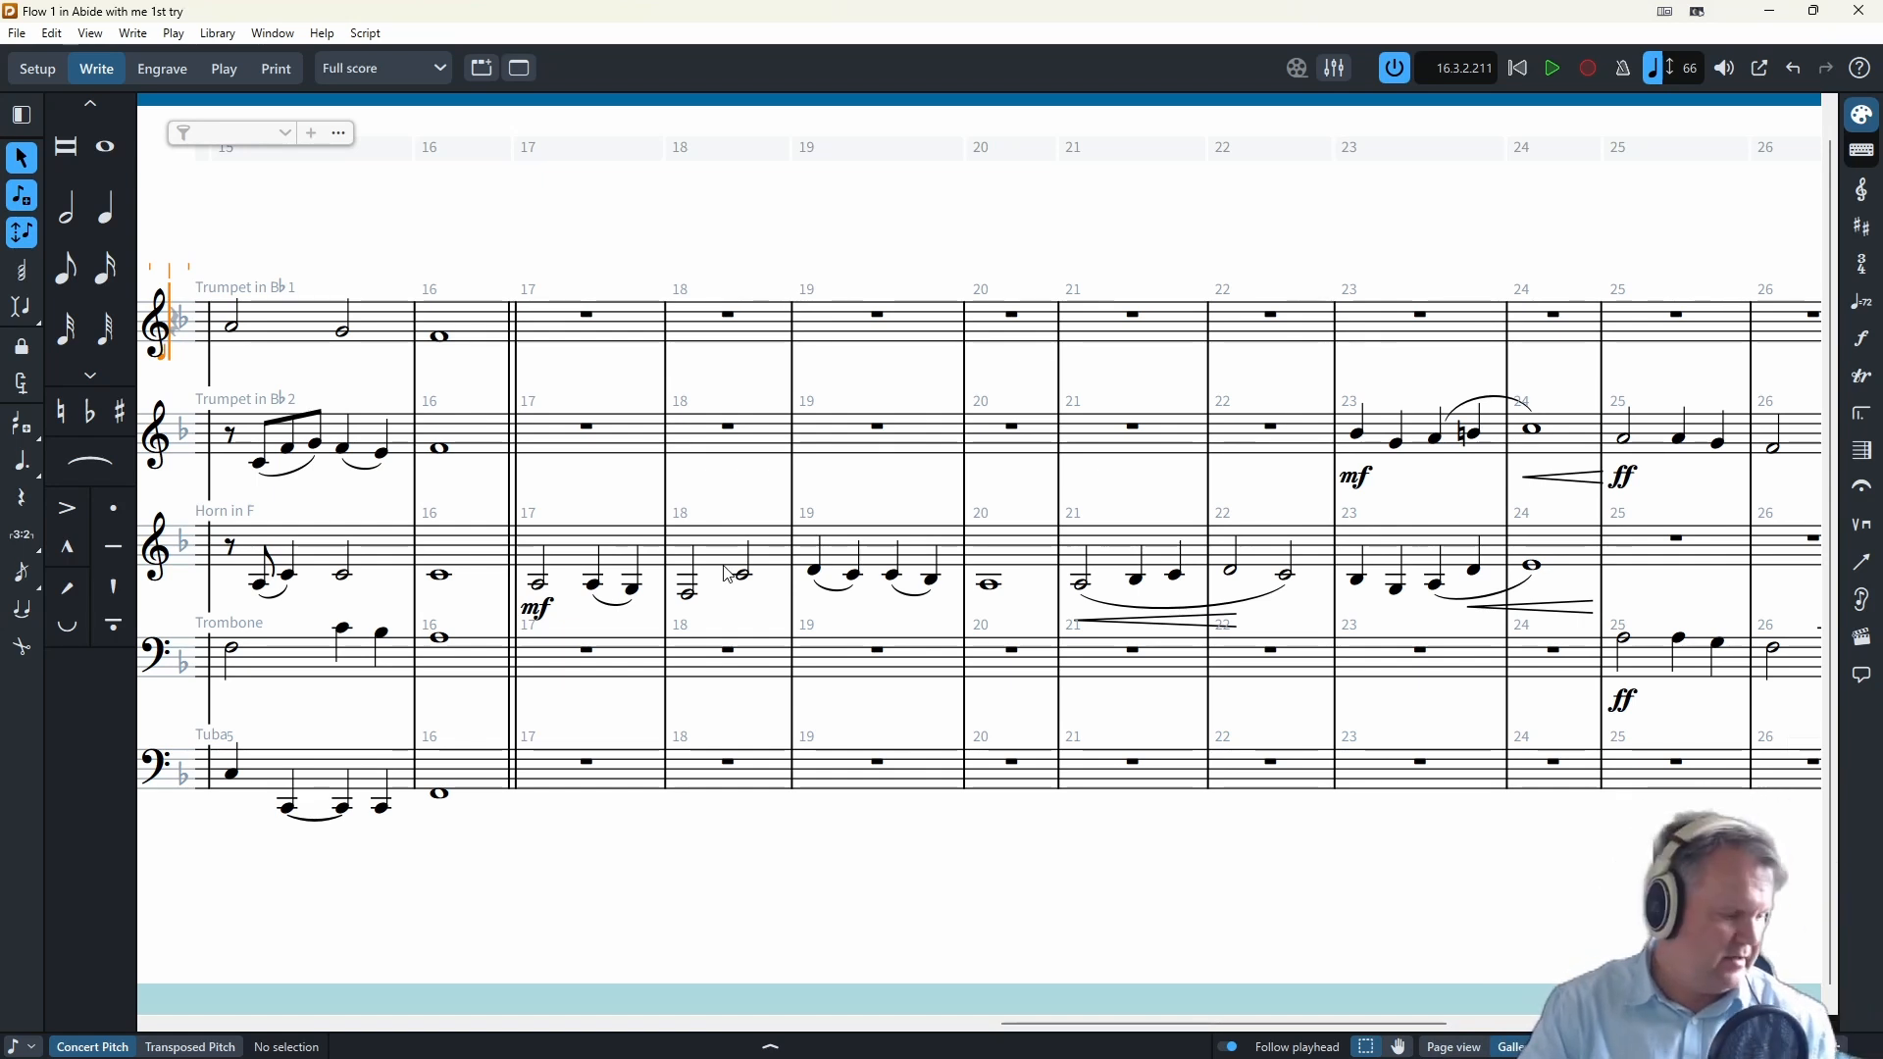
click(586, 762)
click(586, 655)
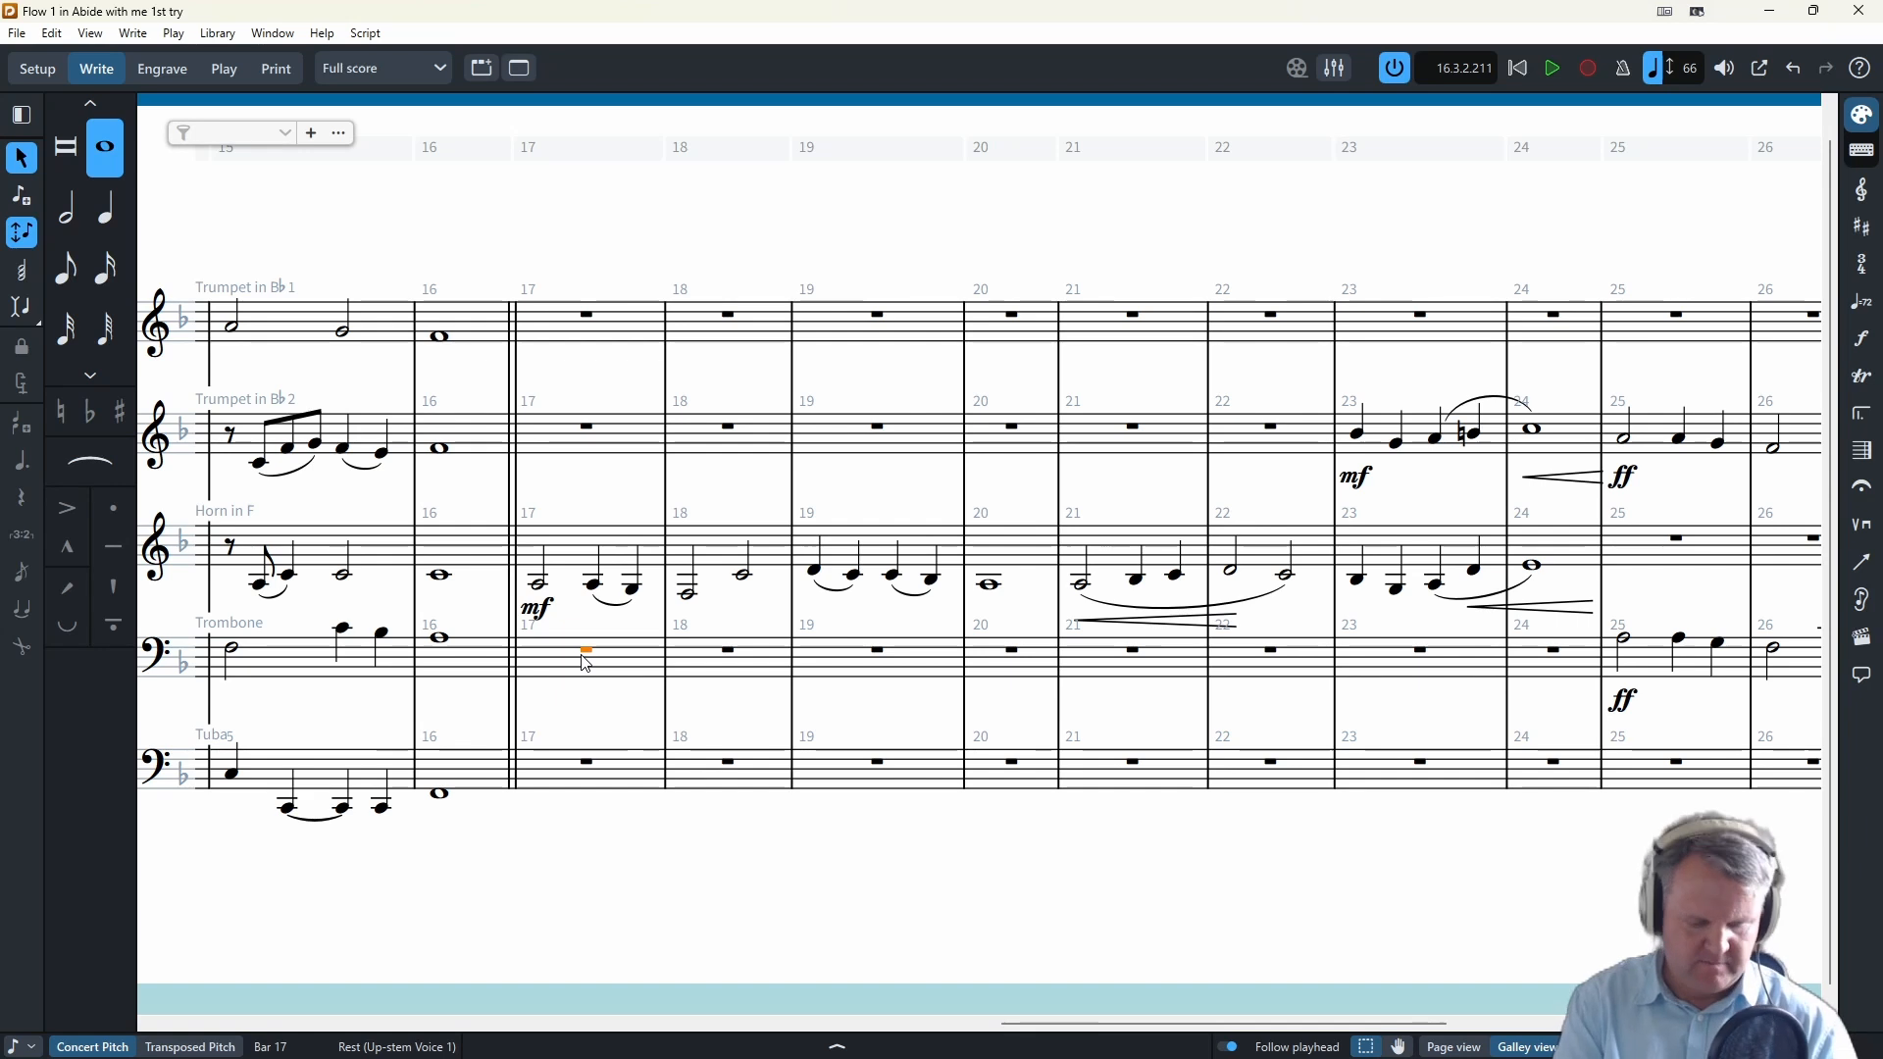
key(shift+n)
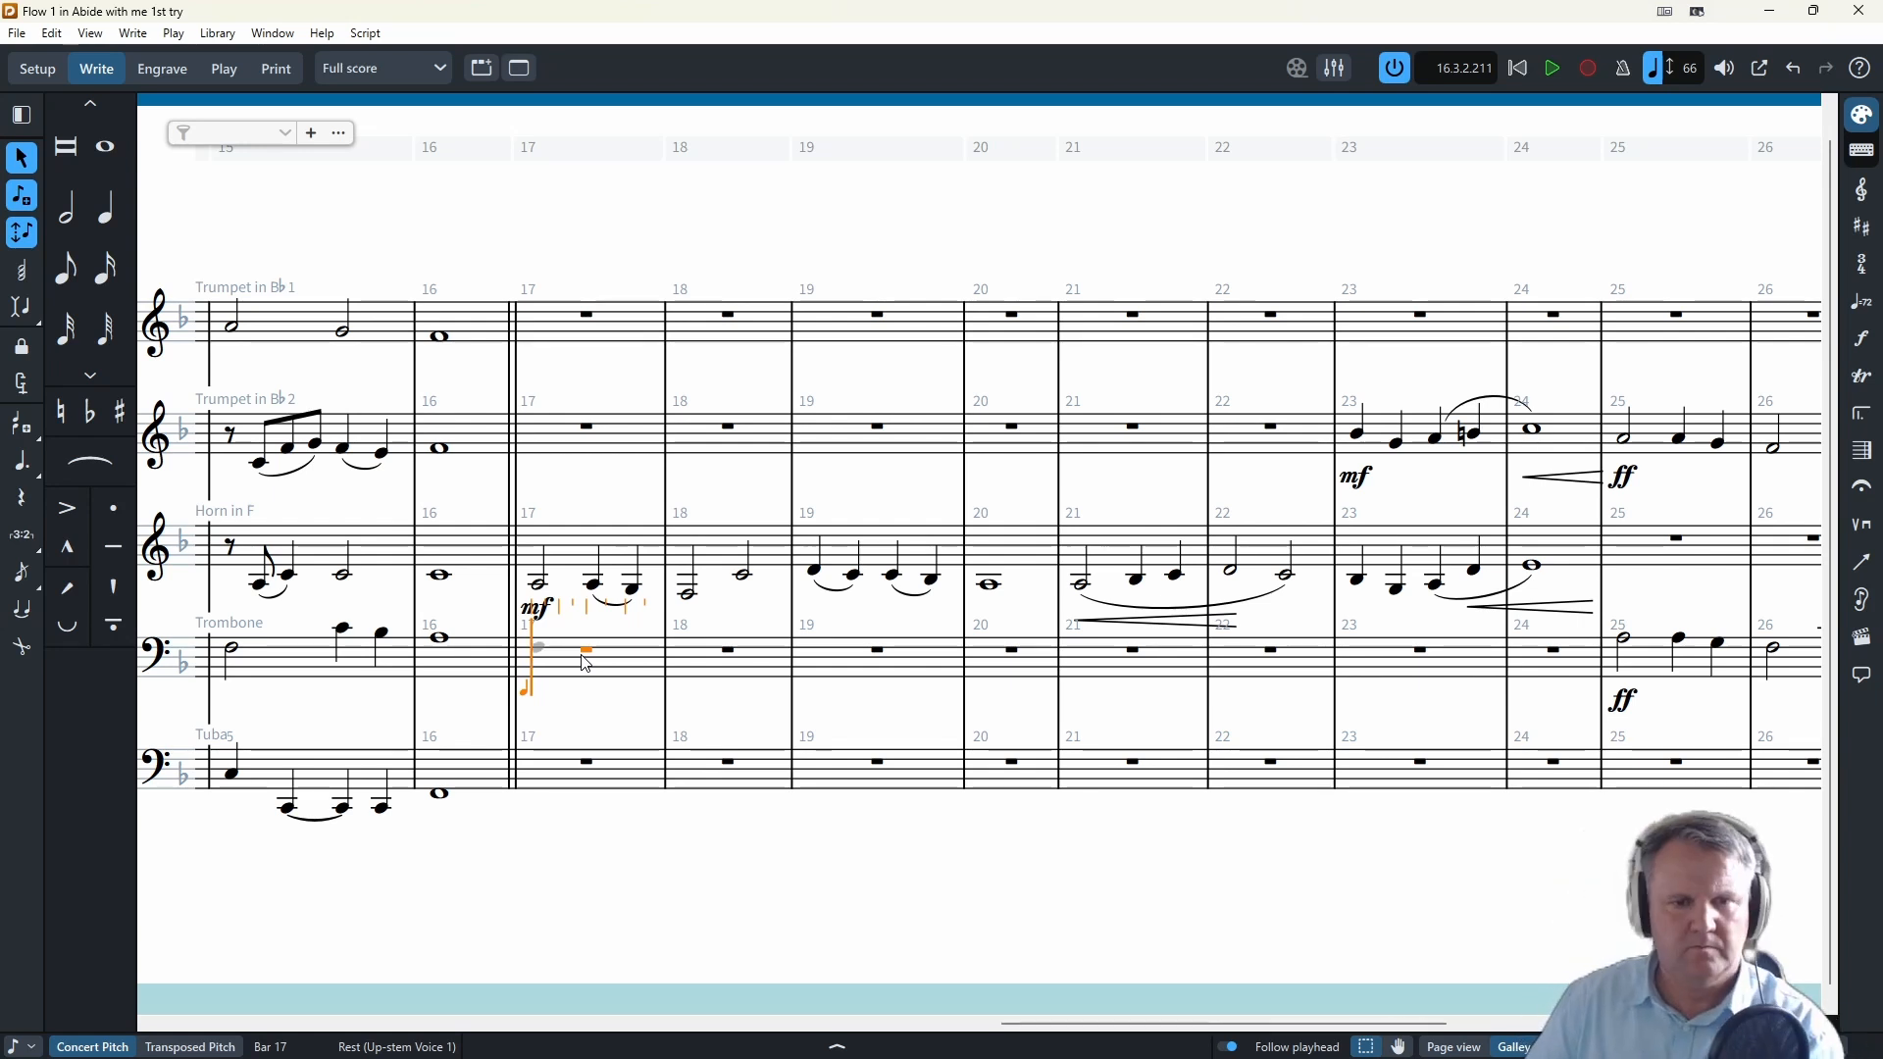
key(f)
key(c)
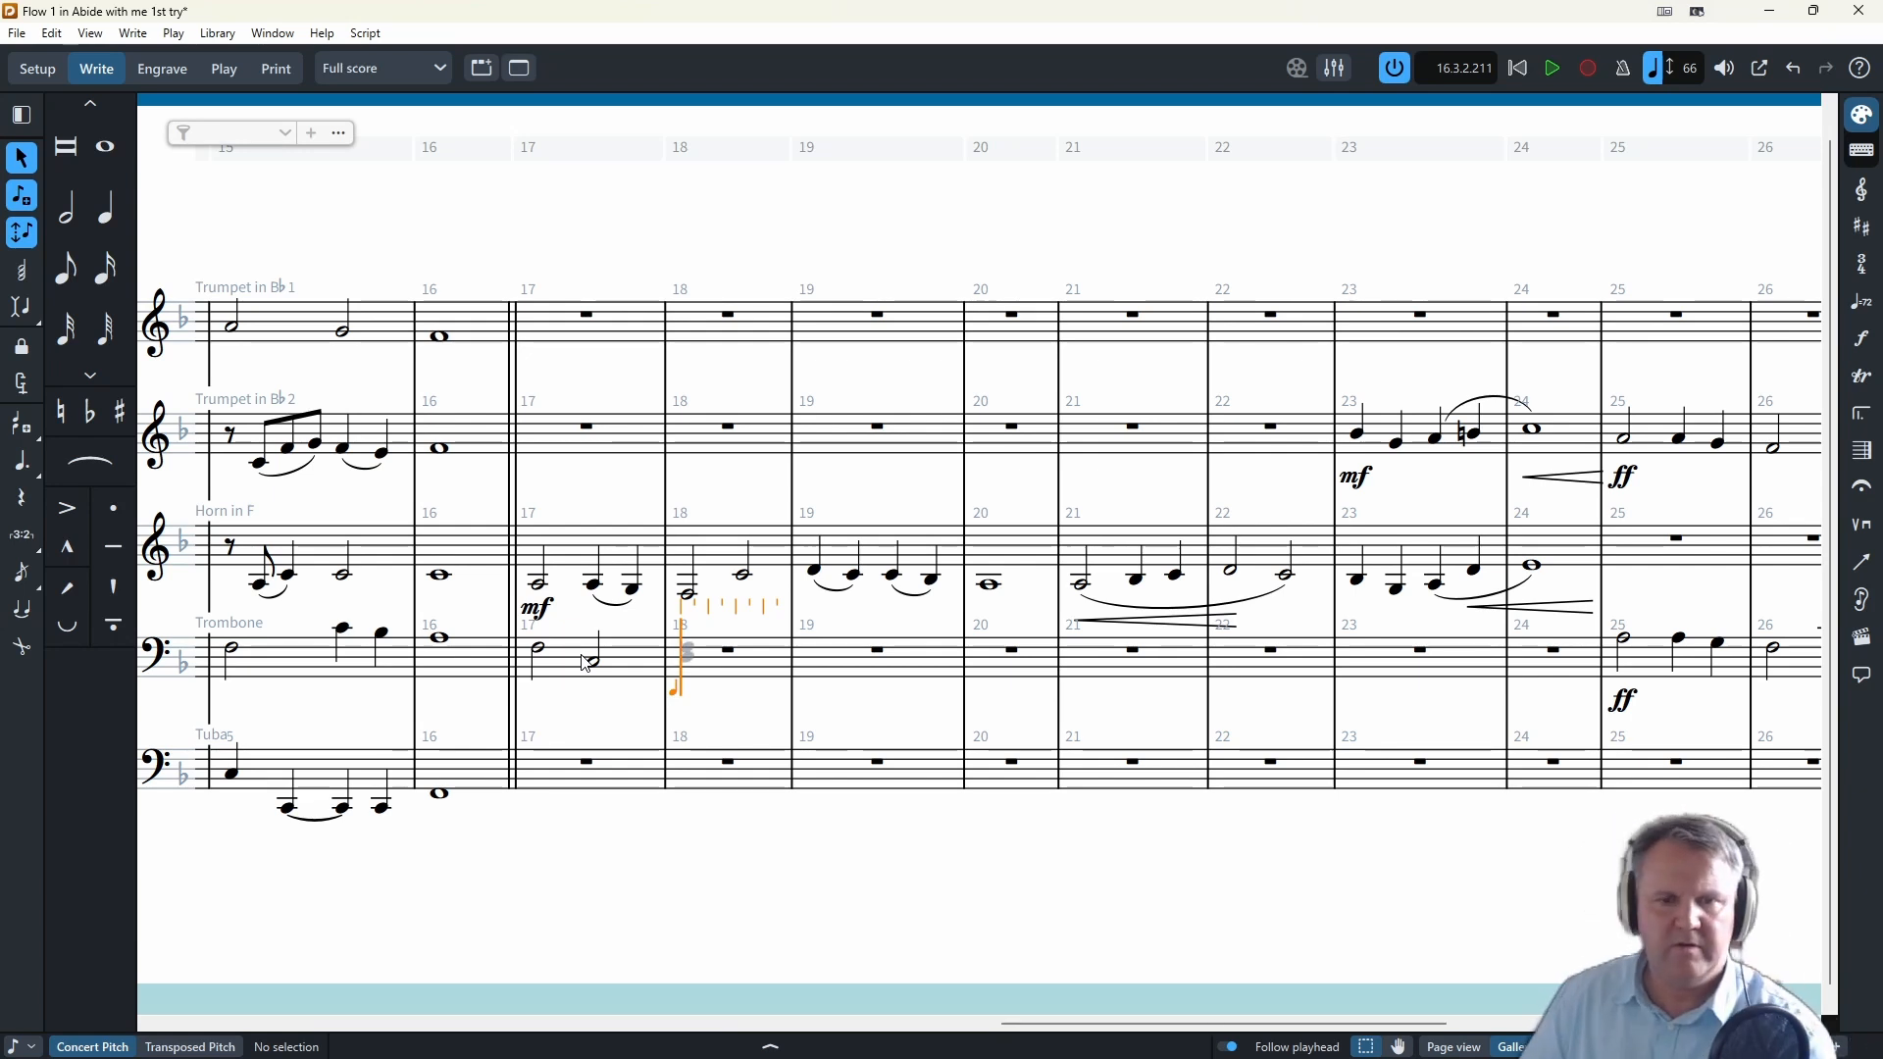
key(Left)
key(e)
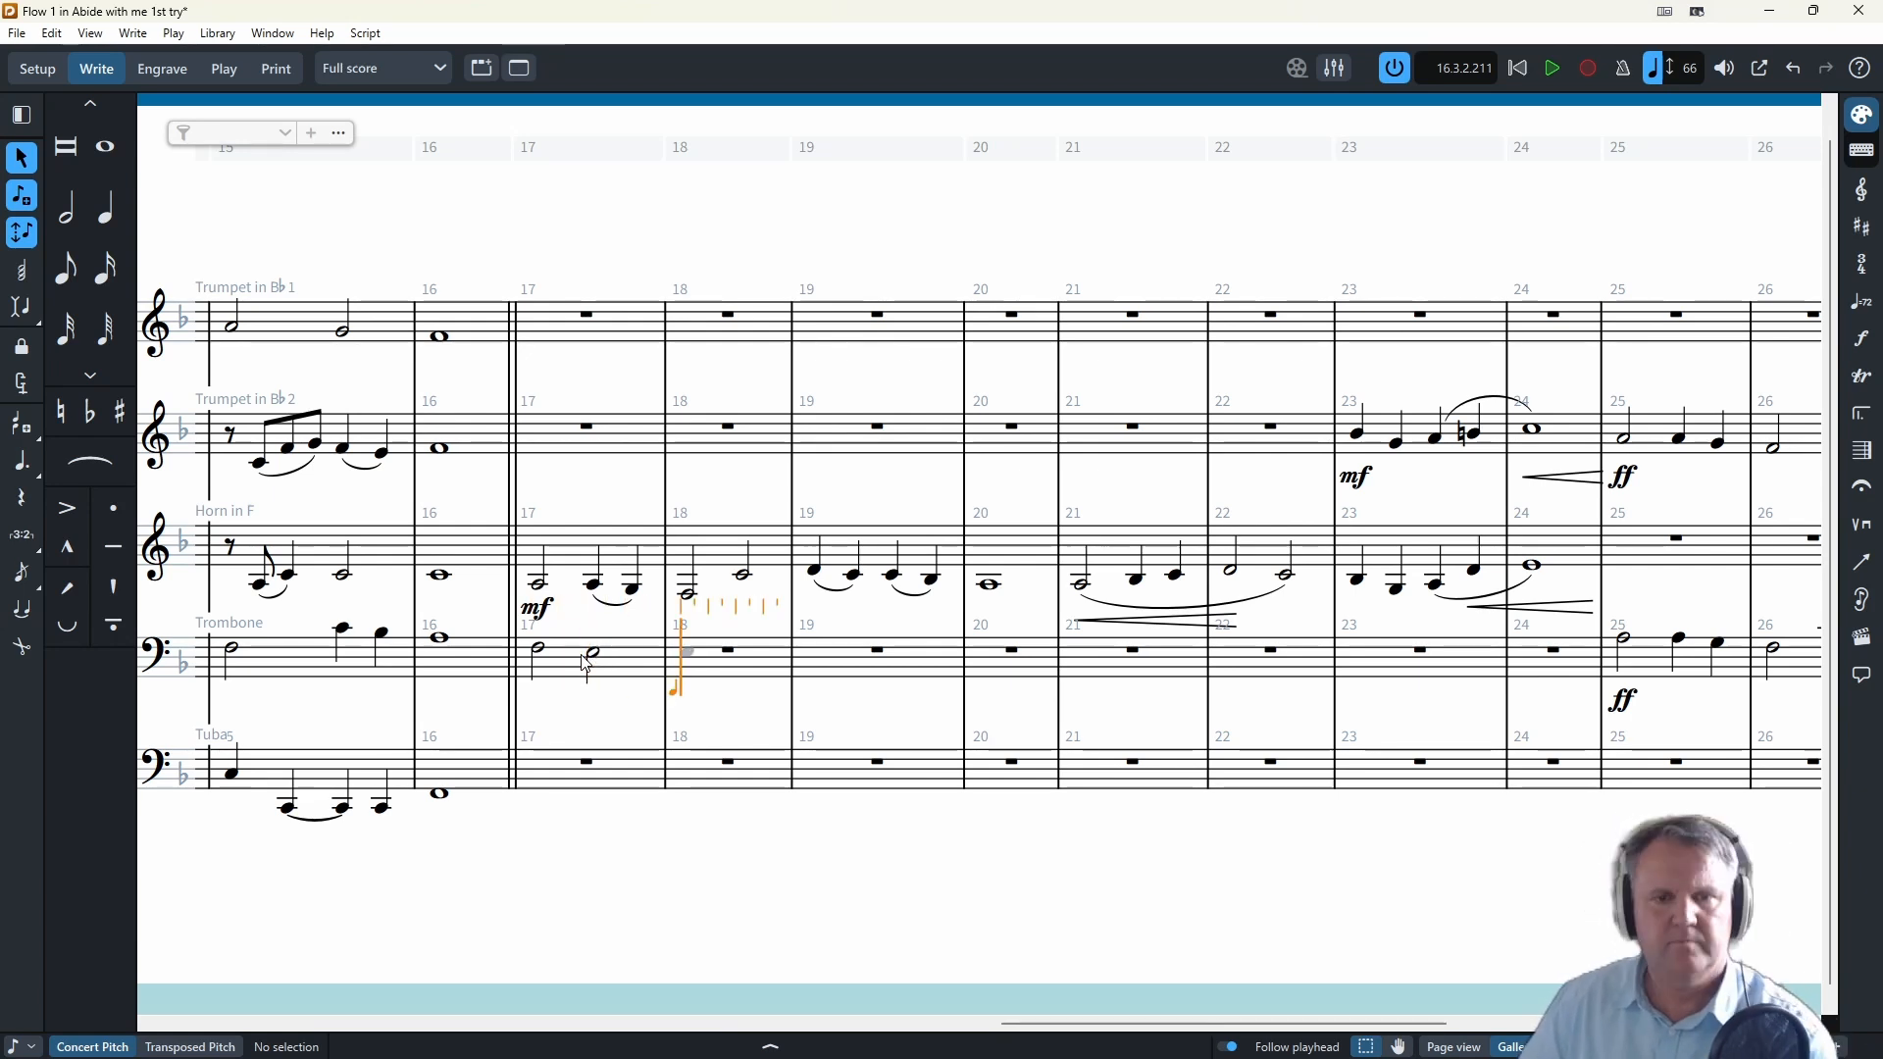
- Continue the trombone with half notes D and C in bar 18, quarter notes B-flat, C, D, E in bar 19, and a whole-note F in bar 20
key(d)
key(b)
key(c)
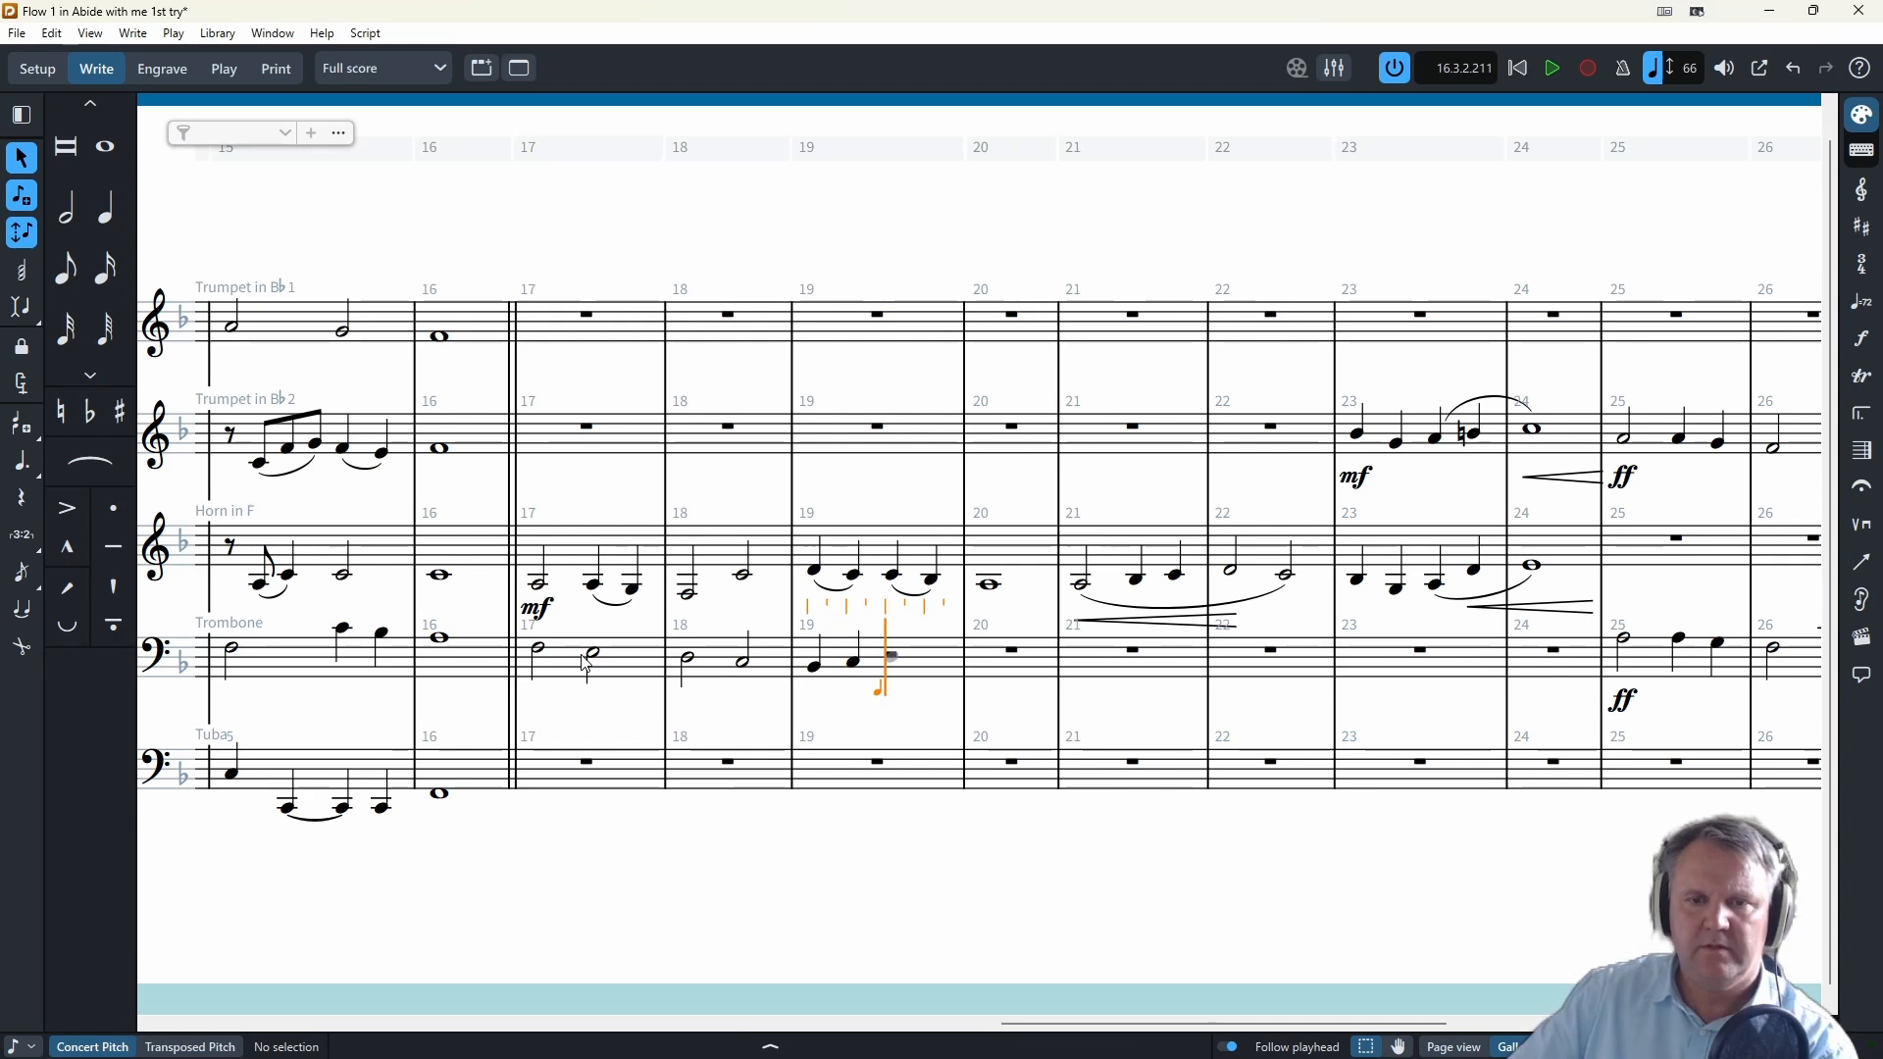
key(d)
key(e)
key(7)
key(f)
- Enter quarter notes F, E, D and C in the trombone's bar 21 and a half-note B-flat at the start of bar 22
key(5)
key(f)
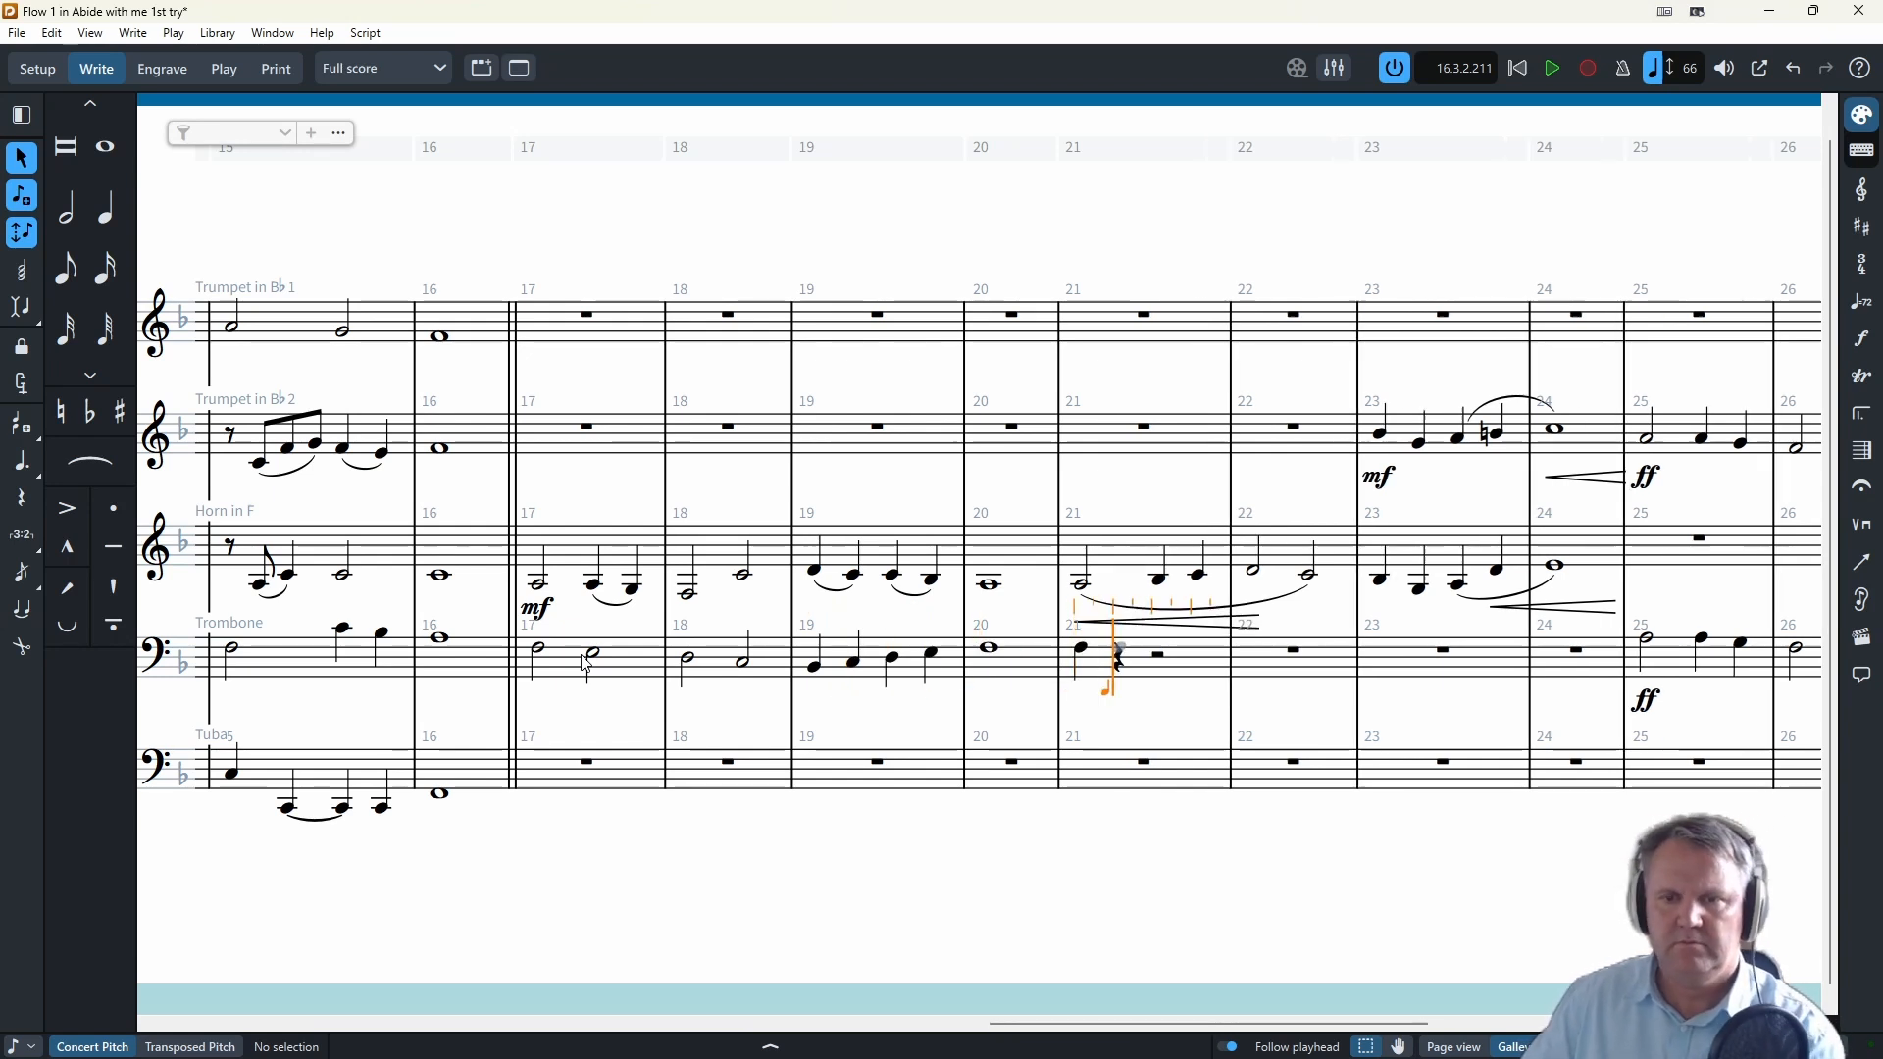
key(e)
key(d)
key(c)
key(6)
key(b)
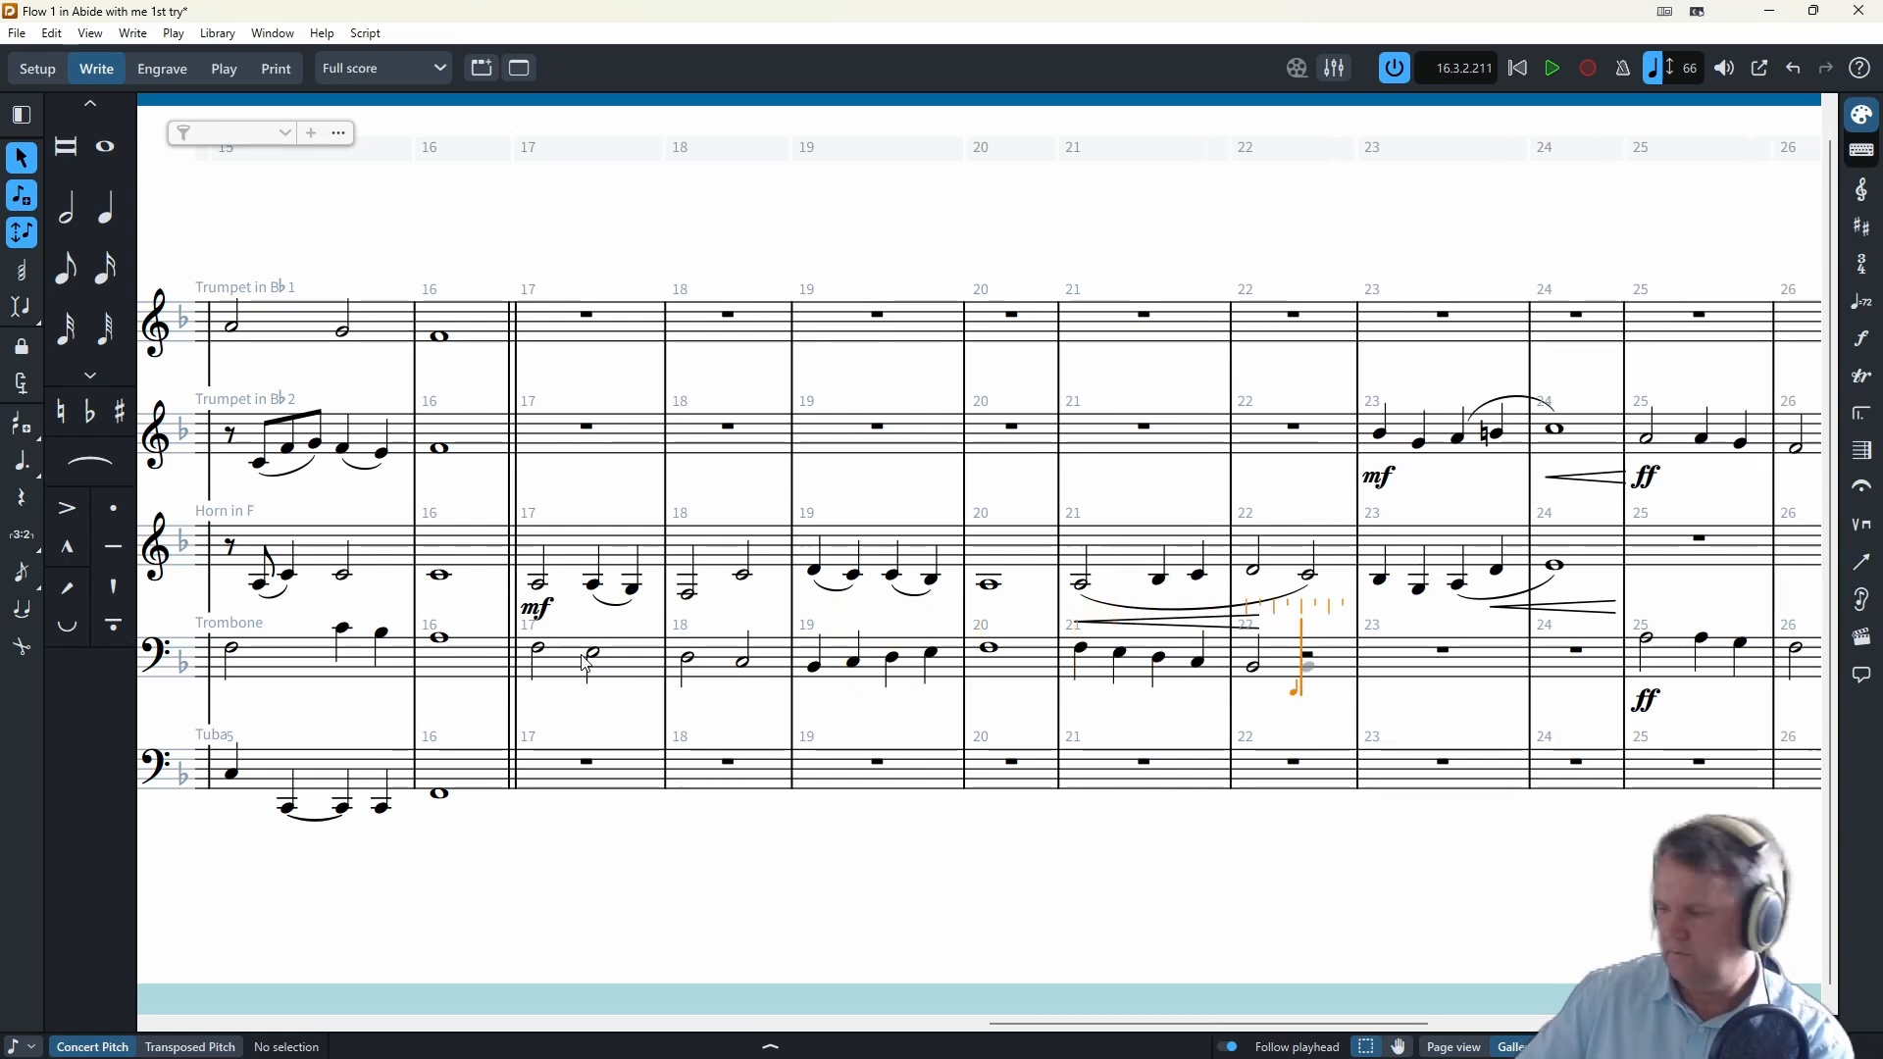
- Finish the trombone line with a half-note A in bar 22, quarter notes G, E, F, D in bar 23 and a whole-note C in bar 24
key(a)
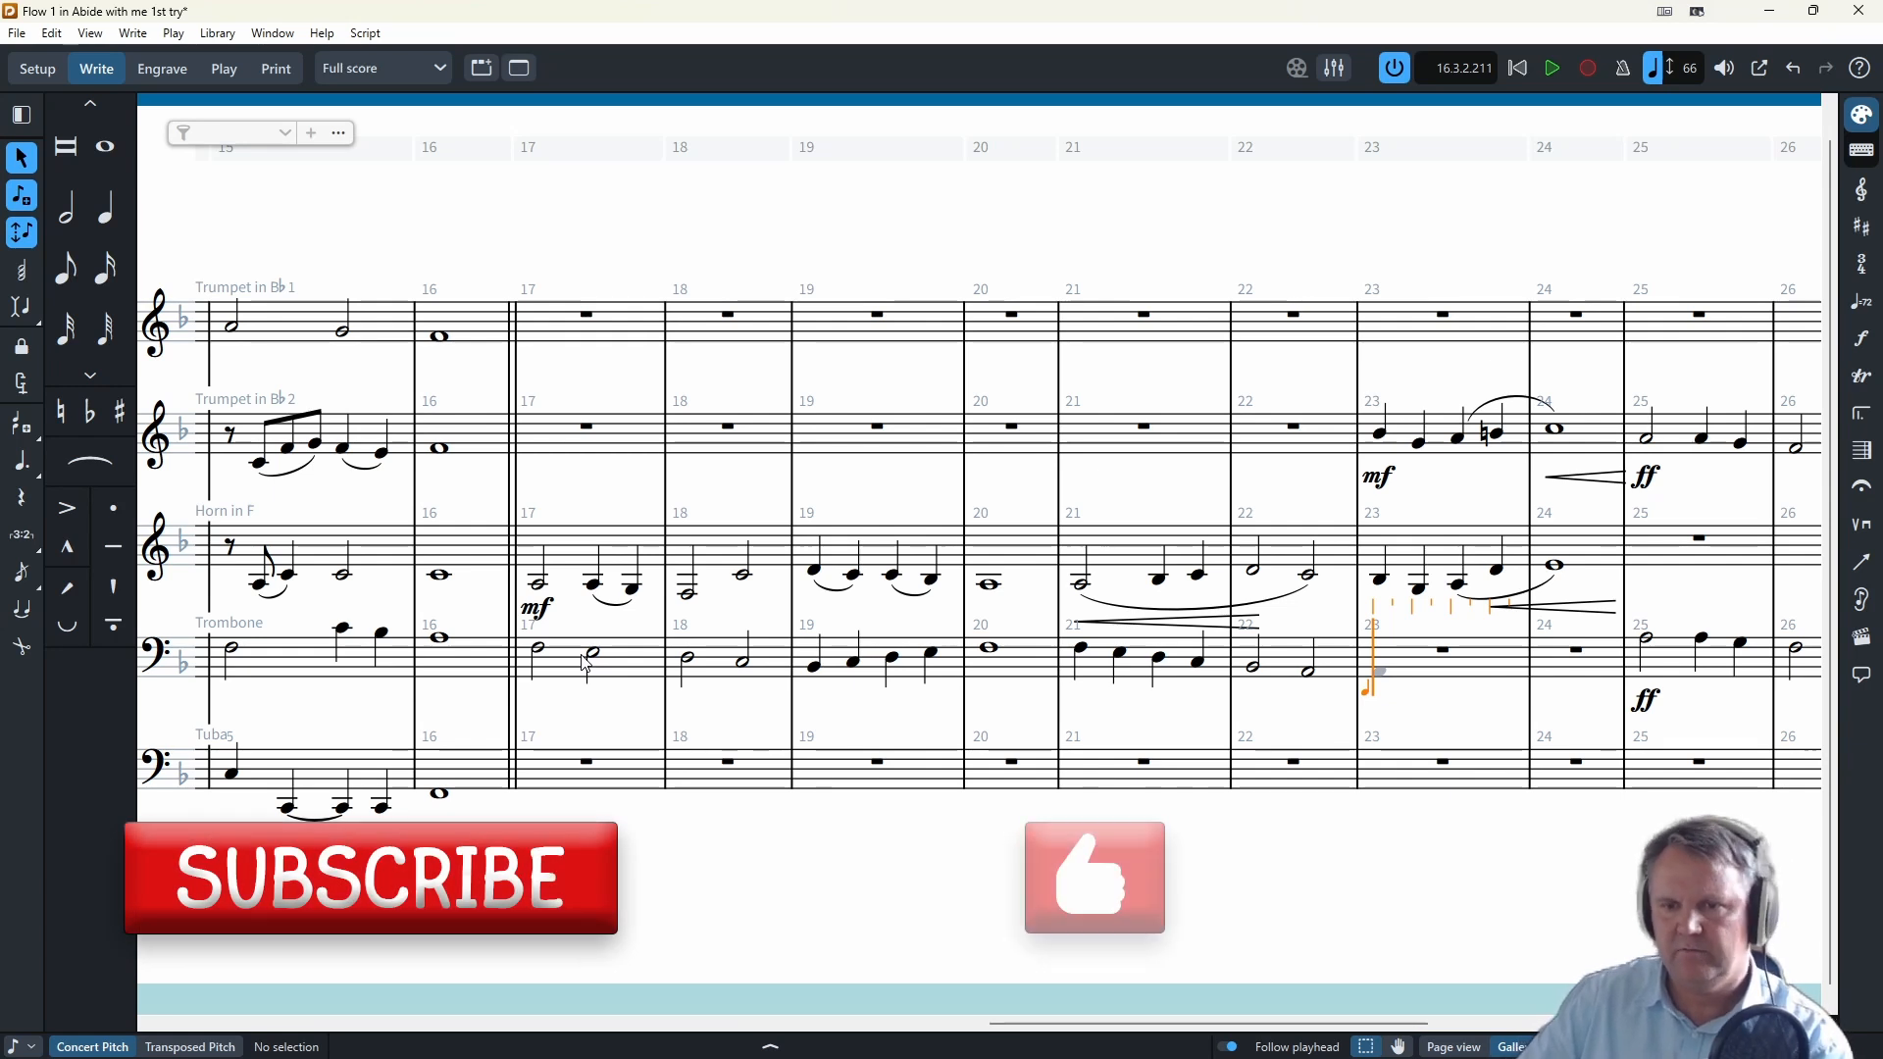
key(5)
key(f)
key(e)
key(e)
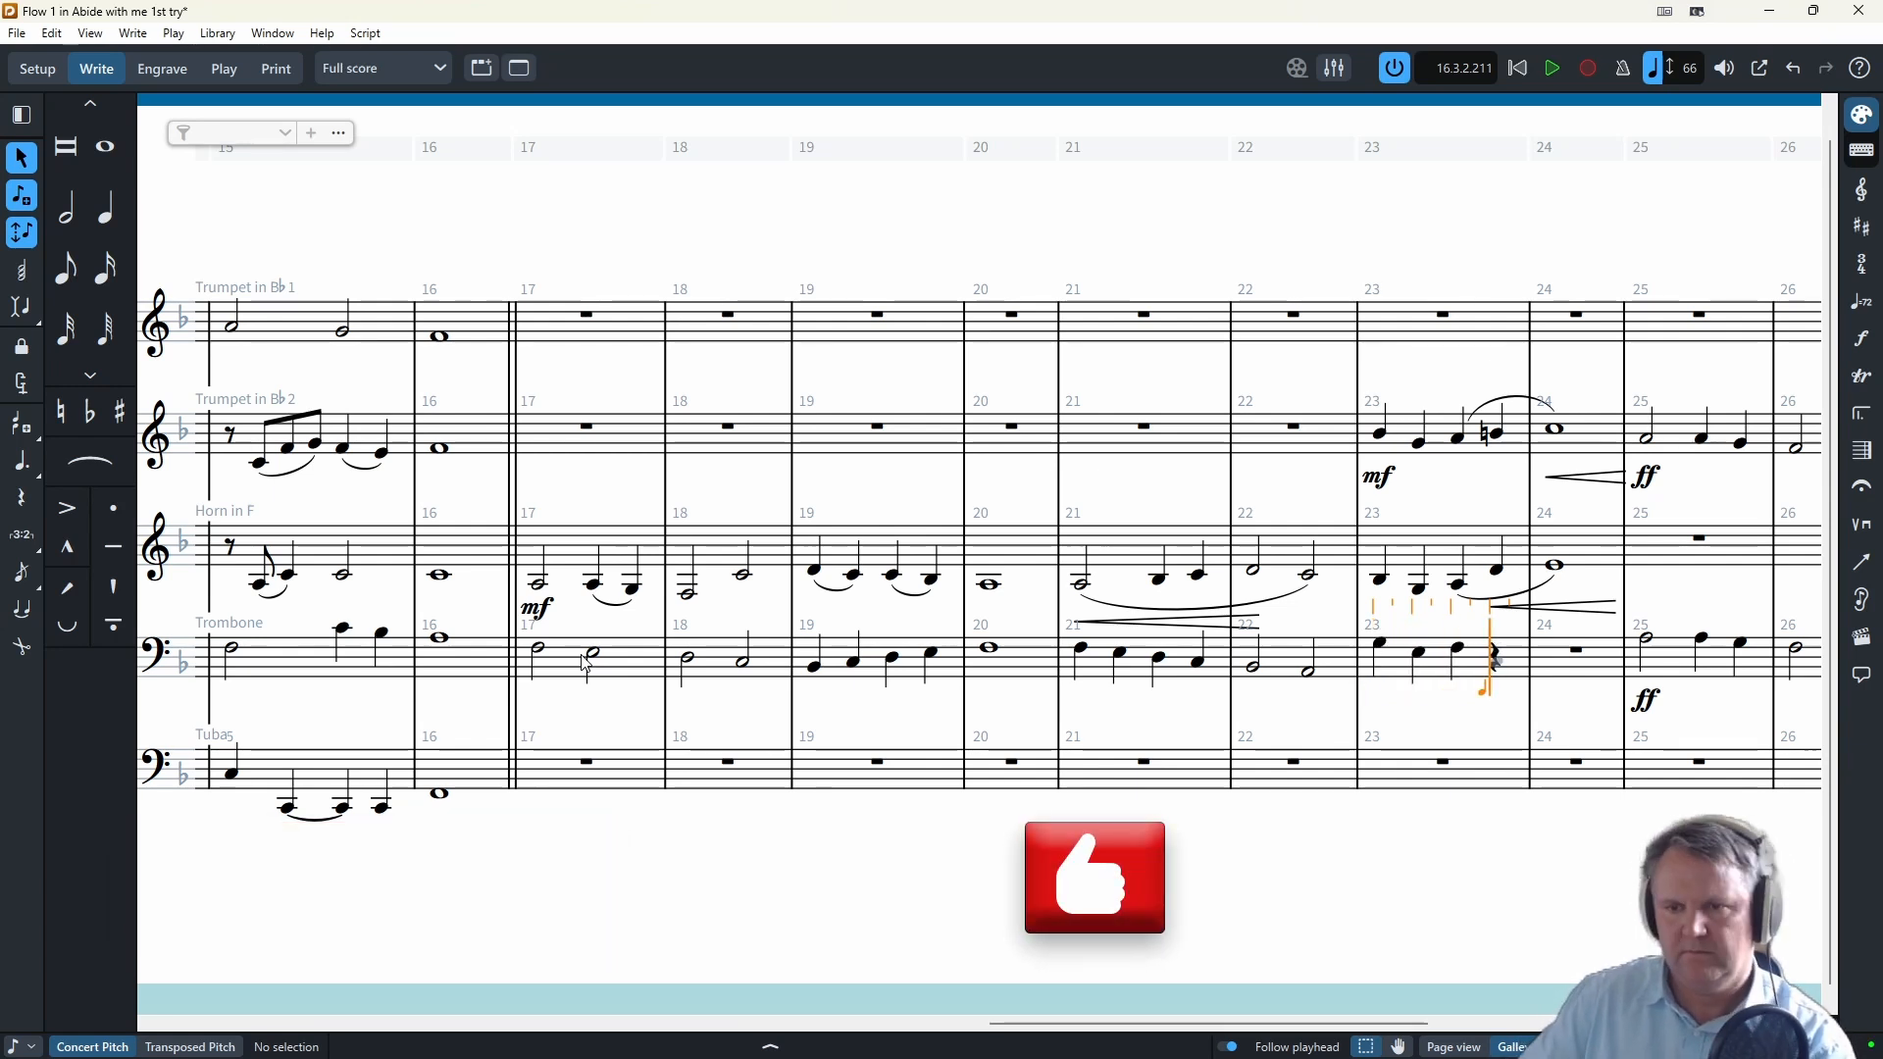
key(d)
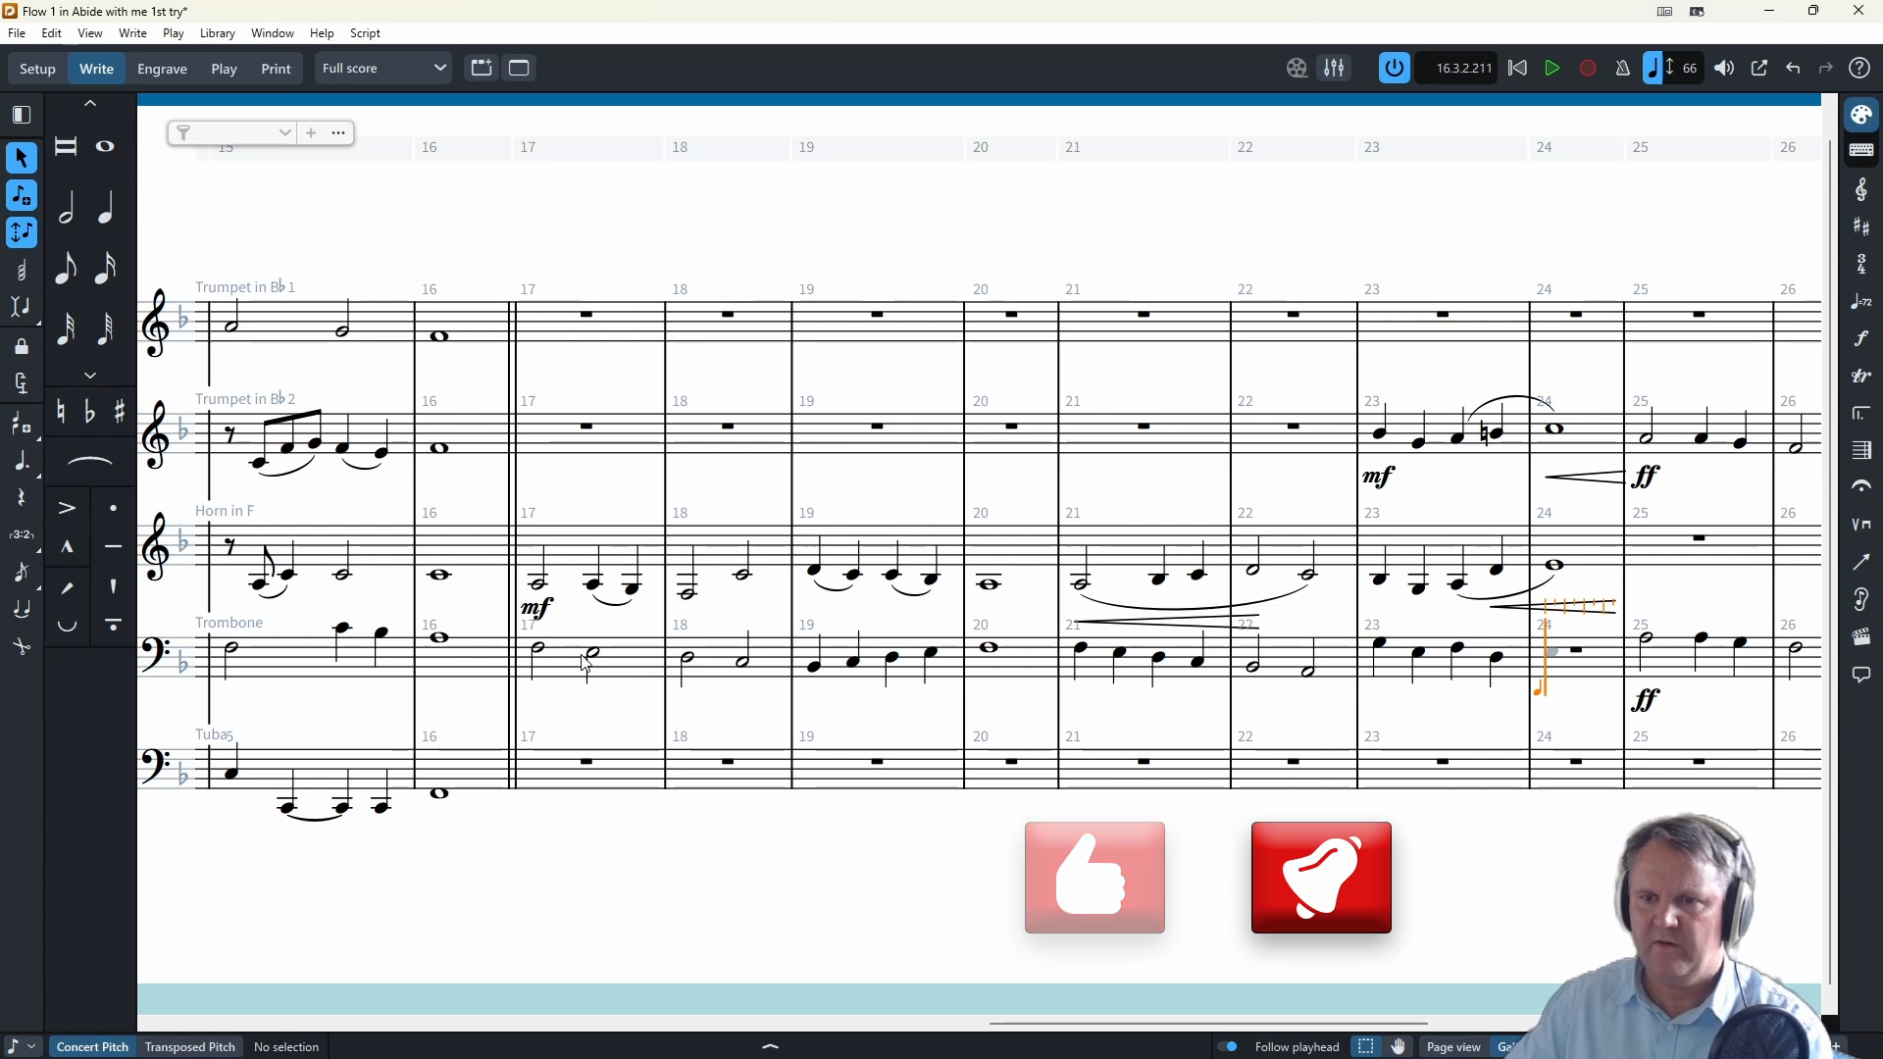
key(7)
key(d)
- Enter a quarter-note C on beat 4 of bar 21 and half notes B-flat and A in bar 22 for the tubas
click(1128, 767)
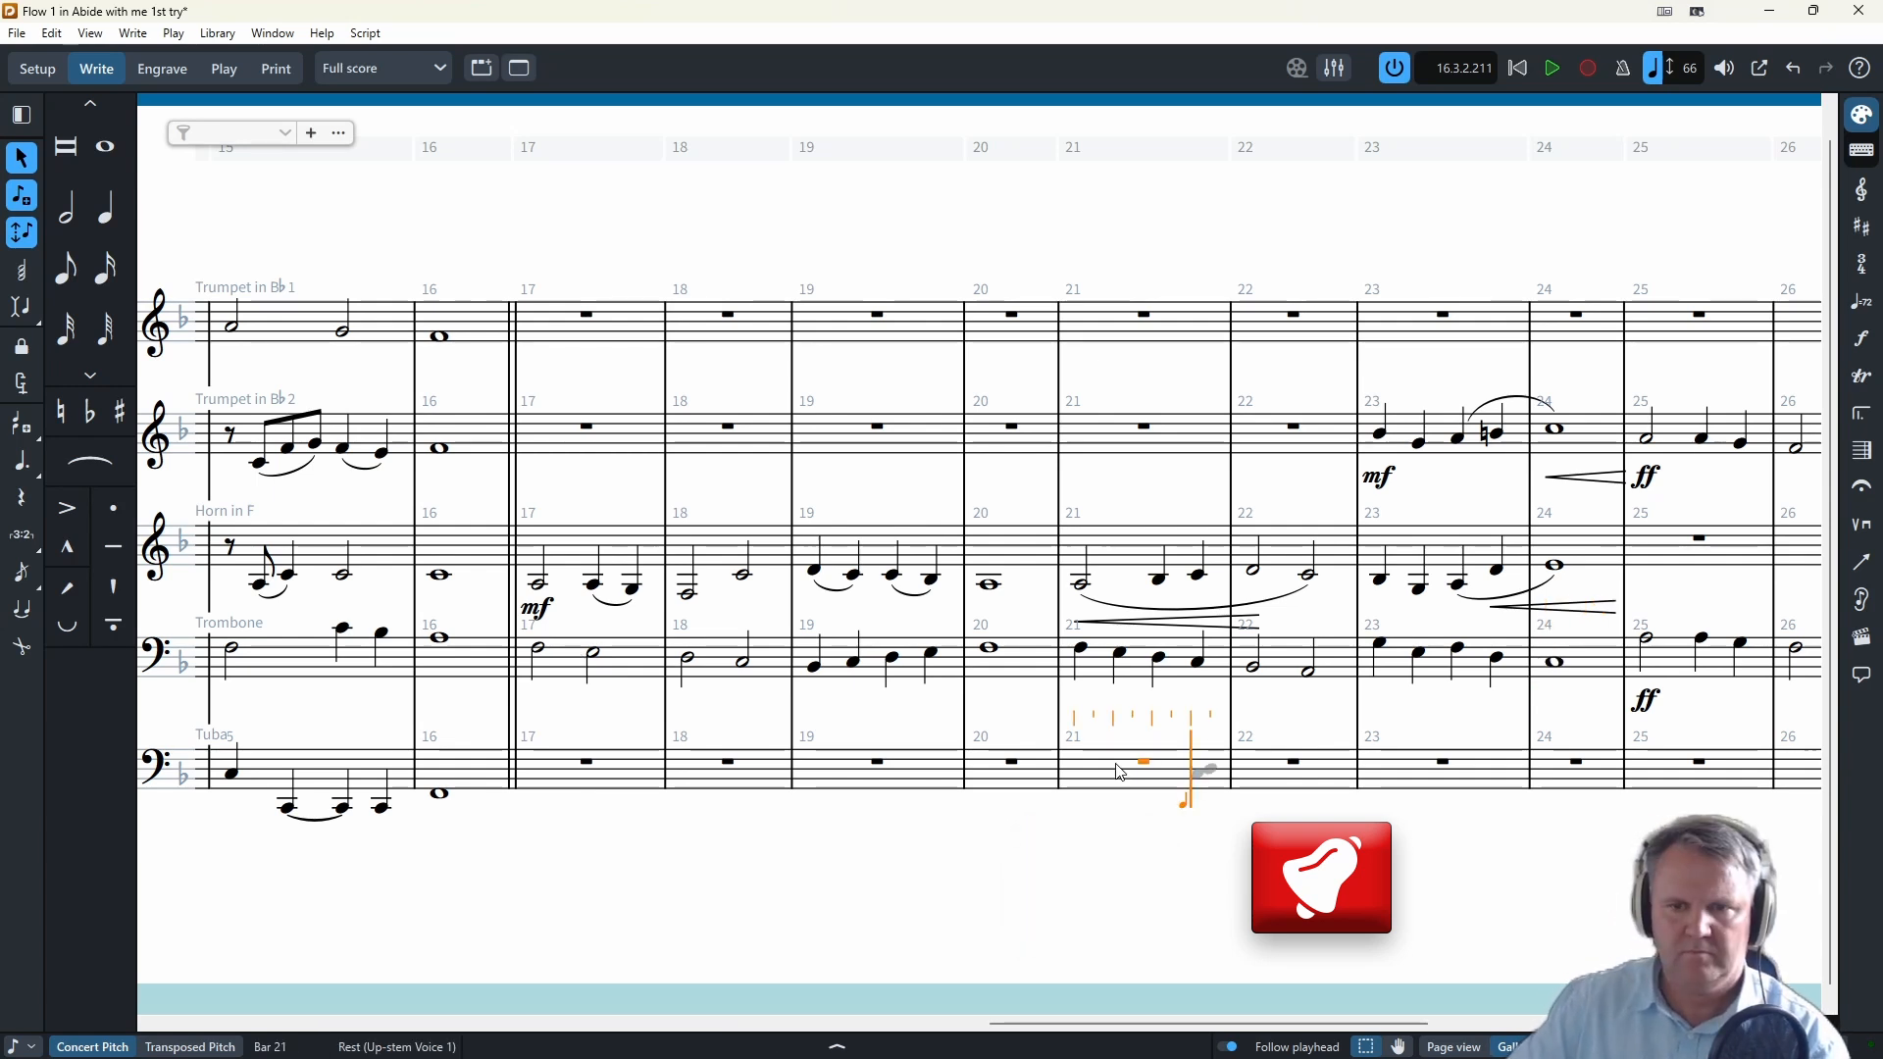
key(c)
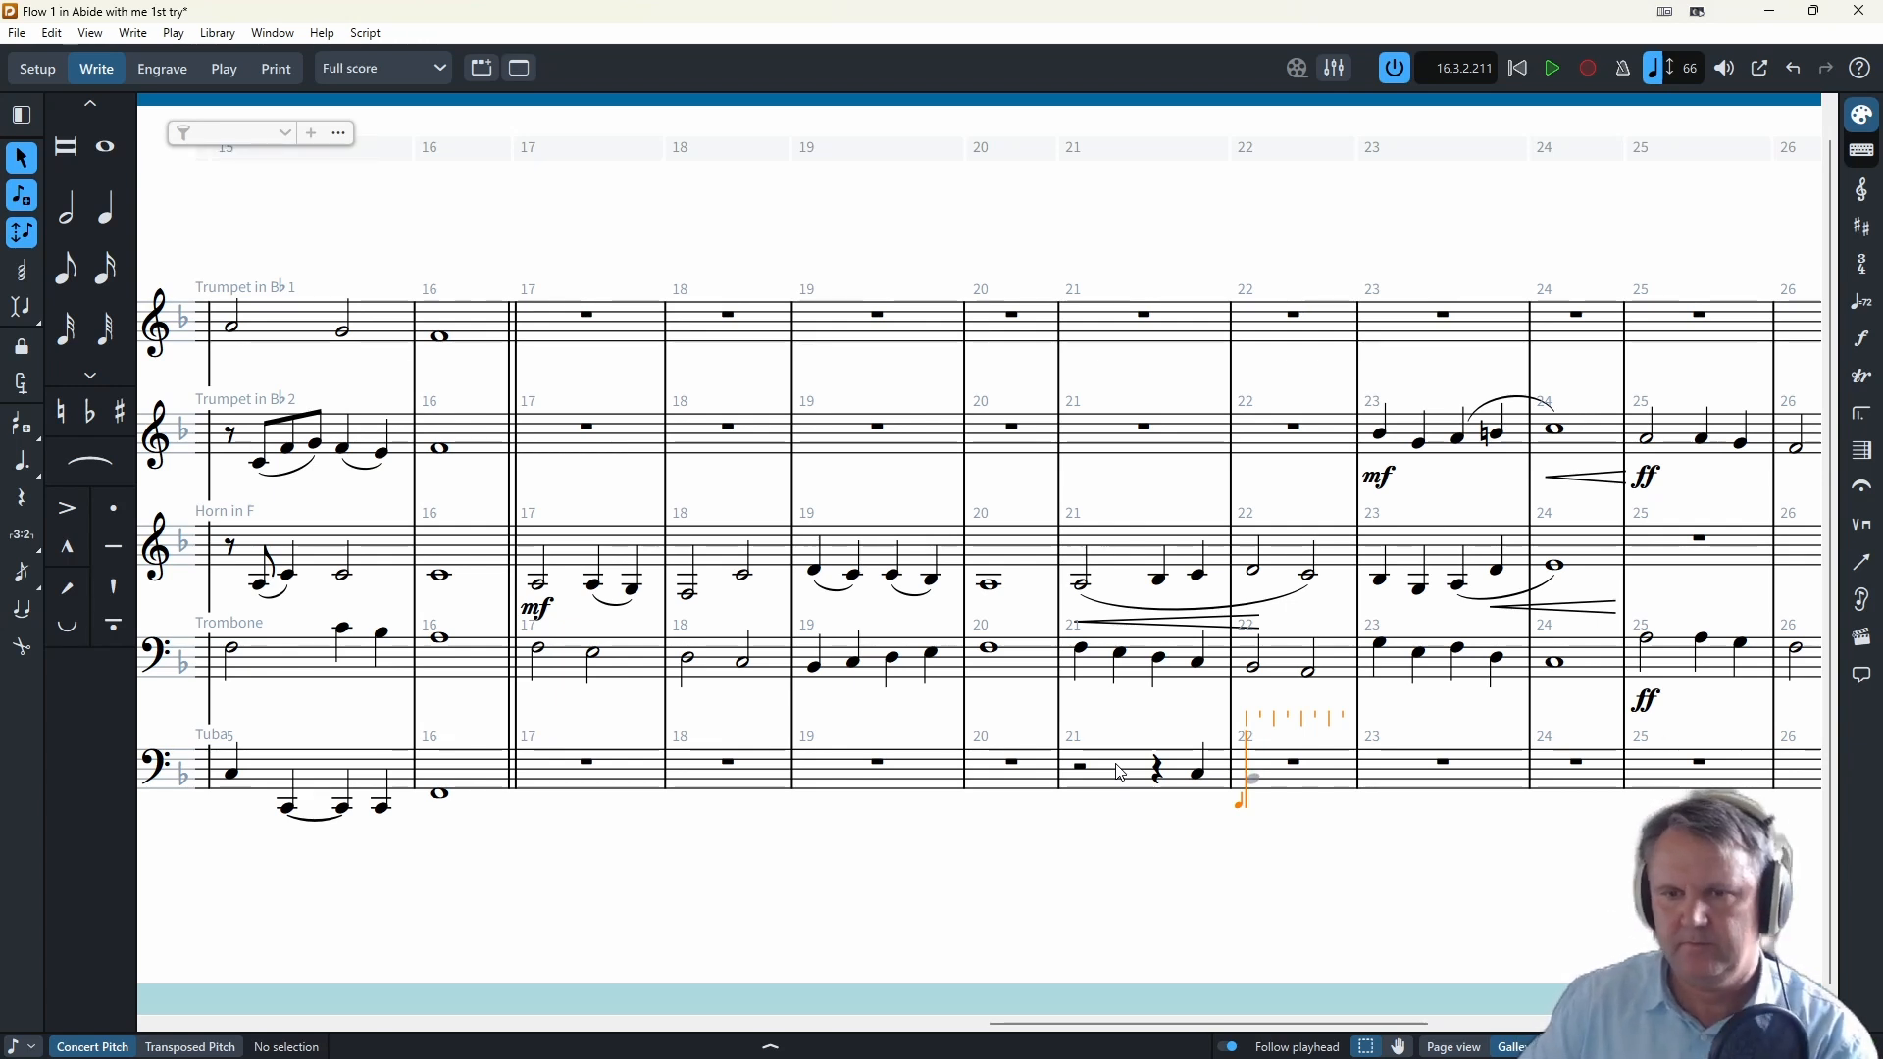
key(6)
key(b)
key(a)
- Enter quarter notes G, E, F and D in bar 23 and a whole-note C in bar 24 for the tubas
key(5)
key(g)
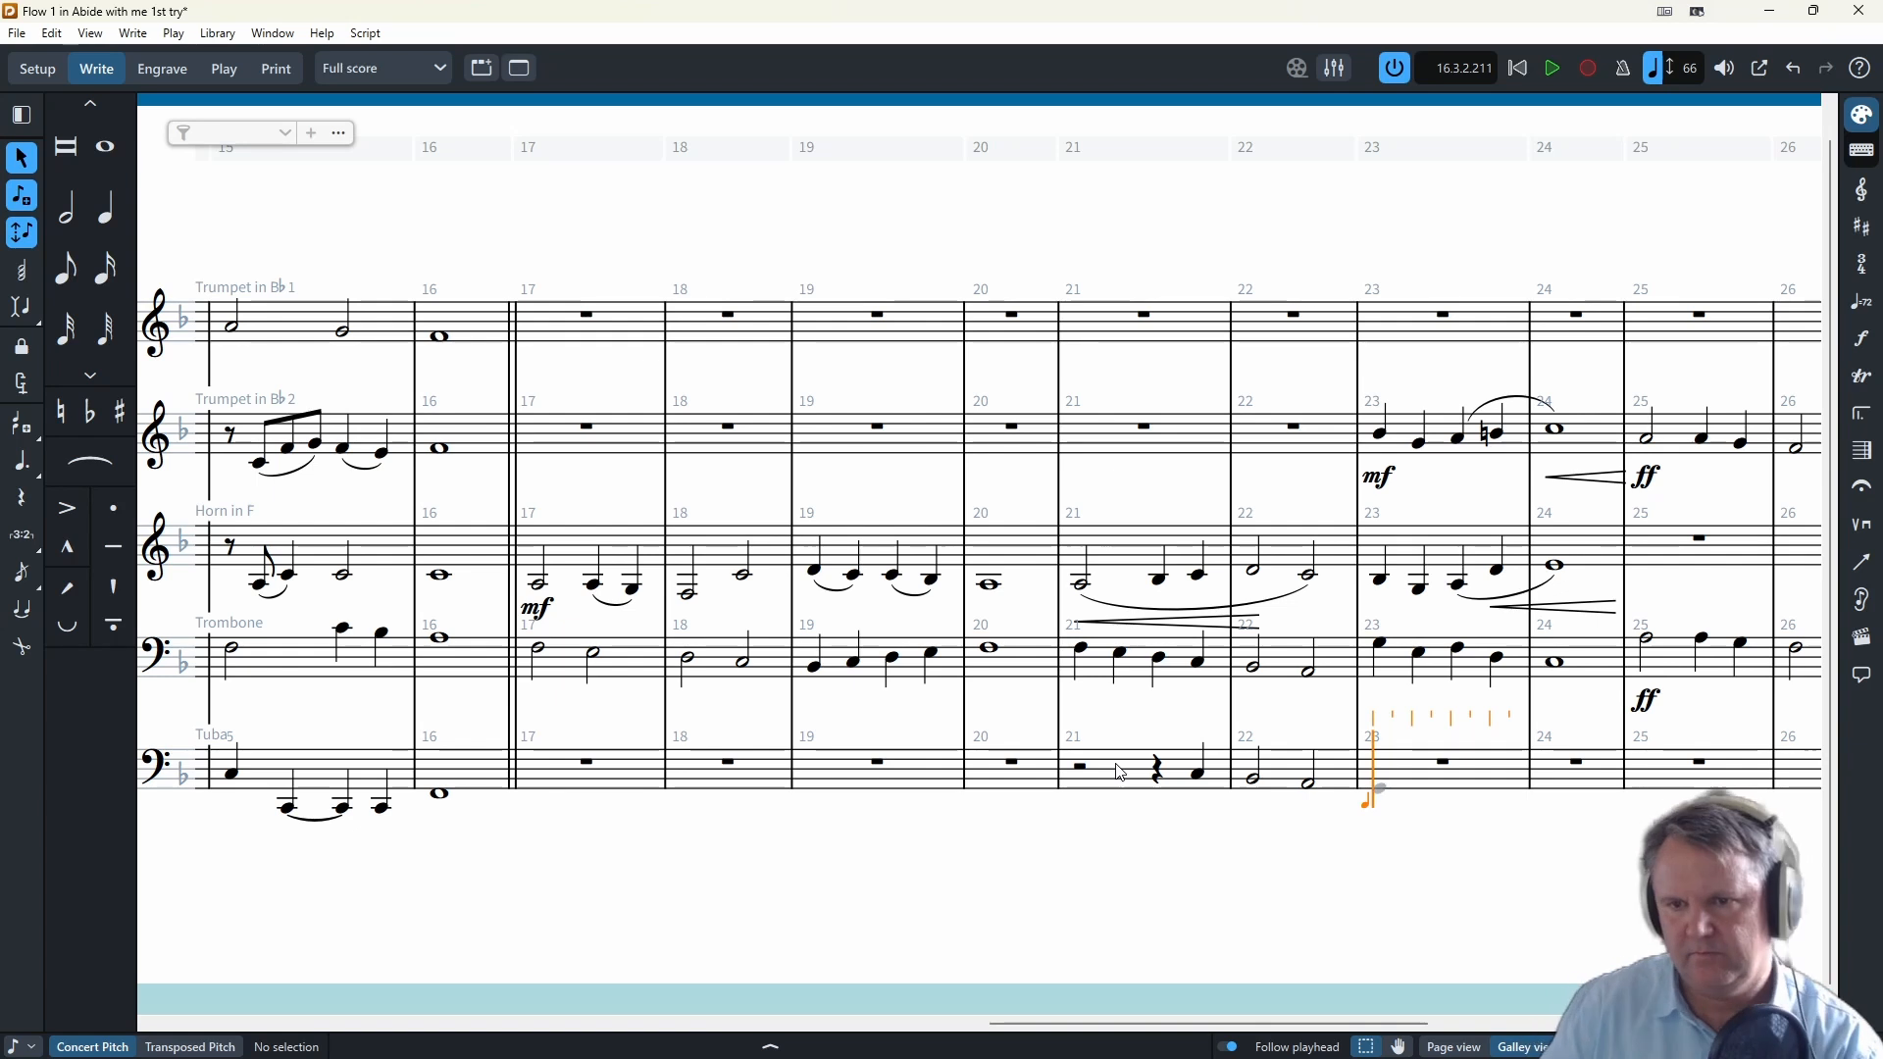
key(e)
key(f)
key(d)
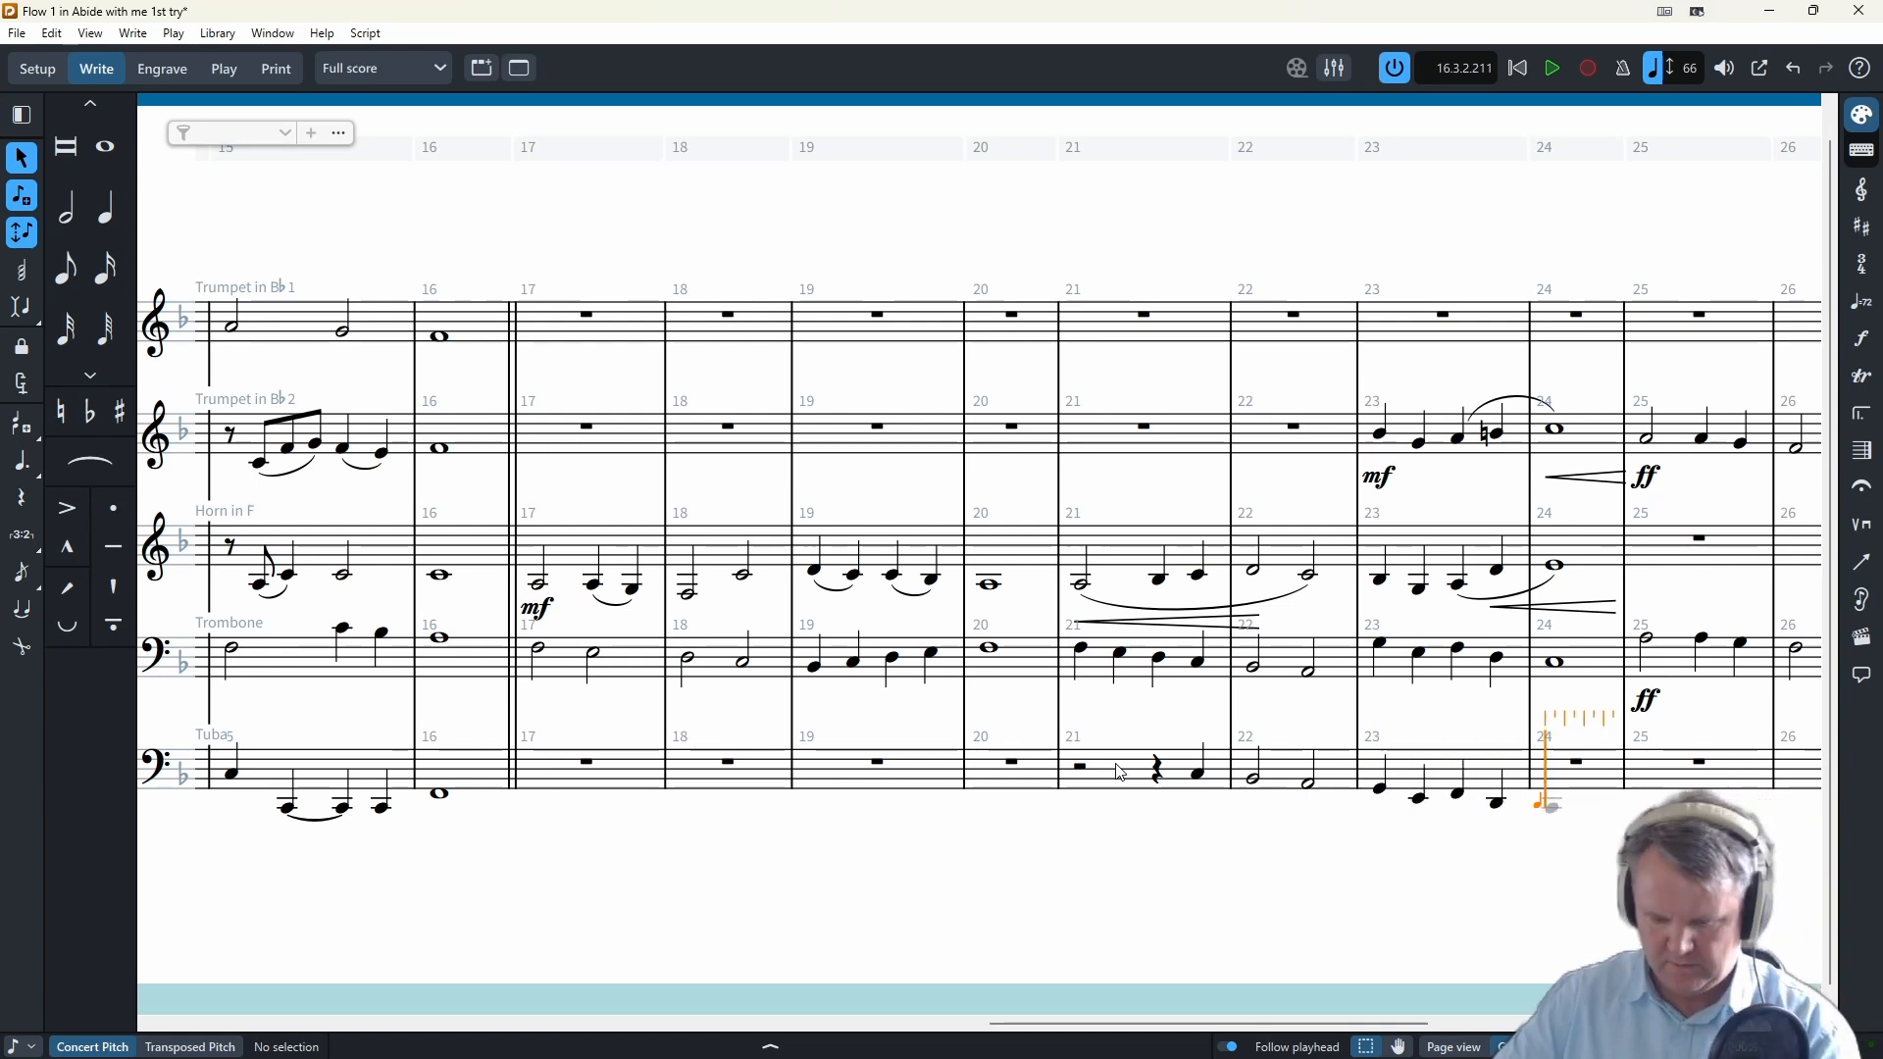
key(7)
key(c)
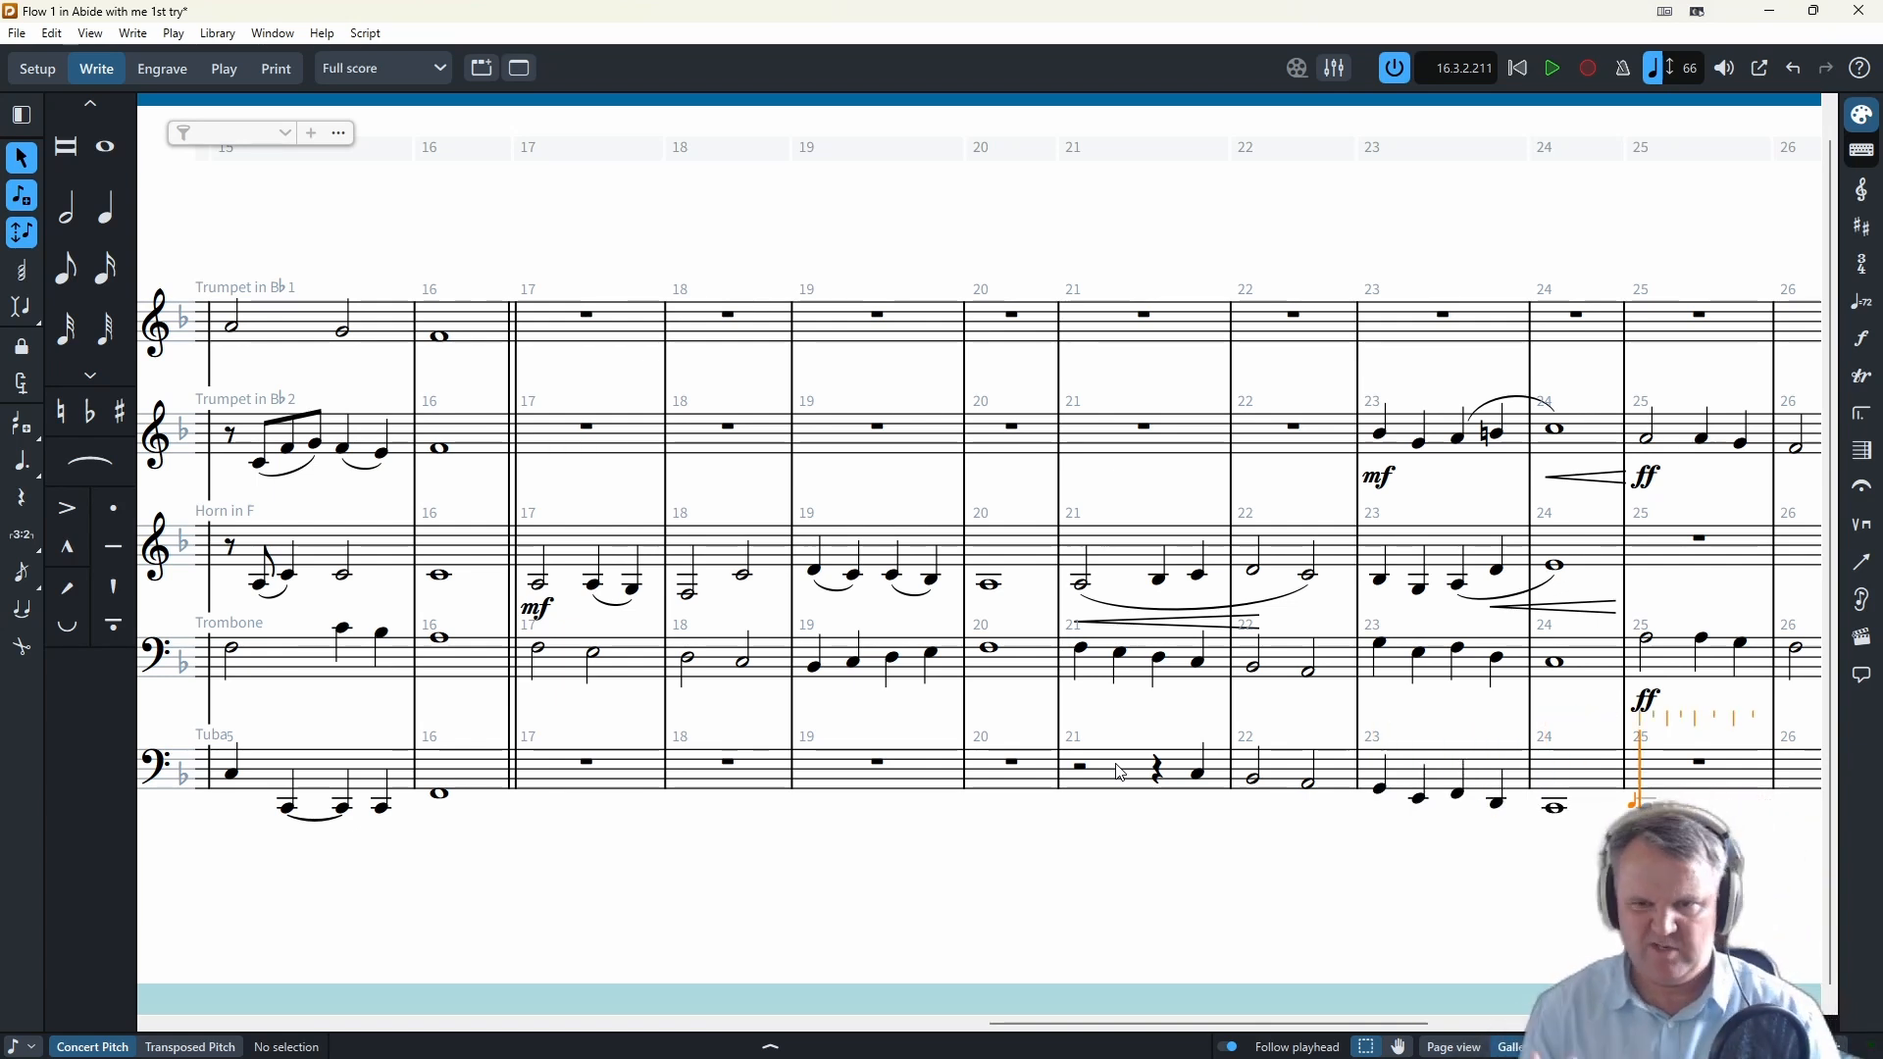
key(Escape)
key(Escape)
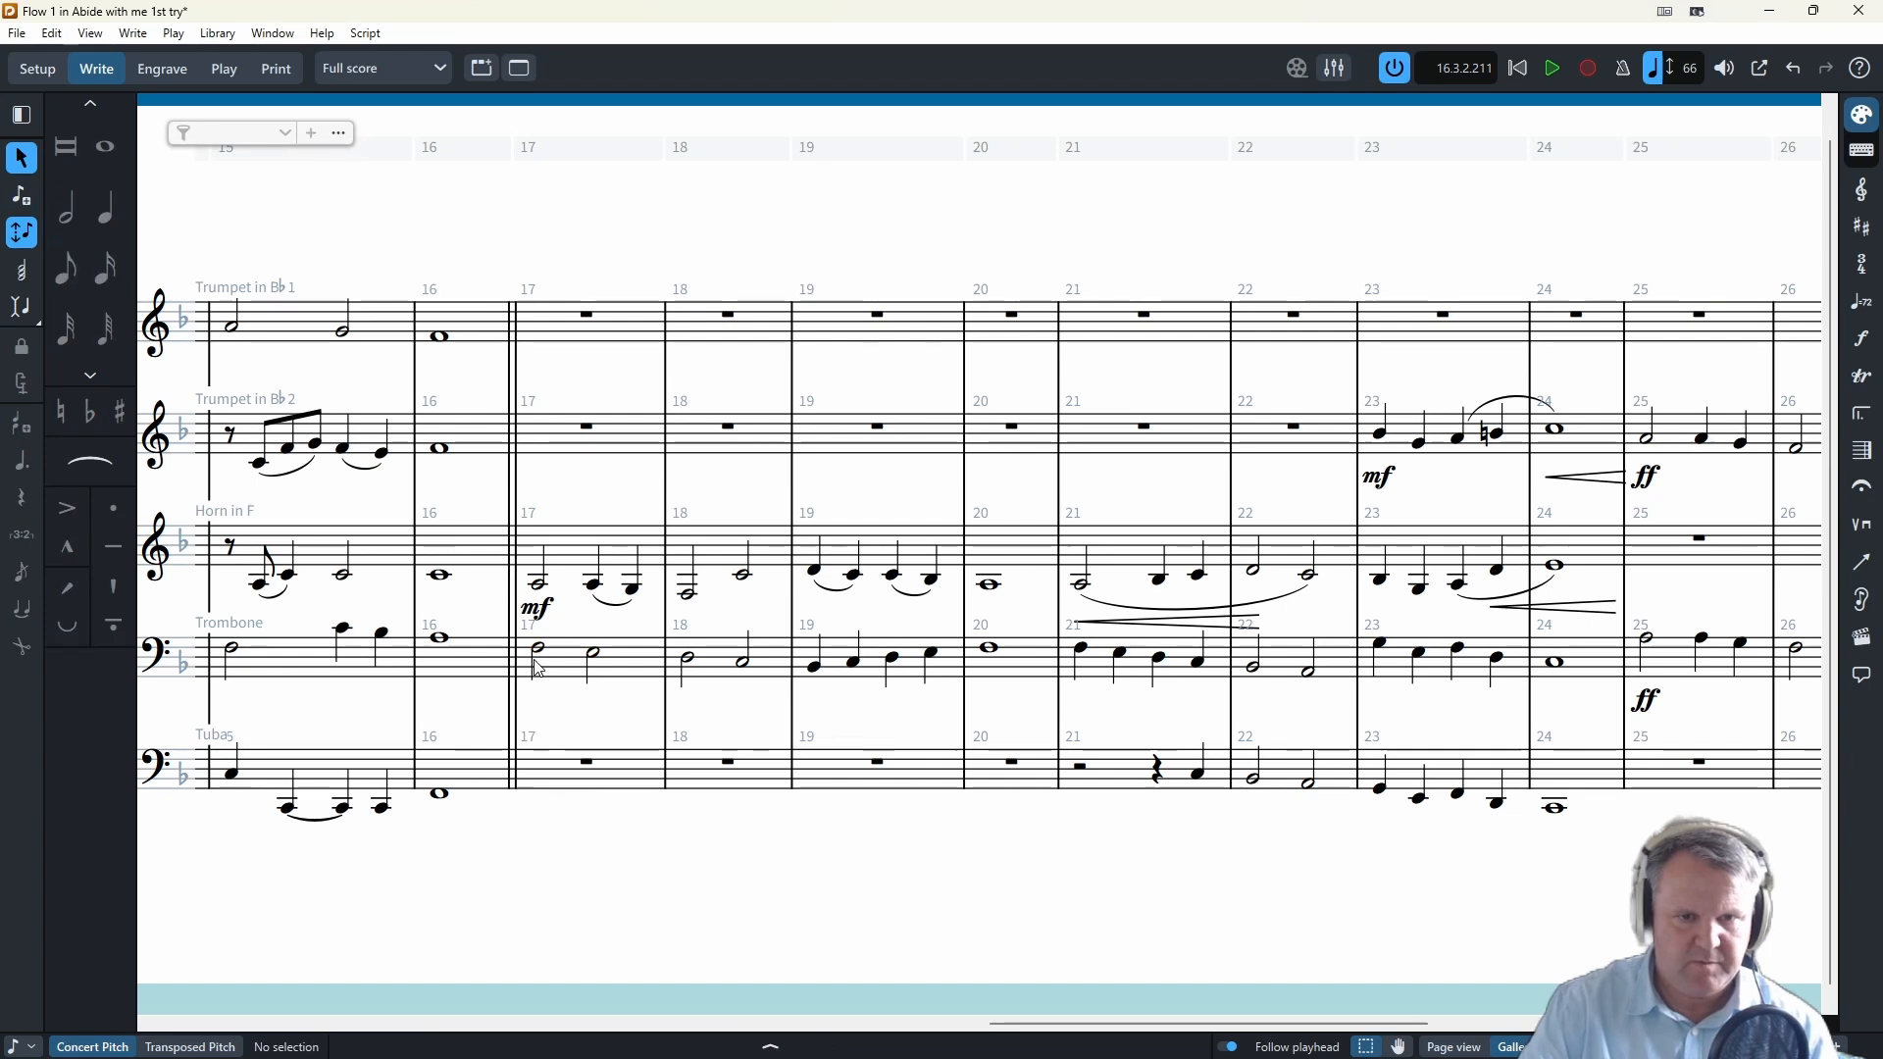
- Paste mf under the trombone's first note of bar 17 and add crescendo hairpins to trombone bars 21 and 24 and tuba bar 24
click(539, 667)
key(ctrl+v)
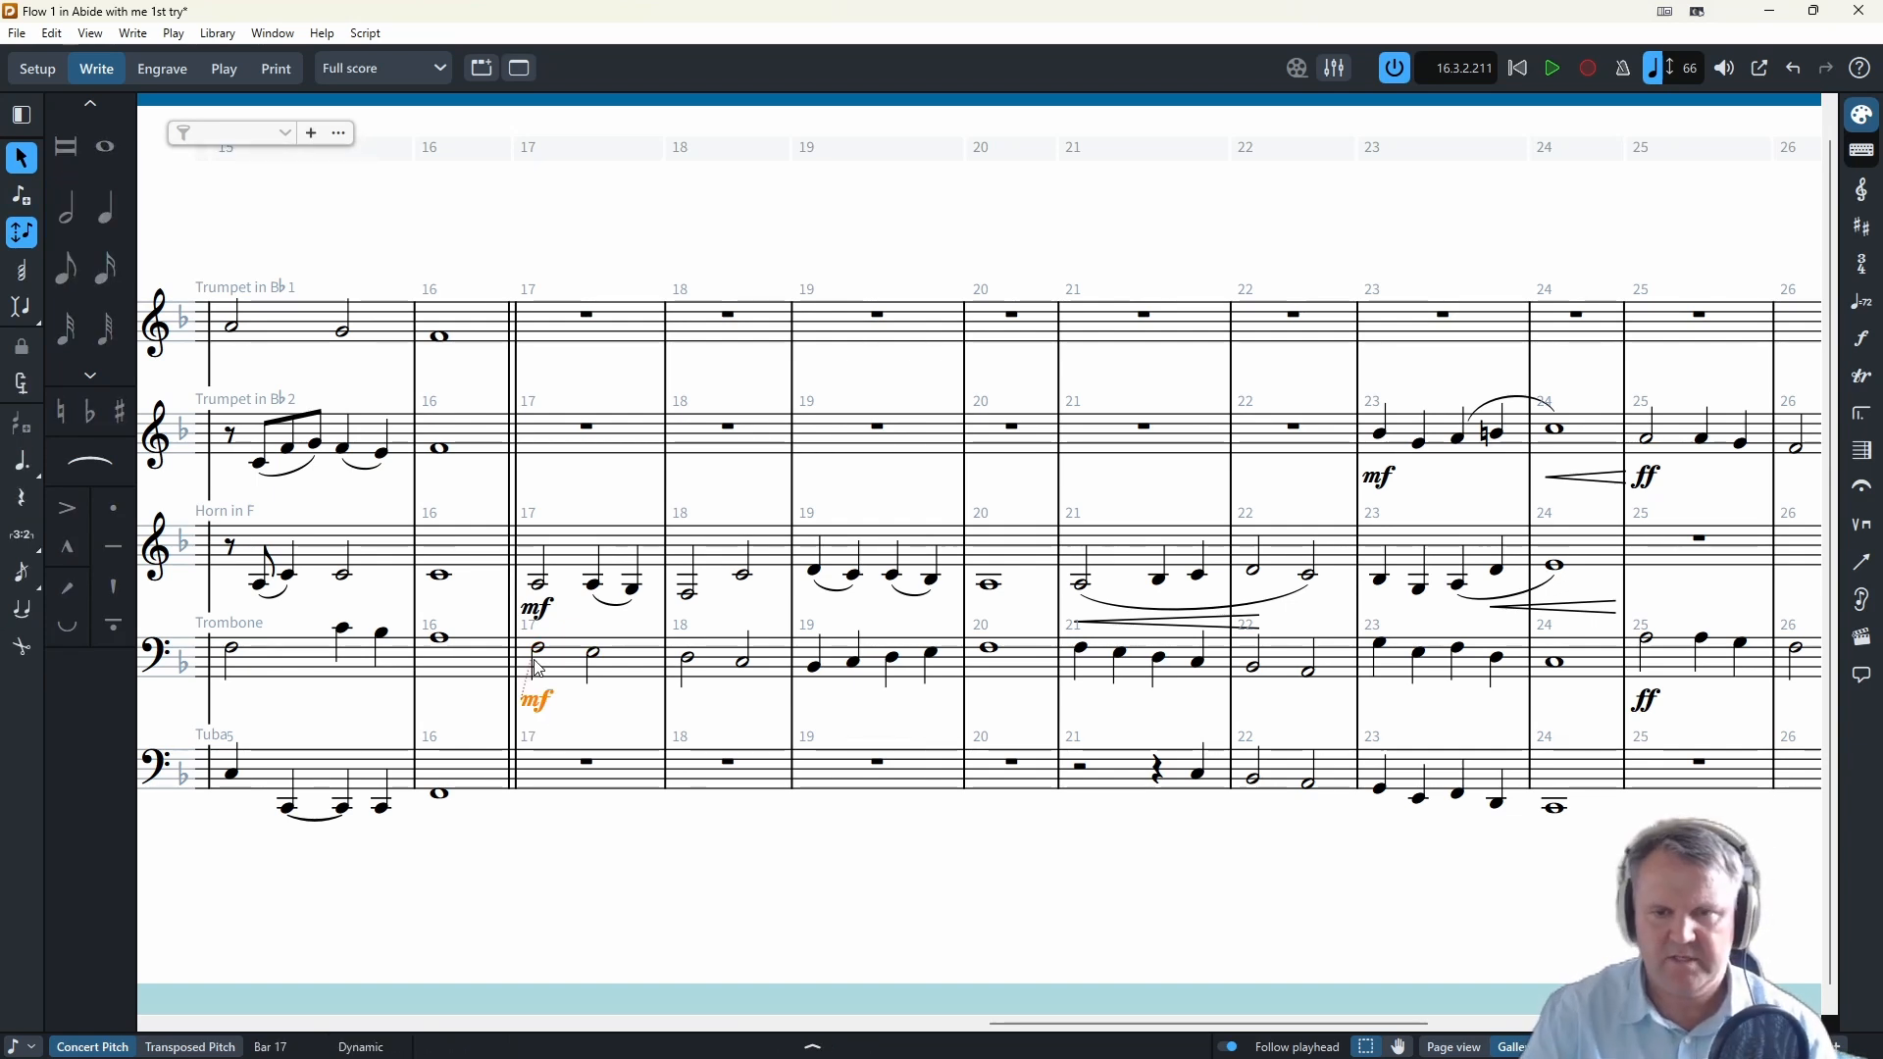
click(1082, 669)
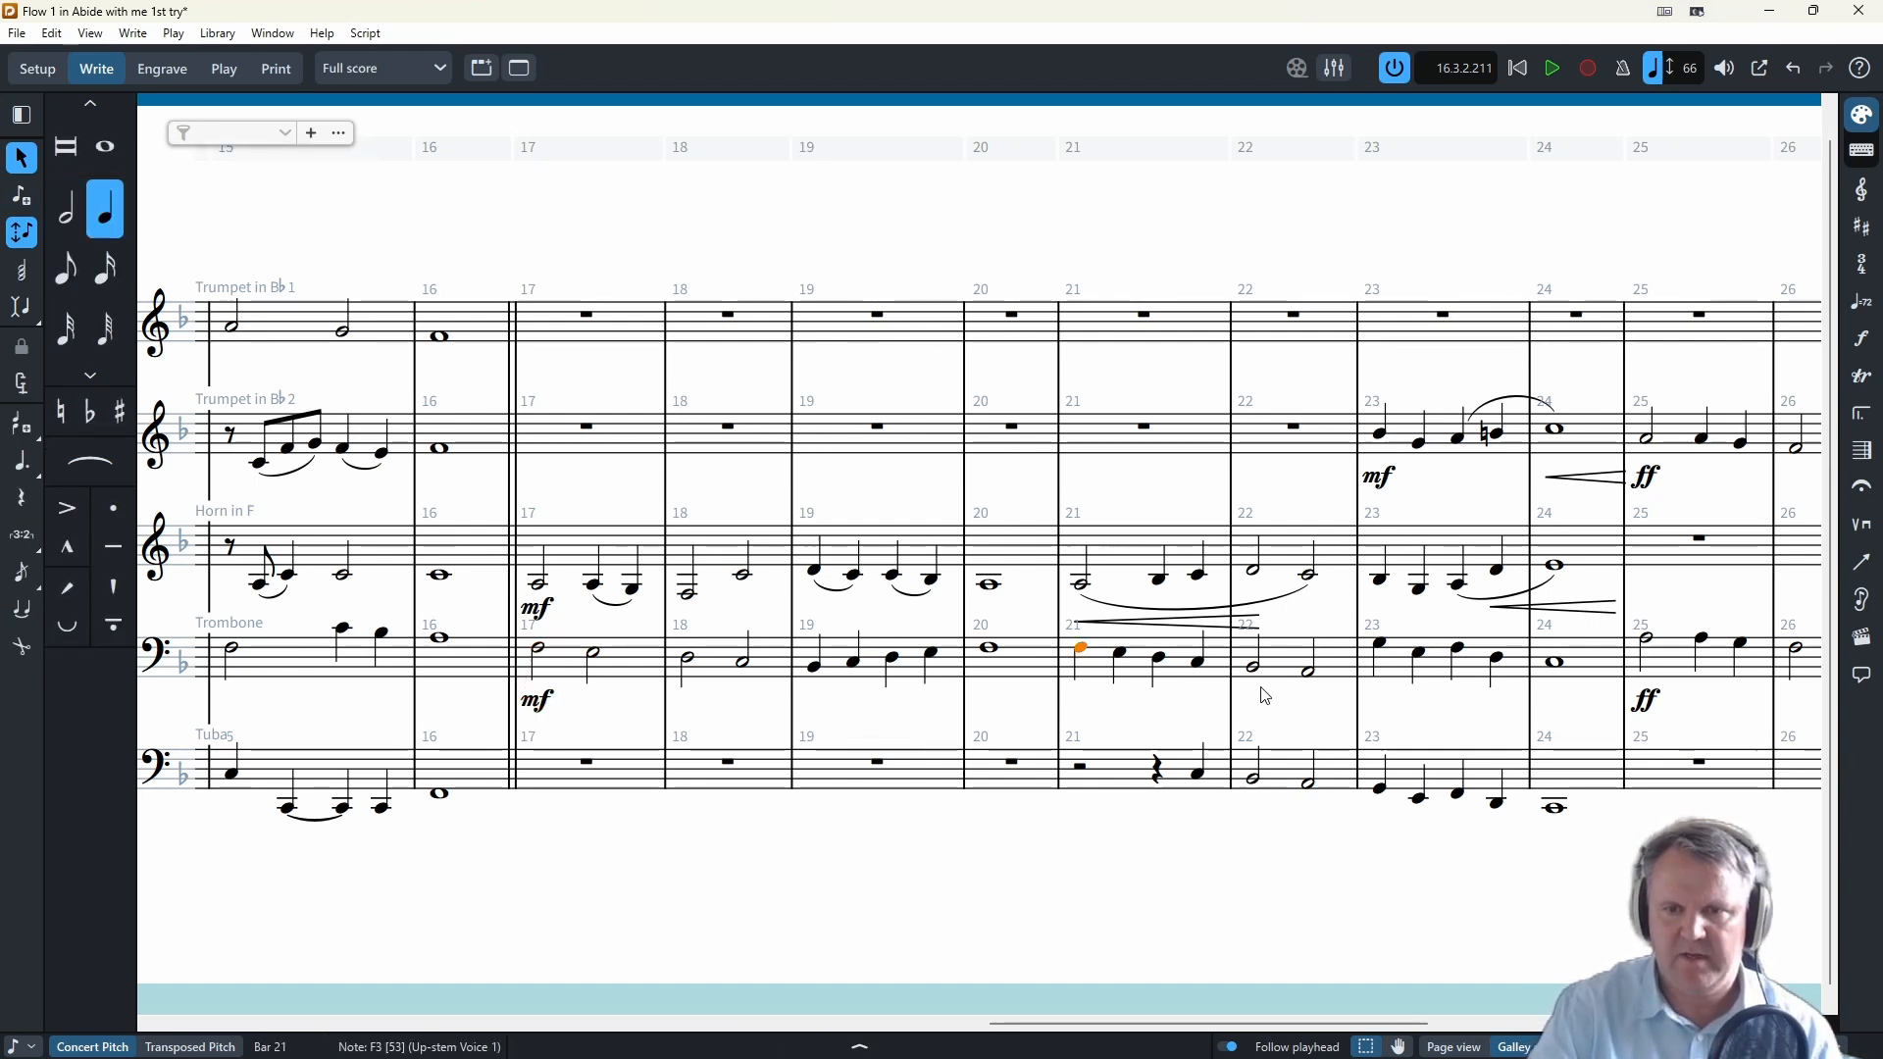
key(shift+comma)
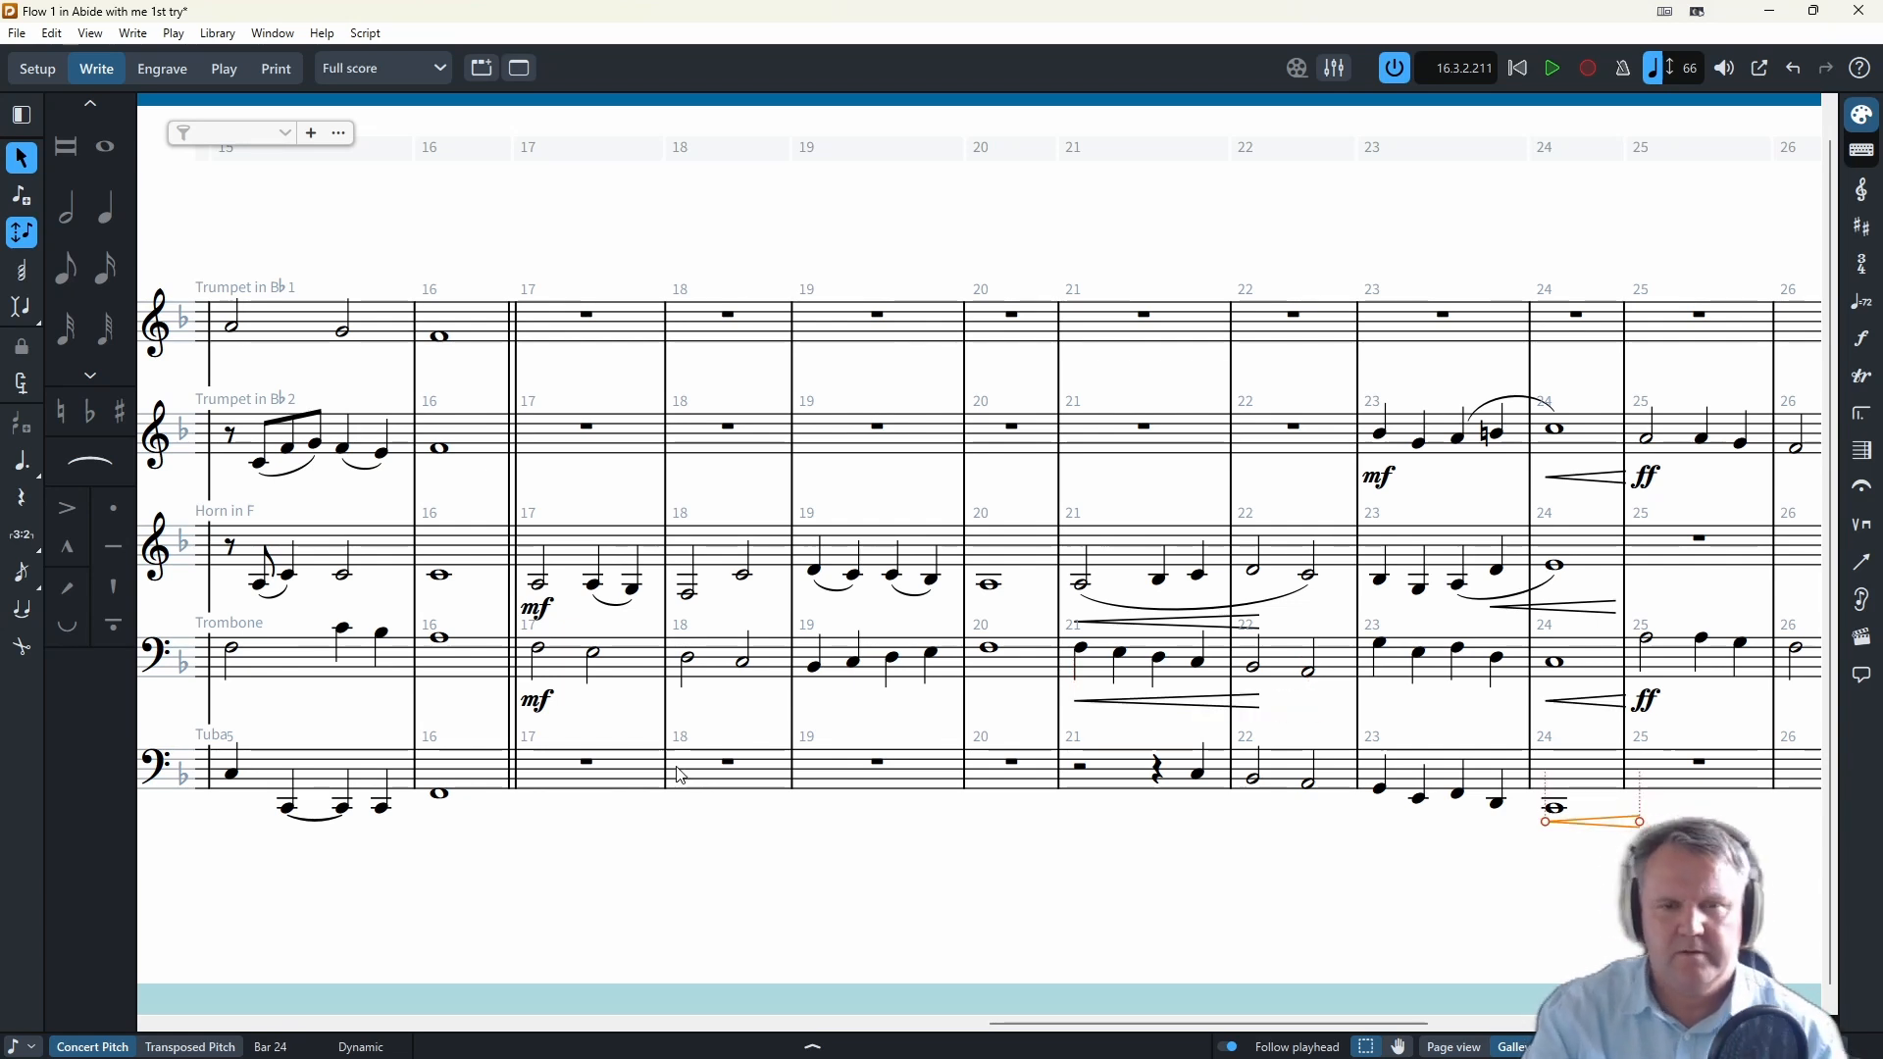
- Add an mf dynamic to the tubas' quarter-note C in bar 21
scroll(652, 717, up, 1)
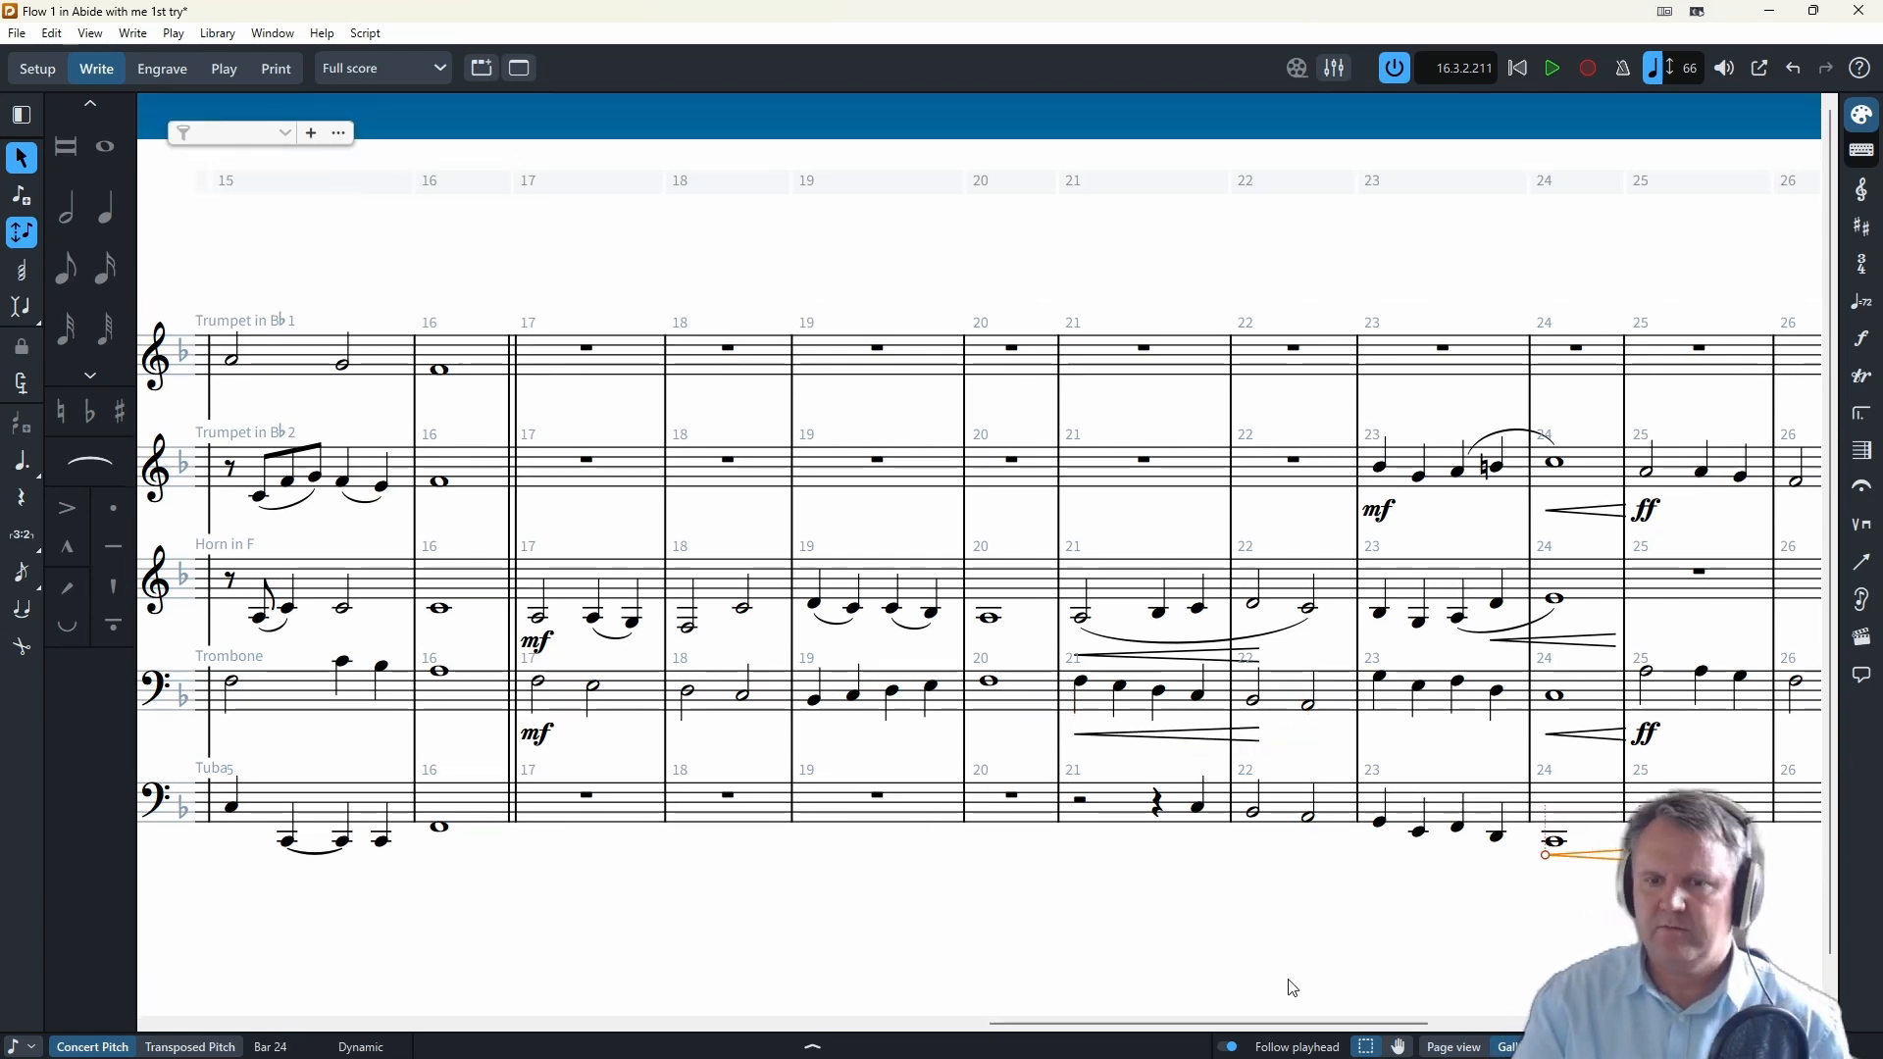
click(1198, 808)
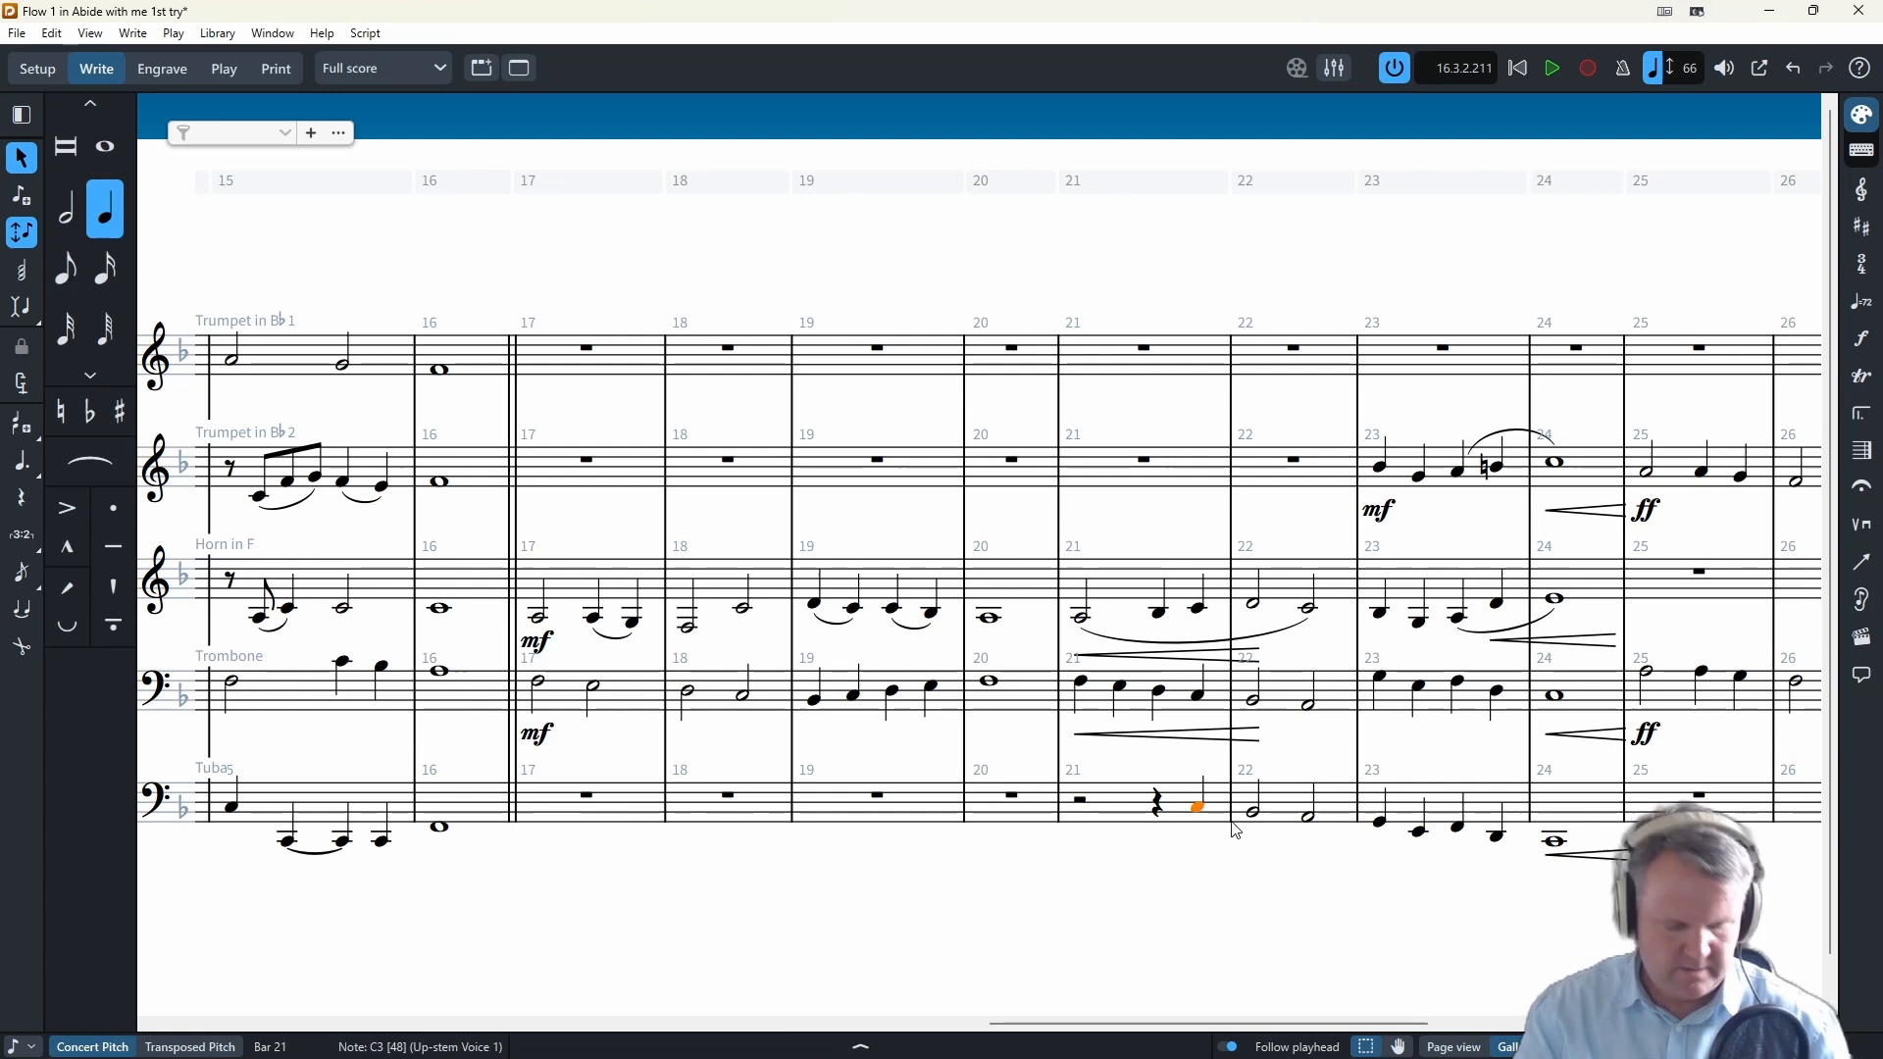
key(shift+d)
text(mf)
key(Return)
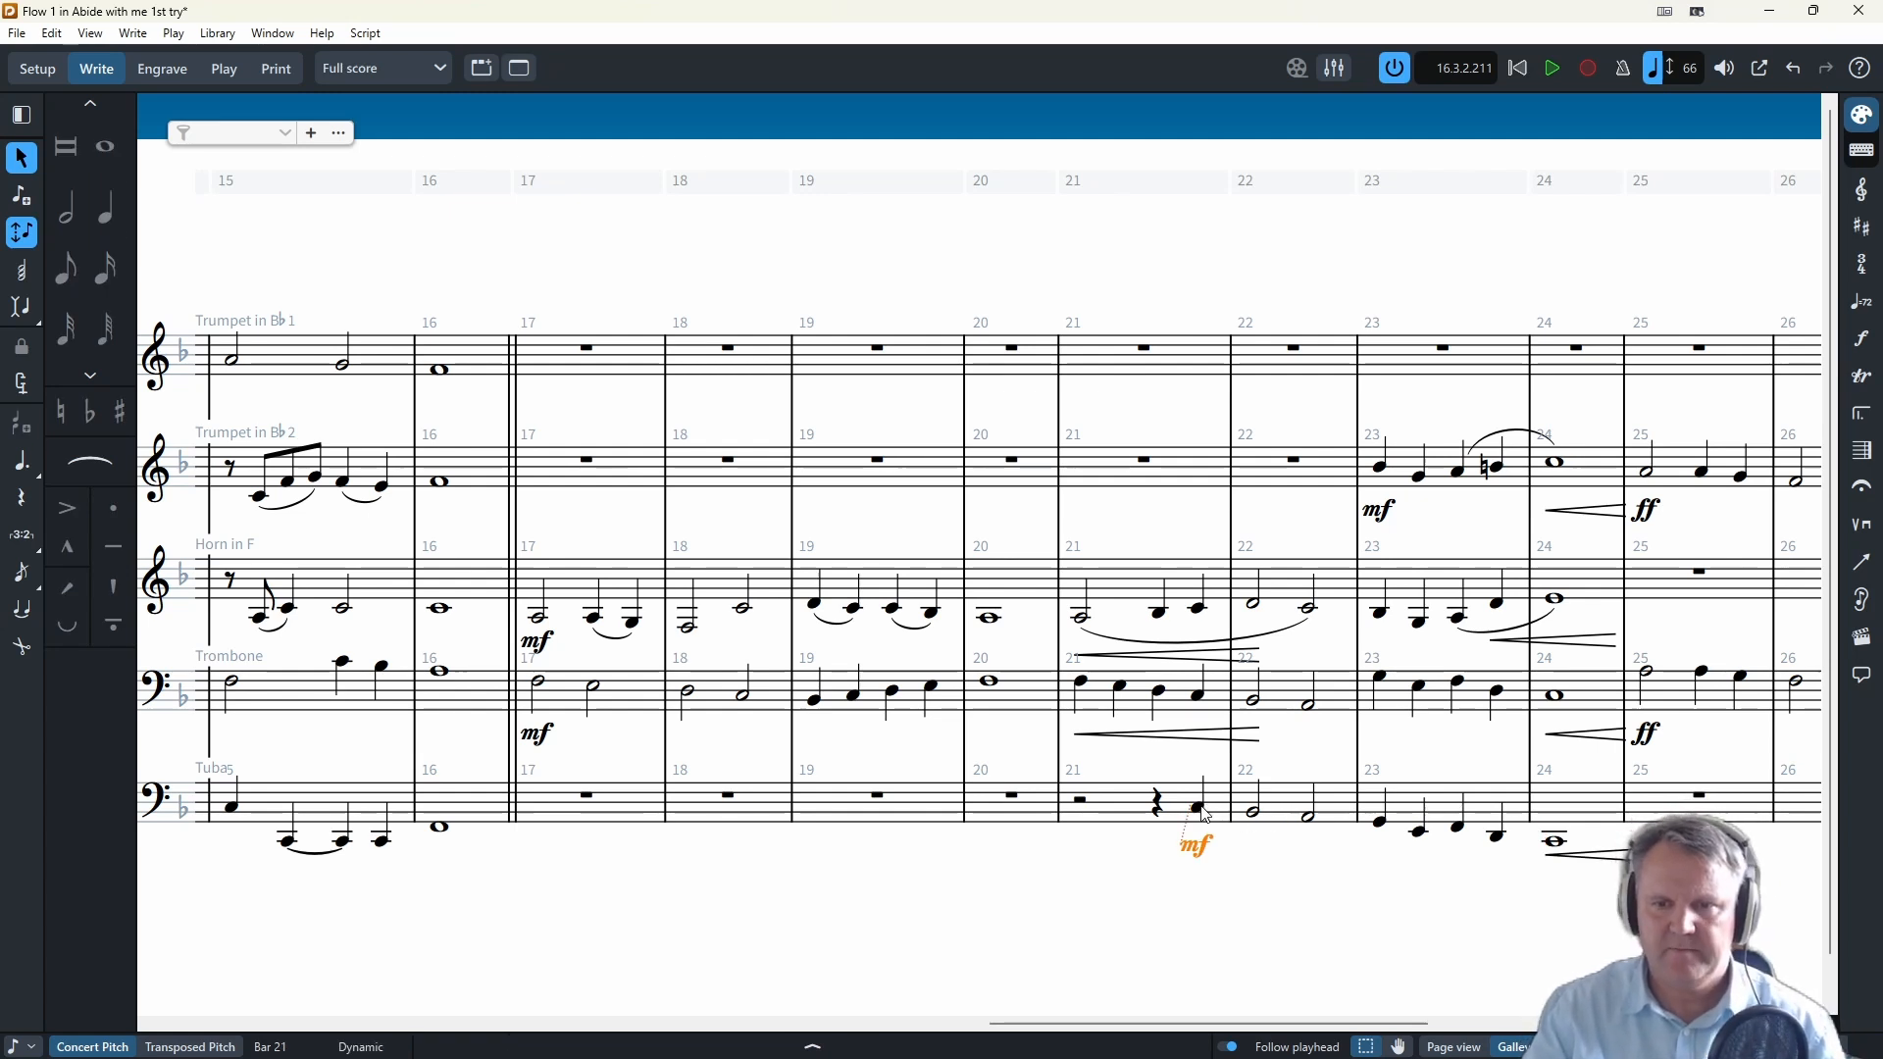
- Add a crescendo hairpin for the tubas spanning the C in bar 21 and the first half note of bar 22
click(1199, 809)
shift+click(1254, 813)
key(shift+d)
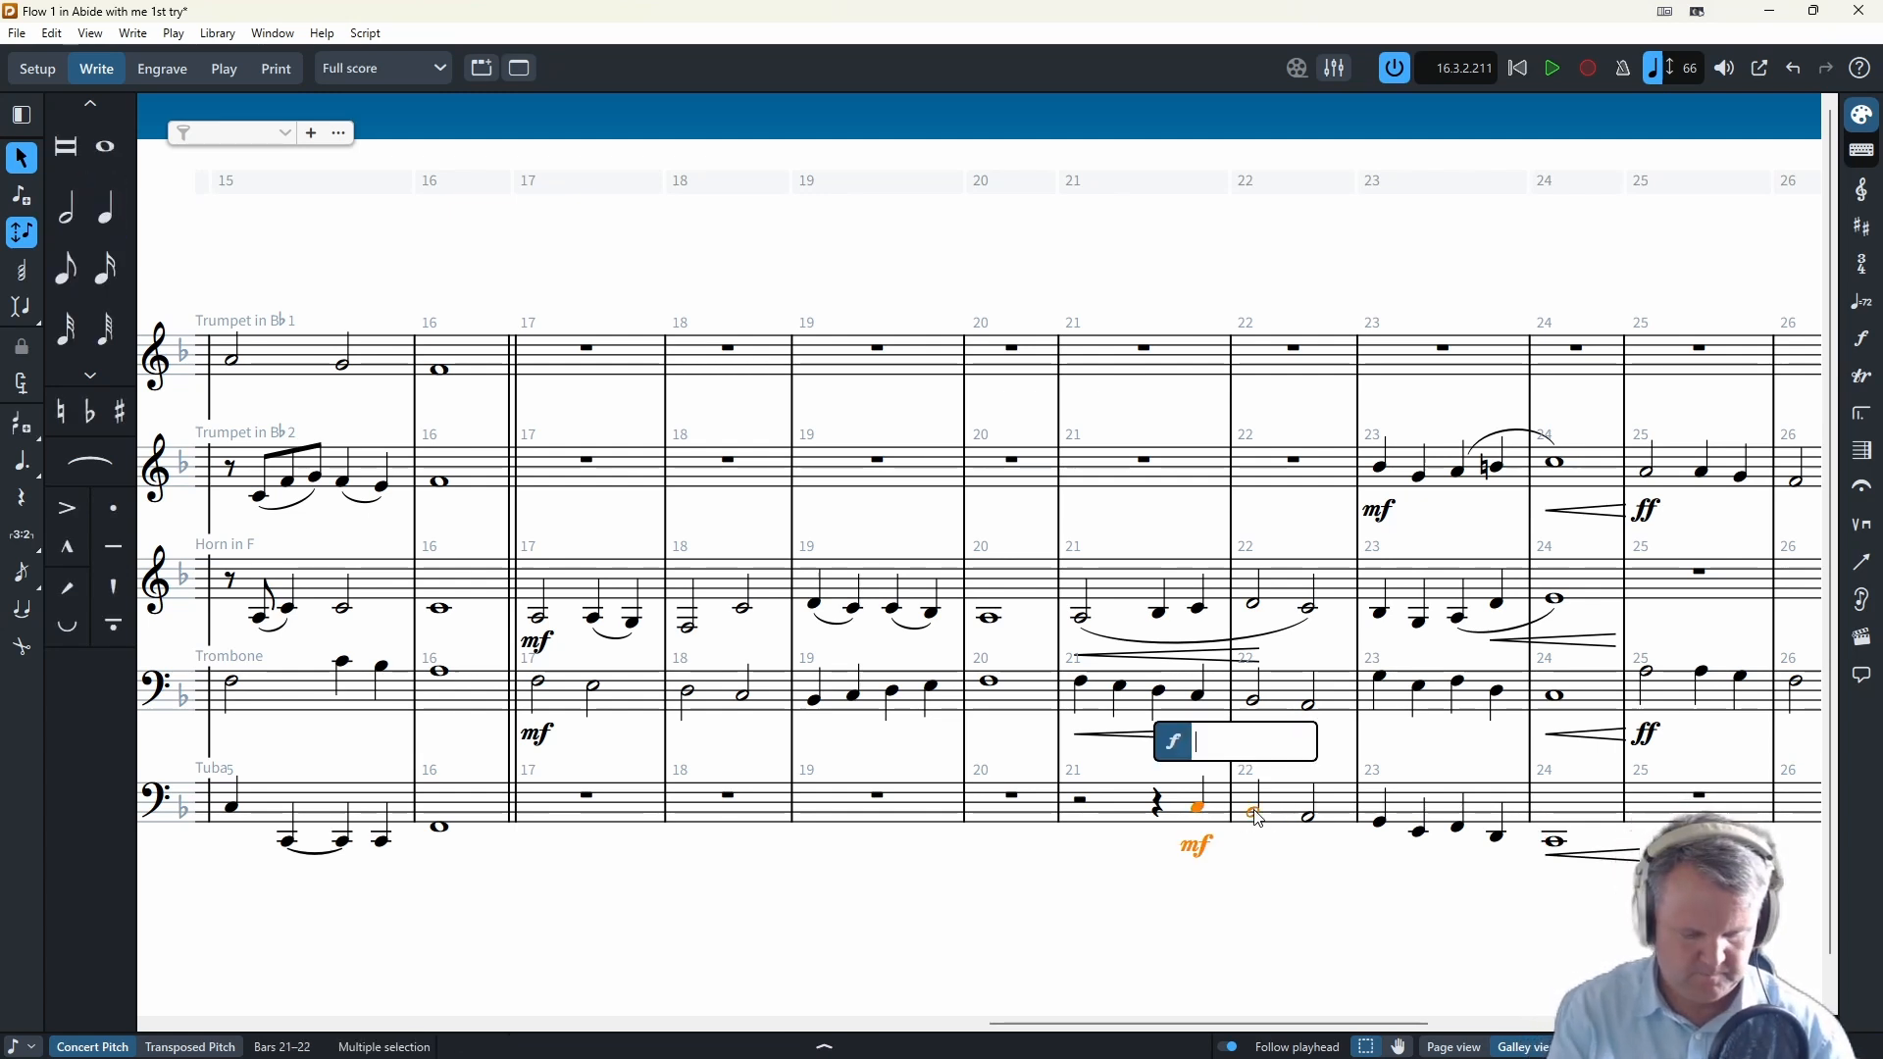
text(<)
key(Return)
- Add a crescendo hairpin under all the horn notes of bars 21 and 22, leading to bar 23
click(1081, 618)
shift+click(1309, 608)
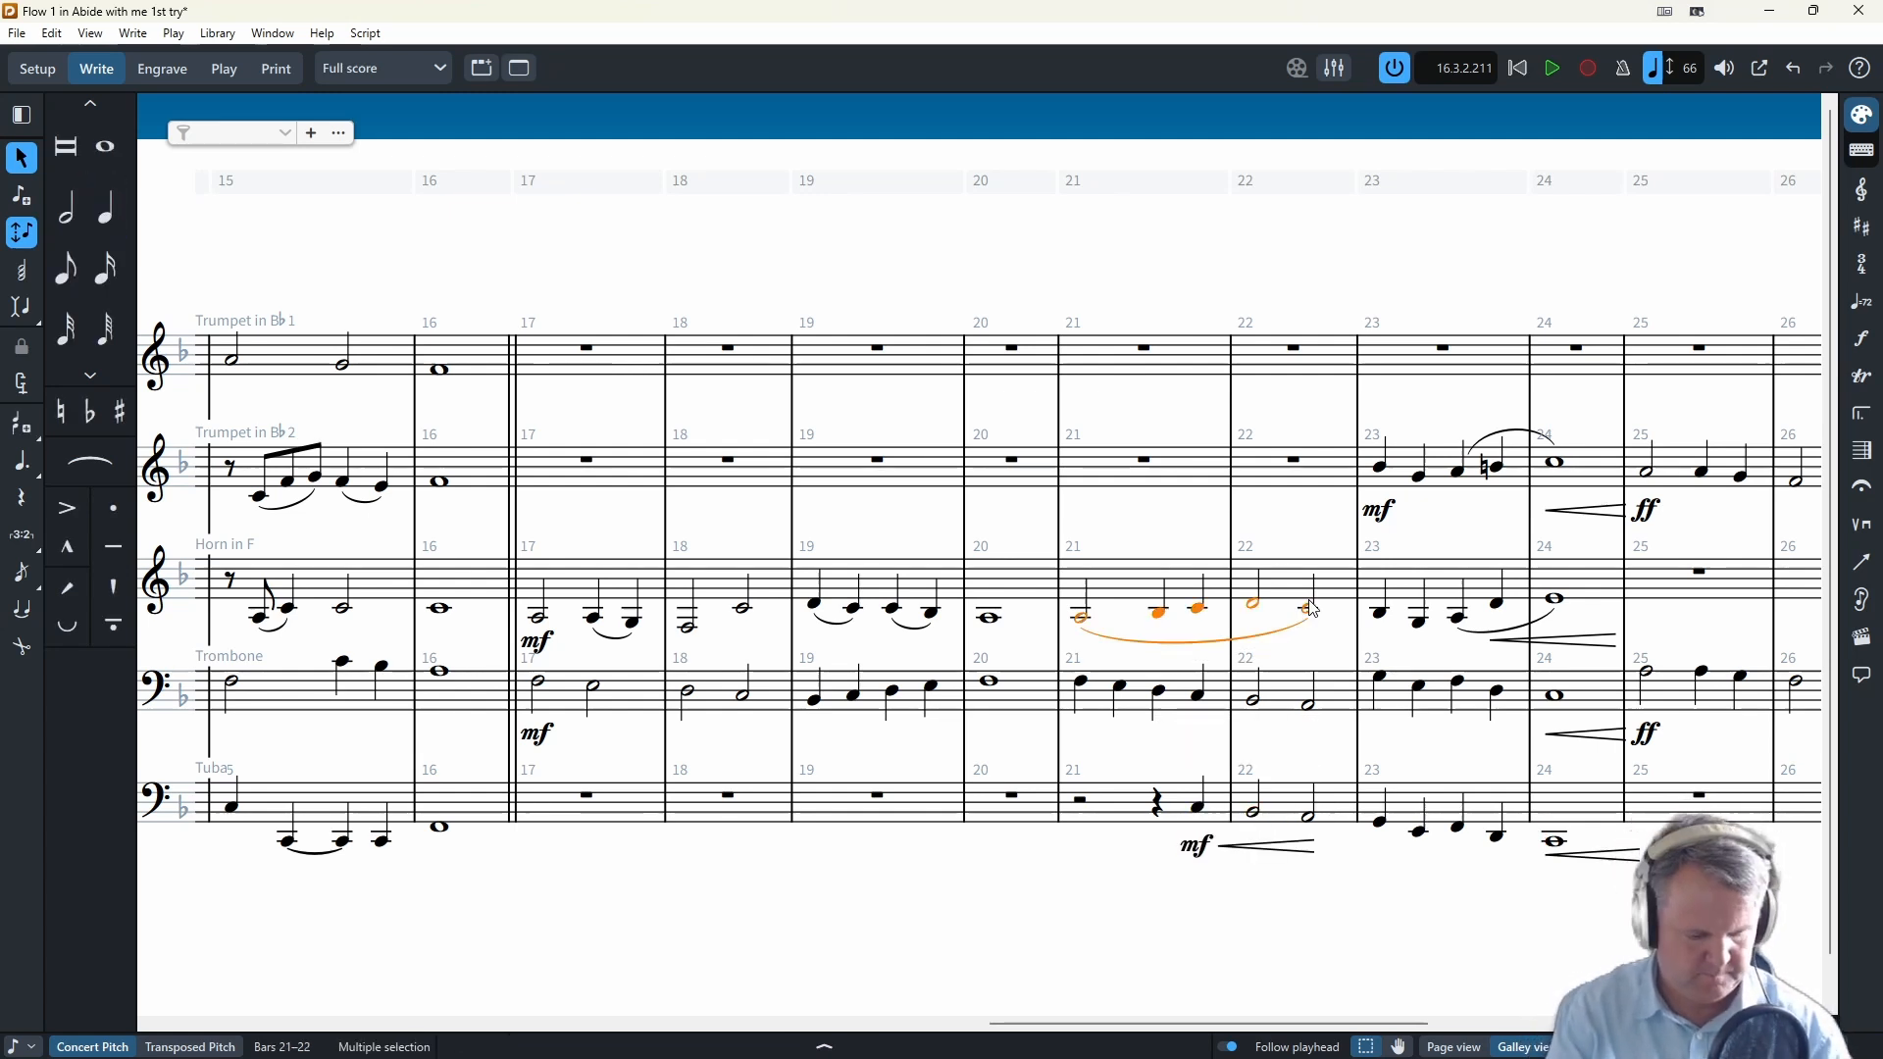
key(shift+d)
text(<)
key(Return)
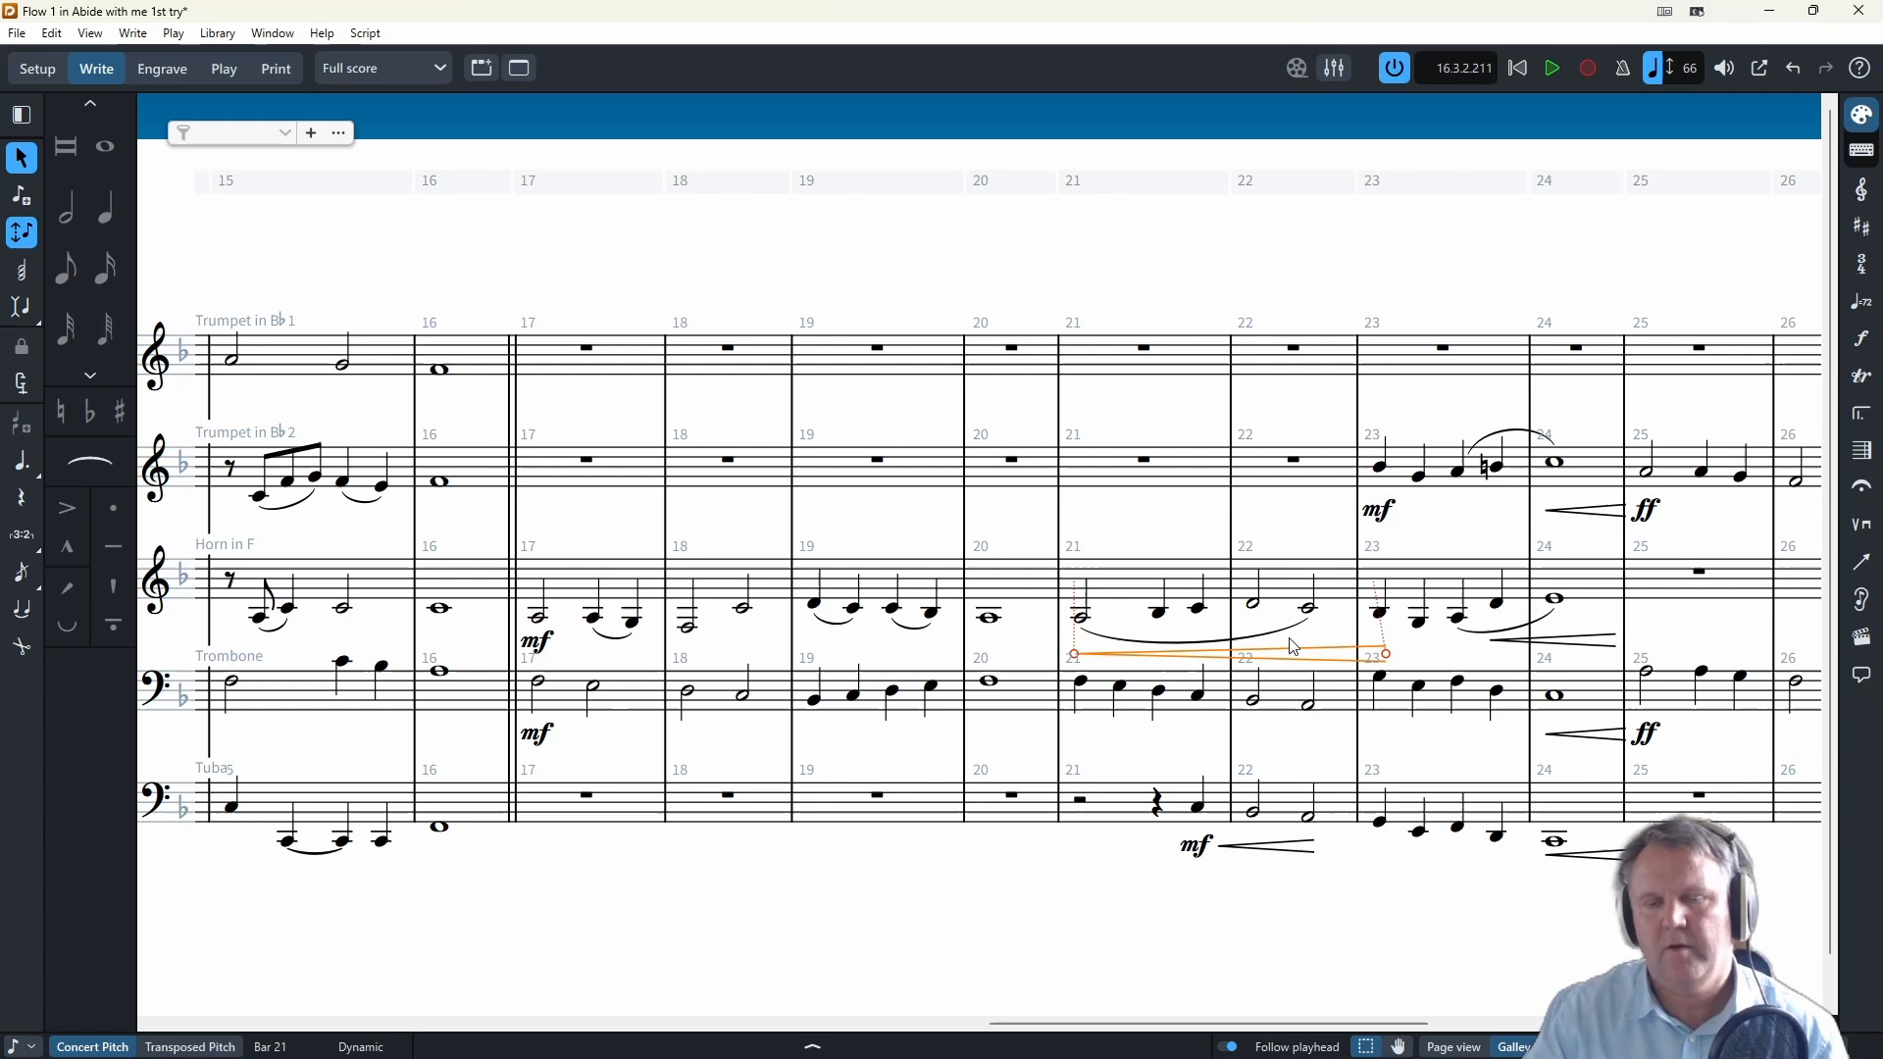
- Add a crescendo hairpin under all the trombone notes of bars 21 and 22, leading to bar 23
click(1082, 683)
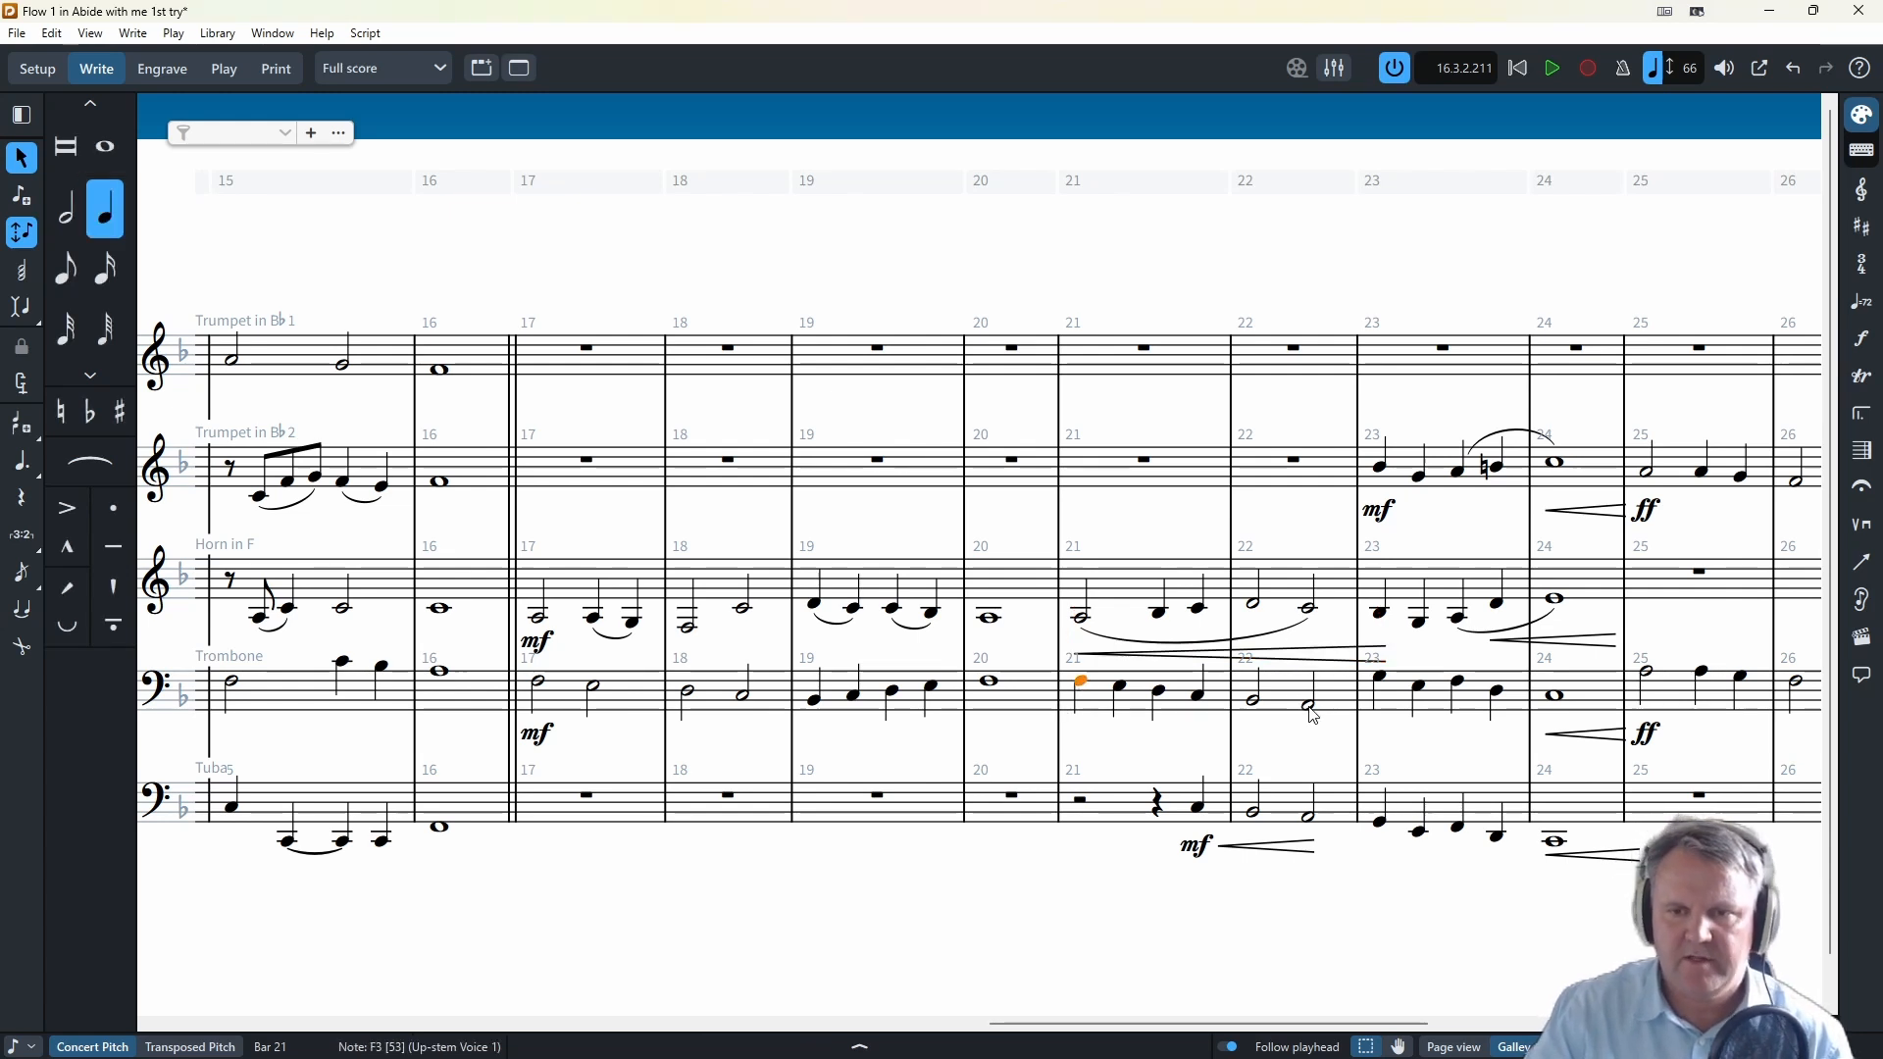
shift+click(1310, 707)
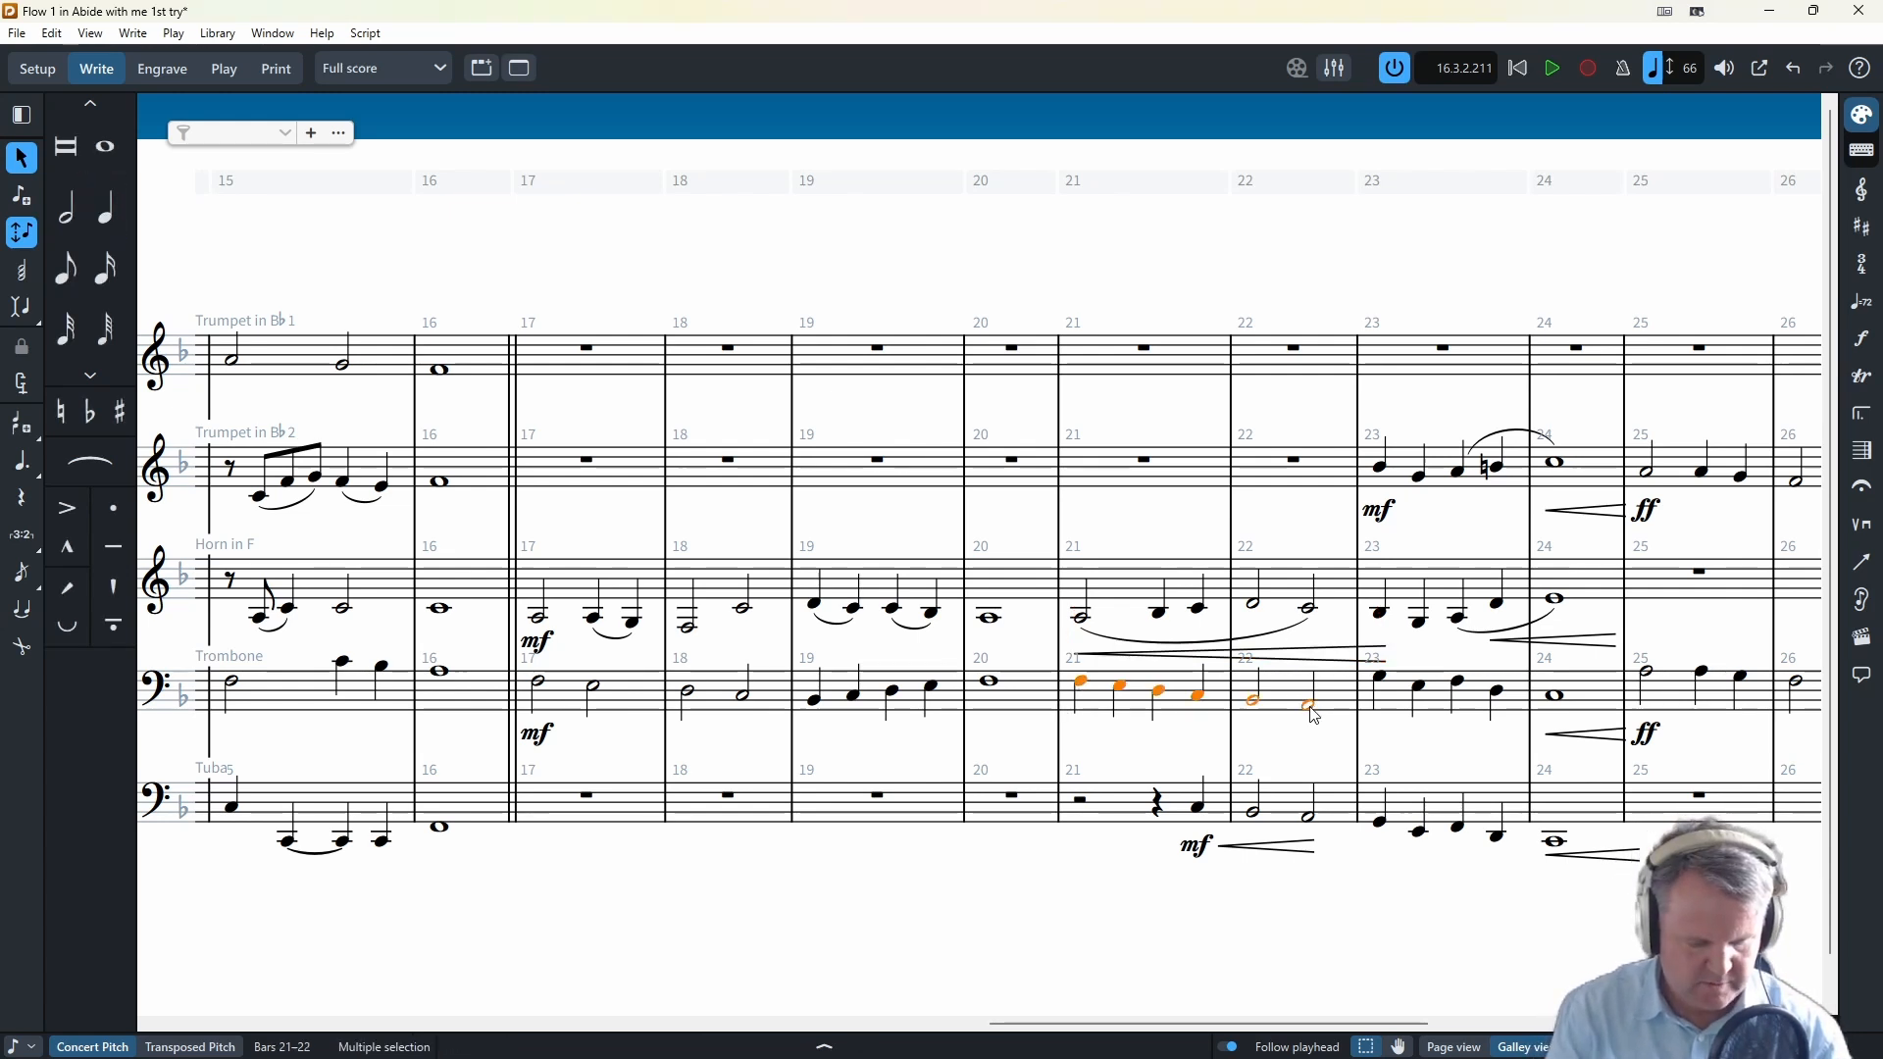
key(shift+d)
text(<)
key(Return)
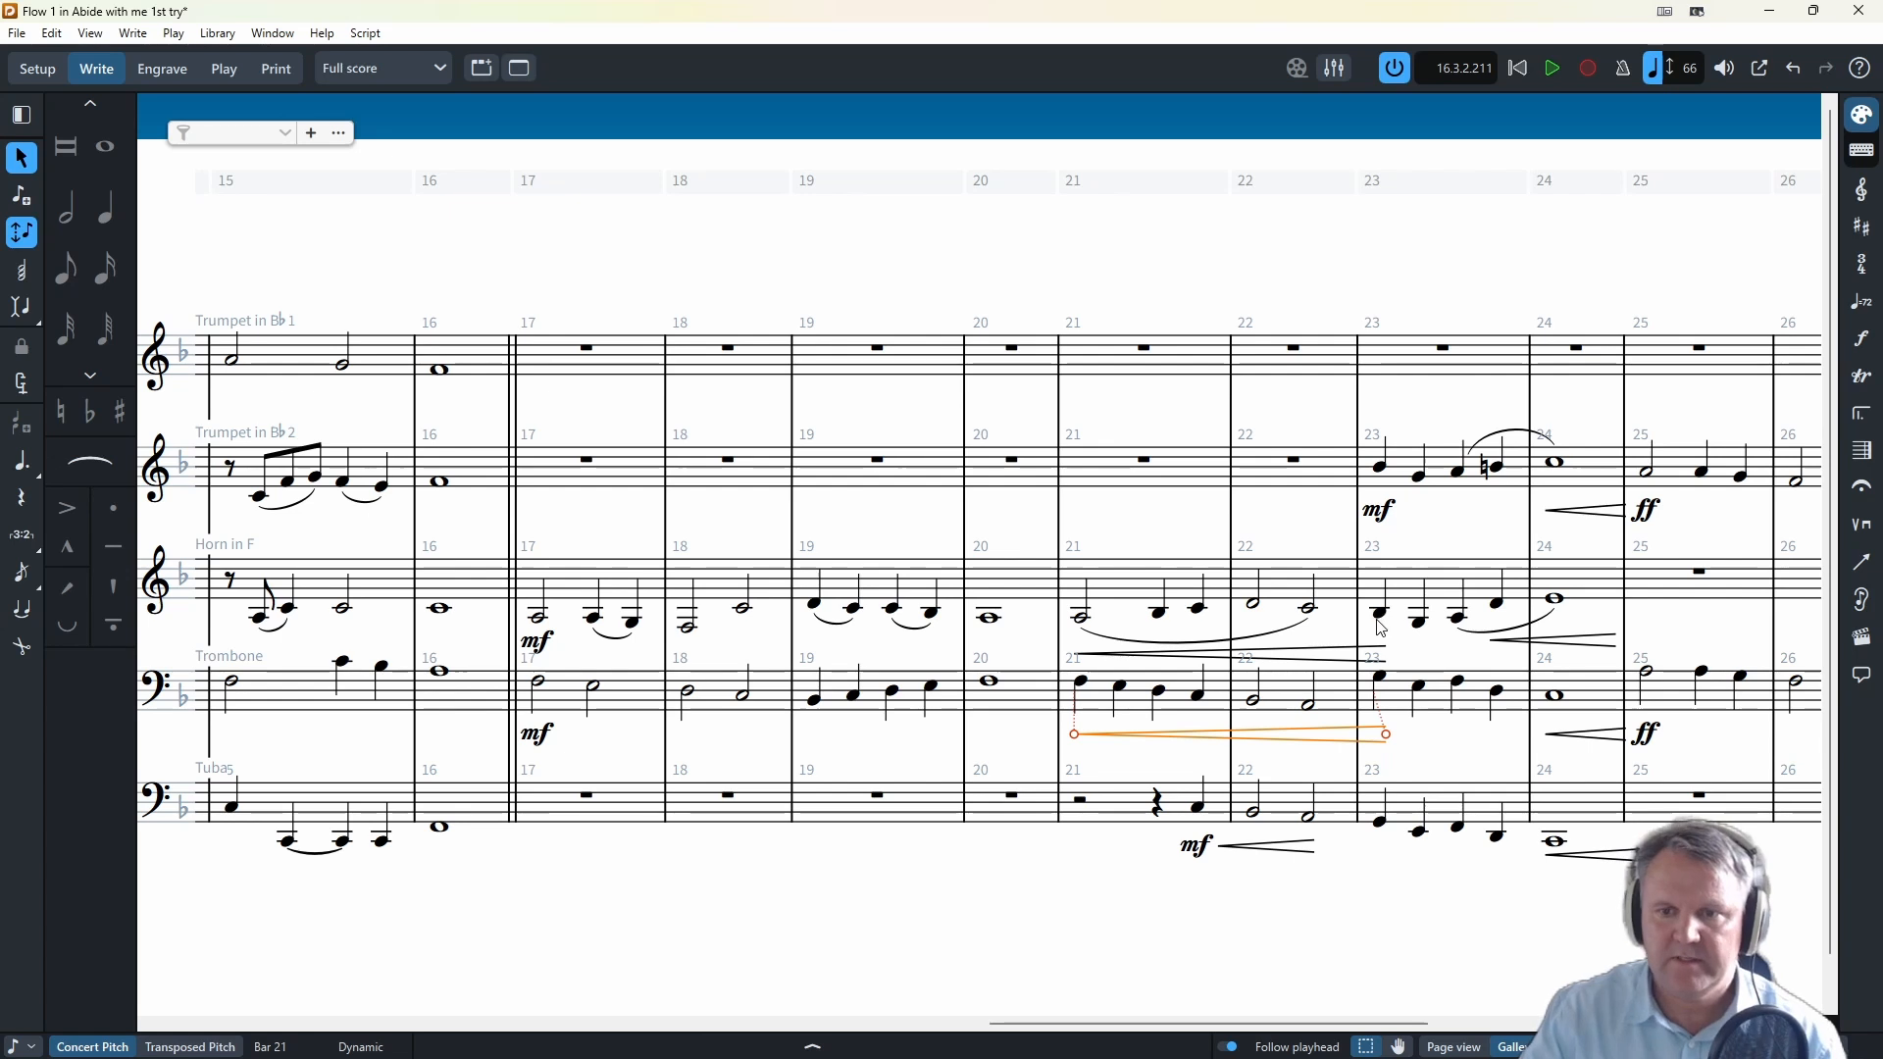
- Add an f dynamic to the first note of bar 23 in the horn, trombone and tuba parts
click(1387, 621)
key(shift+d)
text(f)
key(Return)
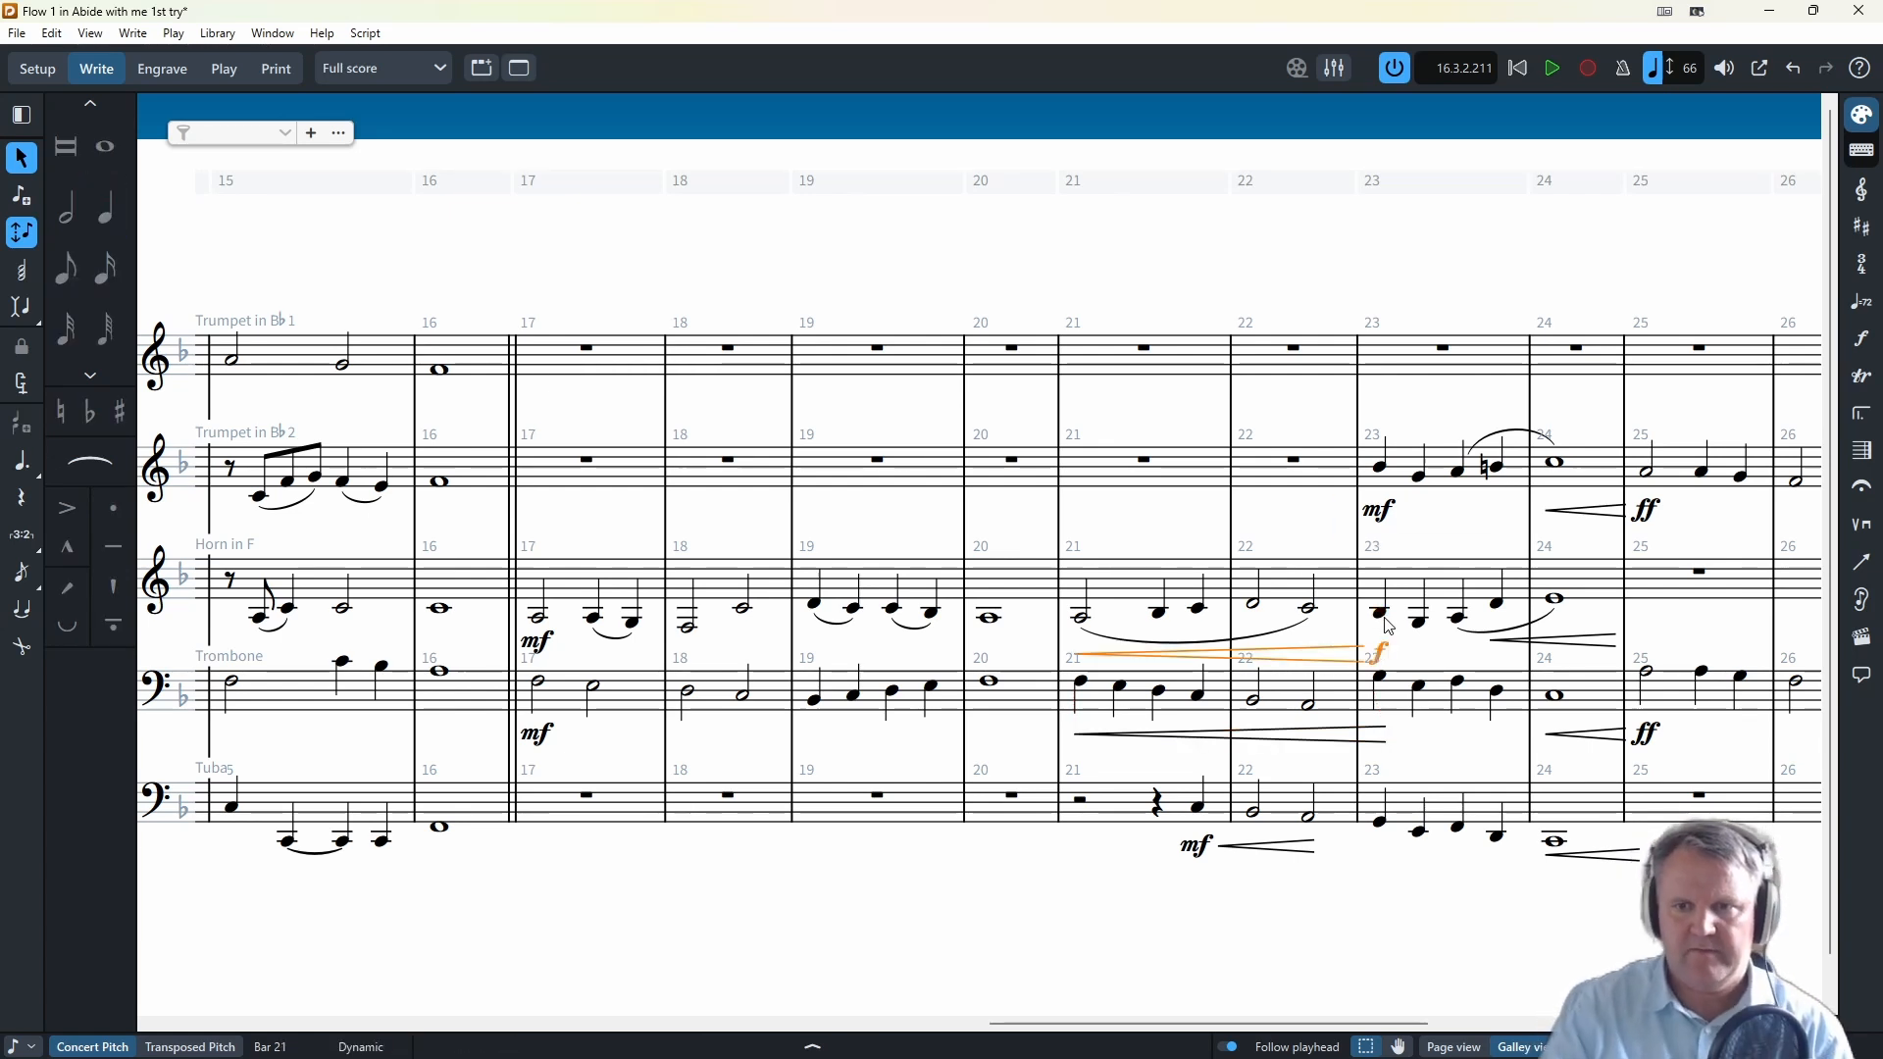
click(1378, 705)
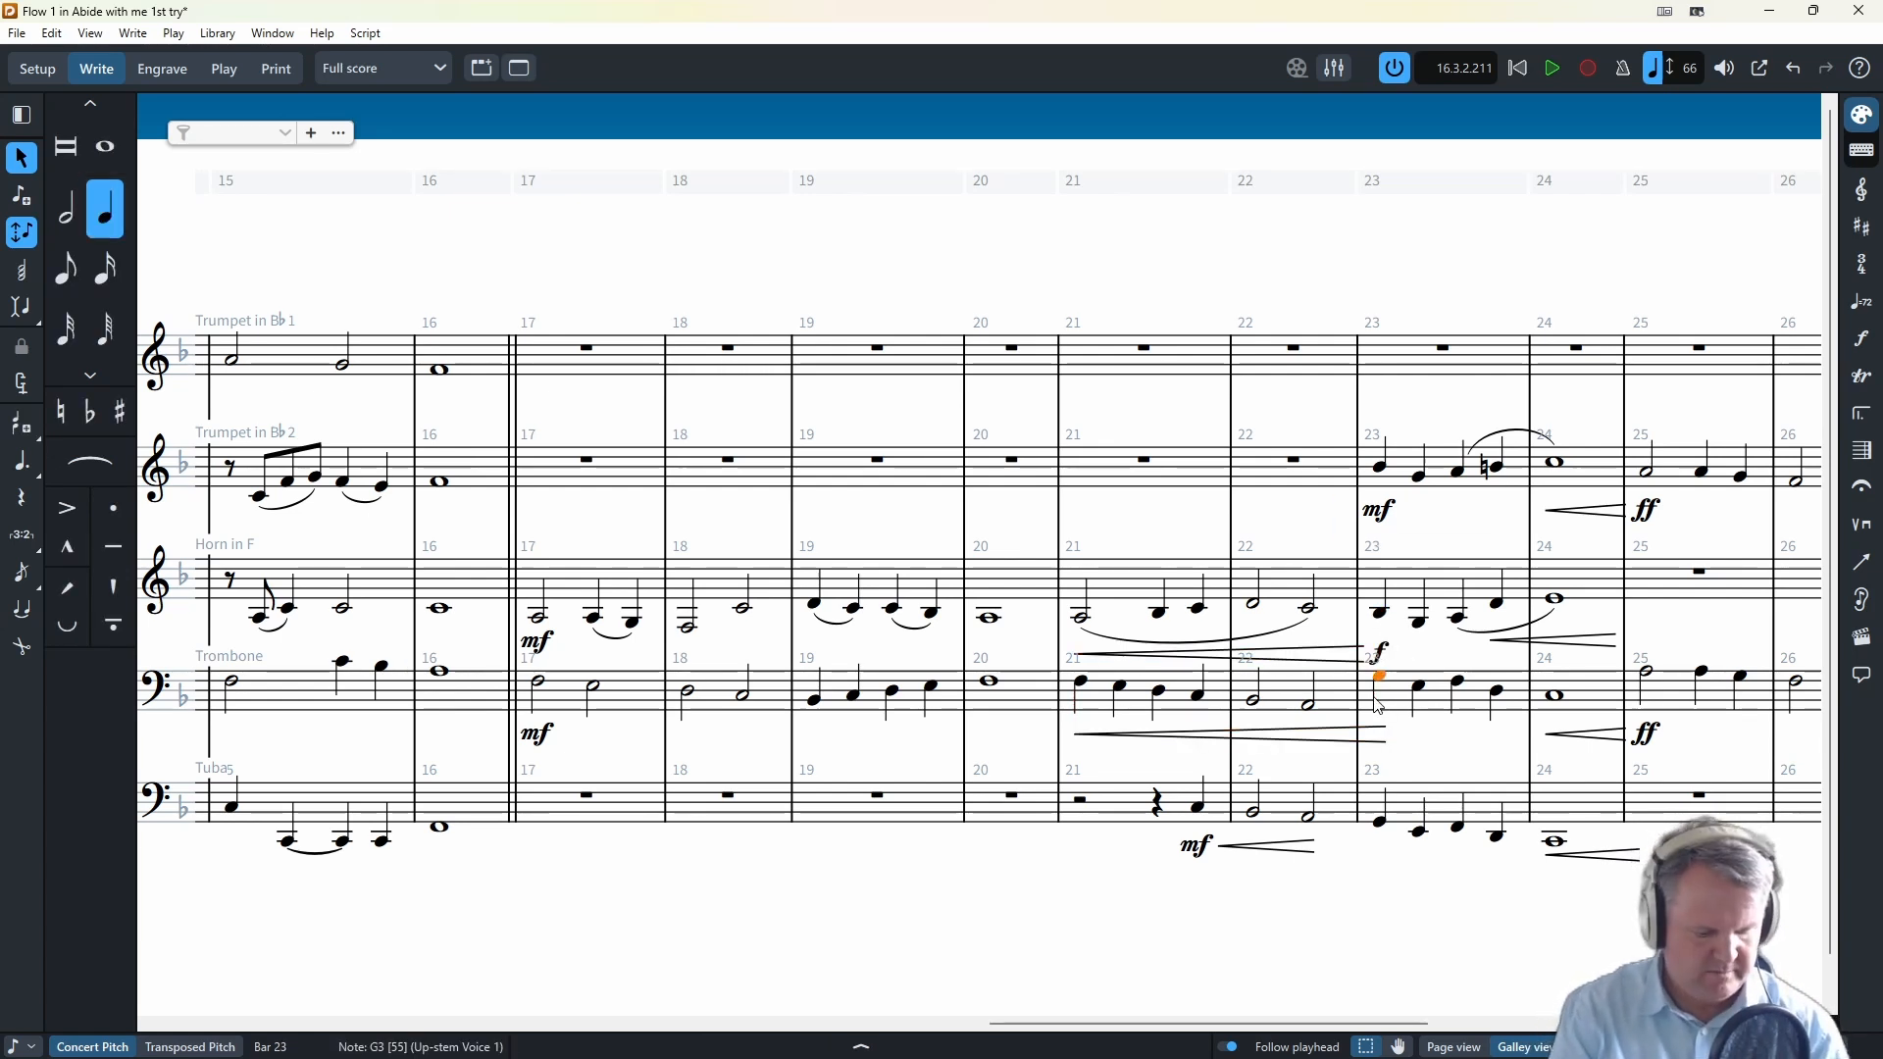
key(shift+d)
text(f)
key(Return)
click(1381, 821)
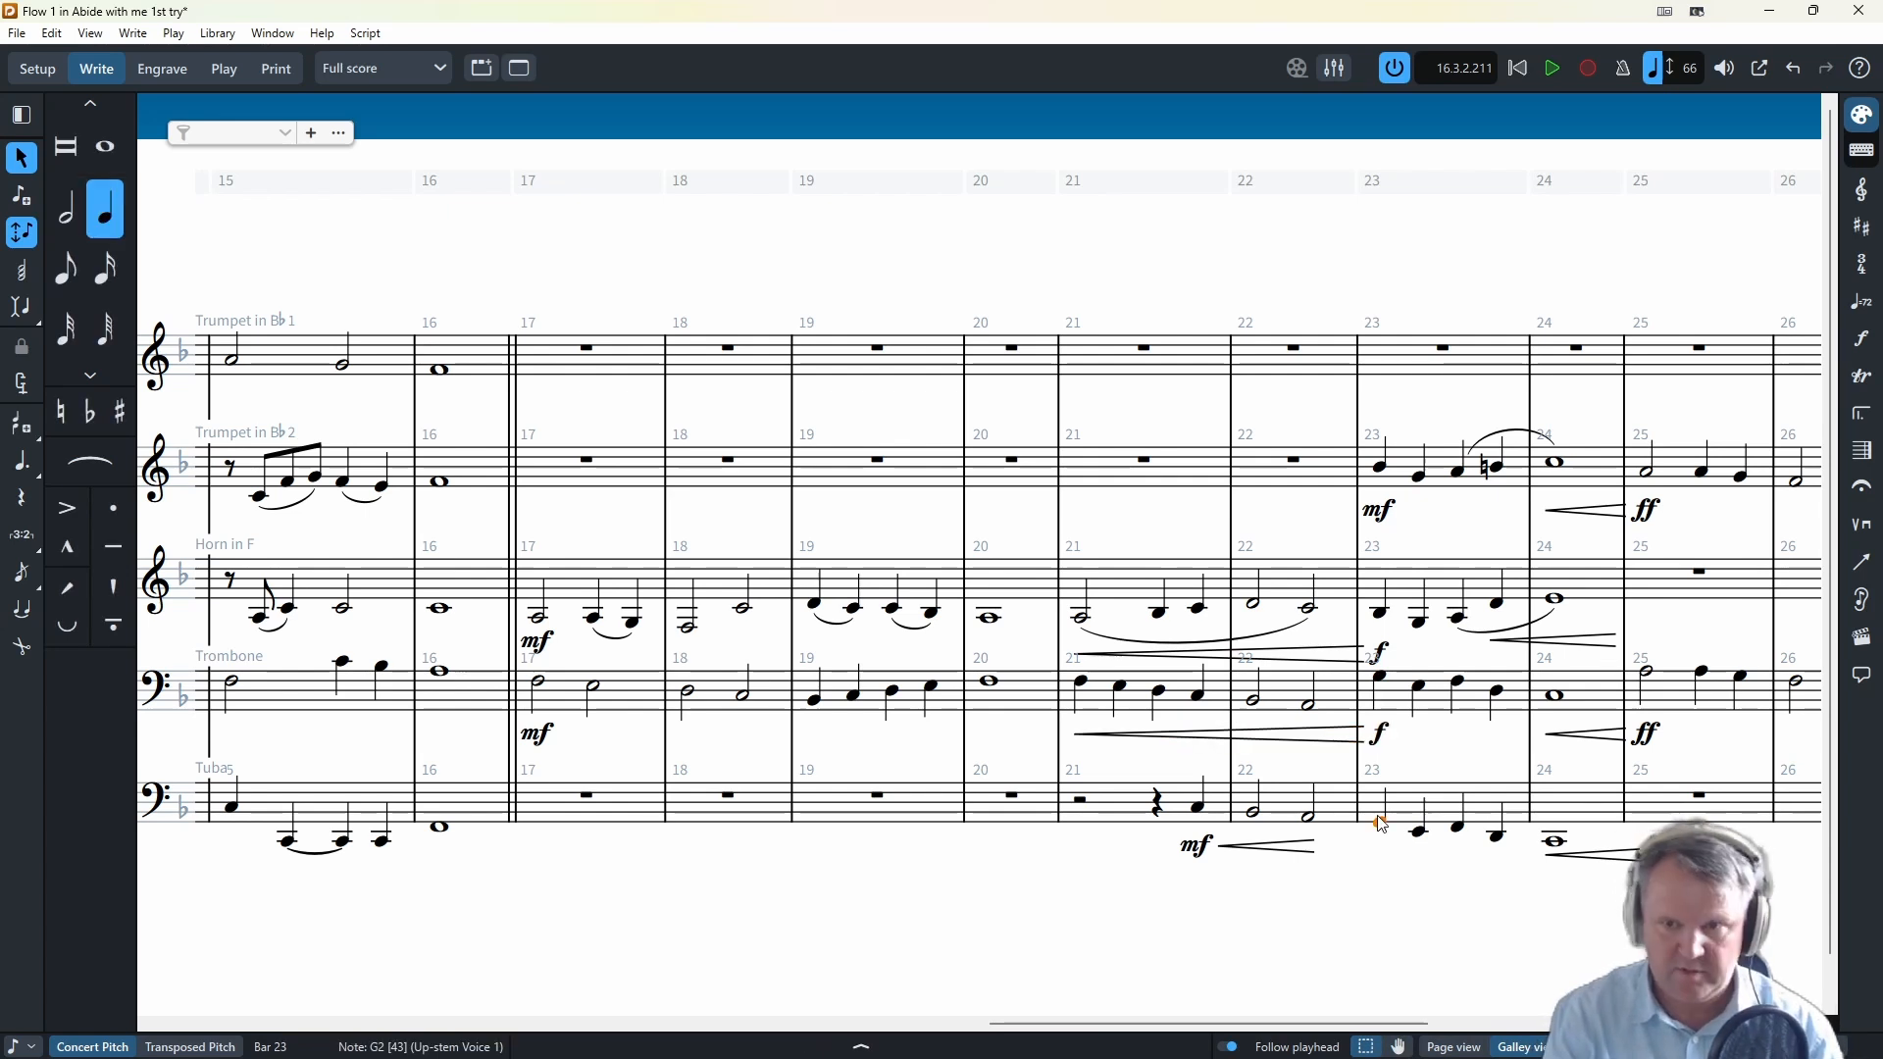
key(shift+d)
text(f)
key(Return)
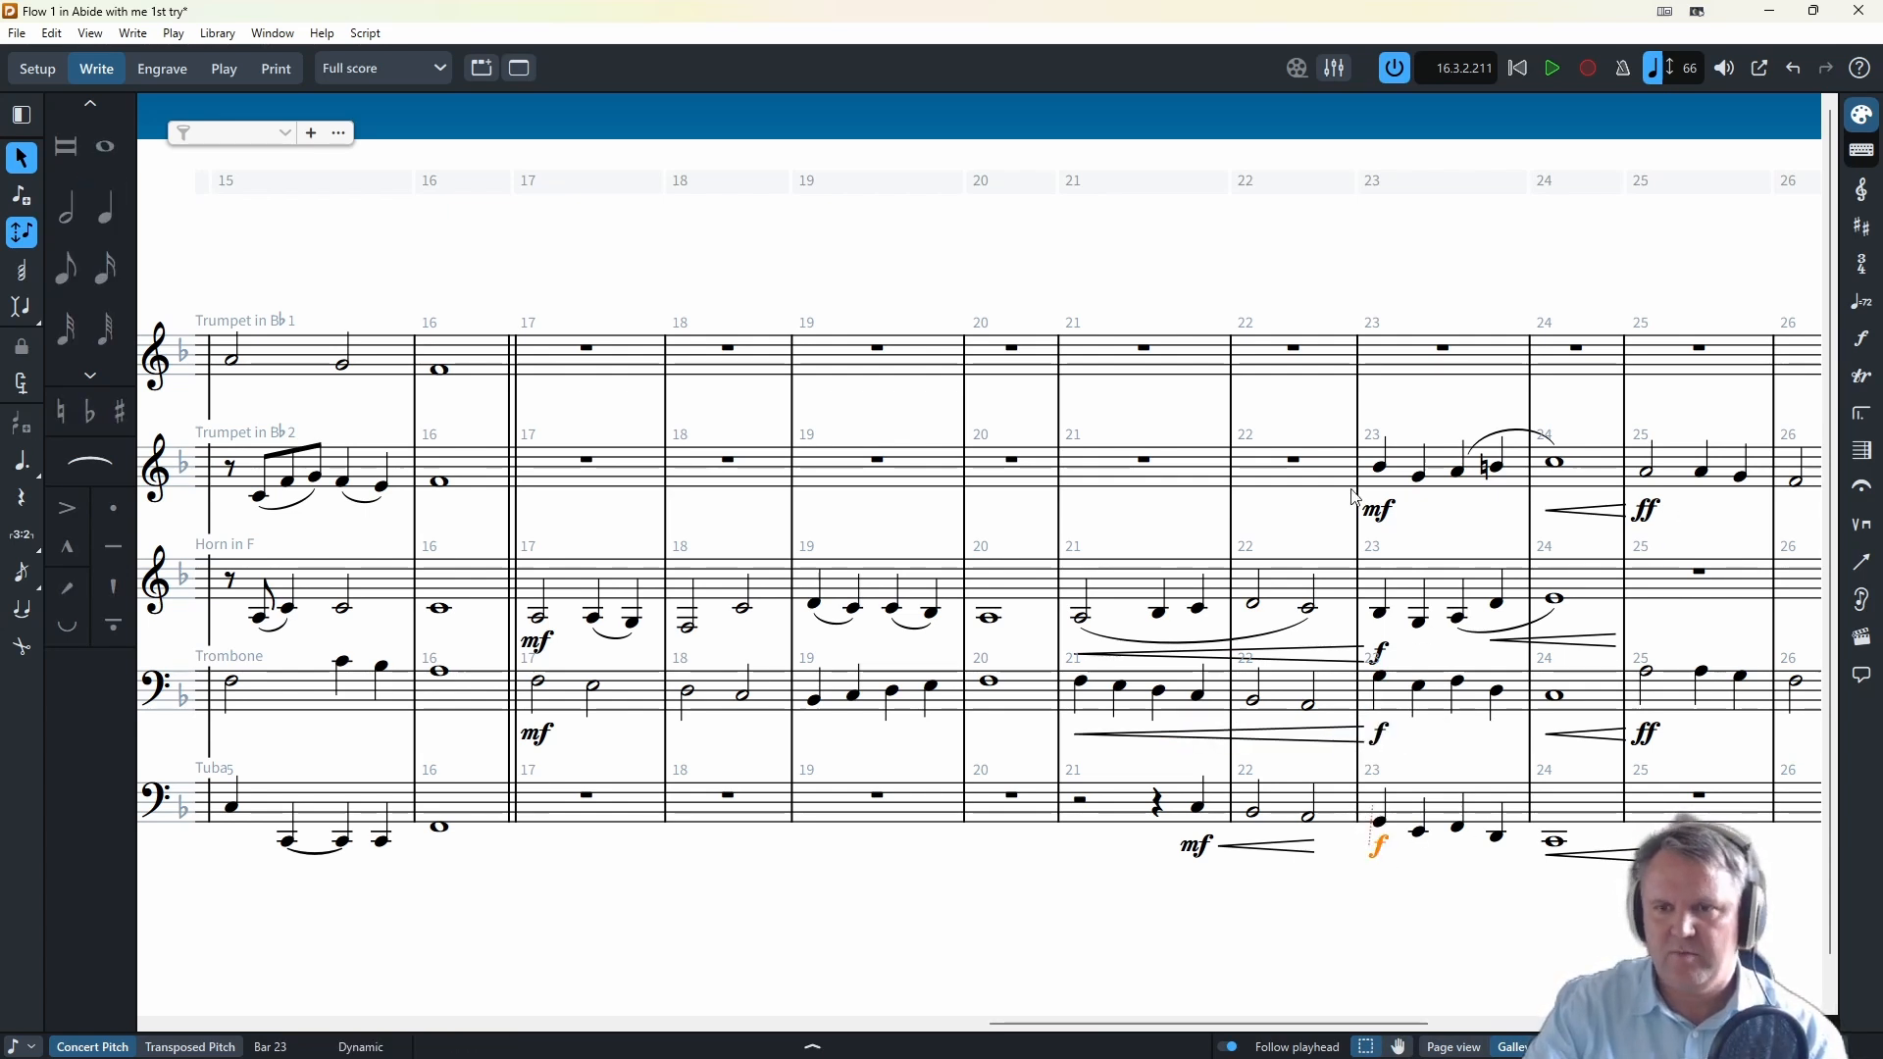
- Add a crescendo hairpin after the mf in bar 23 of the second trumpet, from the second note to the fourth
key(shift+Right)
key(shift+Right)
key(shift+Right)
key(shift+comma)
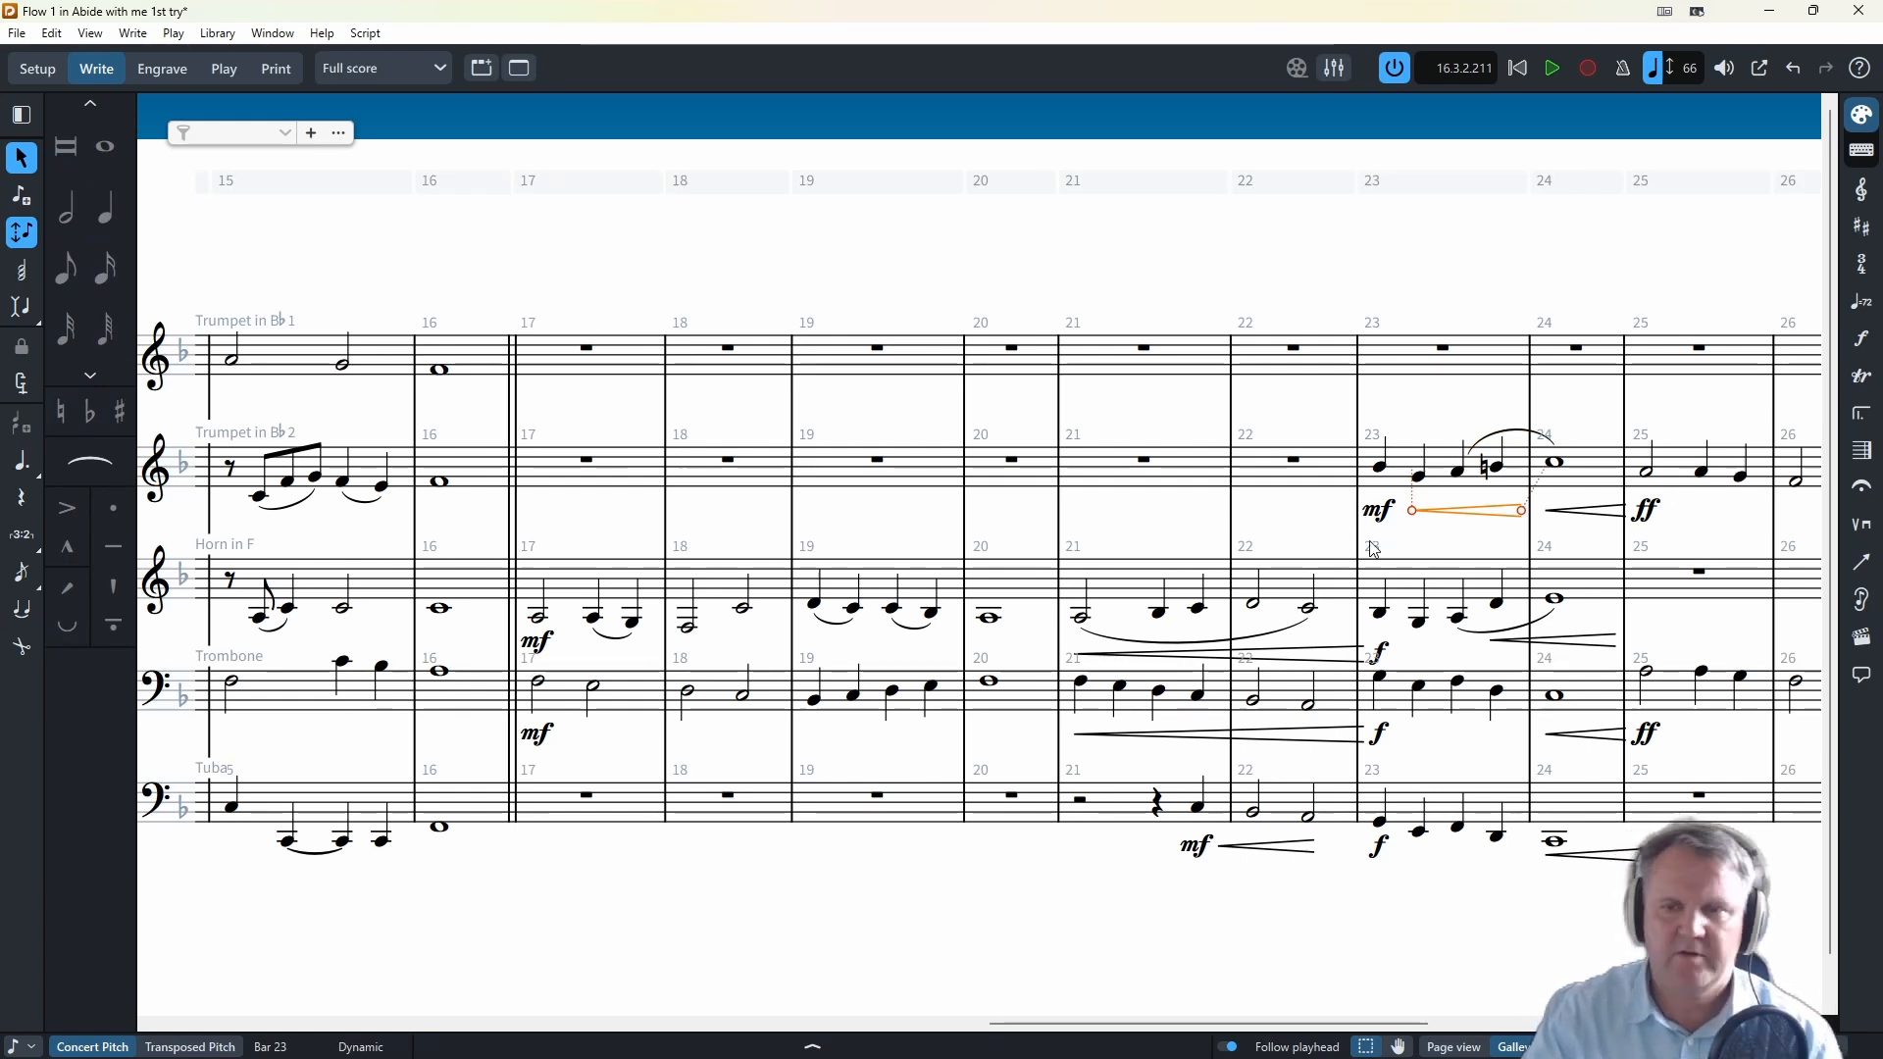
click(545, 496)
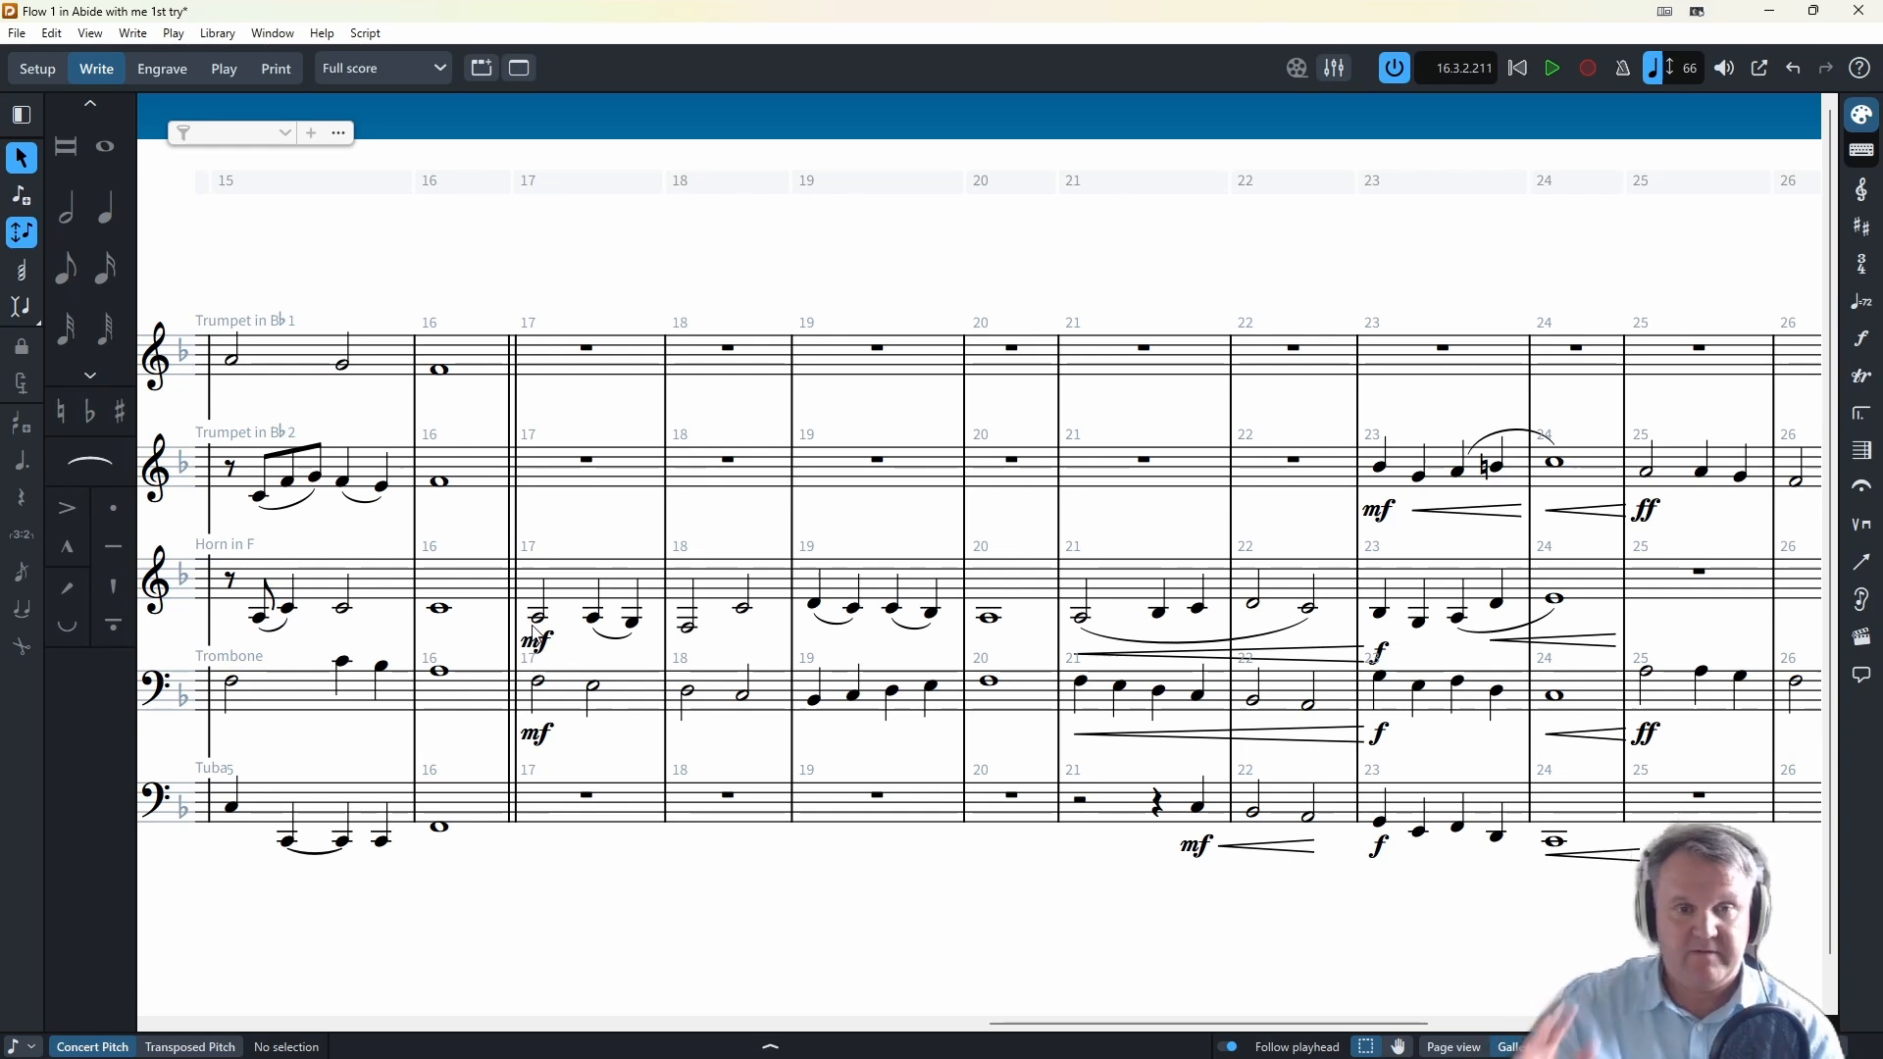
- Play back the score from the horn's whole note in bar 16, stopping in bar 18
click(438, 608)
key(space)
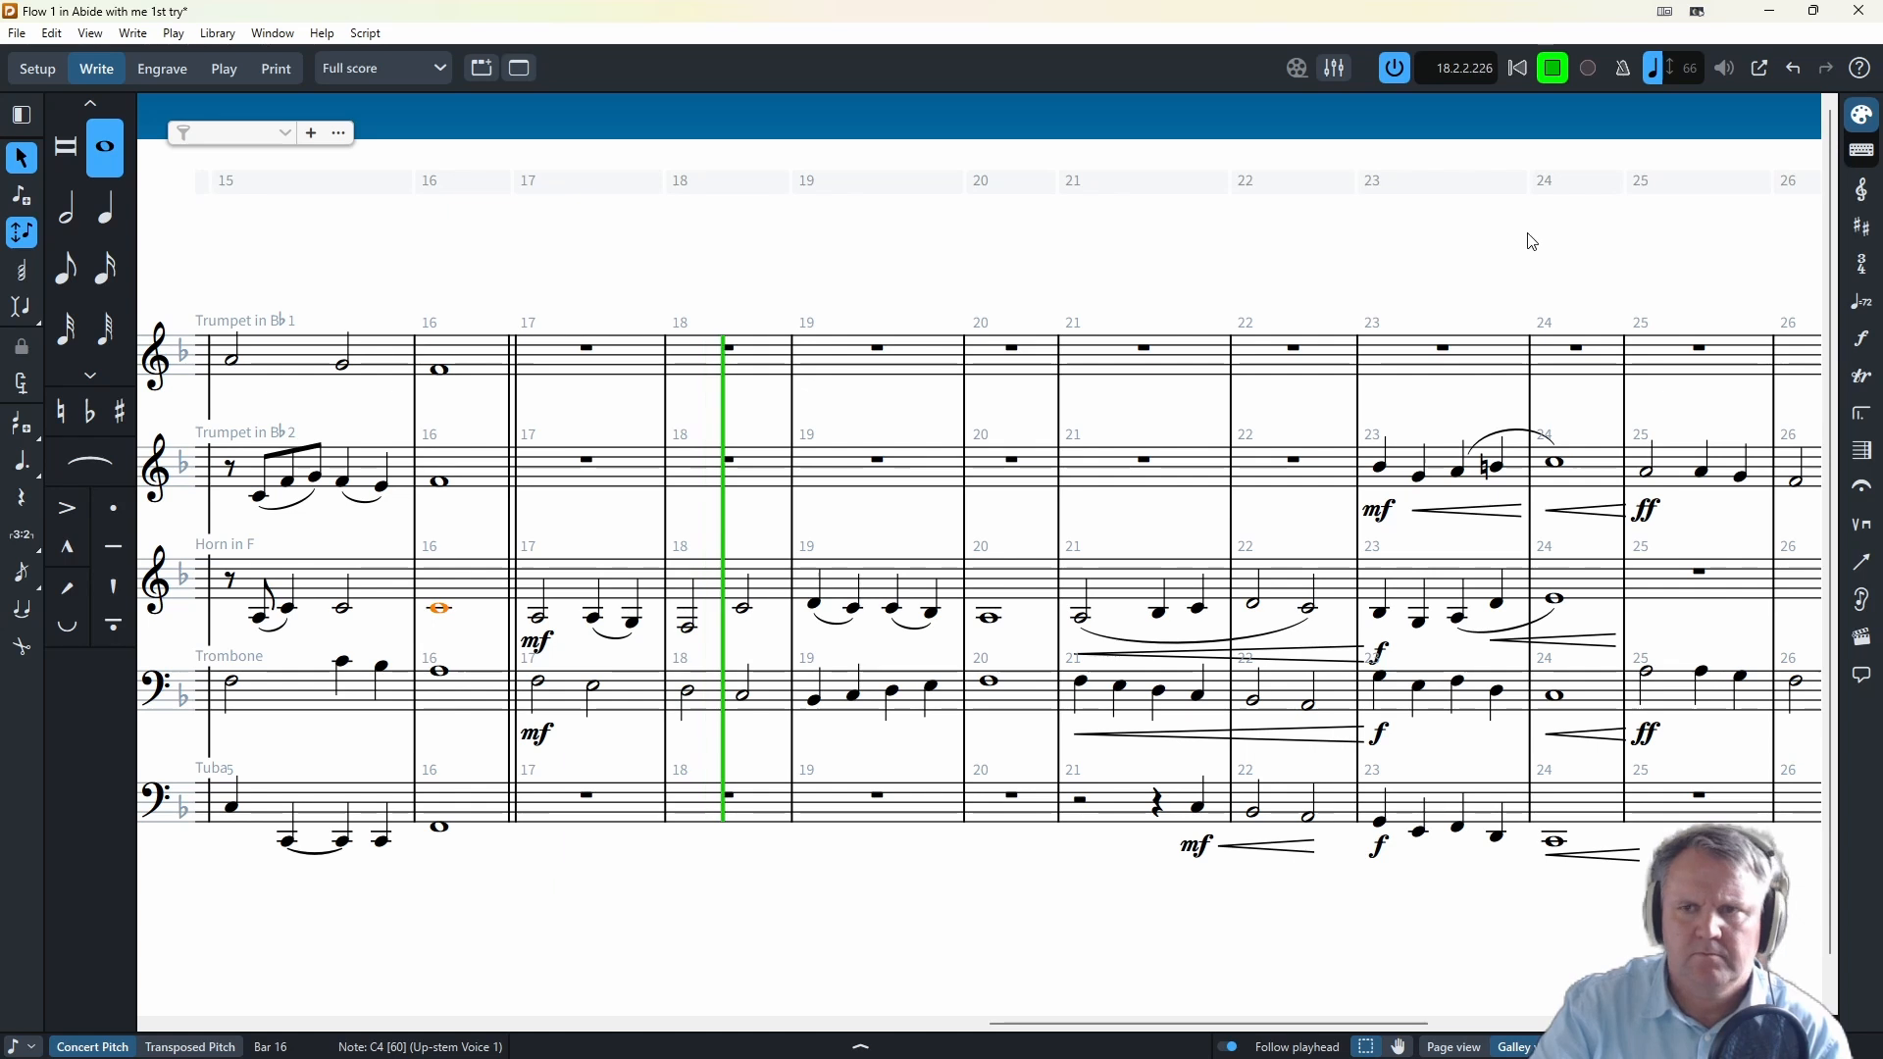
click(1553, 67)
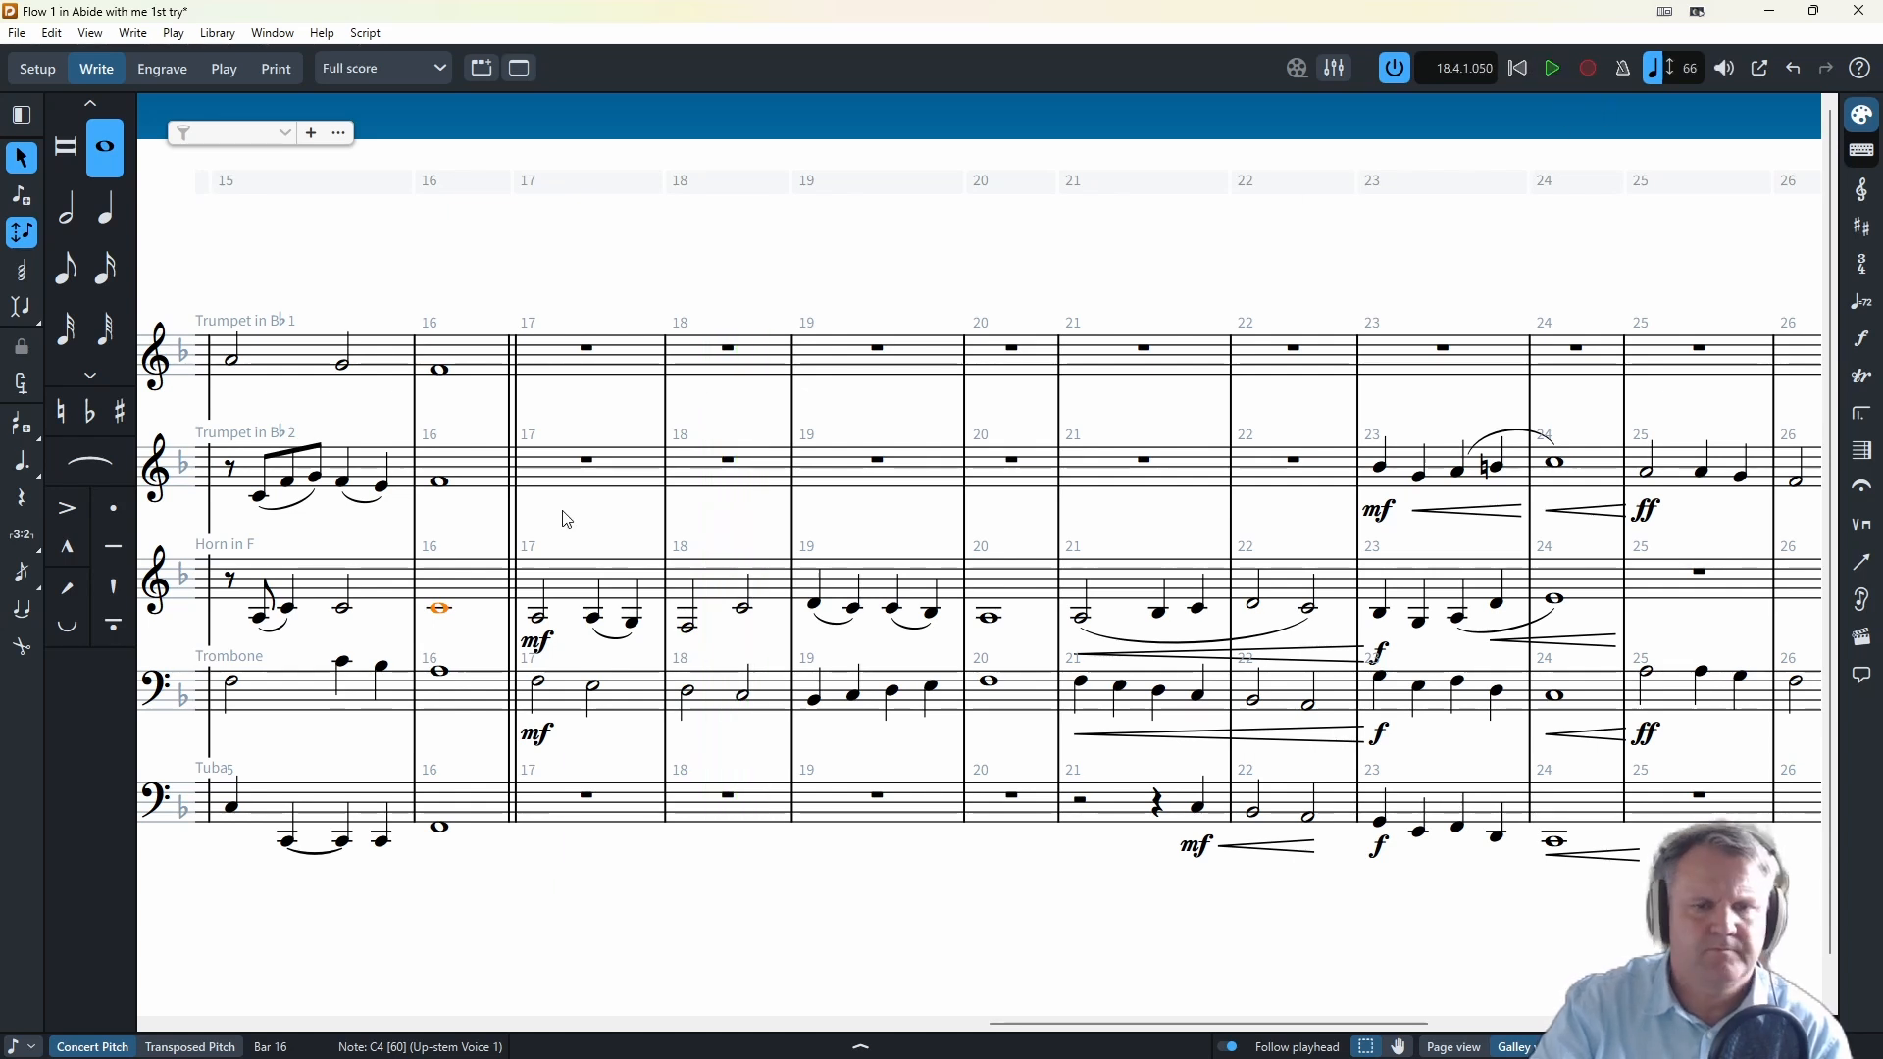
- Fill bar 17 of the second trumpet with an eighth rest, eighth-note C, quarter-note C, dotted quarter-note C and eighth-note C
click(561, 521)
click(587, 460)
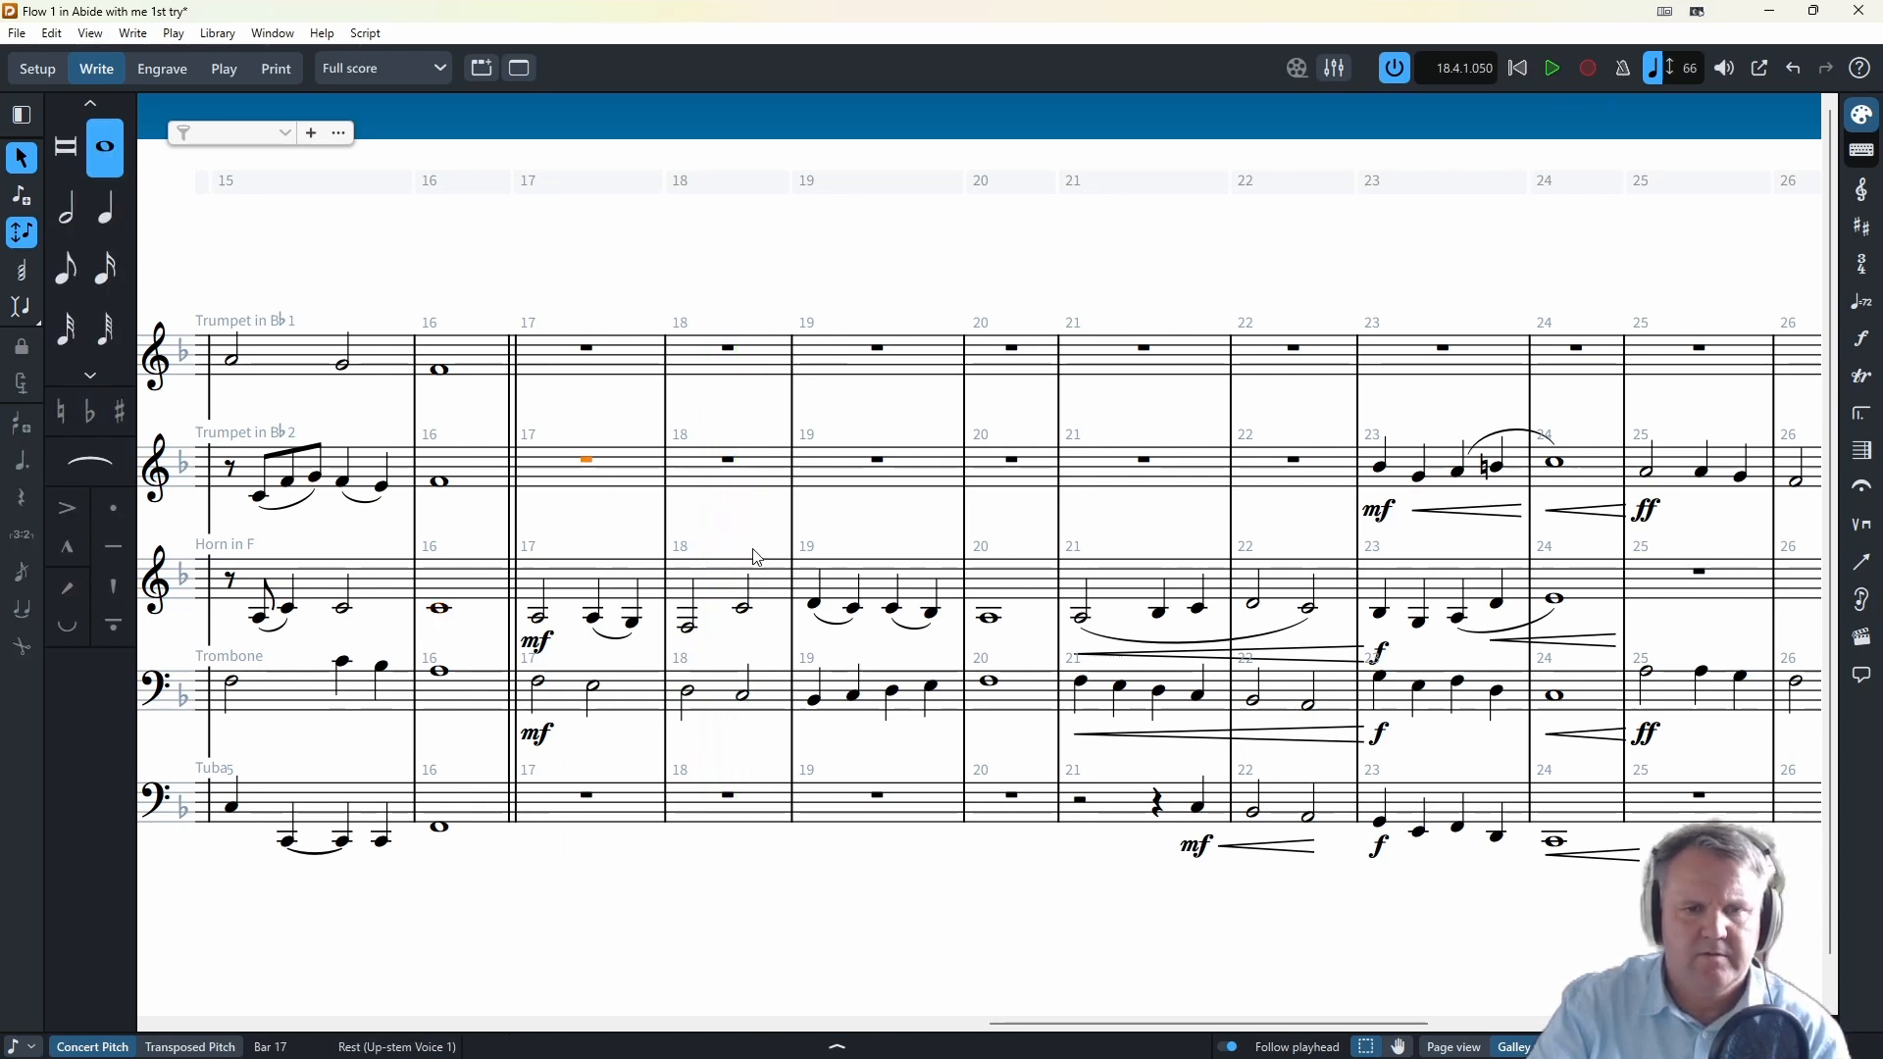
double_click(592, 473)
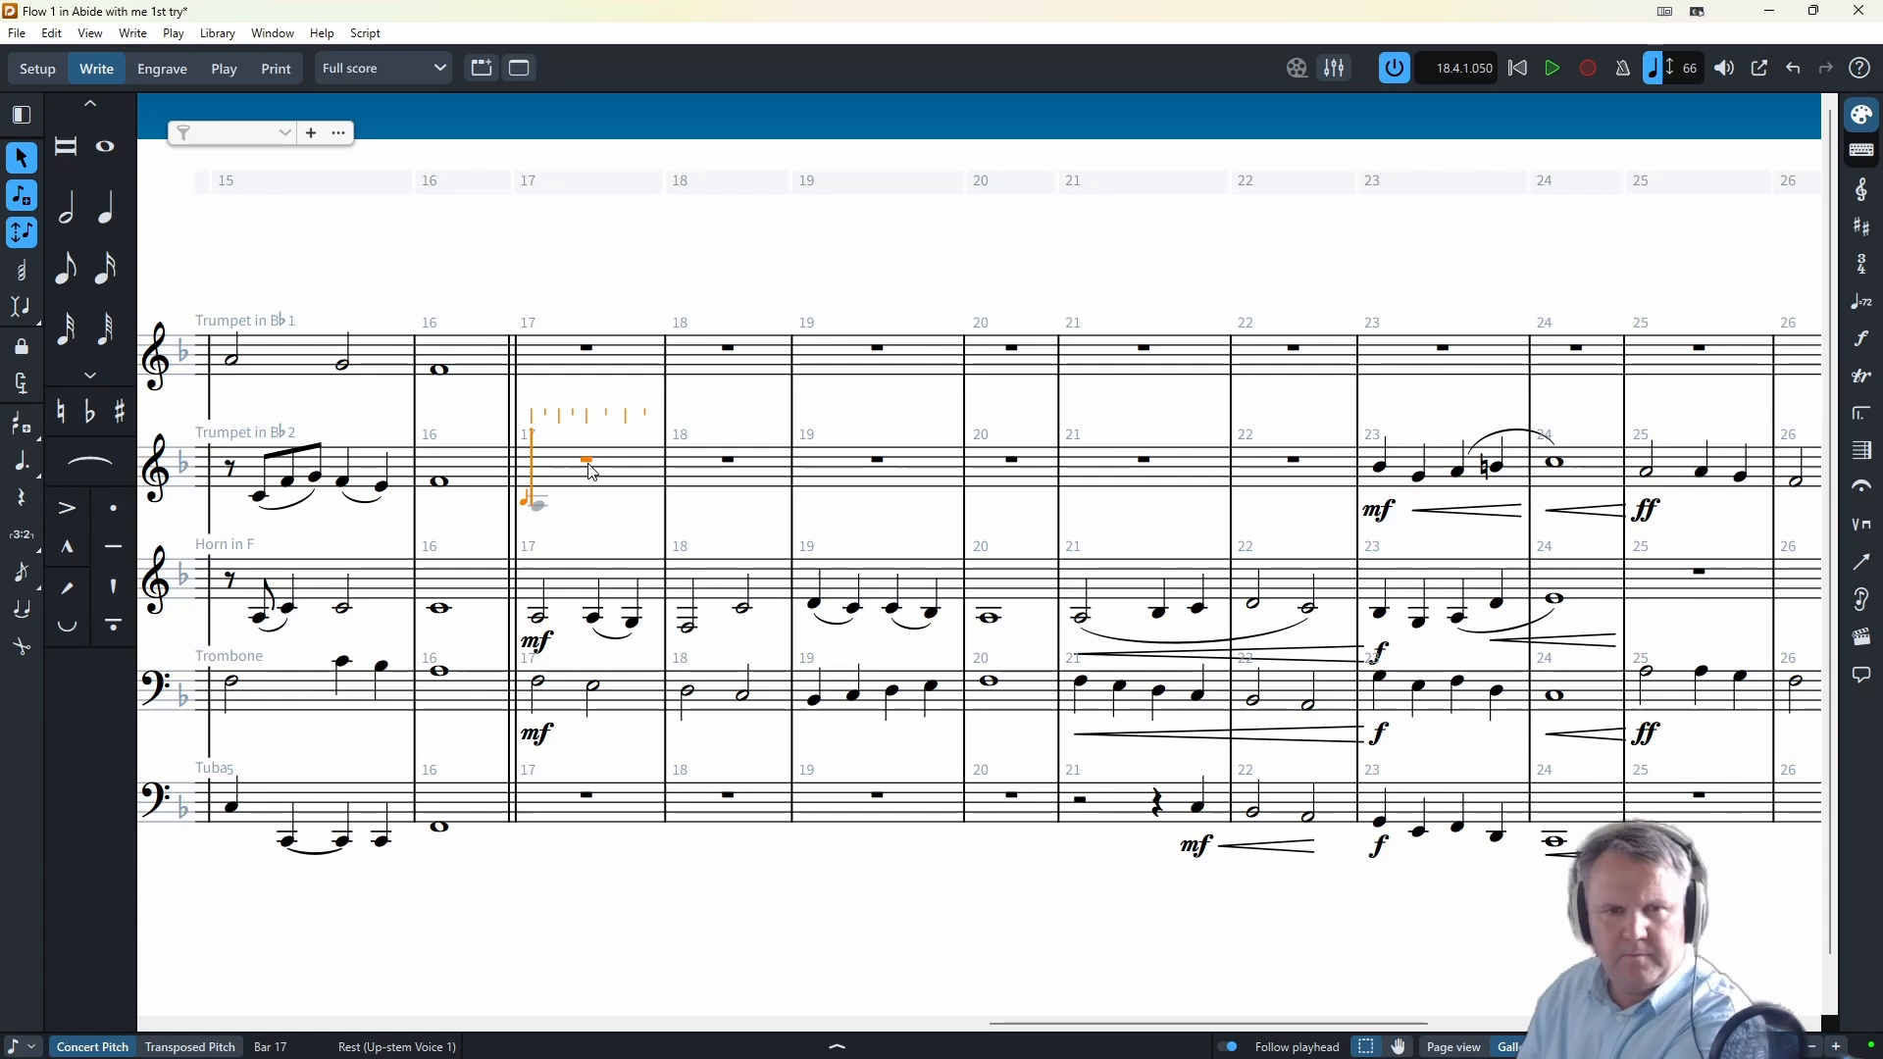
key(space)
key(d)
key(d)
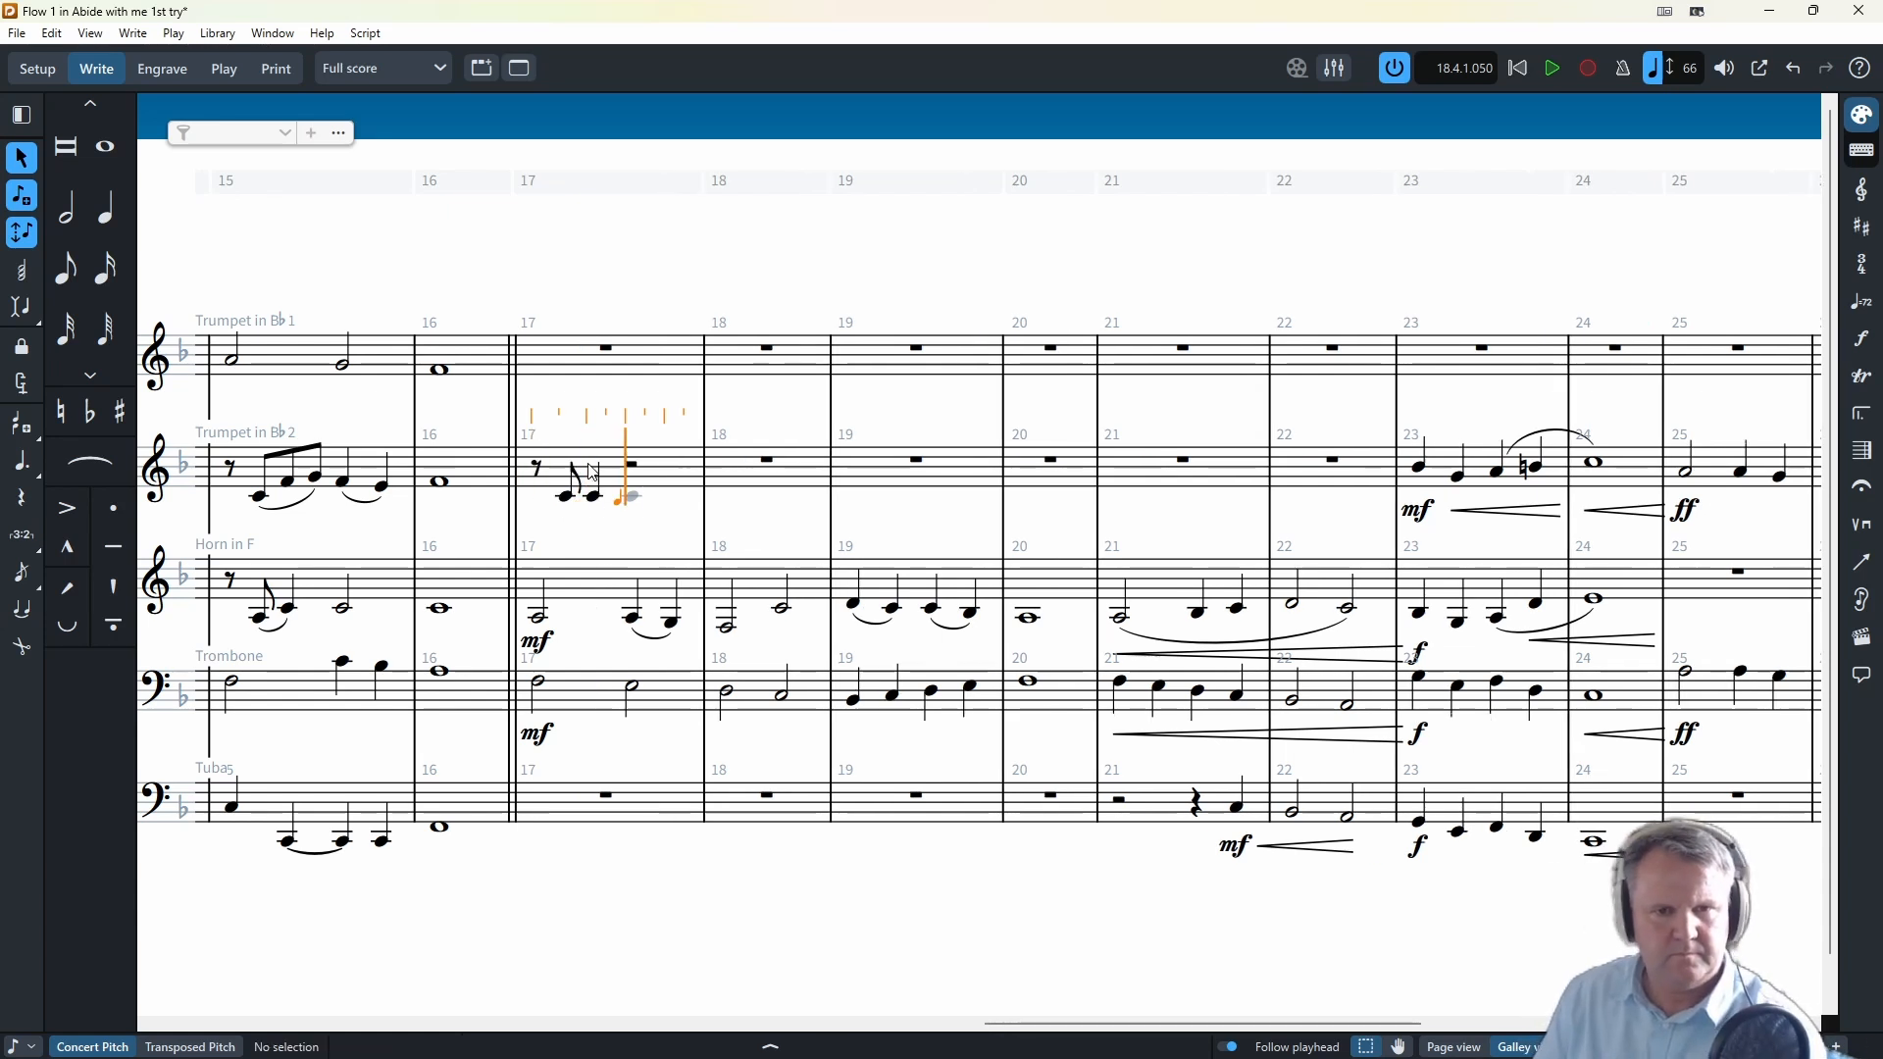
key(d)
key(period)
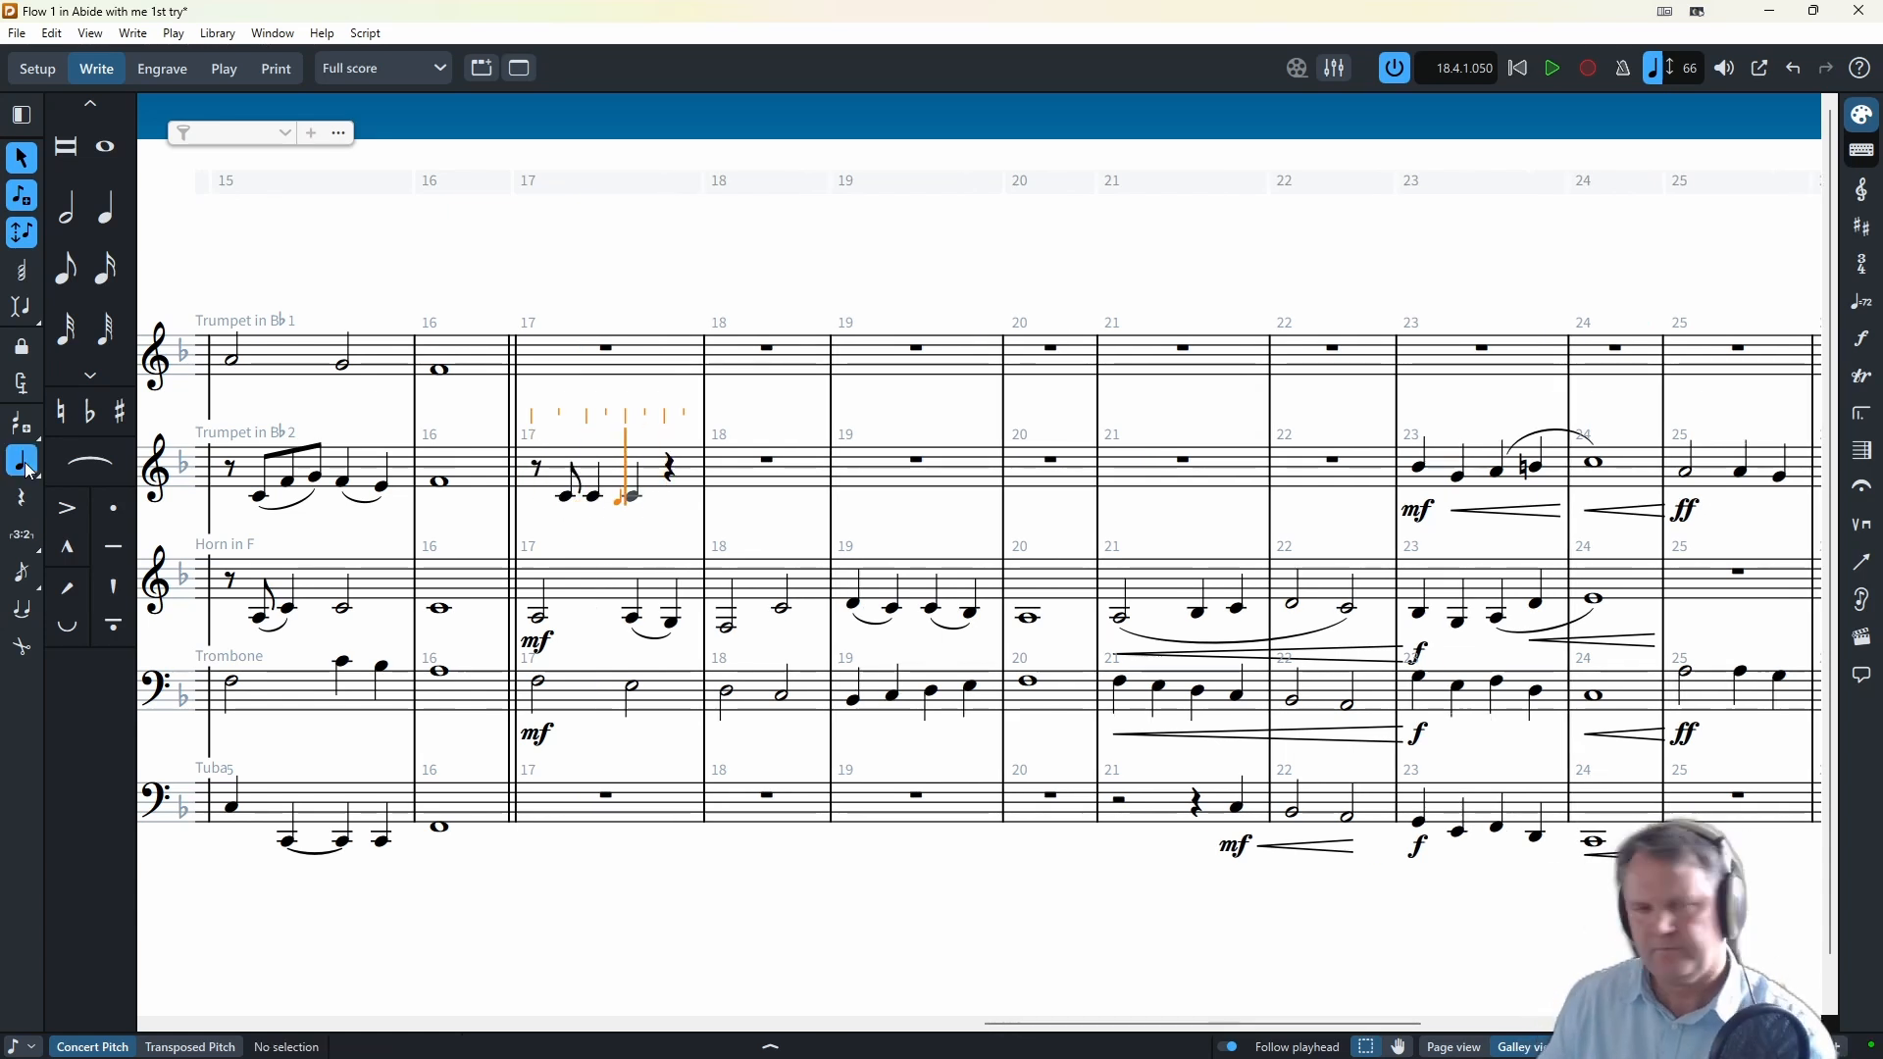
key(5)
key(d)
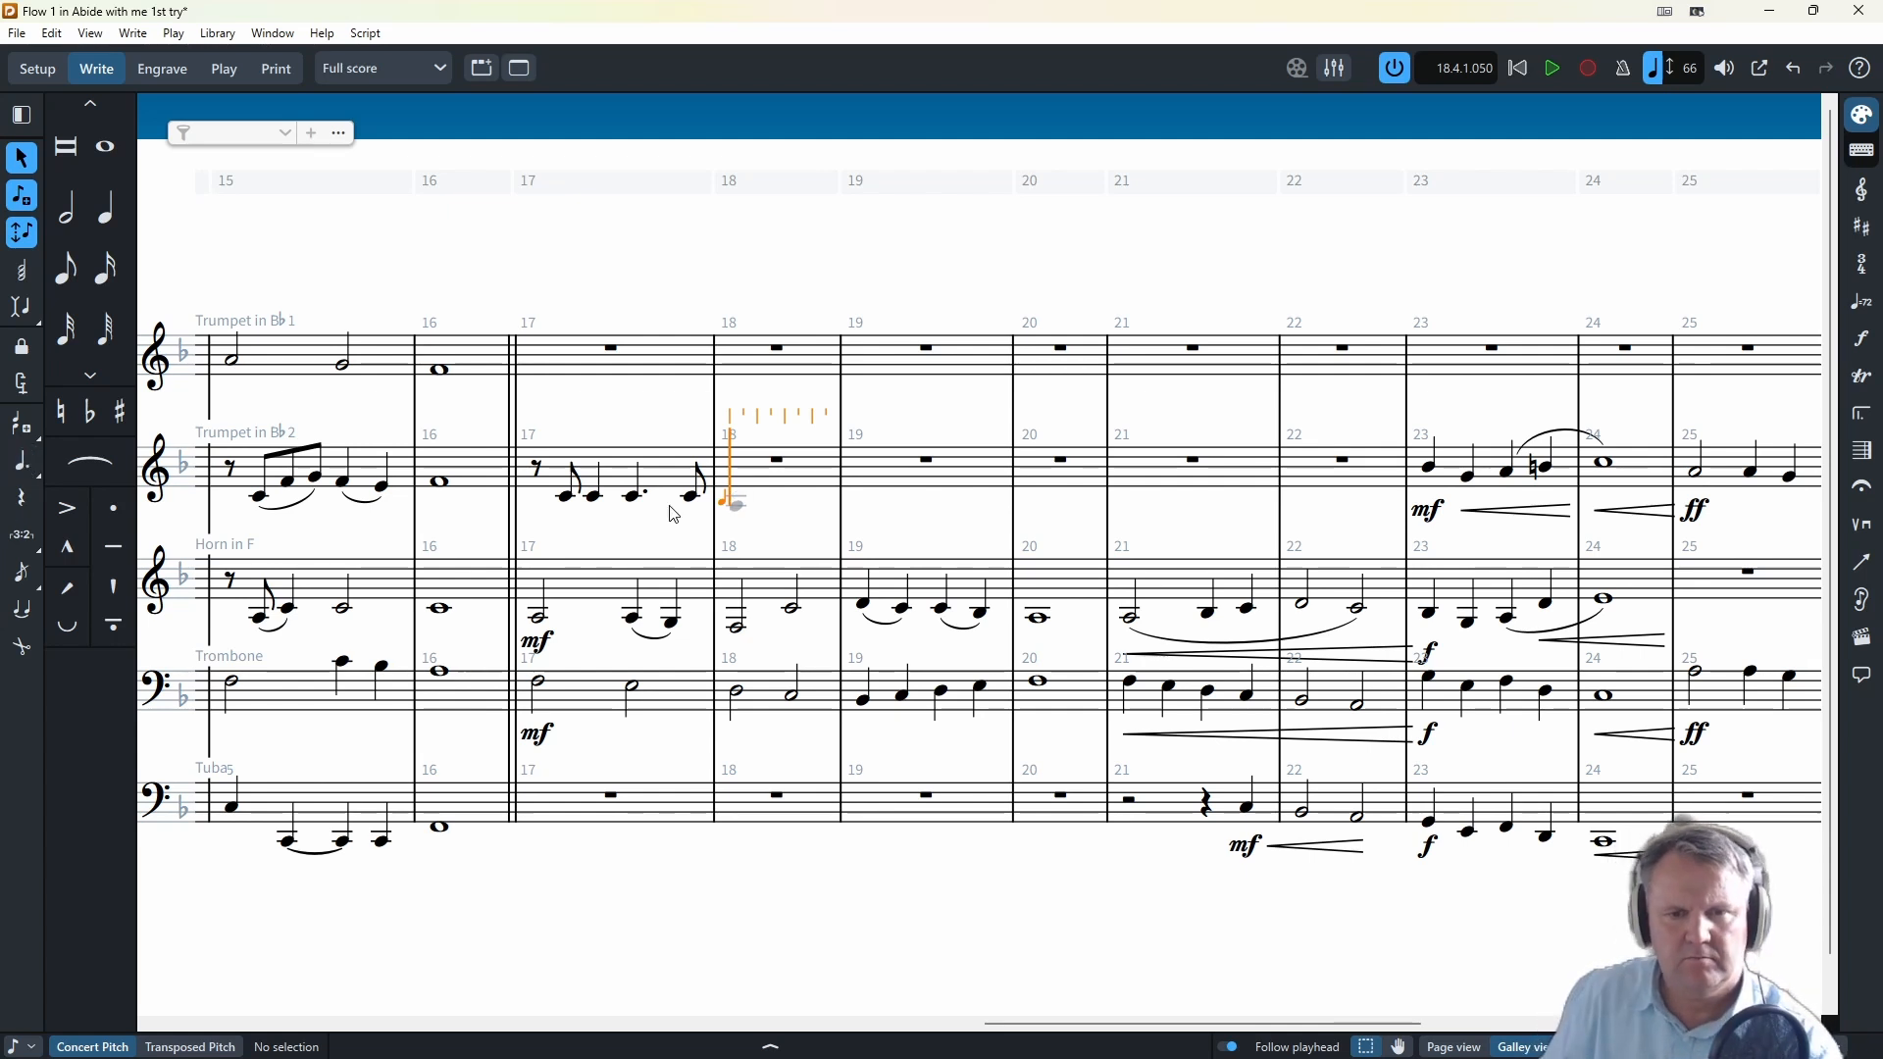
- Fill bar 18 of the second trumpet with a quarter-note A, eighth-notes A and C, and a half-note A
key(c)
key(5)
key(c)
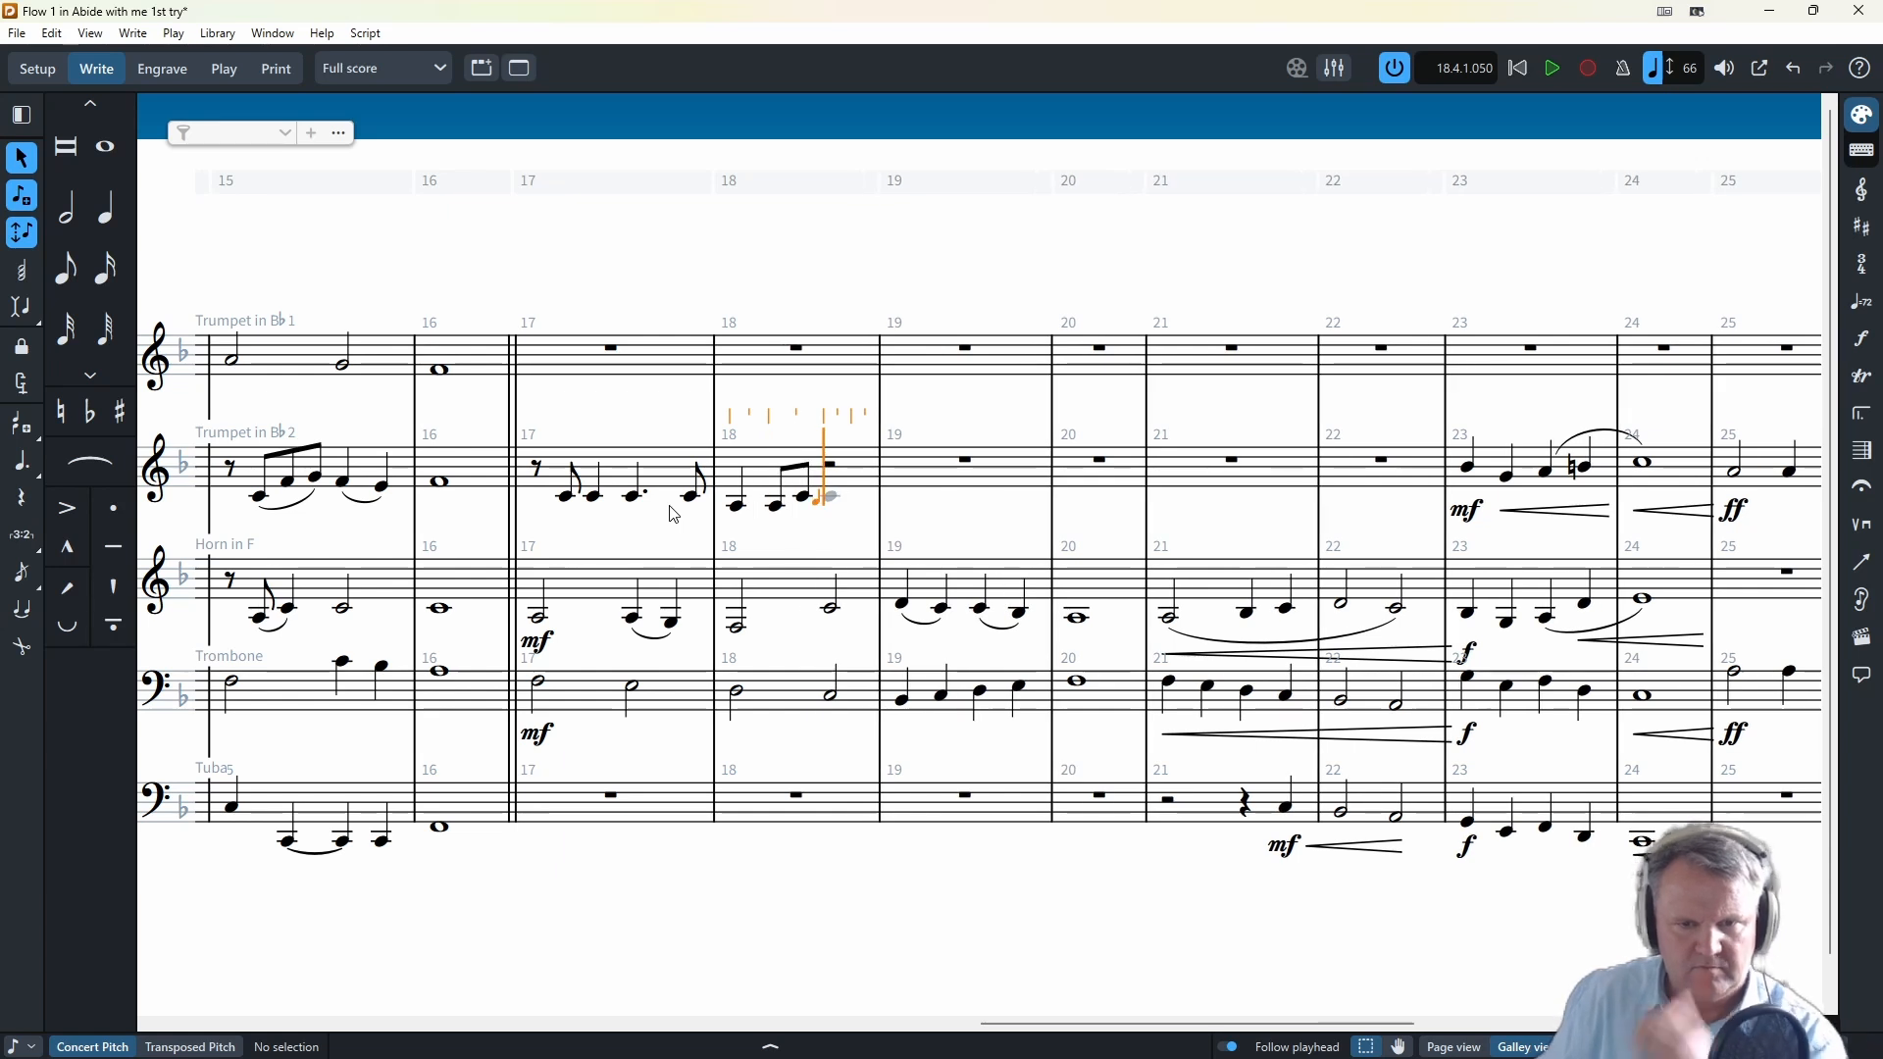
key(d)
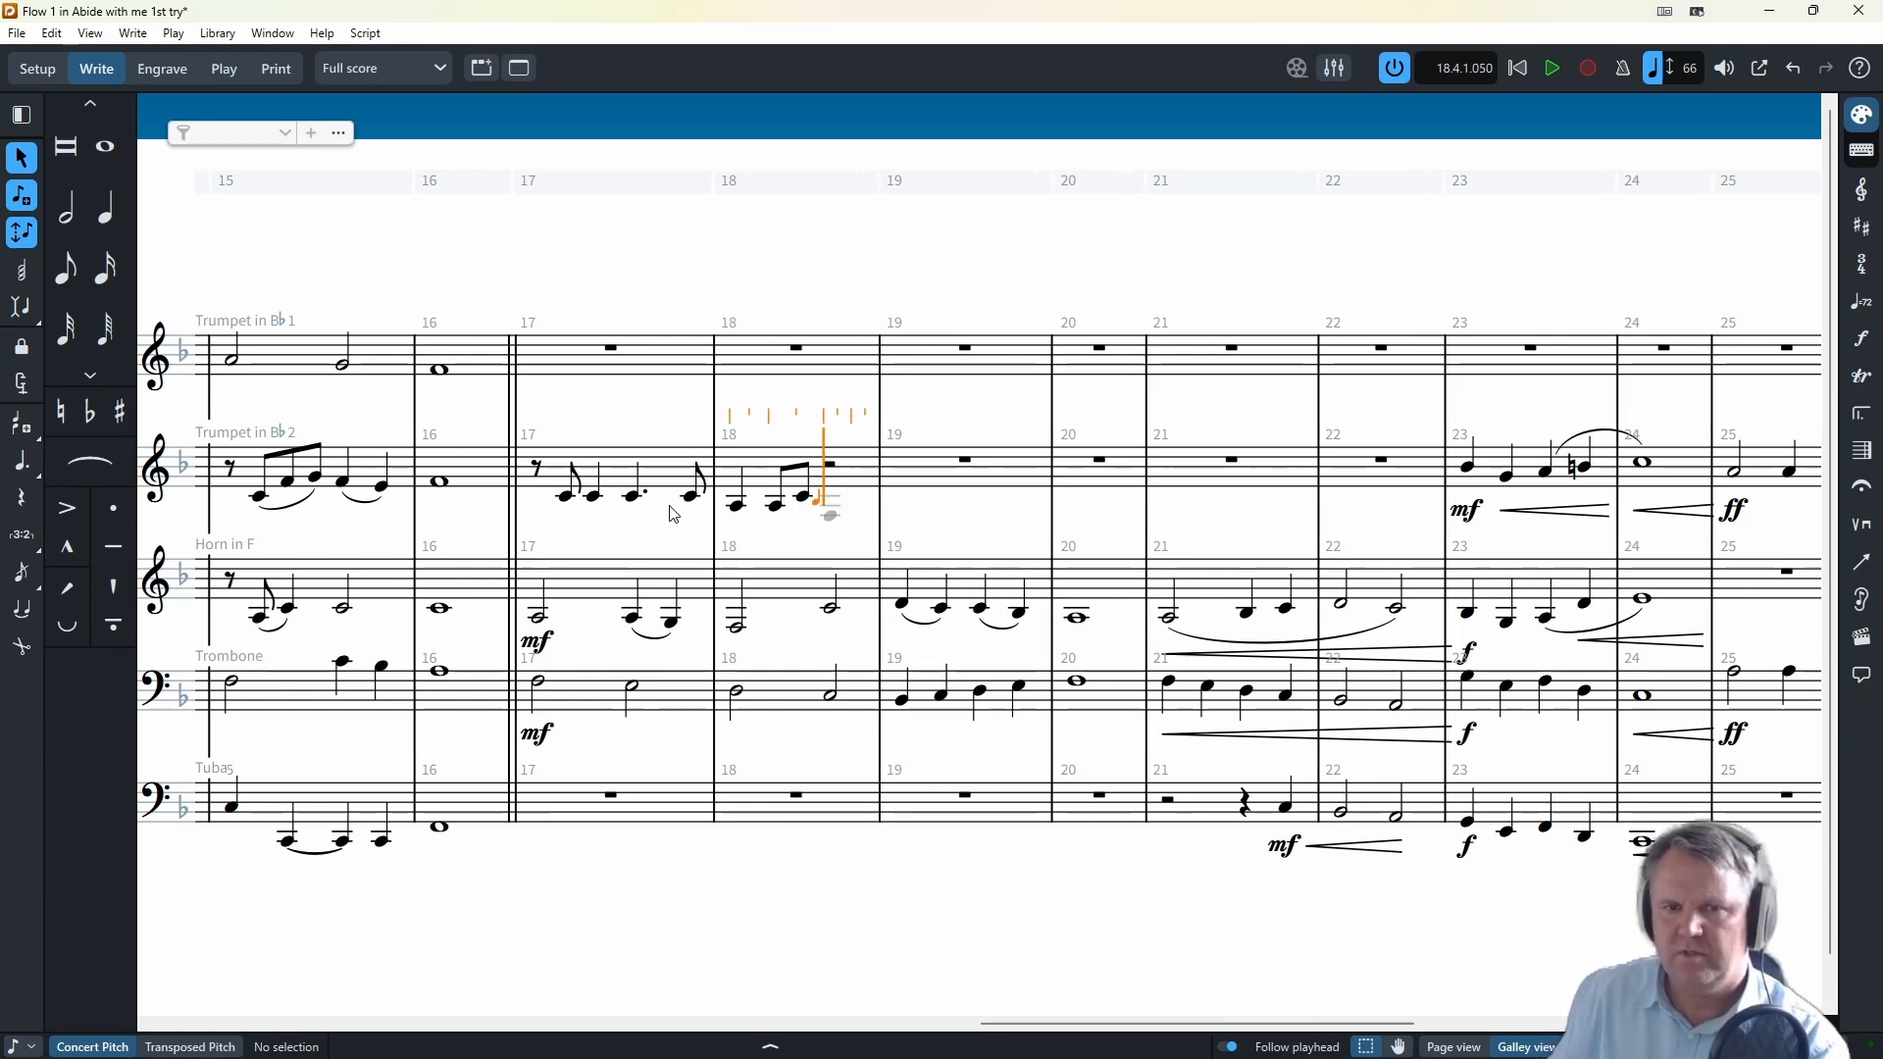
key(6)
key(e)
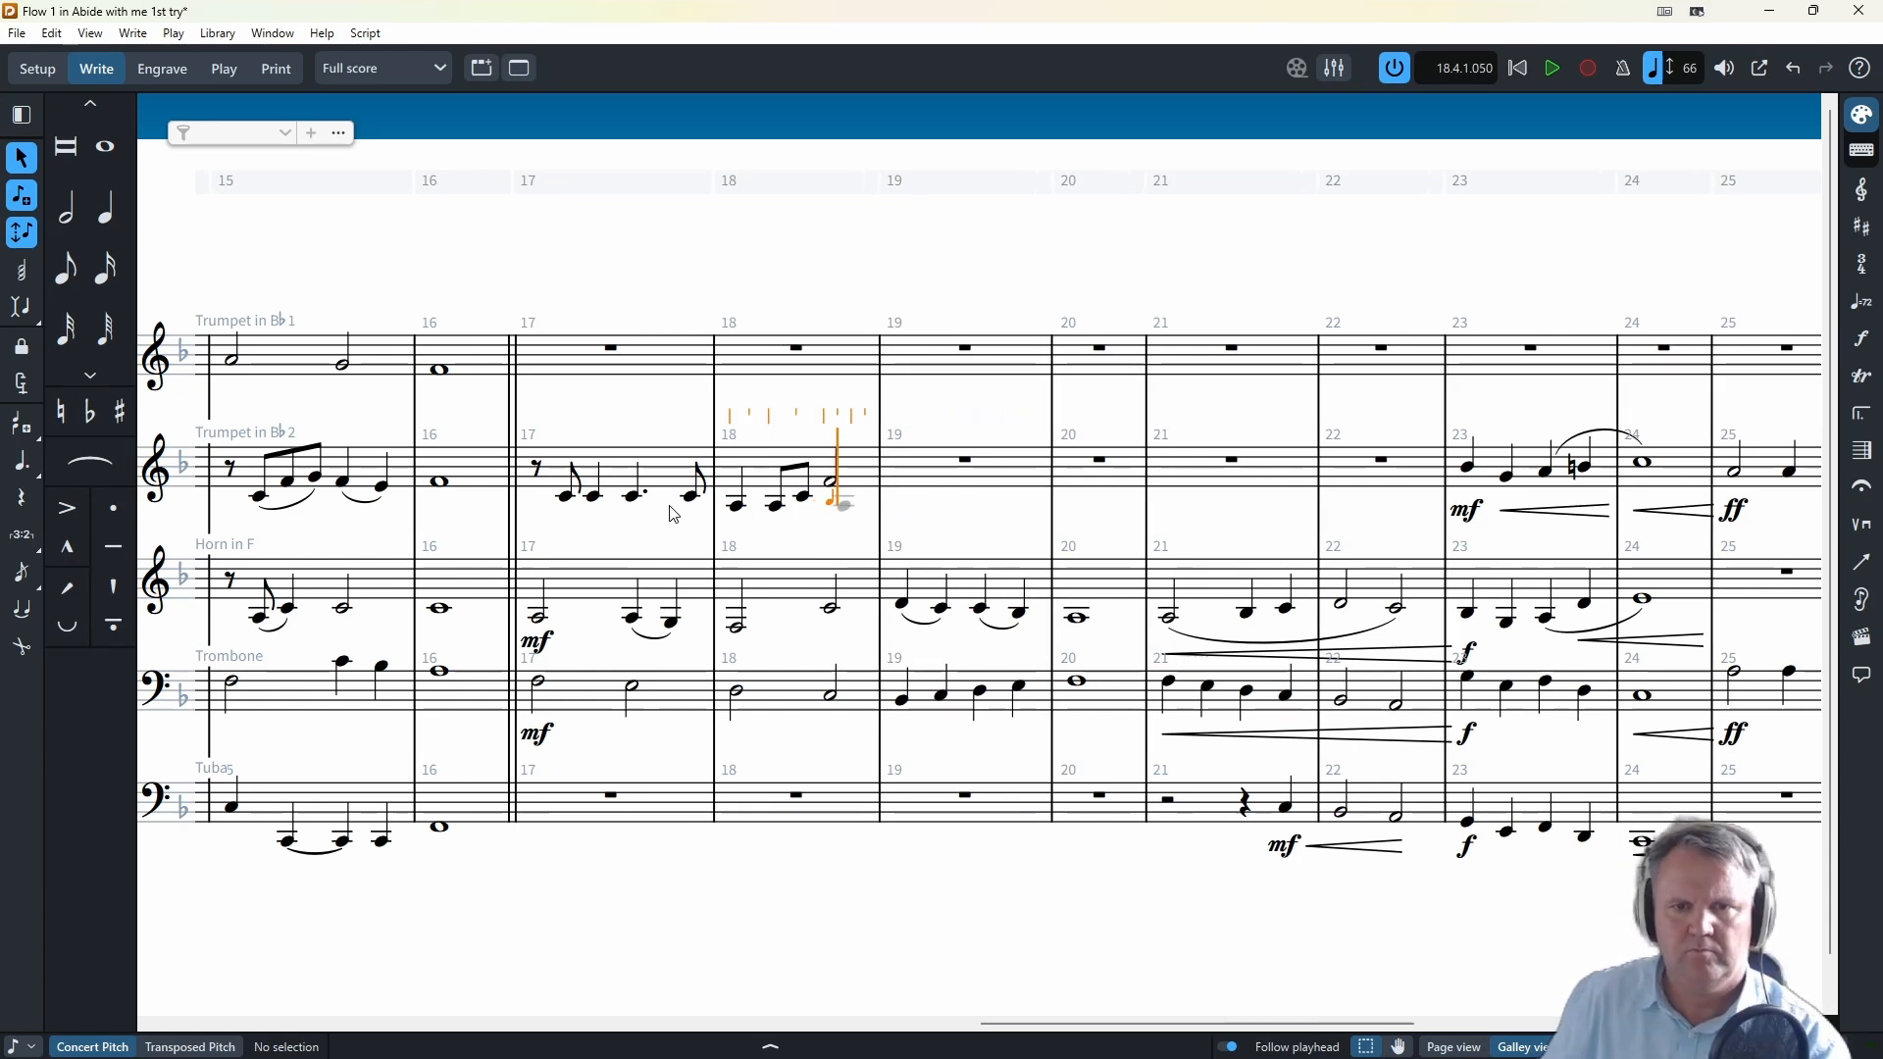
key(Escape)
- Add an mp dynamic at the opening eighth rest of bar 17 in the second trumpet
click(775, 505)
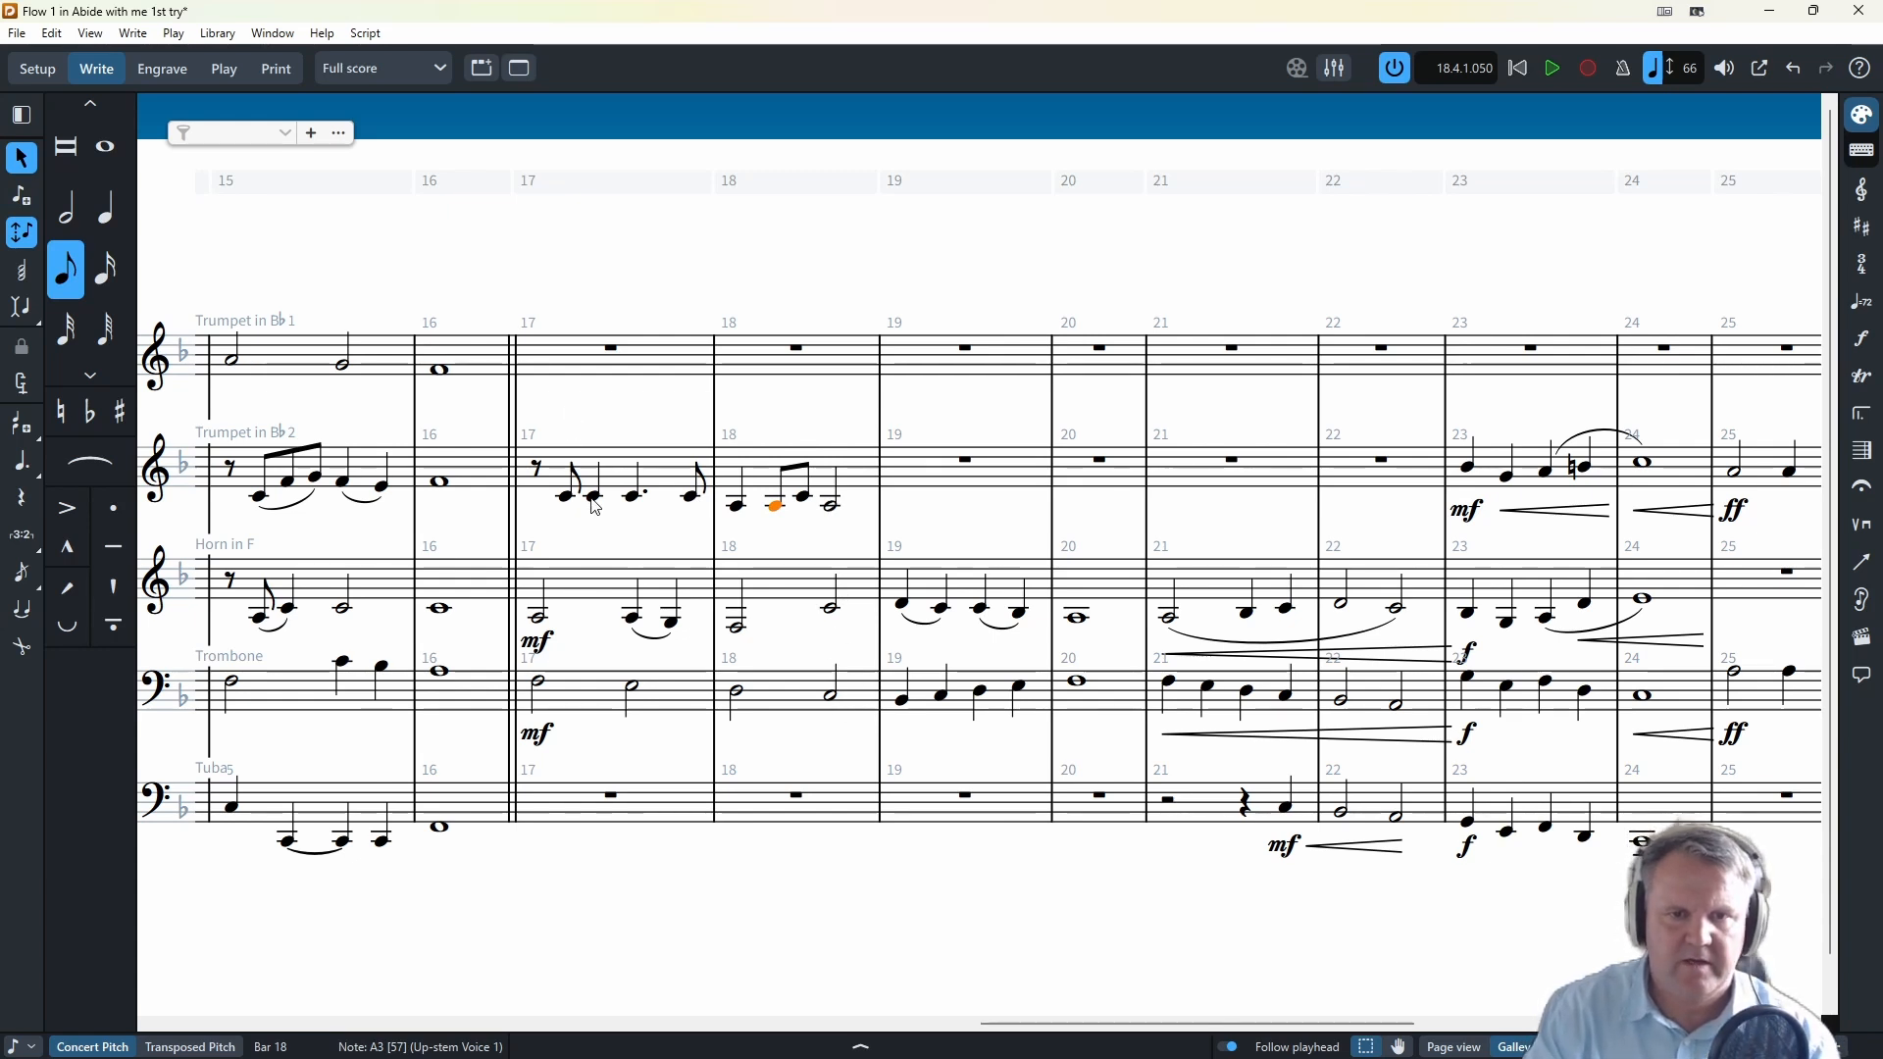
click(540, 475)
key(shift+d)
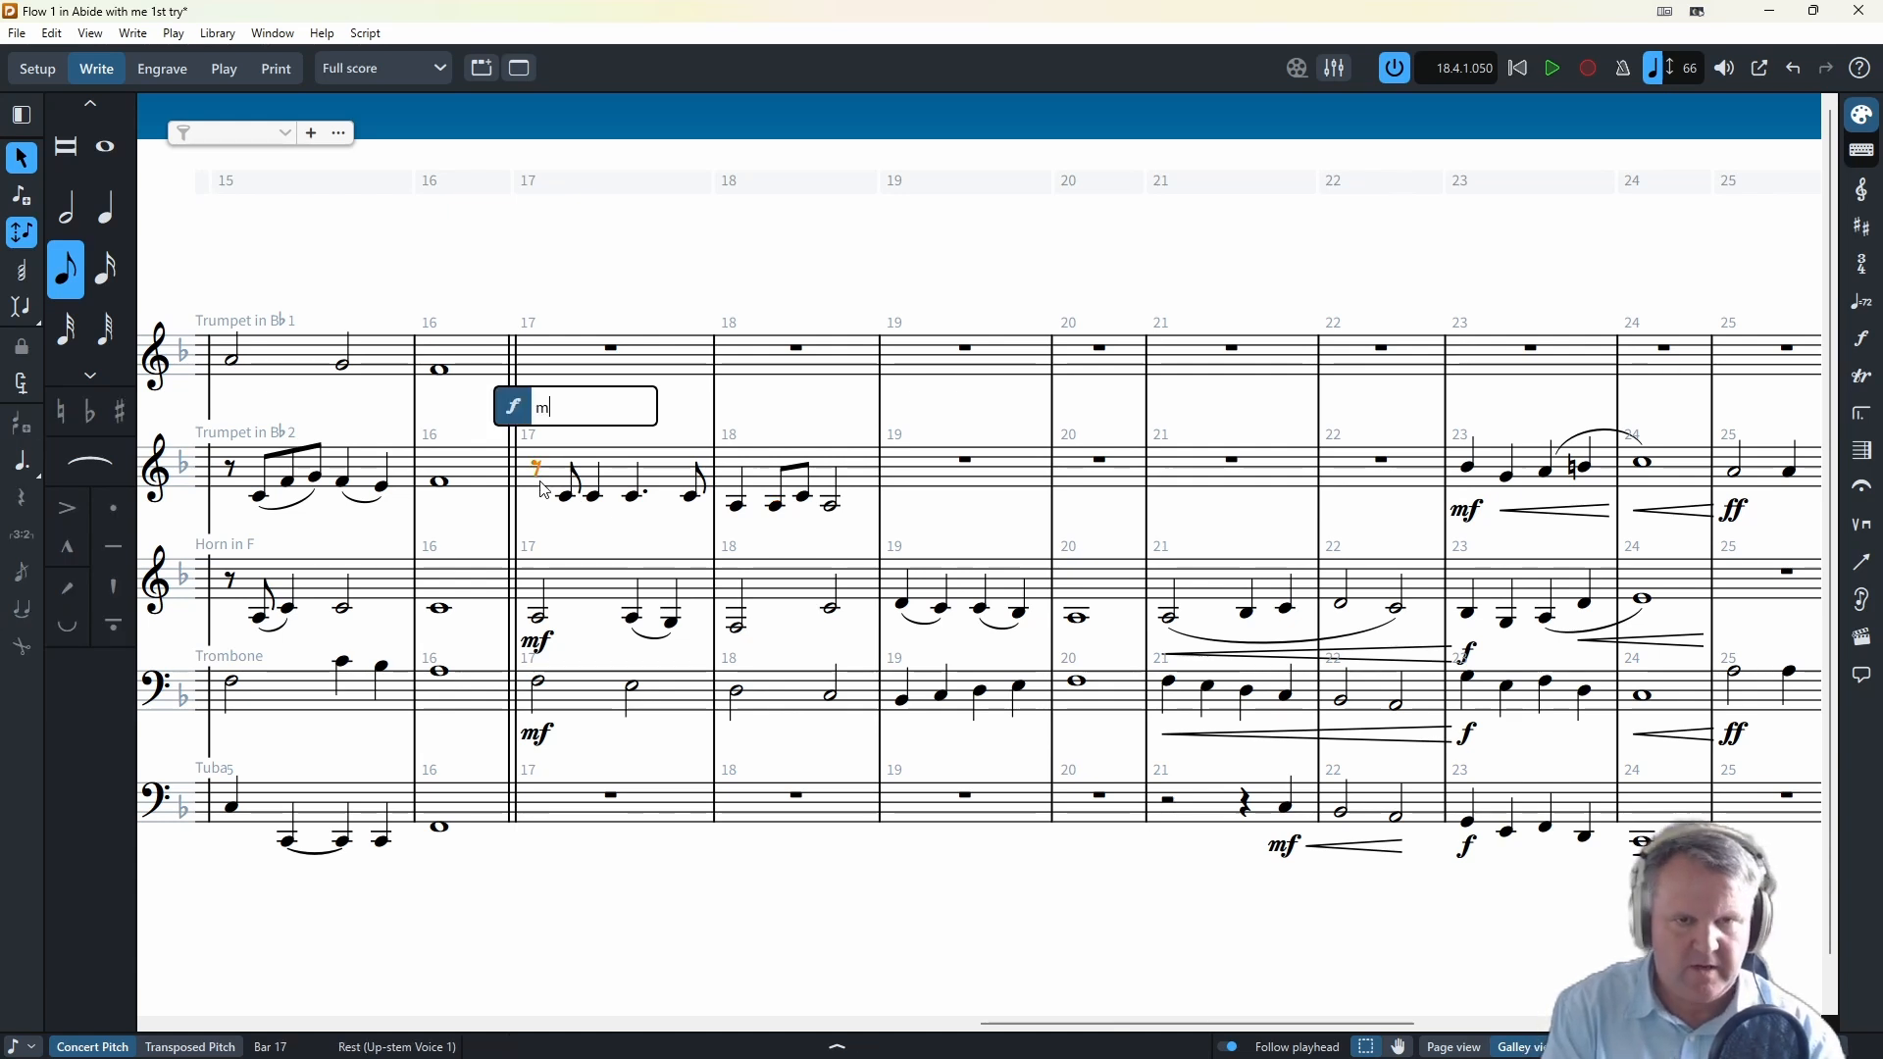
key(Return)
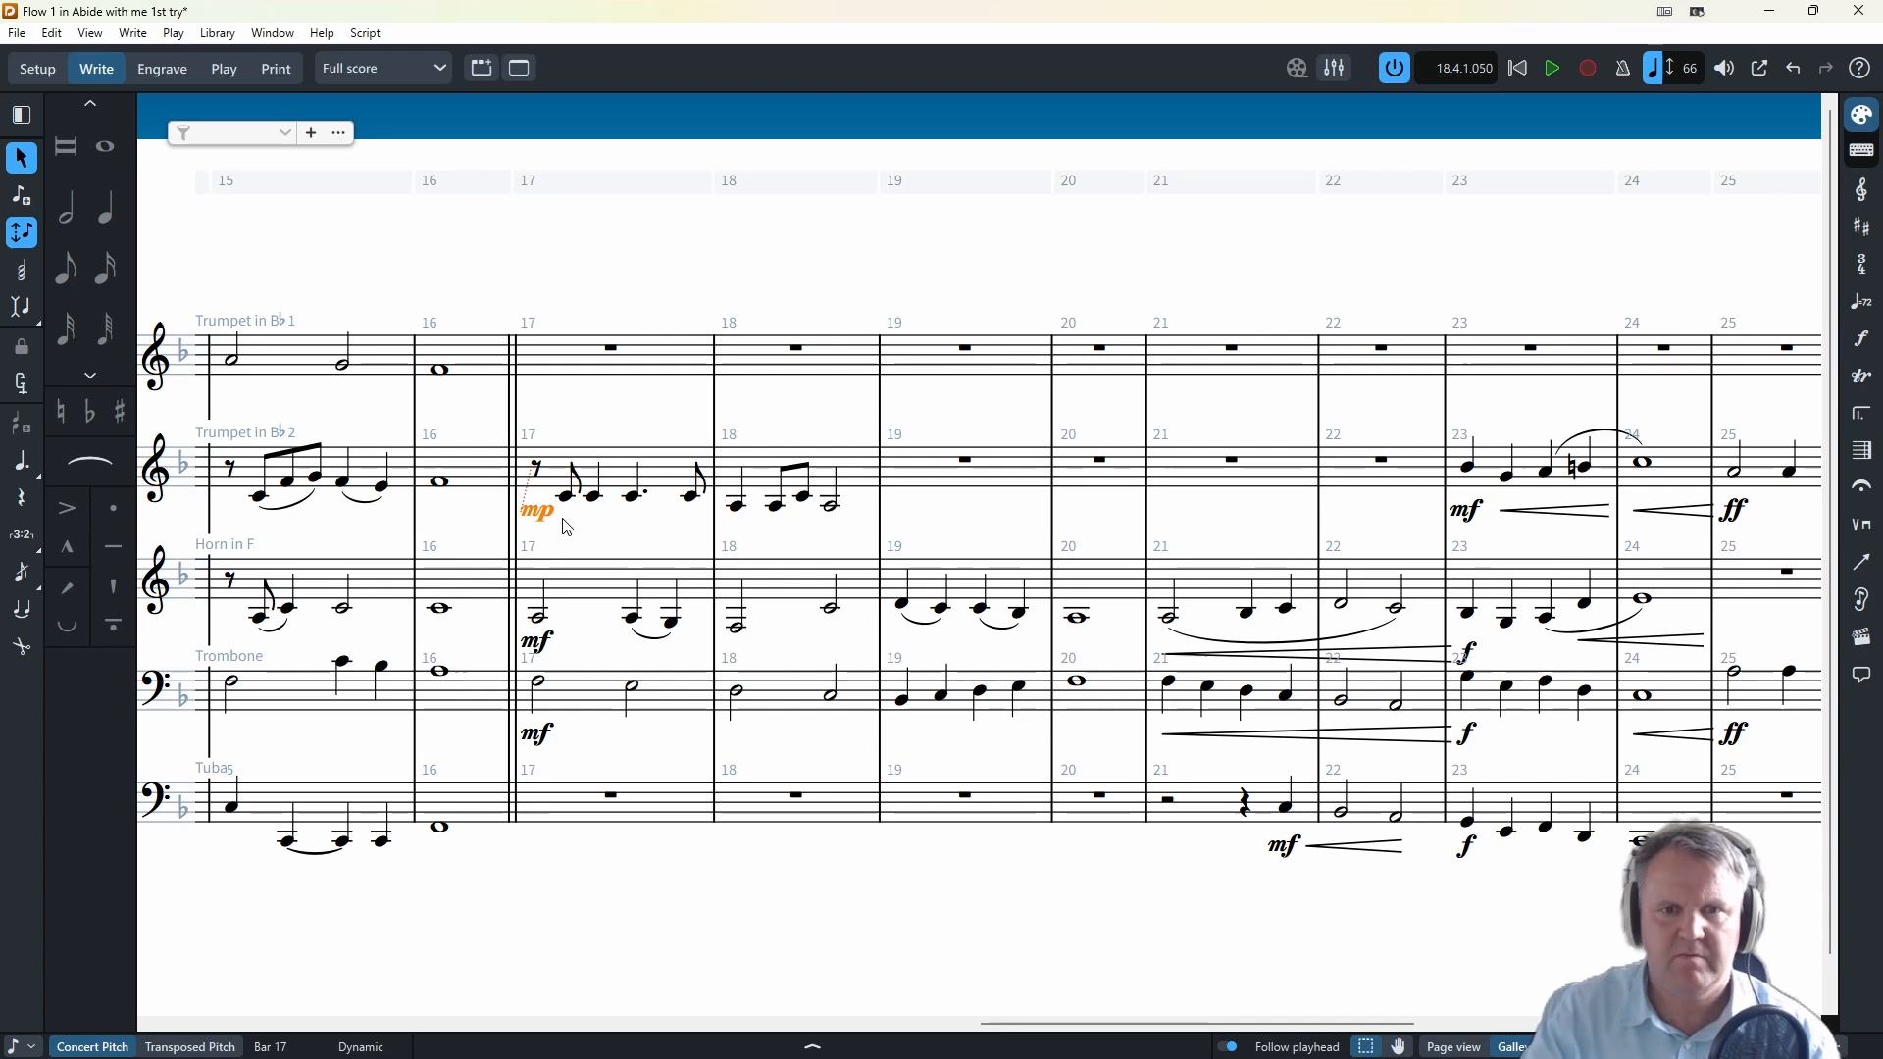
- Fill bar 17 of the first trumpet with a quarter rest, eighth-notes F, C, E, C and a quarter-note G
click(611, 351)
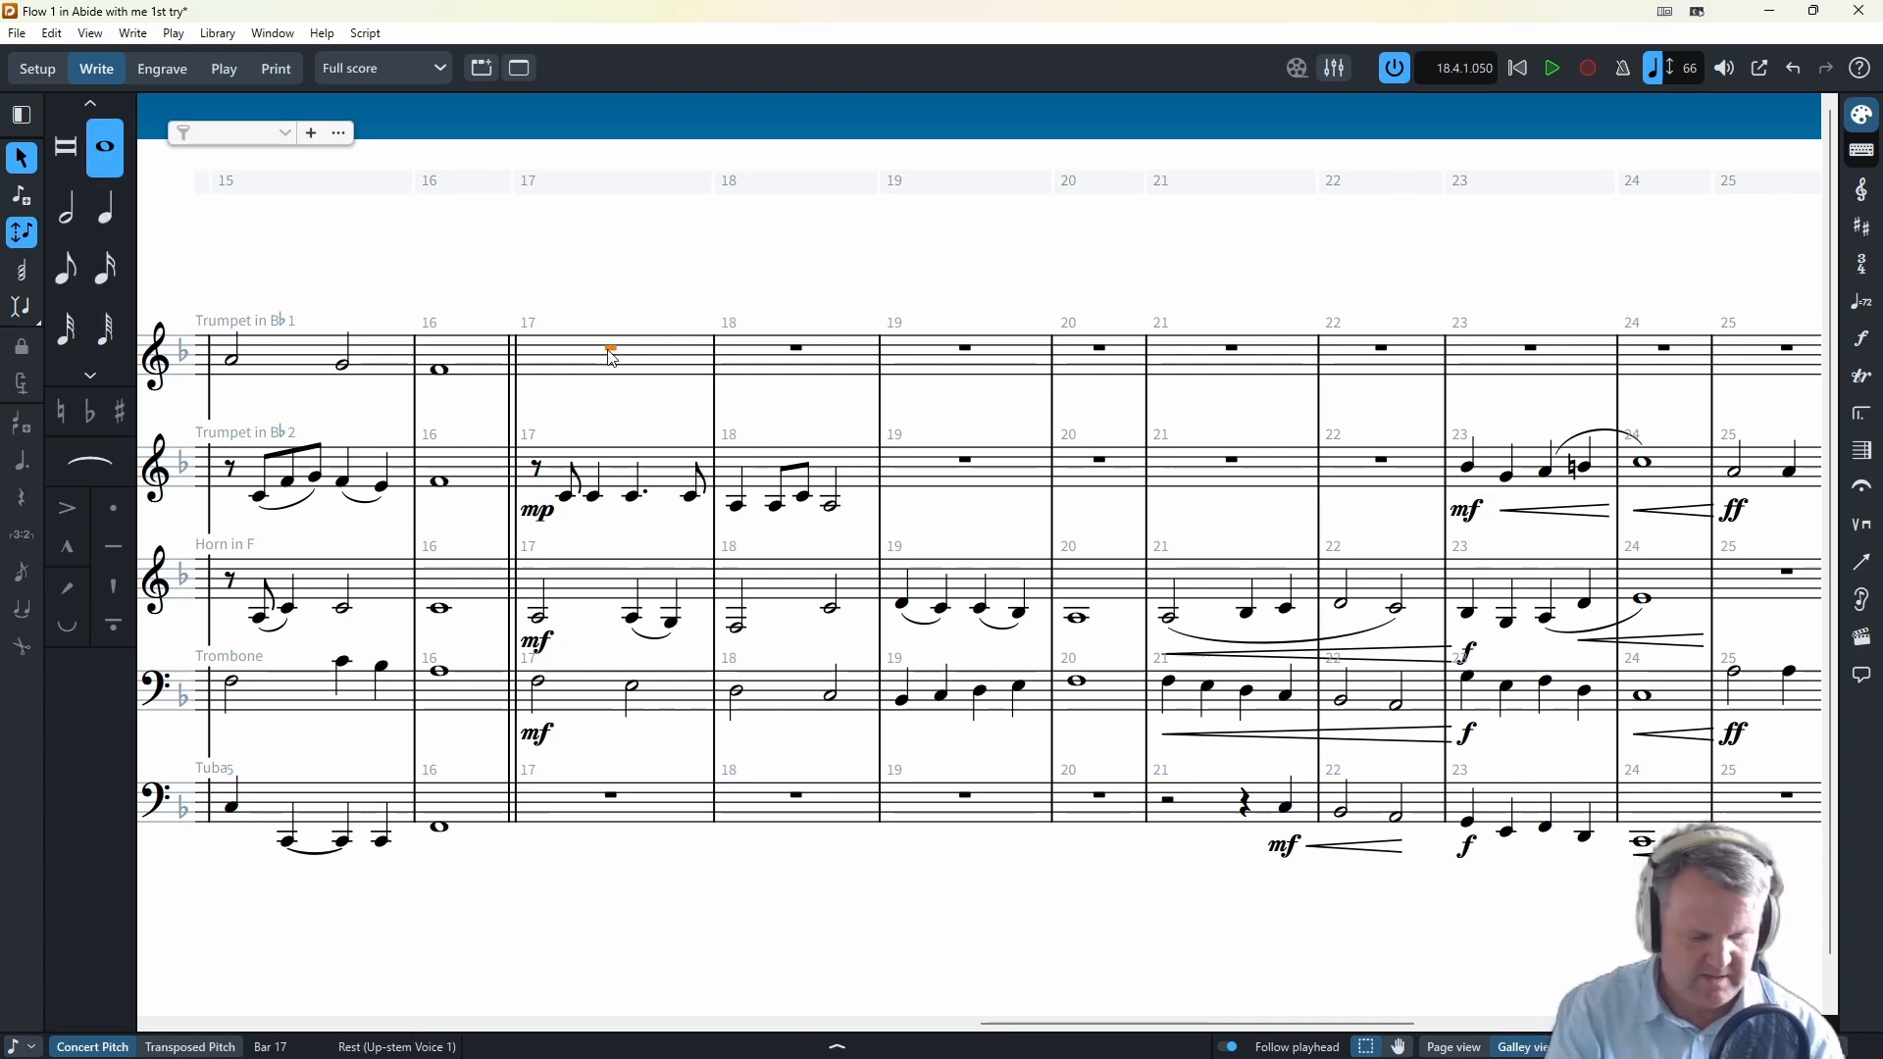
key(5)
key(5)
key(5)
key(5)
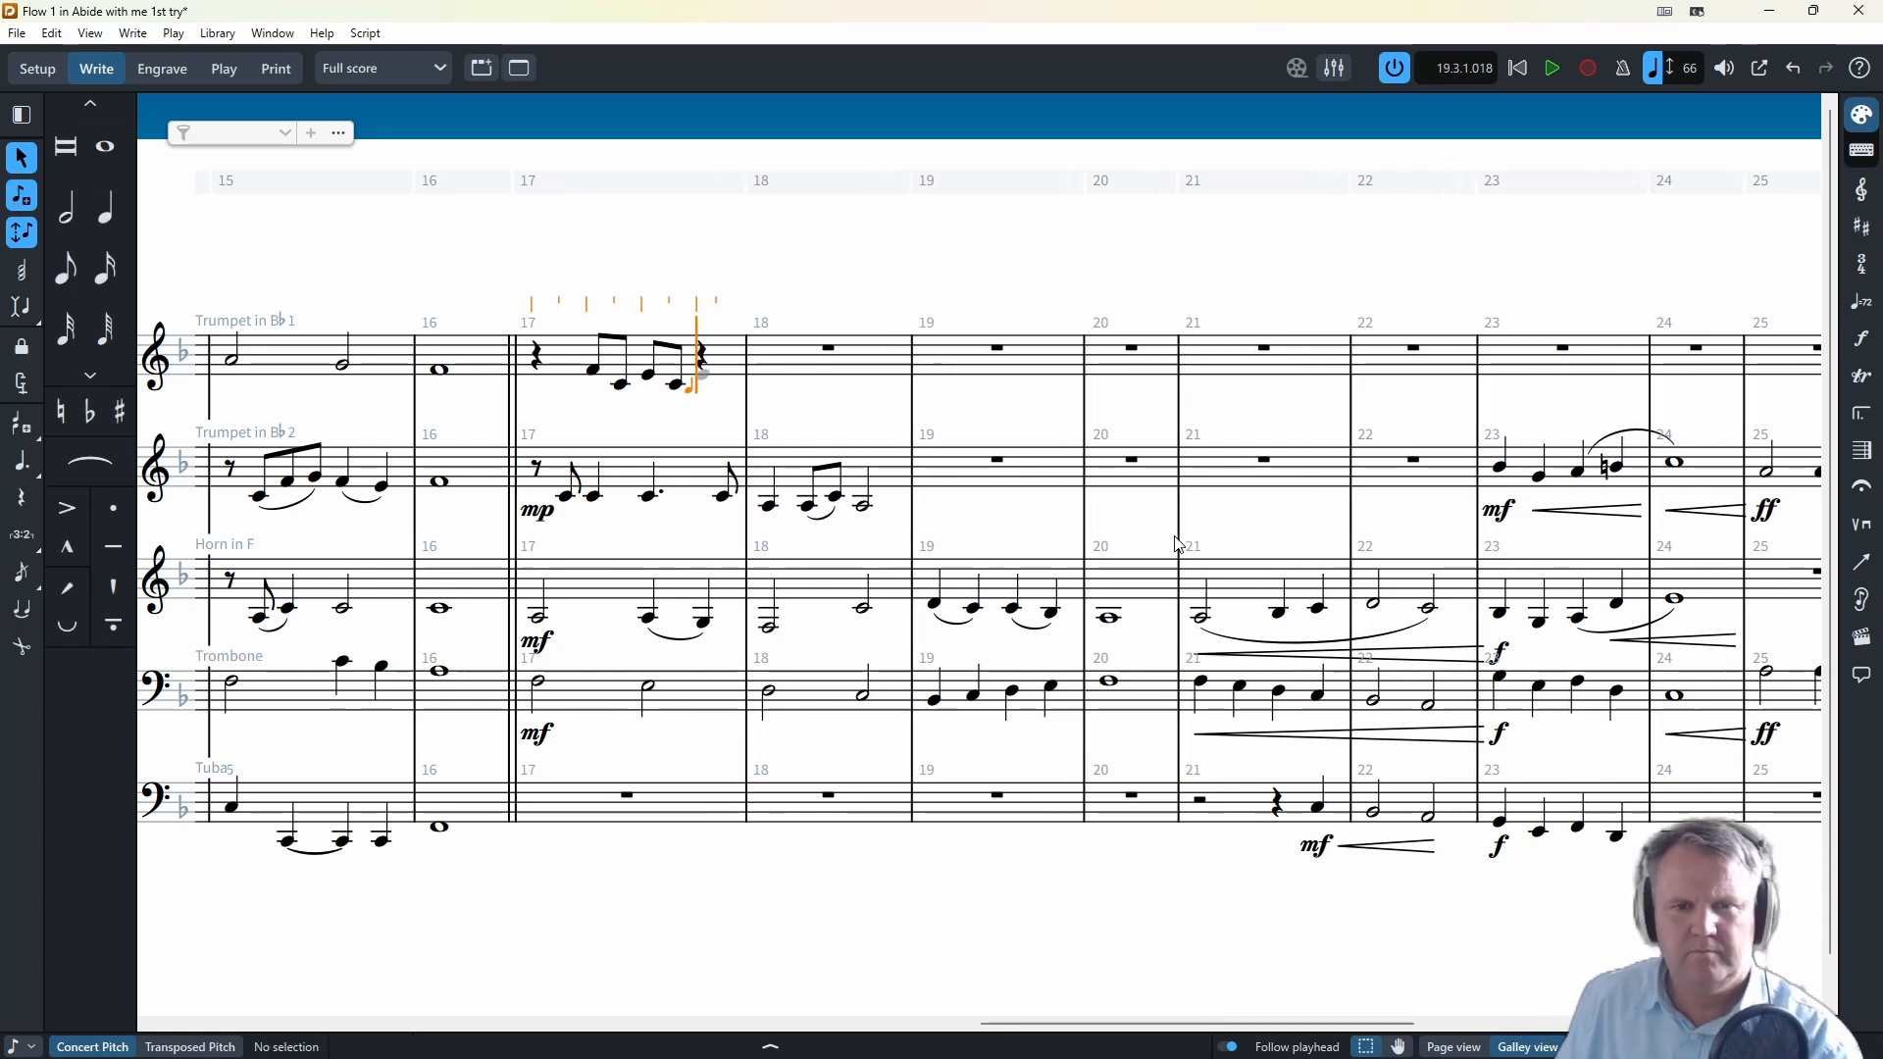
key(6)
- Slur the notes of bar 17 in the first trumpet from F to G and add an mp dynamic at the first note
key(s)
key(shift+d)
text(mp)
key(Return)
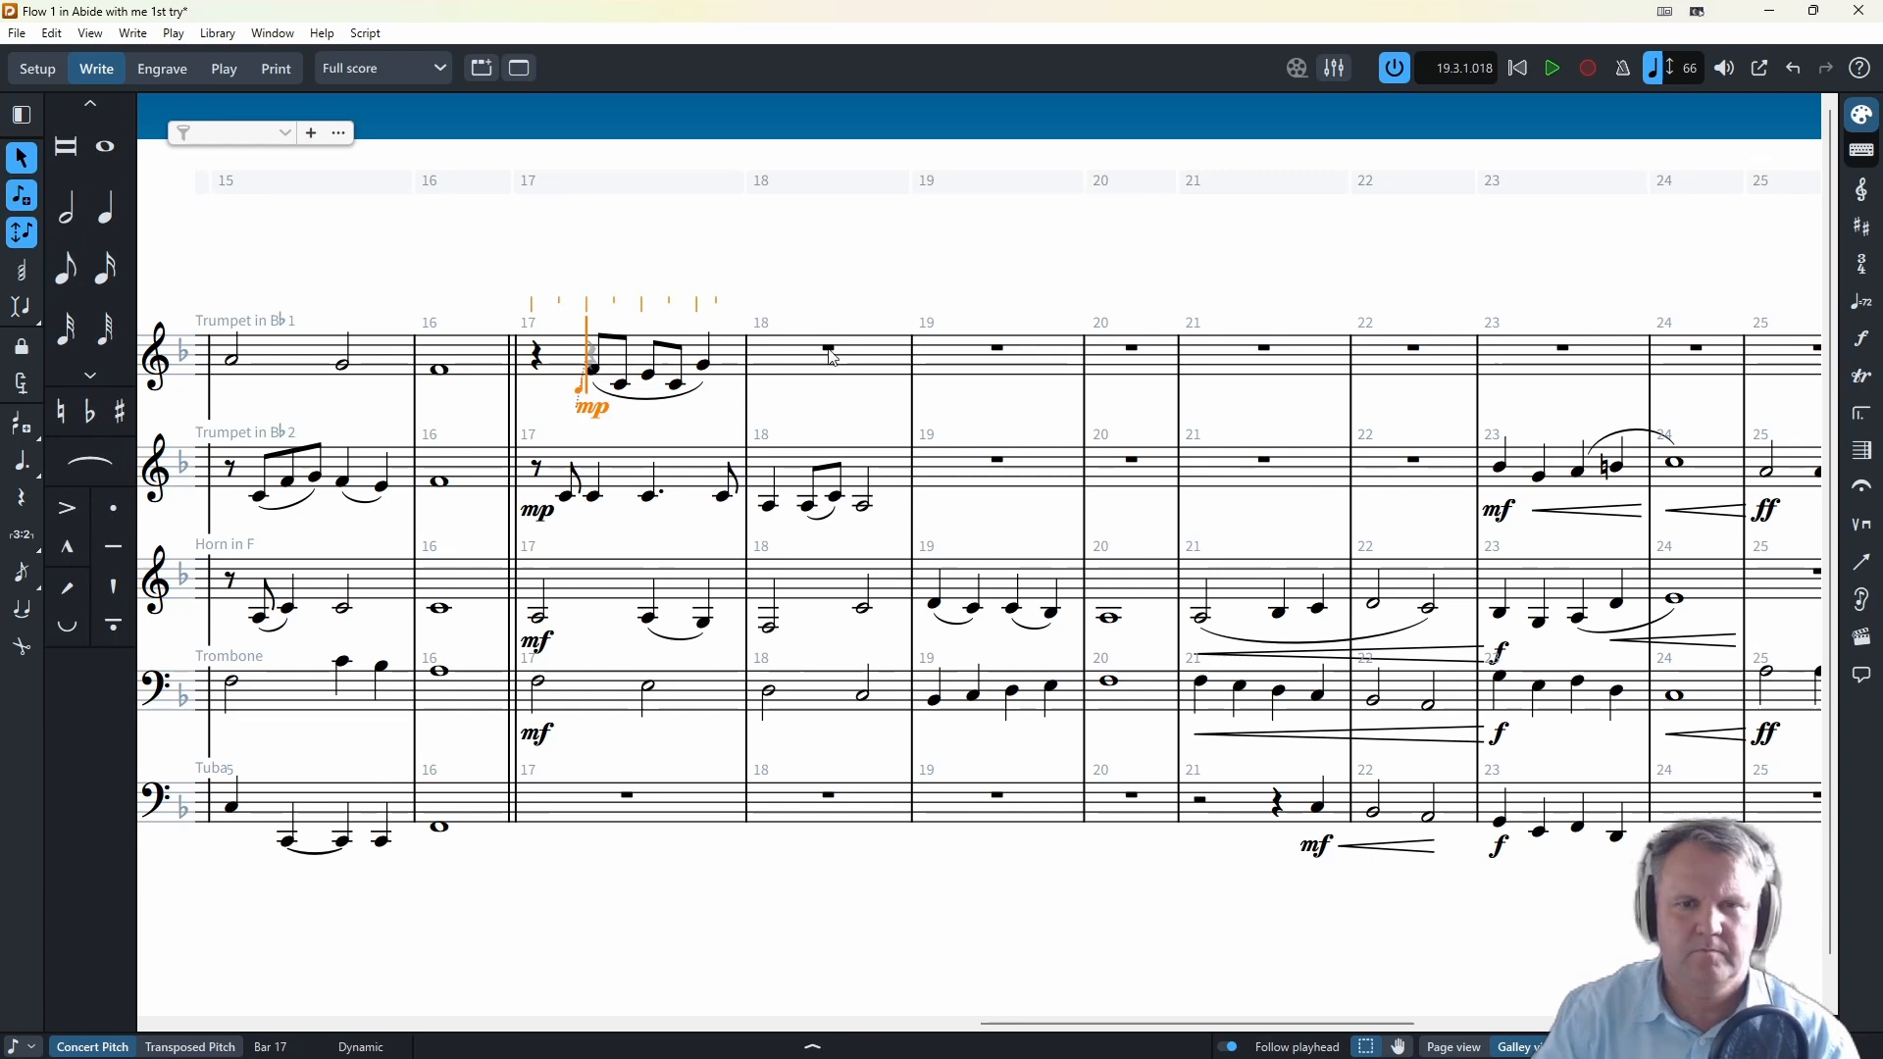
- Fill bar 18 of the first trumpet with an eighth rest, eighth-notes D, D, F and a half-note F, slurring the last two eighths
key(5)
key(space)
key(c)
key(d)
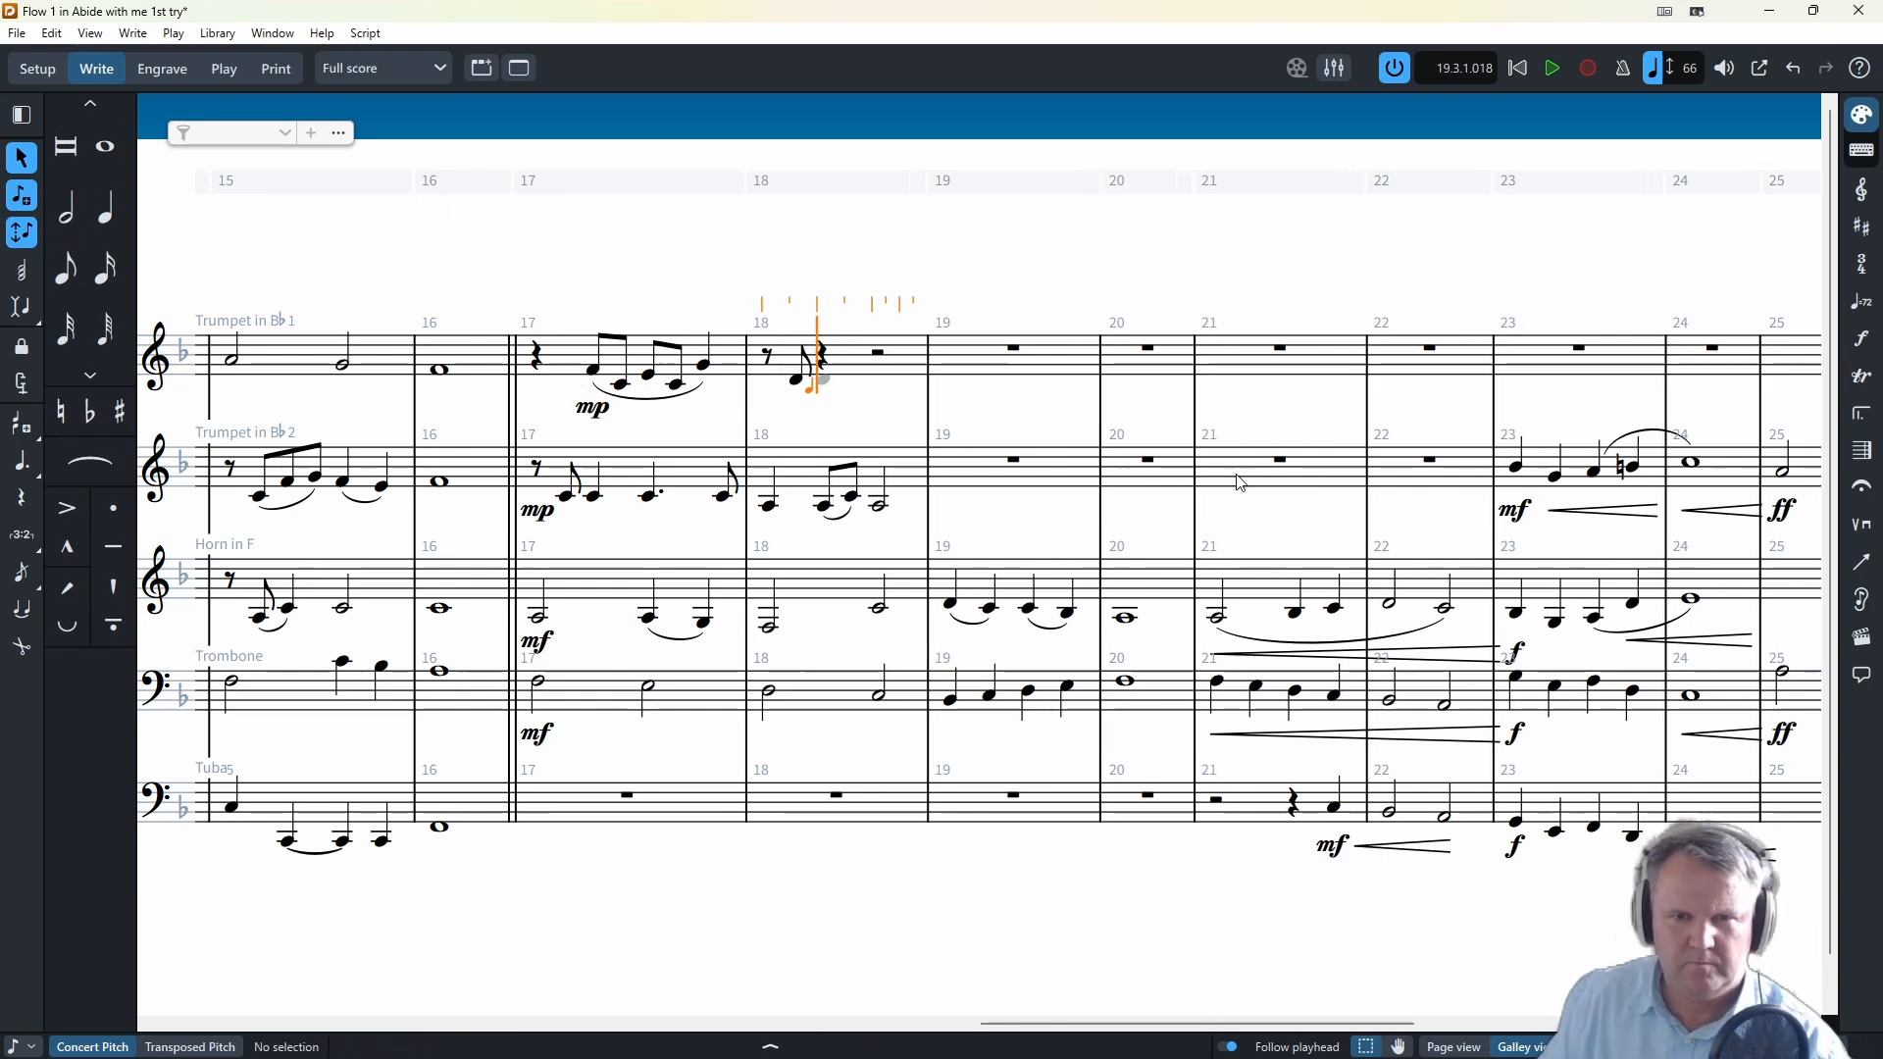
key(s)
key(f)
key(7)
key(f)
key(Escape)
- Play back the score from the first trumpet's whole note in bar 16, stopping in bar 19
click(439, 370)
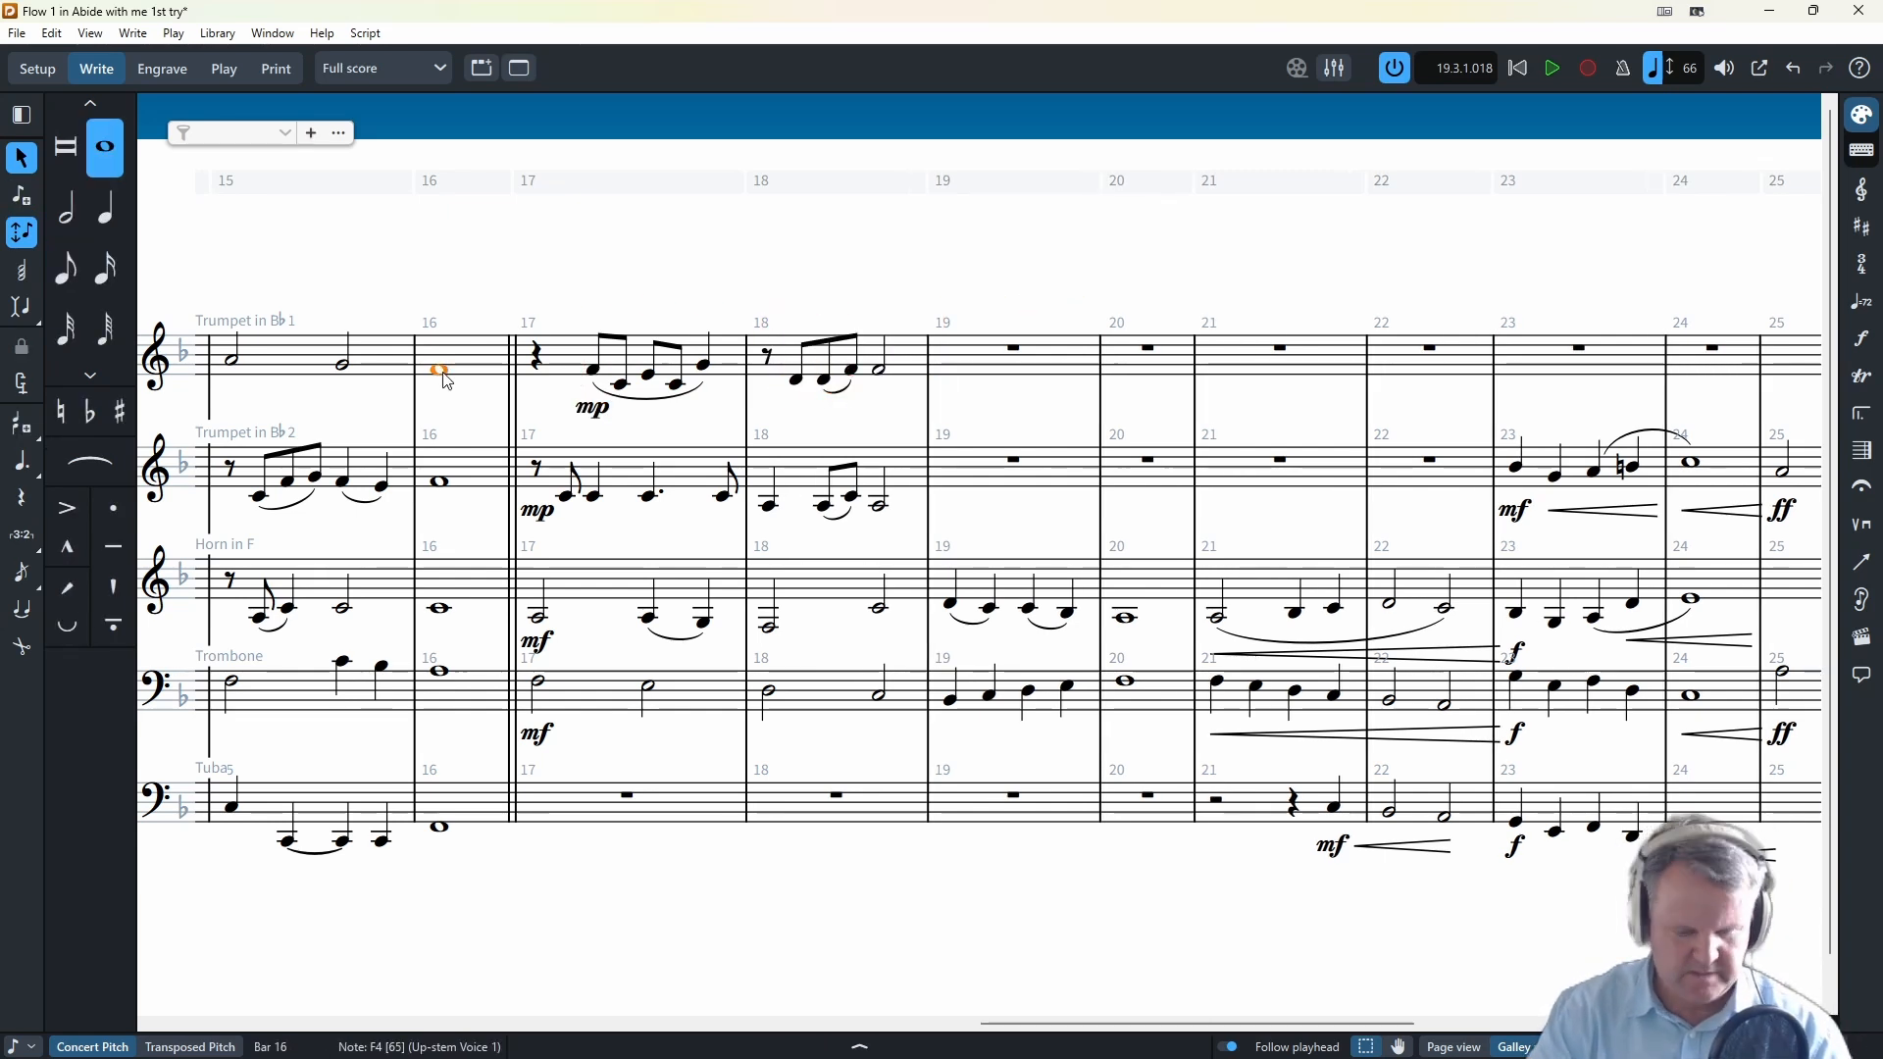
key(space)
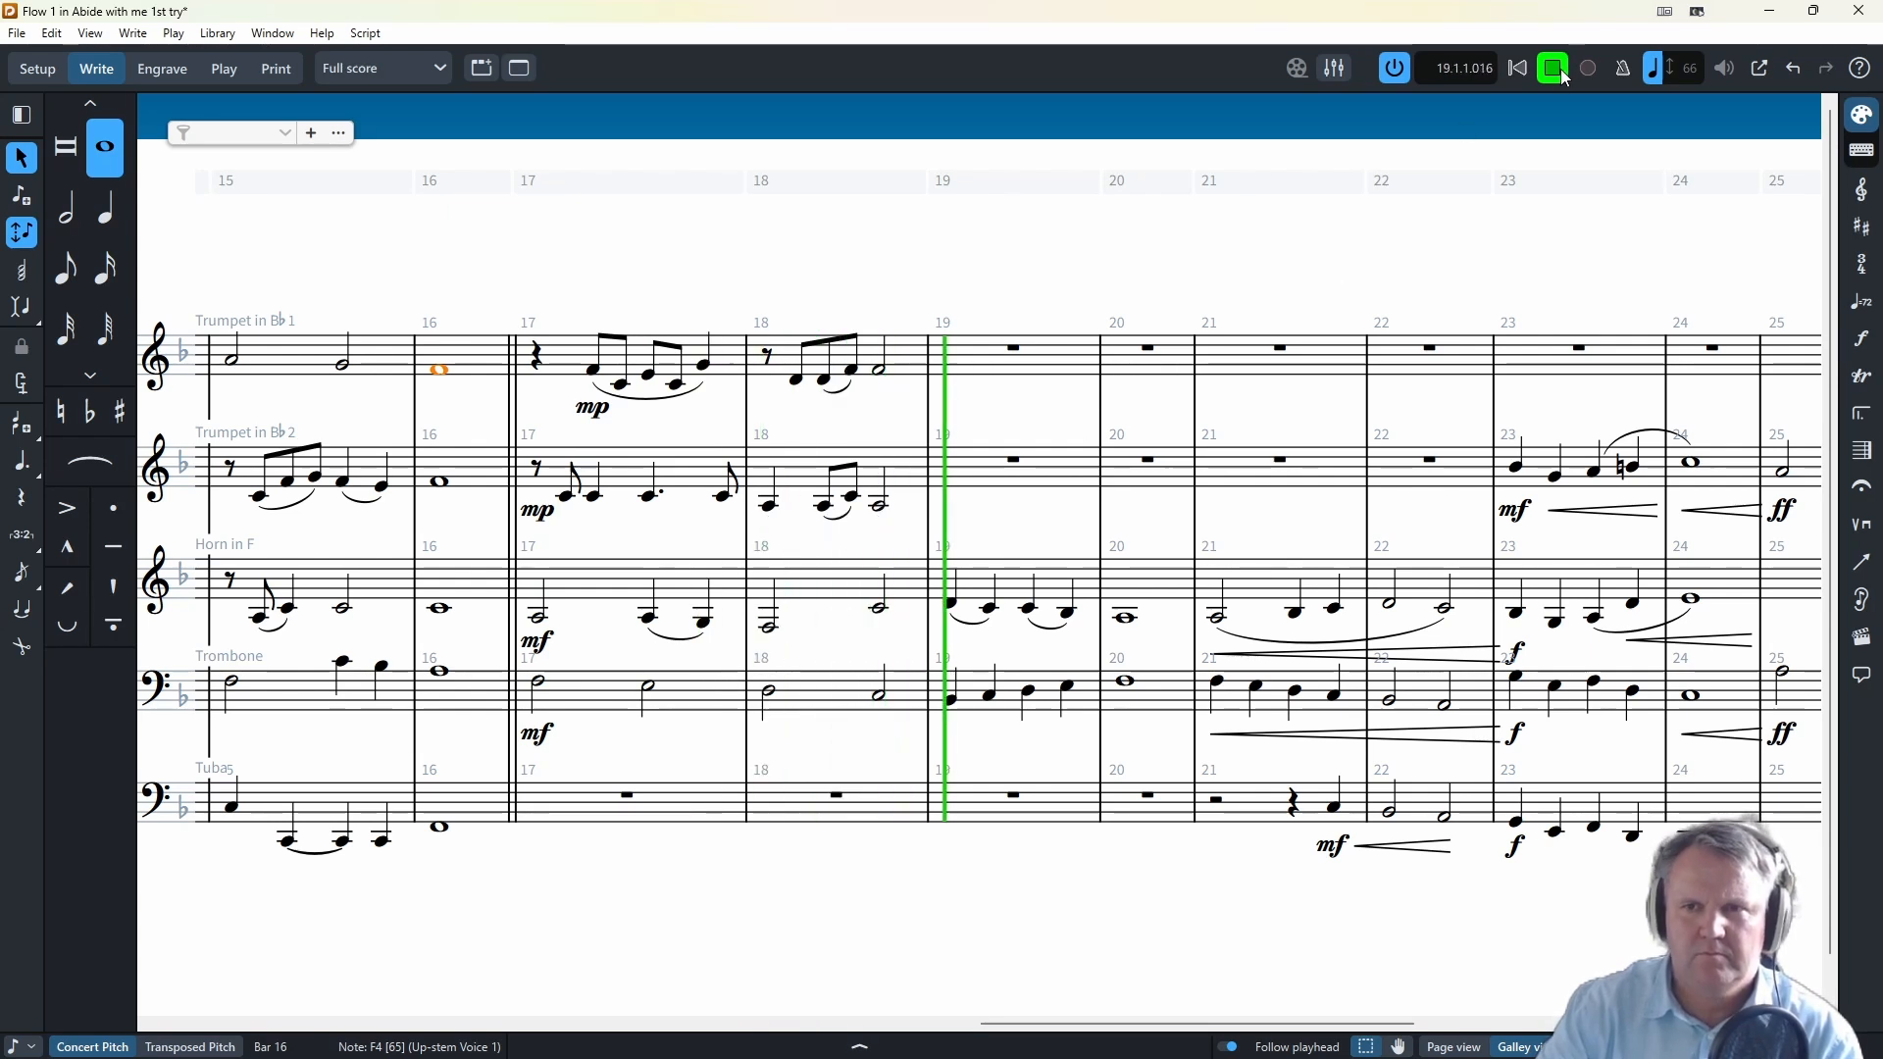
key(space)
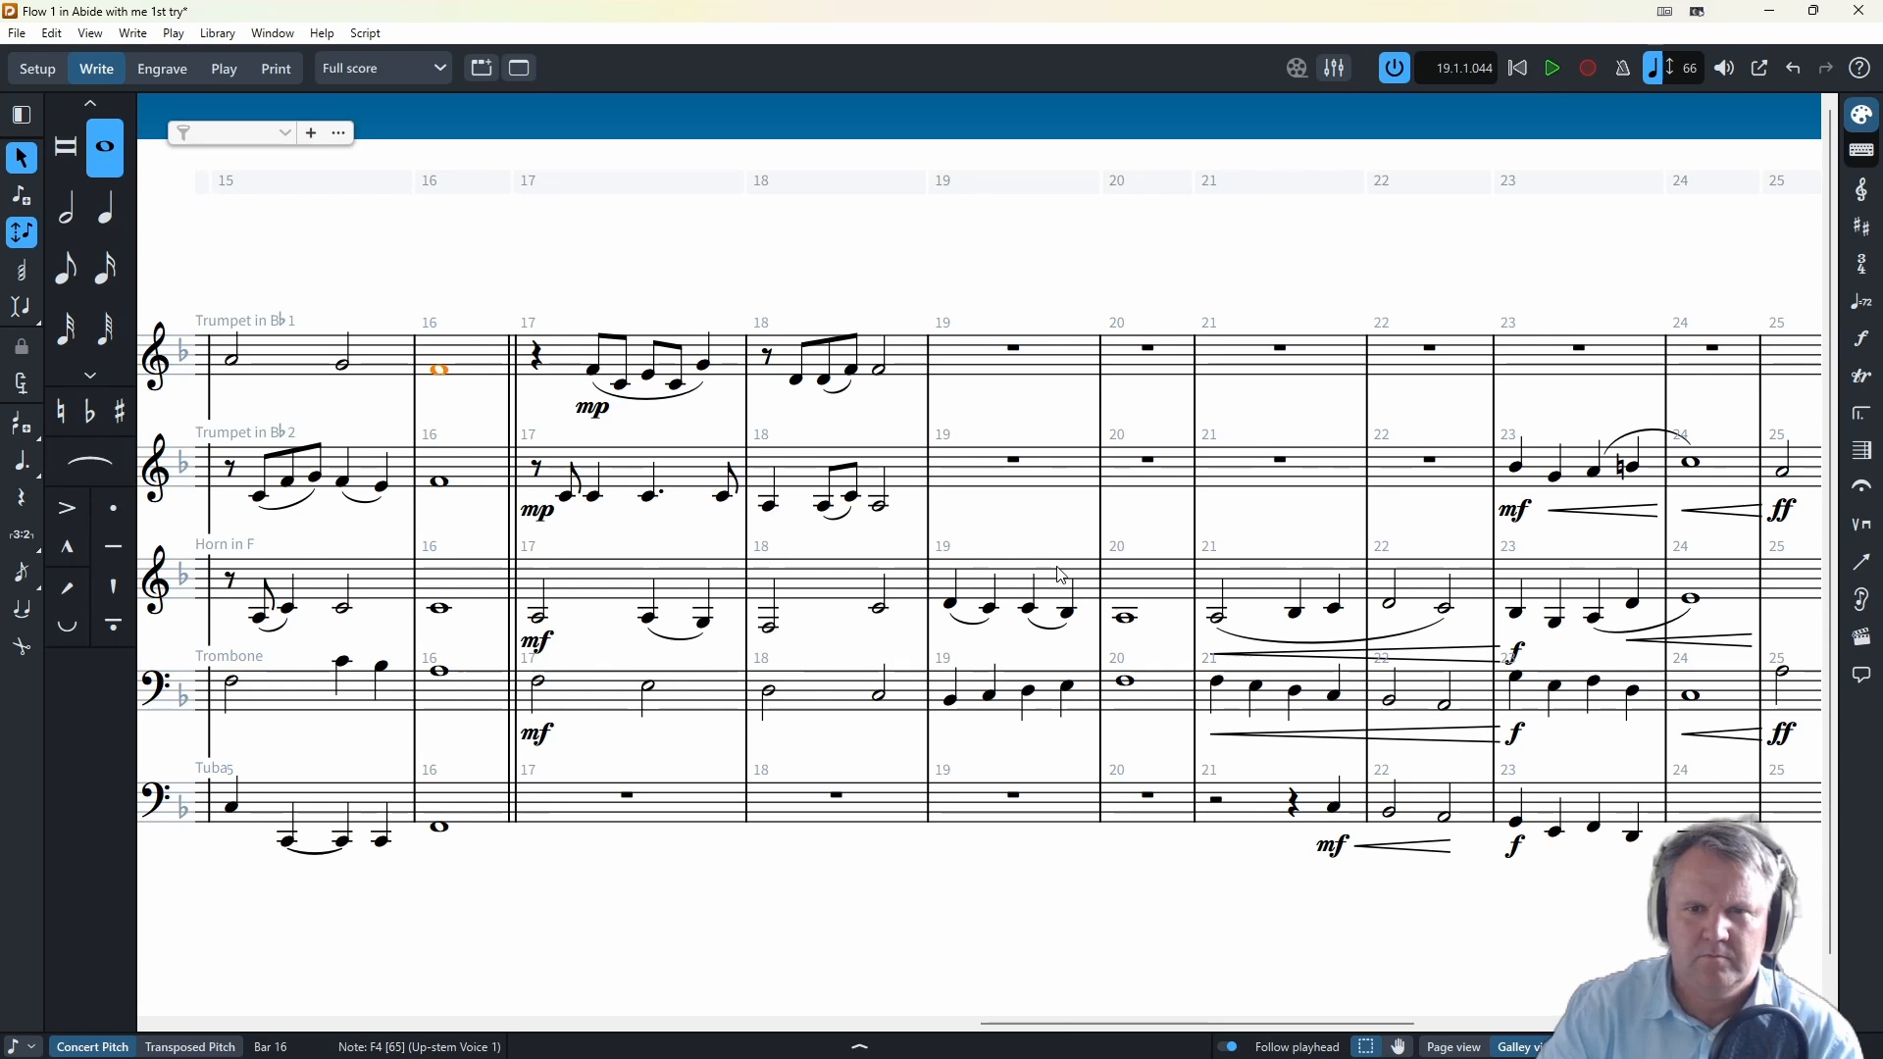
- Fill first trumpet bar 19 with an eighth rest, eighth-notes D, E, F and two quarter-note Gs, and bar 20 with half-notes G and F
key(g)
key(6)
key(g)
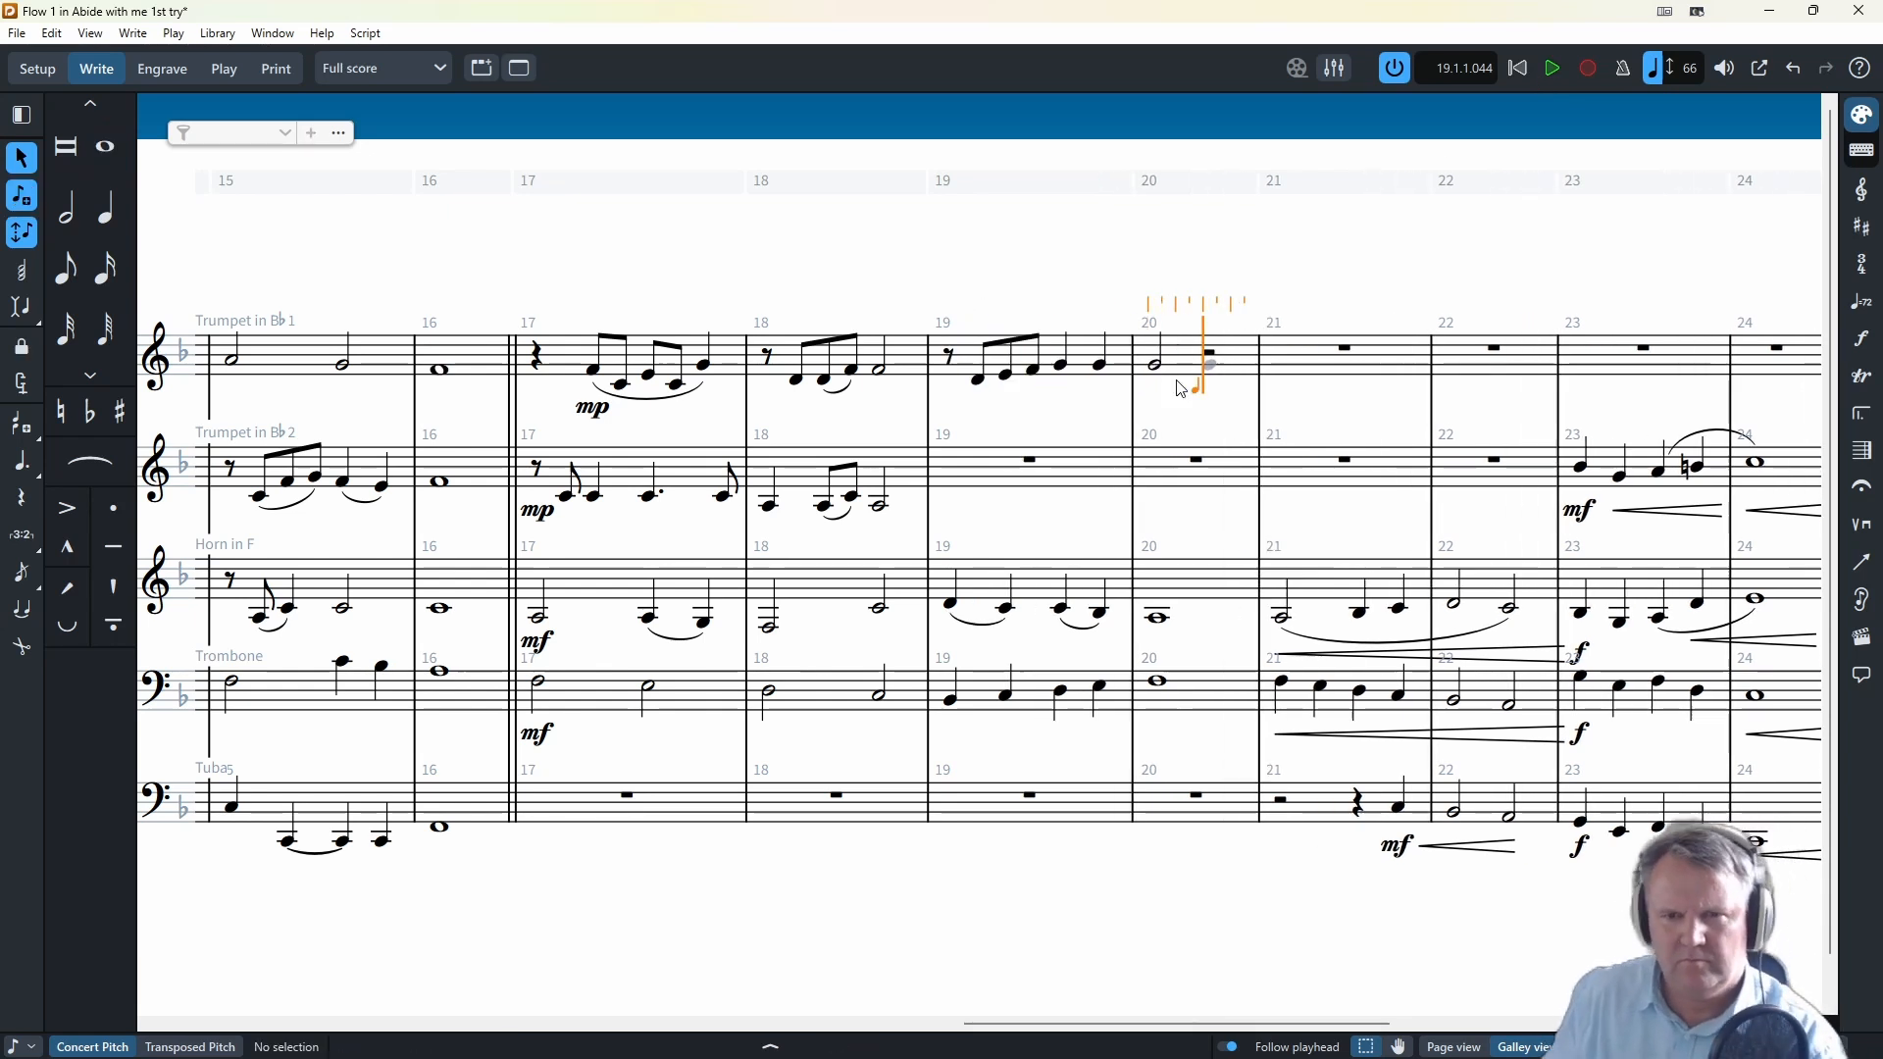
key(f)
- Start bar 19 of the second trumpet with a quarter rest followed by eighth-notes E and F
click(986, 477)
key(space)
key(5)
key(f)
key(g)
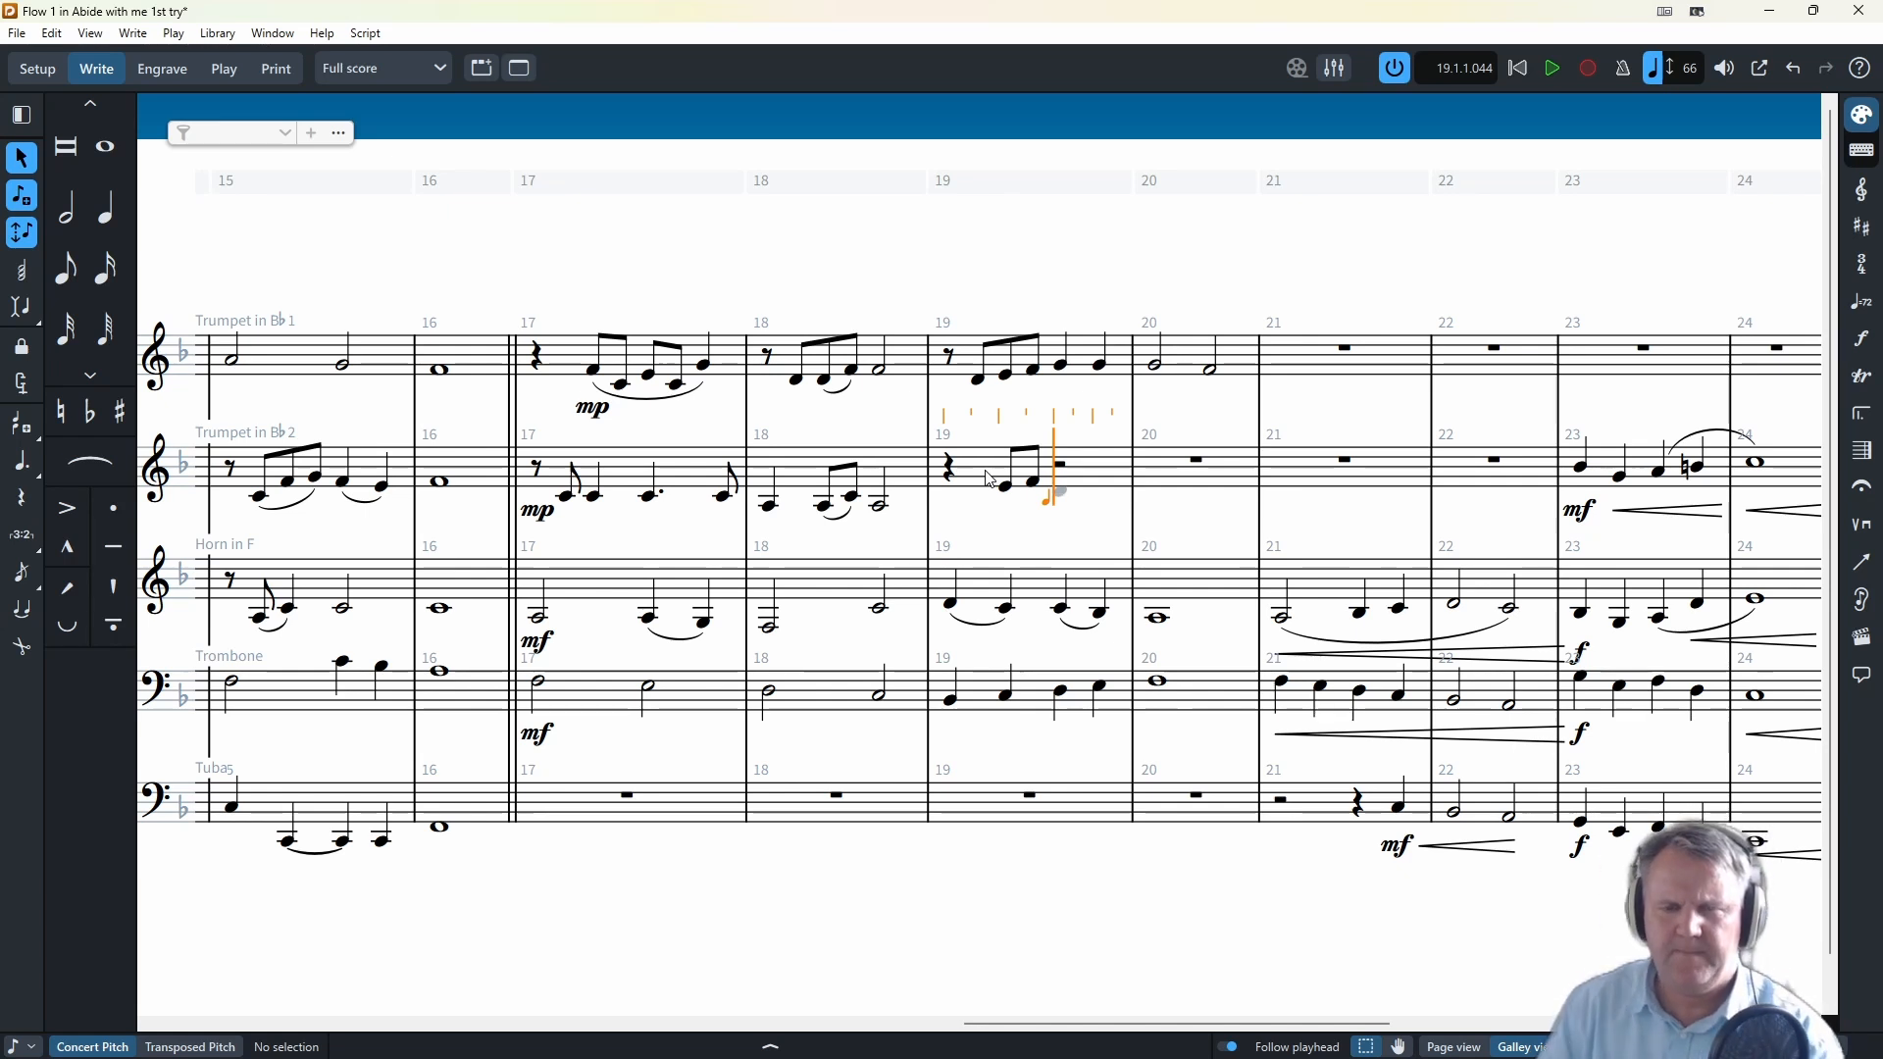
- Play back the score from the first trumpet's eighth rest in bar 19, stopping in bar 20
click(950, 361)
key(space)
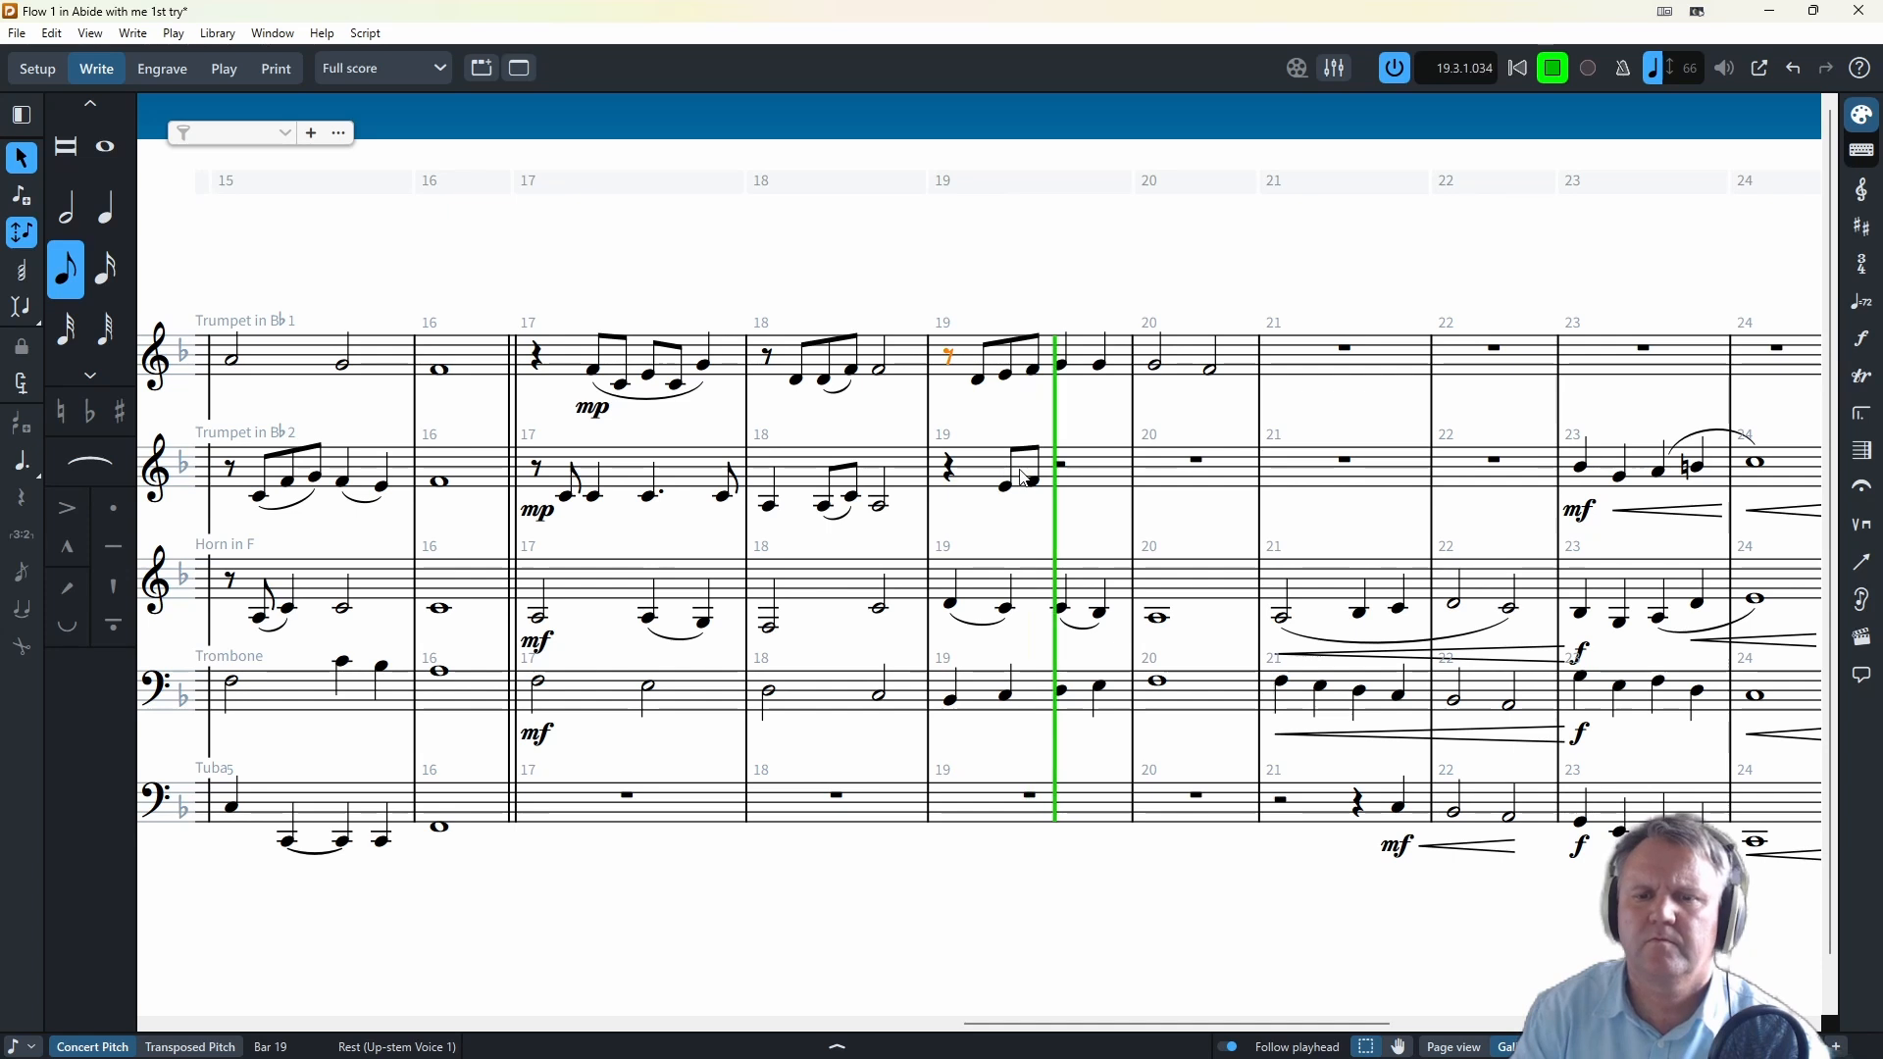
click(1542, 68)
- Complete bar 19 of the second trumpet with quarter-notes F and C, and fill bar 20 with a whole-note C
click(1061, 474)
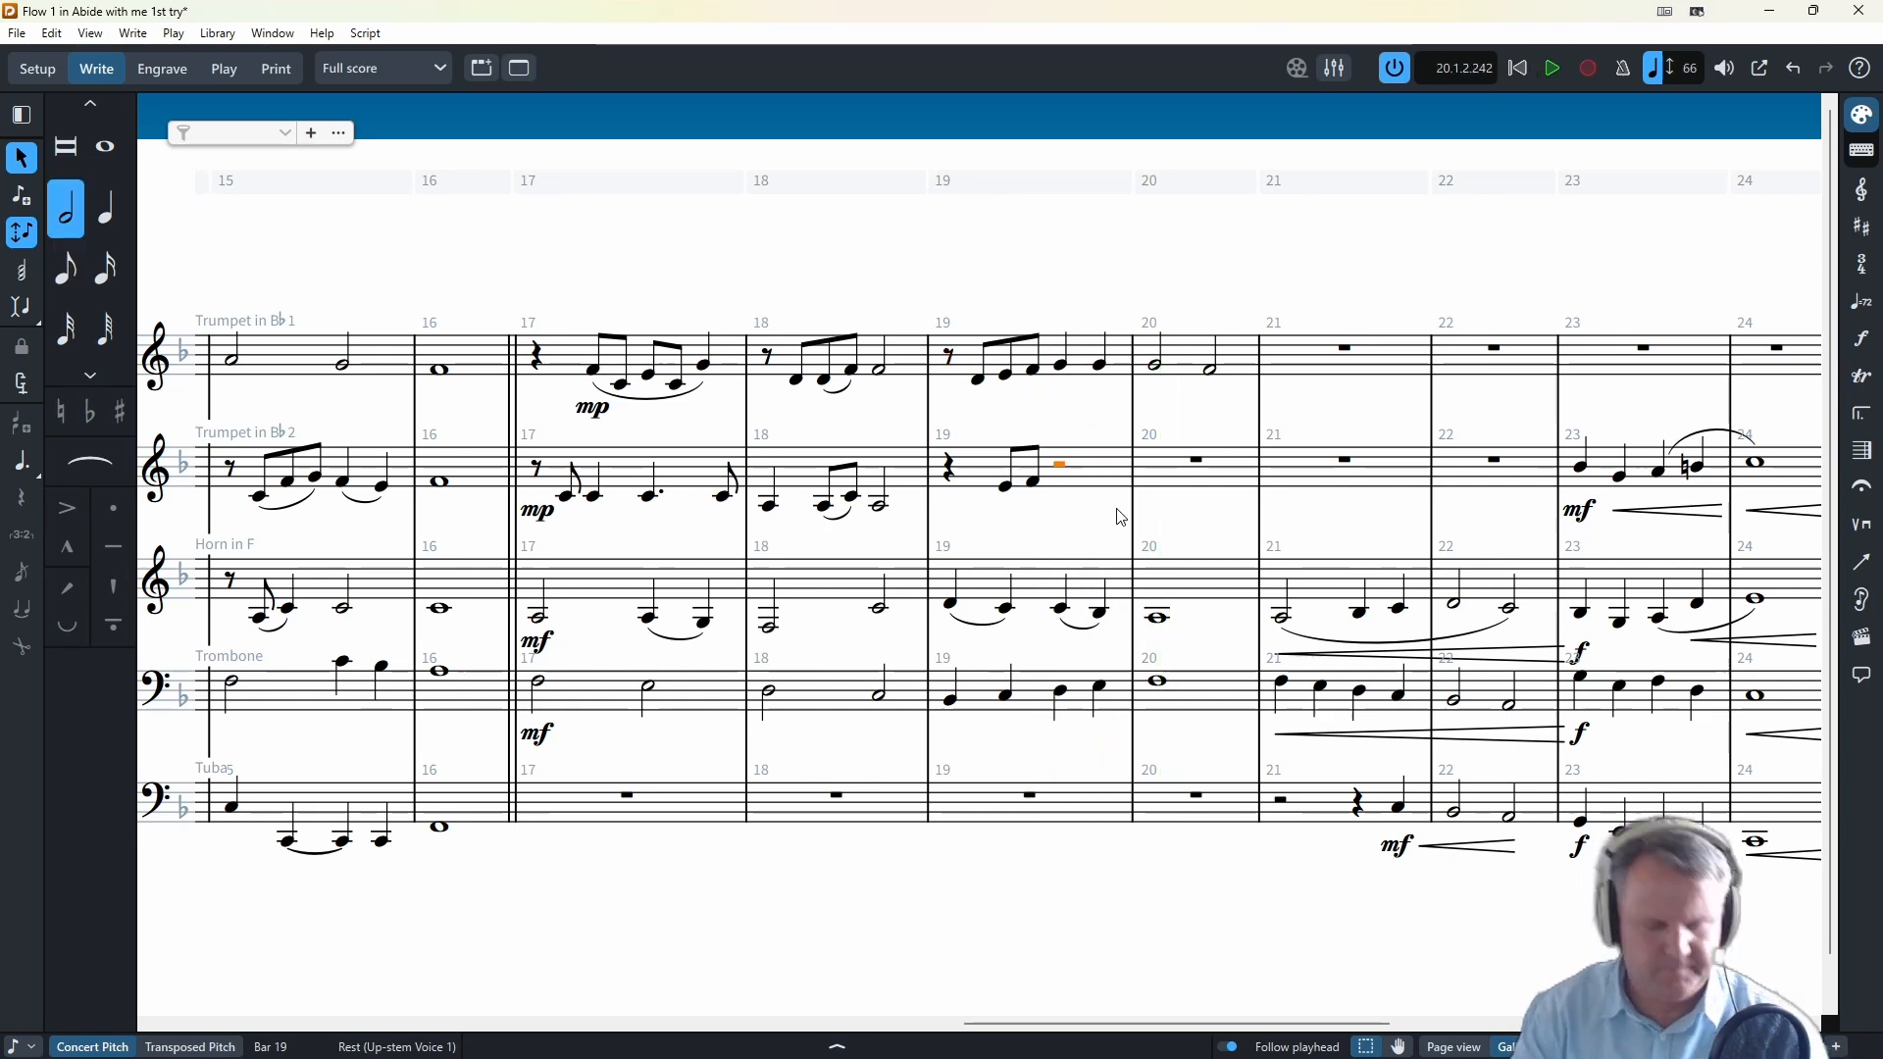
key(shift+n)
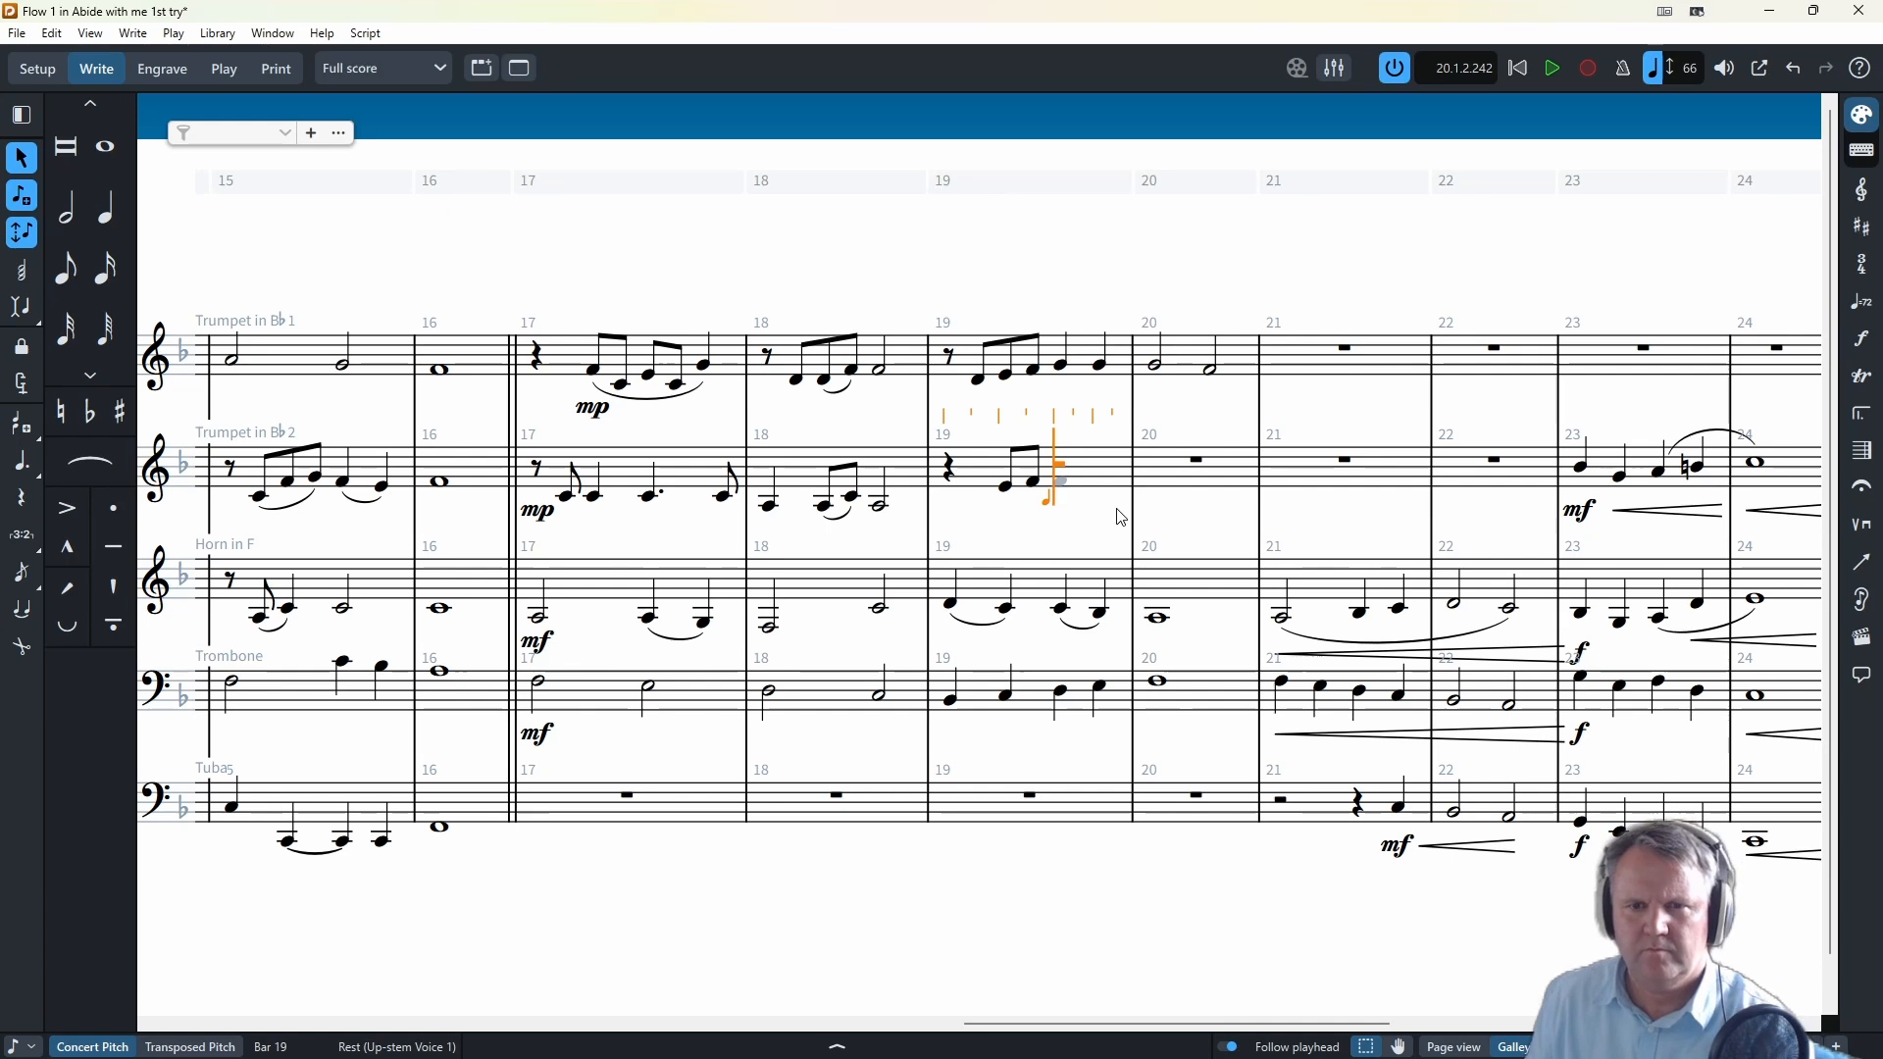
key(f)
key(f)
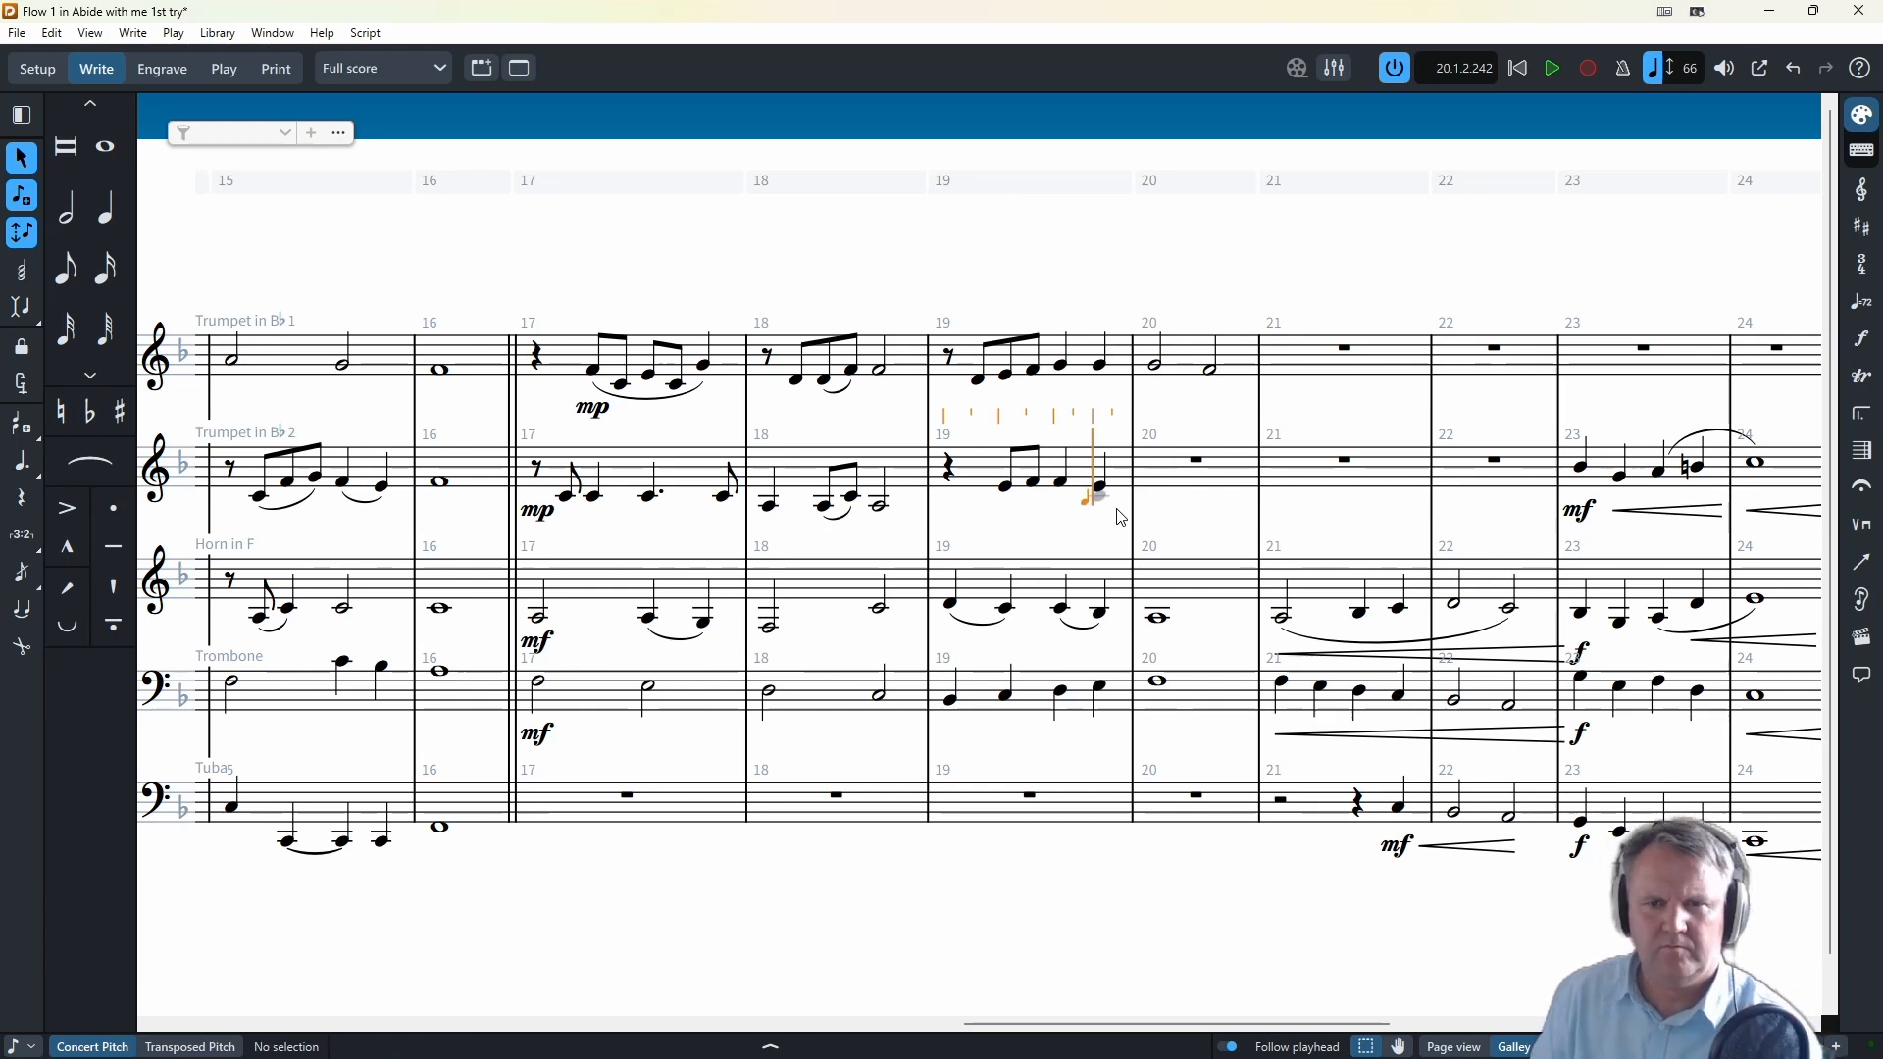
key(space)
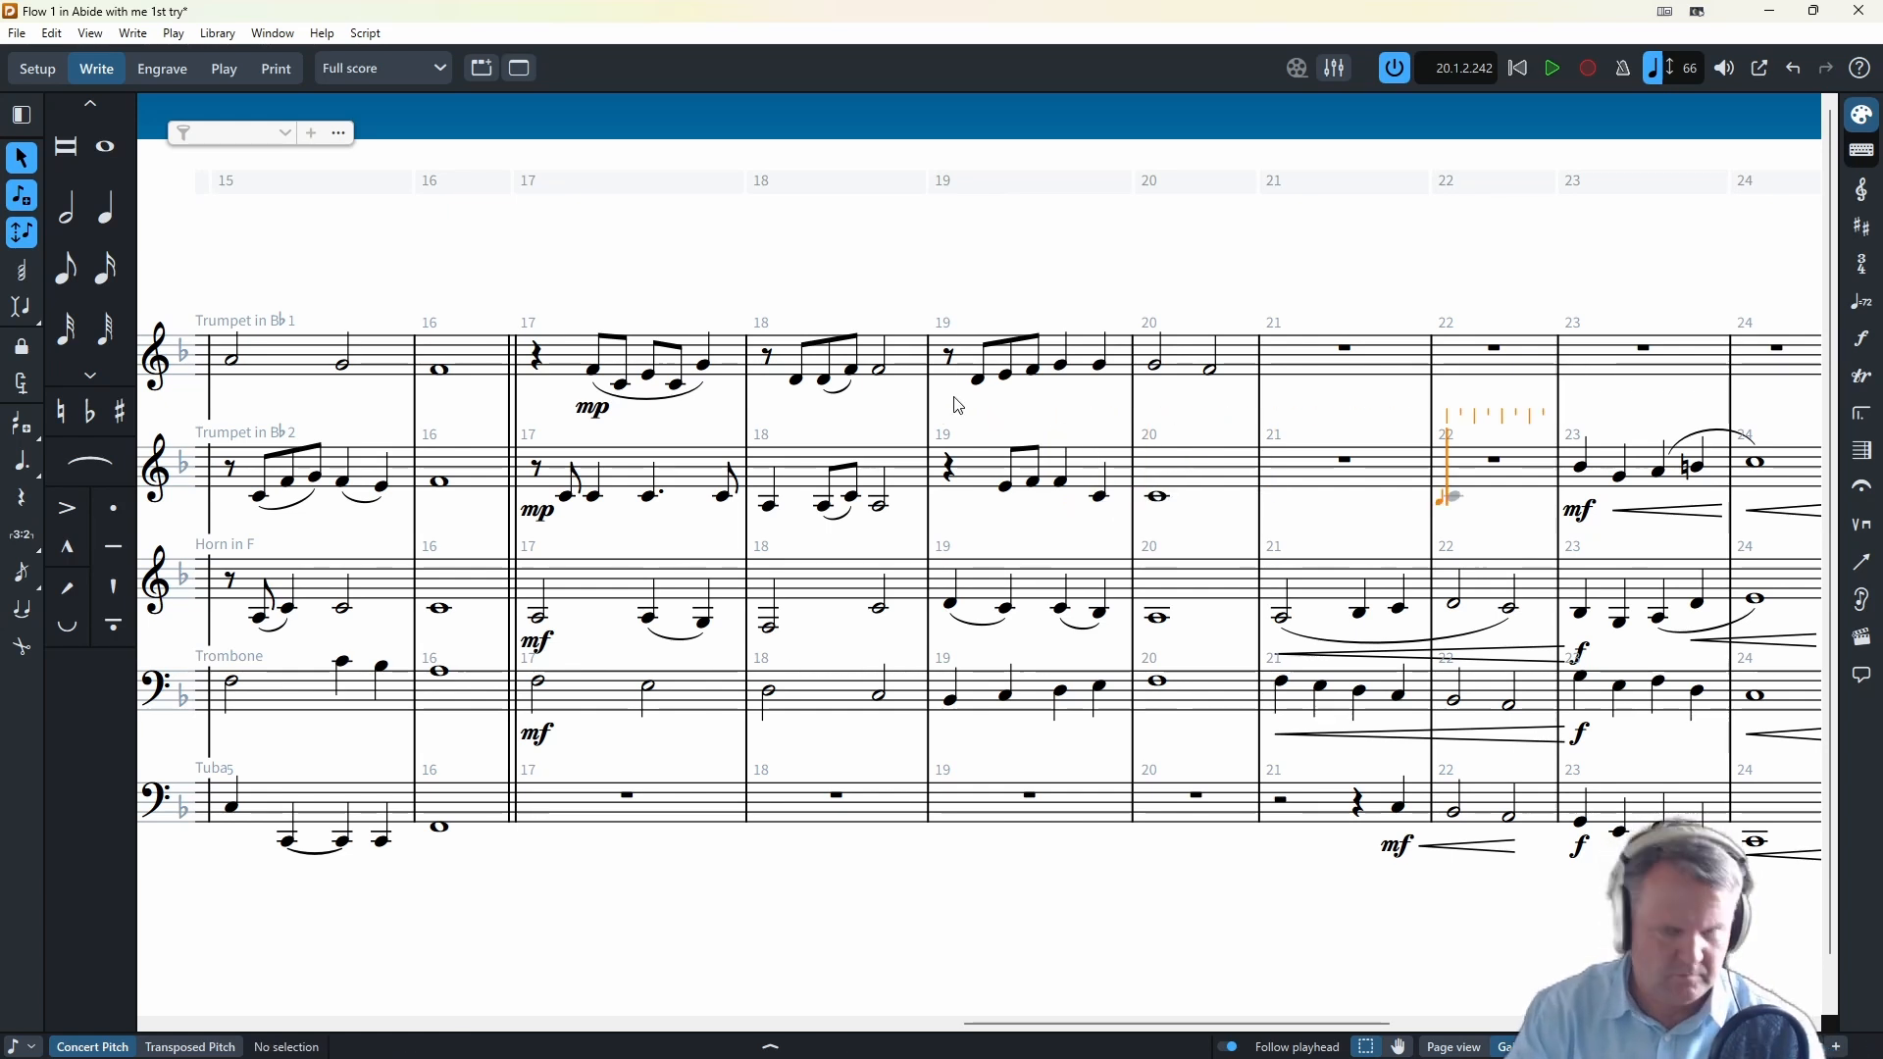
- Change the first trumpet's first quarter note in bar 19 to F, and slur that bar's two quarter notes and bar 20's two half notes
alt+click(953, 394)
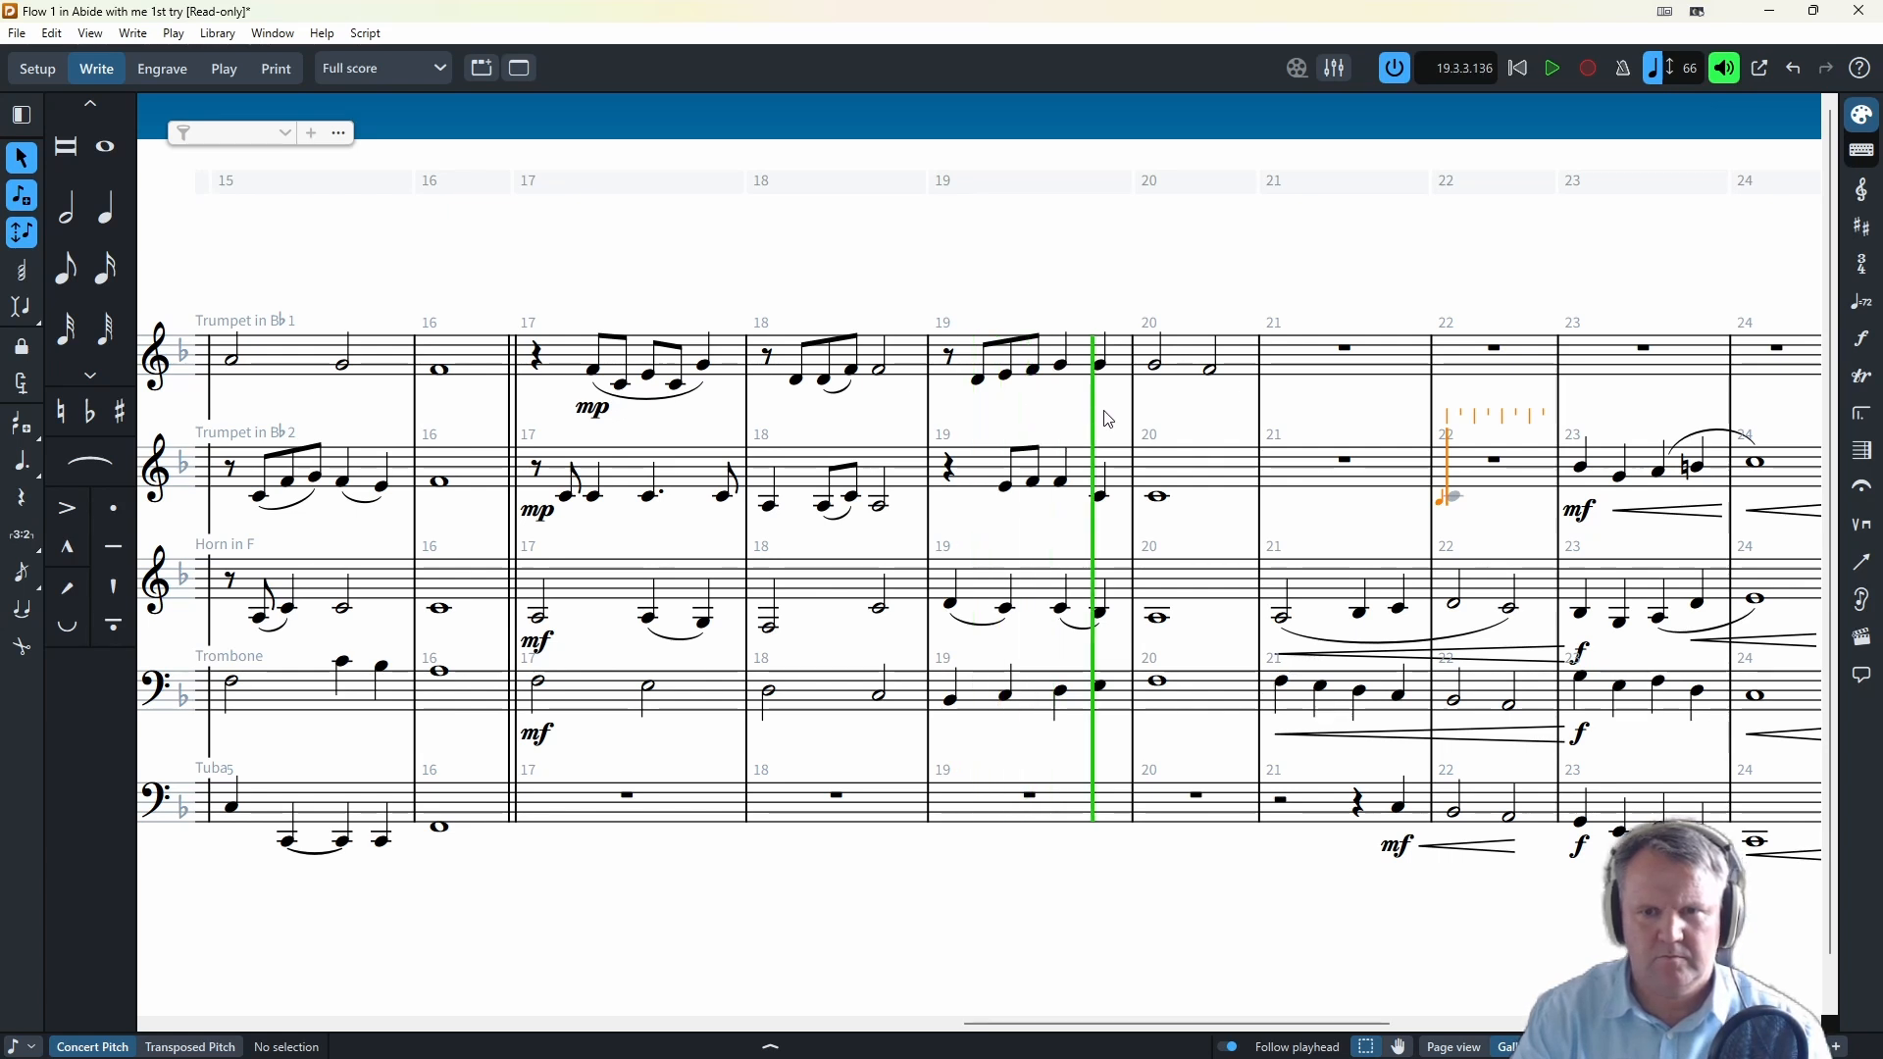
key(space)
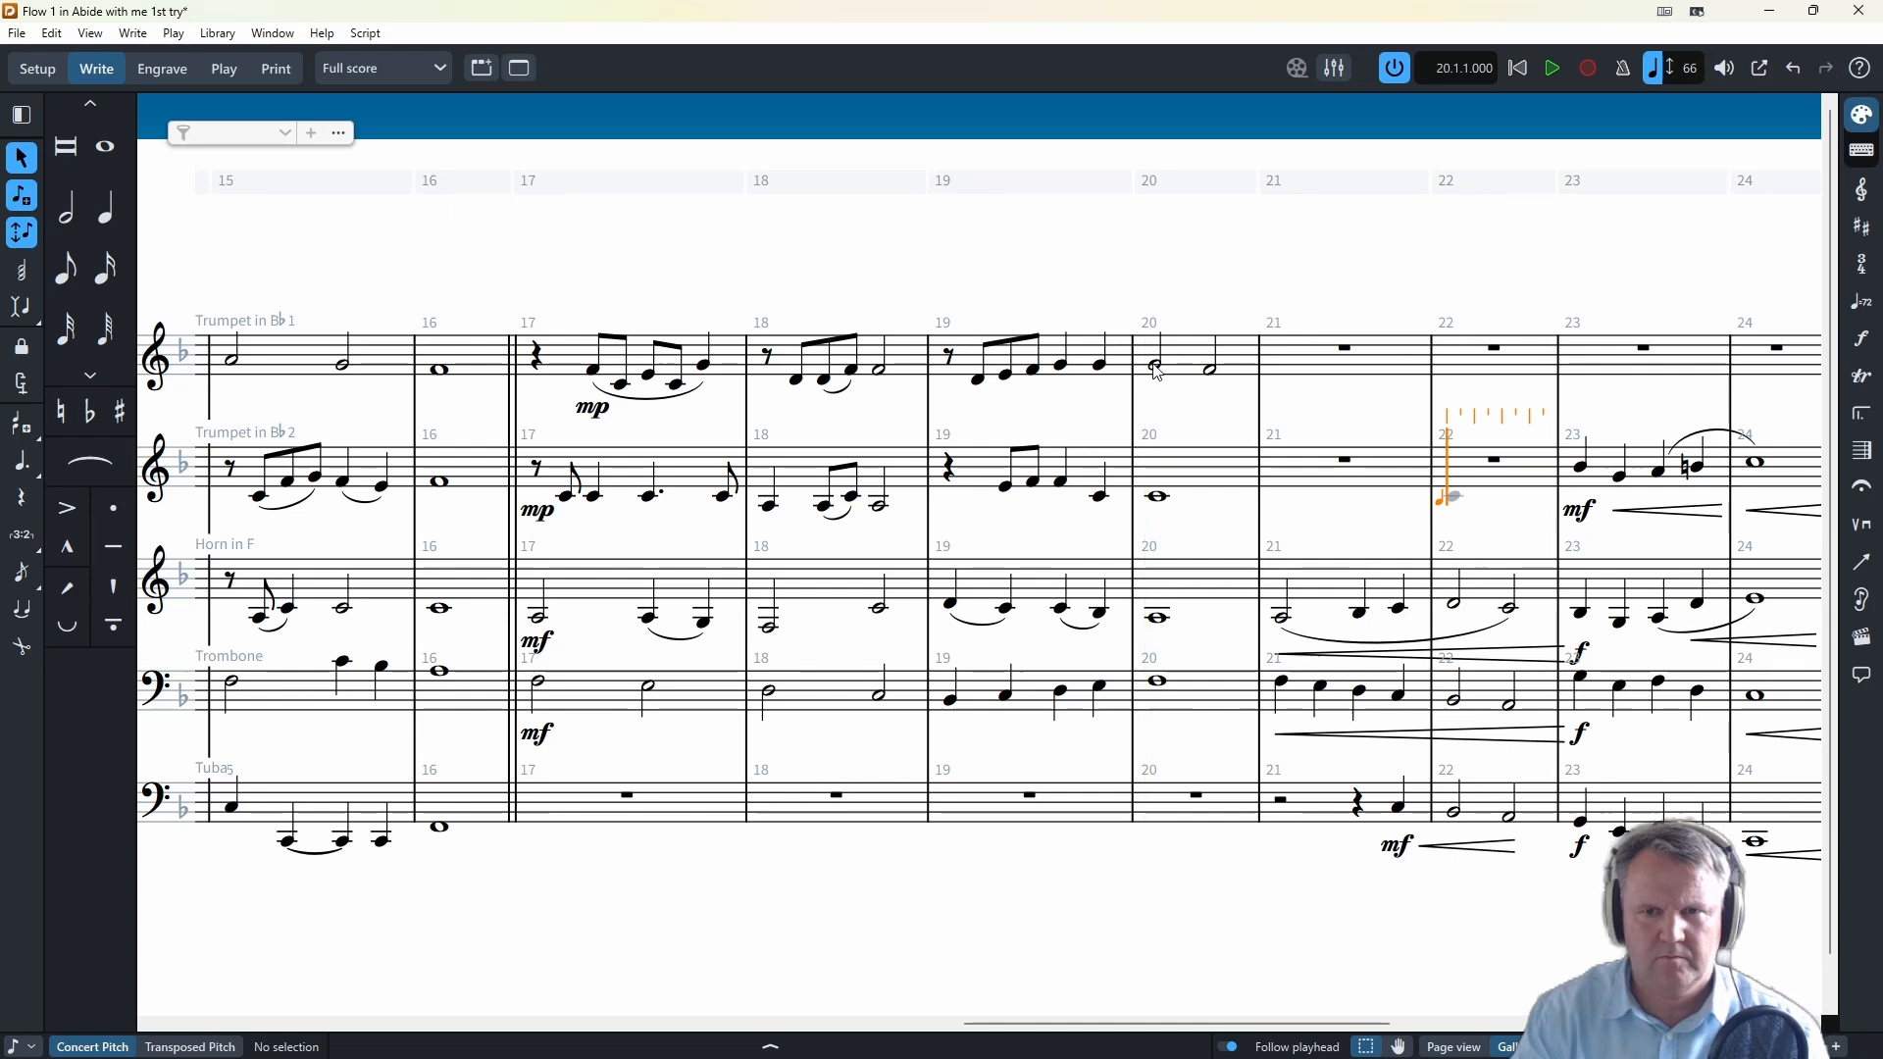
click(1156, 364)
key(s)
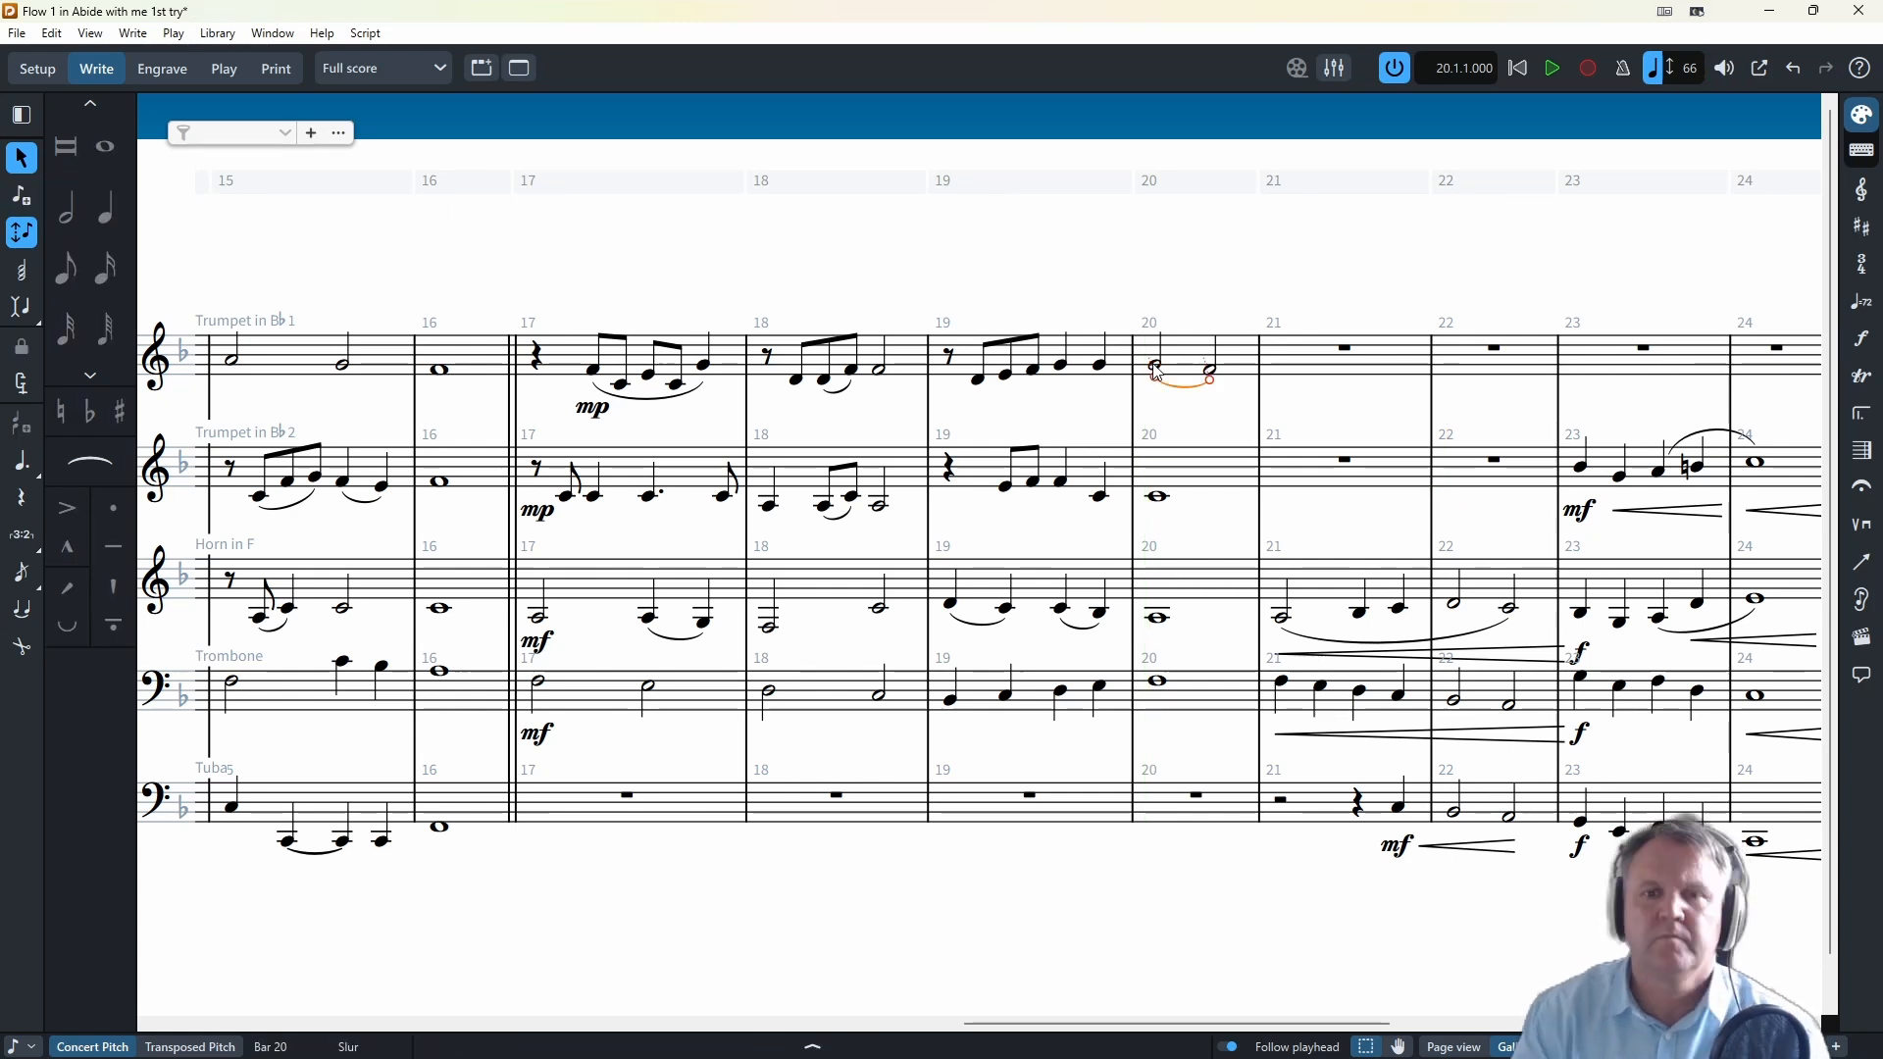
click(1062, 371)
key(s)
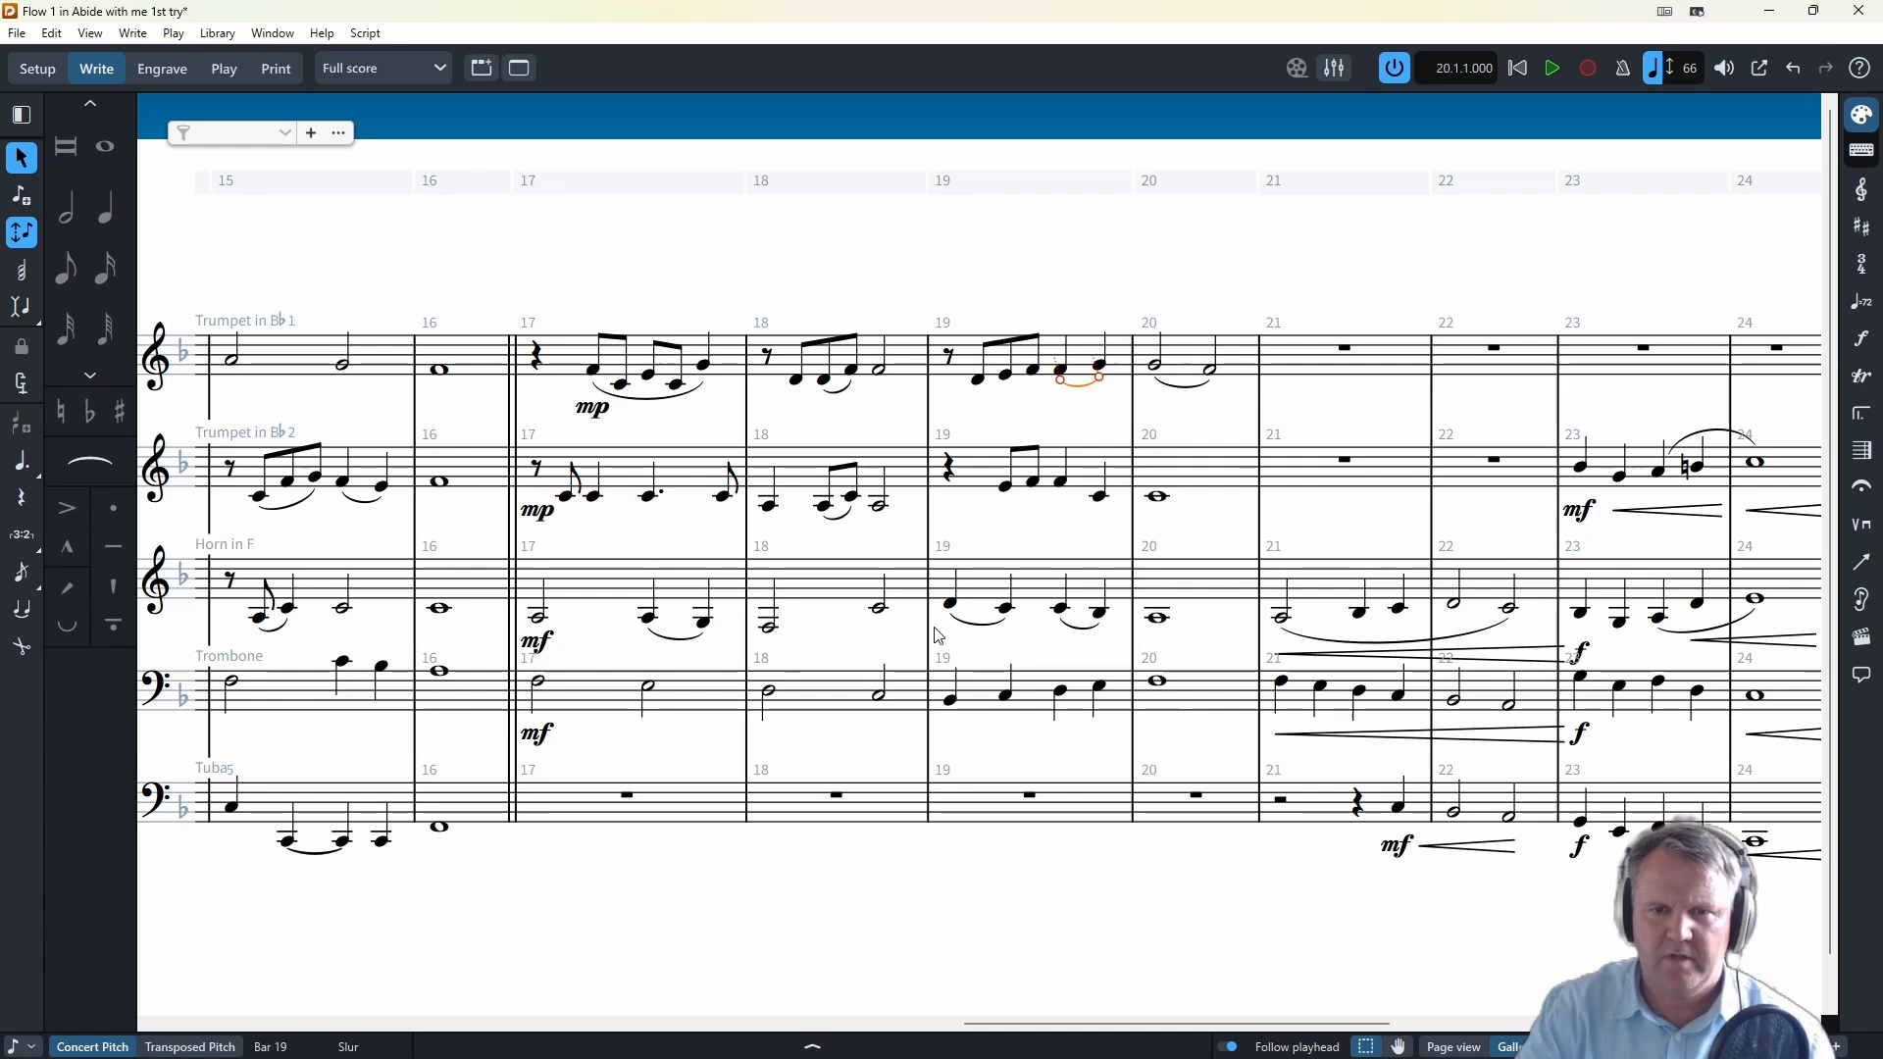
- Listen to how the parts sound together through bars 19 and 20
click(959, 533)
key(space)
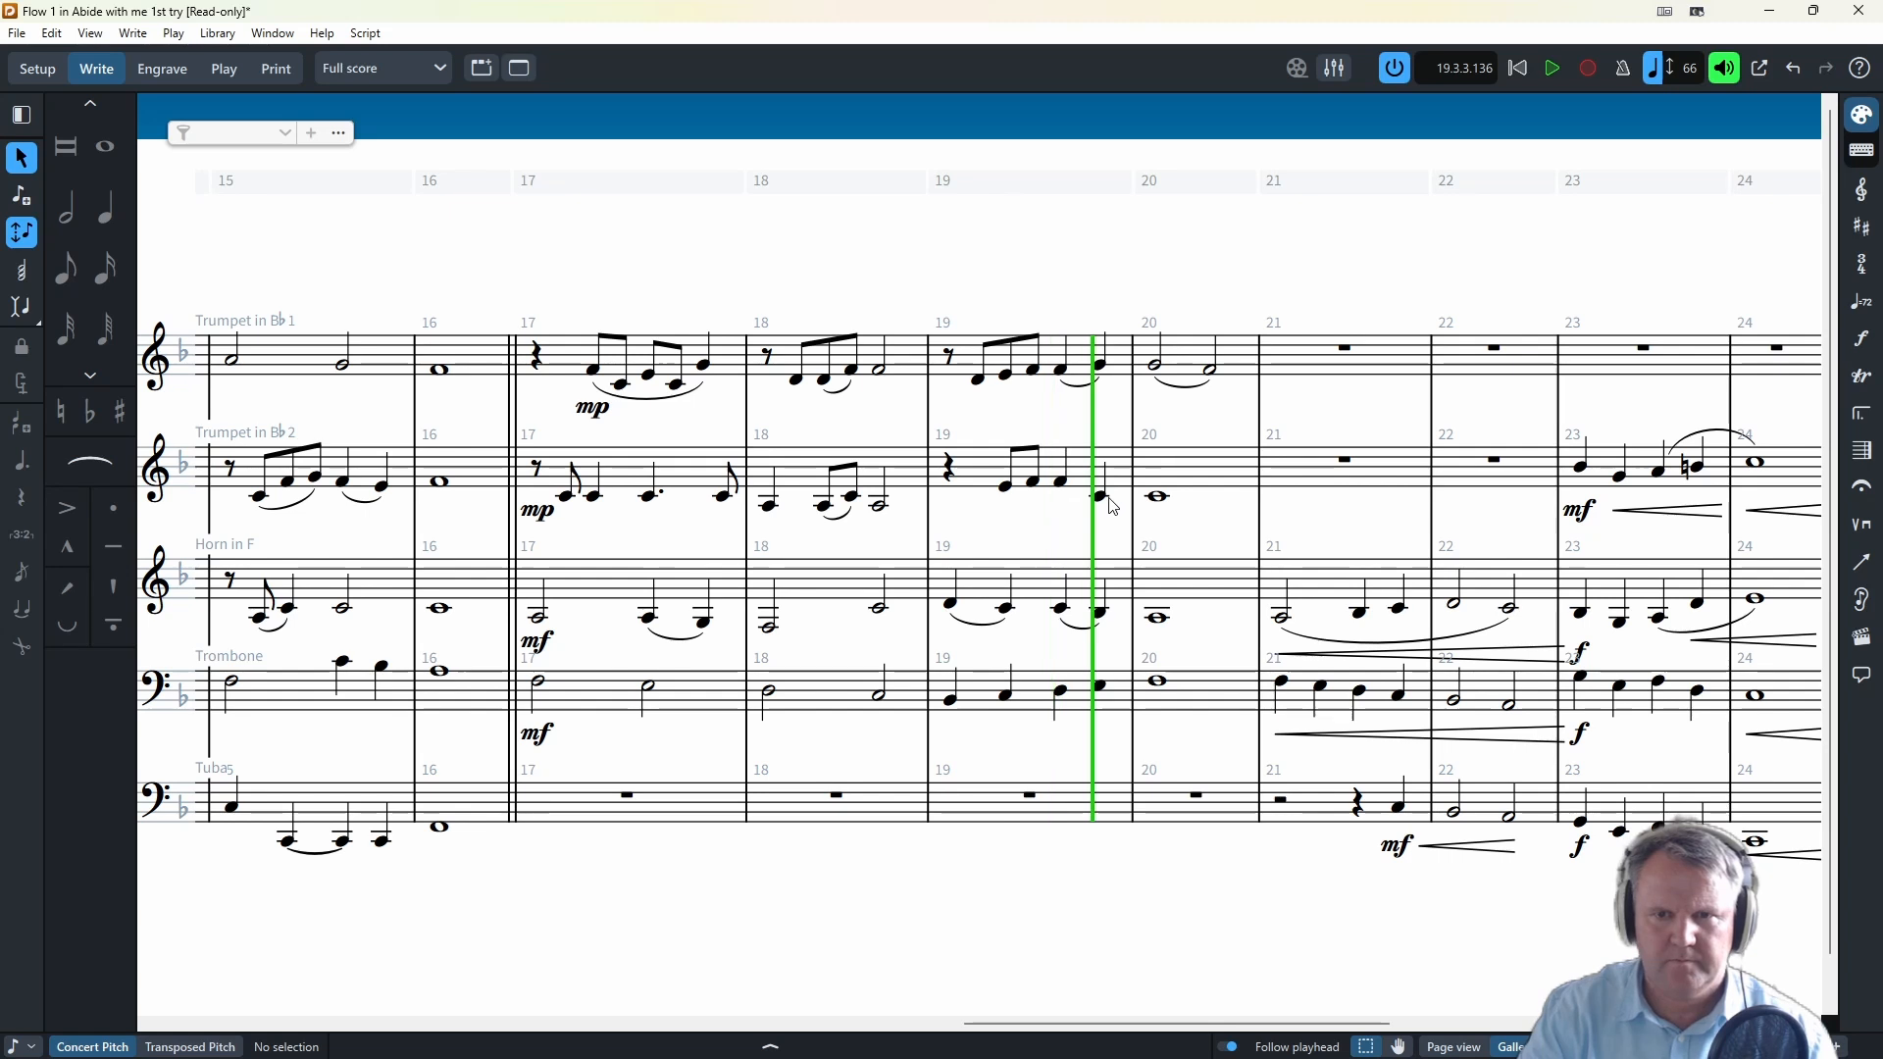
key(space)
key(space)
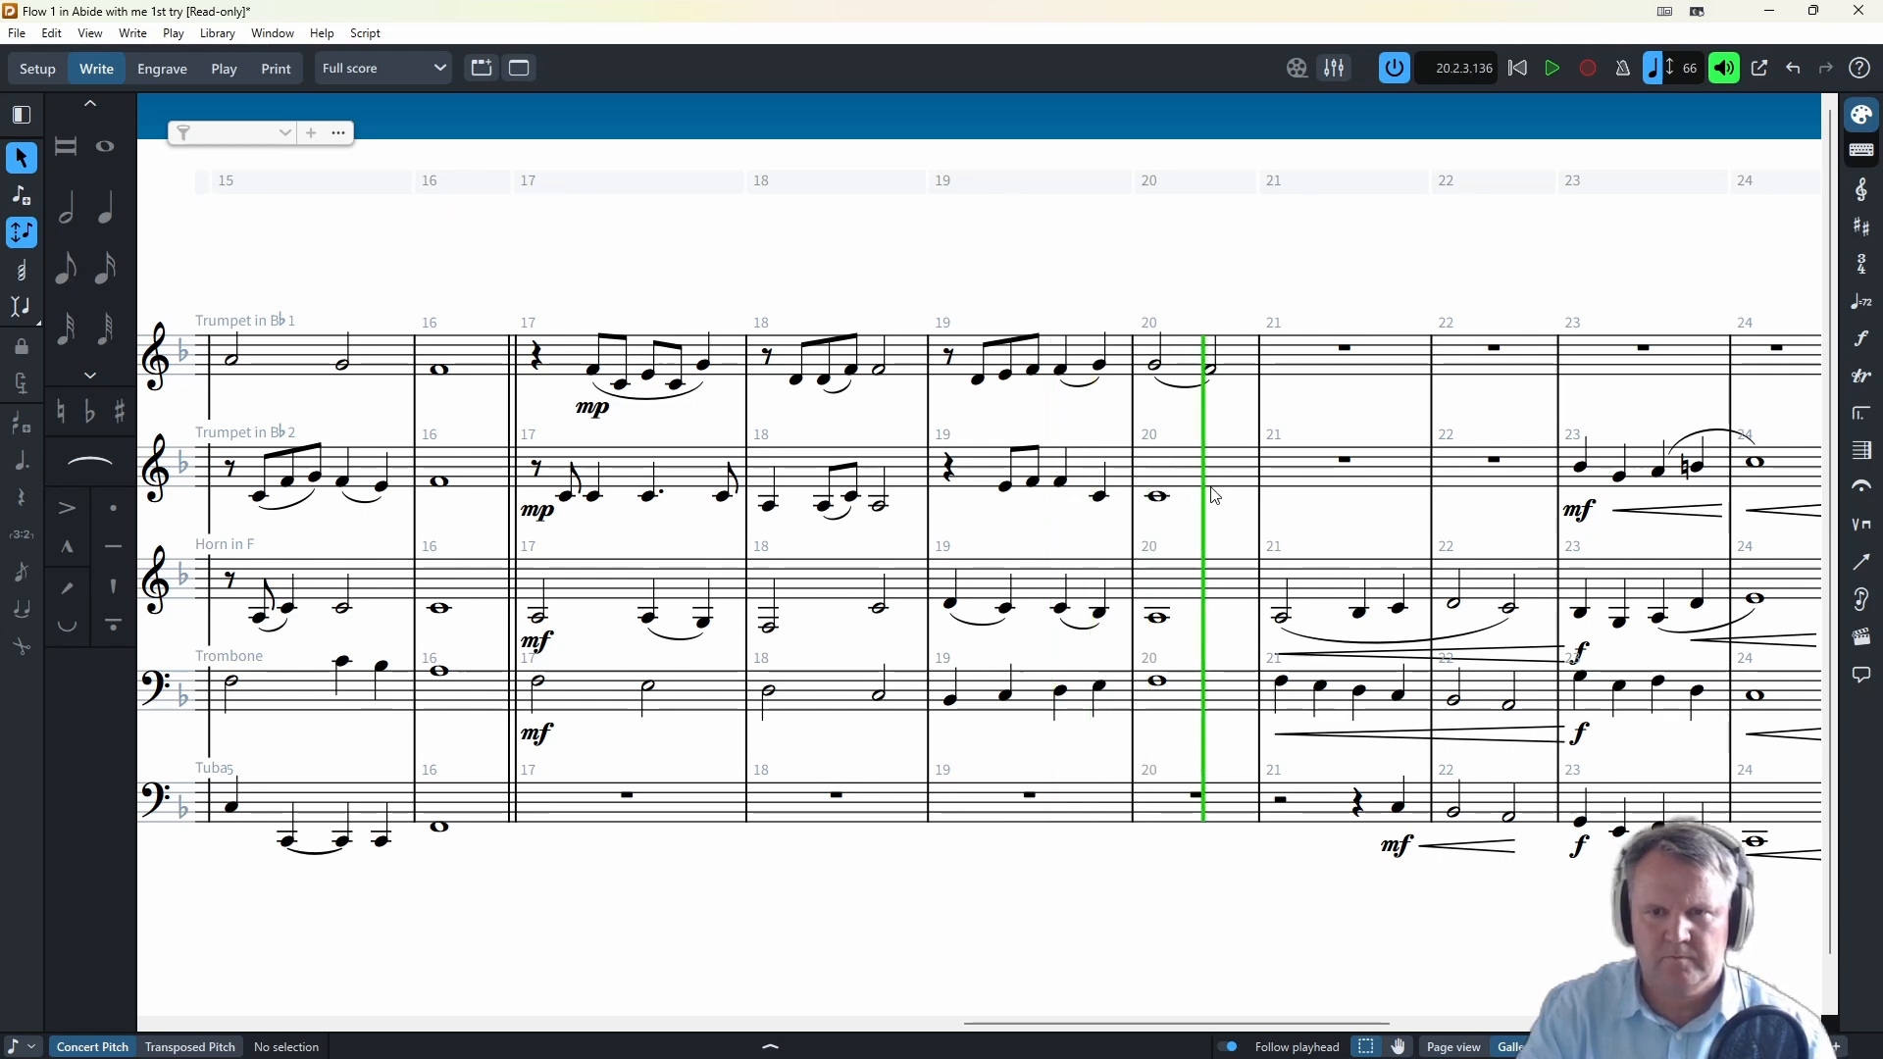
key(space)
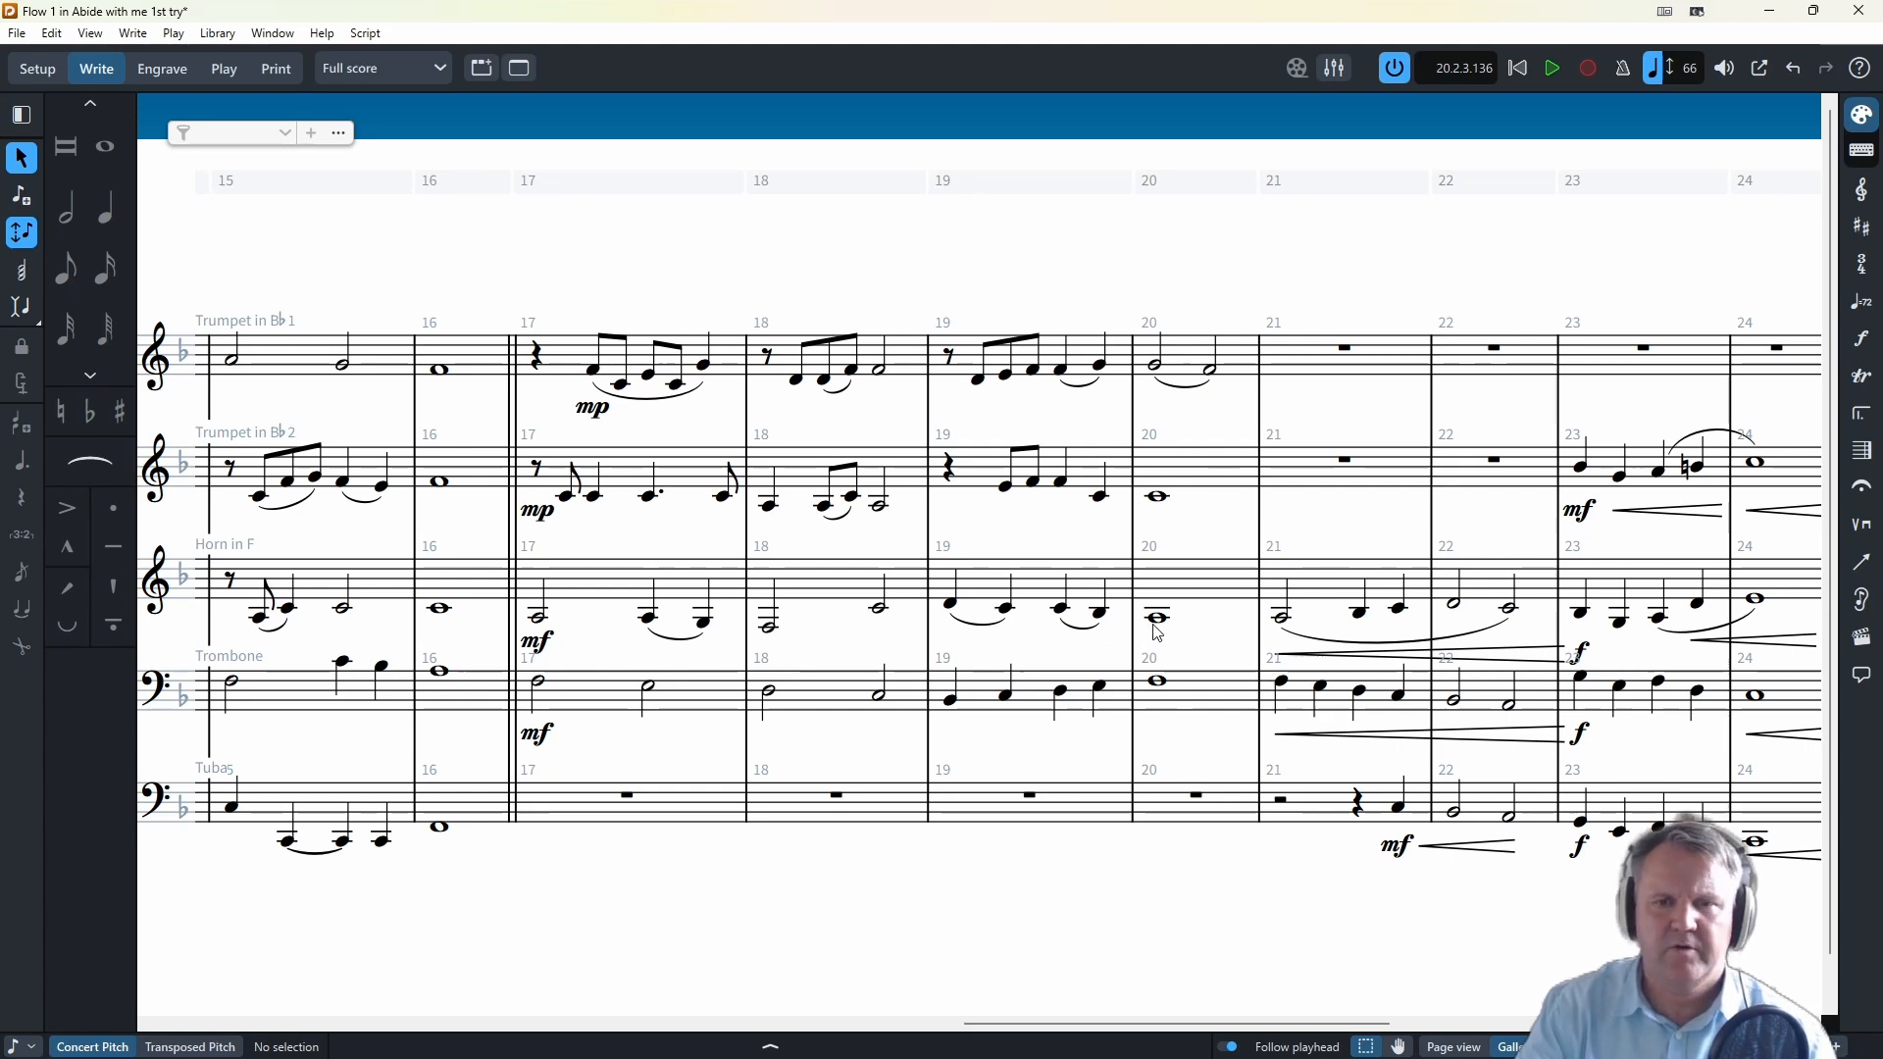
- Slur the eighth notes E and F in second trumpet bar 19 and the three eighth notes D to F in the first trumpet
click(1004, 484)
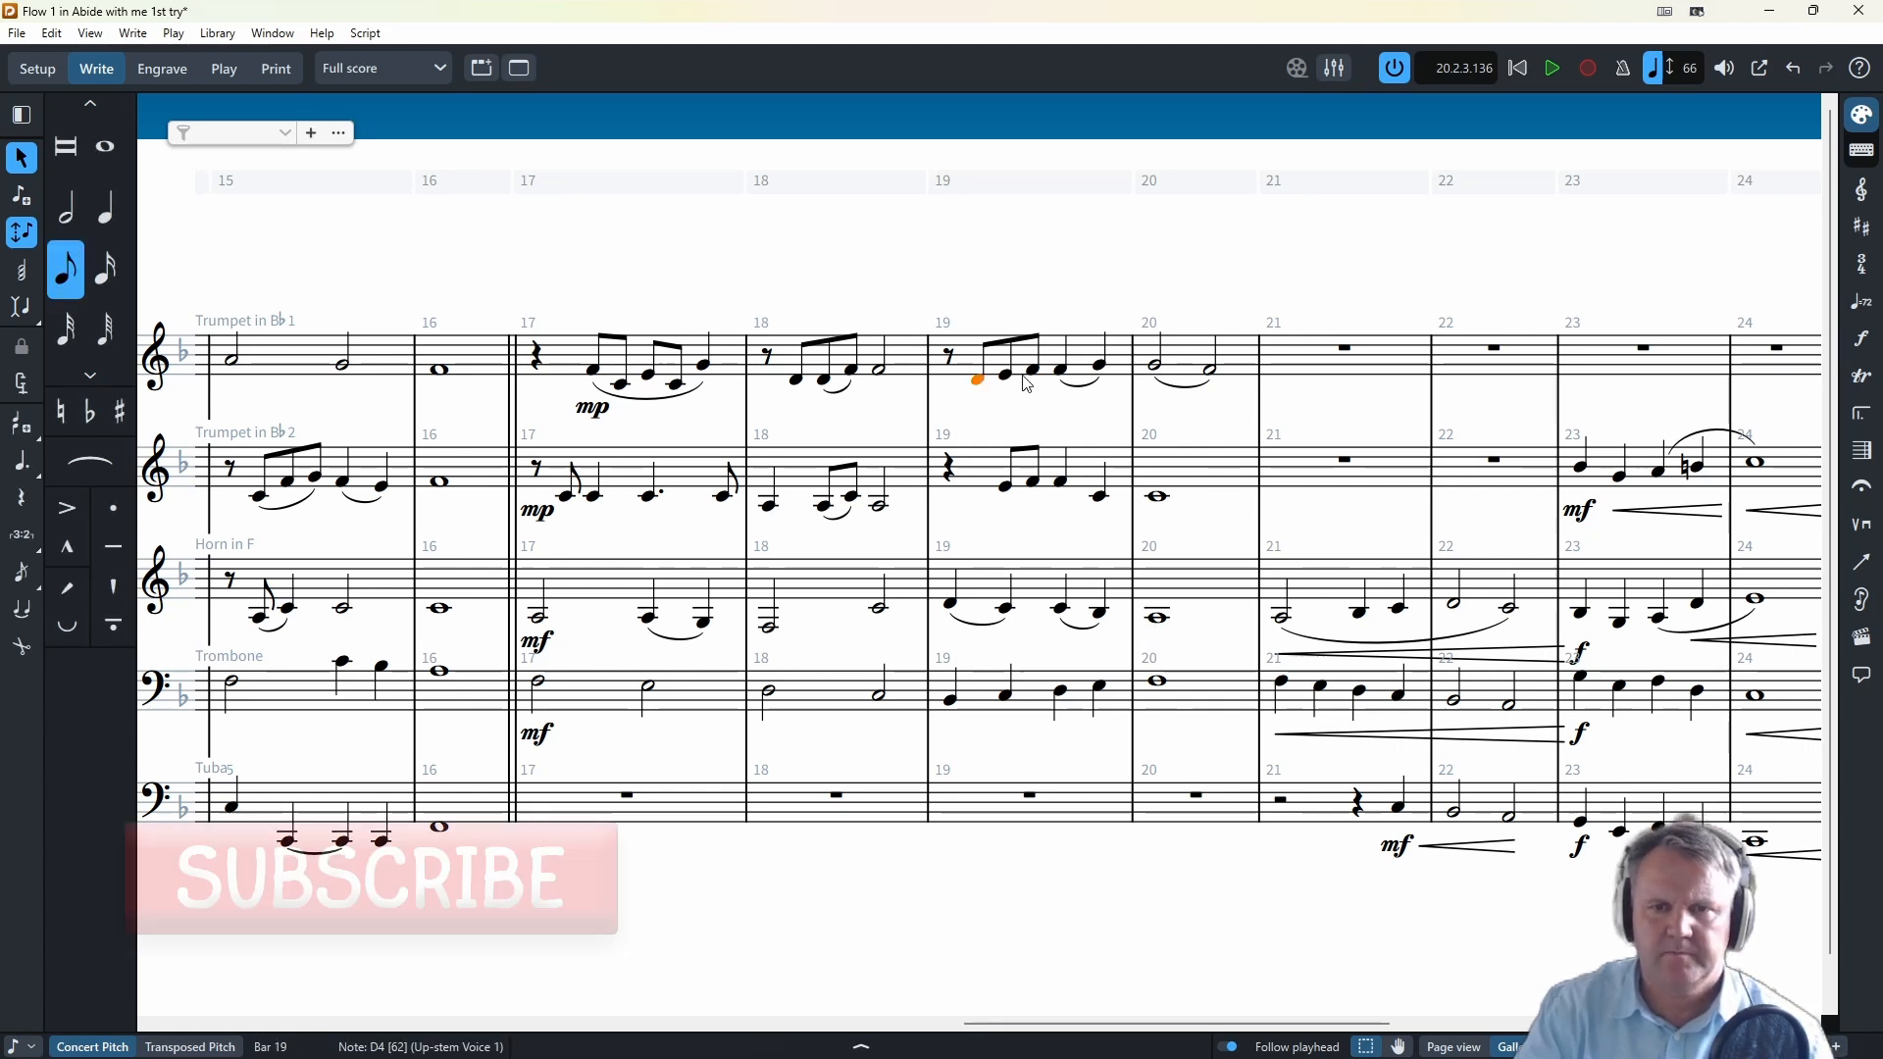
key(s)
click(951, 699)
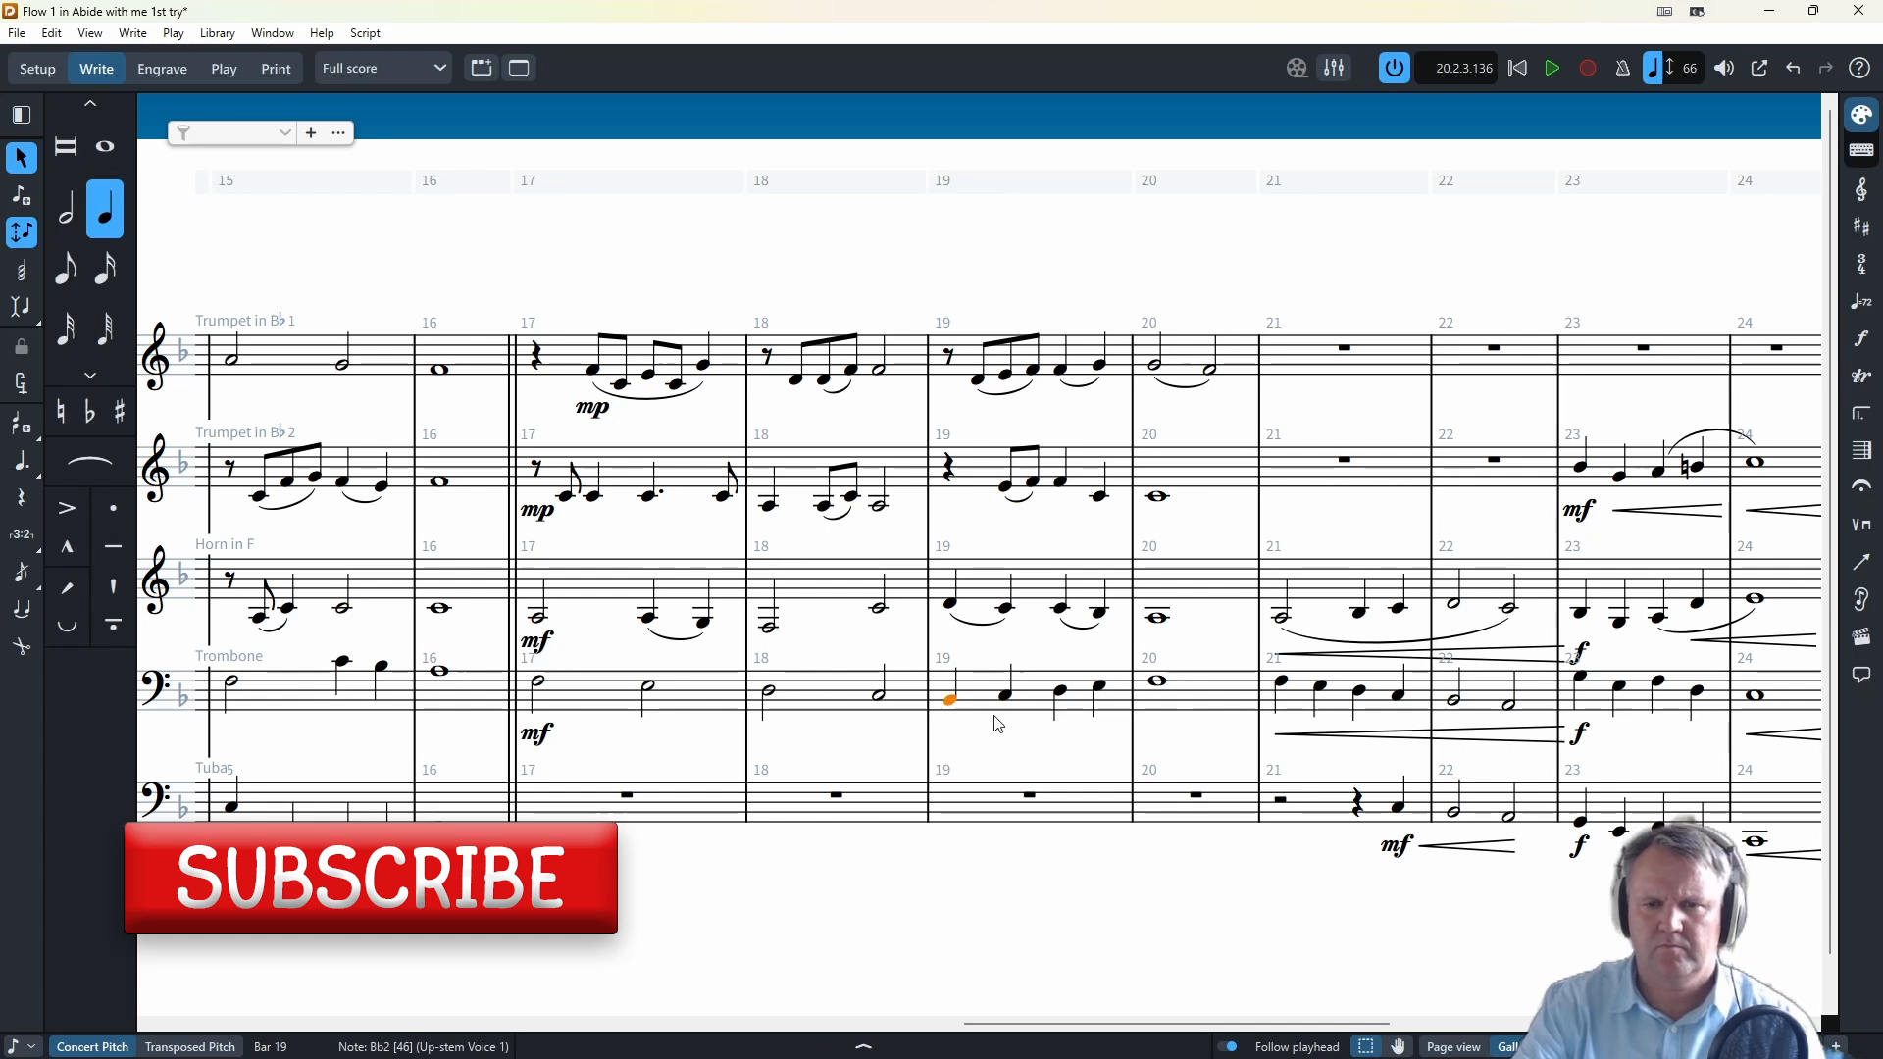
- Play back the score from the first trumpet's quarter rest in bar 17, stopping in bar 22
click(536, 357)
key(space)
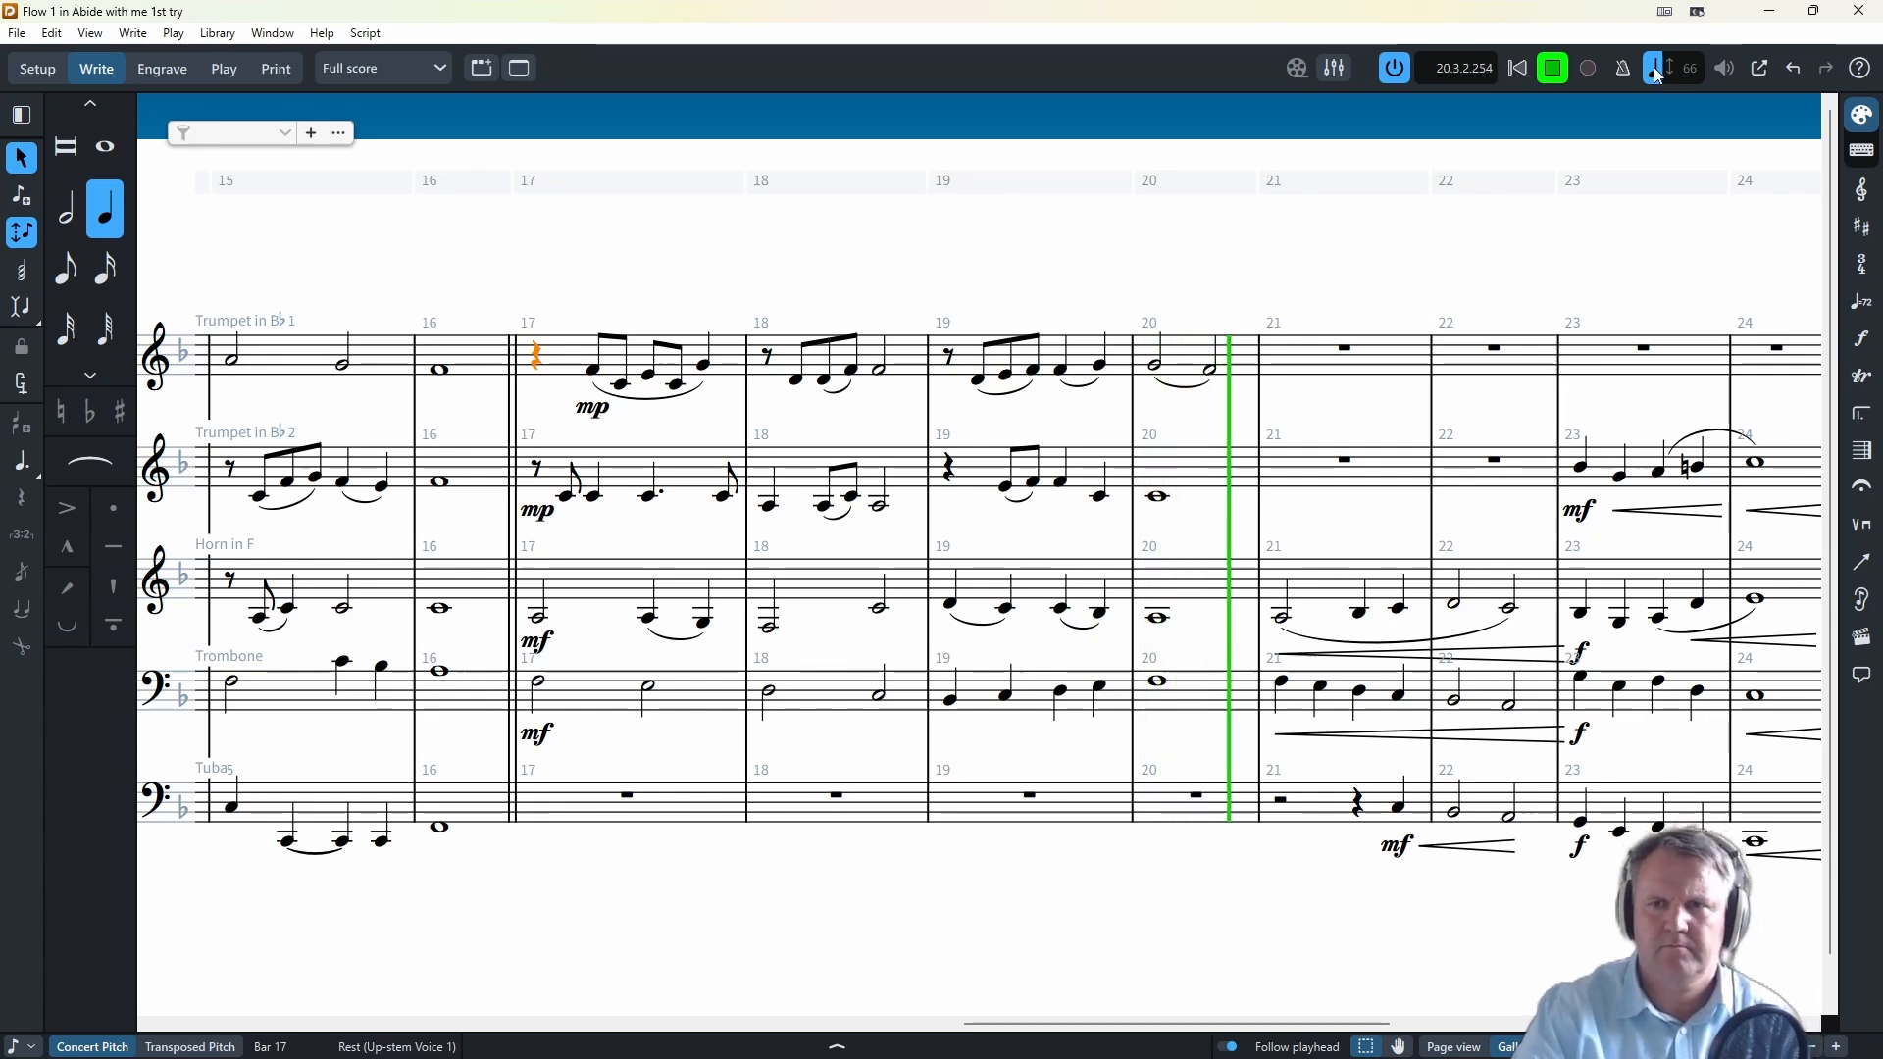
click(1551, 75)
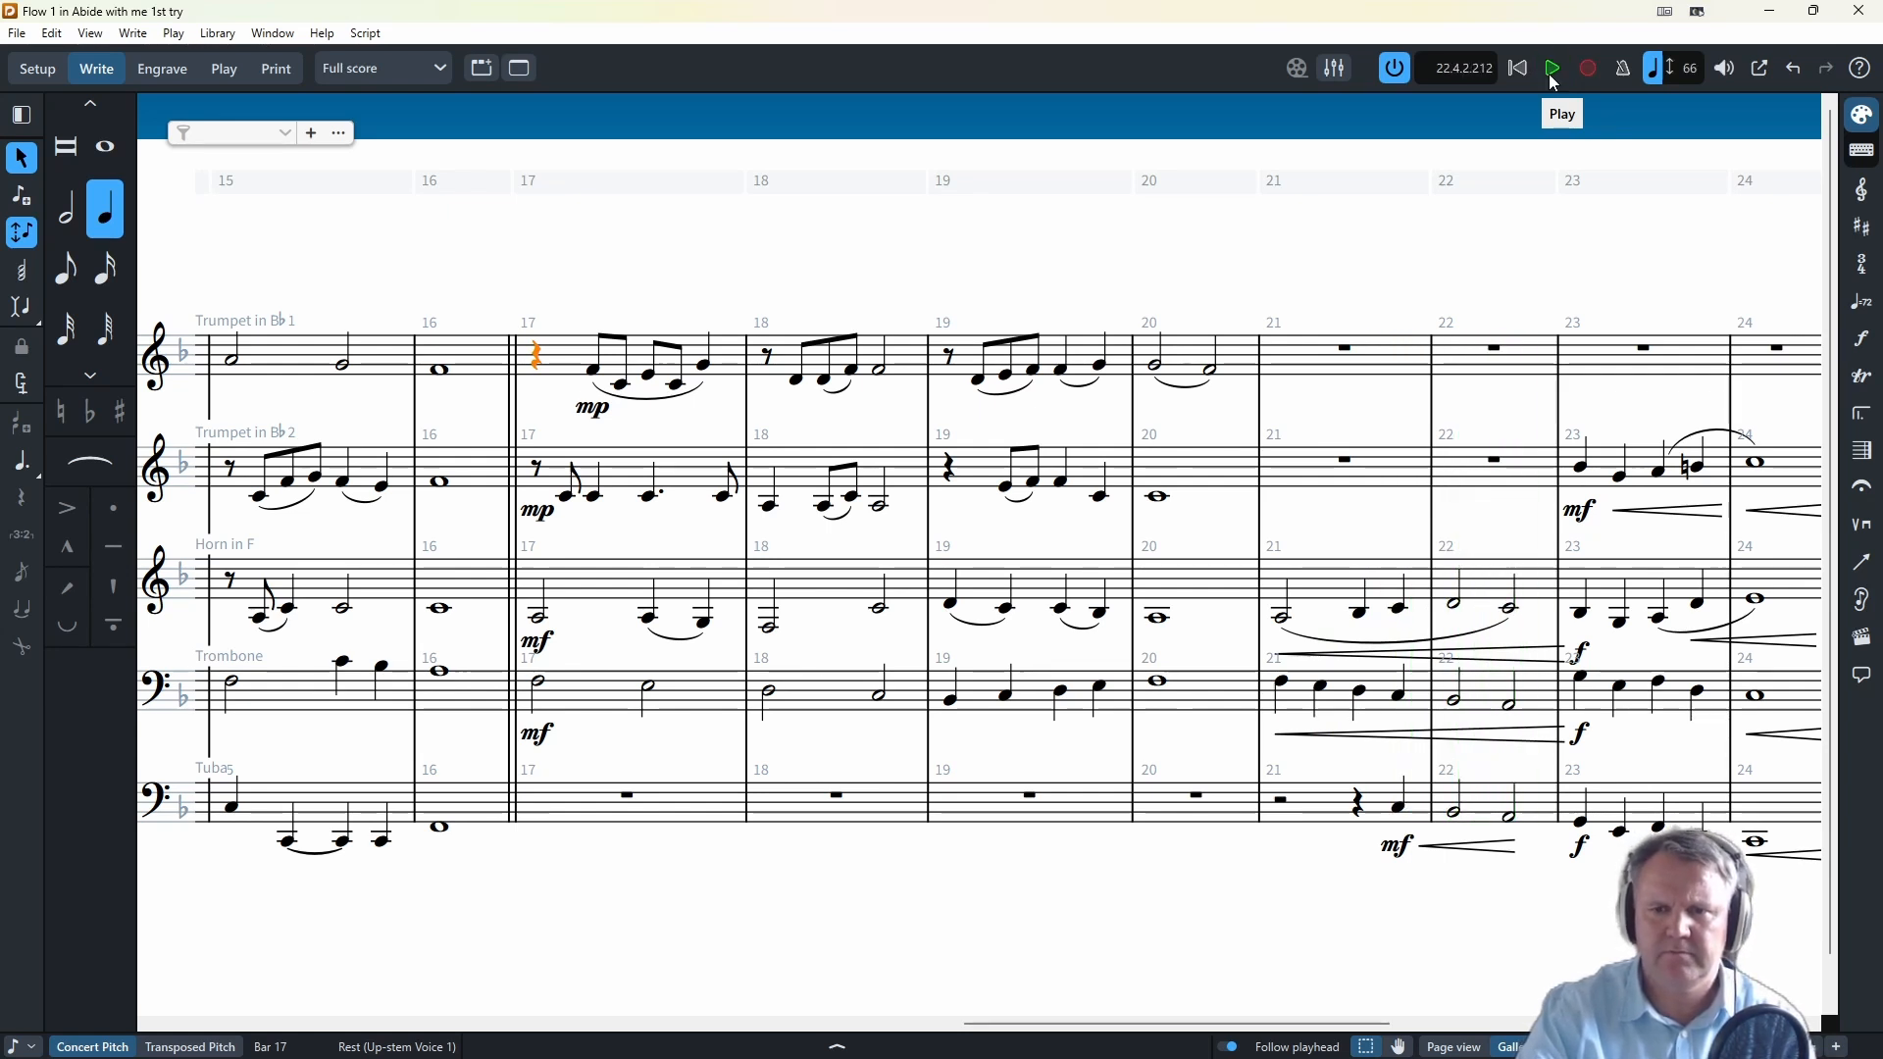
- Fill first trumpet bar 21 with eighth rest, eighths C, F, E, dotted-quarter F, eighth A; bar 22 with dotted-quarter B-flat, sixteenths A, G, half-note A
double_click(1345, 349)
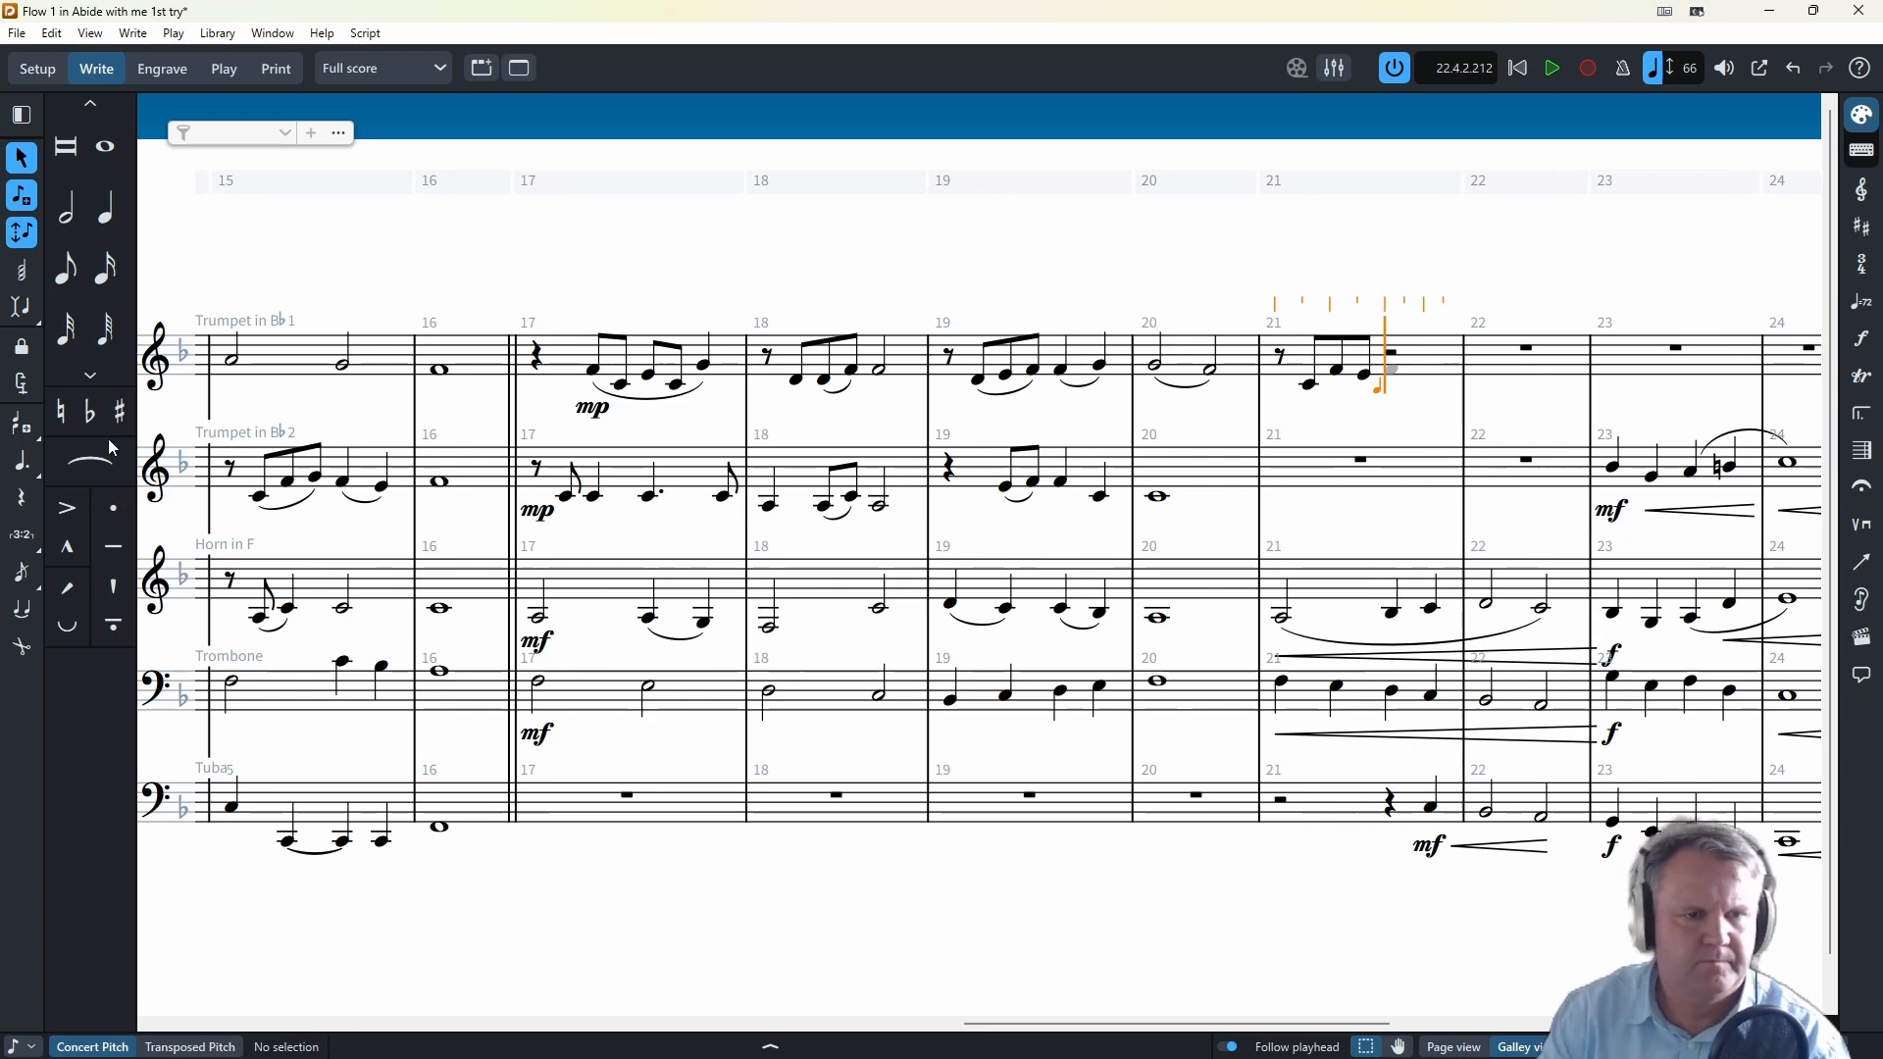
click(22, 463)
click(23, 471)
key(6)
key(4)
key(4)
key(7)
key(Escape)
- In the first trumpet, slur eighth-notes F and E in bar 21, and slur from the bar's last A to the half-note A in bar 22
click(1336, 370)
shift+click(1365, 375)
key(s)
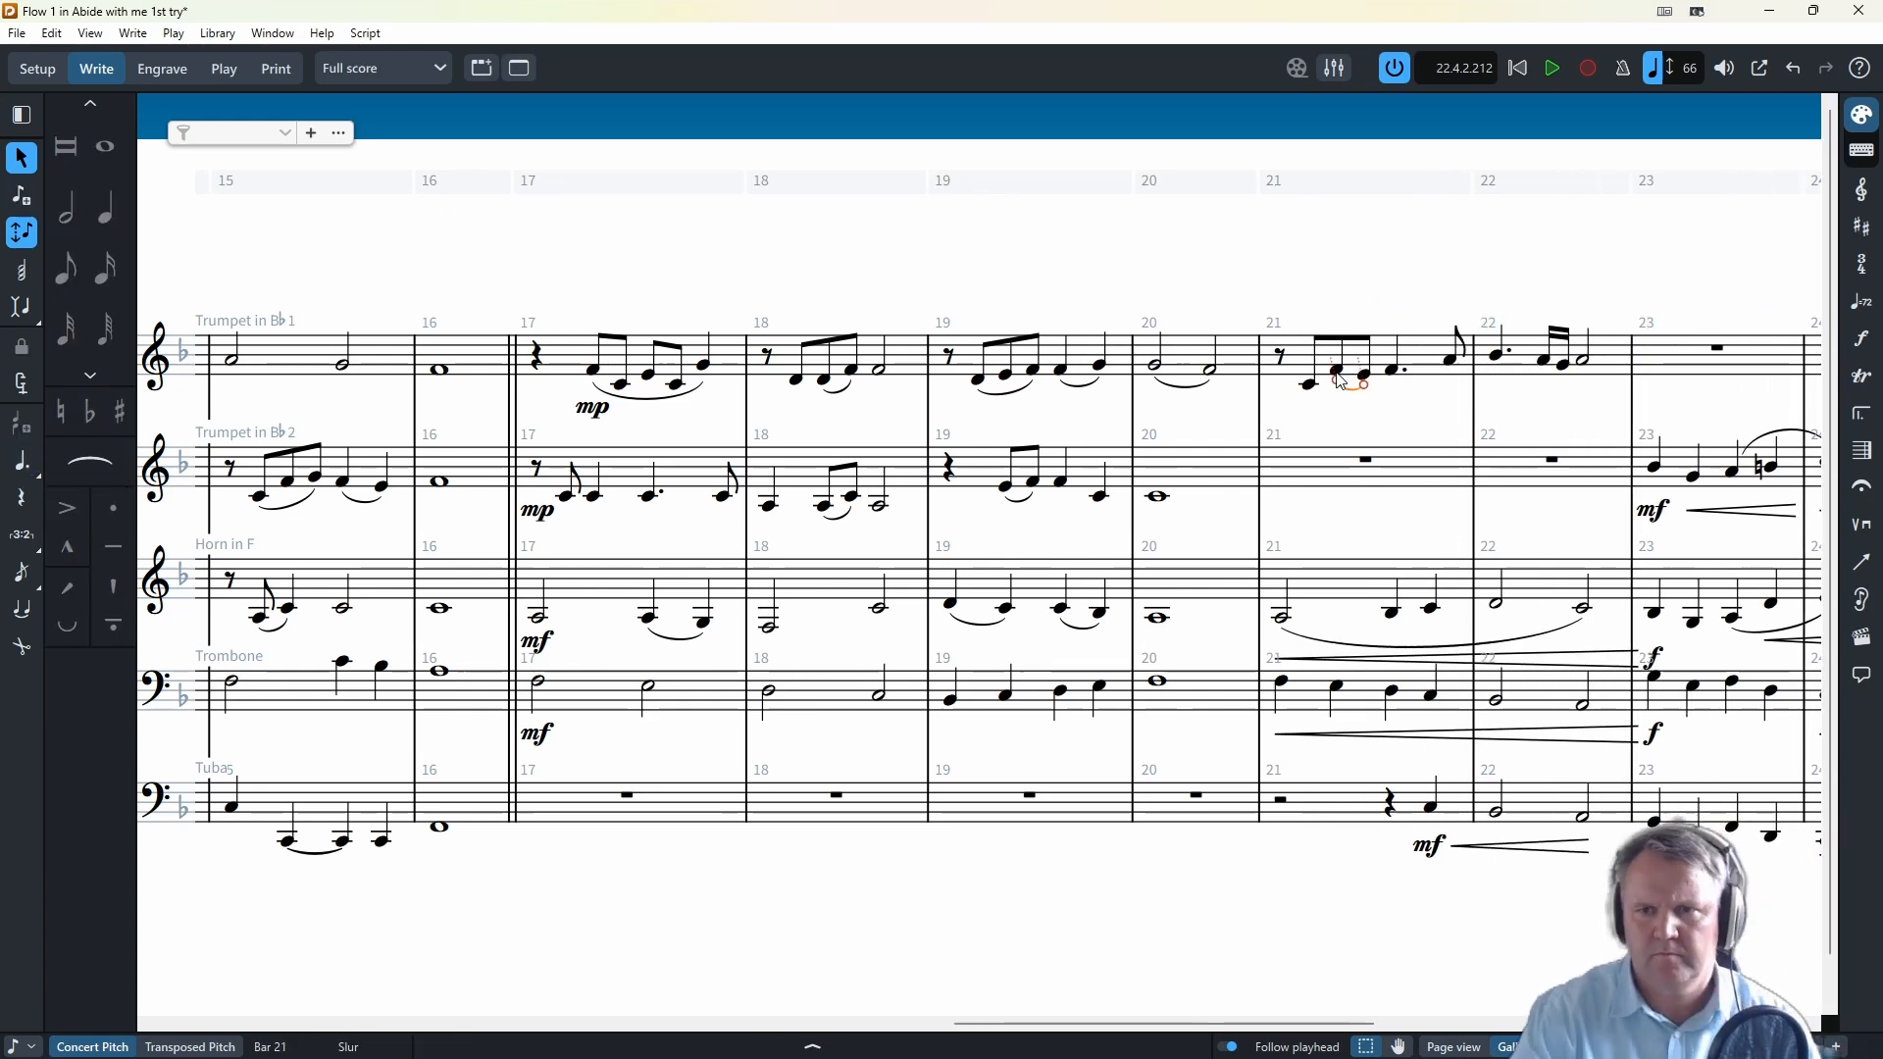
click(1450, 360)
shift+click(1582, 361)
key(s)
key(Escape)
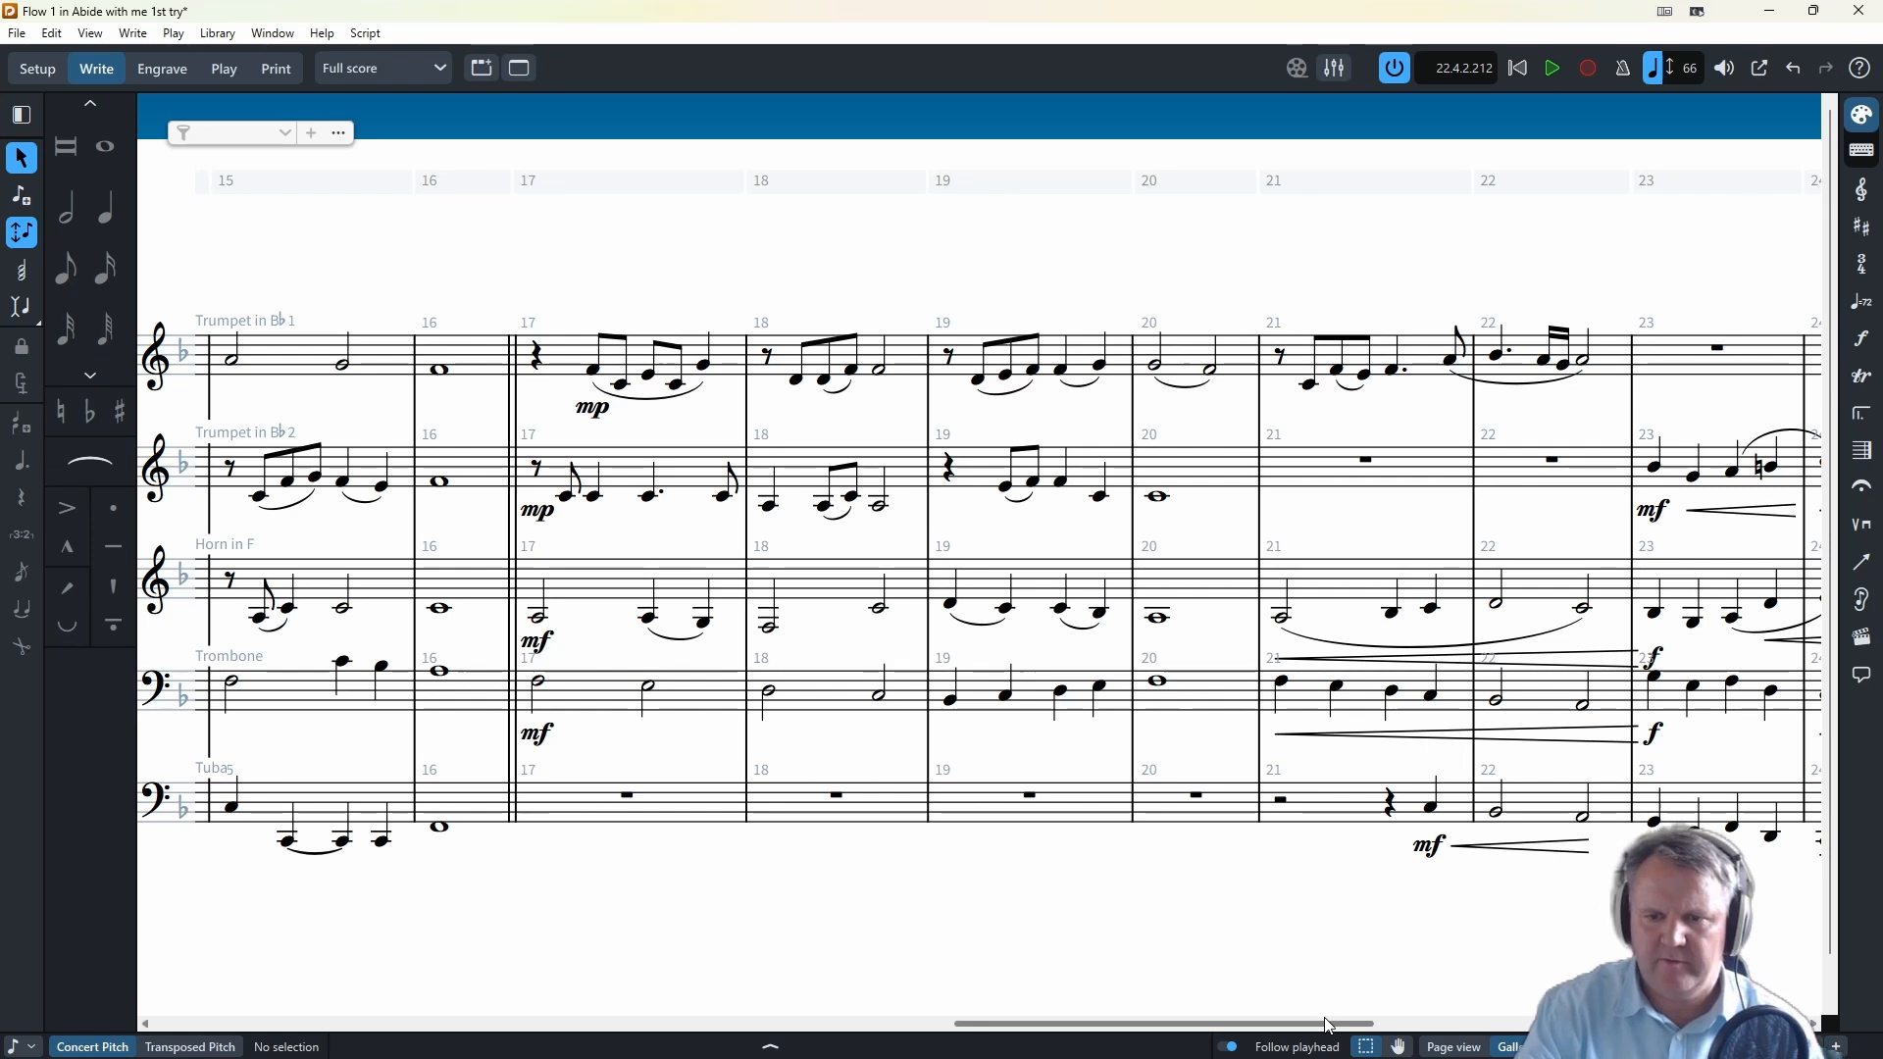
scroll(1376, 1030, right, 3)
scroll(1376, 1042, right, 1)
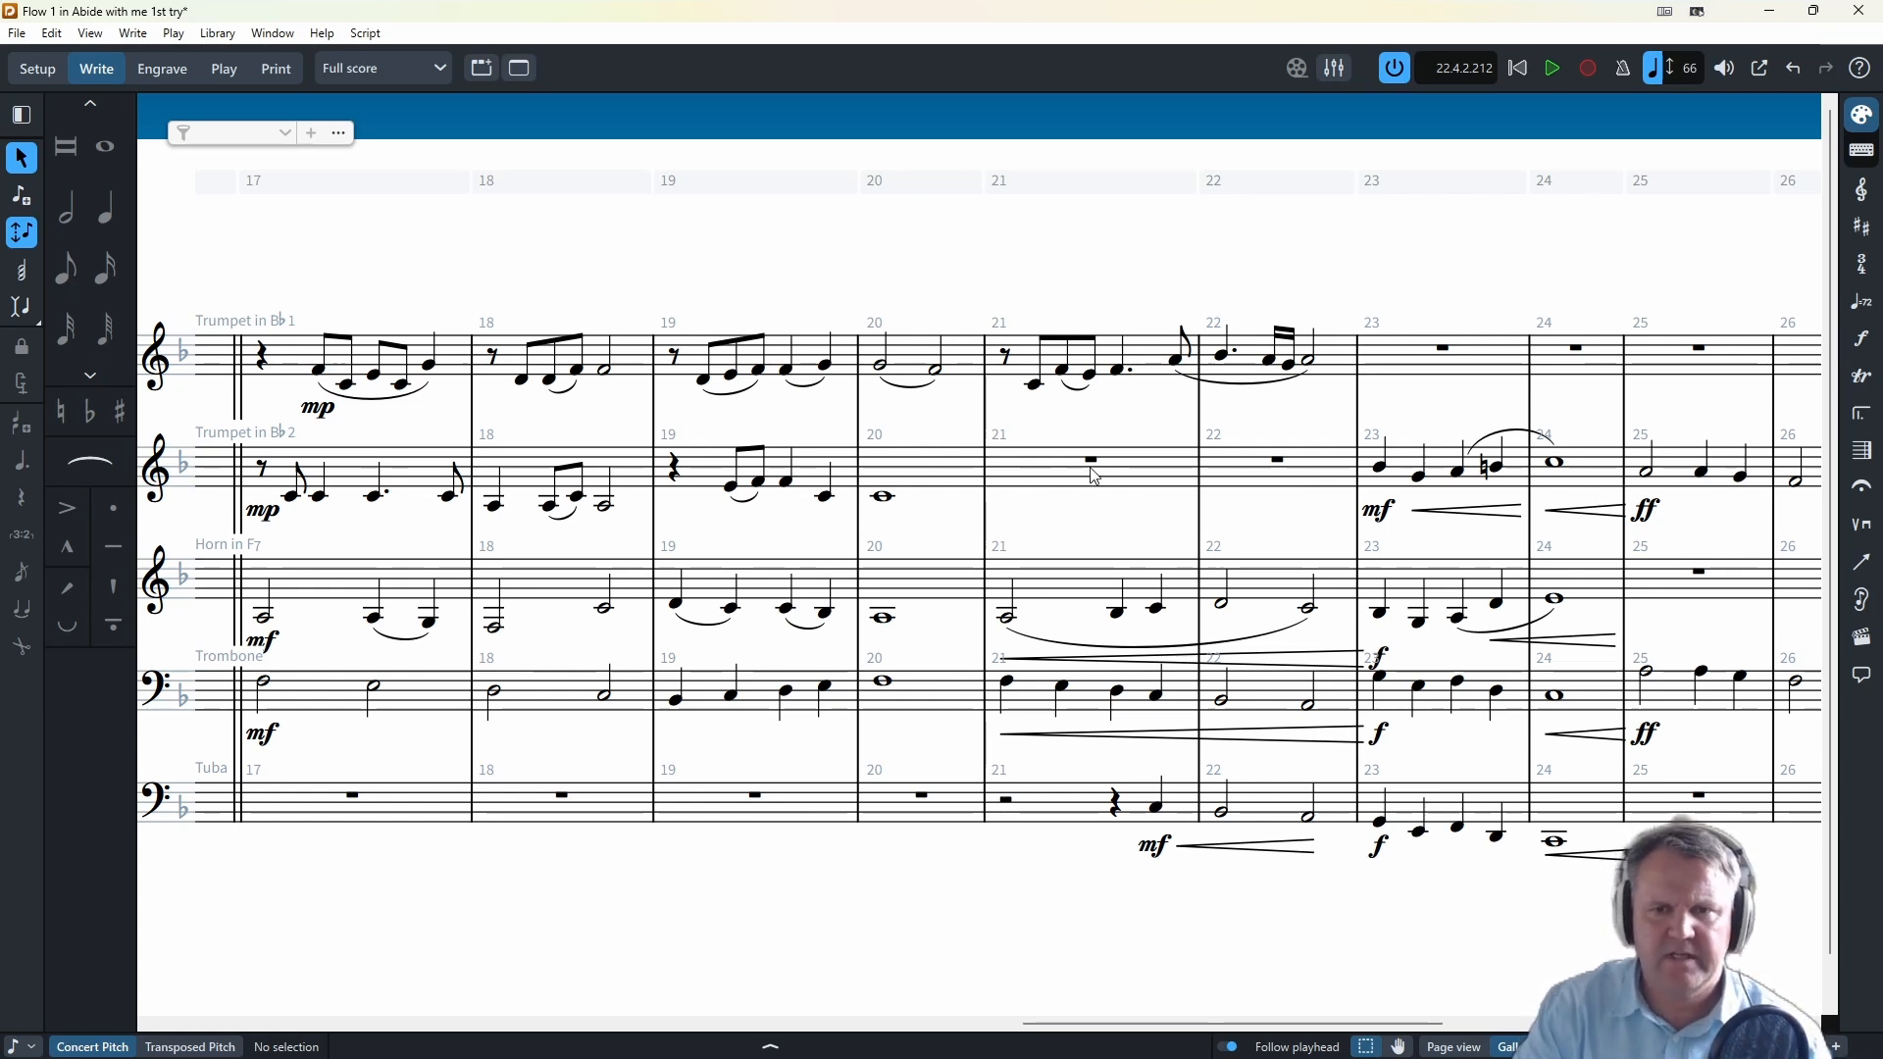
- Fill second trumpet bar 21 with a half-note C followed by quarter-notes B-flat and C
click(1003, 521)
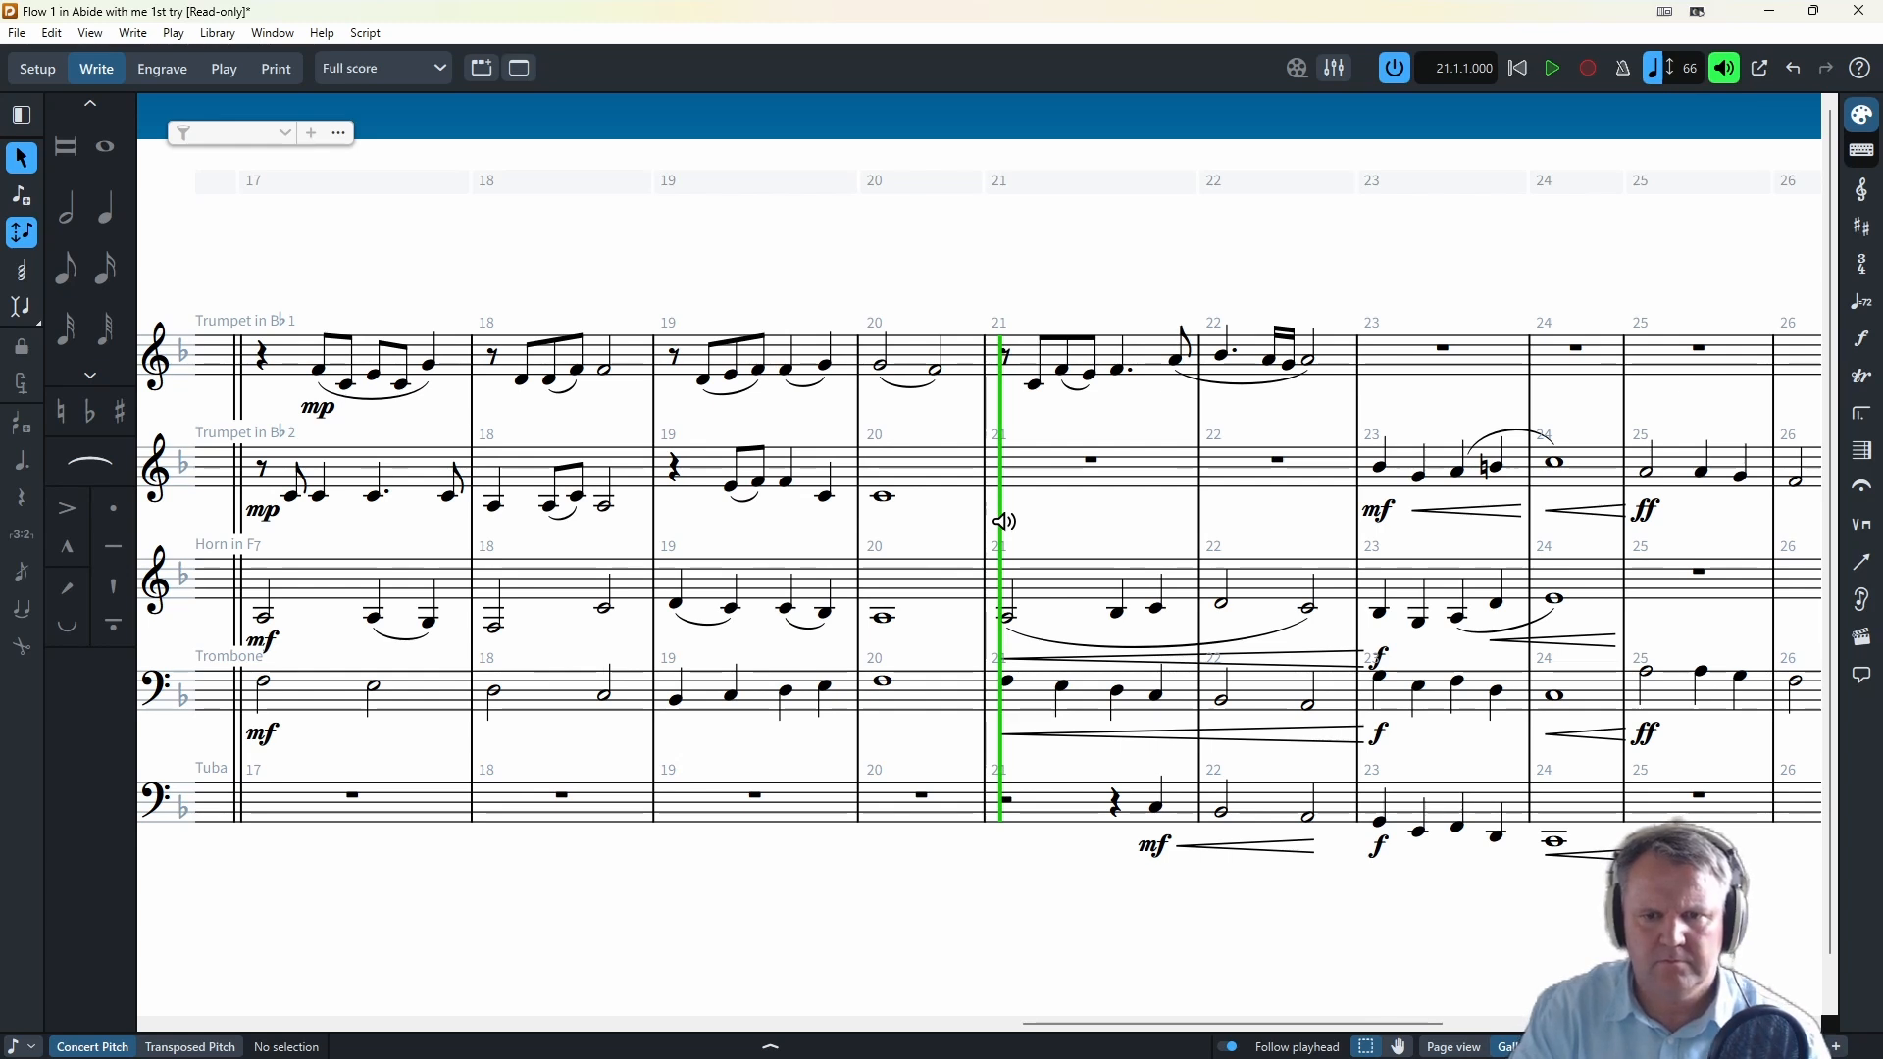
key(Escape)
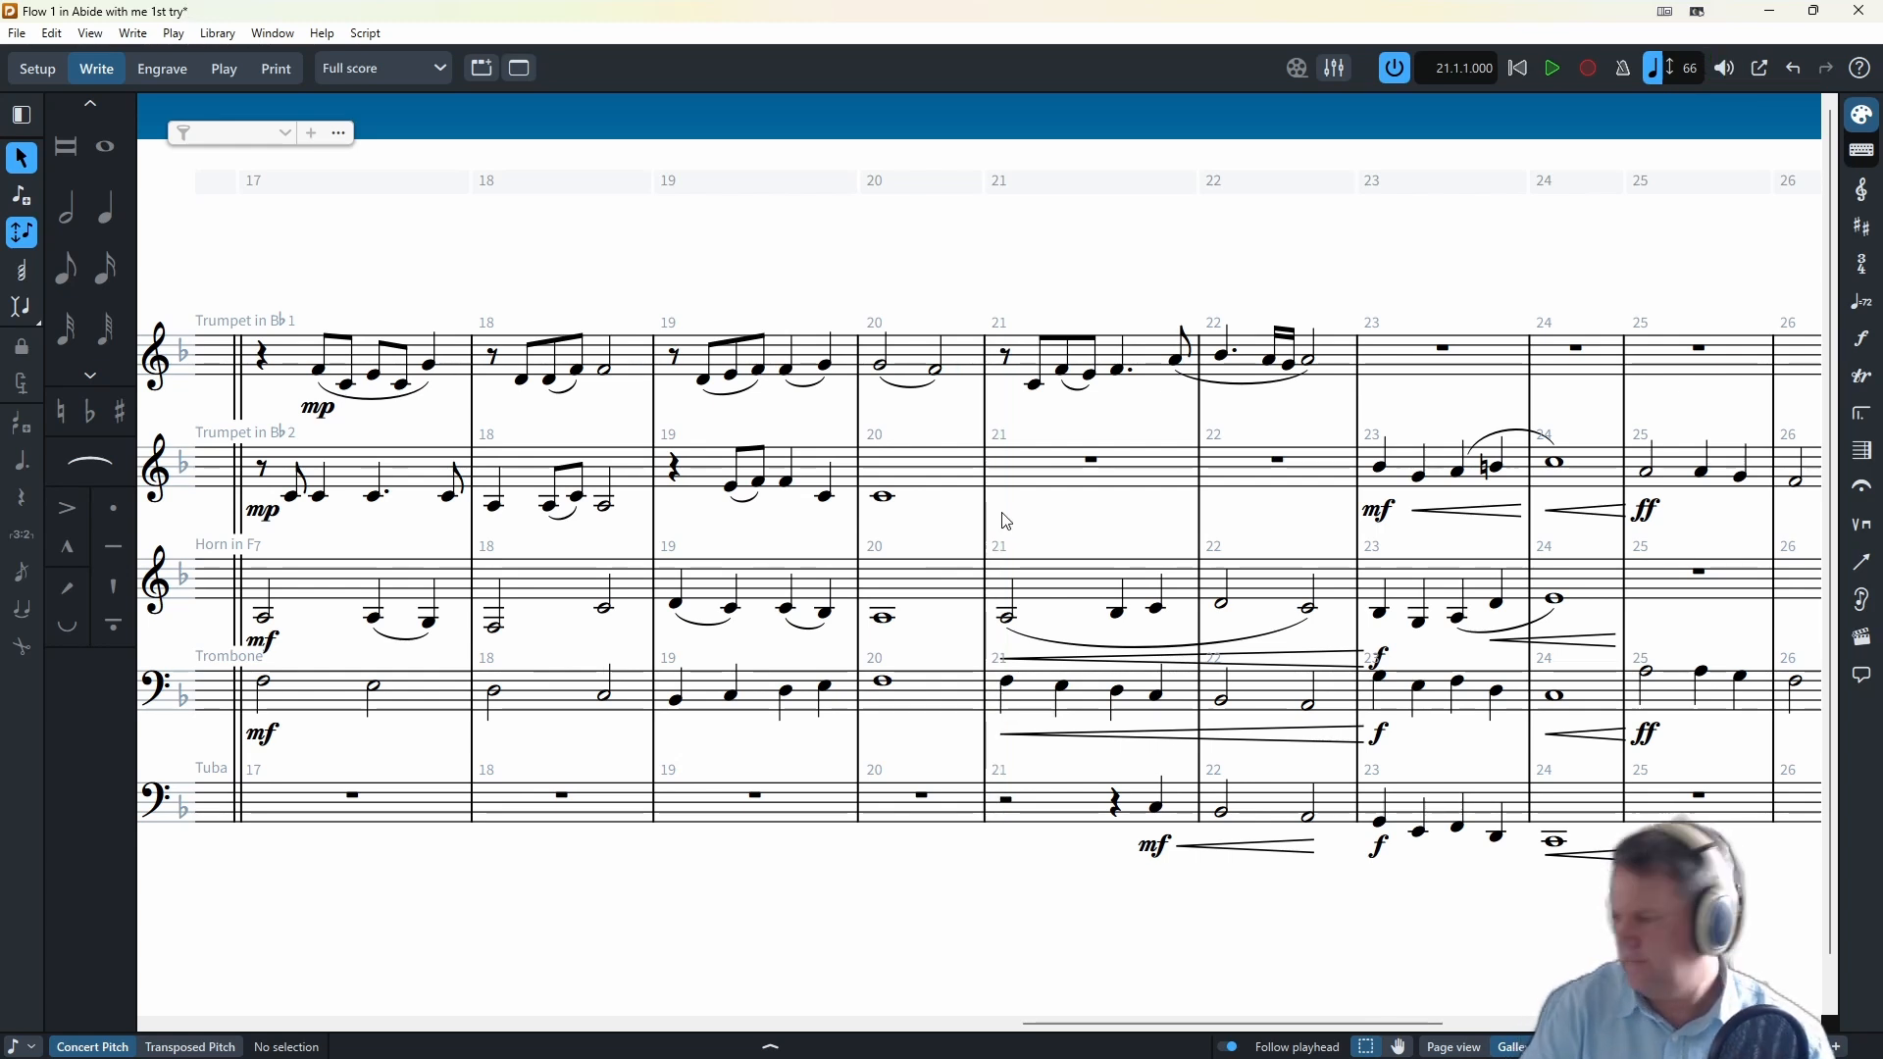
click(1094, 463)
key(Return)
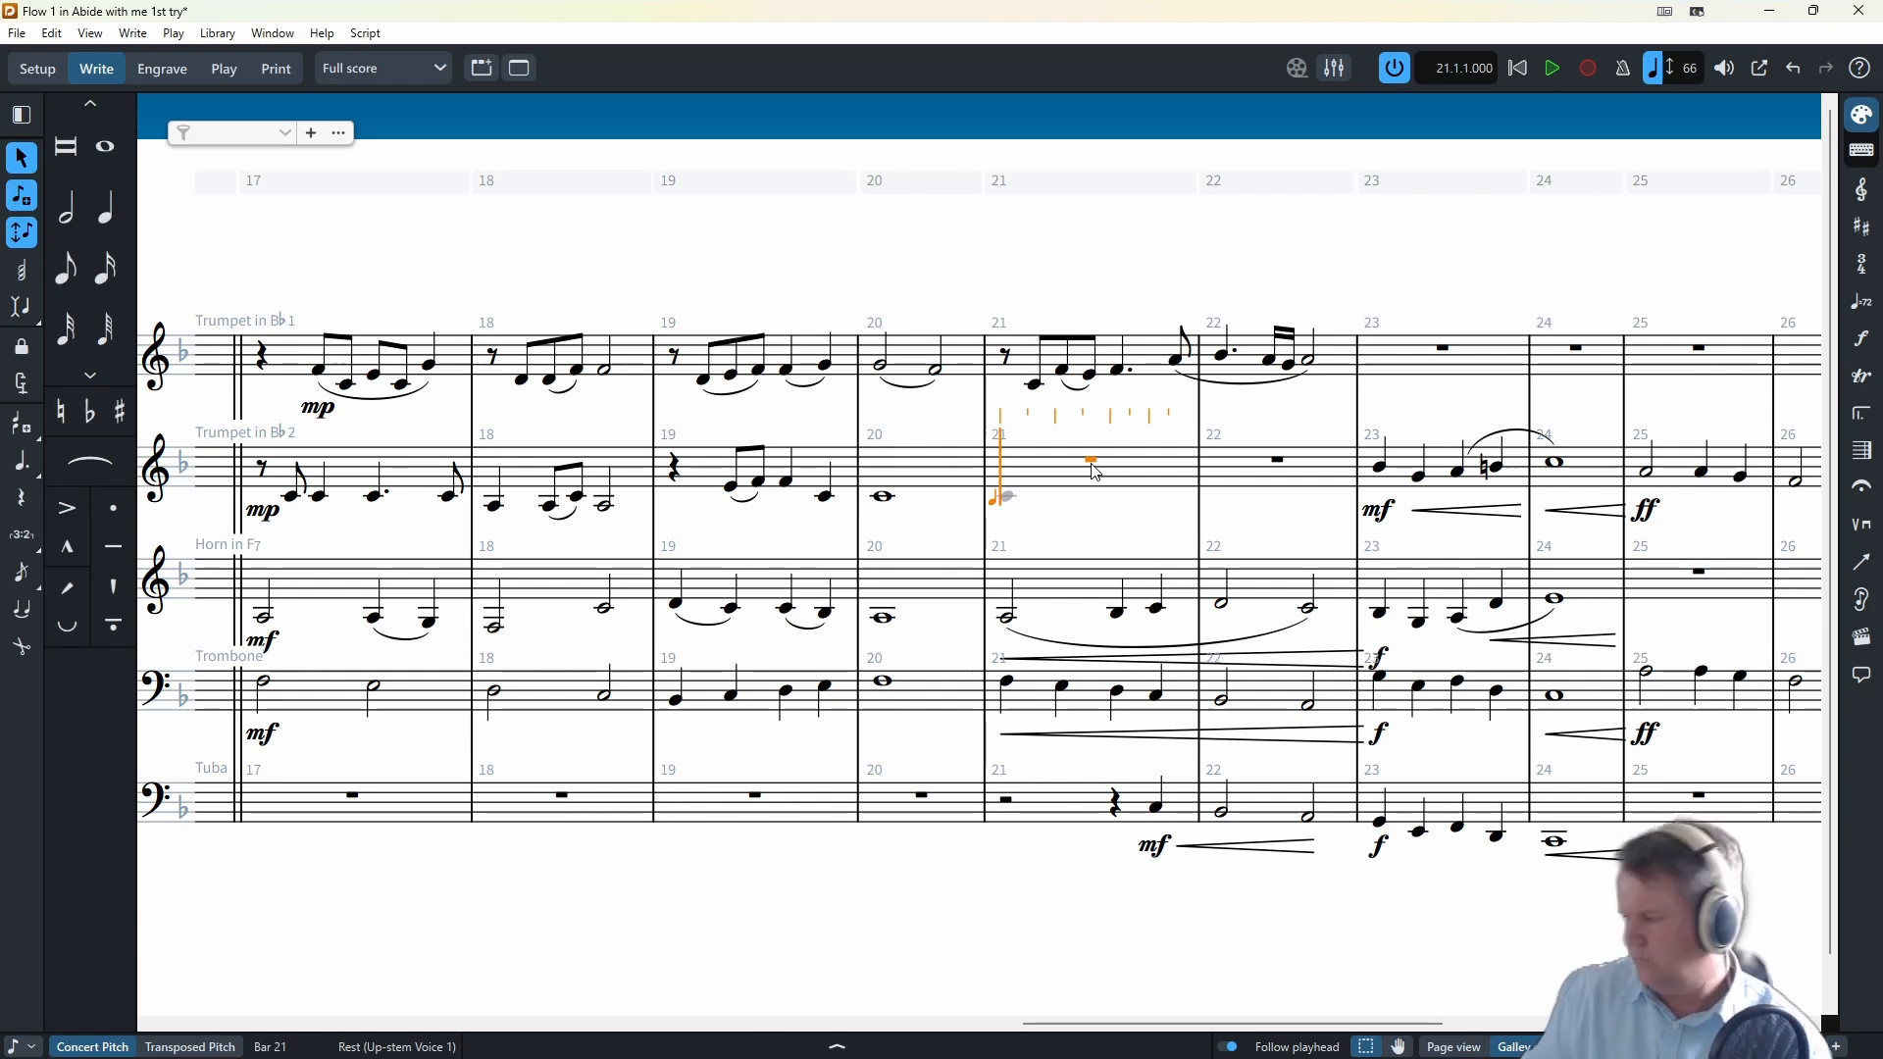
key(d)
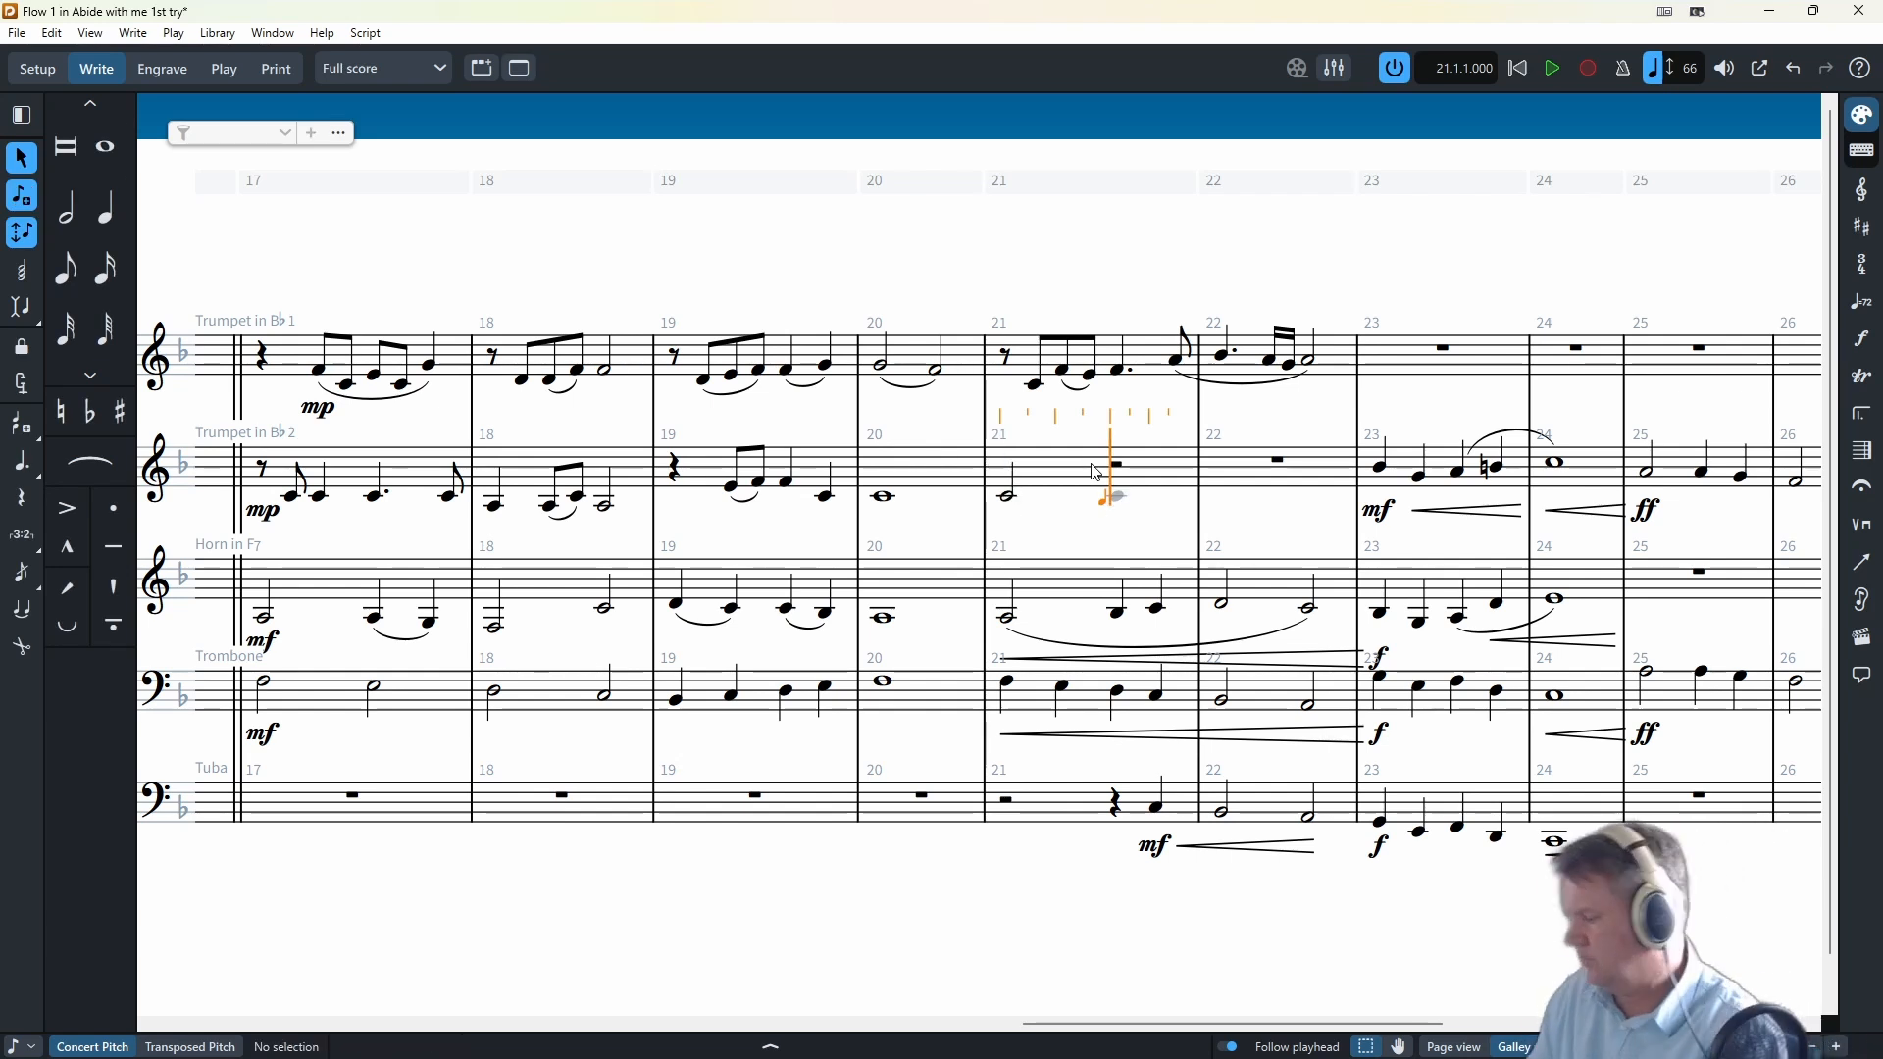
key(6)
key(d)
key(e)
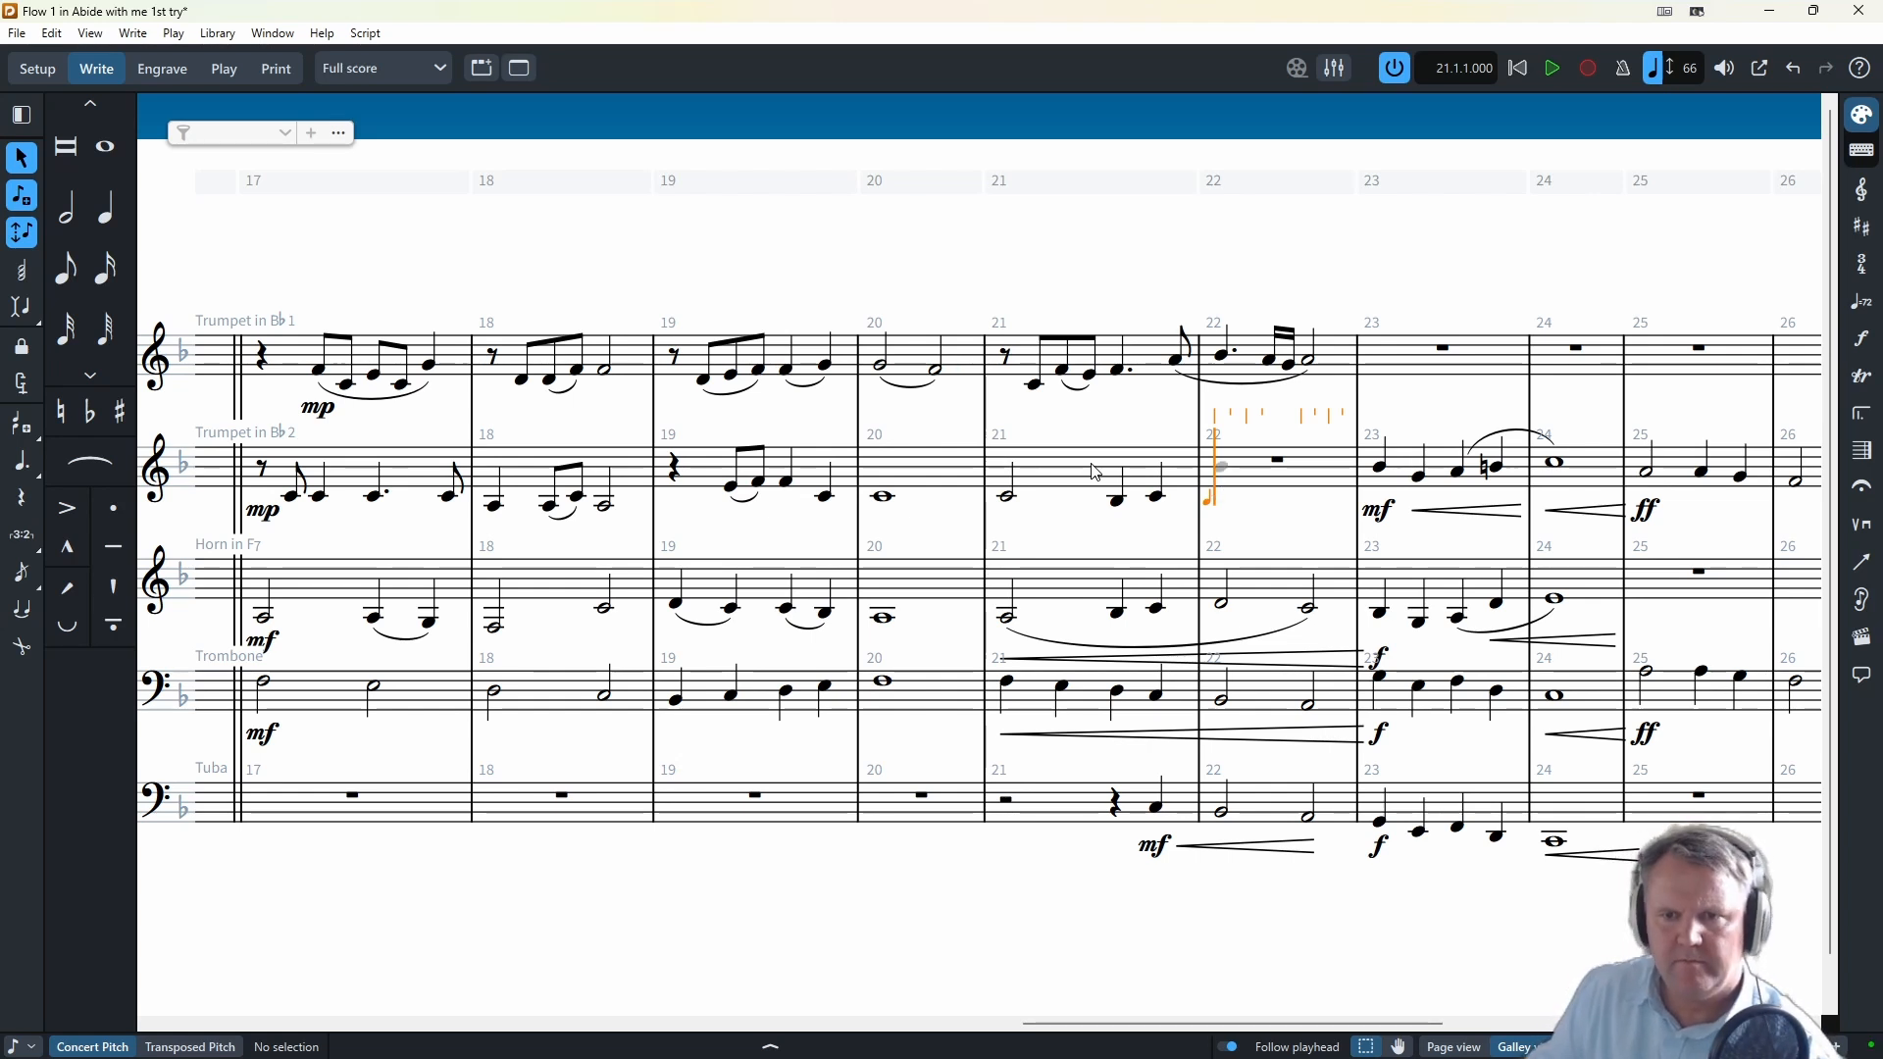
- Fill second trumpet bar 22 with a whole-note F
key(b)
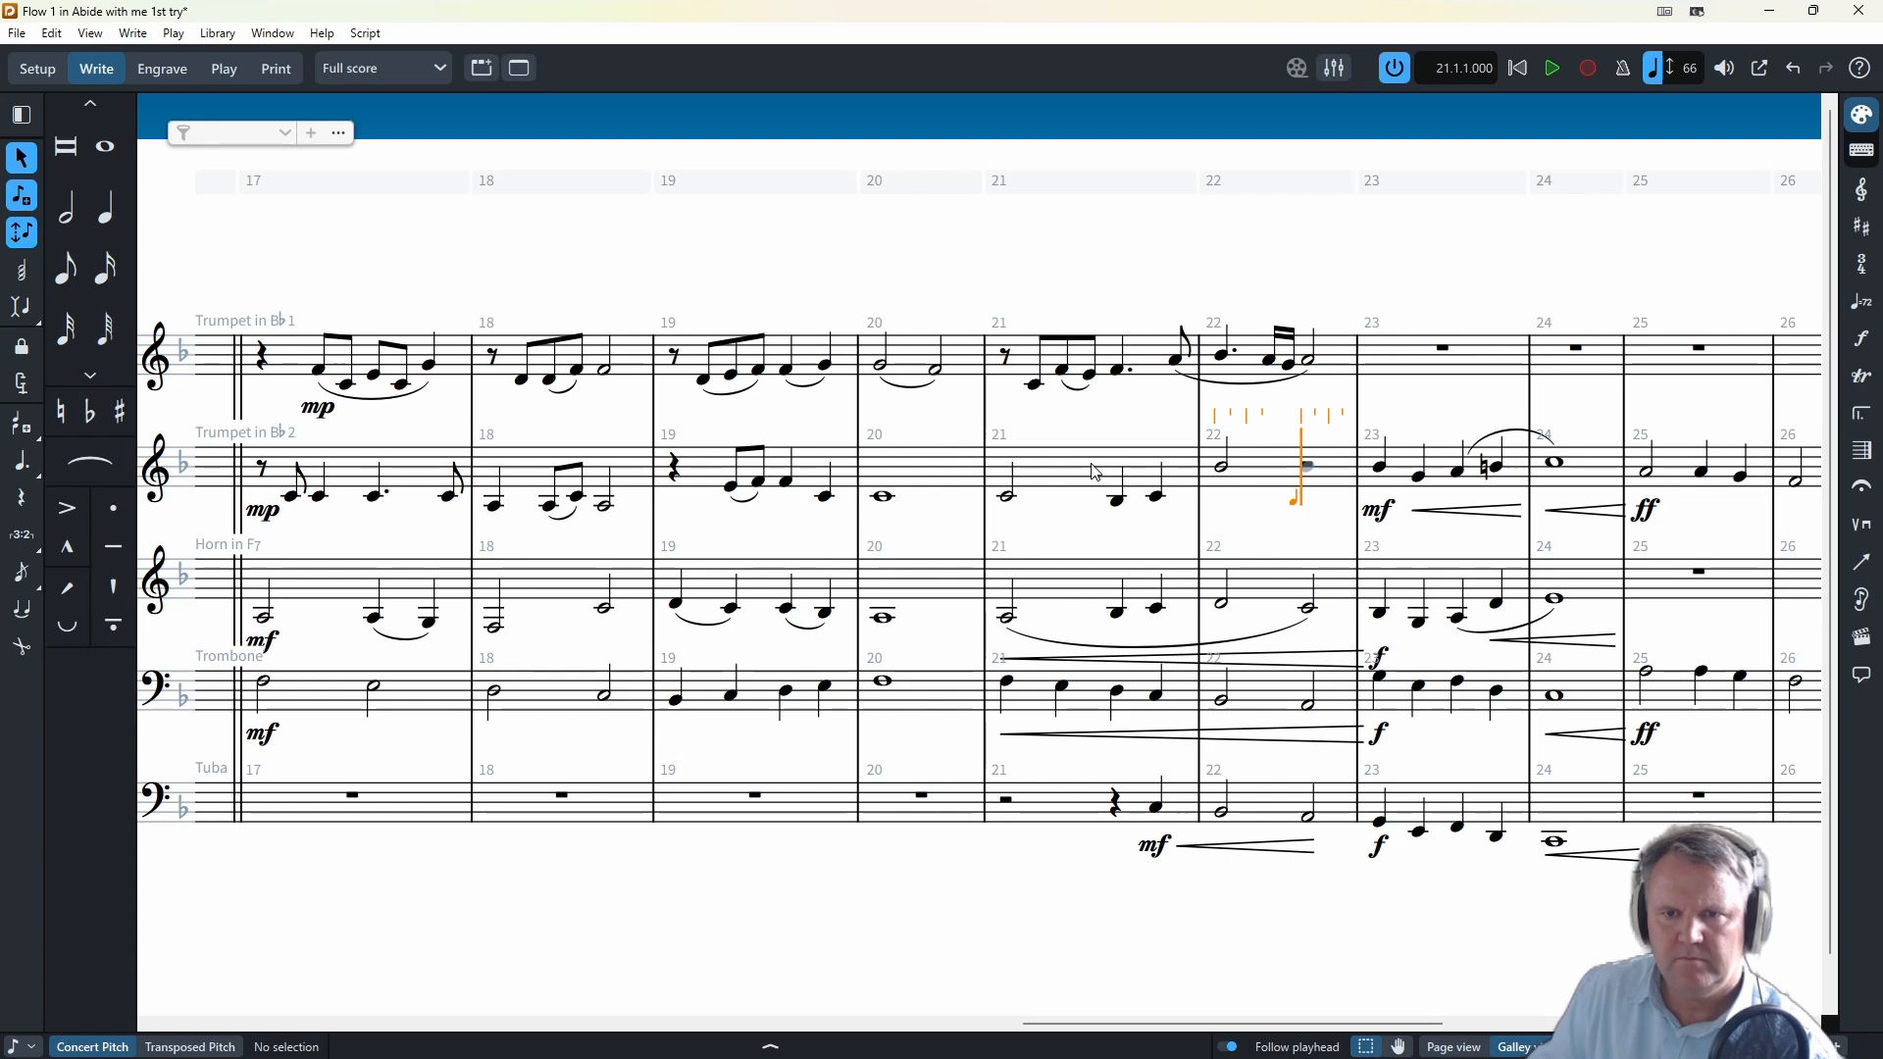
key(Left)
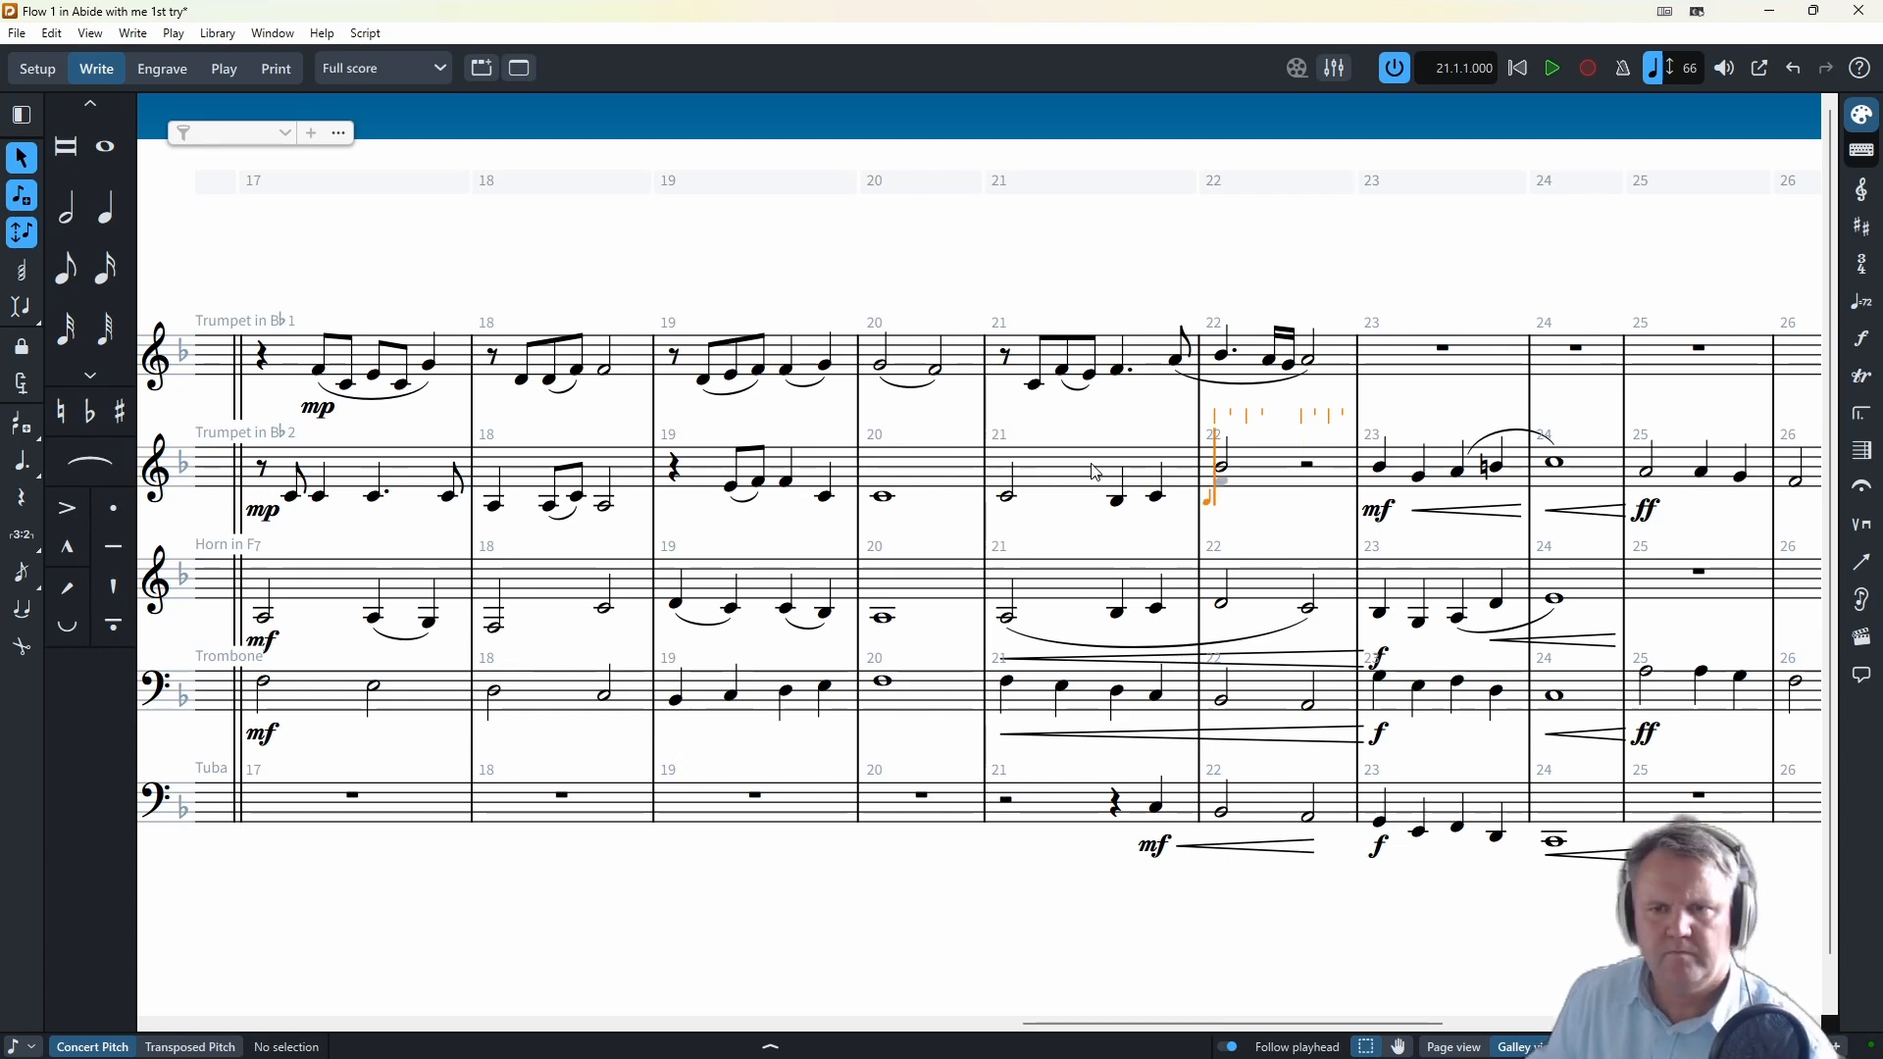
key(Right)
key(Left)
key(Left)
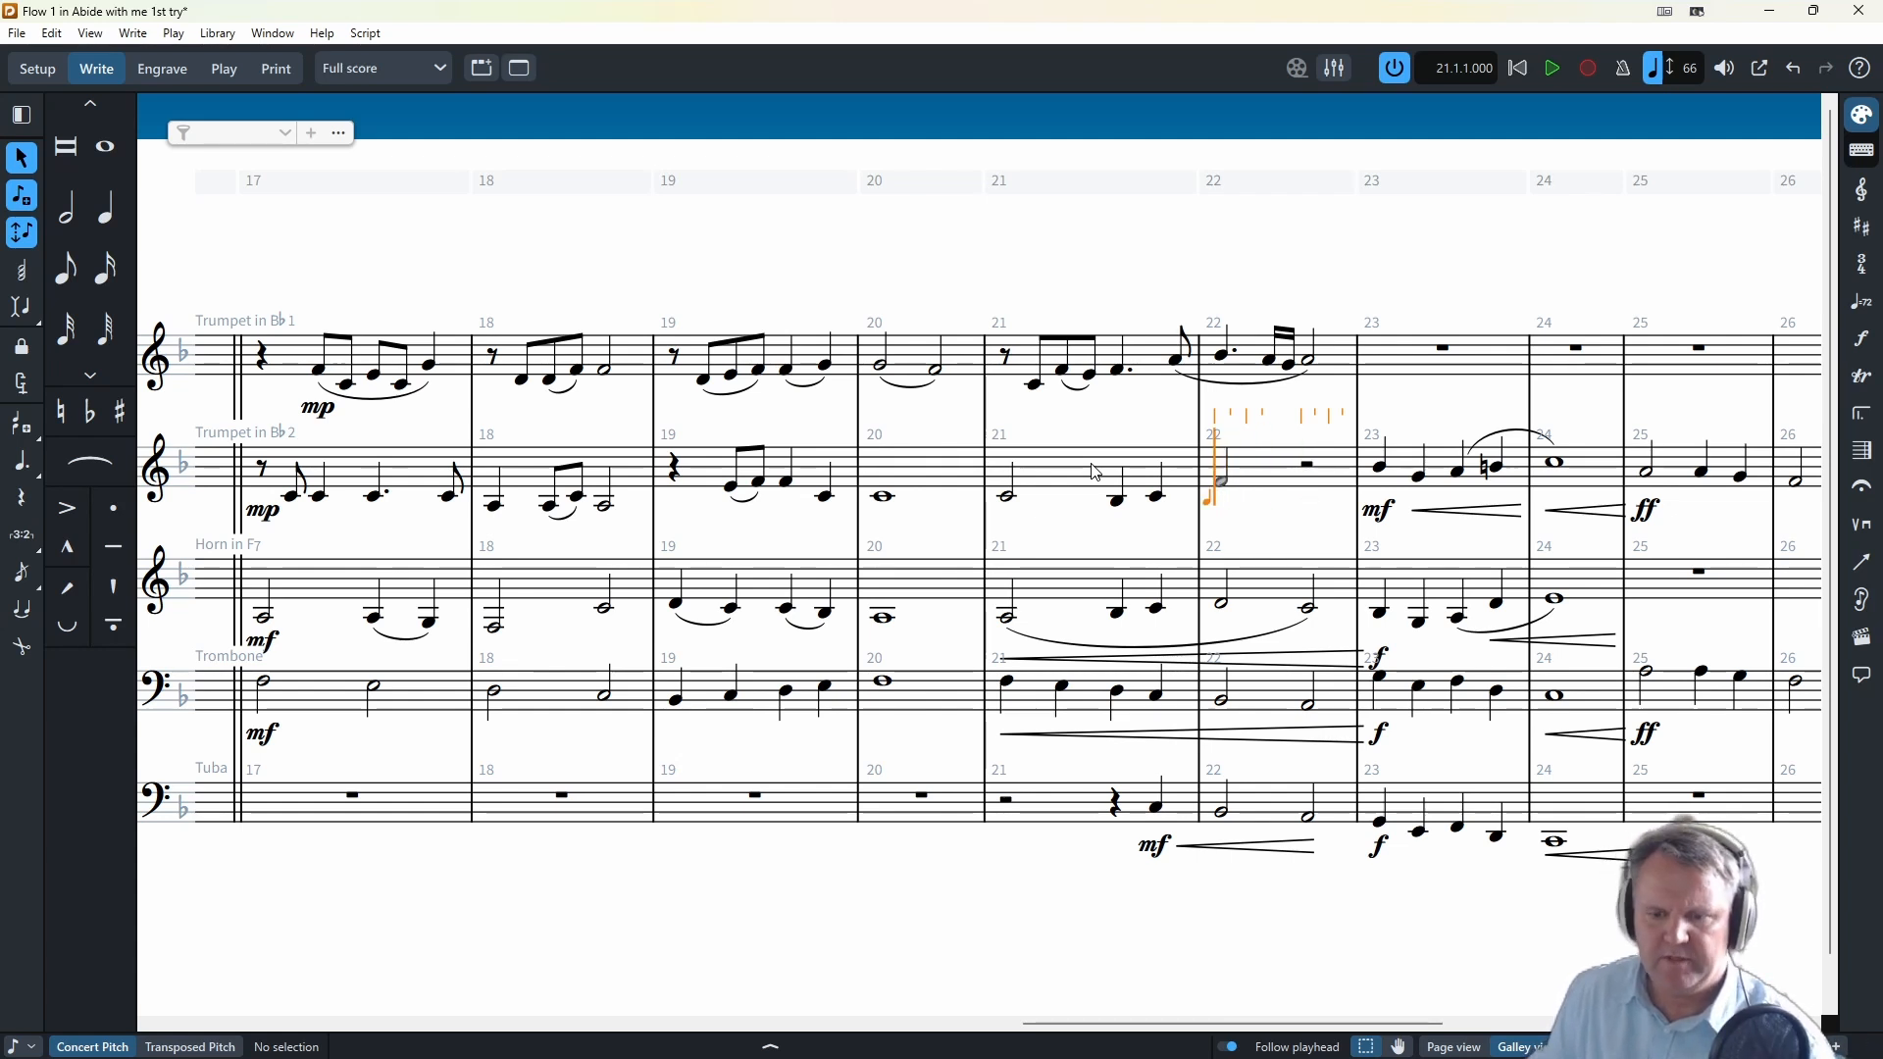
key(7)
key(b)
click(1119, 502)
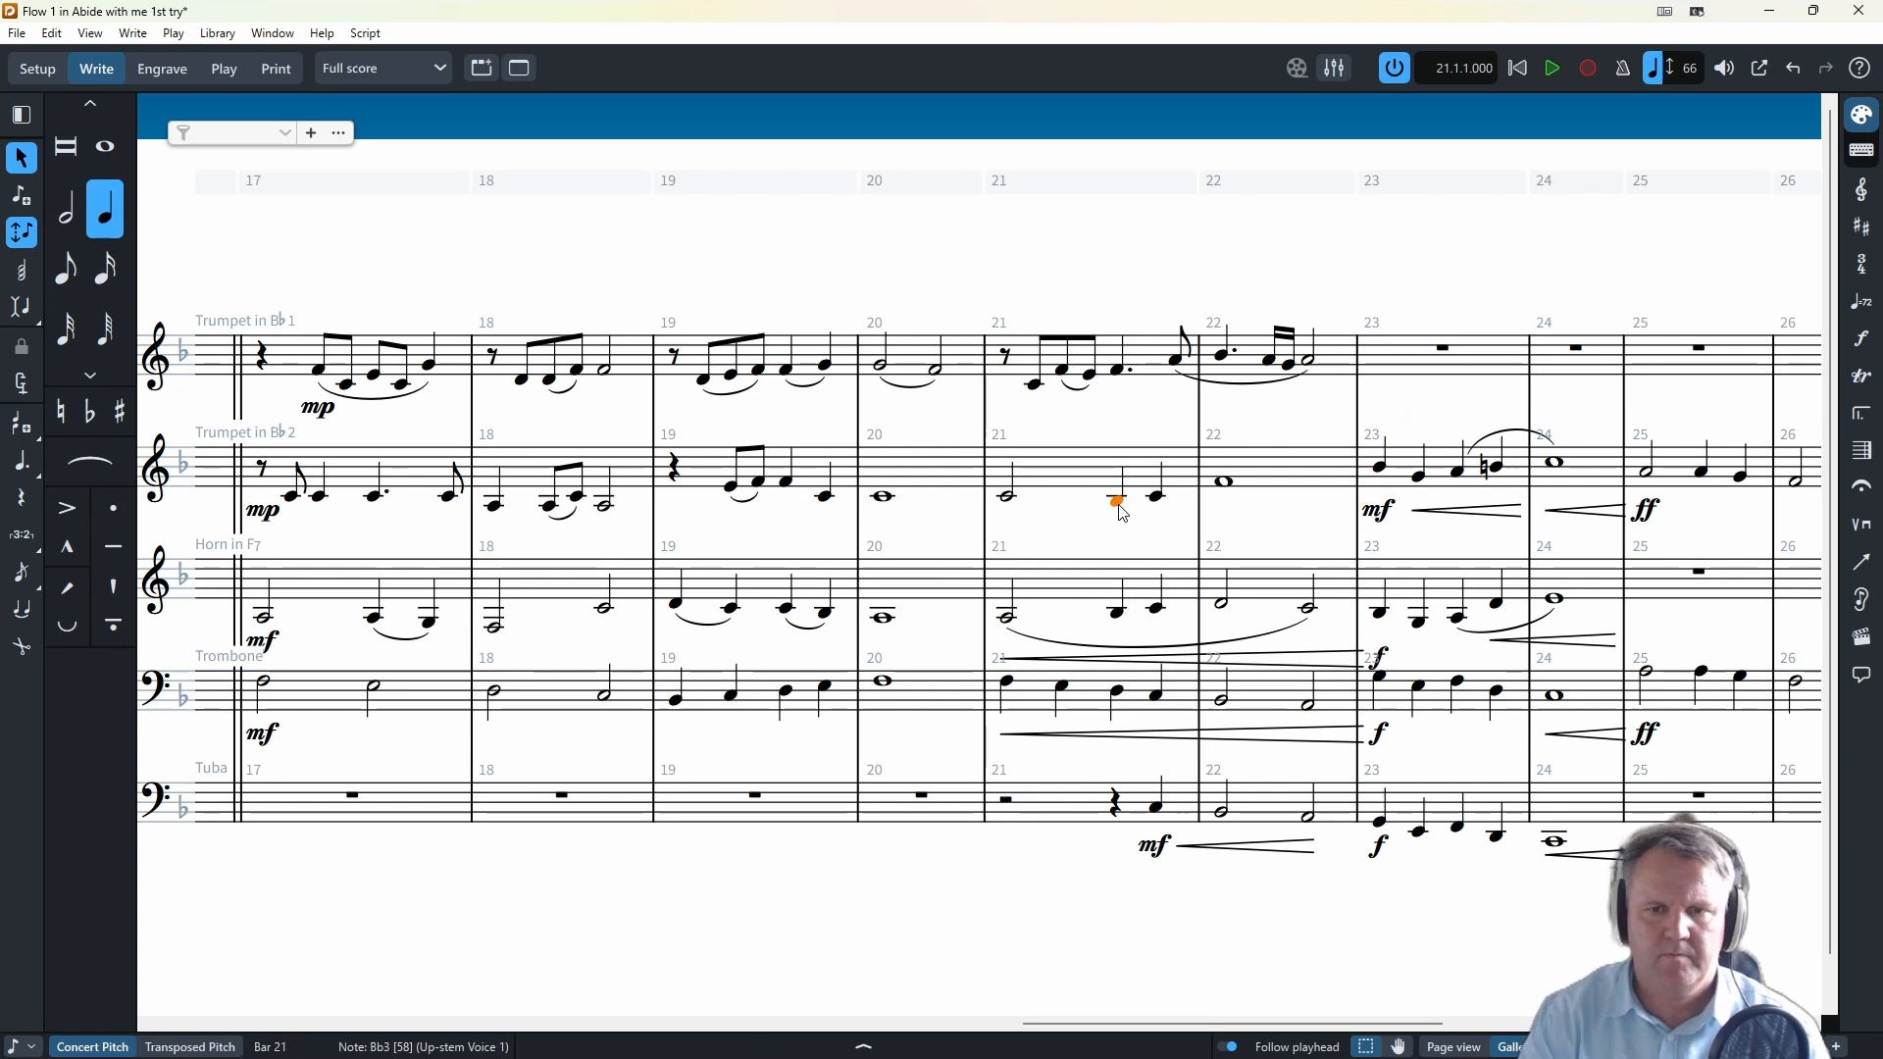
- Slur the second trumpet from the half-note C in bar 21 to the whole-note F in bar 22
click(1017, 499)
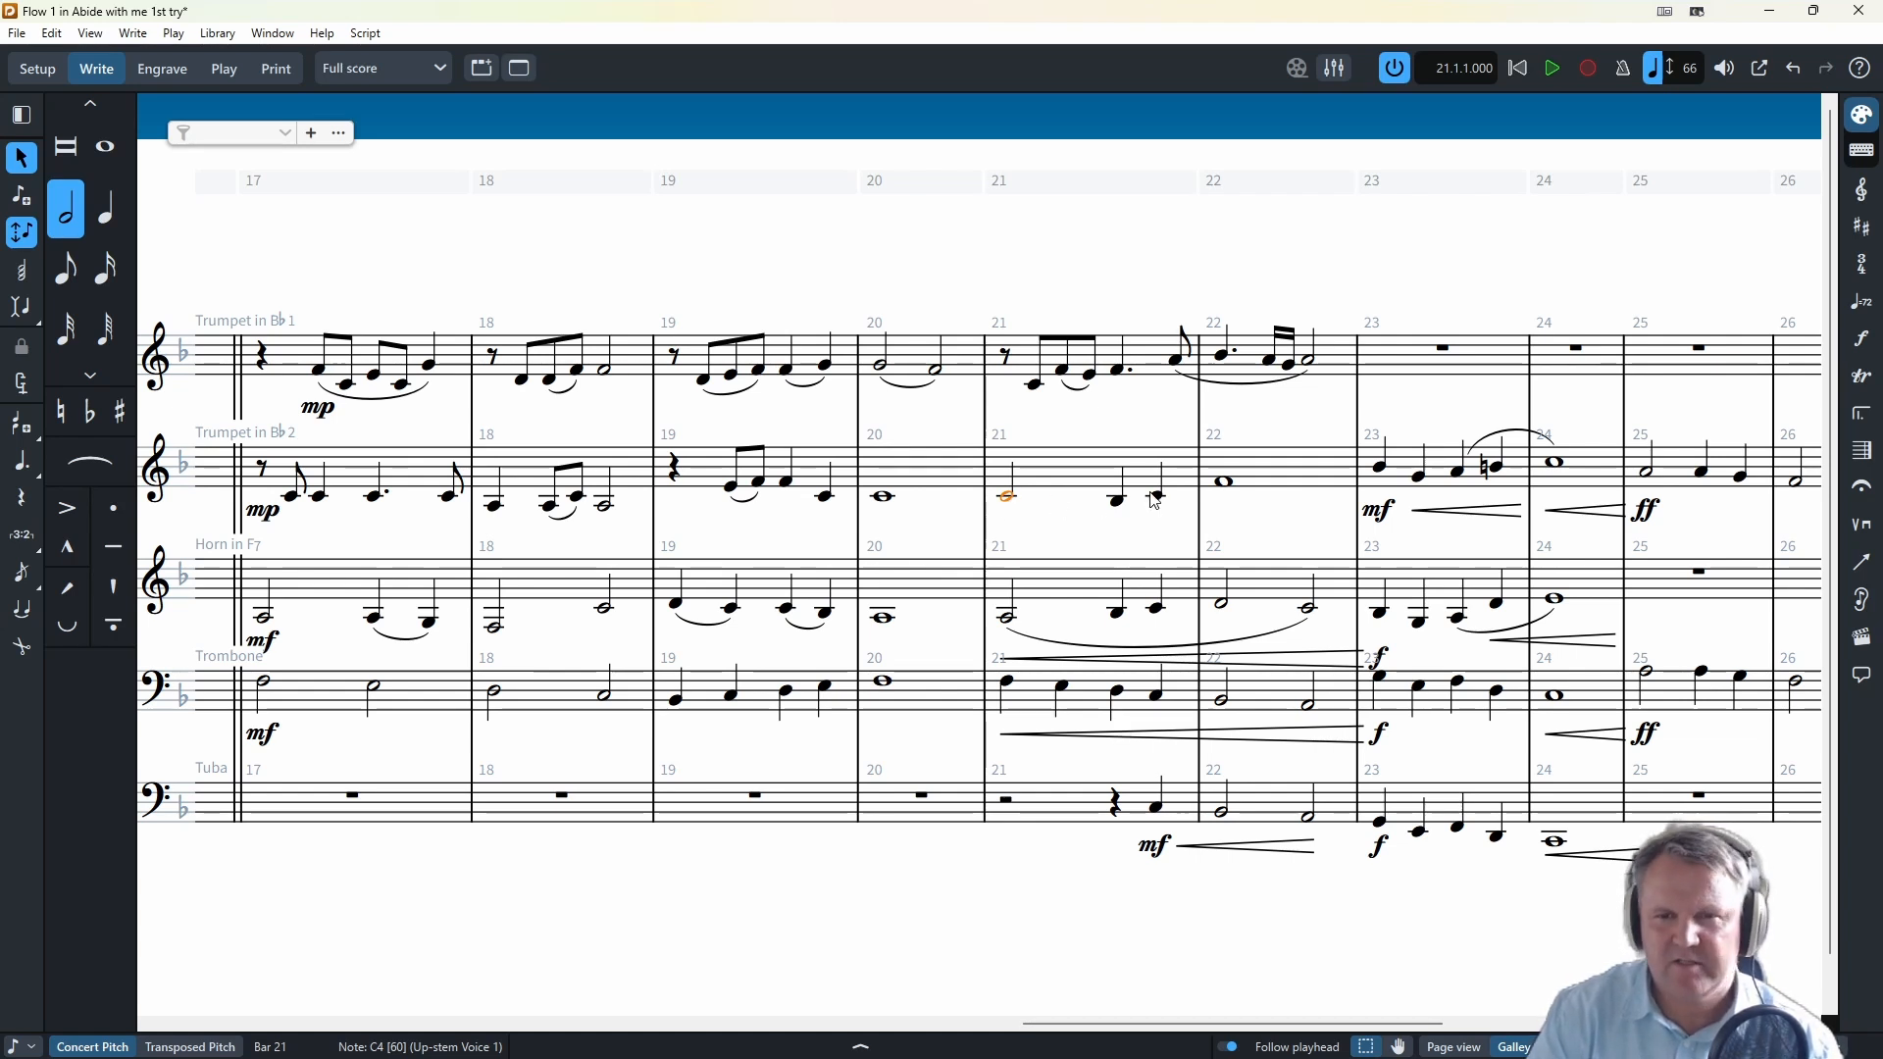
ctrl+click(1226, 481)
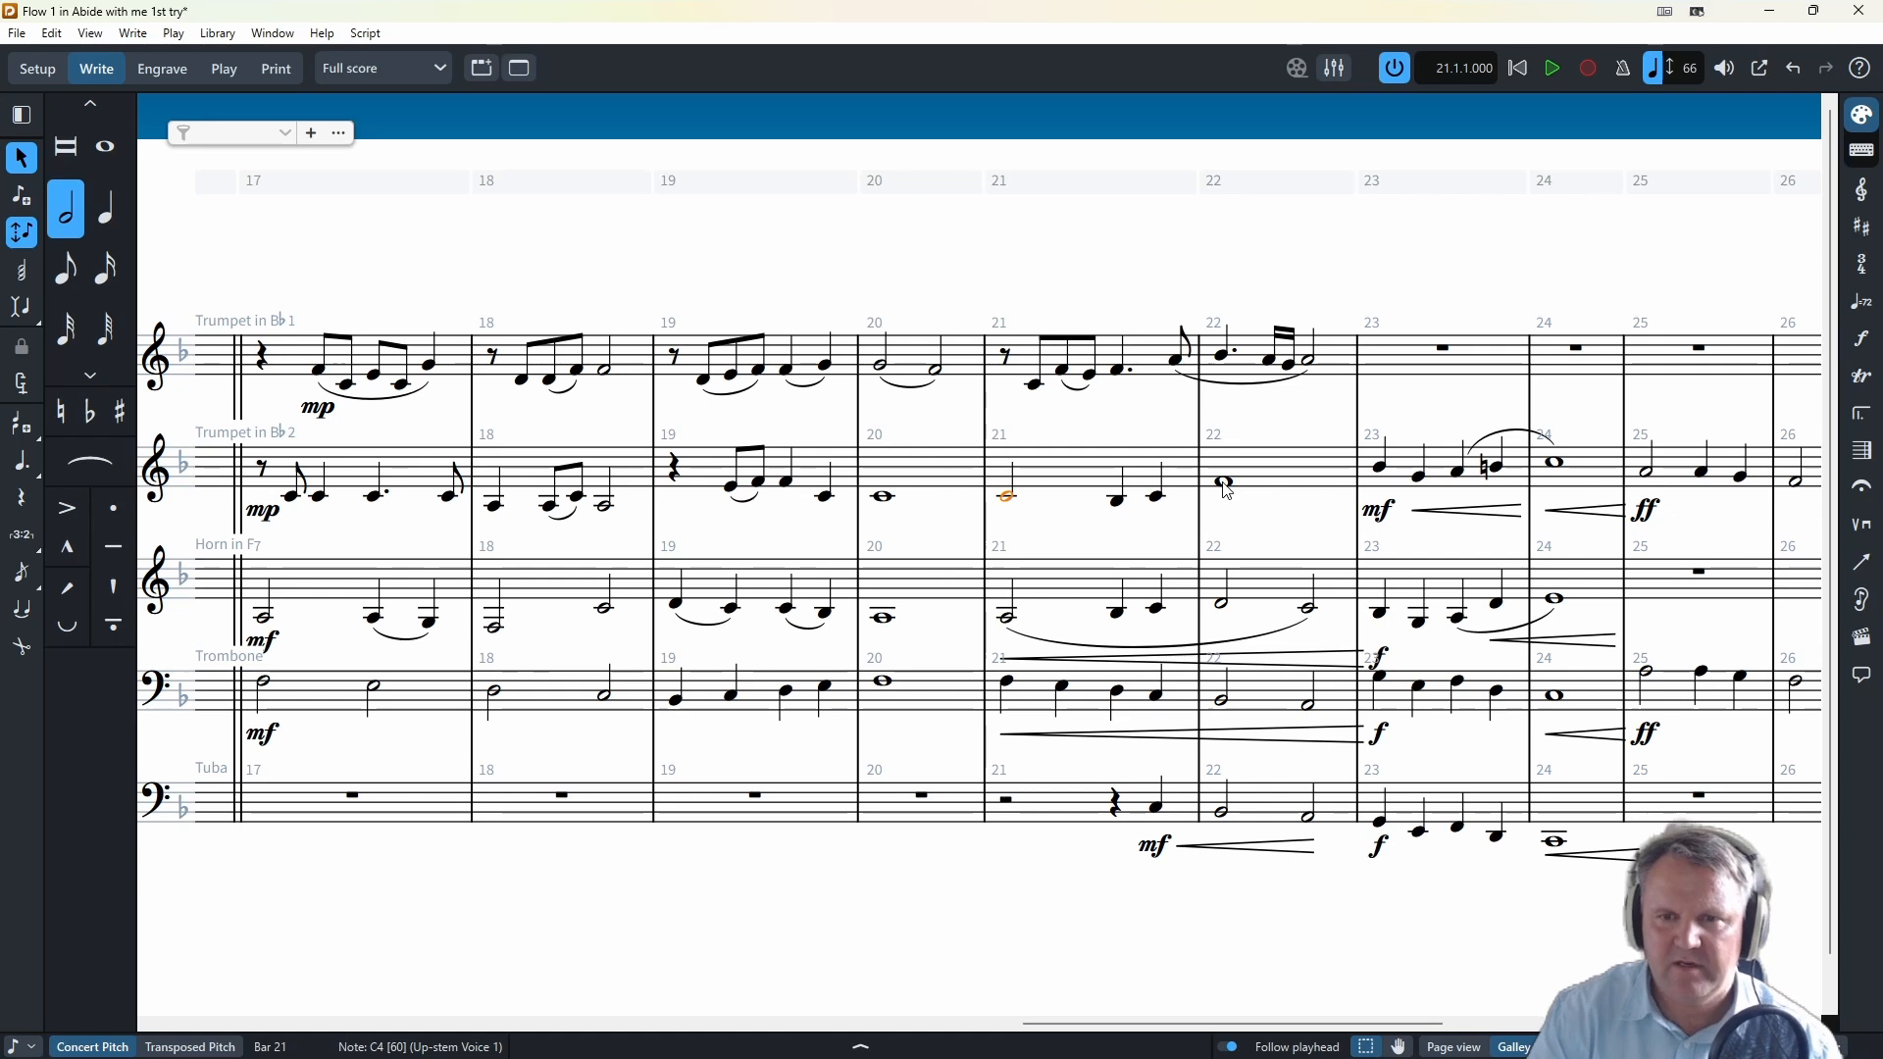
key(s)
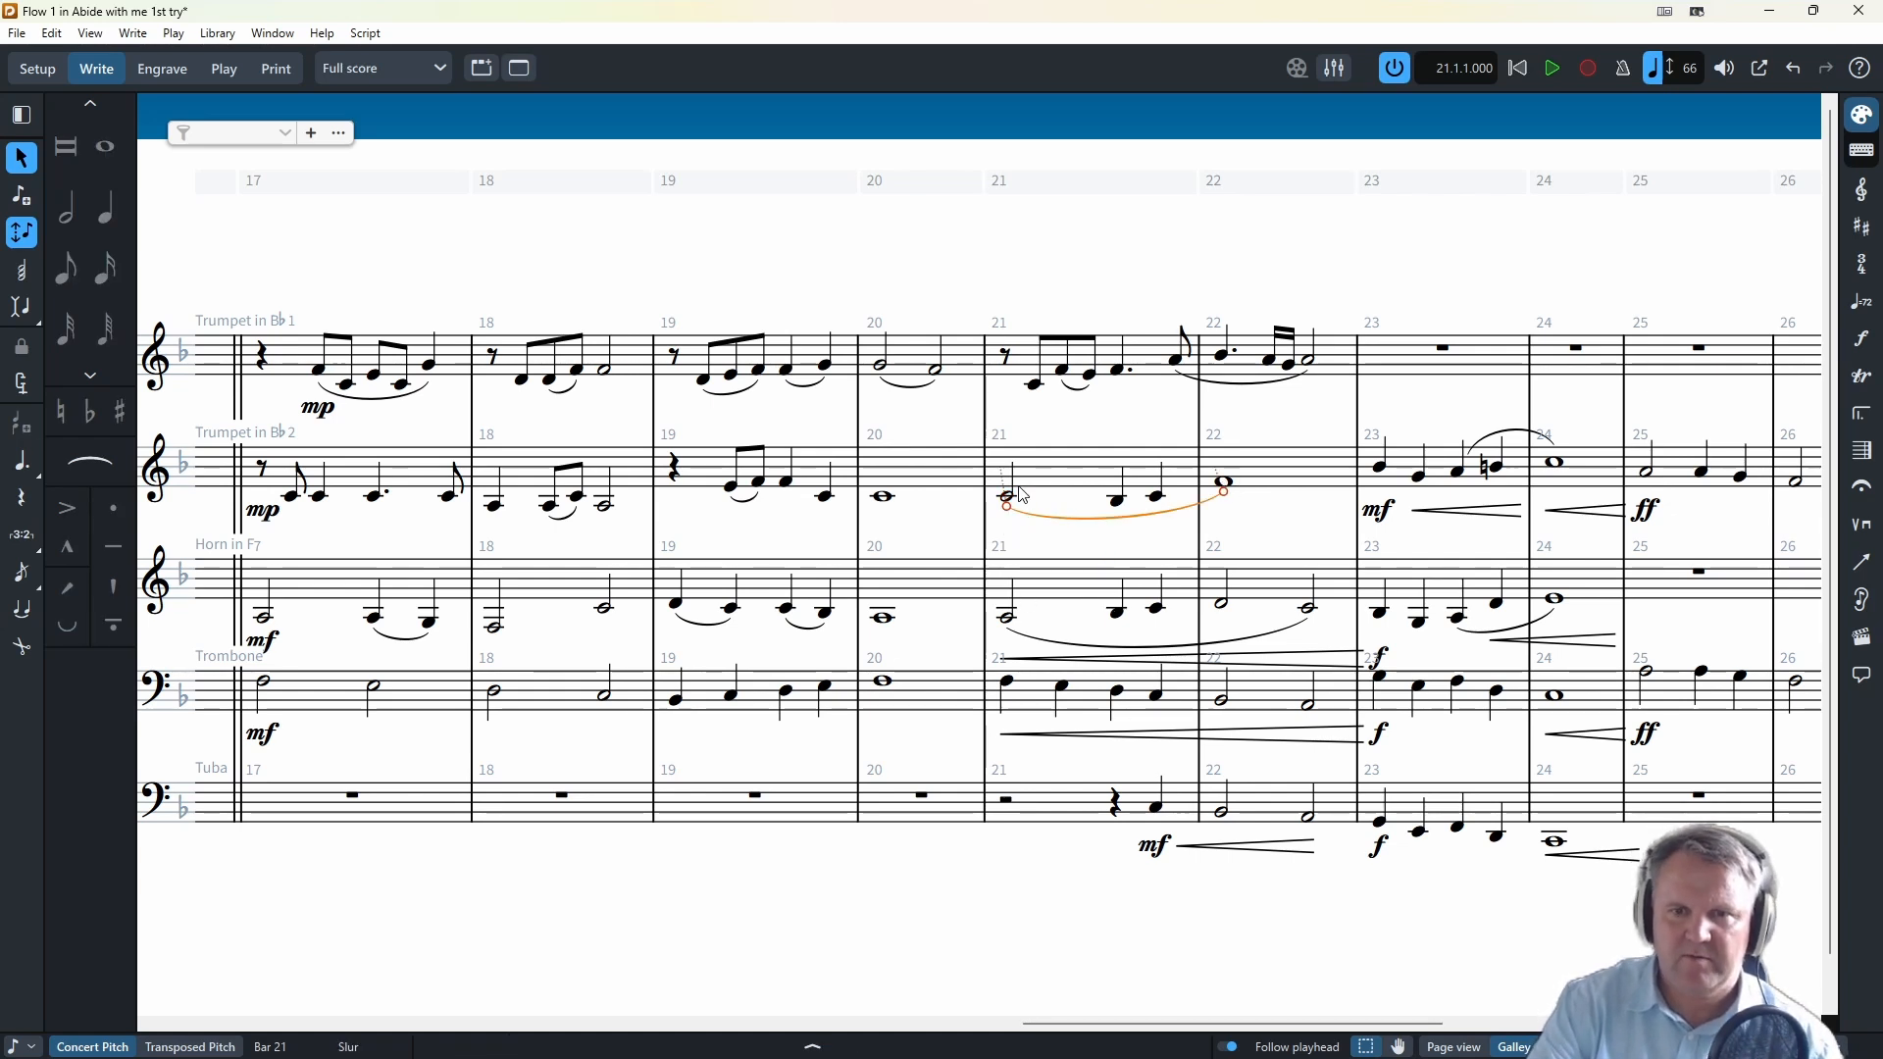
- Add crescendo hairpins across bars 21 and 22 in both trumpets, beneath the notes of each part
click(1062, 369)
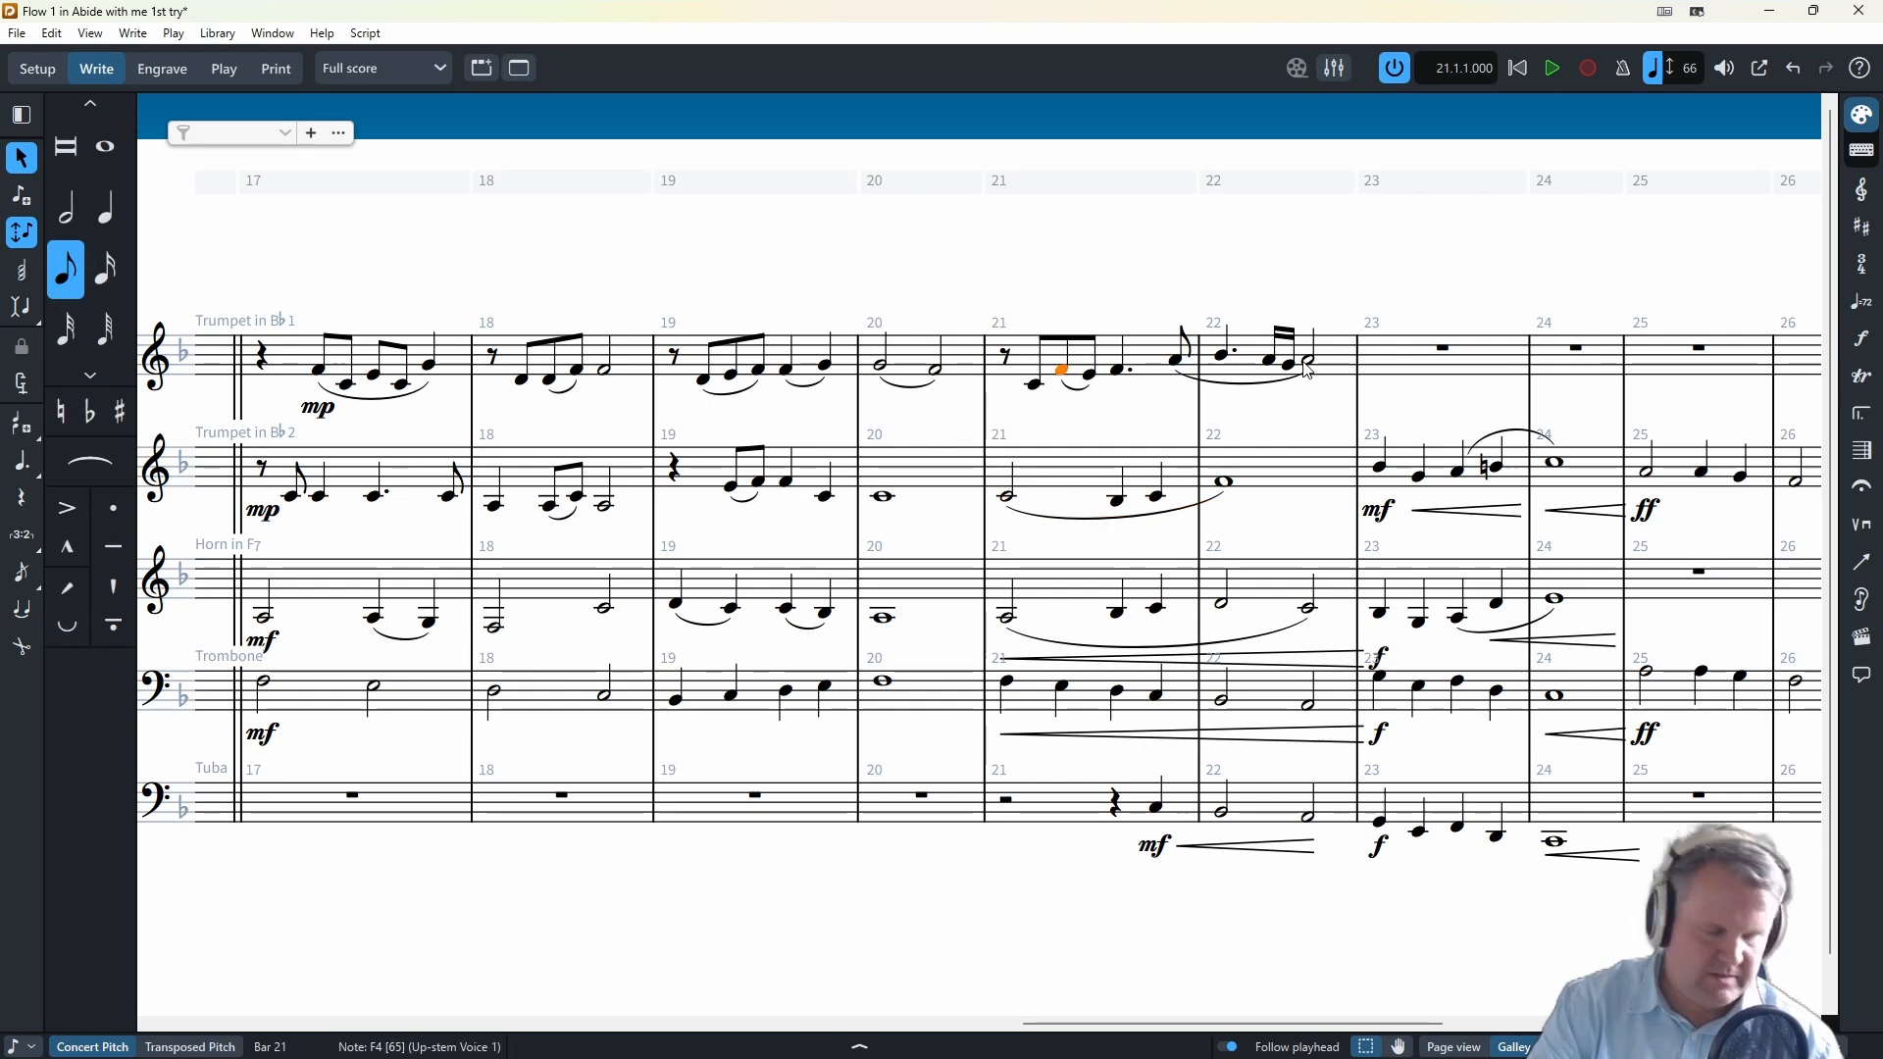
click(1007, 496)
shift+click(1224, 481)
key(shift+d)
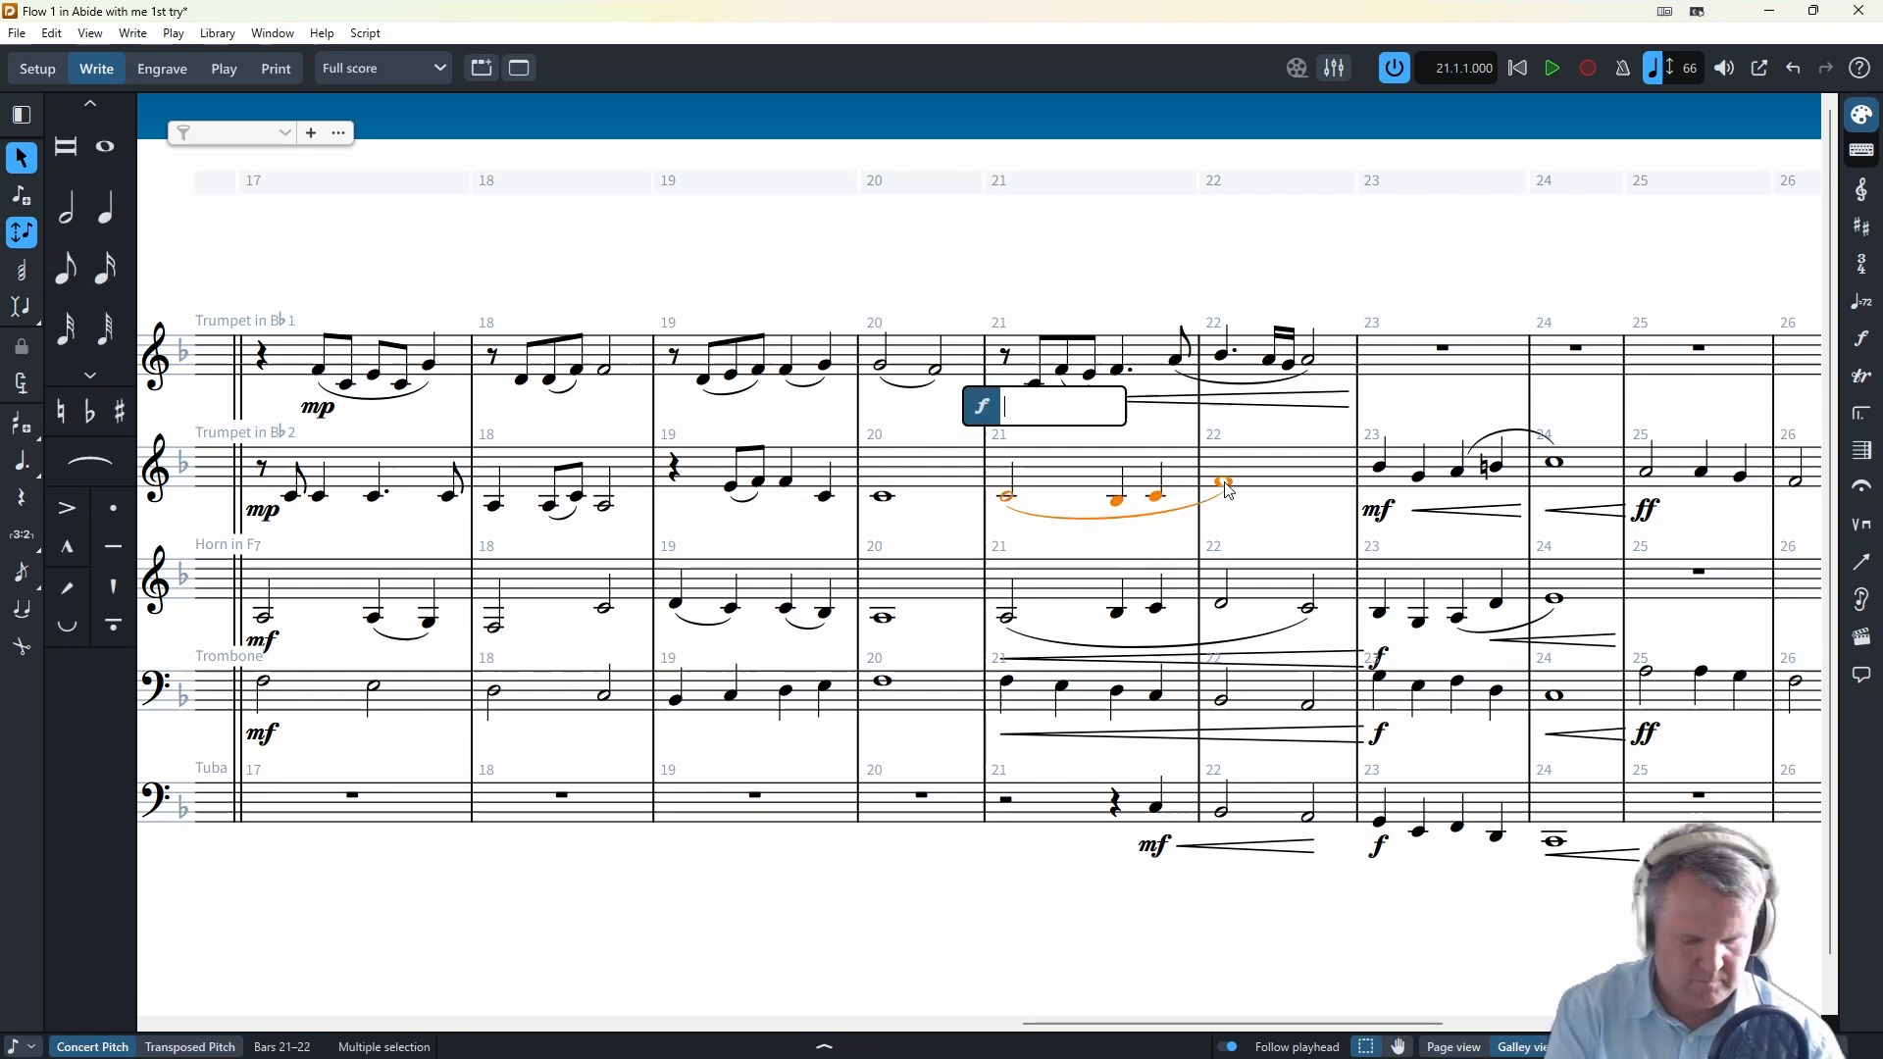
text(<)
key(Return)
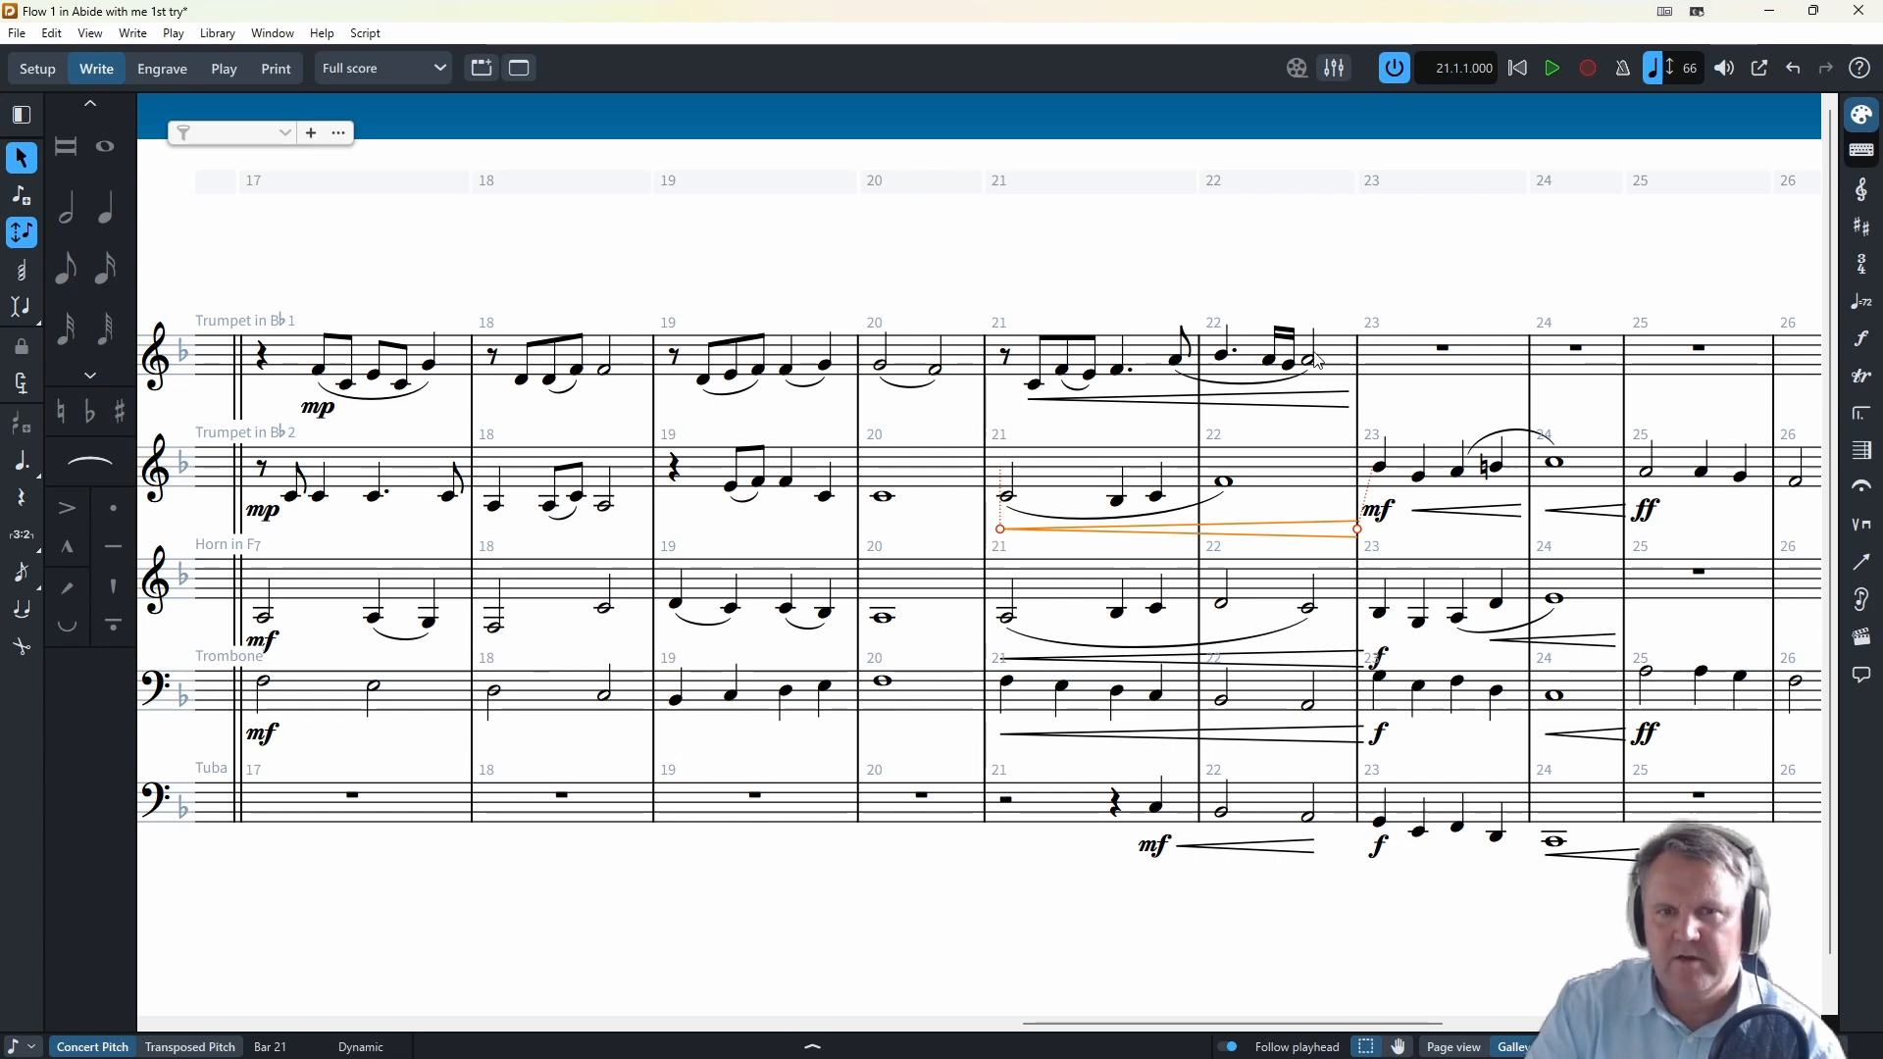
- Play back the score from the first trumpet's eighth rest in bar 19 into bar 24, and check the notation in transposed pitch
click(674, 362)
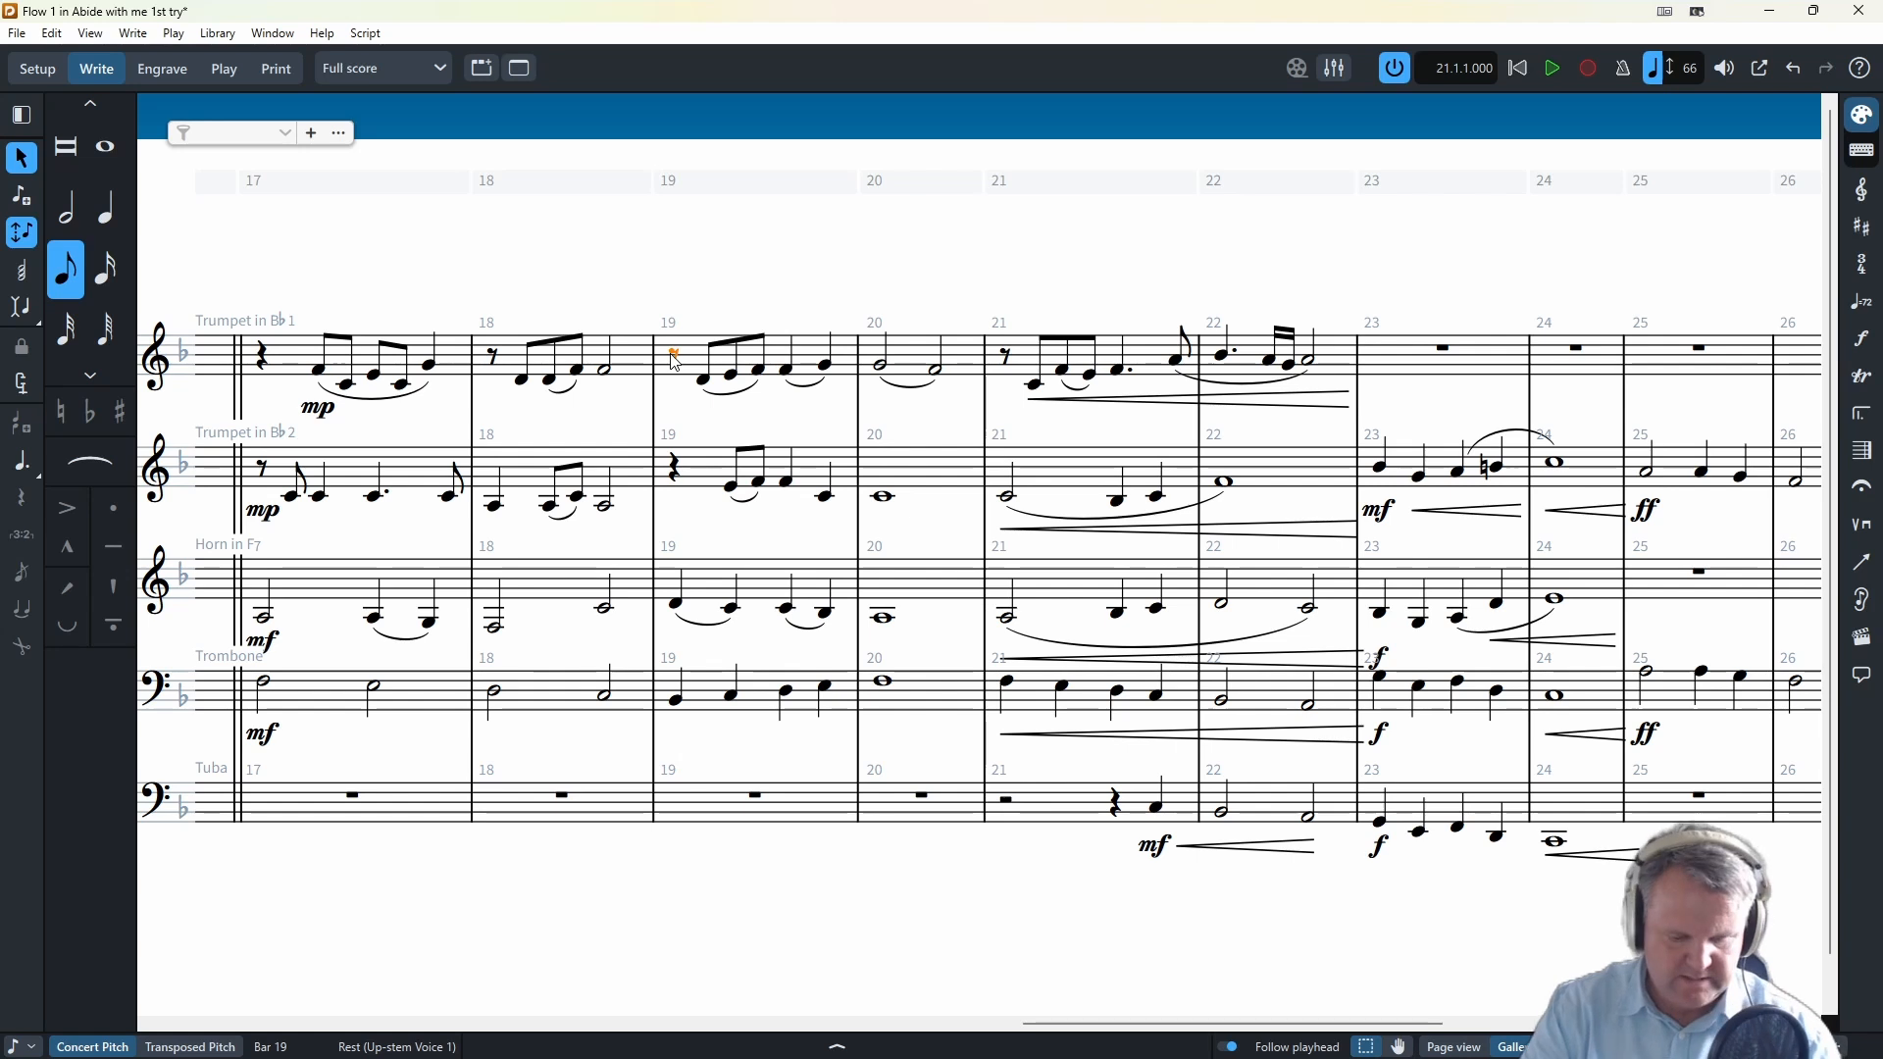
key(space)
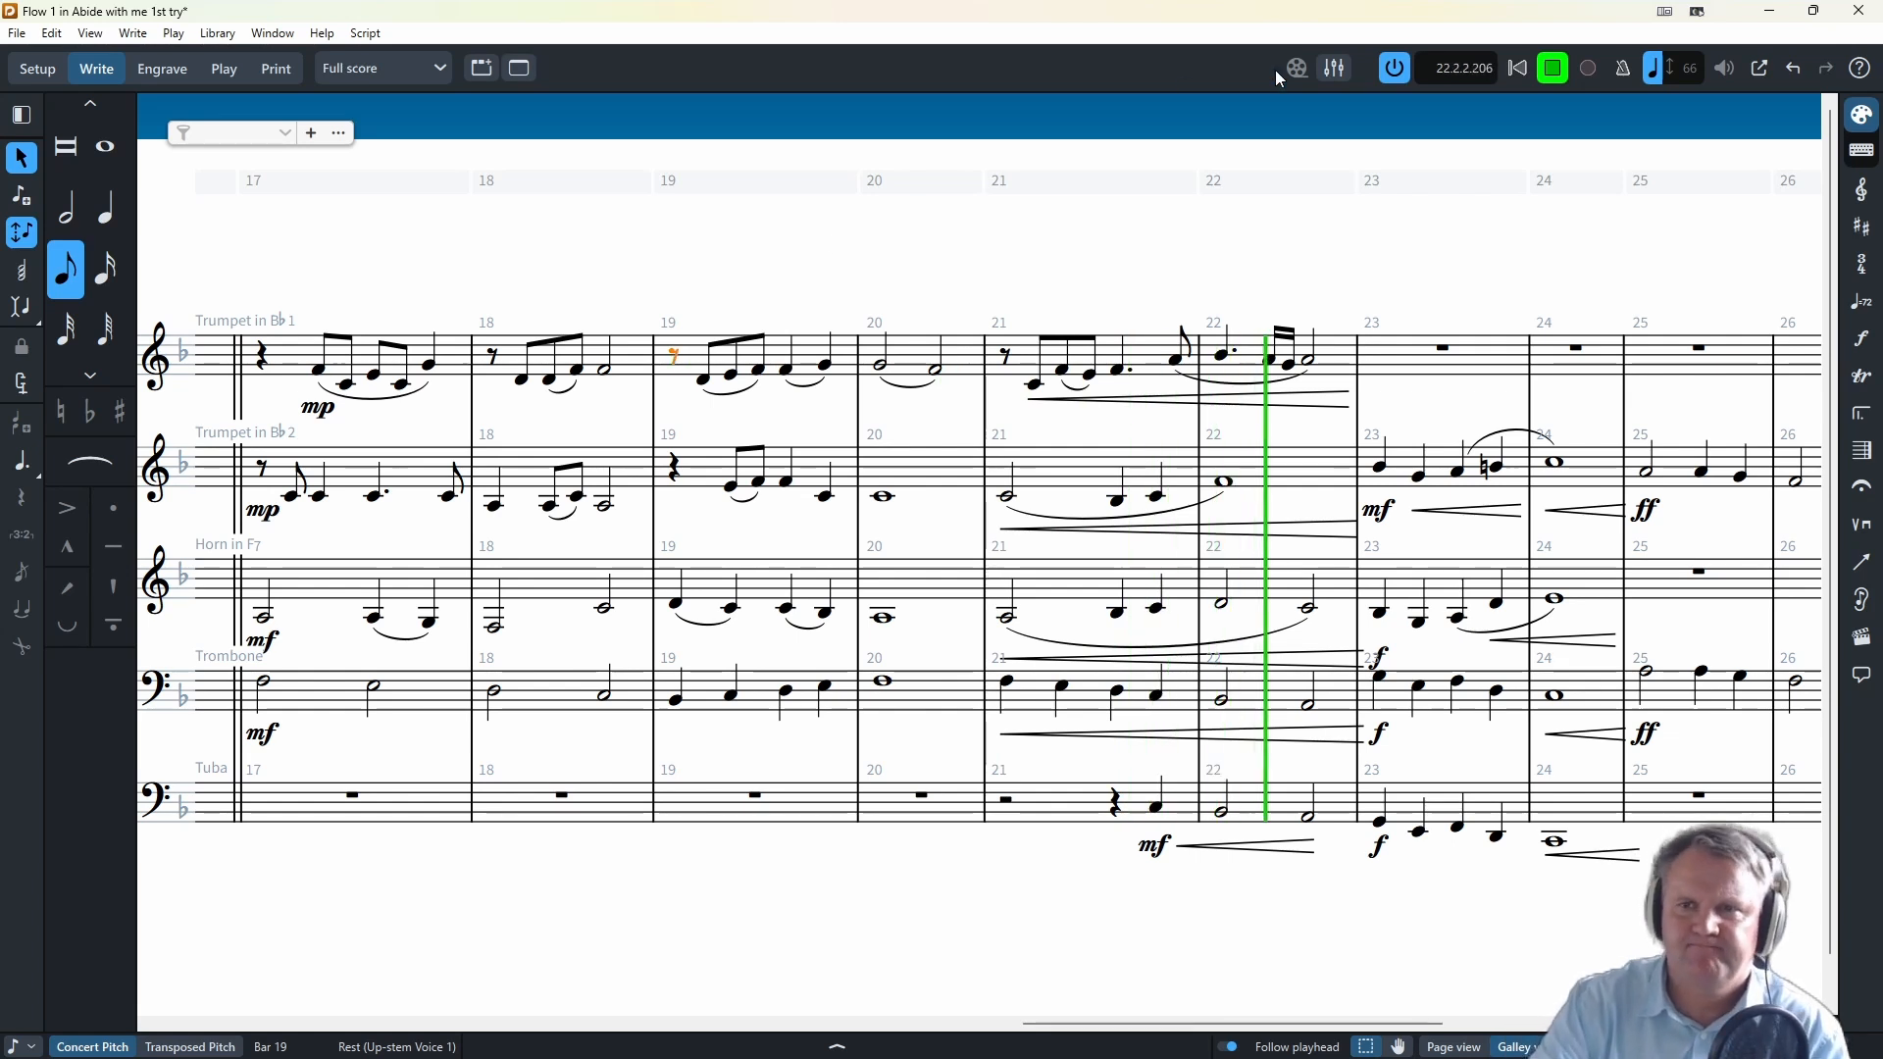
click(1558, 76)
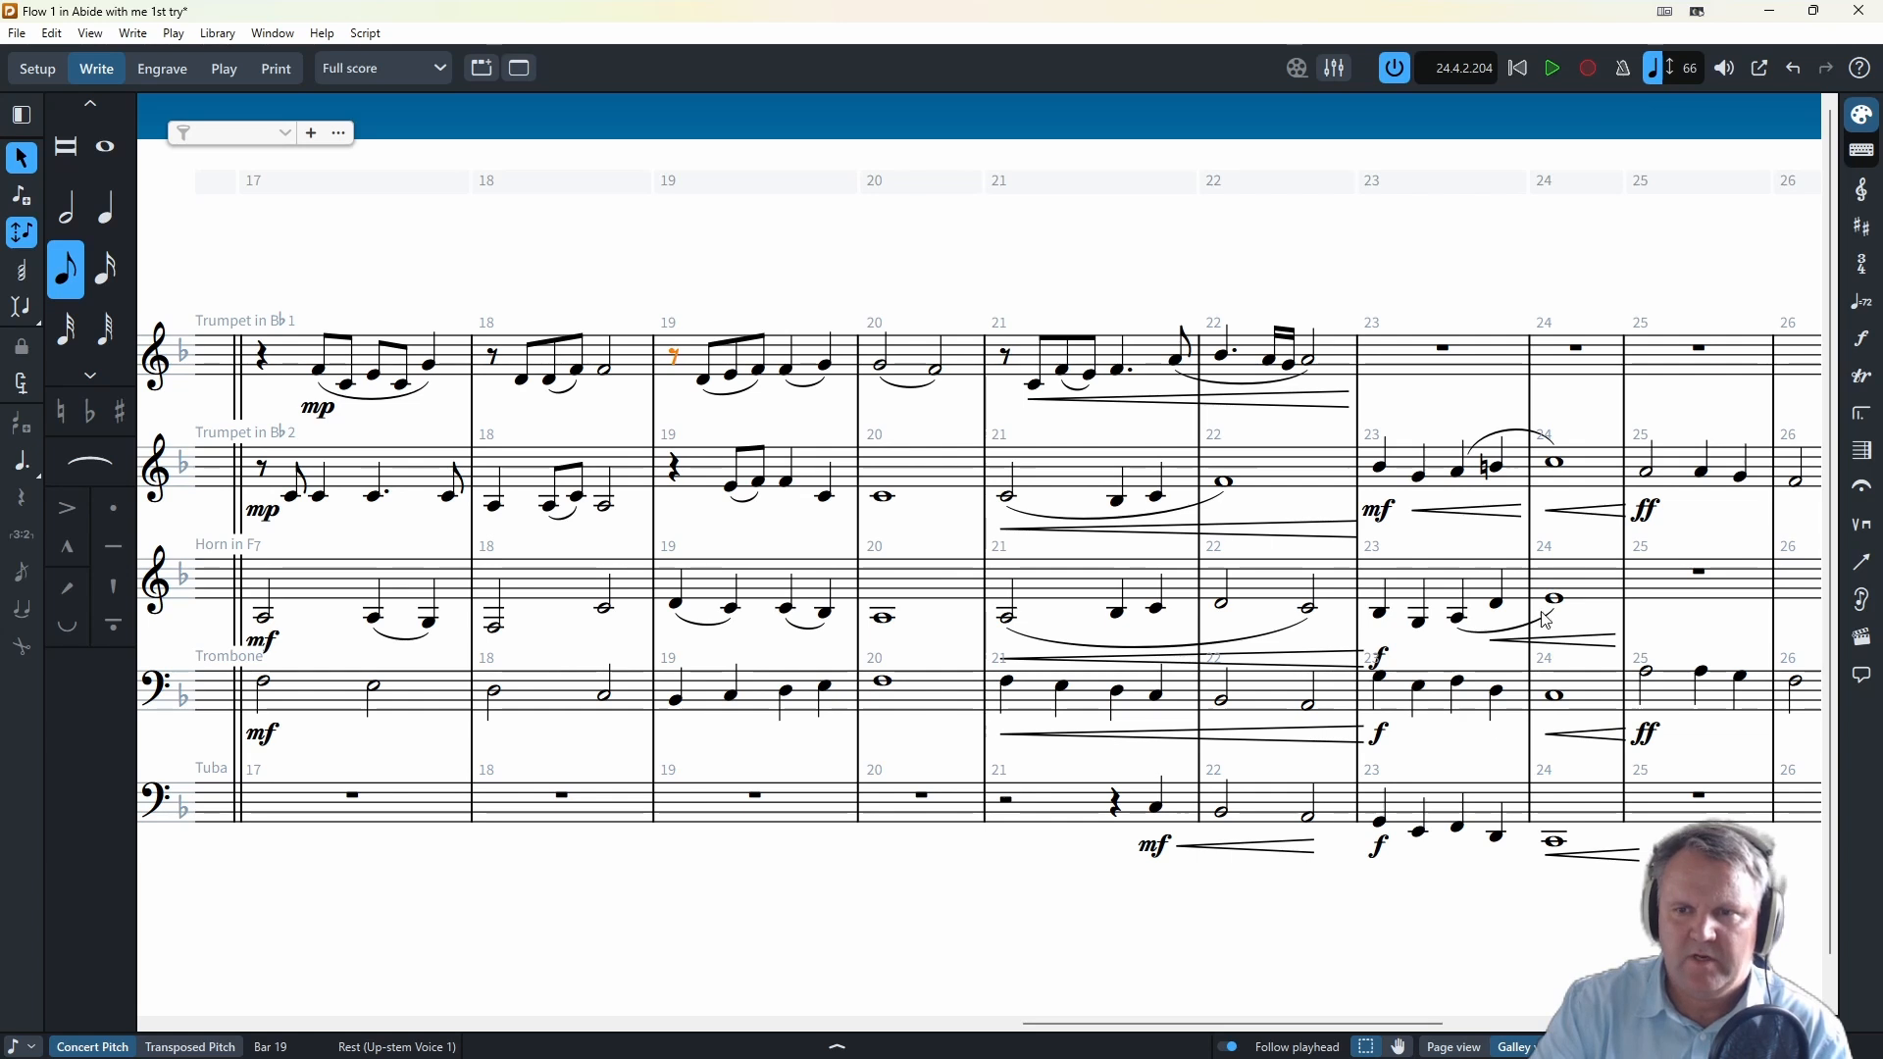
click(152, 1045)
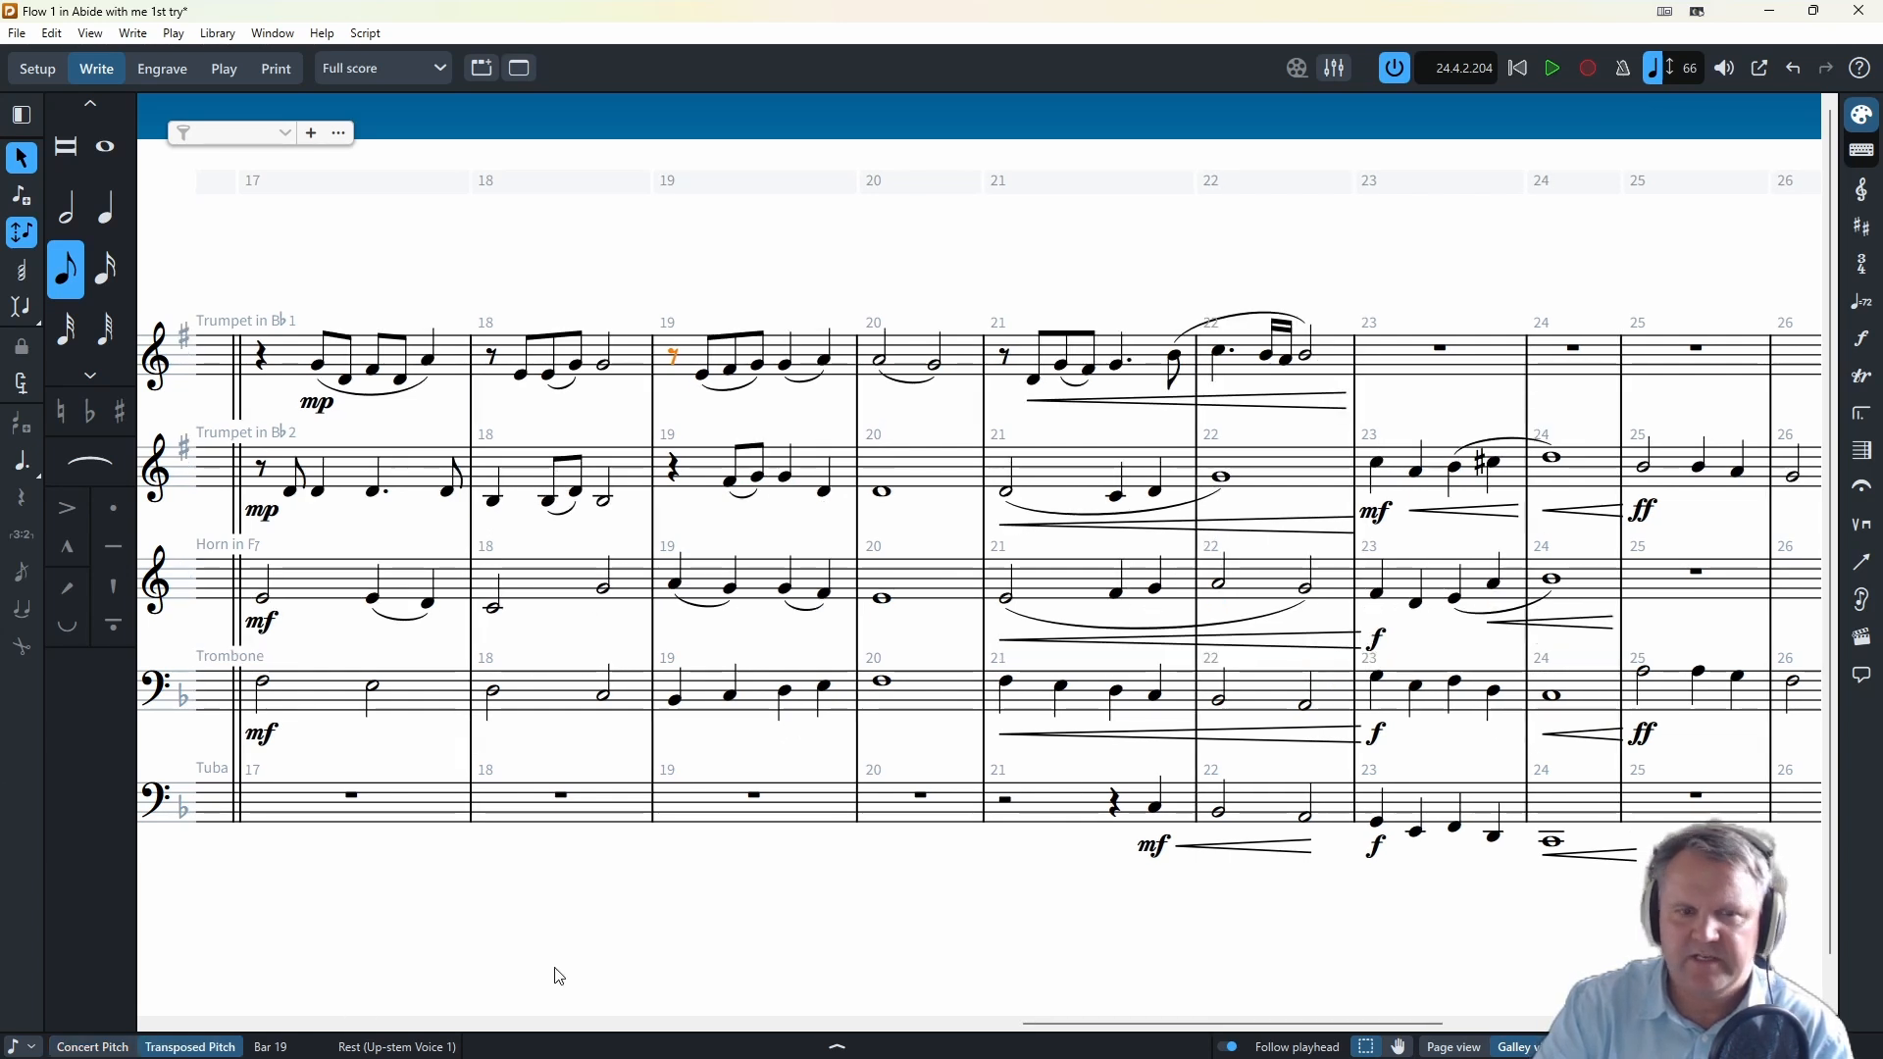
click(93, 1047)
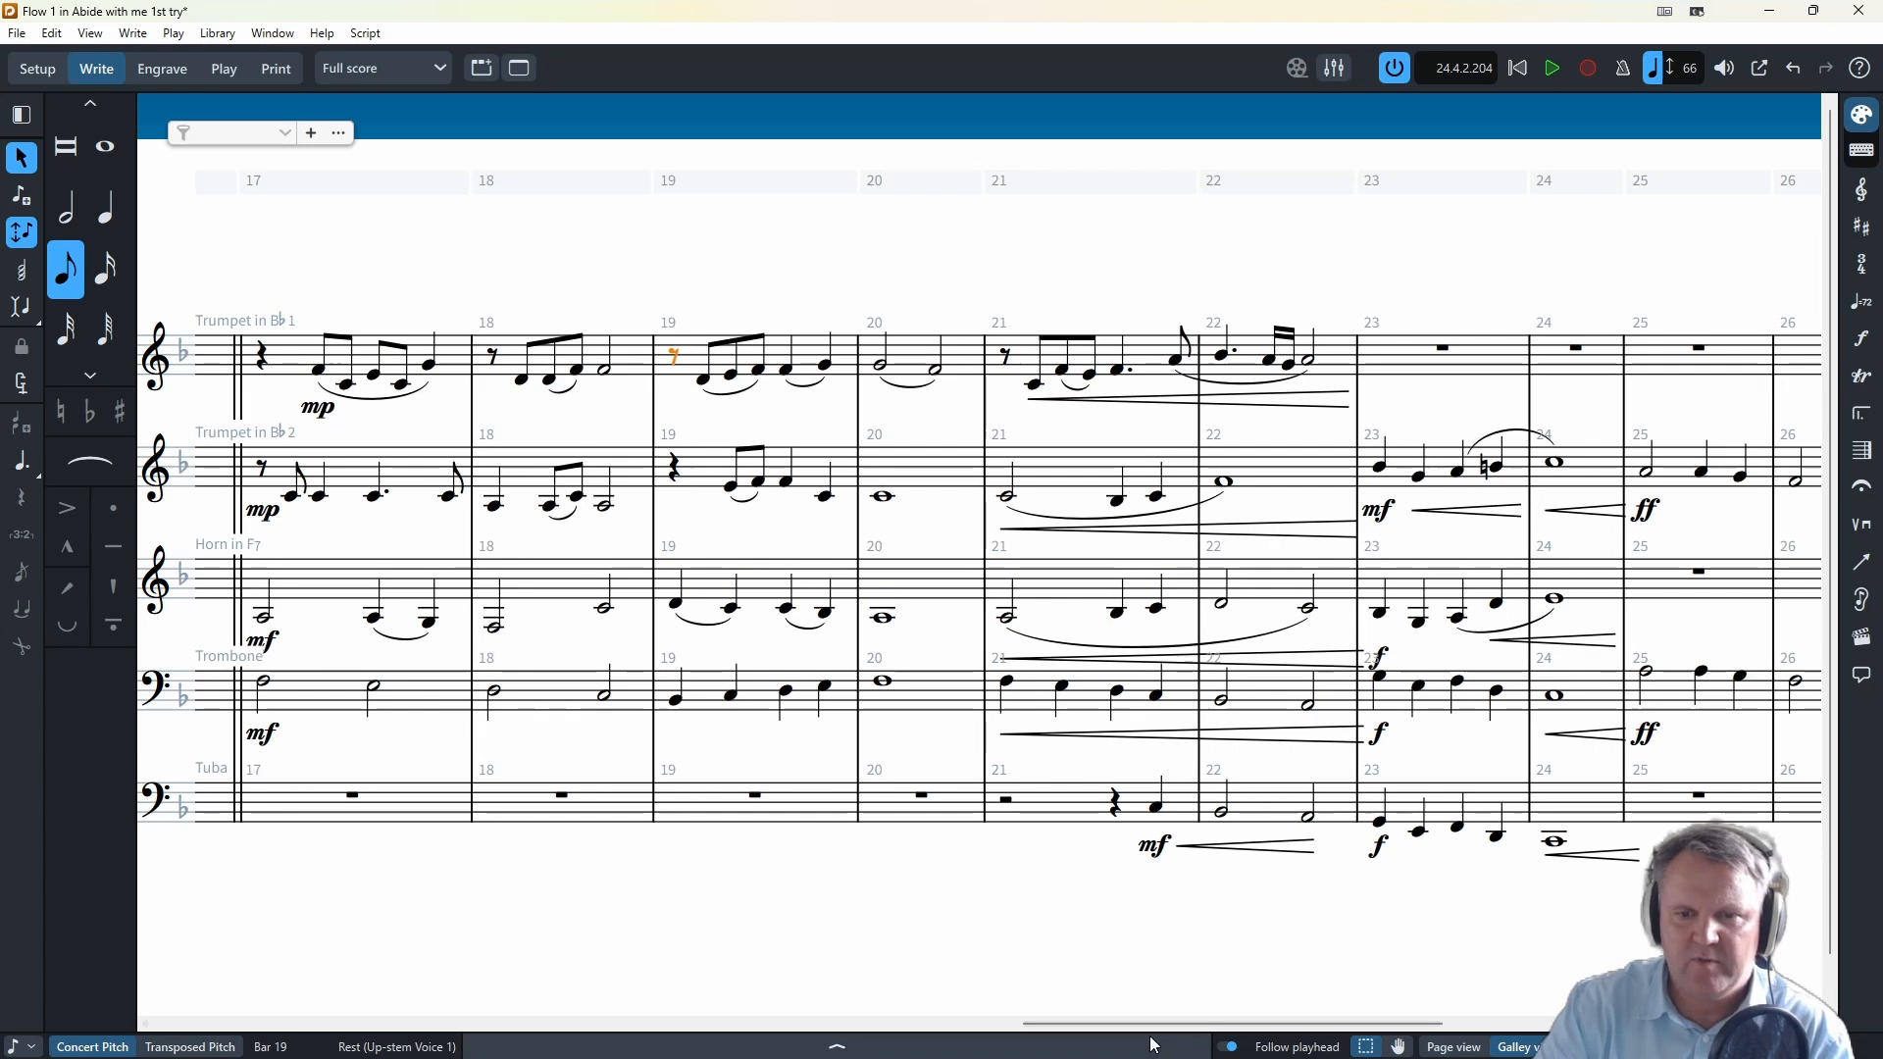
- Enter a quarter-note D on the first beat of first trumpet bar 23 and mark it mf
scroll(909, 416, right, 5)
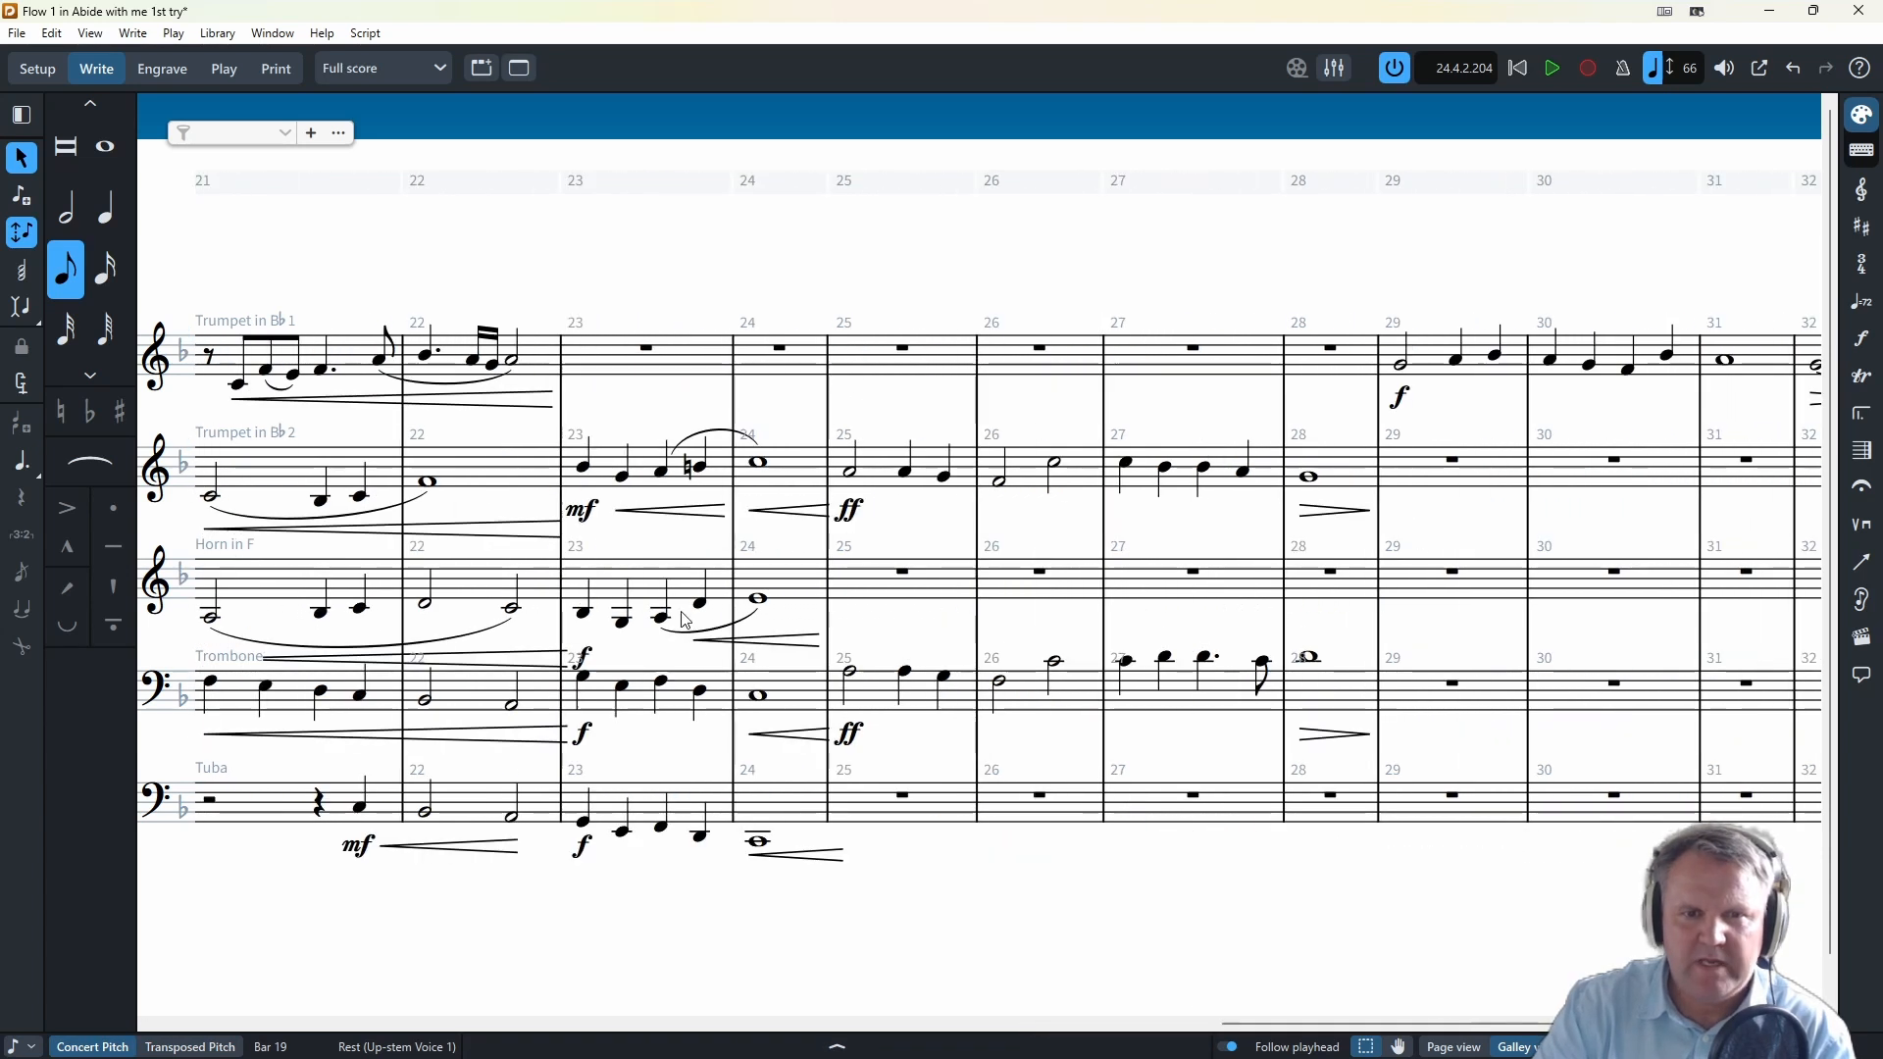
key(shift+n)
click(584, 381)
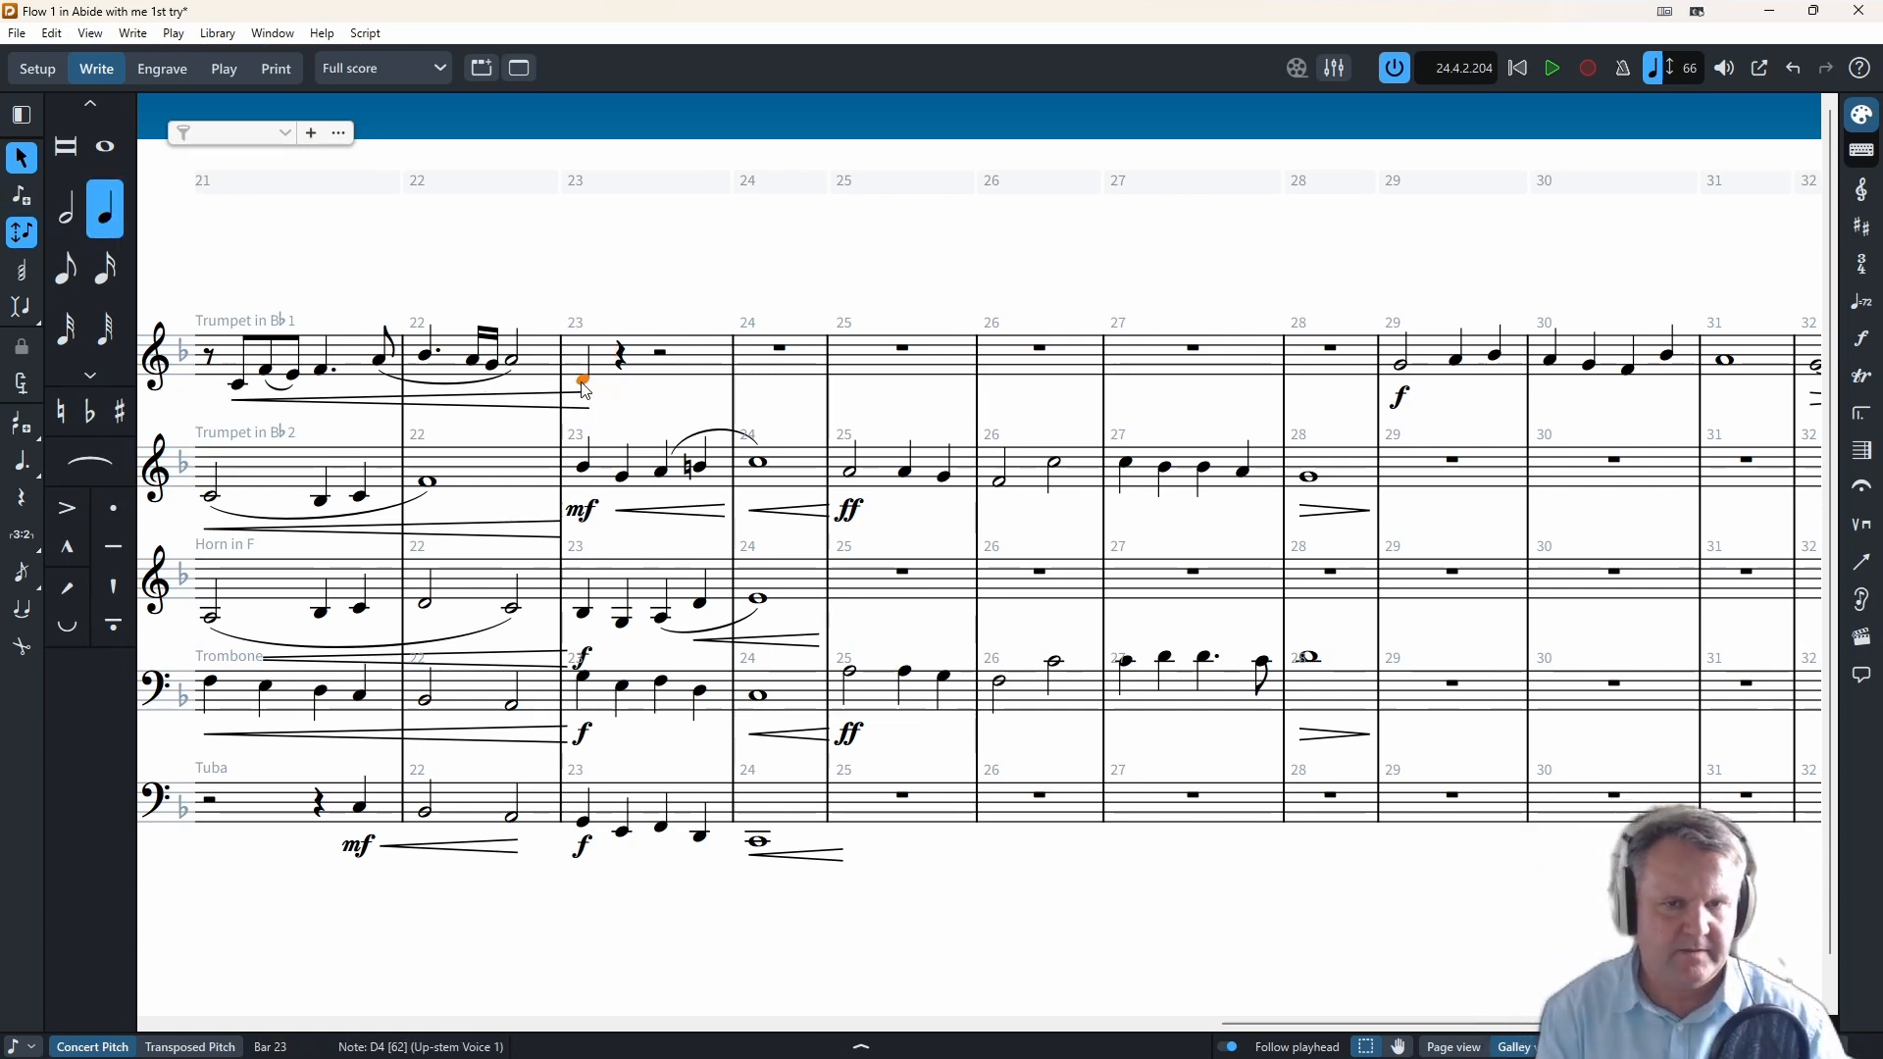
key(ctrl+z)
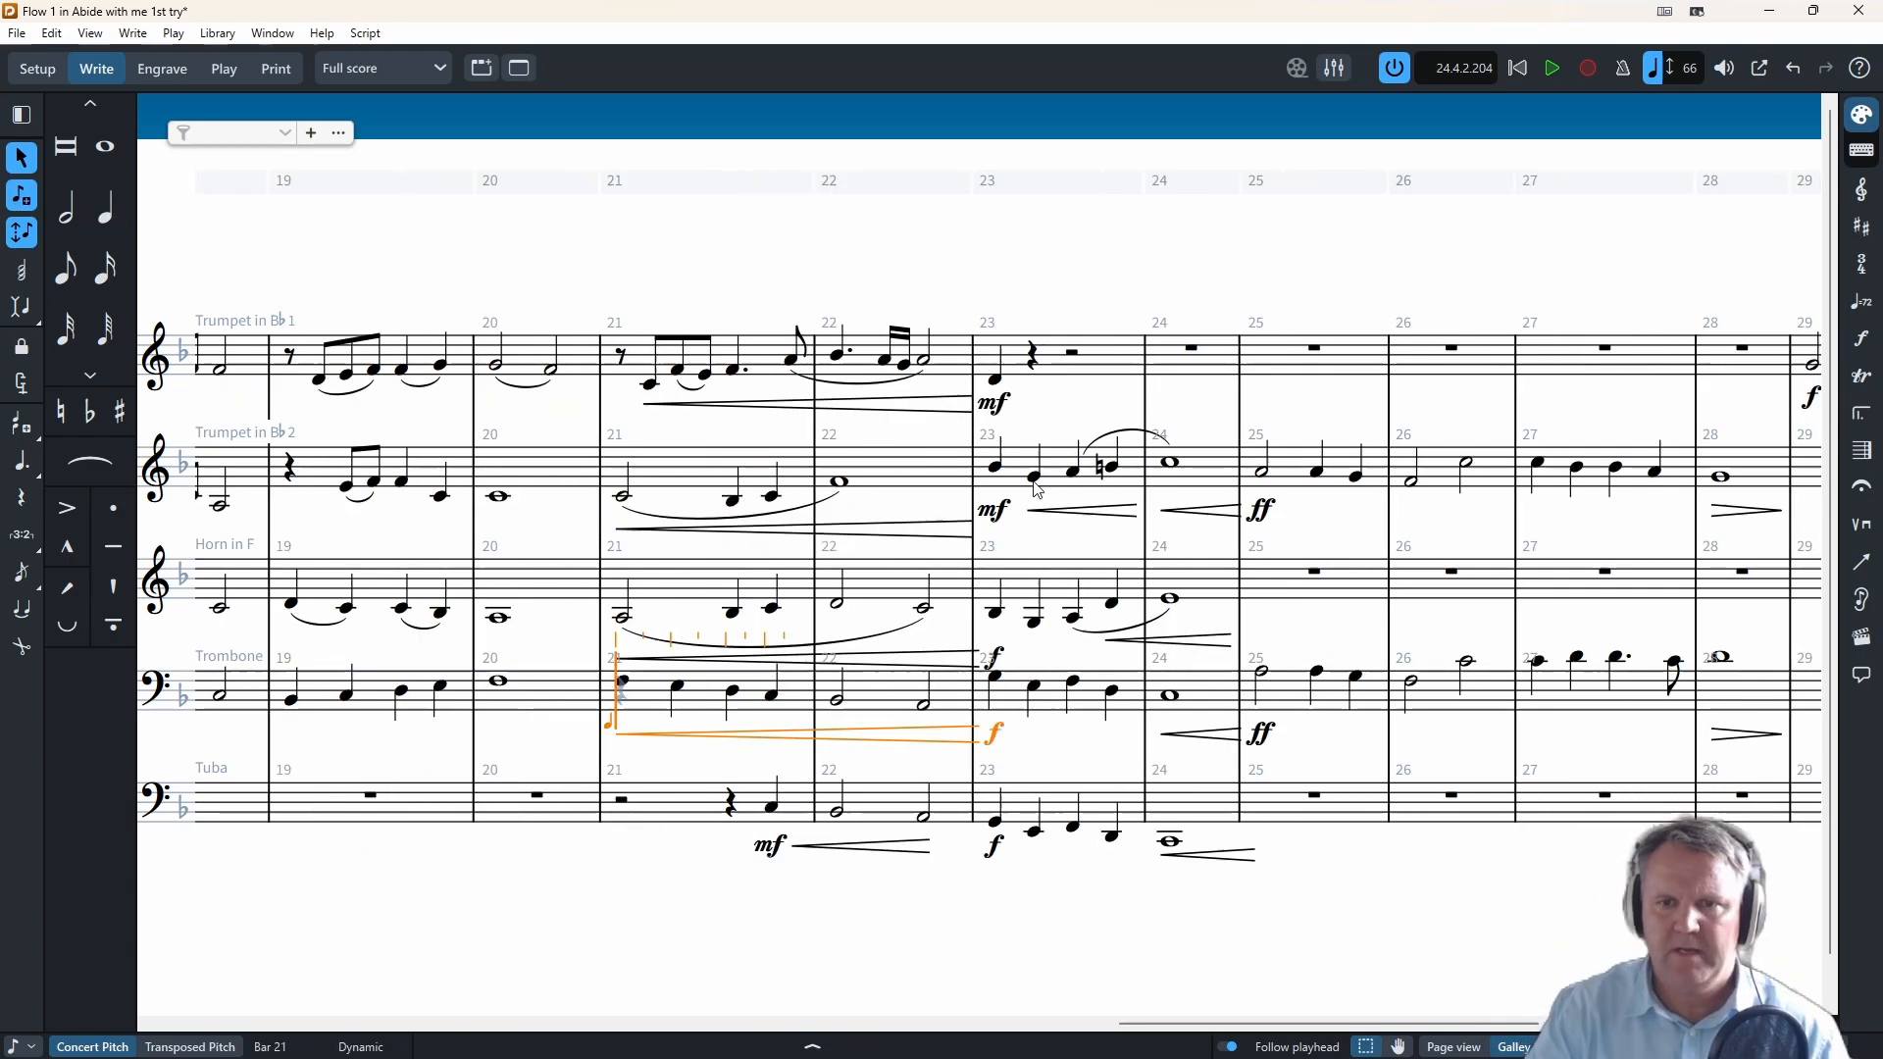
- Complete first trumpet bar 23 with quarter-notes C, C and G, and fill bar 24 with a whole-note G
double_click(1035, 368)
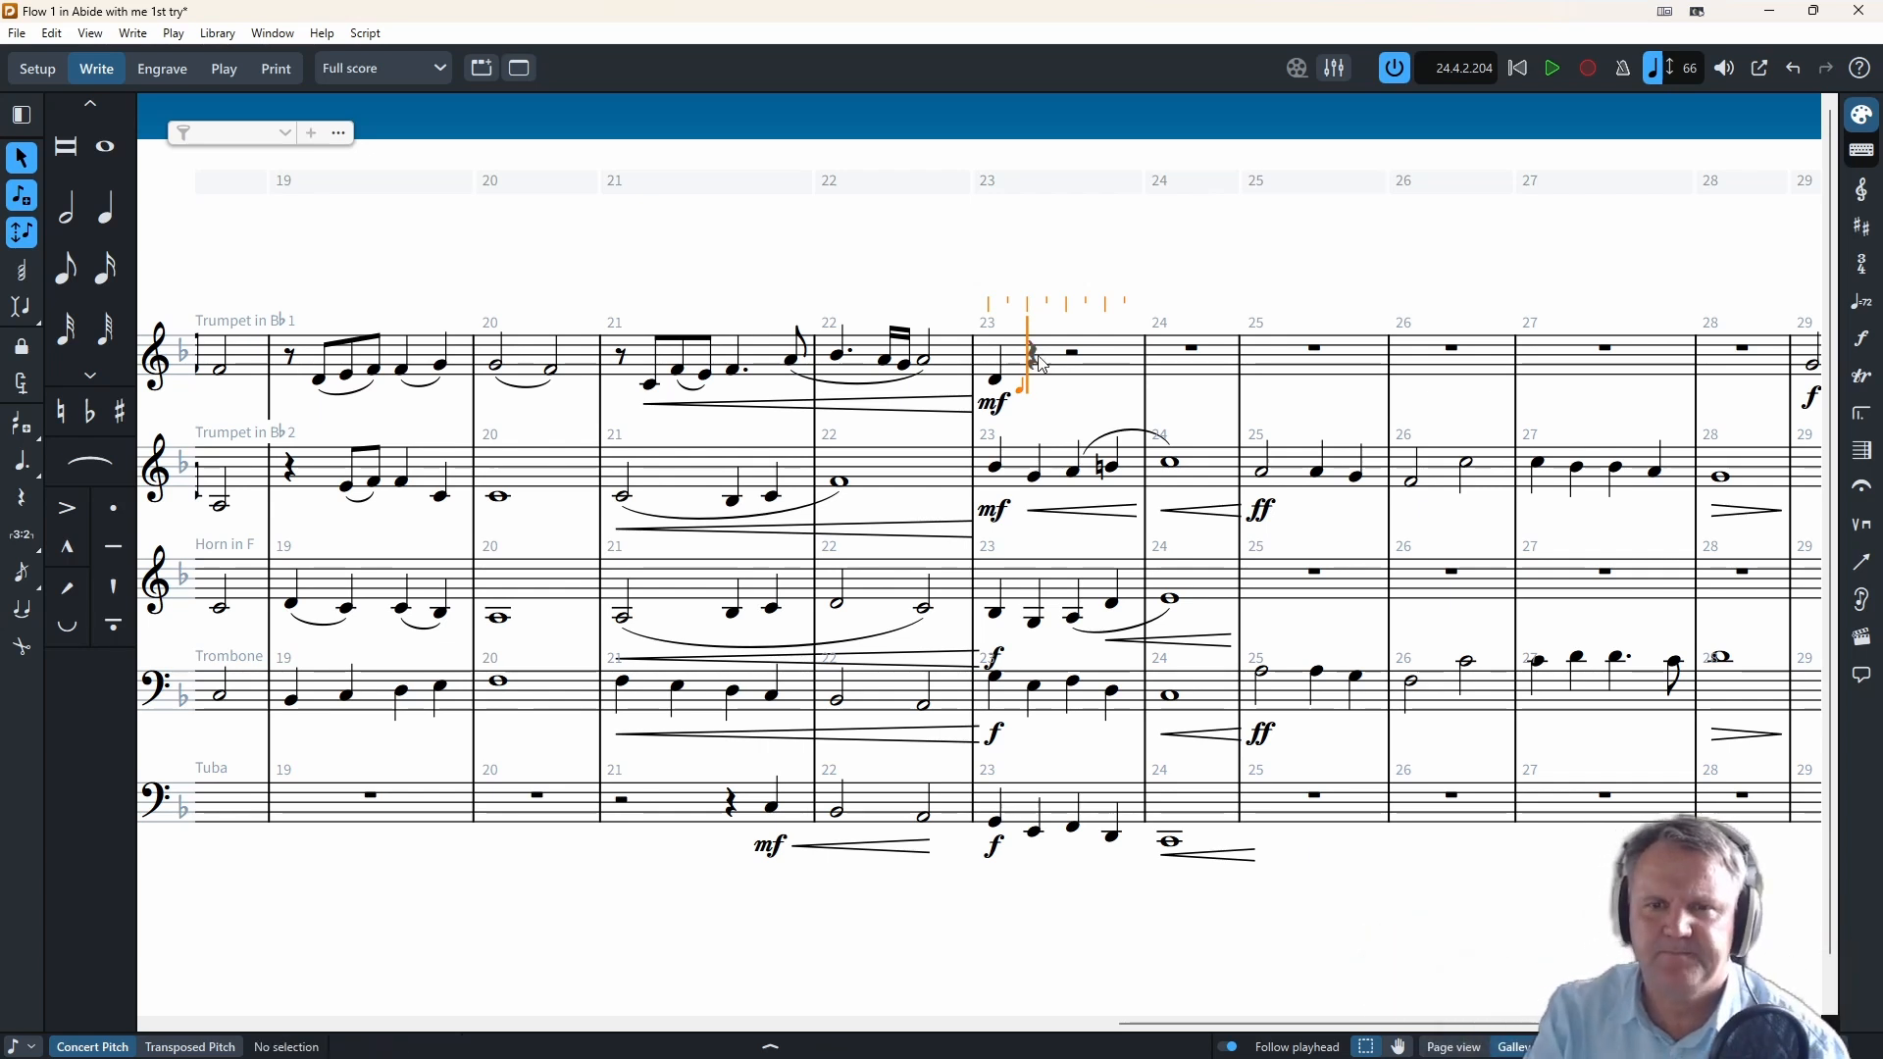
click(1034, 361)
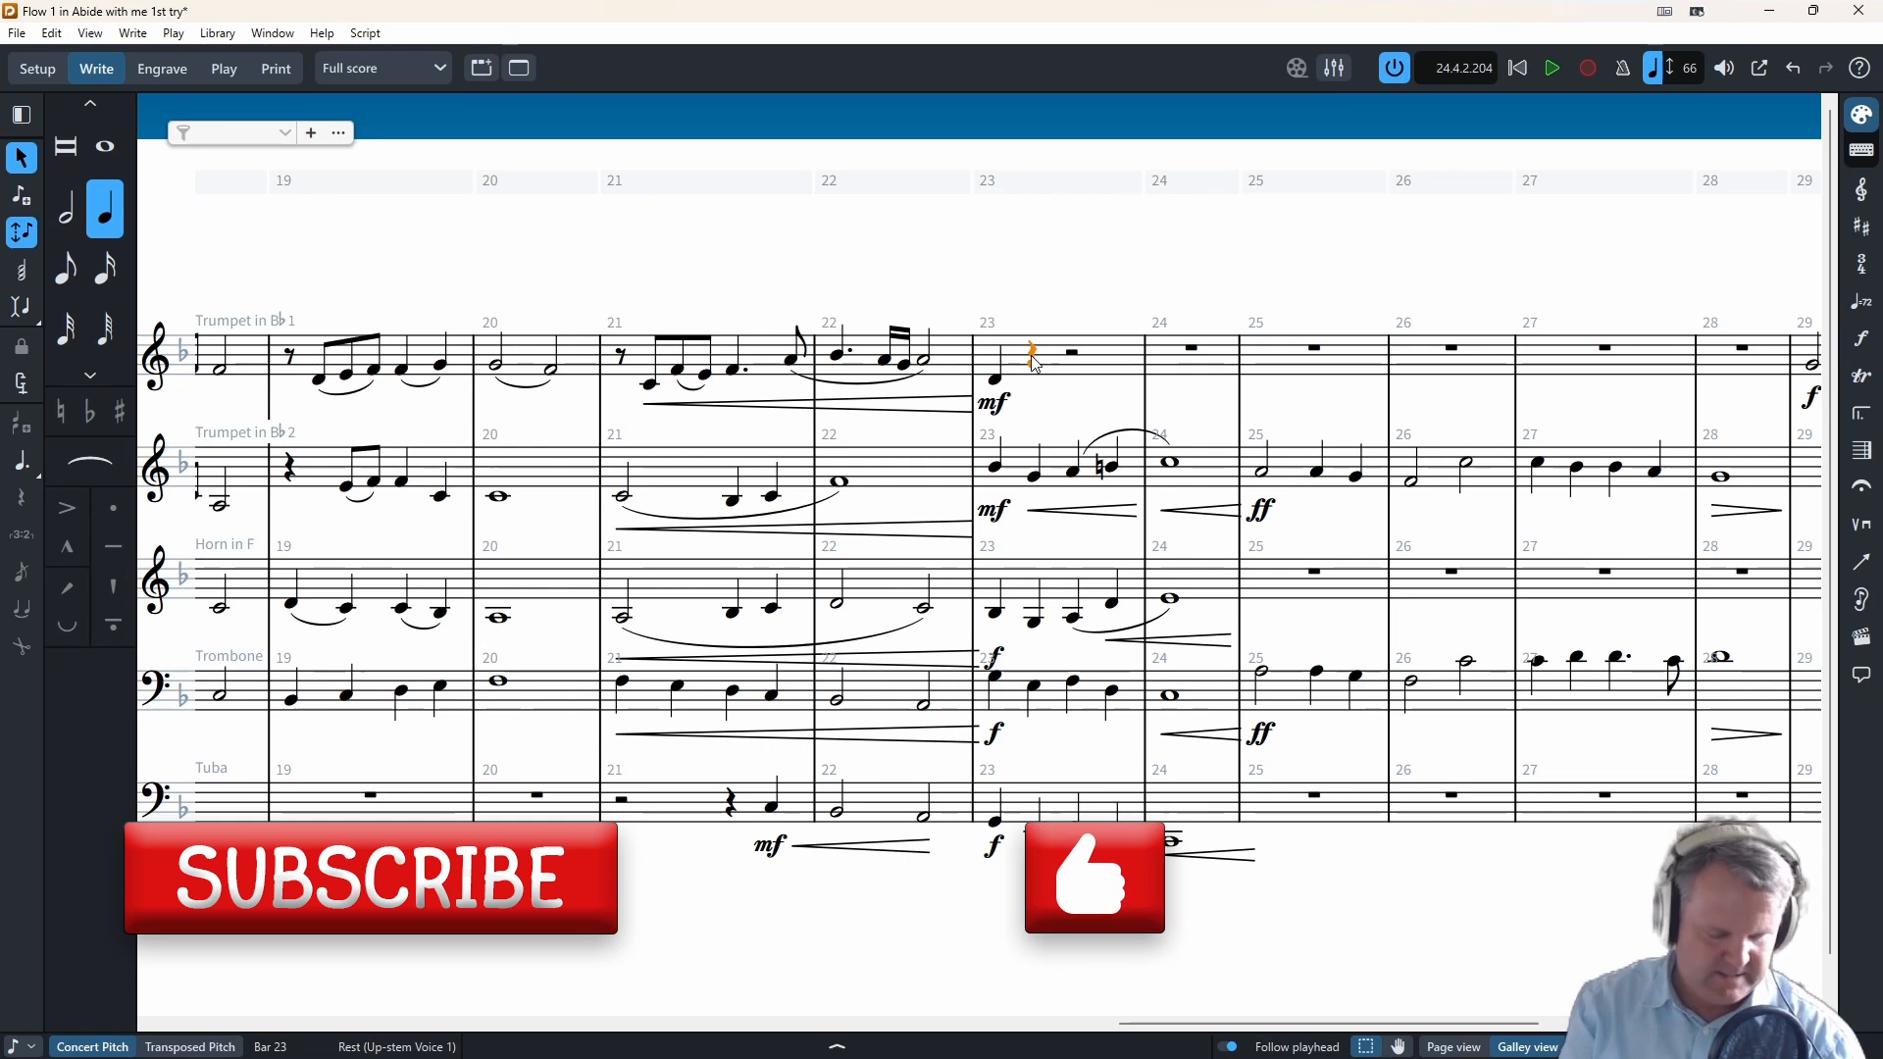
key(Return)
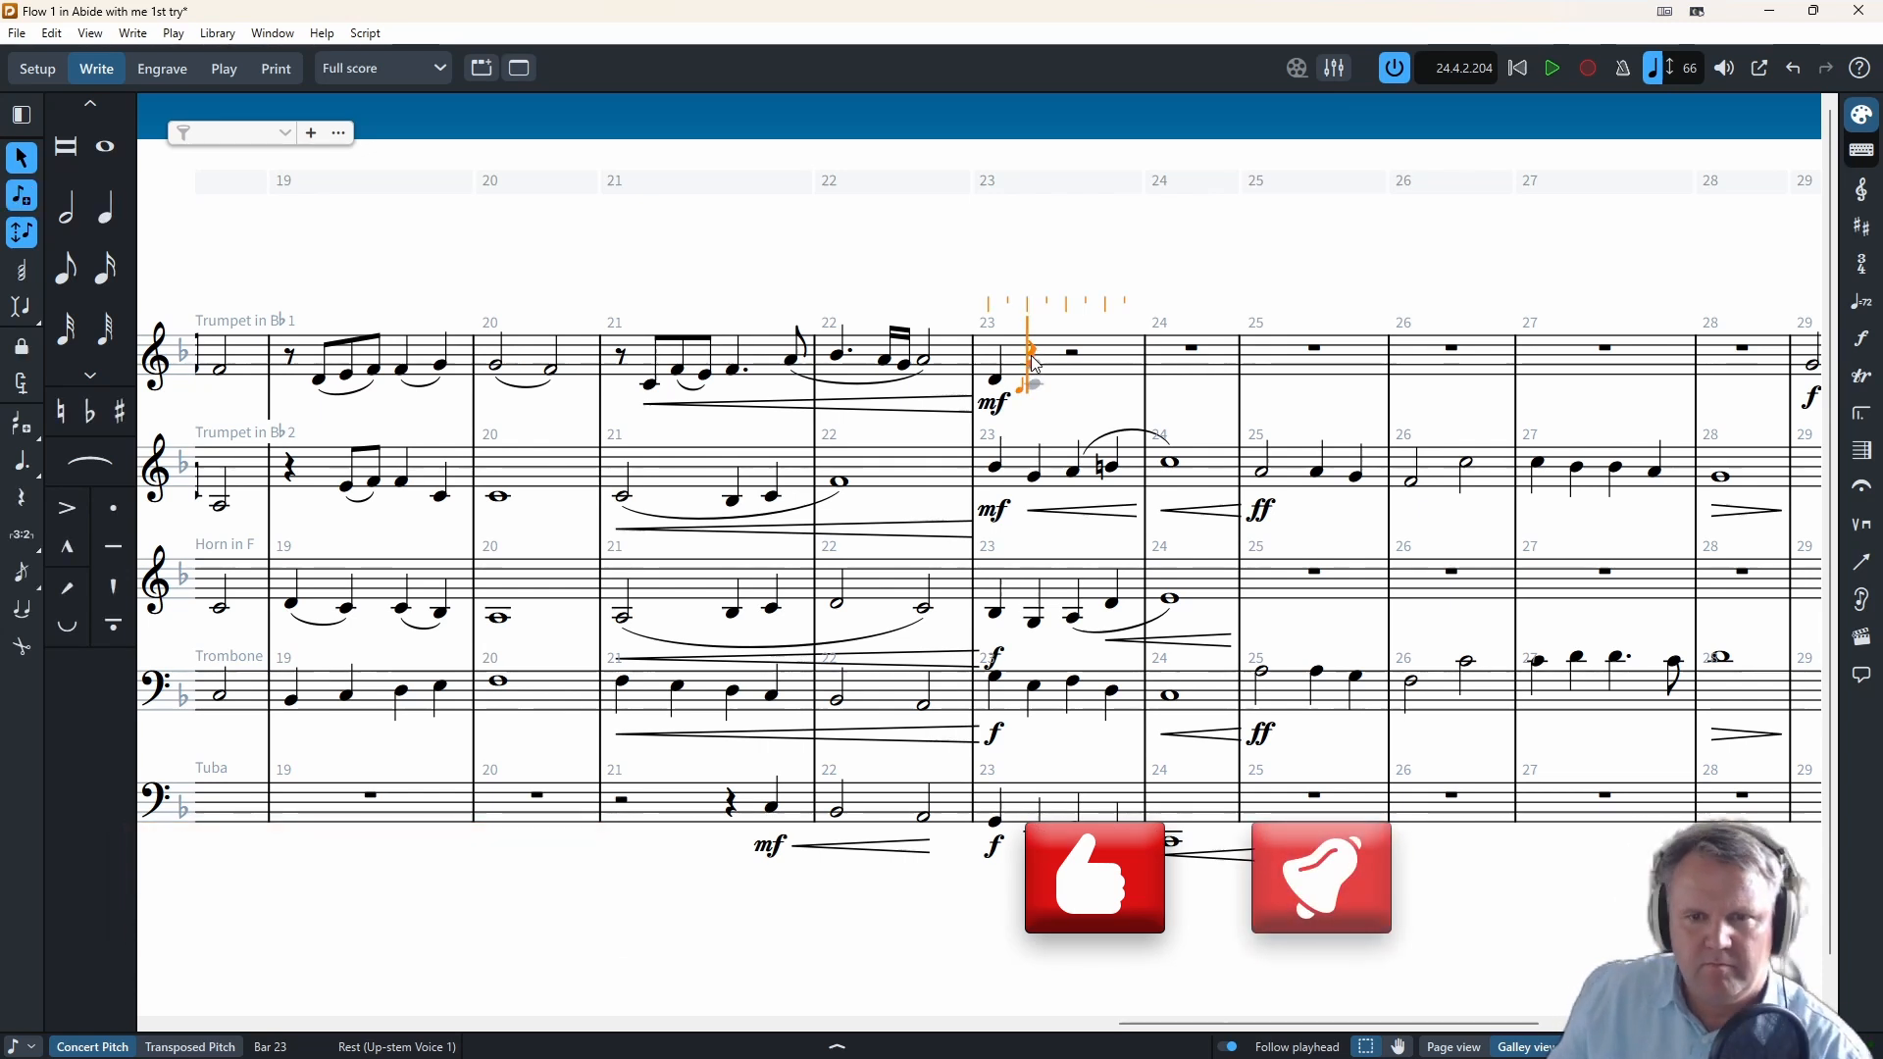
key(c)
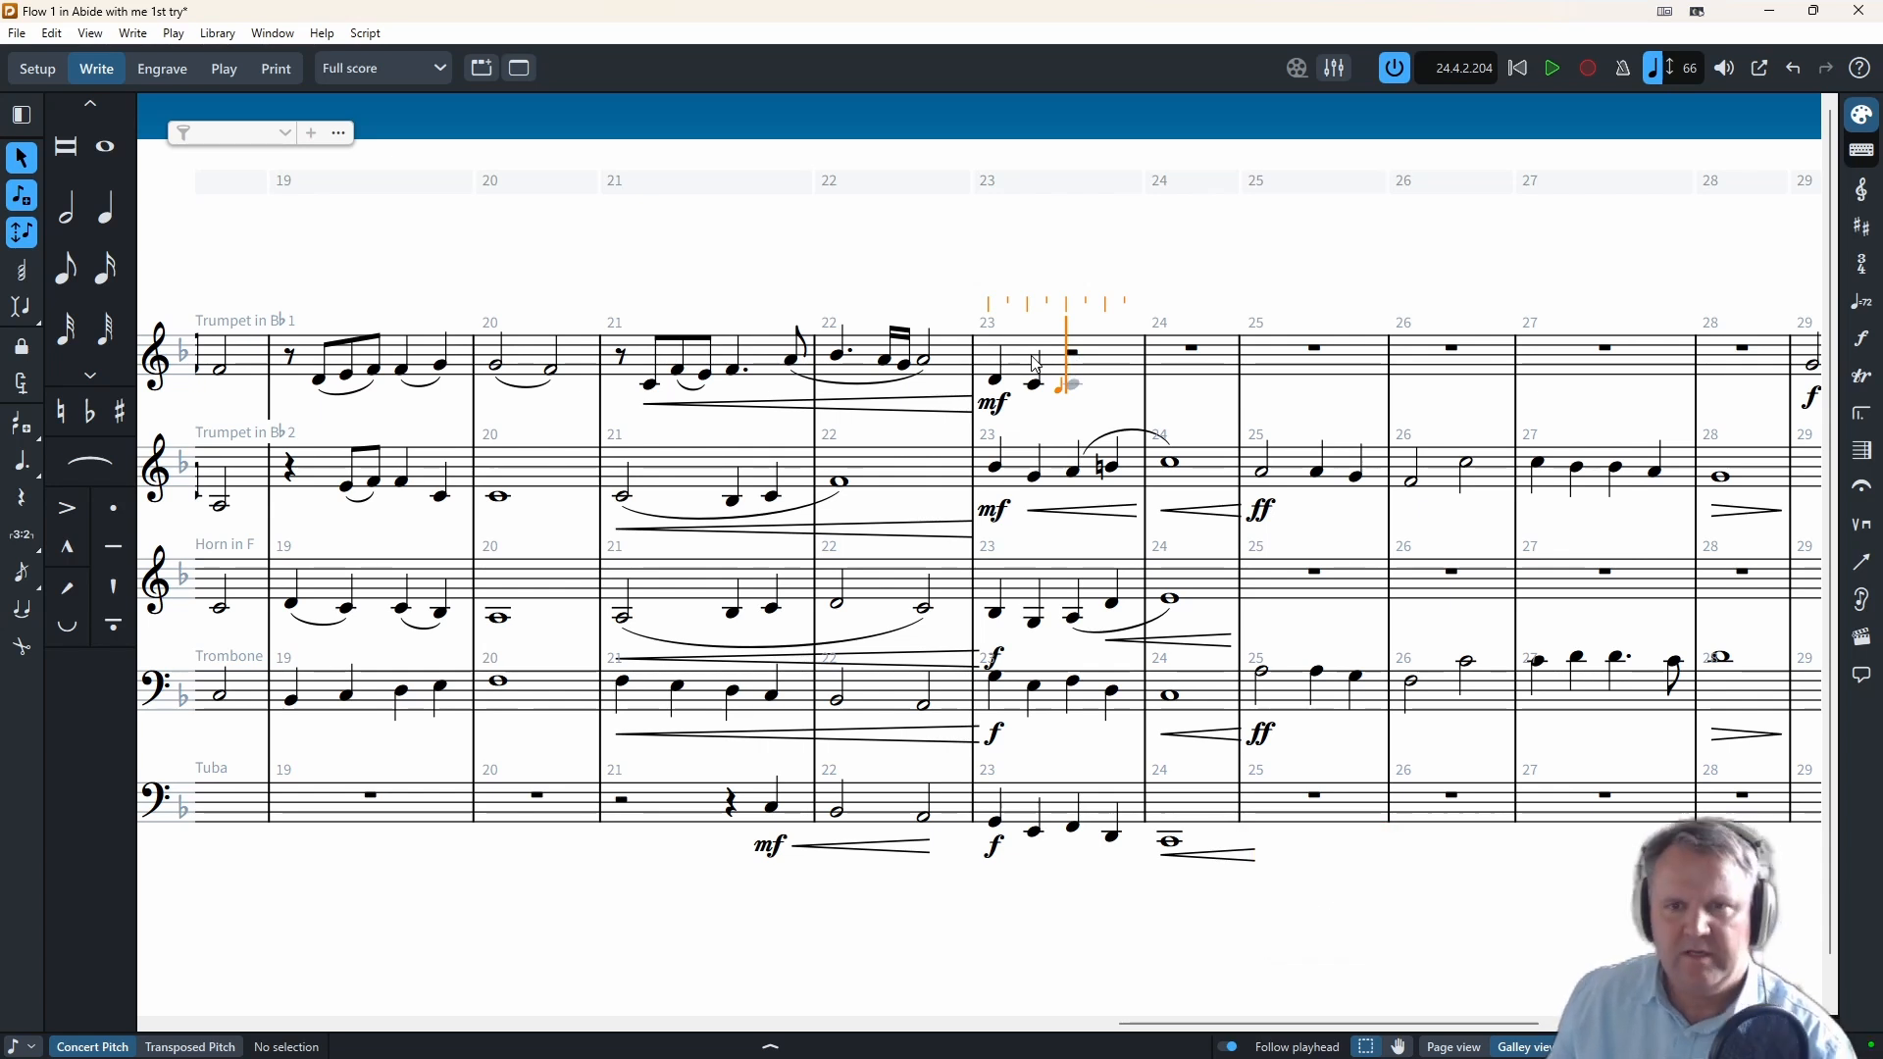
key(c)
key(f)
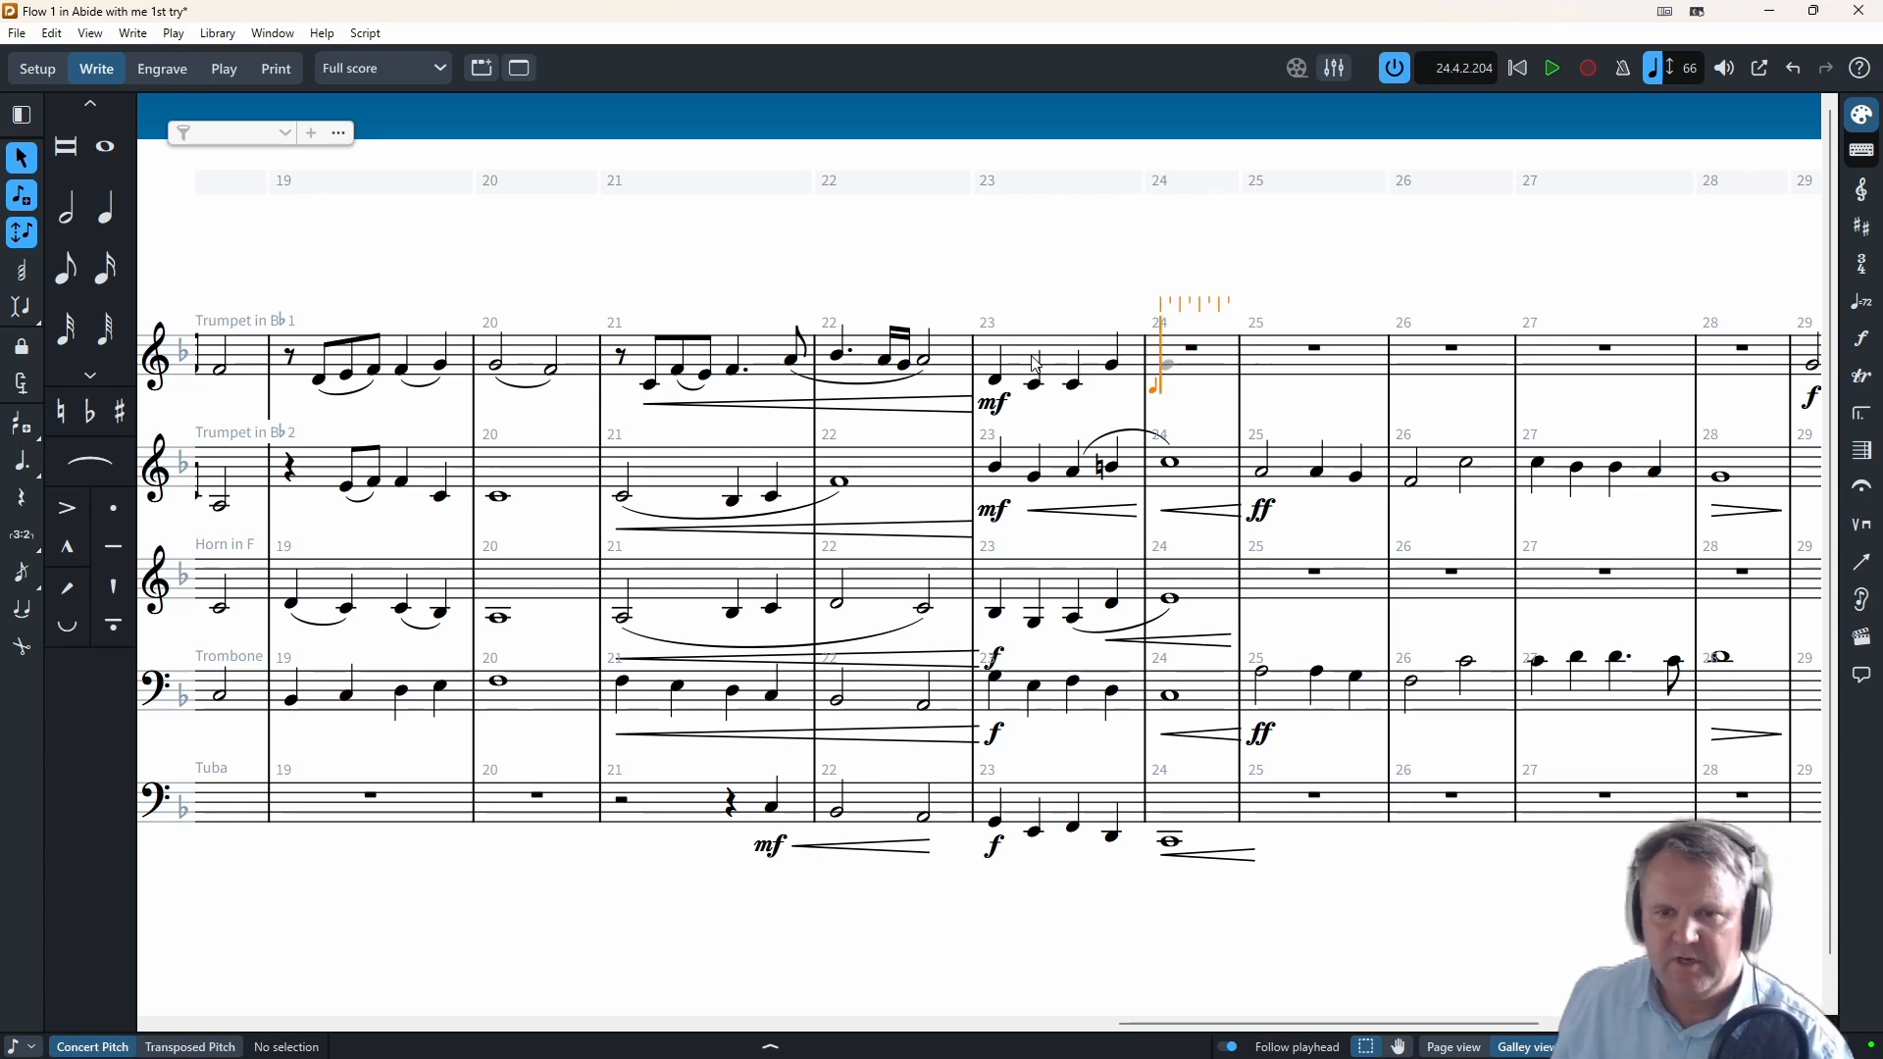
key(8)
key(g)
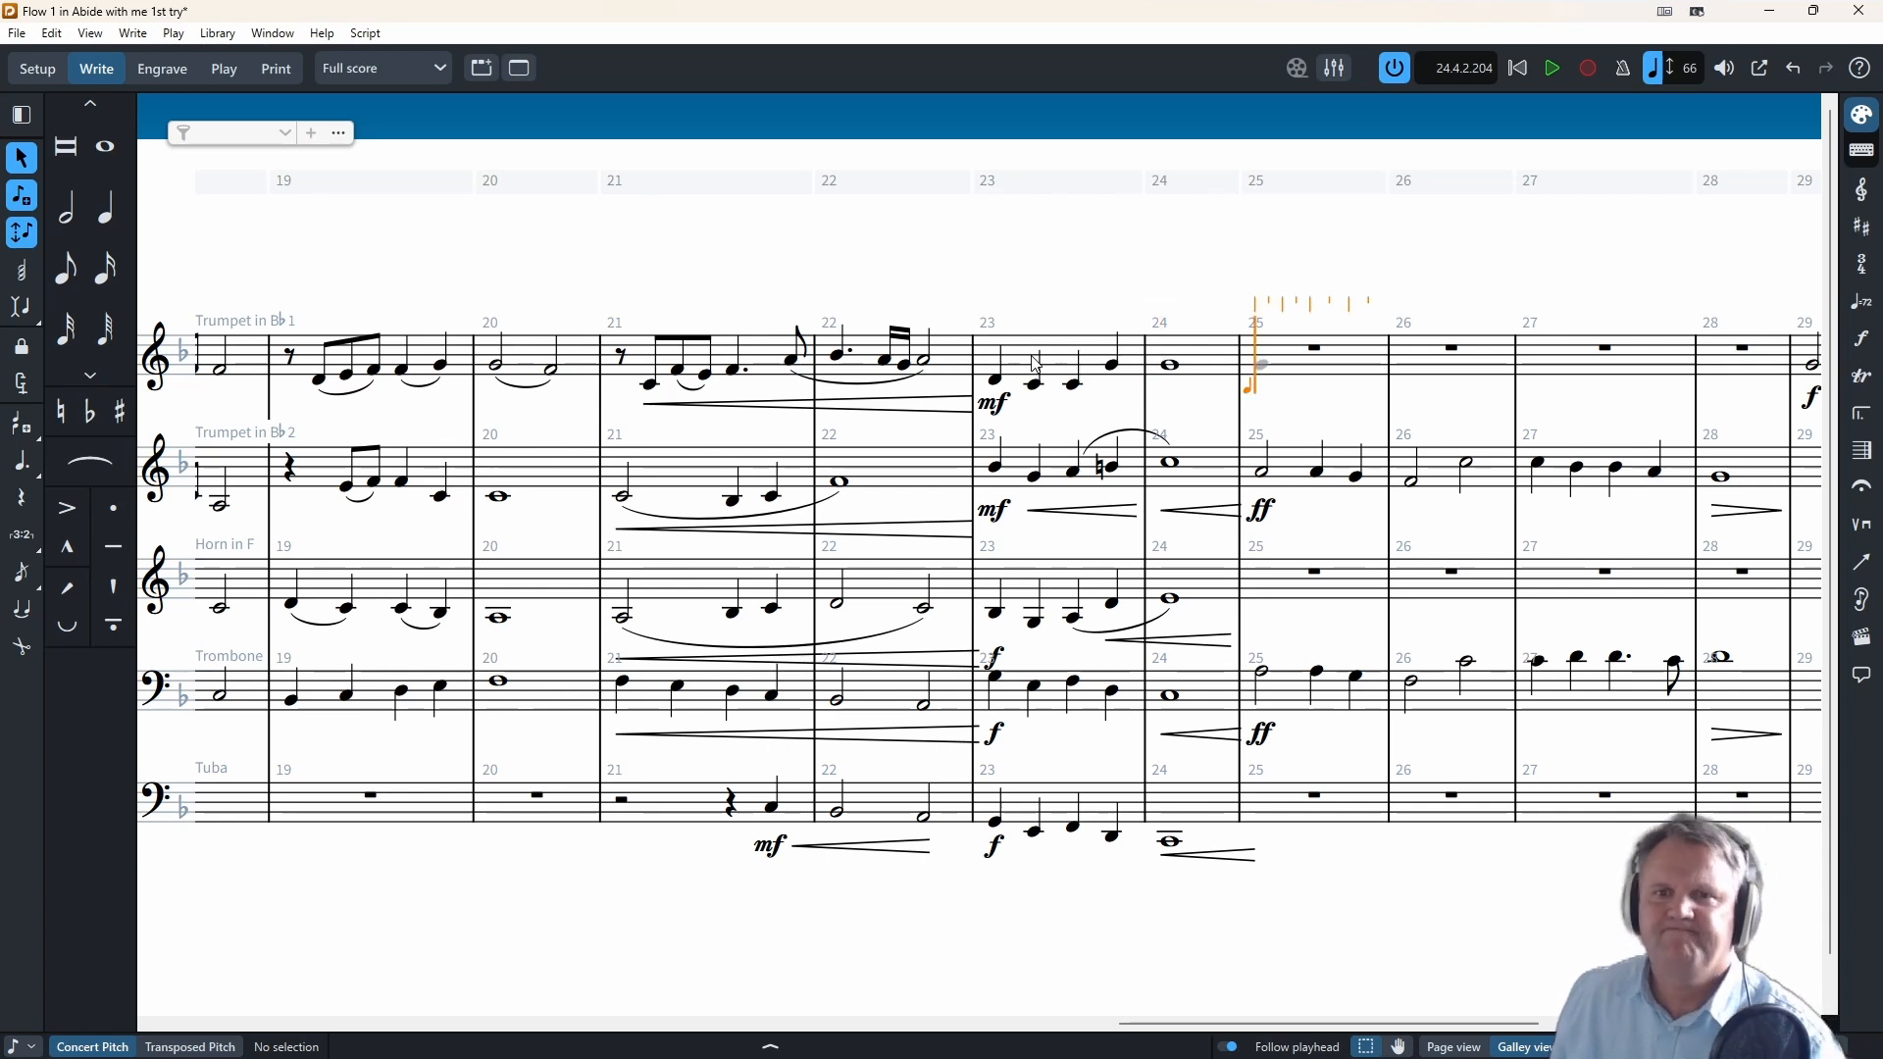
- Add a crescendo hairpin in the first trumpet from the second beat of bar 23 through bar 24
key(Escape)
click(1035, 381)
shift+click(1172, 367)
key(shift+comma)
key(Right)
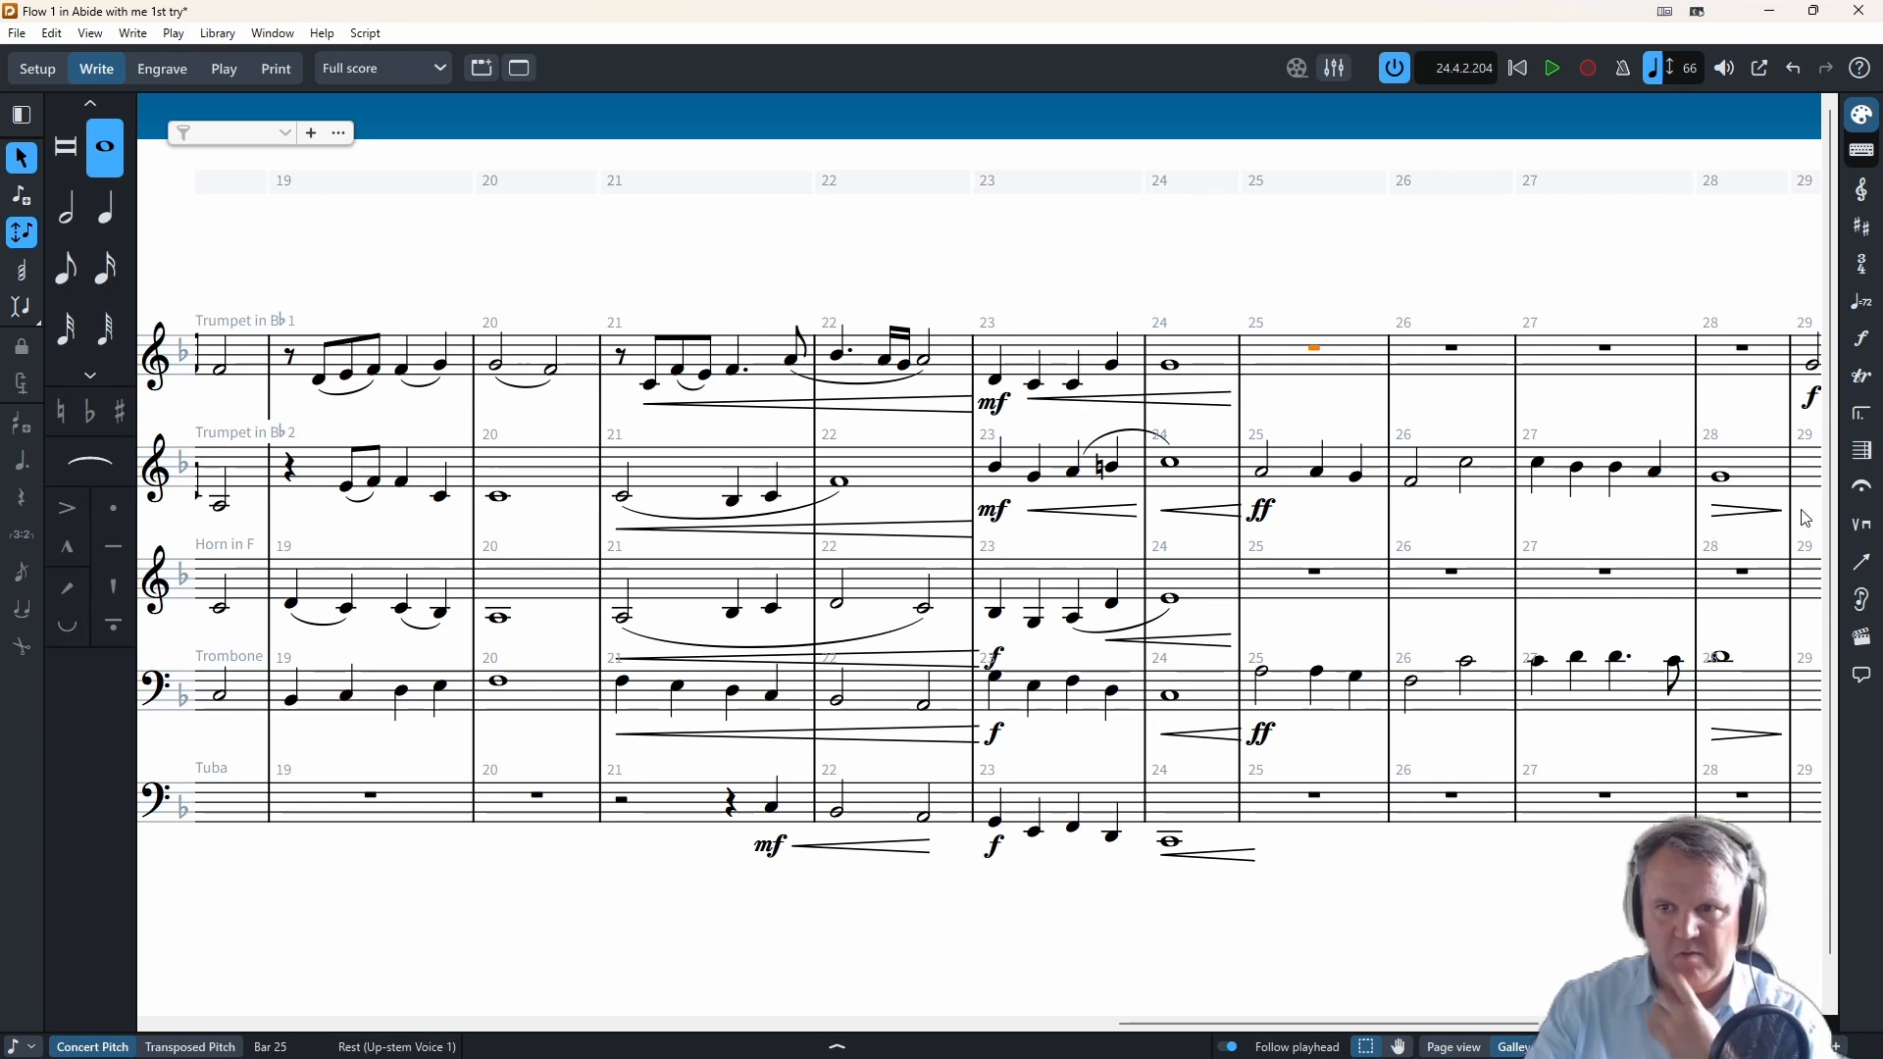
- Fill tuba bar 25 with half-notes F and low C
drag(1255, 1020, 1393, 1040)
scroll(1128, 902, down, 1)
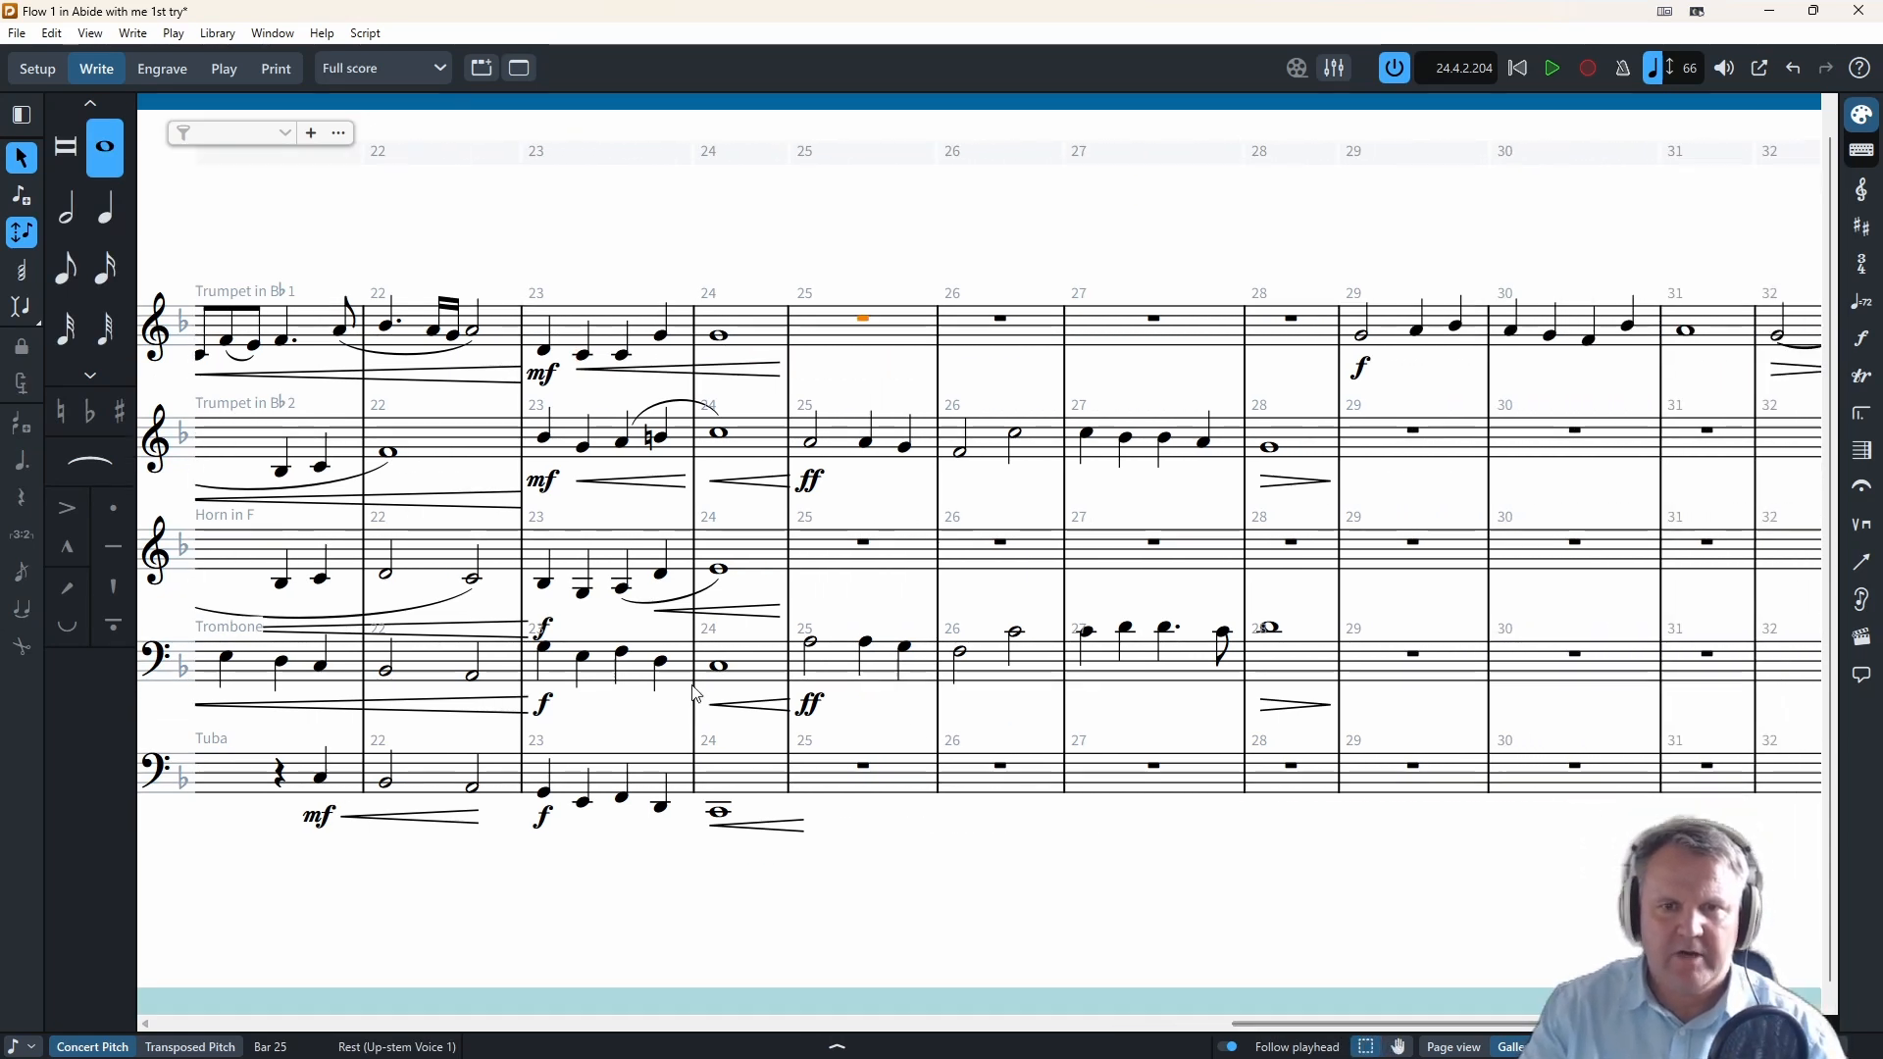
click(863, 771)
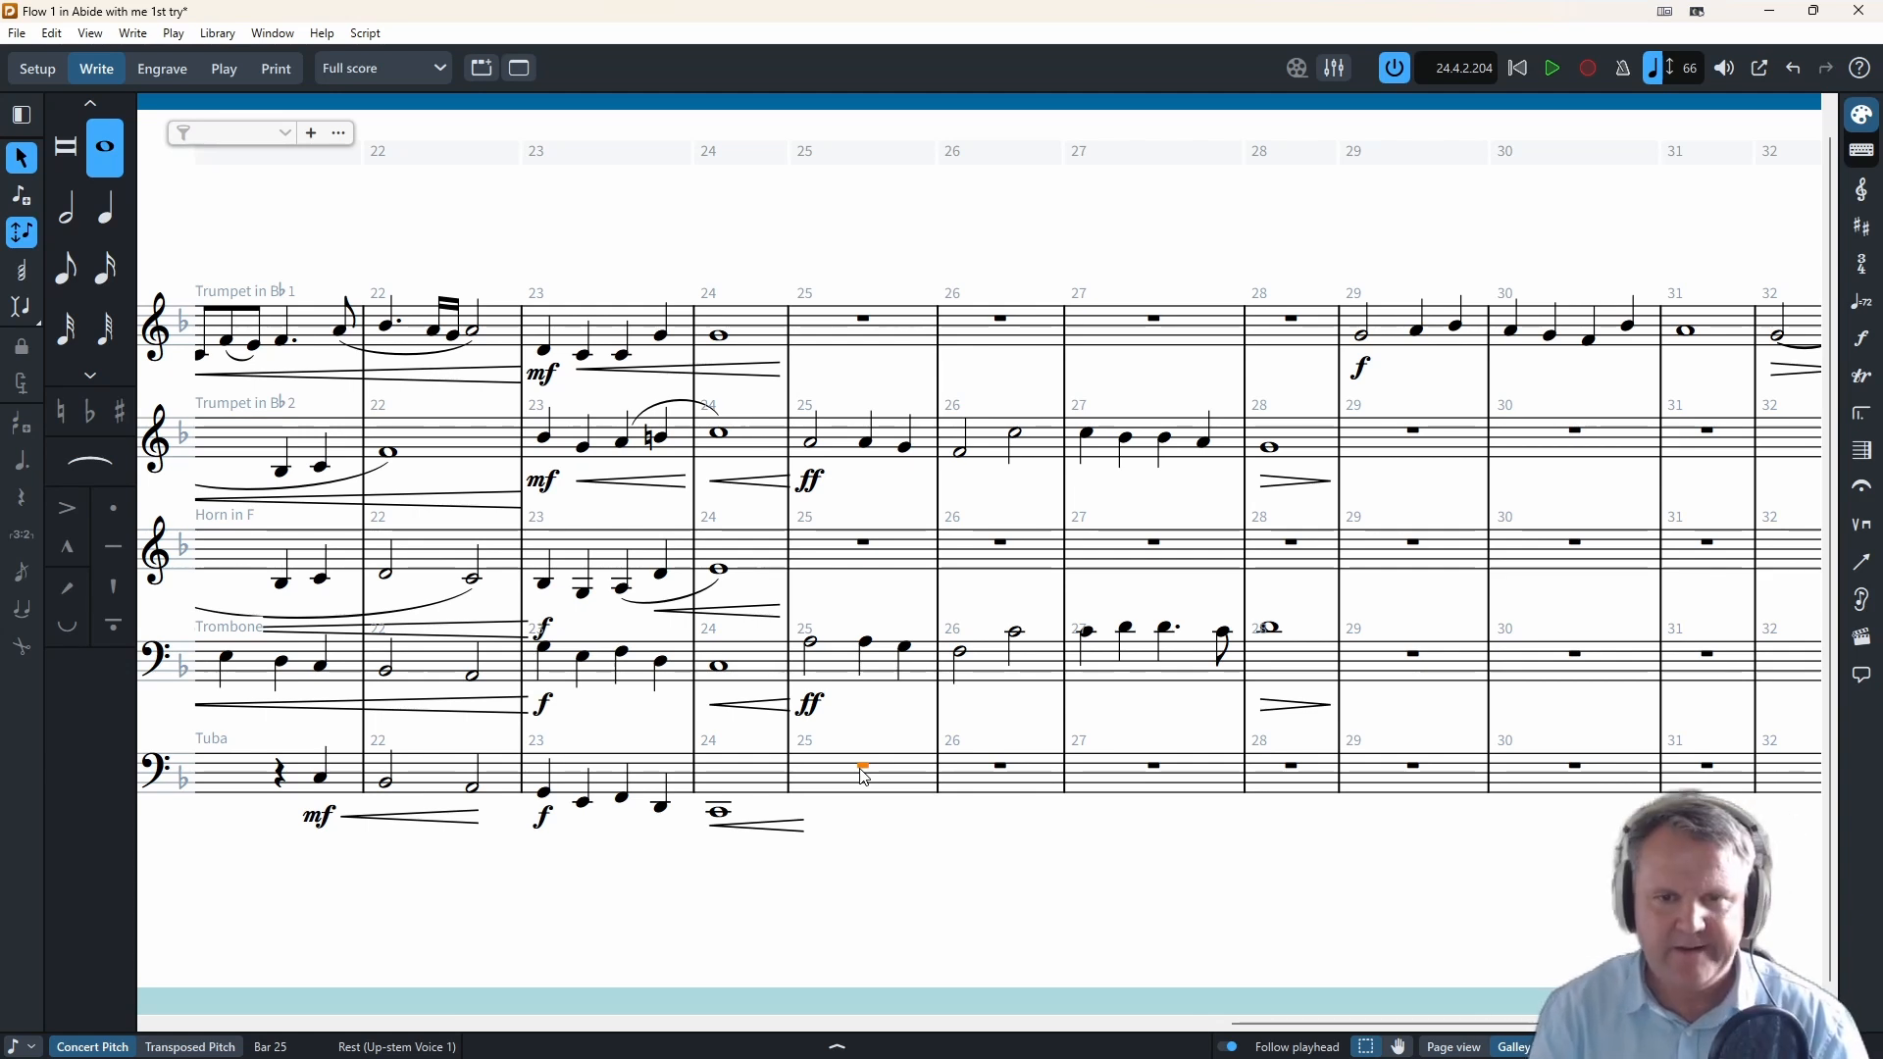
key(shift+n)
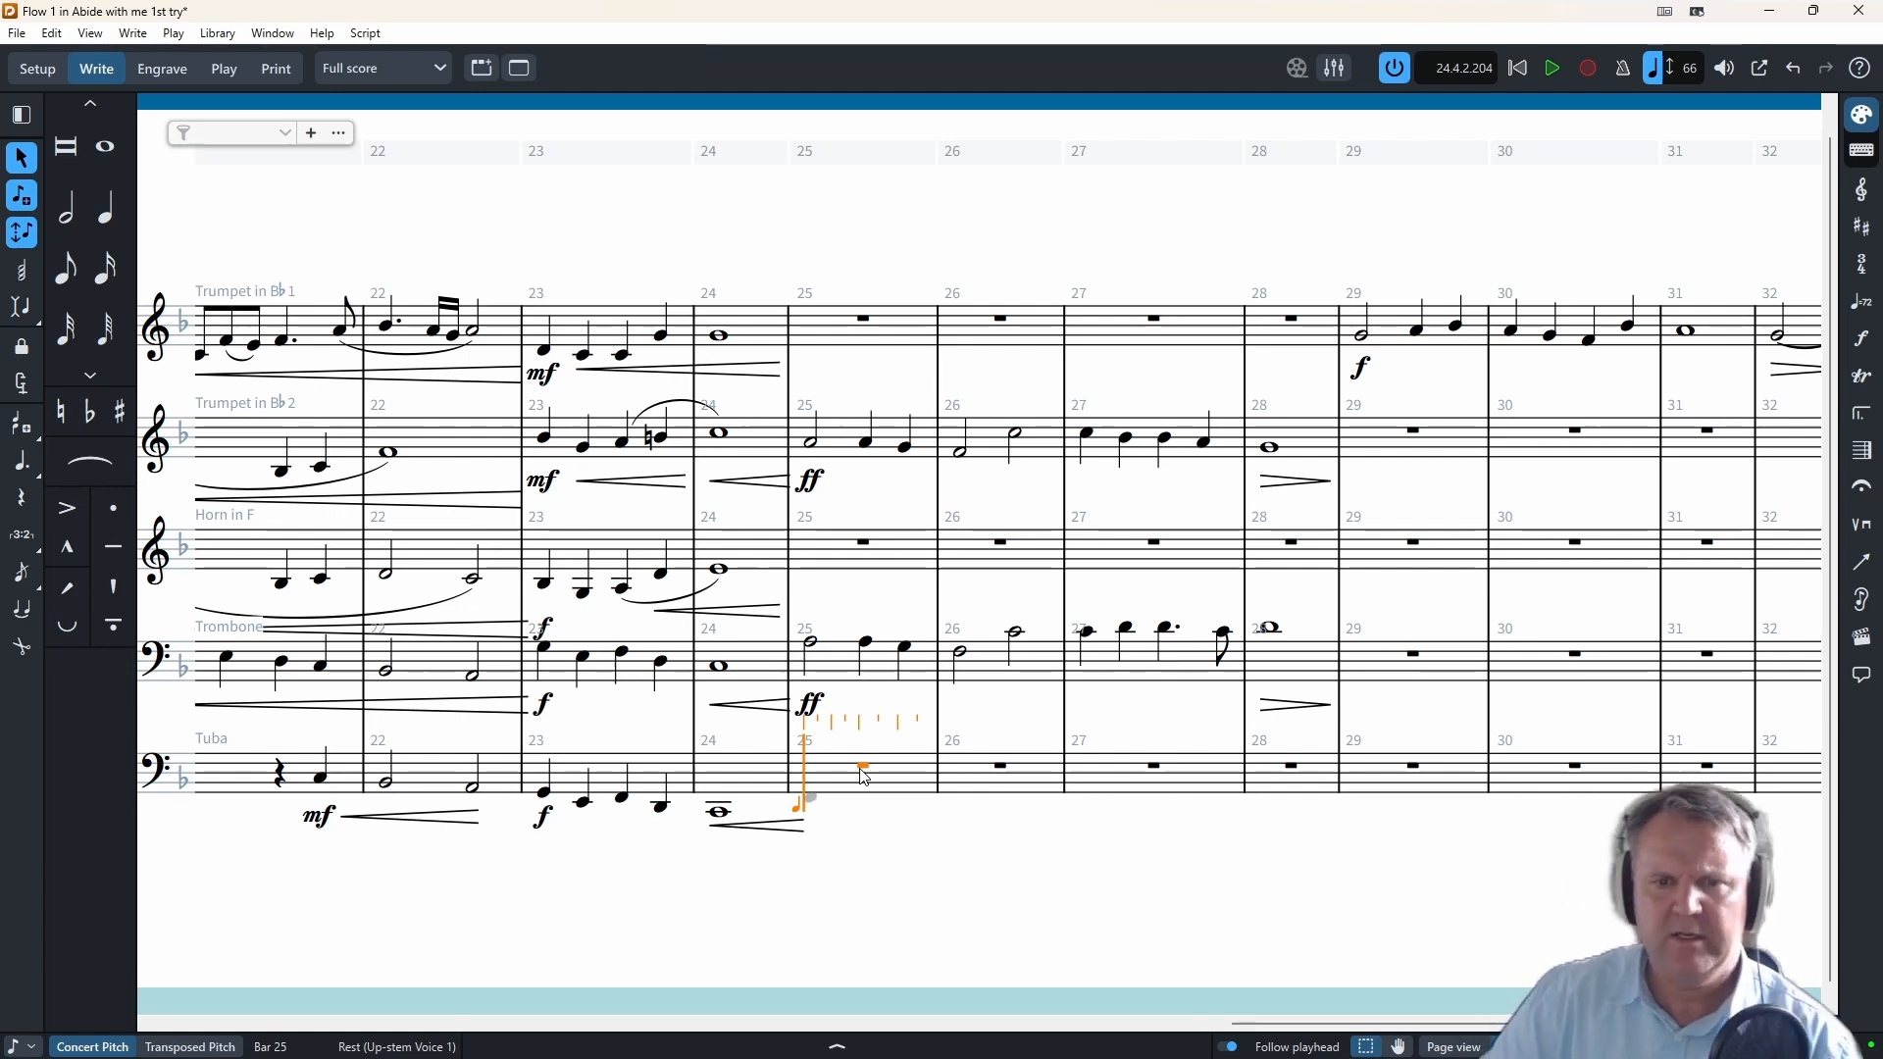
key(f)
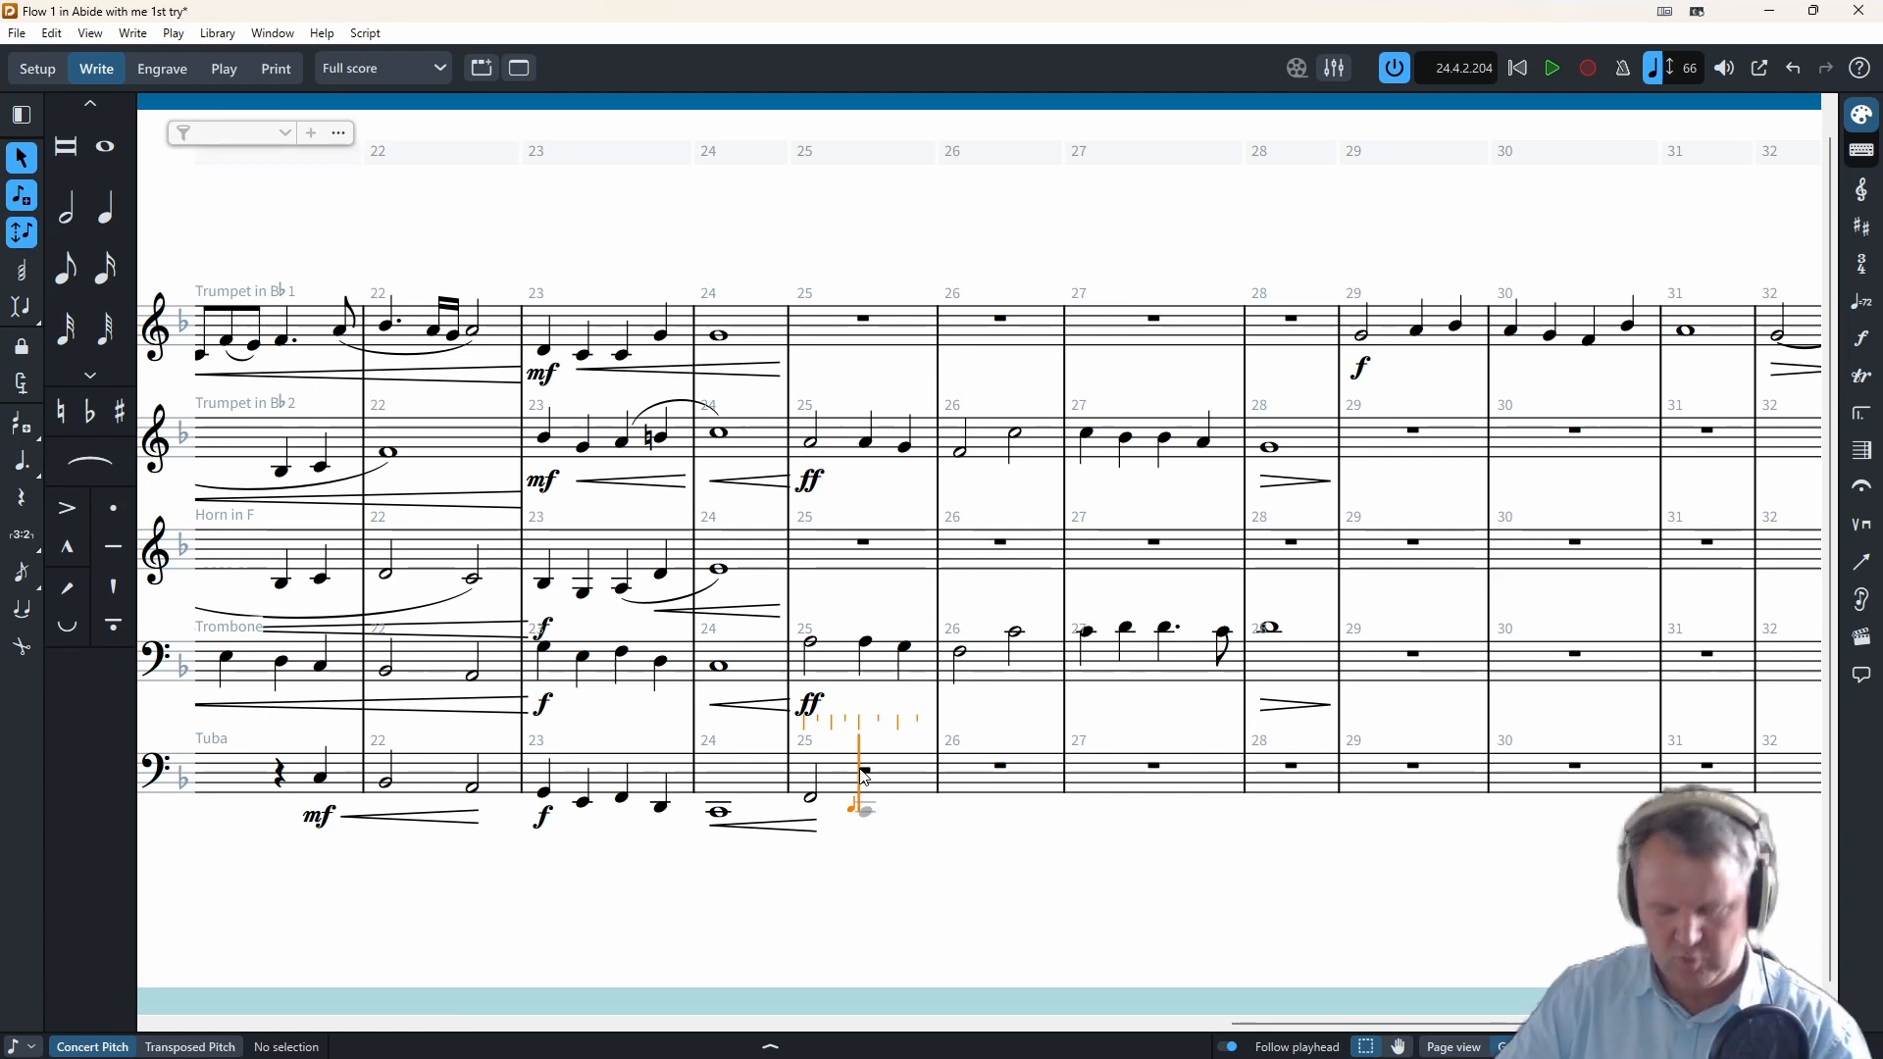
key(c)
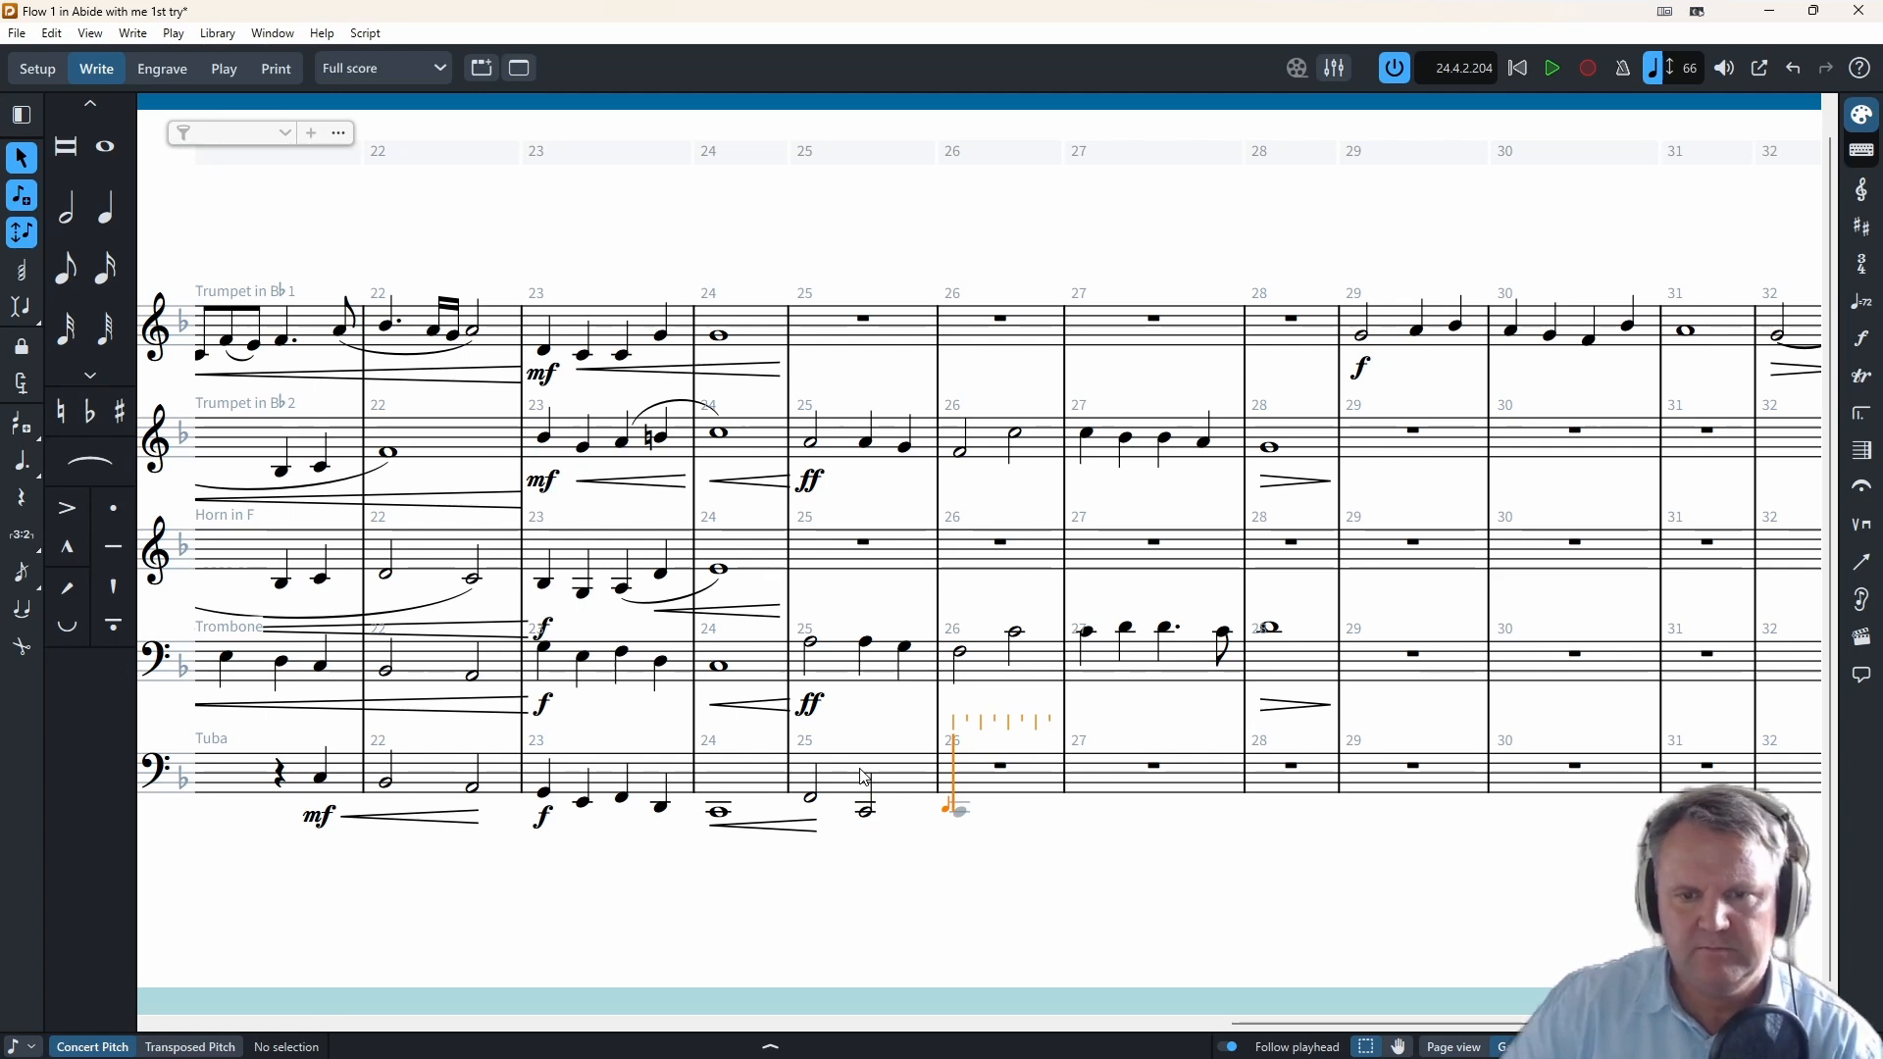
- Fill tuba bar 26 with half-notes D and A, and bar 27 with a dotted-quarter B-flat, an eighth-note C and a half-note D
key(c)
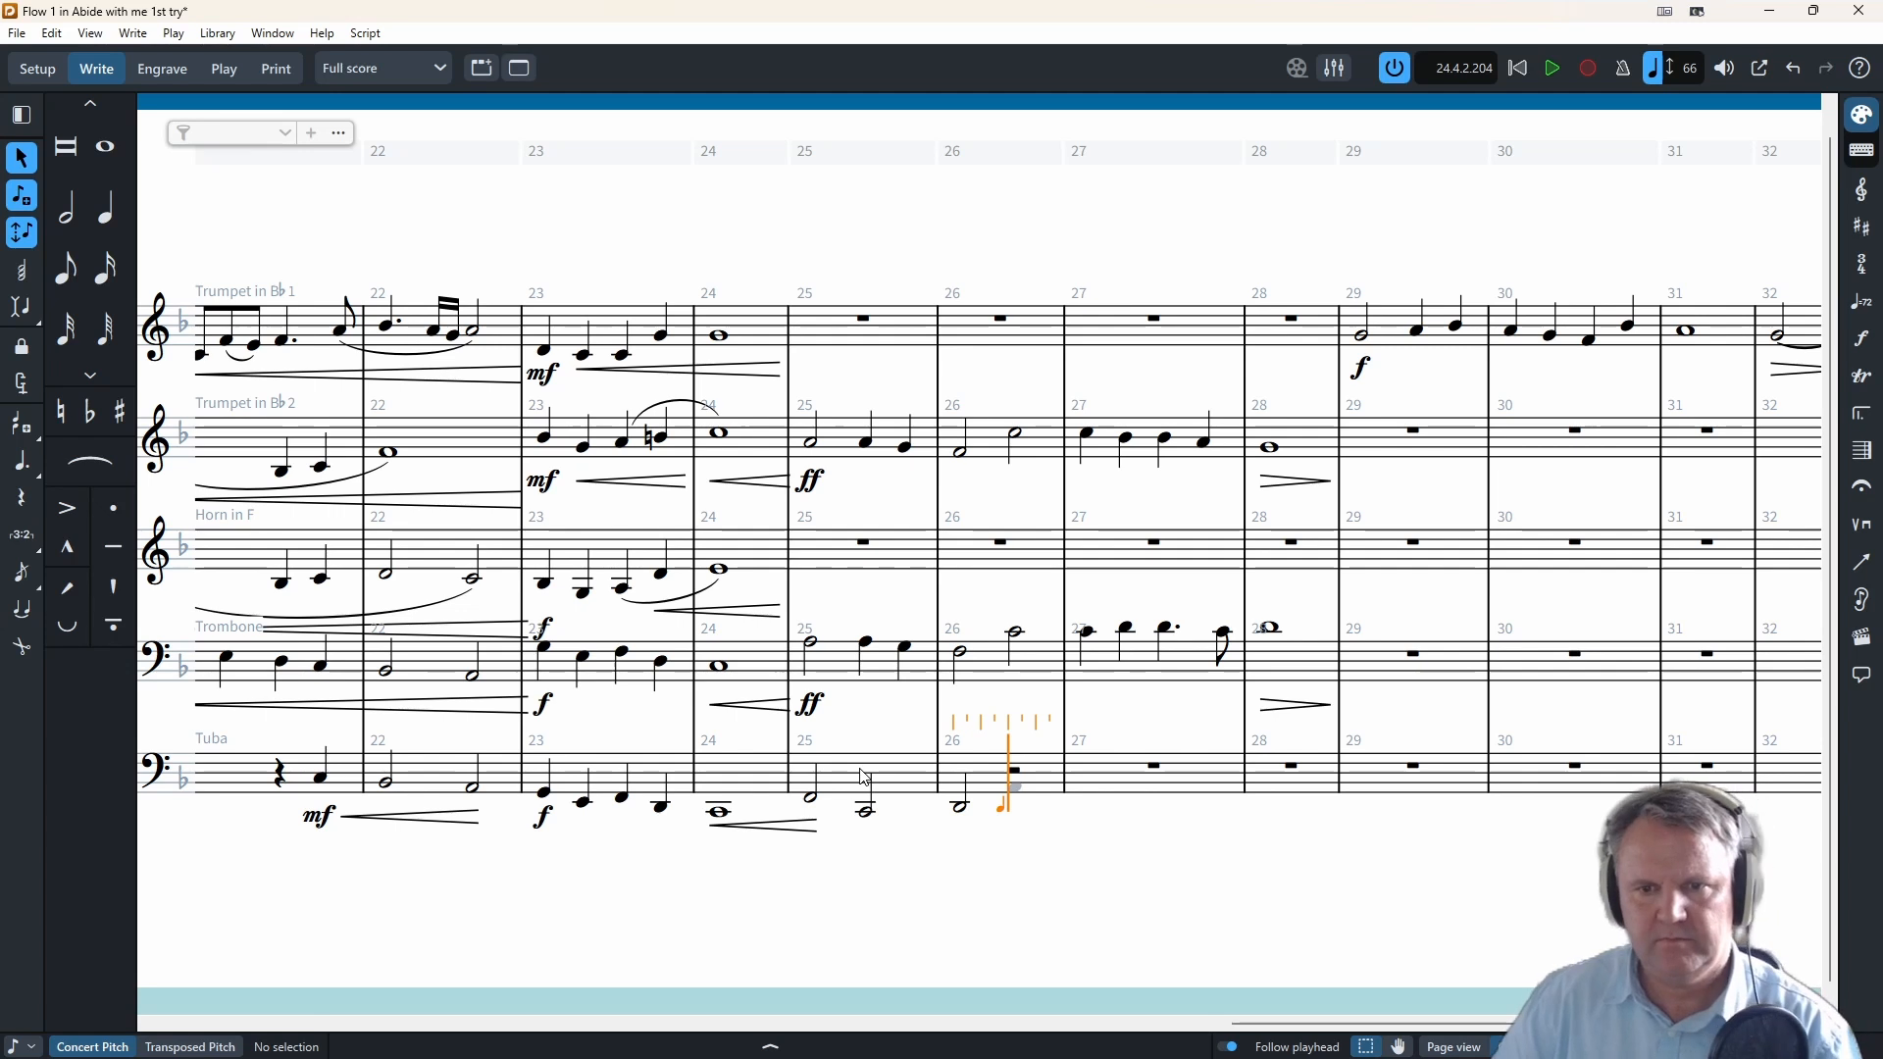
key(g)
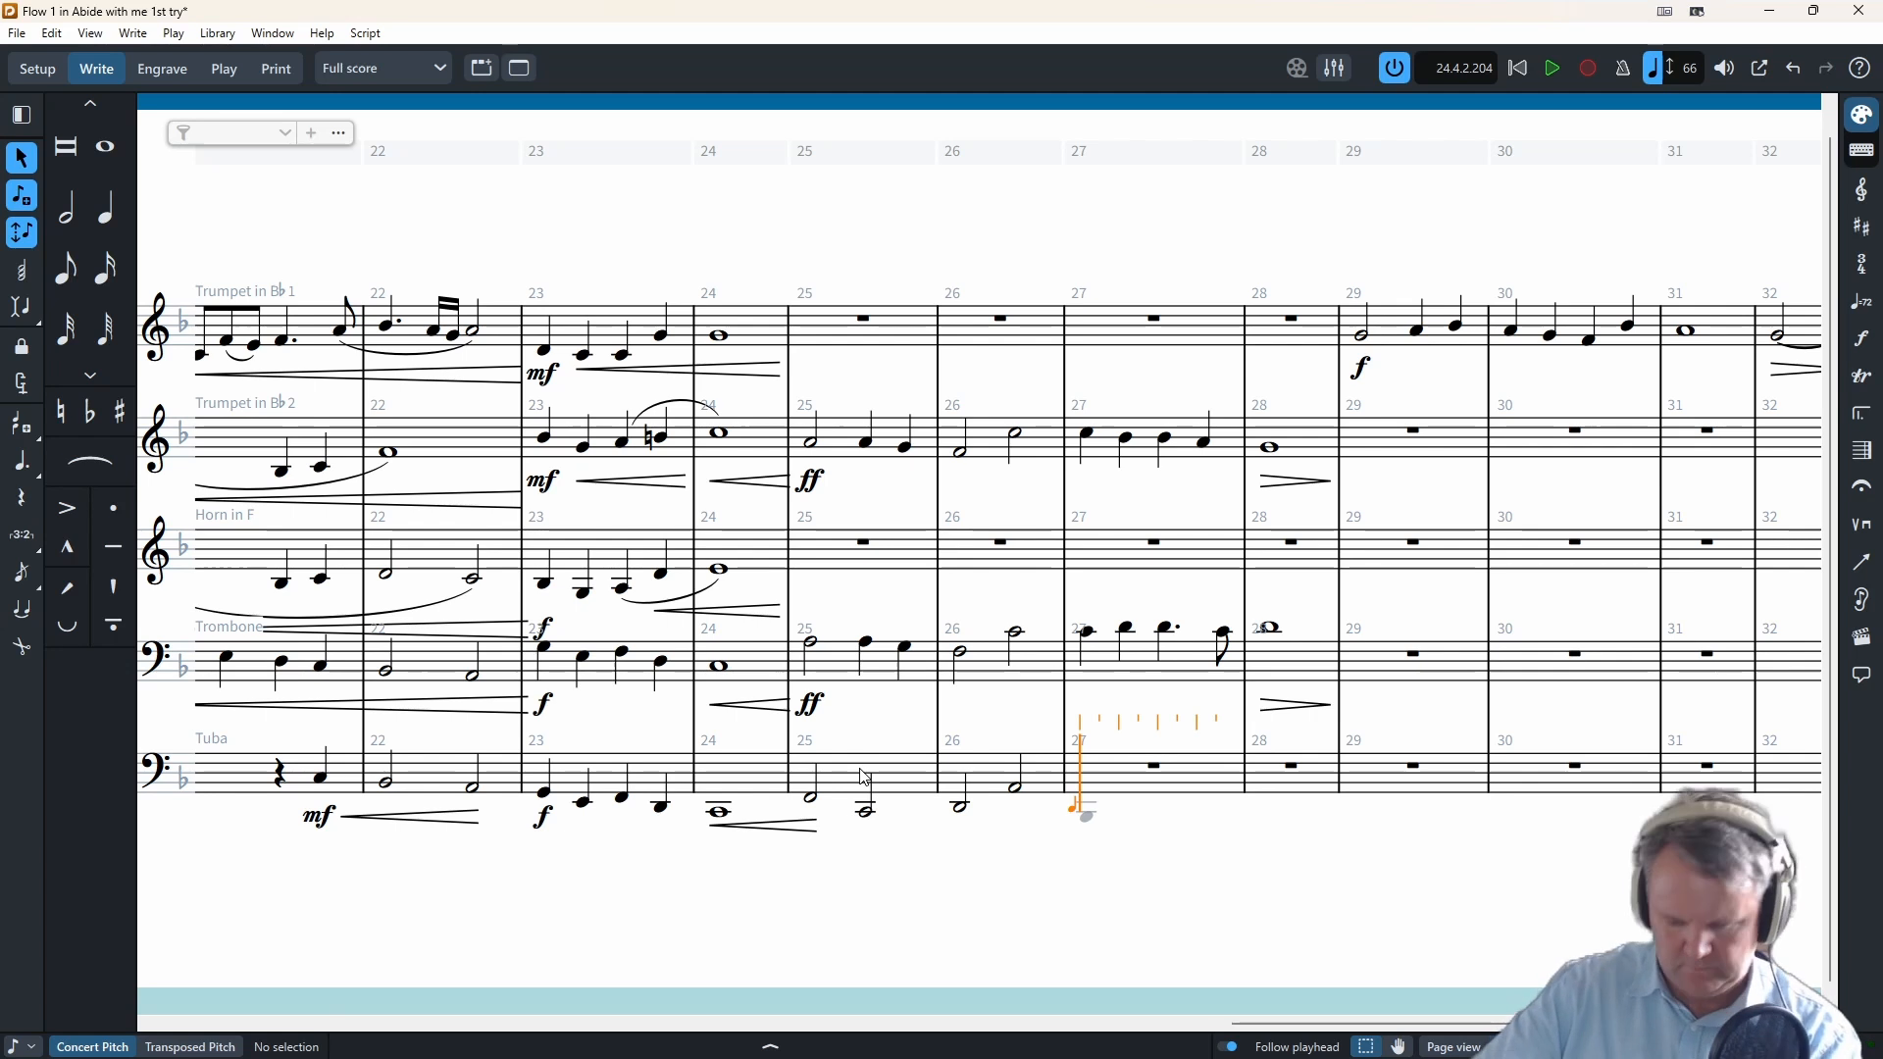
click(34, 469)
key(6)
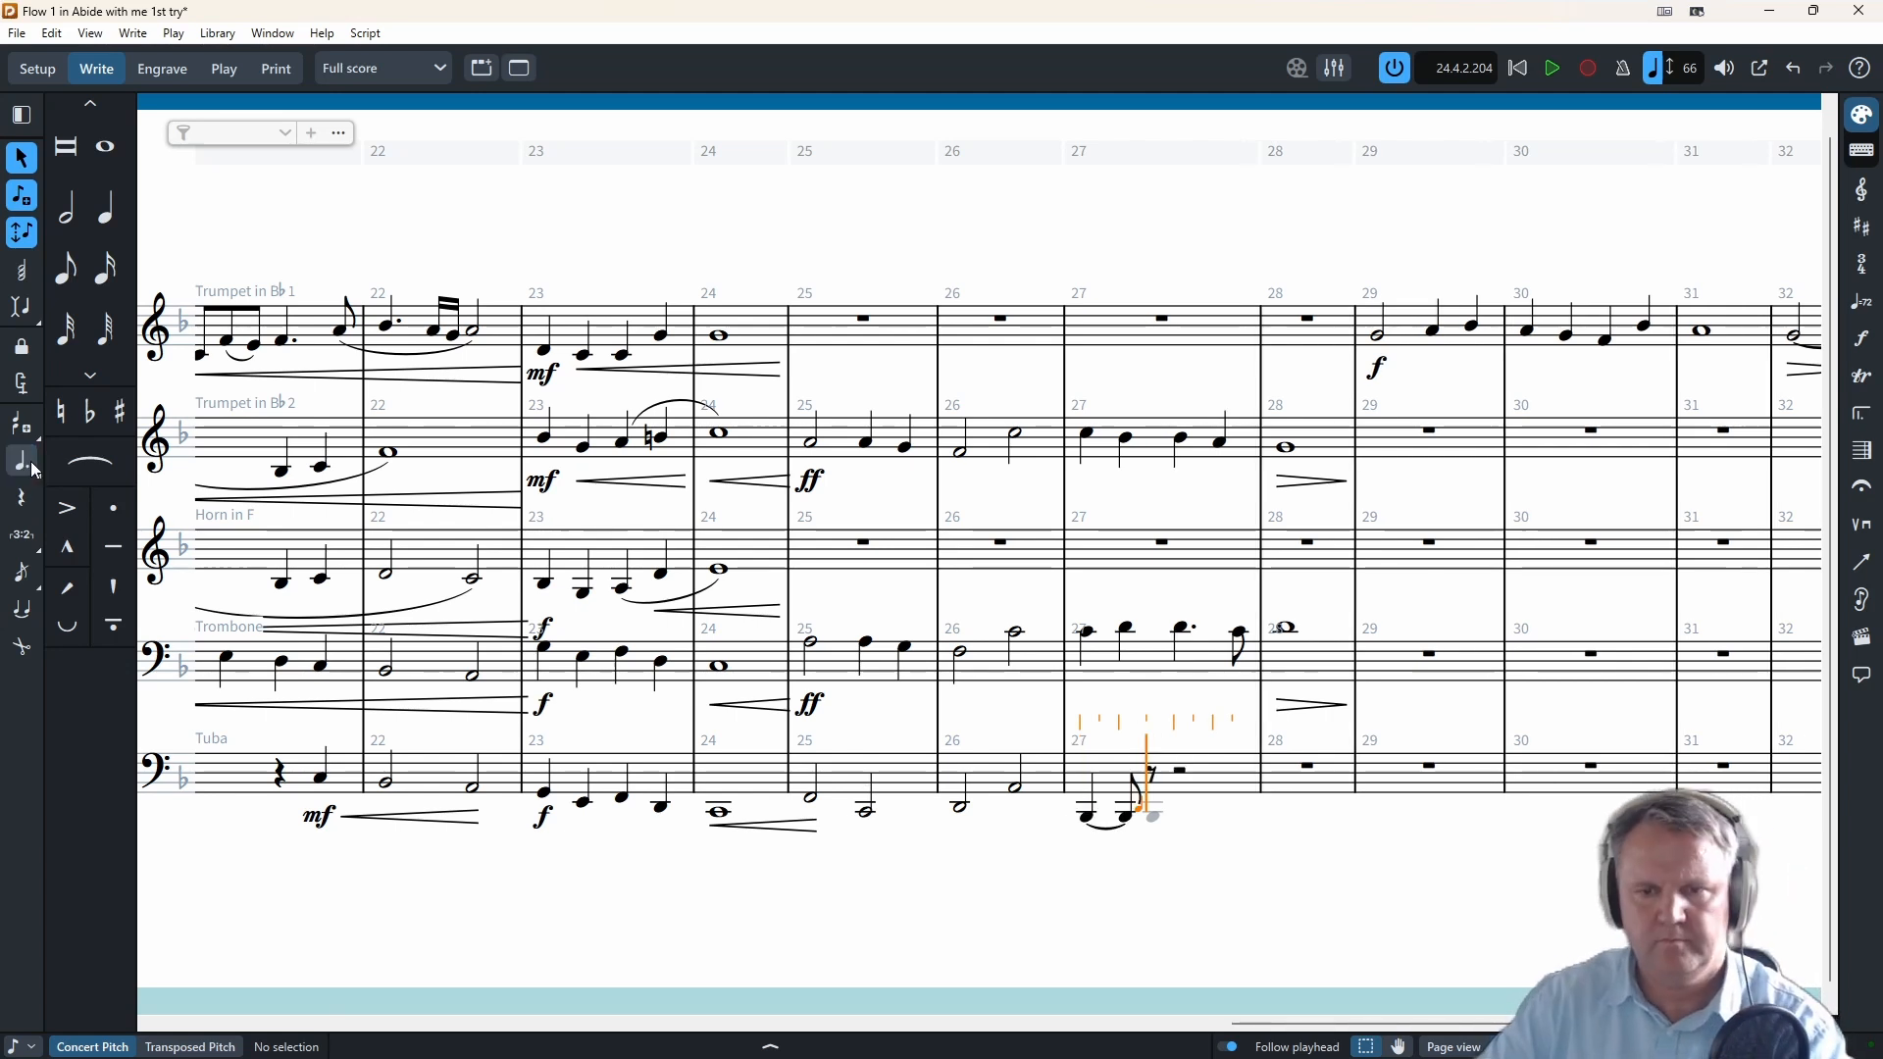
key(5)
key(6)
key(Left)
key(7)
key(f)
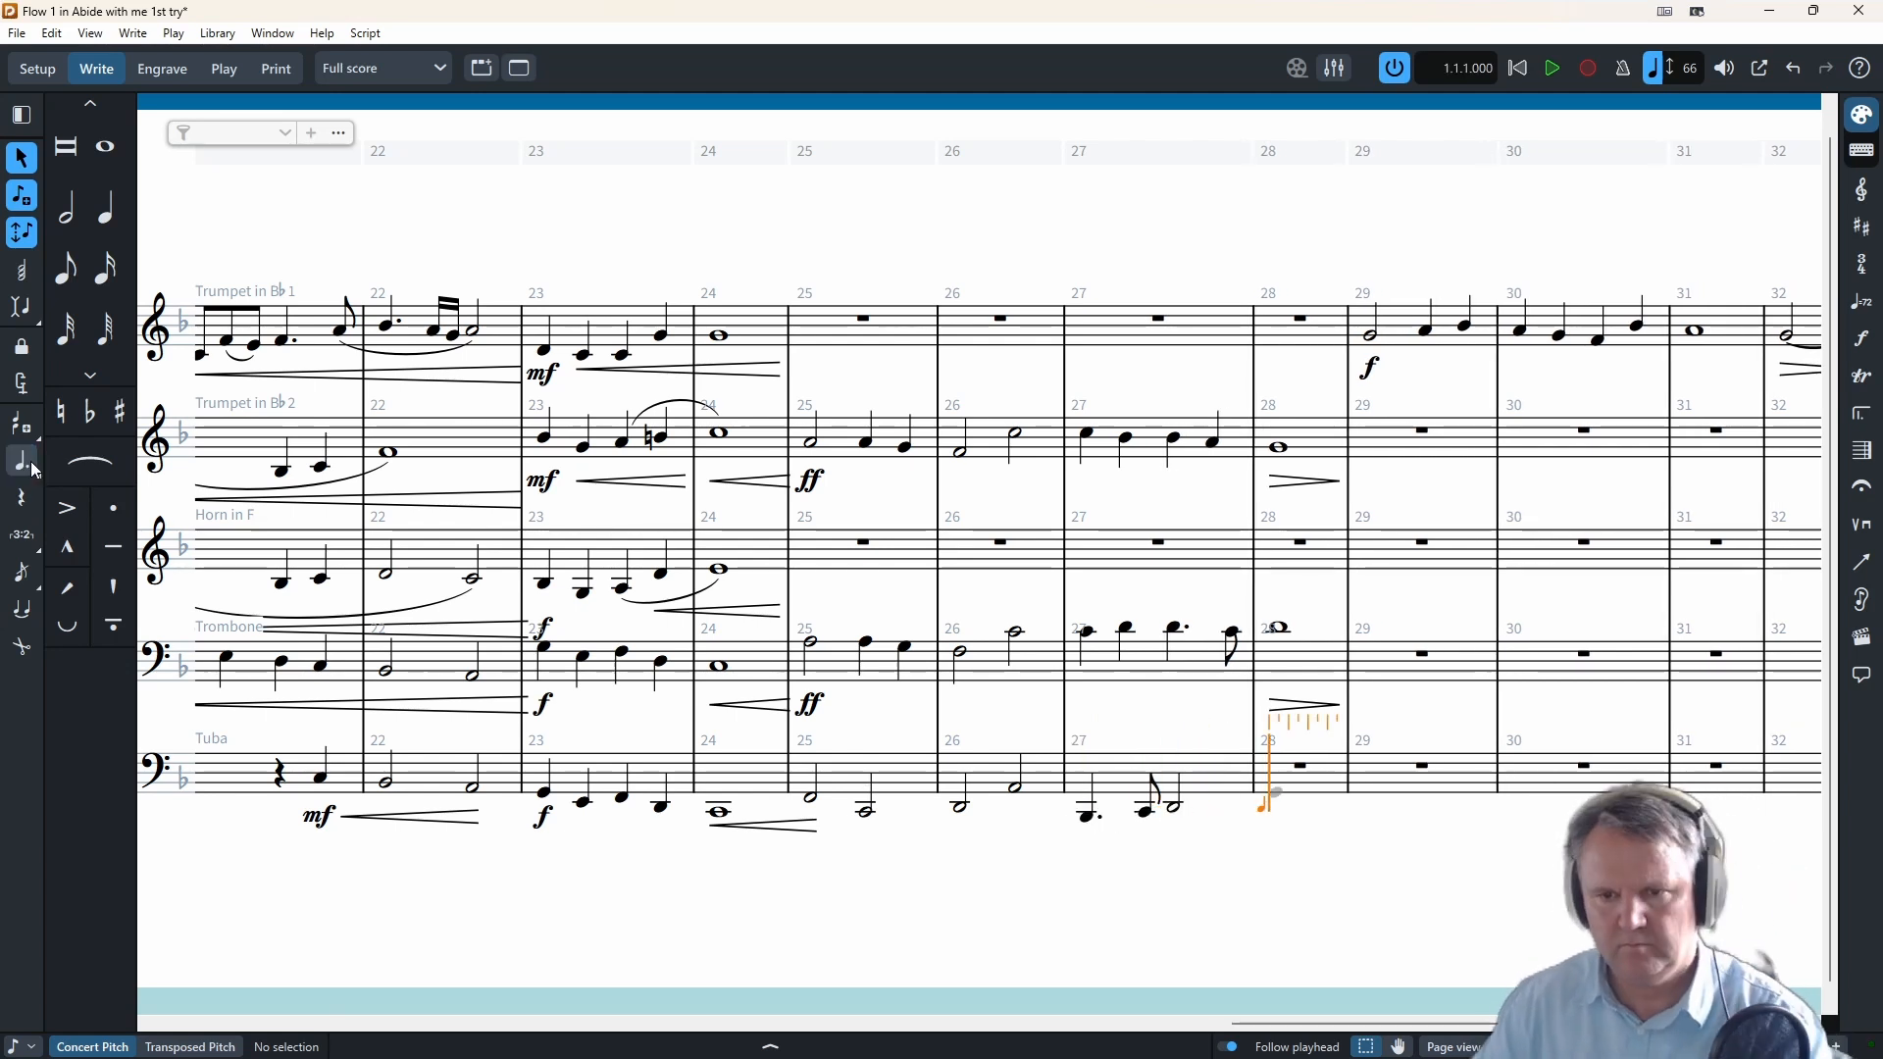
- Fill tuba bar 28 with a whole-note G and add a diminuendo hairpin under it
key(8)
key(g)
key(Escape)
key(shift+period)
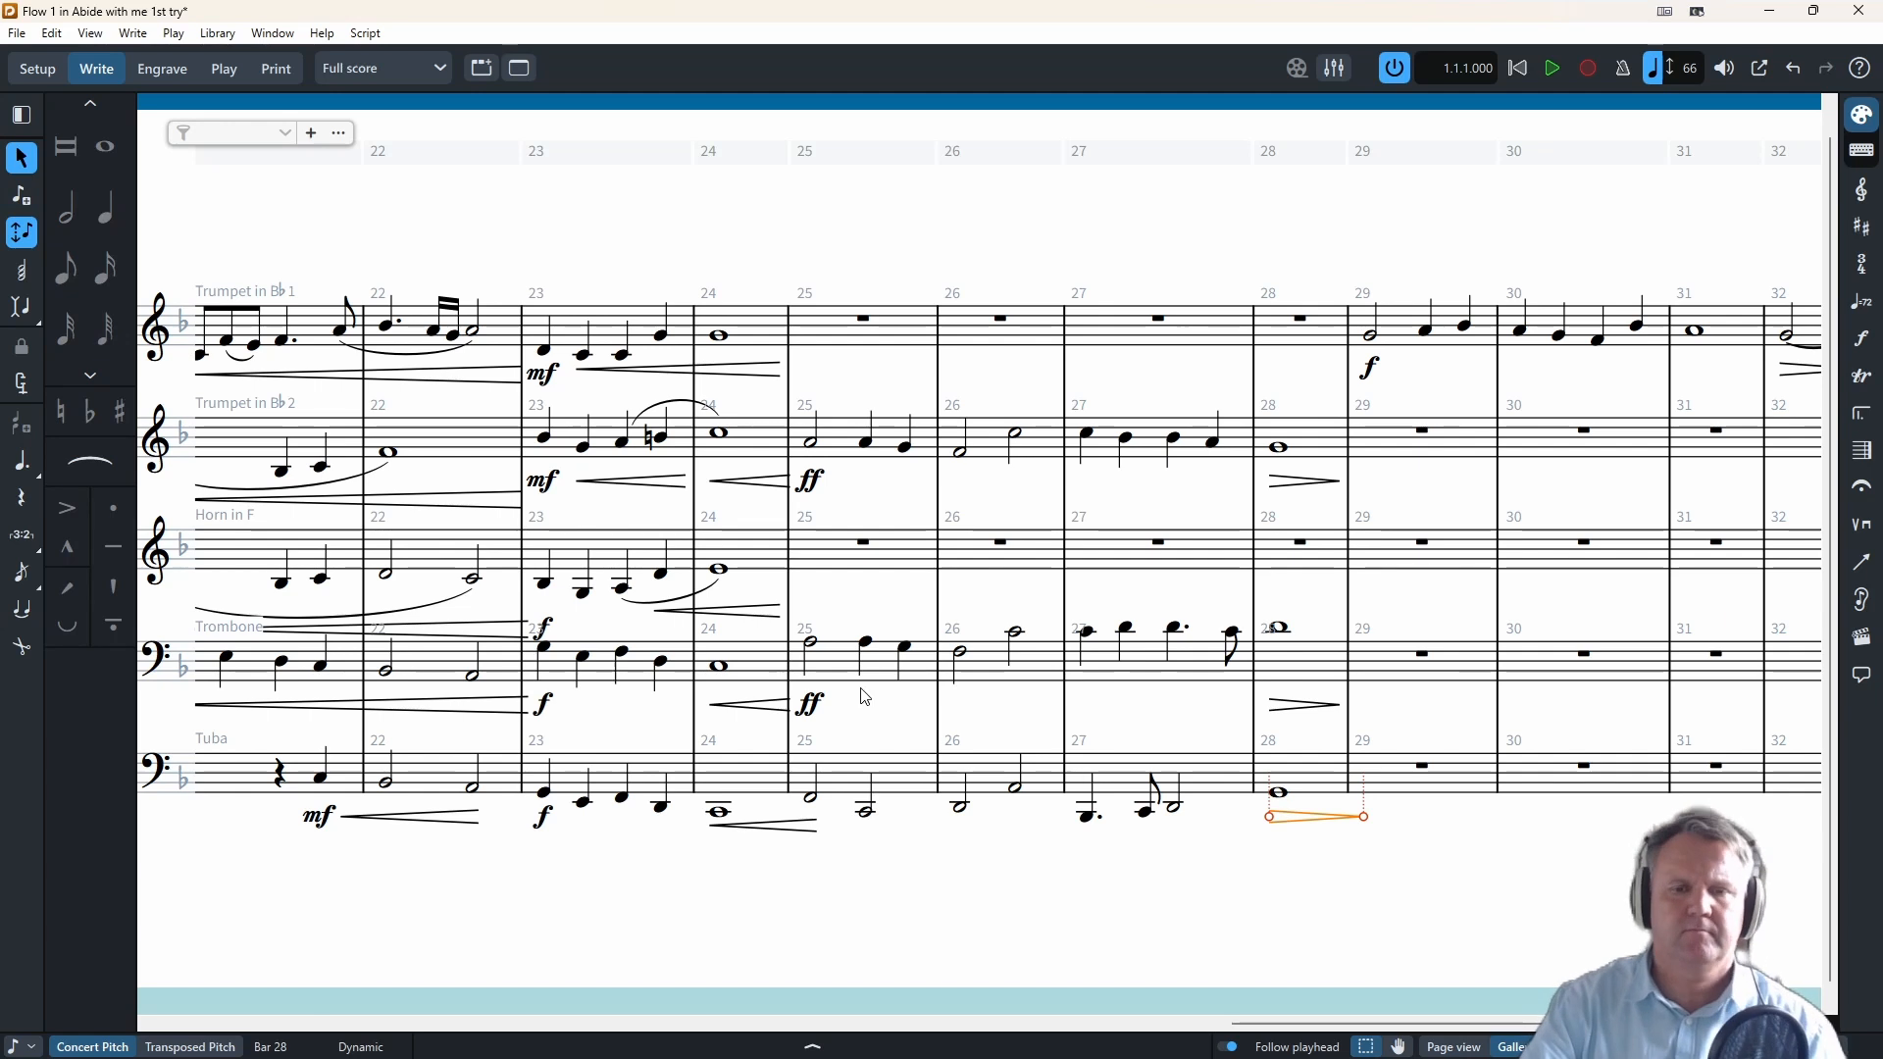
- Play back the parts from bar 25 up to the start of bar 26
alt+click(806, 484)
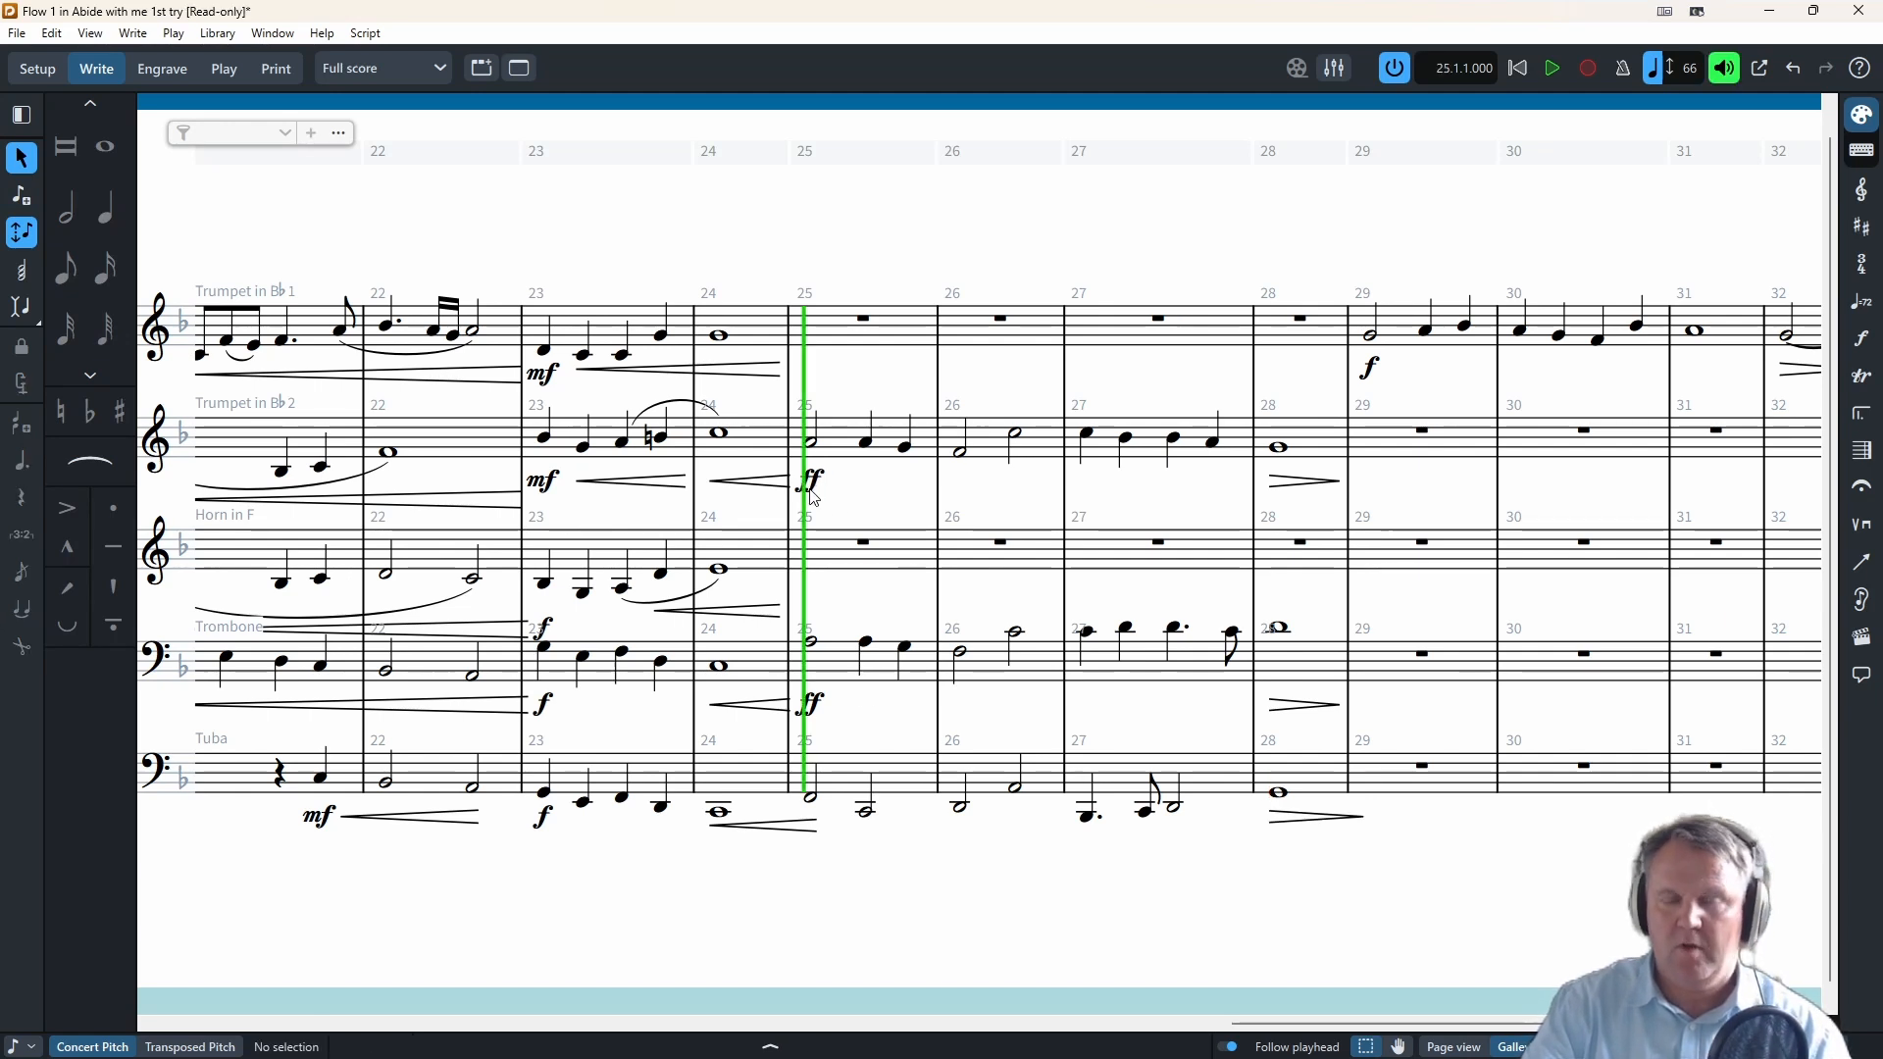
key(space)
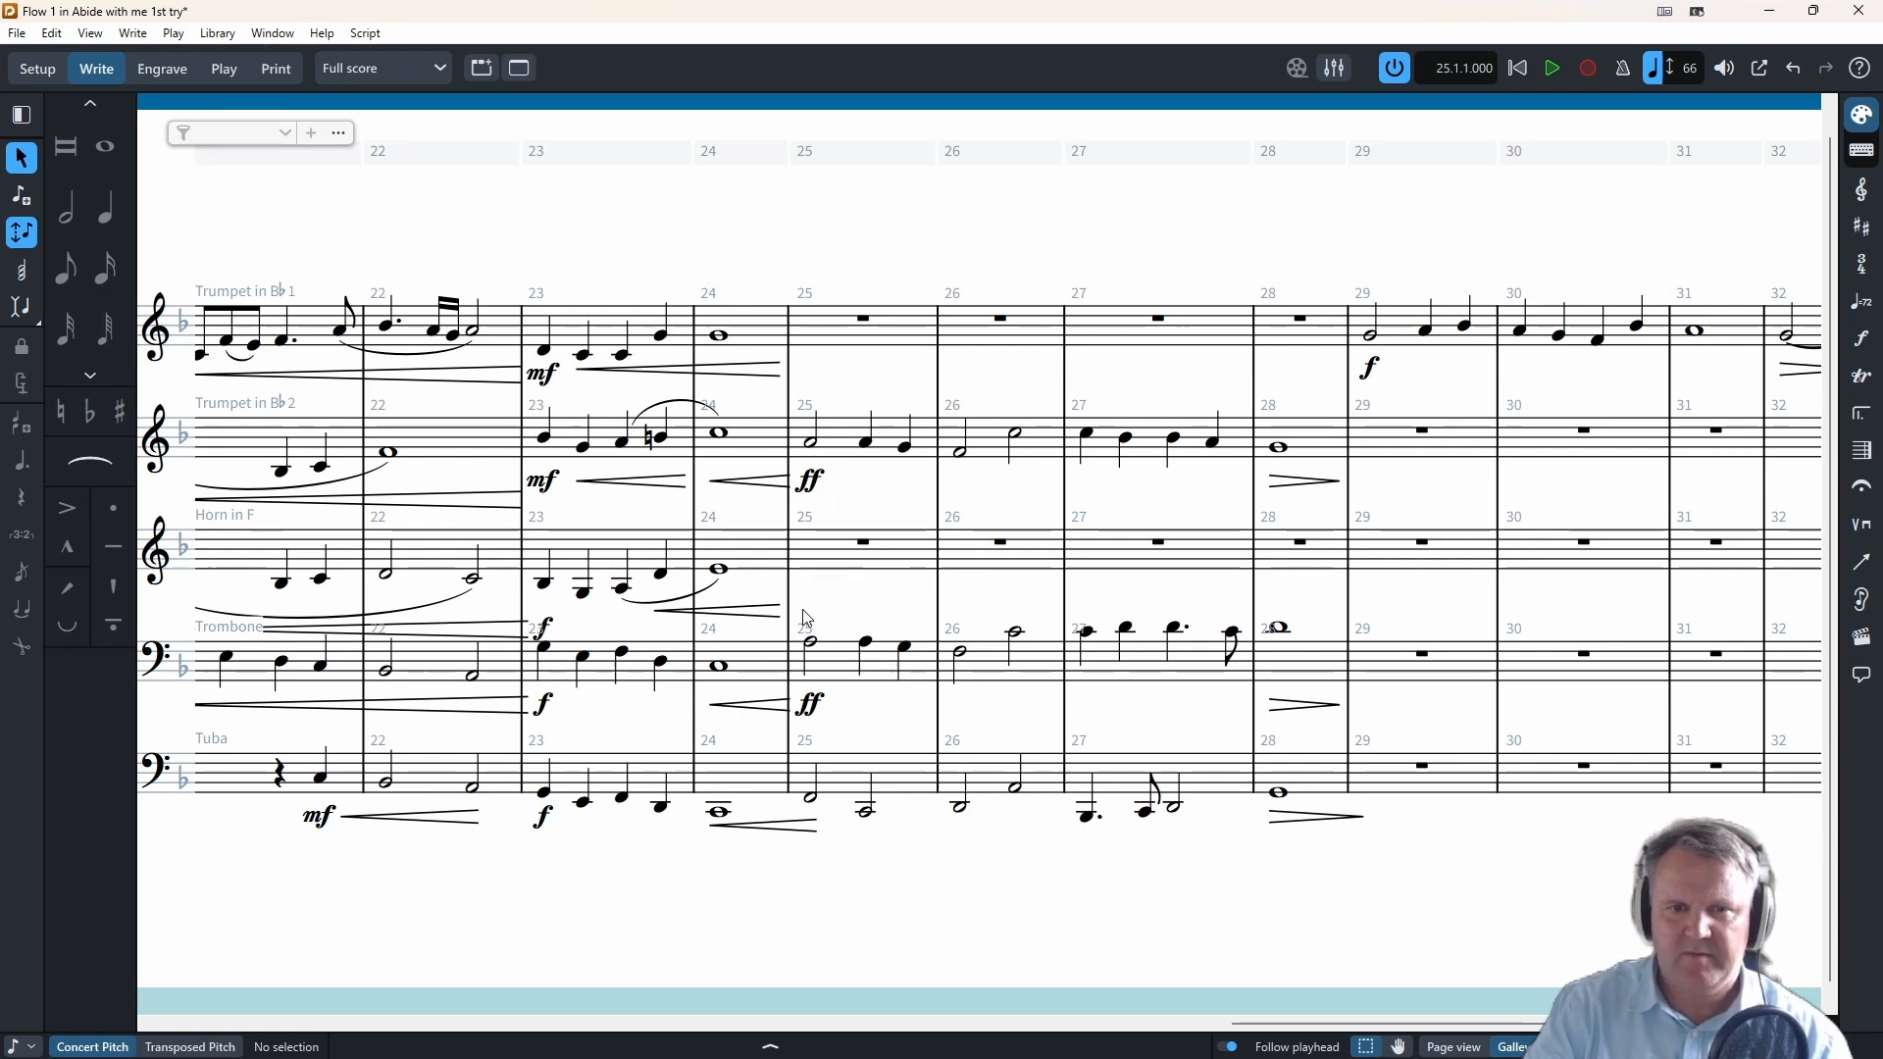
key(space)
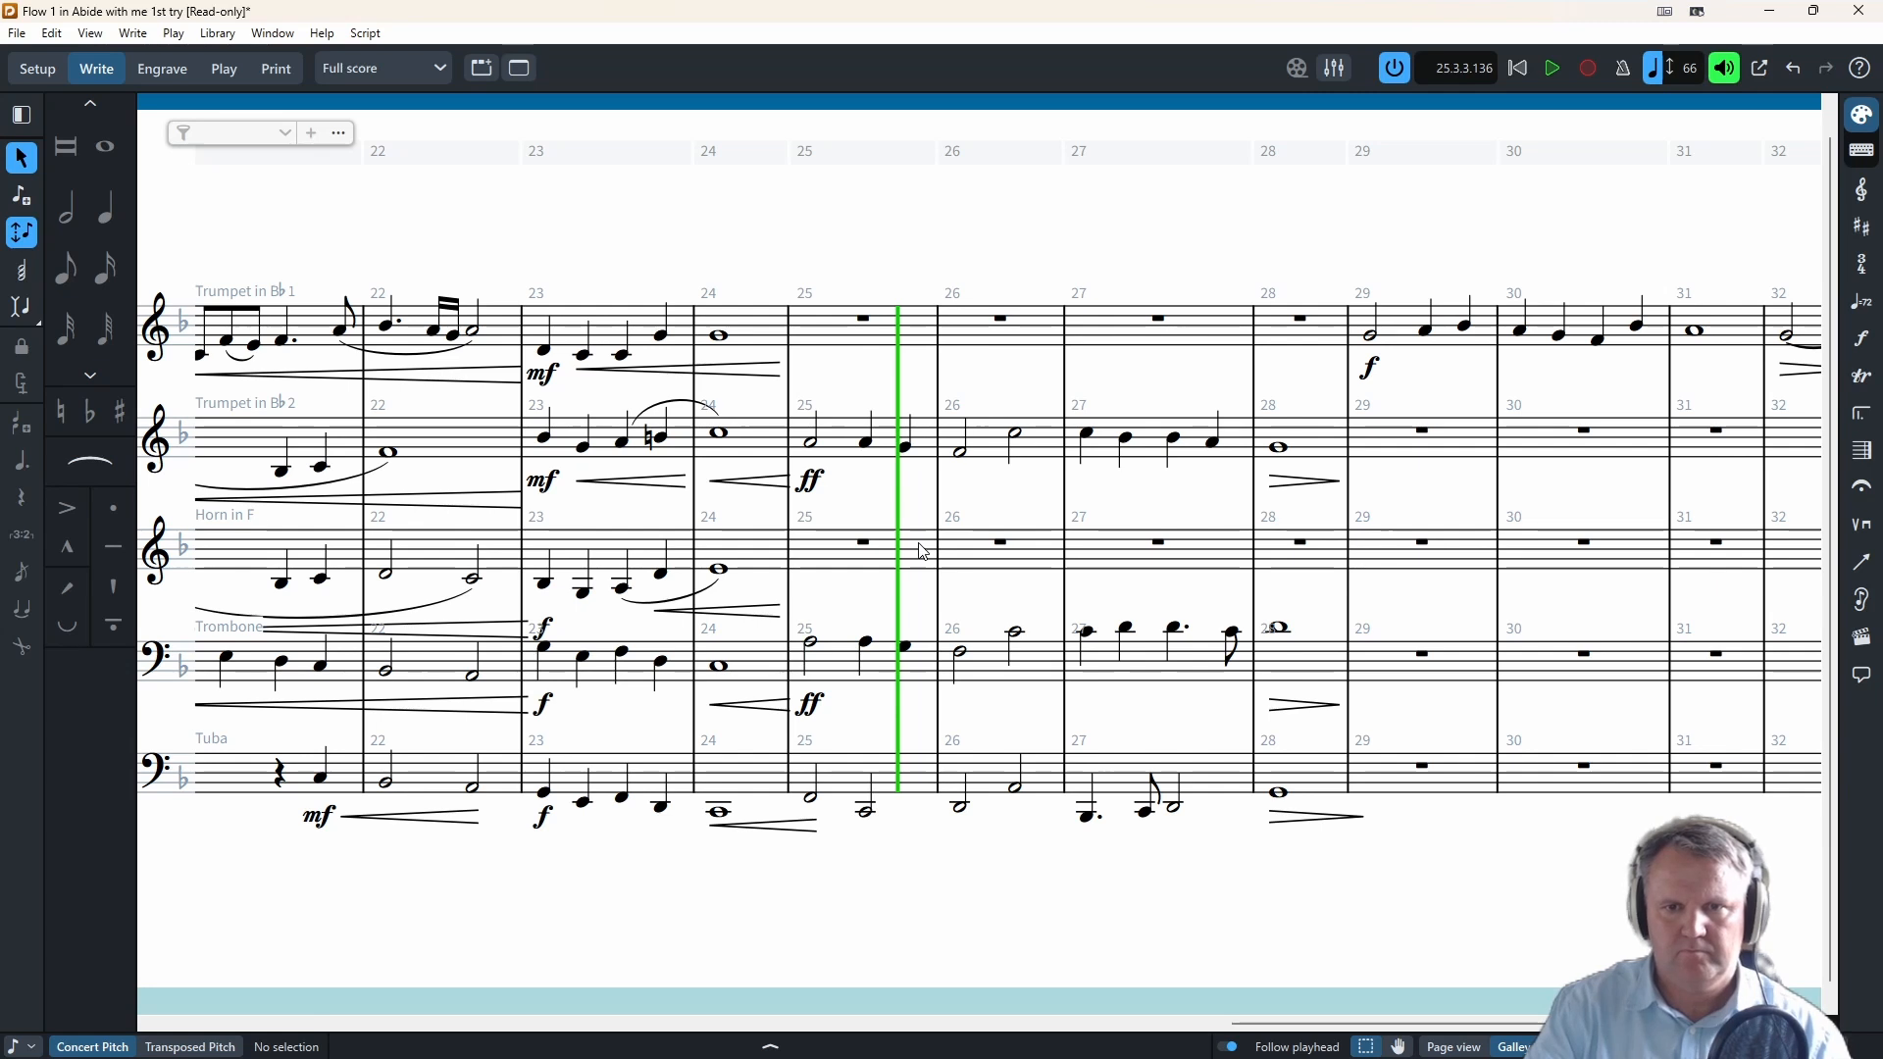
key(space)
key(space)
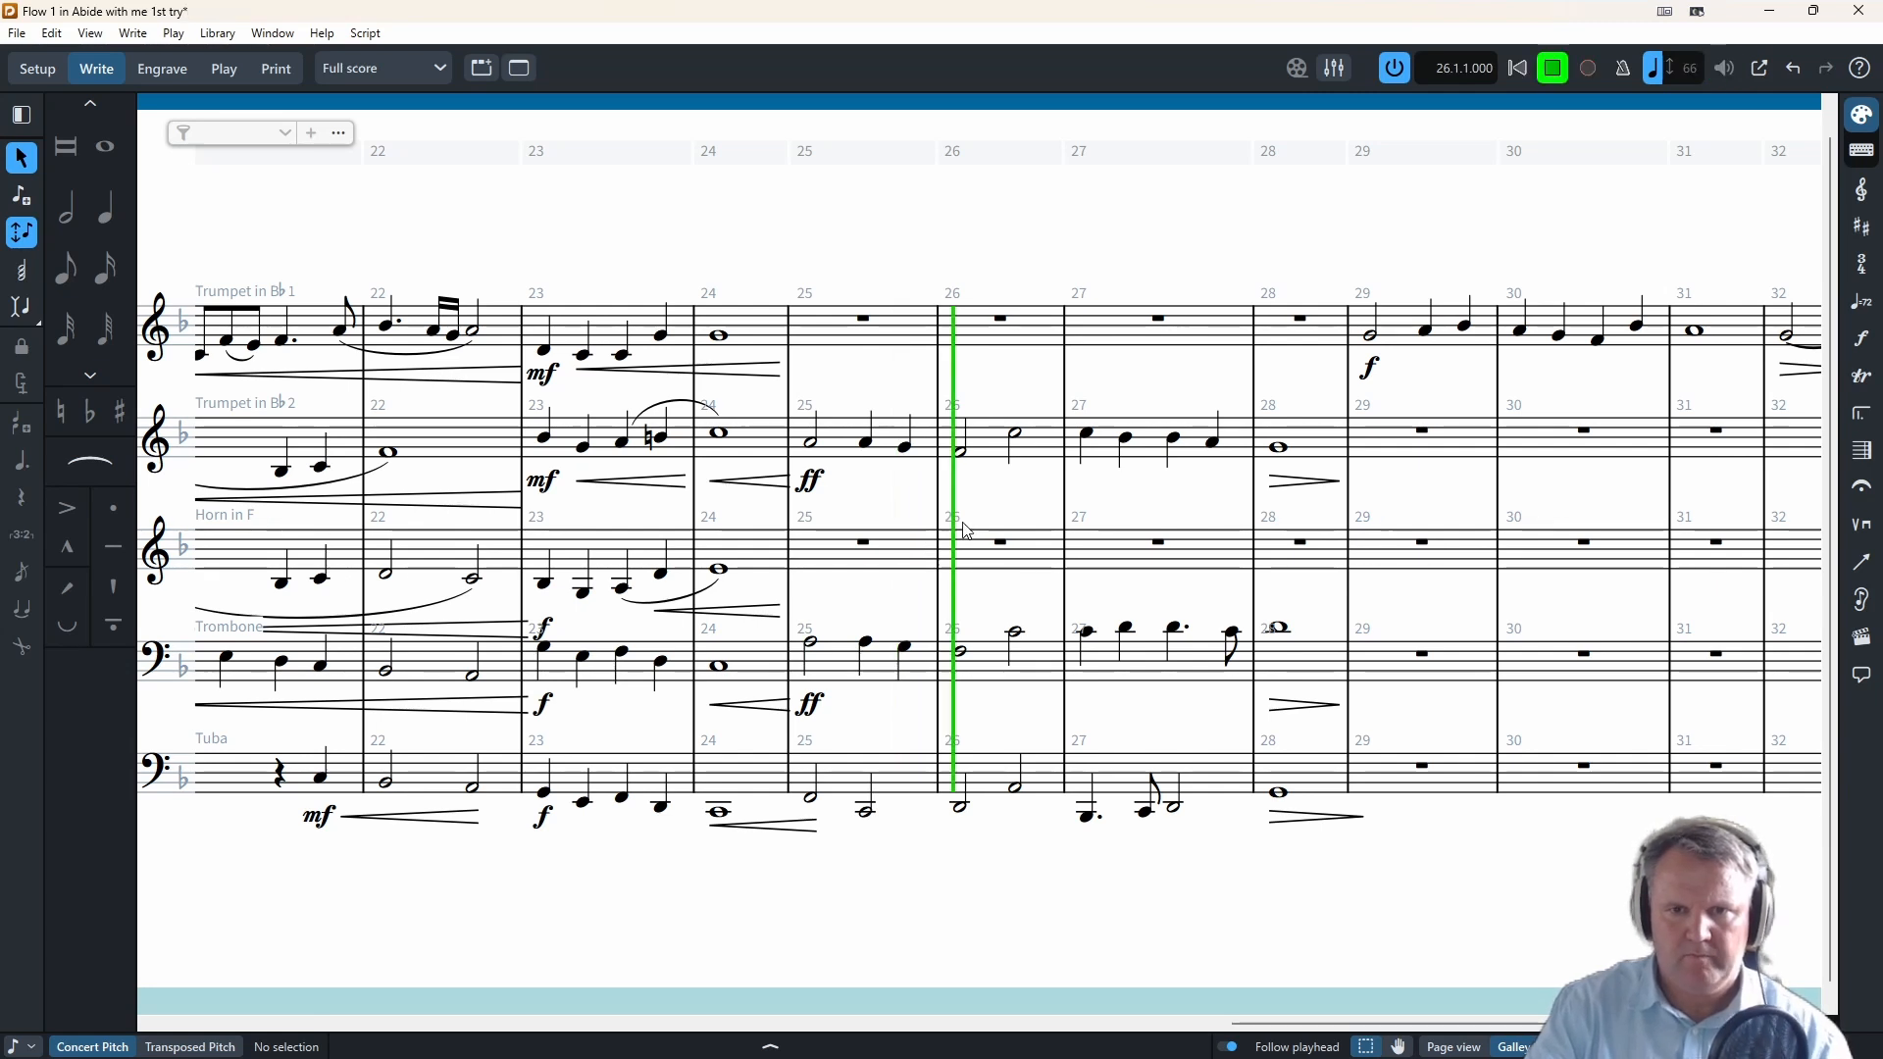
key(space)
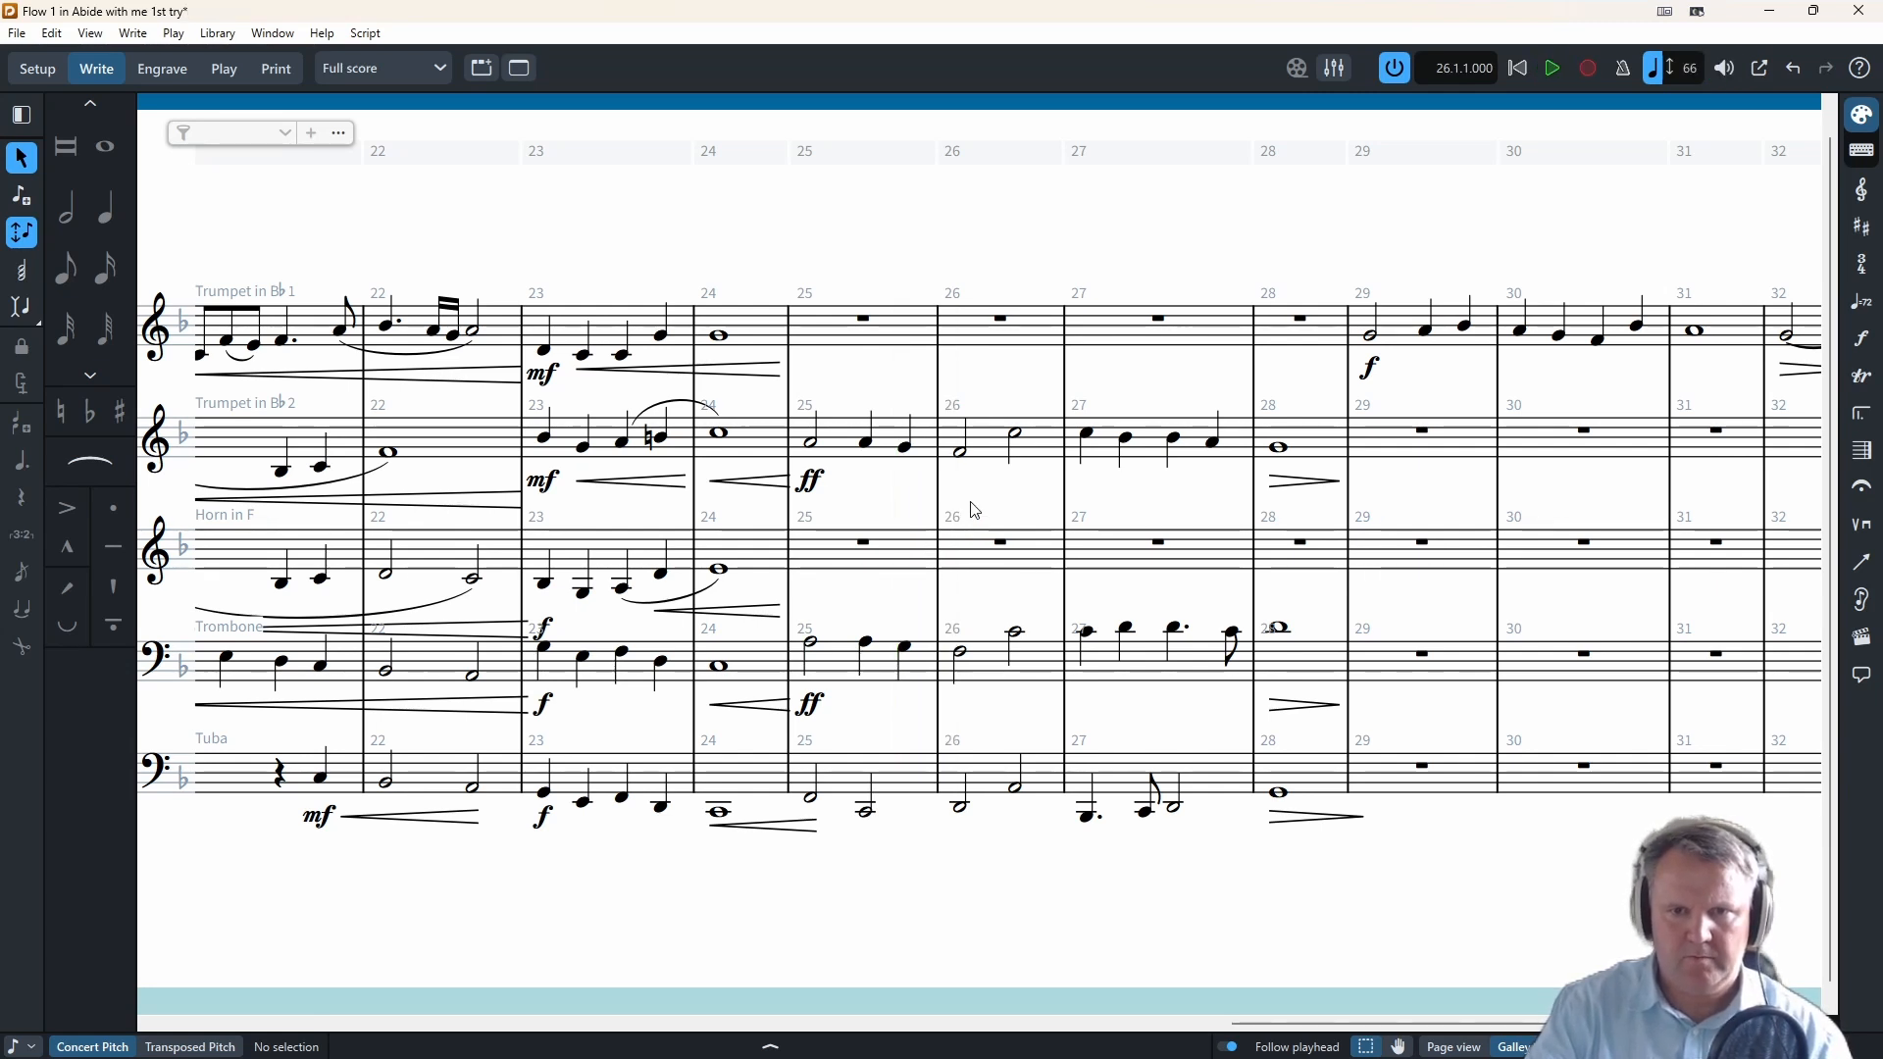
- Fill horn bar 25 with four quarter-note Cs, tying the second to the third
key(shift+n)
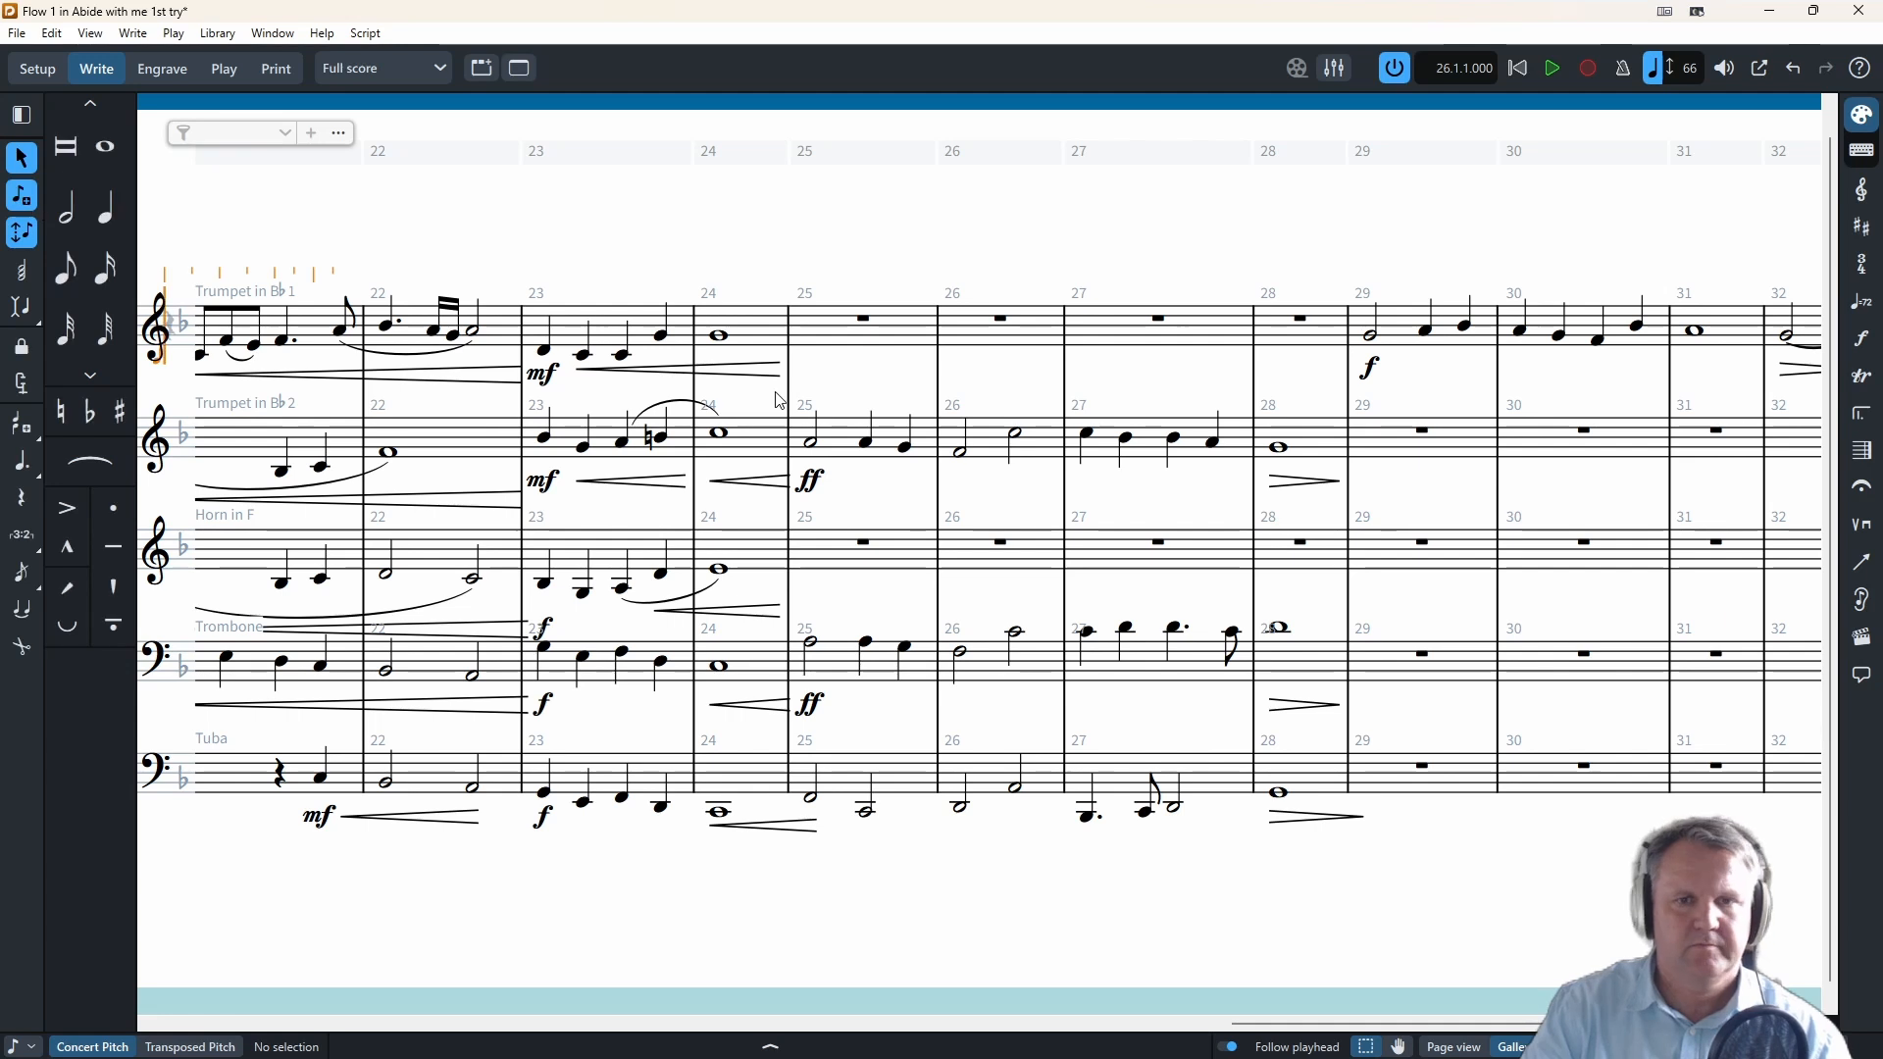
click(870, 325)
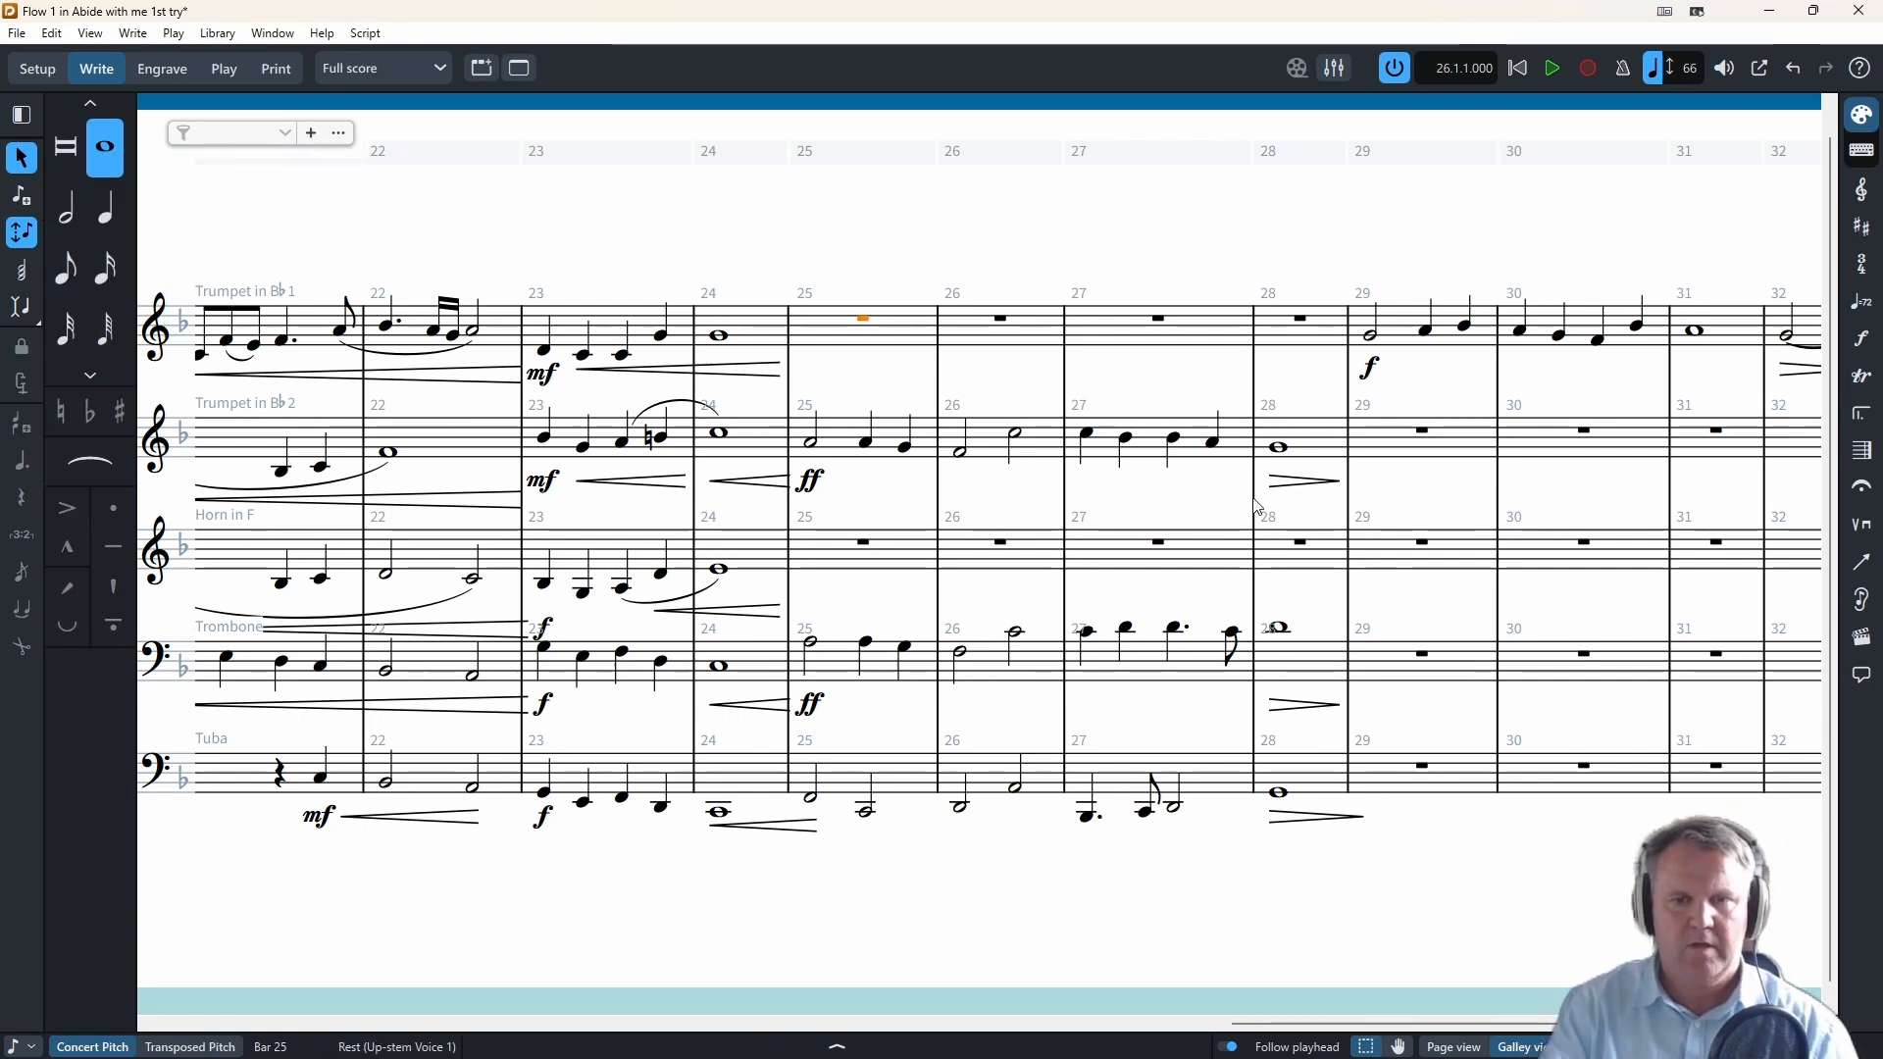
click(867, 547)
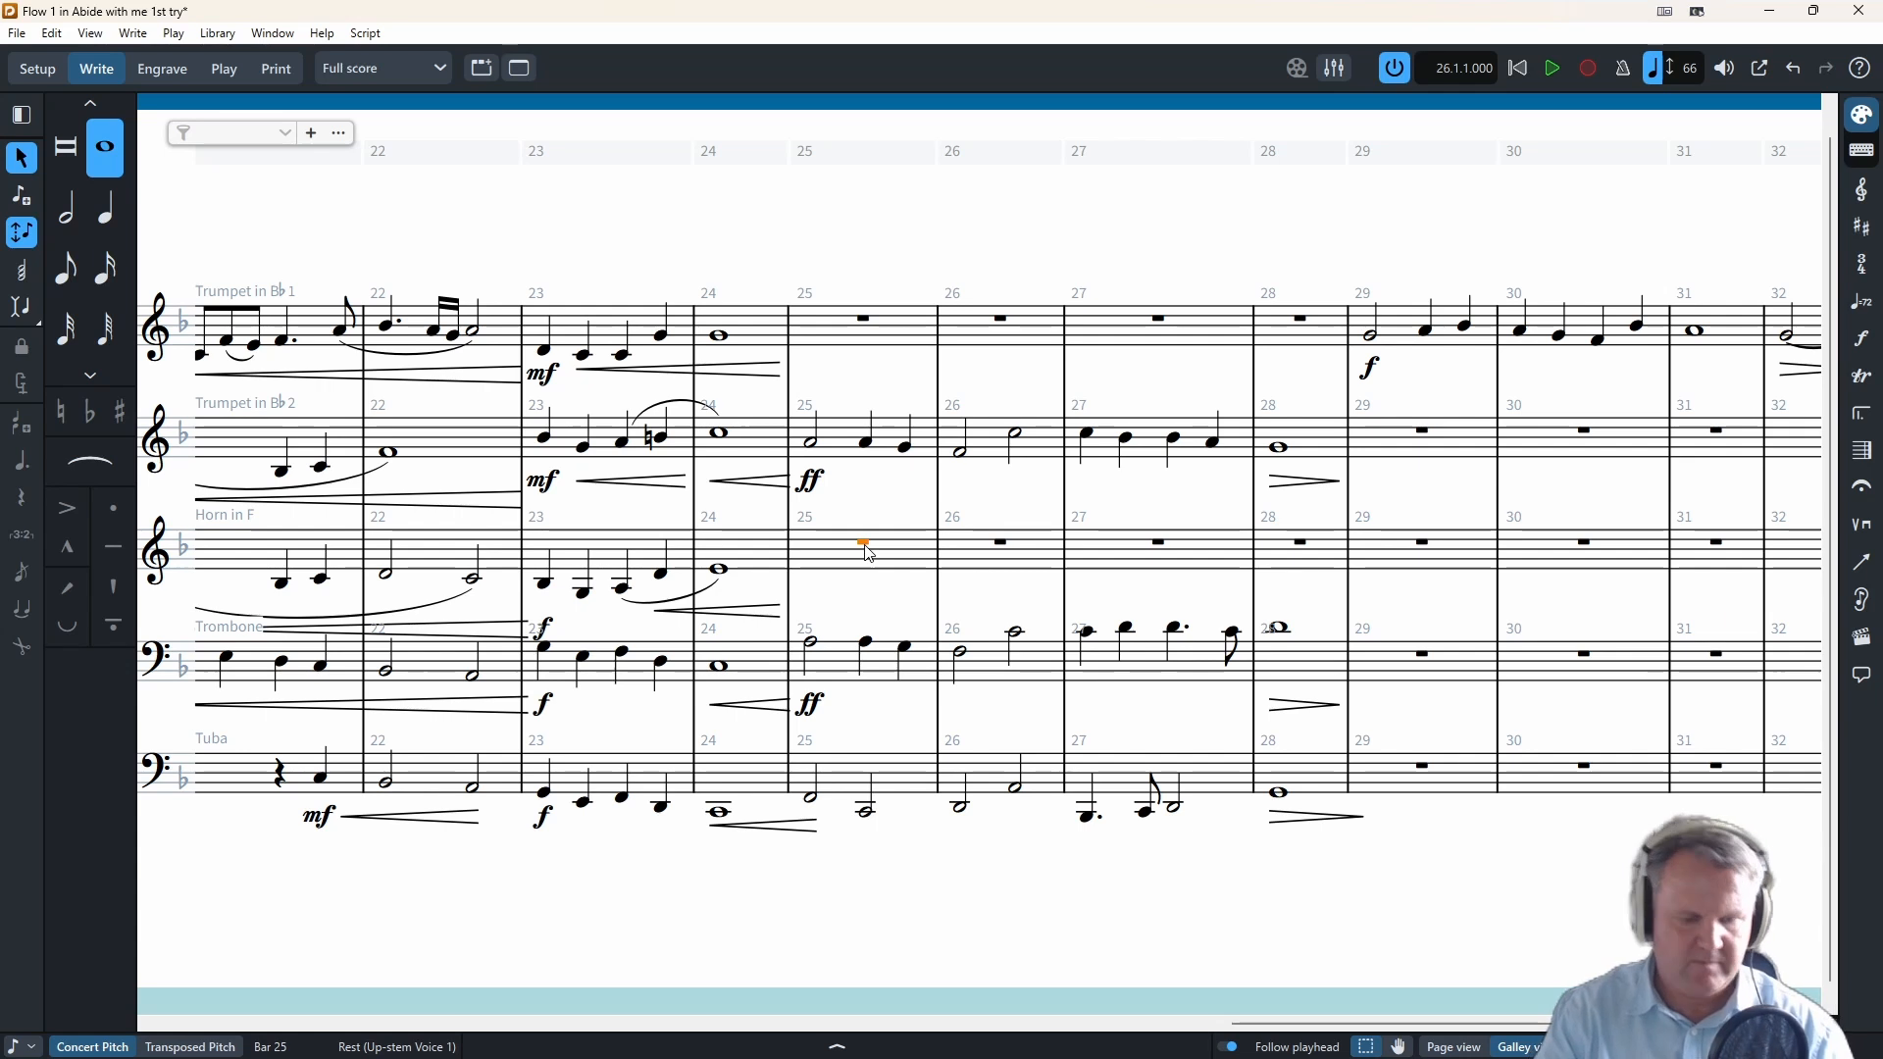
key(shift+n)
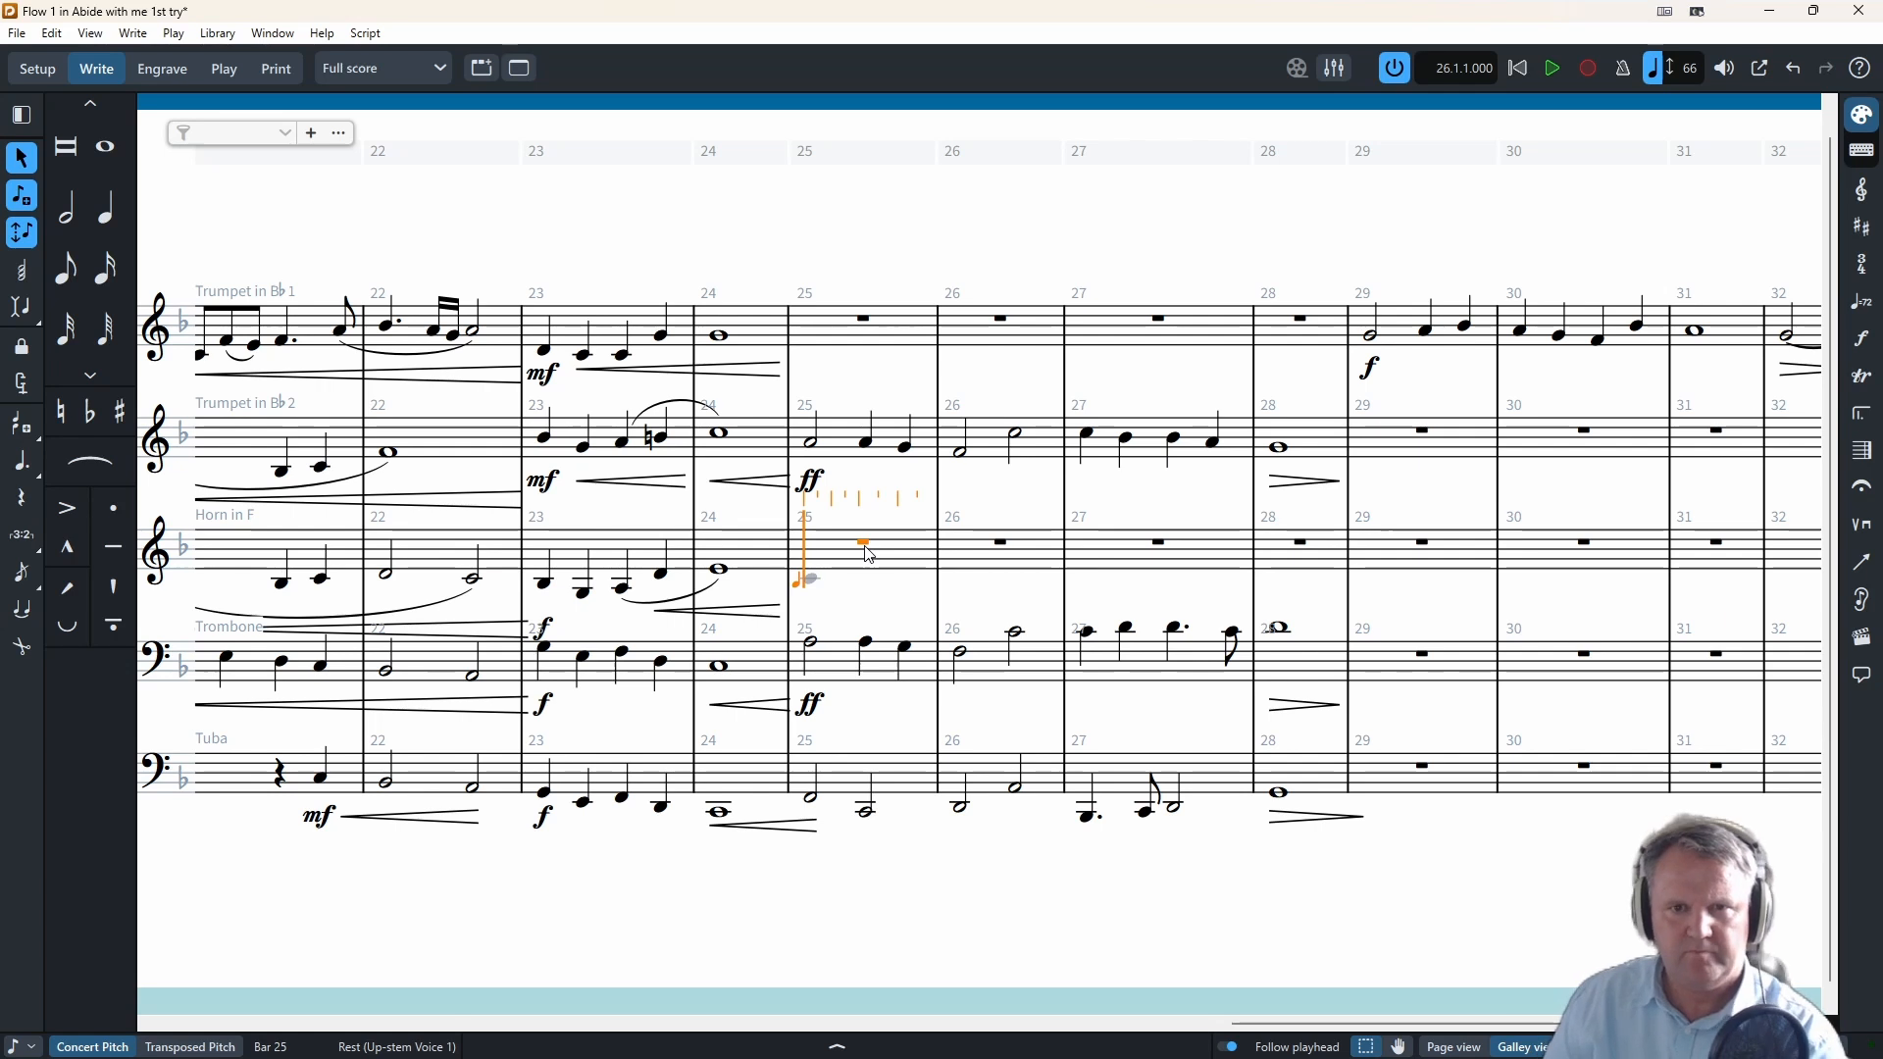
key(d)
key(d)
key(t)
key(d)
key(d)
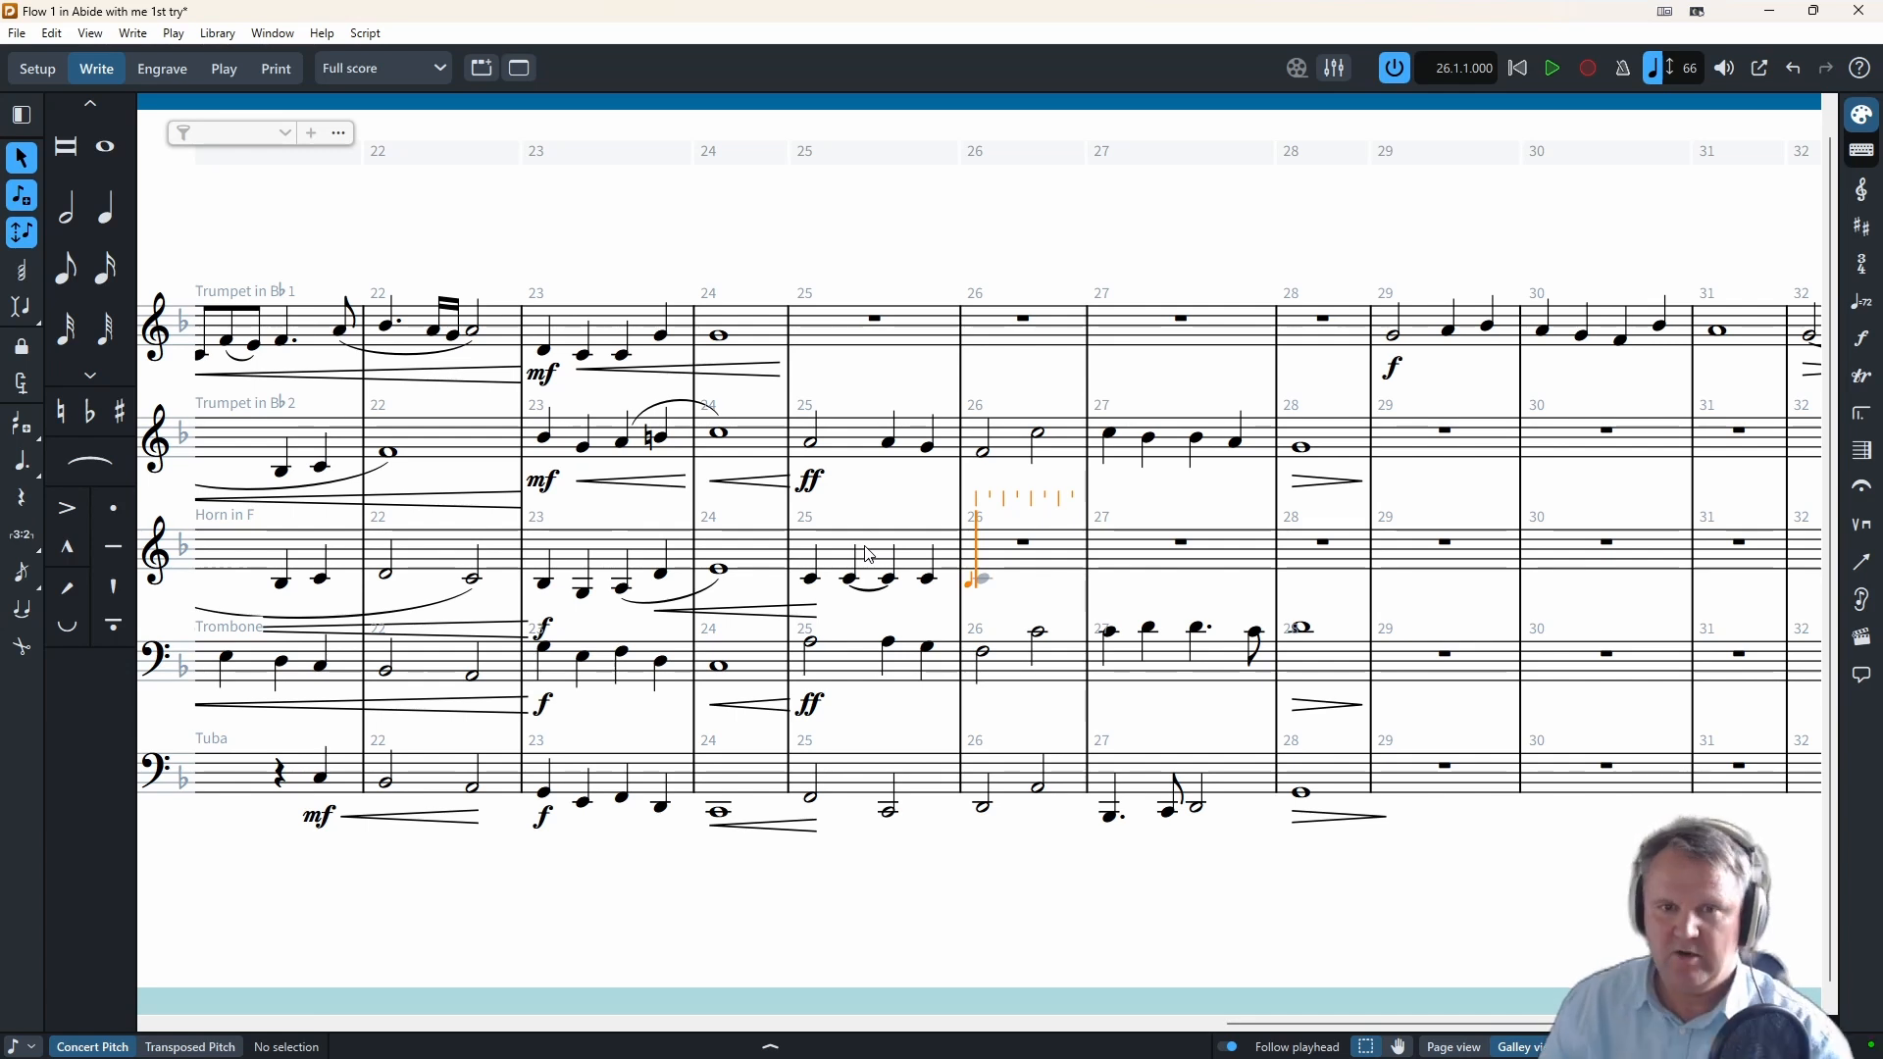
- Mark the first note of horn bar 25 with the dynamic ff
key(Escape)
click(811, 578)
key(shift+d)
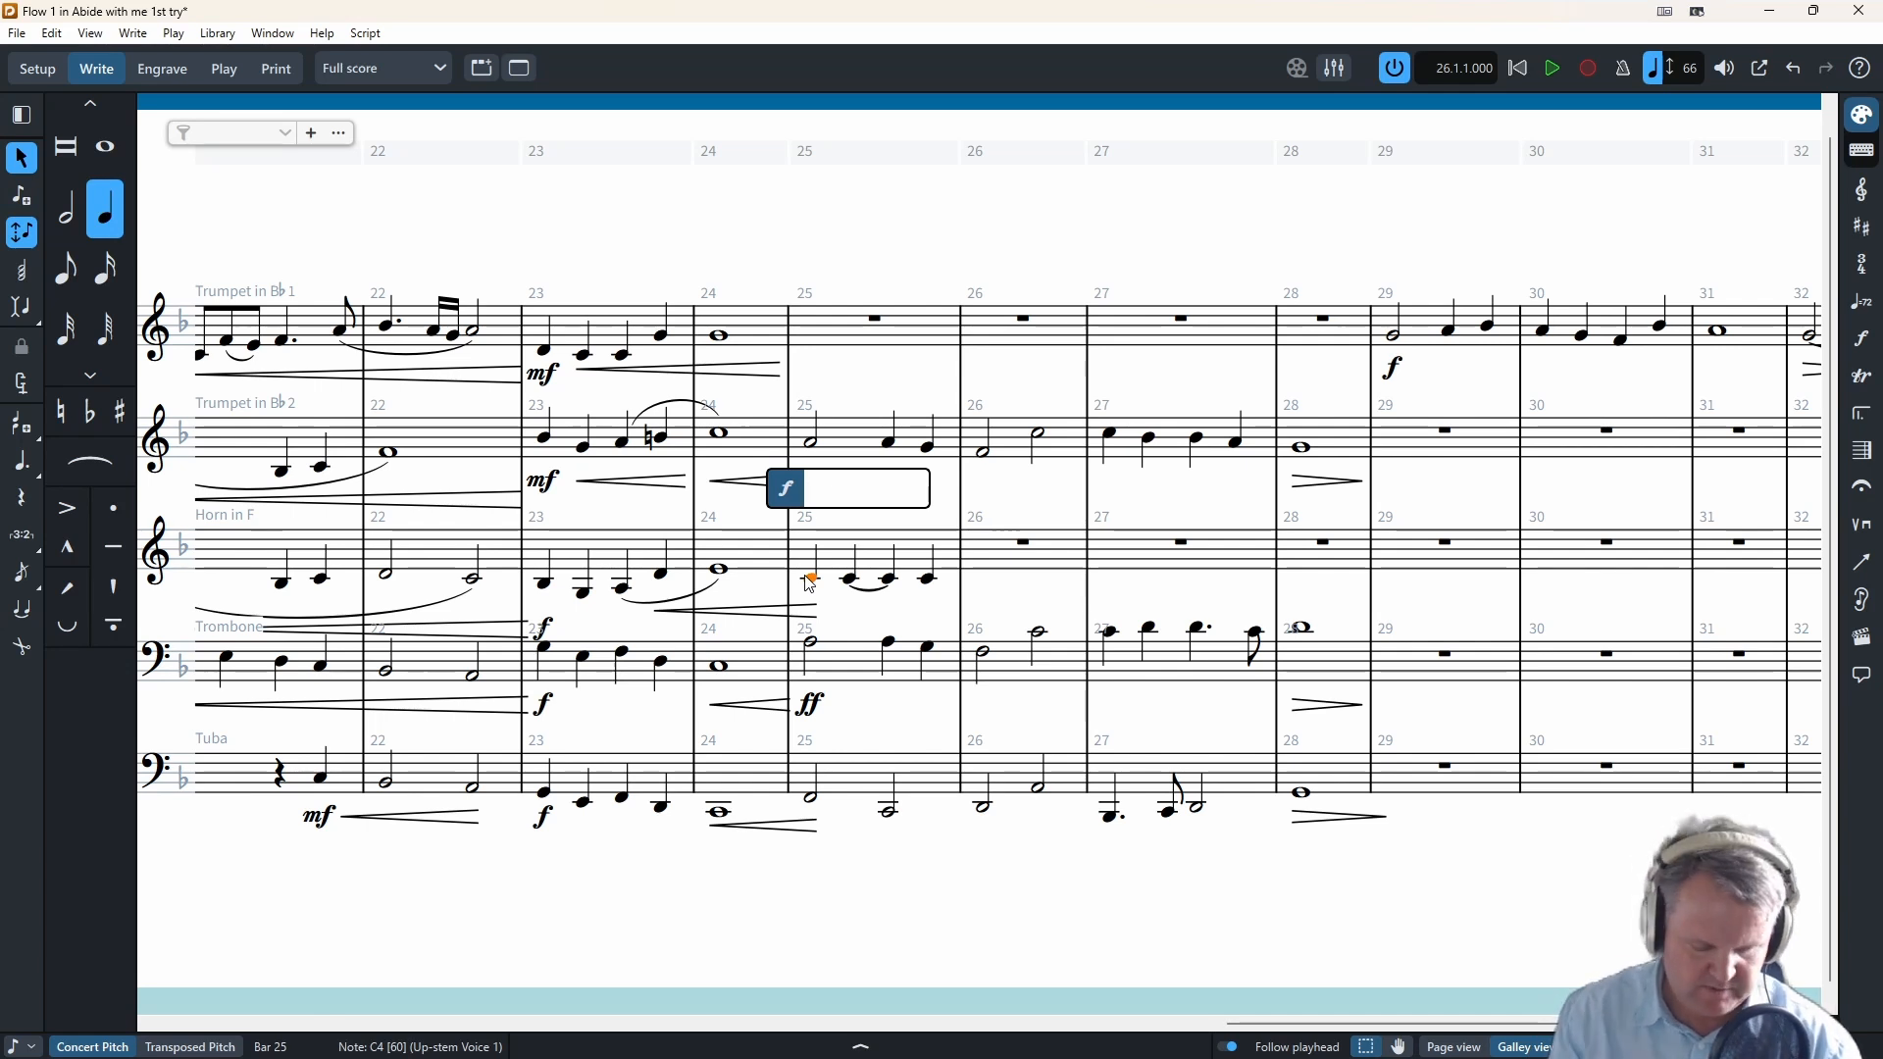
text(ff)
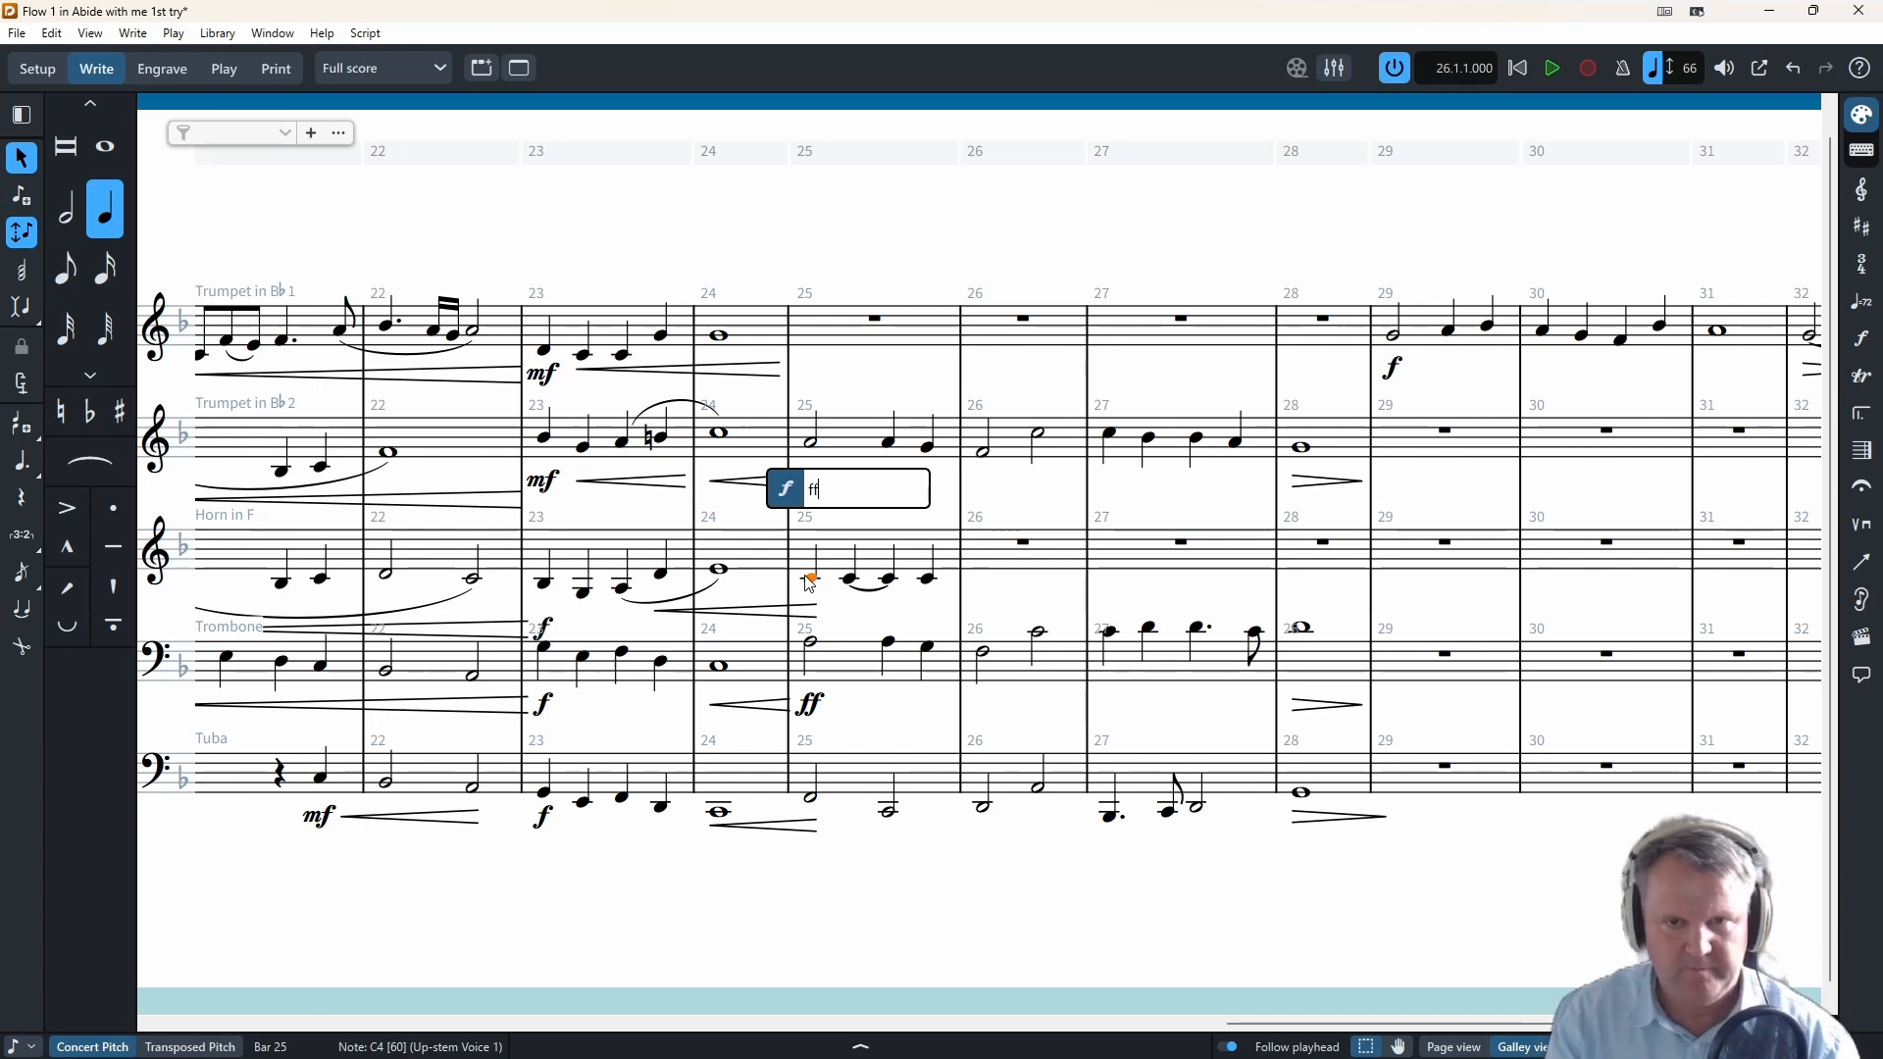
key(Return)
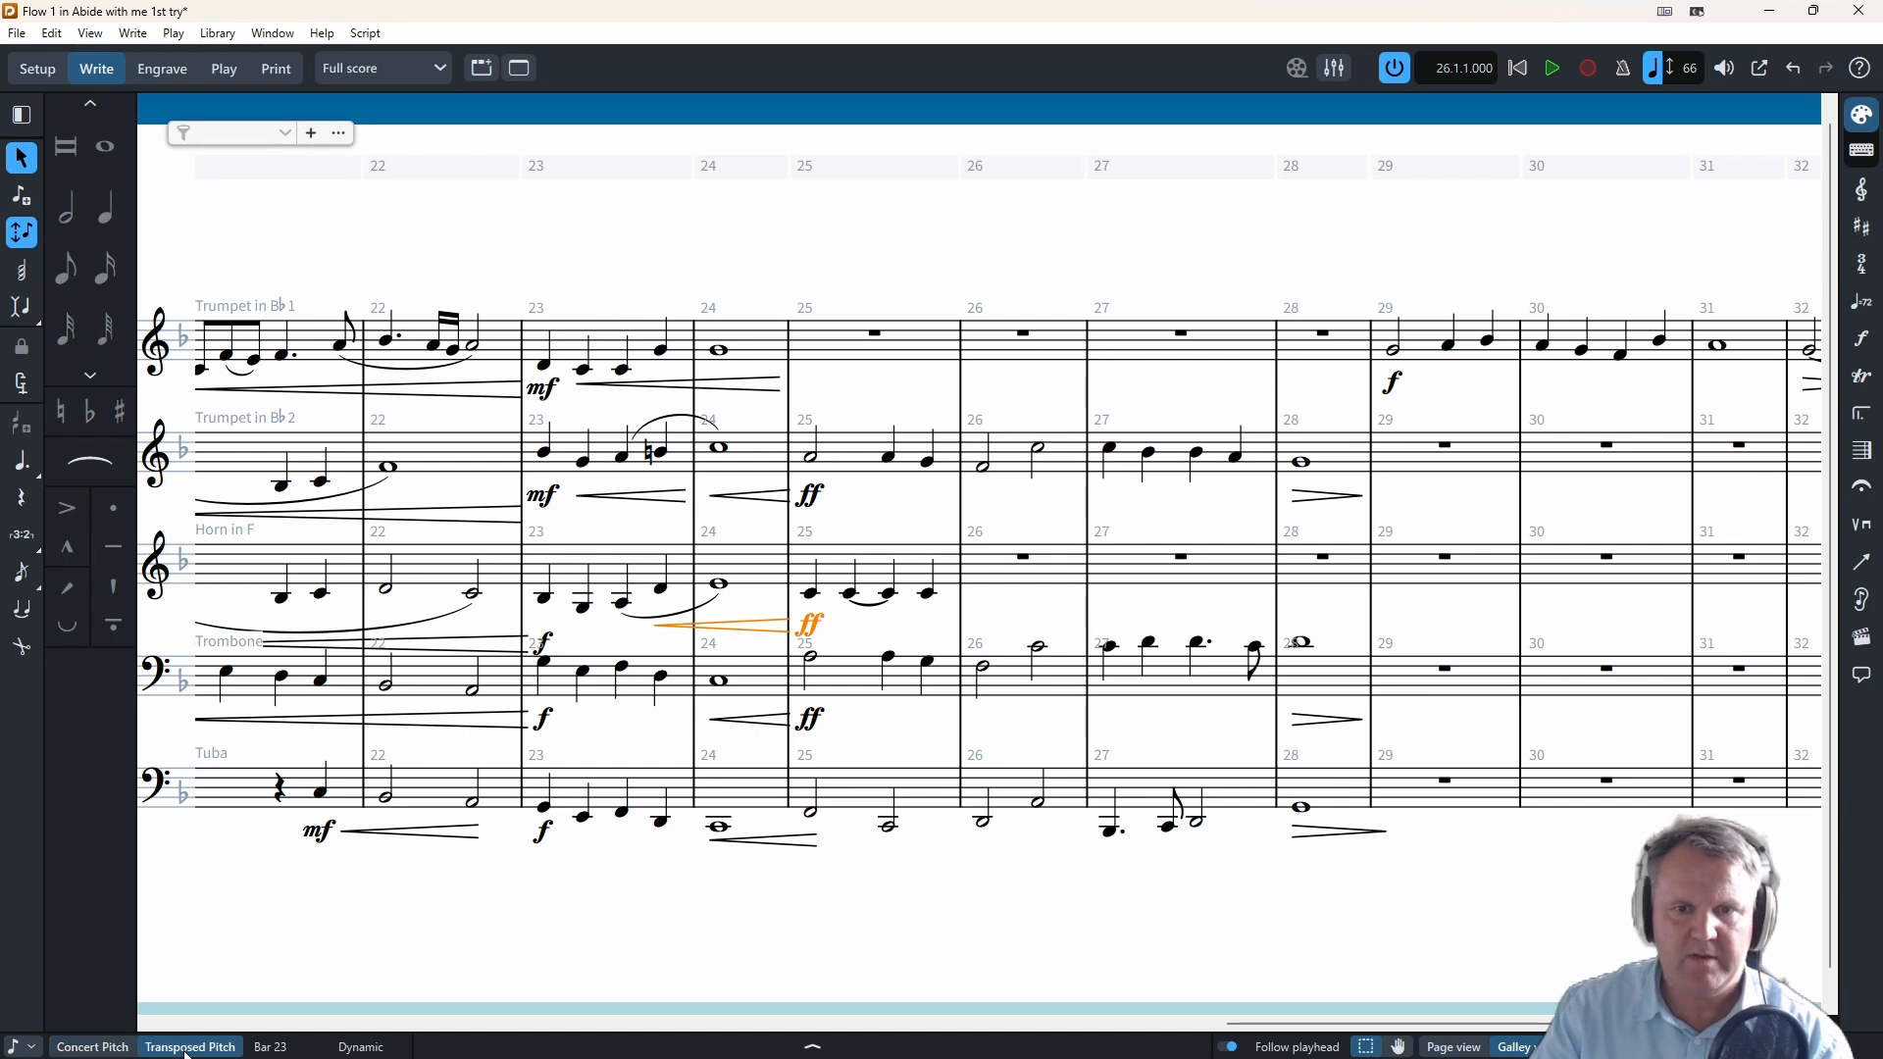
- Fill horn bar 26 with two half-note Cs in concert pitch, undoing the stray eighth-note in bar 27
click(187, 1048)
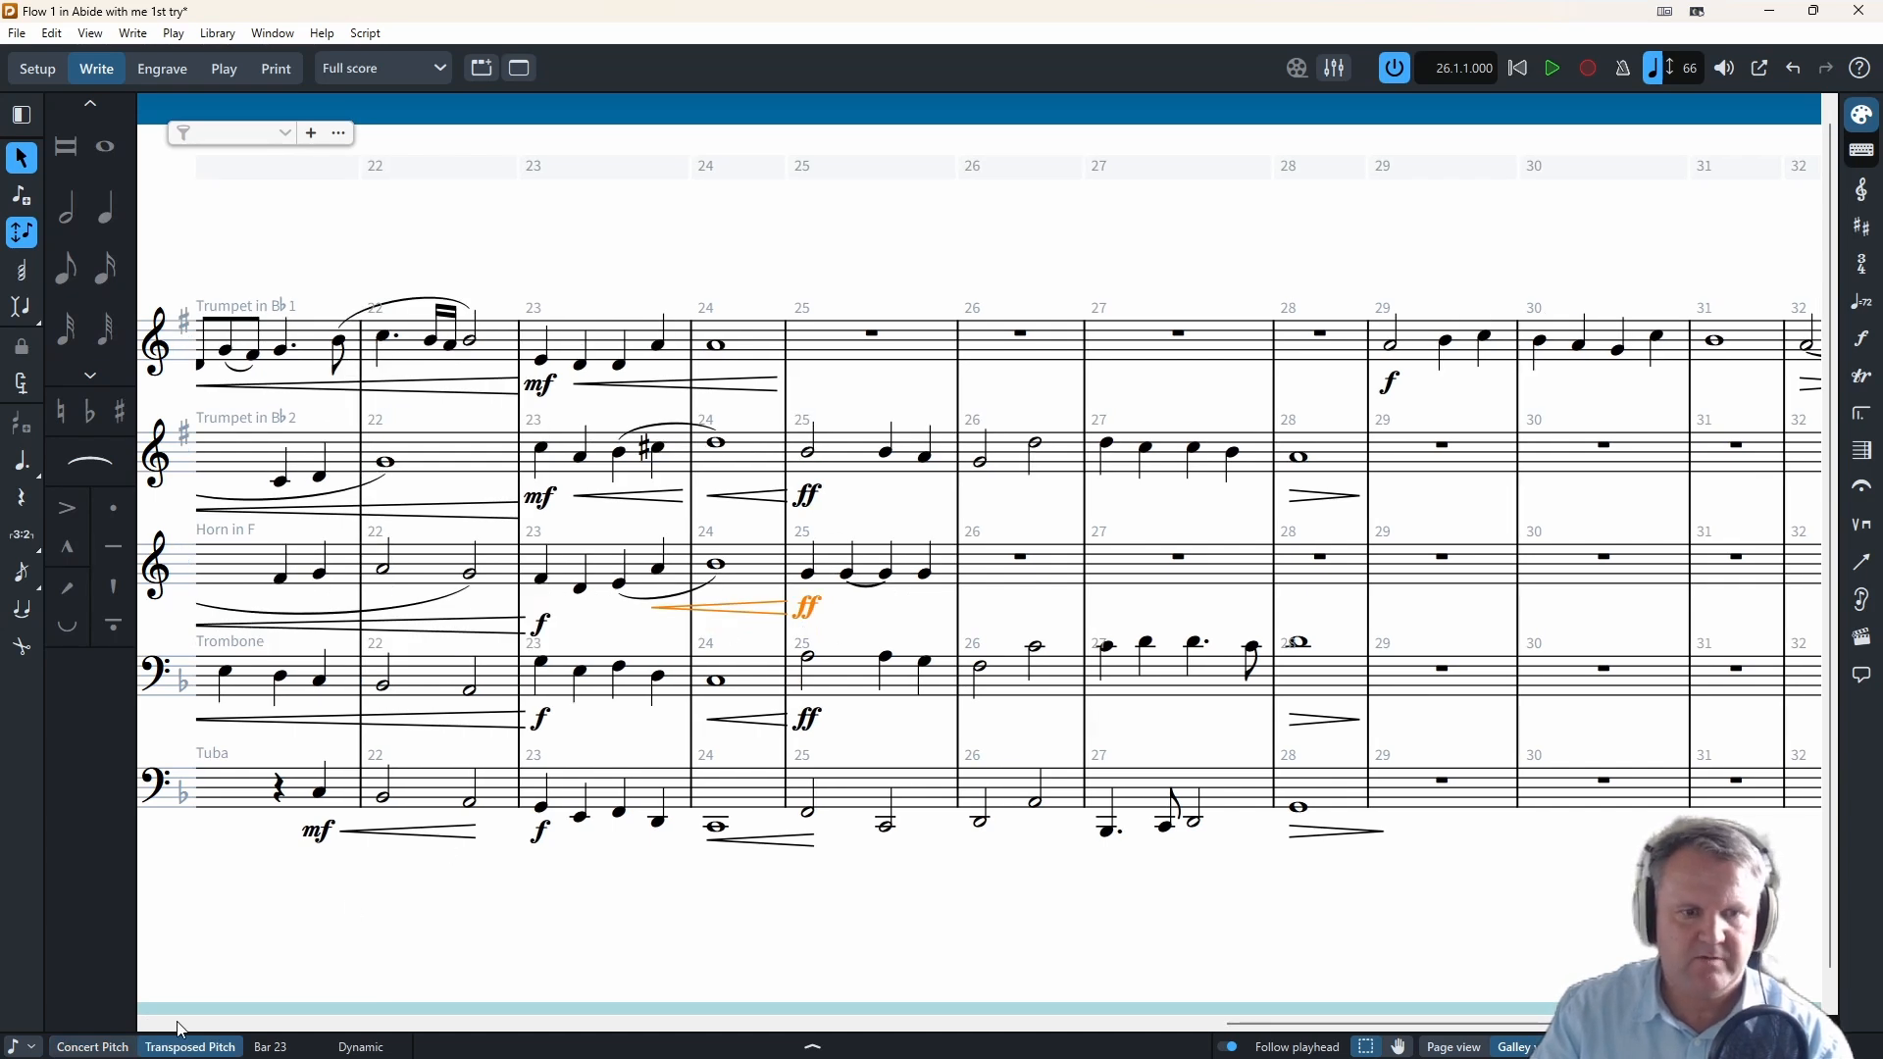
click(92, 1046)
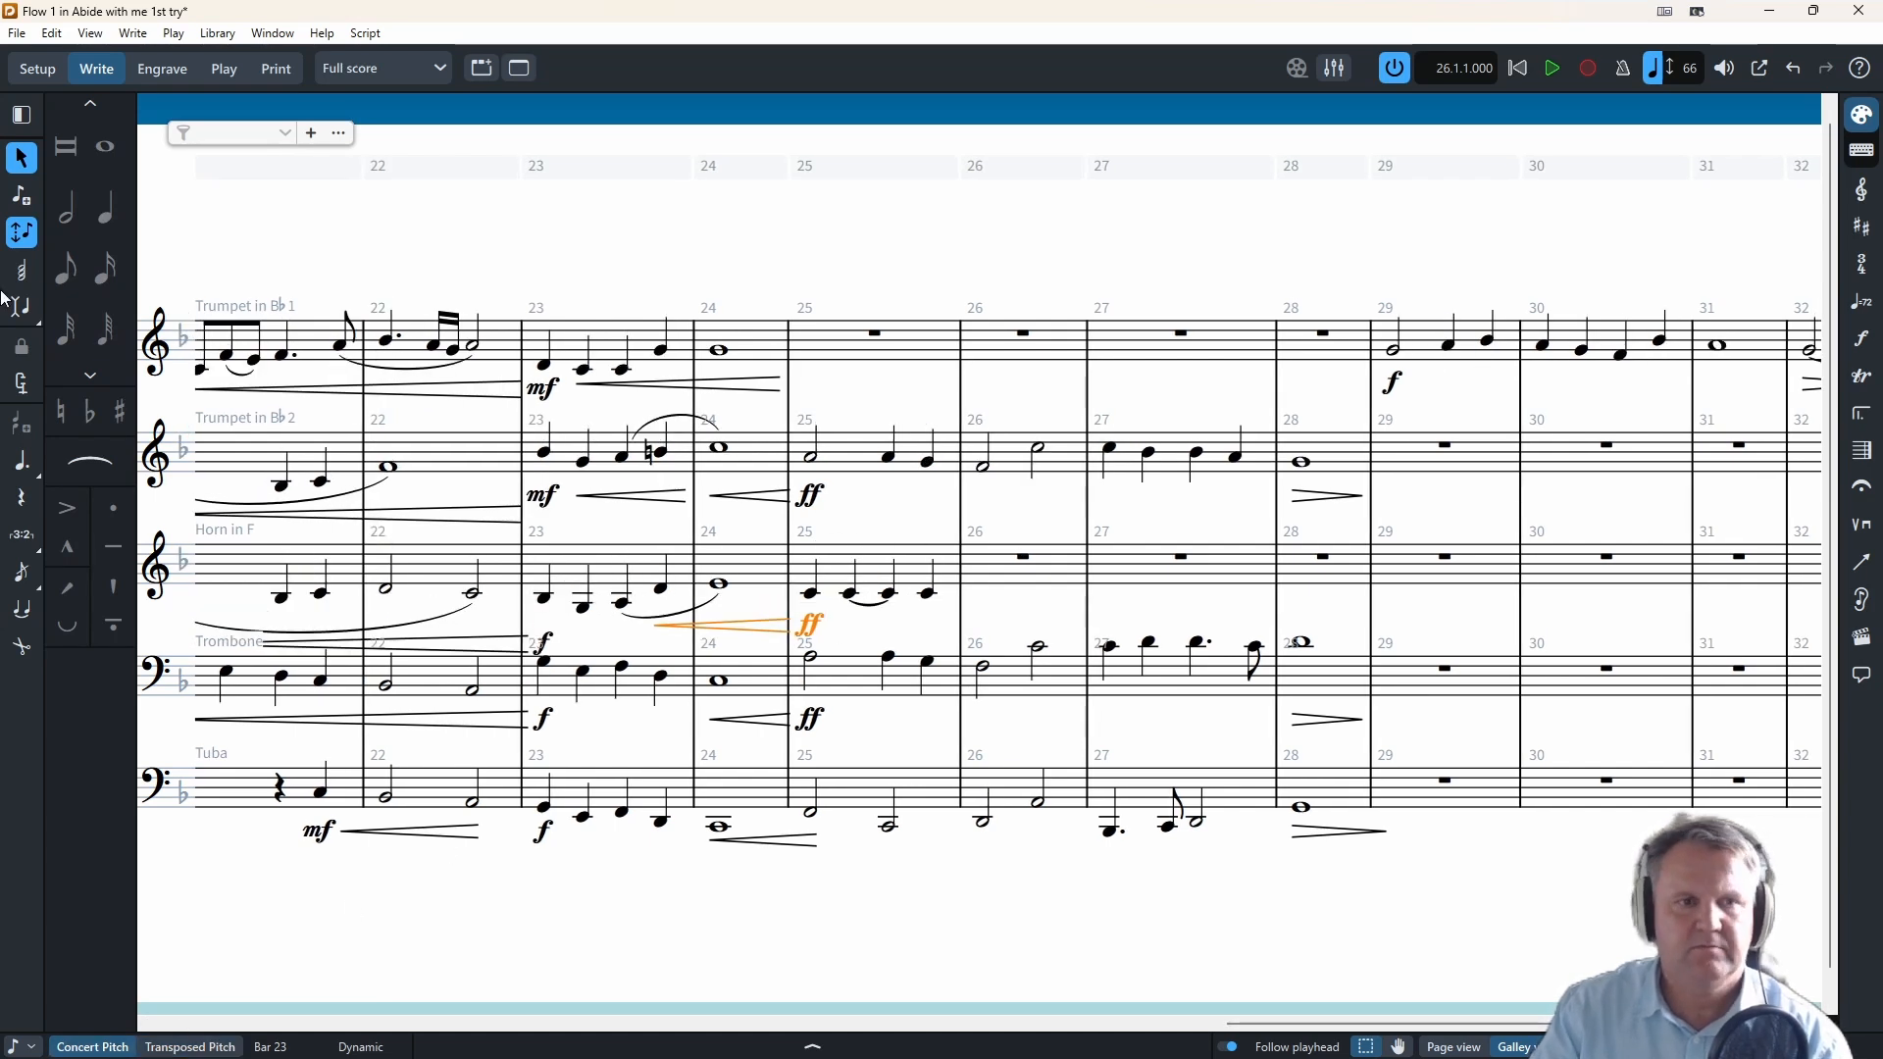
click(22, 196)
click(1022, 559)
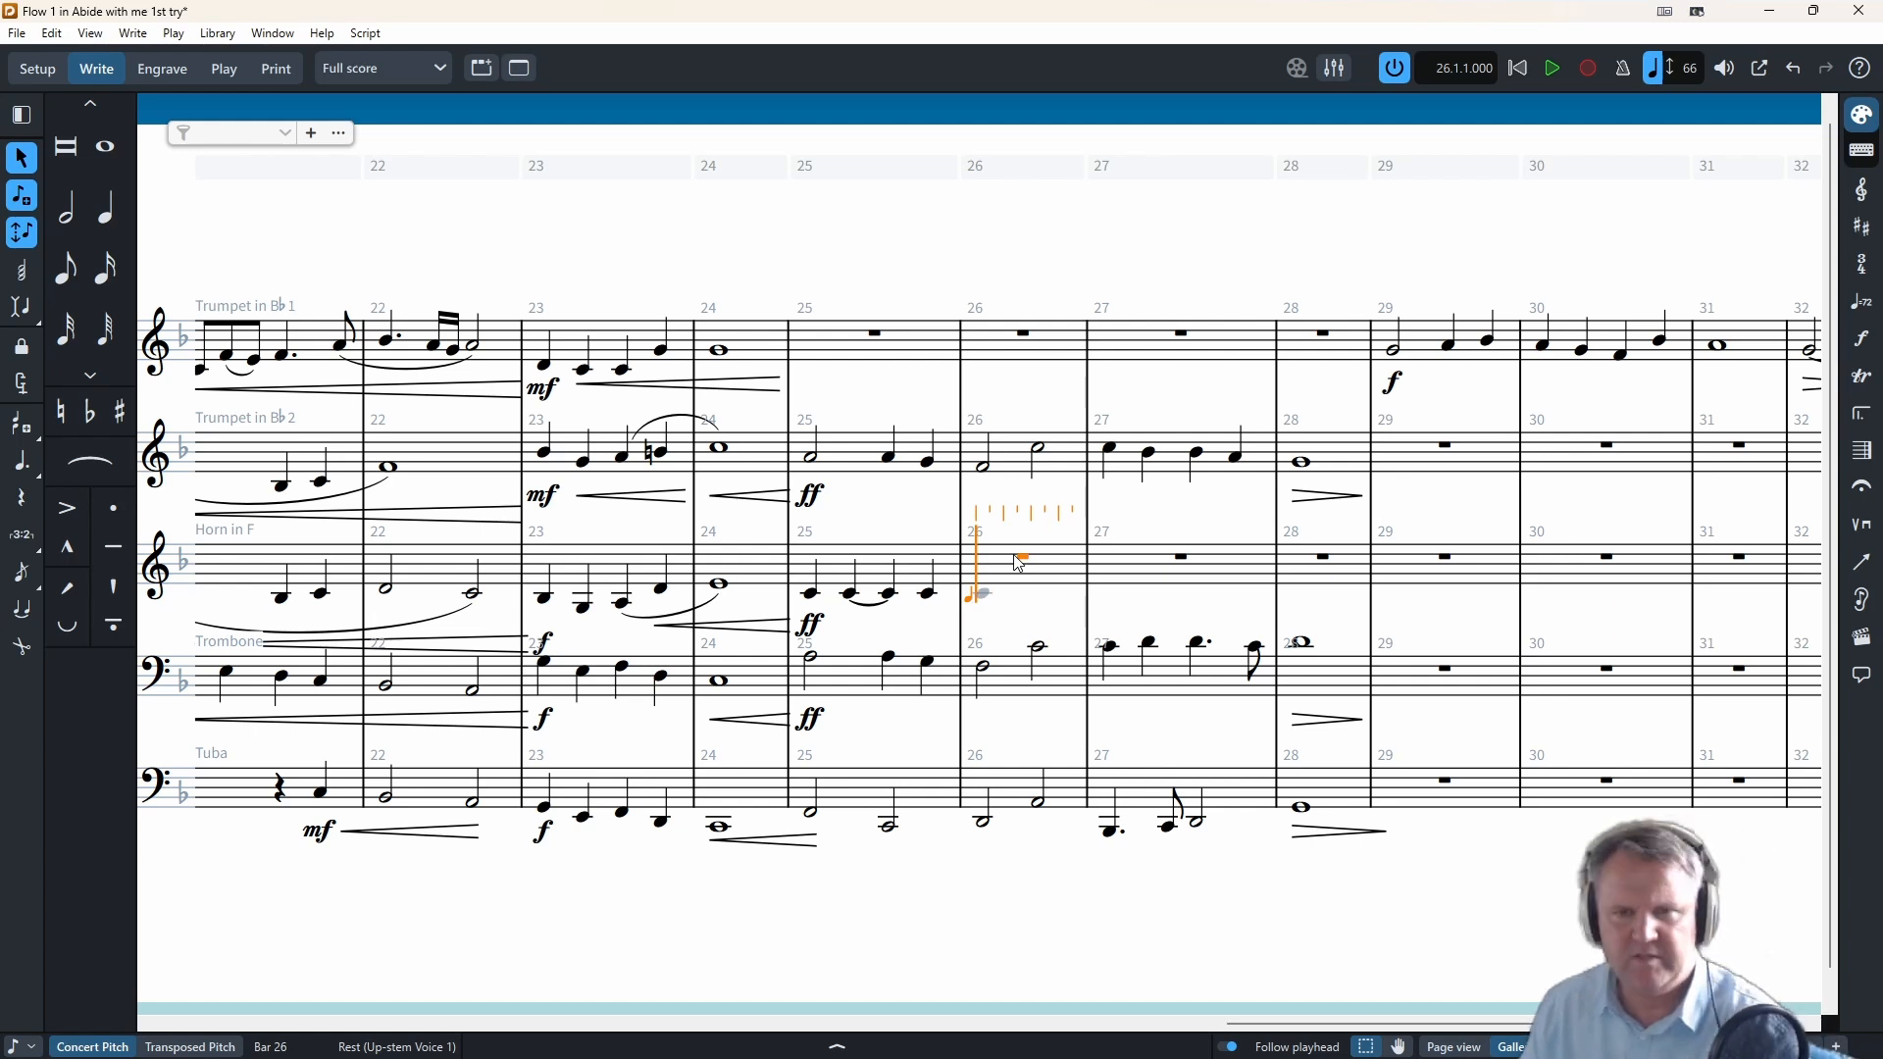
key(7)
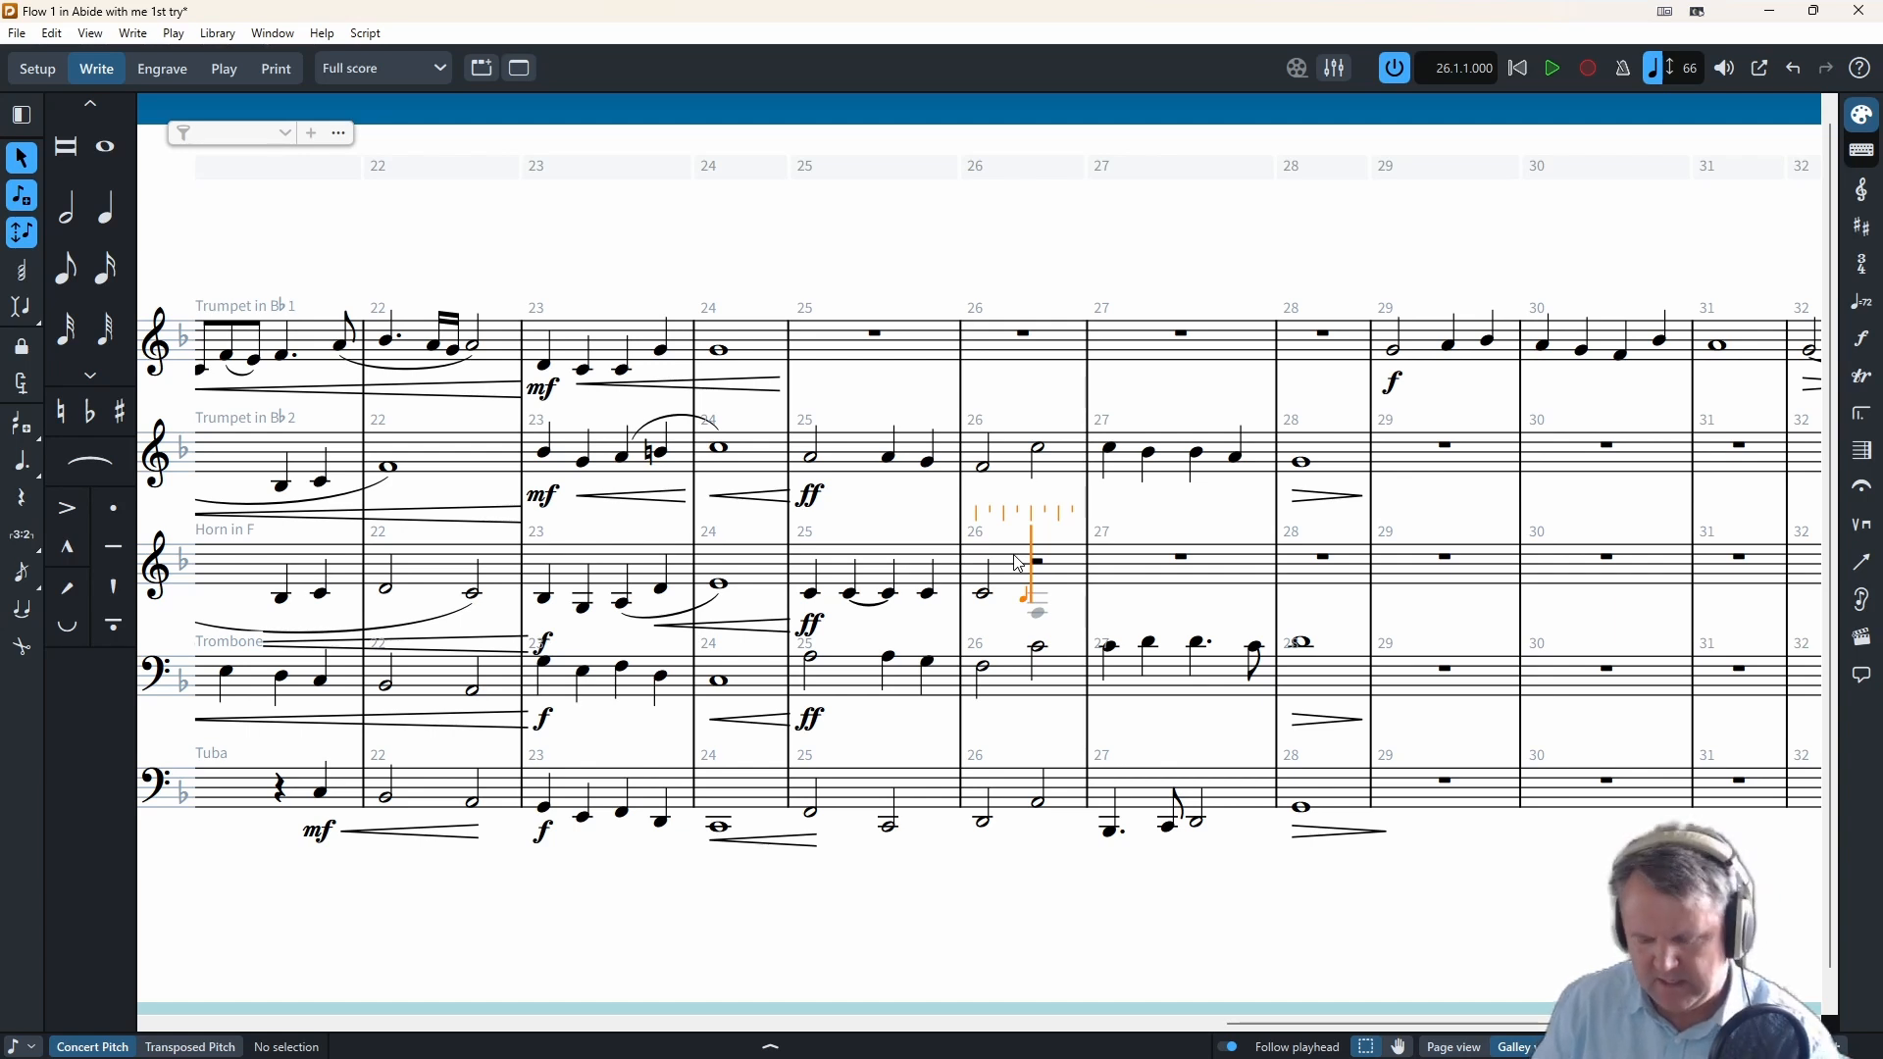
key(c)
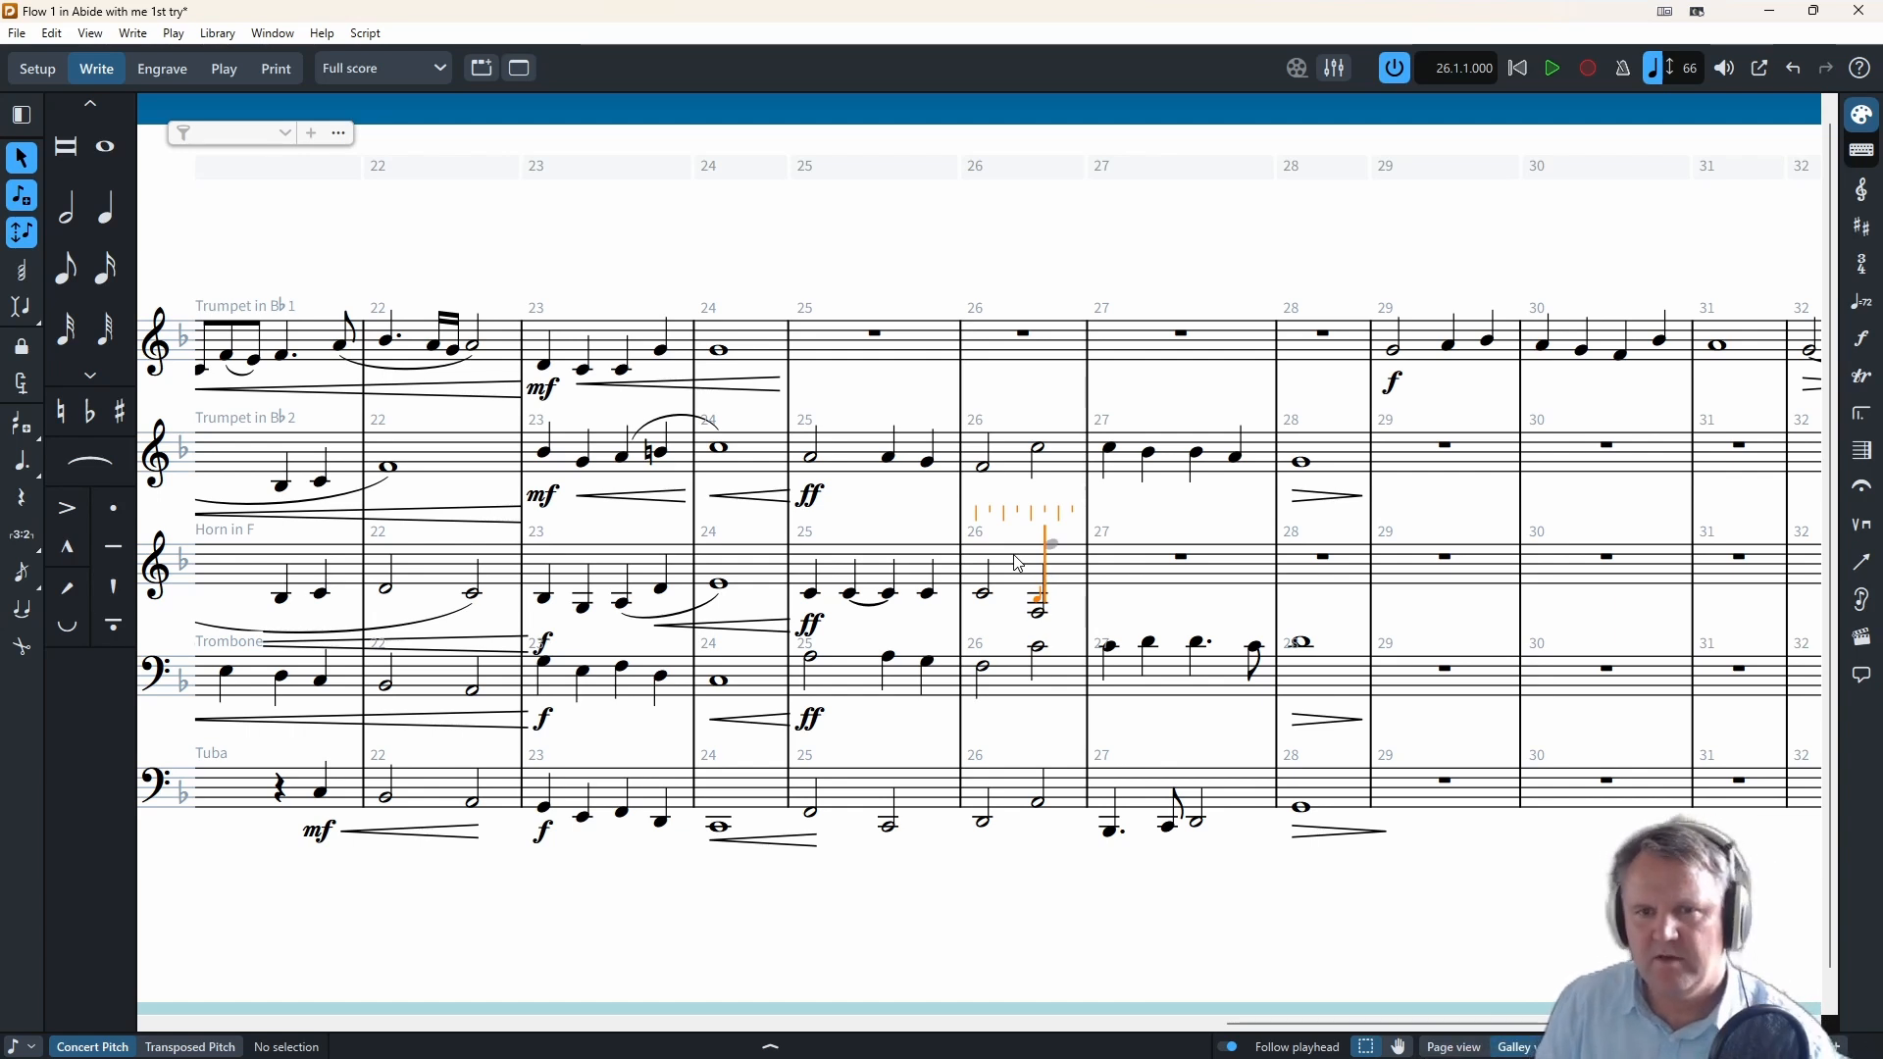
key(d)
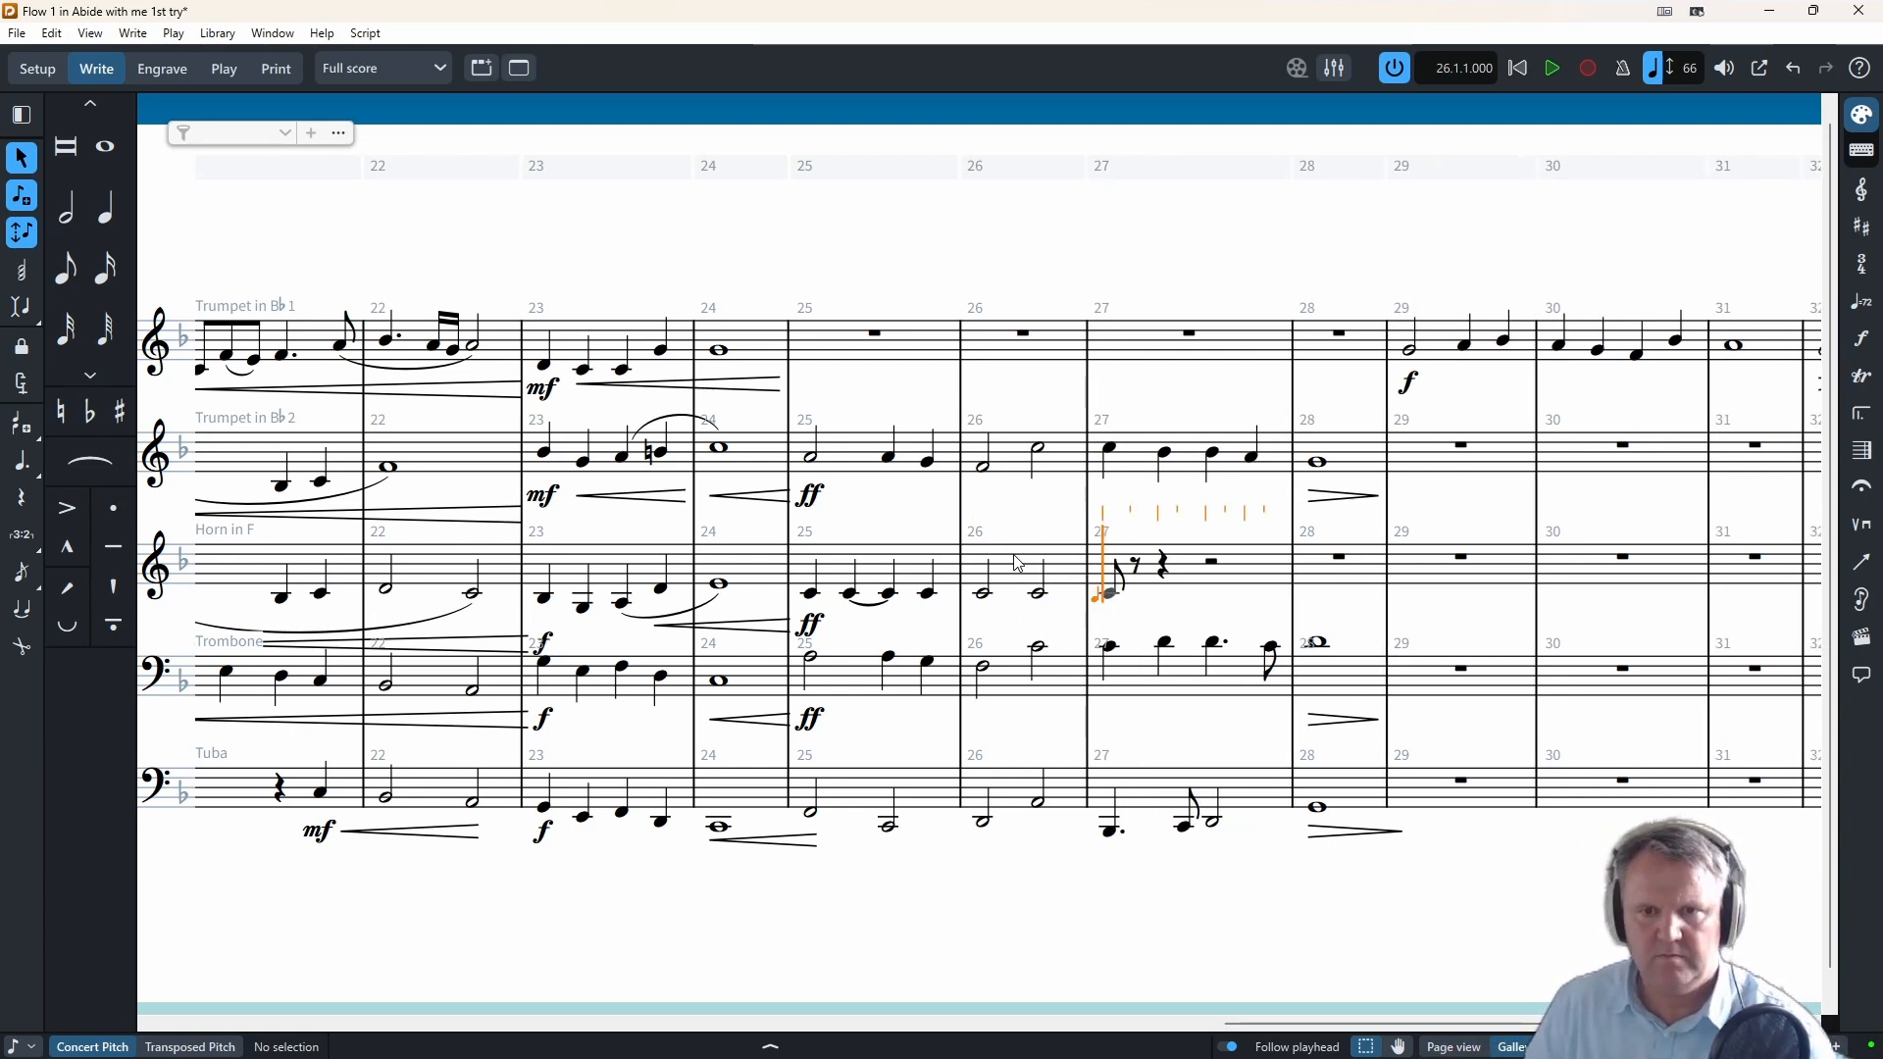
key(ctrl+z)
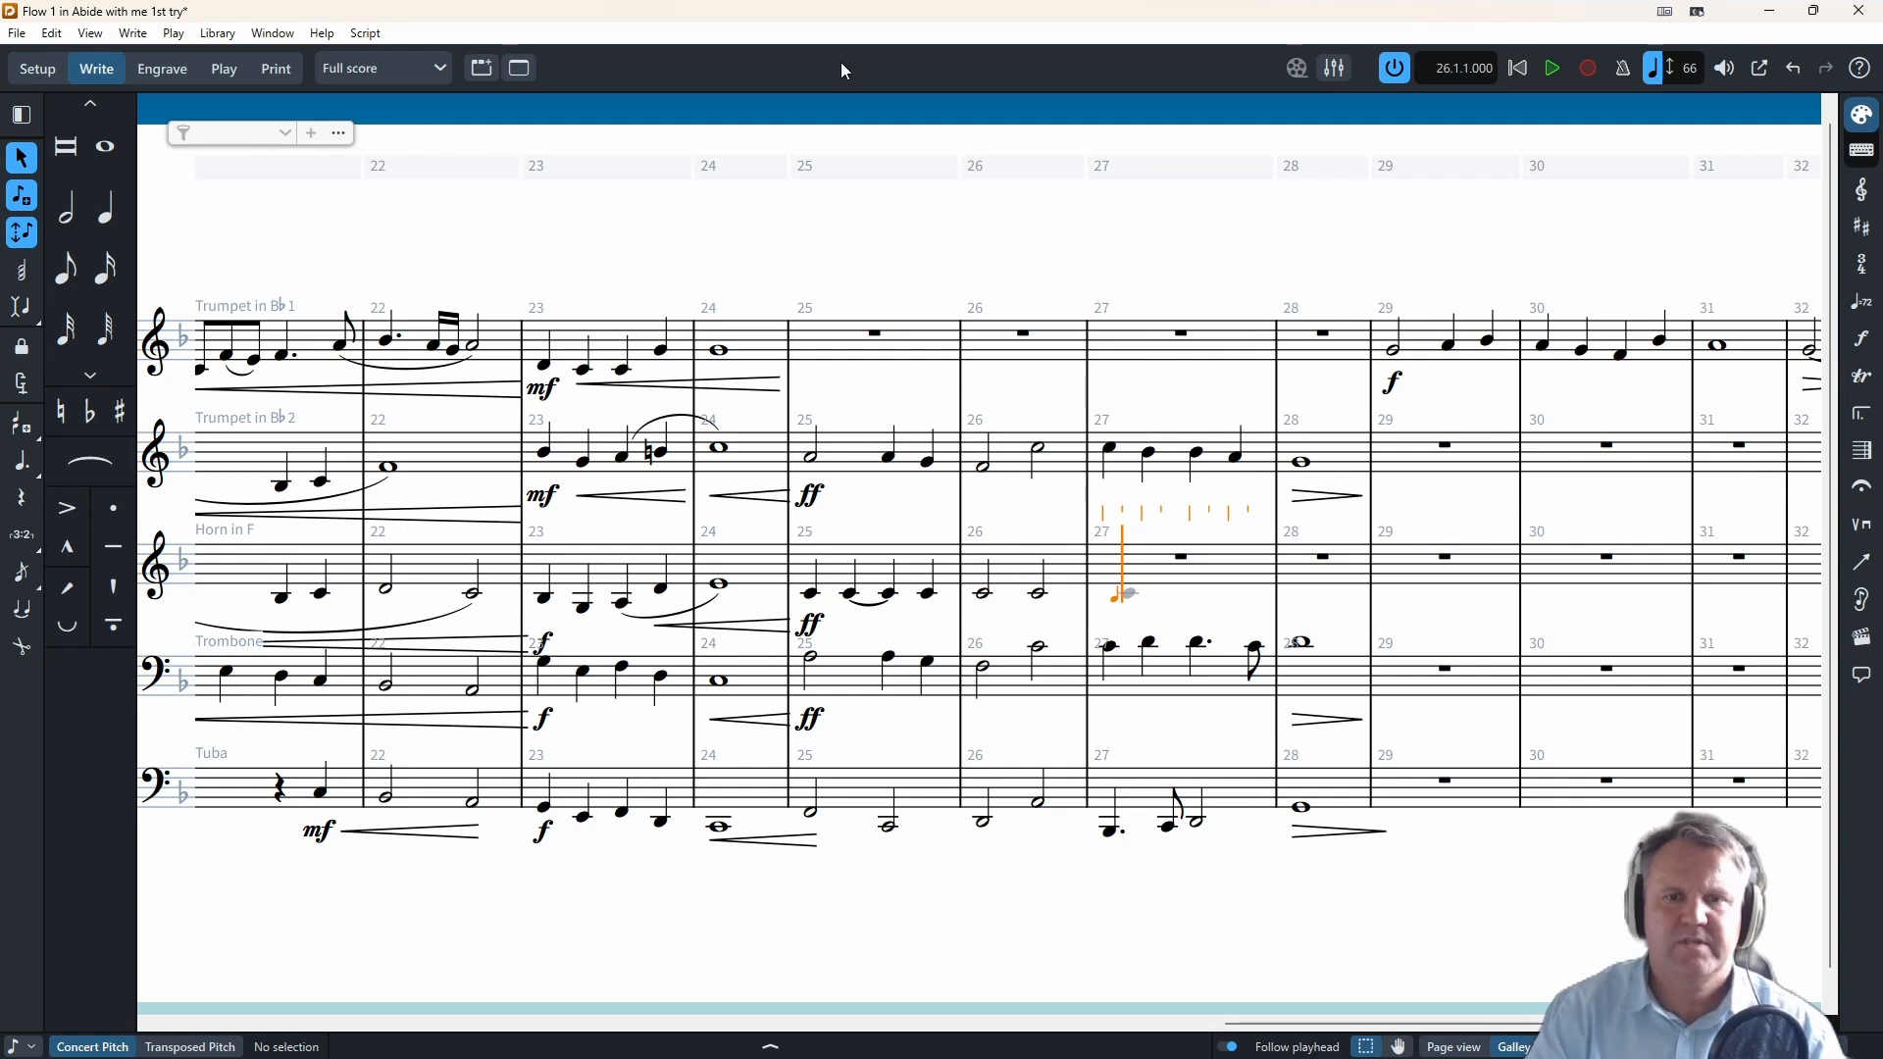
- Fill first trumpet bar 25 with quarter rest, eighths A, B-flat and quarters C, B-flat, and bar 26 with half A and quarters F, E
click(874, 335)
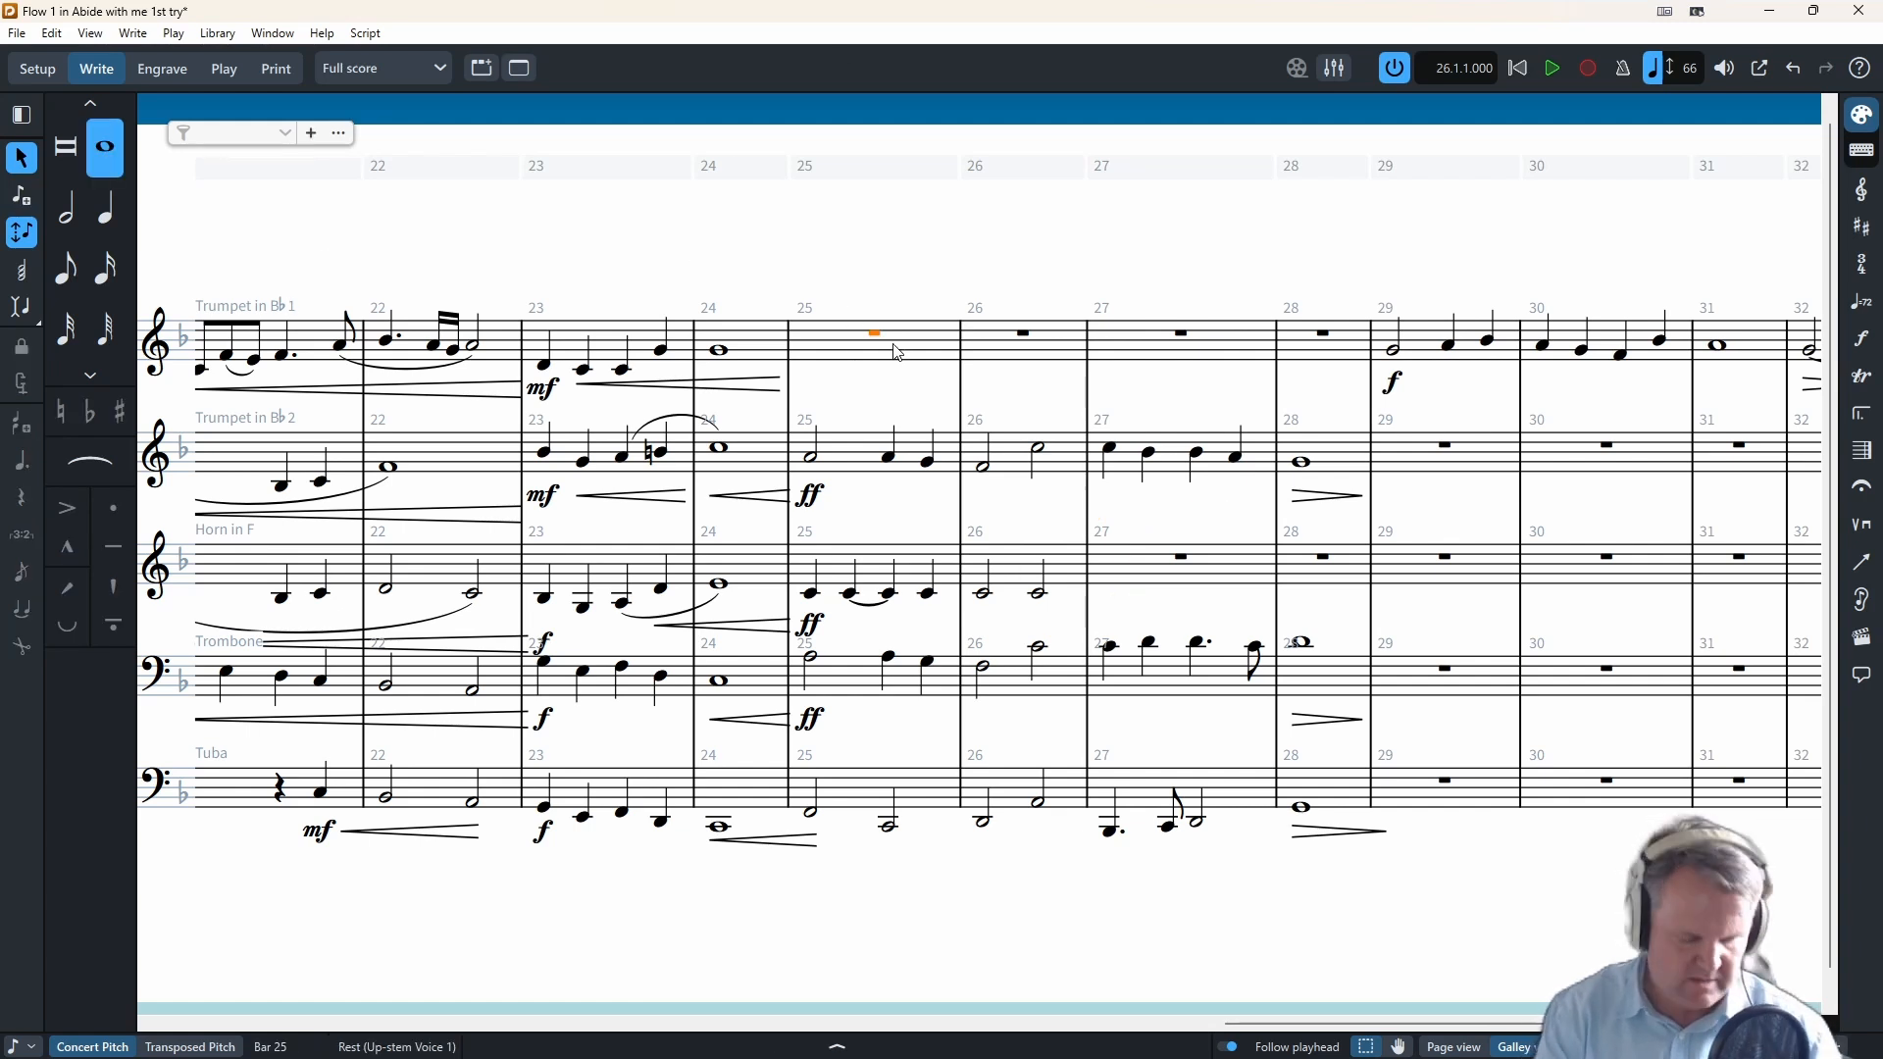
click(813, 461)
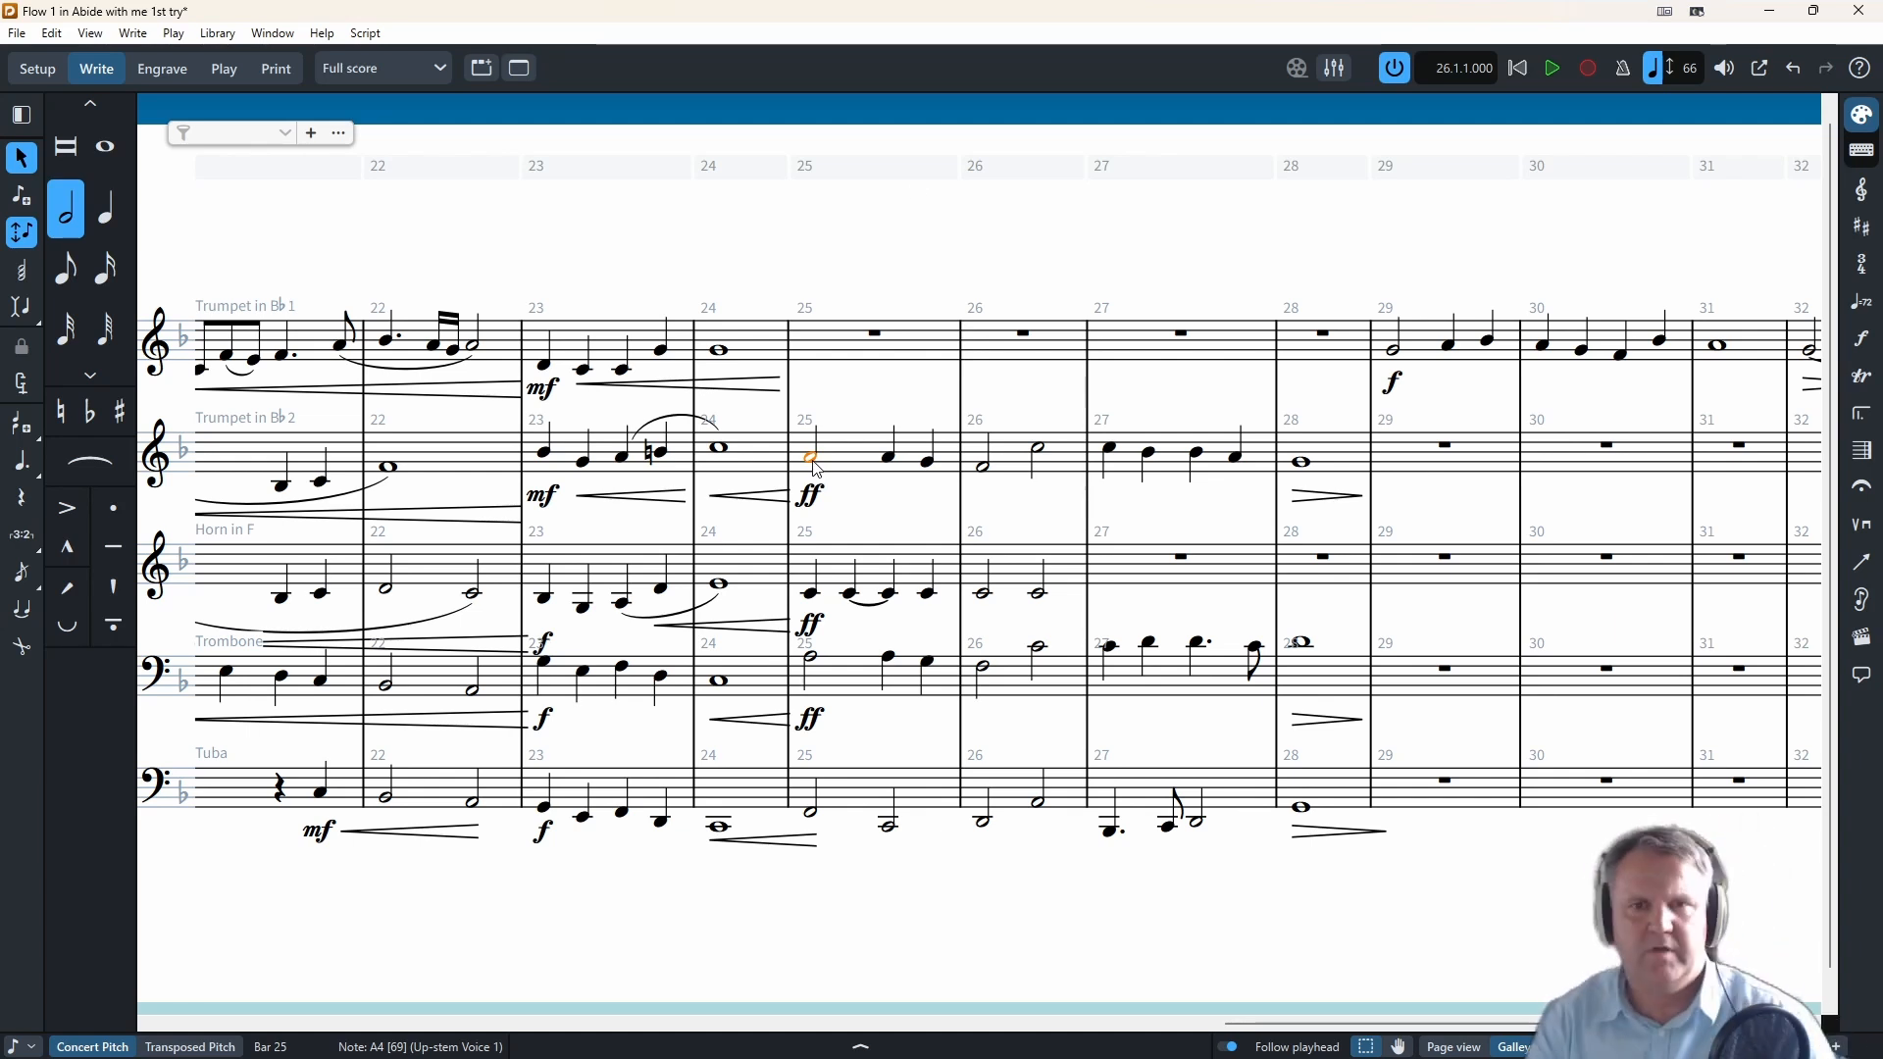
click(875, 335)
key(shift+n)
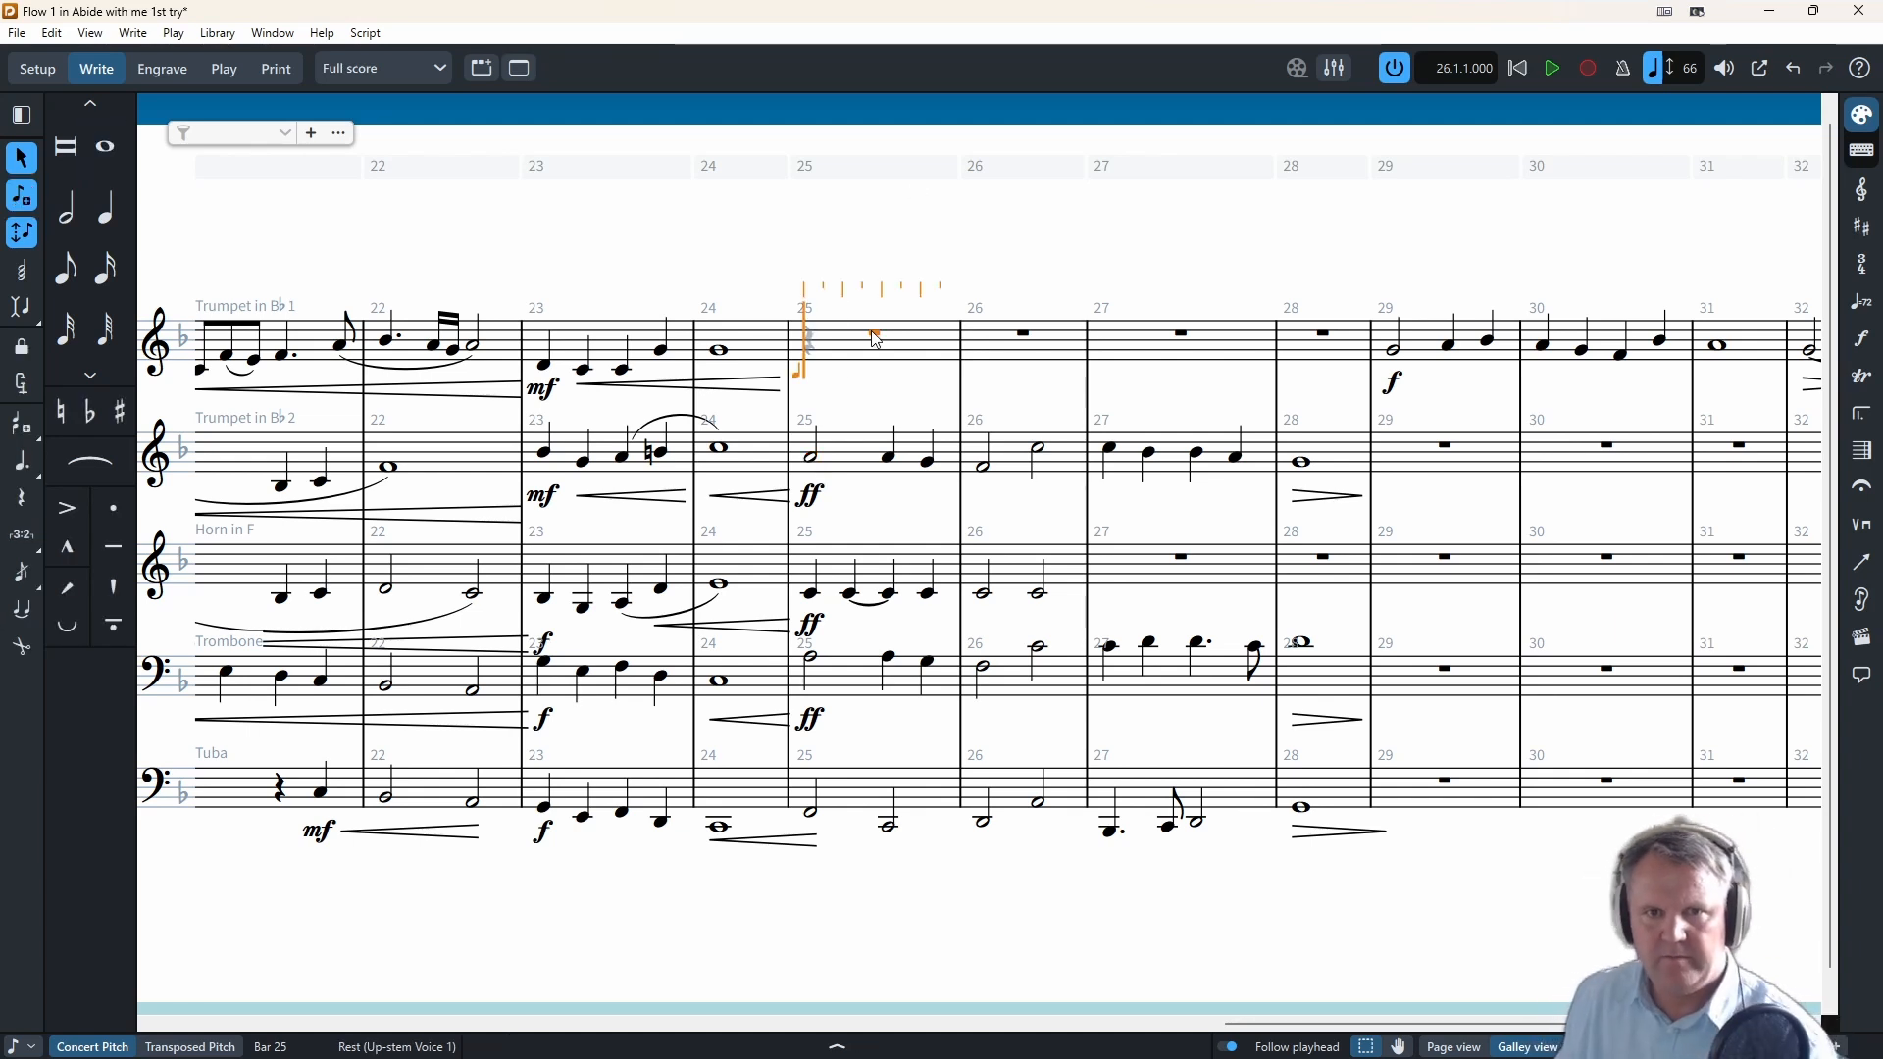
key(6)
key(5)
key(5)
key(6)
key(6)
key(6)
key(Left)
key(Left)
key(7)
key(6)
key(6)
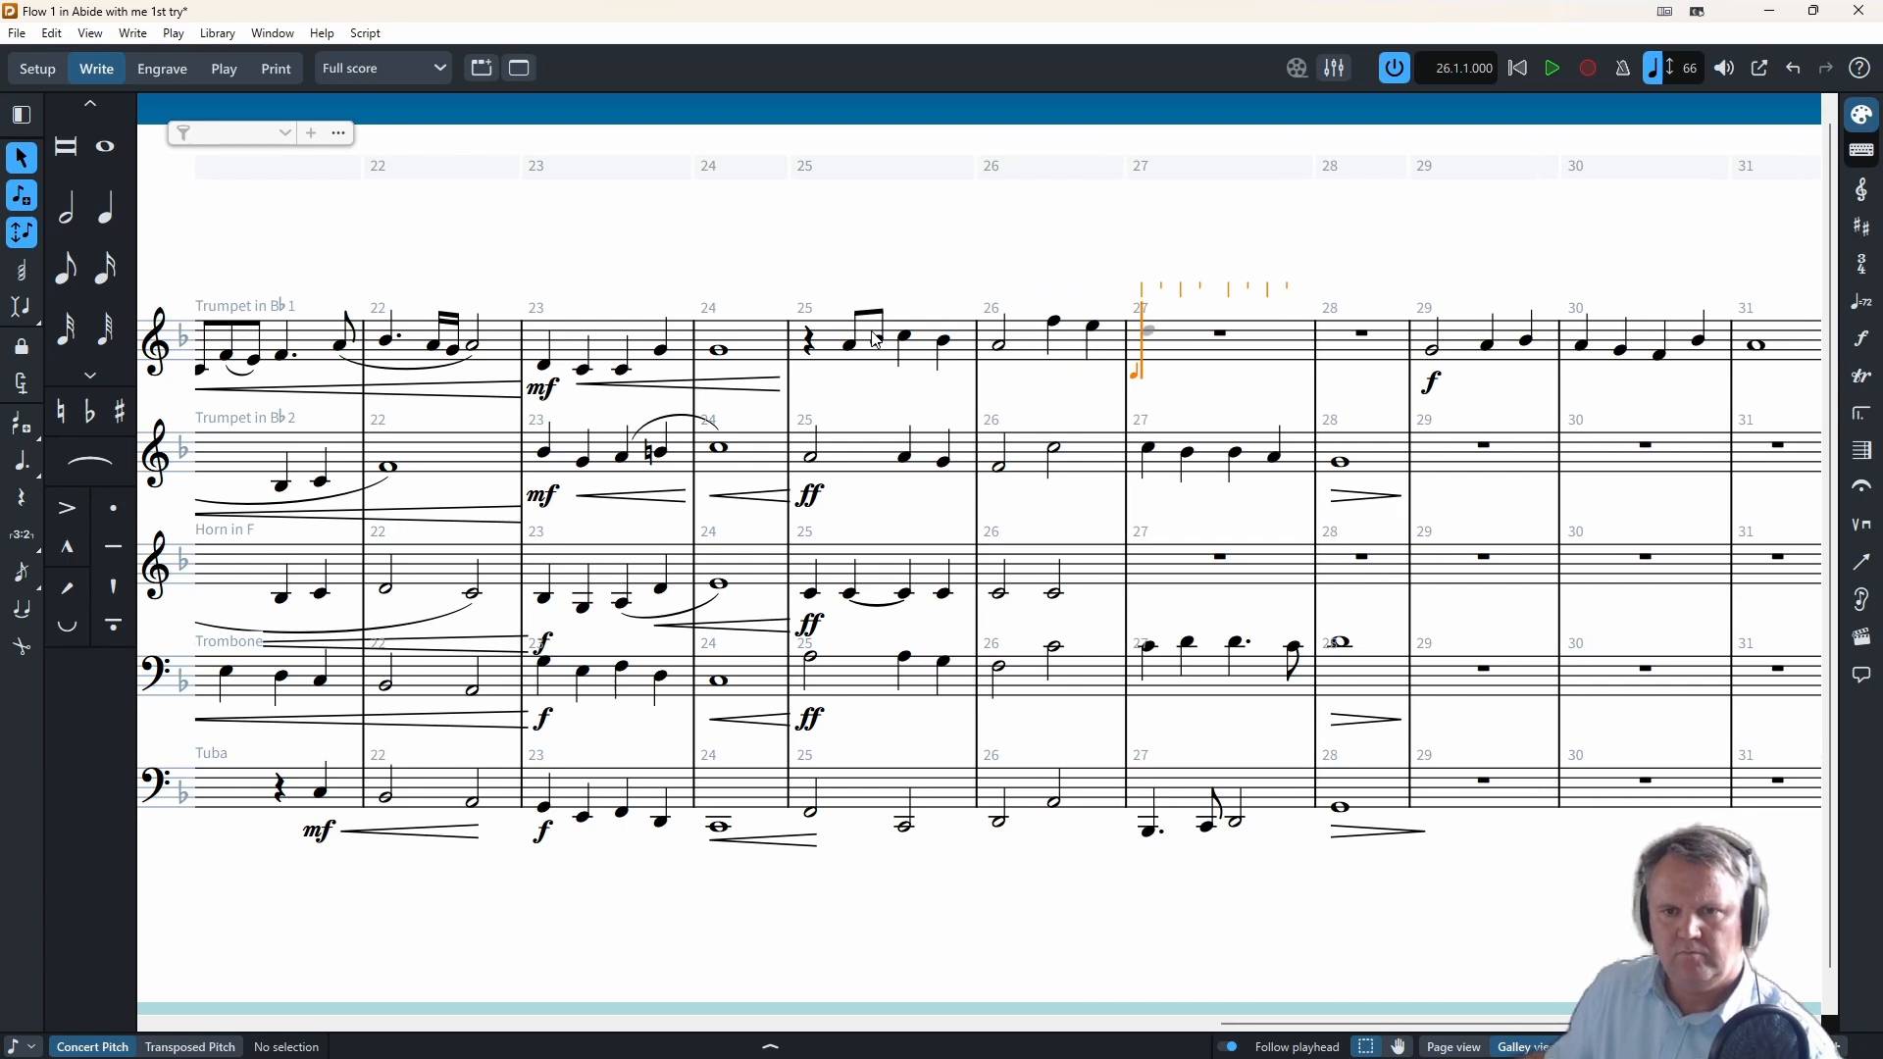
- Fill first trumpet bar 27 with two quarter-note Ds, a dotted-quarter D and an eighth-note C
key(6)
key(6)
click(17, 471)
key(6)
key(5)
- Fill first trumpet bar 28 with a whole-note B-flat and add a diminuendo hairpin under it
key(8)
key(Escape)
key(shift+d)
text(>)
key(Return)
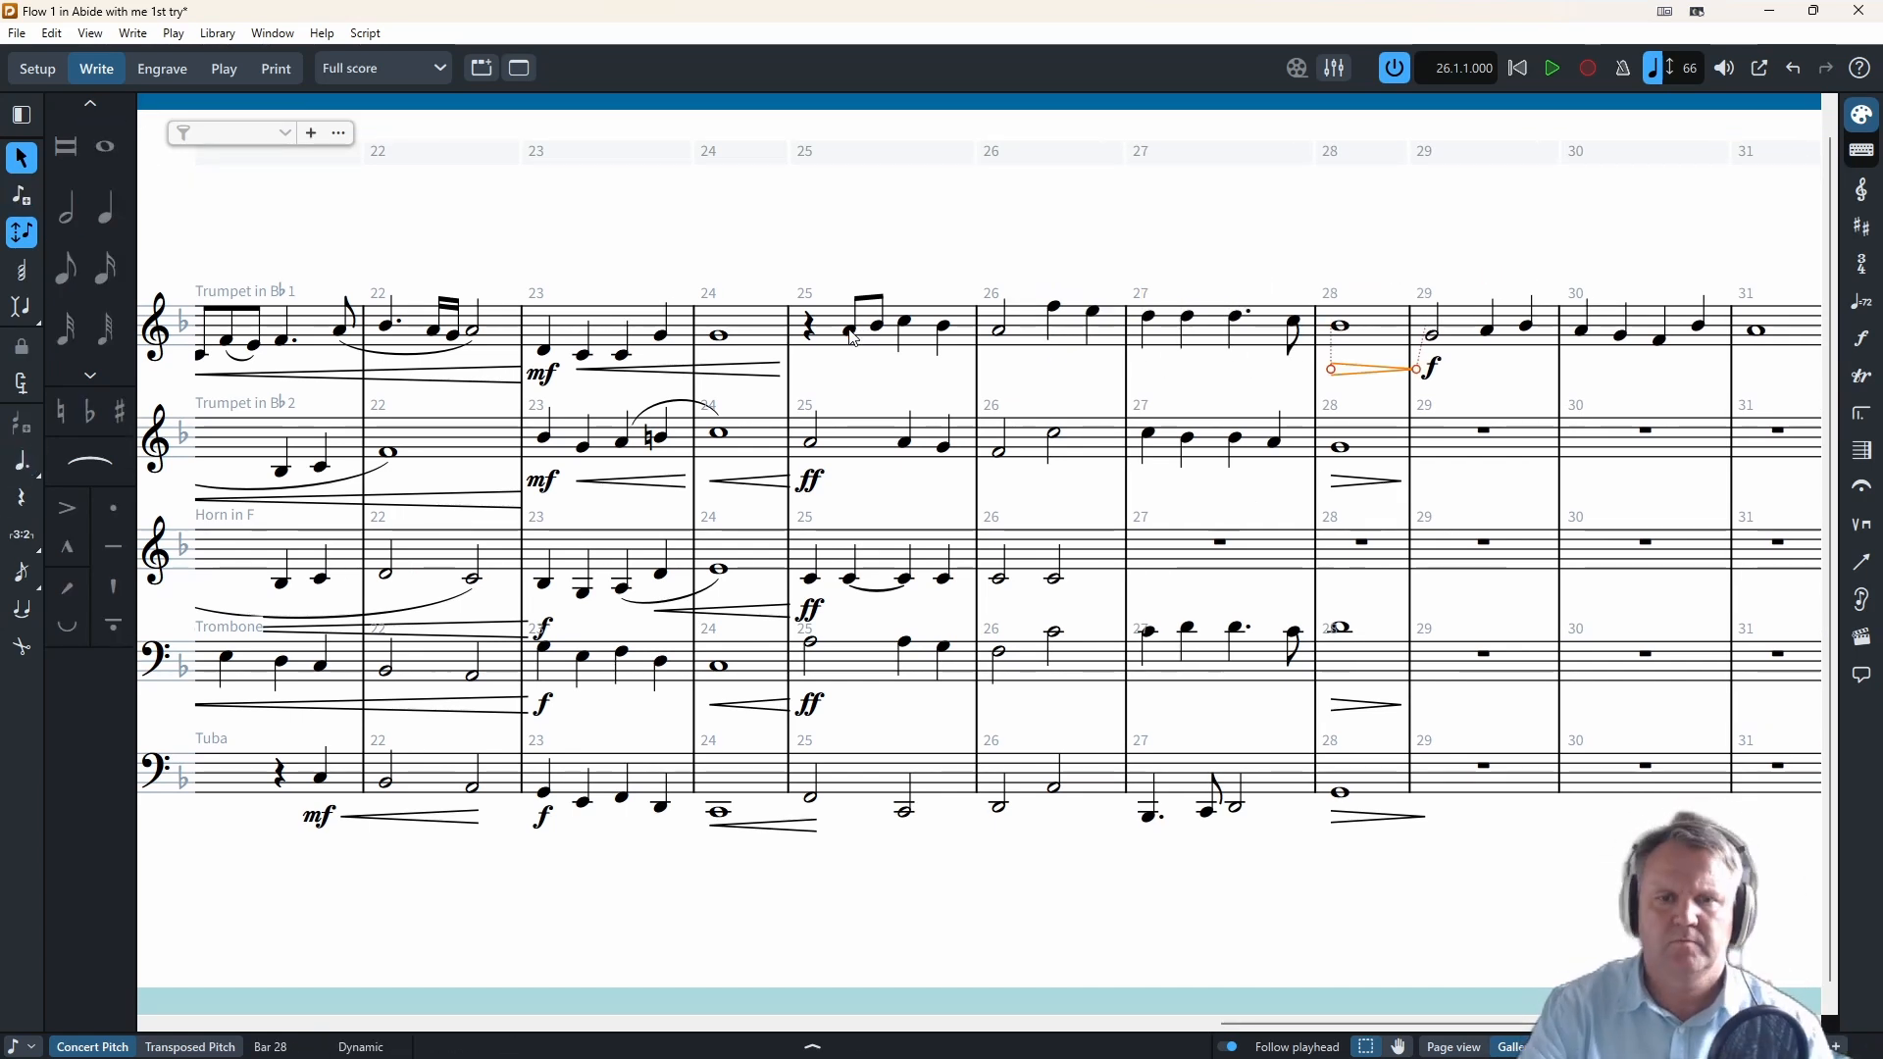
key(Escape)
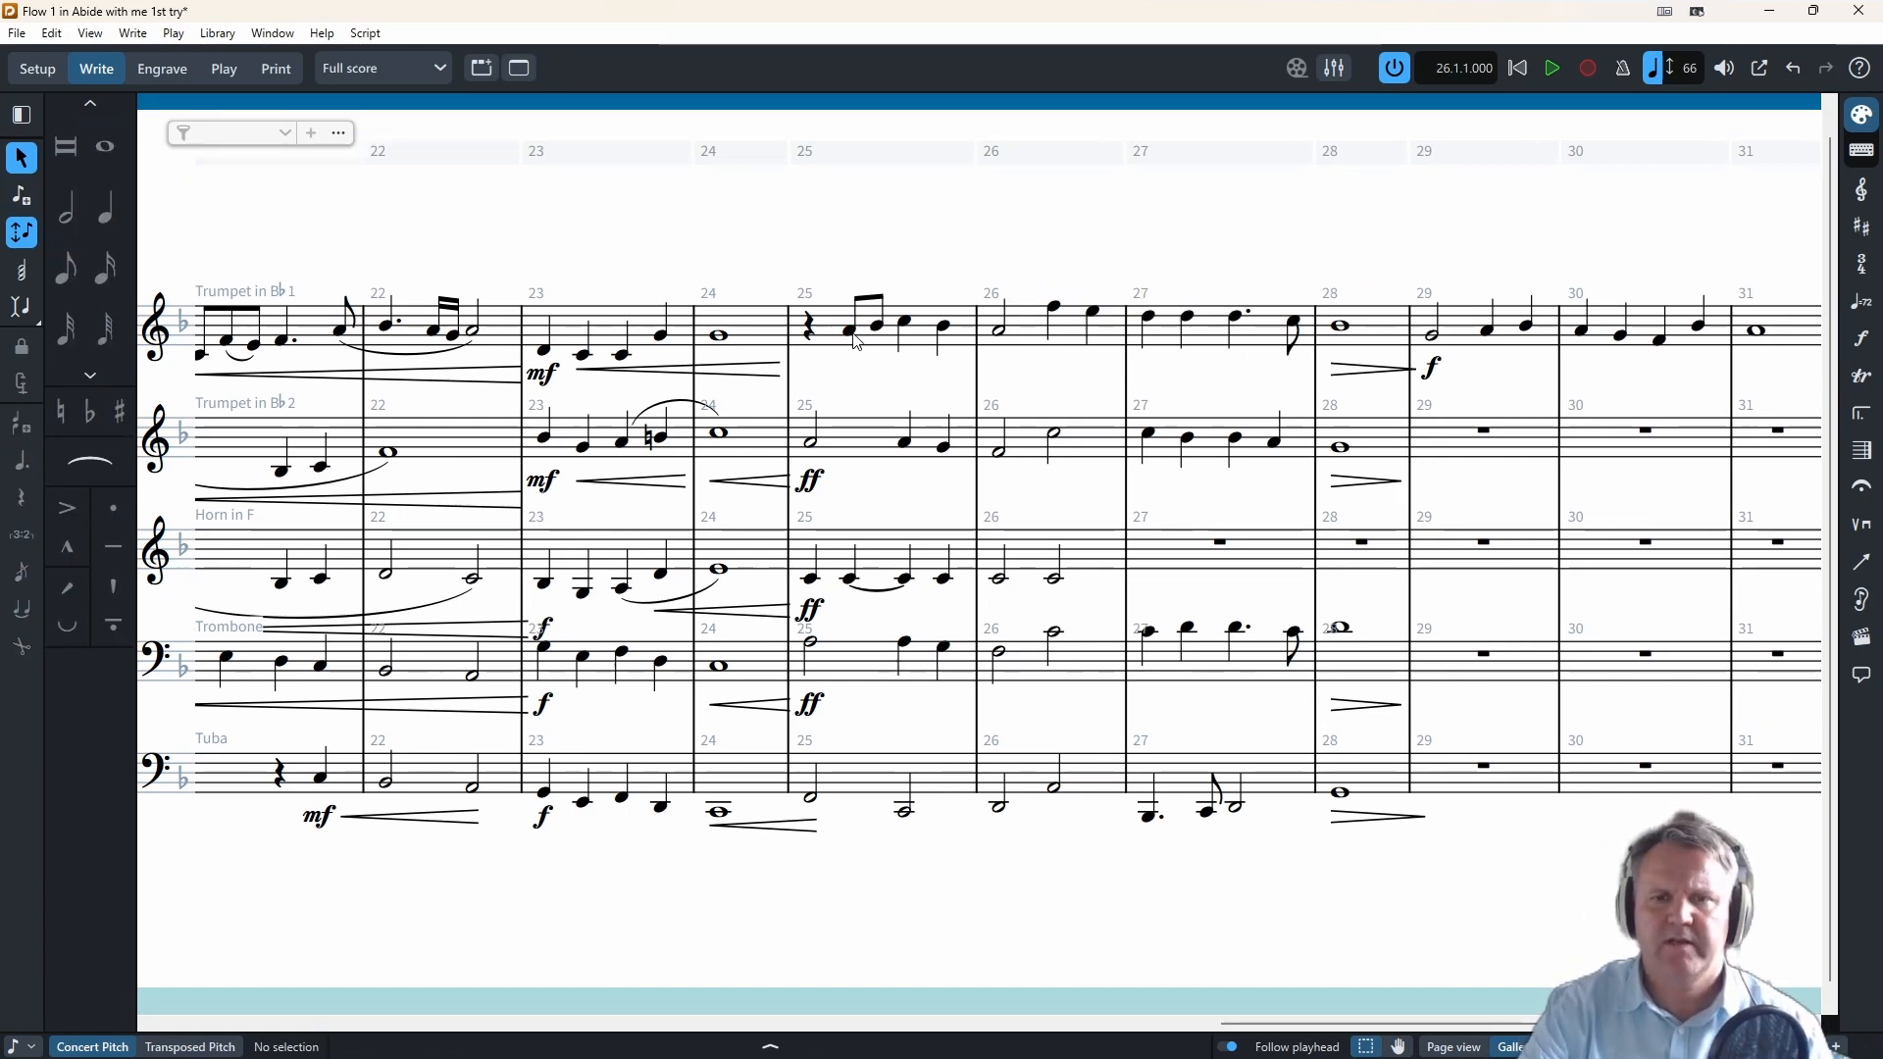
- Slur the first trumpet's C to B-flat in bar 25, F to E in bar 26, and dotted D to C in bar 27
click(909, 327)
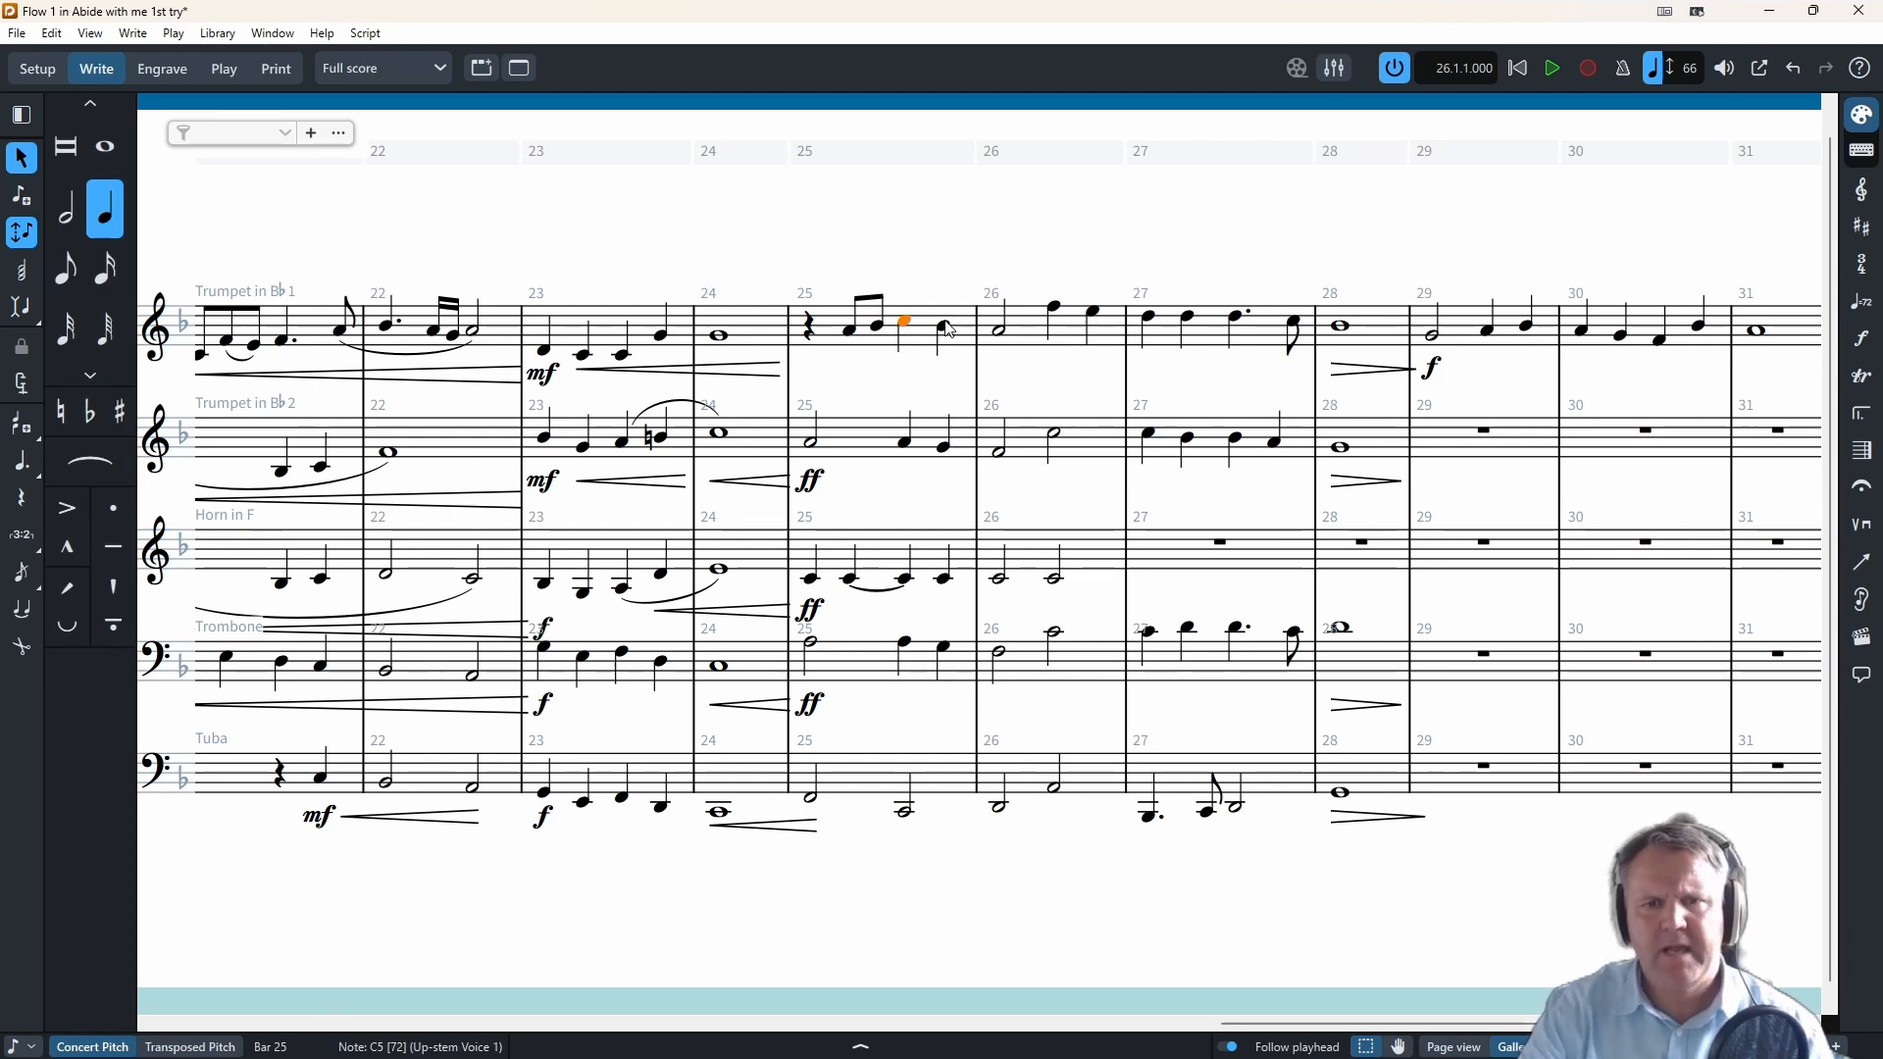
key(s)
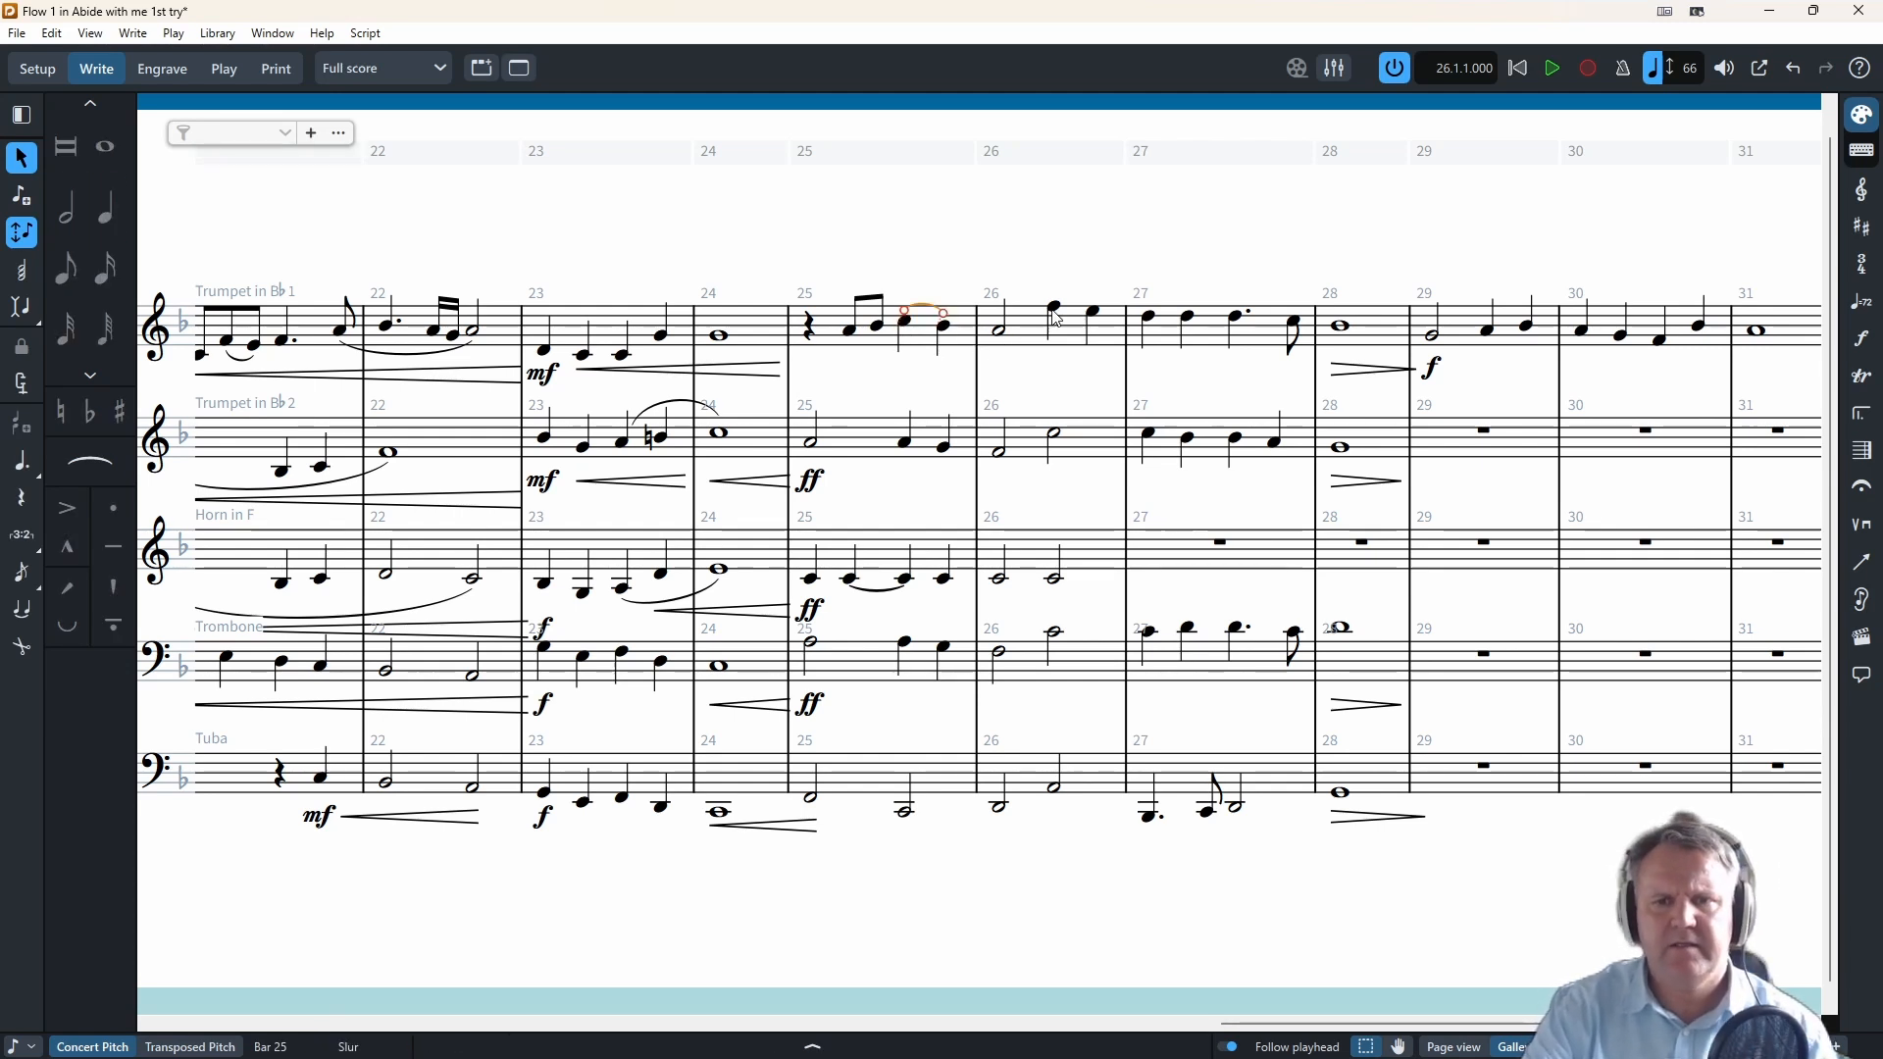
click(1055, 308)
key(s)
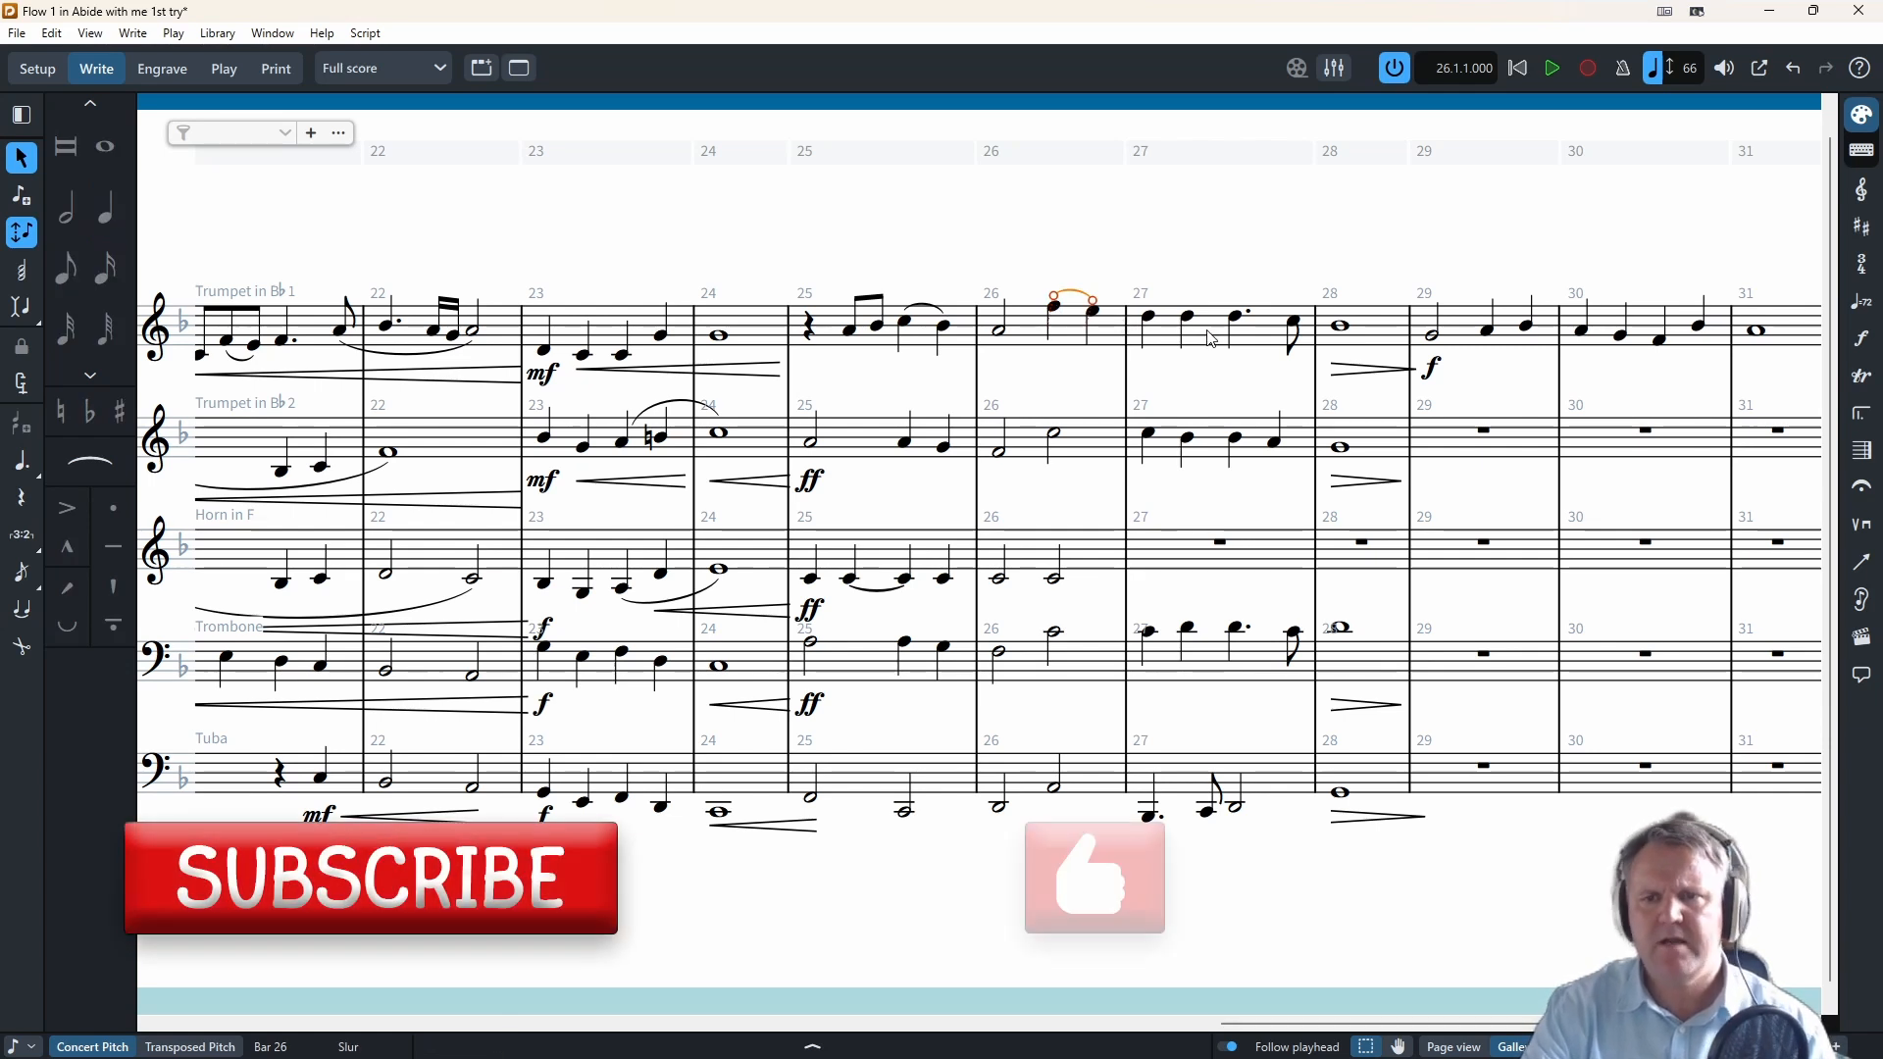
click(1236, 317)
key(s)
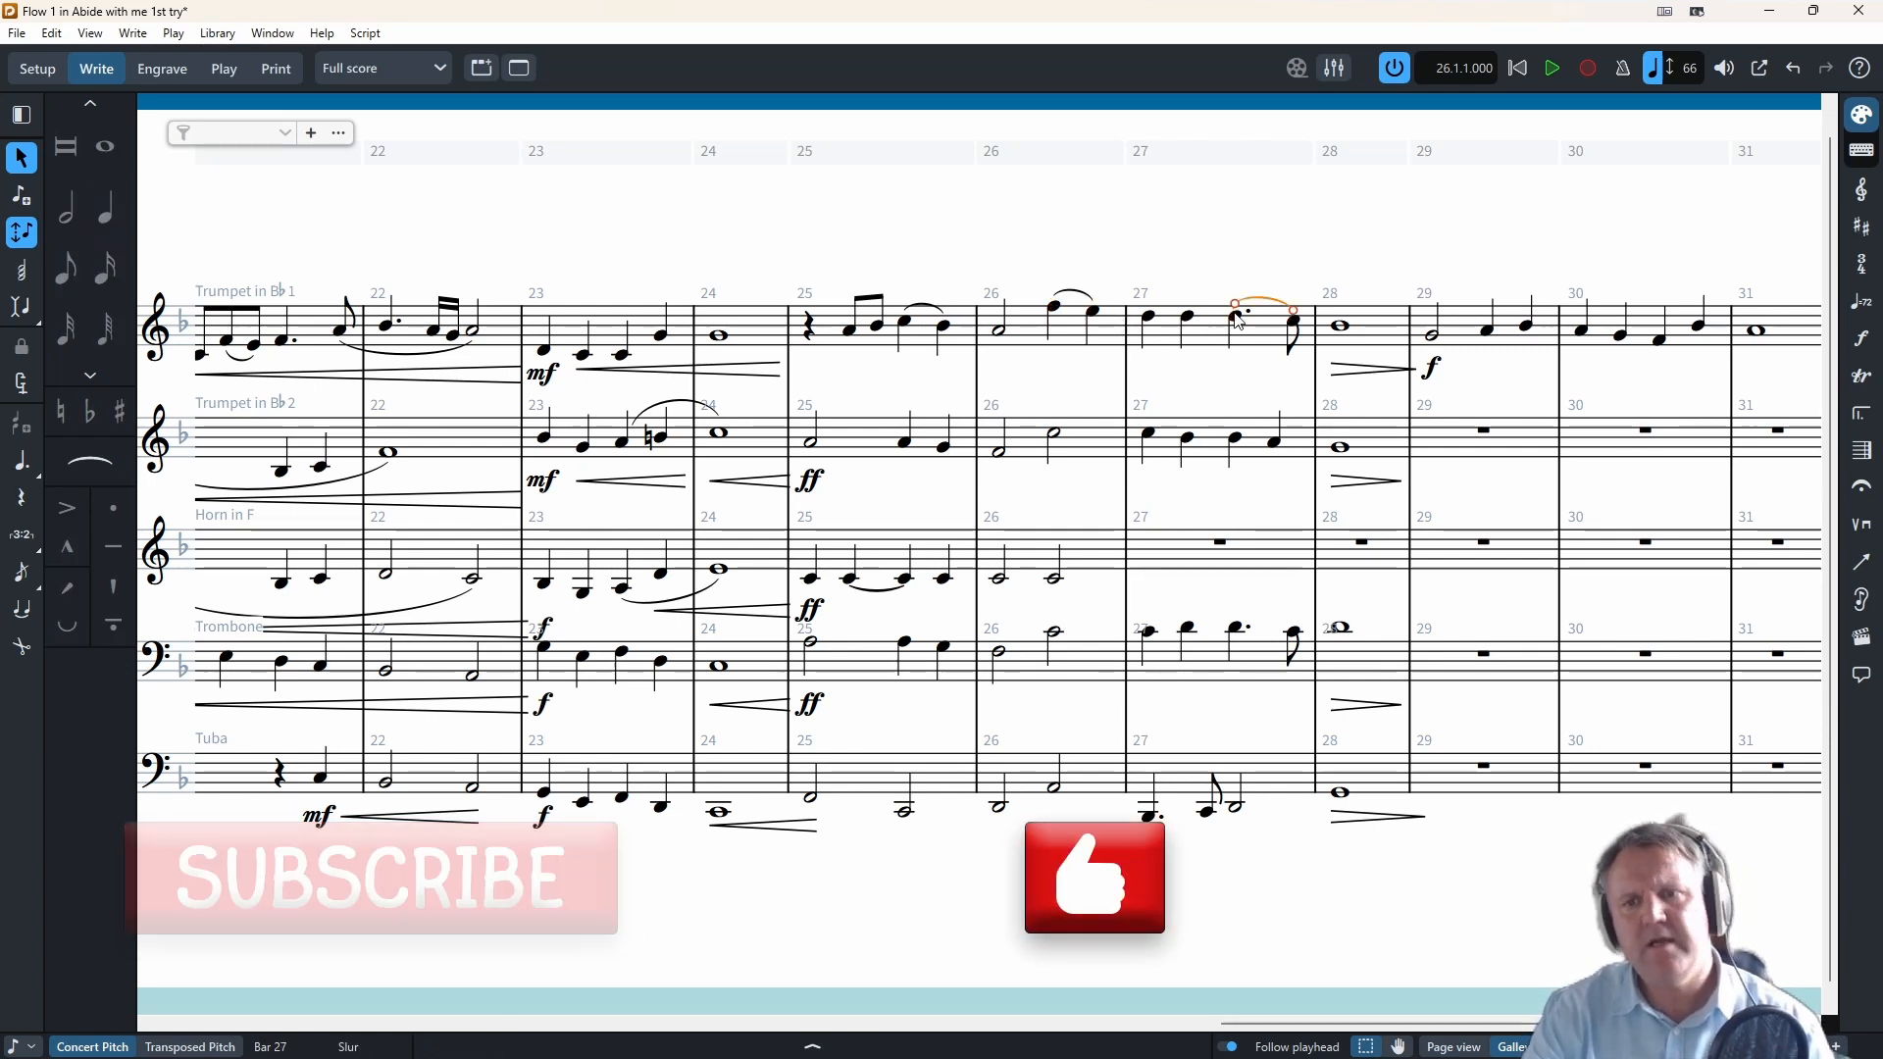
- Add an ff dynamic to the first trumpet's opening eighth-note A in bar 25
click(867, 380)
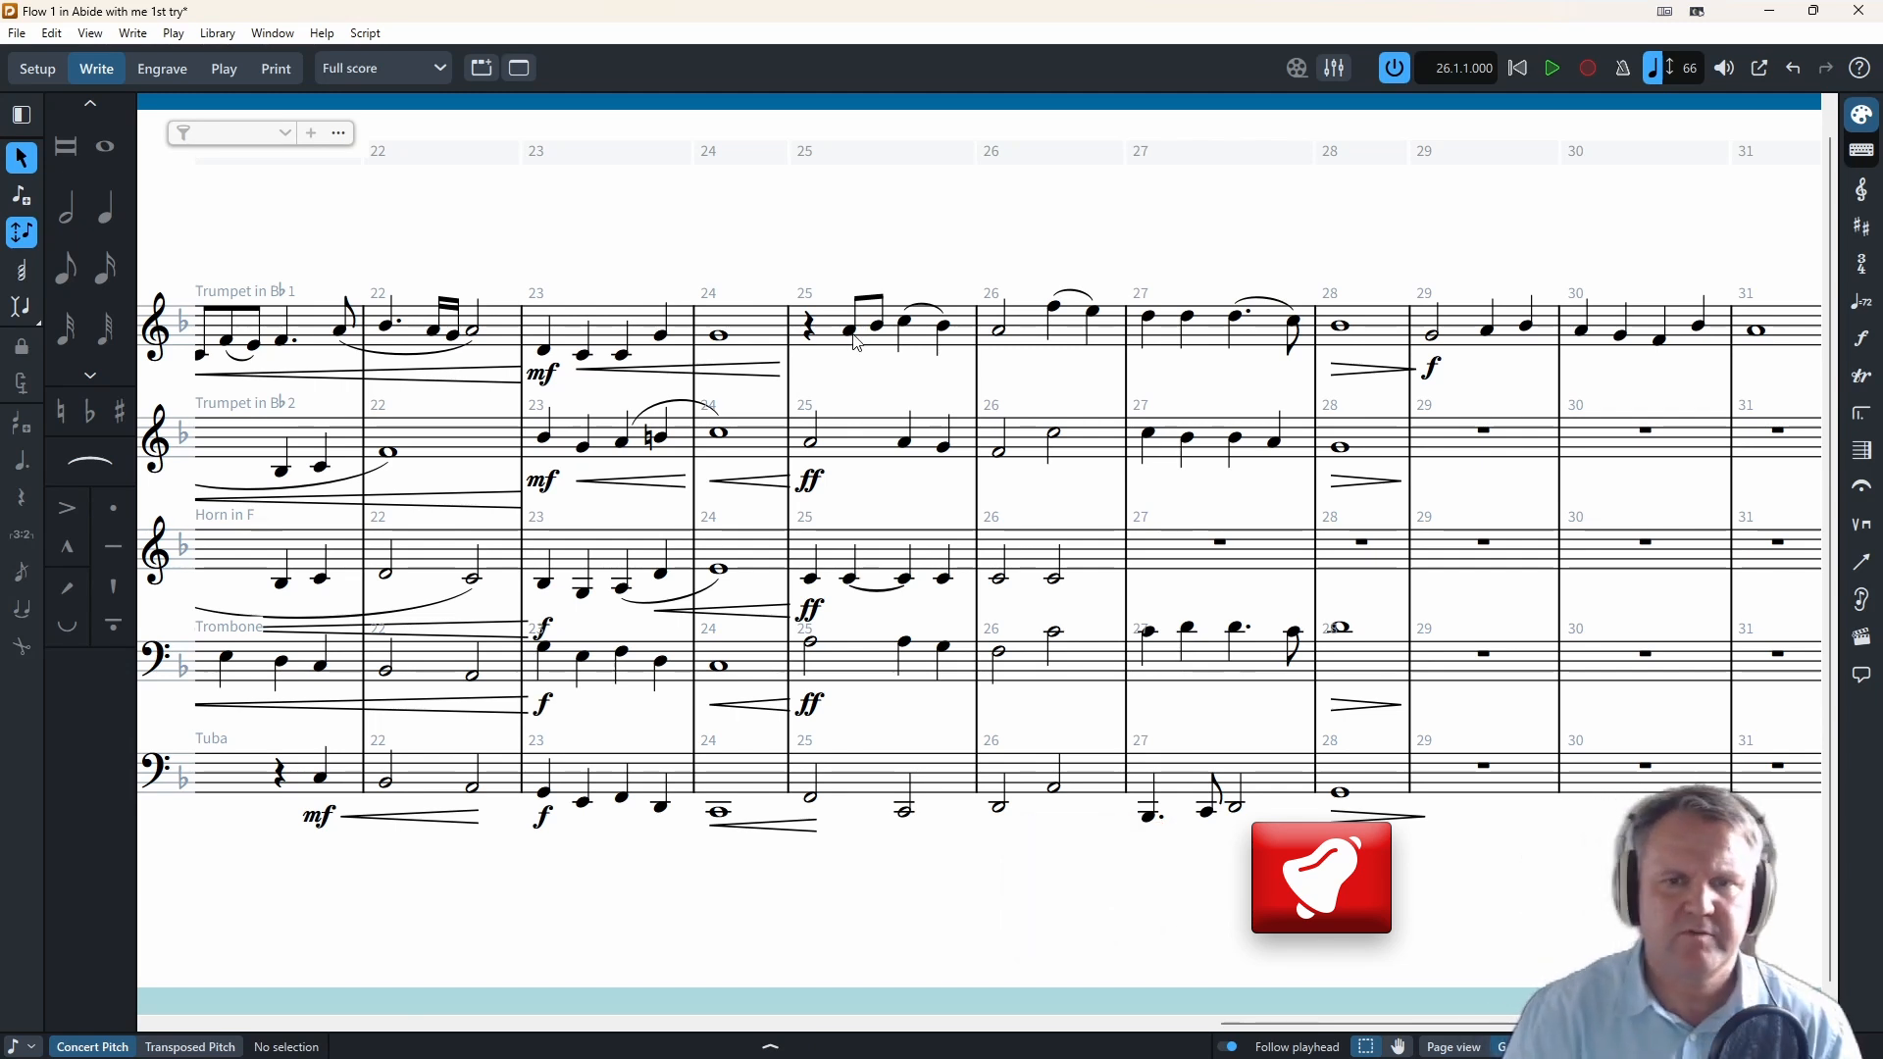
click(855, 339)
key(shift+d)
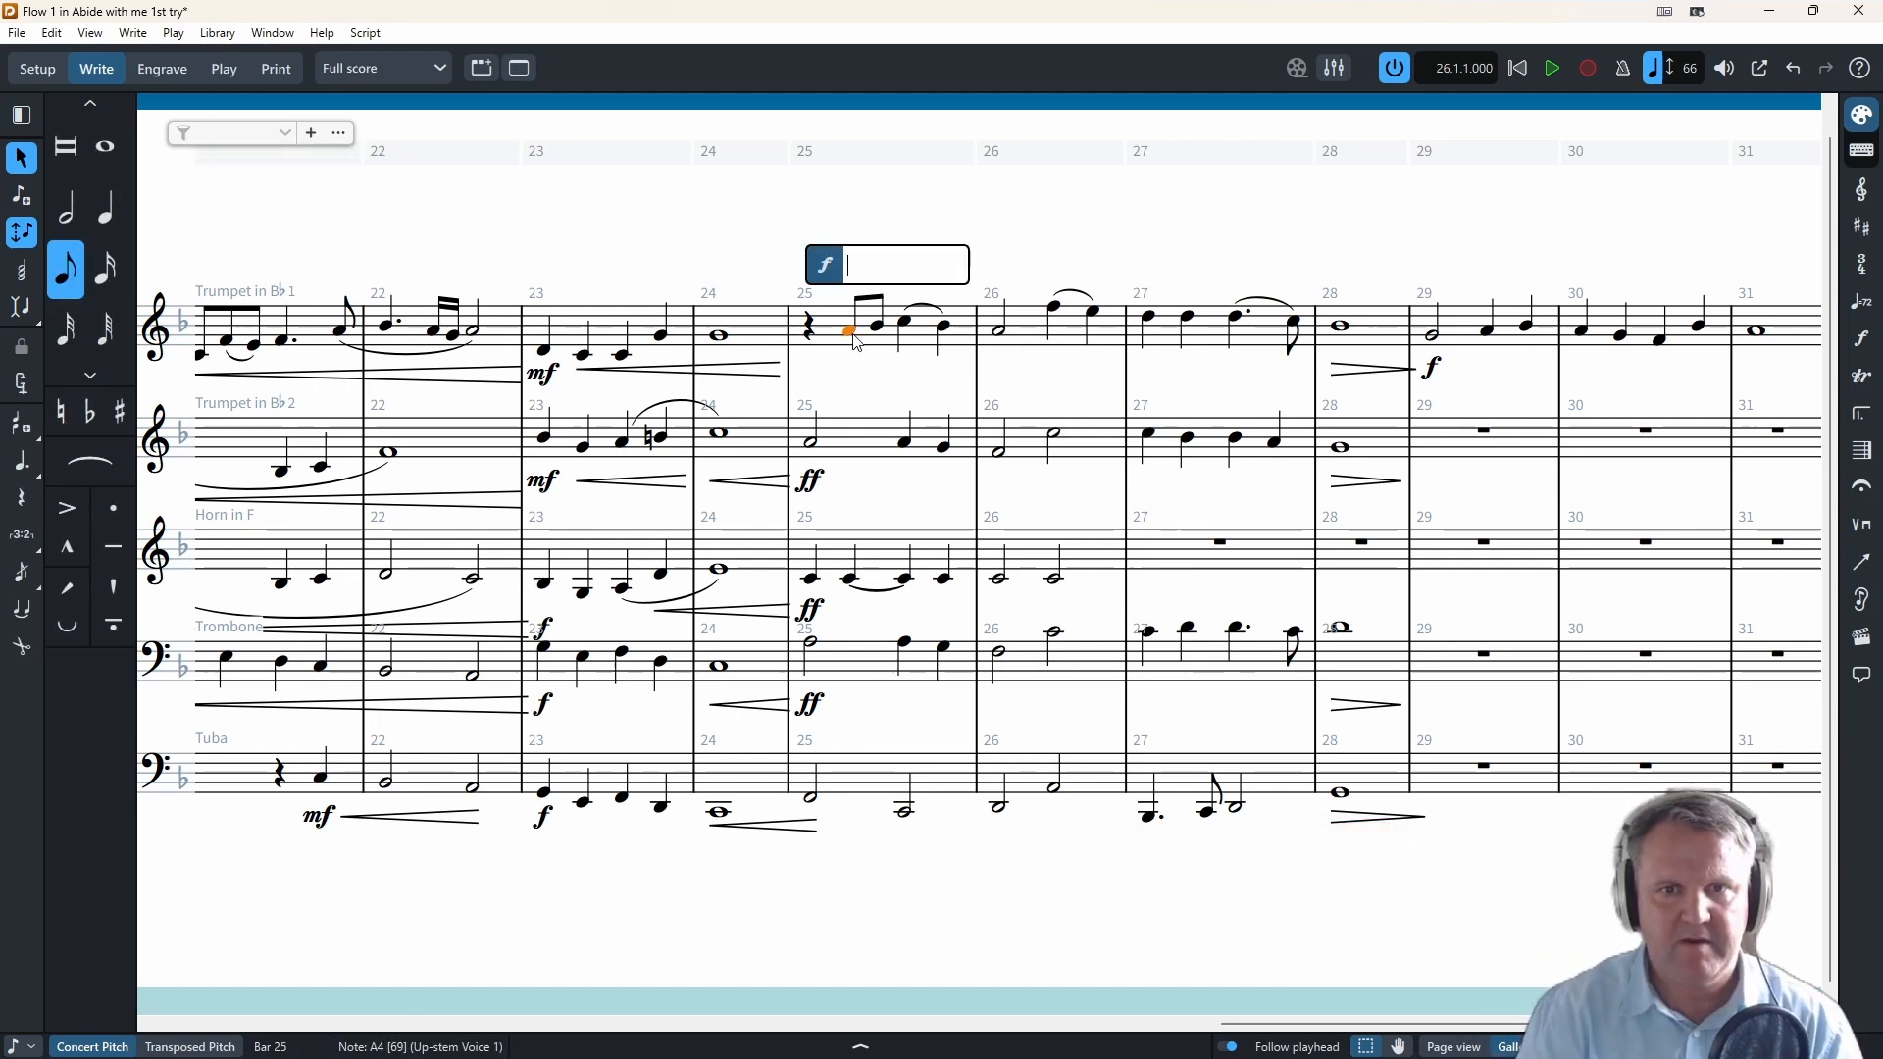
text(ff)
key(Return)
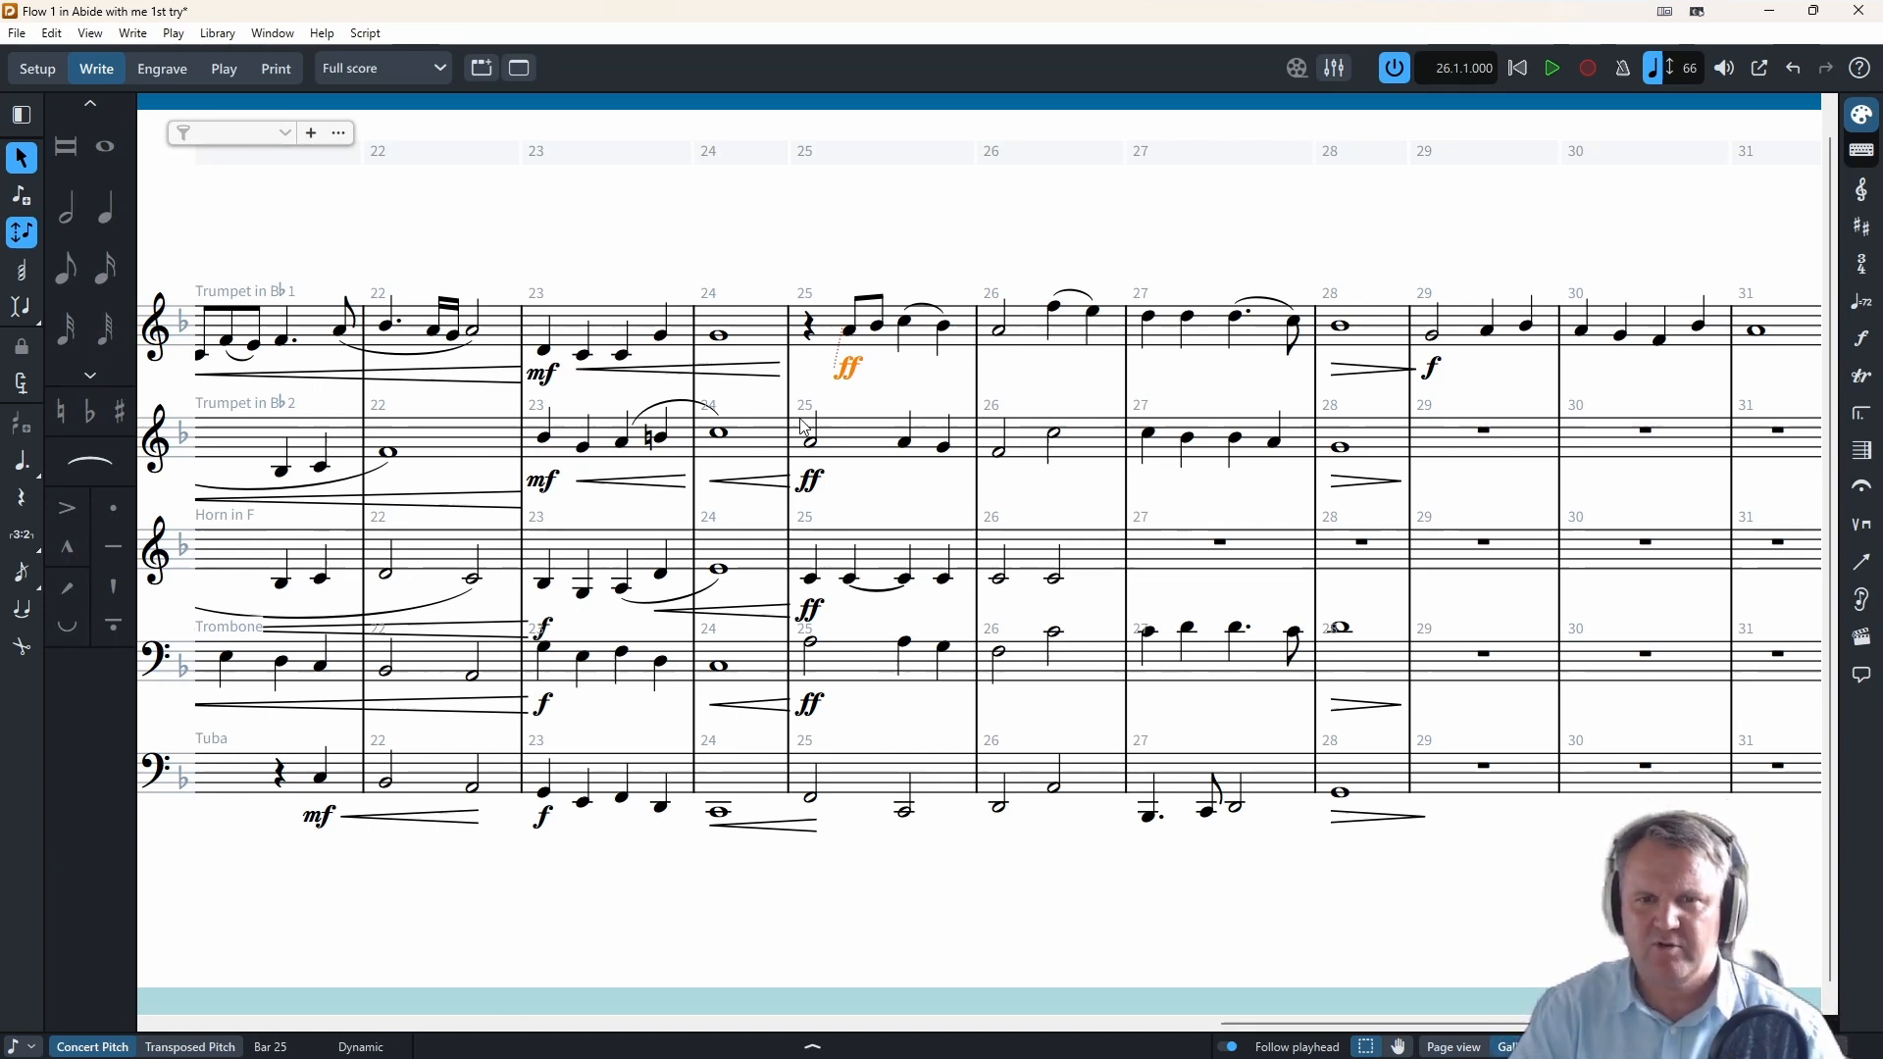
- Fill horn bar 27 with two half-note Fs
click(1235, 548)
key(shift+n)
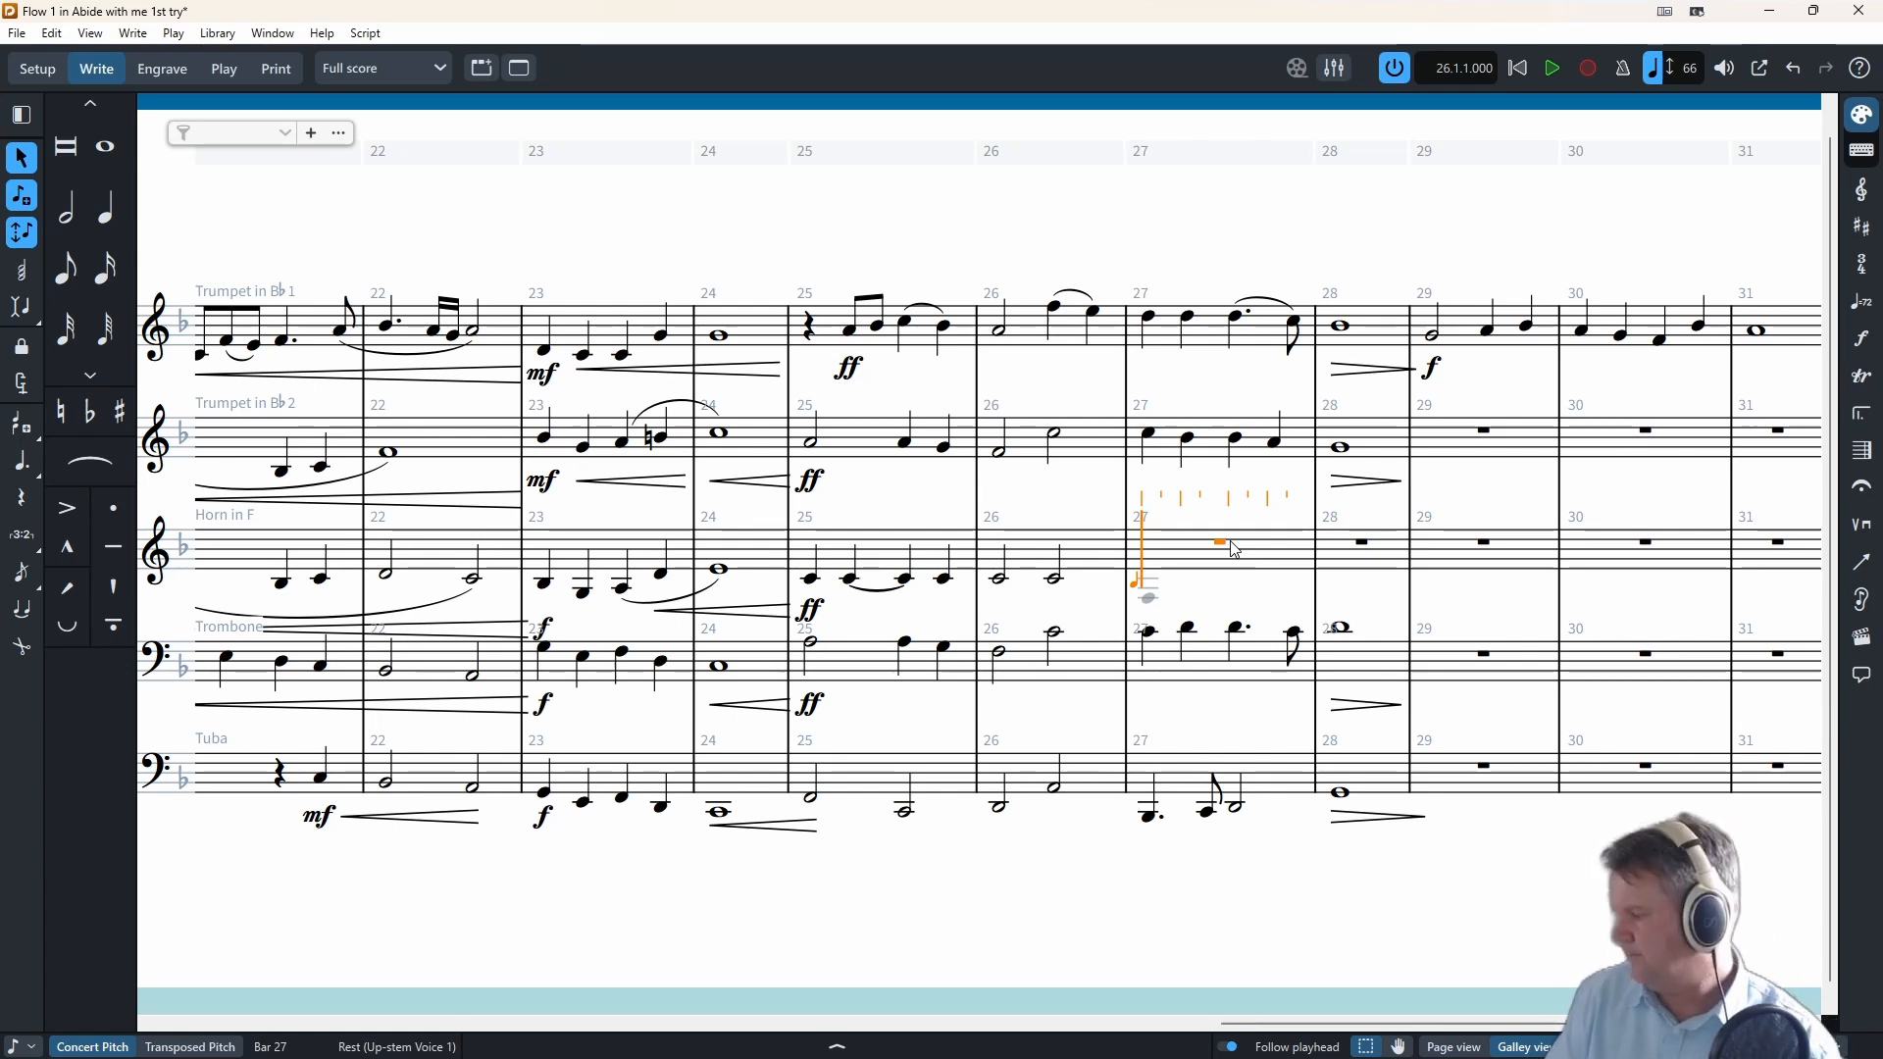
key(g)
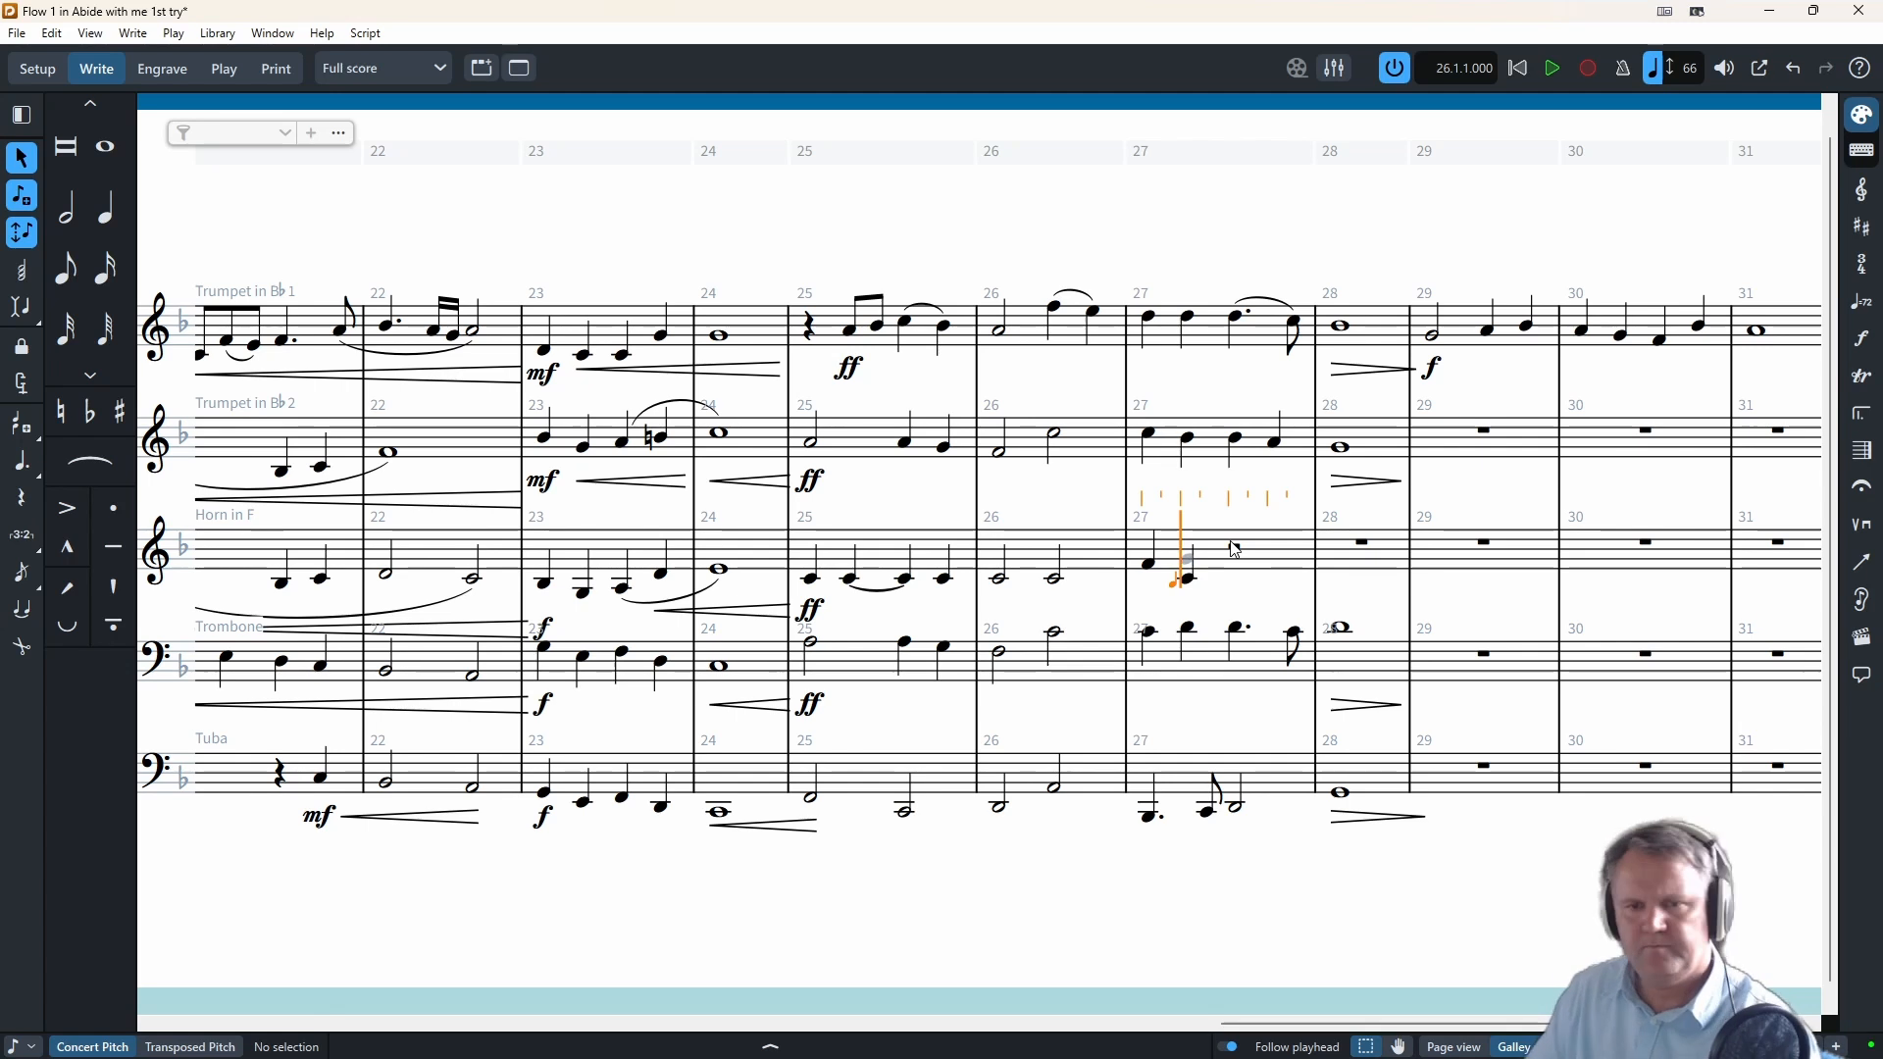
key(7)
key(BackSpace)
key(g)
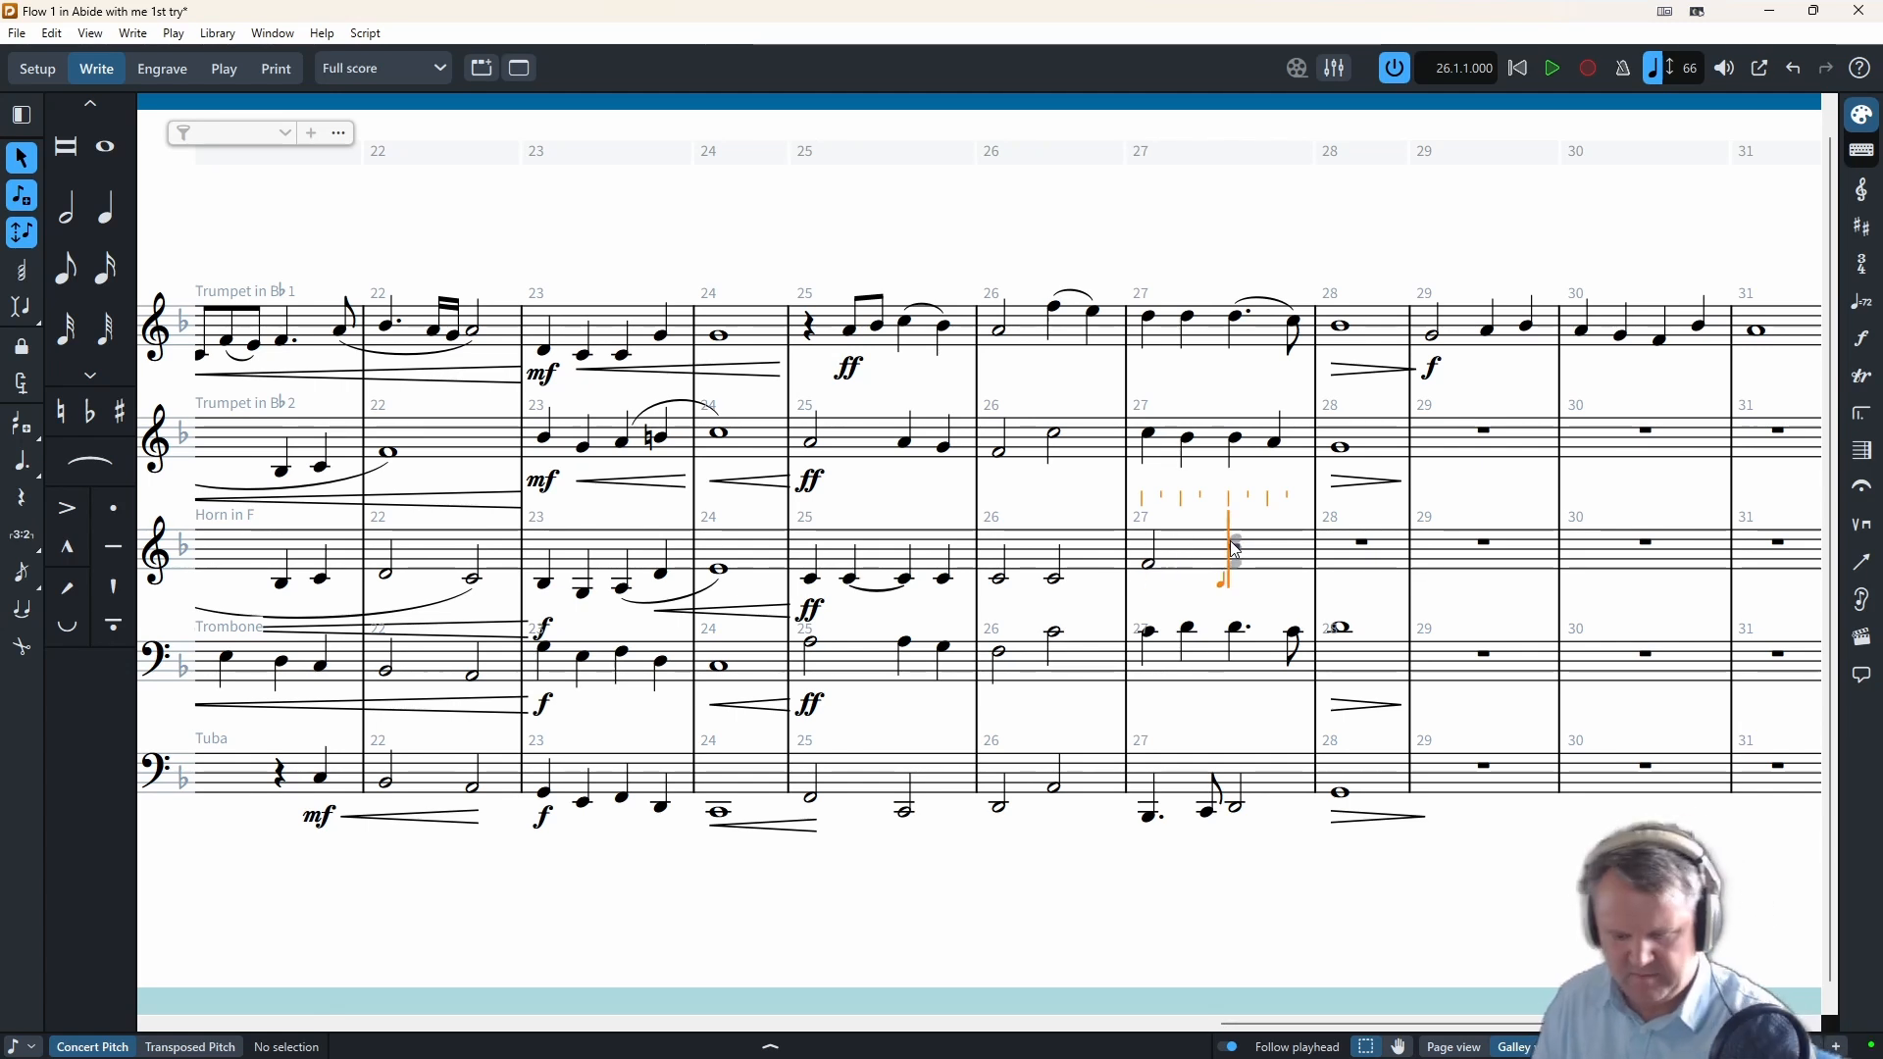
key(g)
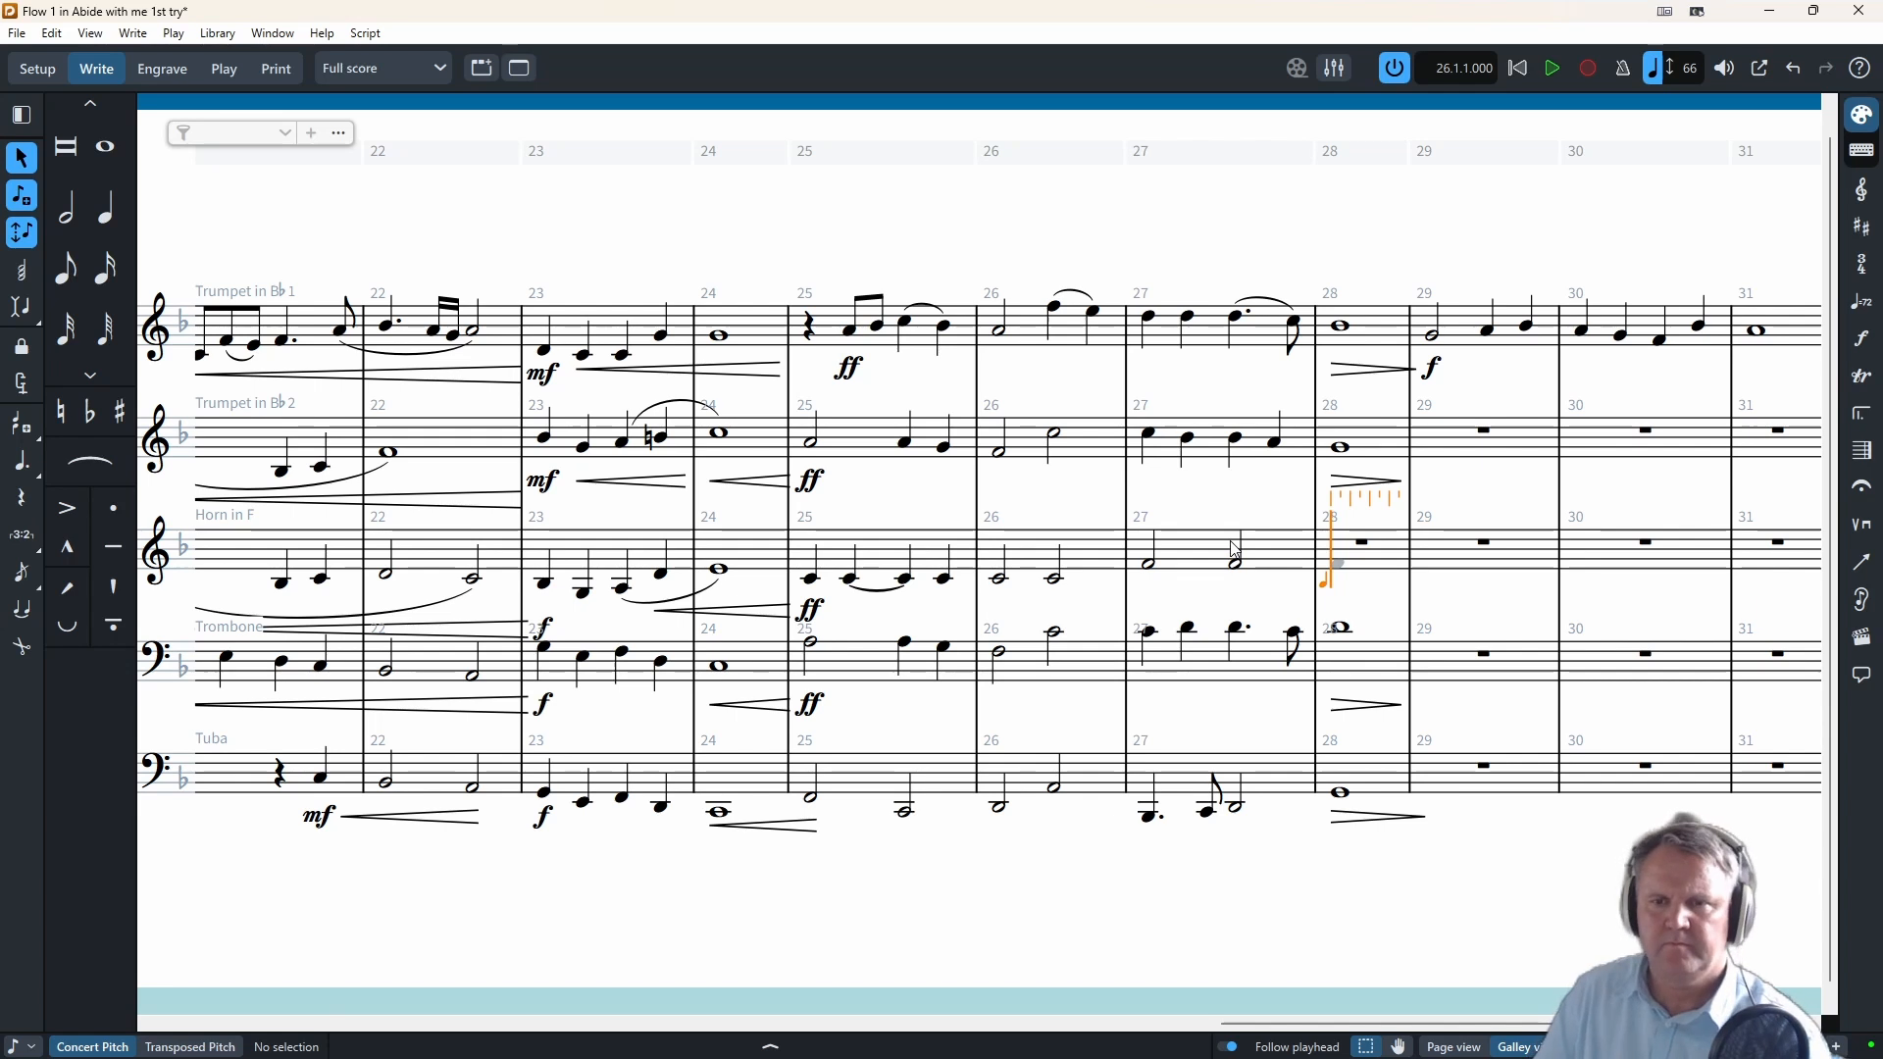
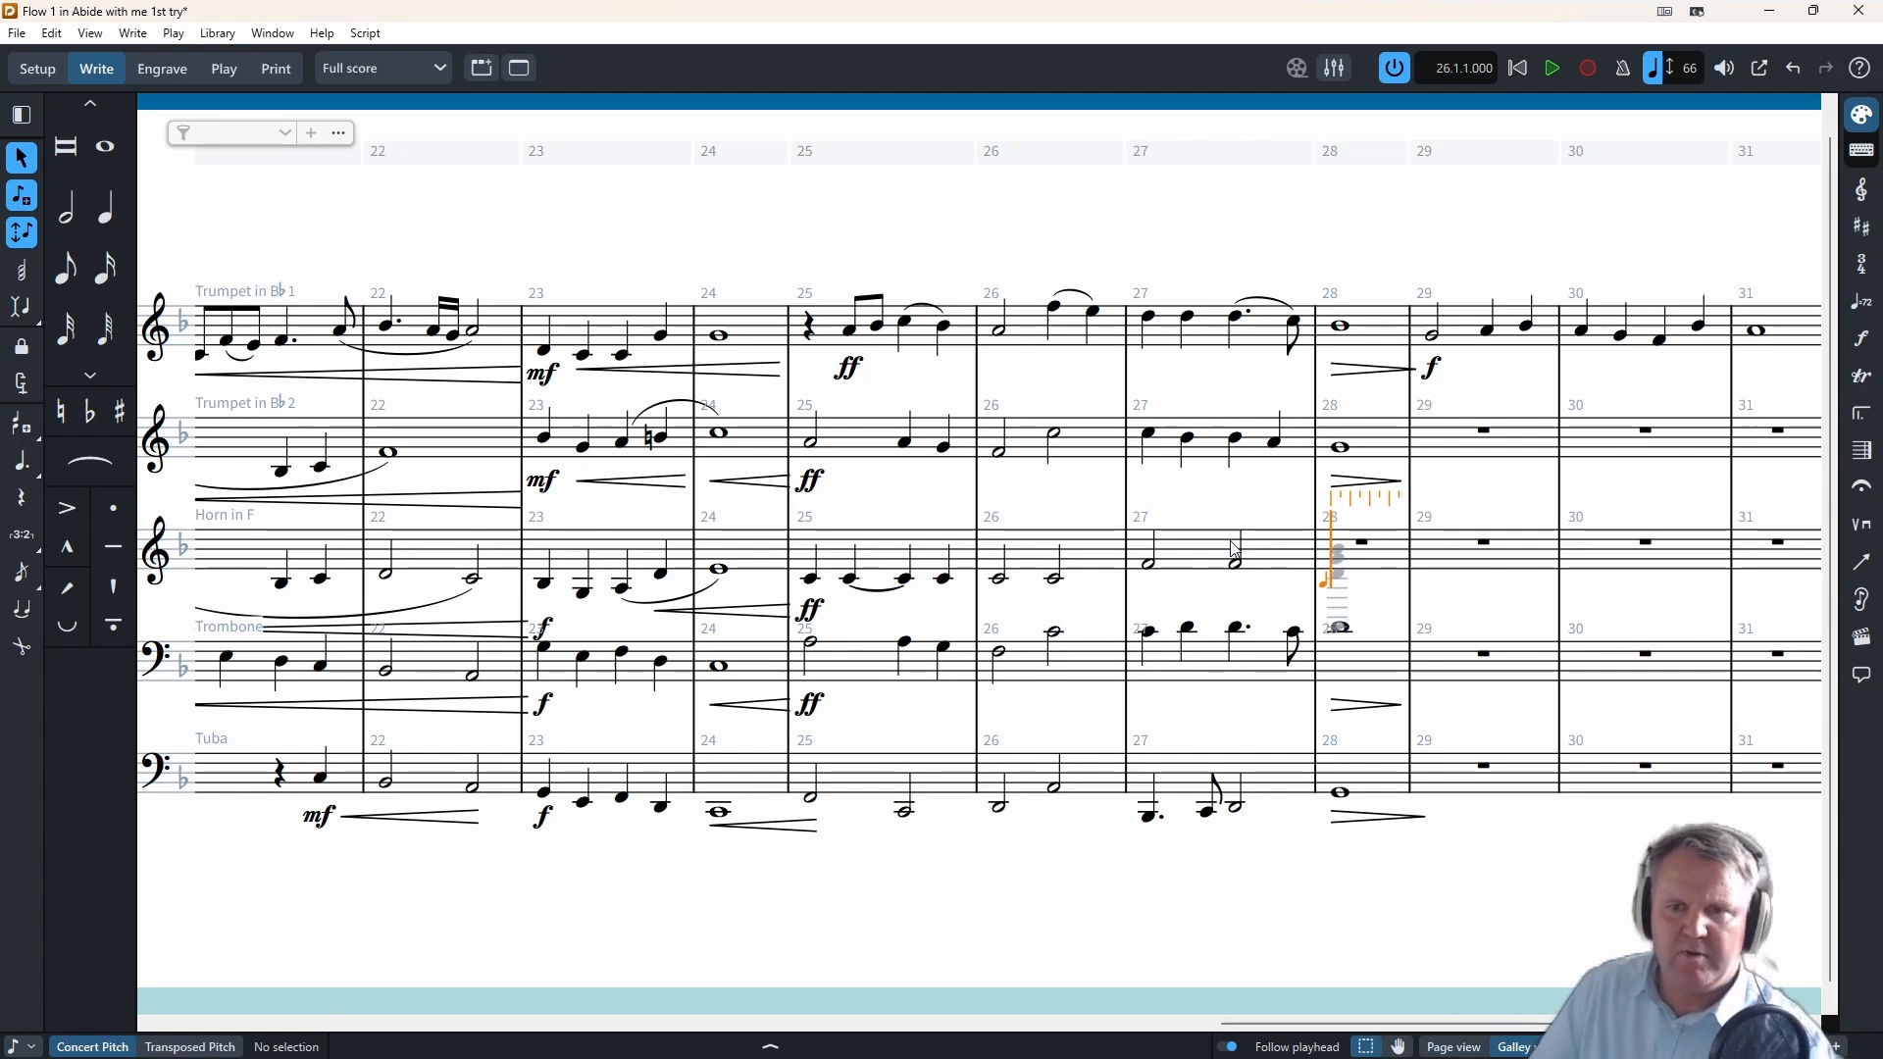
- Fill horn bar 28 with a whole-note D
key(ctrl+Down)
key(ctrl+Down)
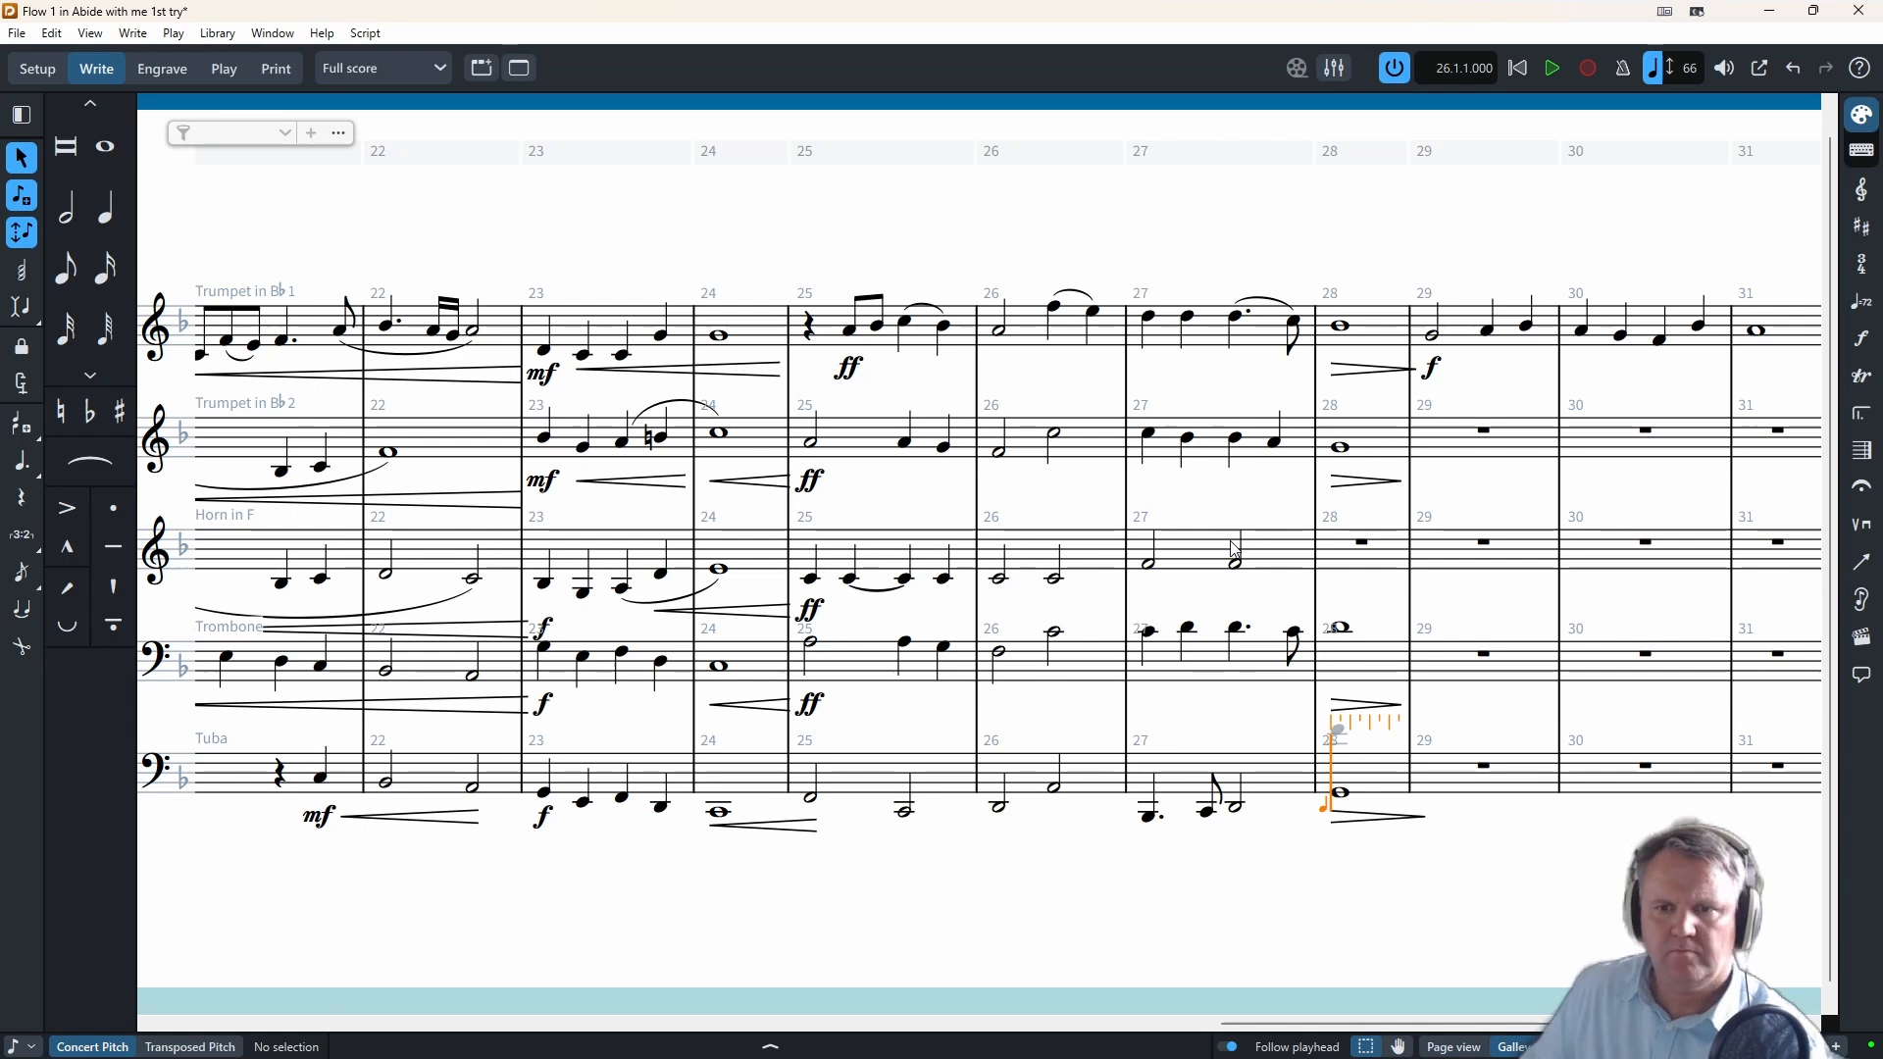
key(ctrl+Up)
key(ctrl+Up)
key(ctrl+Up)
key(ctrl+Down)
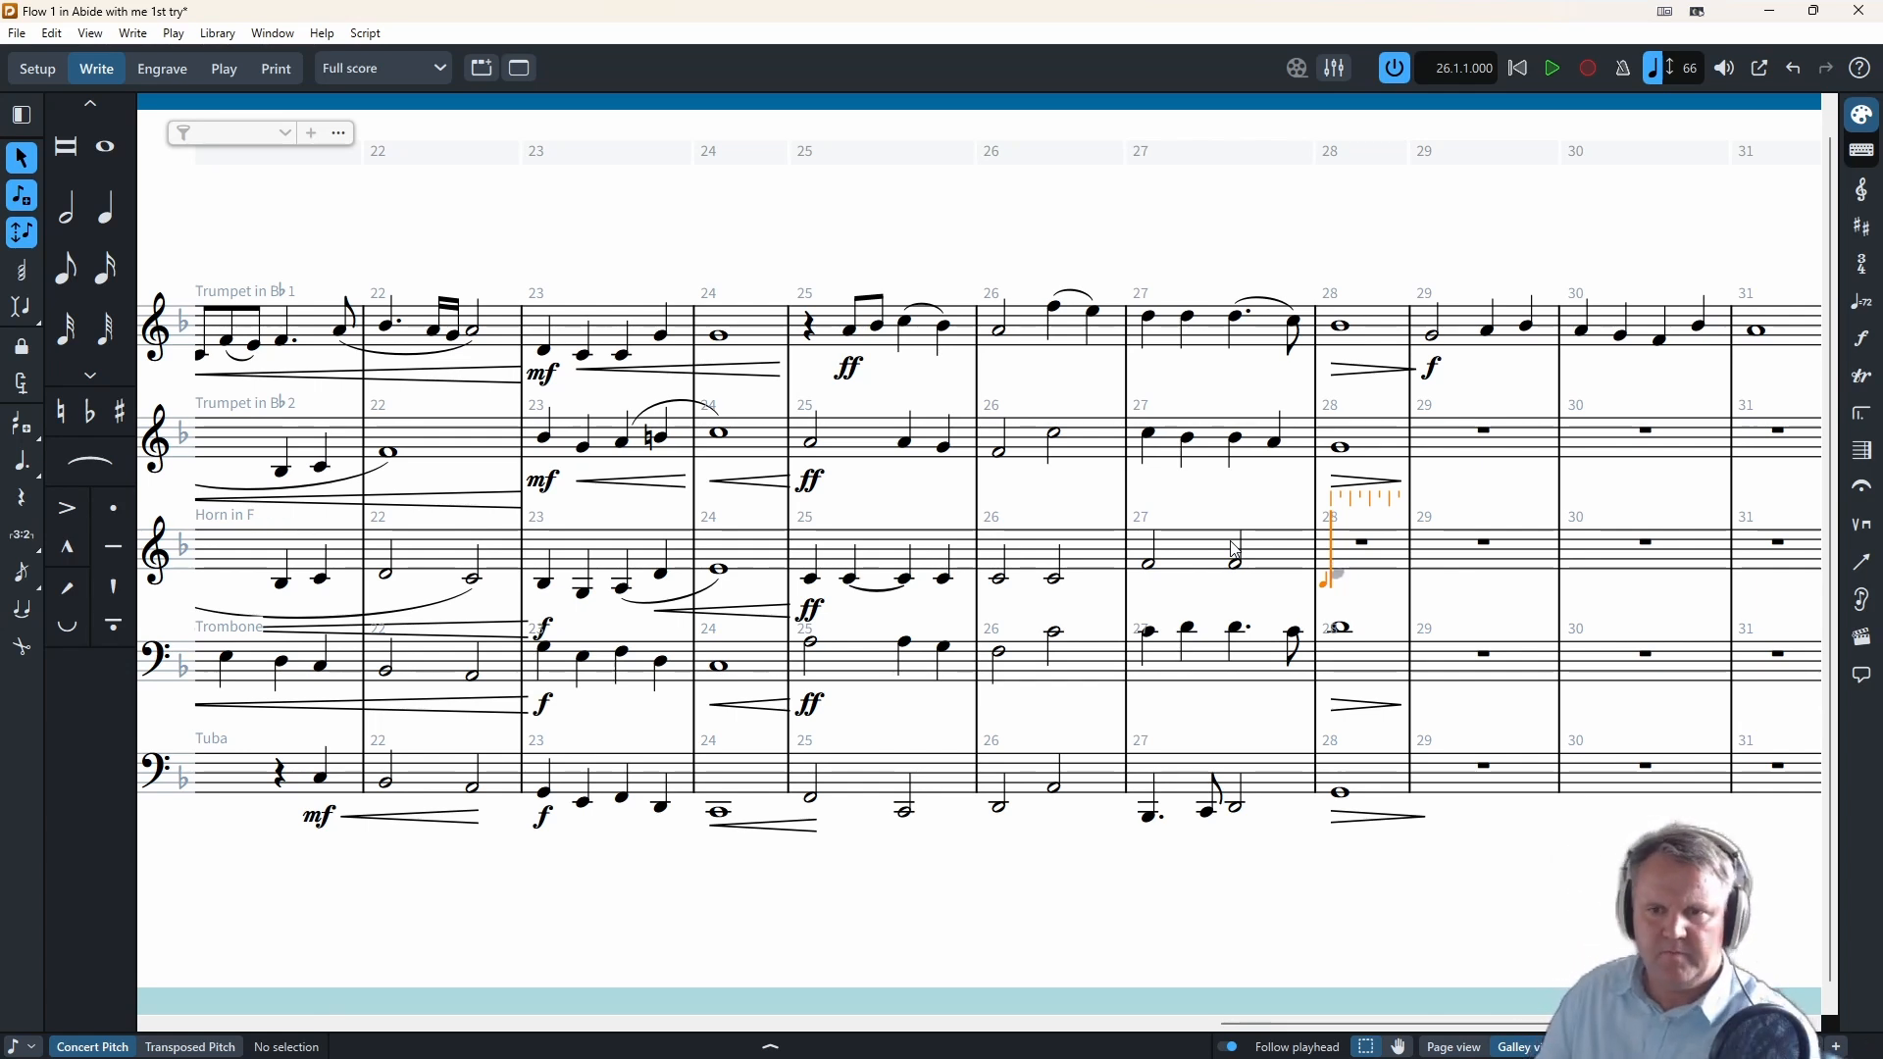
key(f)
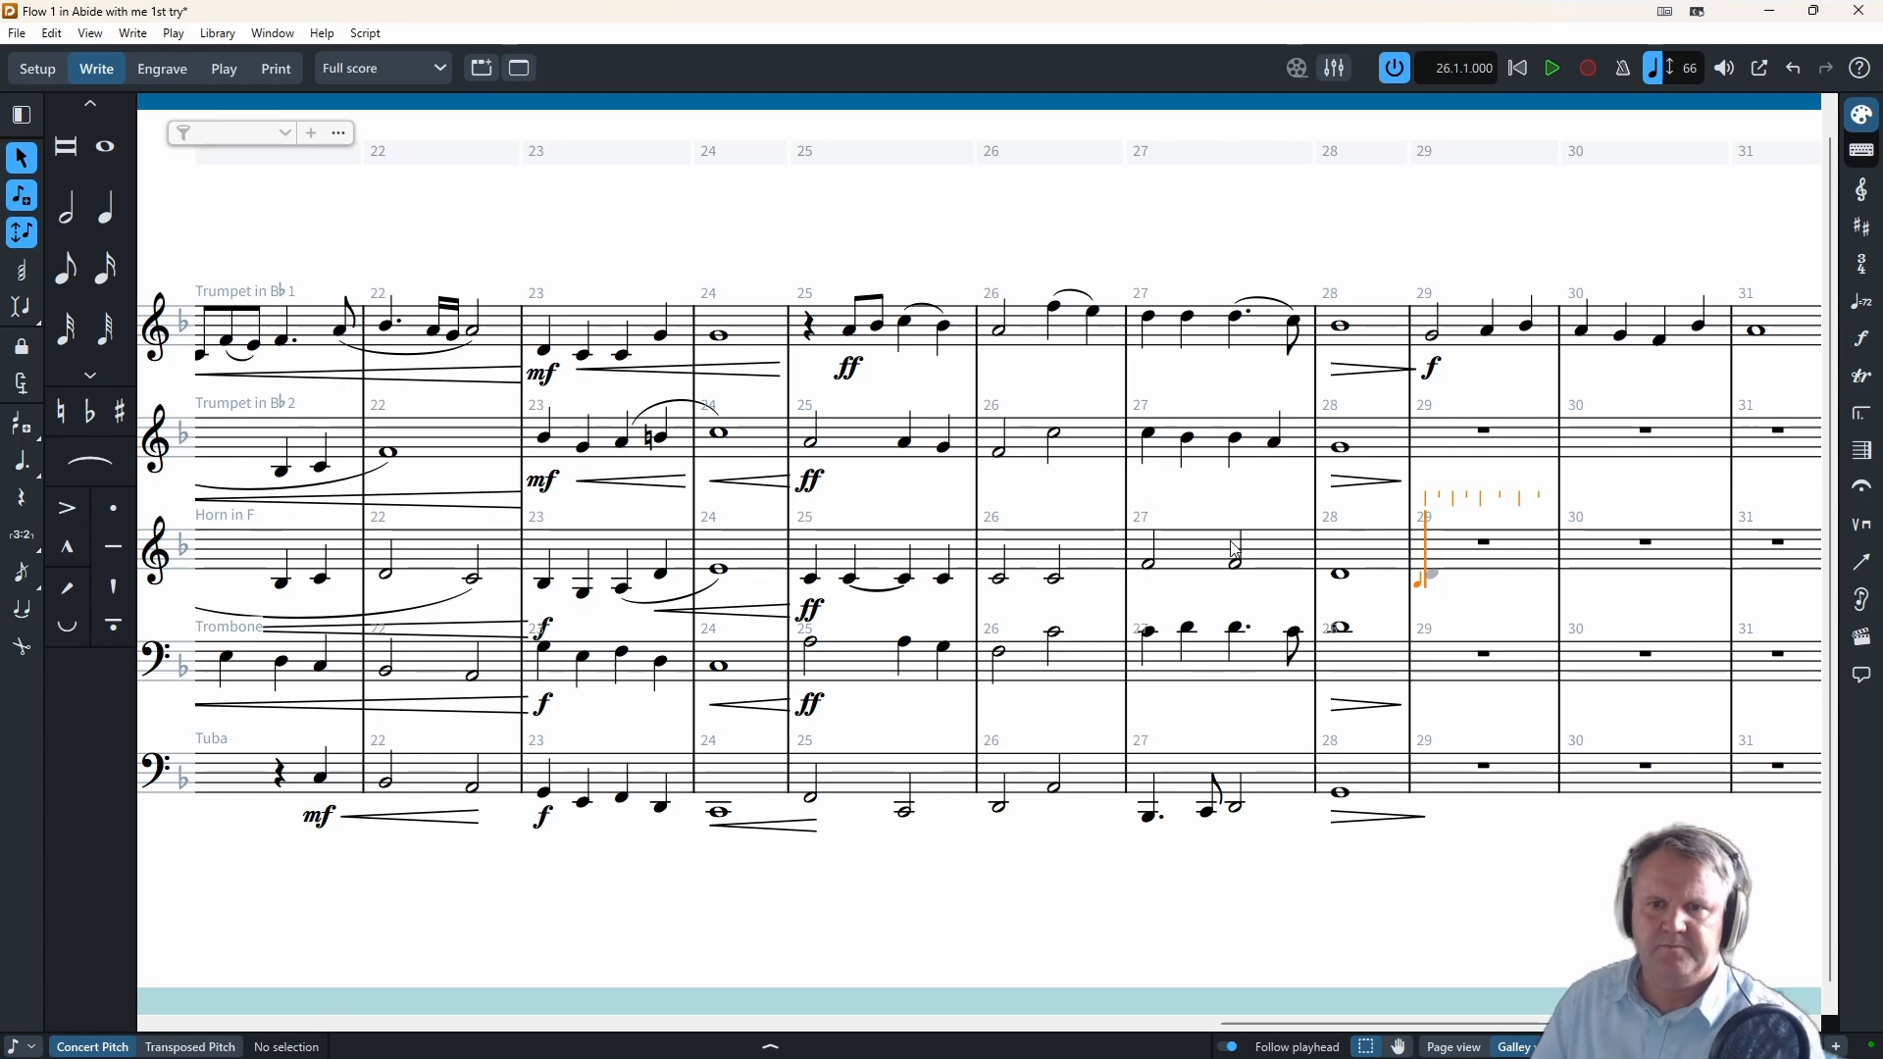
key(Escape)
- Slur the trombone's dotted-quarter D to the eighth-note C in bar 27
click(1238, 626)
shift+click(1295, 631)
key(s)
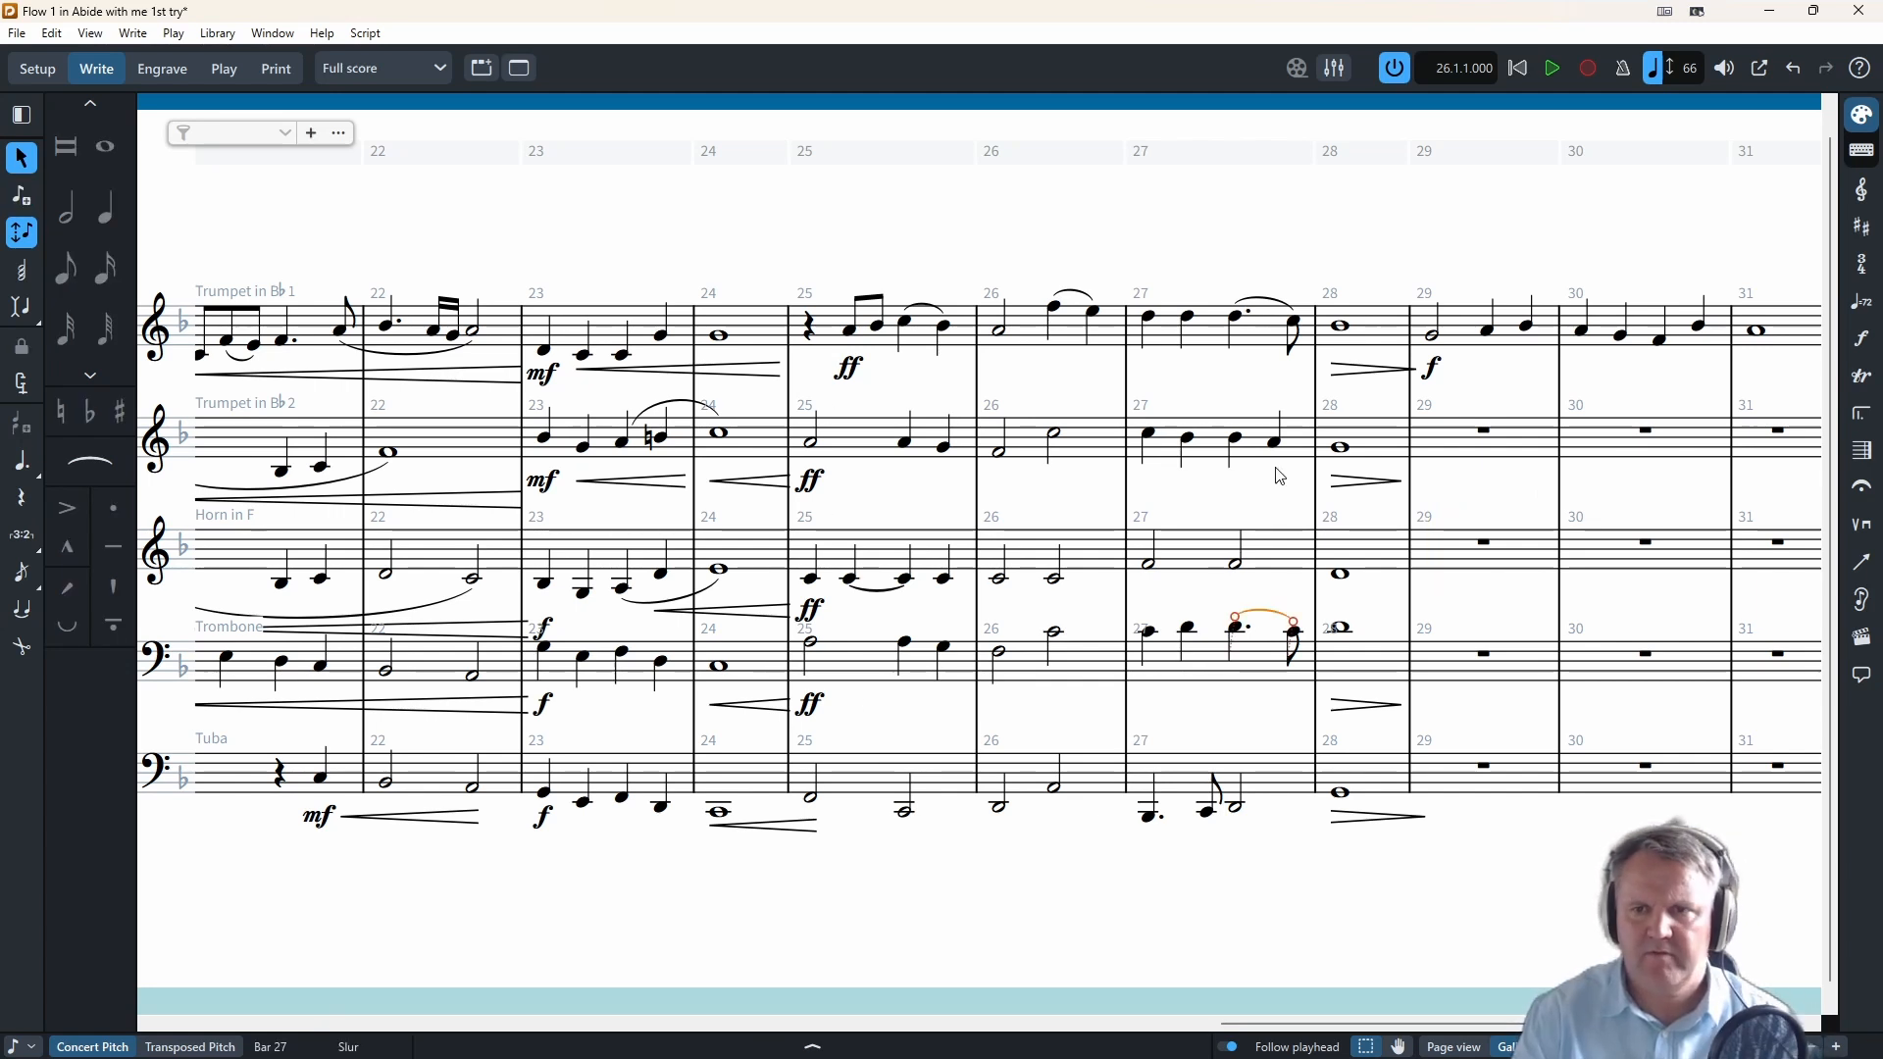
- Begin tuba bar 29 with a quarter rest and a low quarter-note C
scroll(1079, 638, right, 5)
double_click(820, 777)
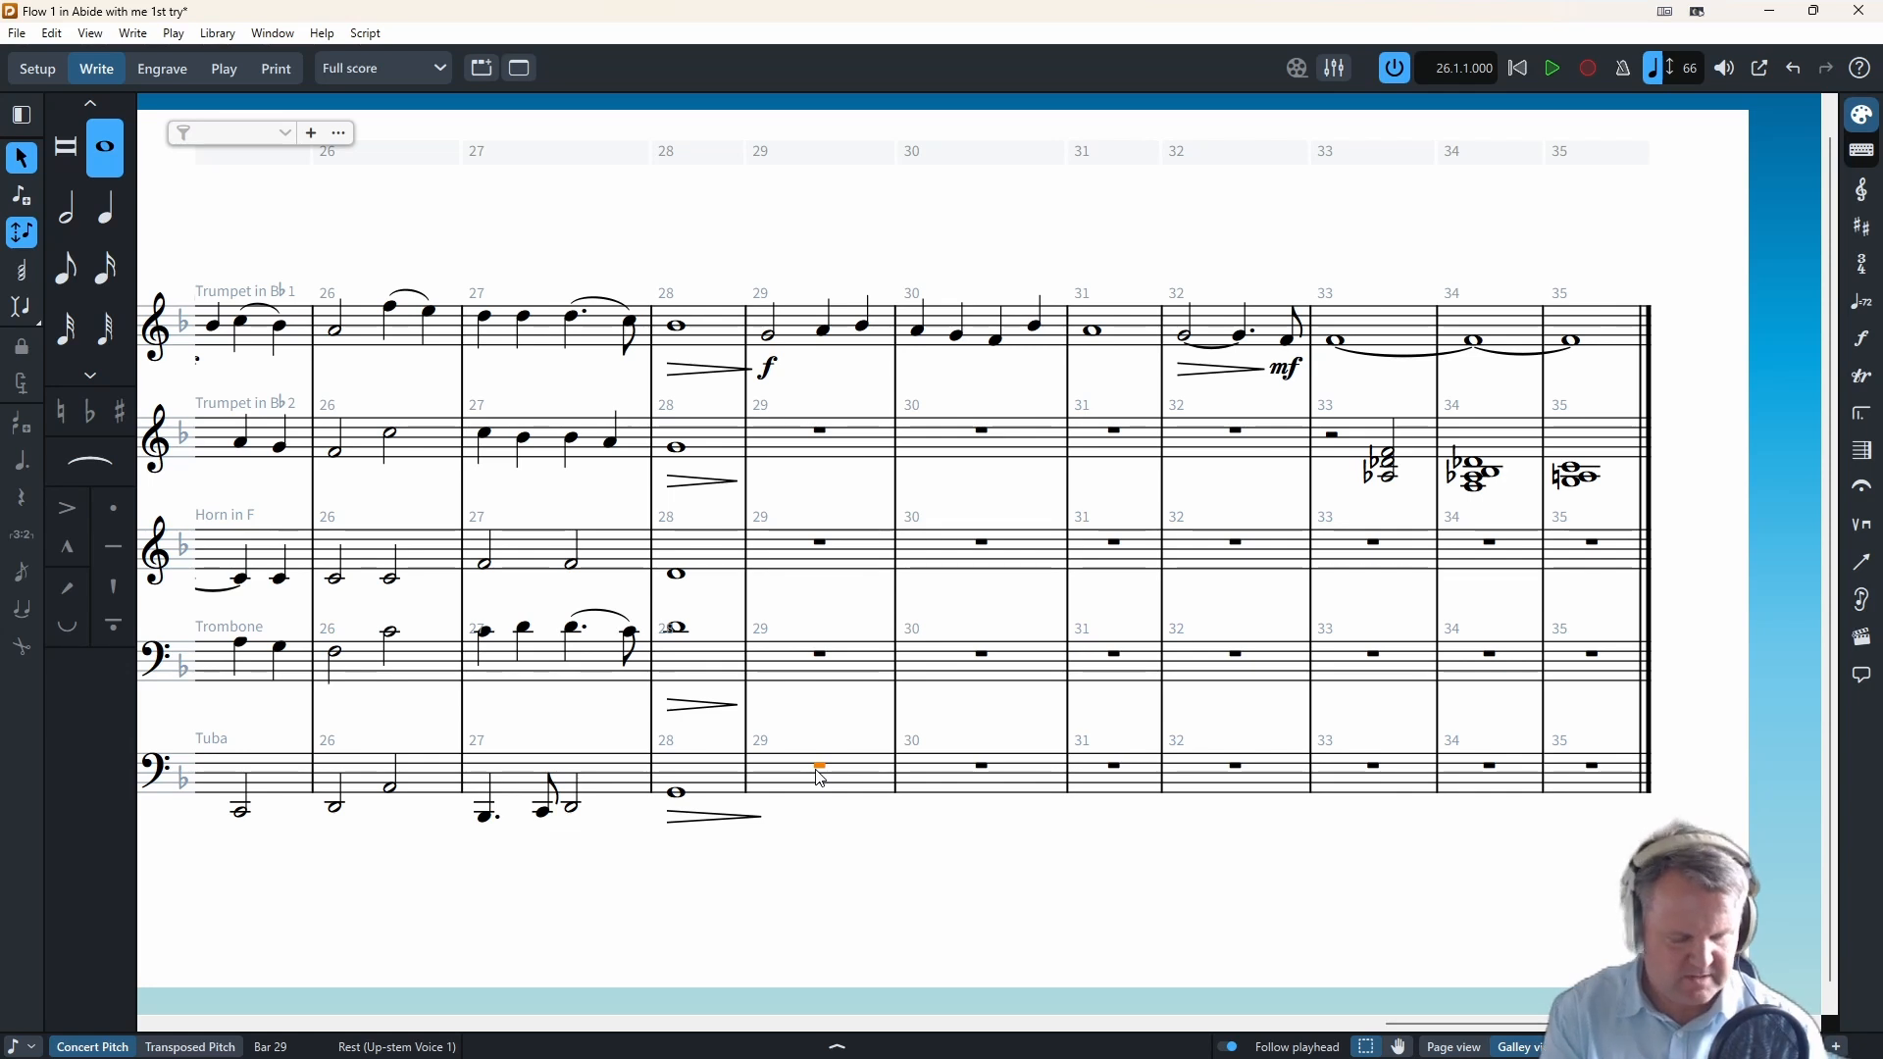
key(shift+n)
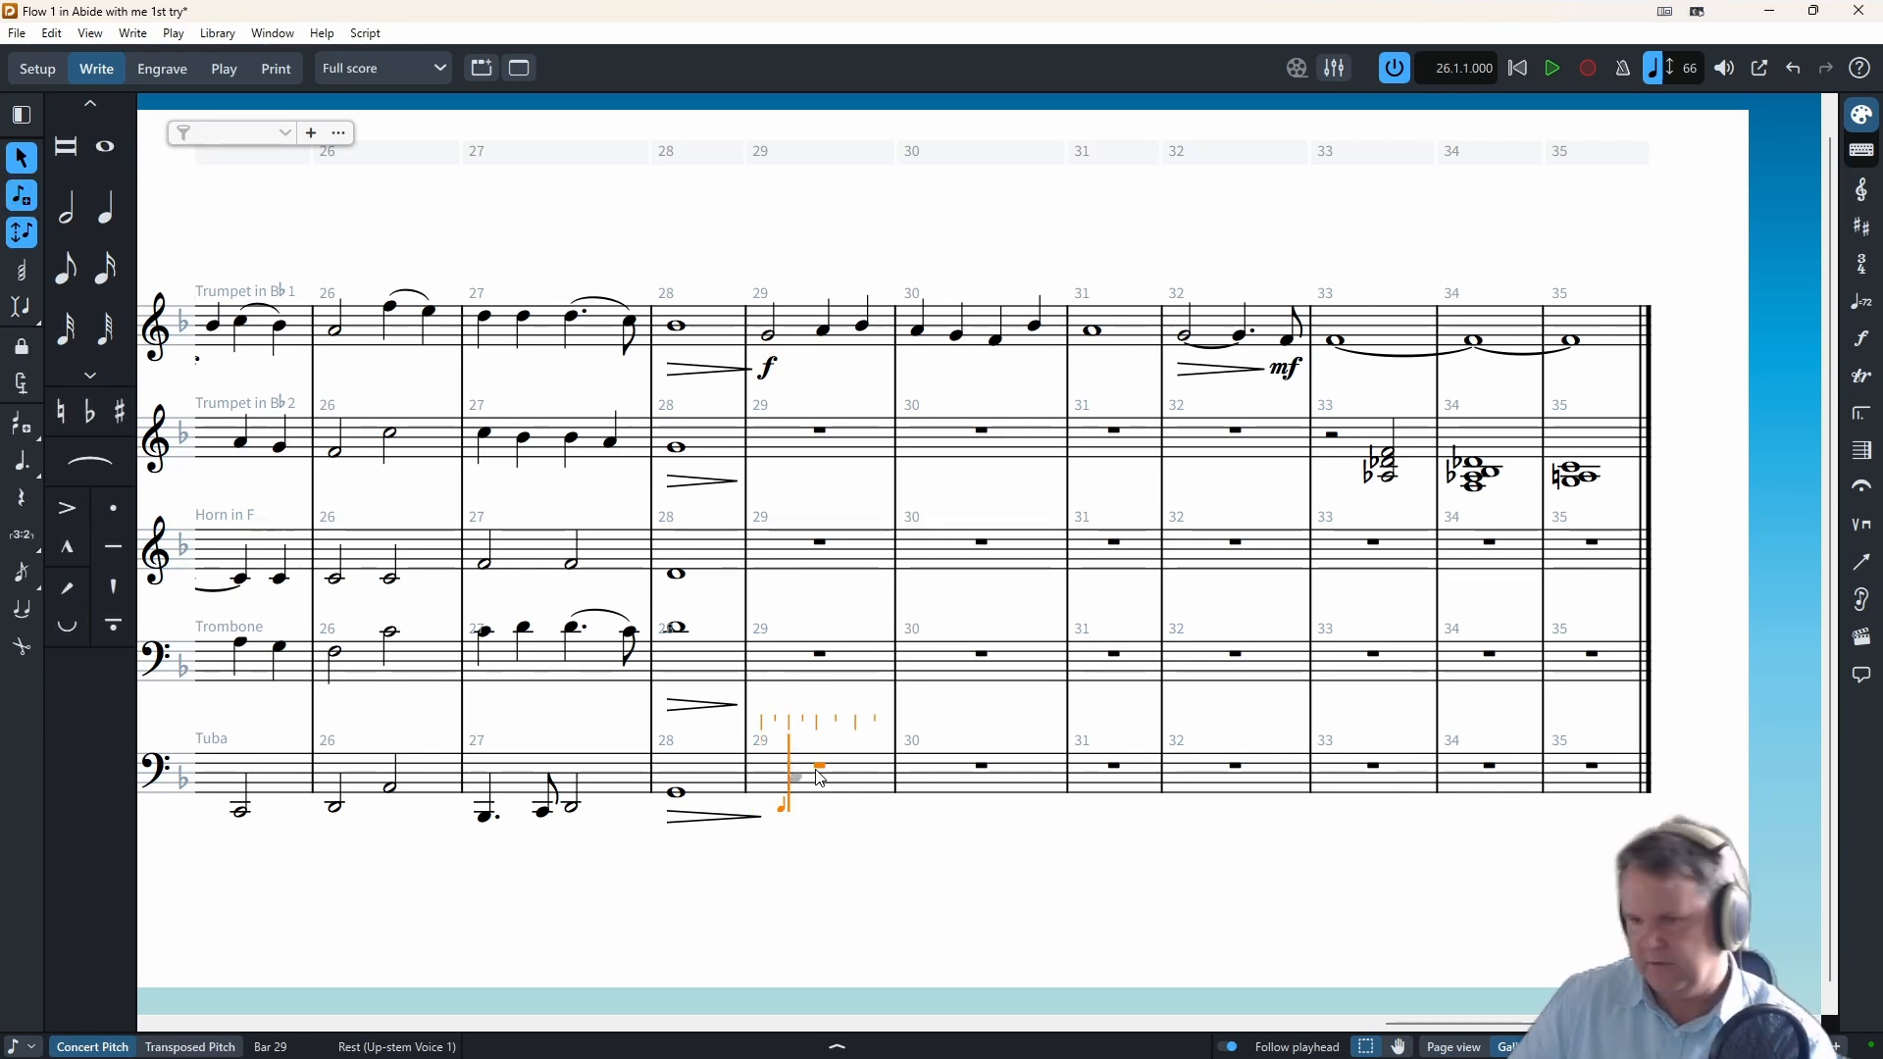
key(space)
key(d)
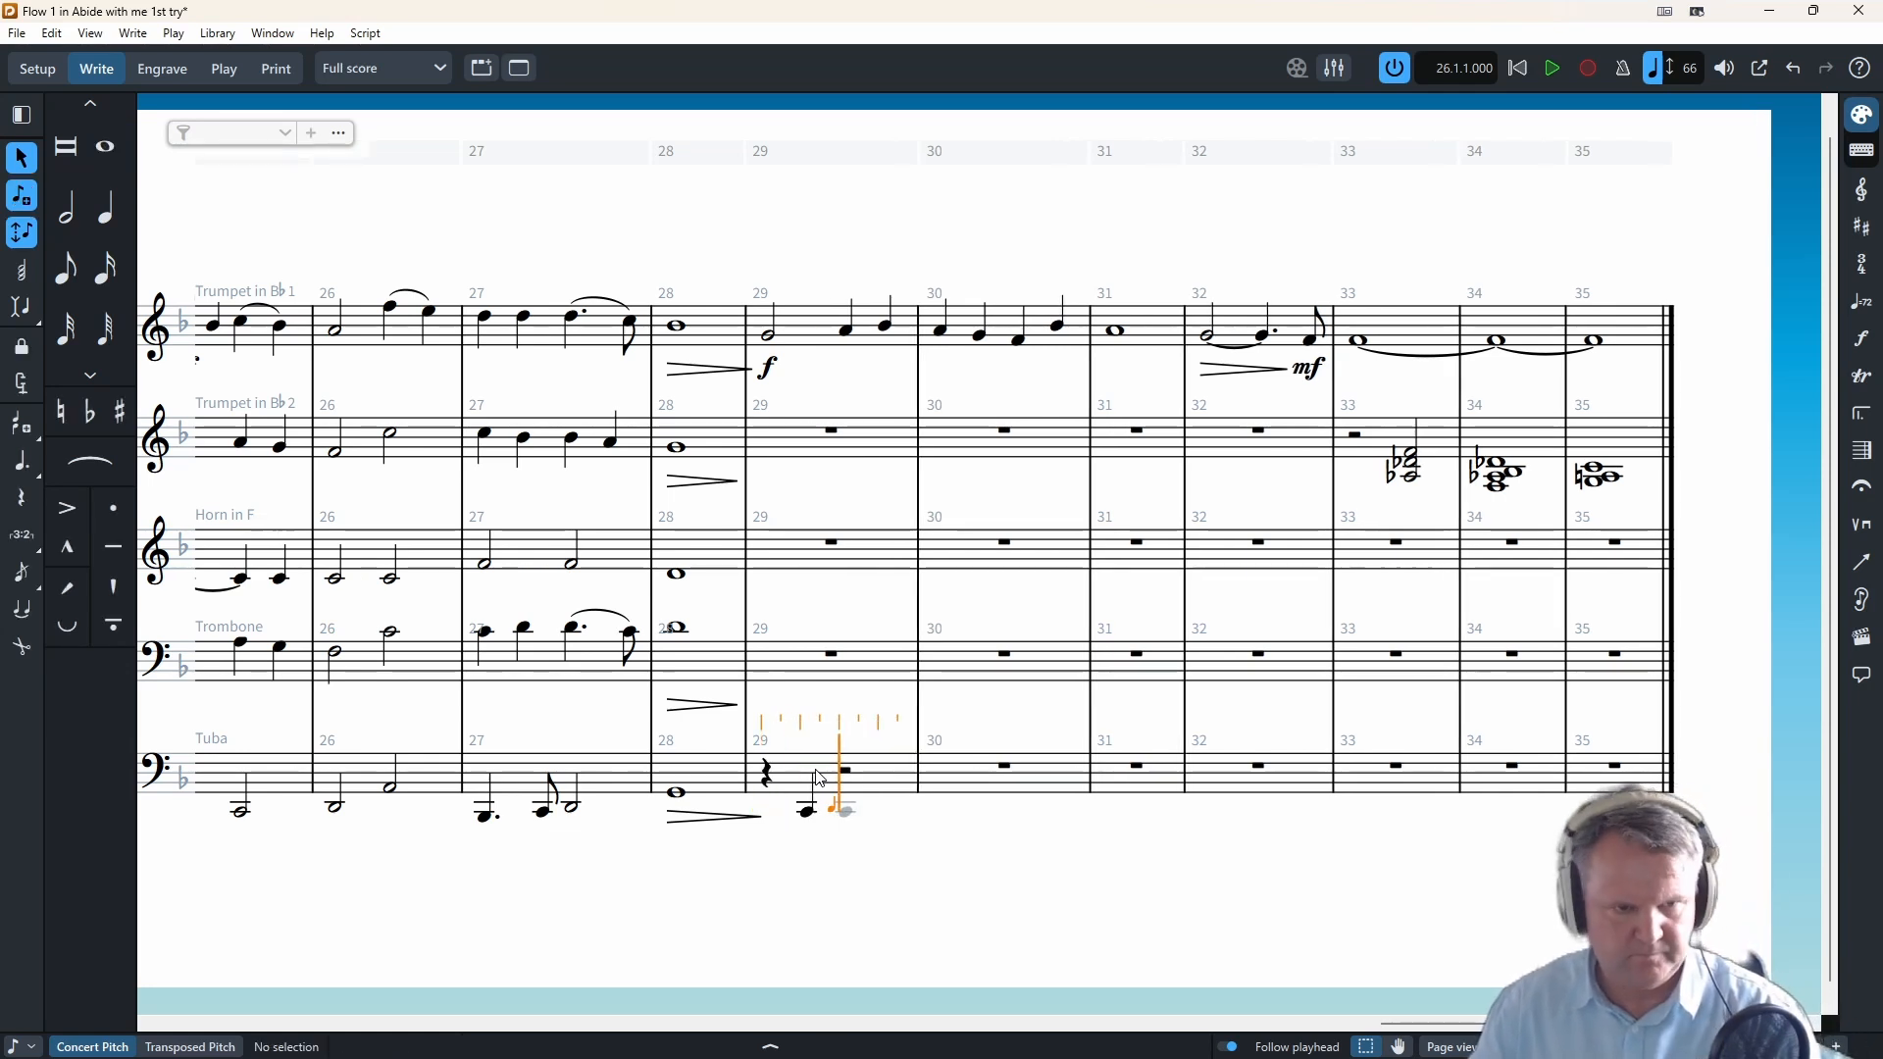
- Complete tuba bar 29 with two eighth-note Cs and a quarter C, tying the first quarter C to the first eighth
click(22, 608)
click(21, 468)
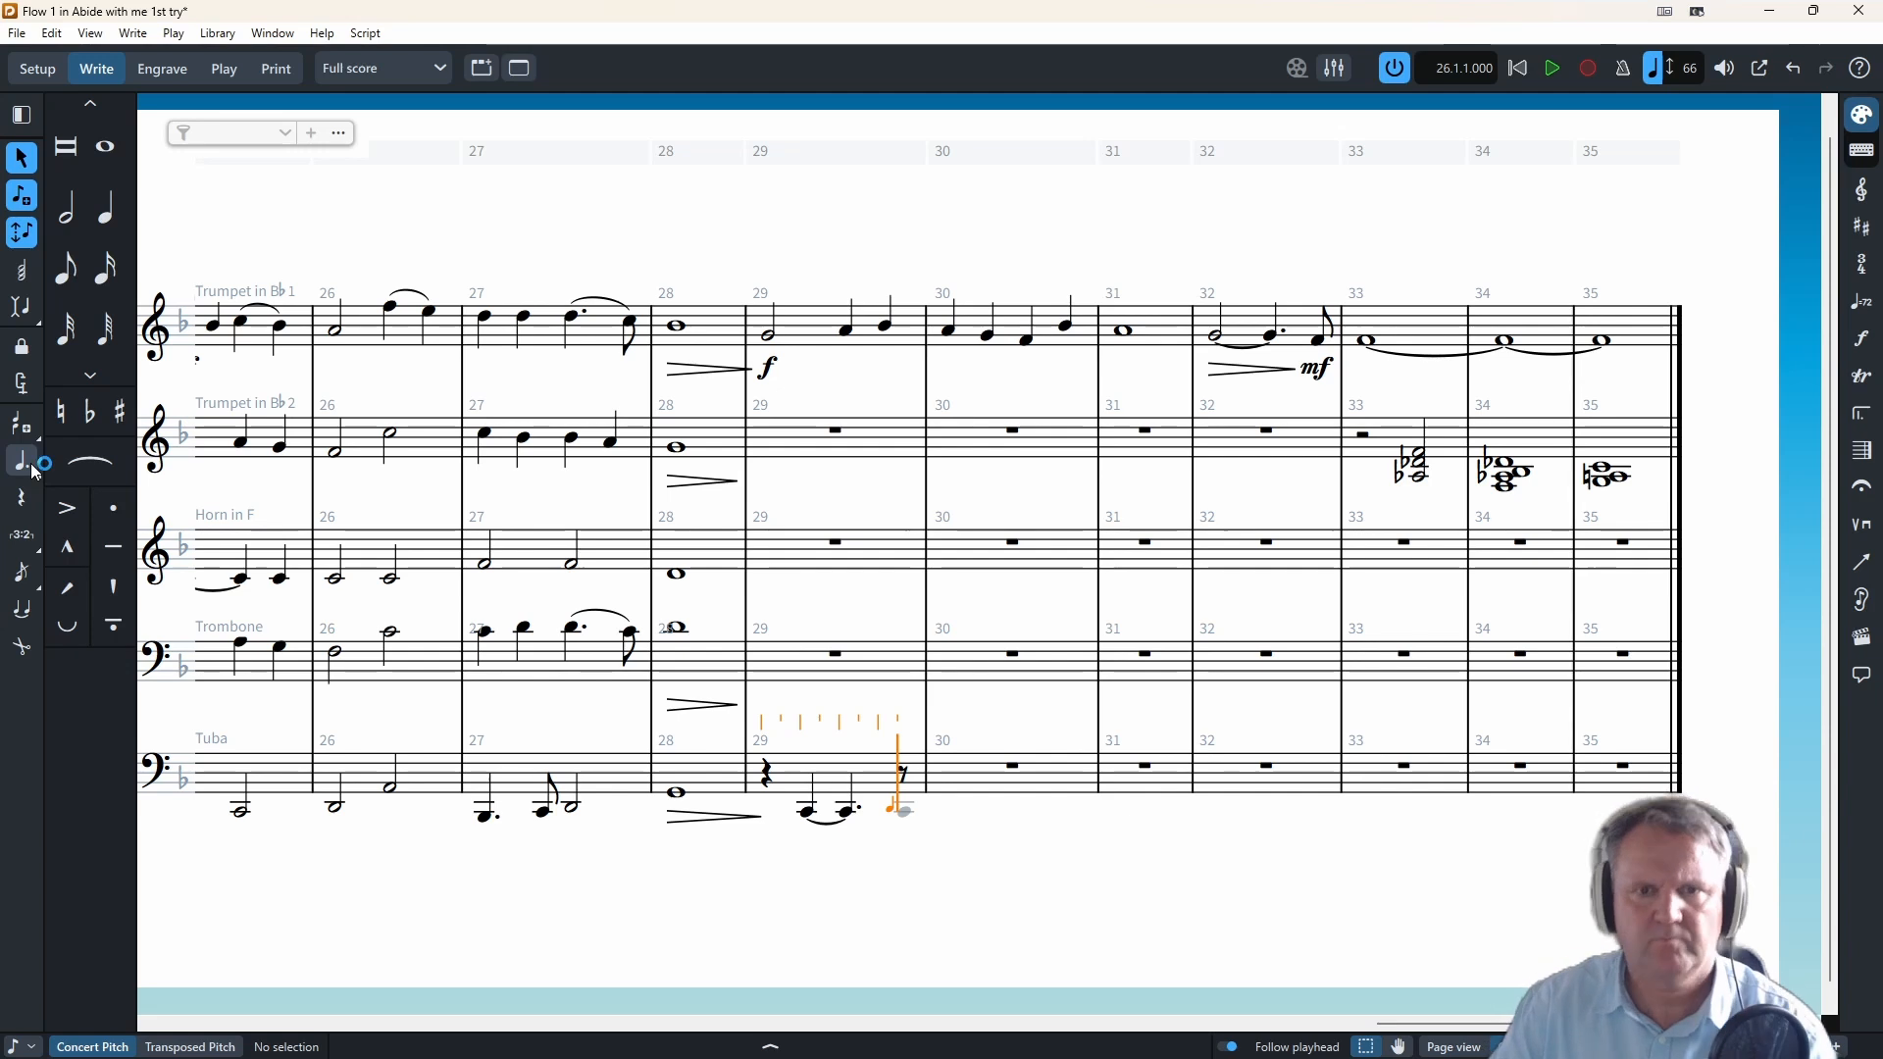
key(5)
key(c)
key(c)
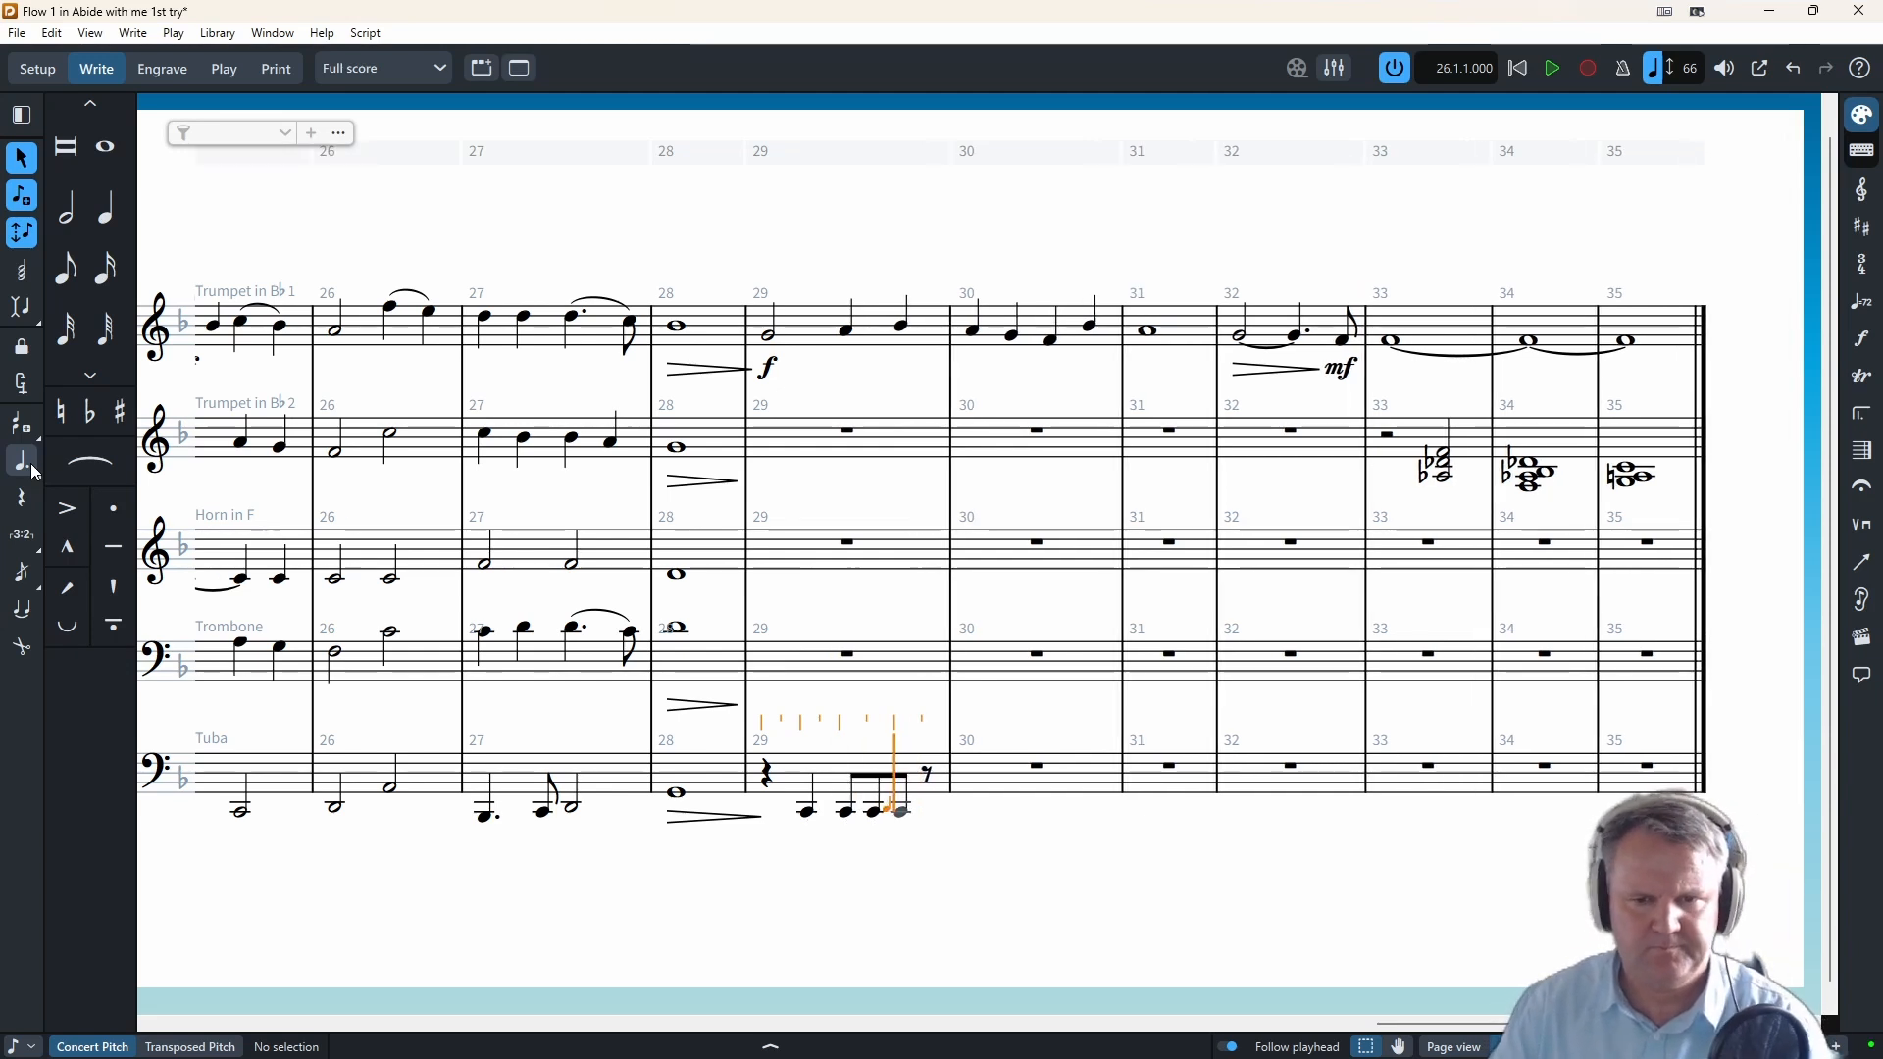
key(6)
key(c)
click(808, 814)
key(t)
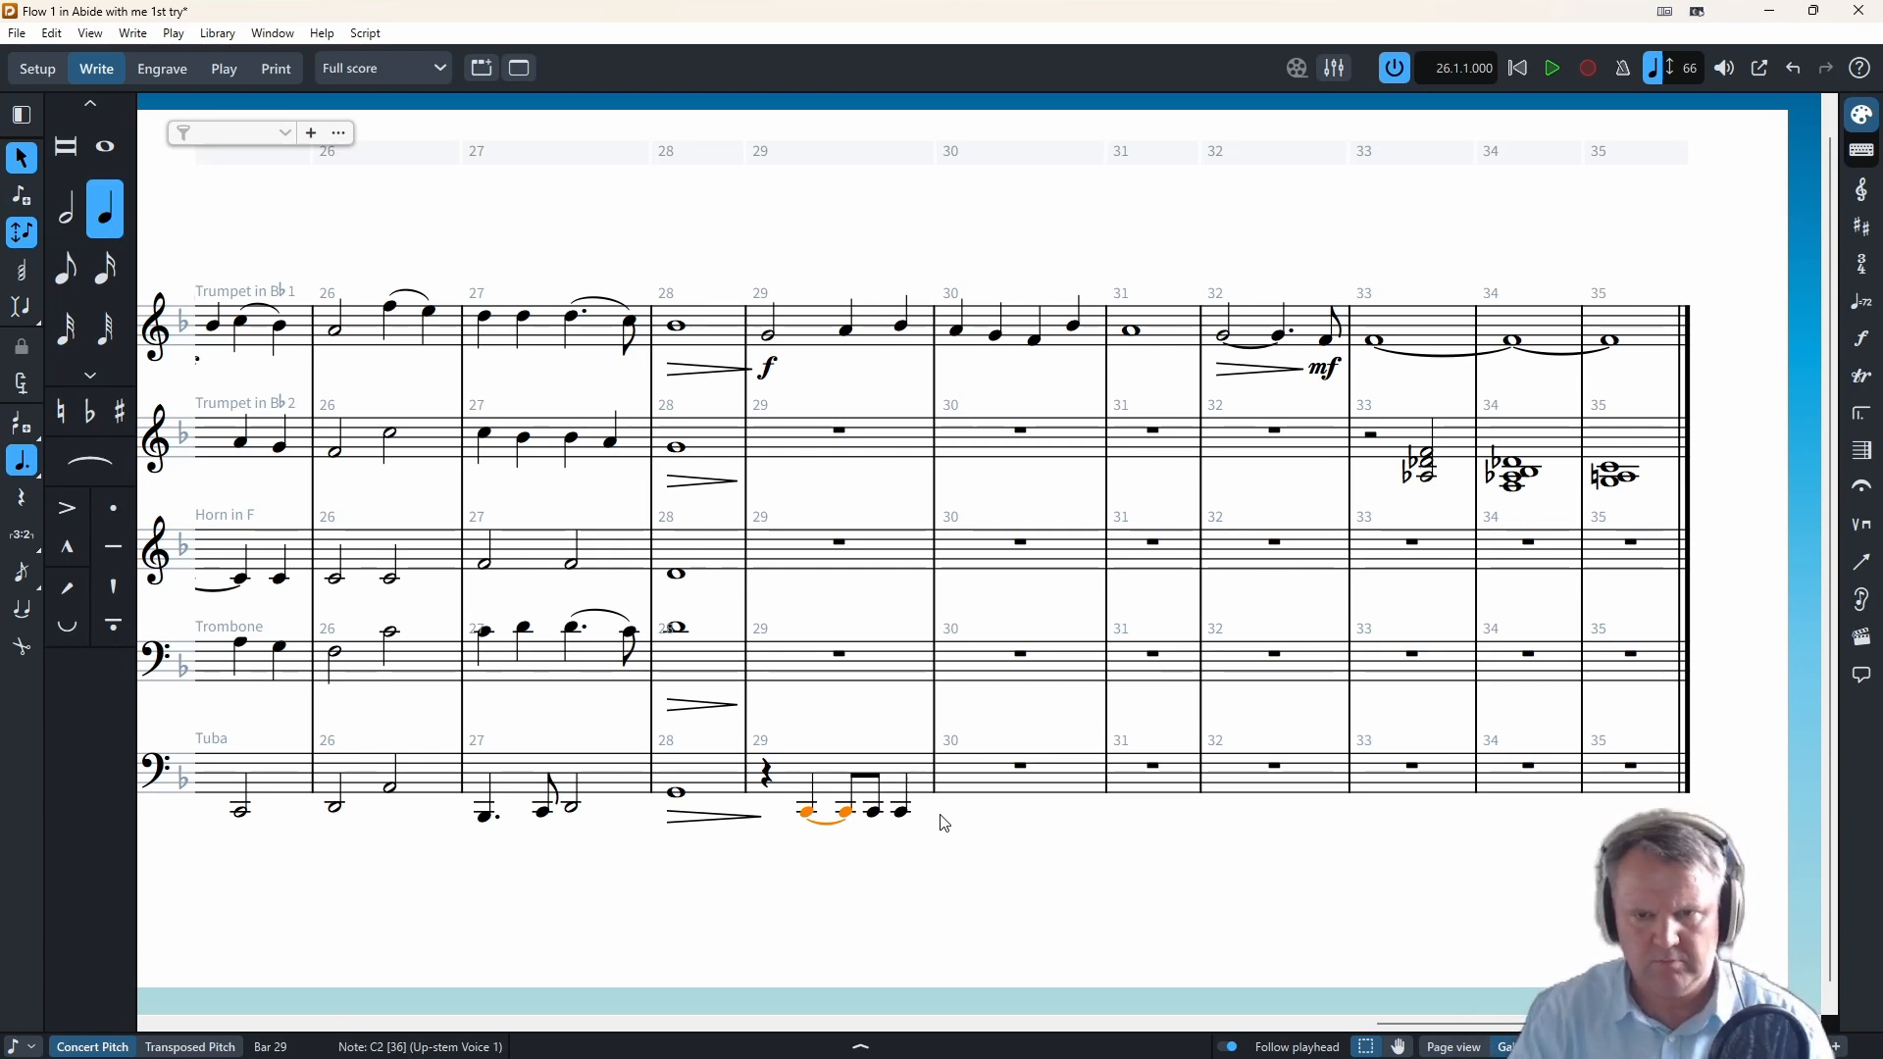
- Fill tuba bar 30 with descending eighths F, E, D, C and quarters B-flat and G
click(1015, 774)
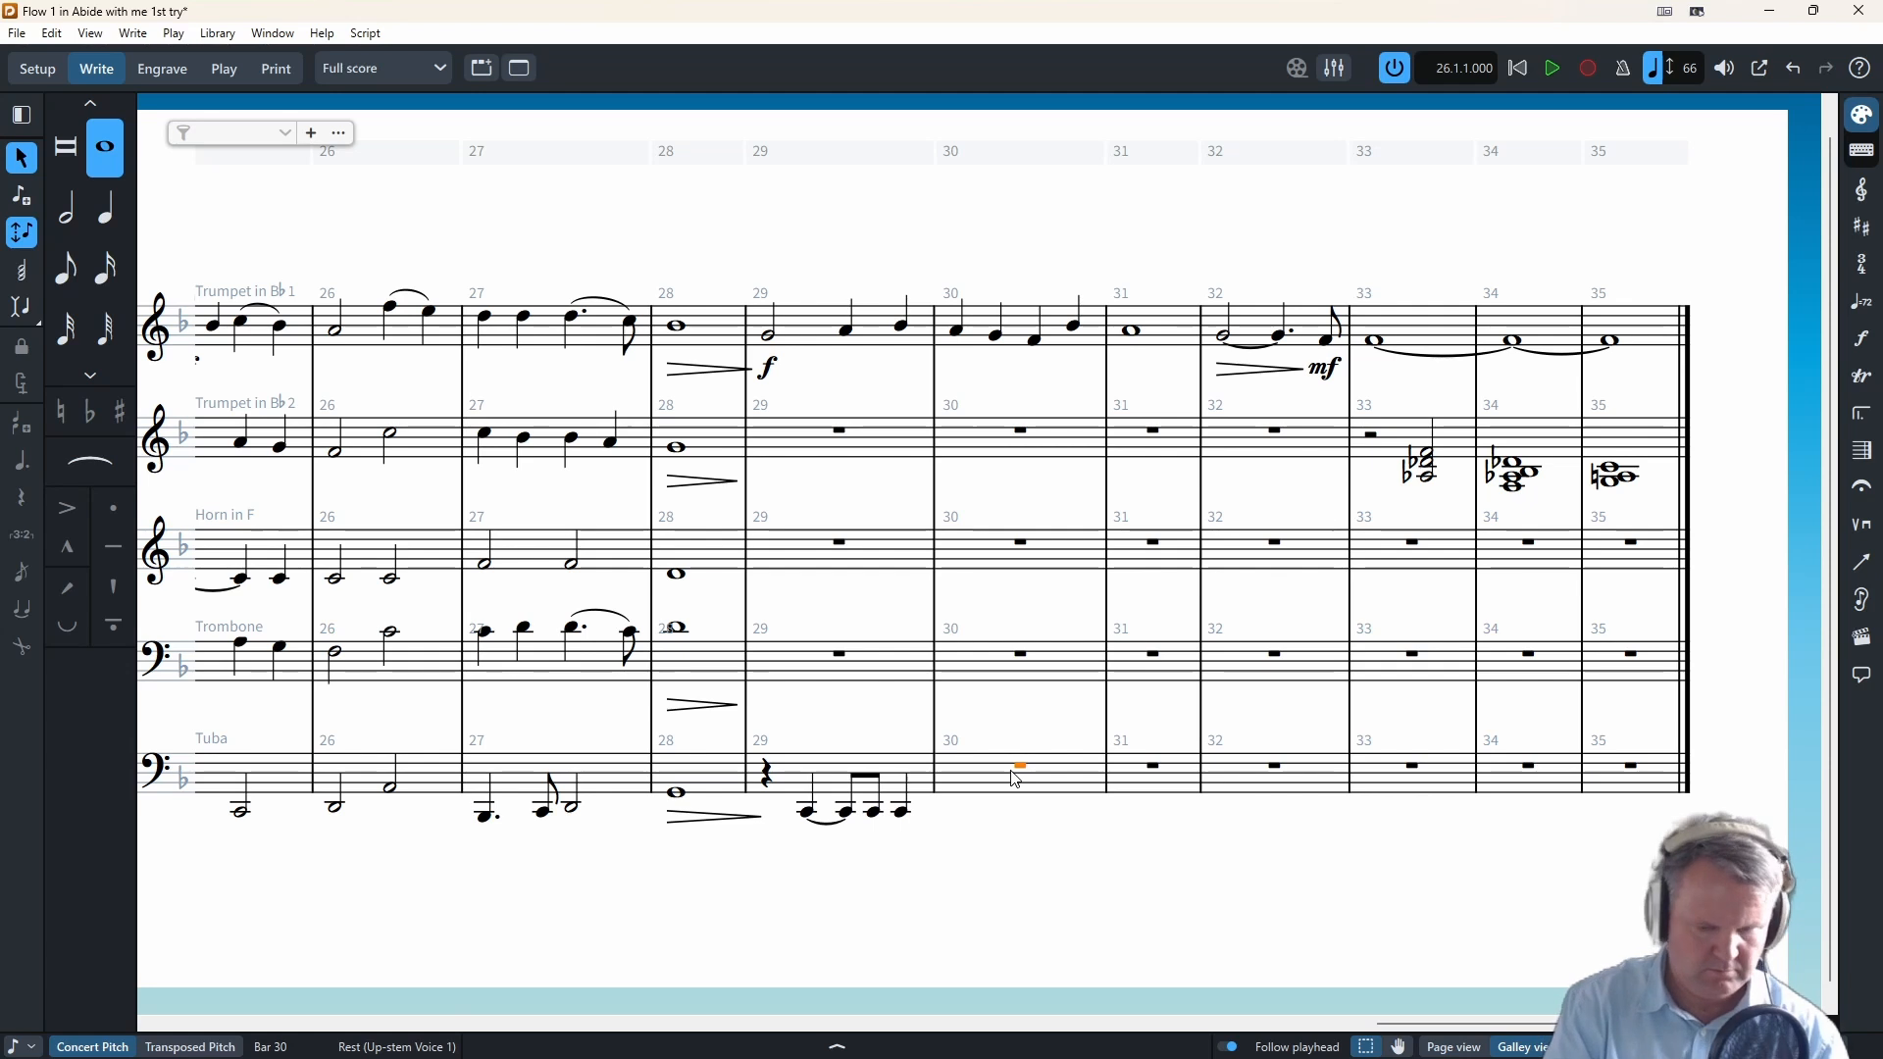
key(Return)
key(f)
key(Left)
key(Left)
key(5)
key(5)
key(5)
key(5)
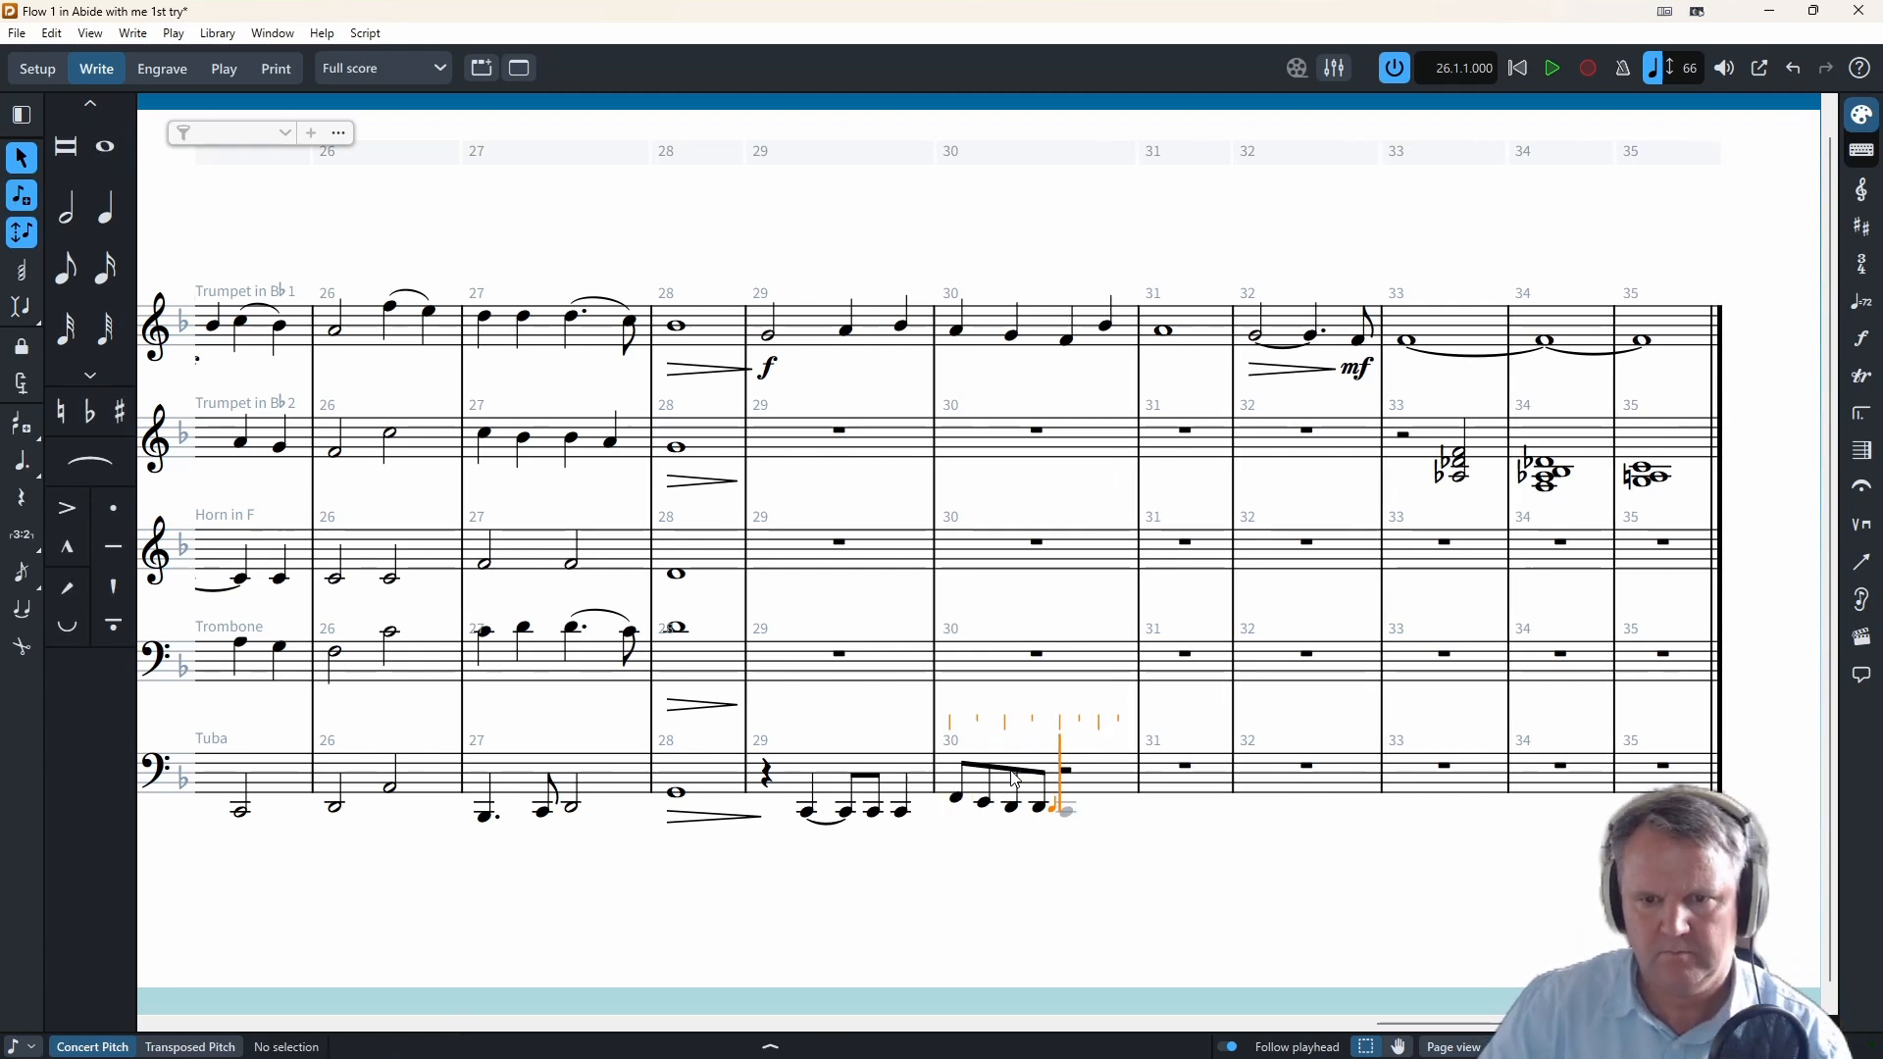
key(Left)
key(5)
key(6)
key(g)
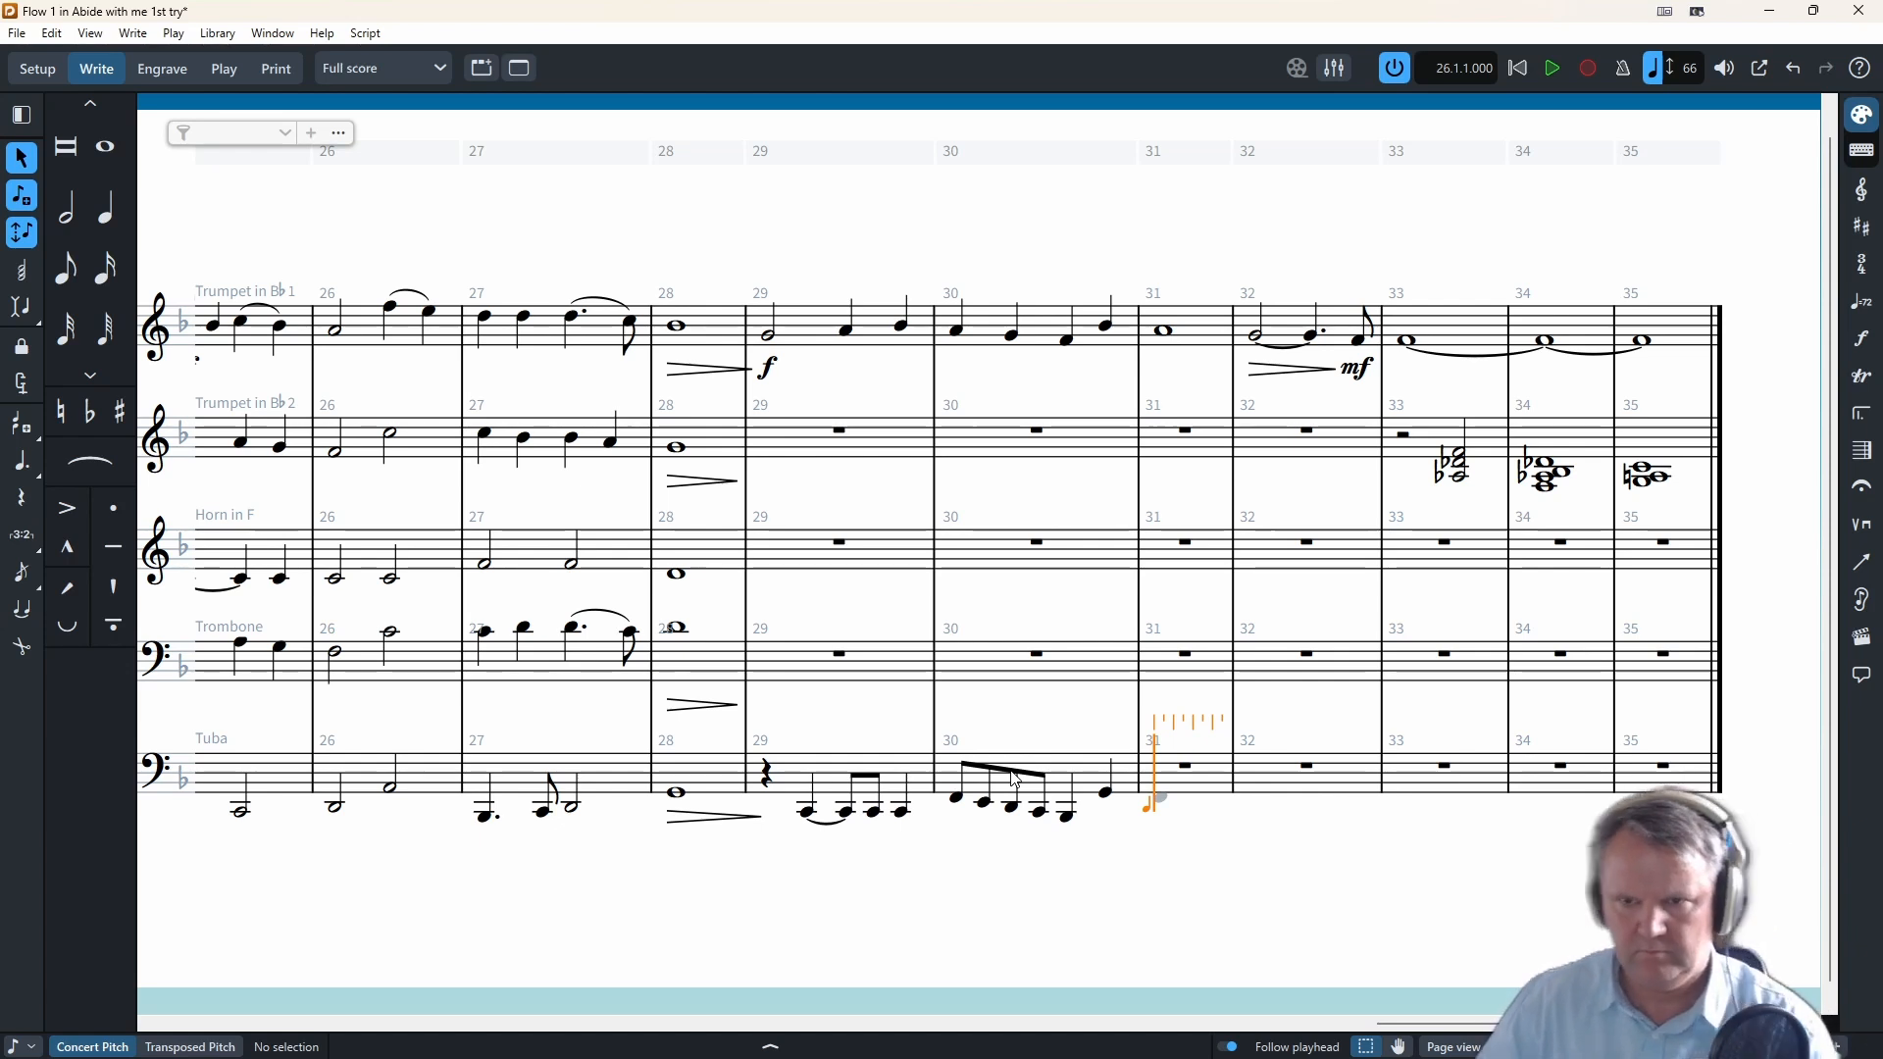
- Fill tuba bar 31 with a whole-note F and bar 32 with two half-note Cs, the second an octave lower
key(8)
key(f)
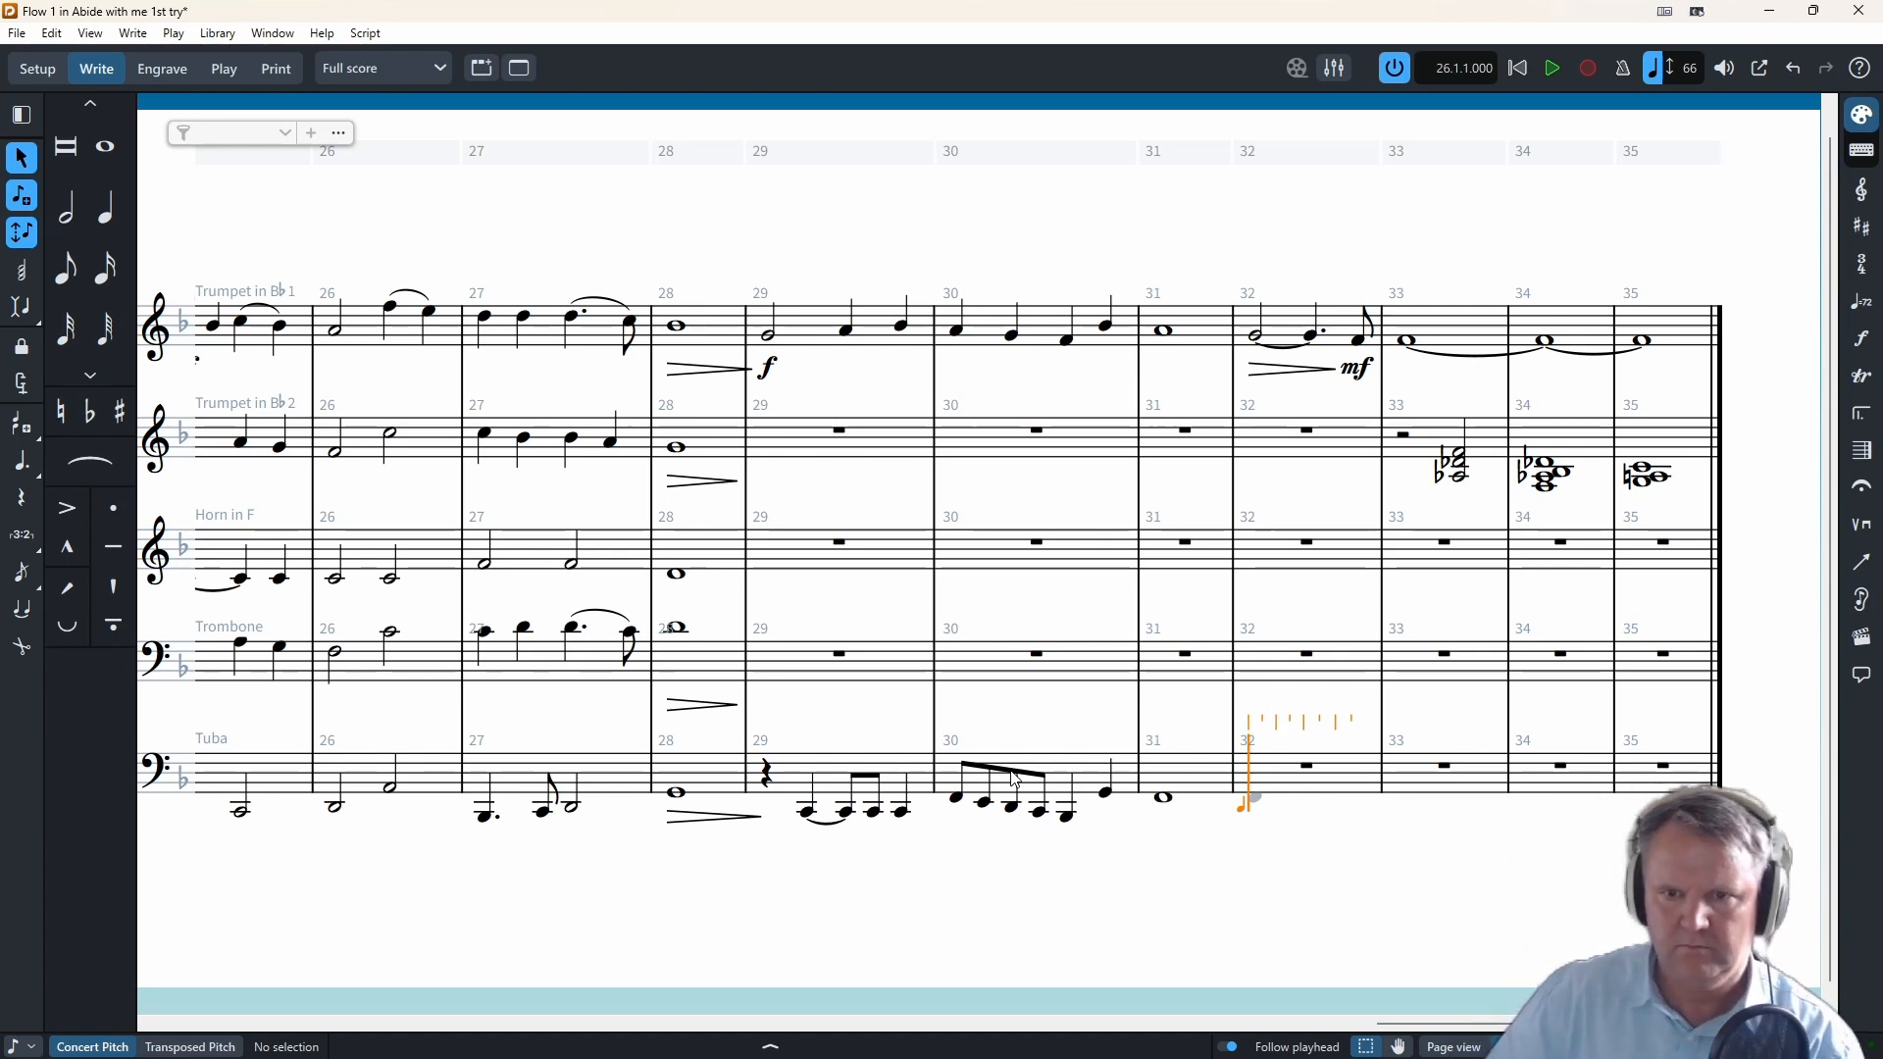
key(Right)
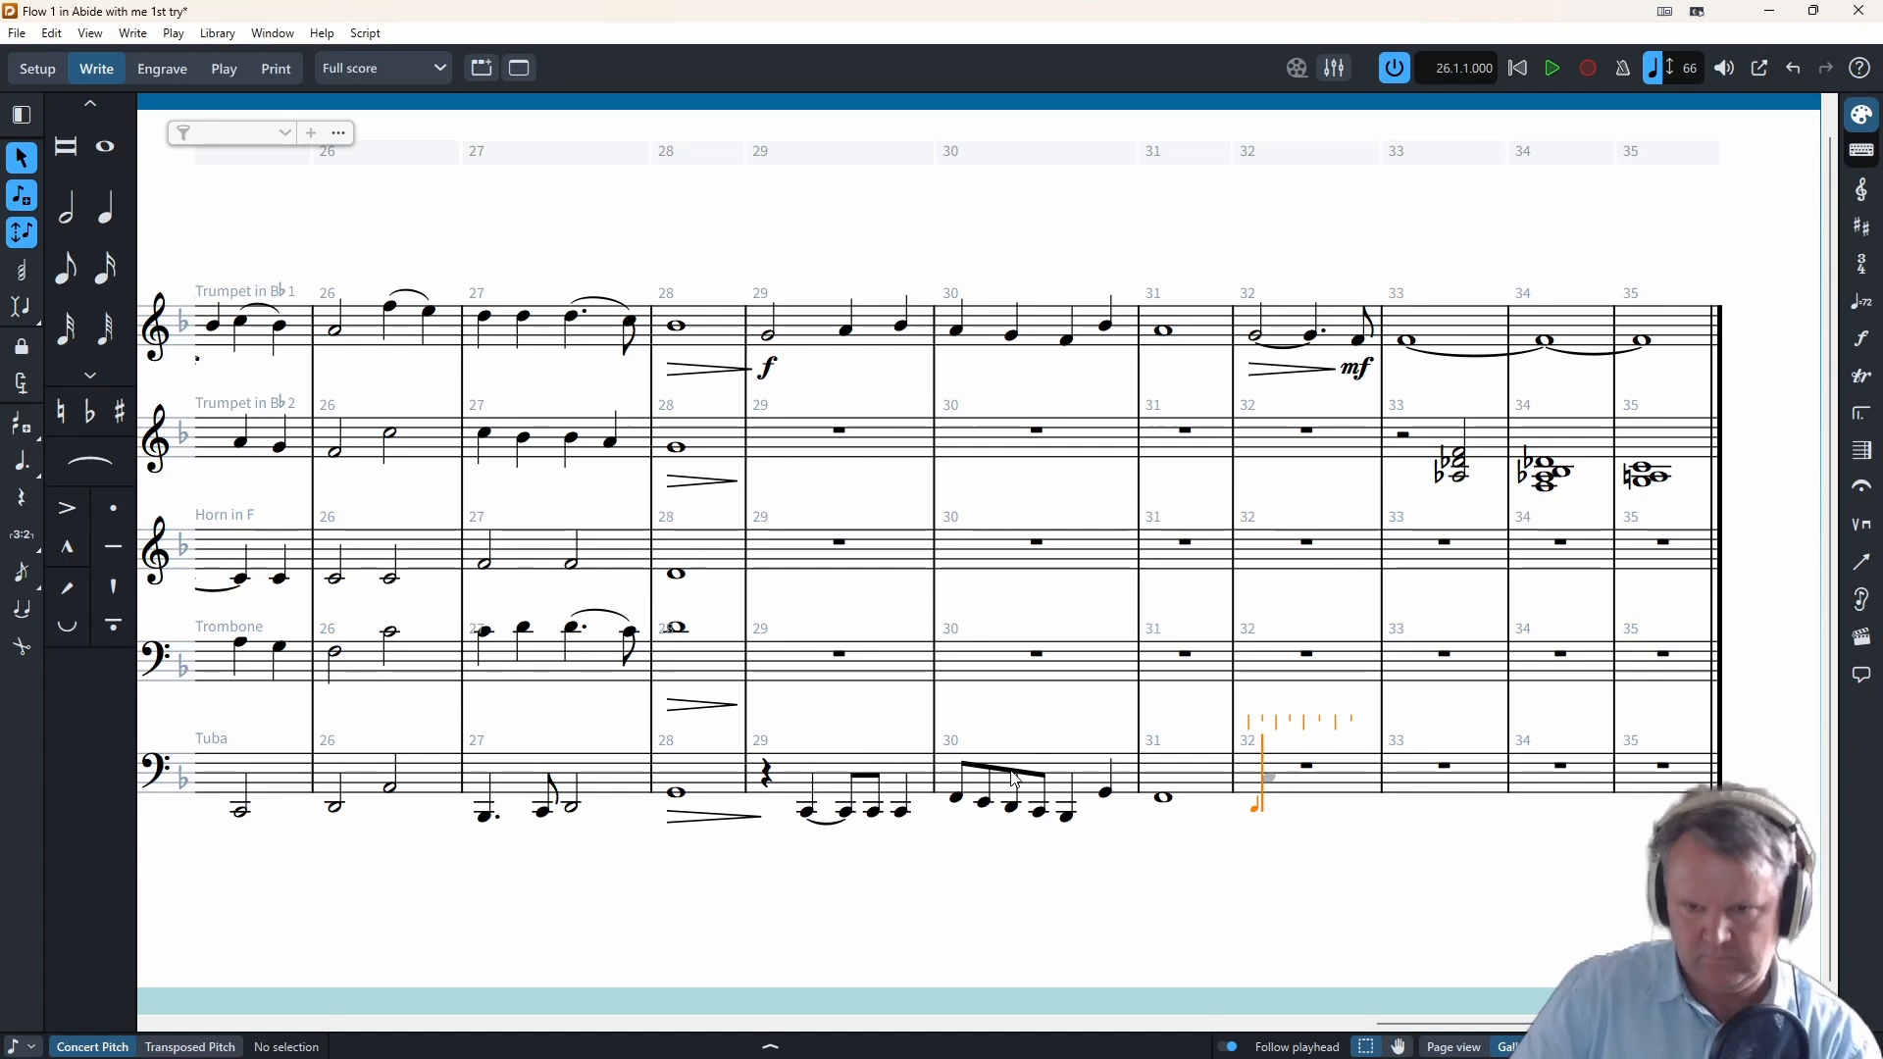
key(7)
key(c)
key(c)
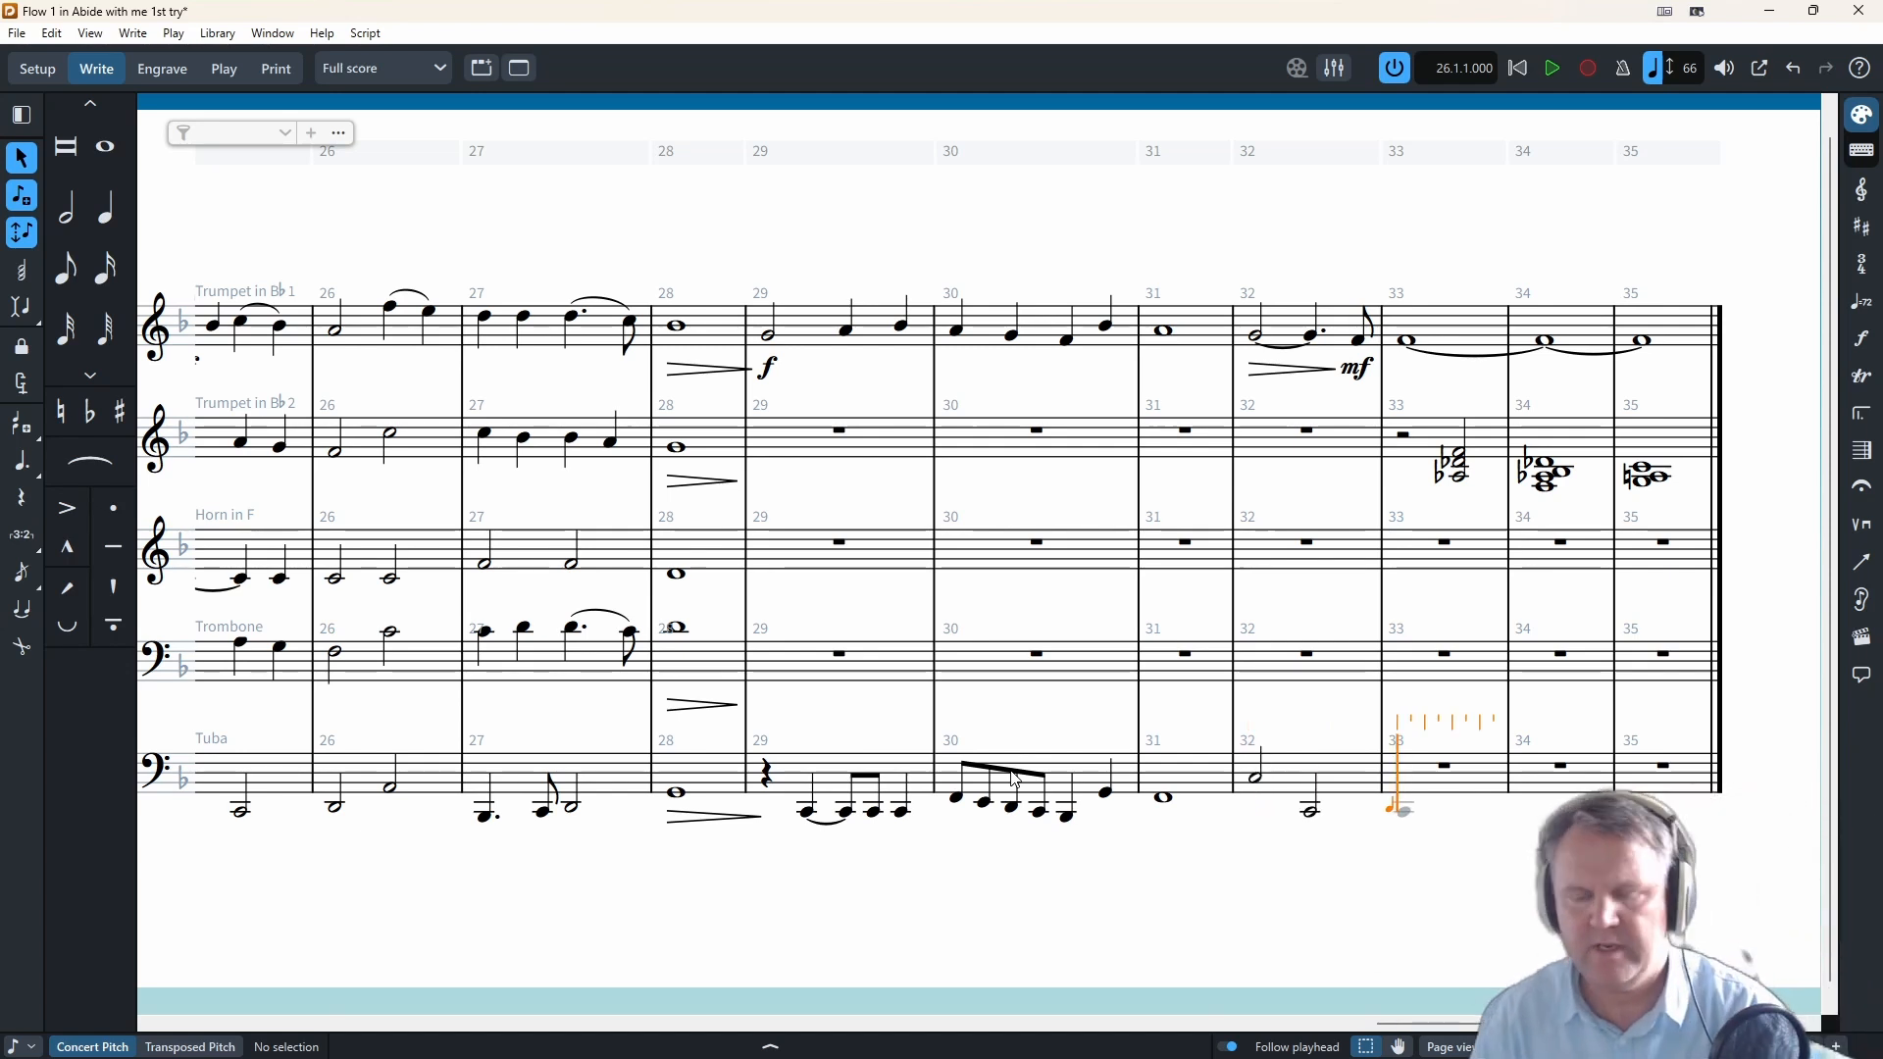
key(Escape)
- Add an f dynamic to the tuba's first C in bar 29 and slur the four eighths F to C in bar 30
click(804, 816)
key(shift+d)
key(Escape)
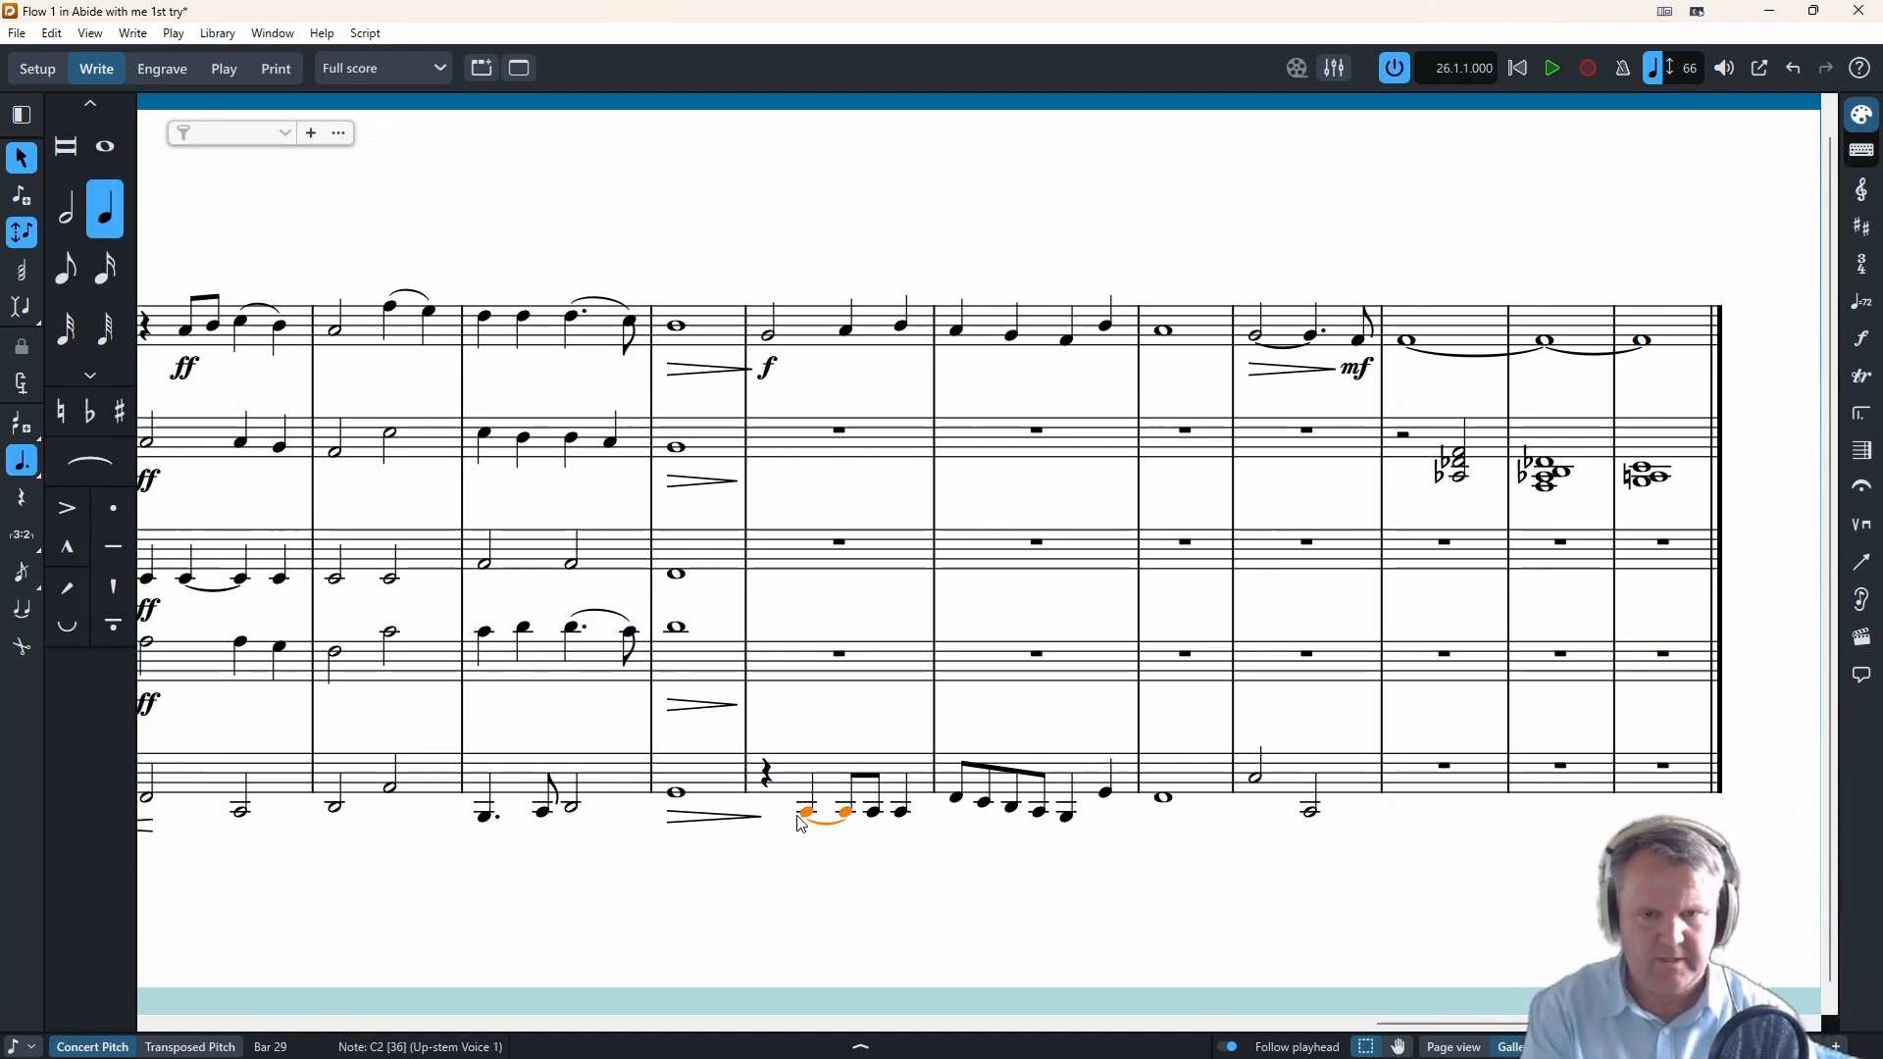
click(956, 800)
shift+click(1041, 812)
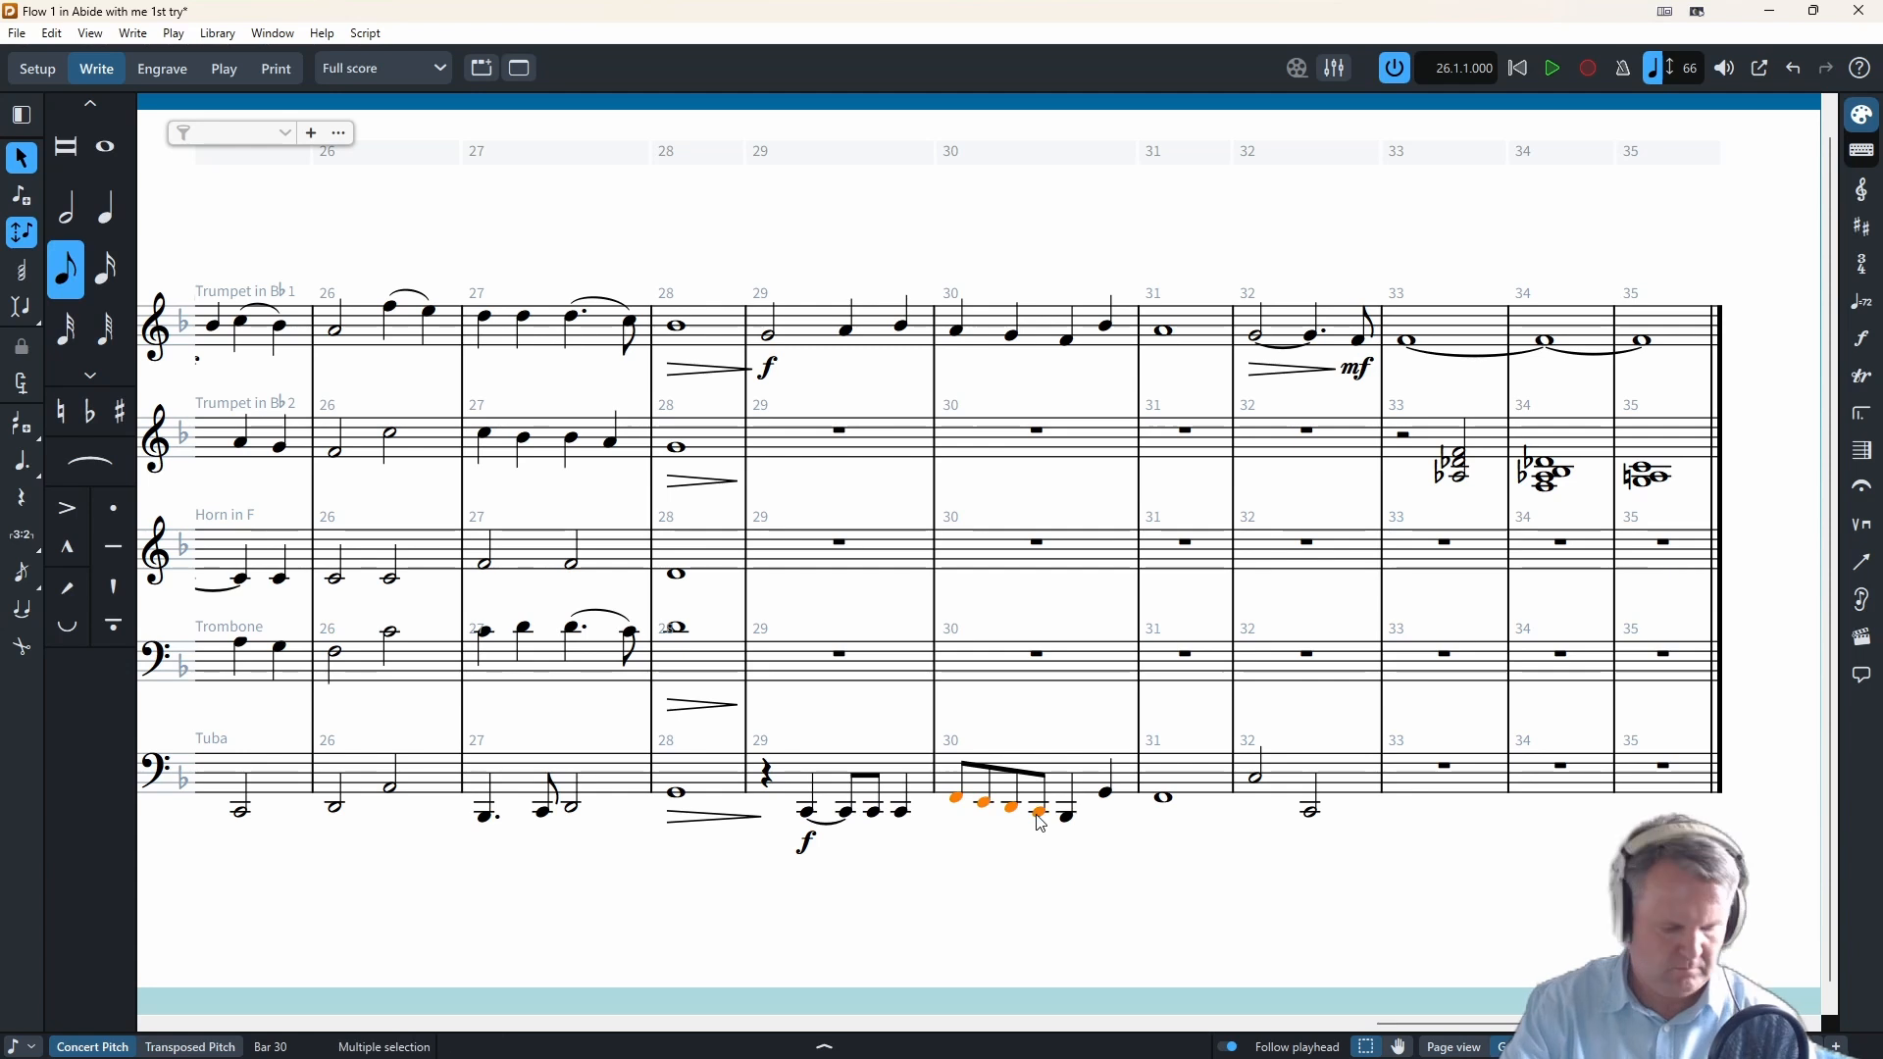
key(s)
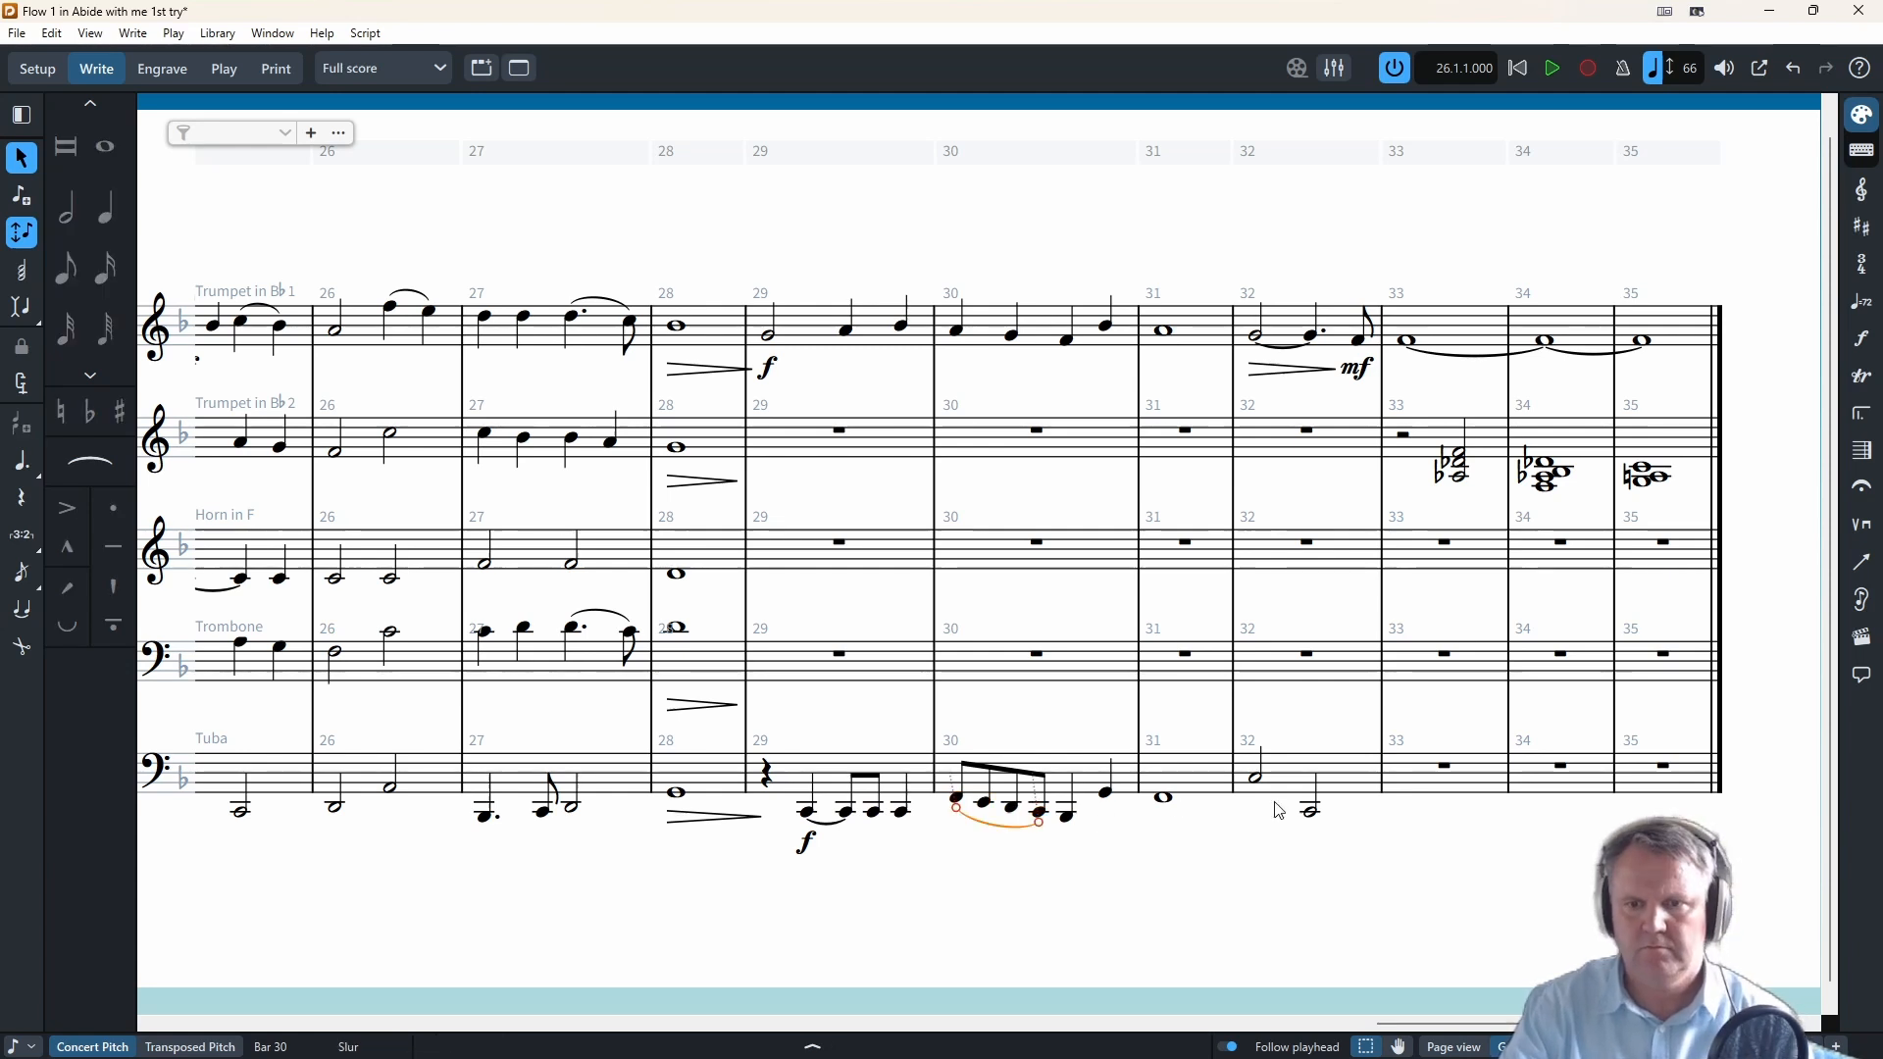
- Put an accent on the tuba's low half-note C in bar 32
click(1311, 809)
key(shift+a)
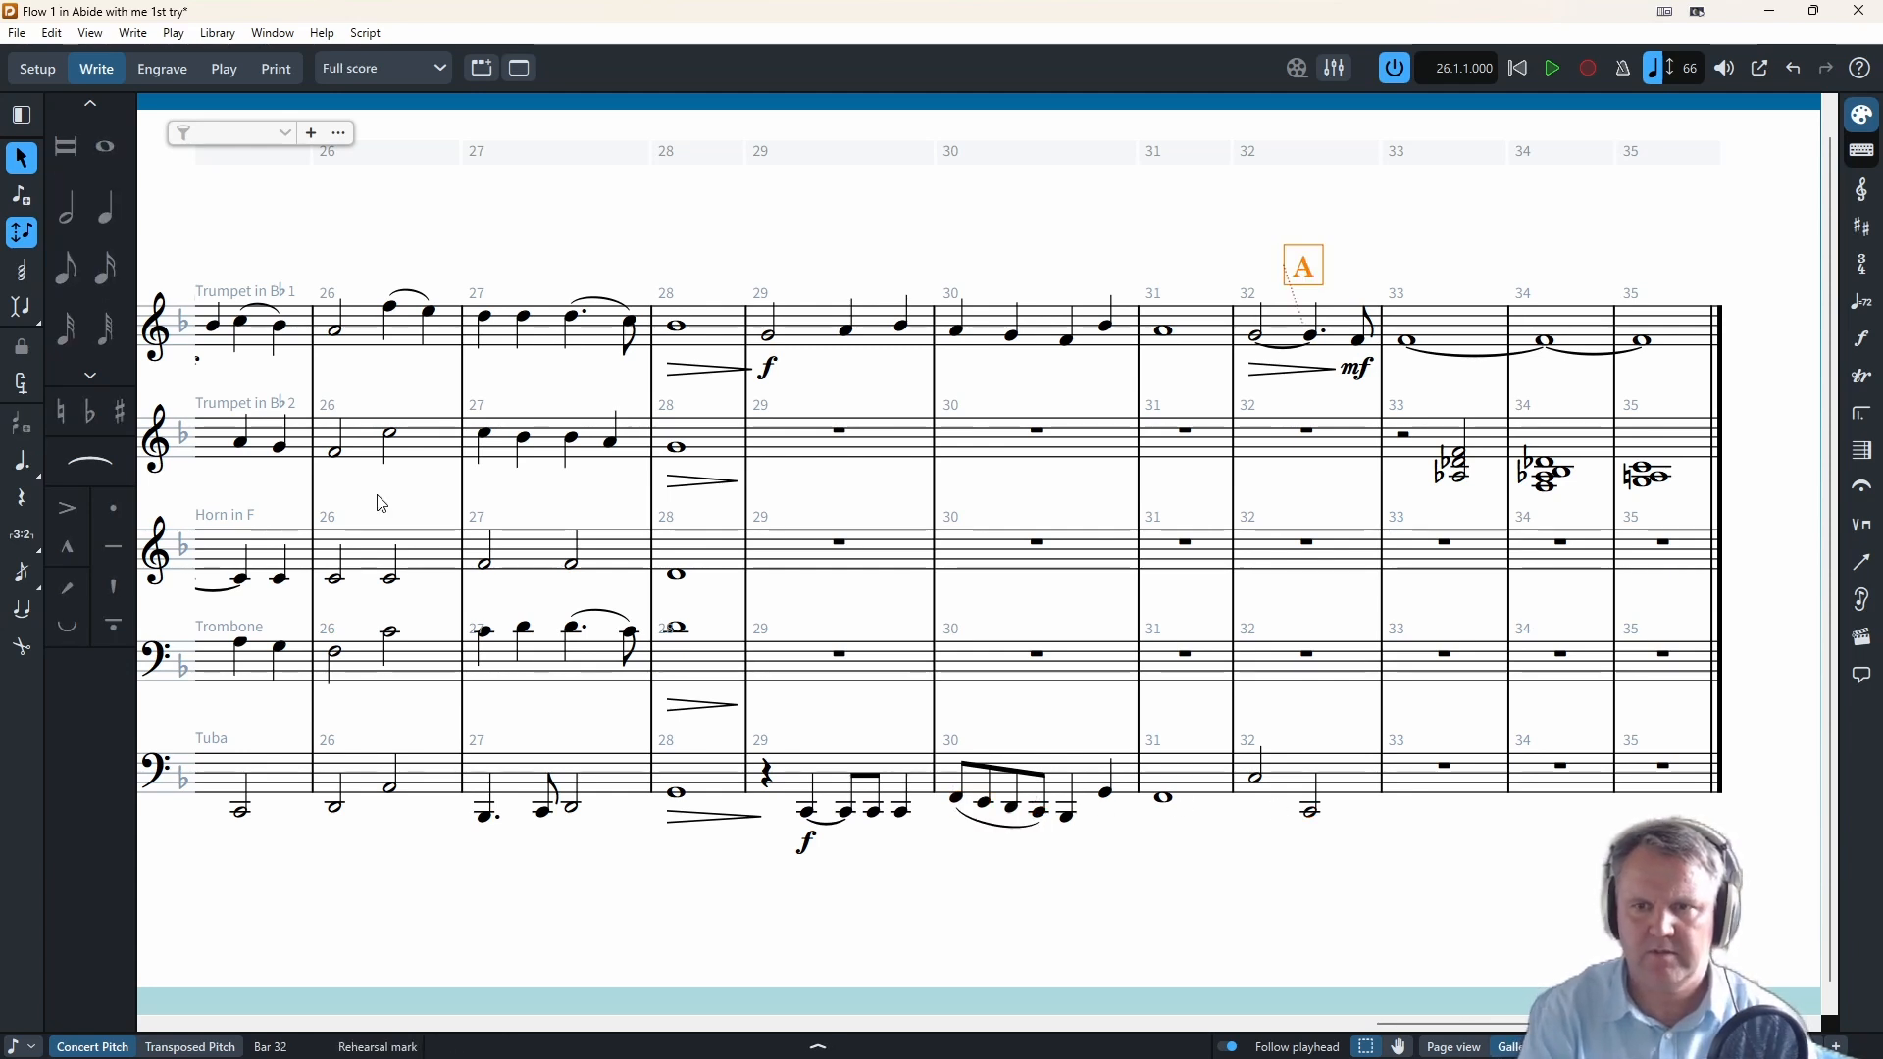
key(ctrl+z)
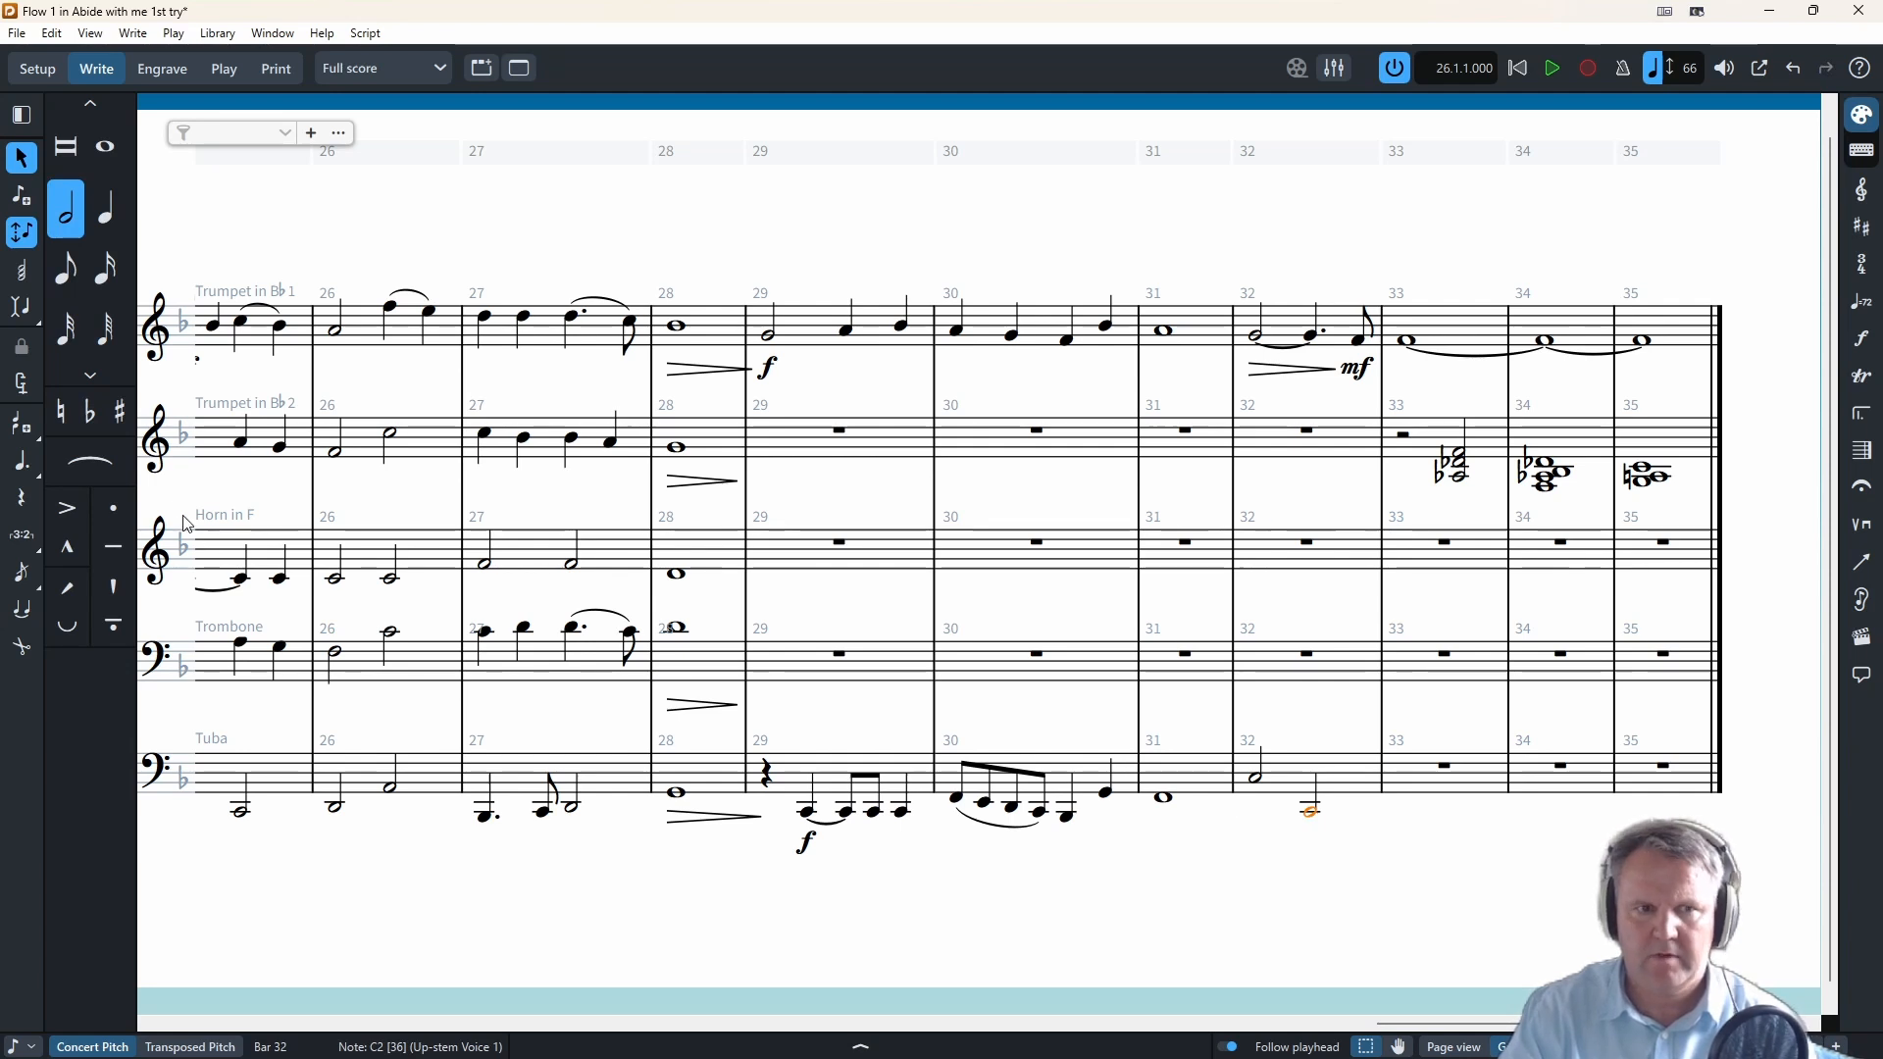
key([)
click(1163, 966)
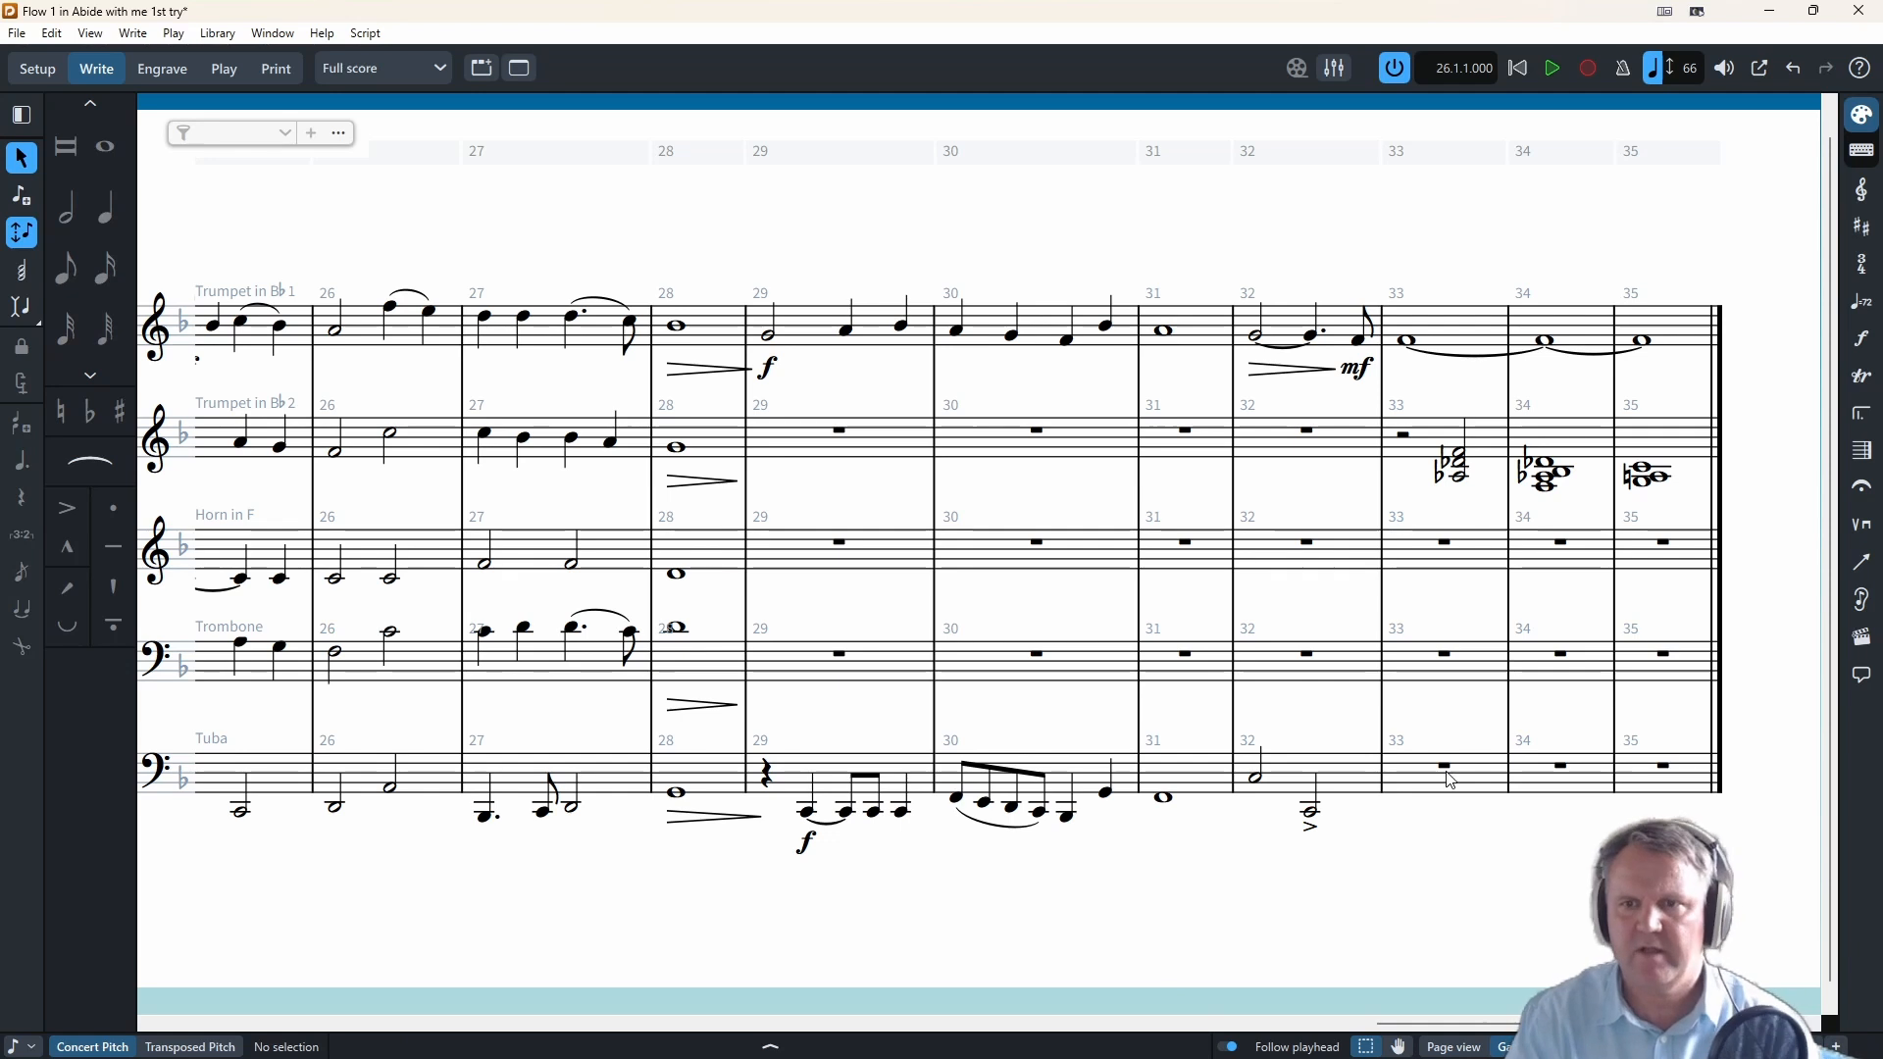
- Put accents on the second trumpet's chords in bars 33 and 34
click(1548, 482)
click(1644, 477)
click(1545, 477)
shift+click(1459, 474)
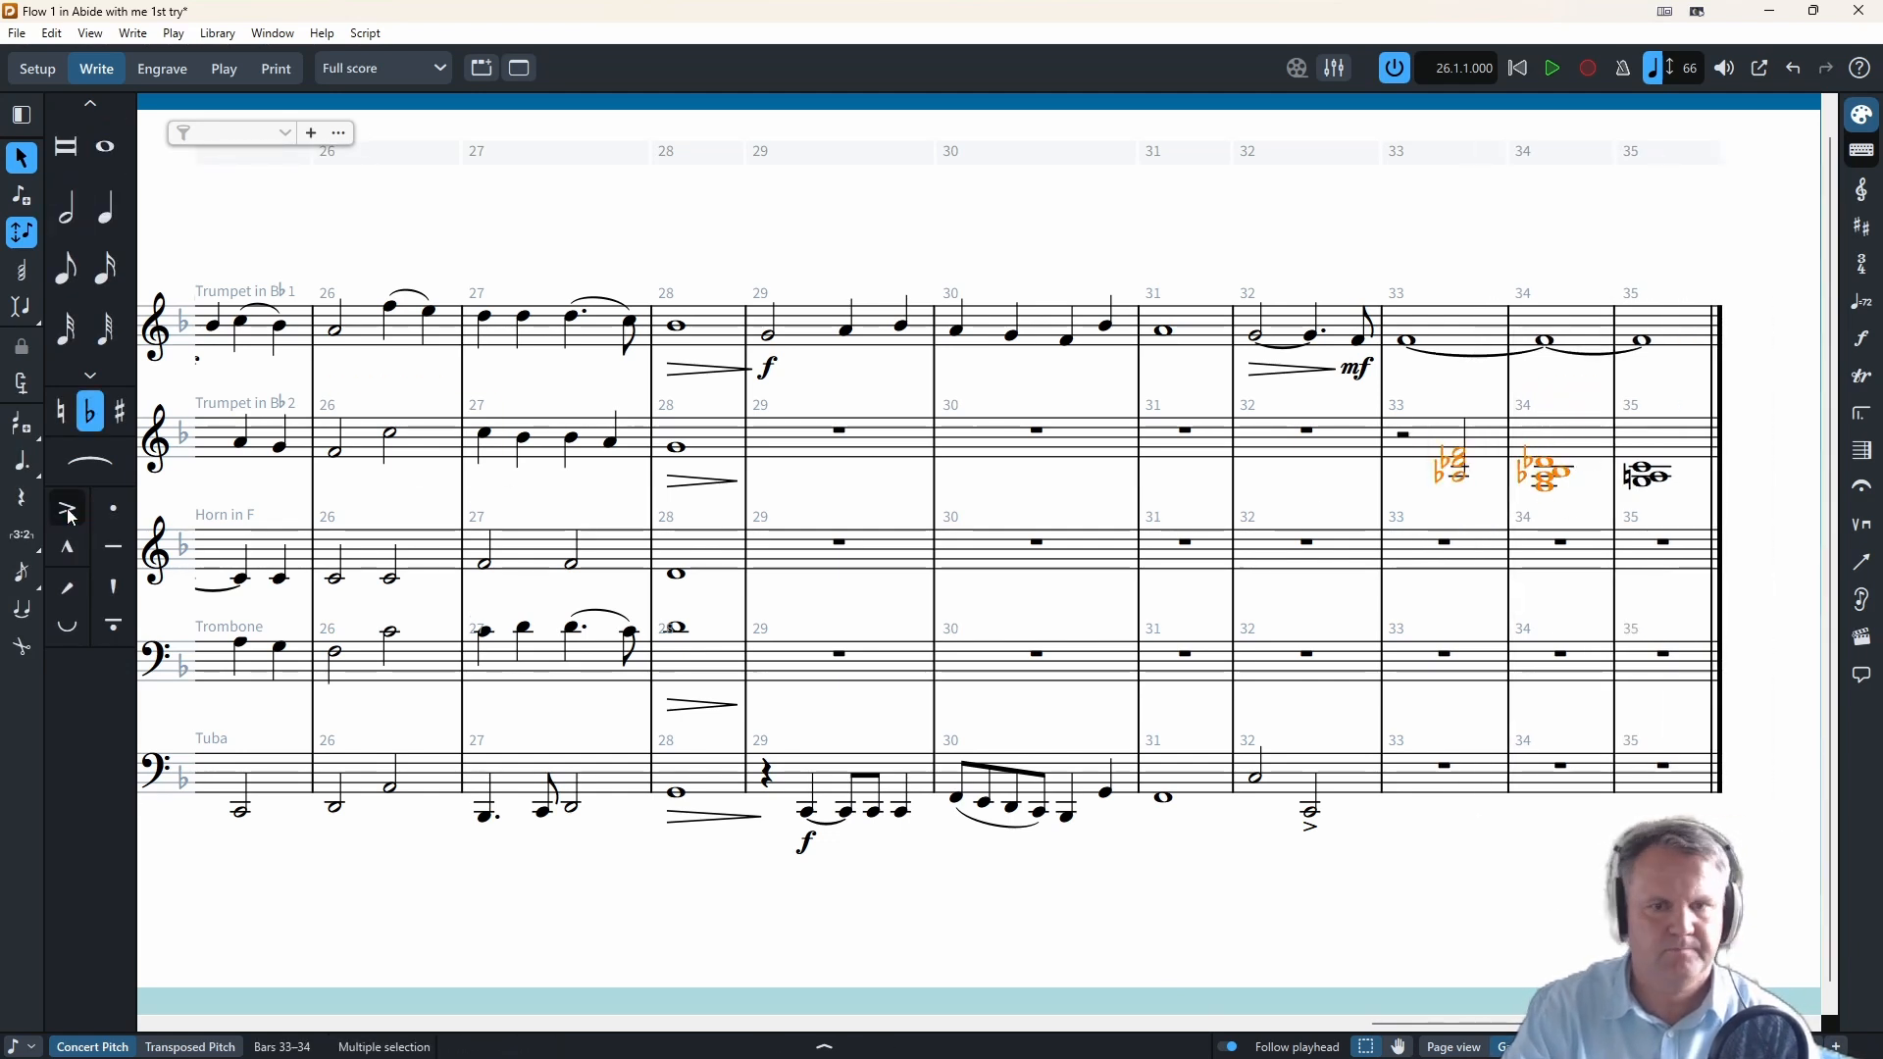
click(68, 508)
click(790, 471)
- Fill the second trumpet's bar 29 with a half-note E and quarters F and E, and bar 30 with quarters F, E, F, F
click(840, 431)
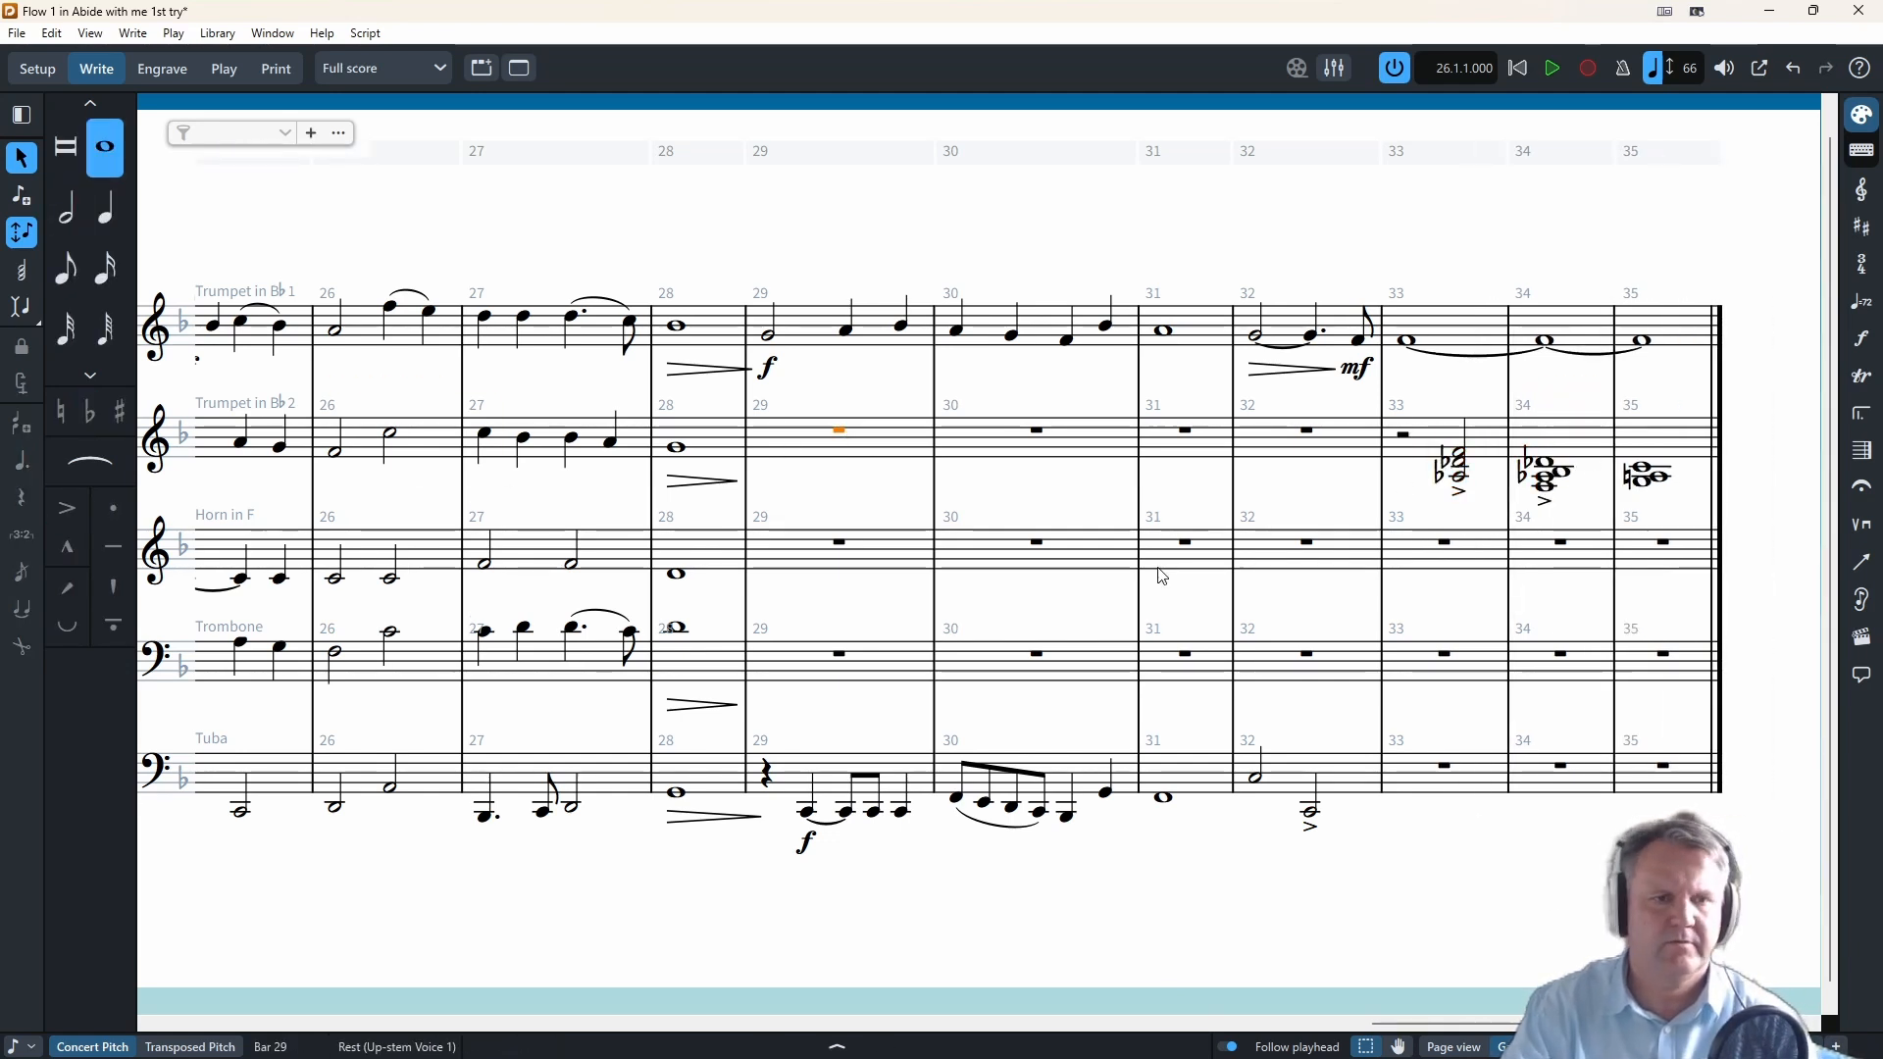
key(shift+n)
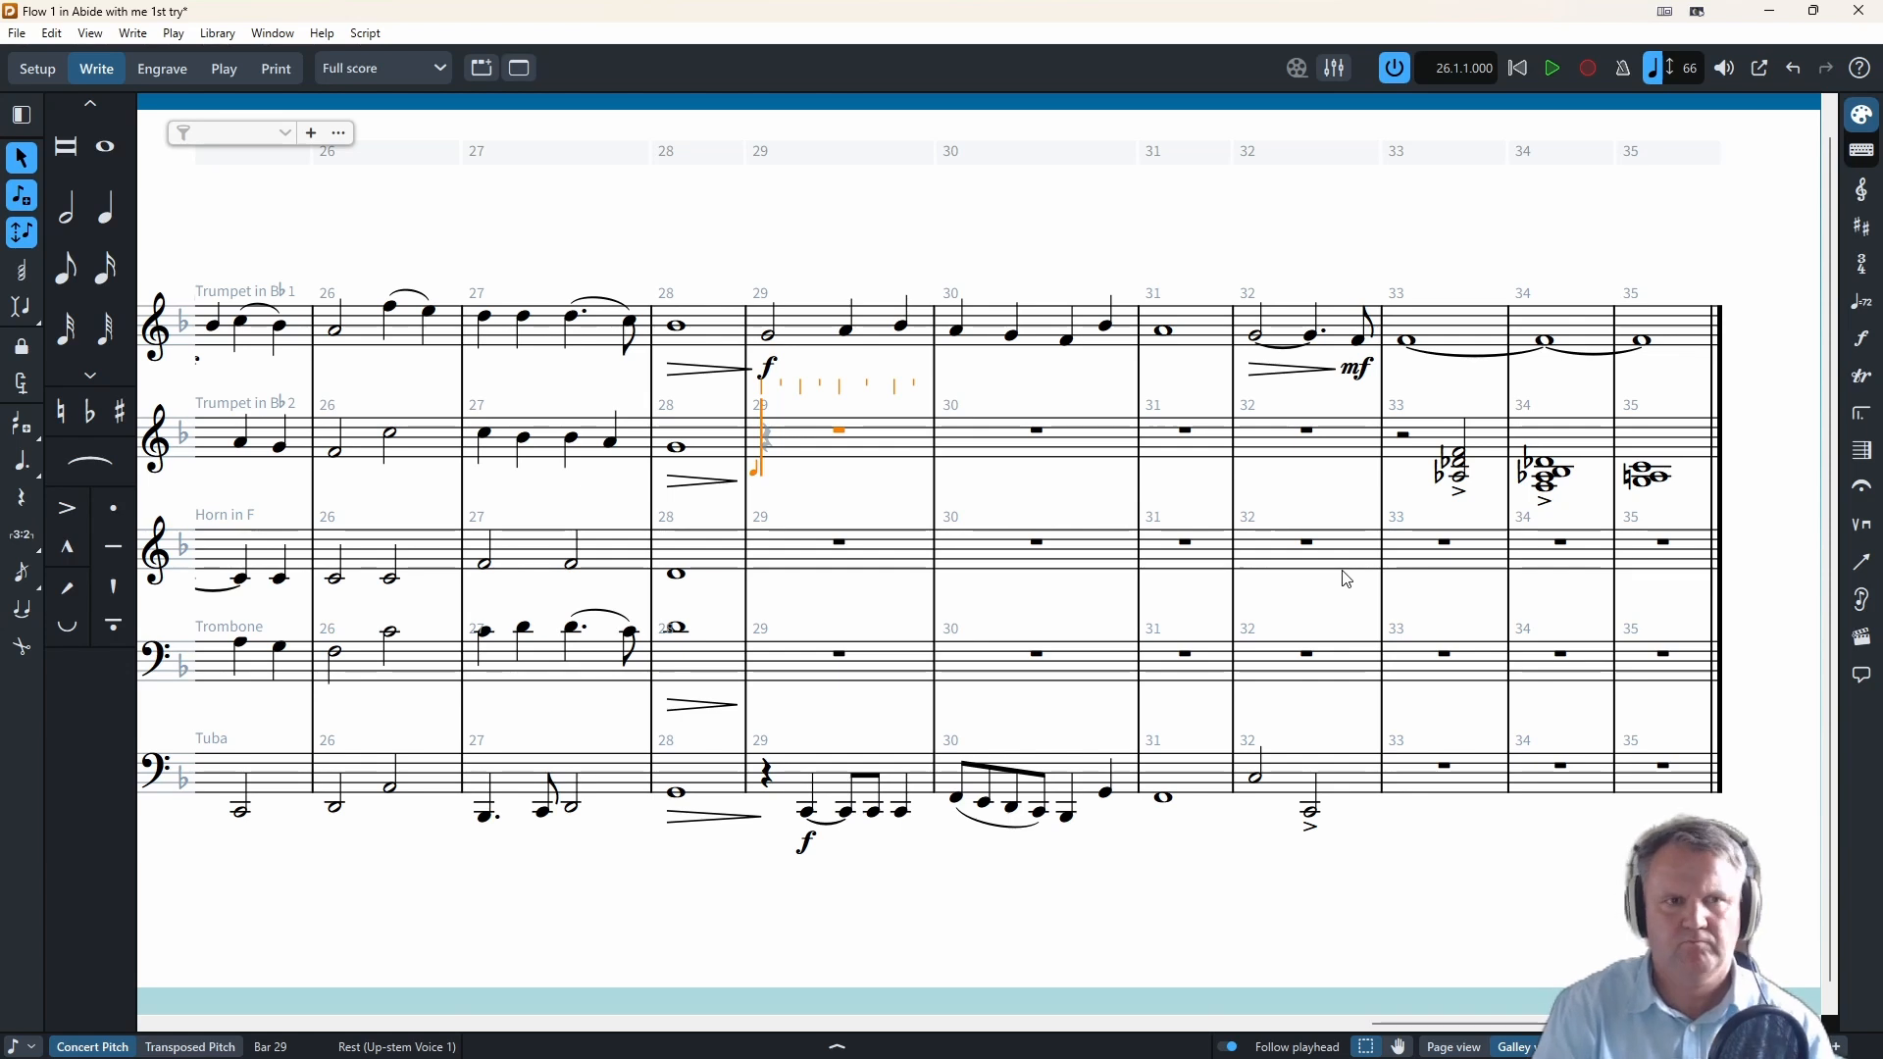
key(c)
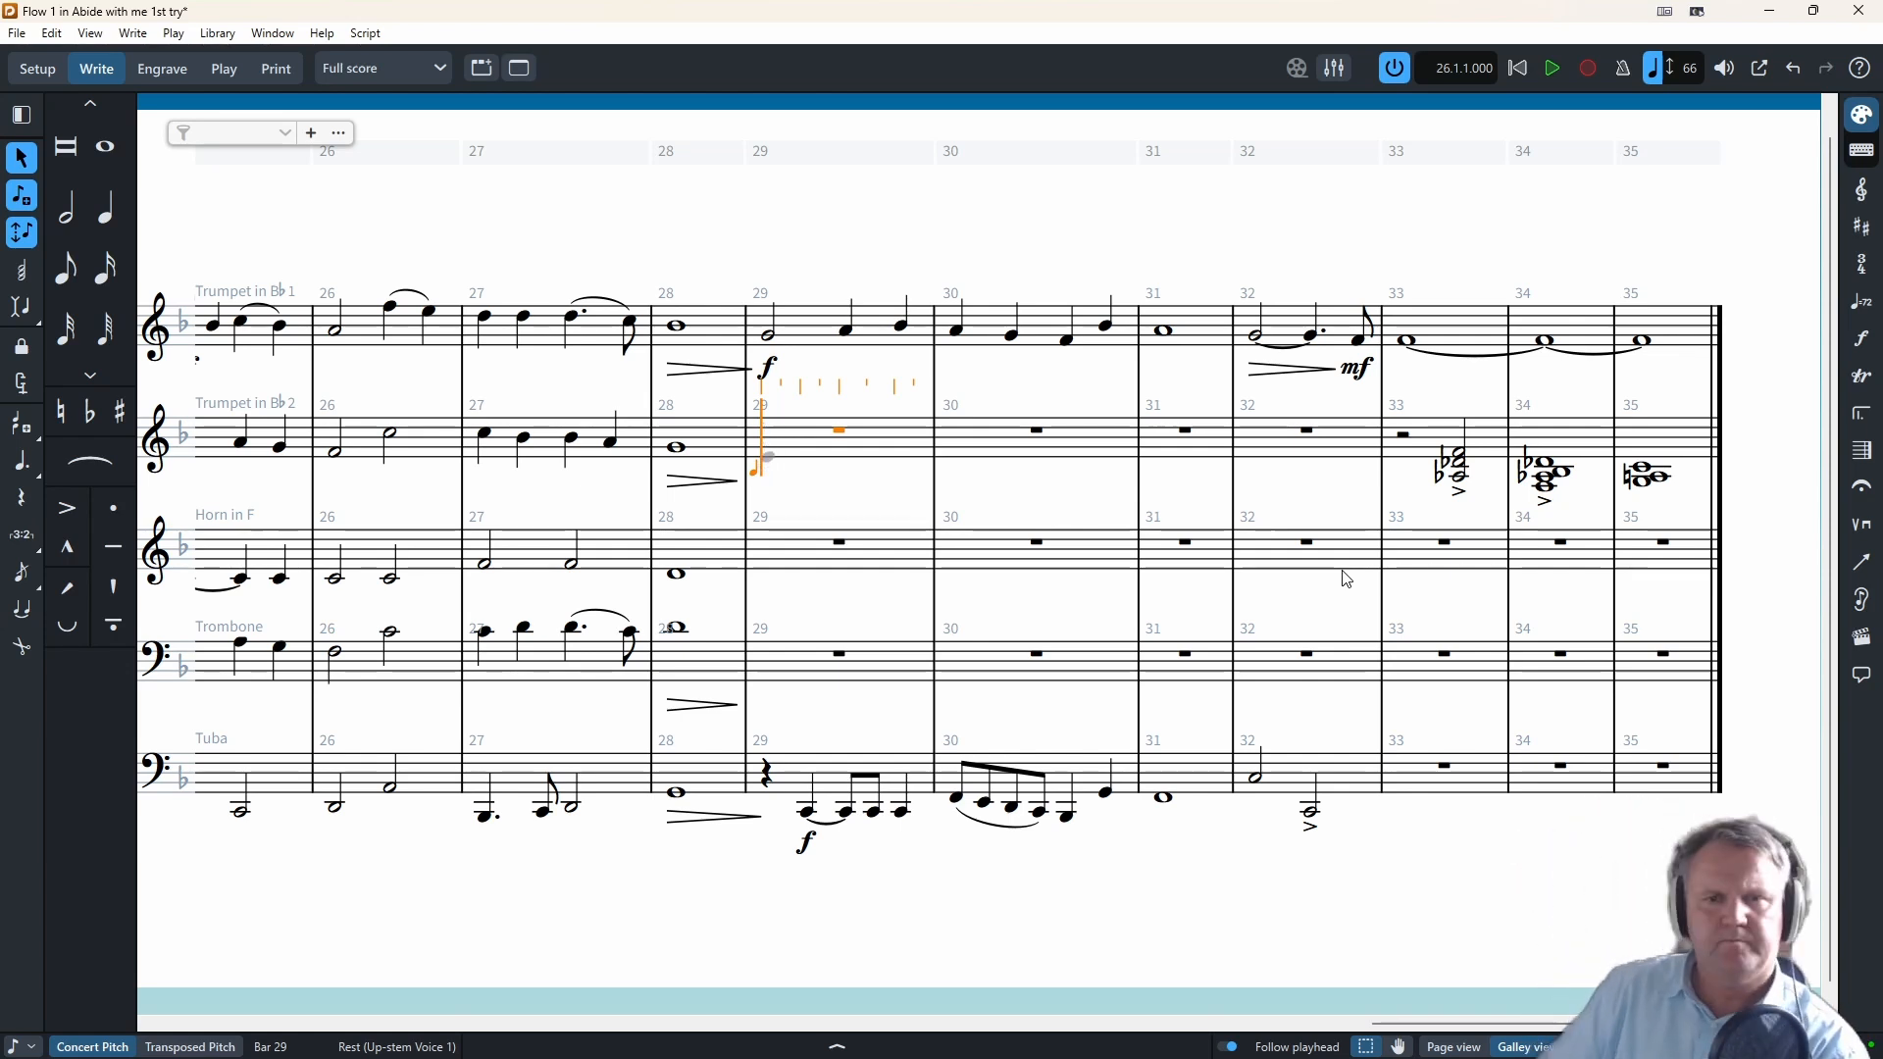
key(g)
key(6)
key(g)
key(g)
key(g)
key(g)
key(g)
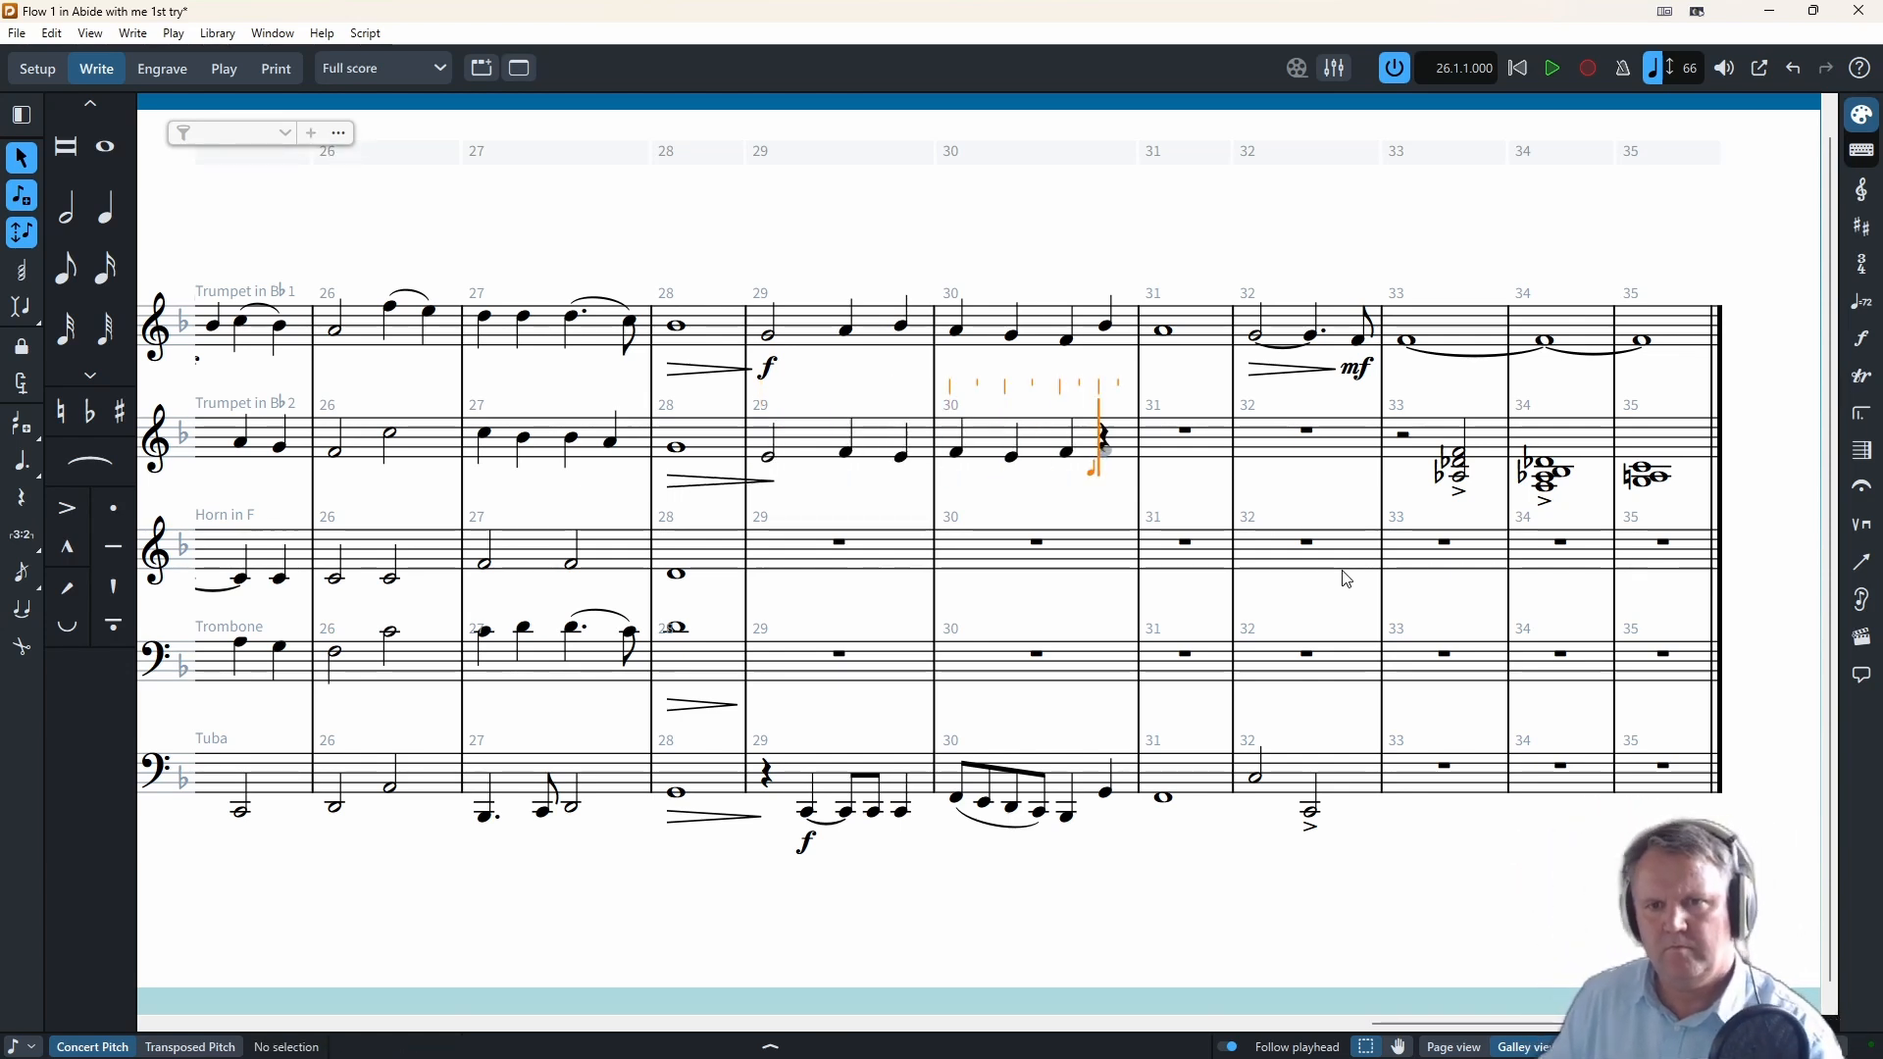
key(g)
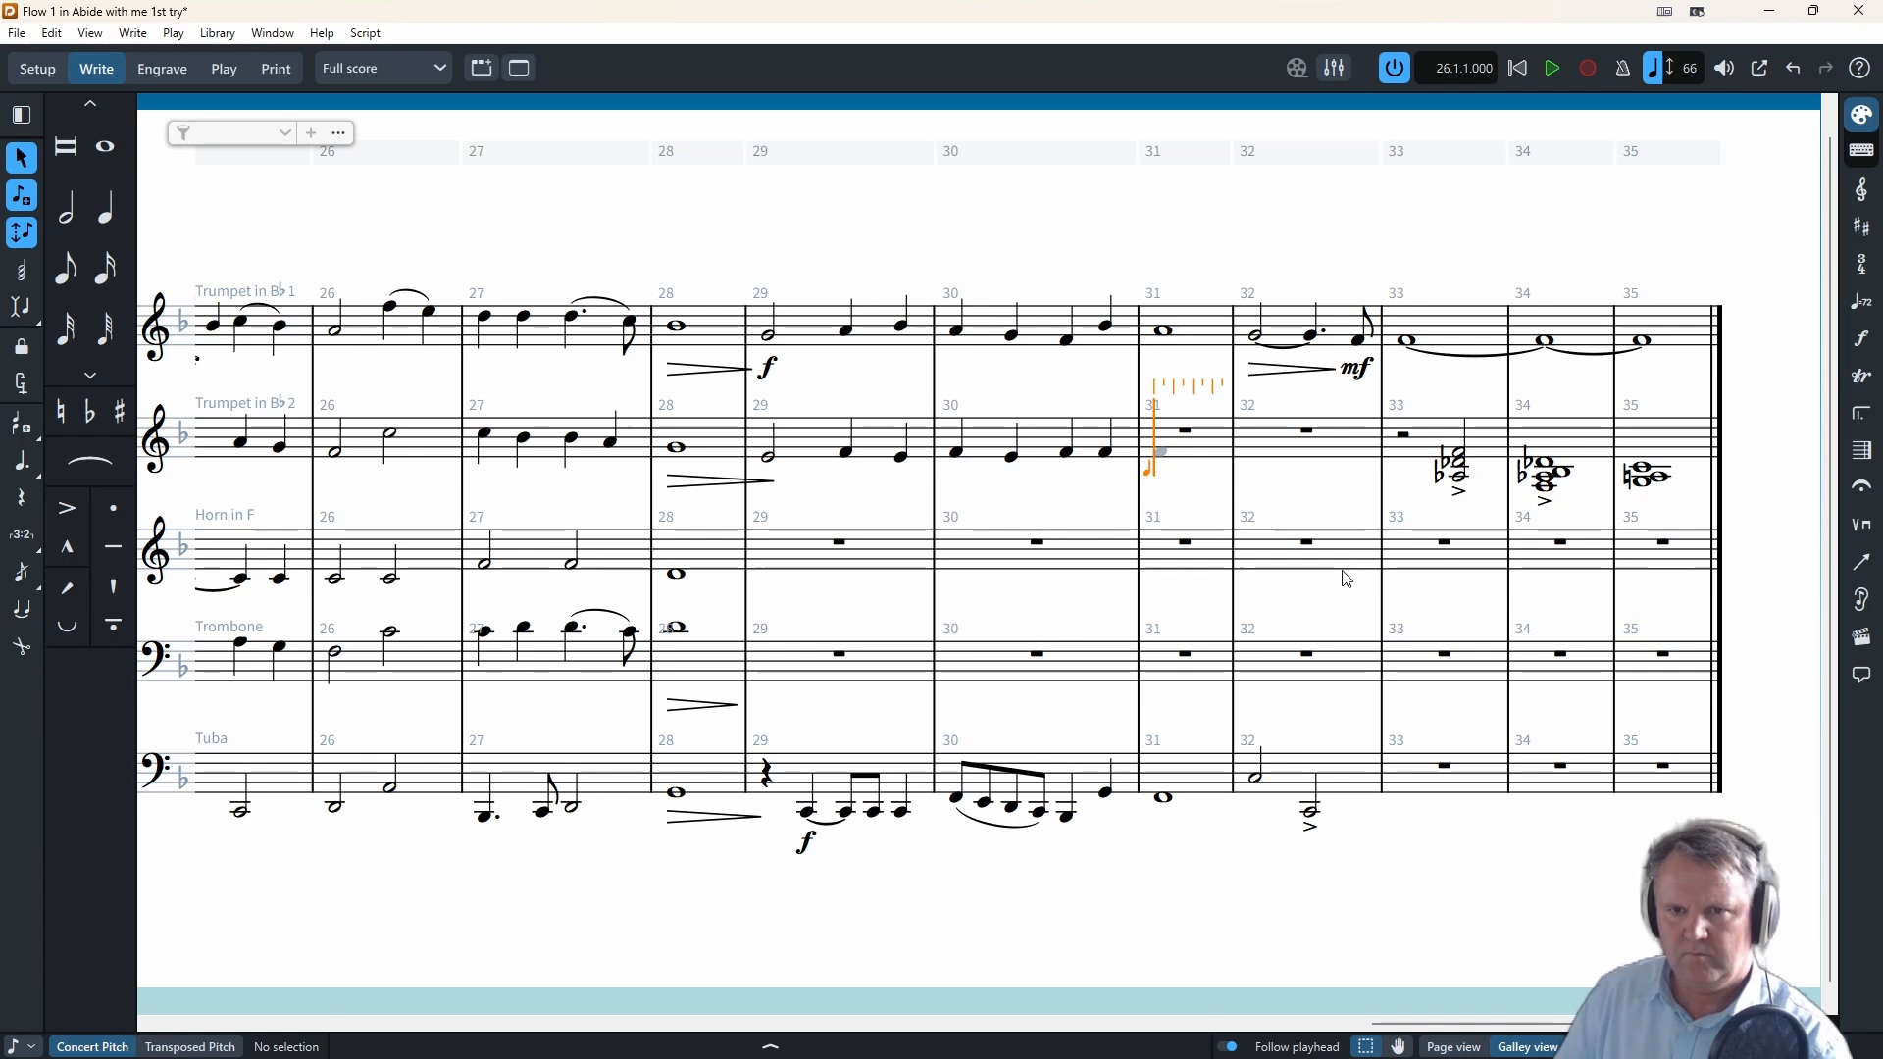
- Fill the second trumpet's bar 31 with an eighth rest followed by eighths C, D, E, F, G, A, F
key(5)
key(space)
key(c)
key(d)
key(e)
key(f)
key(g)
key(a)
key(g)
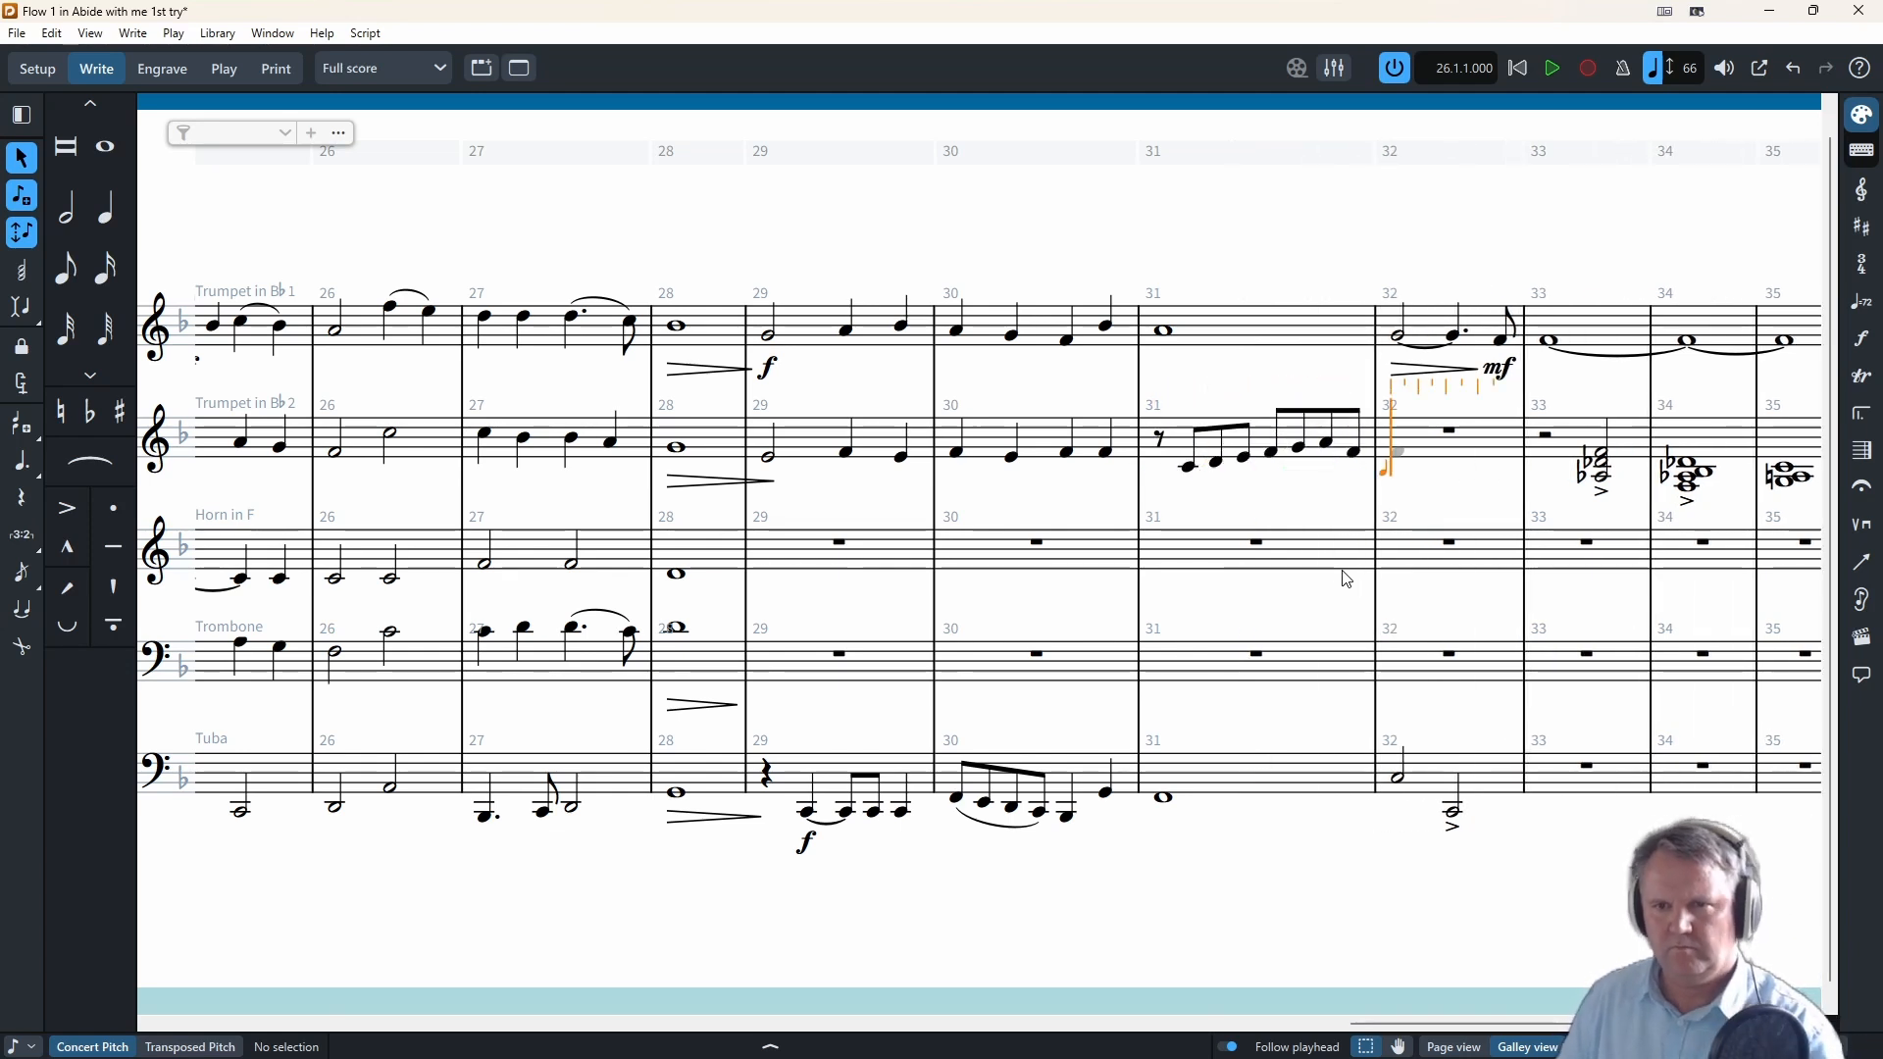
- Fill the second trumpet's bar 32 with a quarter rest, eighths E and D, and a quarter E tied to an eighth
key(space)
key(e)
key(d)
key(e)
key(d)
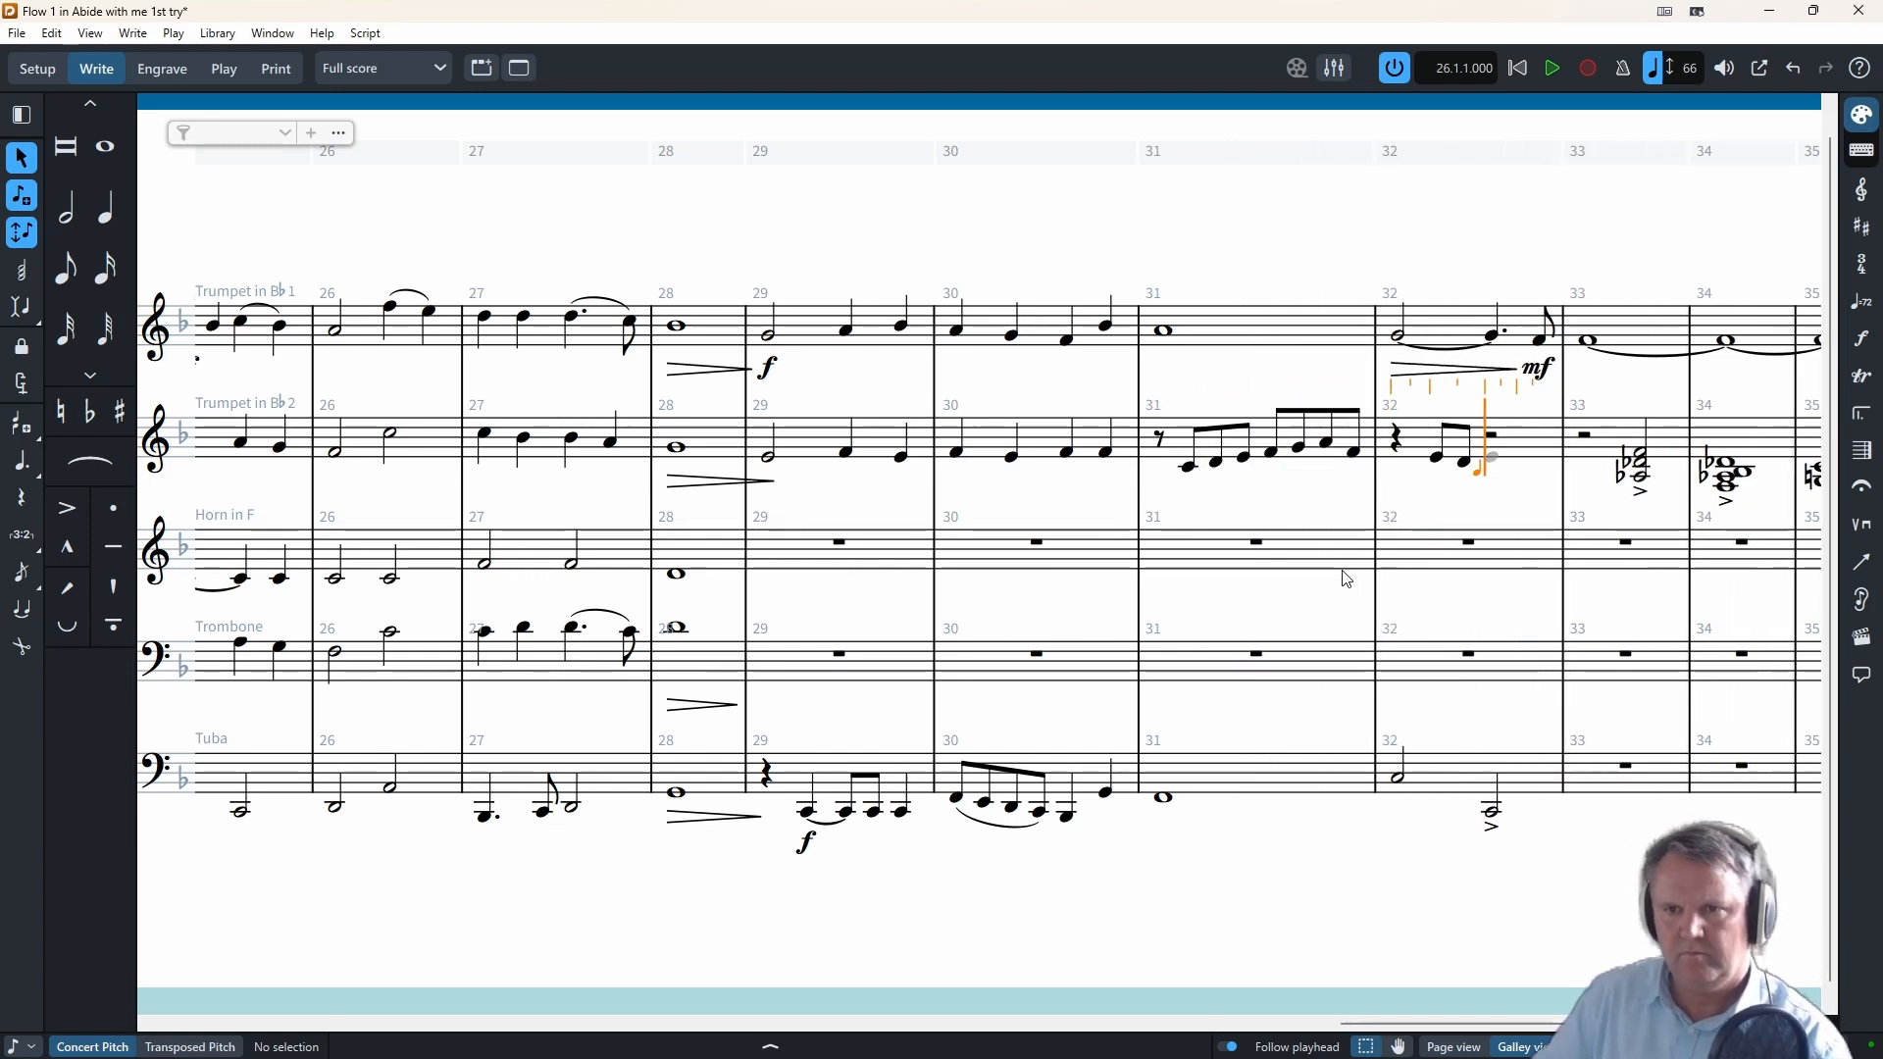
key(Escape)
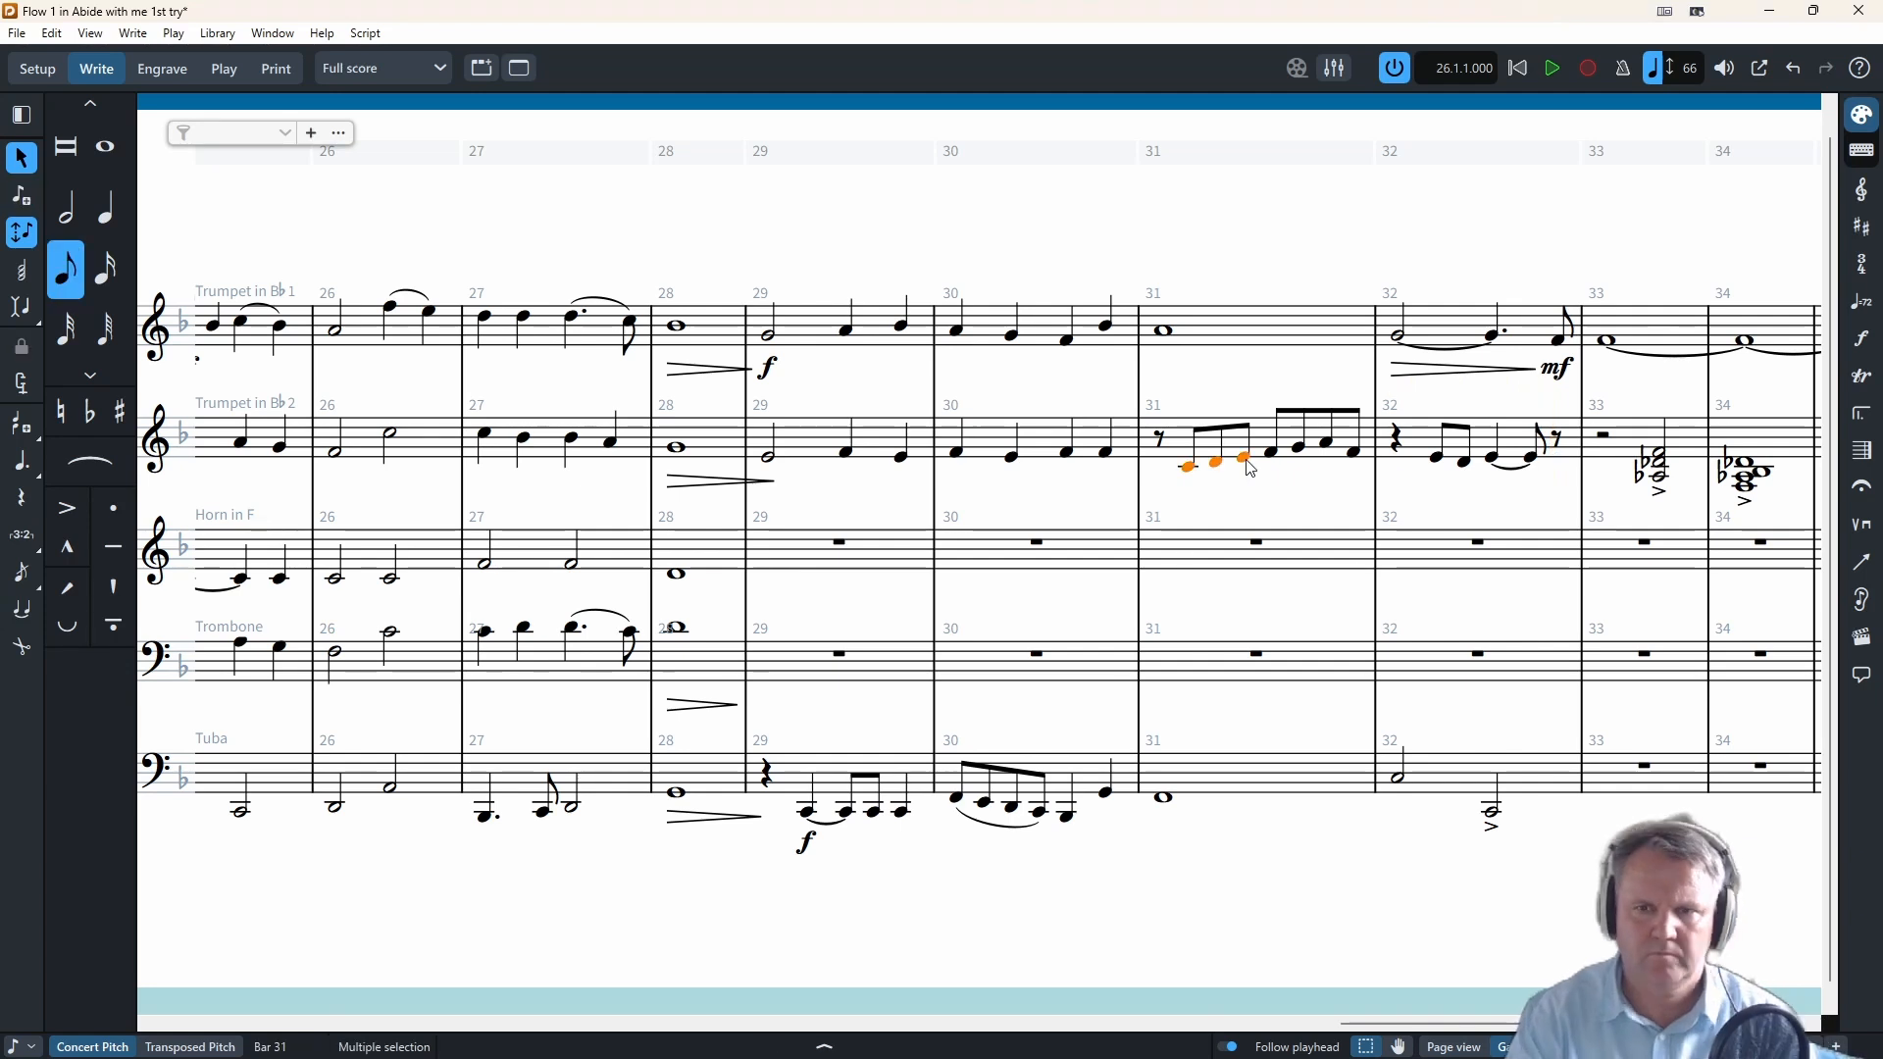
- Slur the second trumpet's bar 31 eighths as C to E and F to F, and the eighths E to D in bar 32
click(1271, 451)
shift+click(1354, 463)
key(s)
click(1437, 461)
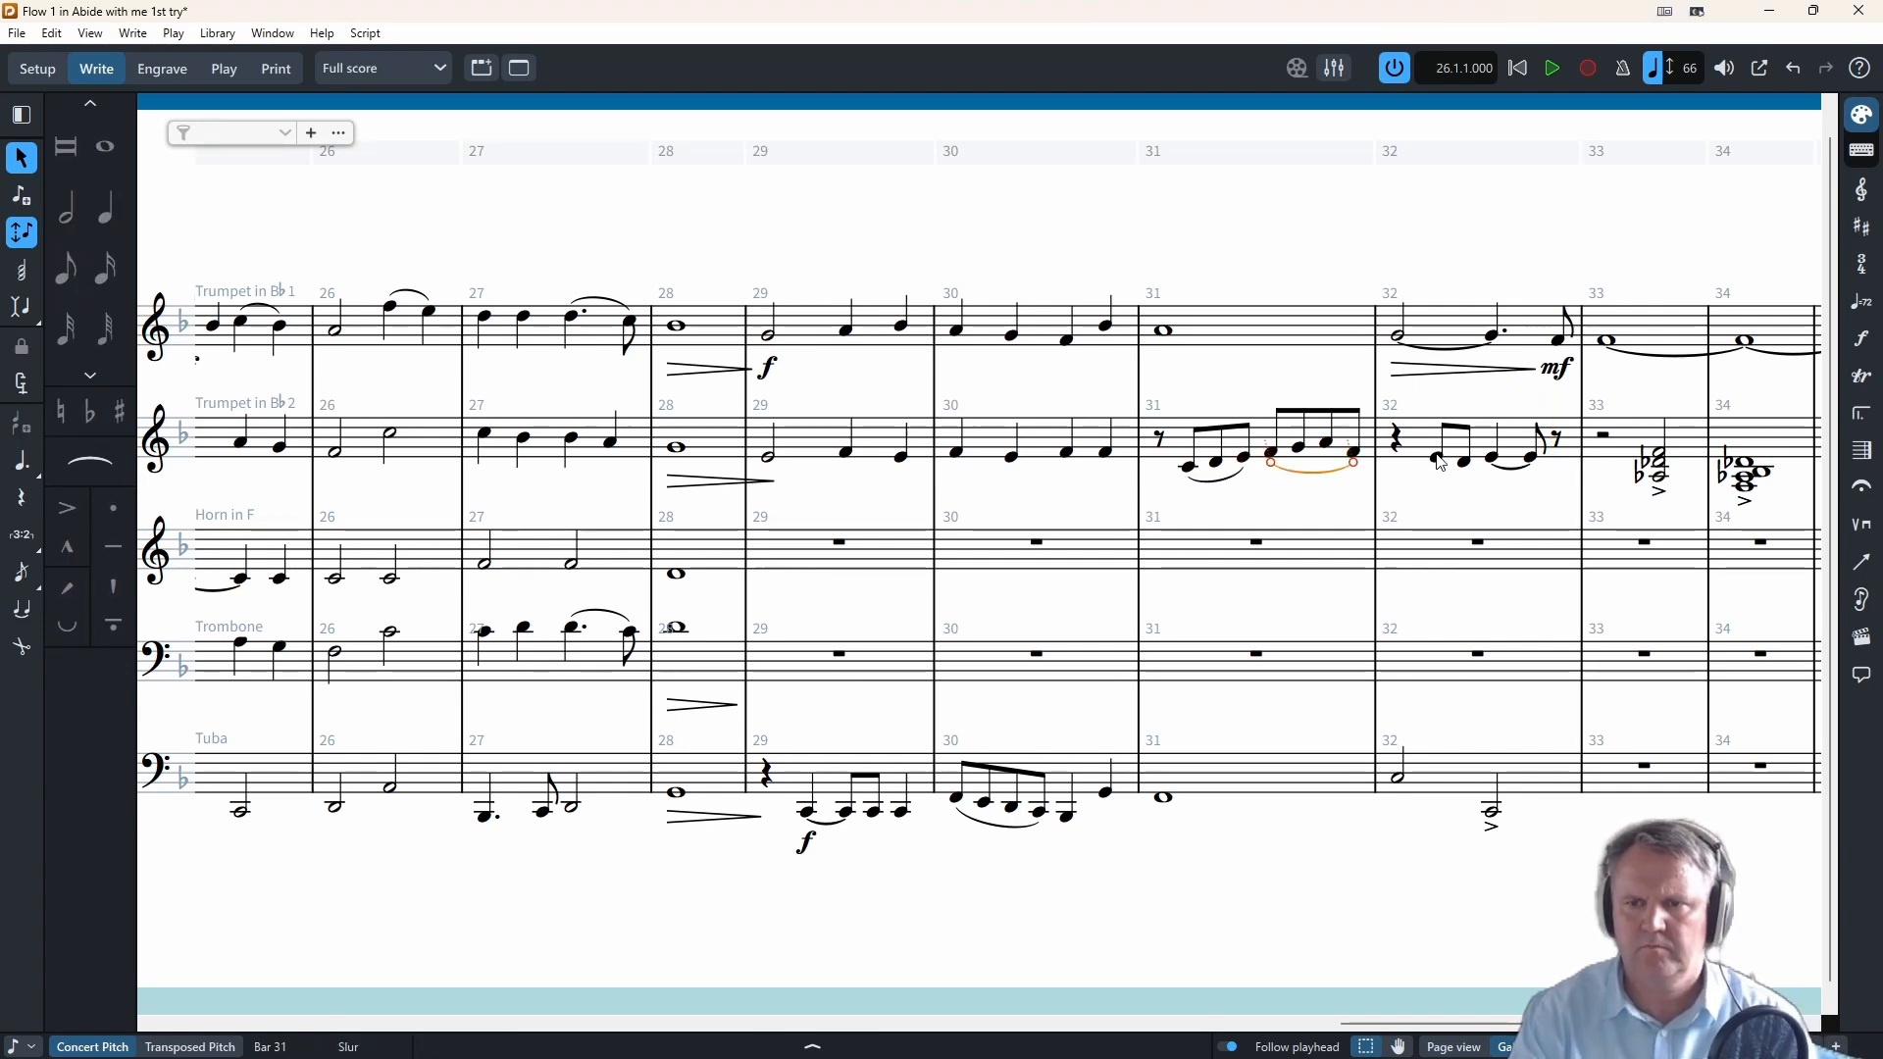
shift+click(1464, 460)
key(s)
- Add an f dynamic to the second trumpet's half-note E in bar 29
click(721, 483)
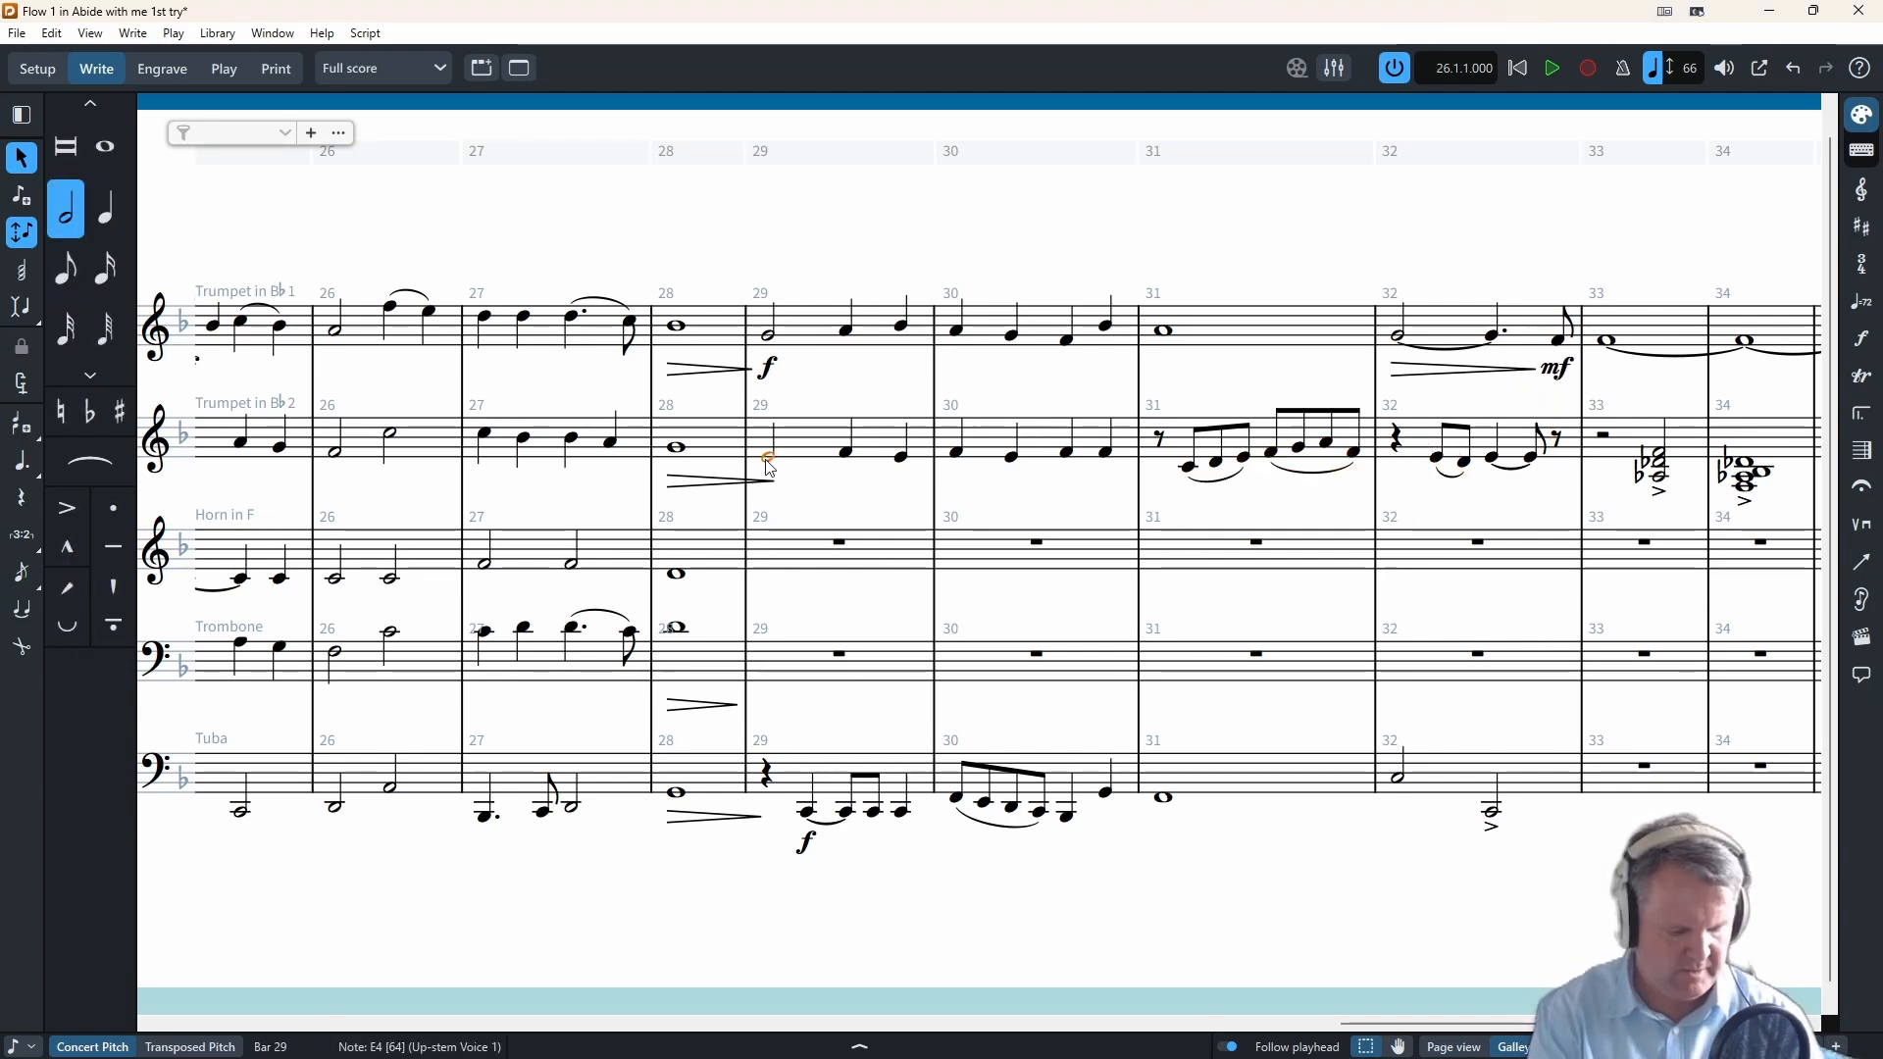
key(shift+d)
text(f)
key(Return)
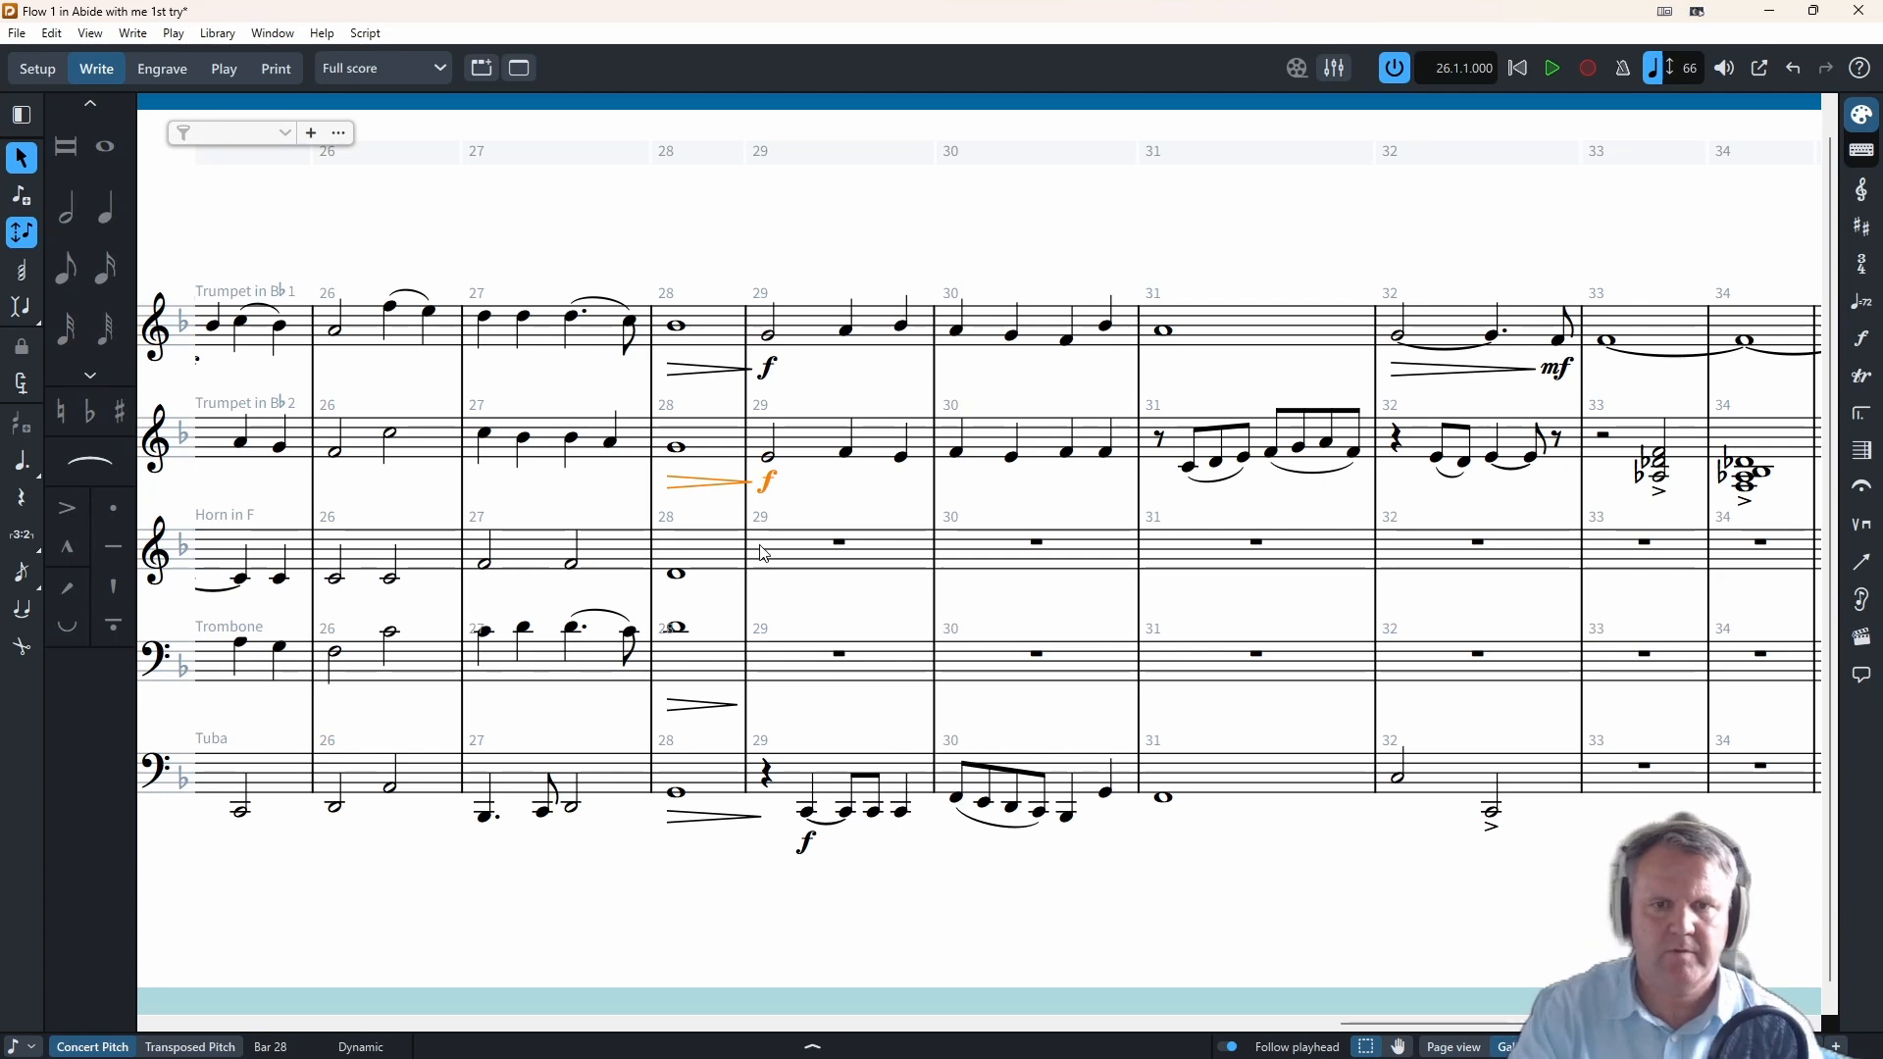
- Fill the horn's bar 29 with two half-note Cs below the staff
click(840, 542)
key(Return)
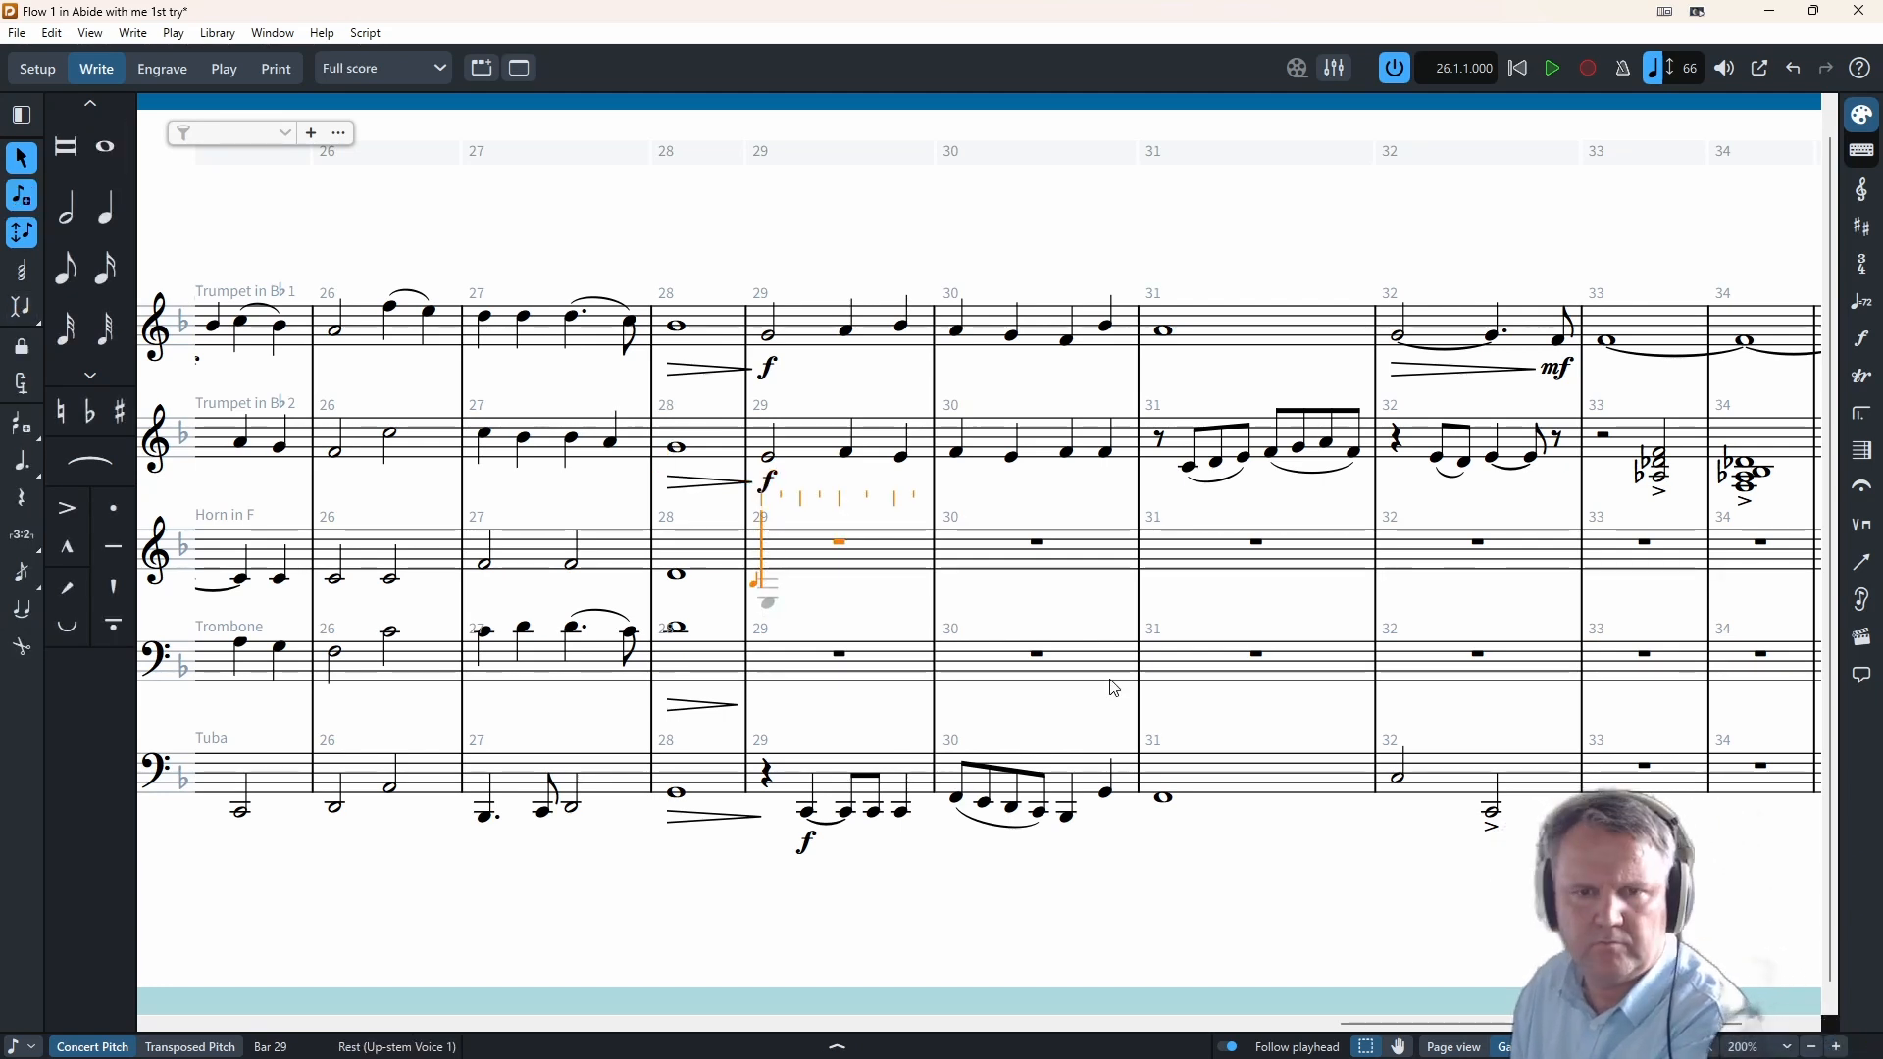
key(f)
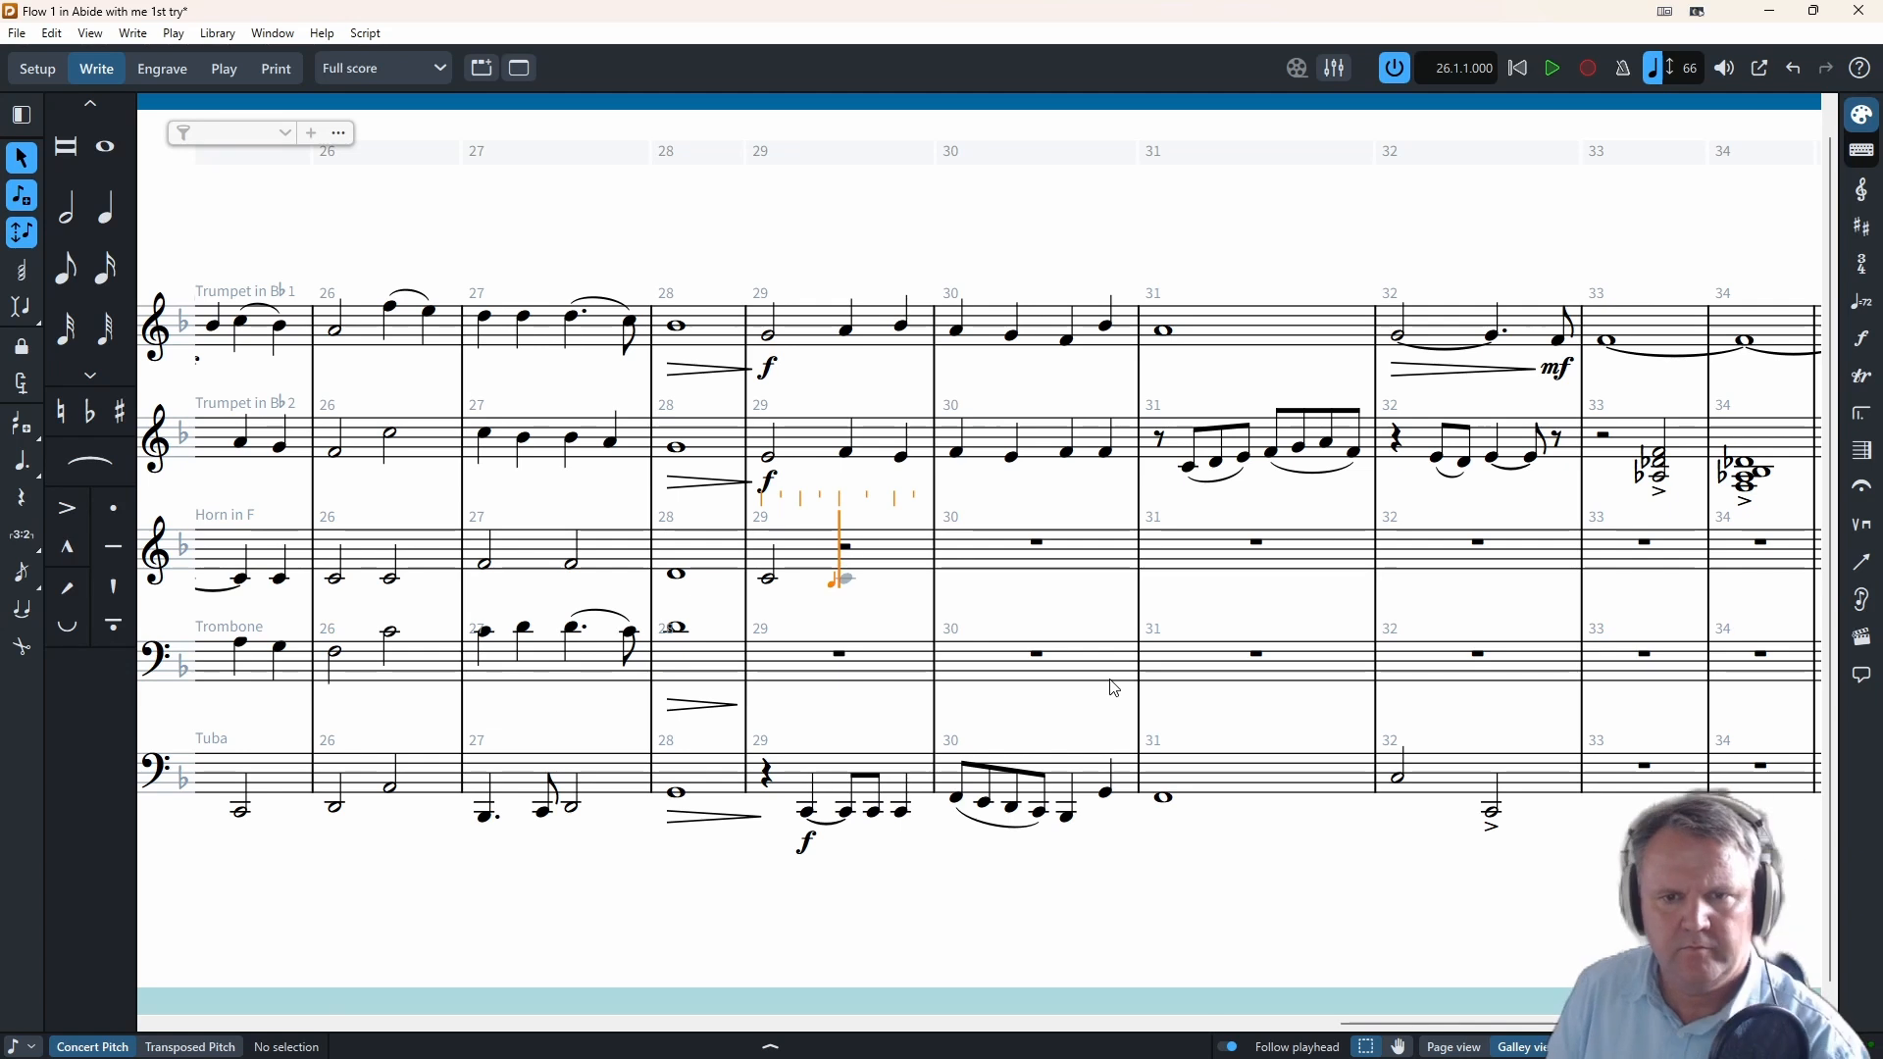
key(a)
key(alt+Down)
key(alt+Down)
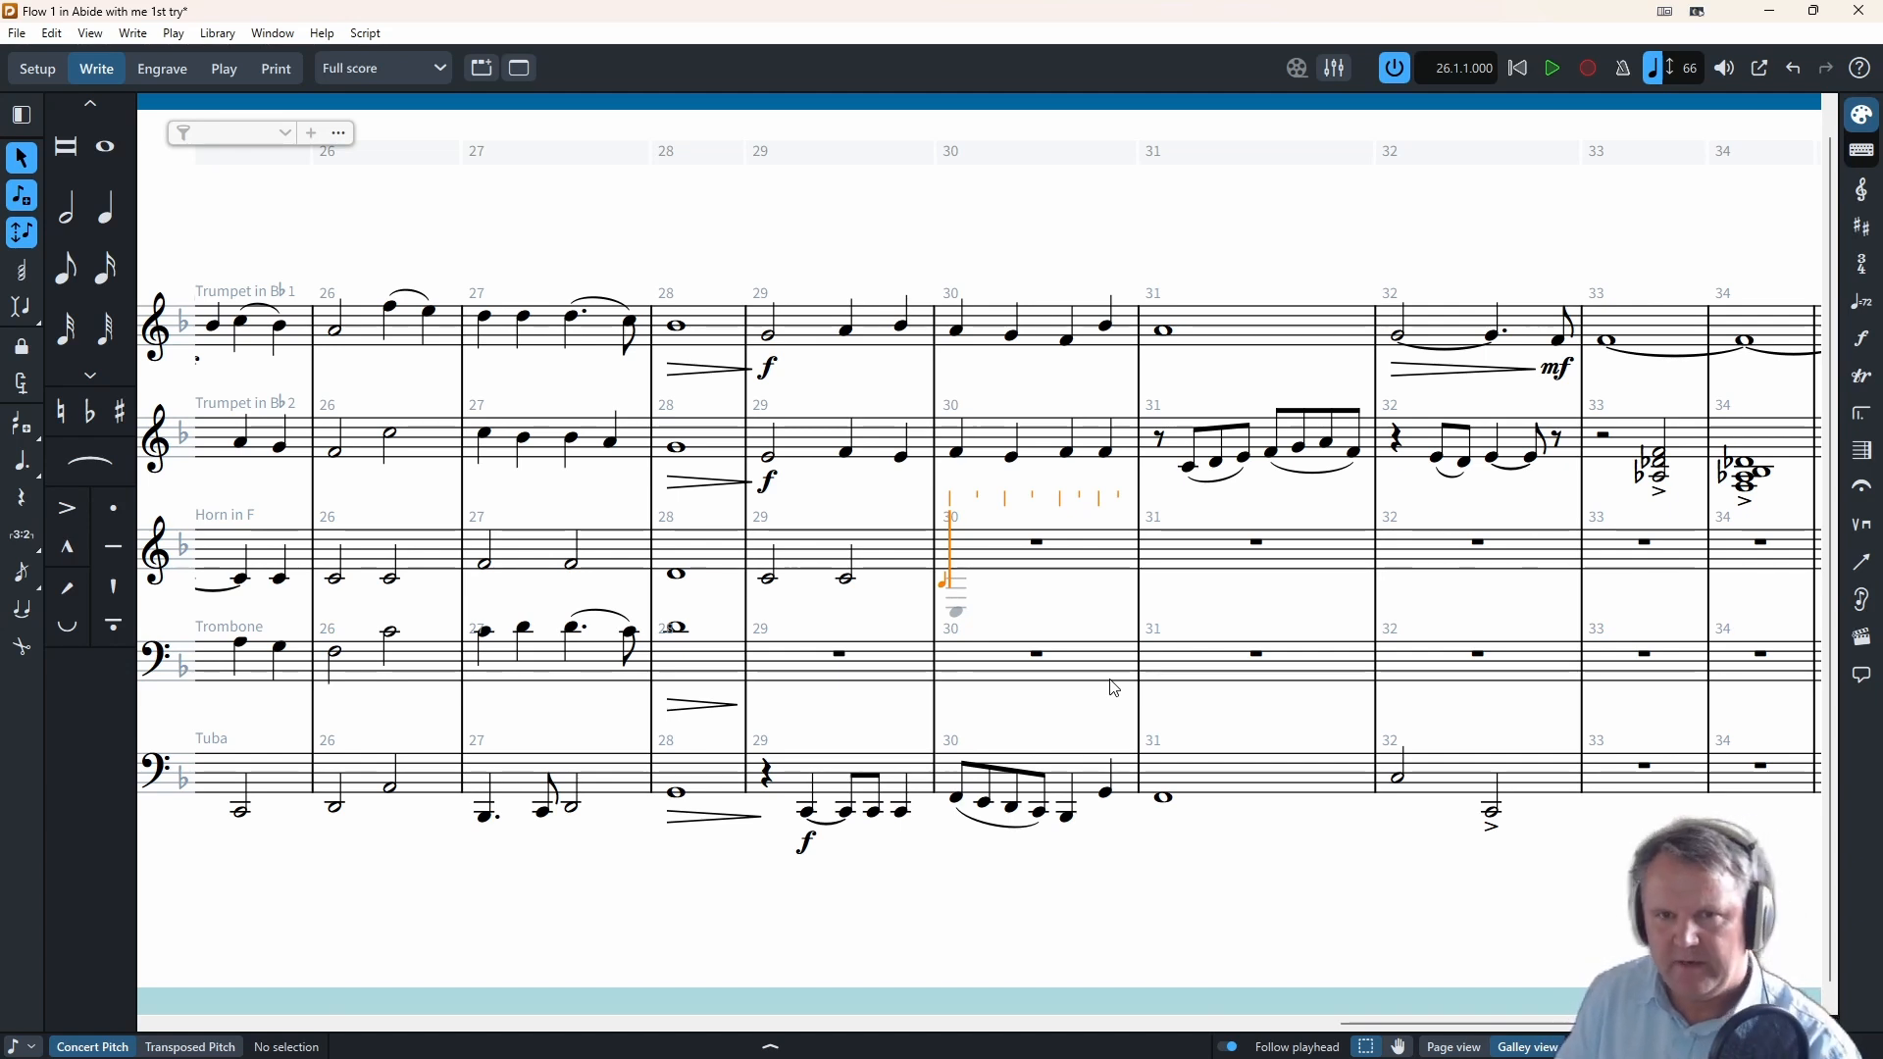
- Fill the horn's bar 30 with two quarter-note Cs, a dotted-quarter D and an eighth-note D
key(f)
key(f)
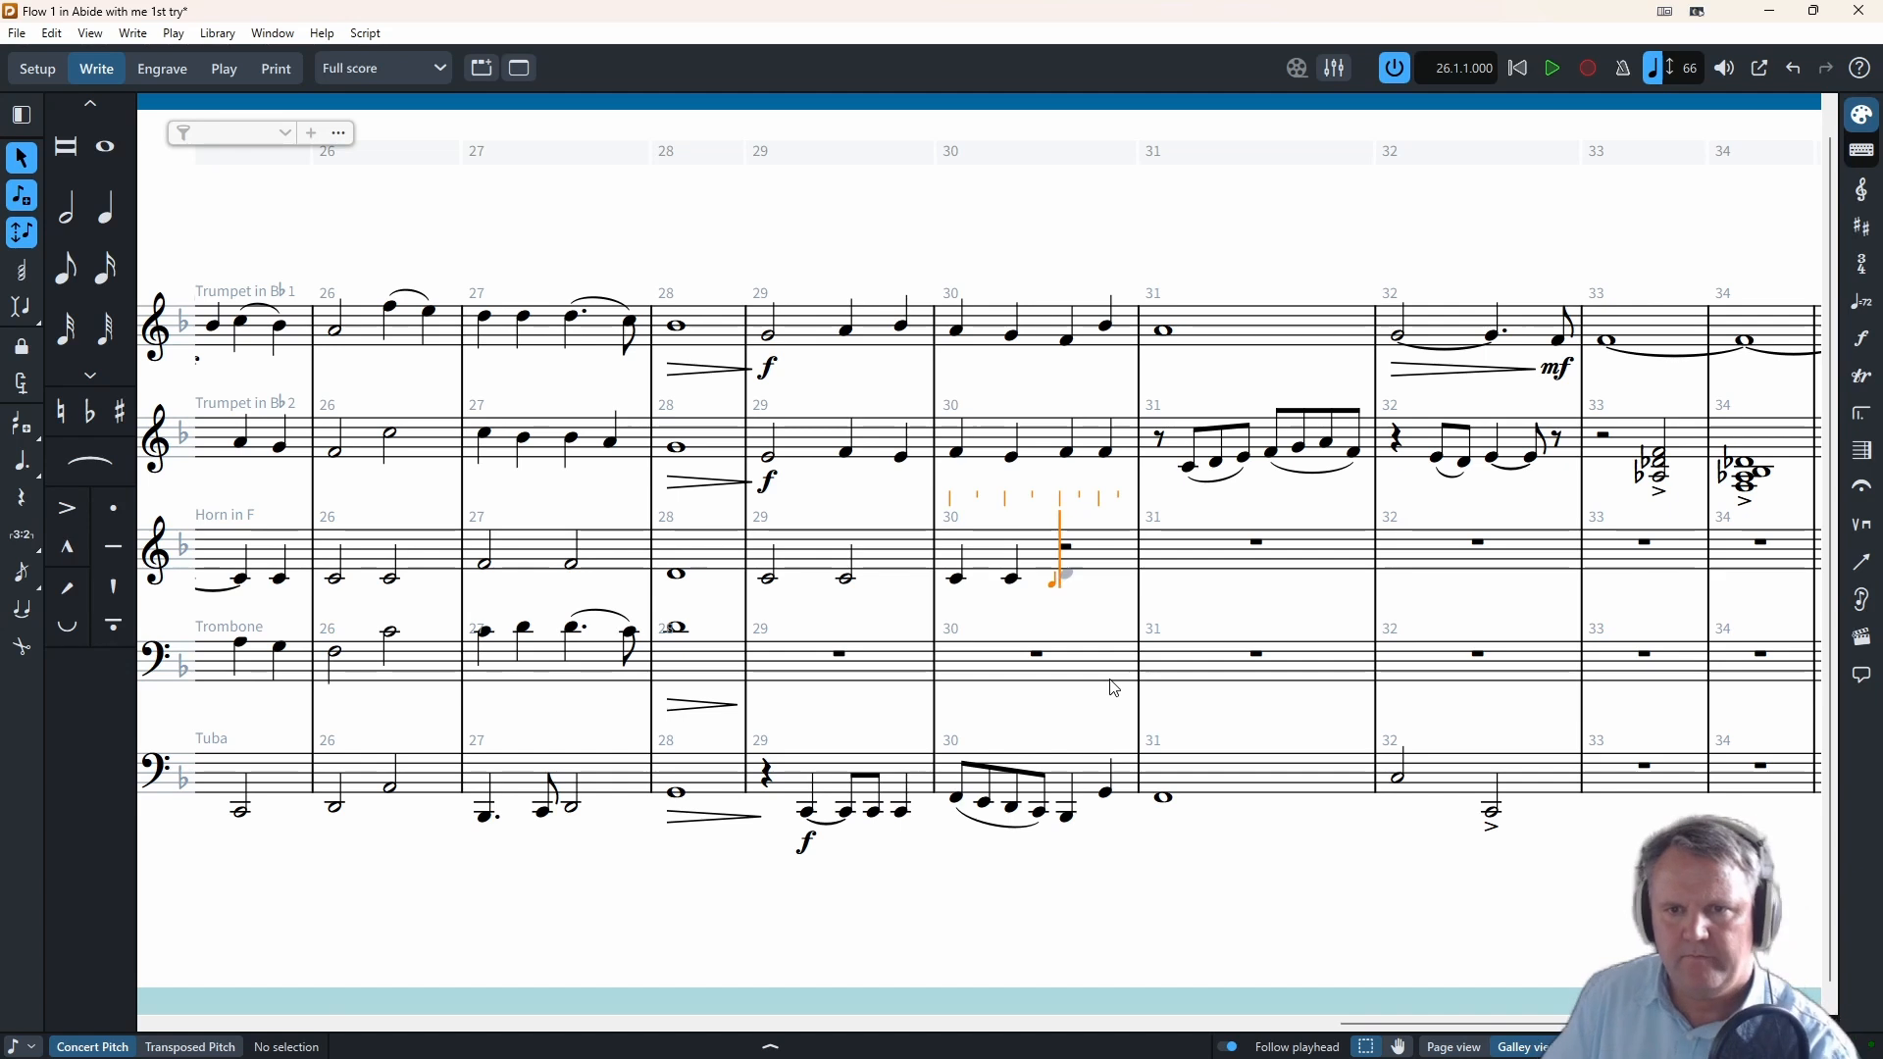
key(g)
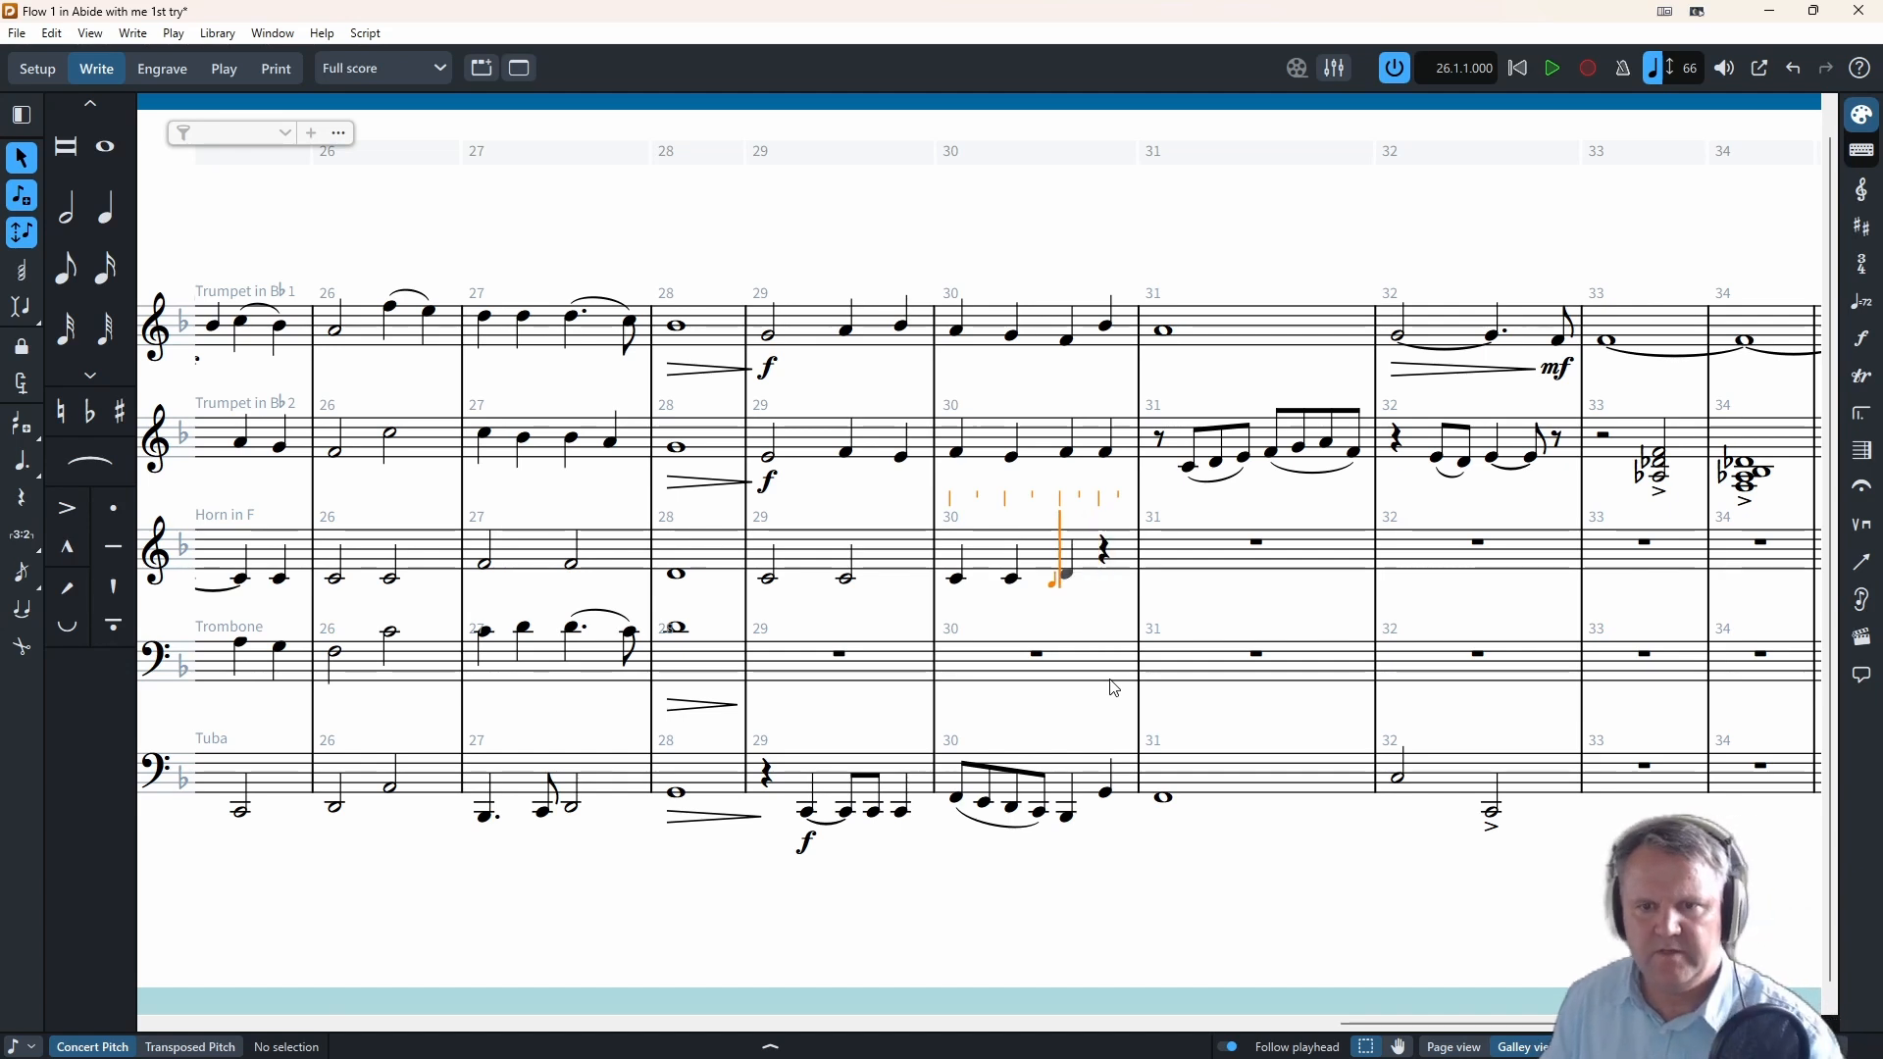
key(space)
key(Left)
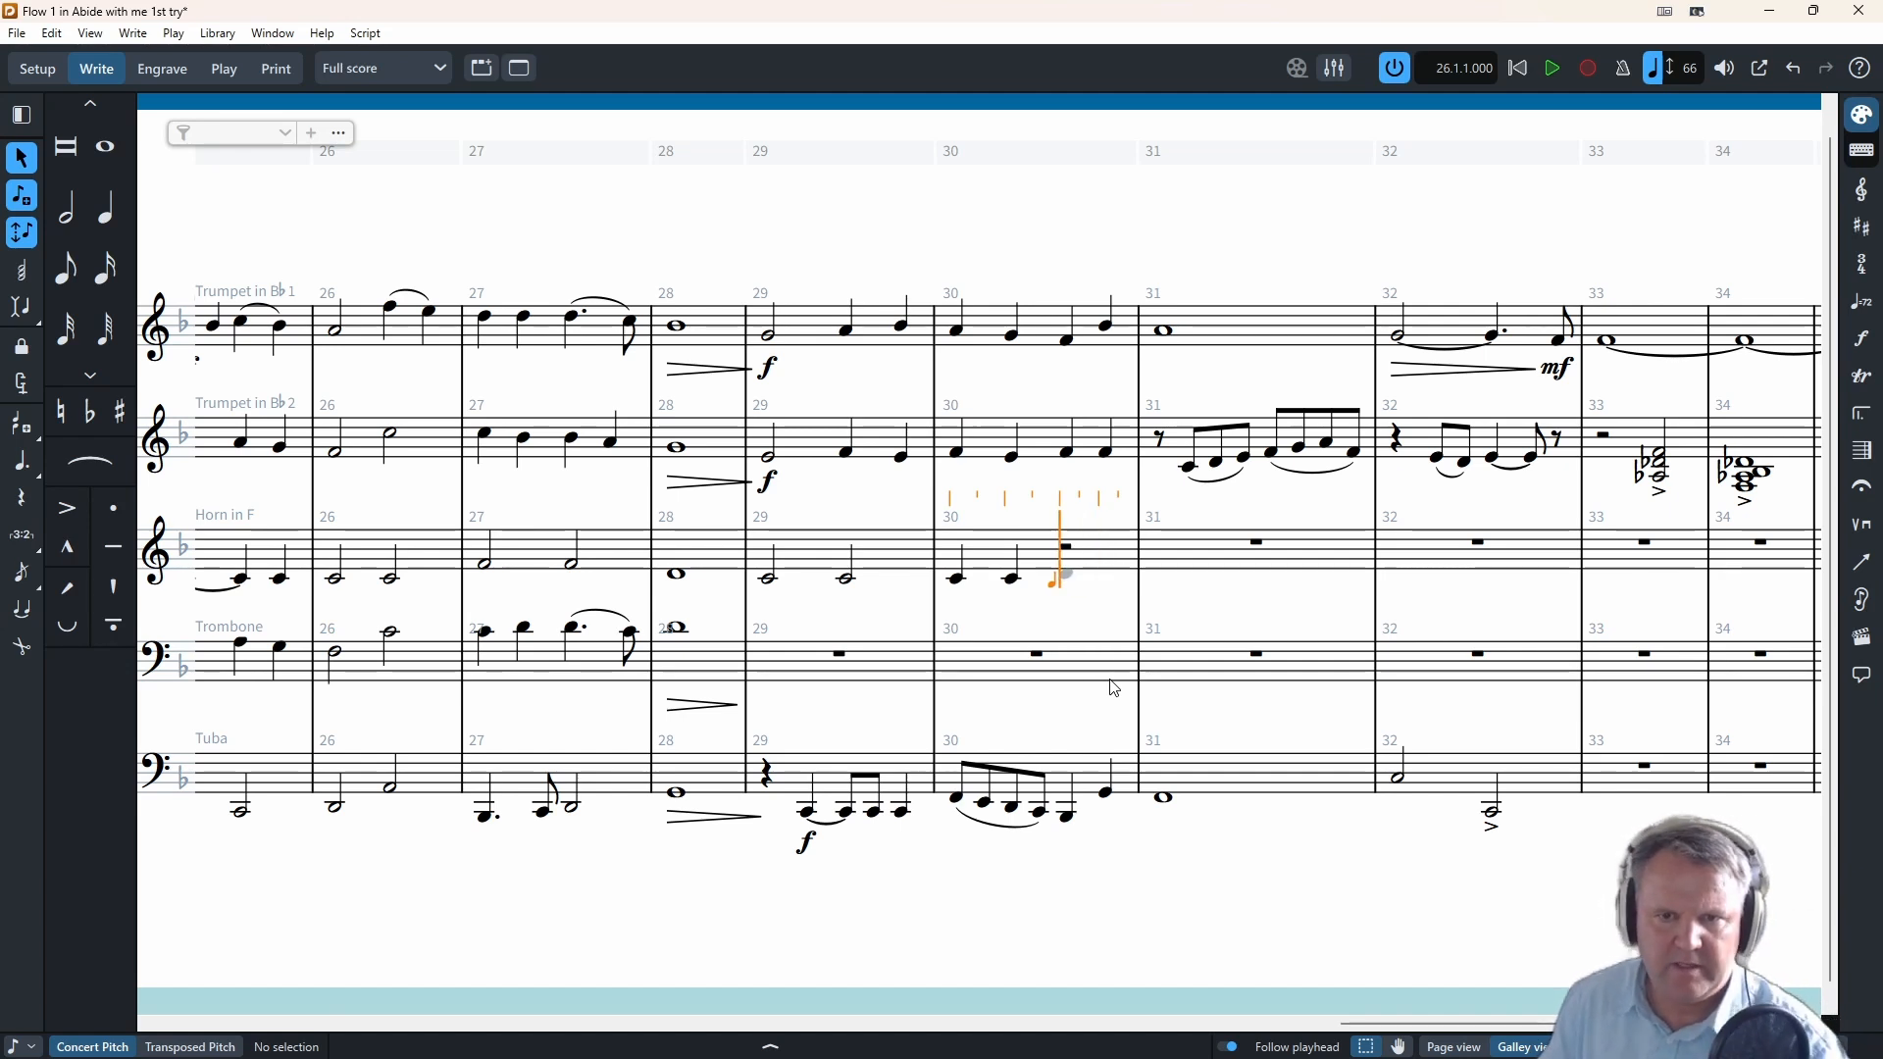
click(21, 461)
key(e)
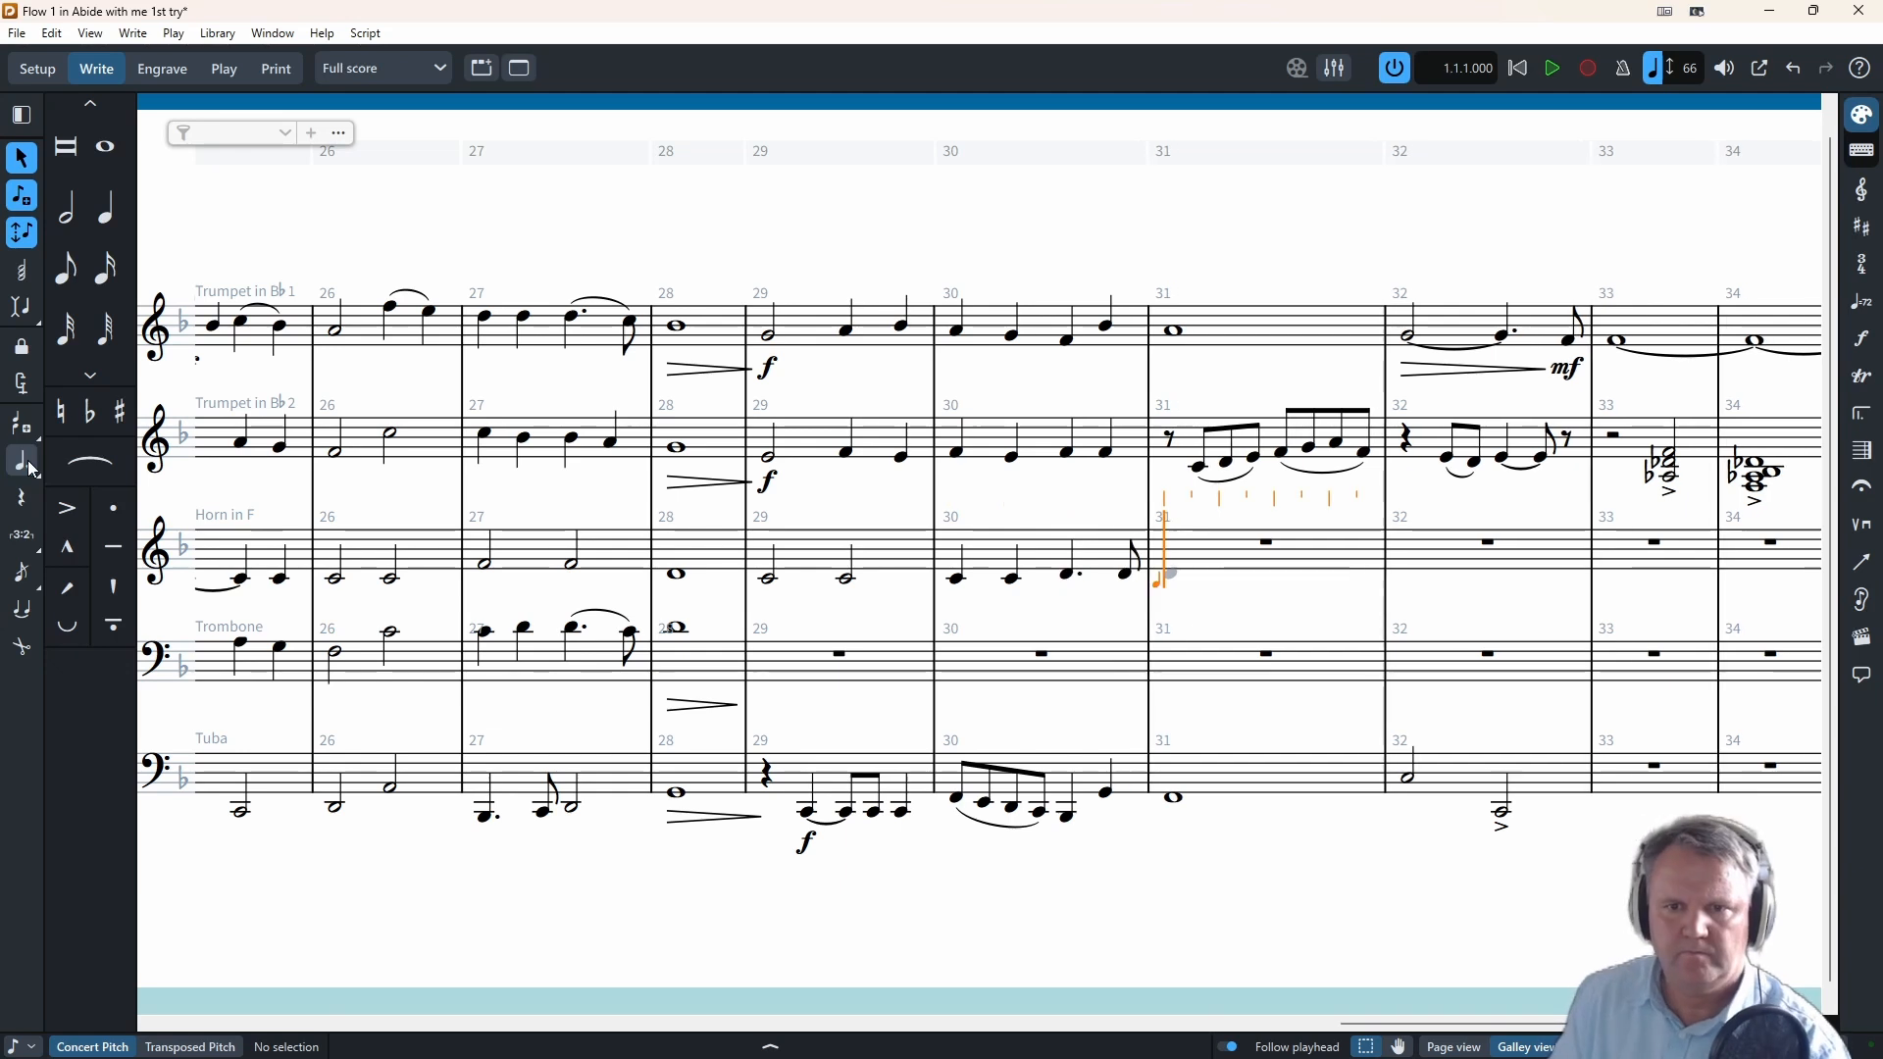
- Fill the horn's bar 31 with eighths C, A, A, C, C, E, F, C, placing the As below the Cs
key(period)
key(5)
key(f)
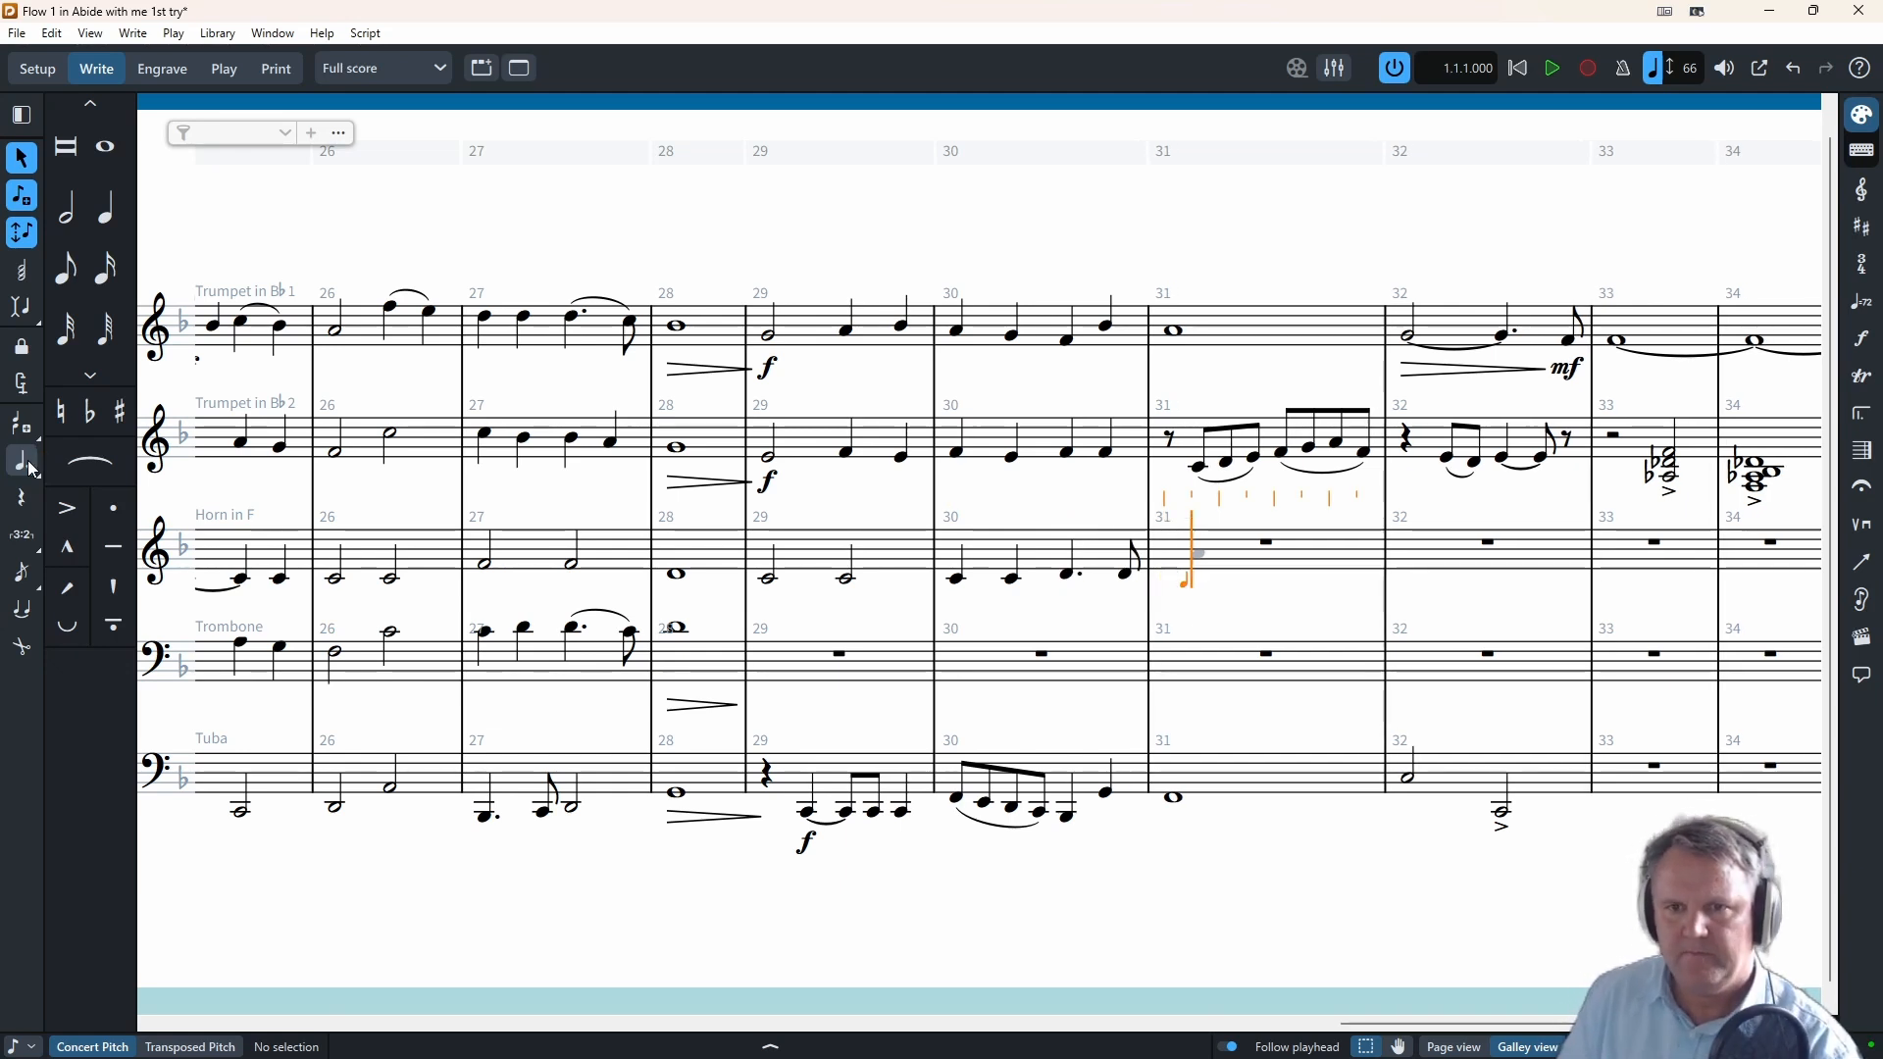
key(c)
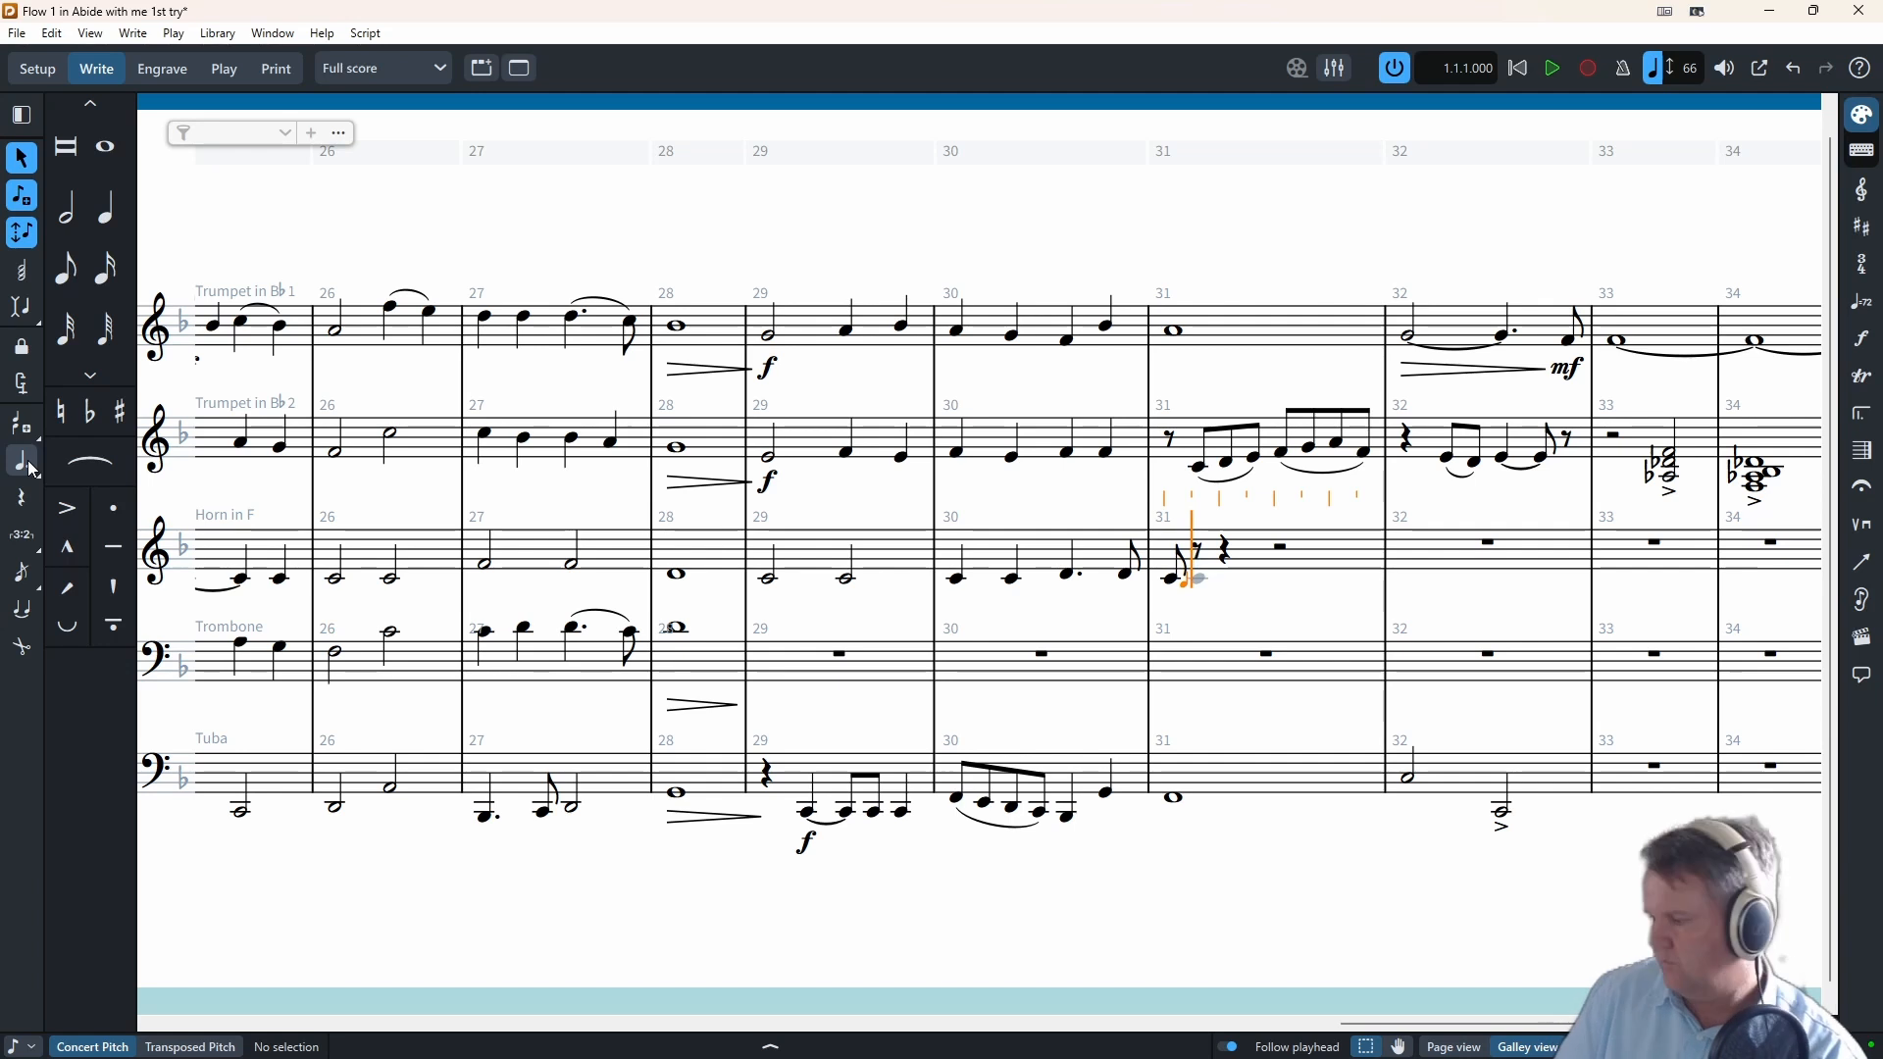
key(b)
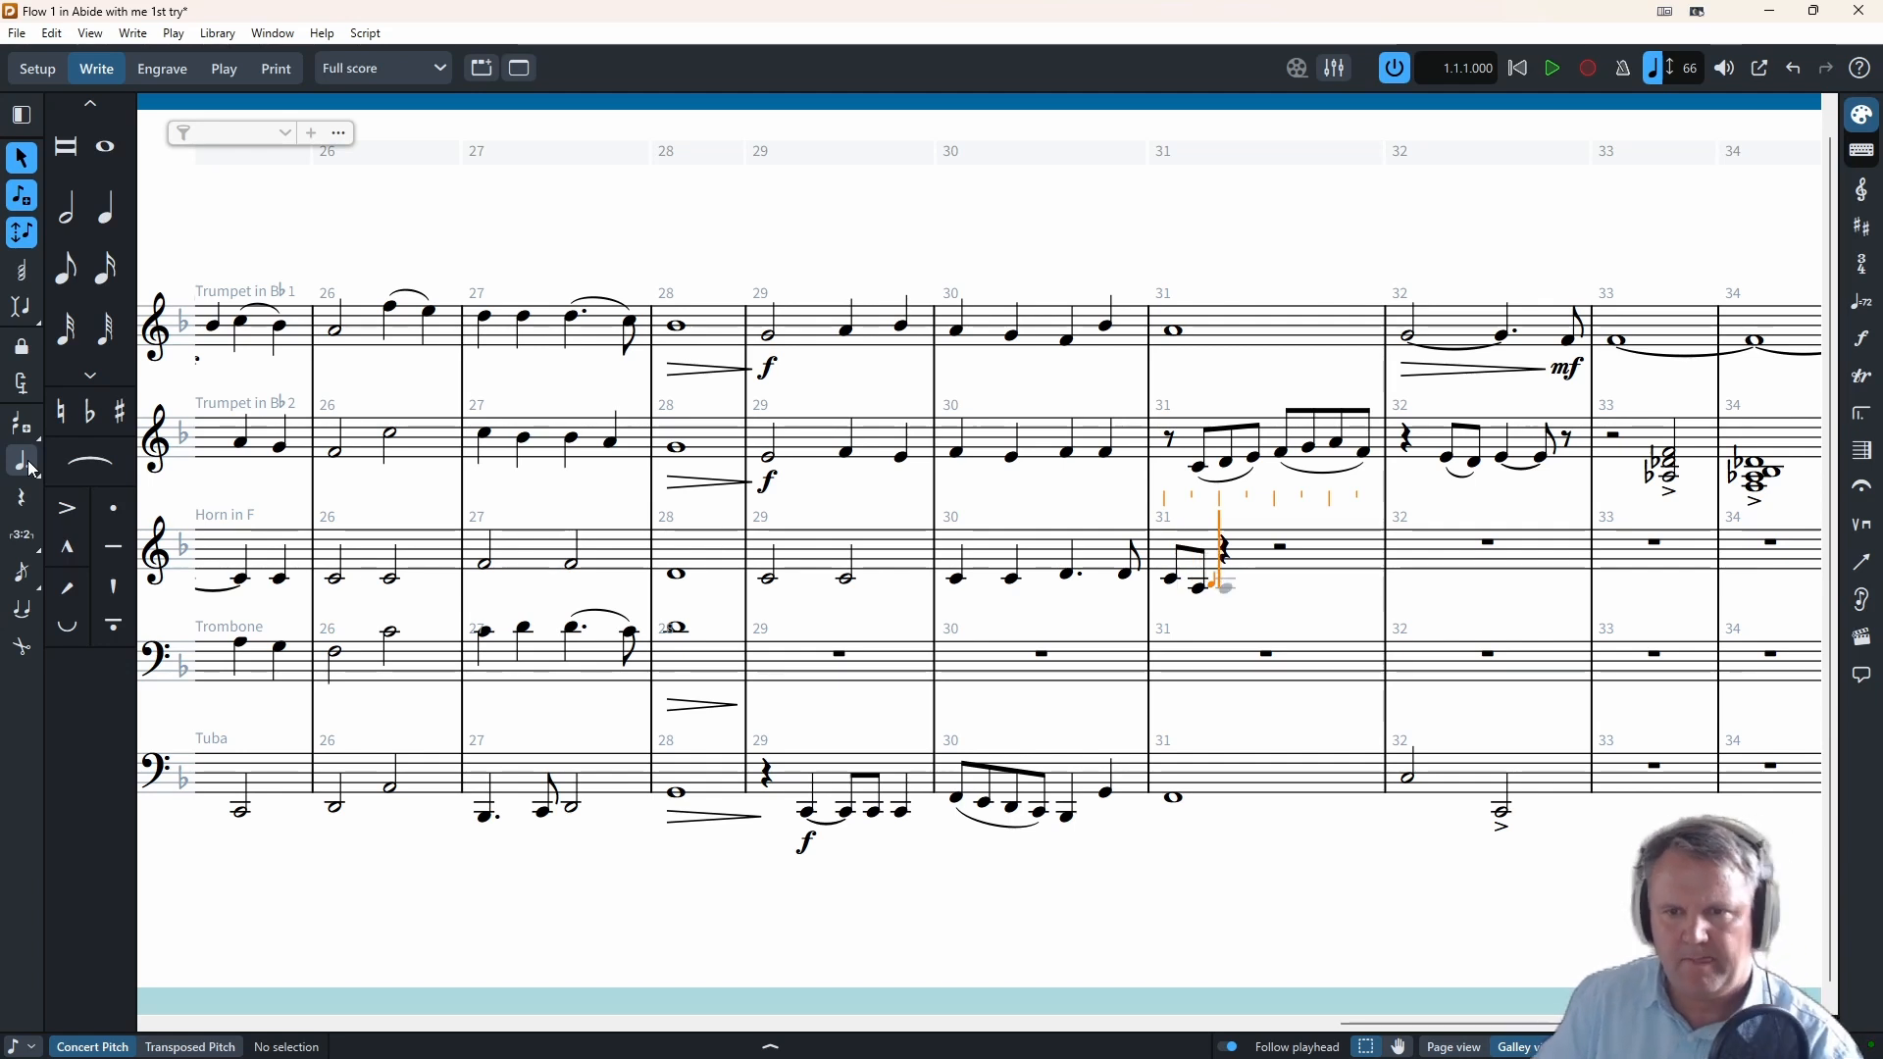
key(b)
key(c)
key(e)
key(e)
key(f)
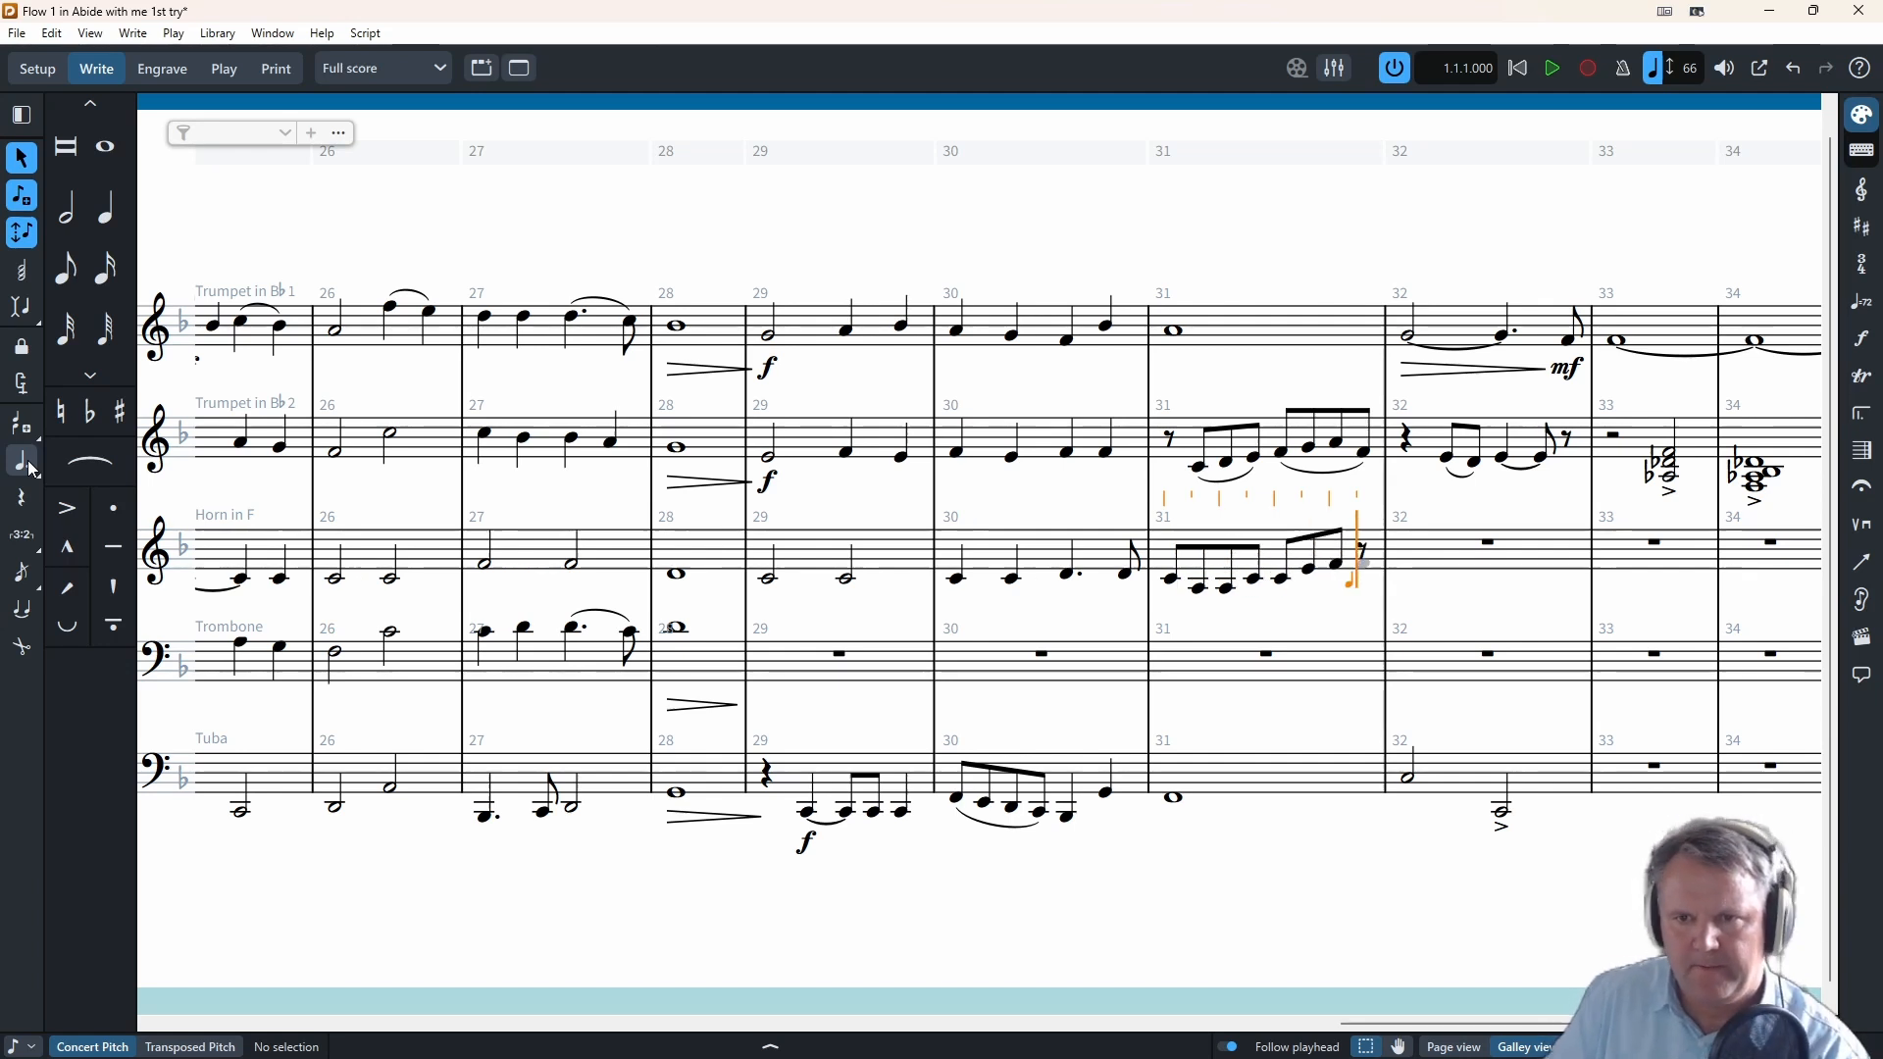
key(c)
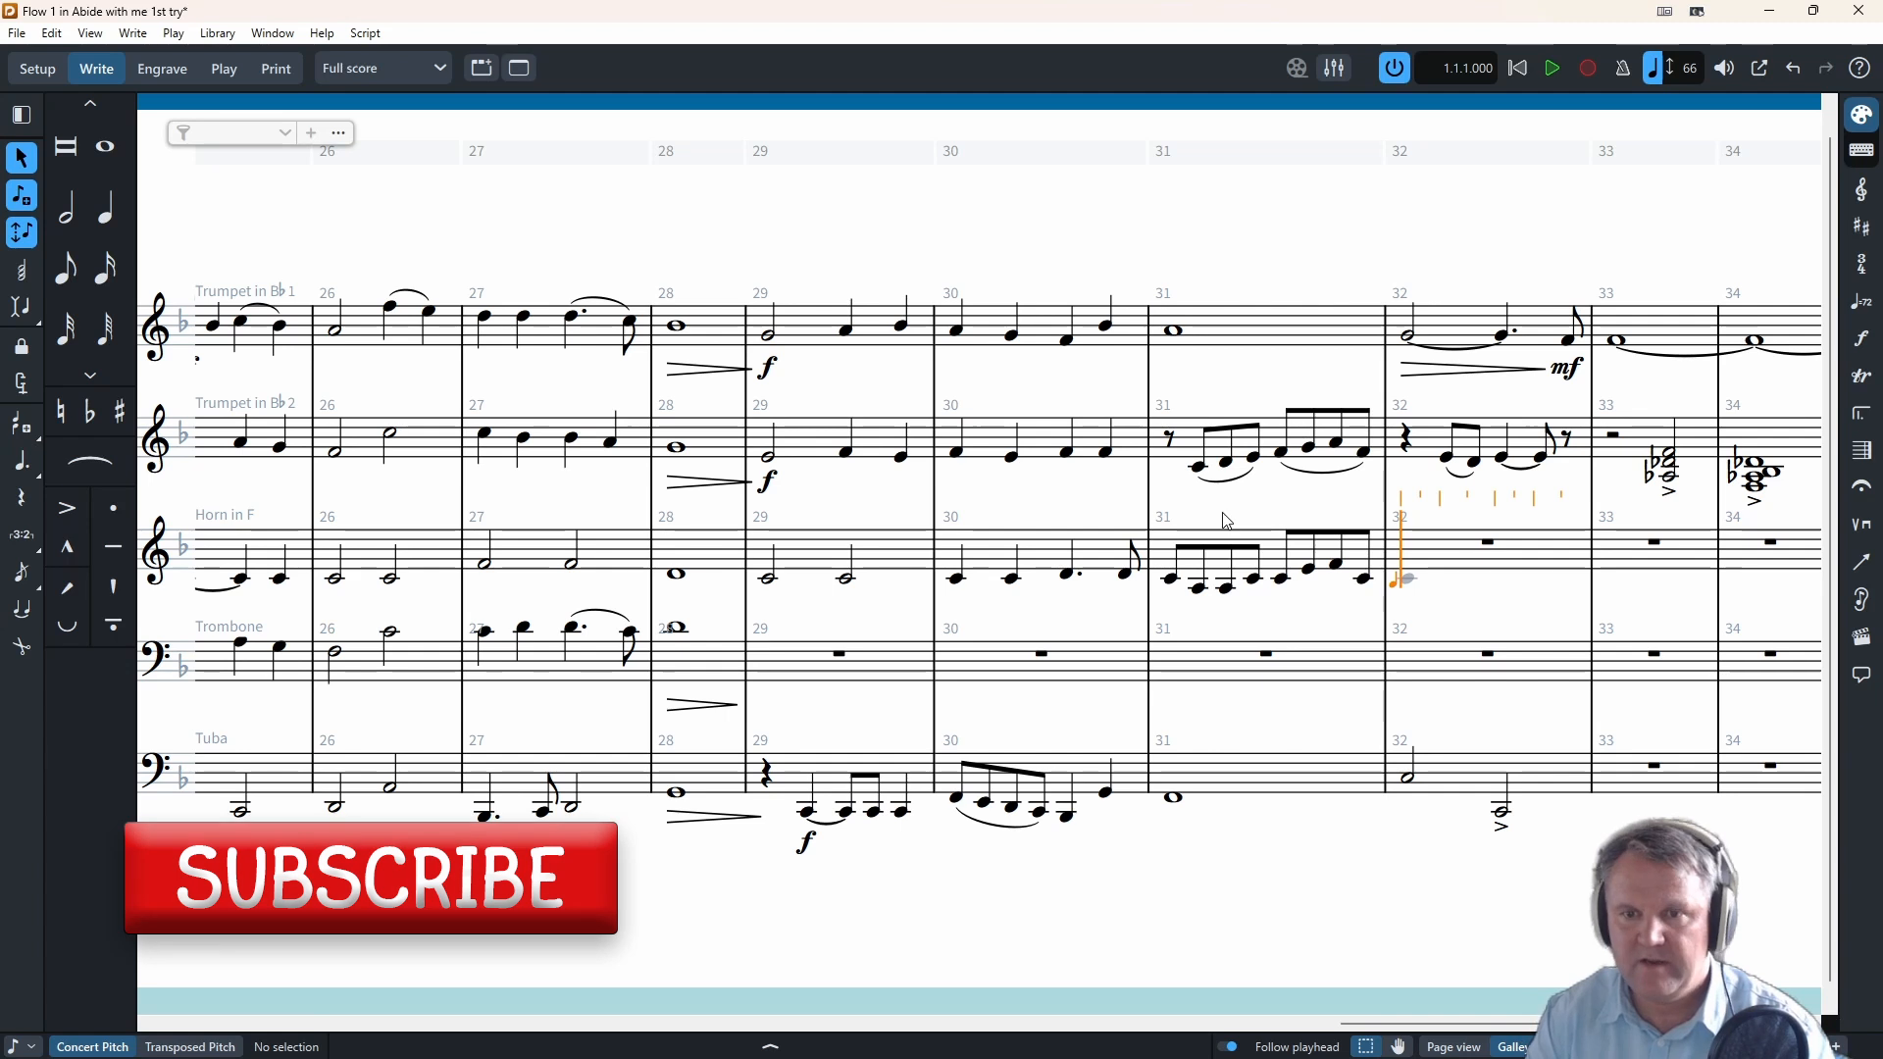
- Slur the horn's second low A to C in bar 31, and the last four eighths of that bar
click(1199, 587)
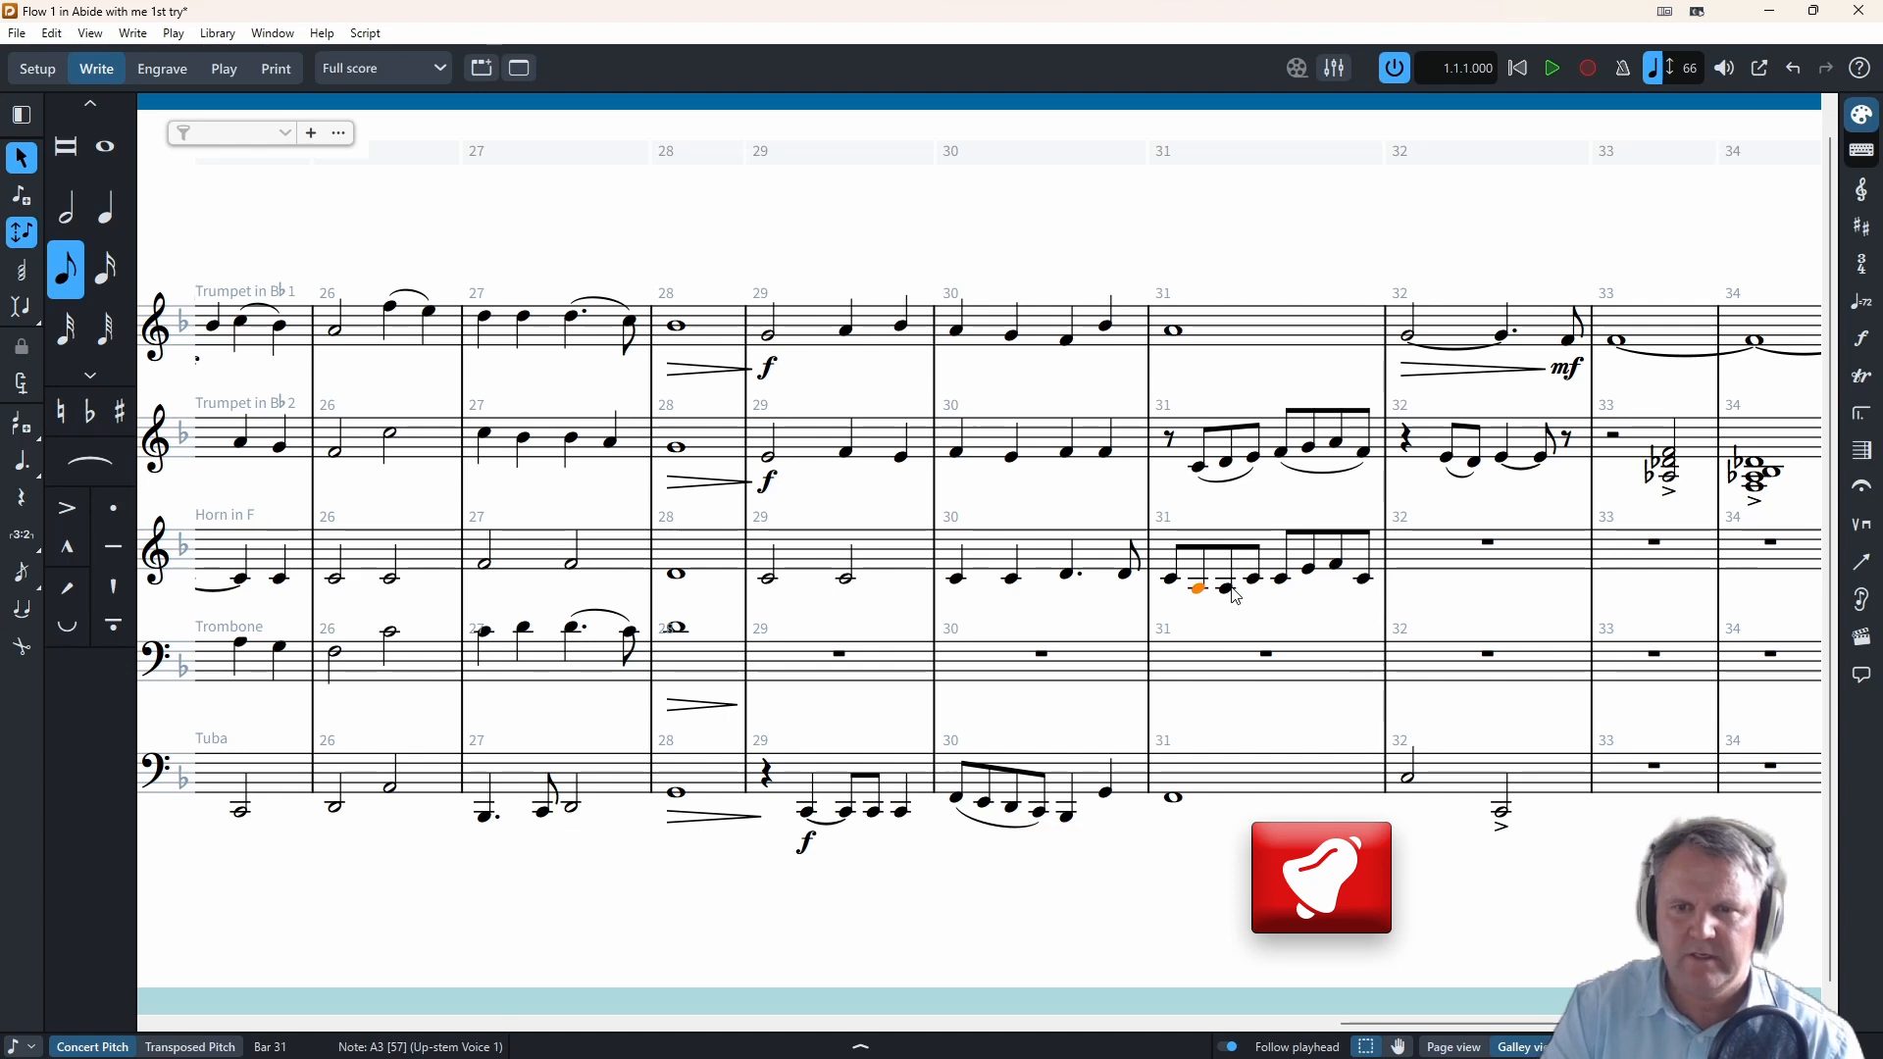
click(1281, 579)
shift+click(1364, 580)
key(s)
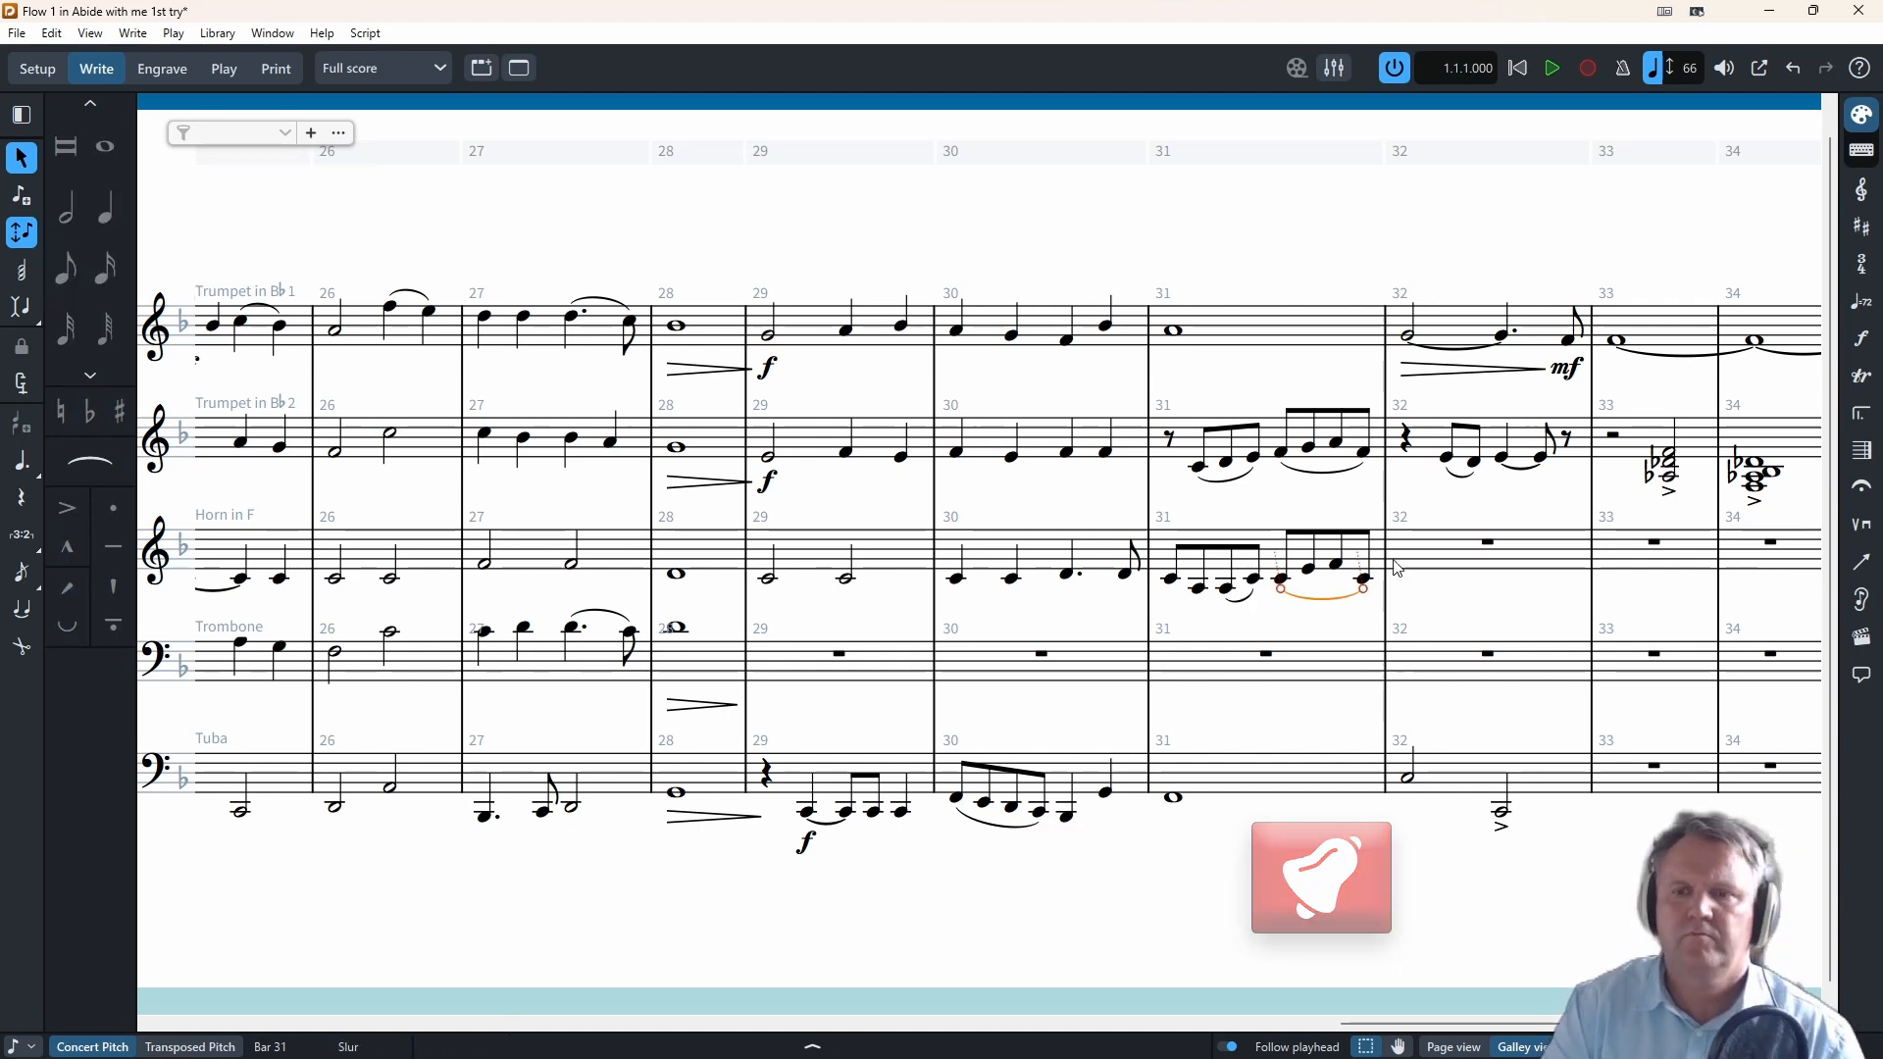
- Fill the horn's bar 32 with a quarter rest, slurred eighths C and D, and a quarter C tied to an eighth
double_click(1428, 565)
key(Right)
key(Left)
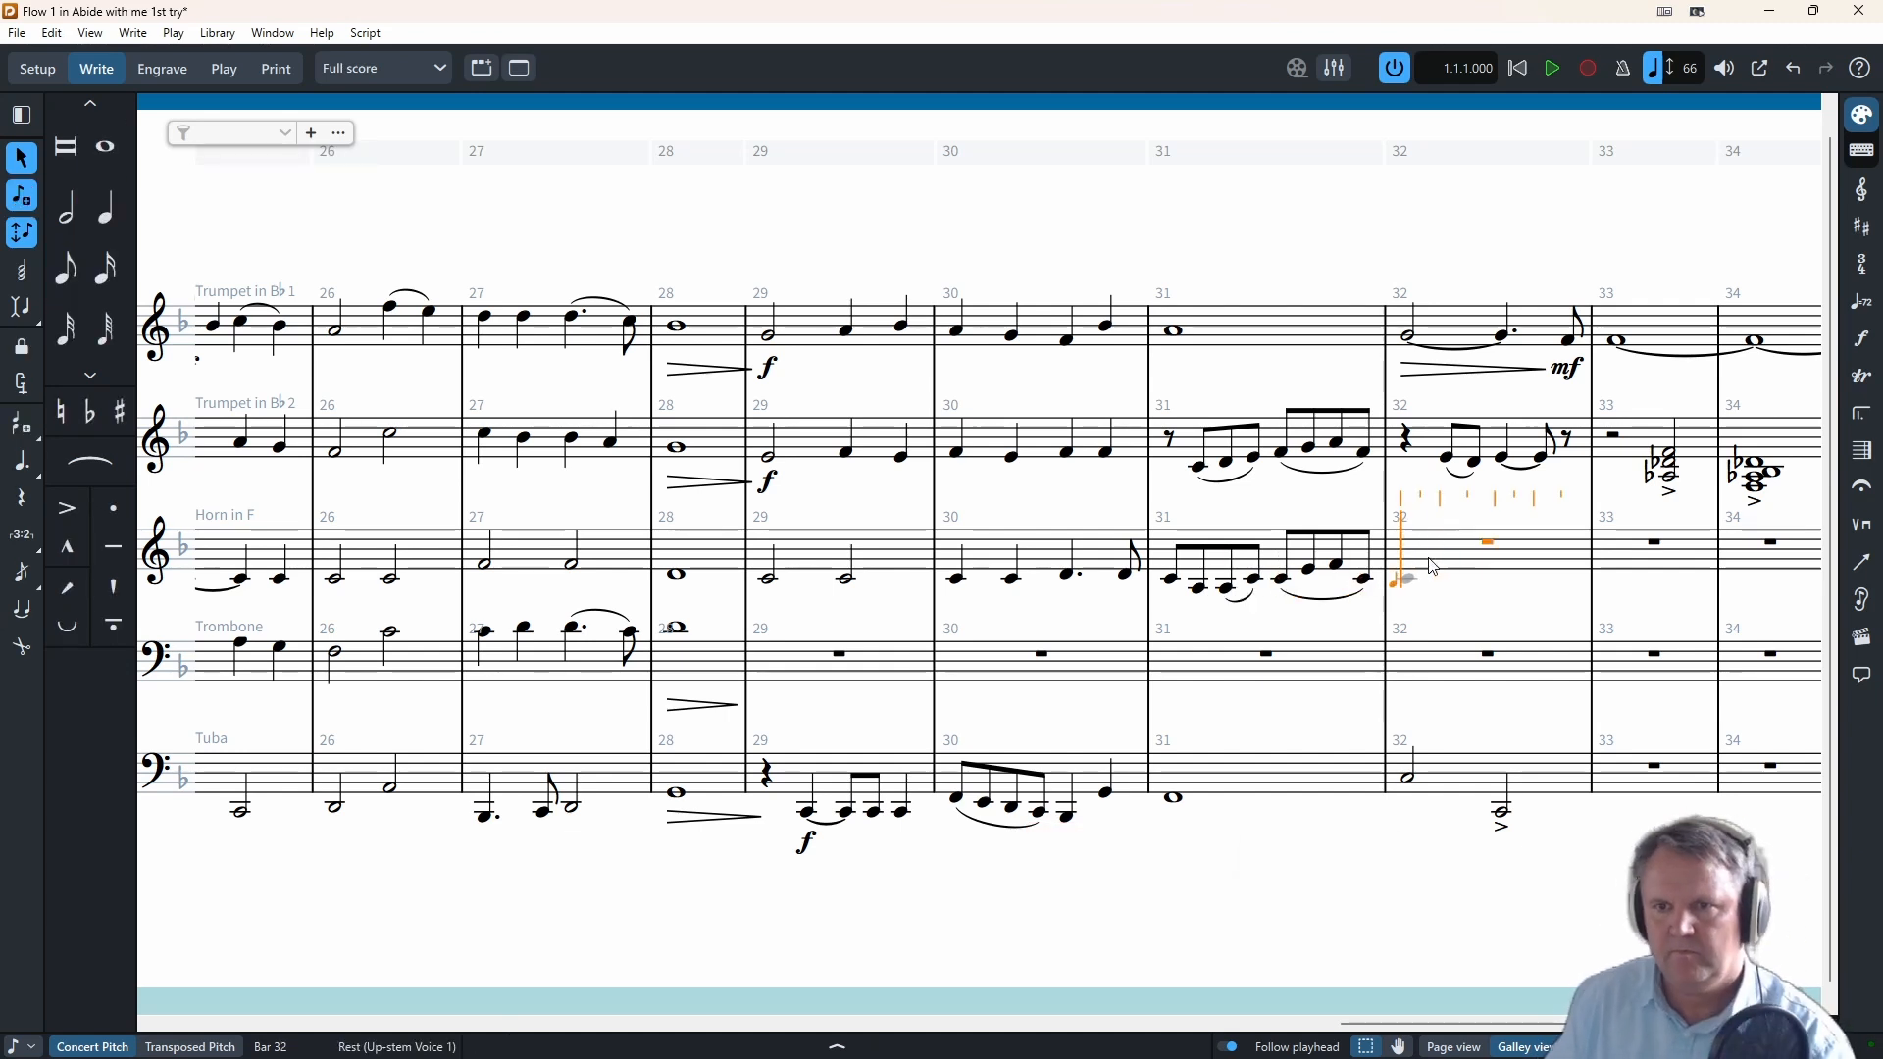
key(Right)
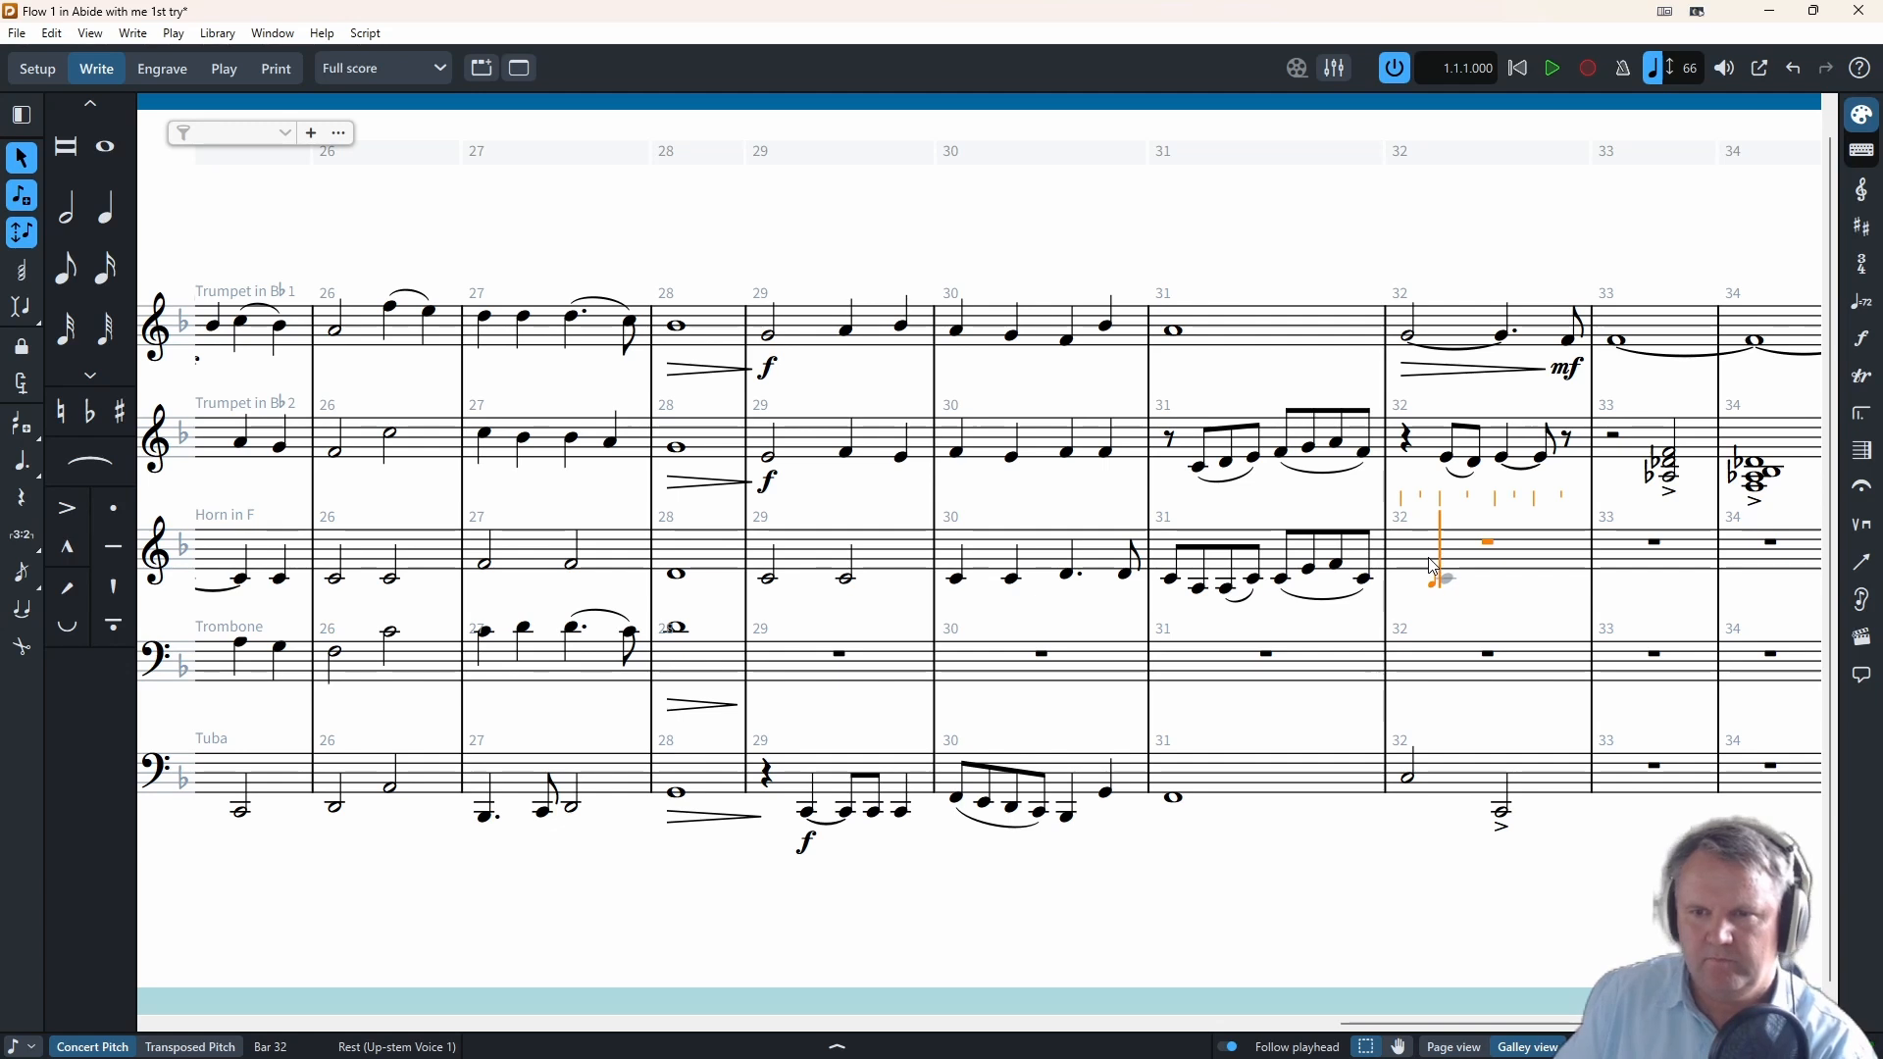
click(1434, 567)
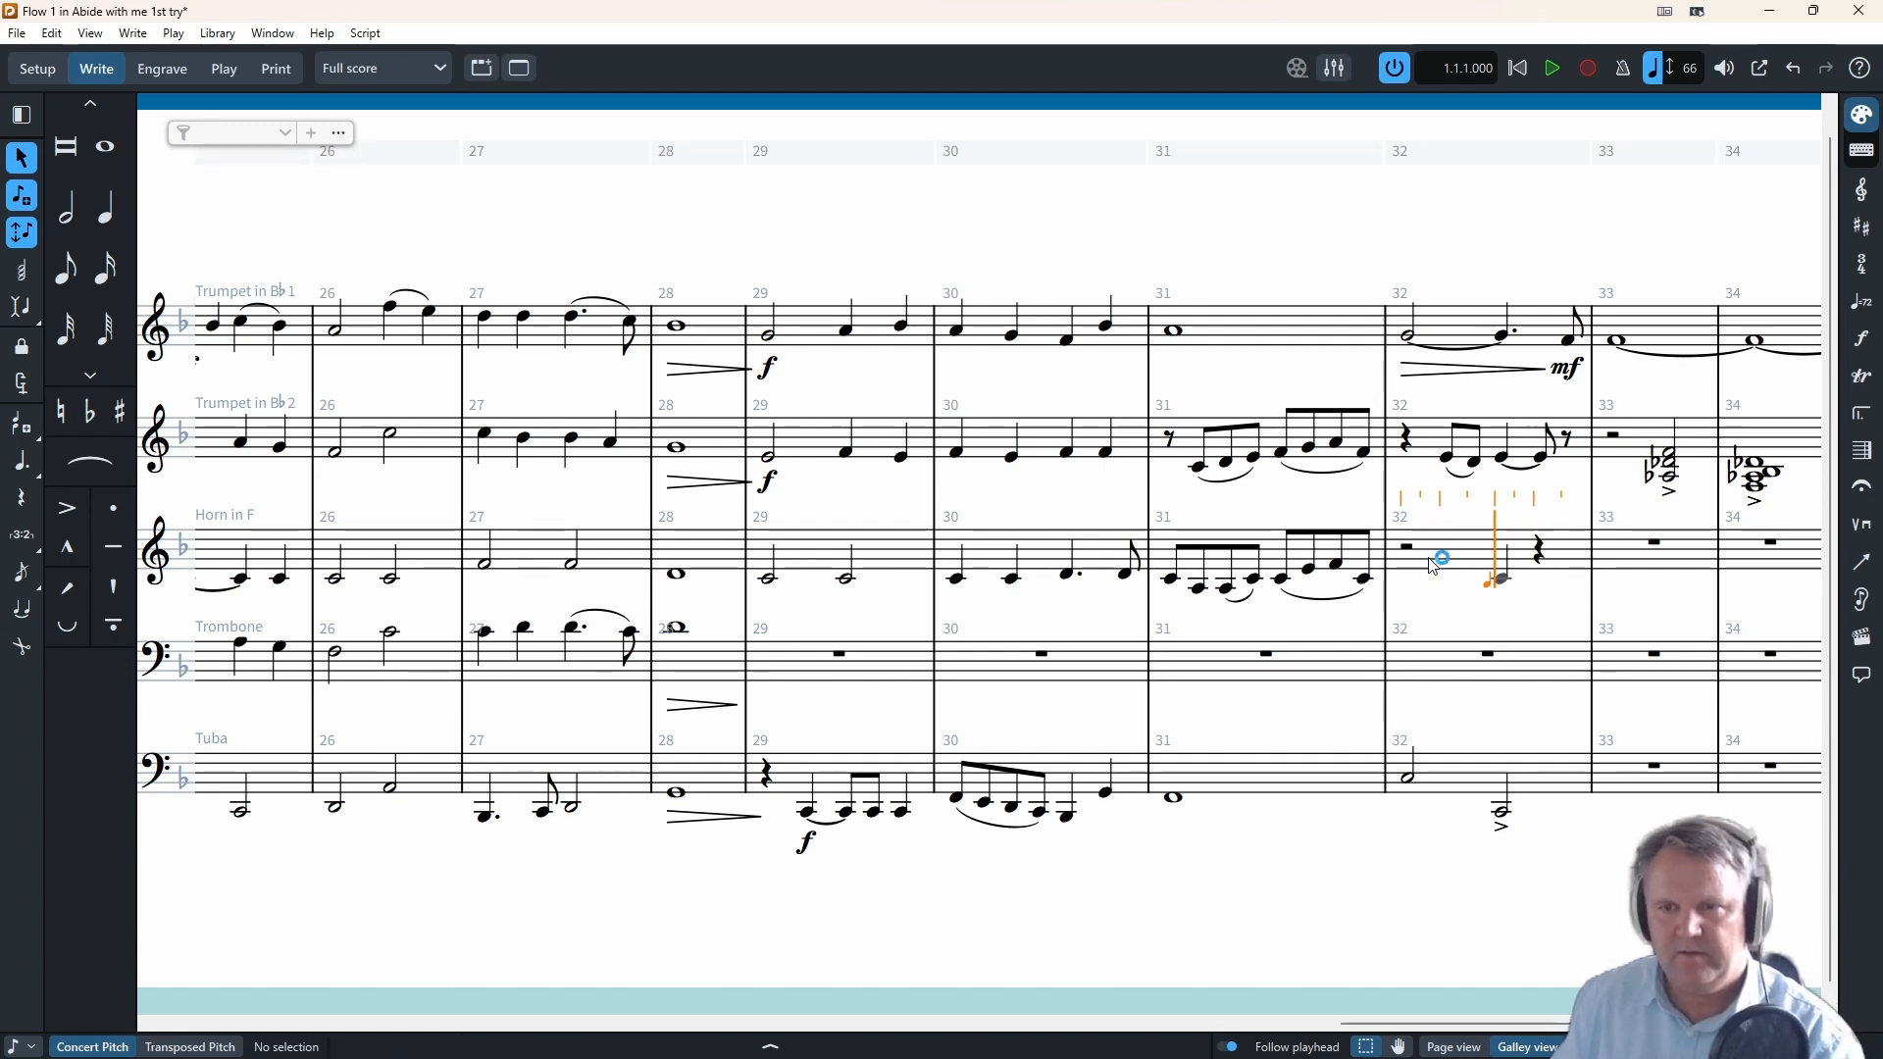
key(space)
key(5)
key(f)
key(a)
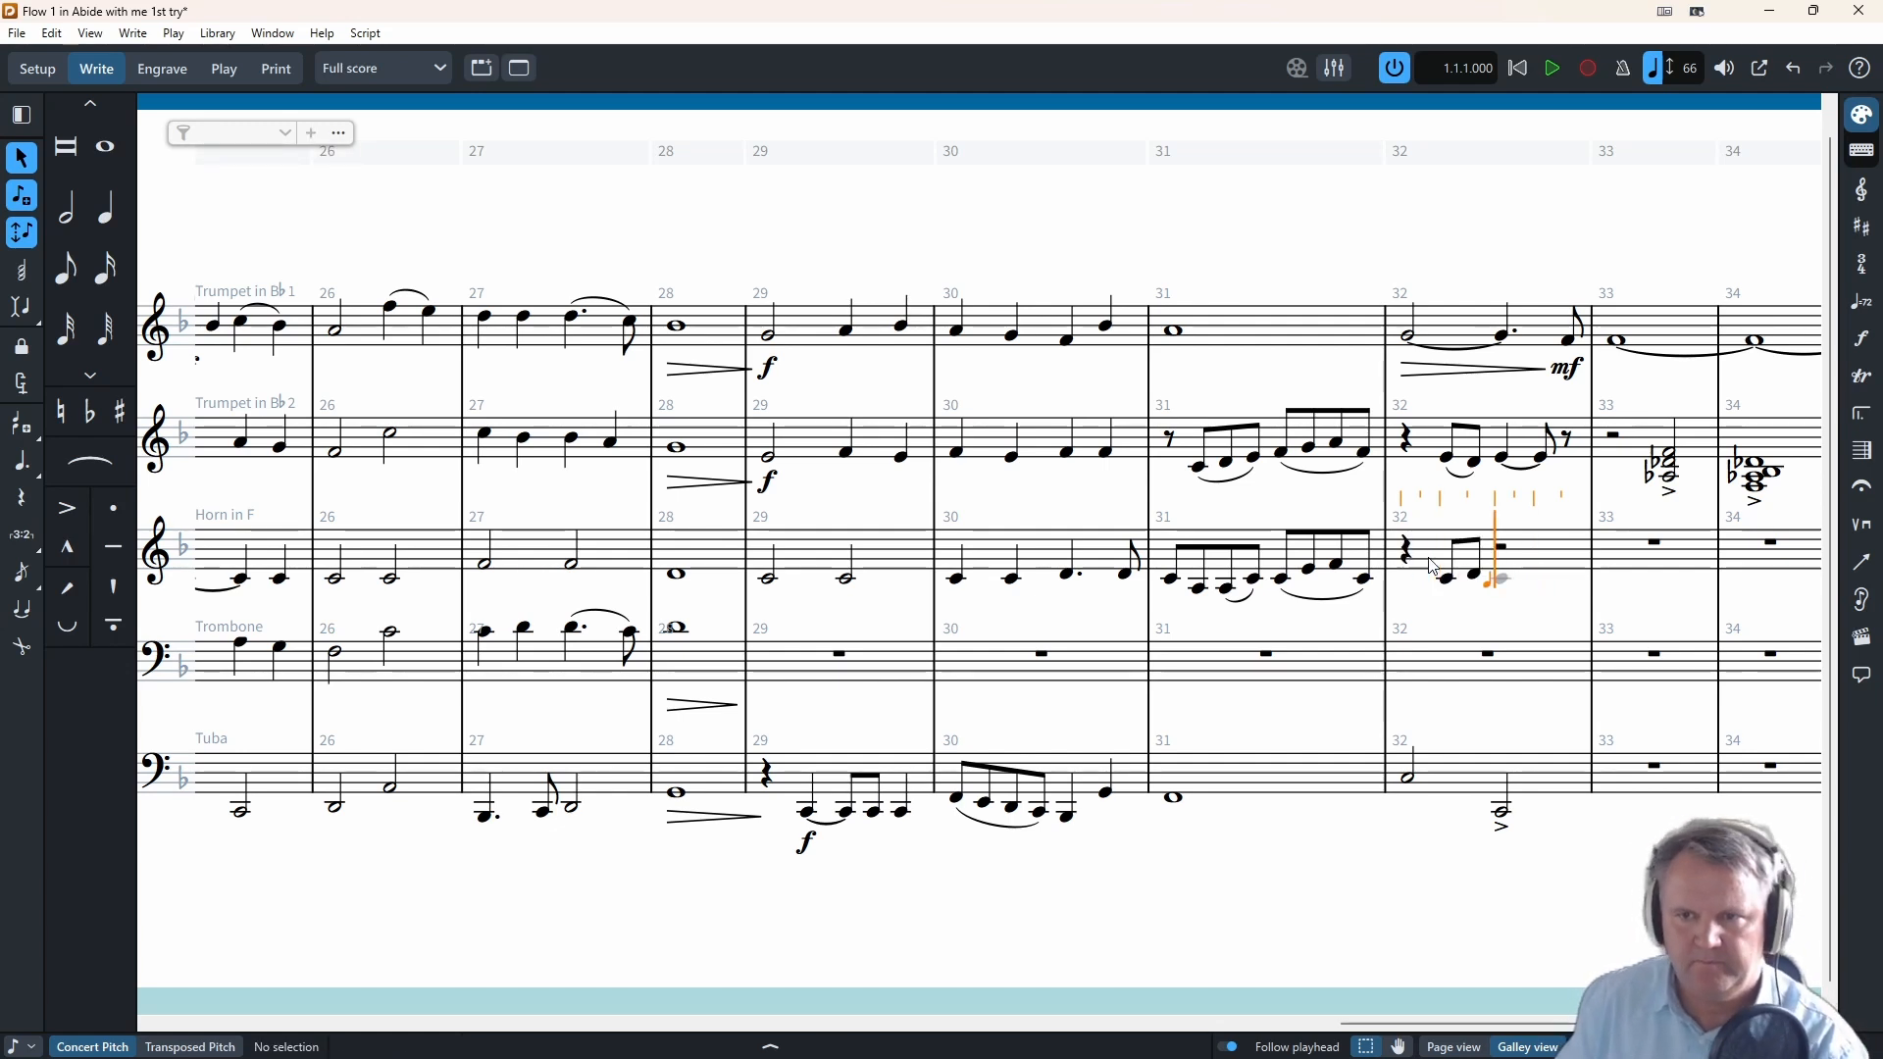
key(f)
key(t)
key(f)
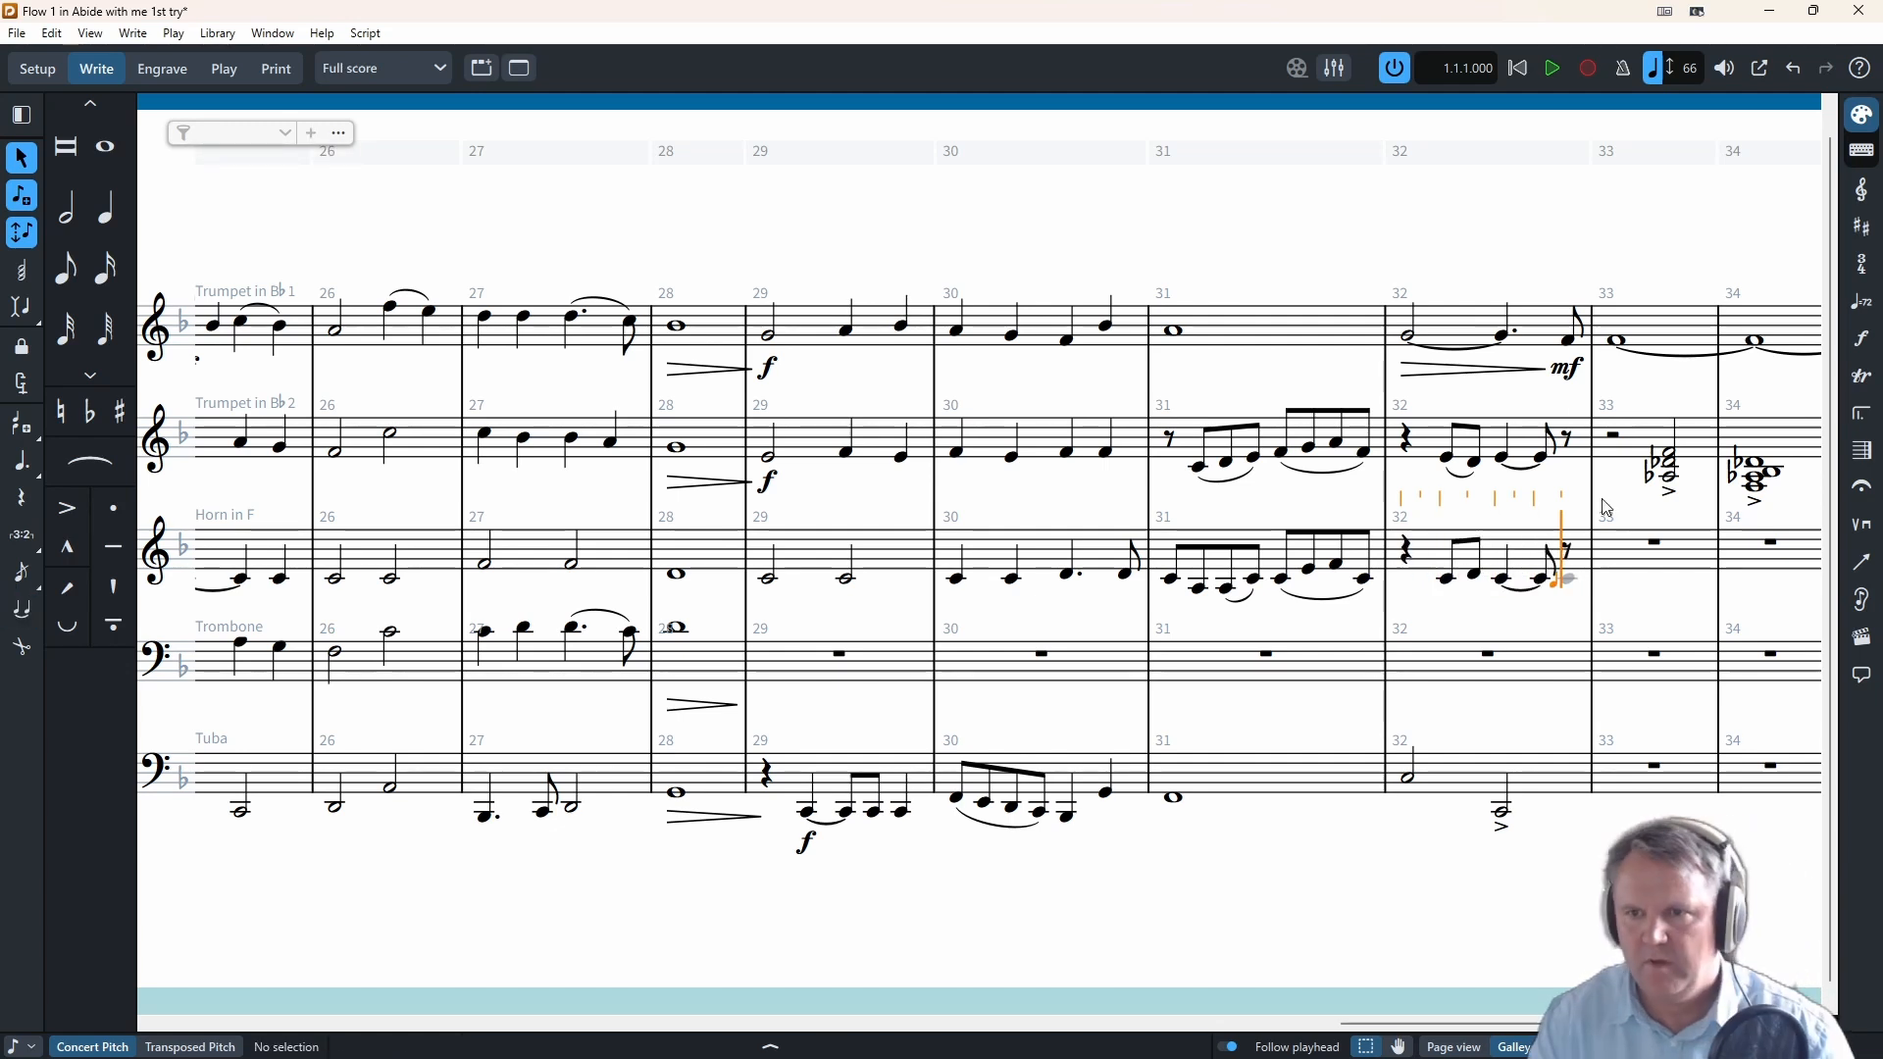
key(Escape)
click(1449, 579)
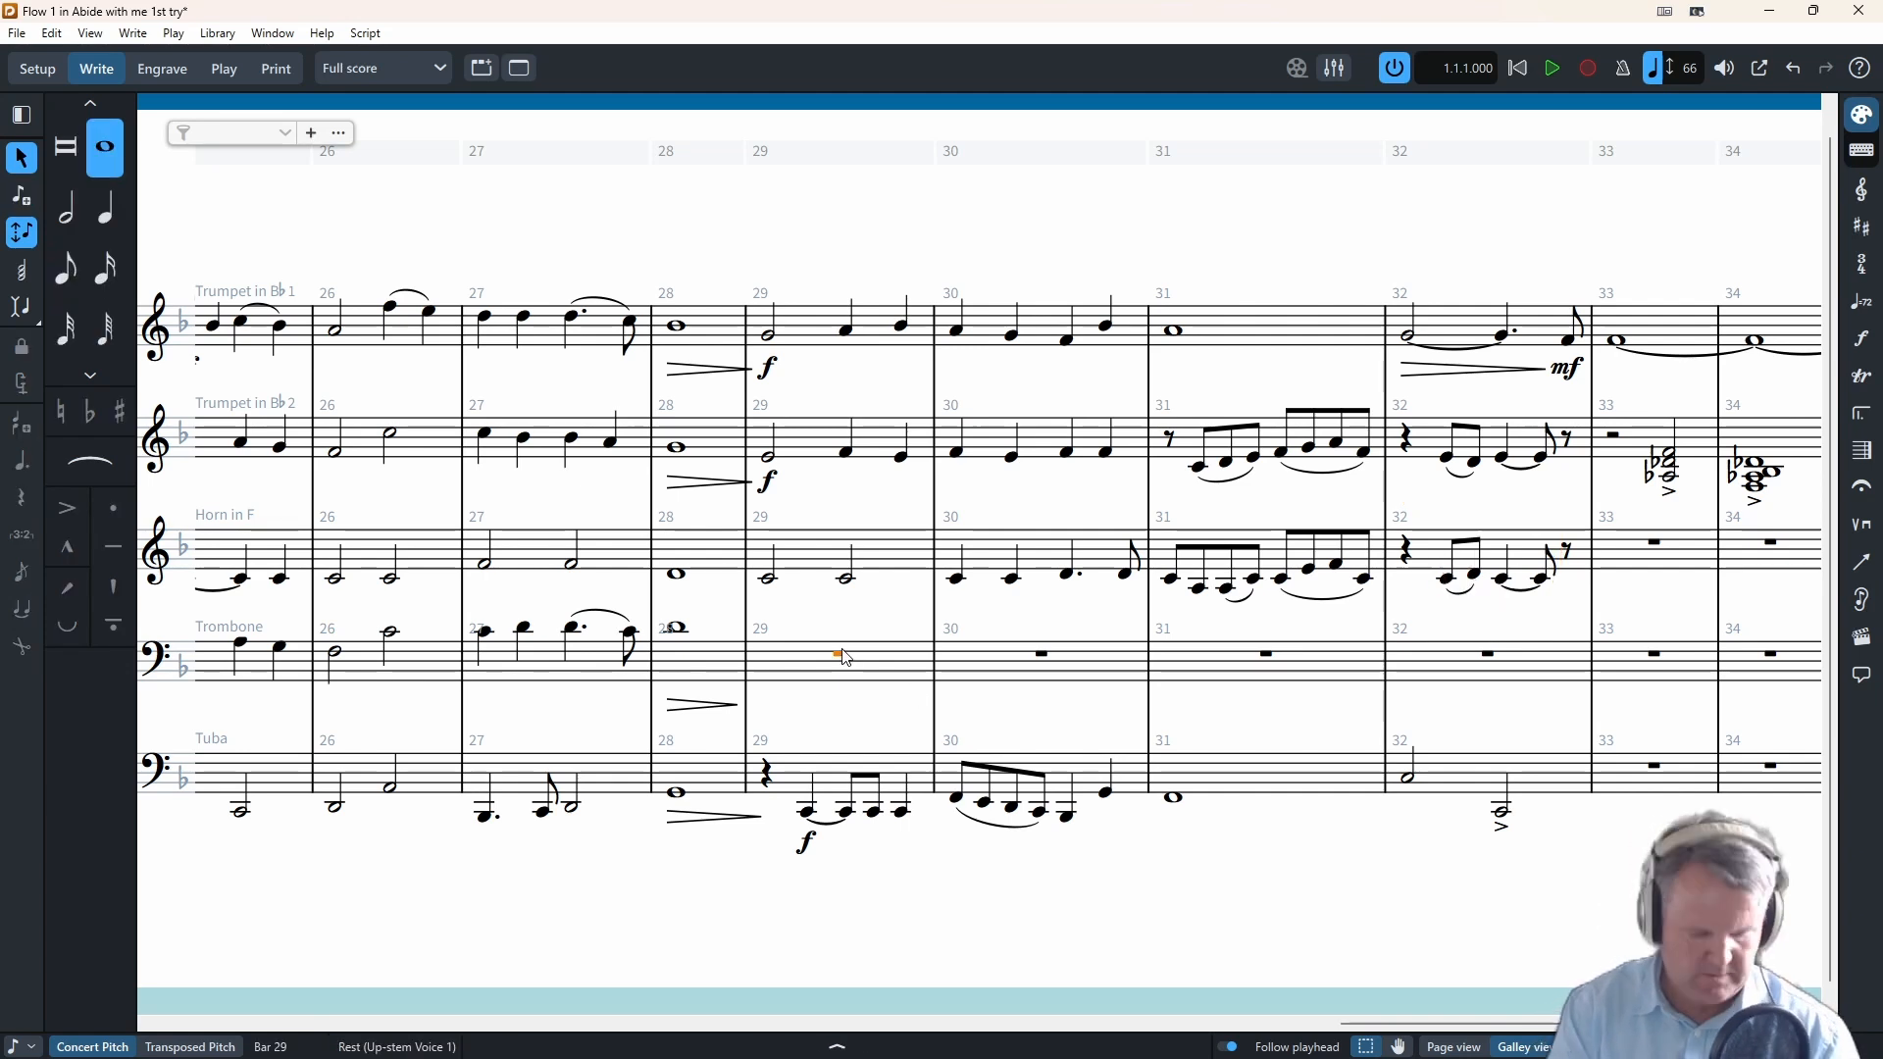
- Add an f dynamic to the horn's first note in bar 29 and a diminuendo hairpin under its whole note in bar 28
click(770, 580)
key(shift+d)
text(f)
key(Return)
click(675, 576)
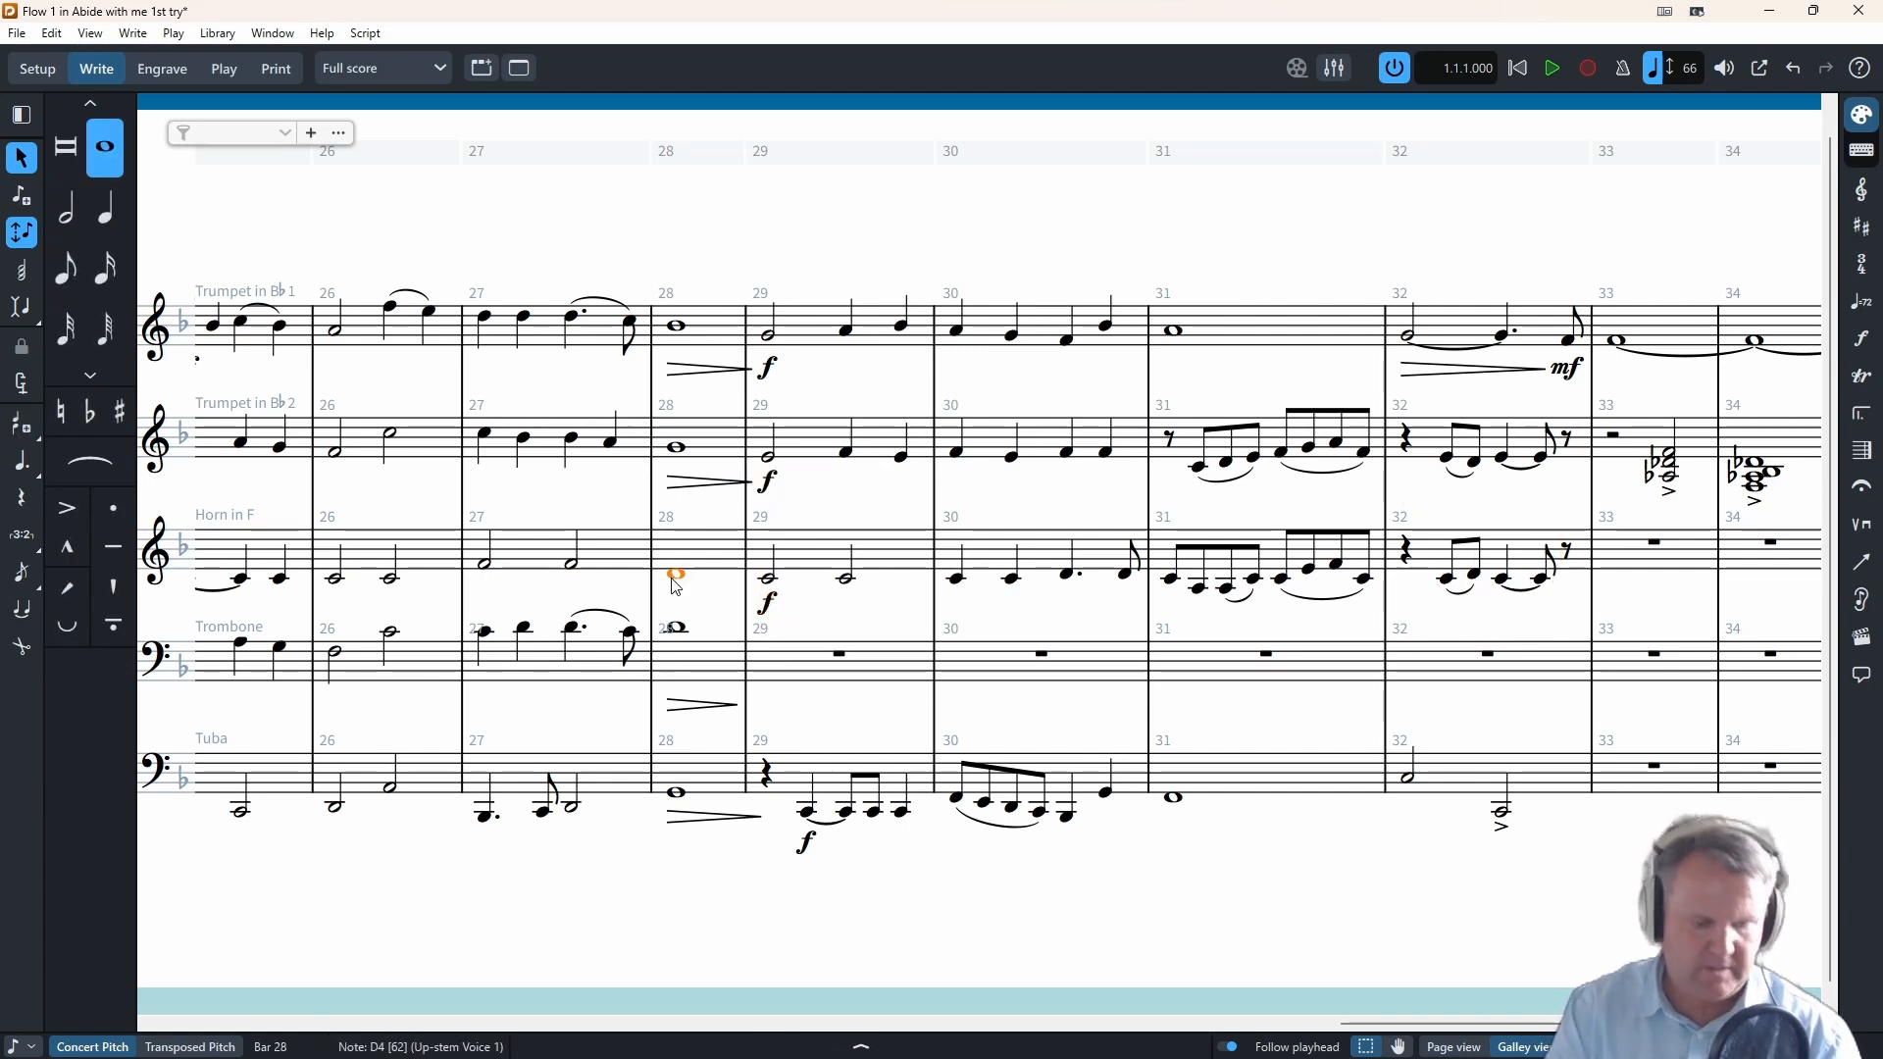
key(greater)
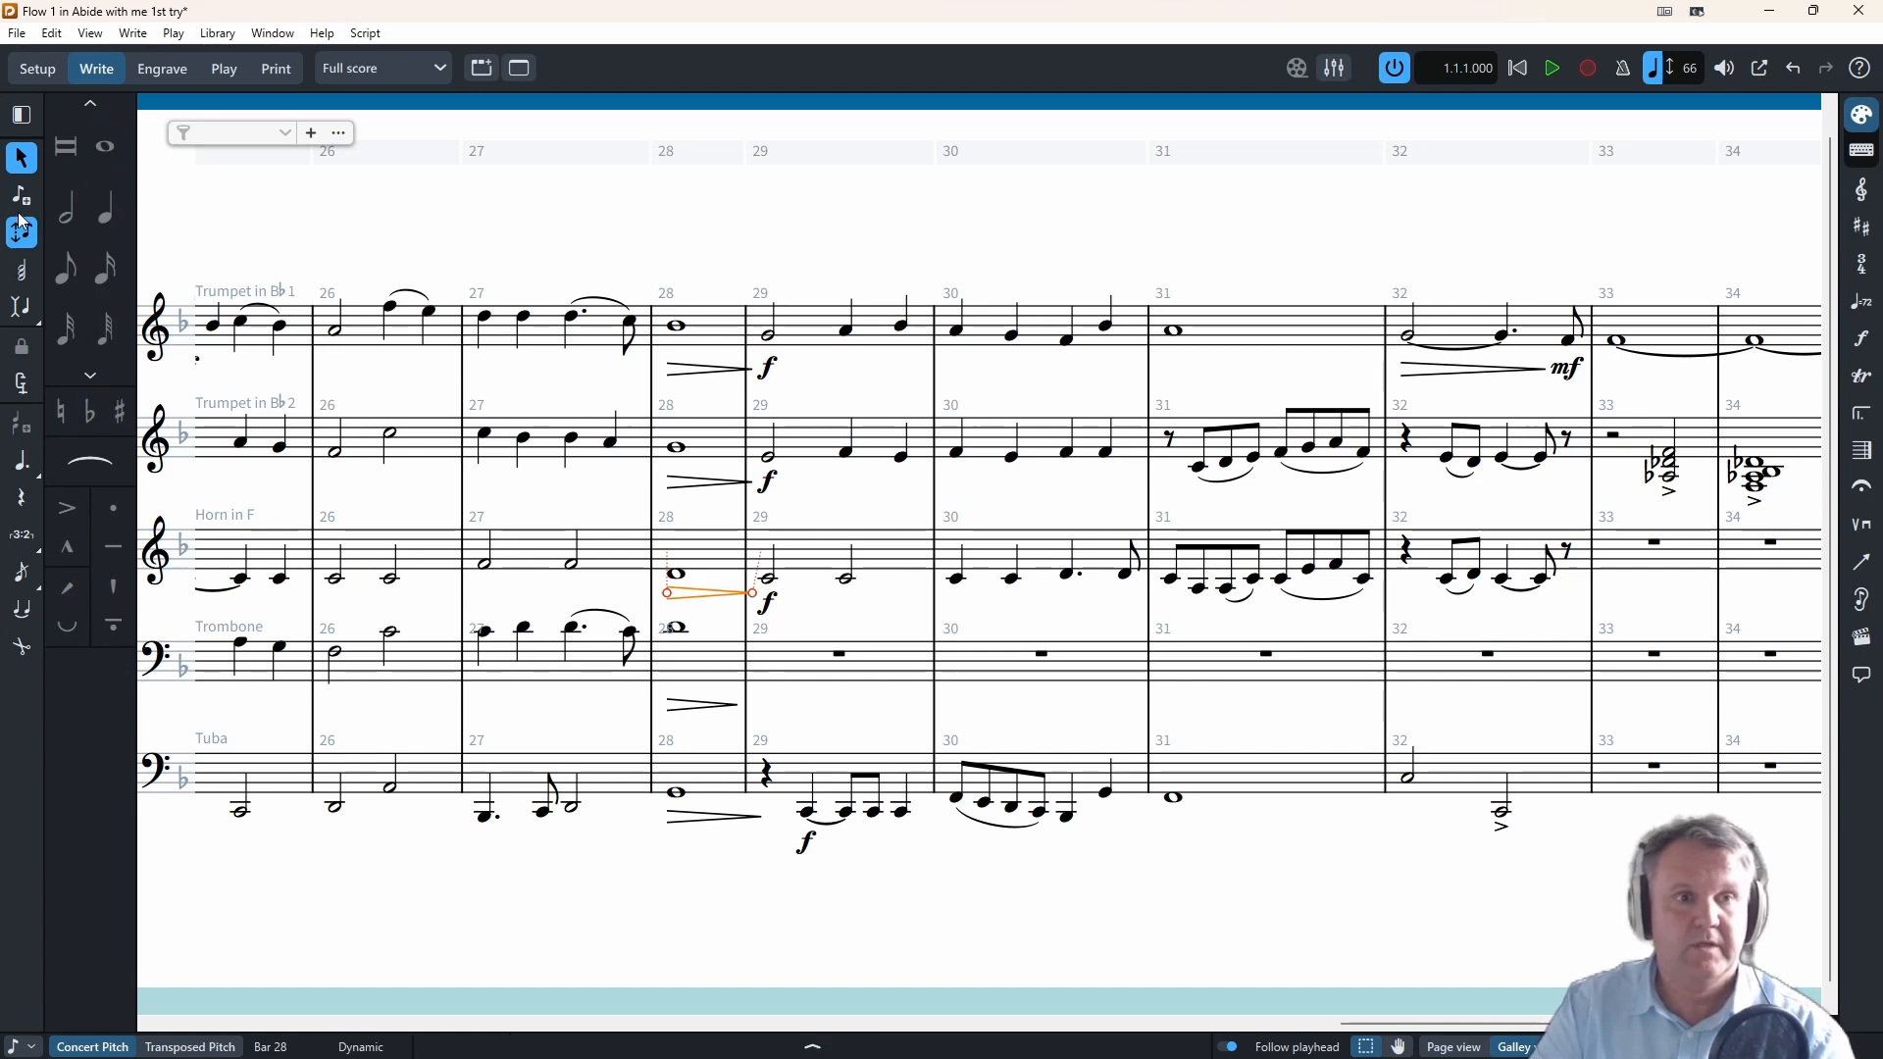
- Fill the trombone's bar 29 with a half note G followed by quarter notes F and G
click(839, 653)
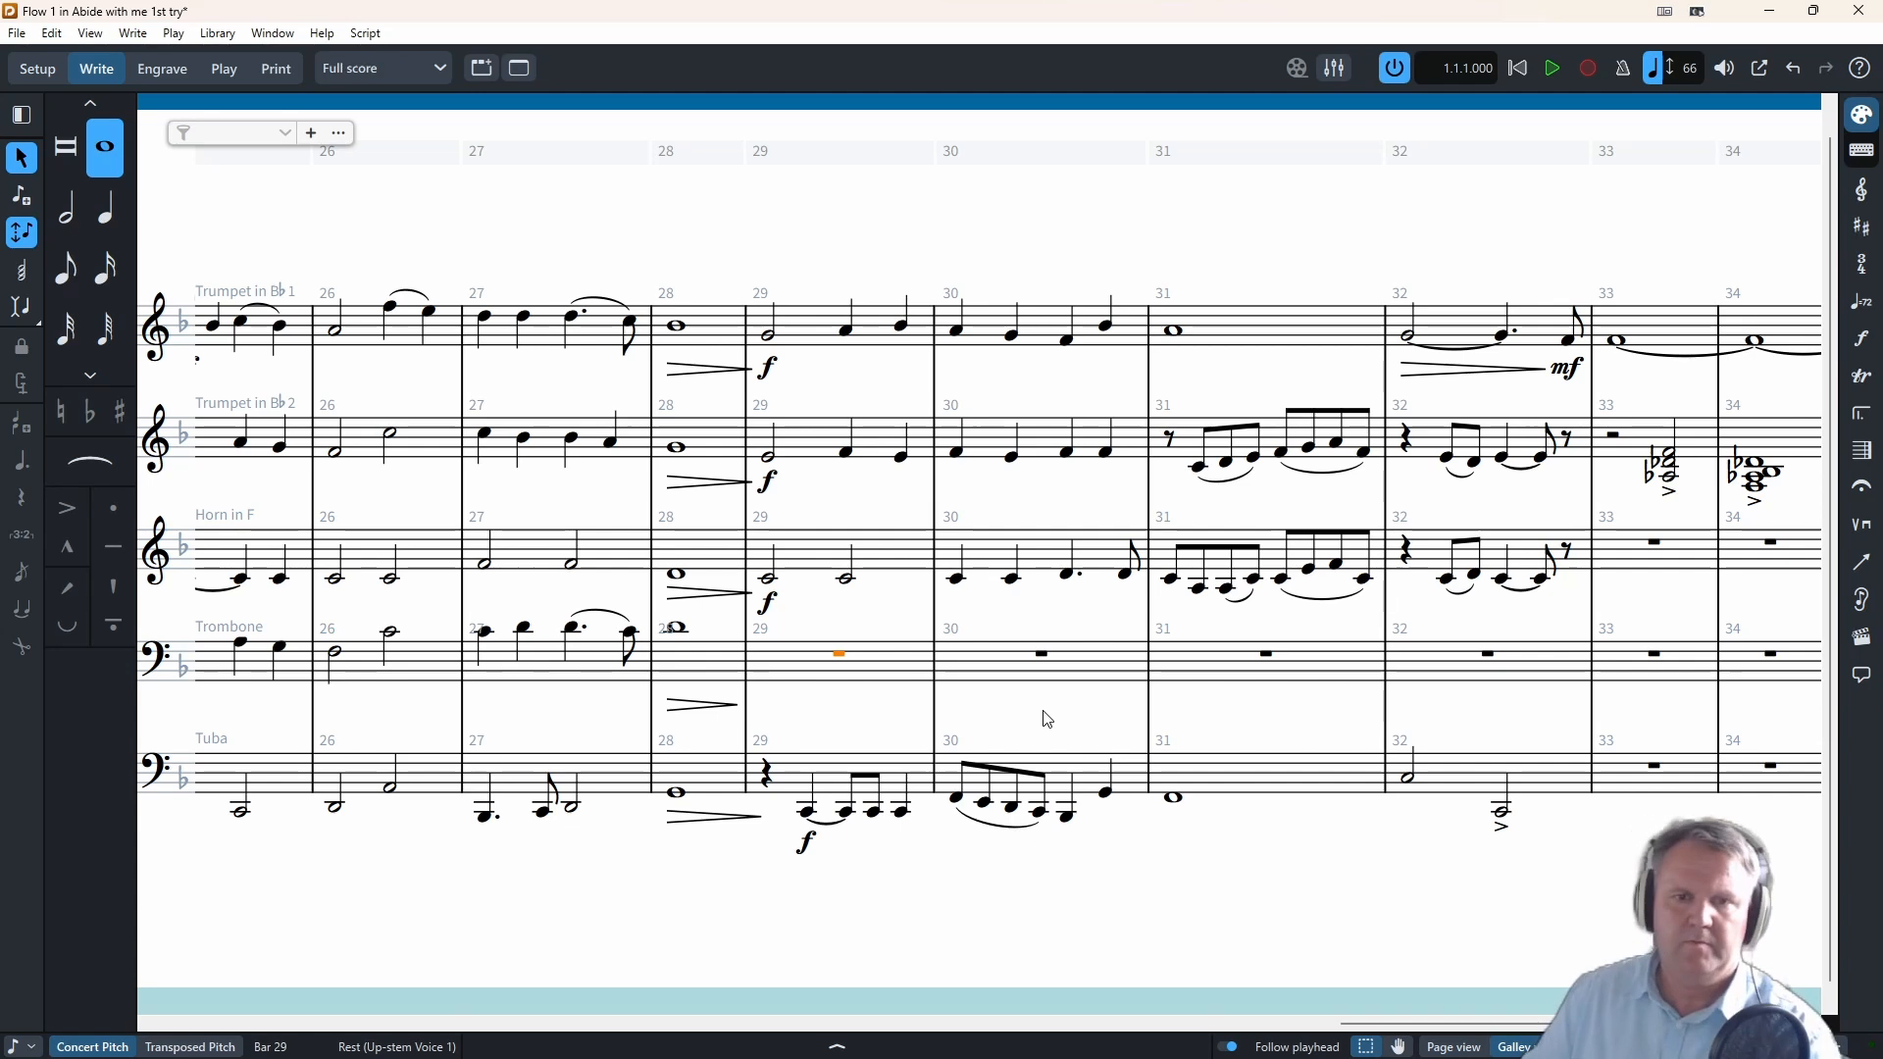
key(shift+n)
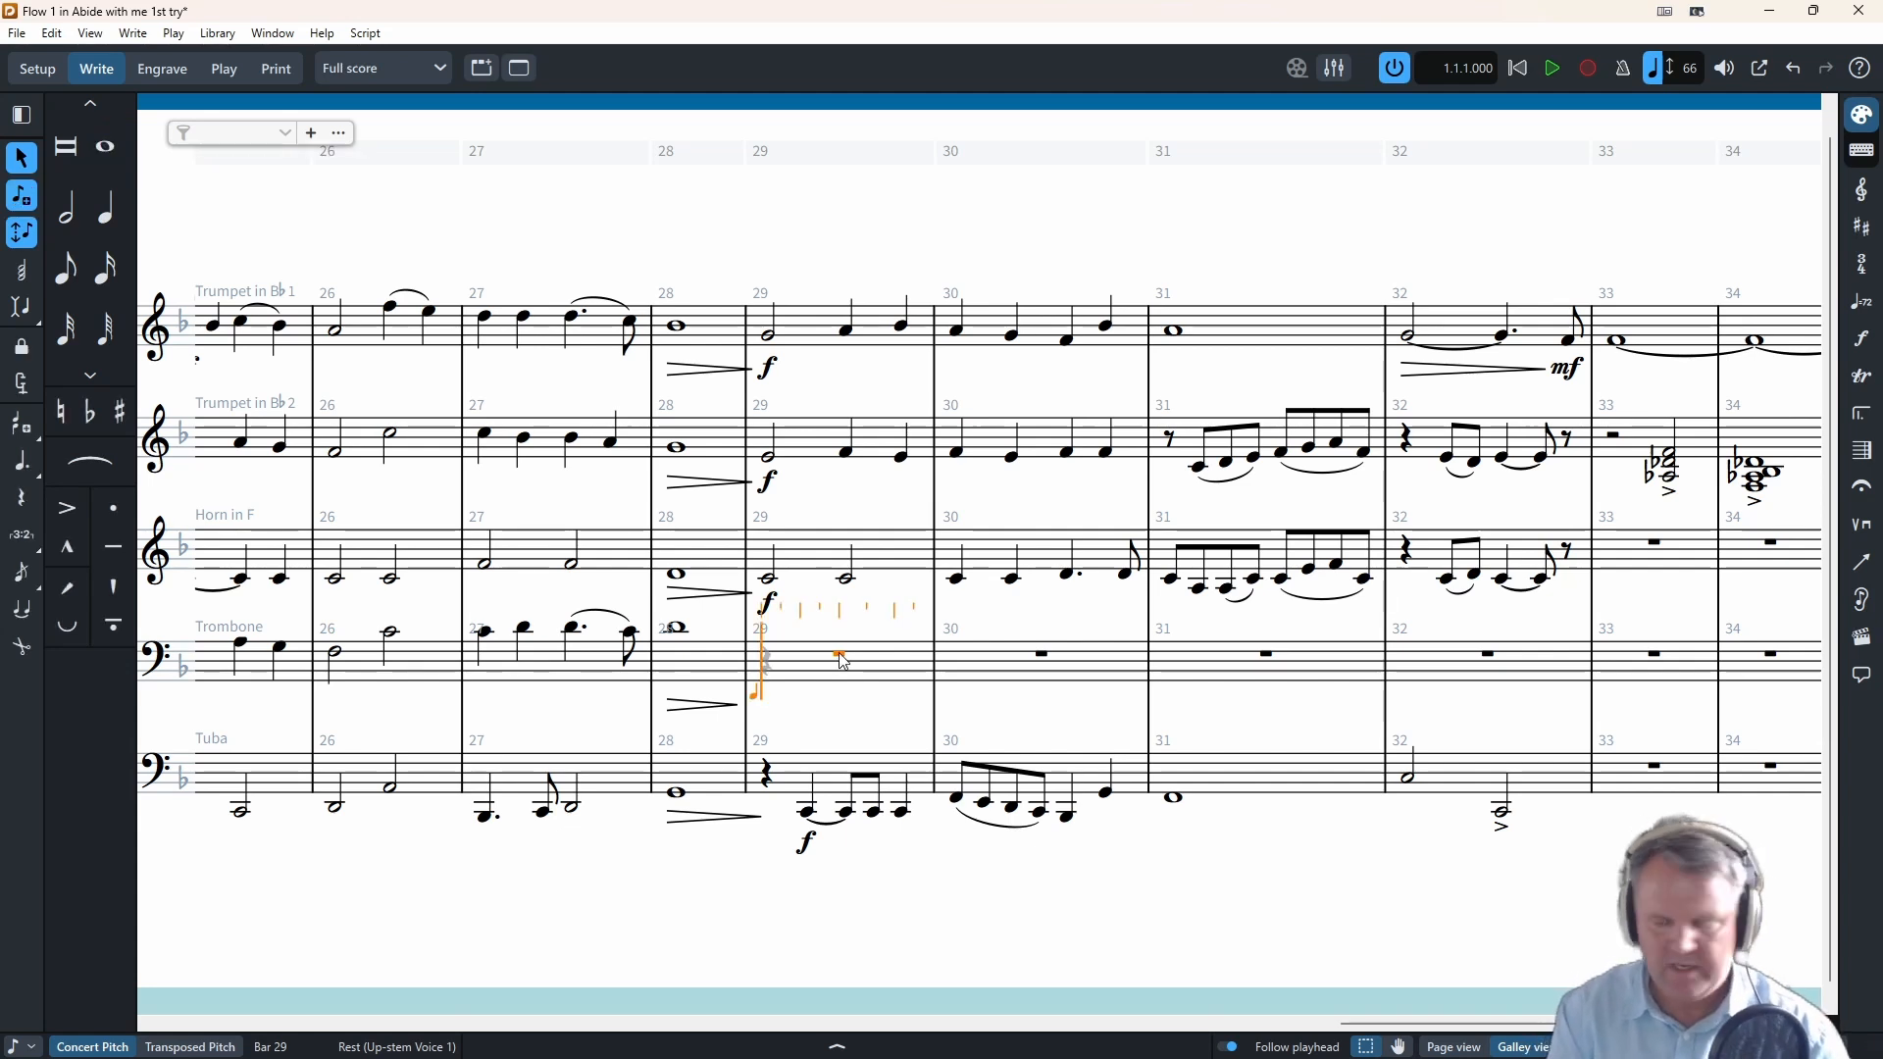
key(f)
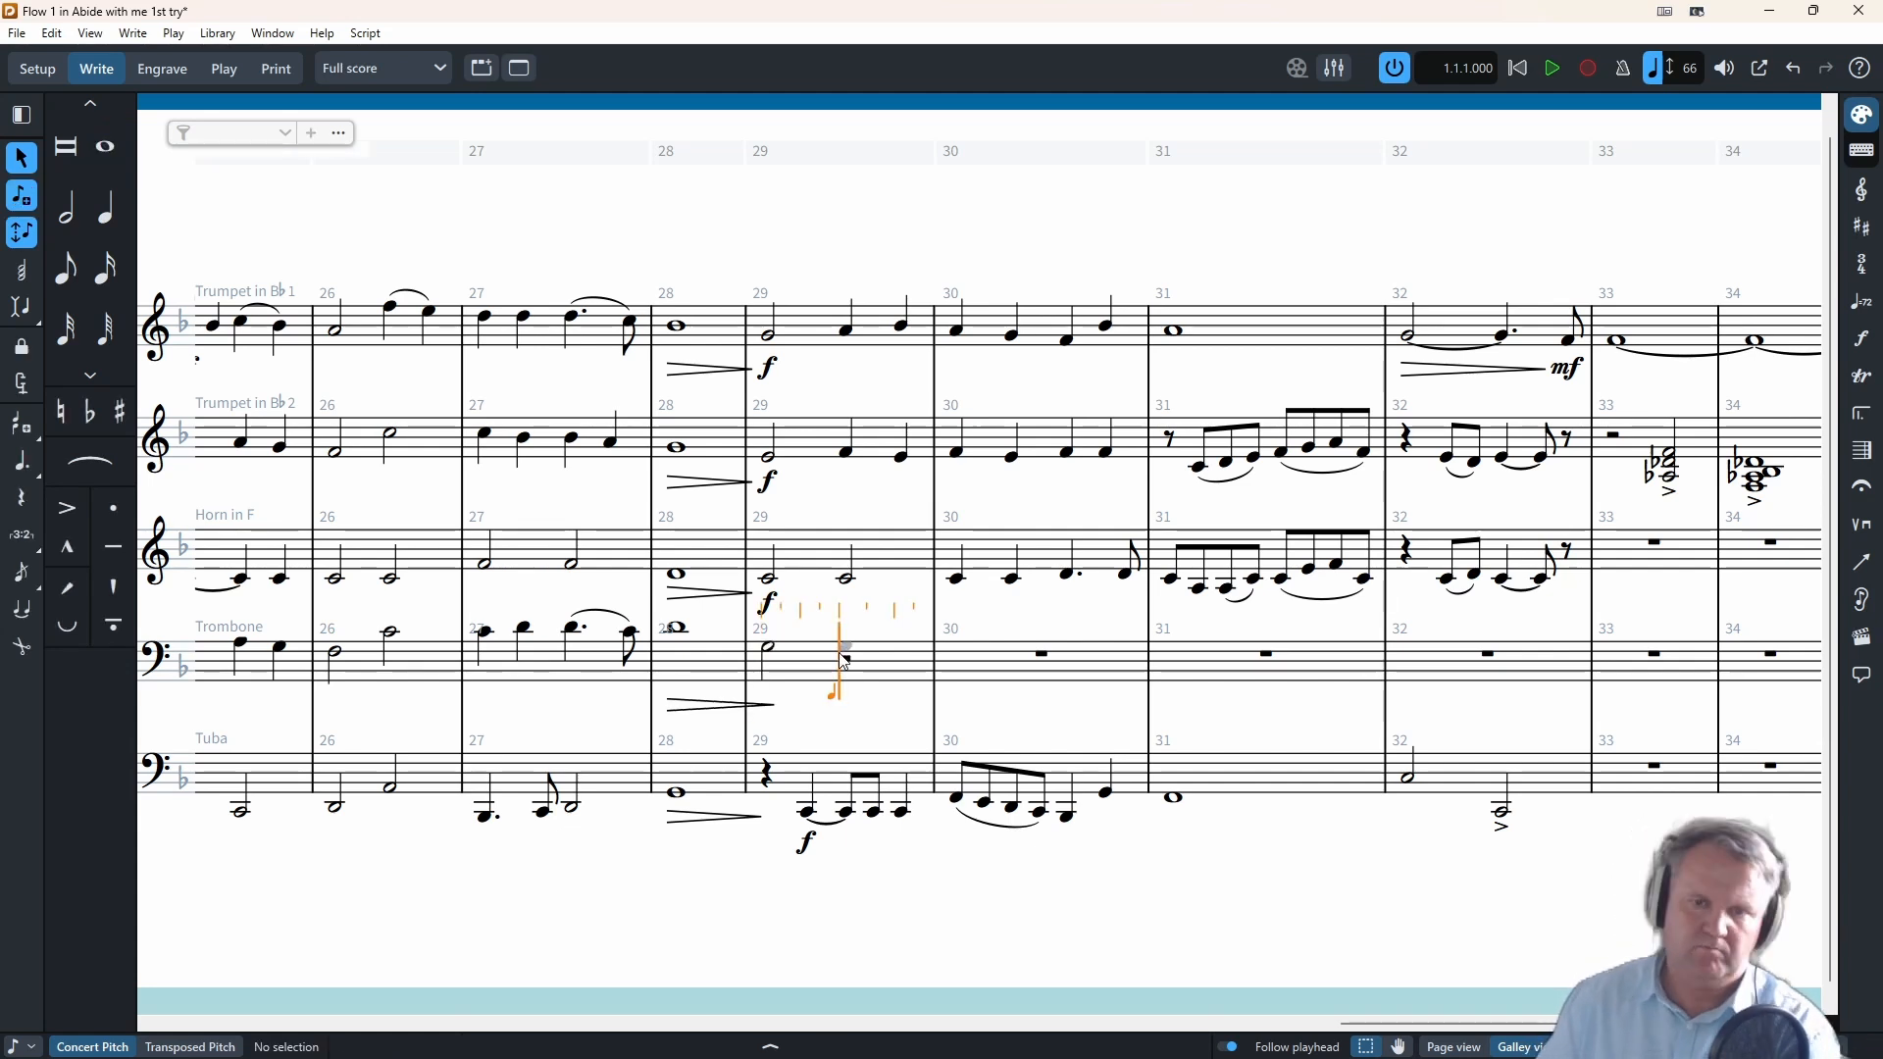
key(e)
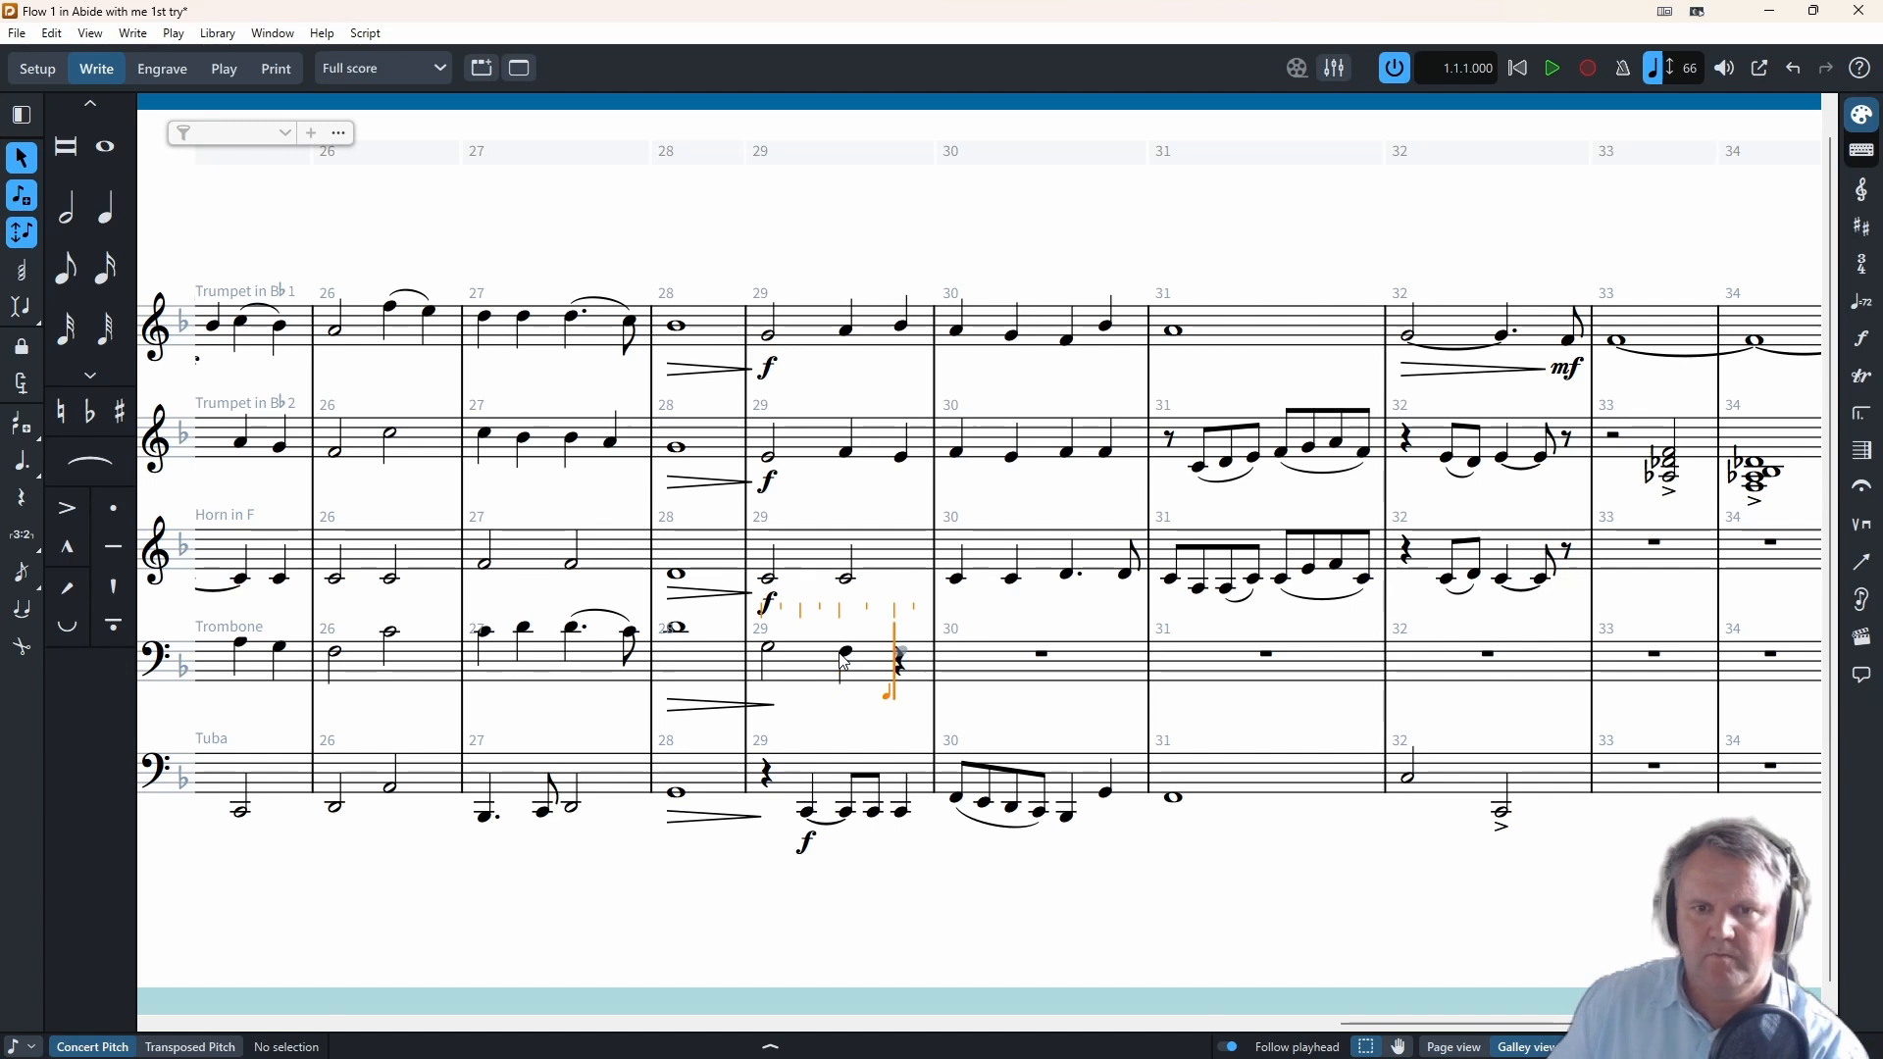
key(f)
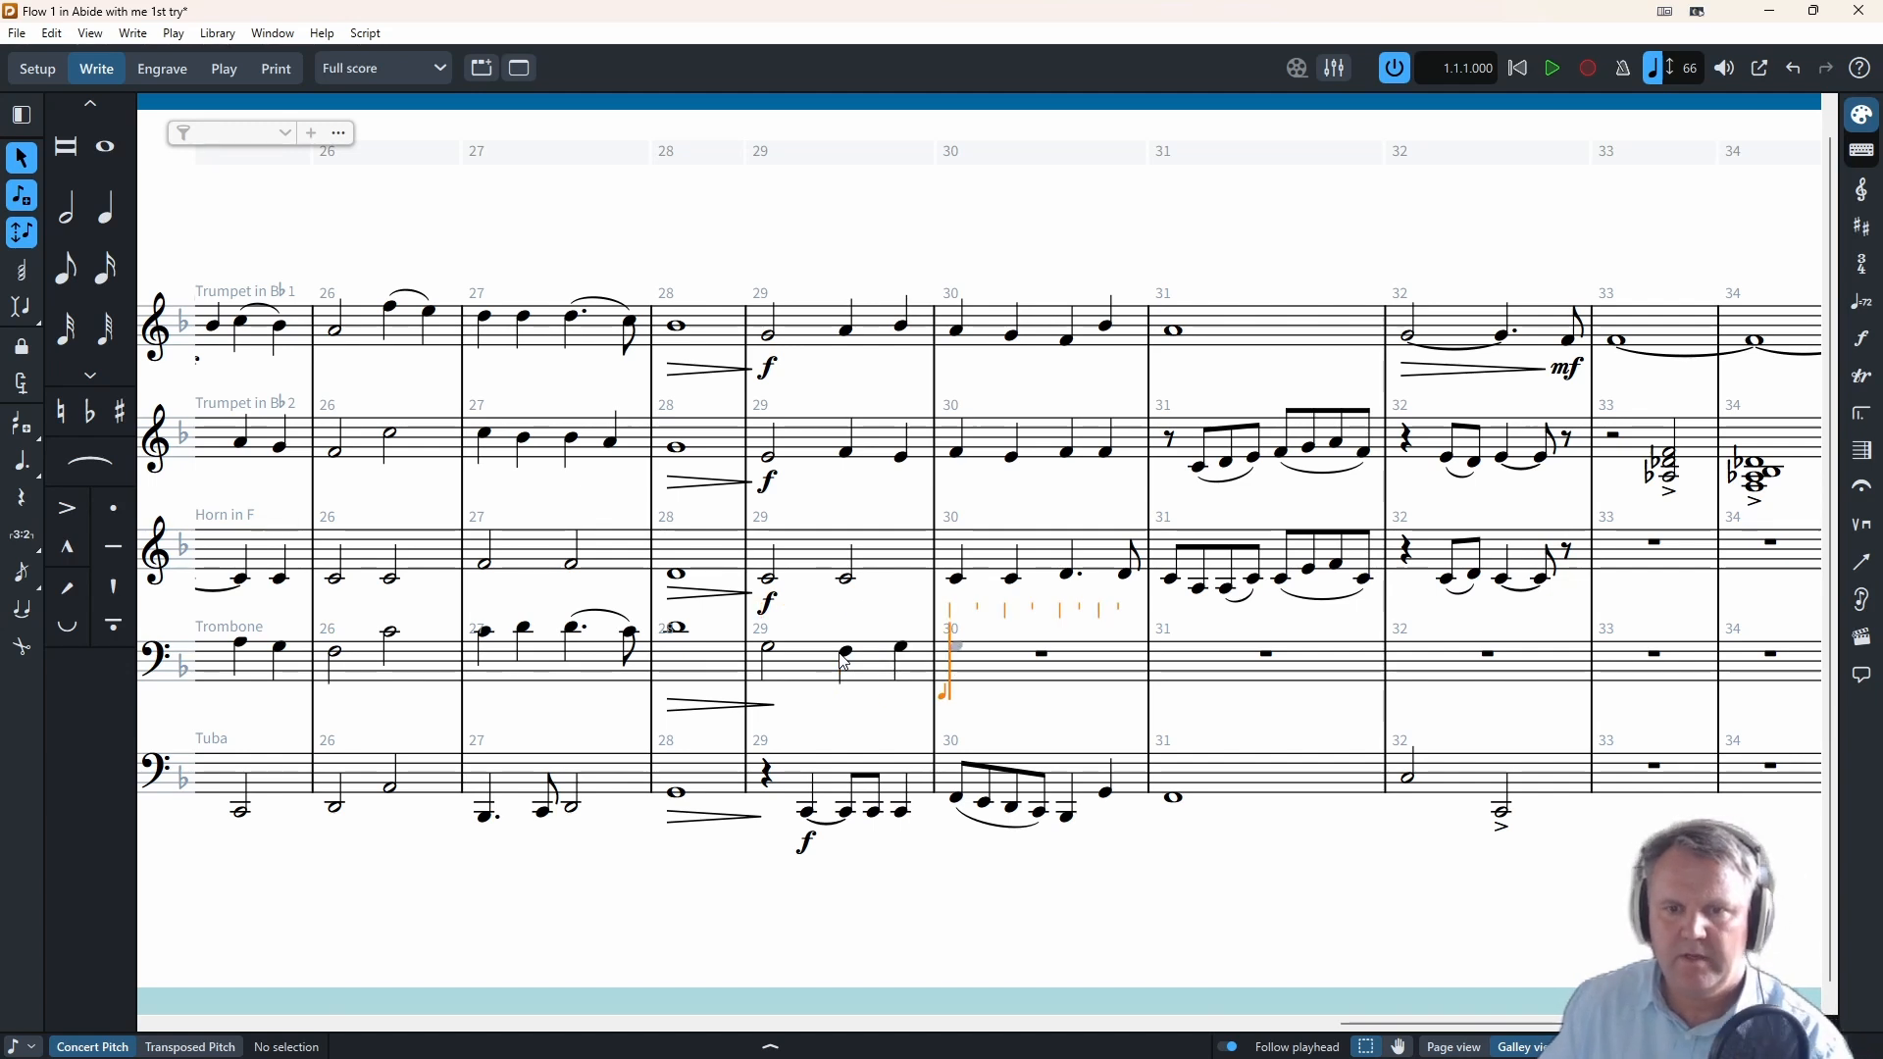
- Fill the trombone's bar 30 with descending eighths F, E, D, C, followed by an eighth, a quarter and an eighth on D
key(5)
key(e)
key(d)
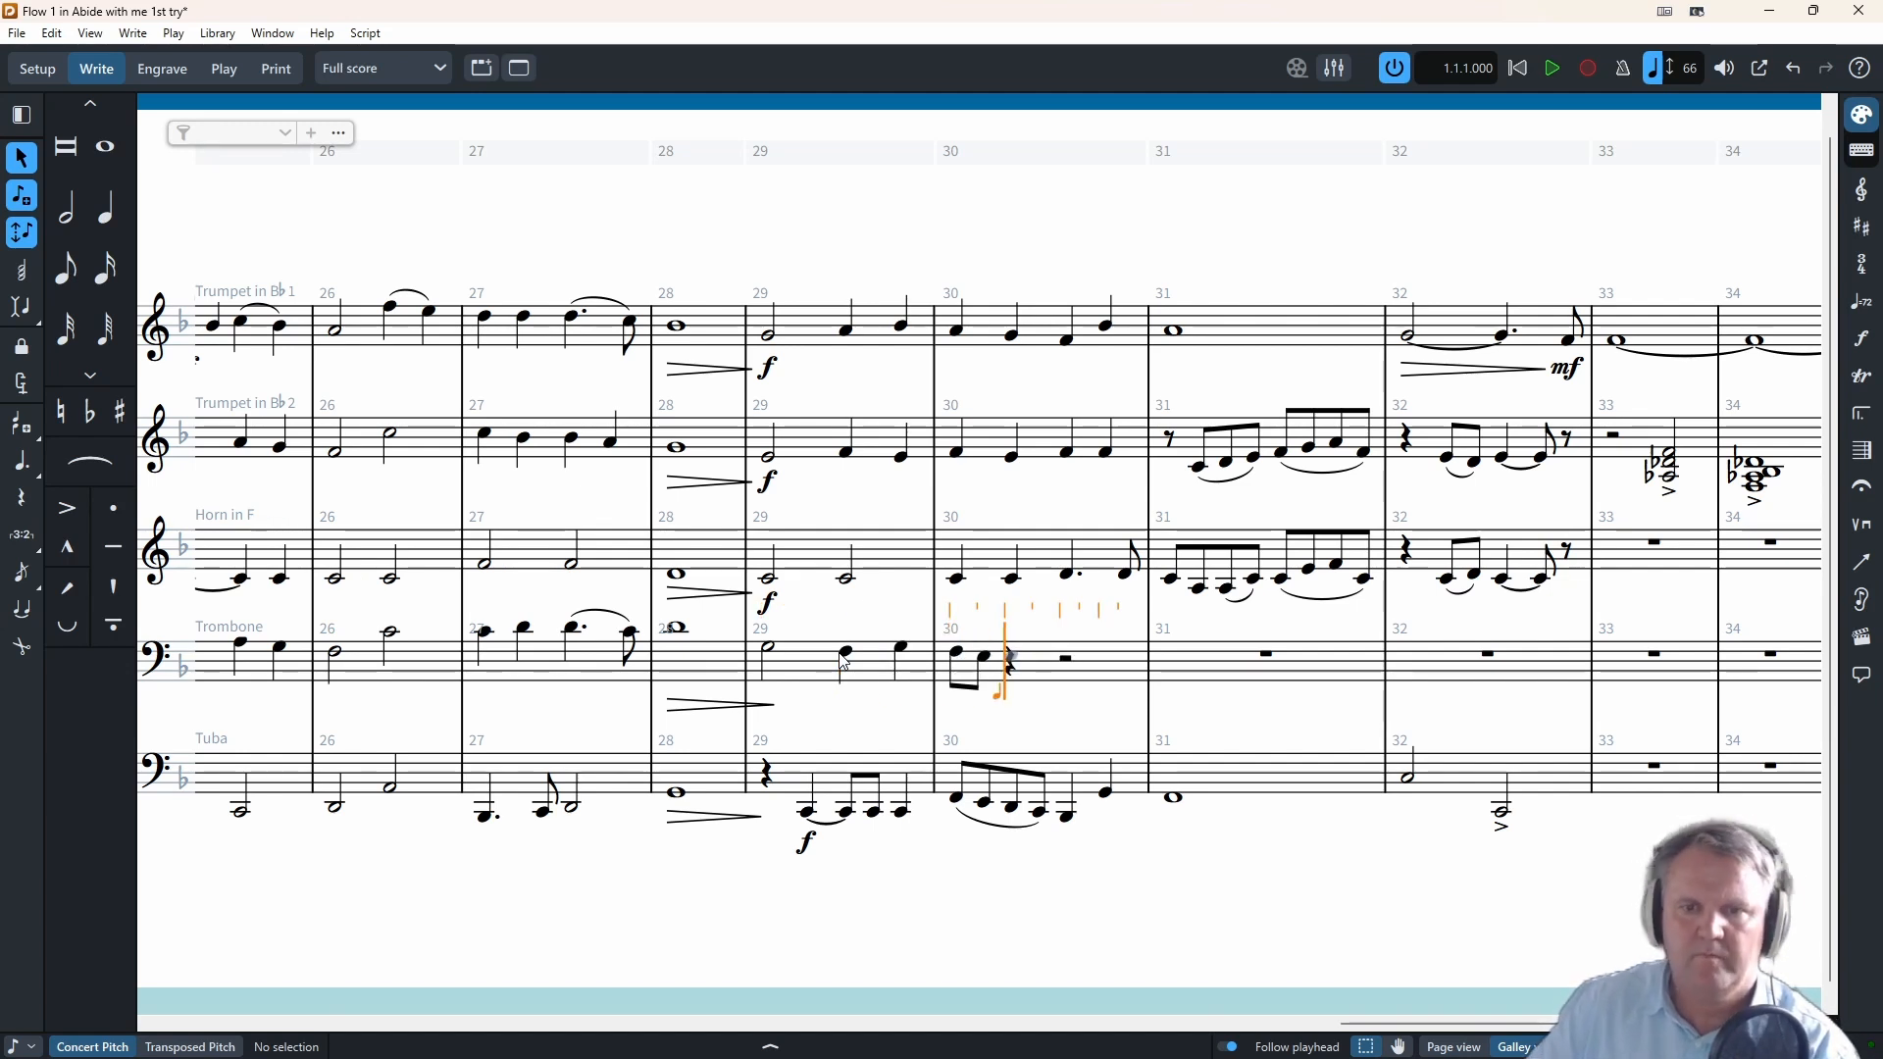
key(c)
key(b)
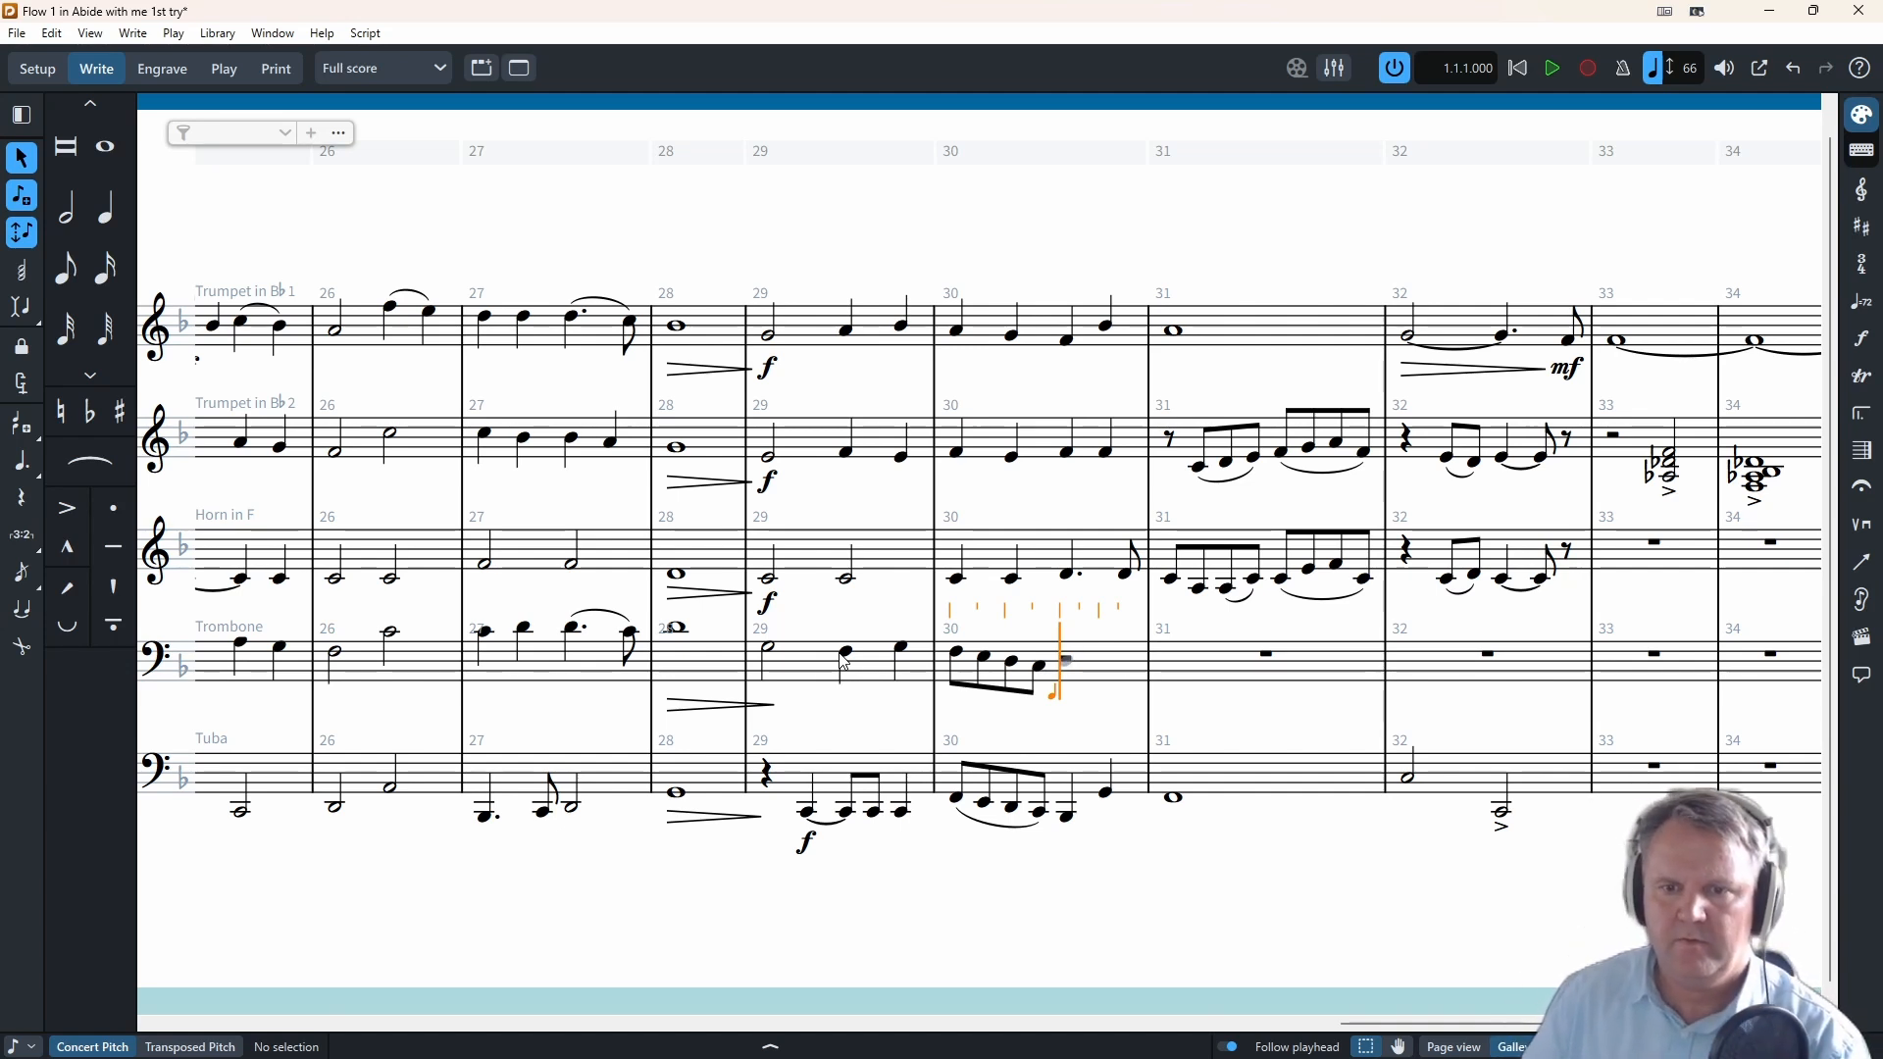
key(d)
key(BackSpace)
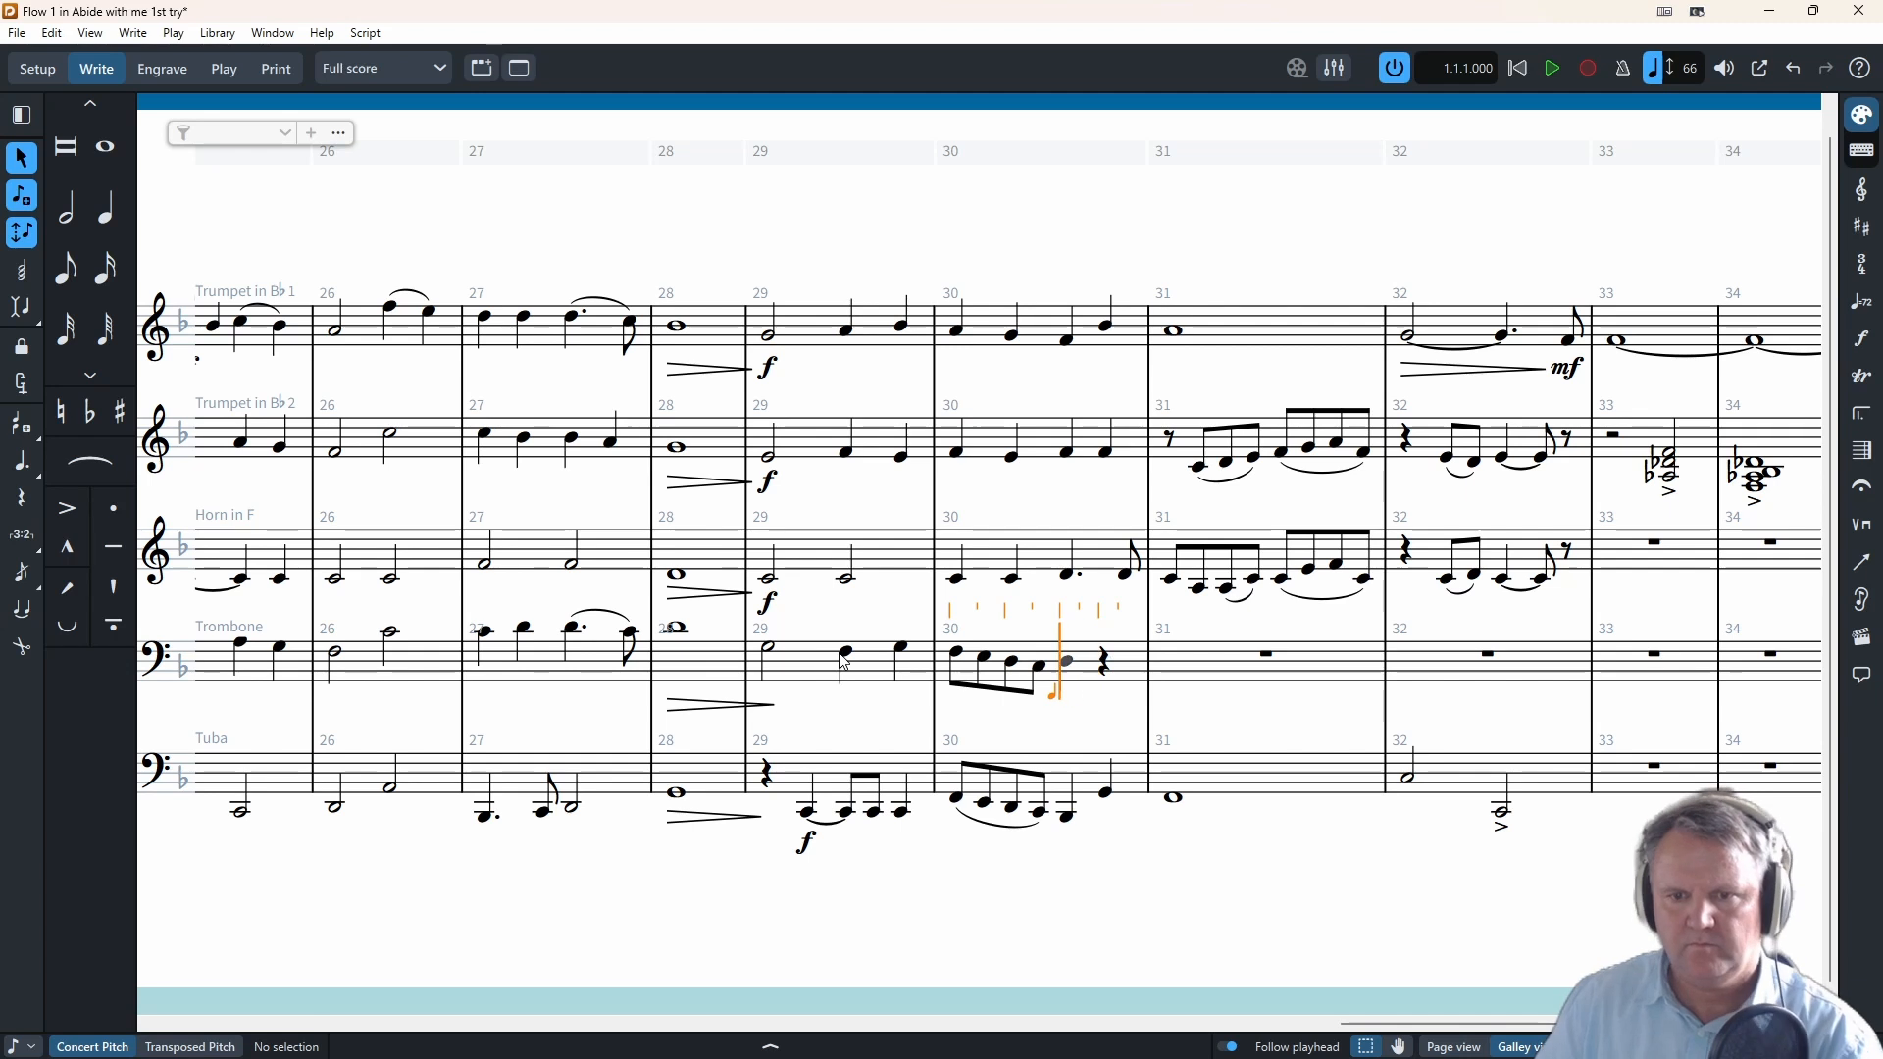
key(Left)
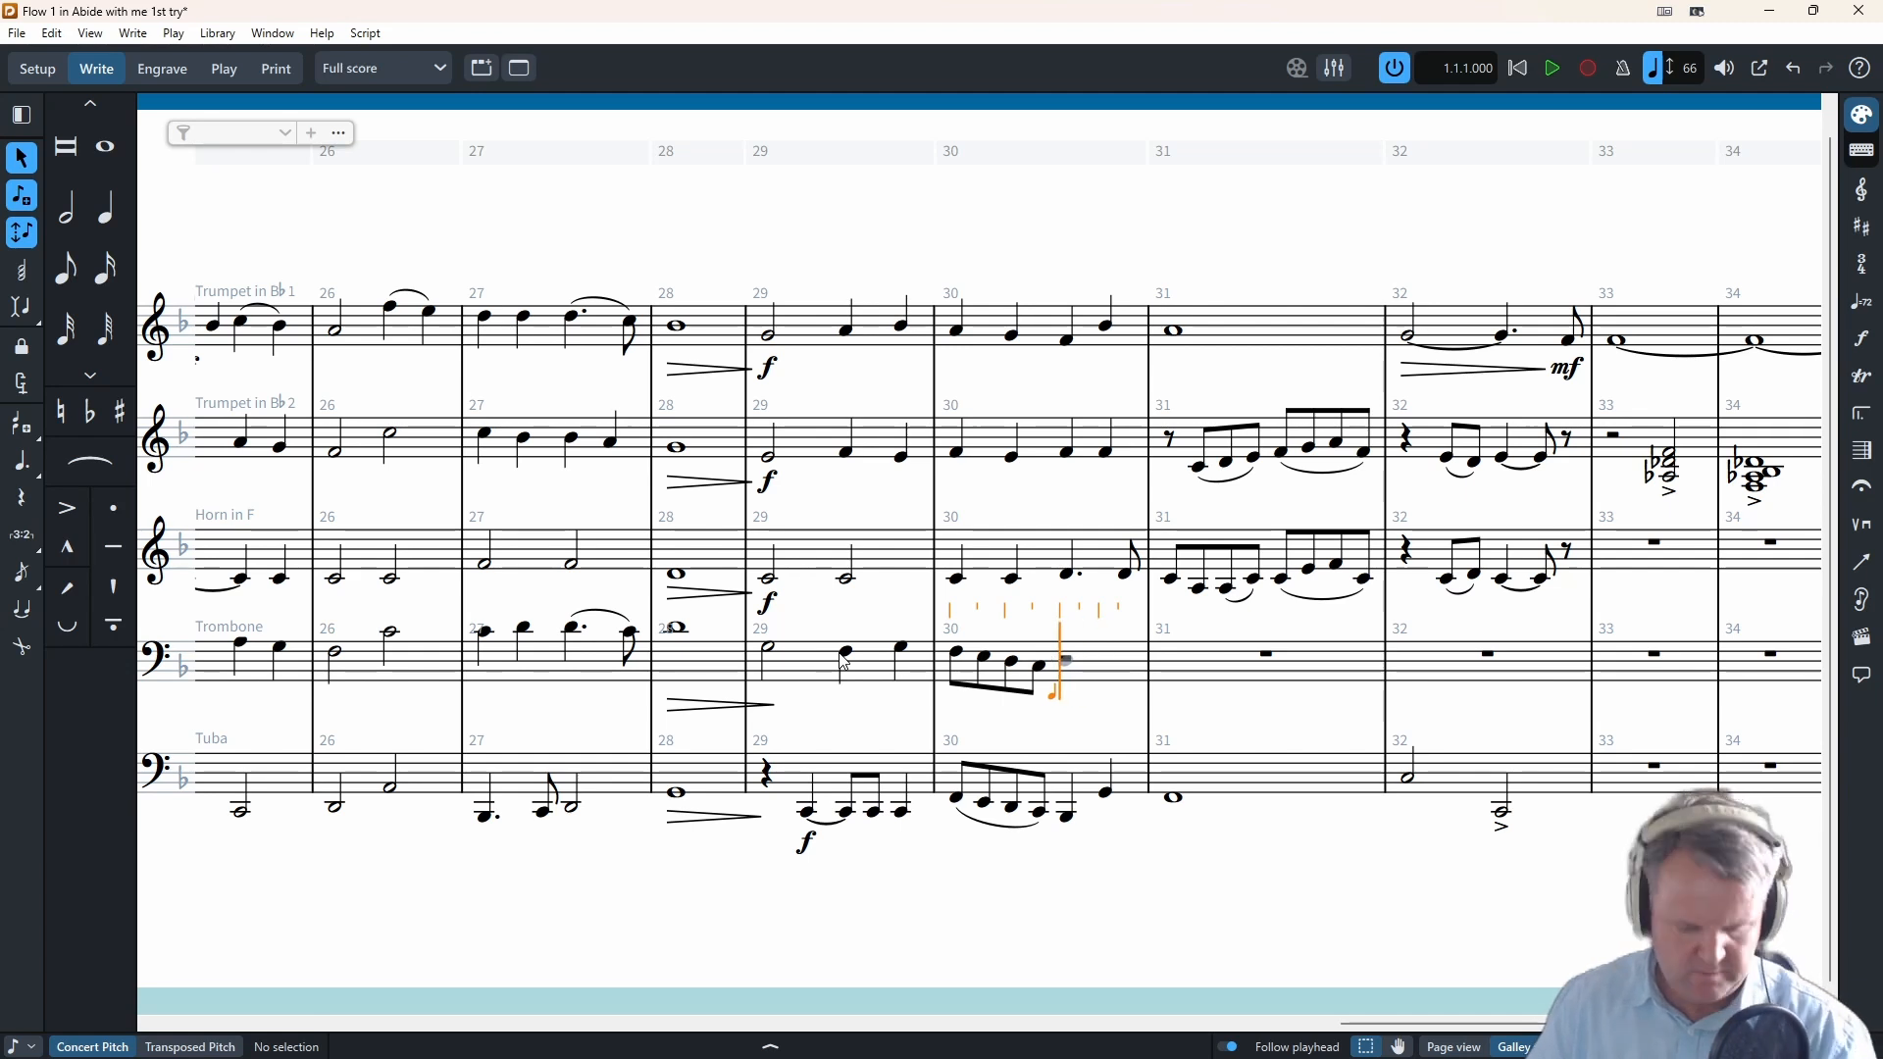
key(d)
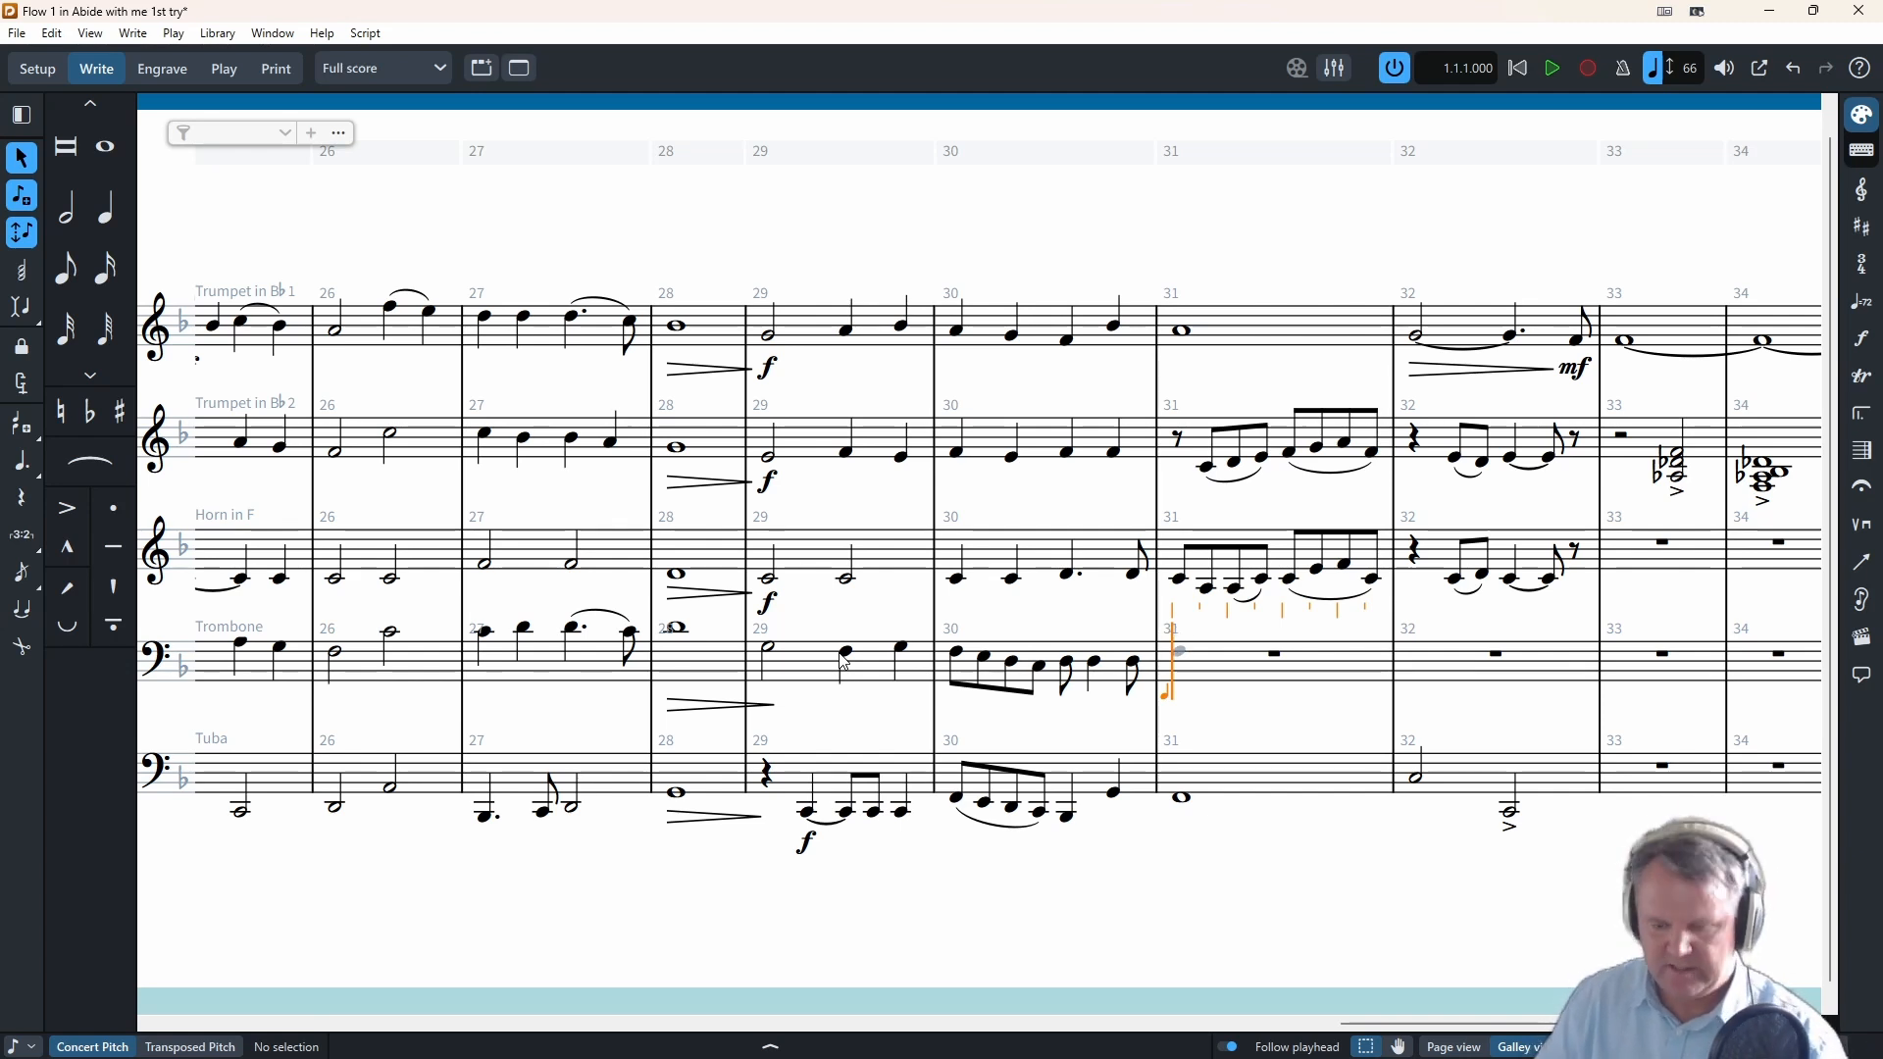
- Fill the trombone's bar 31 with four quarter-note Fs, tying the second to the third
key(f)
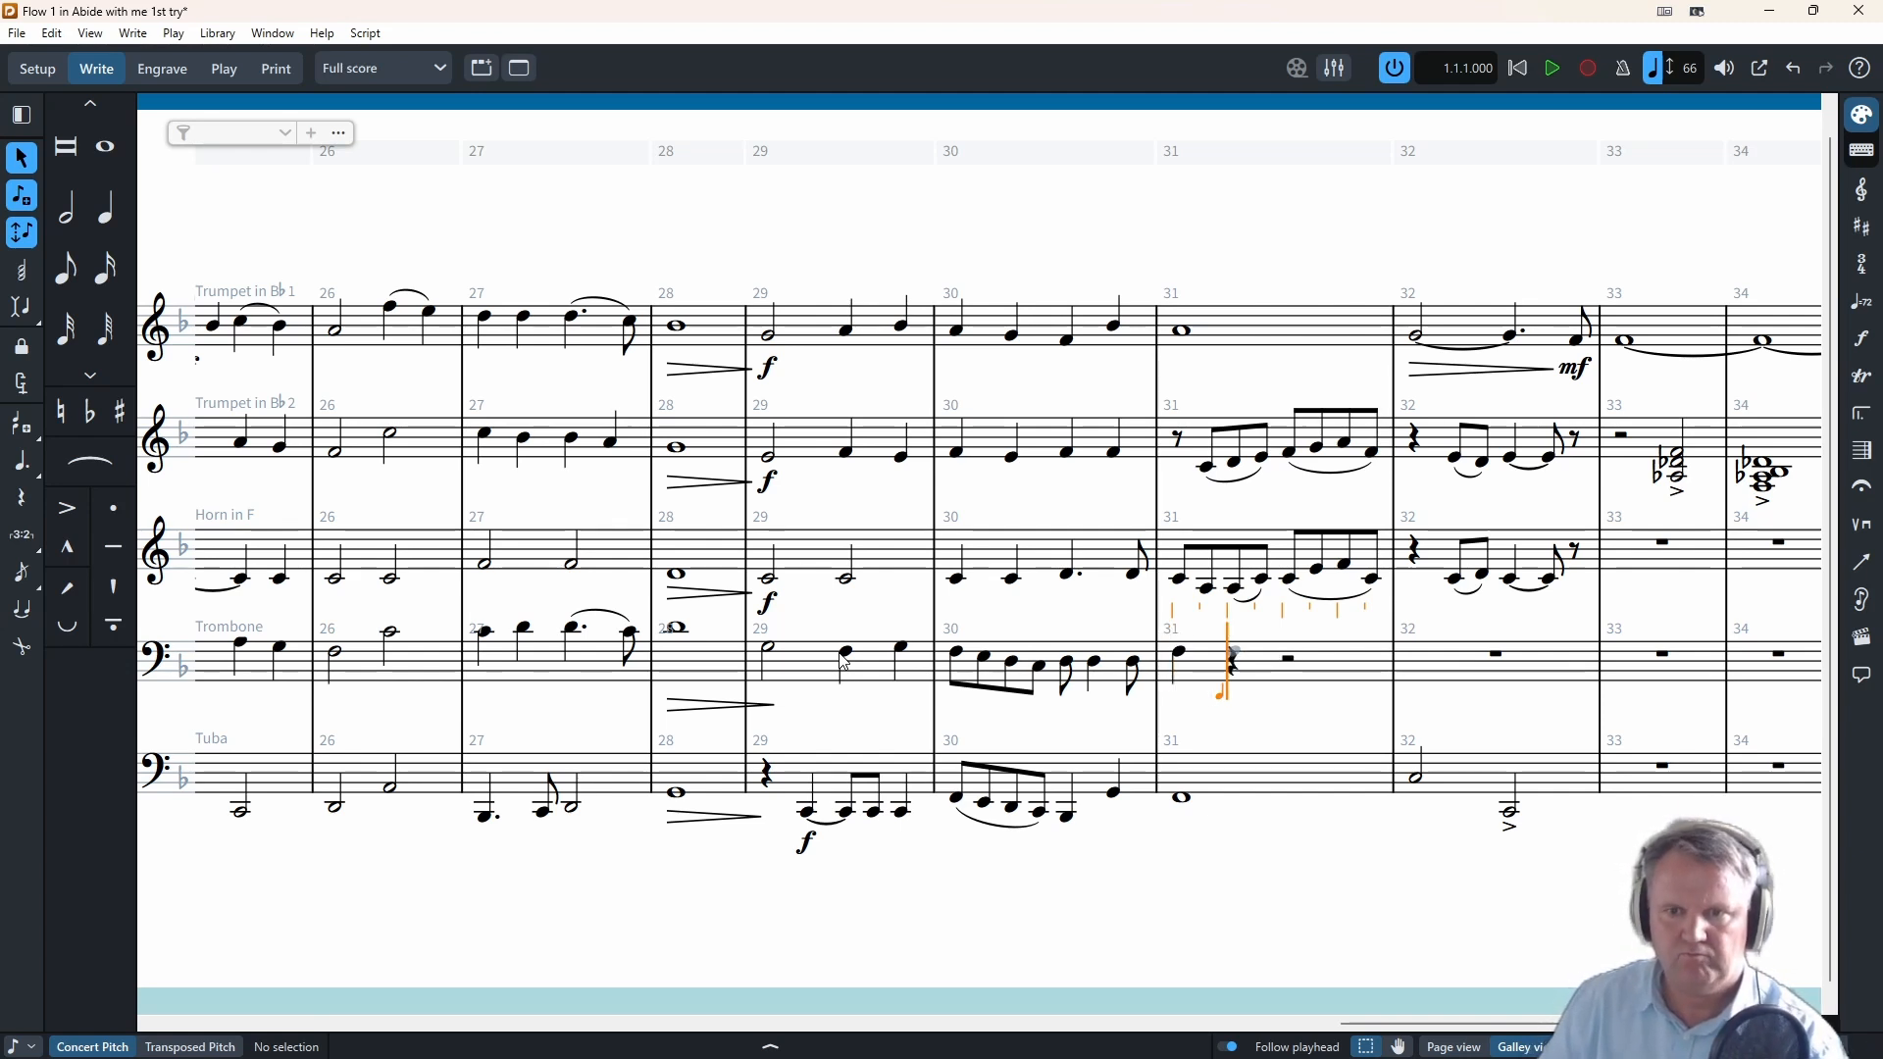
key(f)
key(t)
key(f)
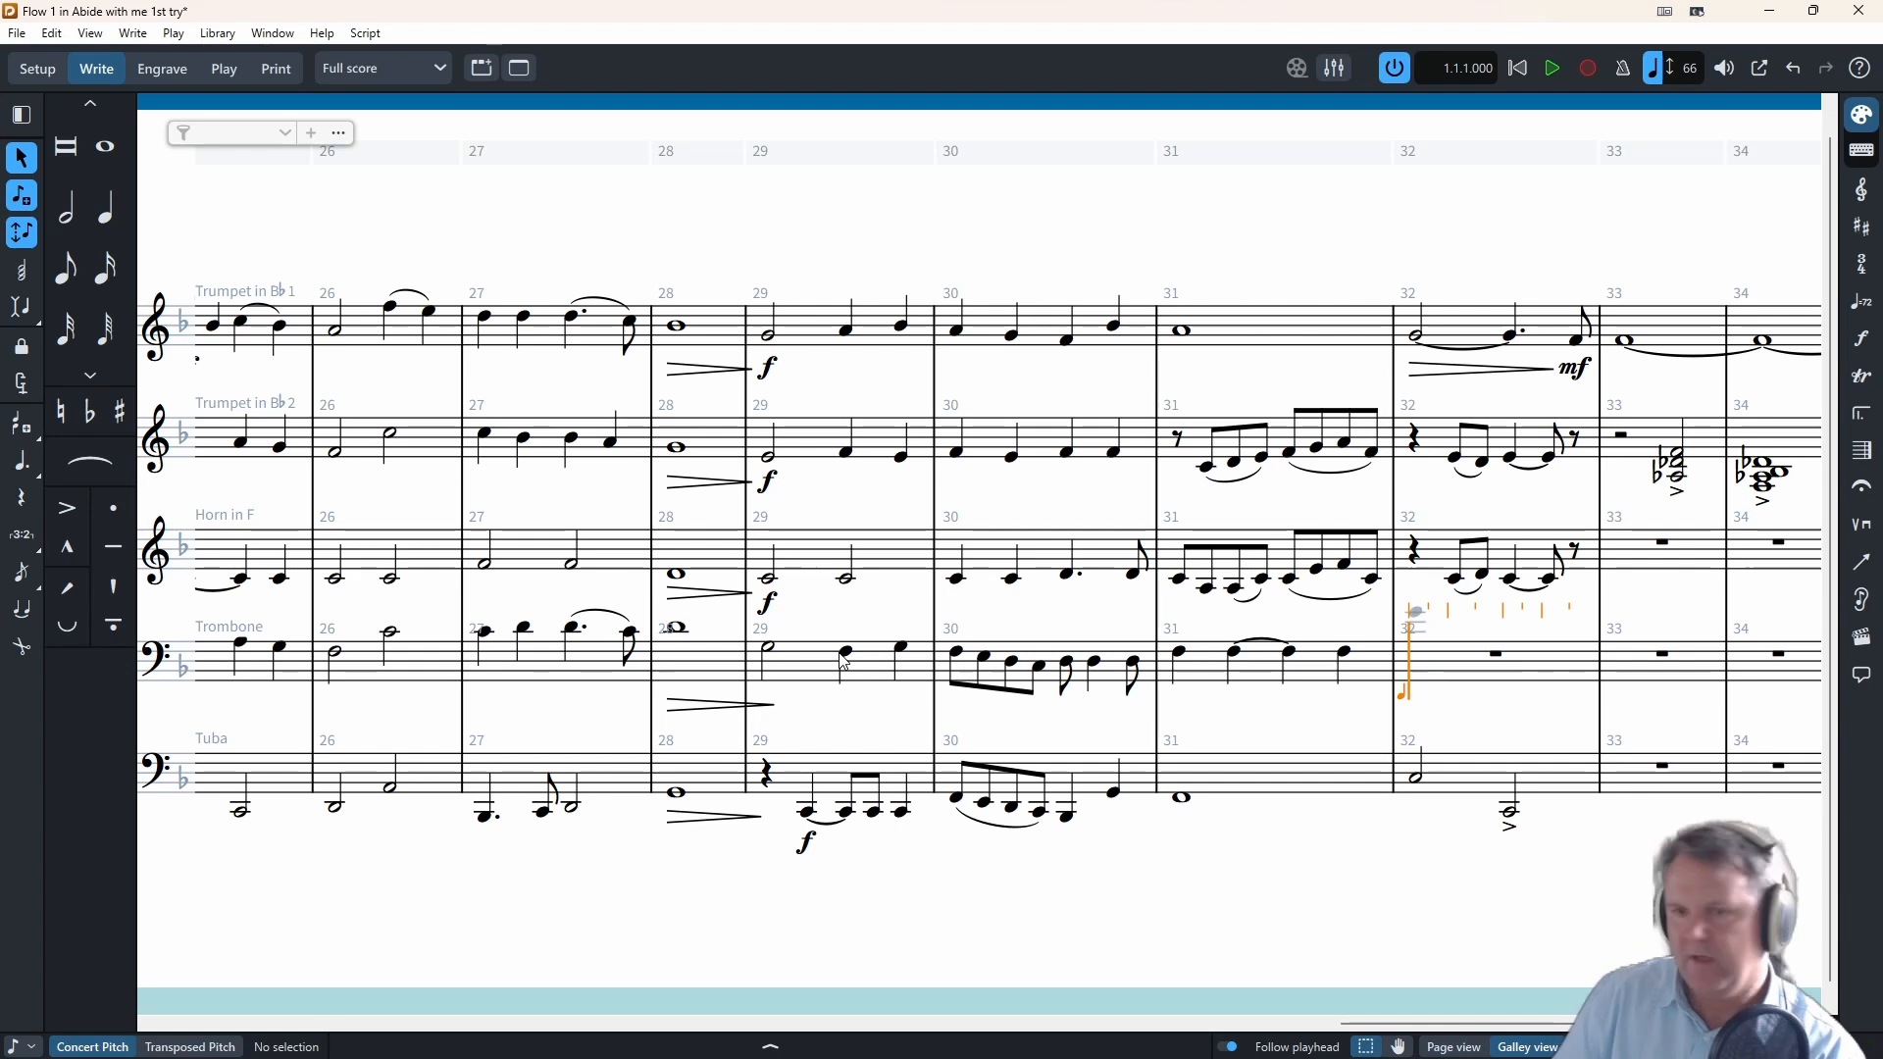
- Fill the trombone's bar 32 with a half note C, a quarter C tied to an eighth, and an eighth rest
key(c)
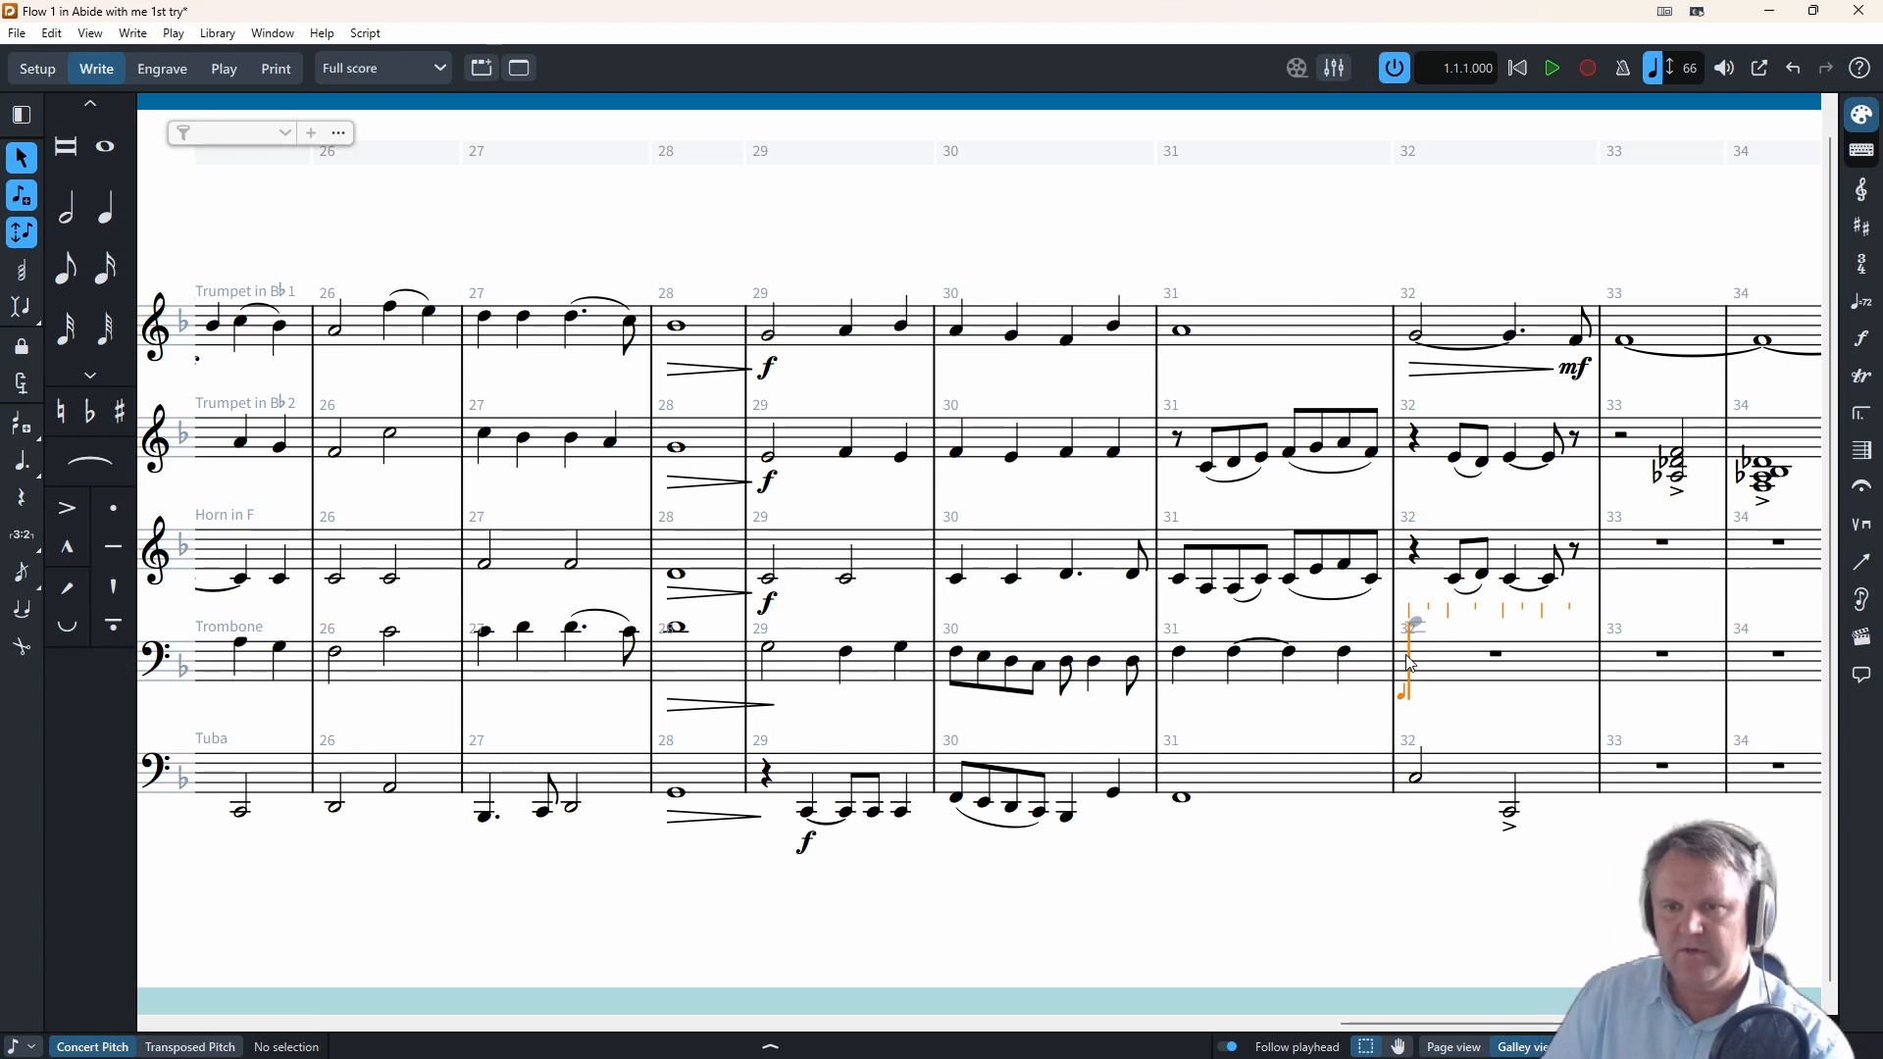
key(Right)
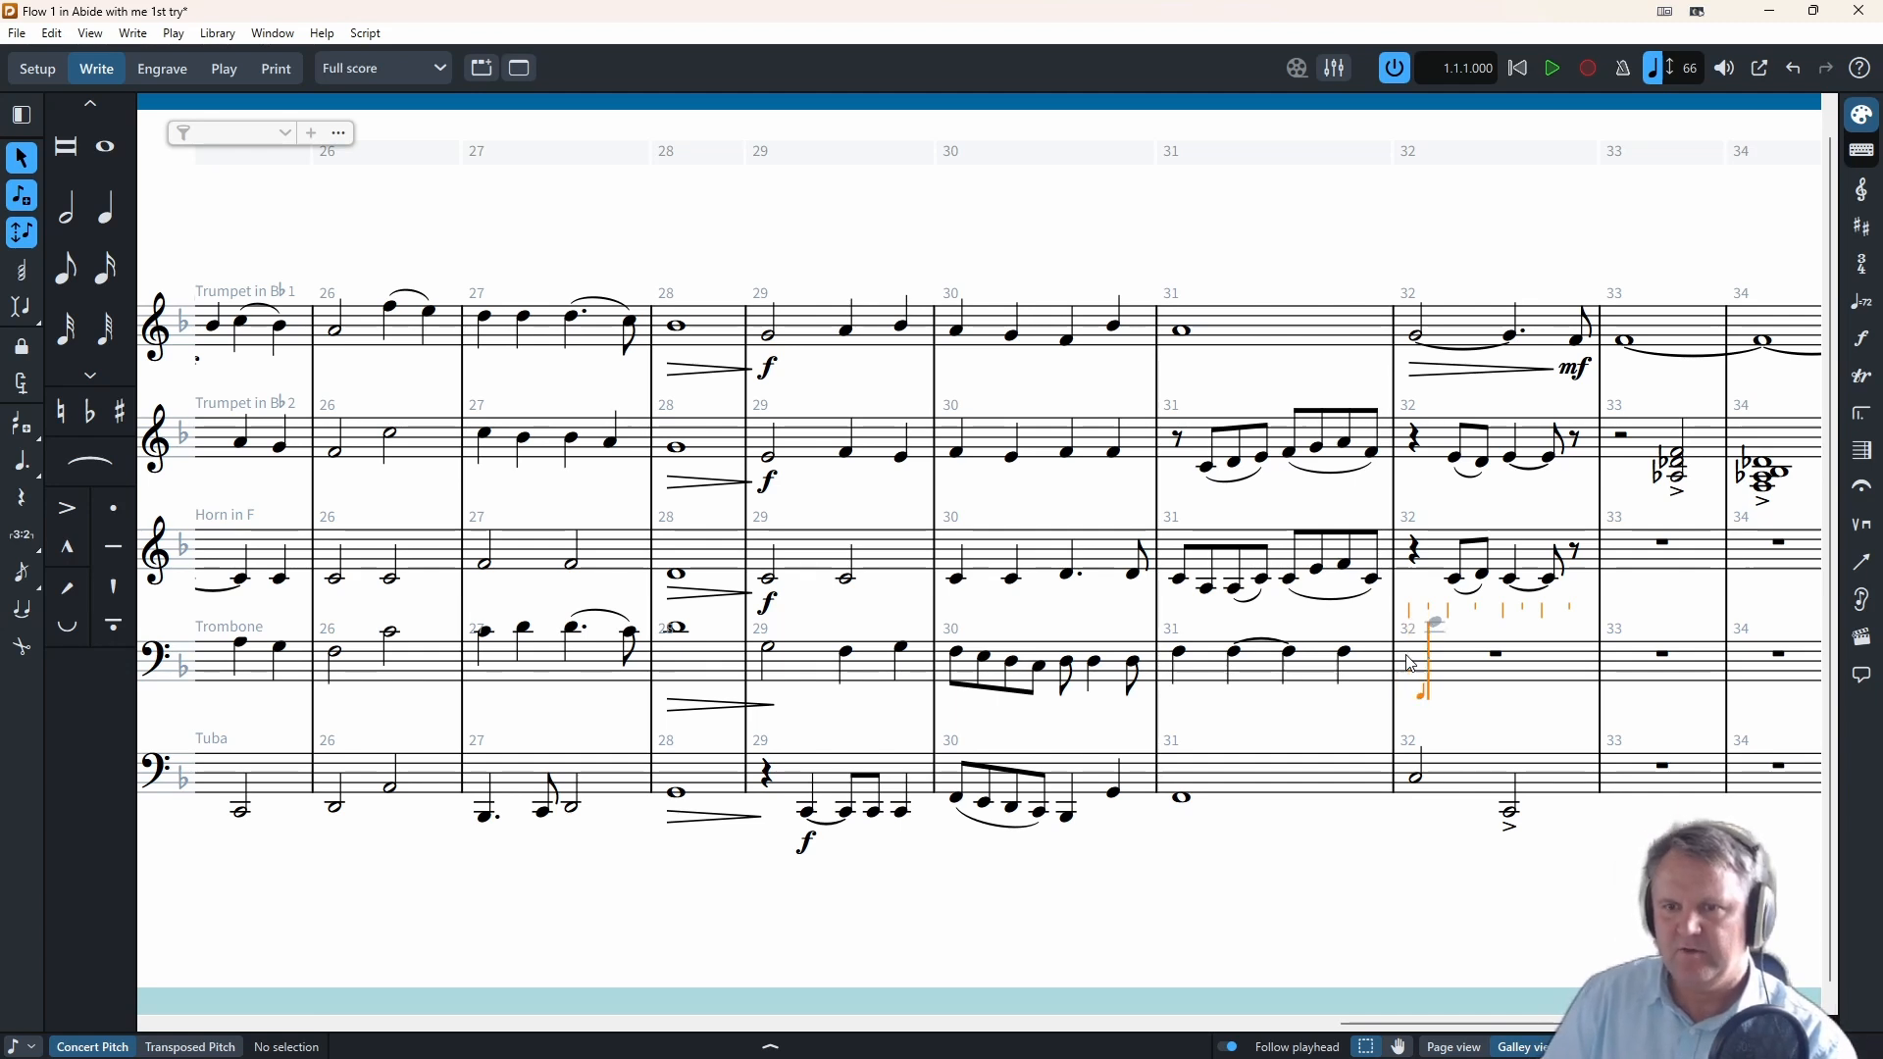
key(Right)
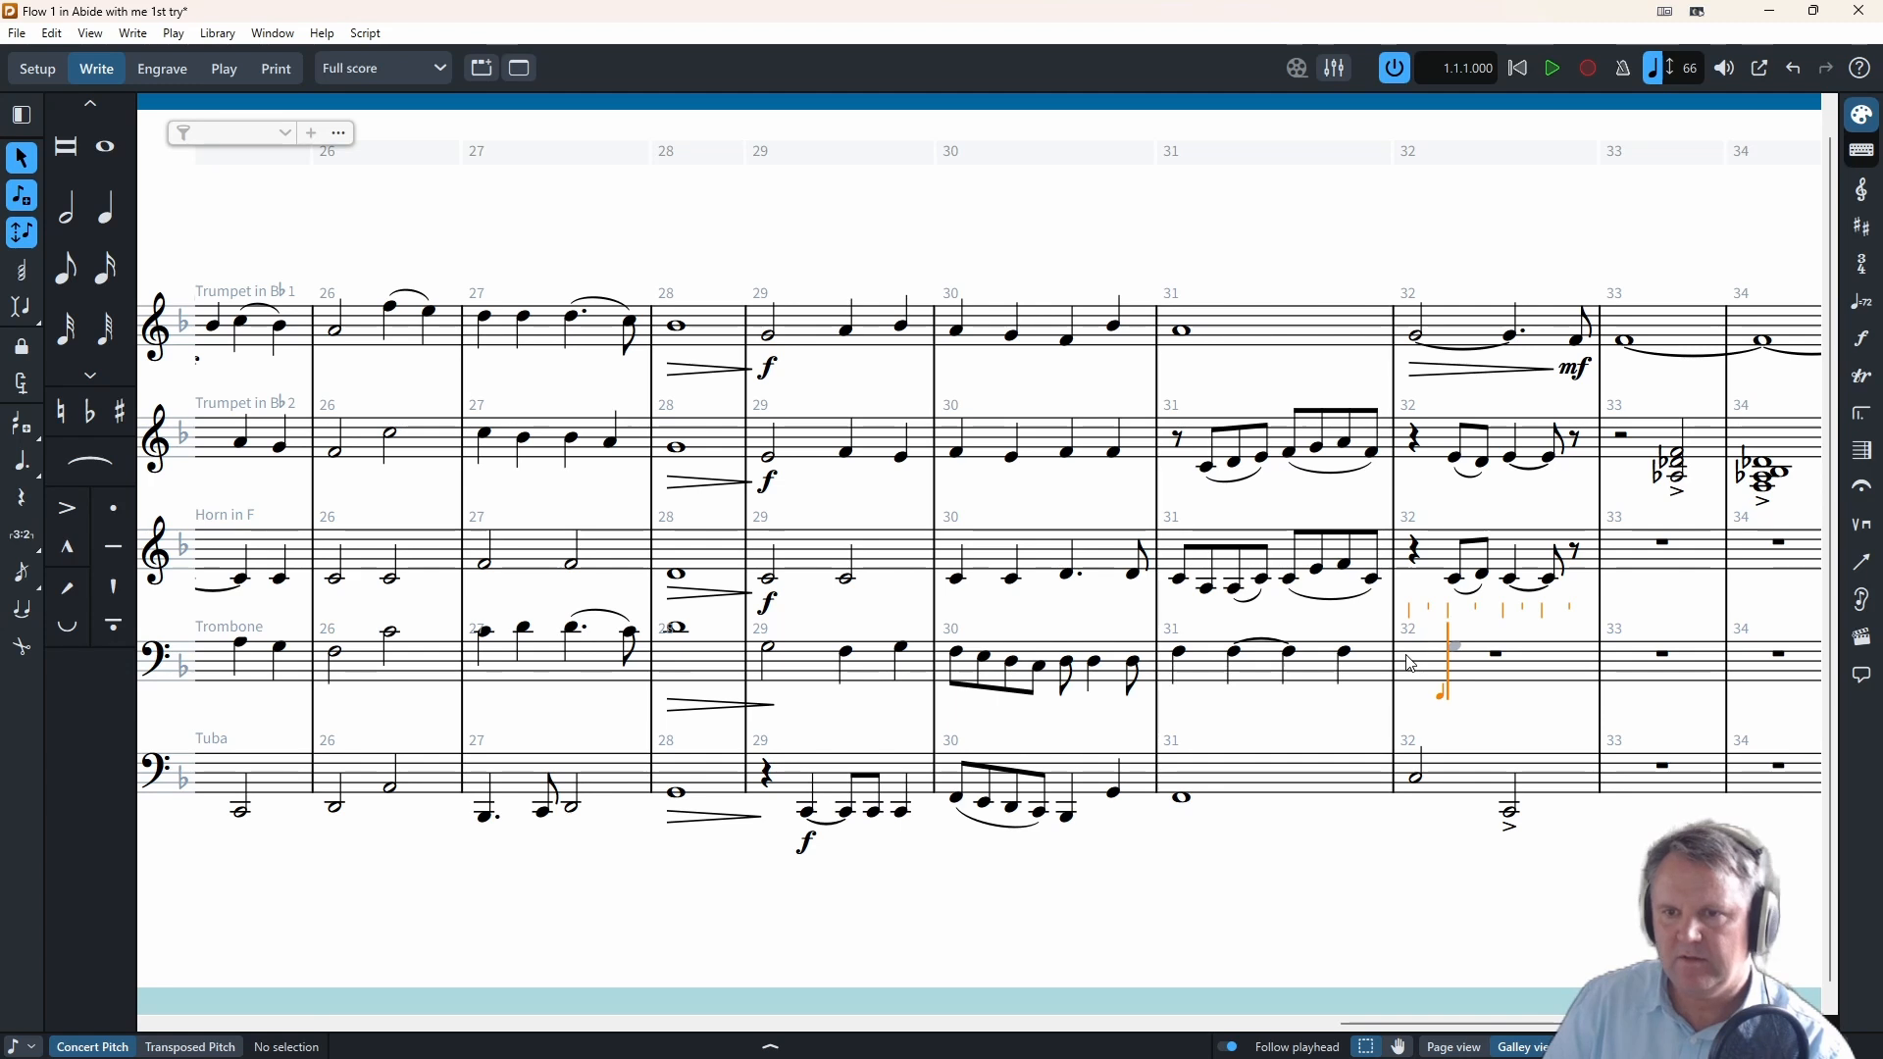
key(Right)
key(Right)
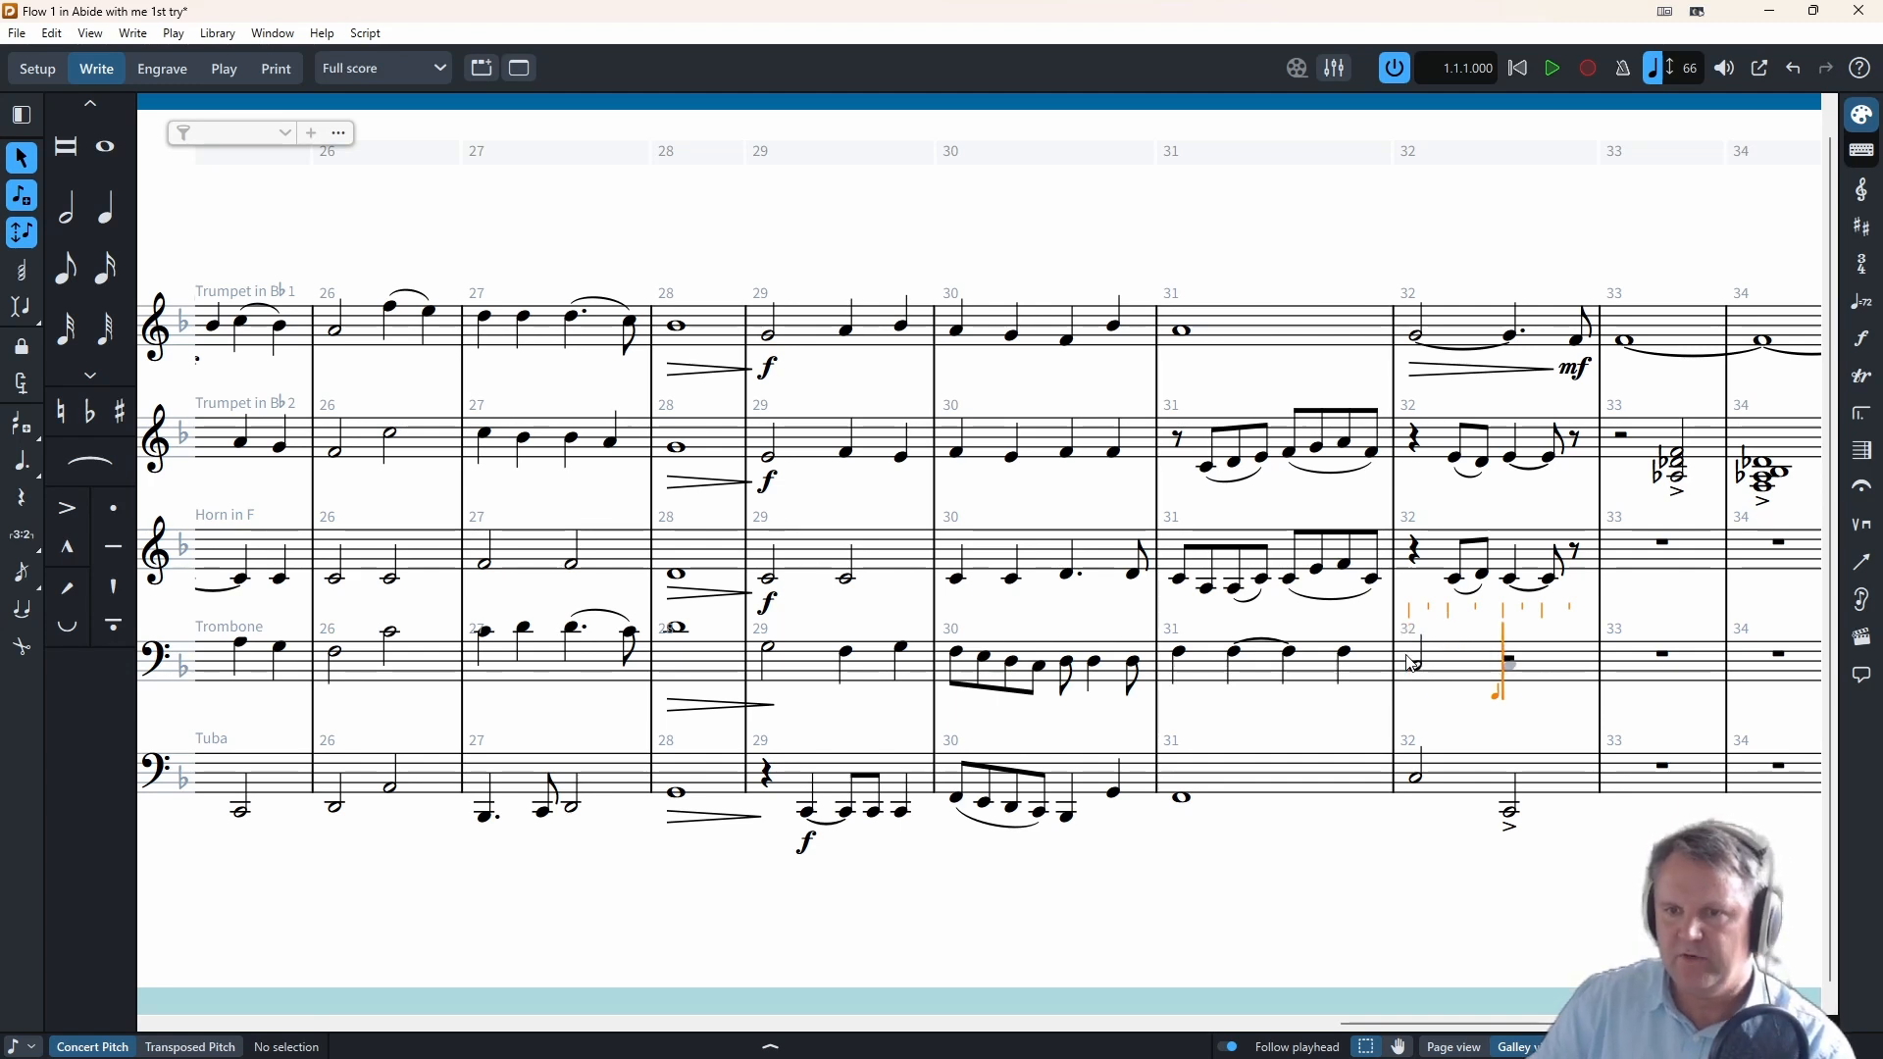
key(d)
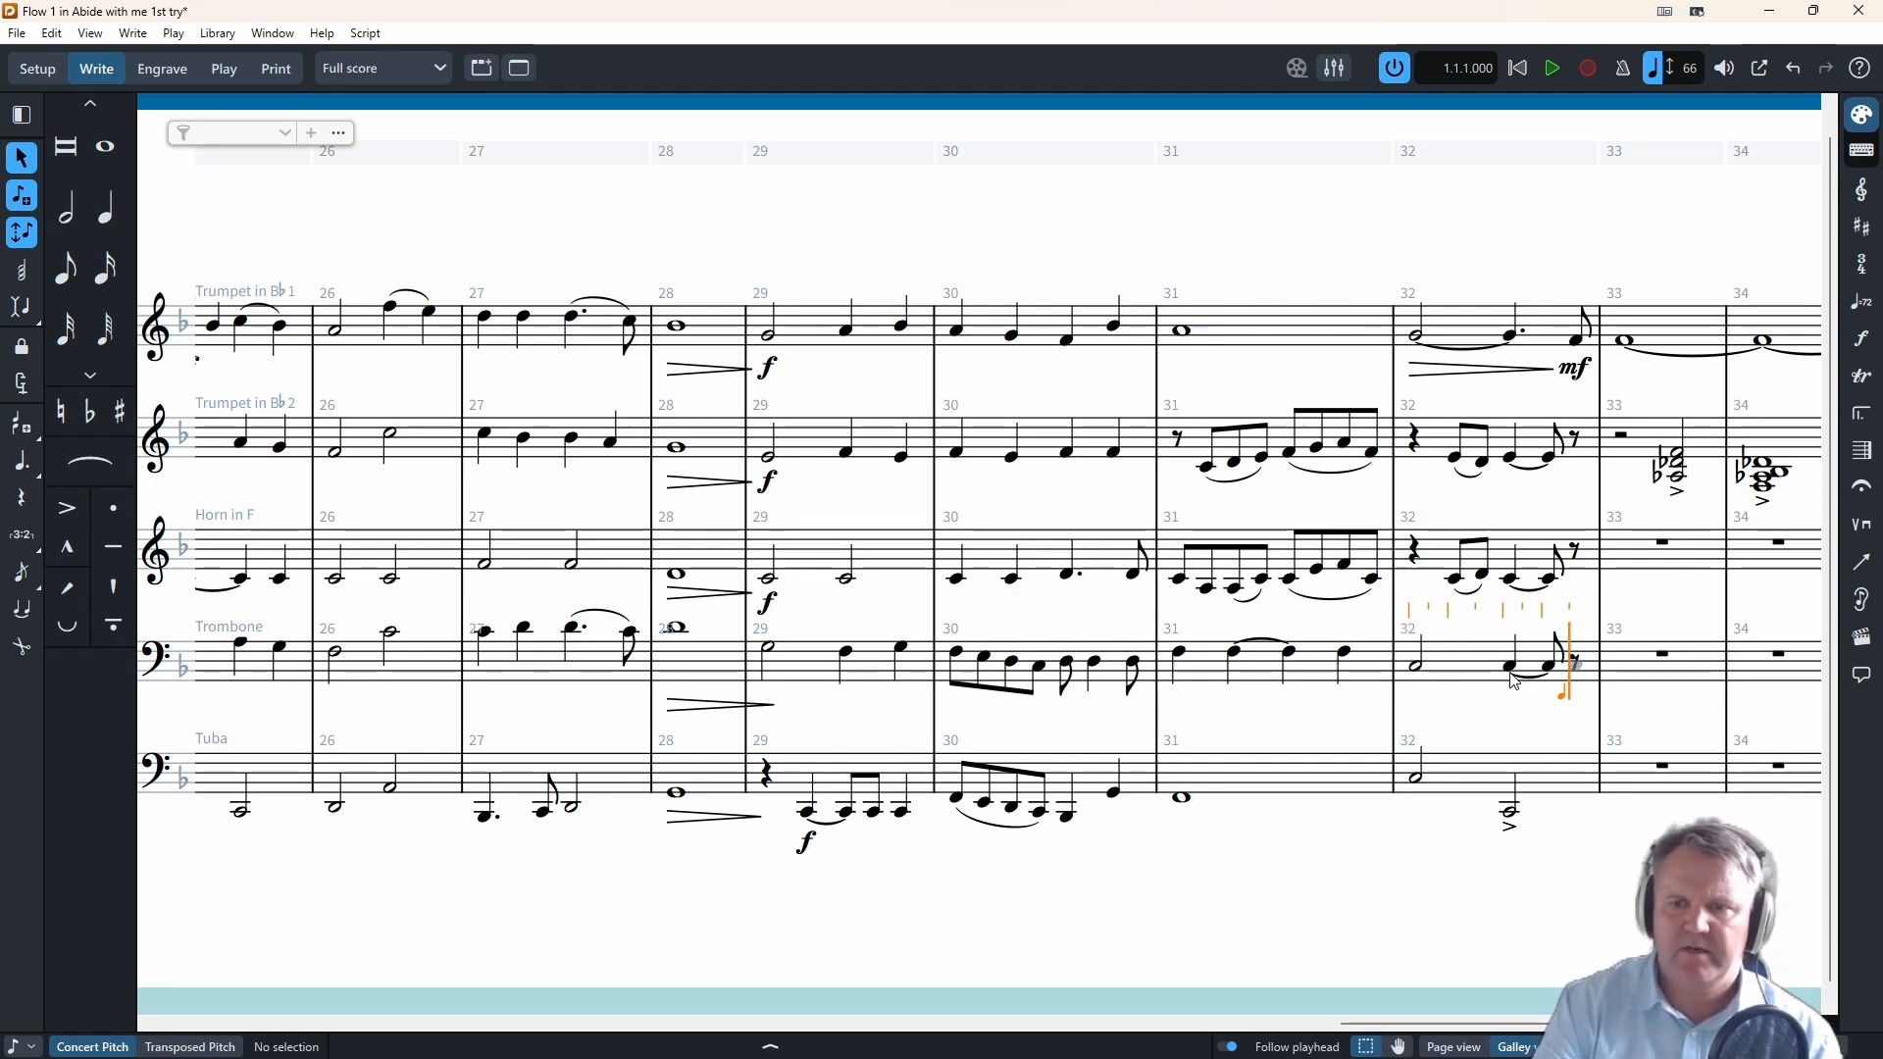
key(Escape)
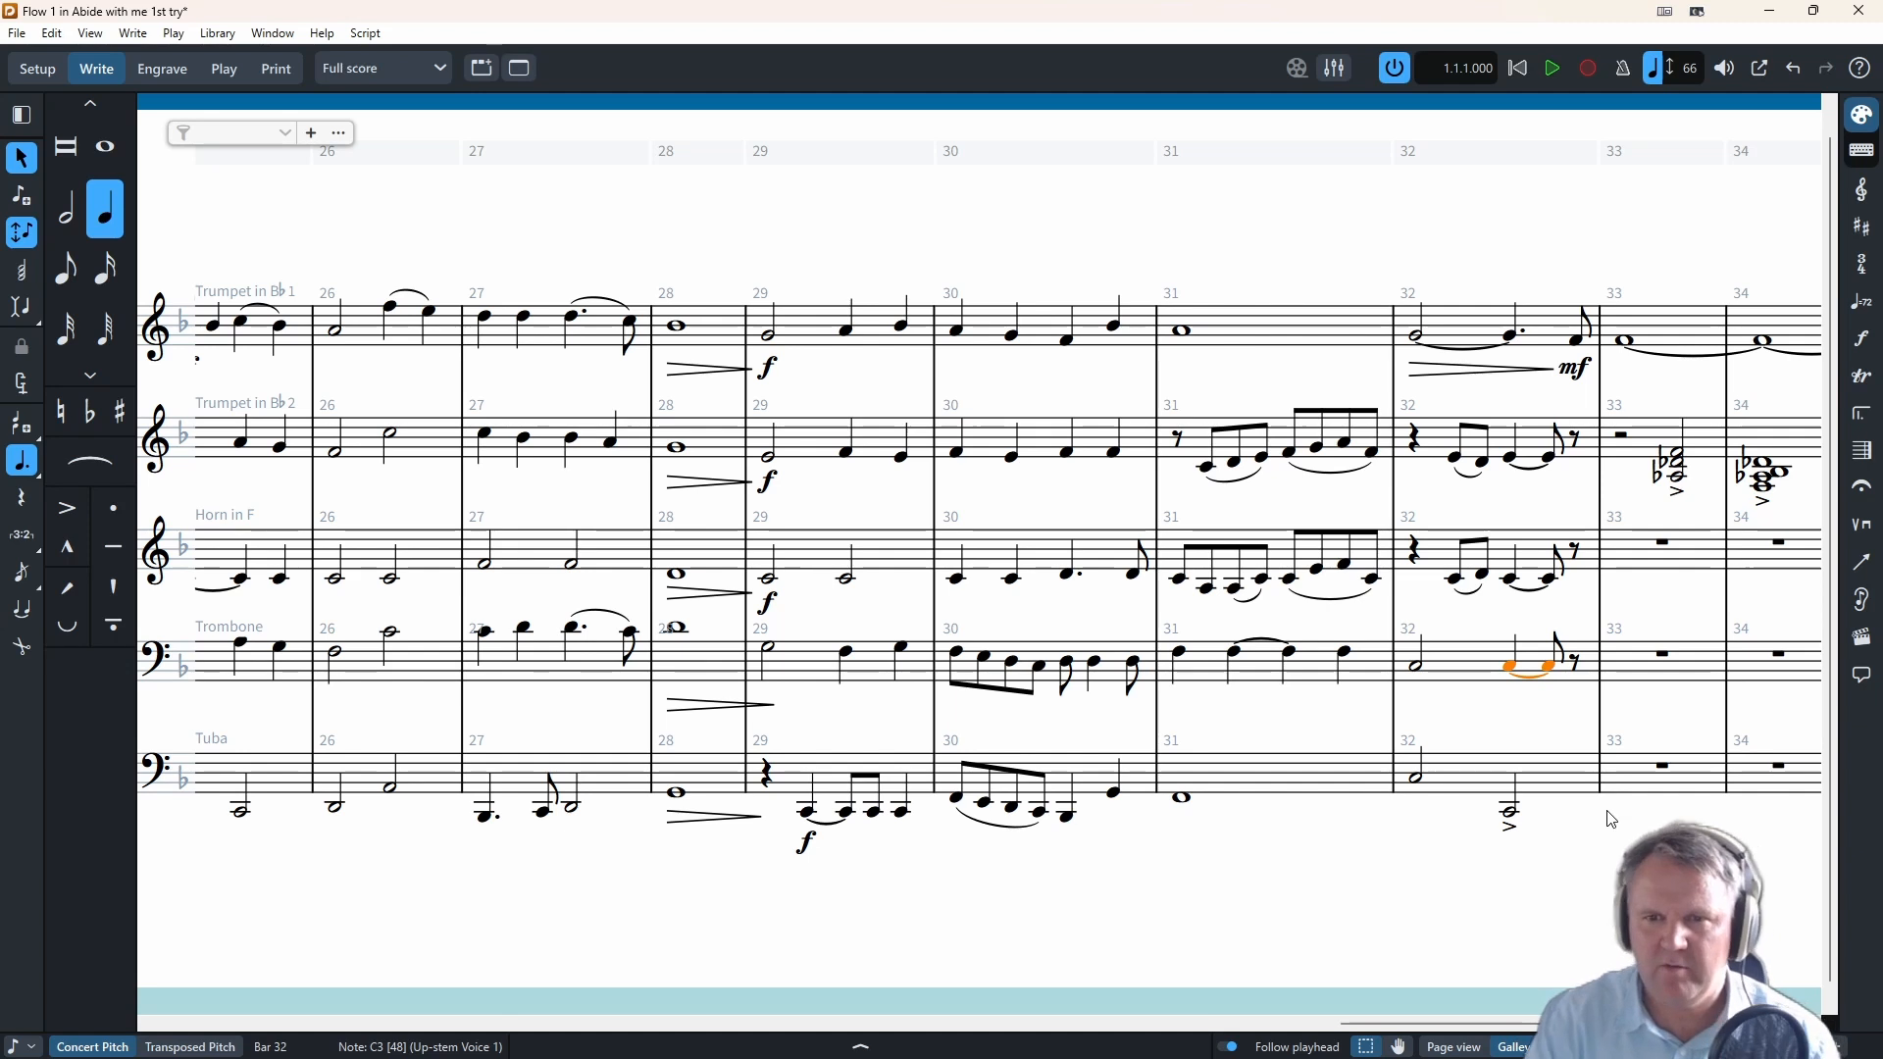
- Enter a half note D-flat after a half rest in the tuba's bar 33, and a whole note B-flat in bar 34
scroll(1606, 815, right, 2)
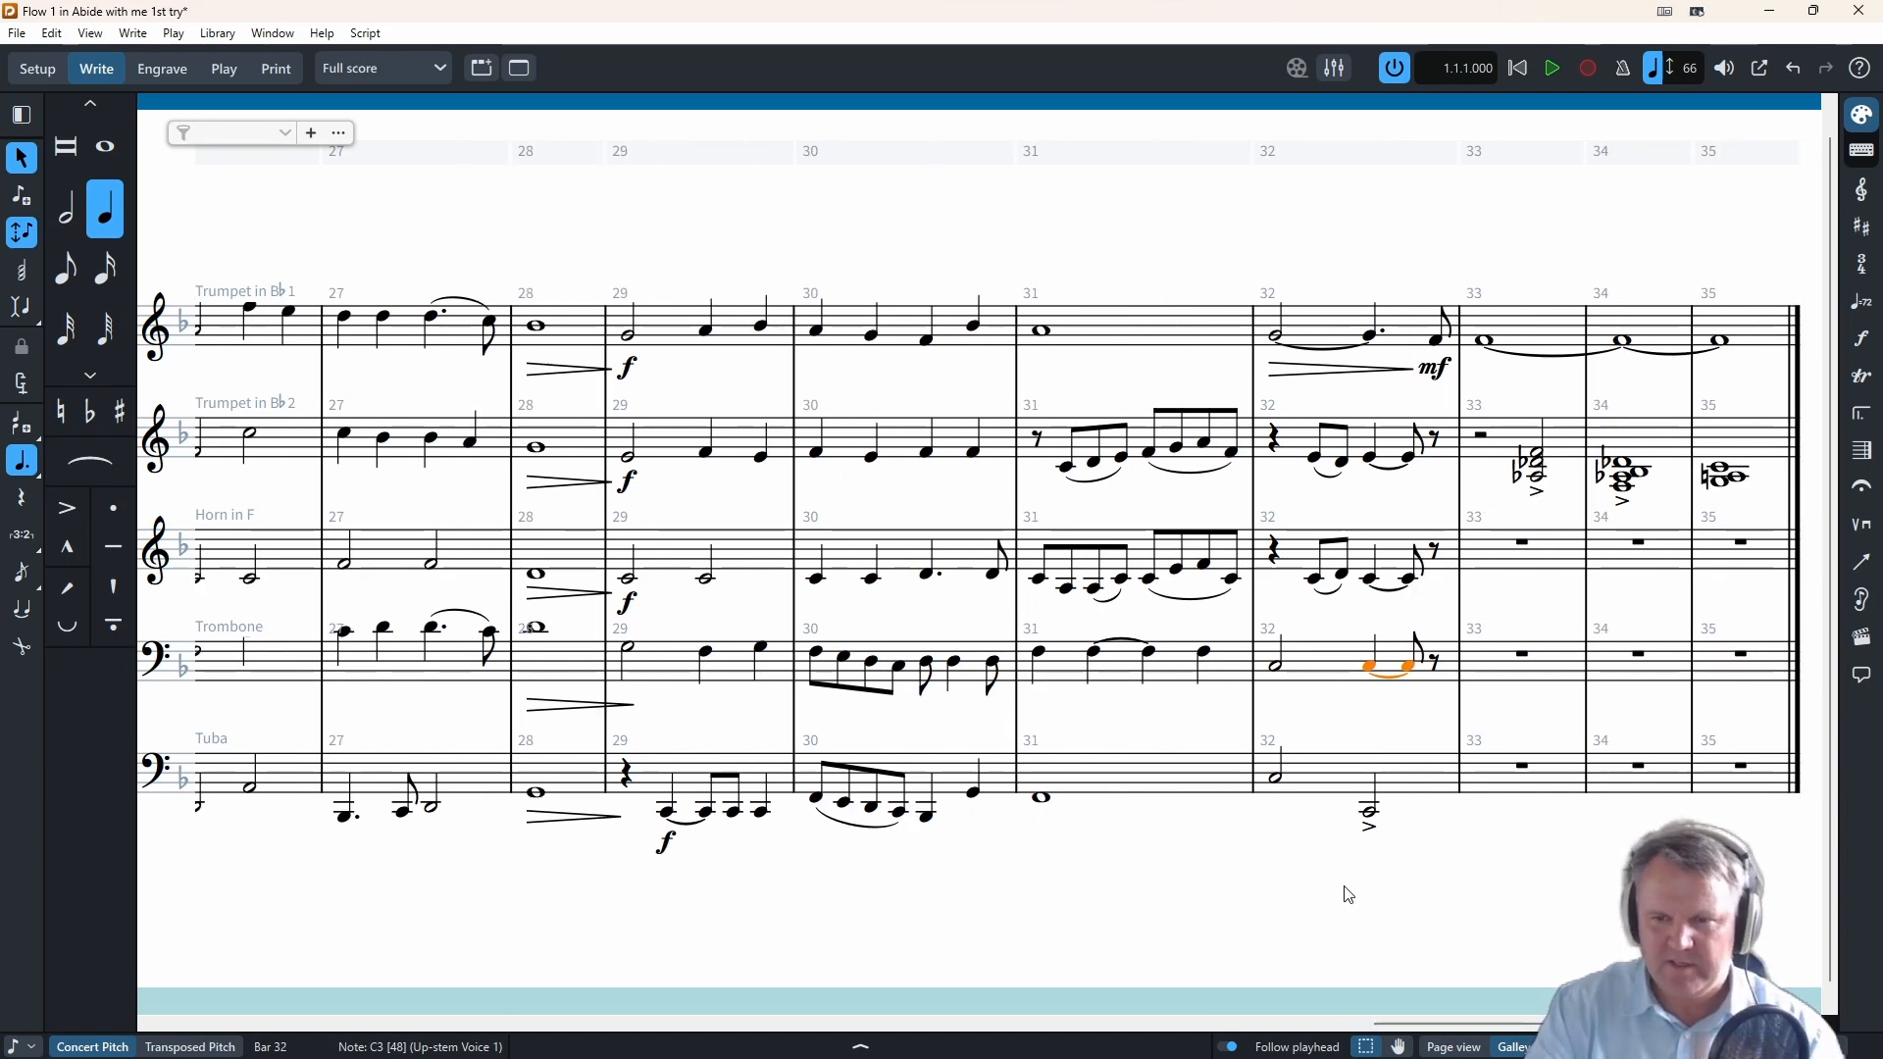
scroll(1532, 1038, right, 1)
drag(1529, 1030, 1539, 1029)
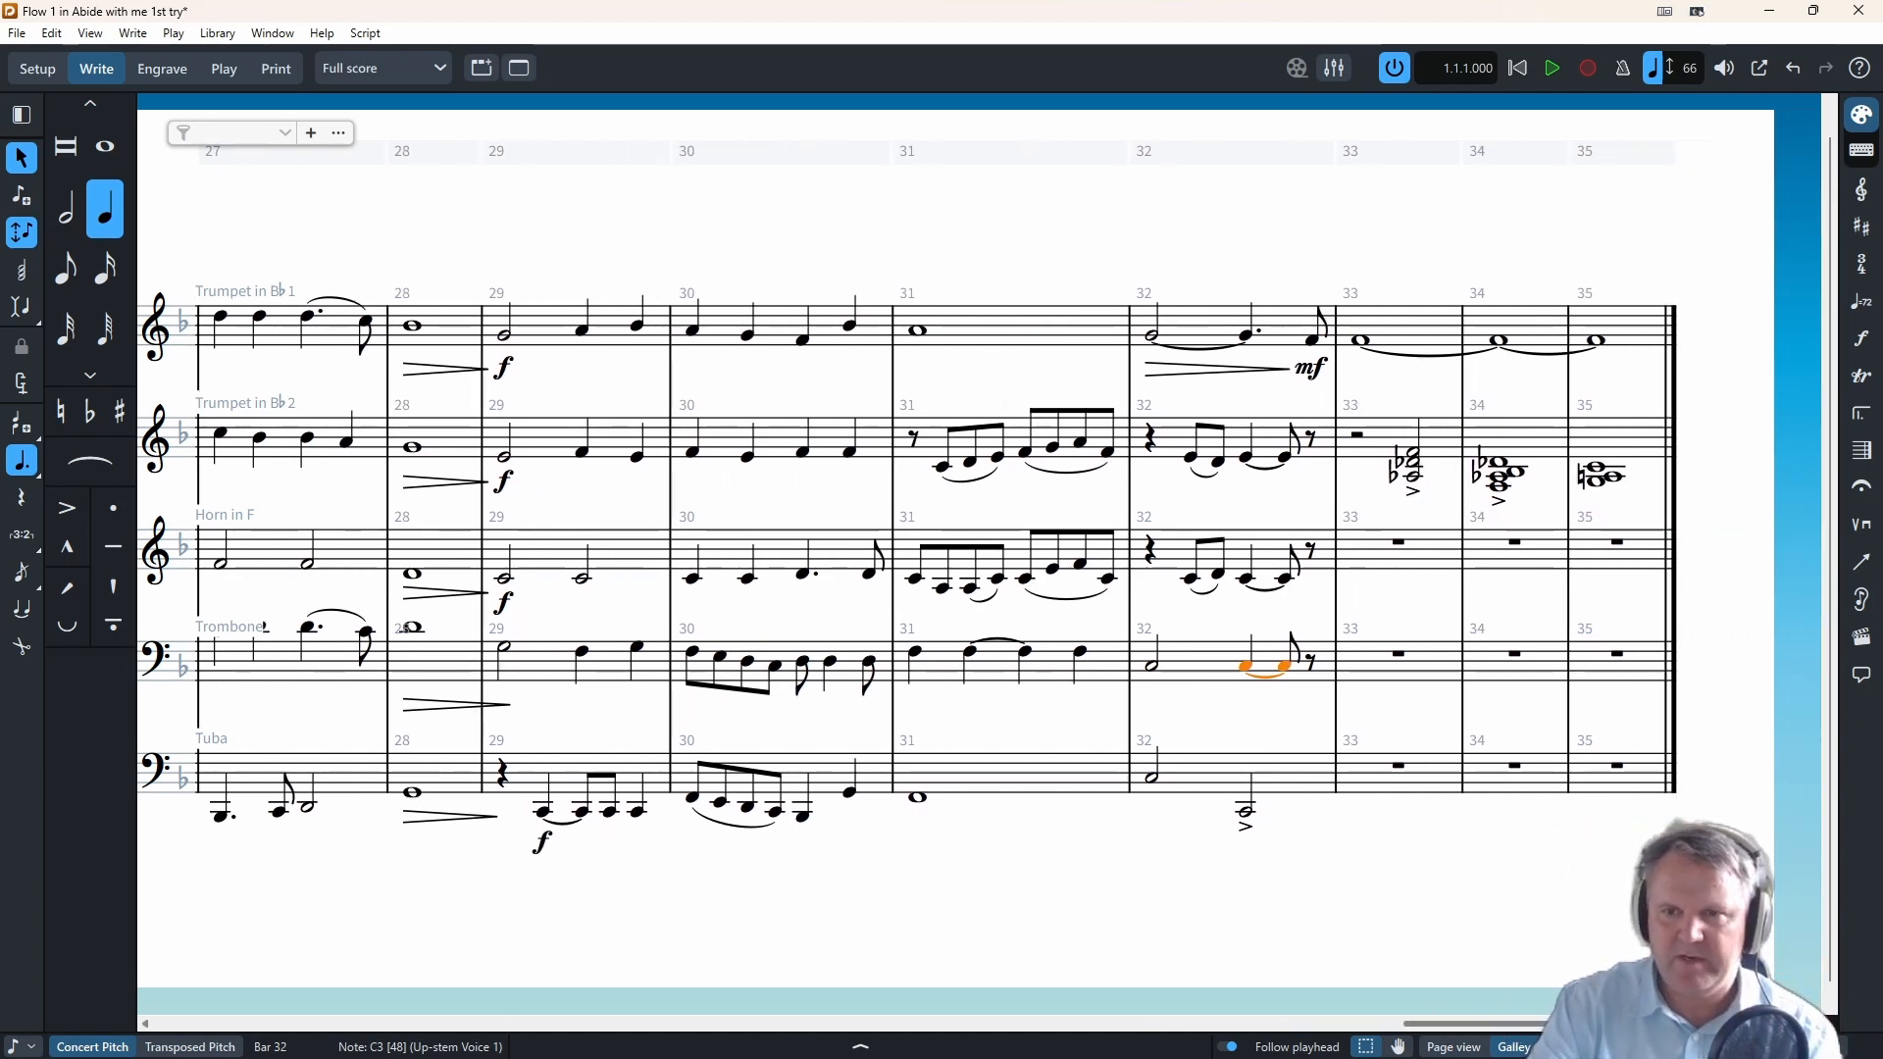
click(1399, 767)
key(shift+d)
text(n)
click(1385, 818)
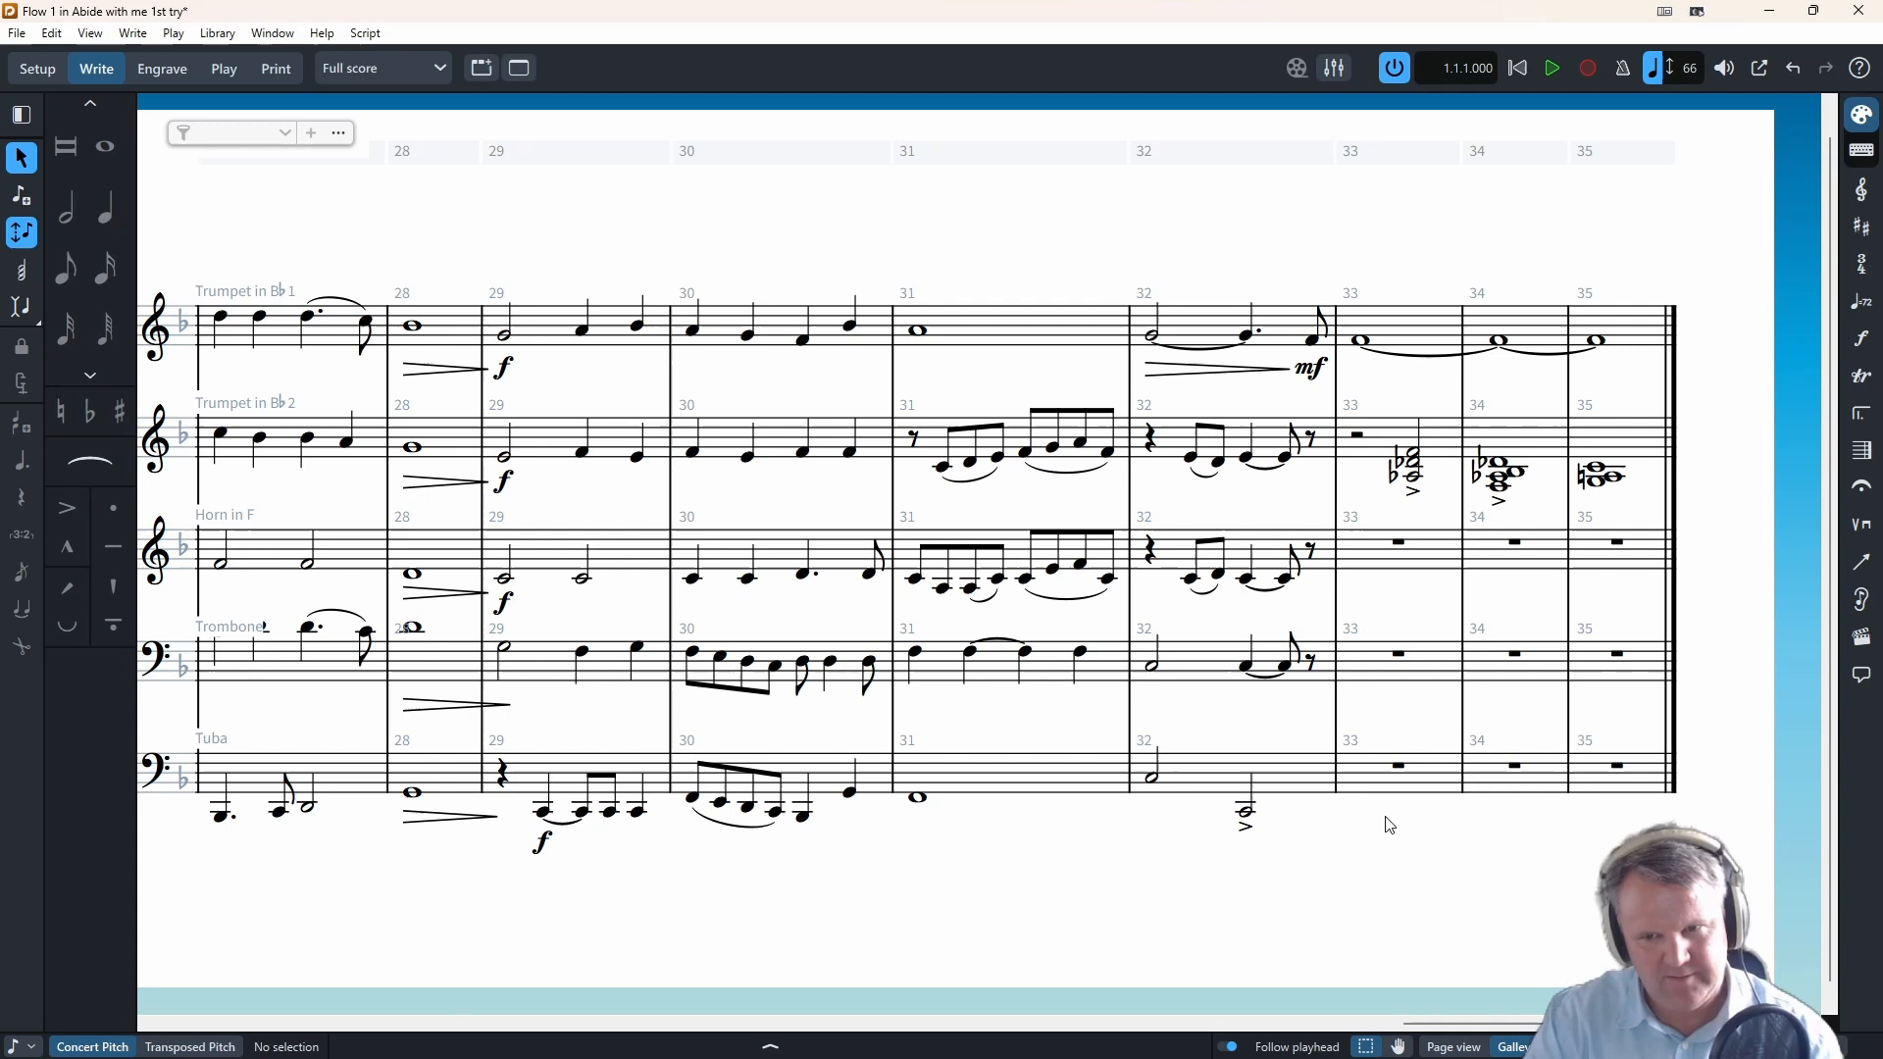
double_click(1400, 768)
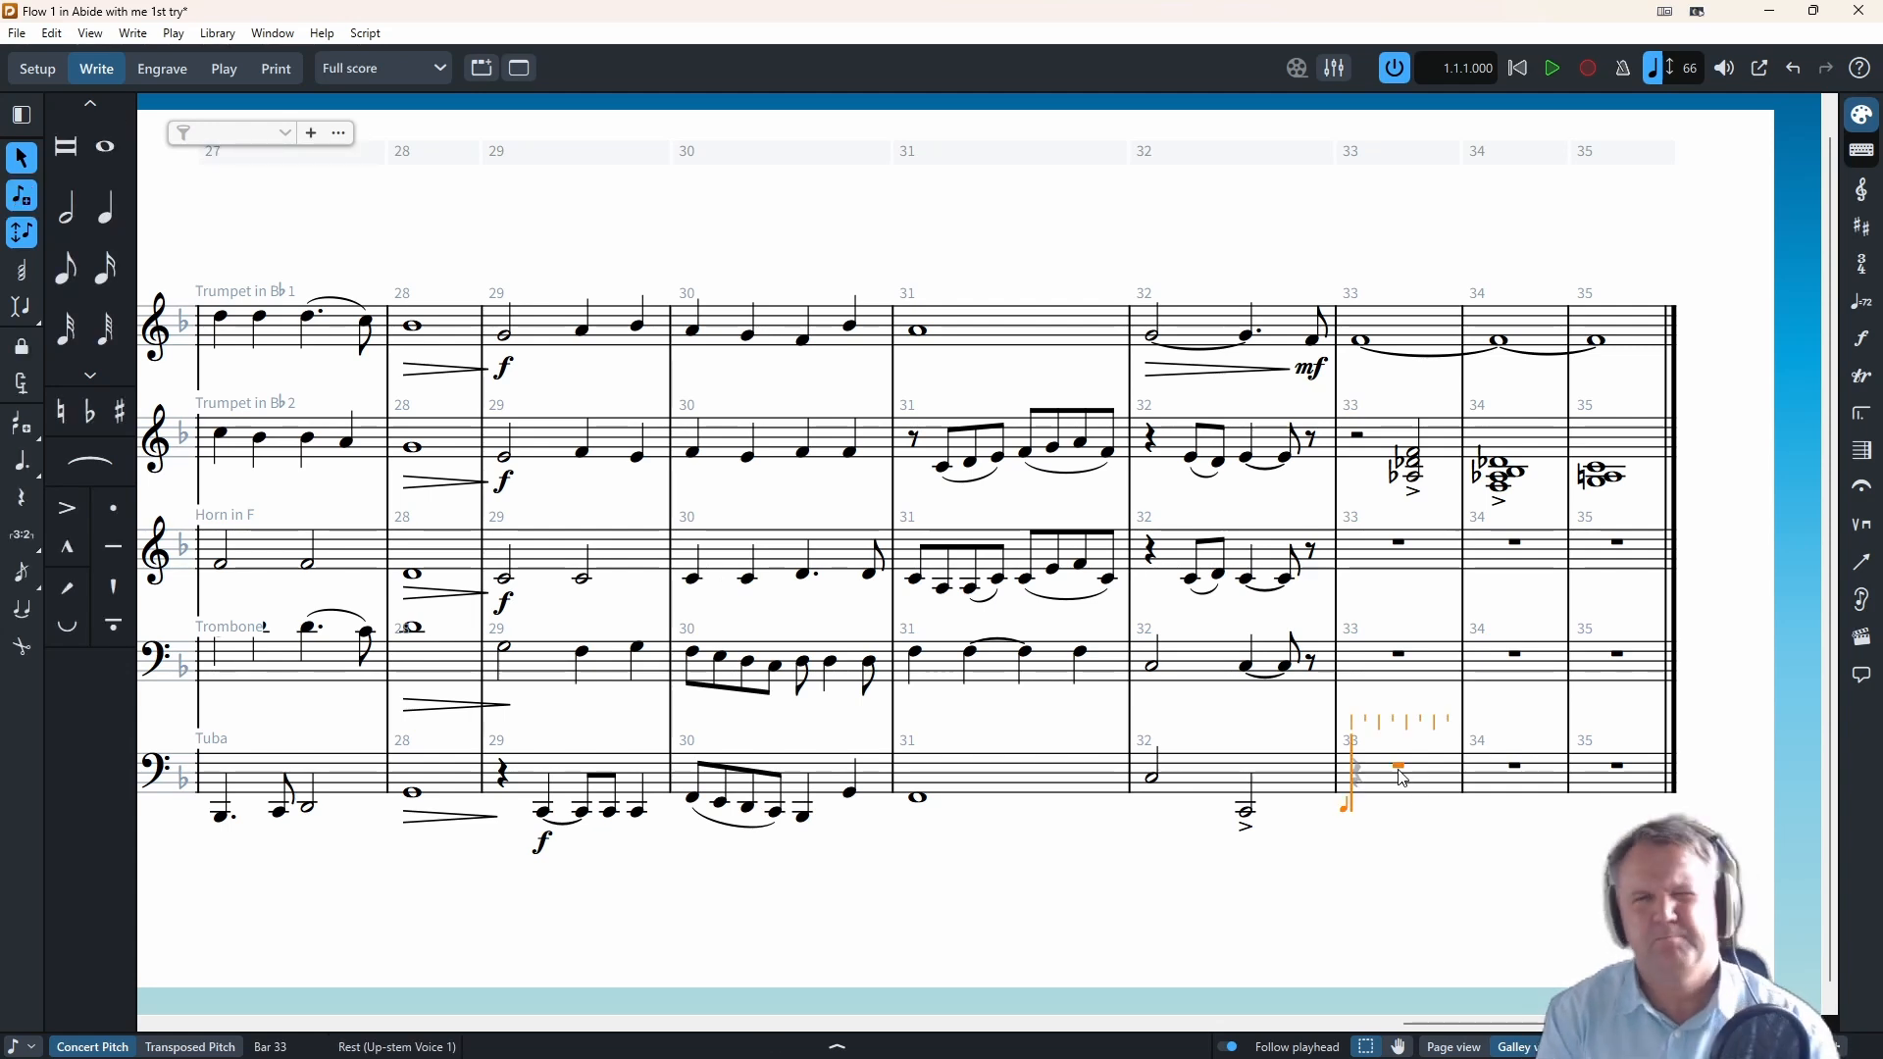
key(Right)
key(Right)
key(Right)
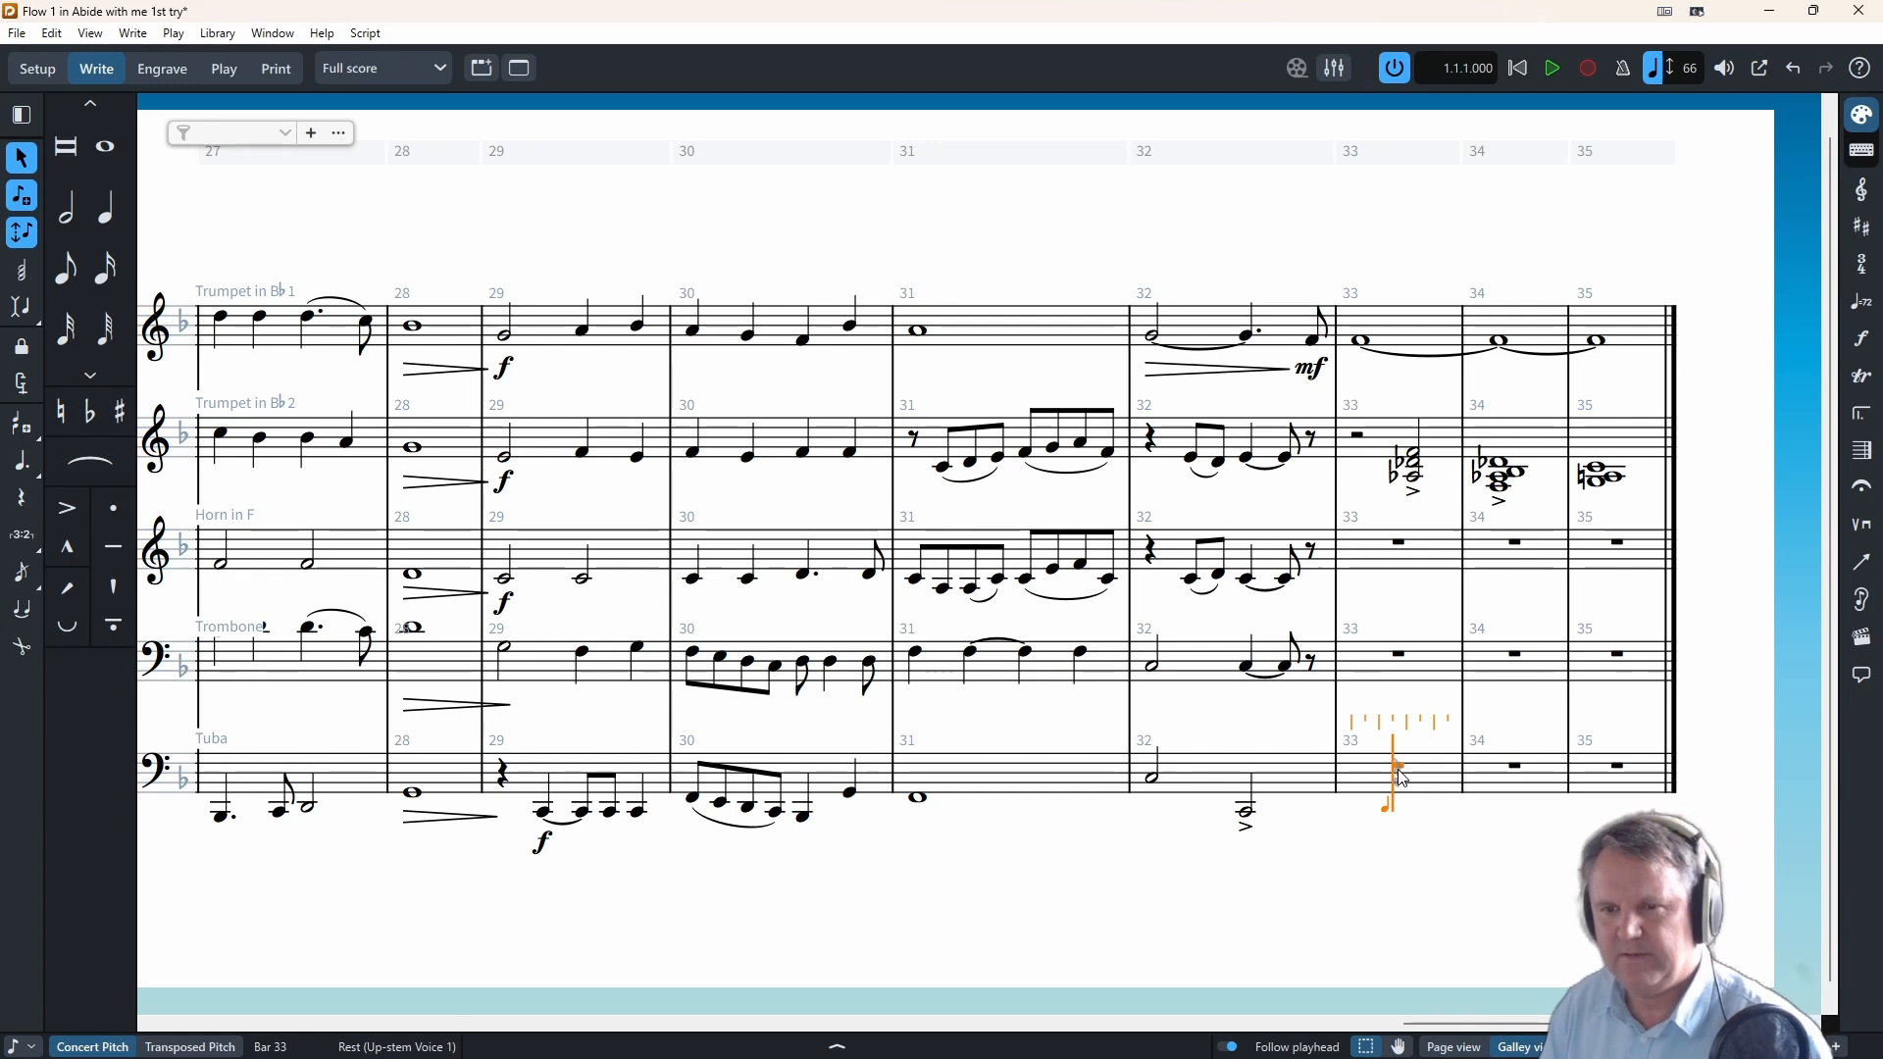
key(Right)
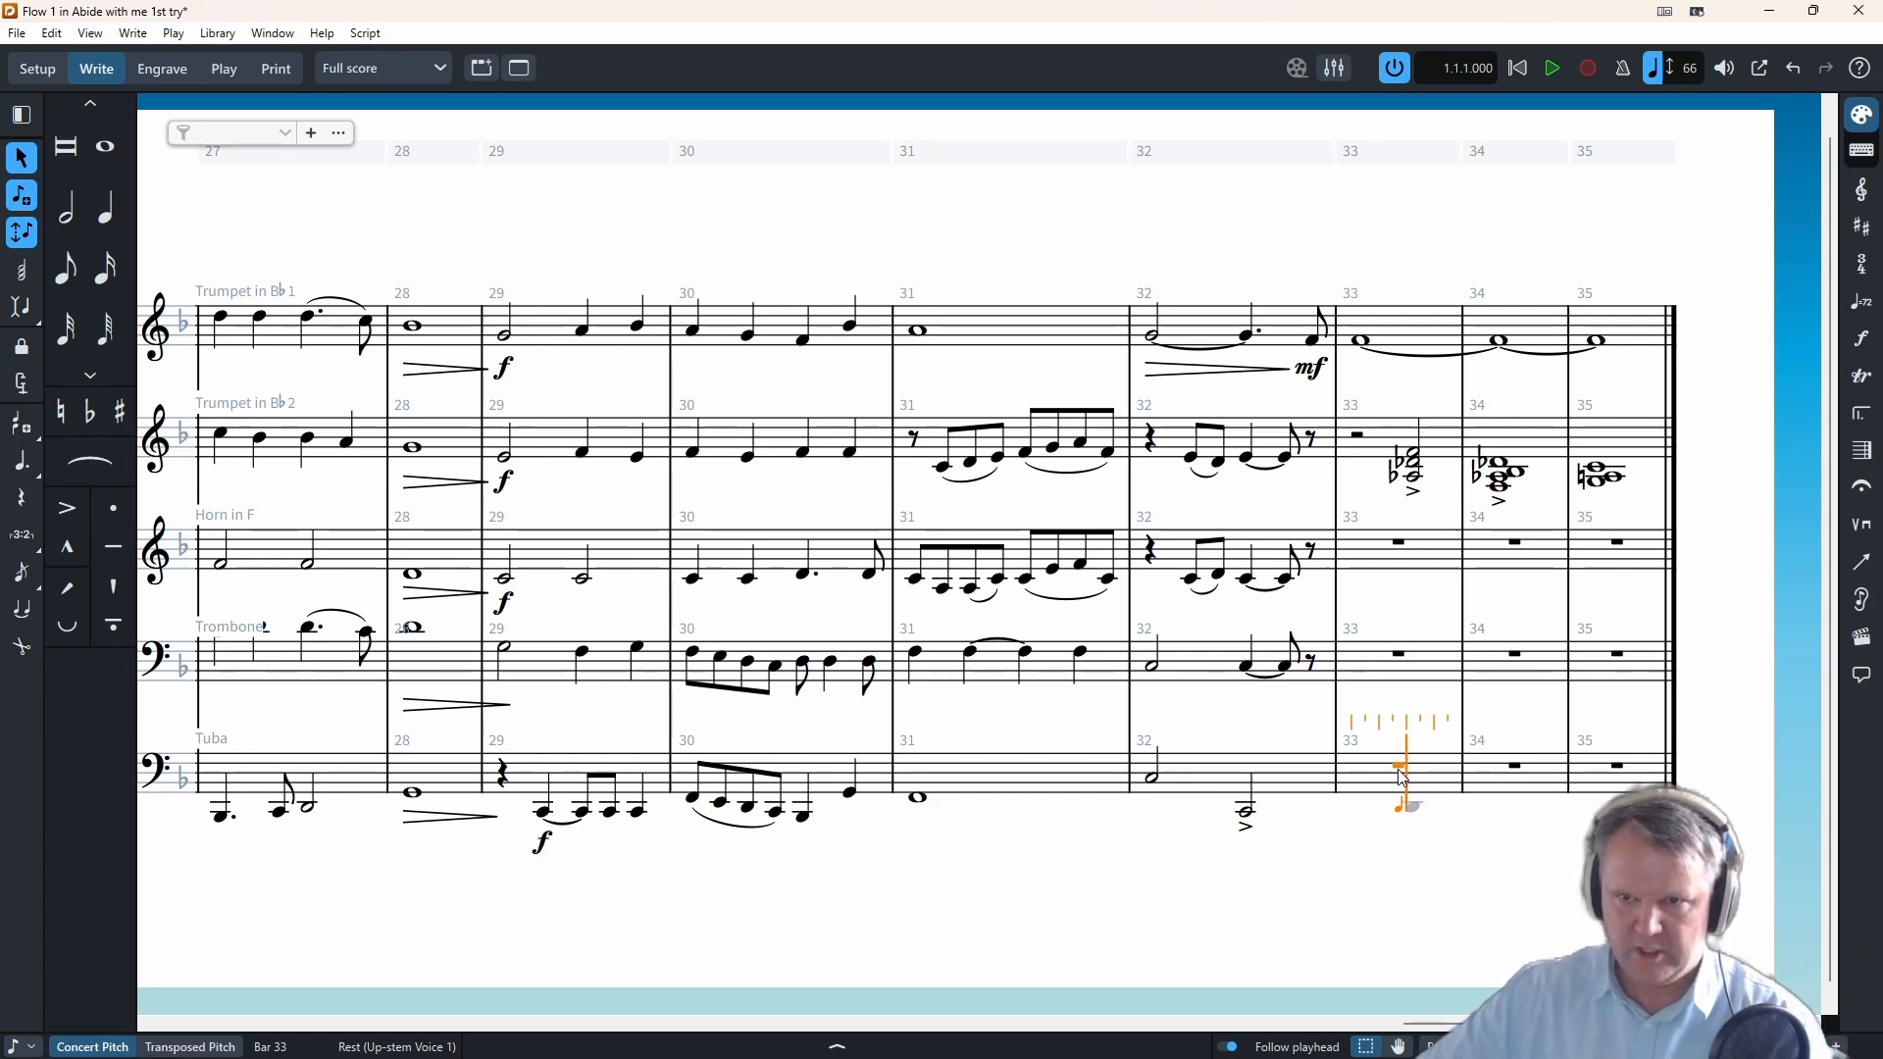
key(b)
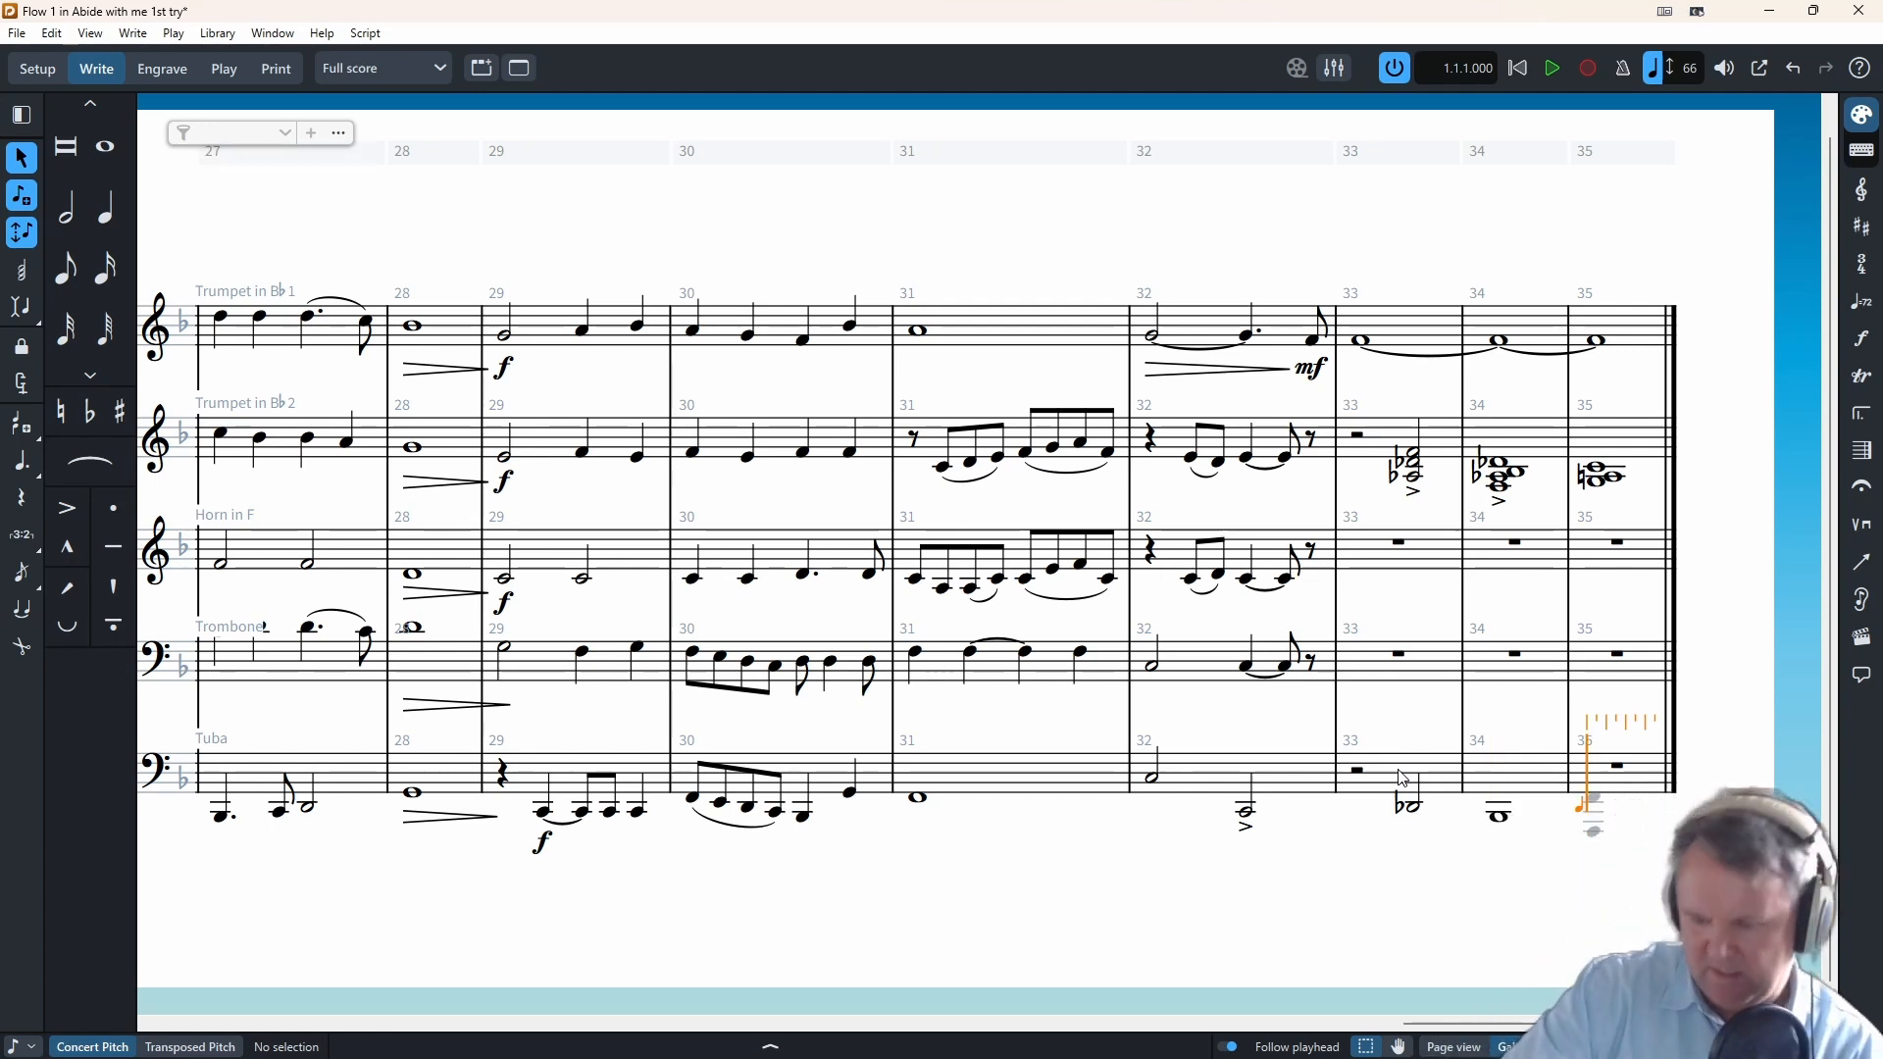
- Enter whole-note Fs an octave apart in the tuba's bar 35 and end note input
click(1596, 833)
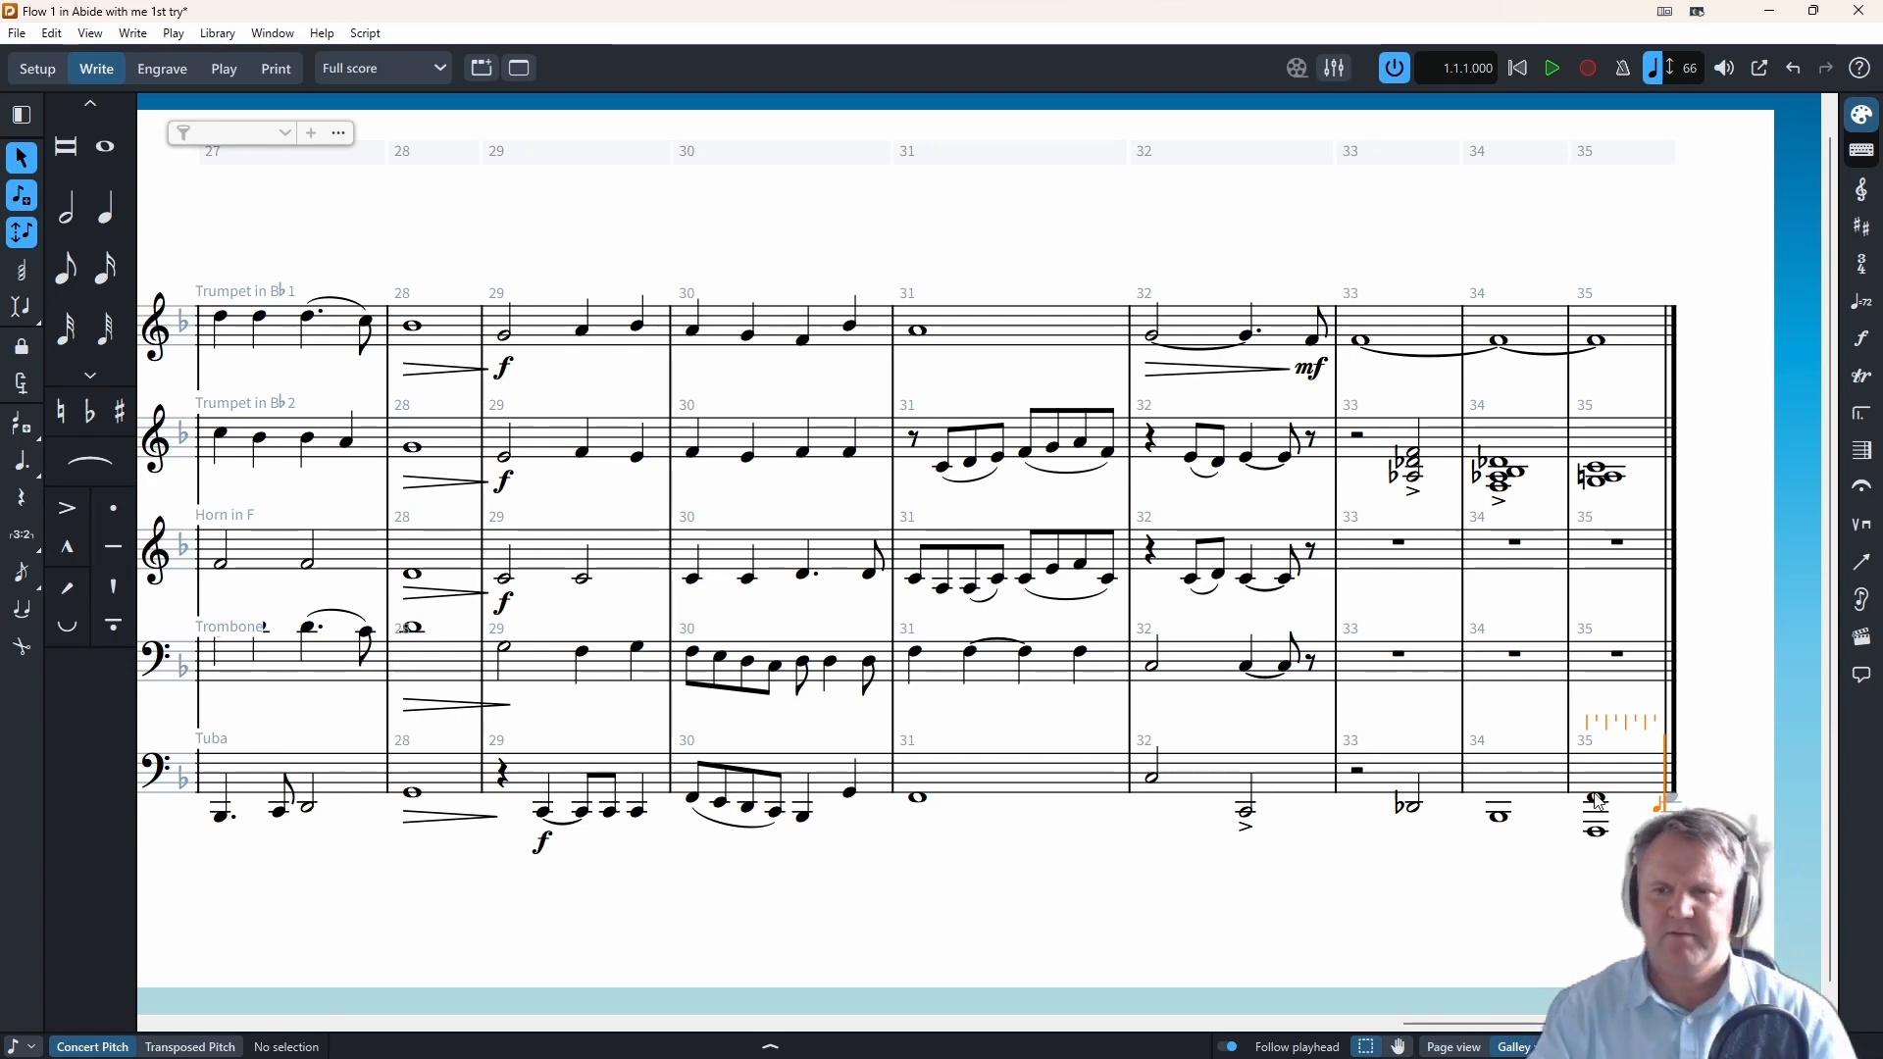
click(1599, 833)
key(Escape)
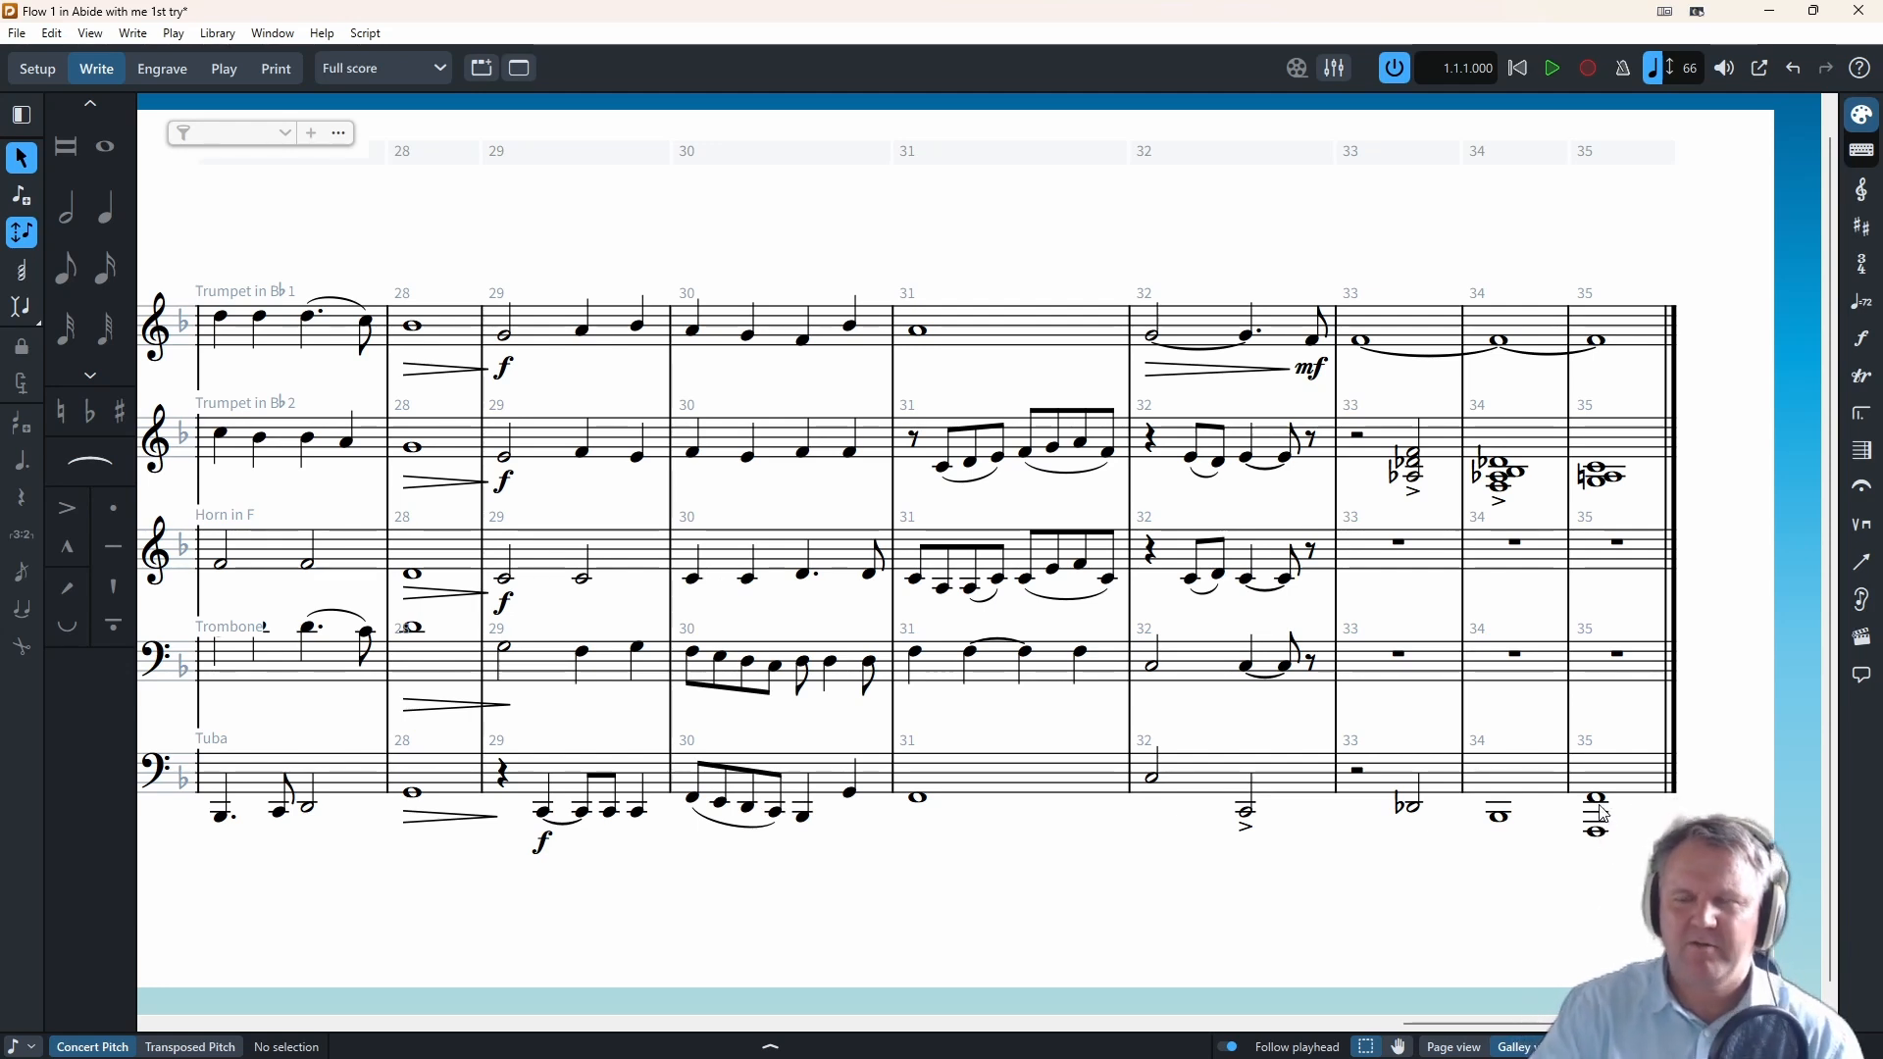
- Explode the second trumpet's chords in bars 33 to 35 across the second trumpet, horn, trombone and tuba staves
click(1412, 461)
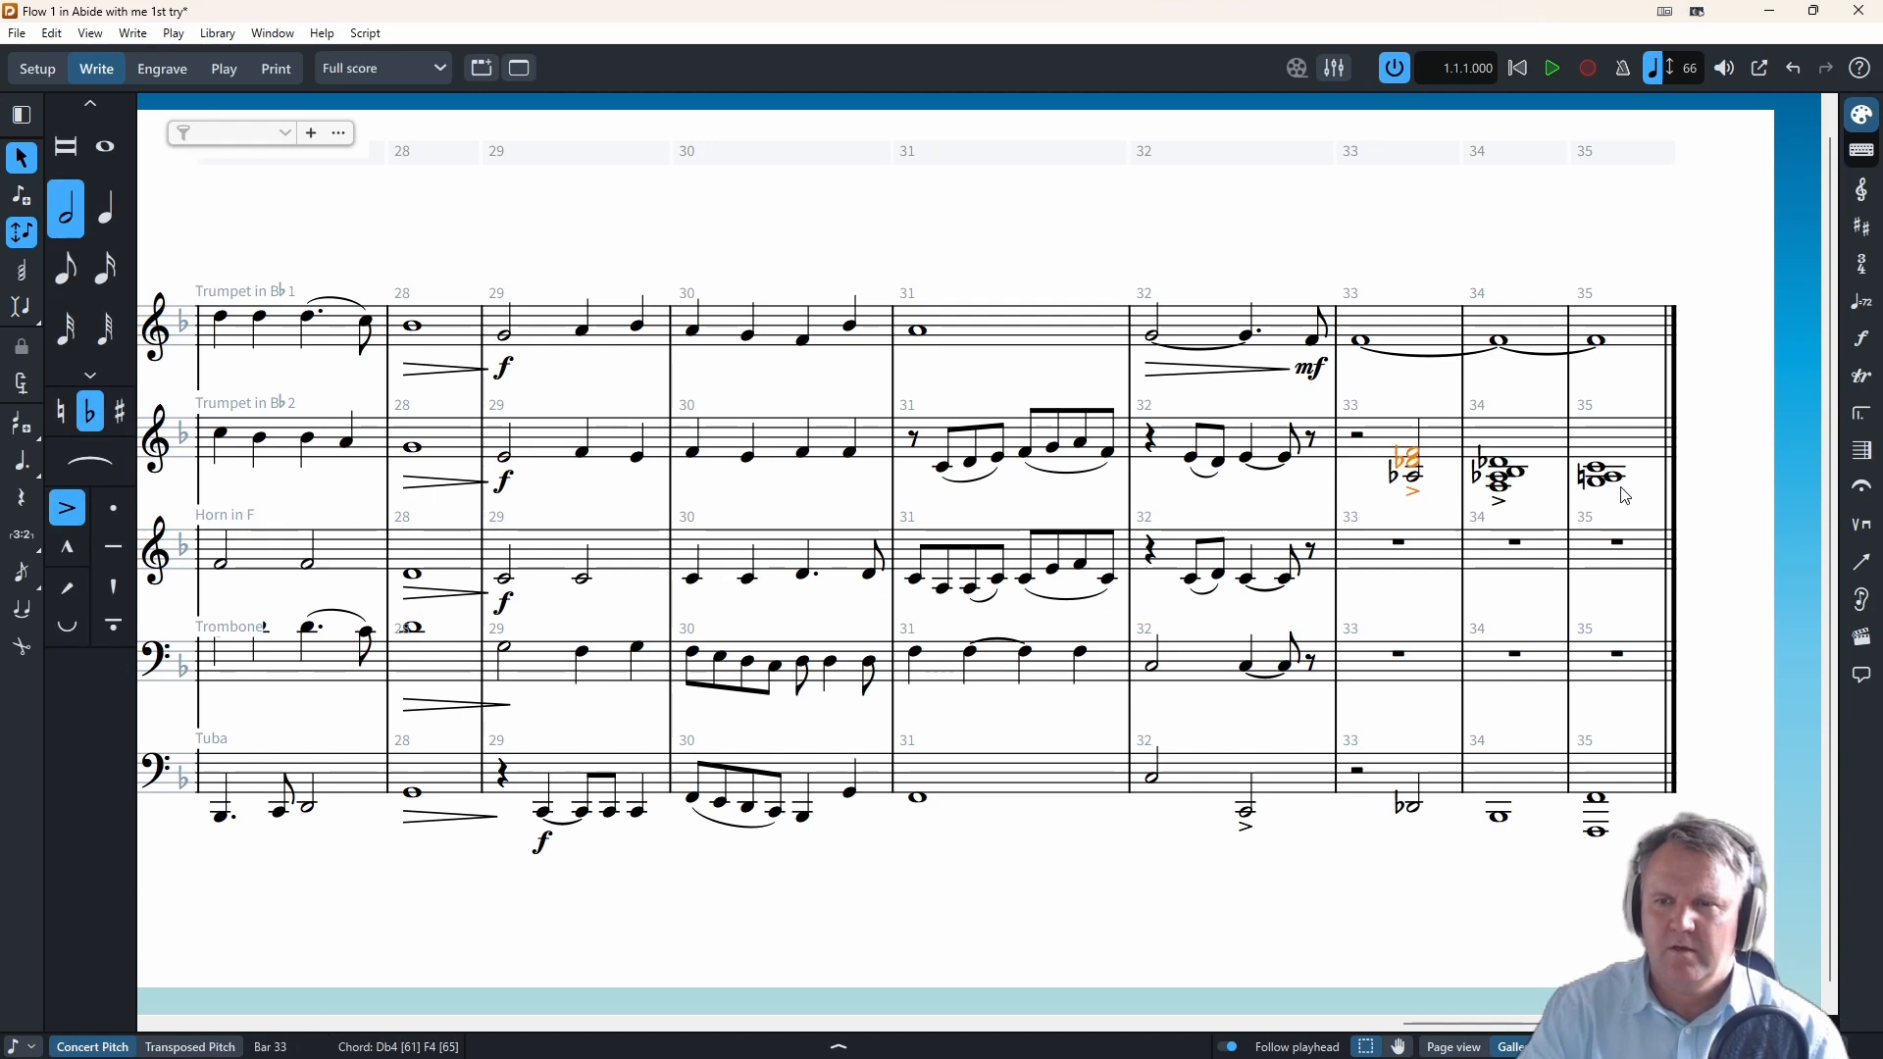
shift+click(1608, 481)
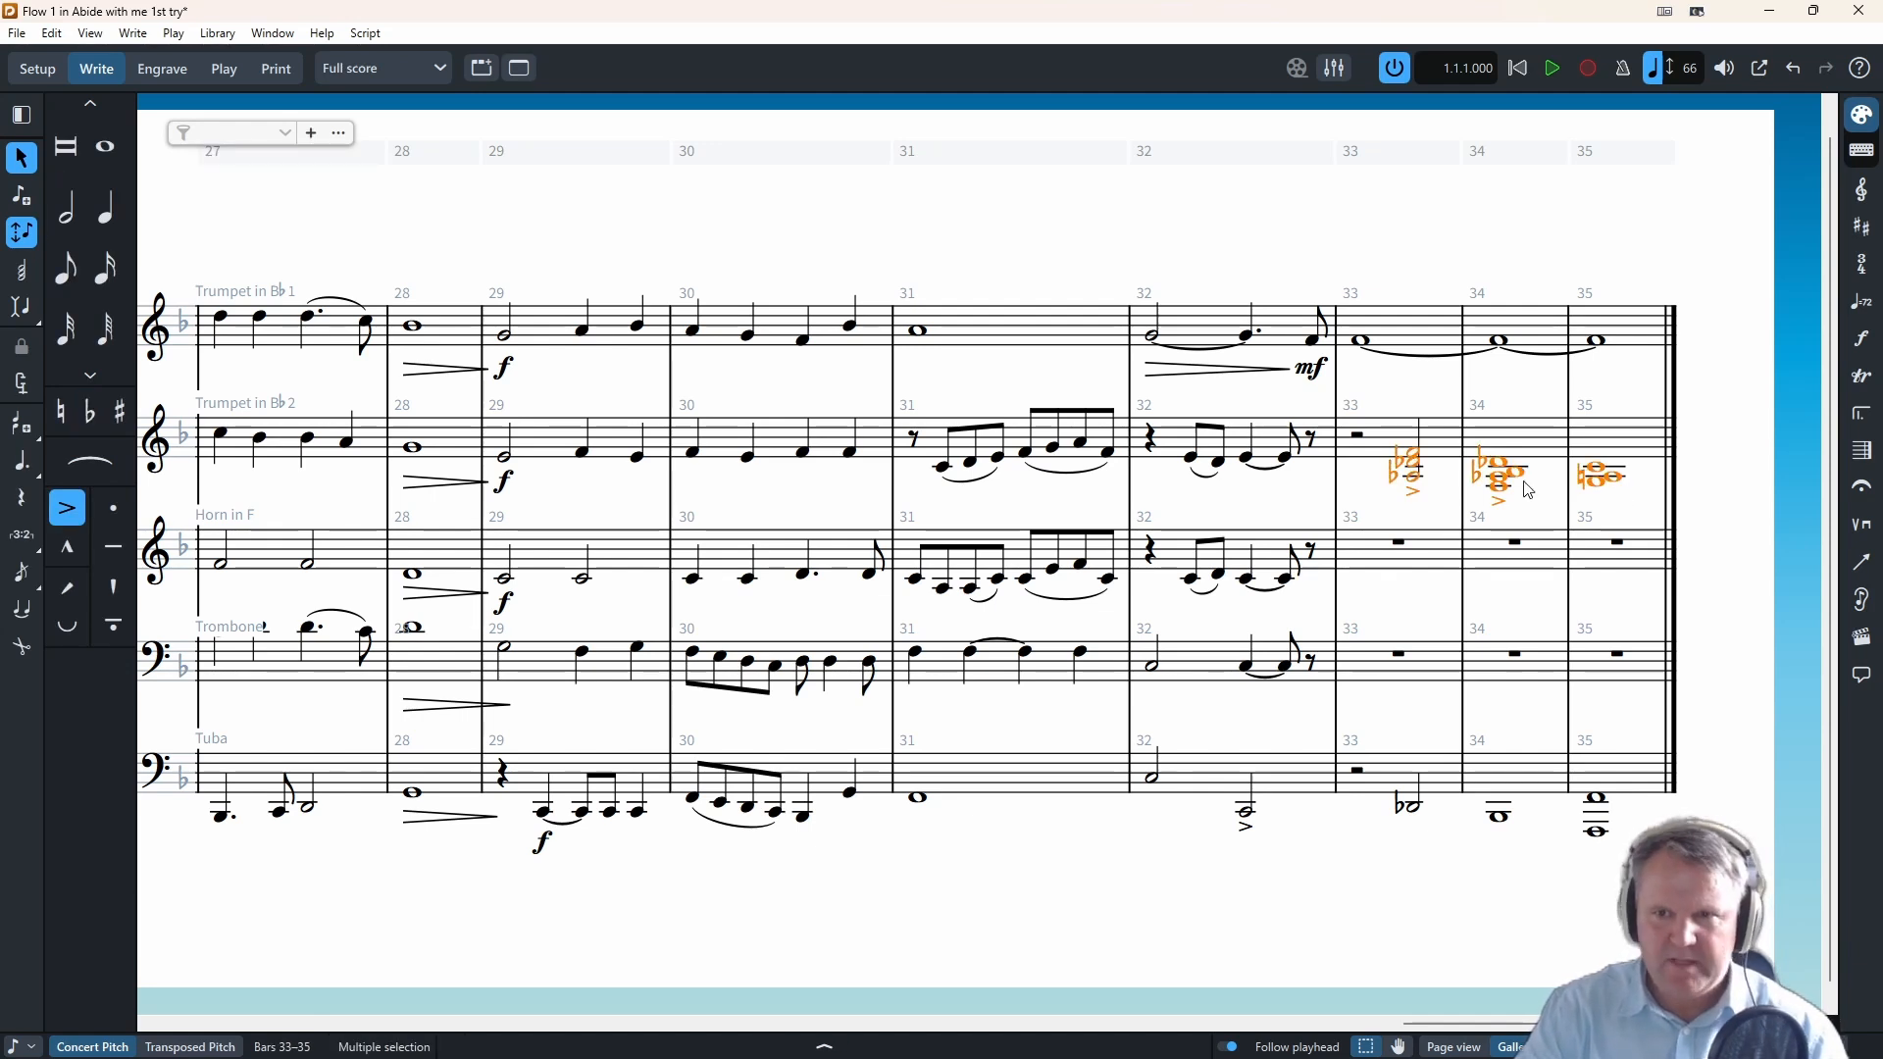
right_click(1416, 457)
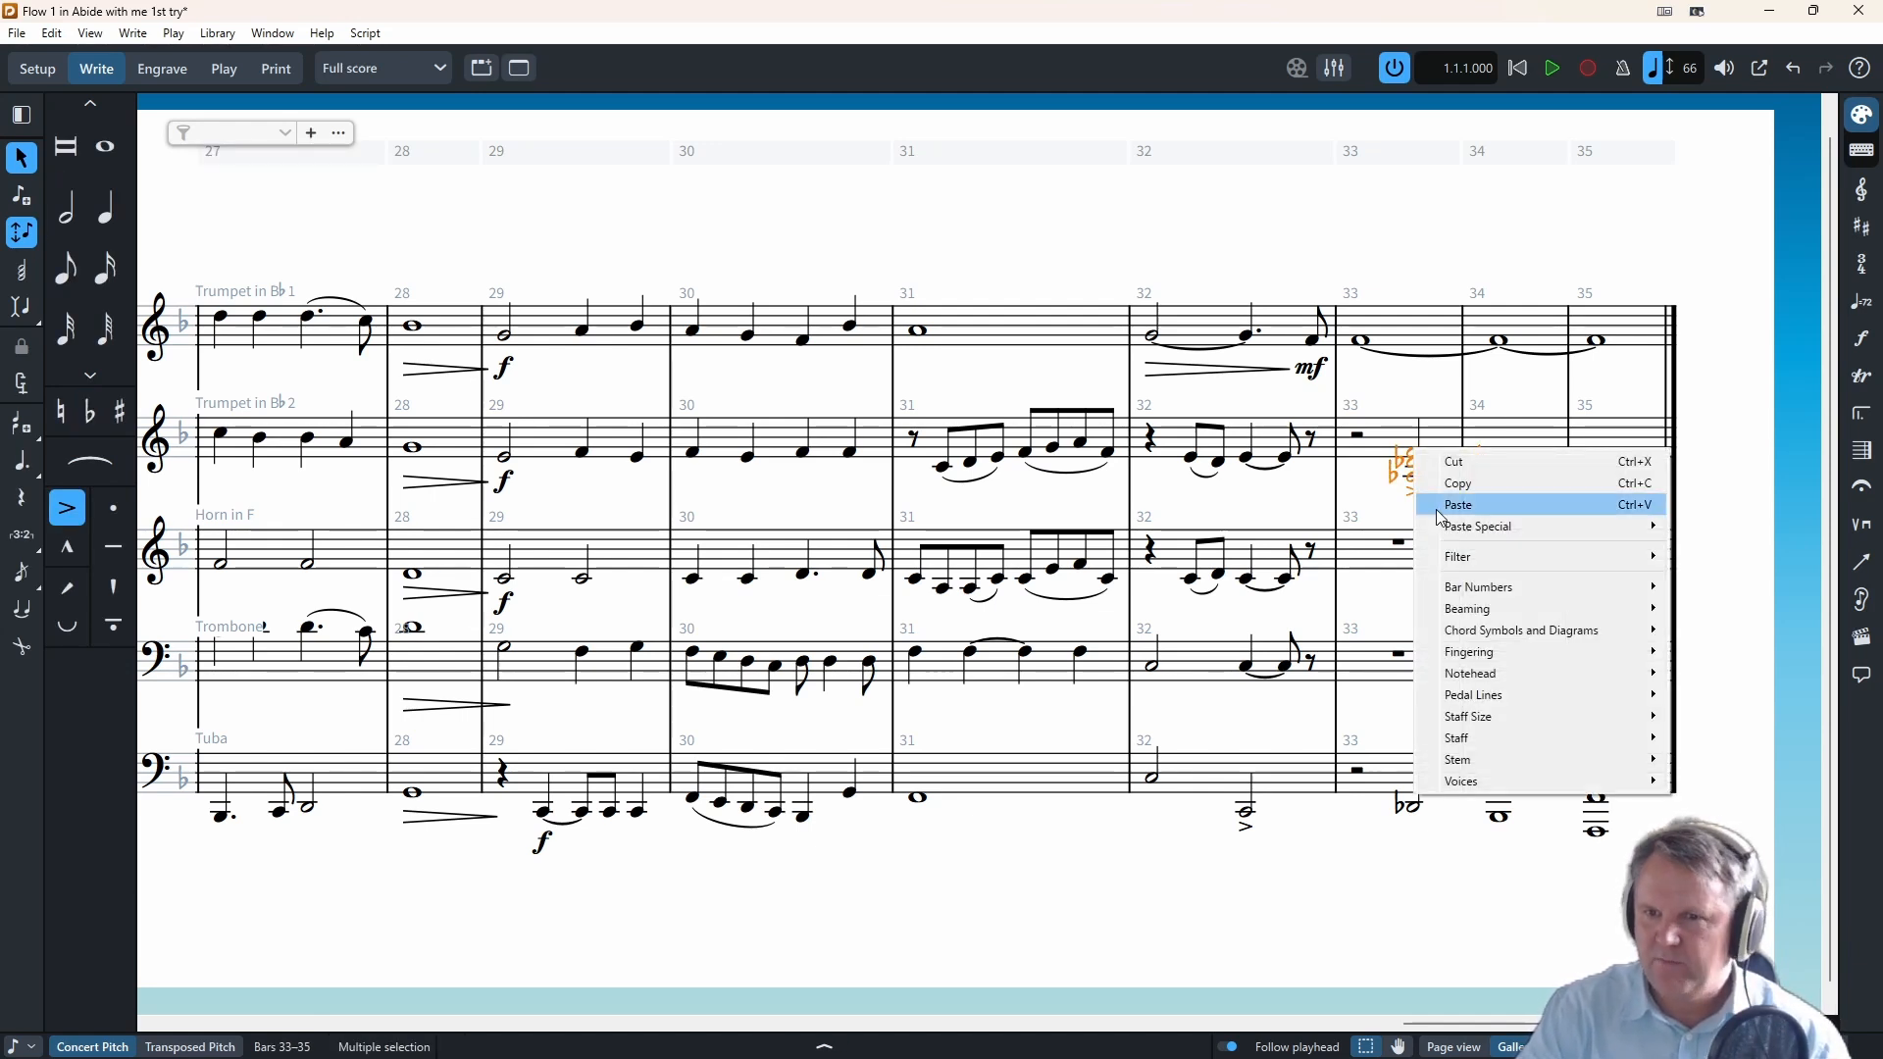
mouse_move(1459, 716)
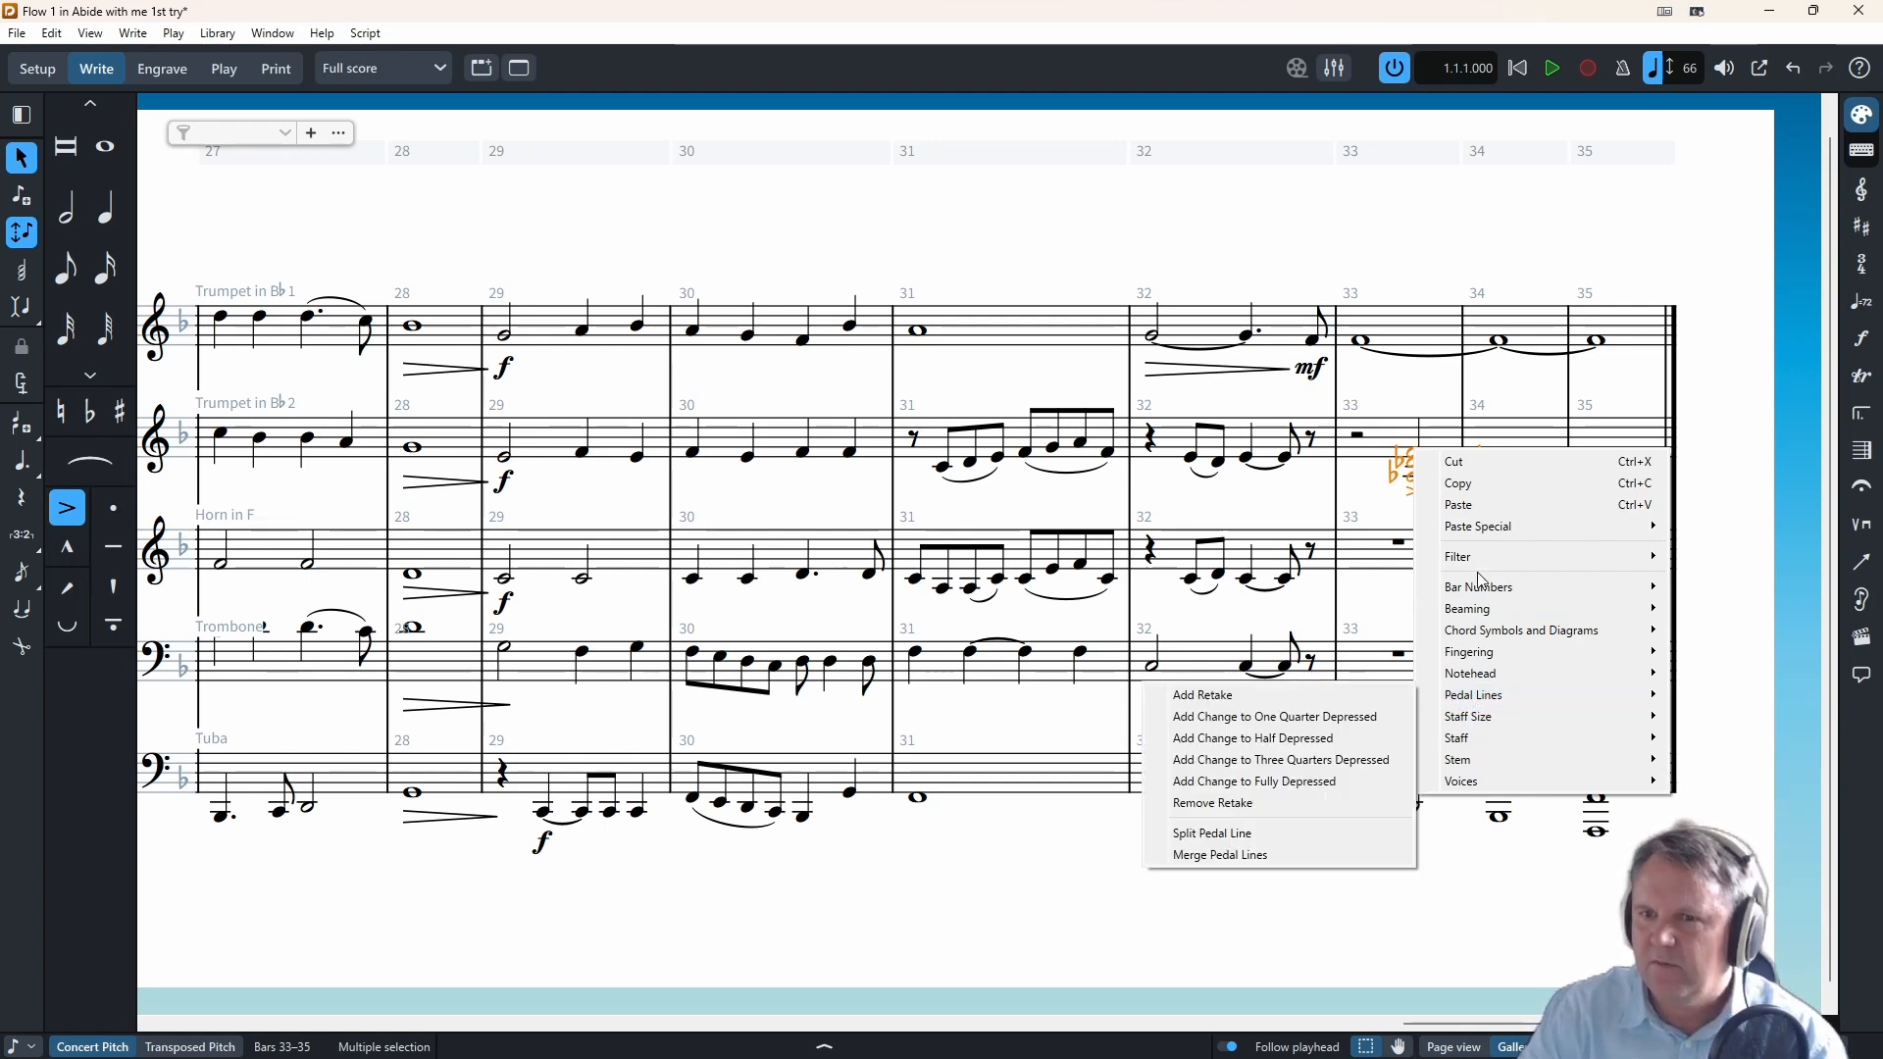
mouse_move(1471, 527)
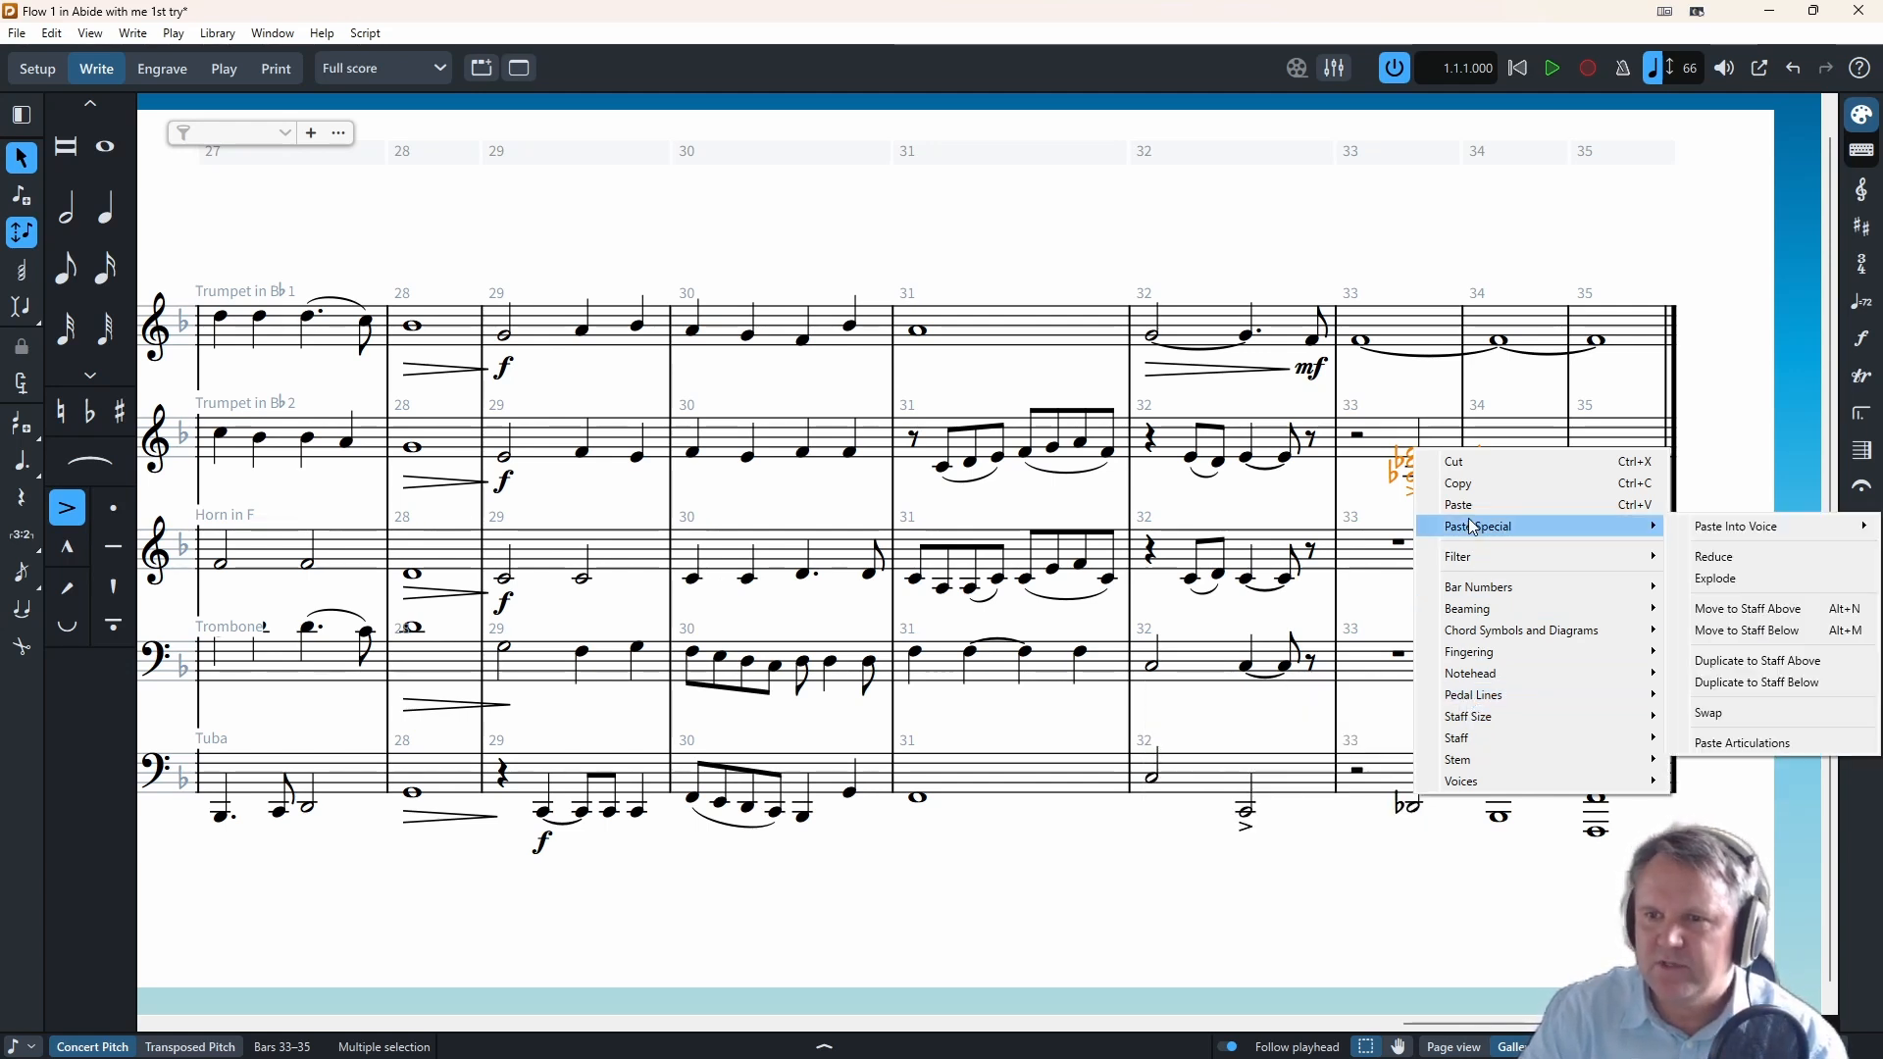
click(1707, 578)
click(1391, 481)
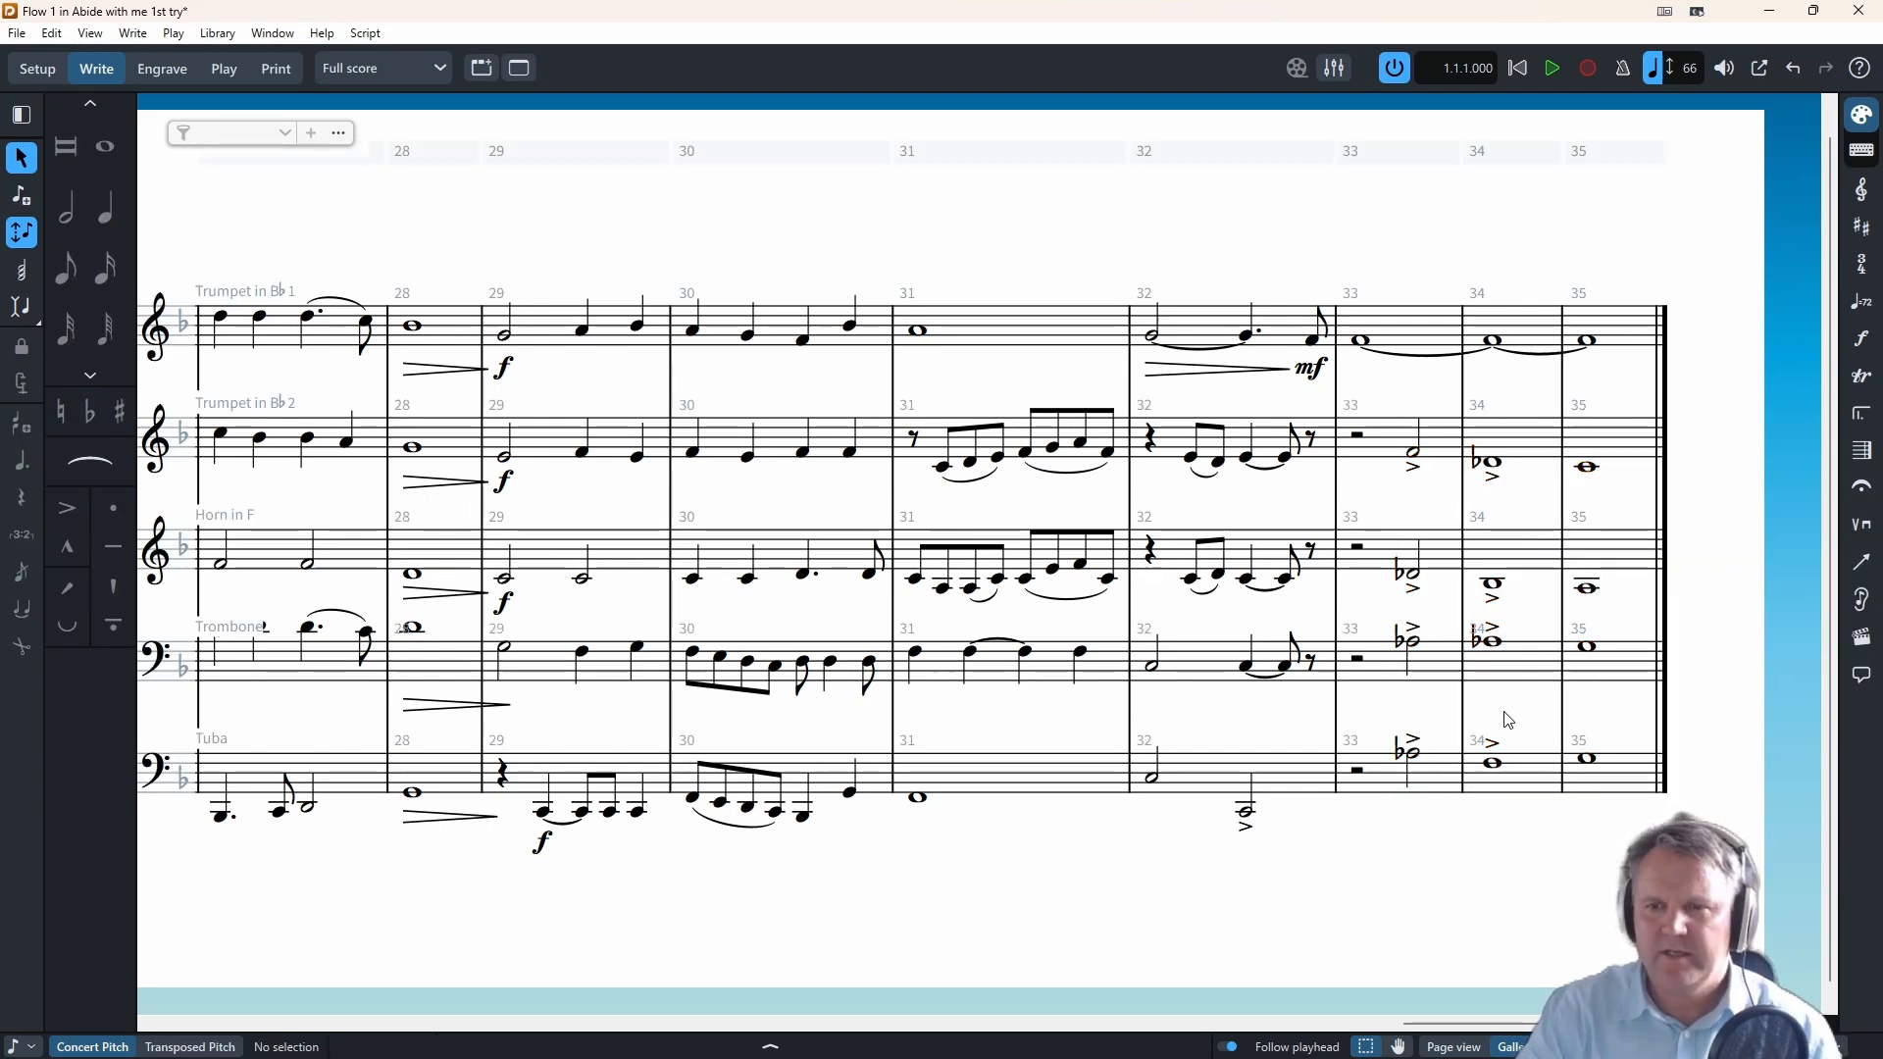
- Add accents to the bar 35 whole notes of the second trumpet, horn, trombone and tuba
click(1587, 467)
ctrl+click(1586, 589)
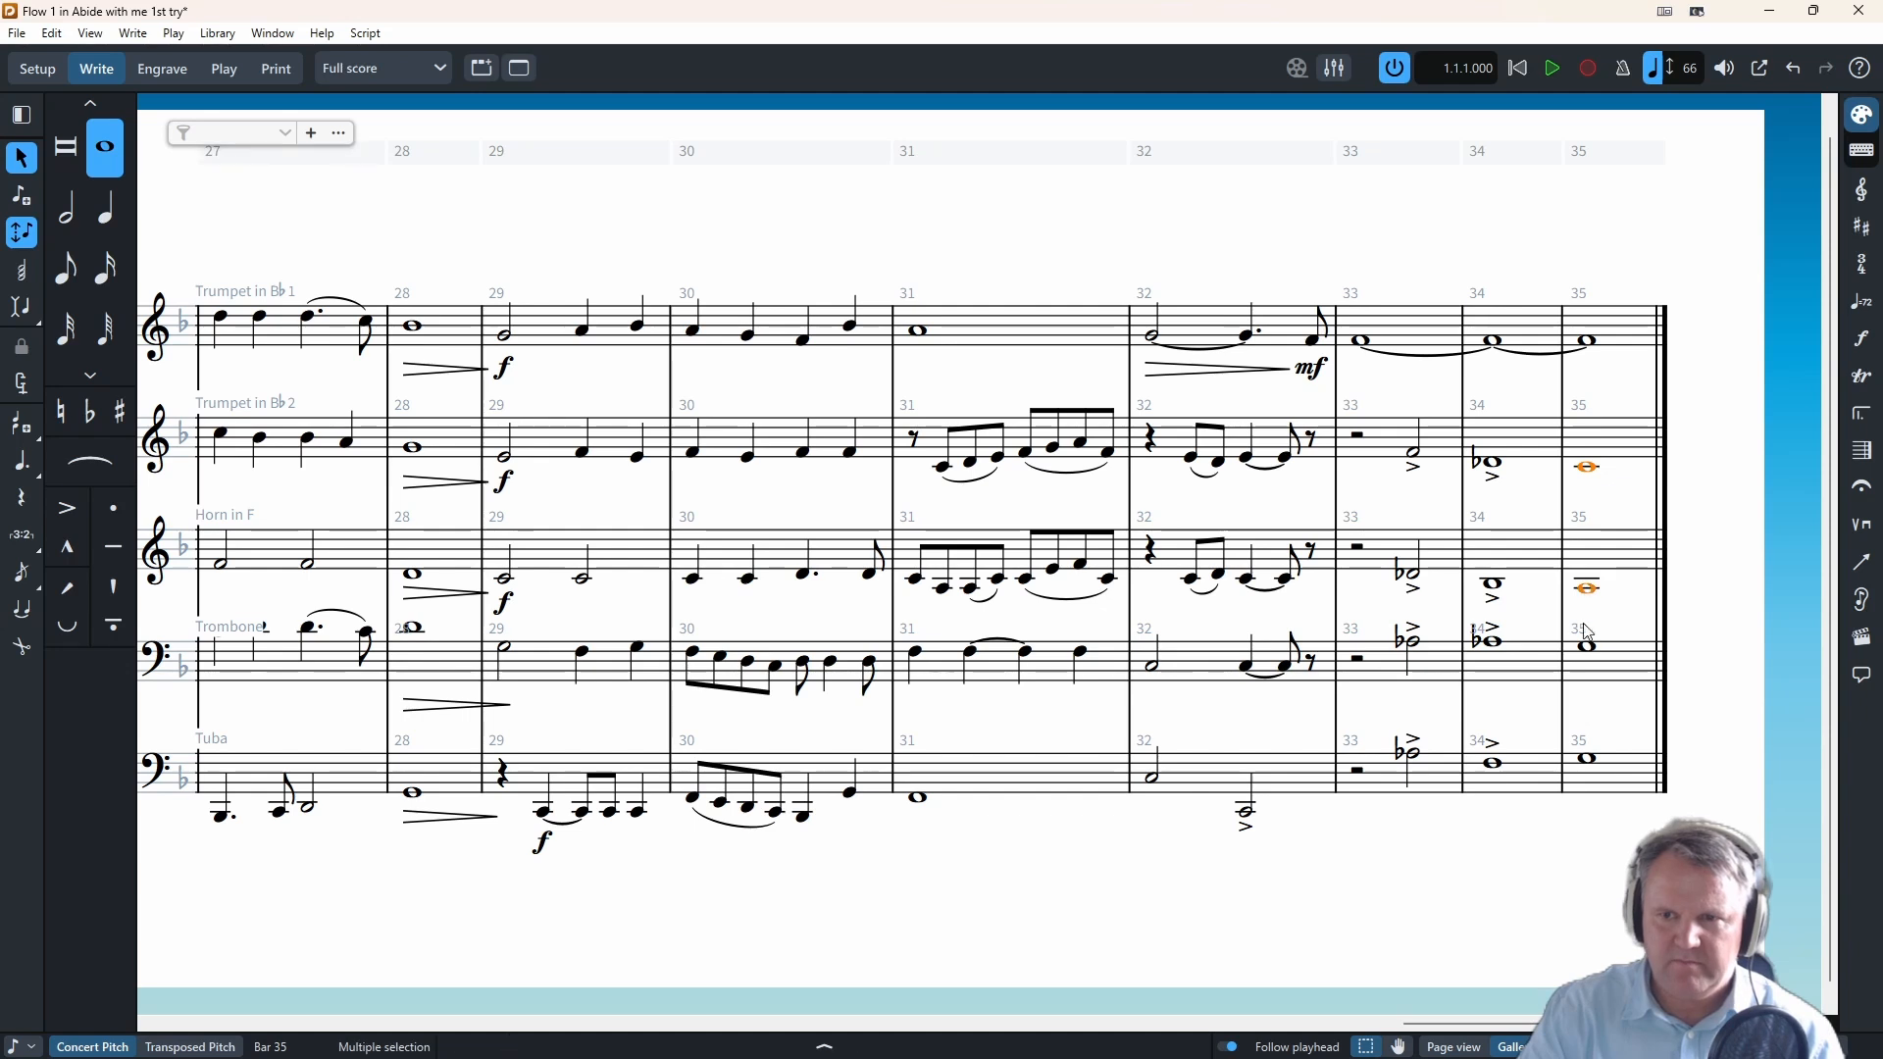
ctrl+click(1587, 647)
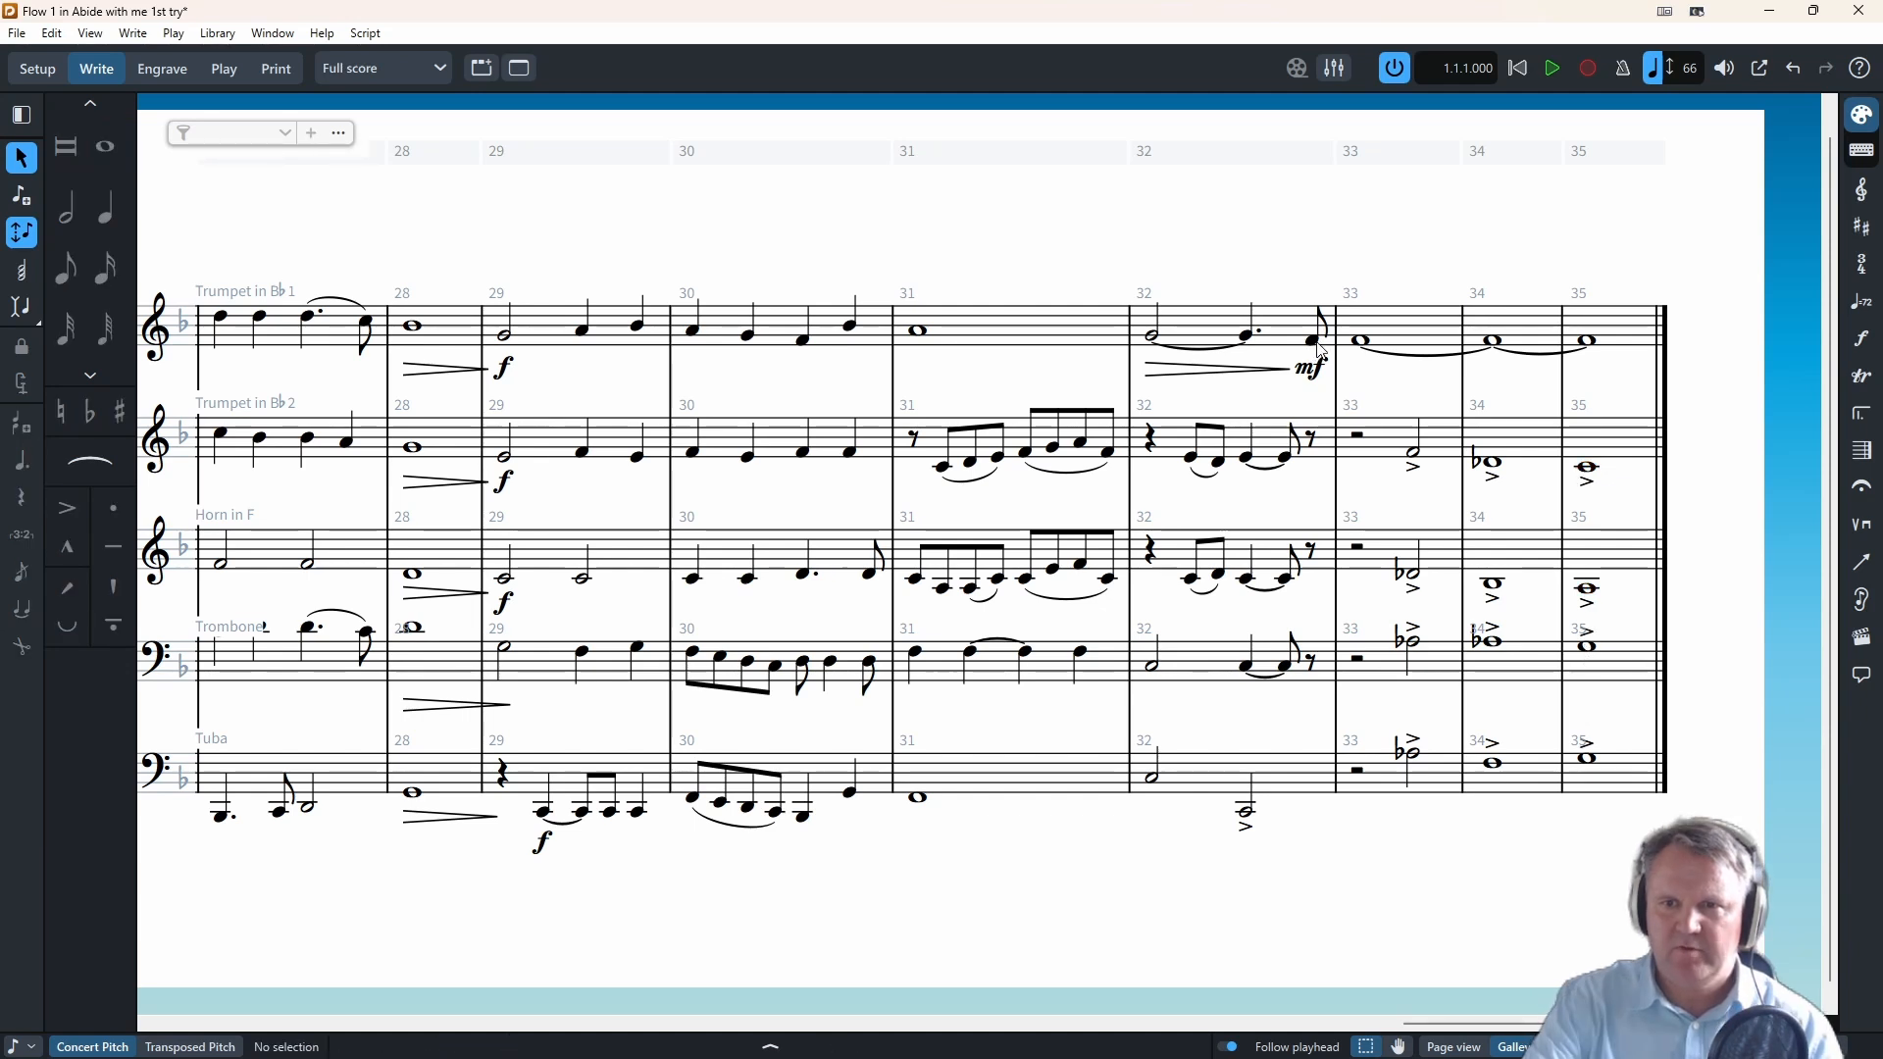
- Accent the first trumpet's whole note in bar 33, and play the whole score through to the final bar
click(1362, 341)
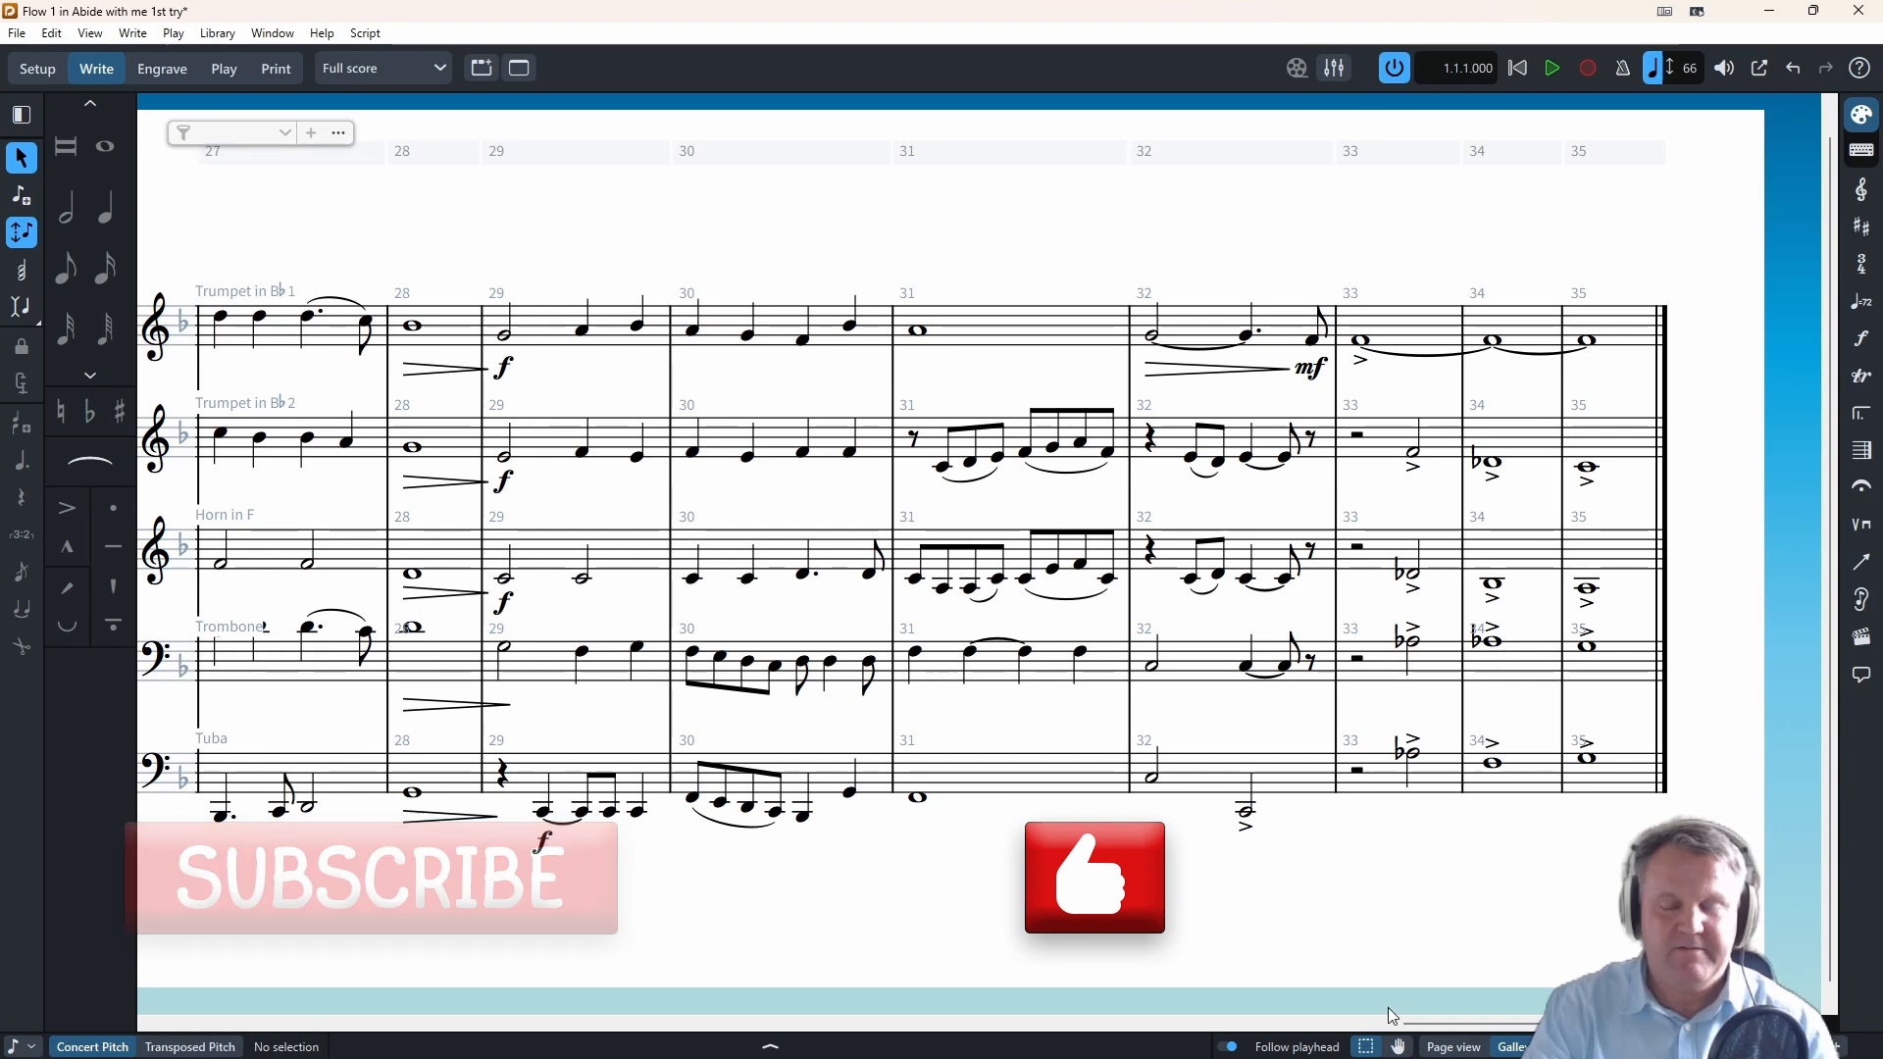
key(ctrl+Home)
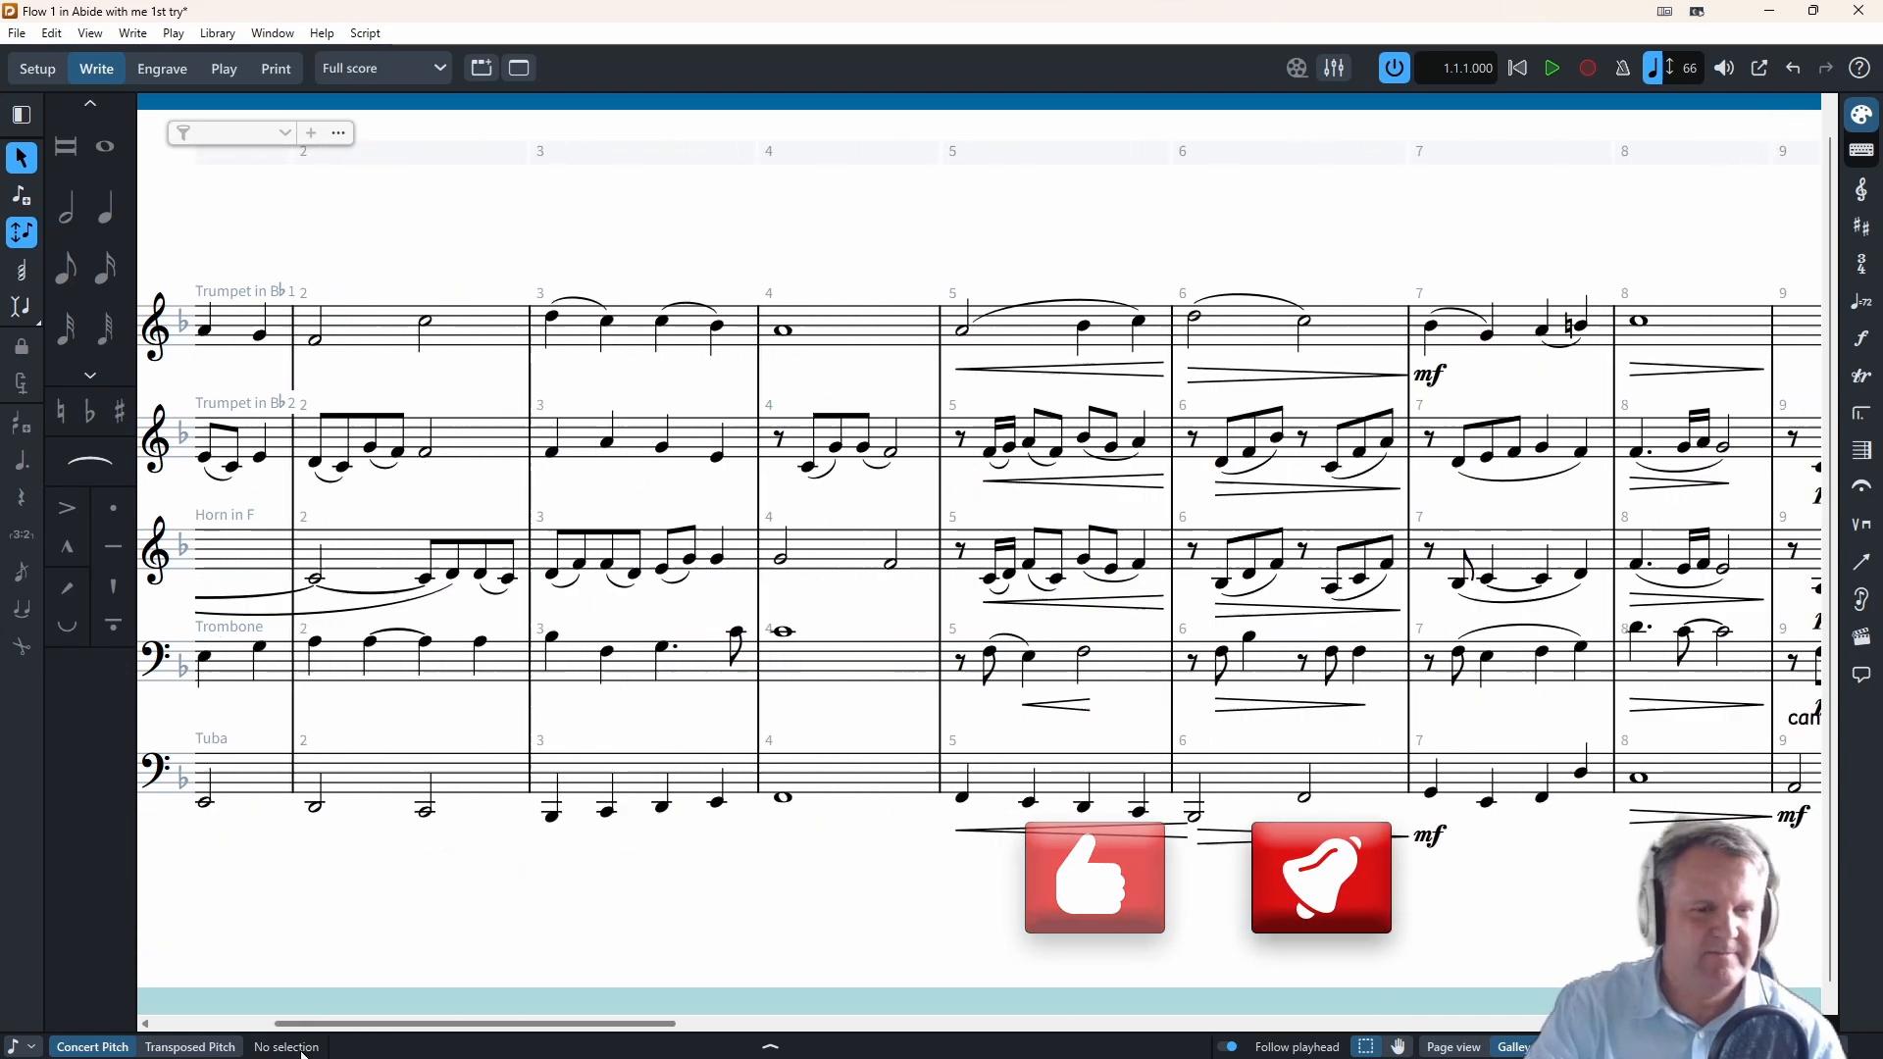
key(space)
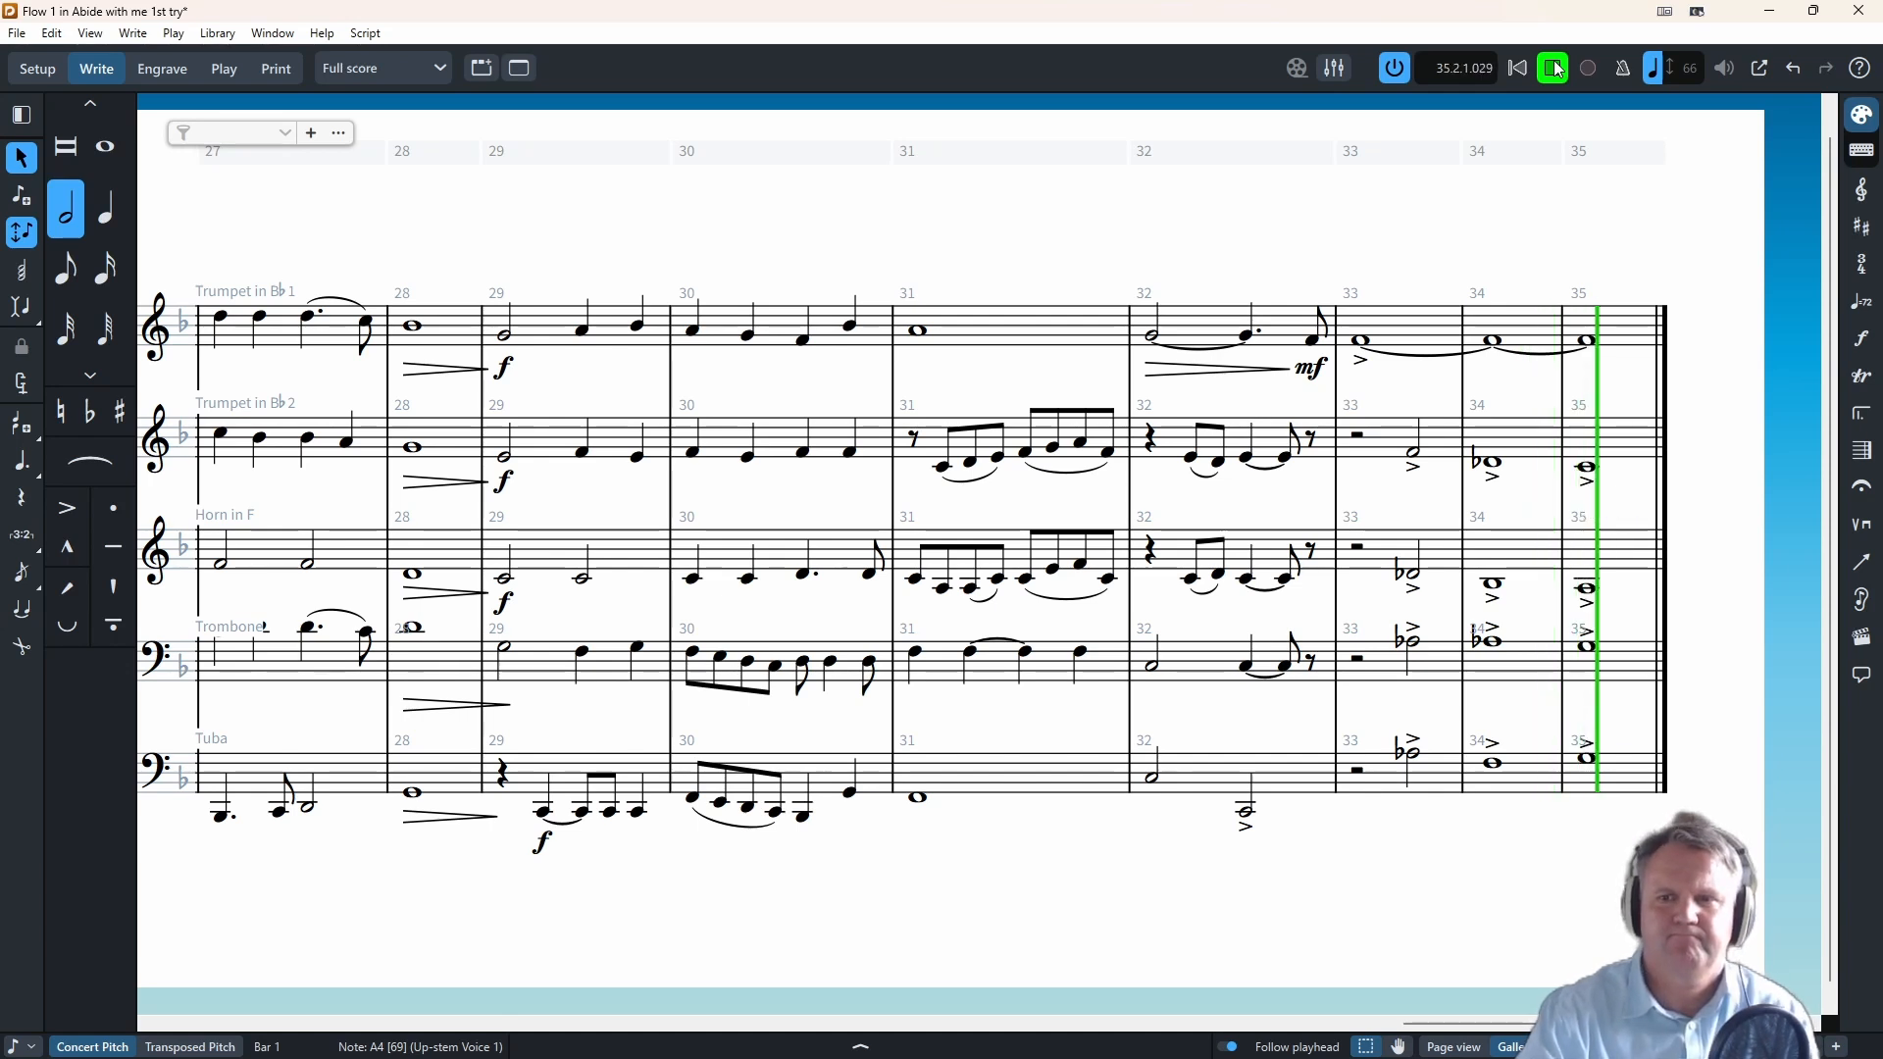
click(1556, 68)
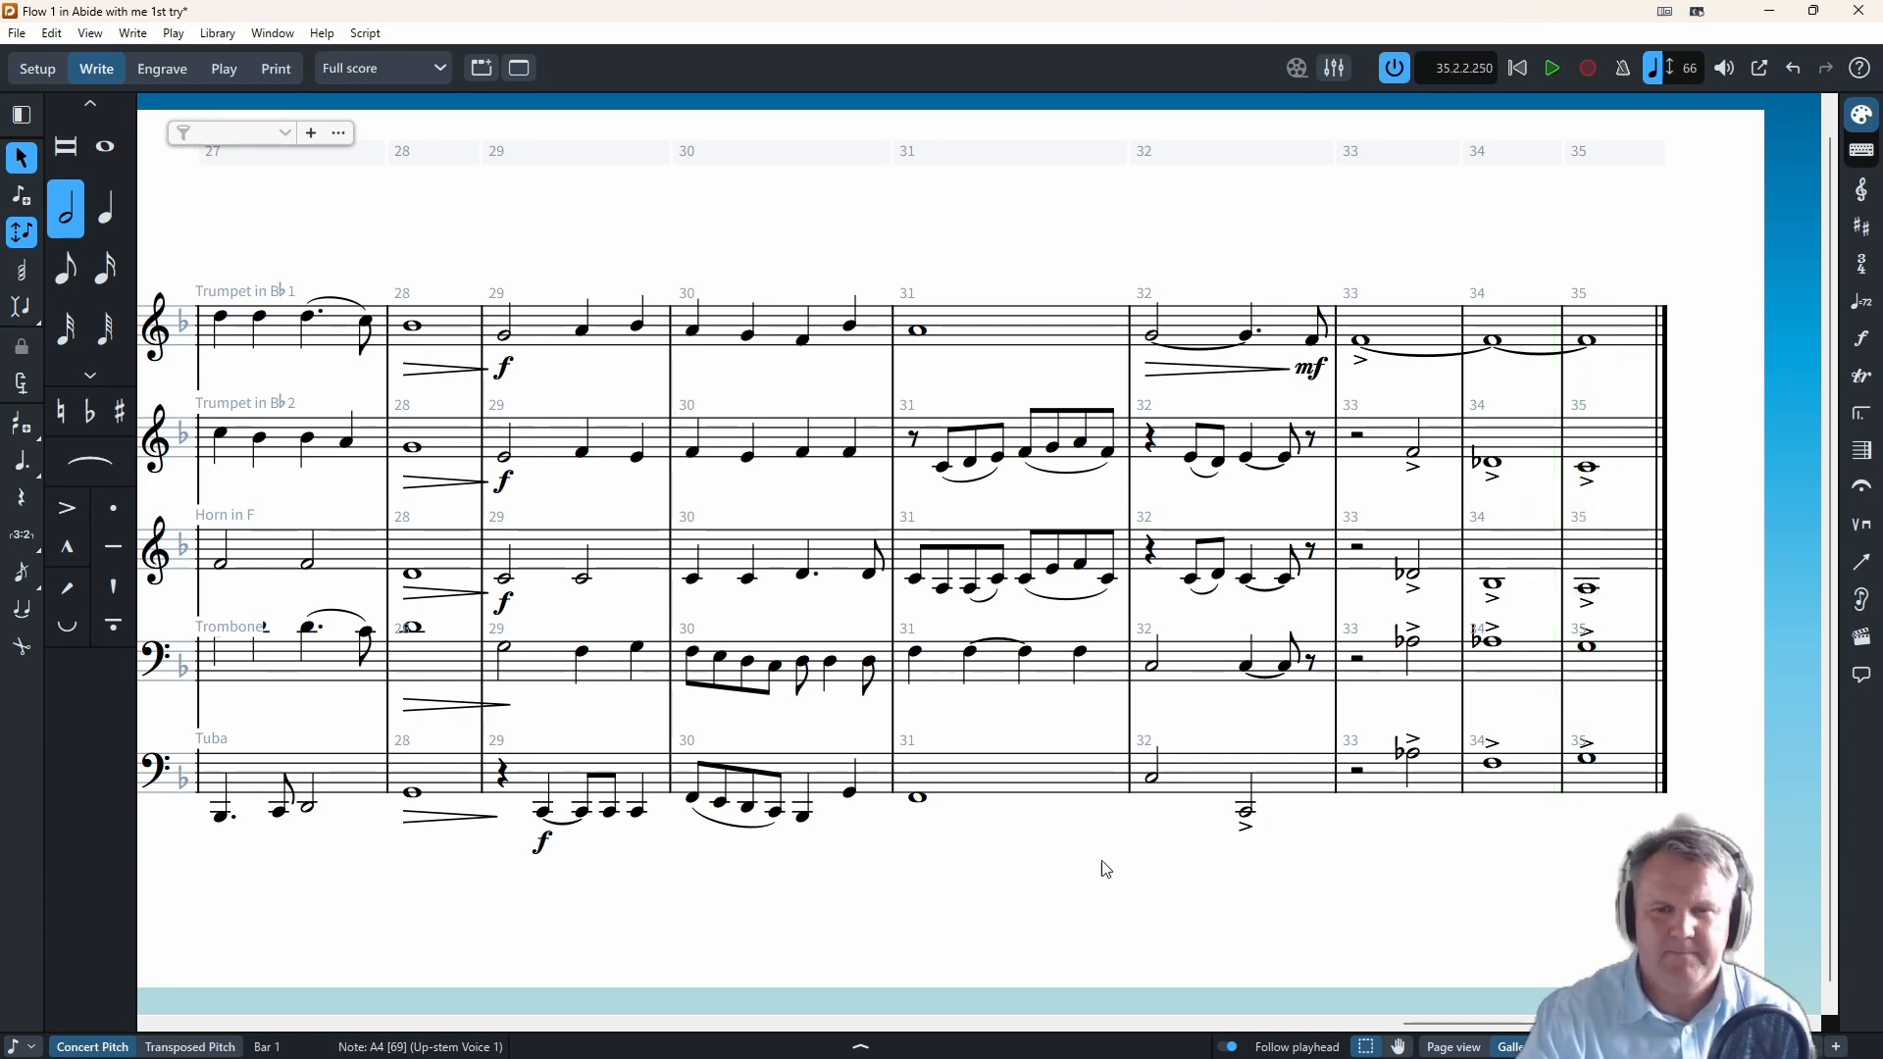
- Replace the tuba's notes in bars 33 to 35 with a half note D-flat, a whole note B-flat and whole-note Fs an octave apart
click(1410, 753)
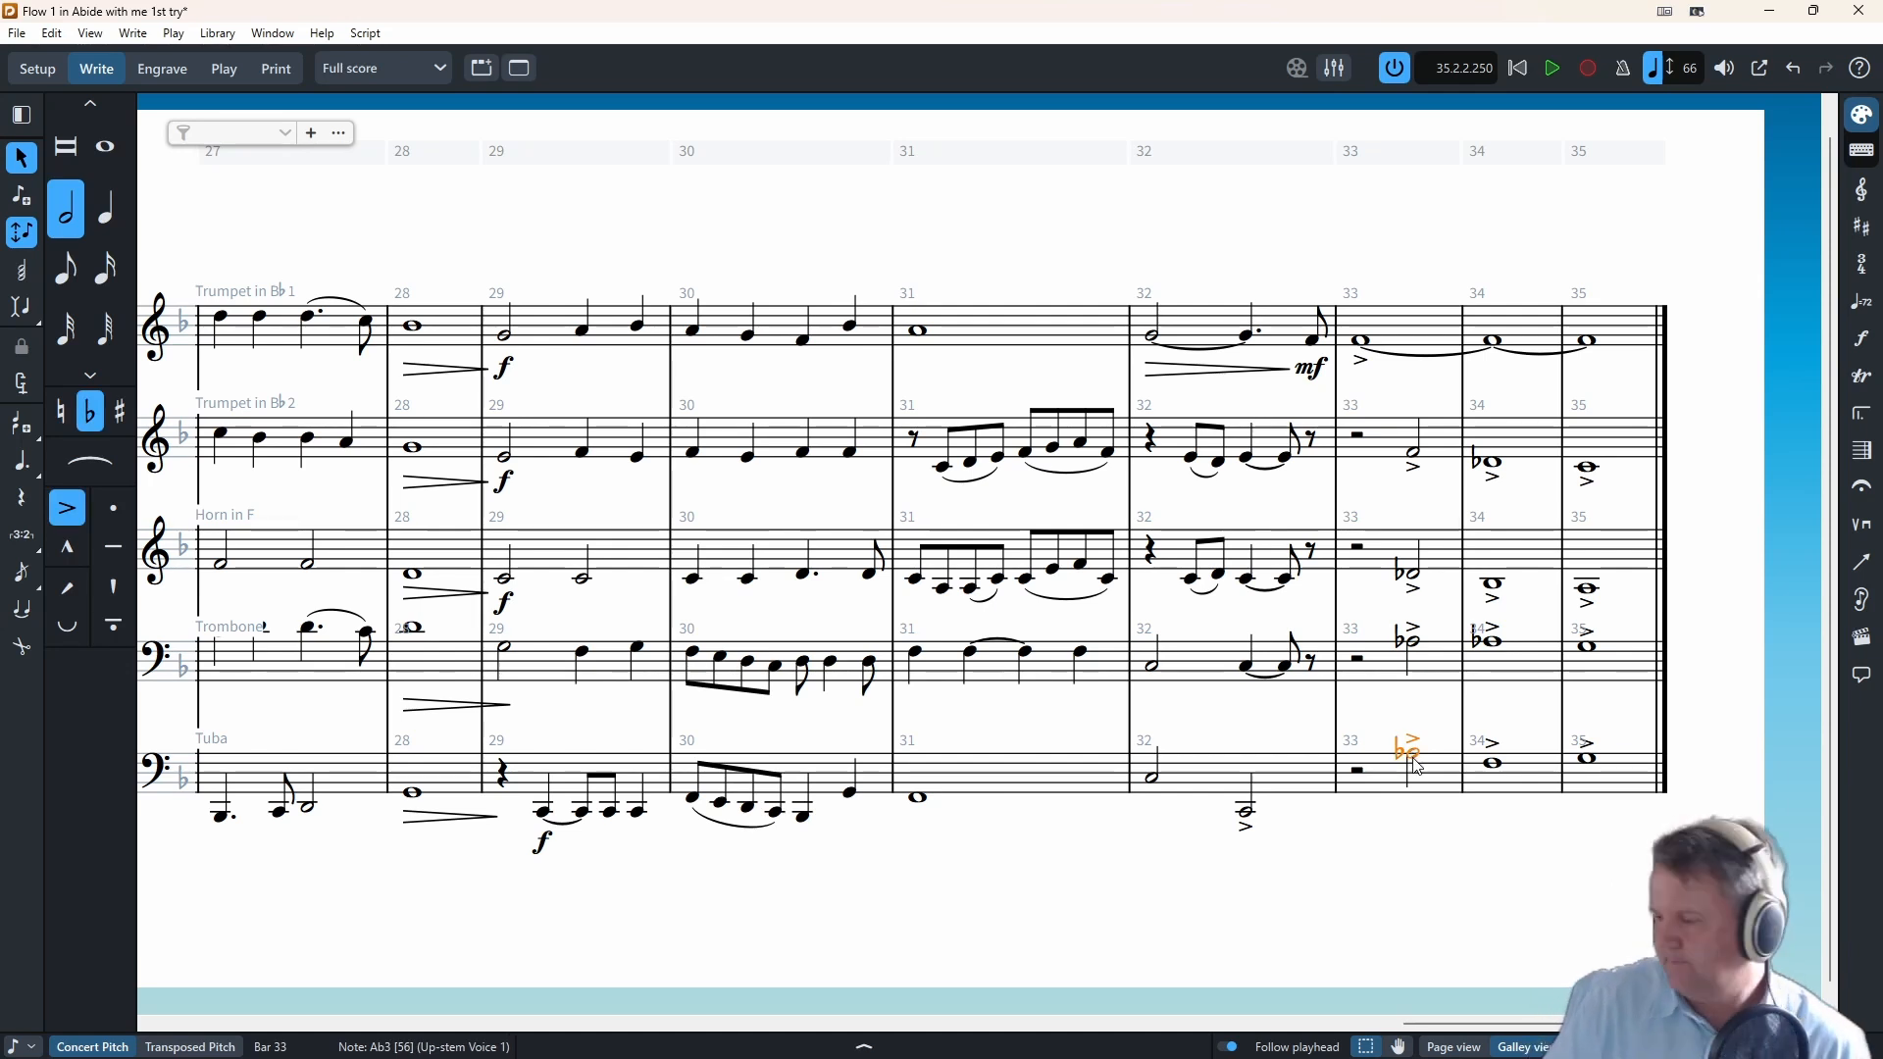
key(Return)
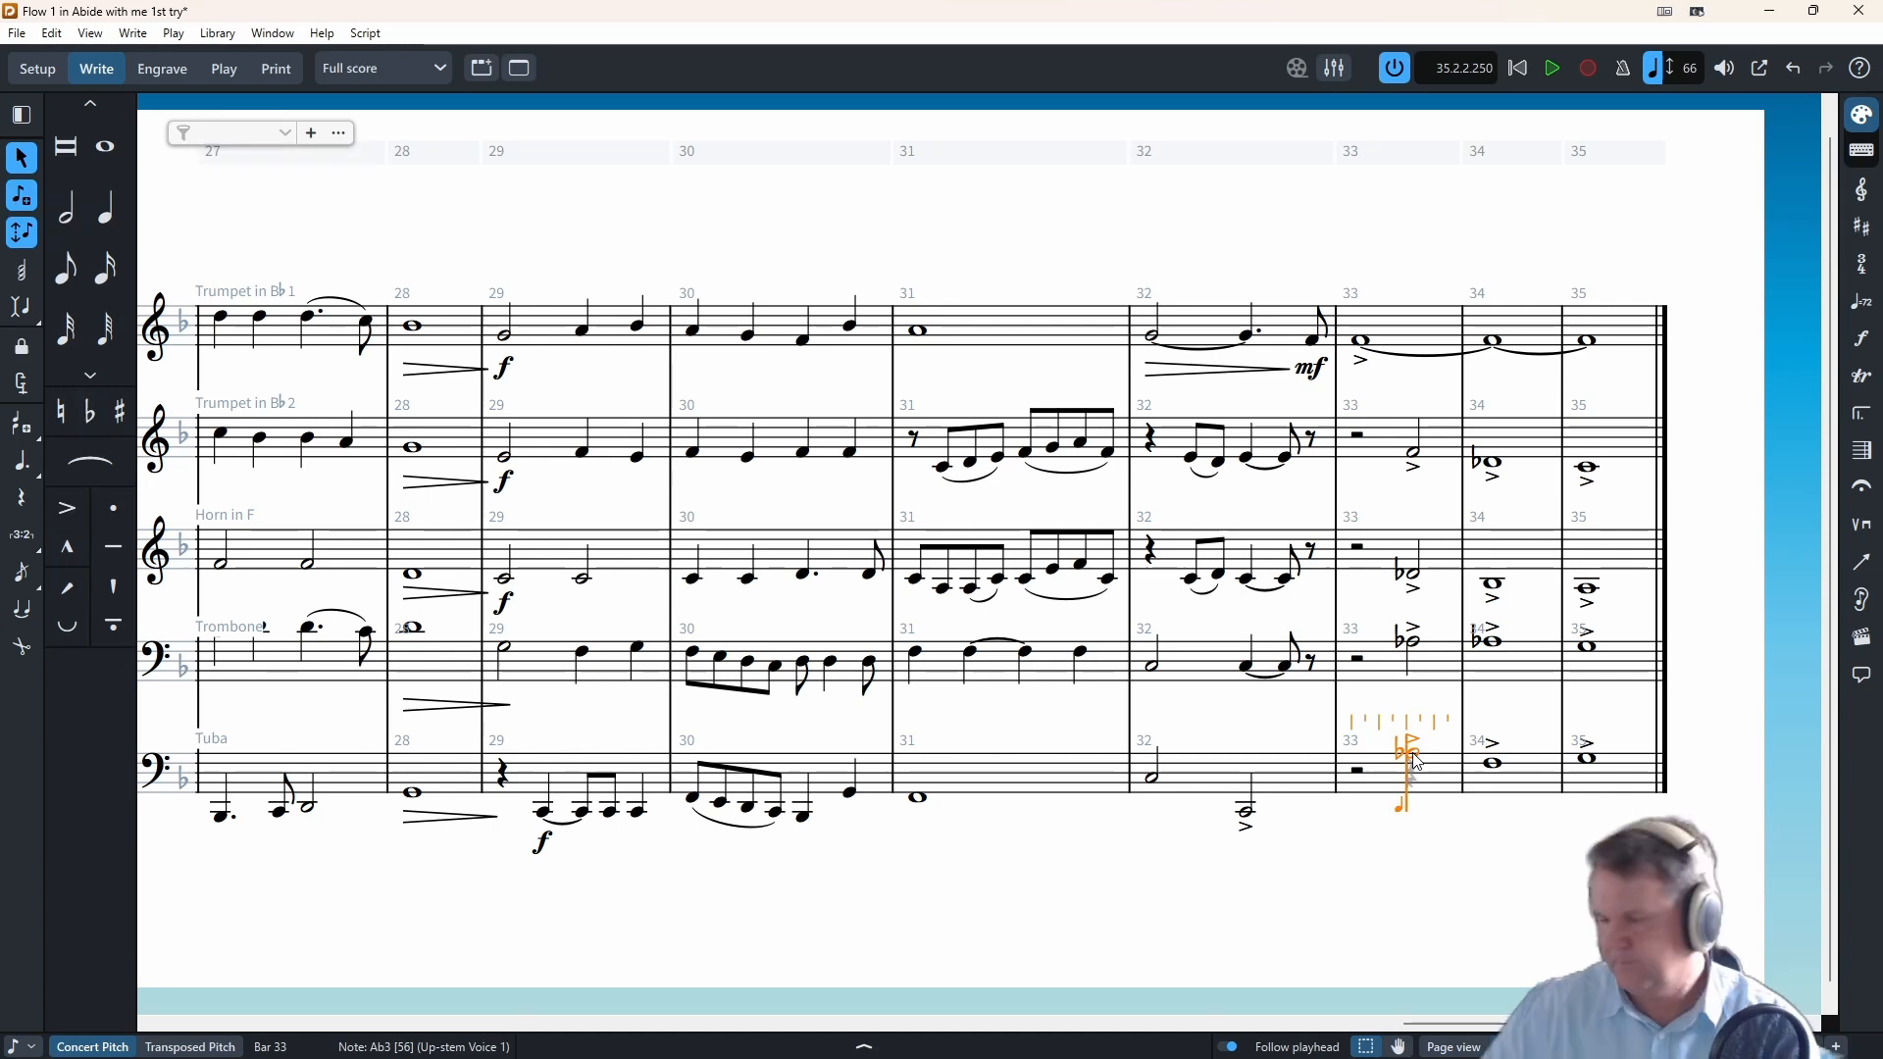
key(7)
key(8)
key(8)
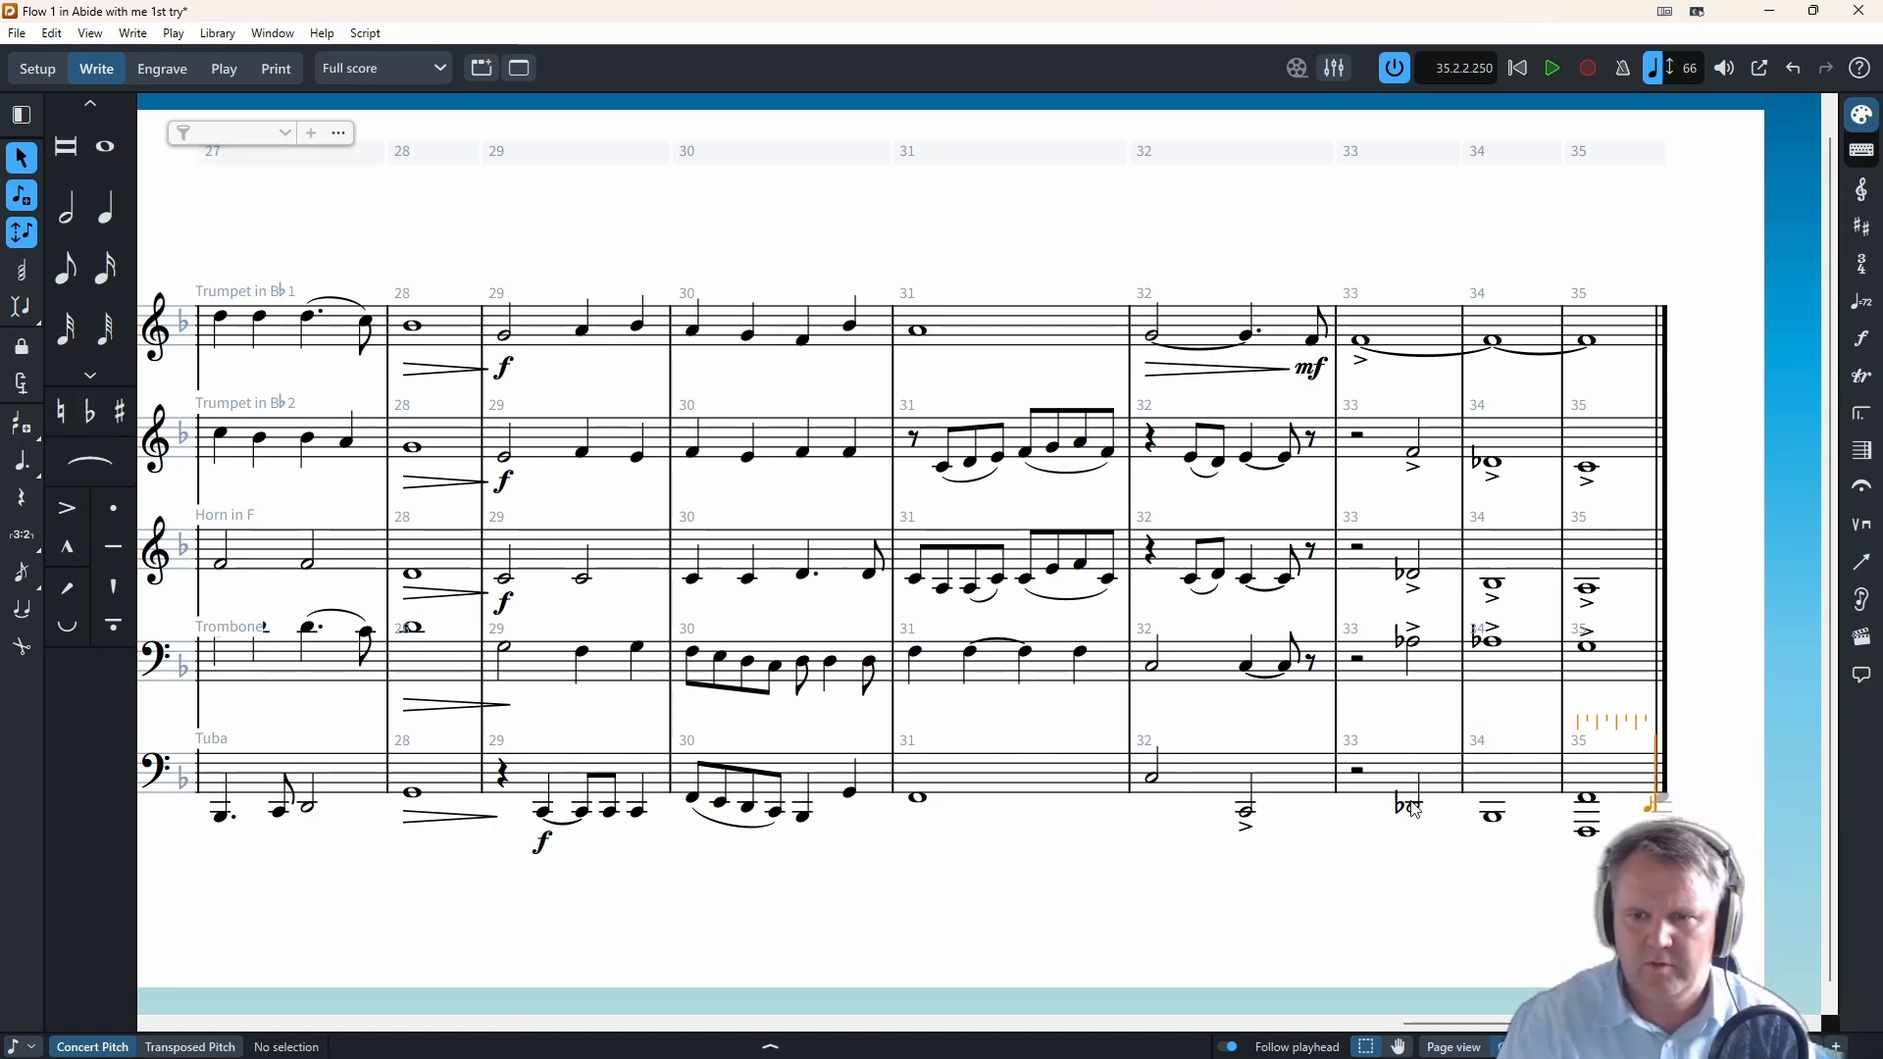
- Add accents to the tuba's notes from the half note in bar 33 through bar 35
click(1411, 806)
shift+click(1593, 836)
click(67, 508)
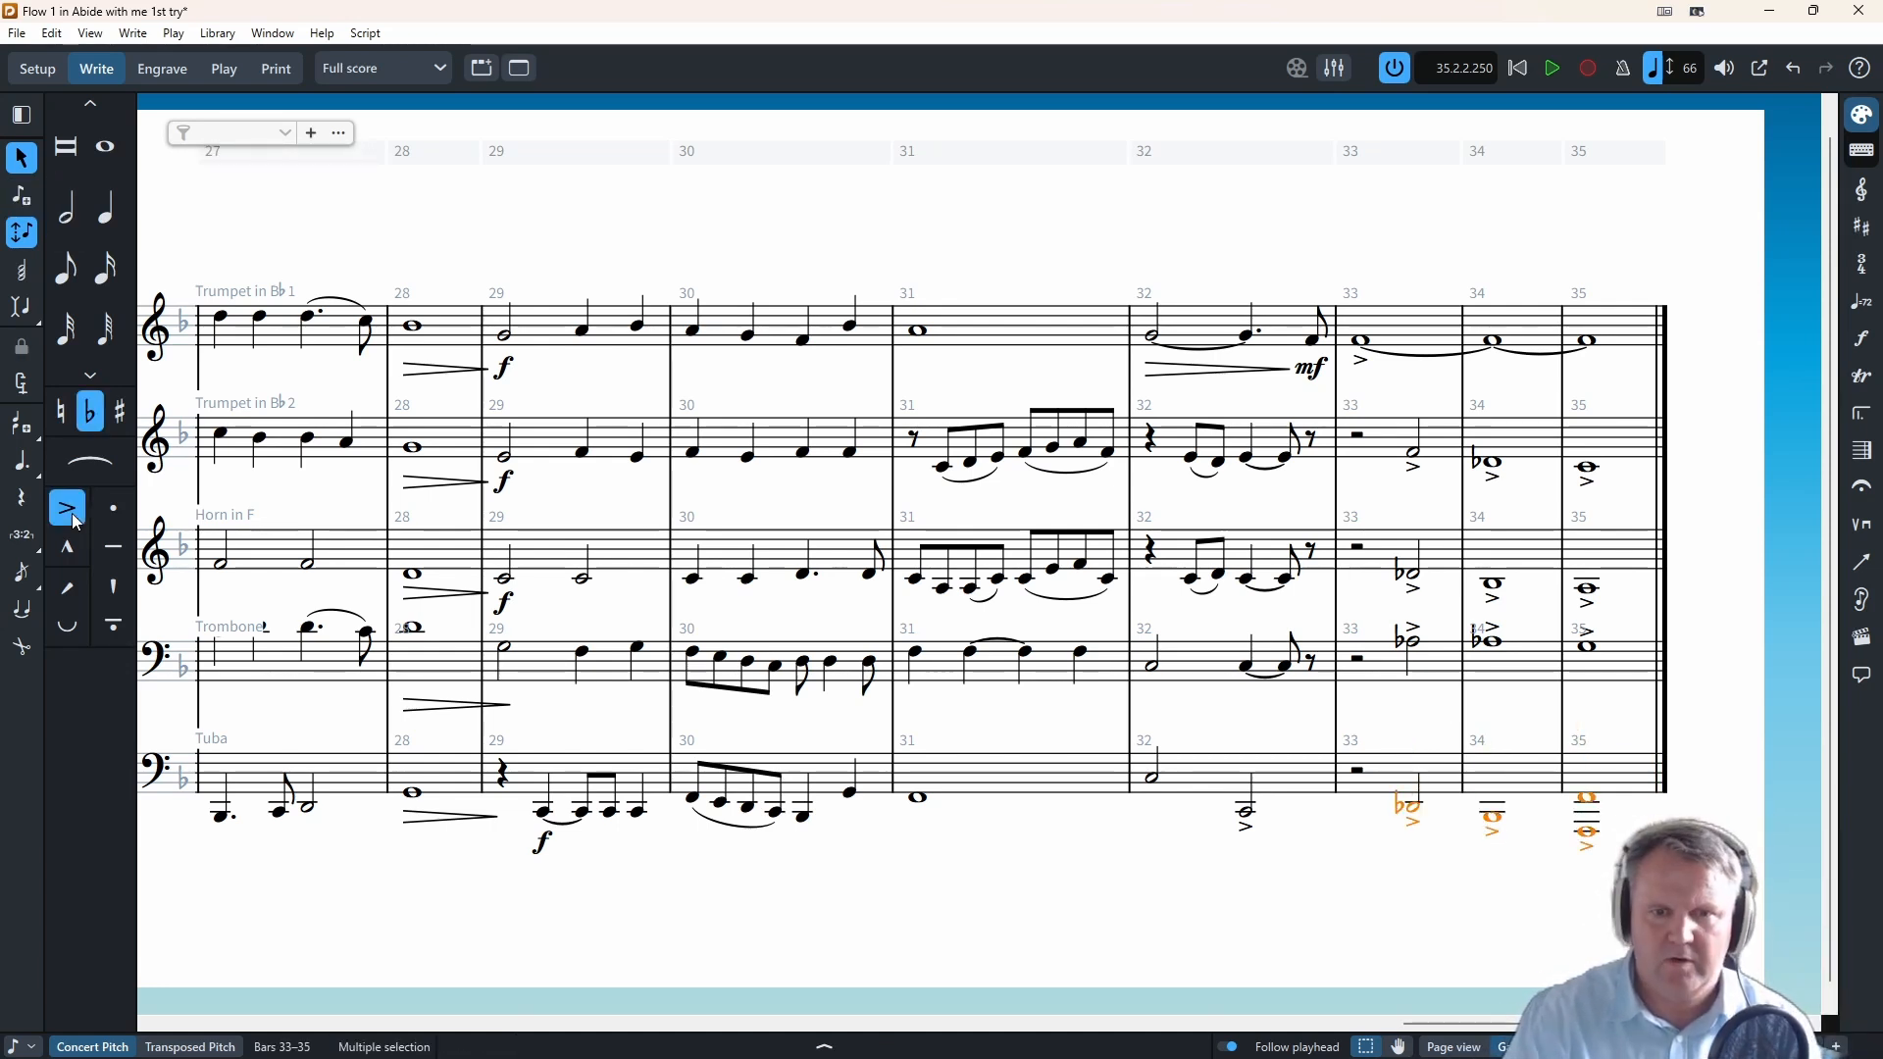
- Slur the trombone's last two quarter notes in bar 15
drag(1438, 1023, 847, 1024)
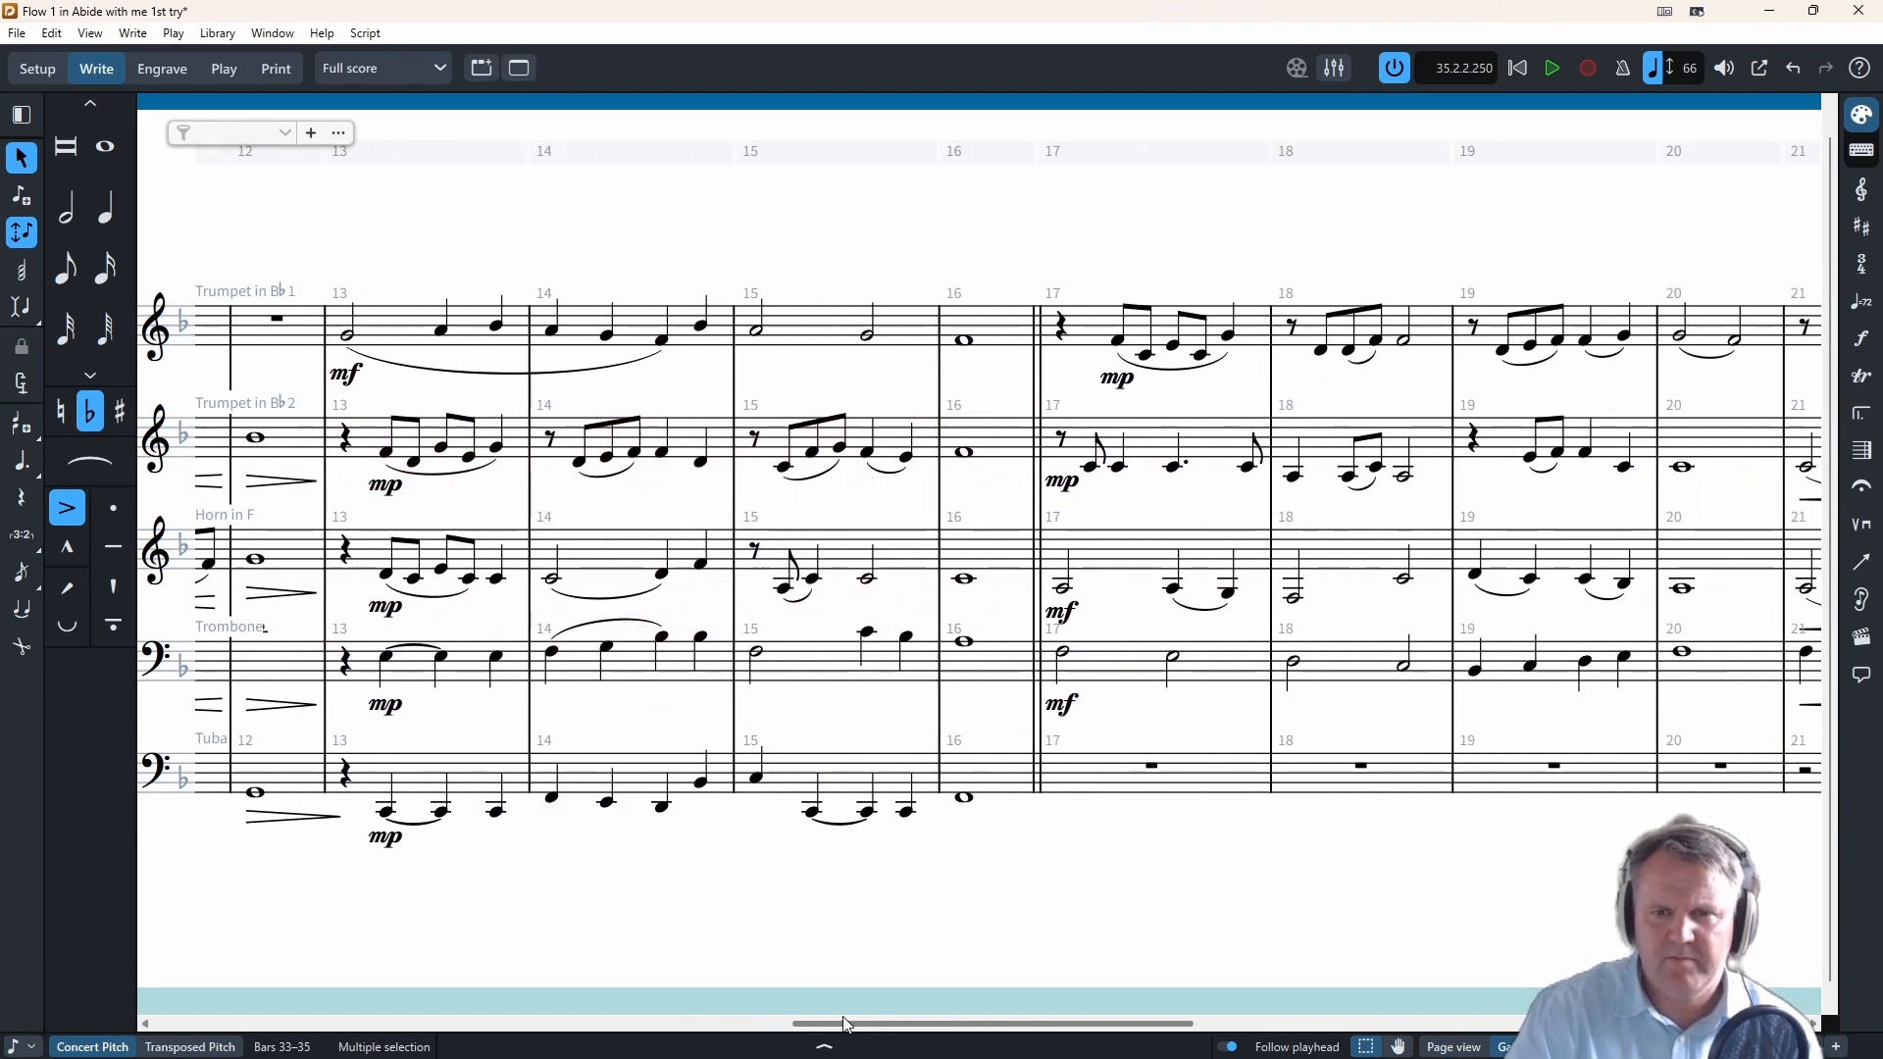
click(867, 632)
key(s)
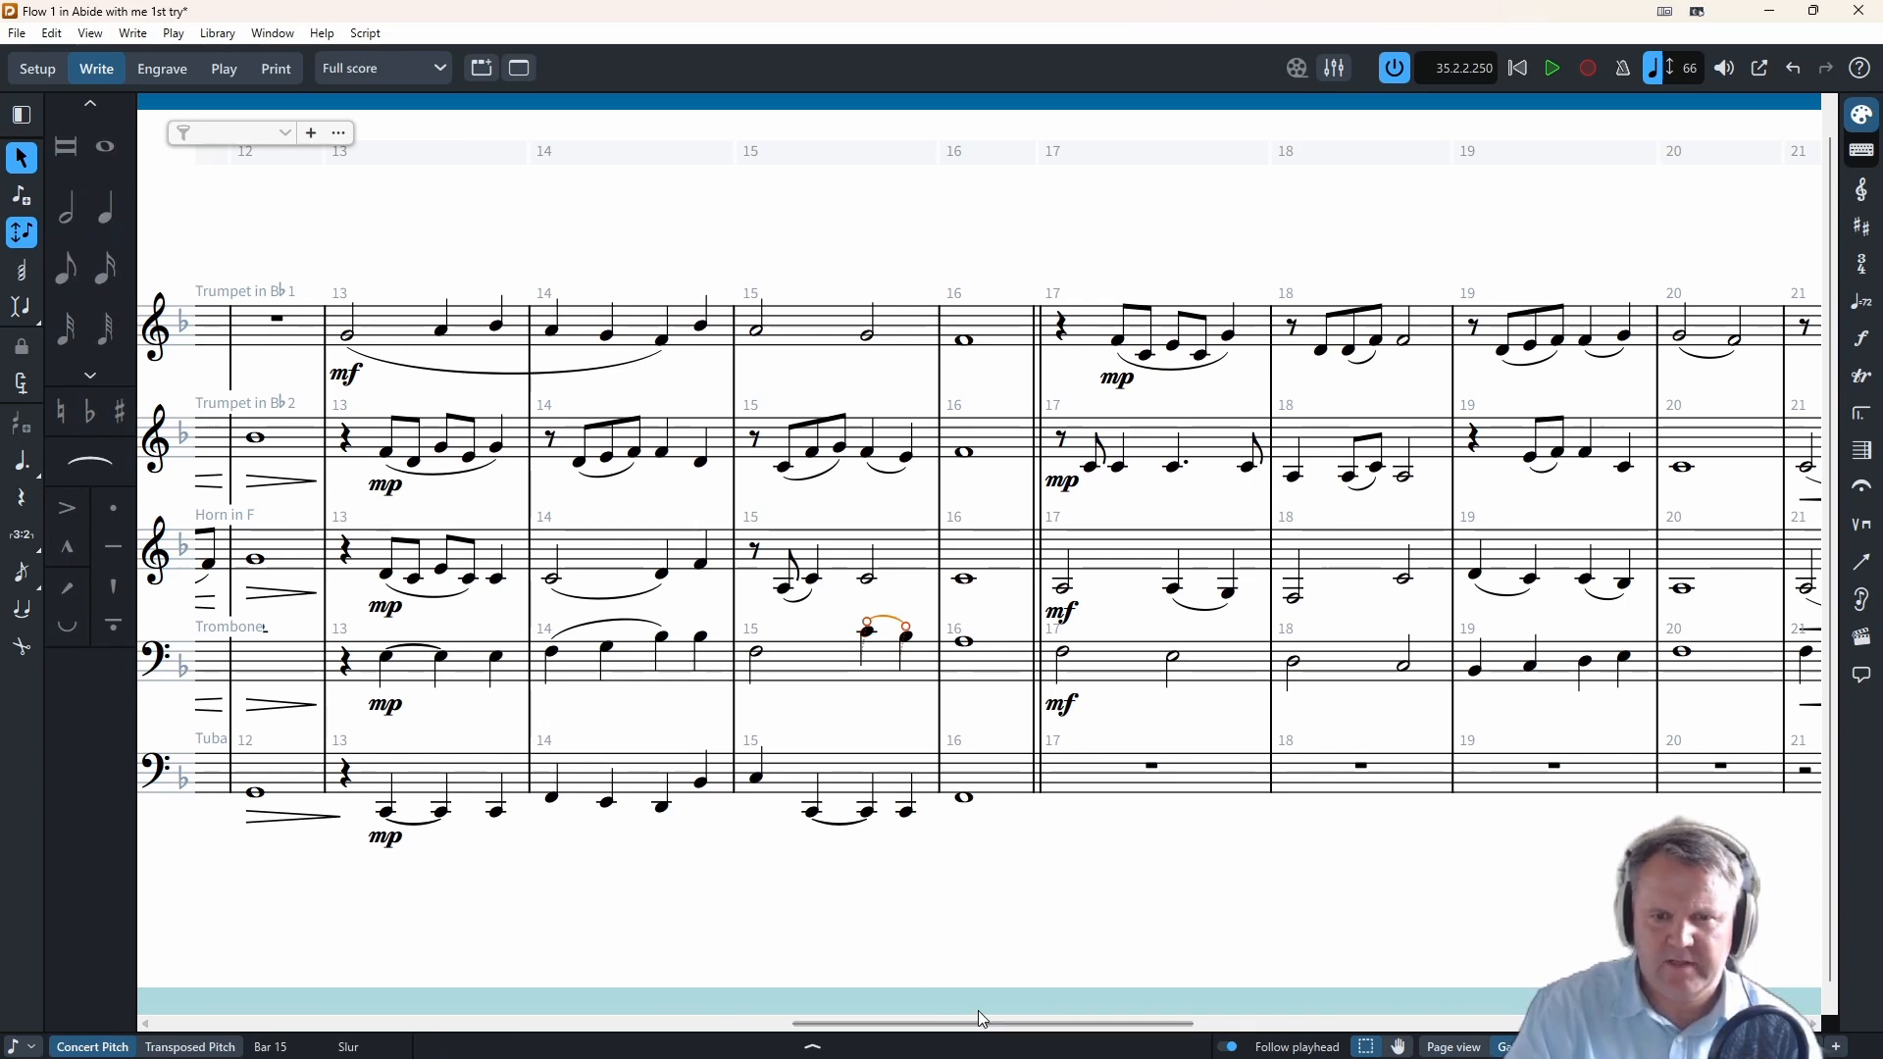
- Slur the trombone's bar 19 quarter notes in pairs, and slur the second trumpet's last two quarter notes in that bar
drag(954, 1024, 1154, 1050)
click(647, 670)
key(s)
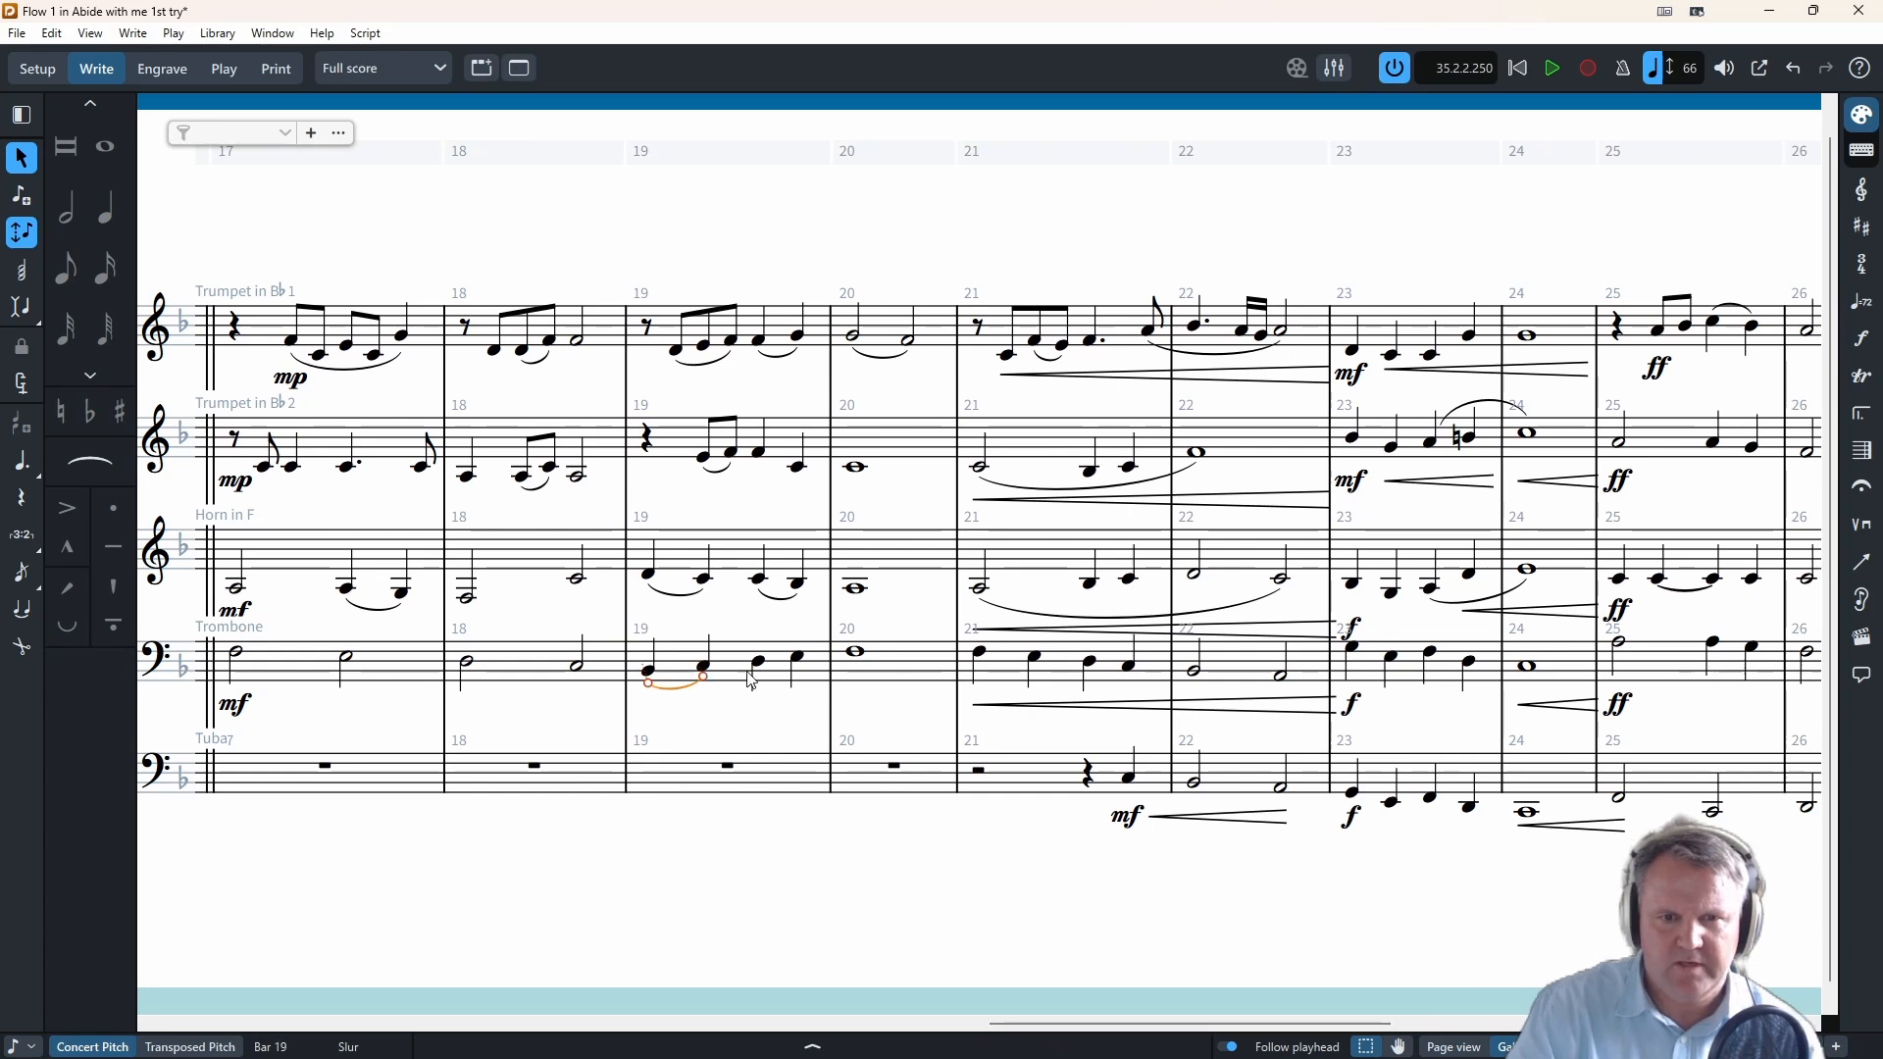
click(758, 662)
key(s)
click(763, 456)
key(s)
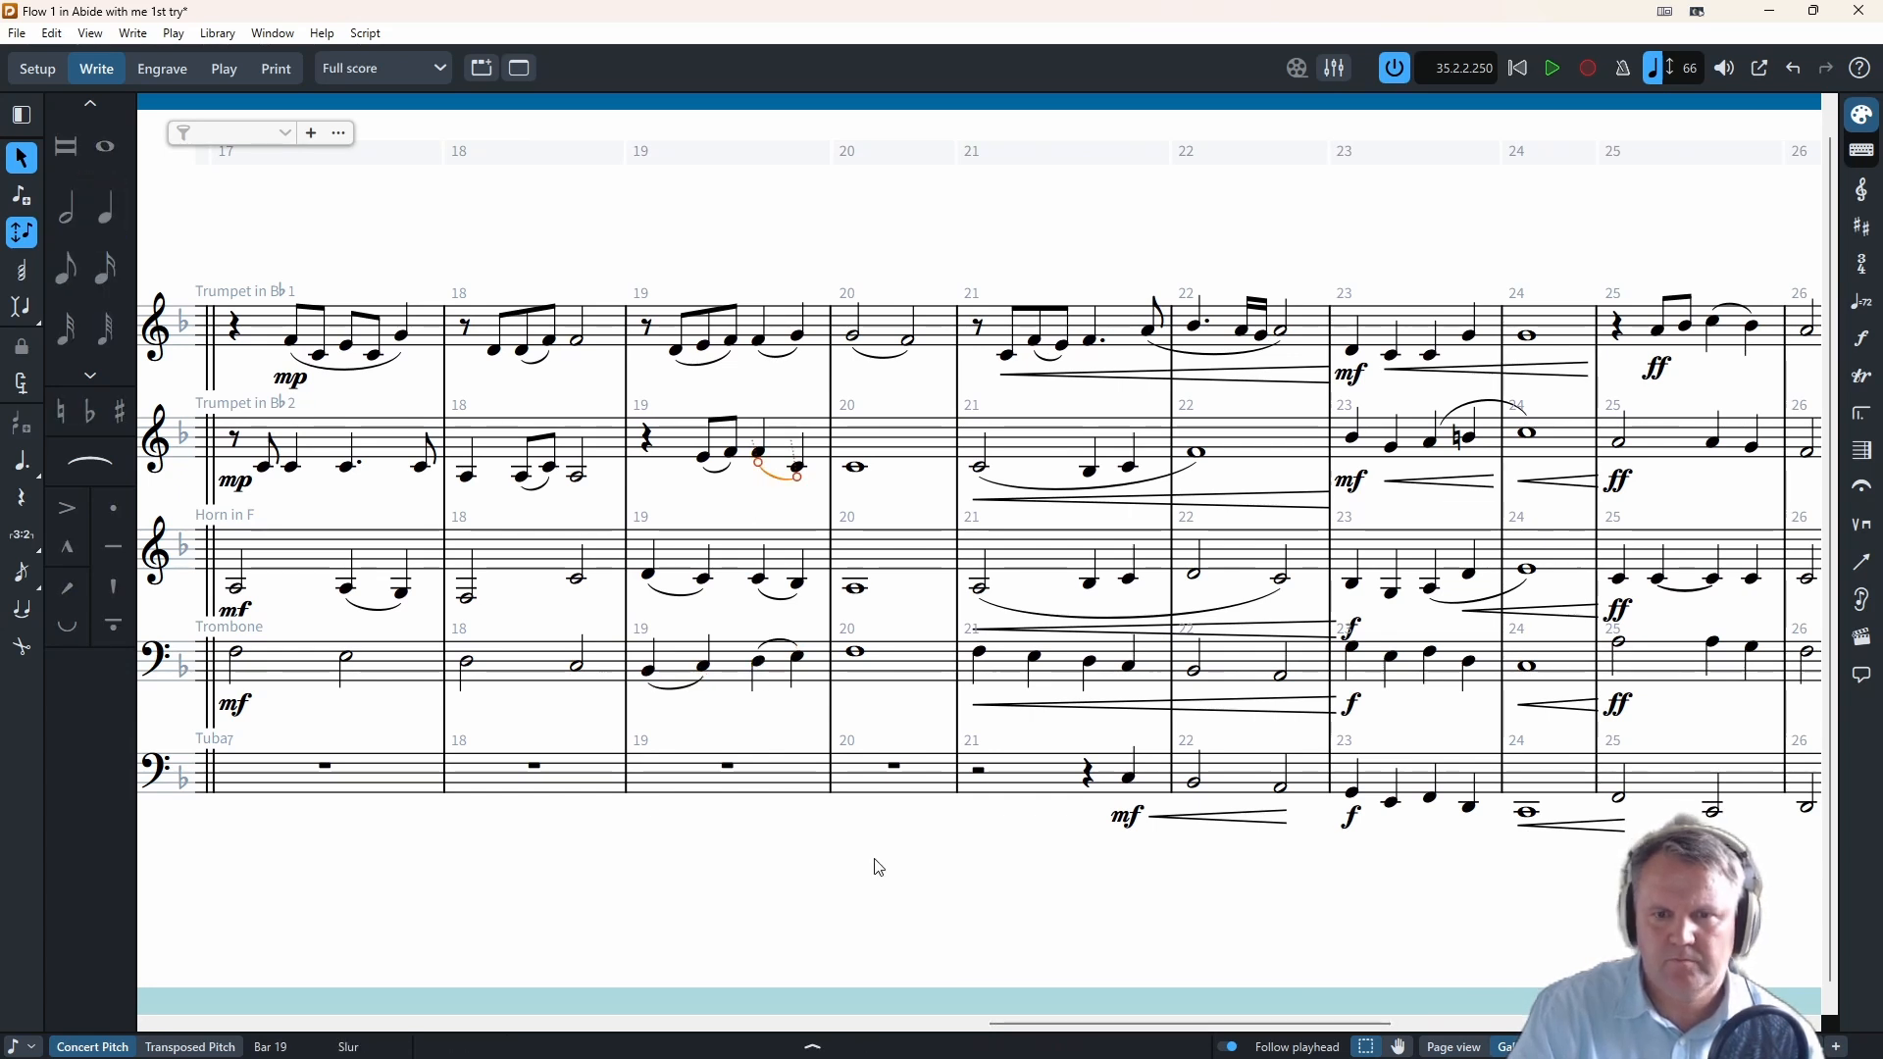
- Play the score from bar 21 to the end of bar 24
drag(1053, 1025, 1199, 1030)
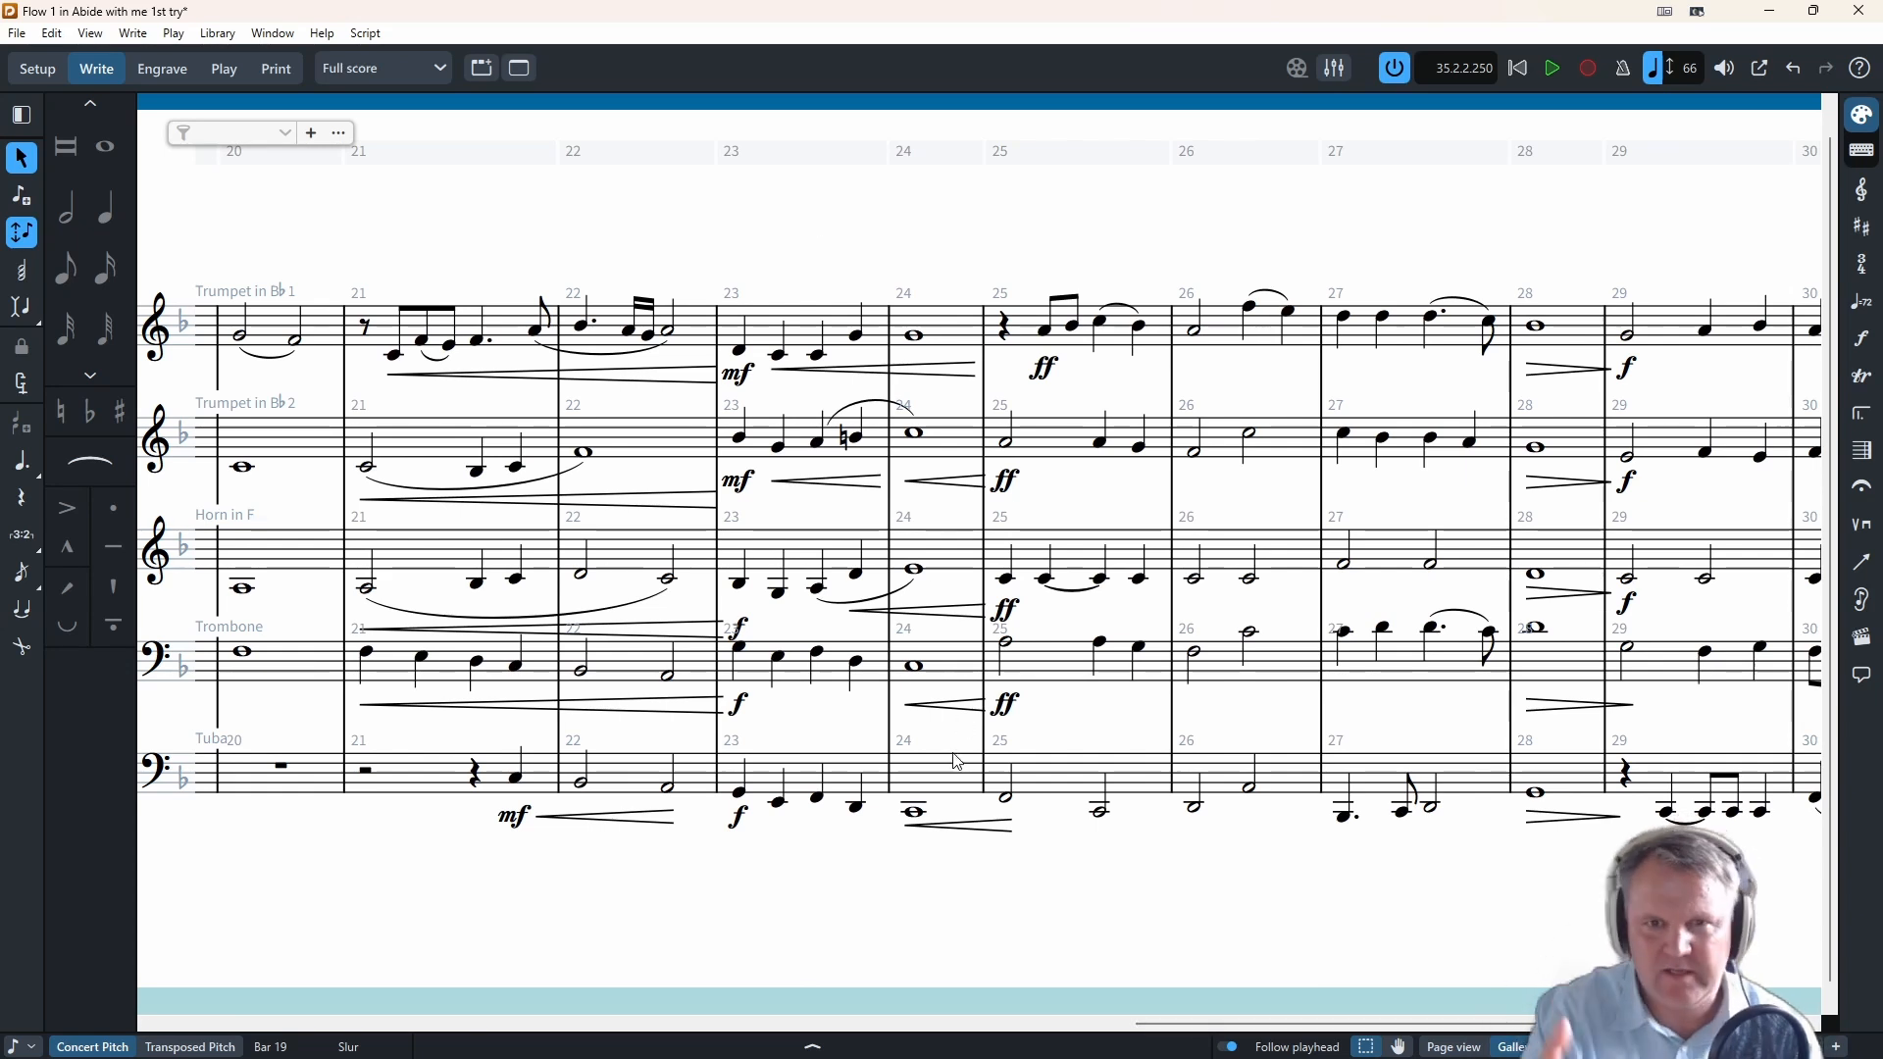
click(366, 327)
key(Return)
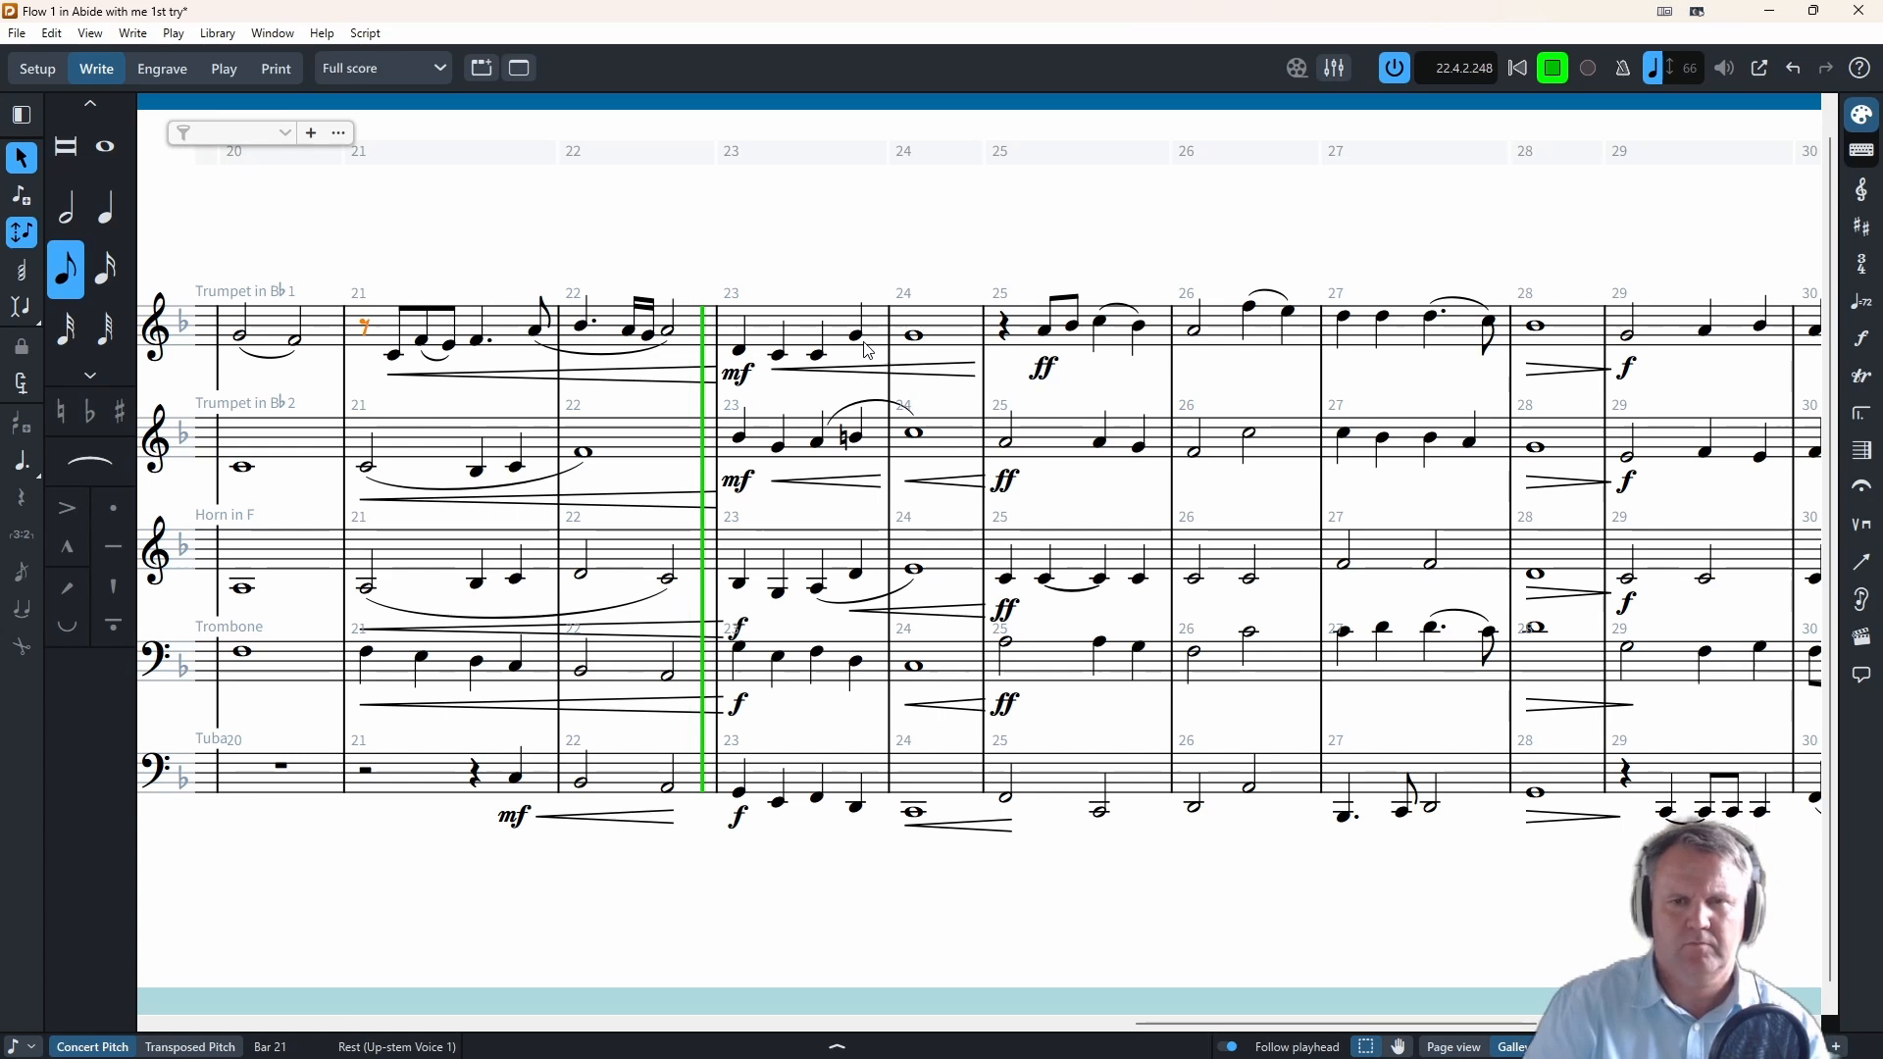
click(1553, 69)
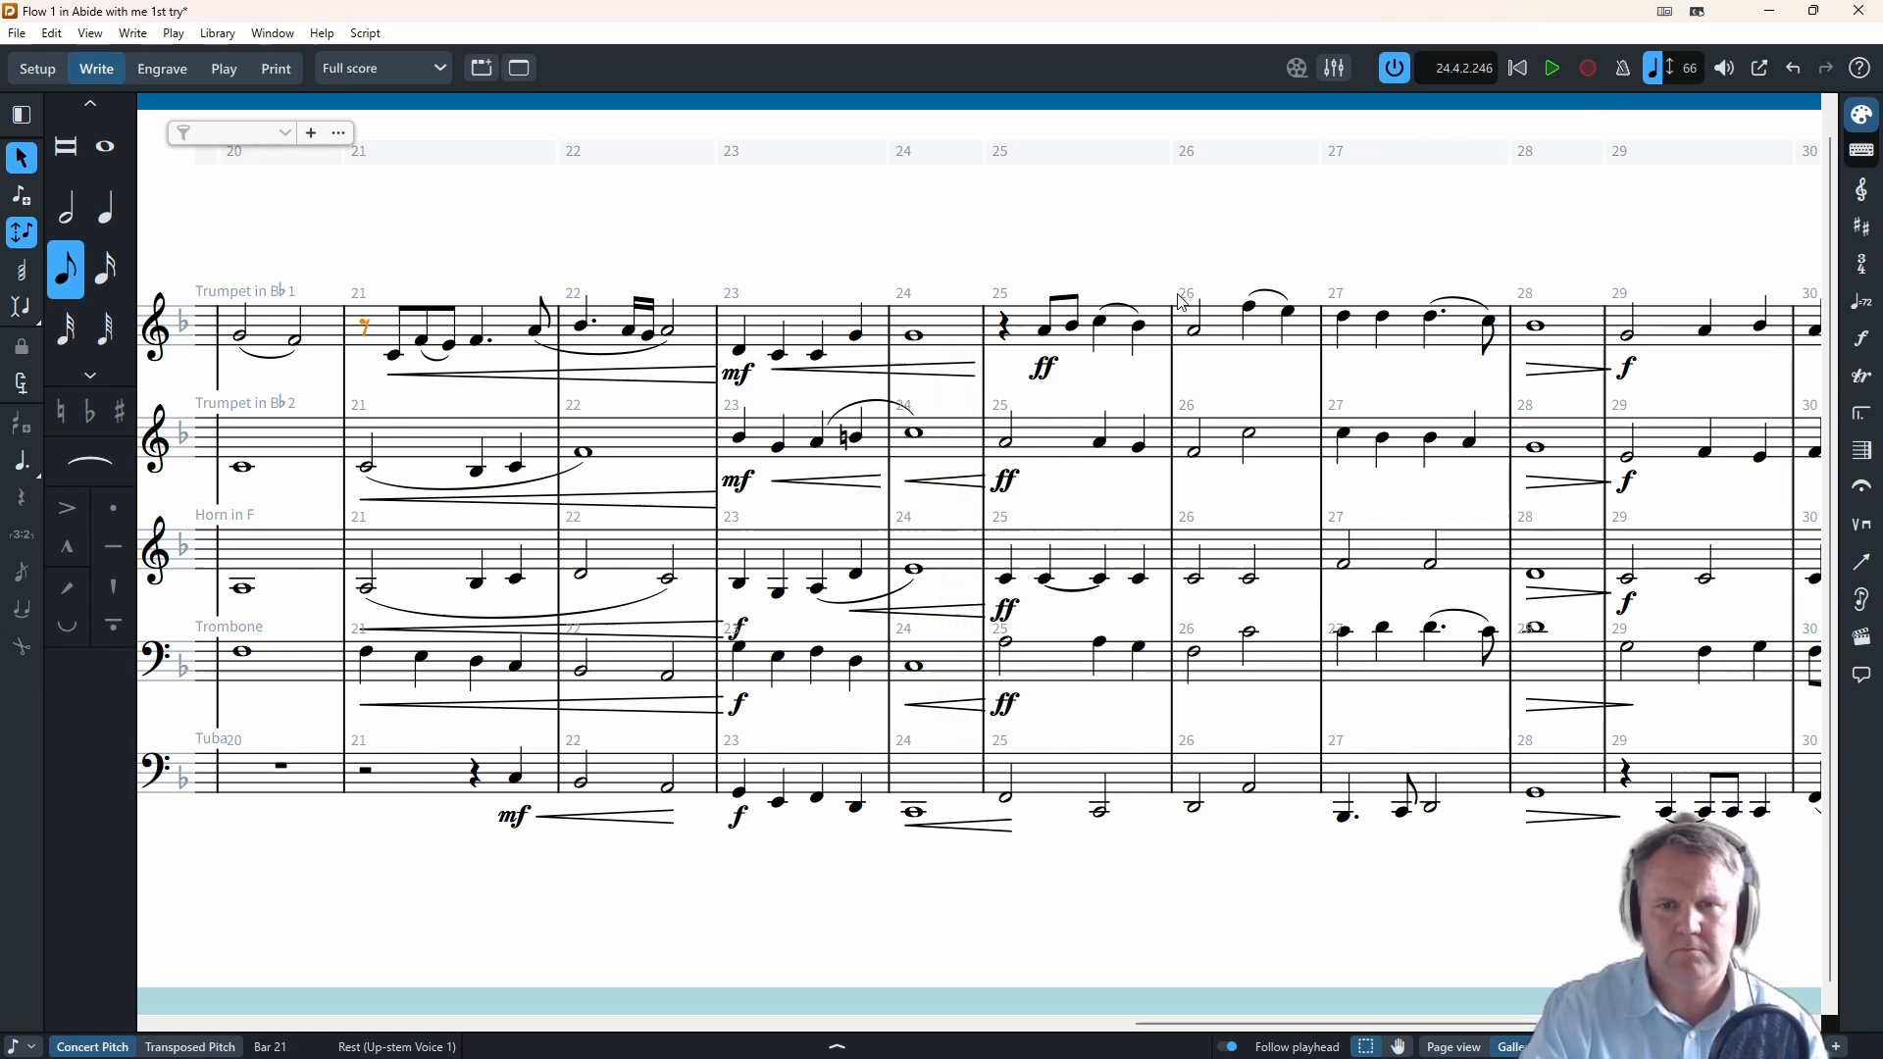
click(917, 340)
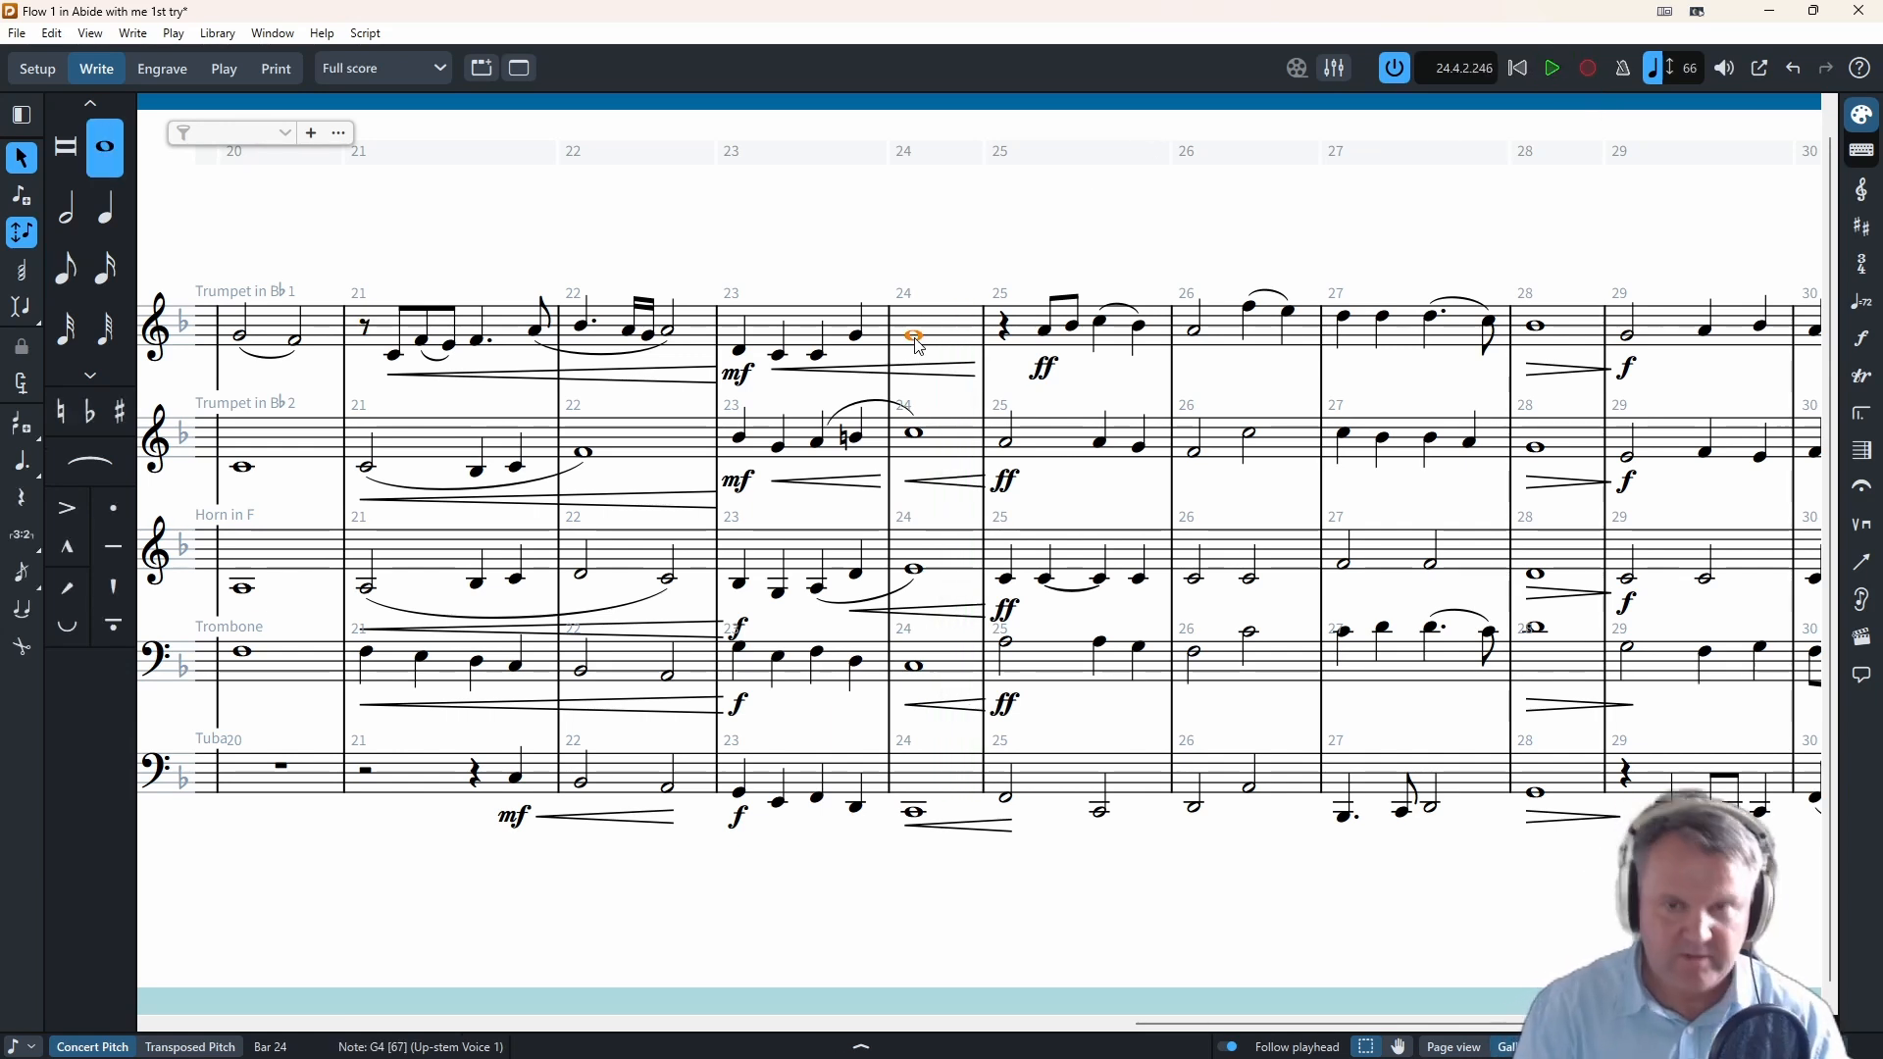
key(shift+n)
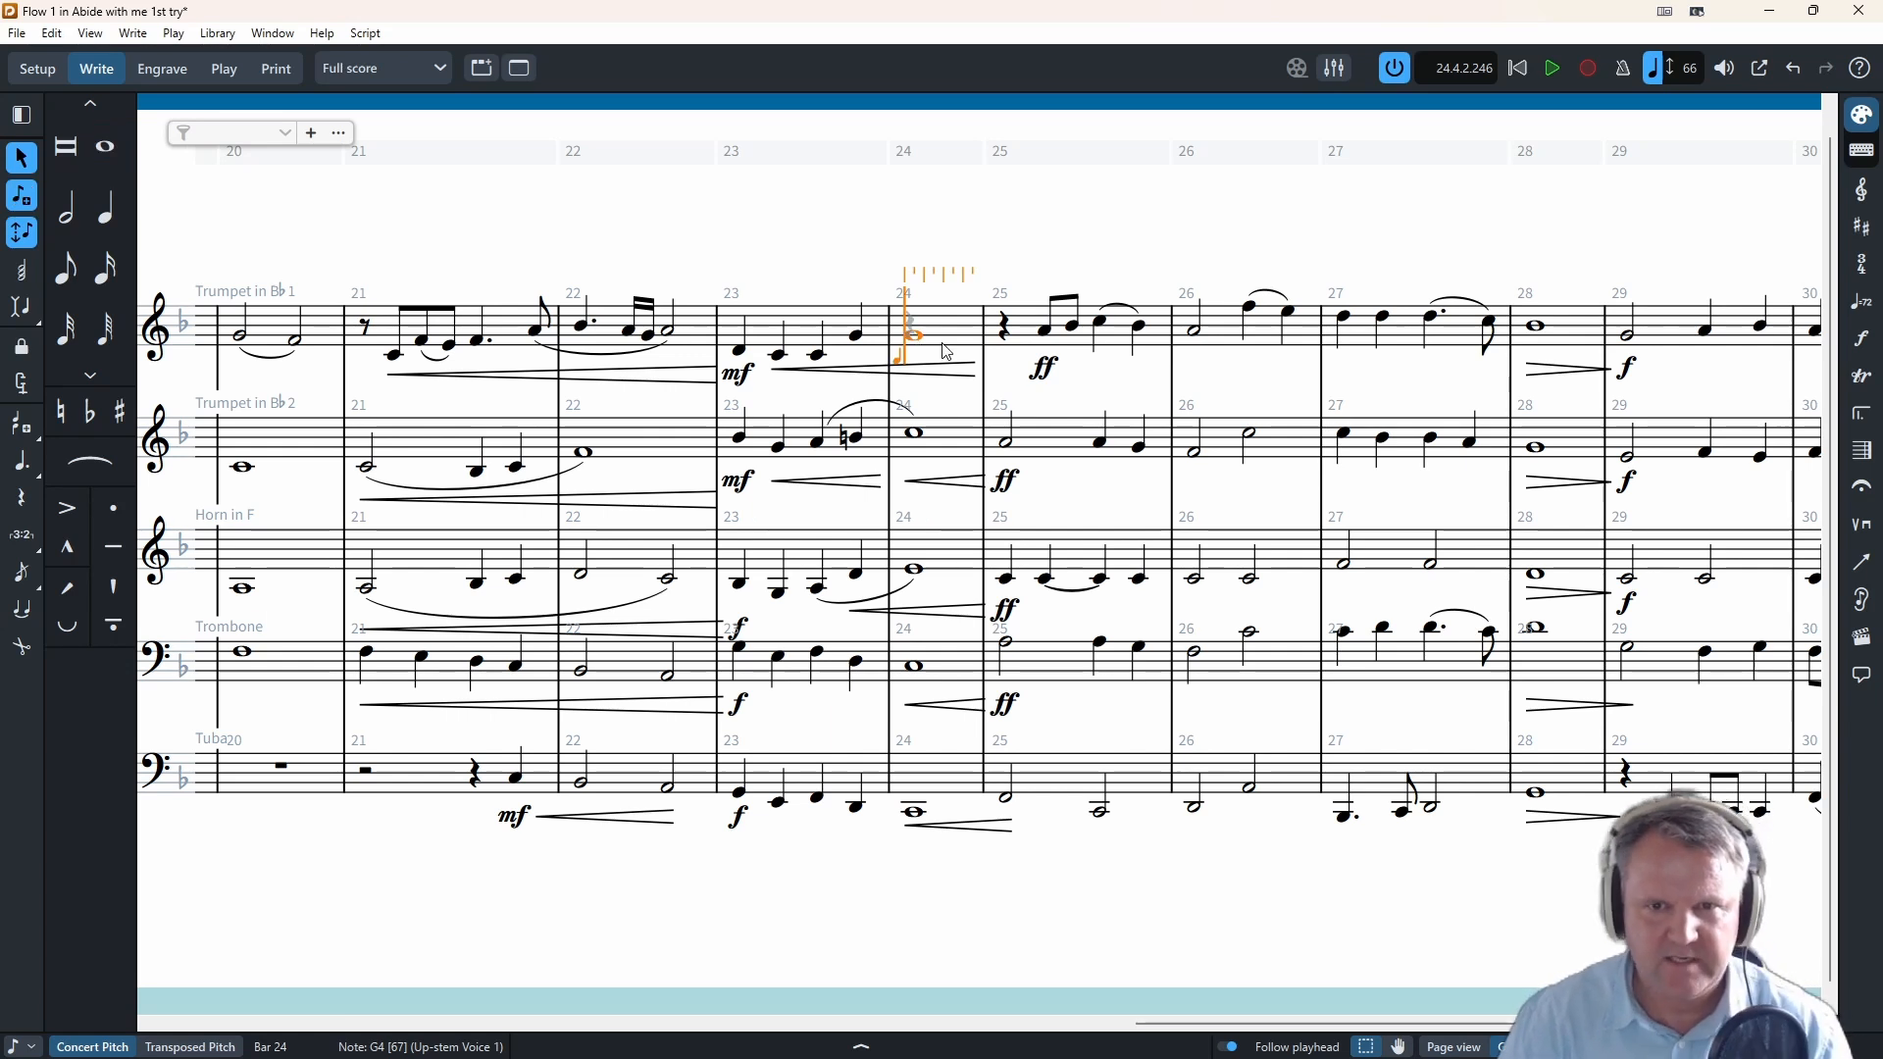
key(Escape)
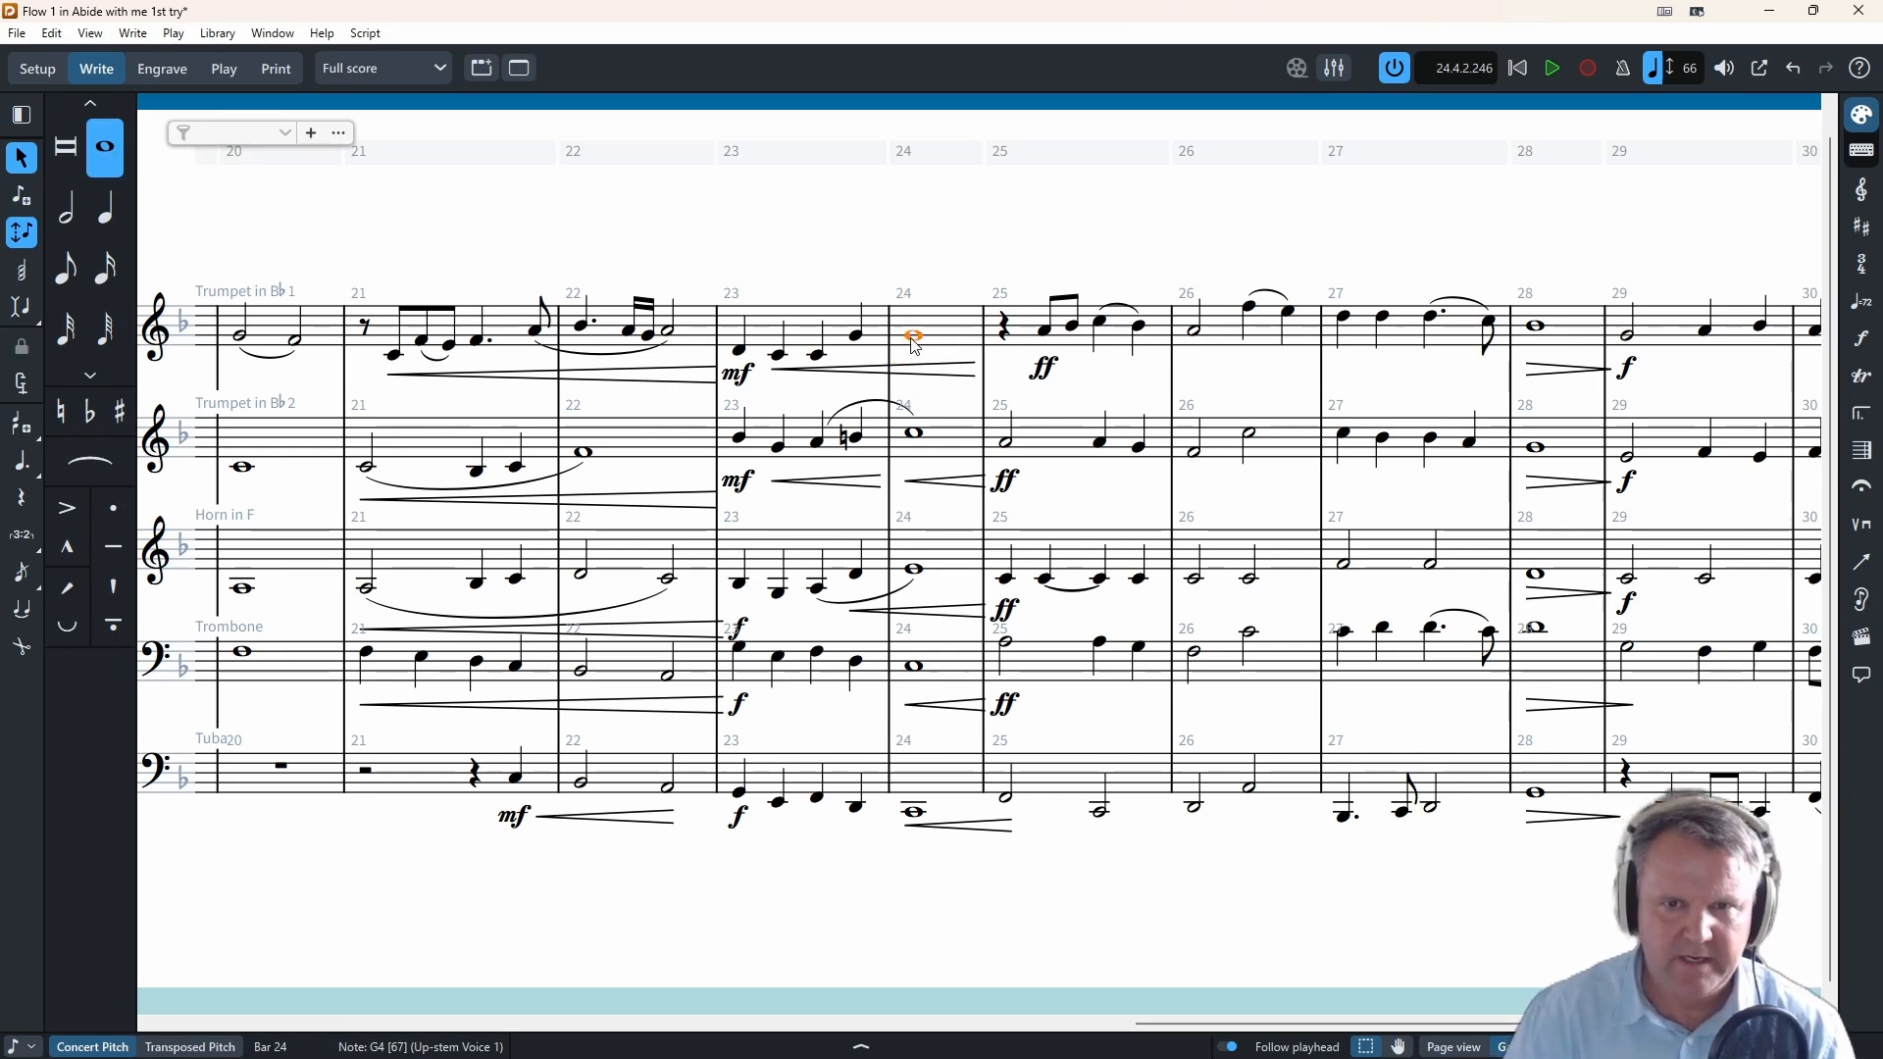
- Replace the first trumpet's whole note in bar 24 with a dotted quarter G followed by a sixteenth G
key(6)
key(shift+n)
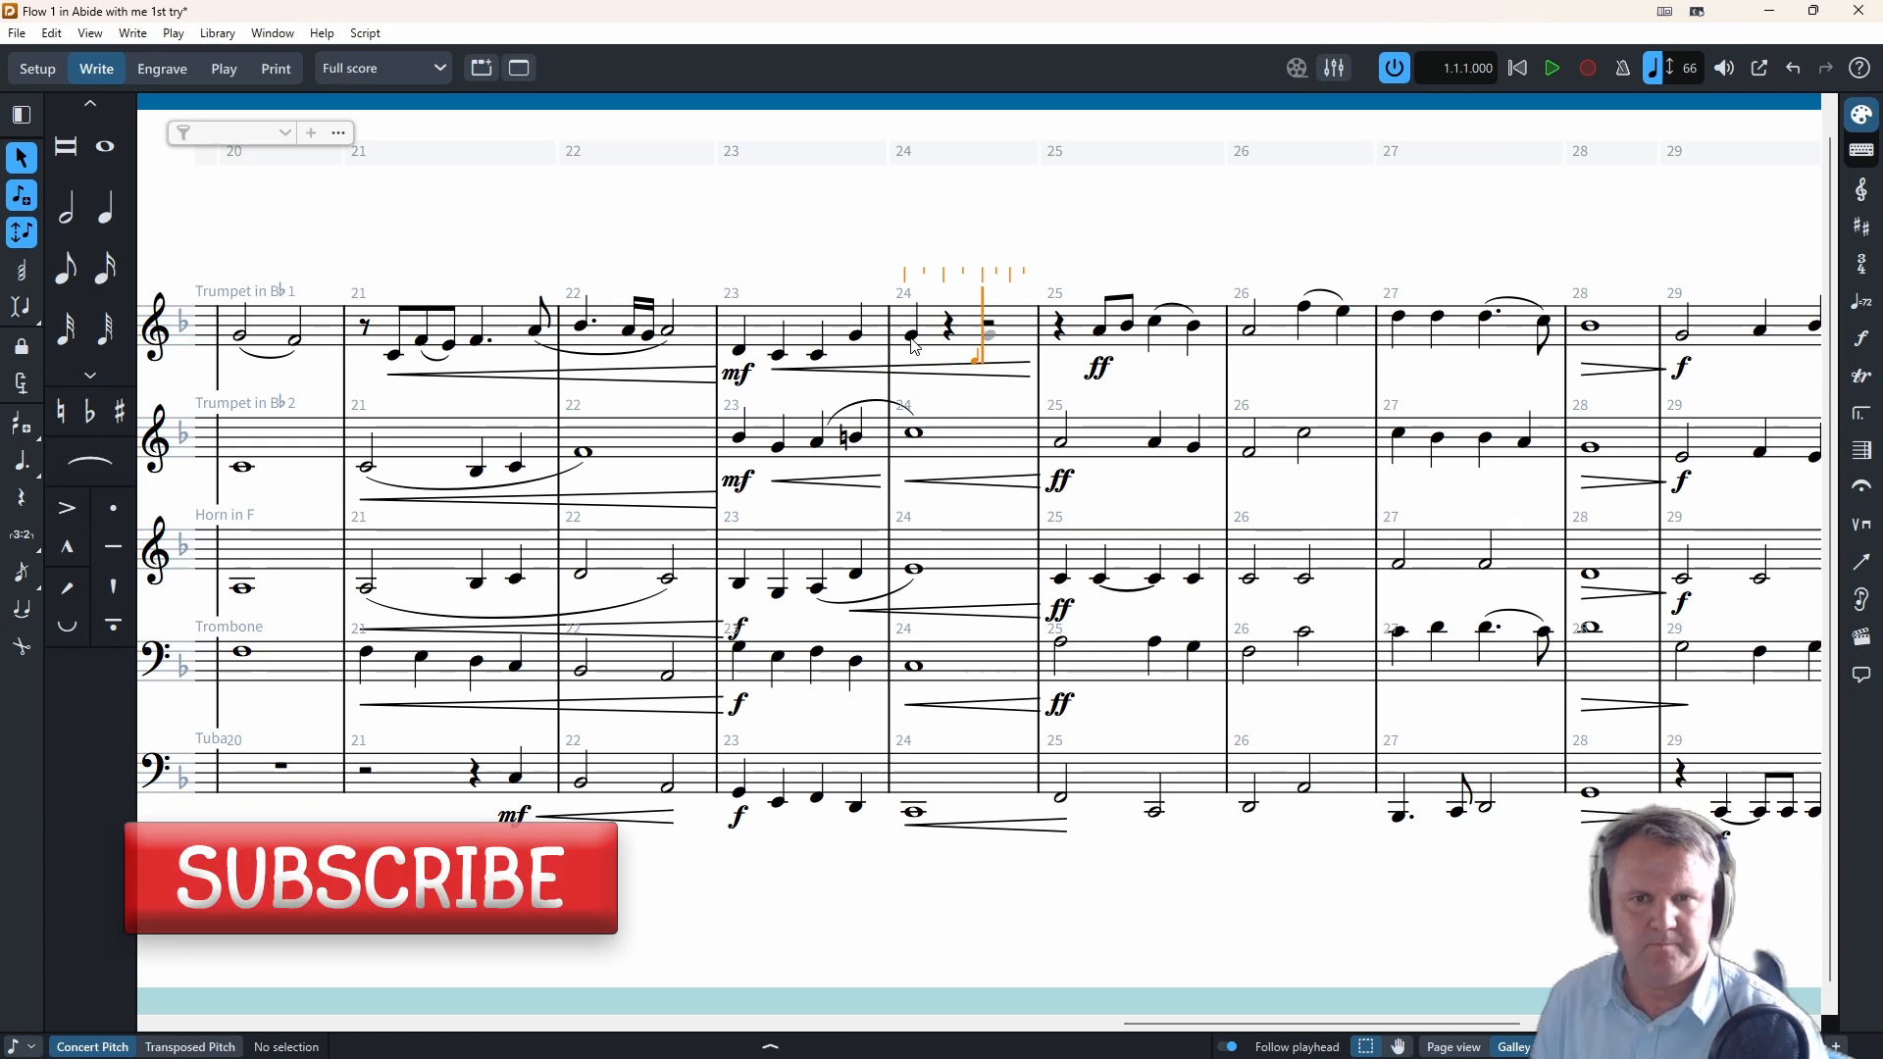
click(22, 462)
key(Right)
key(Right)
key(g)
key(period)
key(3)
key(a)
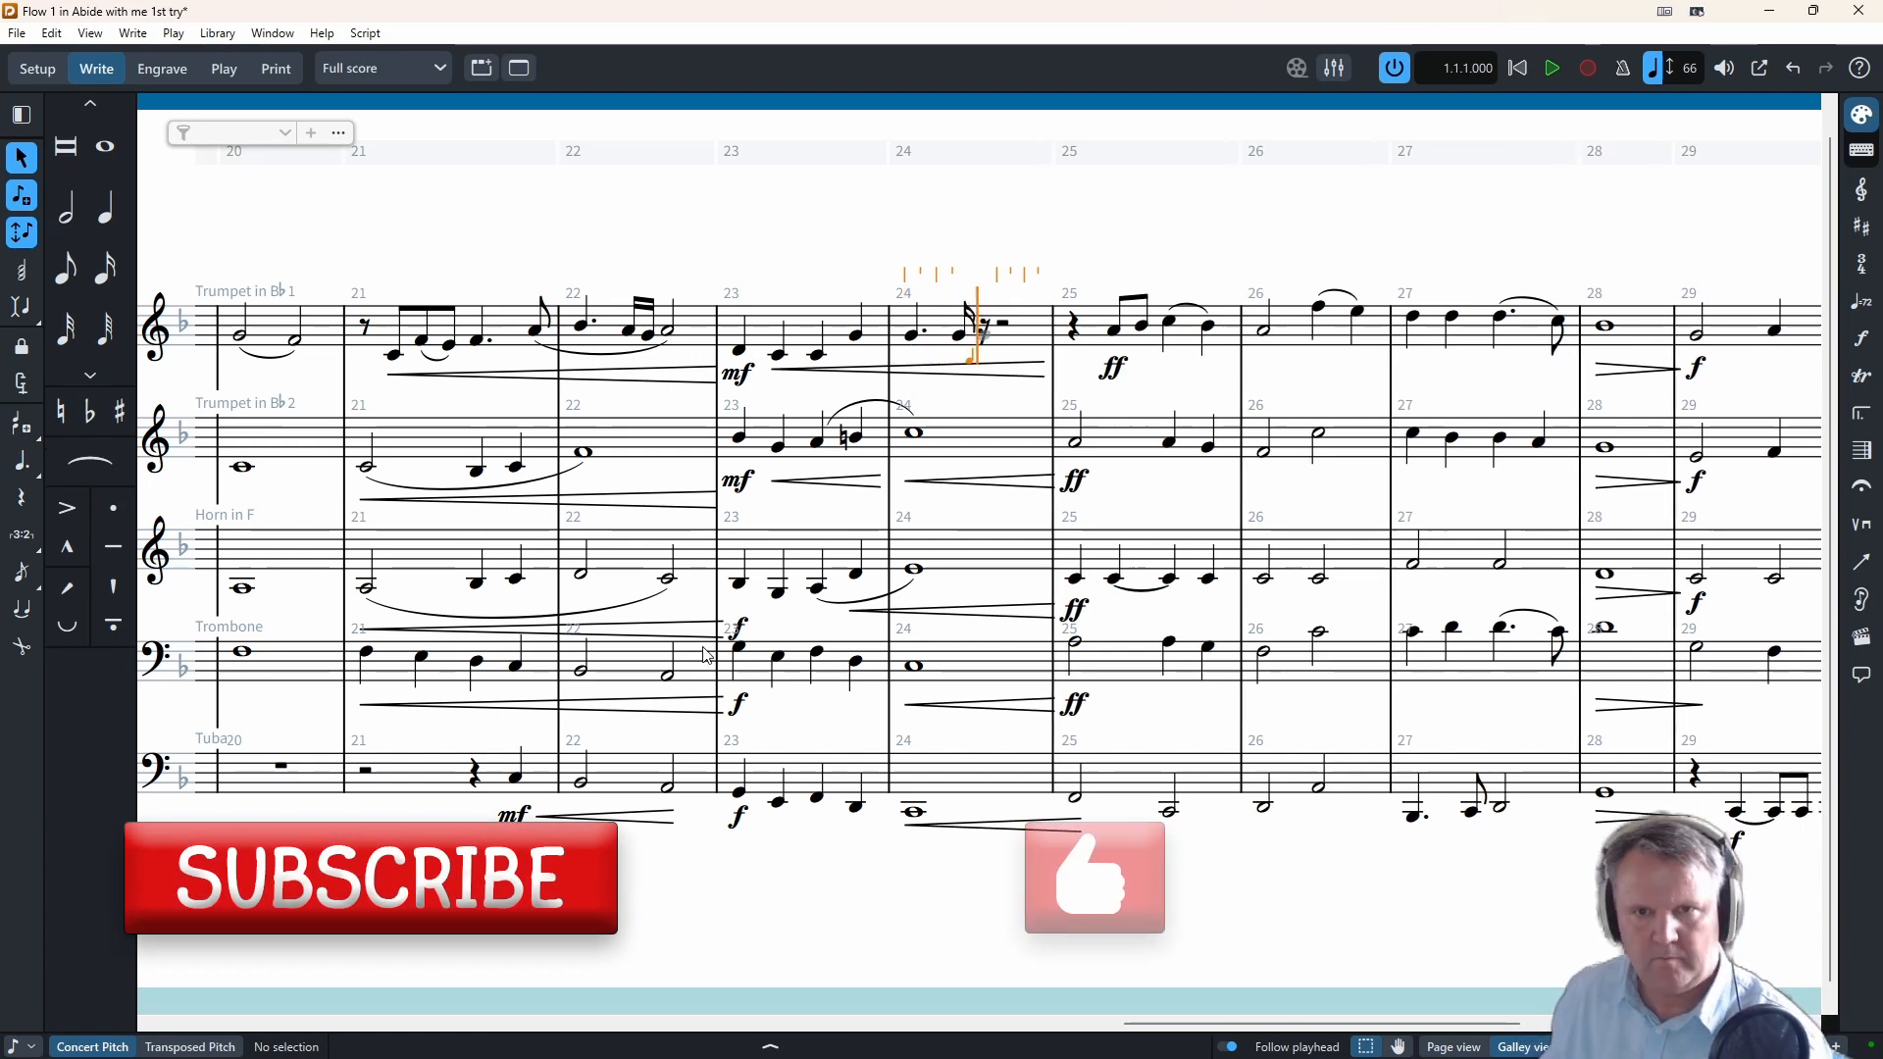
- Continue the first trumpet's bar 24 with a sixteenth A and quarter notes B-flat and C
key(b)
key(5)
key(b)
key(c)
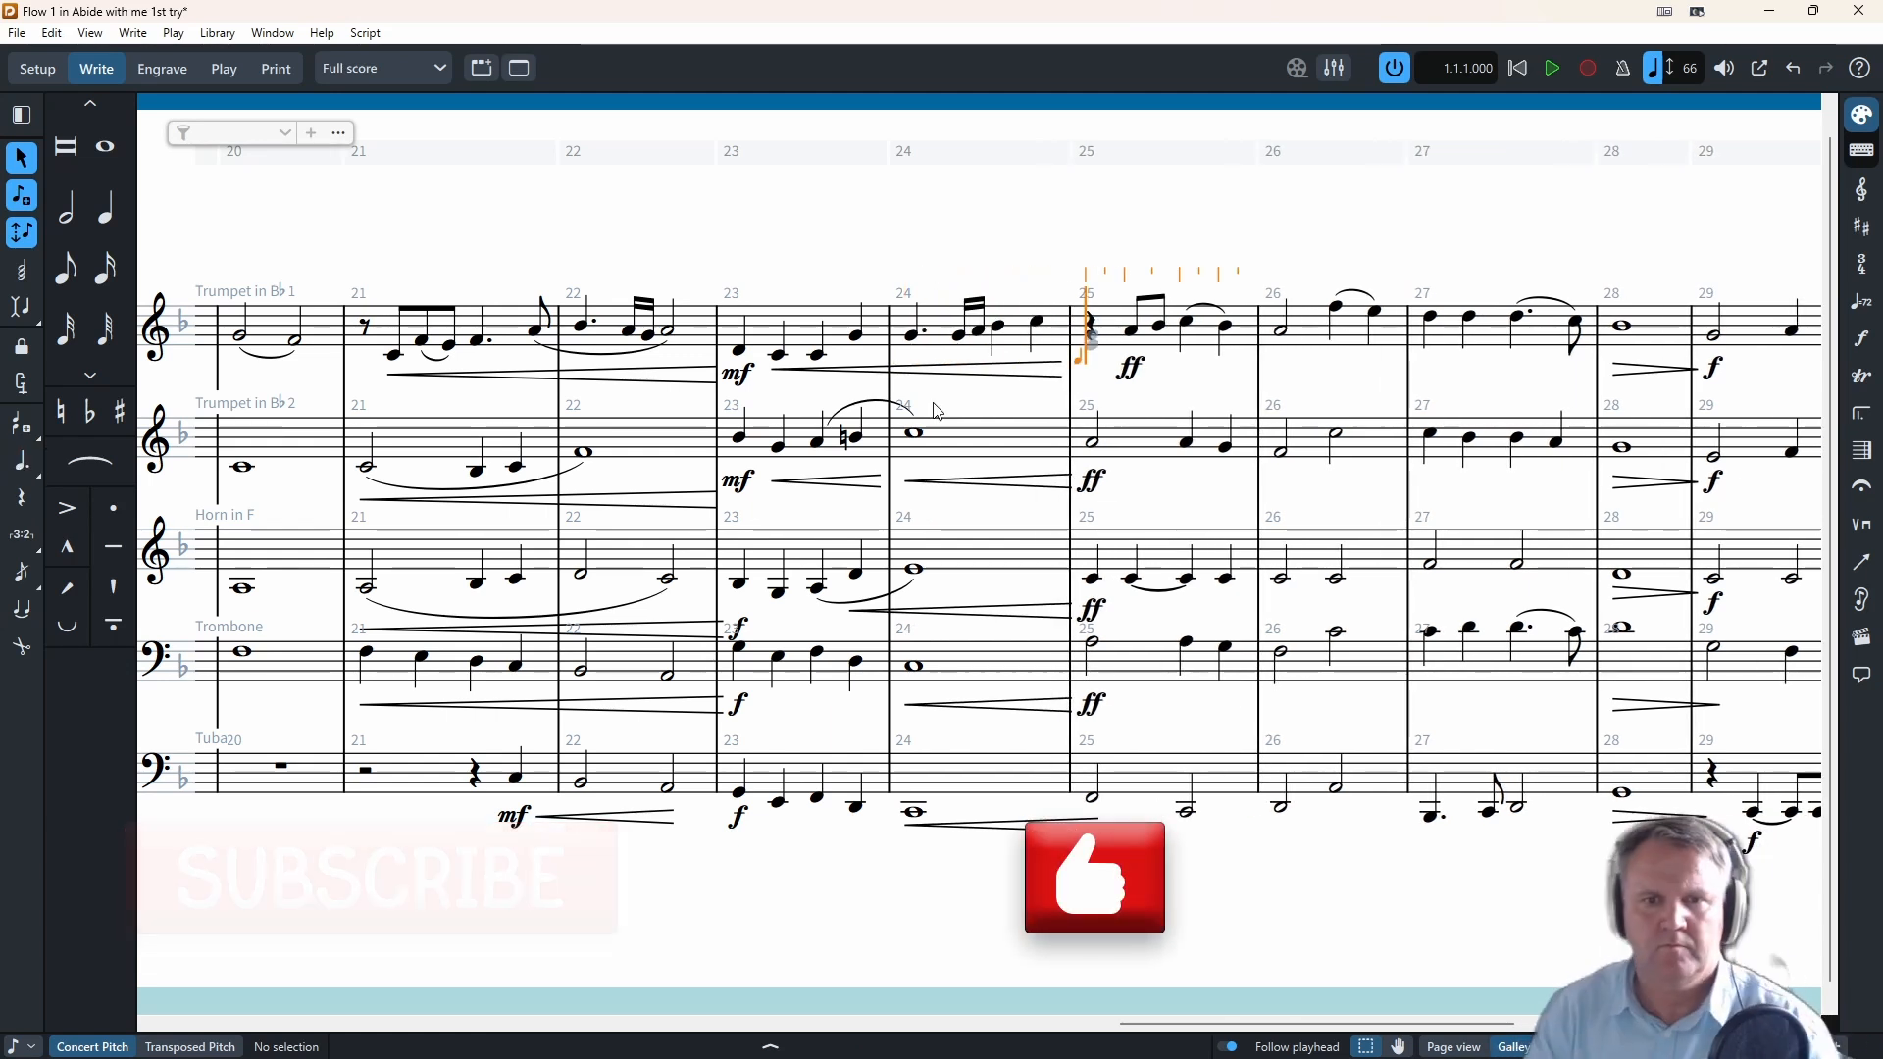
- Rewrite the horn's bar 24 as a dotted quarter E, sixteenths E and F, and two quarter-note Gs
click(914, 568)
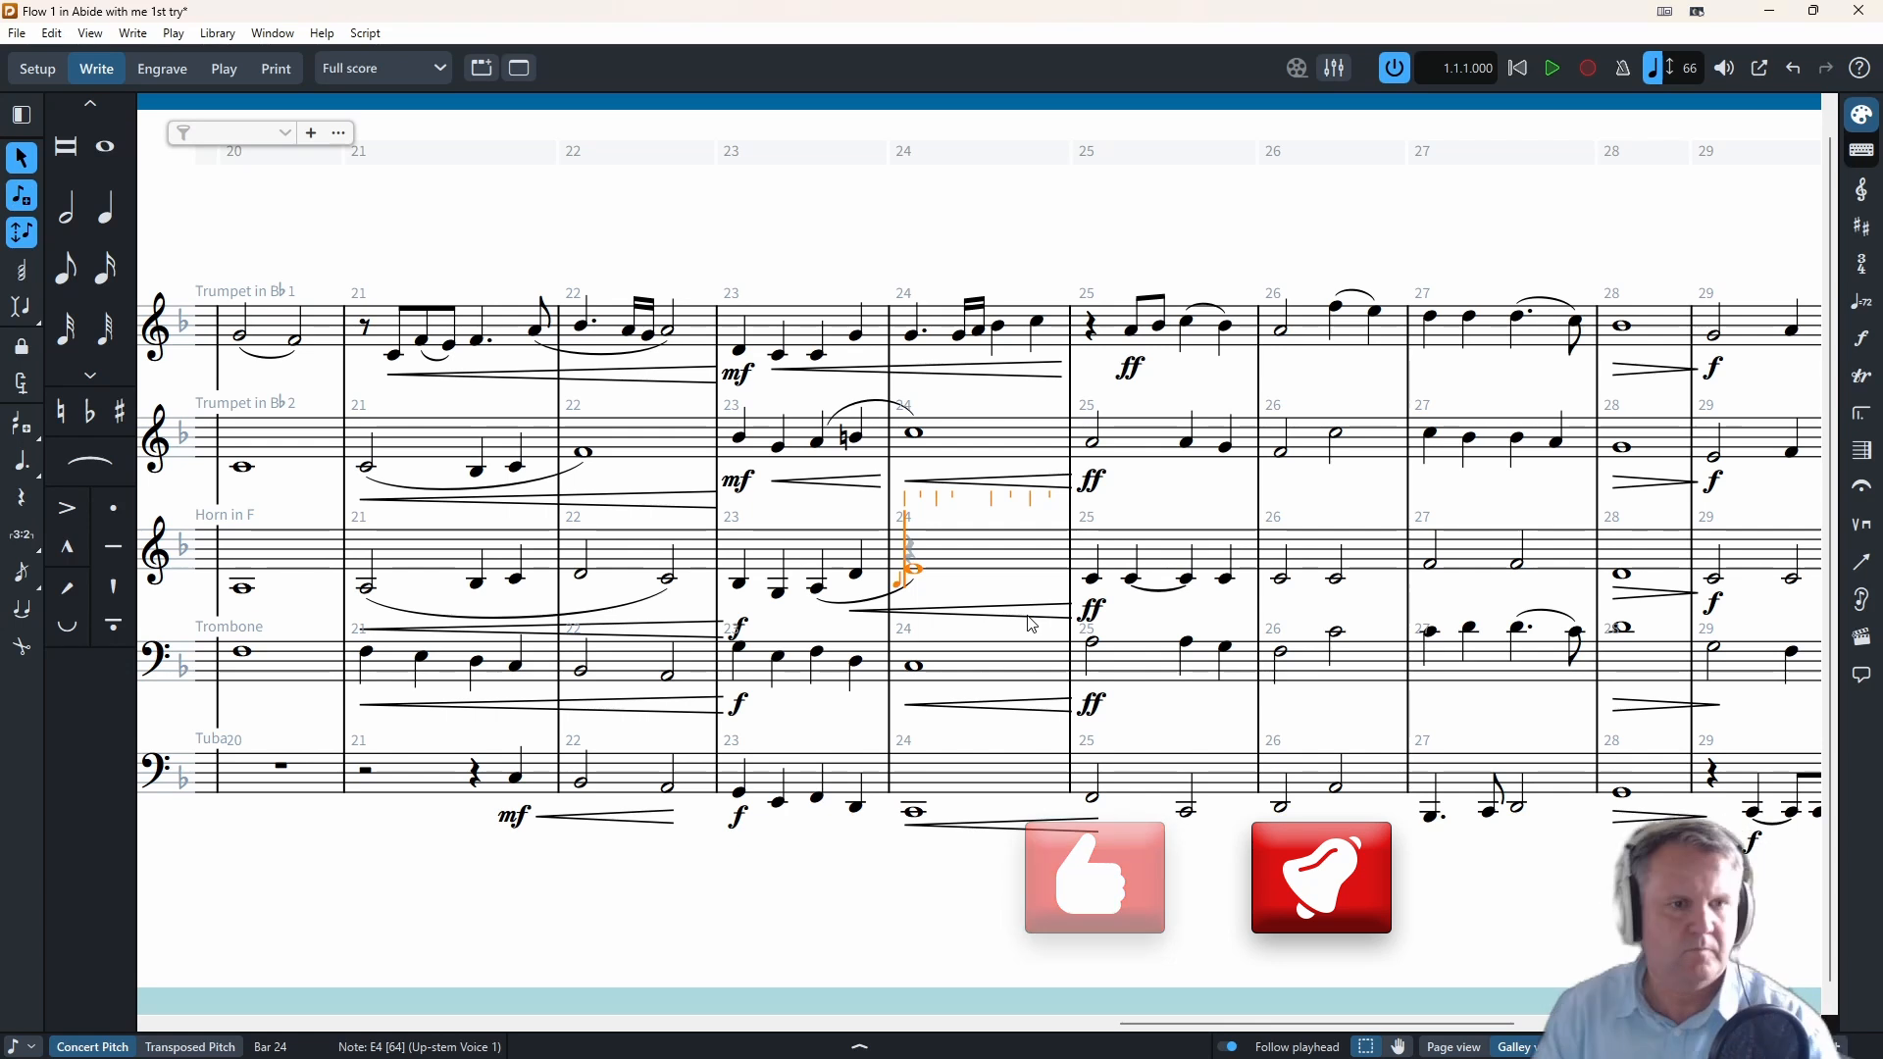
click(21, 462)
key(e)
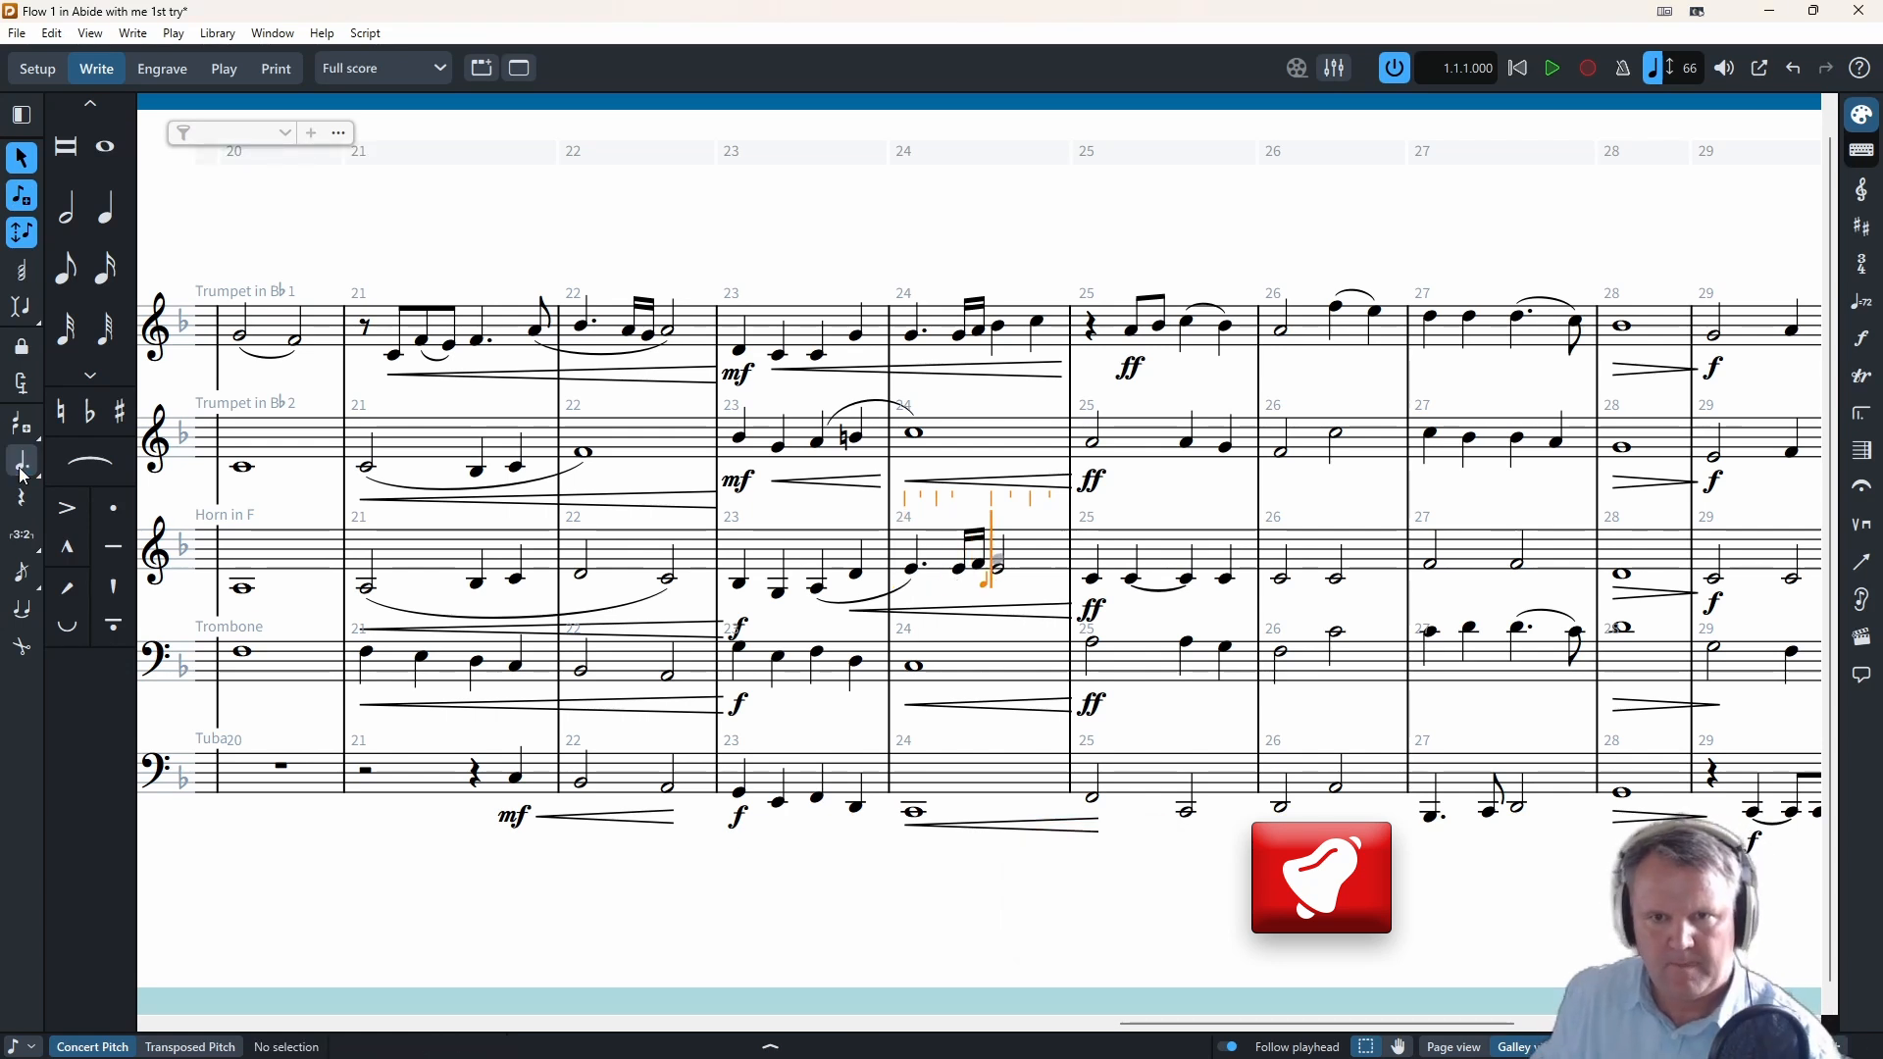
key(5)
key(g)
key(a)
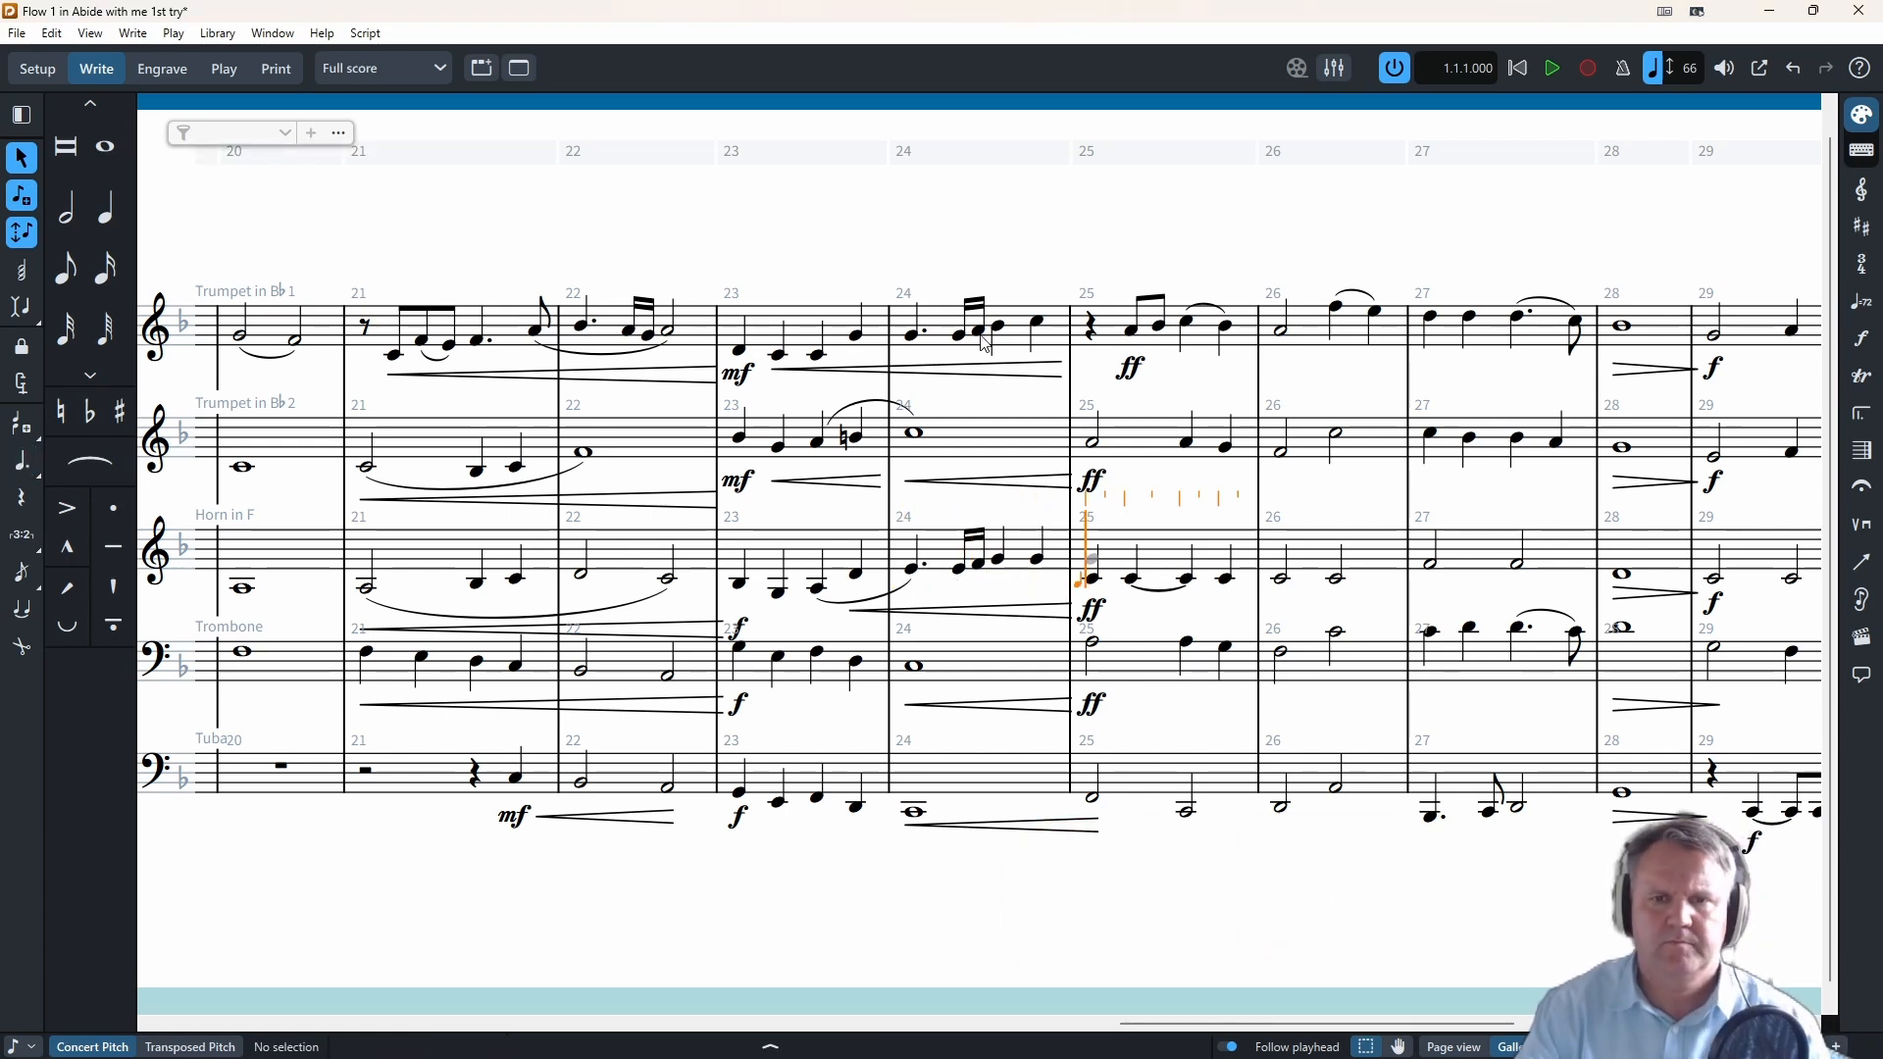
- Add accents to the last four notes of bar 24 in the first trumpet and horn
key(Escape)
drag(986, 343, 1049, 289)
key(bracketleft)
drag(942, 538, 1026, 570)
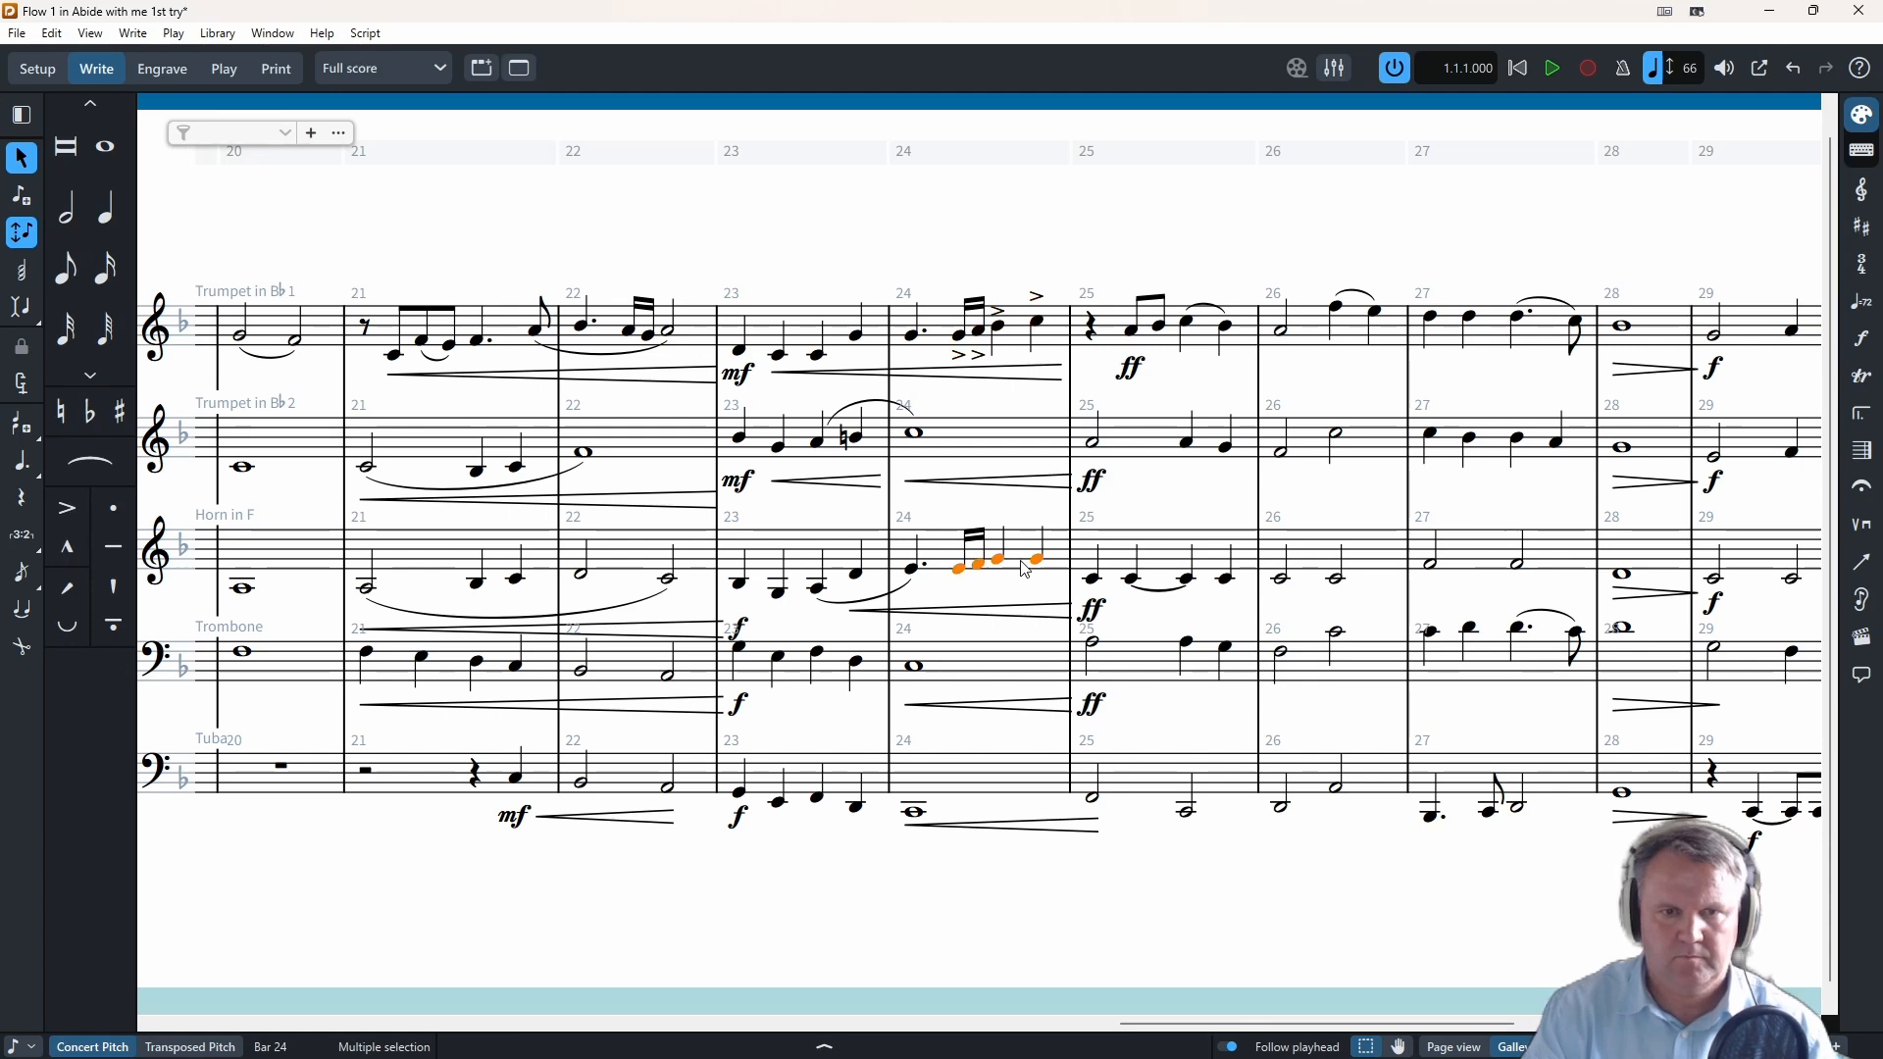
key(bracketleft)
click(916, 668)
key(shift+n)
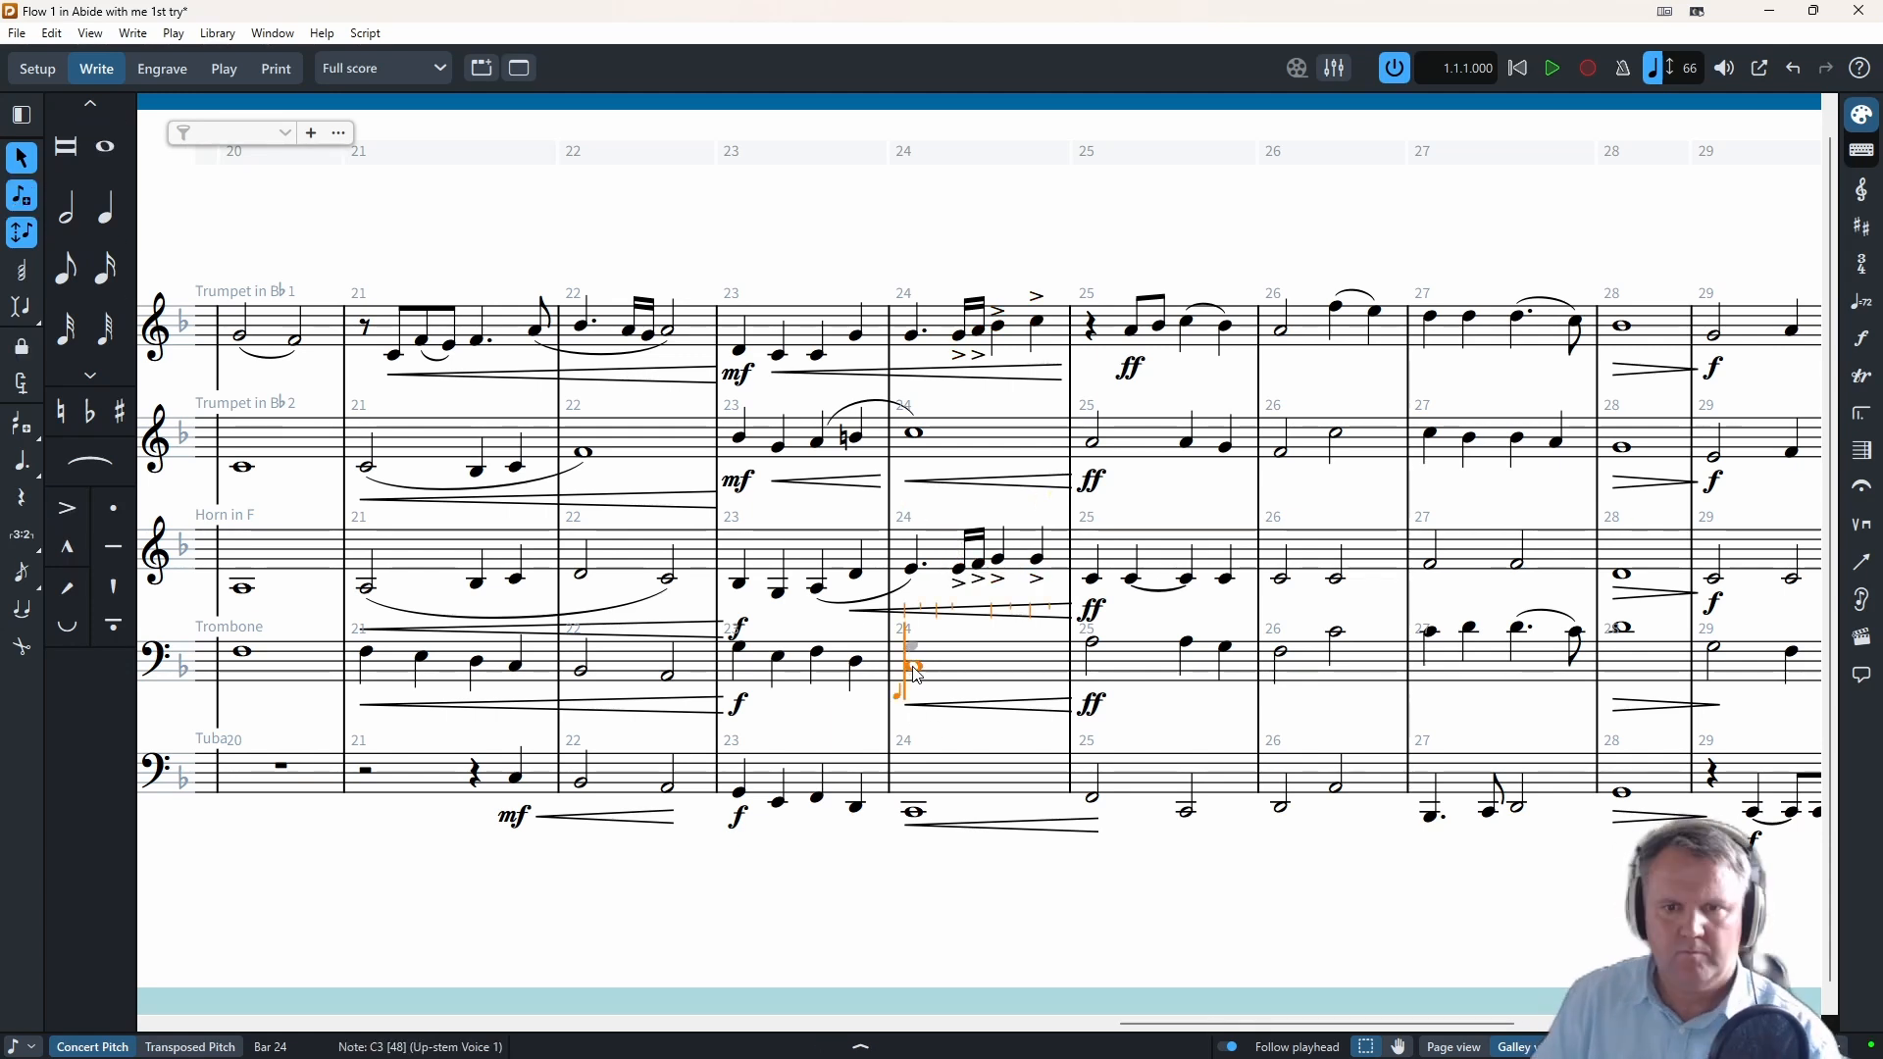
click(22, 472)
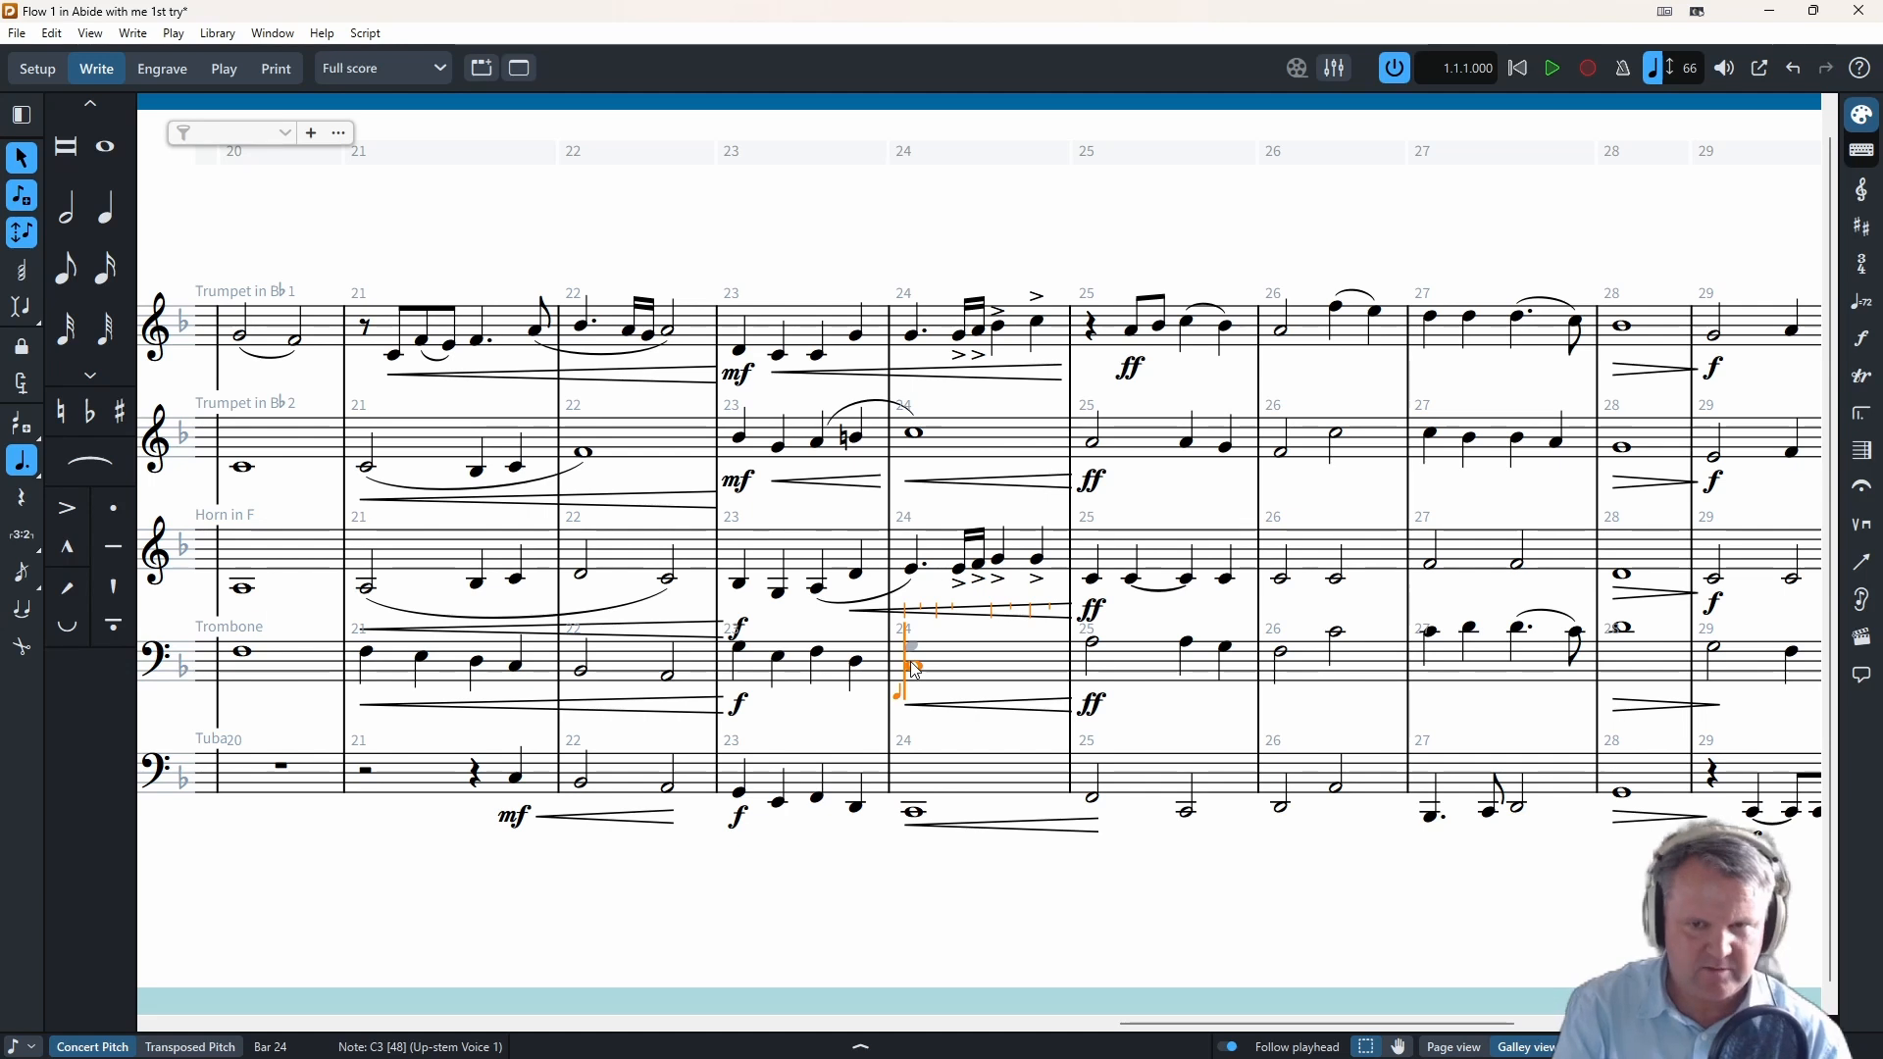
key(Escape)
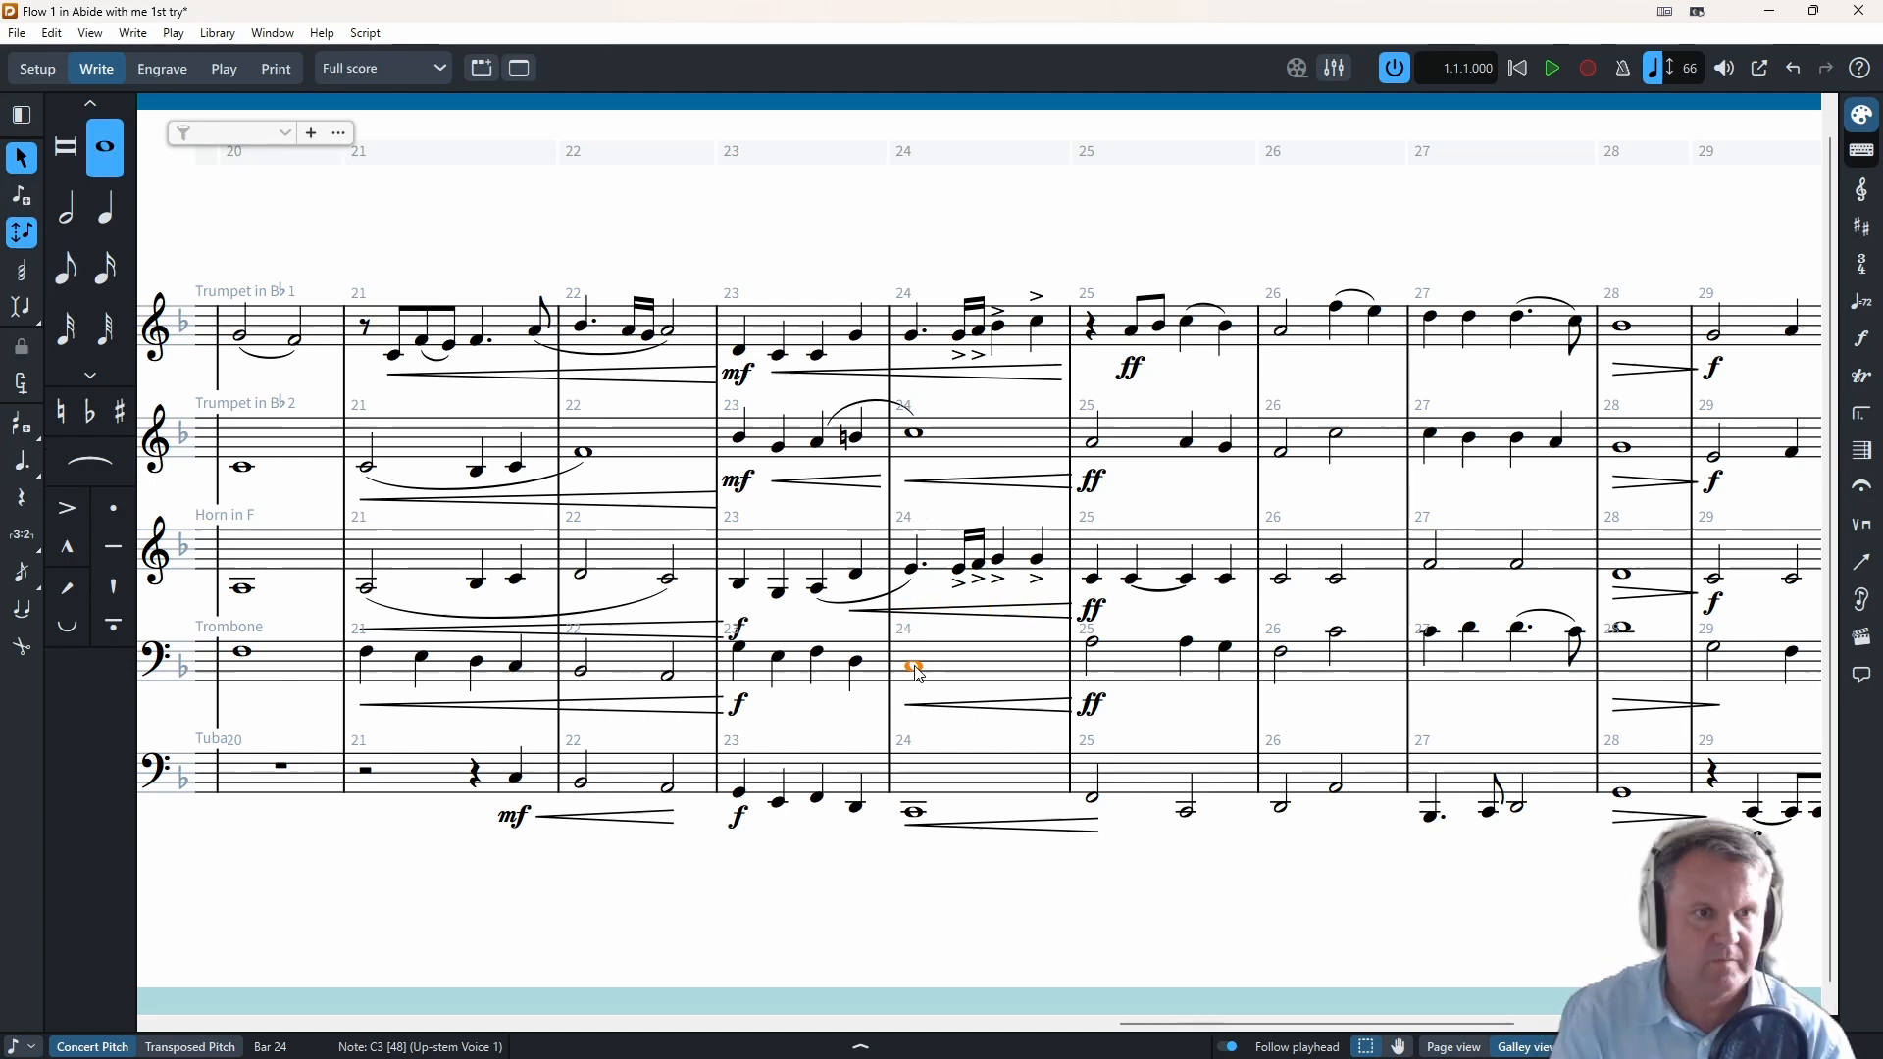
- Replace the start of the trombone's bar 24 with a dotted quarter C and sixteenths G and A
key(Return)
key(5)
key(period)
key(d)
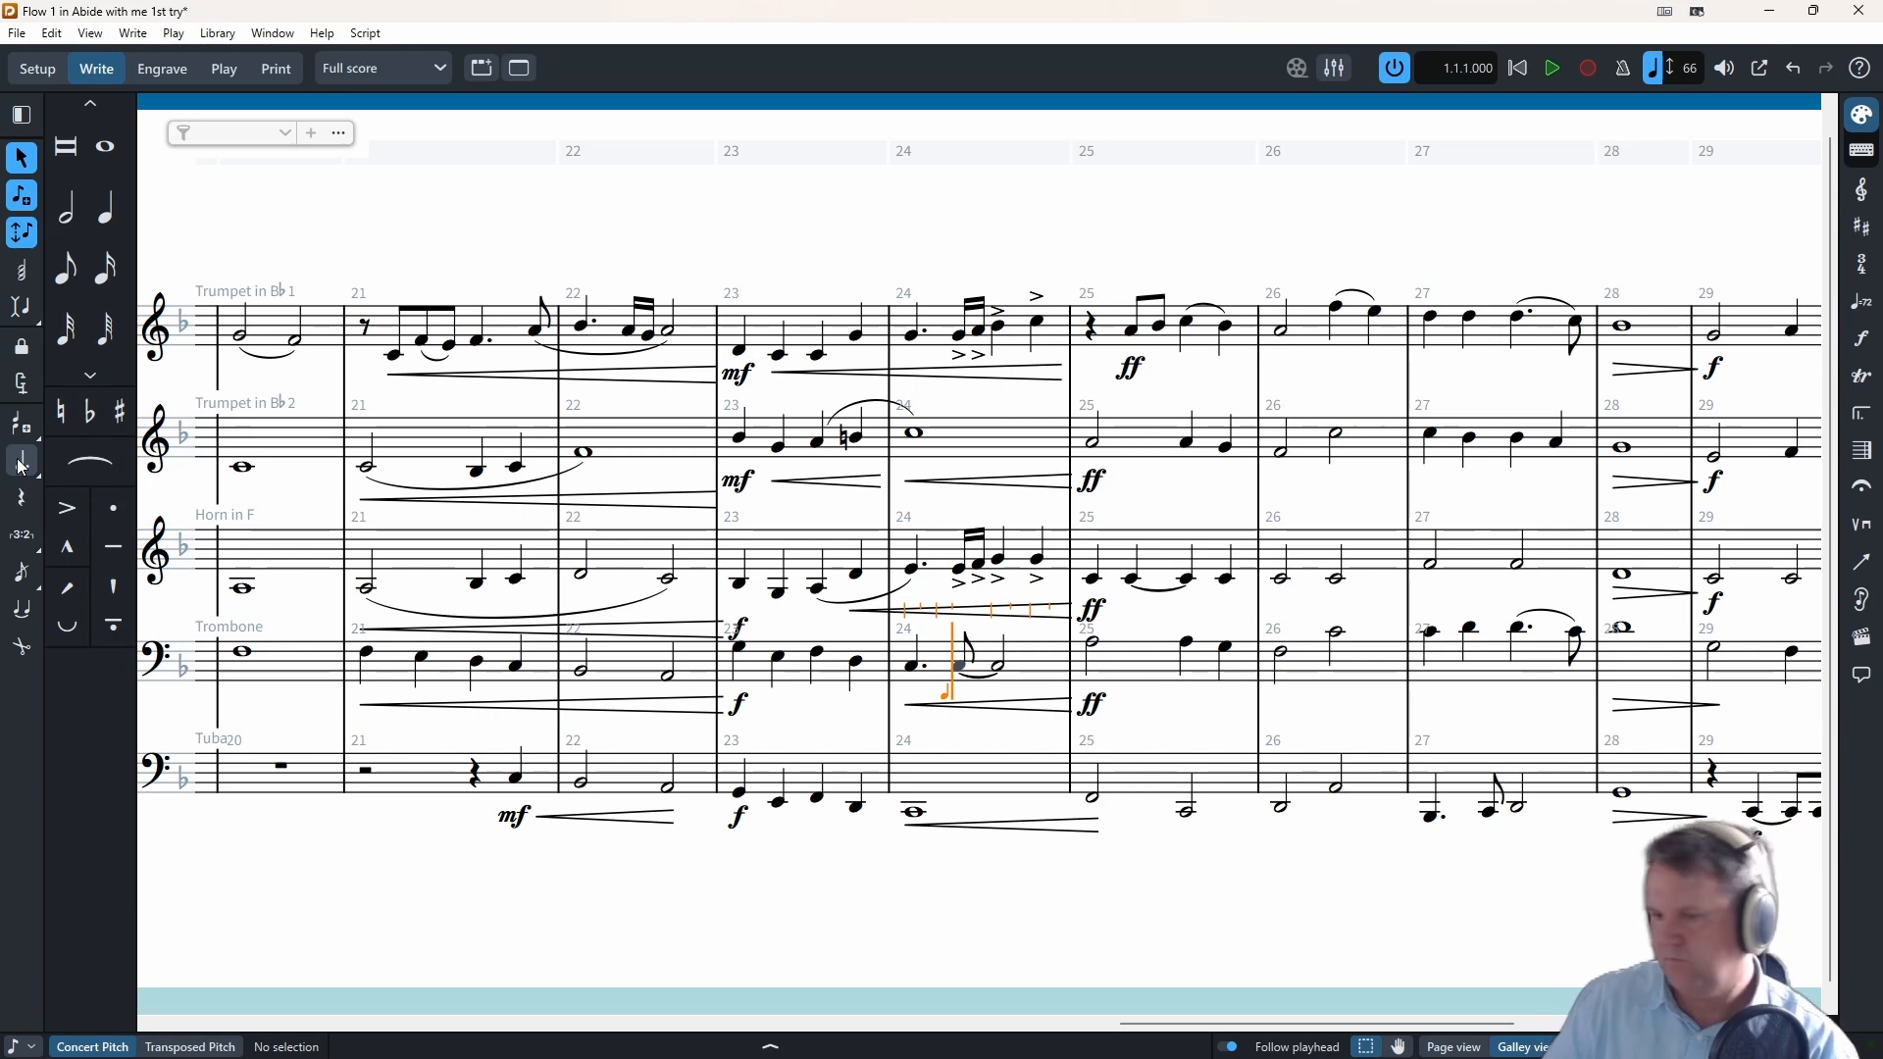
key(3)
key(b)
key(a)
key(c)
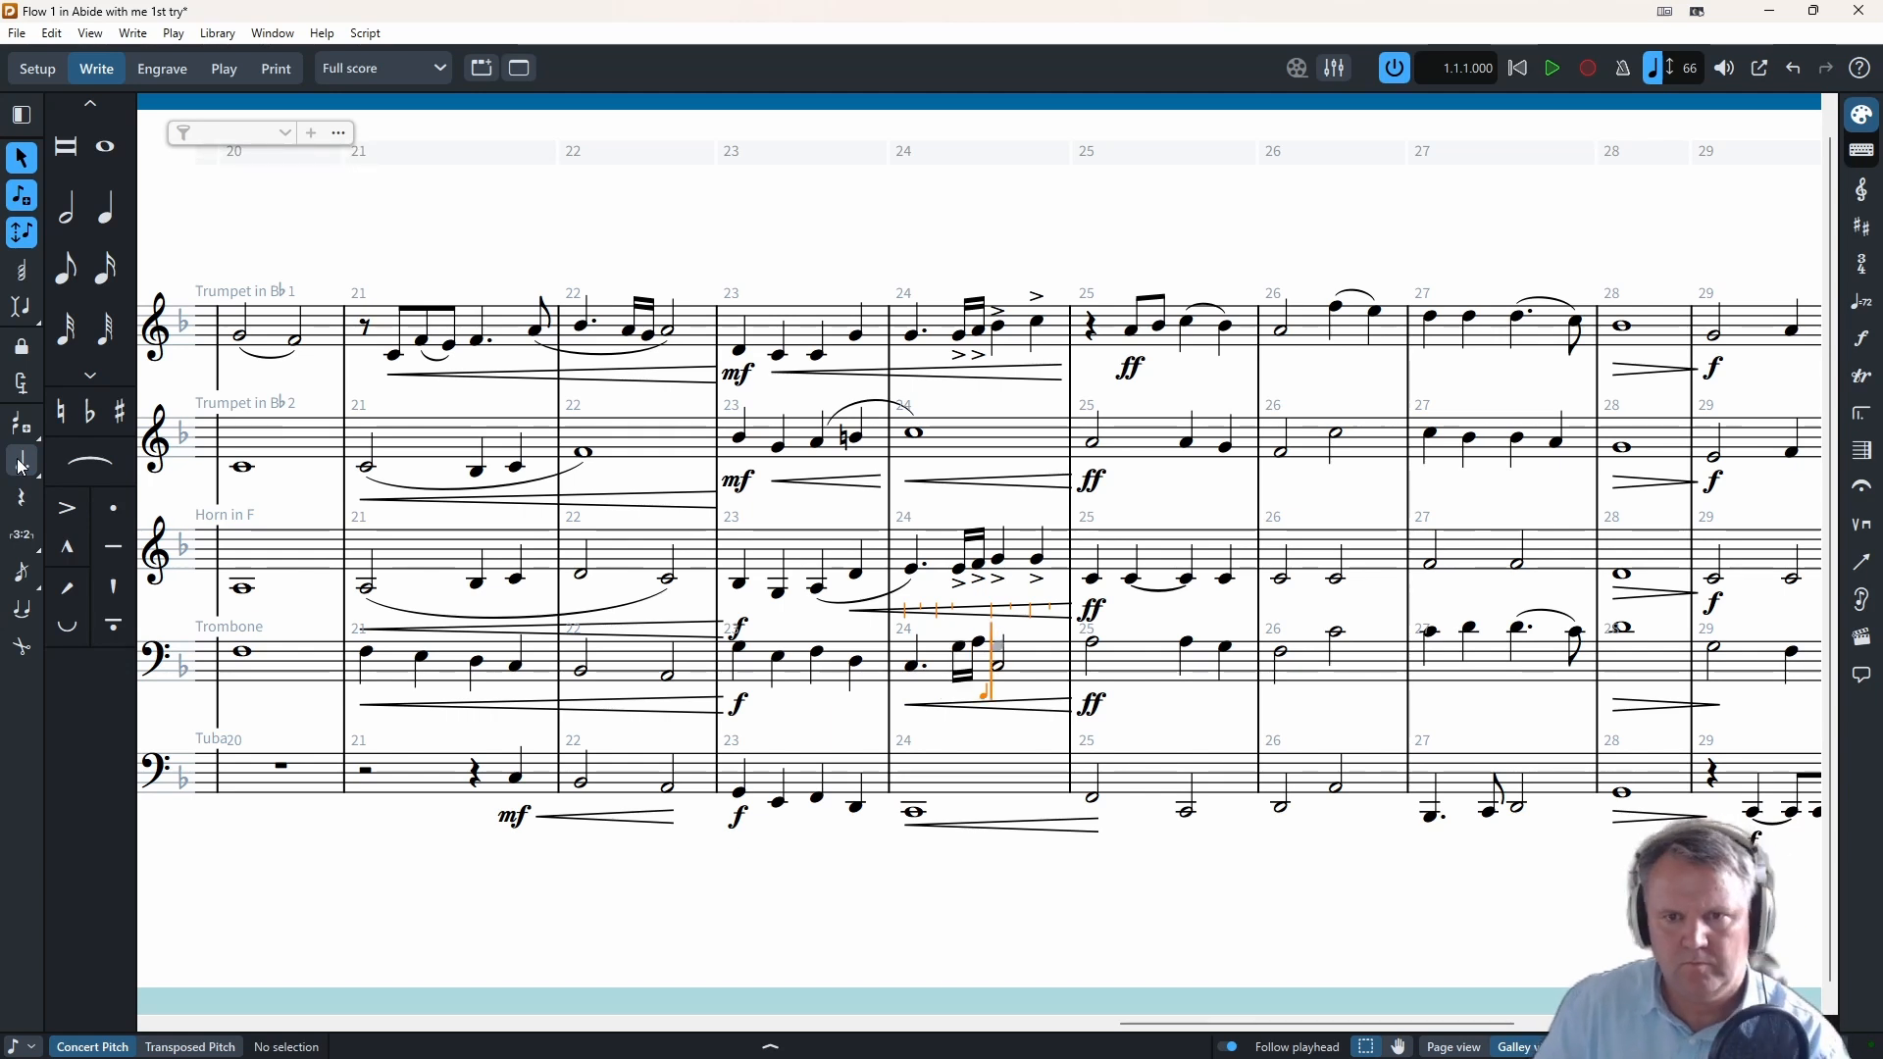
- Finish the trombone's bar 24 with quarter notes B-flat and low E, and accent the bar's last four notes
key(e)
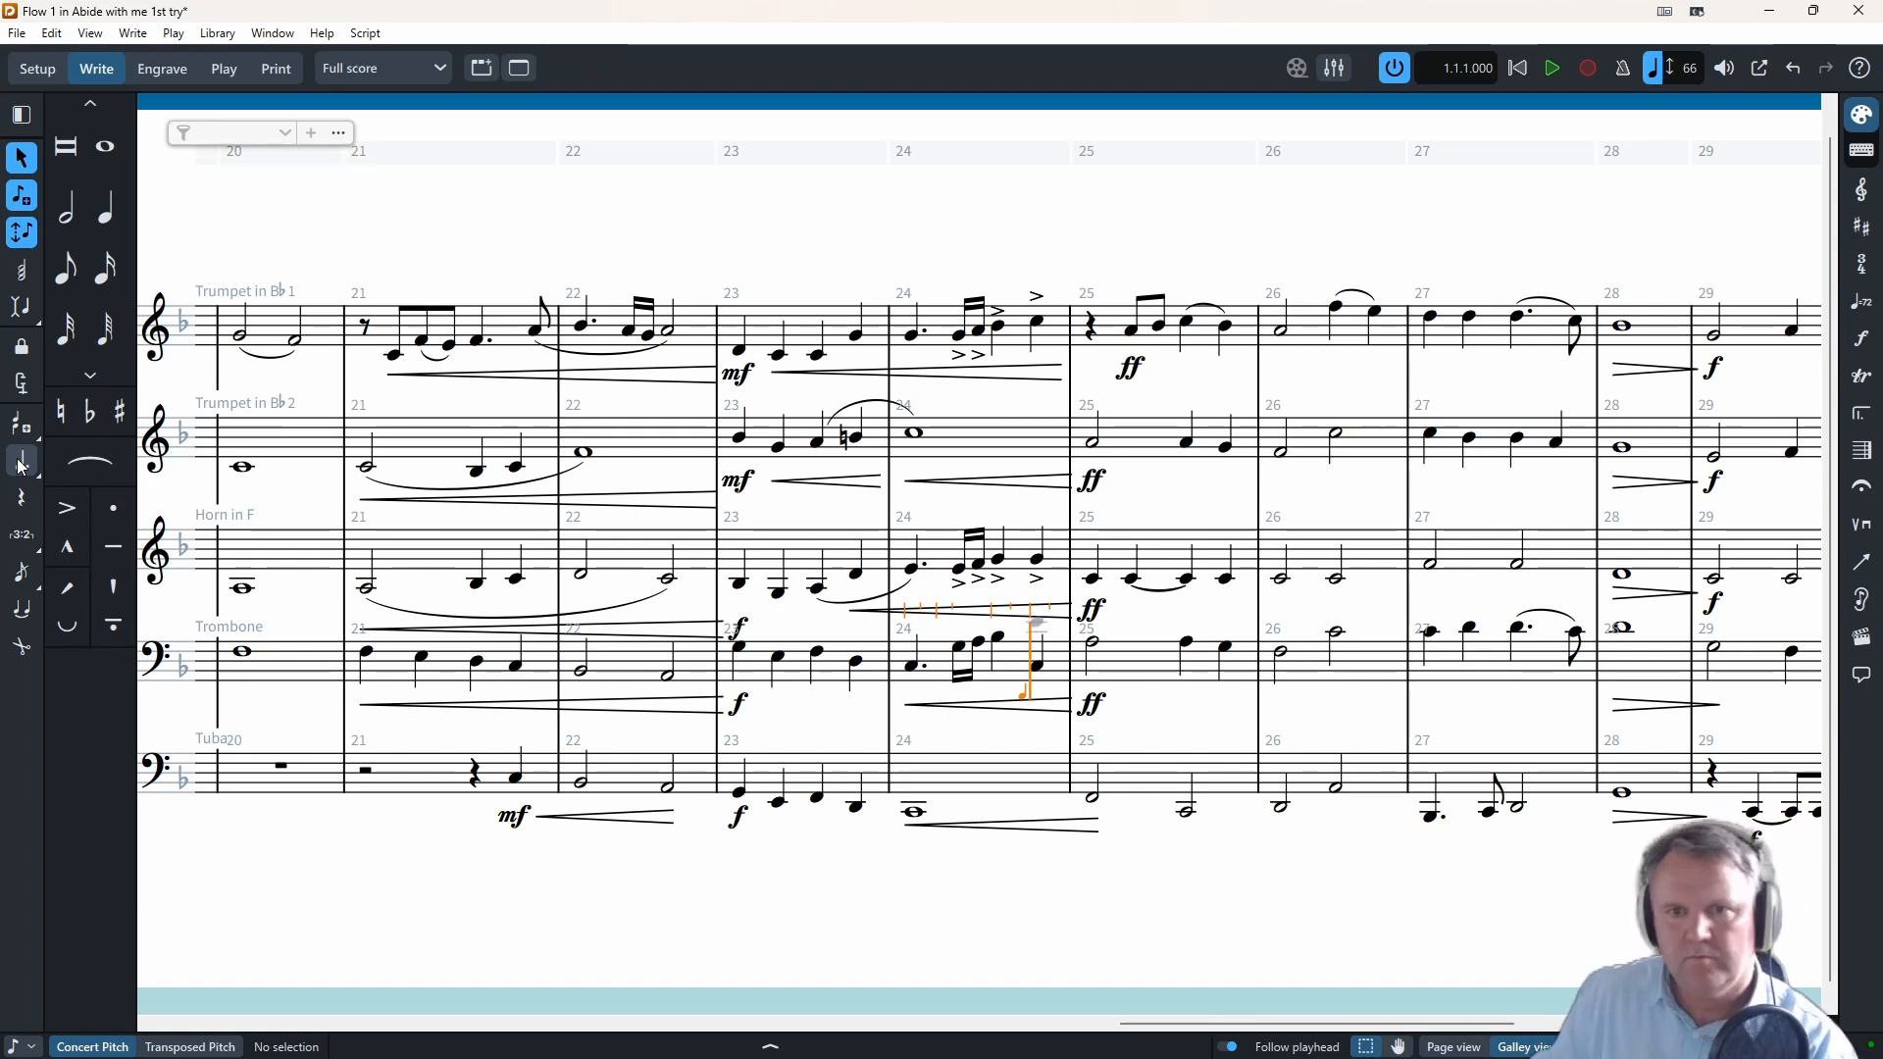
key(e)
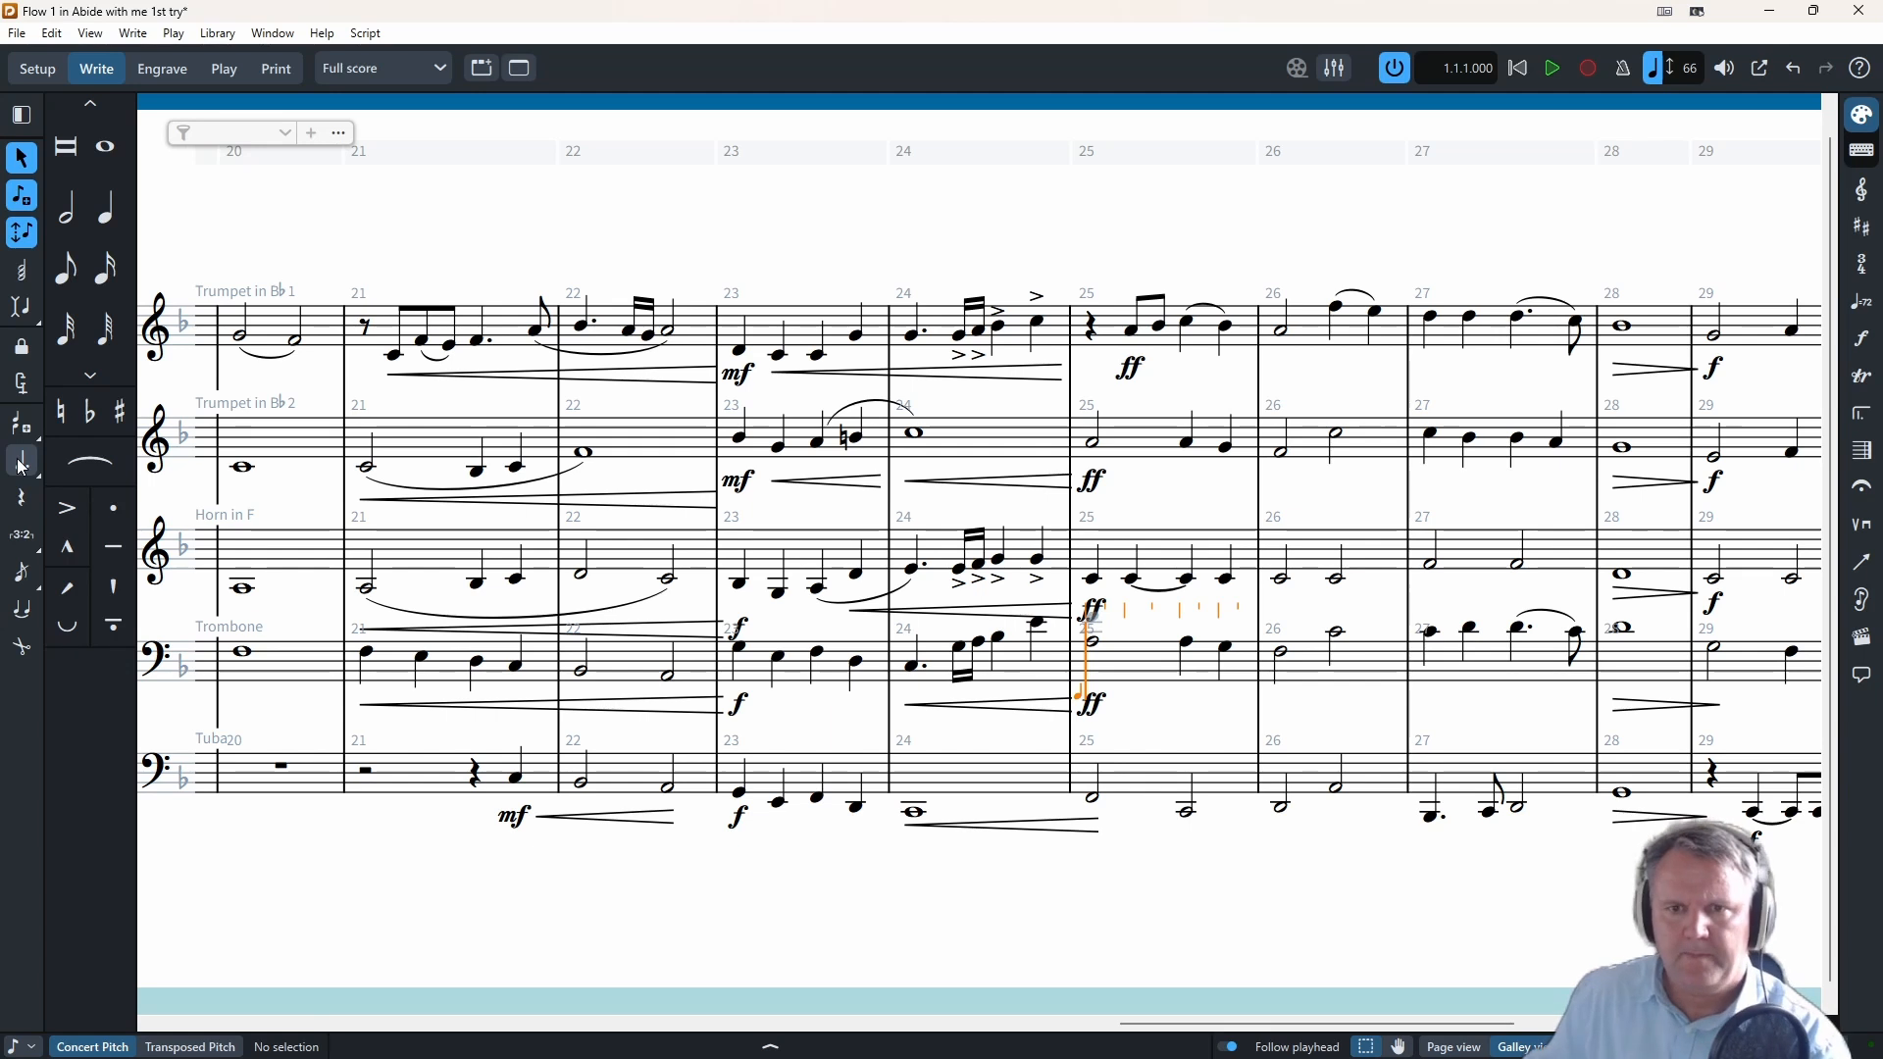
key(e)
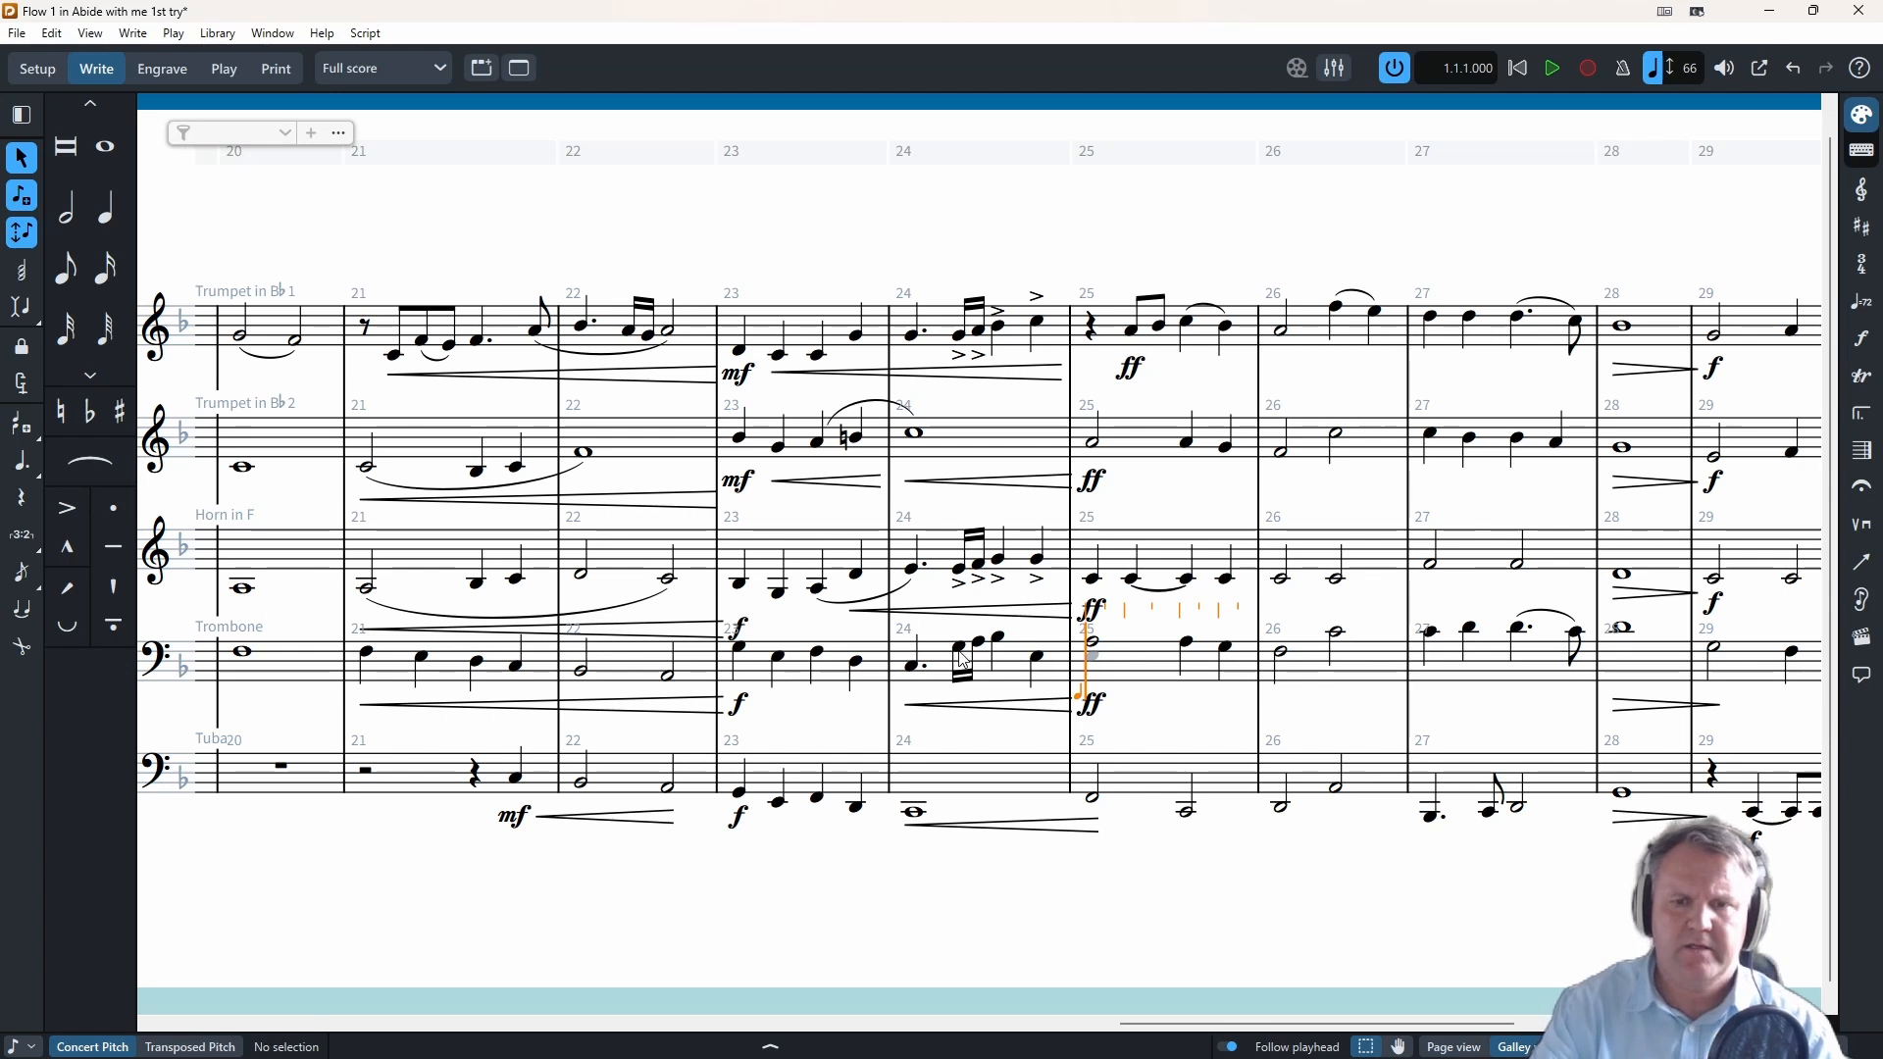
key(Escape)
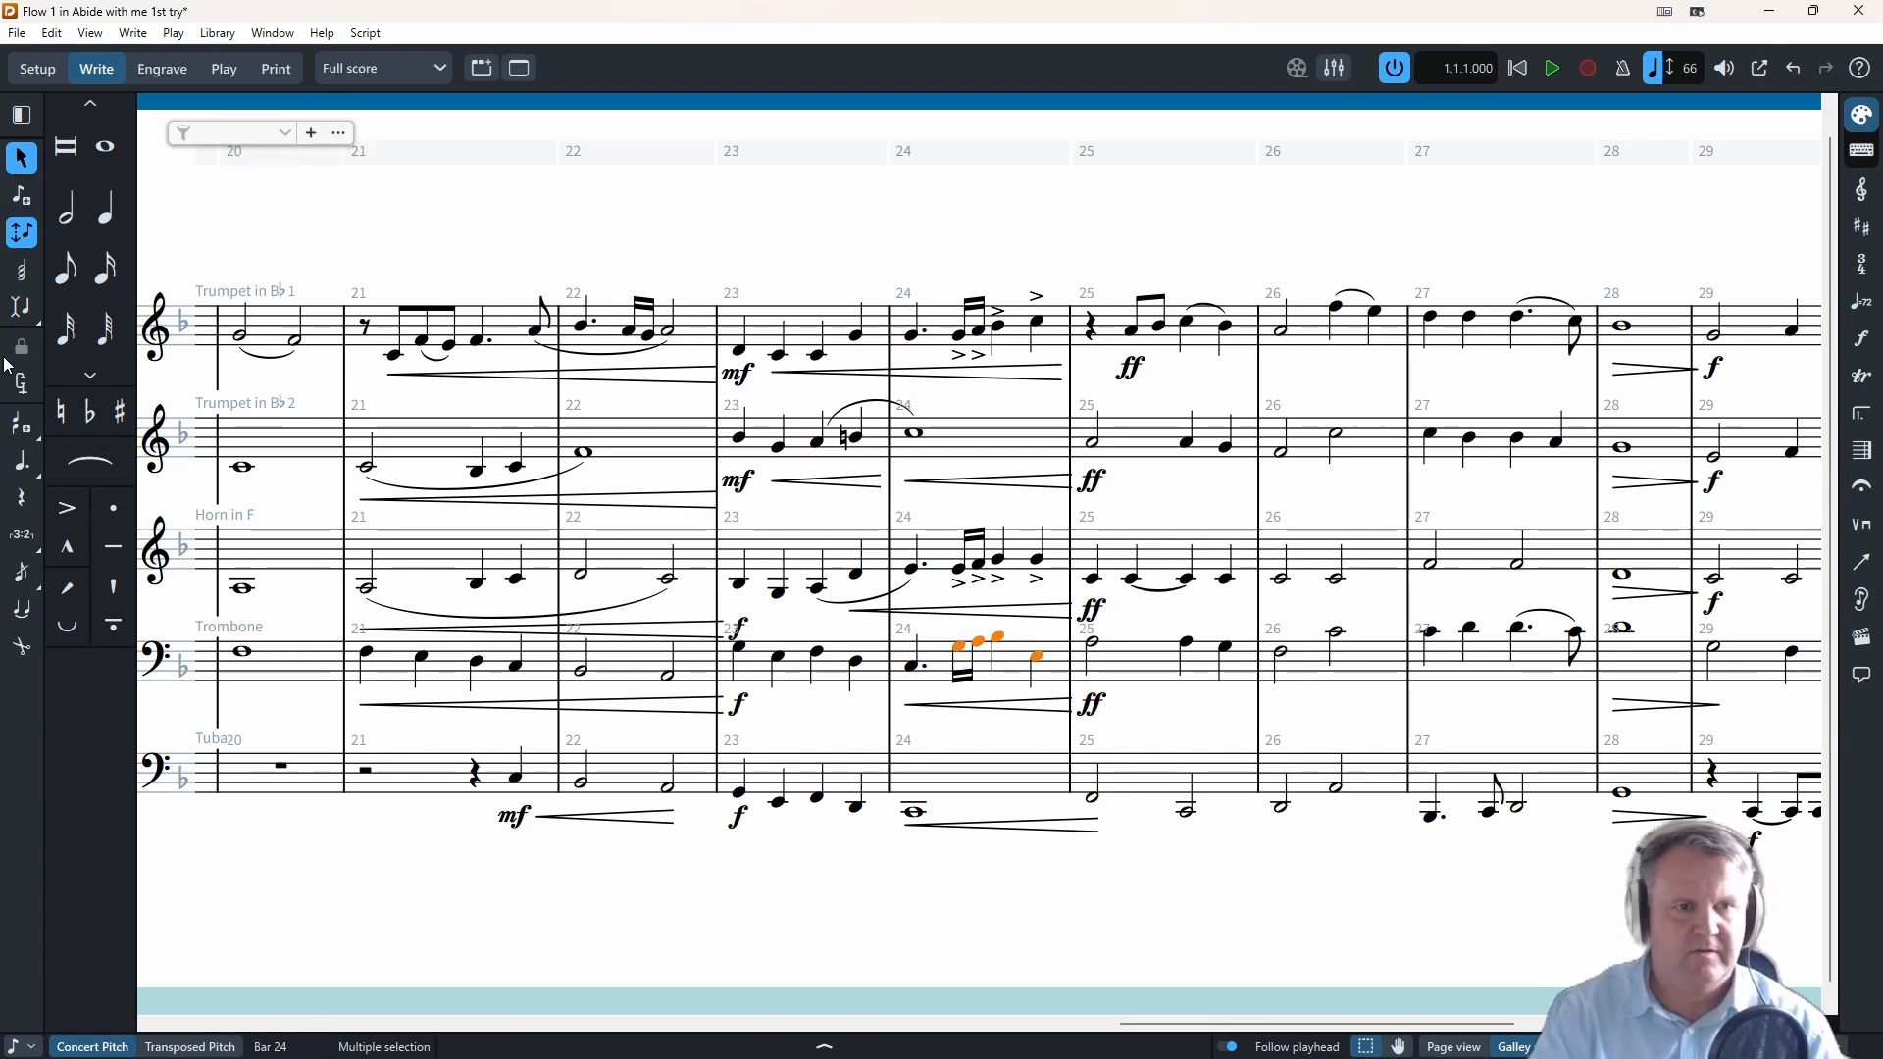
click(80, 510)
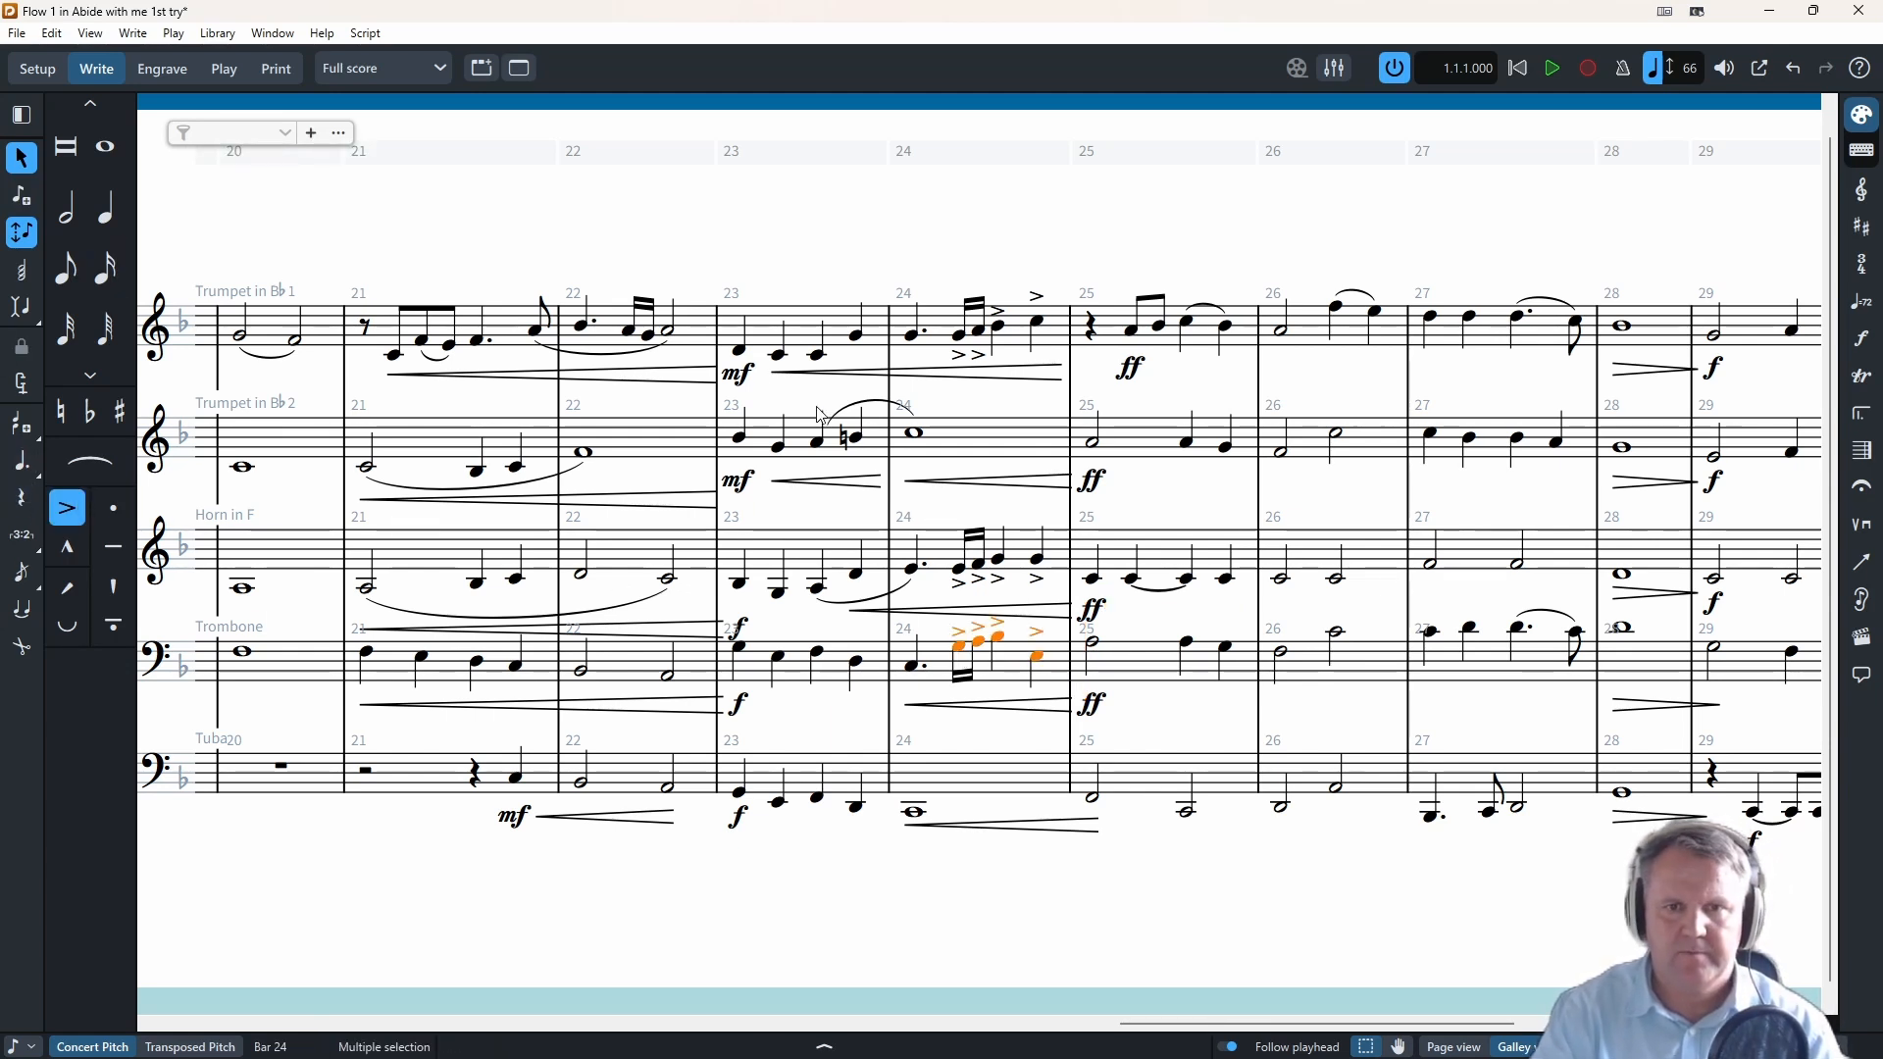
- Play the score back from the start of bar 21 to check the build-up, stopping in bar 29
click(363, 326)
key(p)
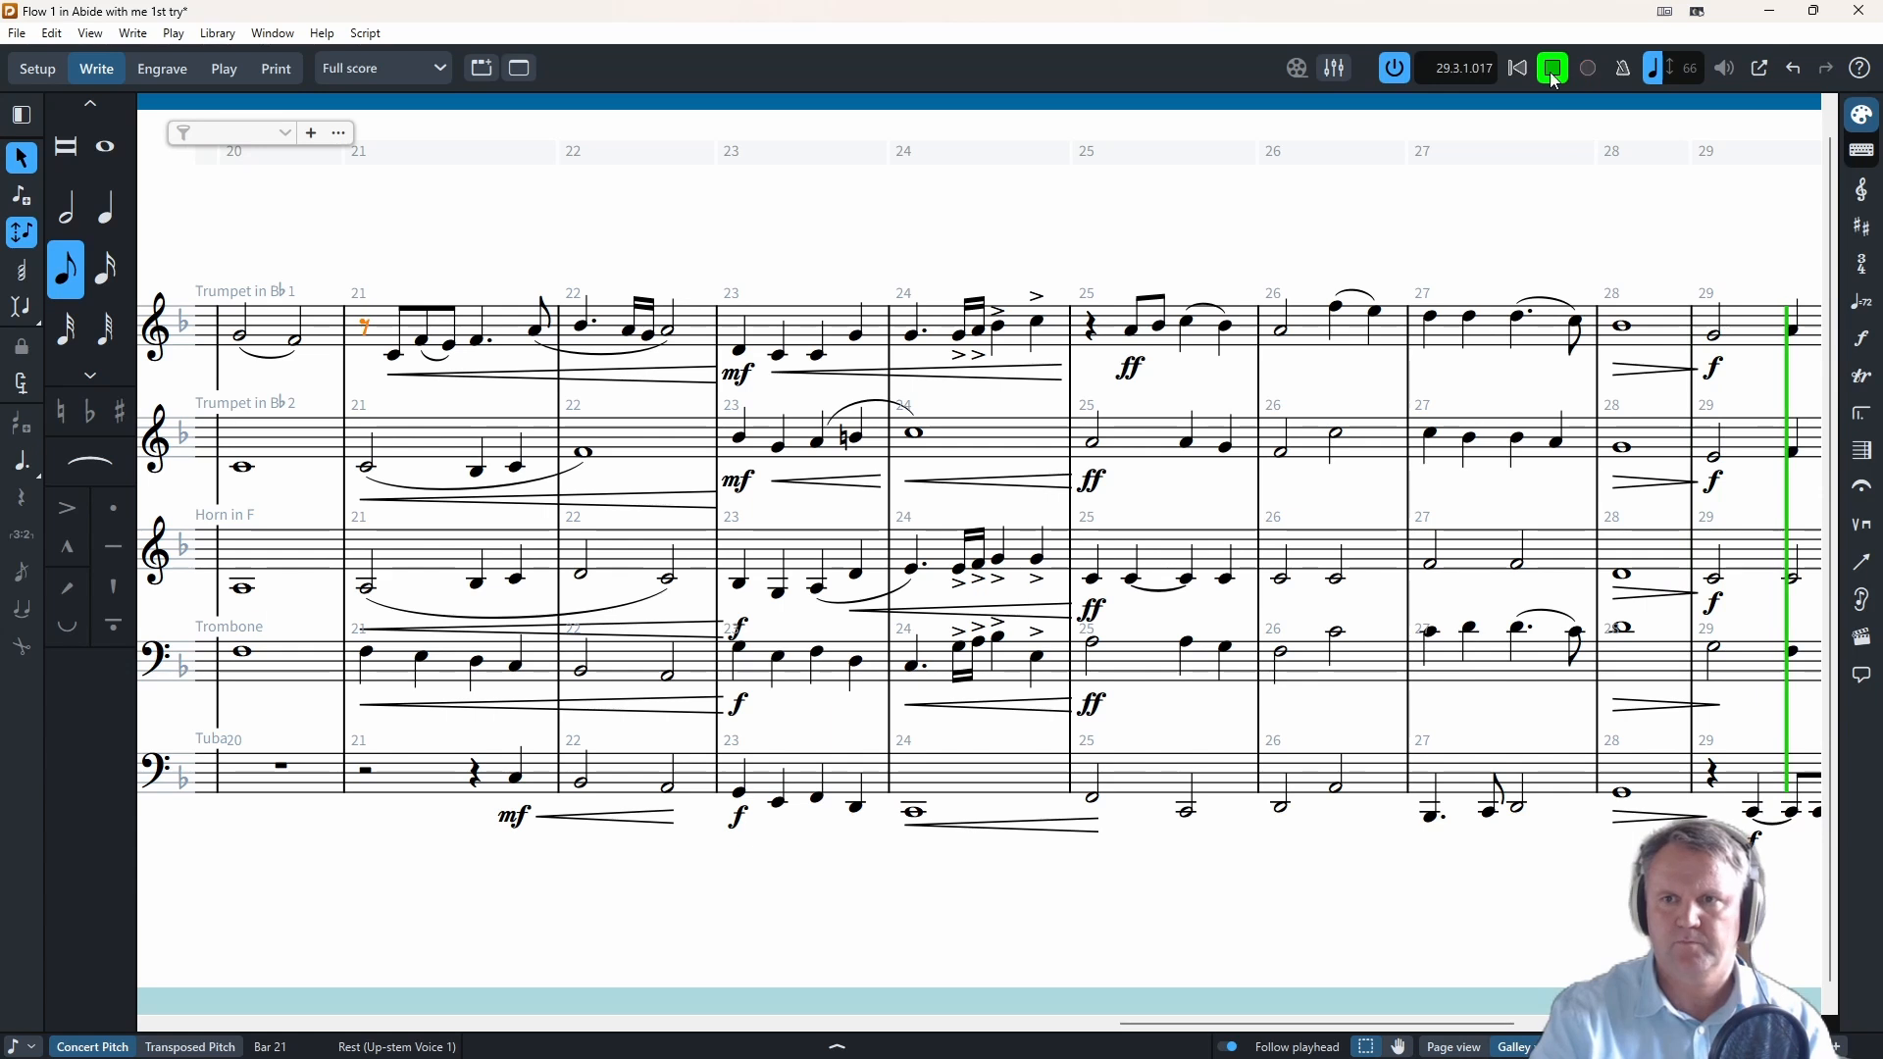
key(space)
- Add an f dynamic to the trombone's first note in bar 29
click(1716, 671)
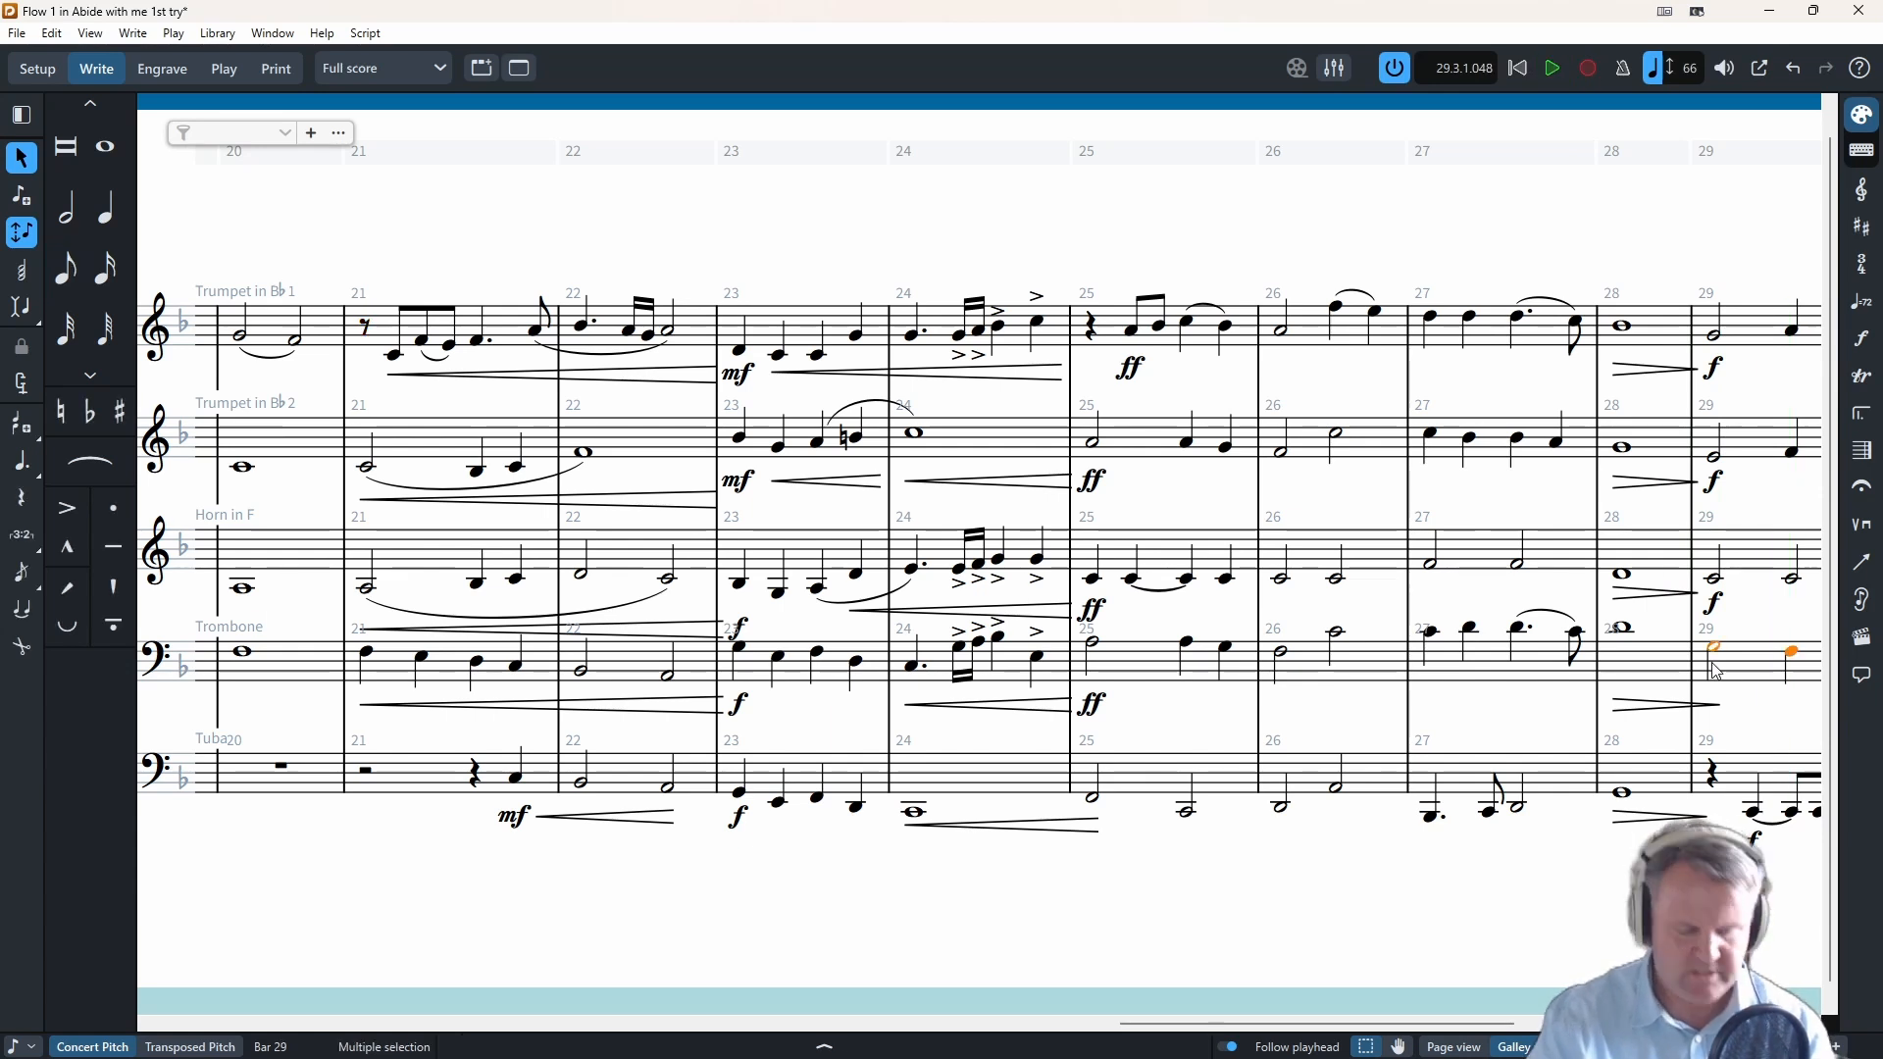
click(1716, 675)
key(shift+d)
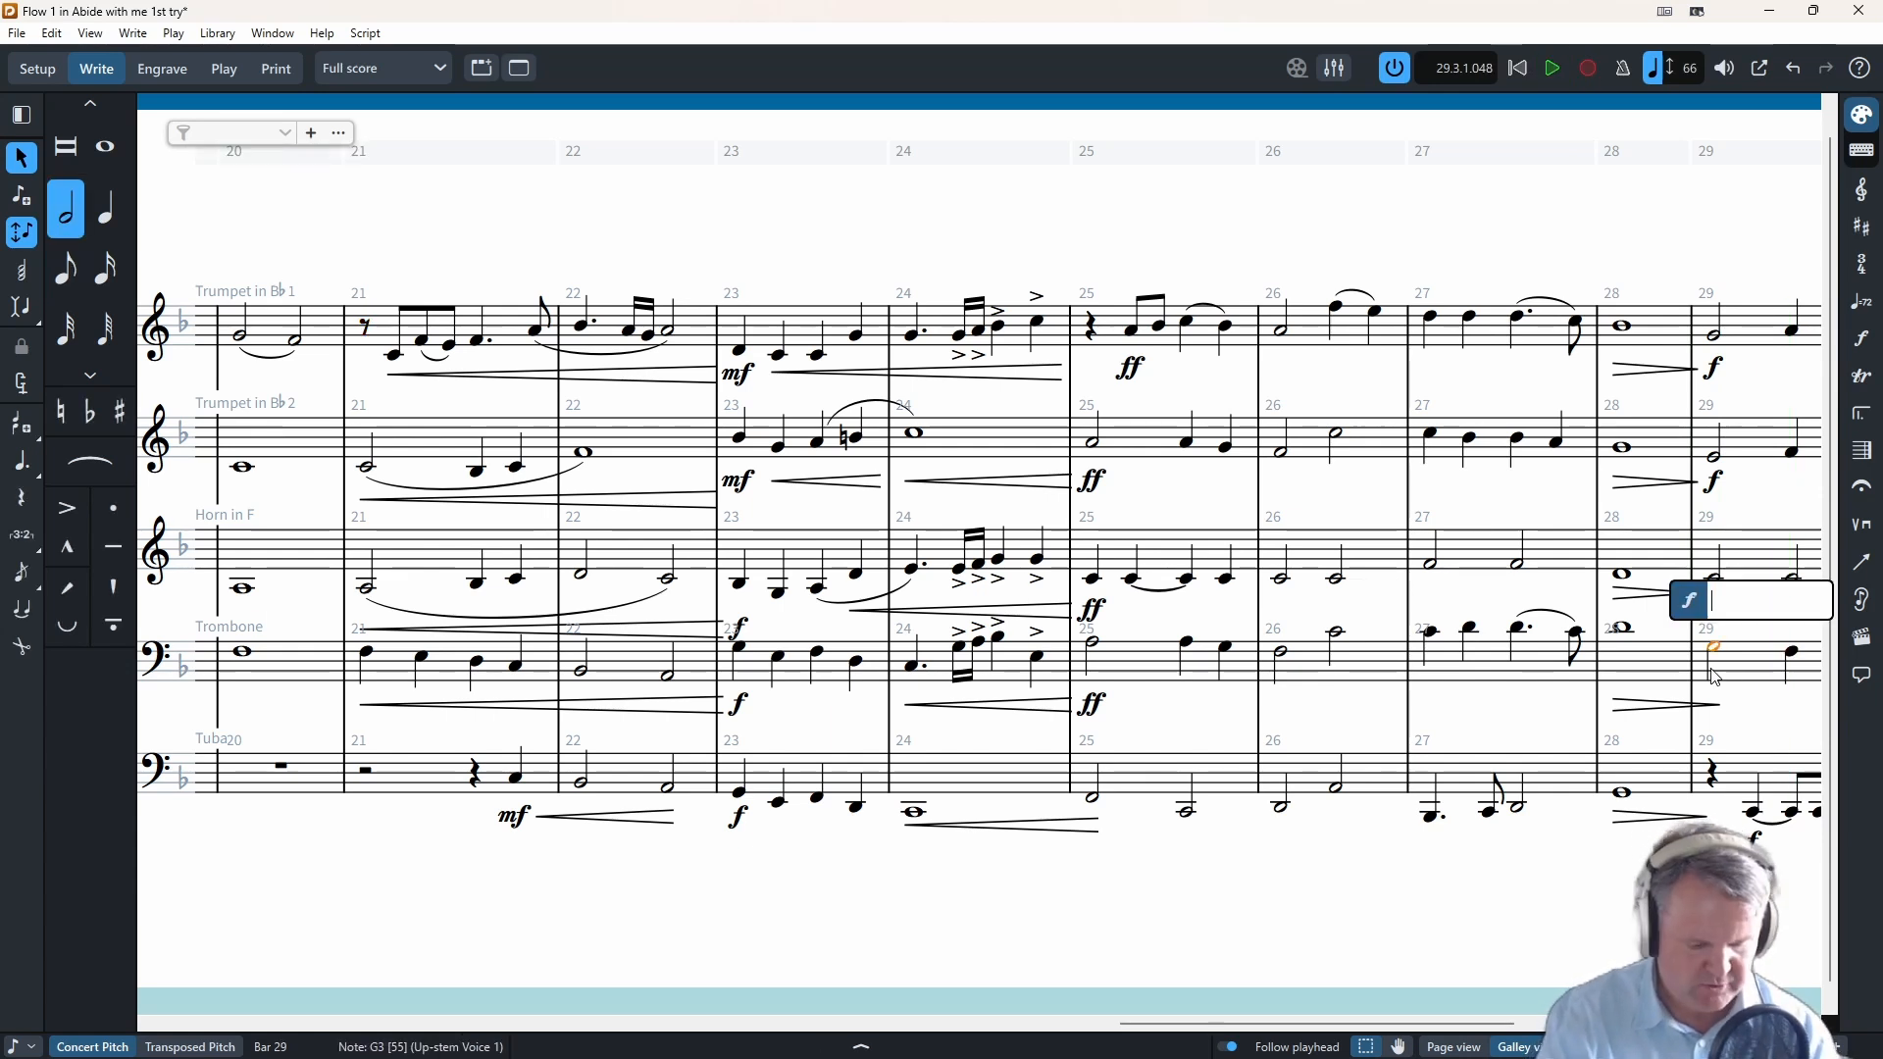
text(f)
key(Return)
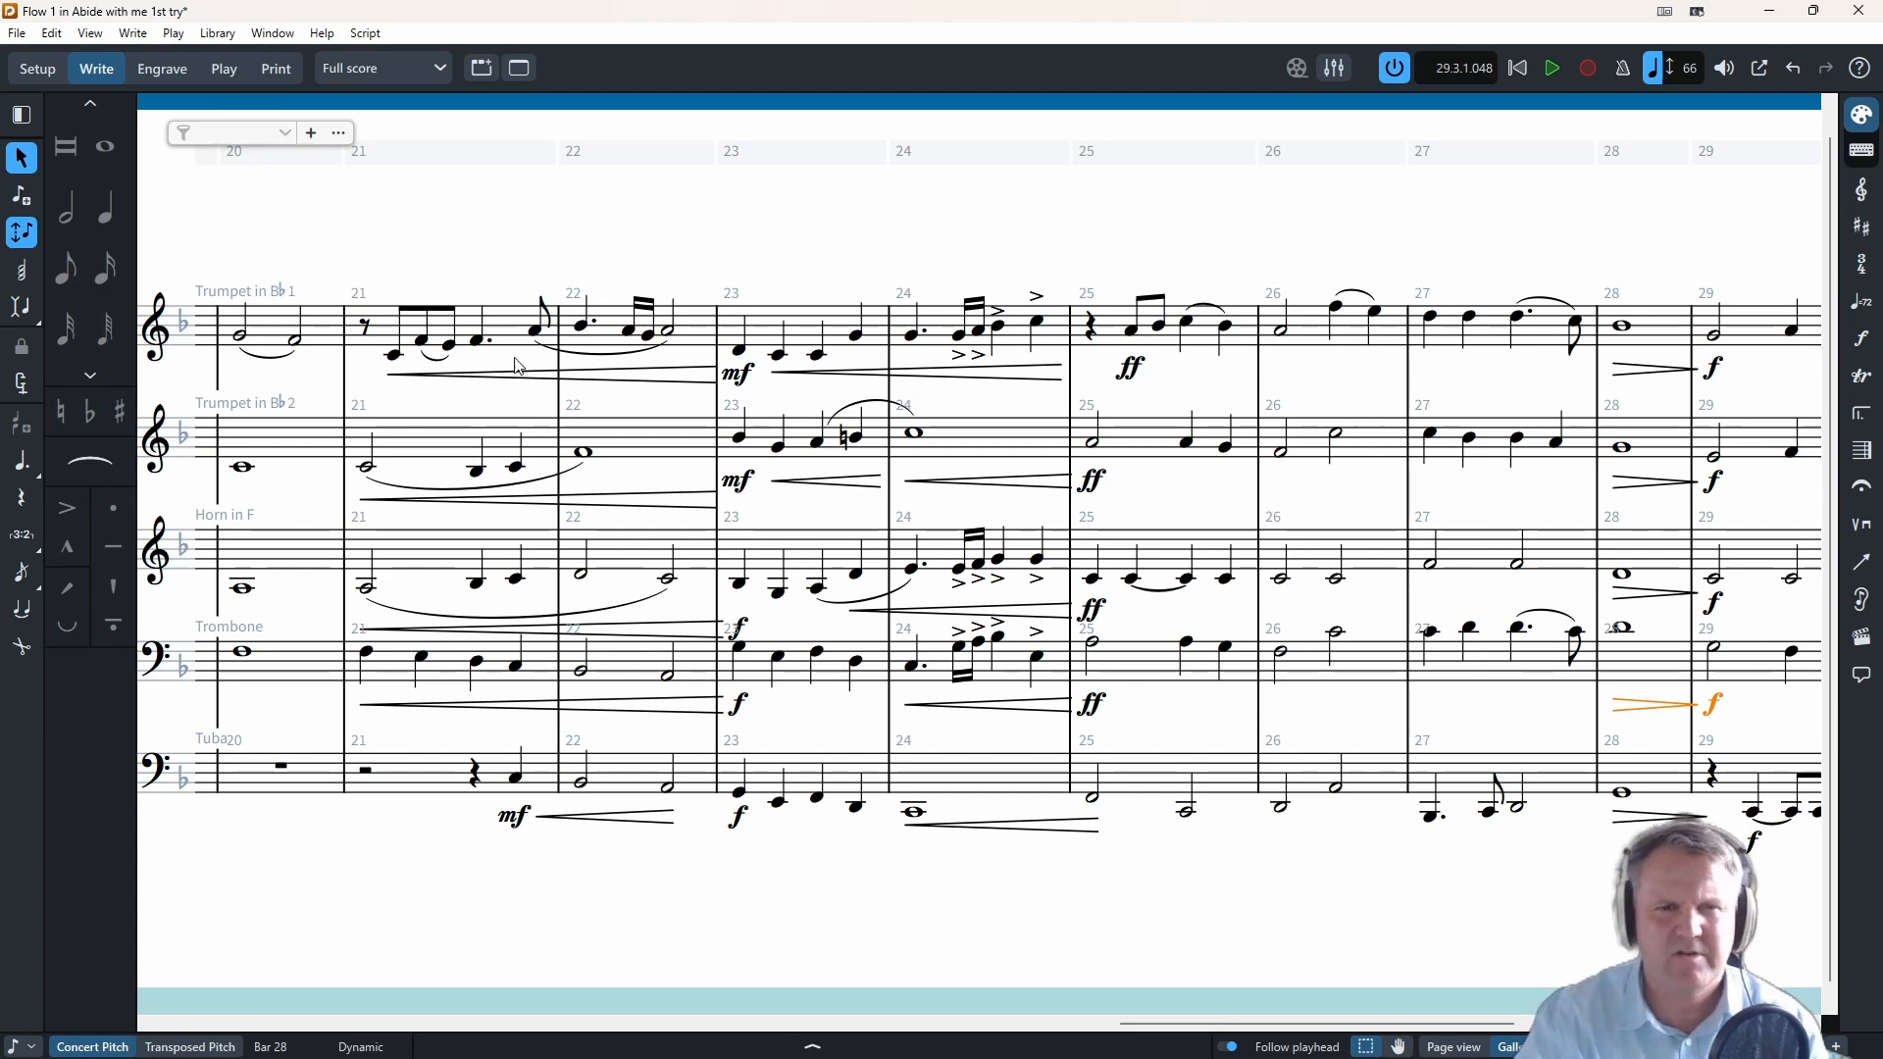
- Play the score back from bar 23 into bar 26 to check the climax
click(739, 351)
key(p)
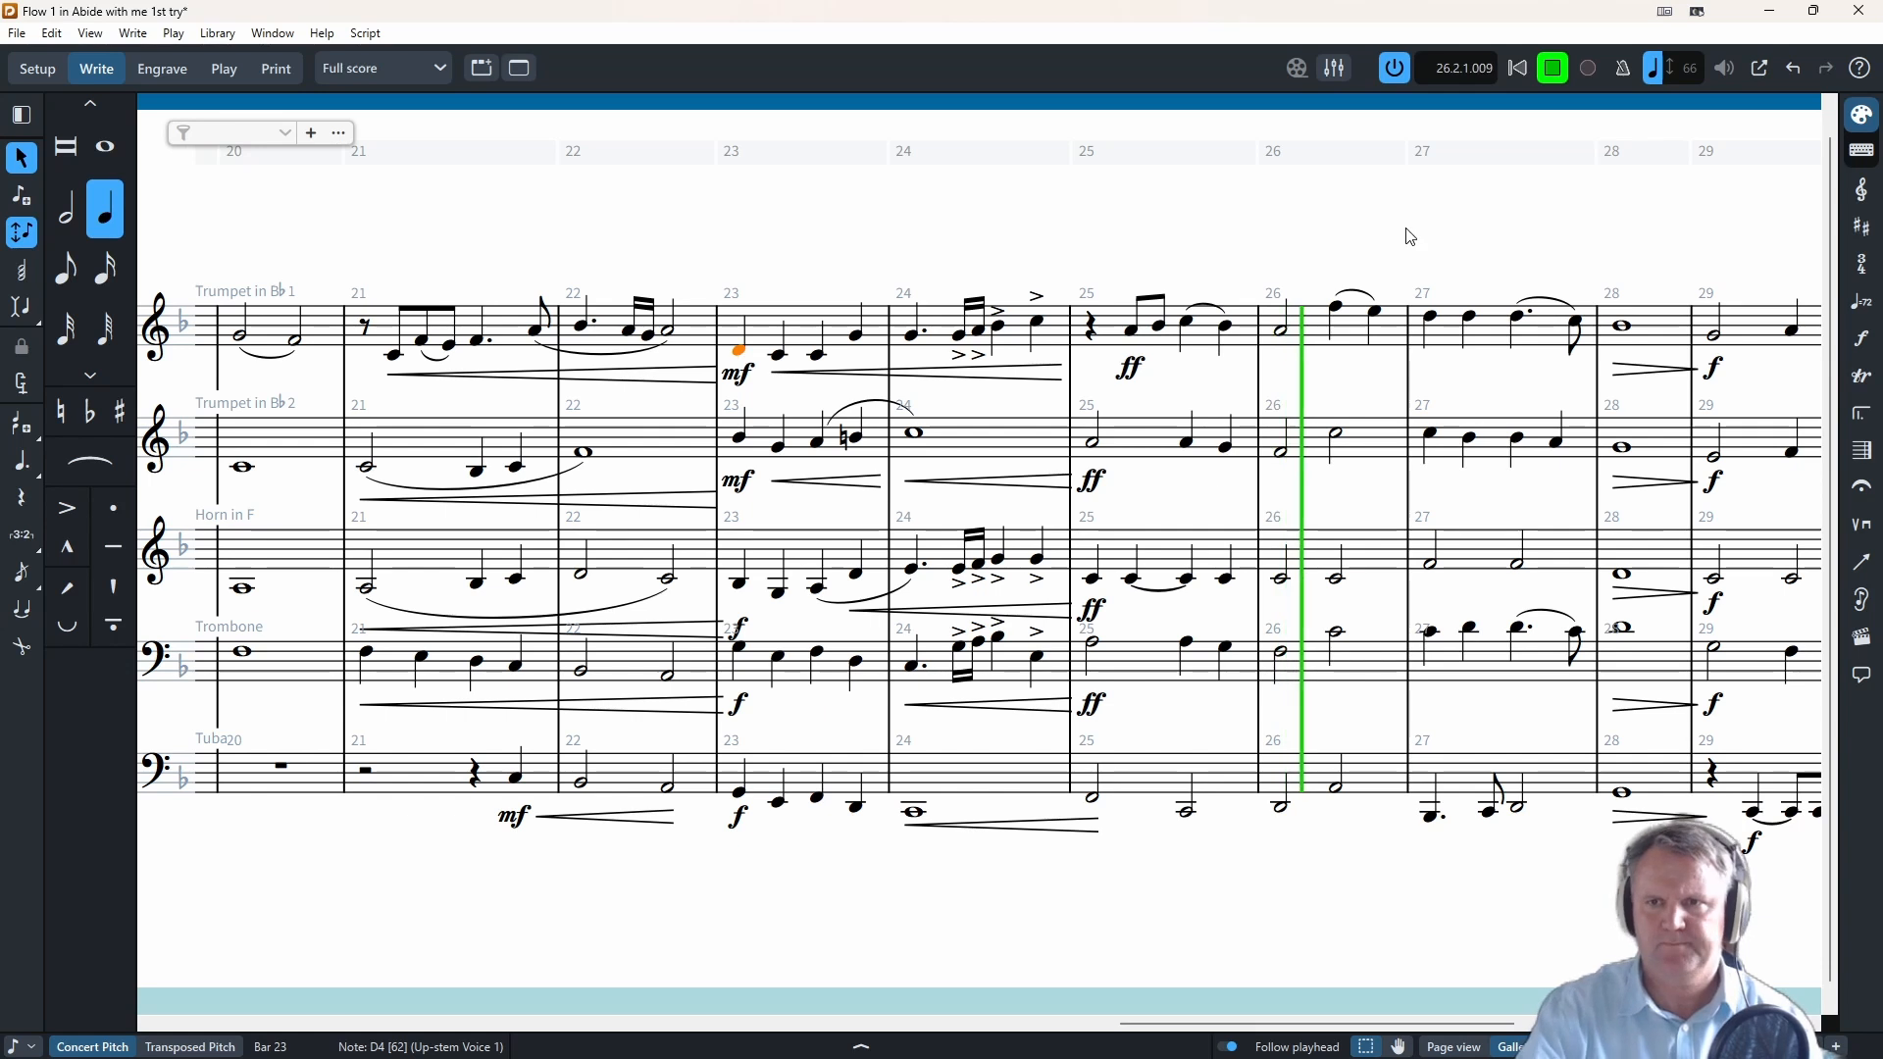
key(space)
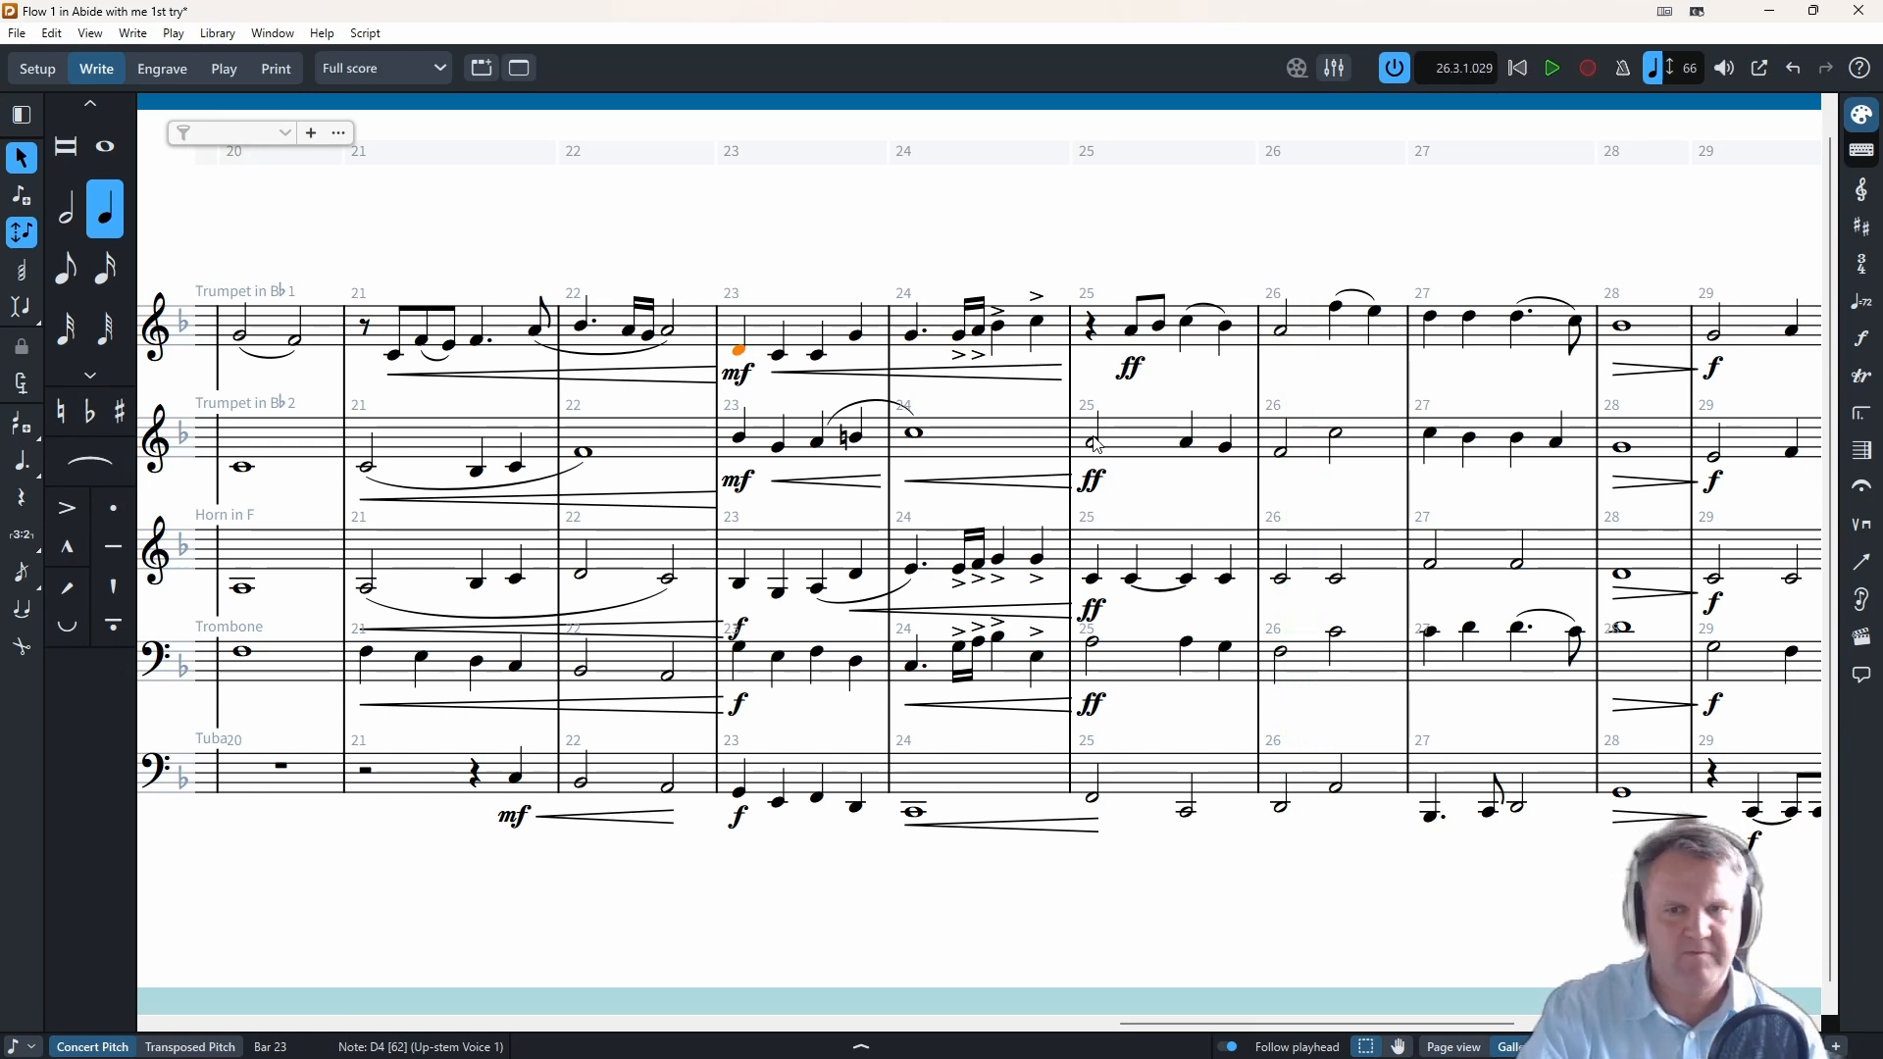
- Add accents to the second trumpet and trombone notes from the start of bar 25 through the first note of bar 27
click(1095, 444)
shift+click(1429, 435)
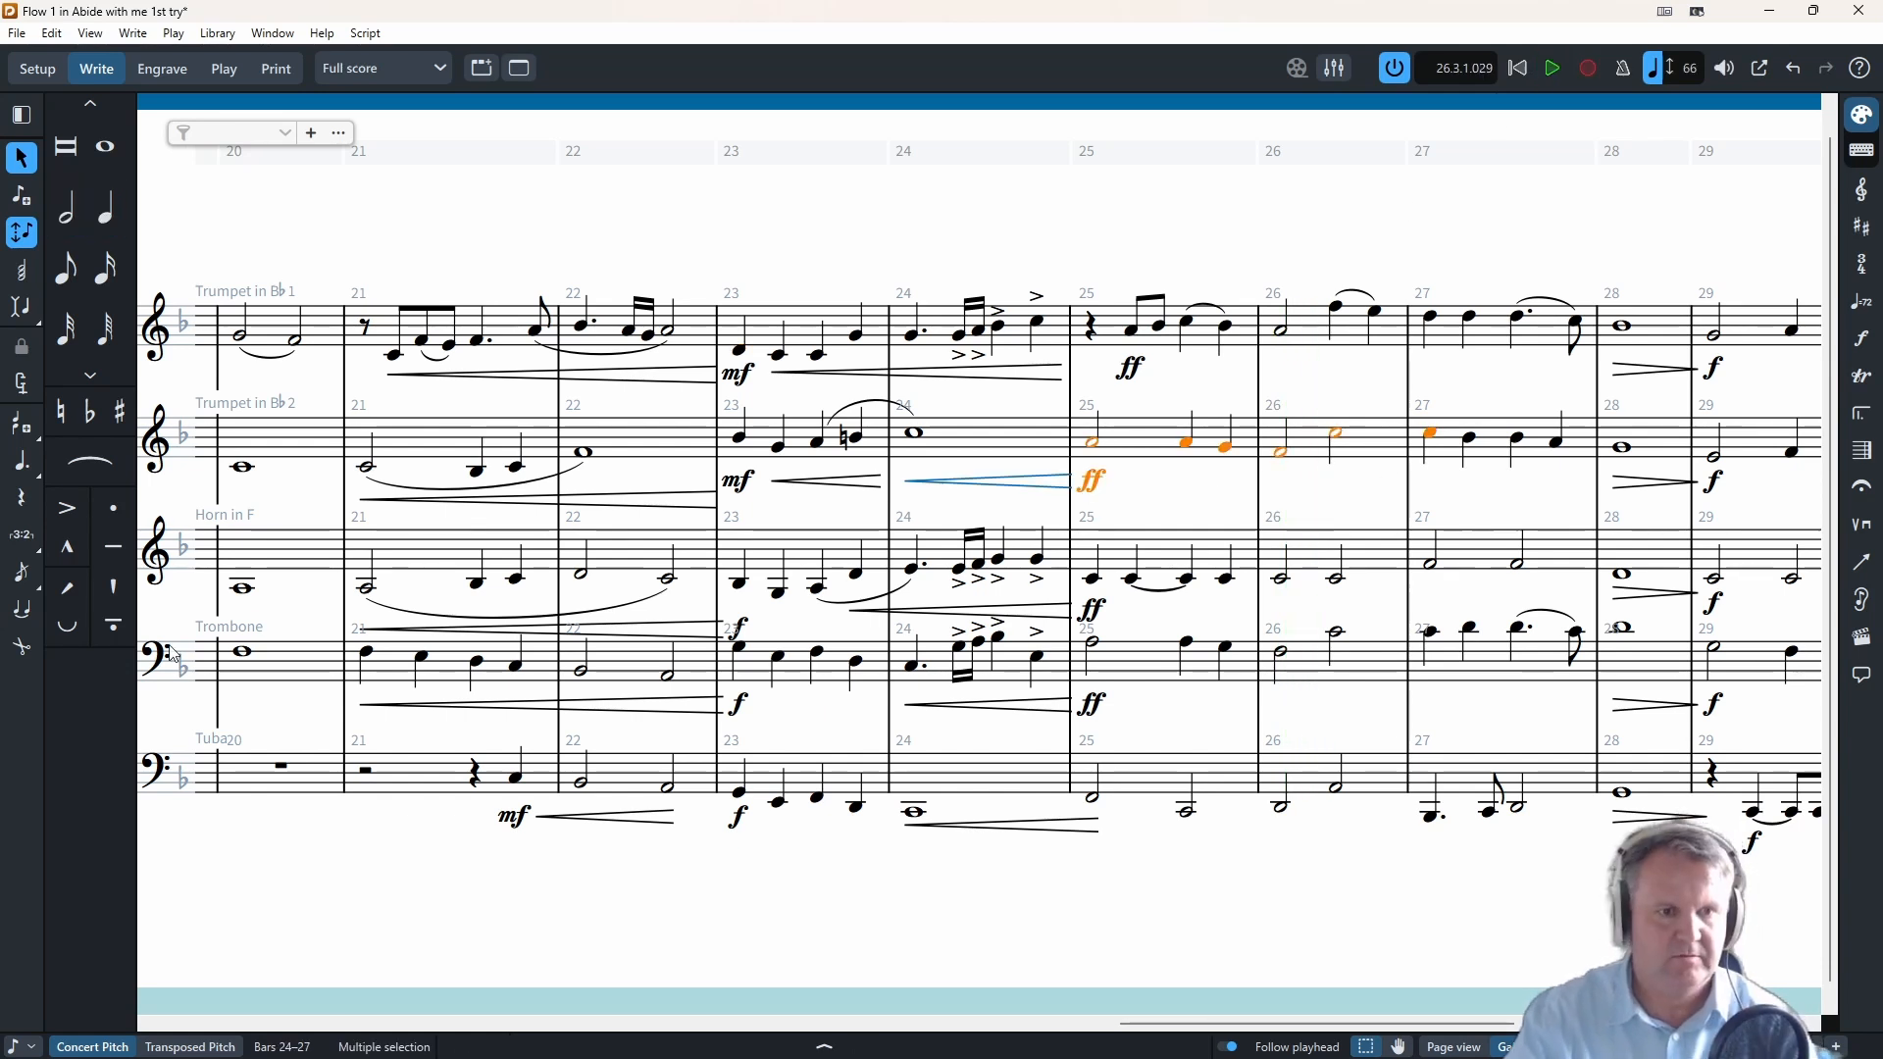
key([)
click(1095, 646)
shift+click(1431, 632)
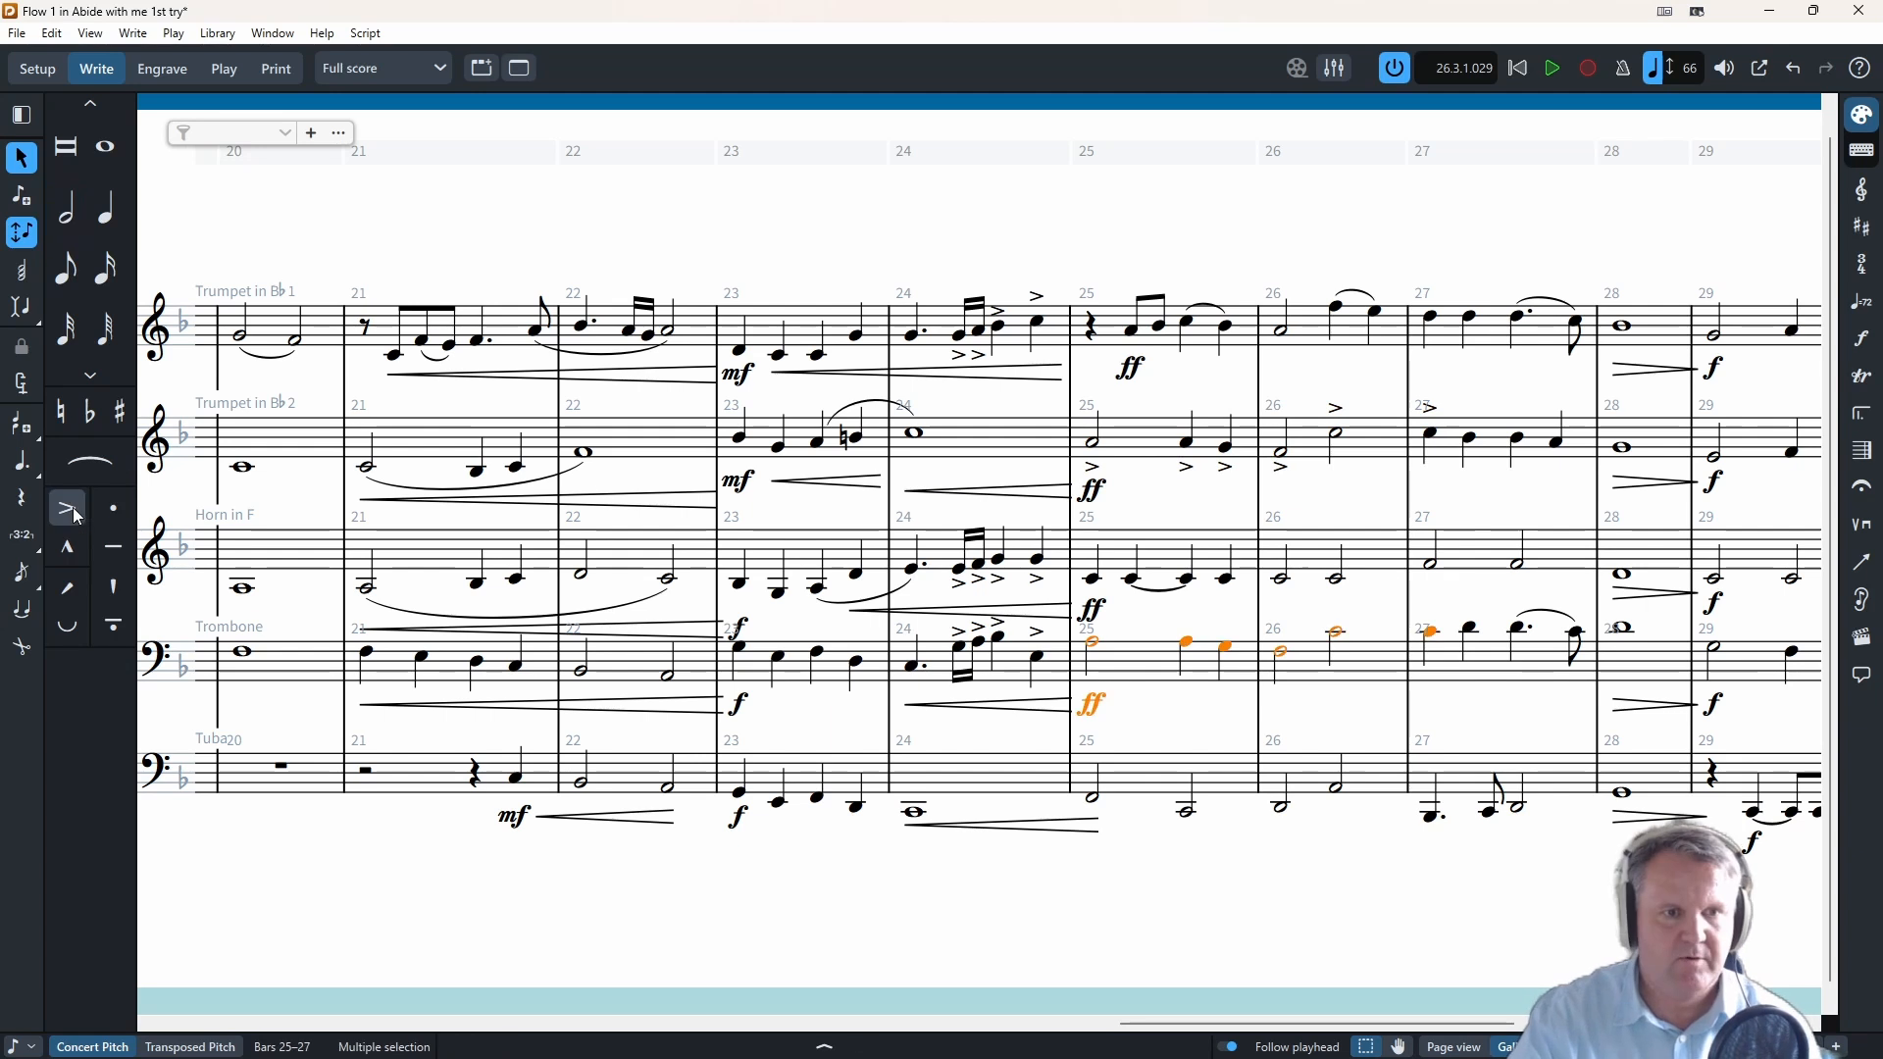
click(66, 508)
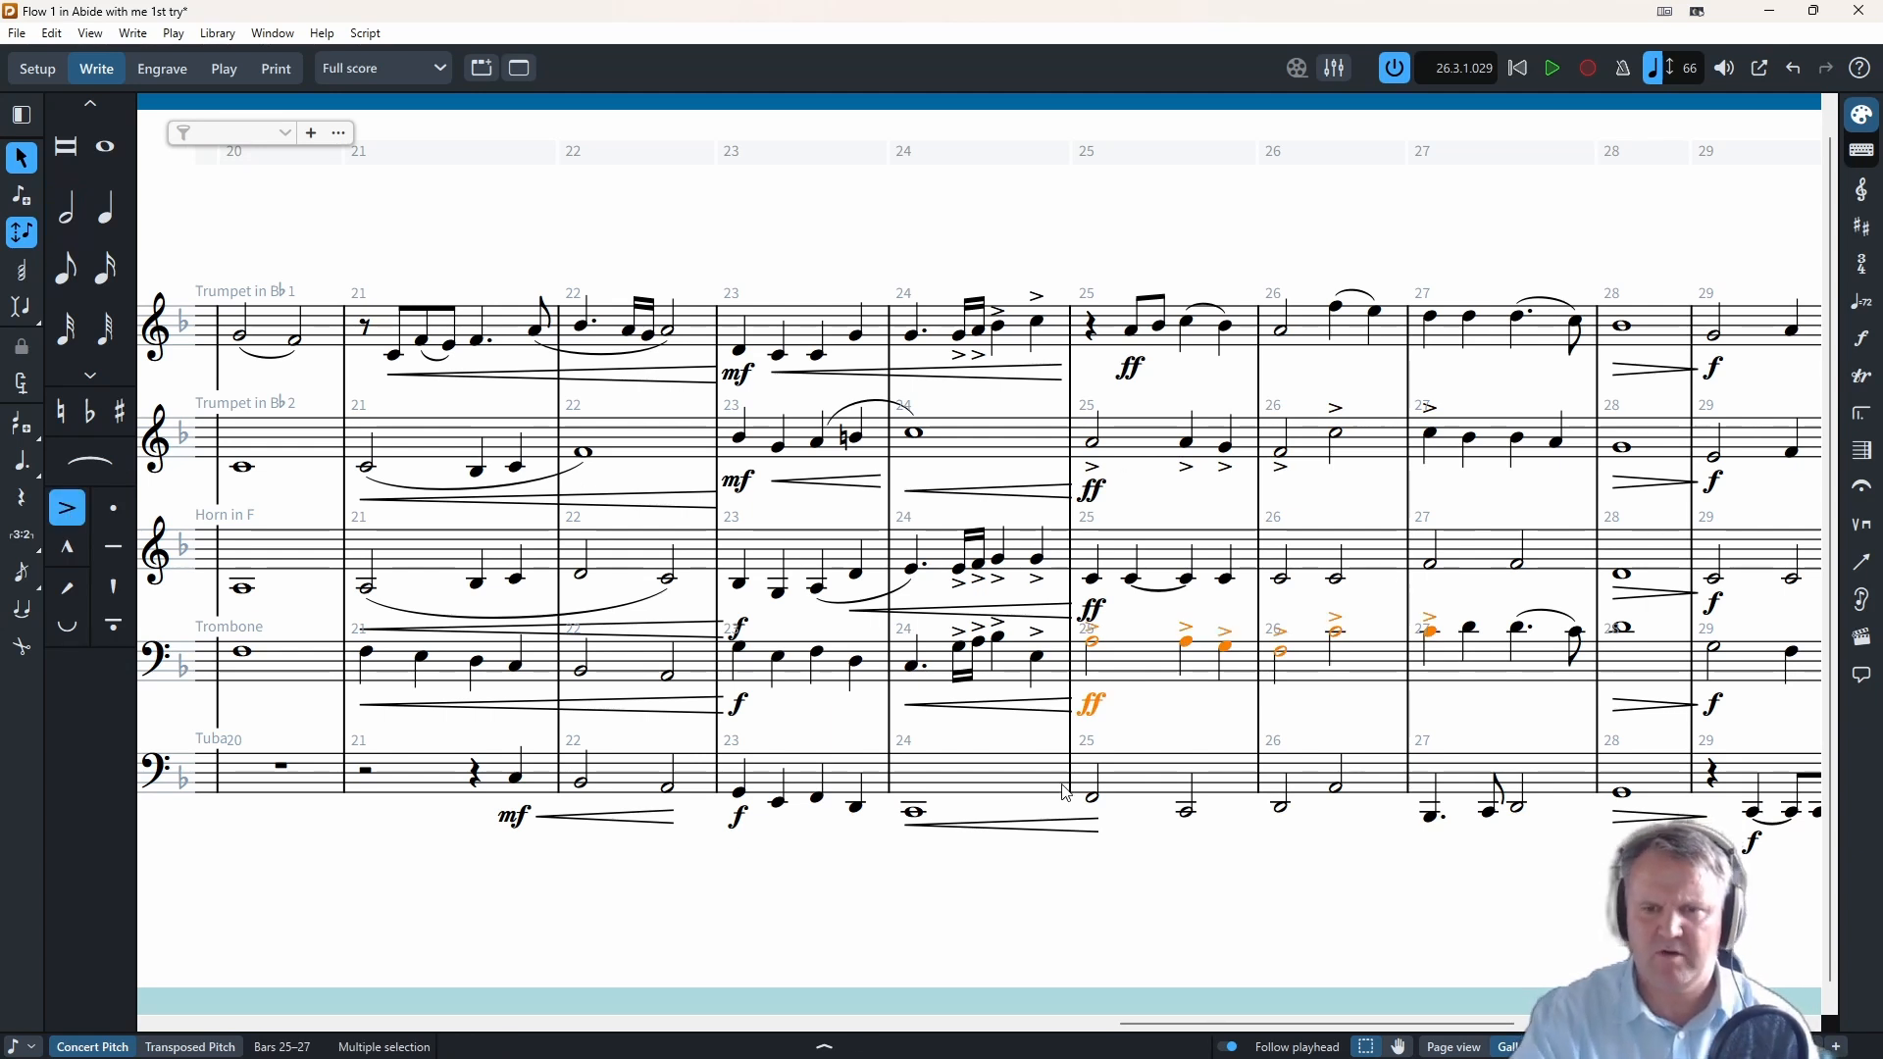
- Add an ff dynamic to the tuba's first note in bar 25
click(1097, 804)
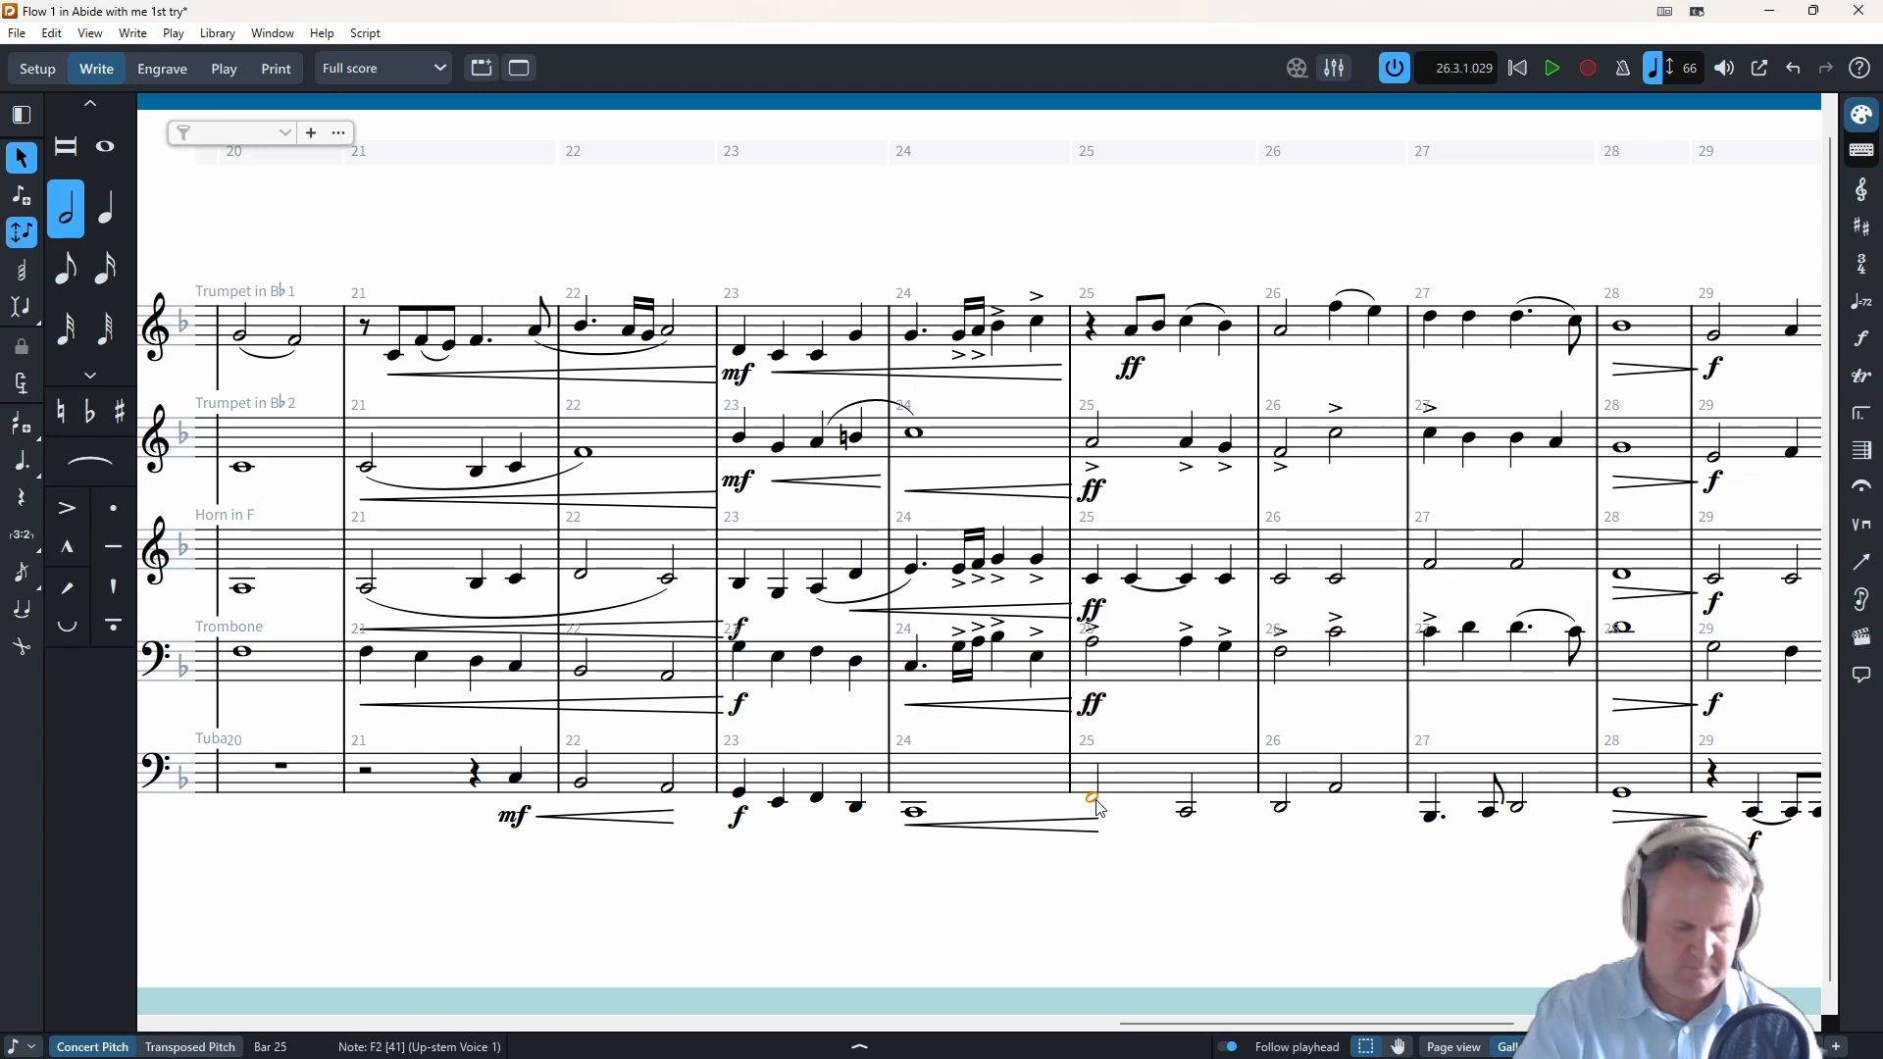
key(shift+d)
text(ff)
key(Return)
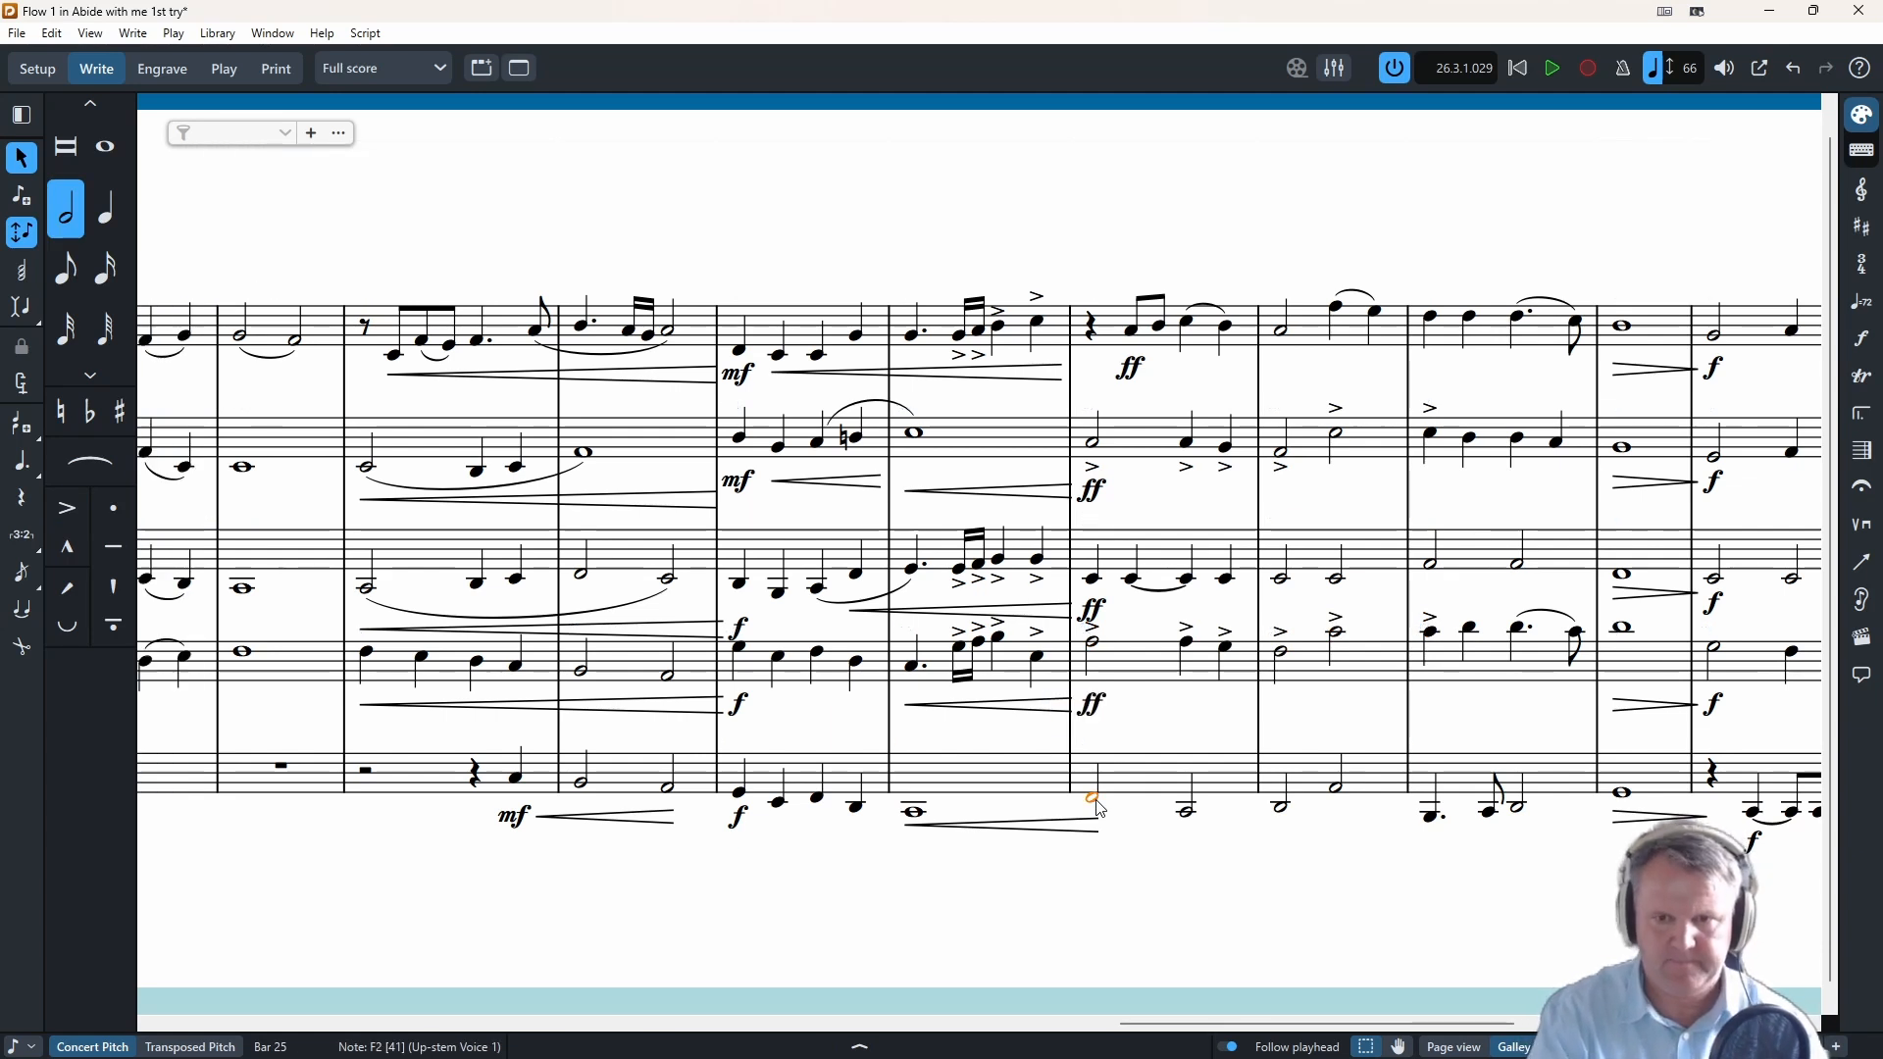
- Slur the first four eighth notes of the trombone's bar 30
scroll(1100, 809, right, 5)
drag(973, 639, 1075, 682)
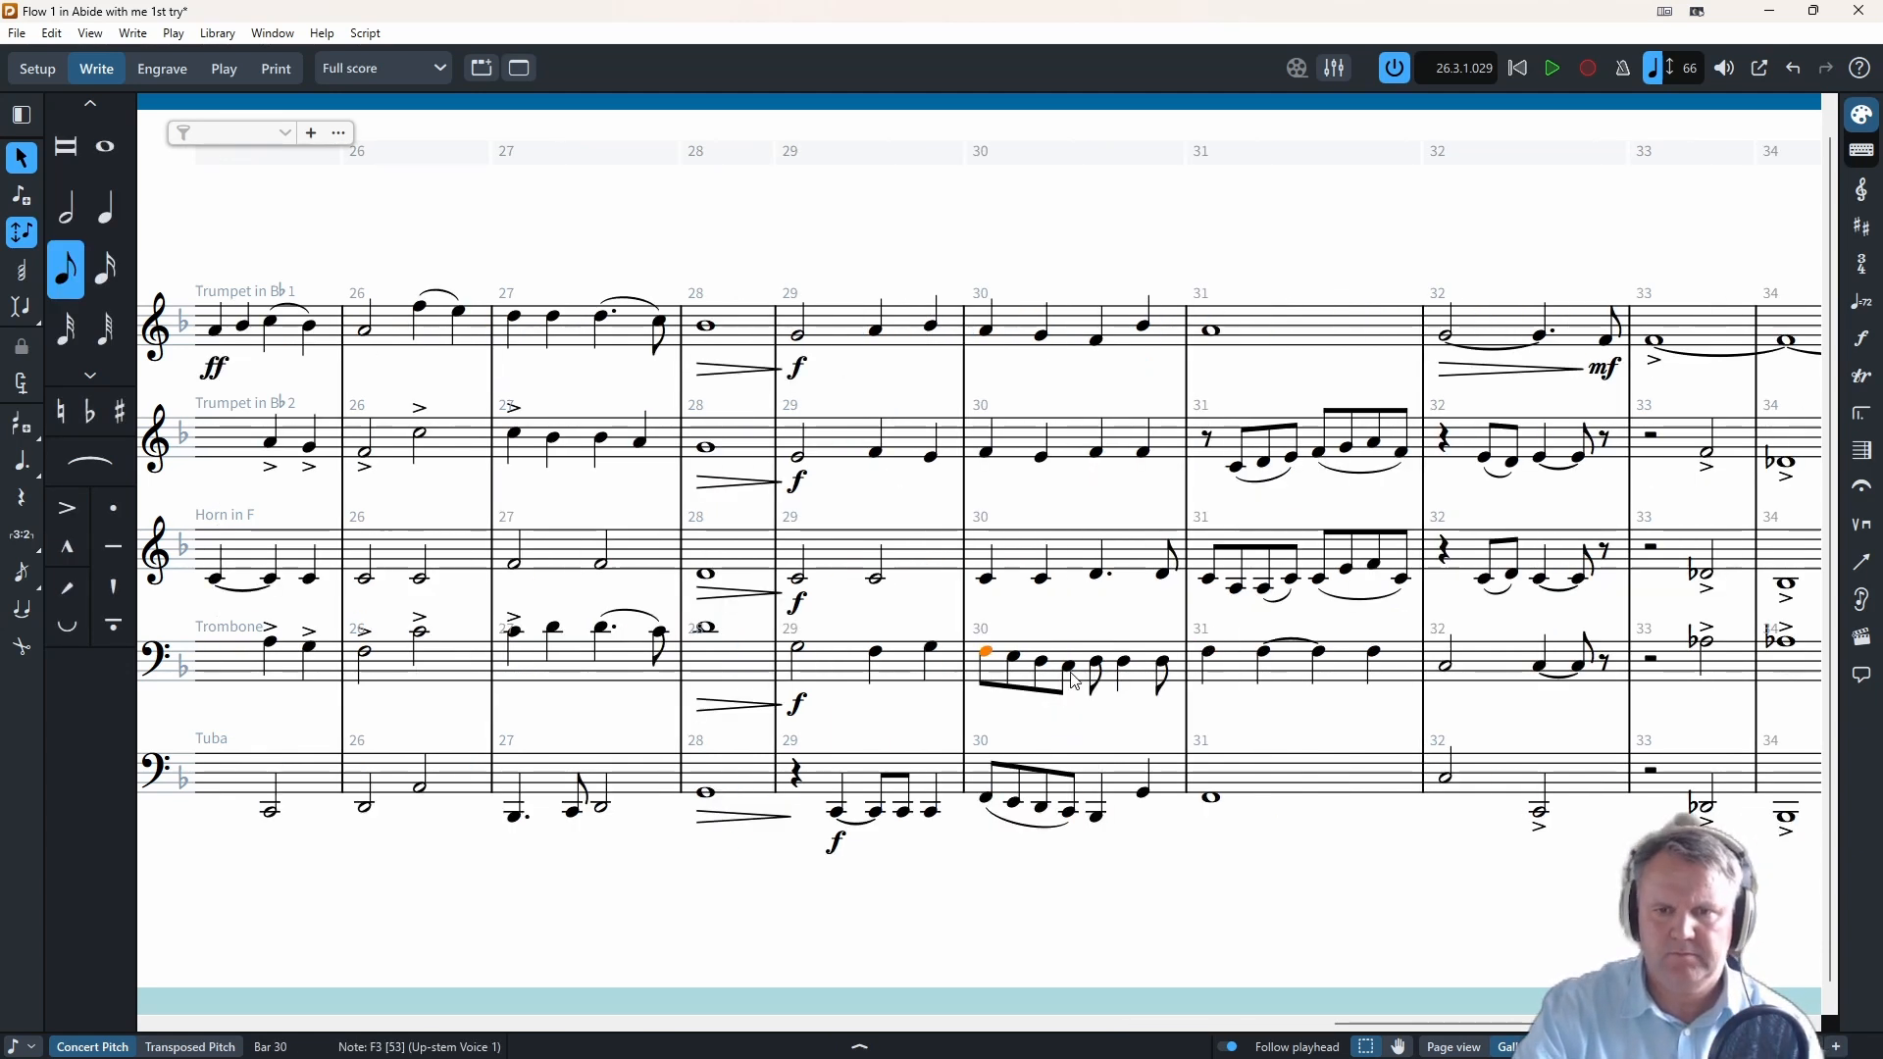
key(s)
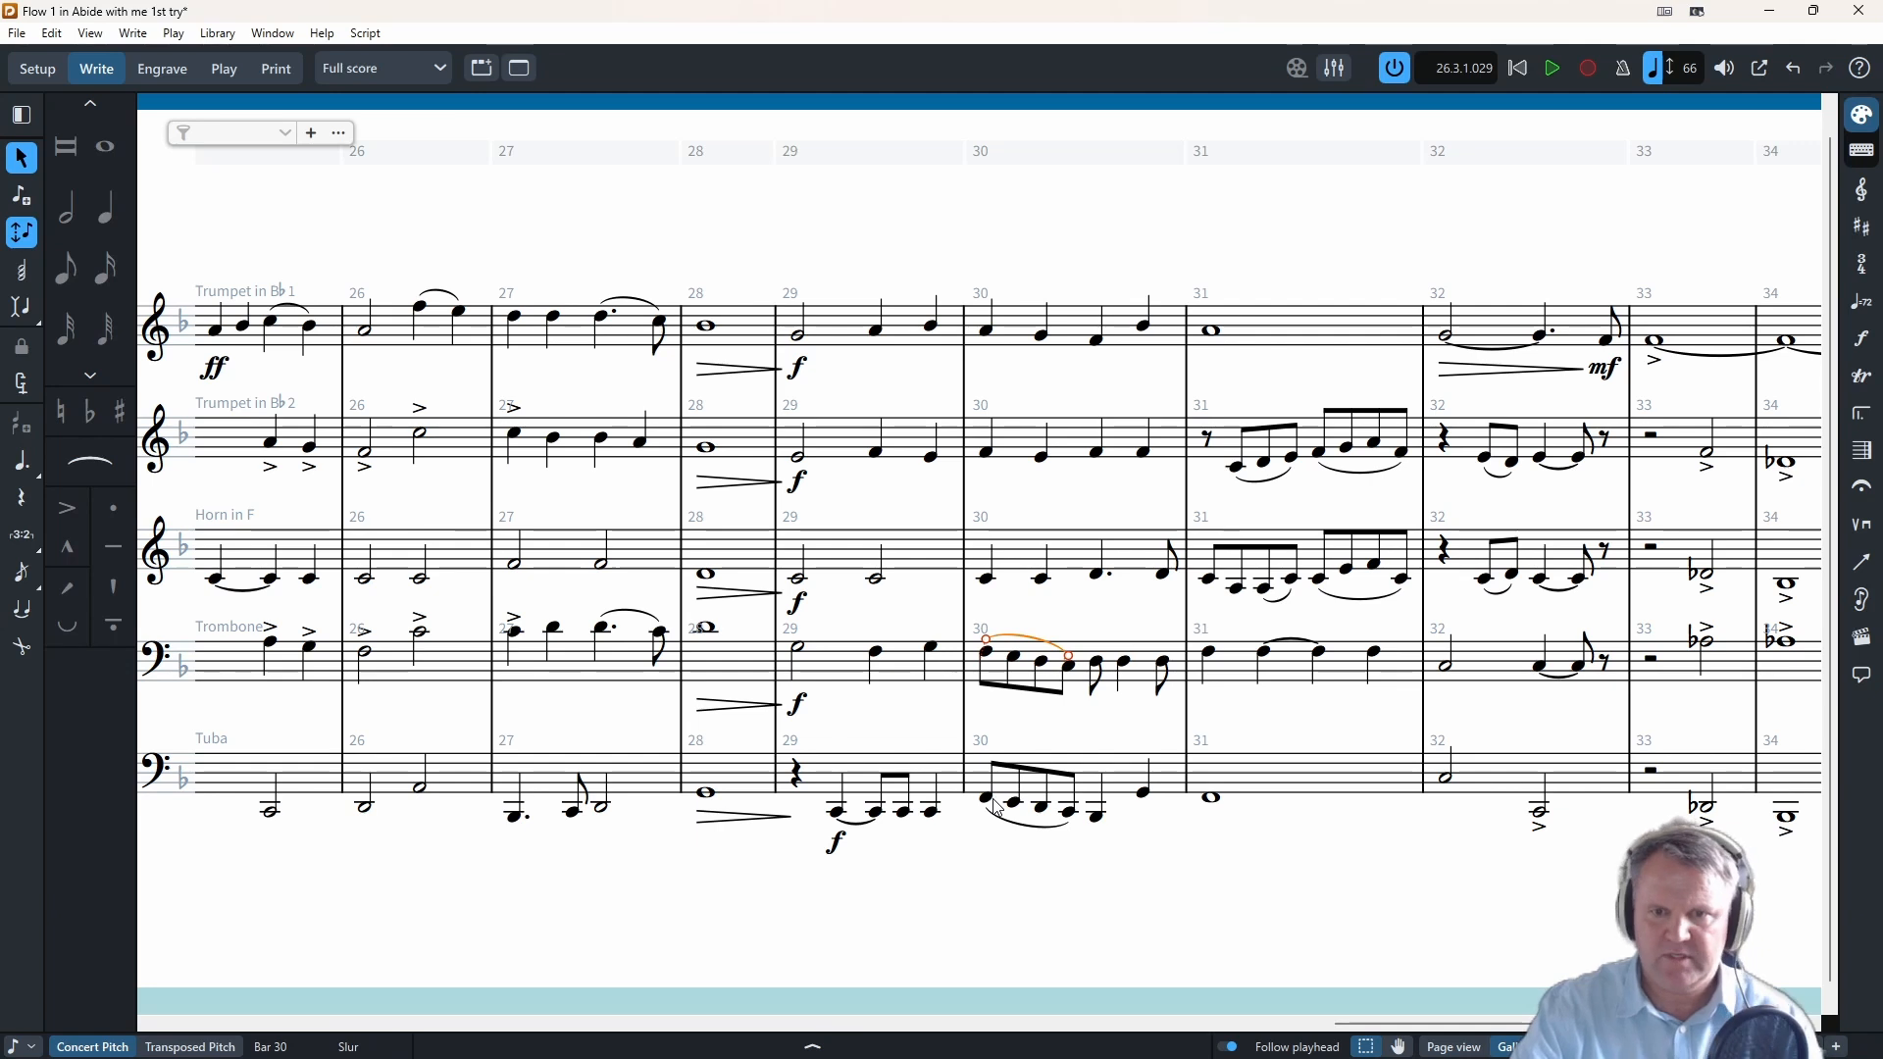
- Play the whole arrangement back from bar 1
scroll(1107, 731, left, 15)
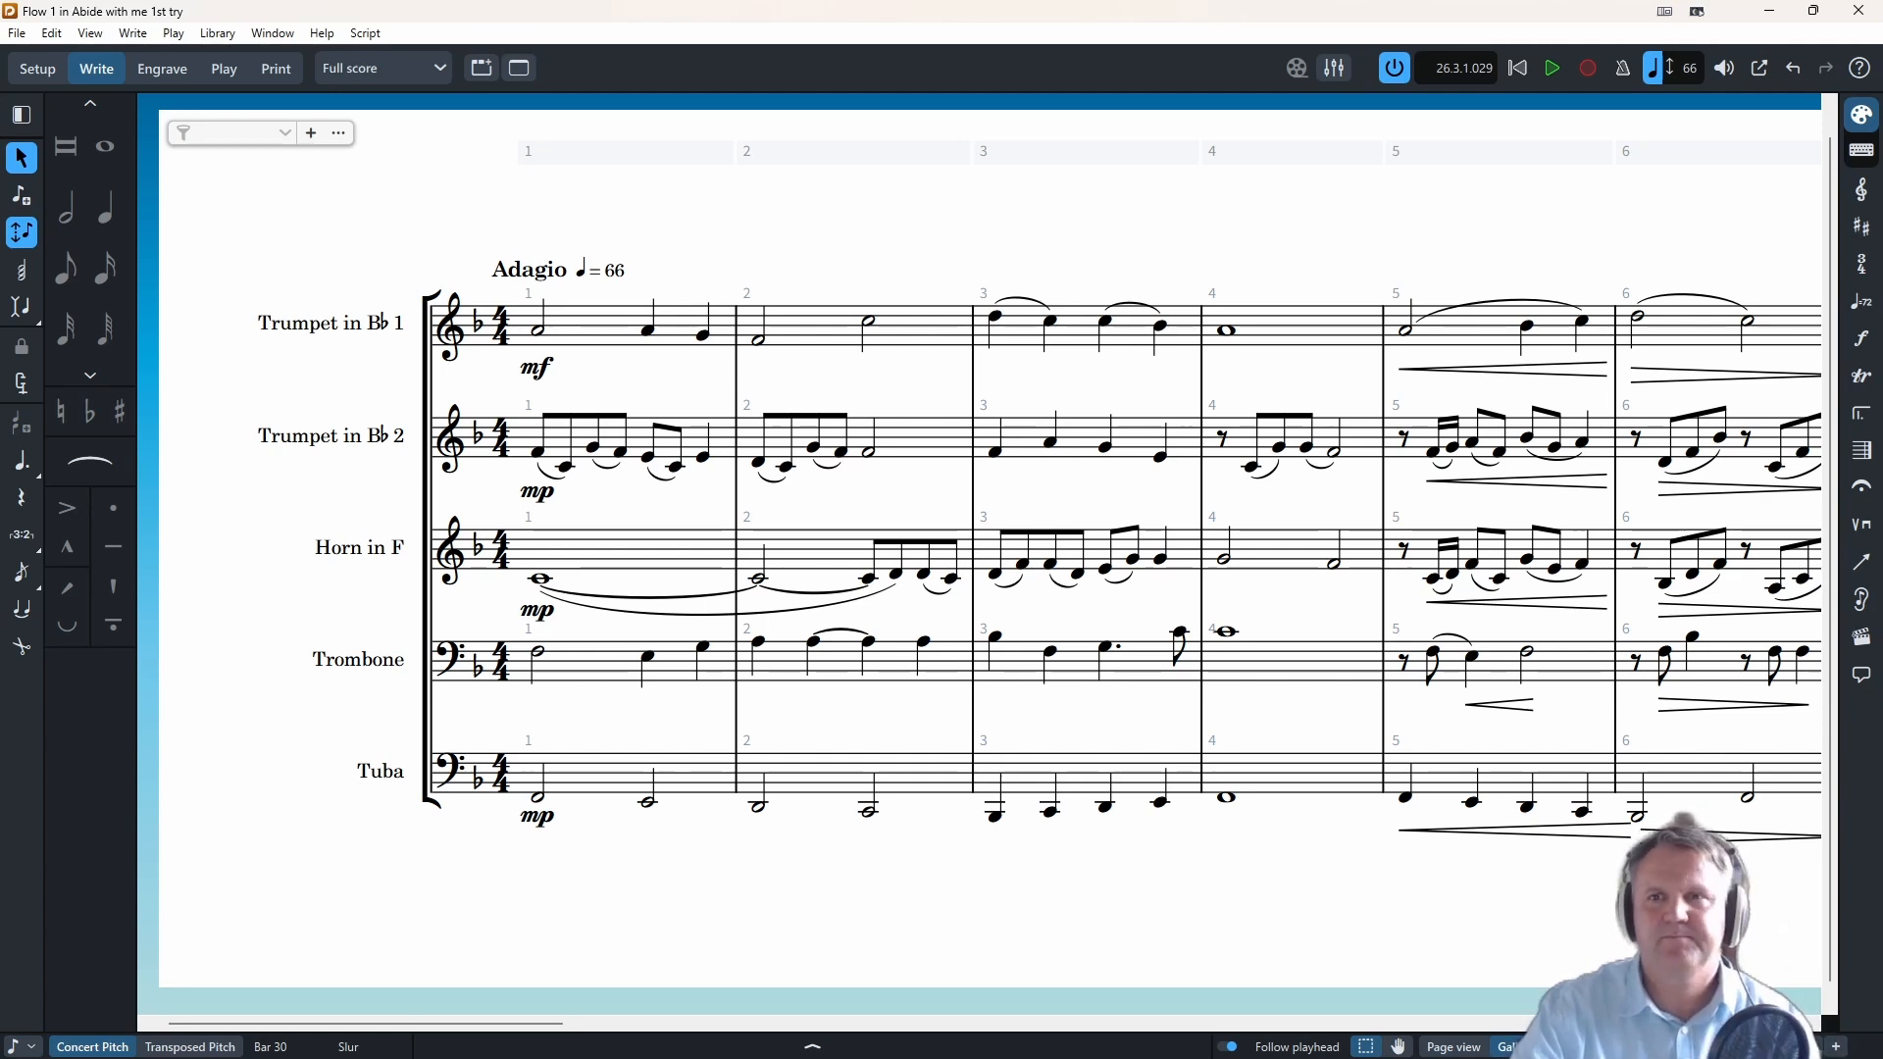
key(space)
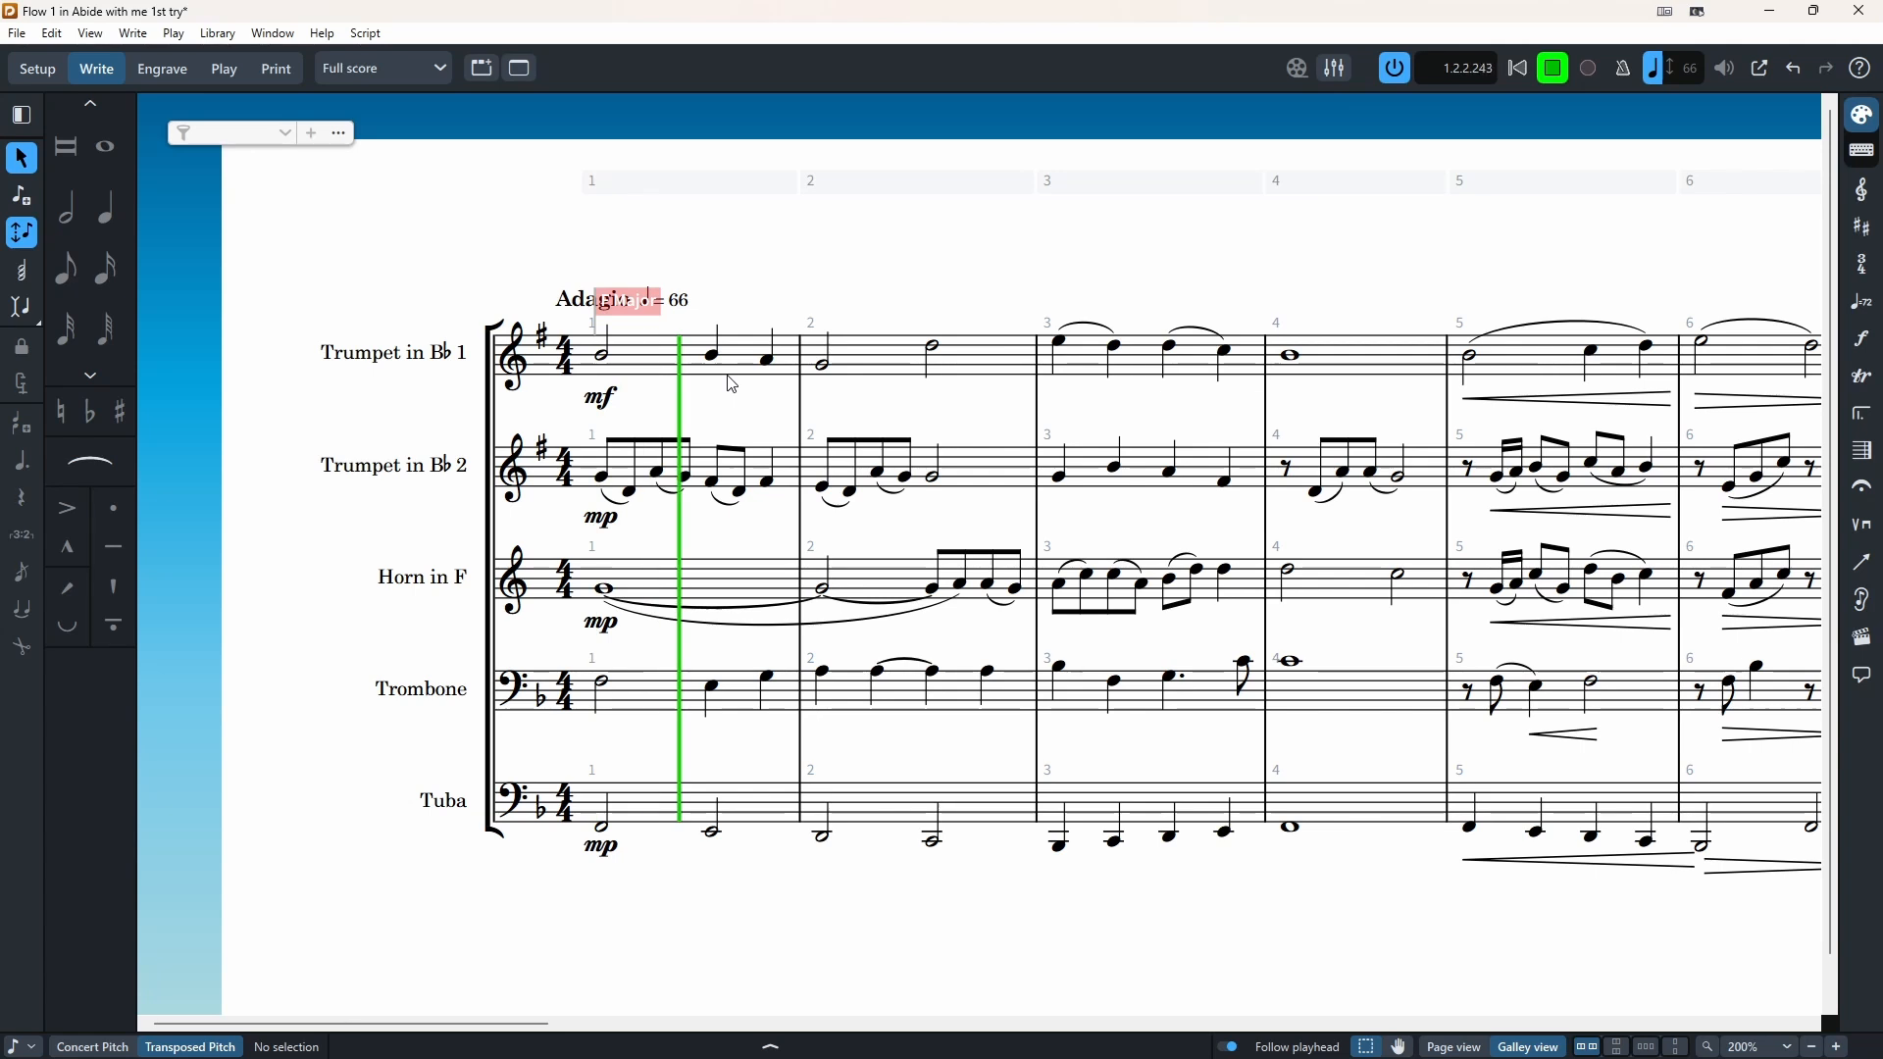